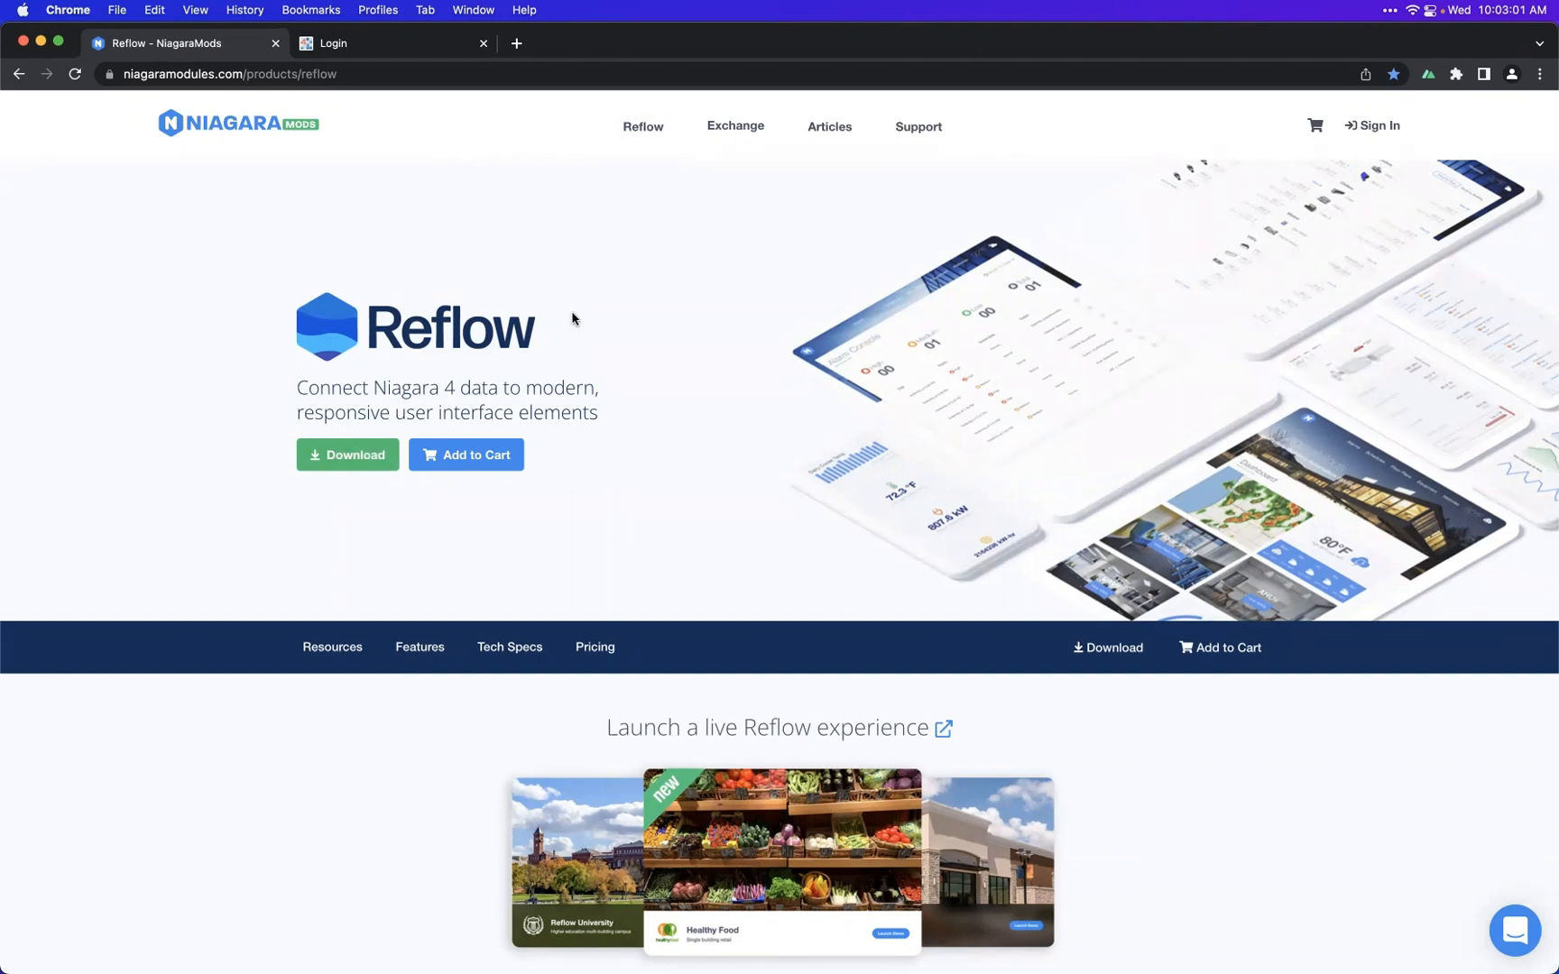
- Launch the live Reflow experience from the product page and log in to the demo station with the prefilled demo credentials
scroll(592, 324, down, 4)
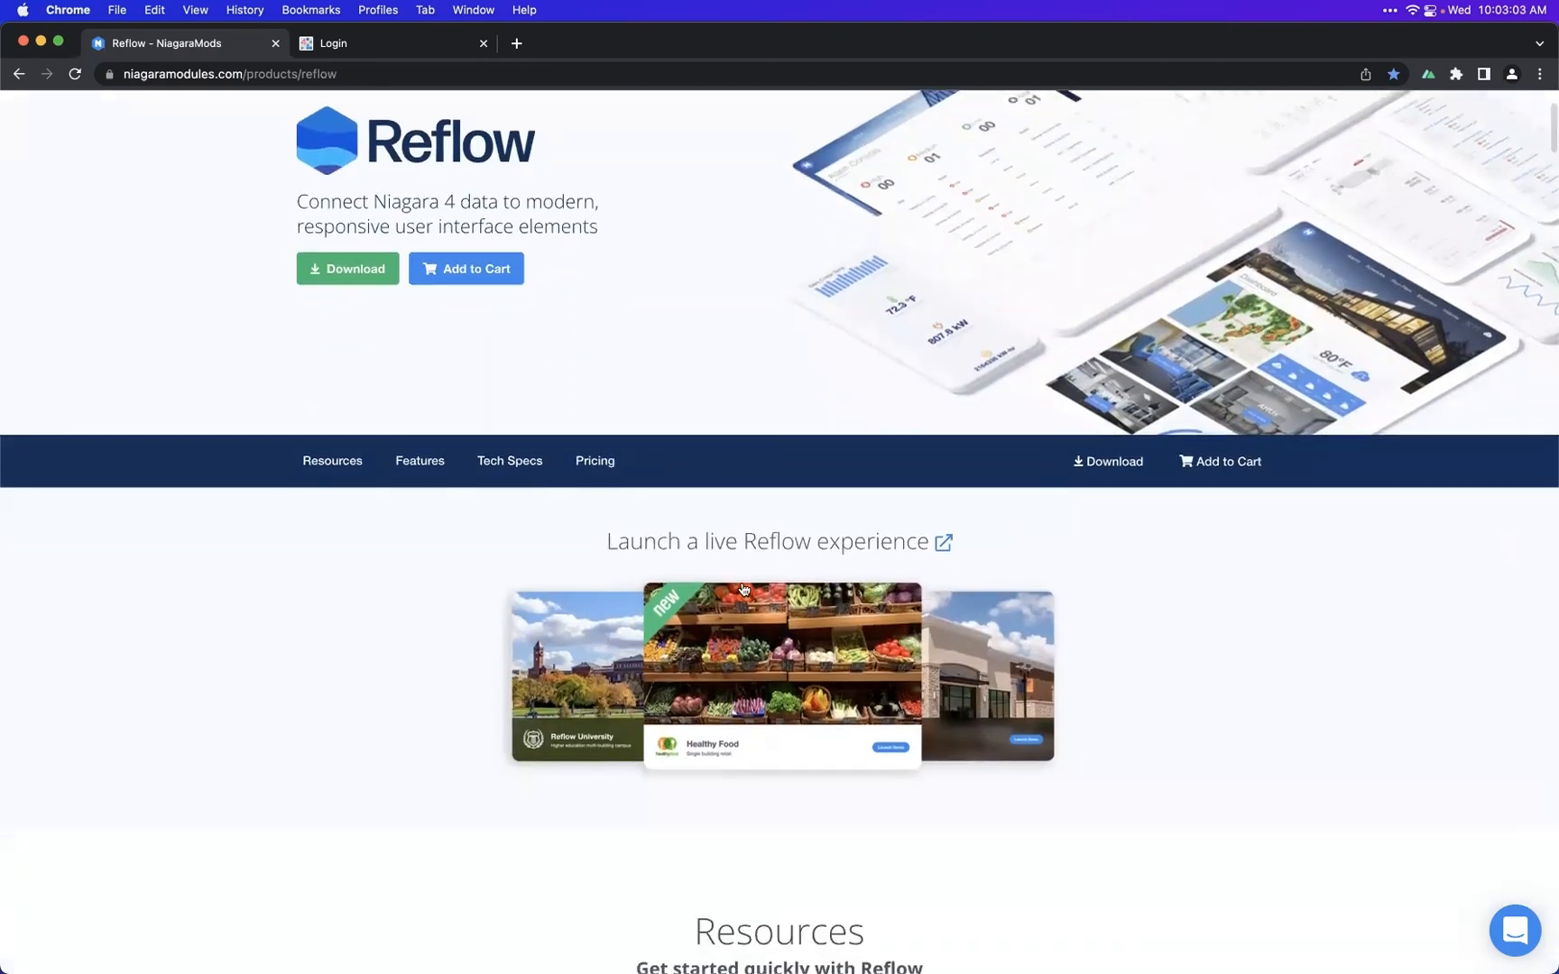
scroll(671, 456, up, 4)
scroll(726, 706, down, 5)
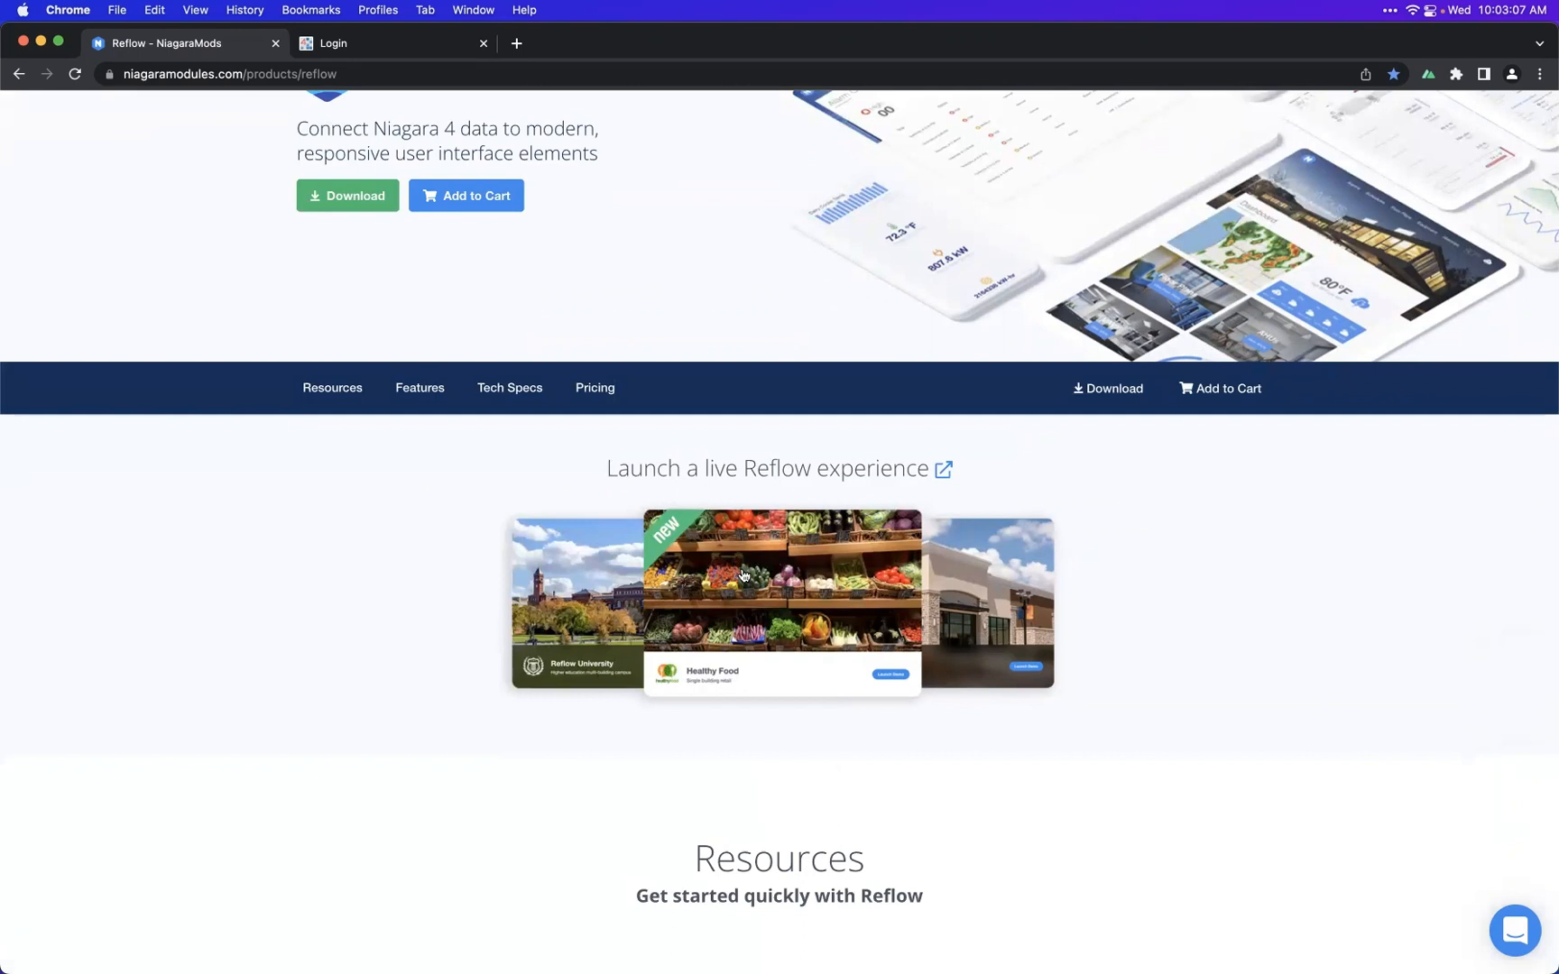
scroll(743, 574, up, 5)
mouse_move(643, 136)
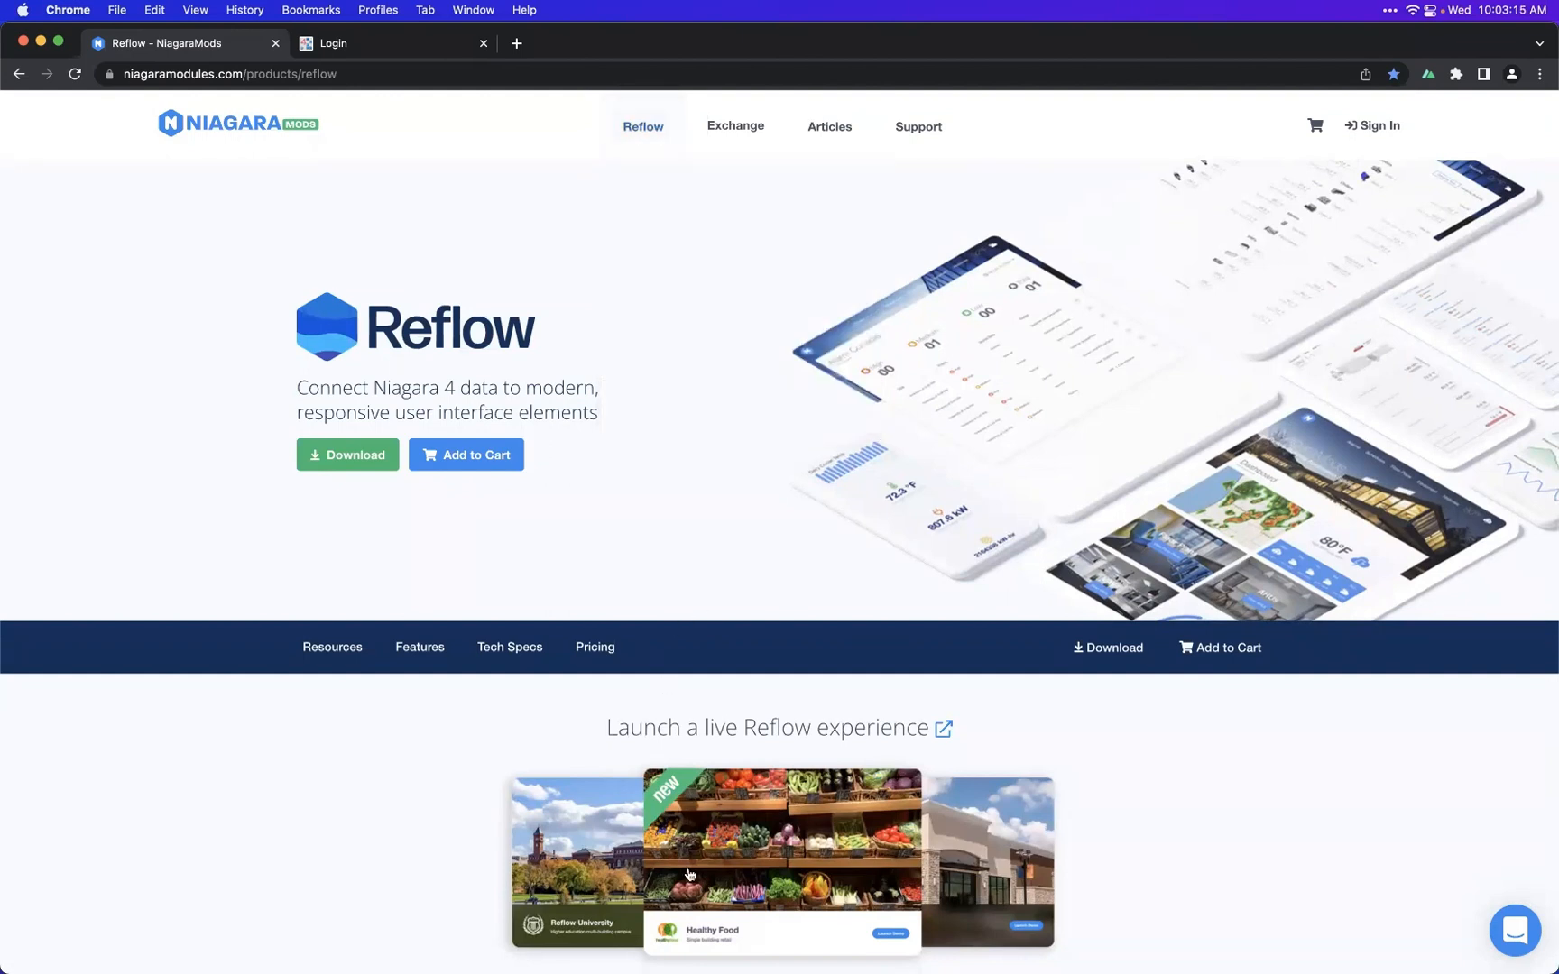
click(842, 863)
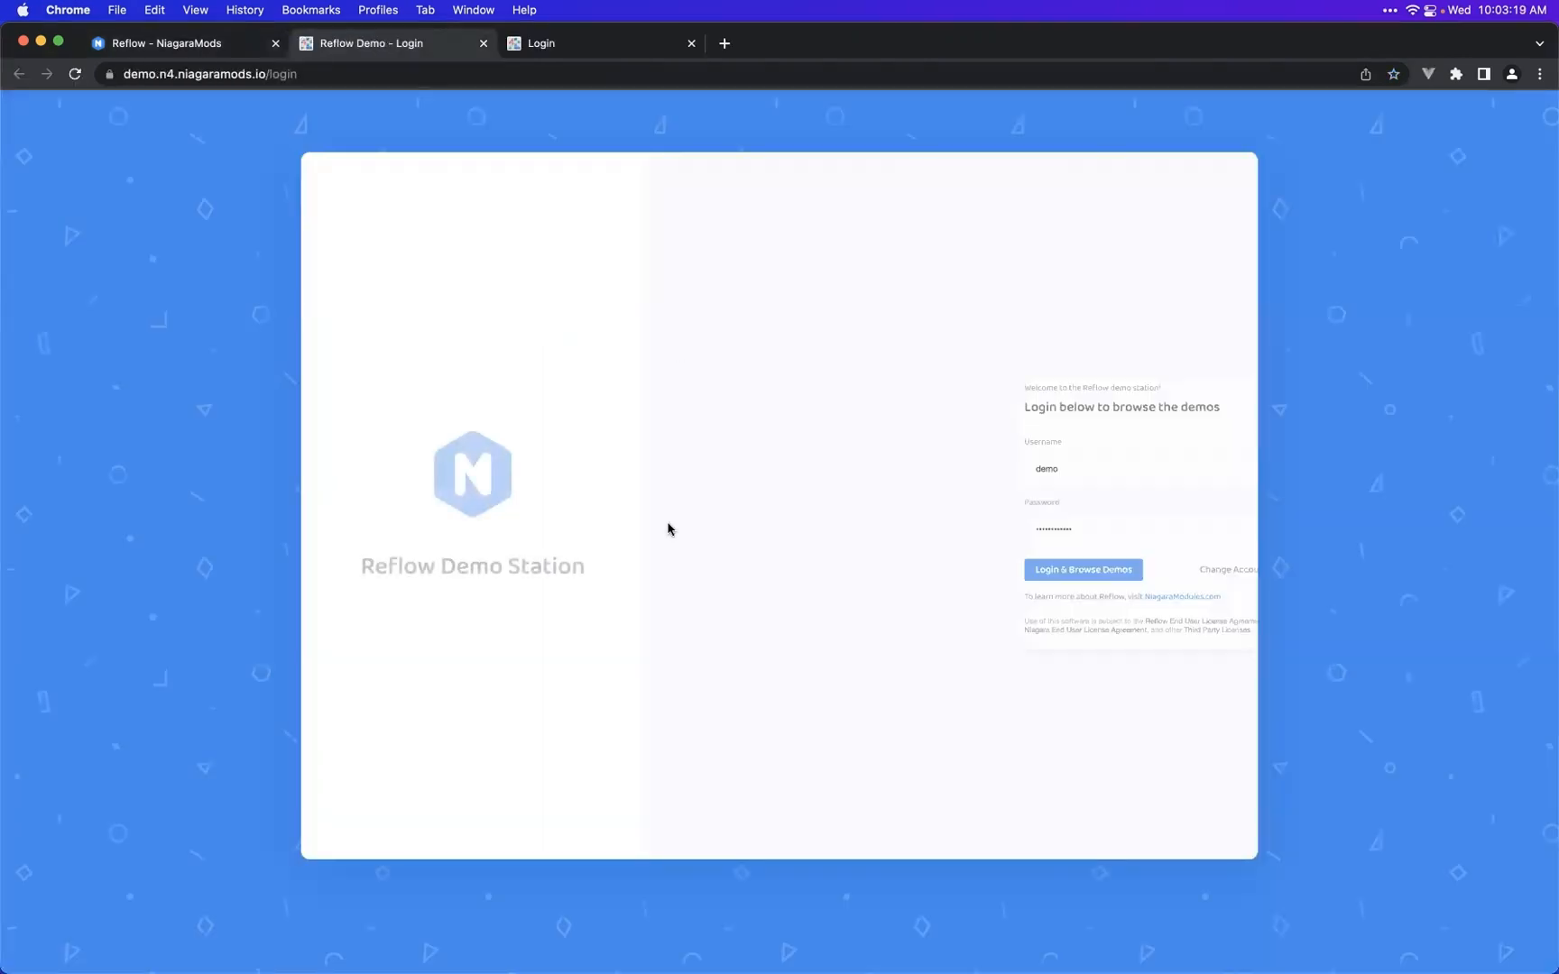
click(841, 598)
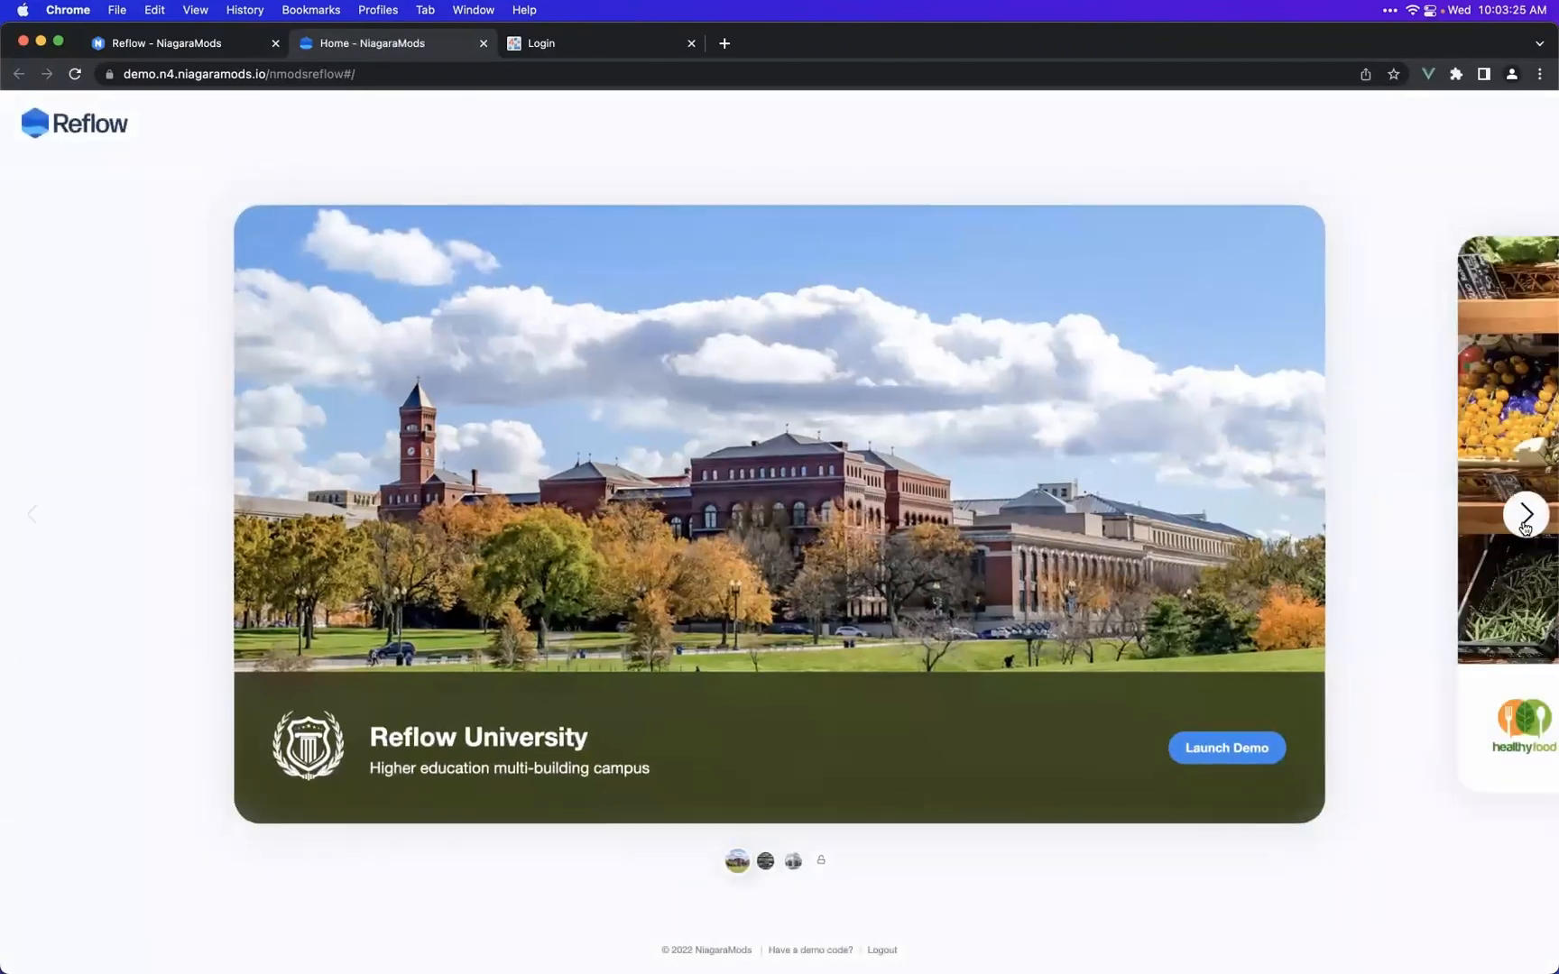
- Browse the demo sites to Phone Boost, launch its demo and look over the dashboard
click(1525, 527)
click(1524, 527)
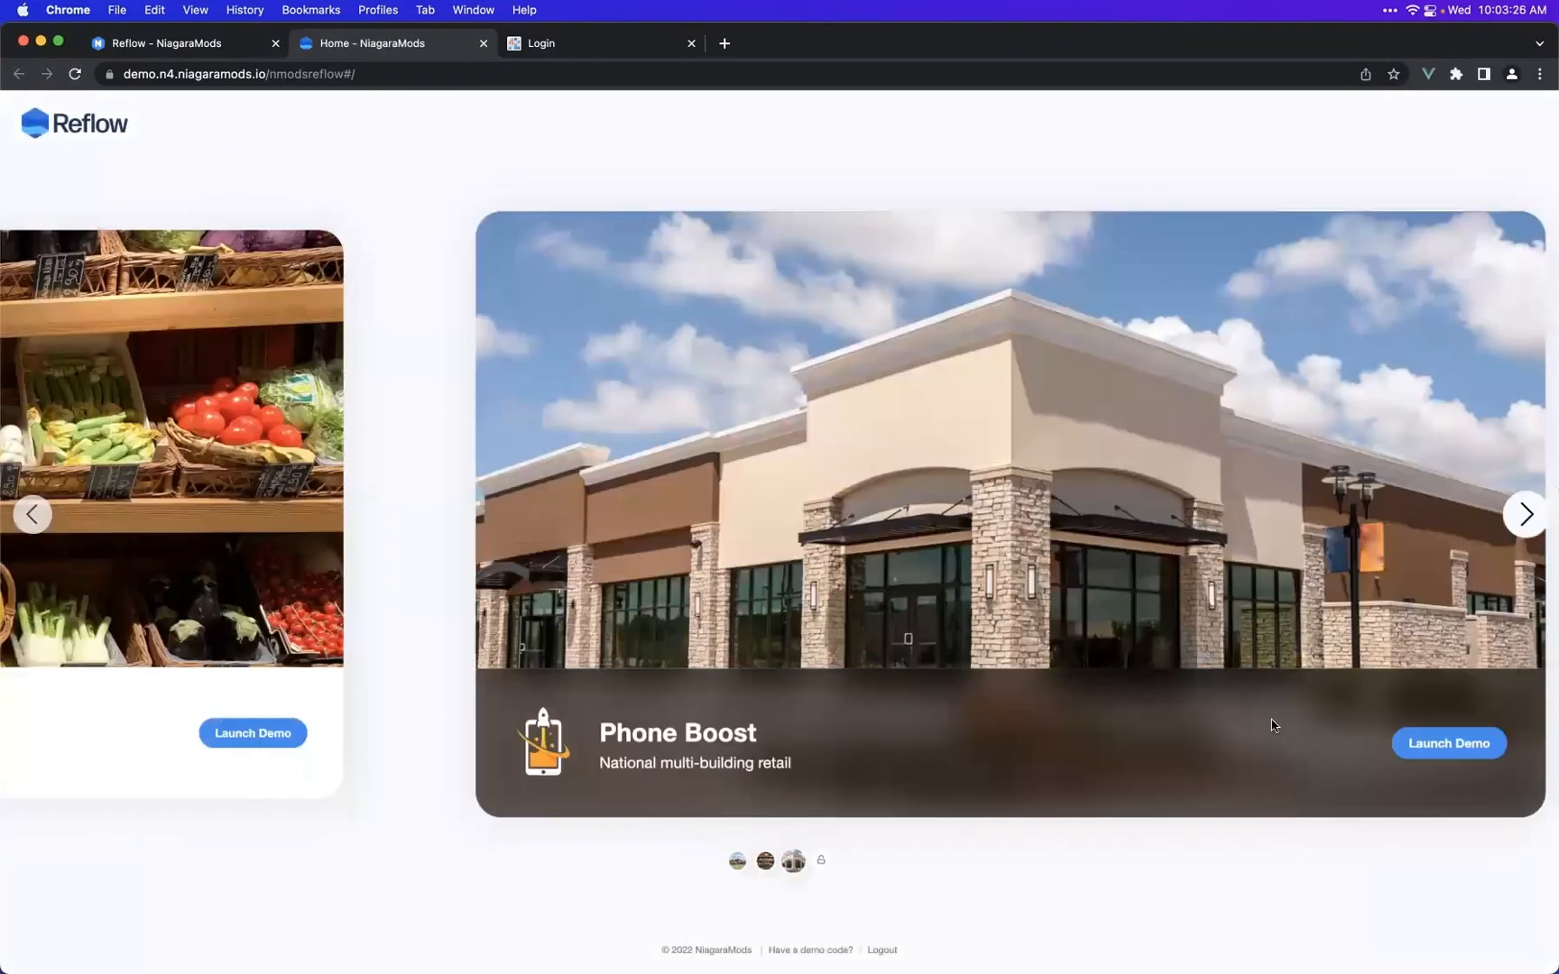
click(1214, 747)
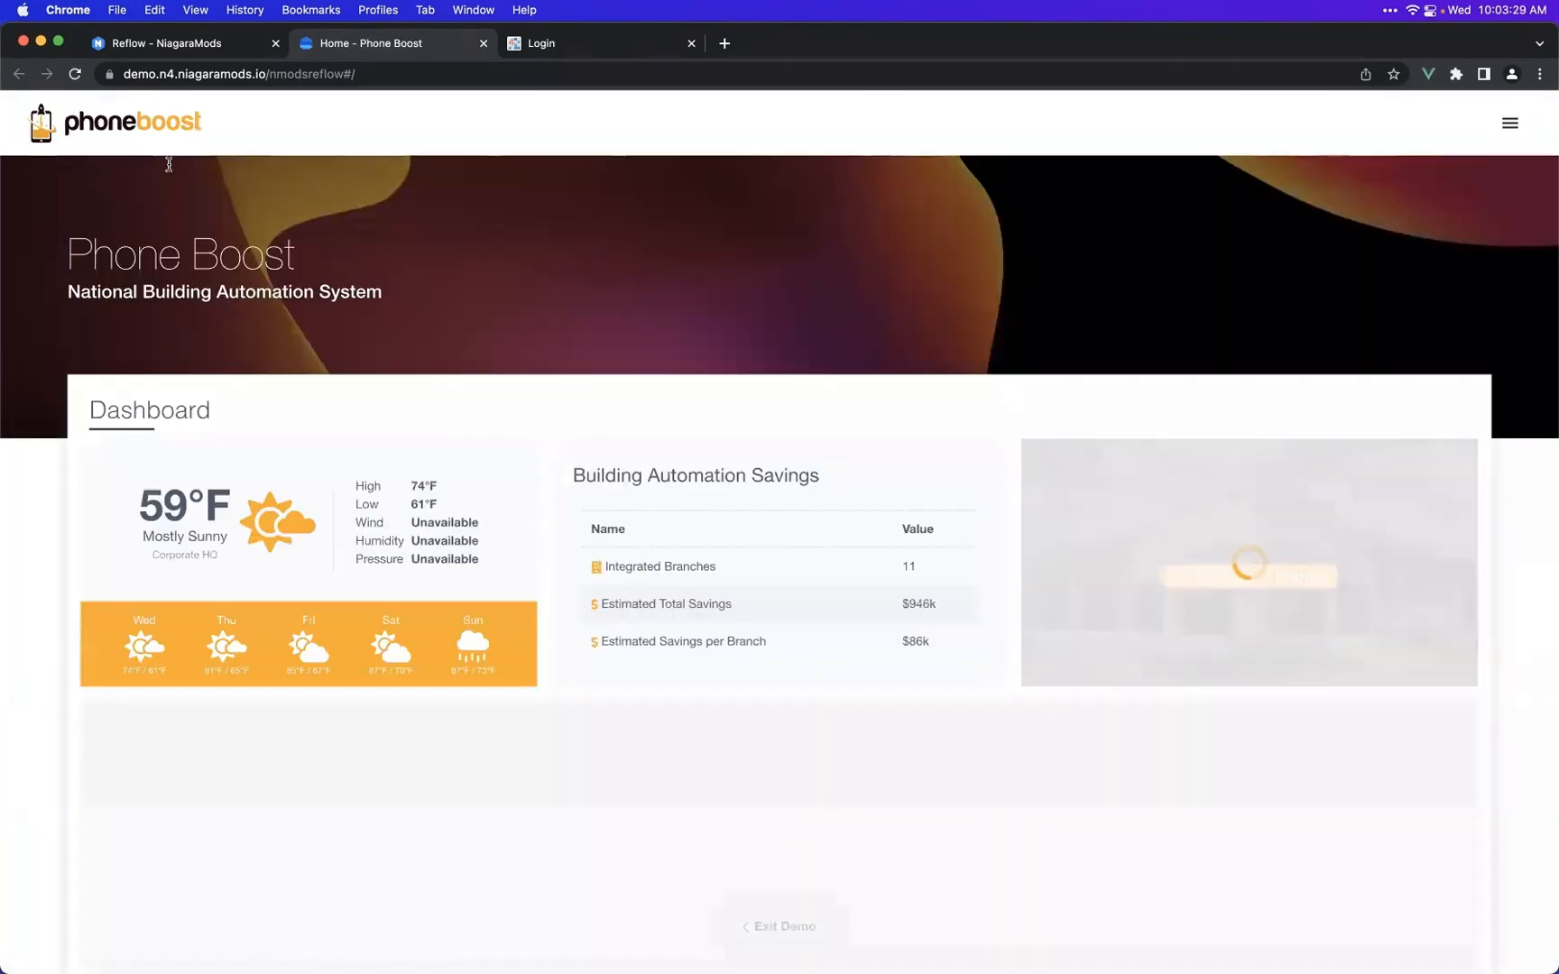
scroll(588, 306, down, 3)
scroll(605, 226, up, 3)
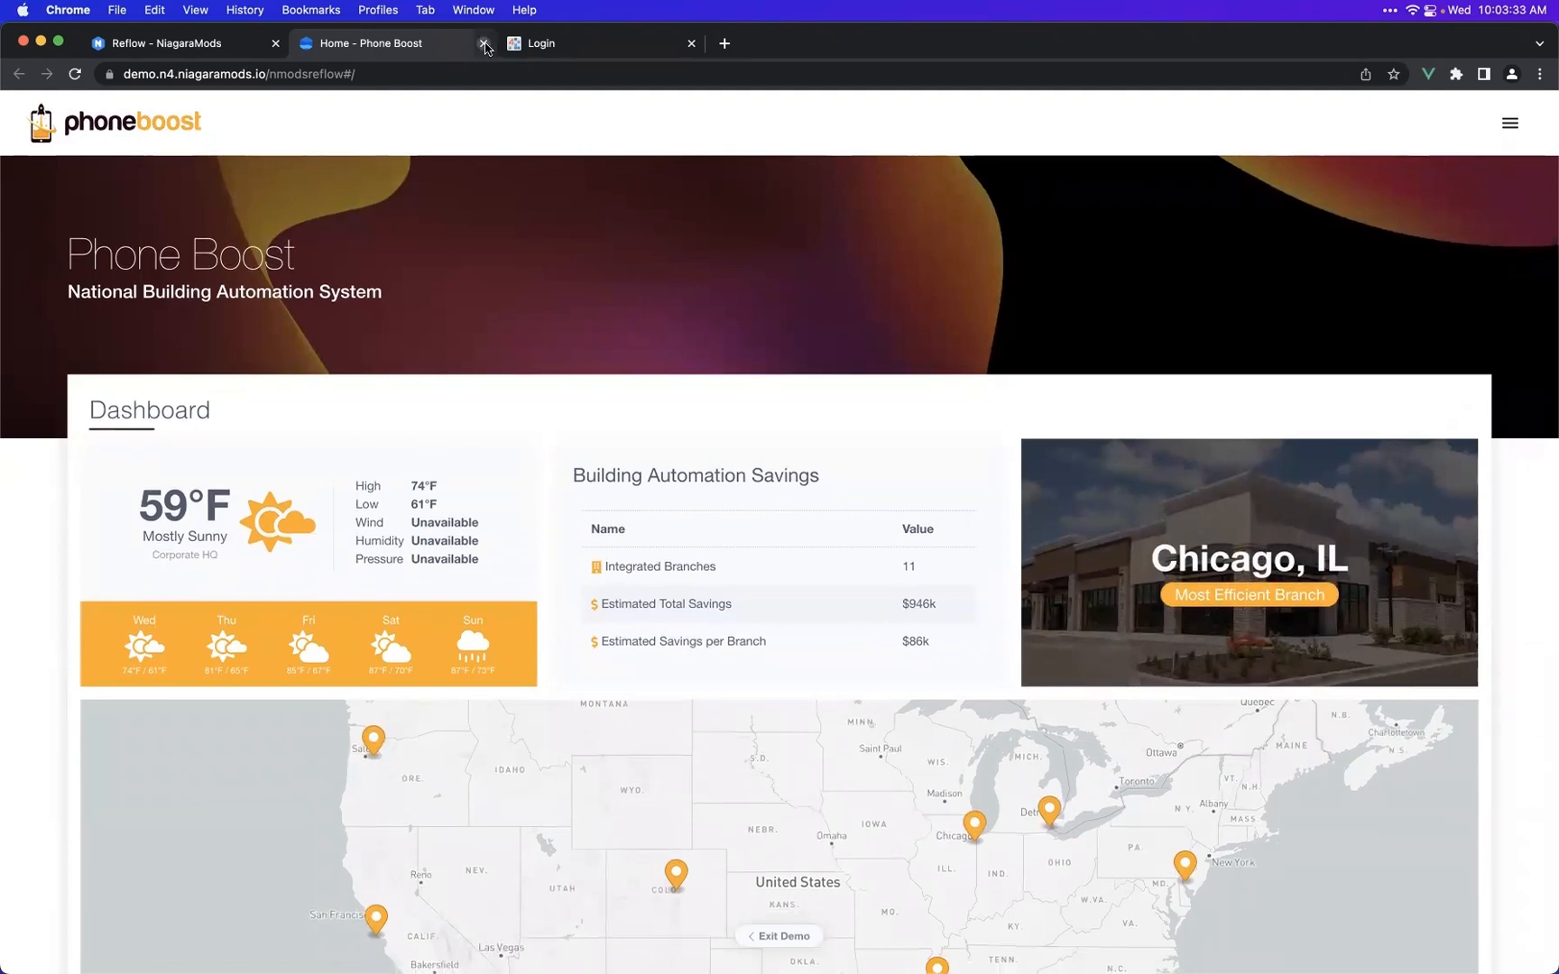
- Close the Phone Boost demo, switch to Niagara Workbench and maximize its window
click(484, 44)
key(ctrl+Right)
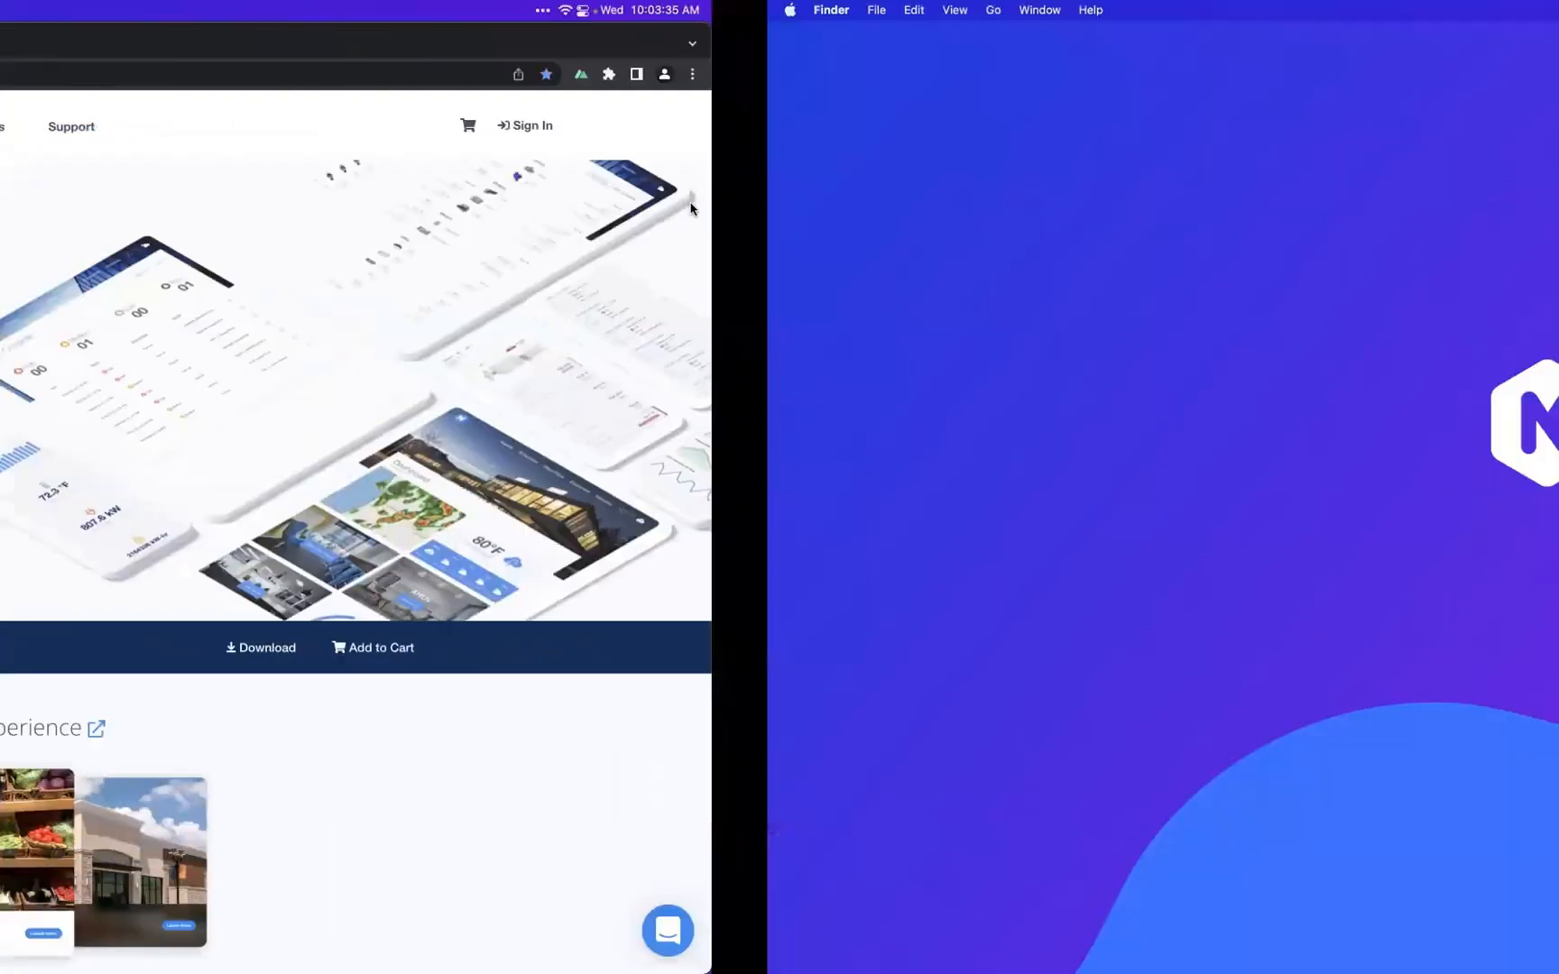
key(ctrl+Right)
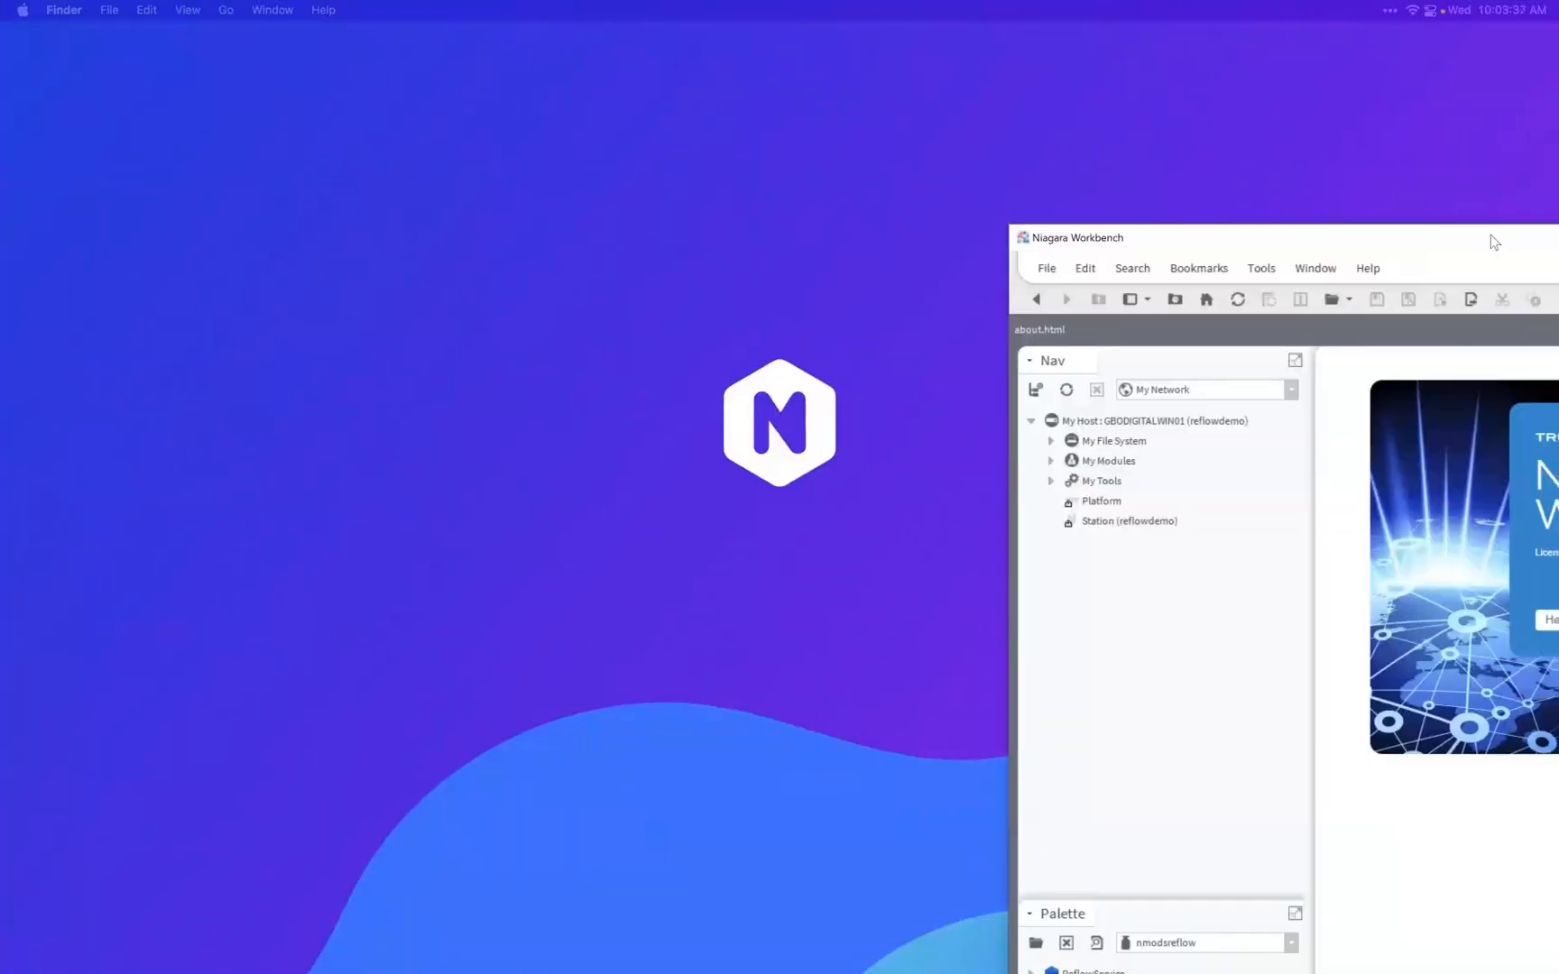
double_click(762, 63)
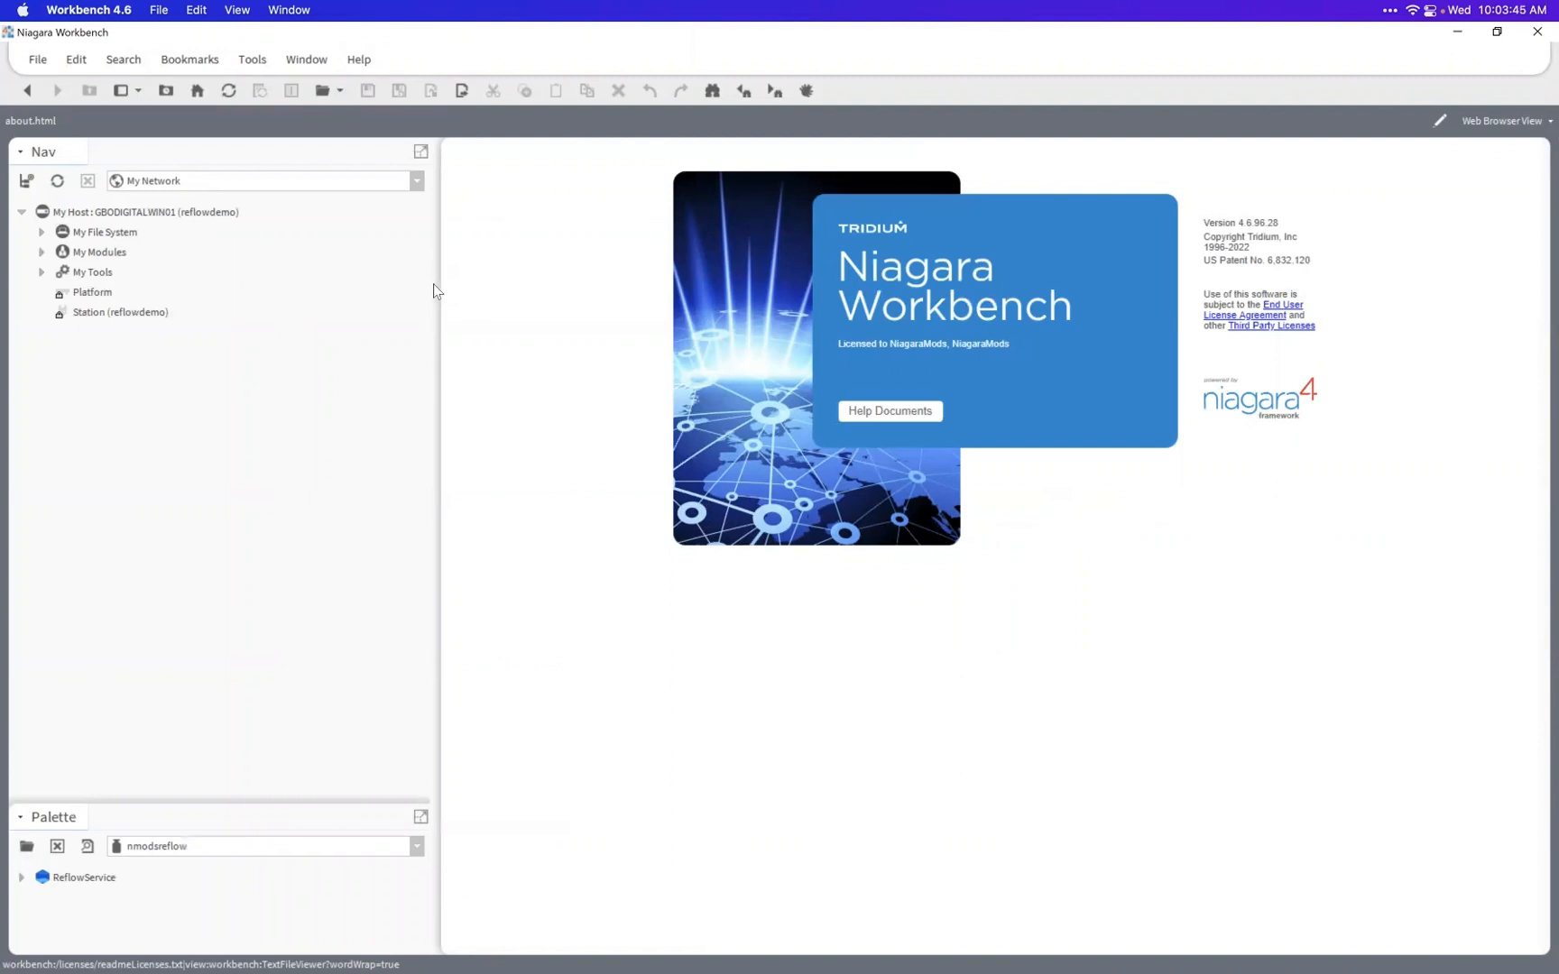
- Narrow the navigation pane and connect to the reflowdemo station with the remembered credentials
drag(436, 290, 330, 292)
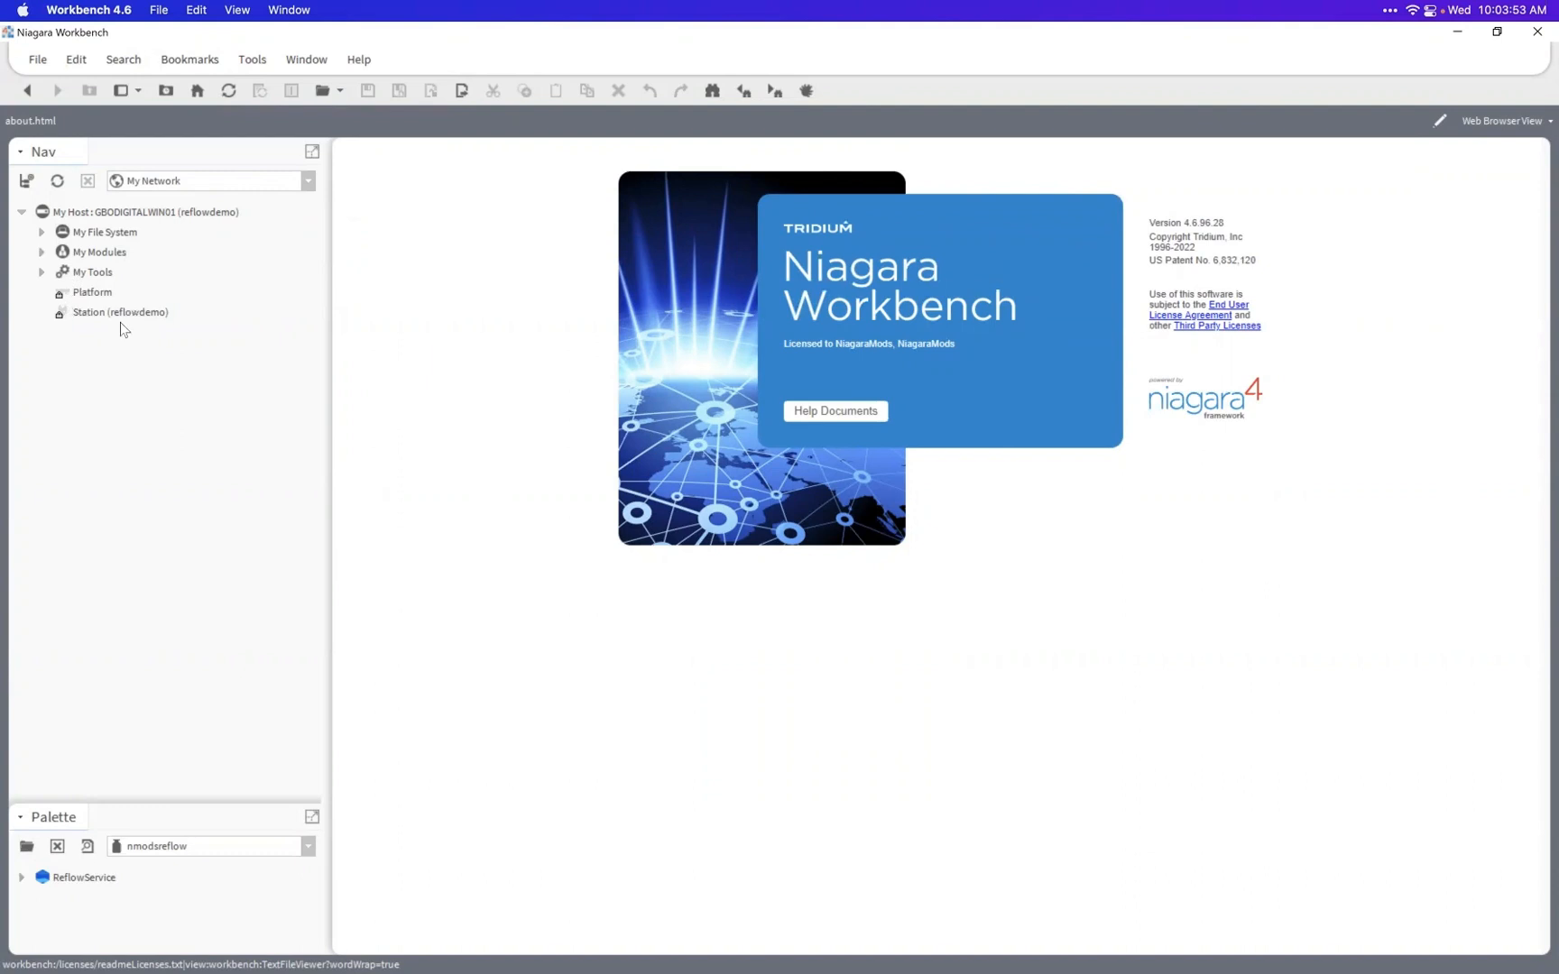
click(142, 313)
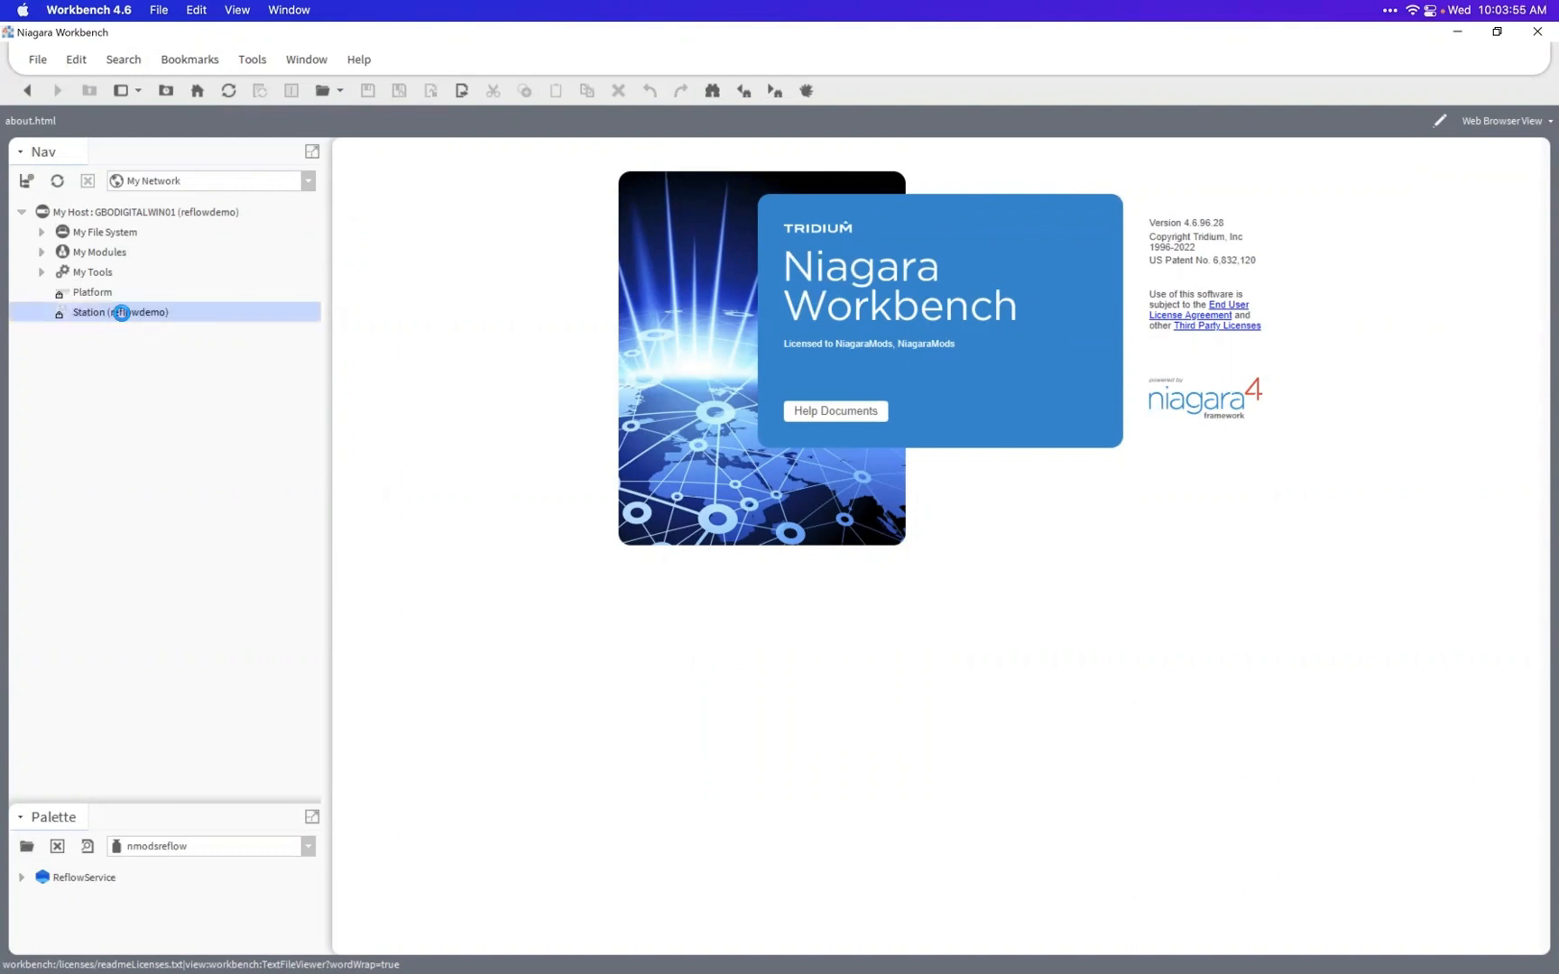
double_click(122, 313)
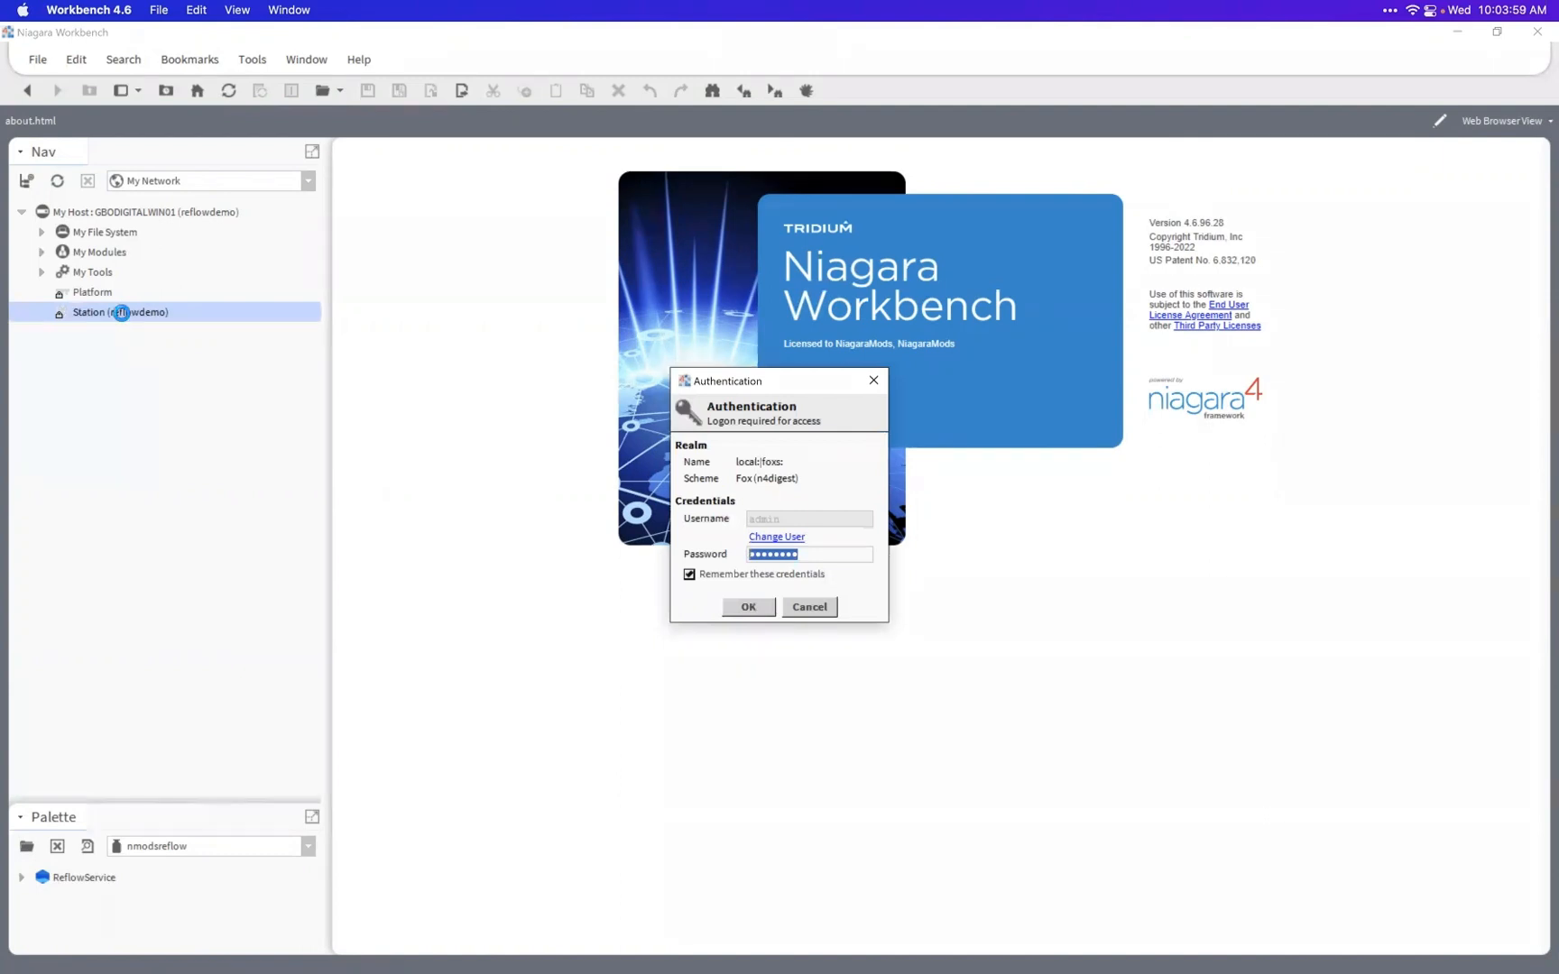
key(Return)
- Expand the reflowdemo station down to Config and Drivers and look over the equipment folders
click(40, 313)
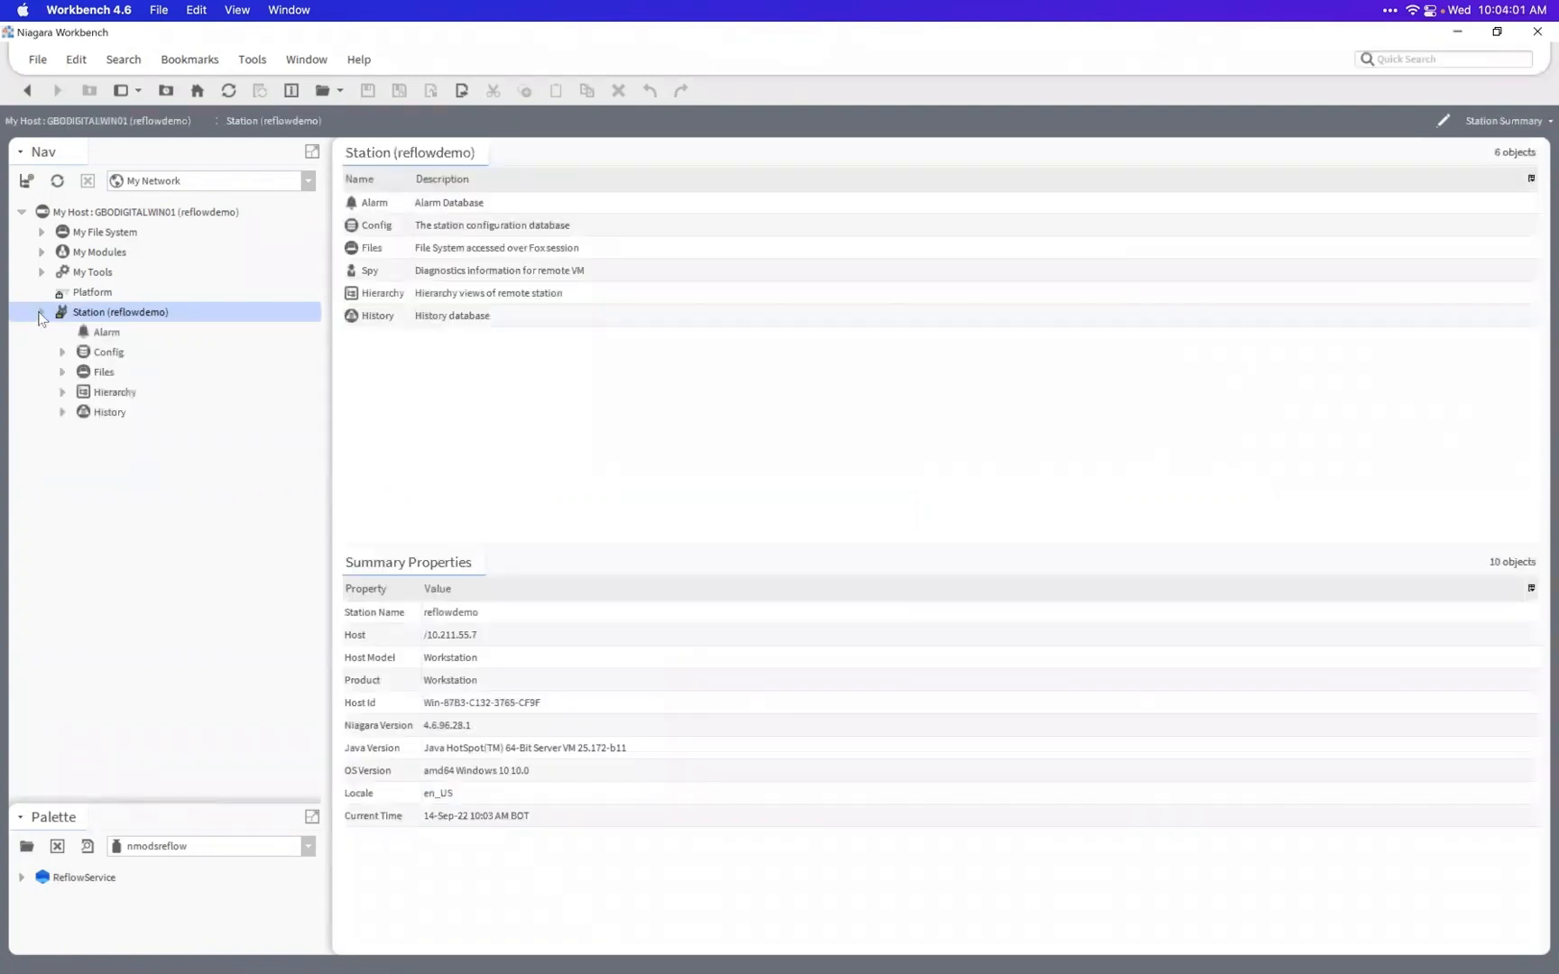
click(63, 353)
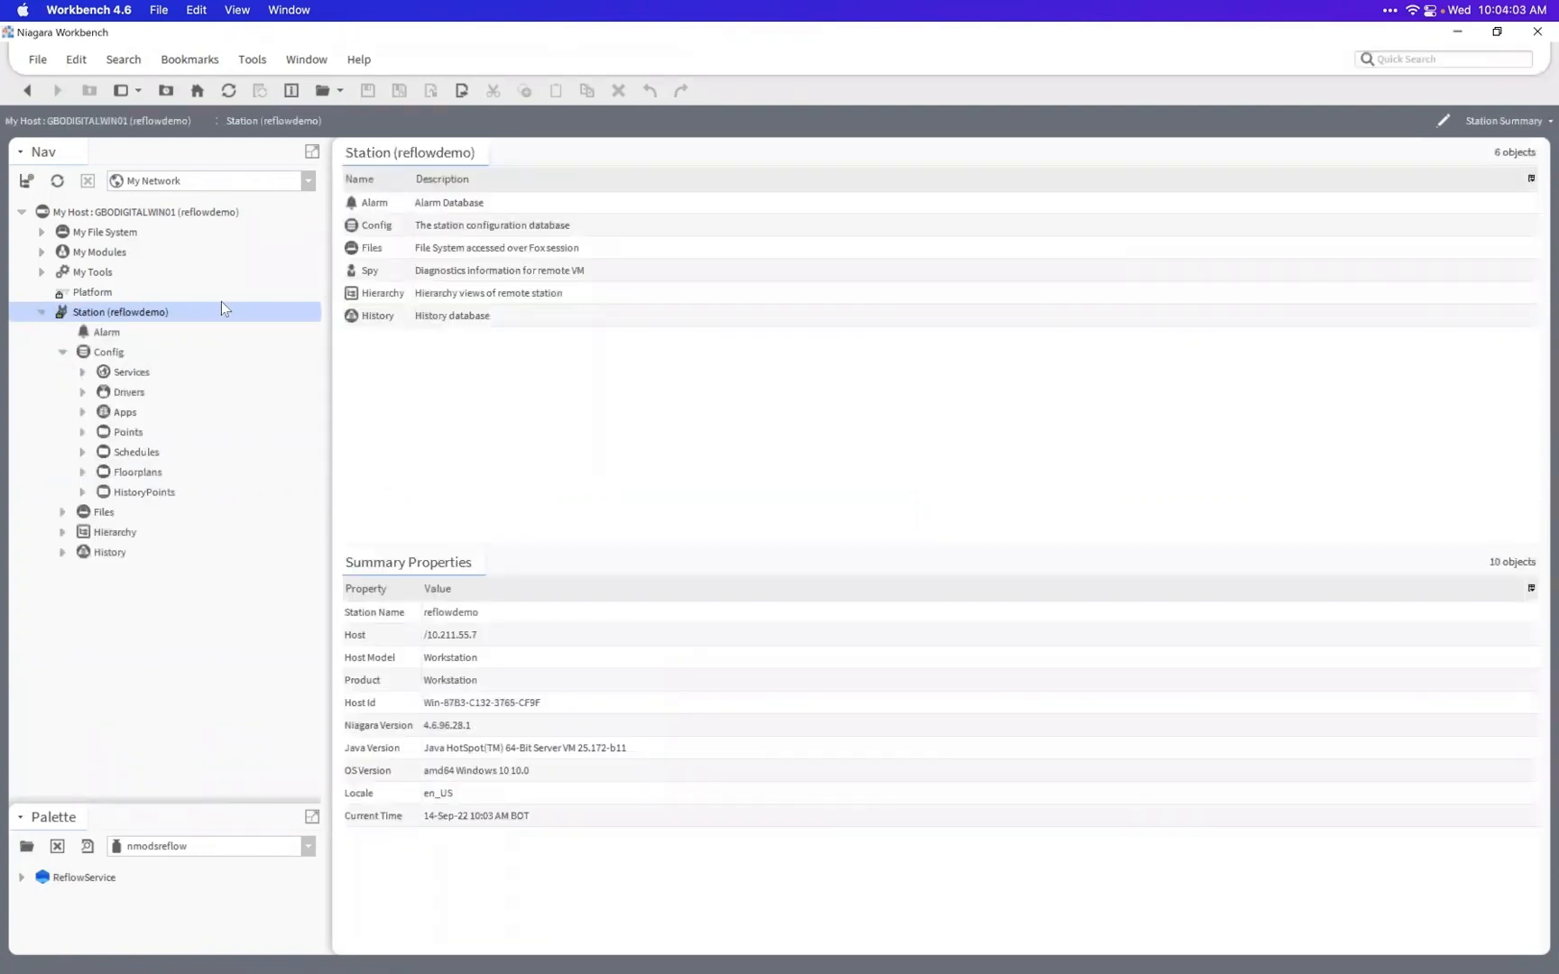
click(83, 393)
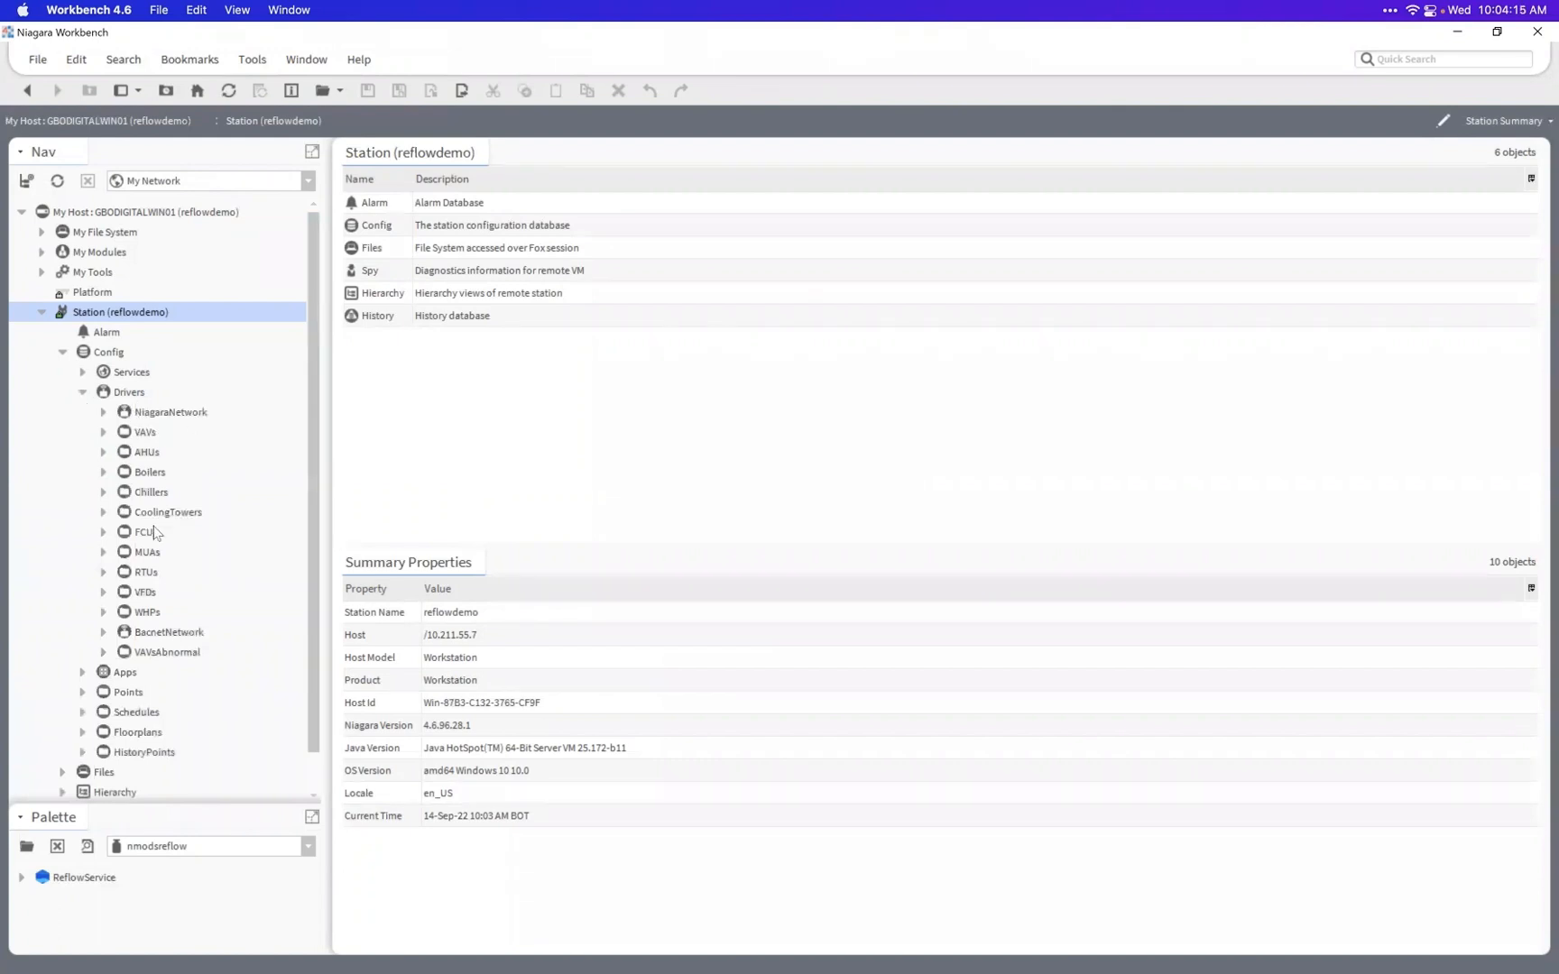
scroll(313, 515, down, 1)
scroll(310, 489, up, 1)
click(145, 390)
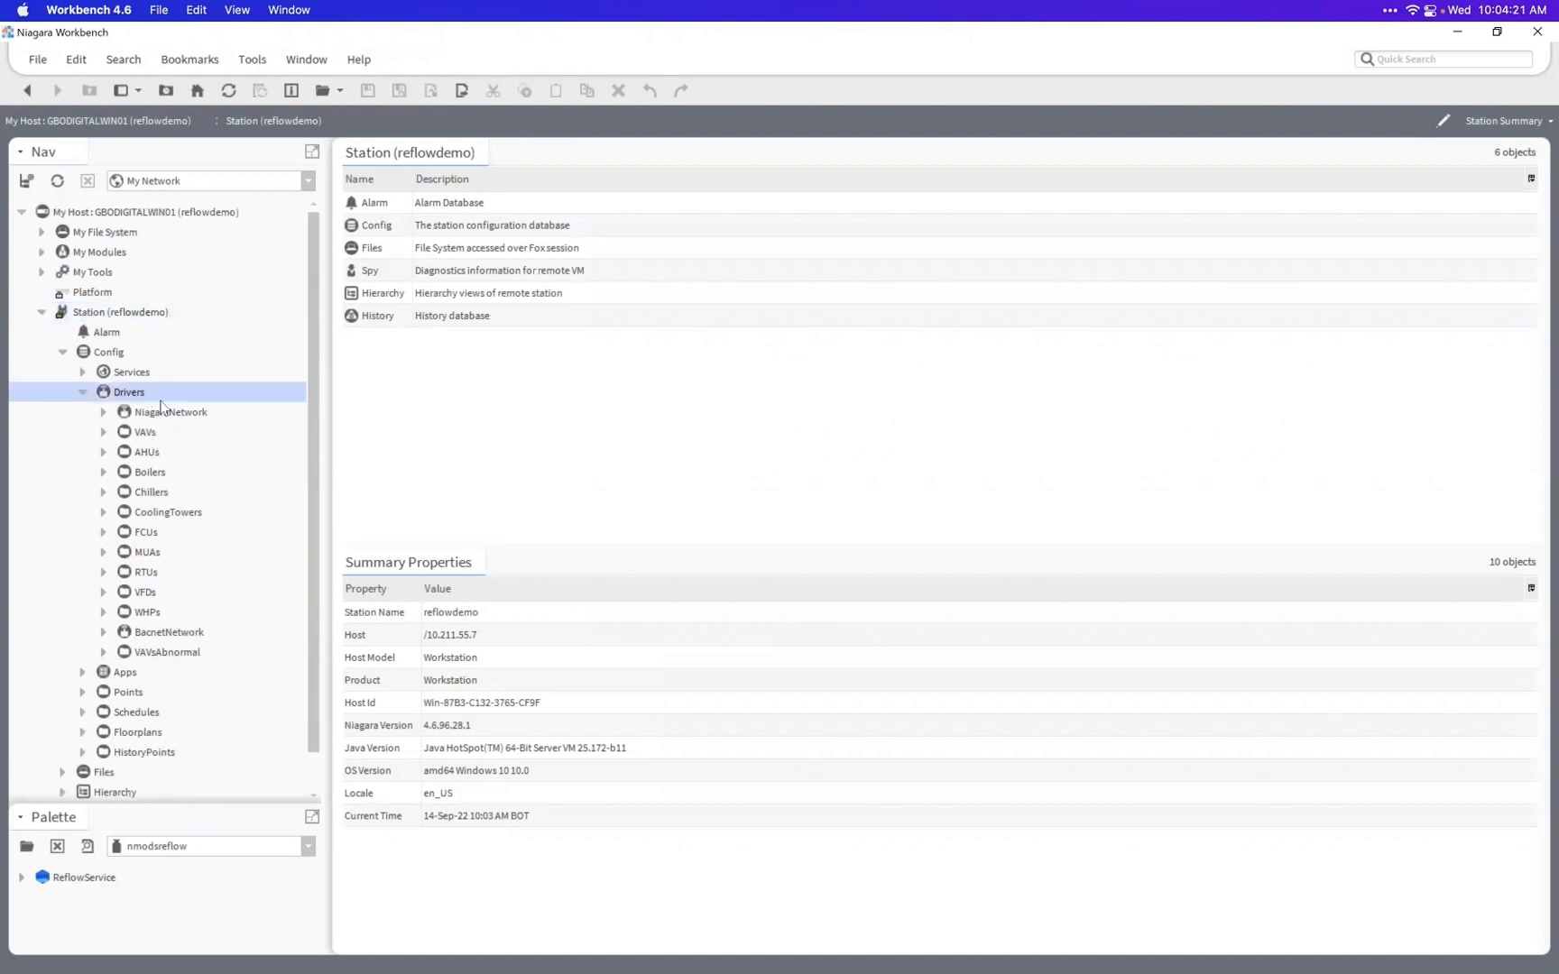
- View the graphics of VAV-01 and VAV-02 in the VAVs folder, and show VAV-02 as an AX Property Sheet
click(141, 434)
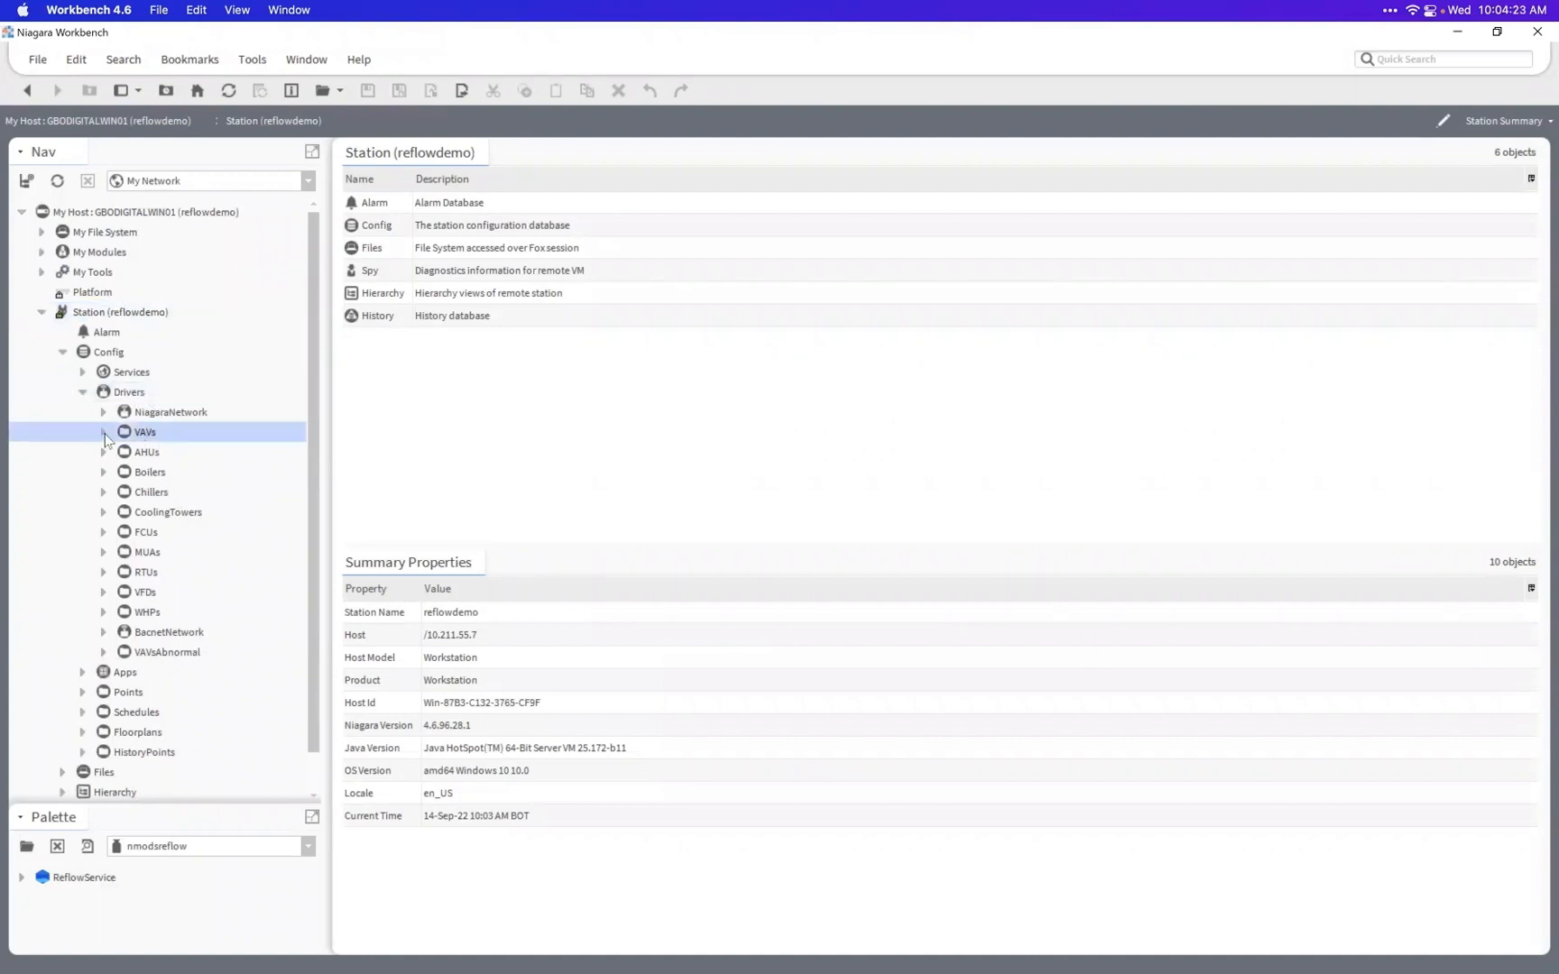
click(104, 435)
click(160, 455)
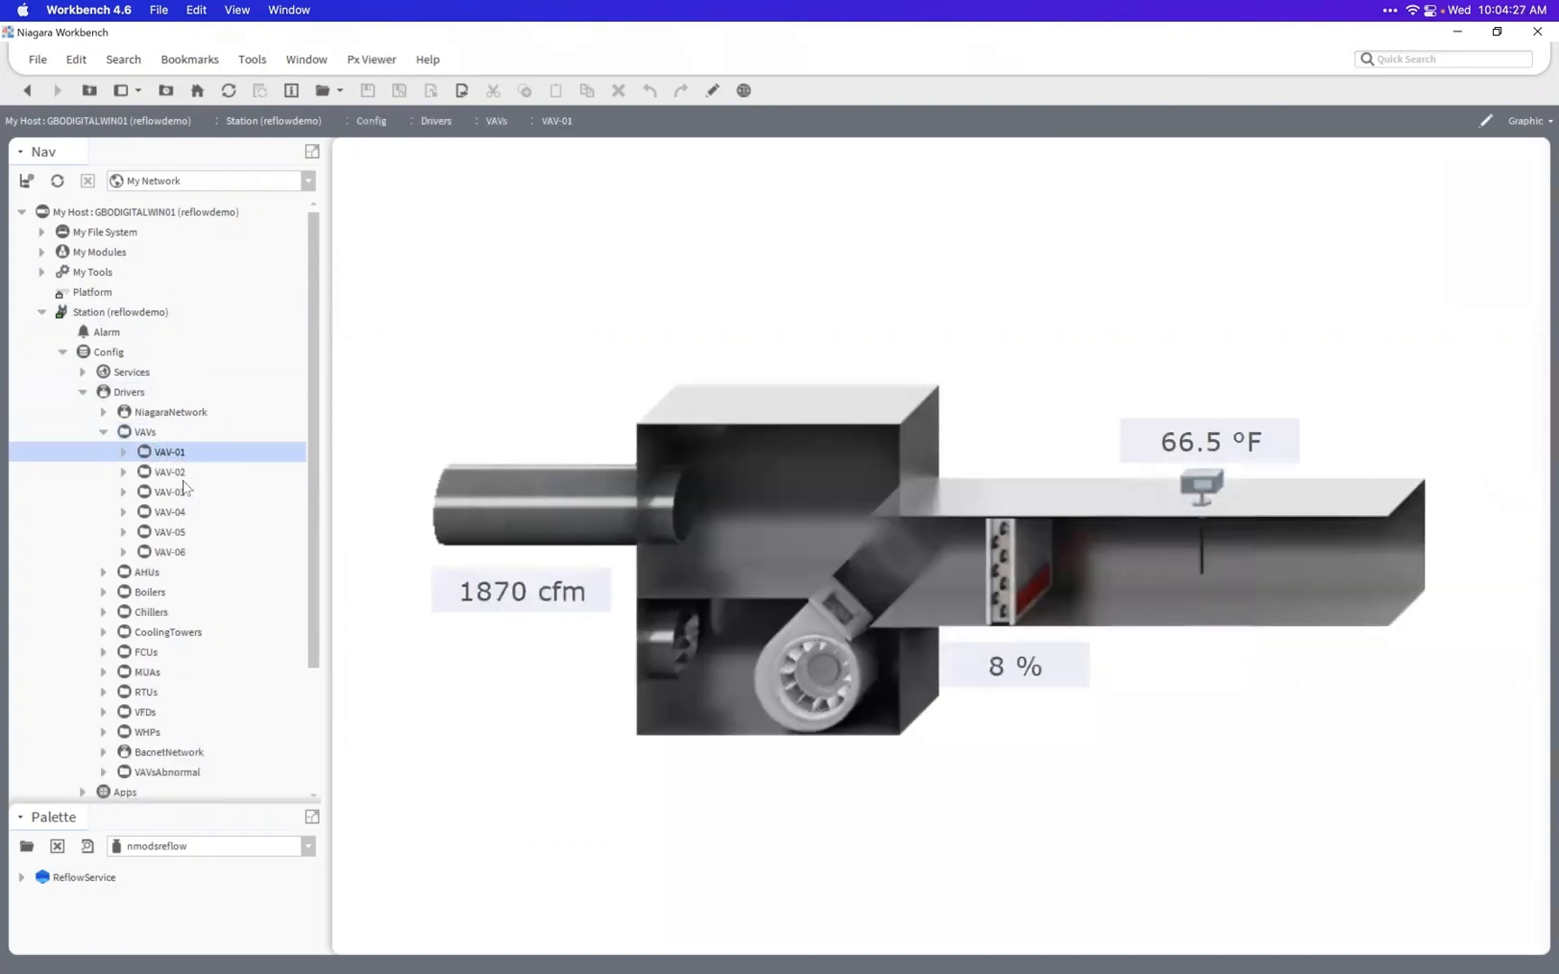
click(172, 472)
click(1529, 121)
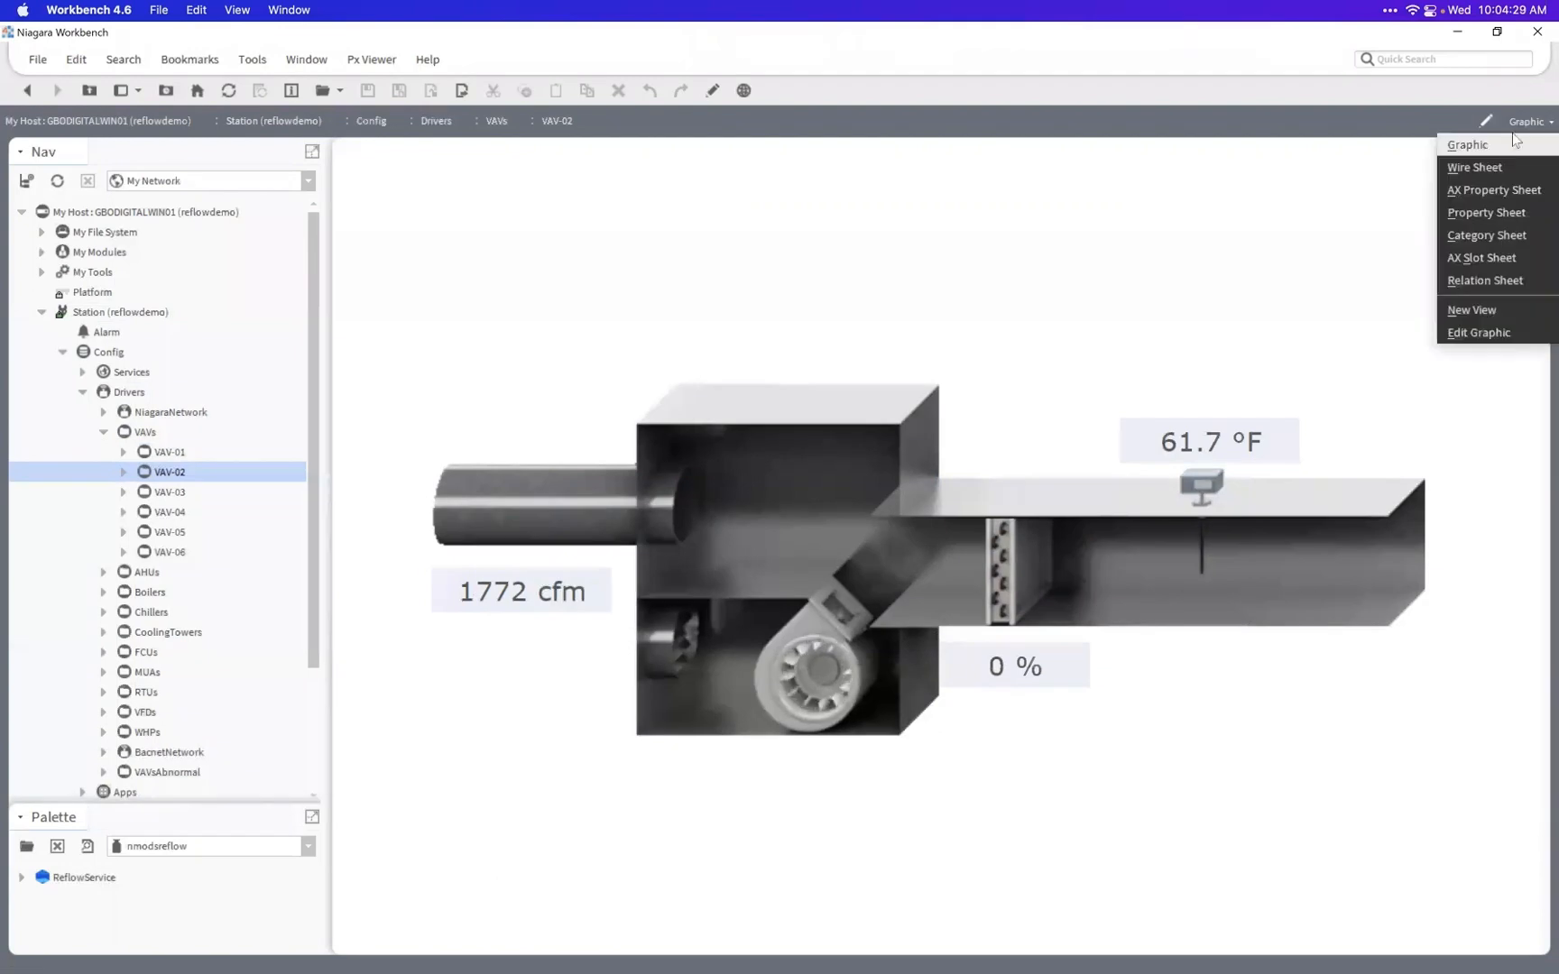
click(1493, 190)
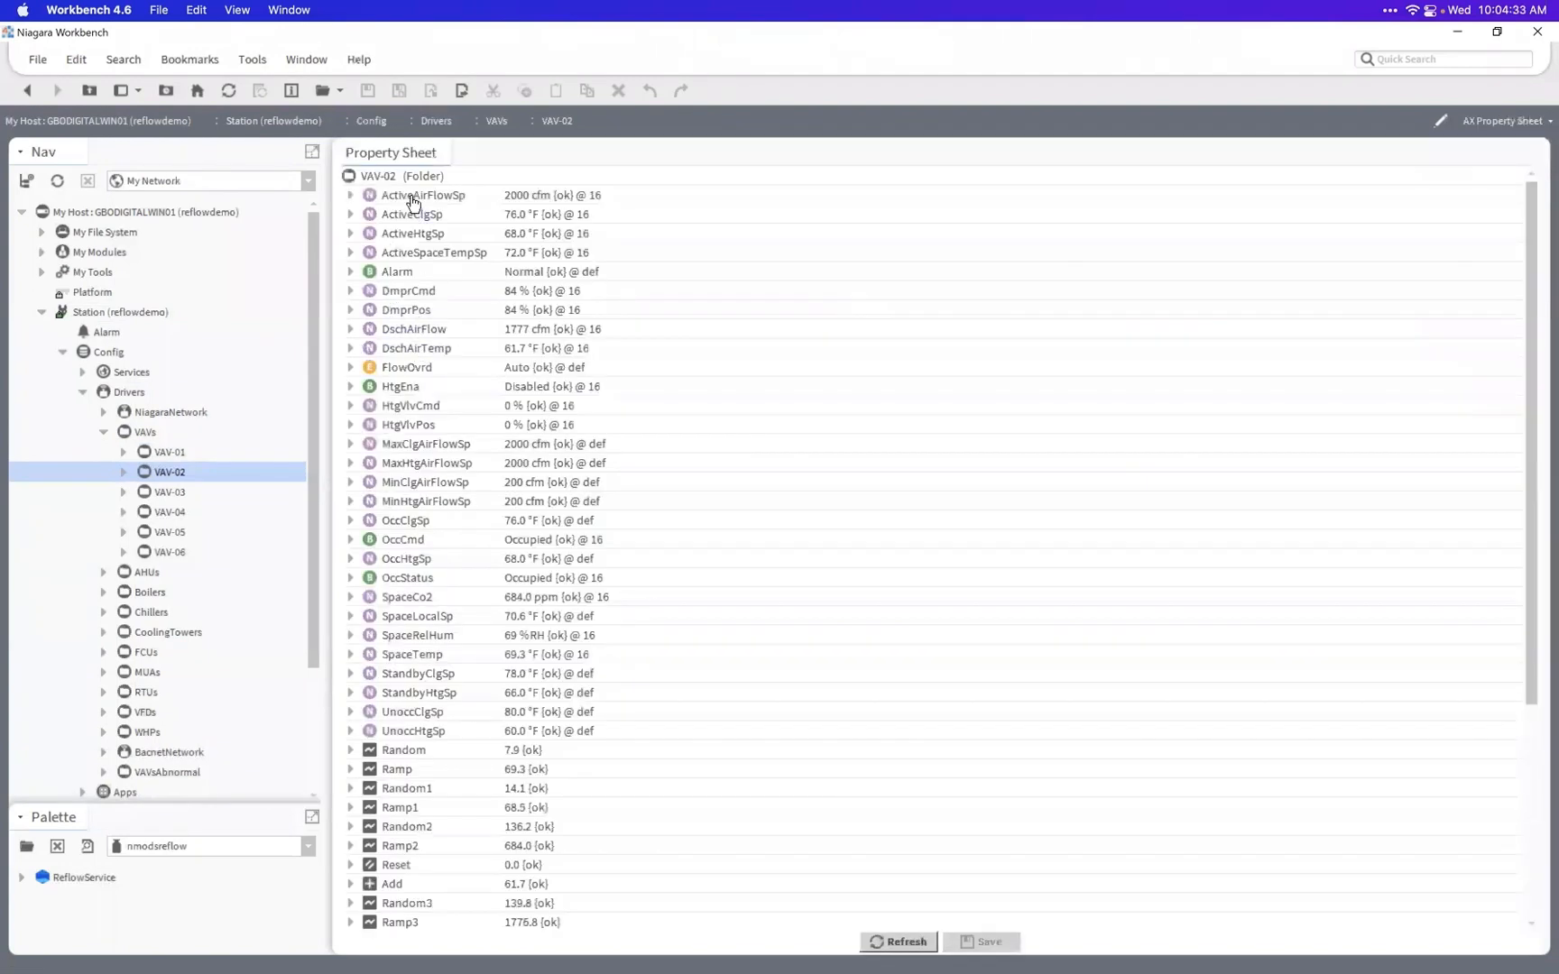
- Collapse the VAVs folder, view the graphic of AHU-01 in the AHUs folder, and examine its expanded list of points
click(104, 432)
click(103, 452)
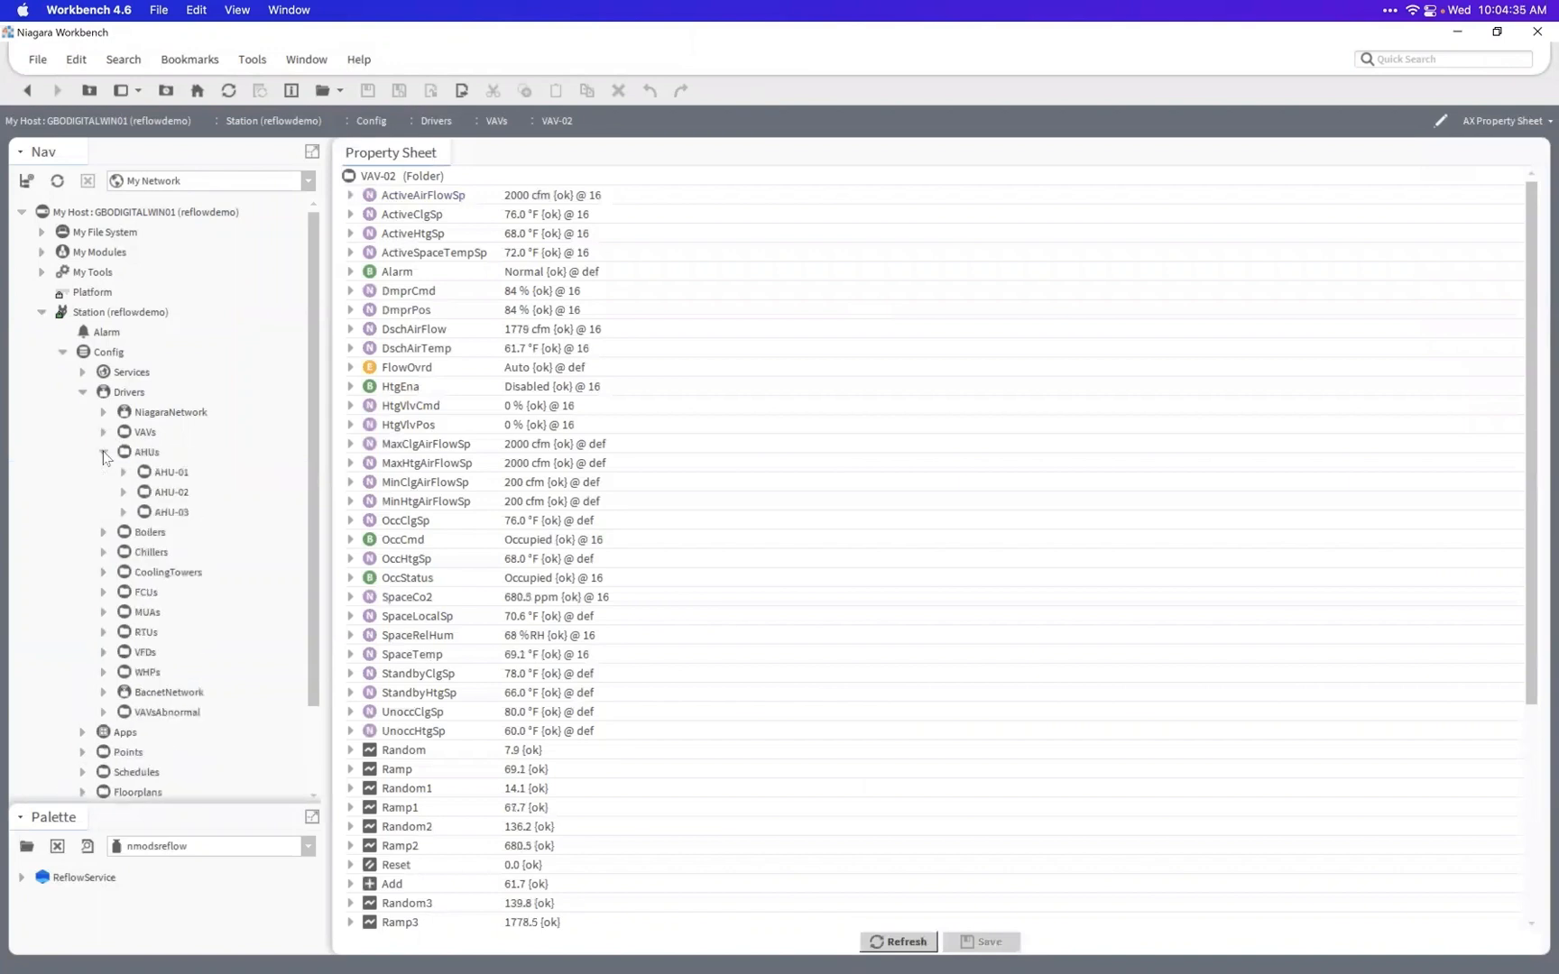
click(156, 475)
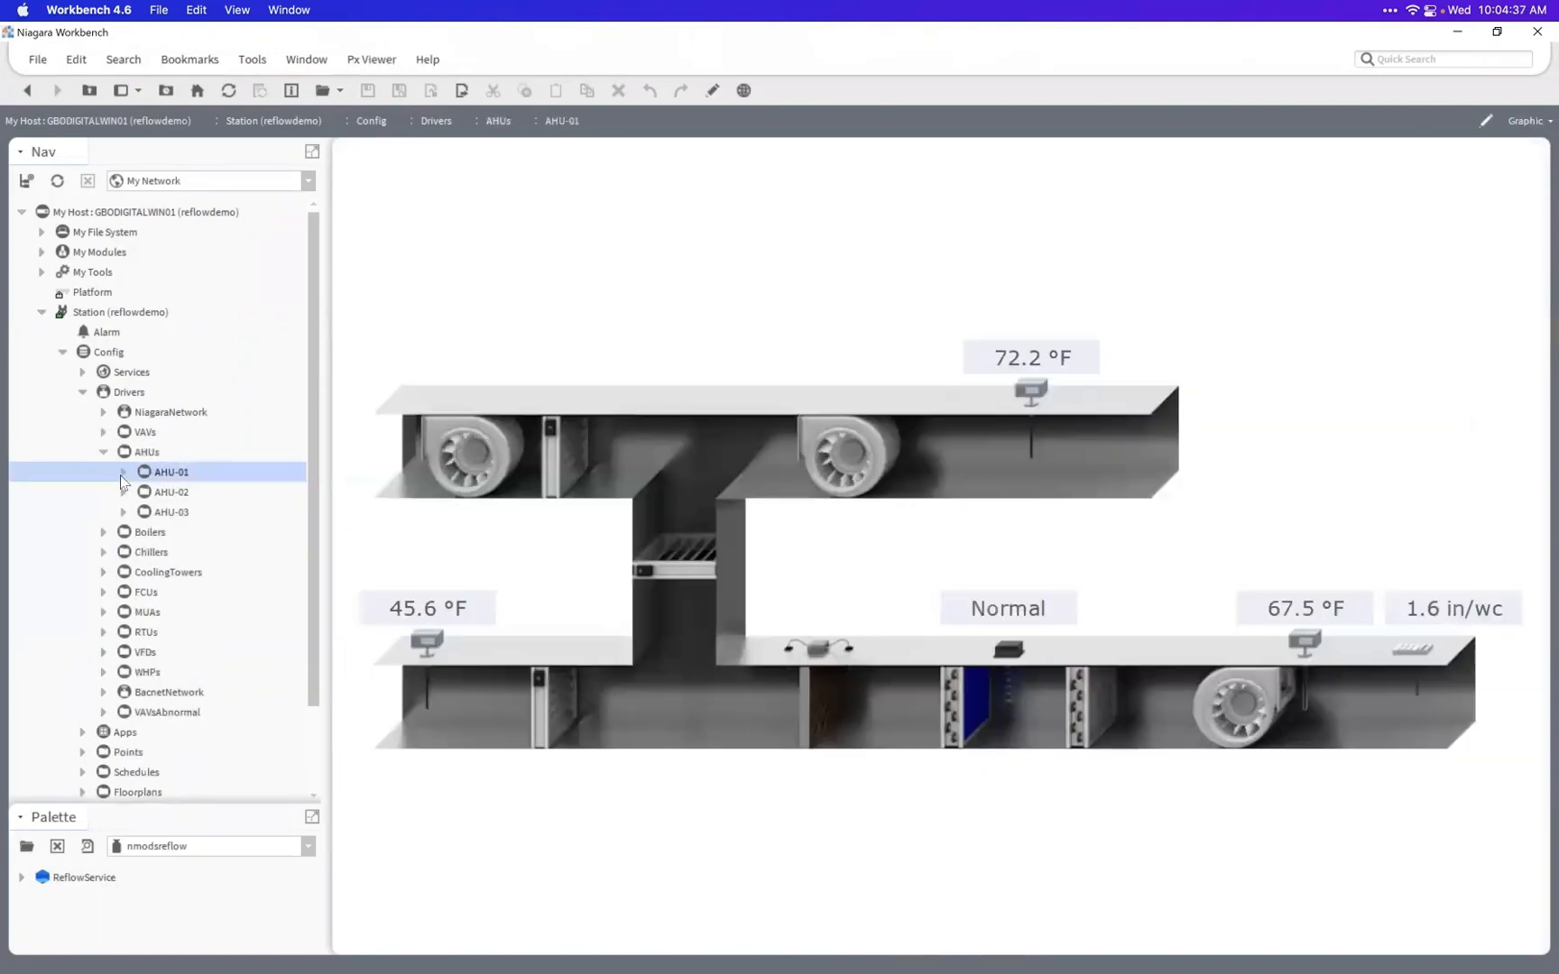
click(123, 473)
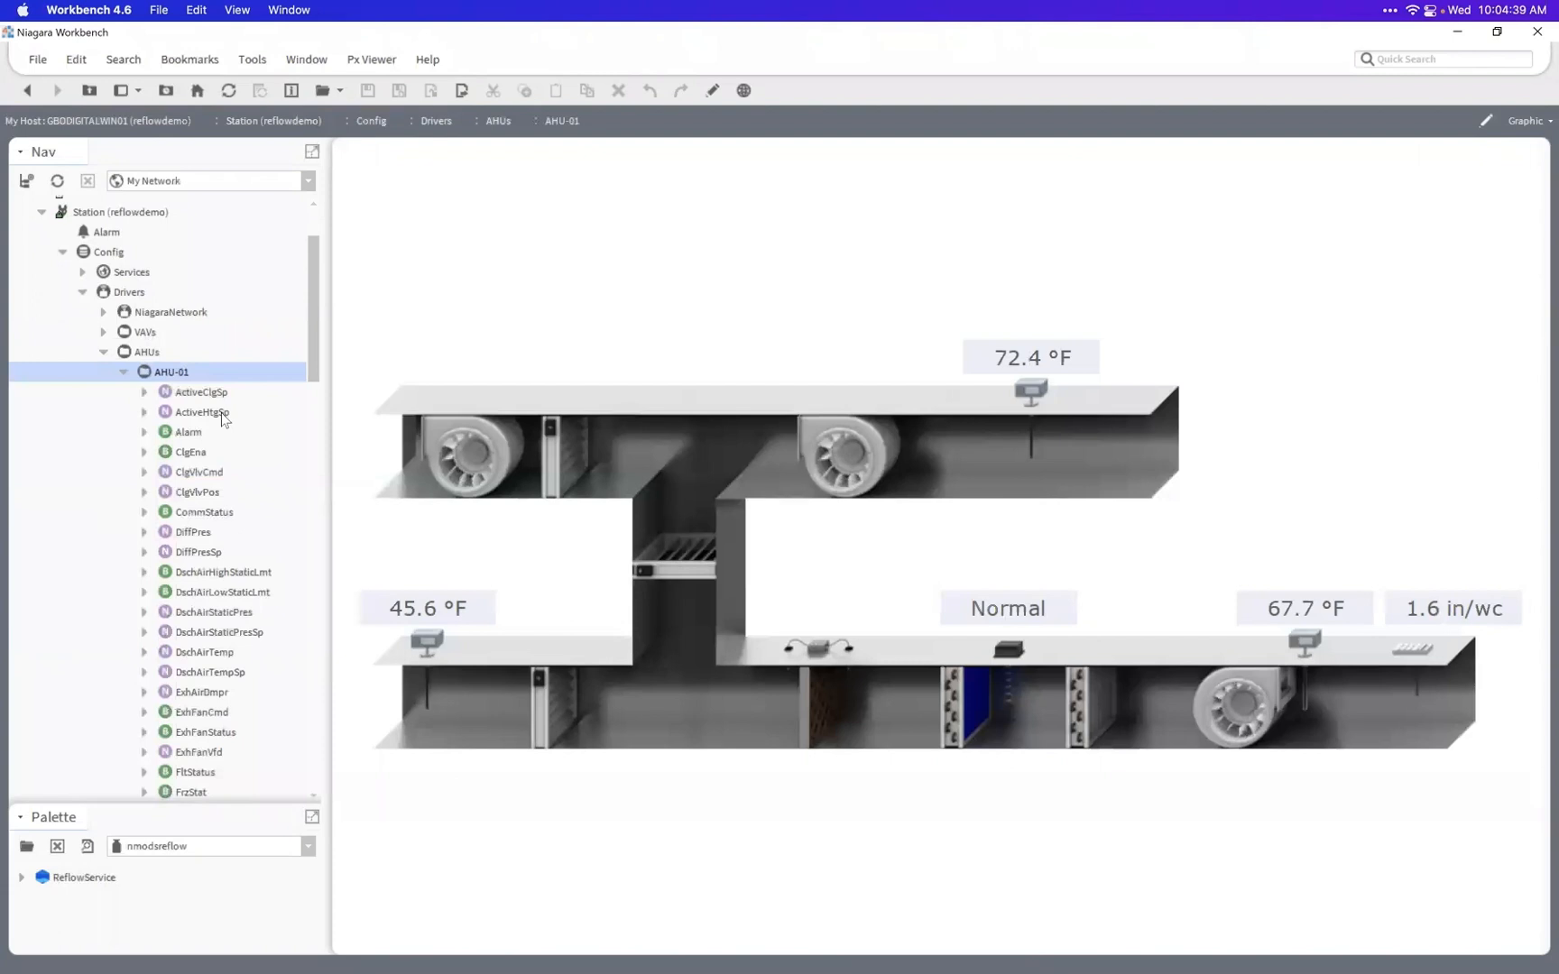
scroll(220, 413, down, 10)
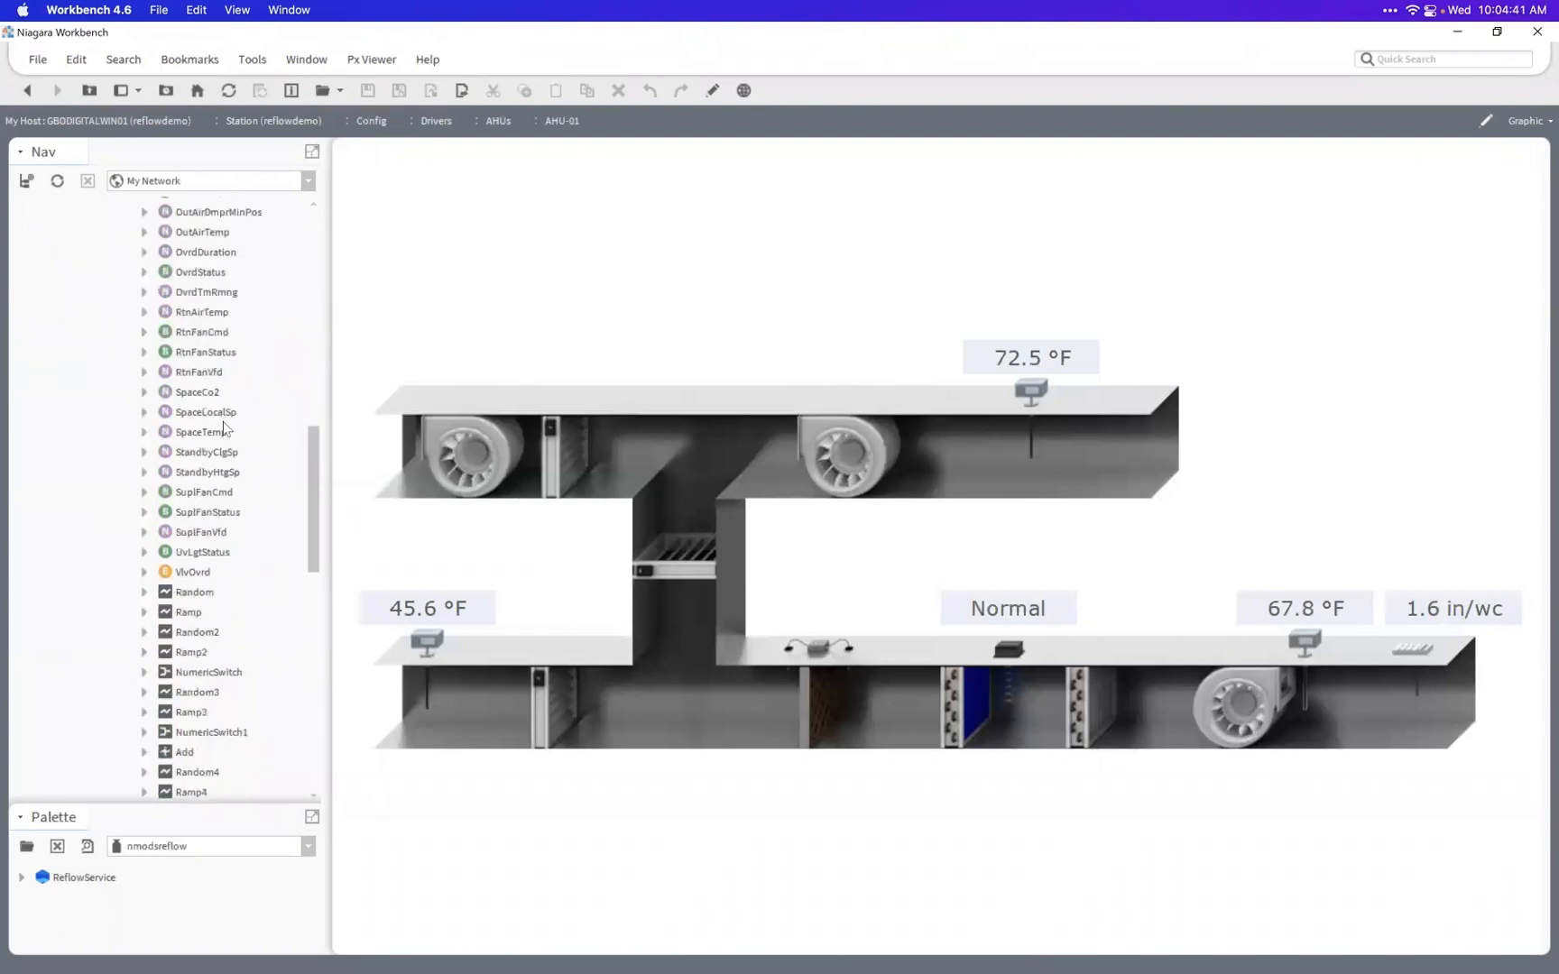
scroll(223, 421, down, 10)
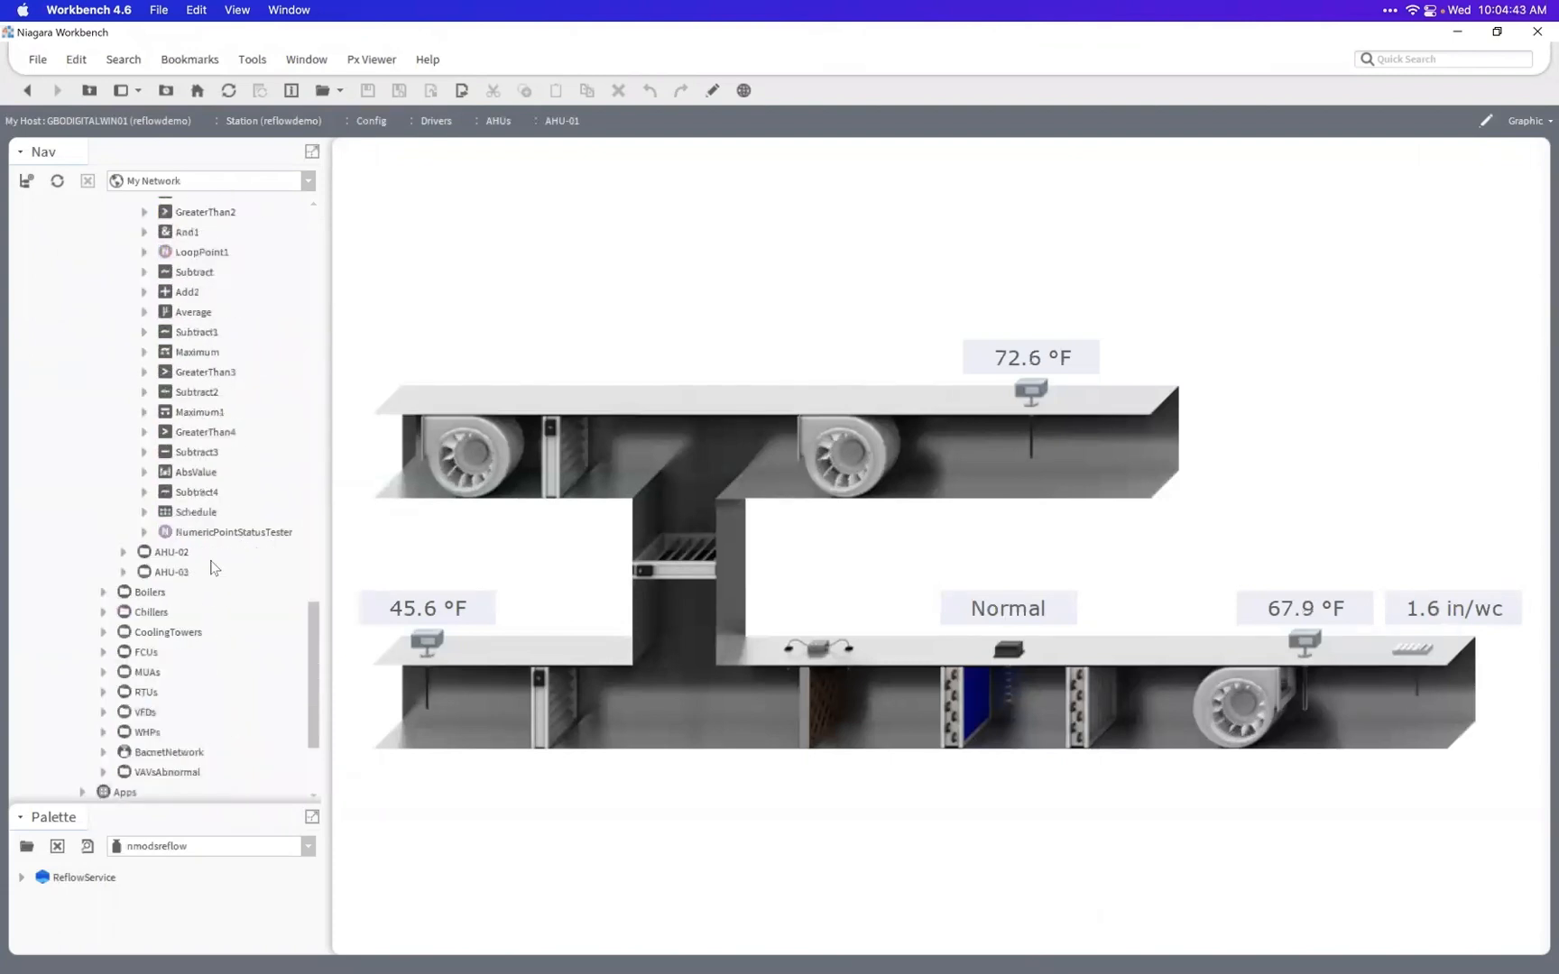
scroll(213, 566, up, 20)
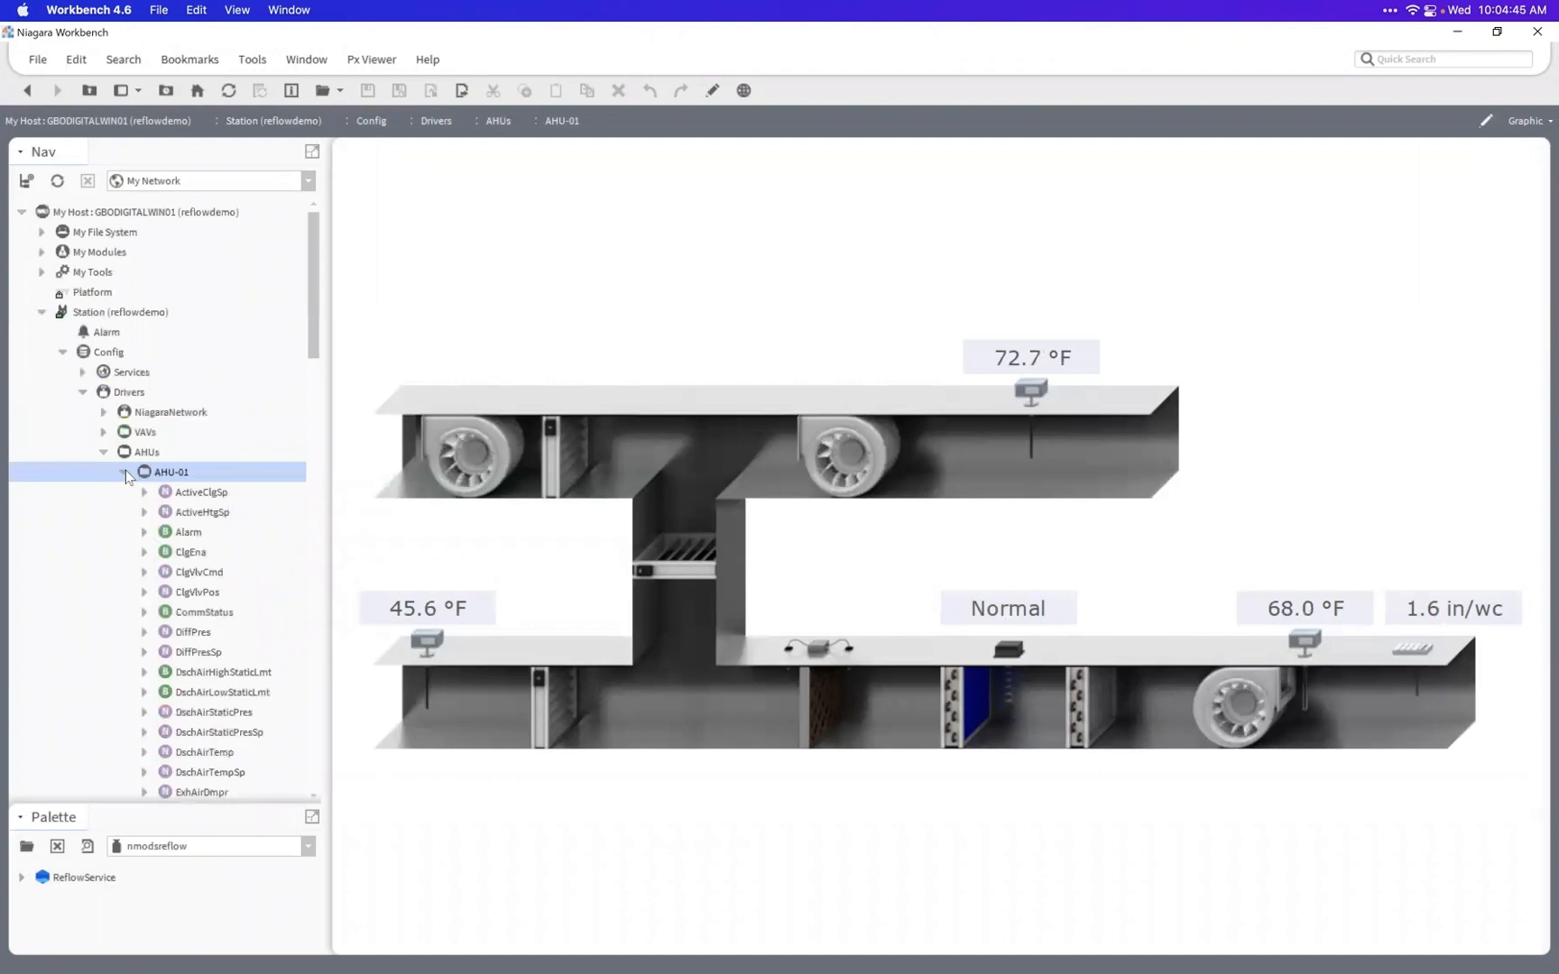
- Collapse AHU-01, the AHUs folder and the Drivers branch in the station tree
click(126, 470)
click(102, 452)
click(149, 434)
click(146, 465)
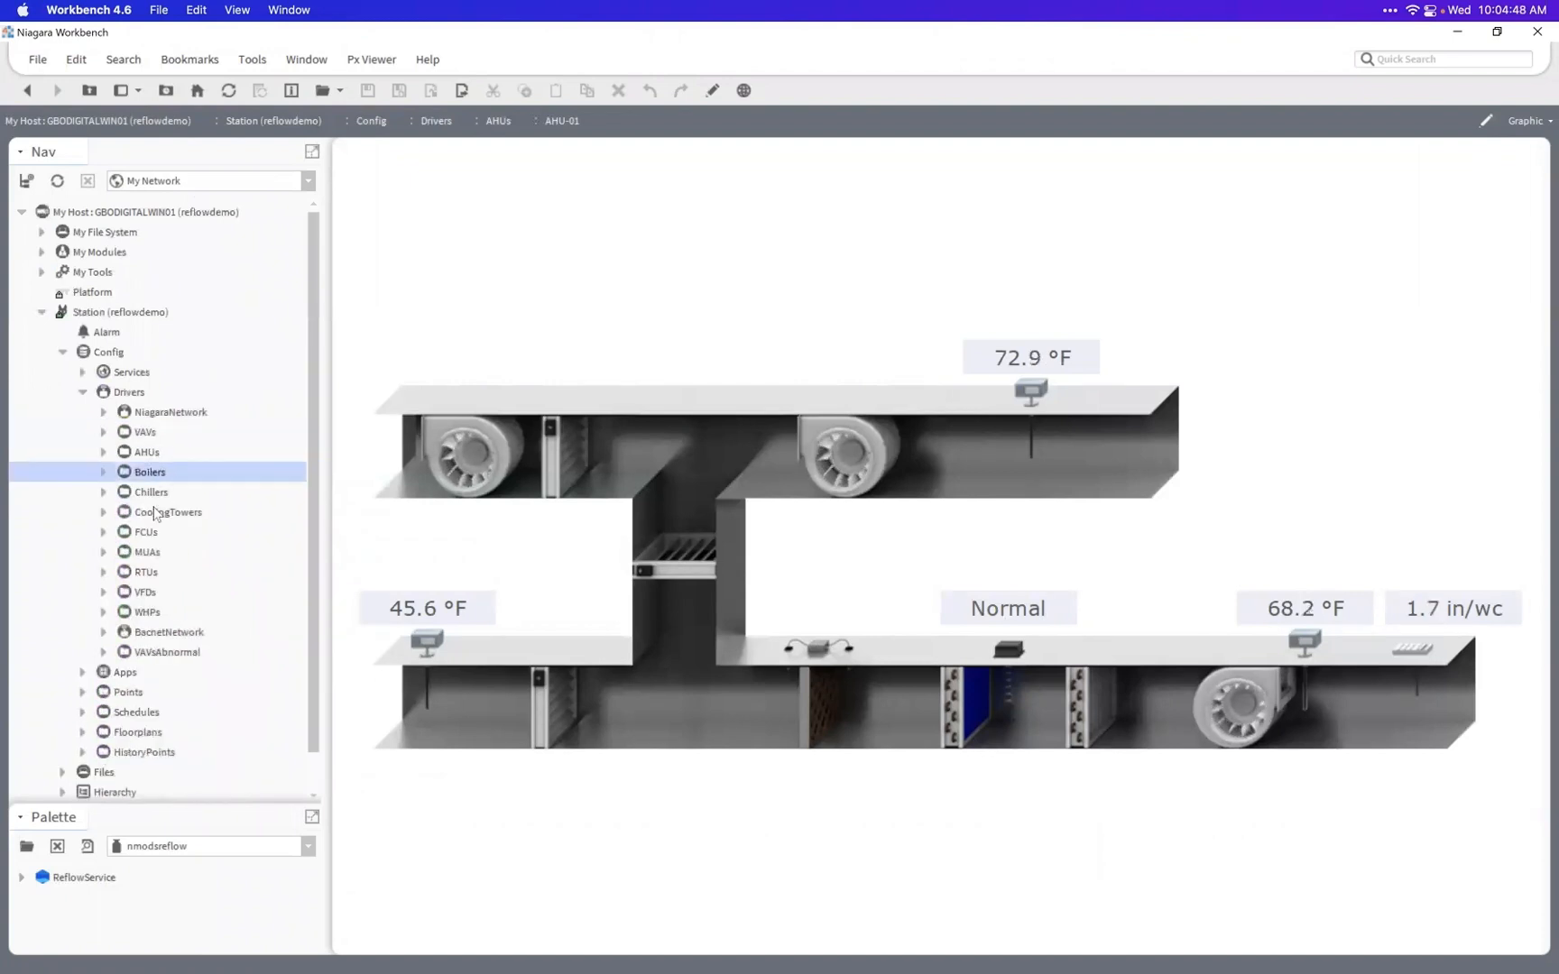
click(83, 392)
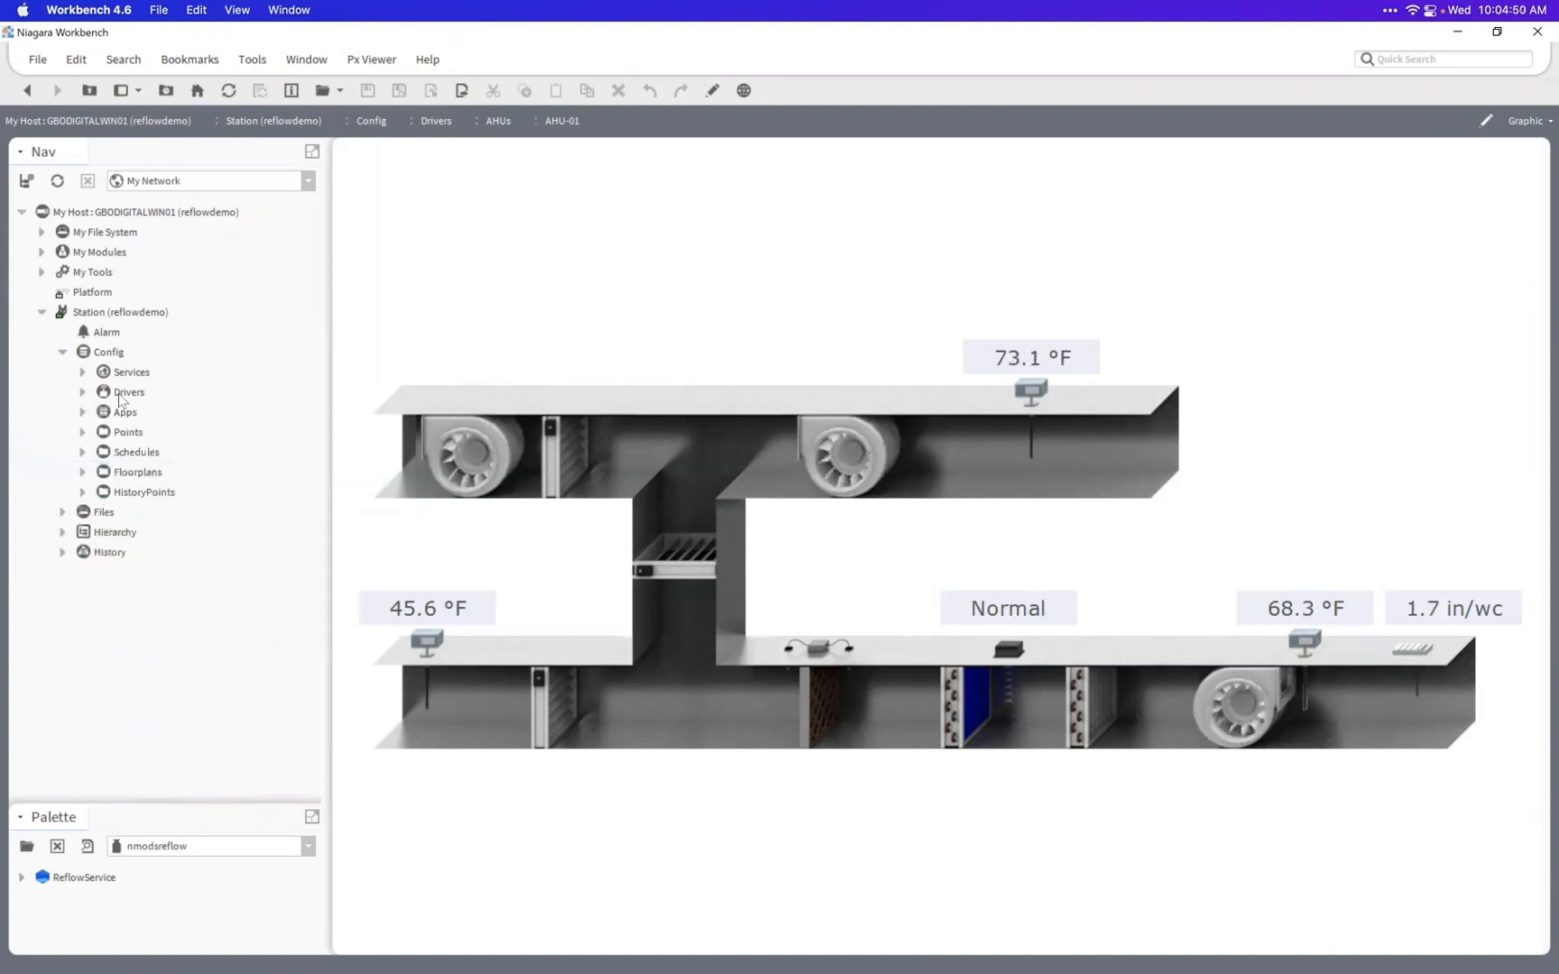
- Expand the Points folder, open the NumericRamp property sheet, and look over the ramp, sine wave and random points
click(83, 432)
click(180, 460)
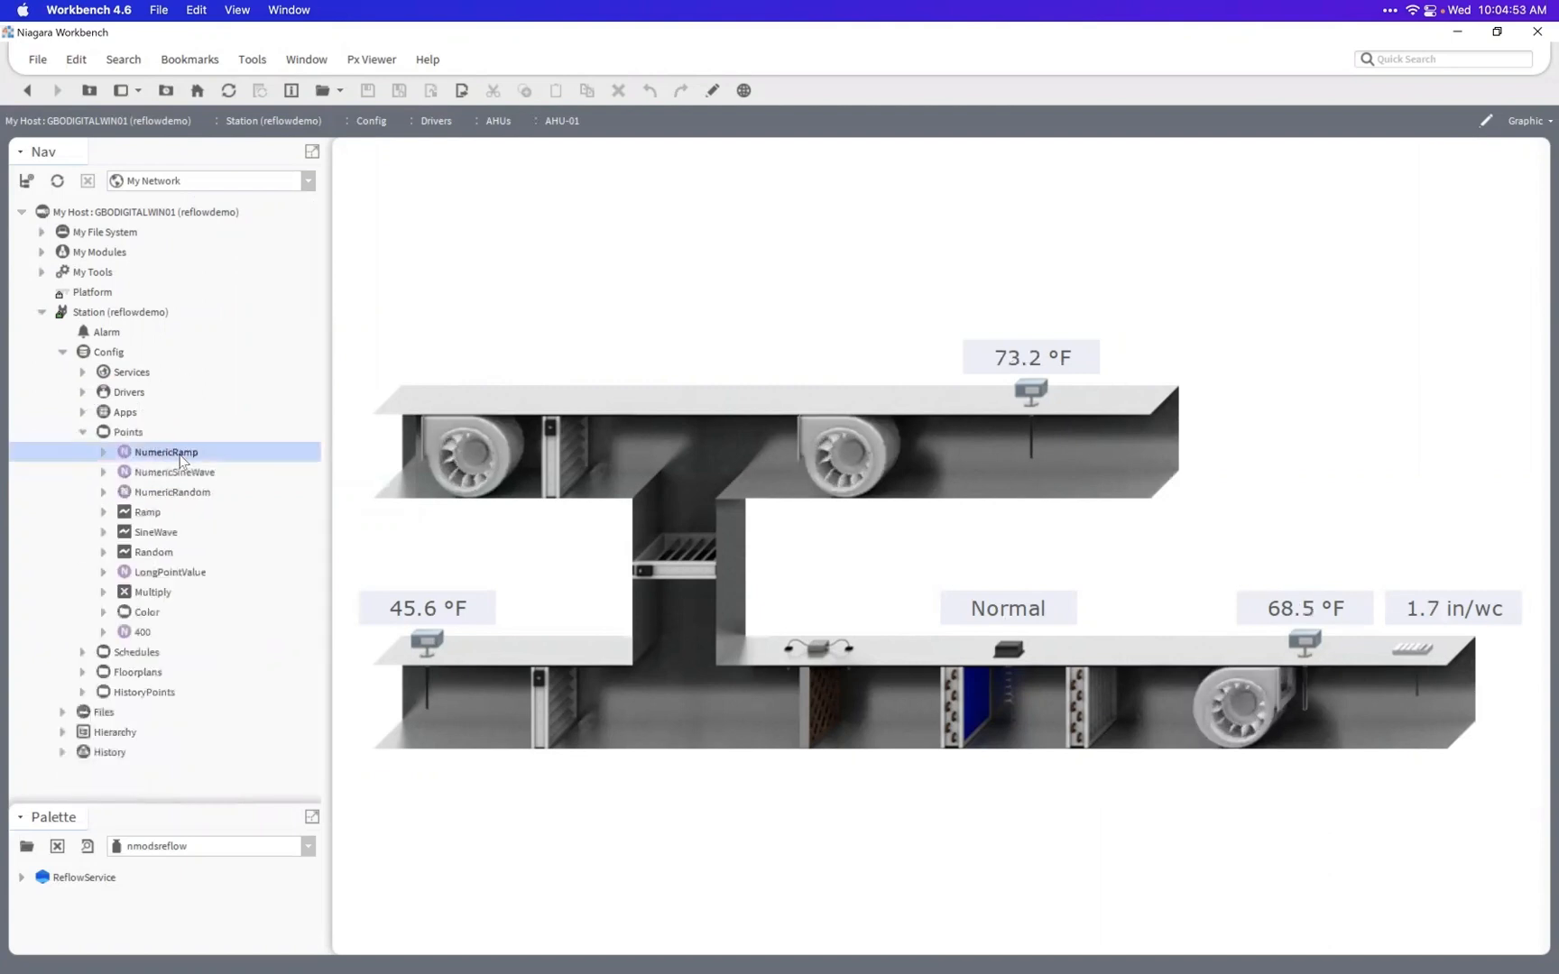
double_click(180, 460)
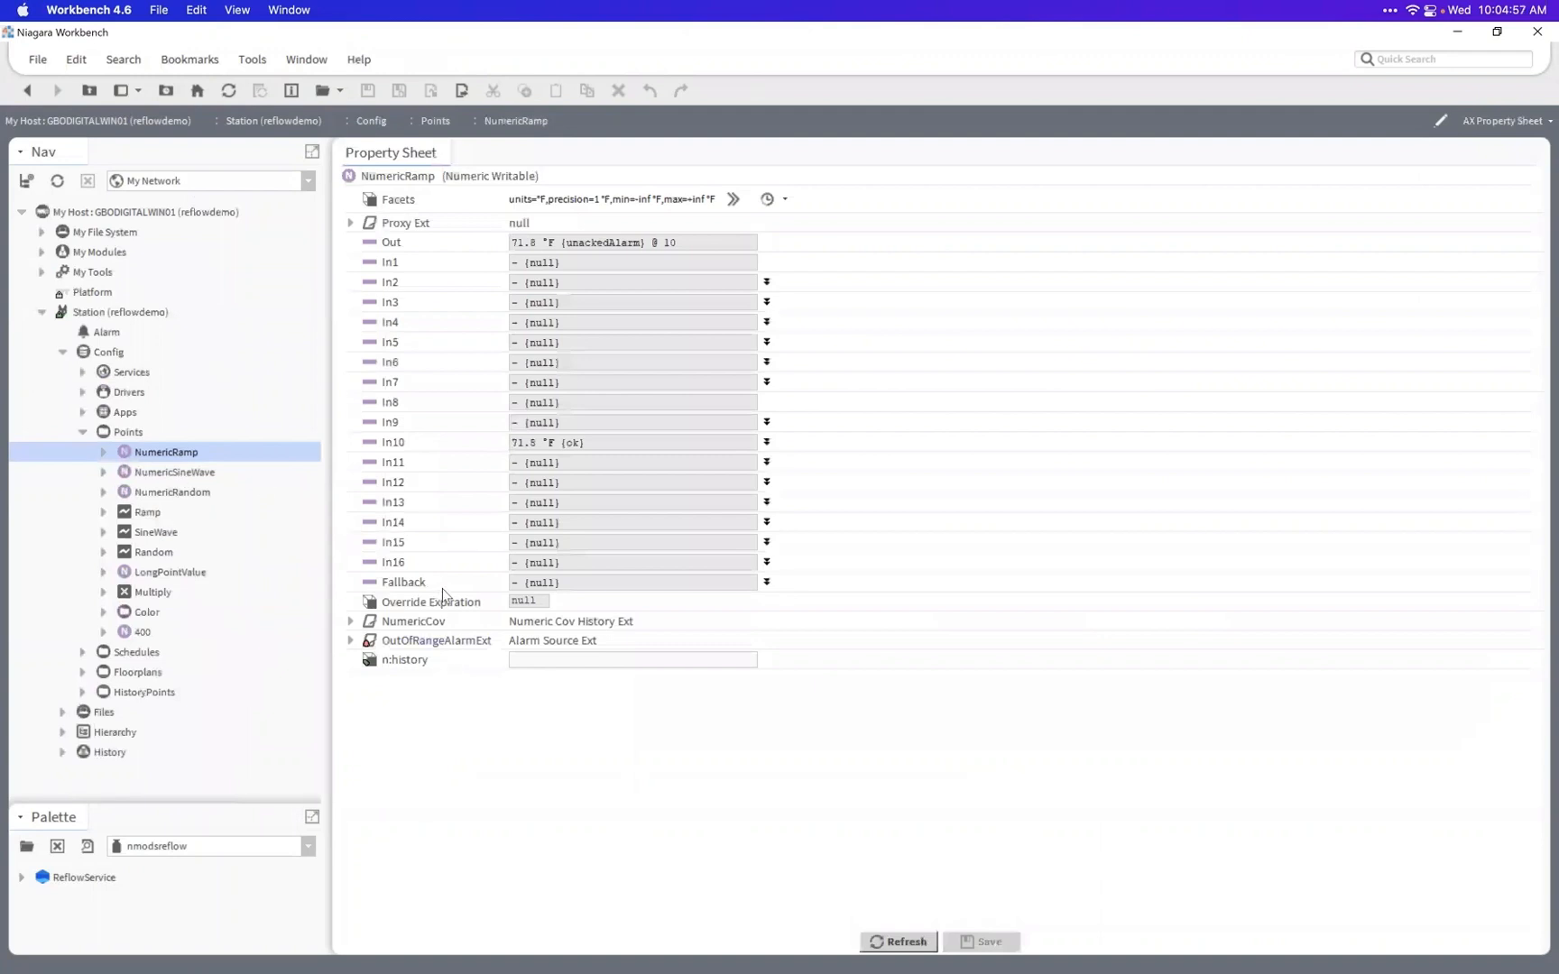
click(146, 513)
click(158, 534)
click(164, 553)
click(189, 476)
click(189, 458)
click(188, 463)
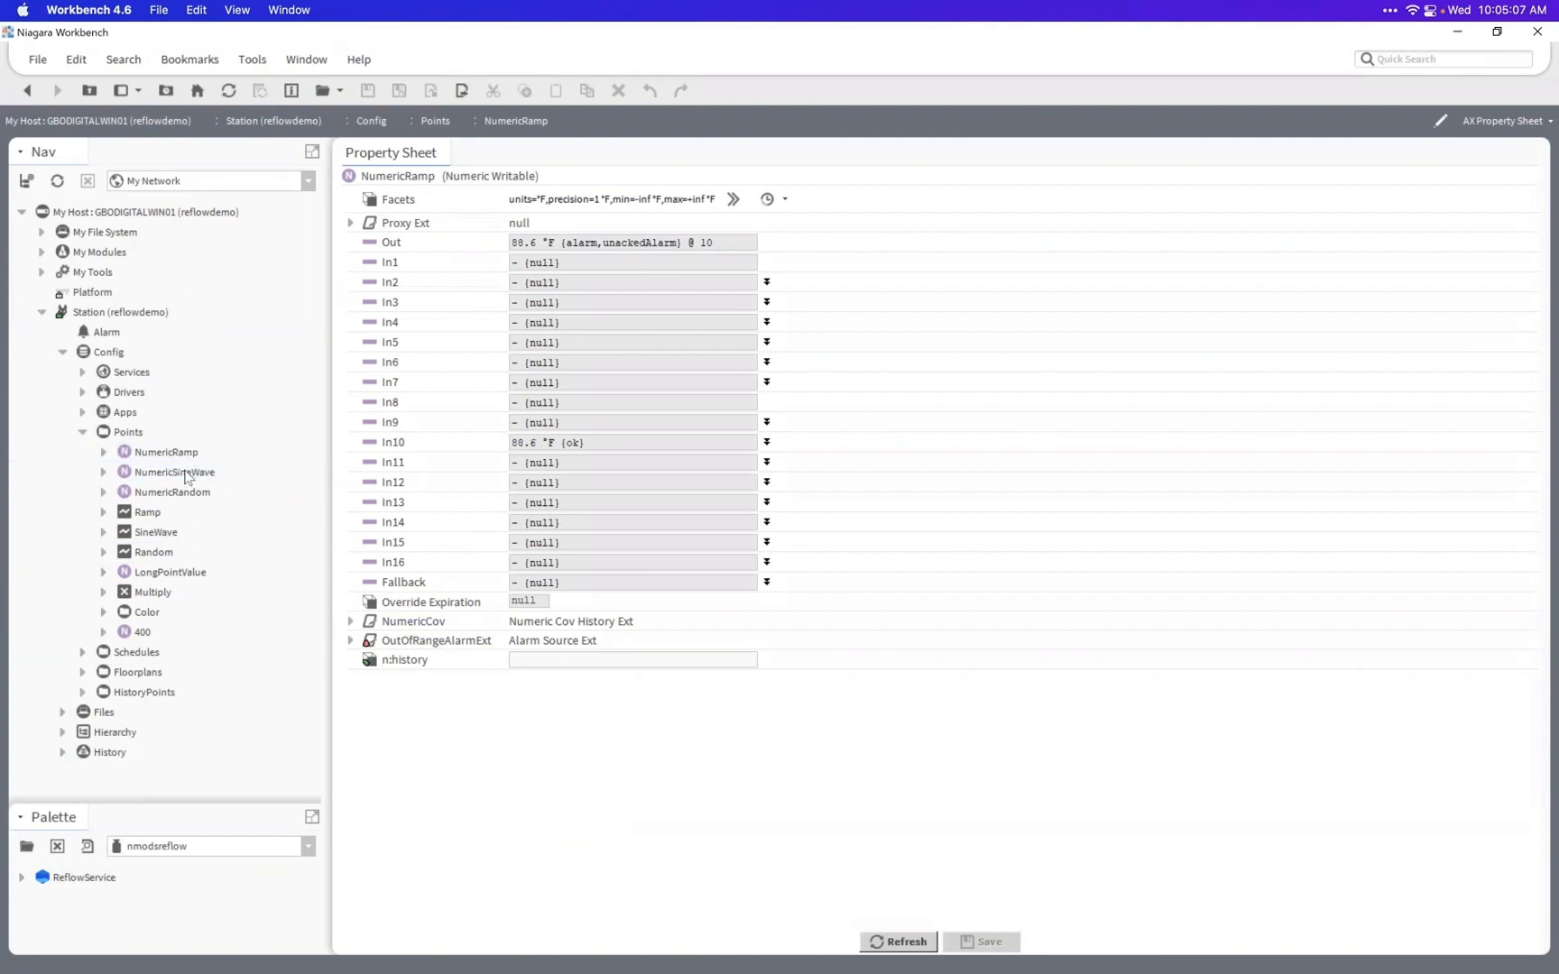
- Collapse the Points folder and expand the Schedules folder to examine the station's schedules
click(82, 435)
click(115, 456)
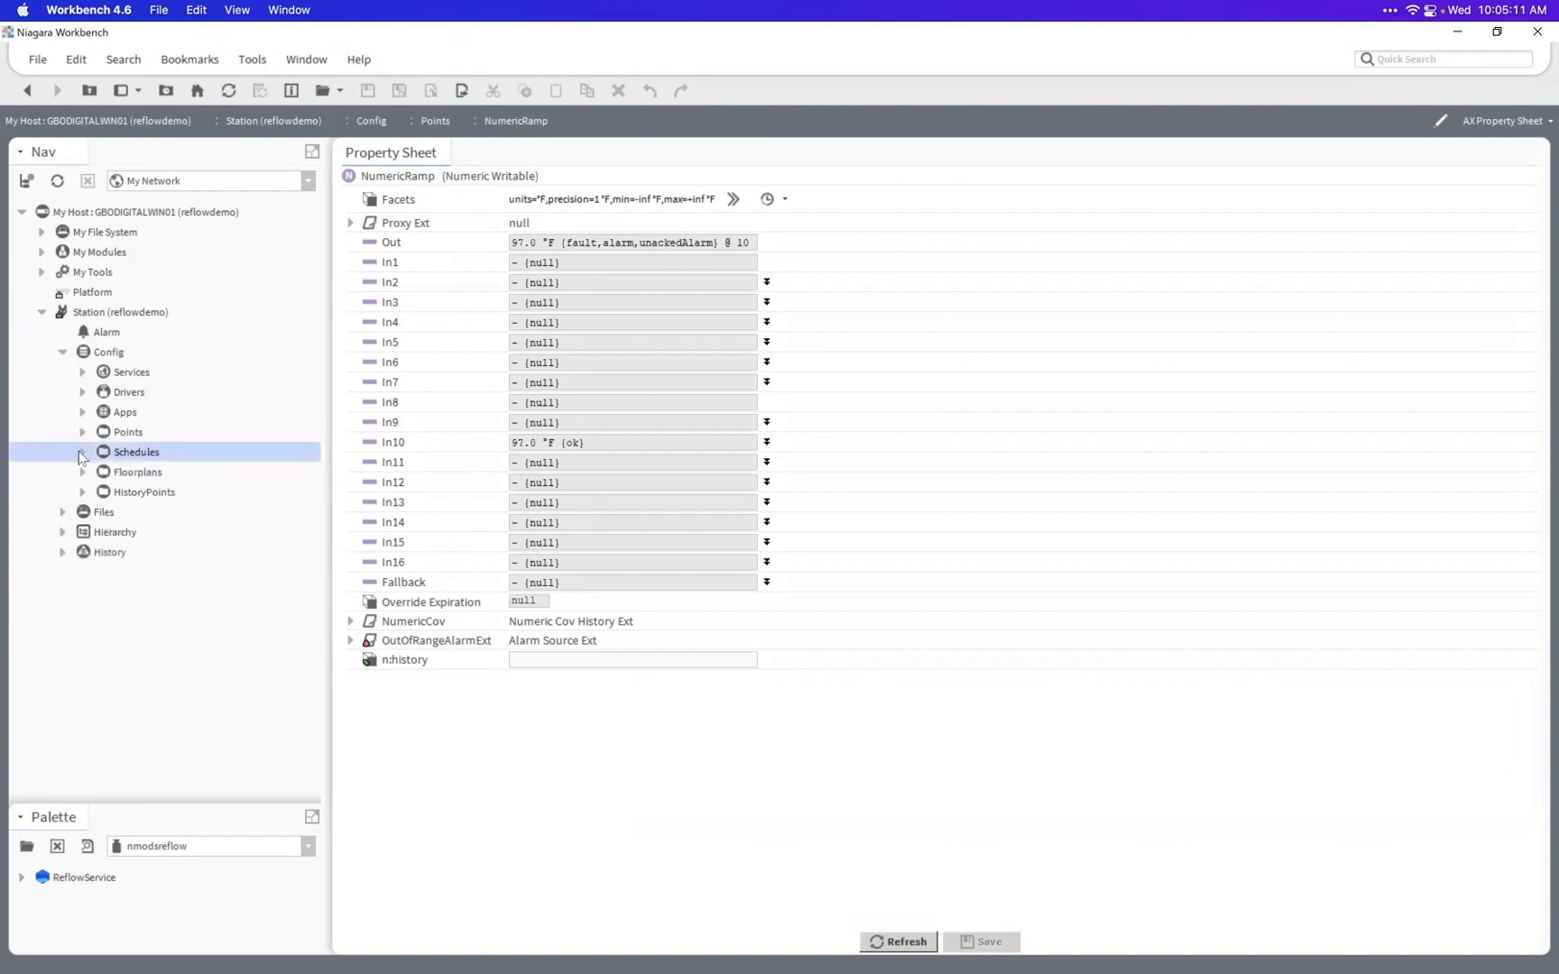
click(82, 452)
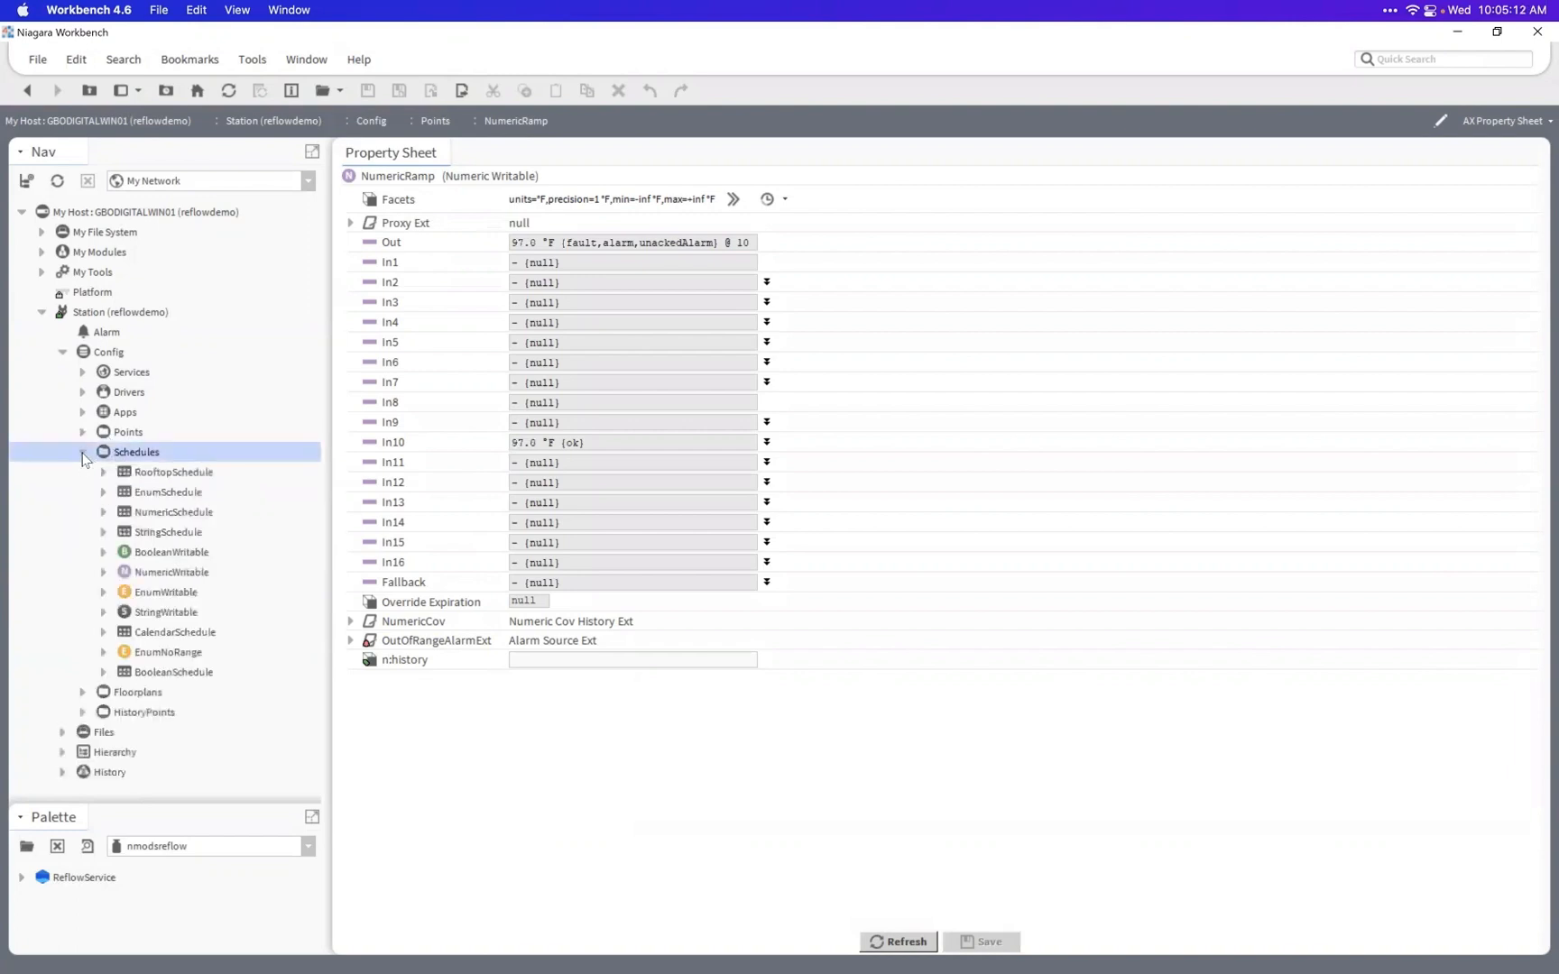
- Look over the rooftop, enum, numeric and string schedules, and collapse the Schedules folder
click(162, 471)
click(171, 494)
click(171, 512)
click(172, 533)
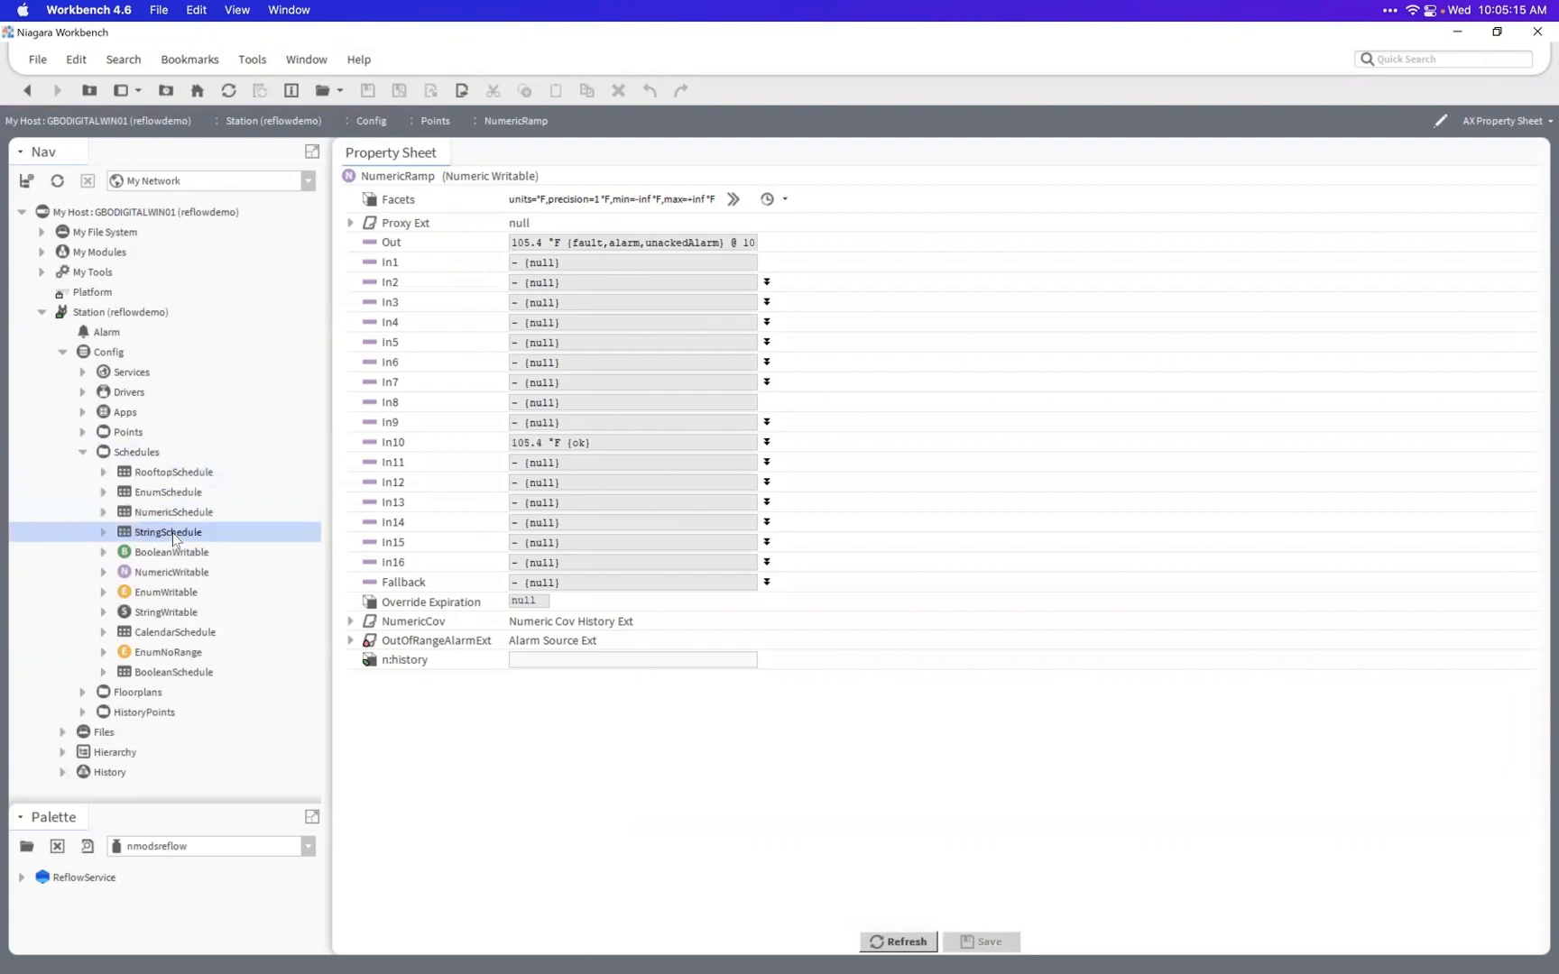
click(84, 453)
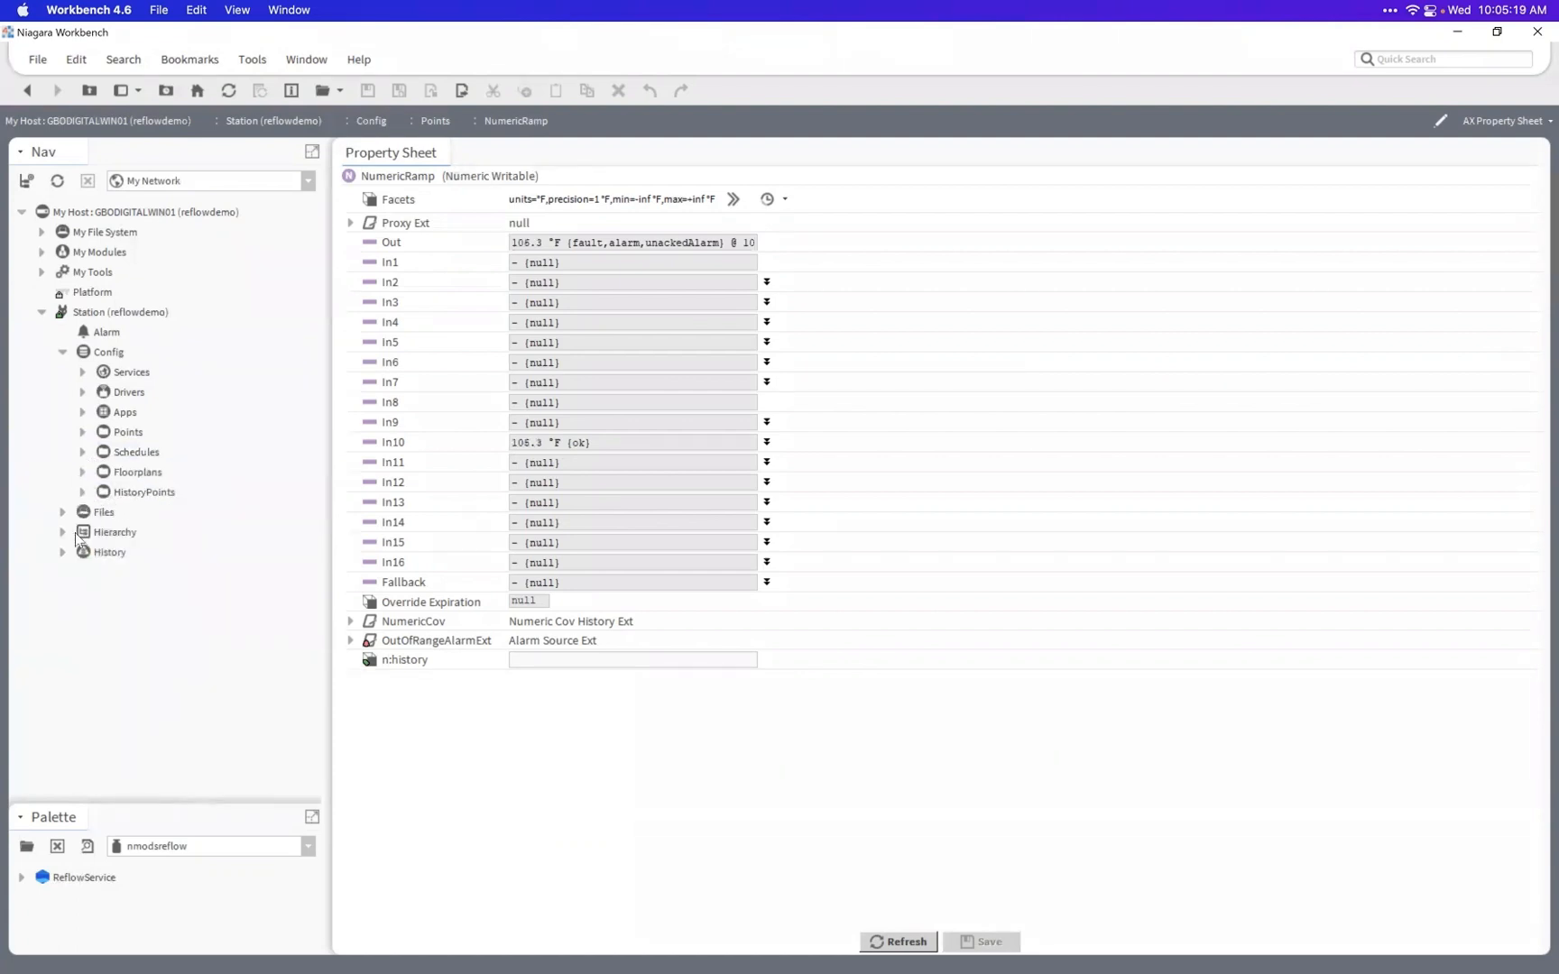
- Expand the station's Files, view building-00.jpg and building-01.jpg in the buildings folder, and collapse that folder
click(62, 513)
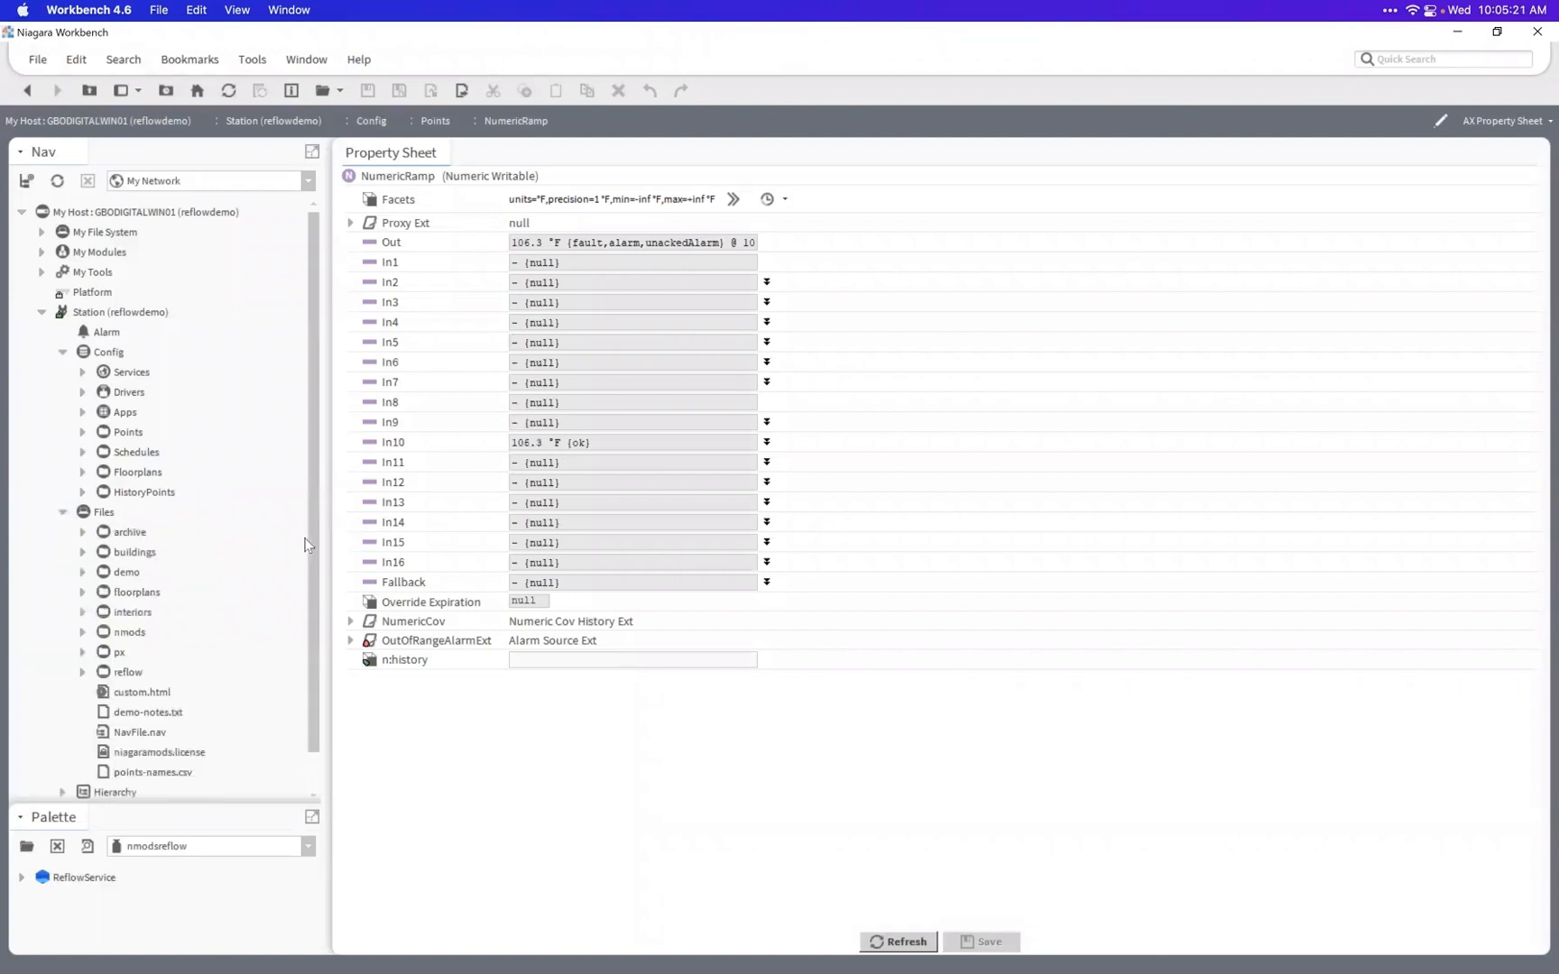
drag(310, 536, 308, 588)
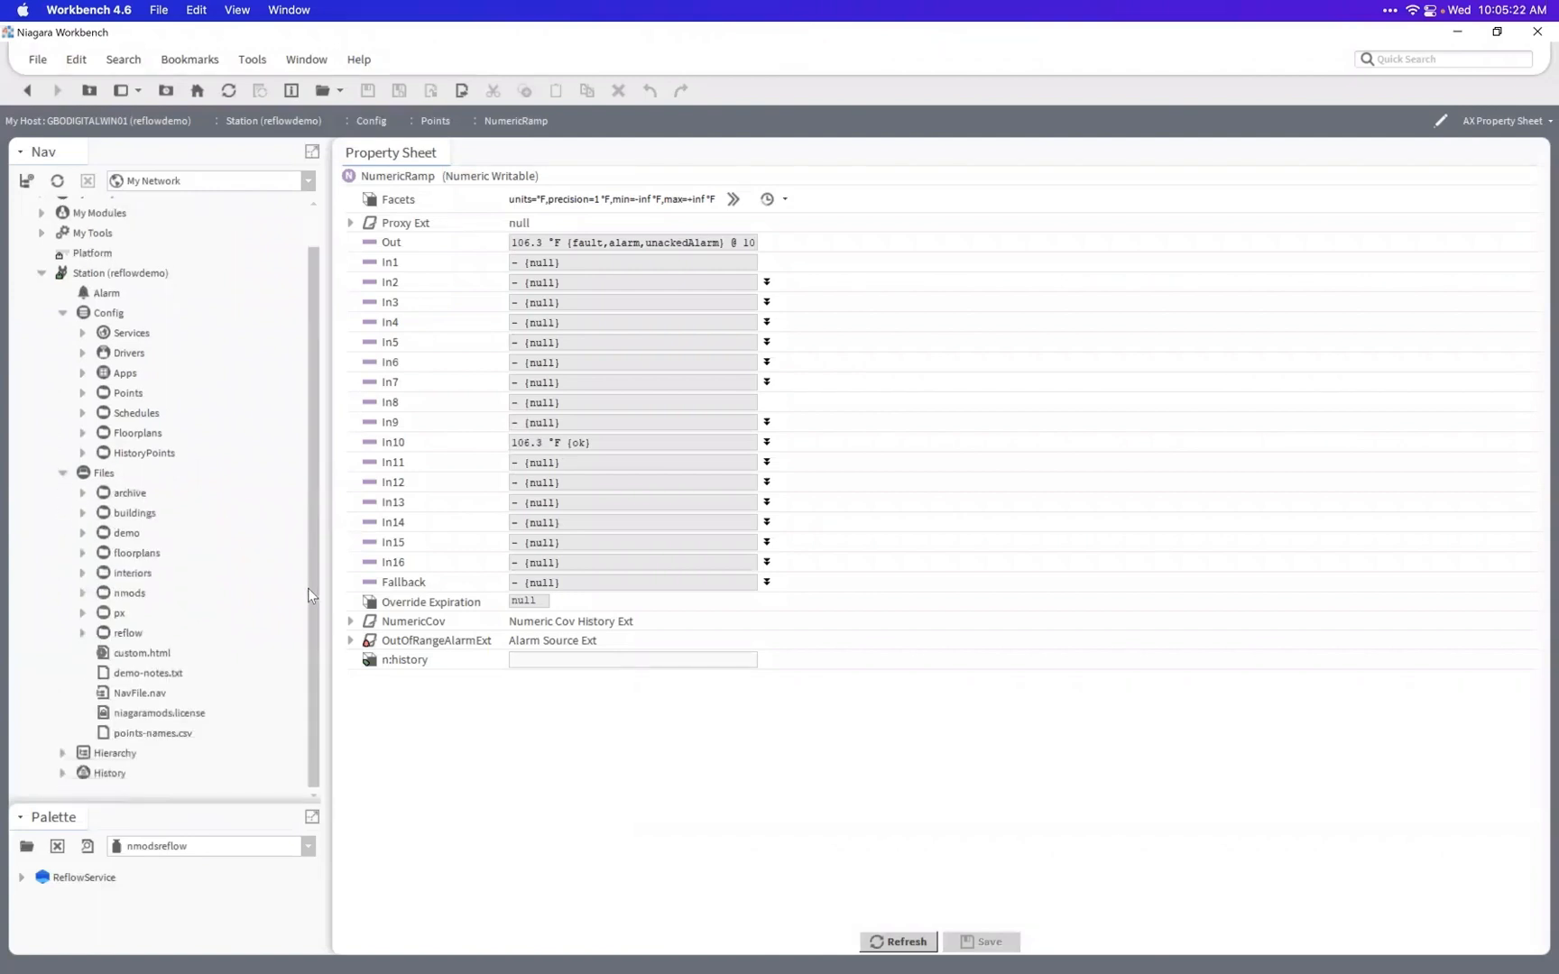
click(82, 513)
double_click(167, 538)
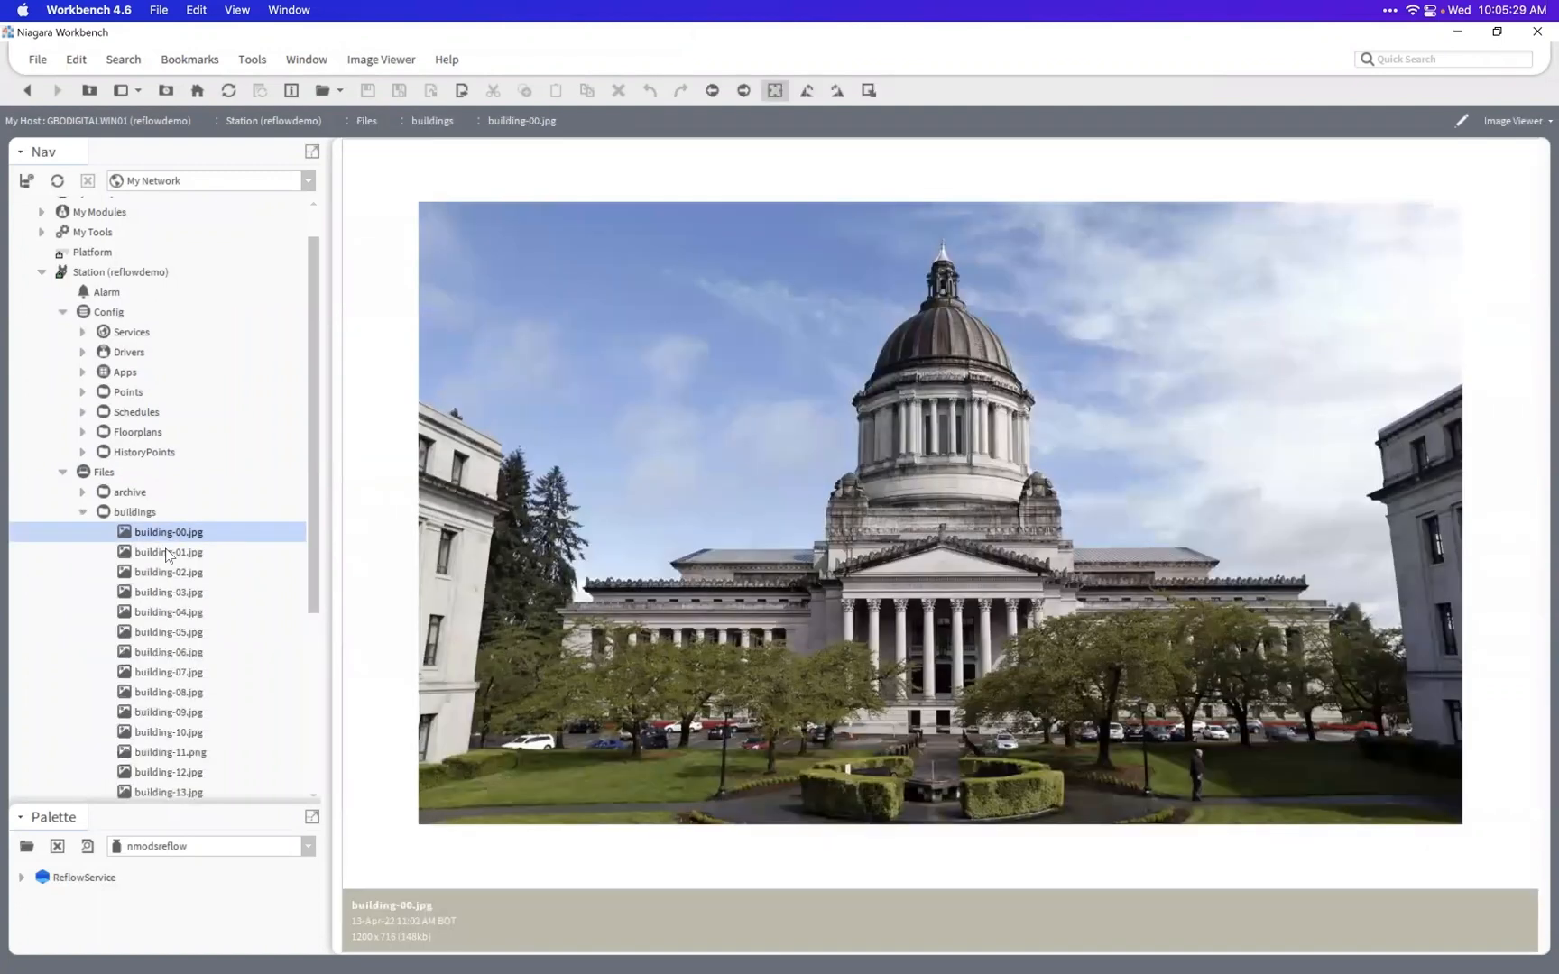
double_click(166, 552)
click(83, 512)
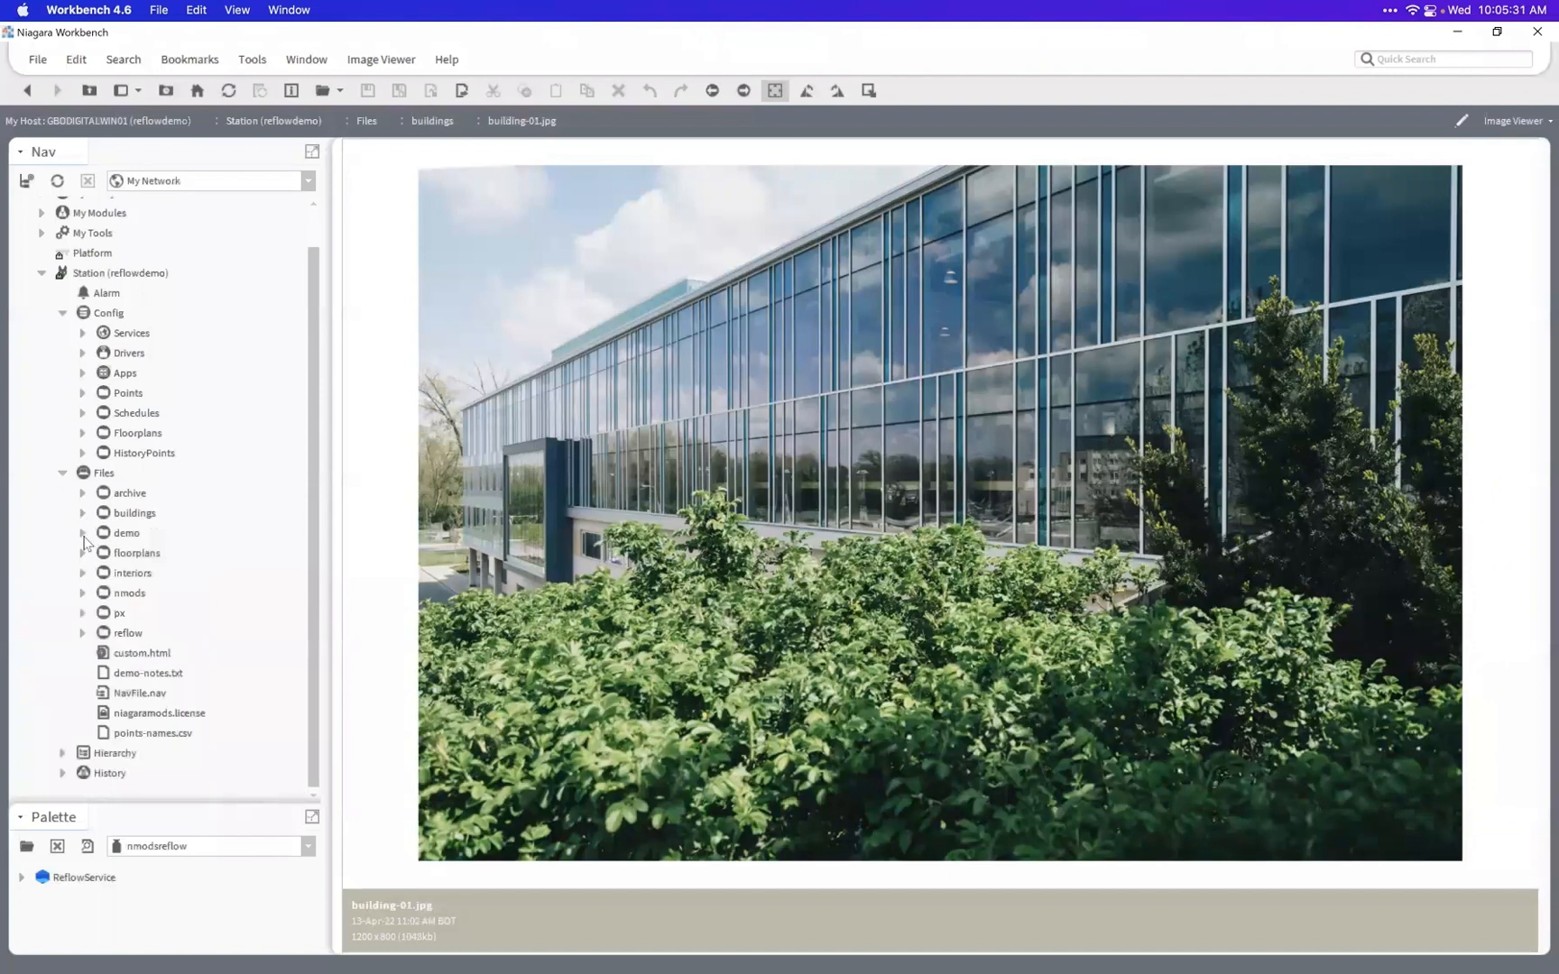
- Expand the demo folder and its retail subfolder, and view hero.jpg
click(83, 534)
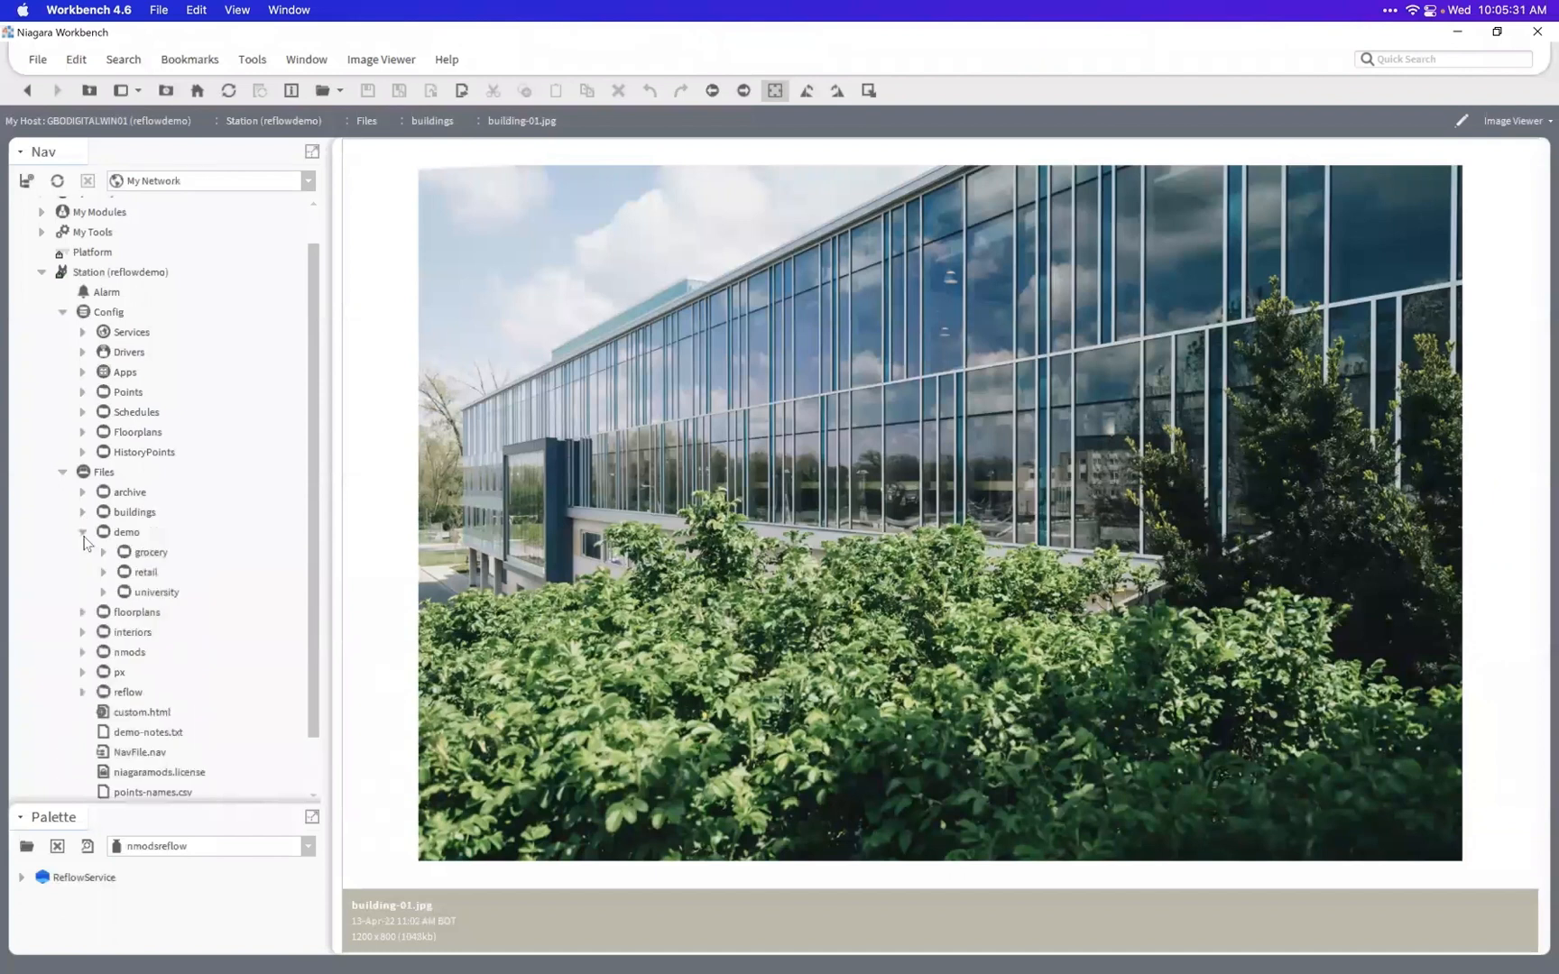
click(150, 588)
click(148, 571)
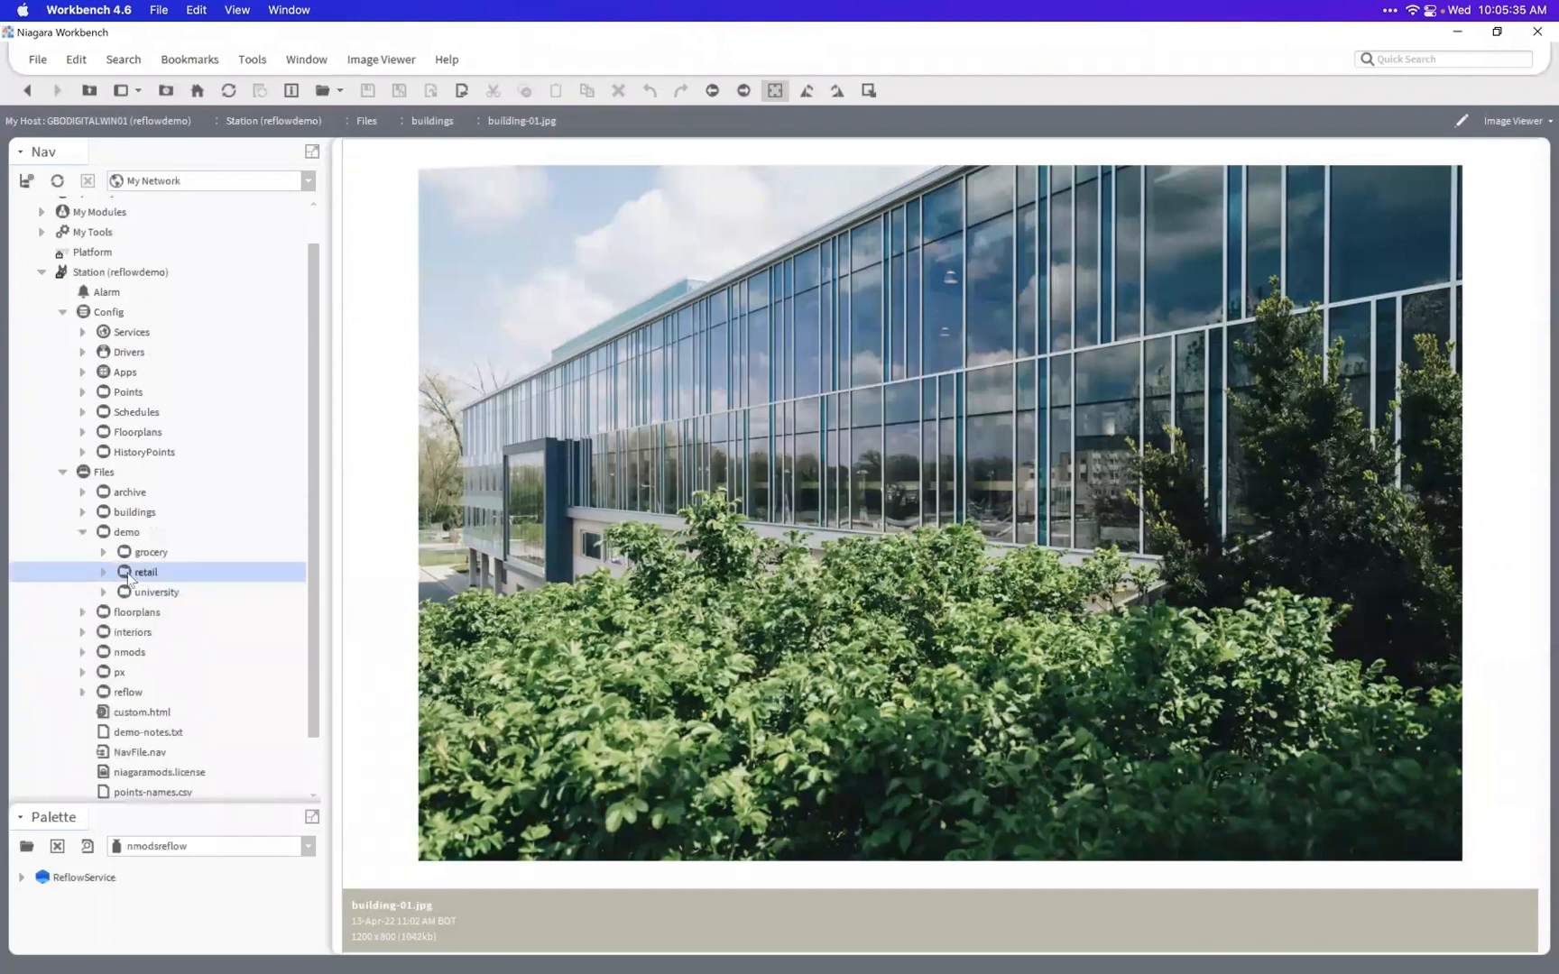
click(104, 572)
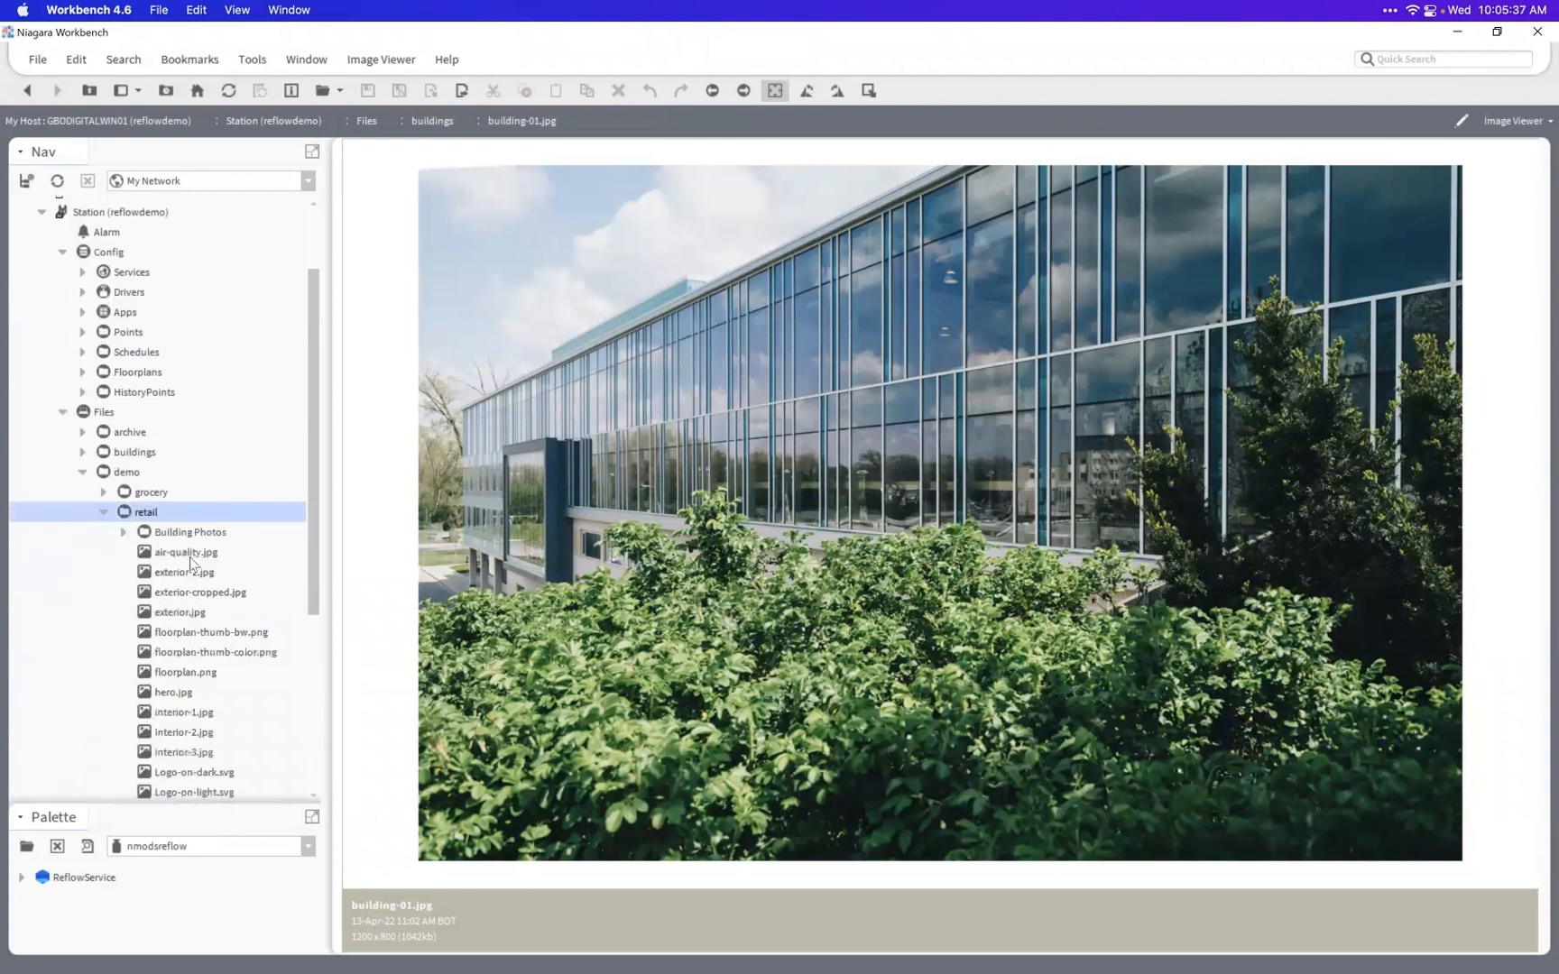
scroll(193, 564, down, 3)
click(184, 512)
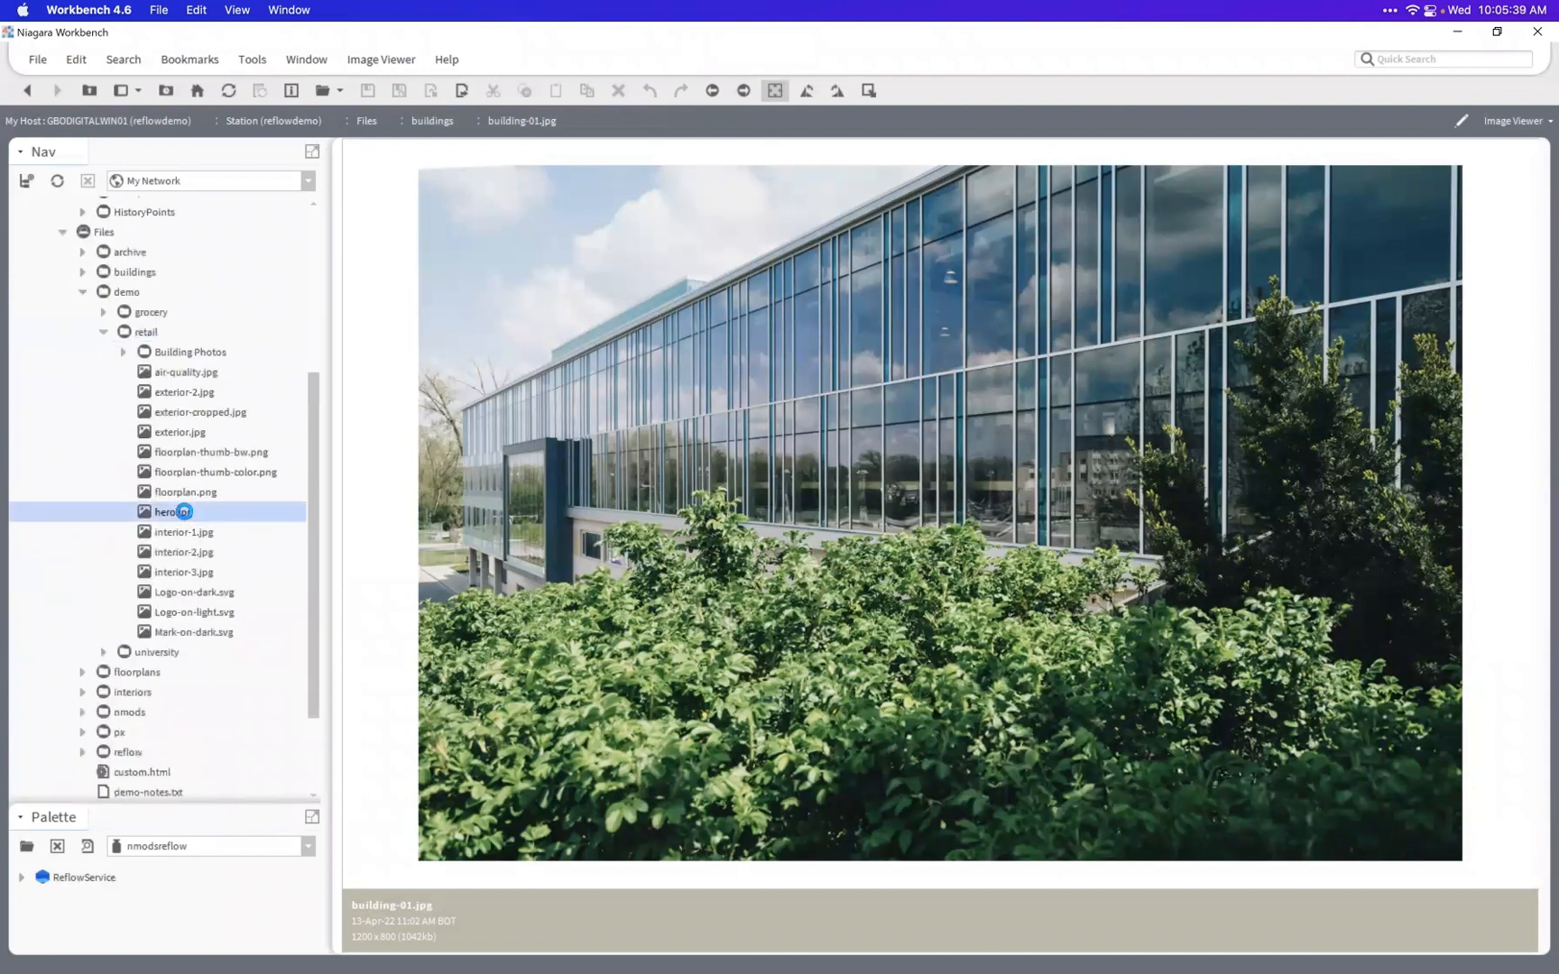
double_click(183, 511)
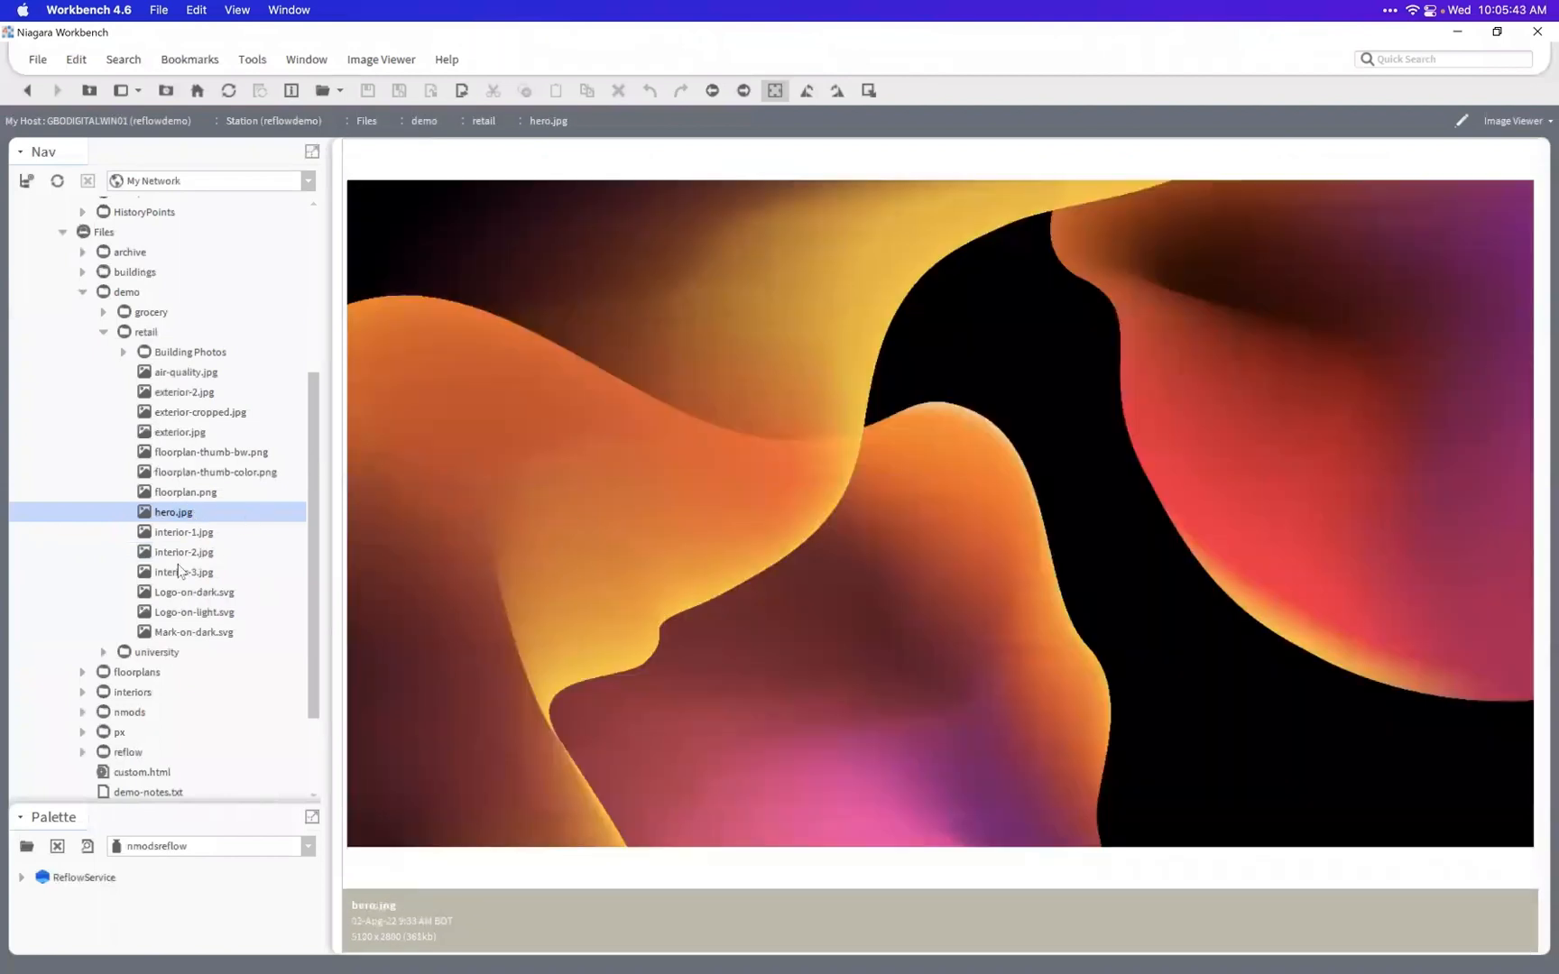
- View Logo-on-light.svg, Mark-on-dark.svg and Logo-on-dark.svg in the retail folder
click(185, 592)
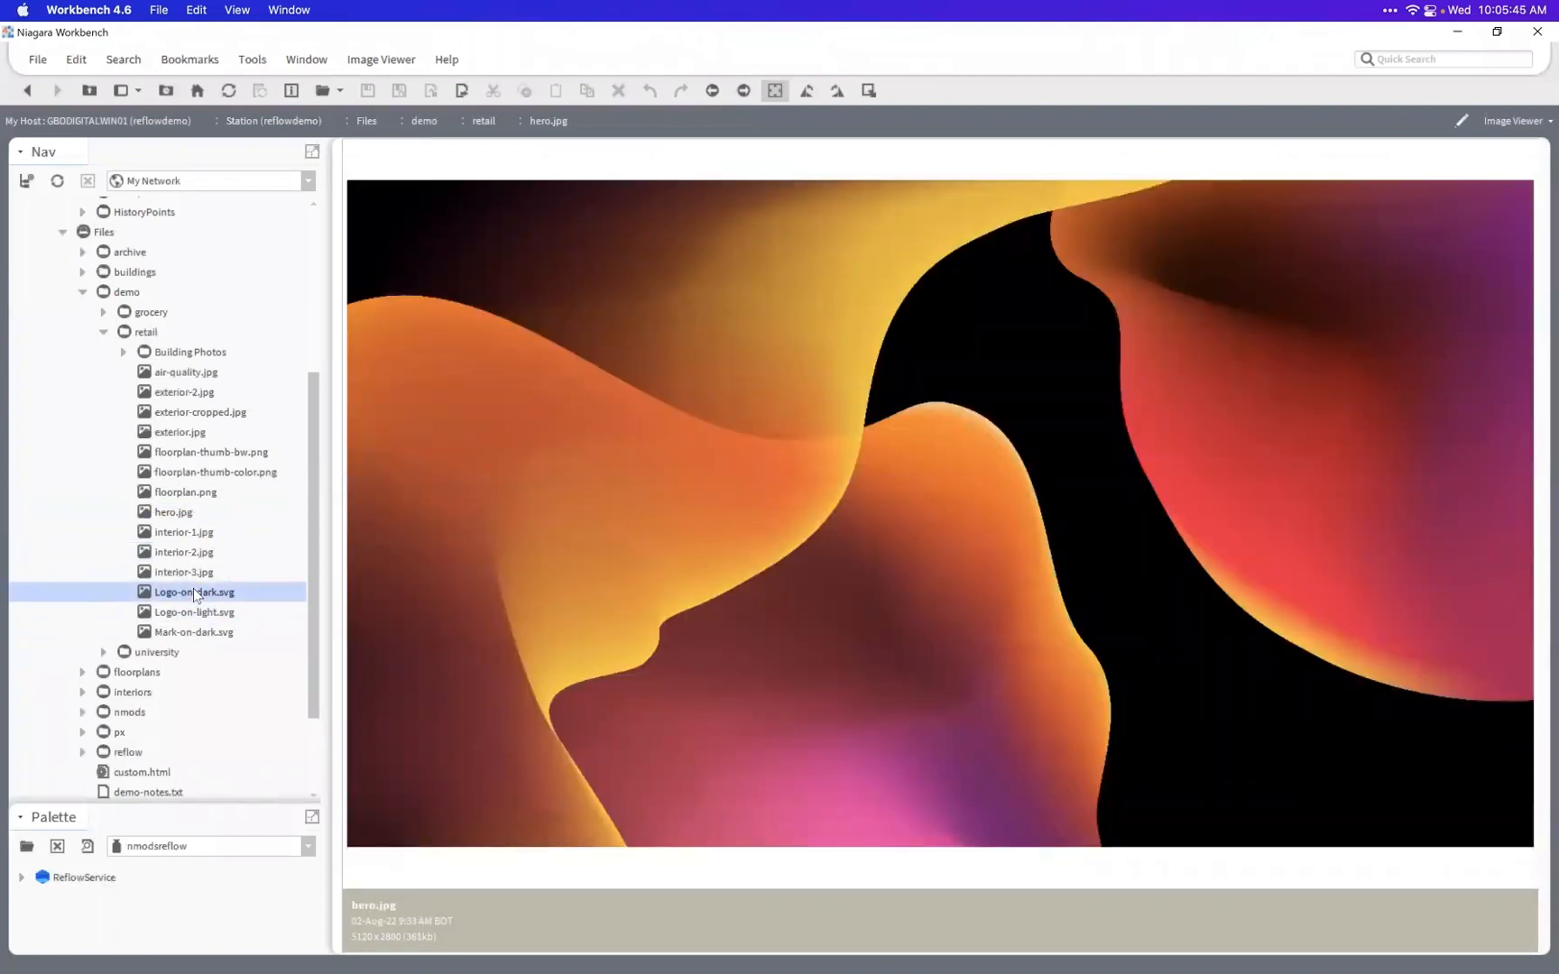
double_click(187, 612)
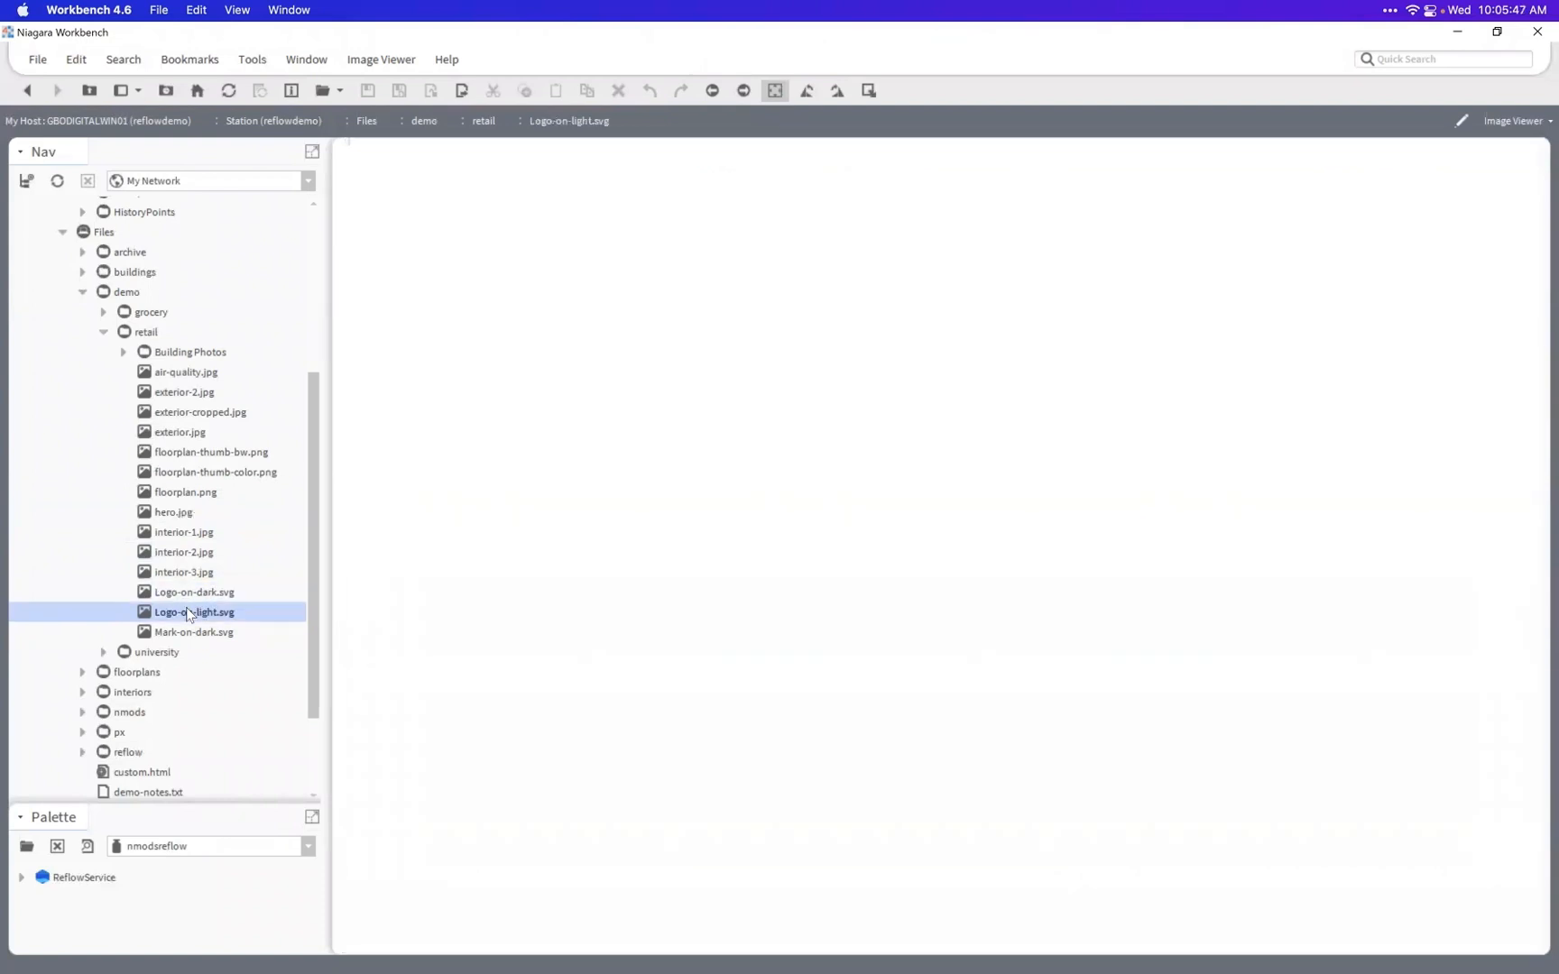
double_click(197, 632)
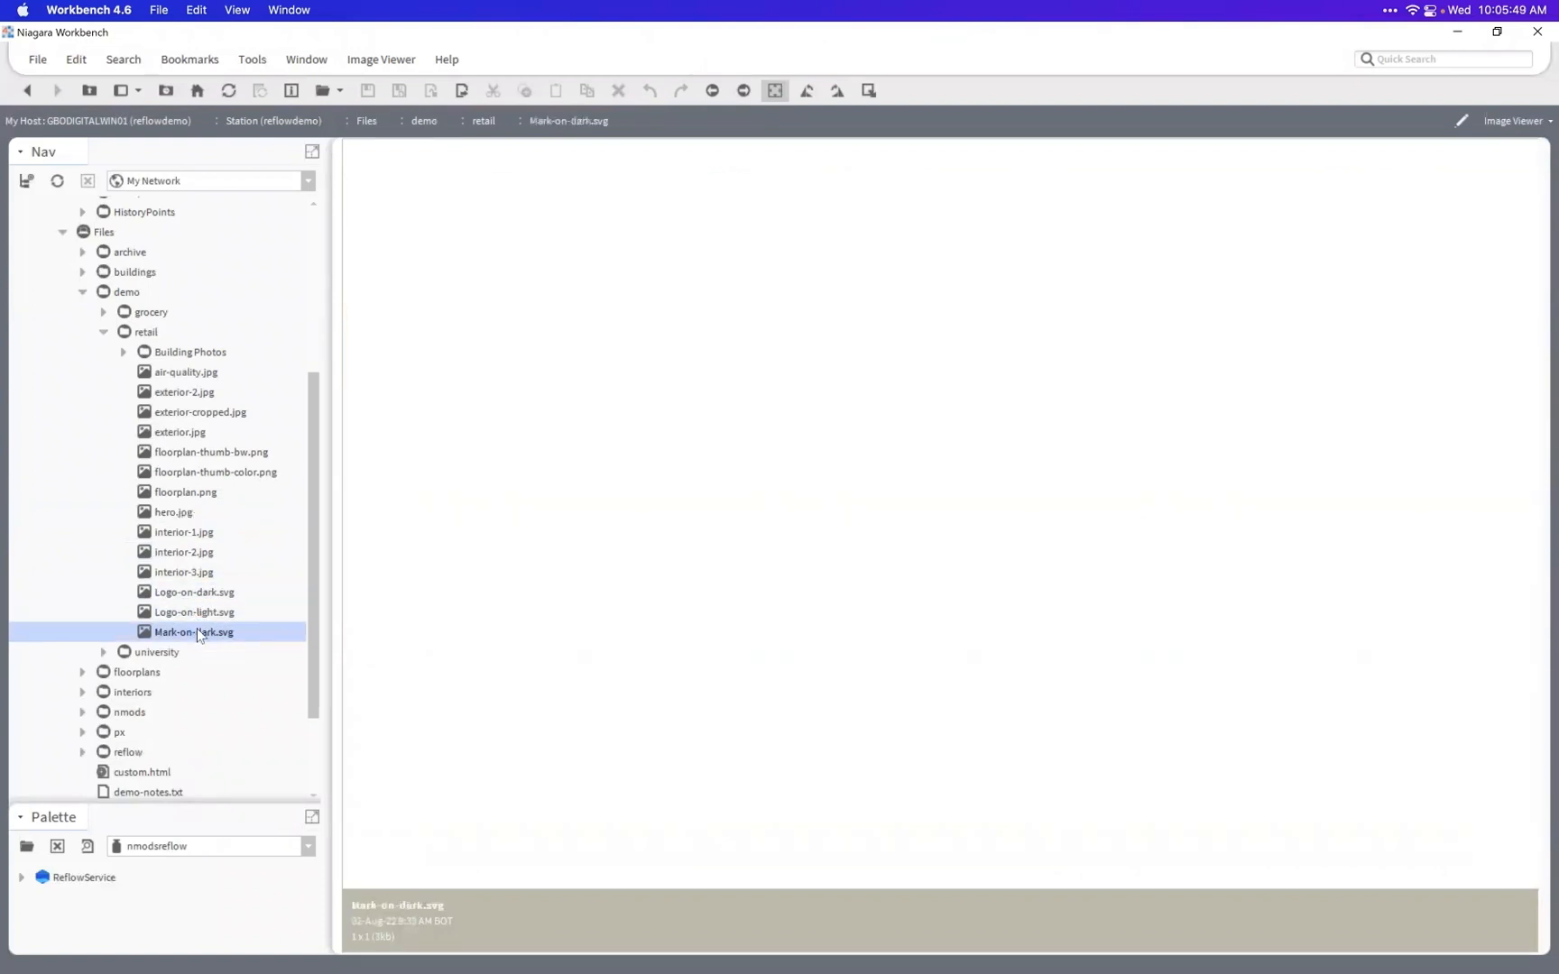
click(205, 599)
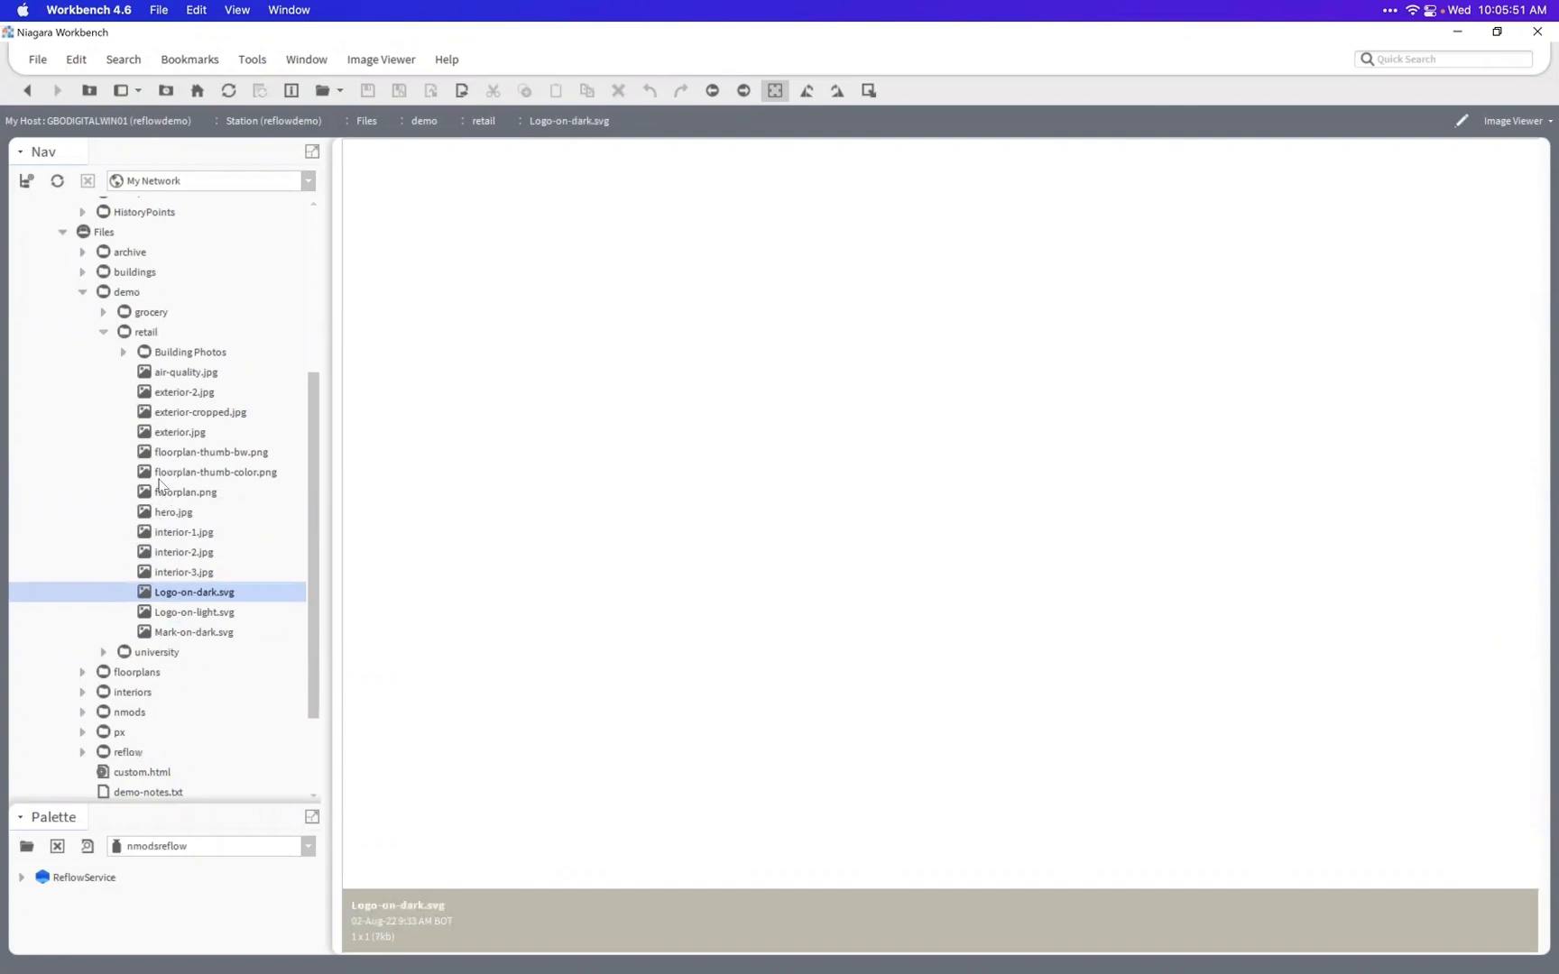
- Collapse the retail folder, the demo folder and the Files branch in the station tree
scroll(167, 492, down, 1)
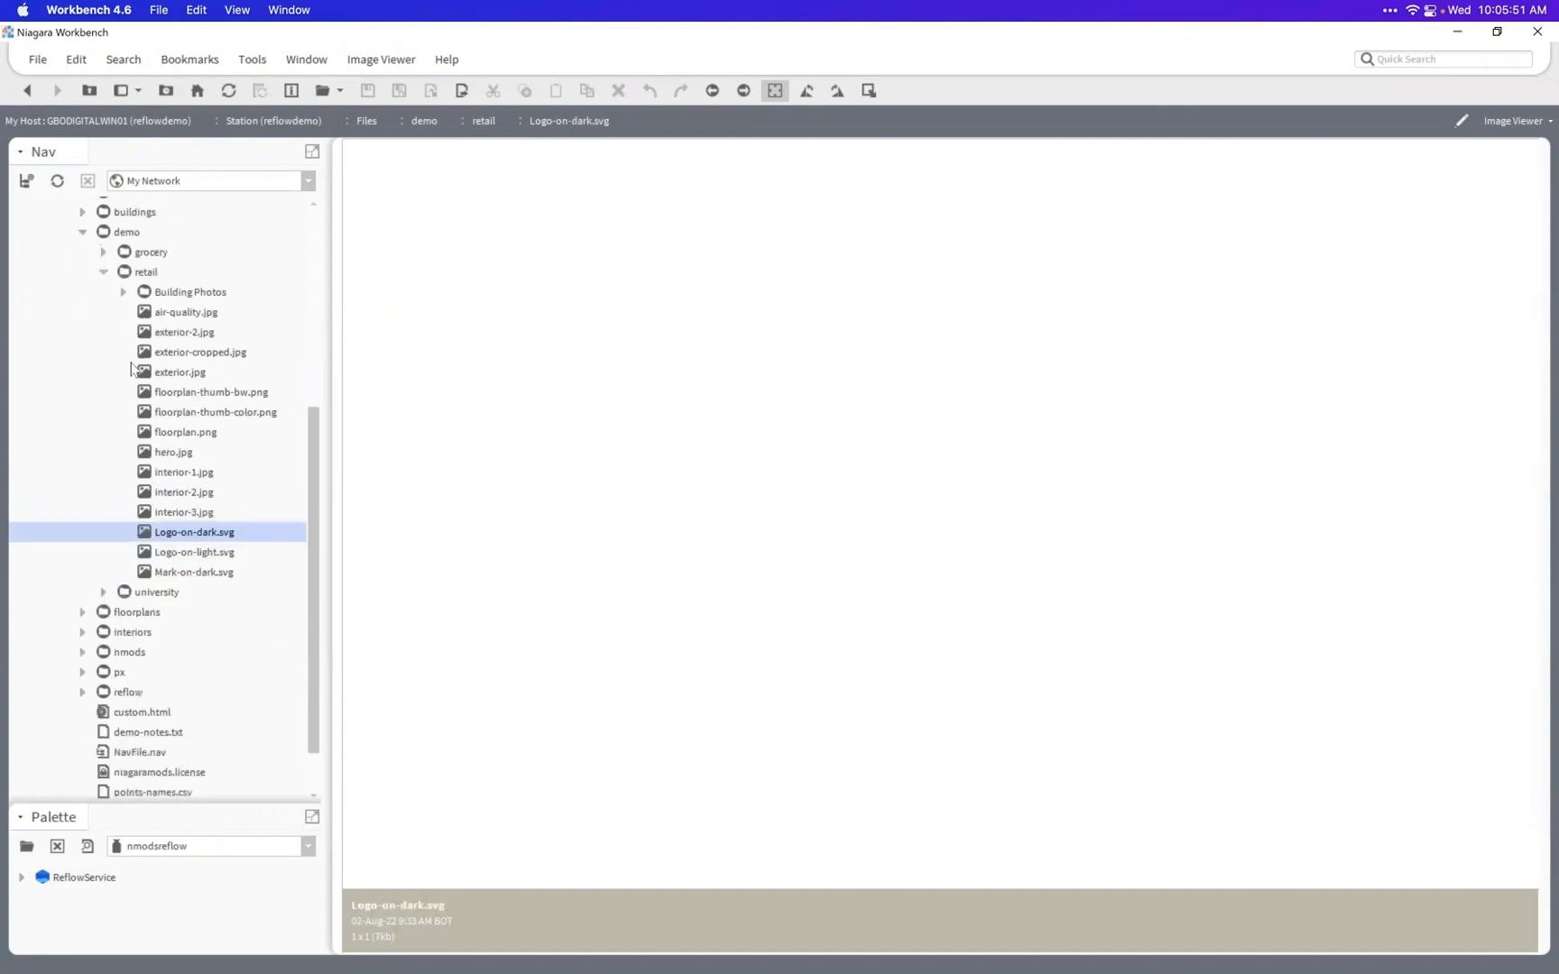
click(103, 275)
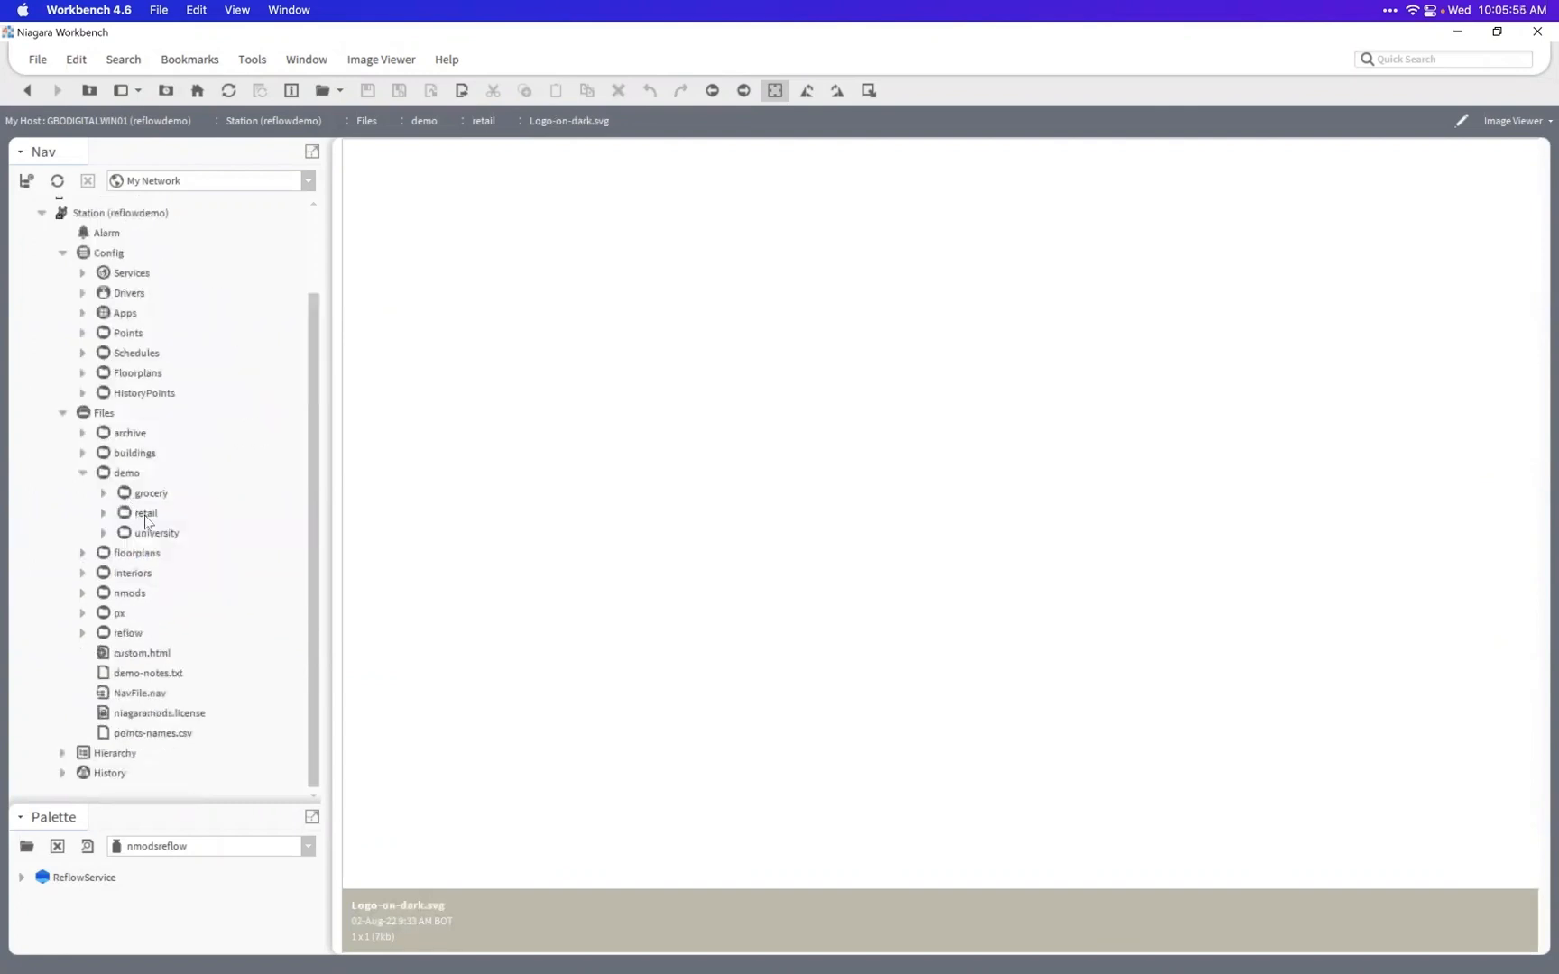
click(146, 513)
click(83, 476)
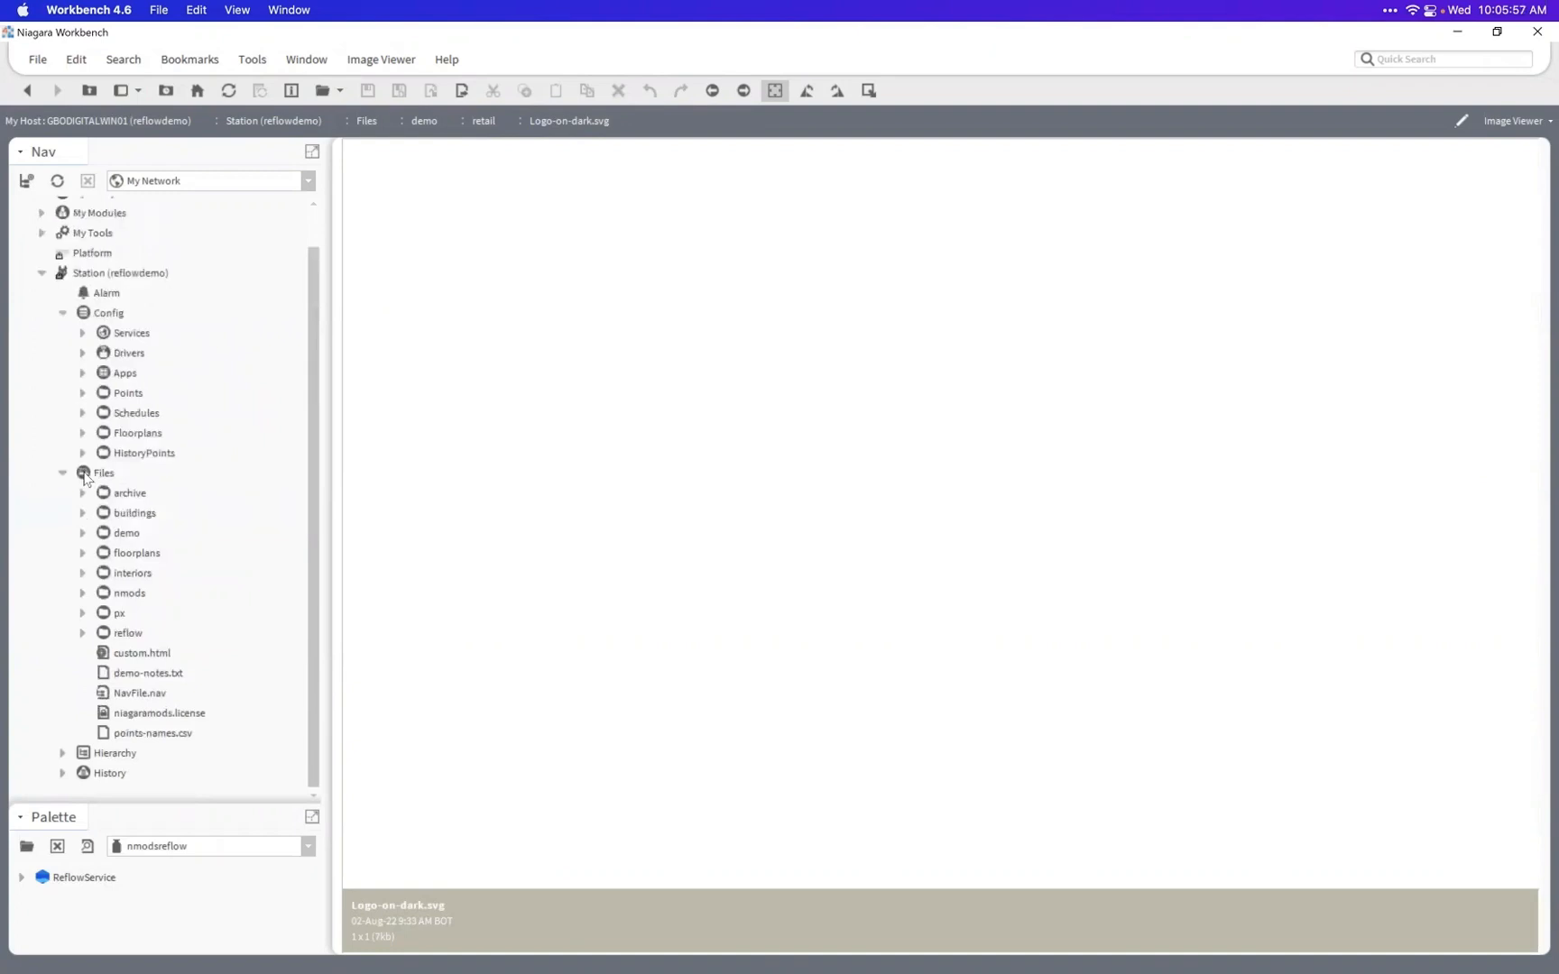
click(64, 474)
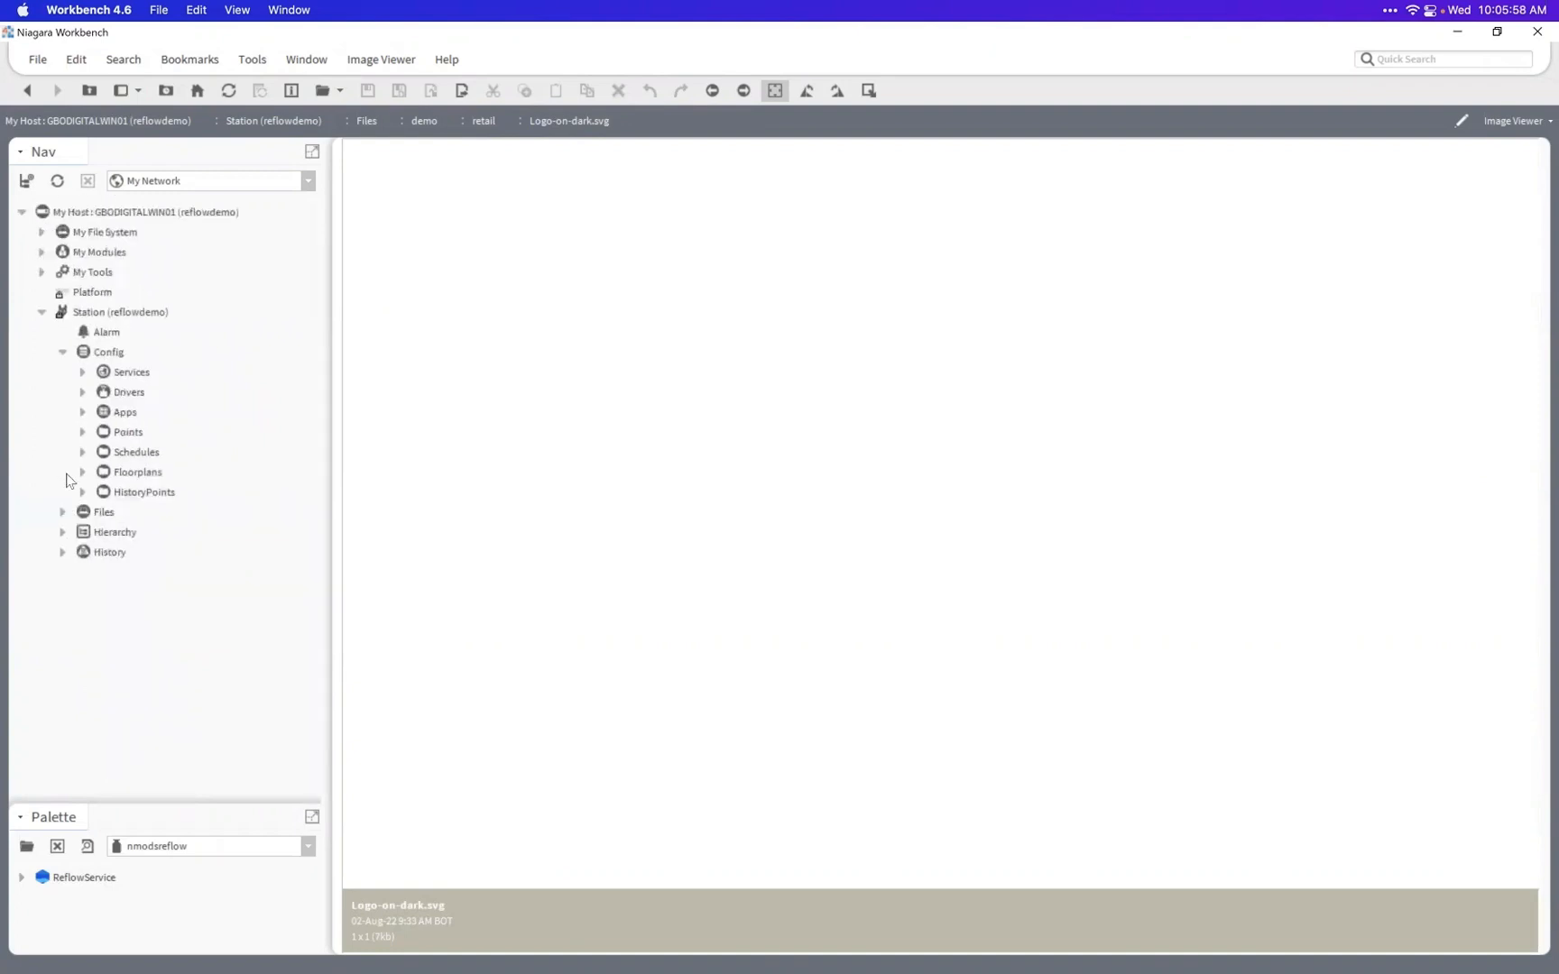
- Expand Services under Config and look through the station's services
click(83, 372)
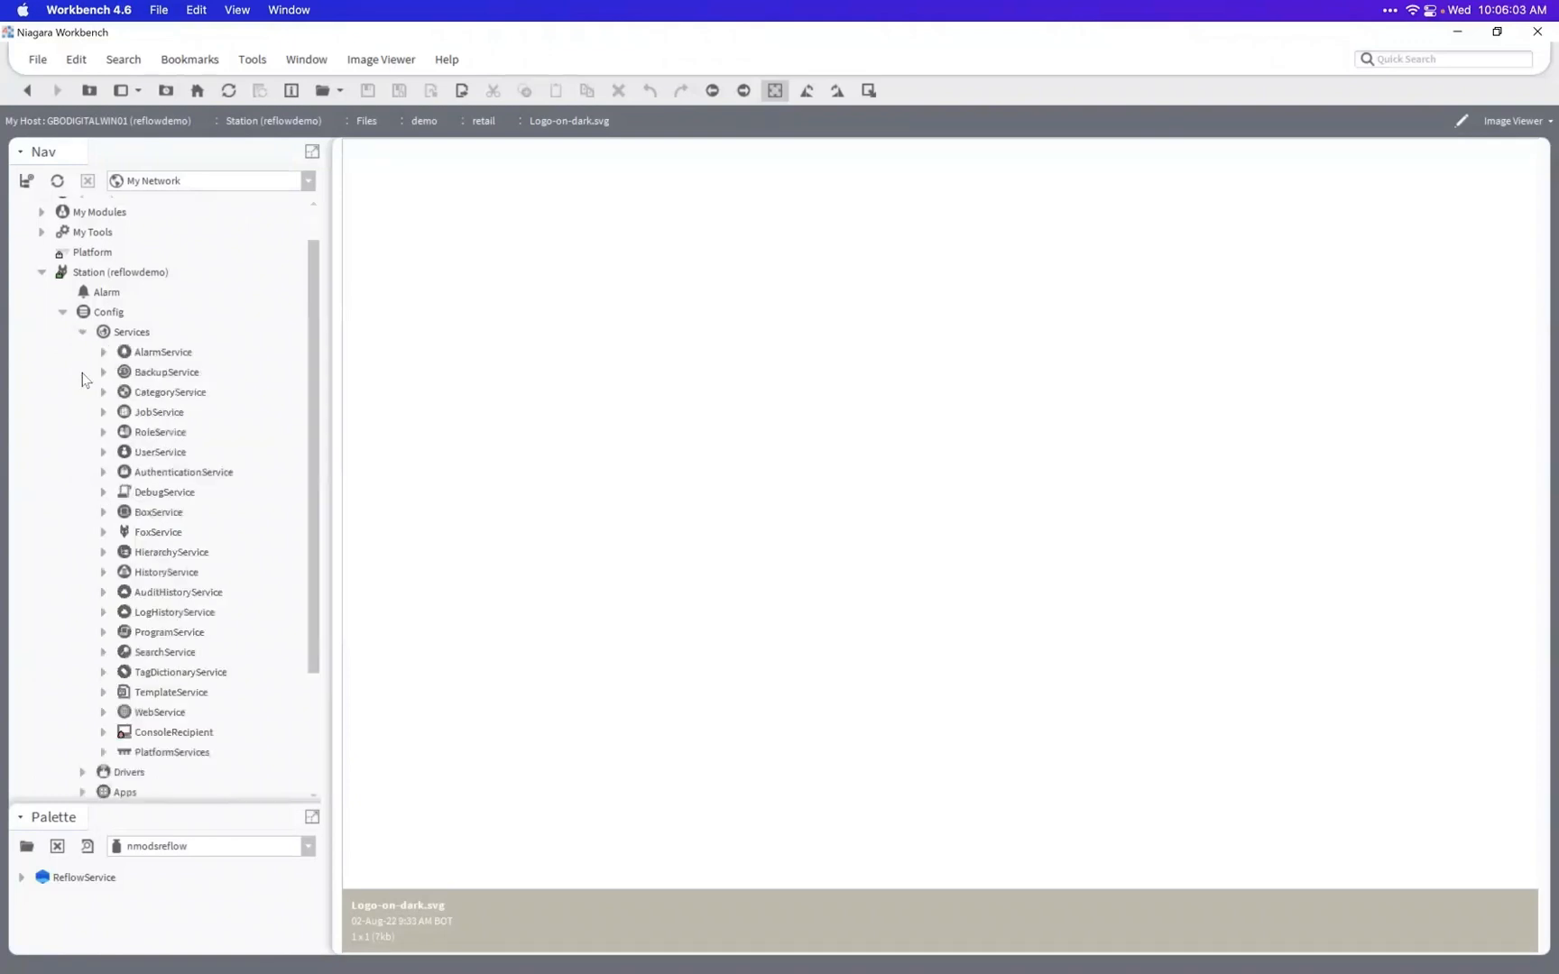
drag(316, 438, 316, 410)
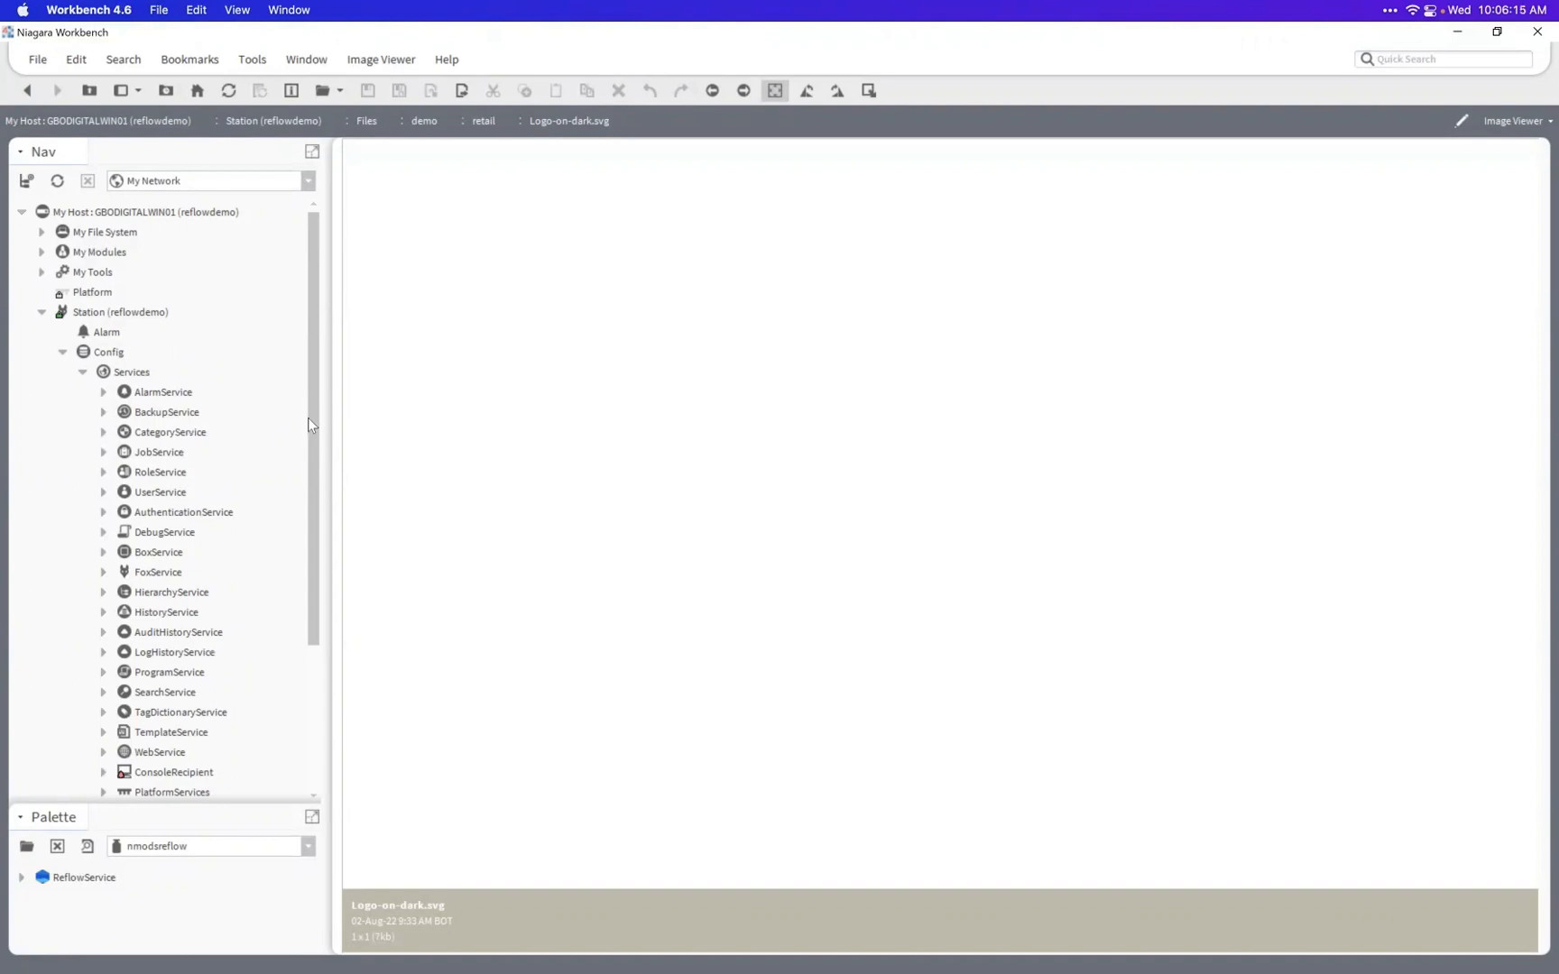
scroll(308, 417, down, 3)
scroll(312, 546, down, 1)
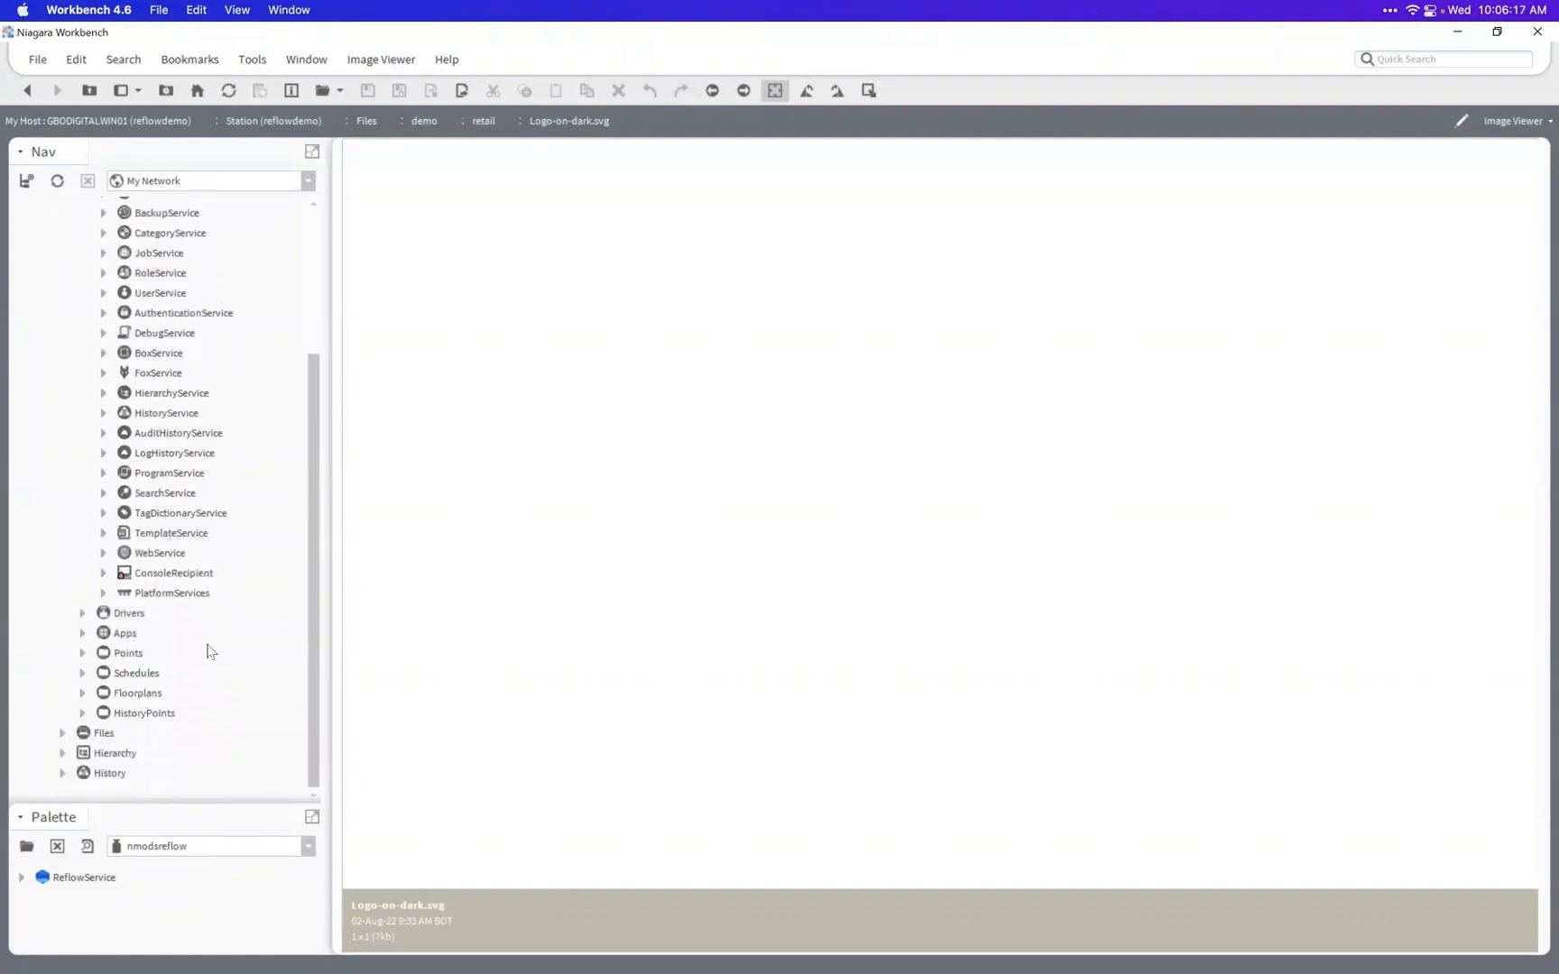
- Expand Files once more to review its contents, and collapse it again
click(99, 733)
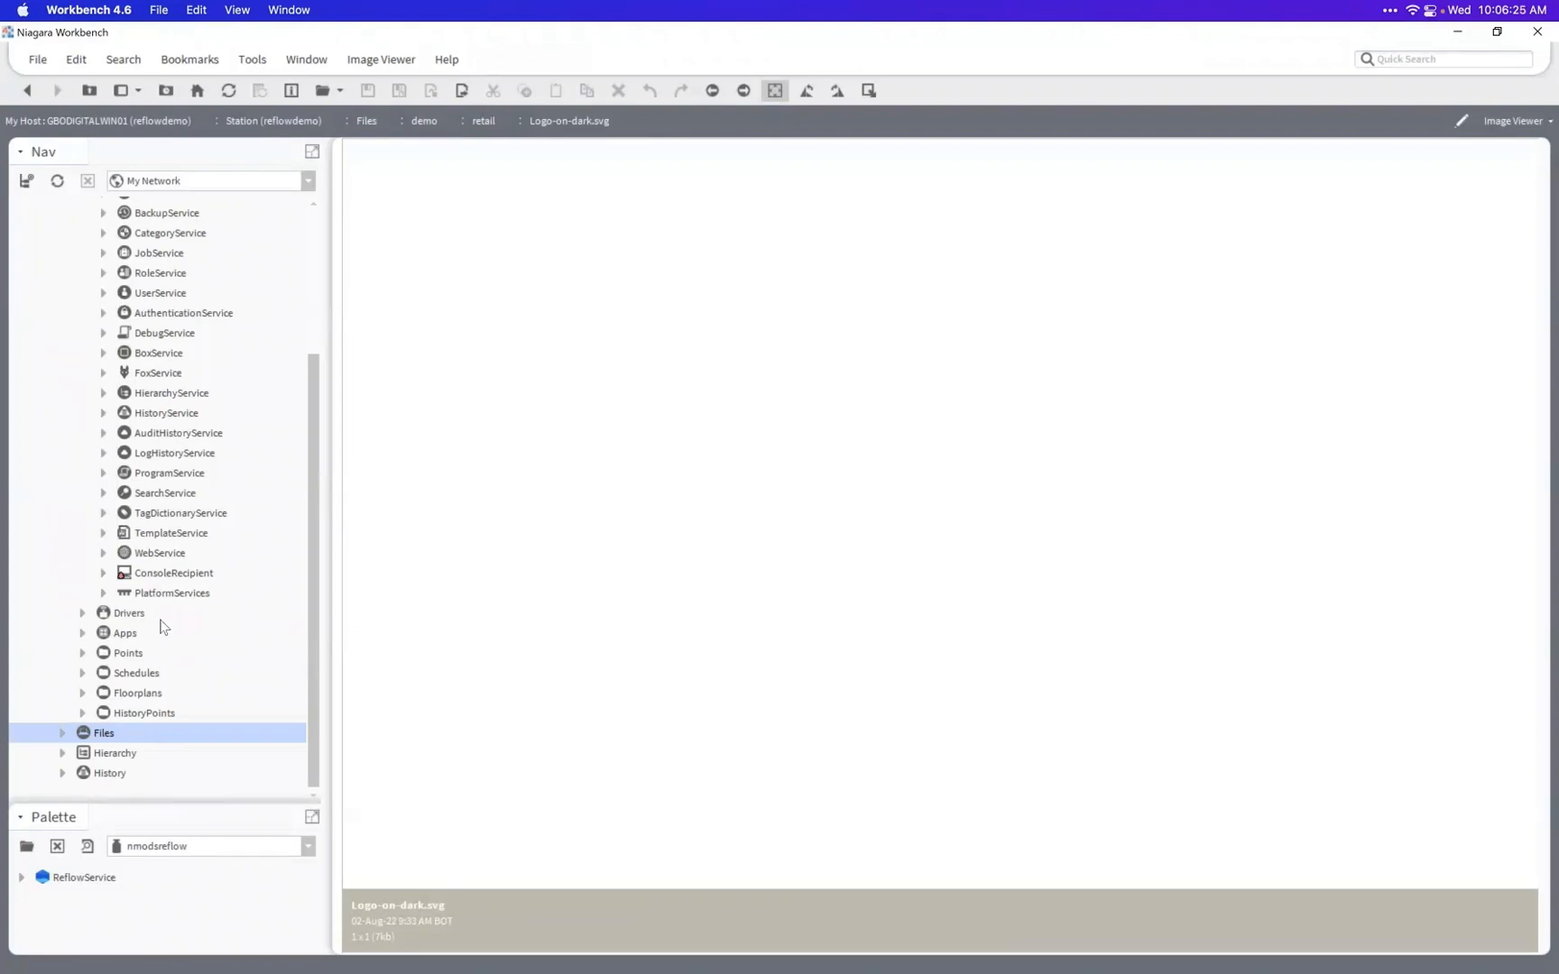
click(63, 735)
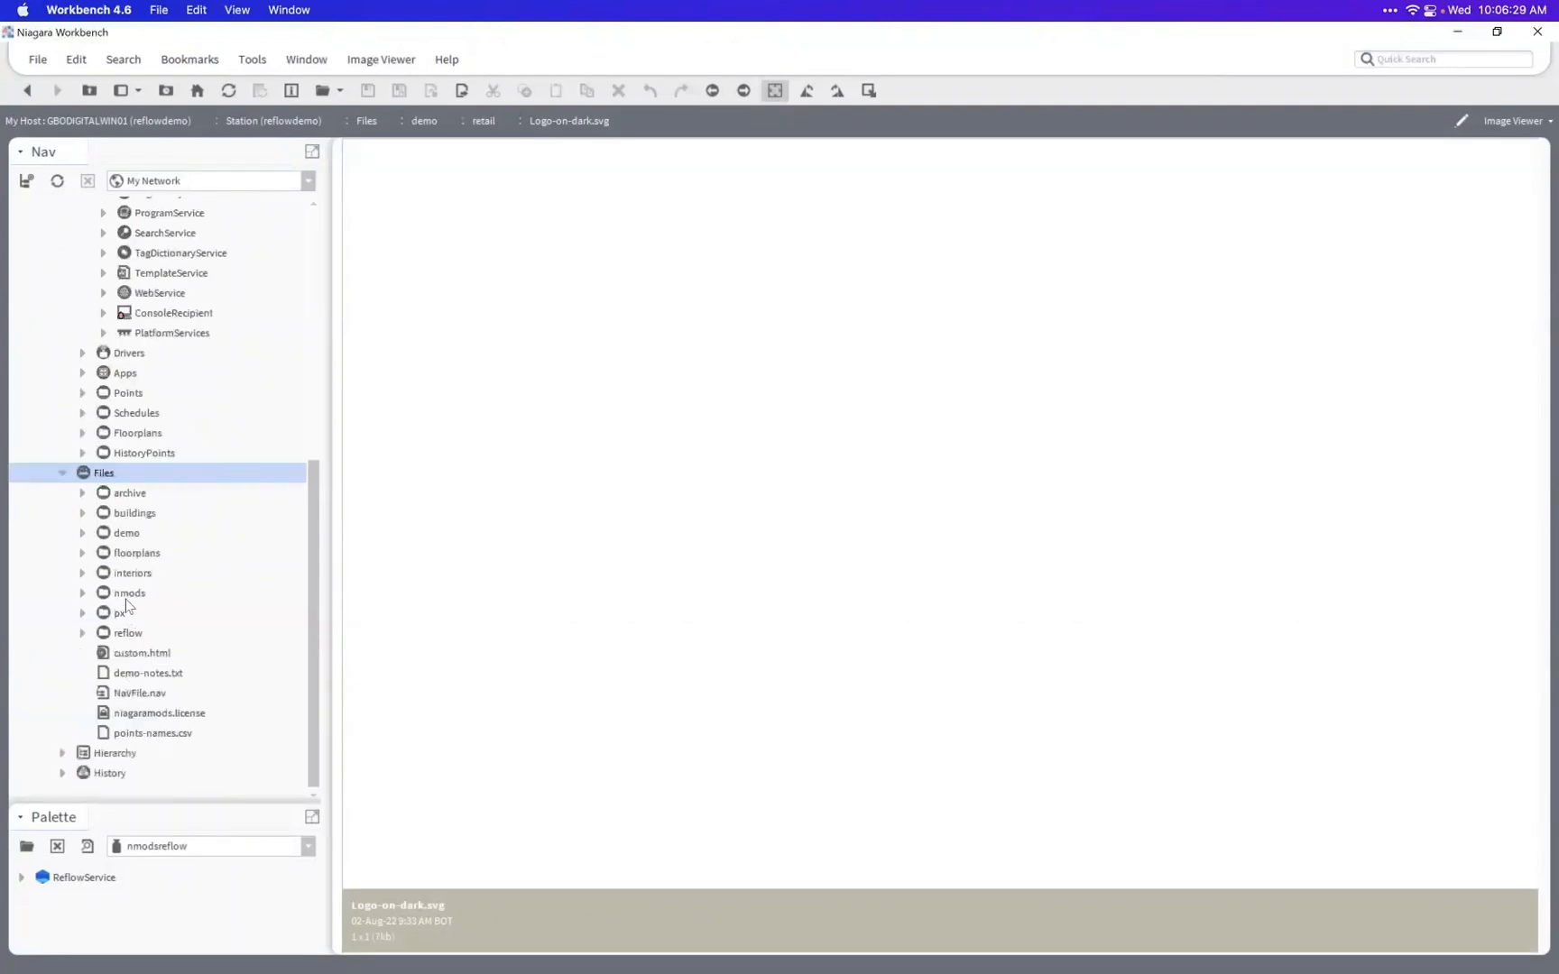
click(63, 475)
scroll(213, 533, up, 3)
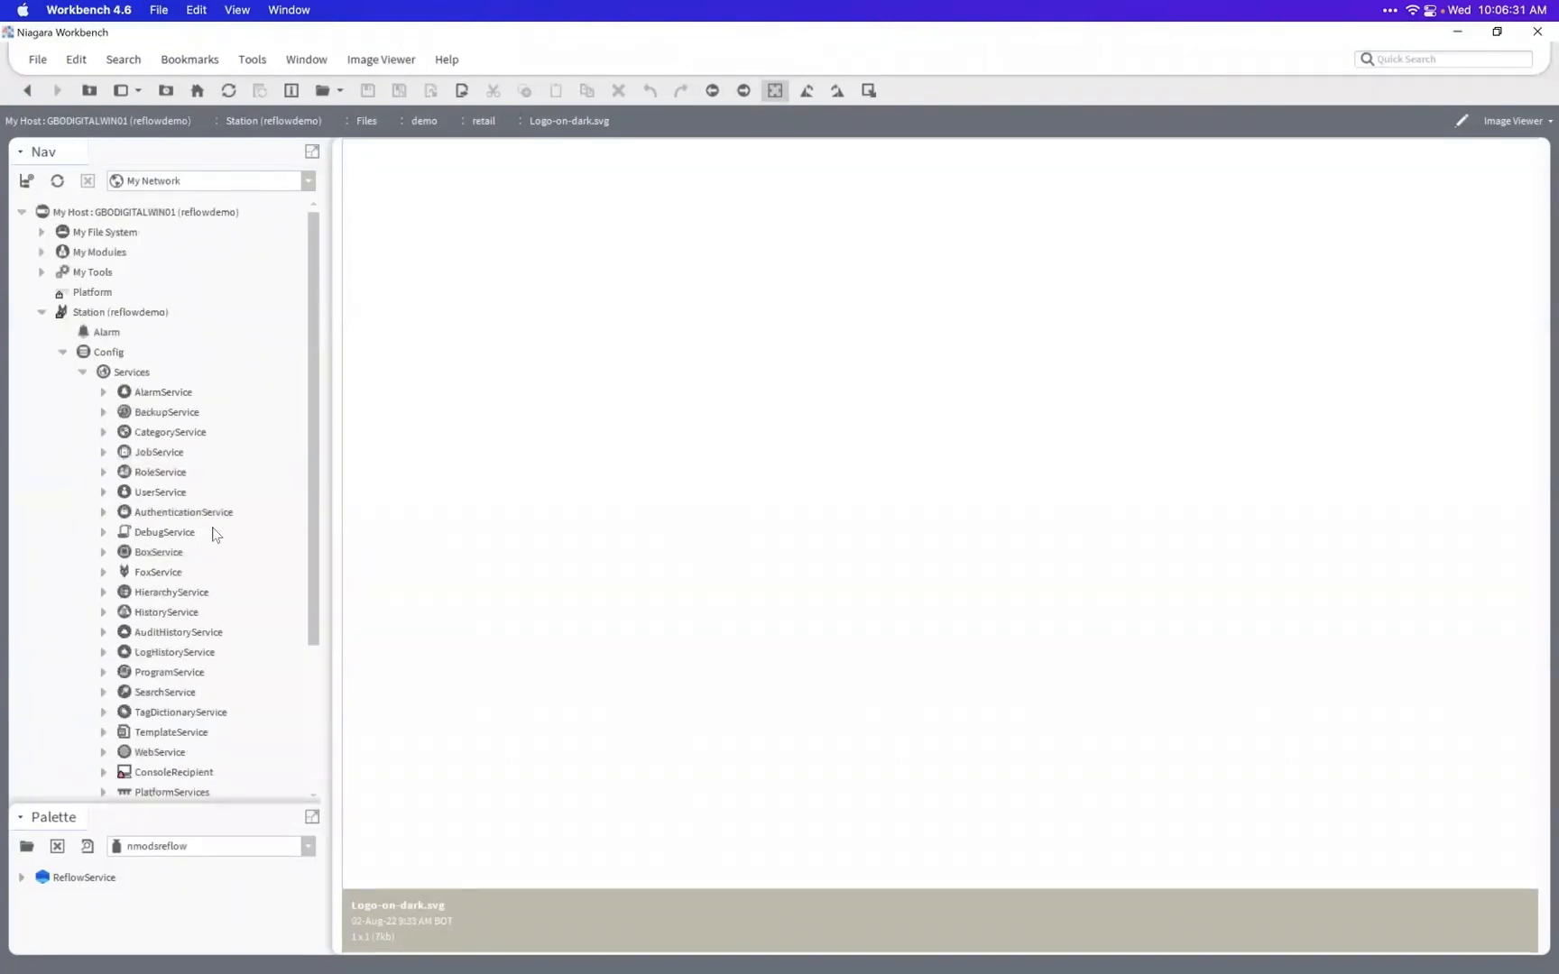
- Add the ReflowService from the nmodsreflow palette to the station's Services
scroll(200, 512, down, 3)
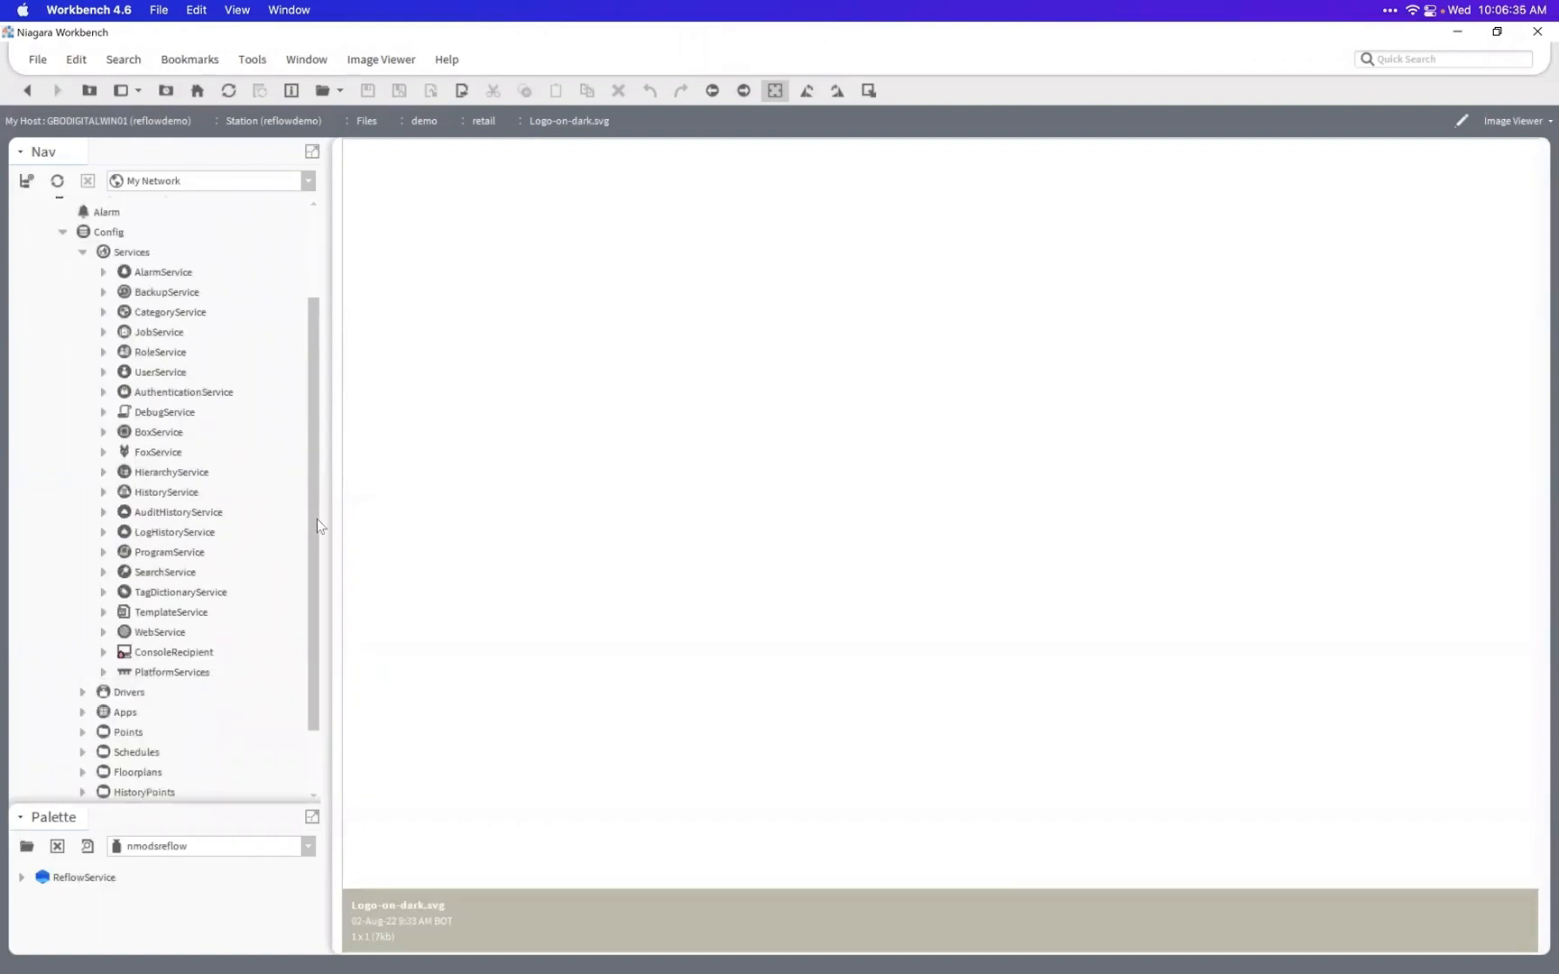
drag(313, 518, 313, 507)
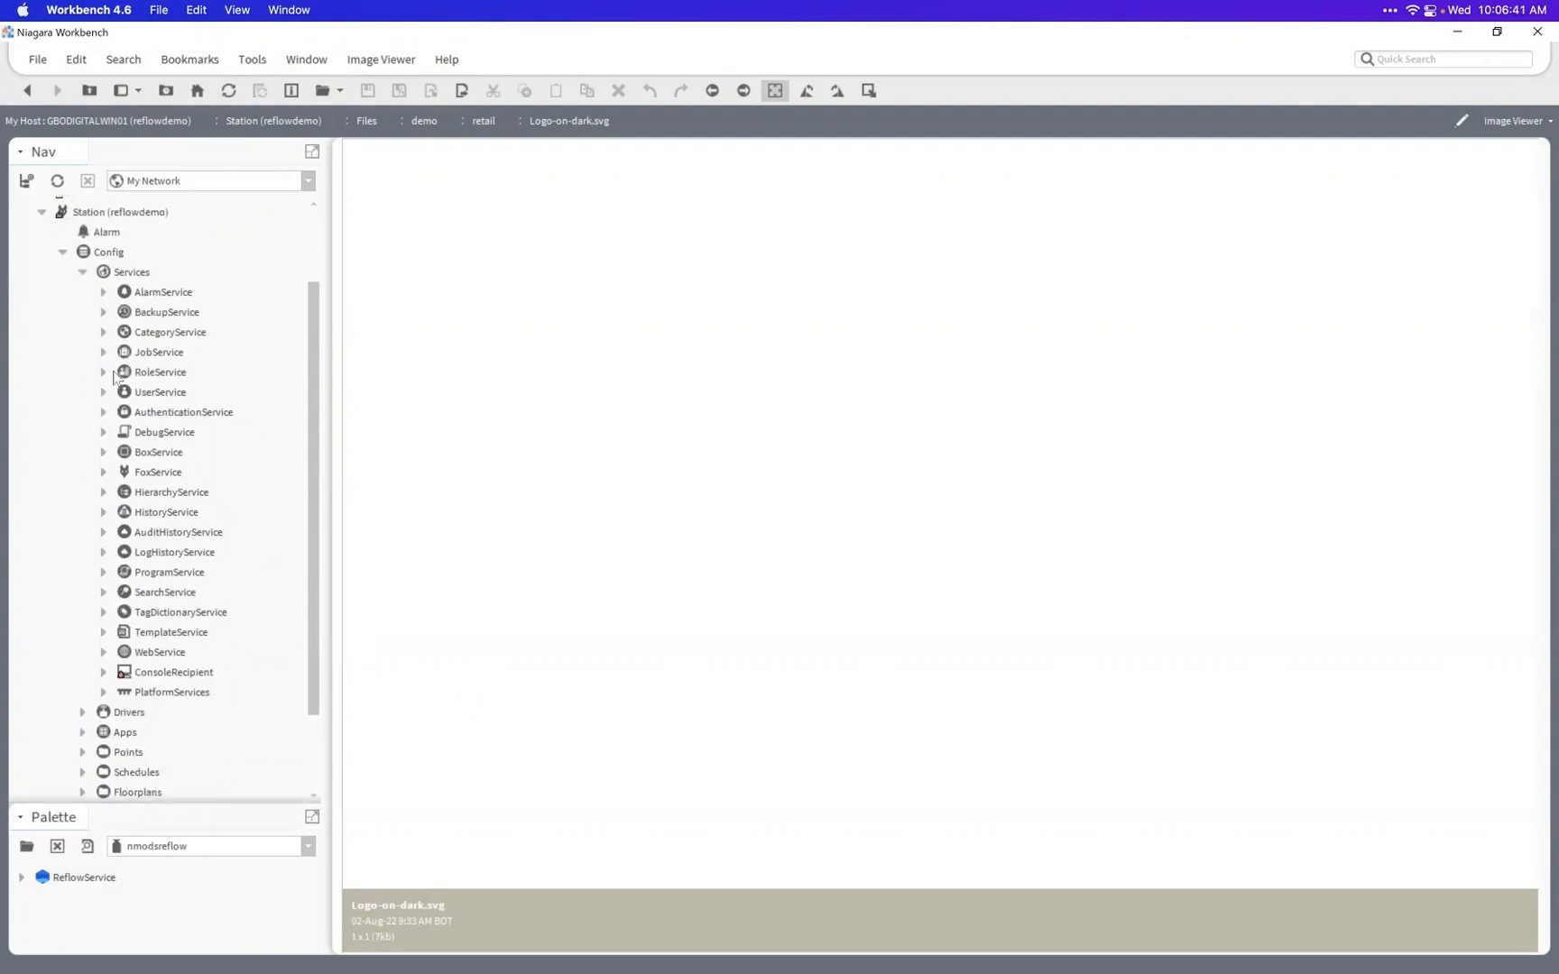
mouse_move(315, 403)
mouse_down()
mouse_move(313, 313)
mouse_move(310, 373)
mouse_up()
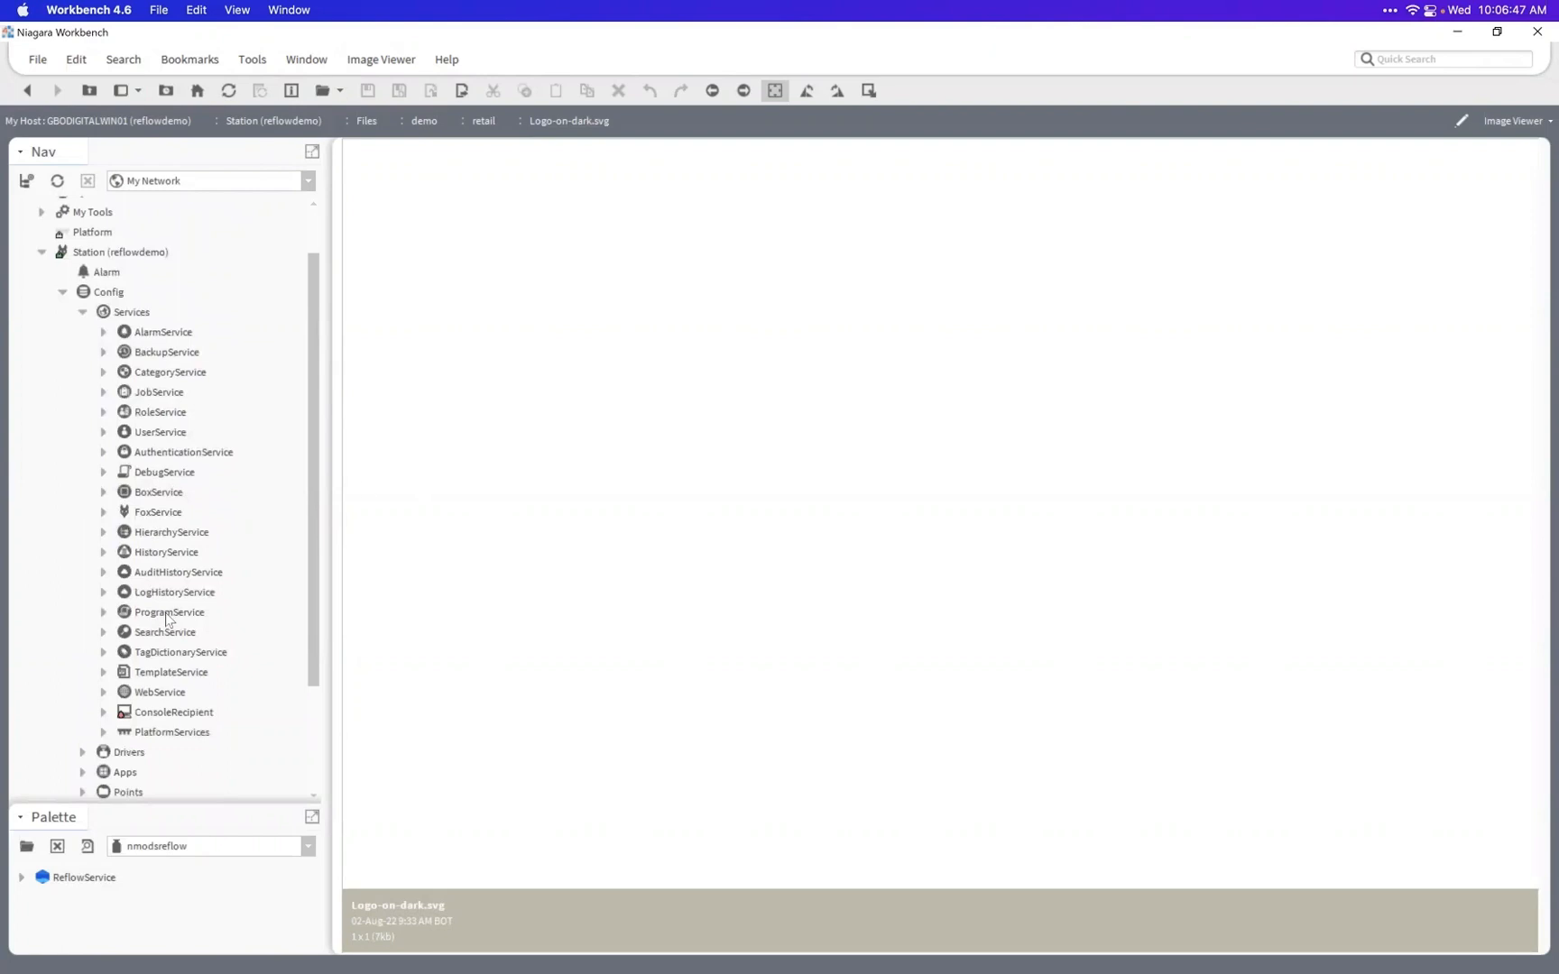
click(174, 852)
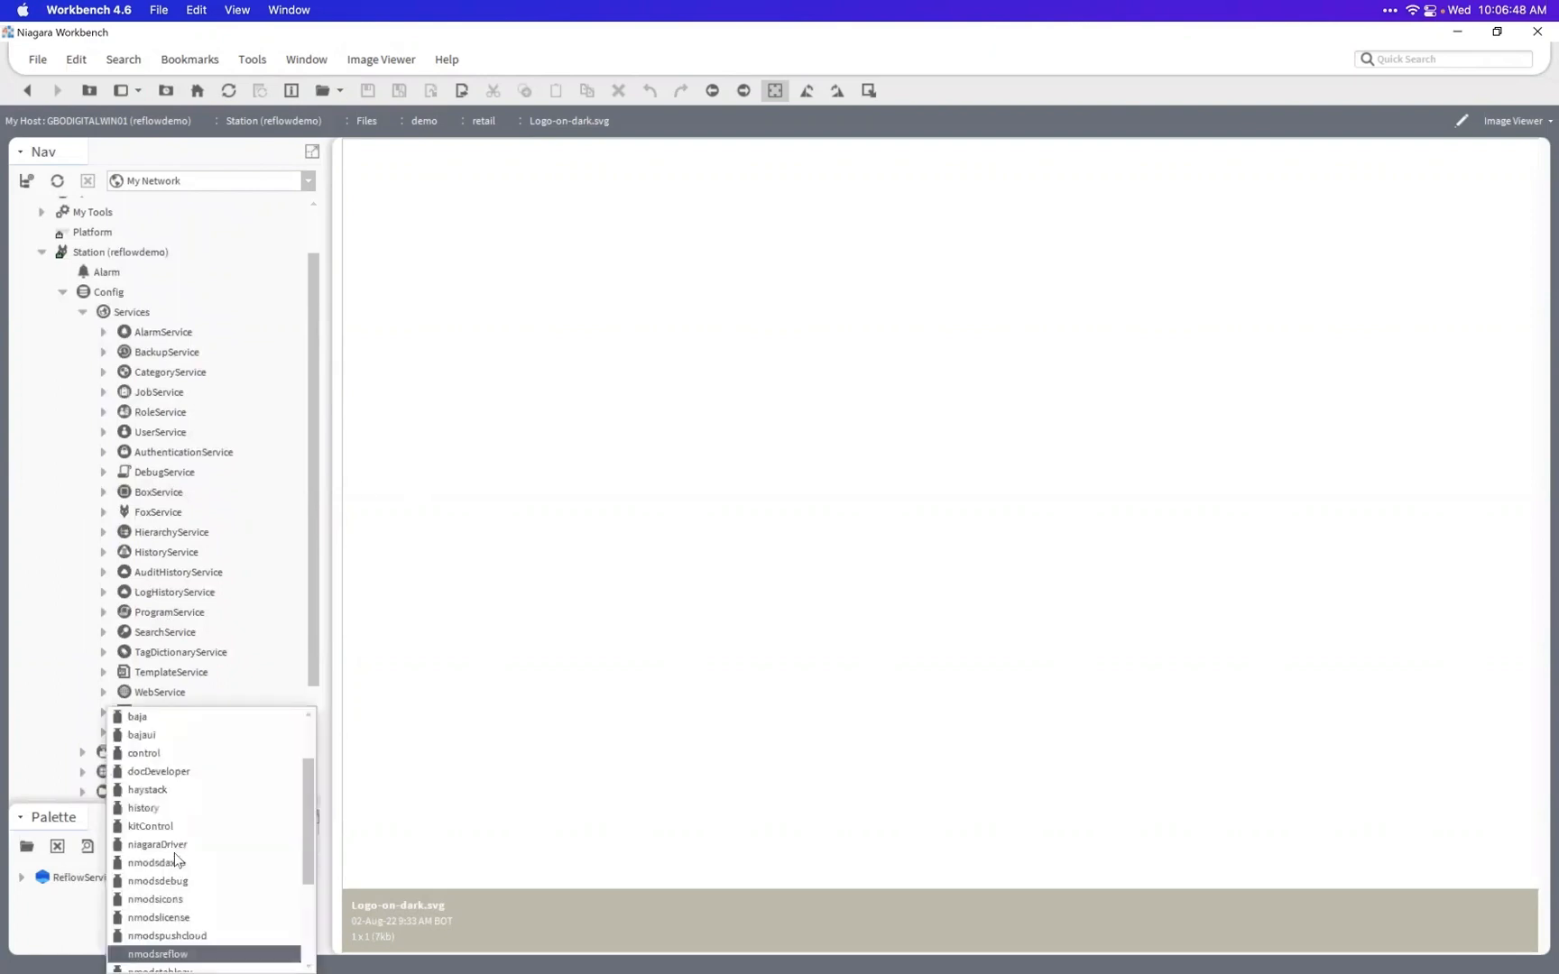
click(171, 954)
drag(77, 879, 139, 315)
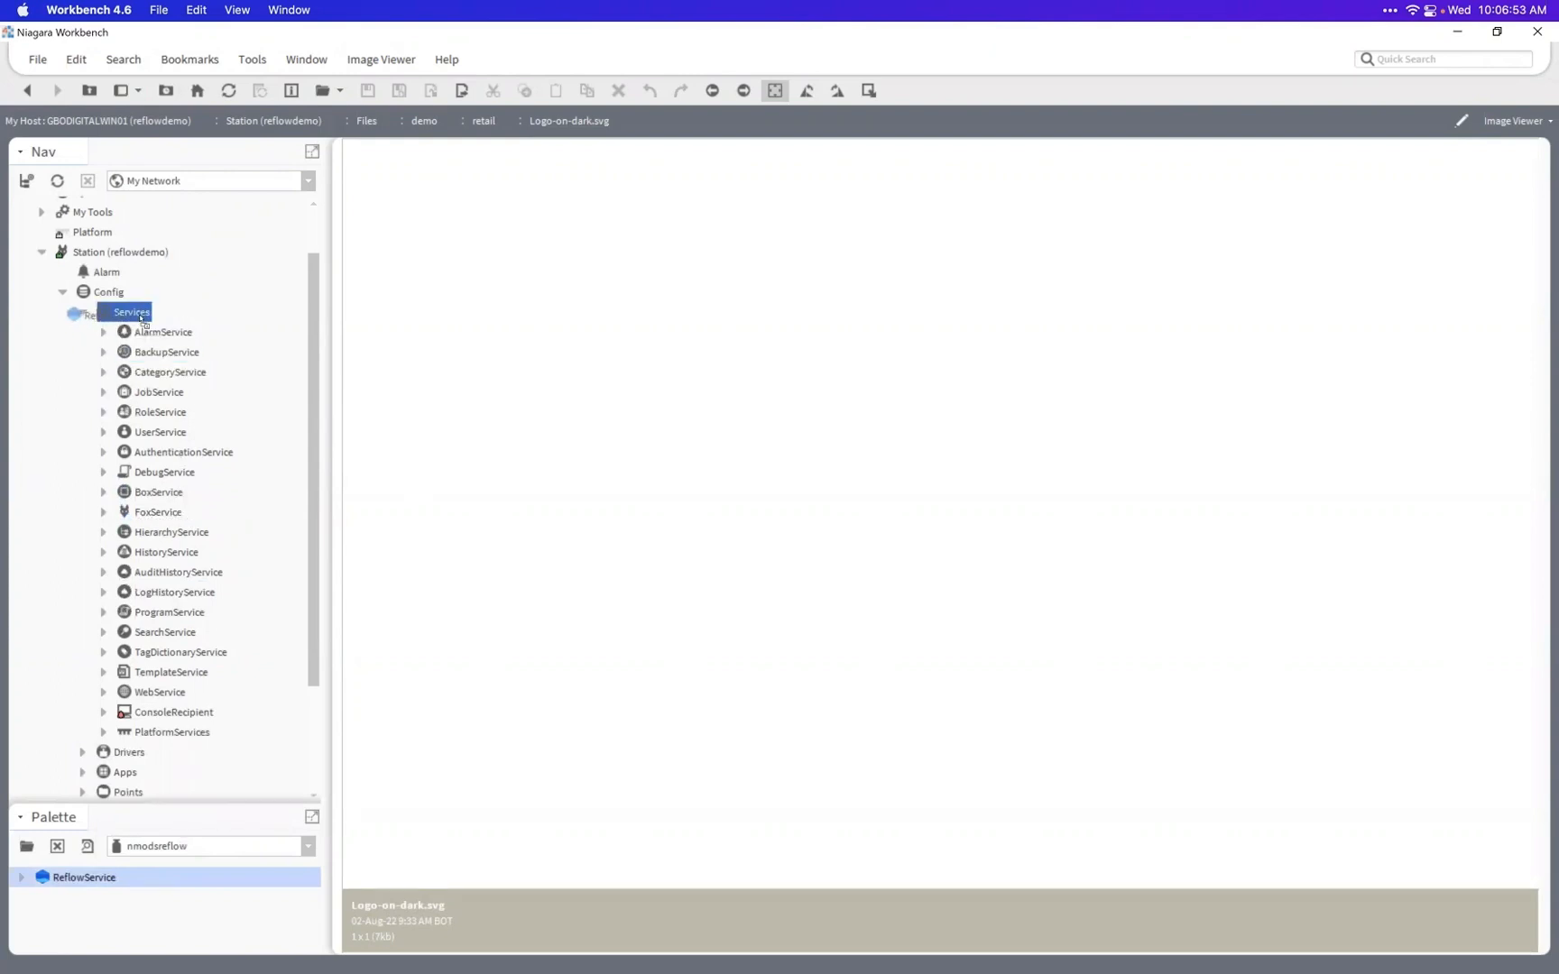
click(749, 532)
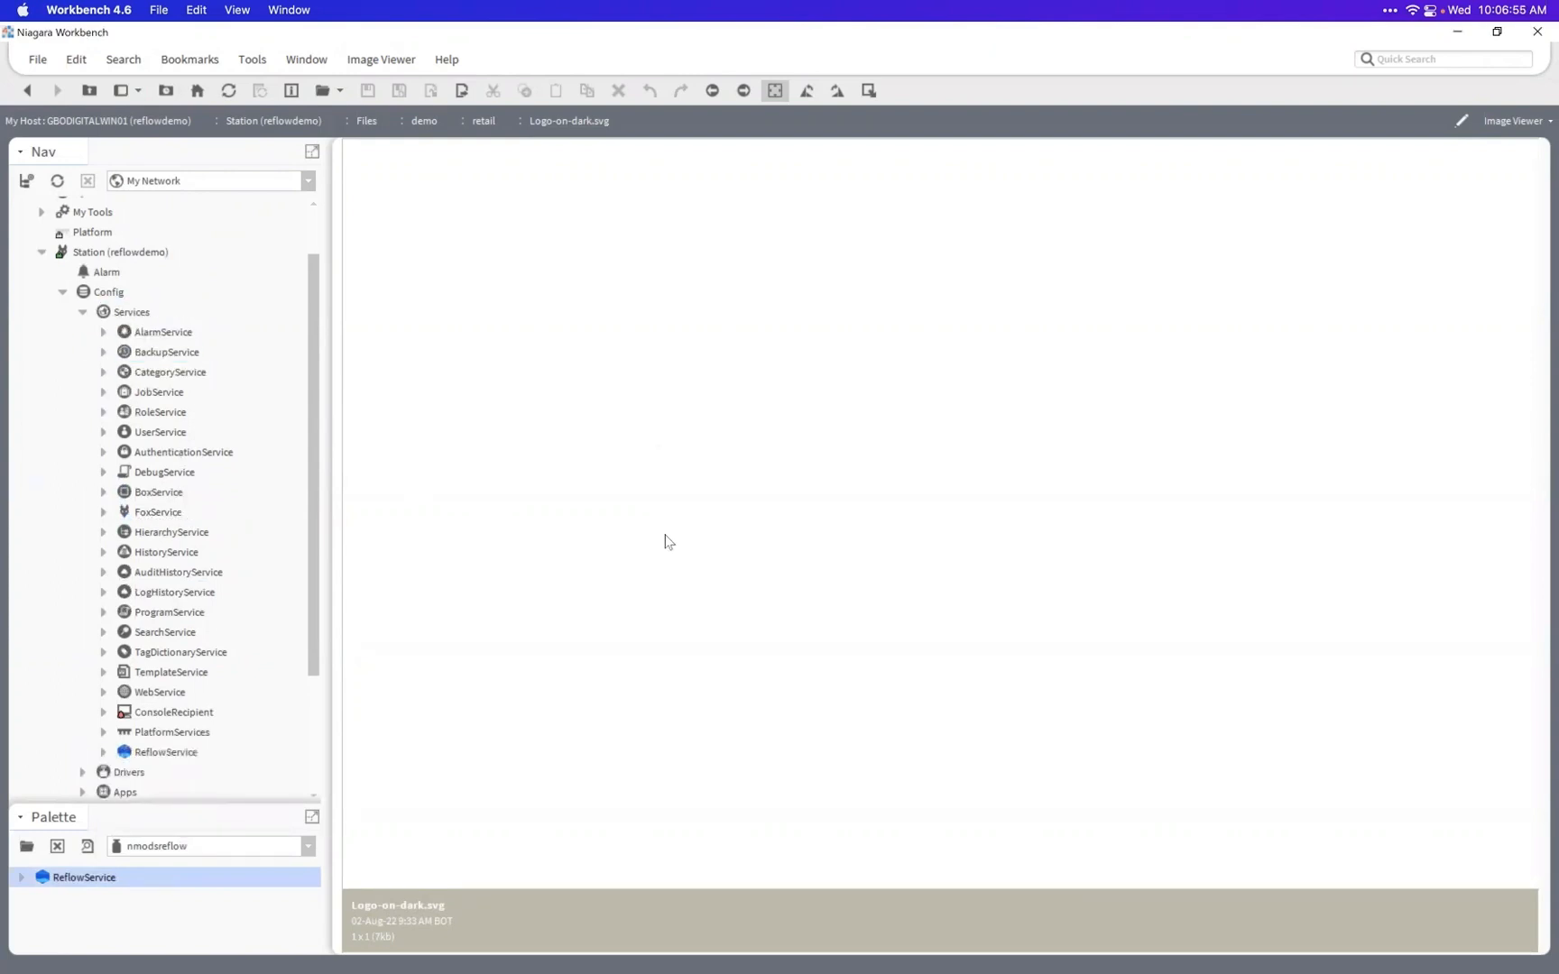
- Open the added ReflowService to view its Reflow dashboard, and select WebService in the Services list
double_click(155, 756)
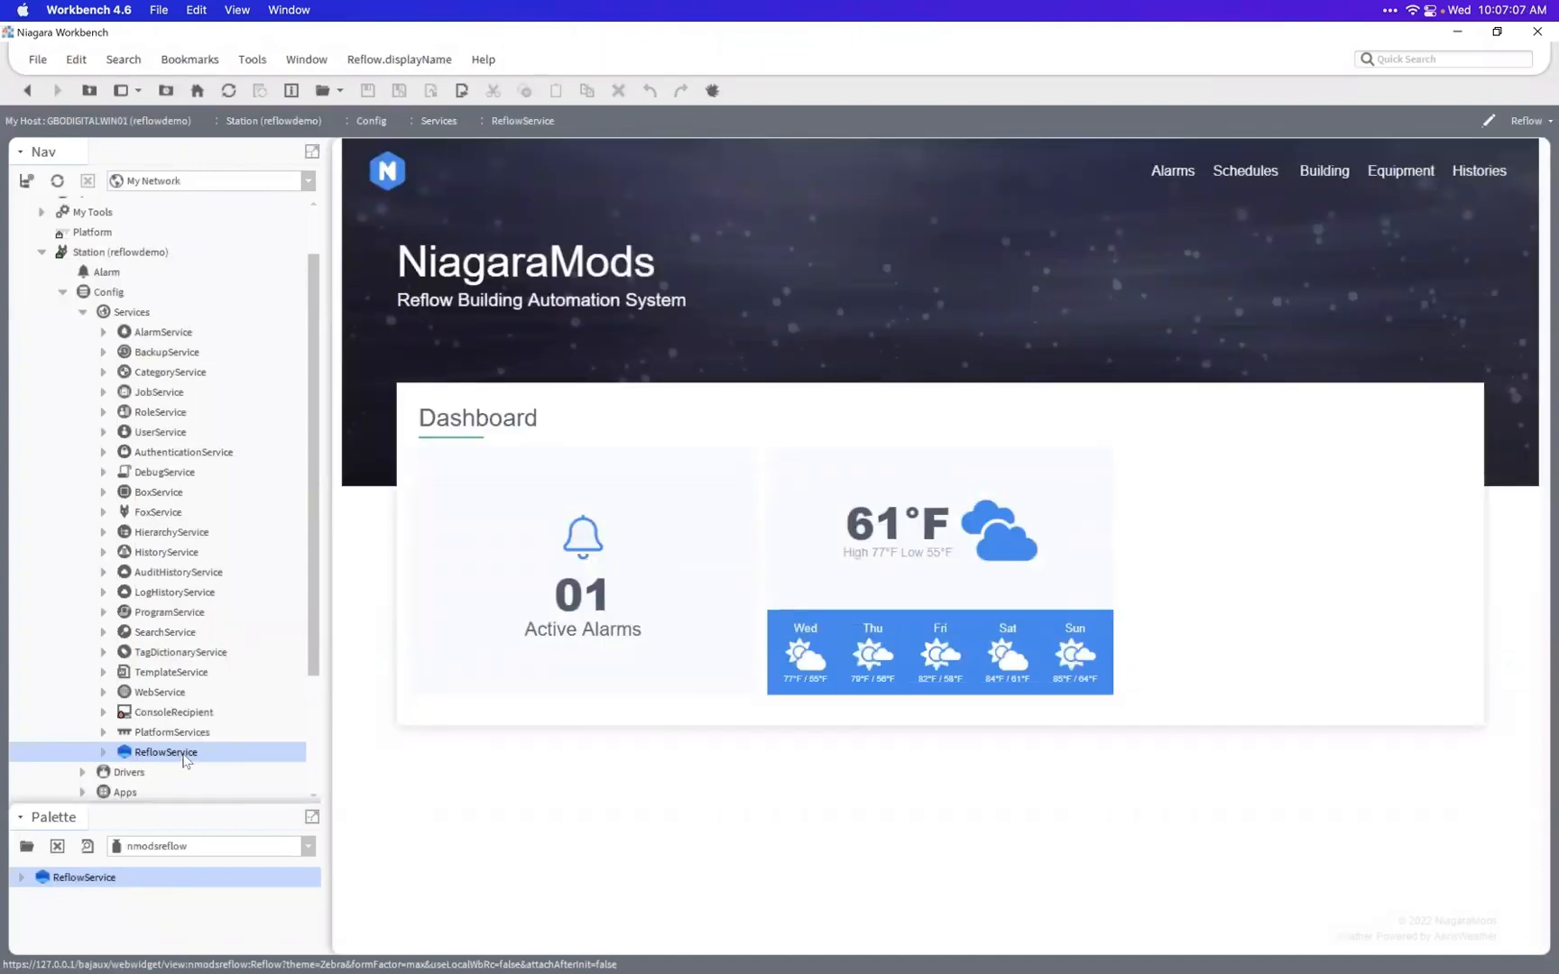
click(168, 697)
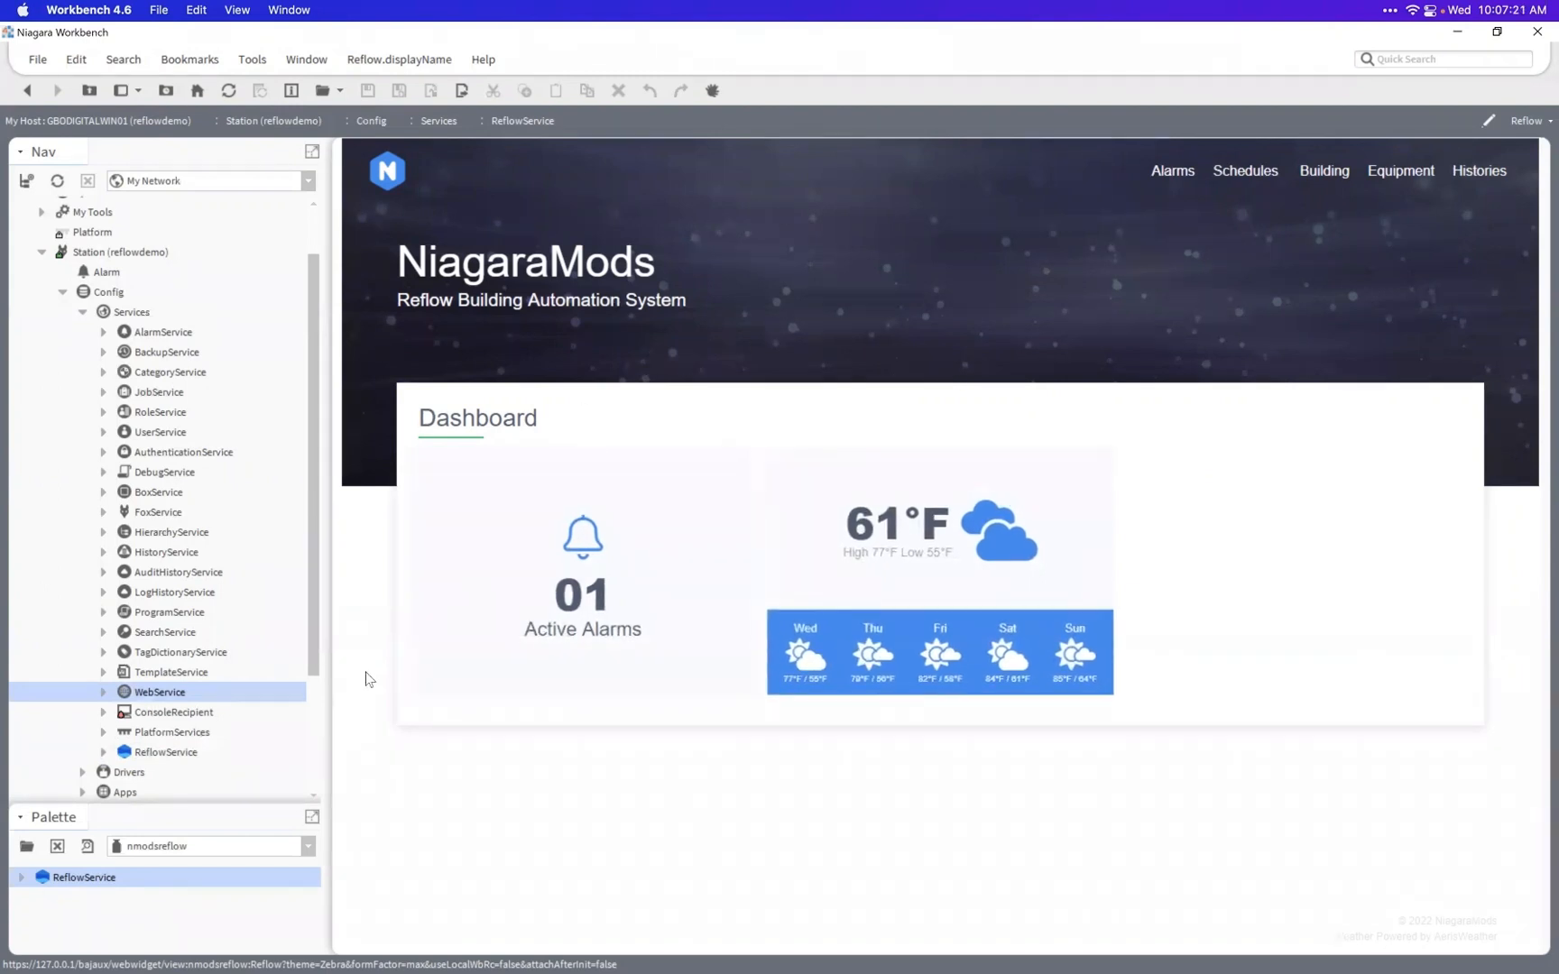
click(222, 754)
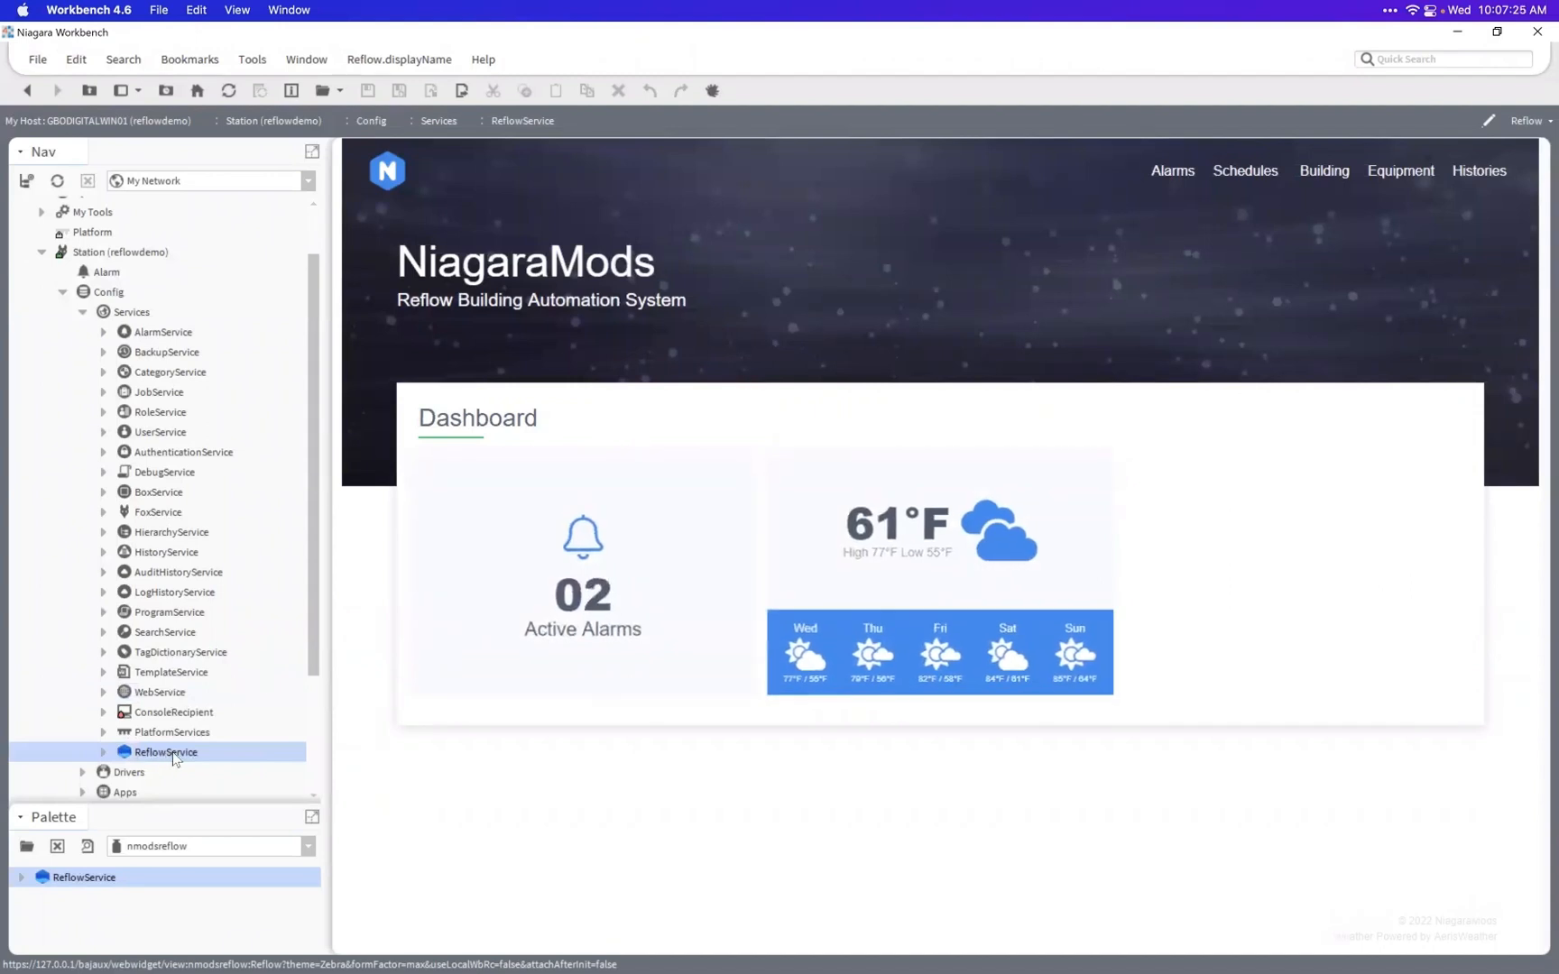
click(173, 693)
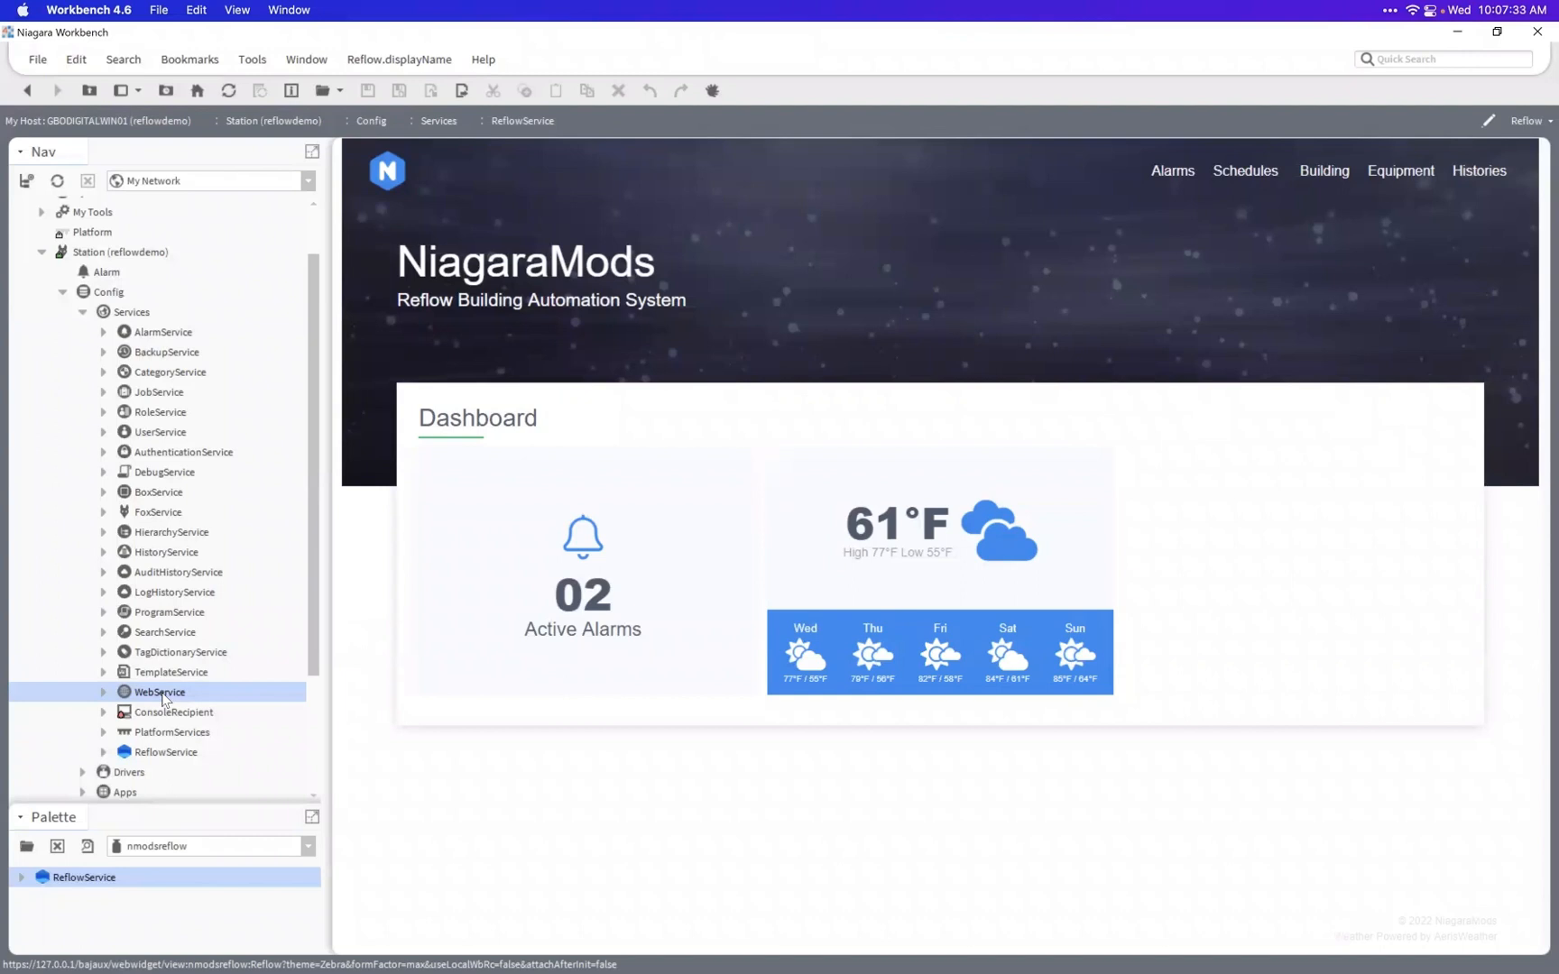
- Open the WebService property sheet to check its status, and expand JettyWebServer to check its server state before collapsing it
double_click(162, 693)
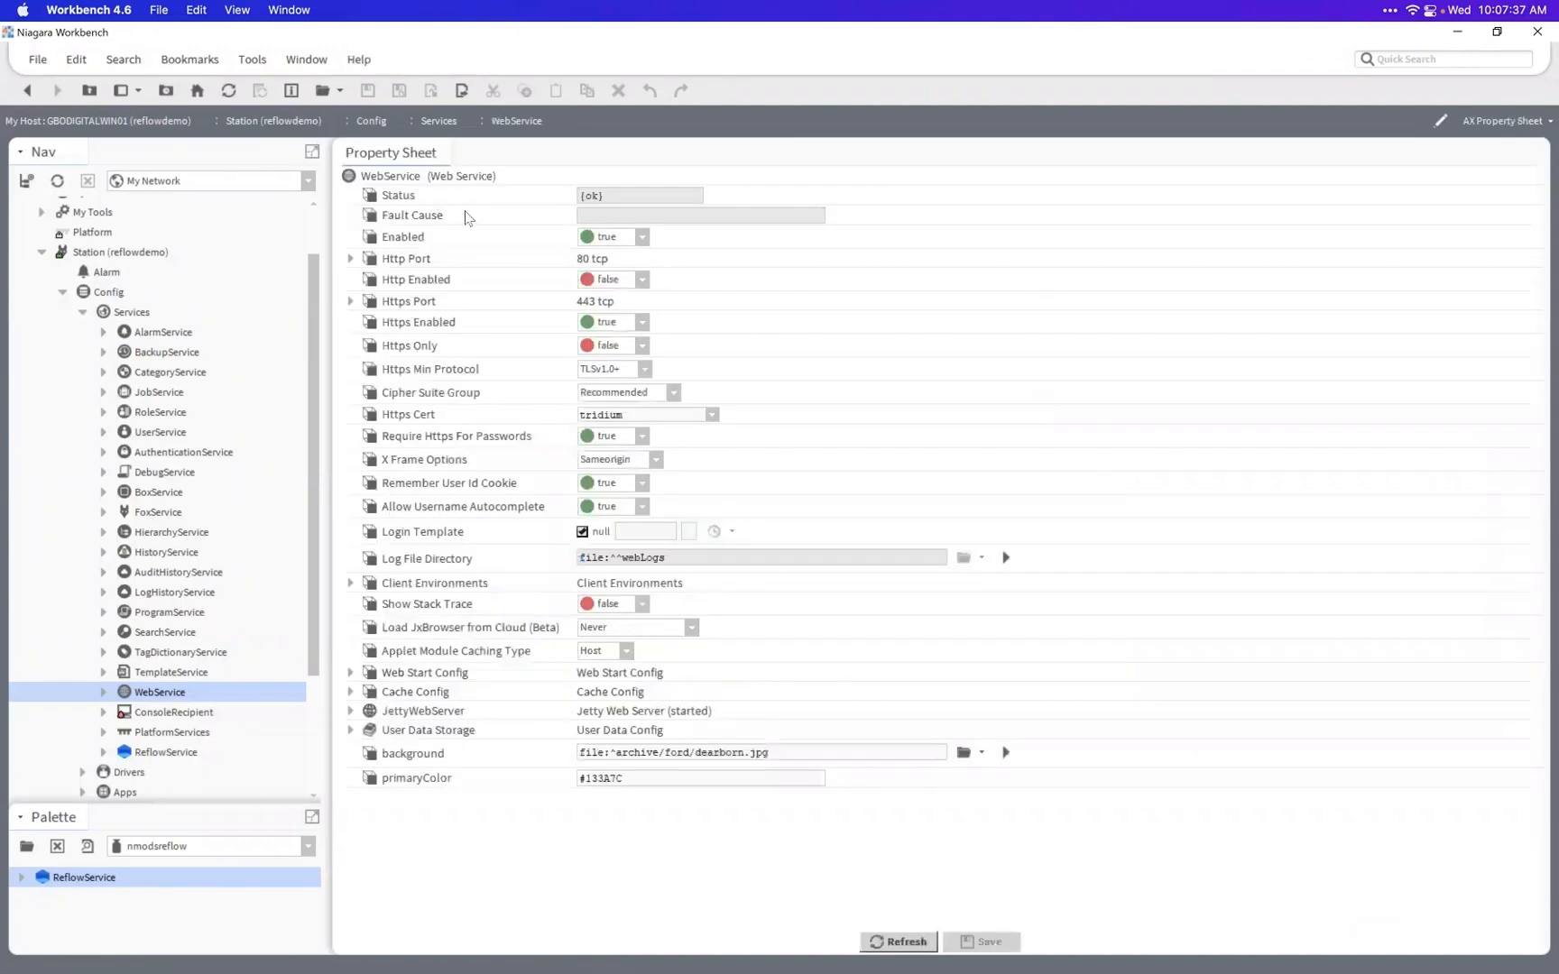
drag(610, 195, 562, 196)
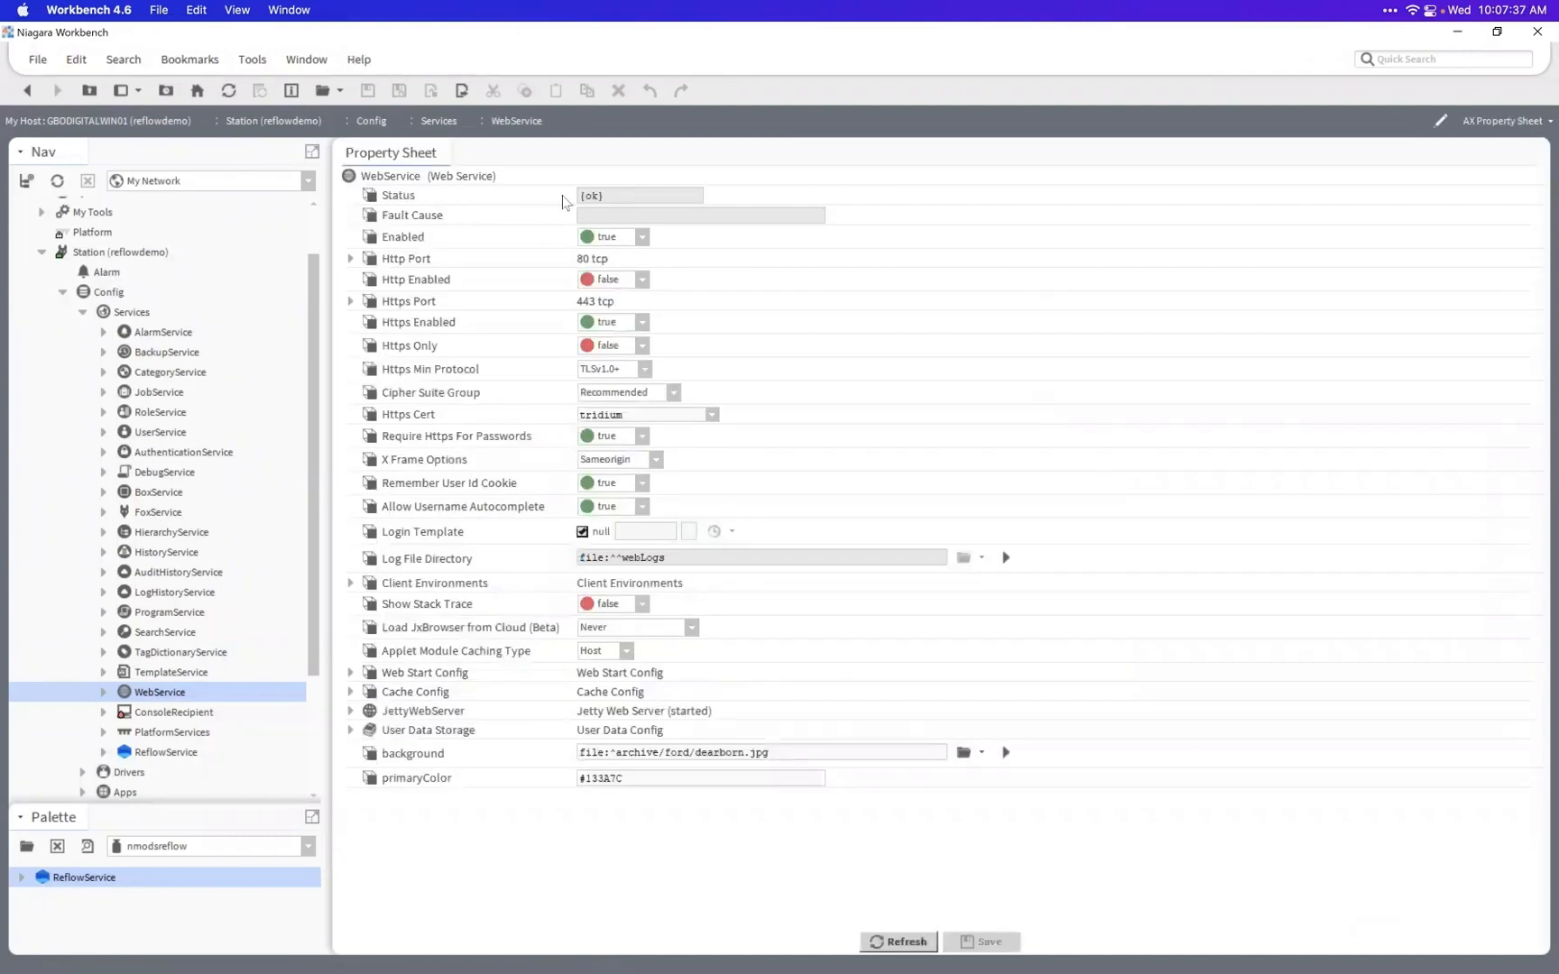
click(351, 711)
drag(578, 727, 523, 731)
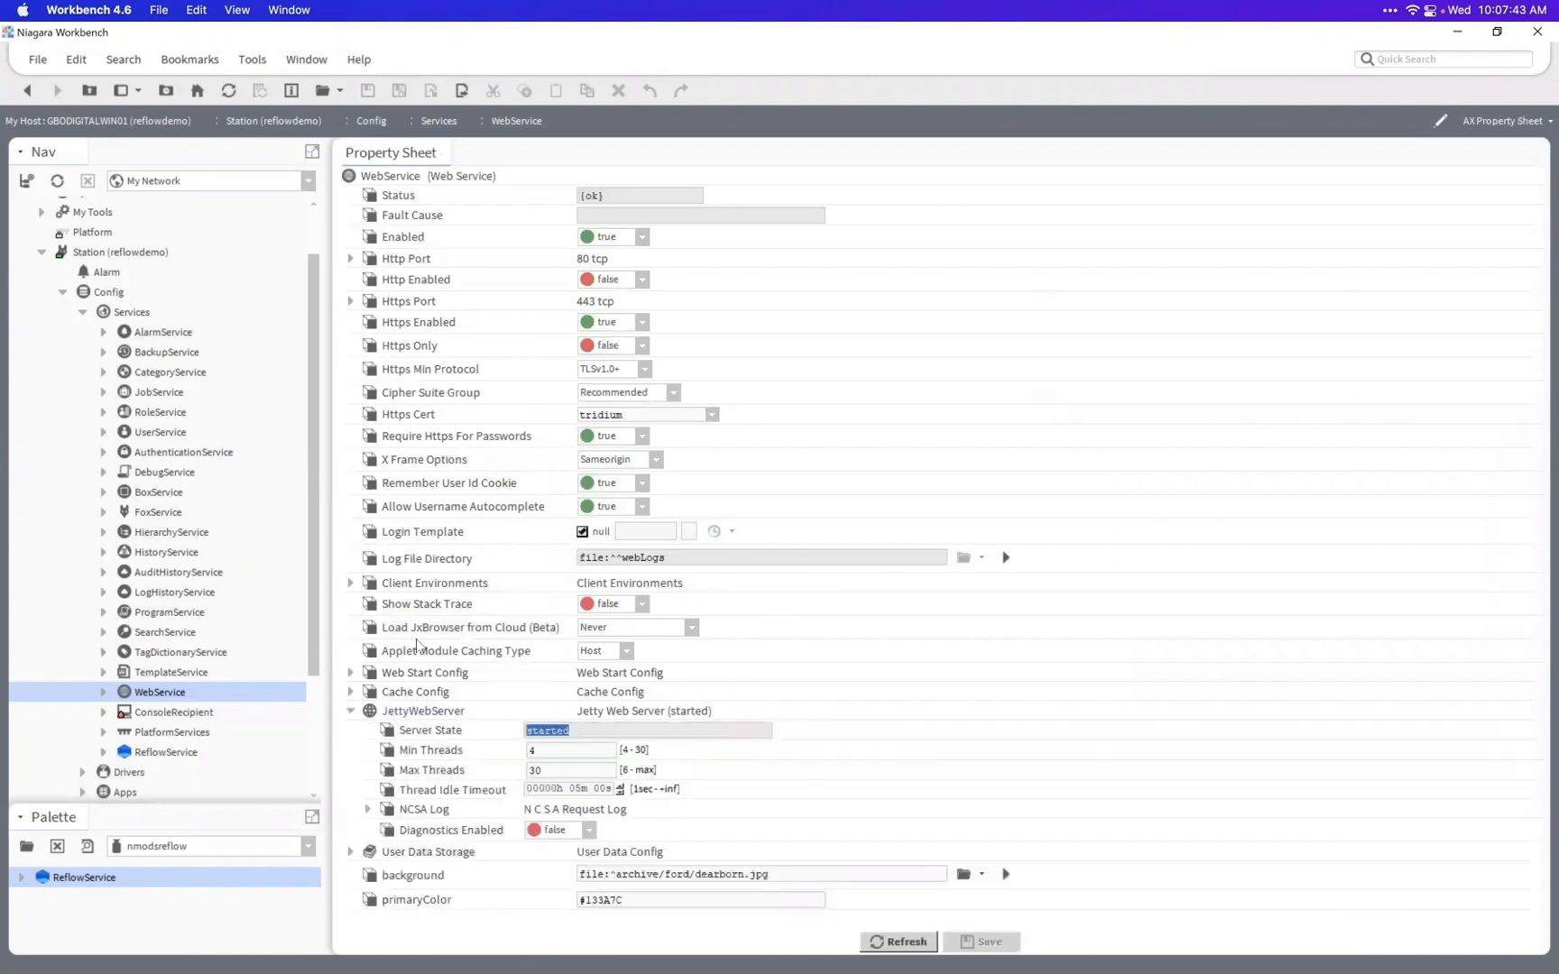
click(351, 711)
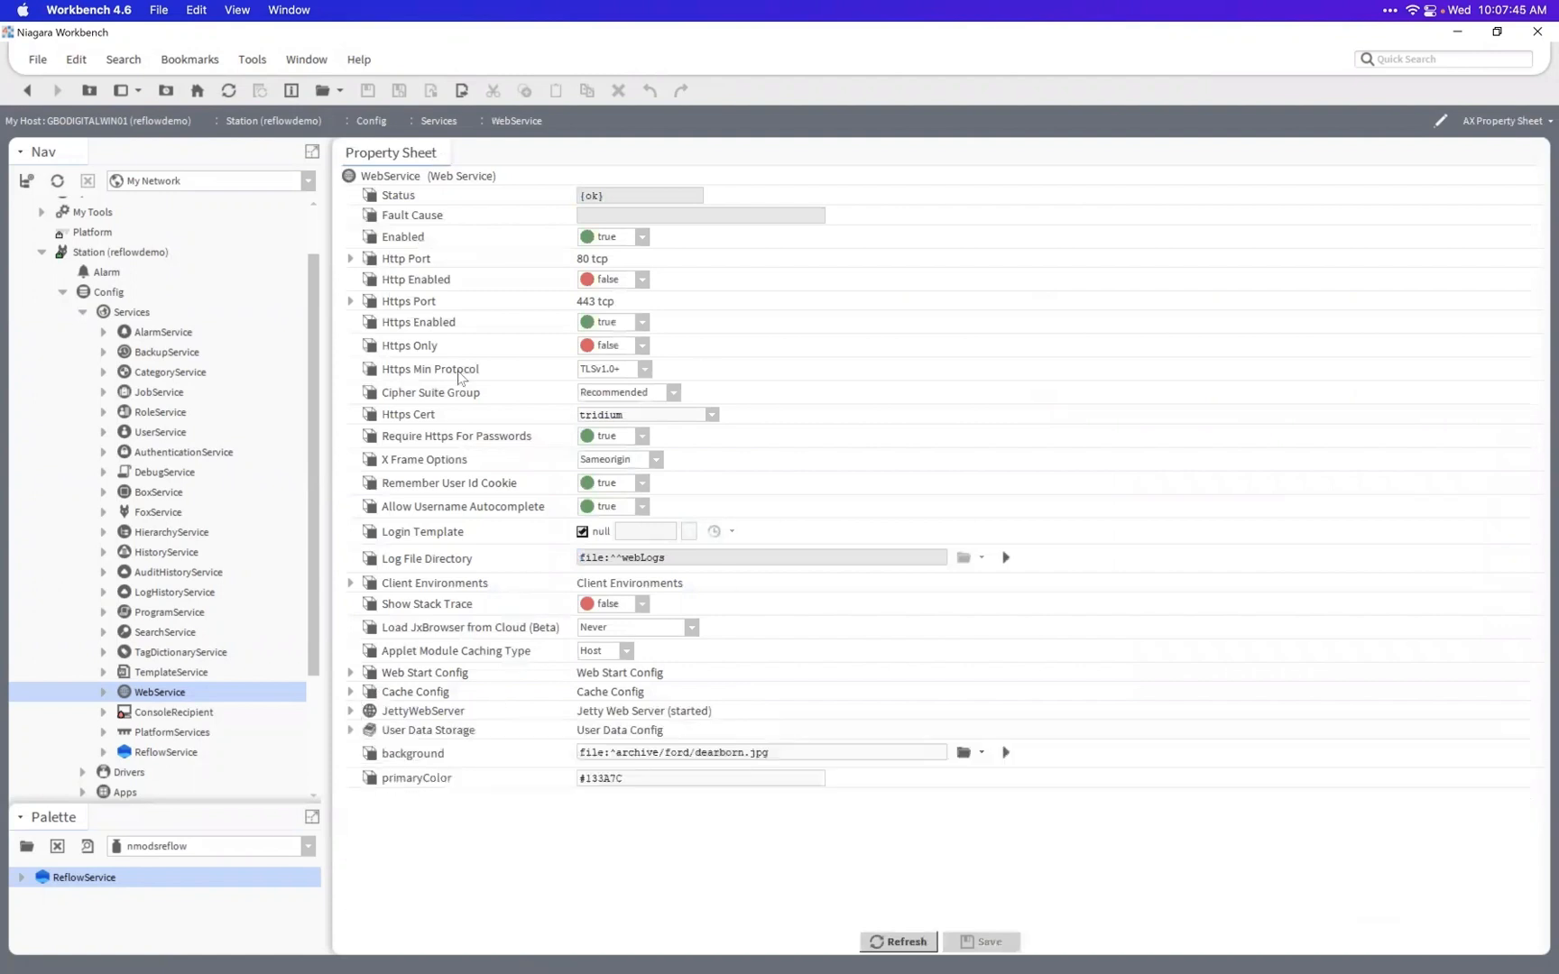
- Open the ReflowService dashboard again, look through its available views, and keep ReflowService selected under Services
double_click(155, 754)
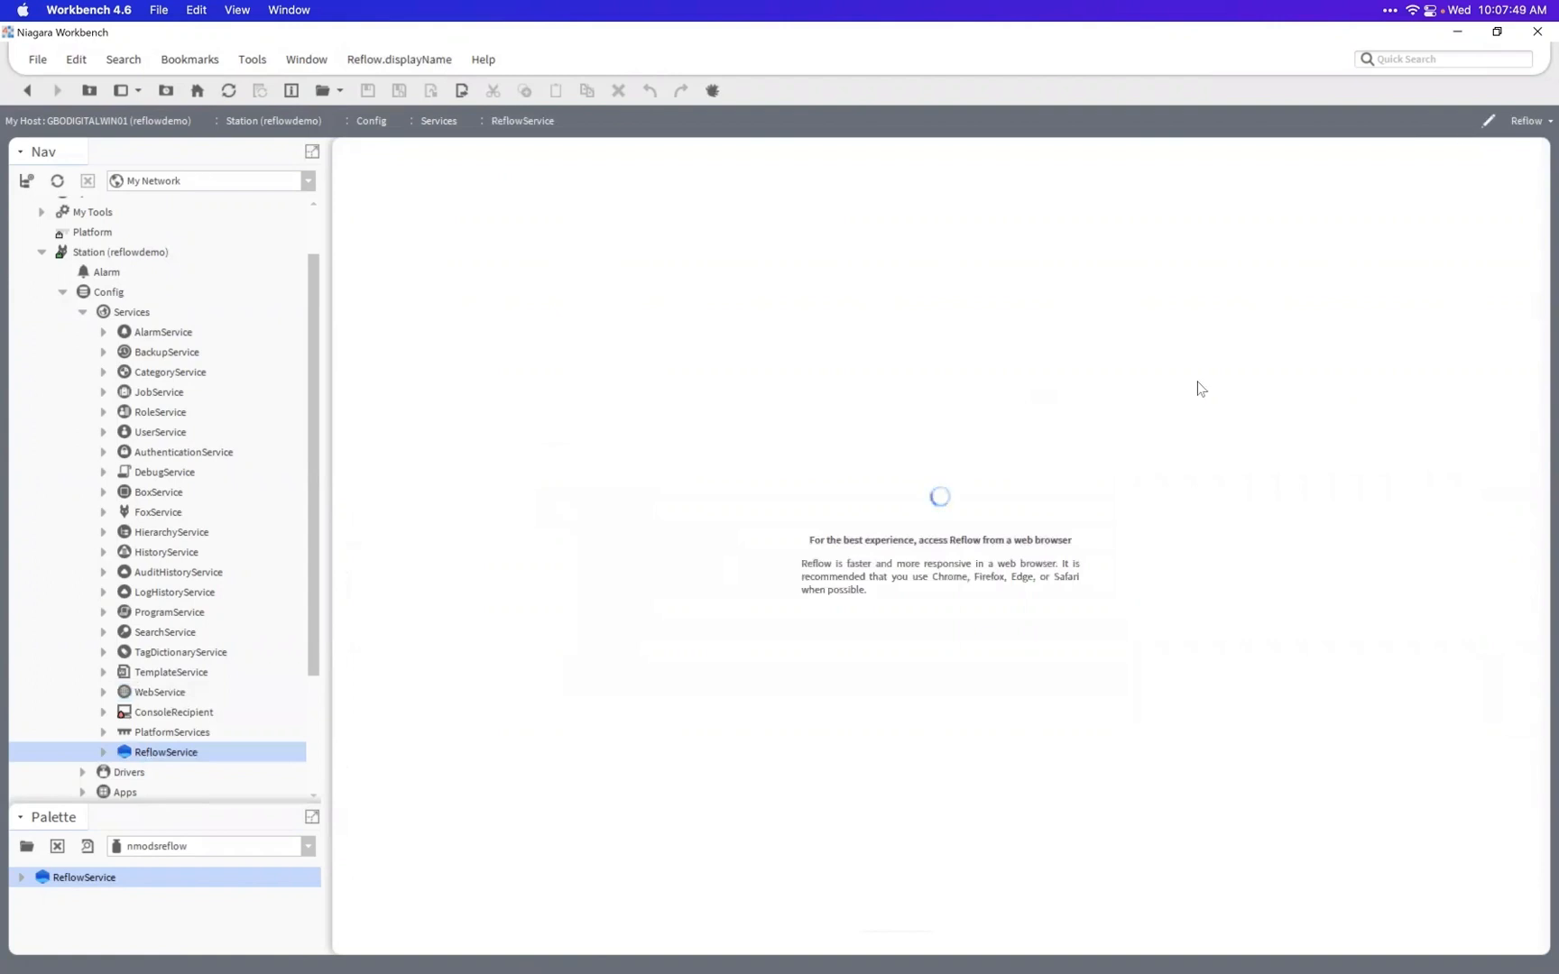
click(1530, 122)
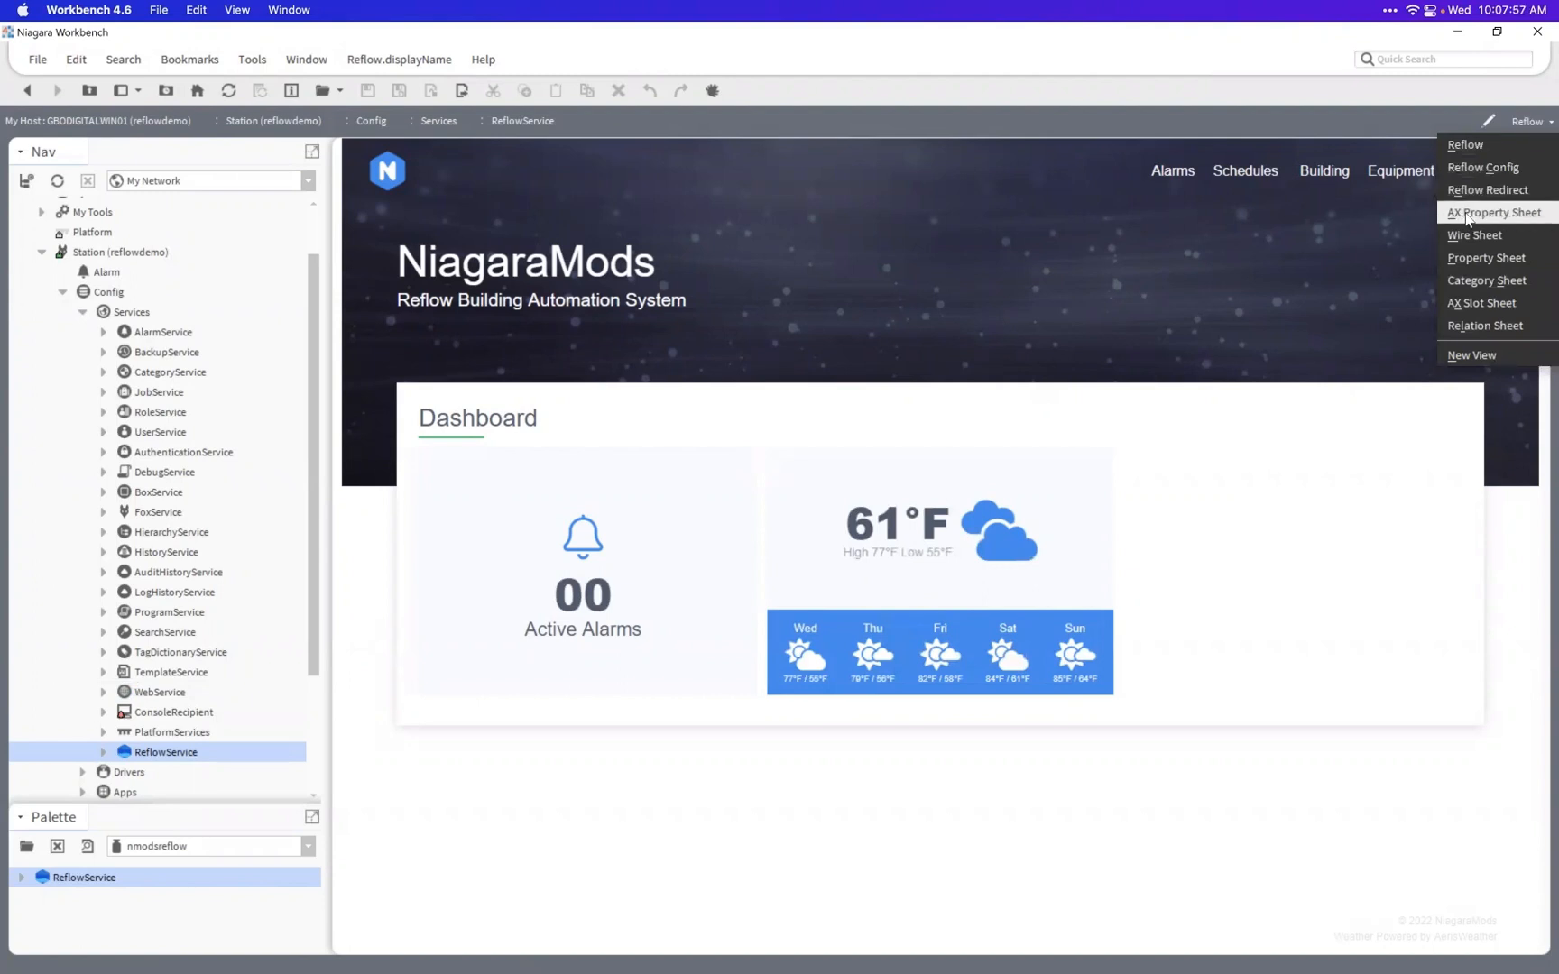
click(148, 692)
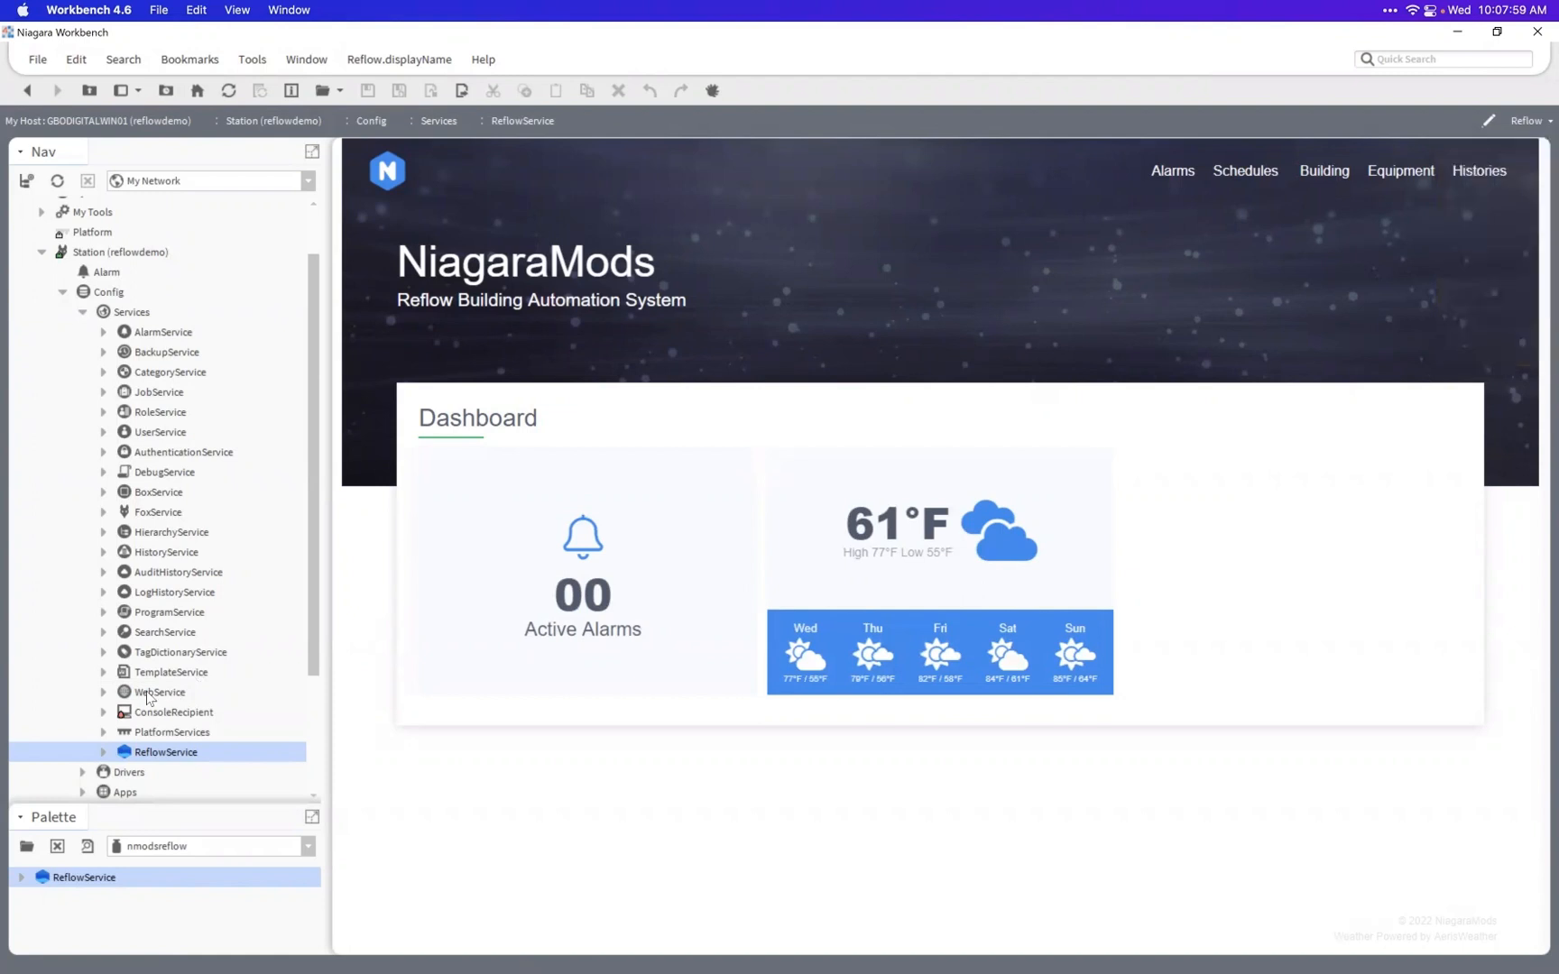
click(147, 695)
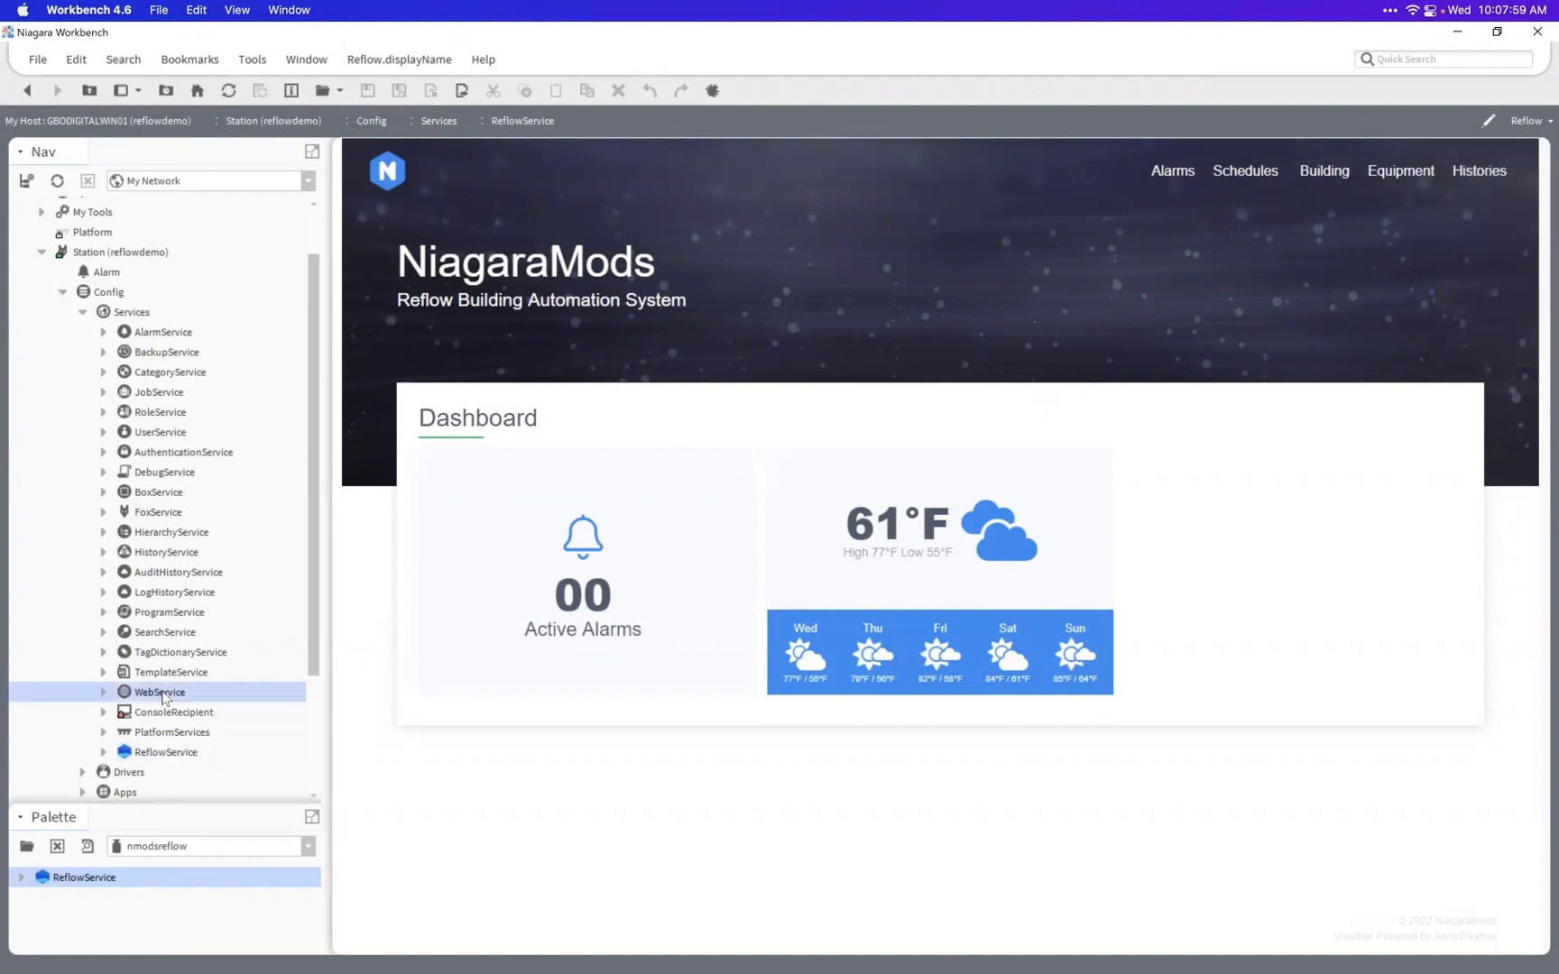
click(183, 756)
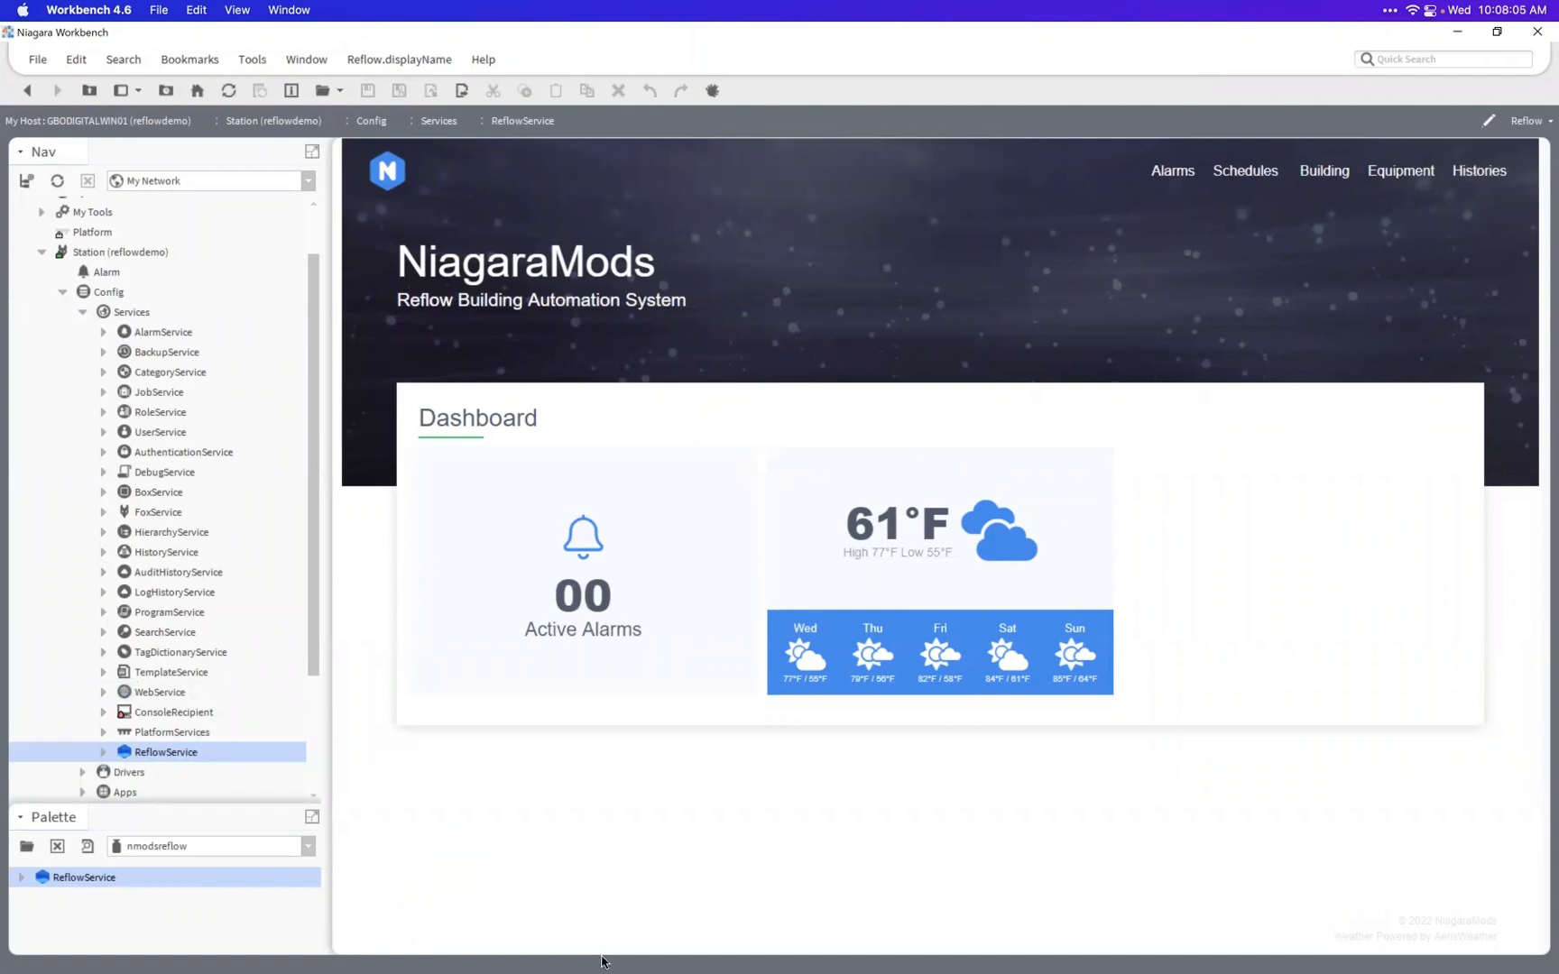
- Switch to Chrome to show the support chat on the NiagaraMods Reflow page, close the chat, and return to Niagara Workbench
mouse_move(630, 929)
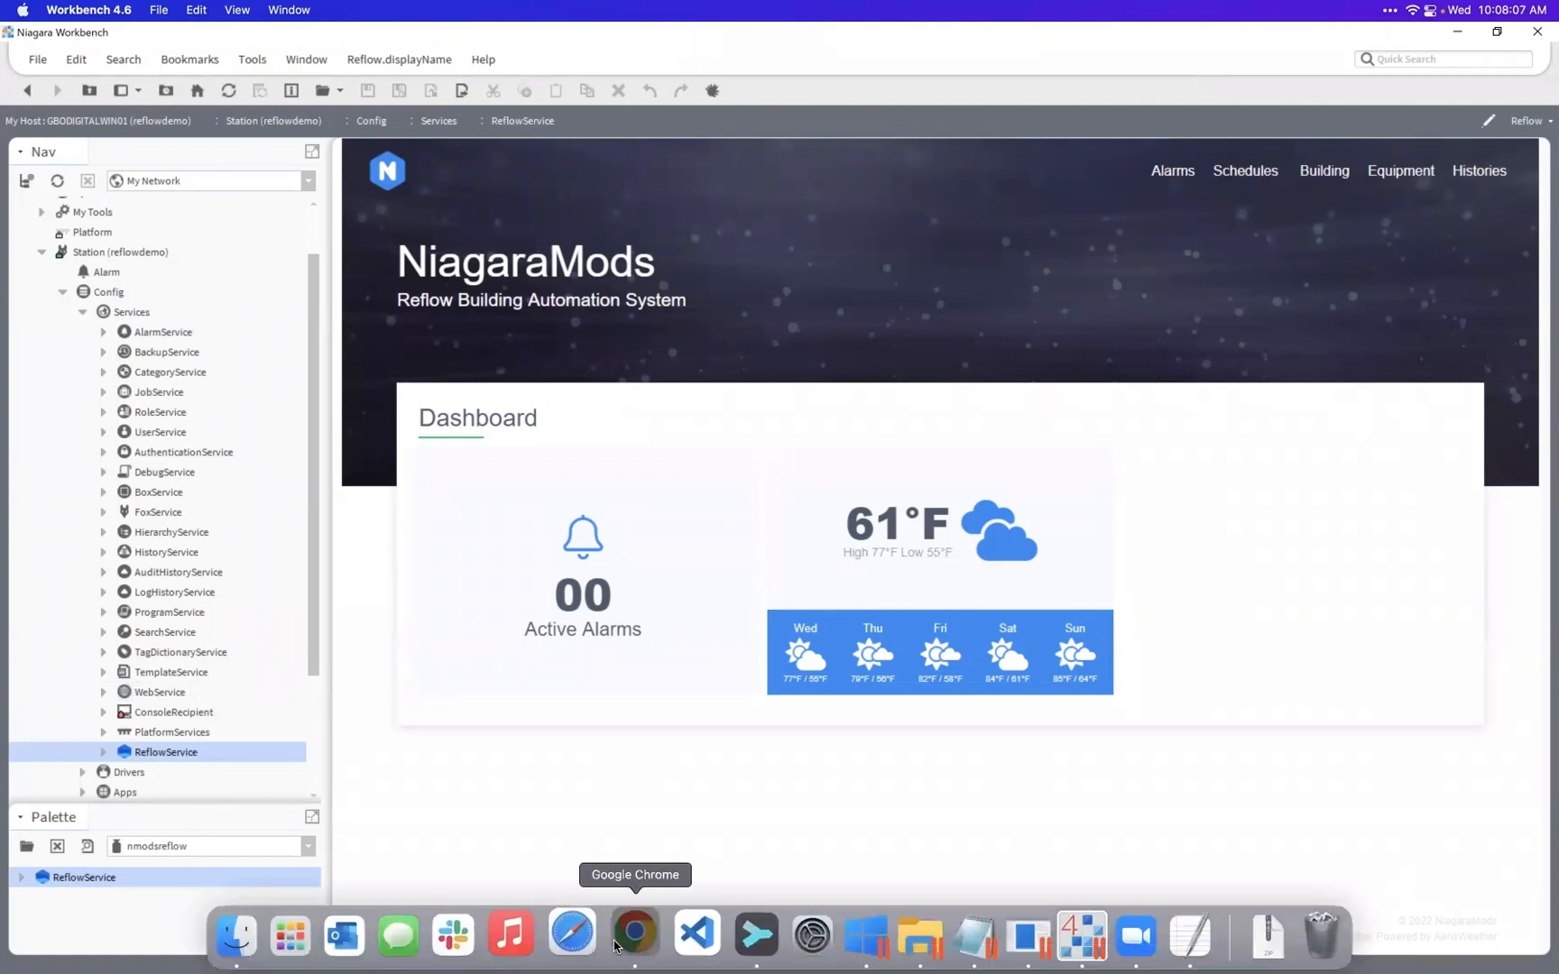
click(639, 934)
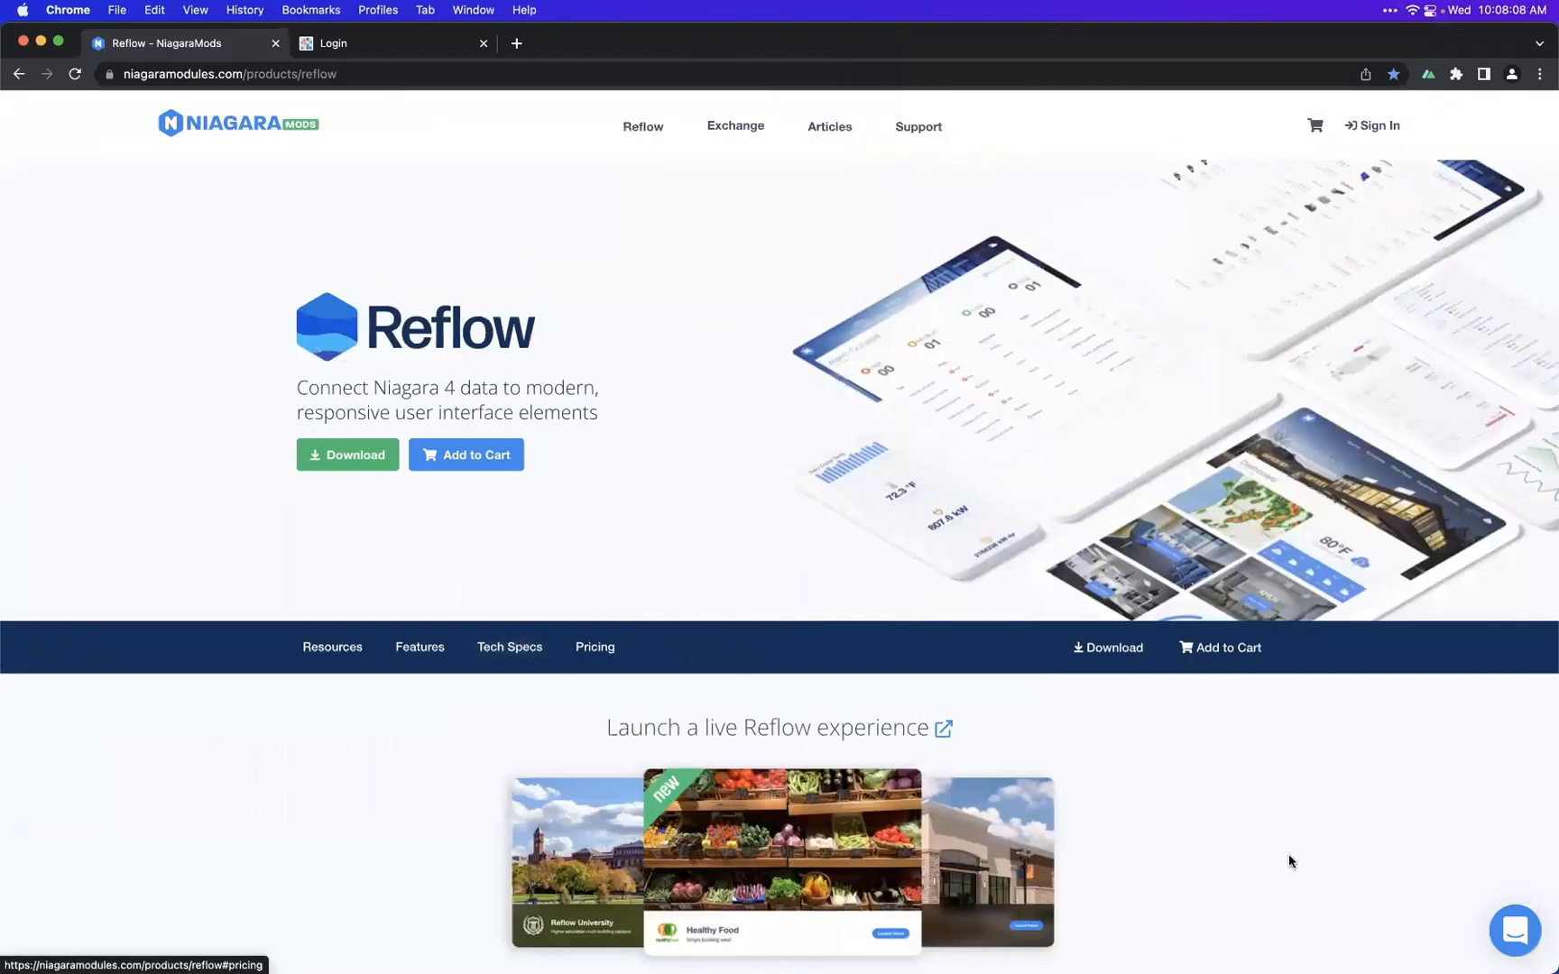
click(1512, 938)
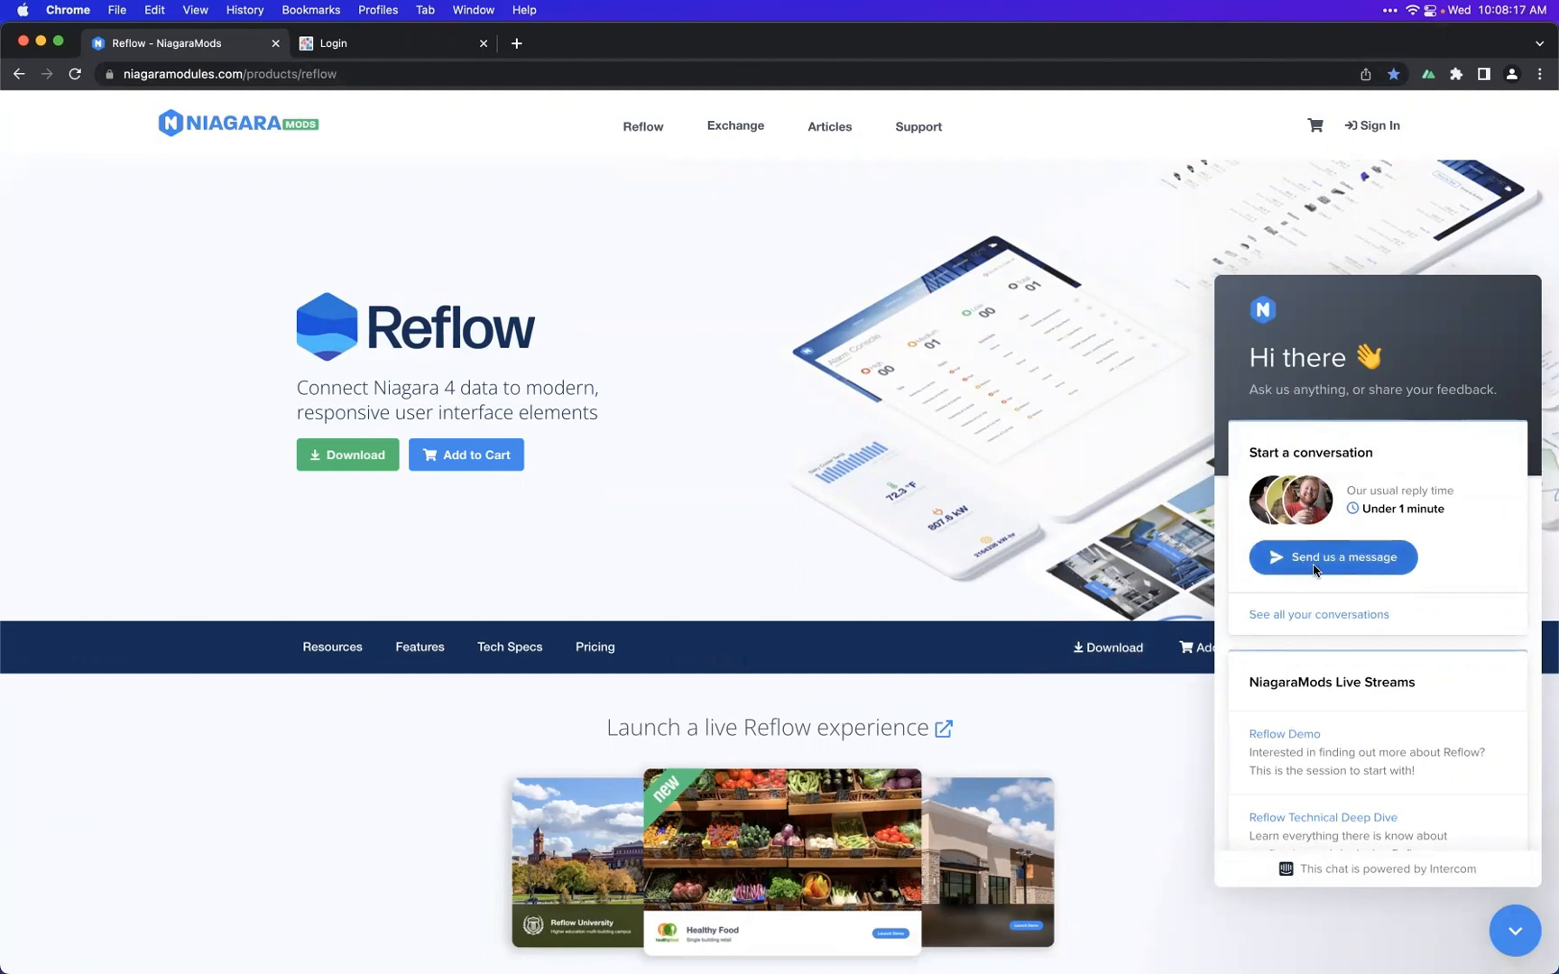
click(1514, 930)
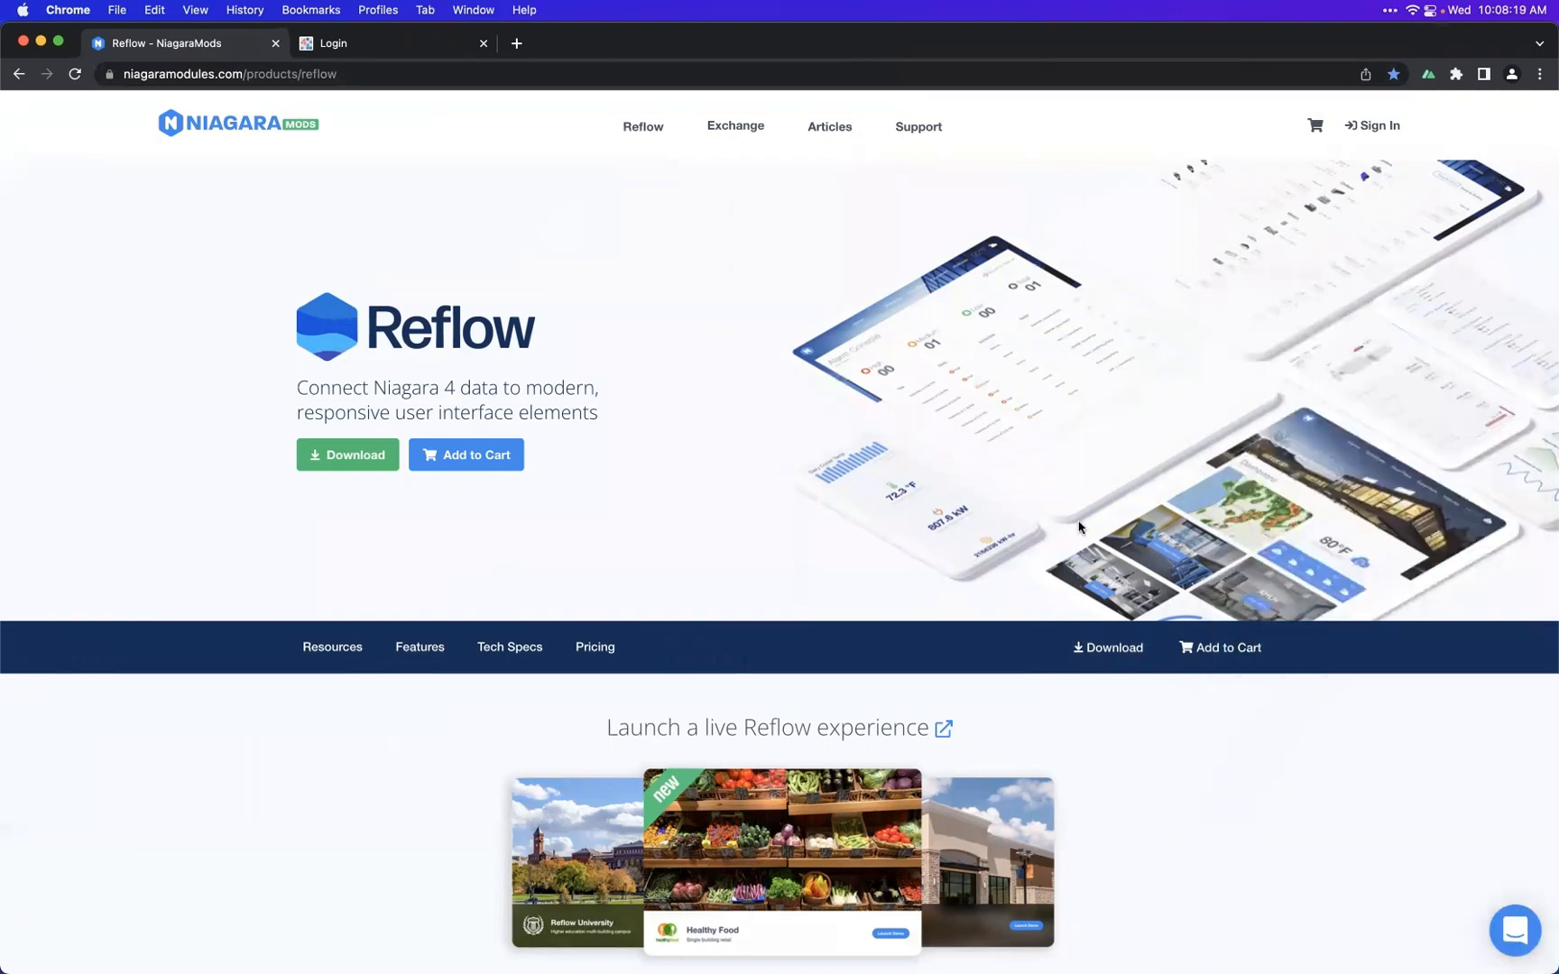
key(ctrl+Right)
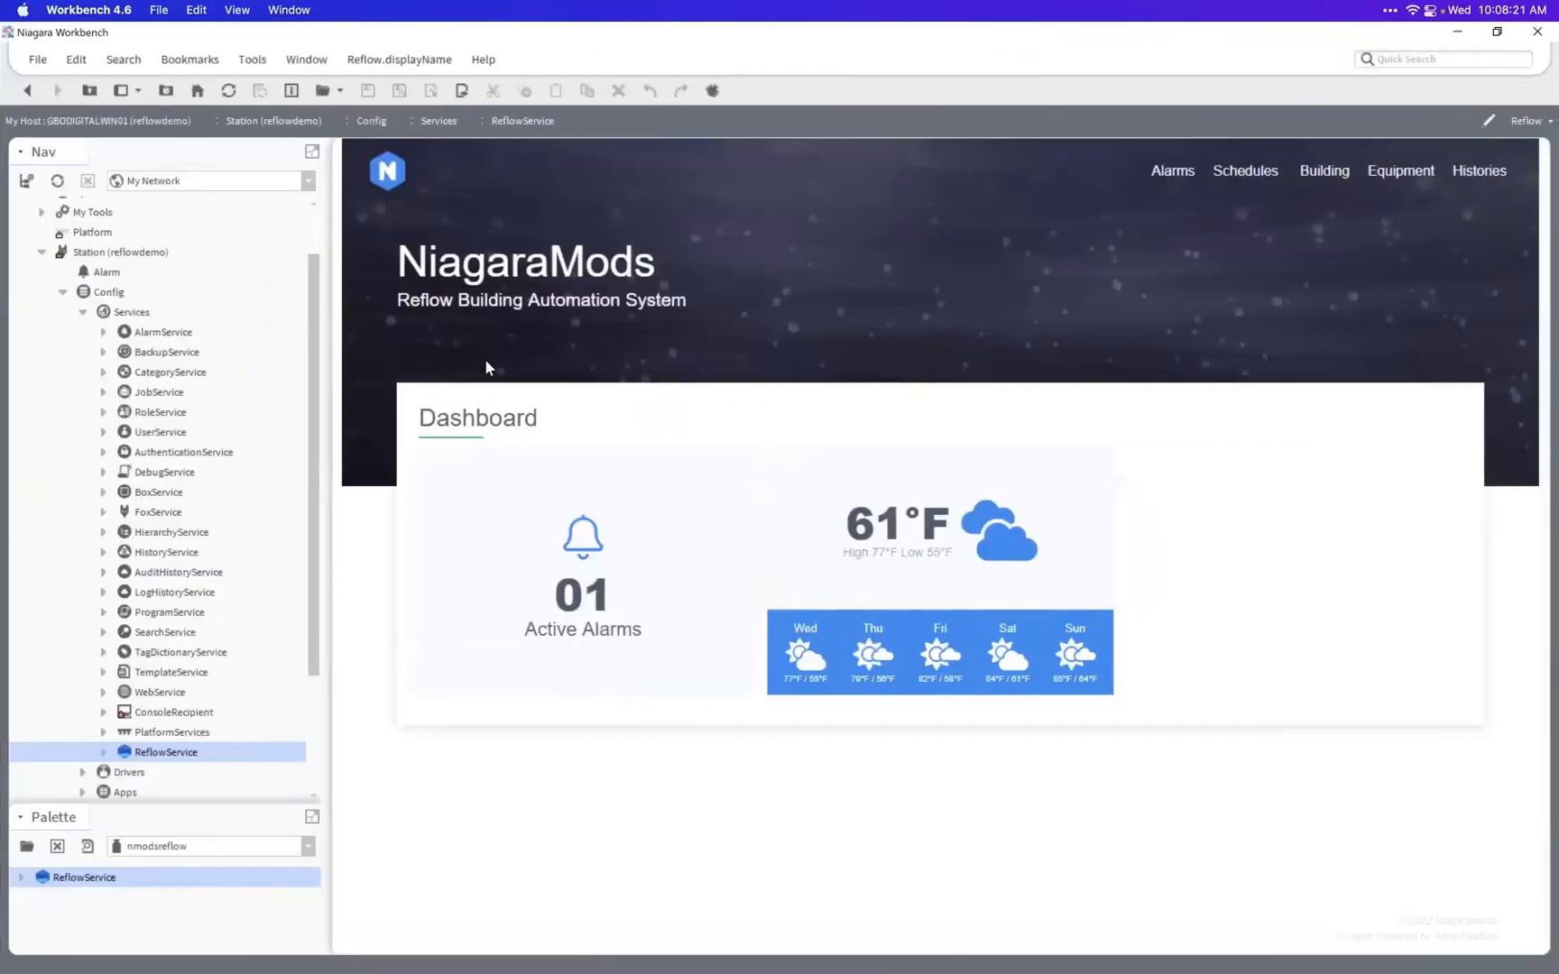
- Collapse Services in the station tree and examine the ReflowService's list of views, including Reflow Config
drag(312, 535, 313, 458)
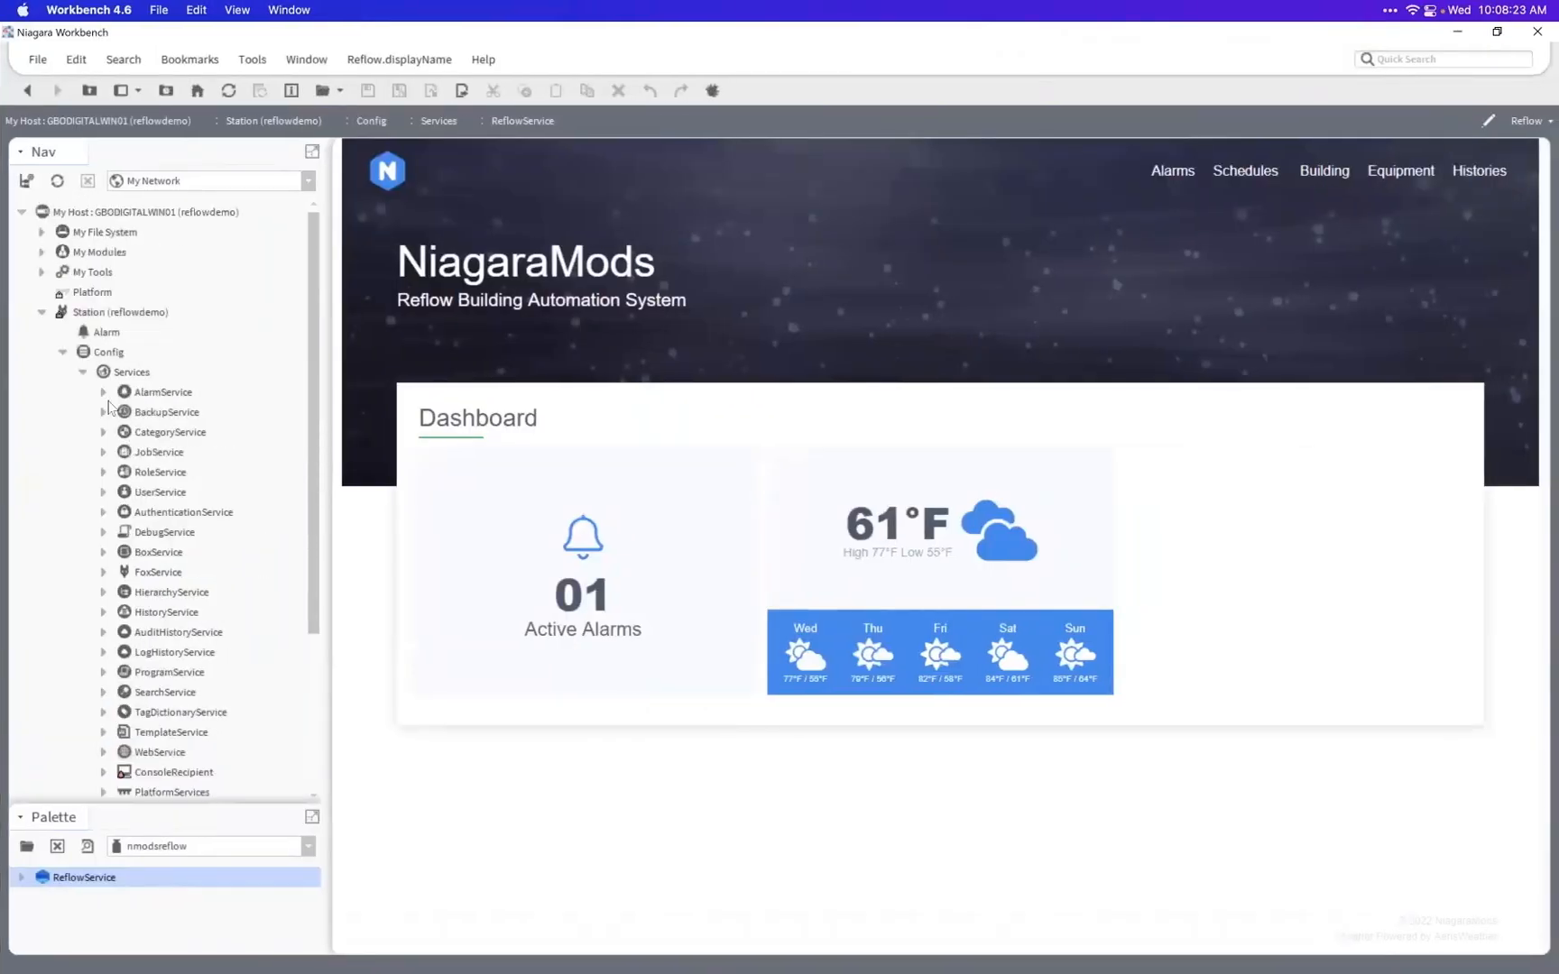
click(83, 373)
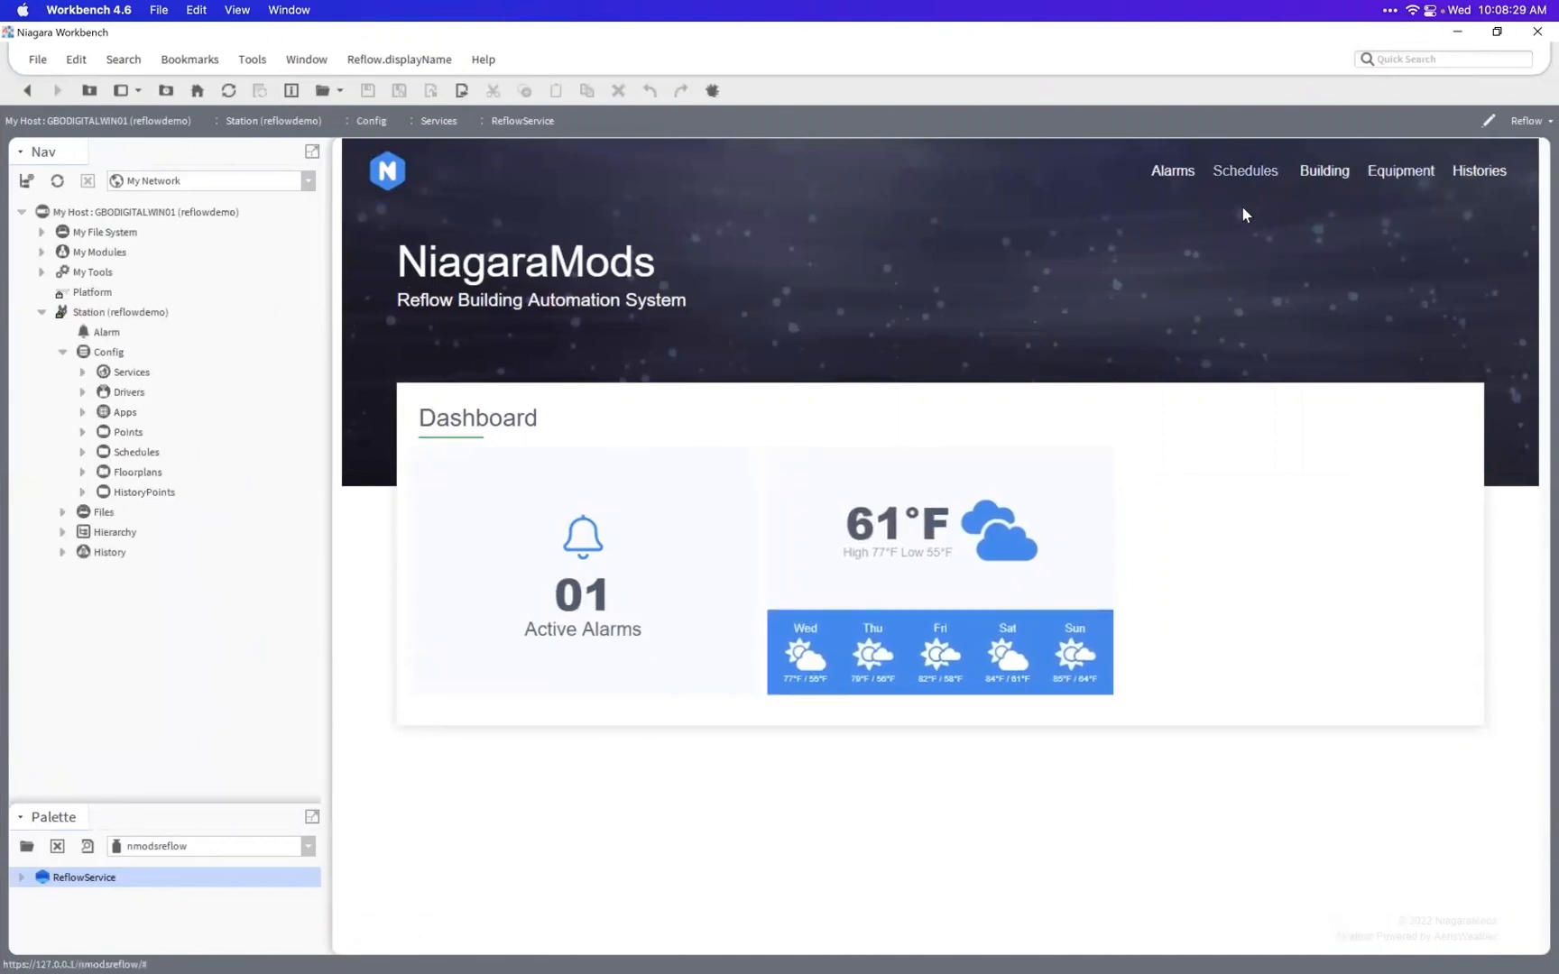
click(1524, 121)
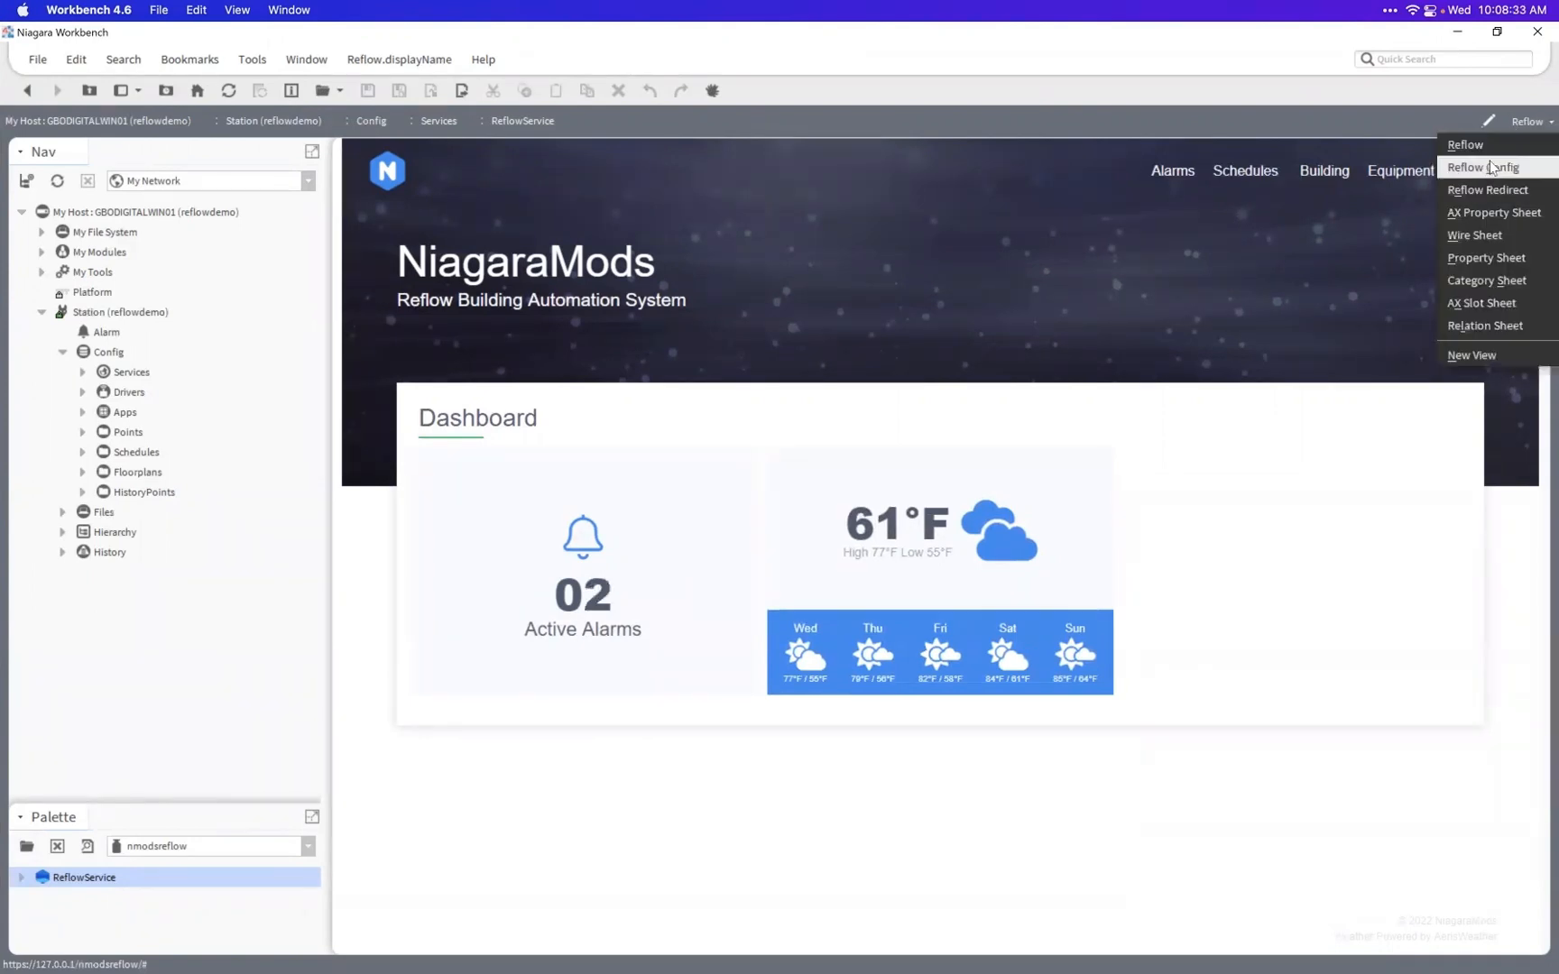
click(843, 387)
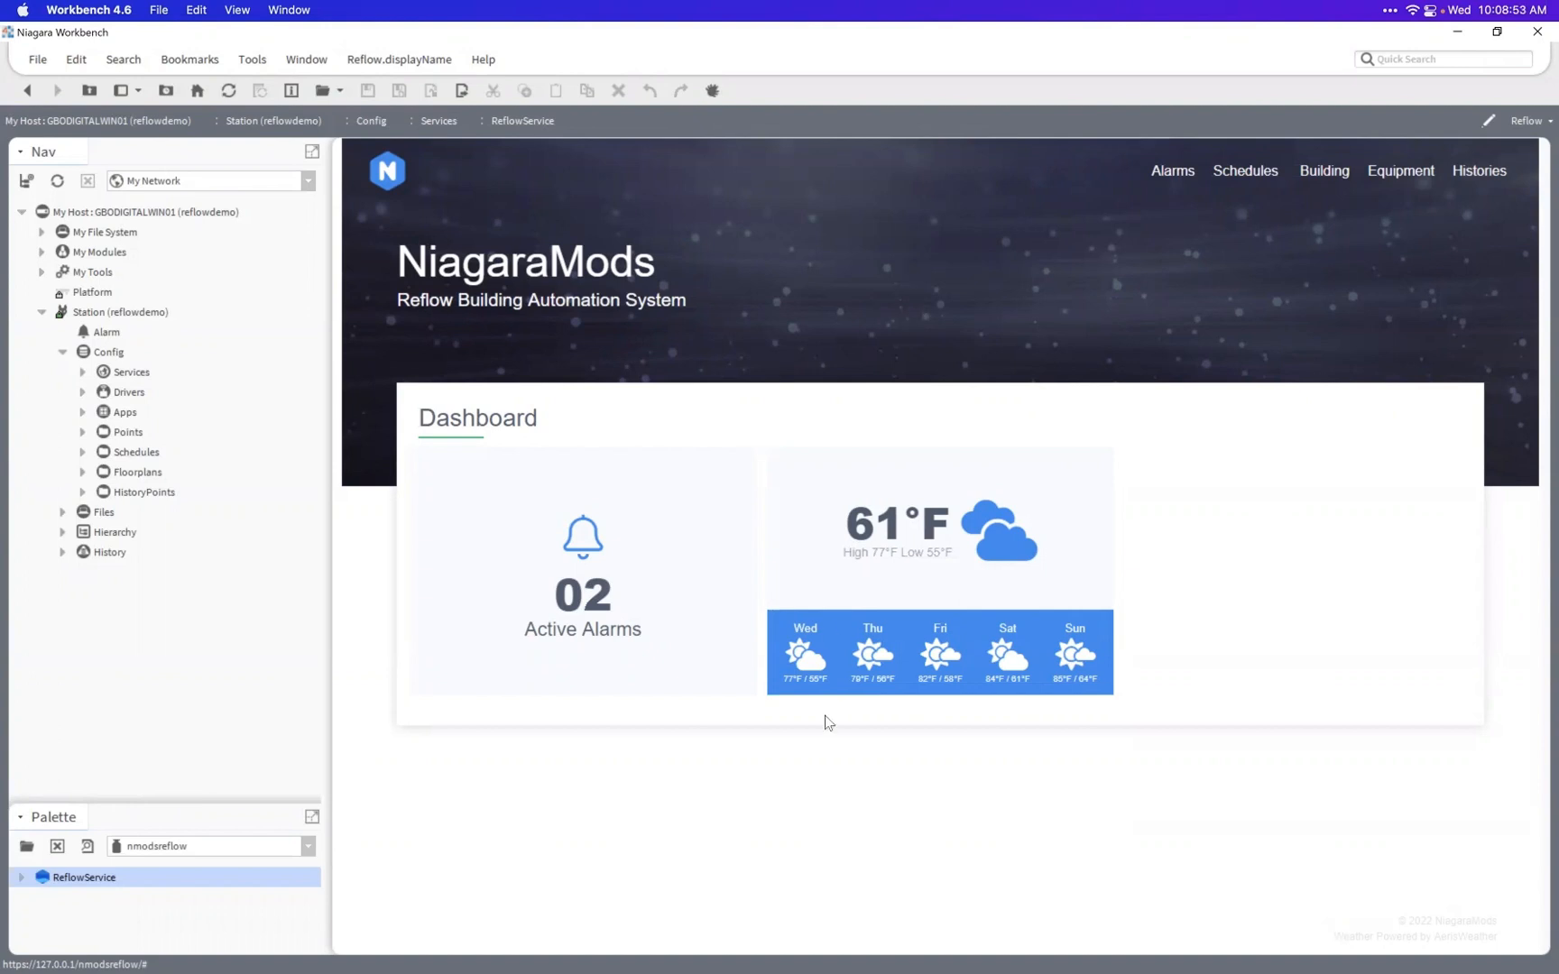
- Switch to Chrome and close the NiagaraMods Reflow product page, leaving the station's login page
mouse_move(685, 943)
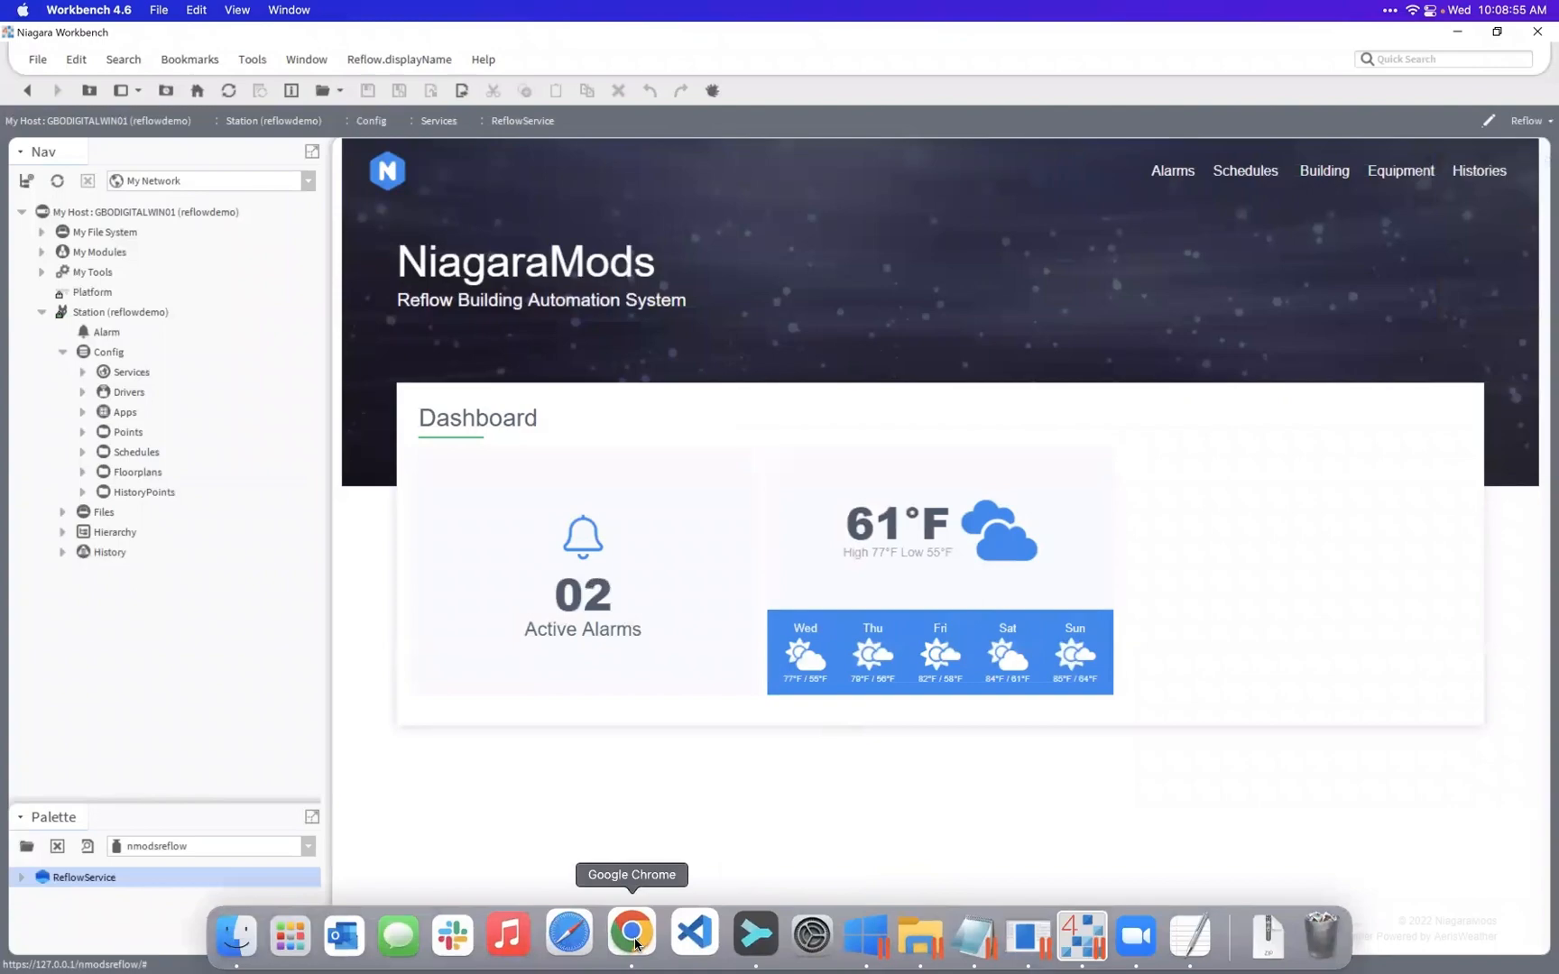
click(633, 941)
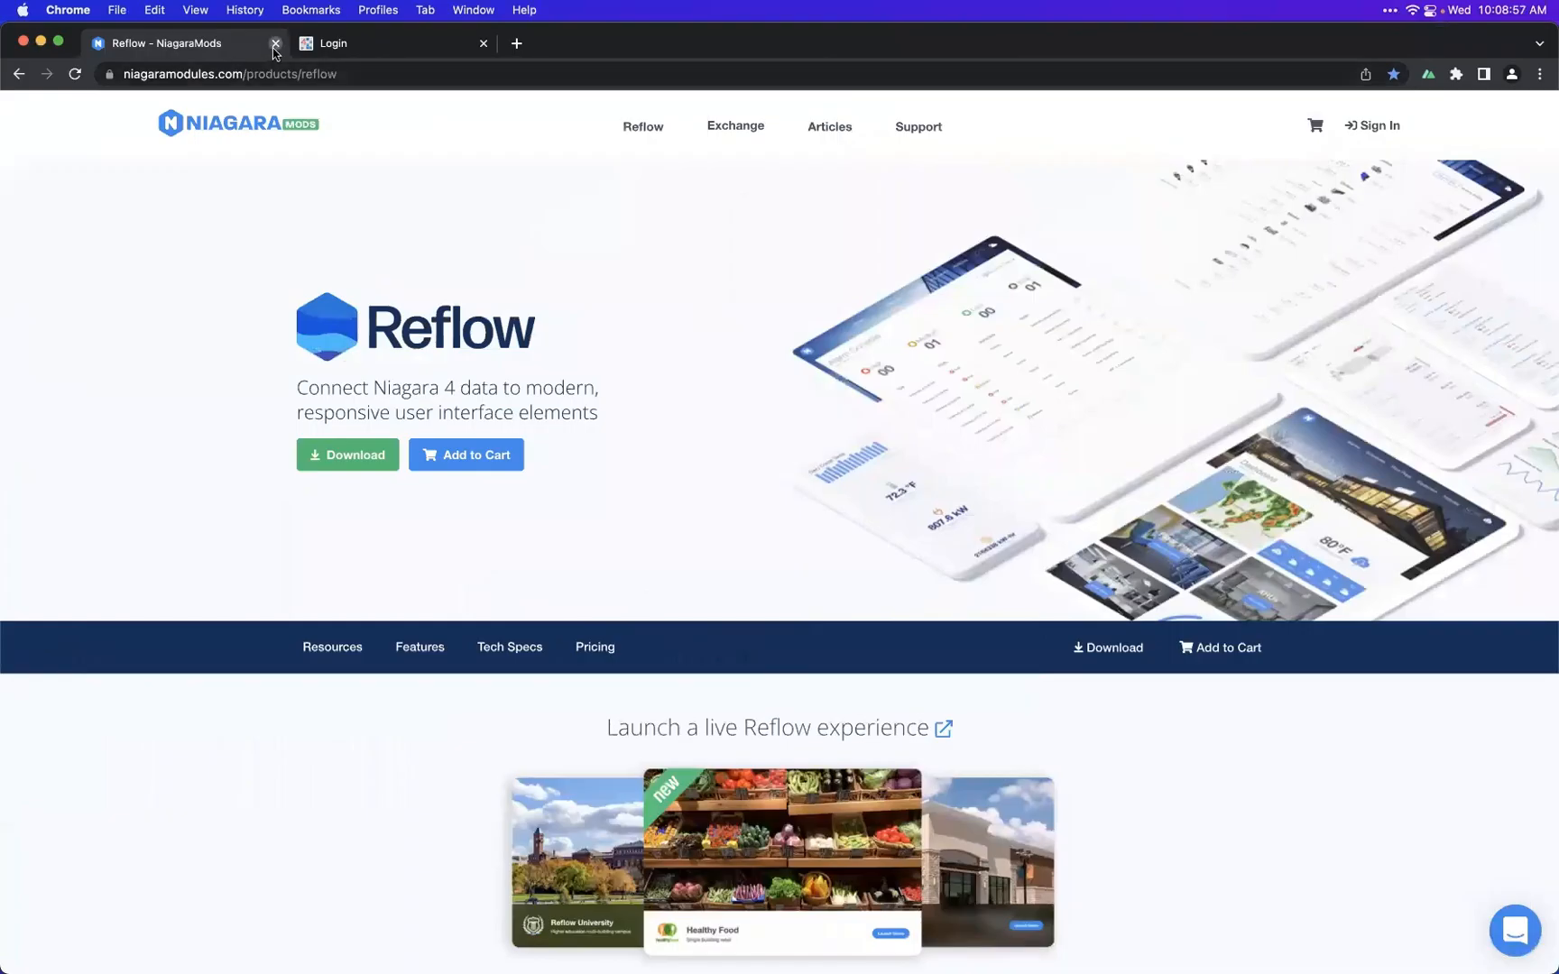
click(275, 43)
- Log in to the reflowdemo station as admin with the account password, proceeding to 10.211.55.7 past the certificate warning
click(813, 217)
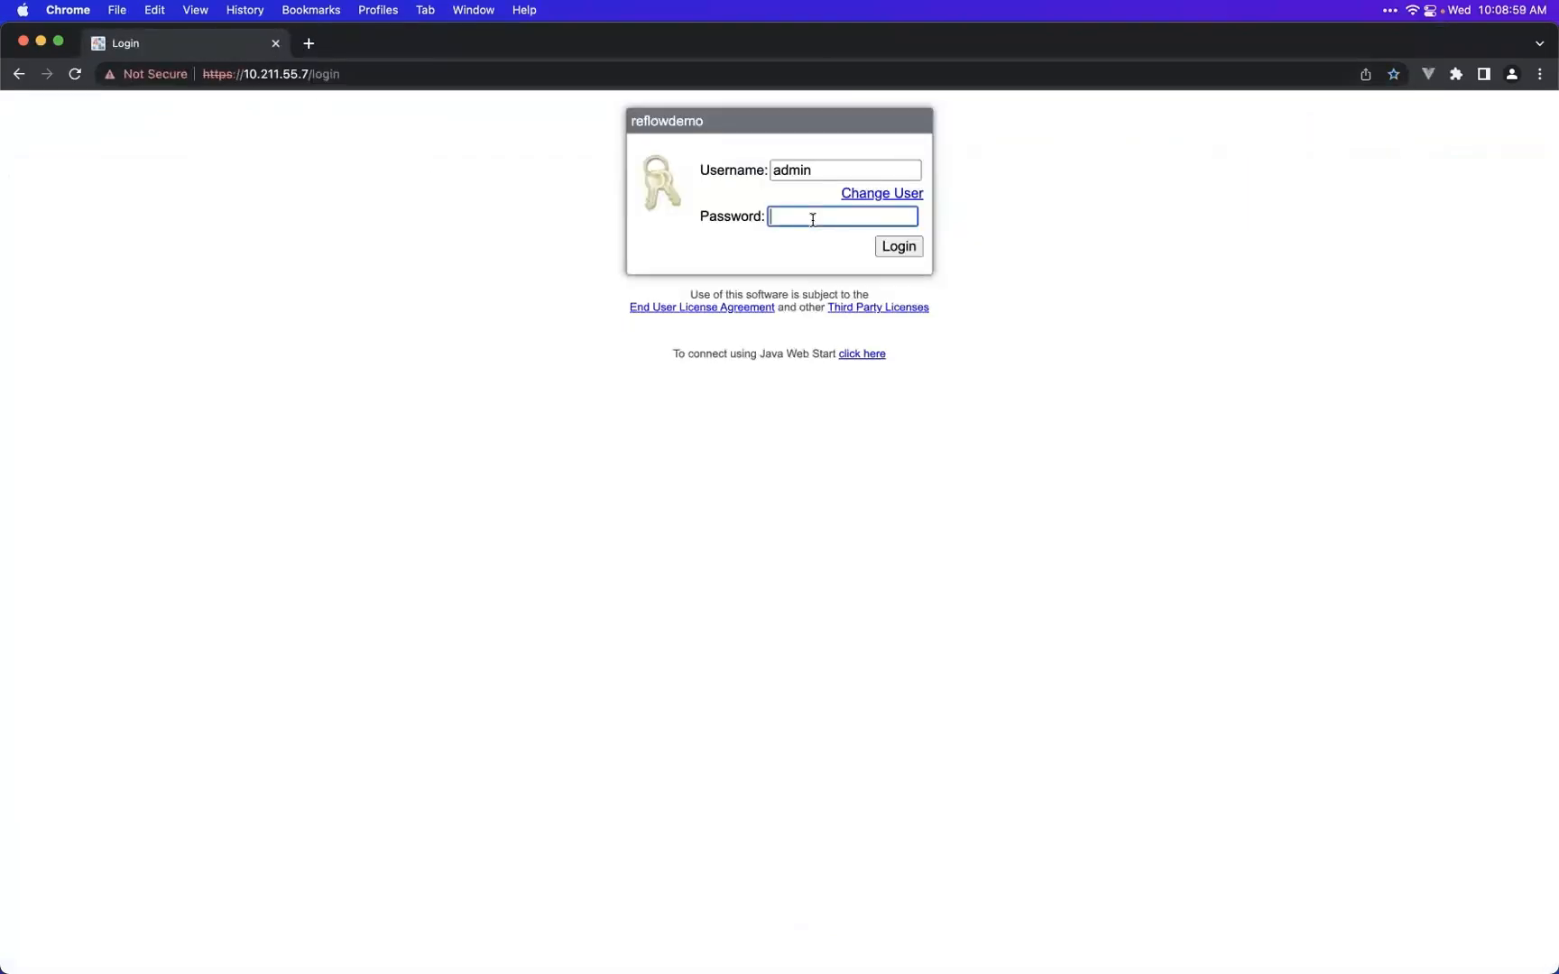
text(•••••••)
key(Return)
click(568, 566)
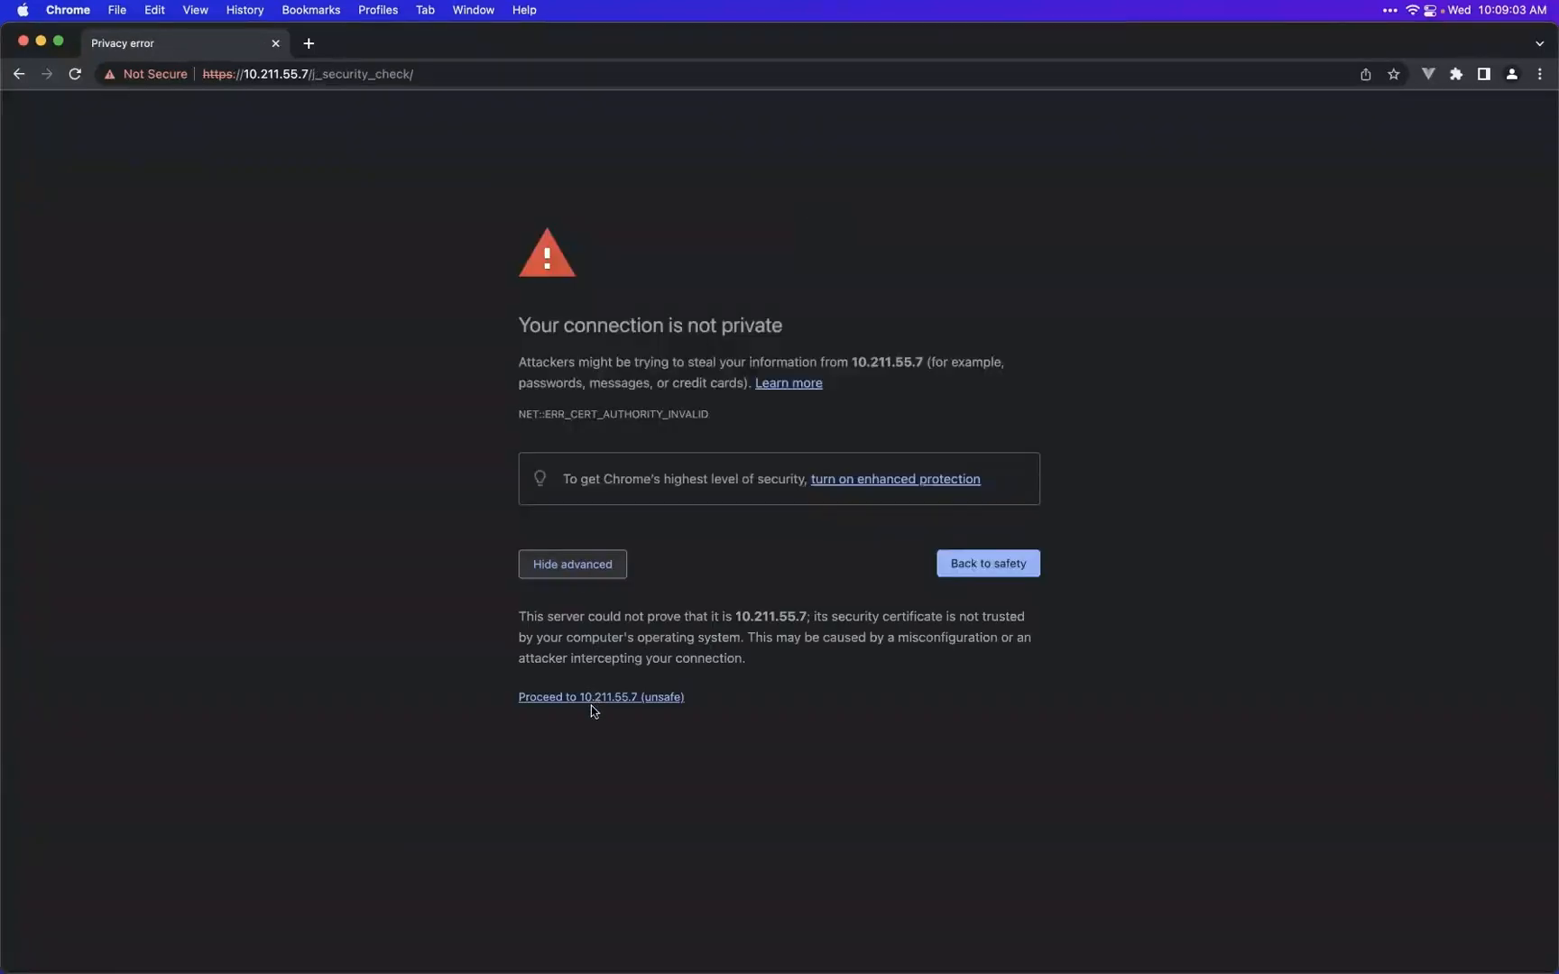
click(592, 696)
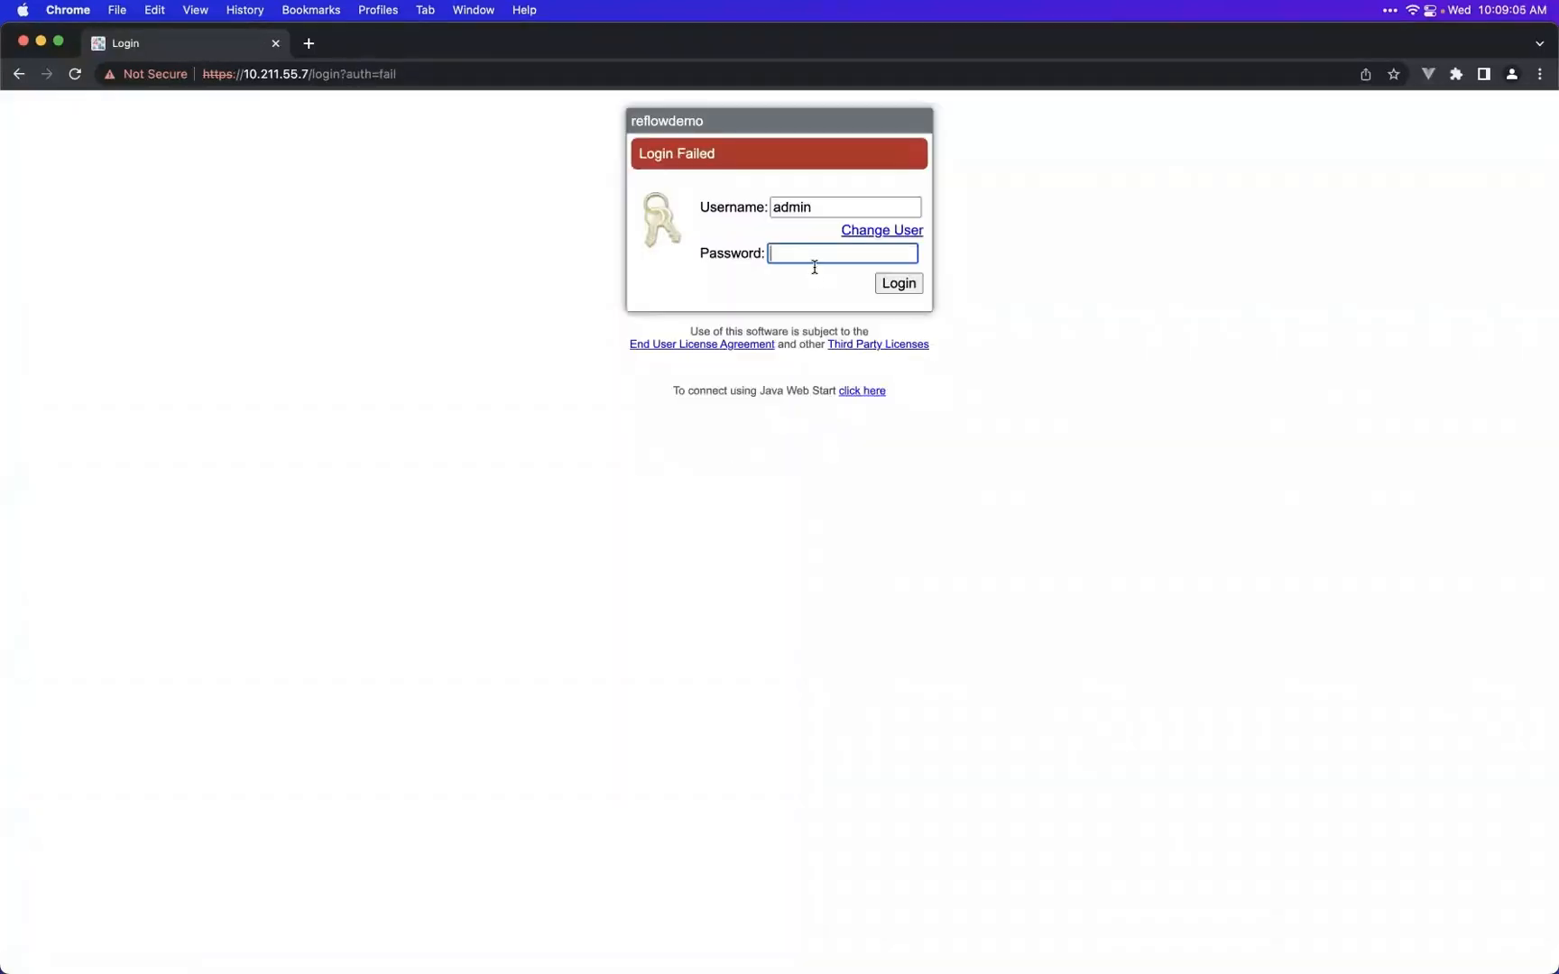
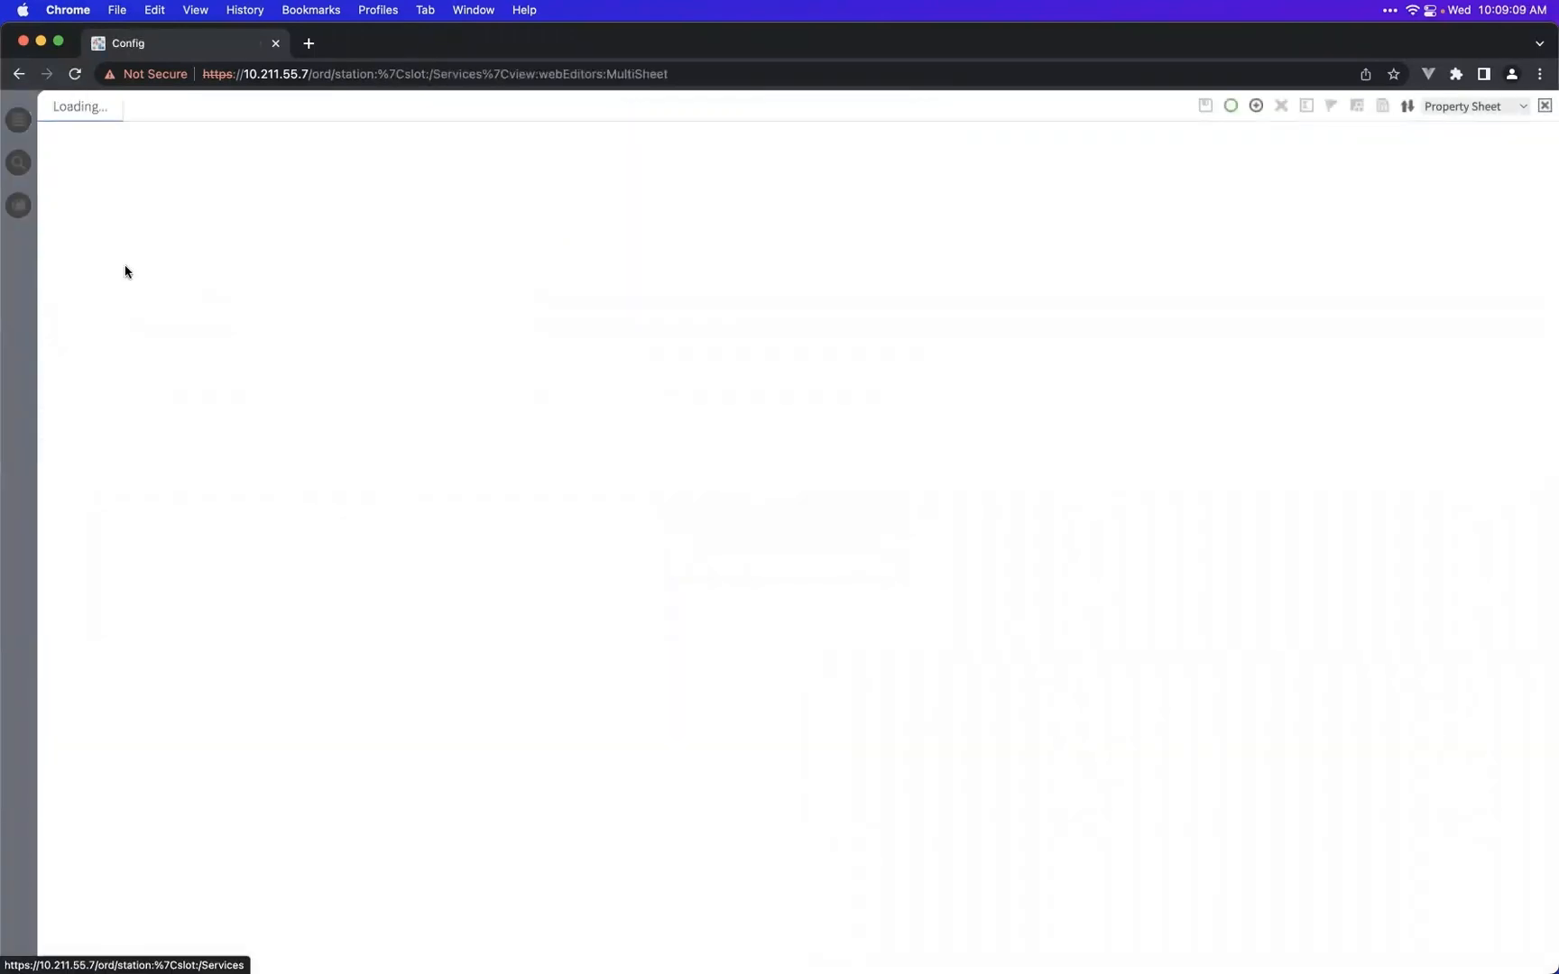
- Open ReflowService from the station's Services in the browser and compare its dashboard with the one in Niagara Workbench
double_click(140, 863)
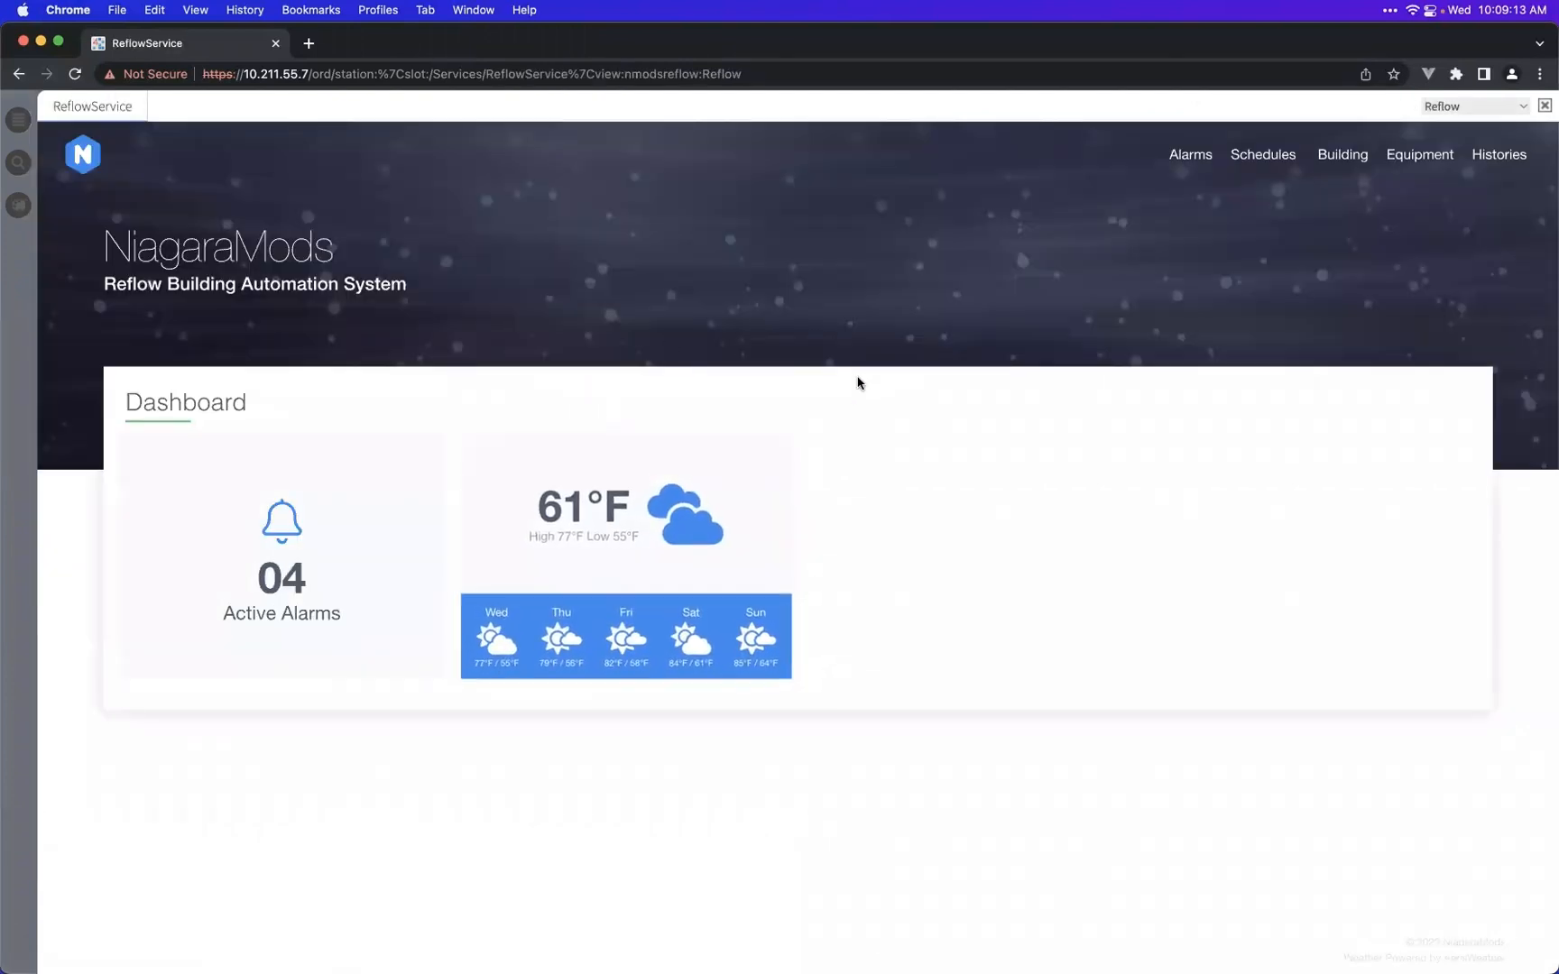
key(ctrl+Right)
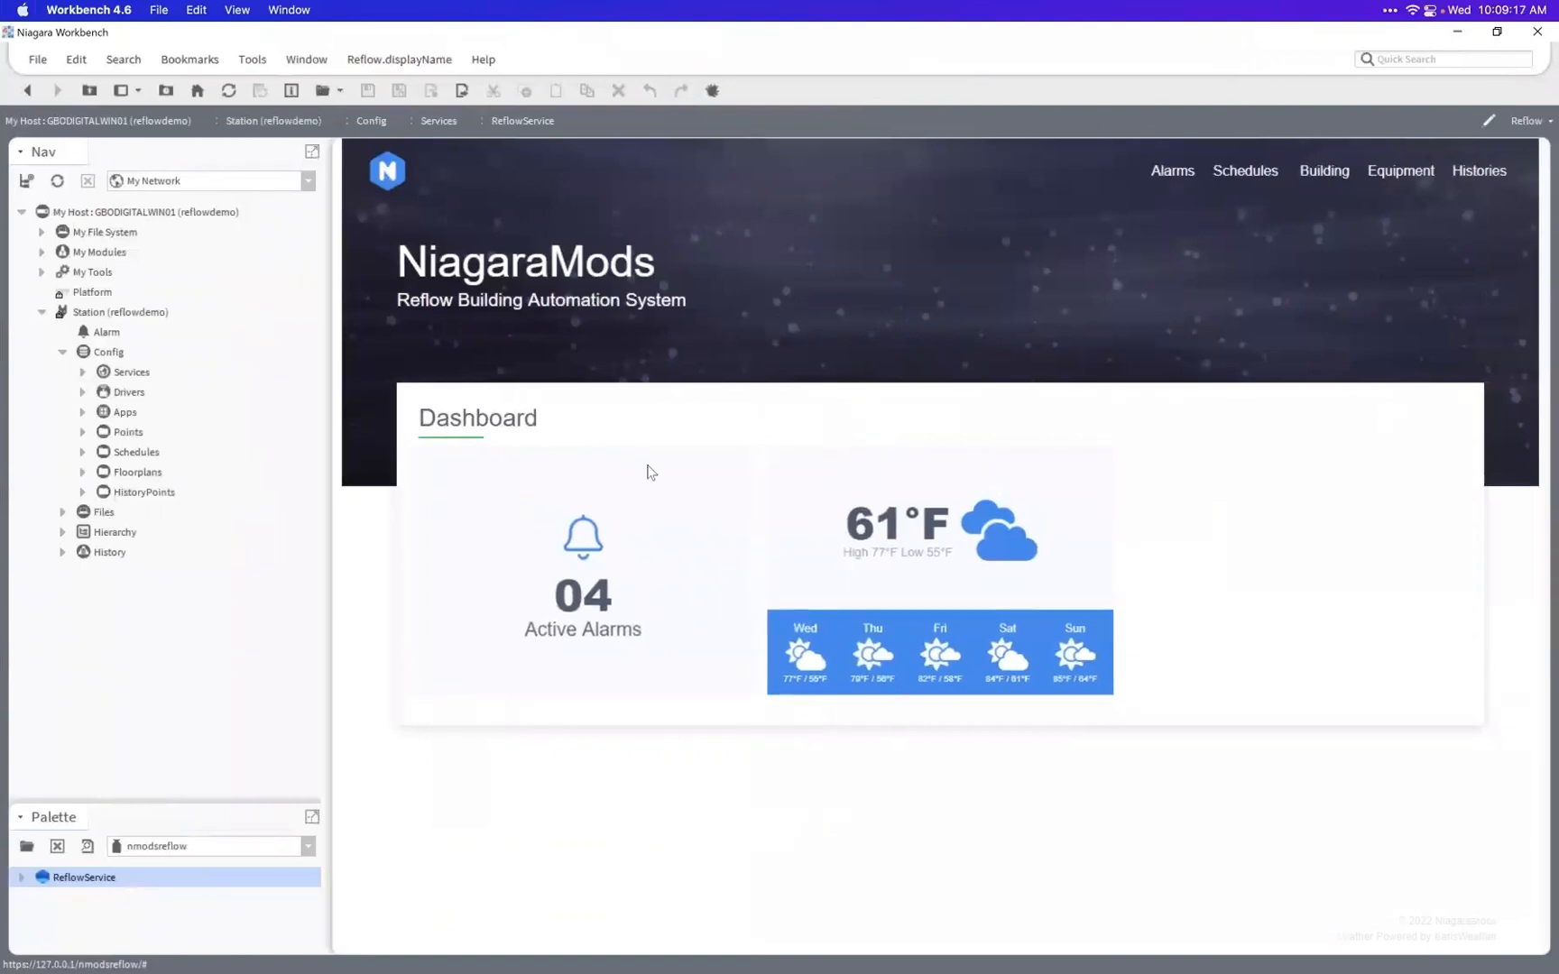
key(ctrl+Left)
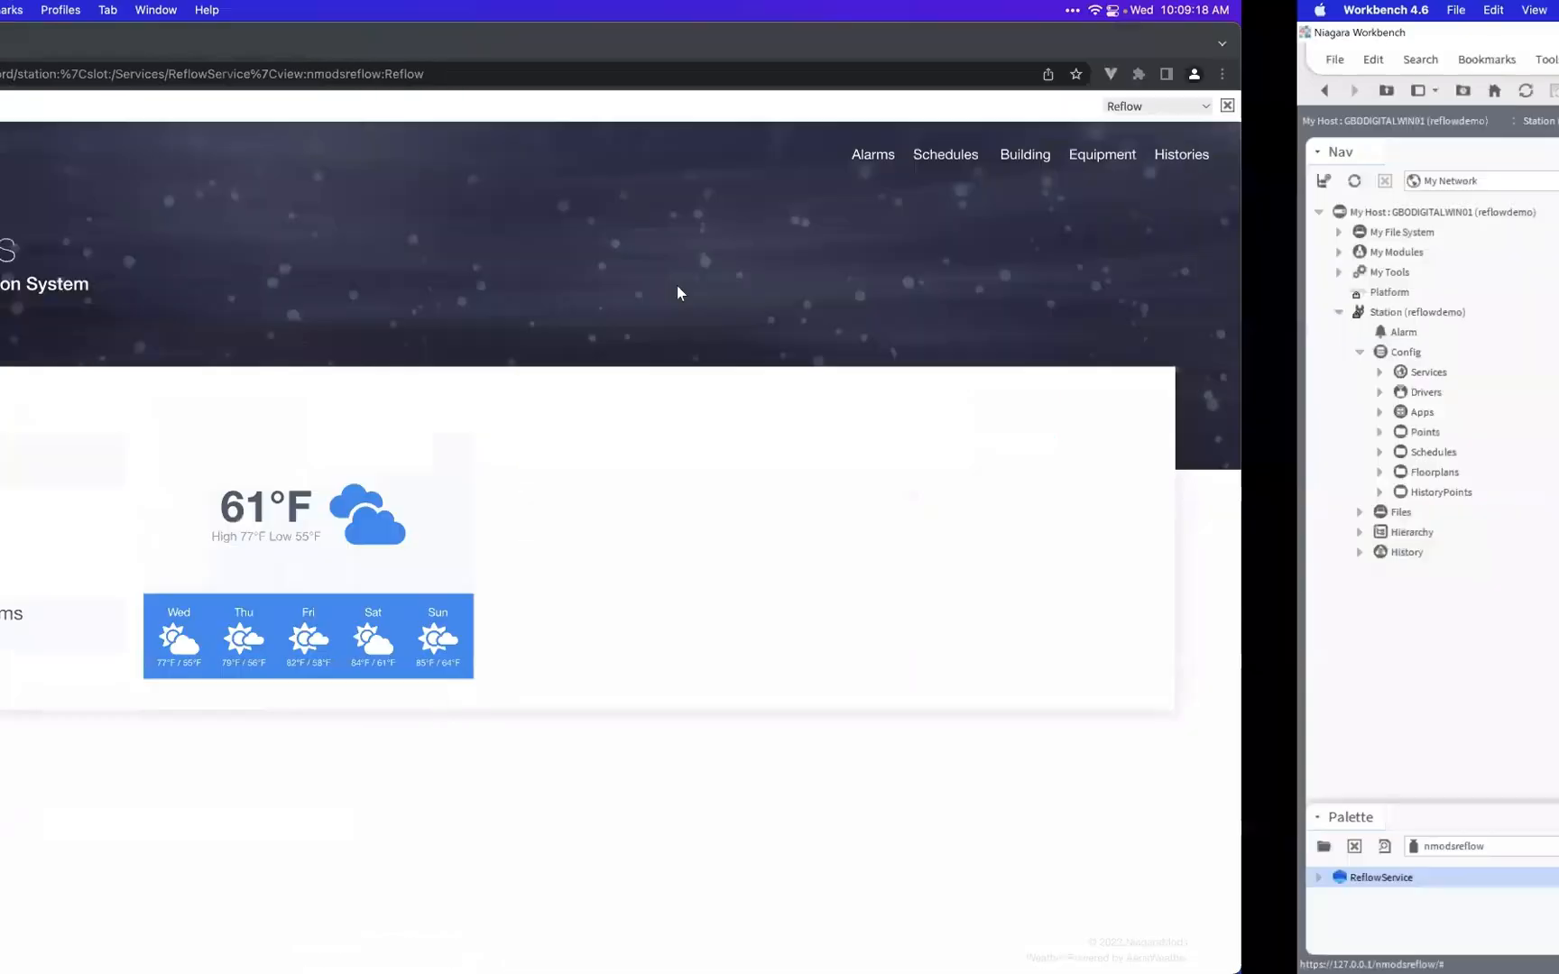
double_click(343, 243)
click(193, 307)
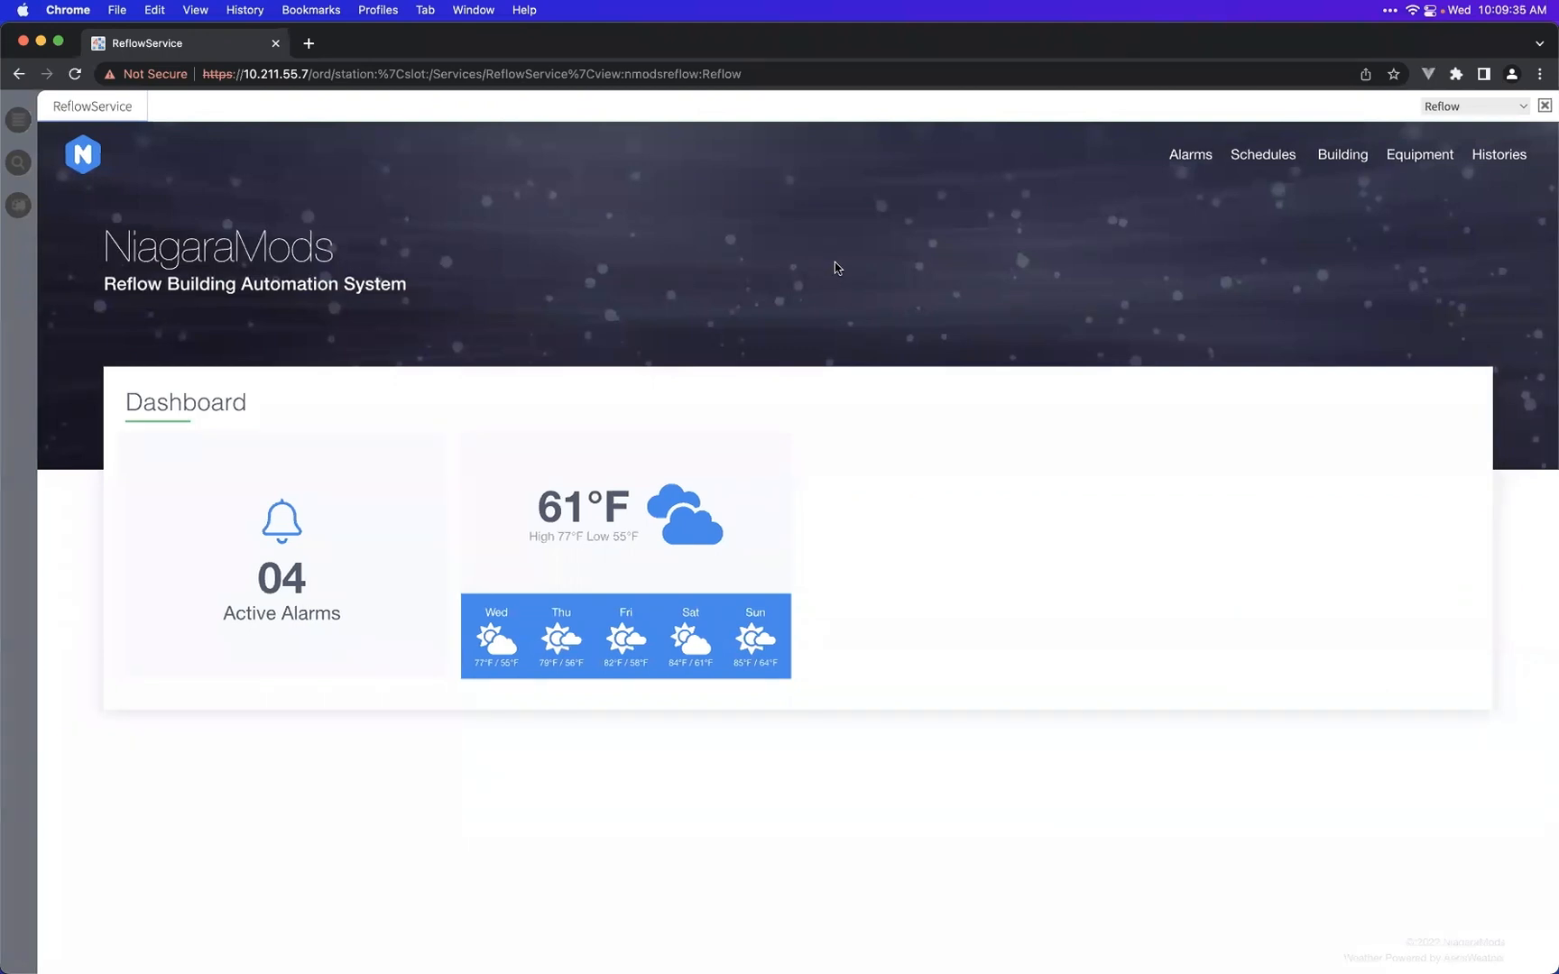
- Switch to Niagara Workbench, review the ReflowService's available views, and select Services under Config
key(ctrl+Right)
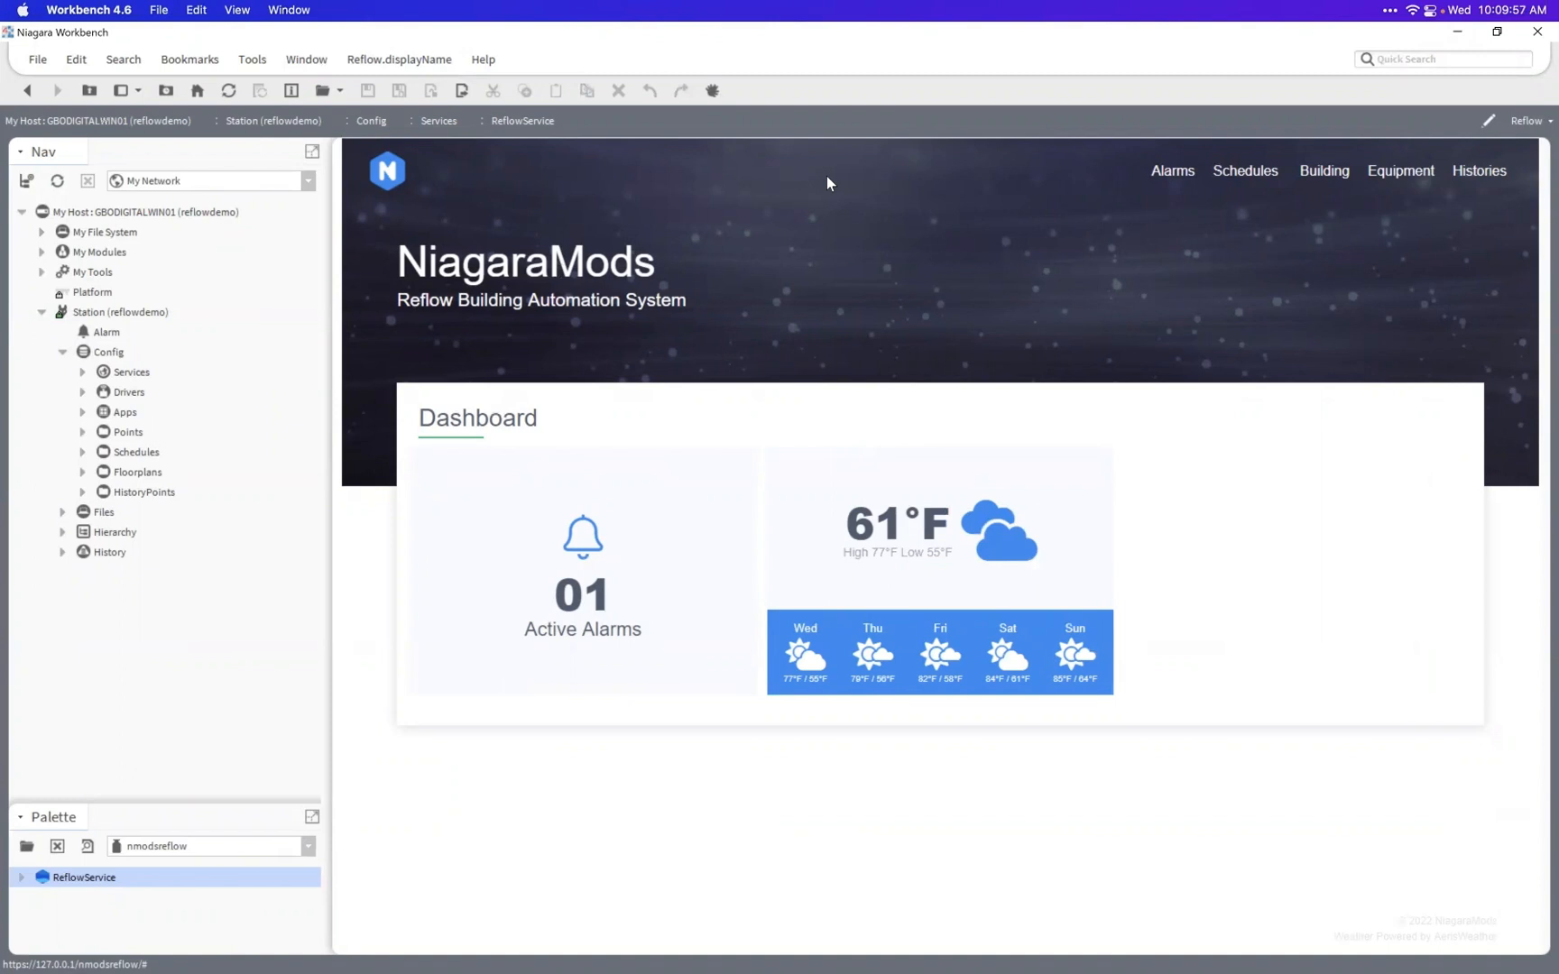
click(1530, 121)
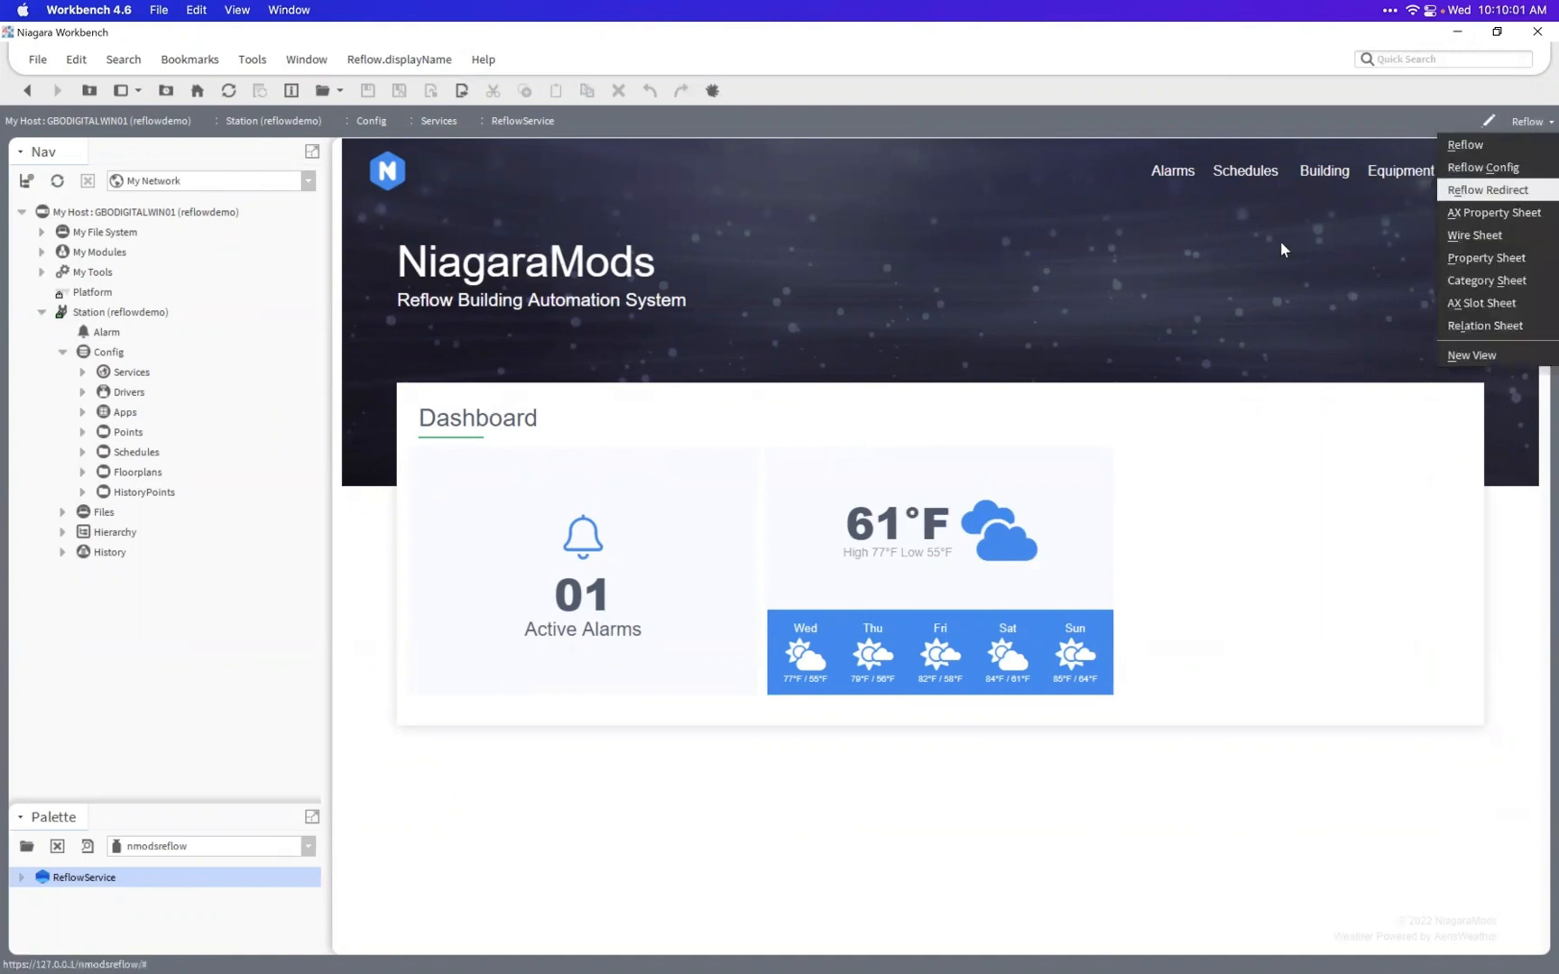
click(1341, 248)
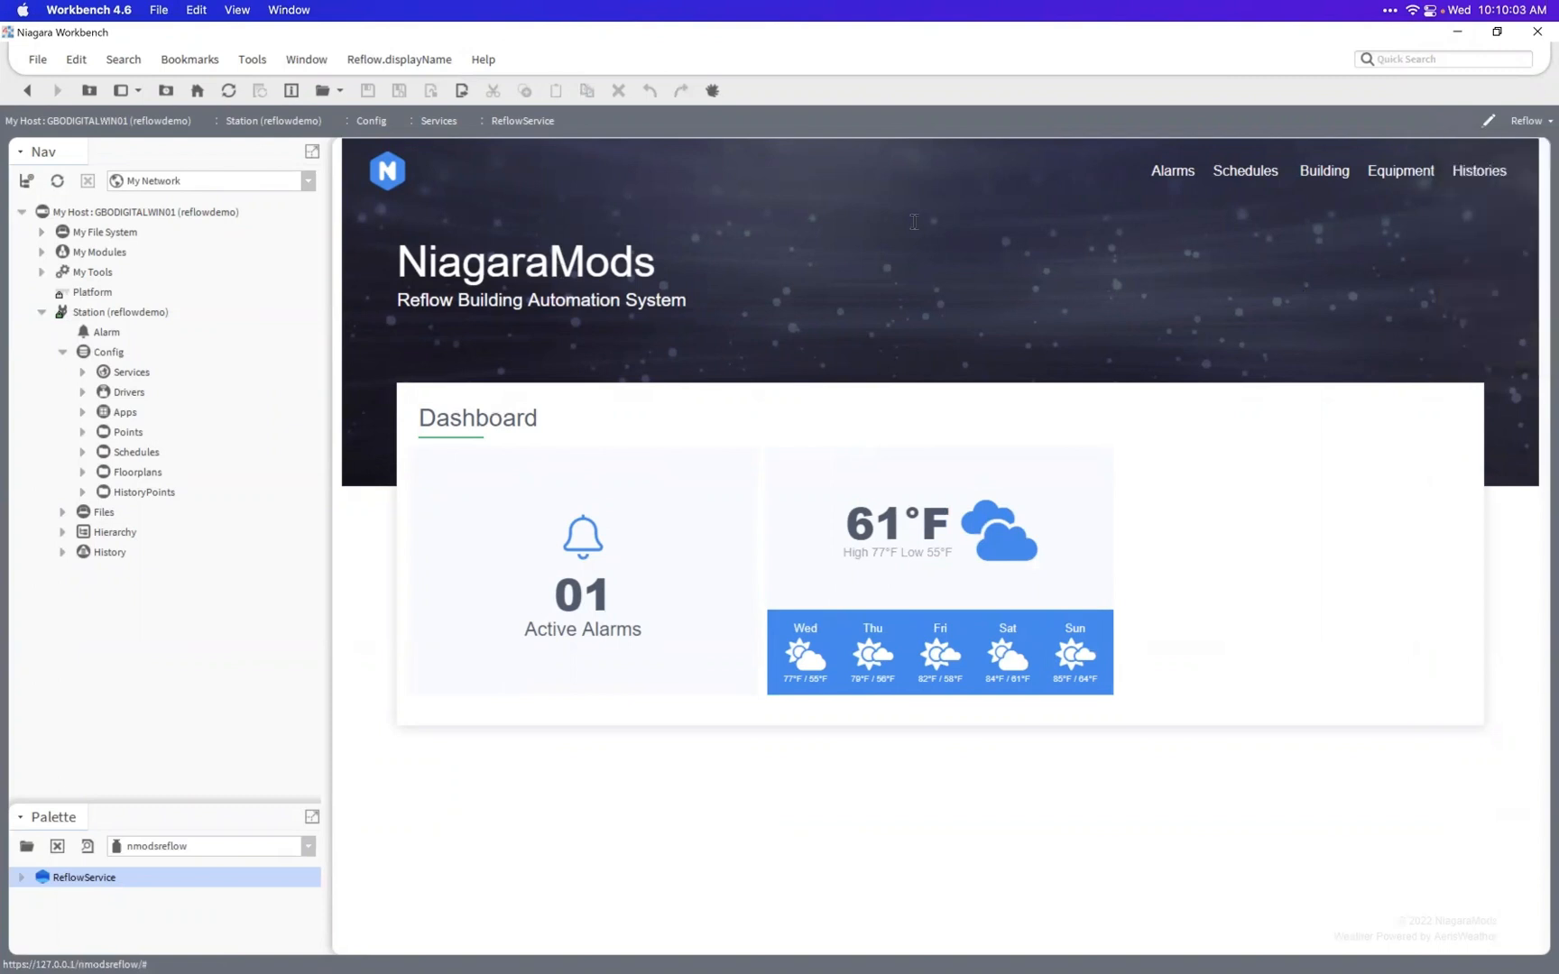
double_click(133, 371)
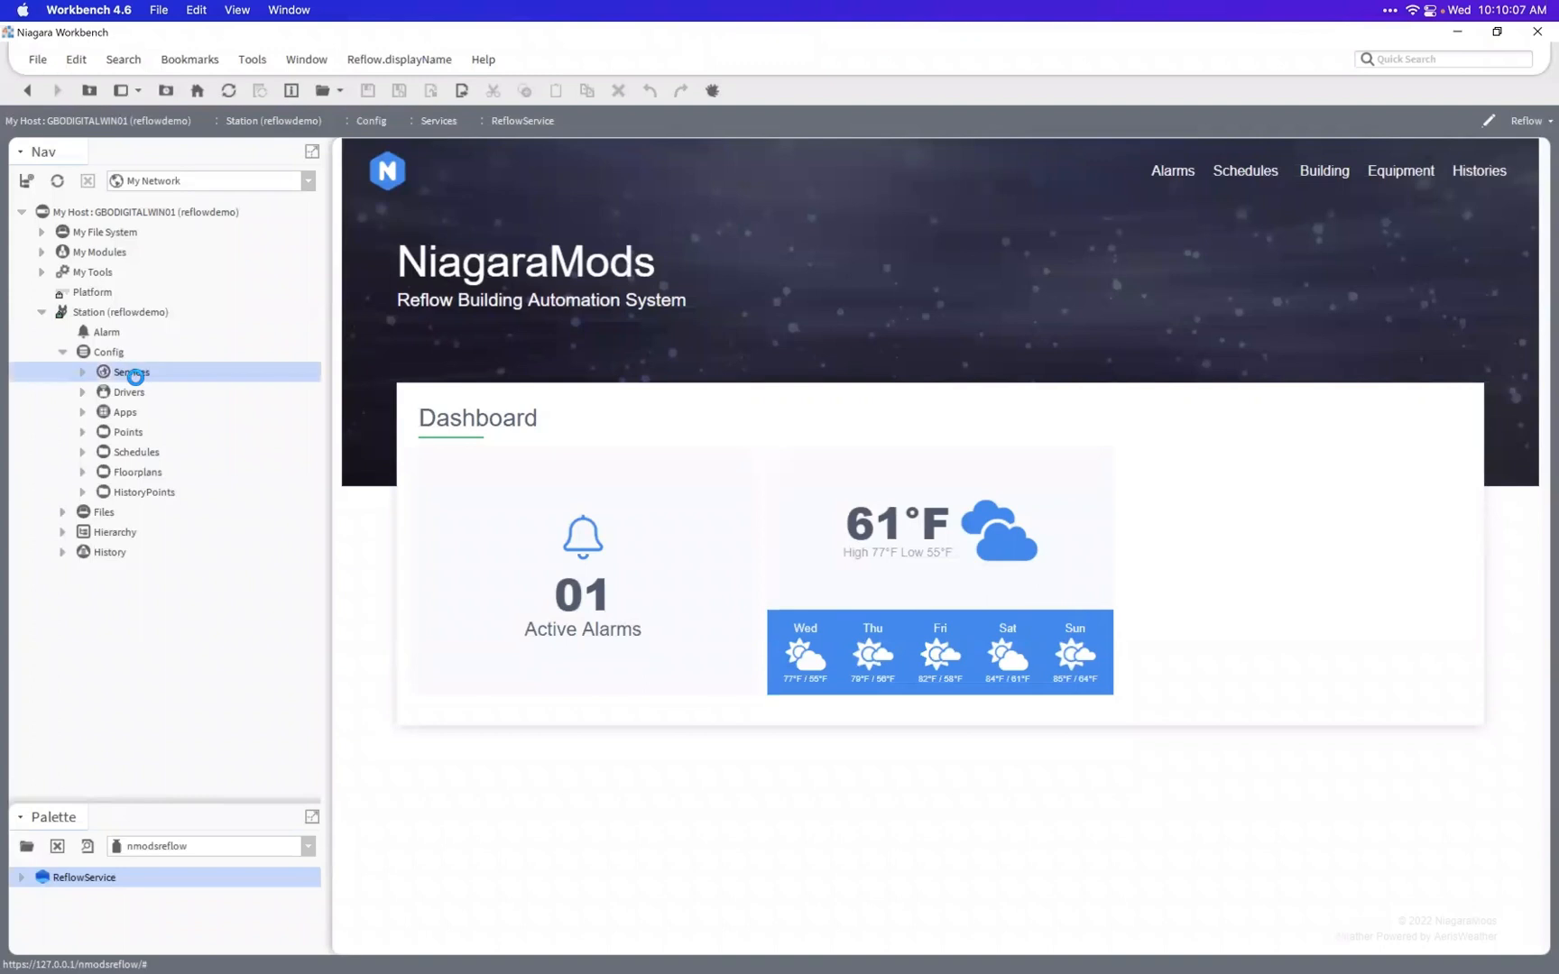
- Switch to Chrome and change the ReflowService view to Reflow Config
key(ctrl+Left)
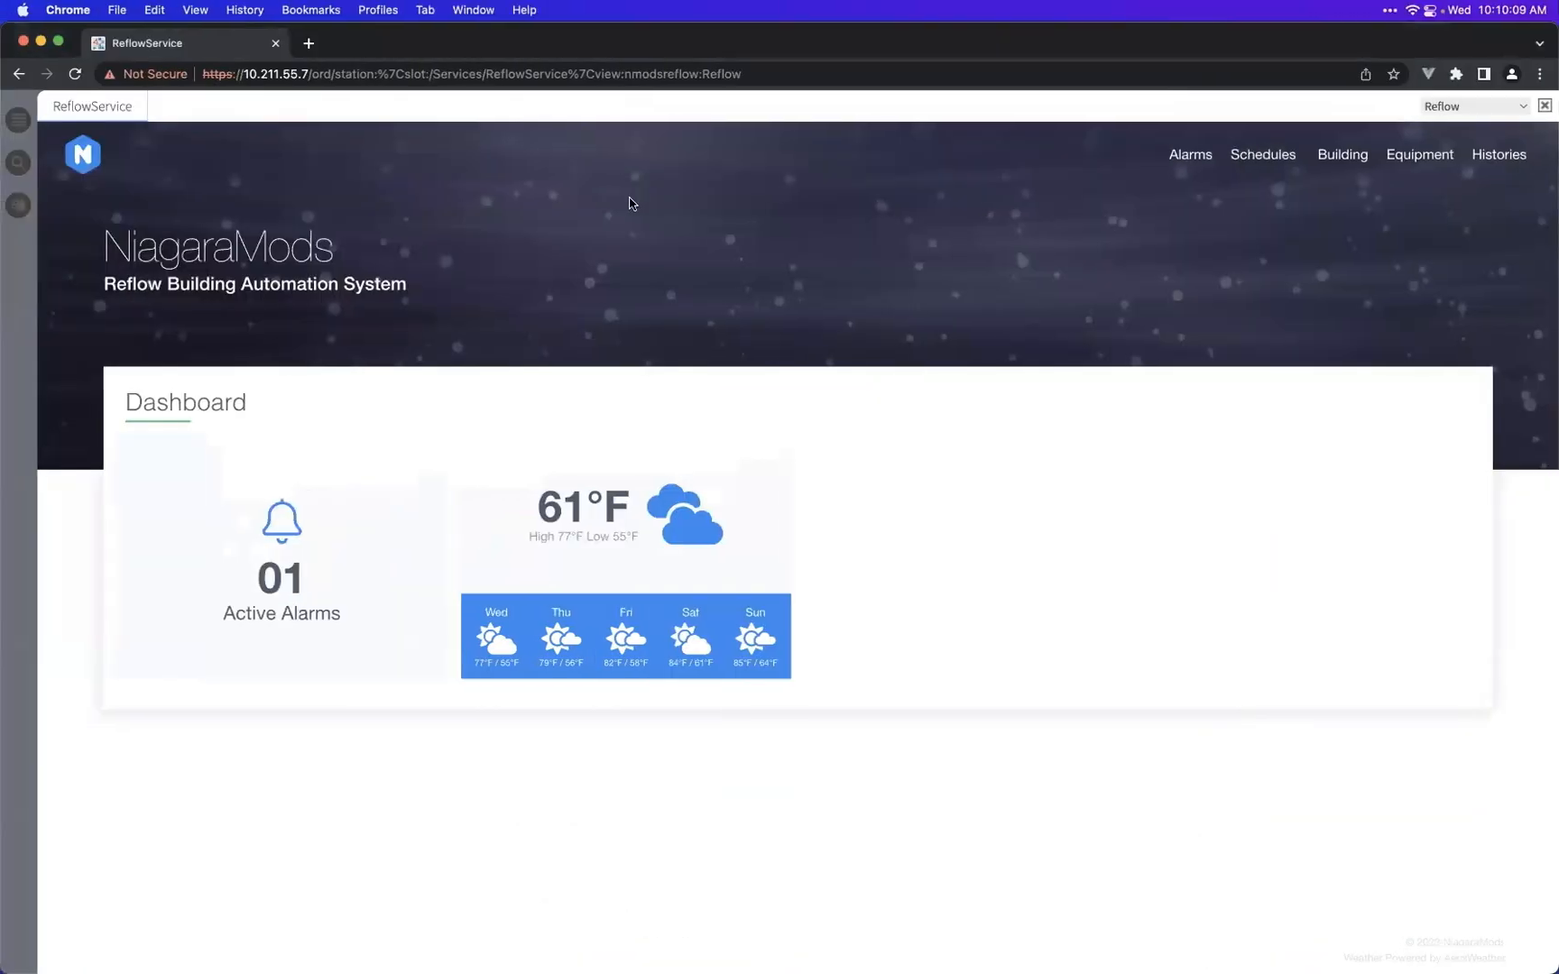
click(1443, 111)
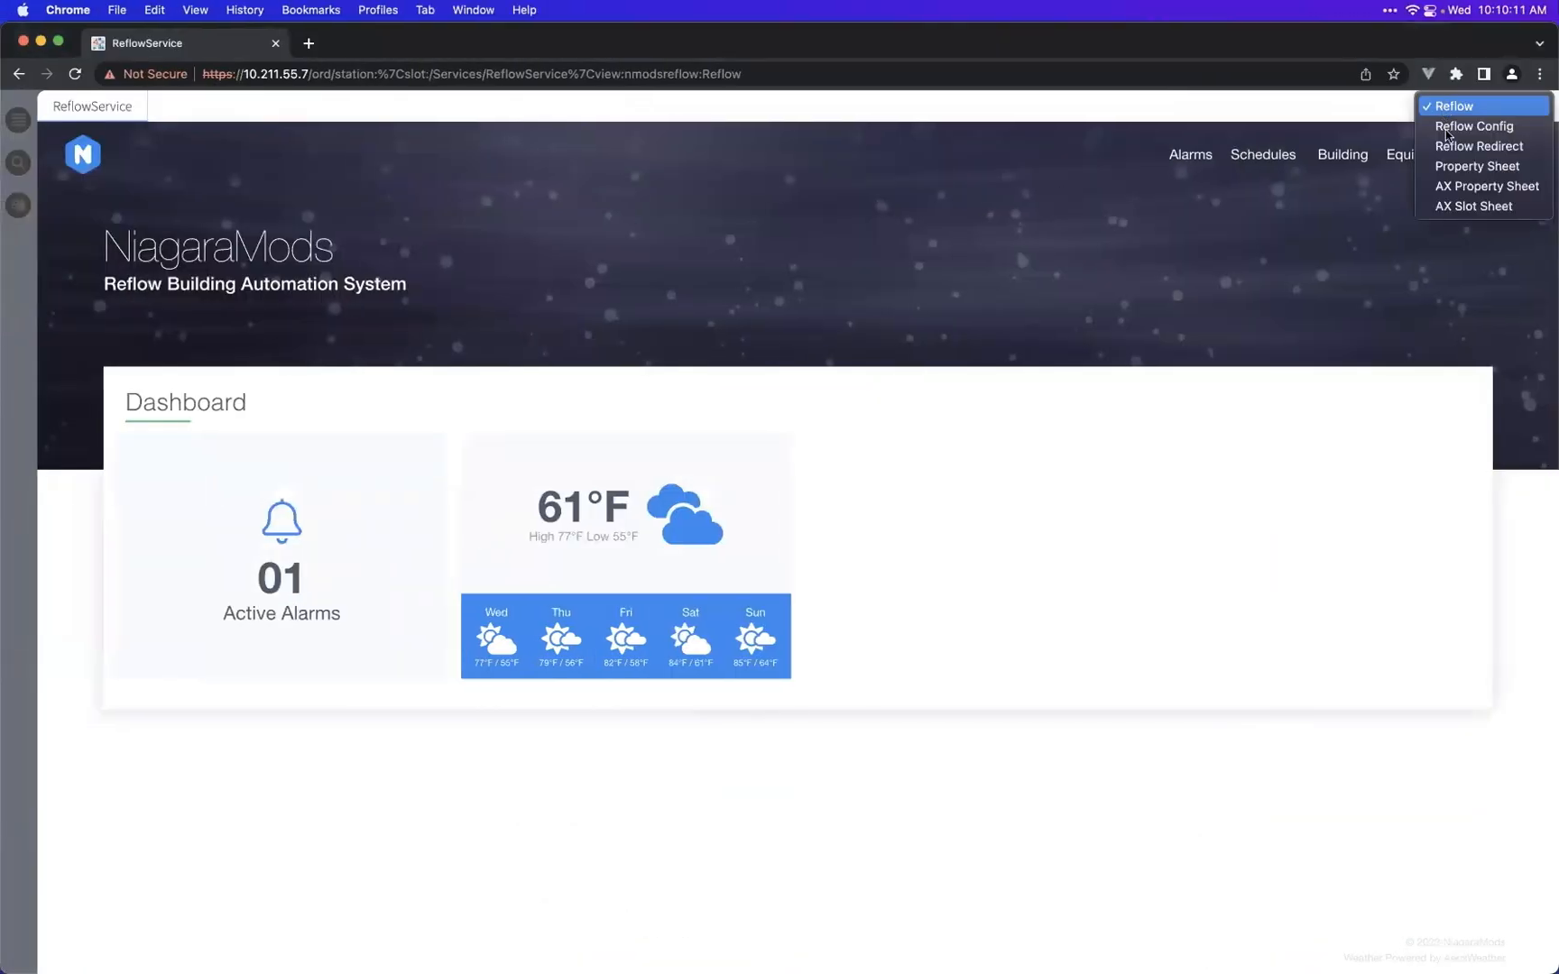
click(1447, 129)
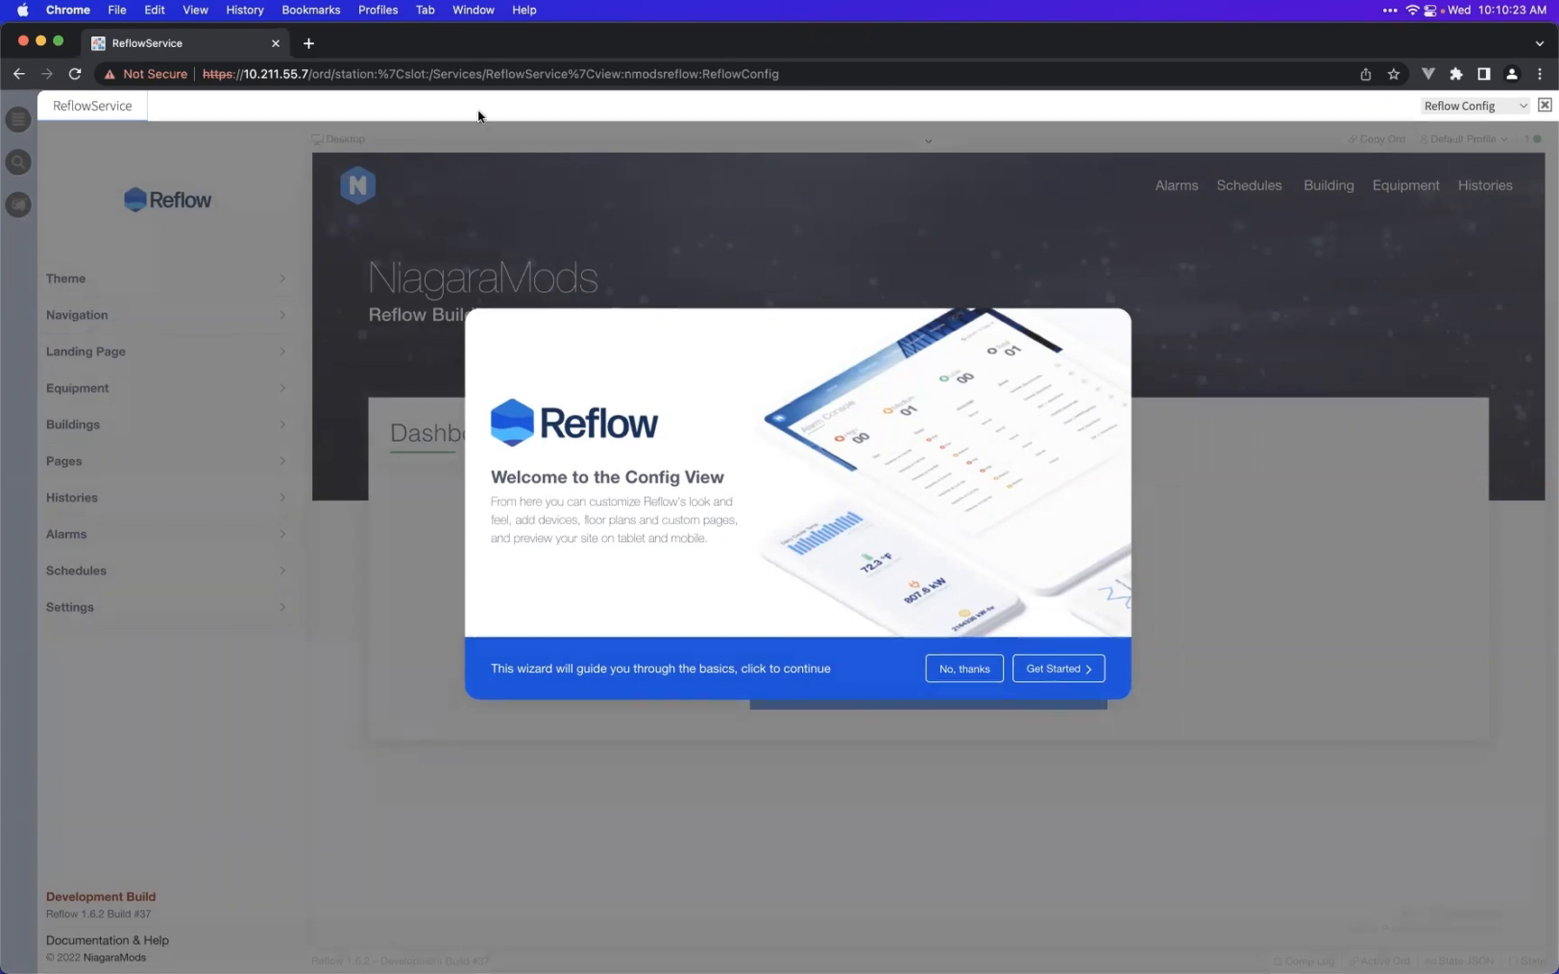
- Duplicate the Reflow Config page in a new browser tab and change that tab's view to Reflow
click(332, 78)
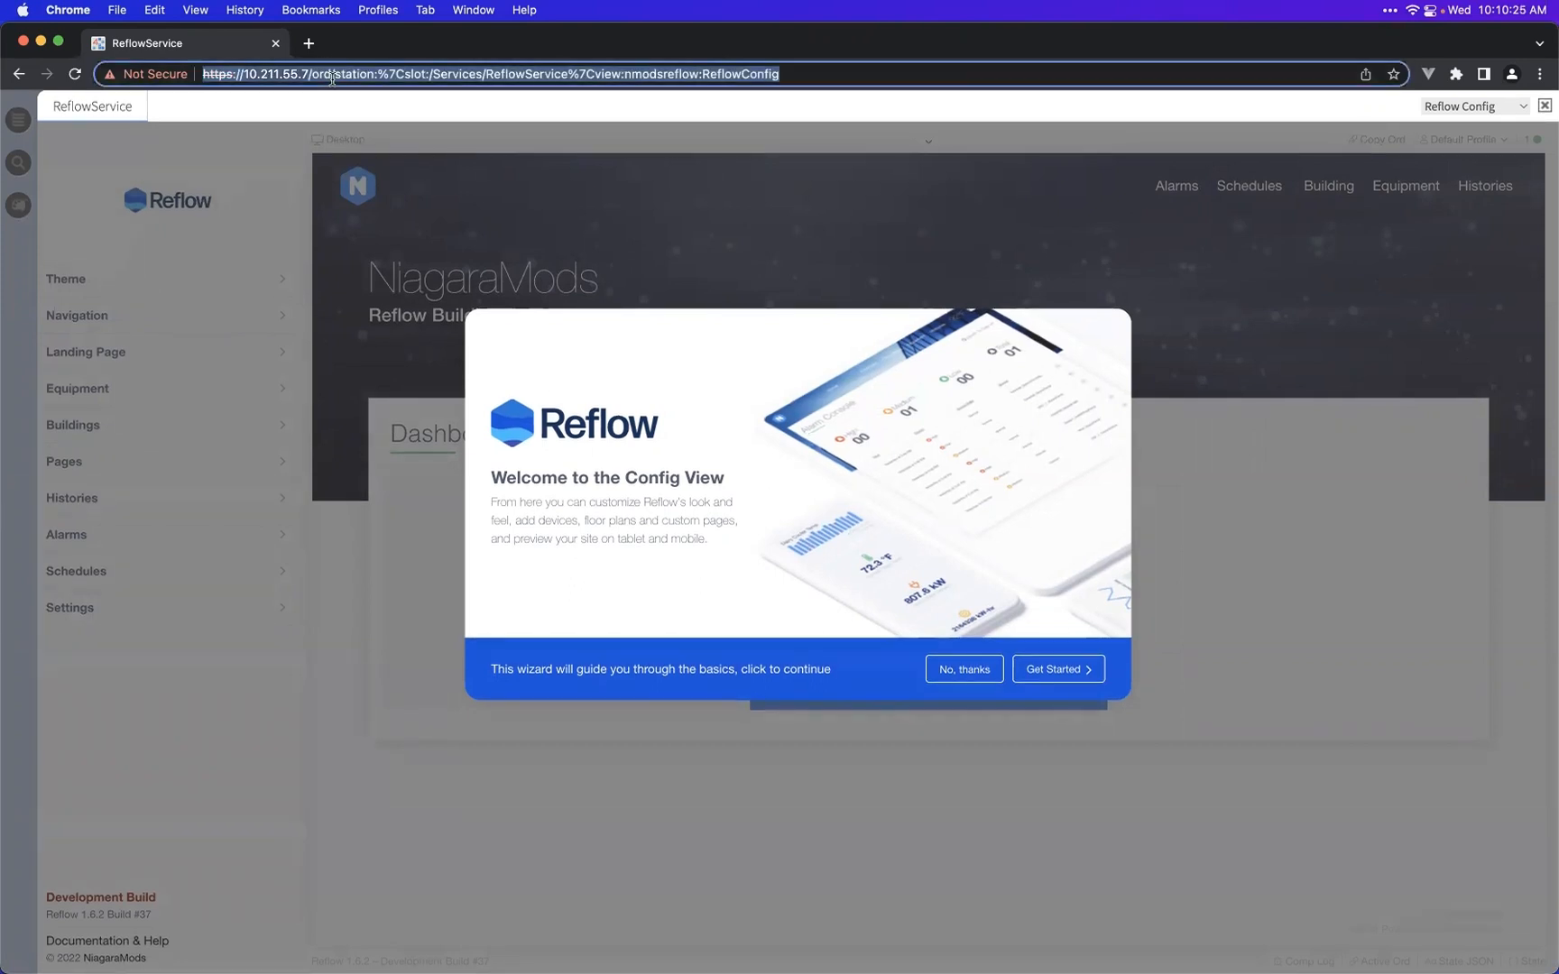
key(super+c)
key(super+t)
key(super+v)
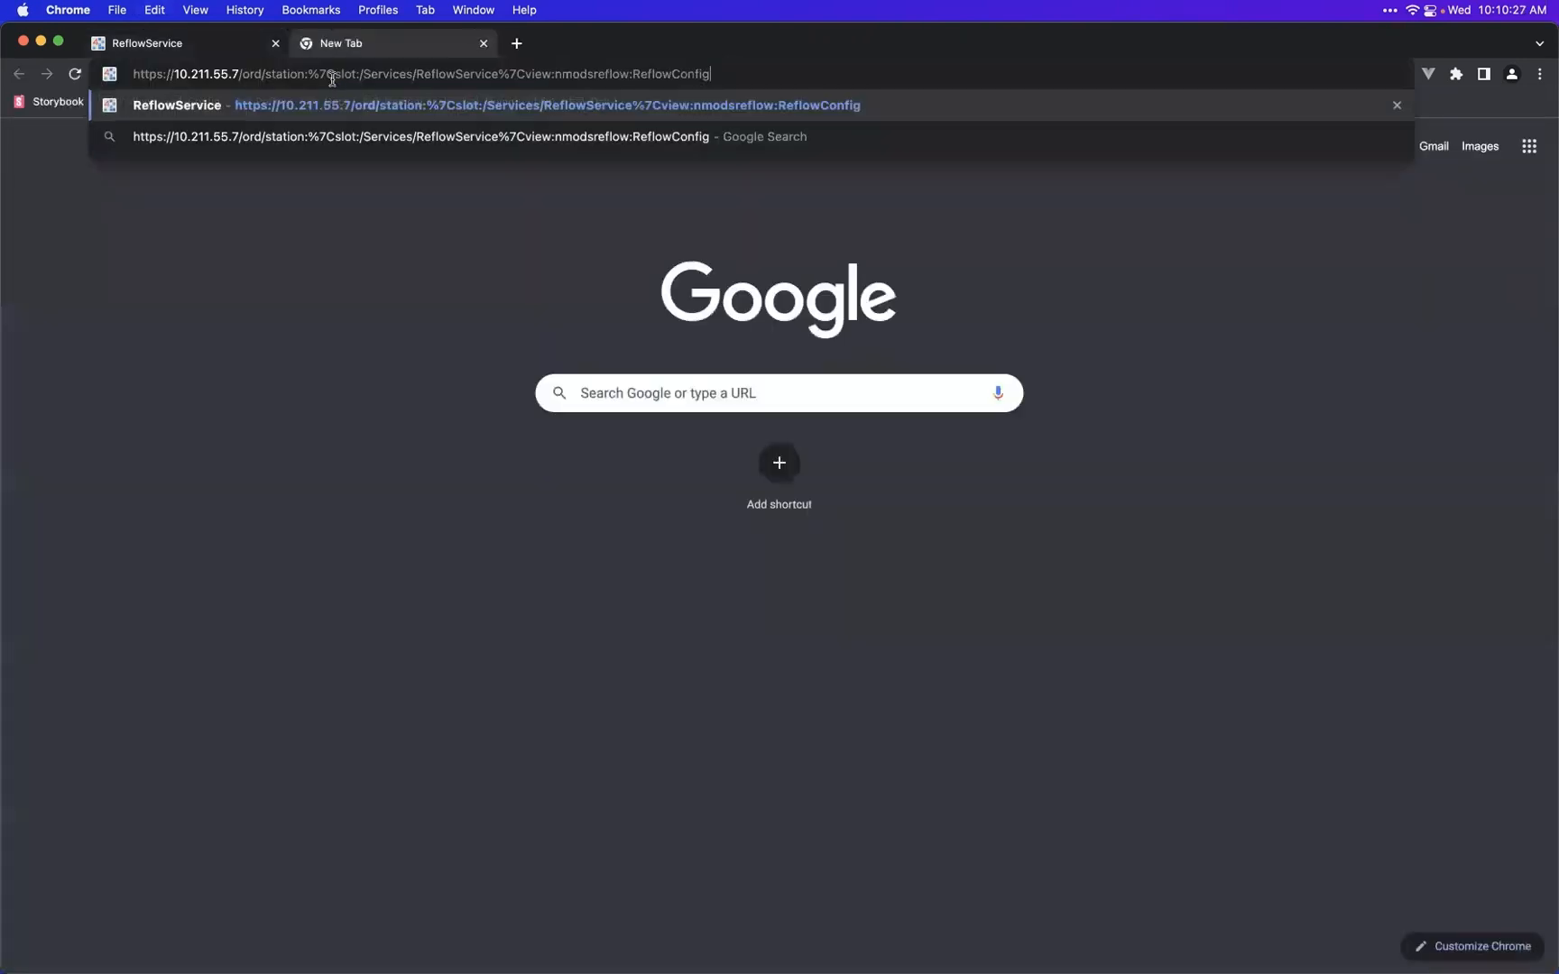
key(Return)
click(1491, 106)
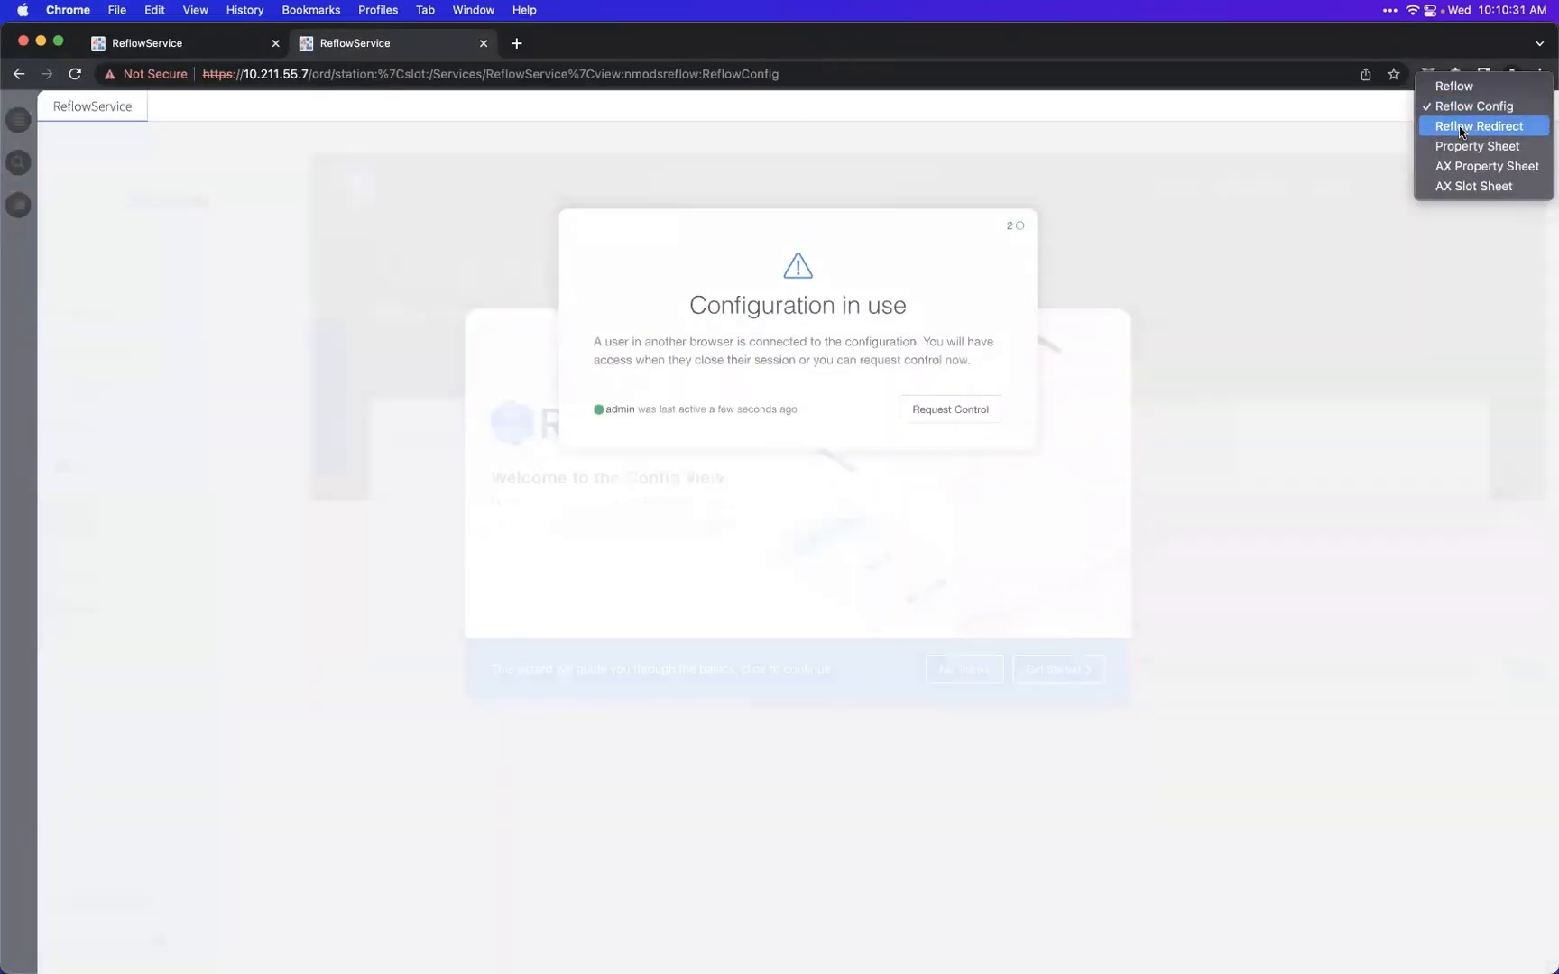
click(1457, 86)
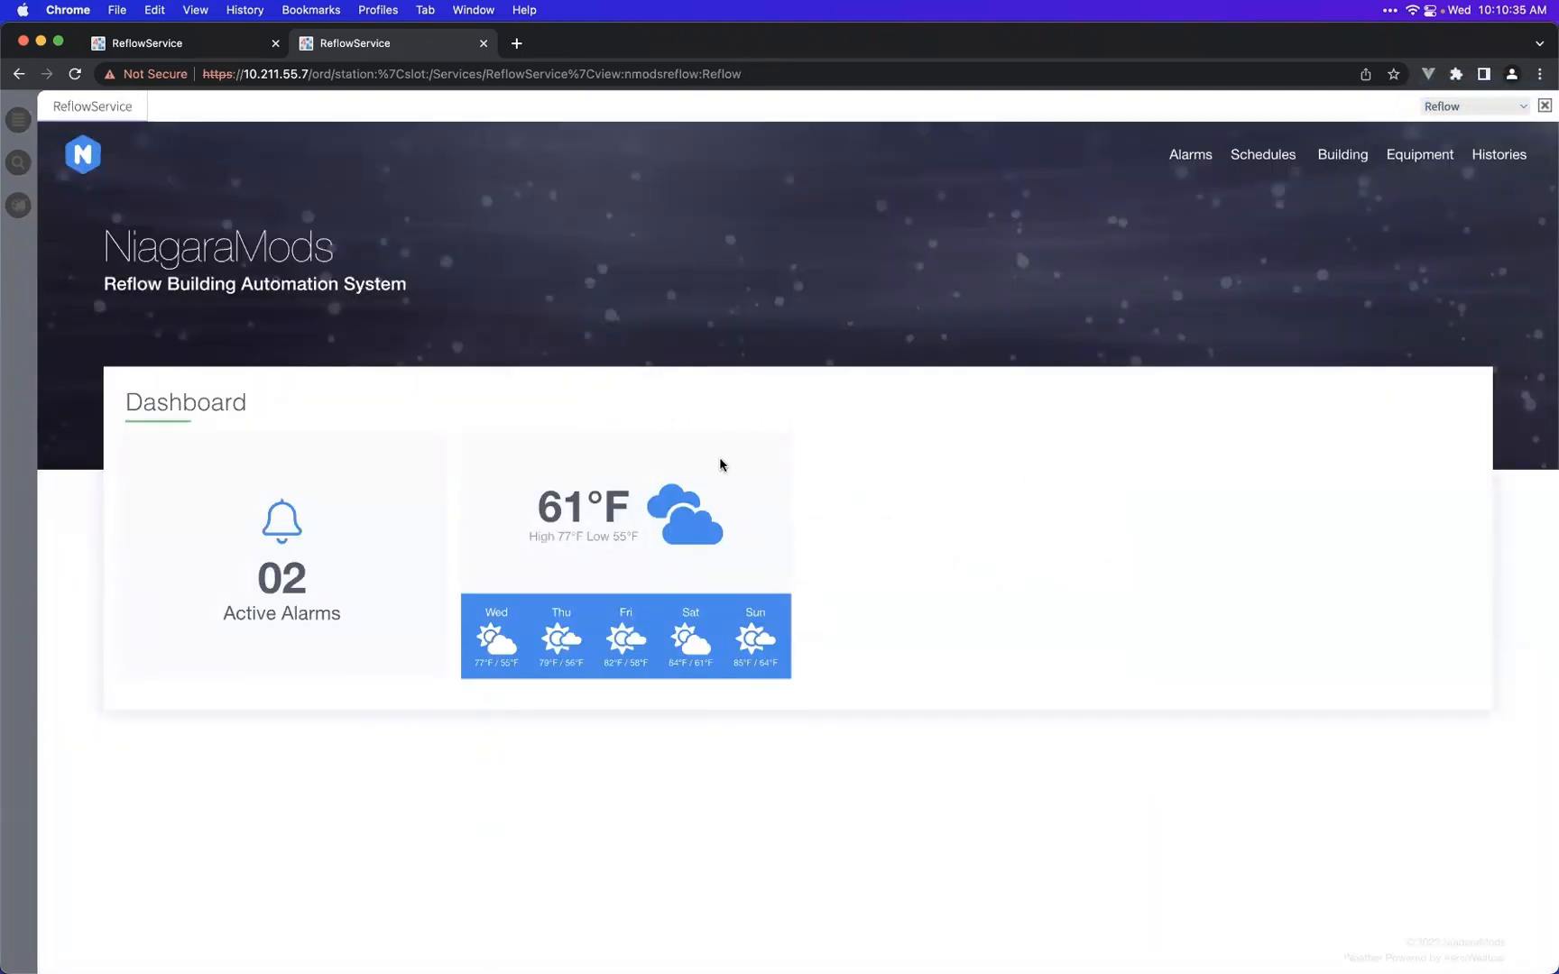
- Check how the Reflow dashboard adapts to a resized navigation tree and a phone-width browser window, then restore full width
click(19, 125)
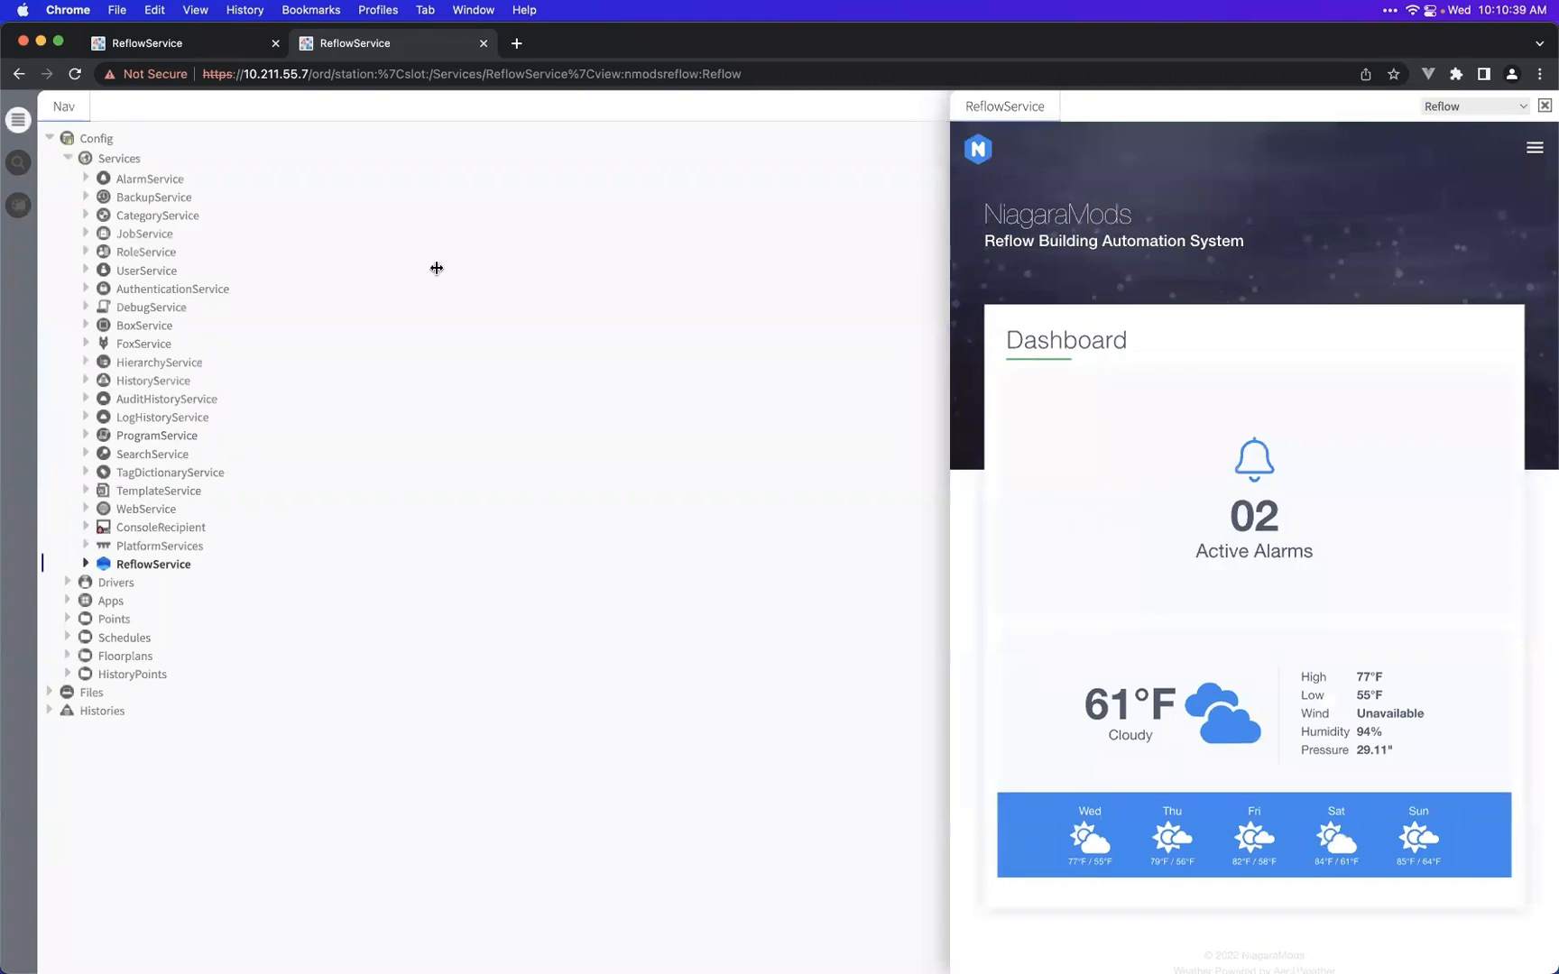
drag(436, 268, 279, 267)
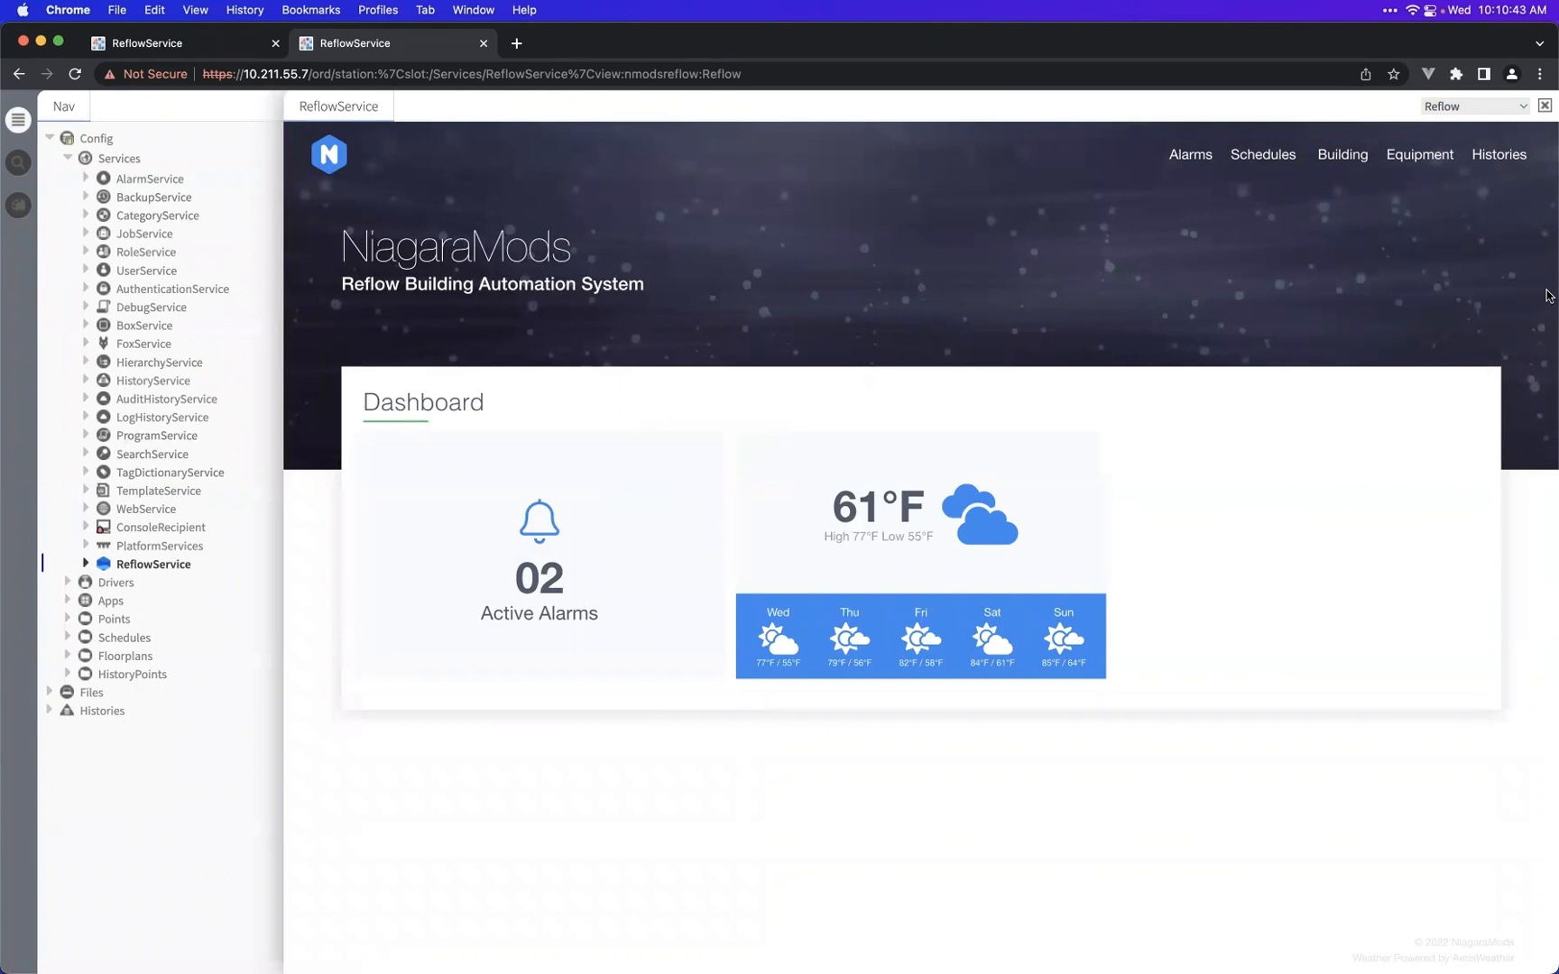
drag(1547, 296, 568, 239)
click(21, 113)
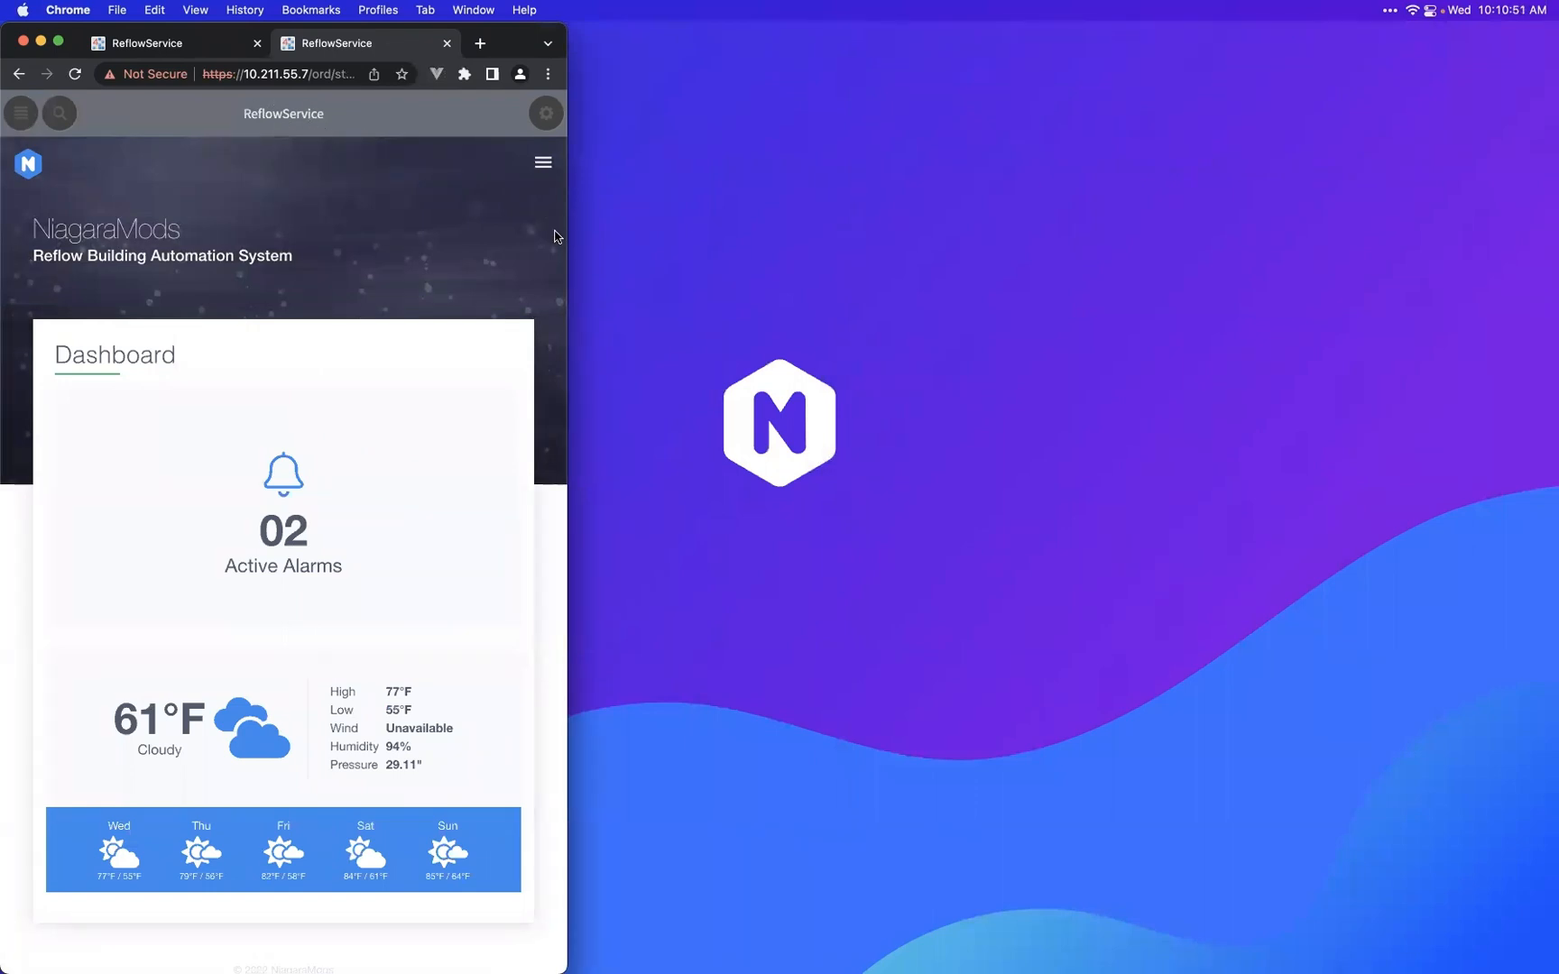
drag(564, 237, 1557, 178)
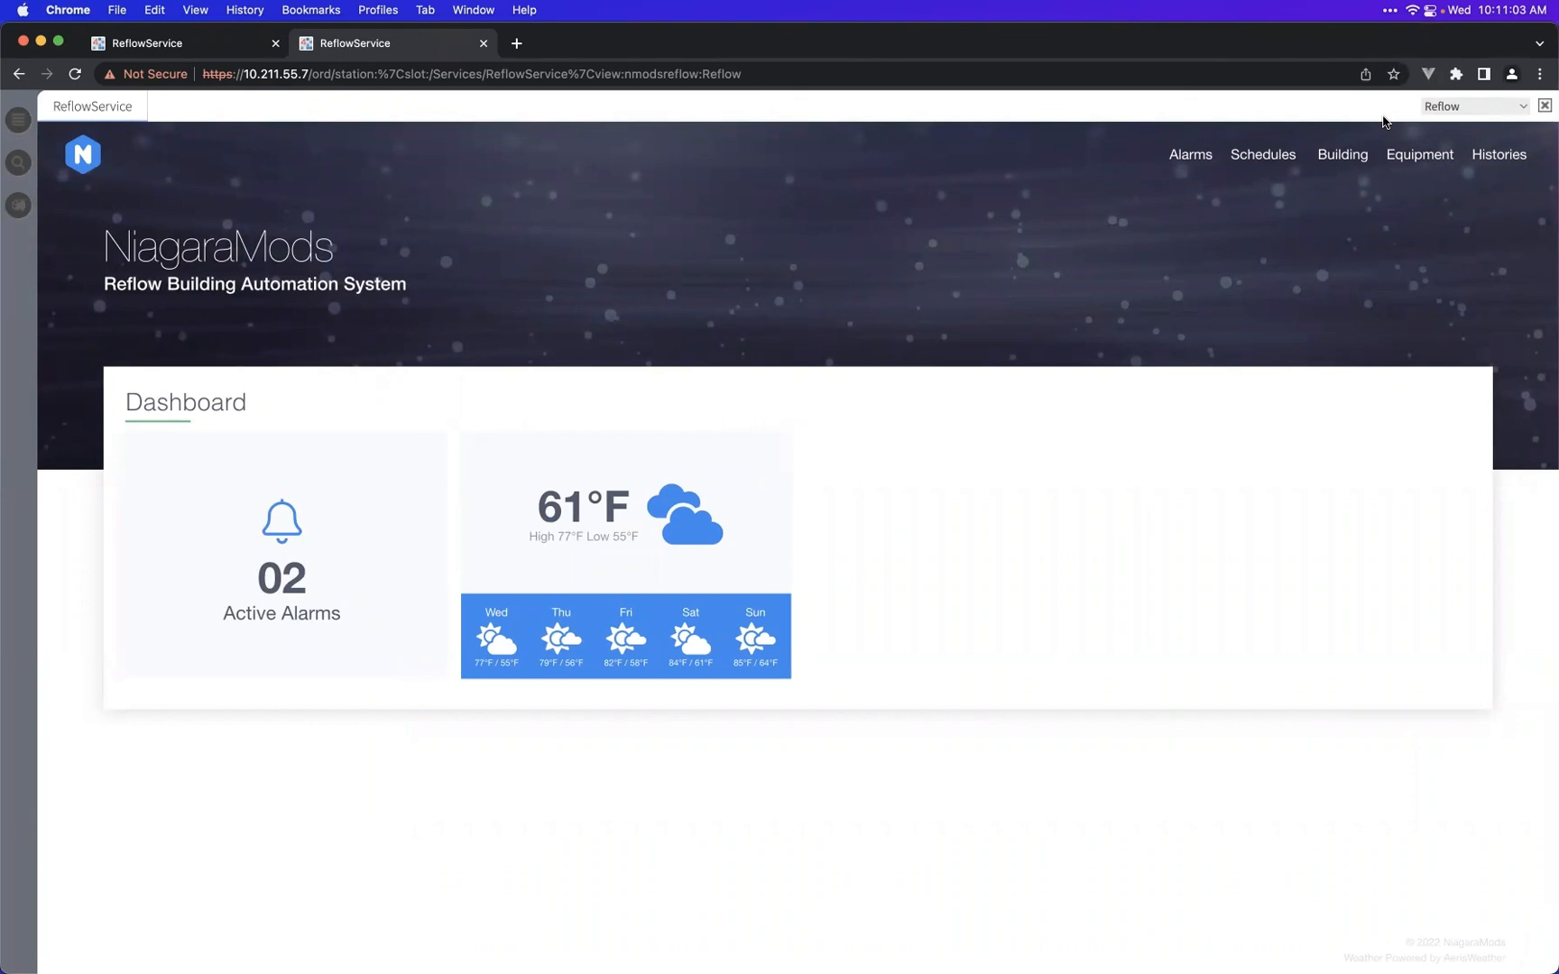
- Change the view to Reflow Redirect and check the standalone dashboard and its navigation menu at phone width, restoring full width
click(1436, 107)
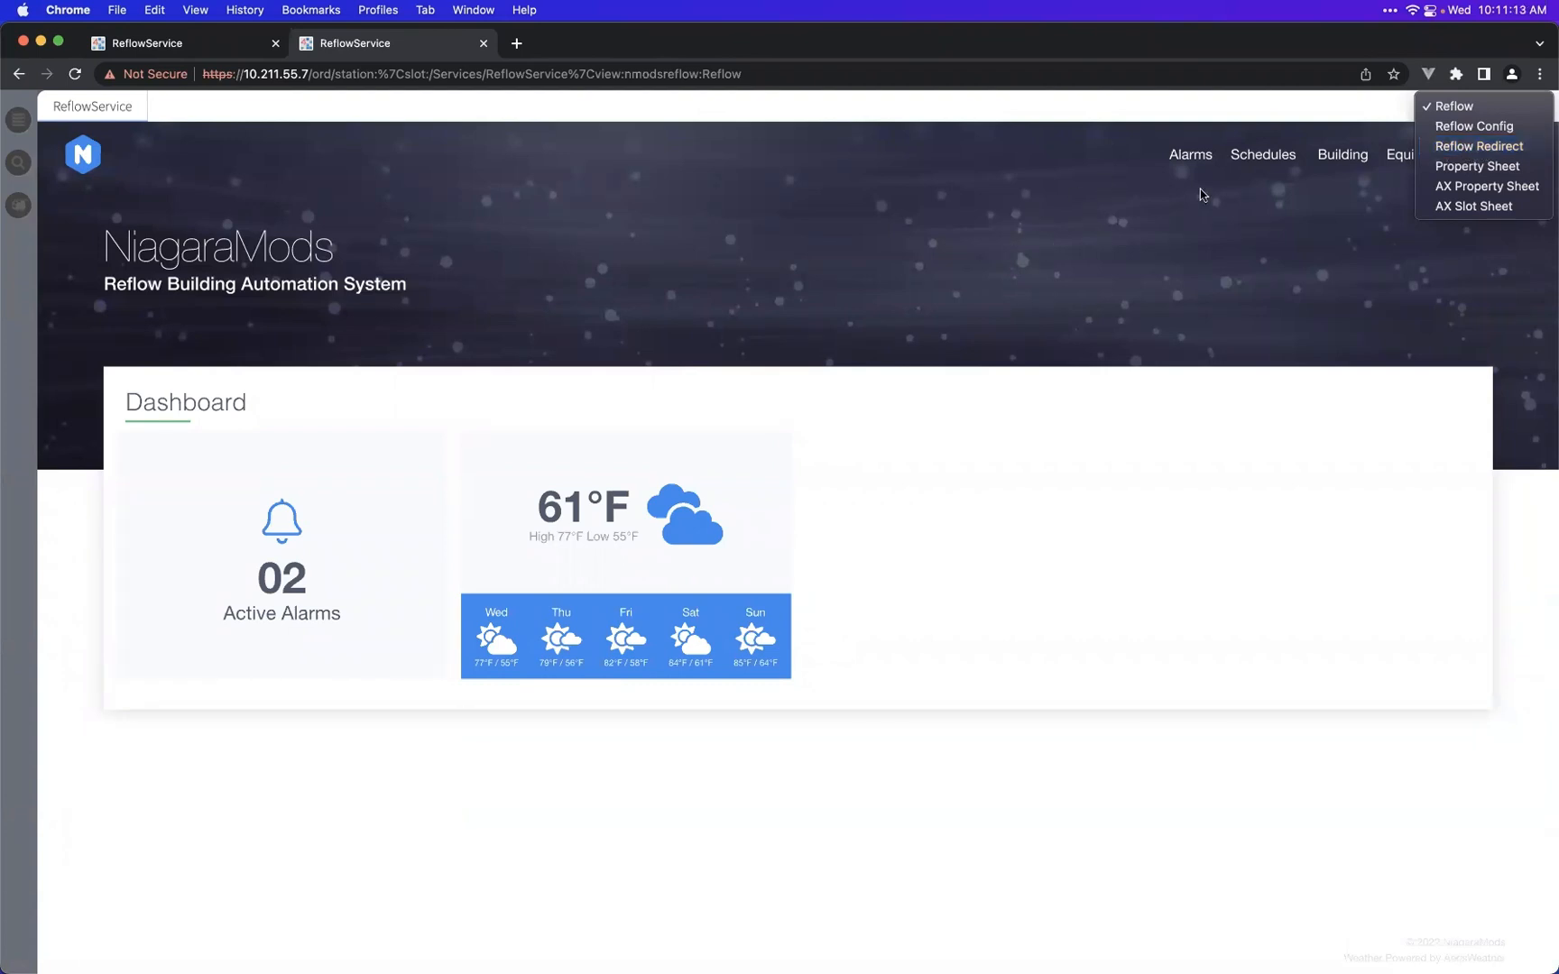
click(1511, 153)
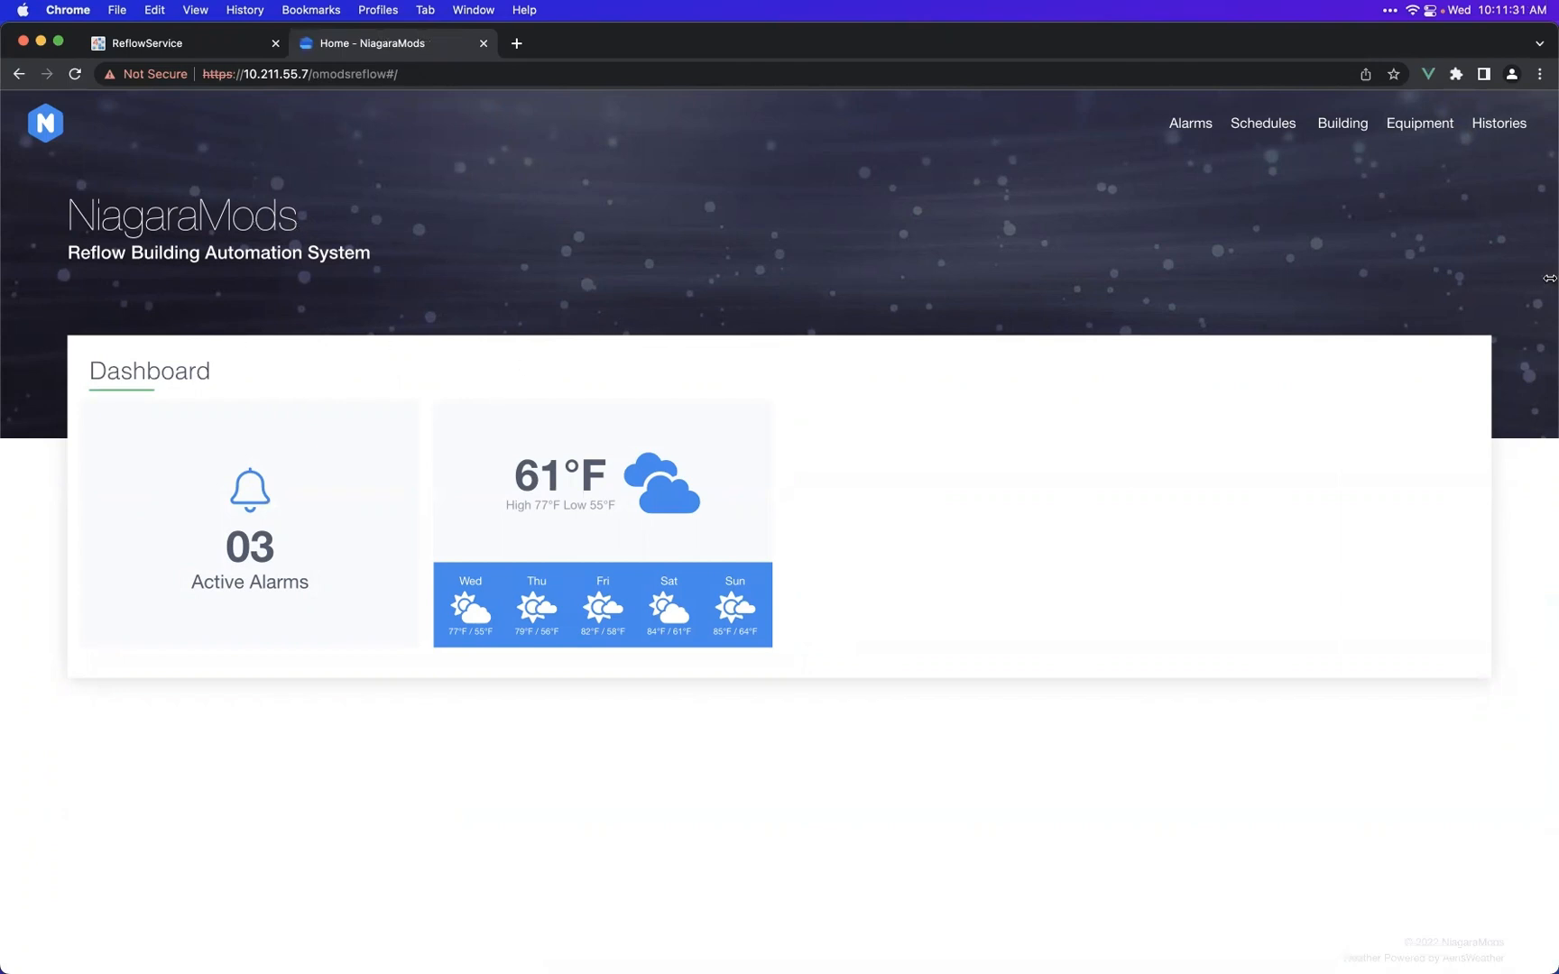
drag(1153, 271, 452, 252)
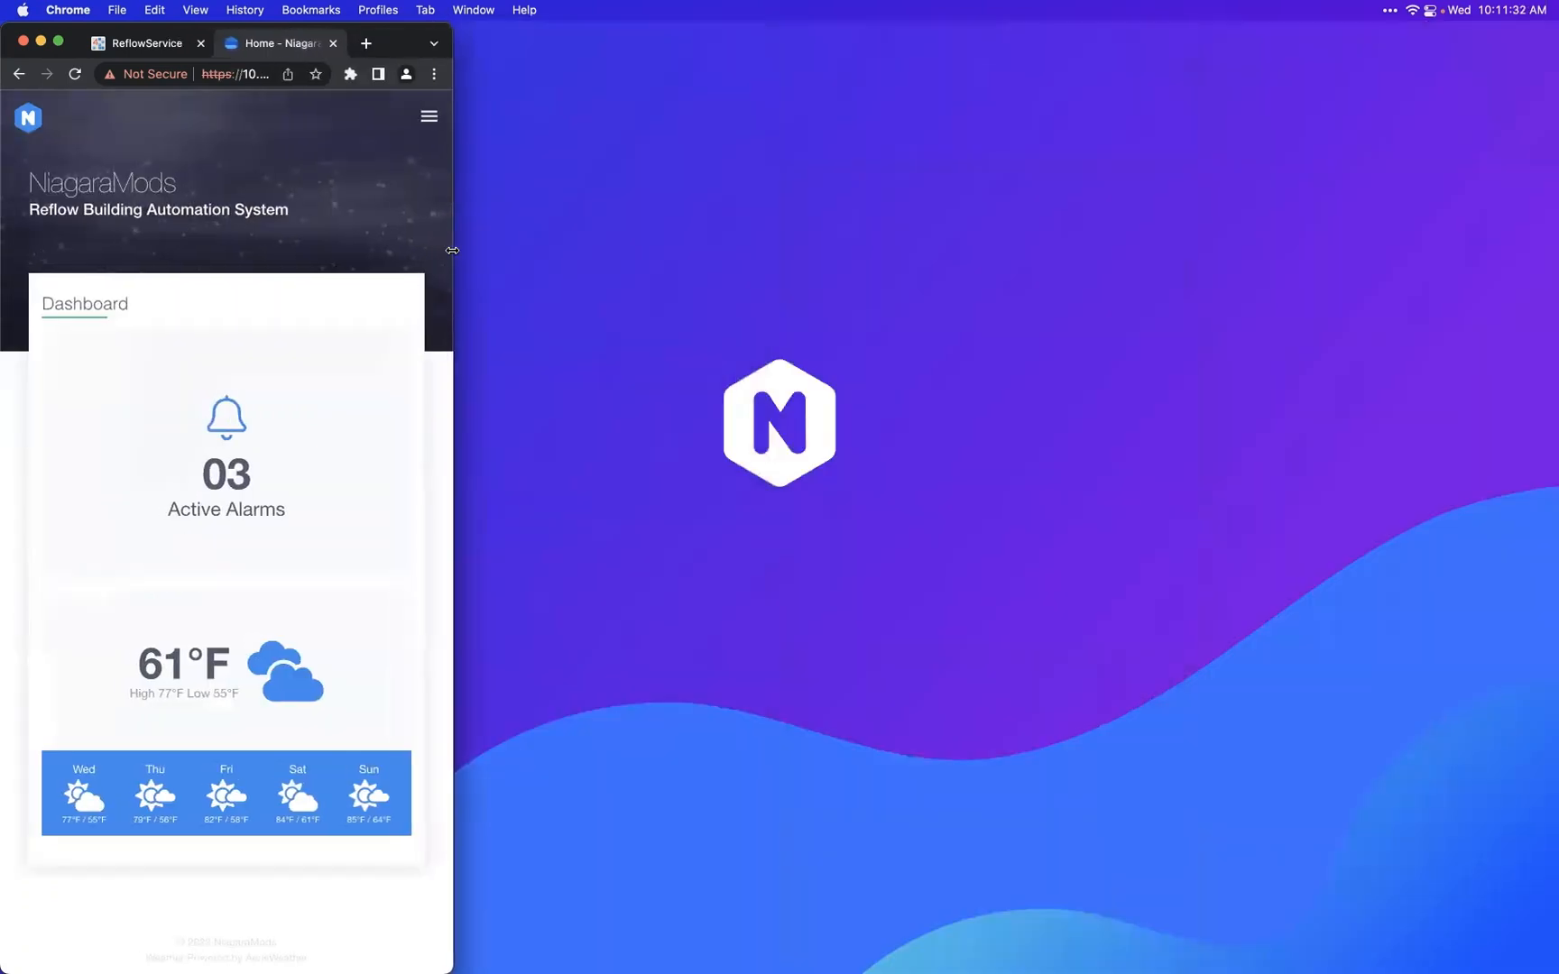
click(428, 123)
click(426, 124)
click(427, 126)
click(427, 127)
drag(453, 142, 1533, 159)
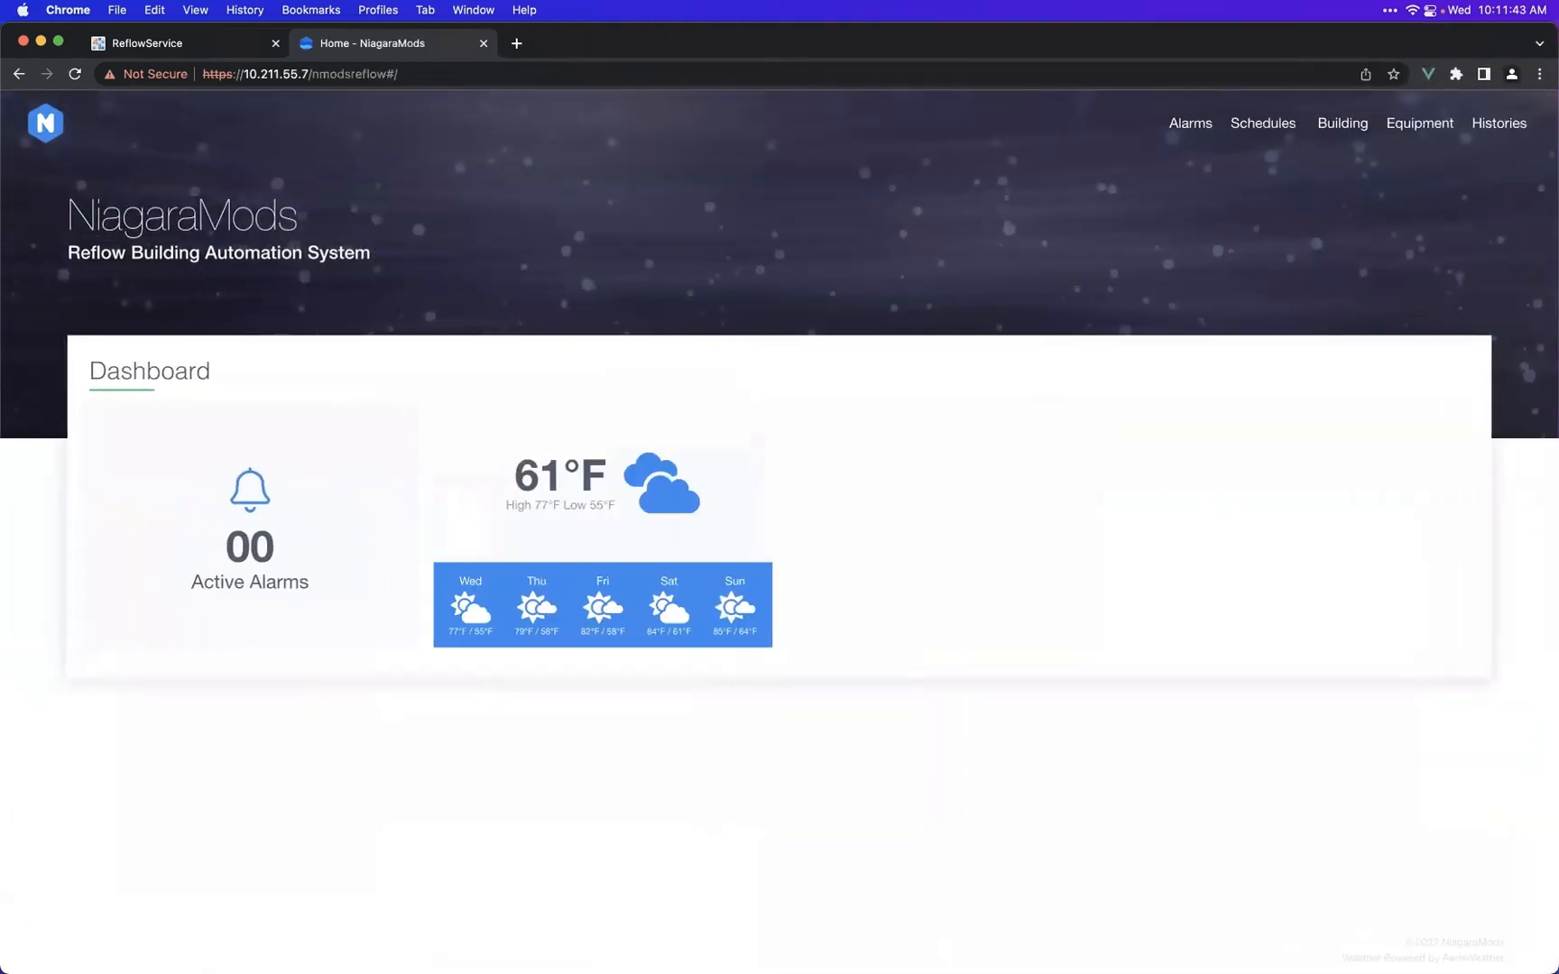
- Close the redirected dashboard's tab and start the Reflow Config wizard, advancing past the Getting Started Checklist to the site title page
click(483, 45)
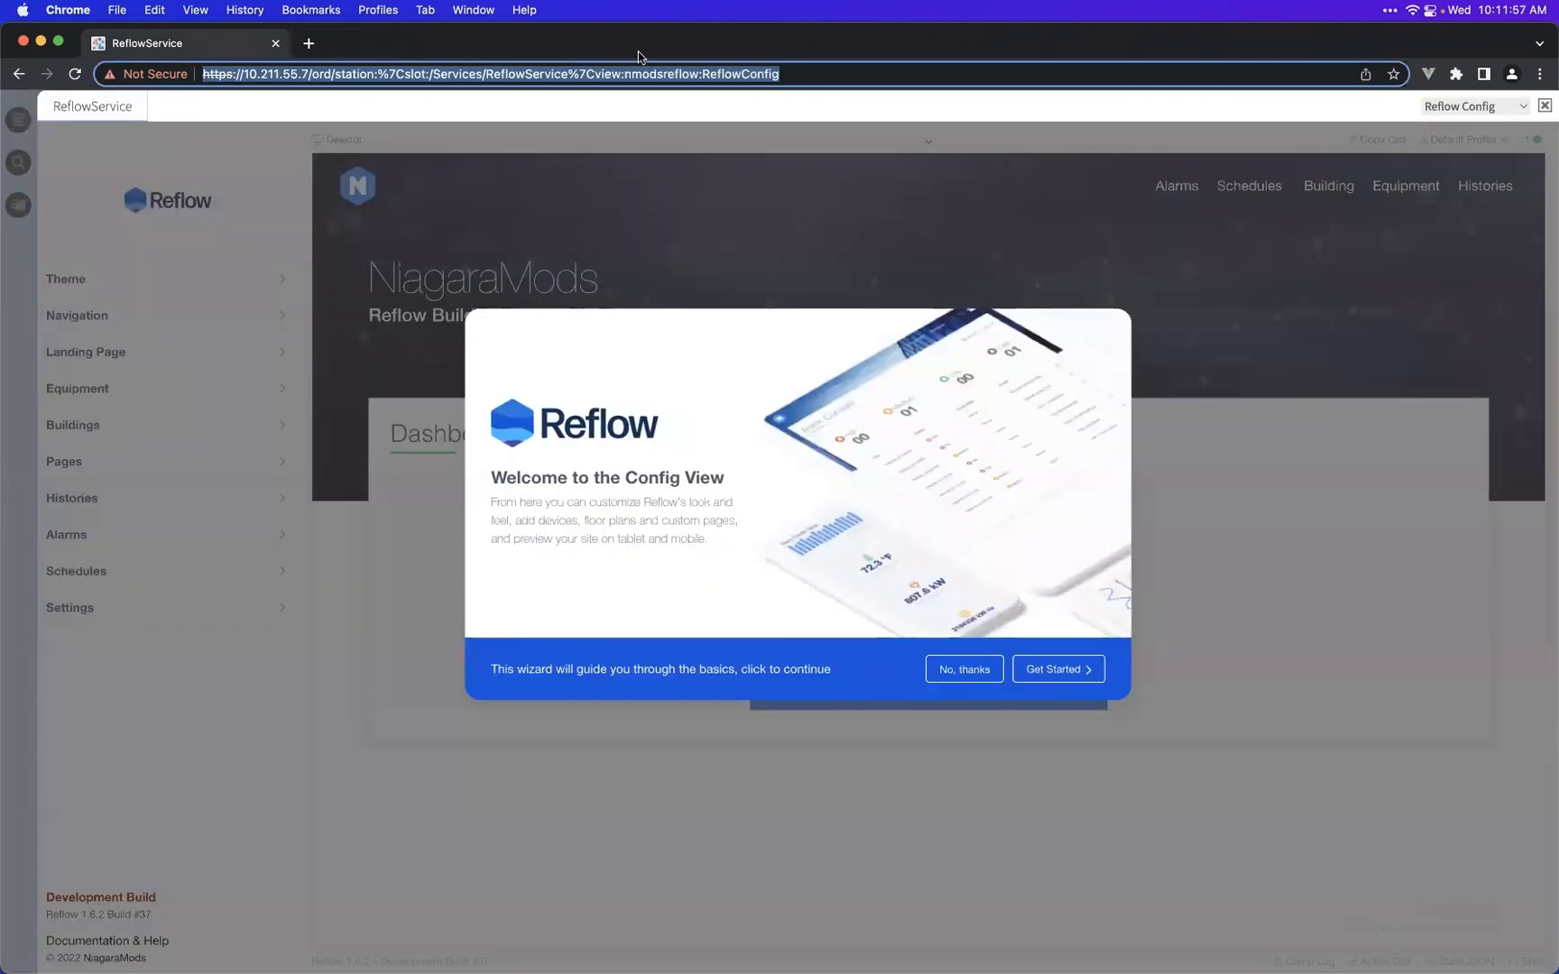
click(685, 424)
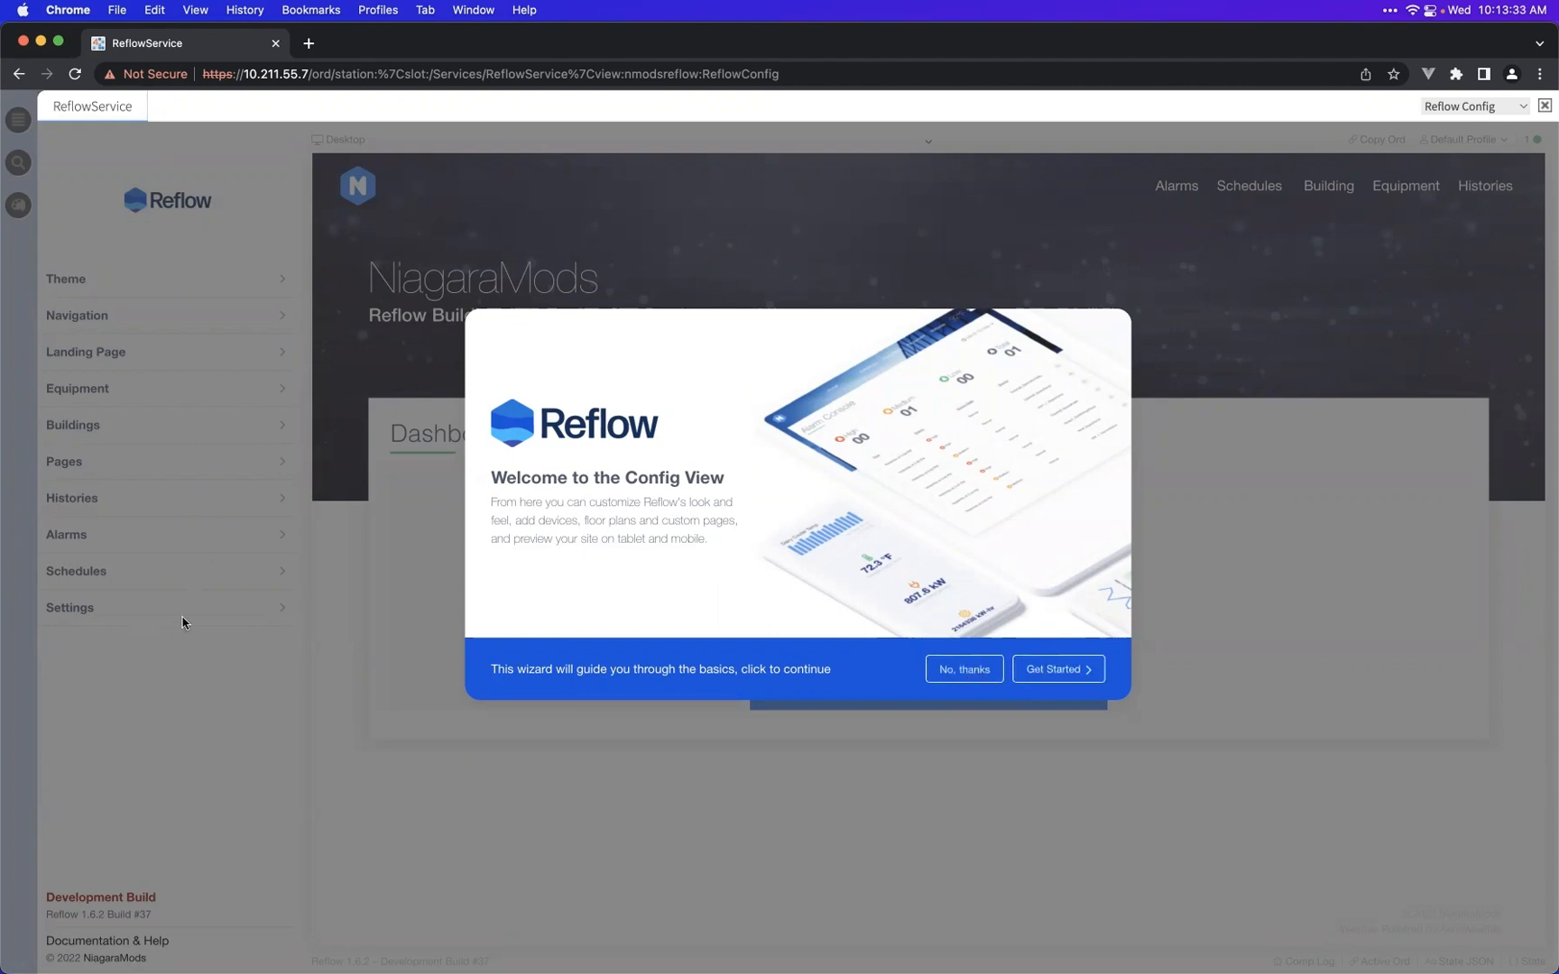
click(1027, 675)
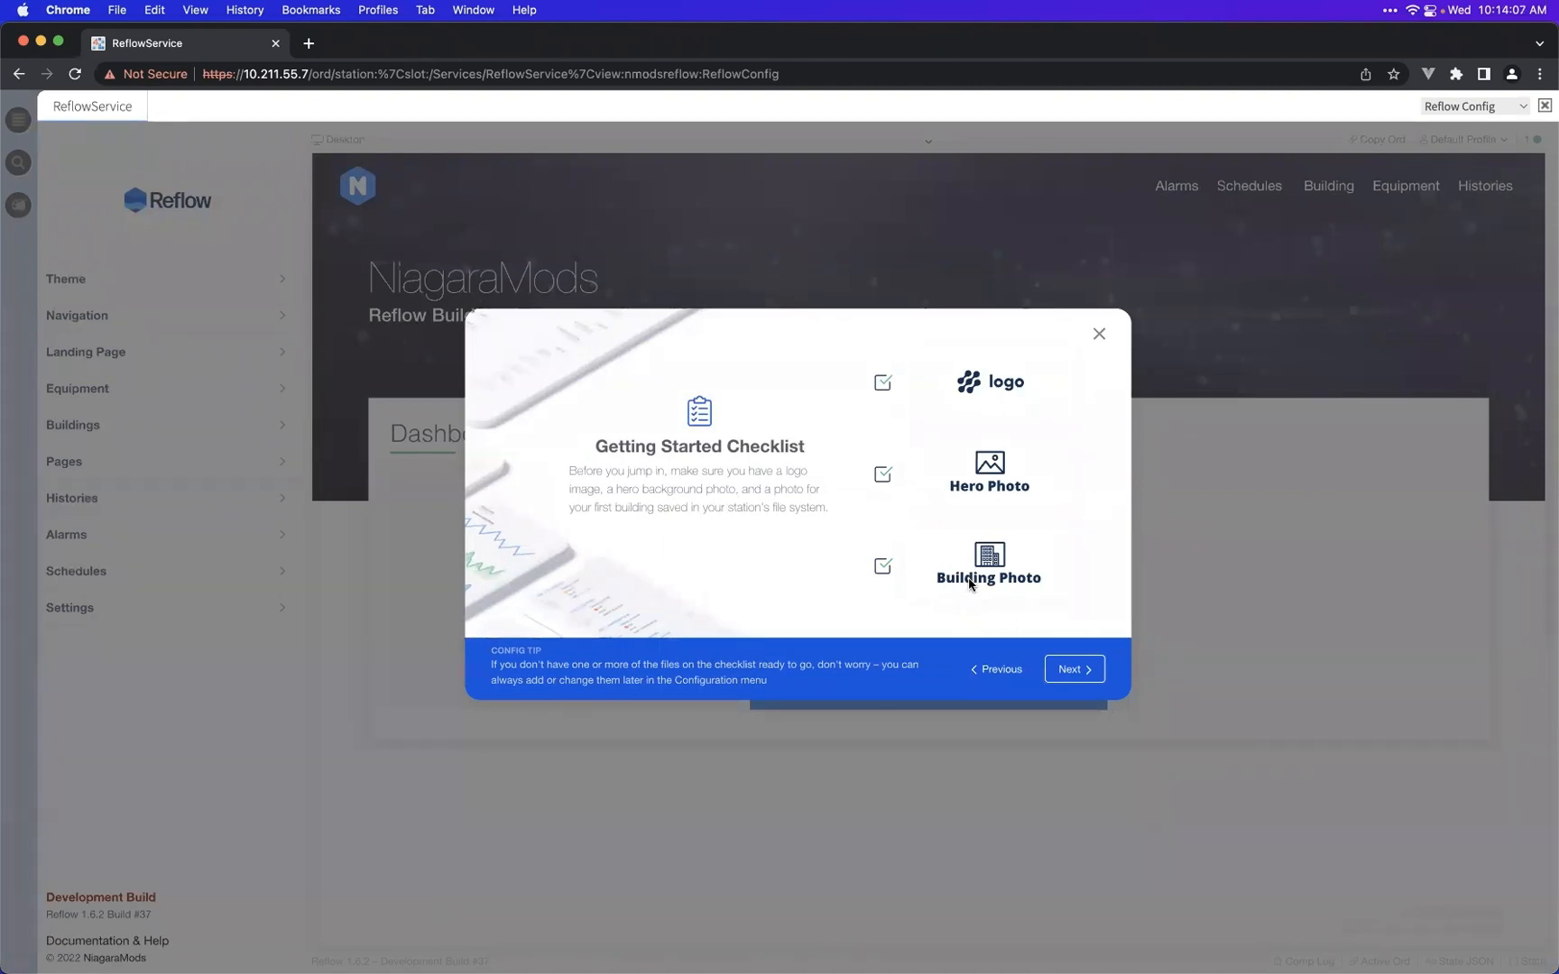
click(1065, 669)
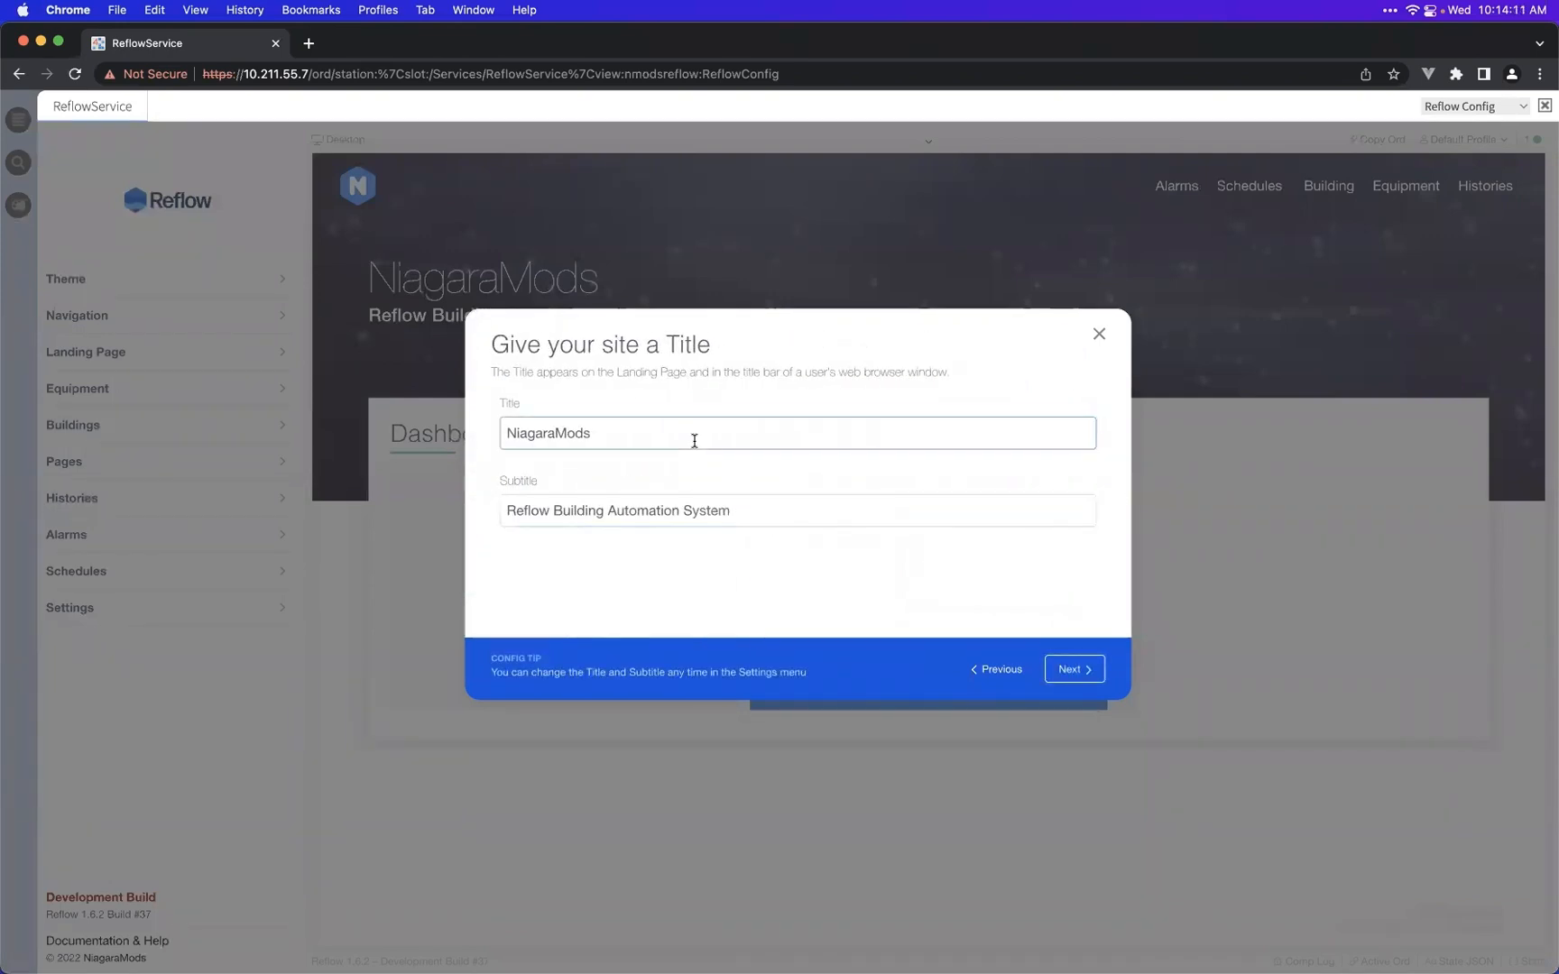
- Open the bookmarked NiagaraMods Reflow product page in a new tab and view the Phone Boost live demo's dashboard
click(315, 51)
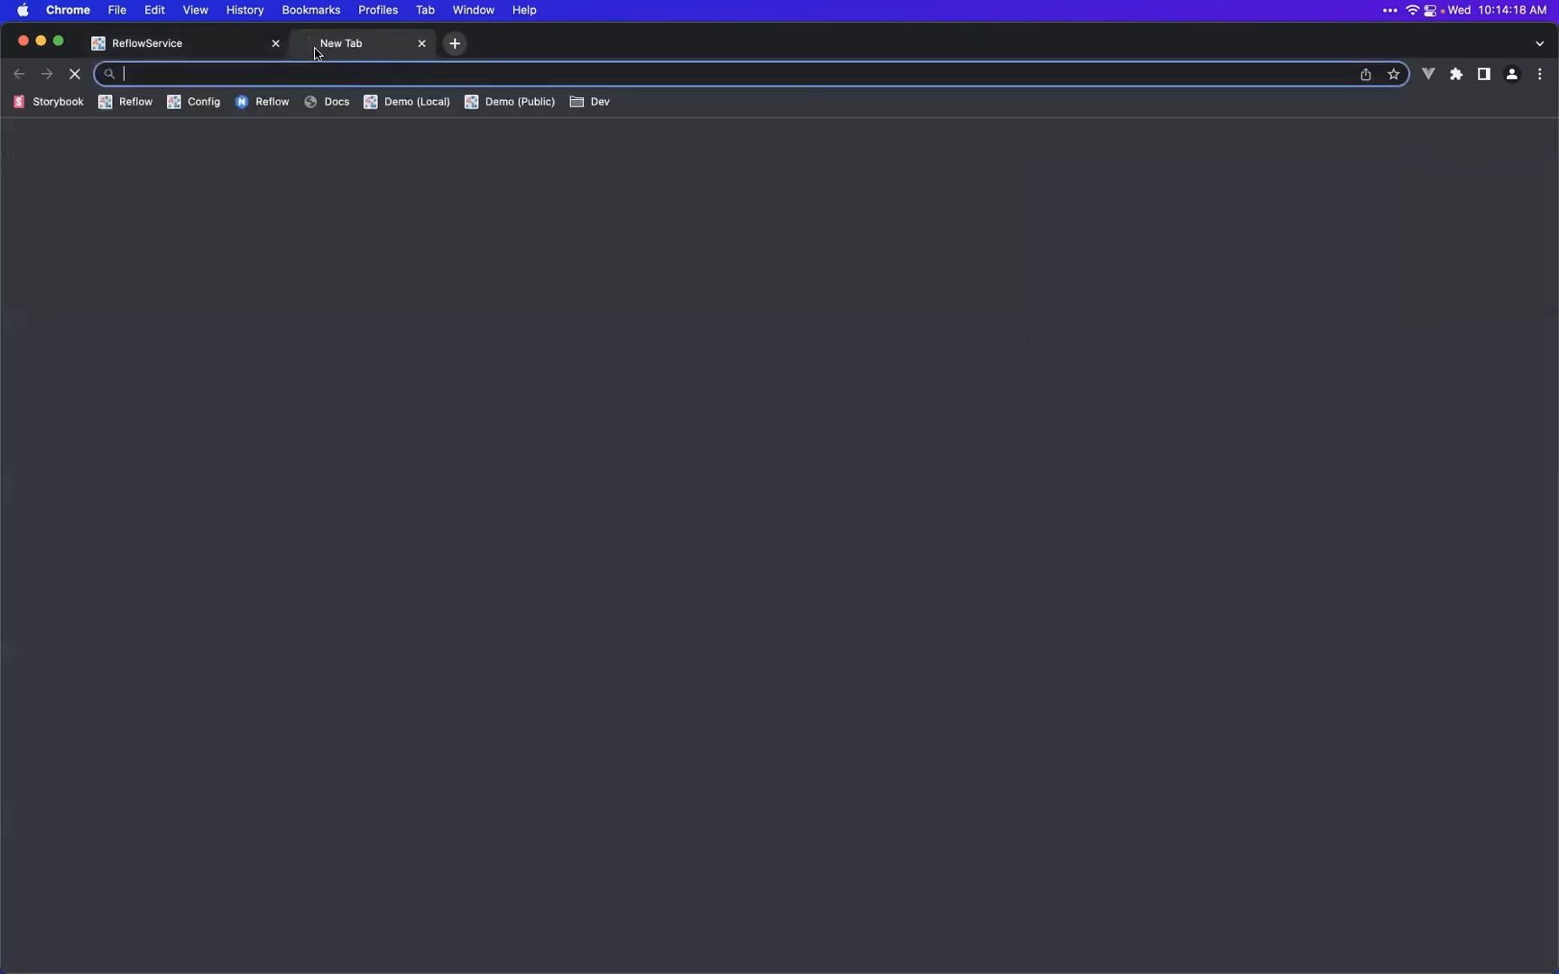
click(276, 104)
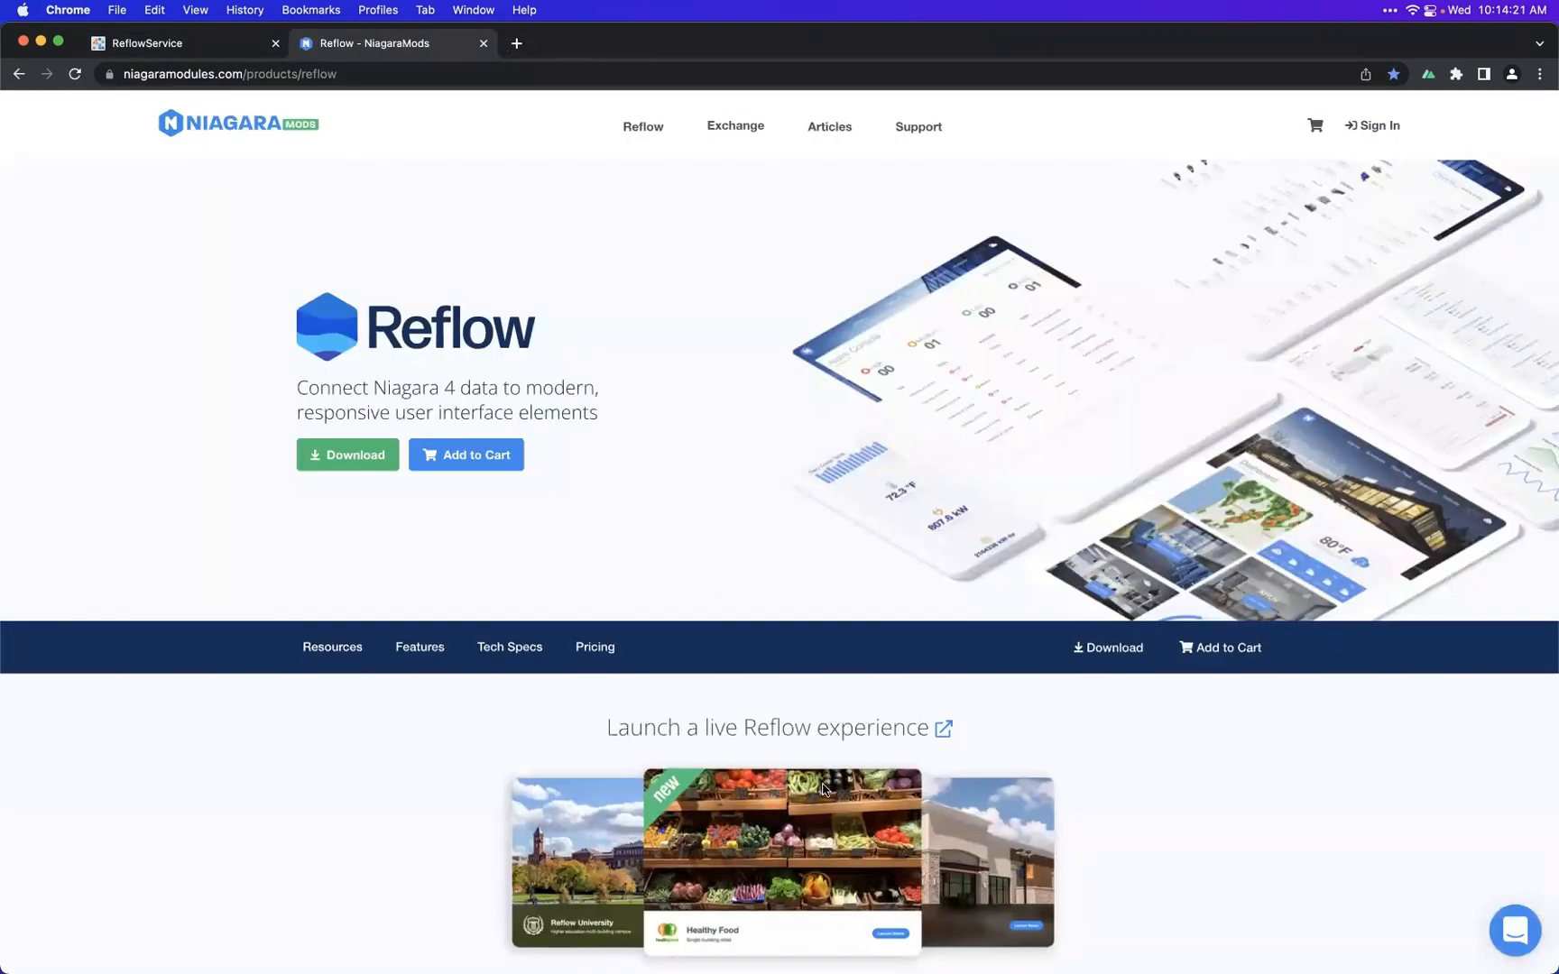
click(744, 634)
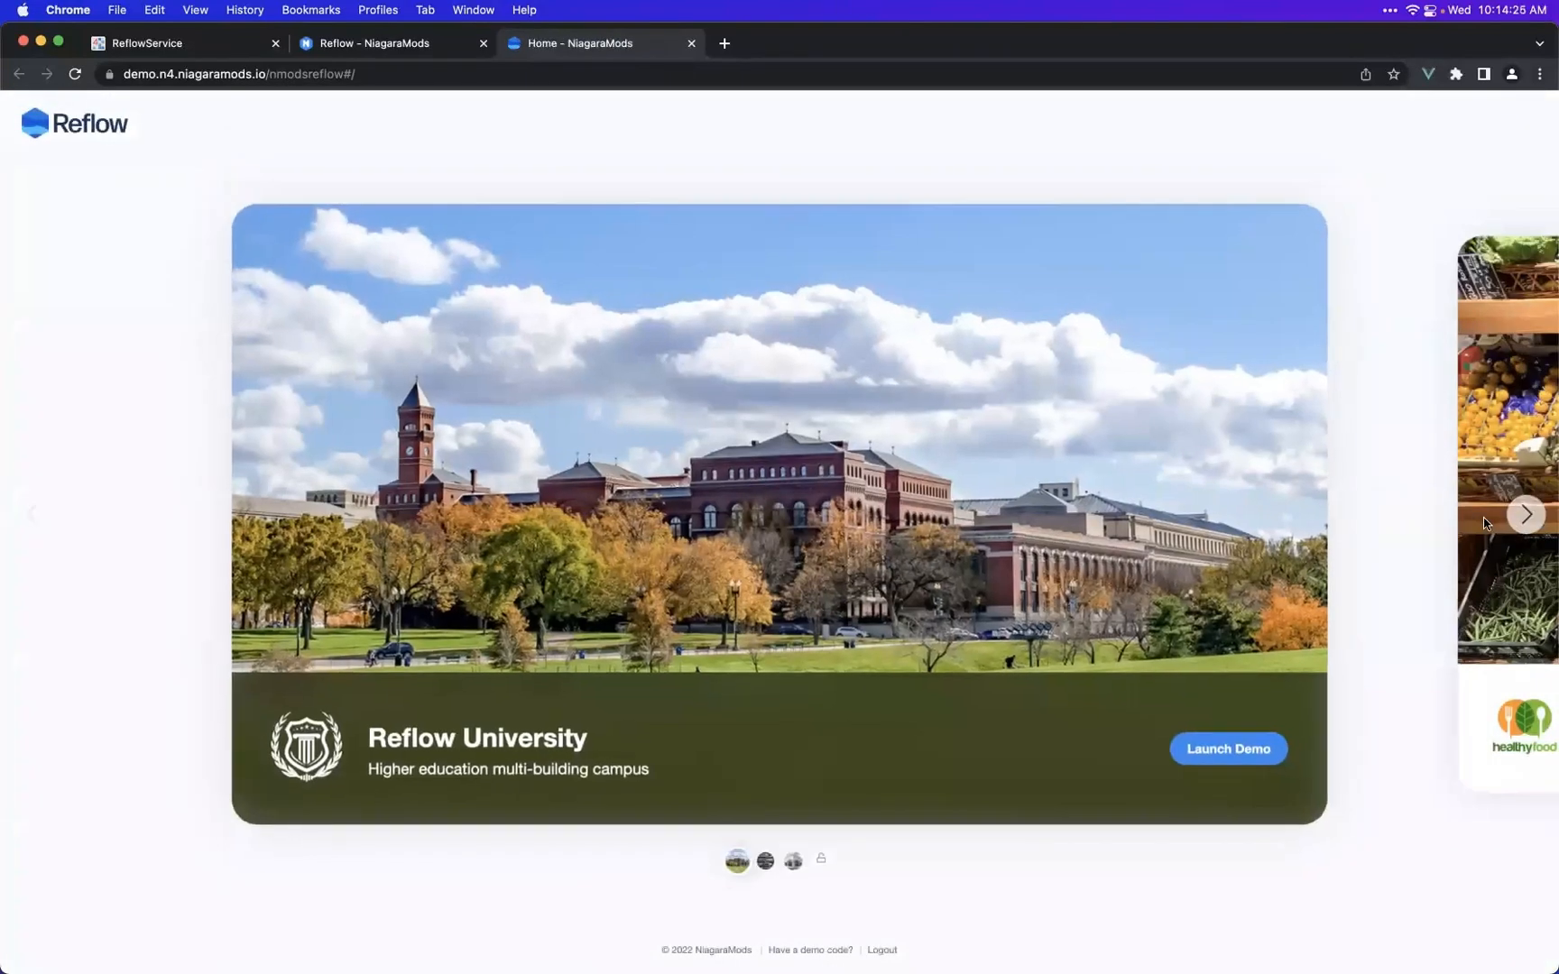
click(1524, 514)
click(1524, 514)
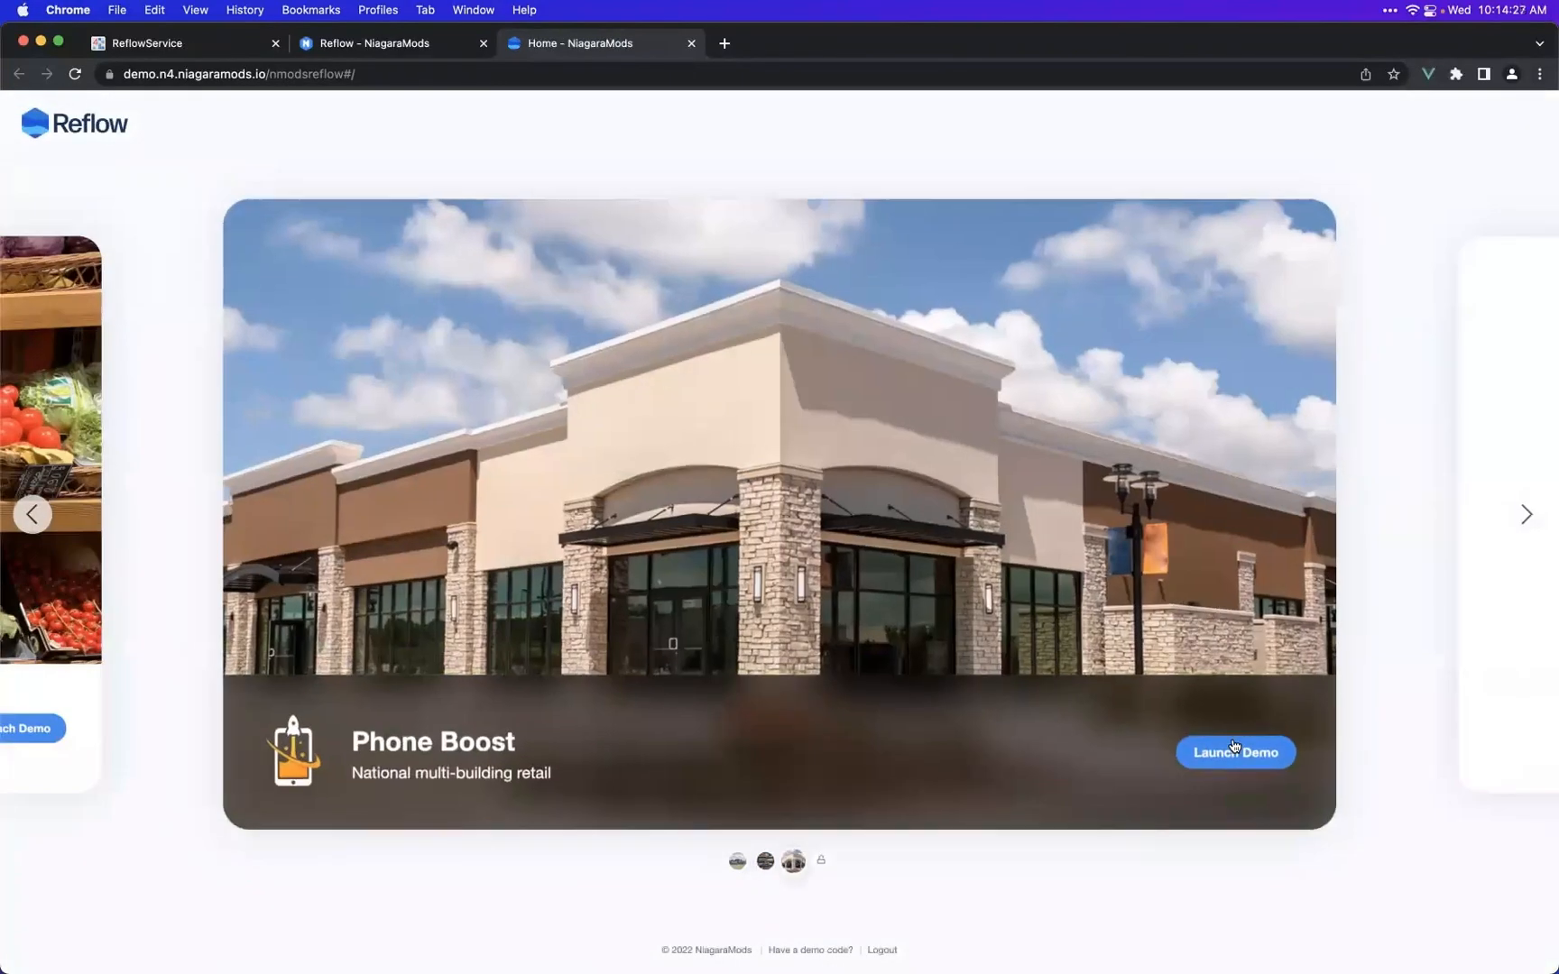
click(1231, 752)
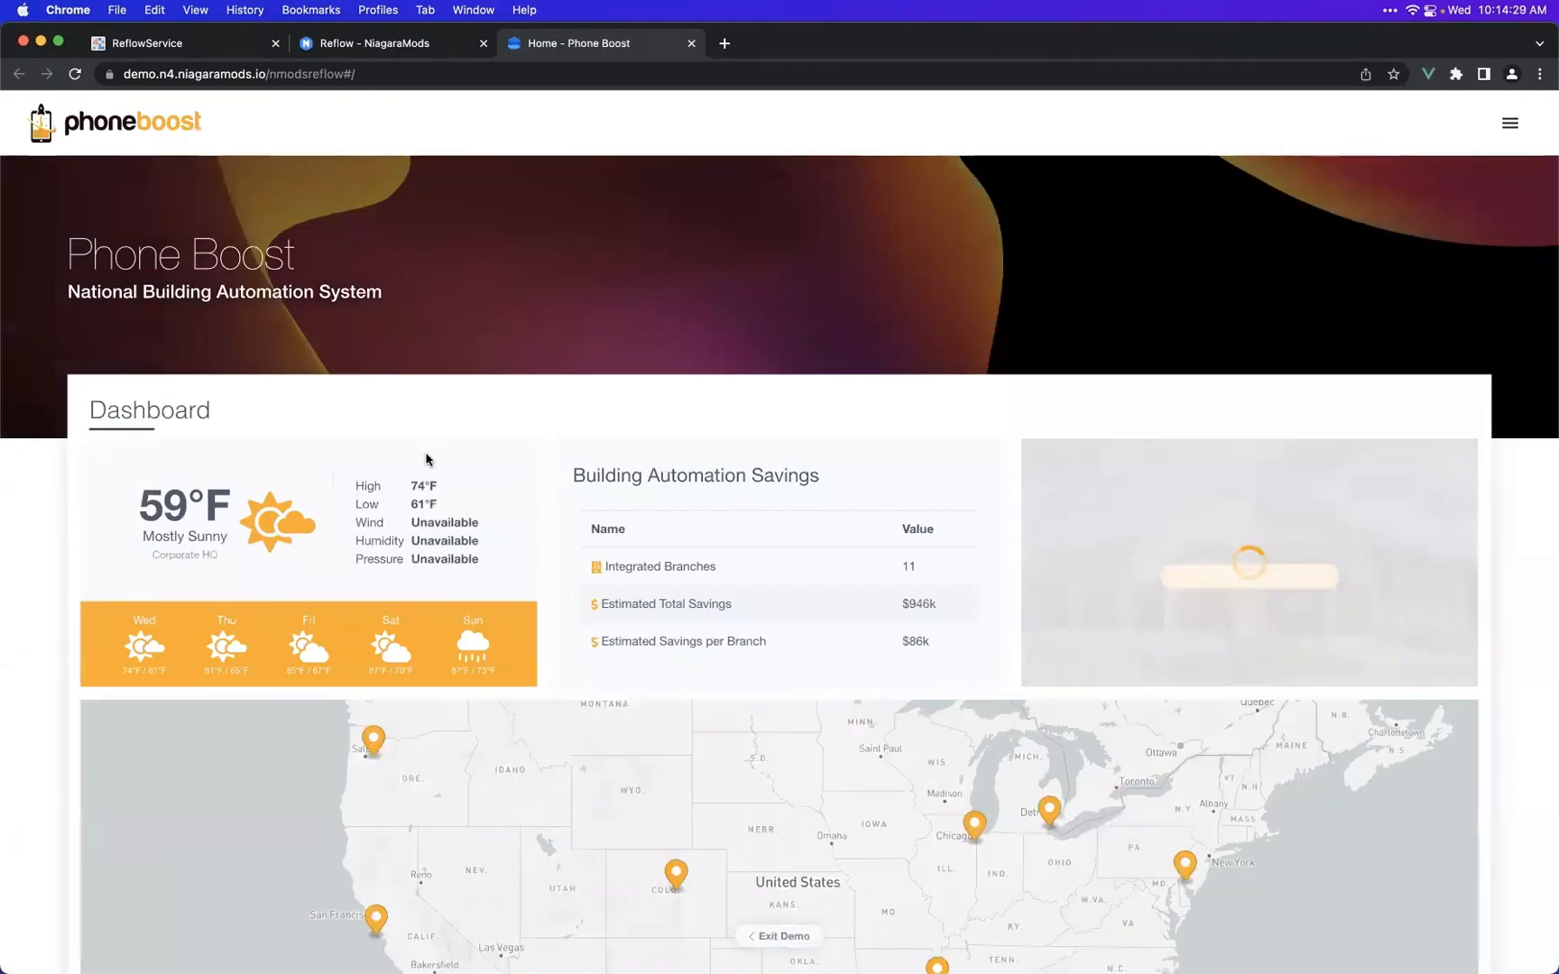
scroll(279, 123, down, 1)
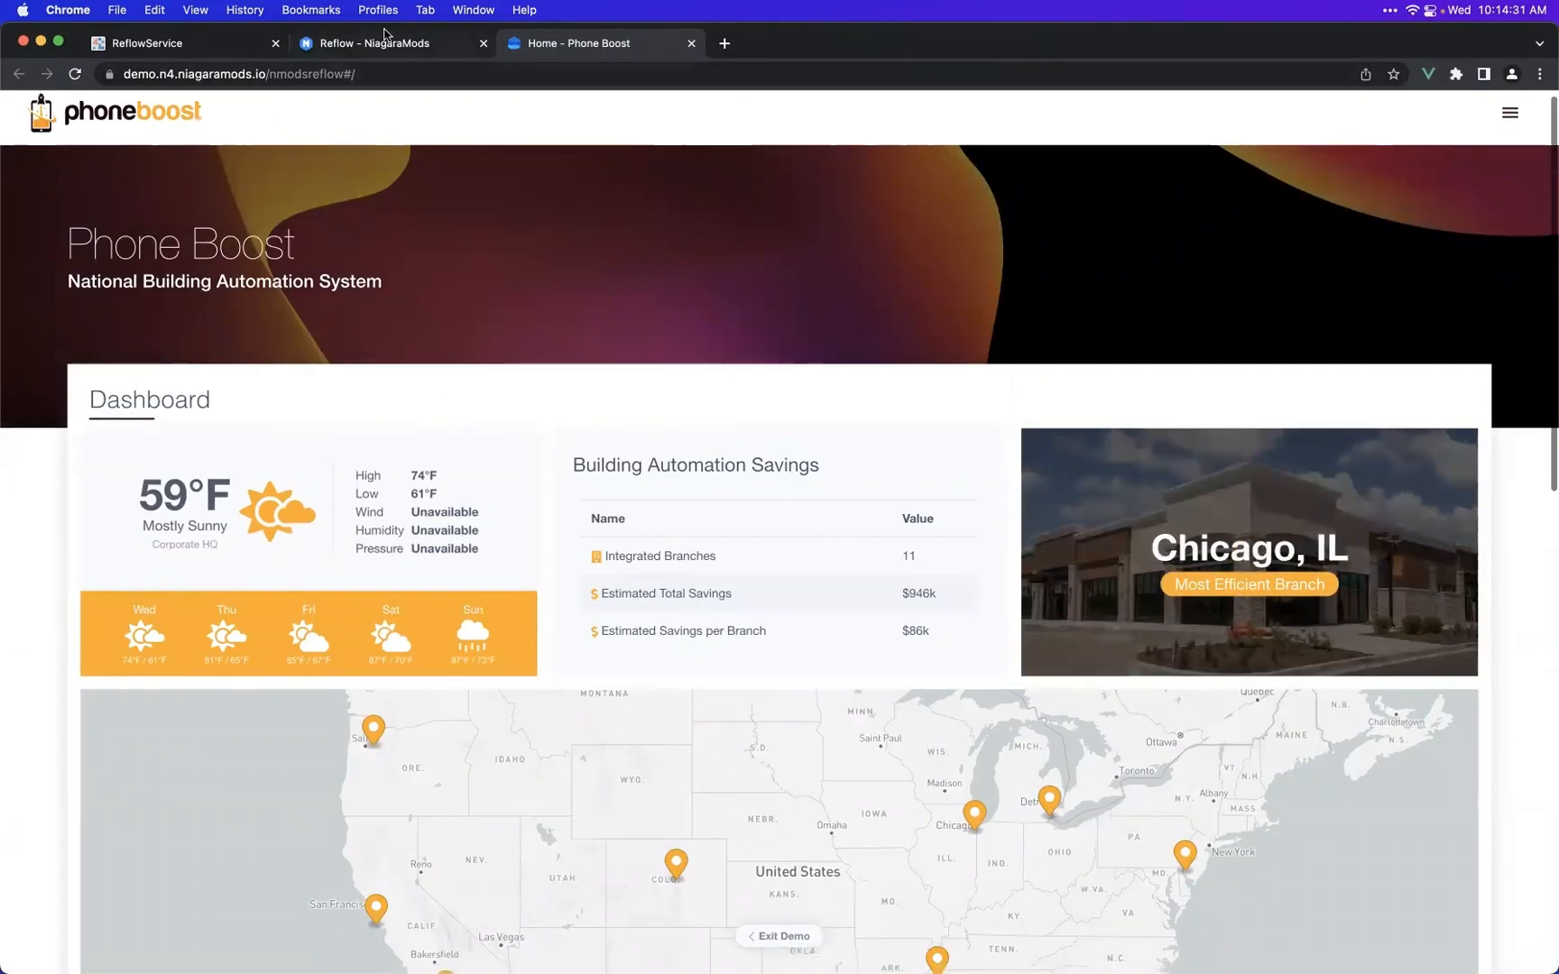
scroll(351, 186, up, 1)
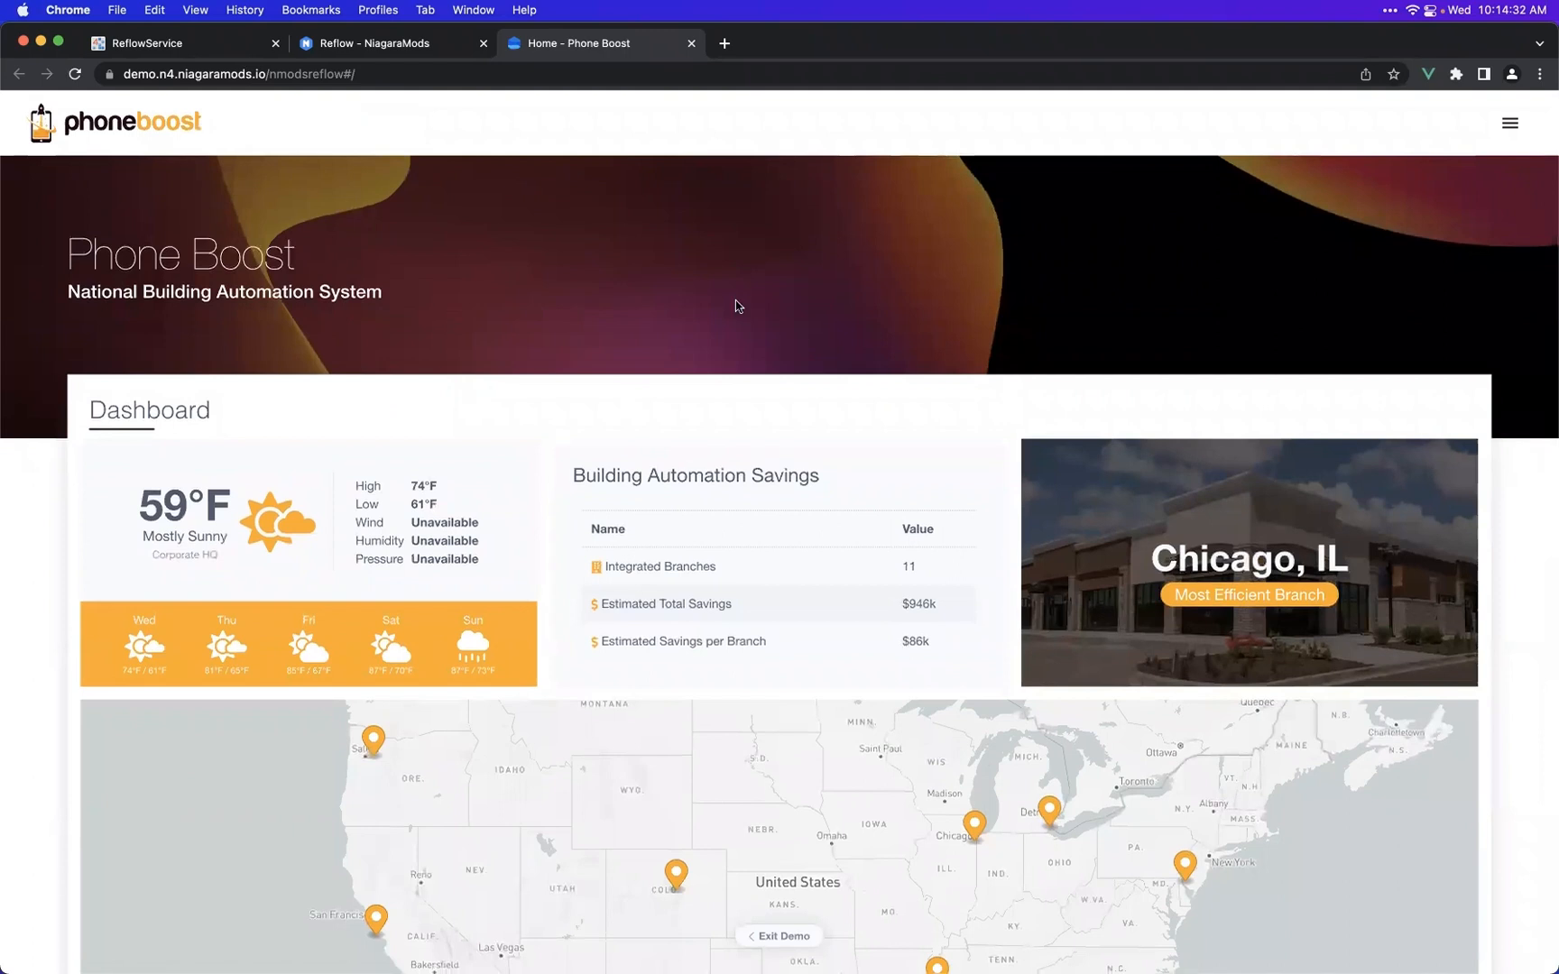
- Return to the ReflowService wizard and set the site title to Phone Boost
click(388, 42)
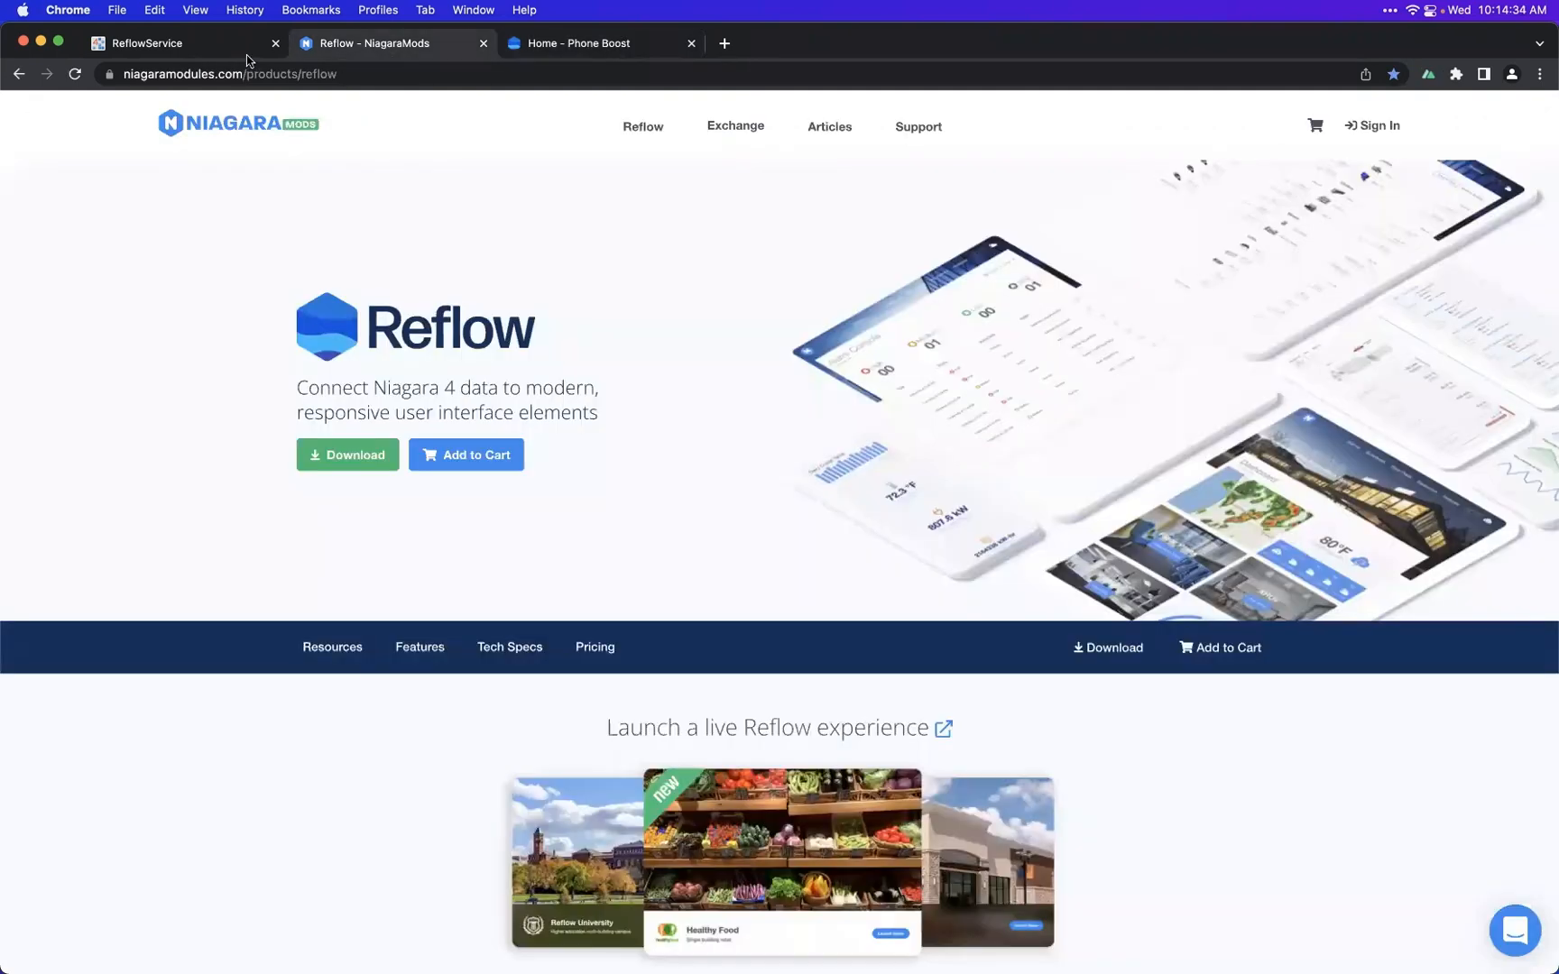
click(188, 47)
double_click(663, 435)
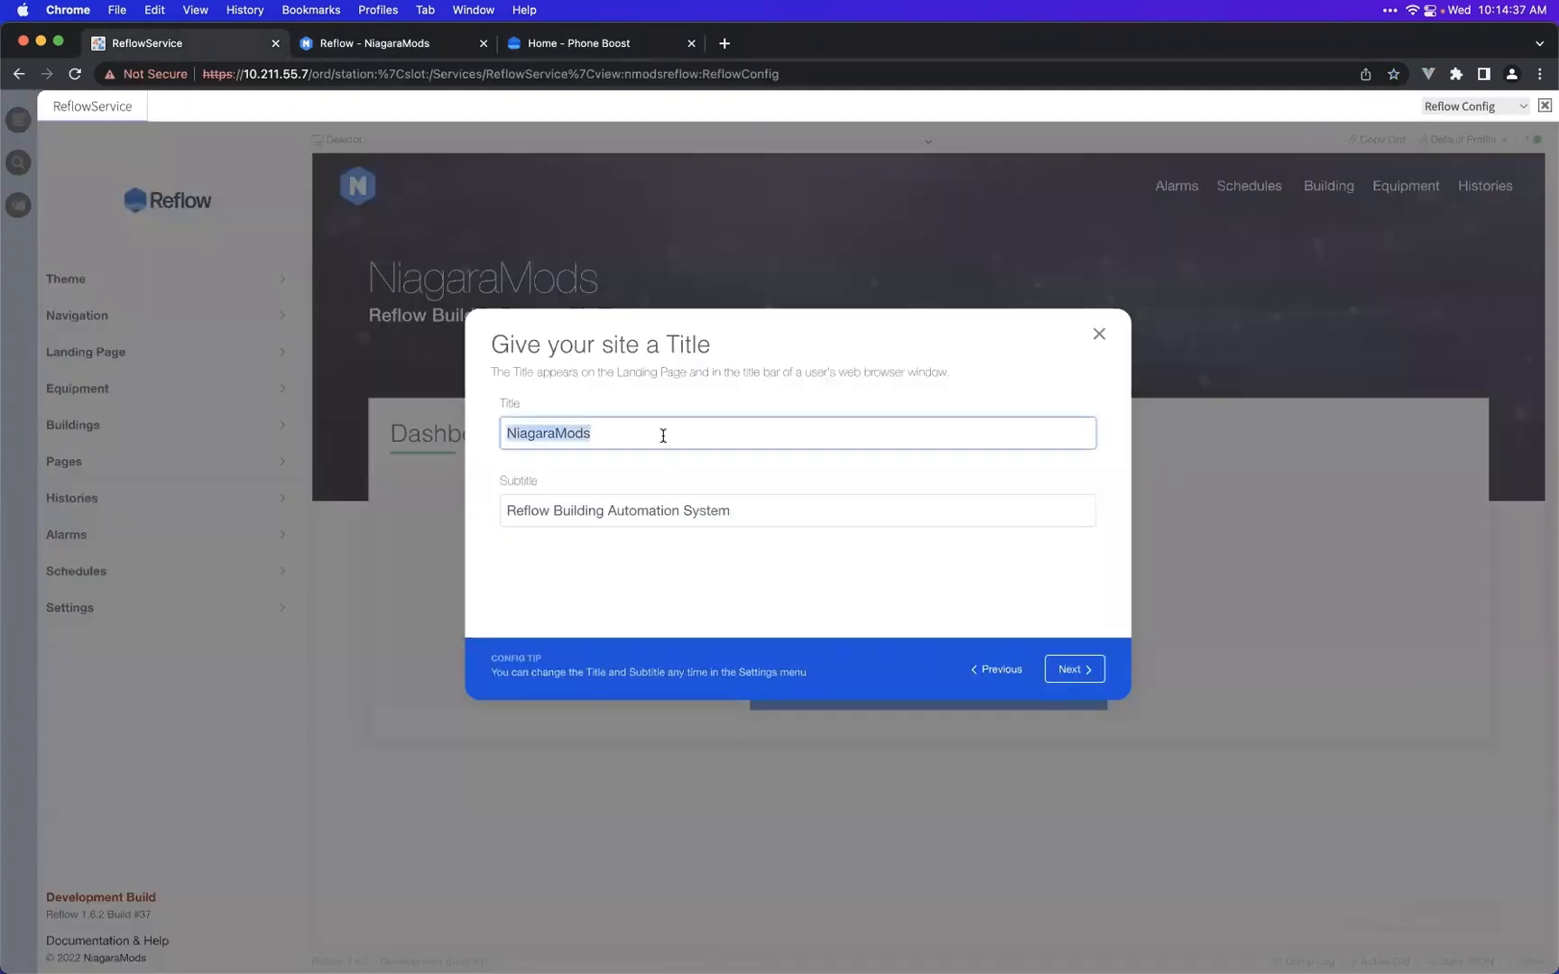
text(Phone)
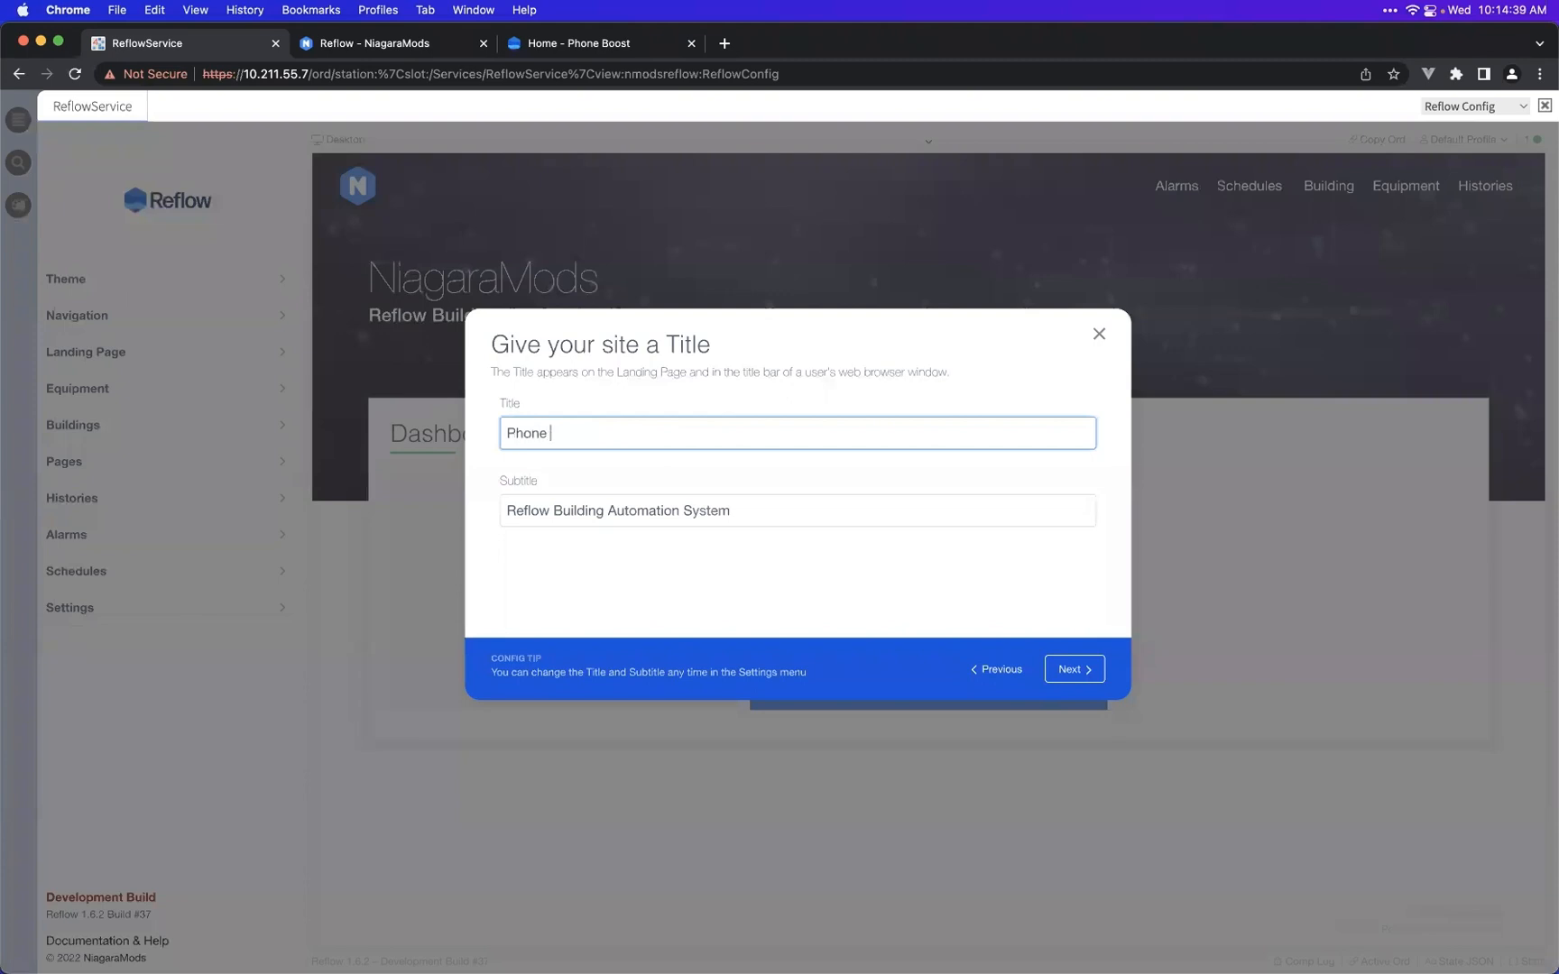
text( Boost)
- Remove the word "Reflow" from the beginning of the site subtitle
key(Tab)
key(Left)
key(Delete)
key(Delete)
key(Delete)
key(Delete)
key(Delete)
key(Delete)
key(Delete)
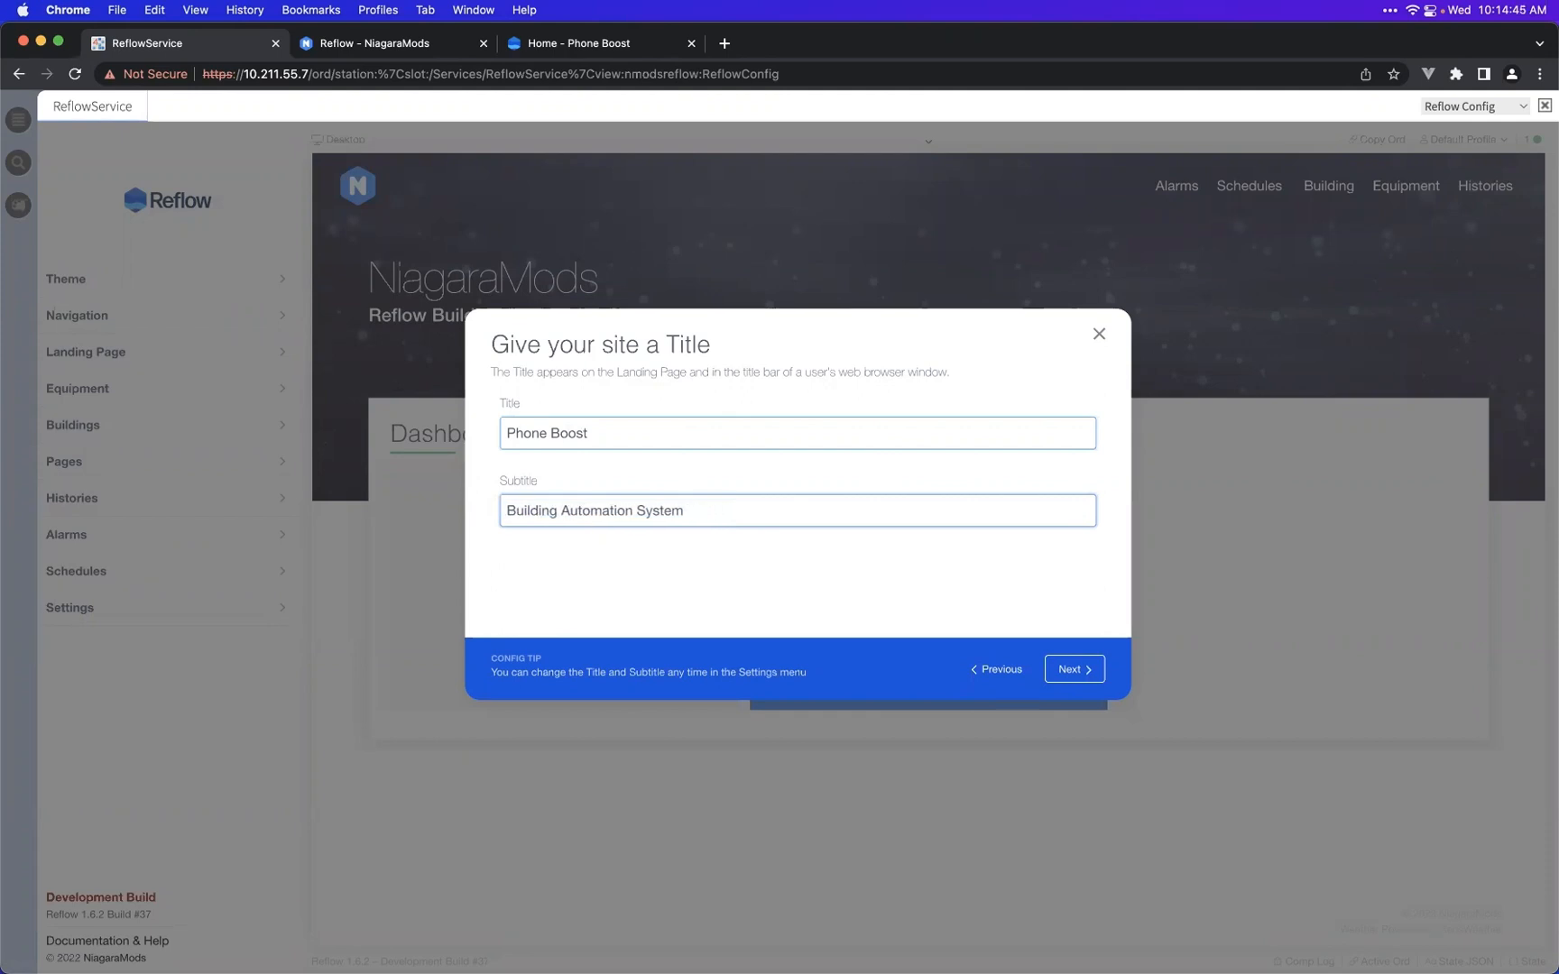
- Try replacing the subtitle with "United States Food"
key(super+a)
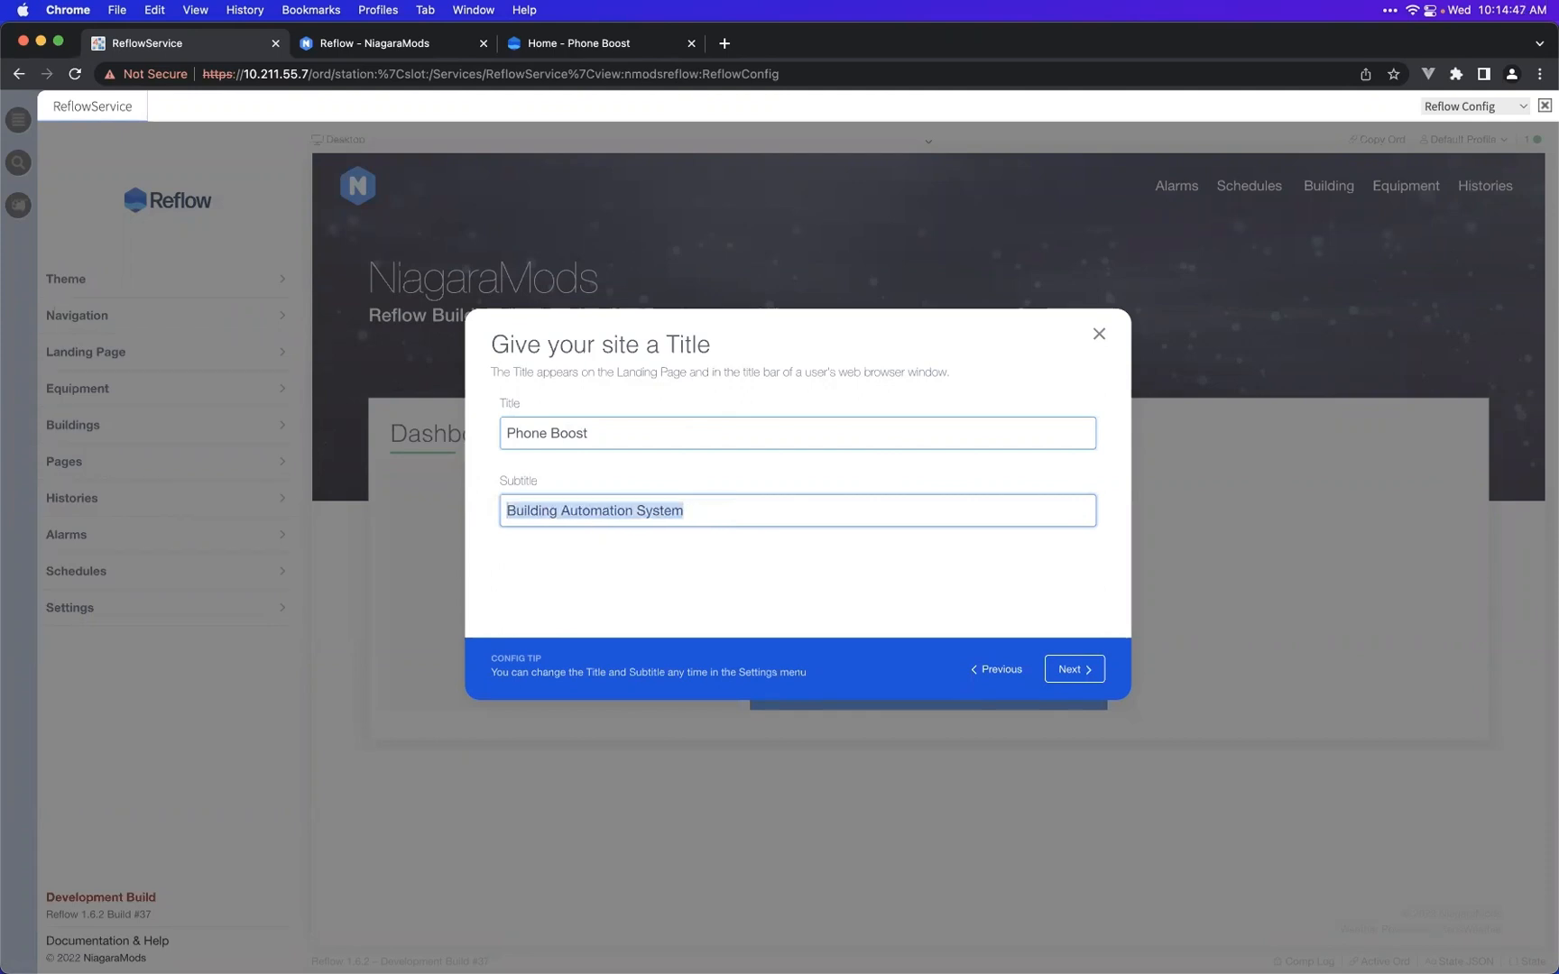
text(United St)
key(BackSpace)
text(Stat)
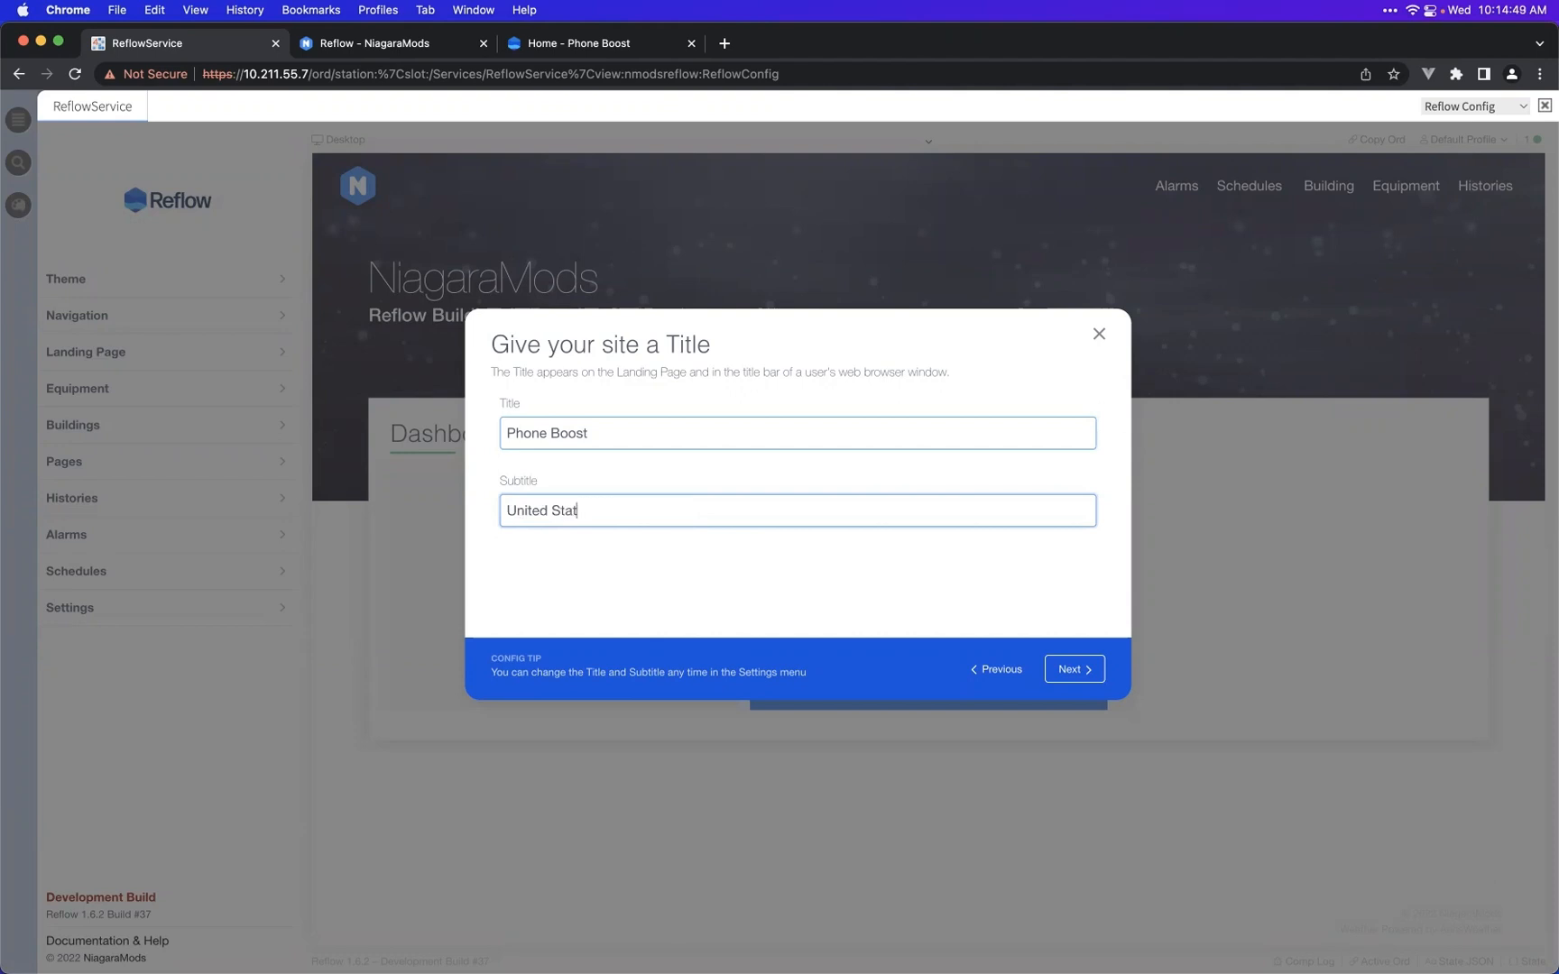
text(es Food)
- Set the subtitle to "Building Automation System" and continue to the wizard's Brand the Experience page
key(super+a)
text(Building Auomato)
key(BackSpace)
key(BackSpace)
key(BackSpace)
key(BackSpace)
text(omation SYstem)
key(BackSpace)
text(ystem)
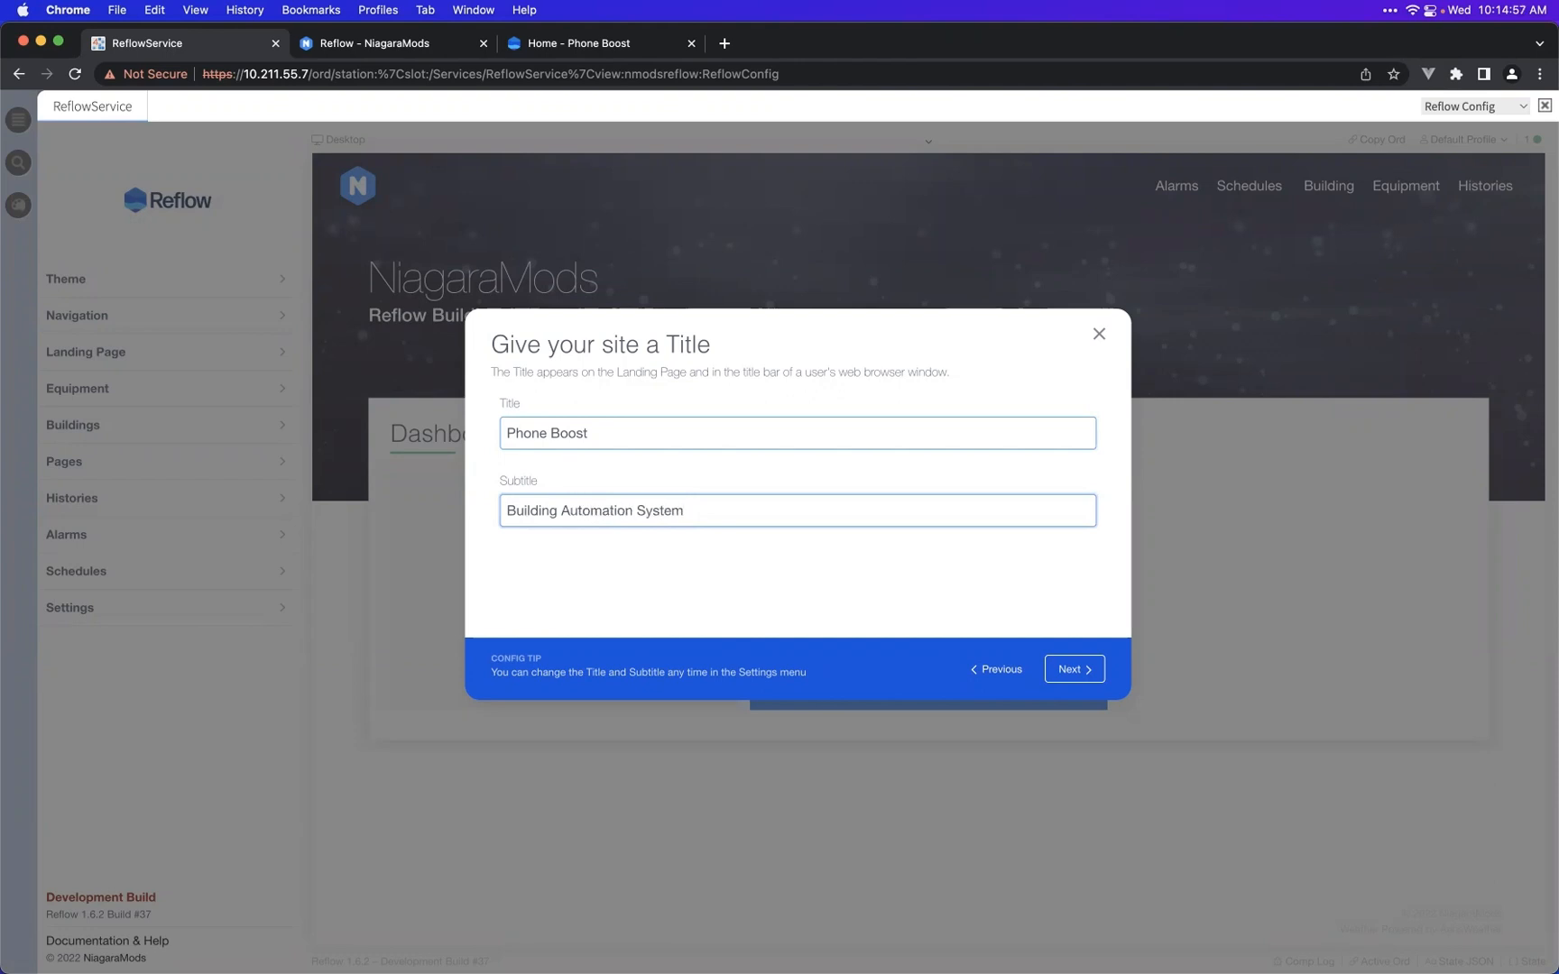
click(1061, 672)
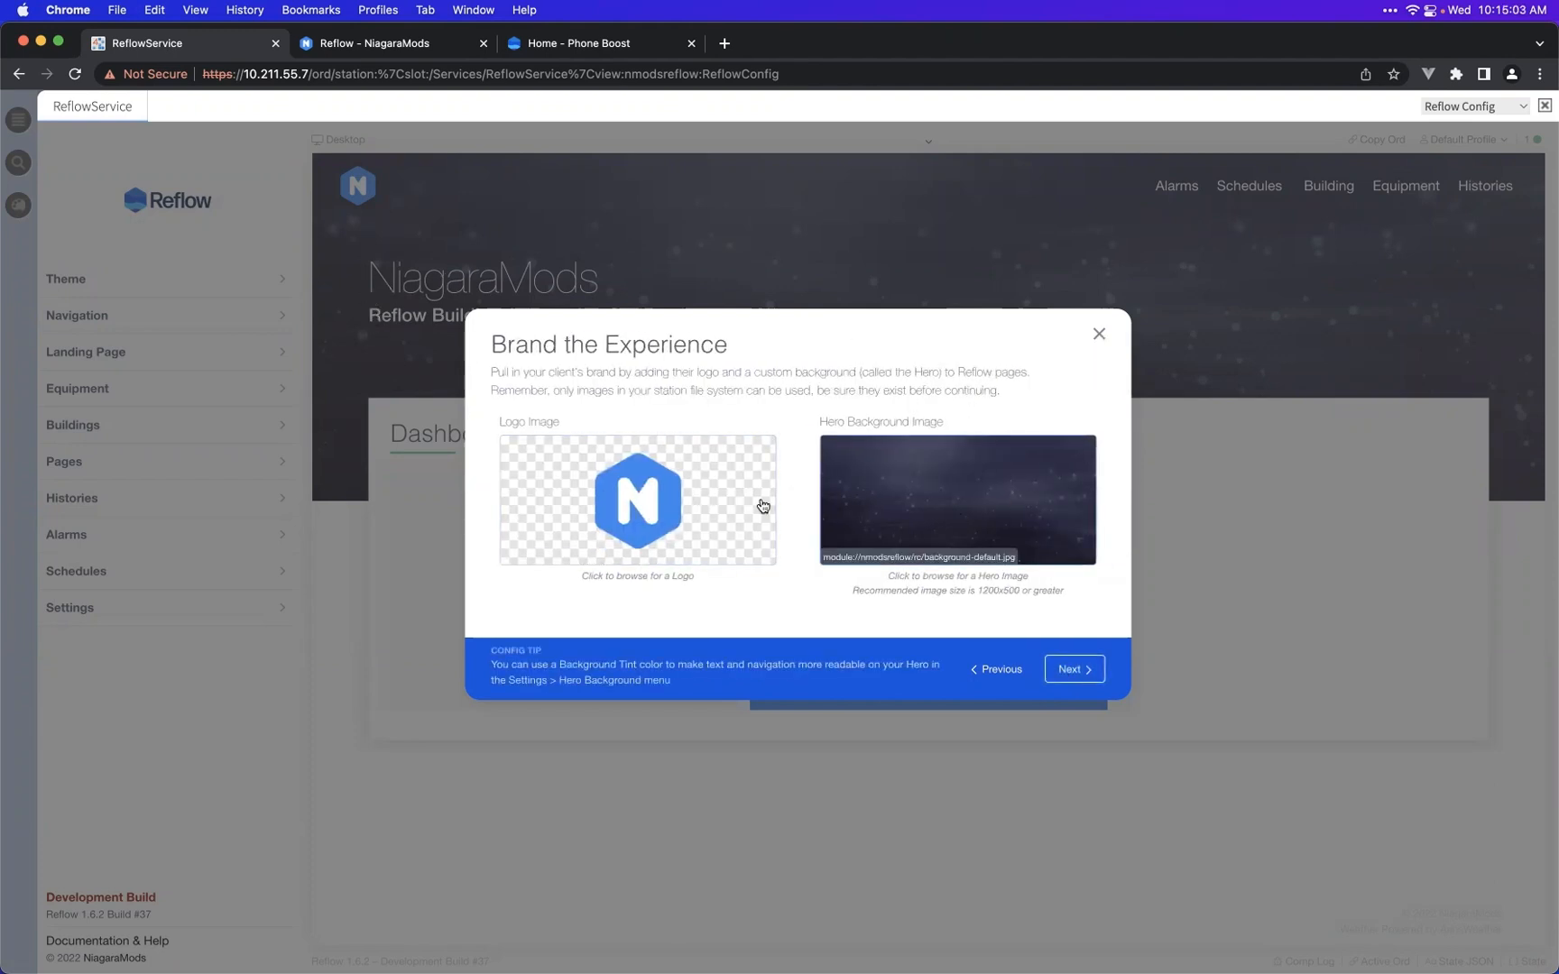
- Browse for a new logo image and find the logo files in the station's demo/retail folder
click(651, 490)
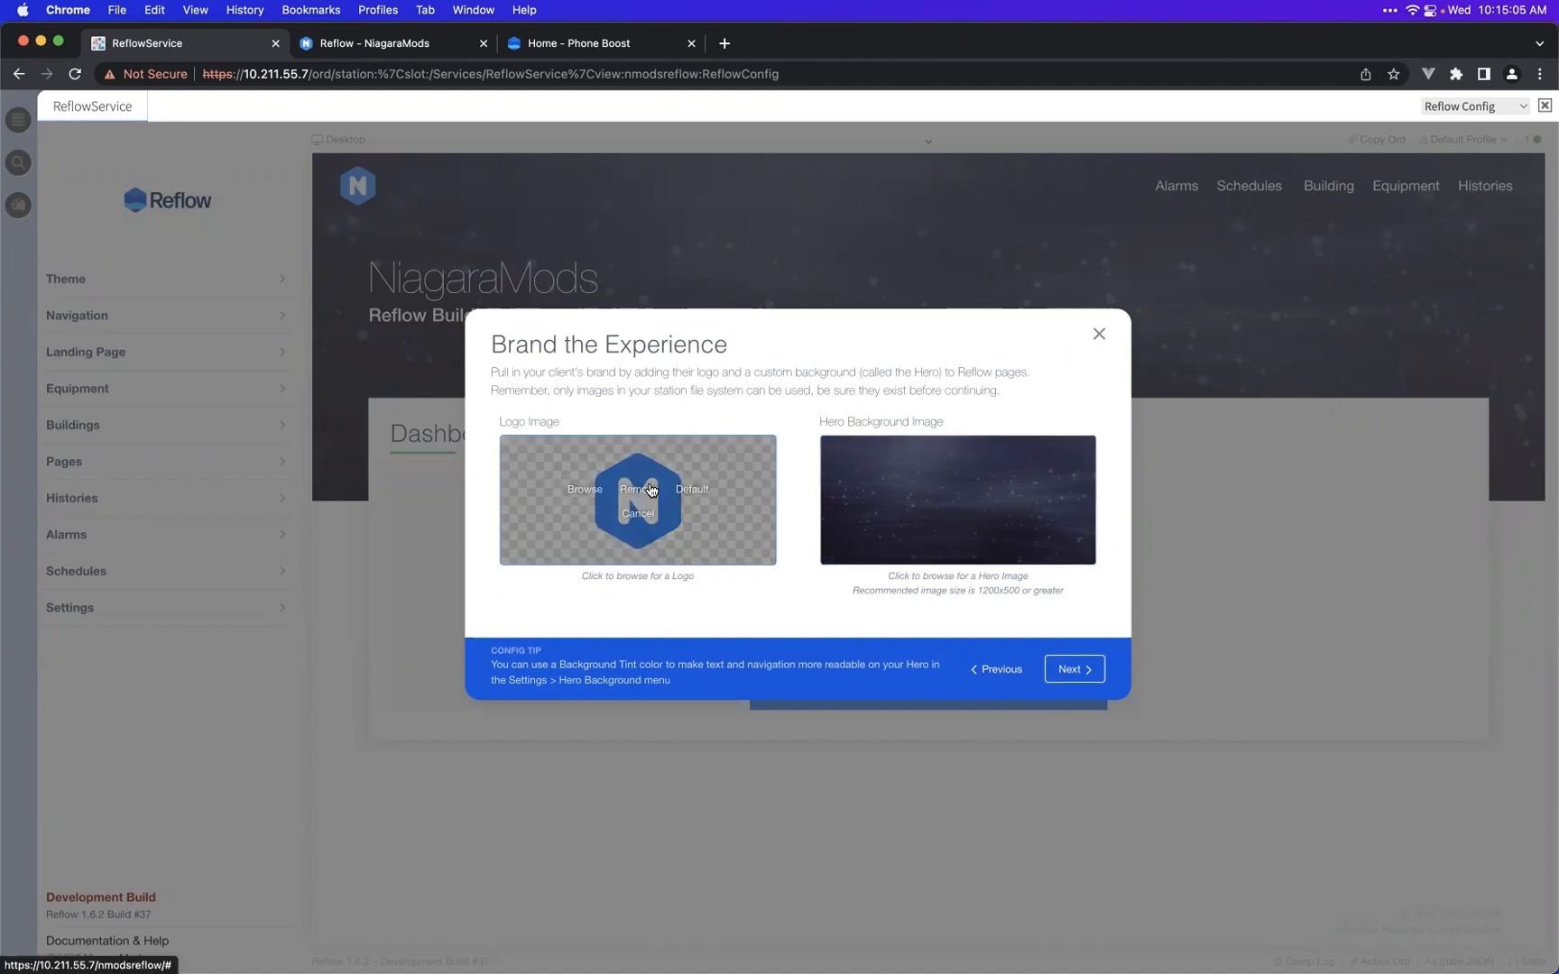
click(580, 490)
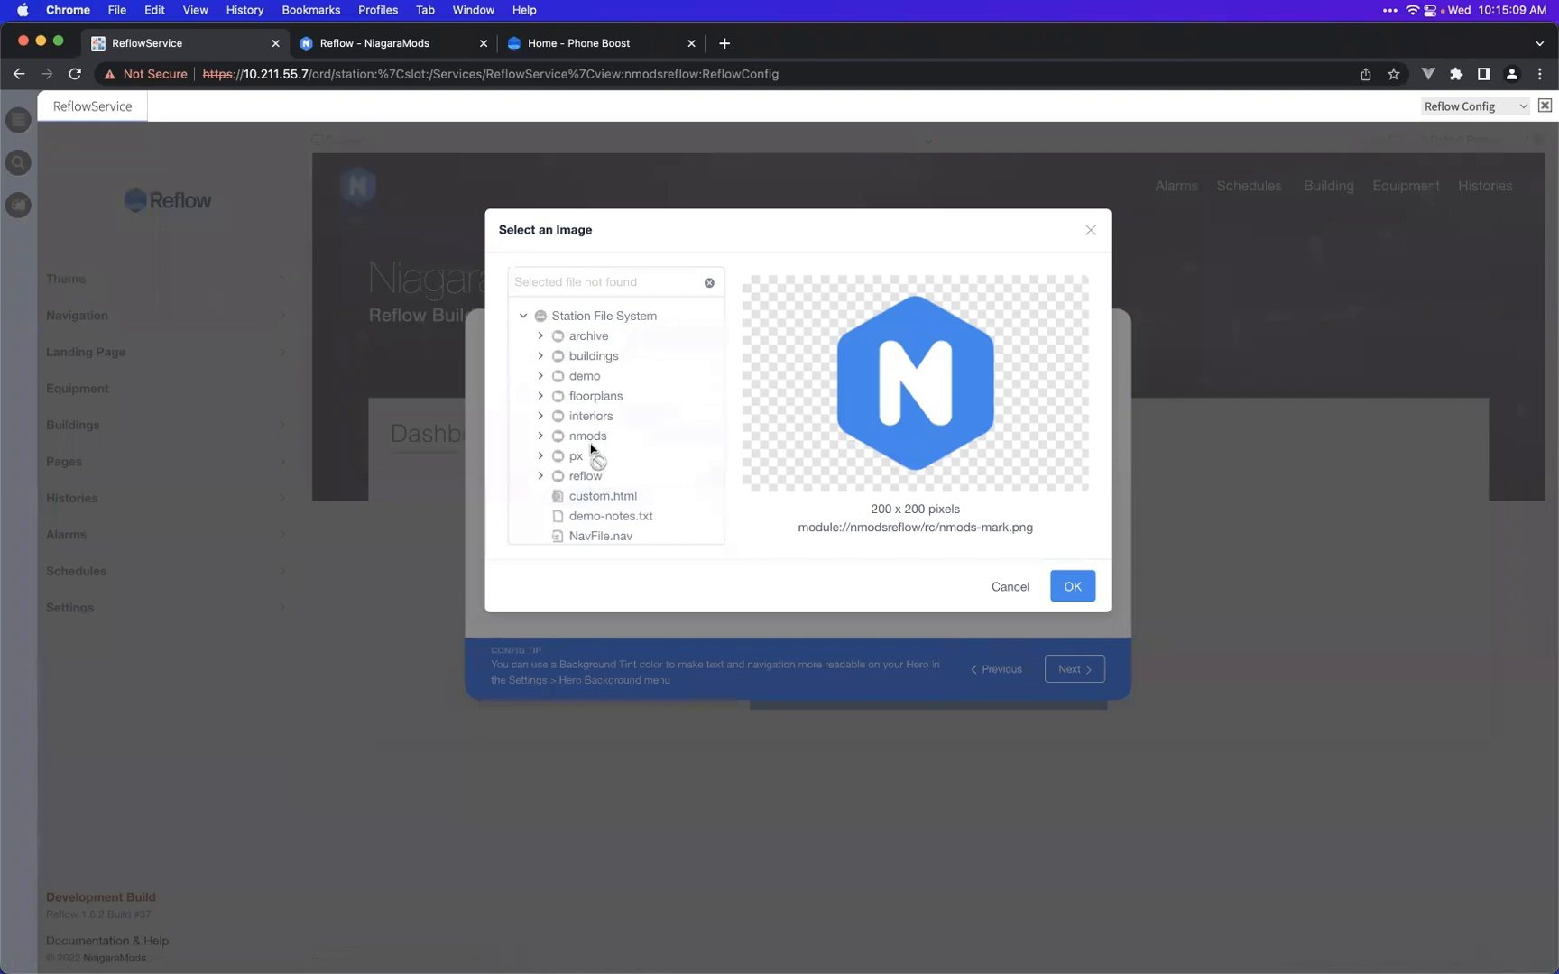
click(619, 377)
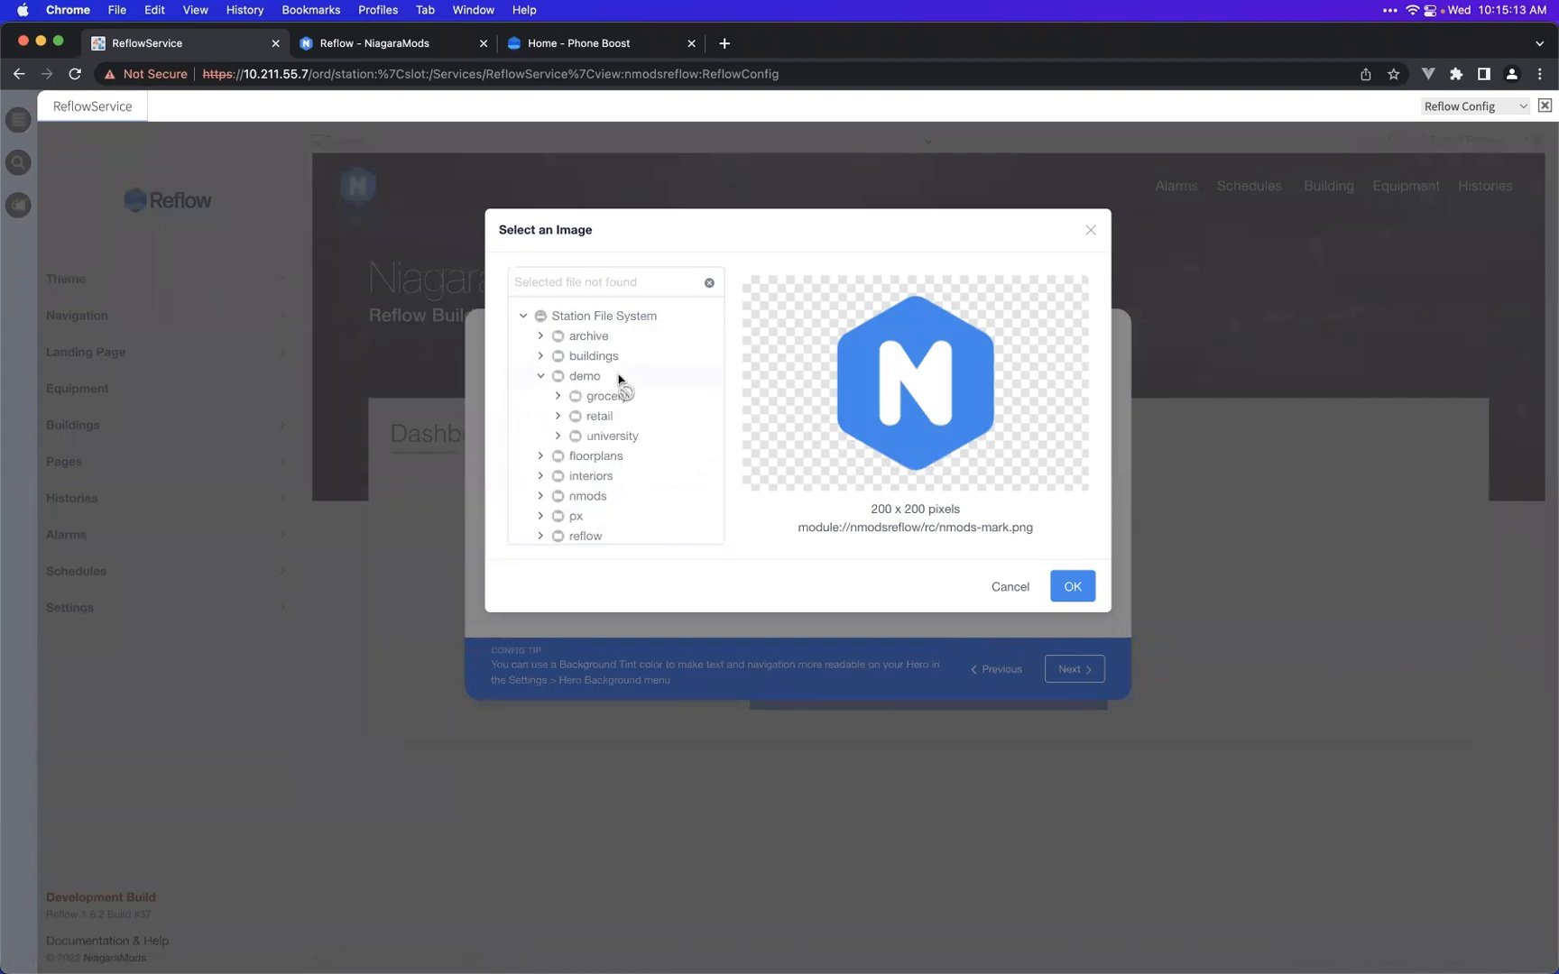
click(619, 416)
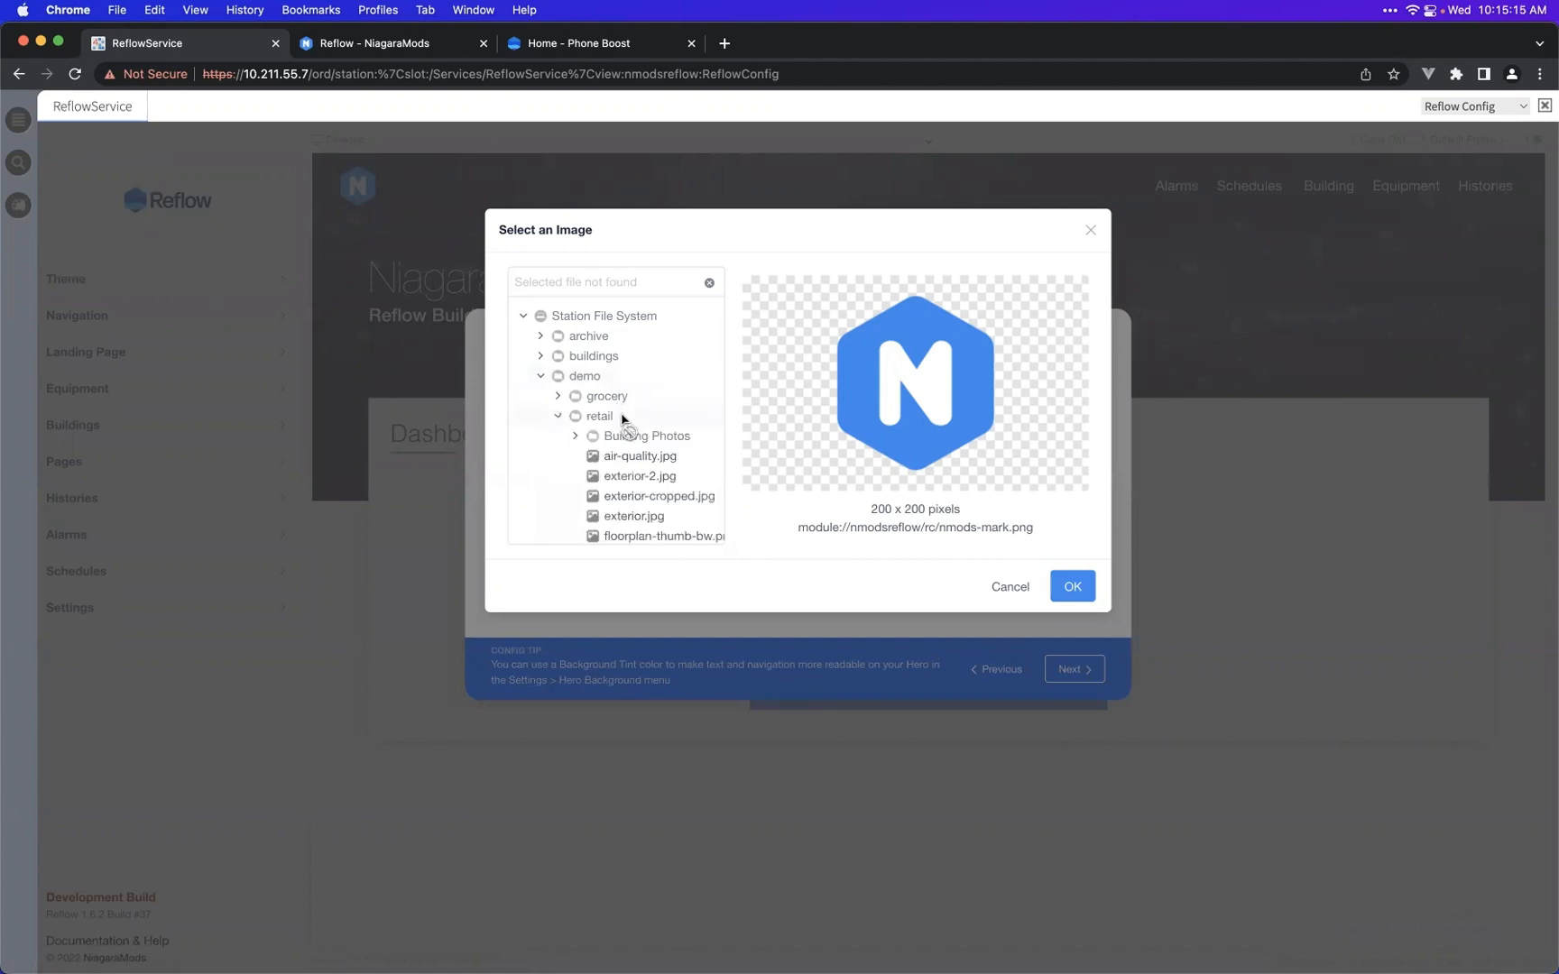
scroll(641, 442, down, 5)
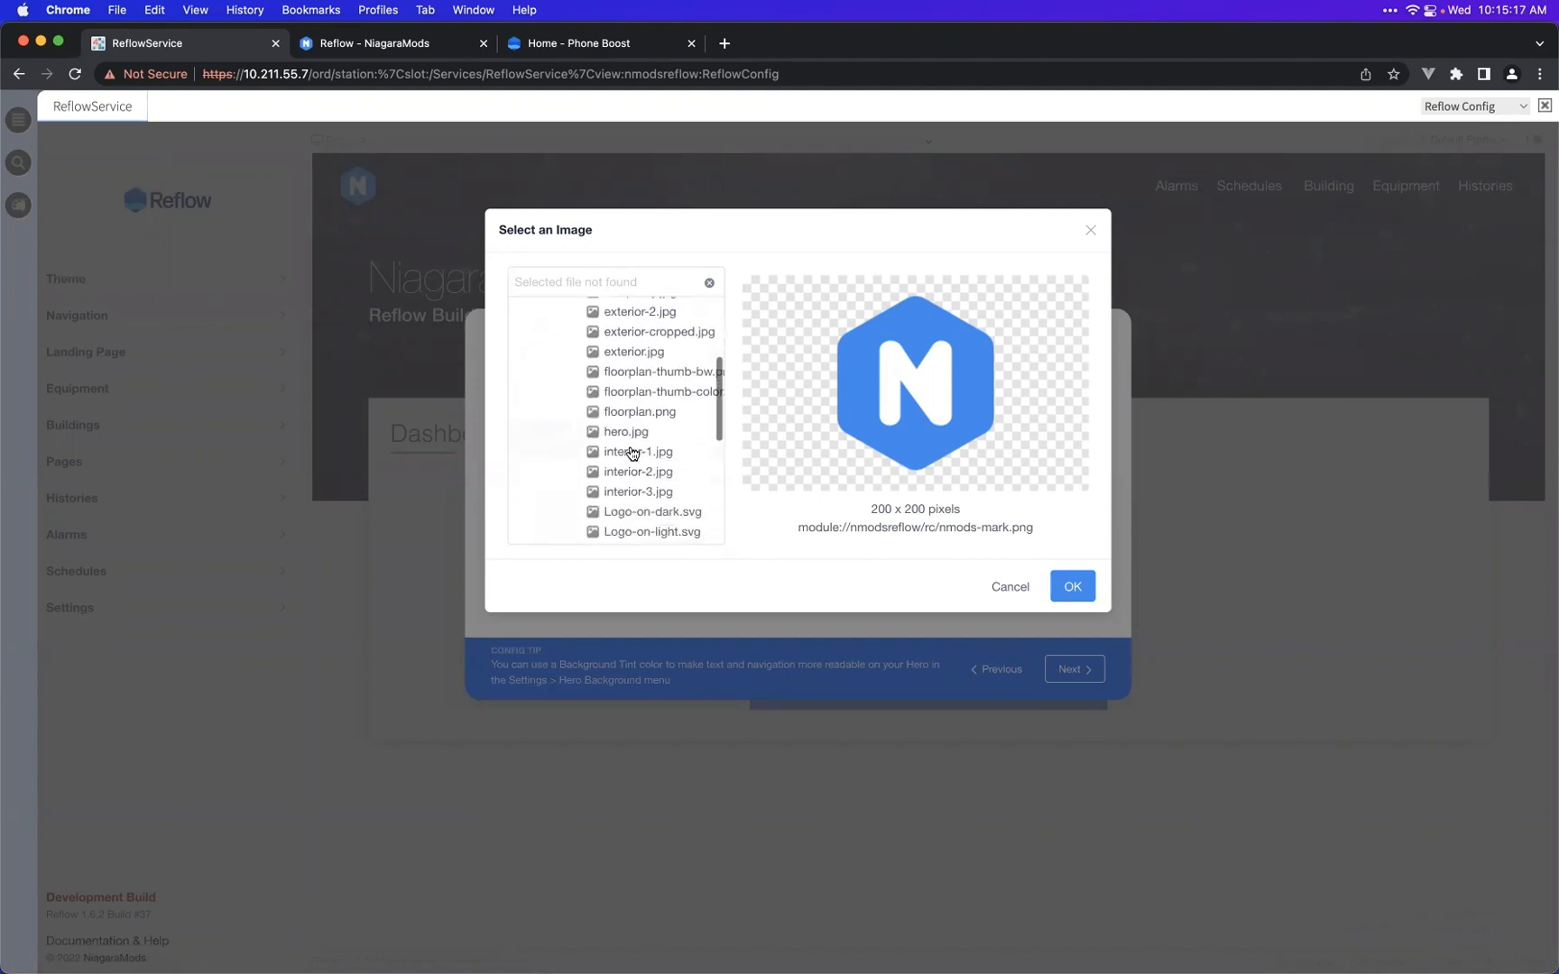
scroll(632, 453, down, 1)
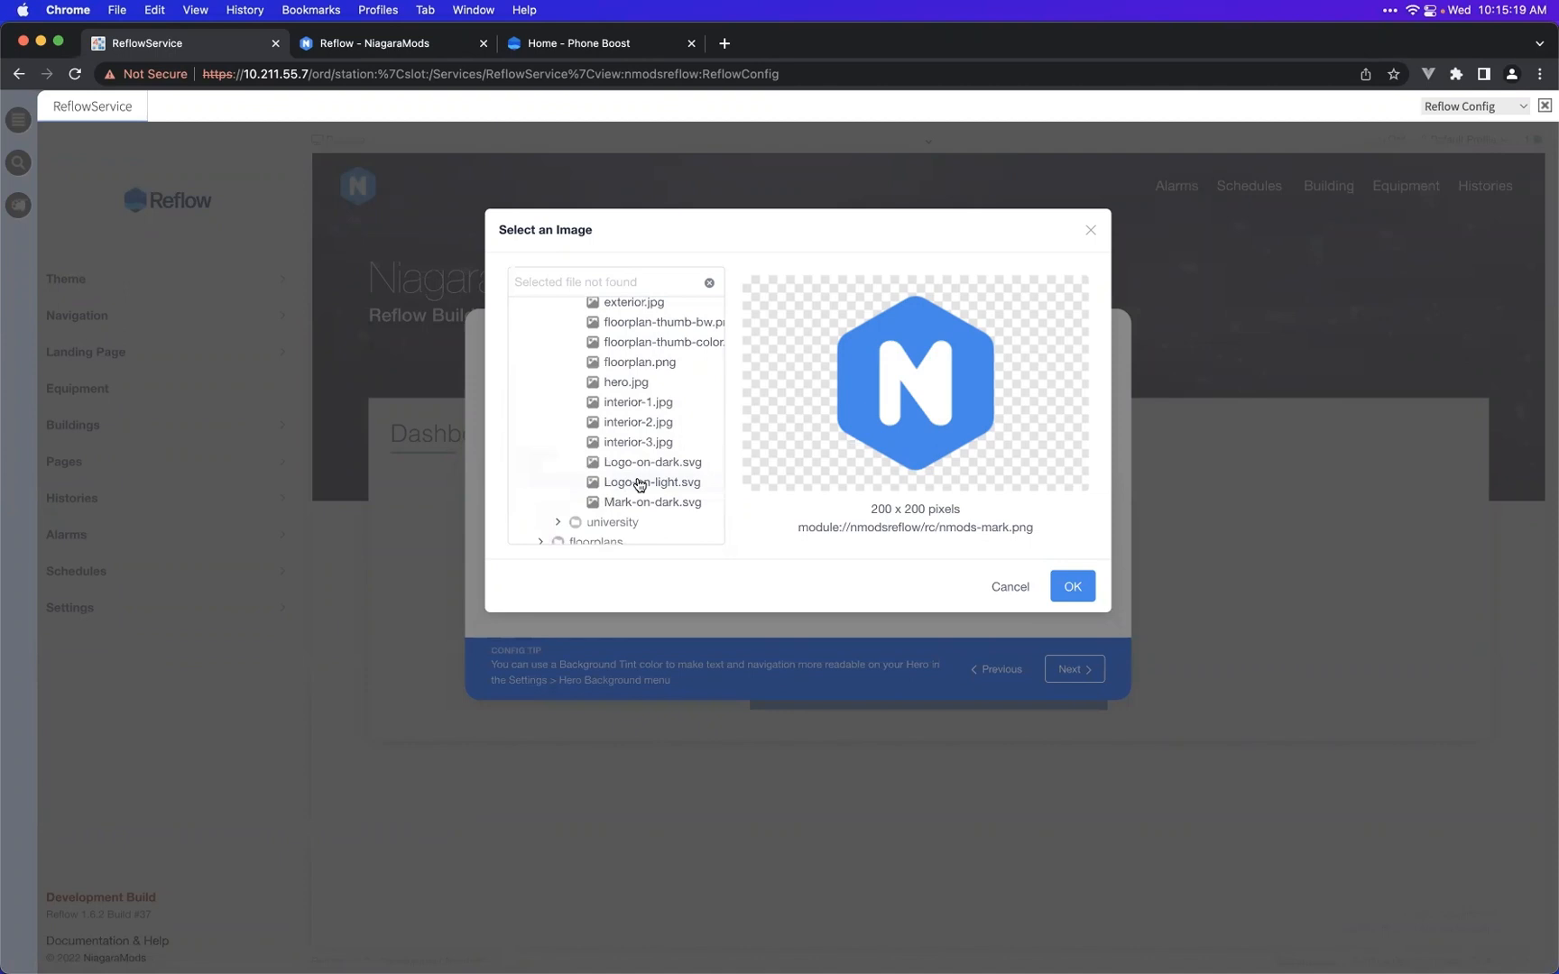
- Check the logo on the Phone Boost demo site and set Logo-on-light.svg as the wizard's logo image
click(550, 45)
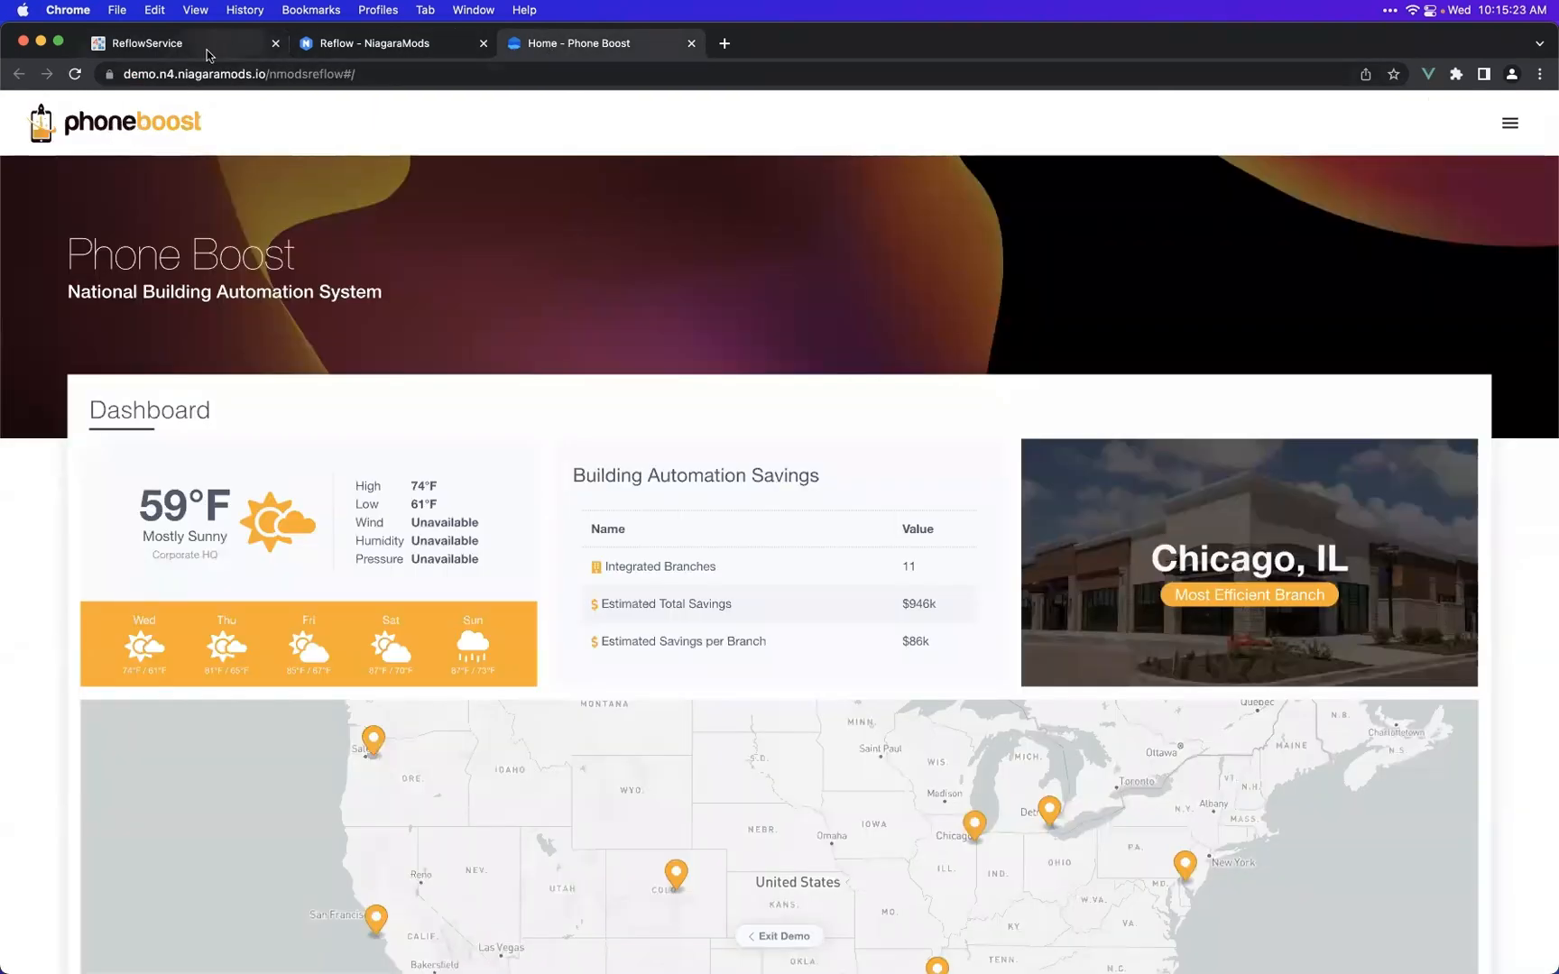
click(239, 45)
click(658, 462)
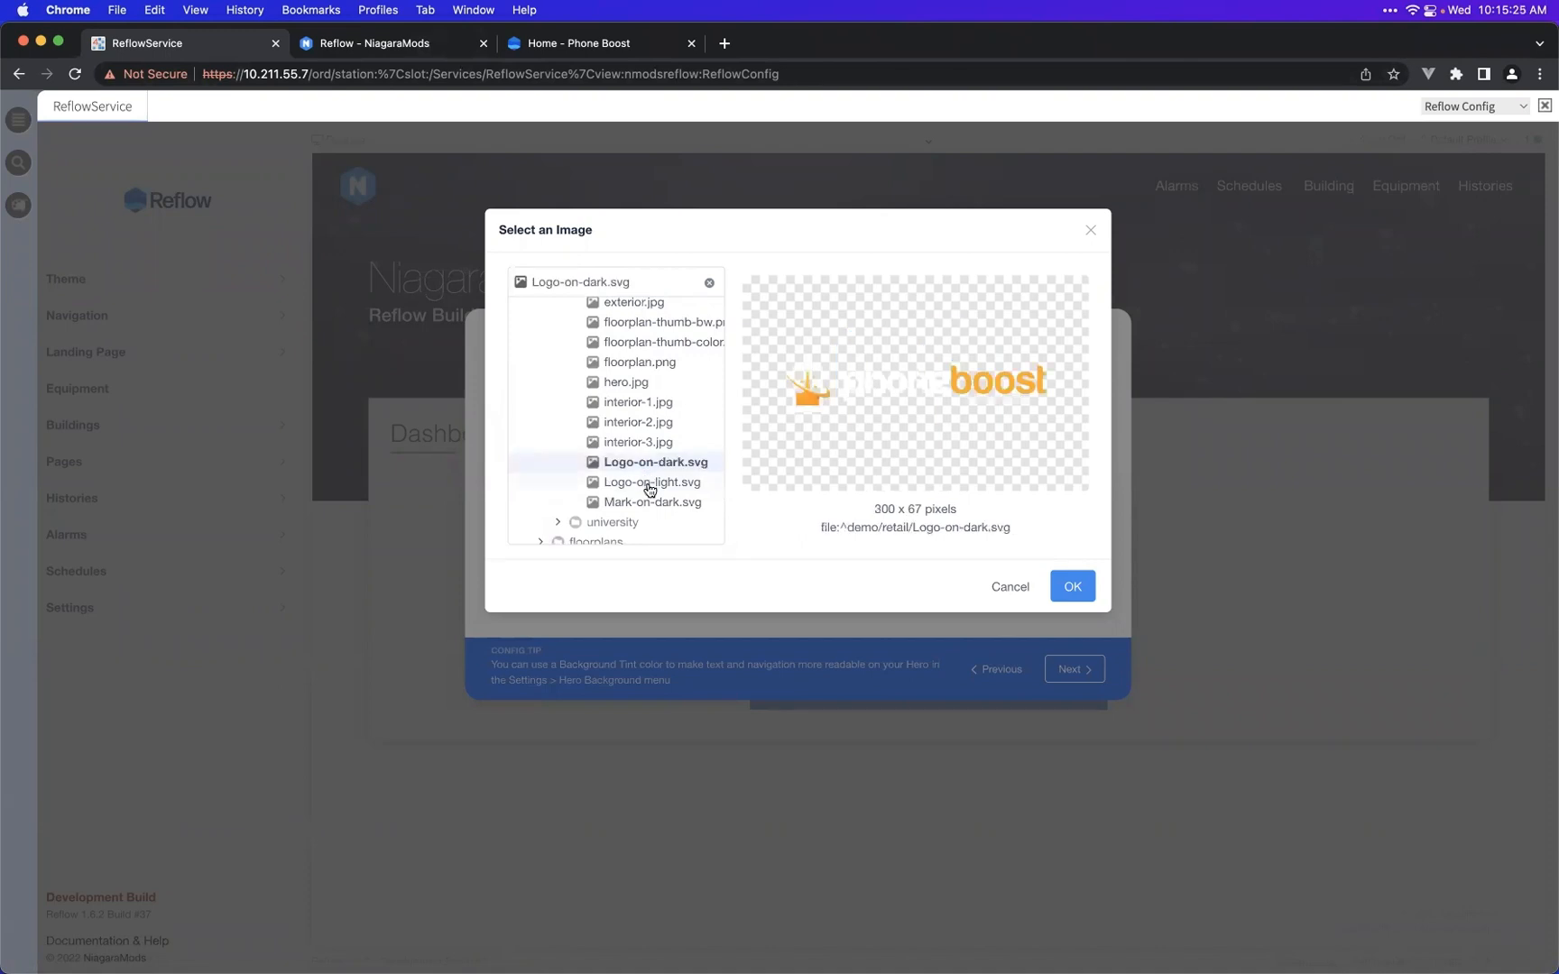
click(650, 484)
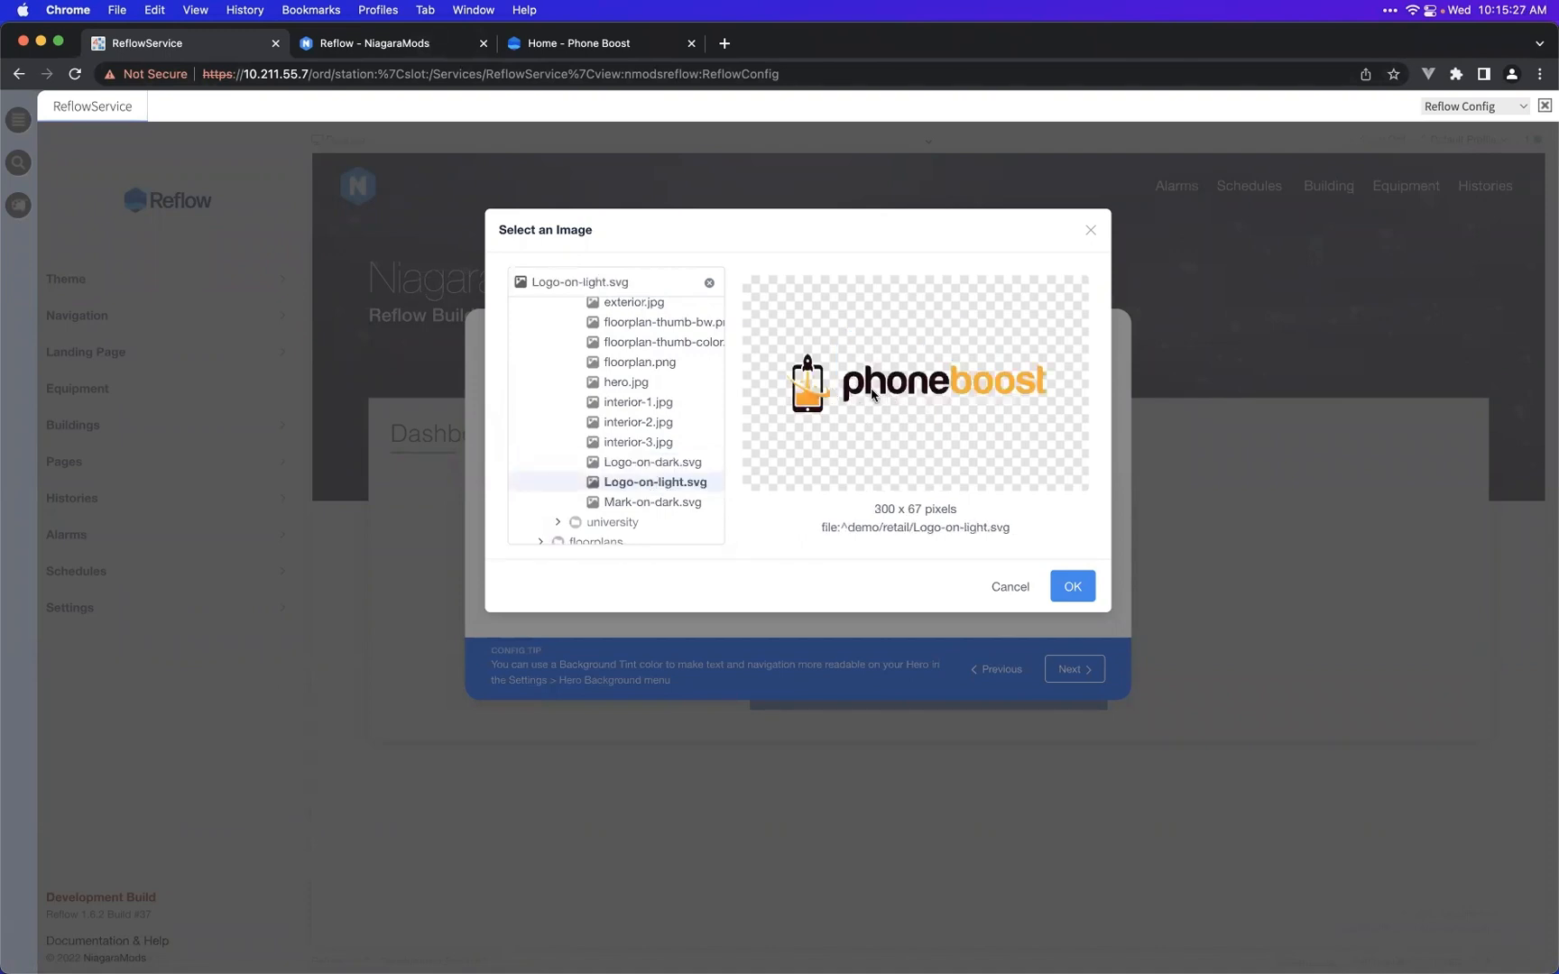
click(1075, 597)
- Set the hero background image to hero.jpg from the demo/retail folder and continue to the Pick your Colors page
click(918, 496)
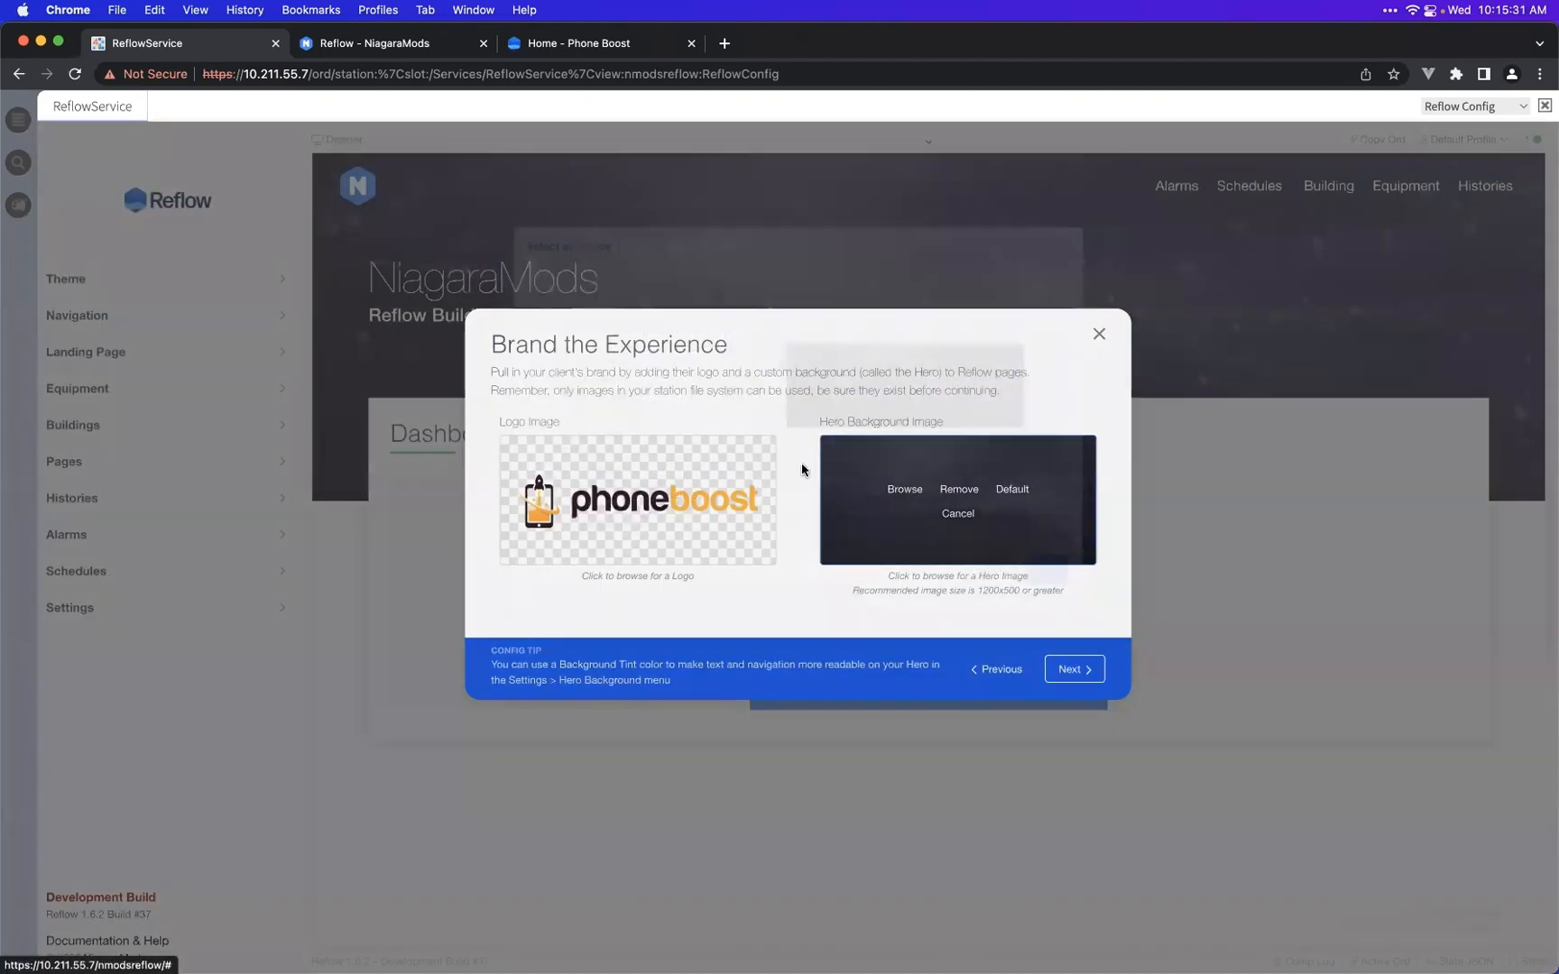
click(905, 489)
click(609, 377)
click(641, 418)
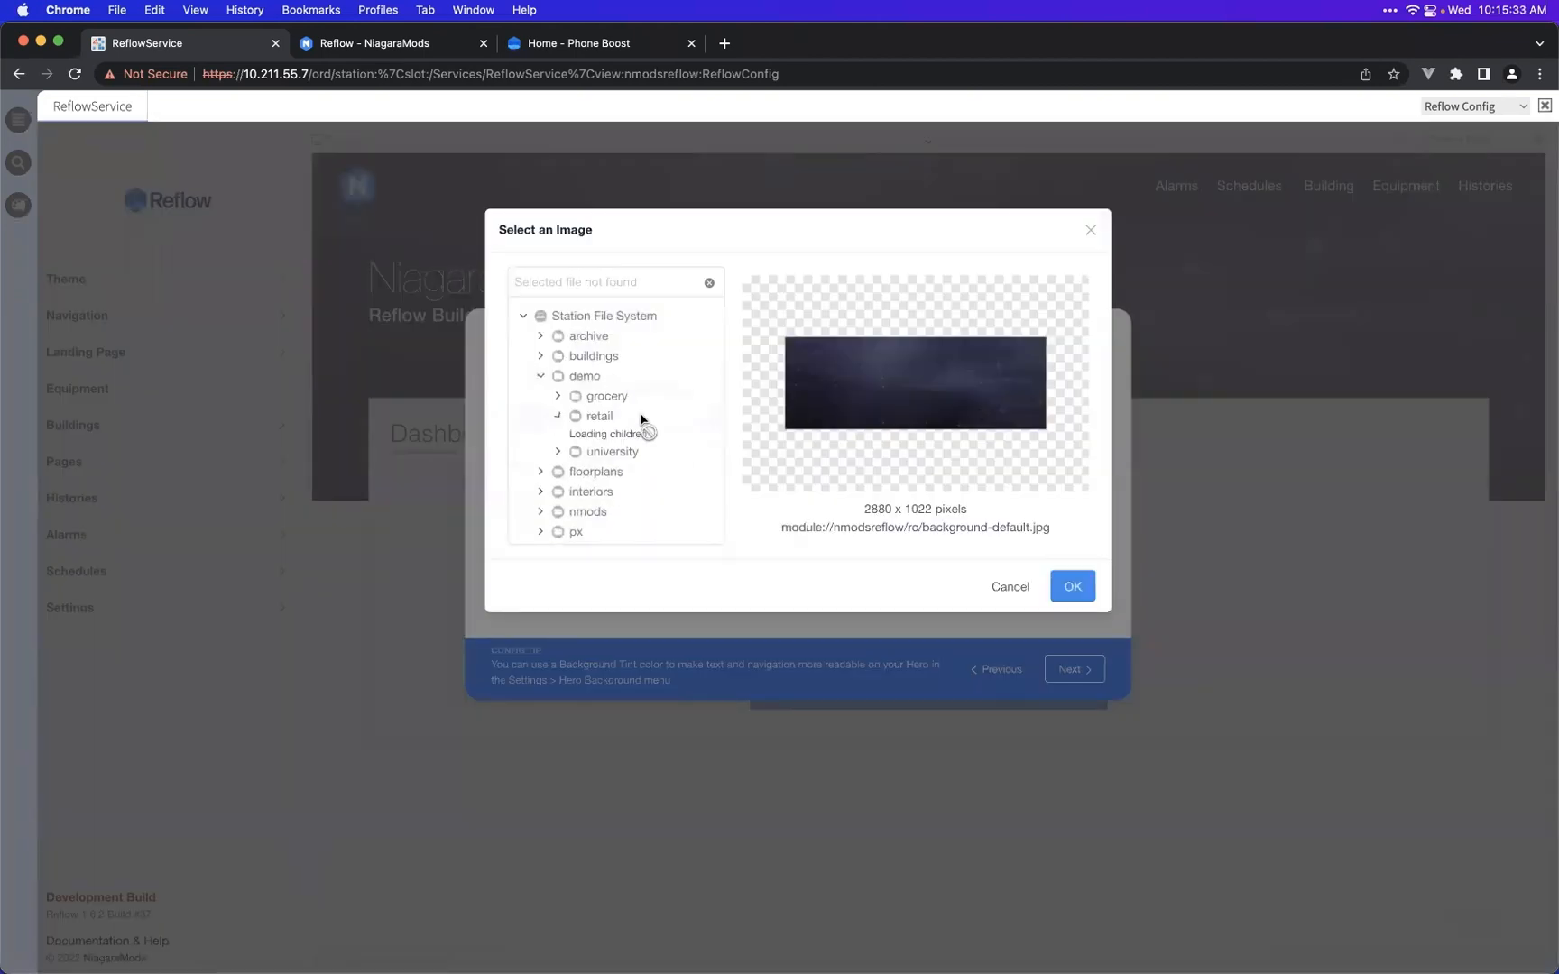
scroll(655, 455, down, 5)
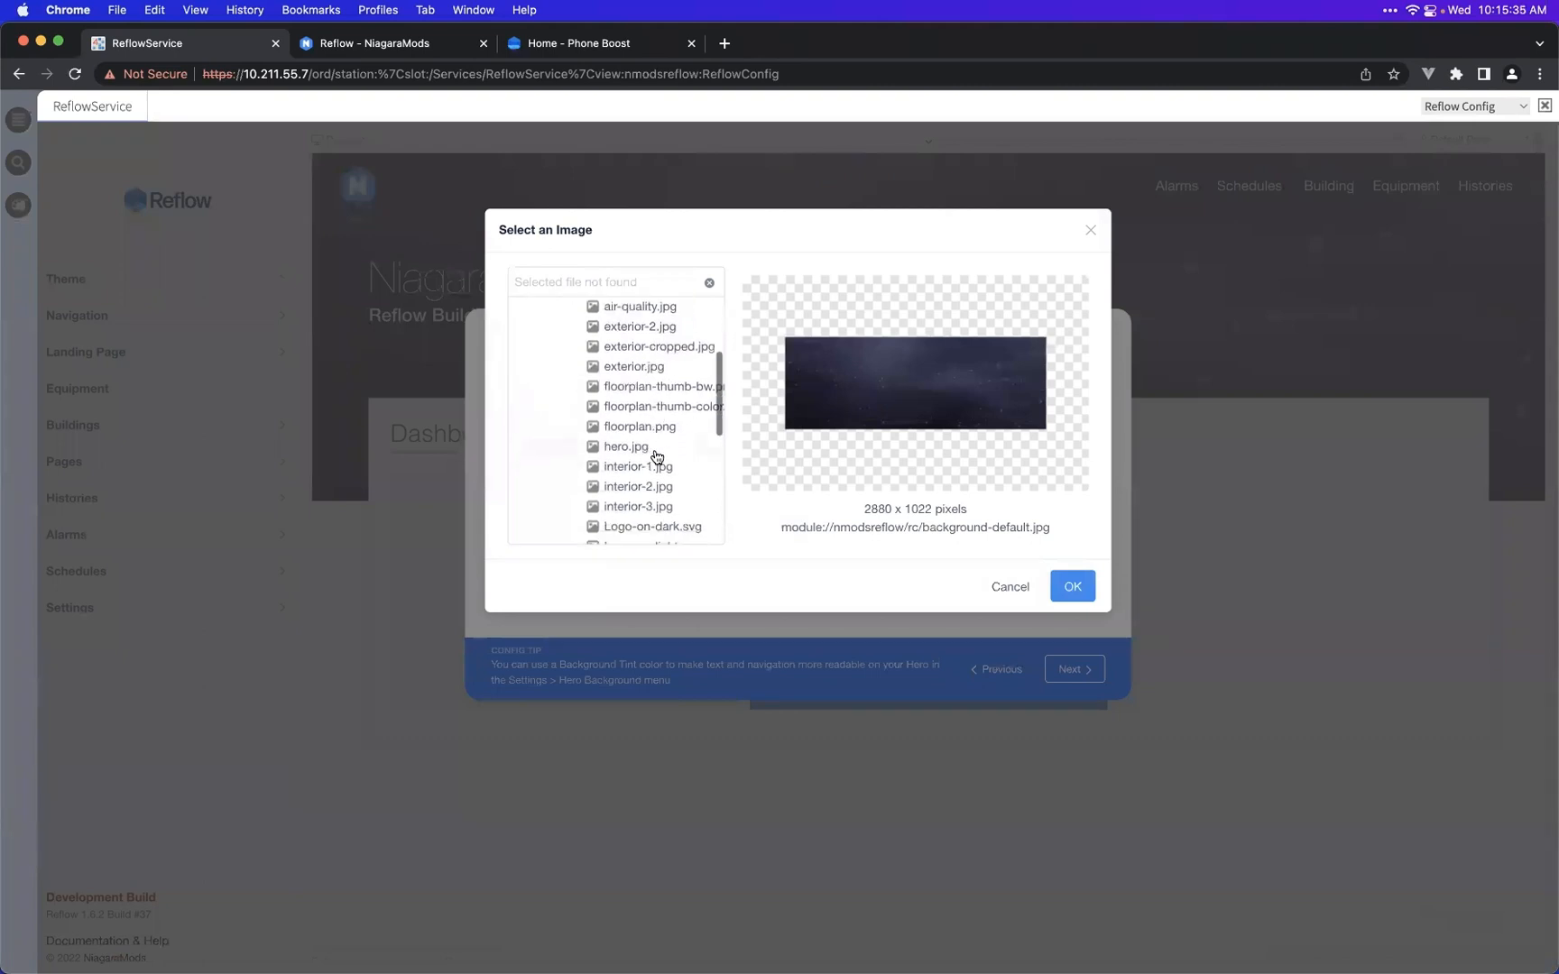
scroll(654, 451, down, 1)
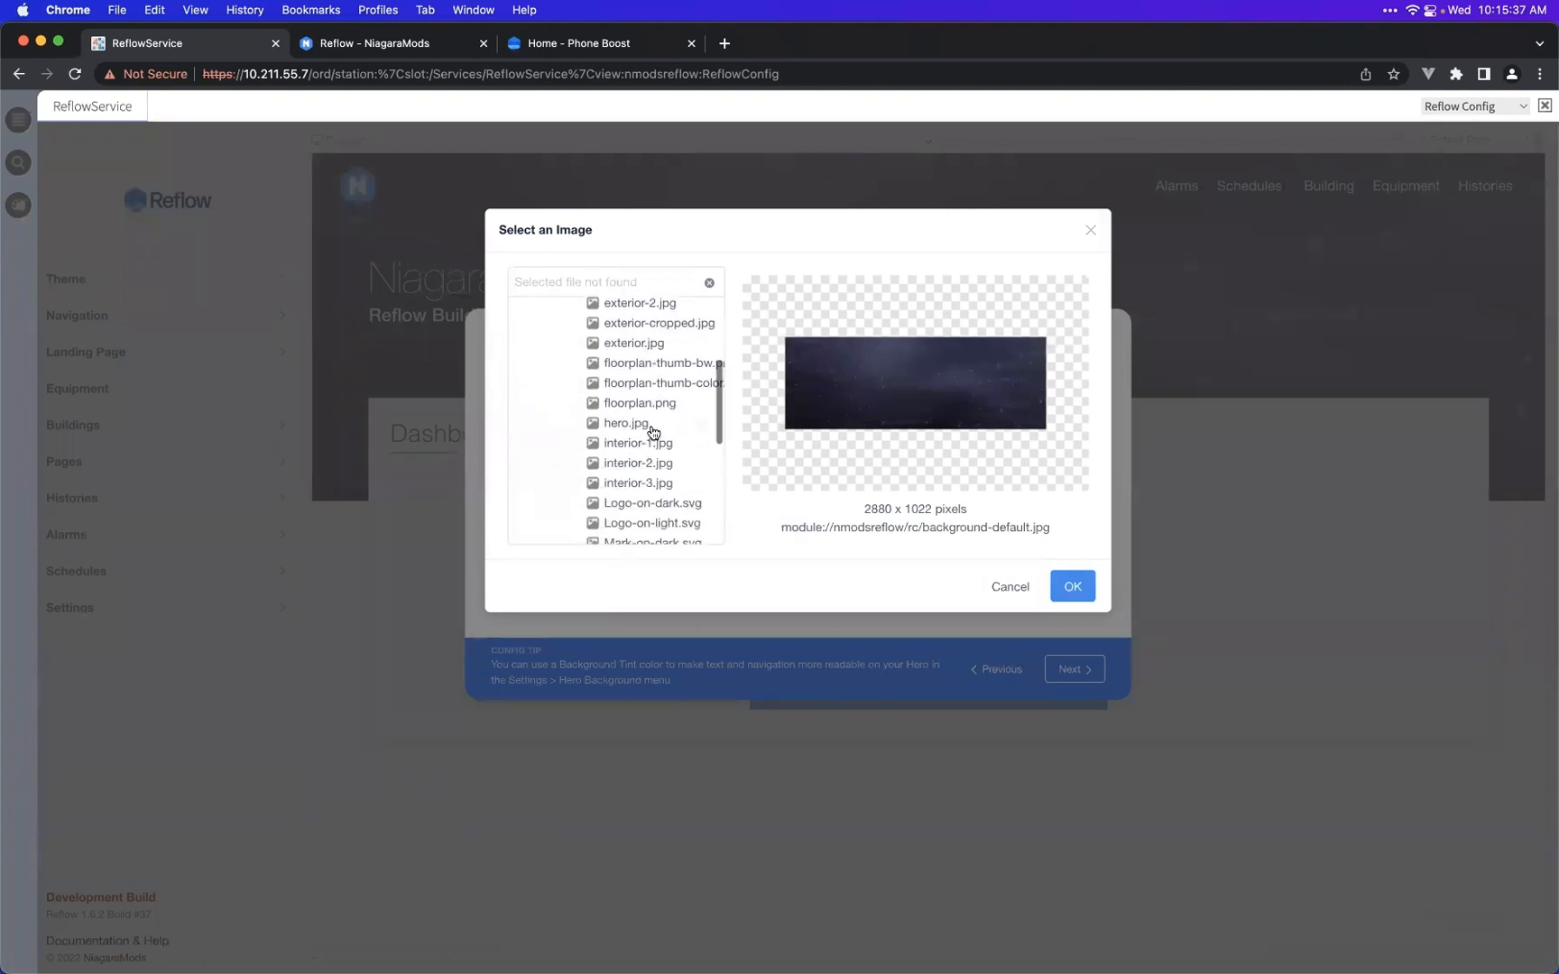
click(651, 425)
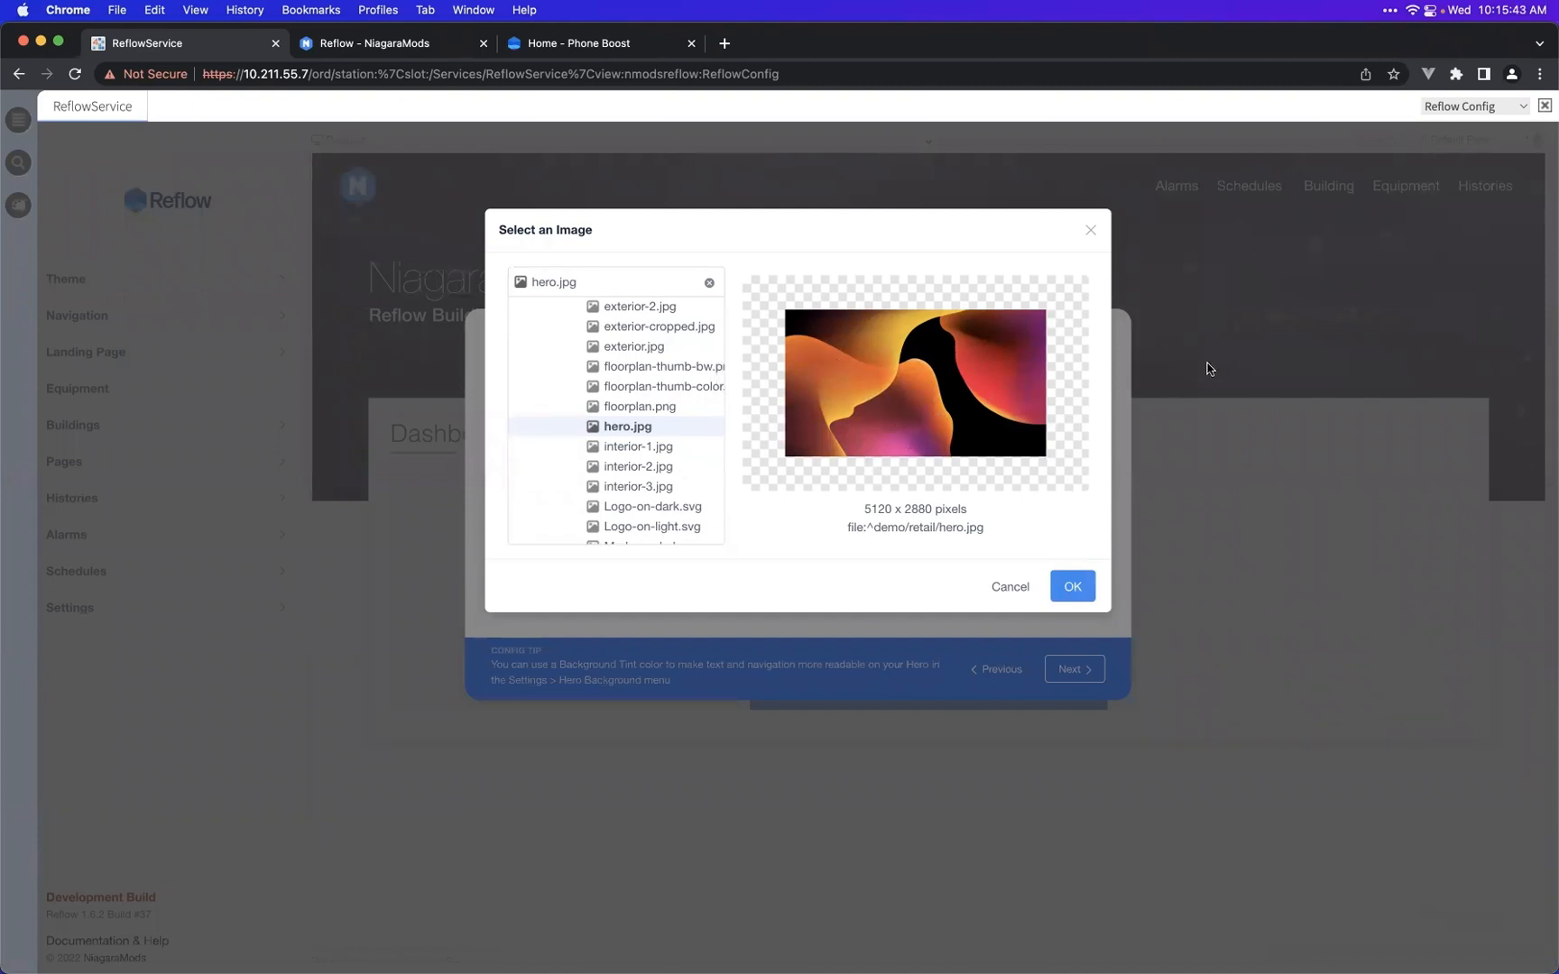
click(1073, 582)
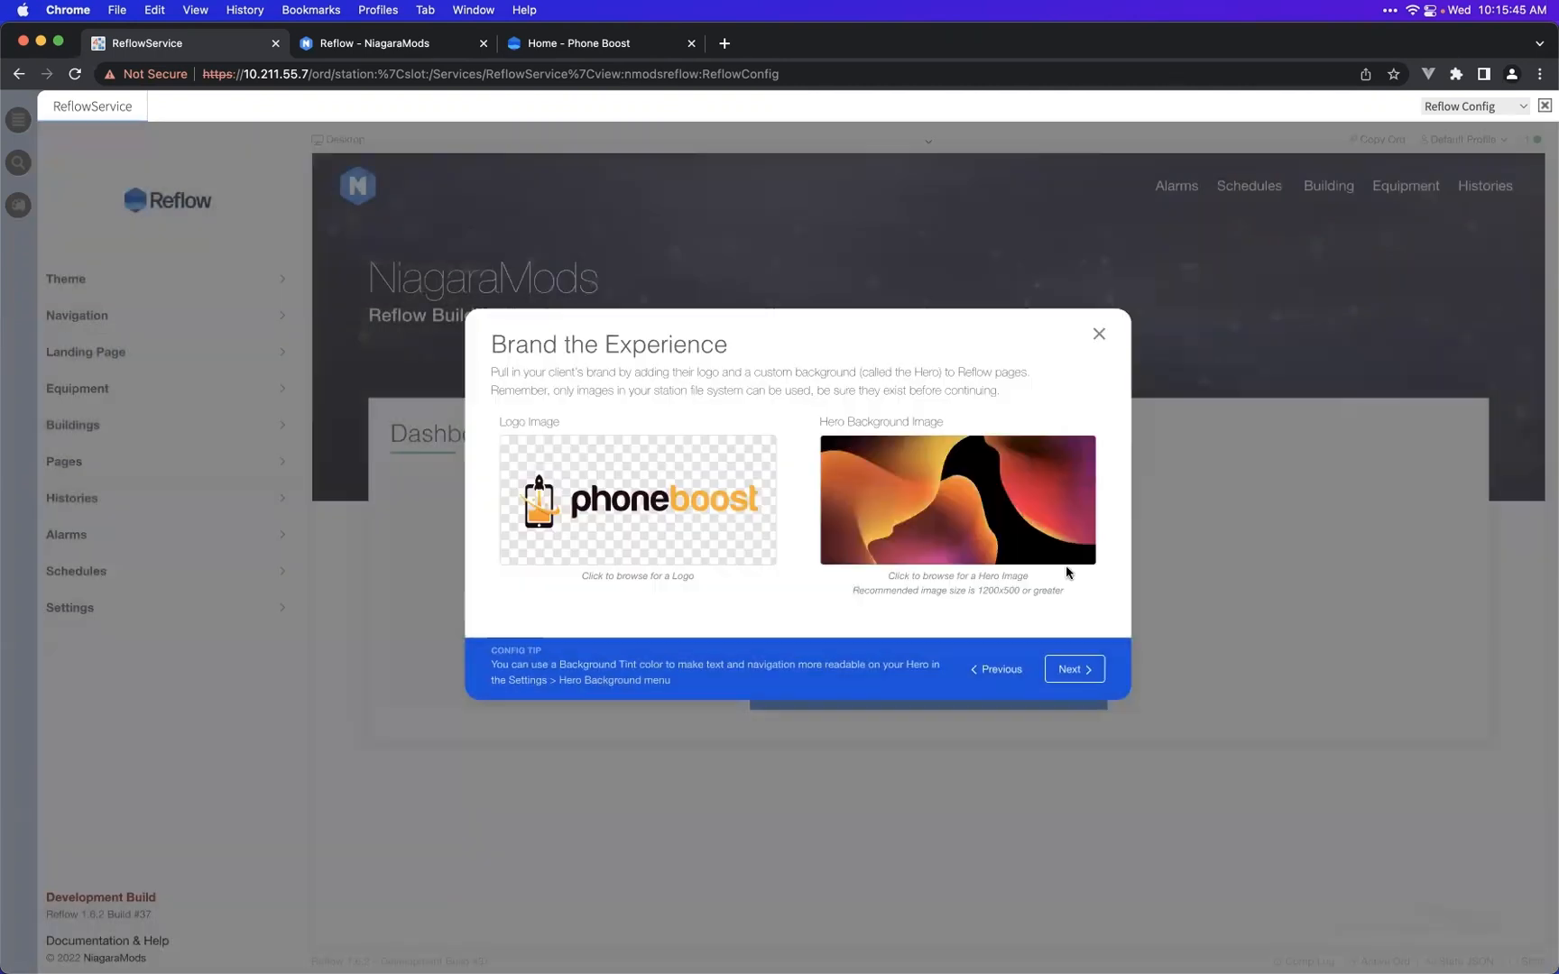
click(1071, 681)
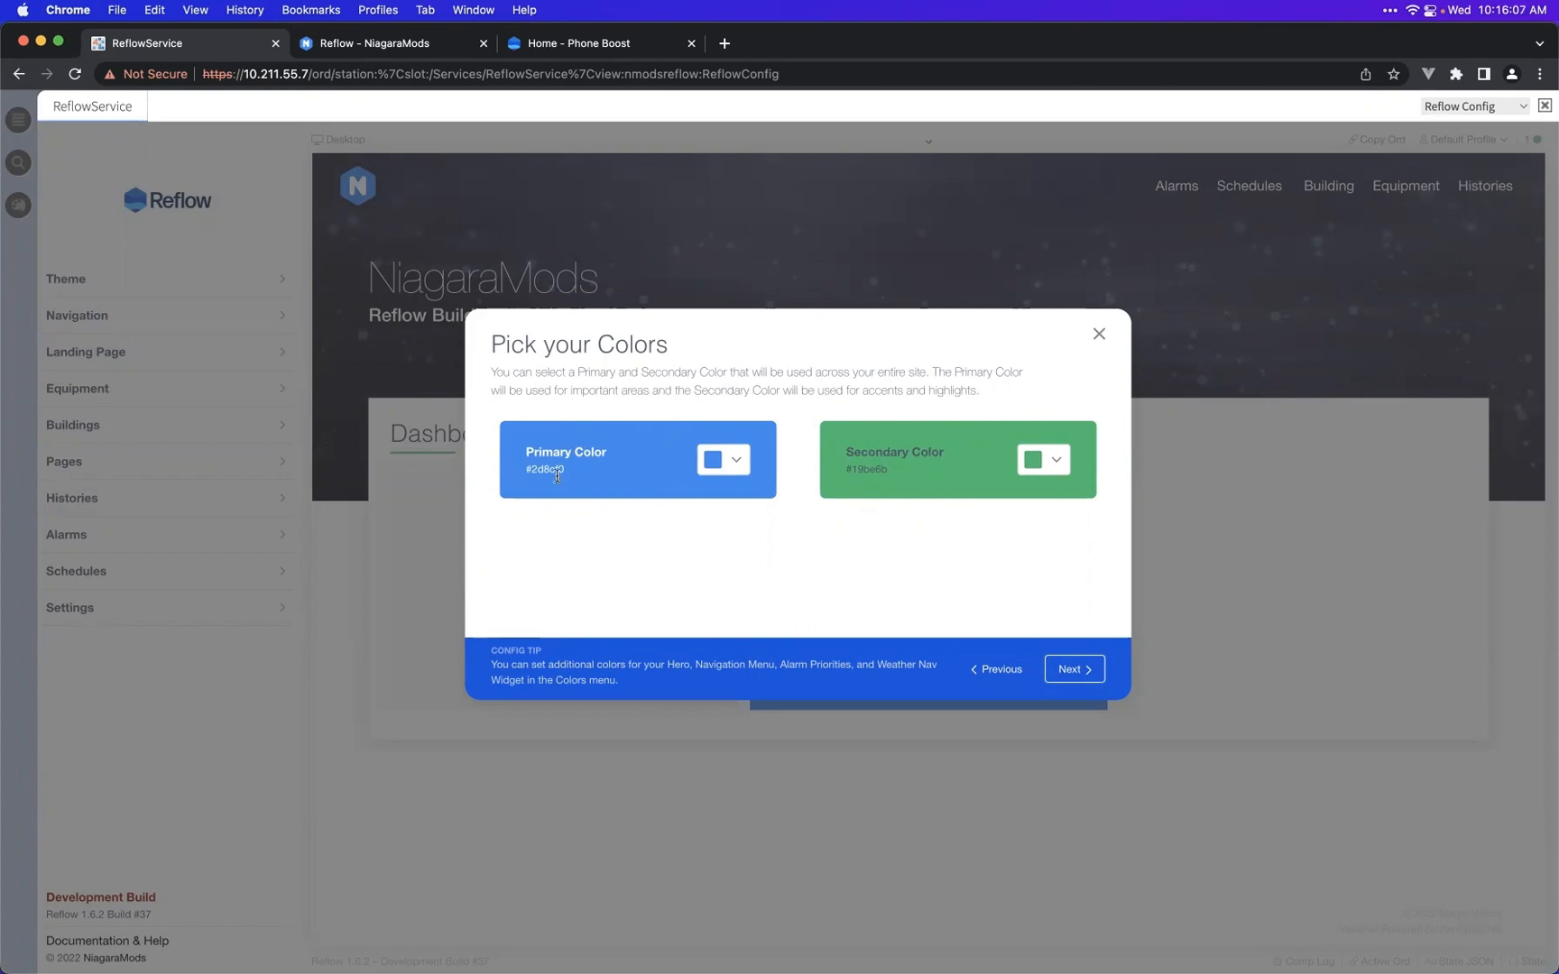
- Set the site's primary color to #FFAA06
drag(526, 451, 595, 449)
click(851, 444)
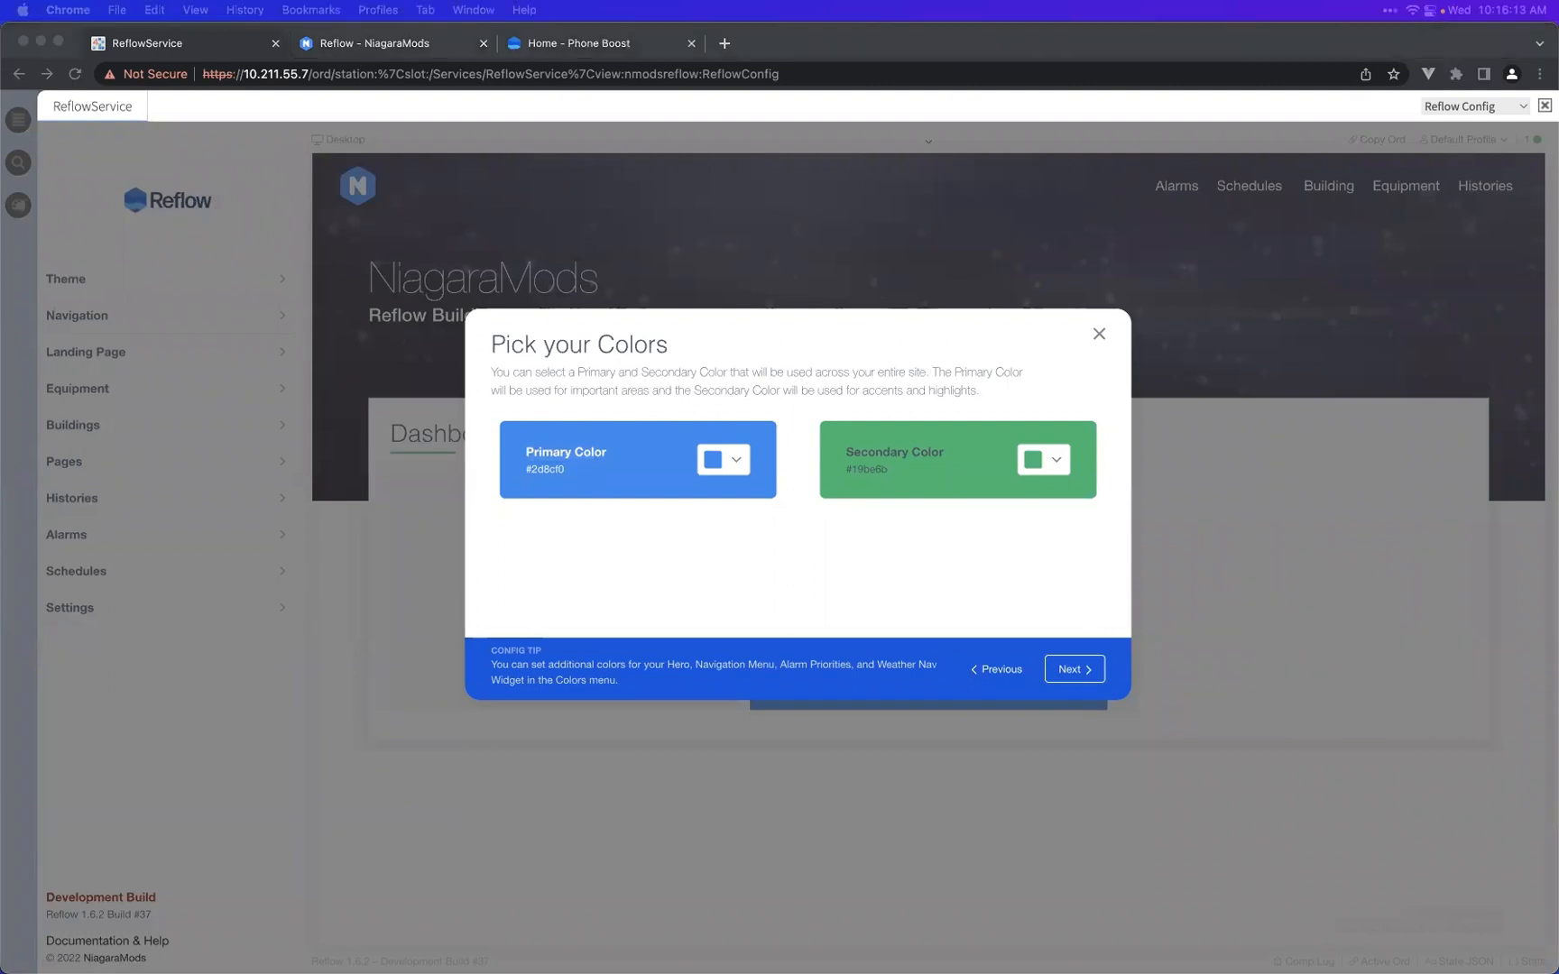
click(732, 596)
click(737, 470)
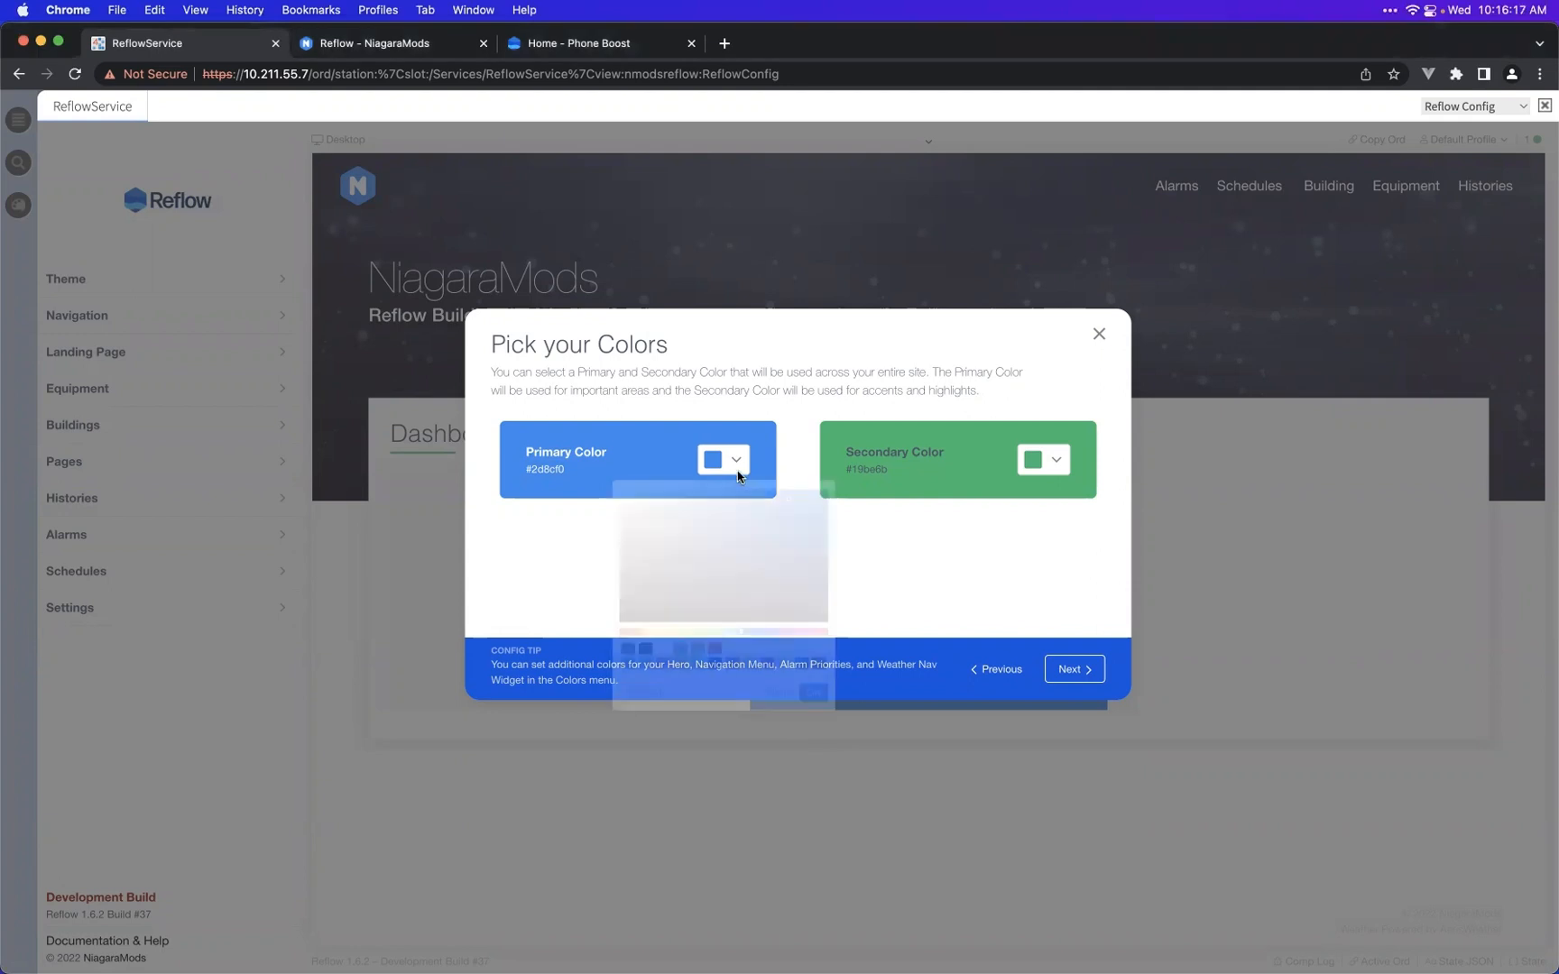
triple_click(679, 730)
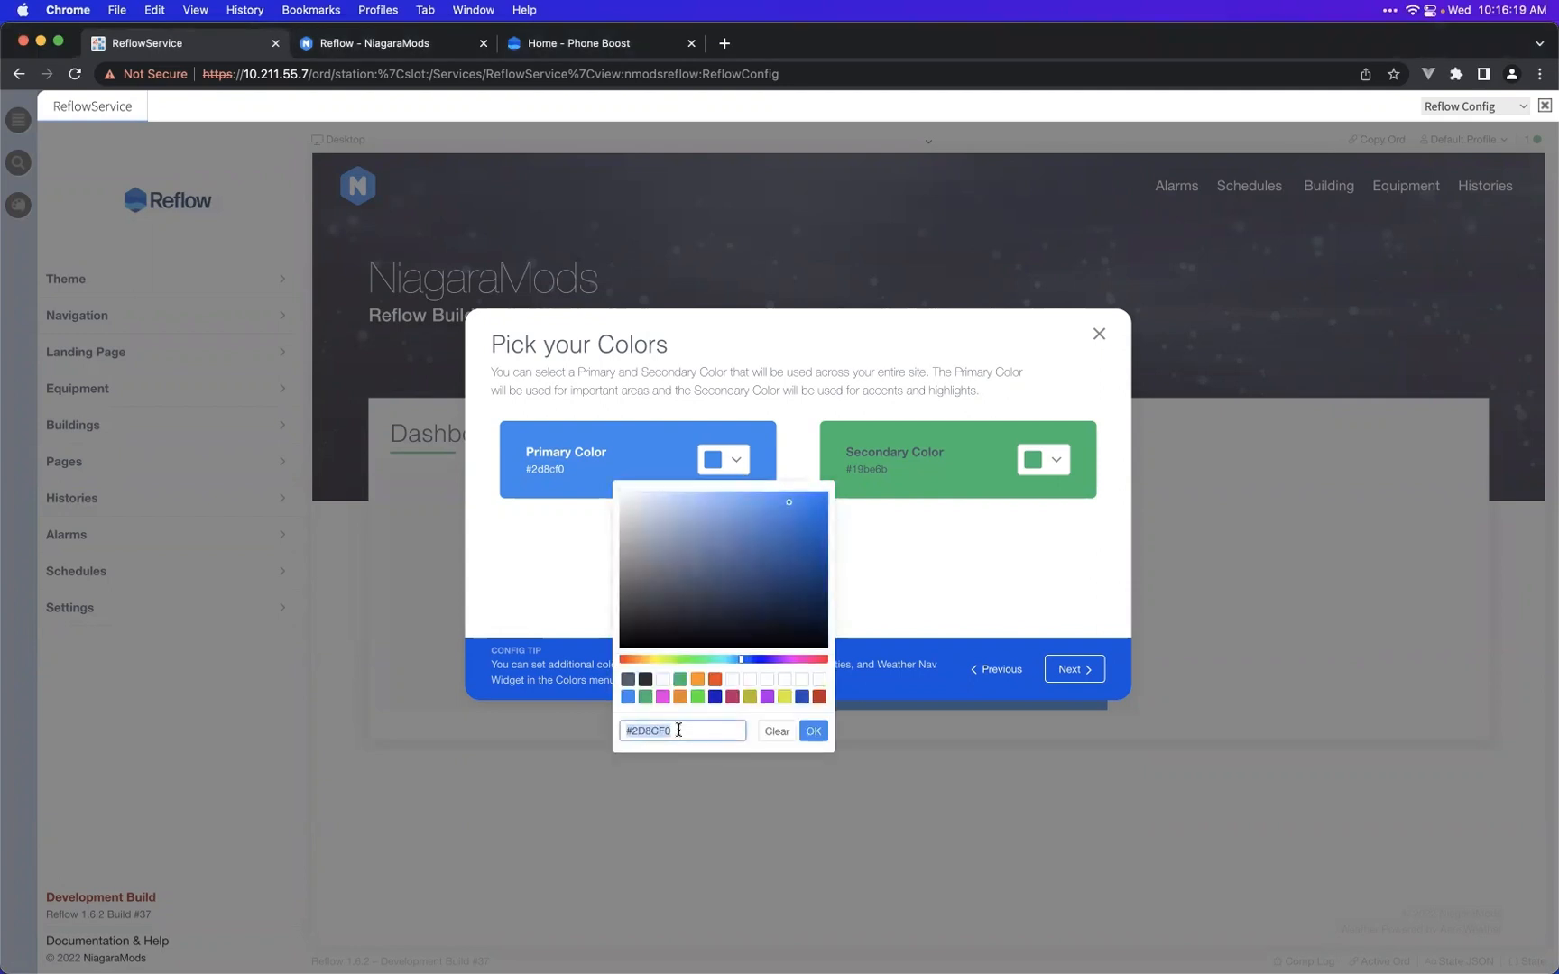
text(#FFAA06)
key(Return)
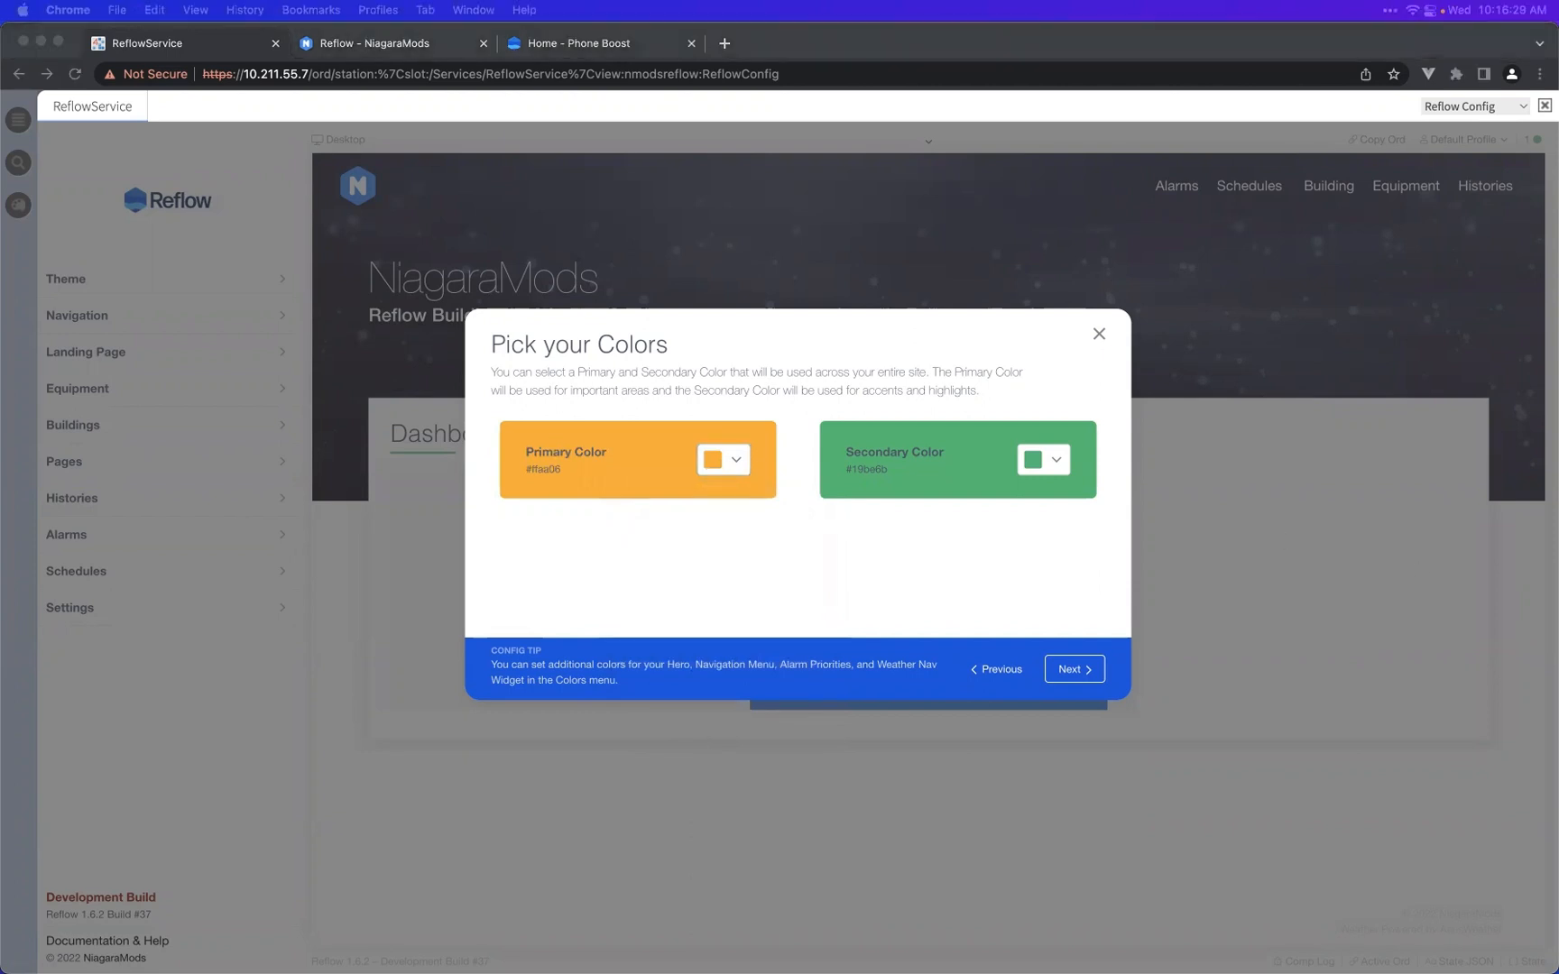
- Set the secondary color to #220813 and continue to the Configure the Weather Service page
click(1054, 461)
click(1009, 730)
double_click(1009, 730)
text(220813)
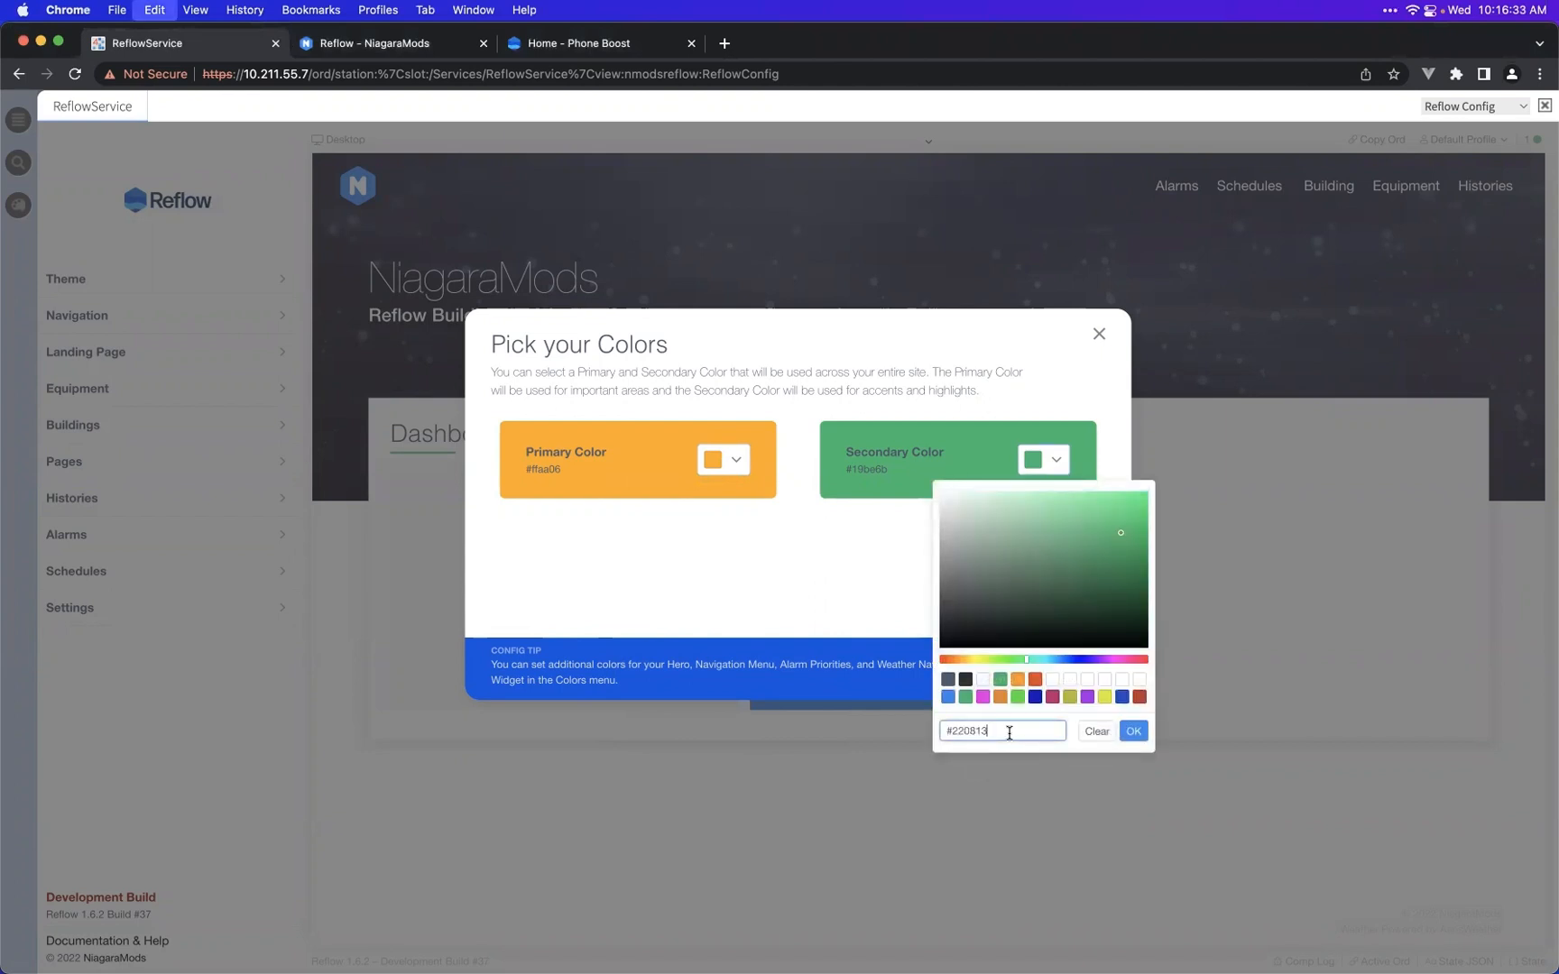
click(1133, 731)
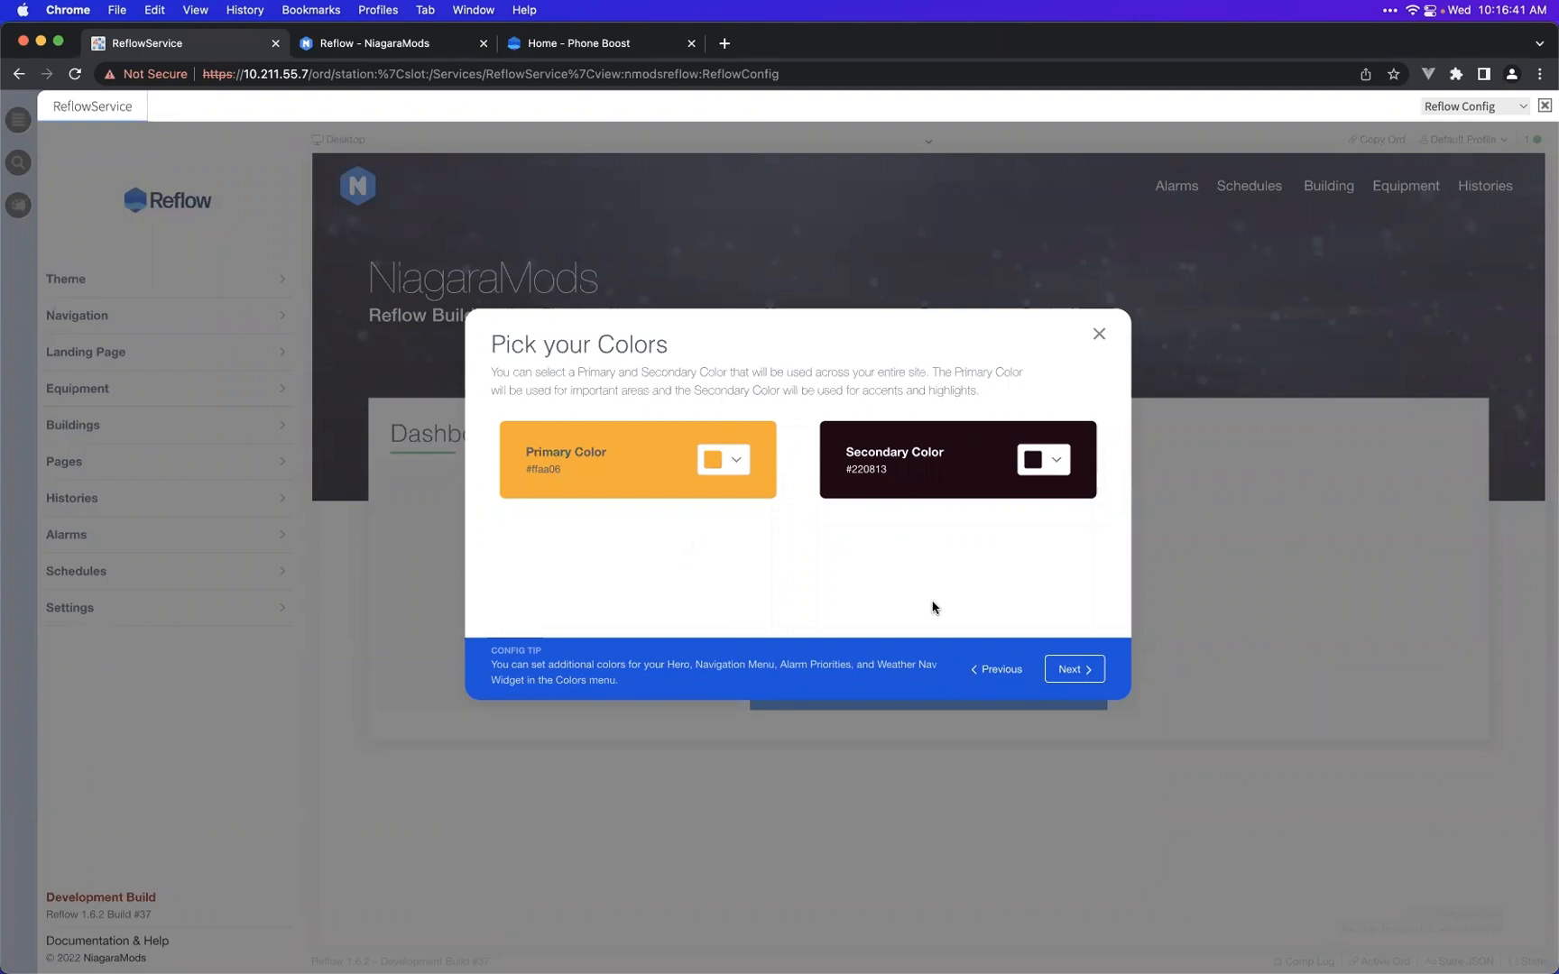
click(1067, 672)
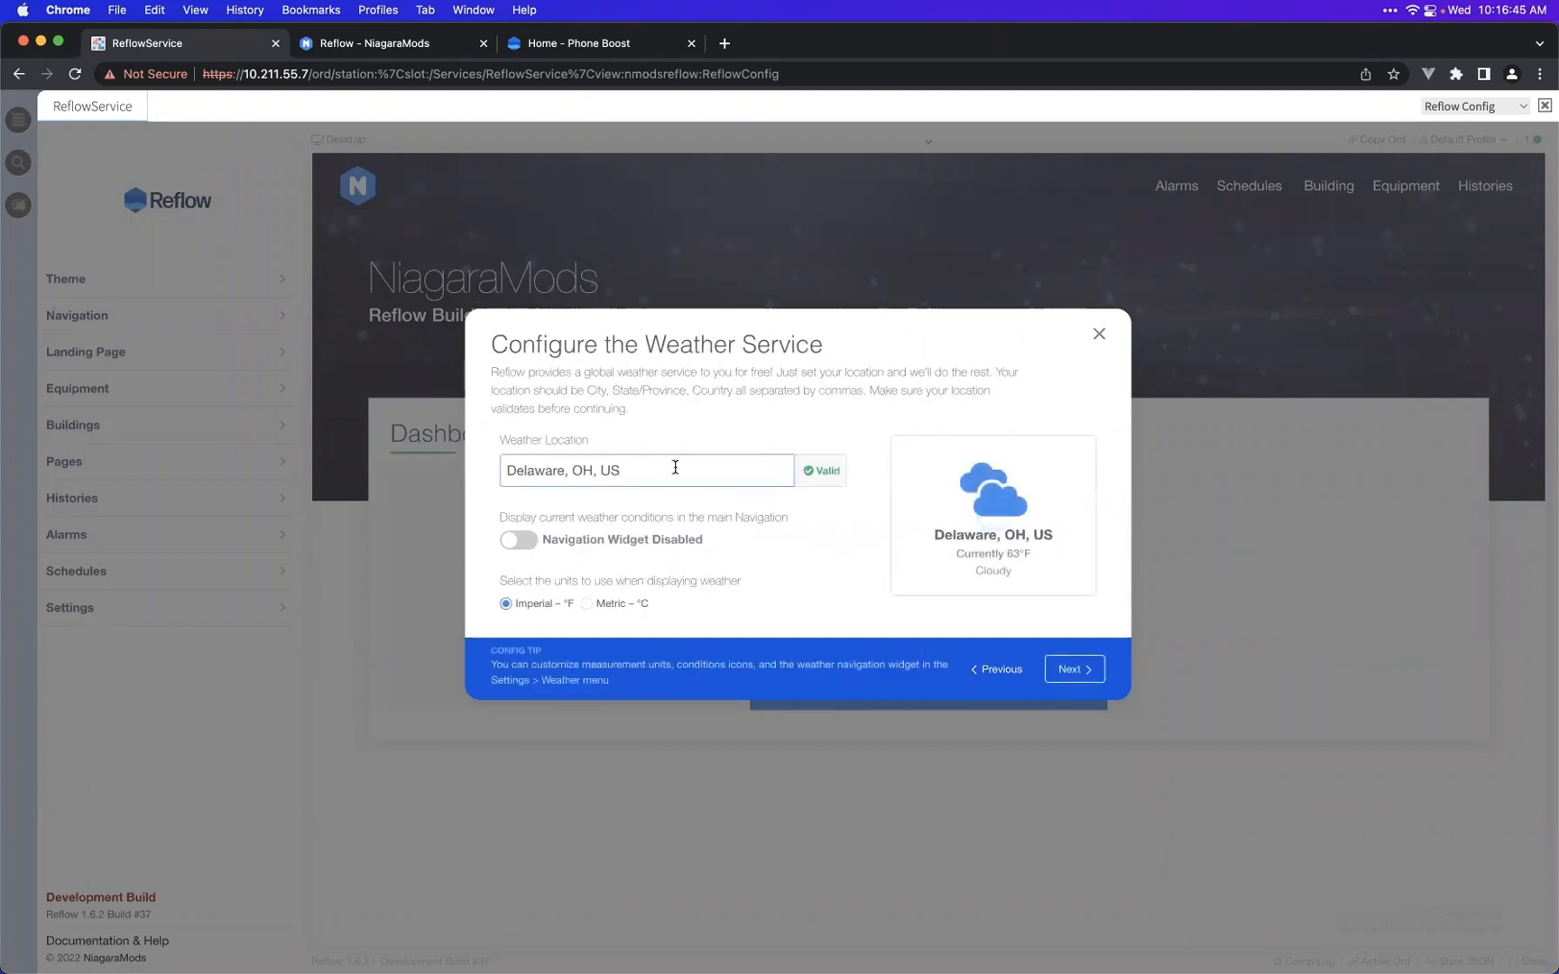
- Replace the weather location with "Chicago, IL US"
triple_click(675, 467)
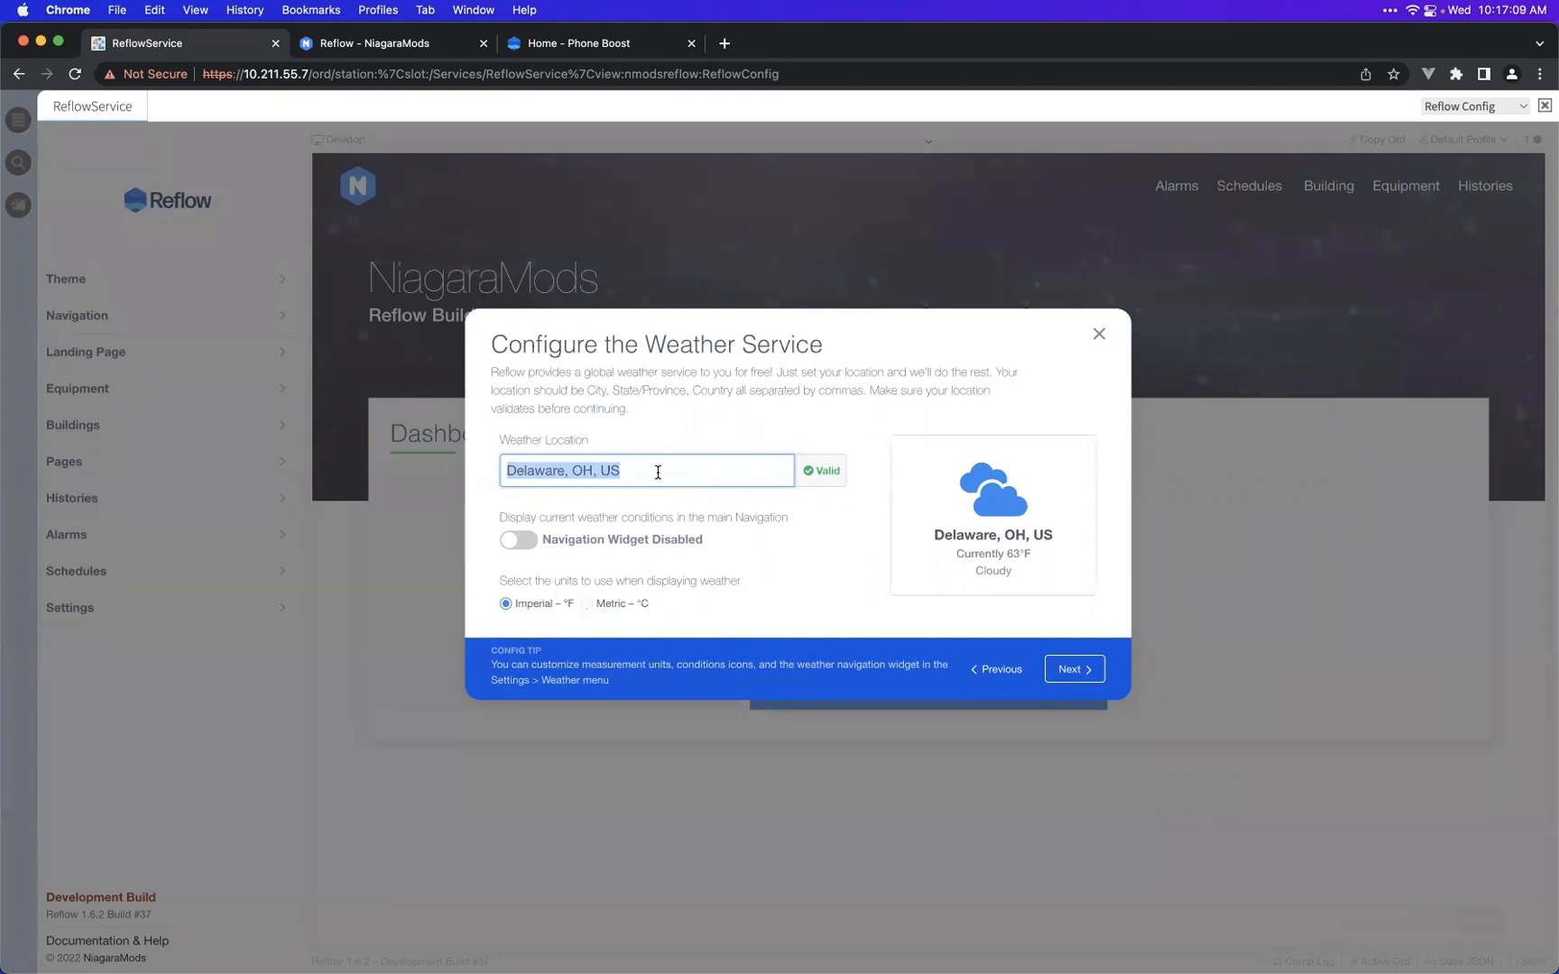
text(Chi)
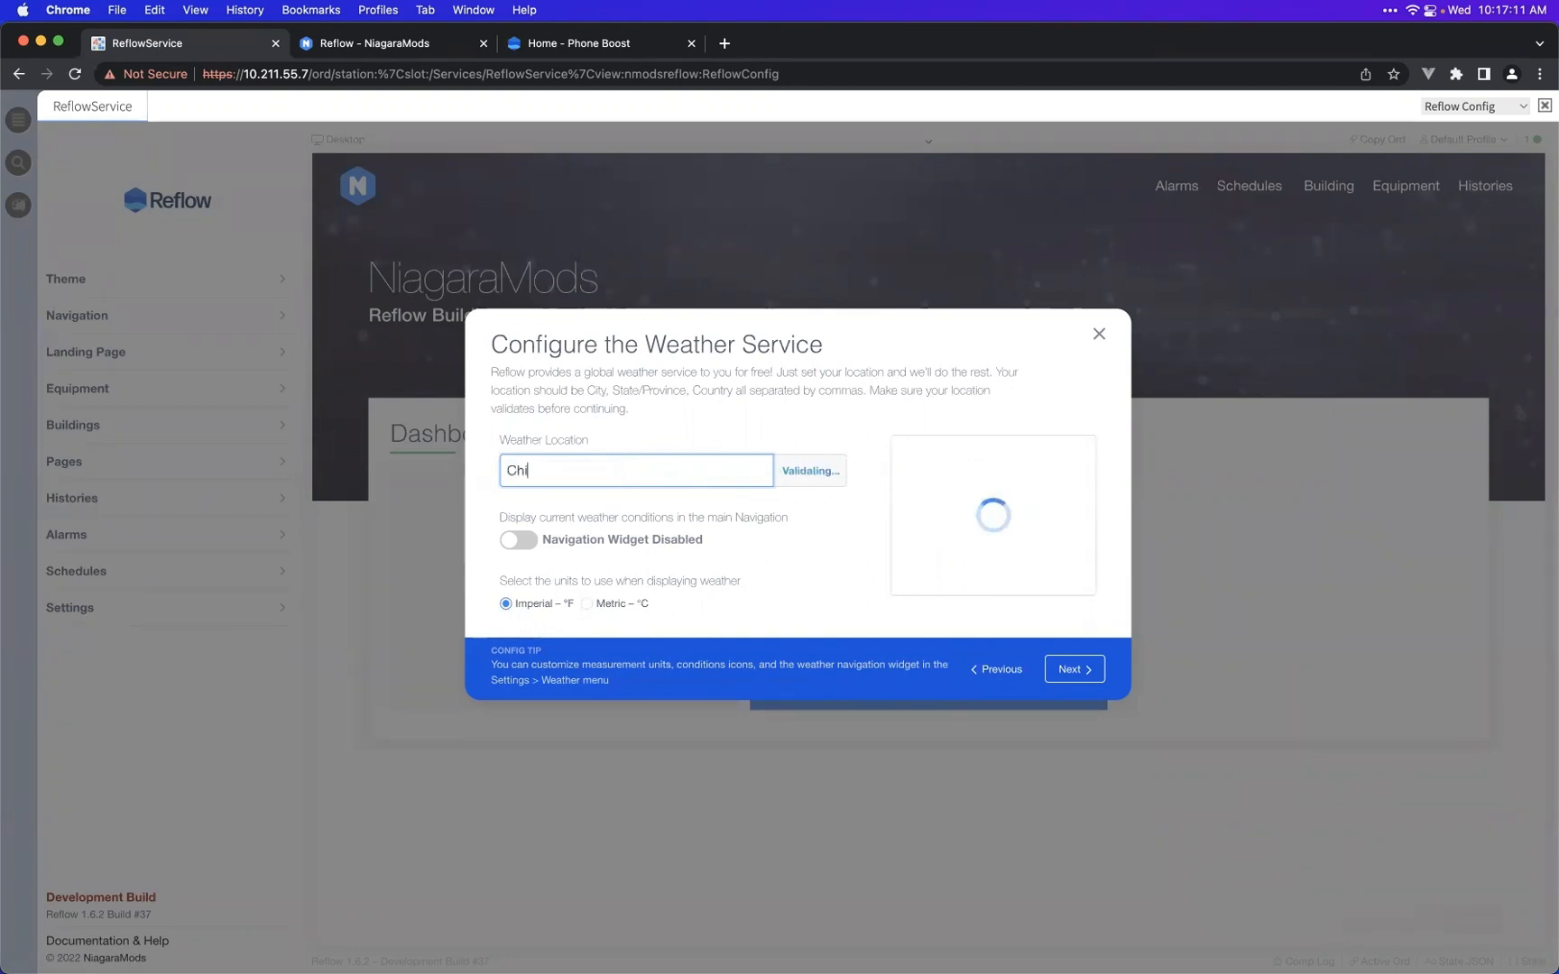
text(cago, IL US)
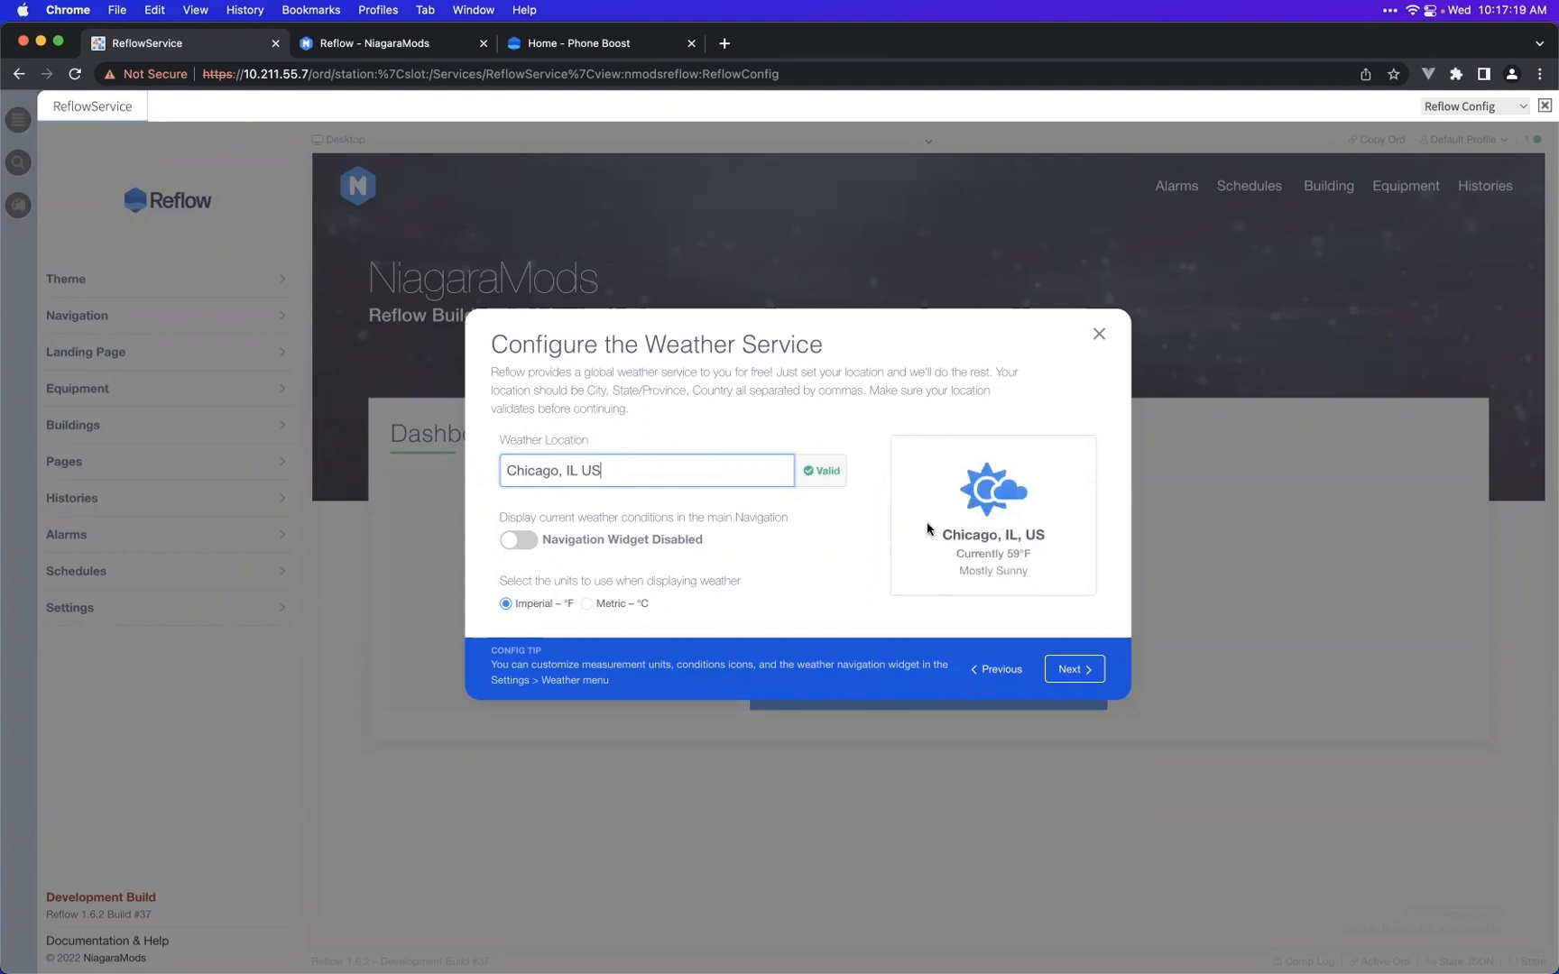
- Copy the weather location, try "London, UK" in its place and restore the copied "Chicago, IL US"
drag(637, 470, 464, 474)
key(super+c)
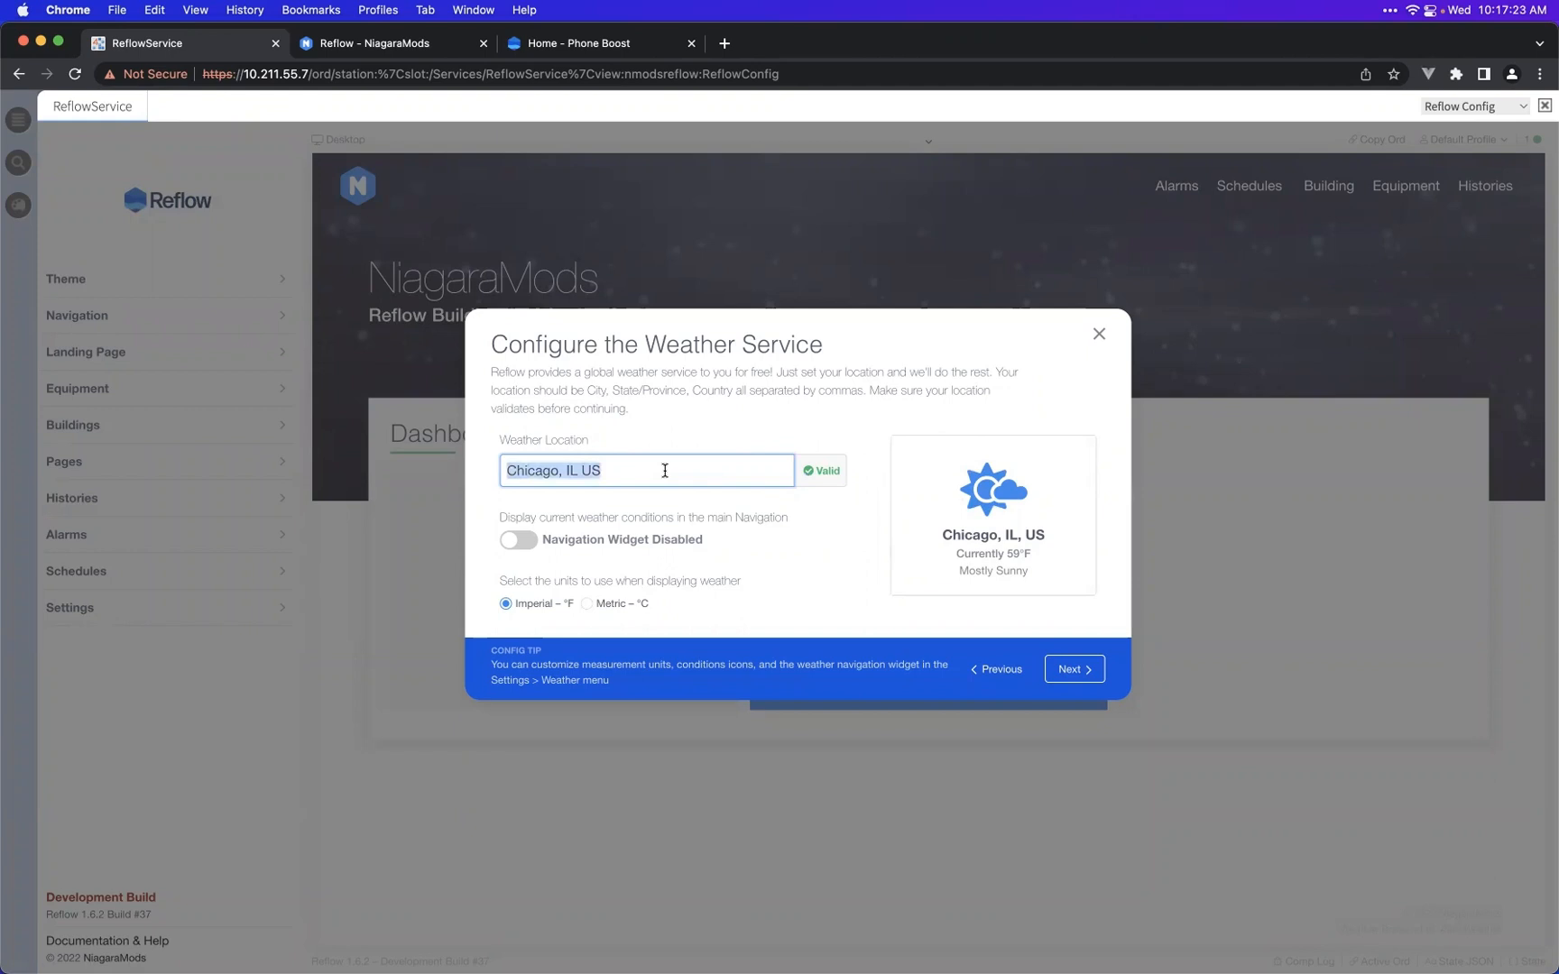
key(BackSpace)
text(London)
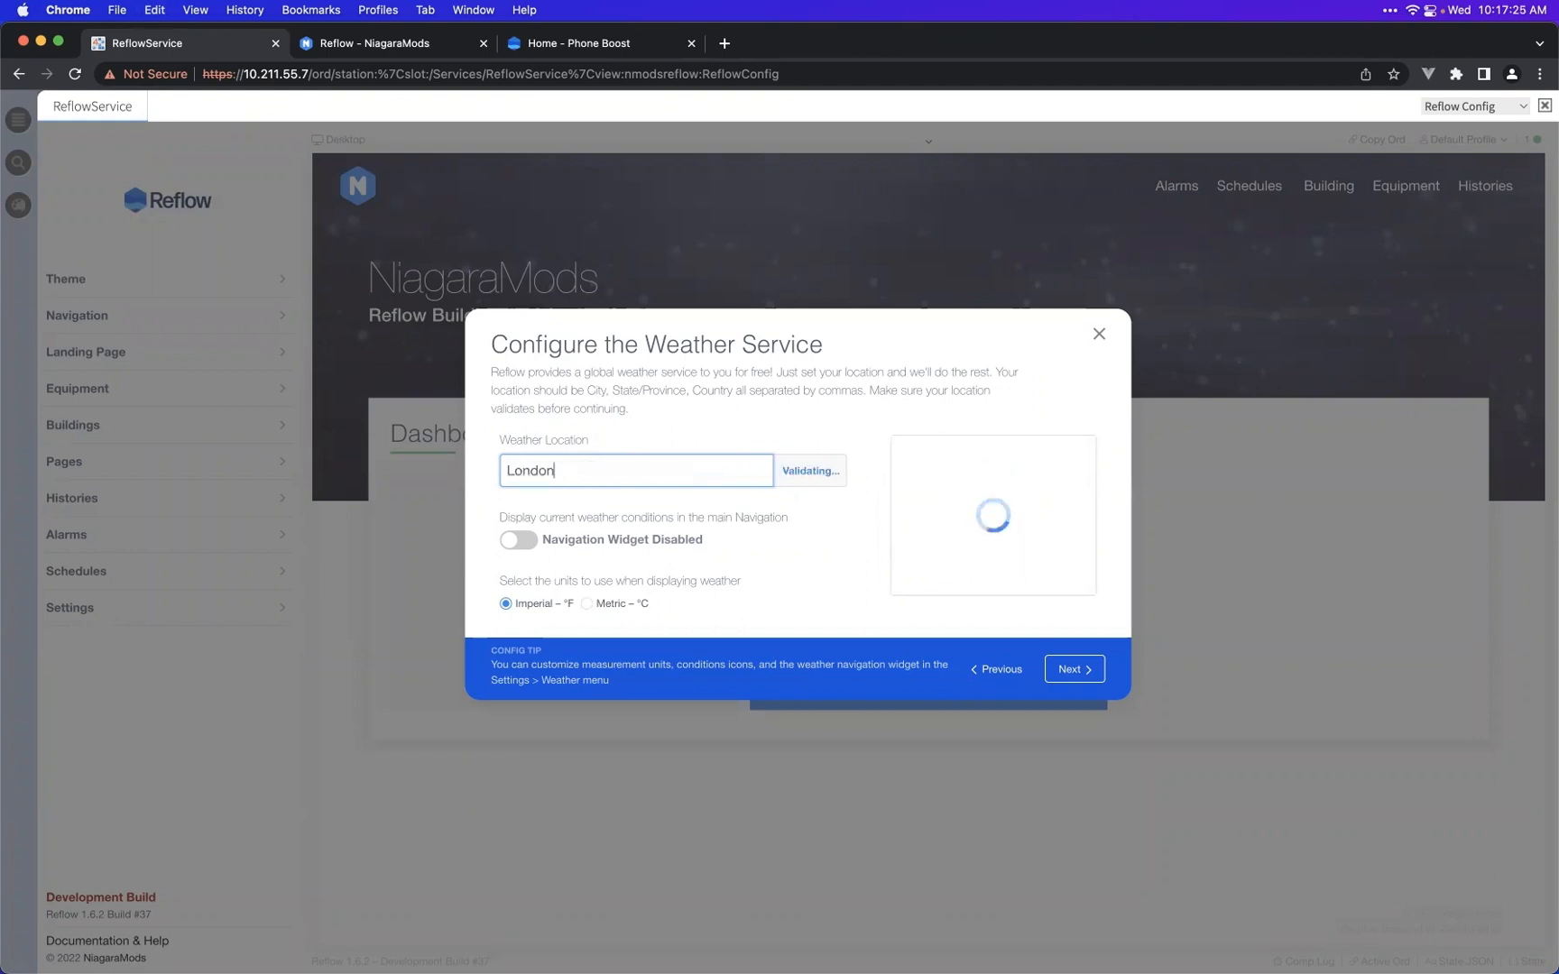
text(, UK)
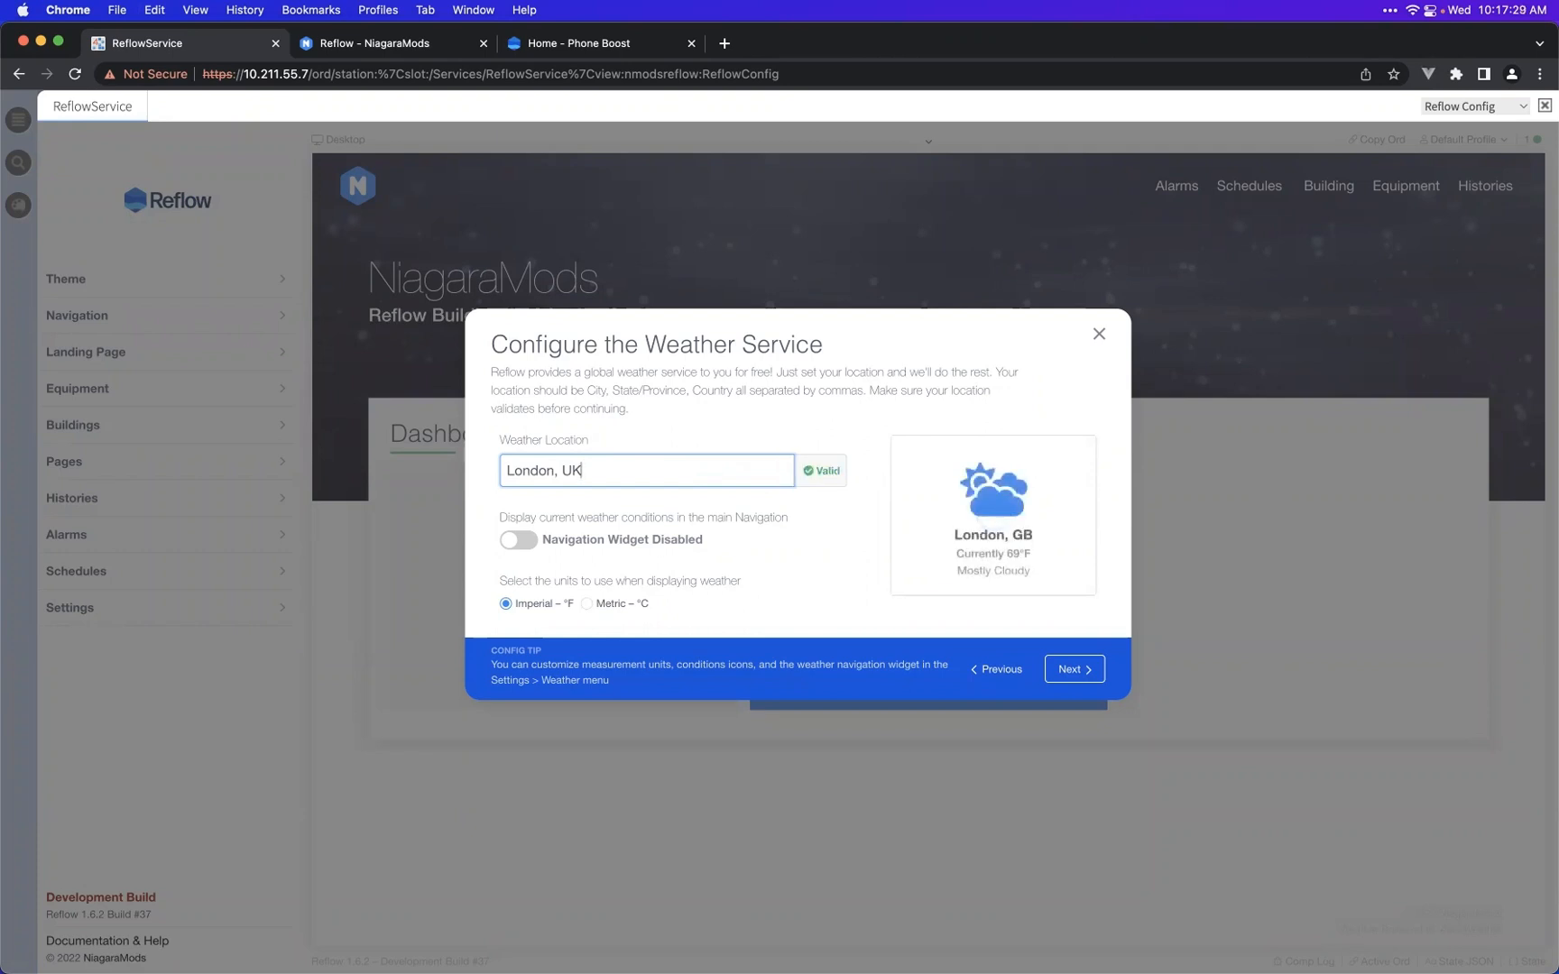
key(super+a)
key(super+v)
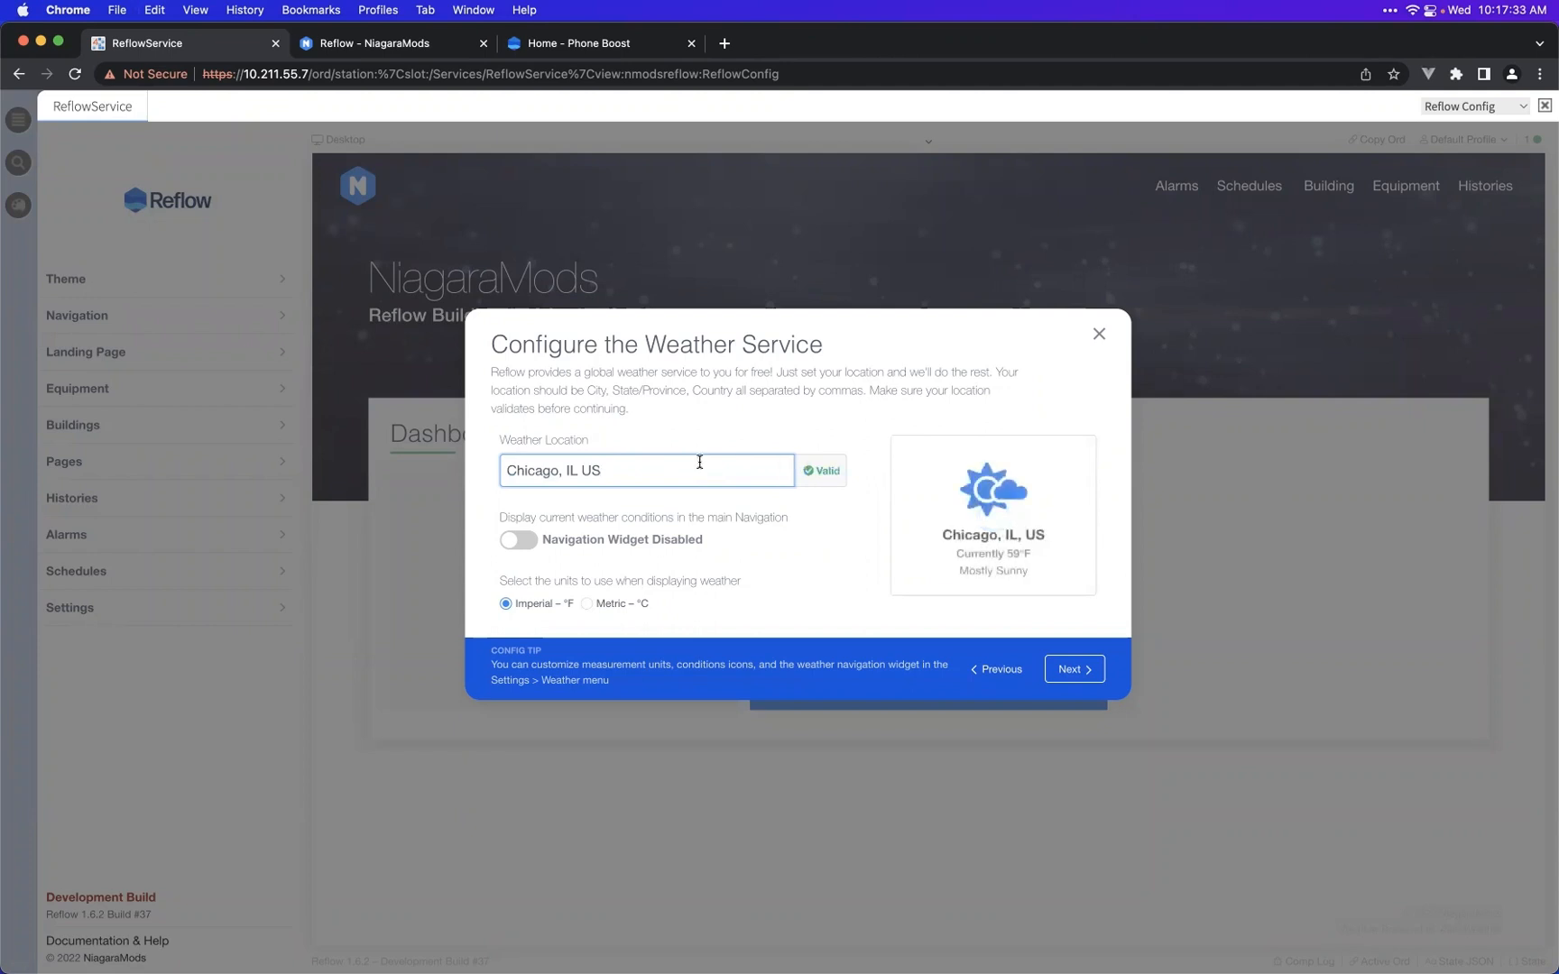
click(858, 583)
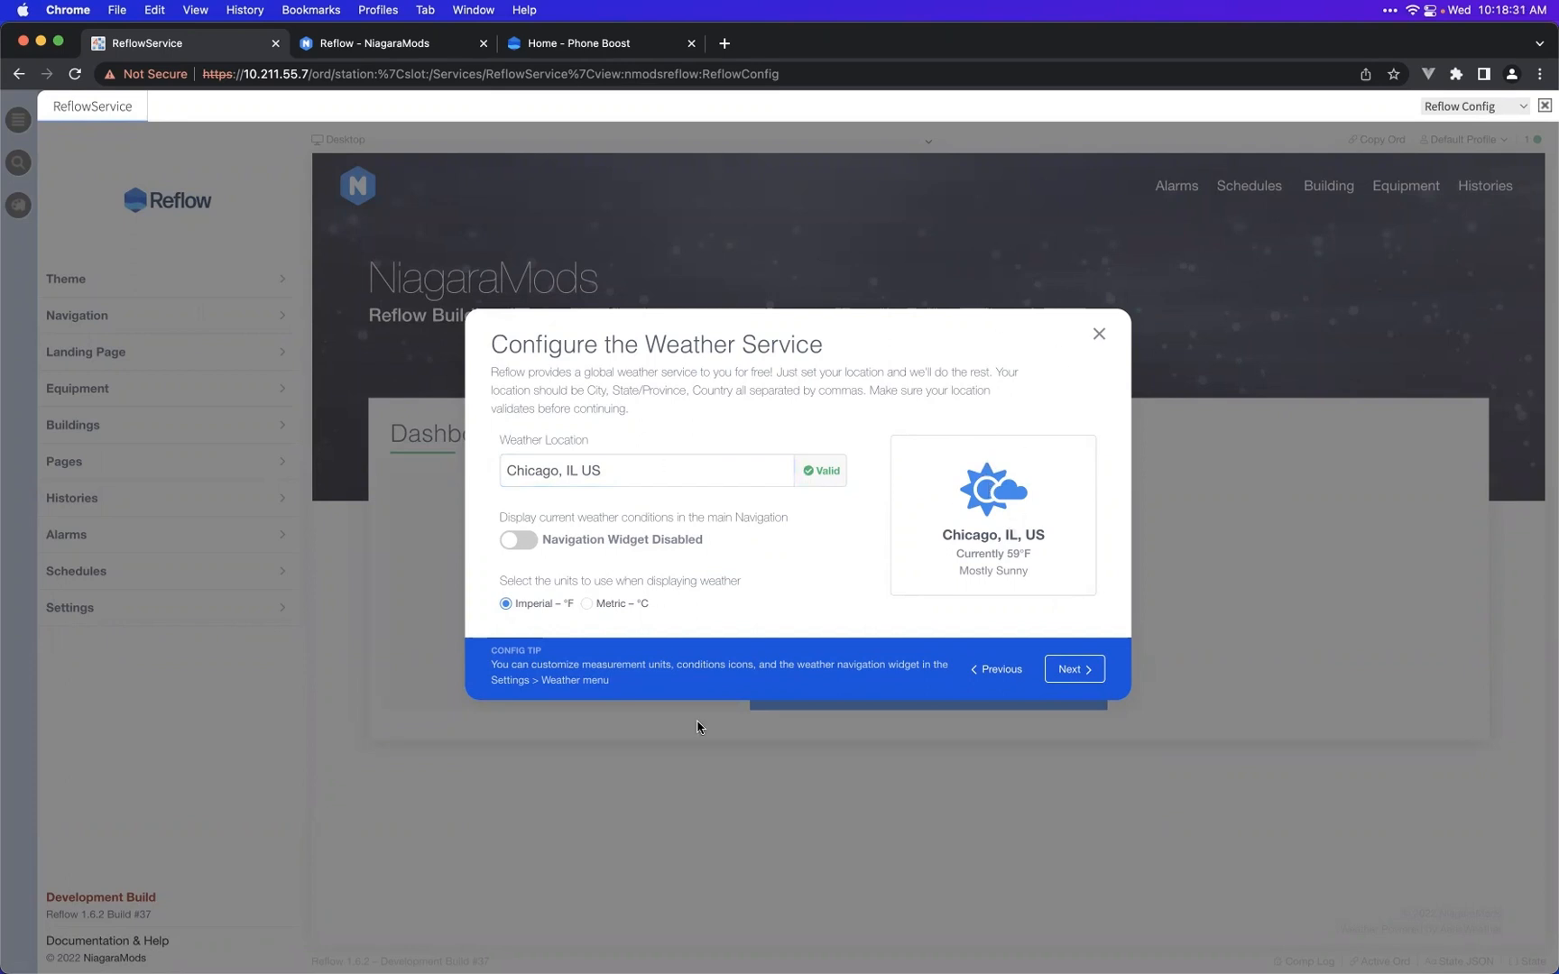
- Switch the weather units to metric and back to Imperial – °F, and continue to the Setup your first Building page
click(1082, 673)
click(632, 610)
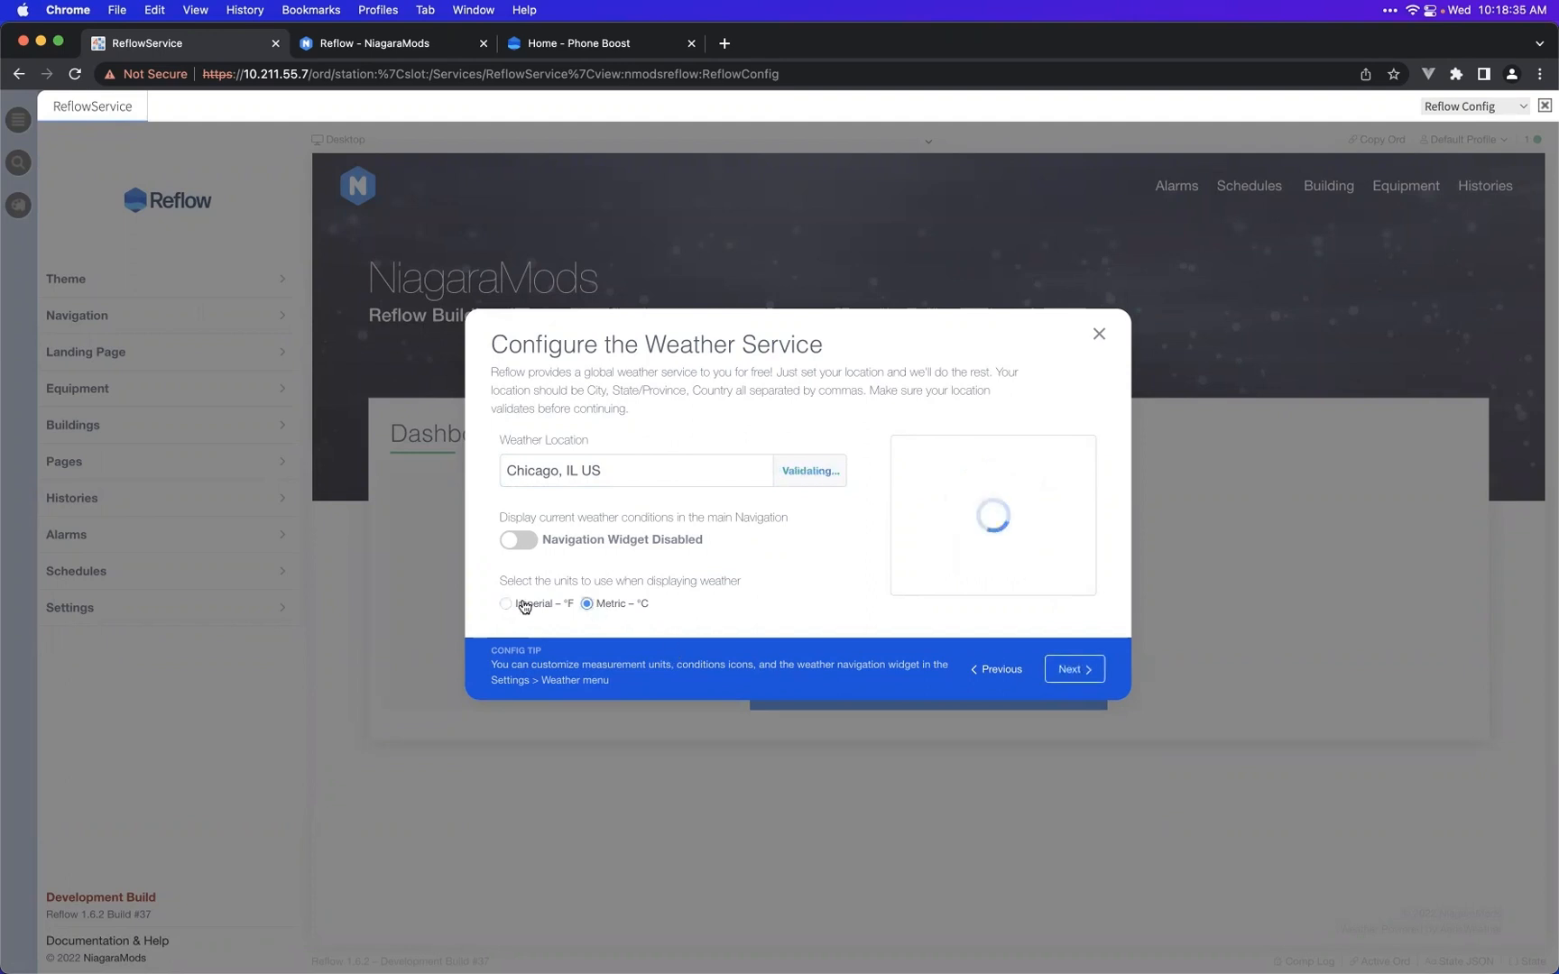
click(523, 606)
click(1065, 673)
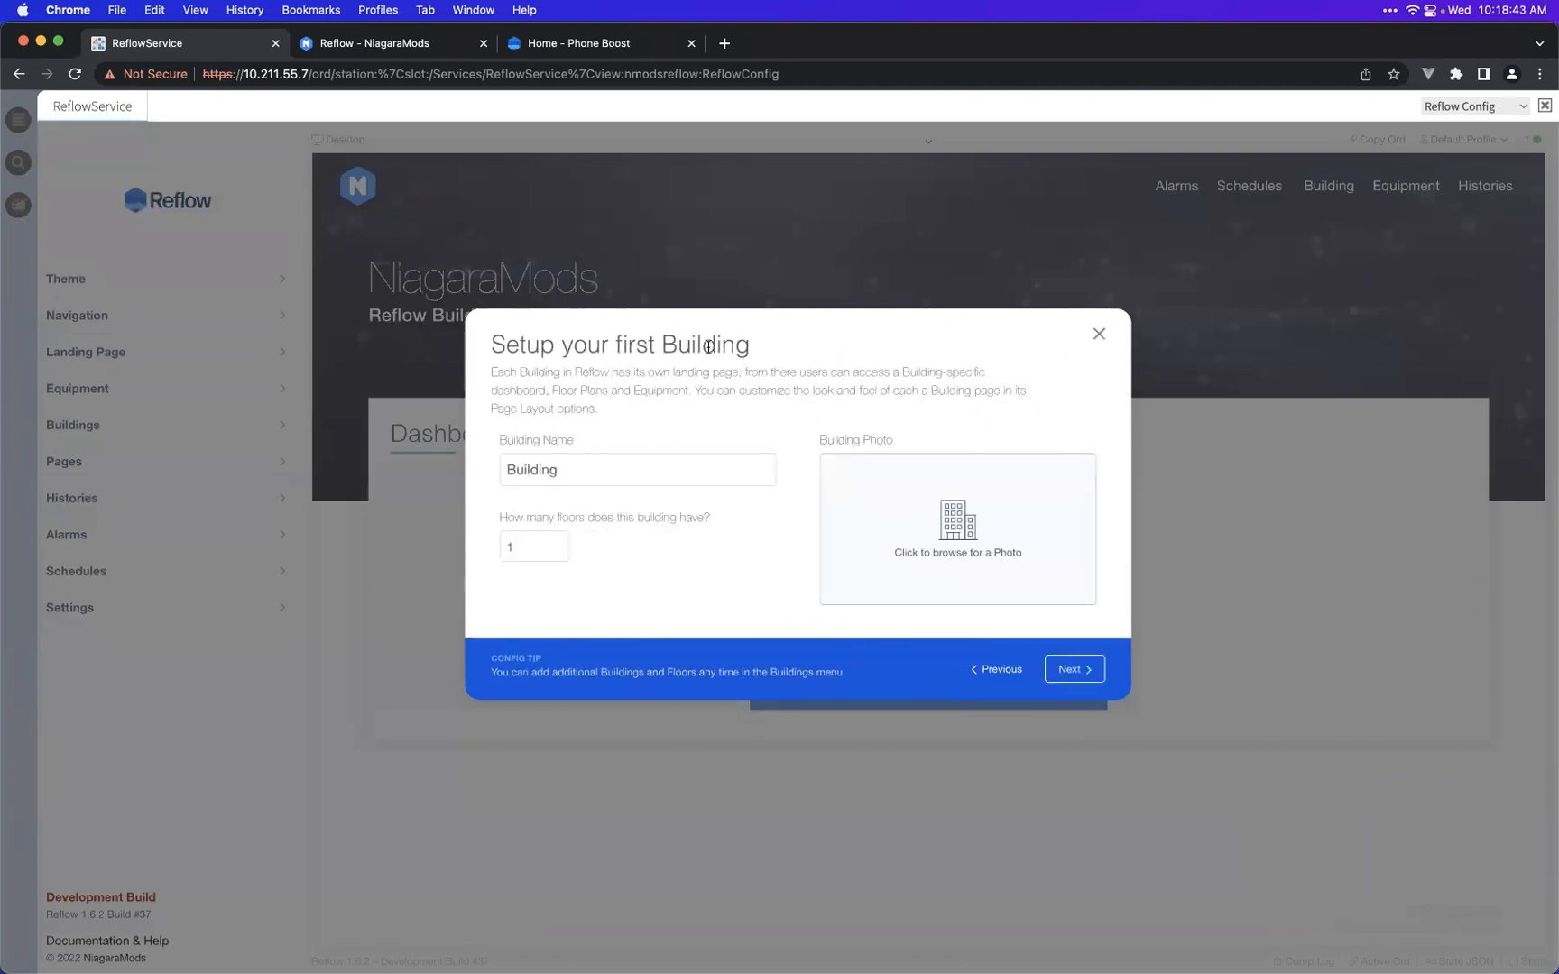
- Name the first building Headquarters and set its number of floors to 3
click(631, 470)
double_click(593, 472)
text(He)
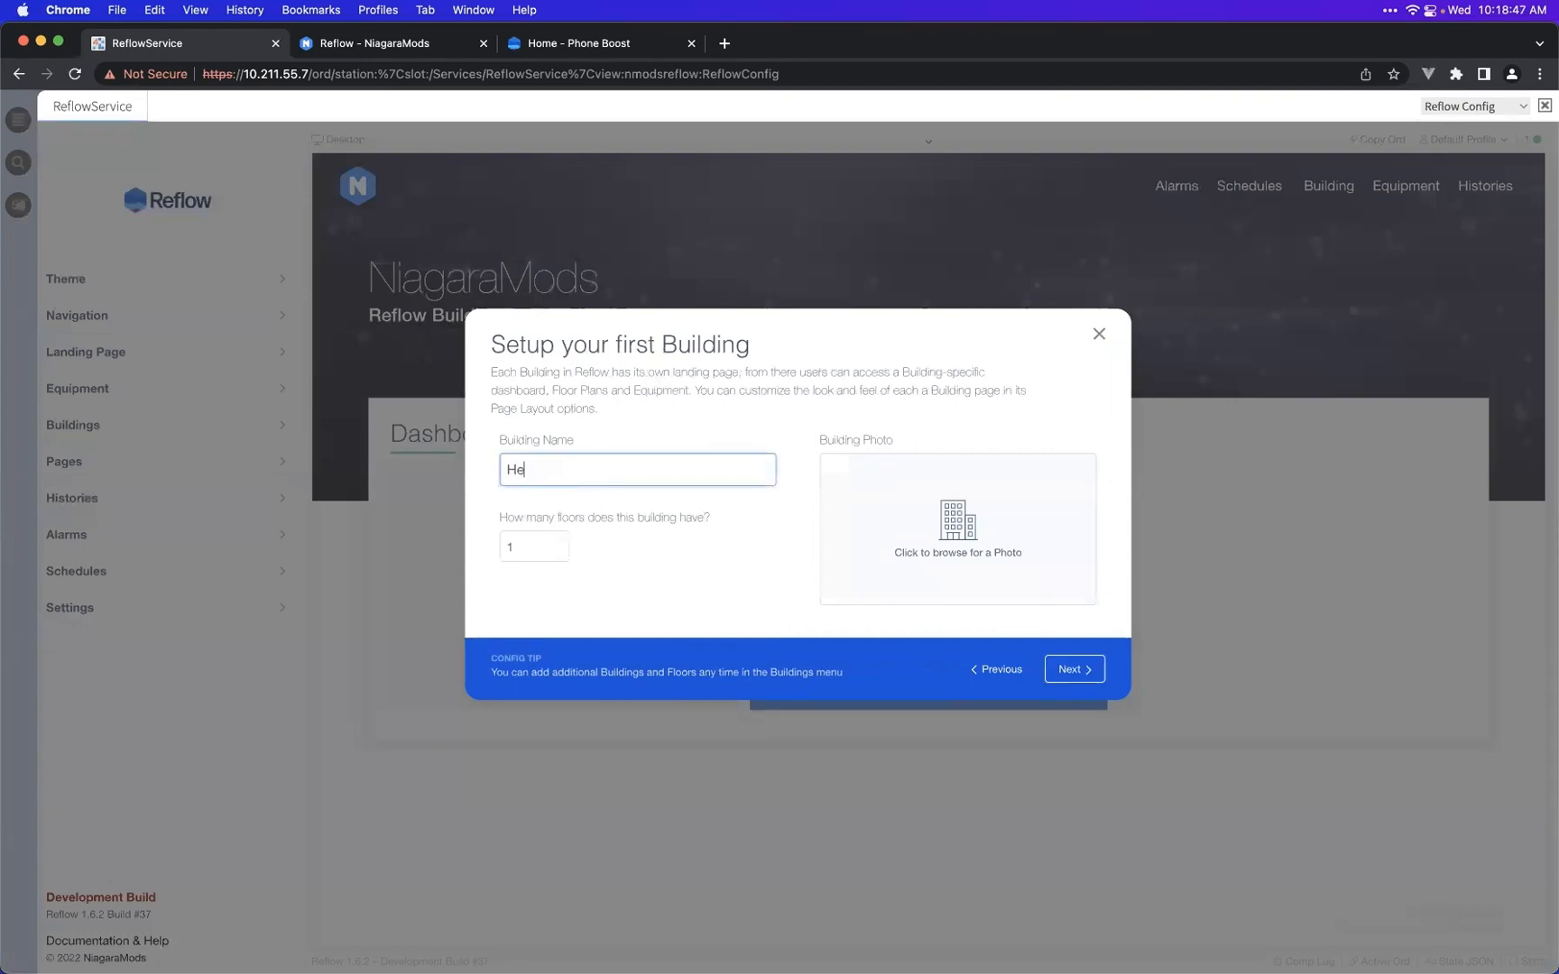
text(adquarters)
click(561, 540)
click(561, 539)
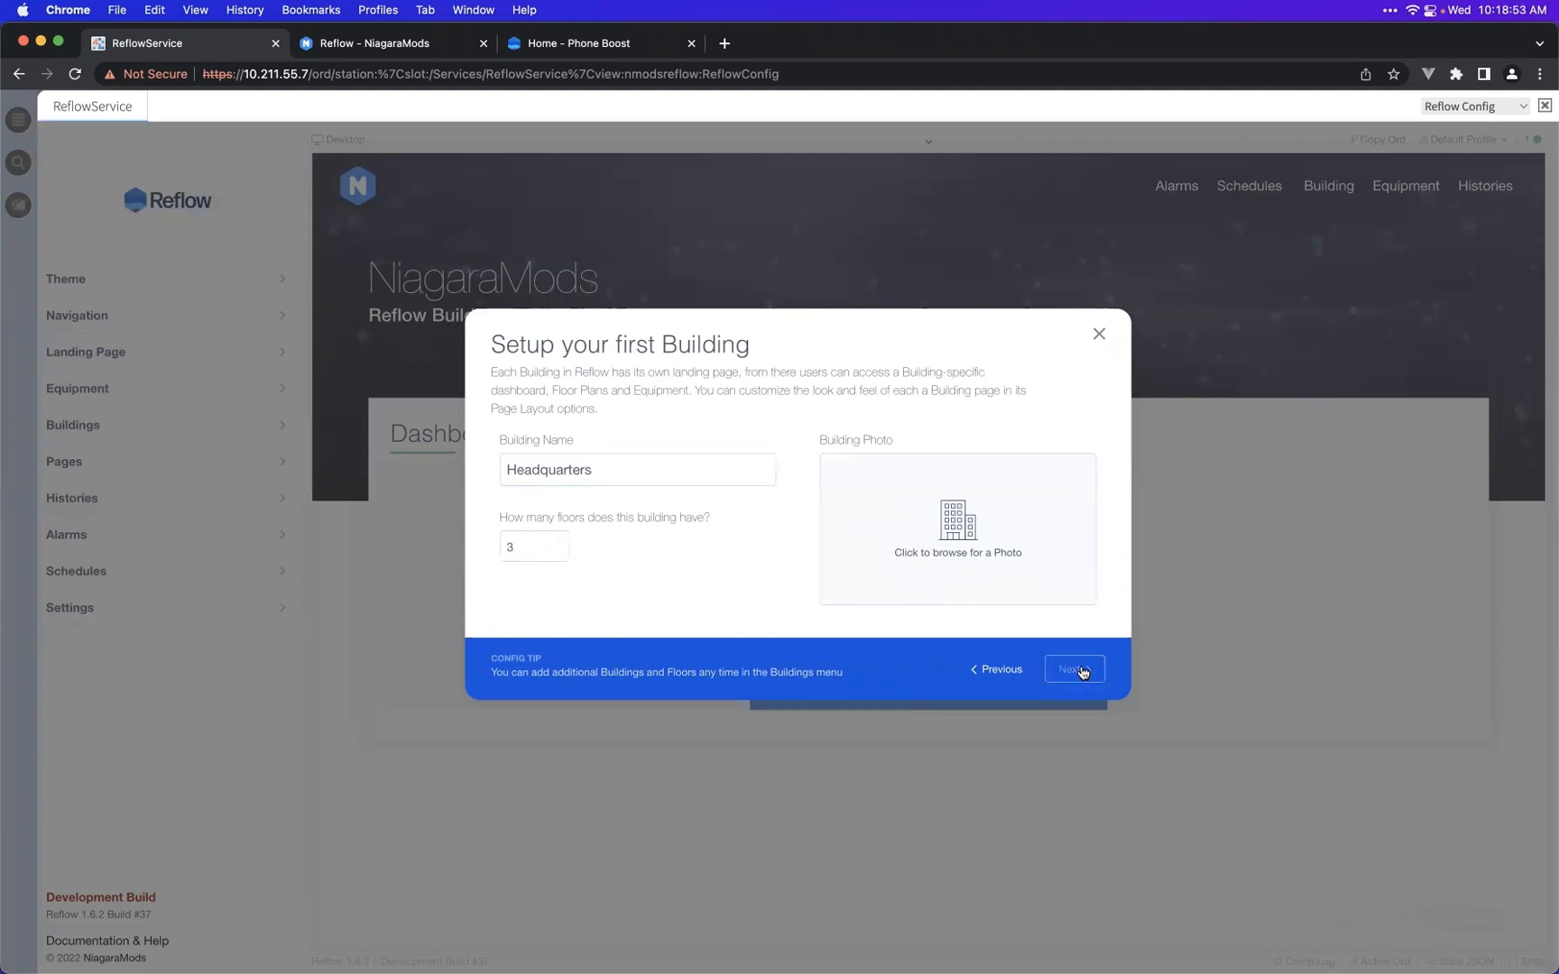
- Browse for the building photo in the station's demo/retail/Building Photos folder and preview 1.jpg and 10.jpg
click(994, 534)
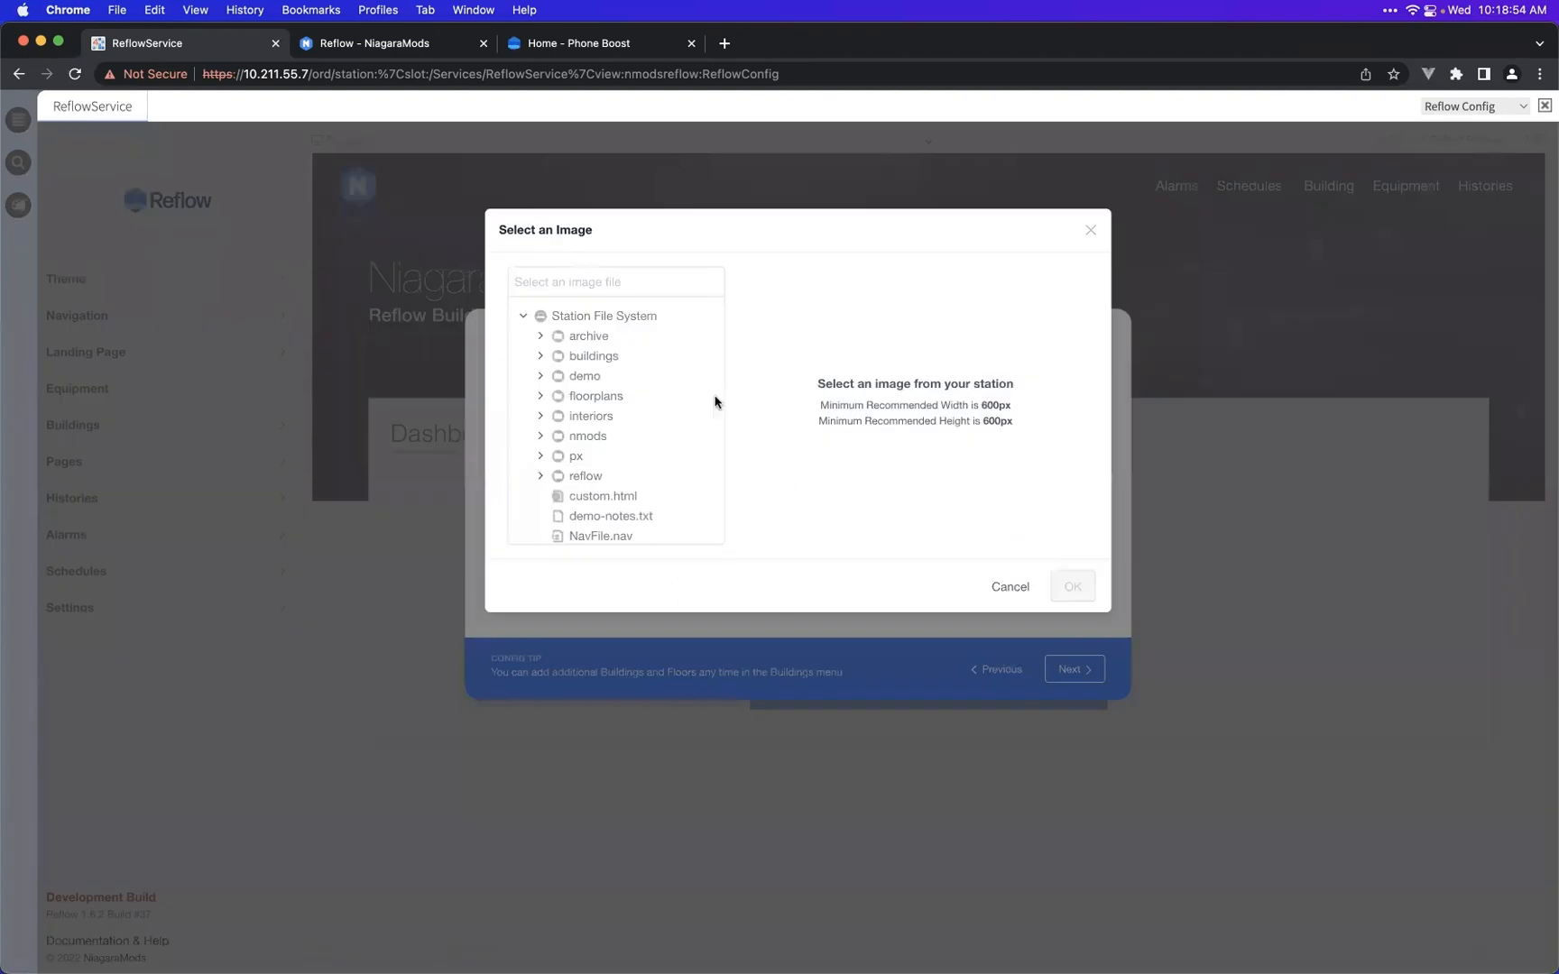
click(640, 379)
click(651, 419)
scroll(661, 438, down, 1)
click(646, 399)
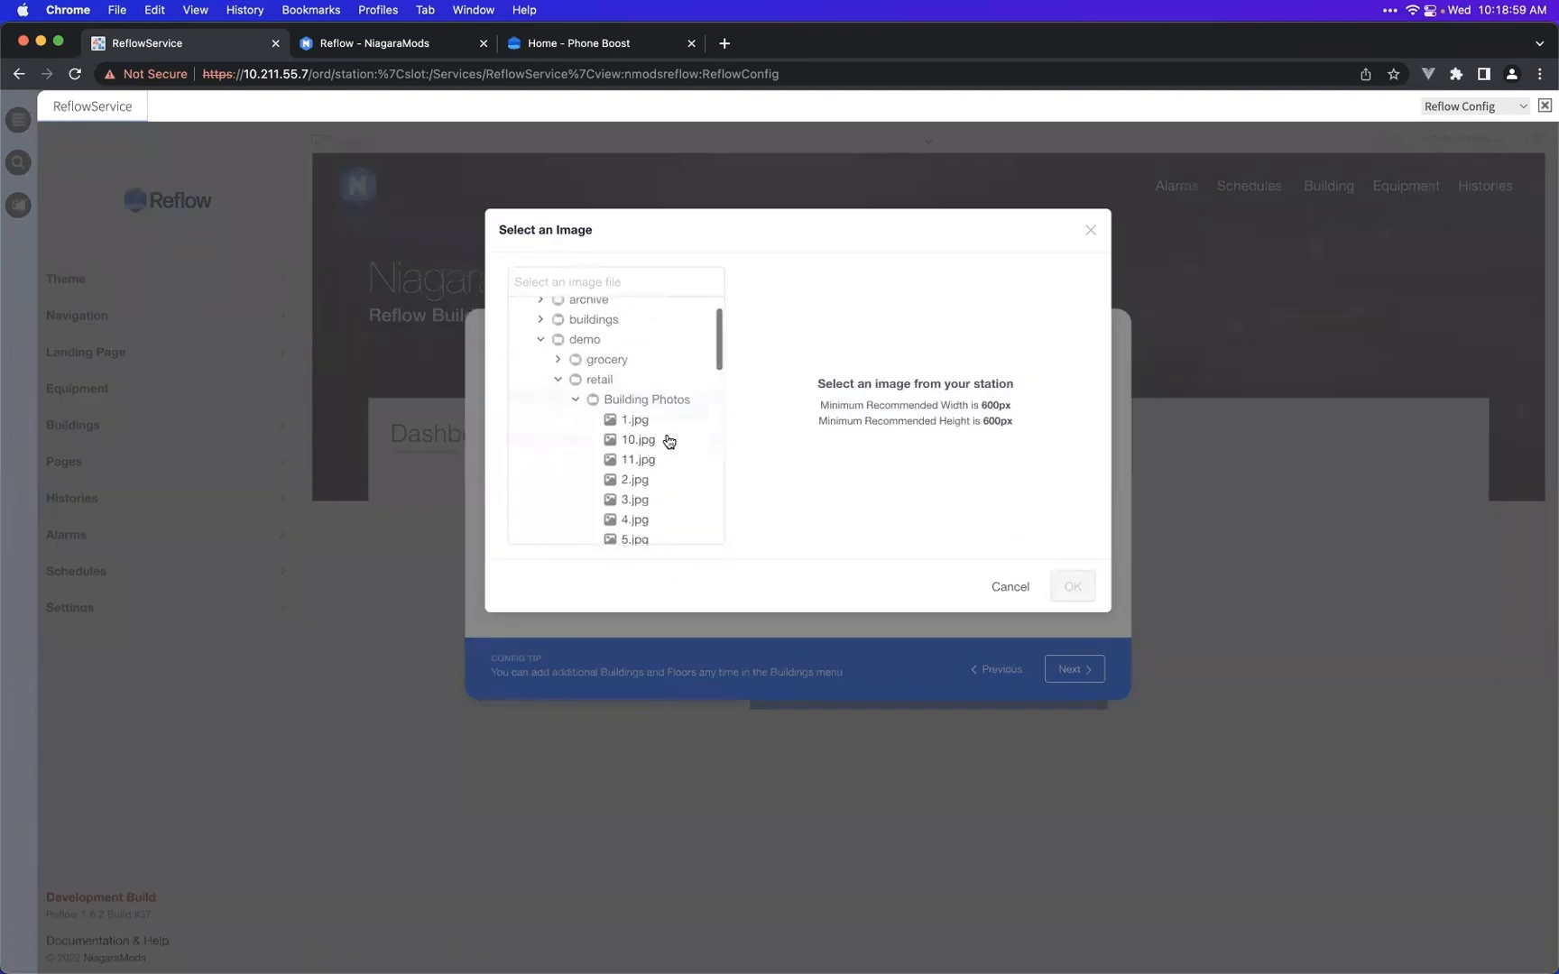
click(661, 422)
click(663, 440)
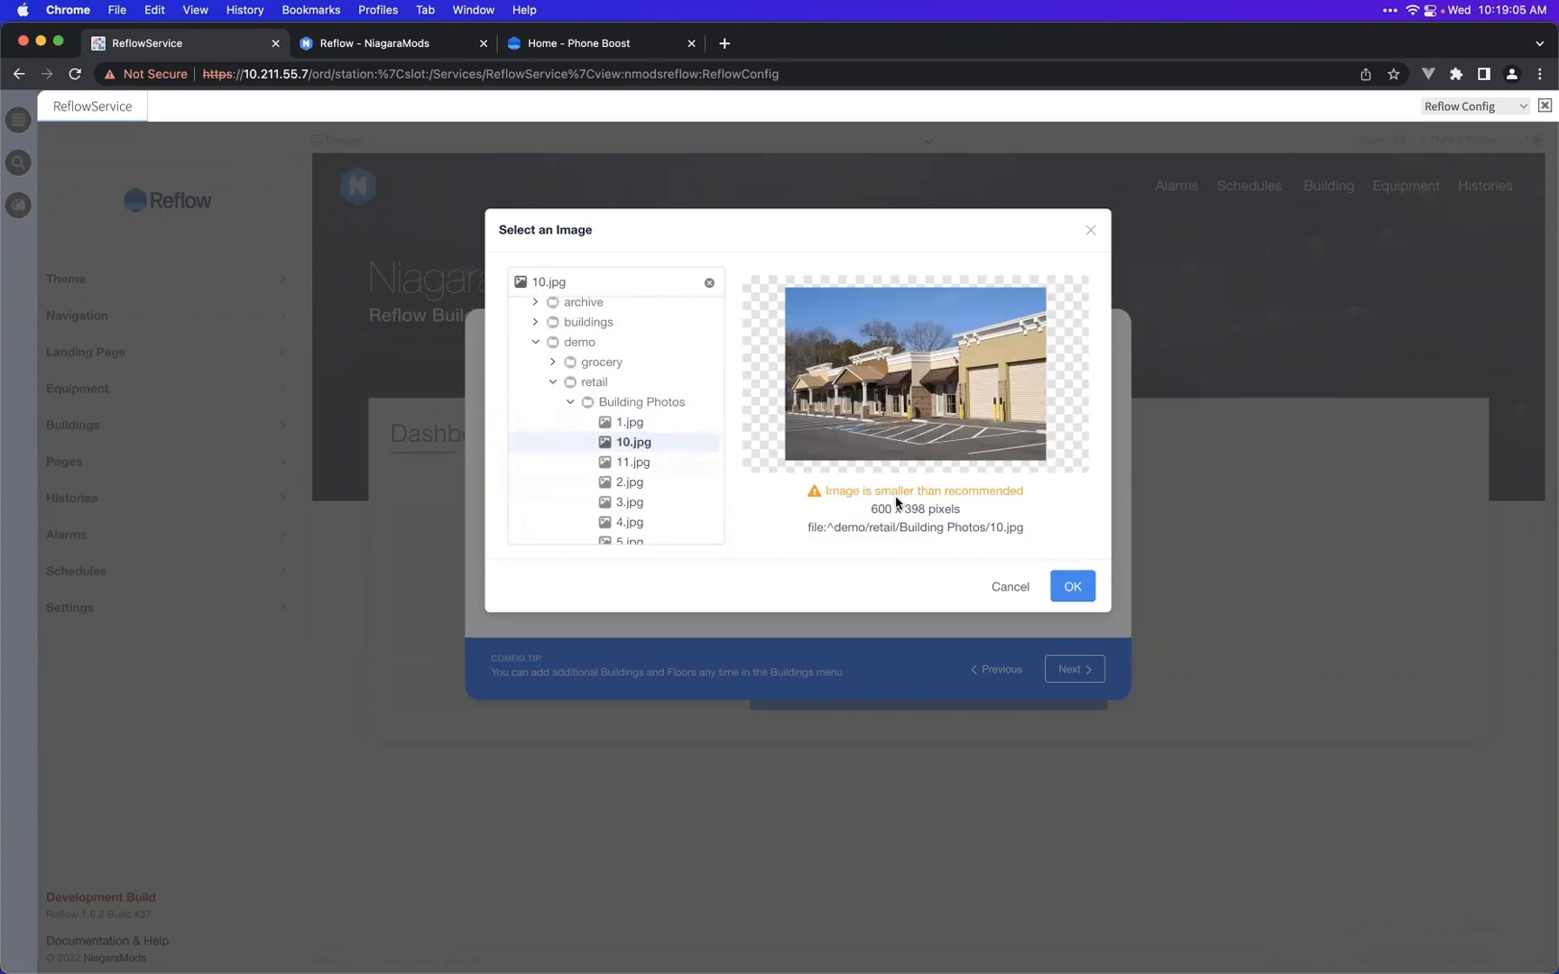
mouse_move(897, 495)
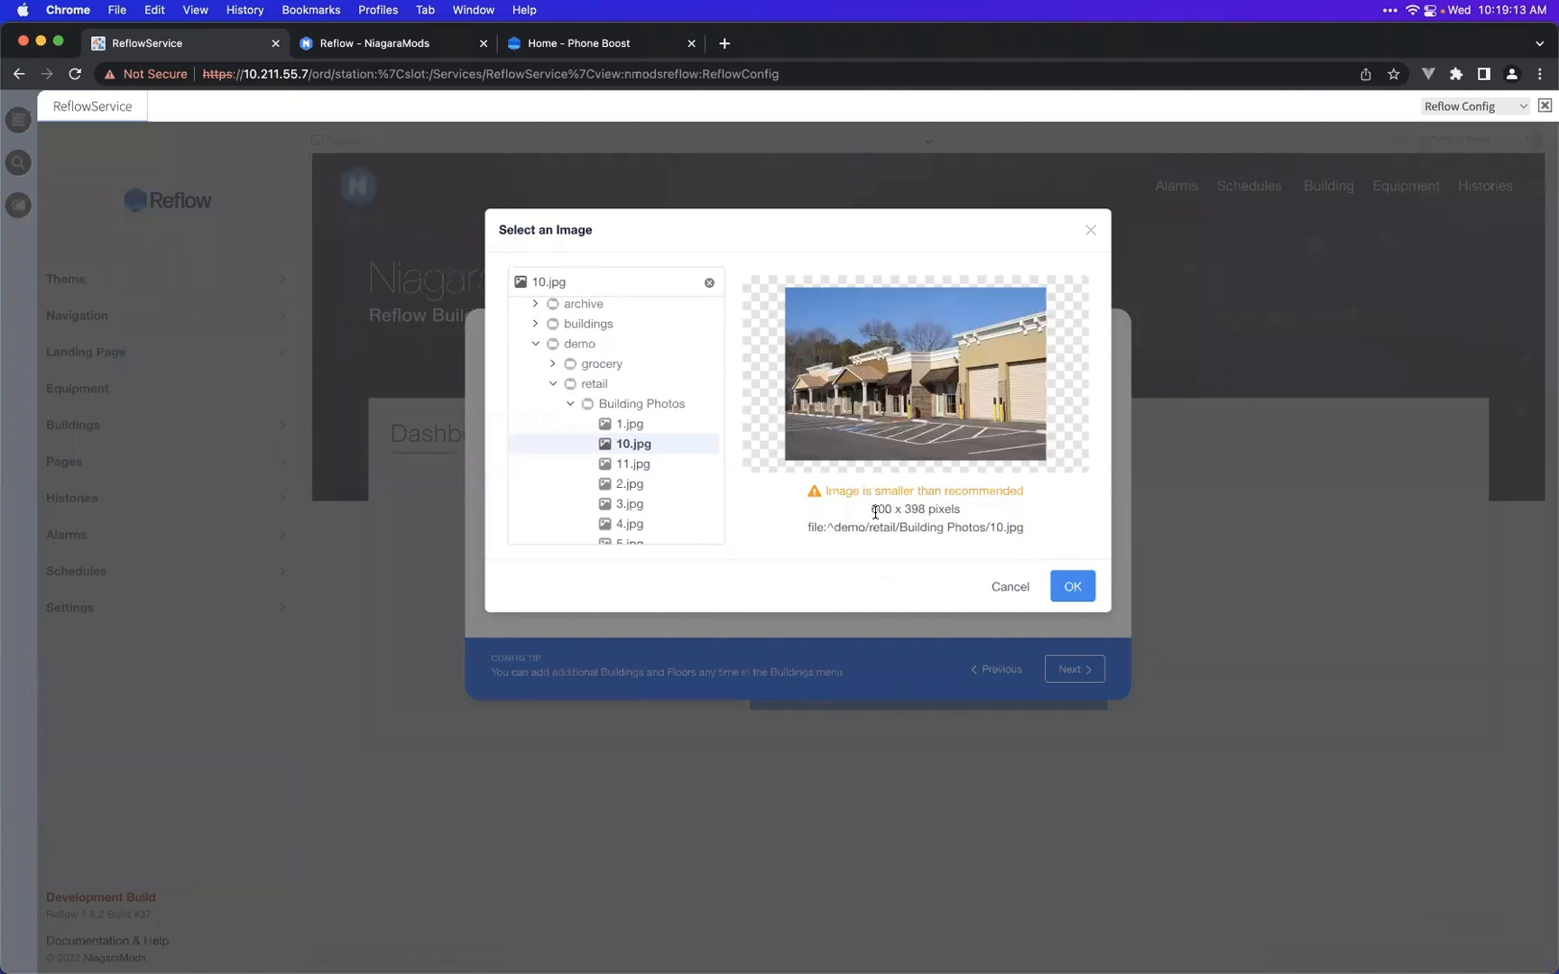
- Preview more candidates in the Building Photos folder, including 3.jpg, 4.jpg, 5.jpg and 6.jpg
click(633, 473)
scroll(631, 487, down, 1)
click(631, 489)
click(643, 507)
scroll(642, 508, down, 1)
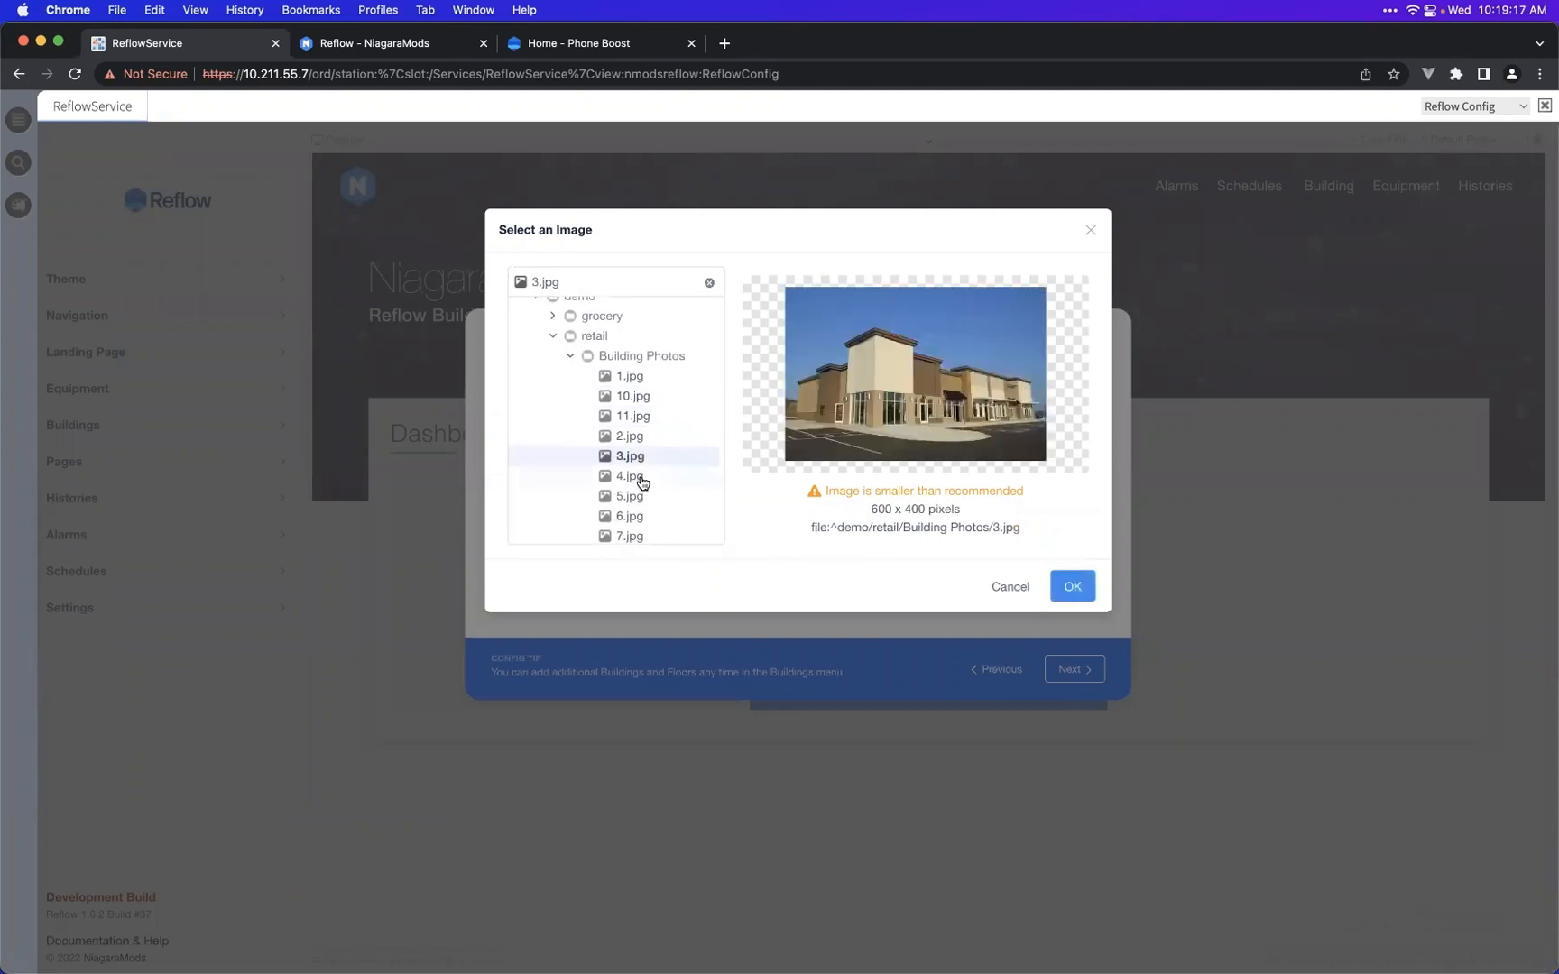
click(639, 478)
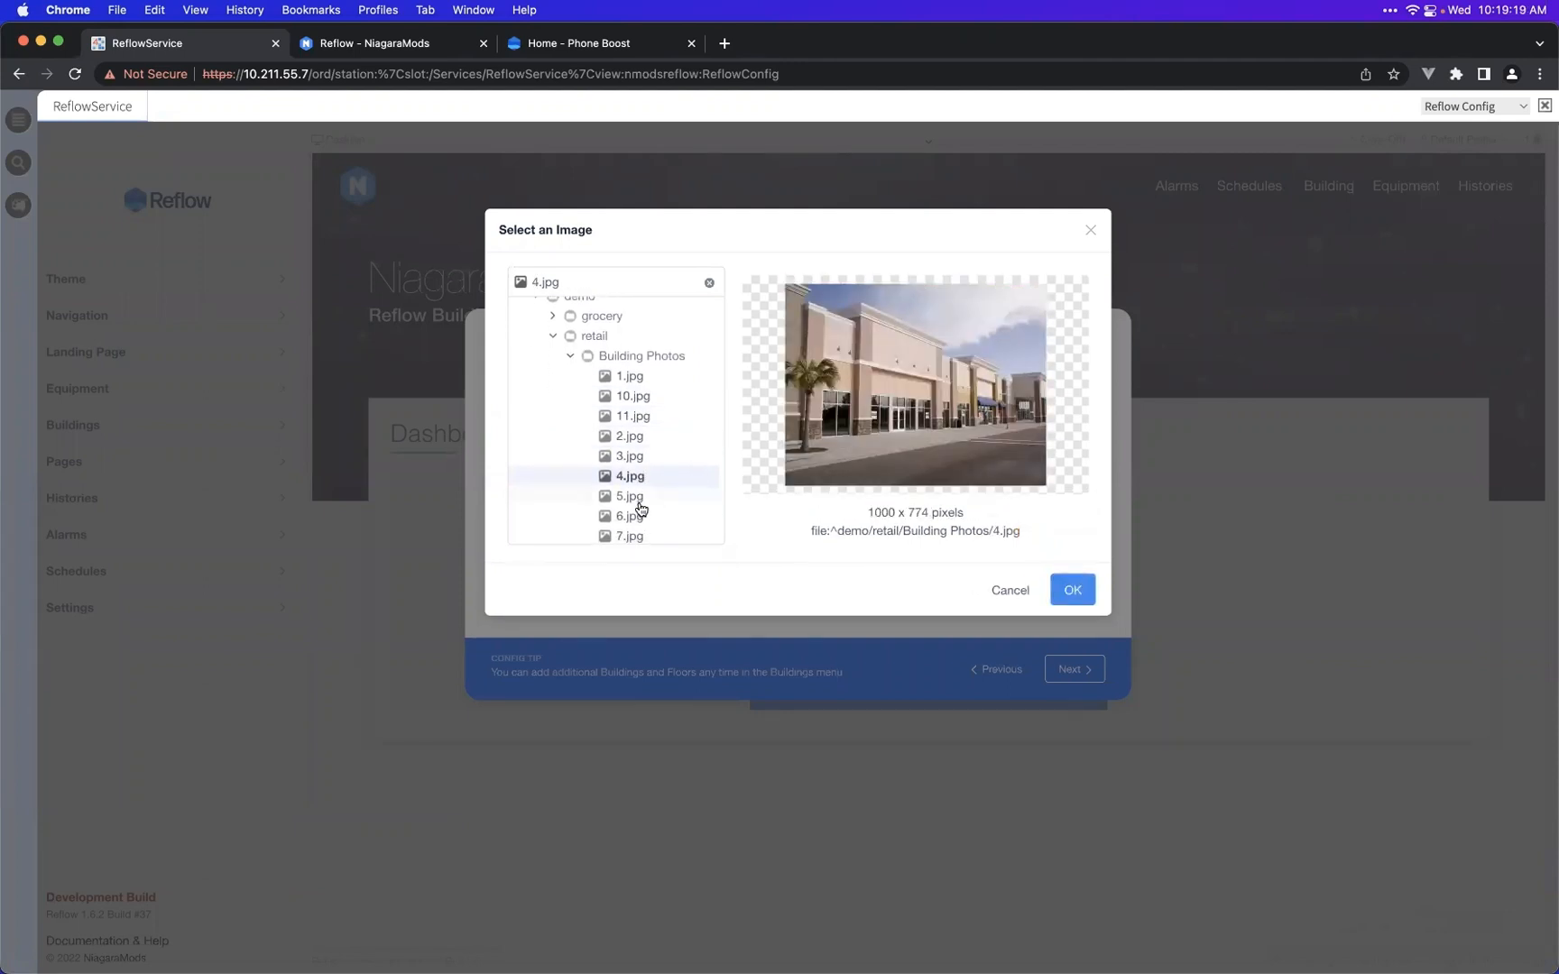
click(638, 503)
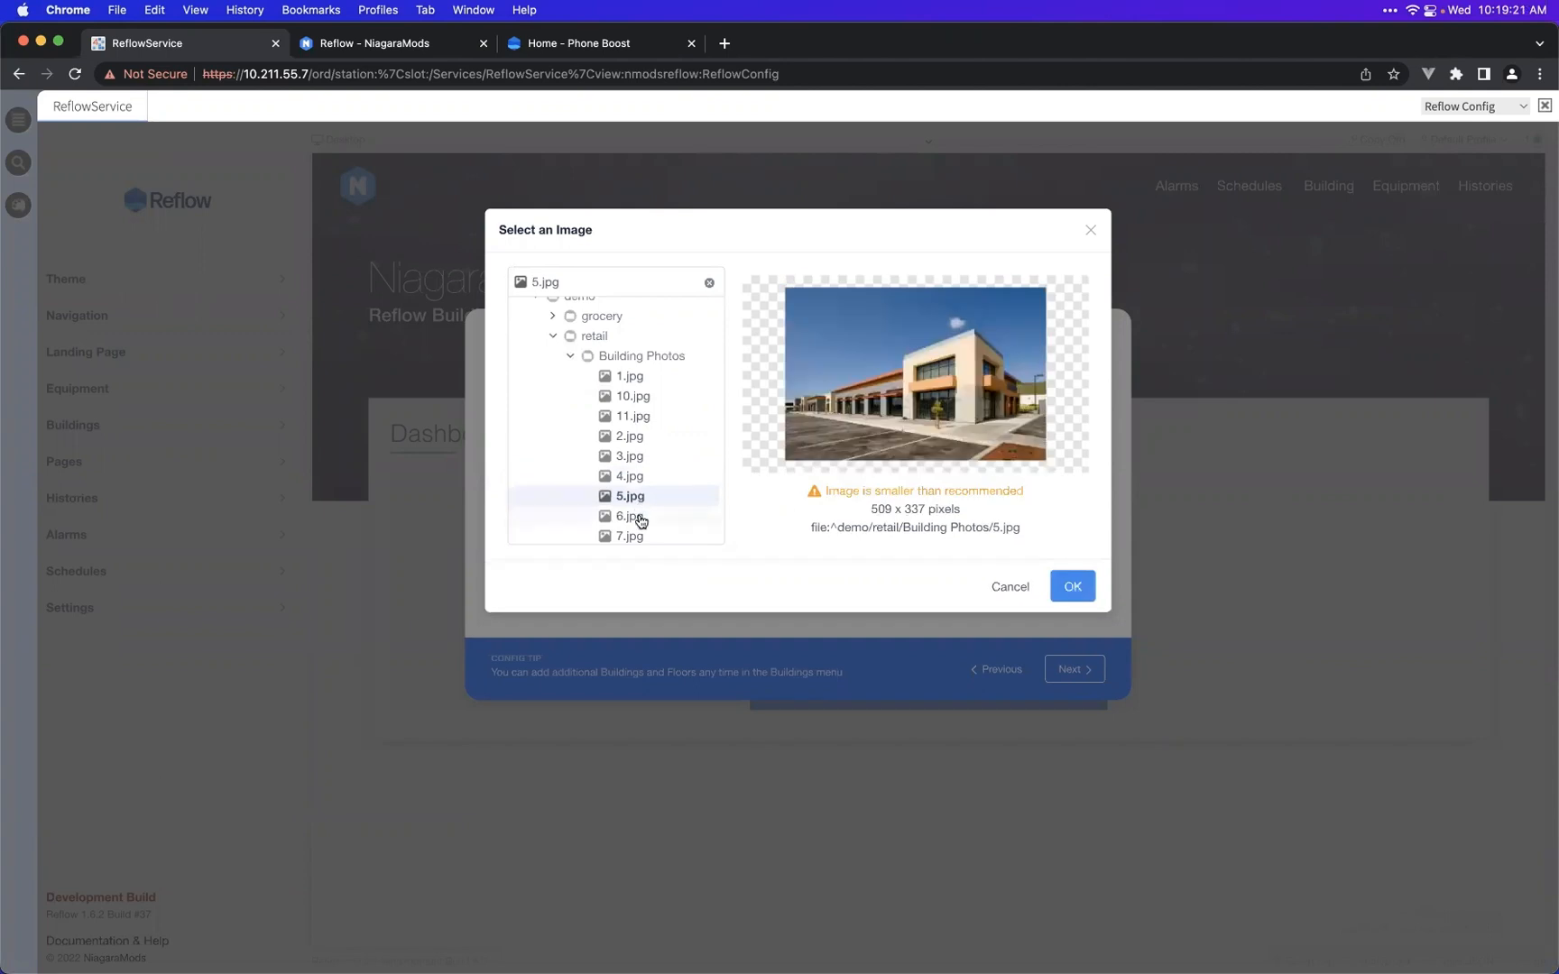
click(639, 517)
- Use 2.jpg as the building photo, and finish and save the setup wizard
click(634, 439)
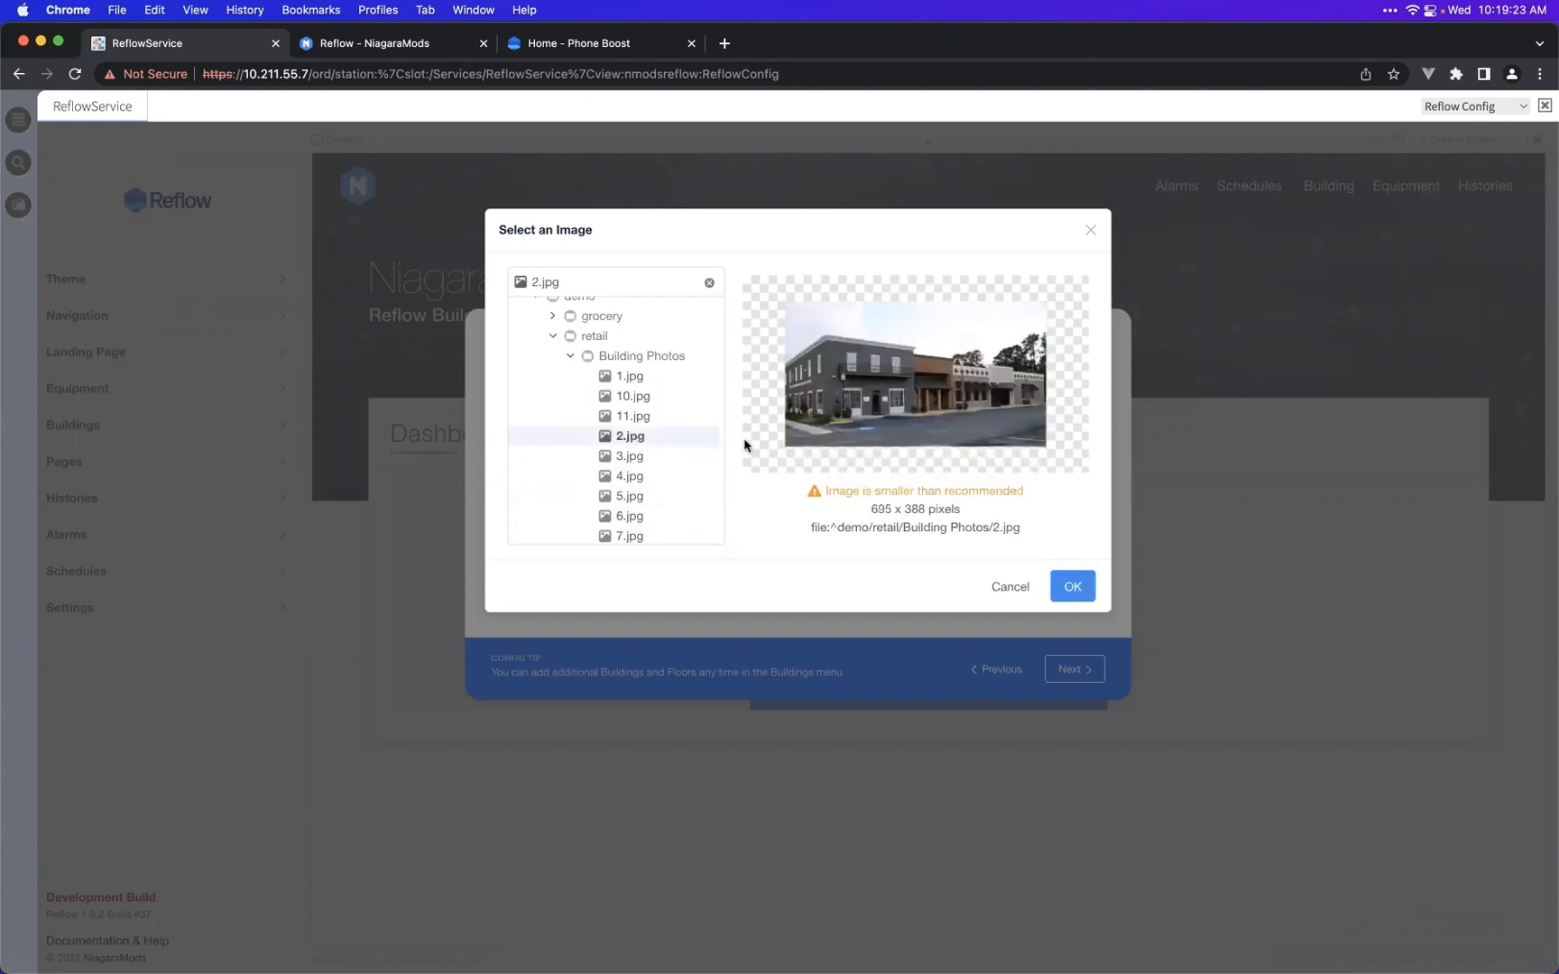
click(1072, 587)
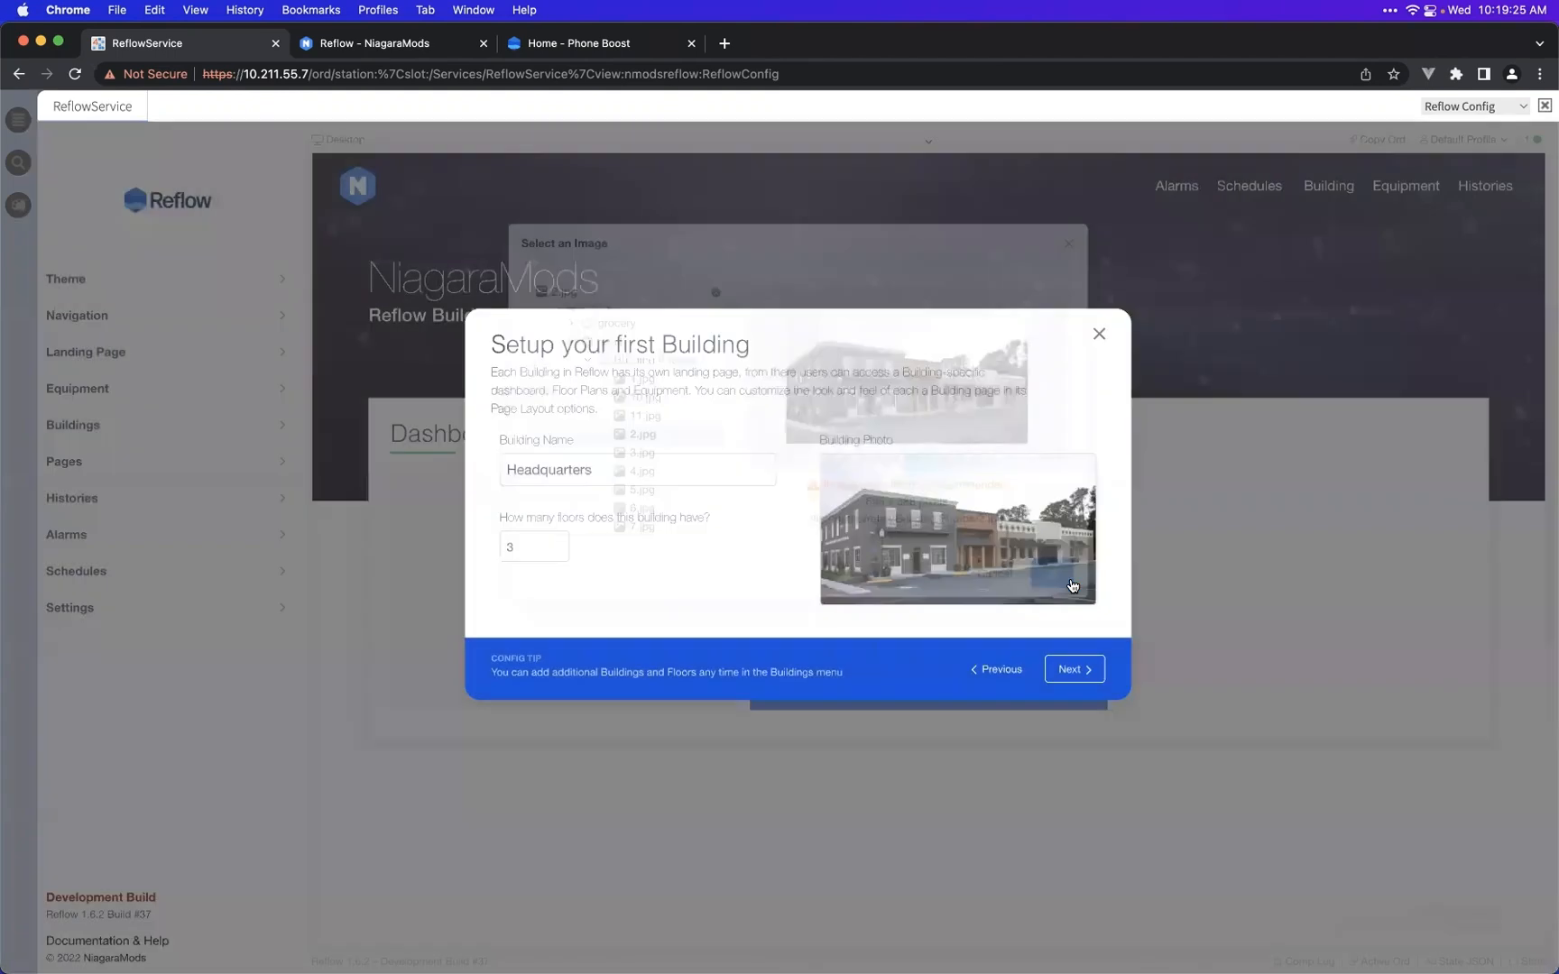
click(1078, 674)
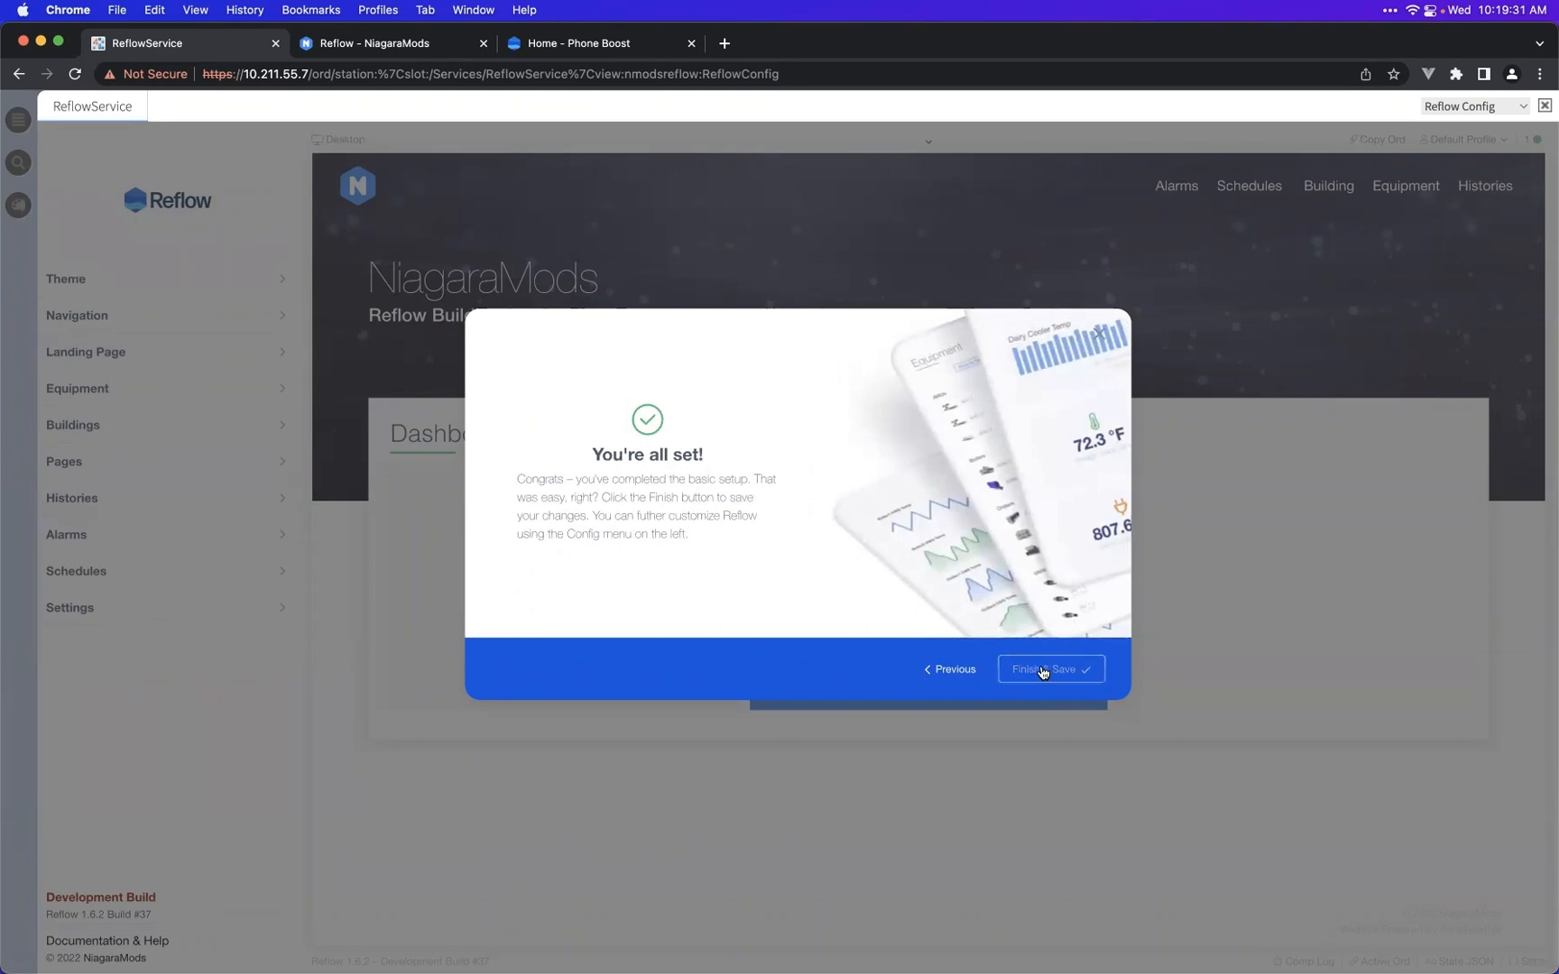
click(1049, 677)
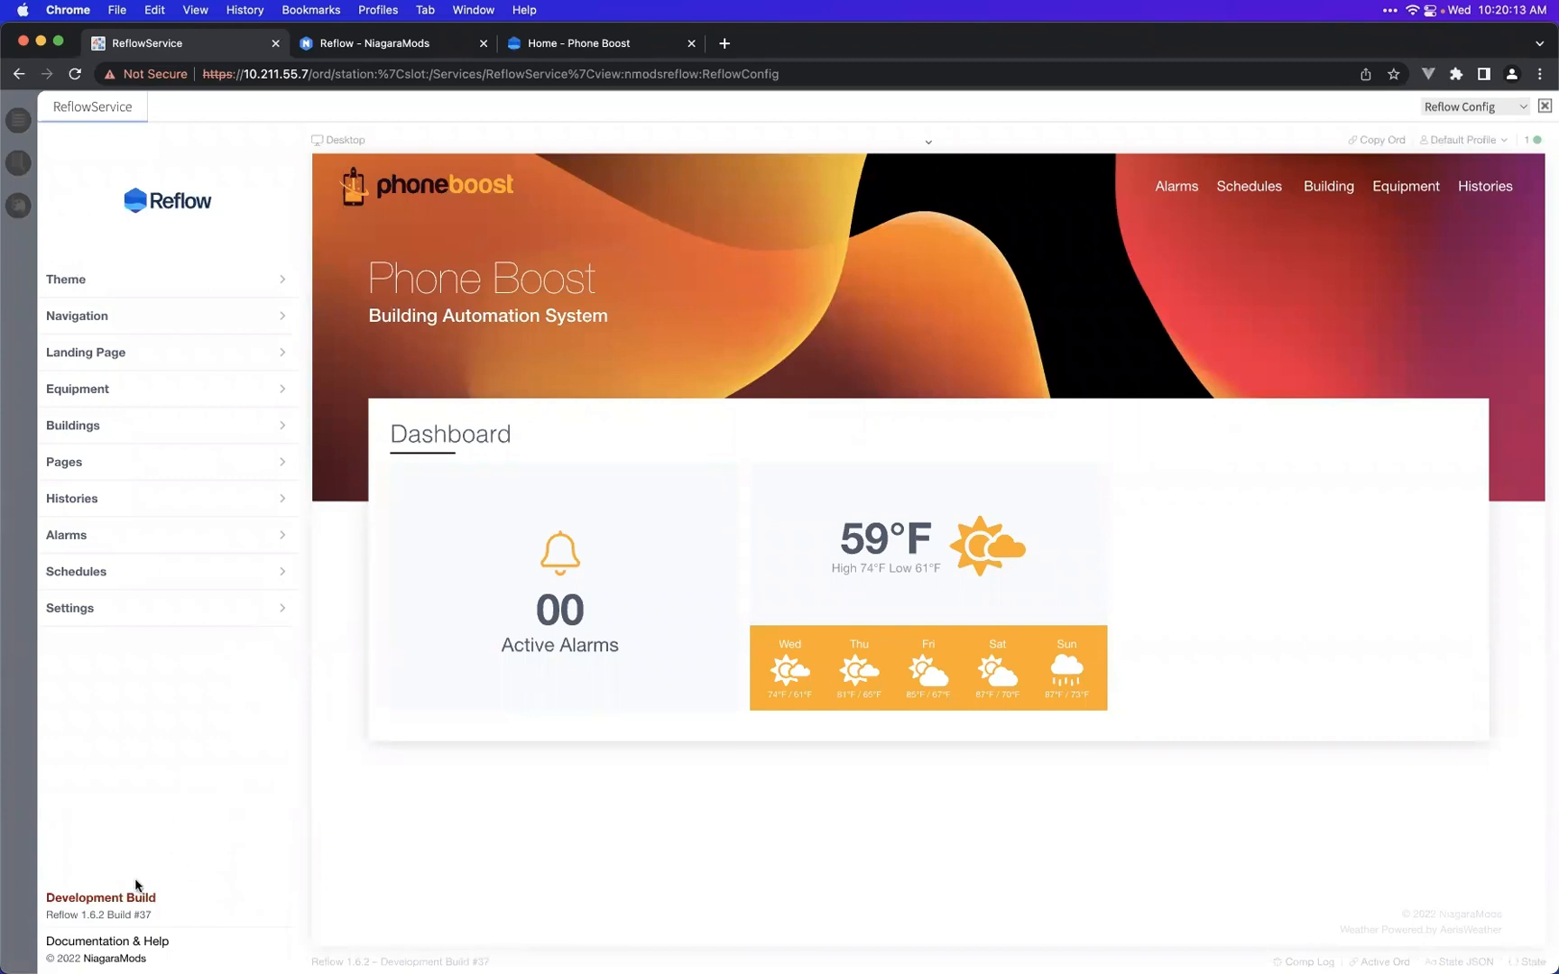
drag(155, 899, 46, 900)
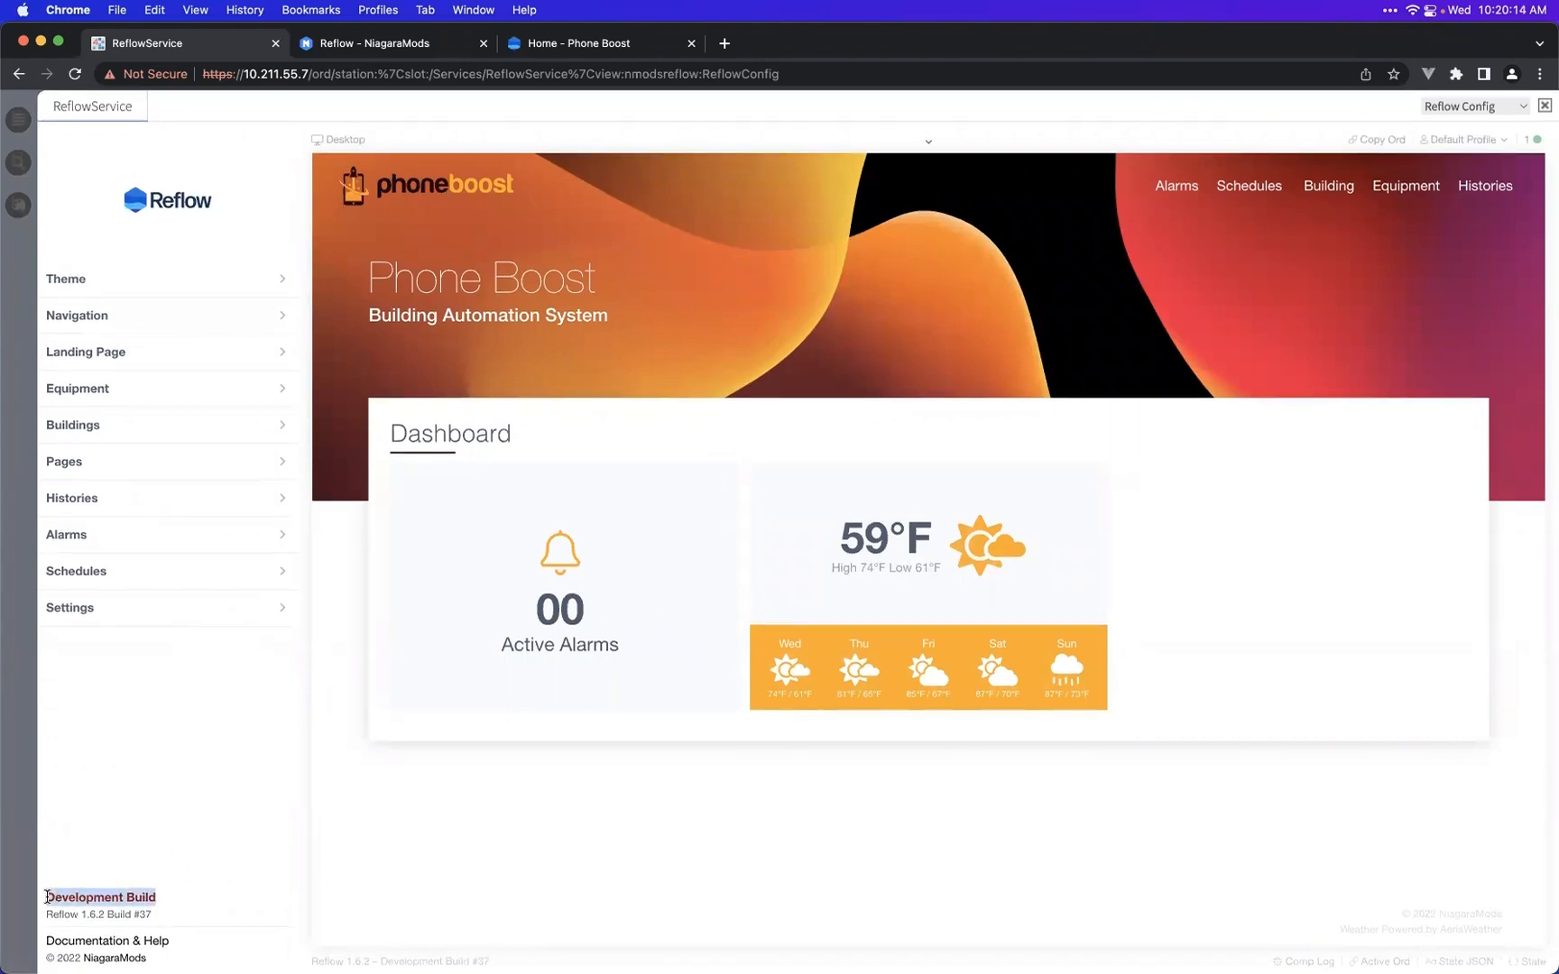
click(94, 900)
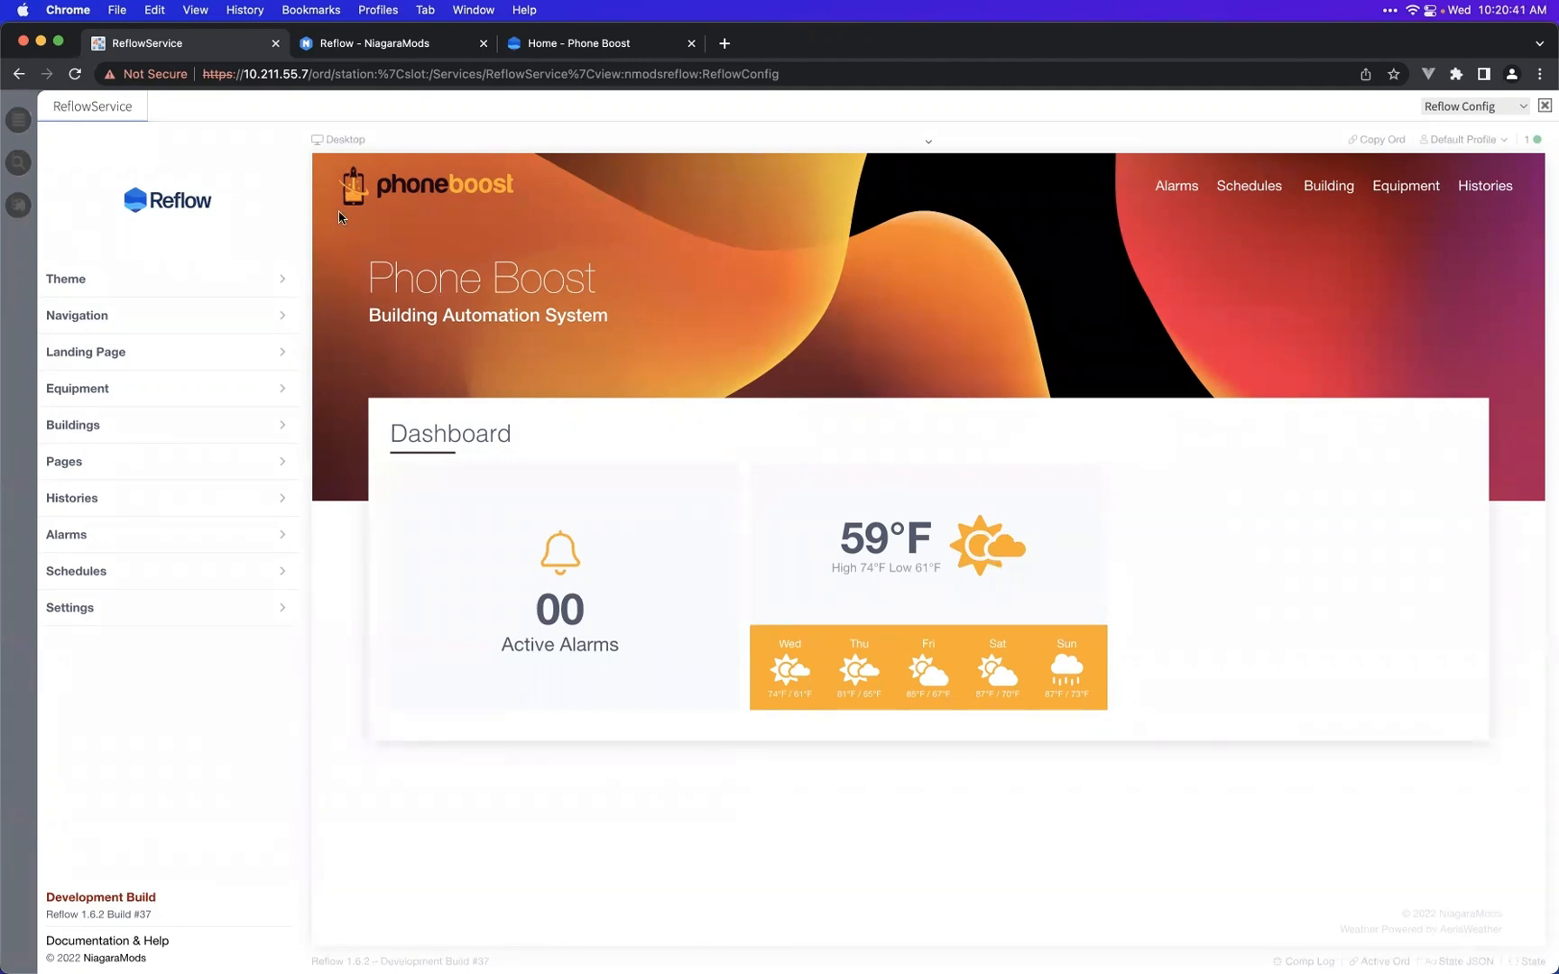
- Switch to the NiagaraMods website, look through the Reflow What's New release notes and return to the ReflowService page
click(364, 46)
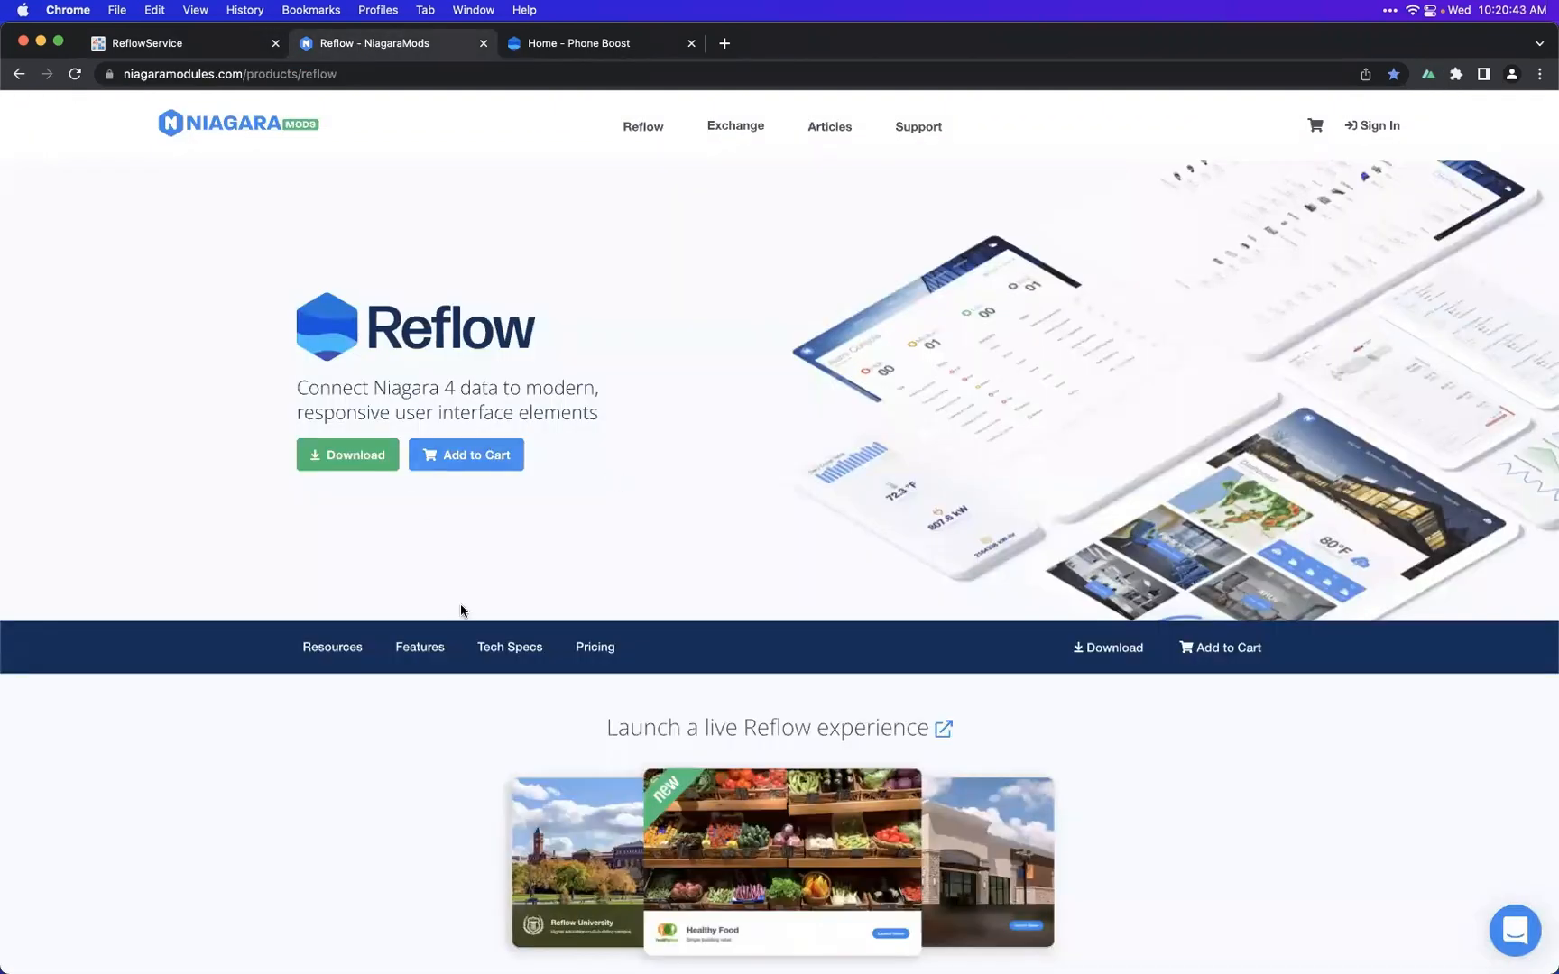
click(333, 648)
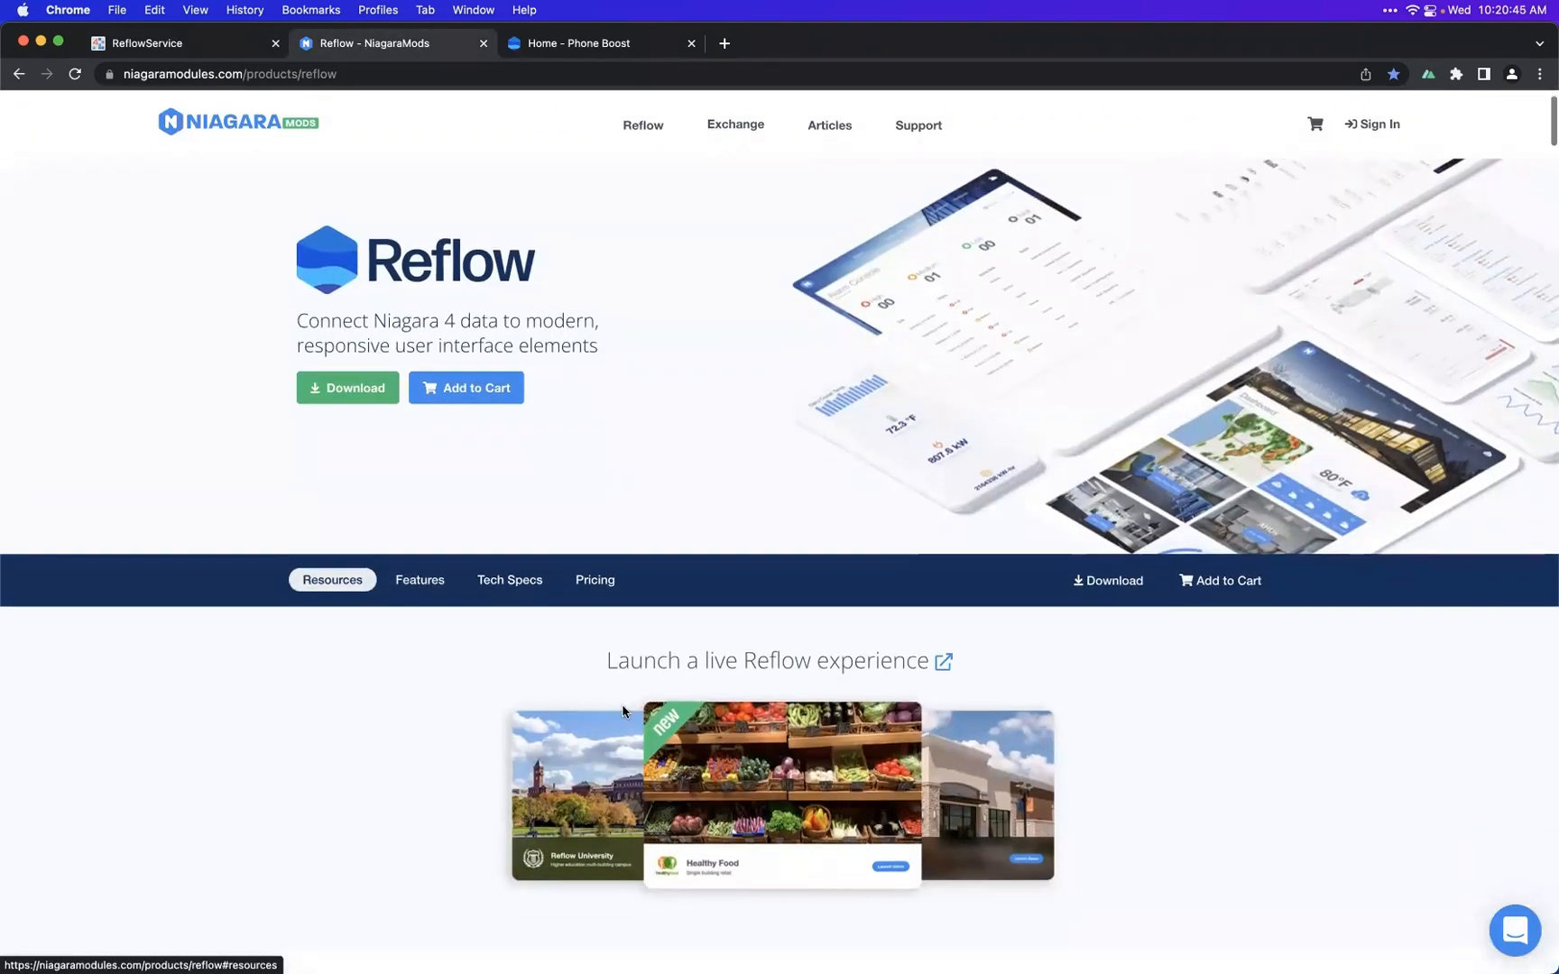
click(456, 497)
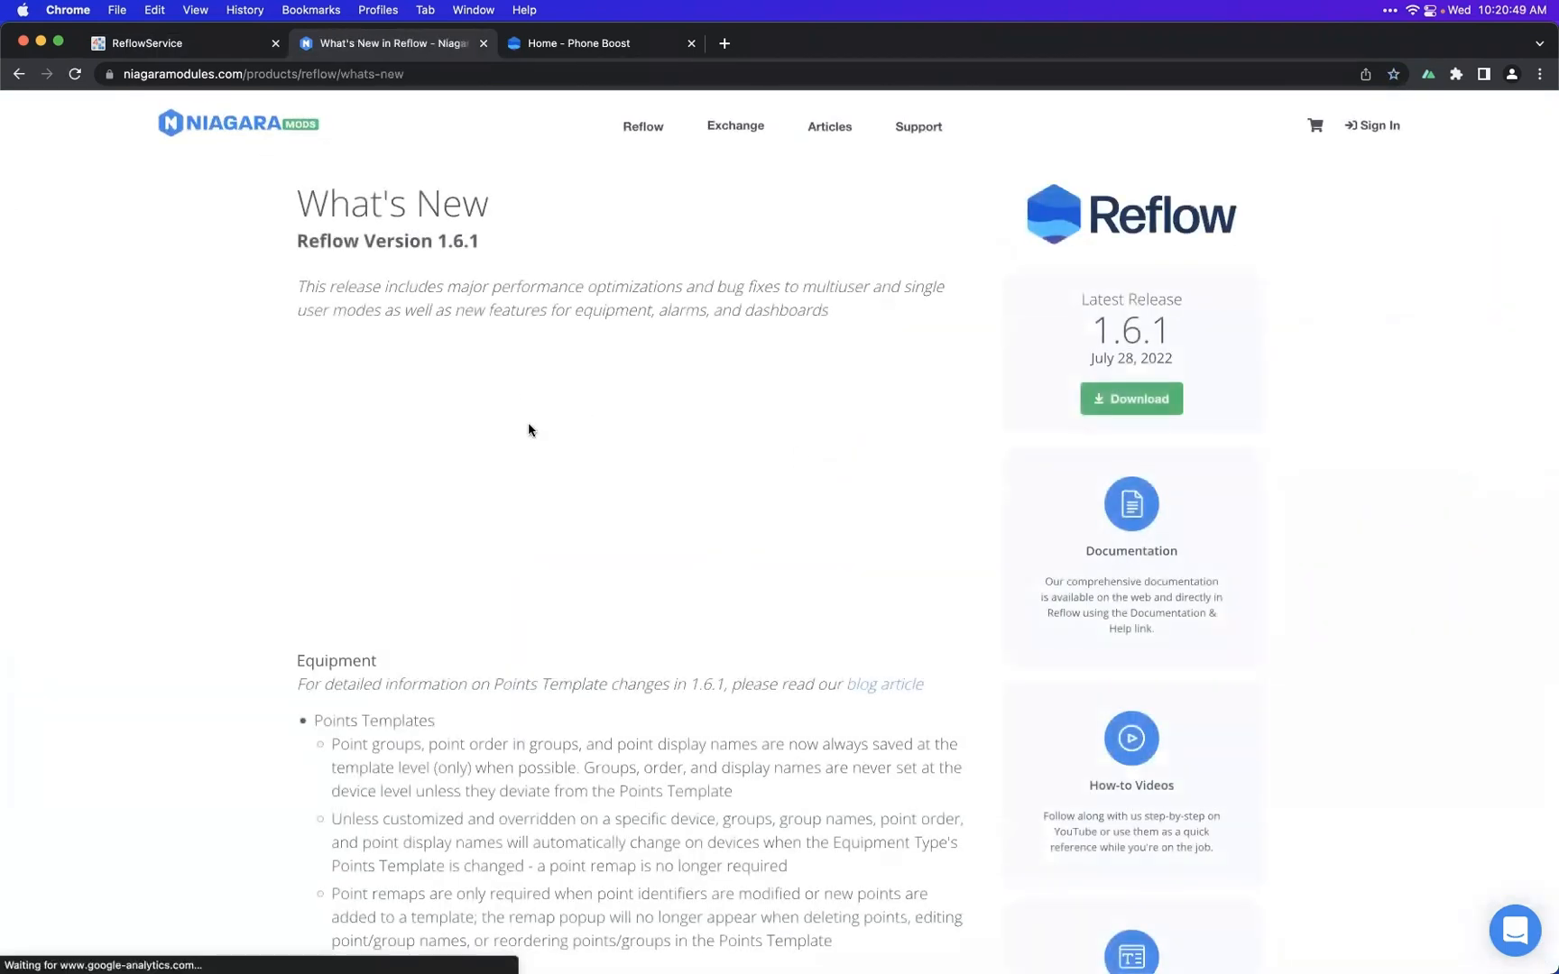
scroll(529, 430, down, 15)
scroll(602, 705, up, 15)
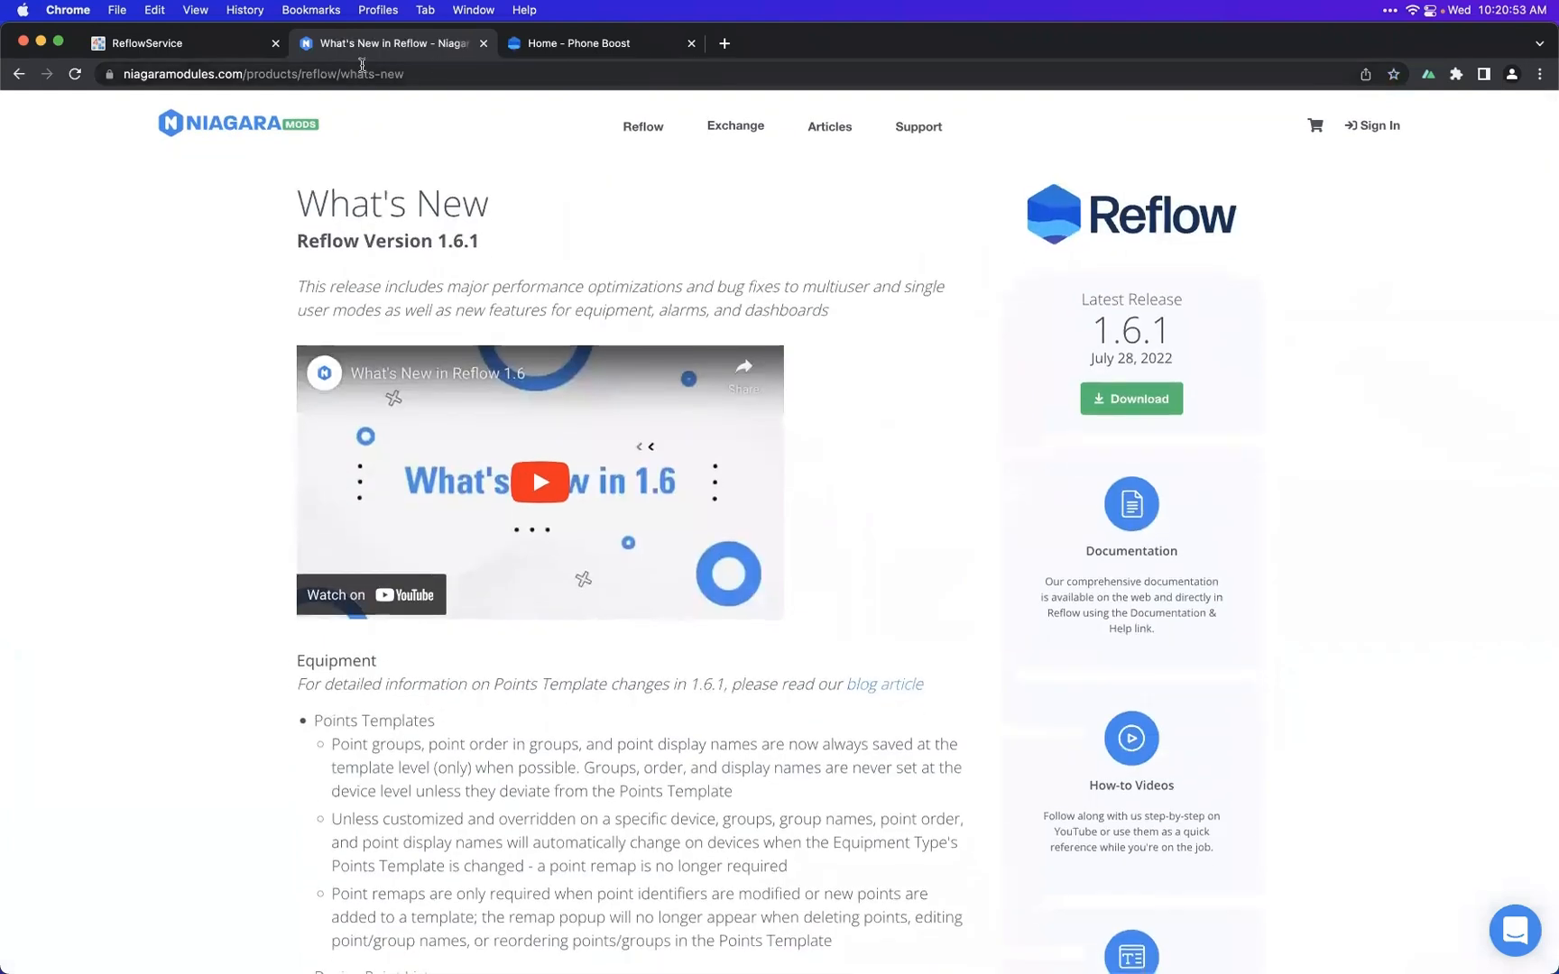
click(18, 74)
click(202, 43)
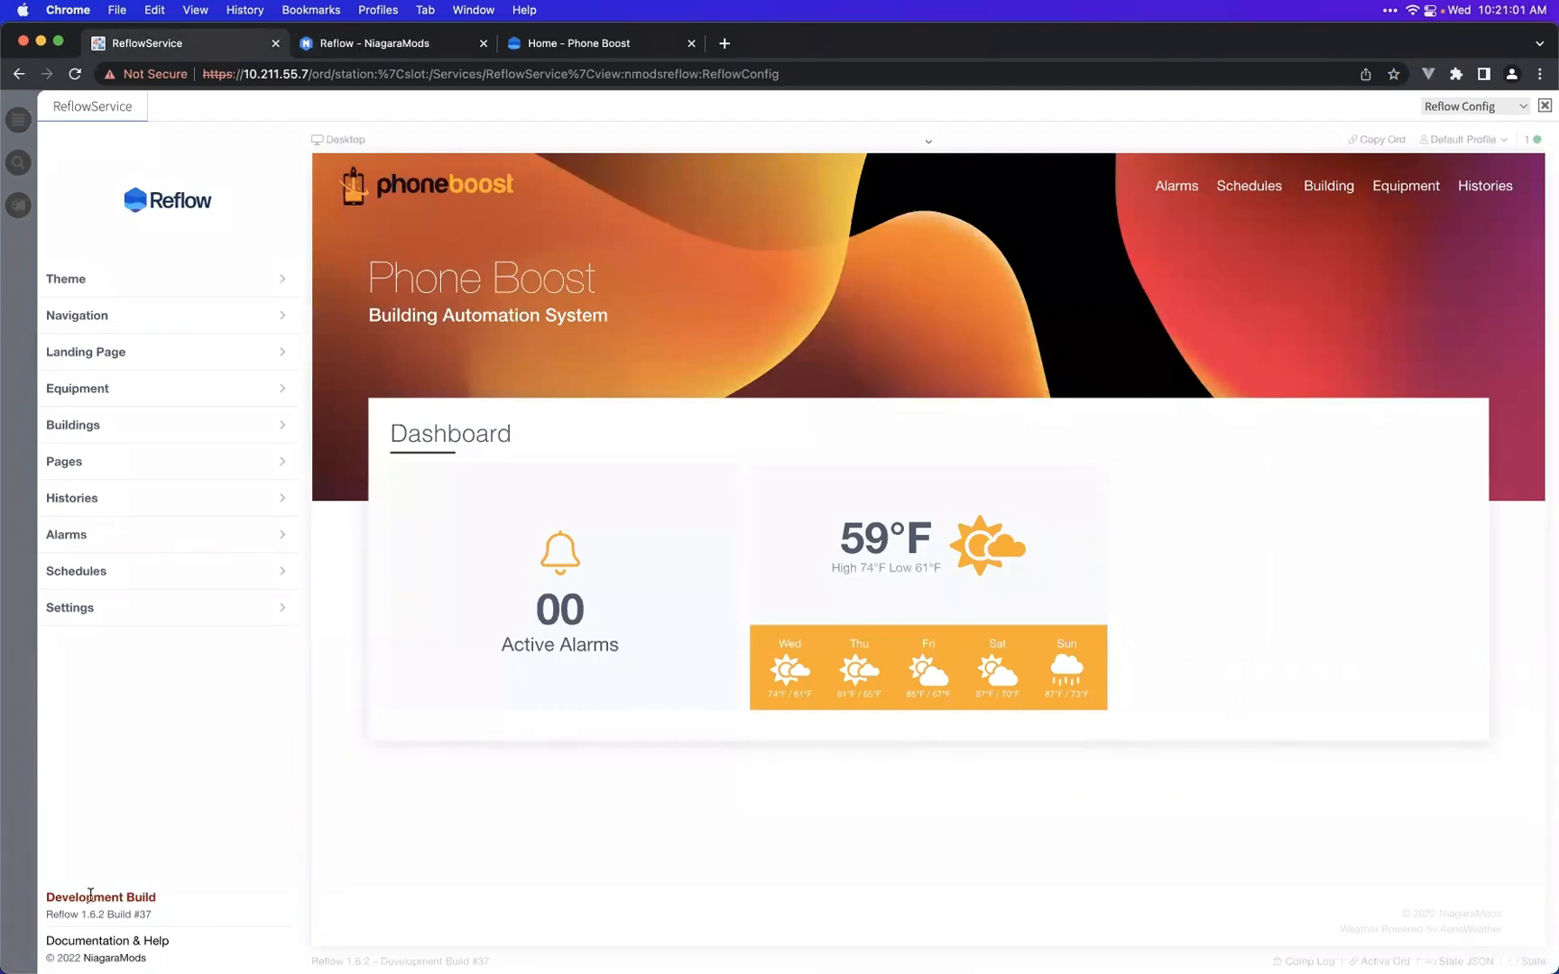
- Open the built-in Reflow documentation and look through its introduction and the list of topics
click(121, 945)
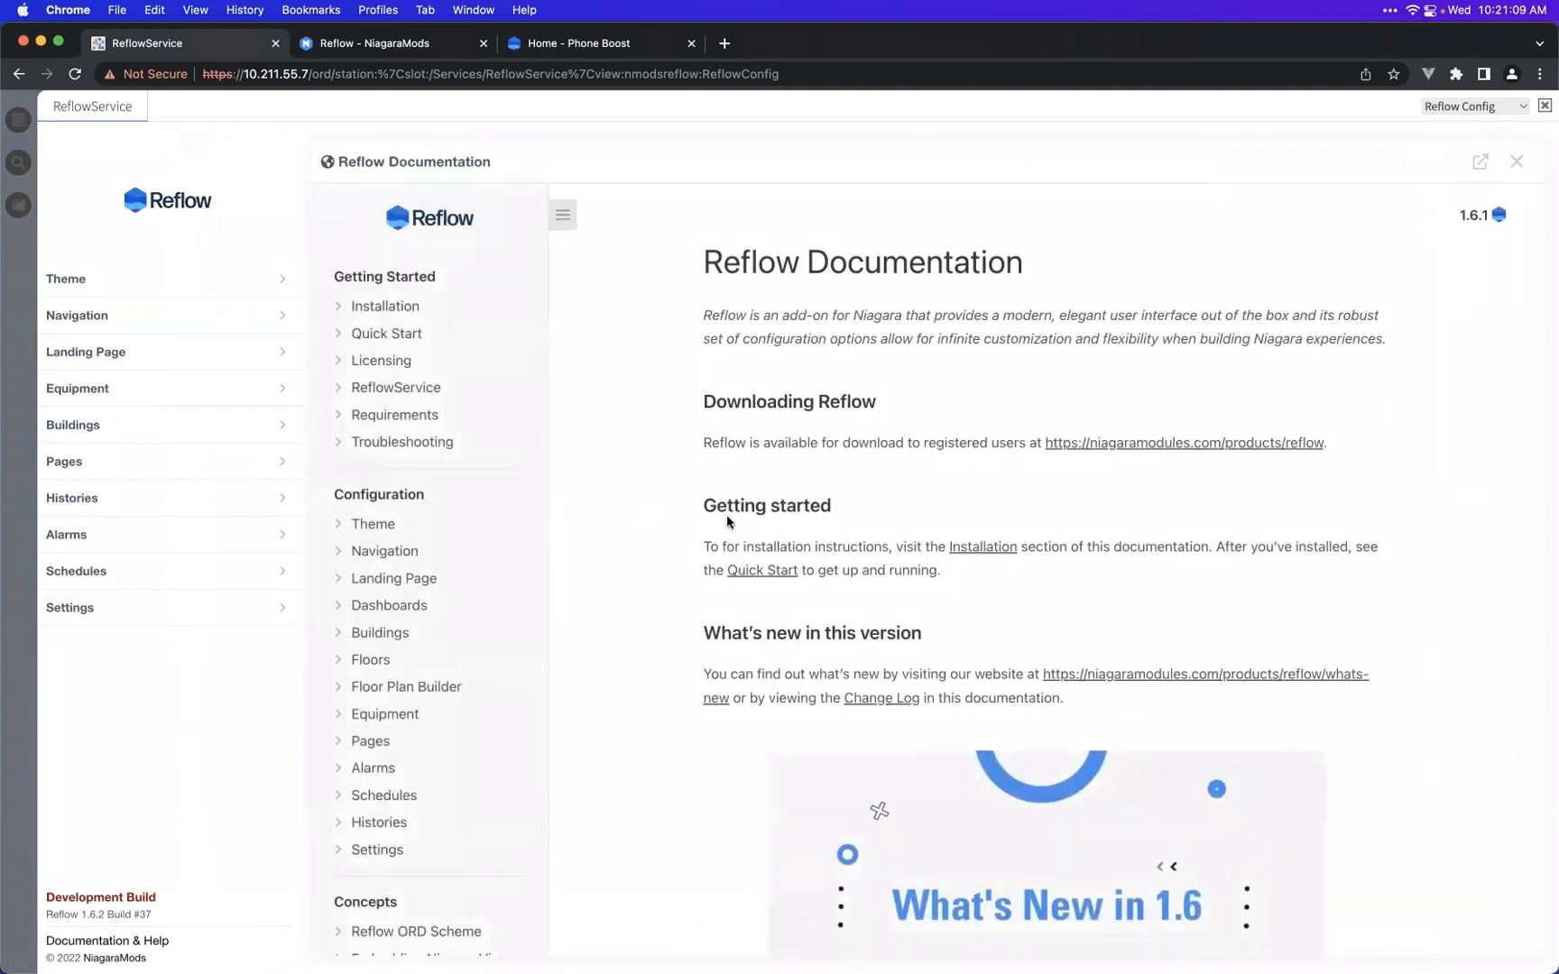
scroll(624, 534, down, 3)
scroll(624, 534, up, 3)
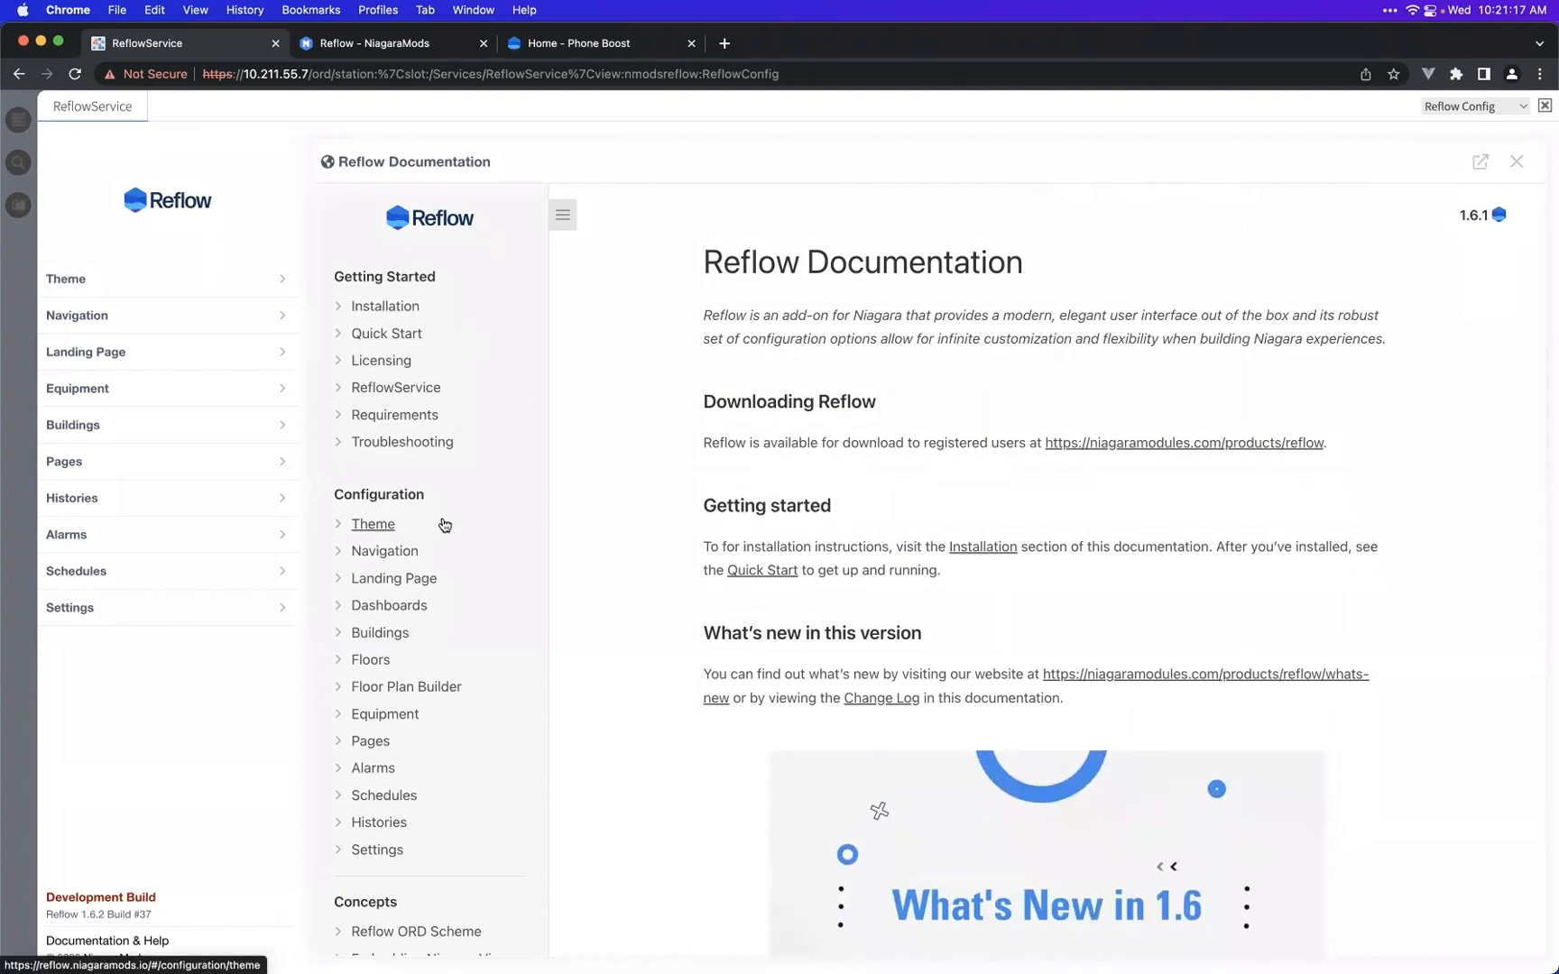
scroll(444, 542, down, 2)
scroll(446, 560, up, 2)
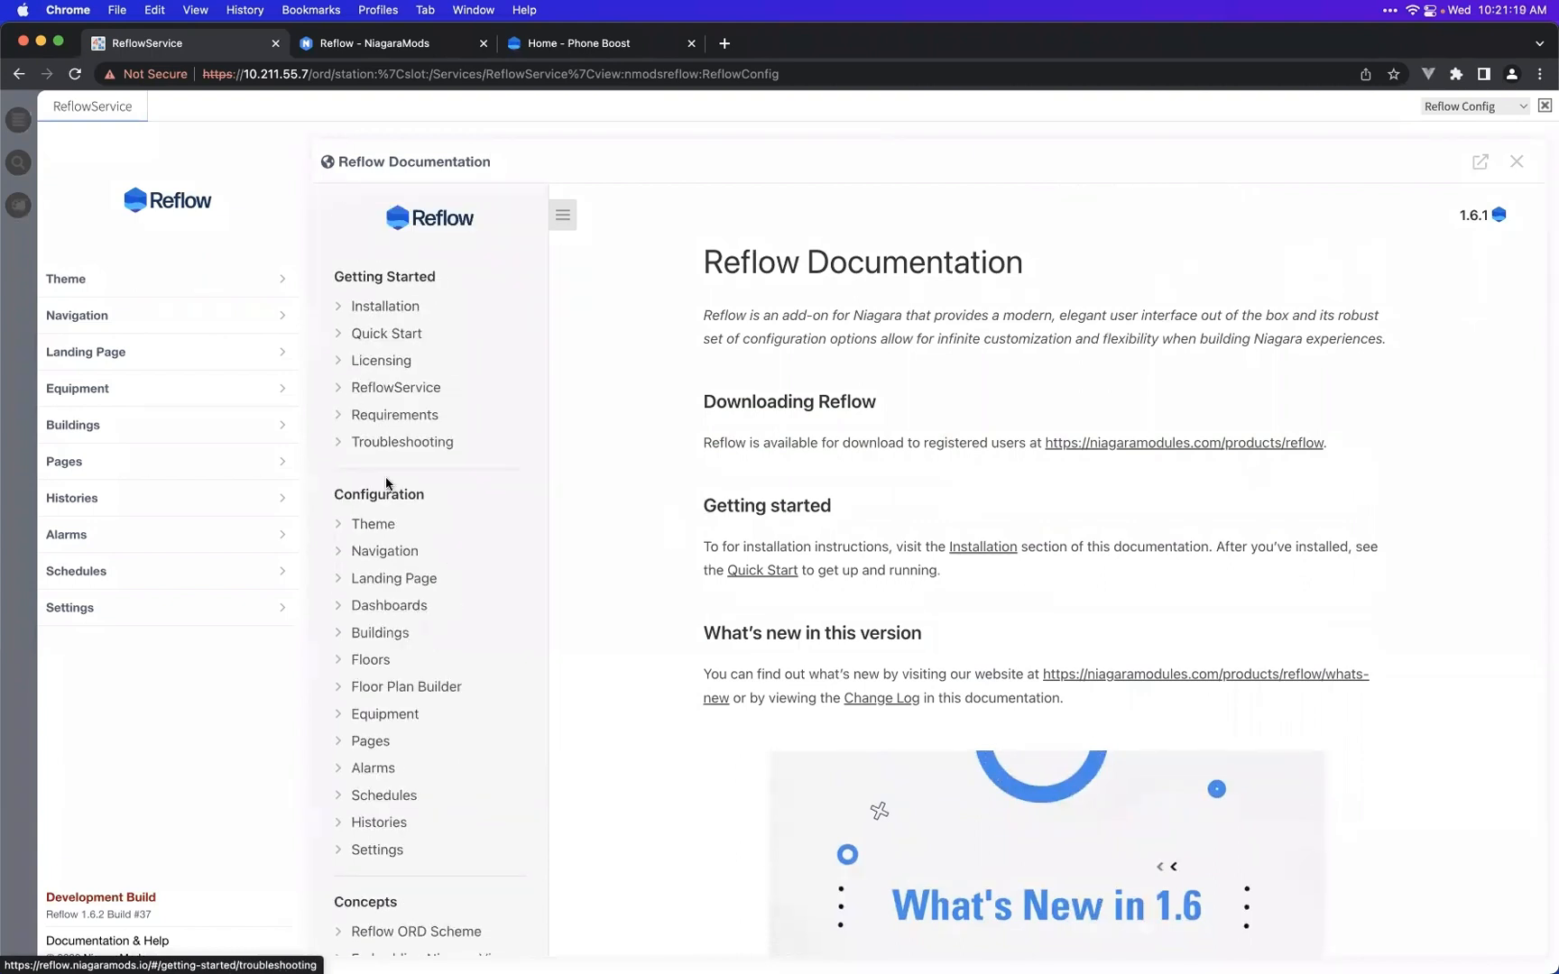
scroll(446, 546, down, 6)
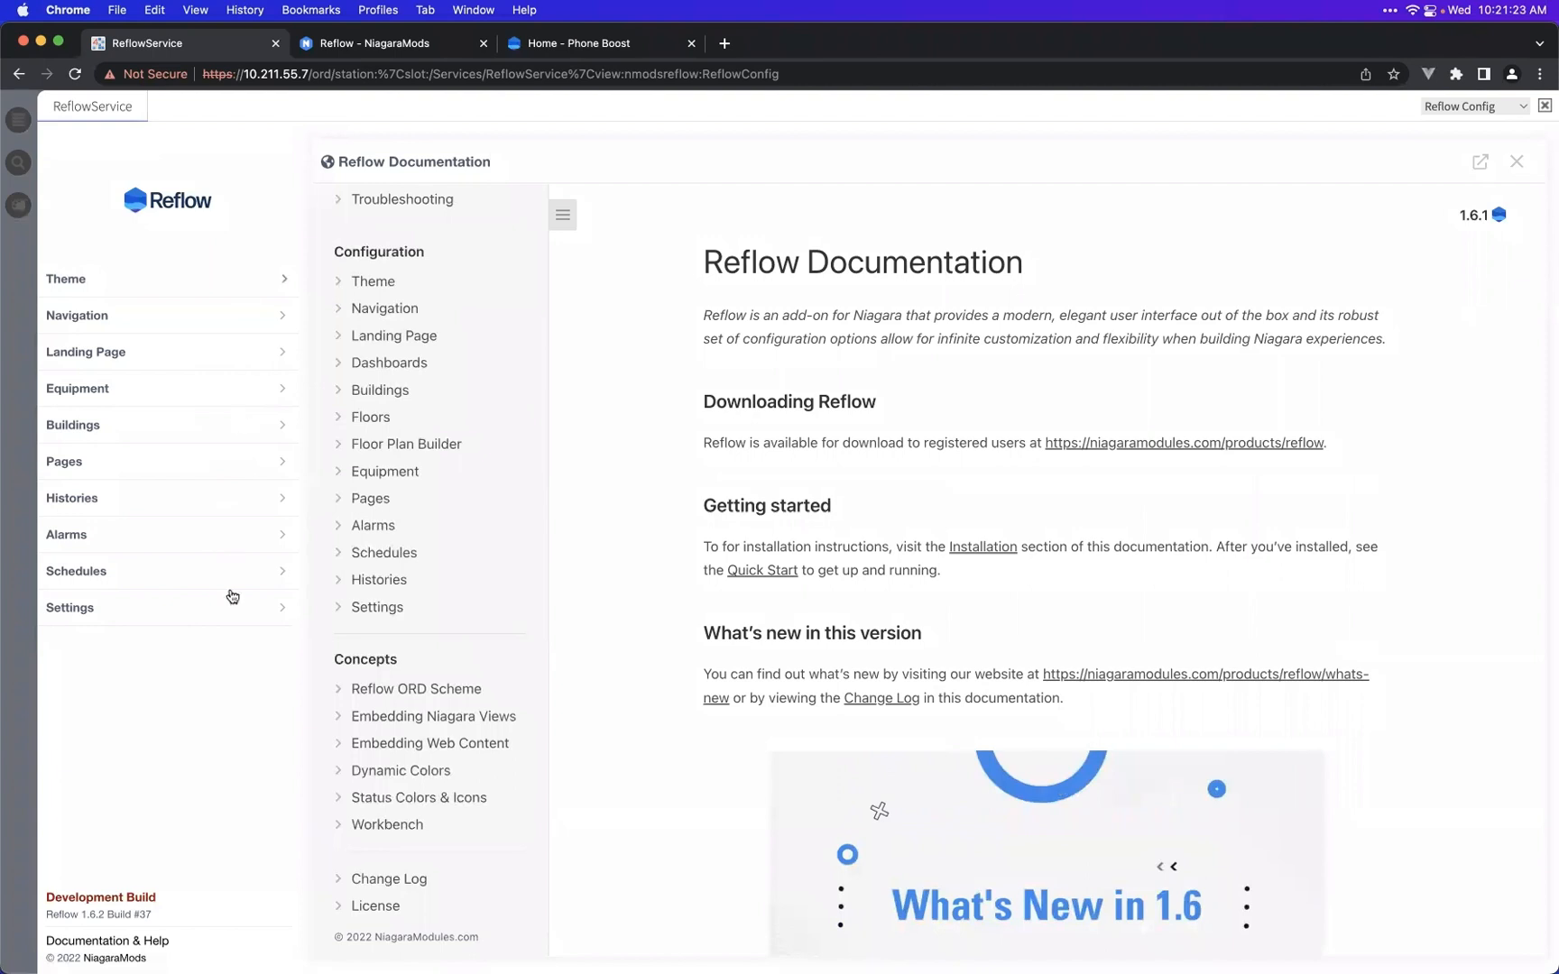
- Compare the documentation's Theme and Title & Subtitle topics with the Theme settings, and return to the main configuration list
click(373, 283)
click(404, 312)
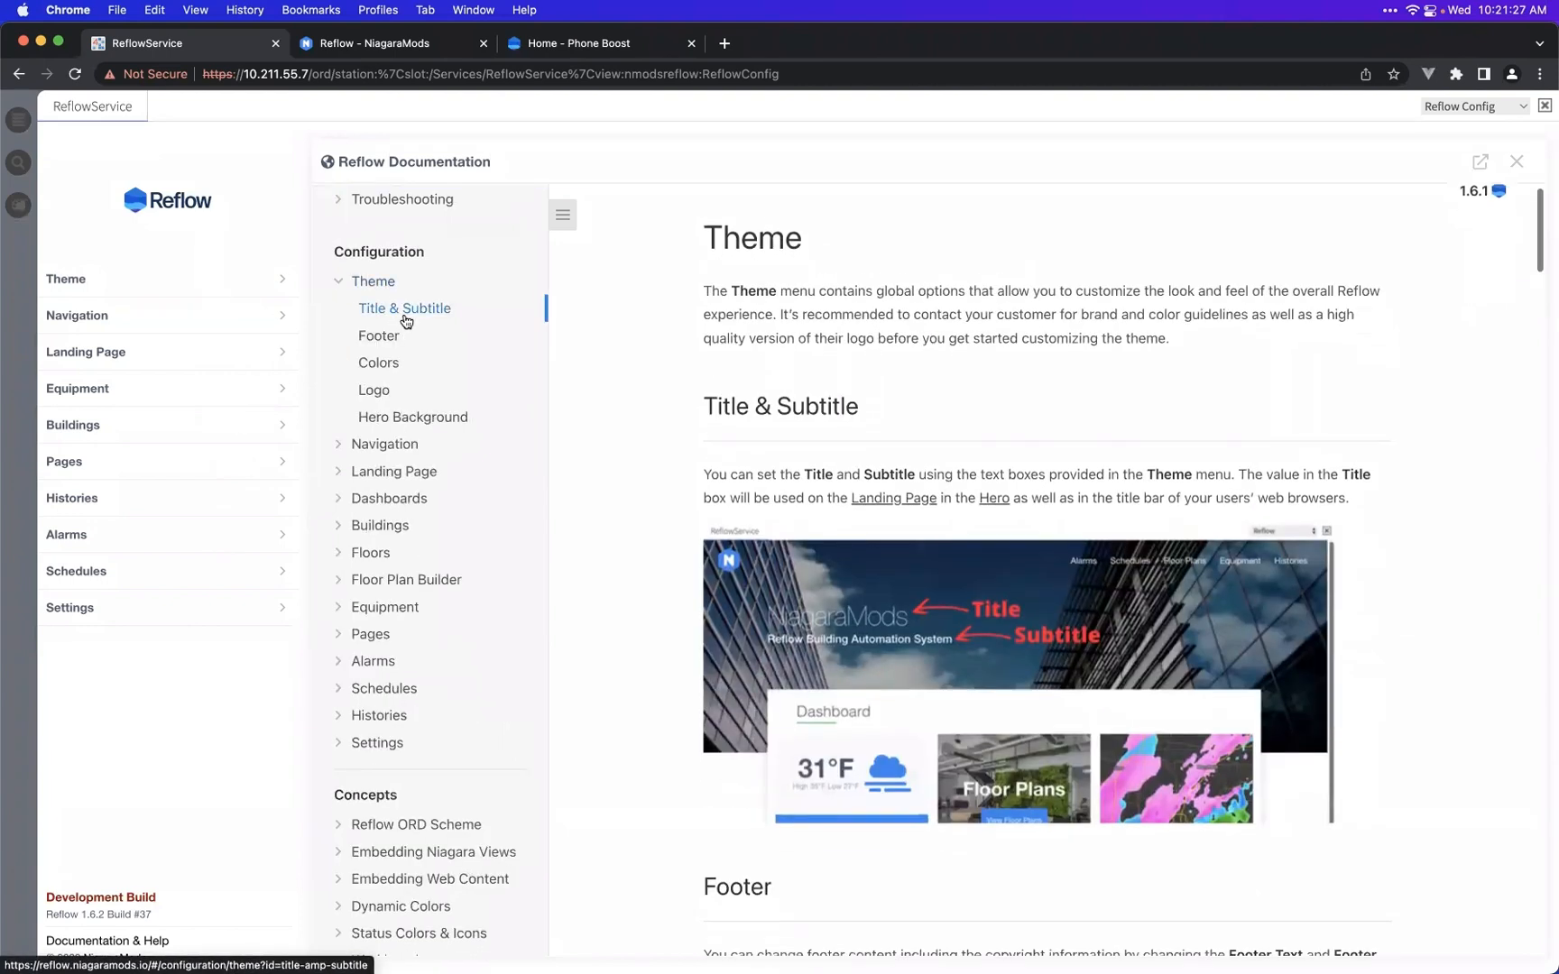
click(248, 288)
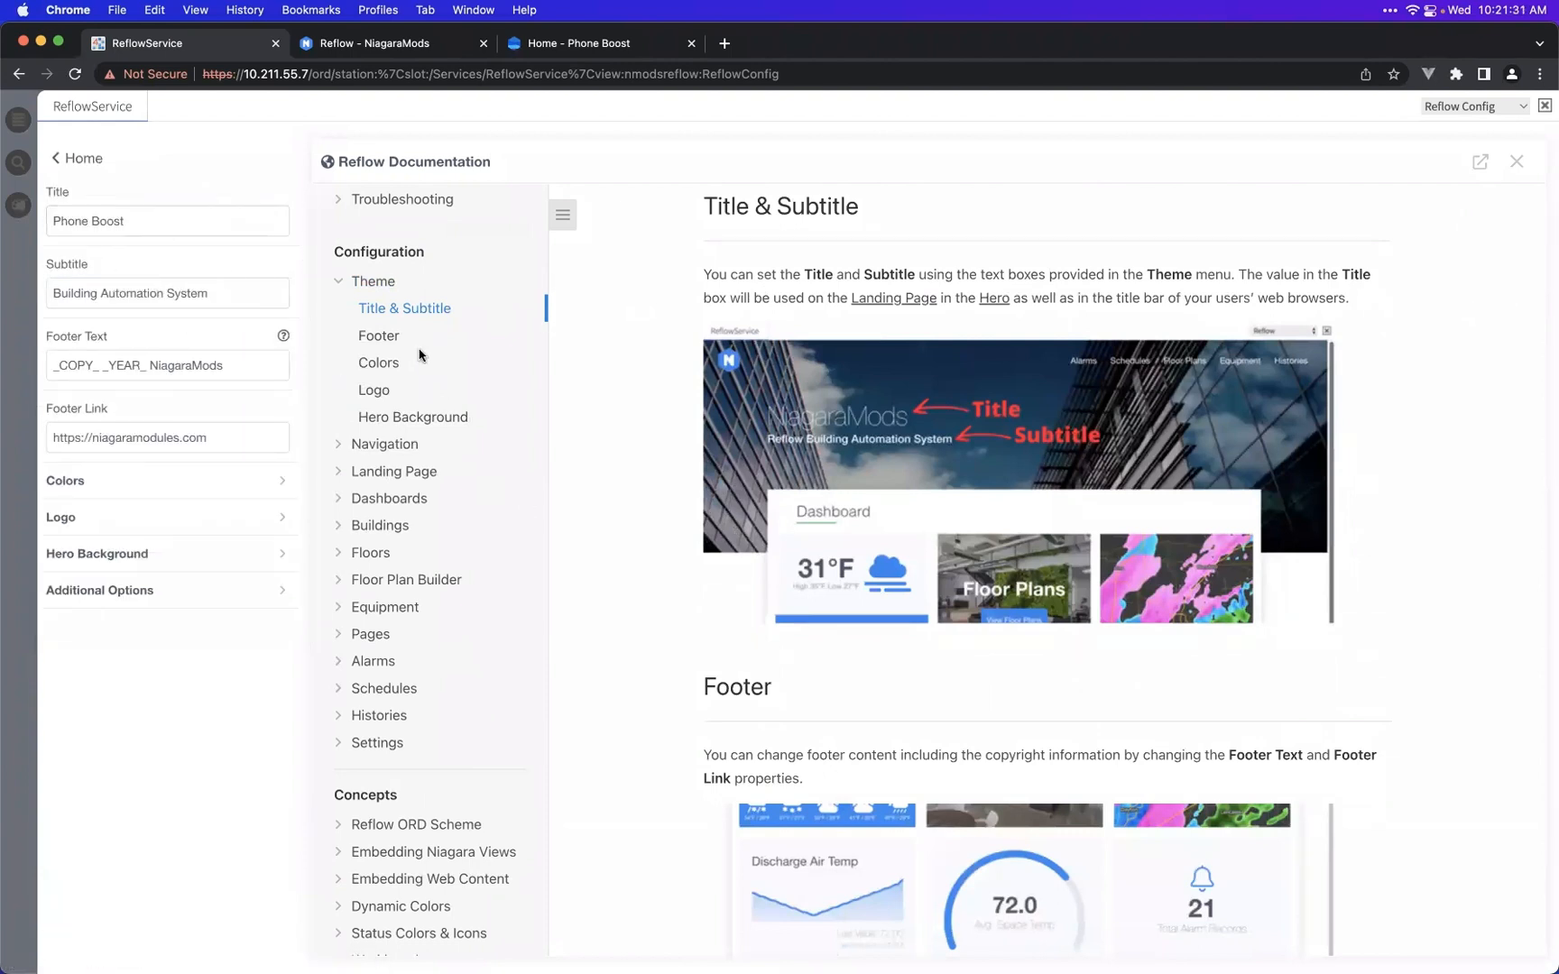
click(386, 287)
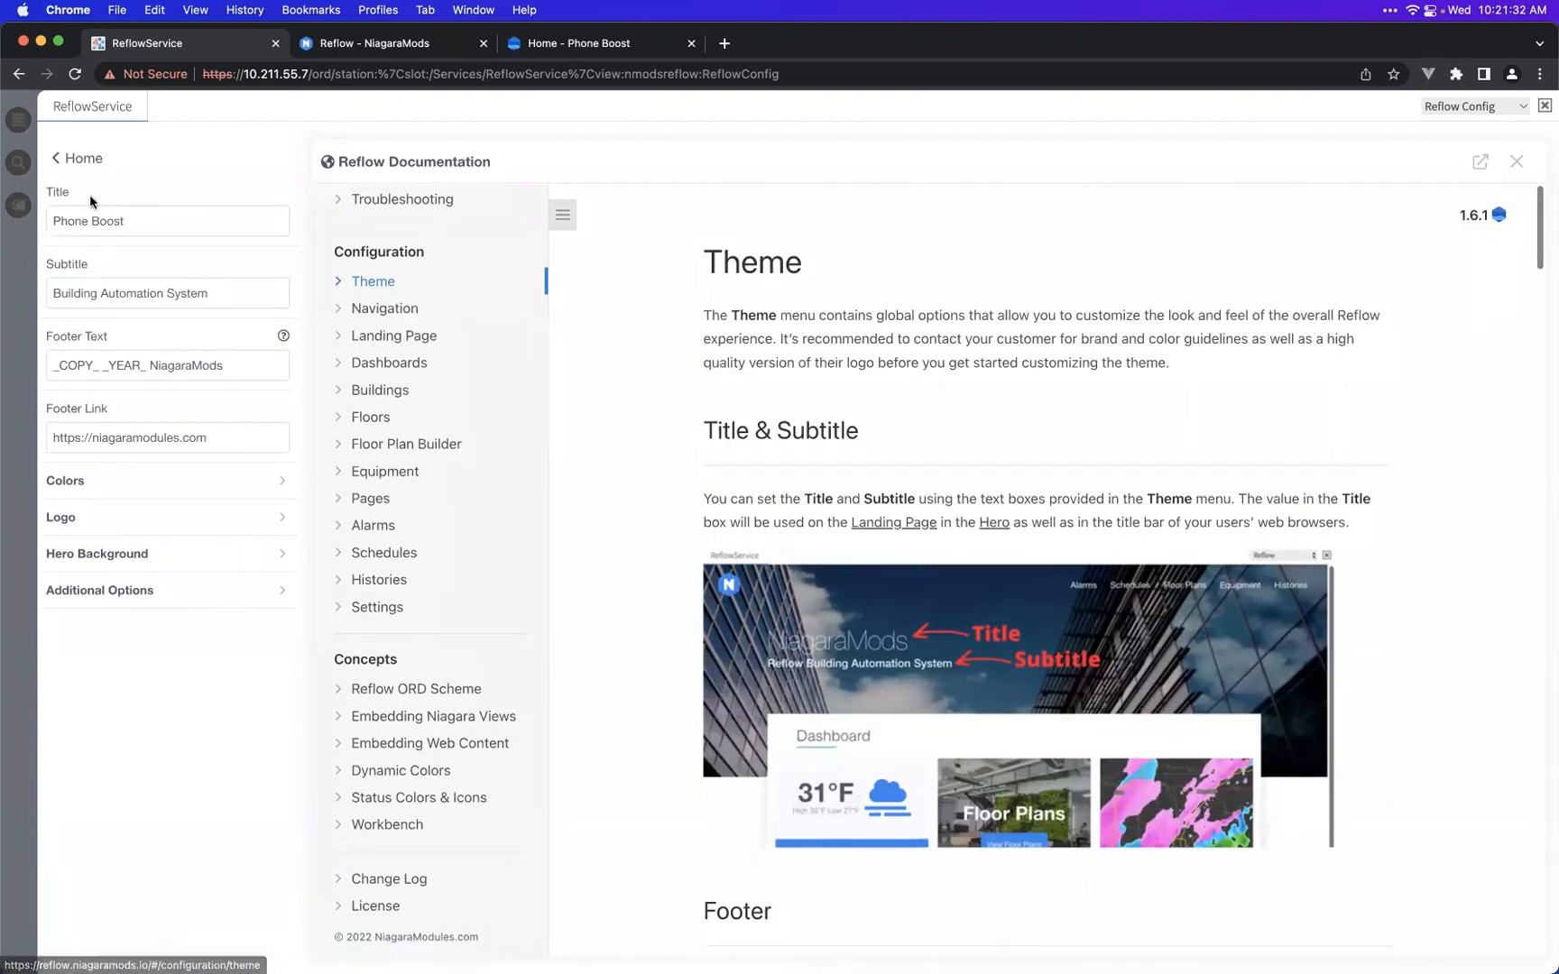
click(124, 161)
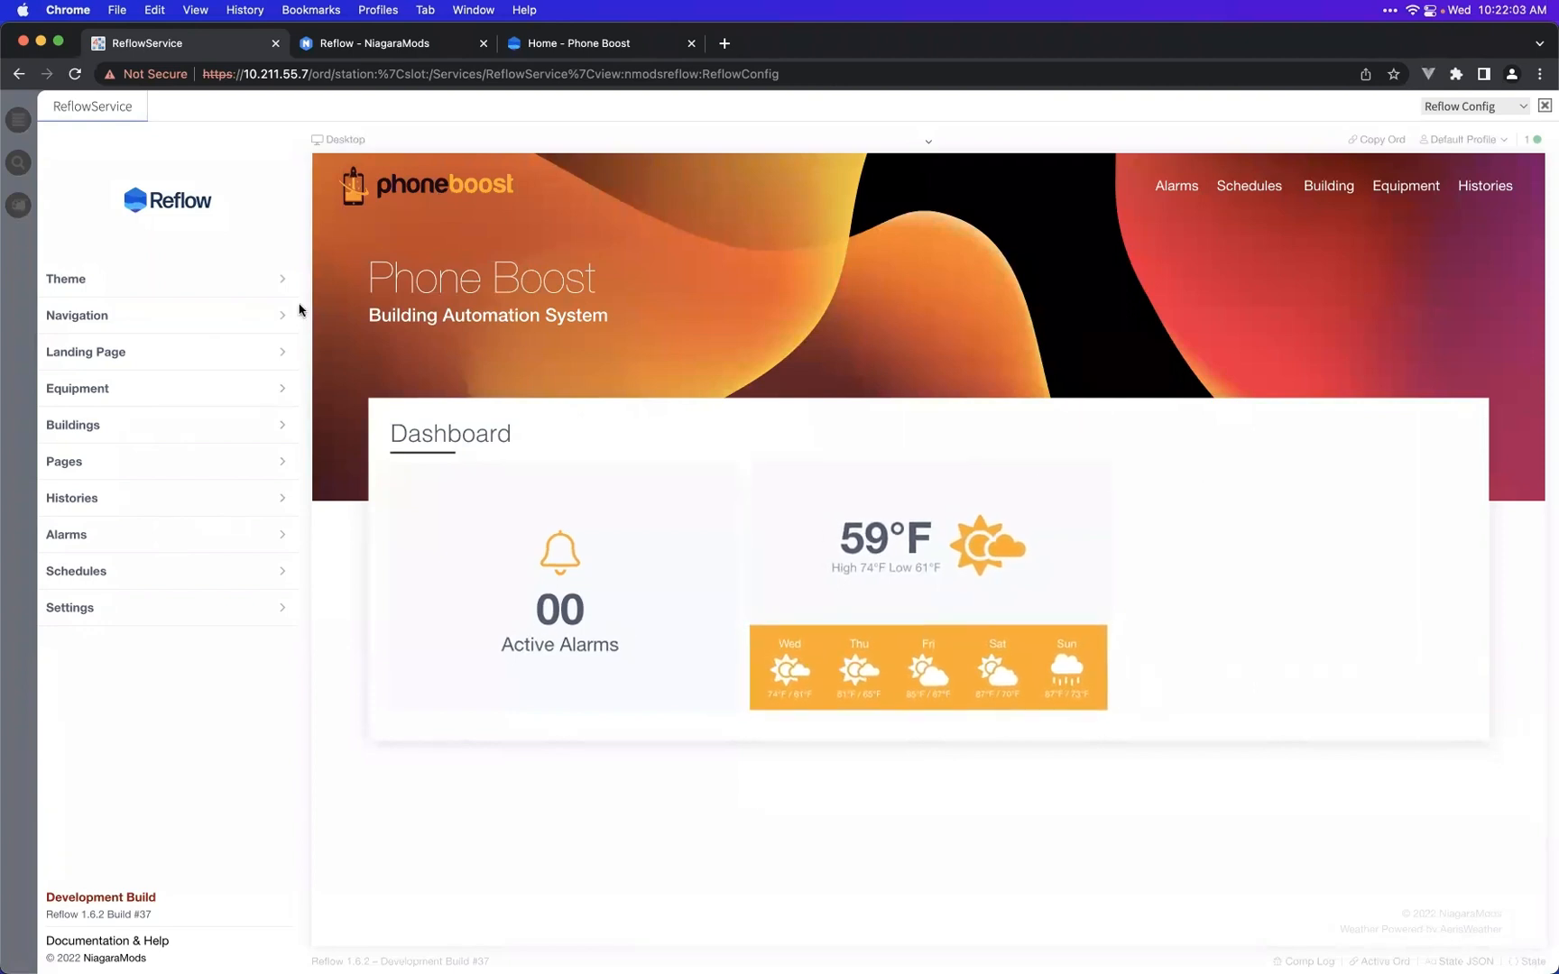
- Copy the site title in the Theme settings, erase it and retype "Phone Boost" to check the live preview
click(236, 286)
double_click(202, 229)
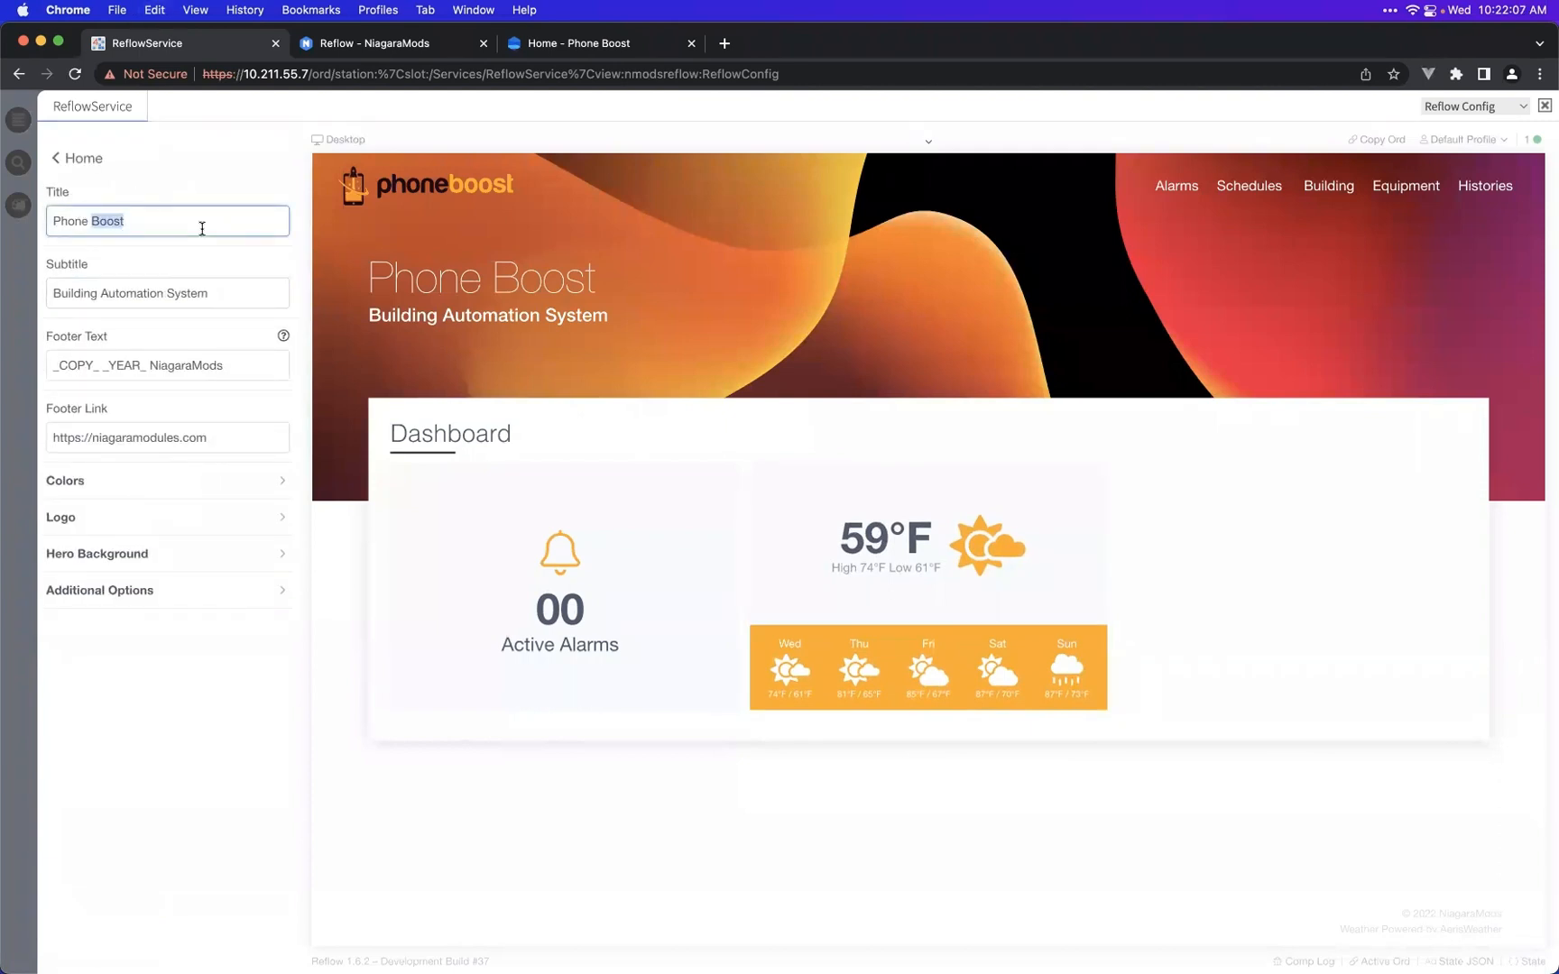
key(super+a)
key(super+c)
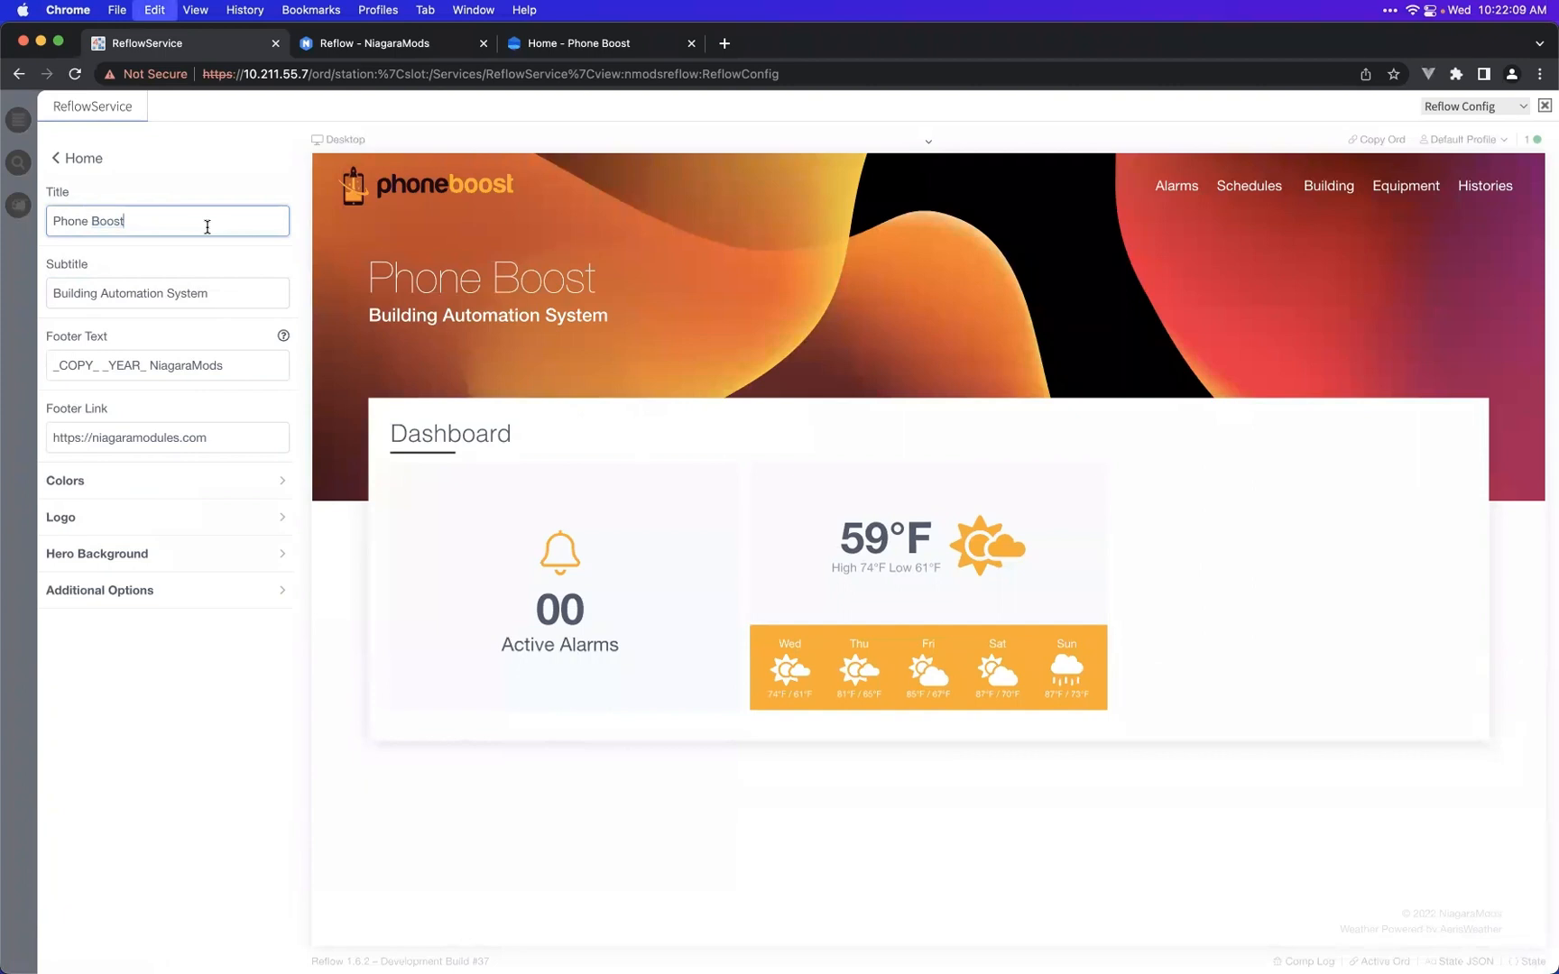
key(BackSpace)
text(Phone Boost)
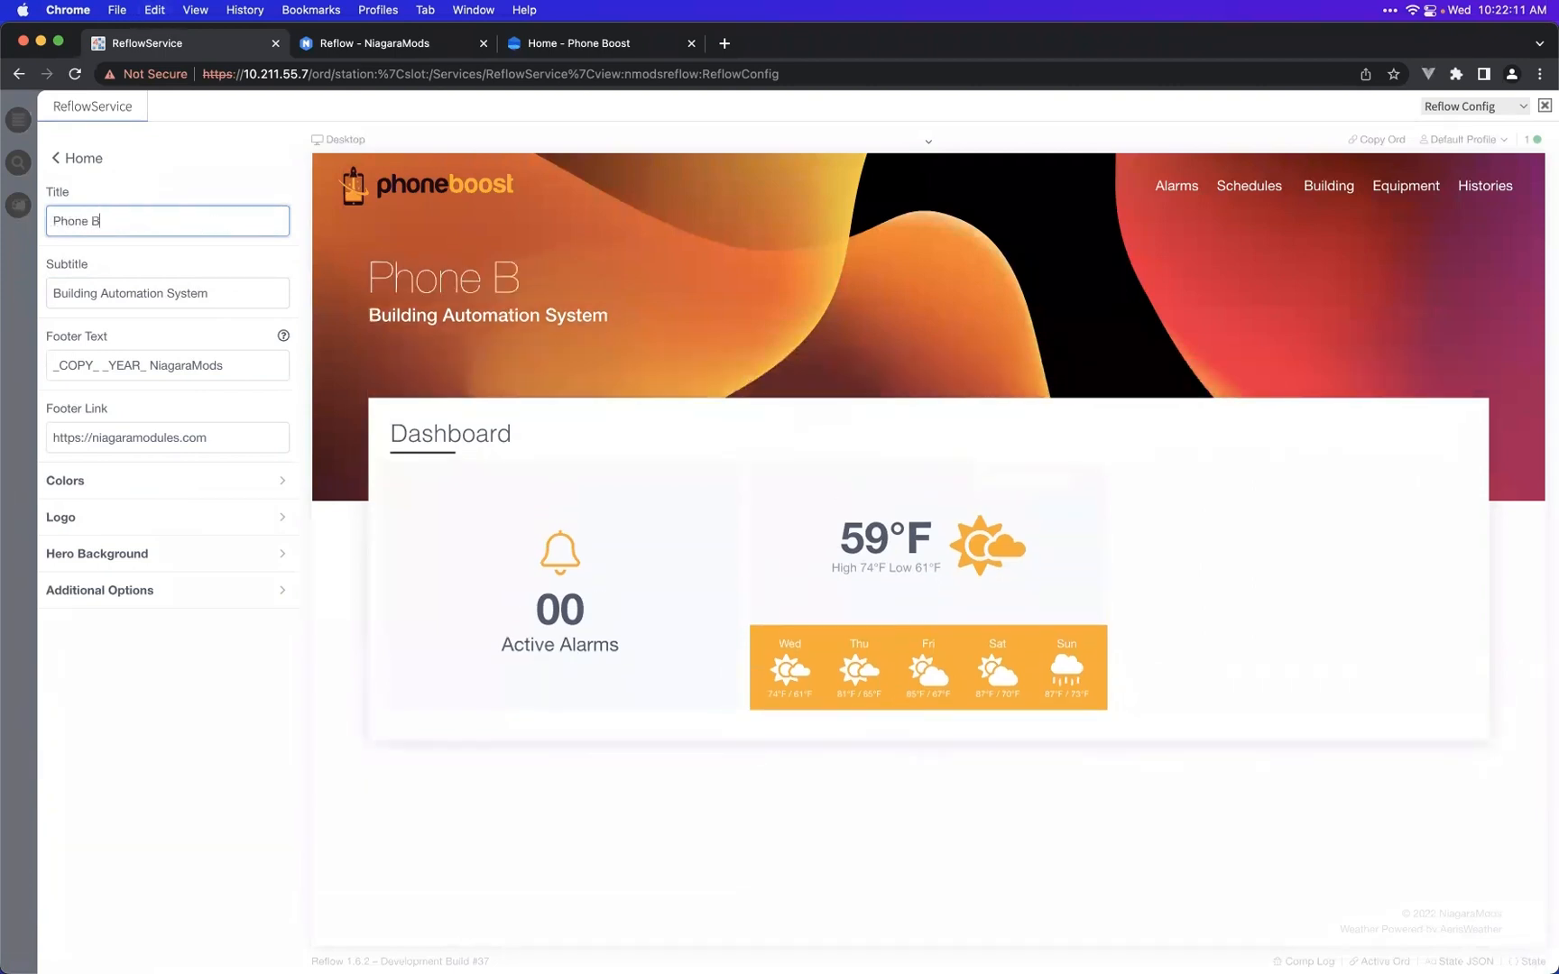
- Erase and retype part of the site title, restore the copied "Phone Boost" and return to the main configuration list
key(BackSpace)
key(BackSpace)
key(BackSpace)
key(BackSpace)
key(BackSpace)
key(BackSpace)
text(Bost)
key(BackSpace)
text(ost)
key(super+a)
key(super+v)
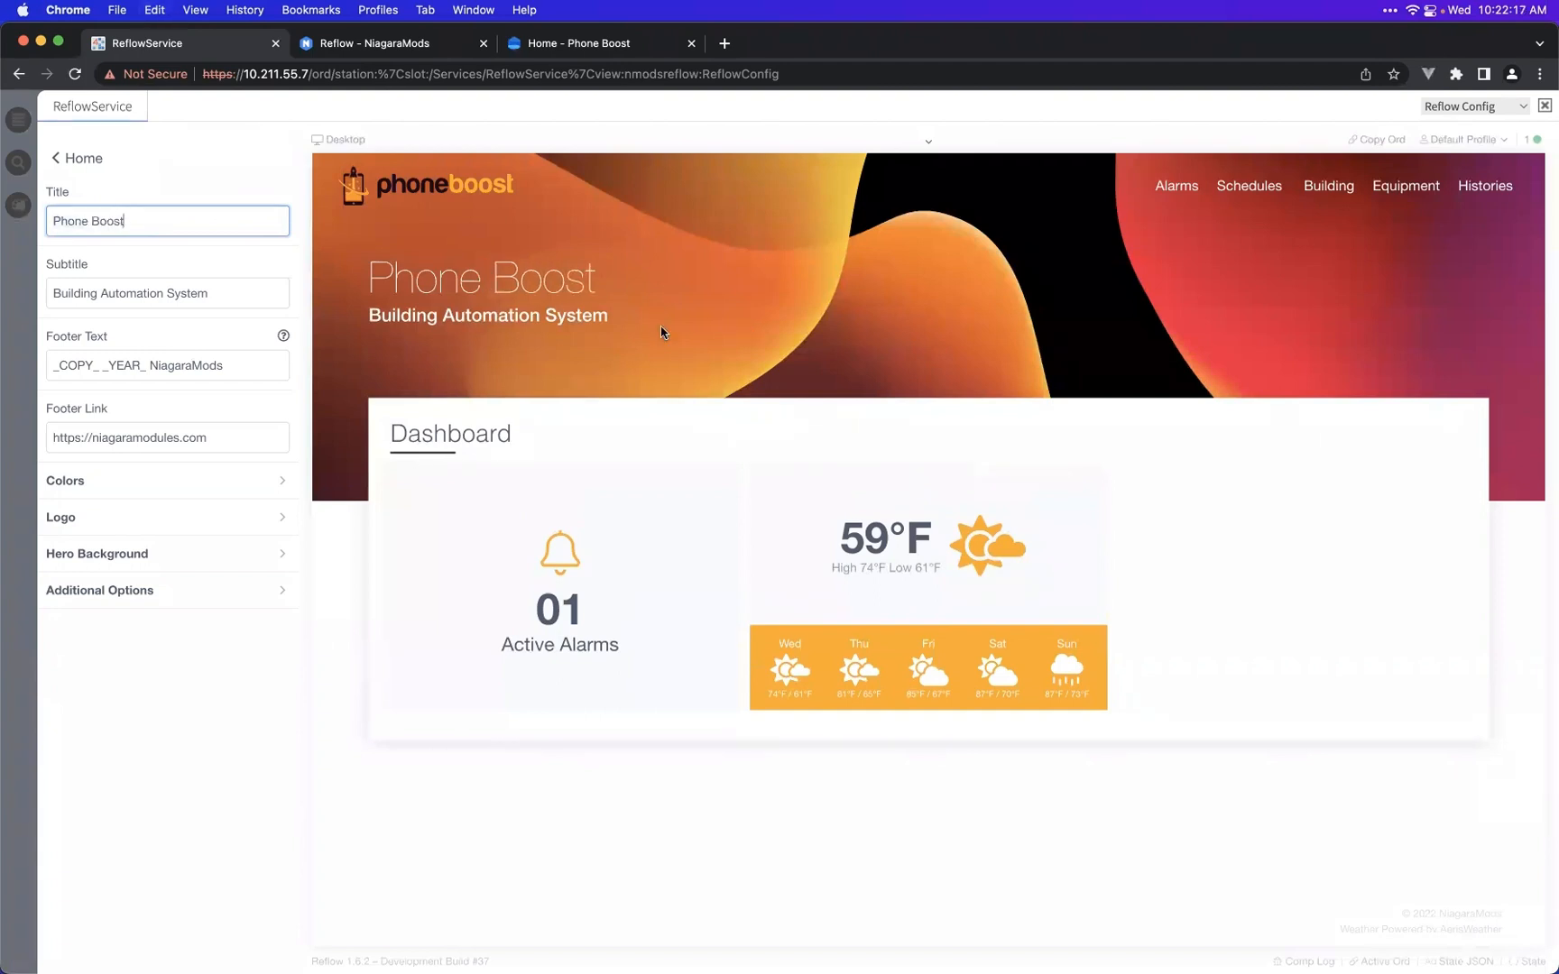
click(719, 322)
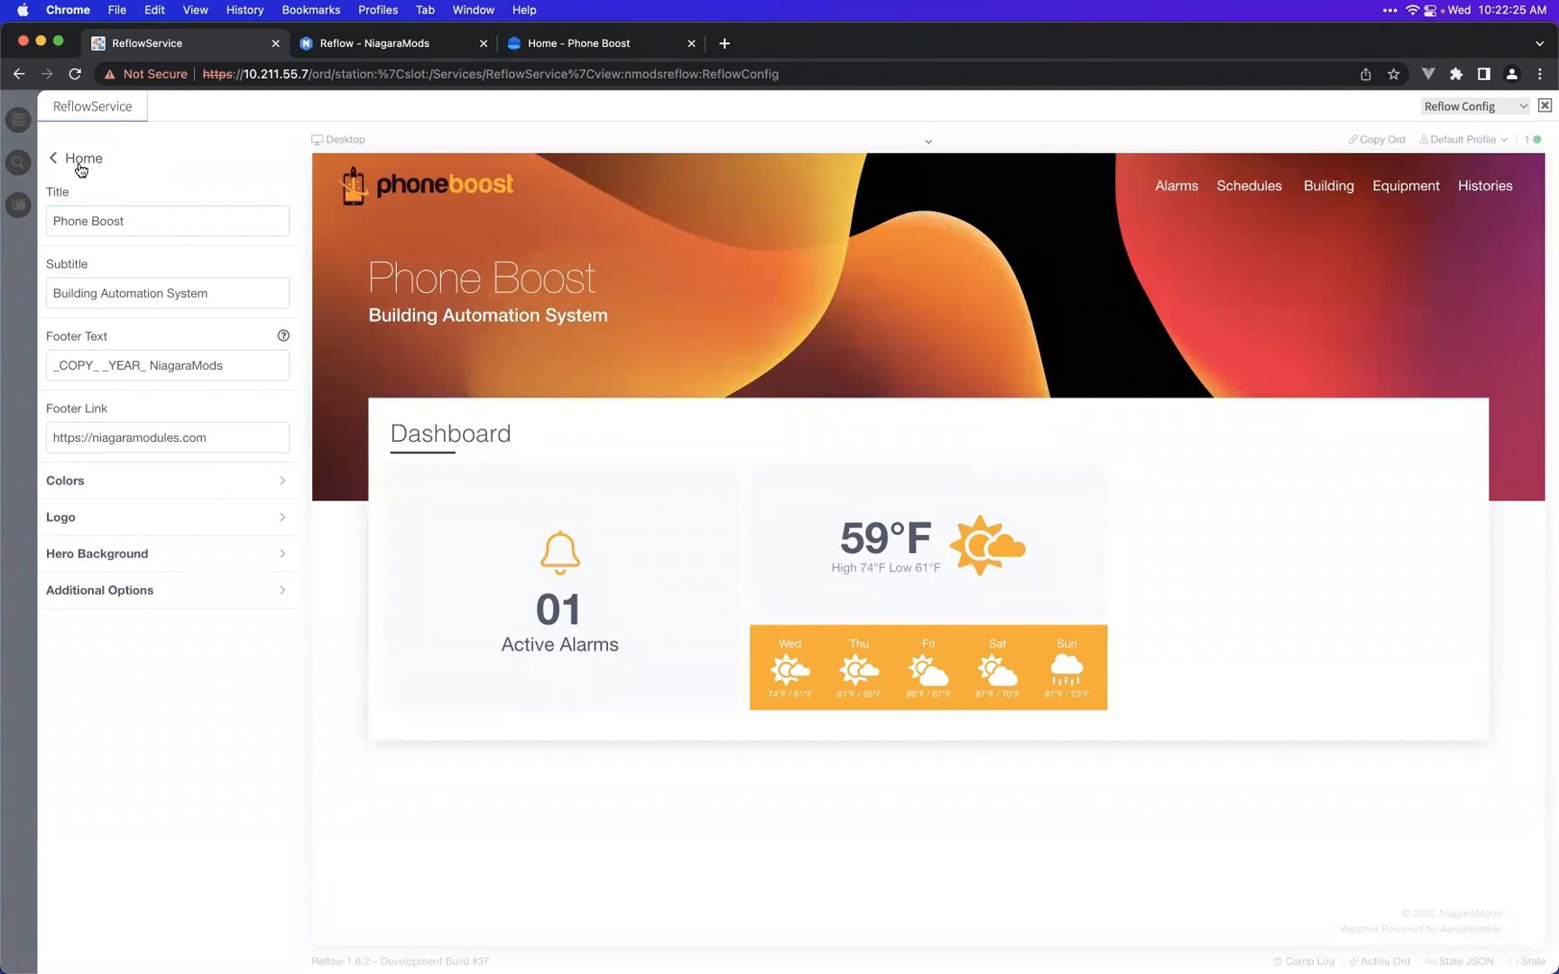
click(153, 223)
click(96, 159)
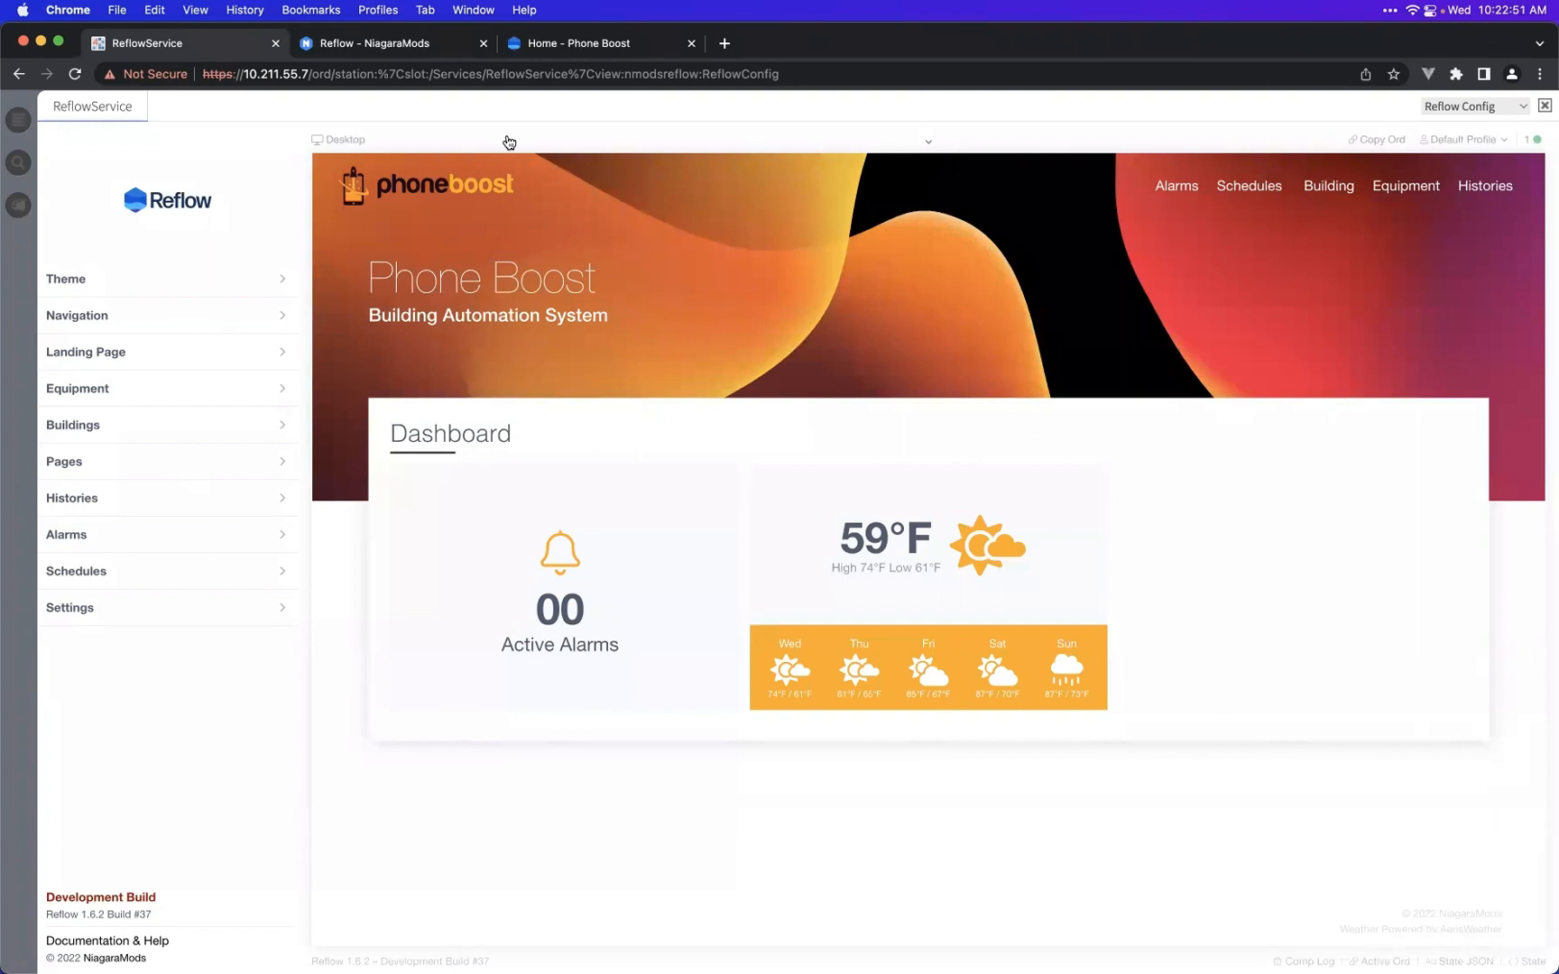
- Show the device preview options and preview the site in Tablet and Mobile layouts
click(989, 149)
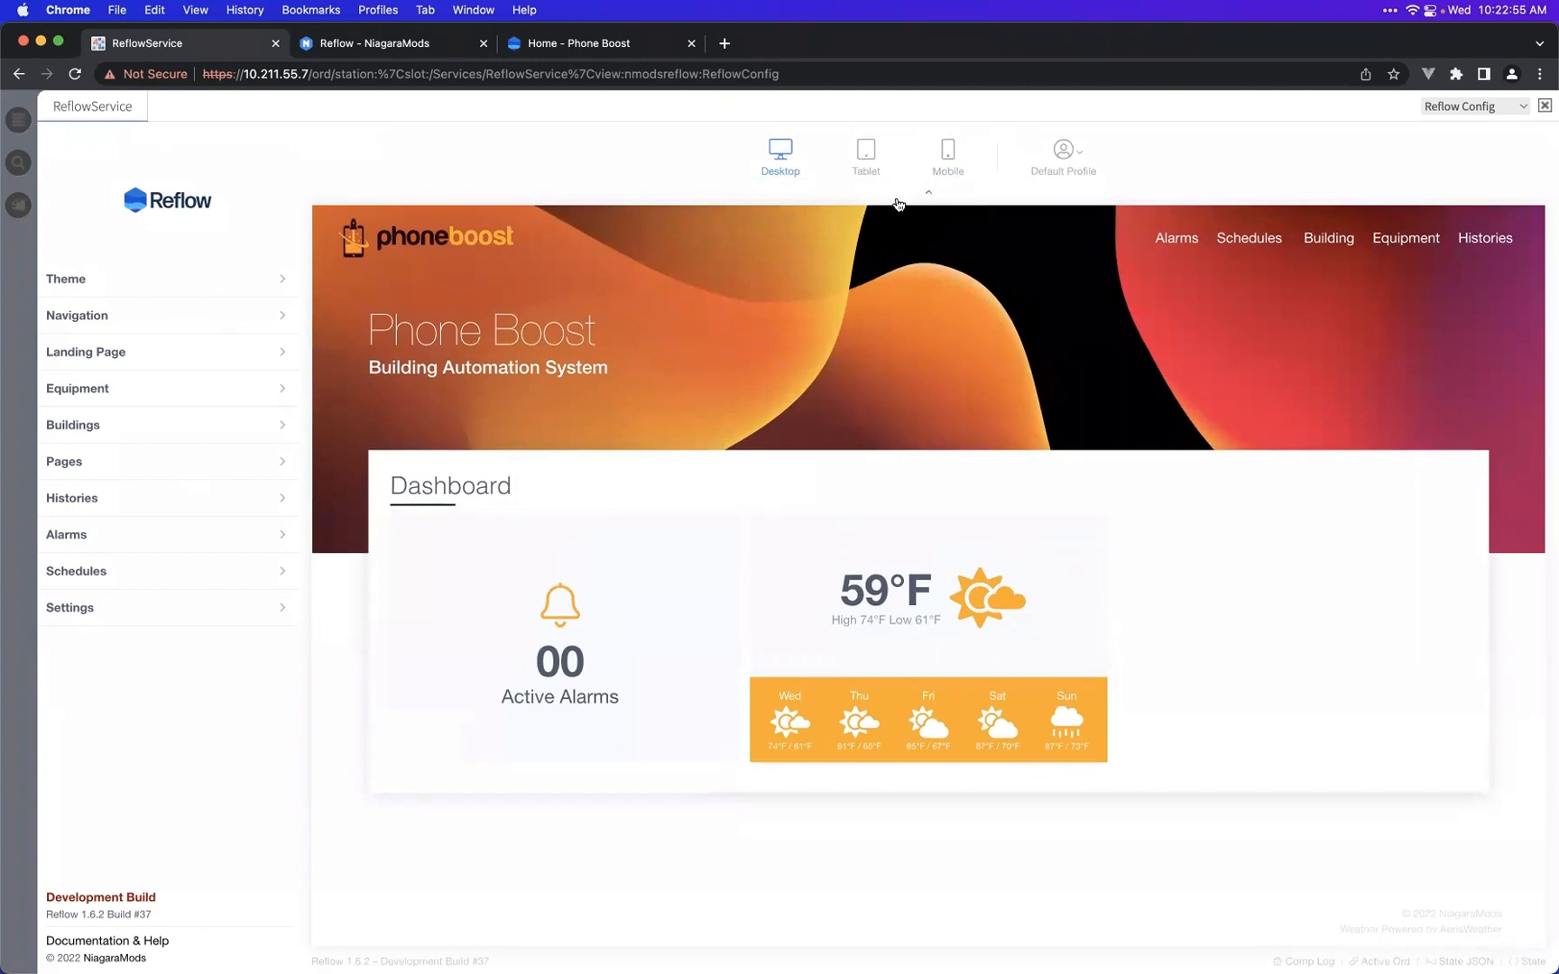
click(856, 162)
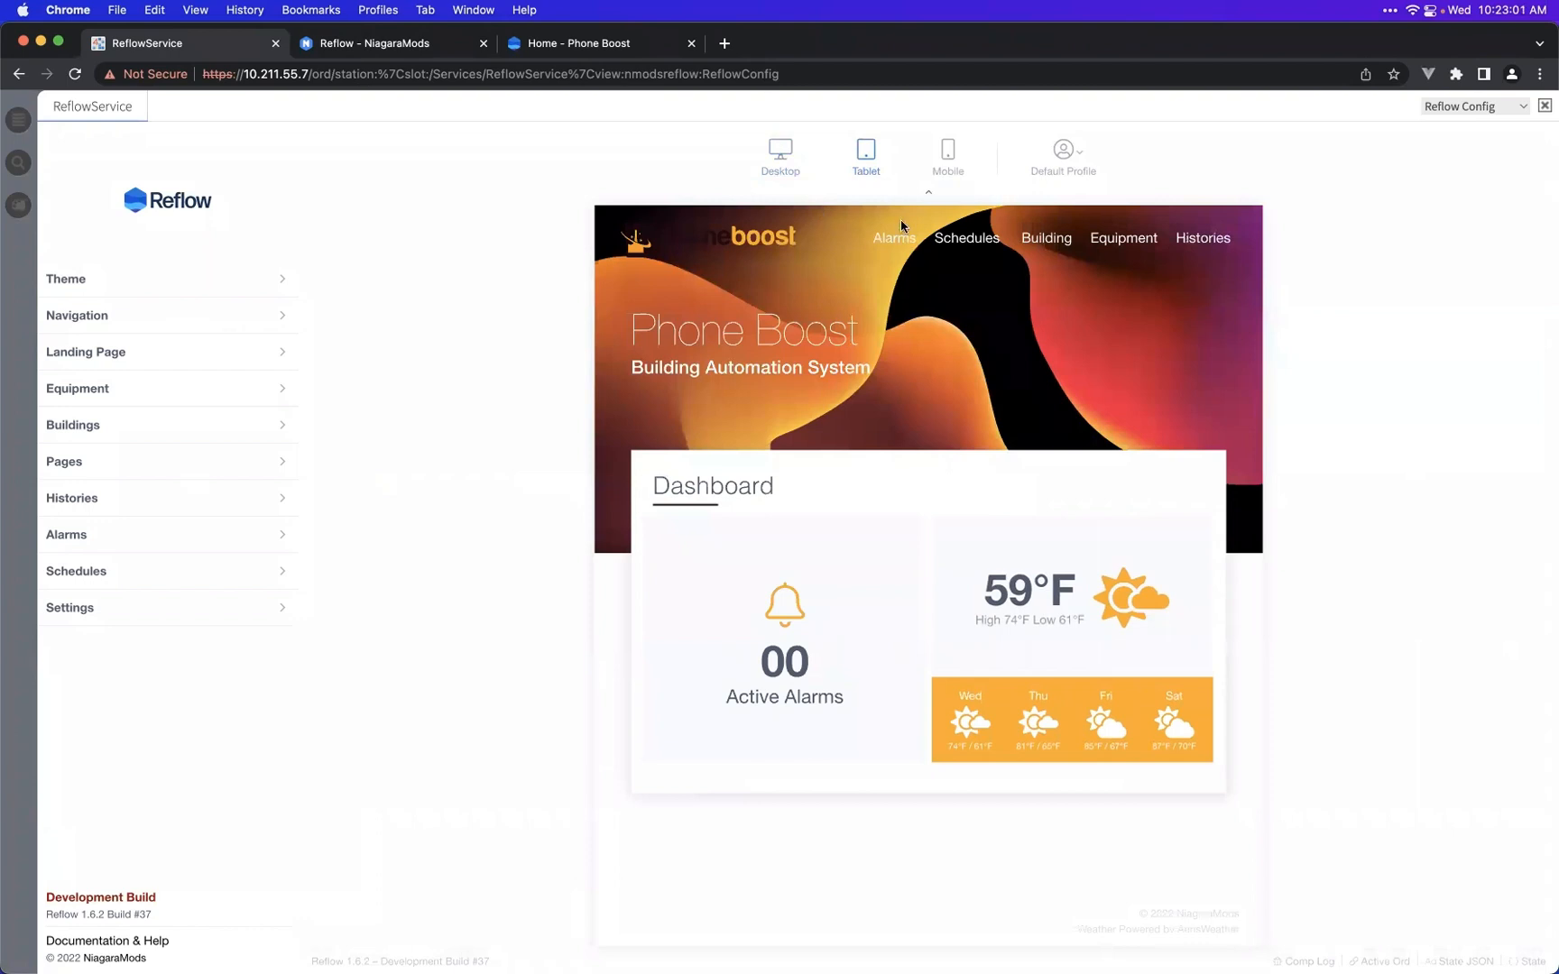
click(945, 170)
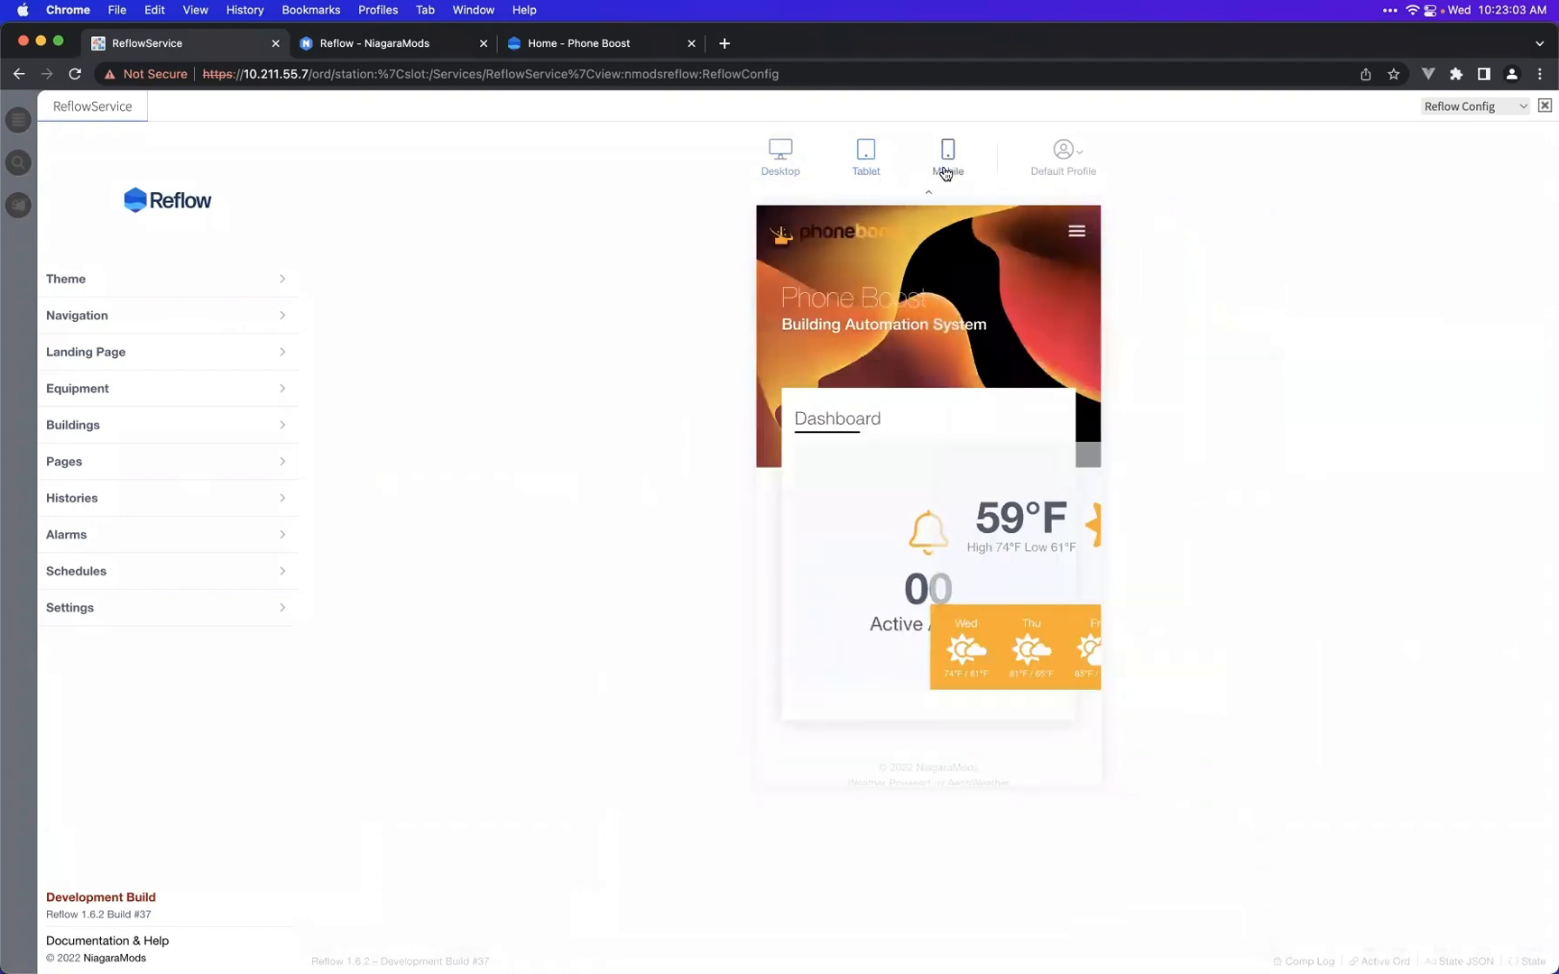
- Look through the Mobile preview of the dashboard, and compare it with the Tablet and Desktop layouts
scroll(1068, 360, down, 5)
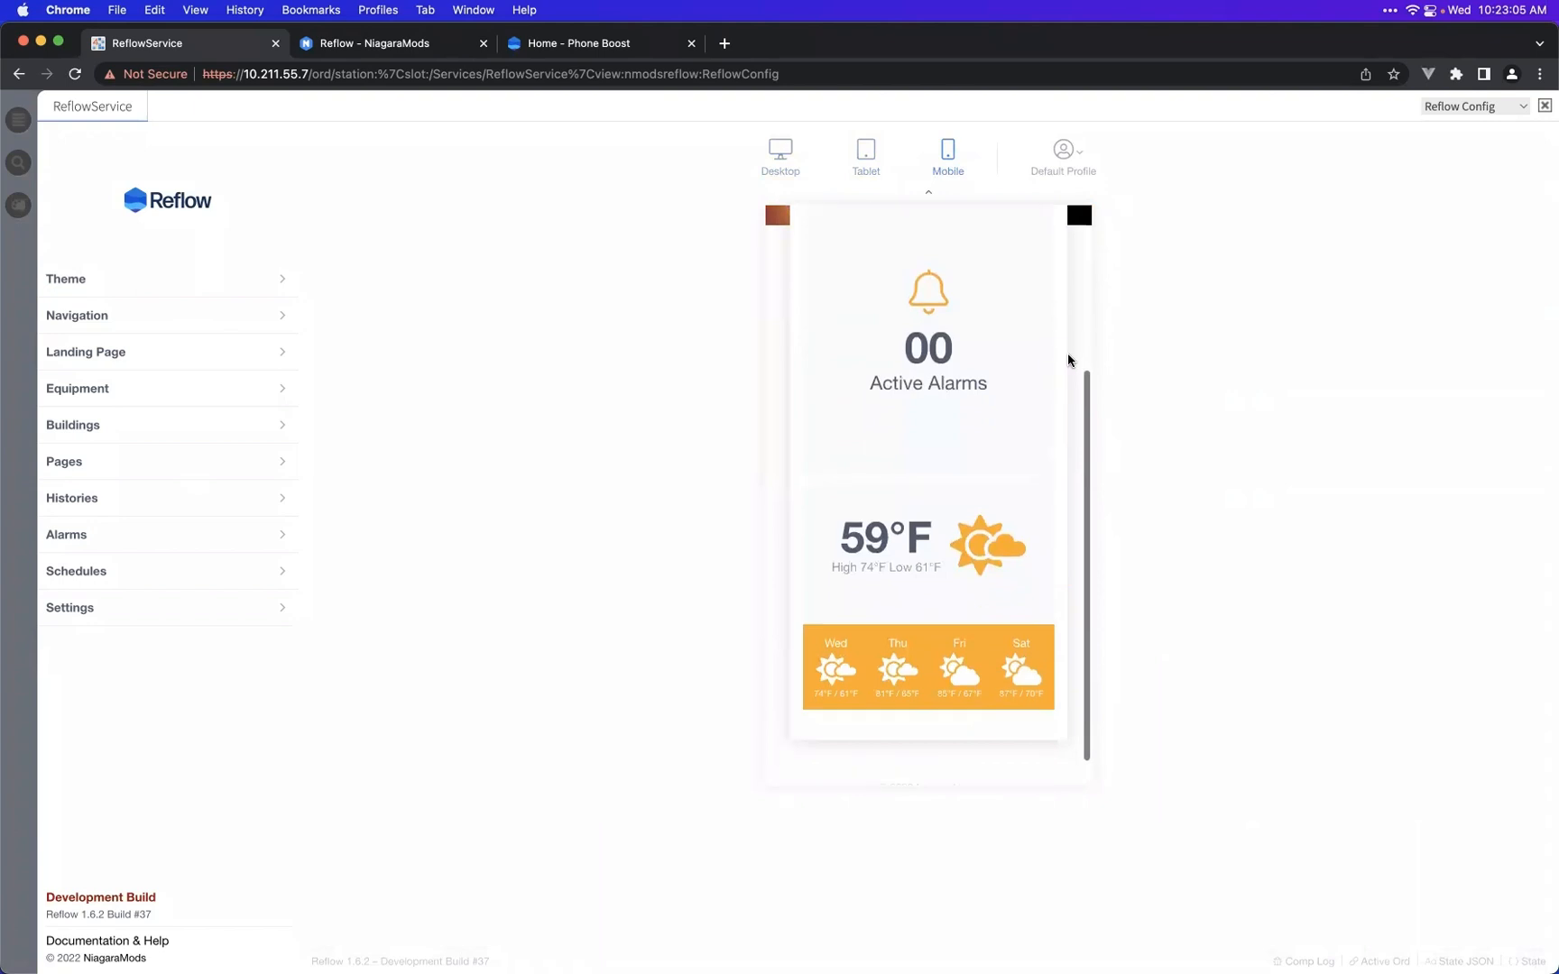
scroll(1068, 356, up, 6)
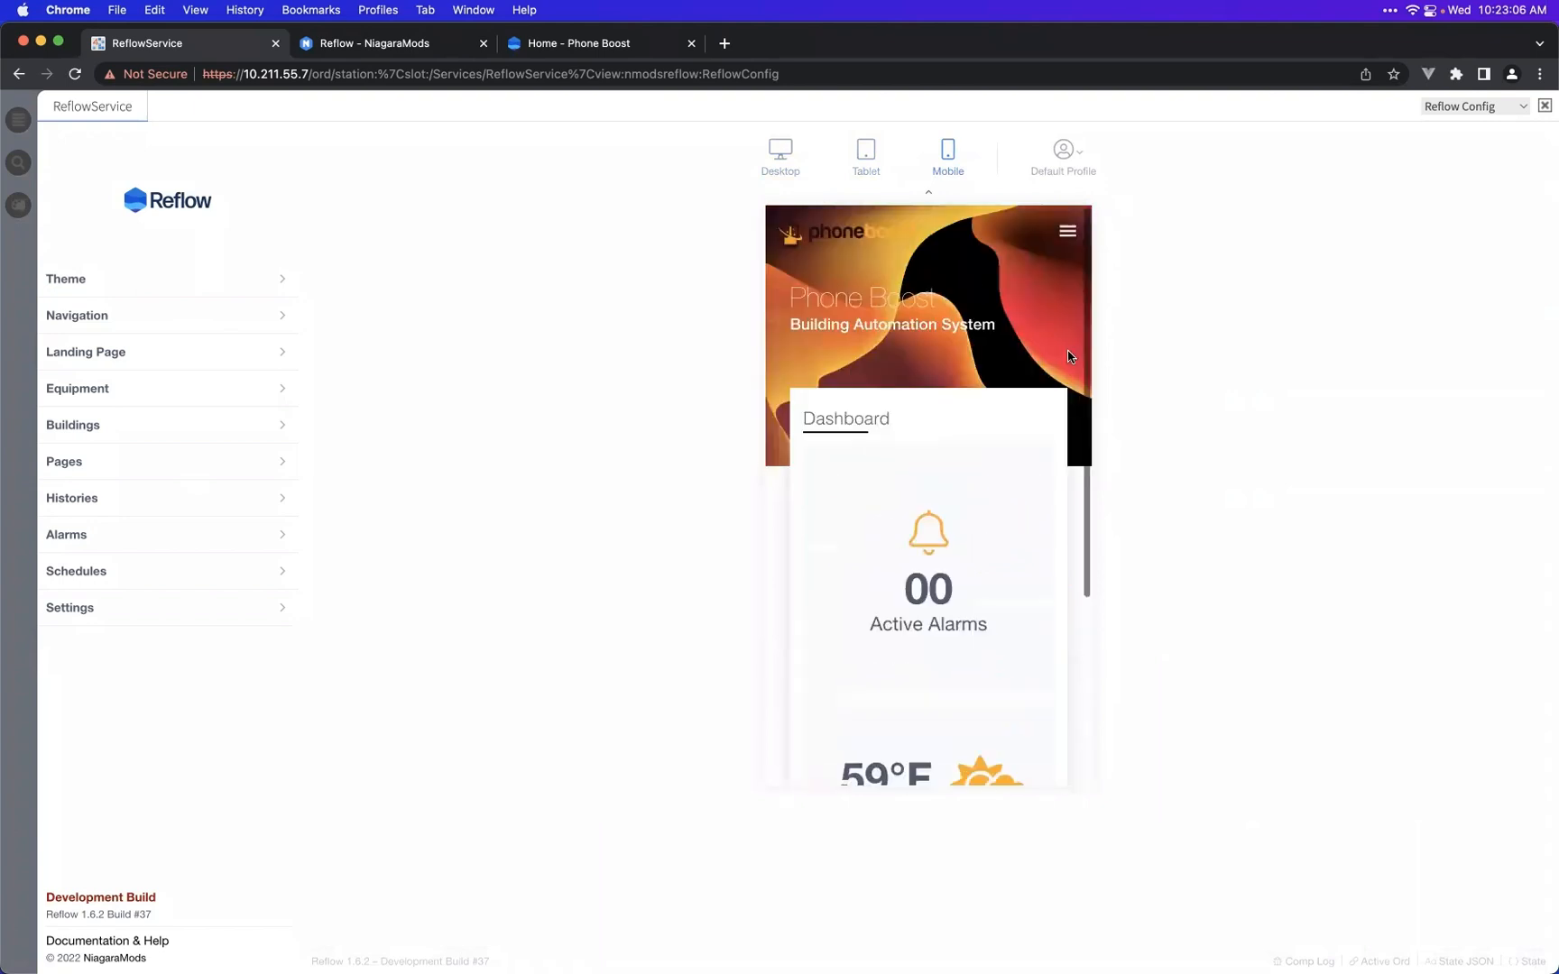
click(865, 168)
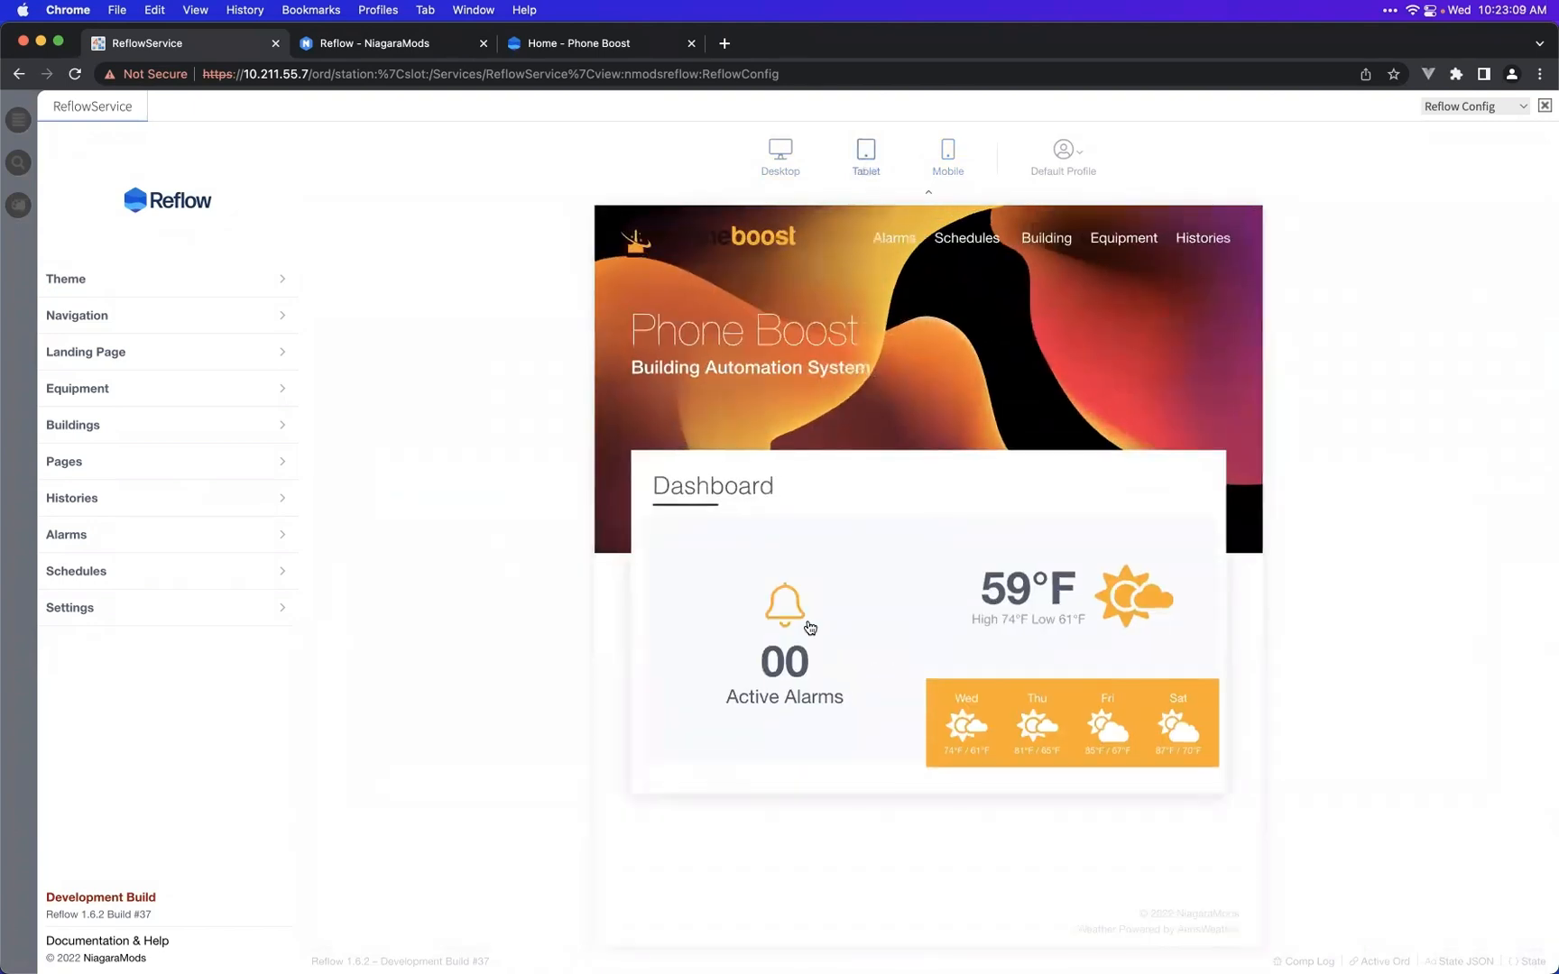
click(780, 155)
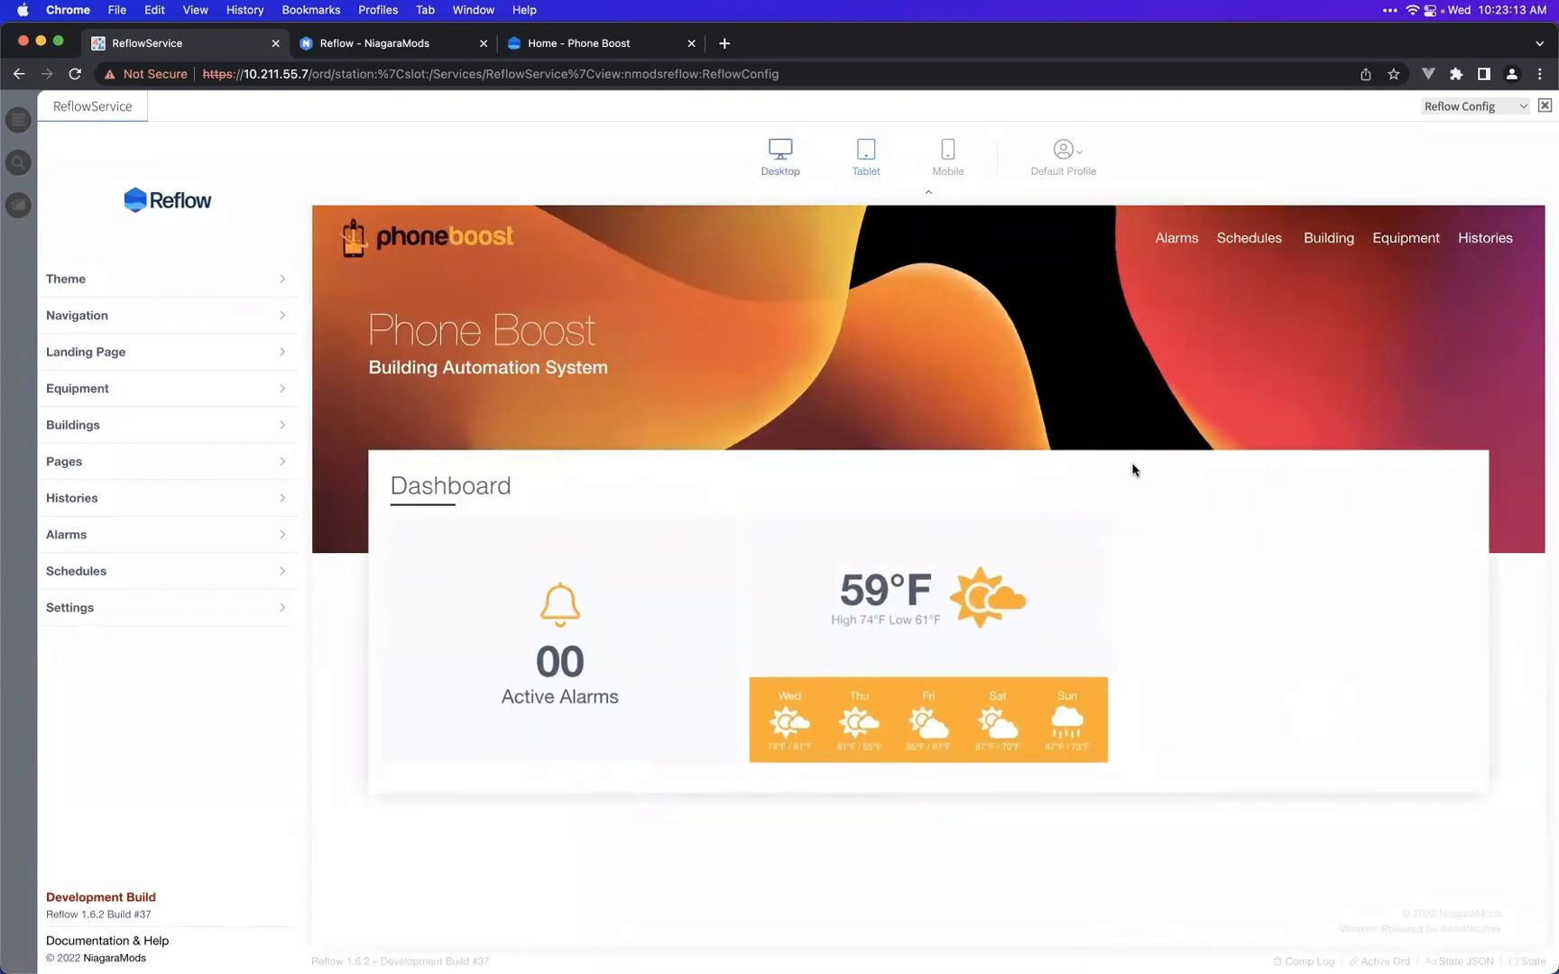
- Preview the site in Mobile layout, show and hide its navigation menu repeatedly, and return to the Desktop layout
click(962, 173)
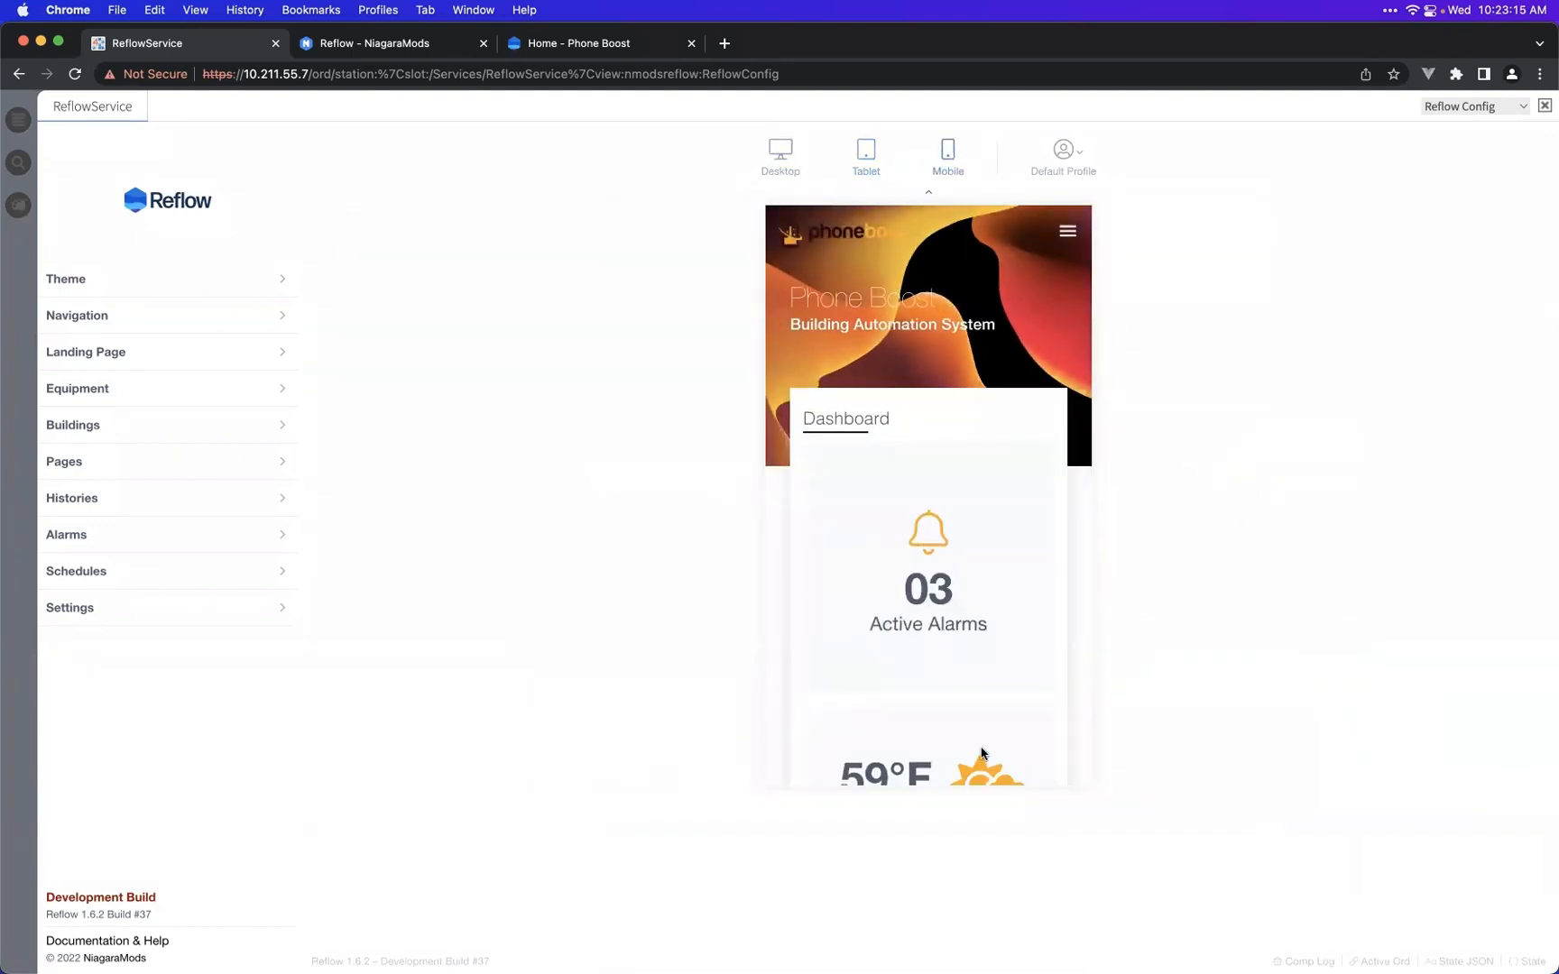
scroll(981, 748, down, 5)
scroll(984, 596, up, 5)
click(1065, 245)
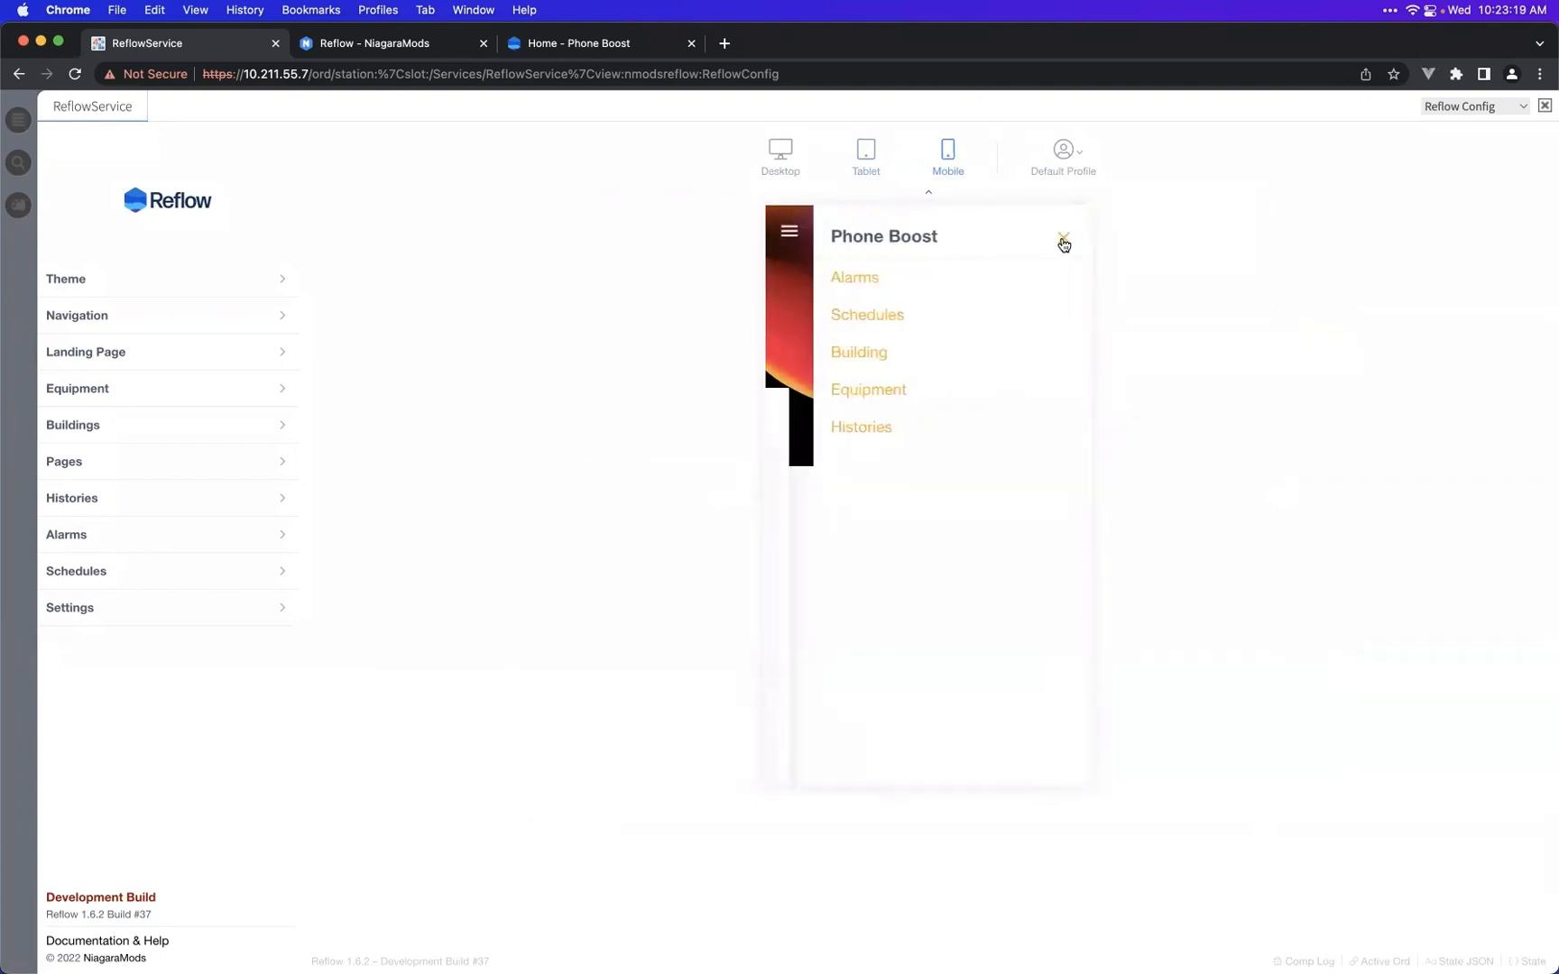
click(1064, 243)
click(1065, 243)
click(1064, 244)
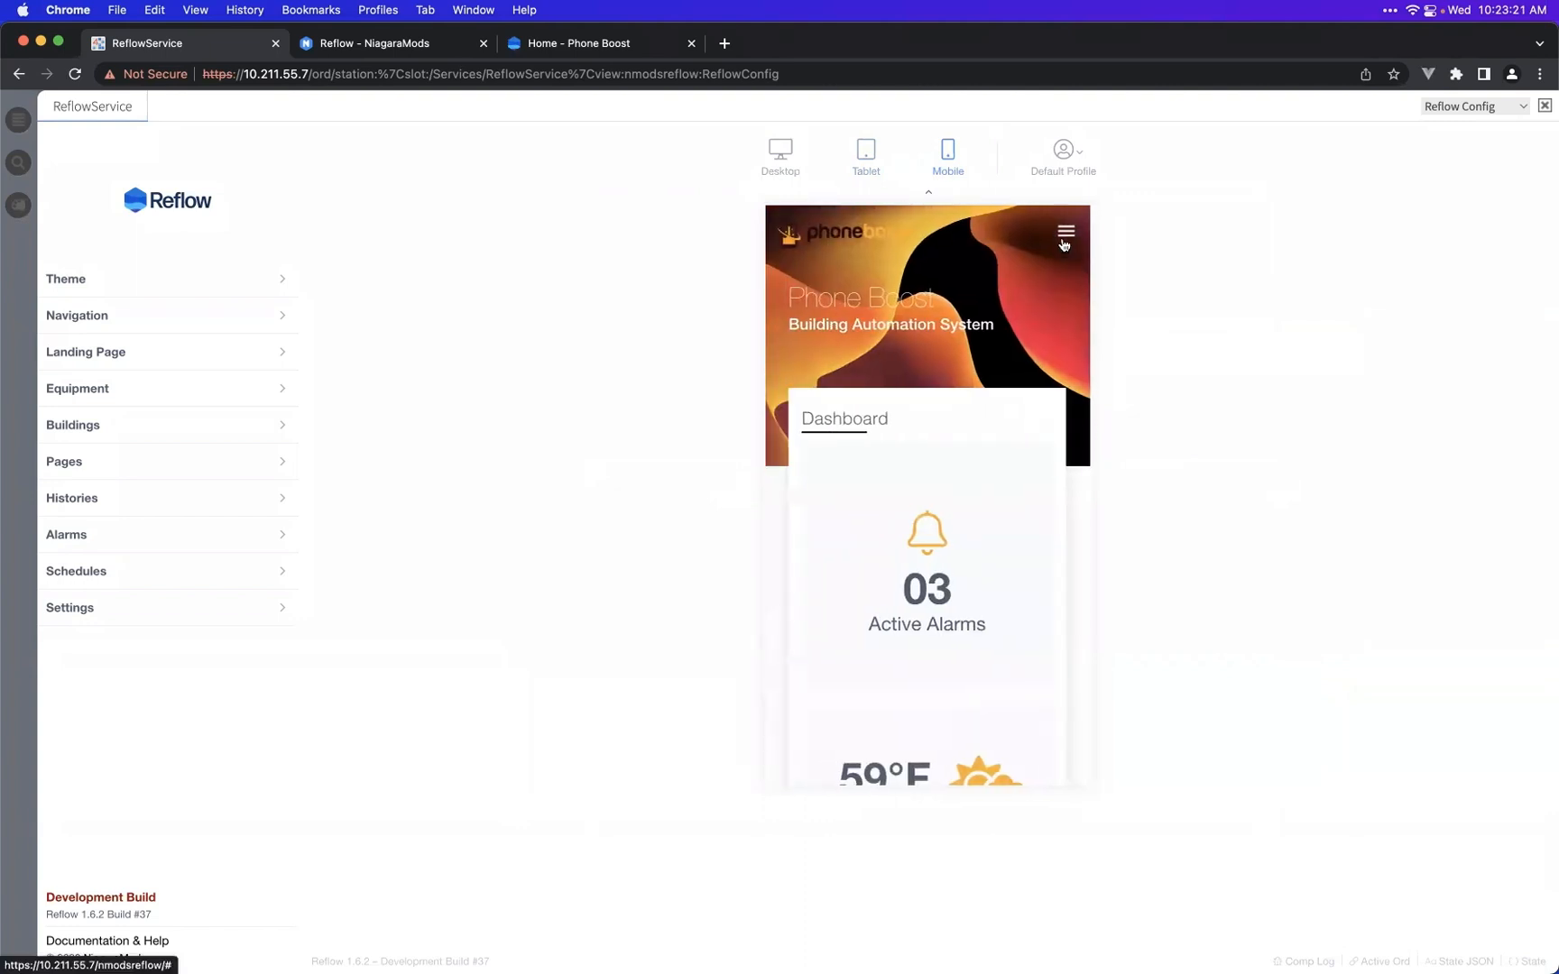
click(1065, 243)
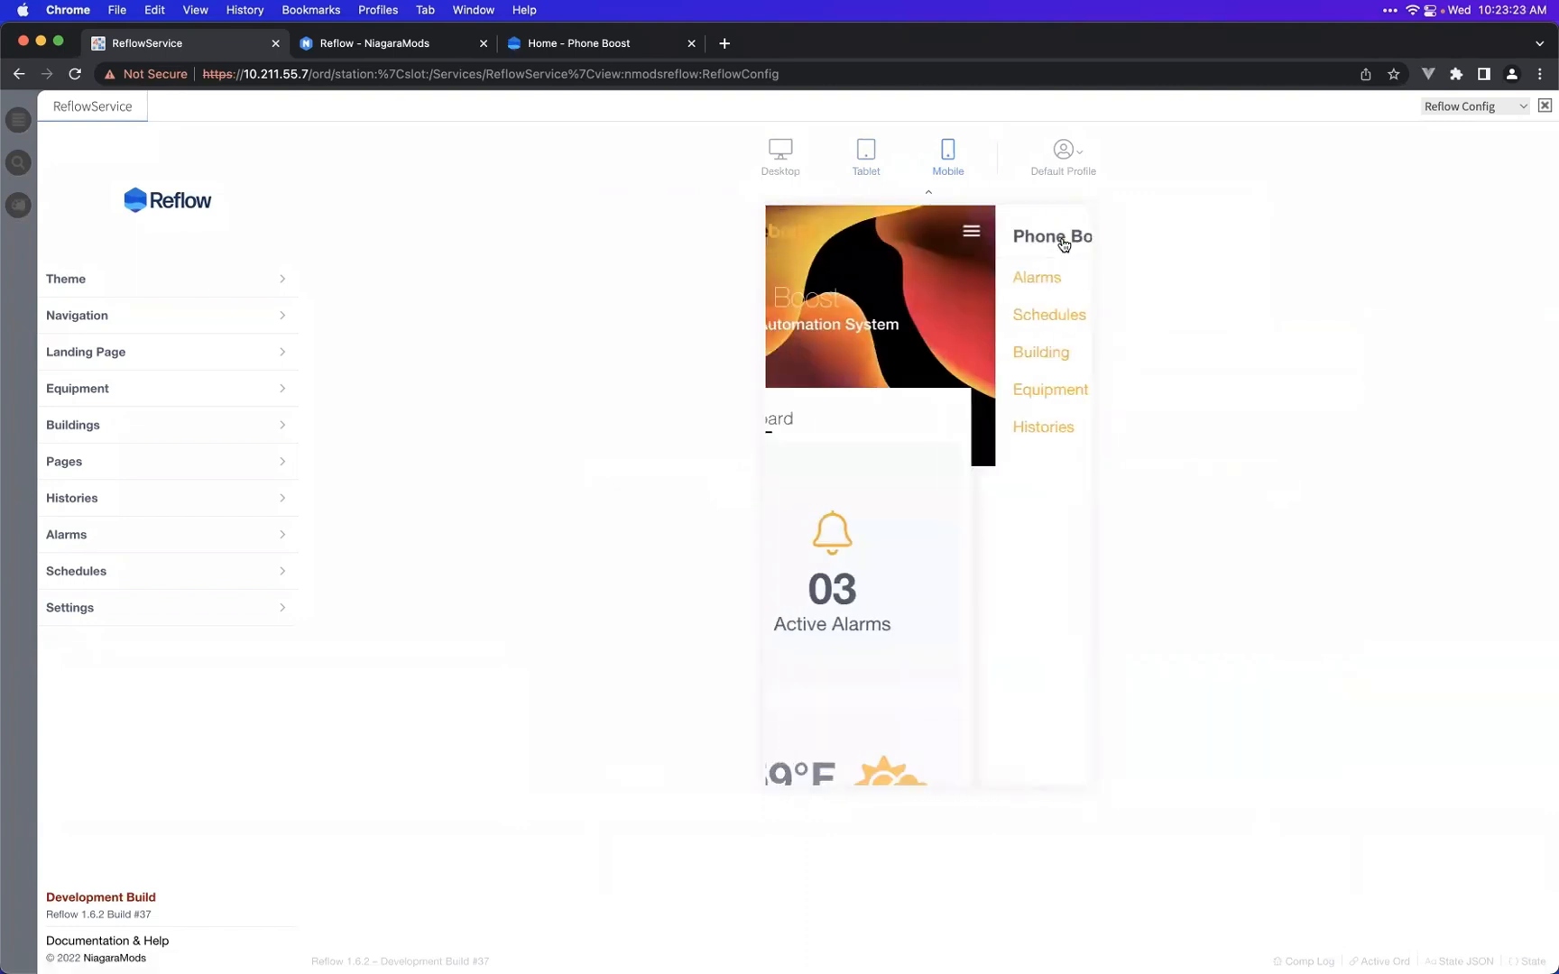
click(1064, 245)
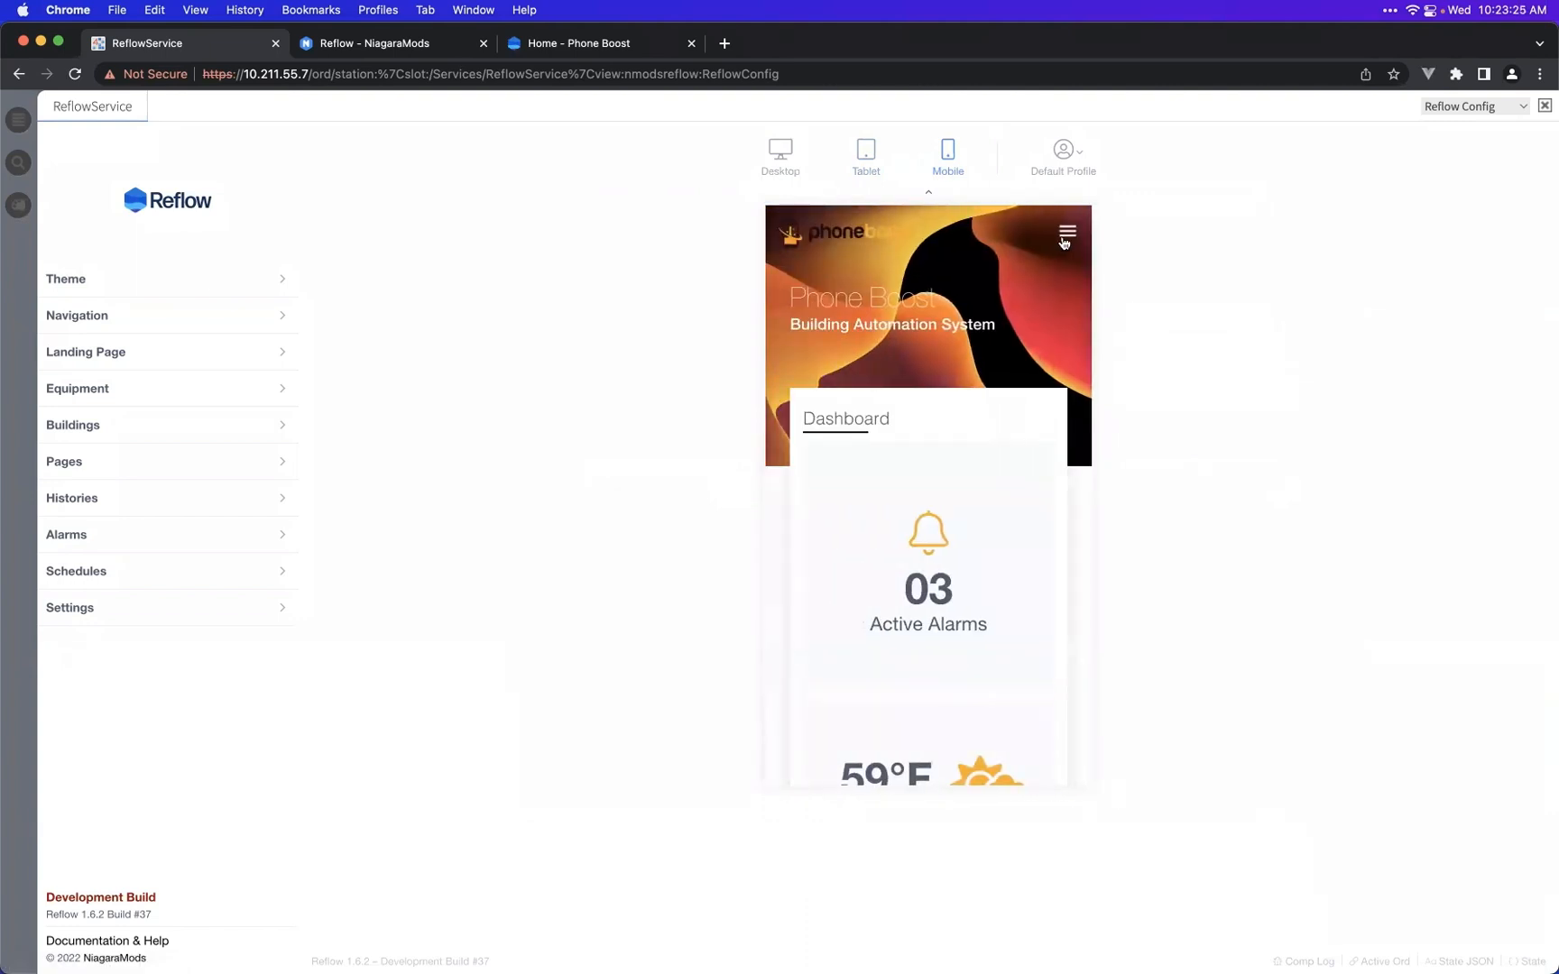
click(1064, 243)
click(1064, 244)
click(779, 151)
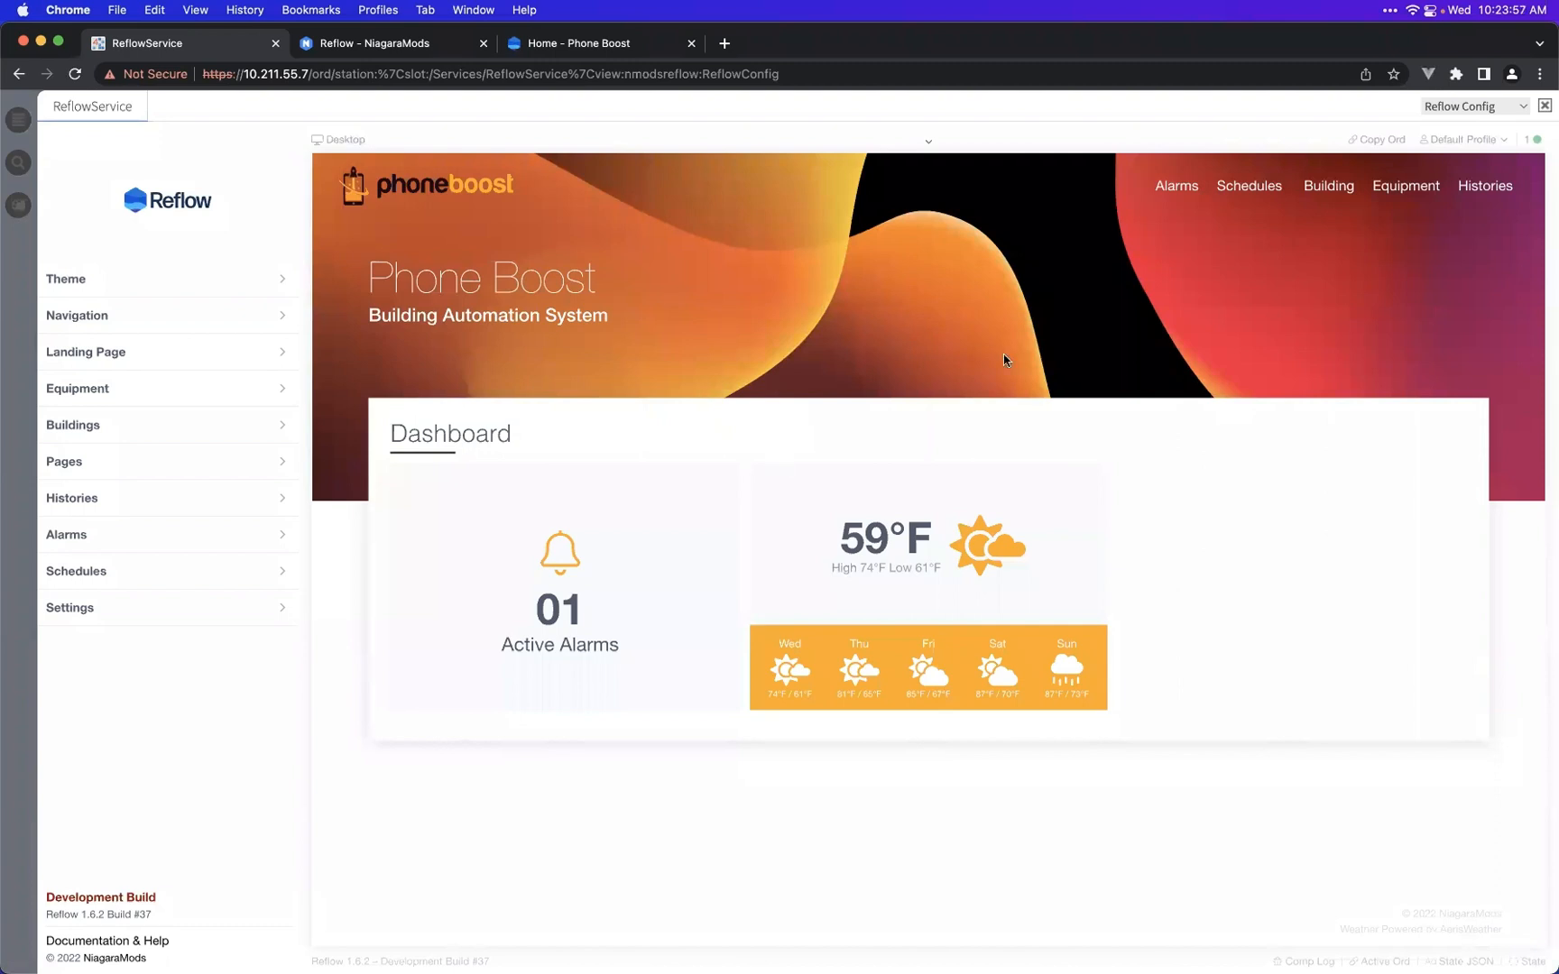
- Show the device preview options, switch to Mobile, restore the Desktop layout and collapse the options
click(961, 149)
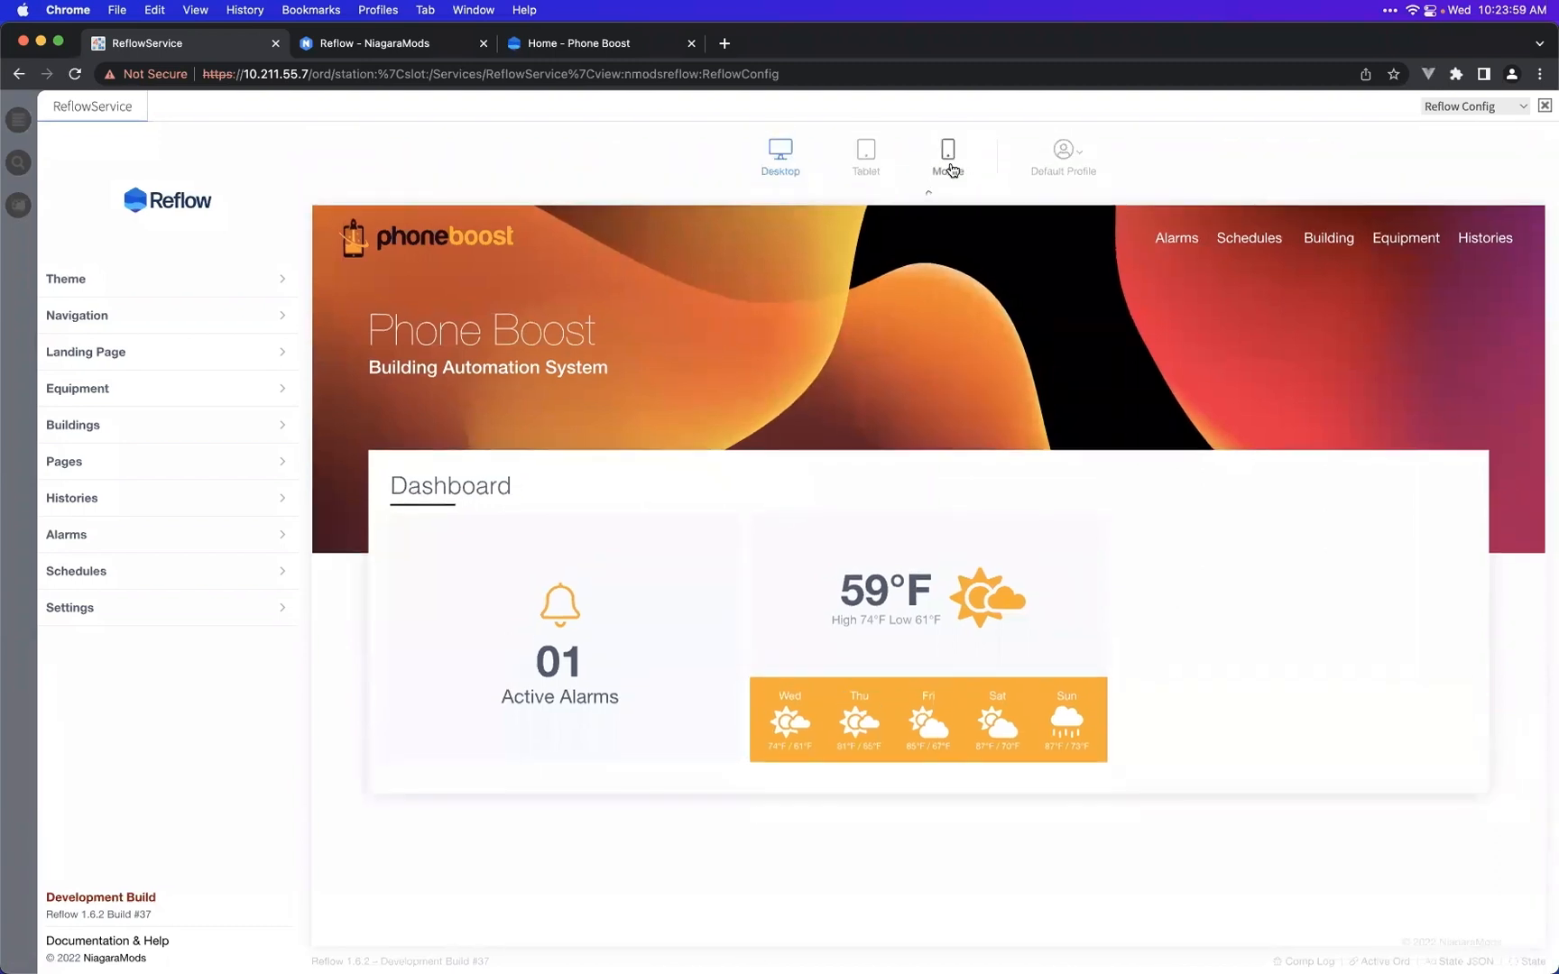
click(949, 168)
click(929, 193)
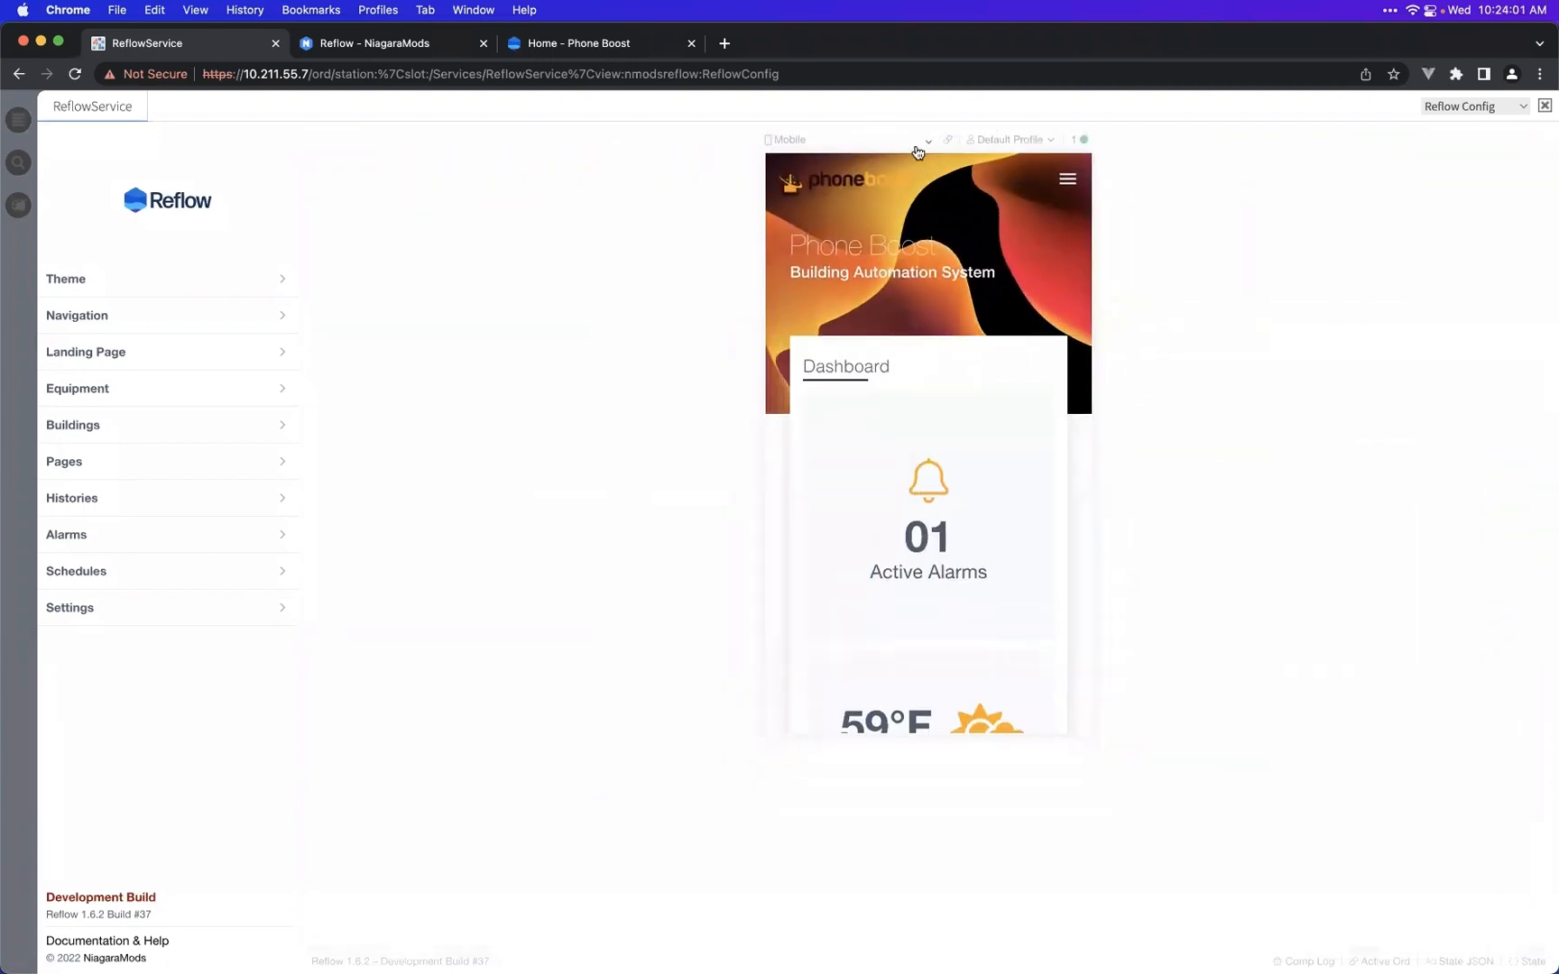
click(897, 151)
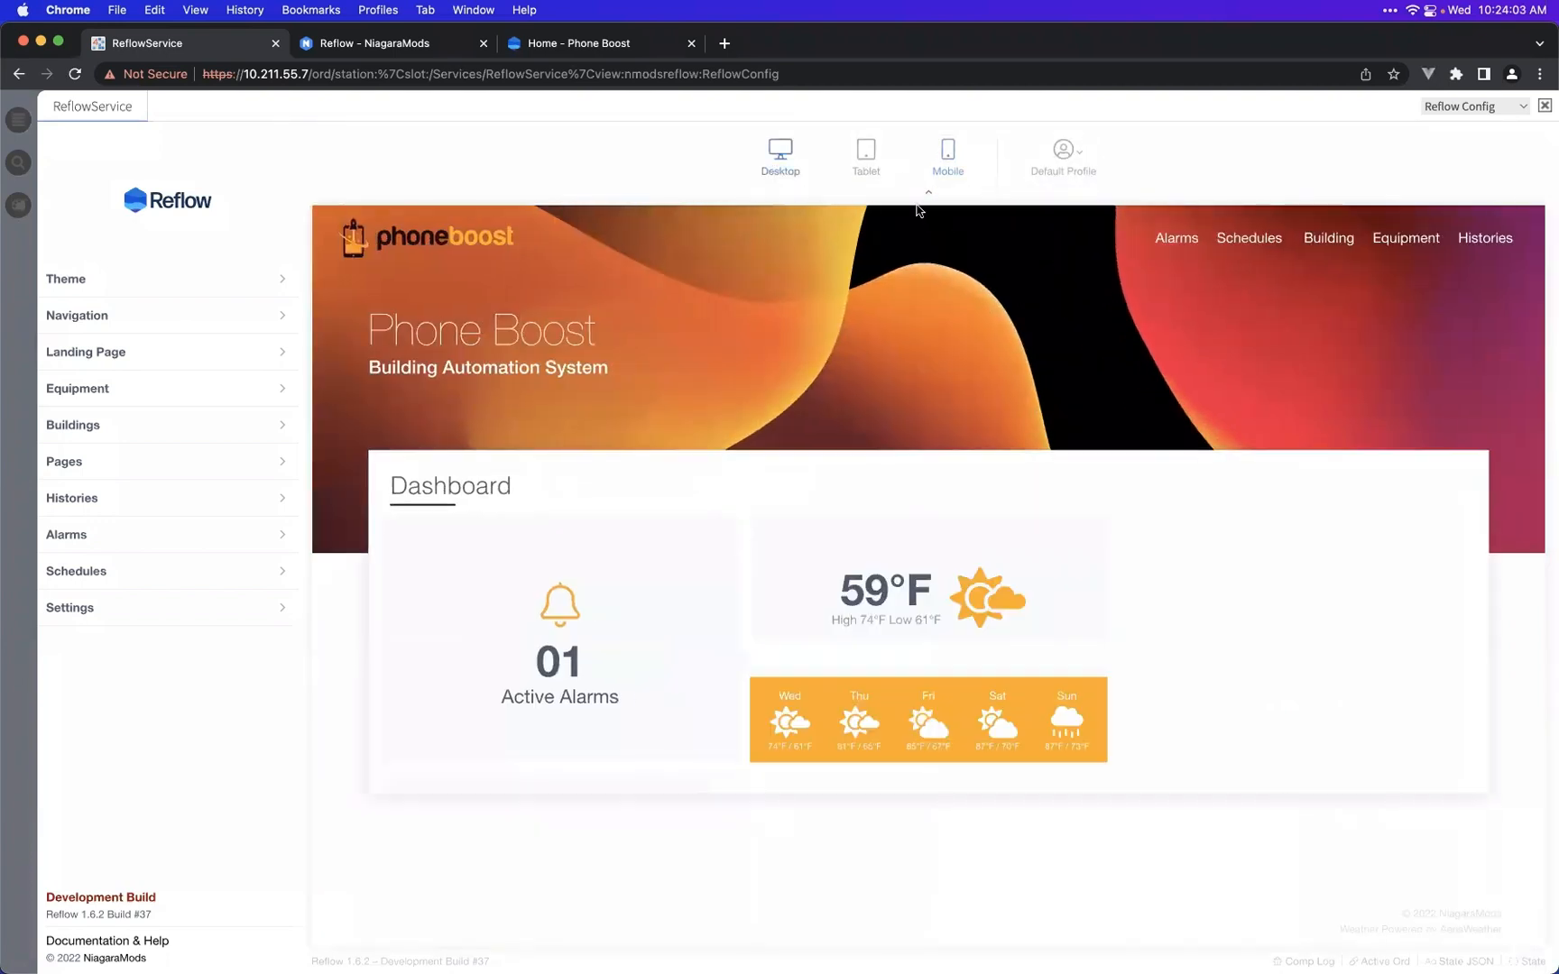
click(928, 195)
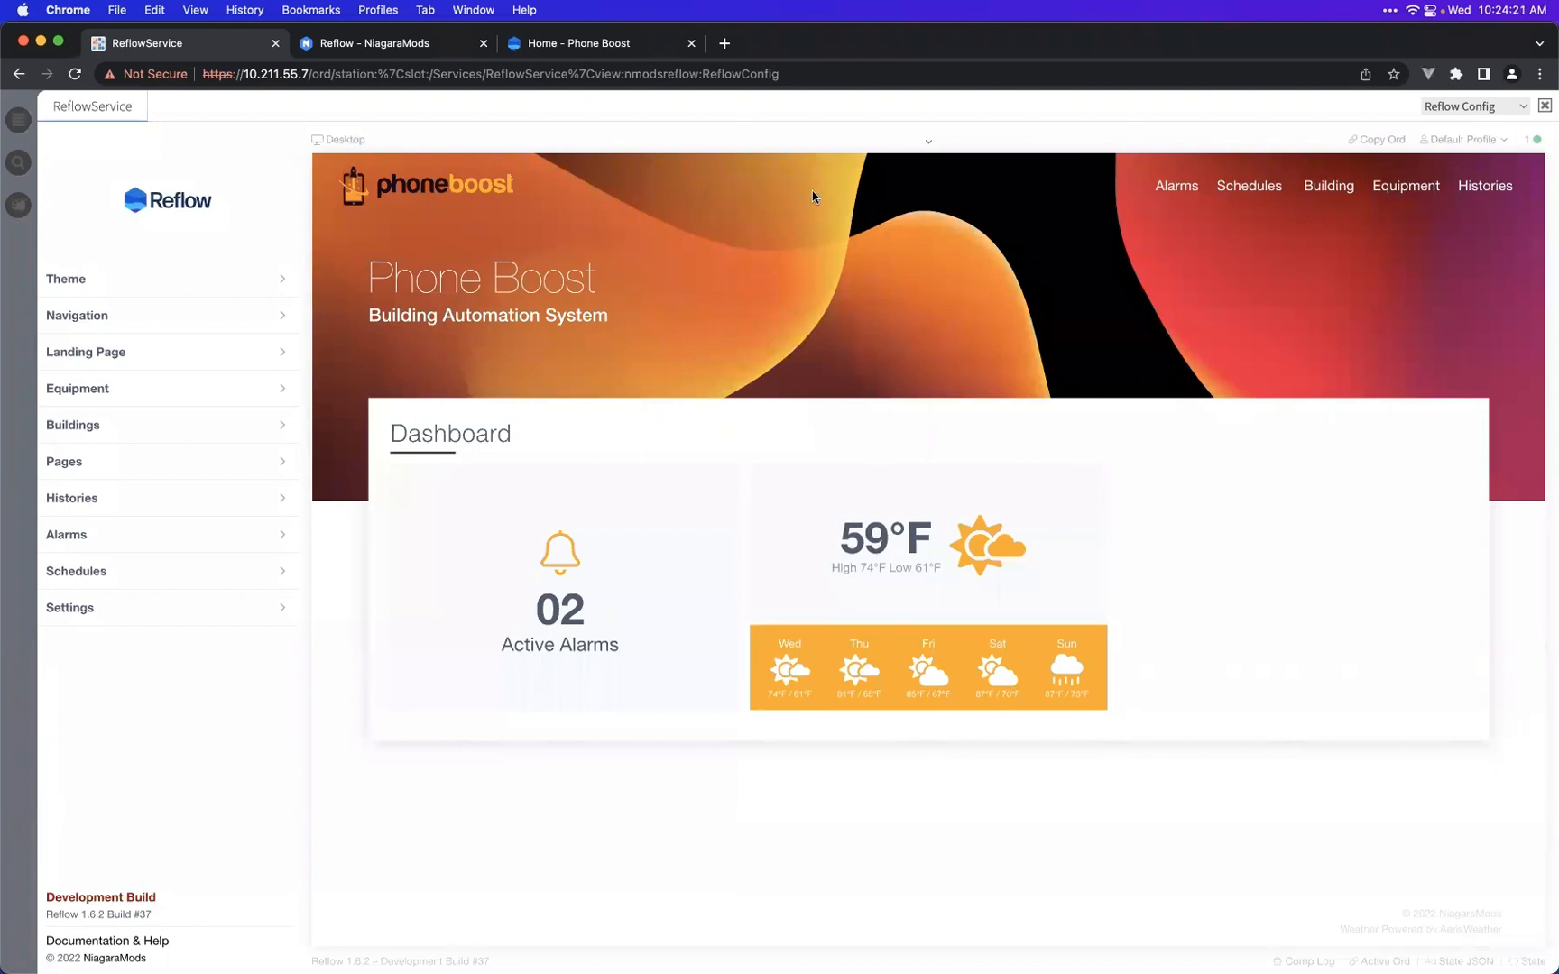
- Preview the site in Tablet and Mobile layouts, rotating the Mobile preview between portrait and landscape
click(926, 142)
click(871, 174)
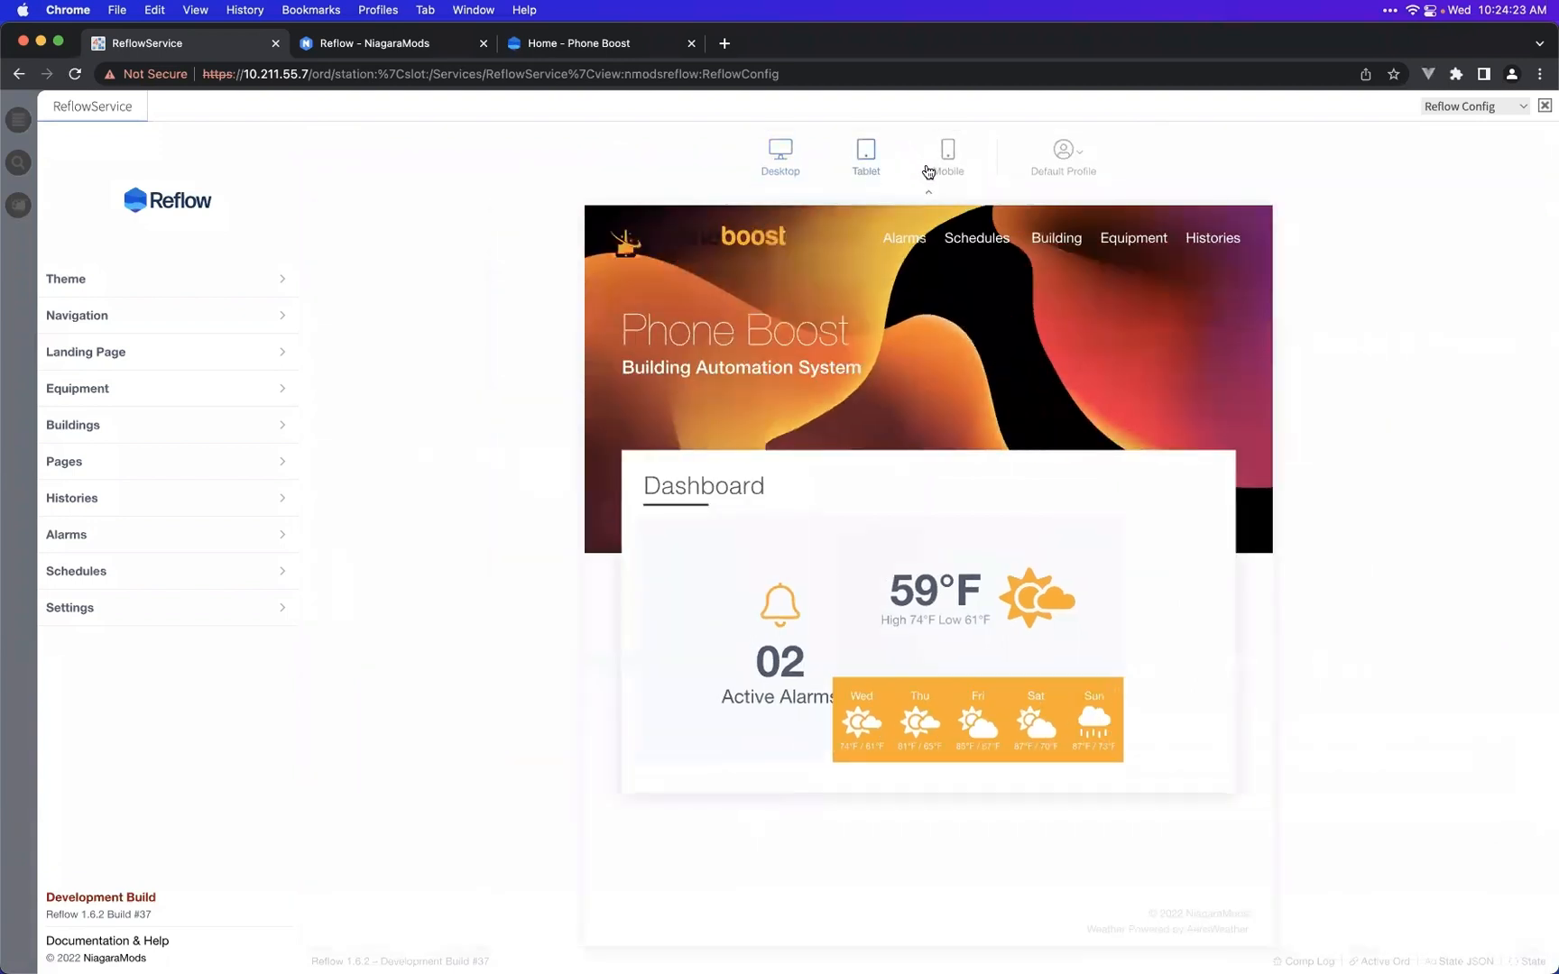
click(947, 170)
click(949, 171)
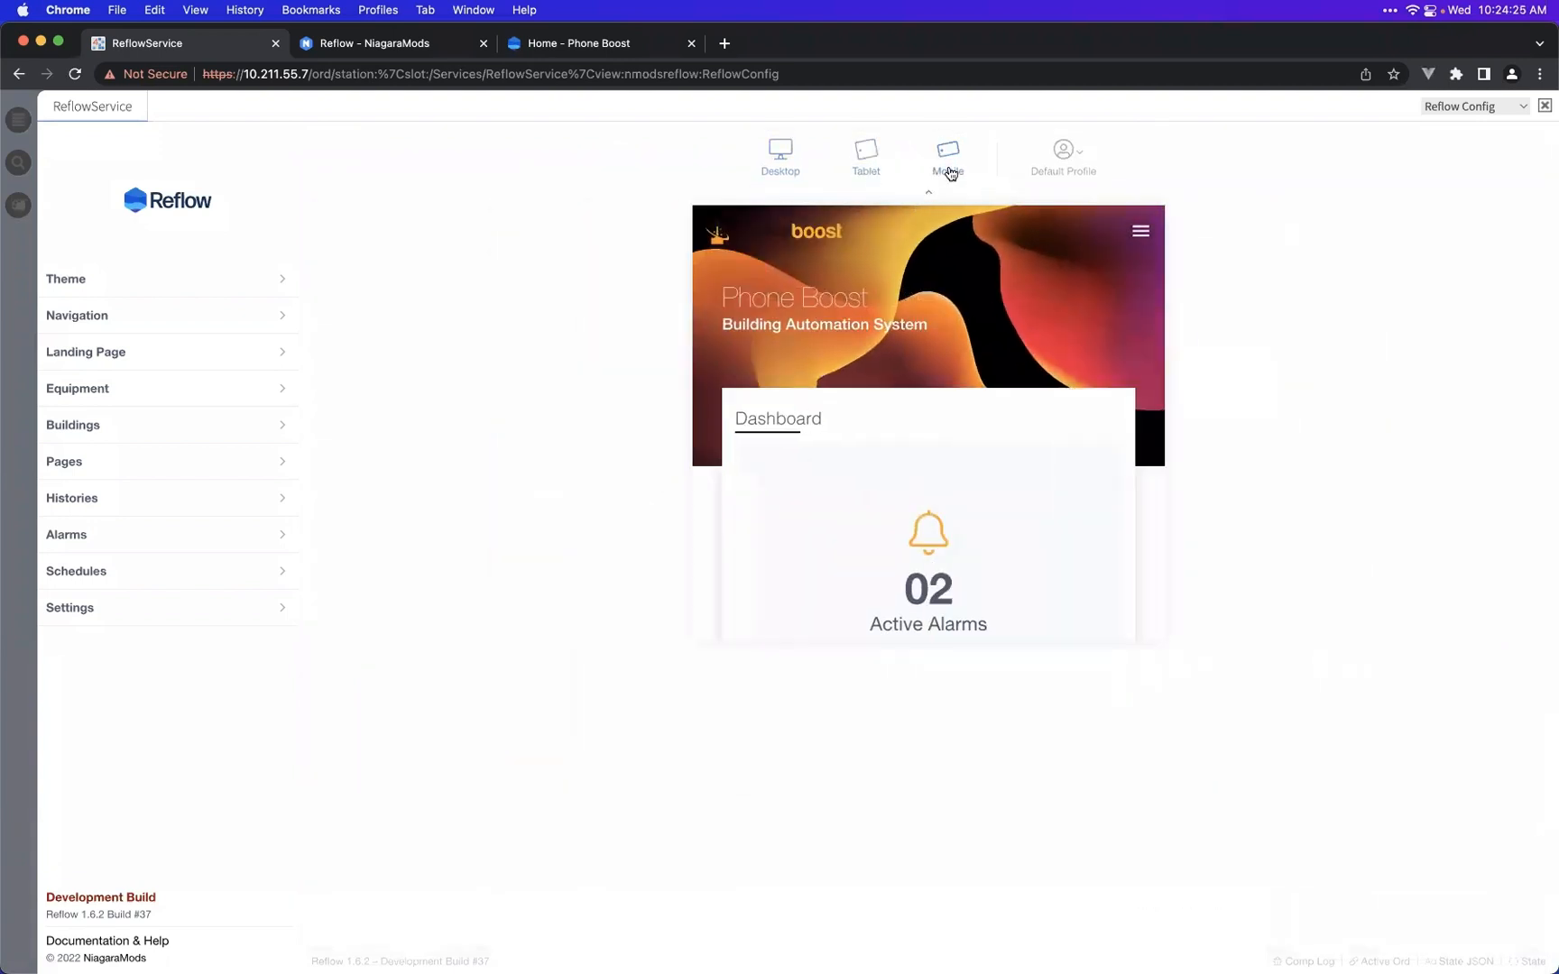
click(949, 172)
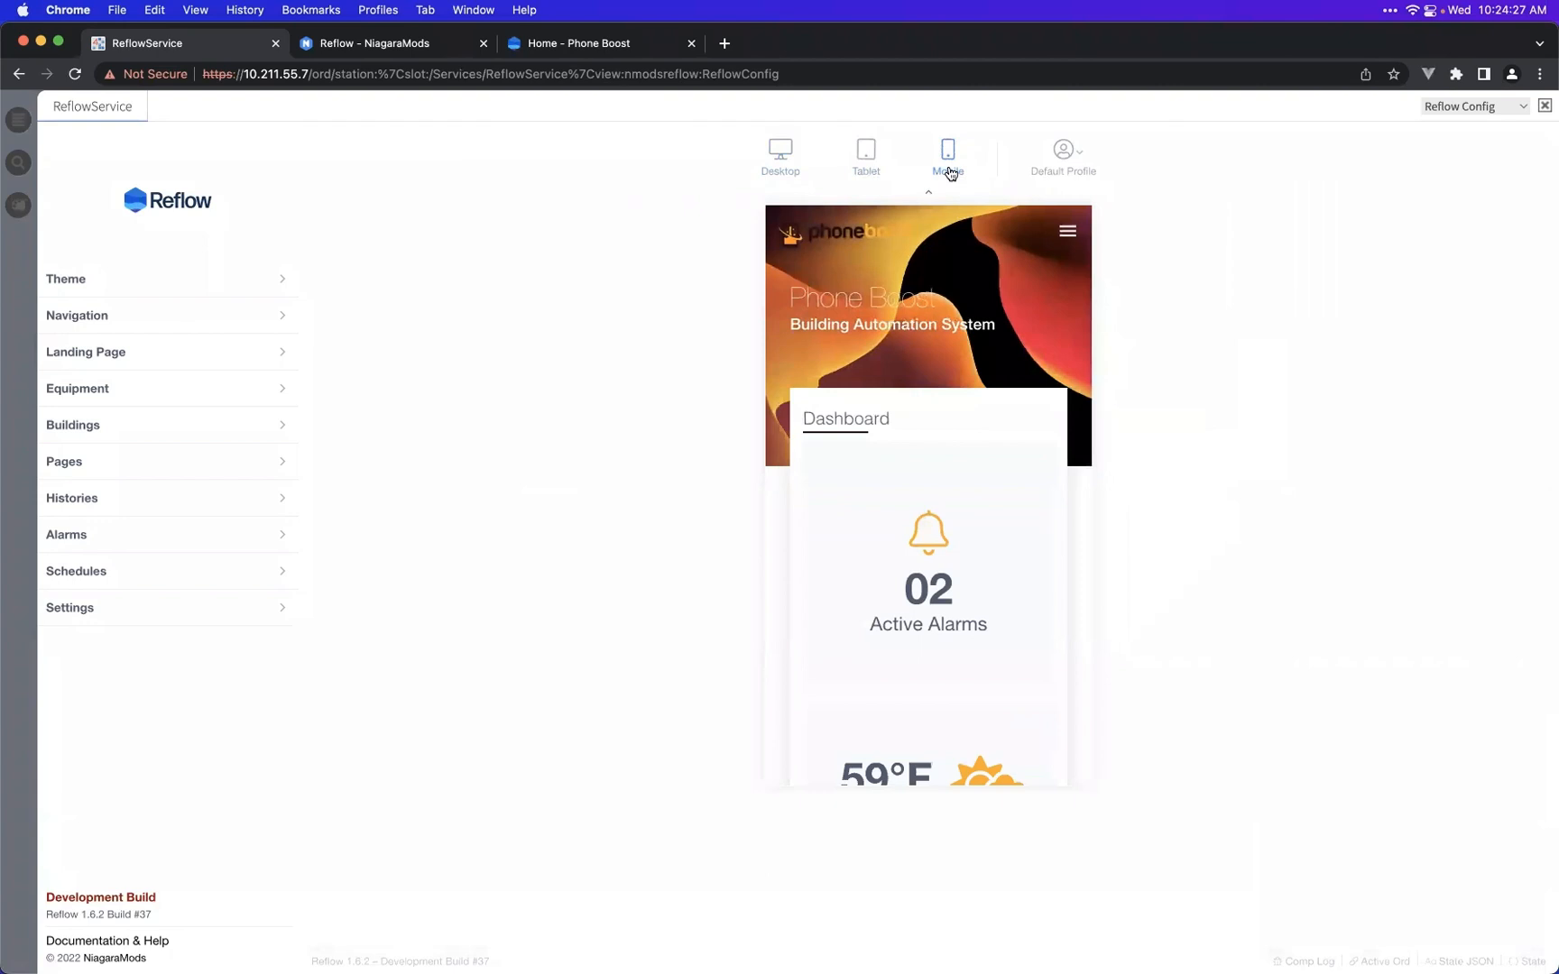
click(949, 171)
click(949, 172)
click(949, 172)
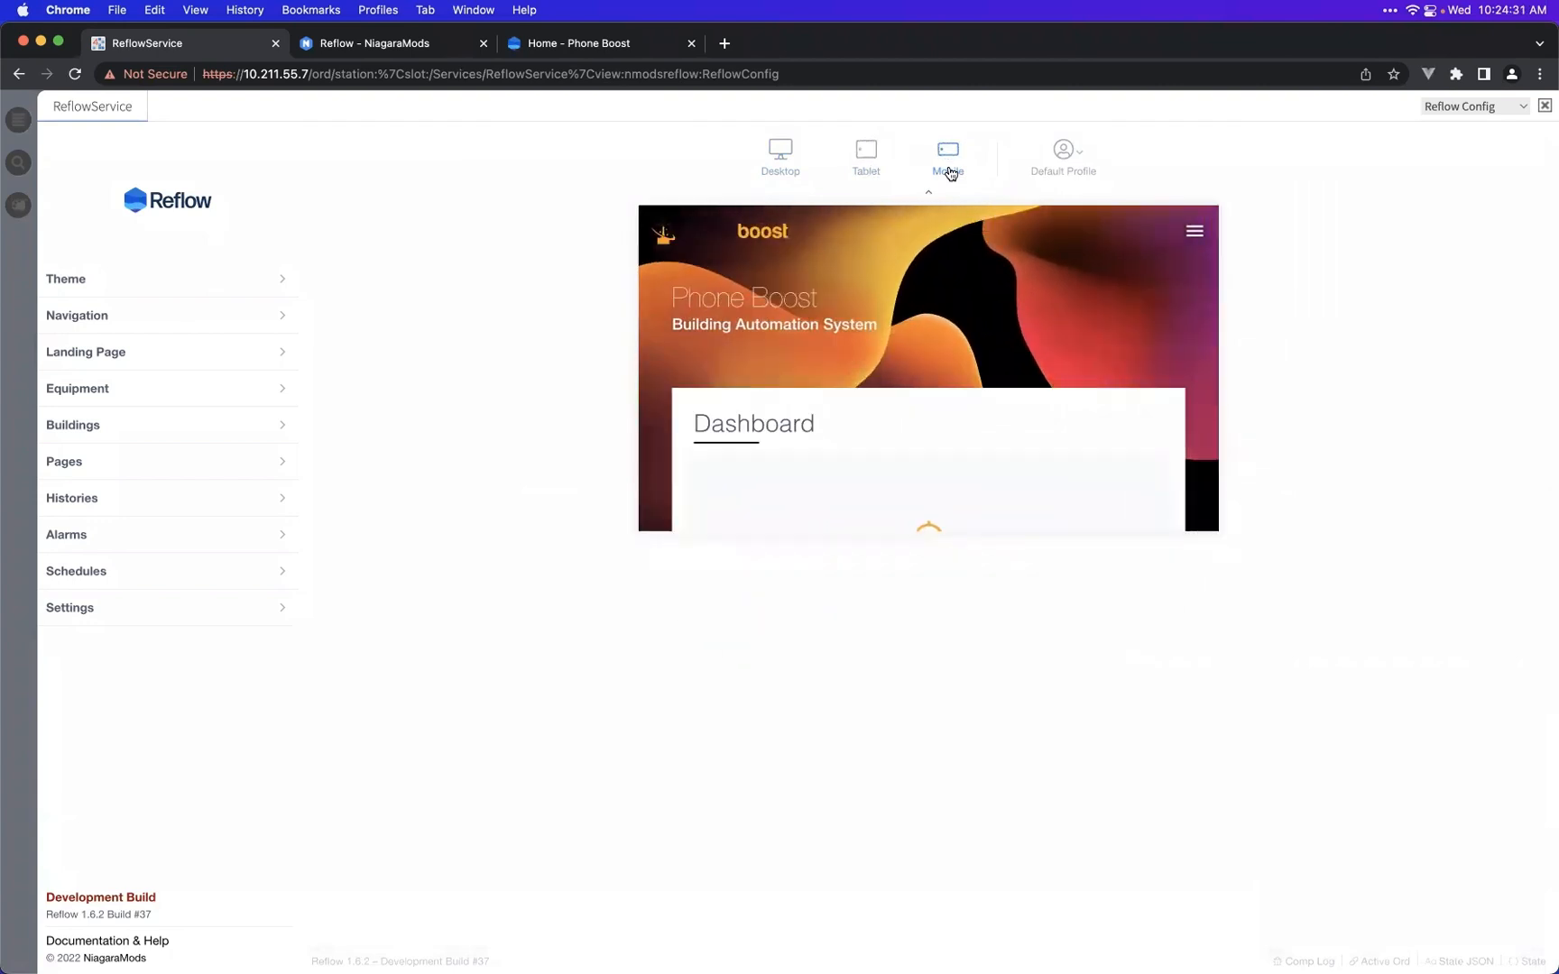
click(949, 171)
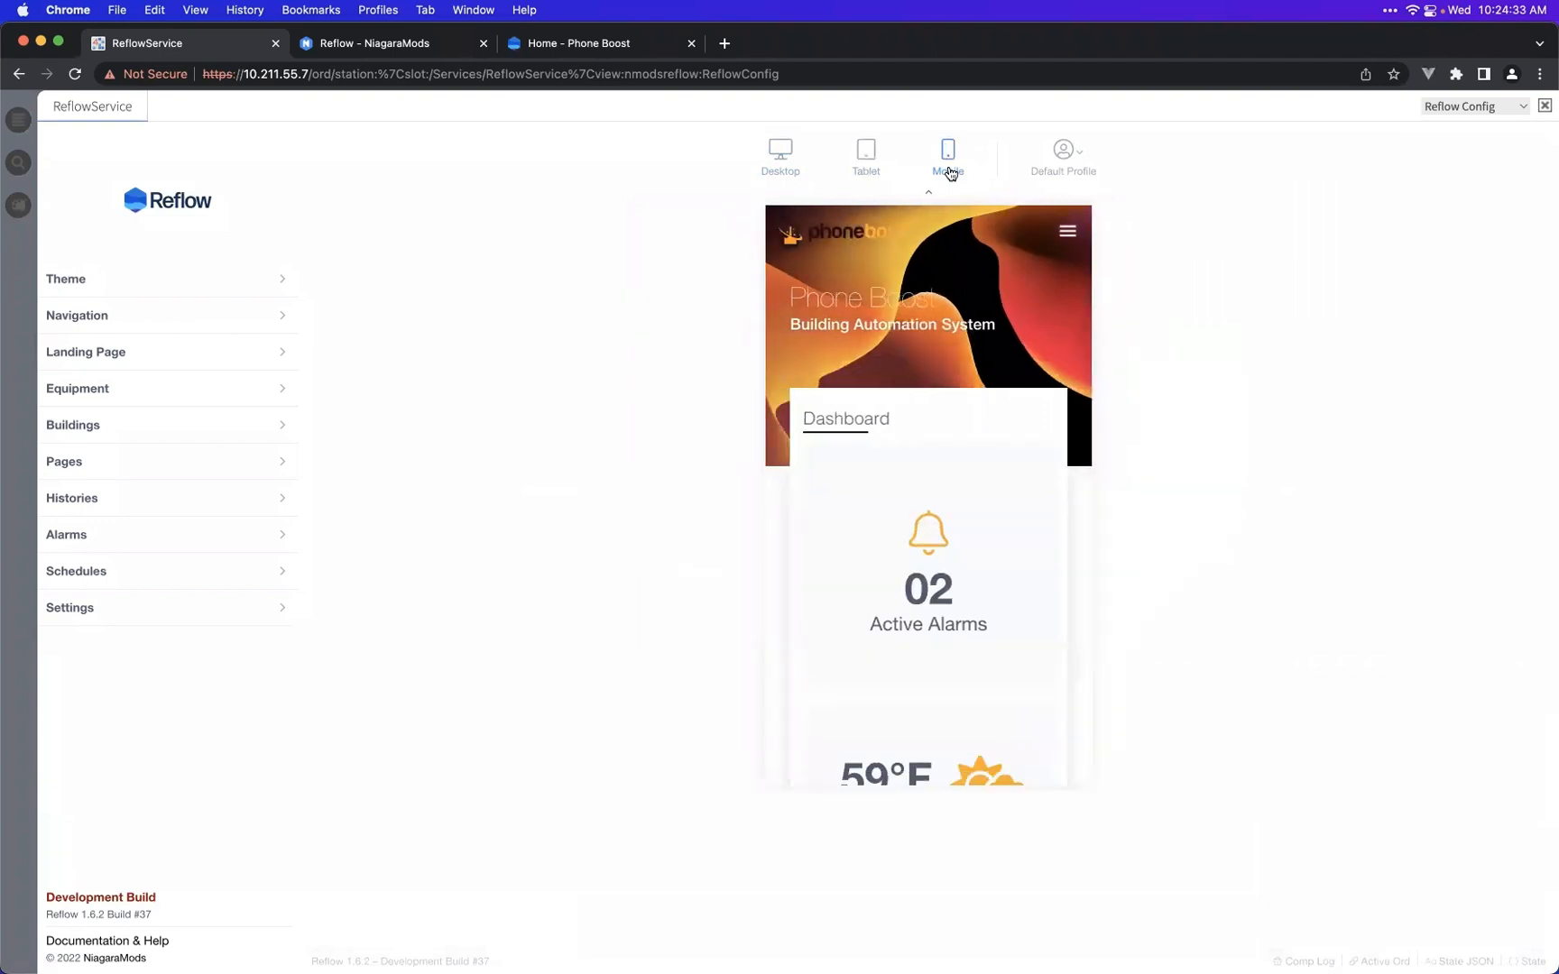
- Reset the preview by collapsing its device options, compare Tablet and Mobile again, and finish in Desktop layout with the options hidden
click(928, 192)
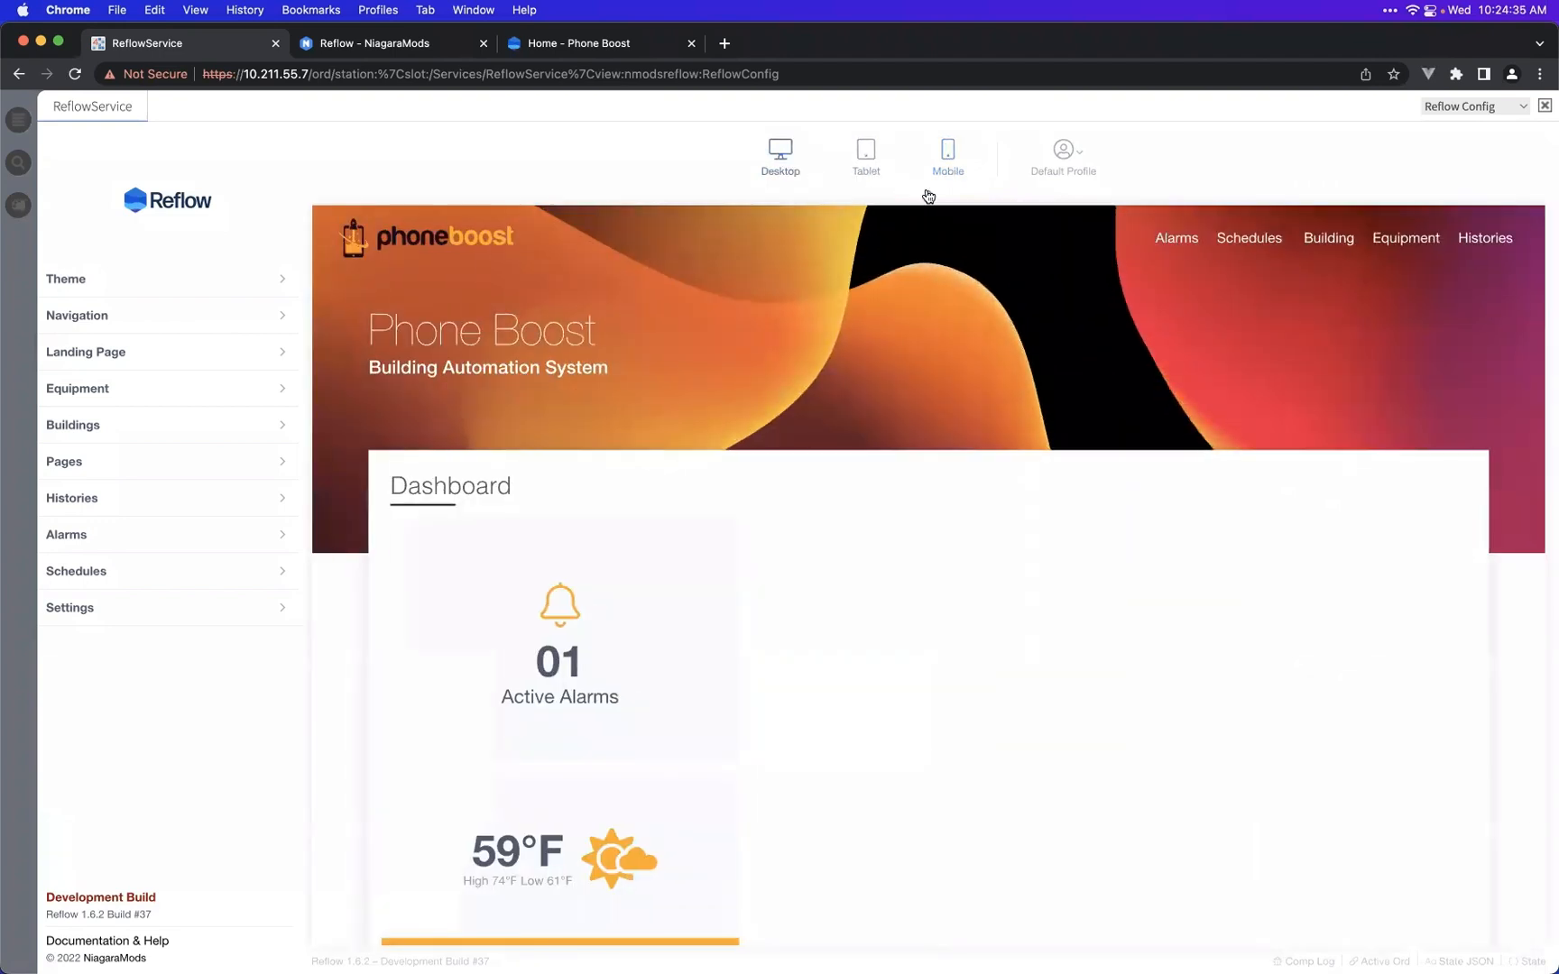
click(930, 145)
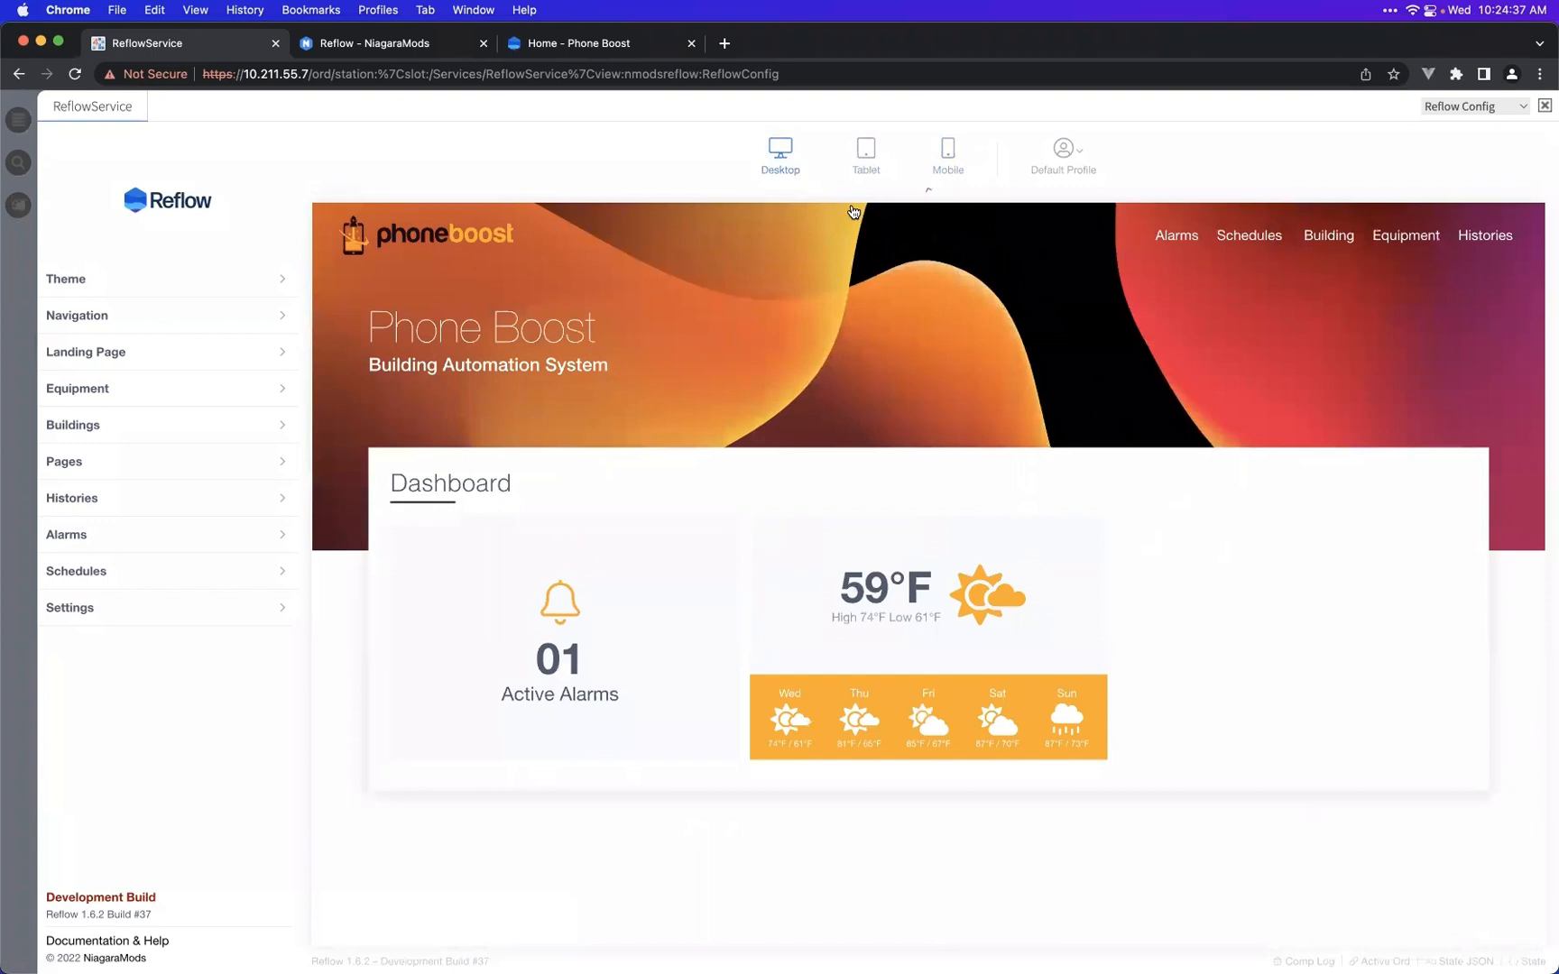
click(864, 167)
click(945, 166)
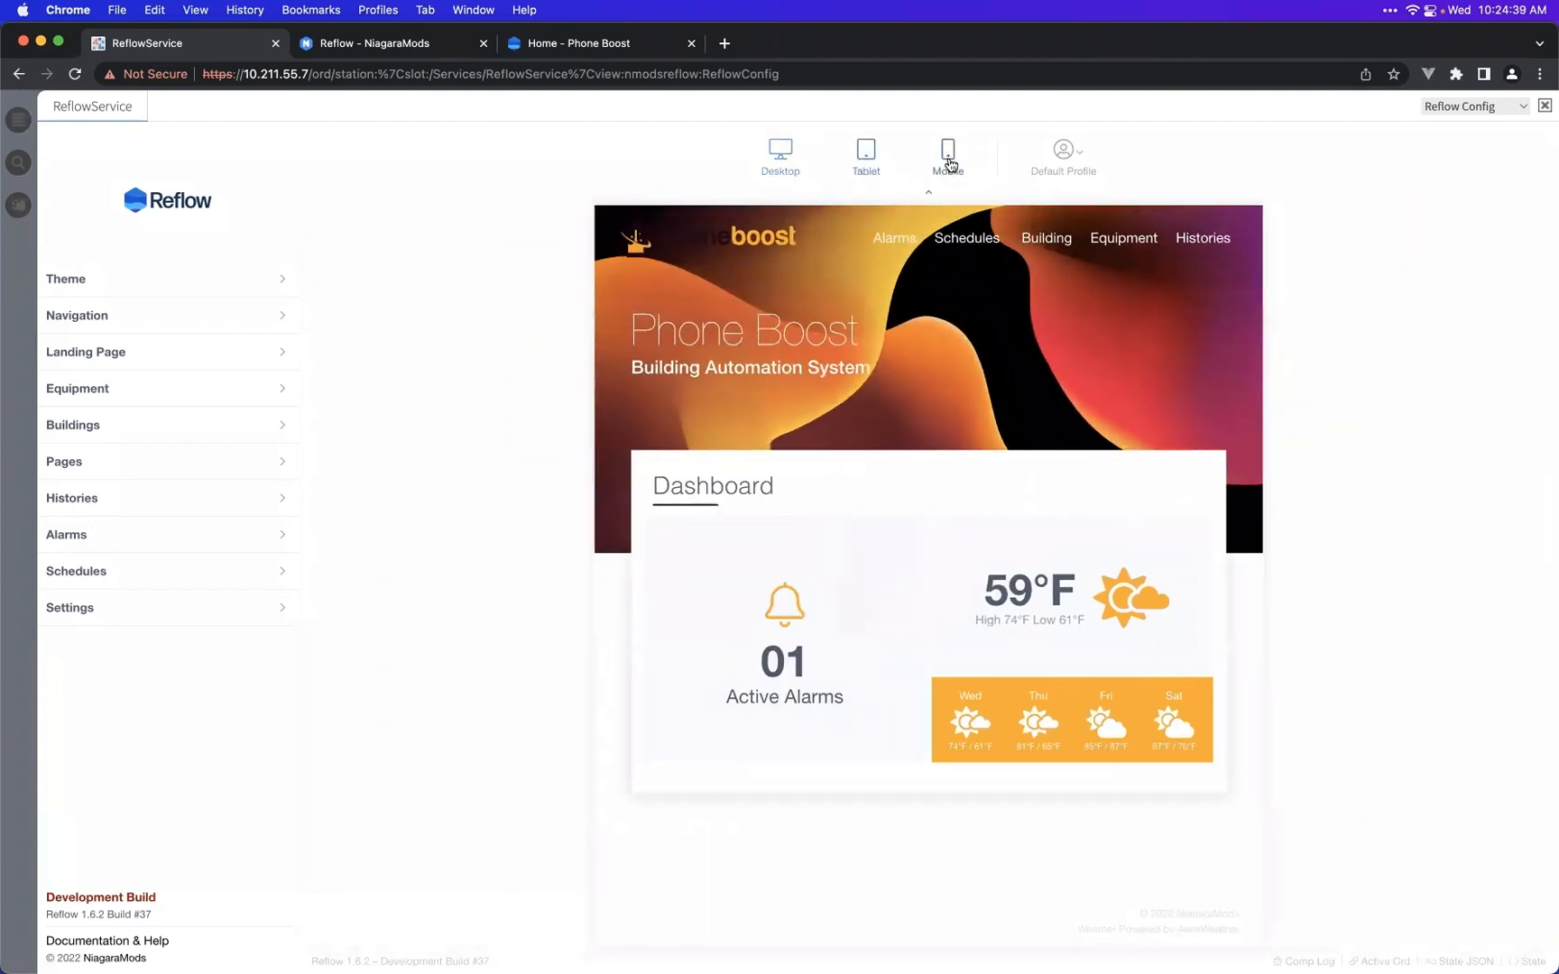
click(831, 181)
click(776, 153)
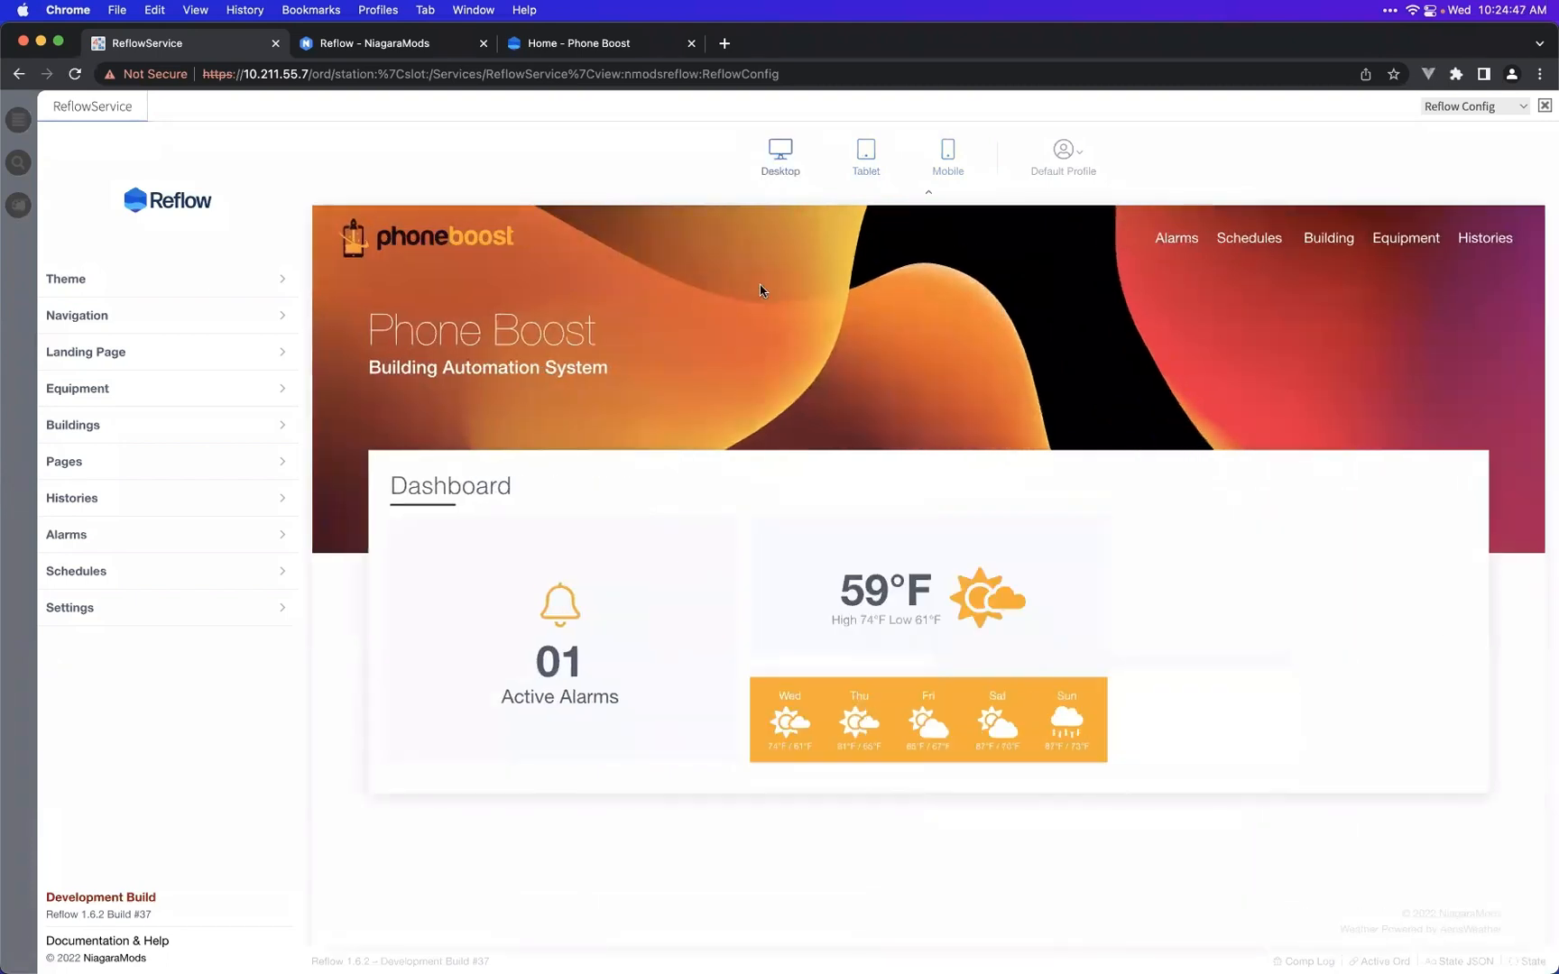
click(928, 192)
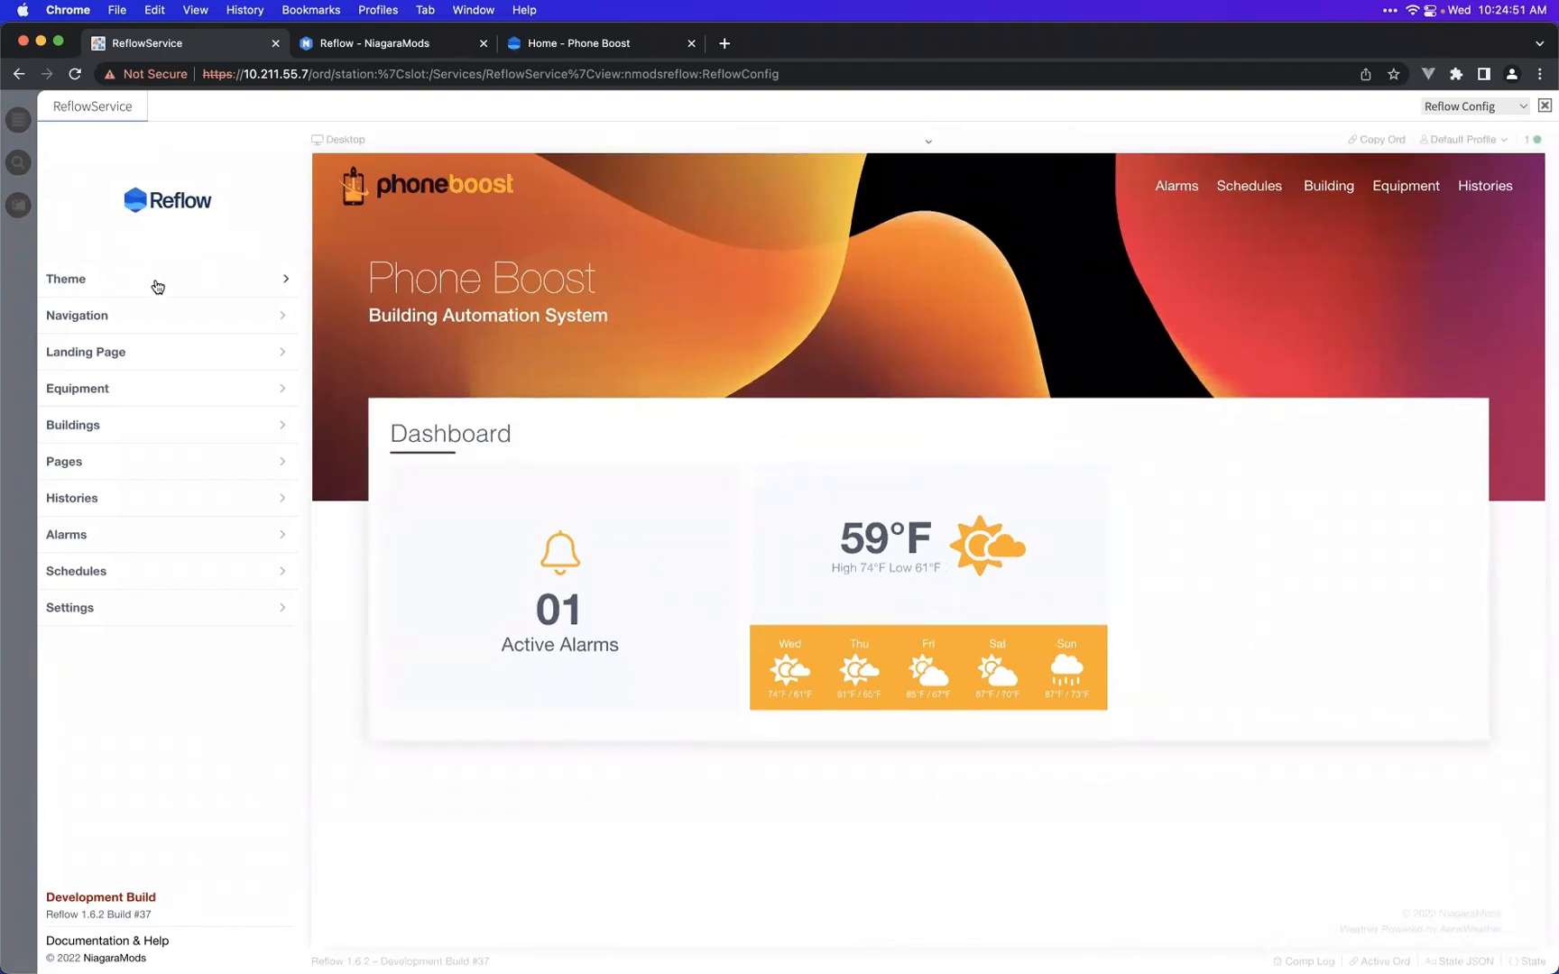
- Show the Theme's Colors settings, examine the primary color on two selected Alarm Console sources, and return the preview to Home
click(124, 286)
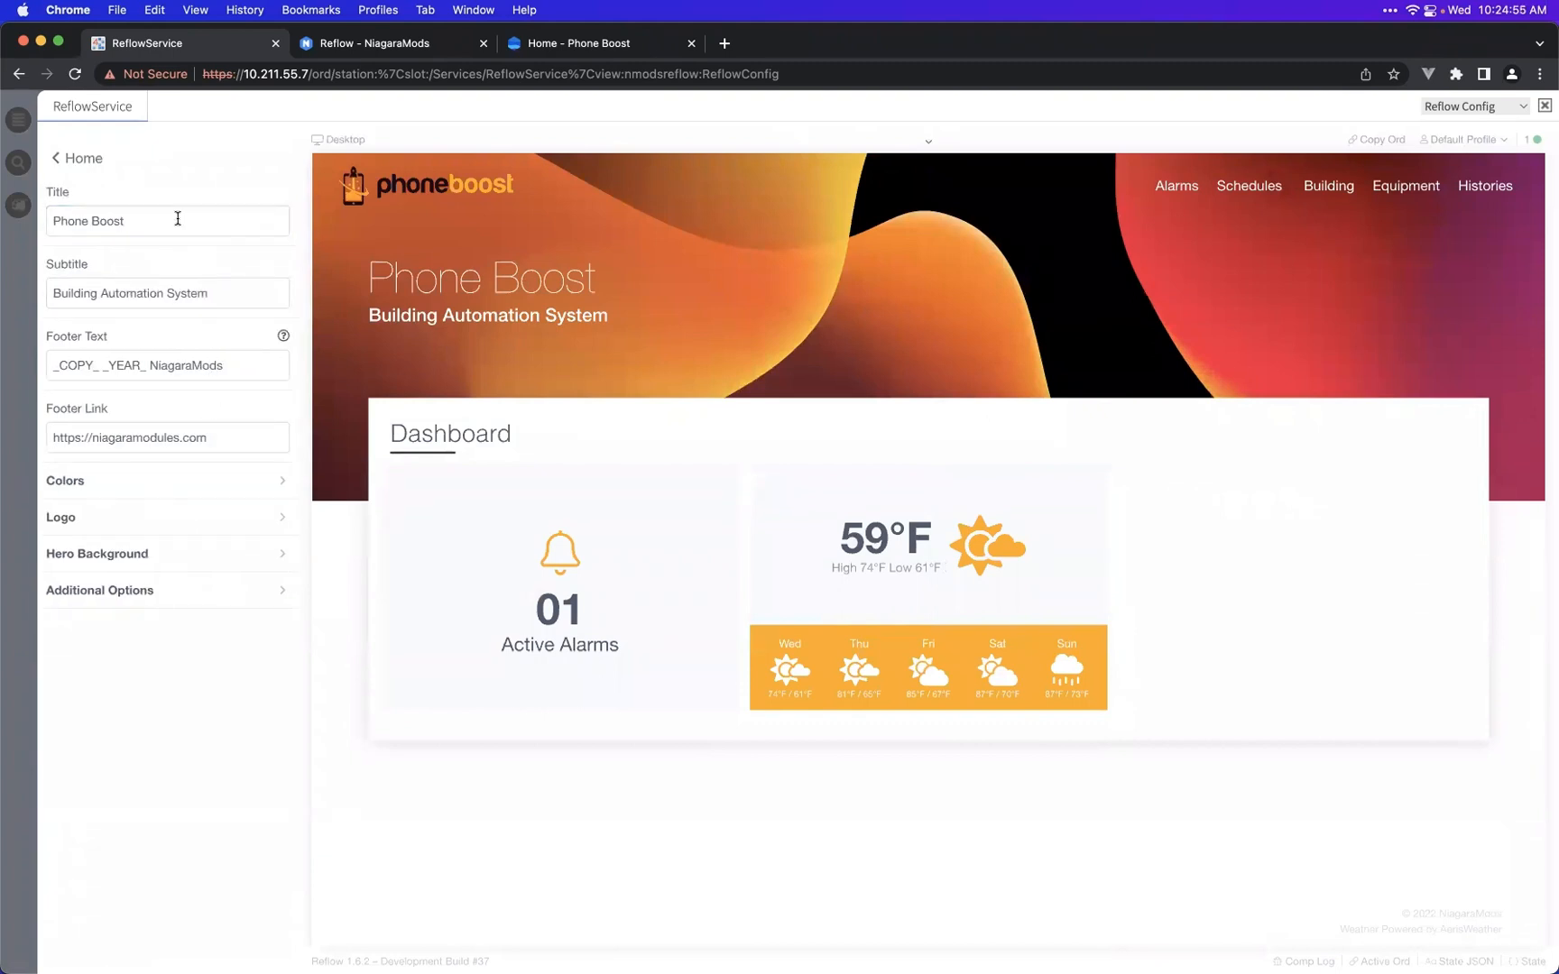
click(138, 494)
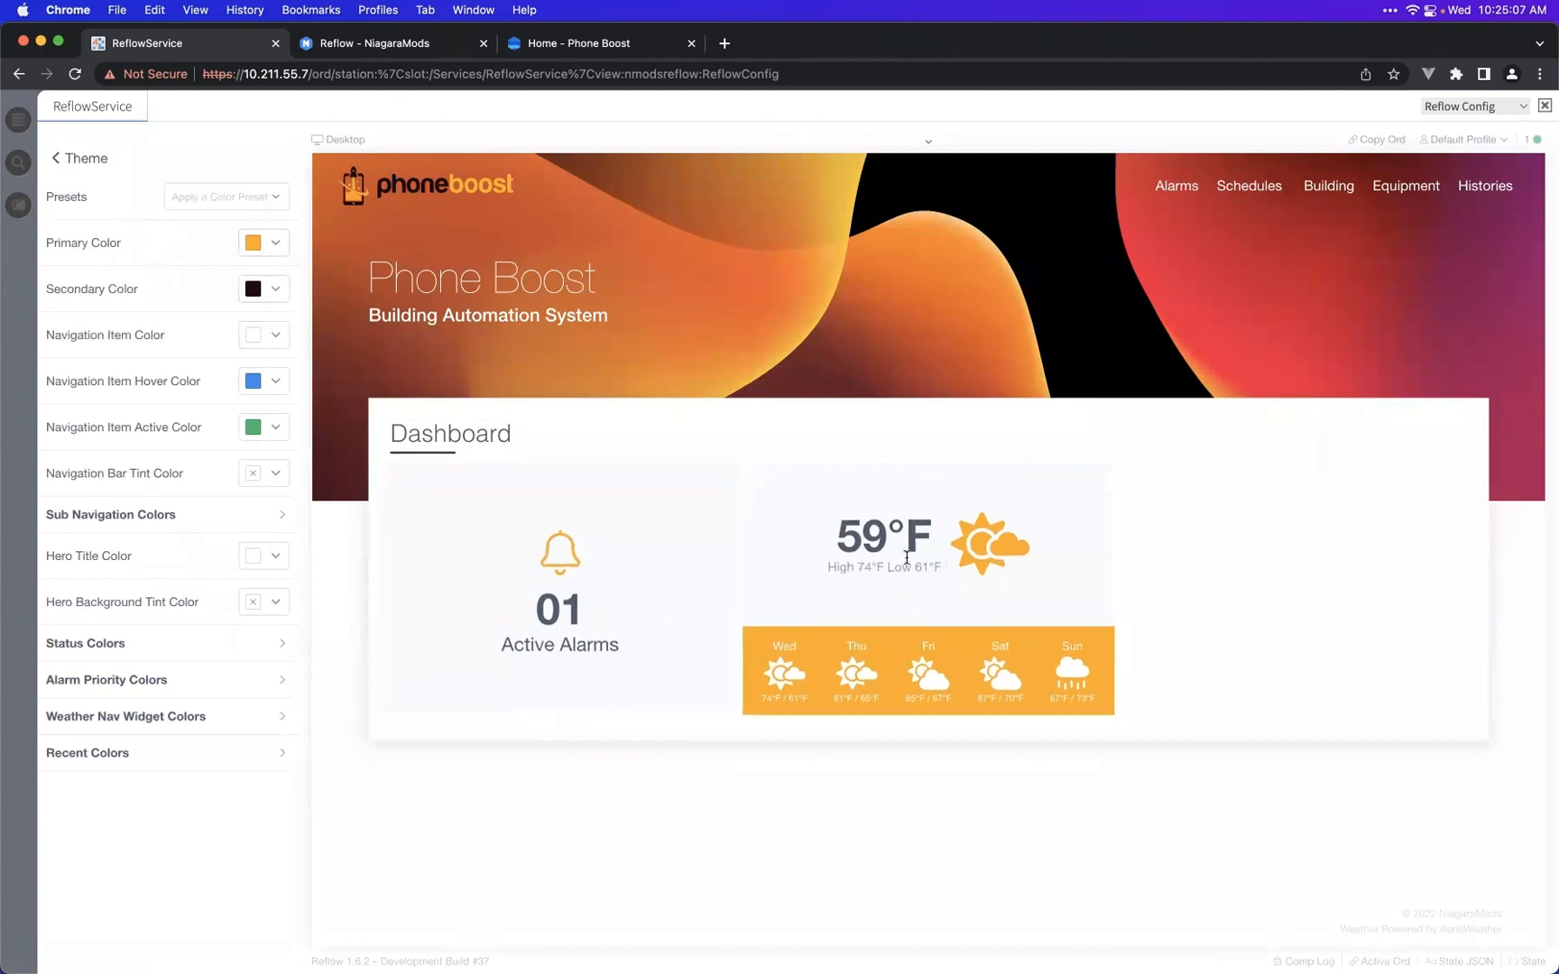
click(1175, 187)
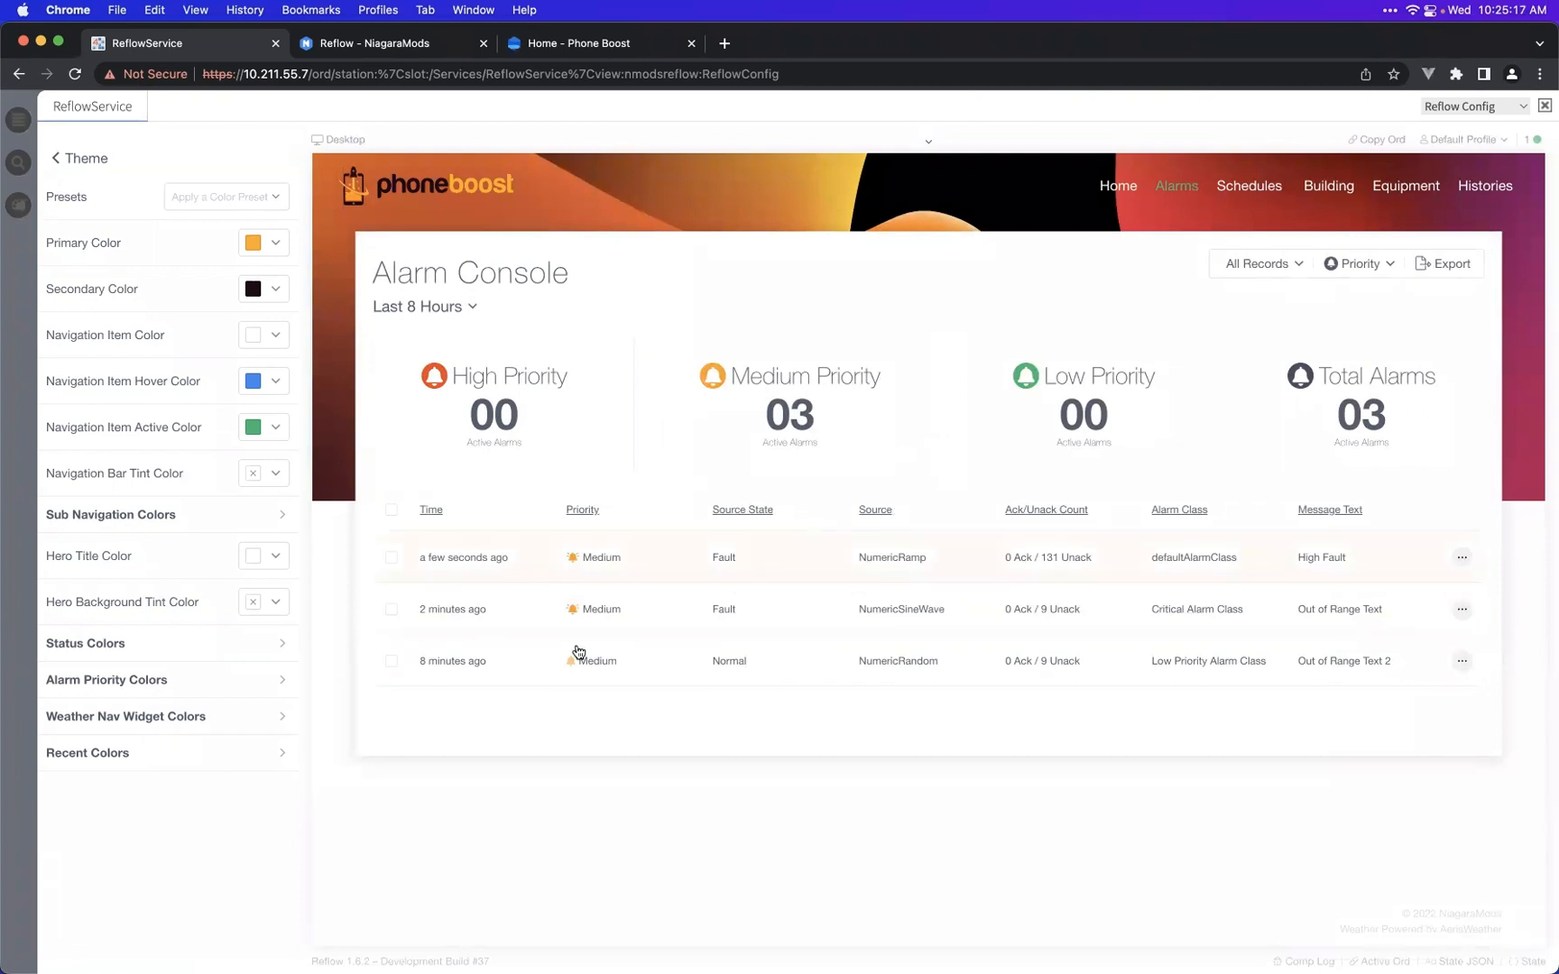
click(391, 558)
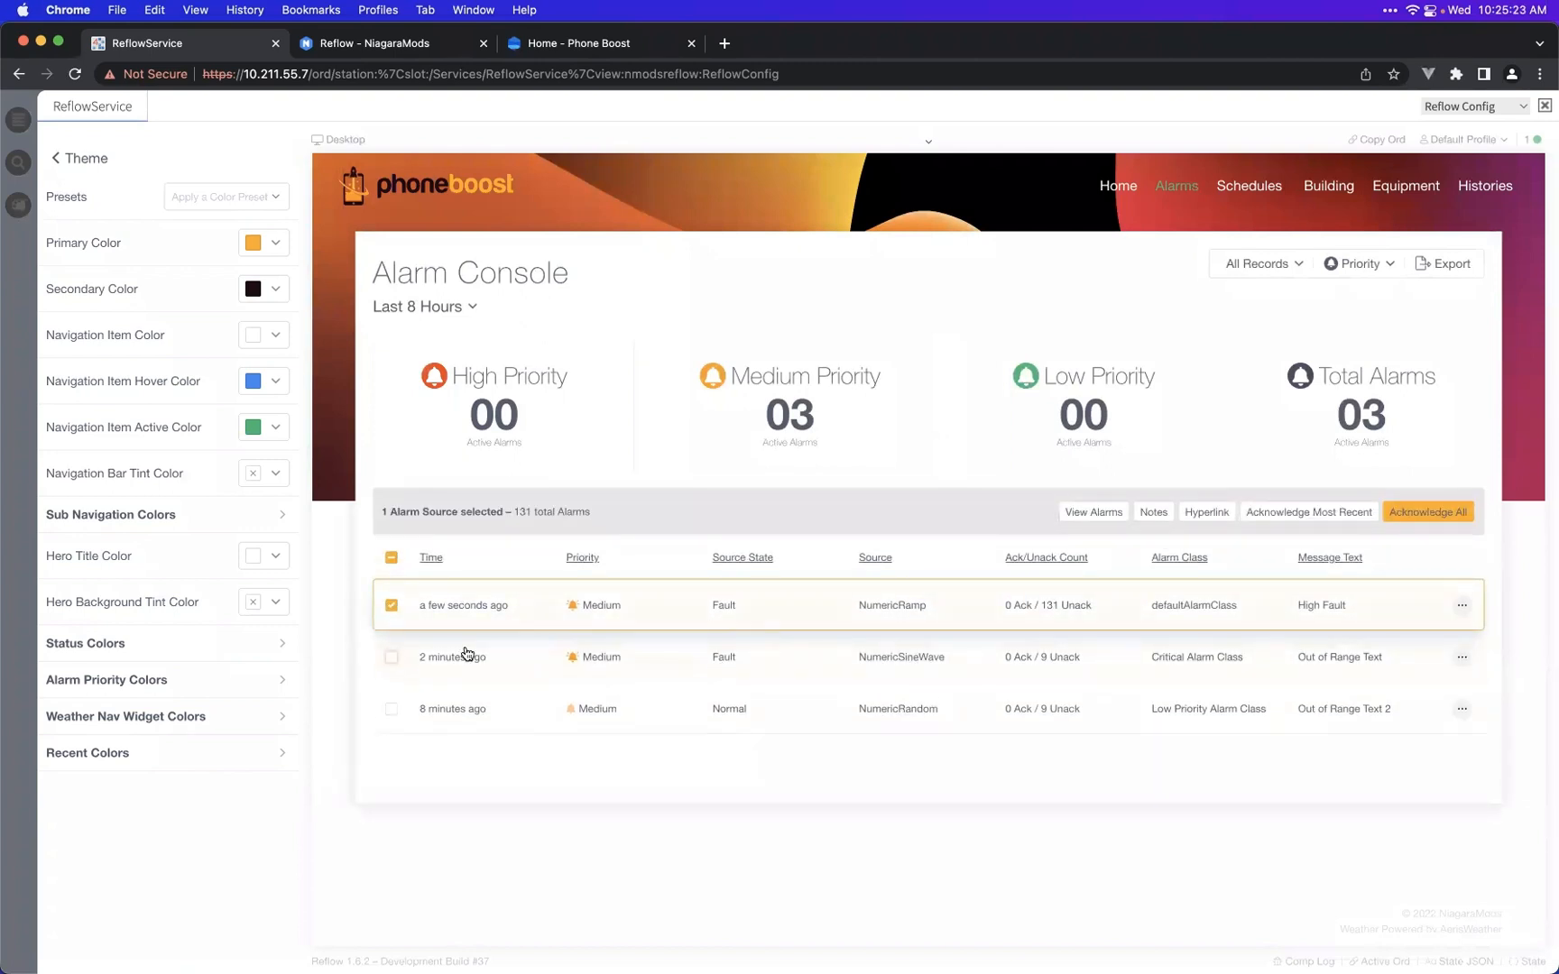
click(391, 658)
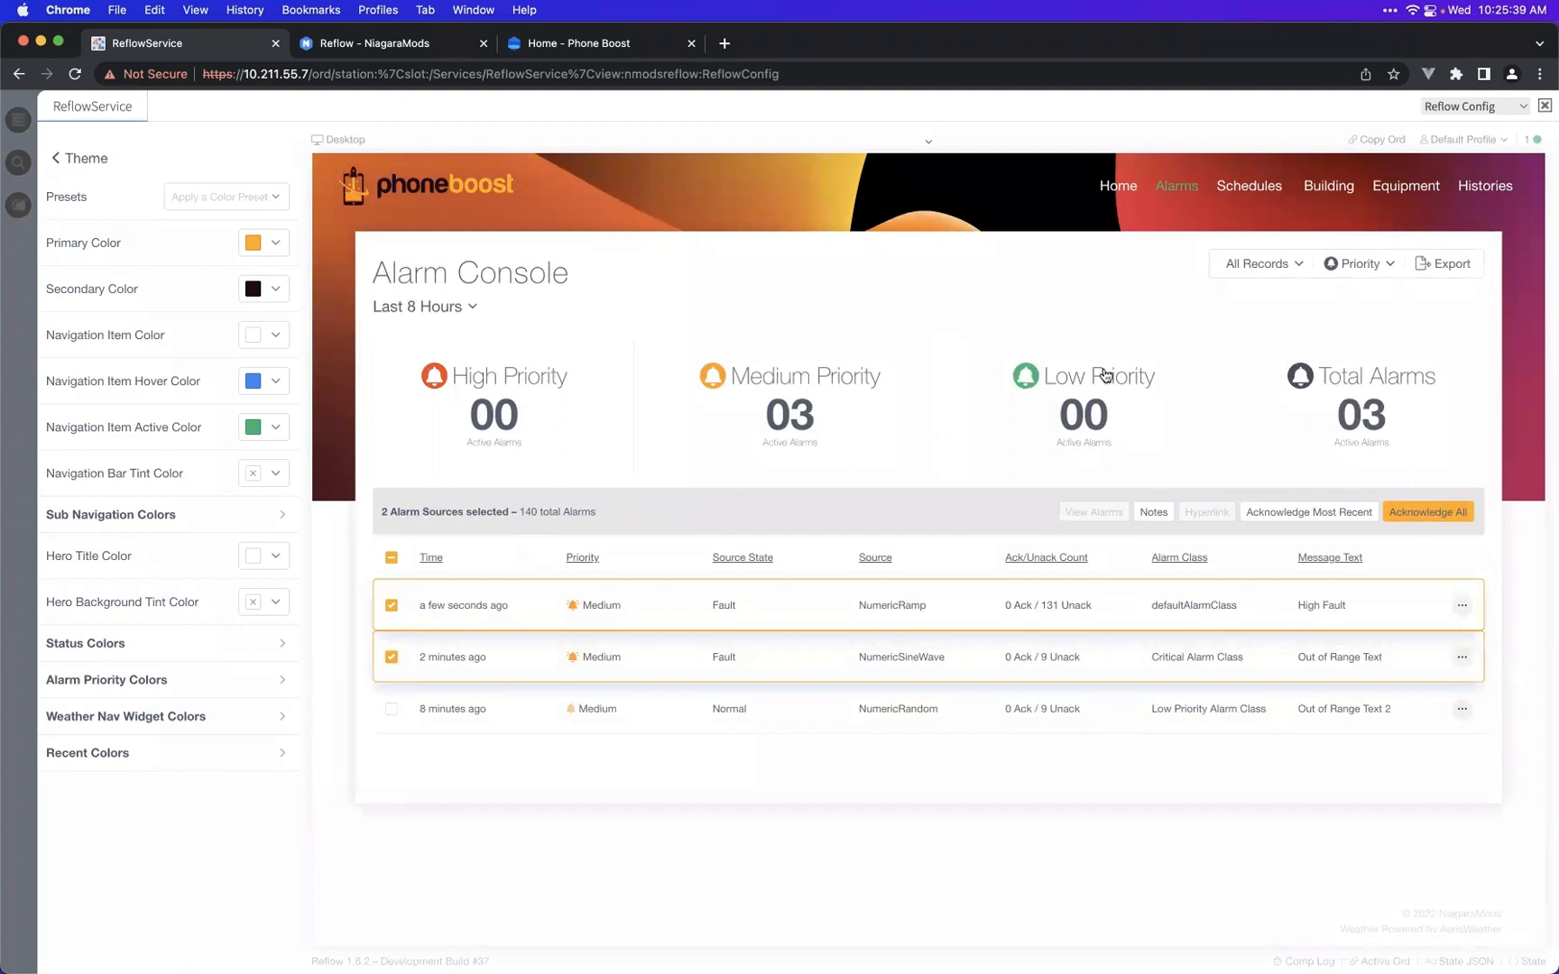
click(1116, 187)
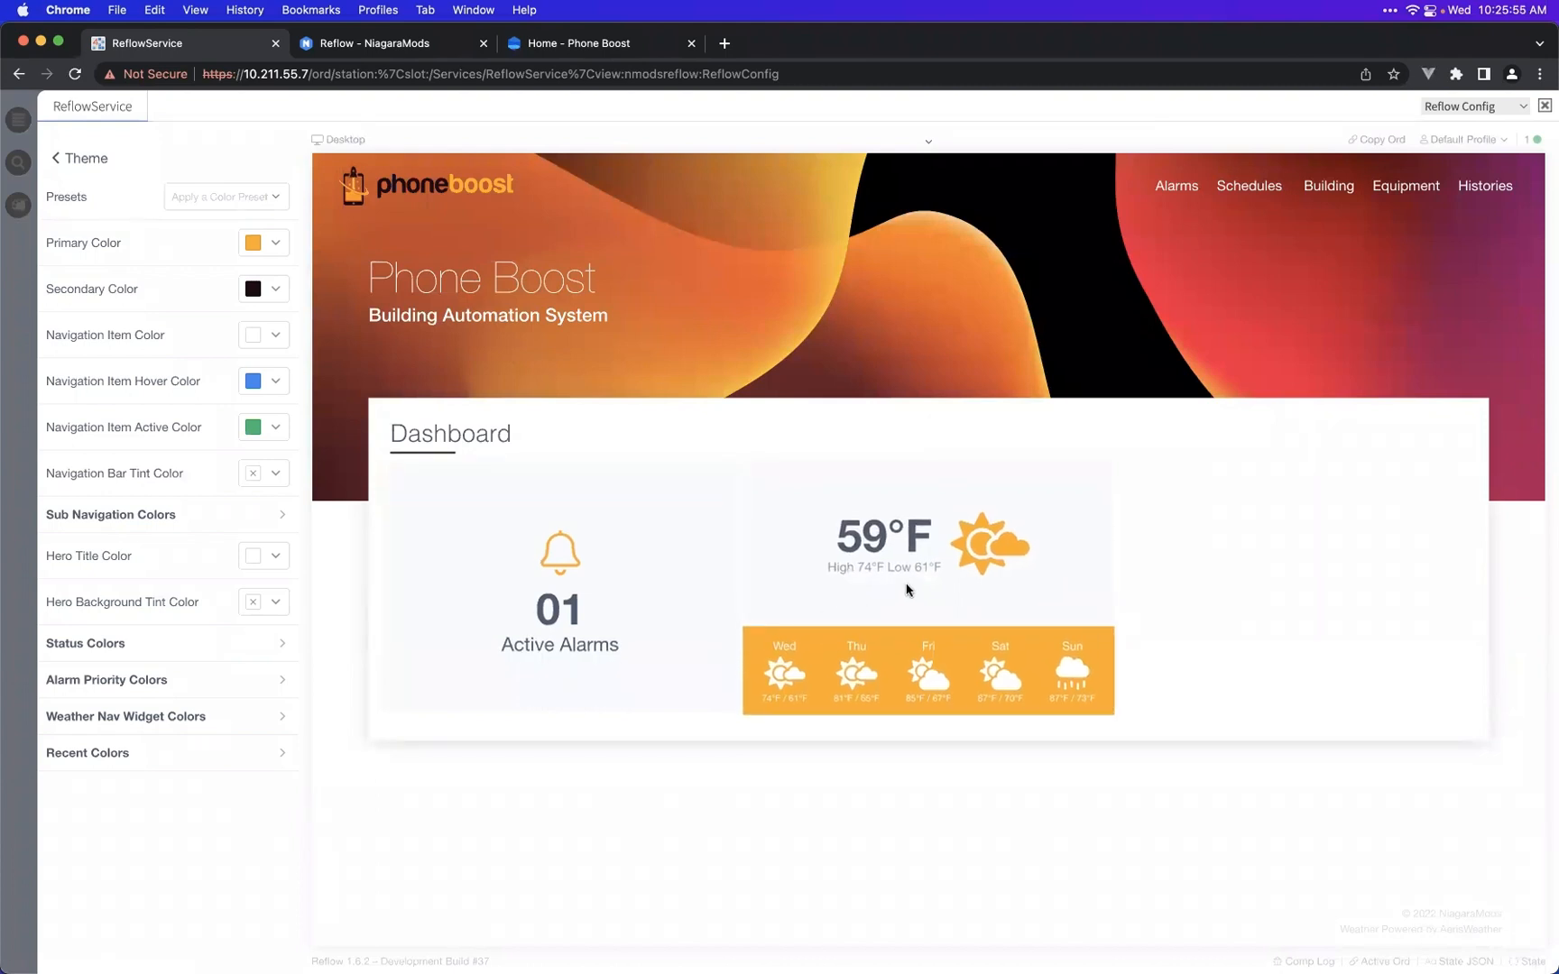
- Set the theme's Primary Color to #F100CA and check it on two selected alarm sources in the Alarm Console
click(275, 245)
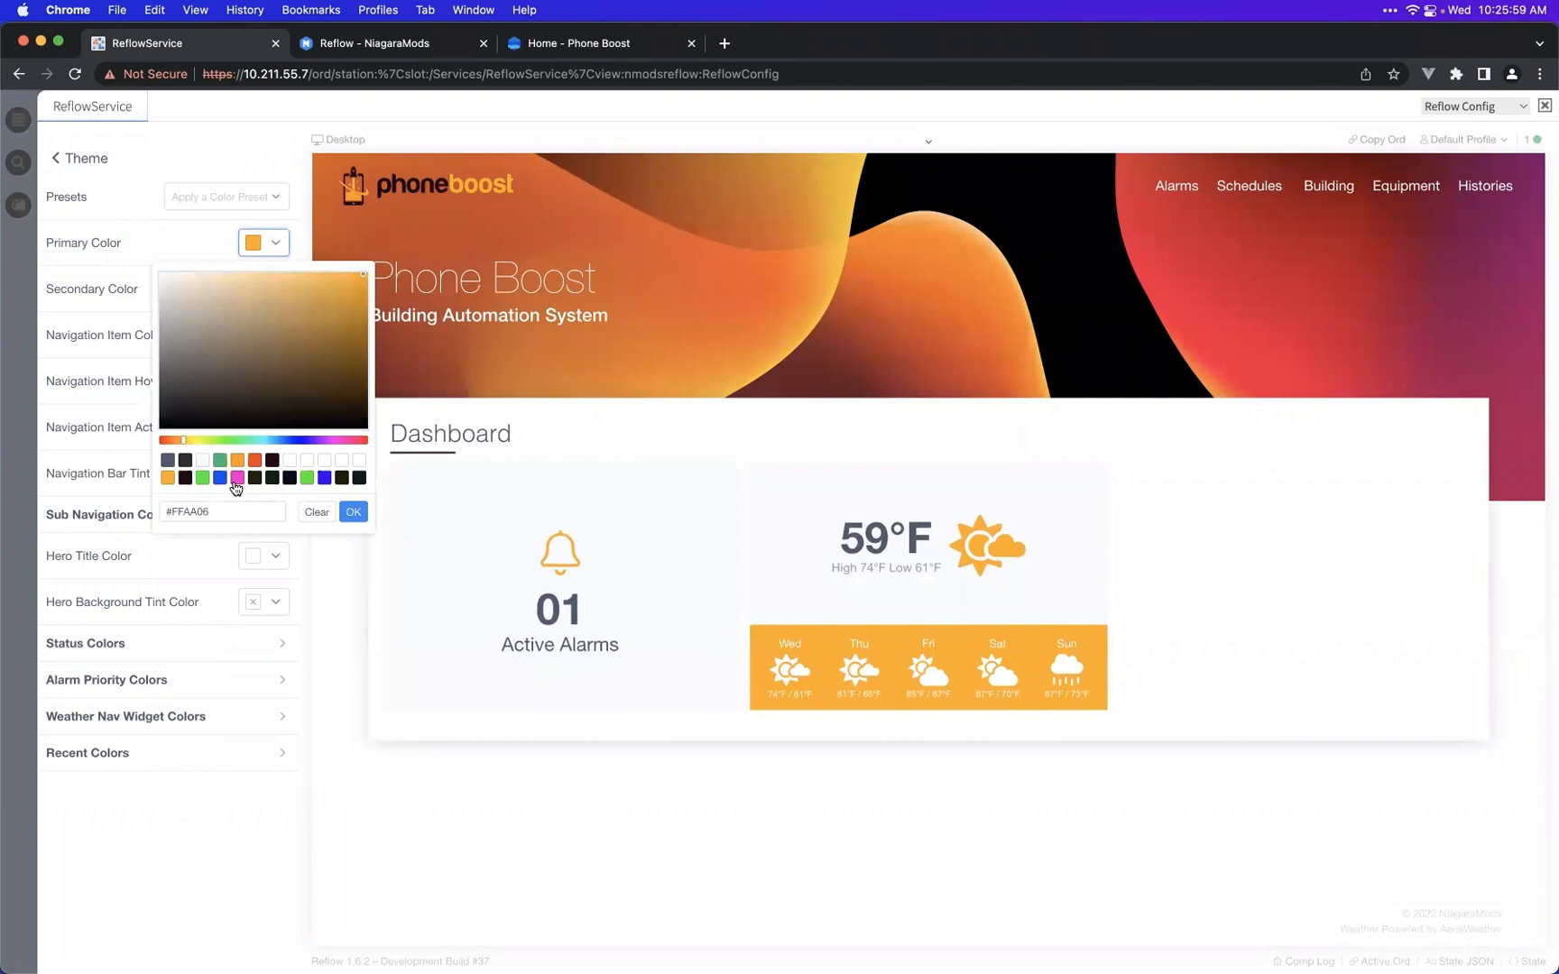
click(236, 479)
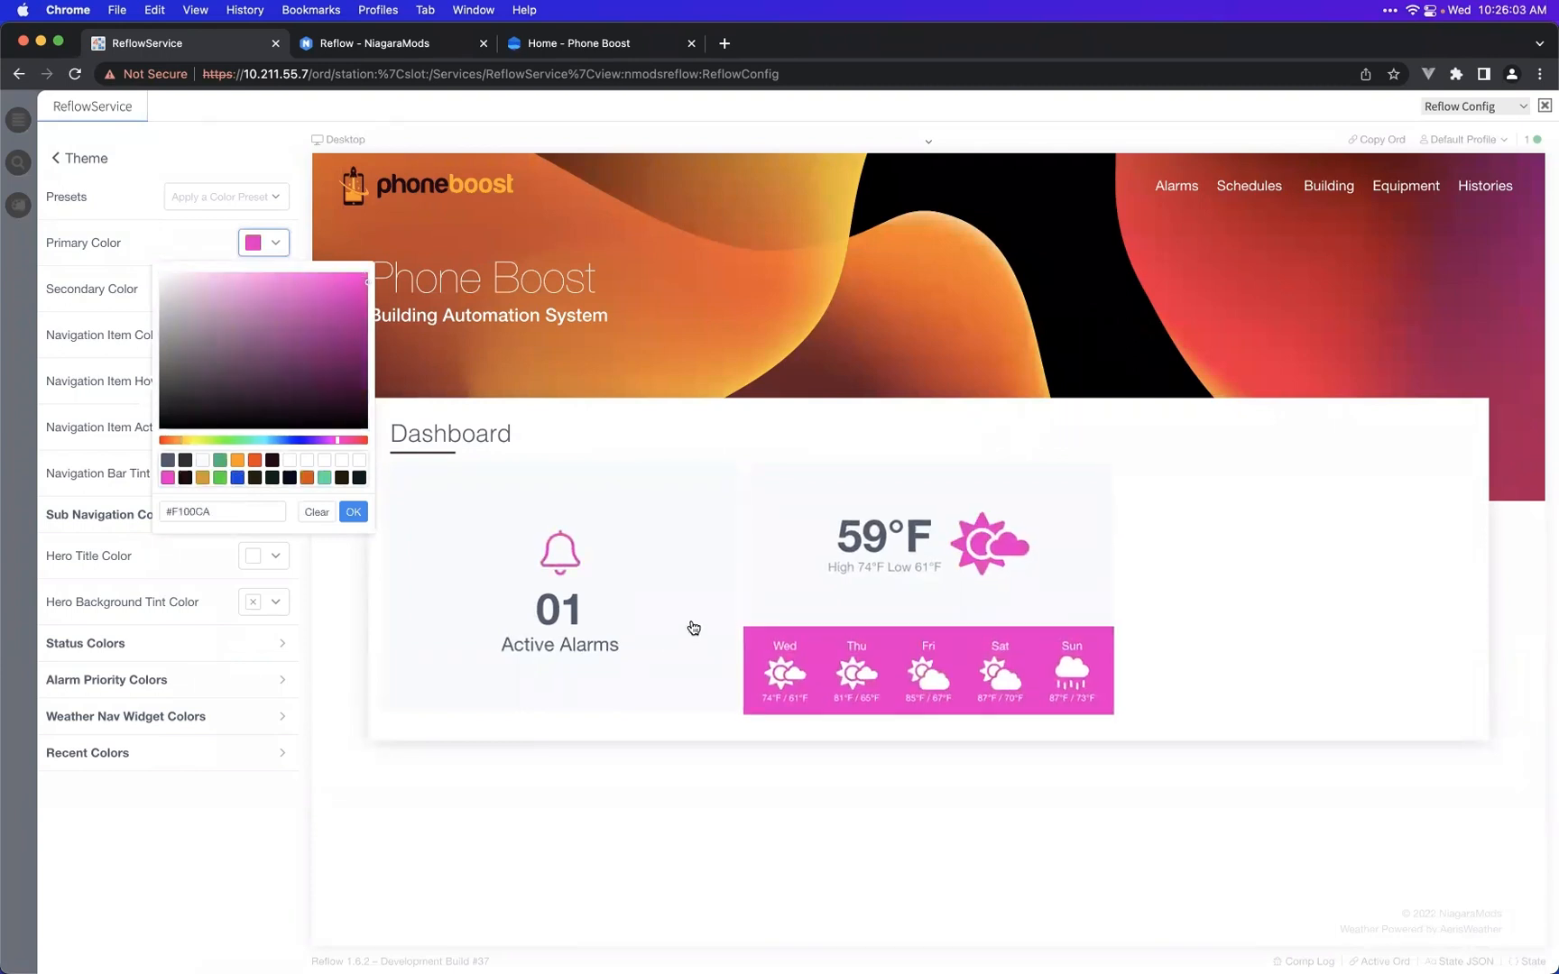
click(1176, 185)
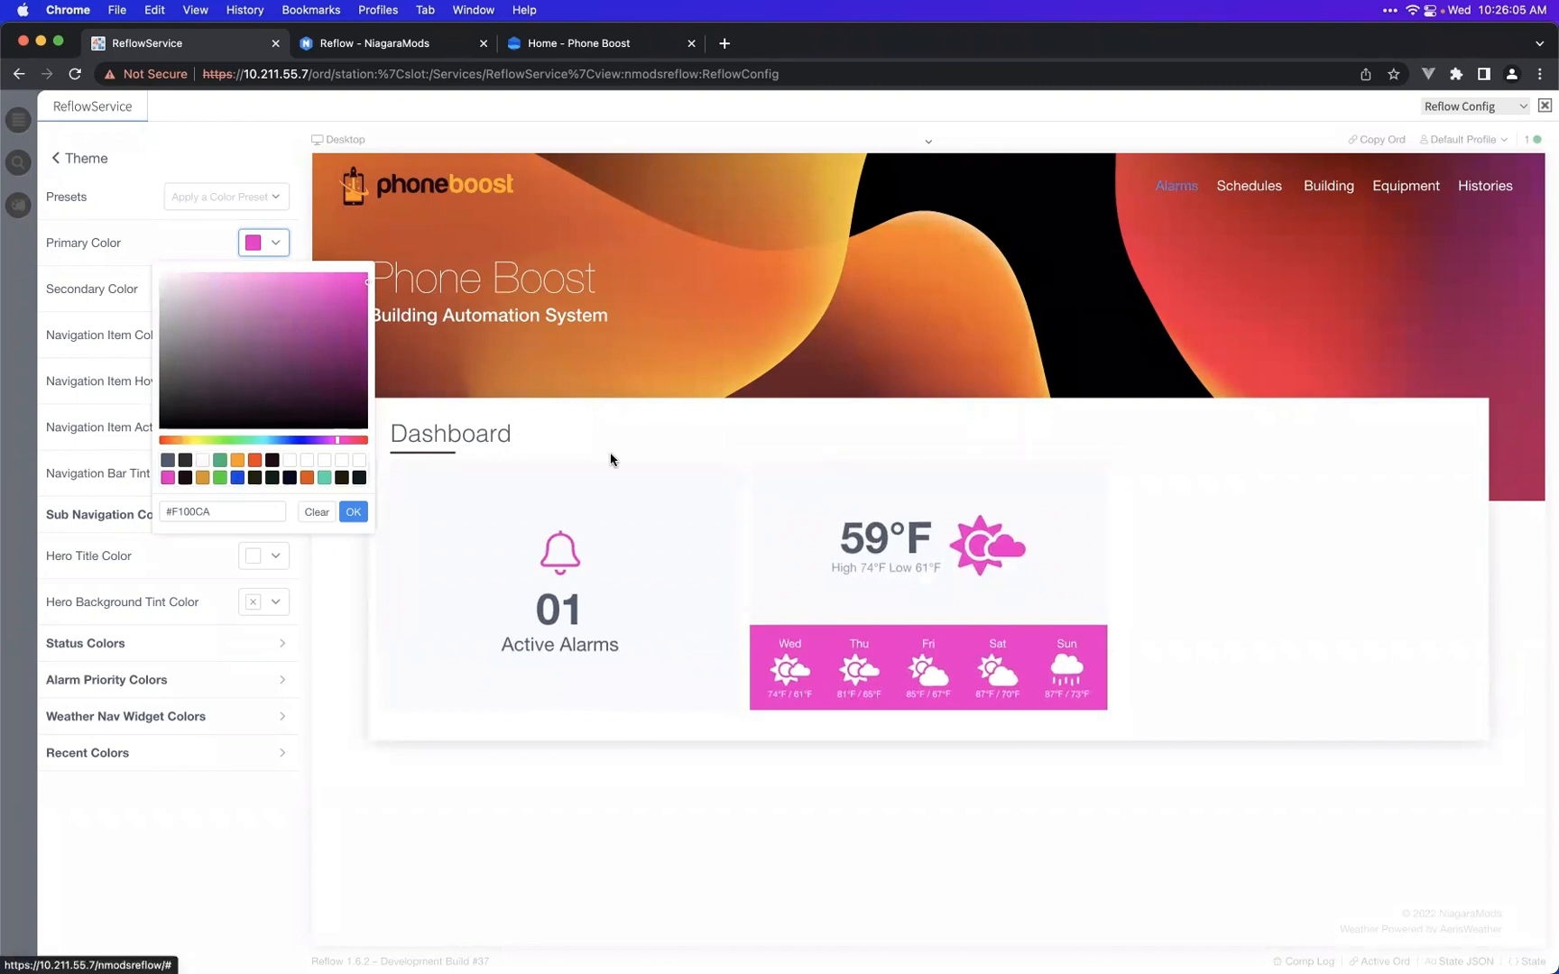
click(390, 557)
click(390, 657)
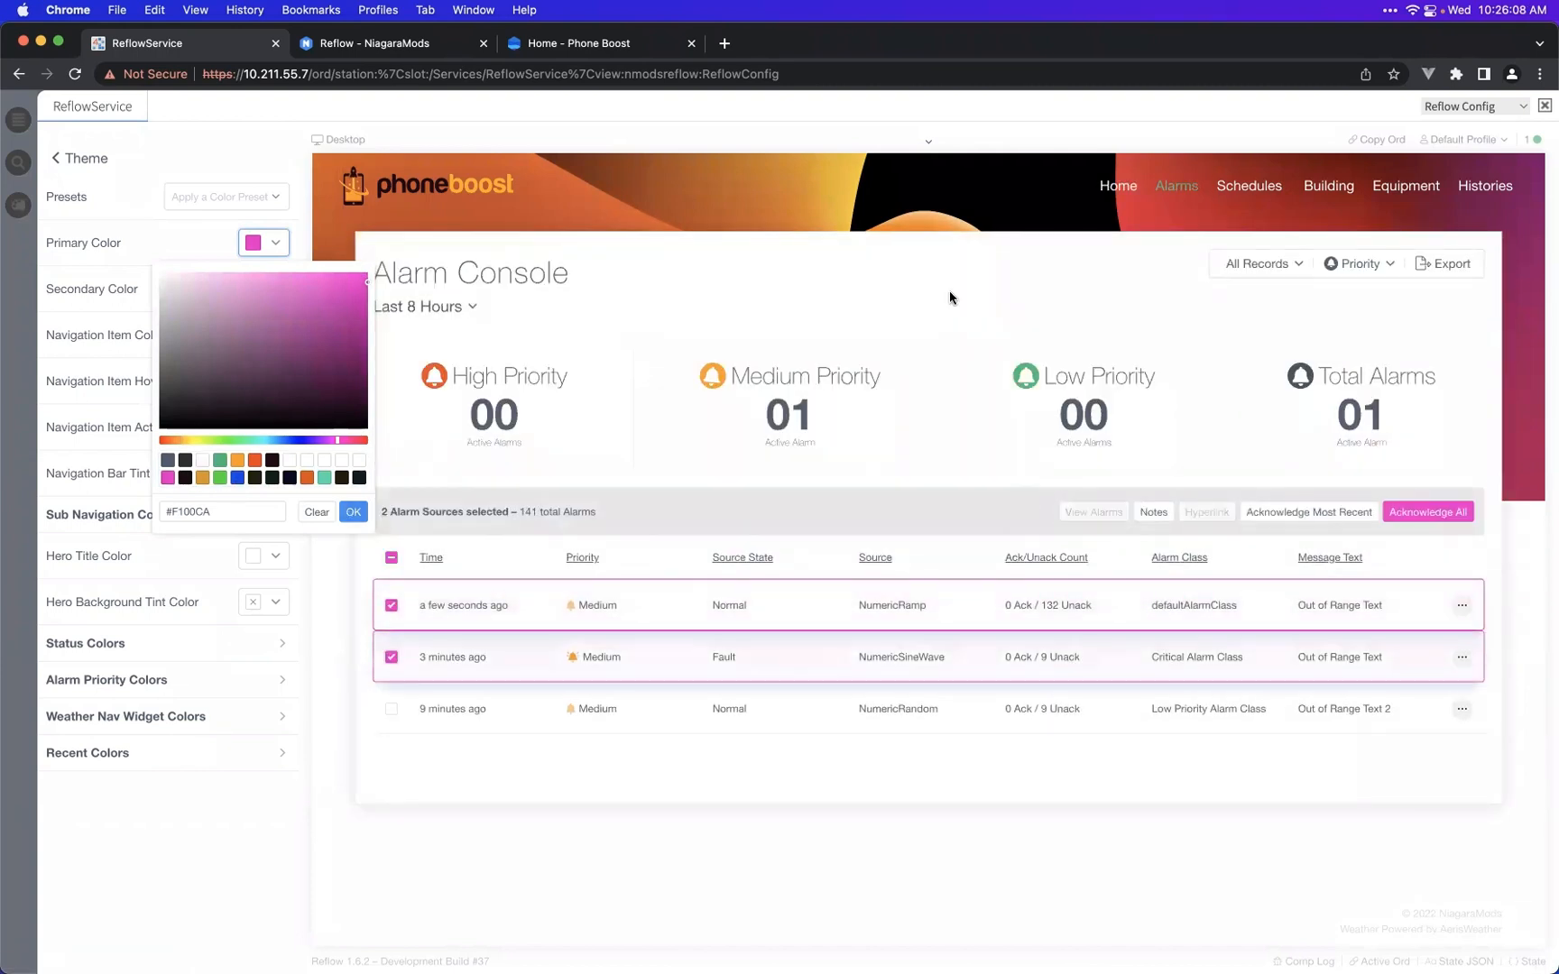
- Return the preview to Home and set the Primary Color to the orange swatch #DD9200
click(1117, 186)
click(200, 479)
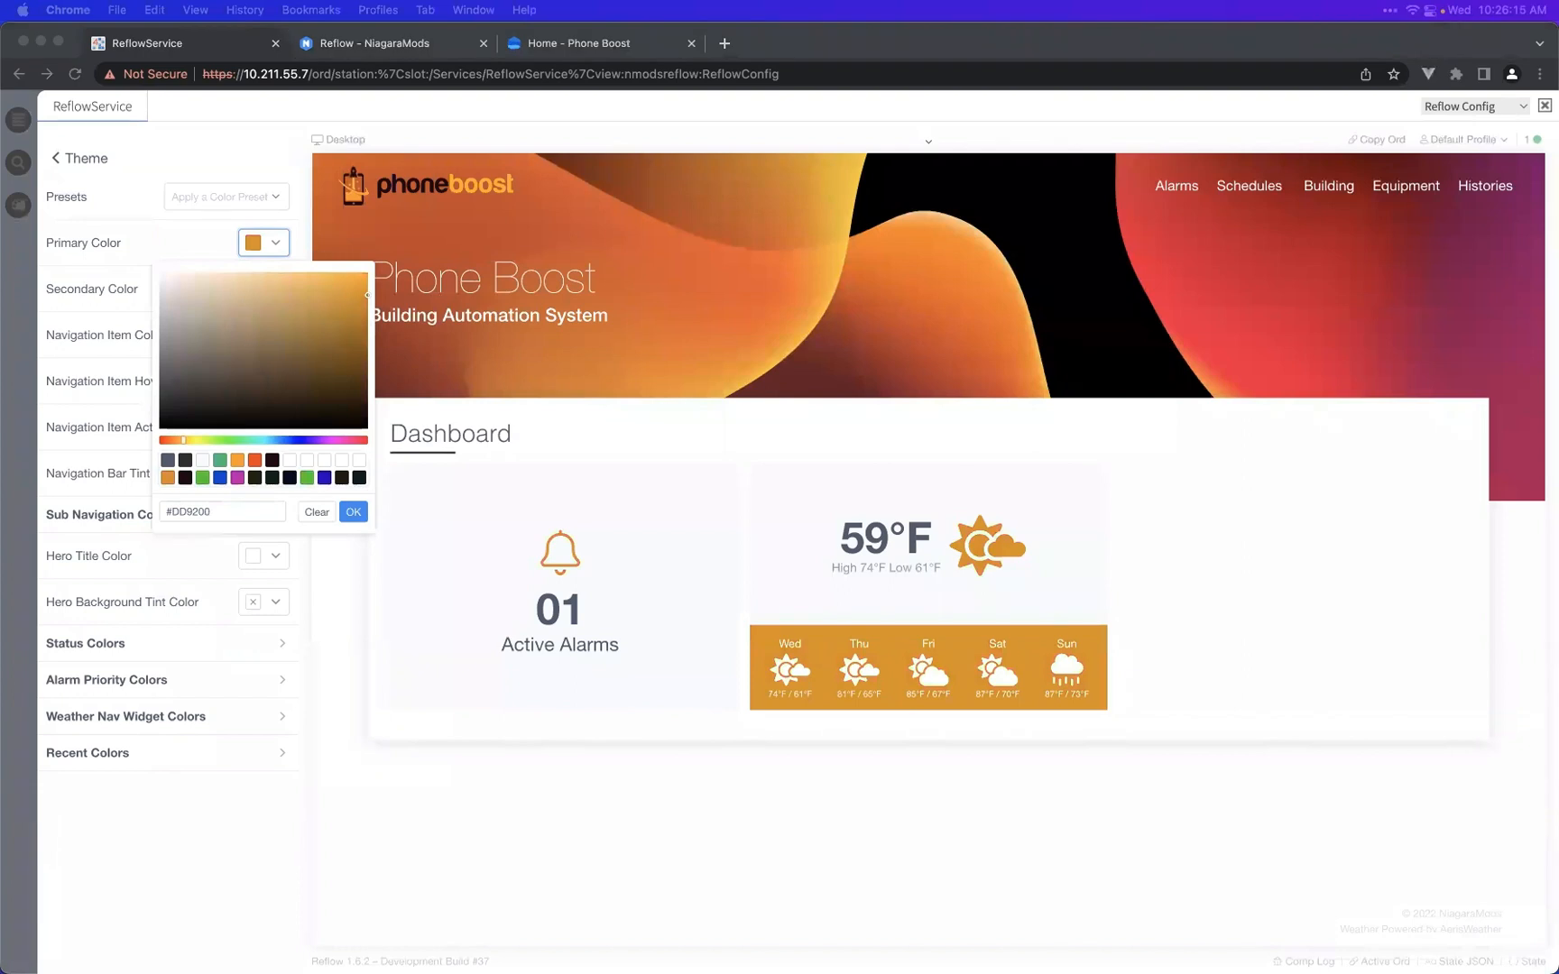
- Set the theme's Primary Color to #FFAA06 by its hex value
double_click(242, 511)
text(FFAA06)
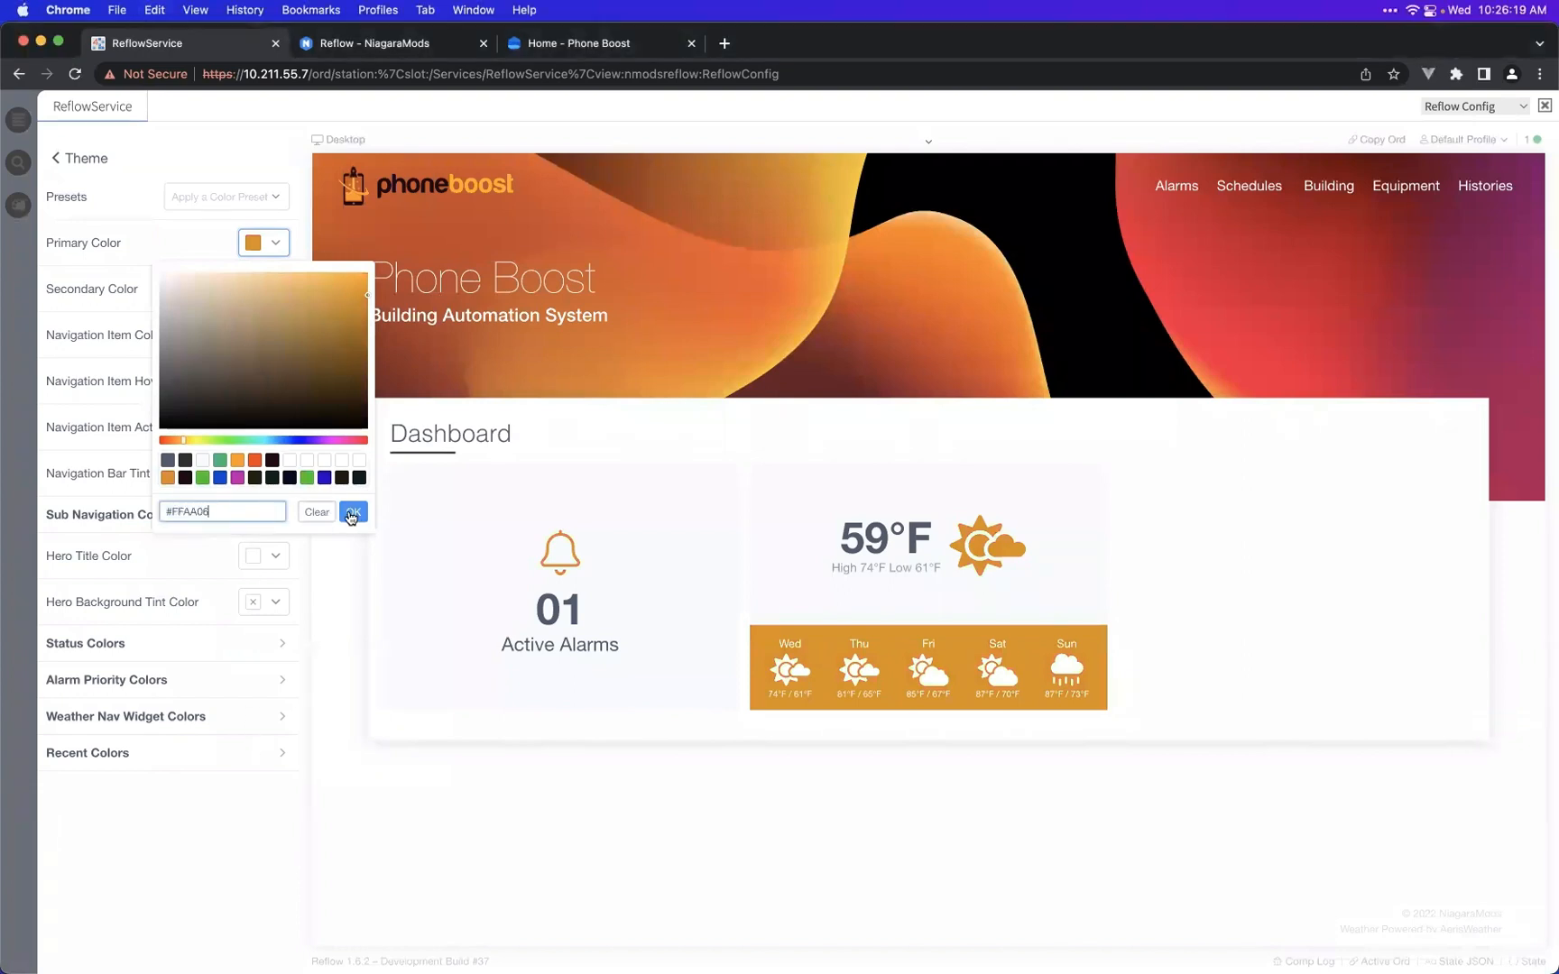
click(353, 511)
click(421, 362)
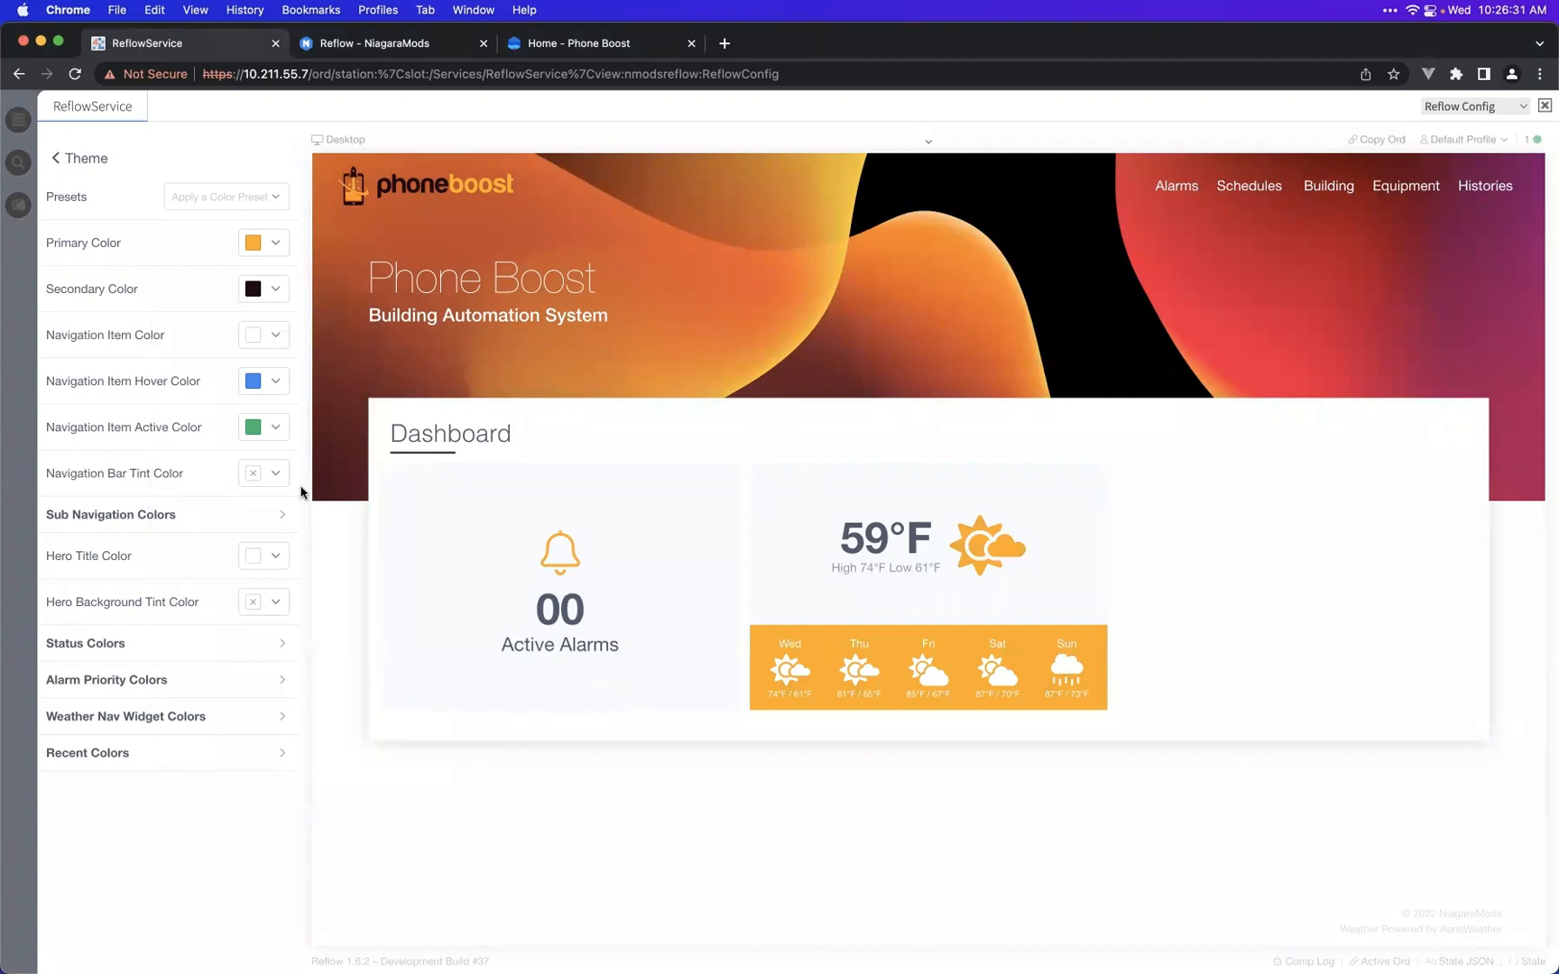
- Preview the site in Tablet layout and set the Navigation Bar Tint Color to opaque white, rgba(255,255,255,1)
click(929, 142)
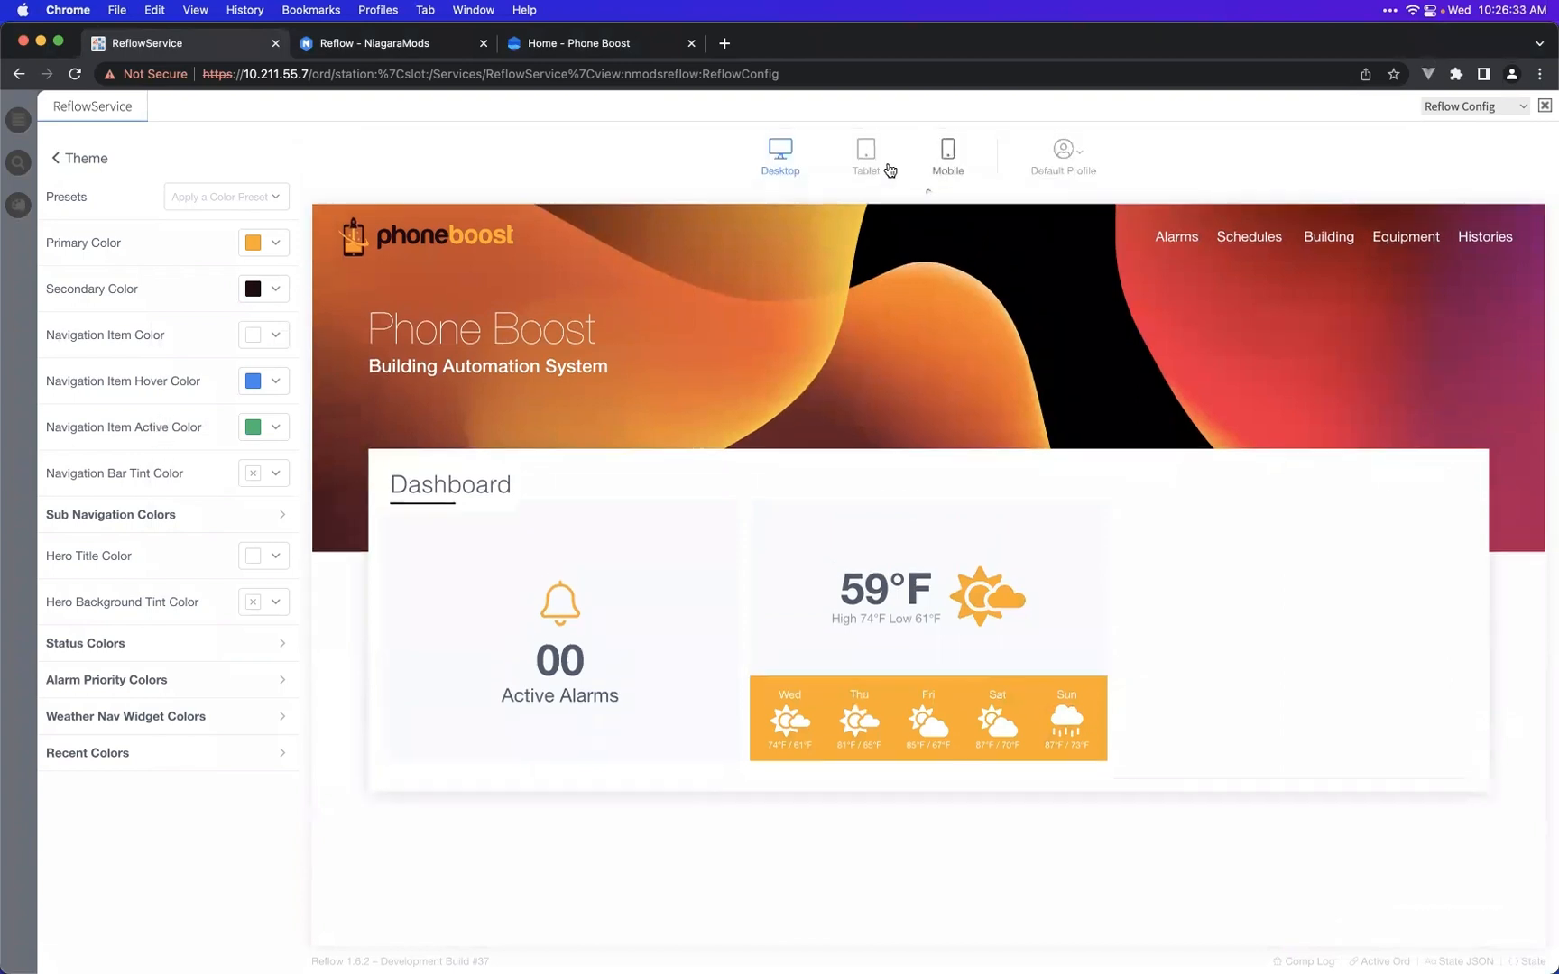
click(889, 171)
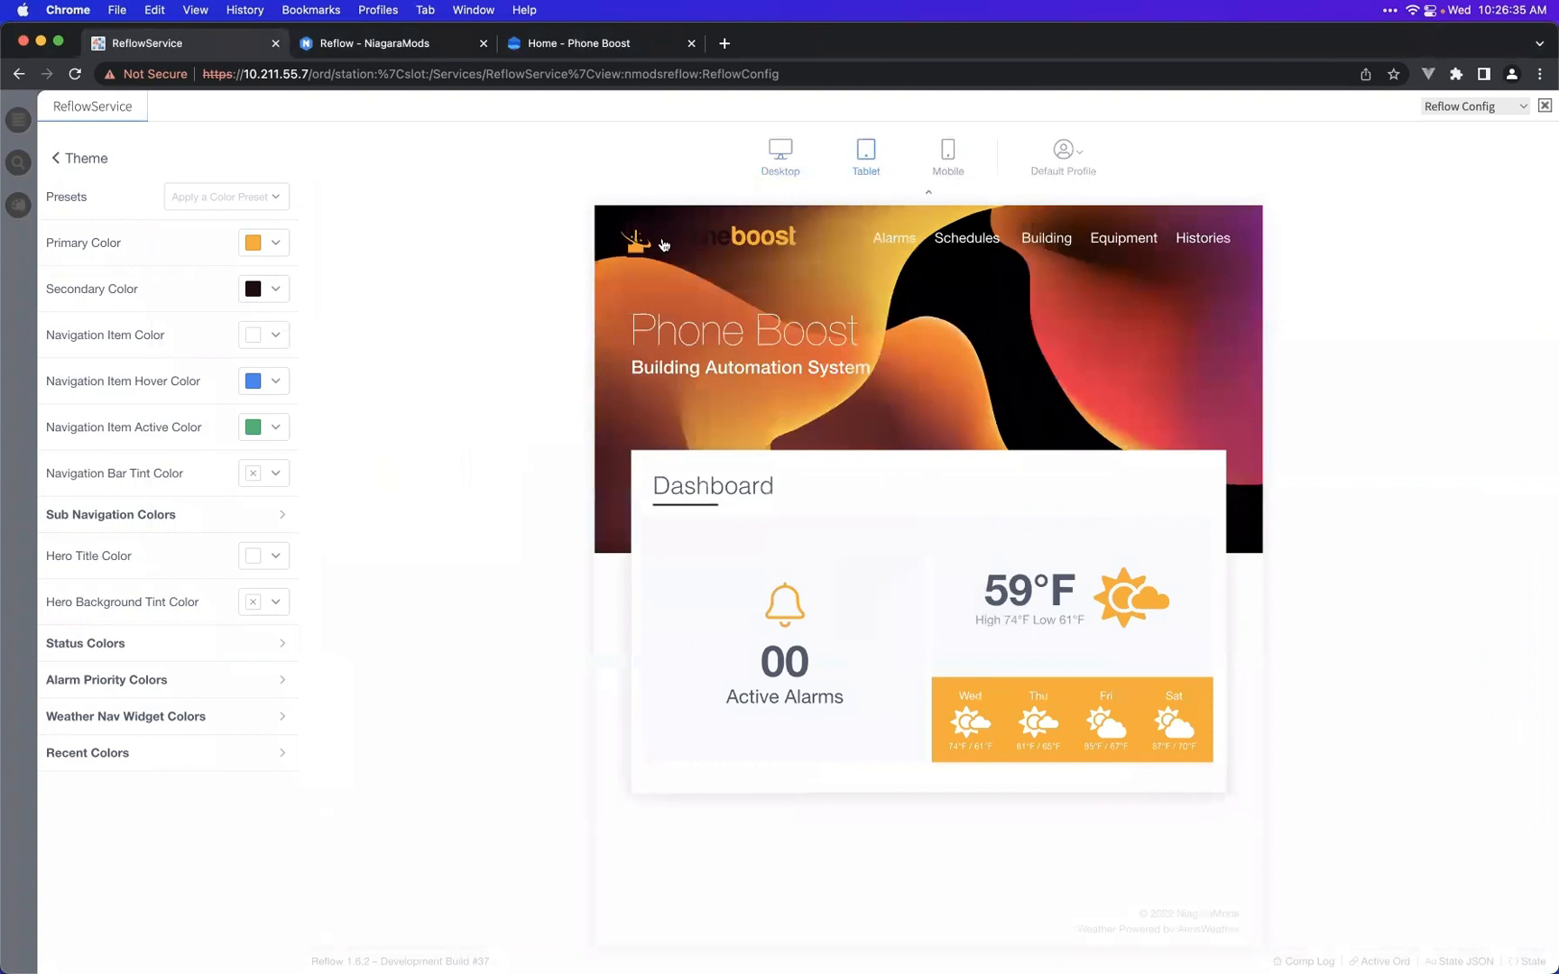
click(282, 476)
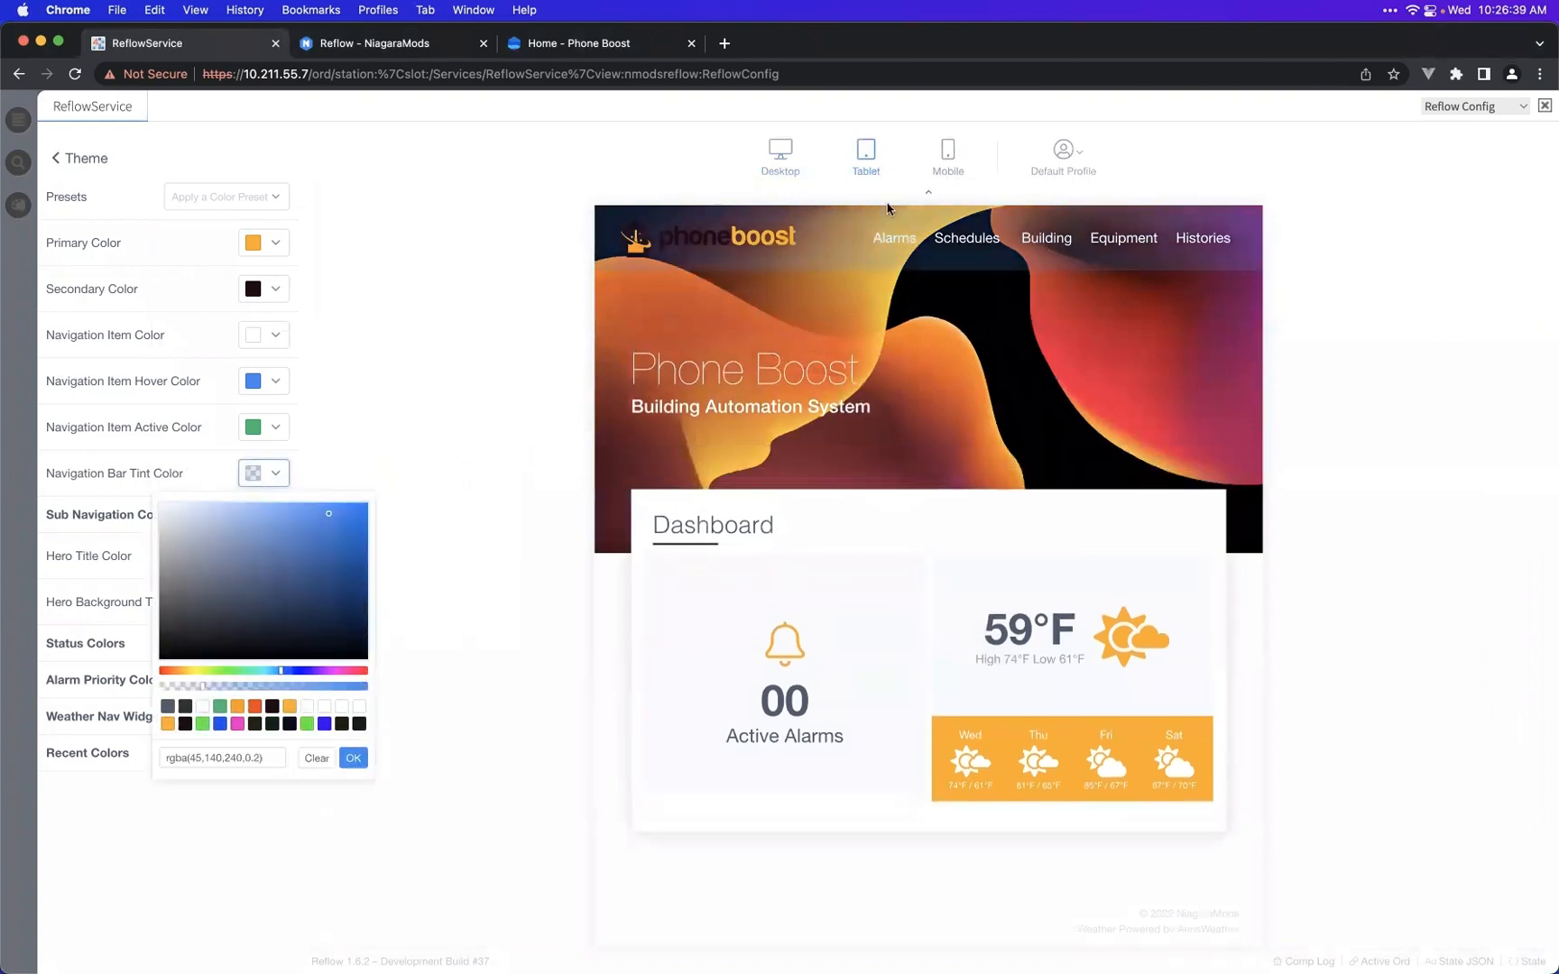
click(162, 507)
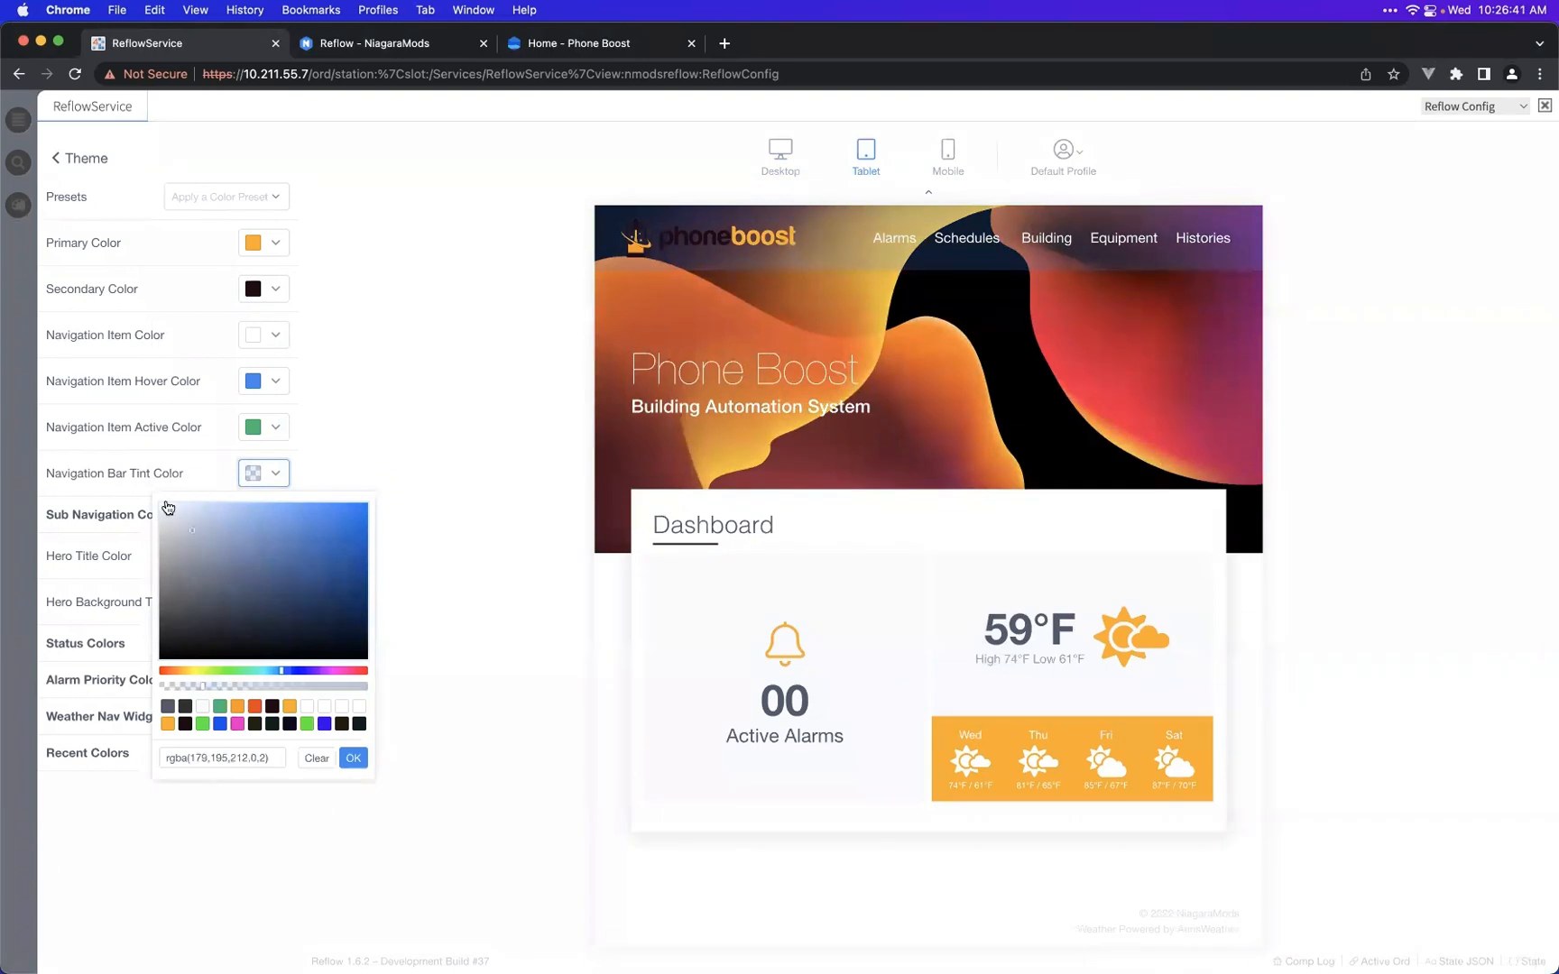
drag(306, 691, 371, 691)
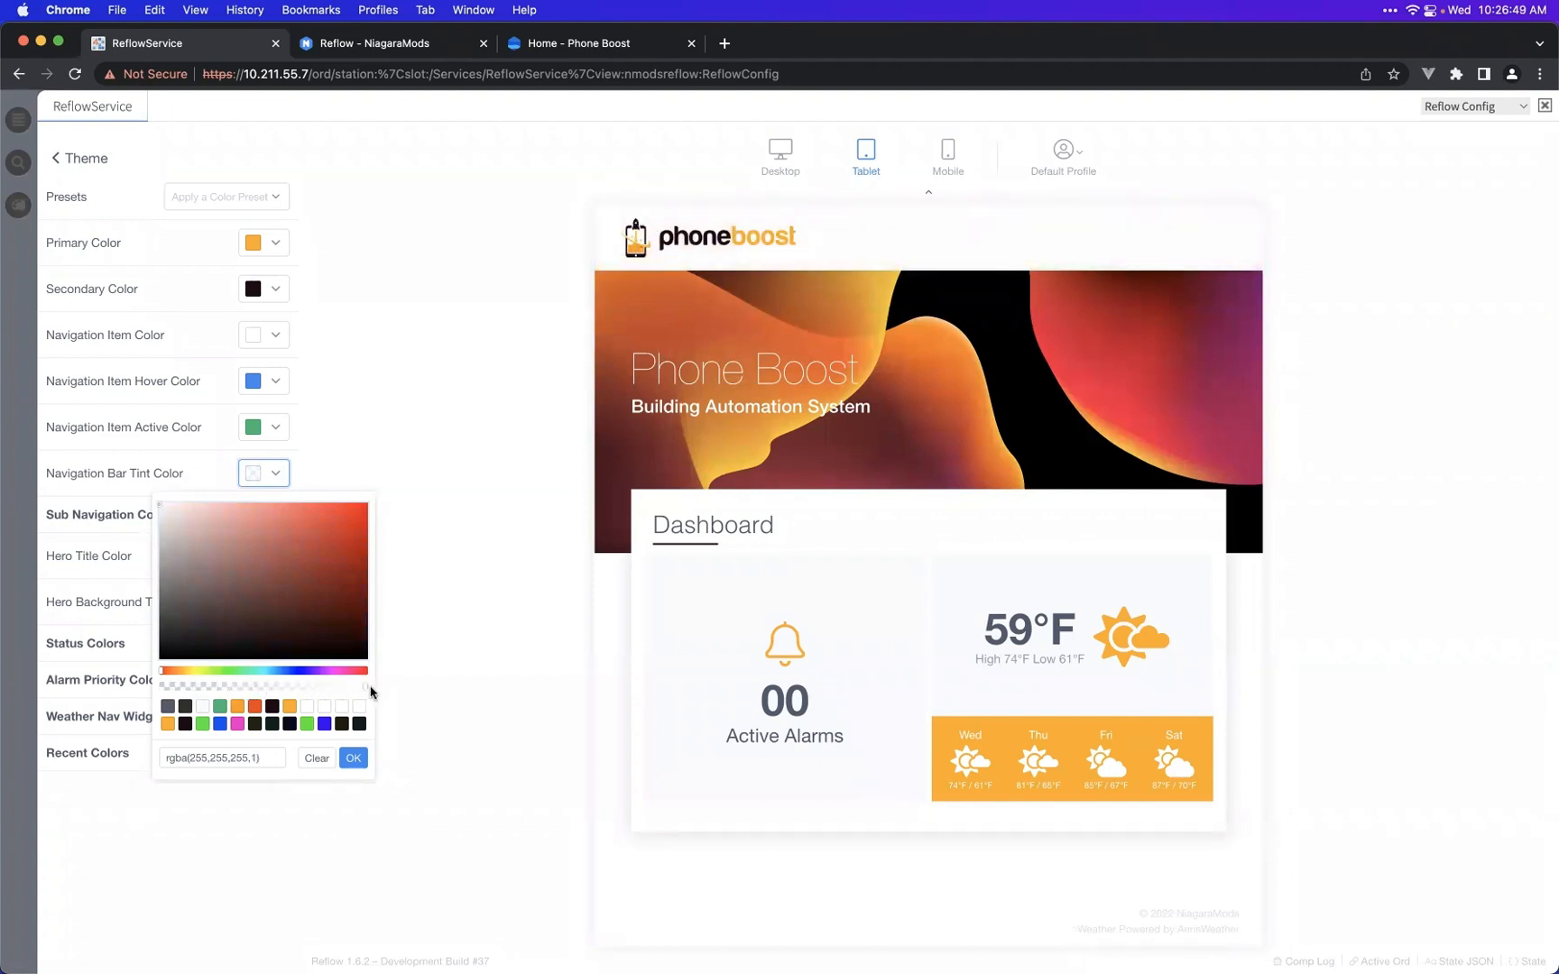
click(353, 757)
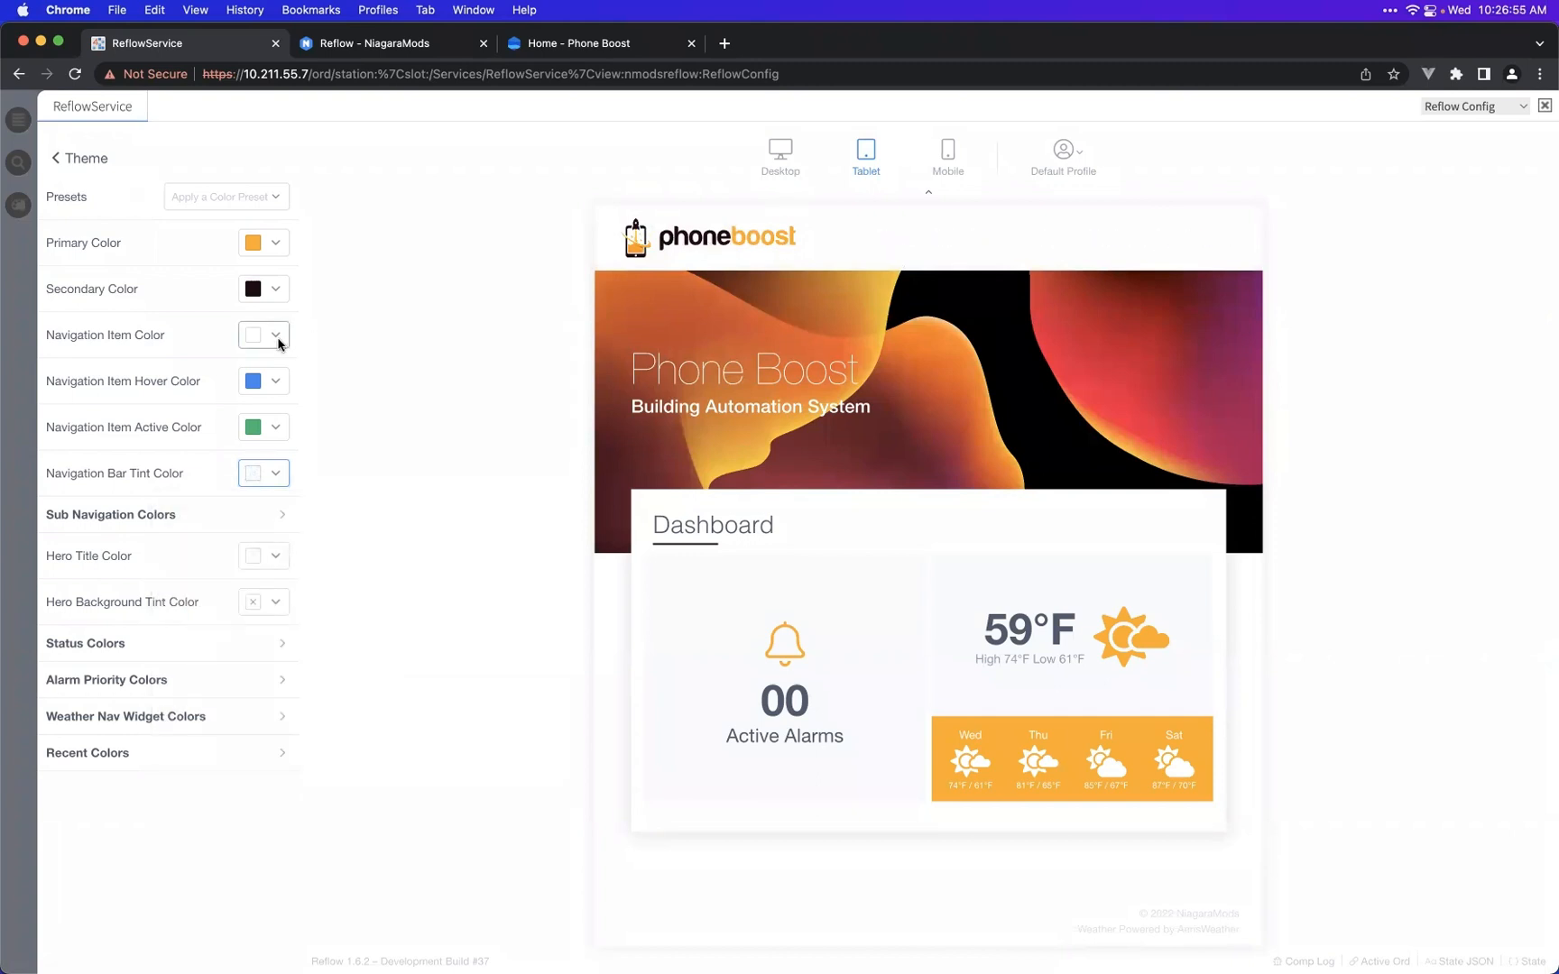
- Try the #FFAA06 swatch for the Navigation Item Color and settle on the dark swatch #220813
click(275, 337)
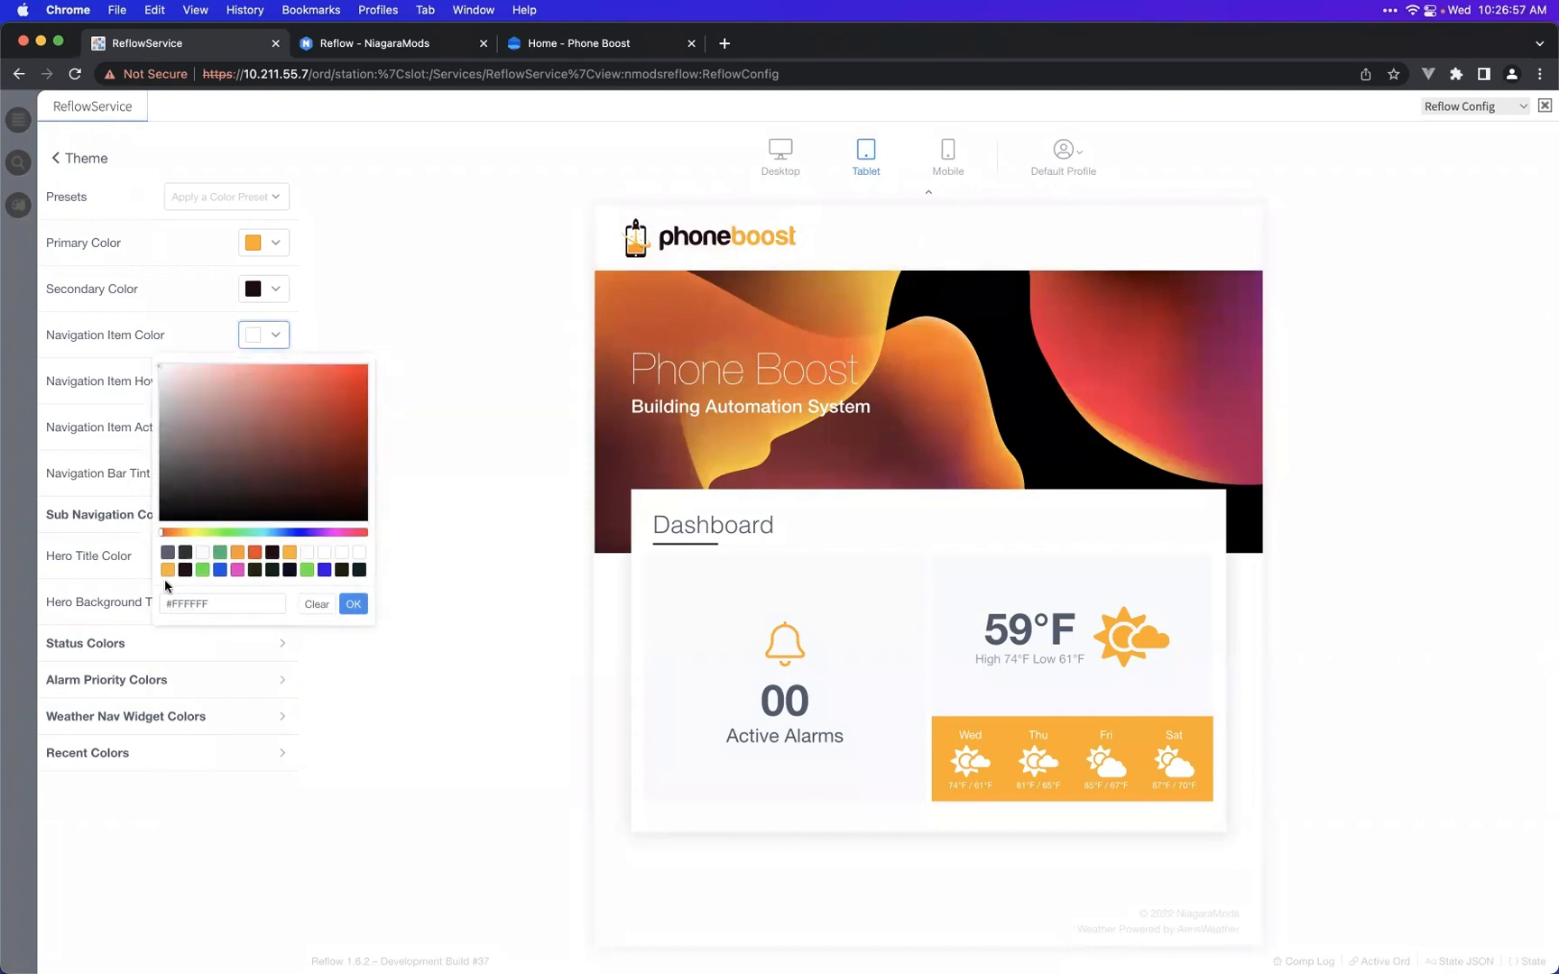
click(168, 570)
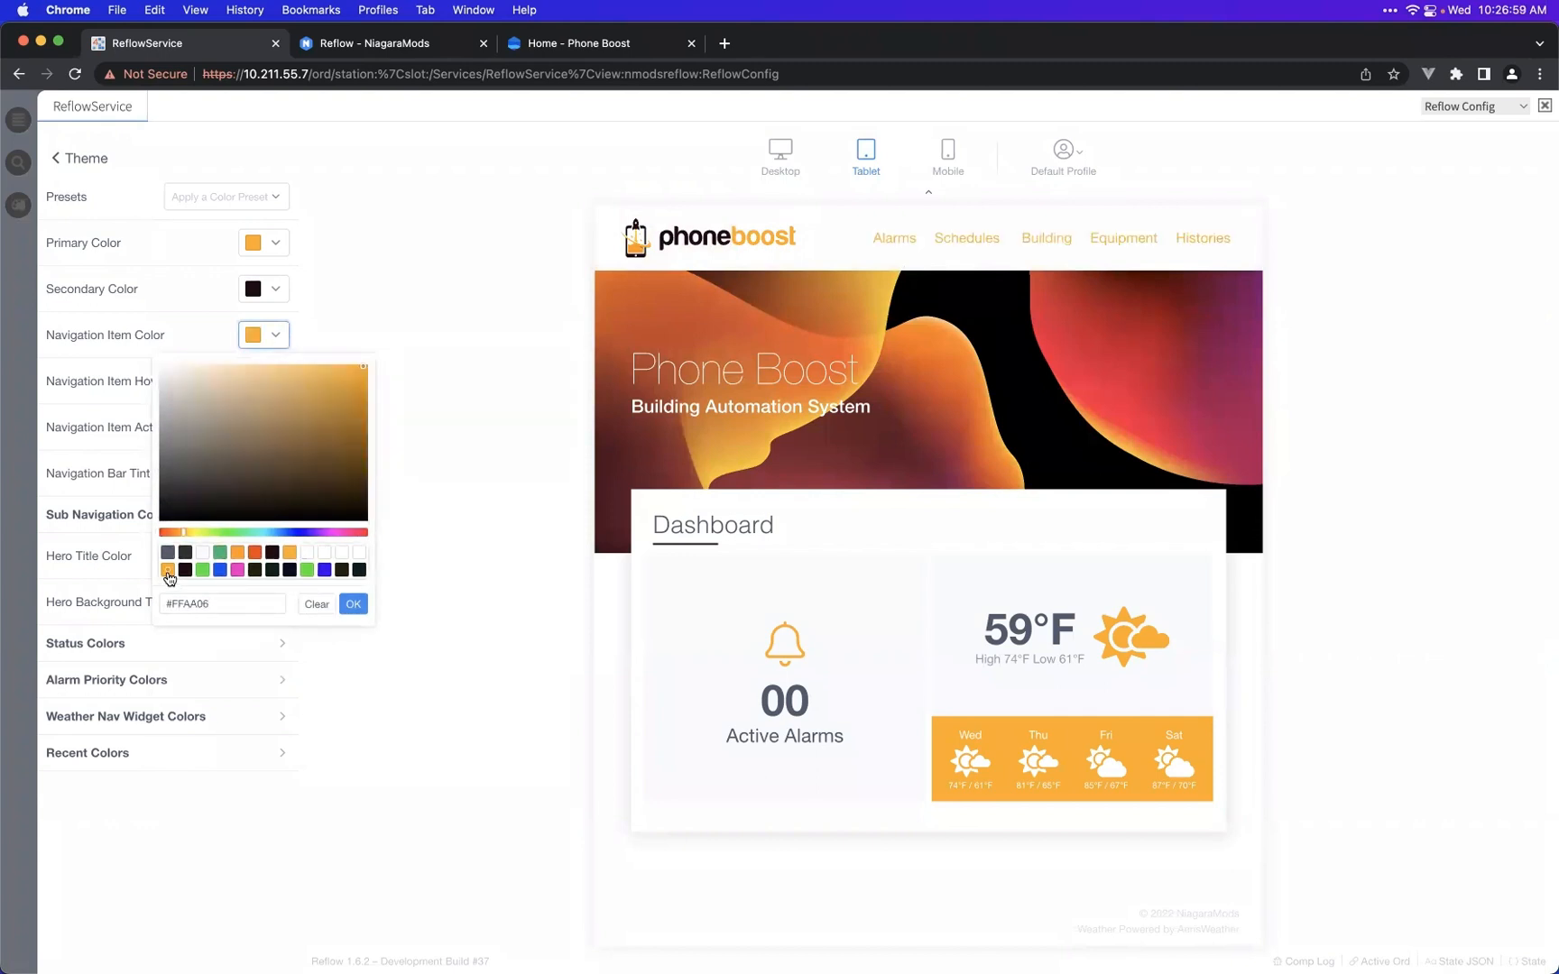
click(185, 571)
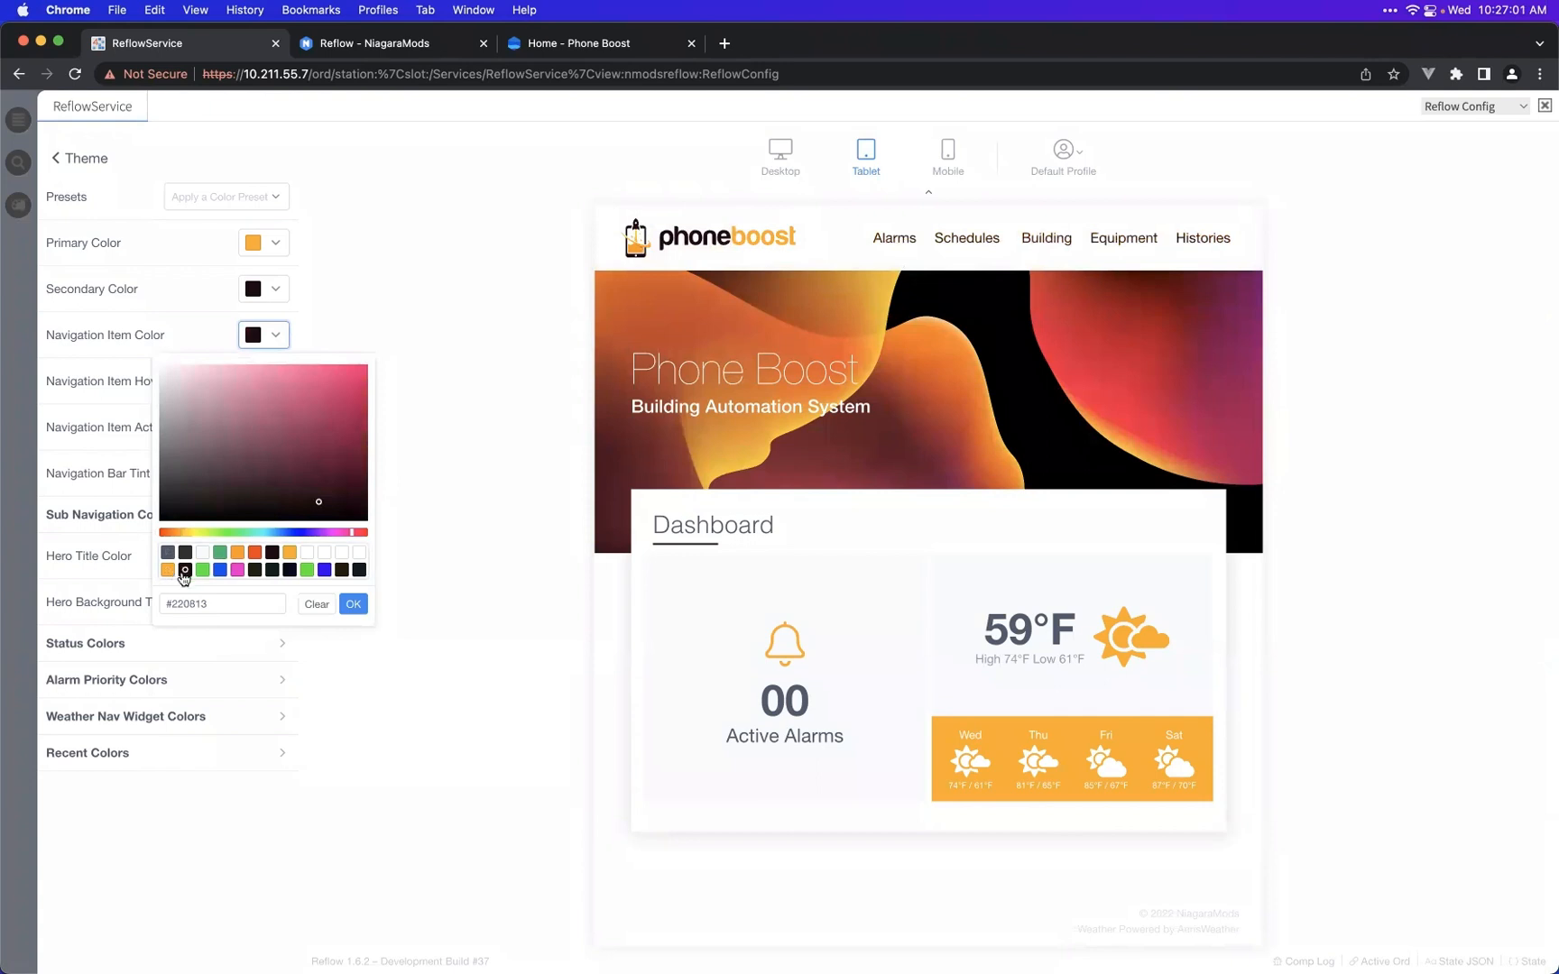
click(346, 612)
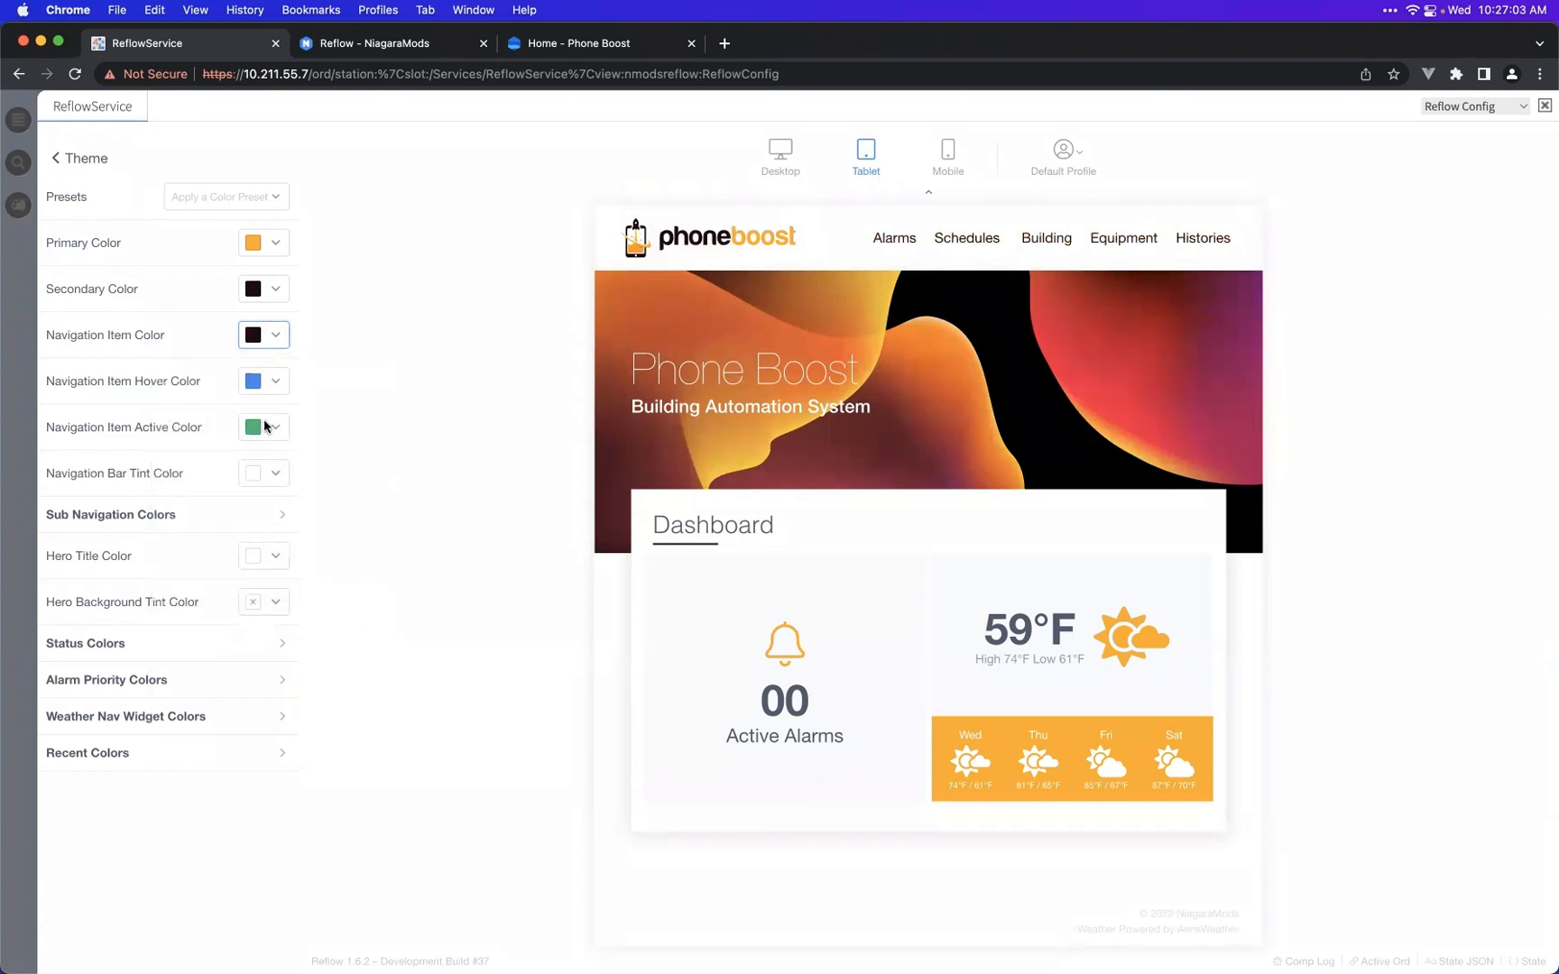
- Set the Navigation Item Hover Color to the orange swatch #FFAA06
click(275, 386)
click(274, 393)
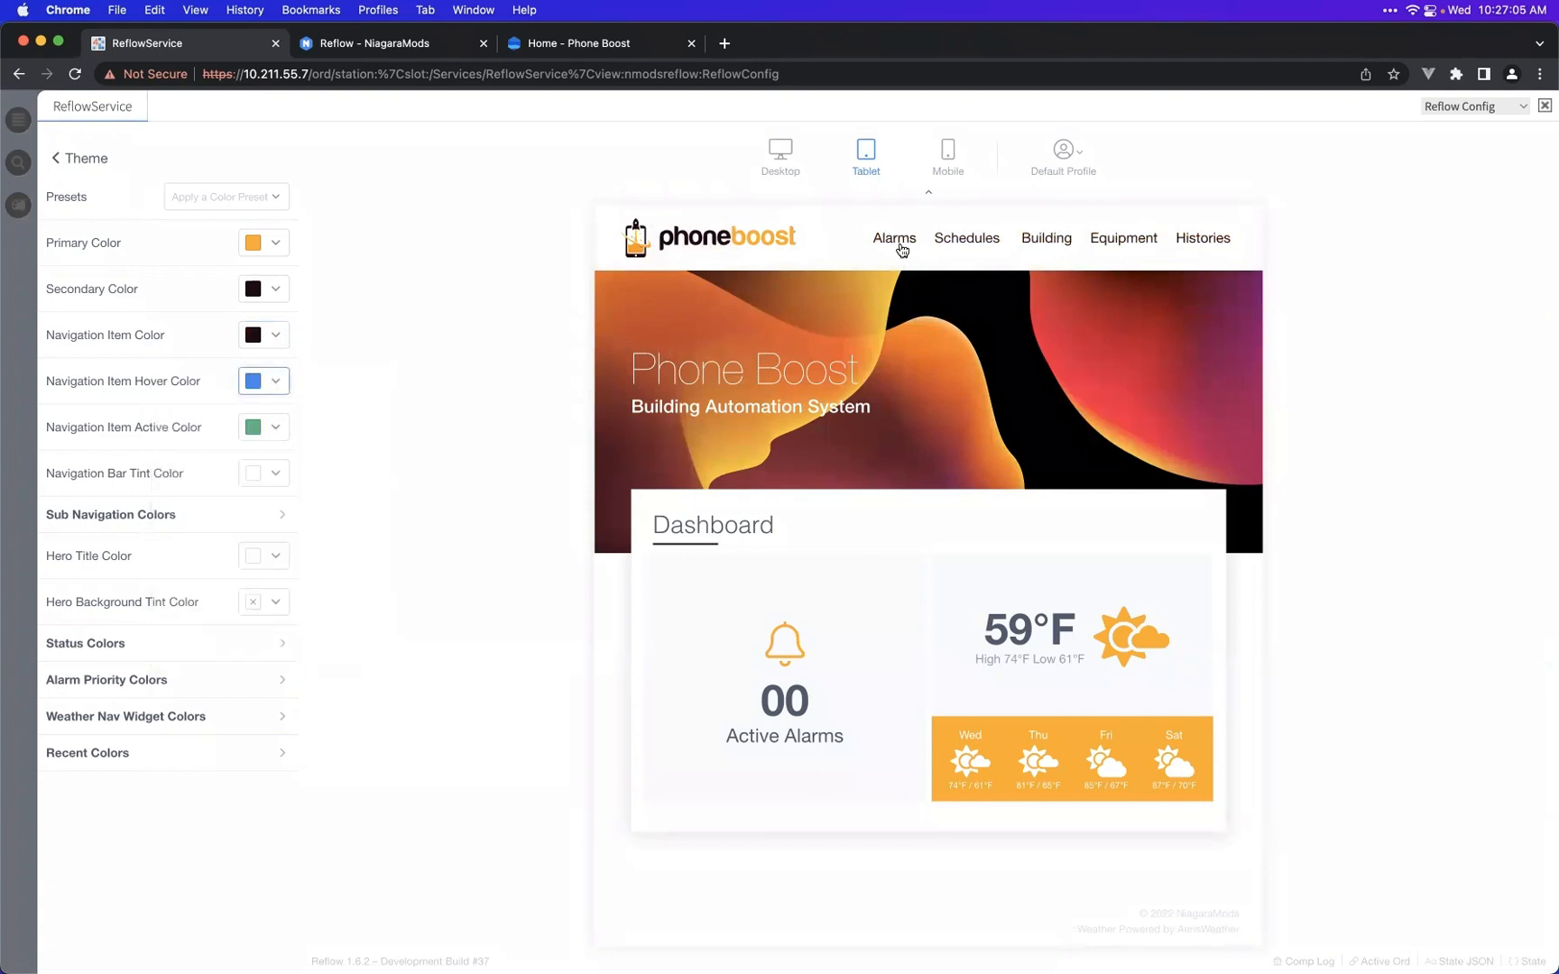
click(275, 380)
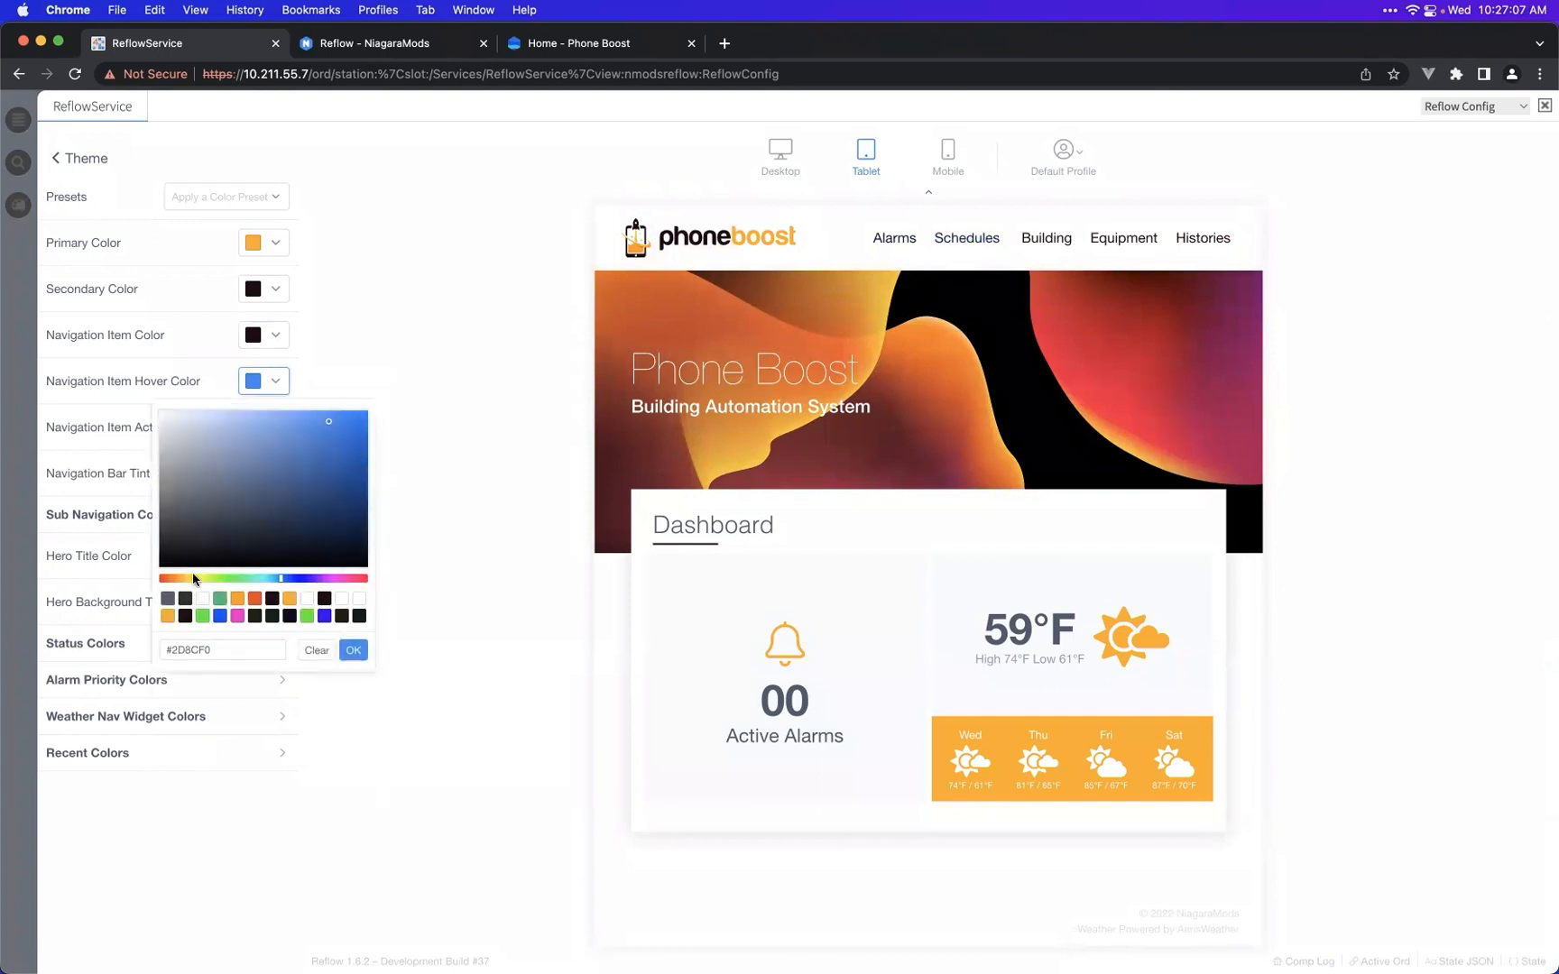
click(168, 616)
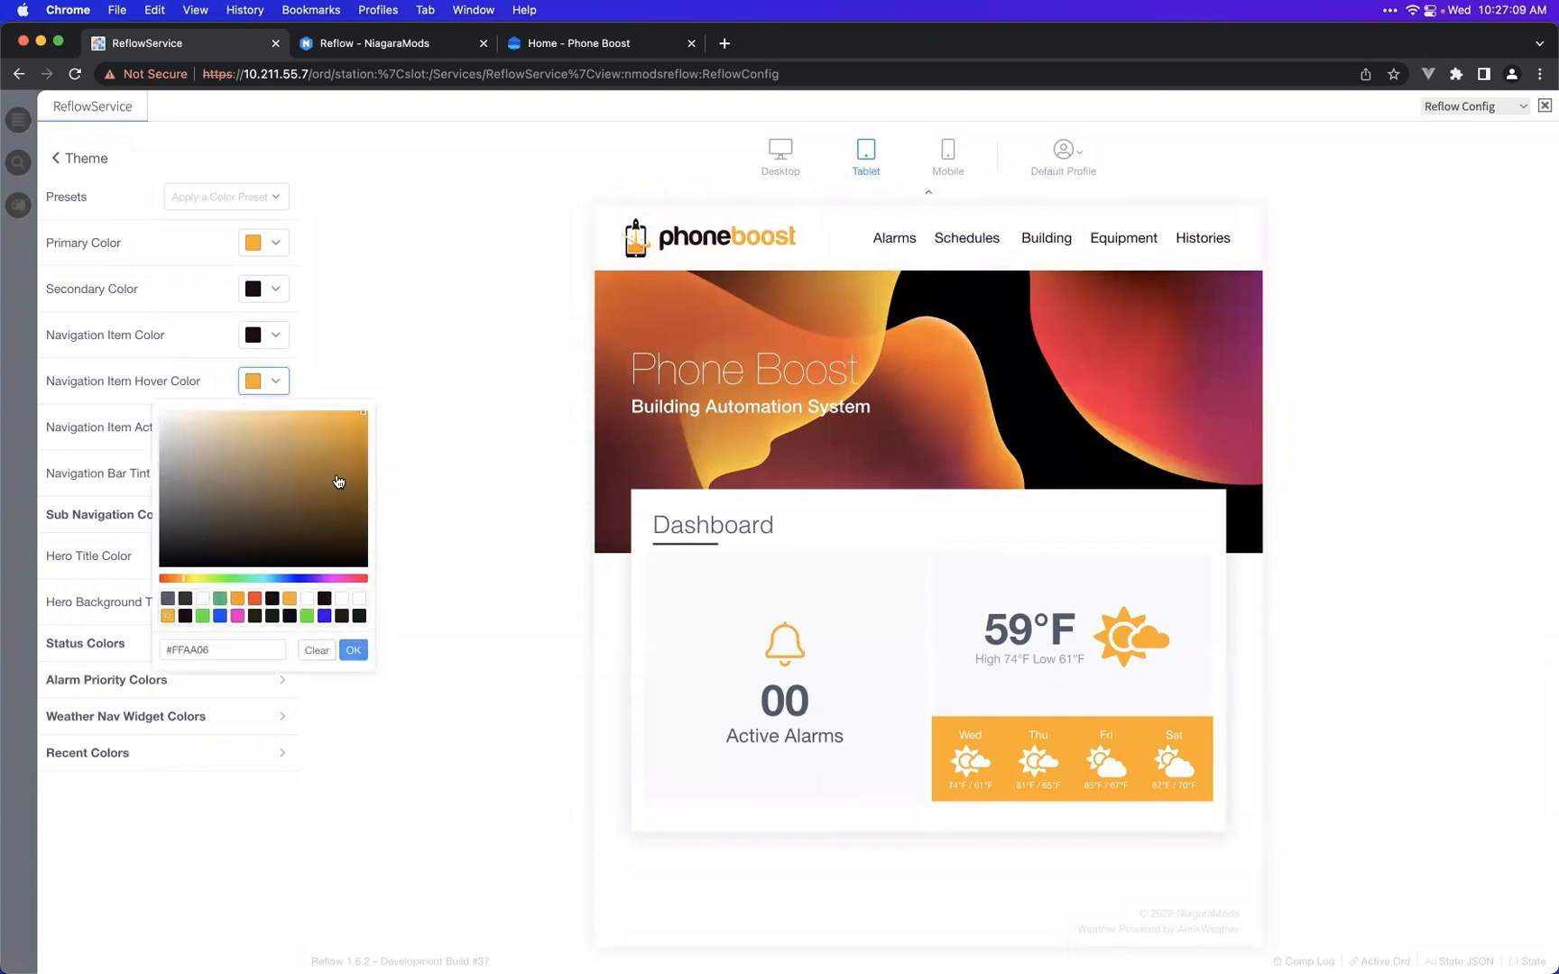
click(353, 650)
- Set the Navigation Item Active Color to the same orange #FFAA06 and check it on the Alarms page before returning to Home
click(266, 431)
click(168, 661)
click(356, 702)
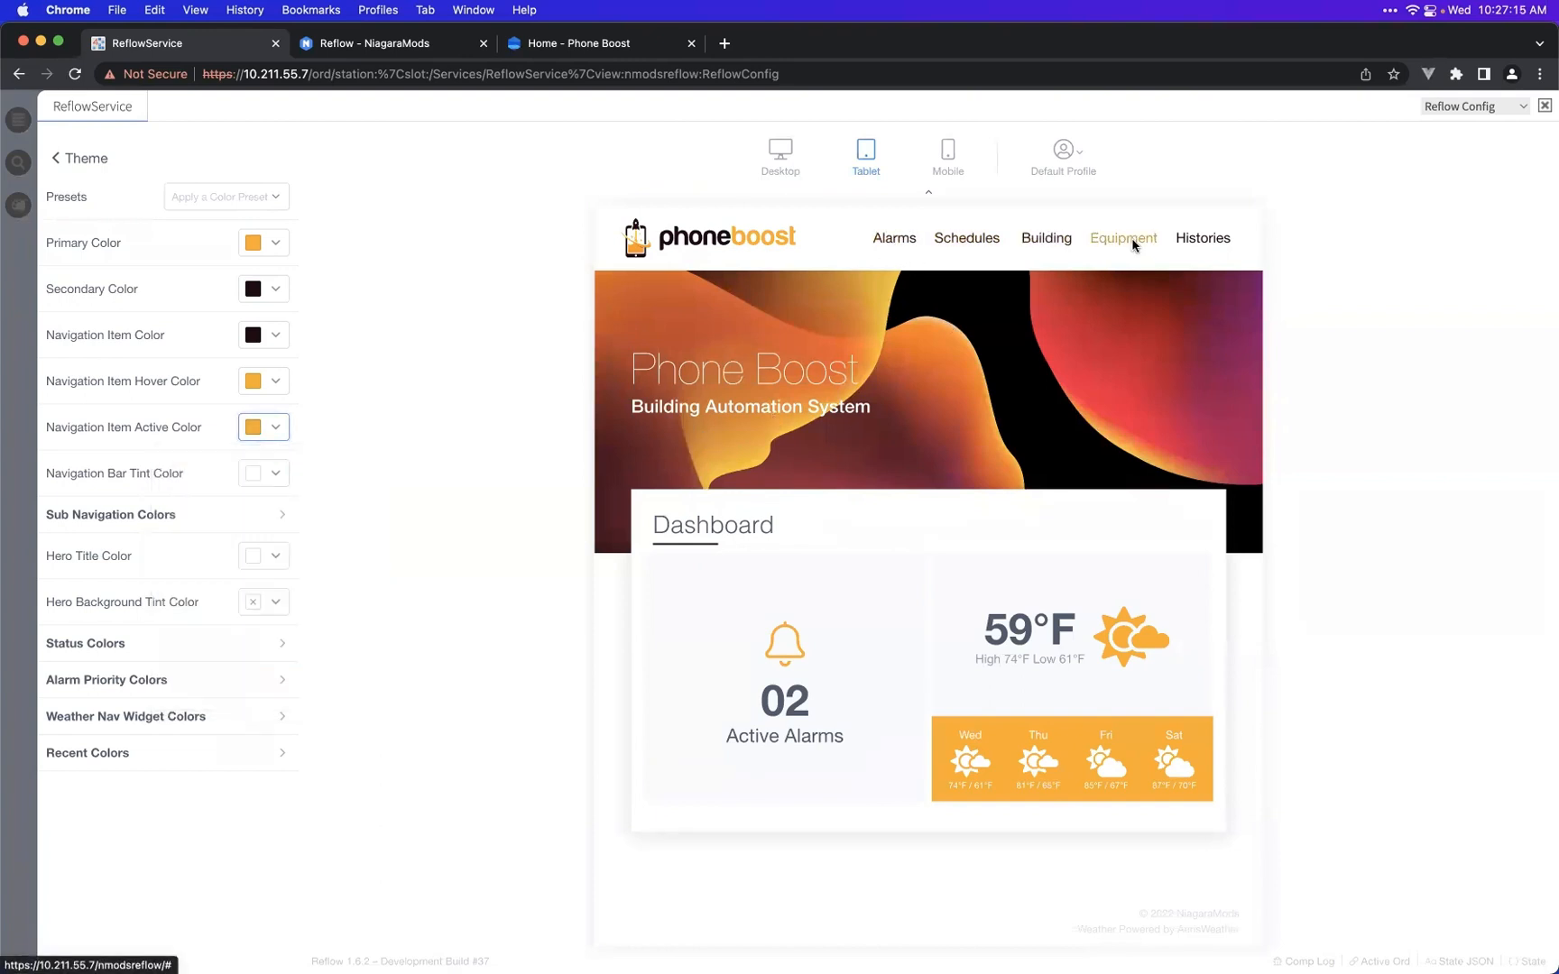
click(898, 245)
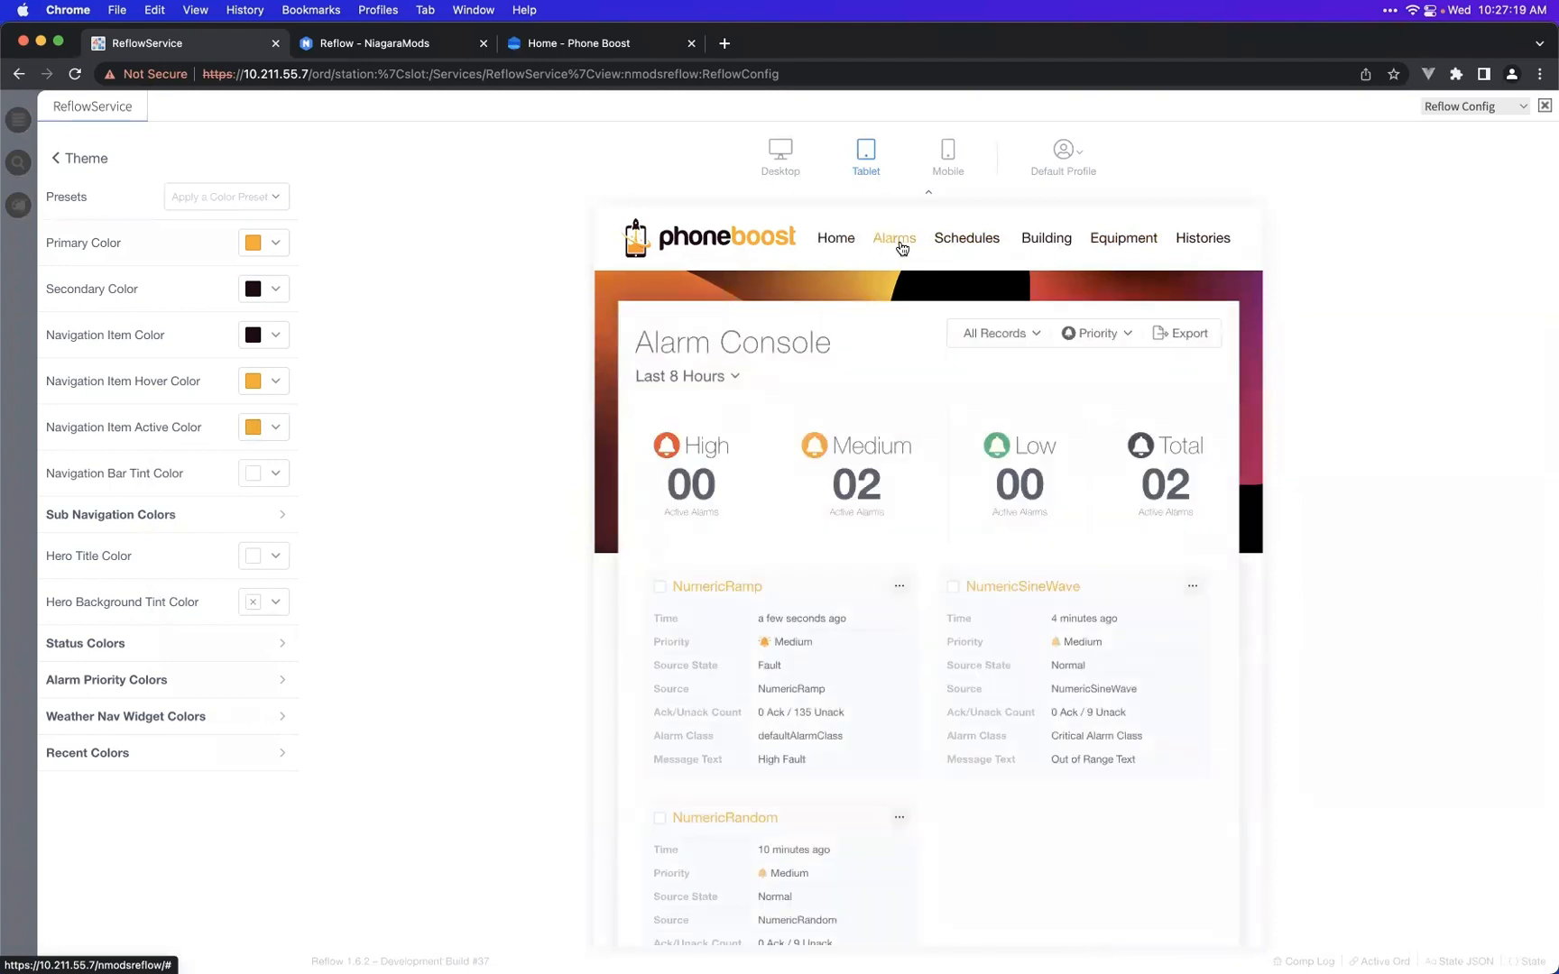
click(835, 238)
- Compare the recolored navigation bar in Desktop, Tablet and Mobile layouts, finishing in Desktop with the device options hidden
click(775, 159)
click(929, 194)
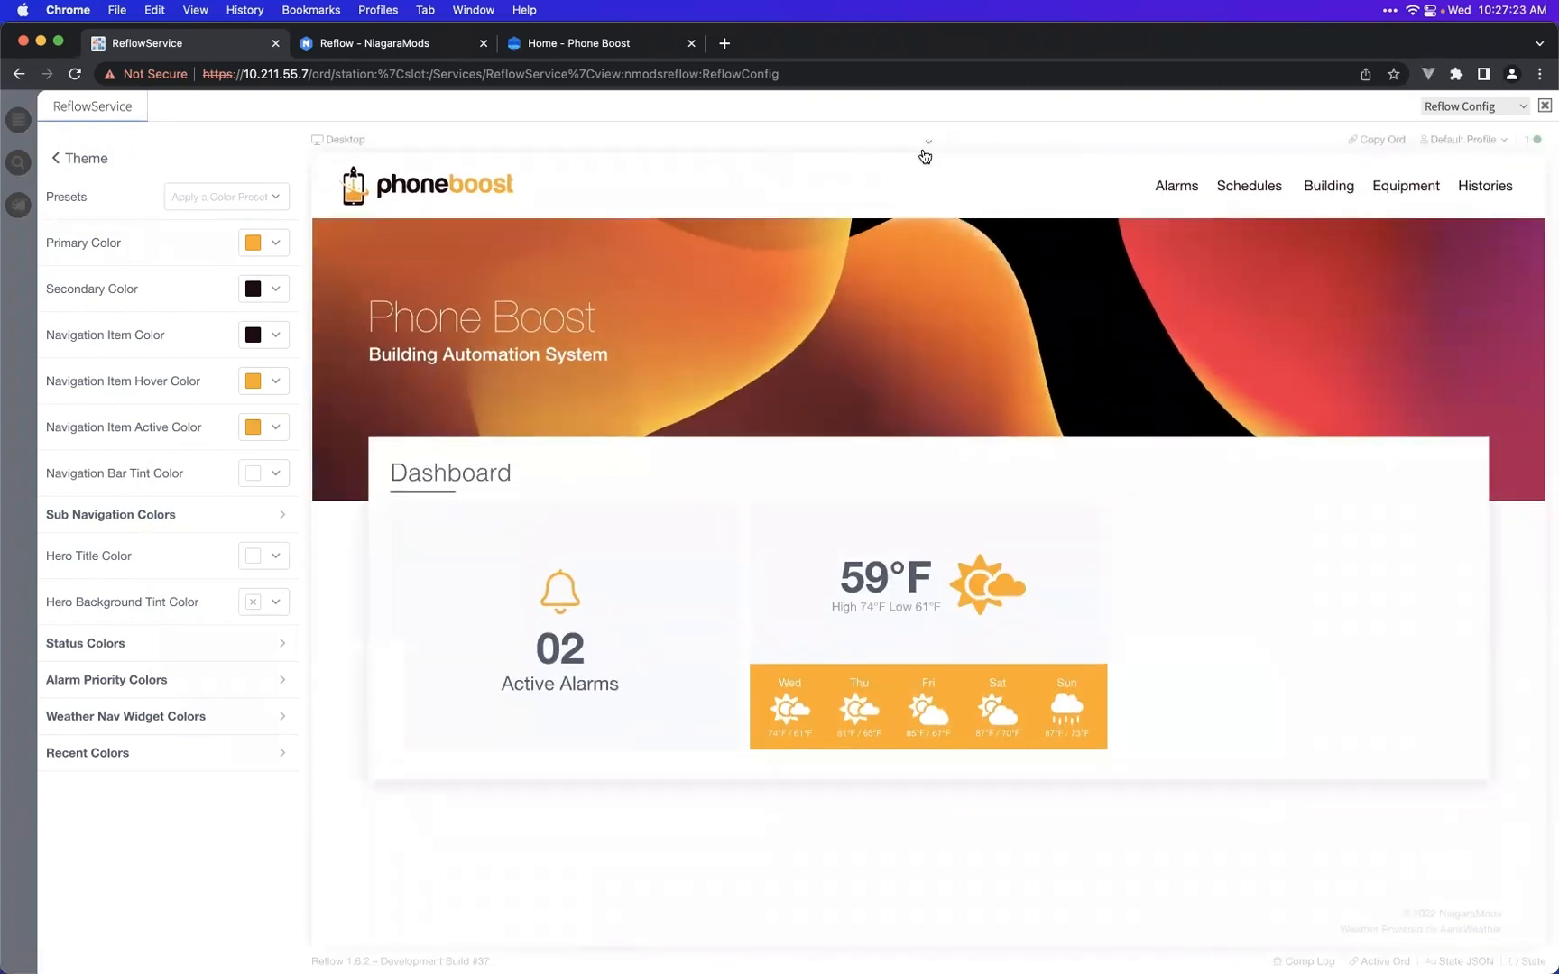
click(927, 144)
click(866, 155)
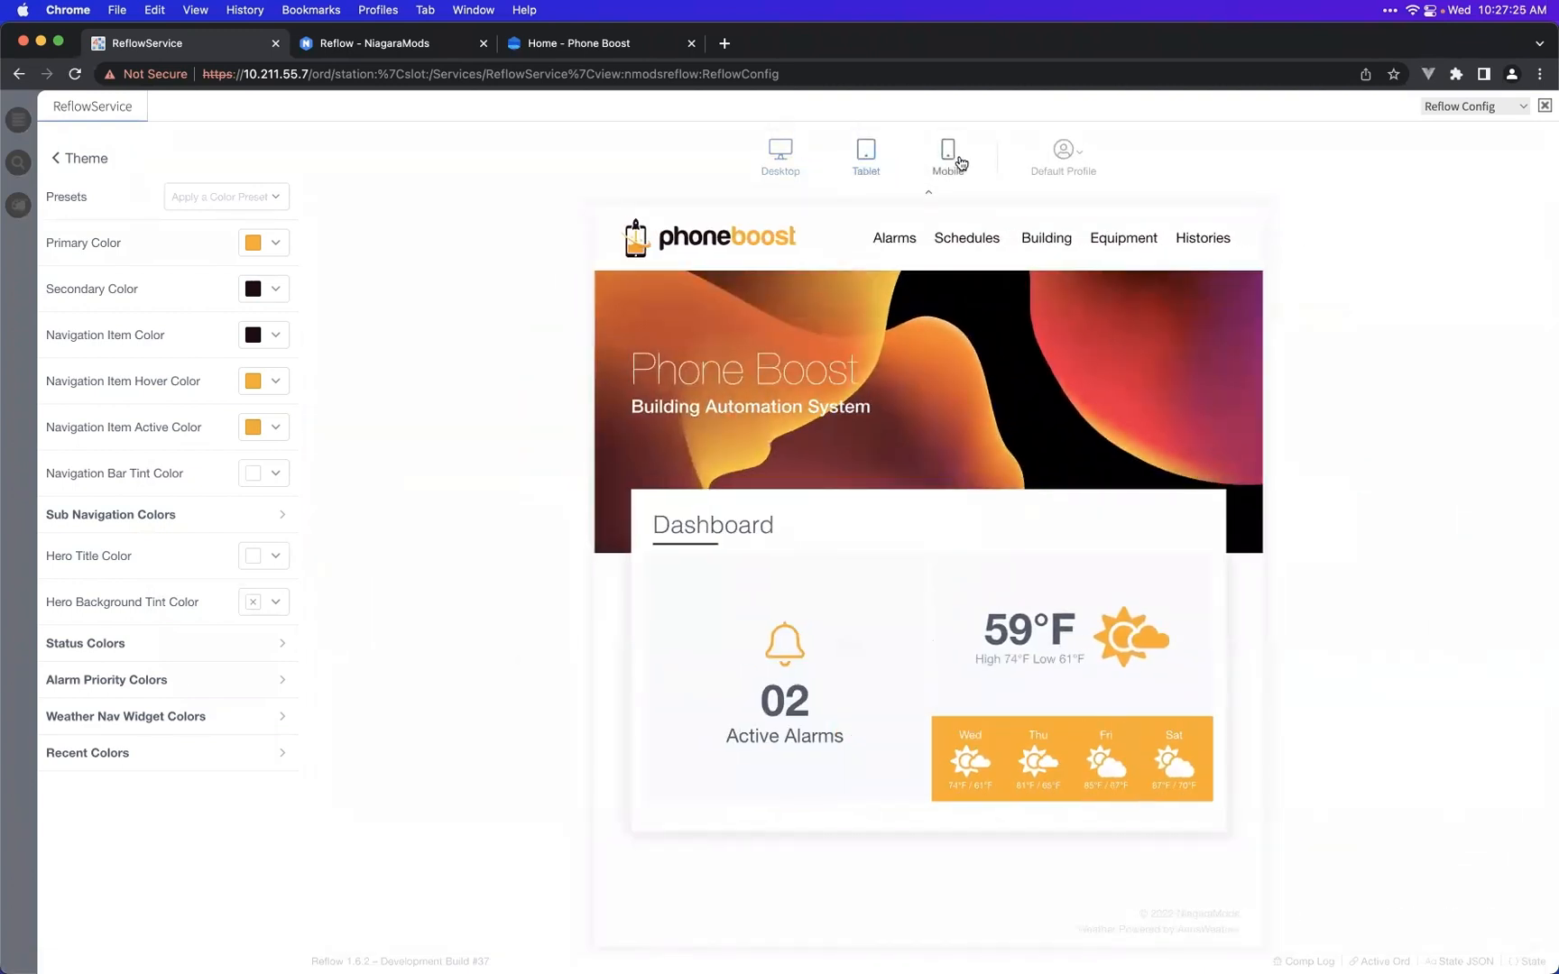
click(958, 160)
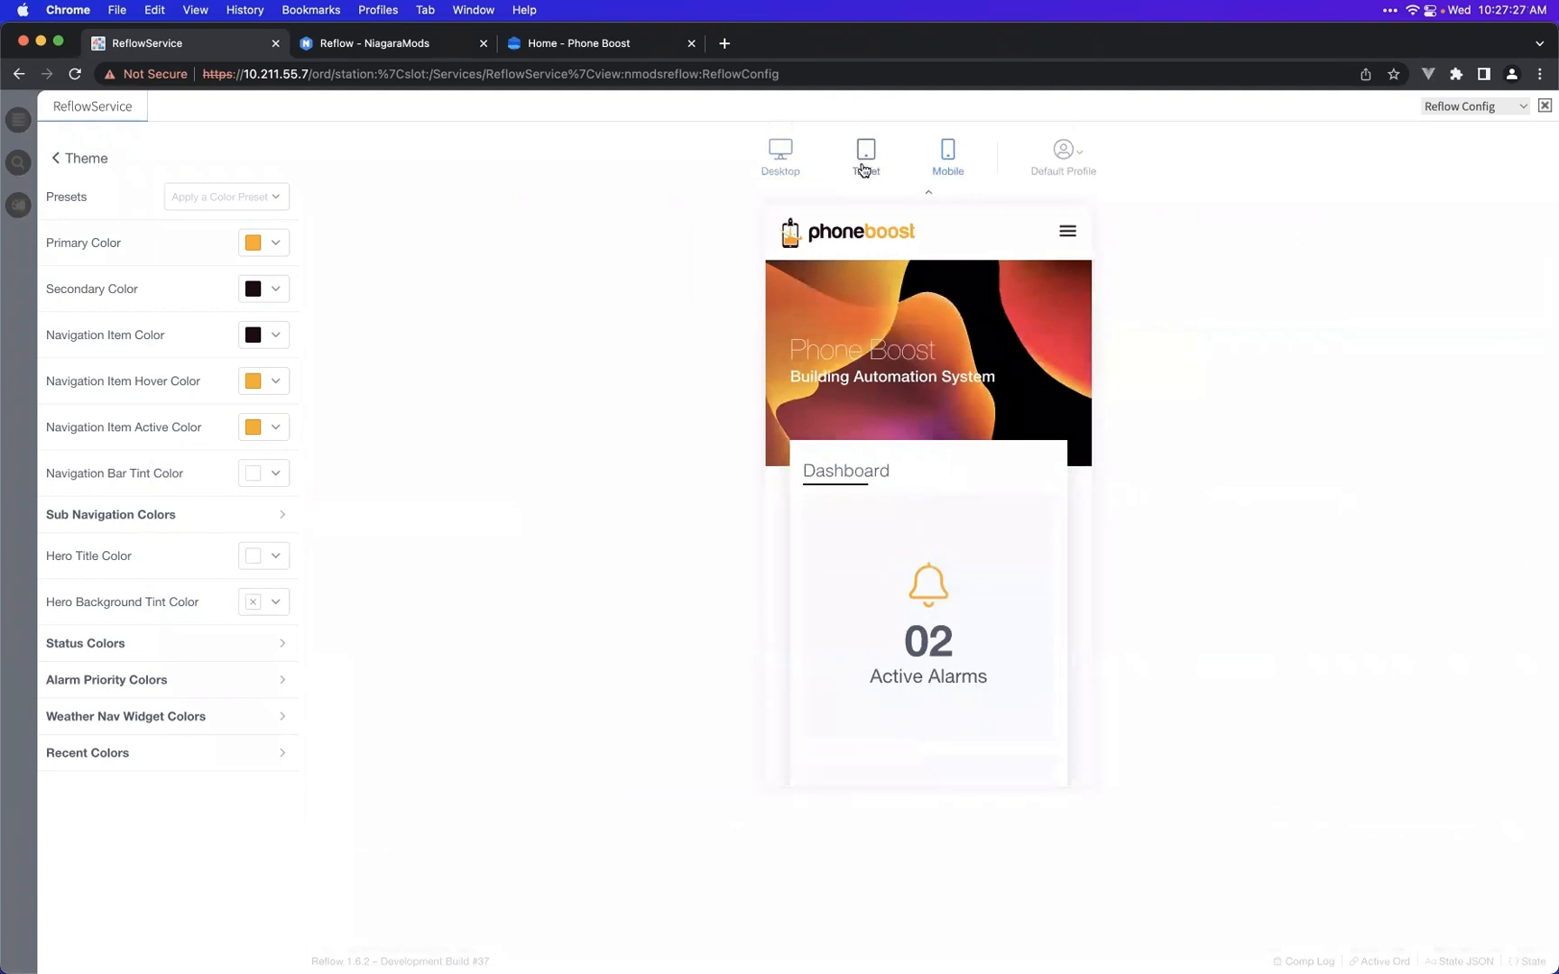
click(863, 157)
click(779, 158)
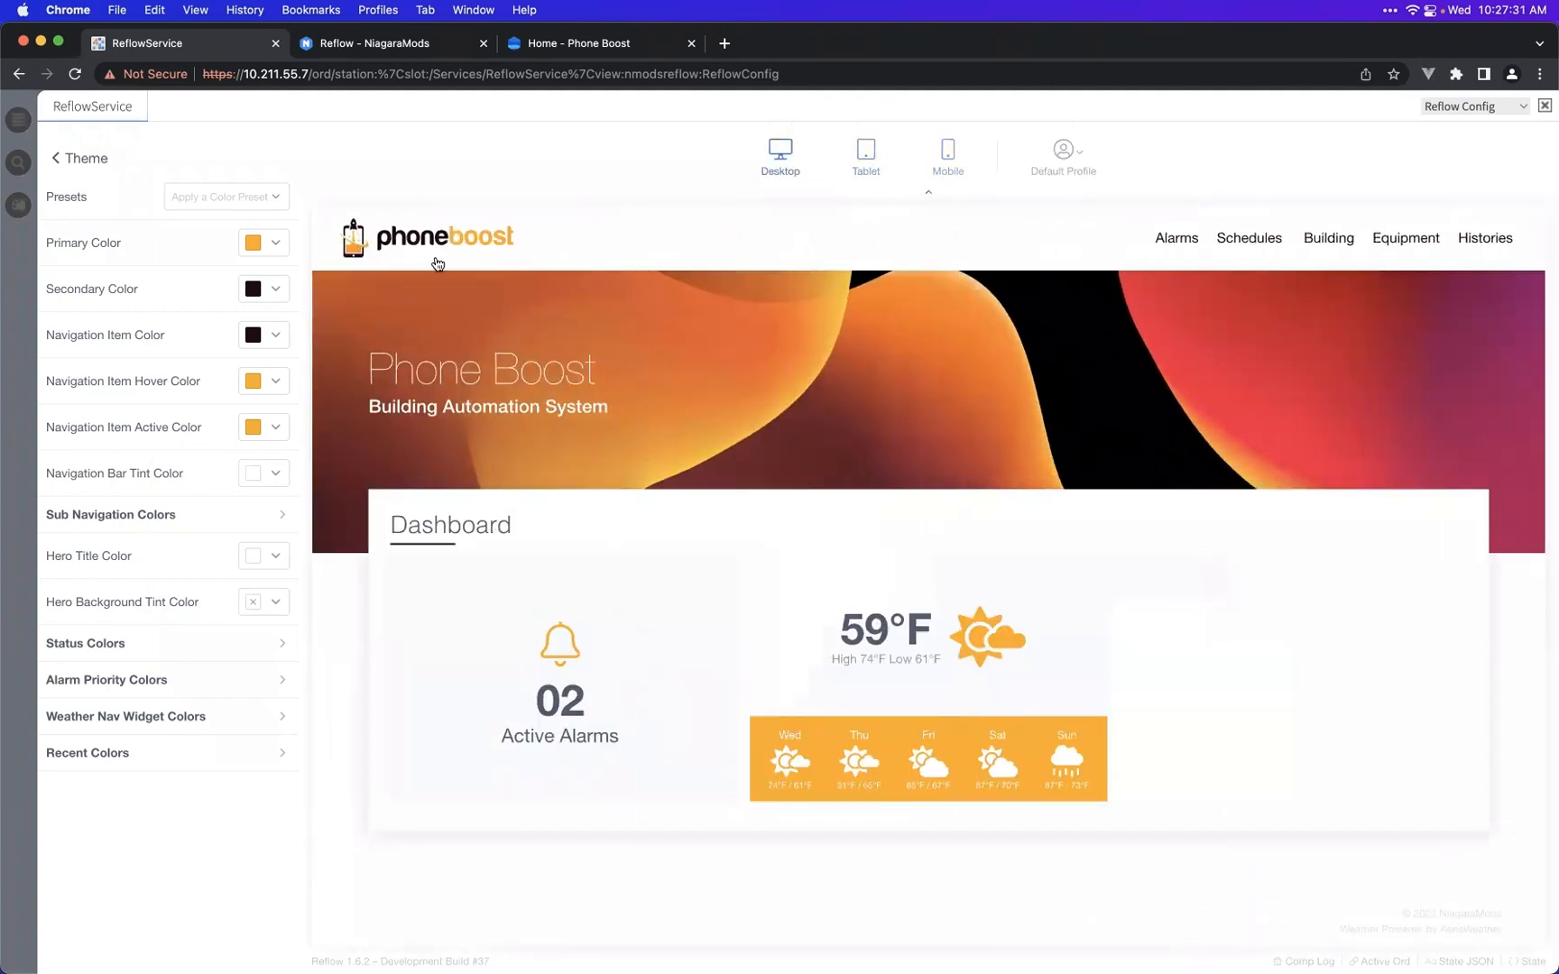
click(941, 204)
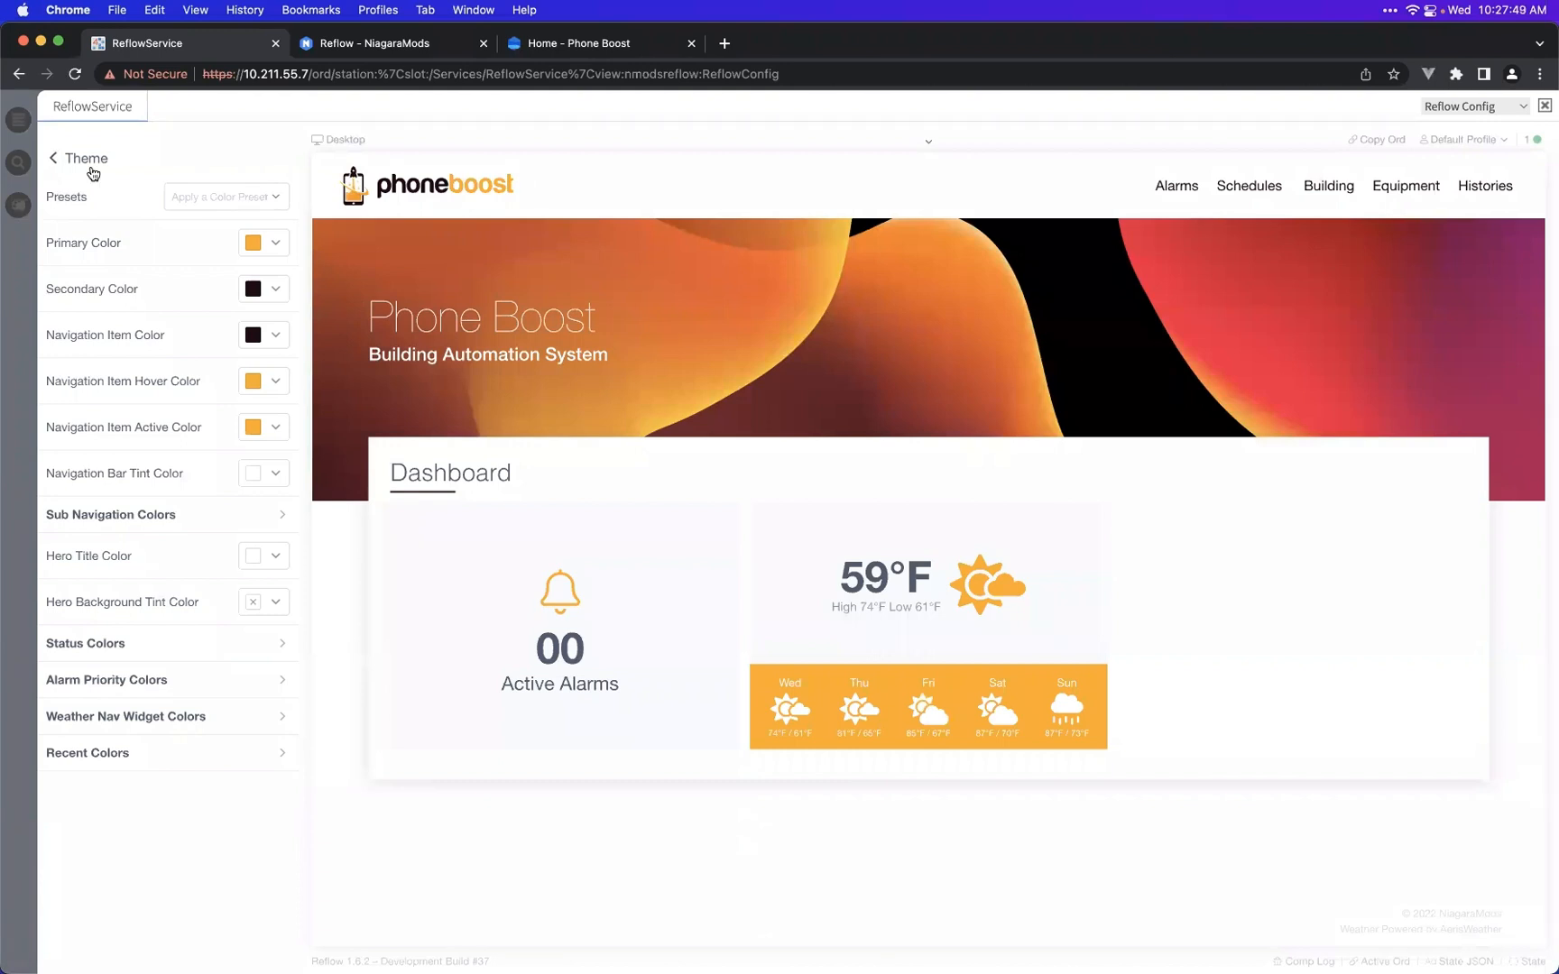
- Replace the theme's Hero Background Image with building-03.jpg from the station's buildings folder
click(93, 171)
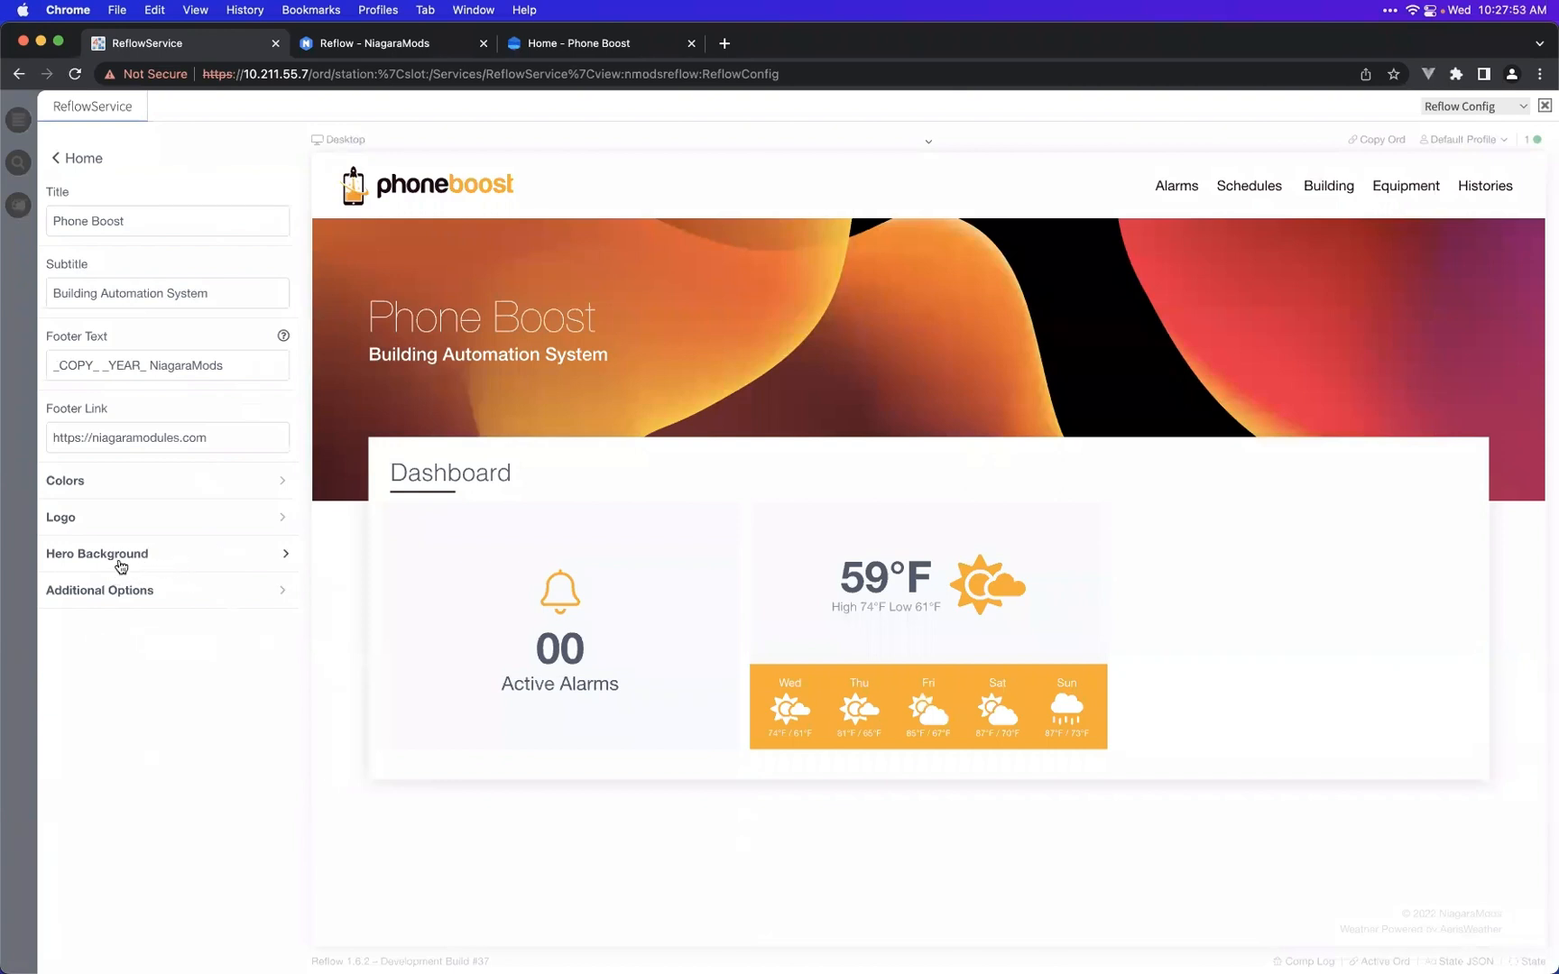
click(159, 561)
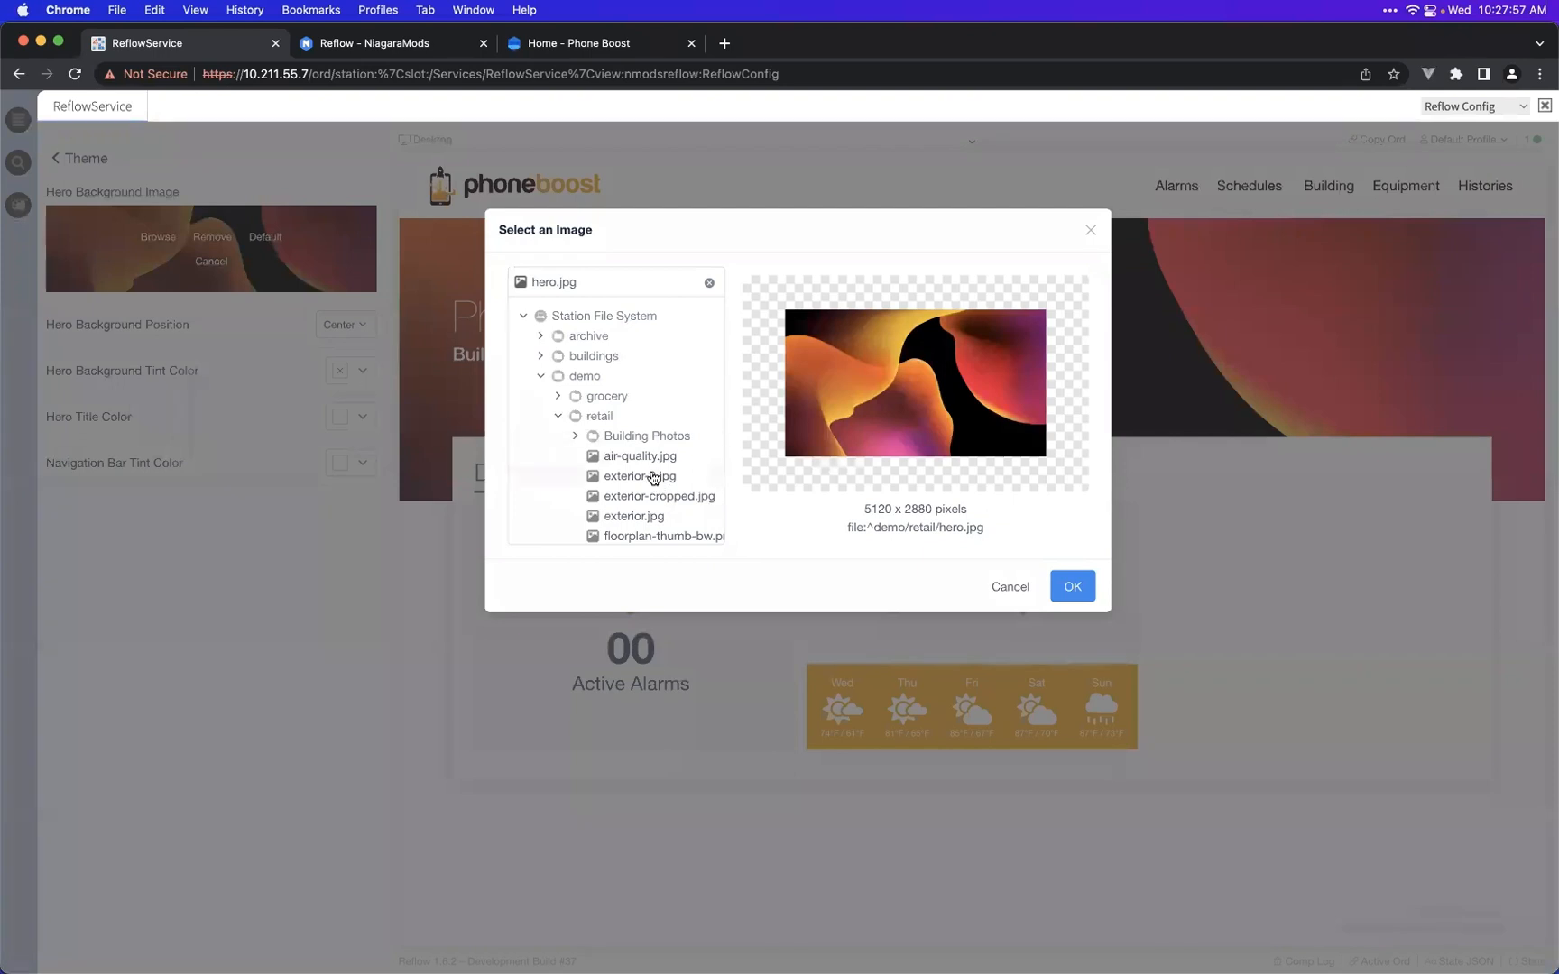
click(629, 438)
scroll(661, 474, down, 2)
scroll(640, 451, up, 1)
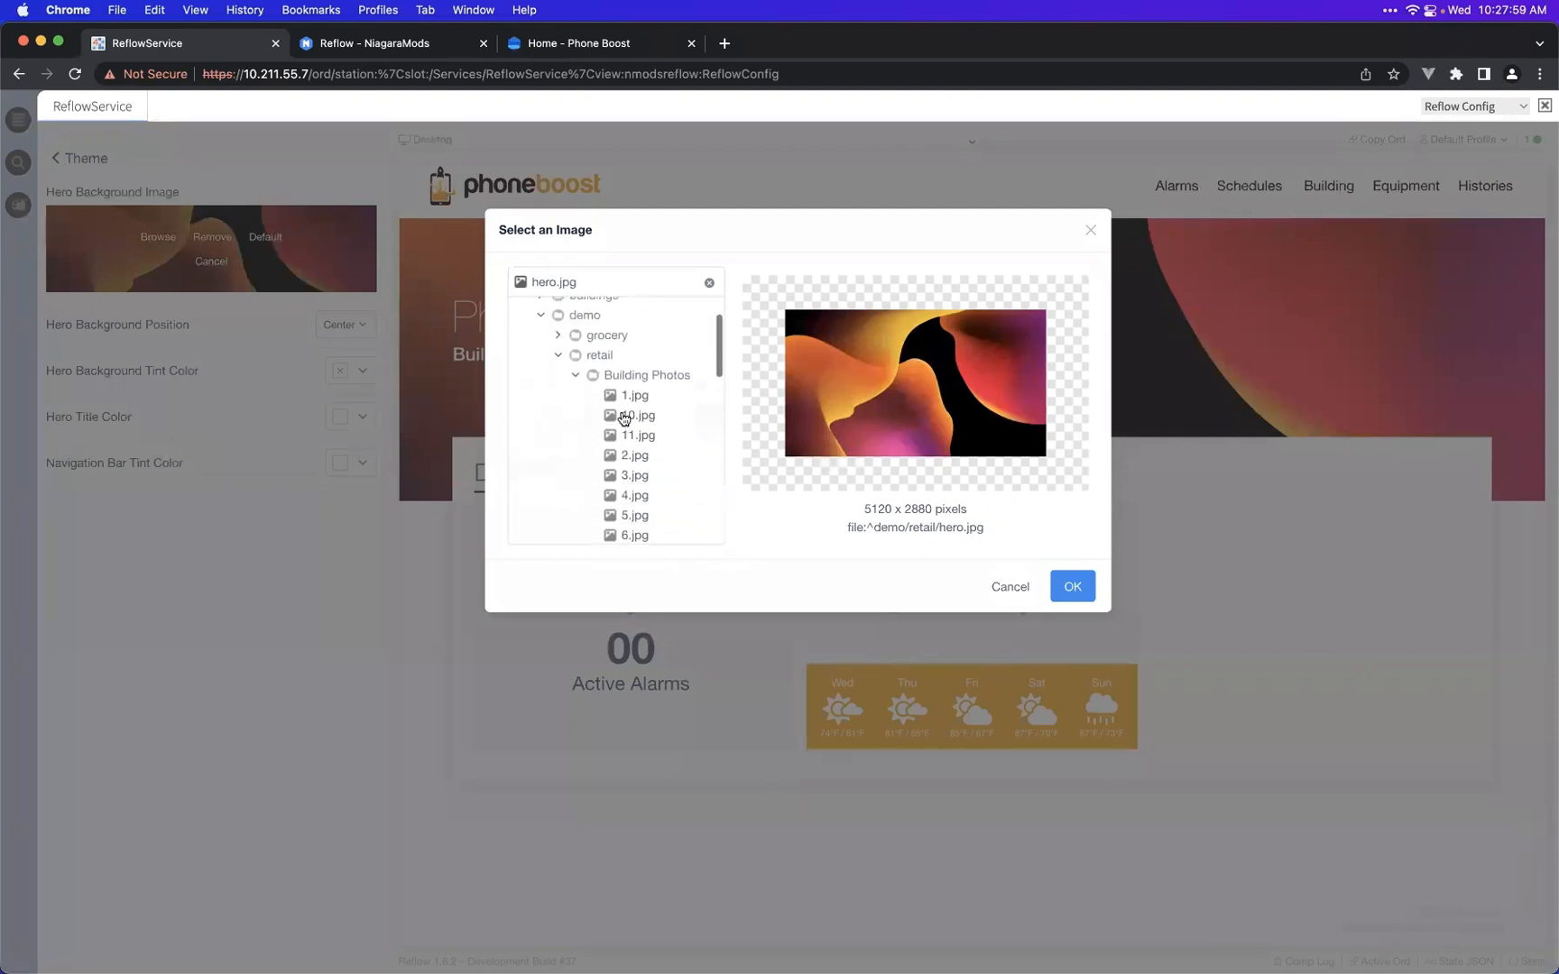
click(613, 368)
scroll(609, 321, up, 1)
click(615, 314)
click(639, 373)
click(644, 394)
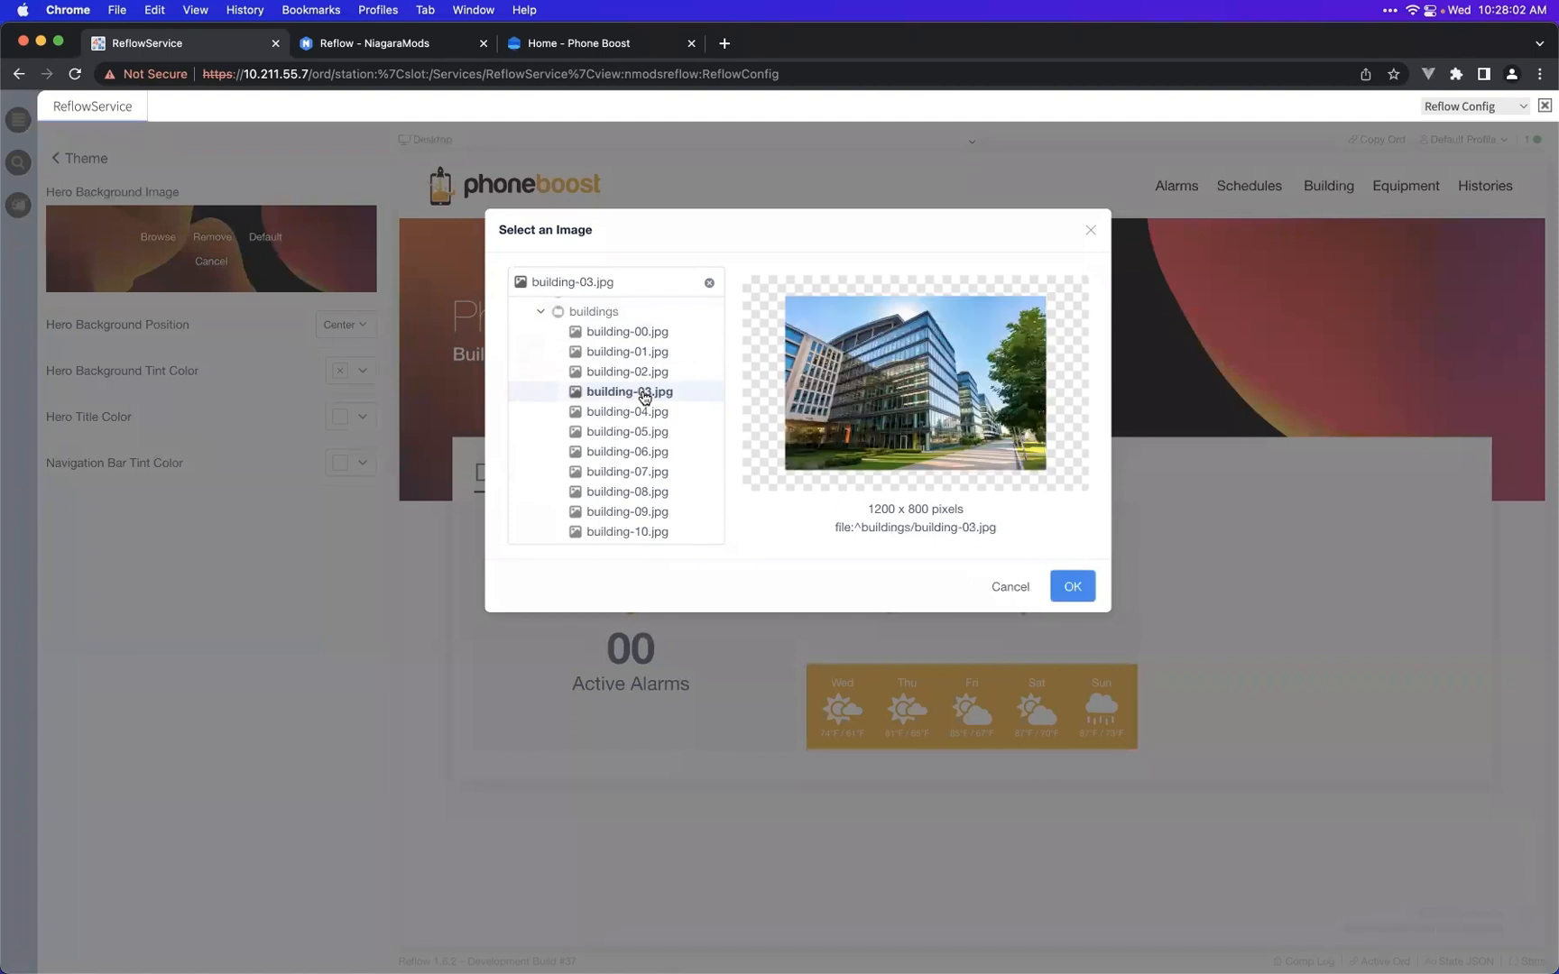
click(1072, 586)
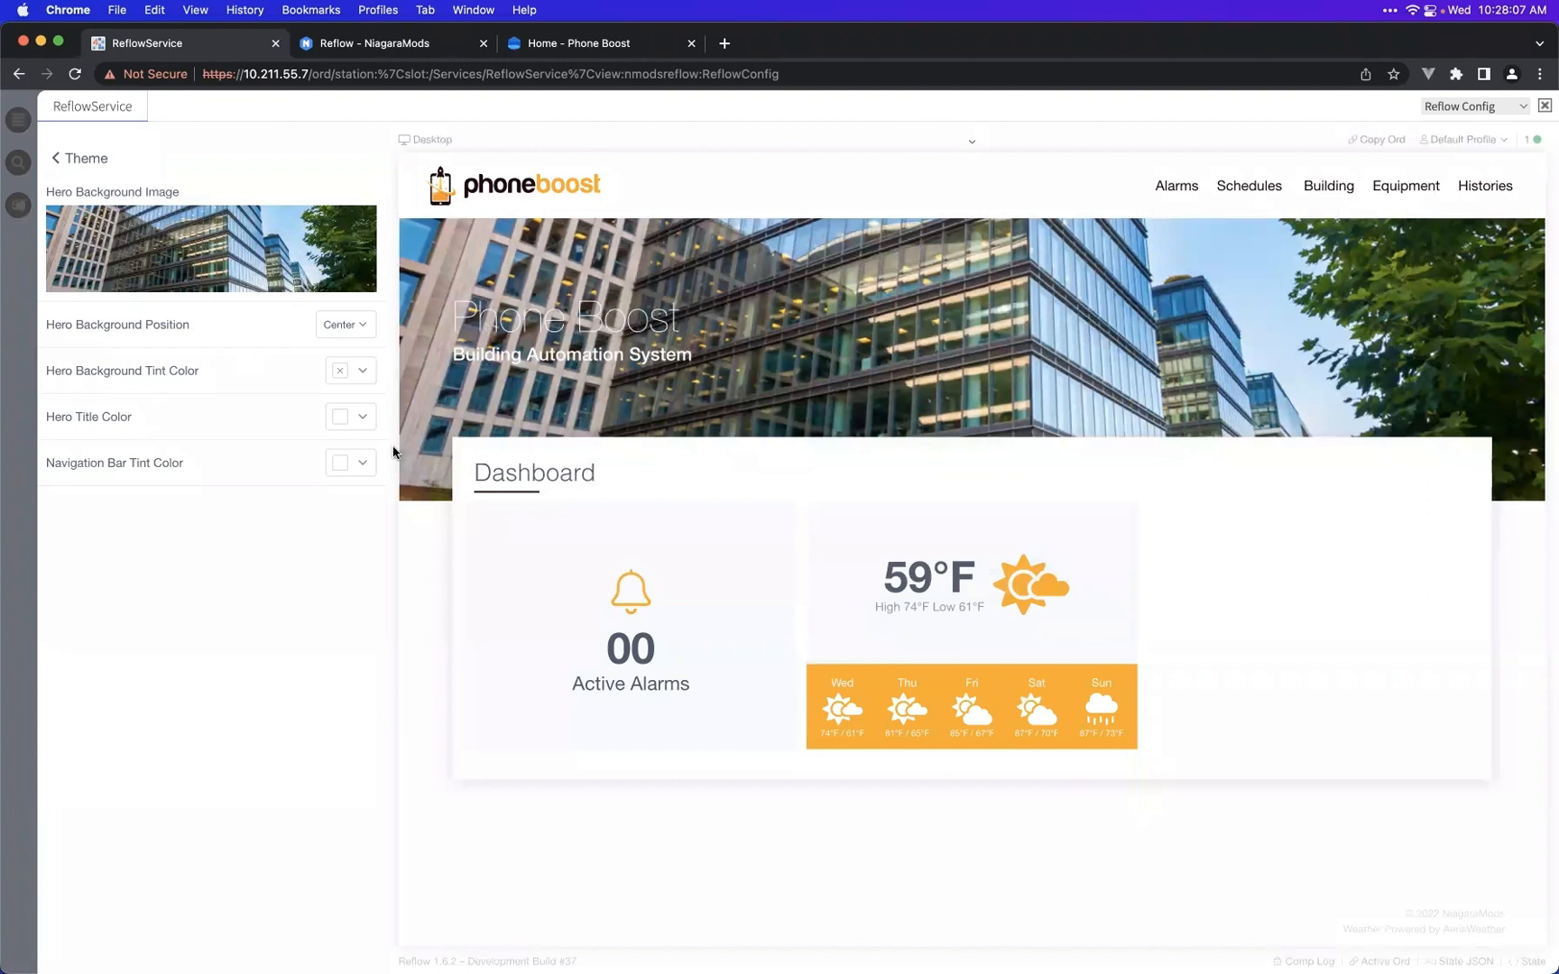
- Make the Navigation Bar Tint Color fully transparent by reducing its opacity to 0
click(360, 463)
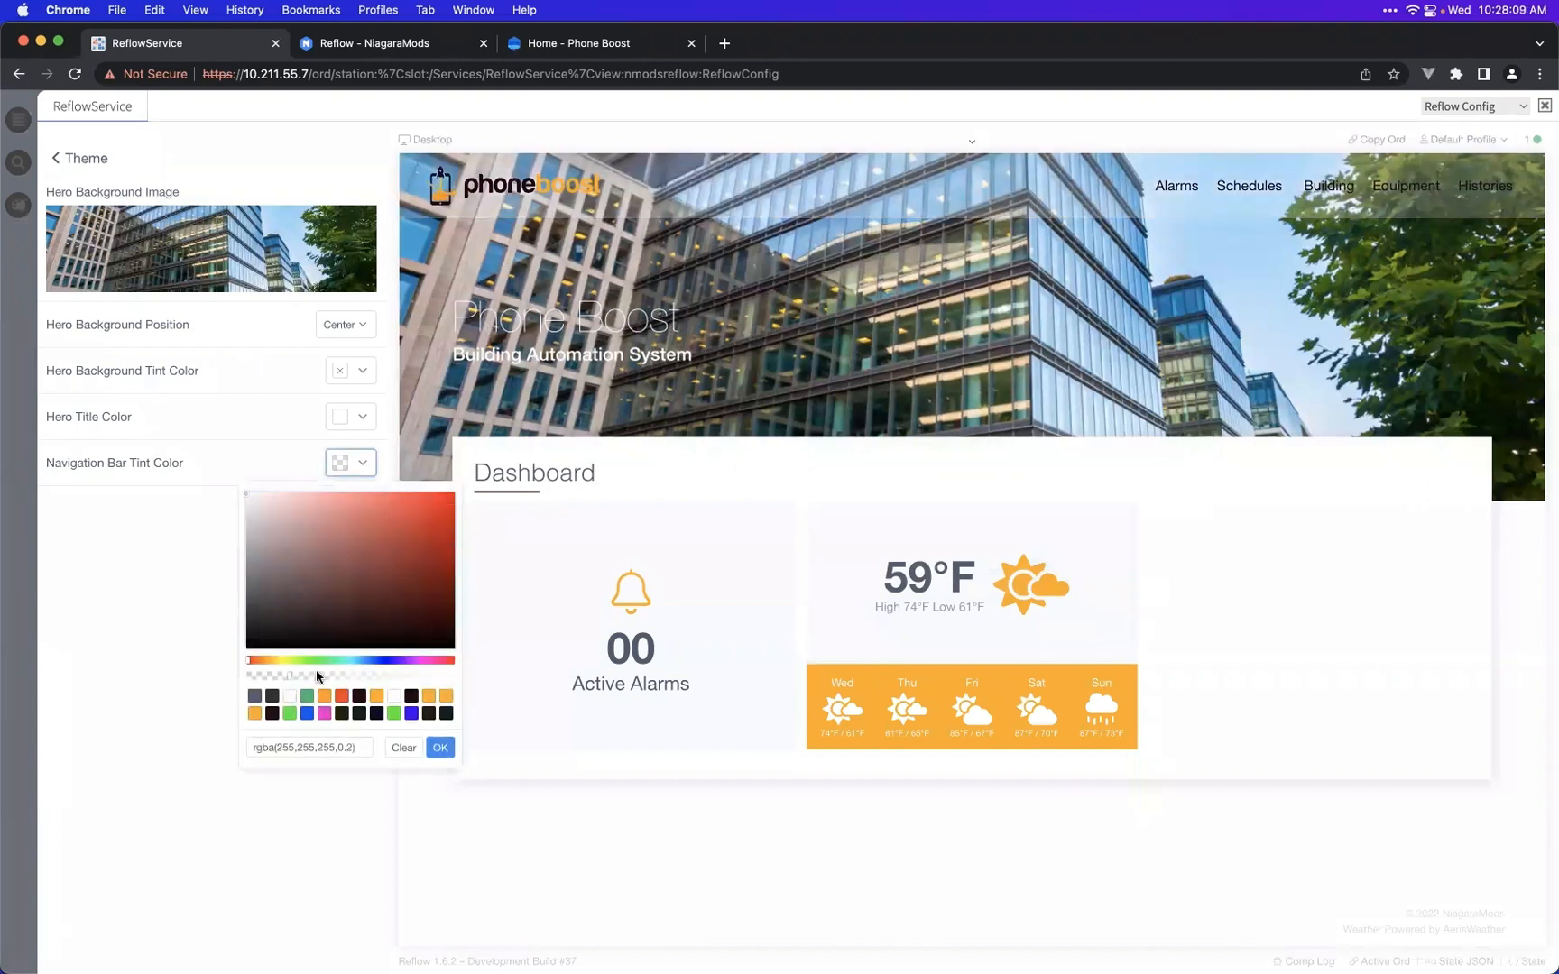
drag(296, 676, 226, 678)
click(440, 748)
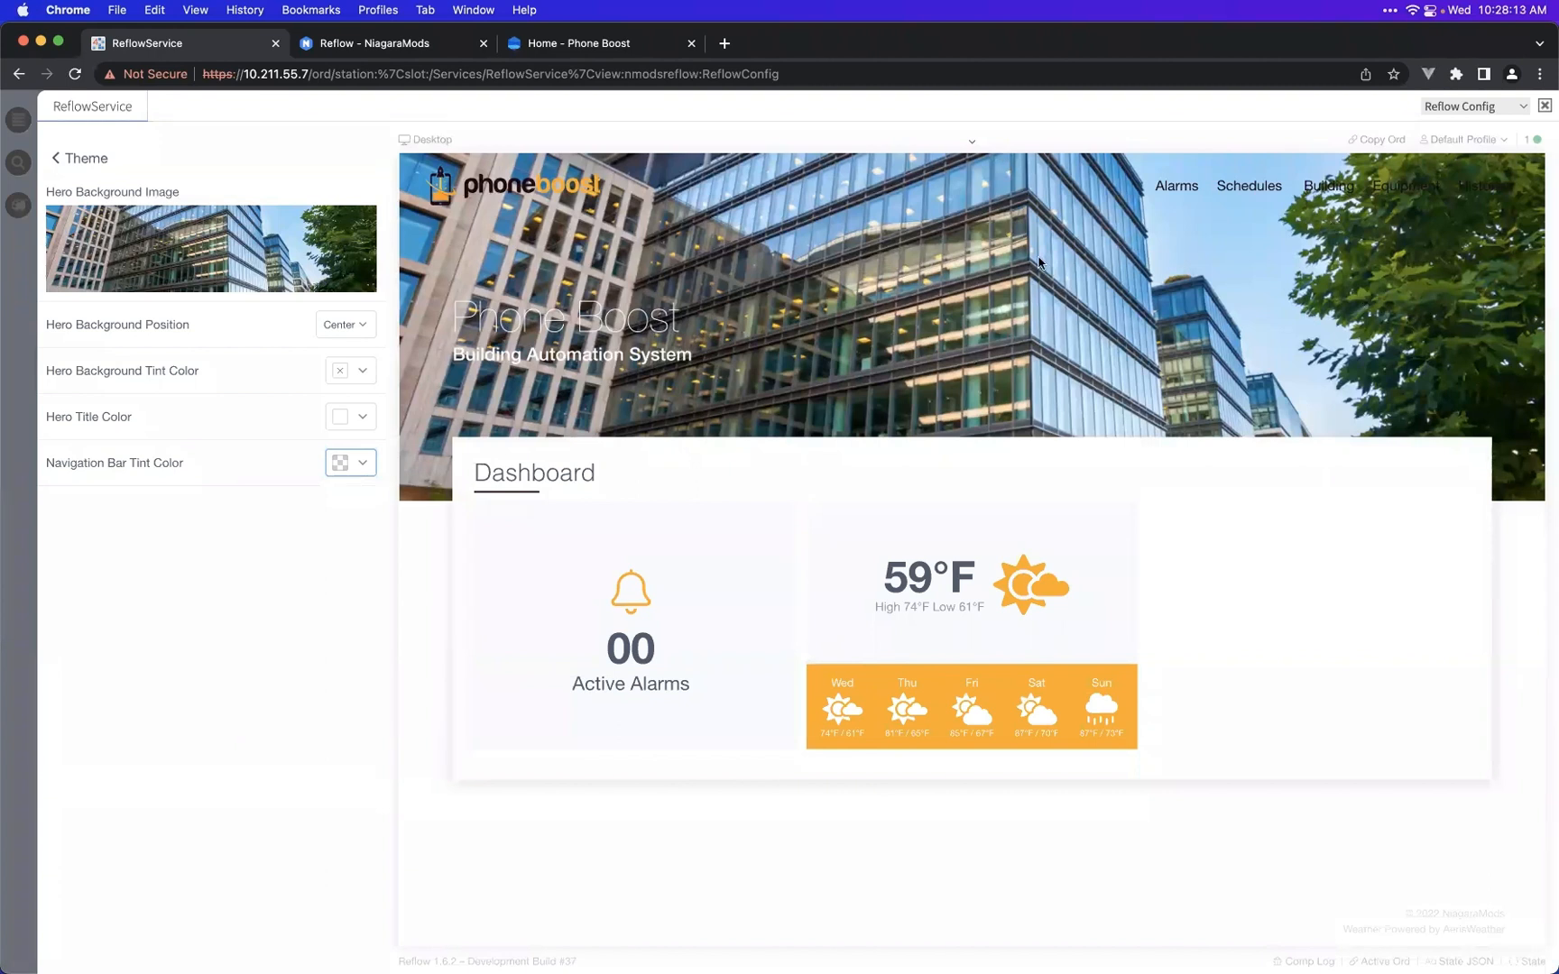
click(233, 558)
- Try a black Hero Background Tint Color at 0.65 opacity, rgba(0,0,0,0.65), and clear it again
click(362, 372)
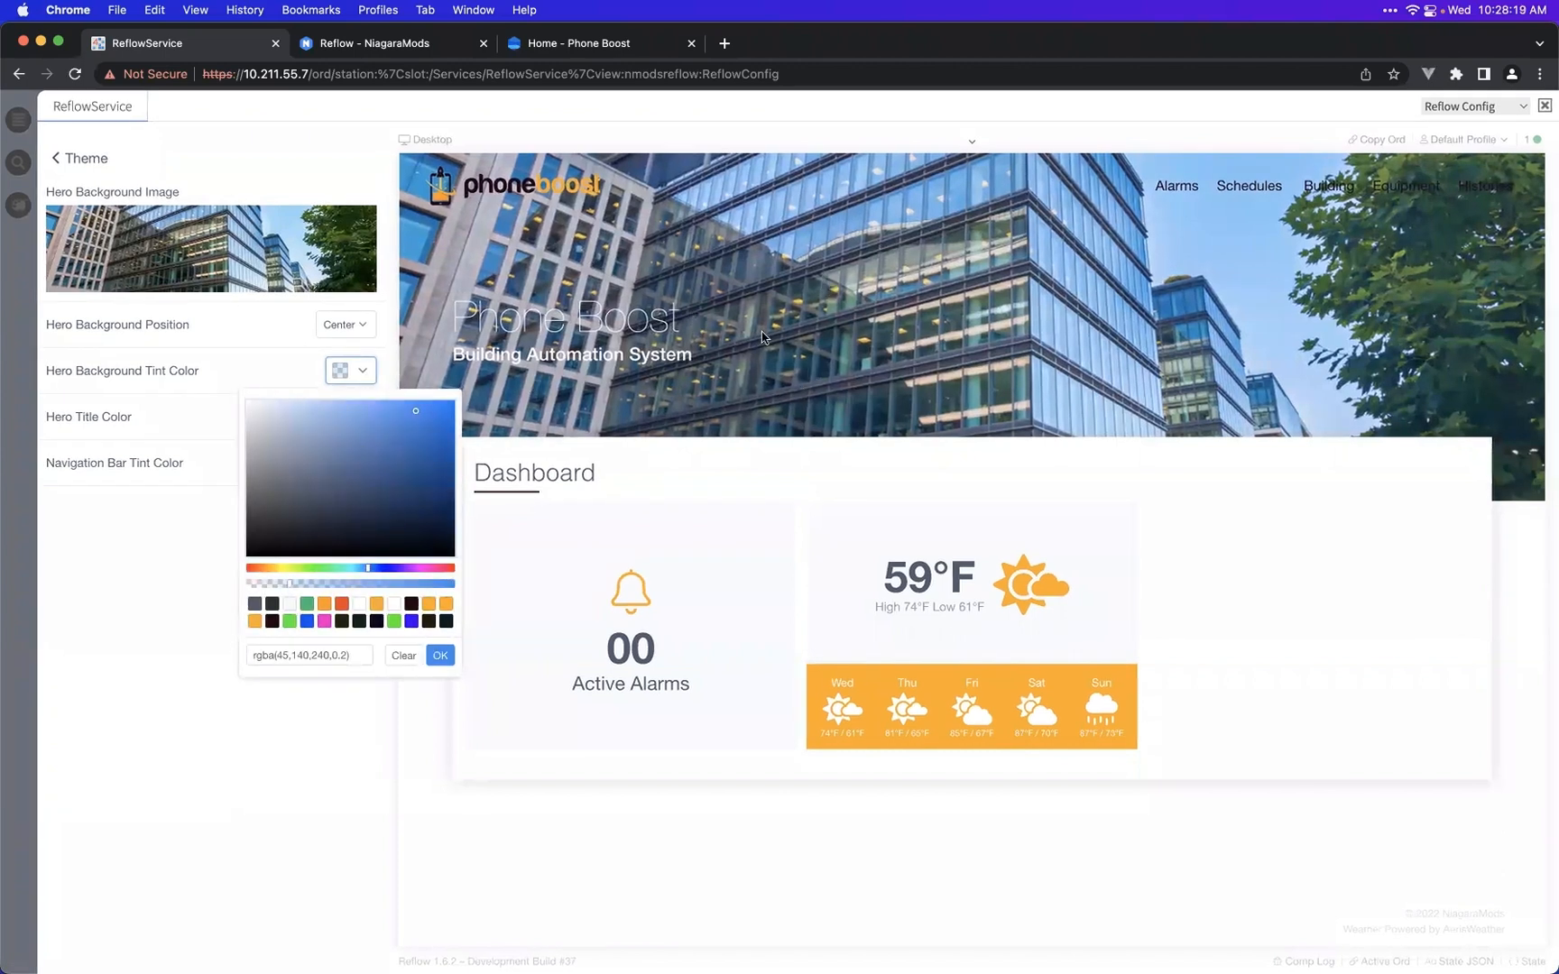
drag(320, 452, 230, 386)
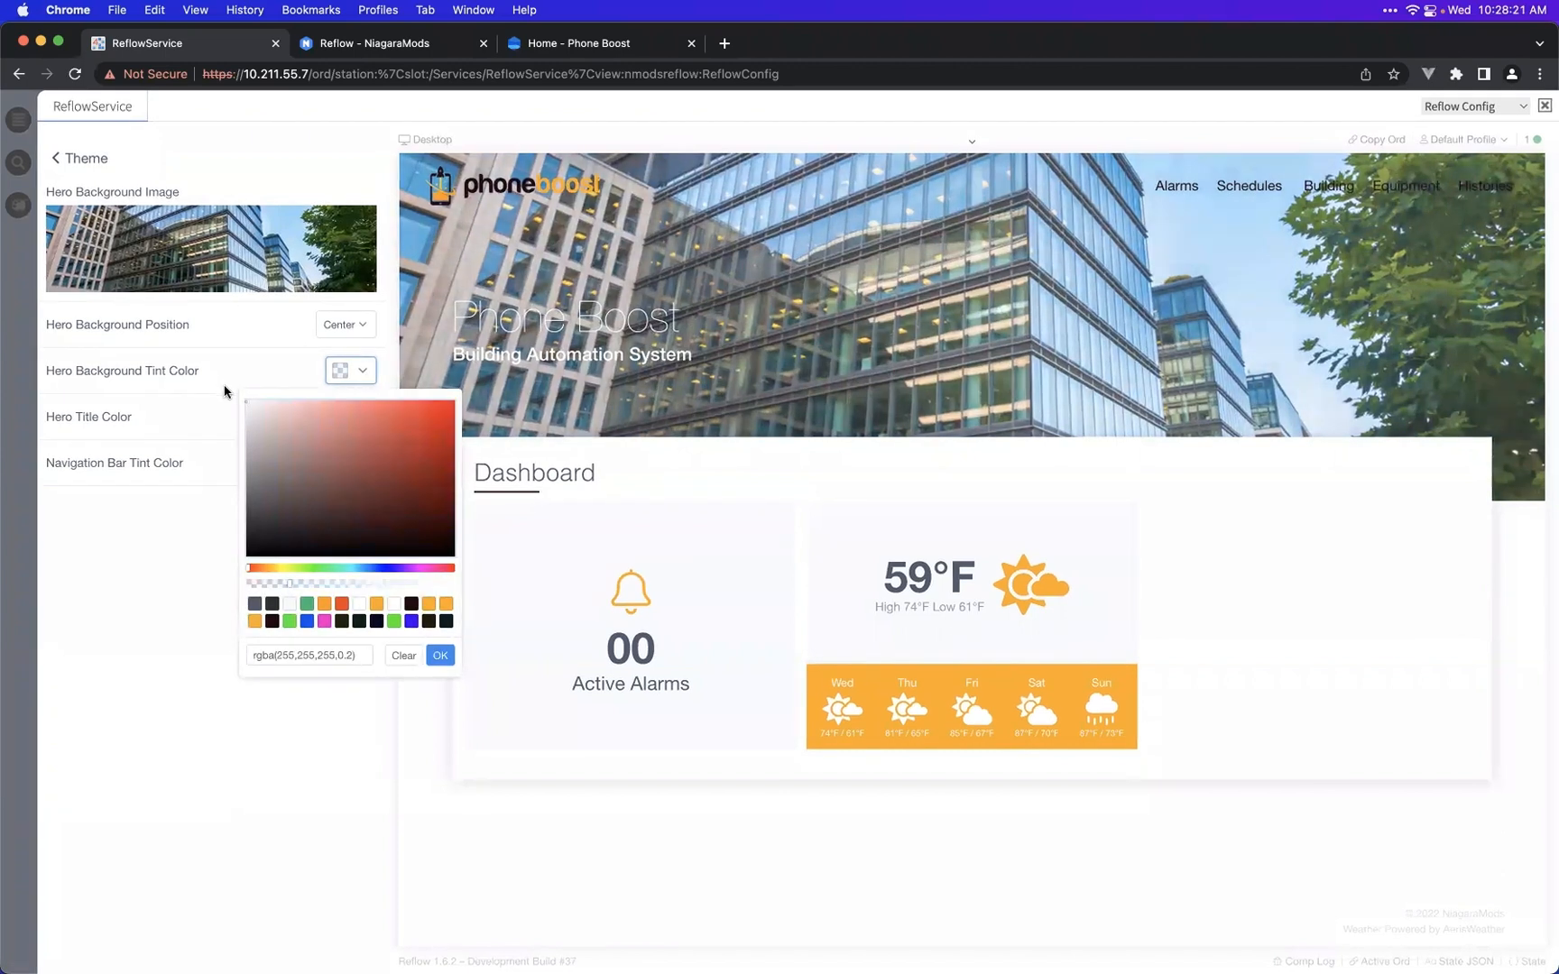
drag(306, 587, 381, 587)
click(246, 555)
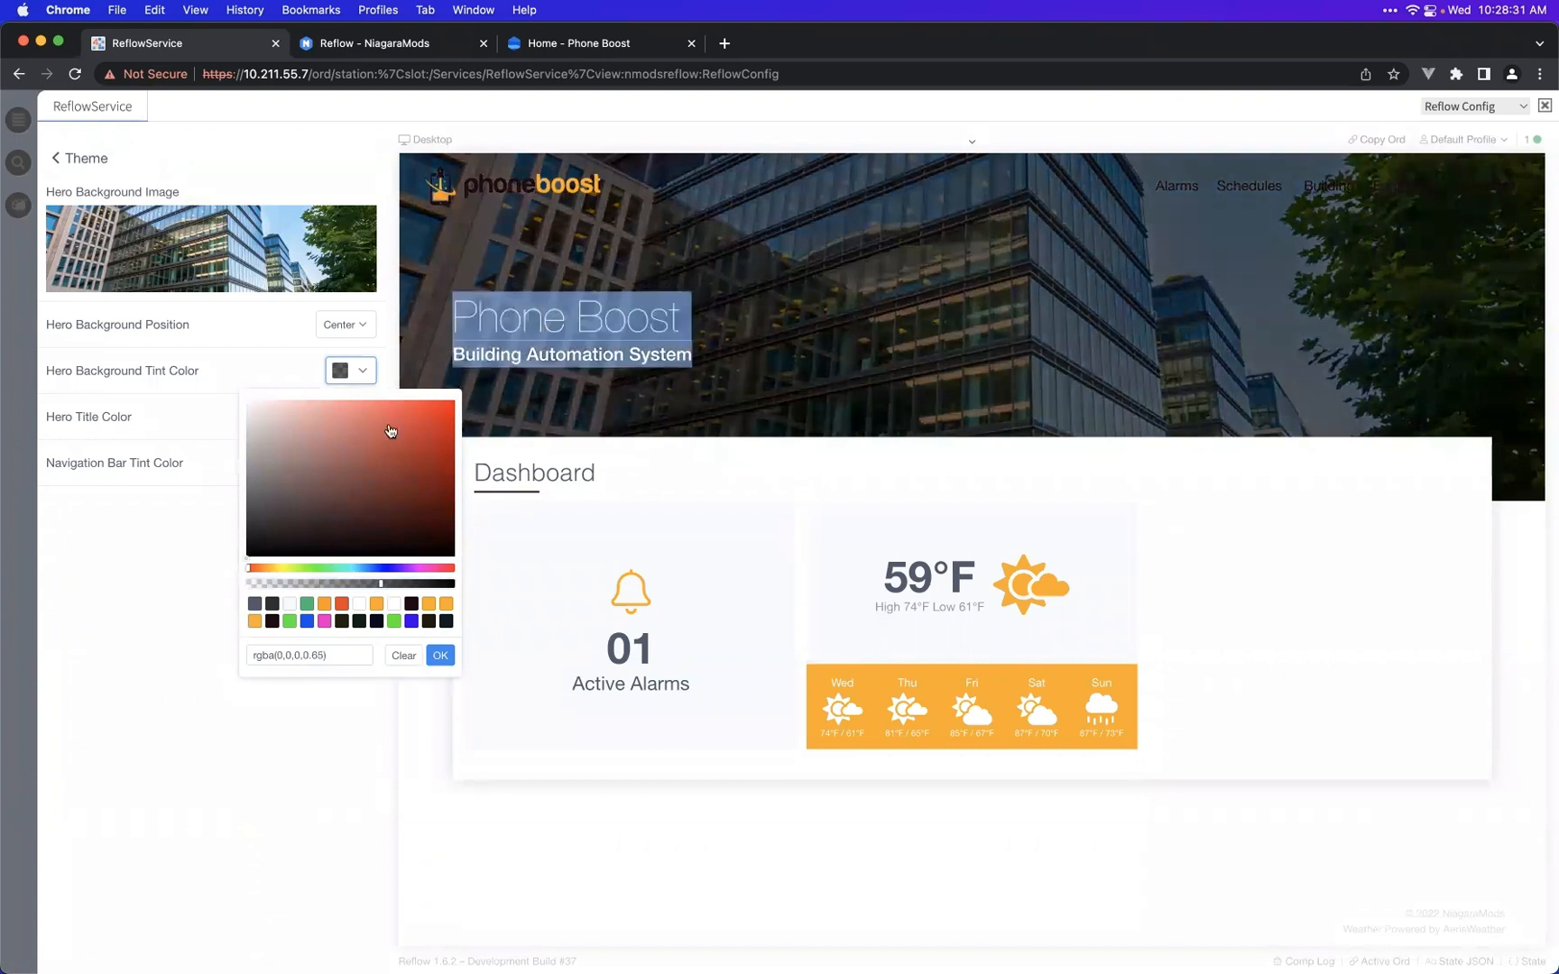
click(365, 377)
click(366, 376)
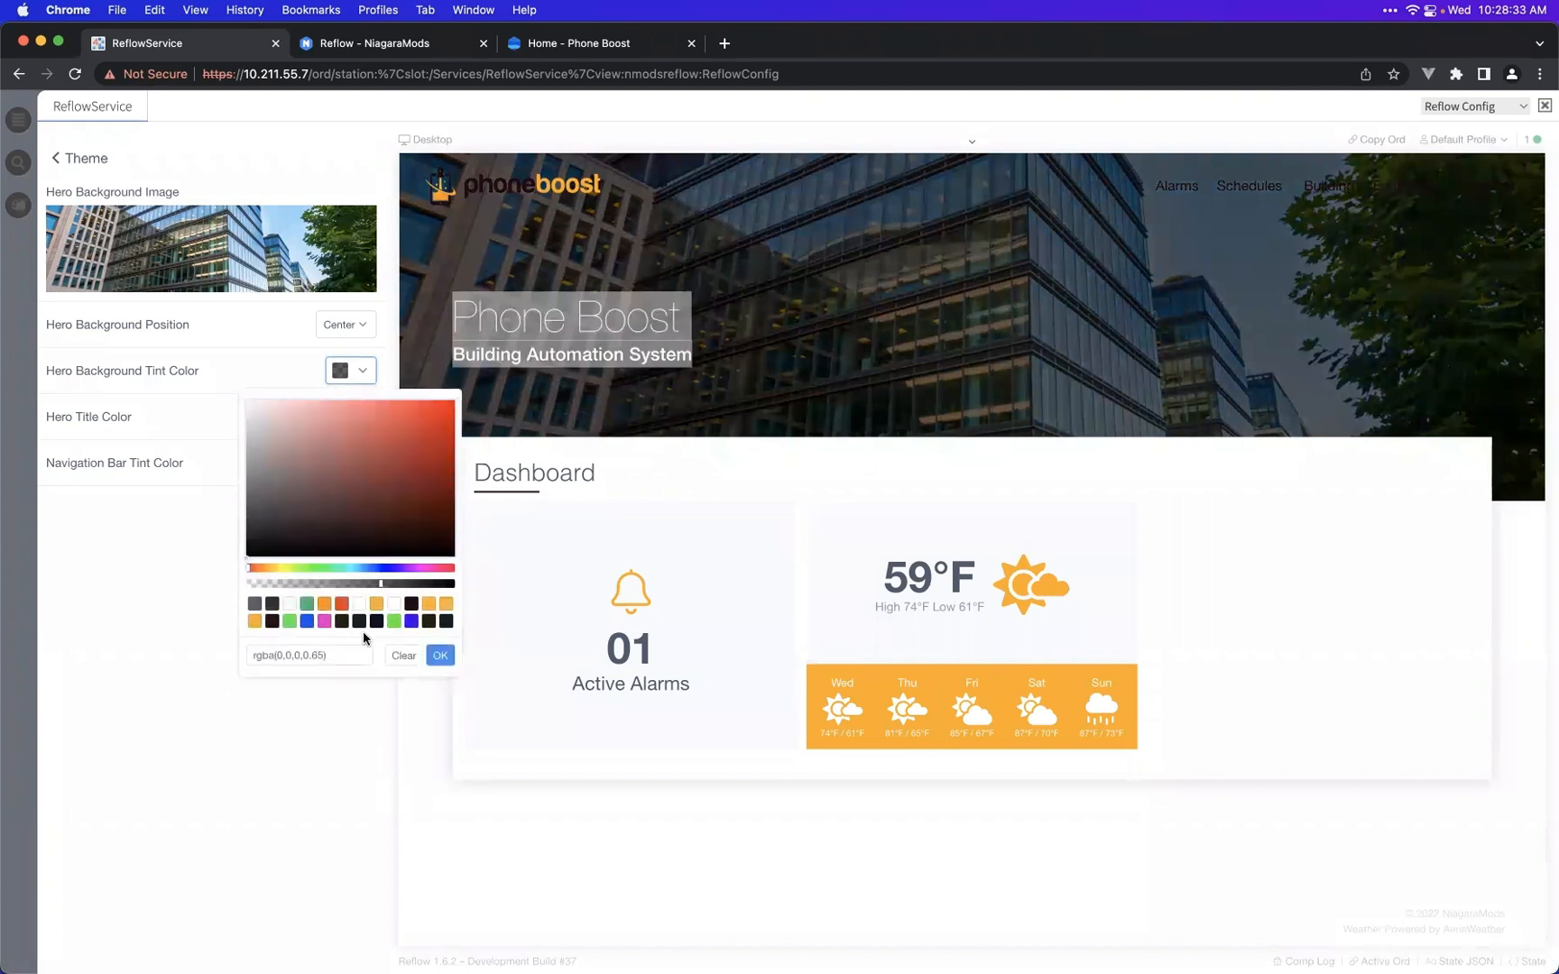
click(417, 657)
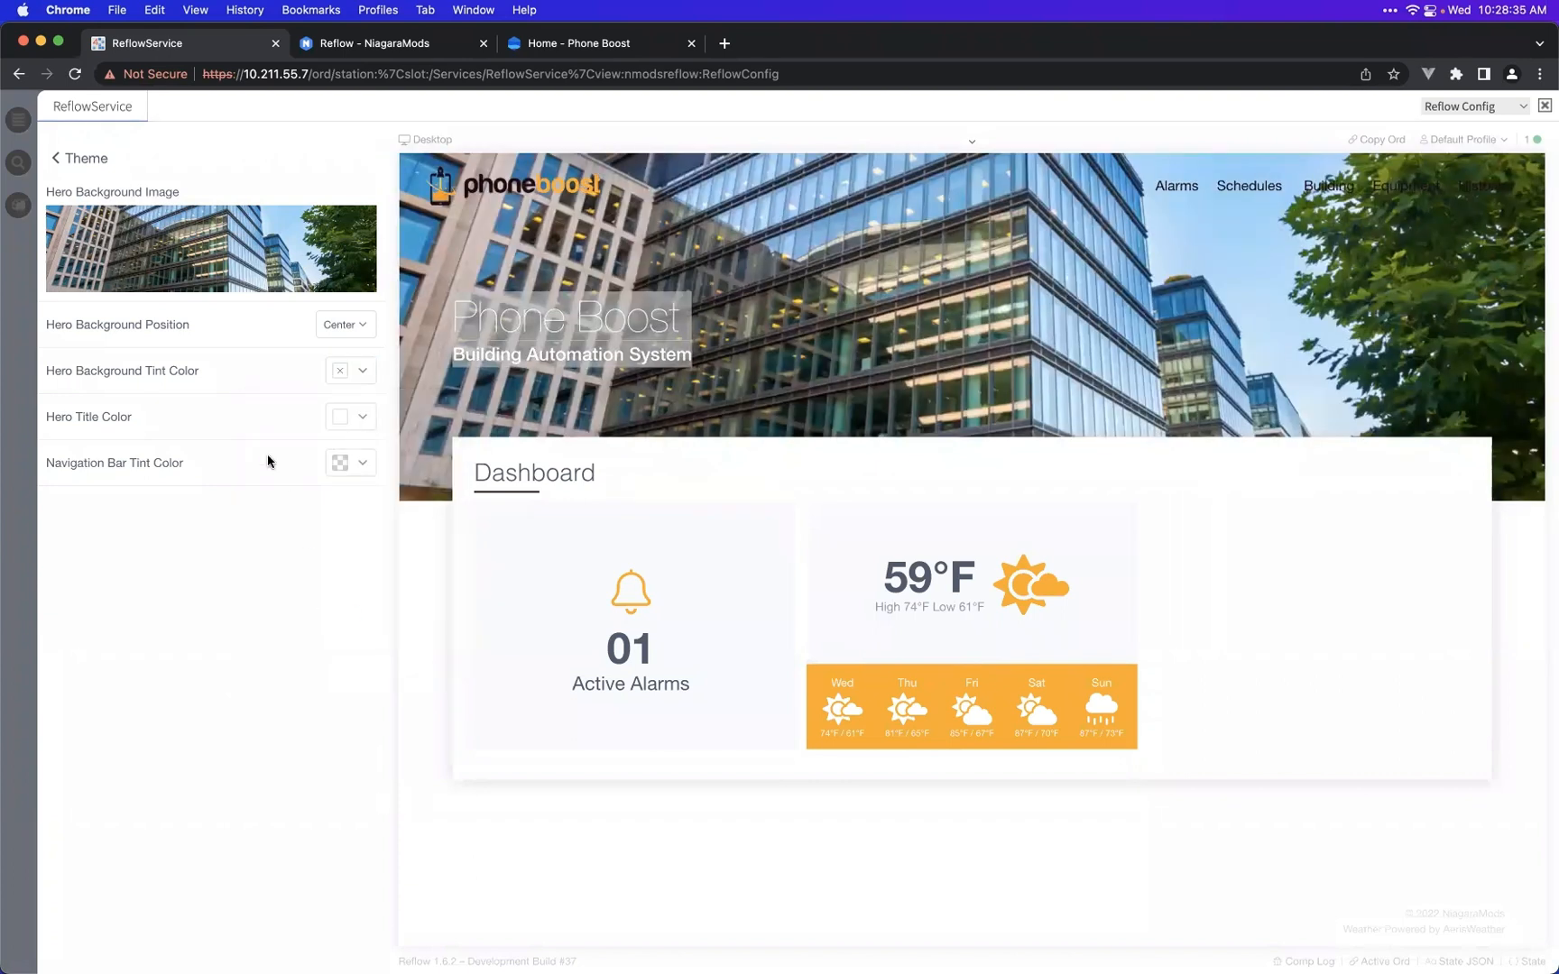
- Set the Navigation Bar Tint Color to fully opaque white, rgba(255,255,255,1)
click(366, 461)
drag(338, 611, 208, 464)
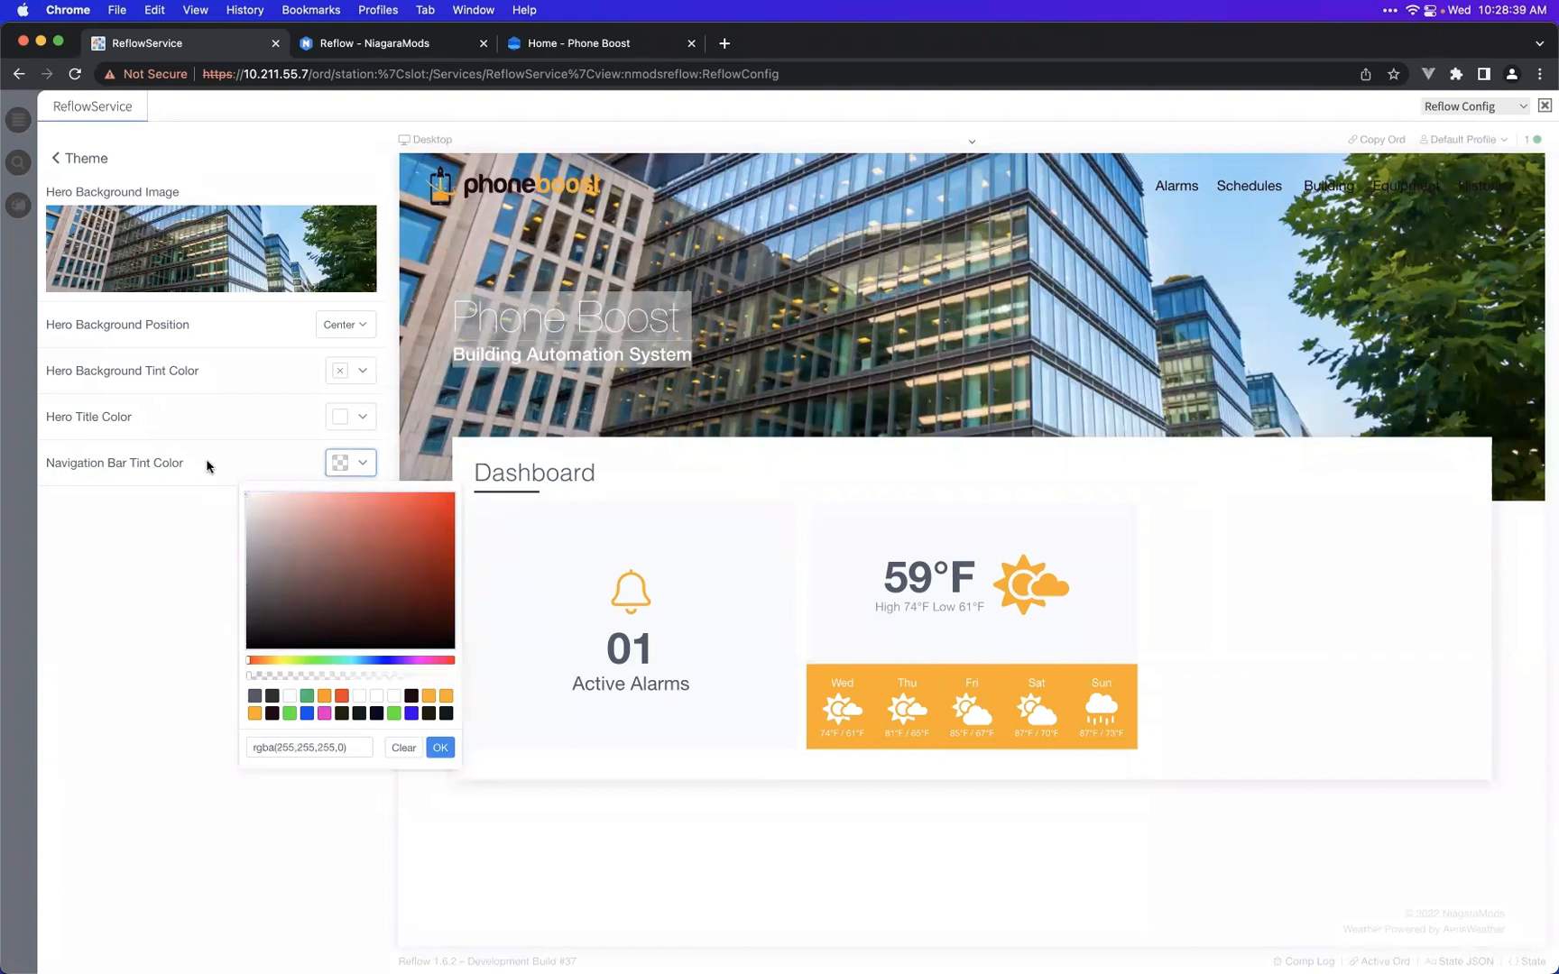
drag(268, 677, 451, 677)
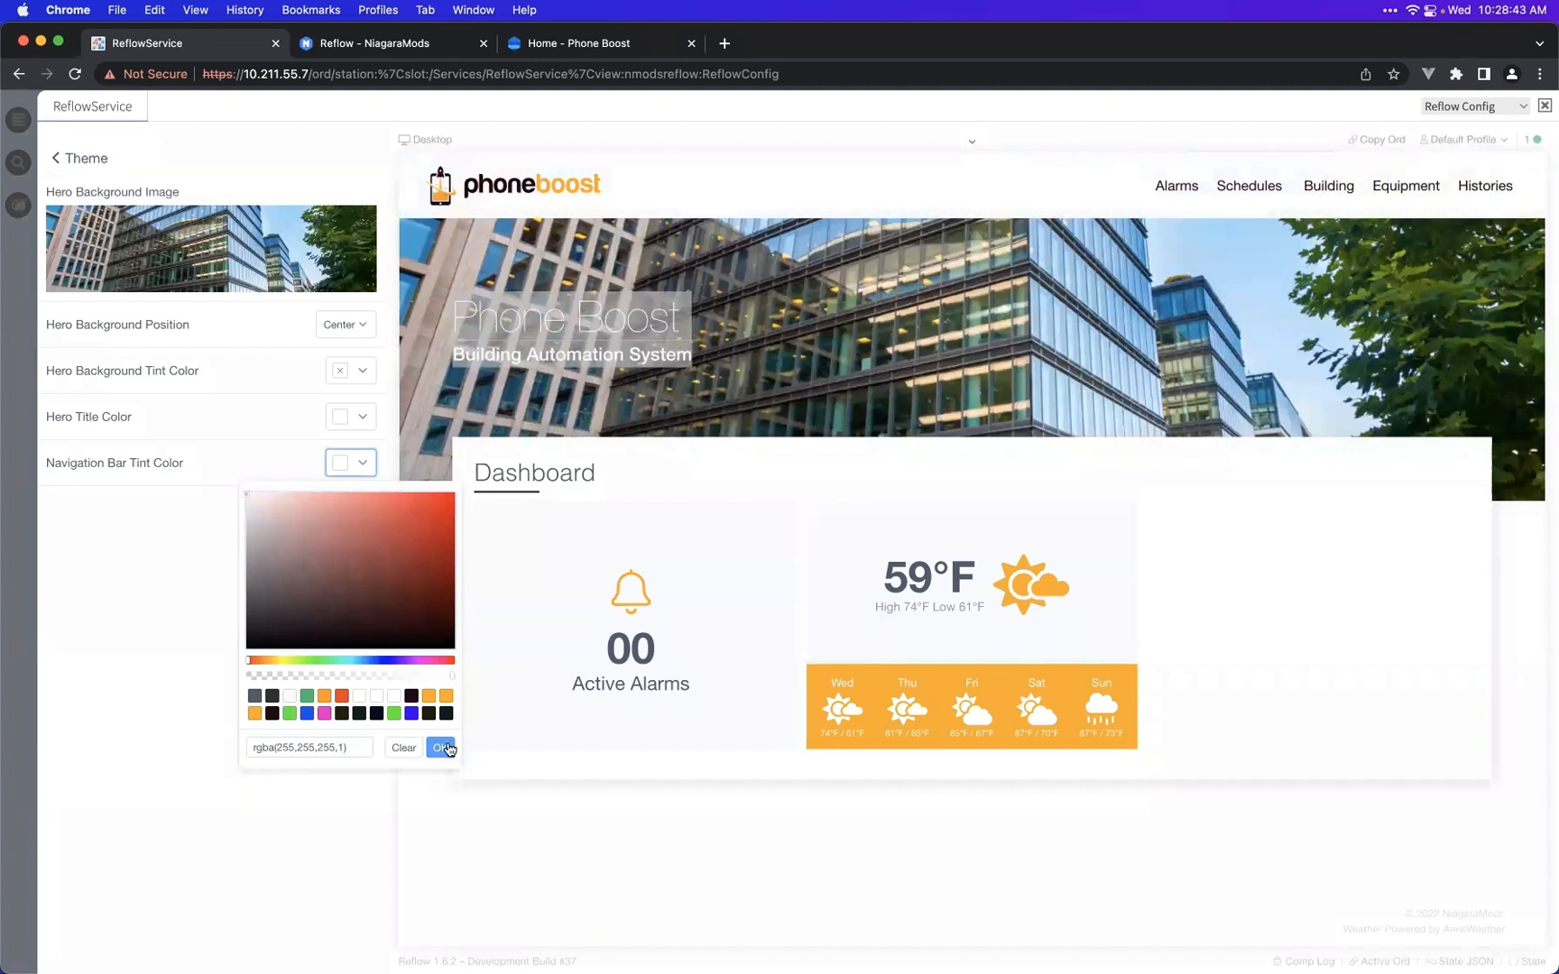
click(441, 749)
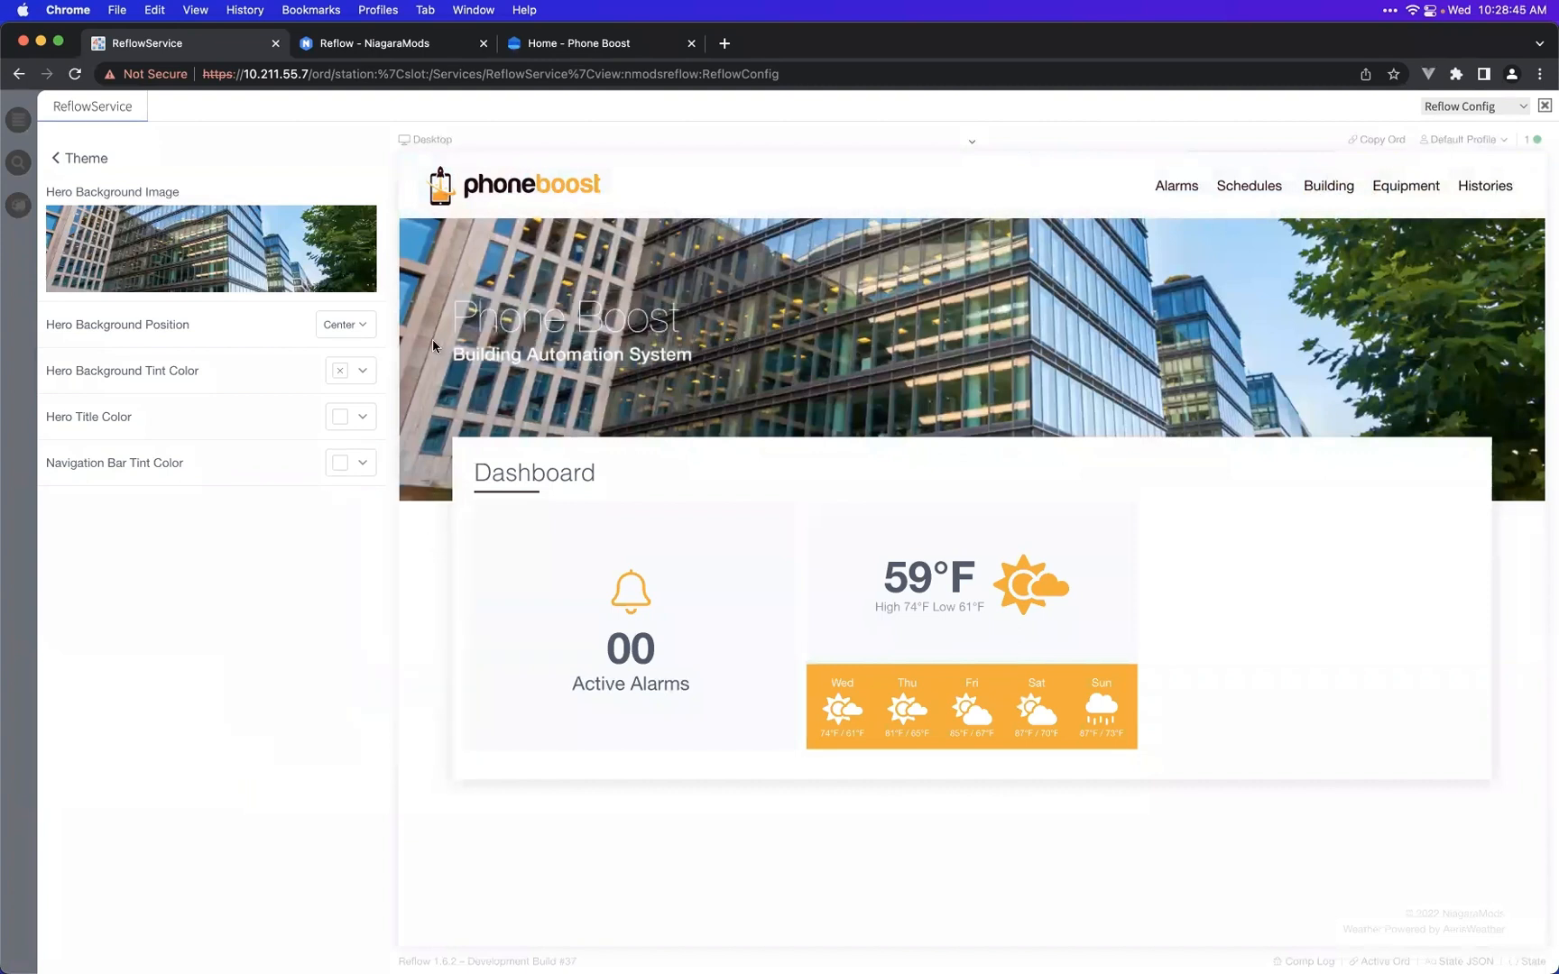
- Replace the Hero Background Image with hero.jpg from the demo folder's retail subfolder and return to the configuration home
click(171, 238)
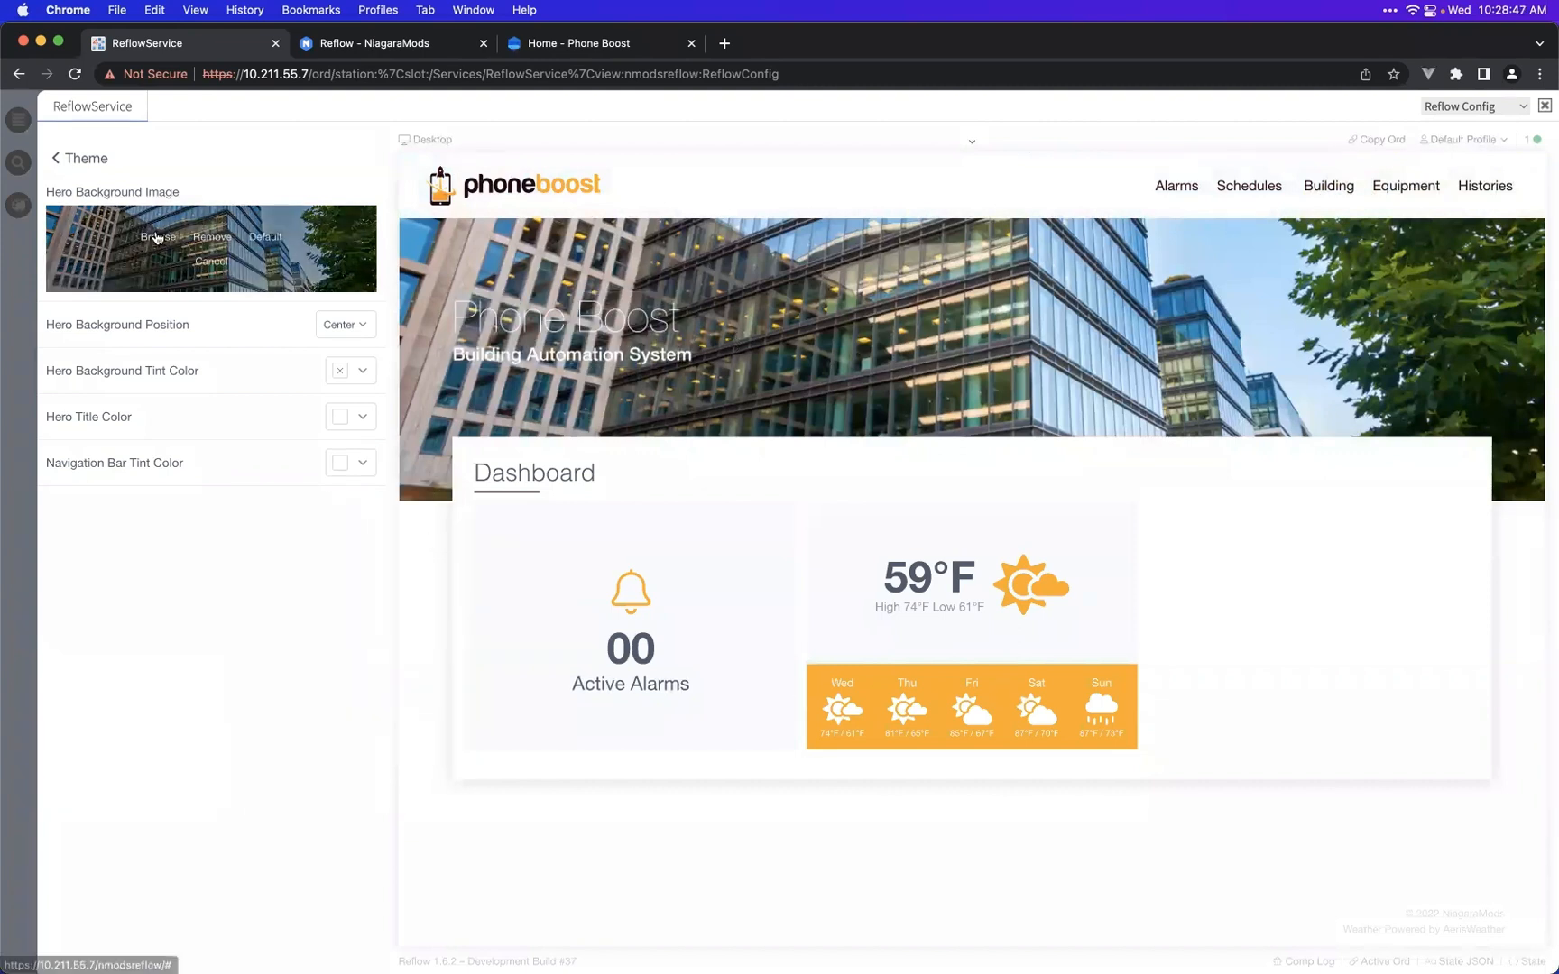
click(158, 237)
click(621, 315)
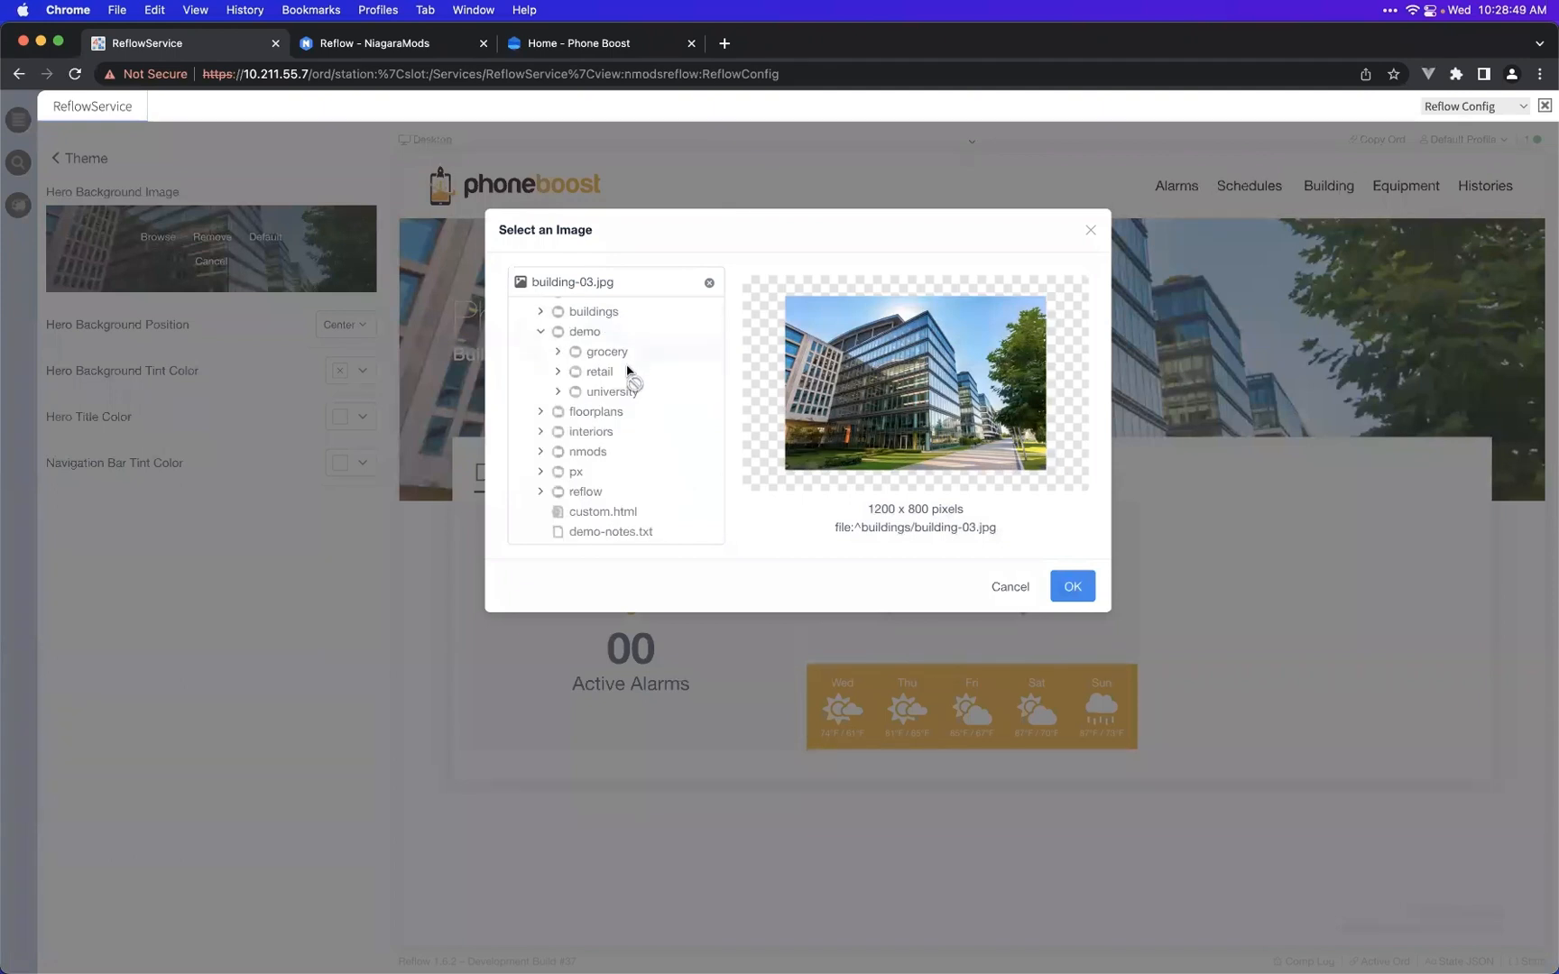
click(635, 375)
scroll(647, 451, down, 3)
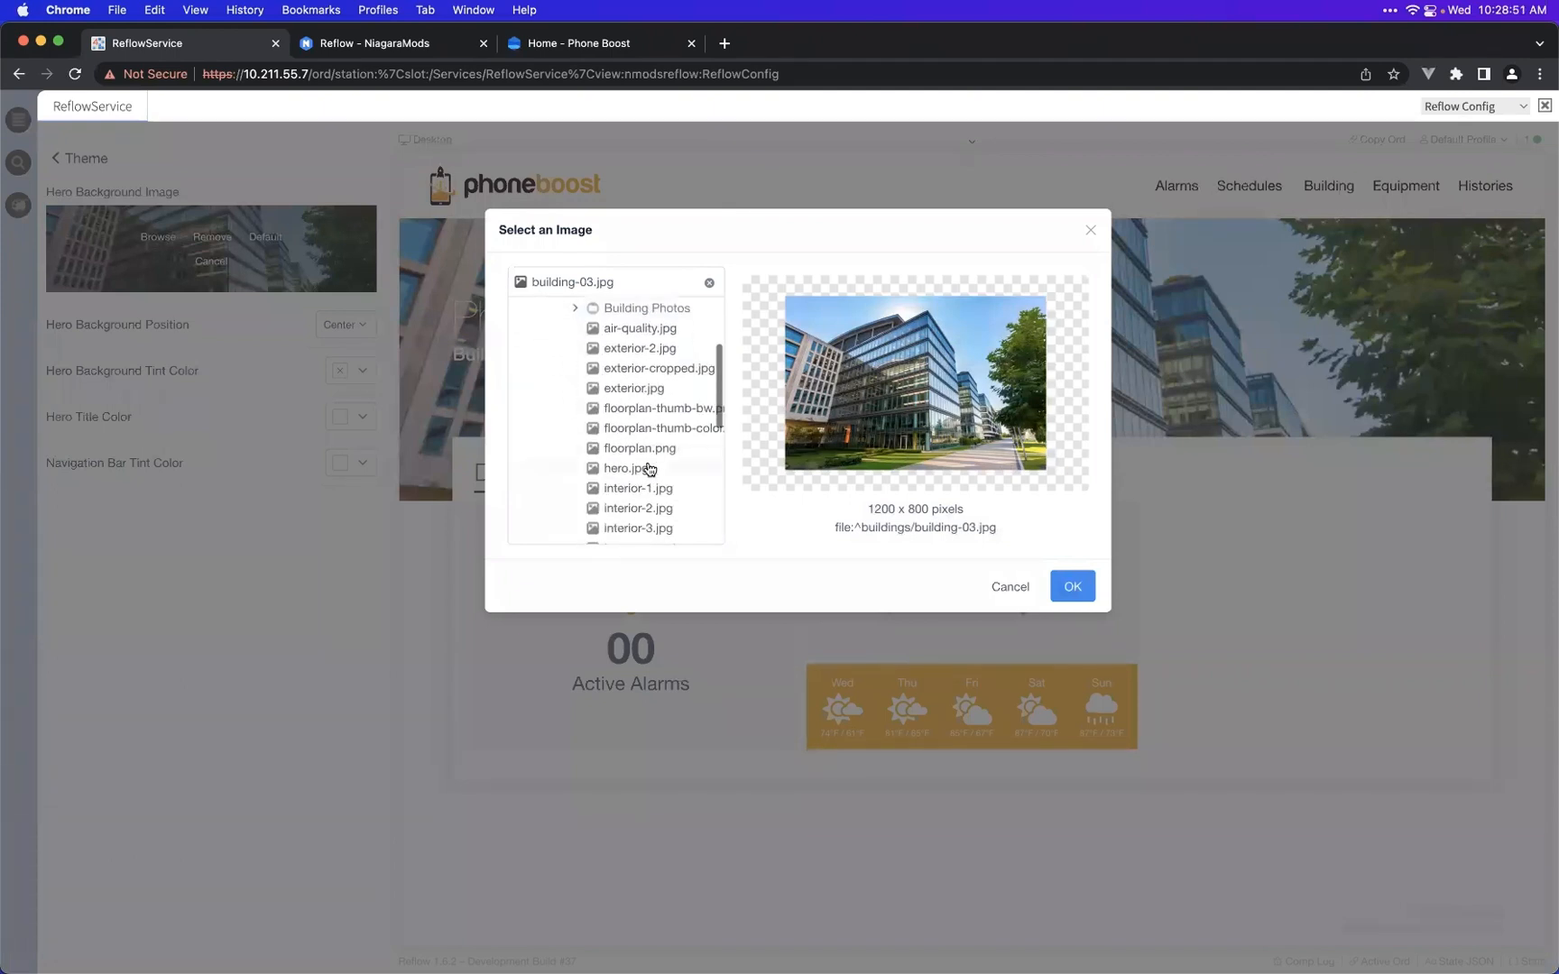
click(675, 470)
click(1072, 588)
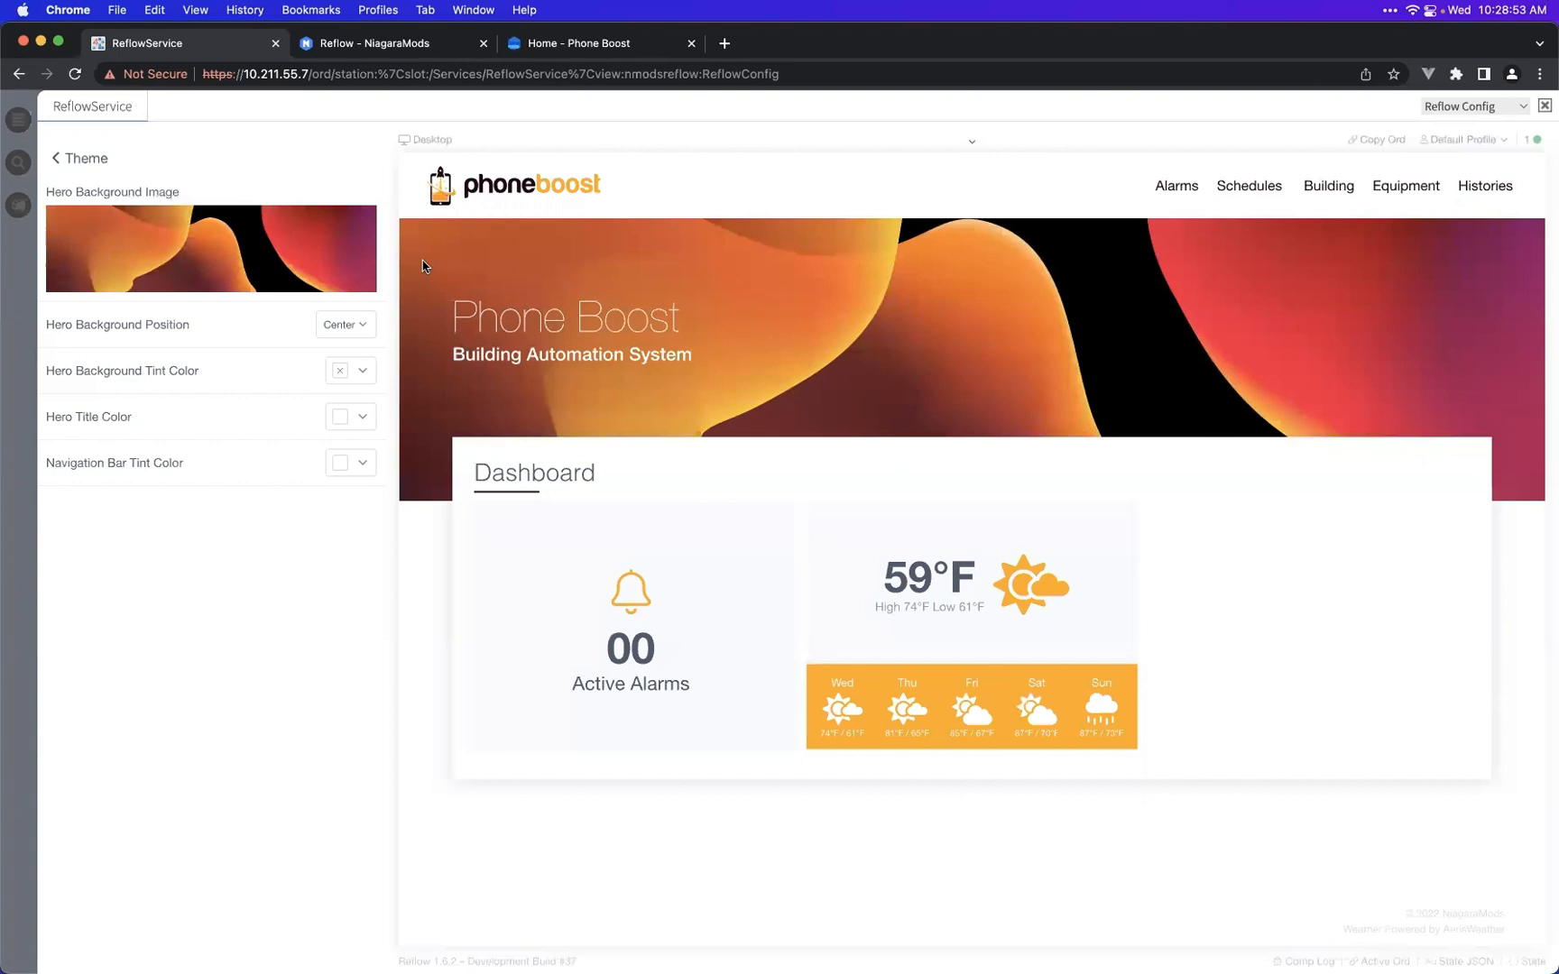
click(82, 160)
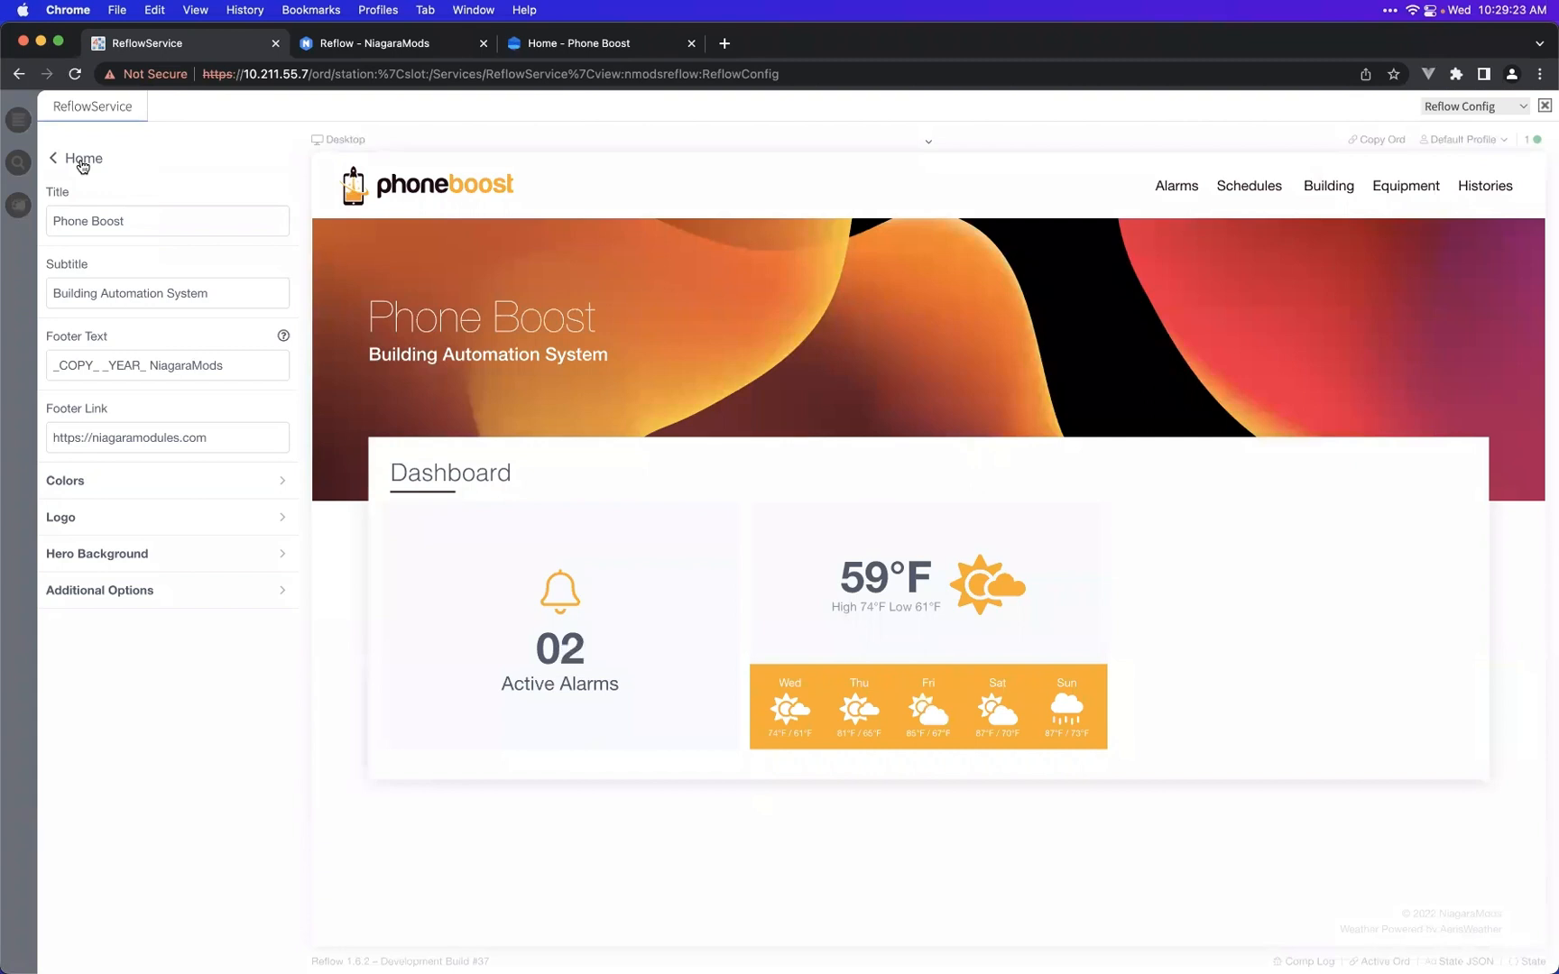
click(82, 162)
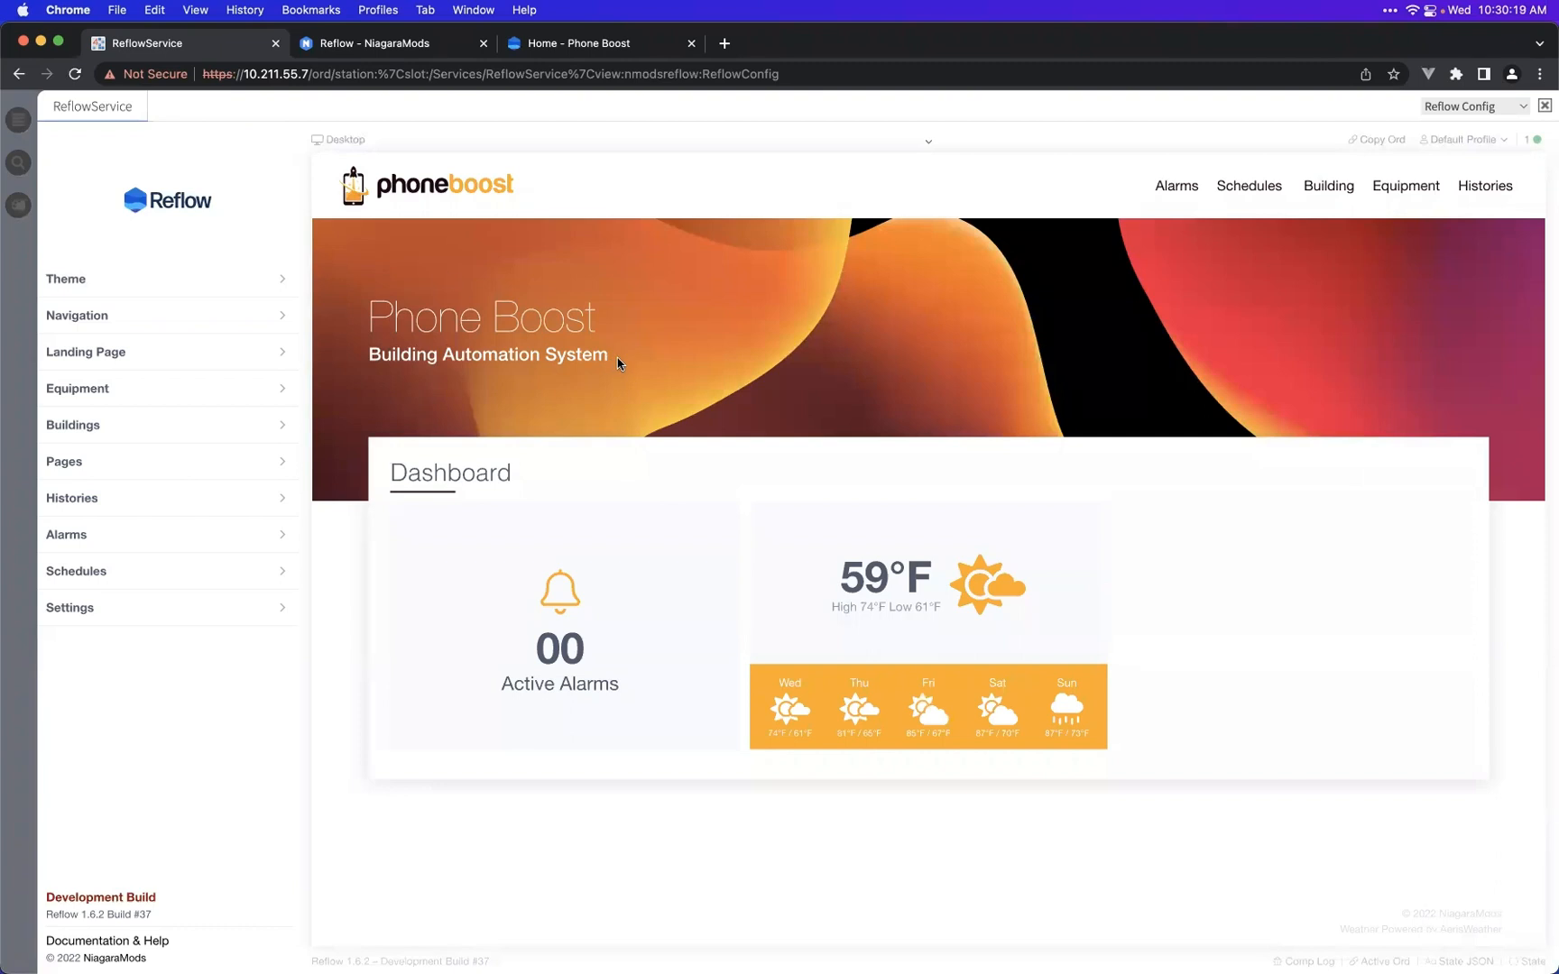
- Look at the online Phone Boost demo and browse the Resources section of the NiagaraMods Reflow product page
click(540, 53)
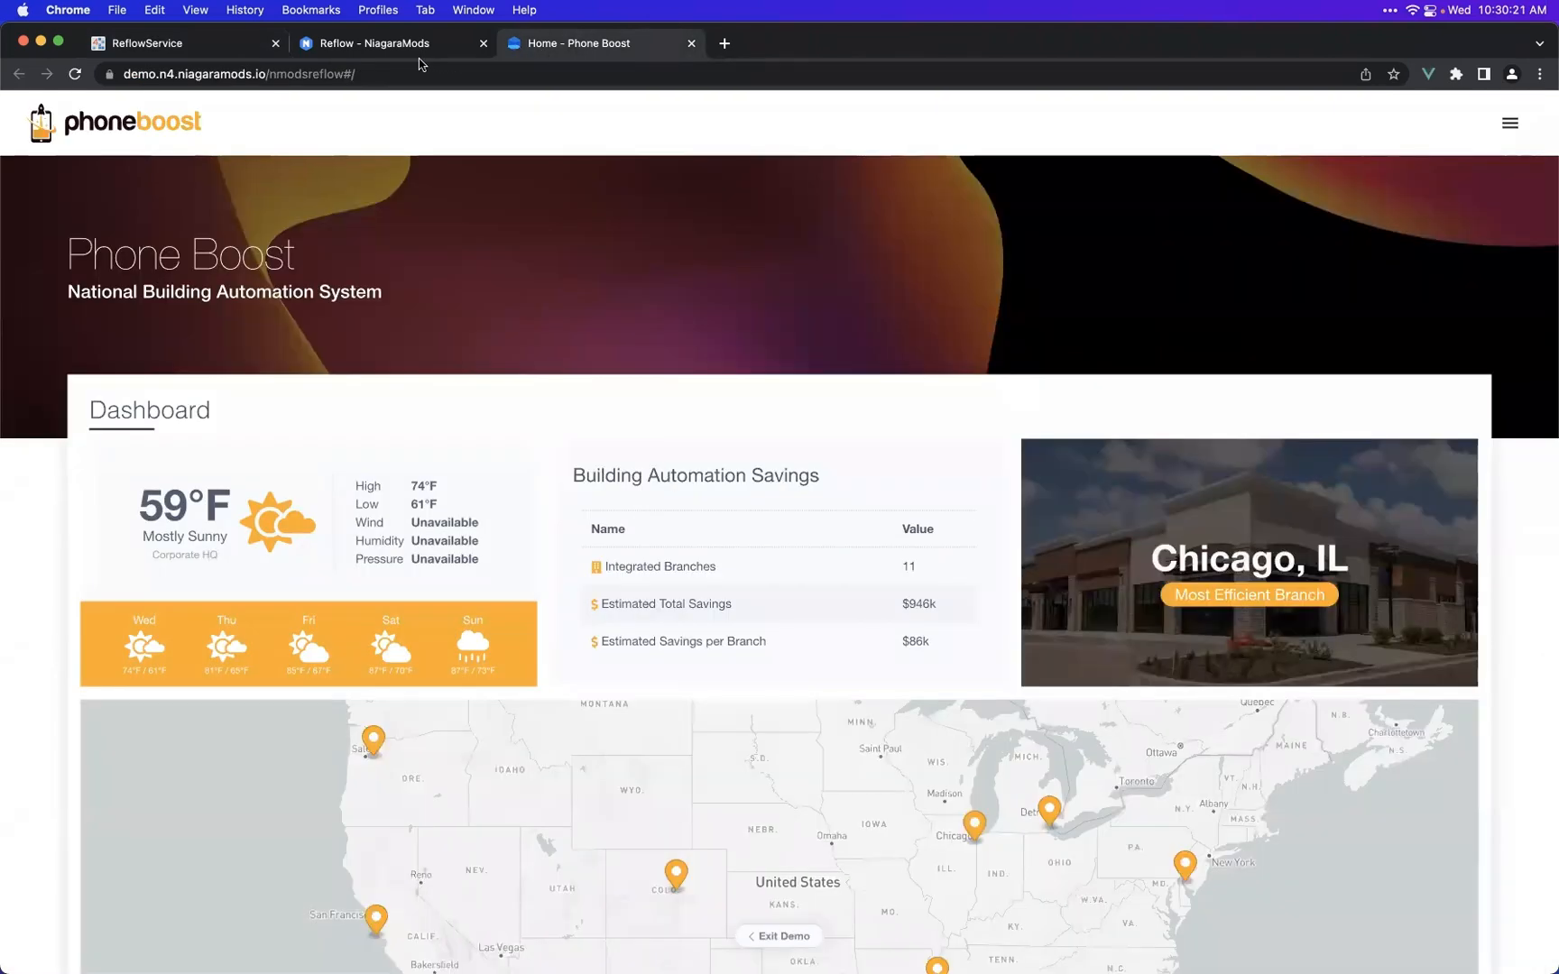
click(446, 45)
scroll(790, 557, down, 5)
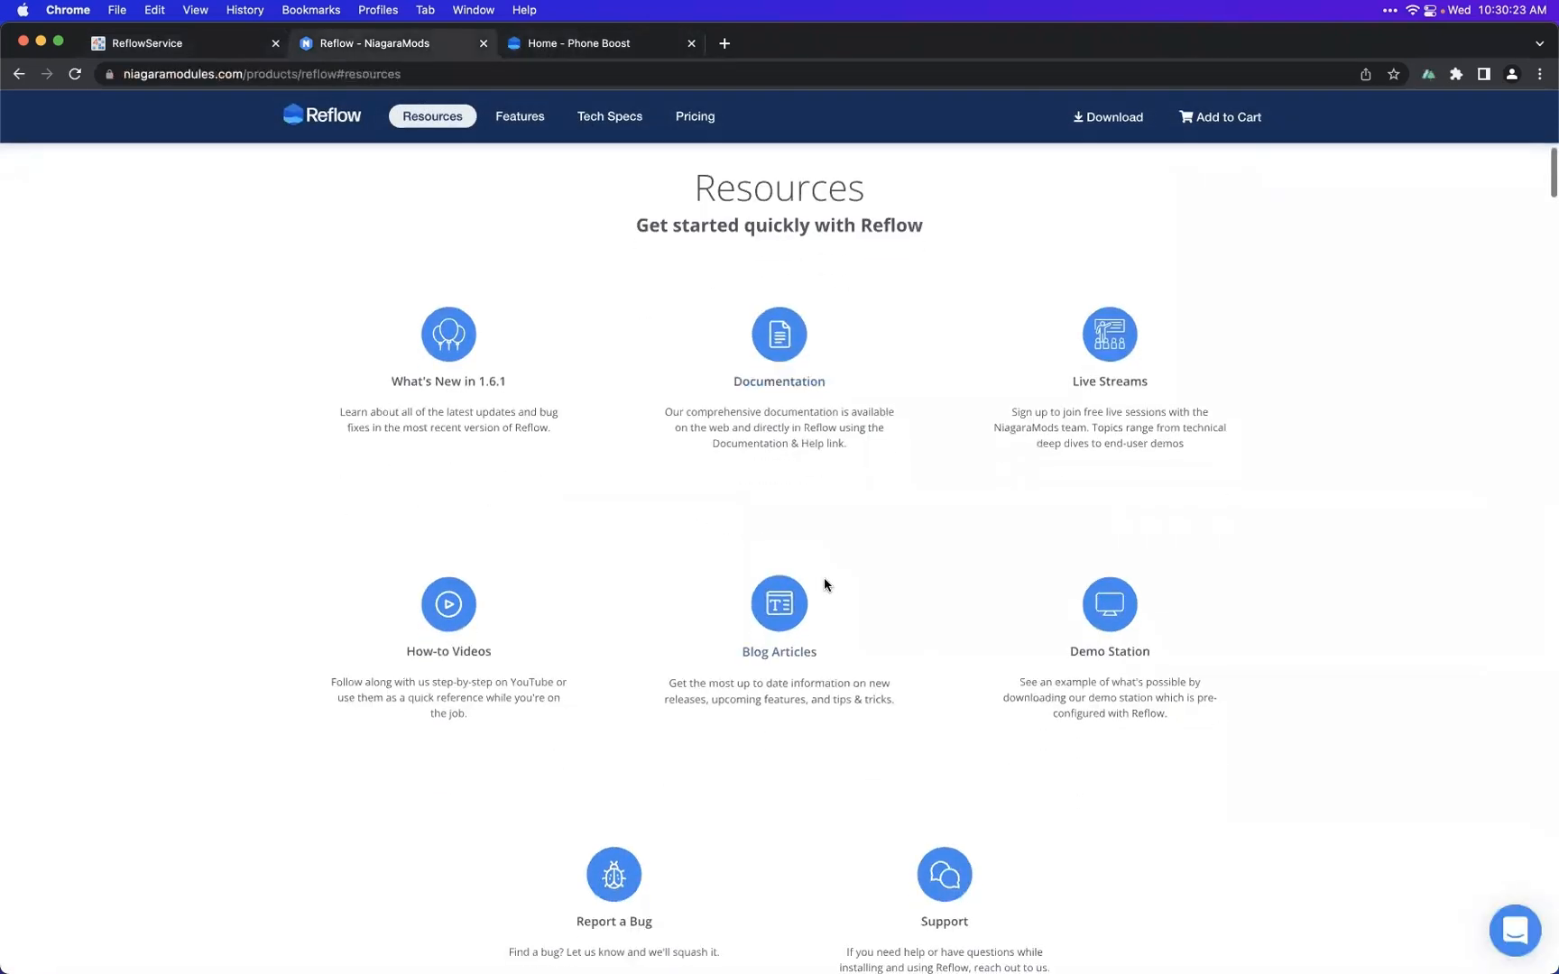
scroll(977, 558, up, 2)
scroll(977, 556, up, 4)
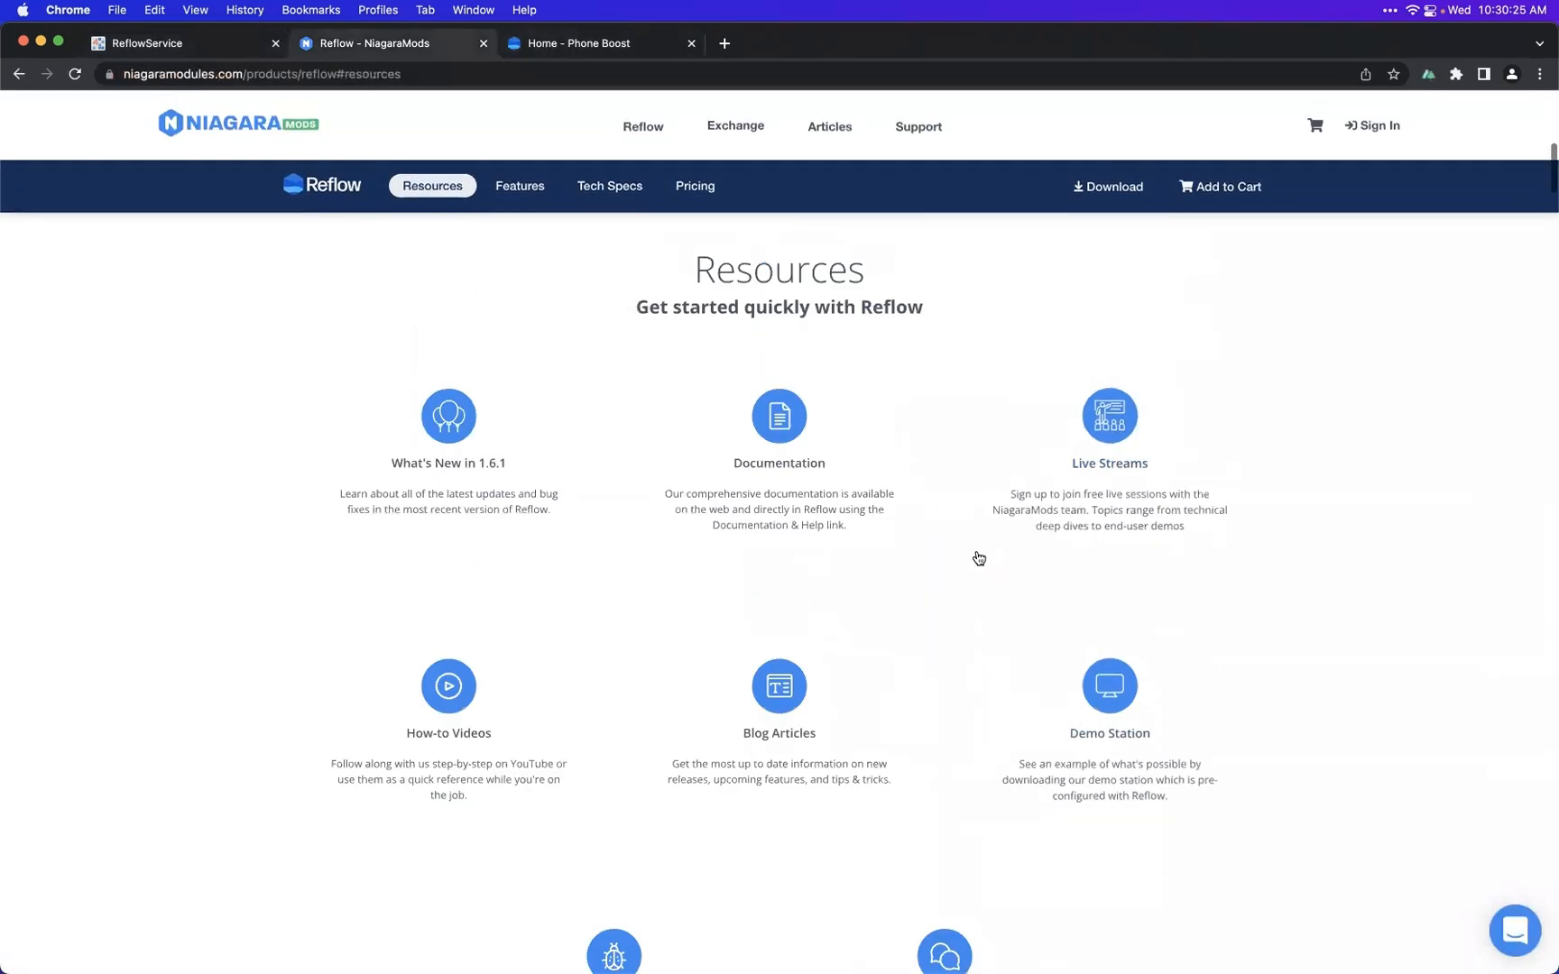
scroll(973, 559, down, 2)
scroll(970, 564, down, 1)
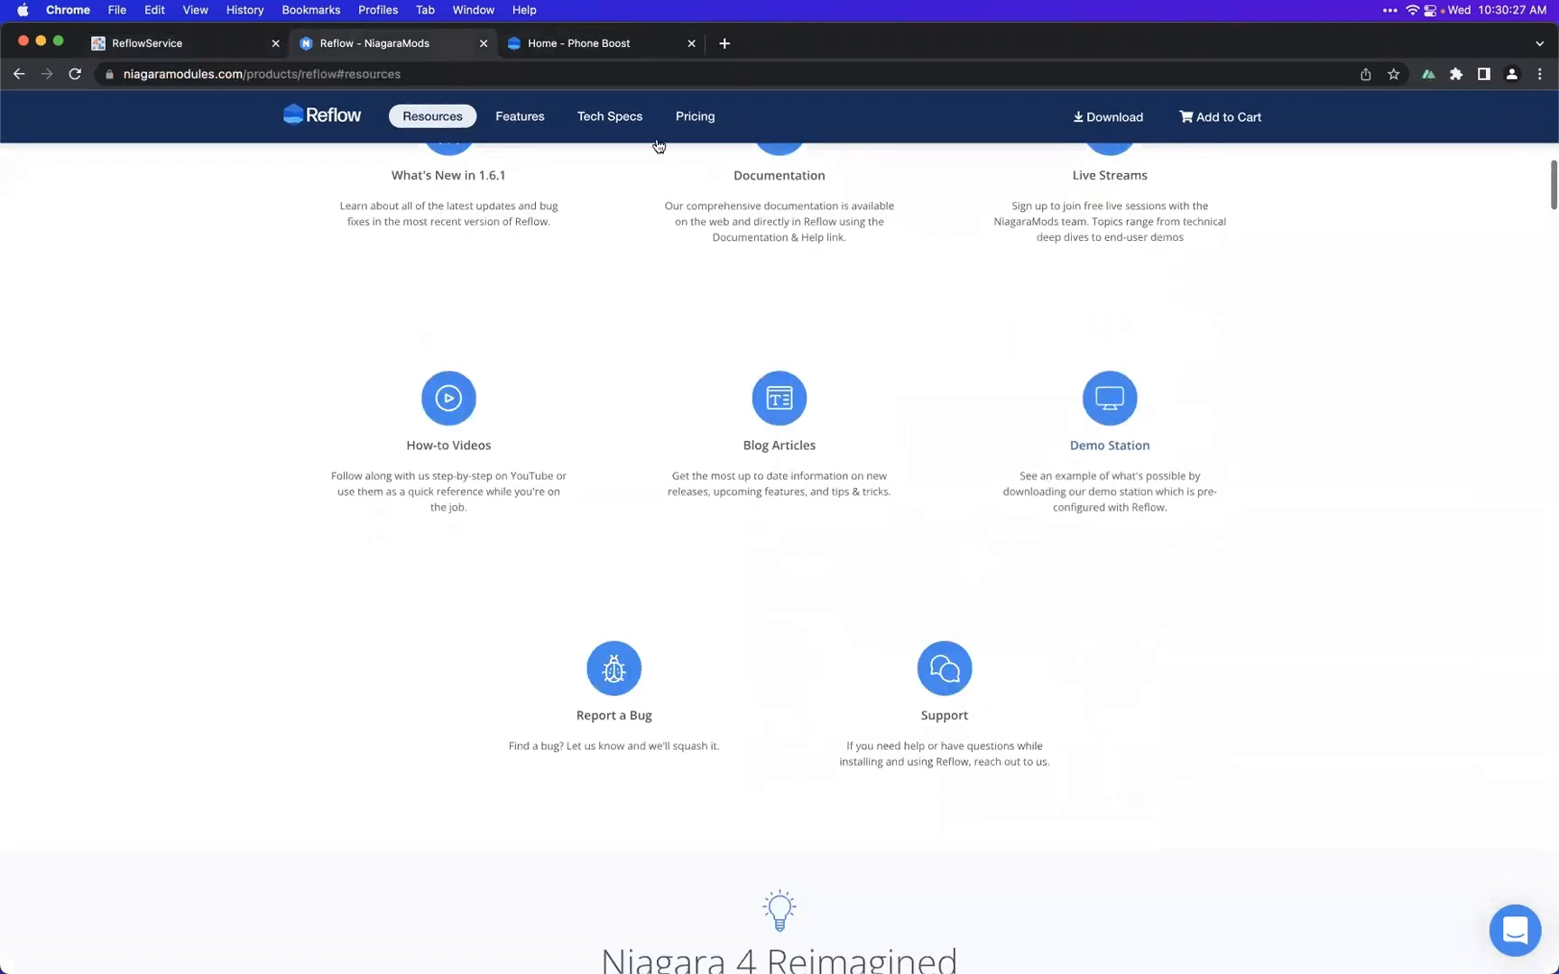
- Open the full Reflow Tech Specs from the product page and look through them for the Web Browser Support section
click(610, 115)
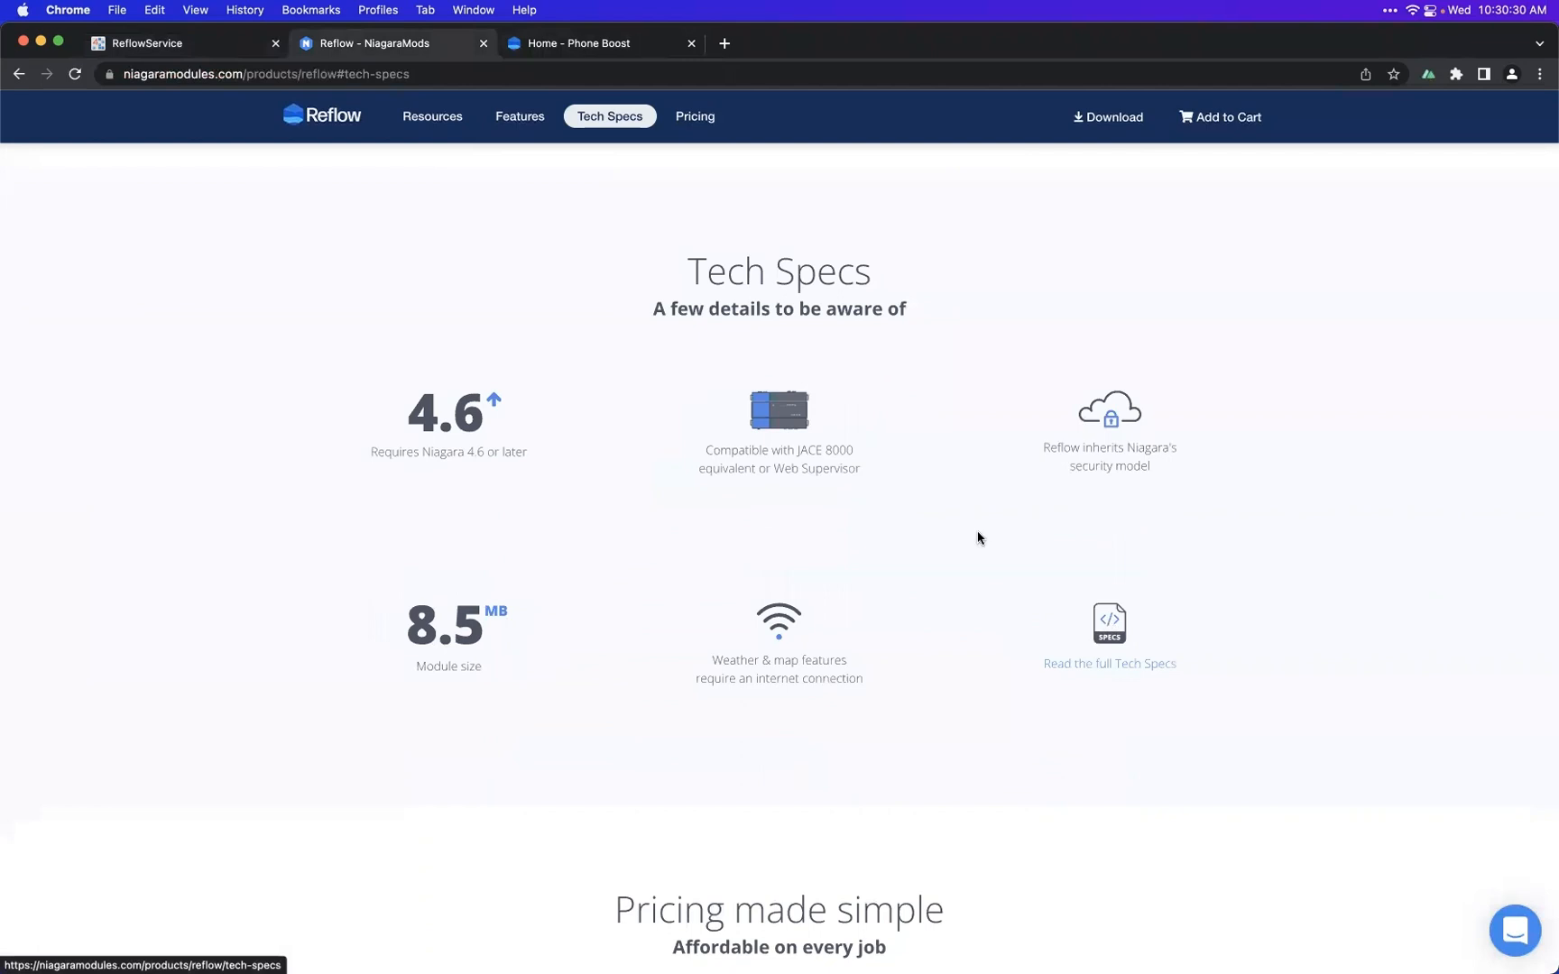
click(977, 539)
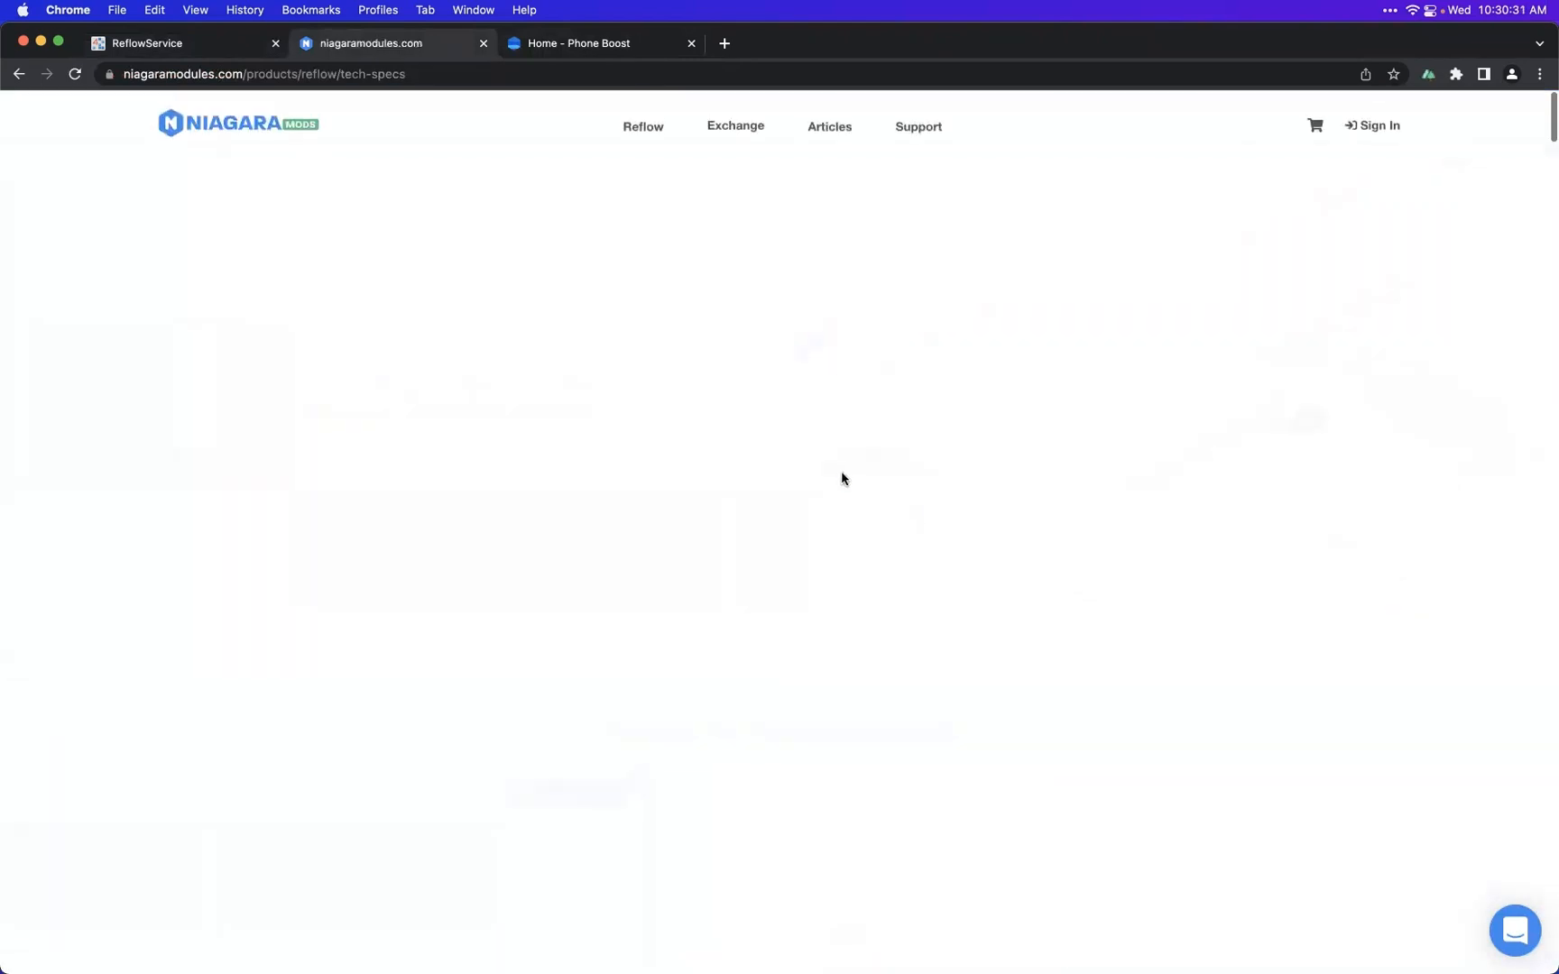
scroll(839, 473, down, 5)
scroll(836, 473, down, 8)
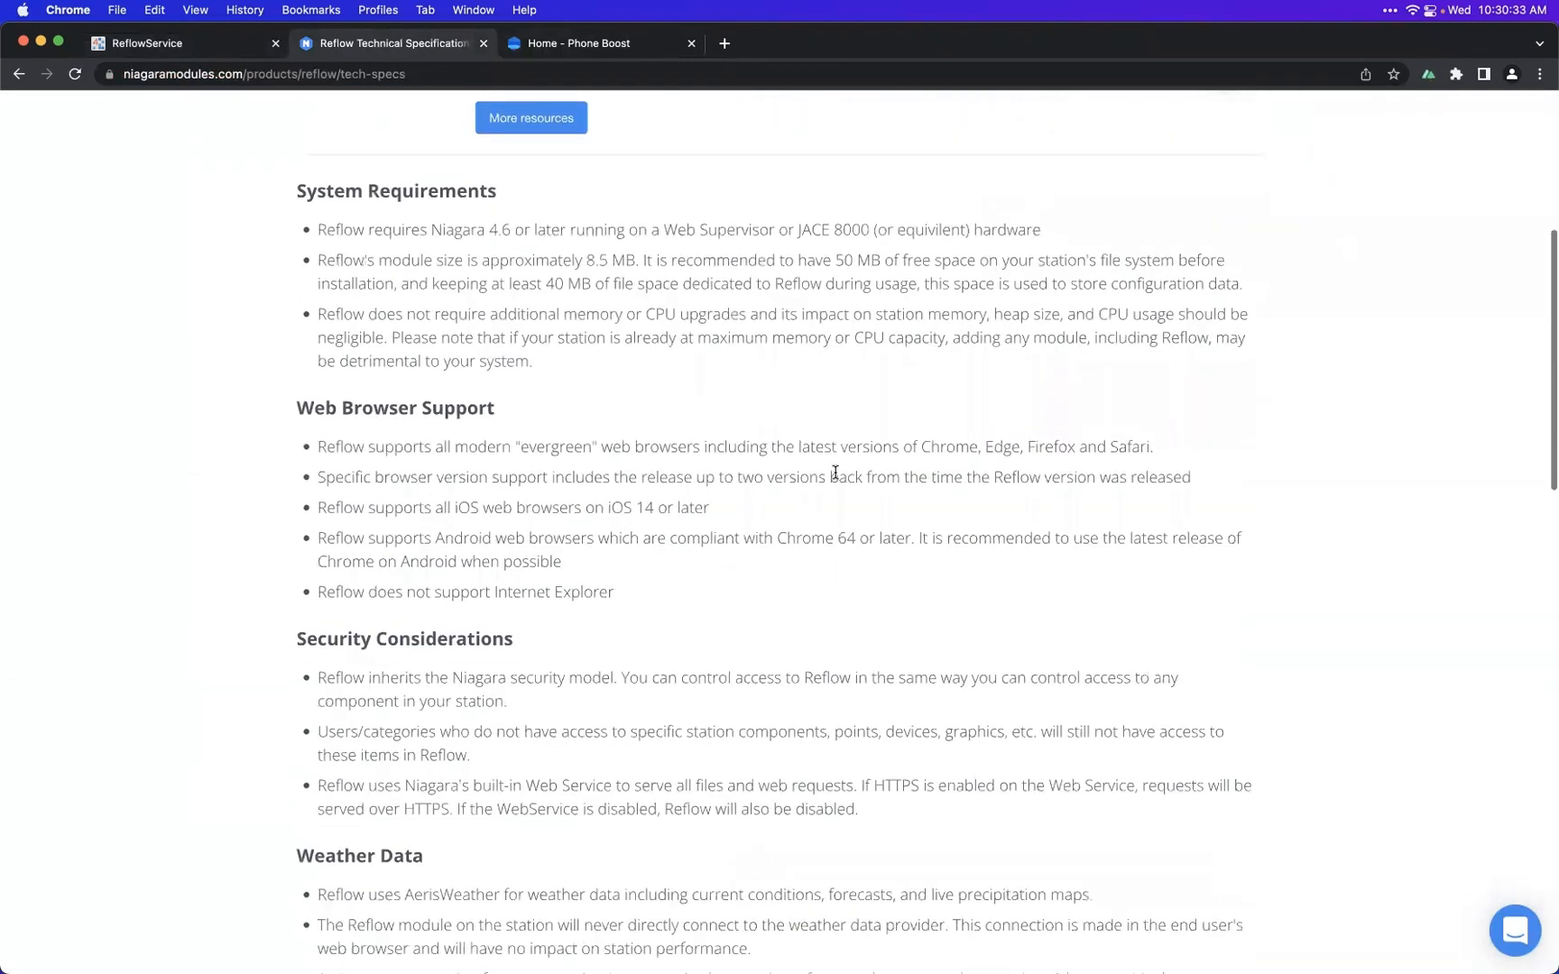
scroll(836, 472, down, 6)
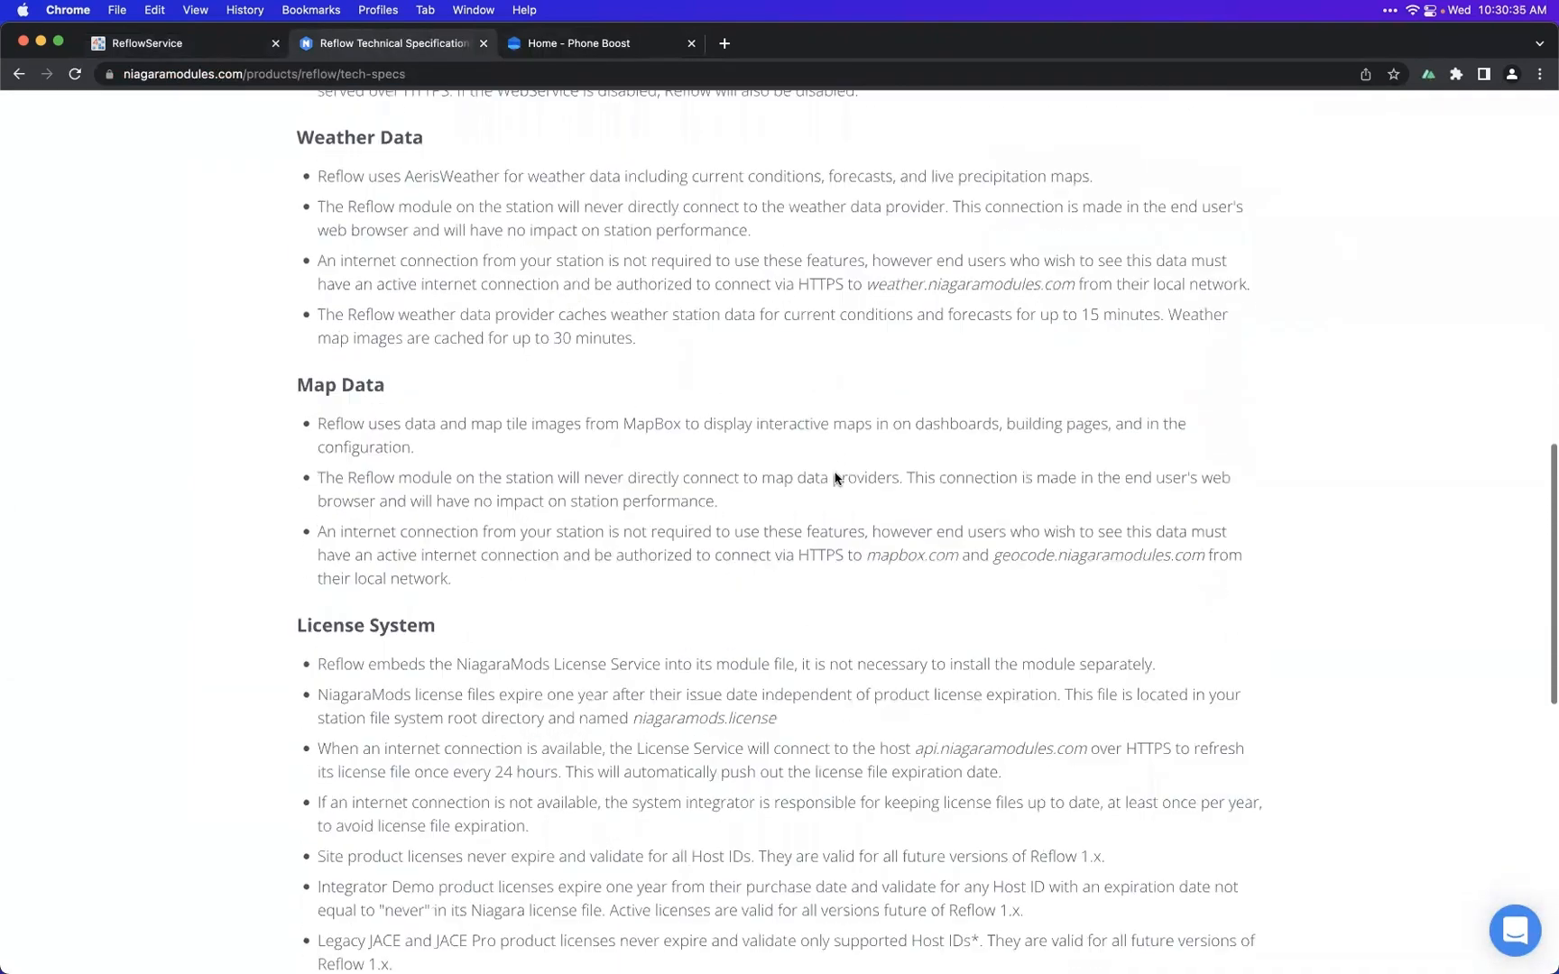
scroll(837, 478, up, 6)
scroll(836, 478, up, 5)
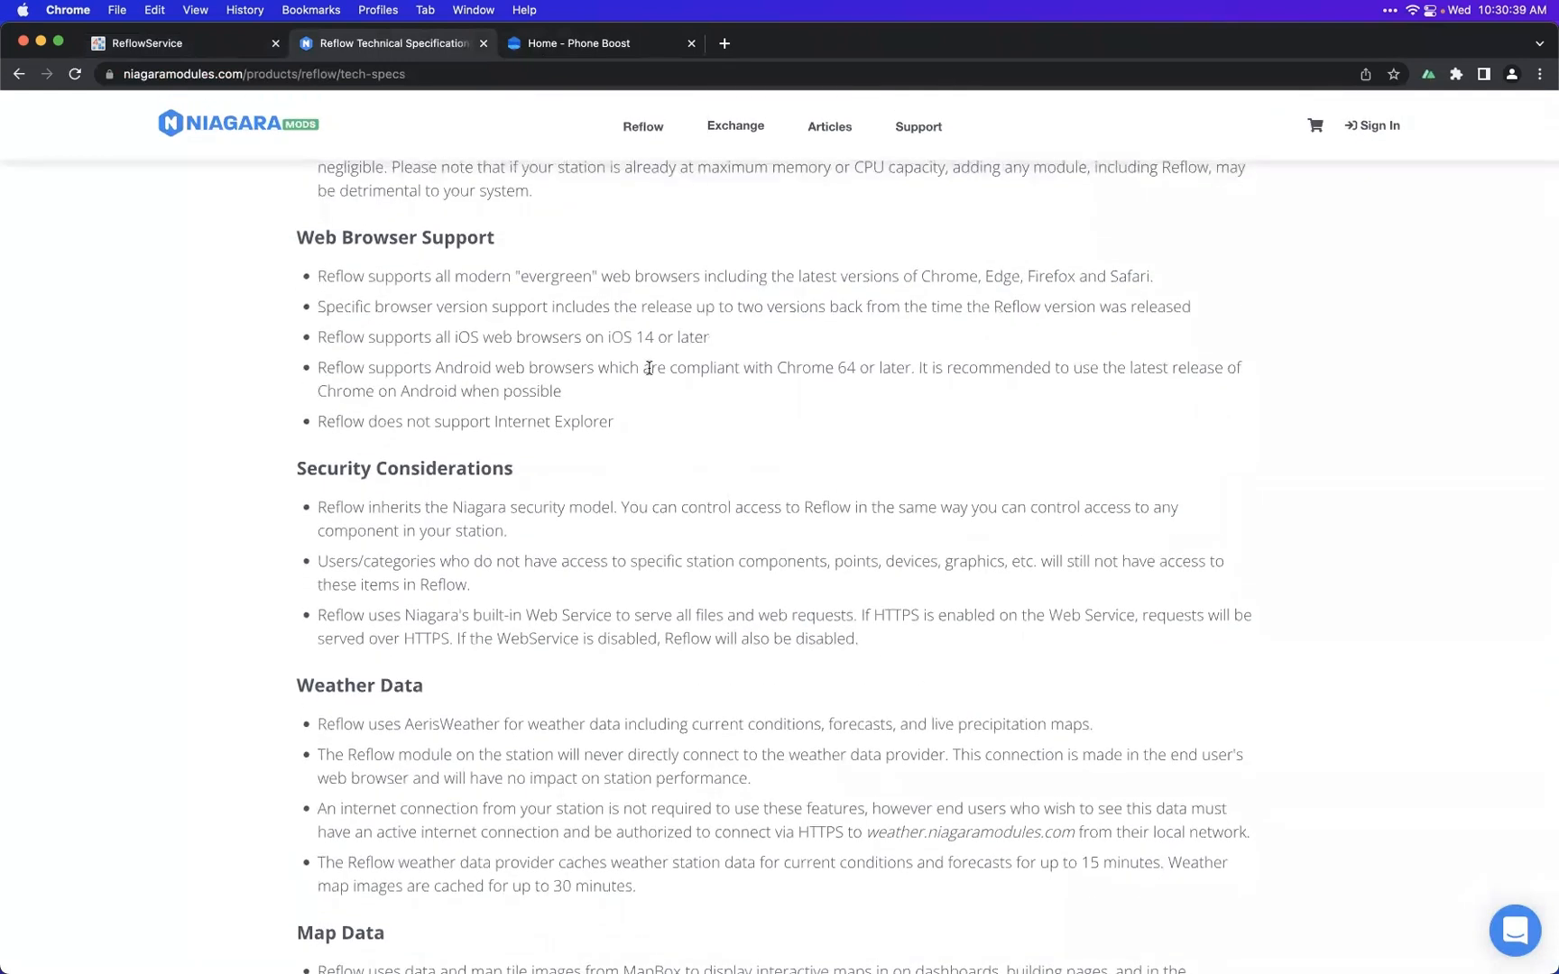
- Highlight the Android browser requirement and its Chrome 64 wording under Web Browser Support, clearing each text selection
drag(327, 367, 619, 388)
click(618, 388)
drag(723, 365, 863, 367)
click(876, 367)
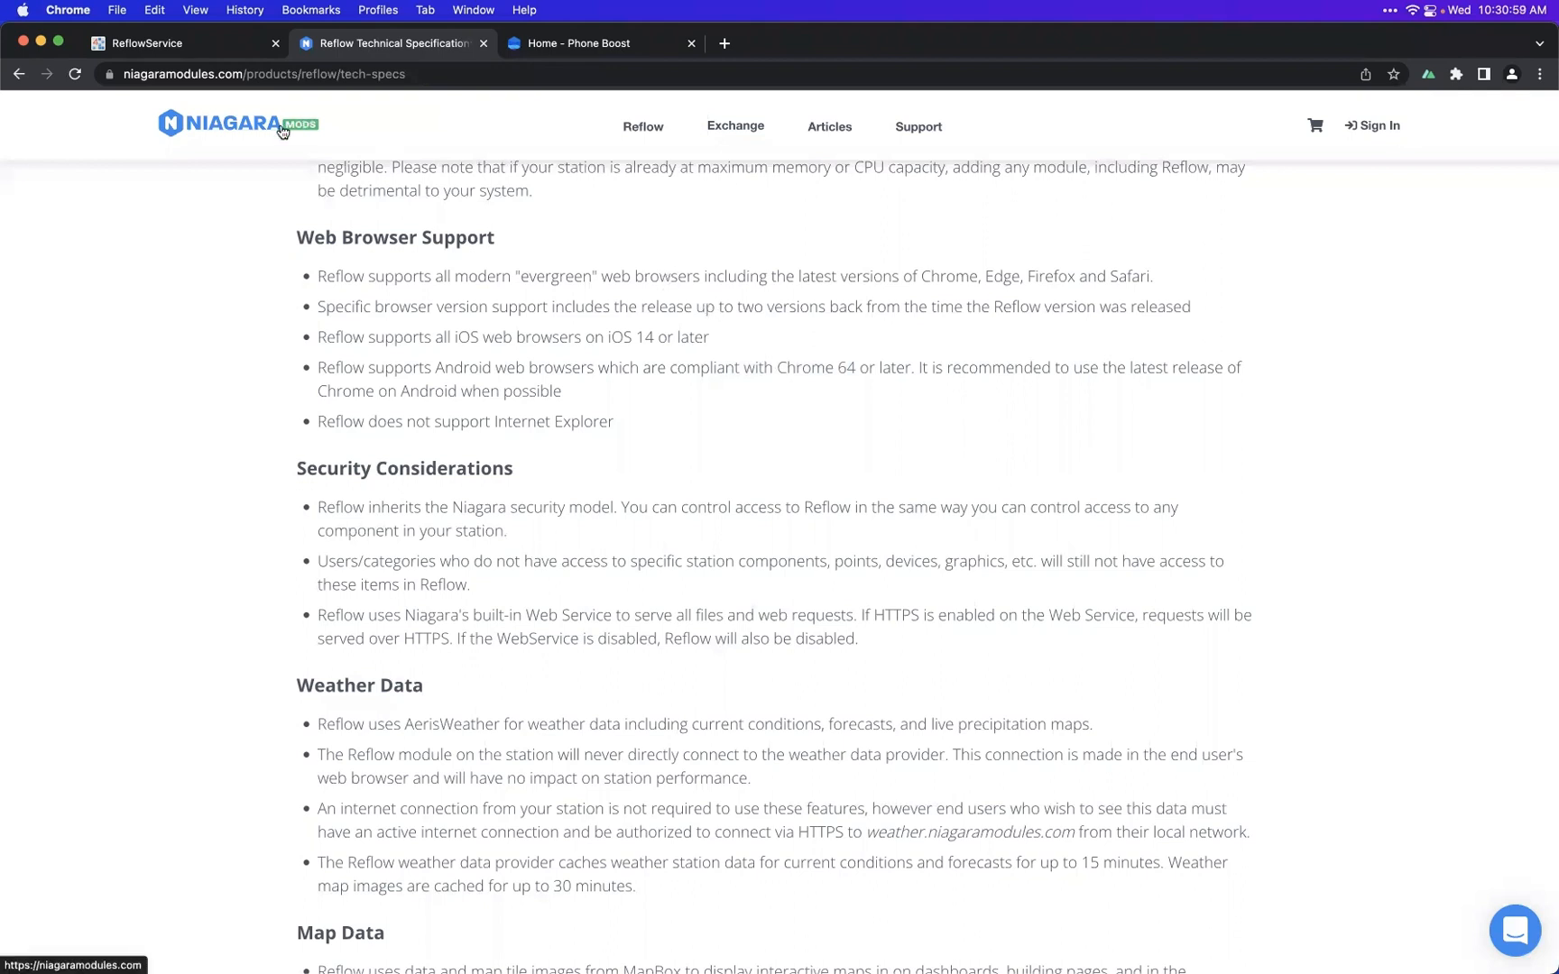
- Switch back to Reflow Config and open the Default Alarm Console settings under Alarms
click(190, 52)
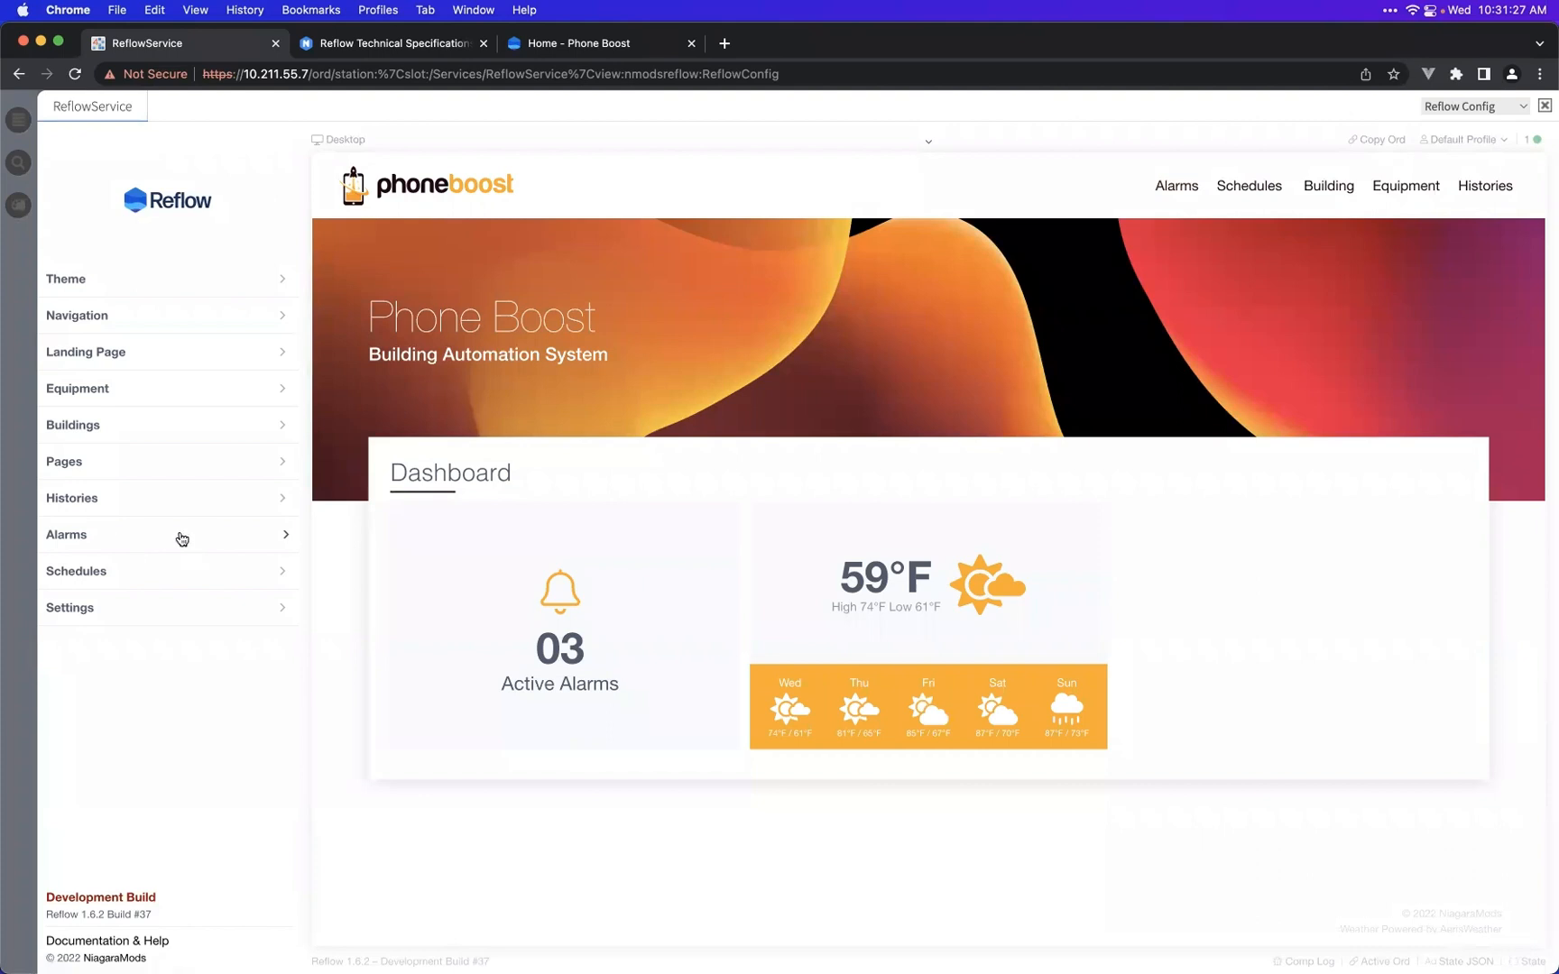
click(126, 538)
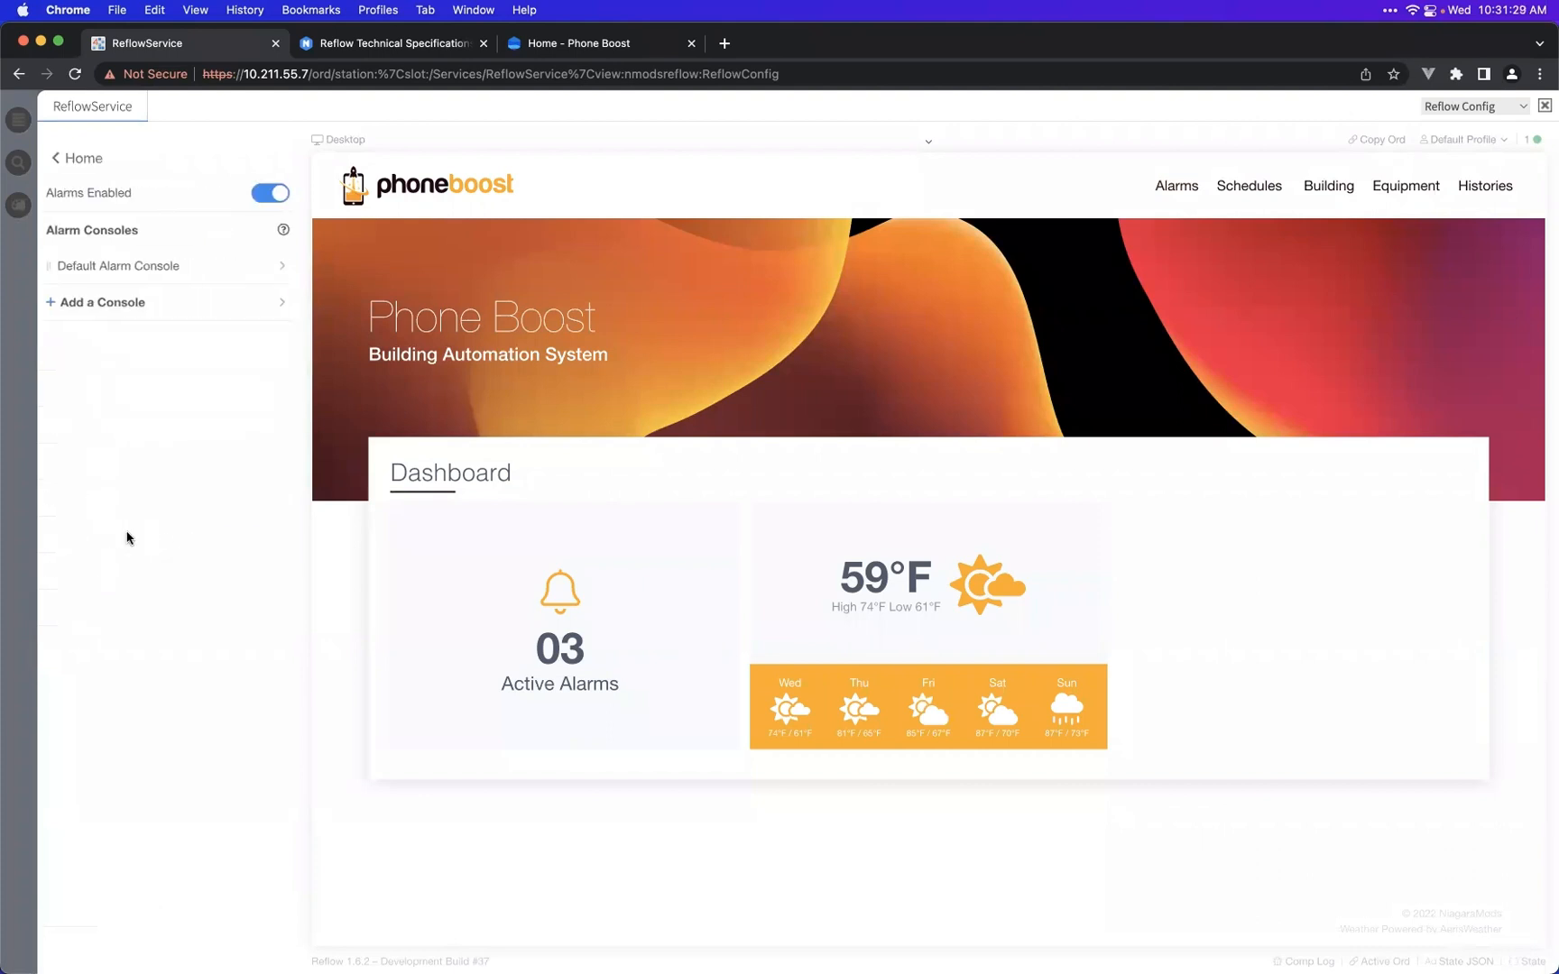
click(155, 269)
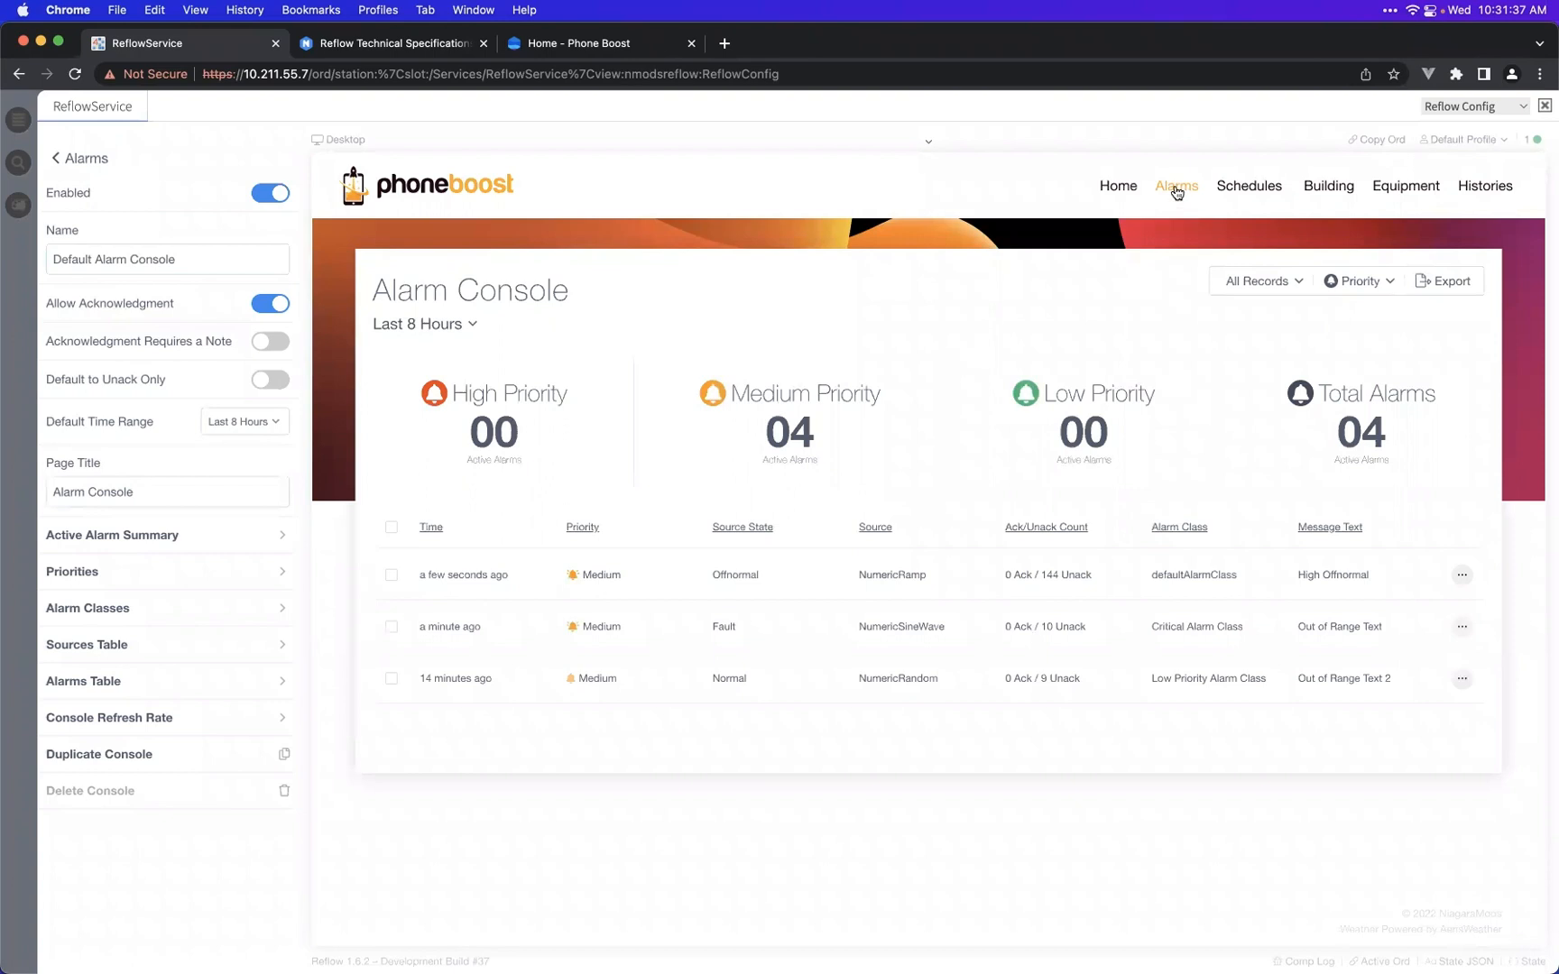
- Leave the alarm settings, look at the Landing Page settings and return to the configuration home
click(76, 158)
click(128, 280)
click(81, 159)
click(83, 159)
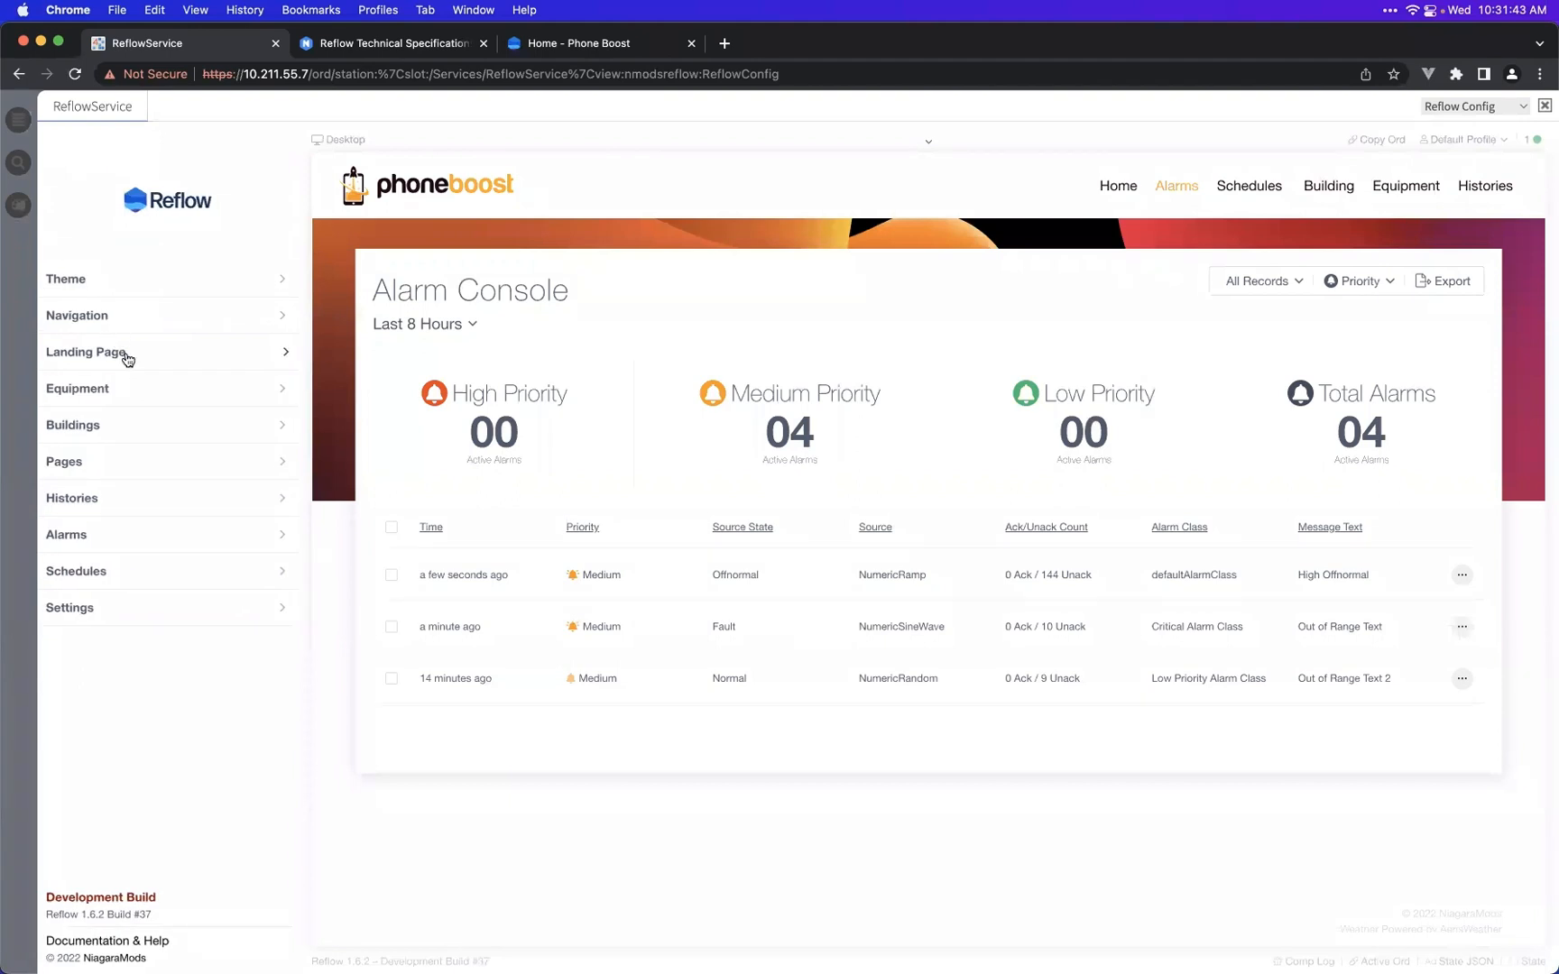
click(125, 353)
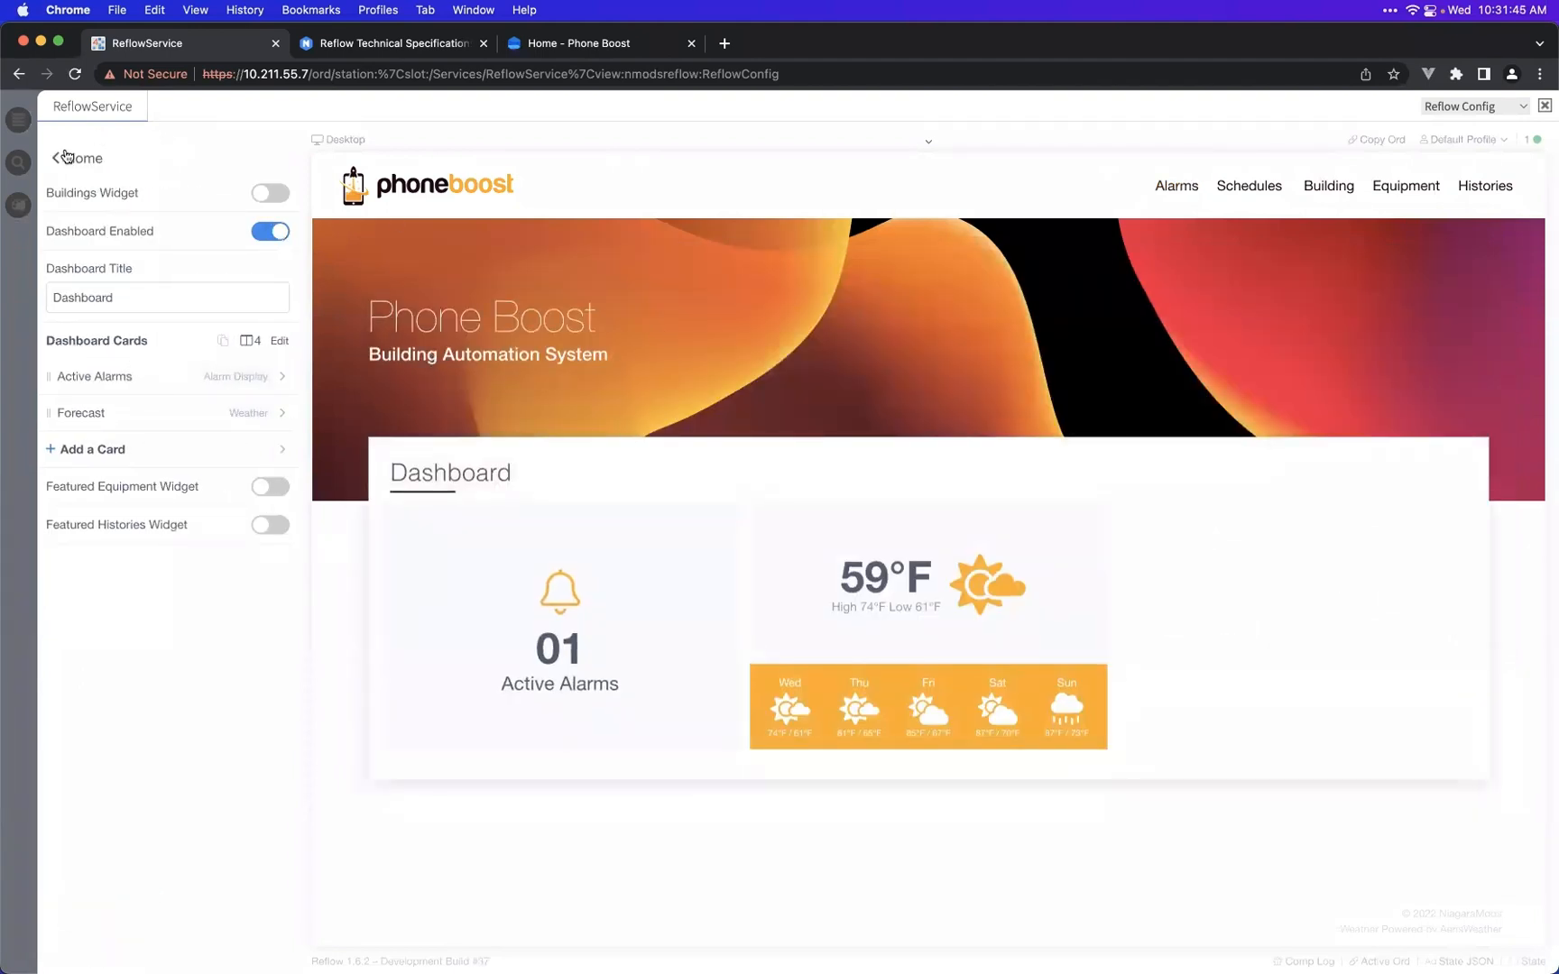
click(74, 160)
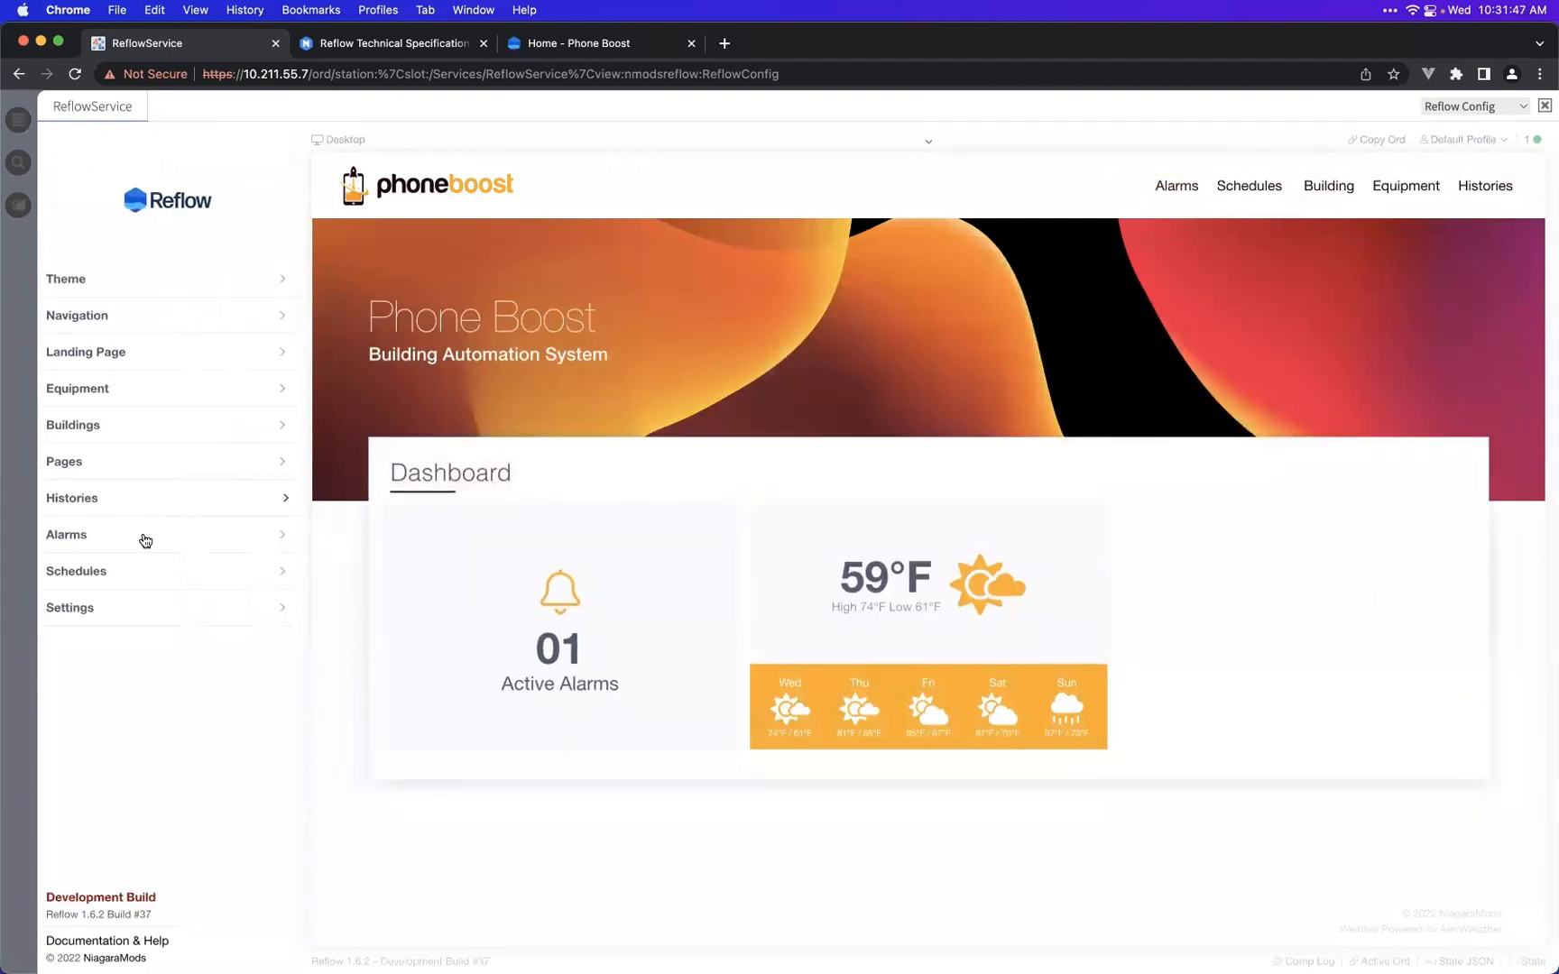
- Reopen the Default Alarm Console, try selecting the NumericRamp and NumericSineWave sources together and NumericRamp alone, and clear each selection
click(145, 540)
click(146, 266)
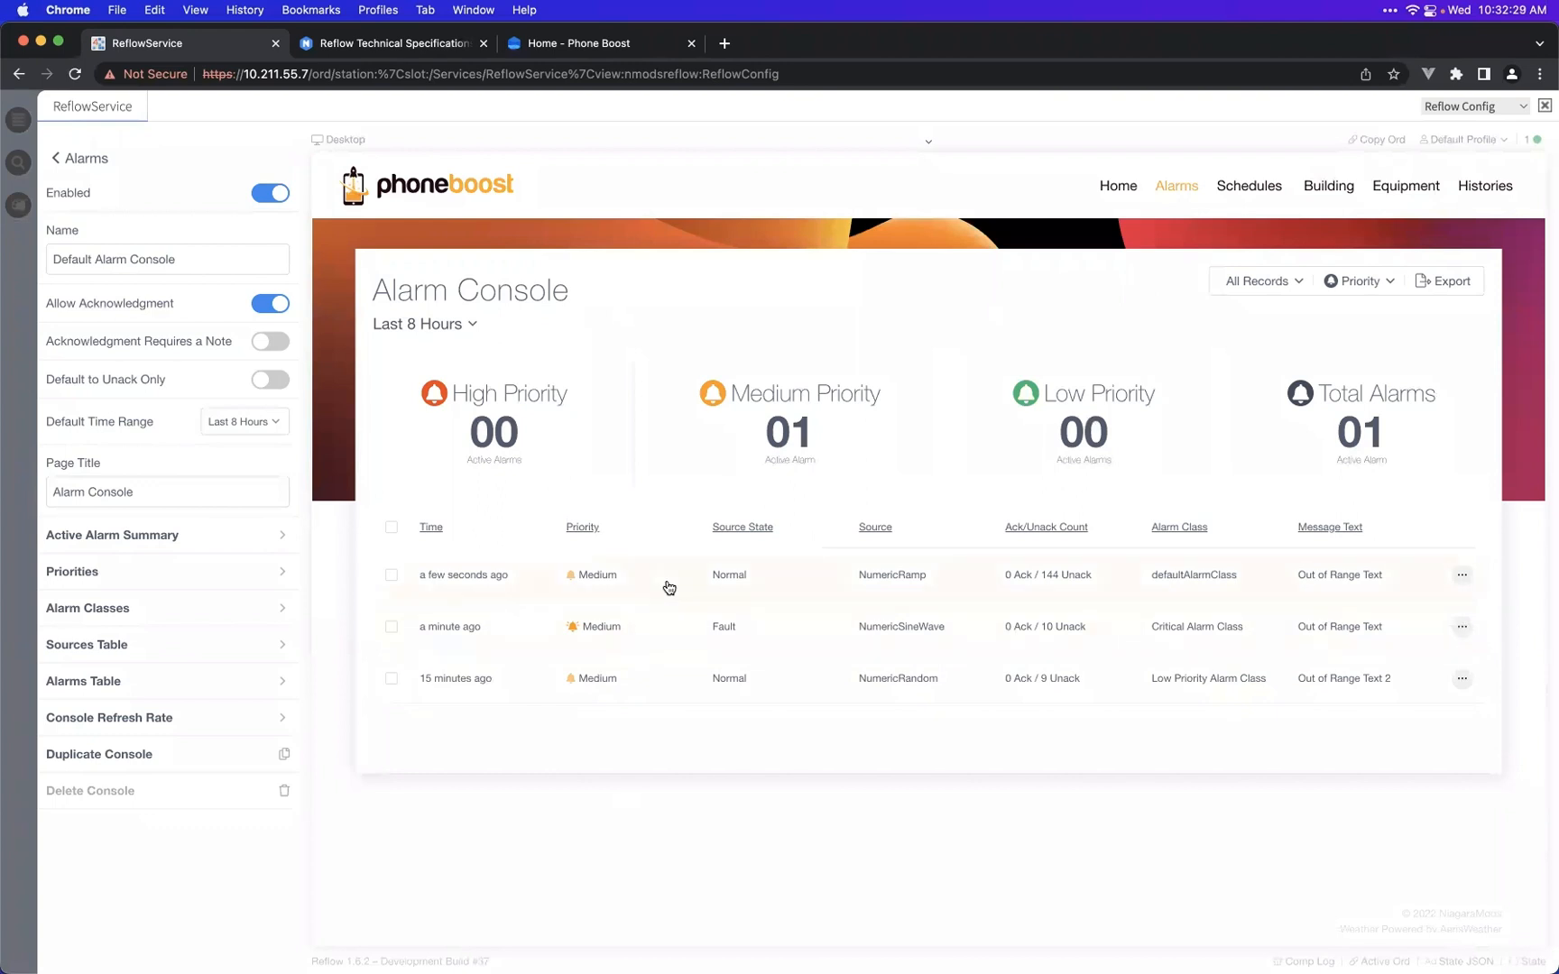
click(392, 577)
click(391, 675)
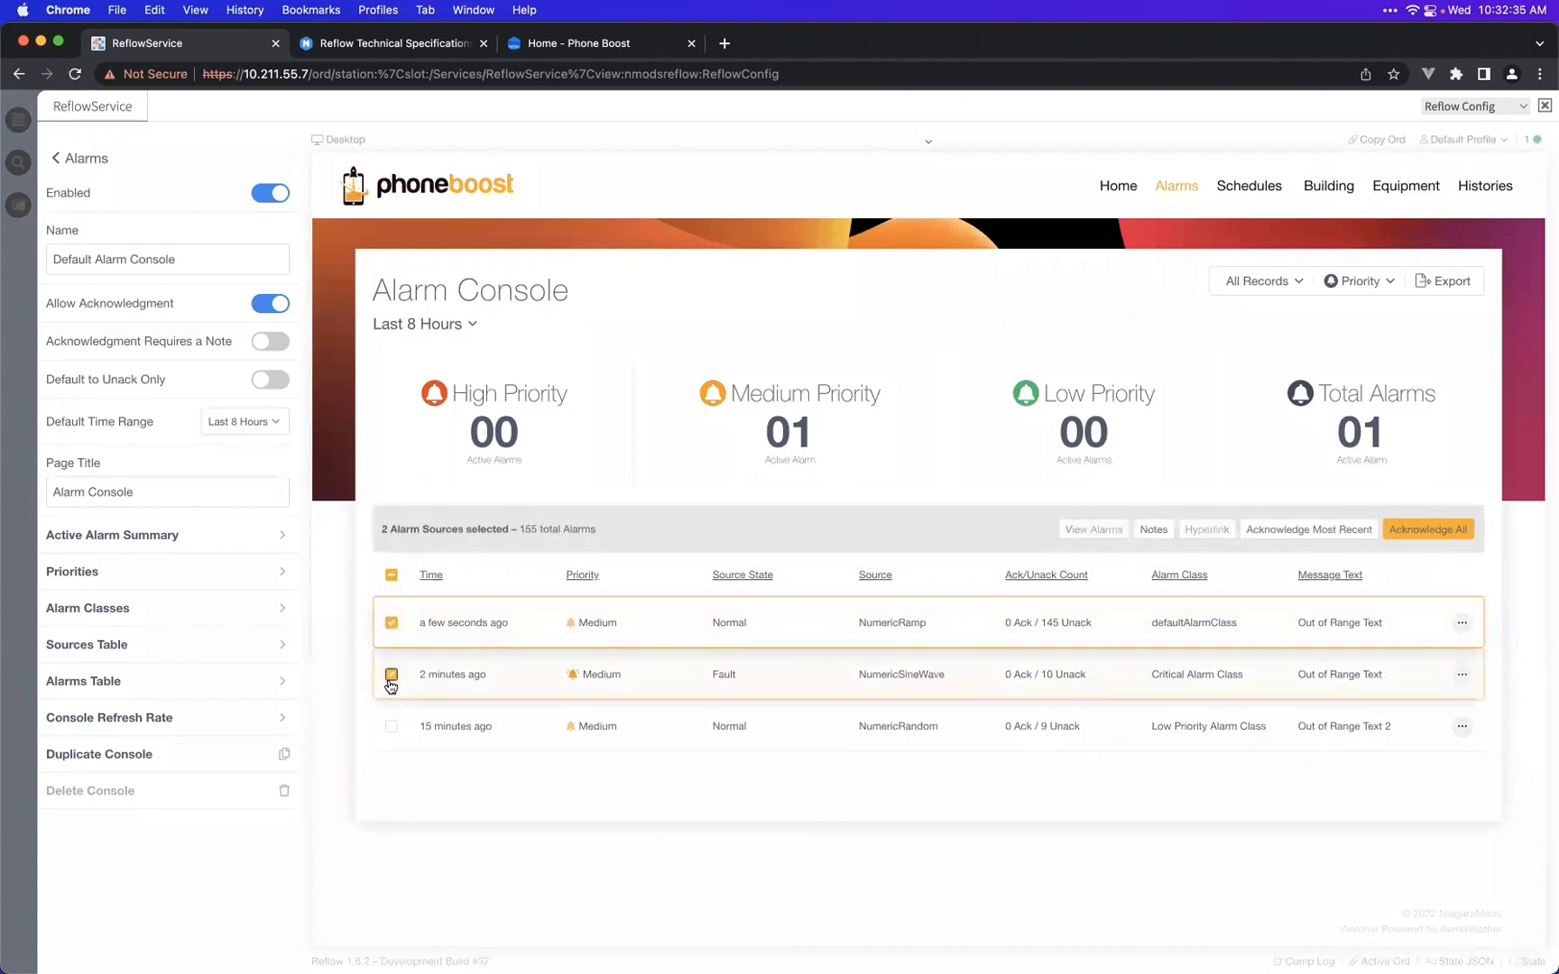
click(390, 676)
click(392, 624)
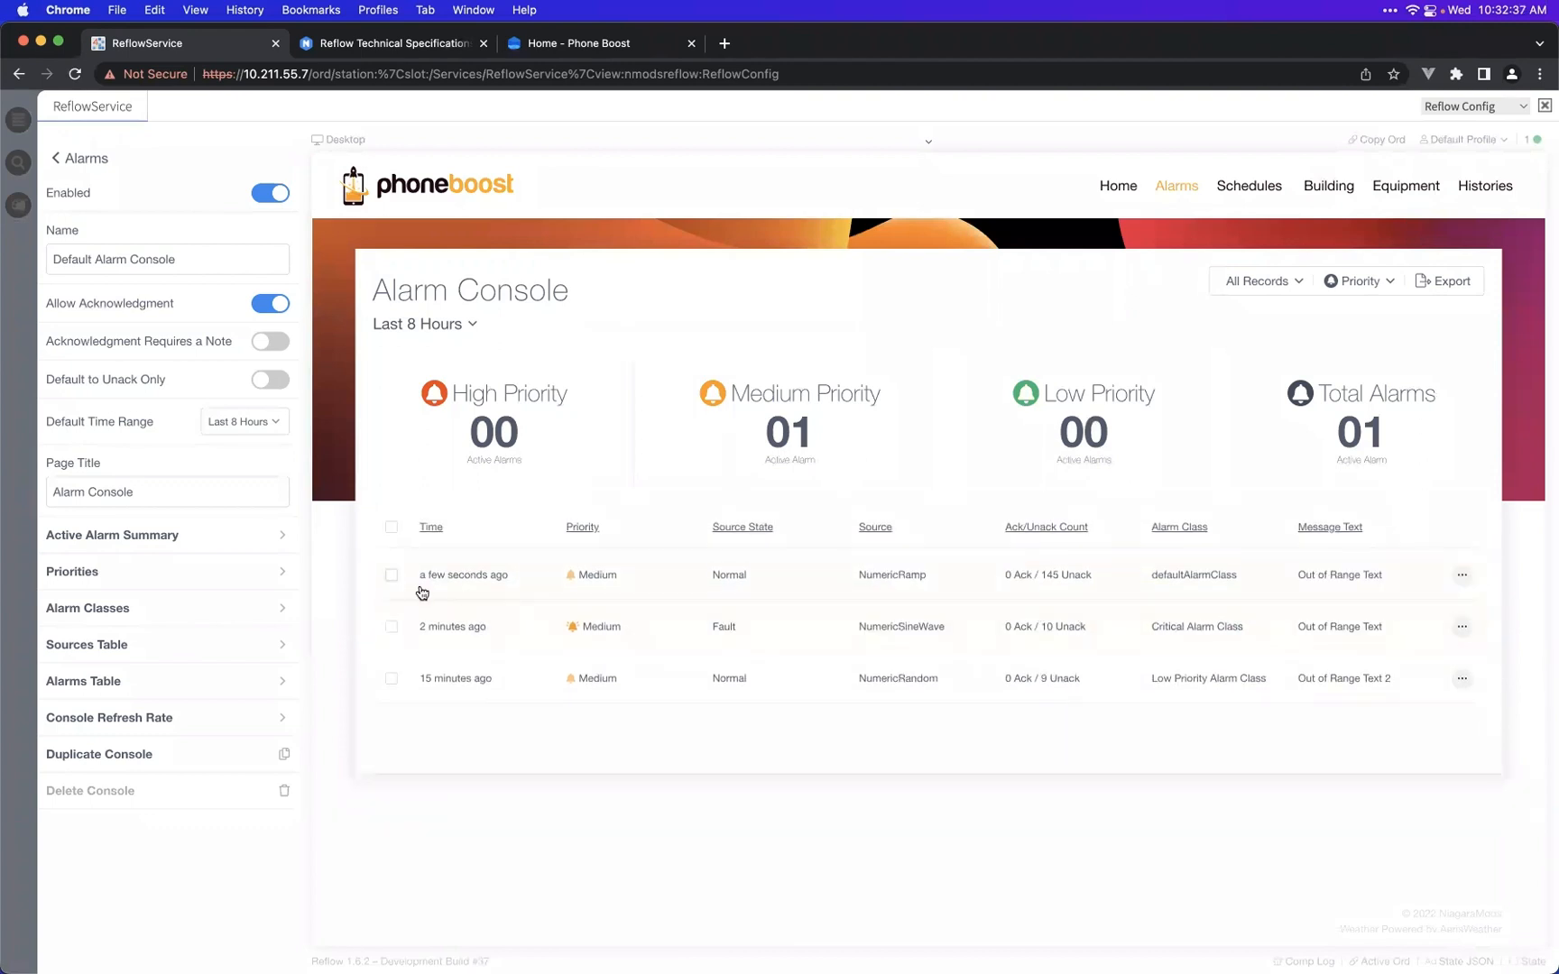
click(393, 577)
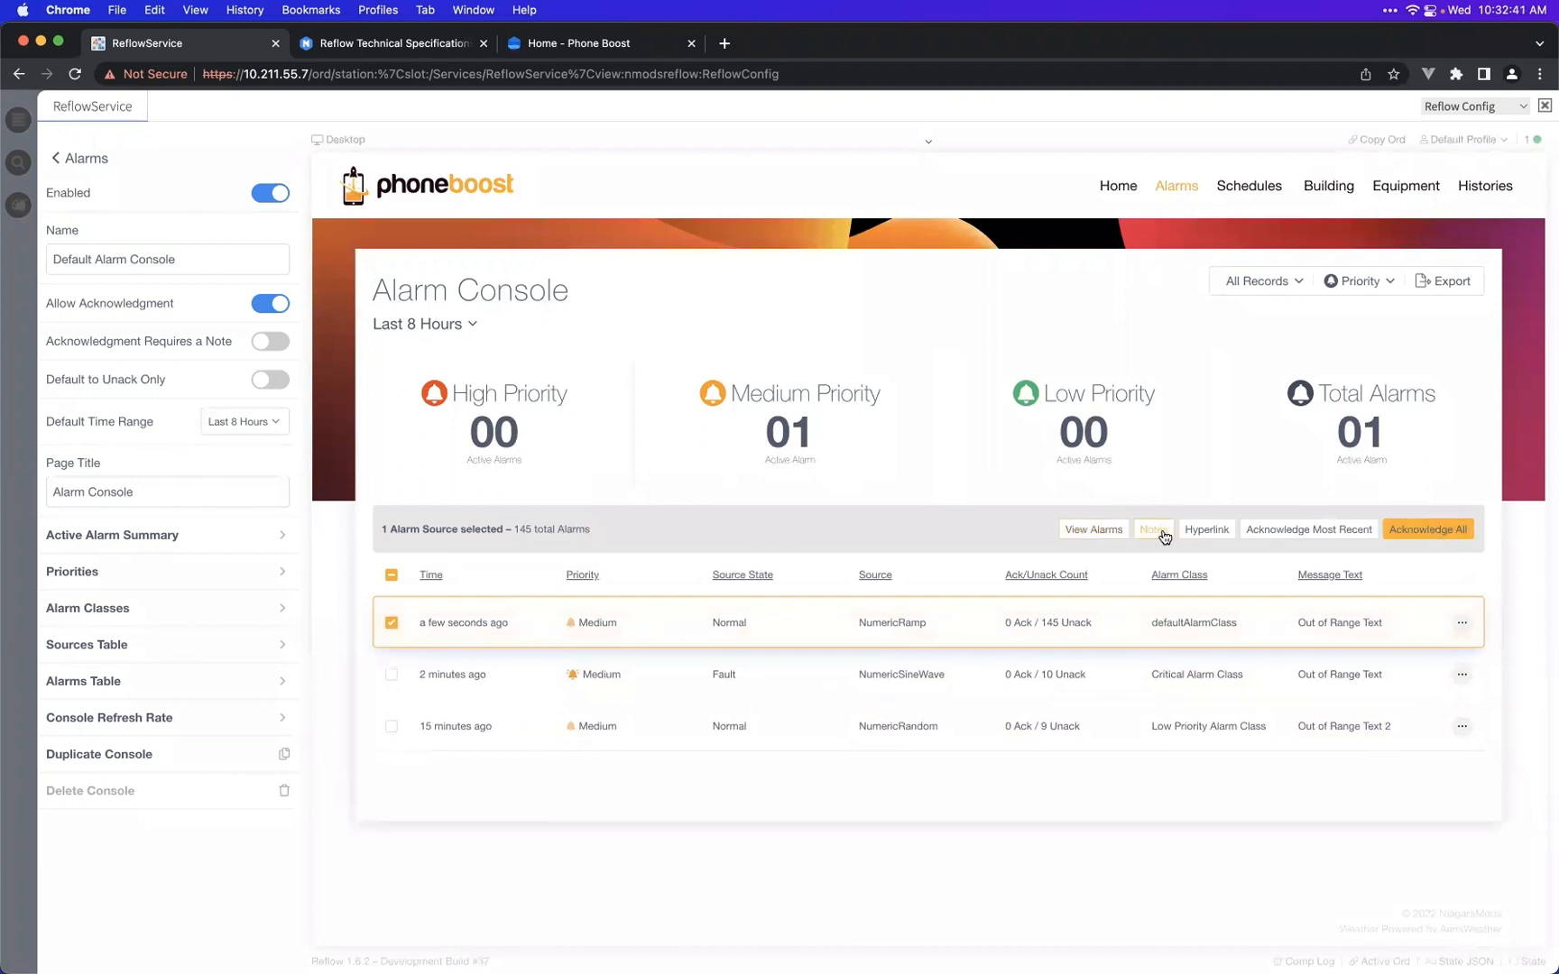
click(390, 622)
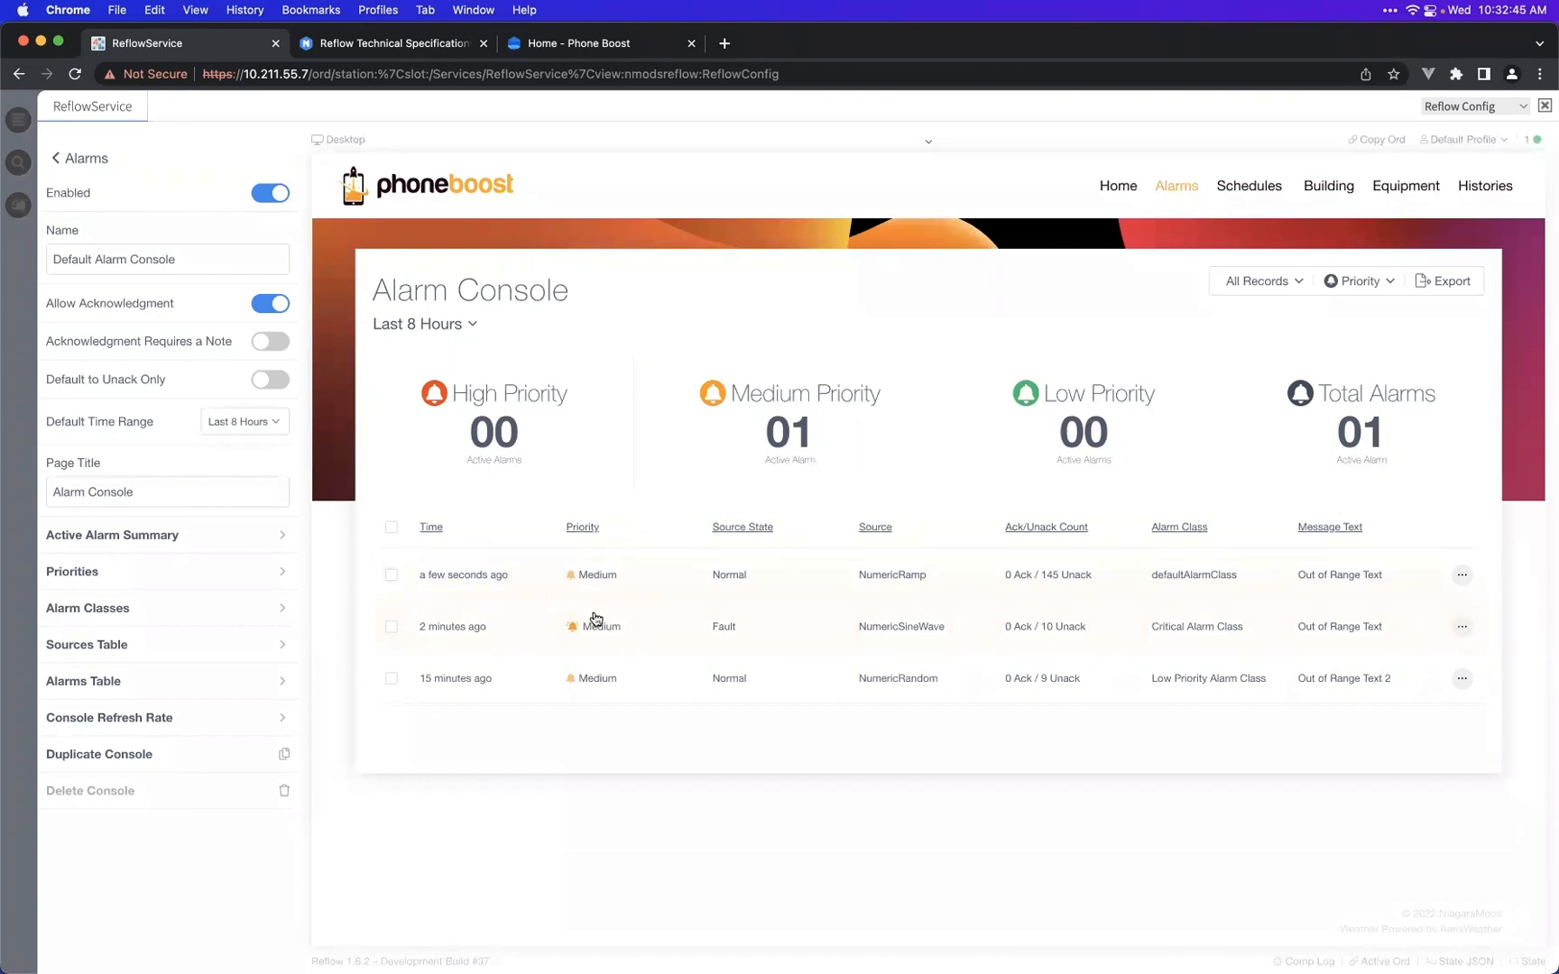
- Open the NumericRamp source's alarm list, select its two newest alarms to view the available actions, and clear the selection
click(797, 589)
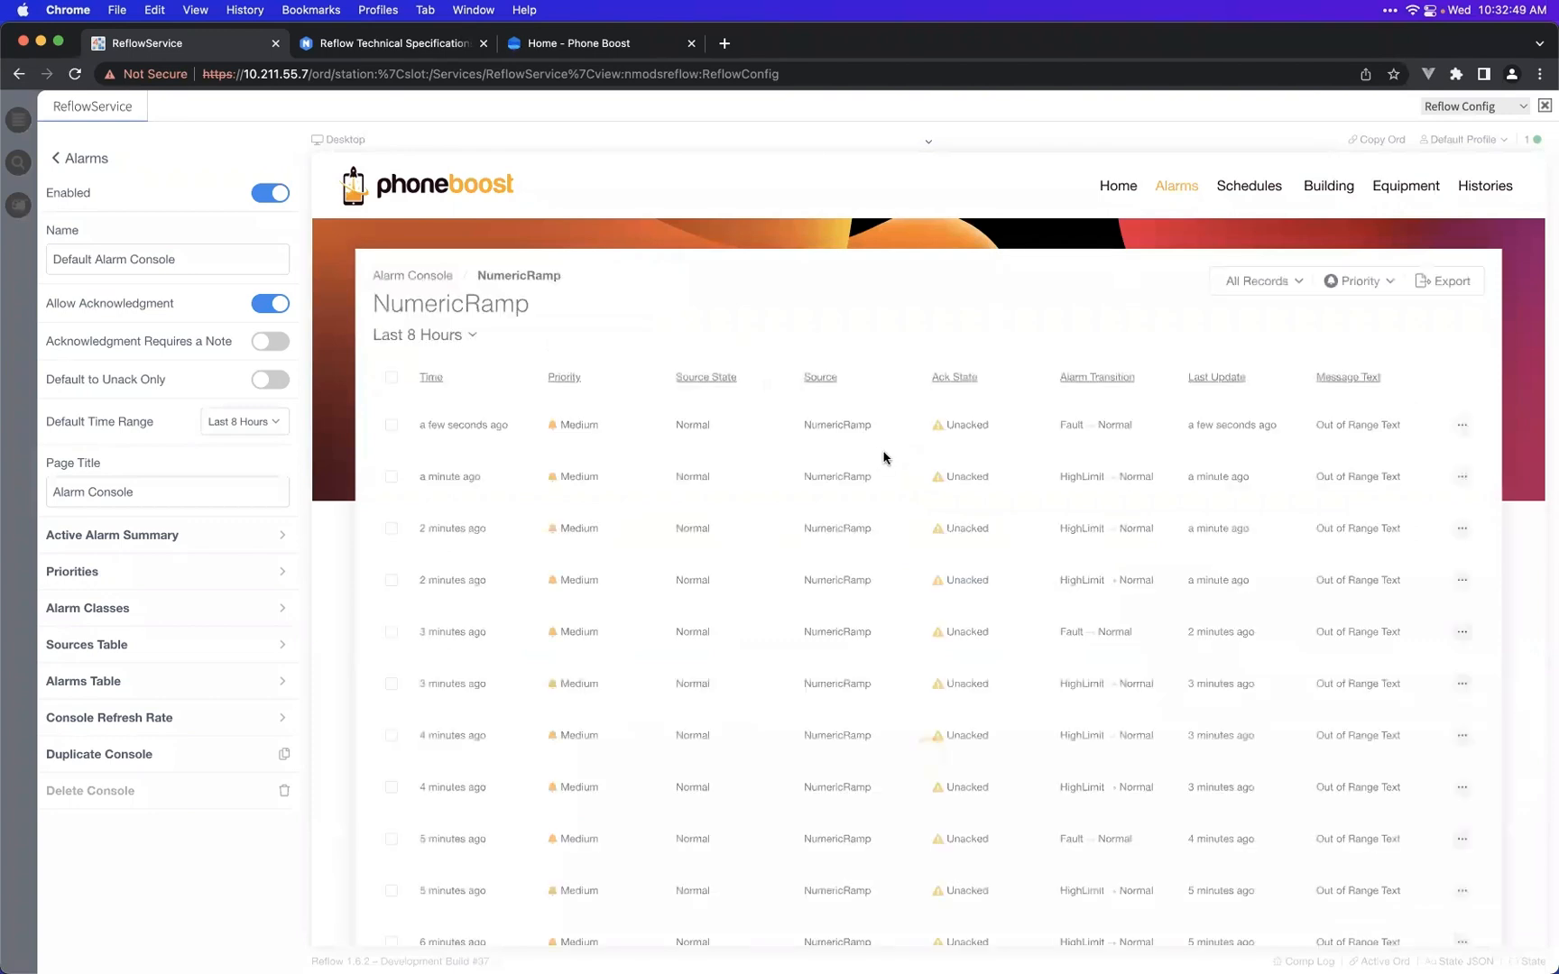
click(391, 425)
click(390, 524)
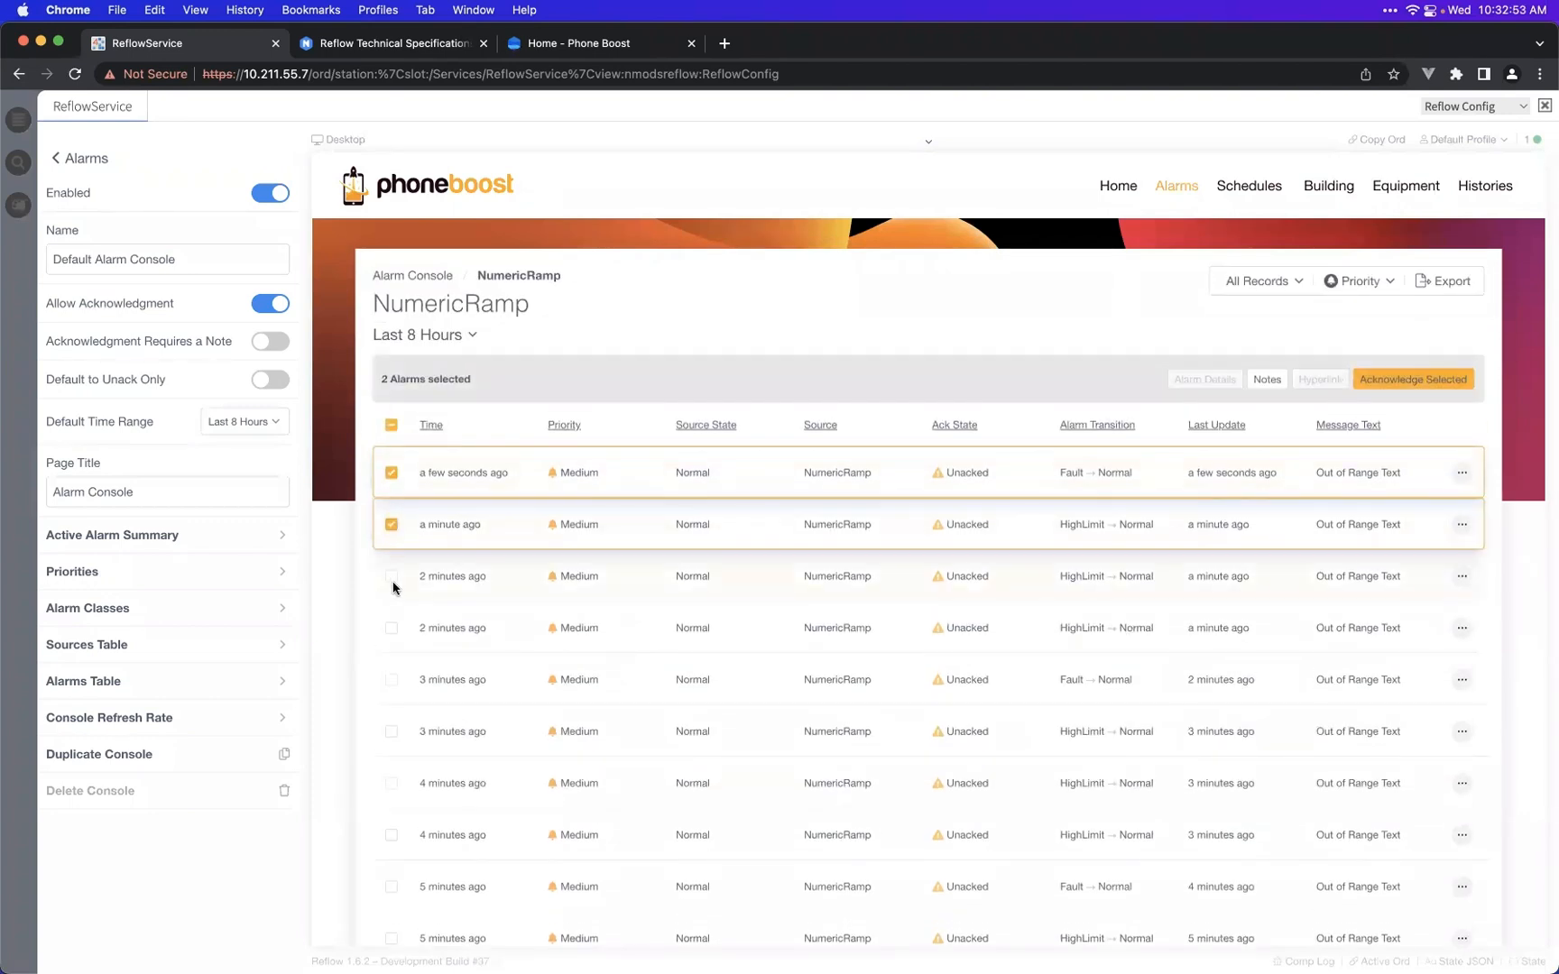
click(389, 527)
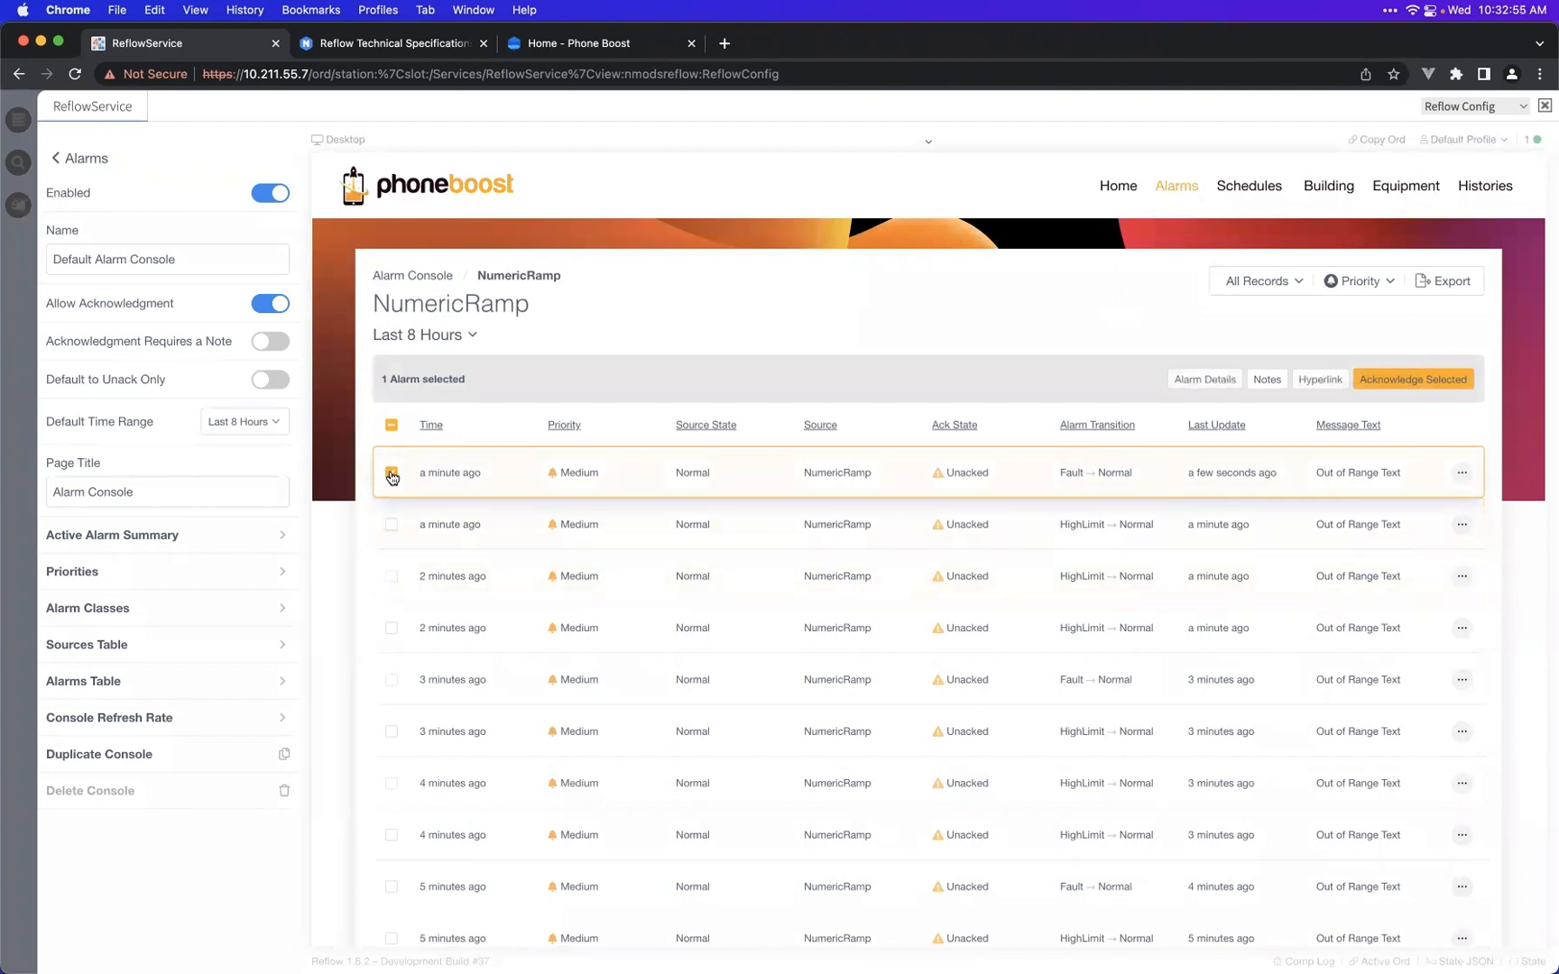
click(390, 472)
- Open the details of the second-newest NumericRamp alarm and acknowledge it
click(879, 456)
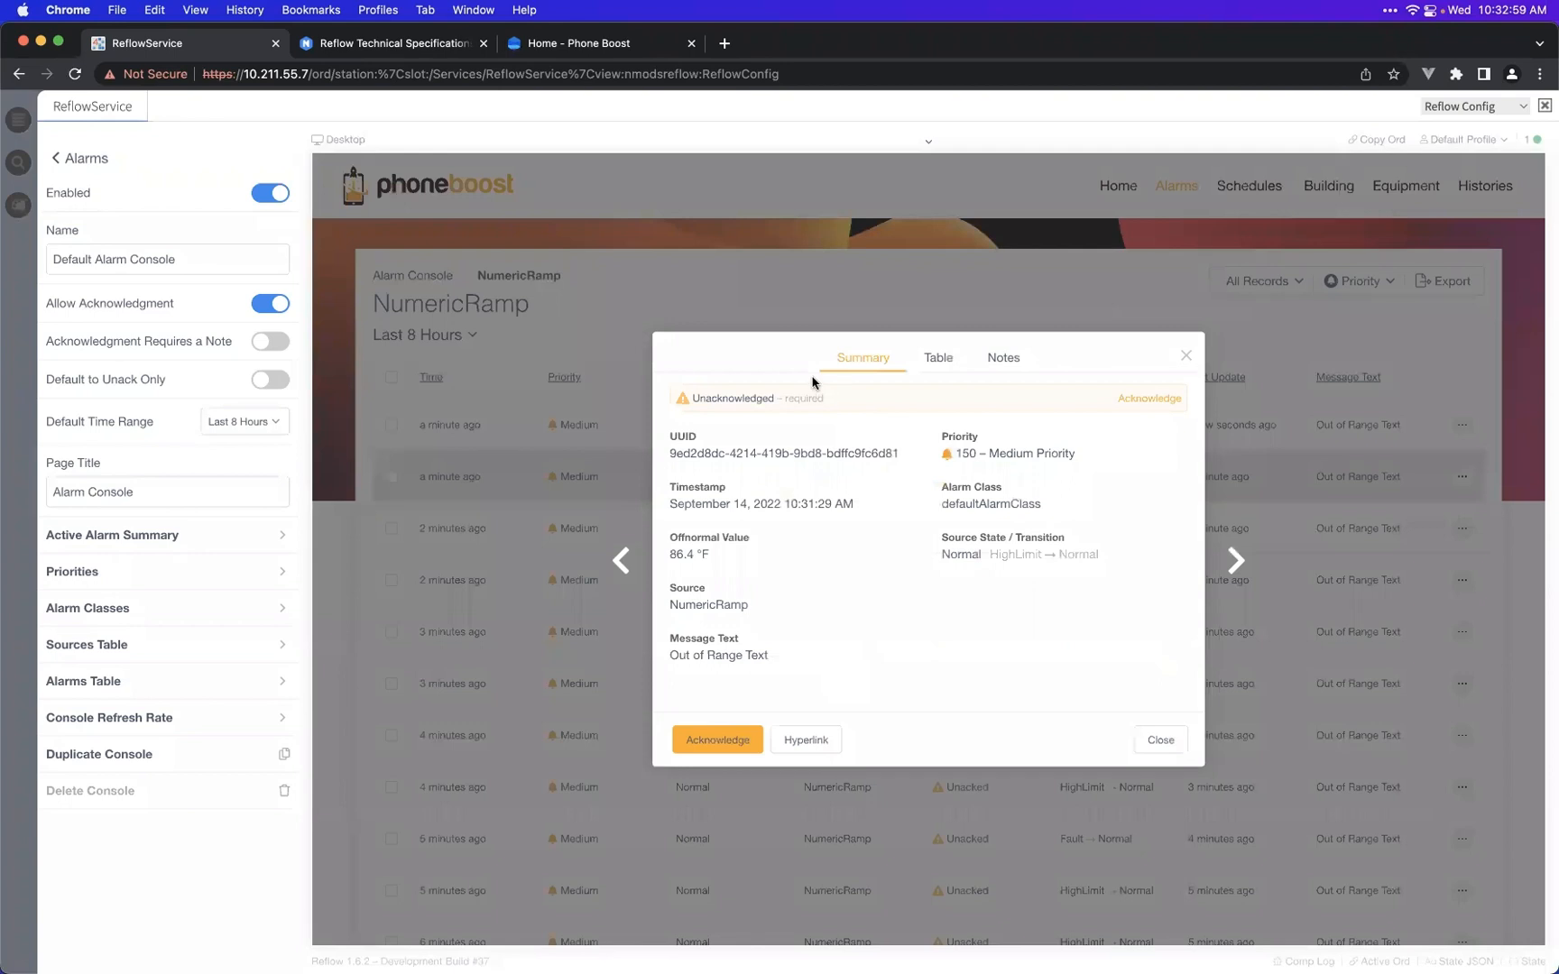
click(1150, 397)
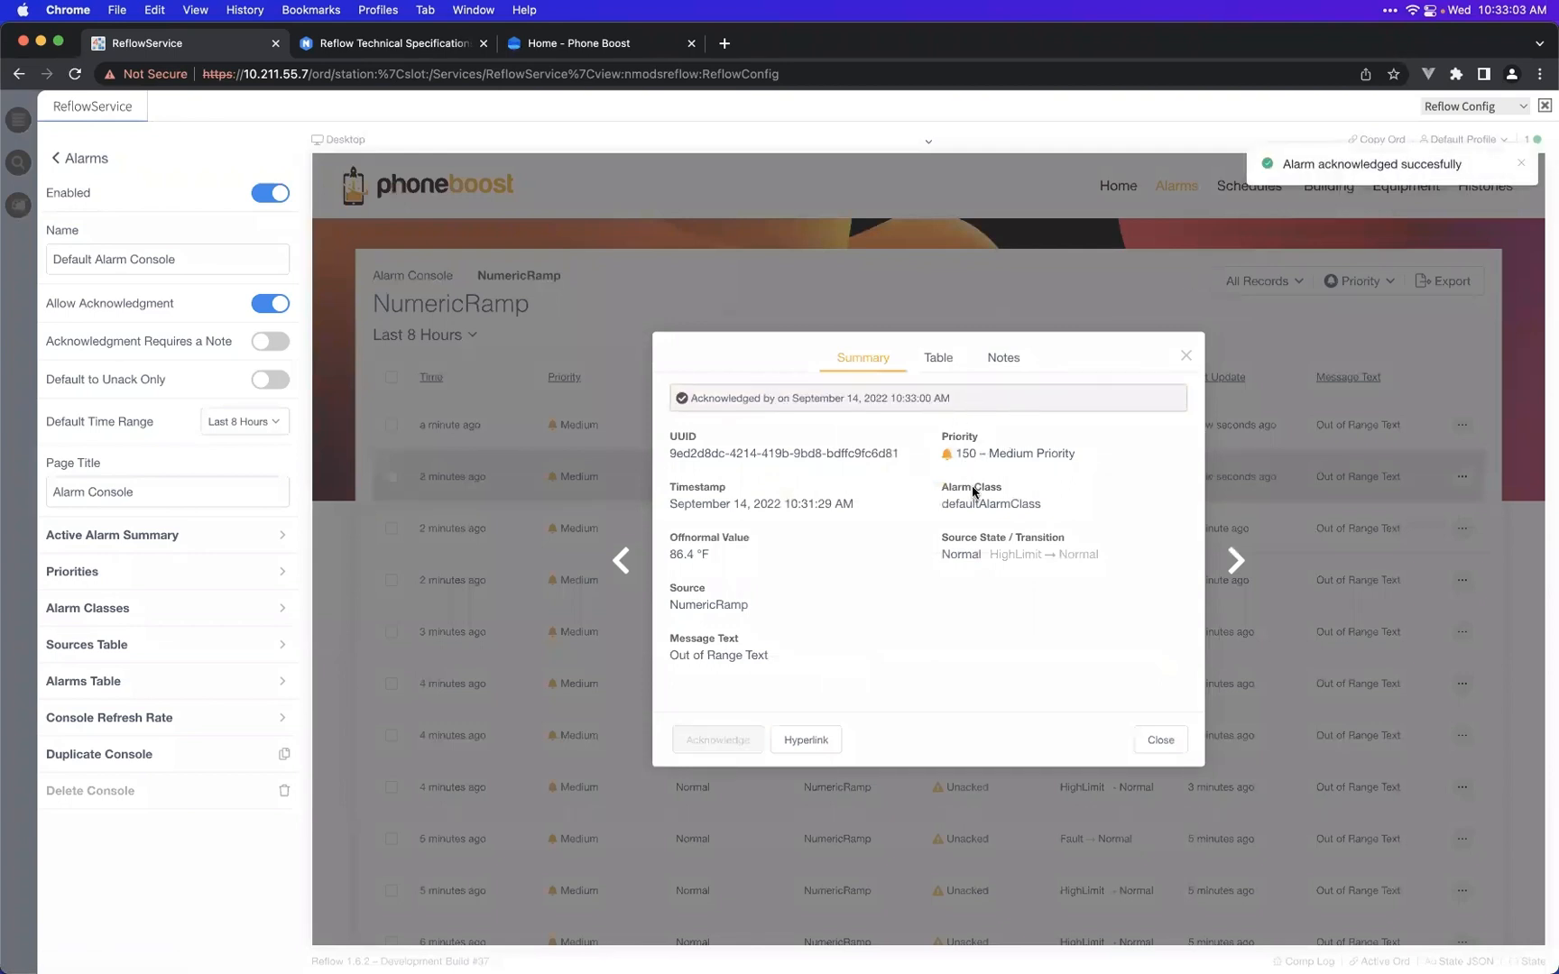
- Examine the acknowledged NumericRamp alarm's source state transition and the full table of its record properties
mouse_move(962, 558)
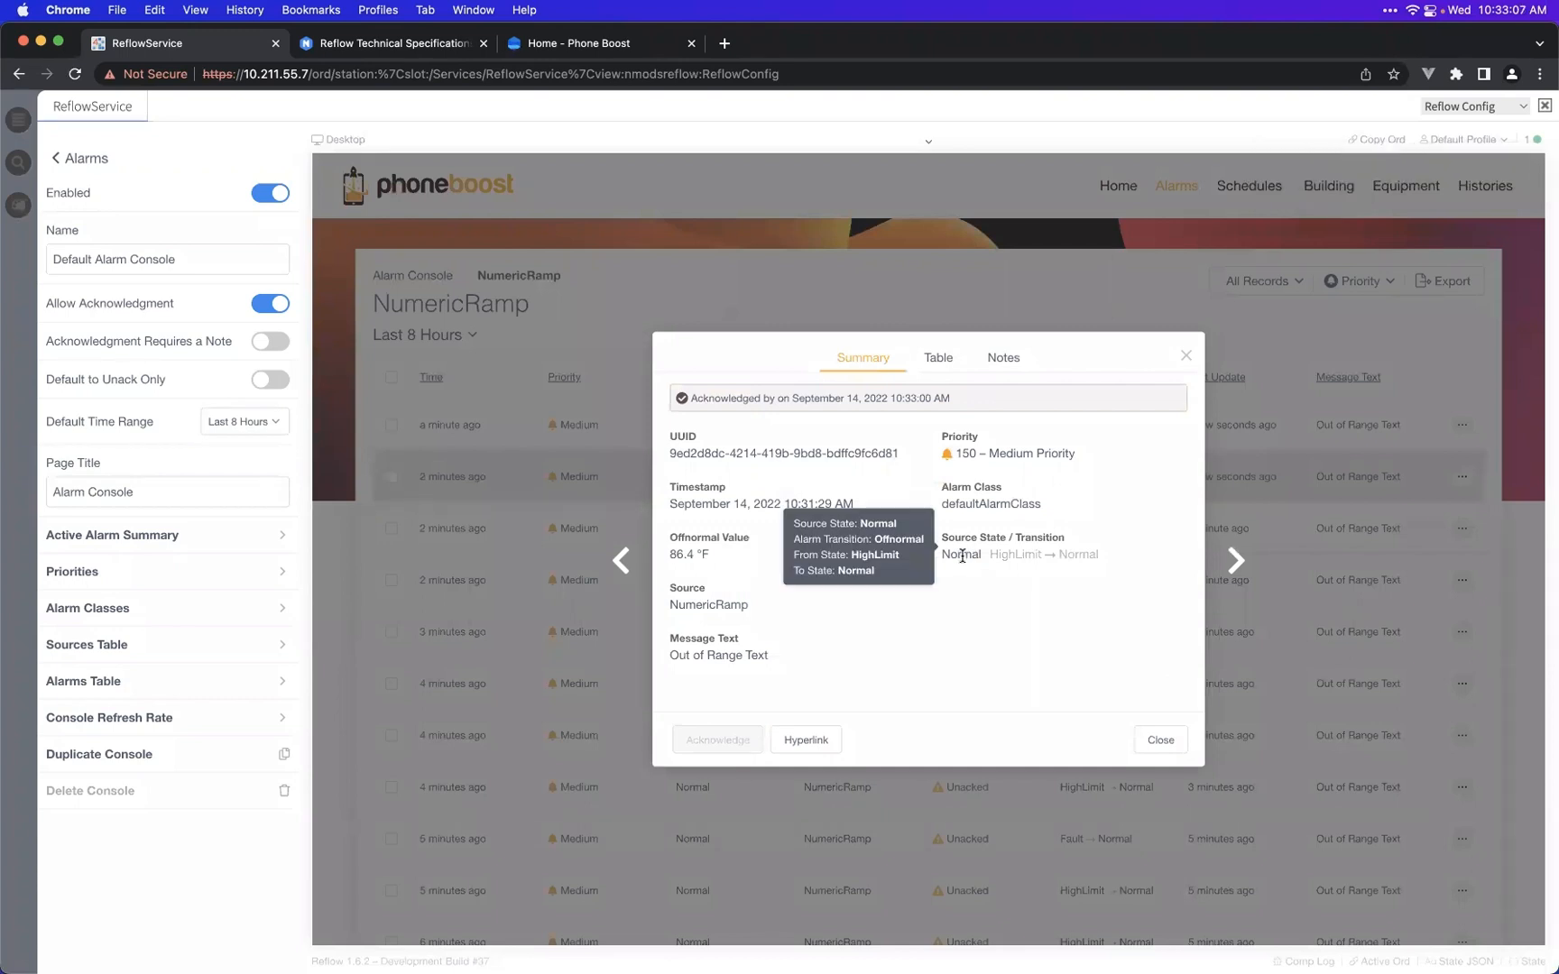
click(932, 363)
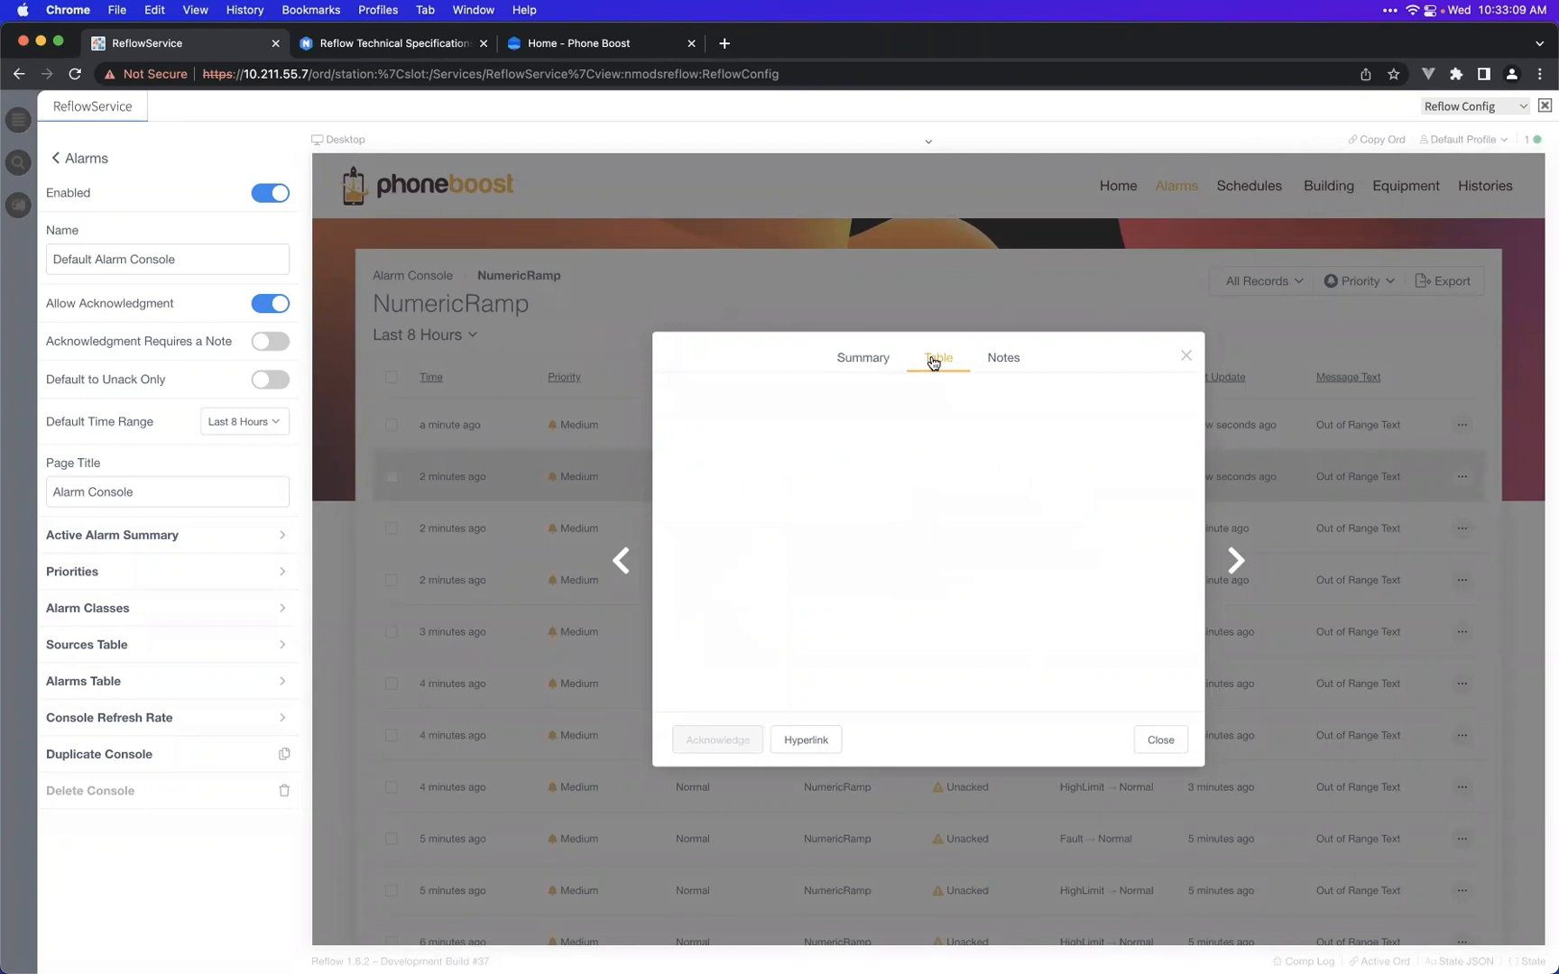
scroll(949, 535, down, 10)
scroll(948, 538, down, 1)
scroll(943, 505, up, 10)
scroll(930, 427, down, 6)
scroll(934, 415, up, 8)
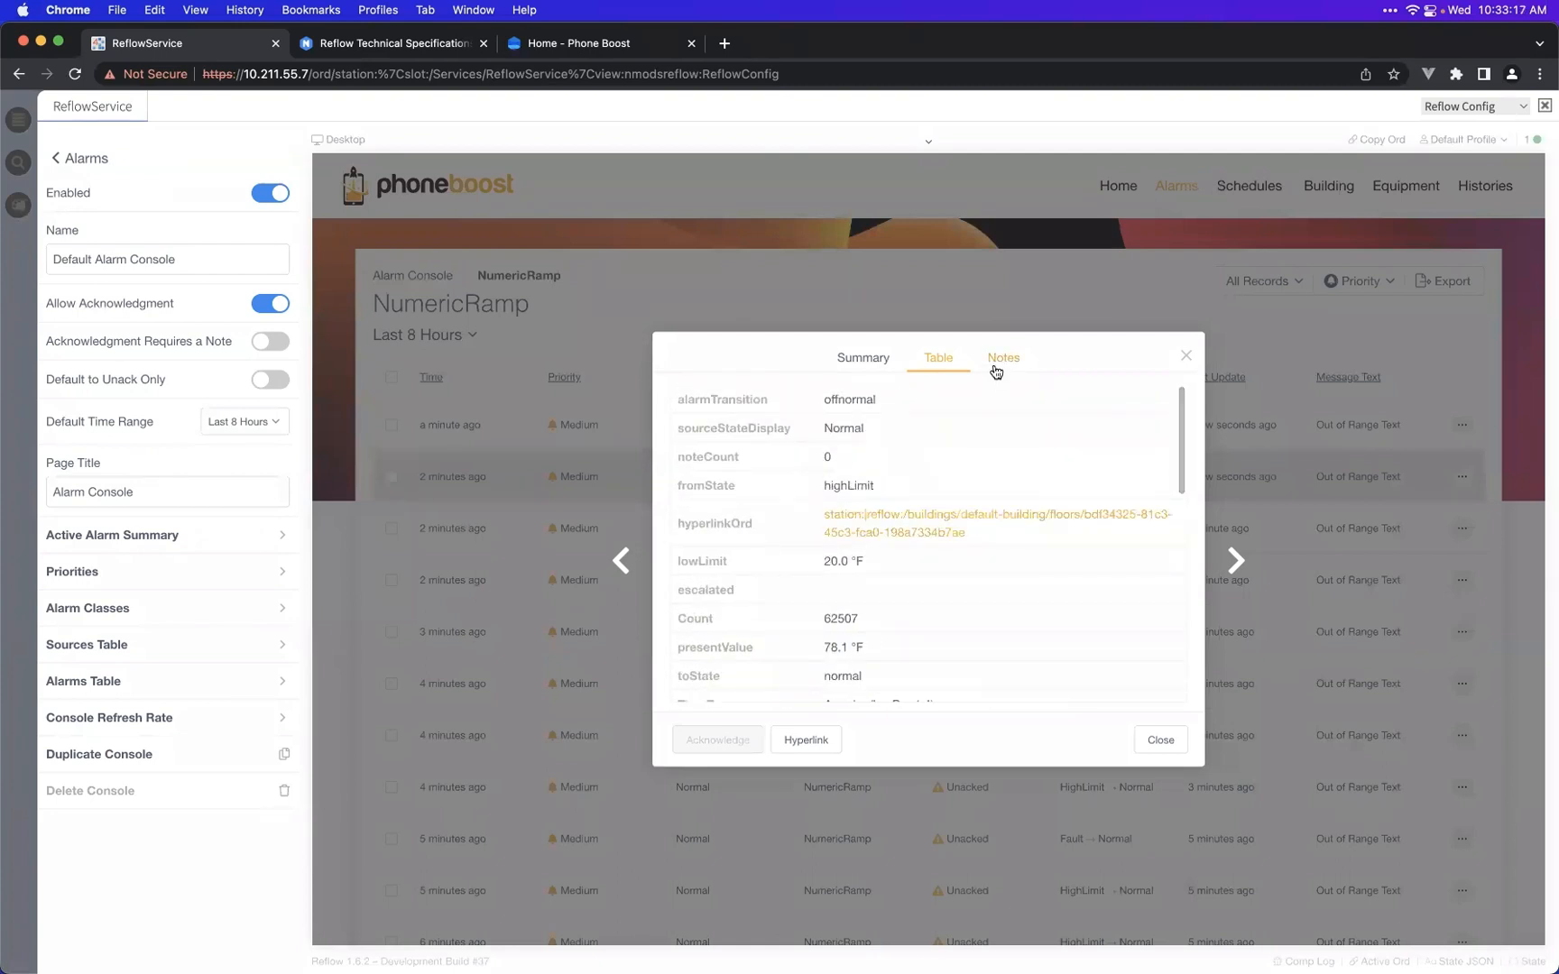
- Add the note "NOtes!" to the acknowledged NumericRamp alarm and close its details
click(996, 365)
text(NOtes!)
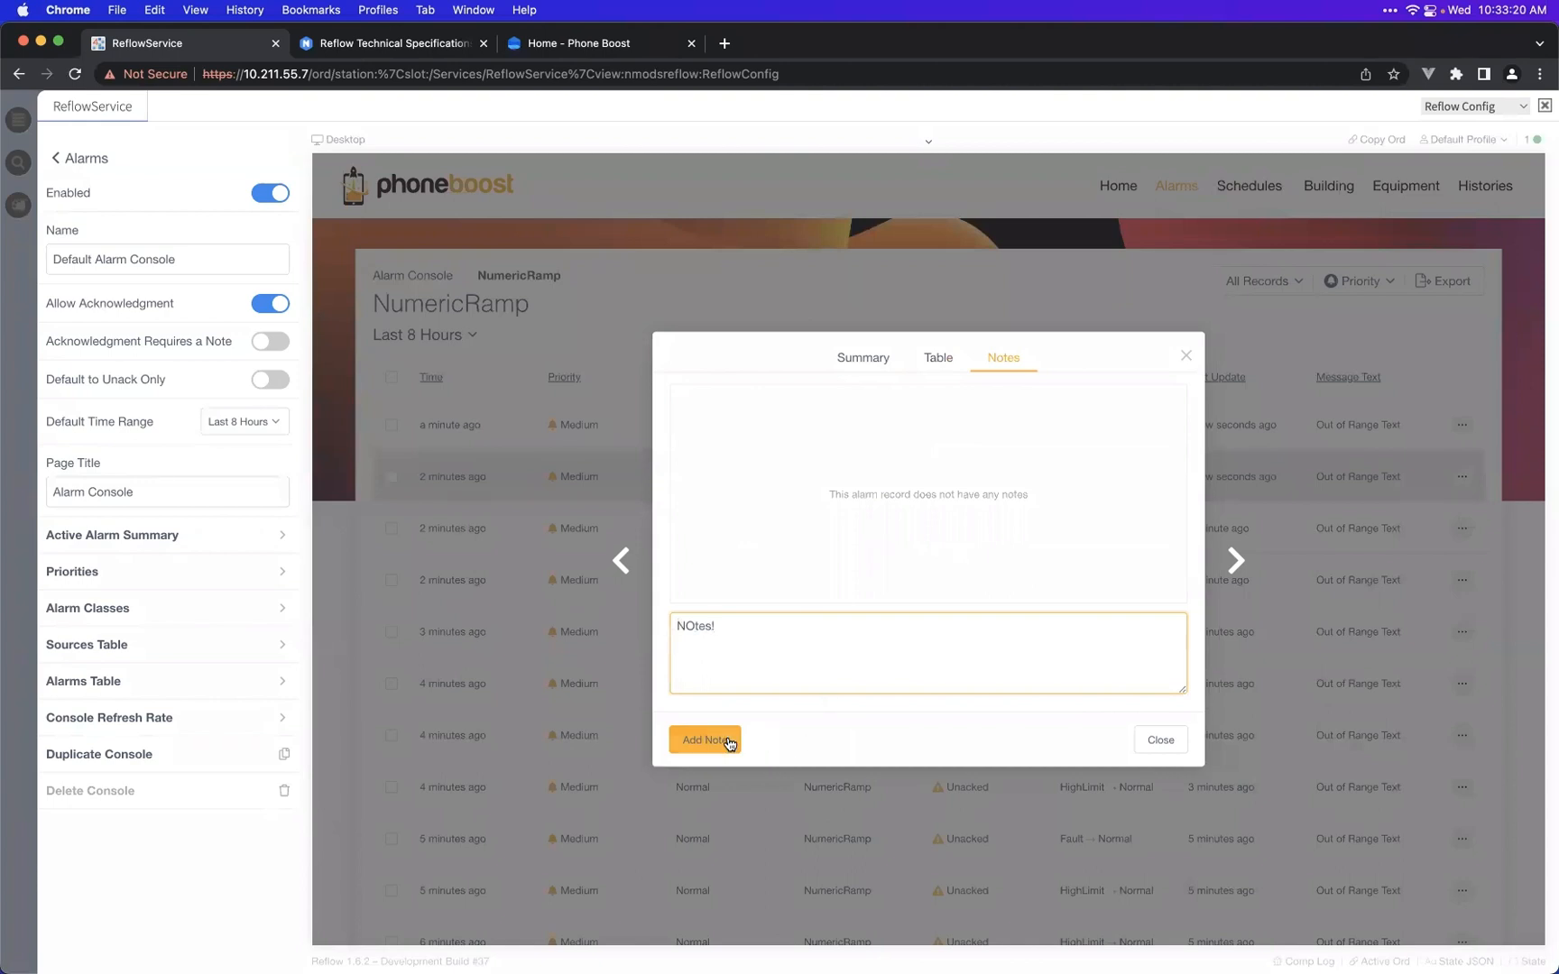
click(729, 742)
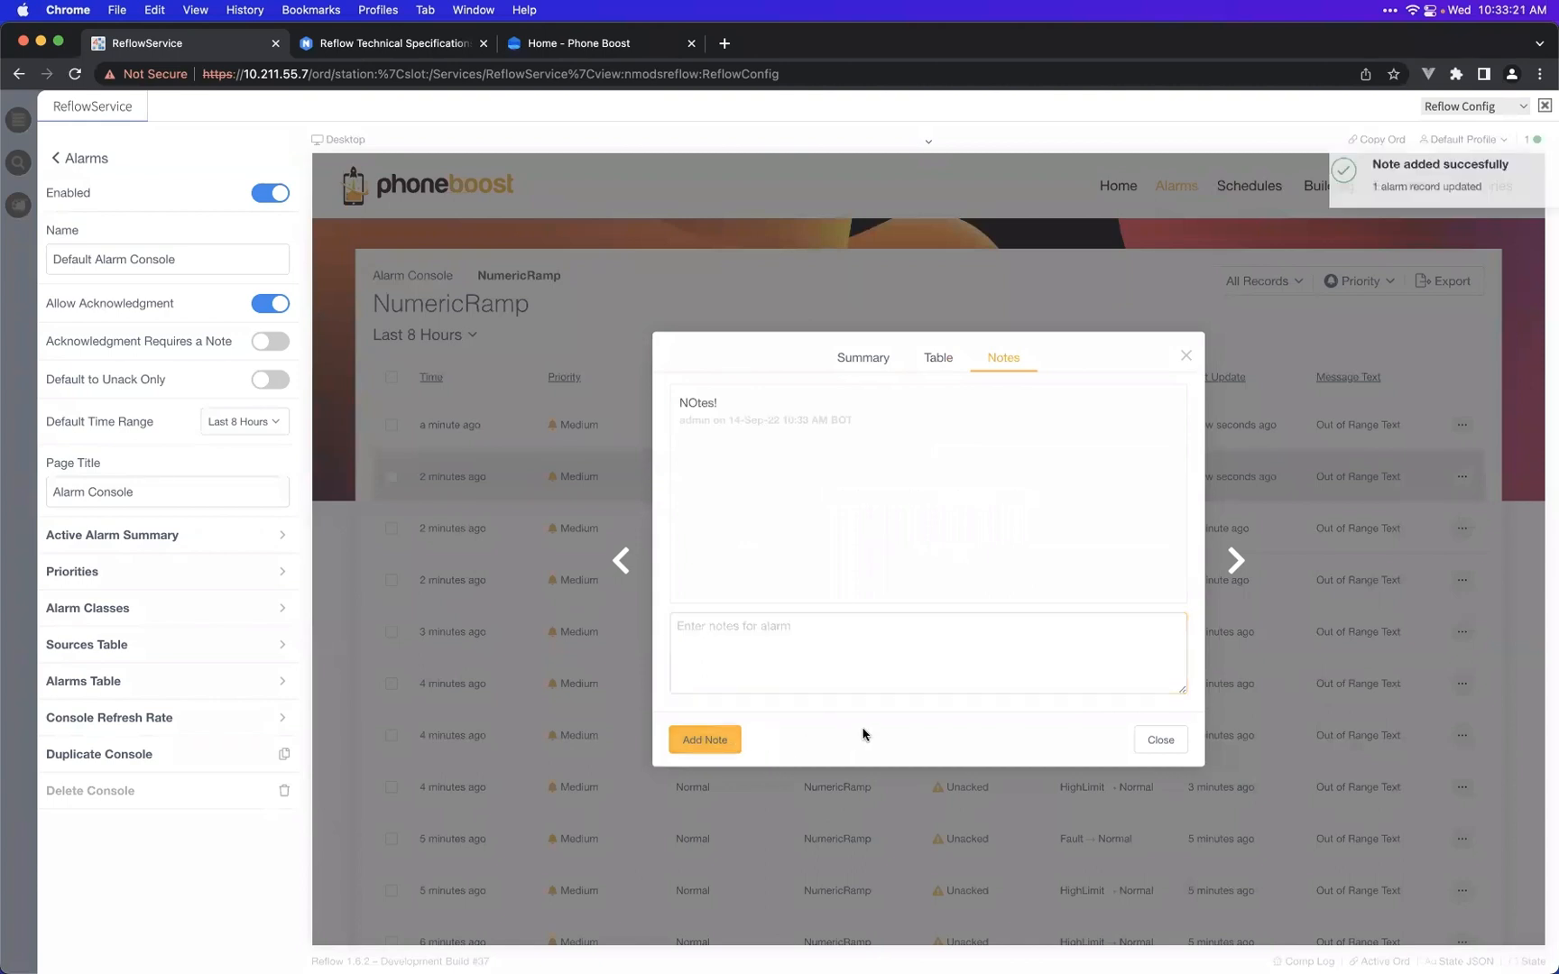
click(1169, 750)
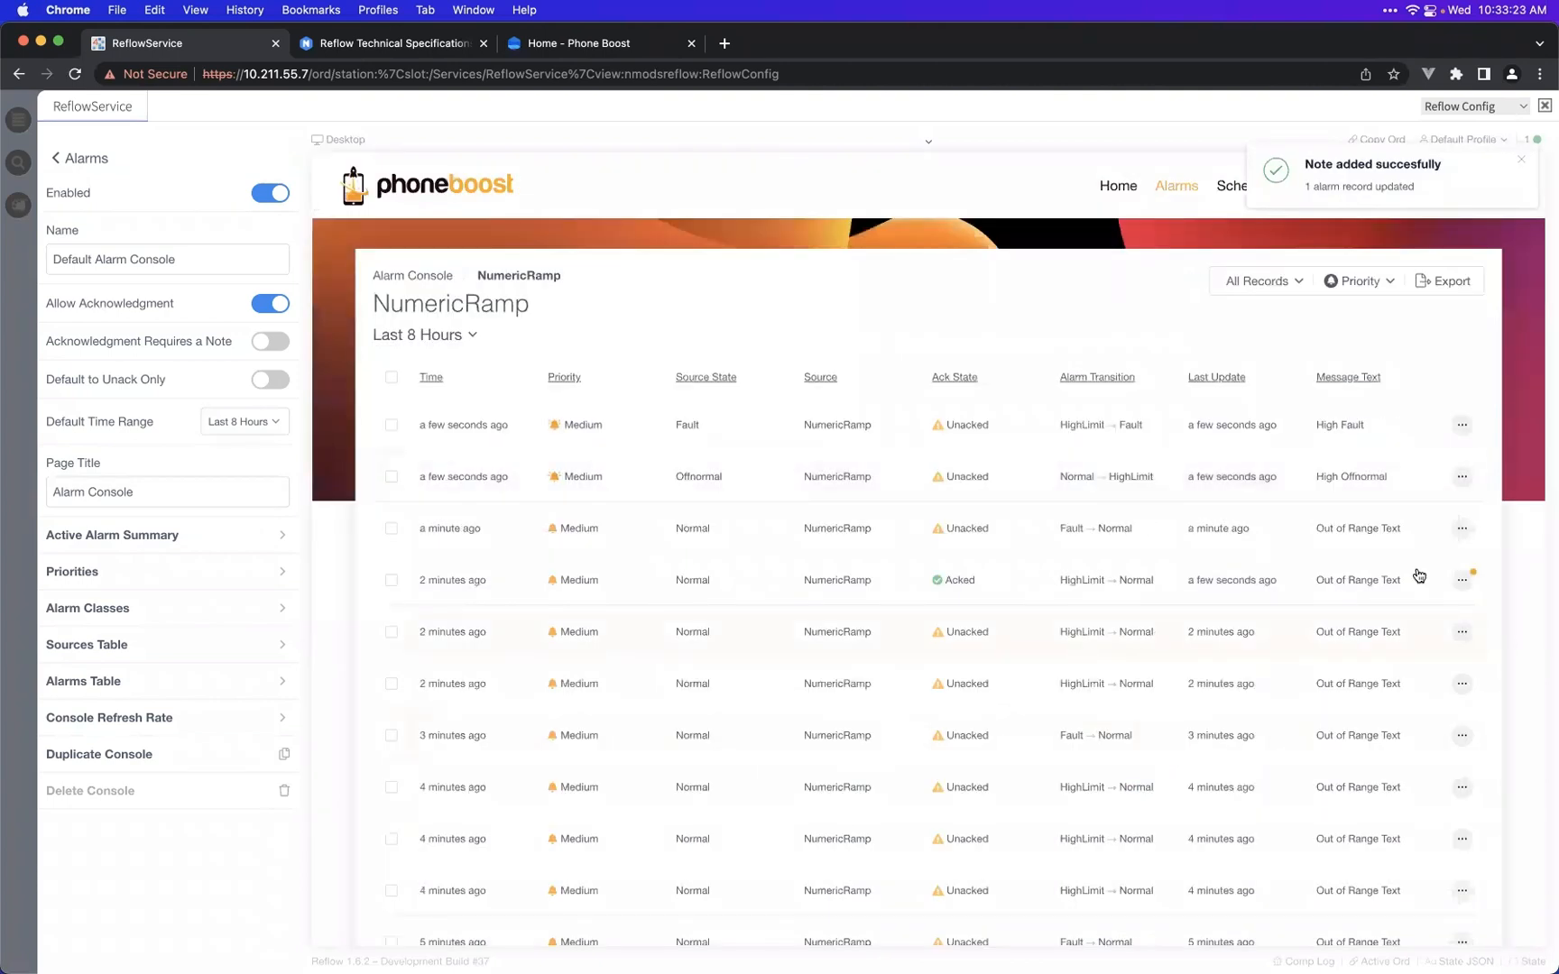
- View the available actions for the alarm with the note, and return to the Alarm Console overview
click(1460, 584)
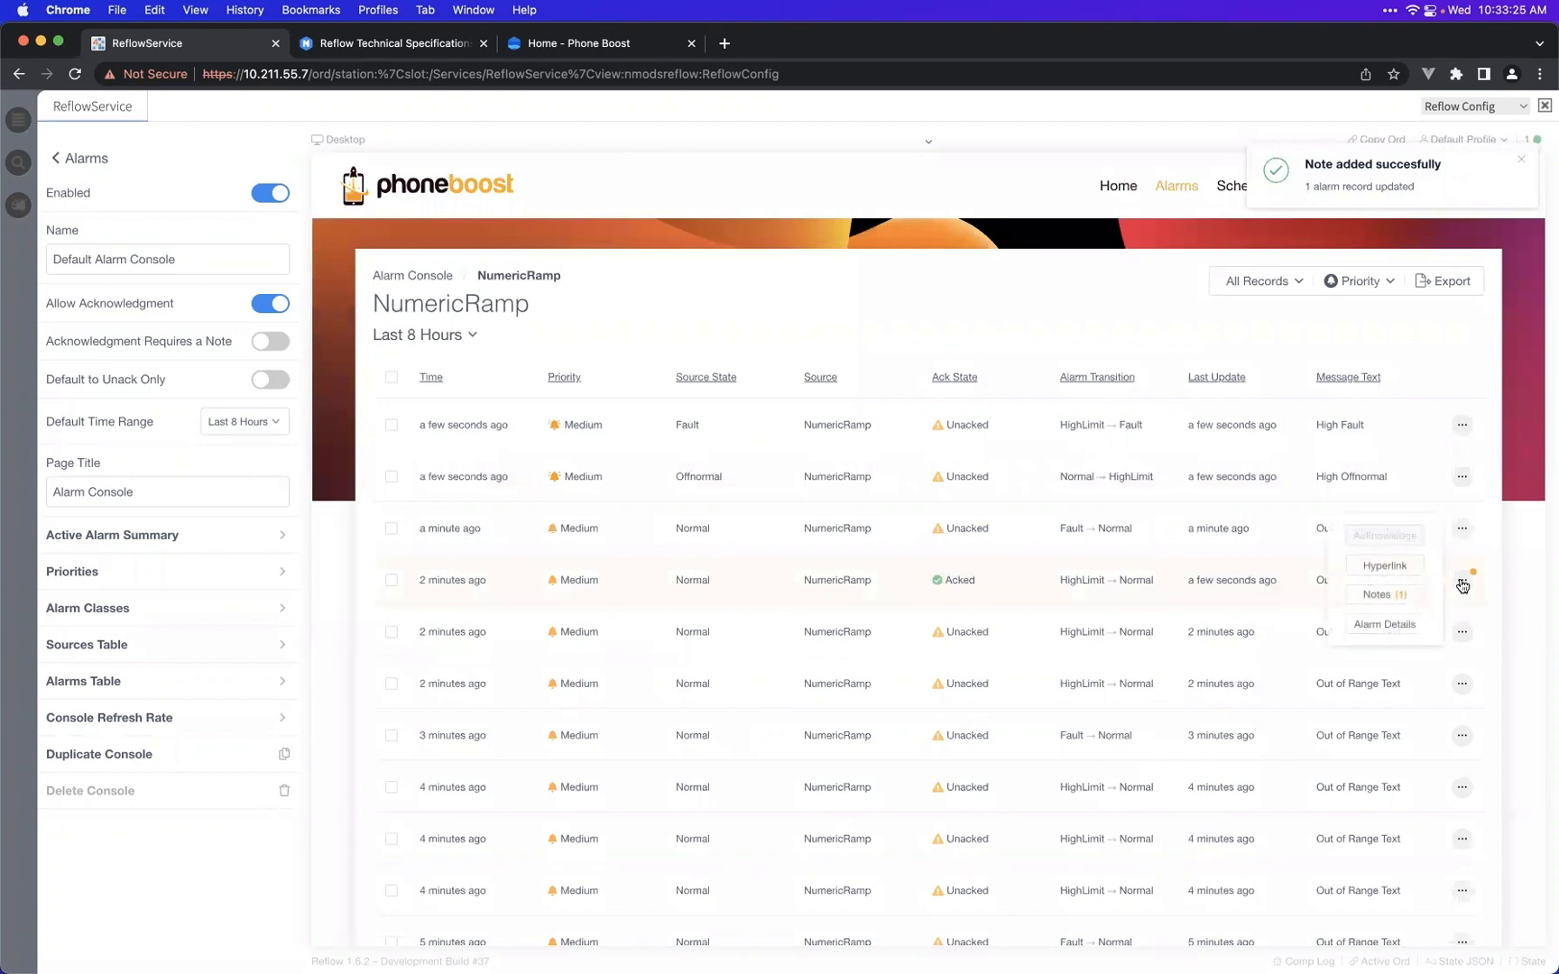
click(1460, 583)
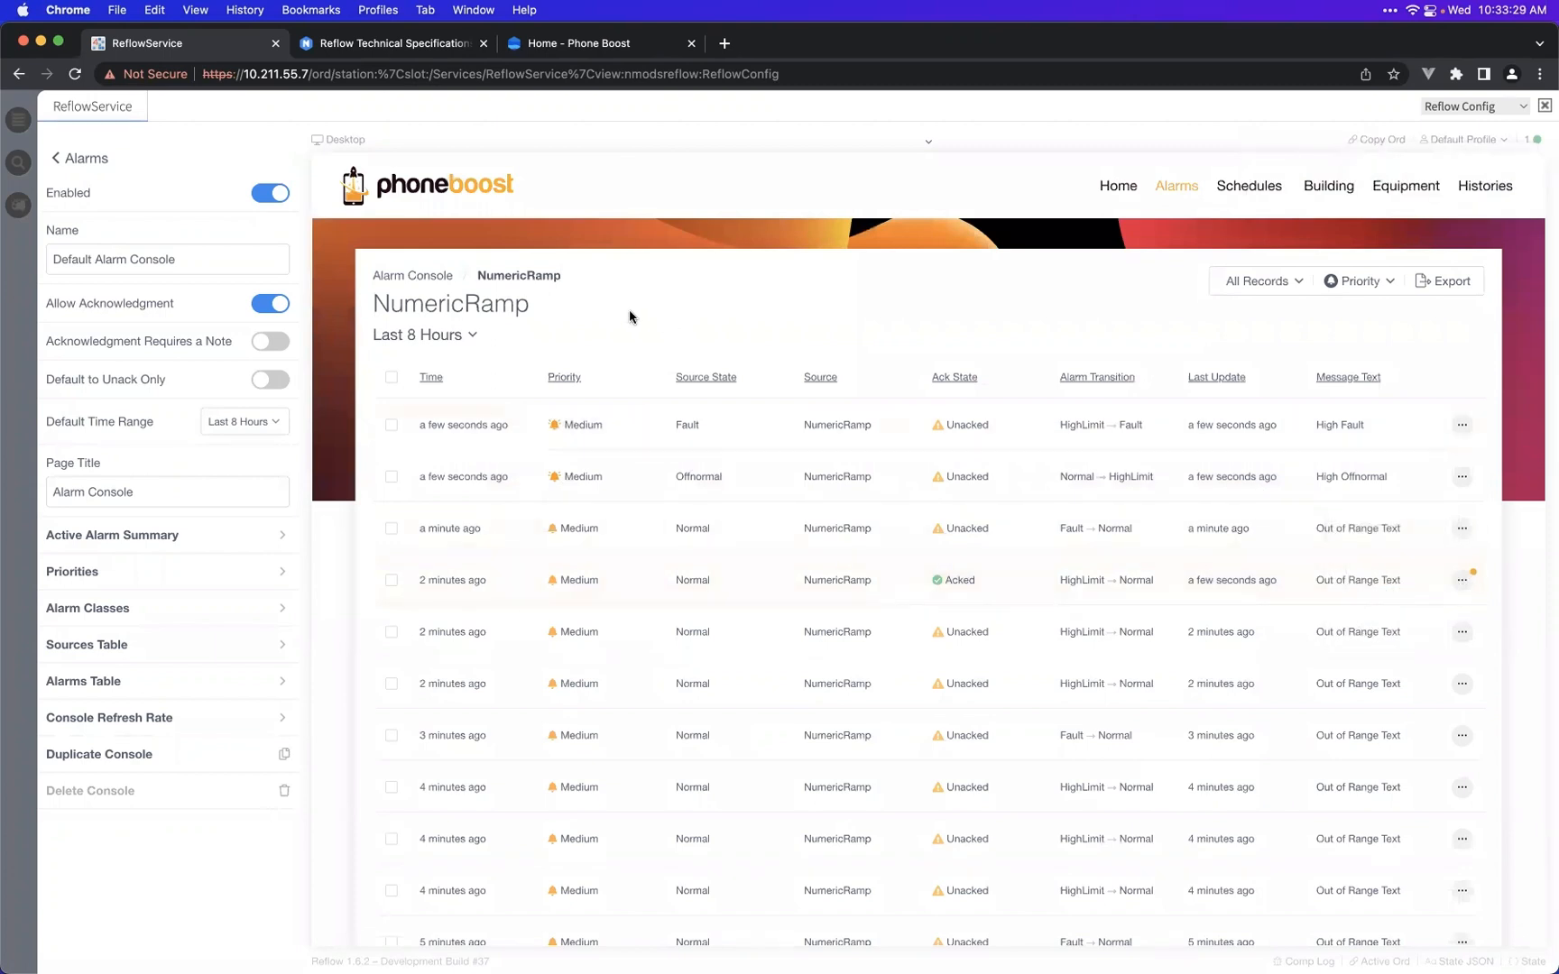
click(413, 276)
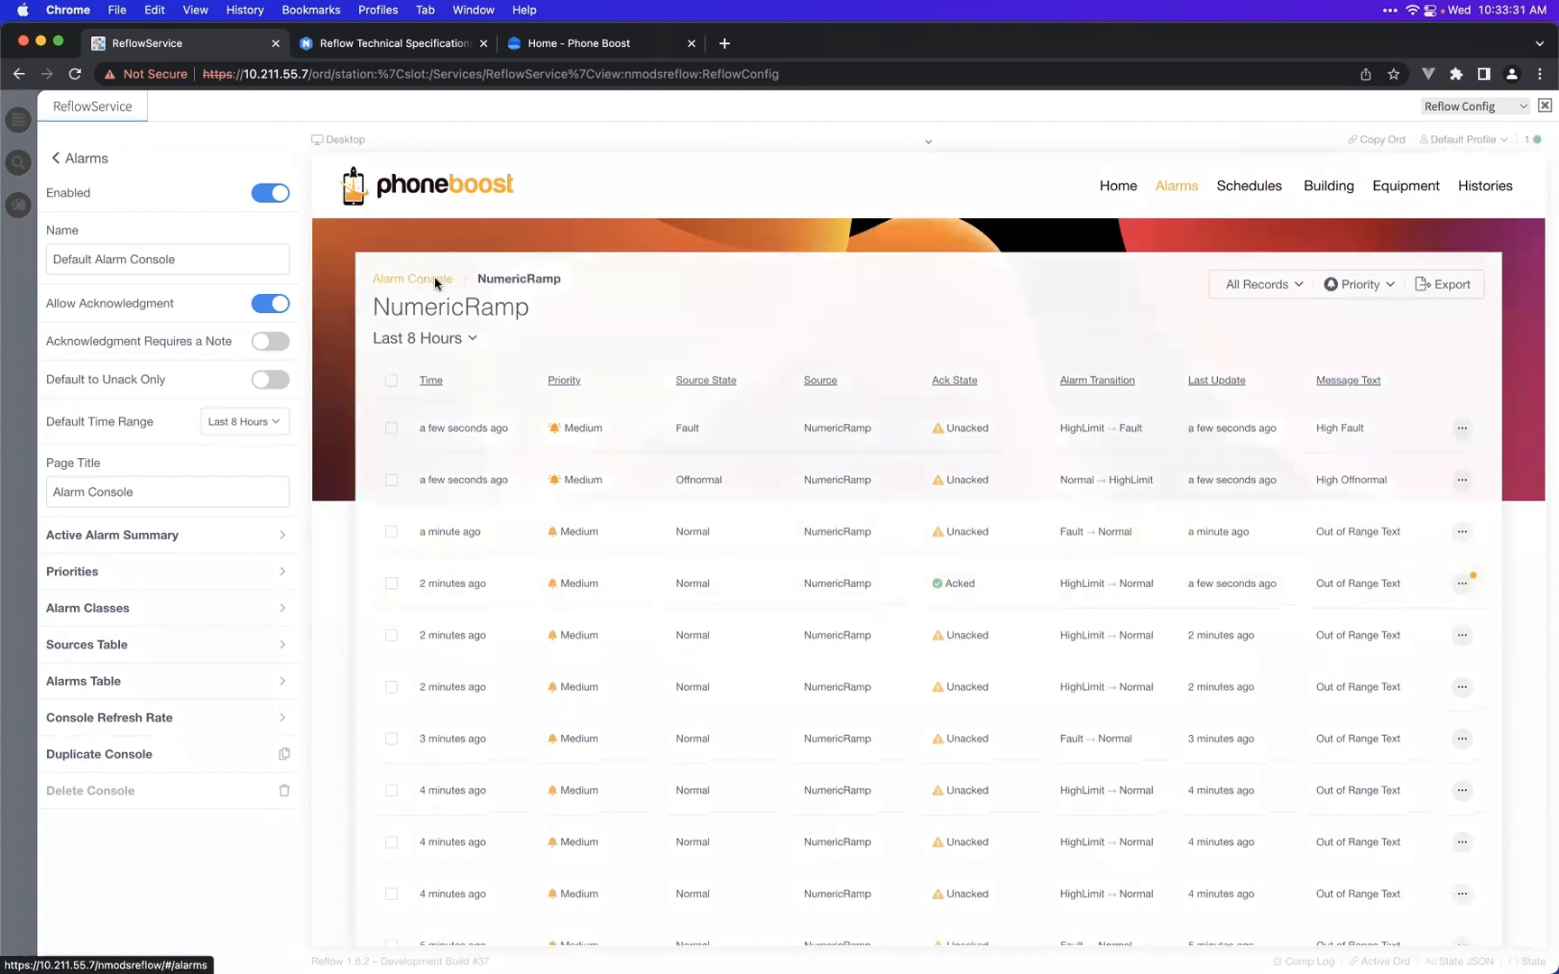
- Reveal the device preview options and look through the NumericRandom source's alarm list
click(932, 156)
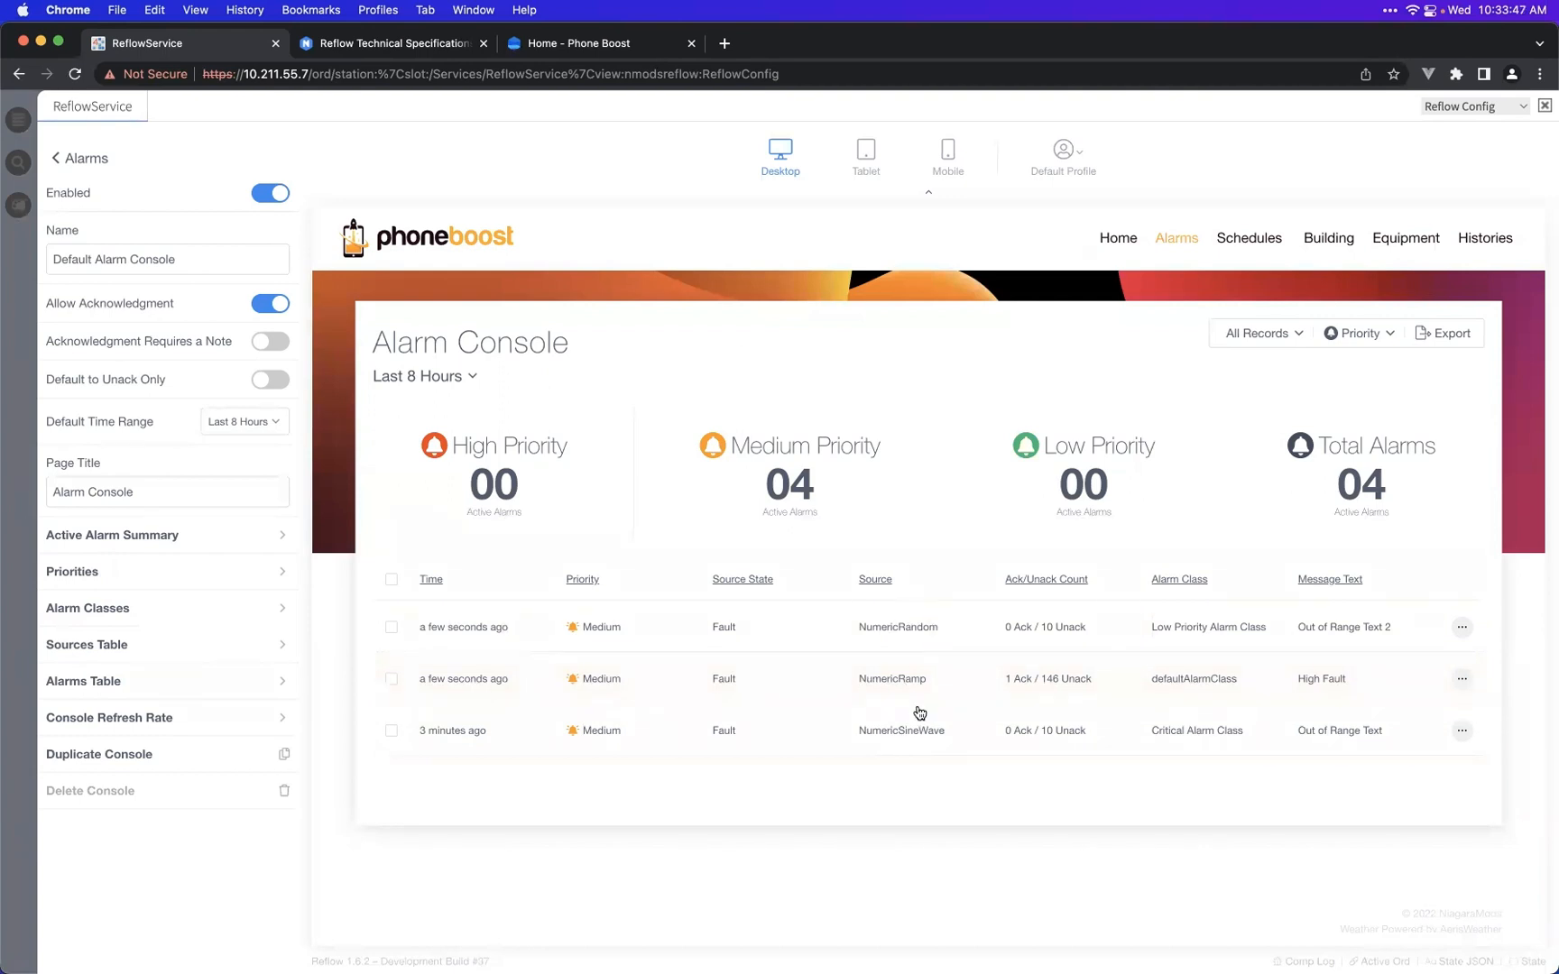
click(890, 630)
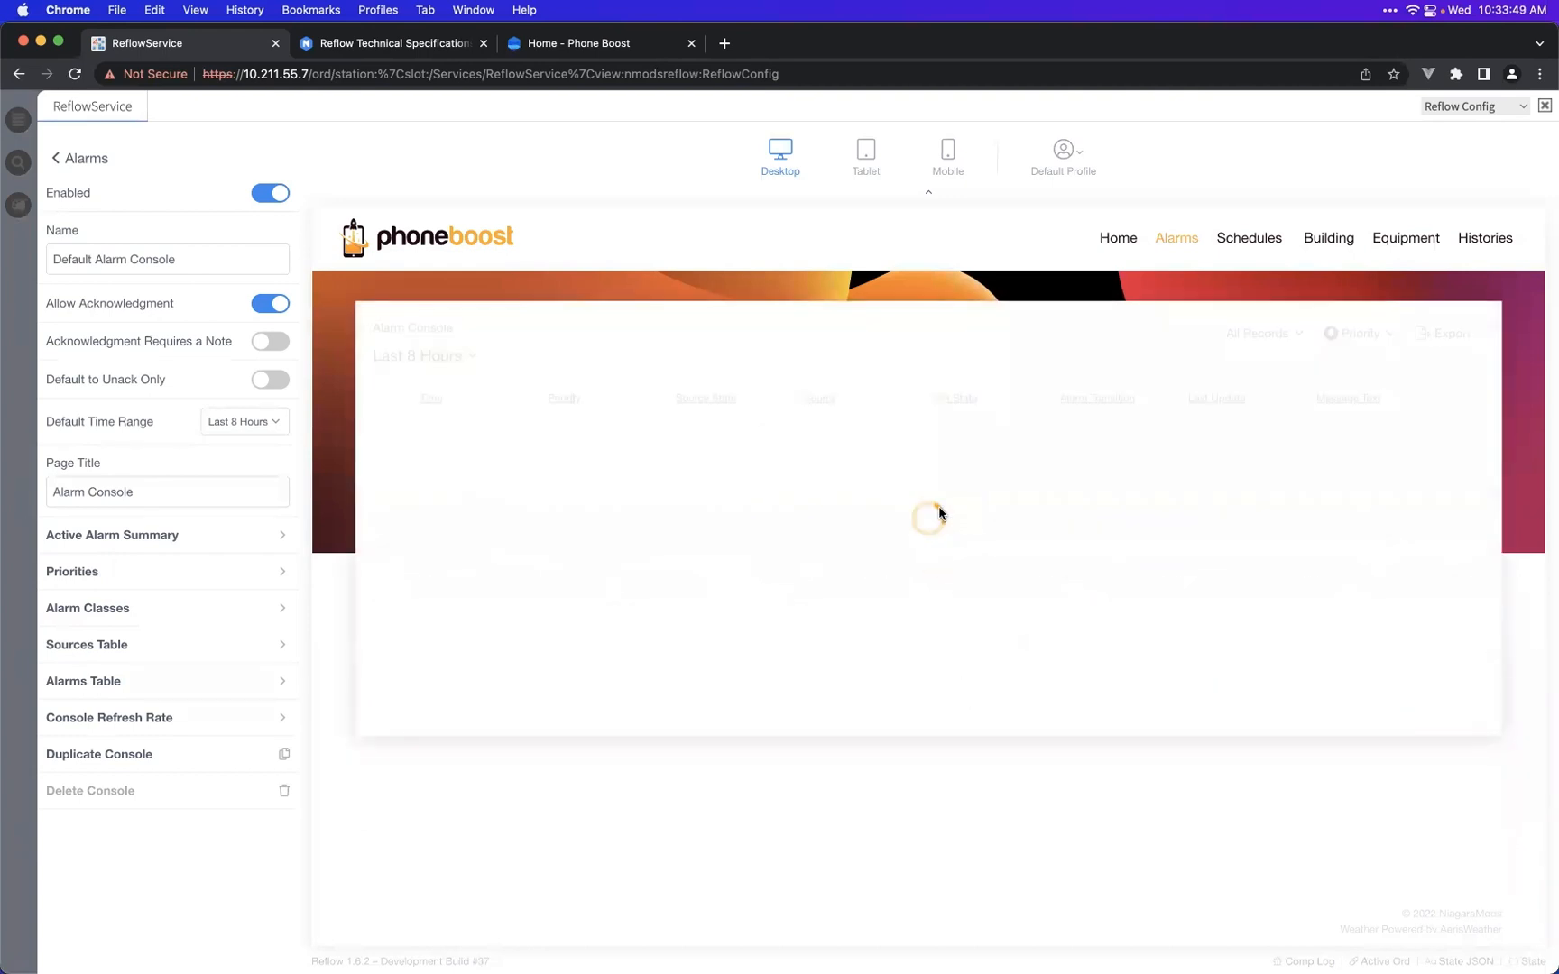
scroll(934, 656, down, 1)
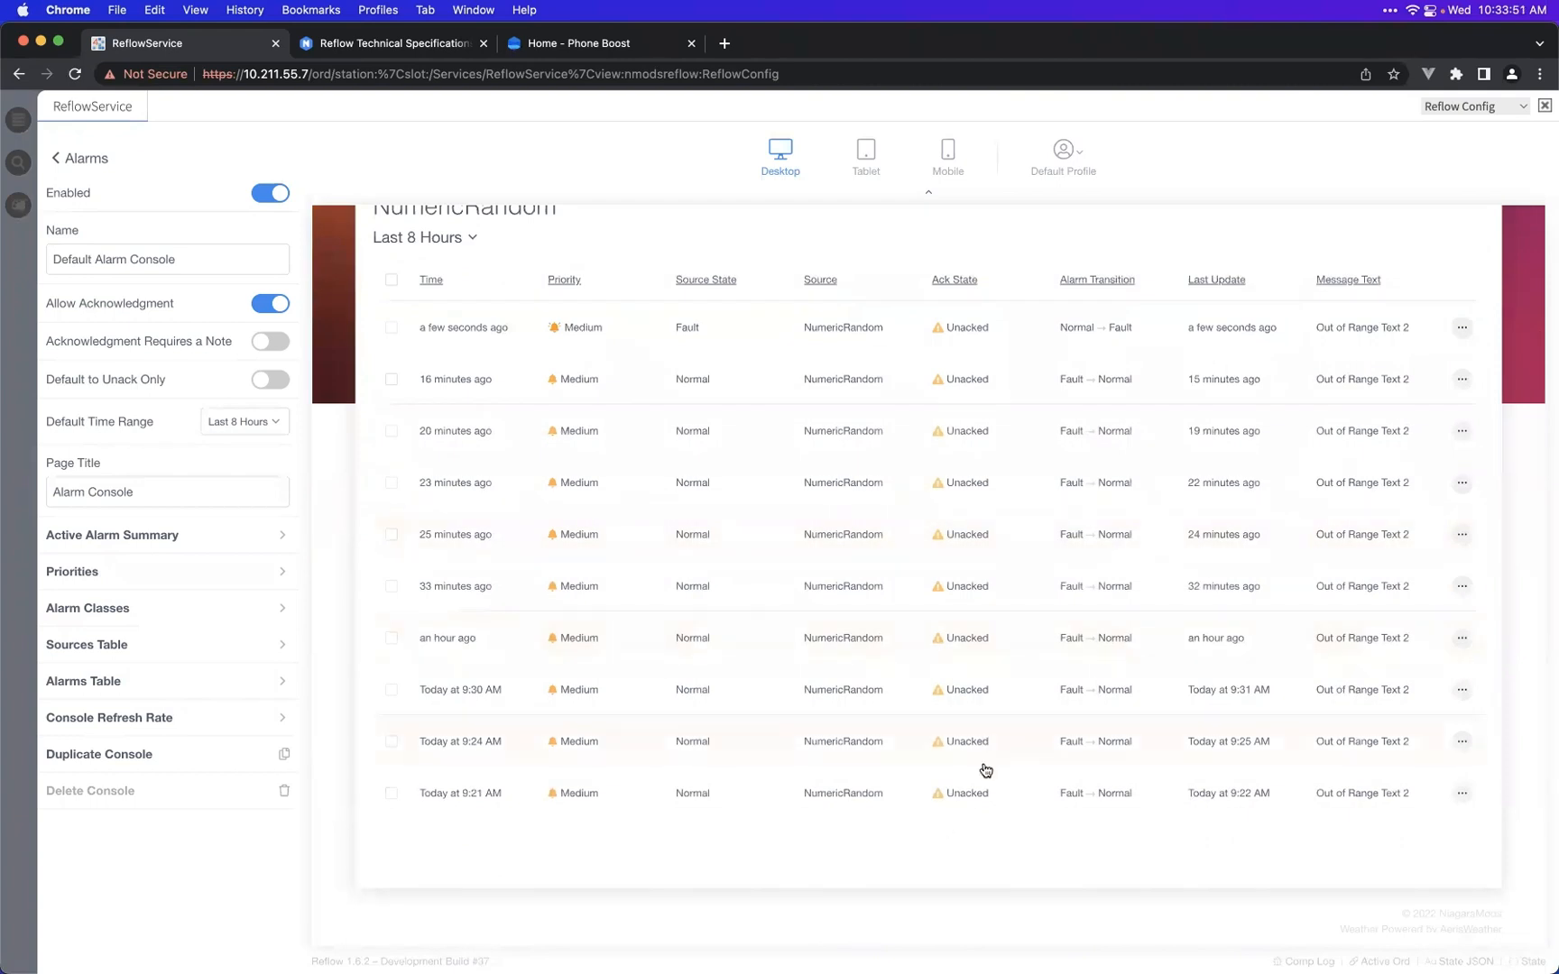
scroll(972, 705, up, 3)
- Preview the NumericRandom alarm list in the Mobile layout and look through its alarm cards
click(941, 142)
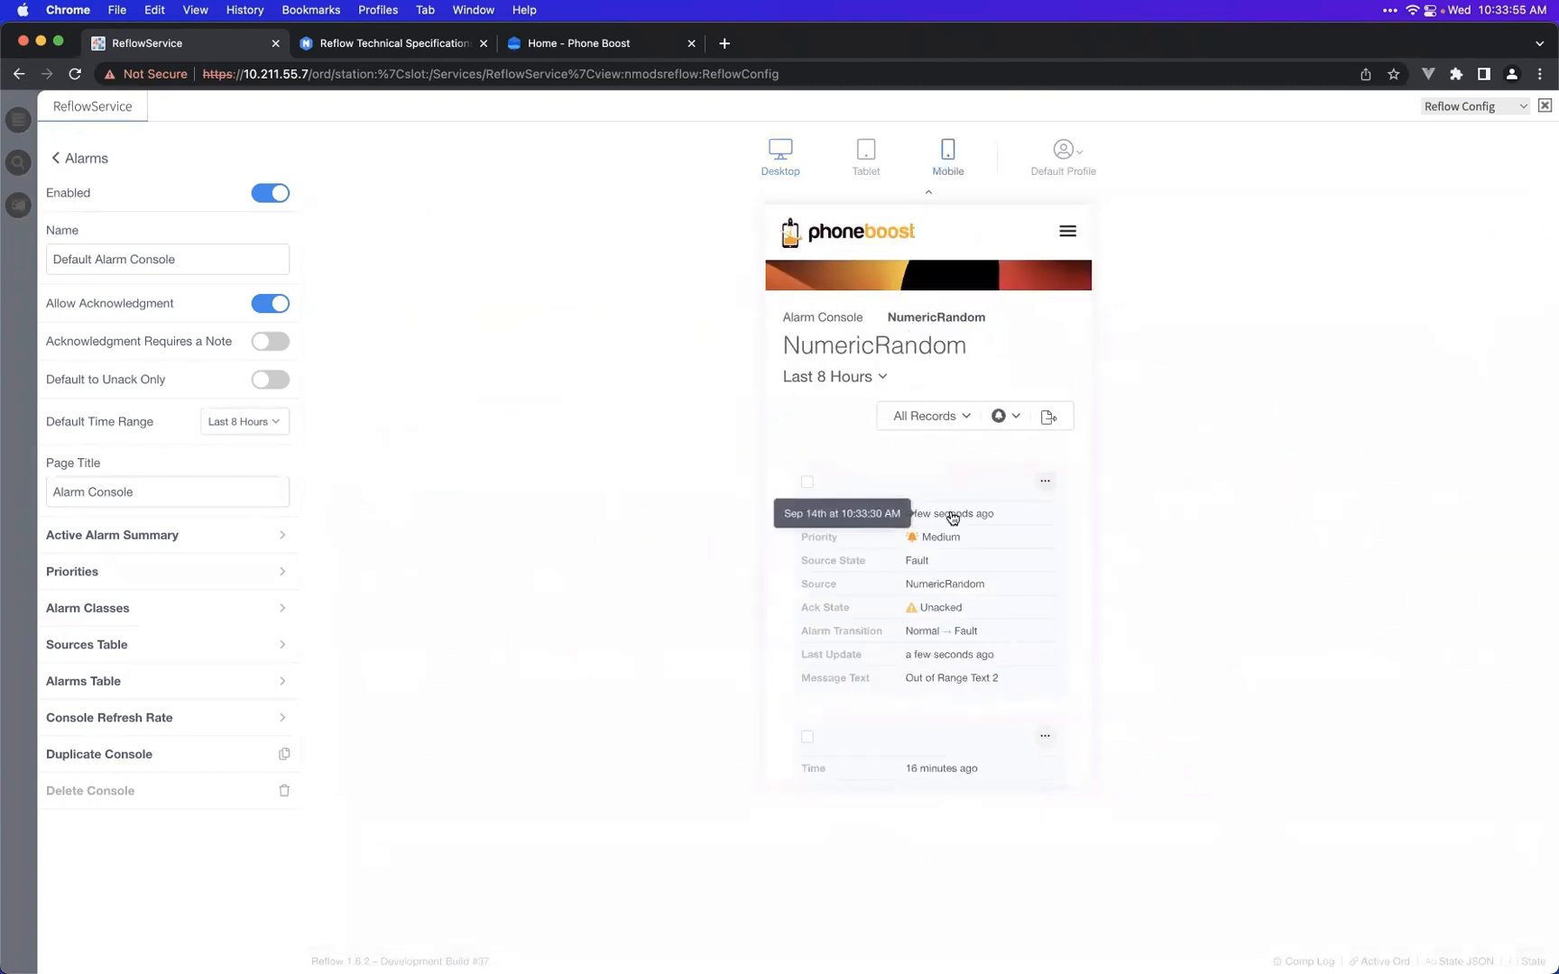
scroll(953, 517, down, 5)
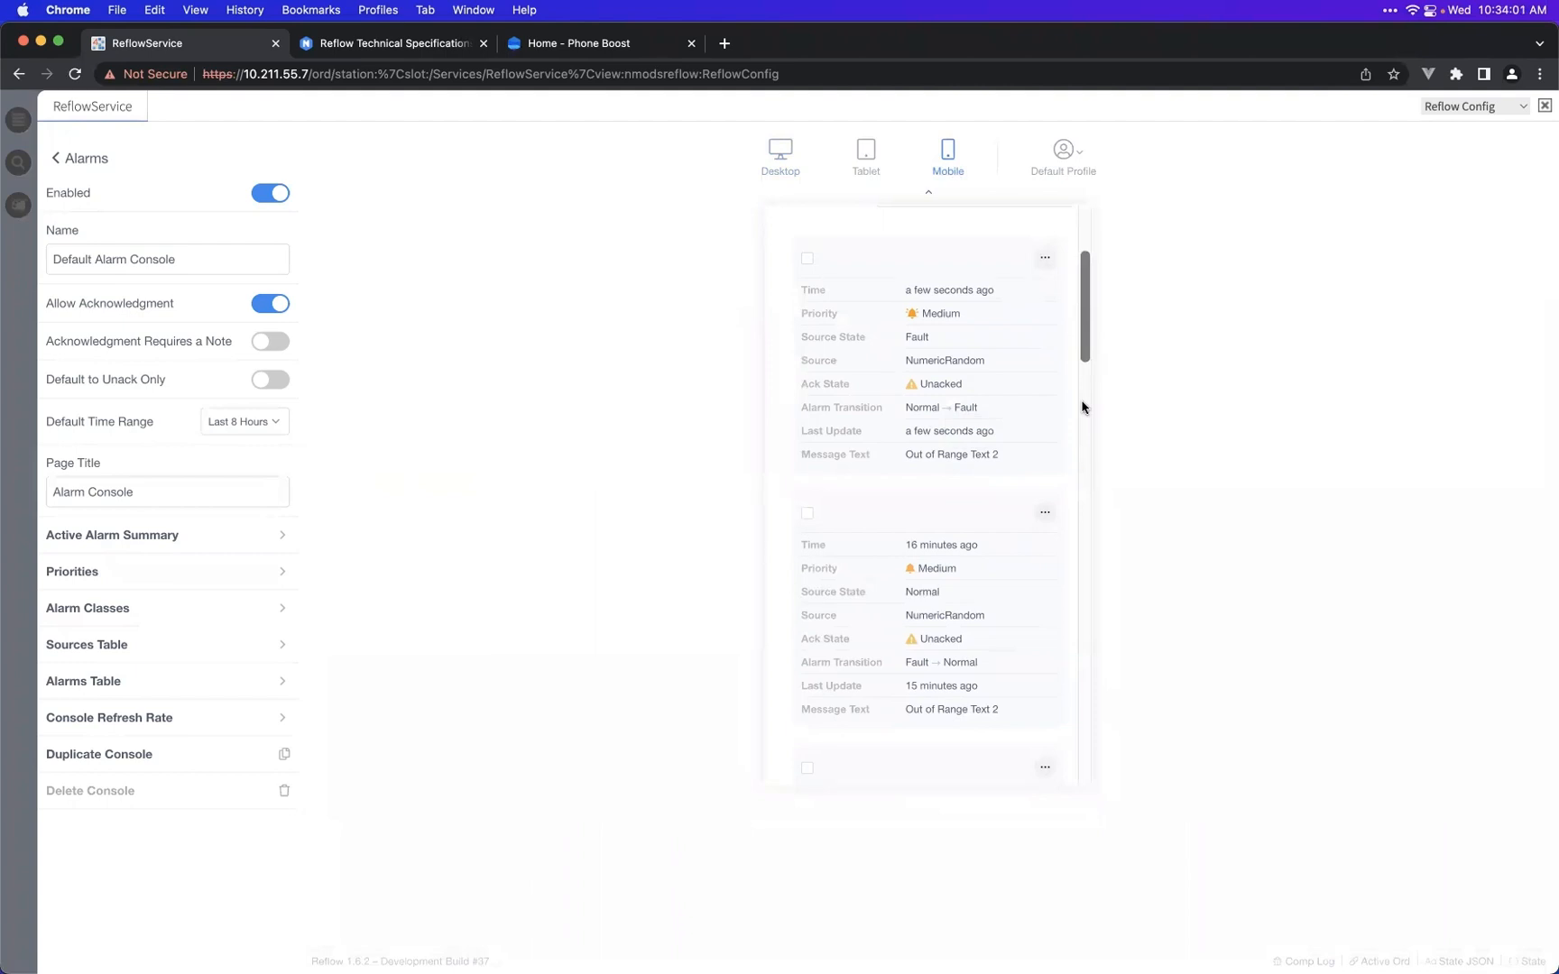
scroll(1061, 421, up, 4)
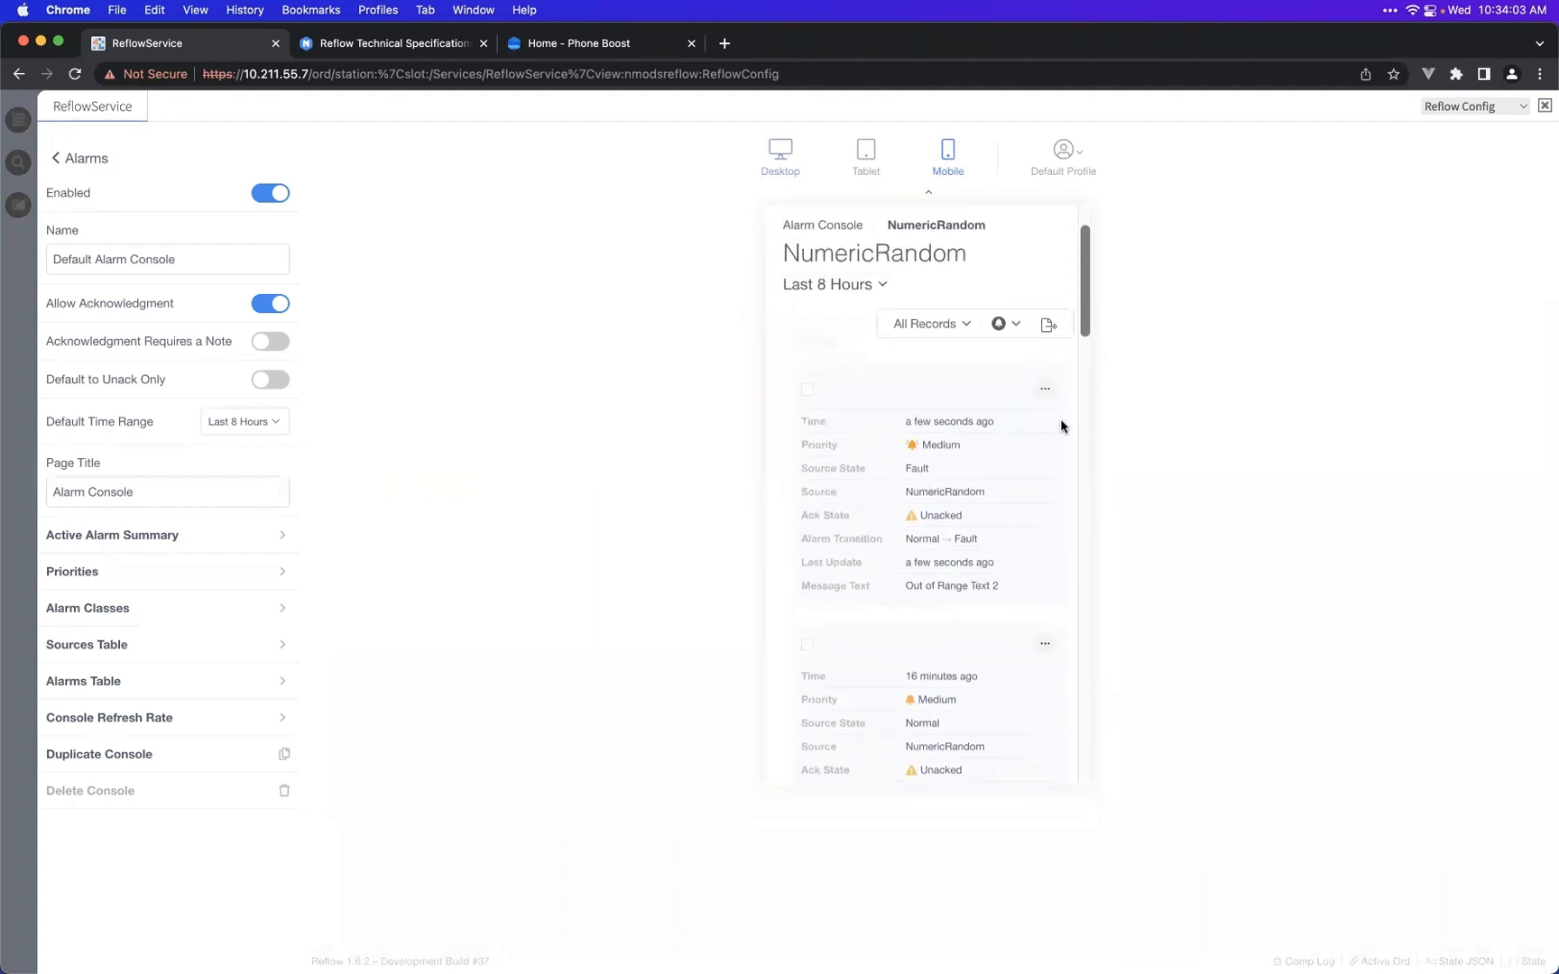
scroll(1068, 443, down, 5)
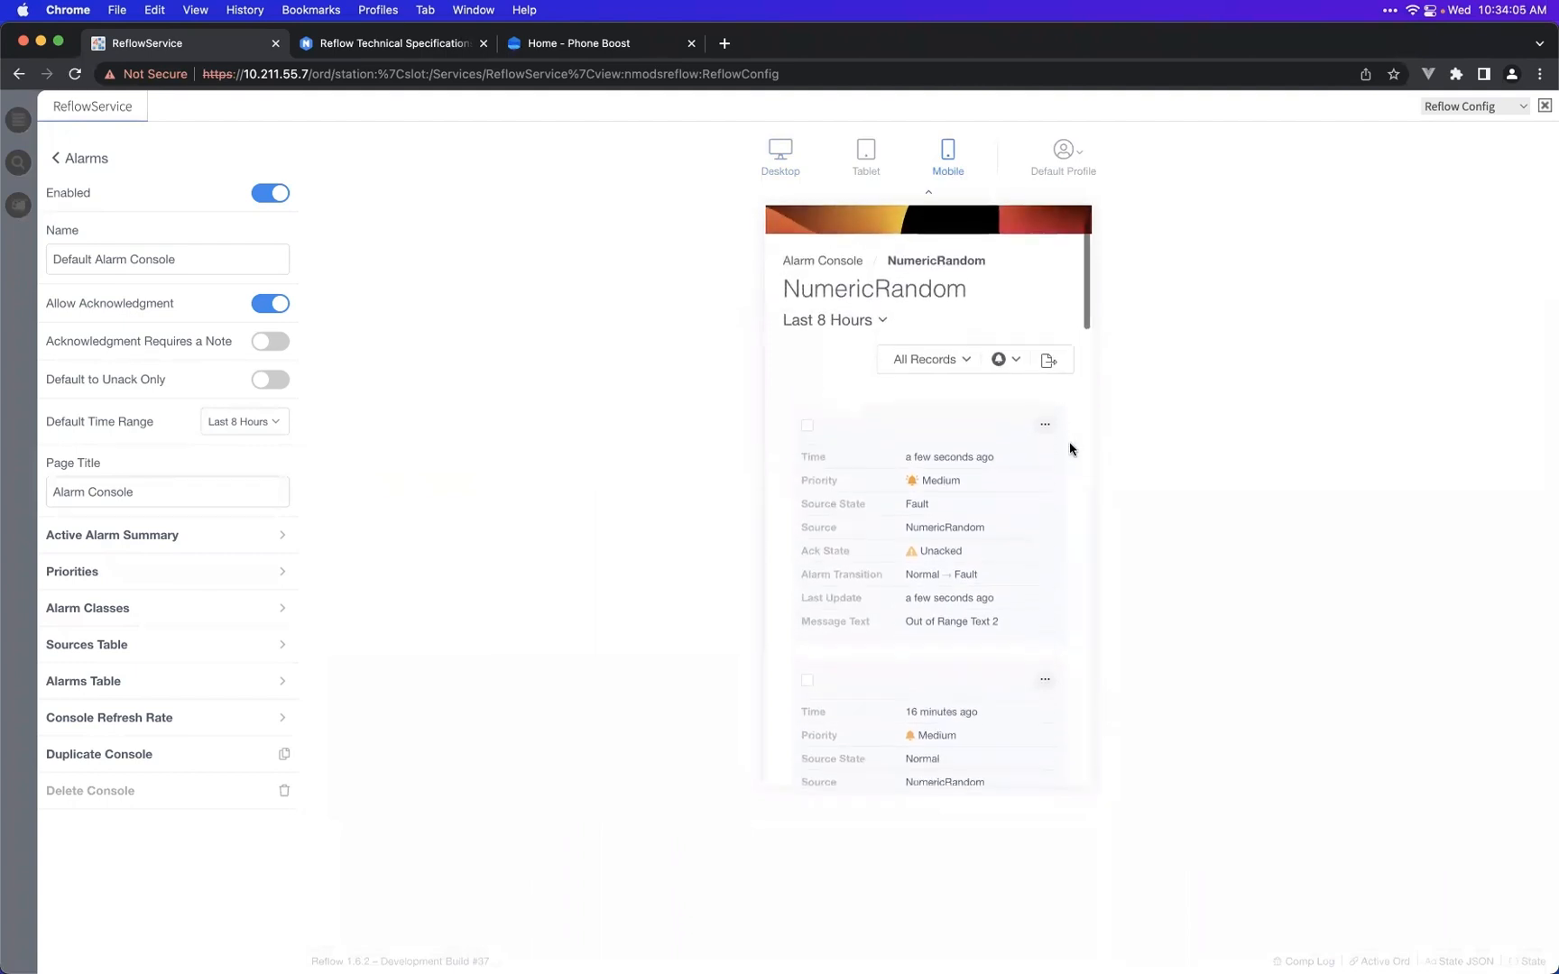
scroll(1069, 449, down, 10)
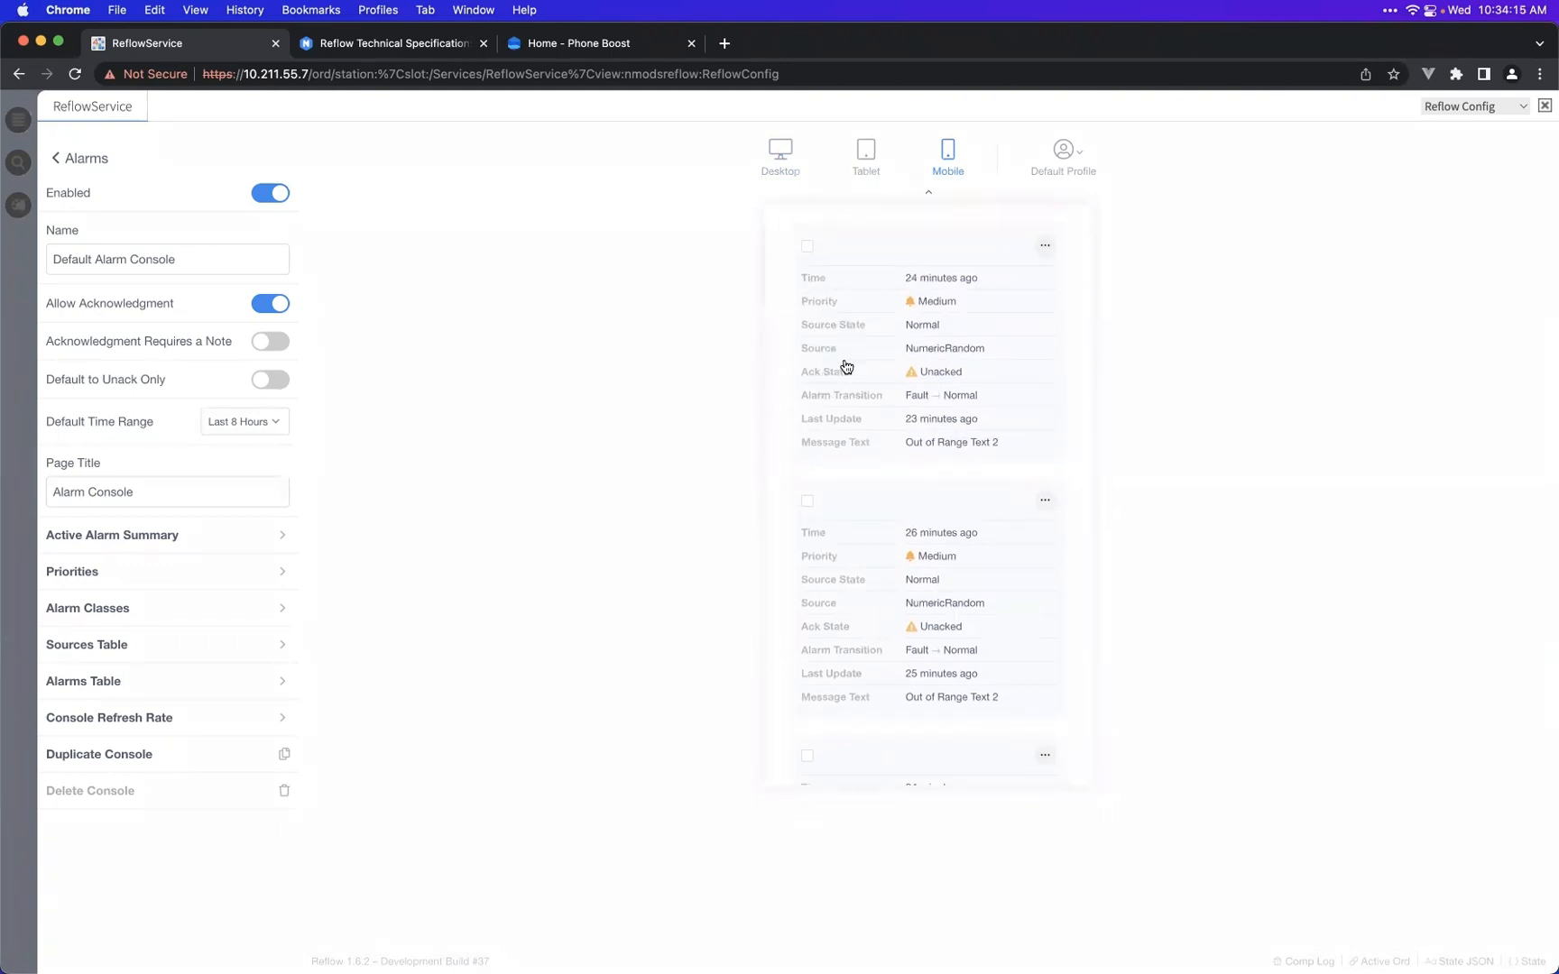
scroll(859, 357, up, 5)
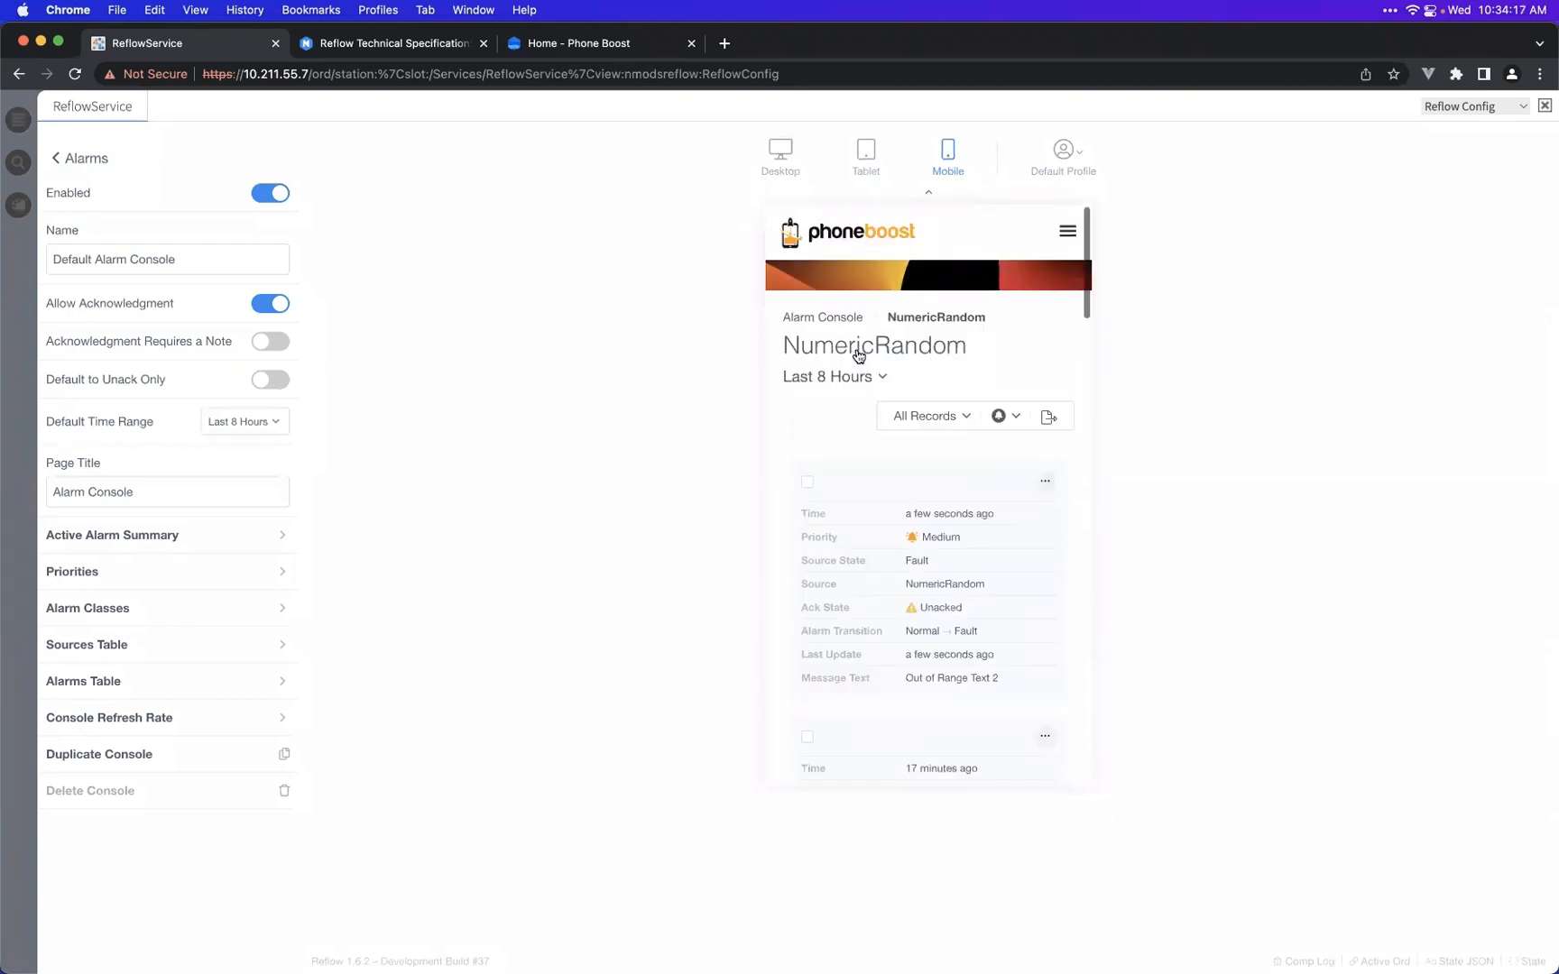
- Select the two newest NumericRandom alarms in the Mobile preview to view the available bulk actions
click(806, 481)
scroll(866, 533, down, 3)
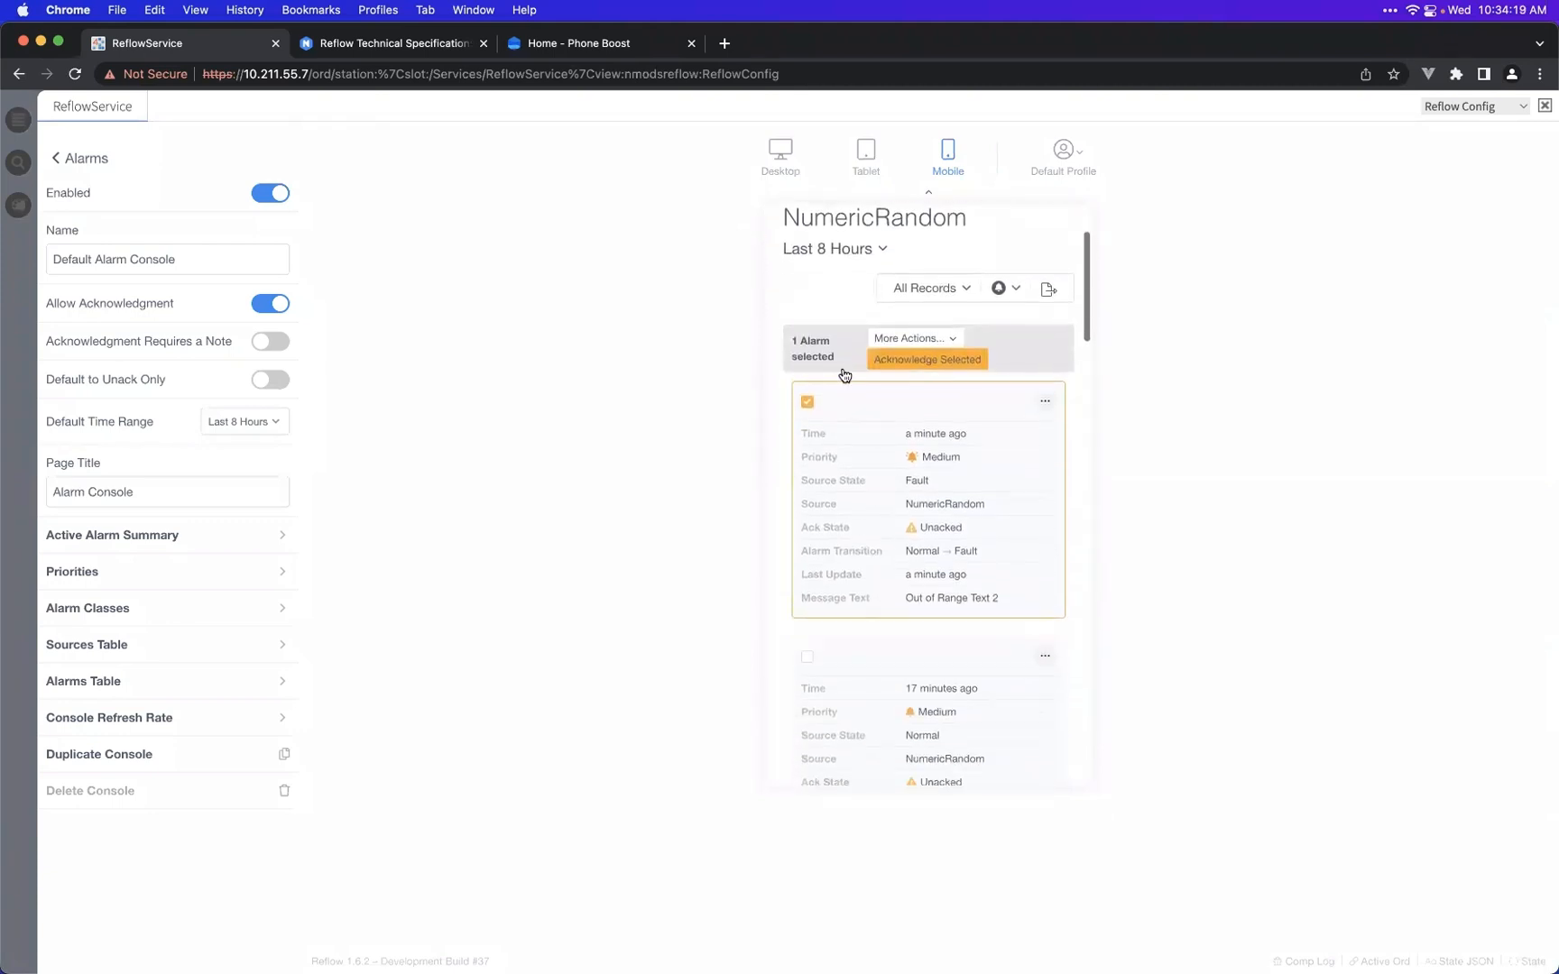
scroll(807, 557, down, 2)
click(806, 567)
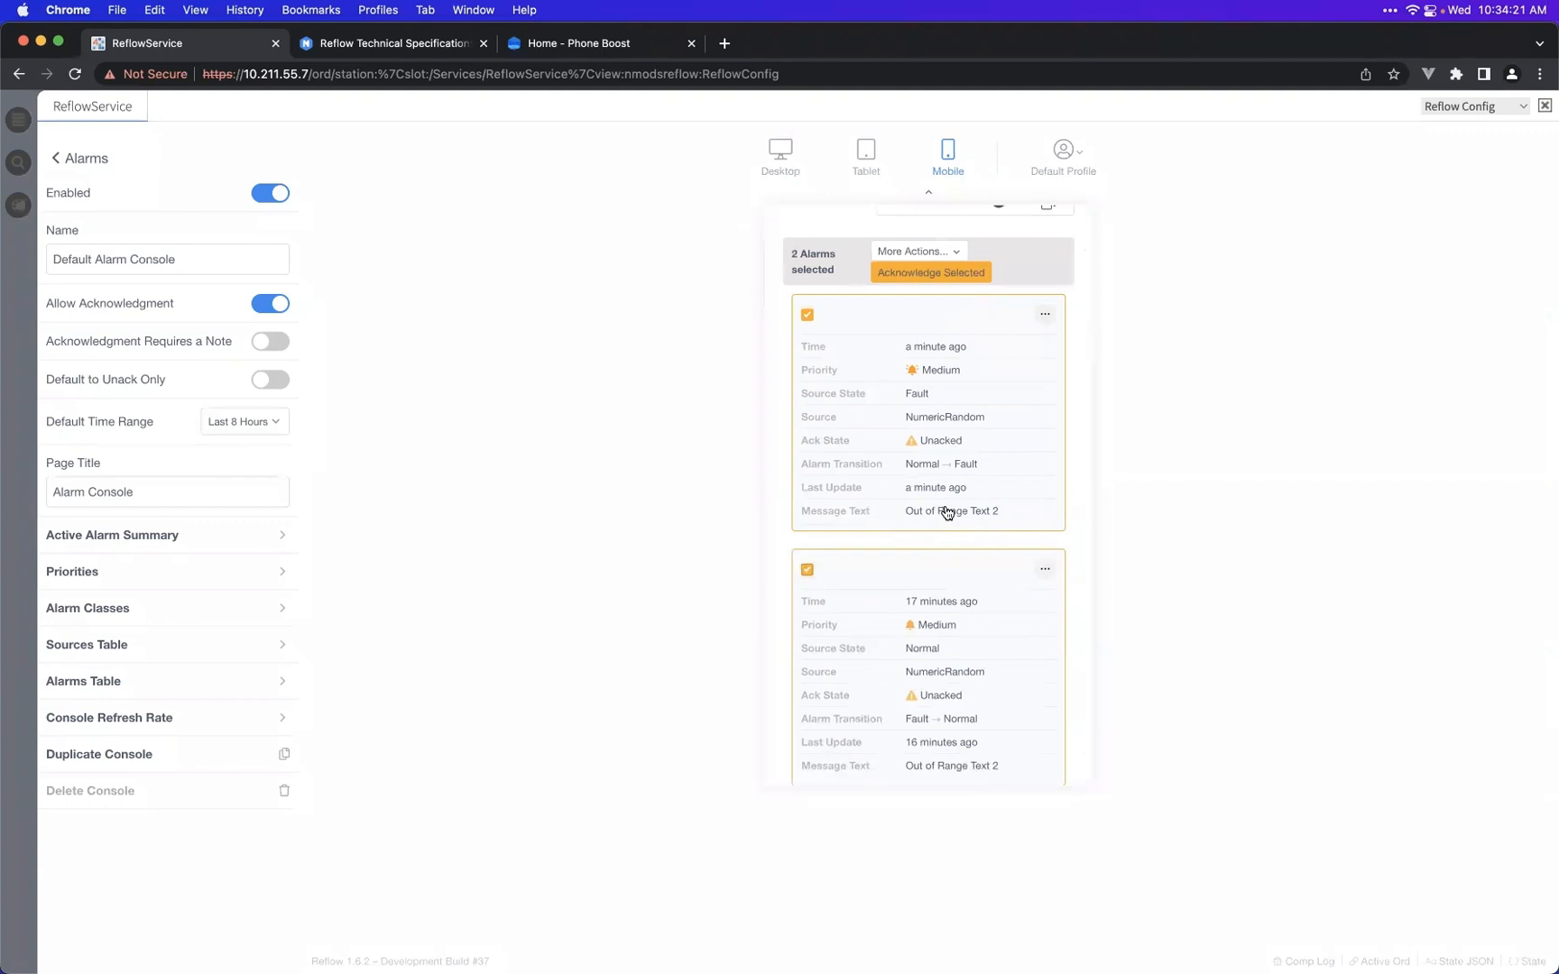
scroll(943, 507, down, 3)
scroll(921, 452, down, 2)
scroll(921, 445, up, 6)
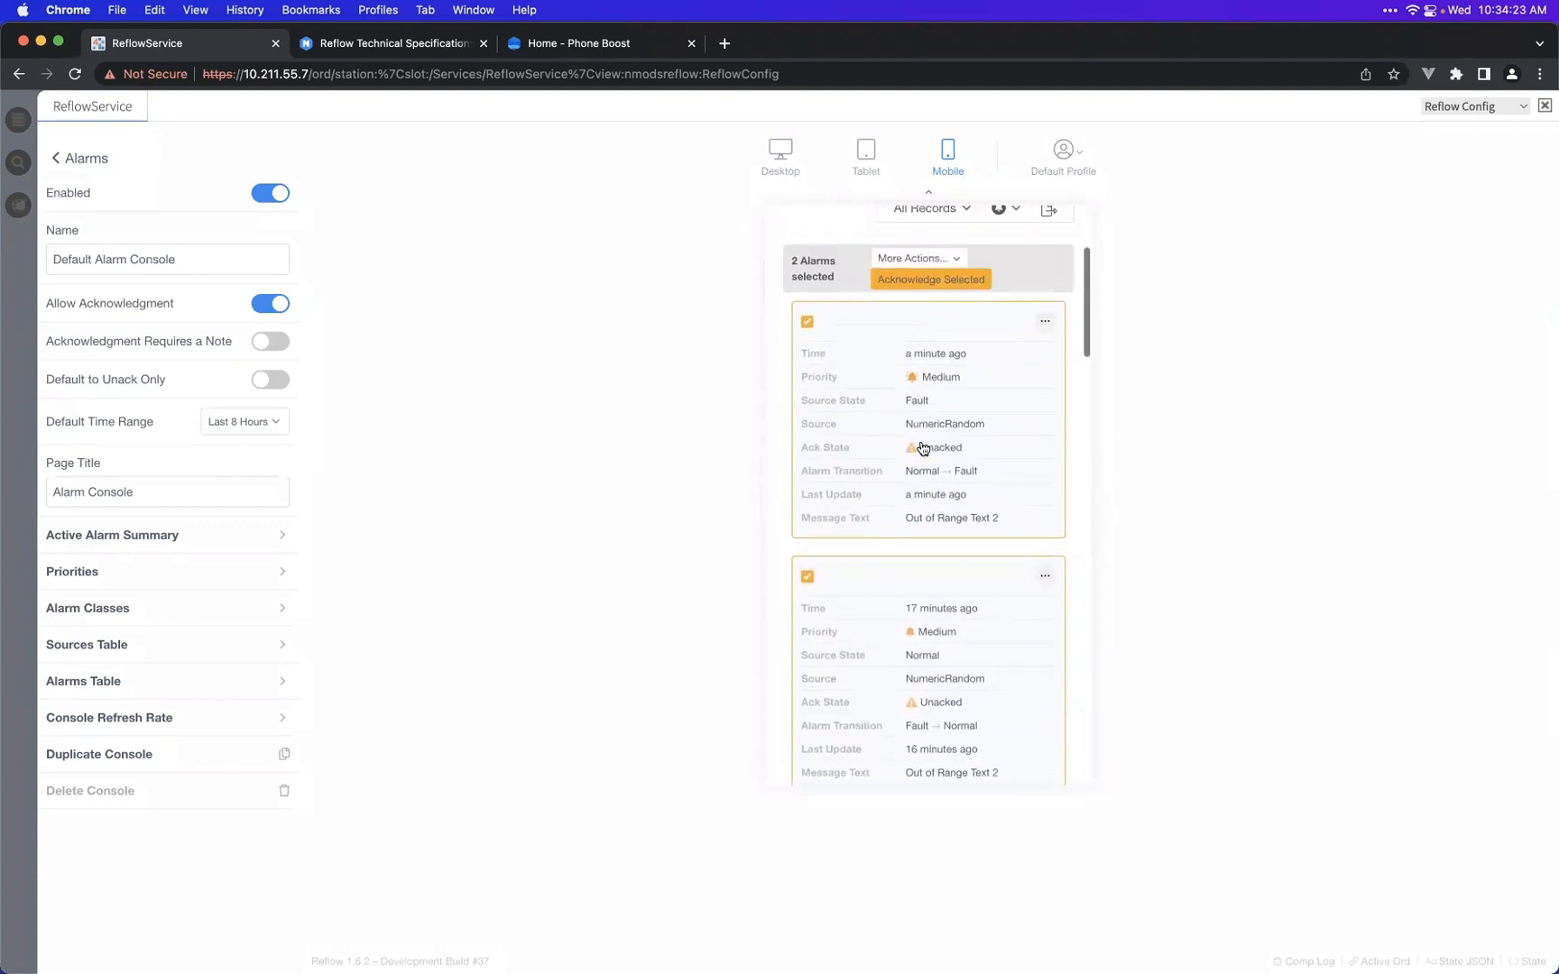
- Preview the NumericRandom alarm list in the Tablet layout and look through its two-column cards
click(862, 167)
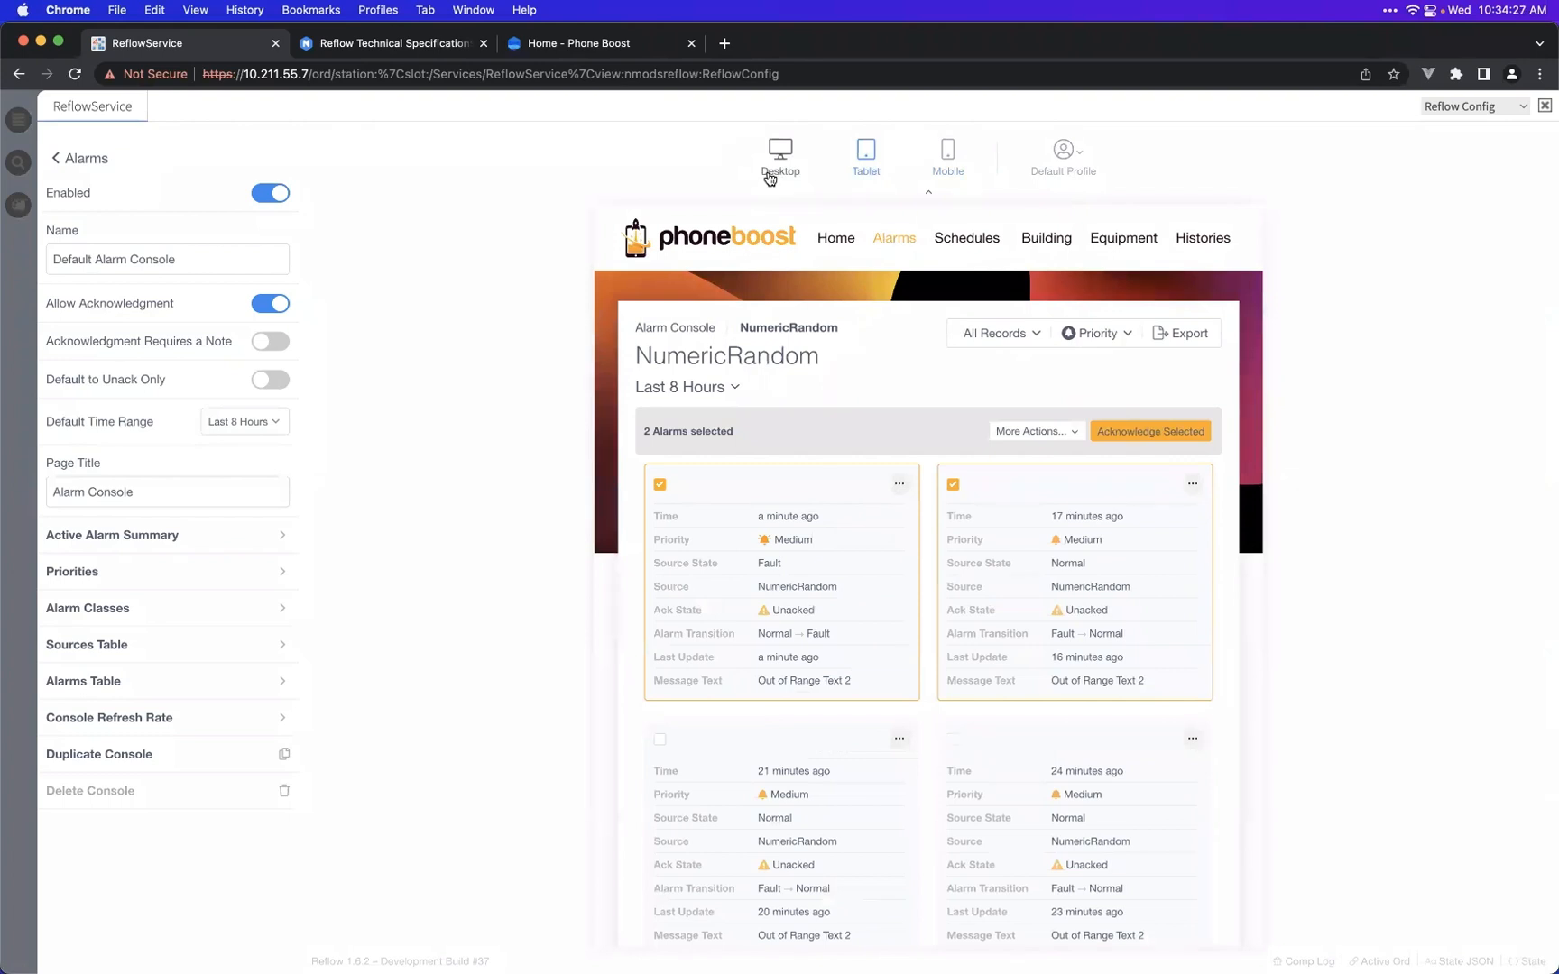
scroll(931, 549, down, 10)
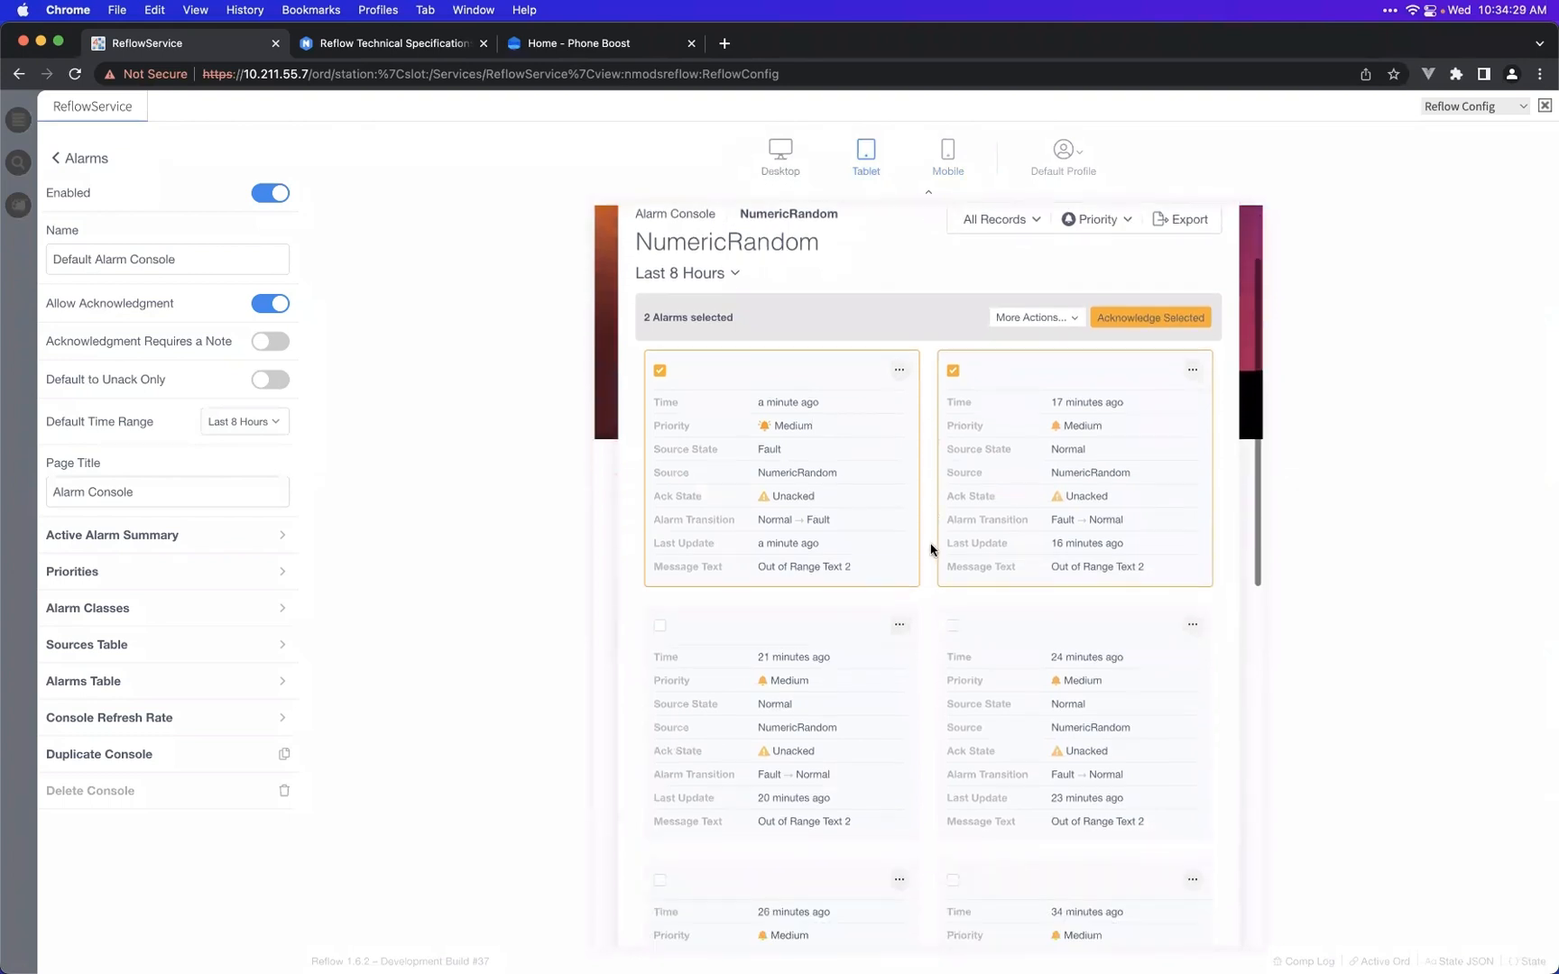
scroll(931, 549, up, 6)
scroll(931, 550, up, 2)
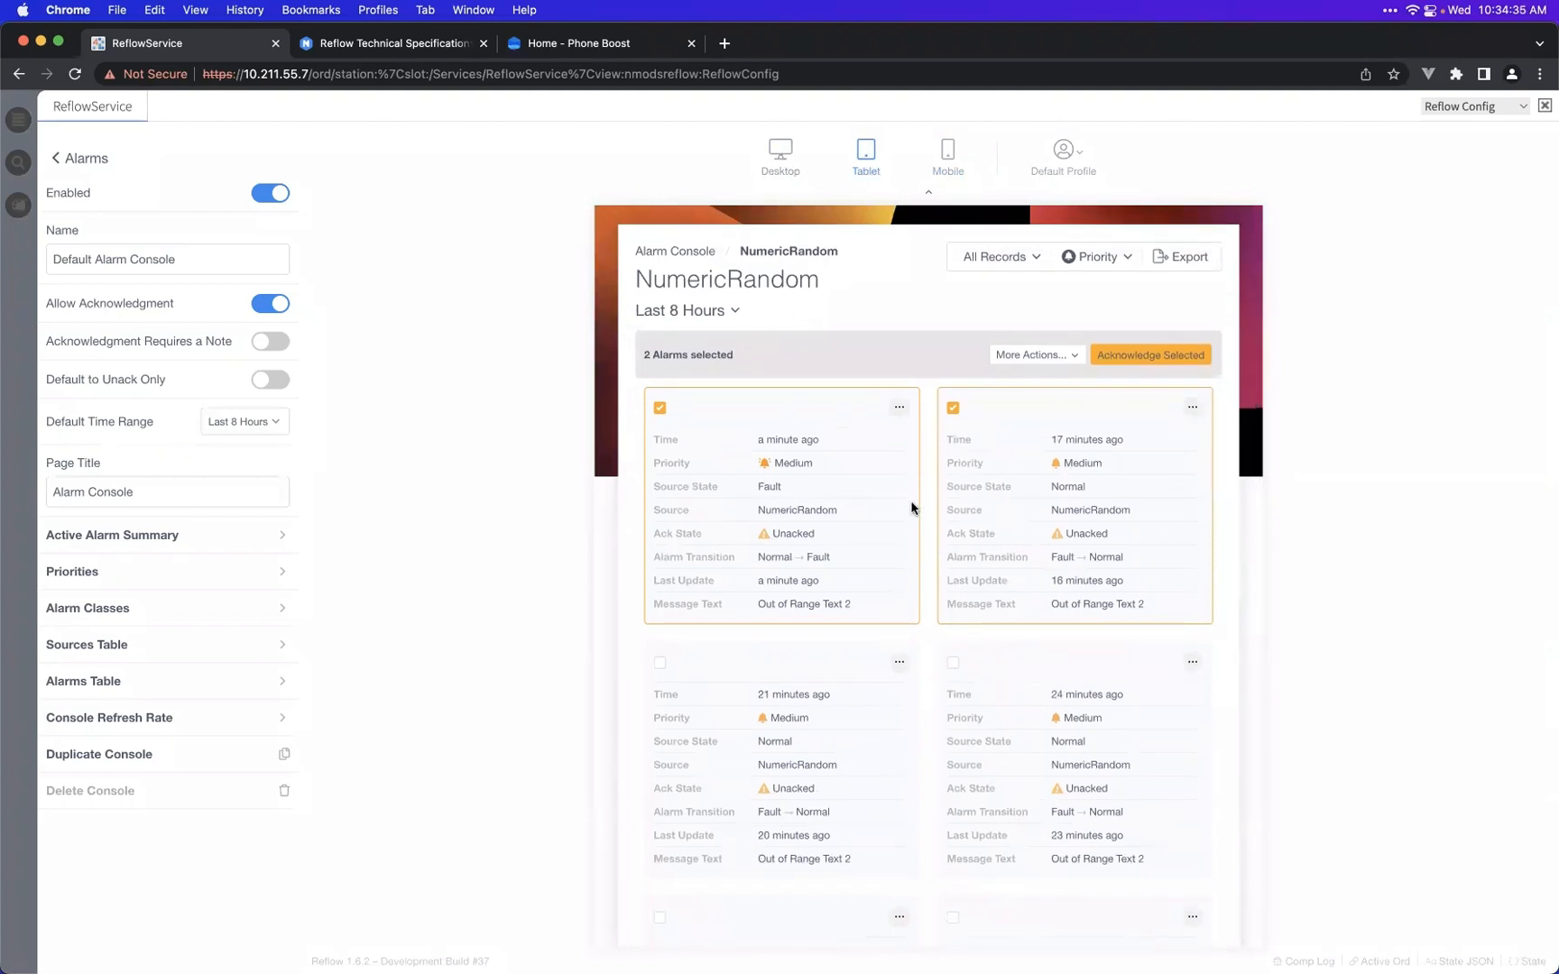
scroll(911, 508, down, 3)
- Rotate the Tablet preview to landscape and back to portrait, and return to the Desktop preview with the device options hidden
click(866, 154)
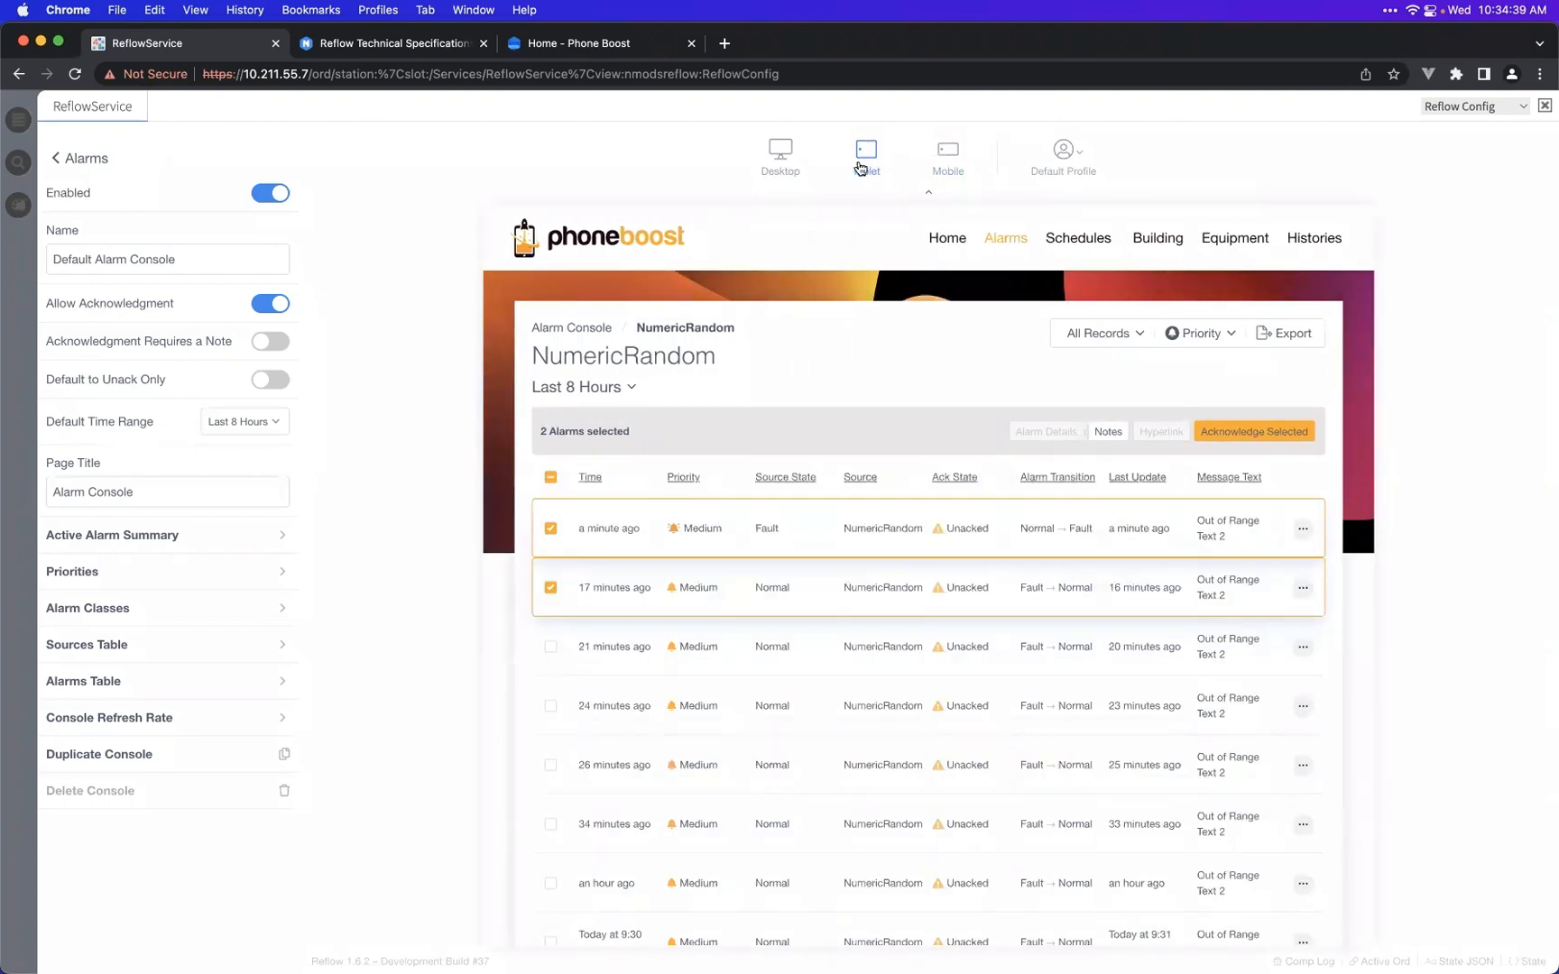
click(863, 162)
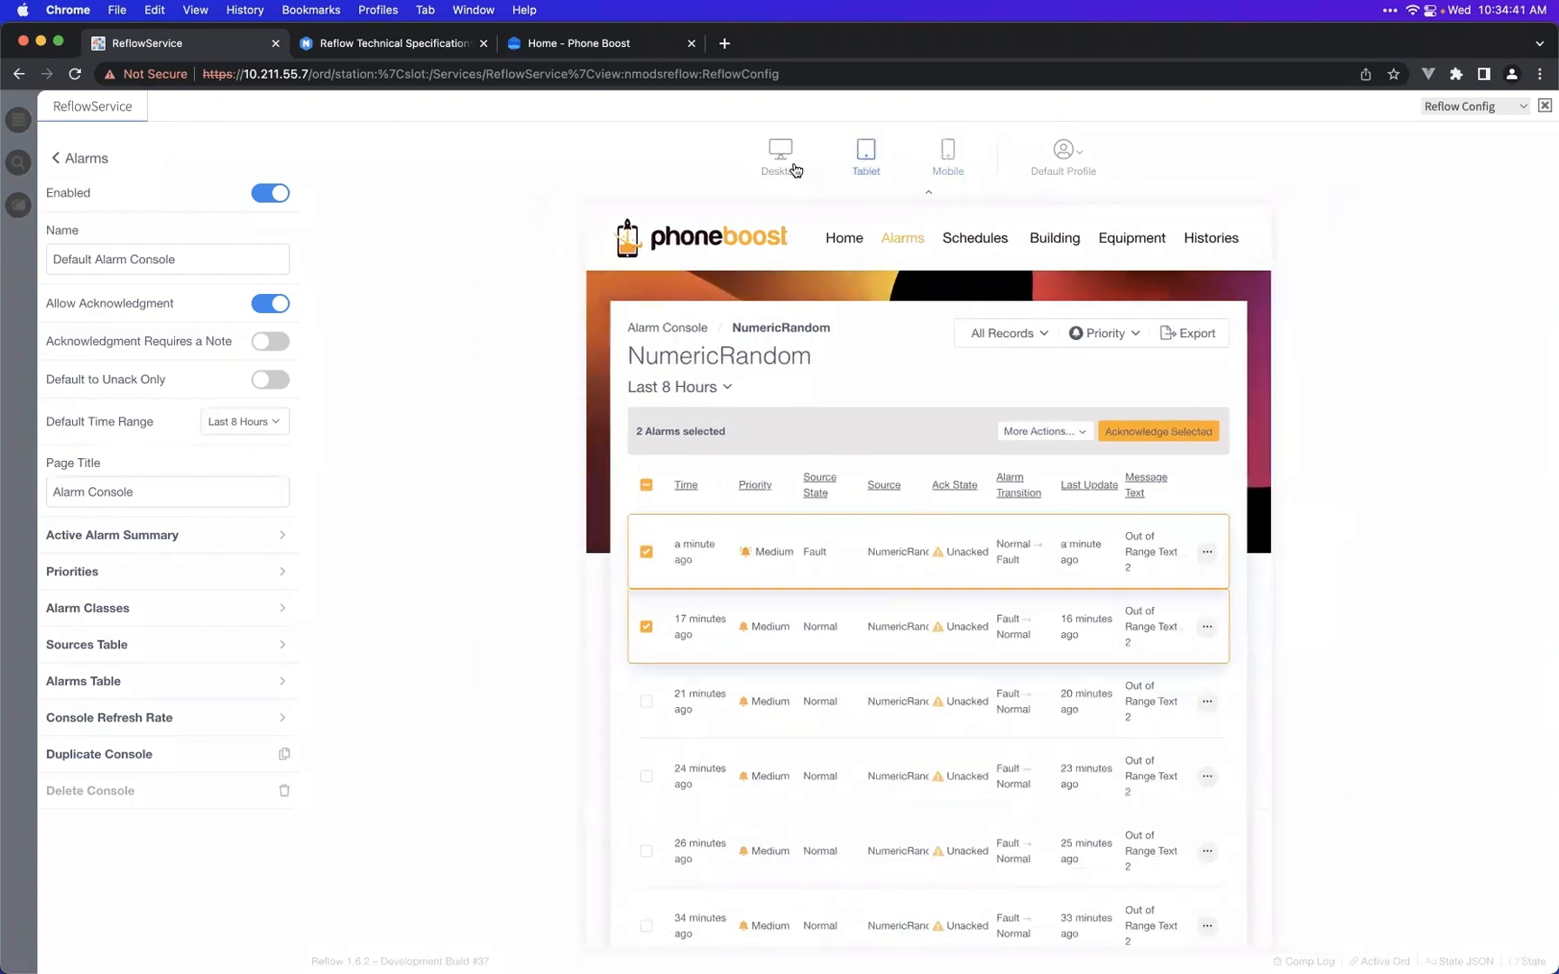
click(792, 169)
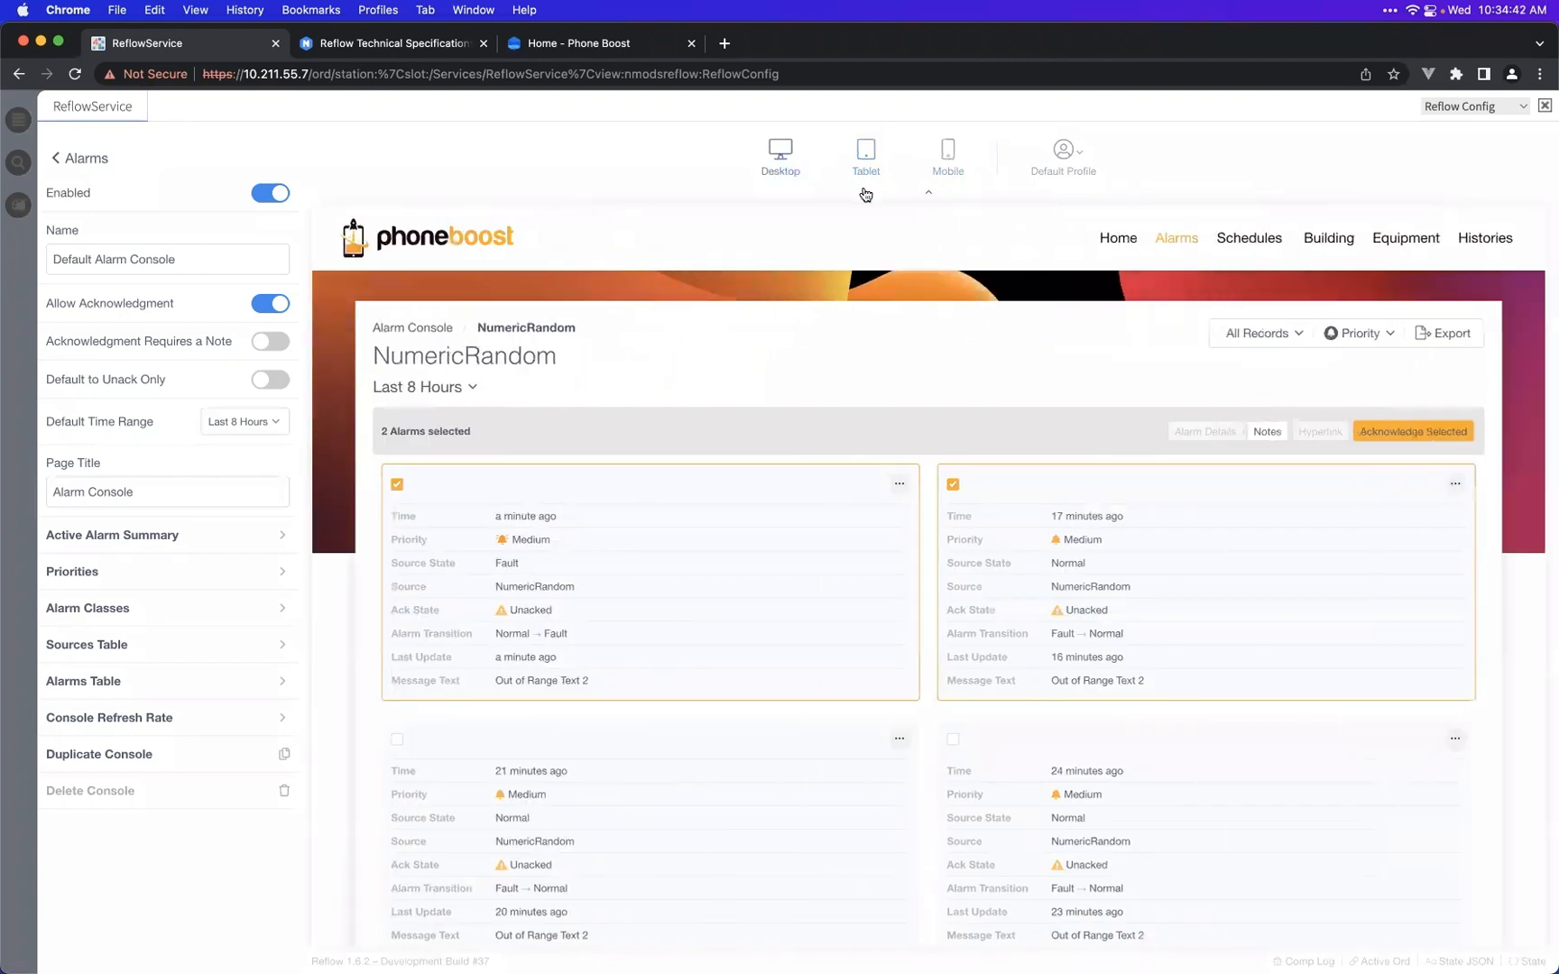
click(926, 194)
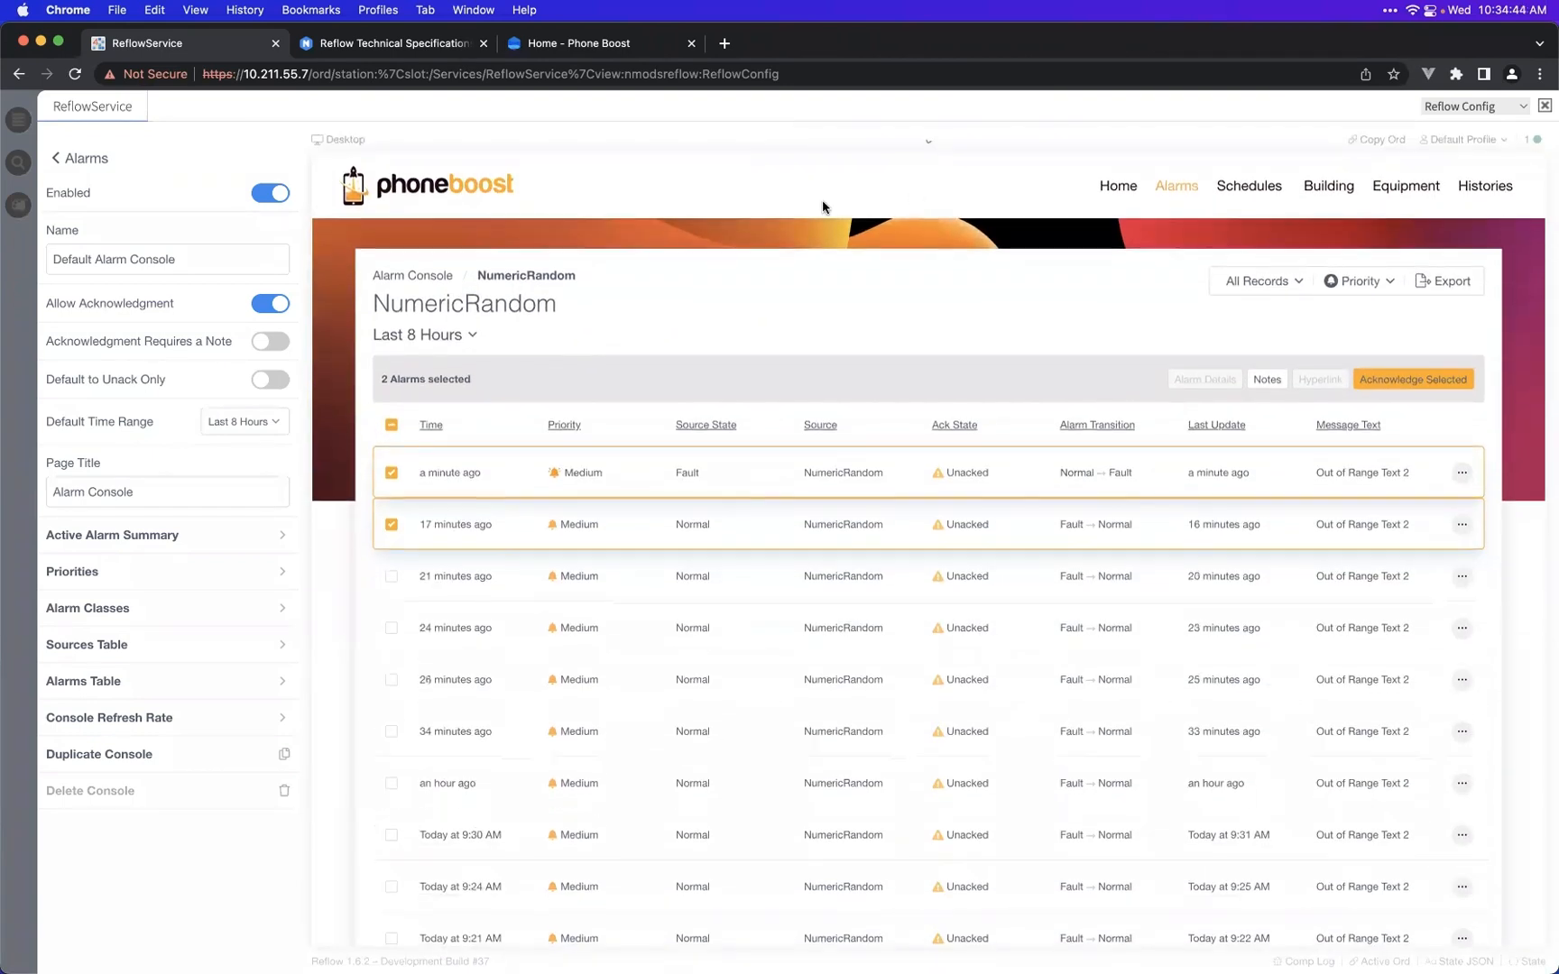
- Select all NumericRandom alarms and clear the selection
click(391, 427)
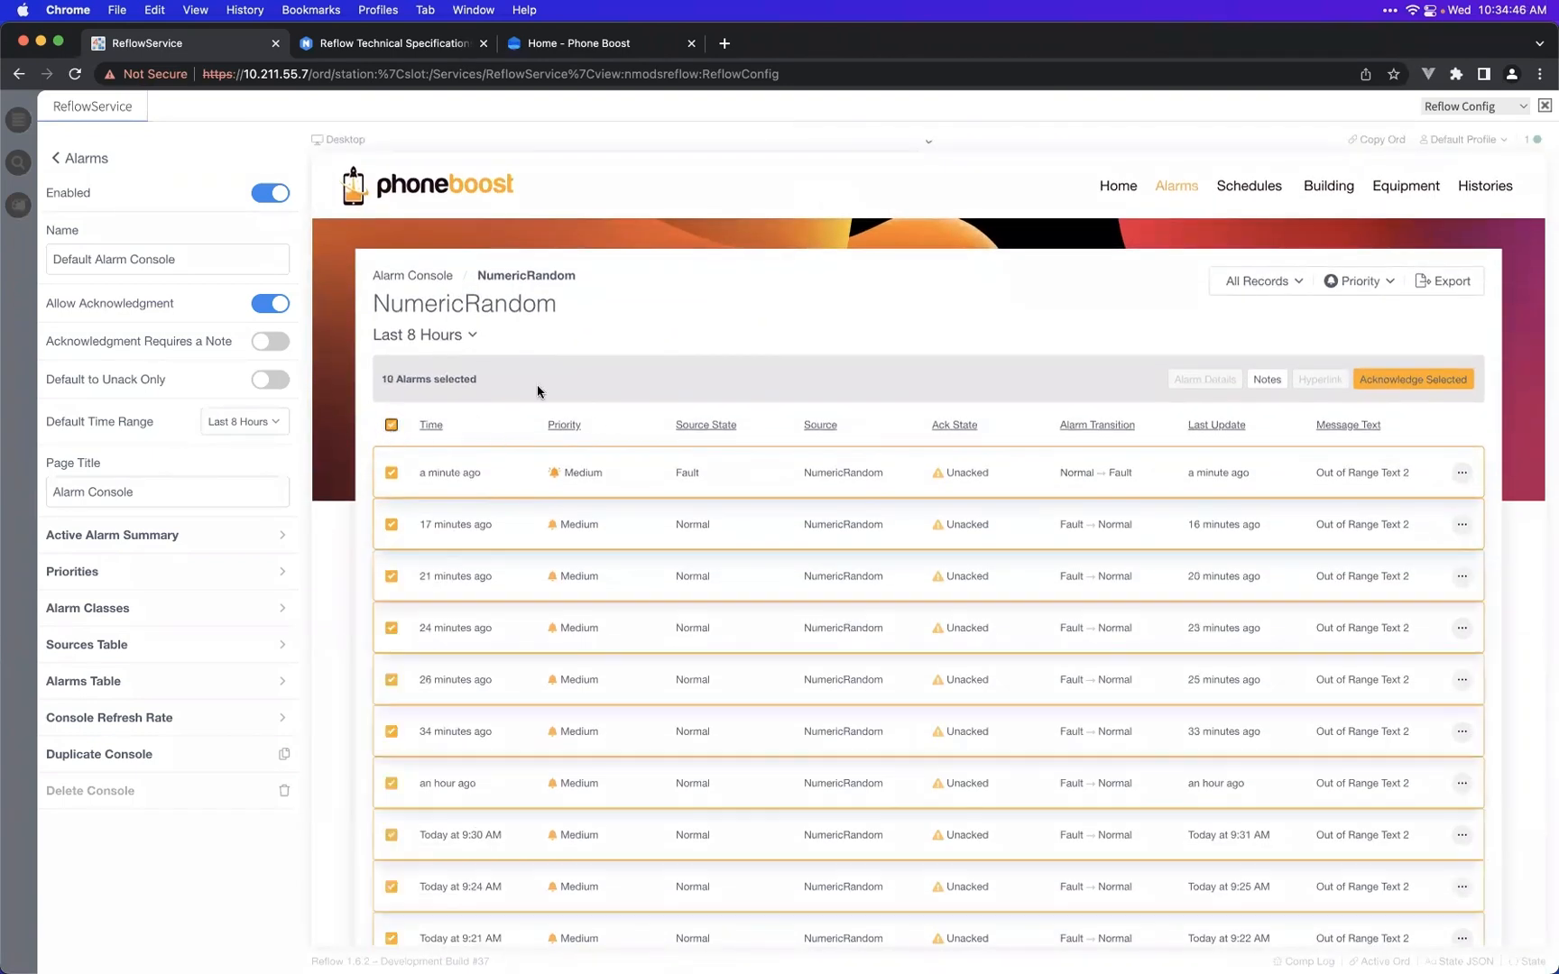
click(391, 426)
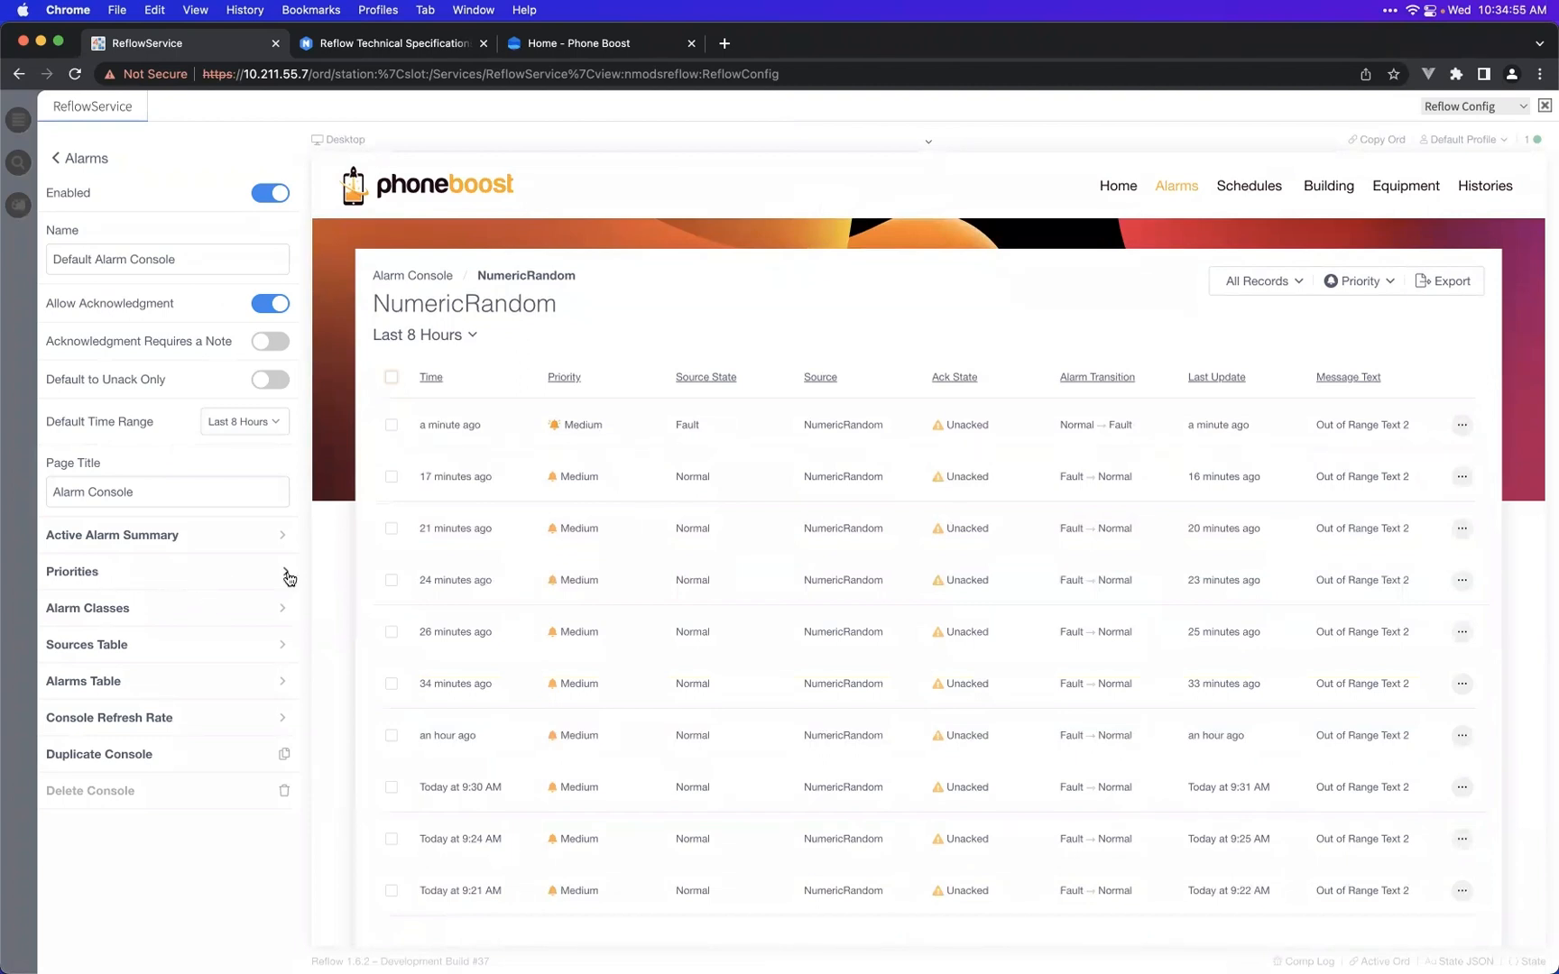
- Return to the Alarm Console overview and open the console's Priorities settings
click(435, 278)
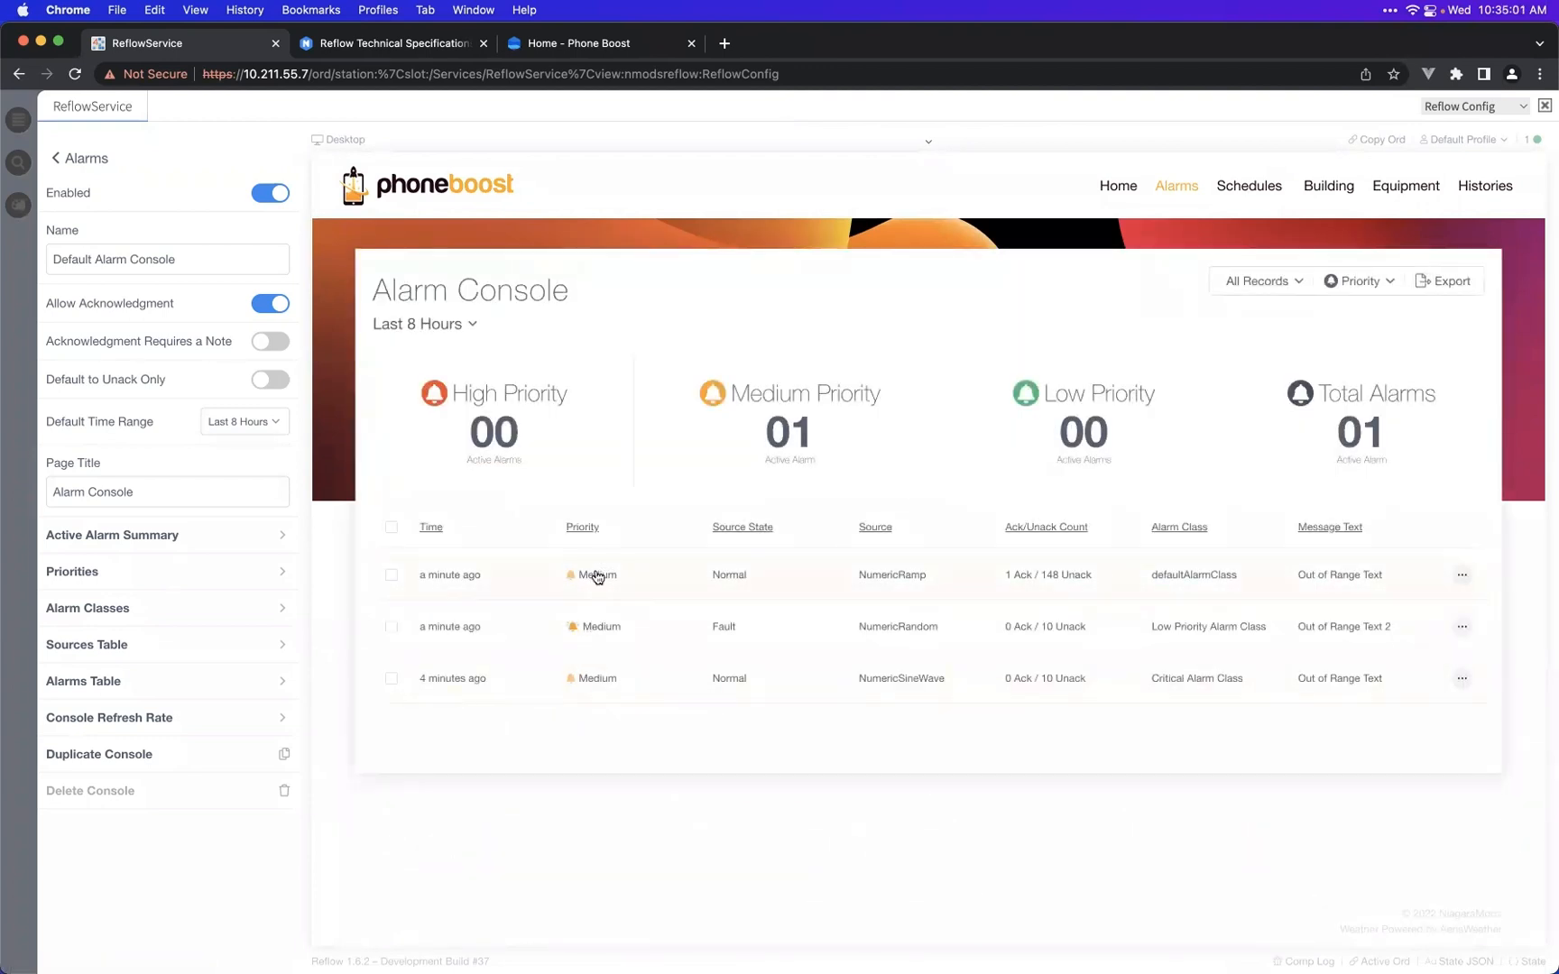
click(144, 585)
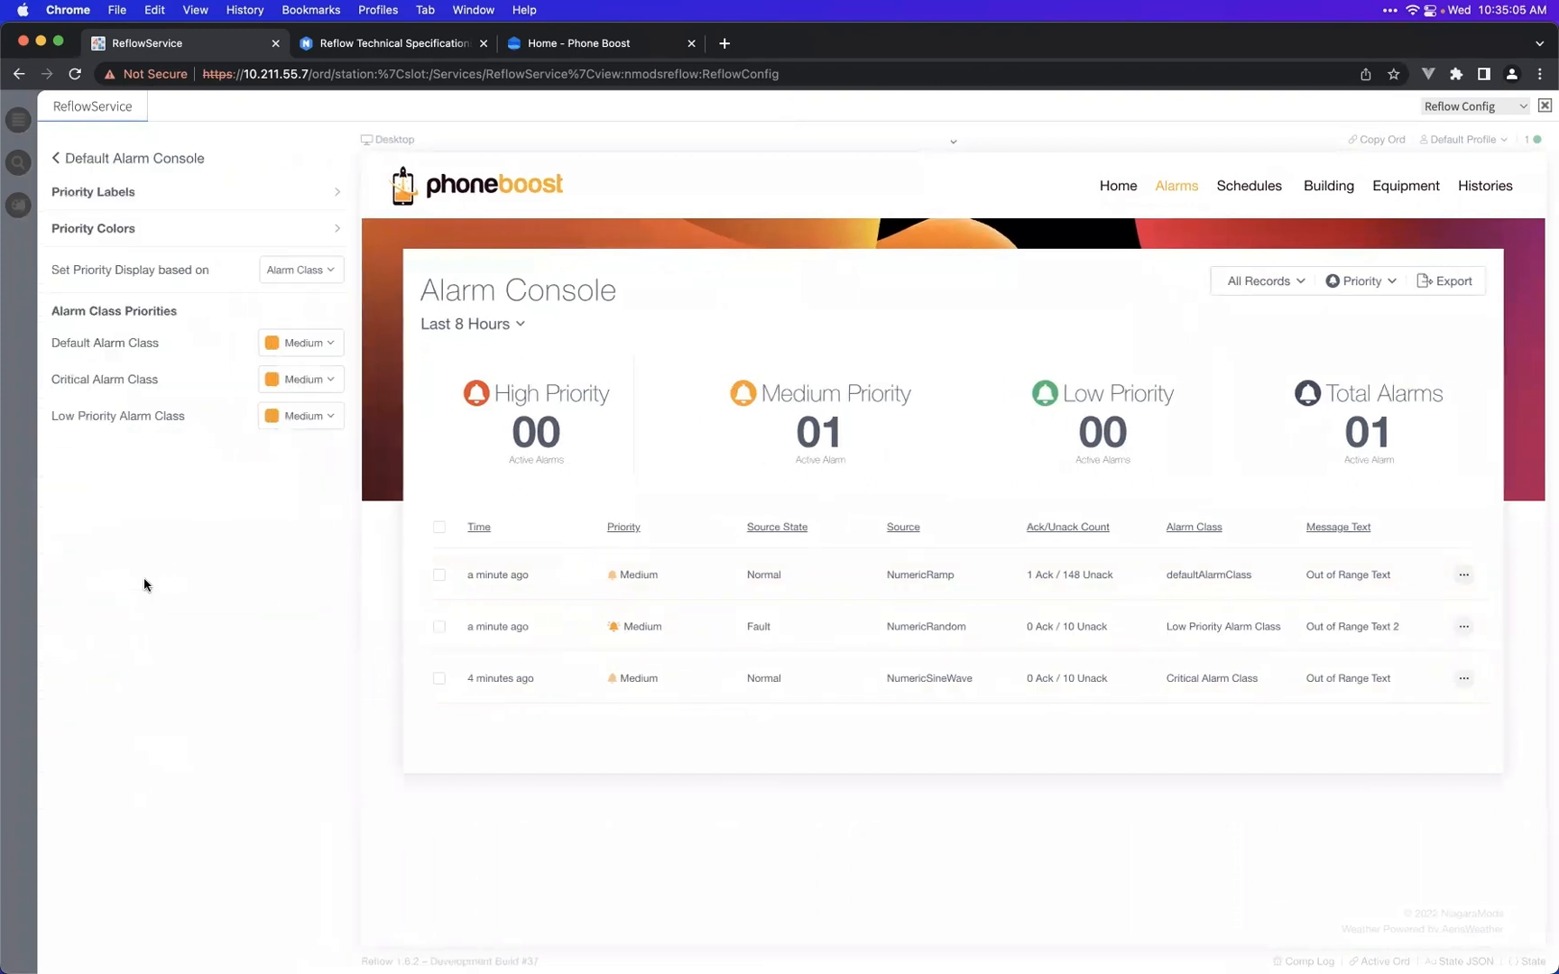
- Try basing the priority display on Priority Number, and set it back to Alarm Class
click(298, 279)
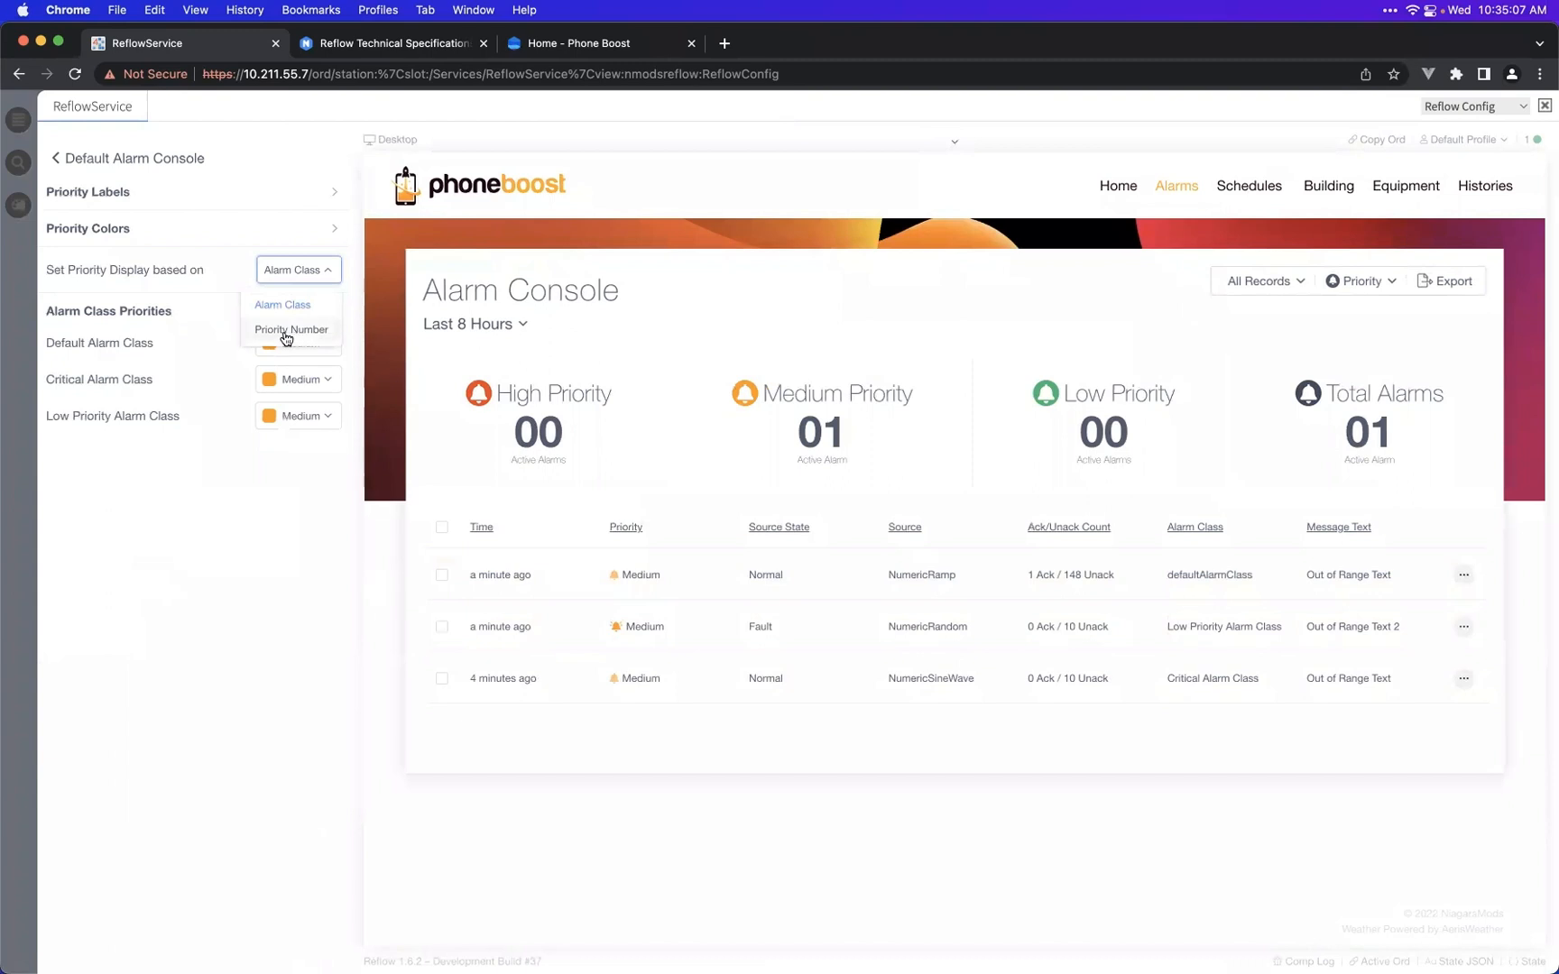
click(282, 332)
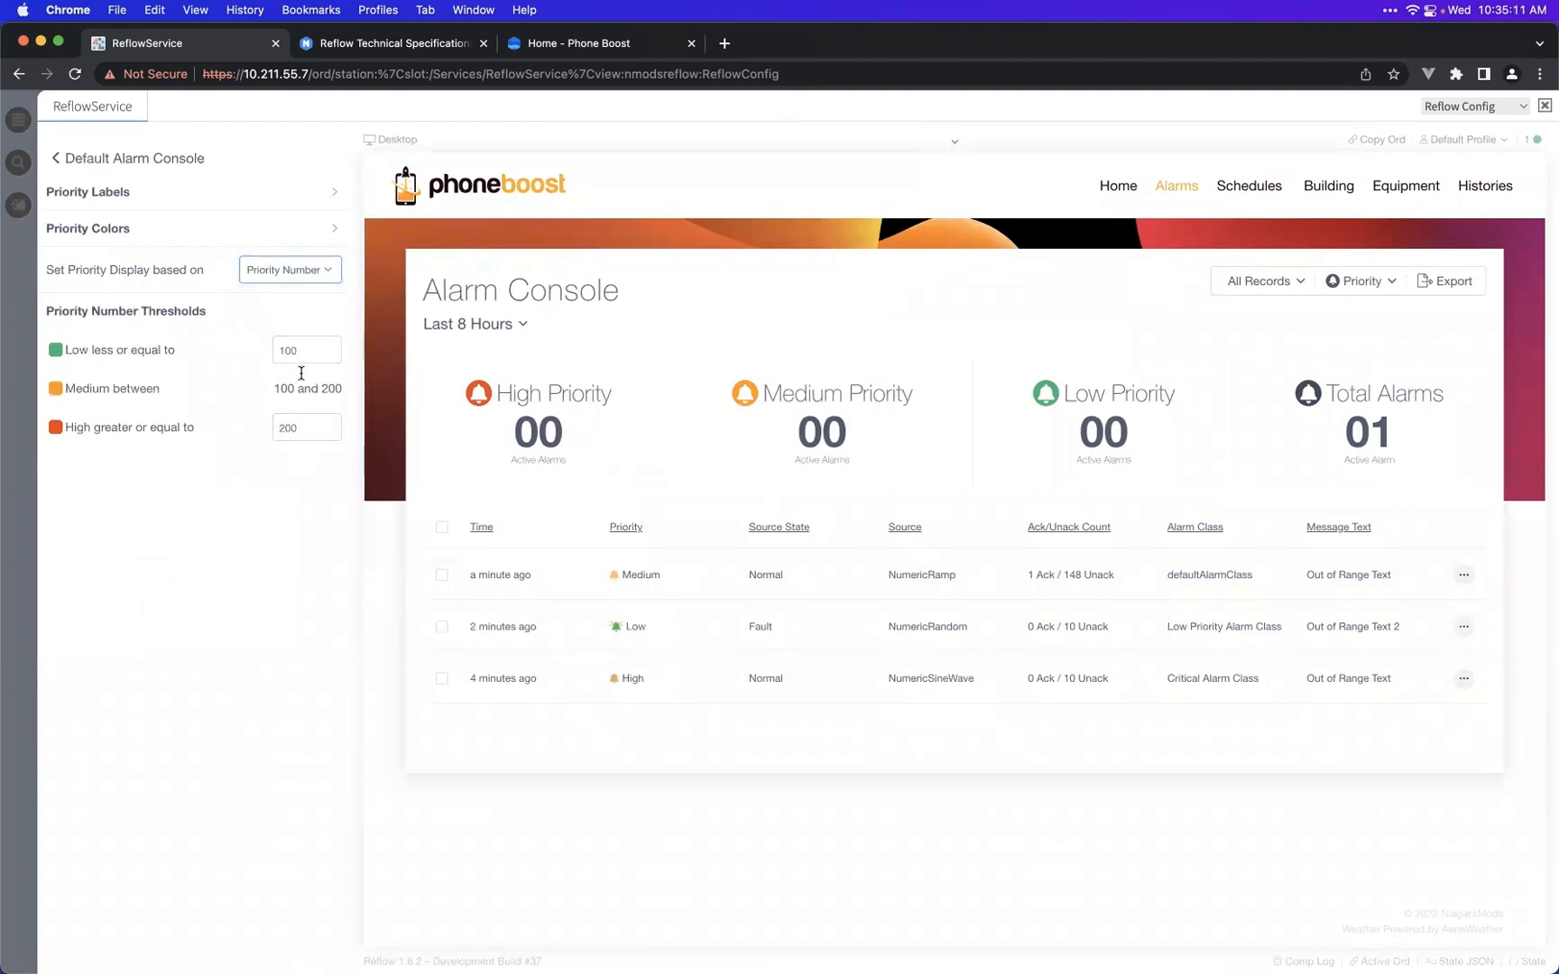
click(304, 287)
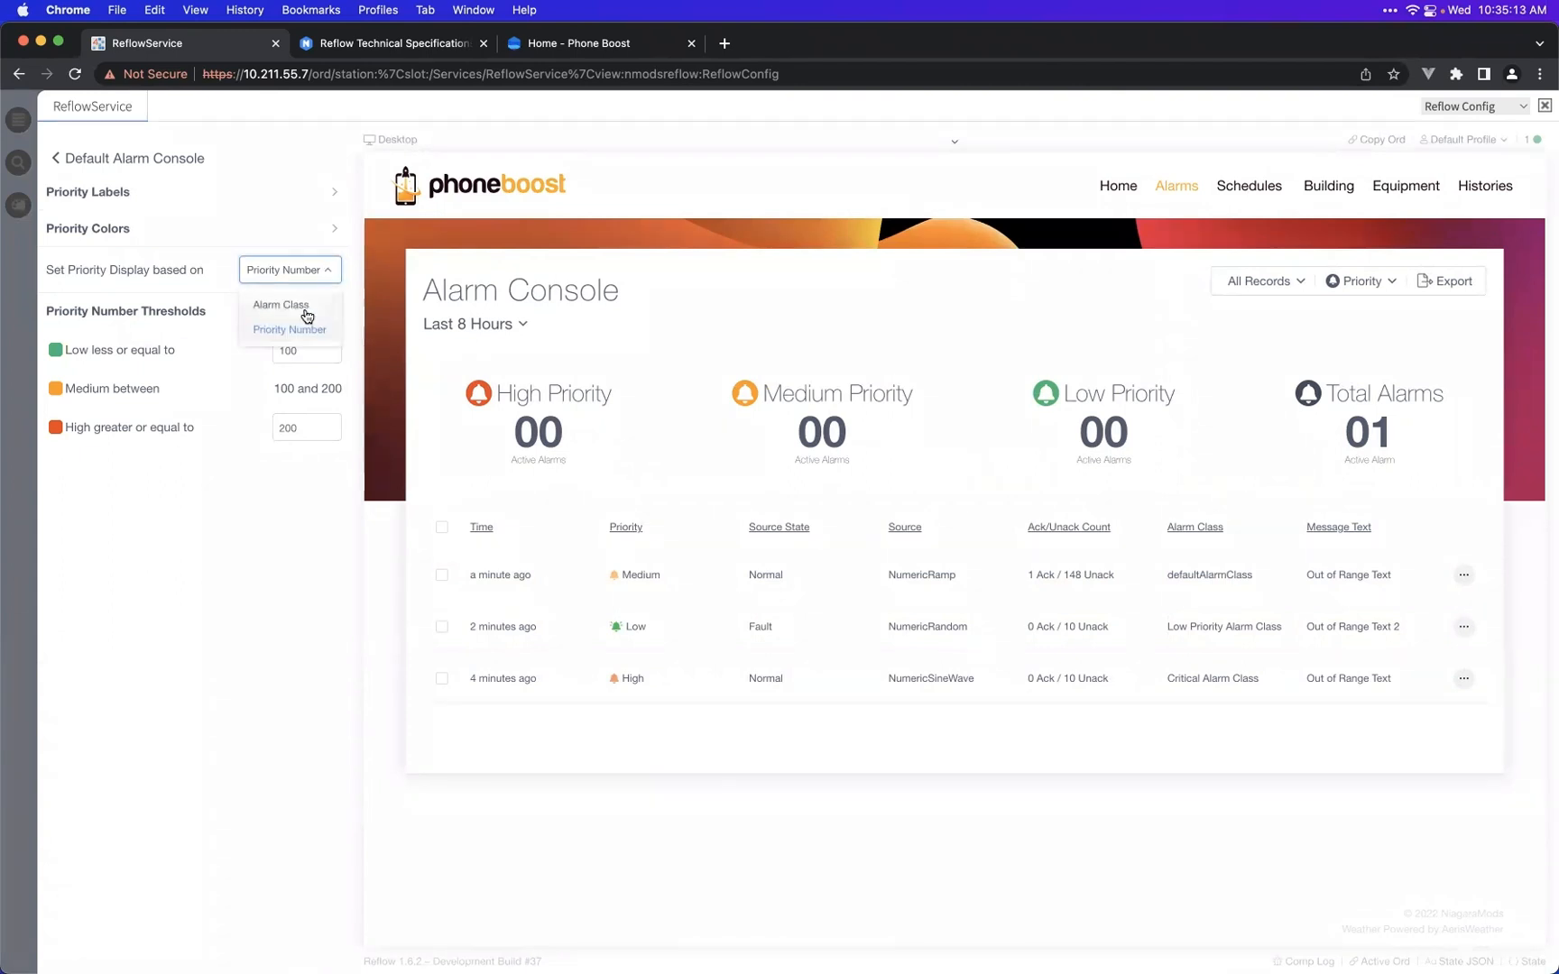
click(303, 307)
- Set the Critical Alarm Class priority to High and the Low Priority Alarm Class priority to Low
click(301, 382)
click(305, 467)
click(314, 433)
click(312, 450)
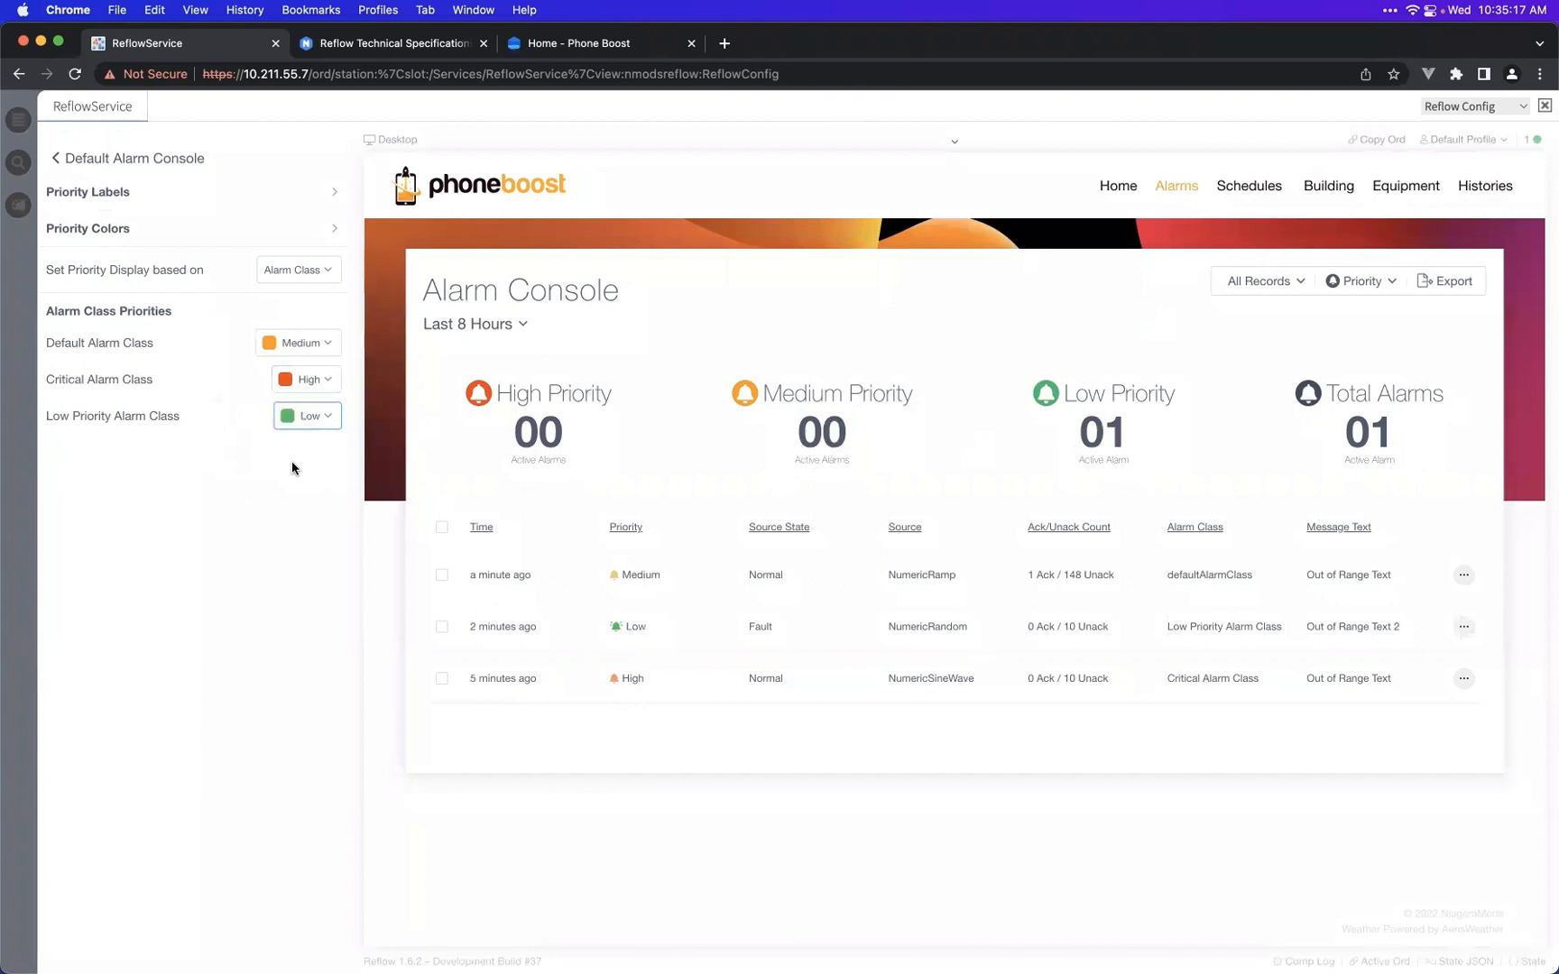
- Open the priority labels and change the High Priority Label to "Emergency Priority"
click(232, 197)
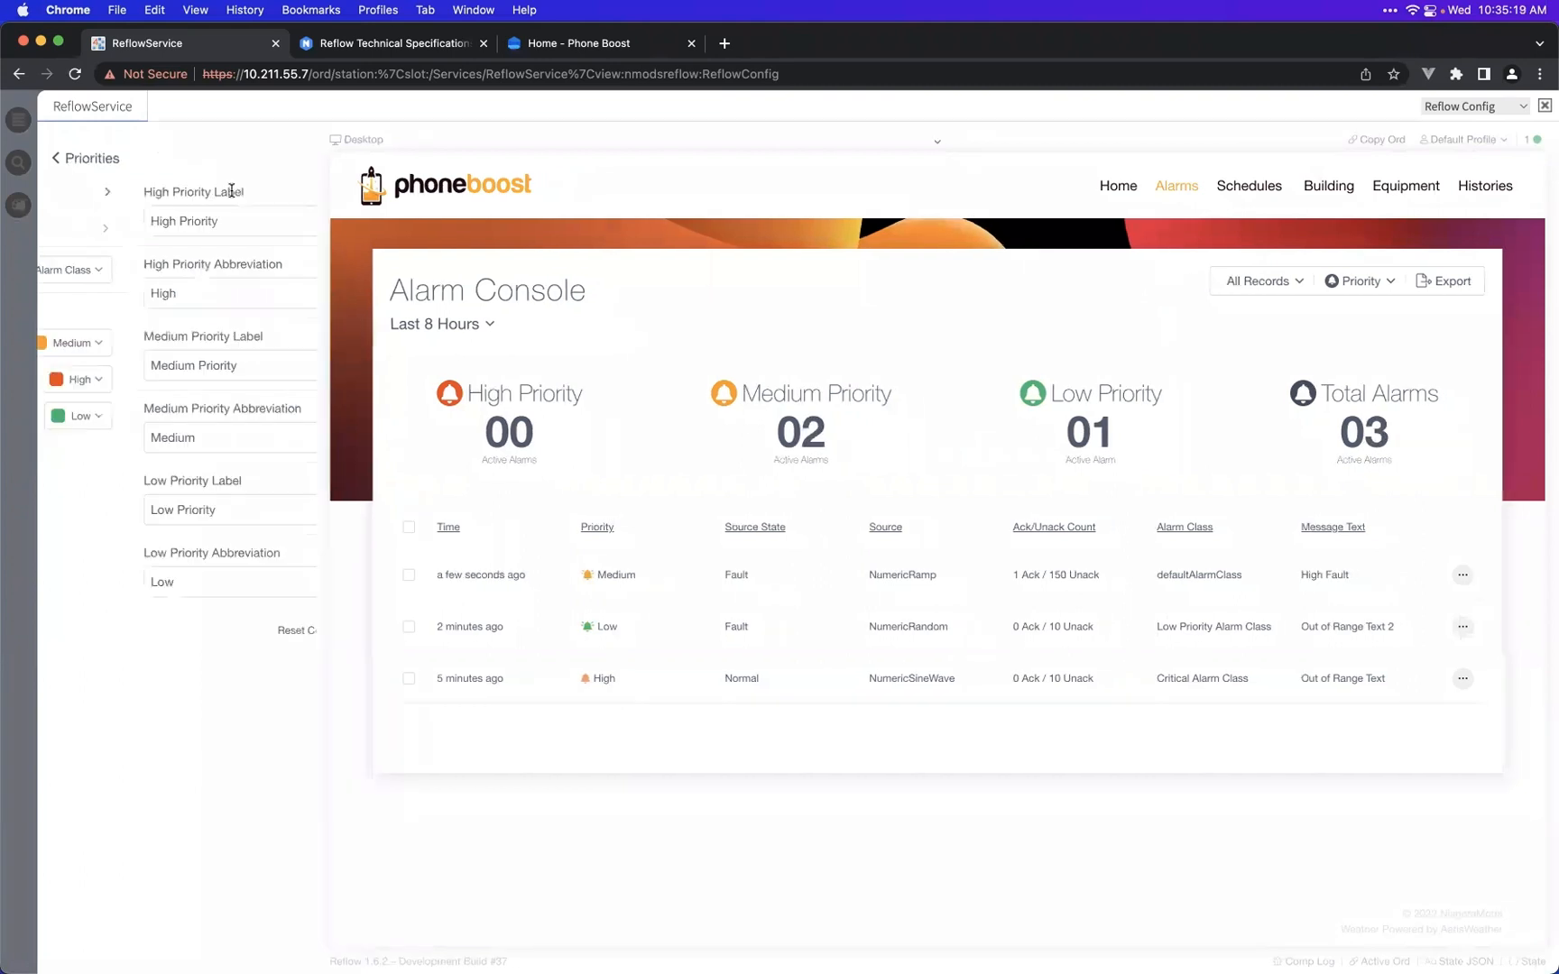
triple_click(133, 220)
text(E)
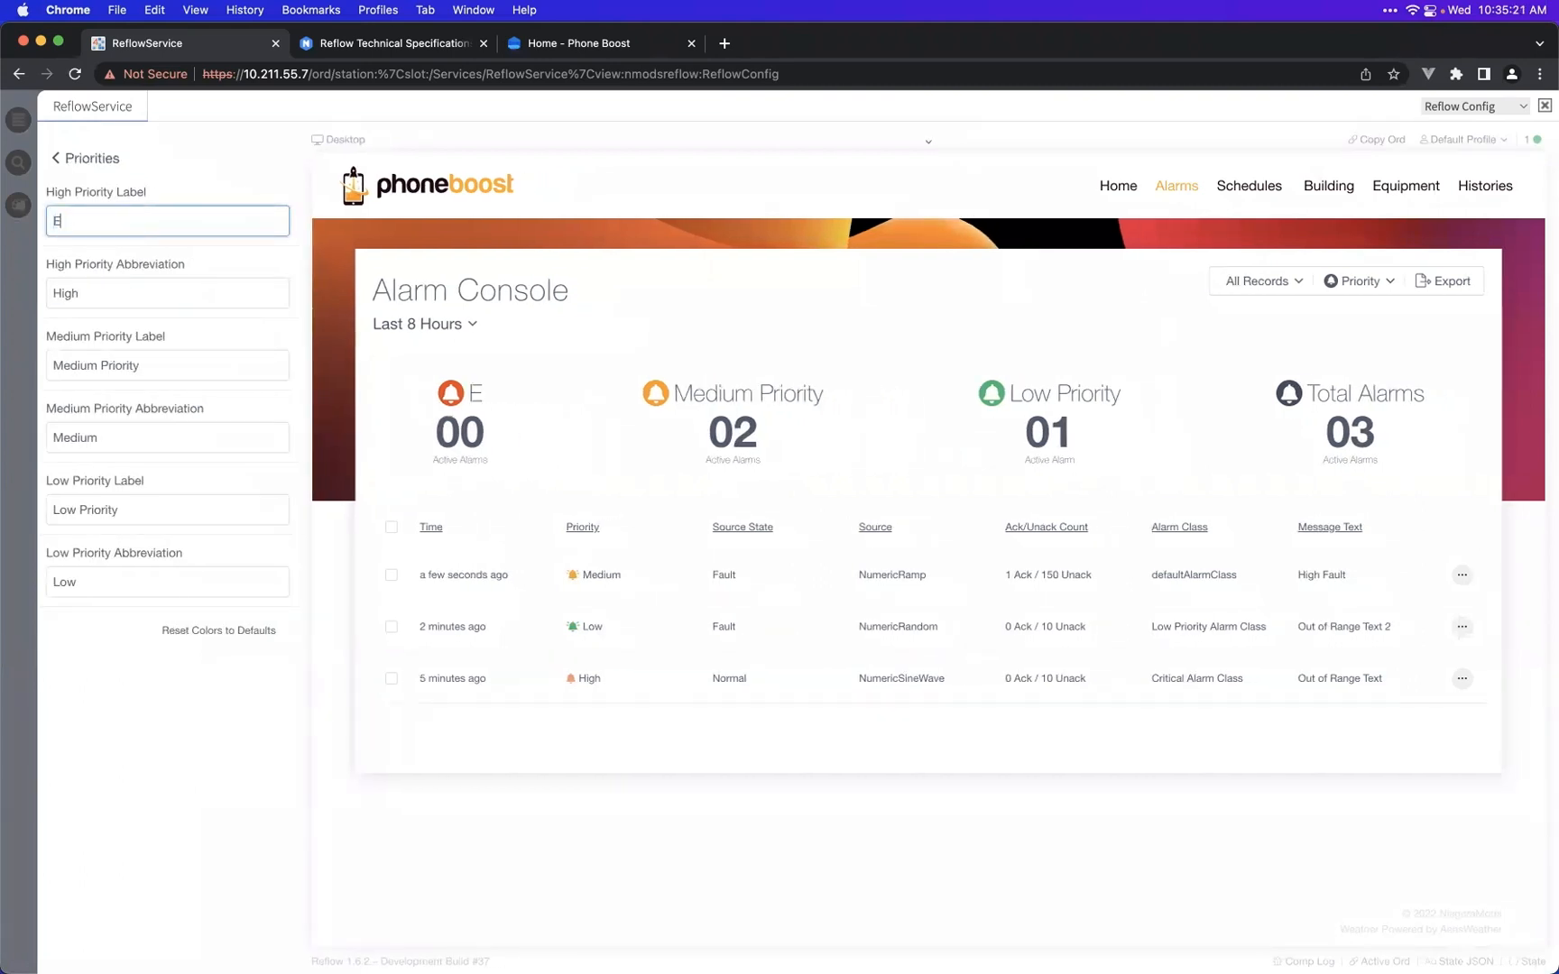
text(mergency Priority)
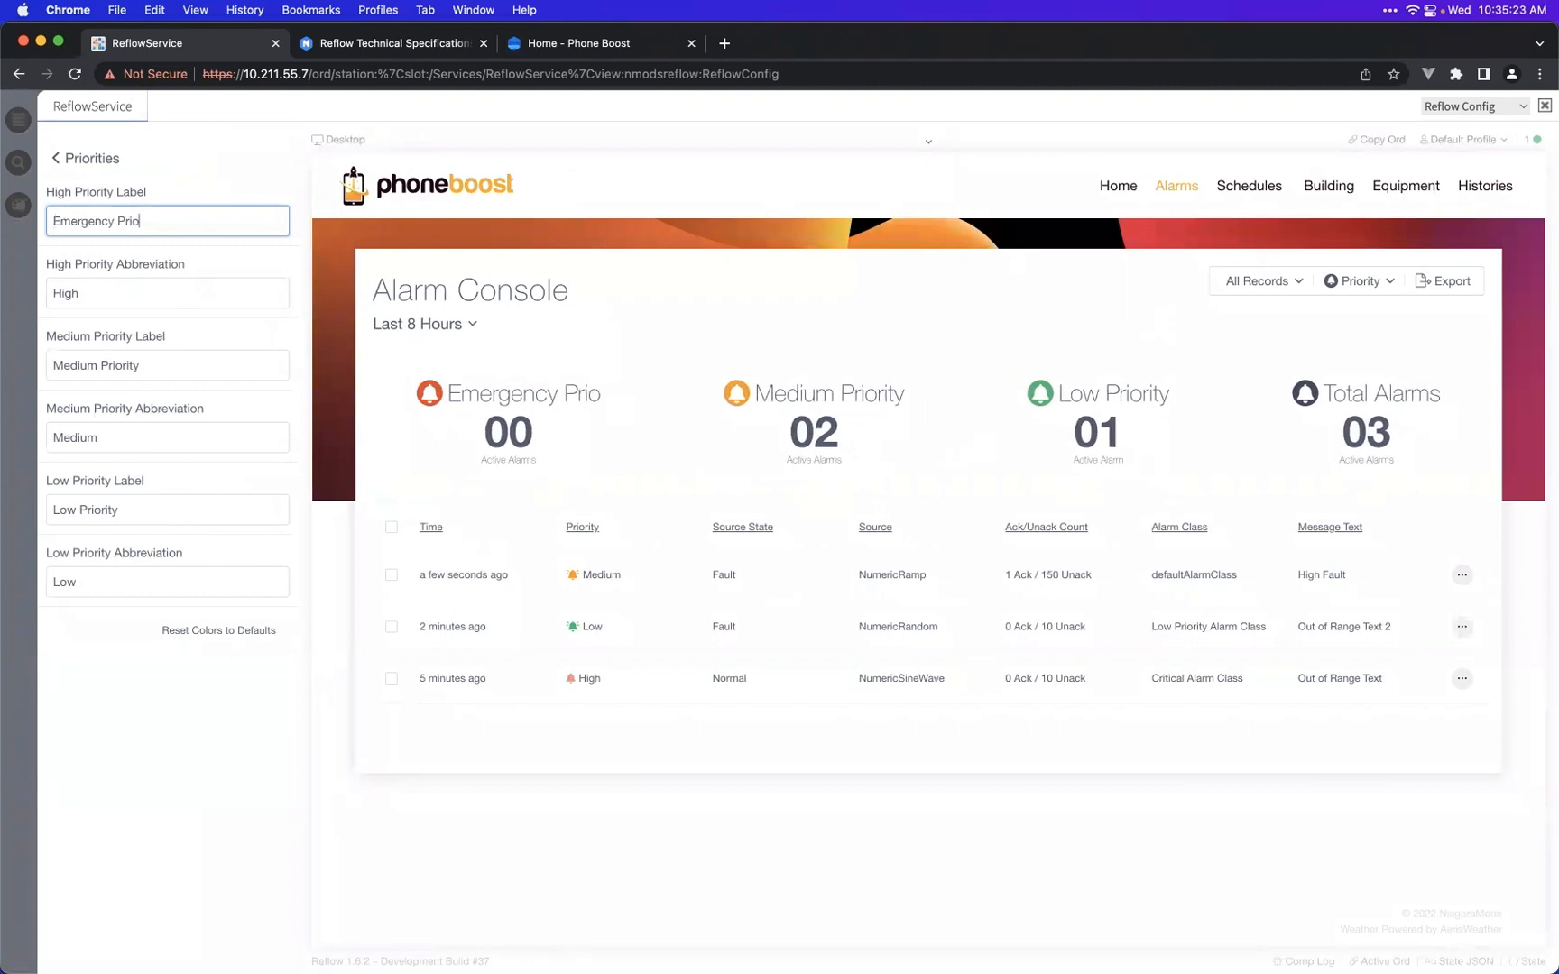
- Set the default alarm console's high priority abbreviation to Emergency and return to its priority settings
key(Tab)
text(Em)
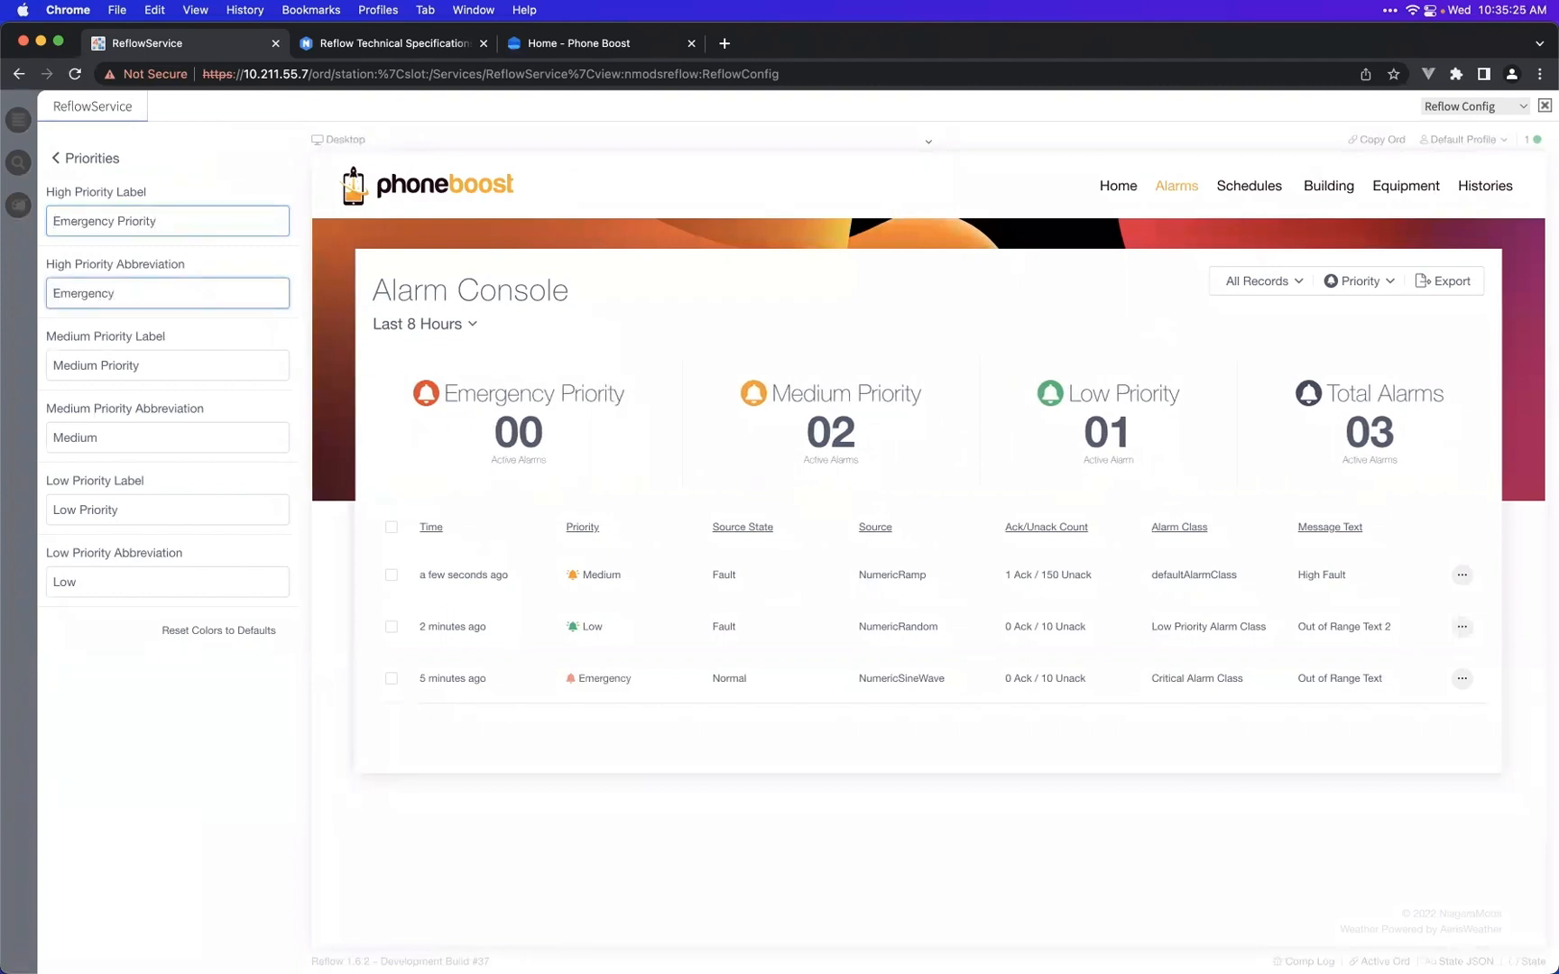
click(94, 160)
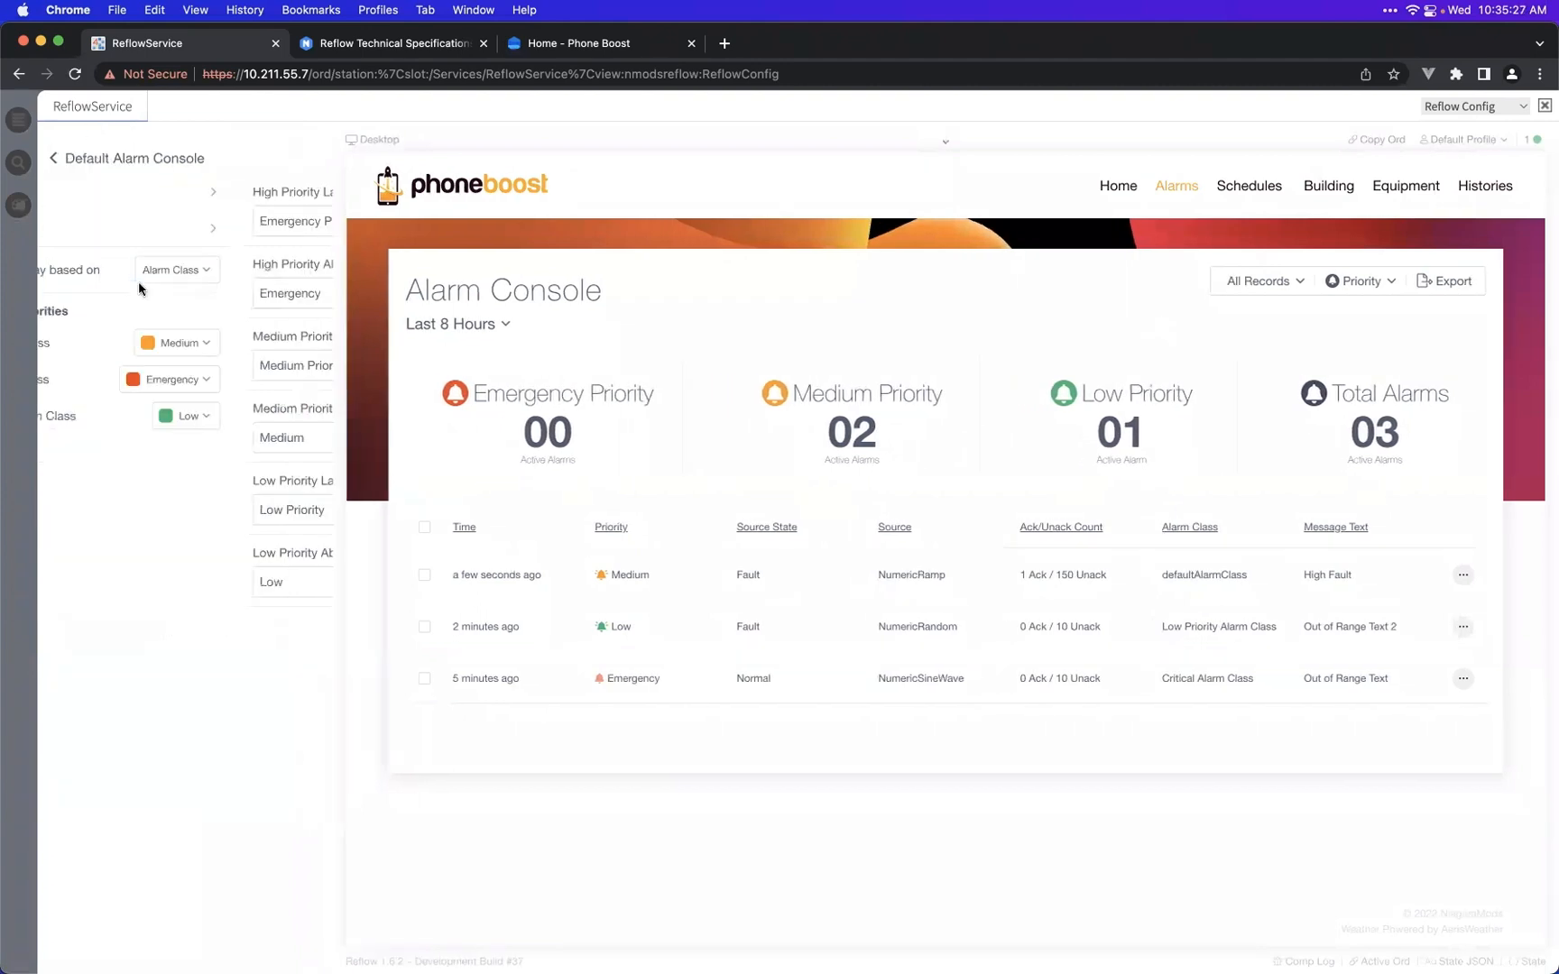
- Try blue #0052F1 as the Emergency Priority color and restore the orange-red swatch
click(148, 232)
click(263, 197)
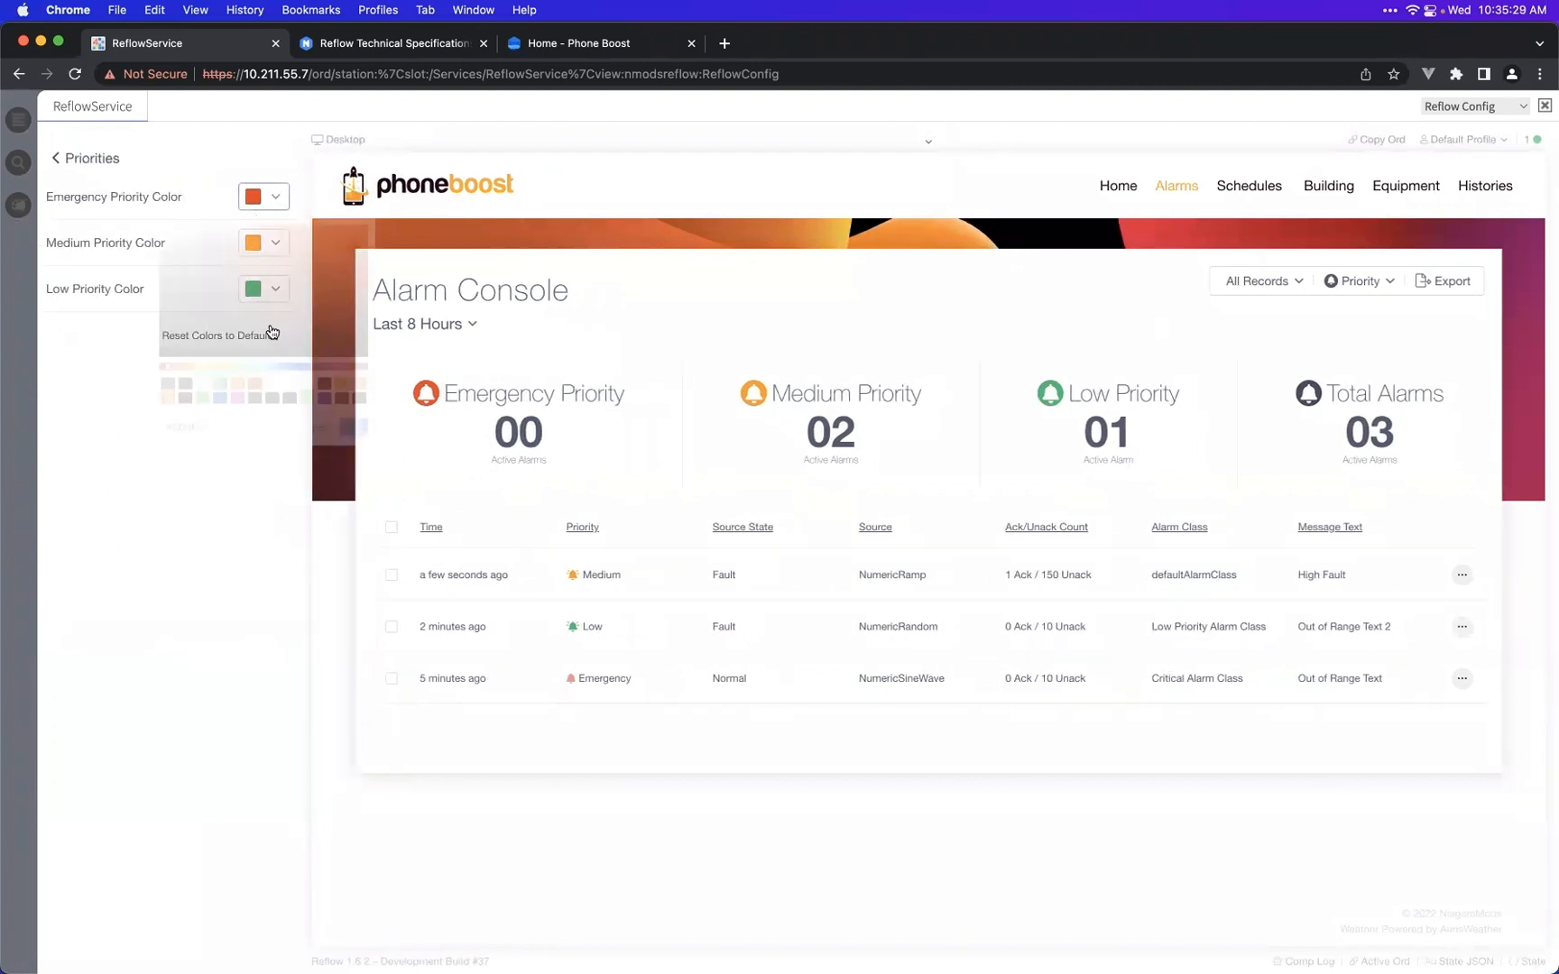
click(221, 432)
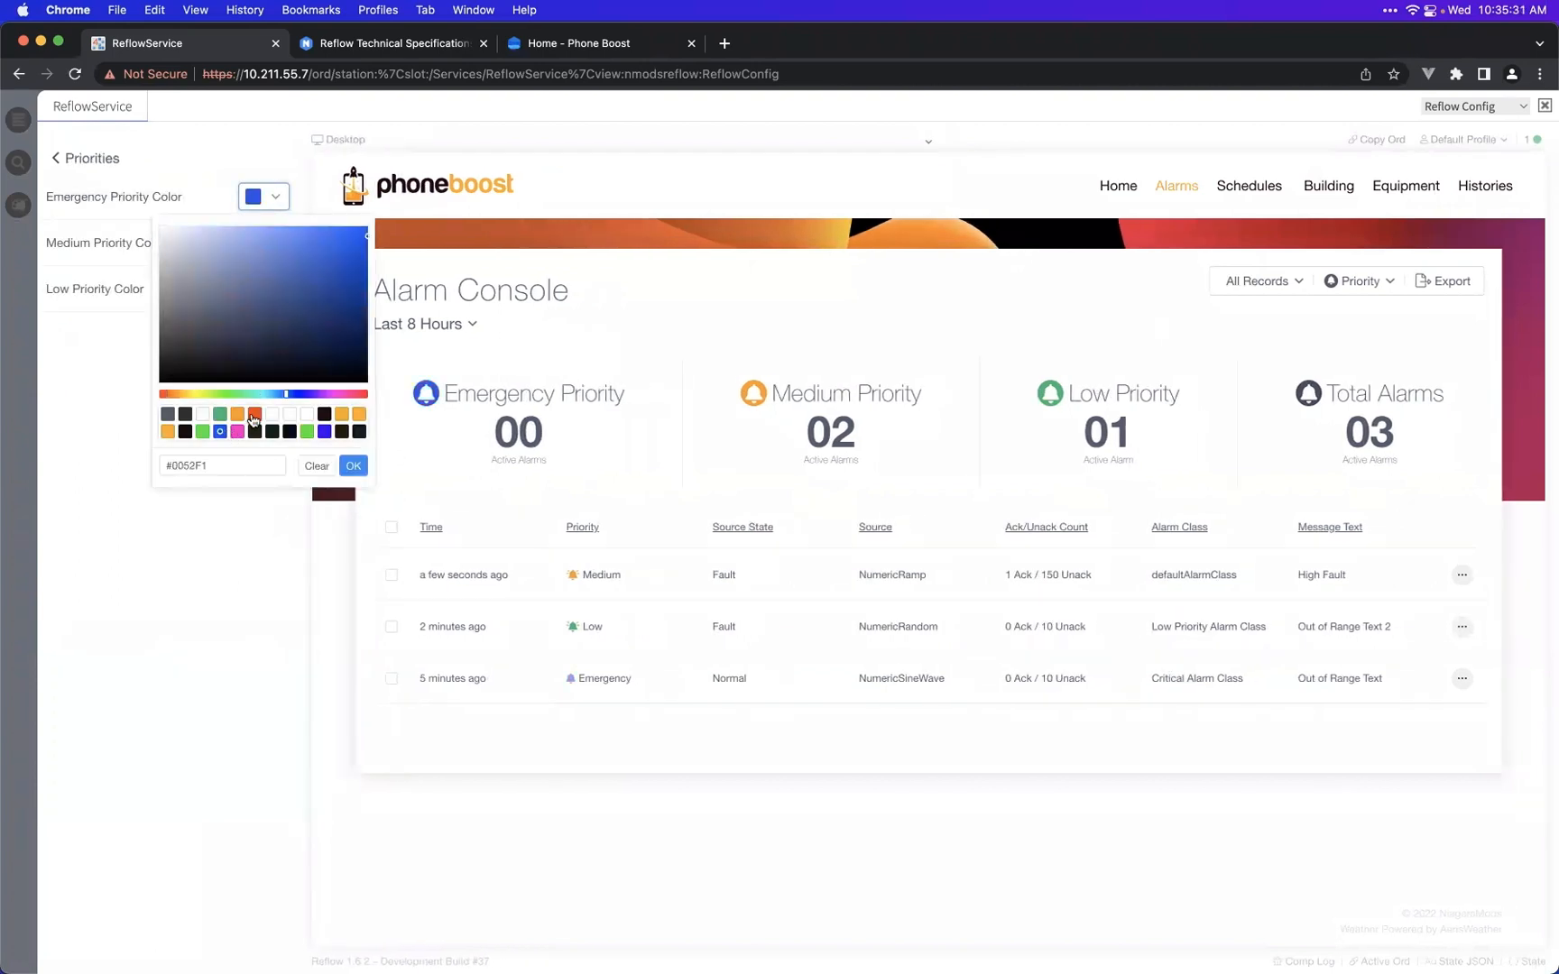
click(255, 414)
click(354, 467)
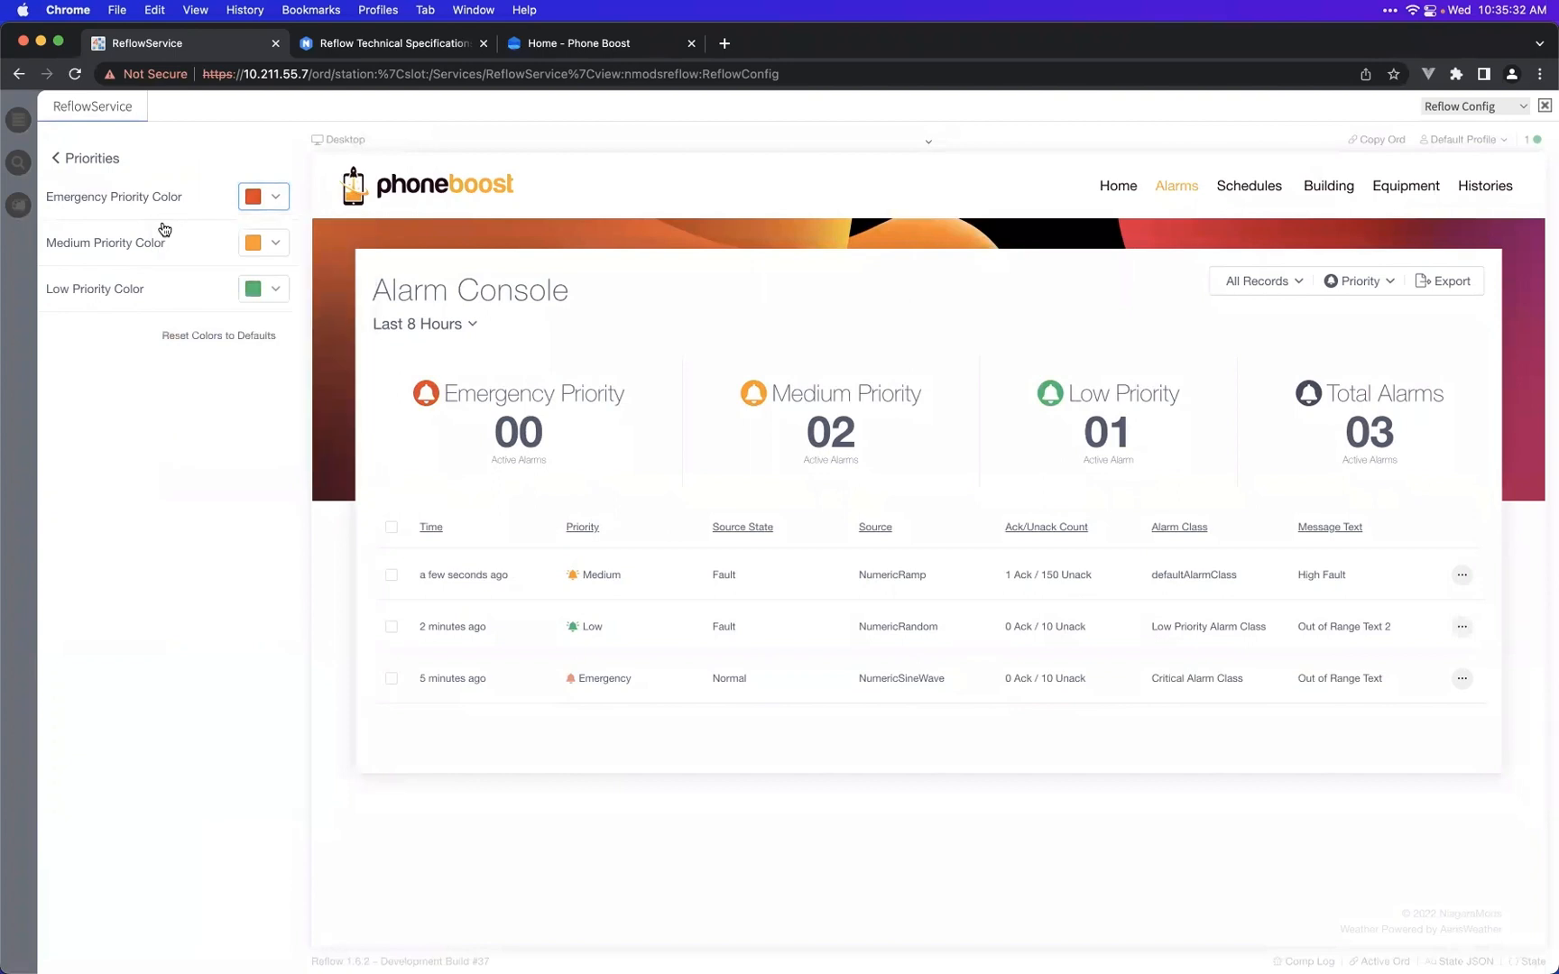
click(108, 160)
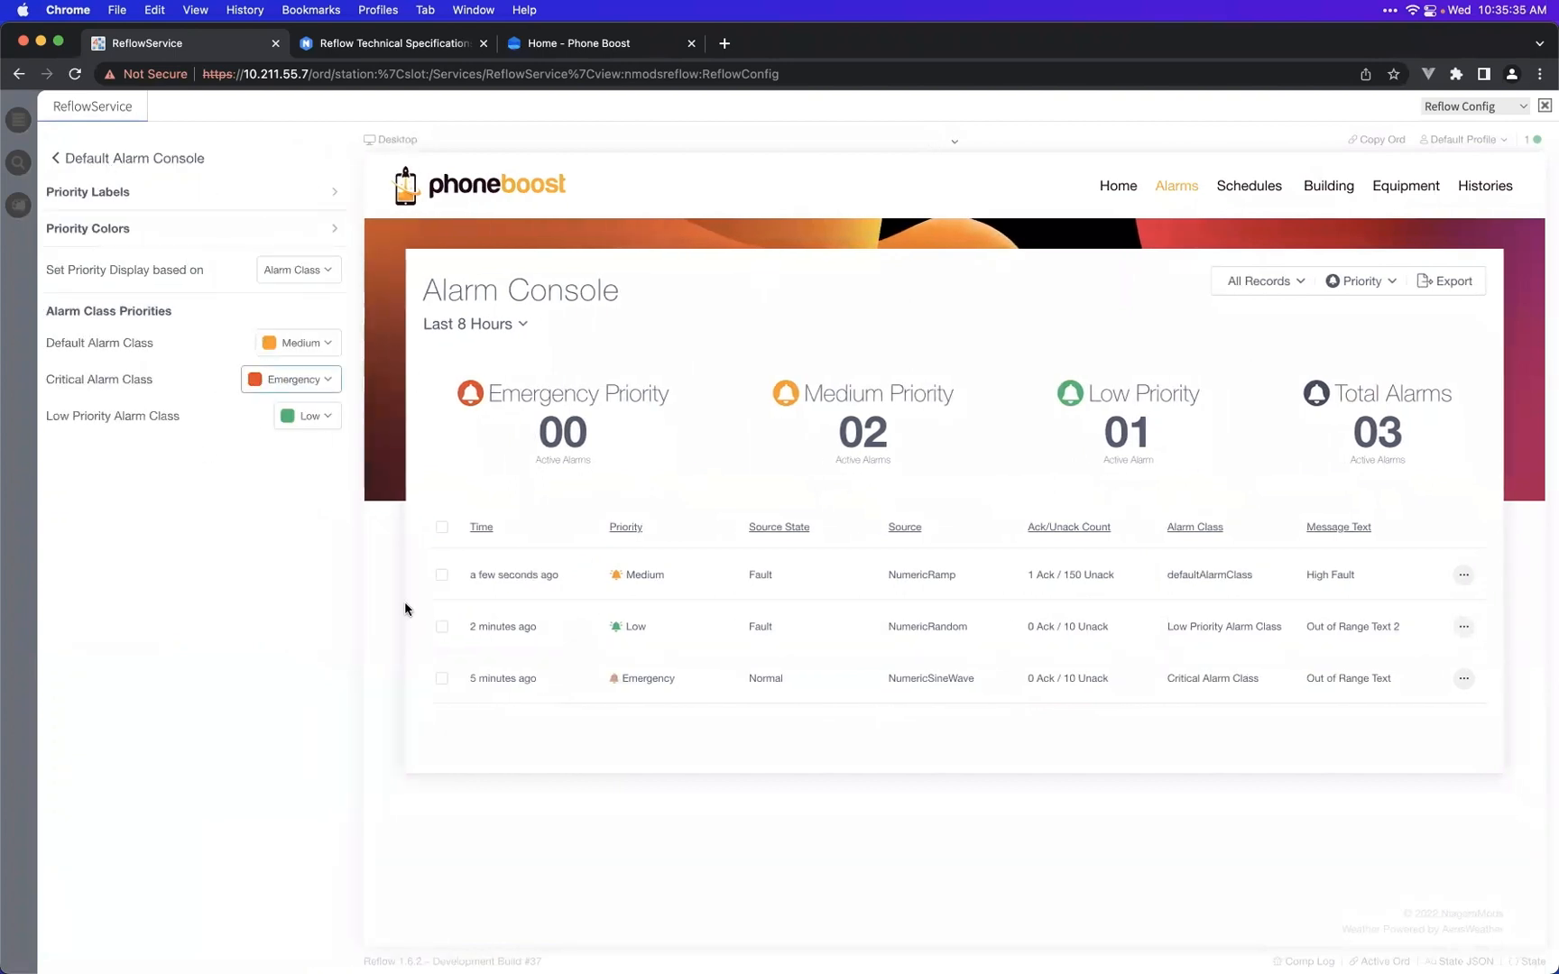
click(132, 160)
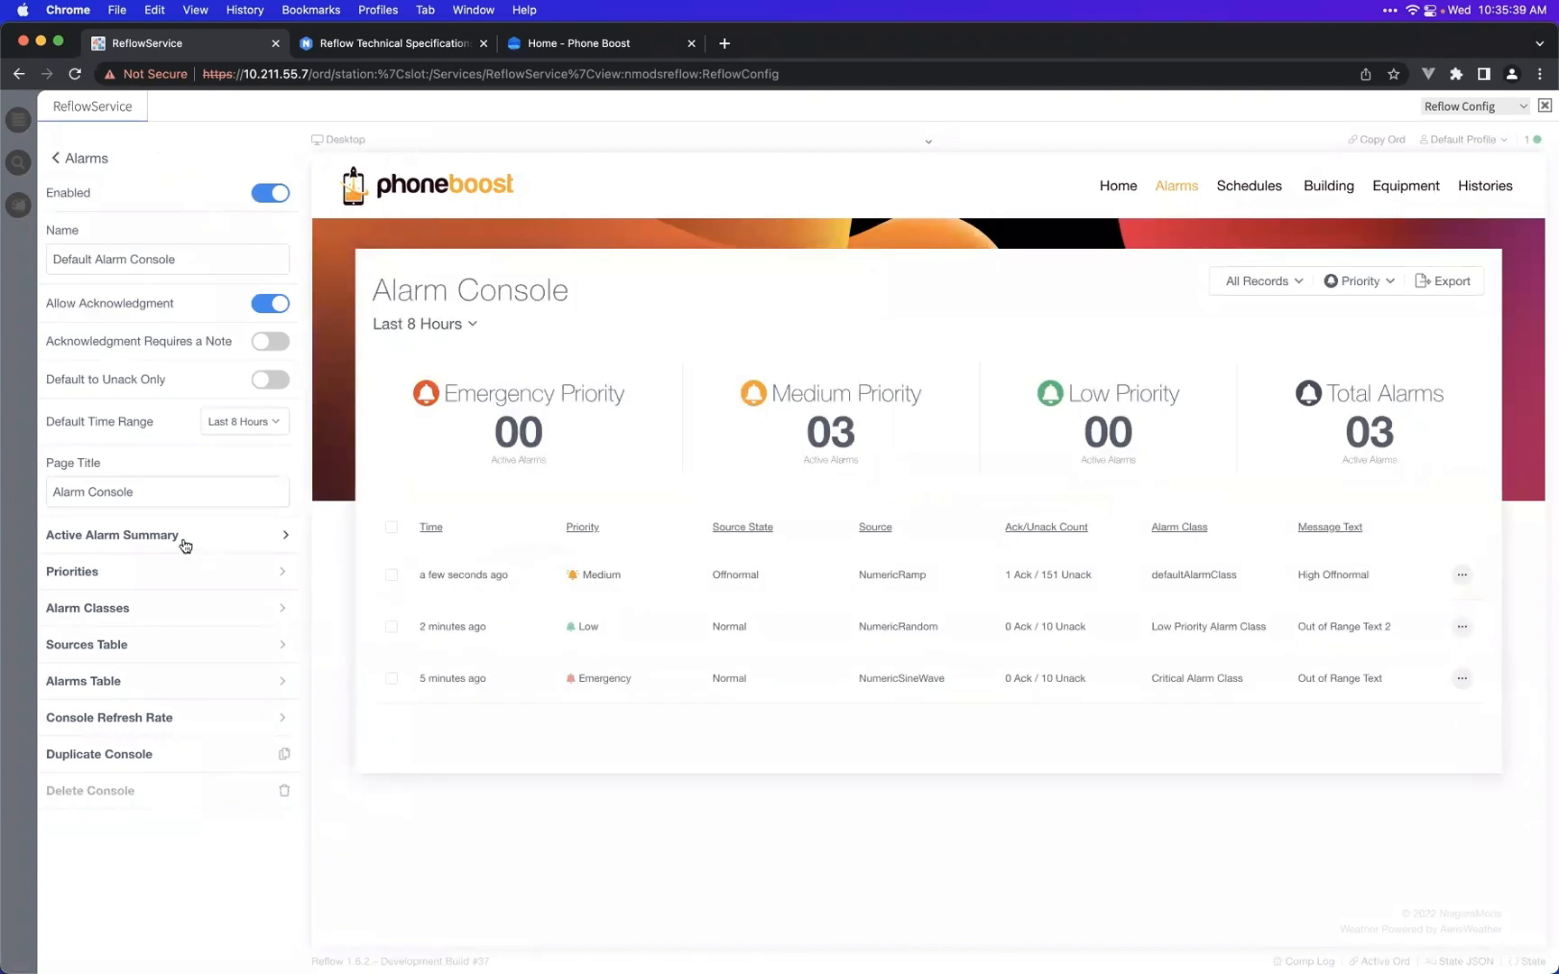
click(132, 582)
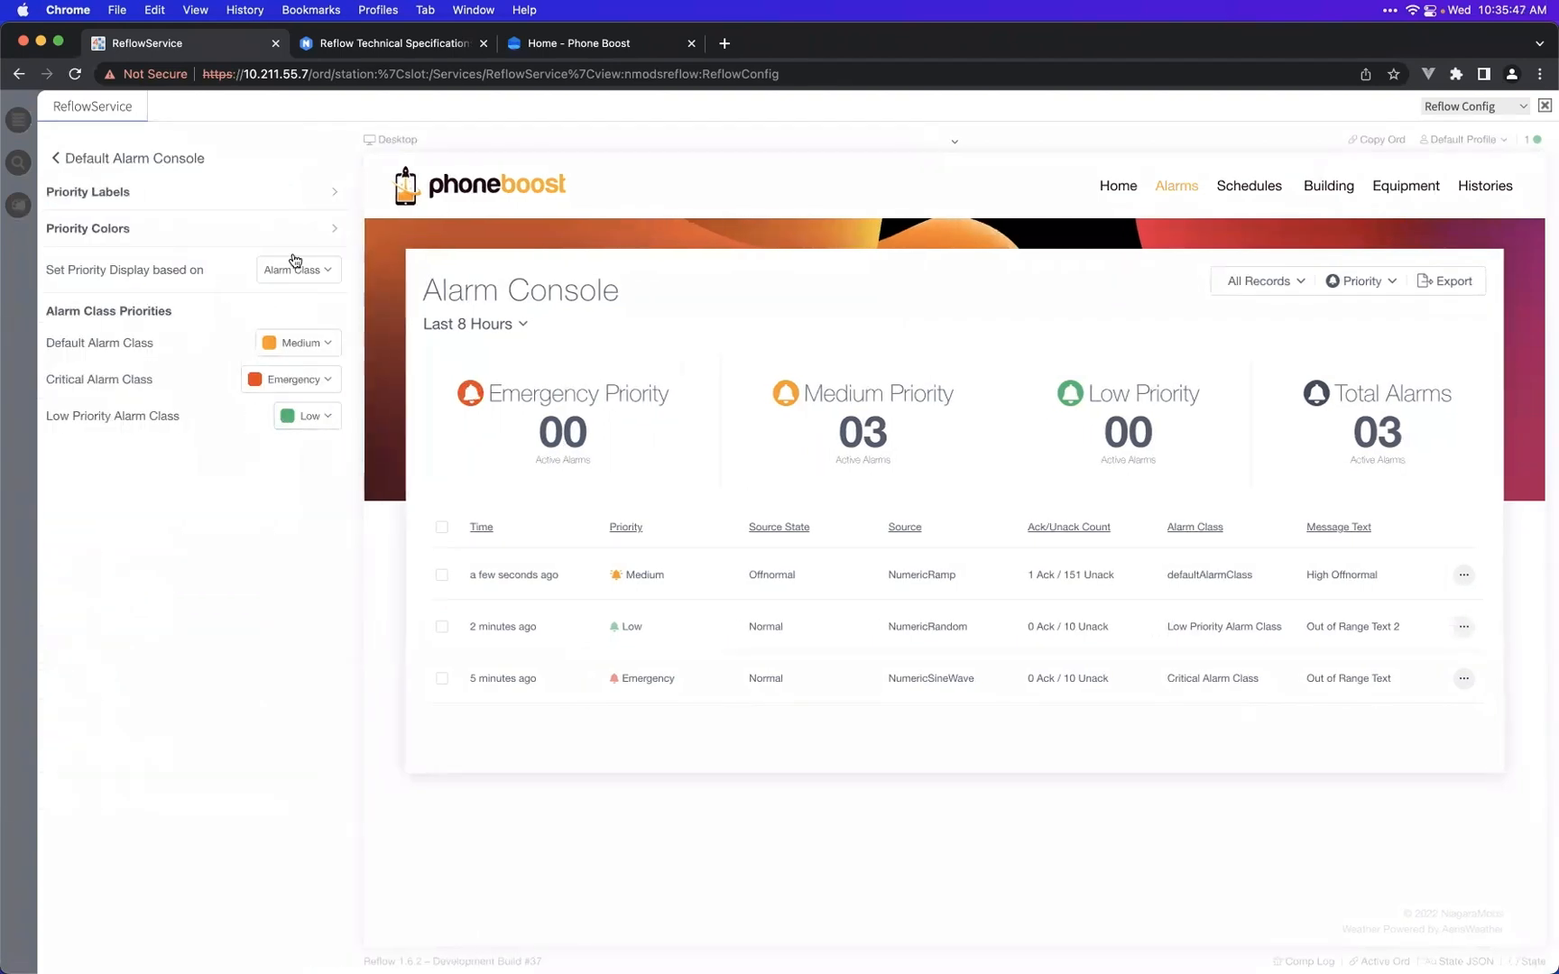
click(170, 162)
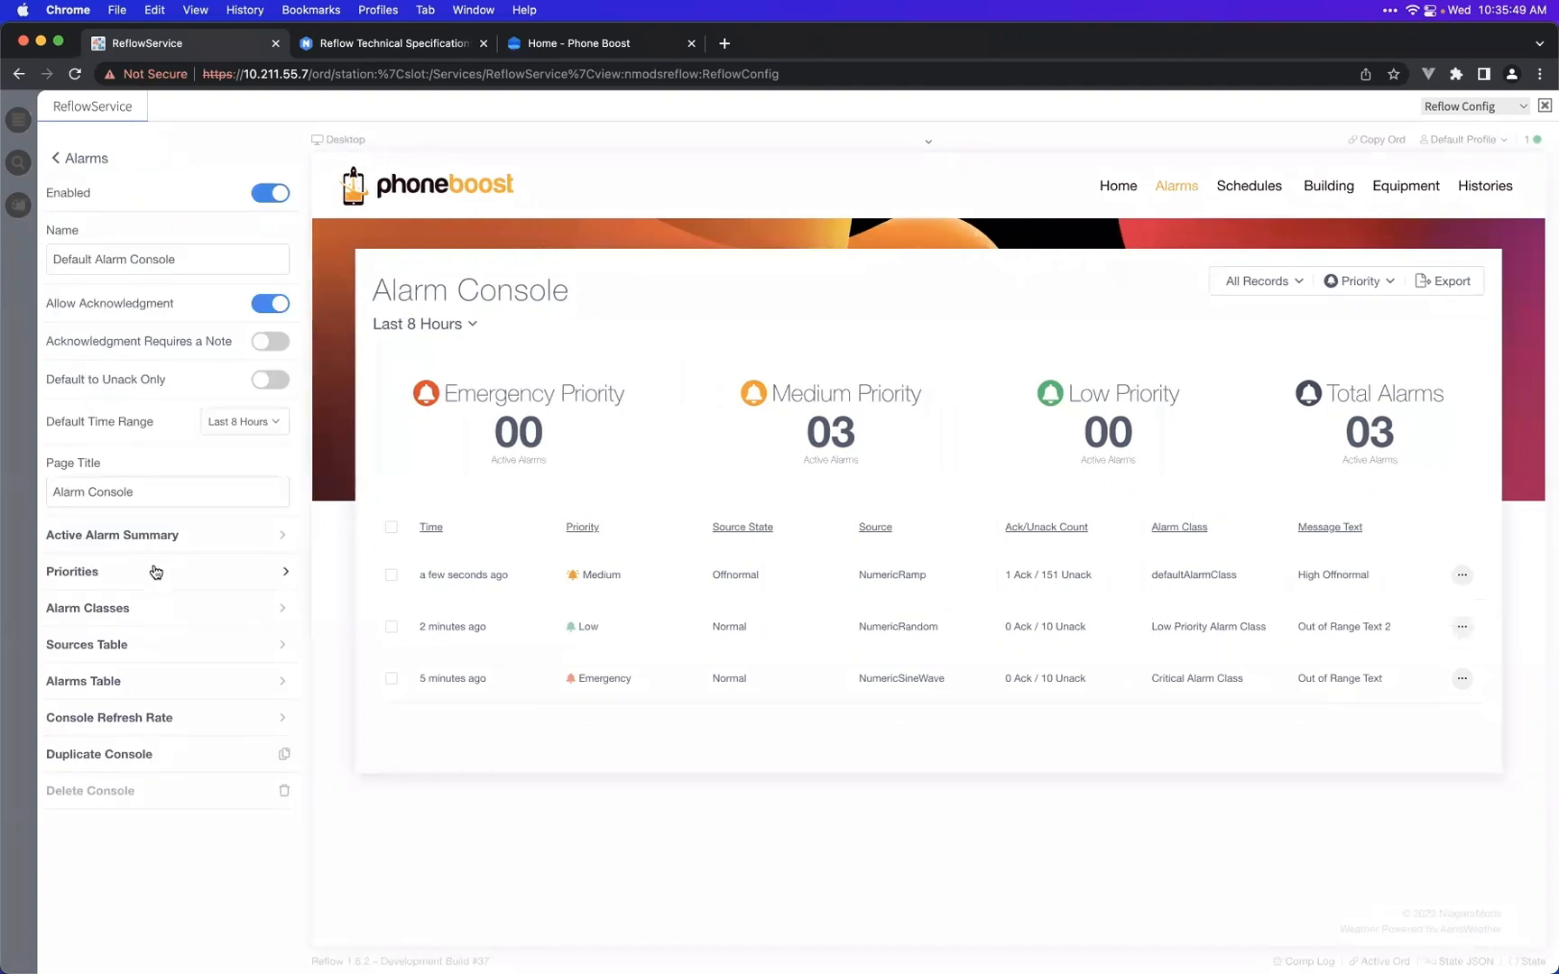
- Turn Medium Priority visibility off and back on in the default console's active alarm summary
click(161, 543)
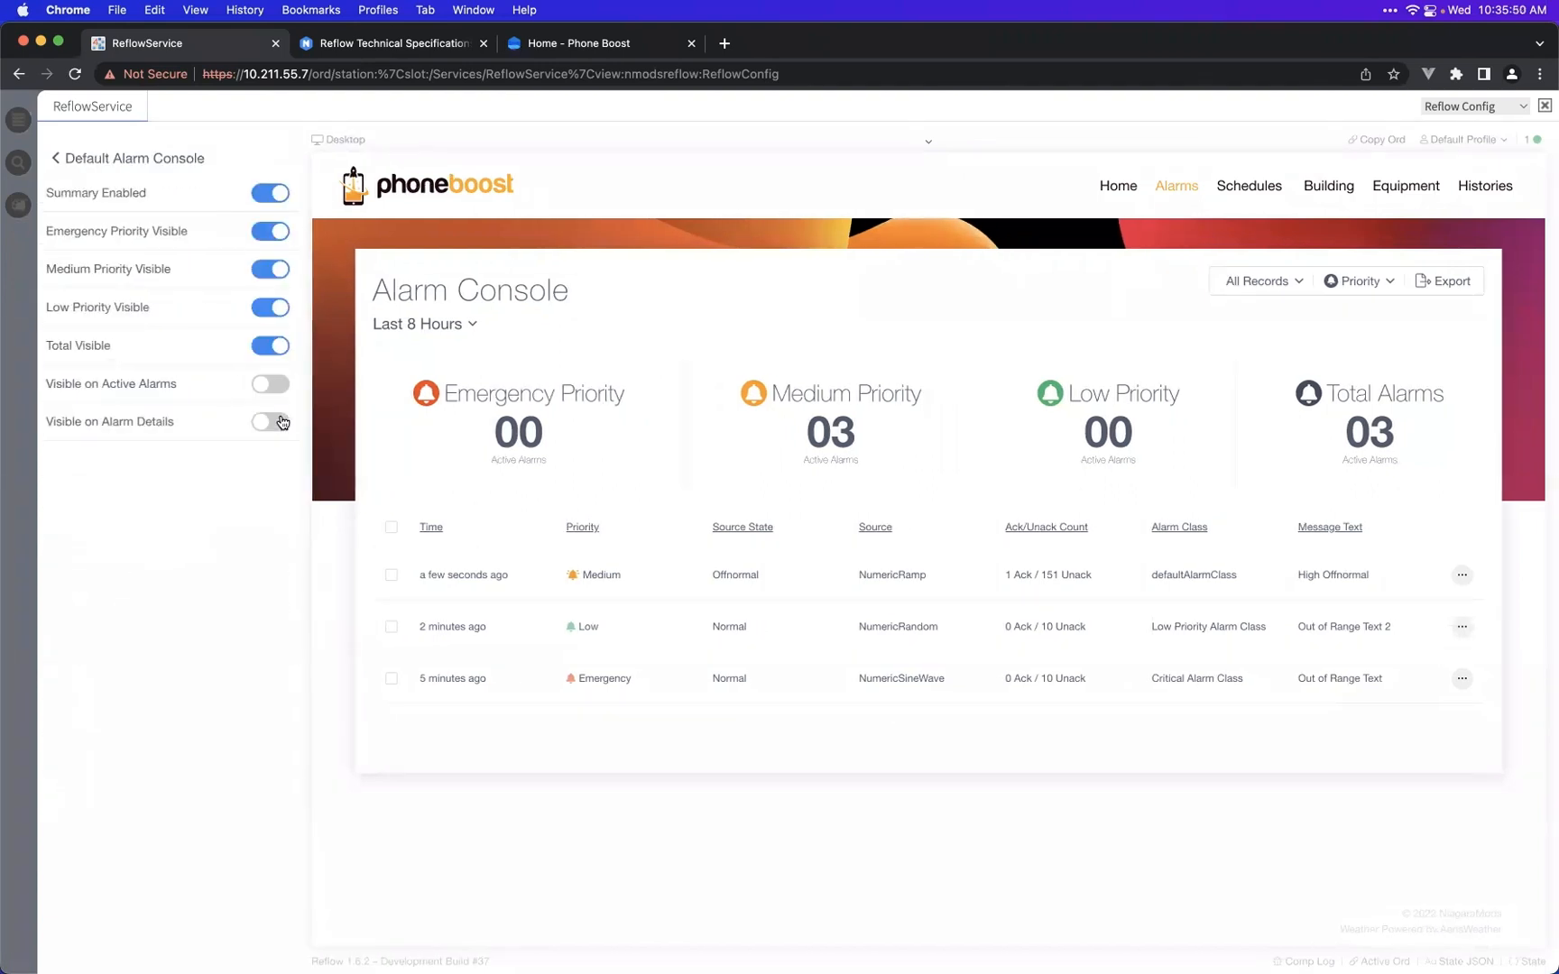
click(271, 269)
click(271, 270)
click(114, 160)
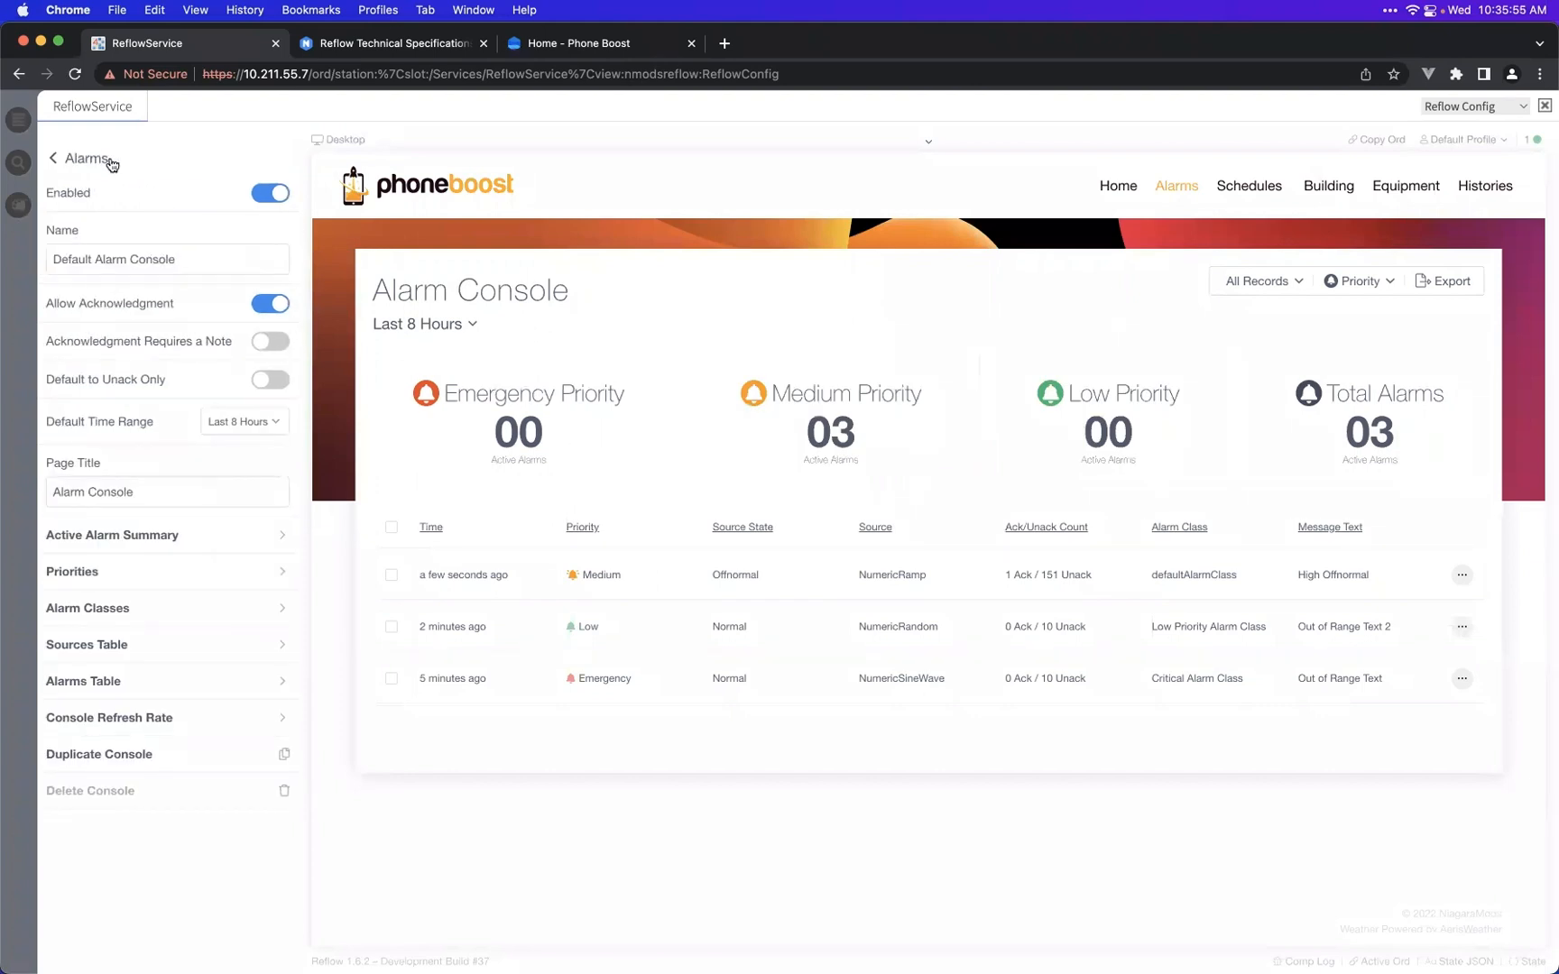
- Hide the Default and Critical alarm classes from the default console and show both again
click(185, 621)
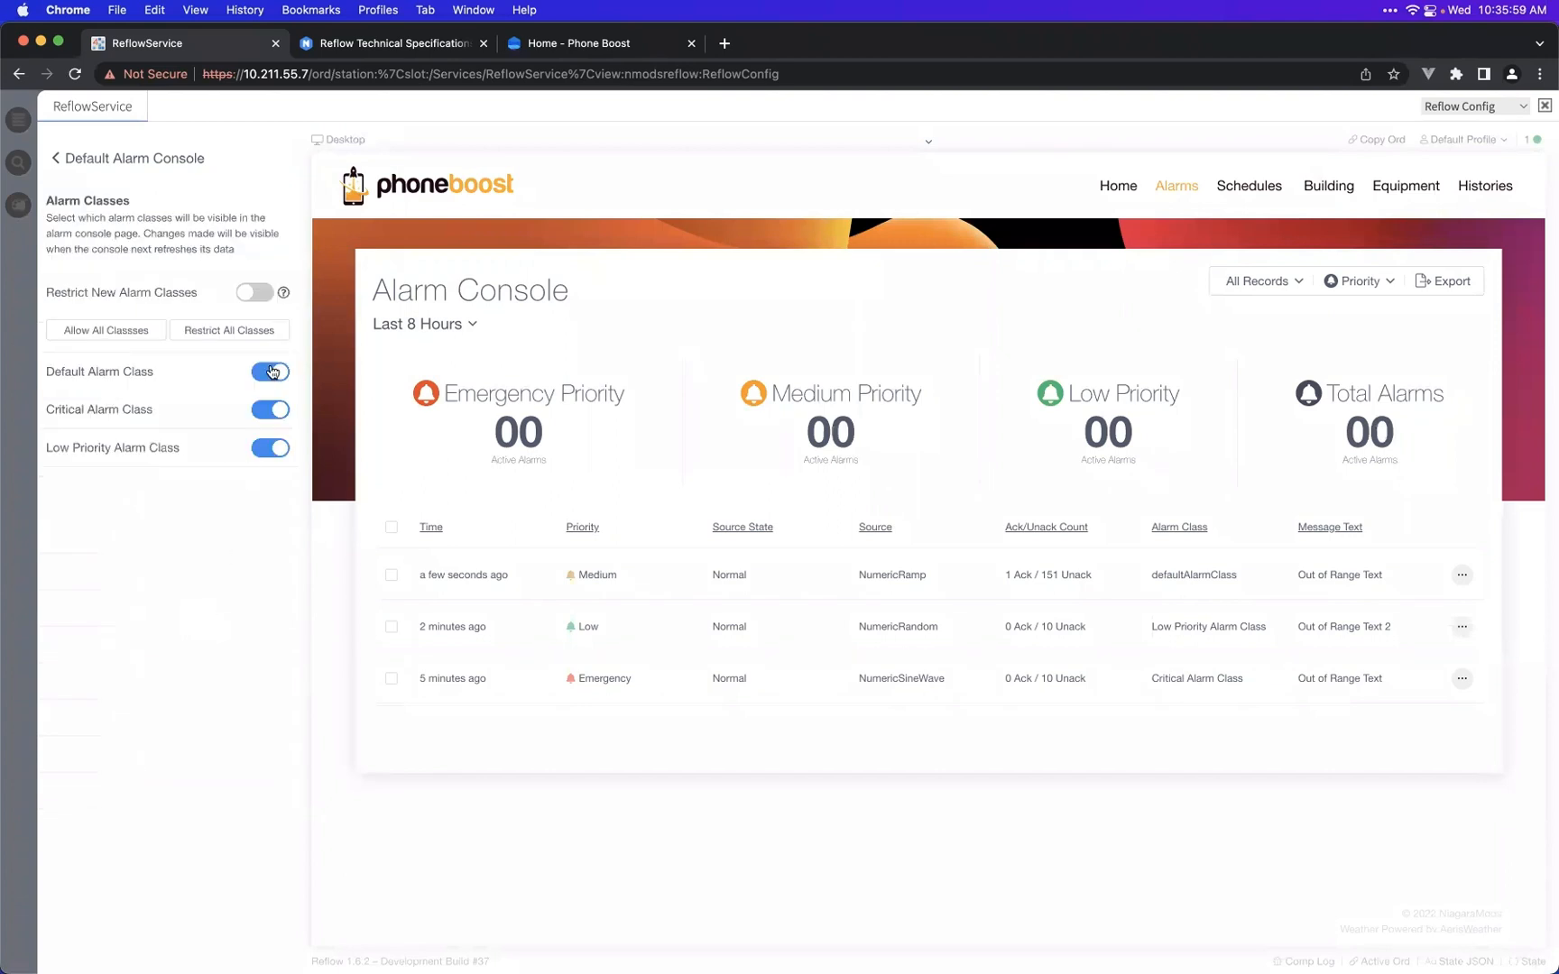
click(276, 377)
click(271, 415)
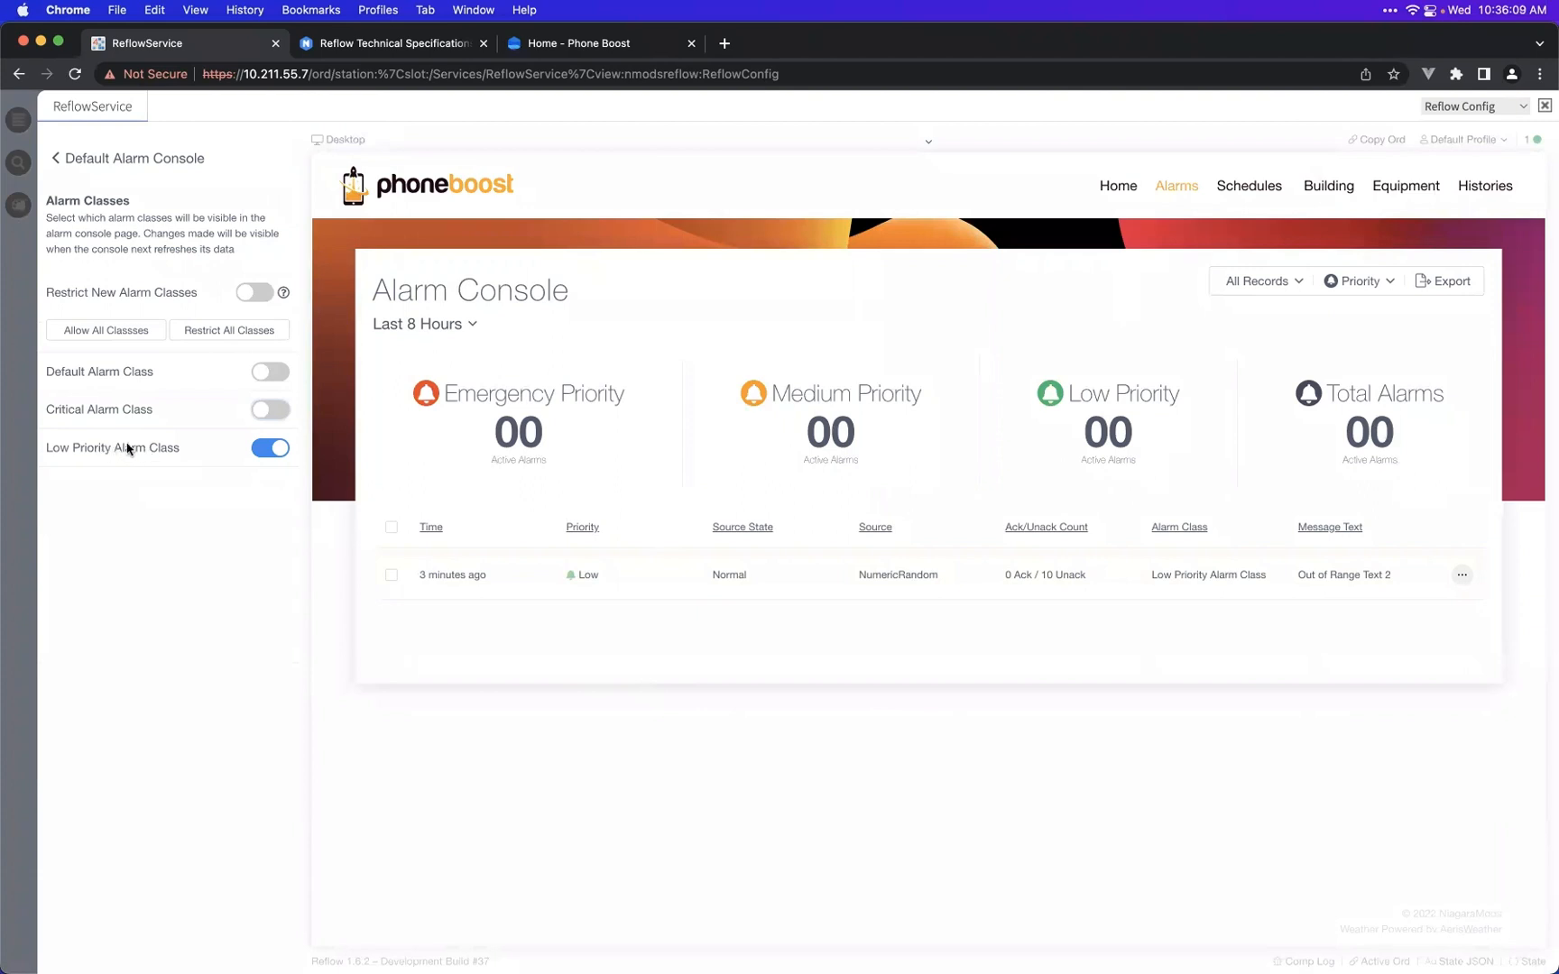
click(285, 413)
click(273, 377)
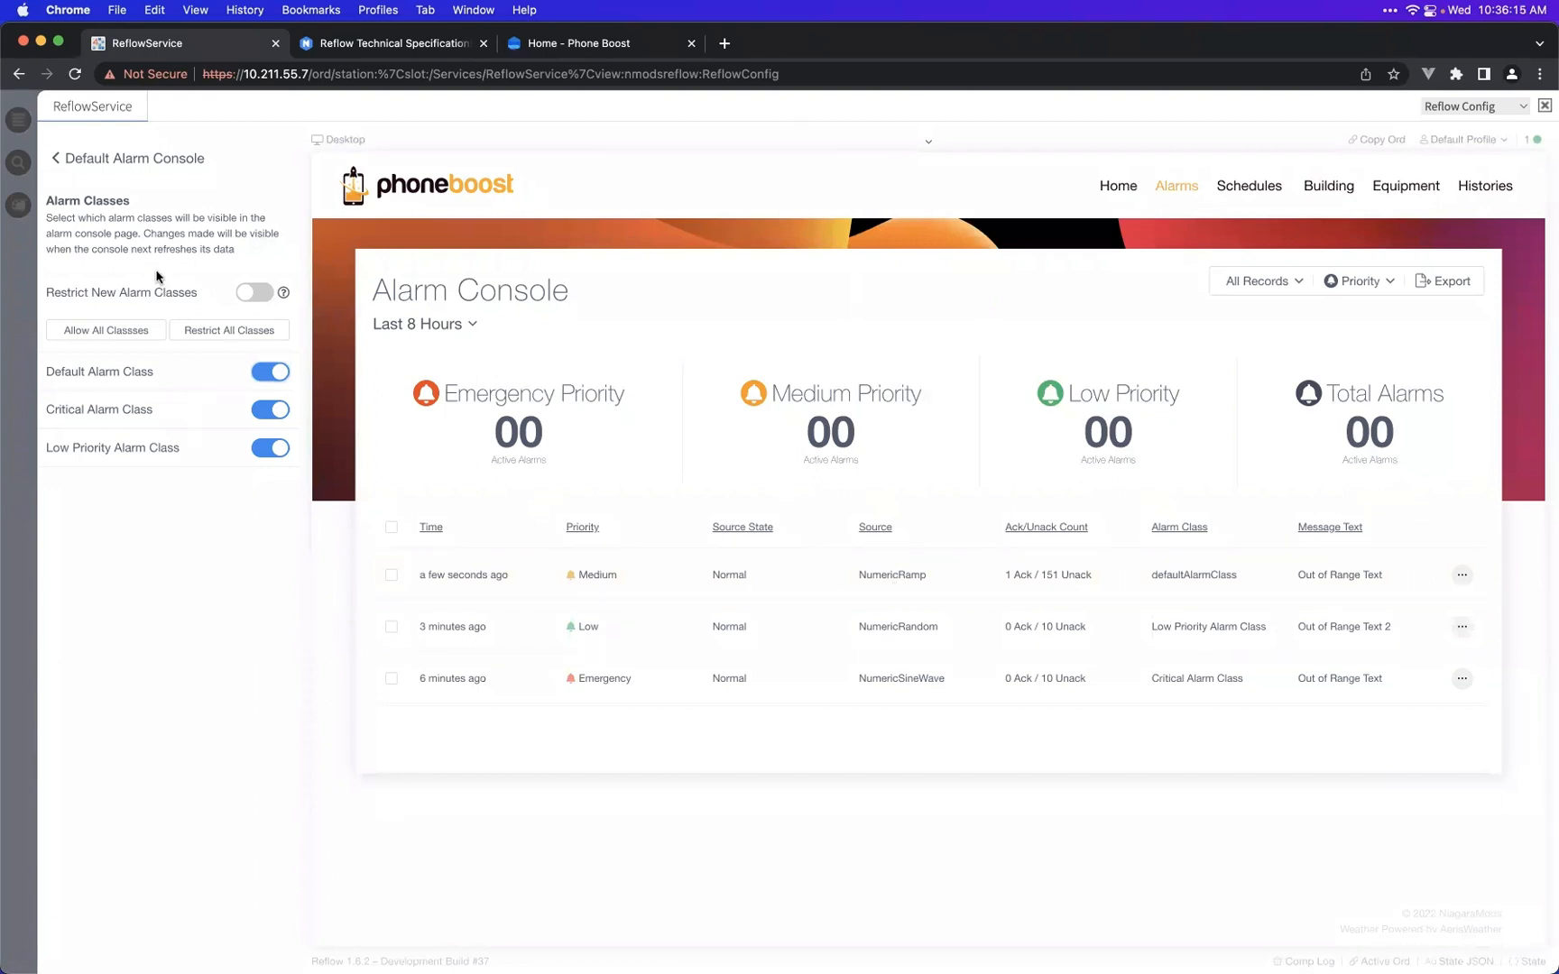
click(123, 162)
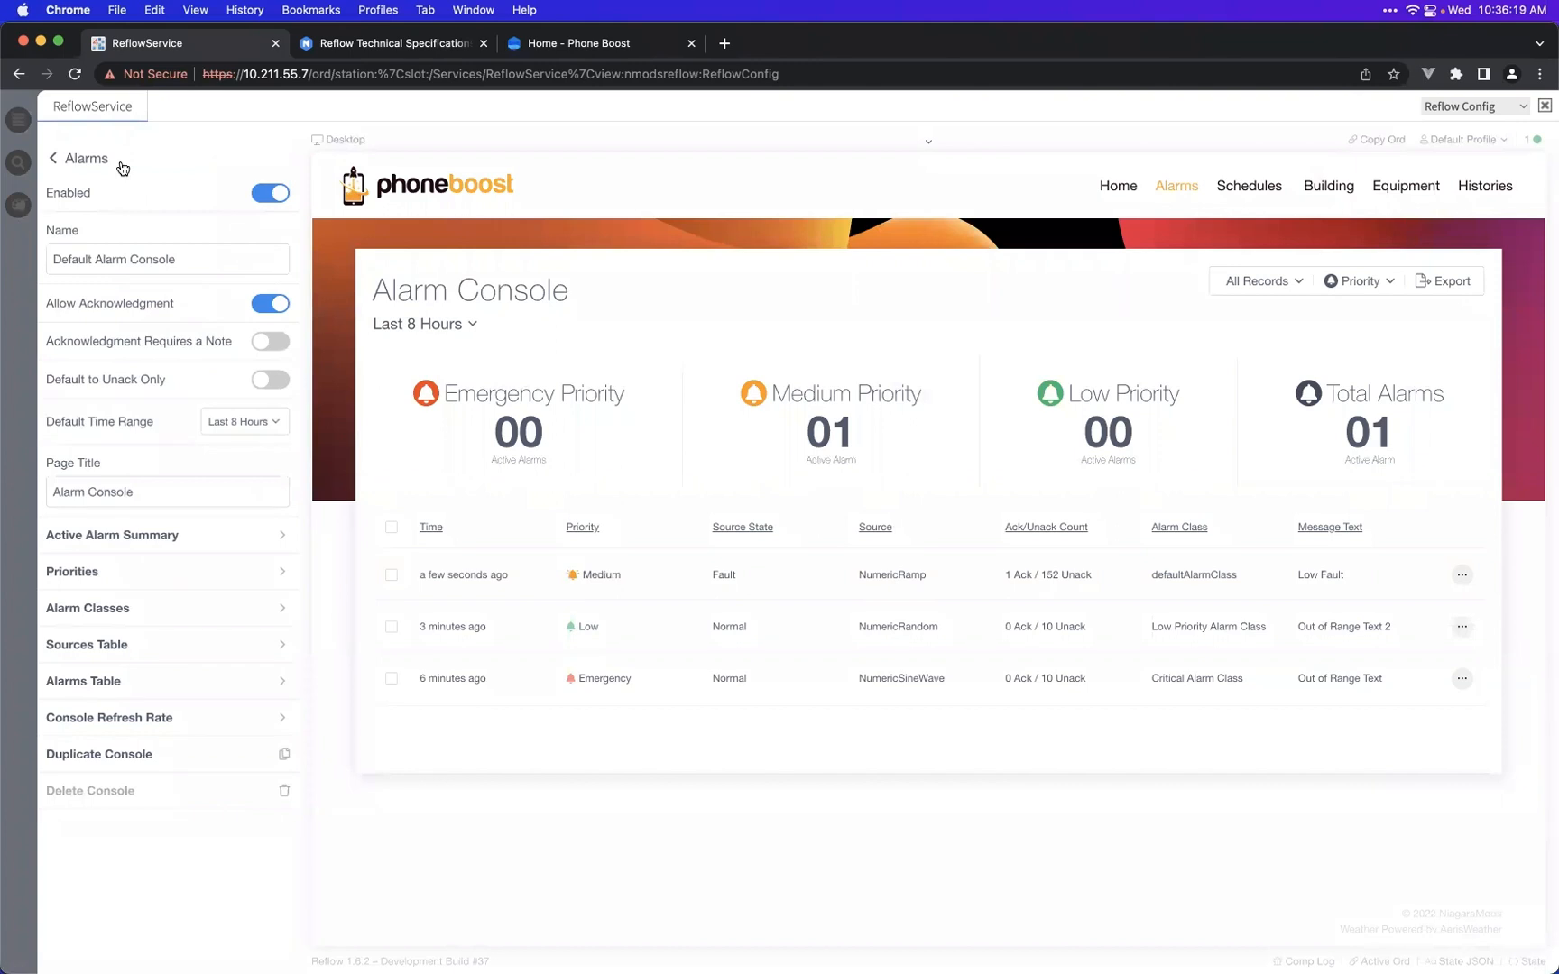
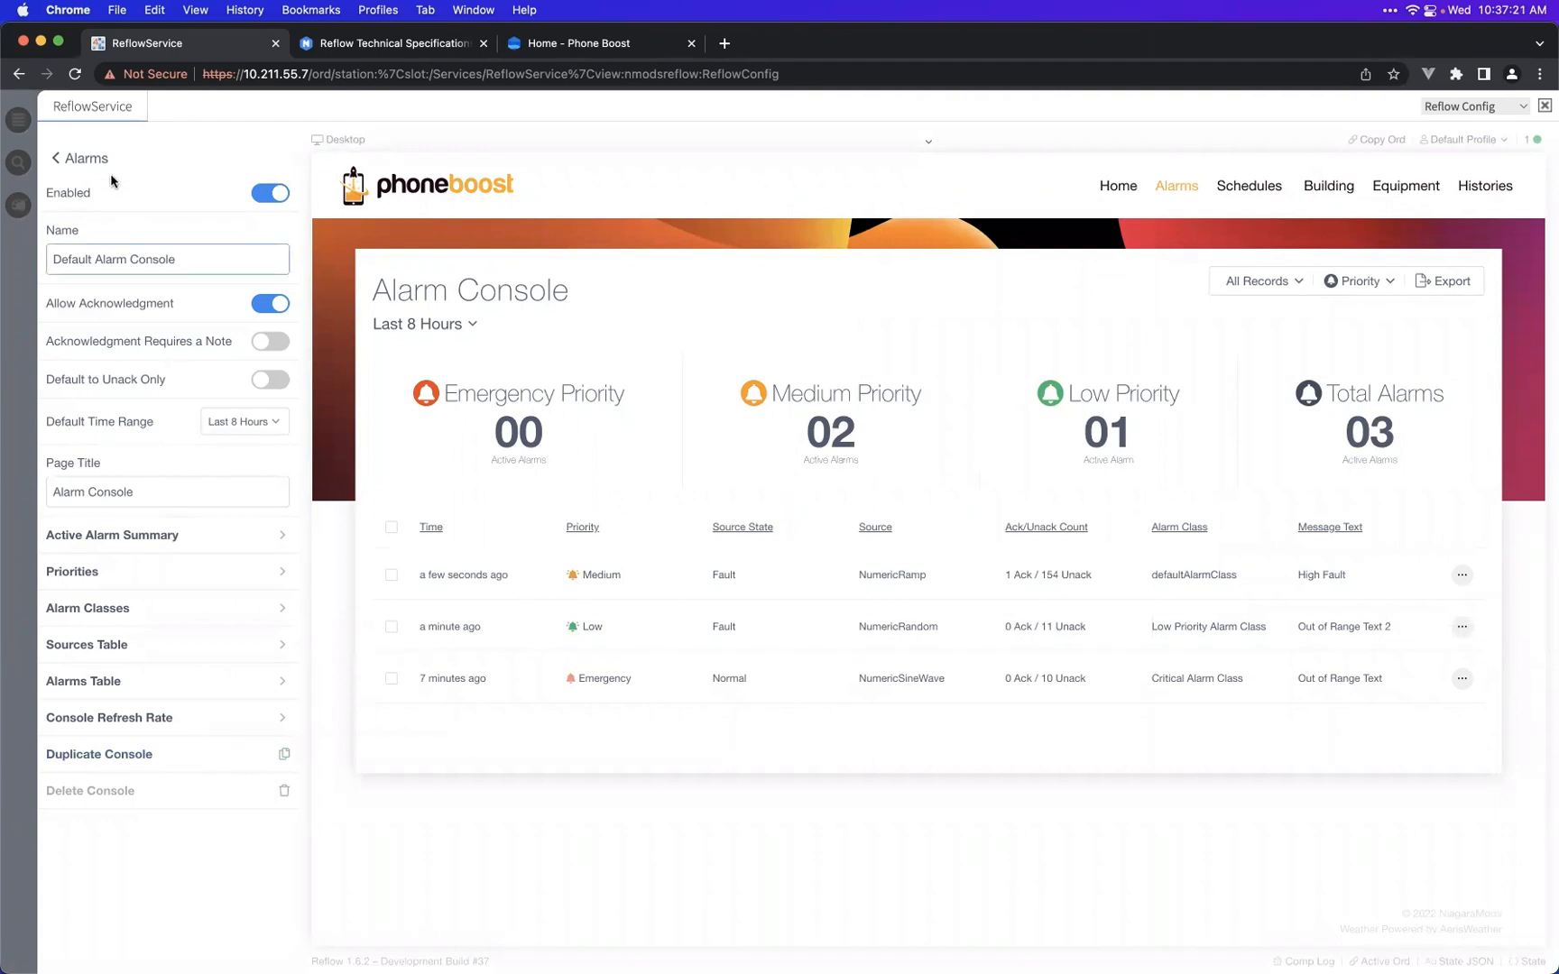
- Open the Schedules page and review its configuration options and available schedules
click(85, 159)
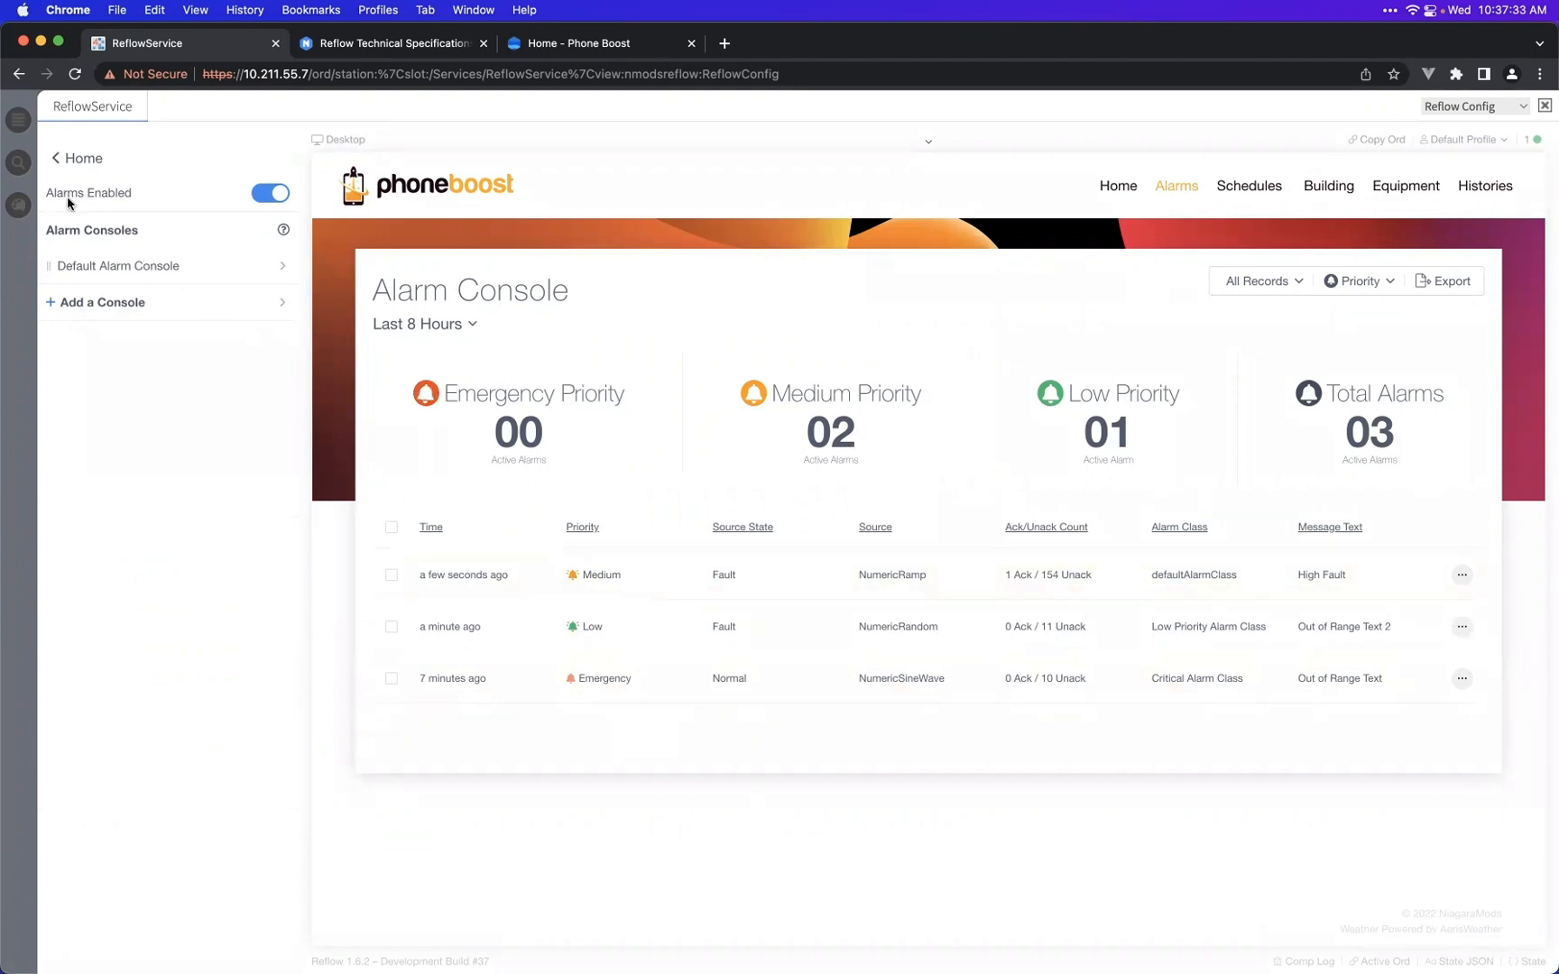
click(94, 159)
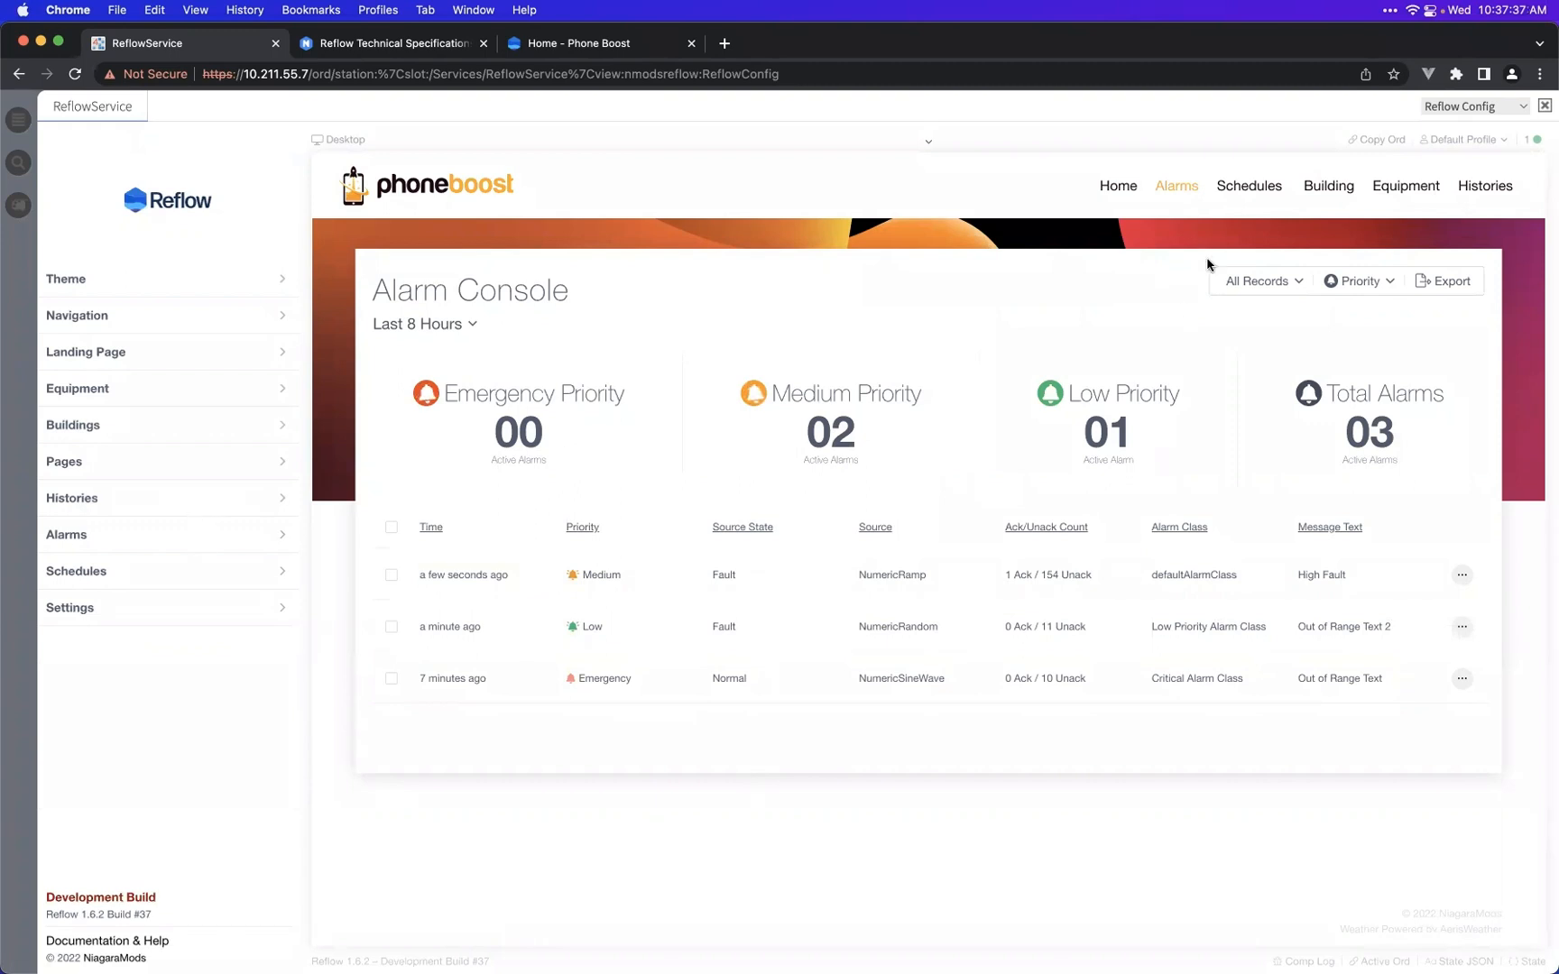
click(1249, 185)
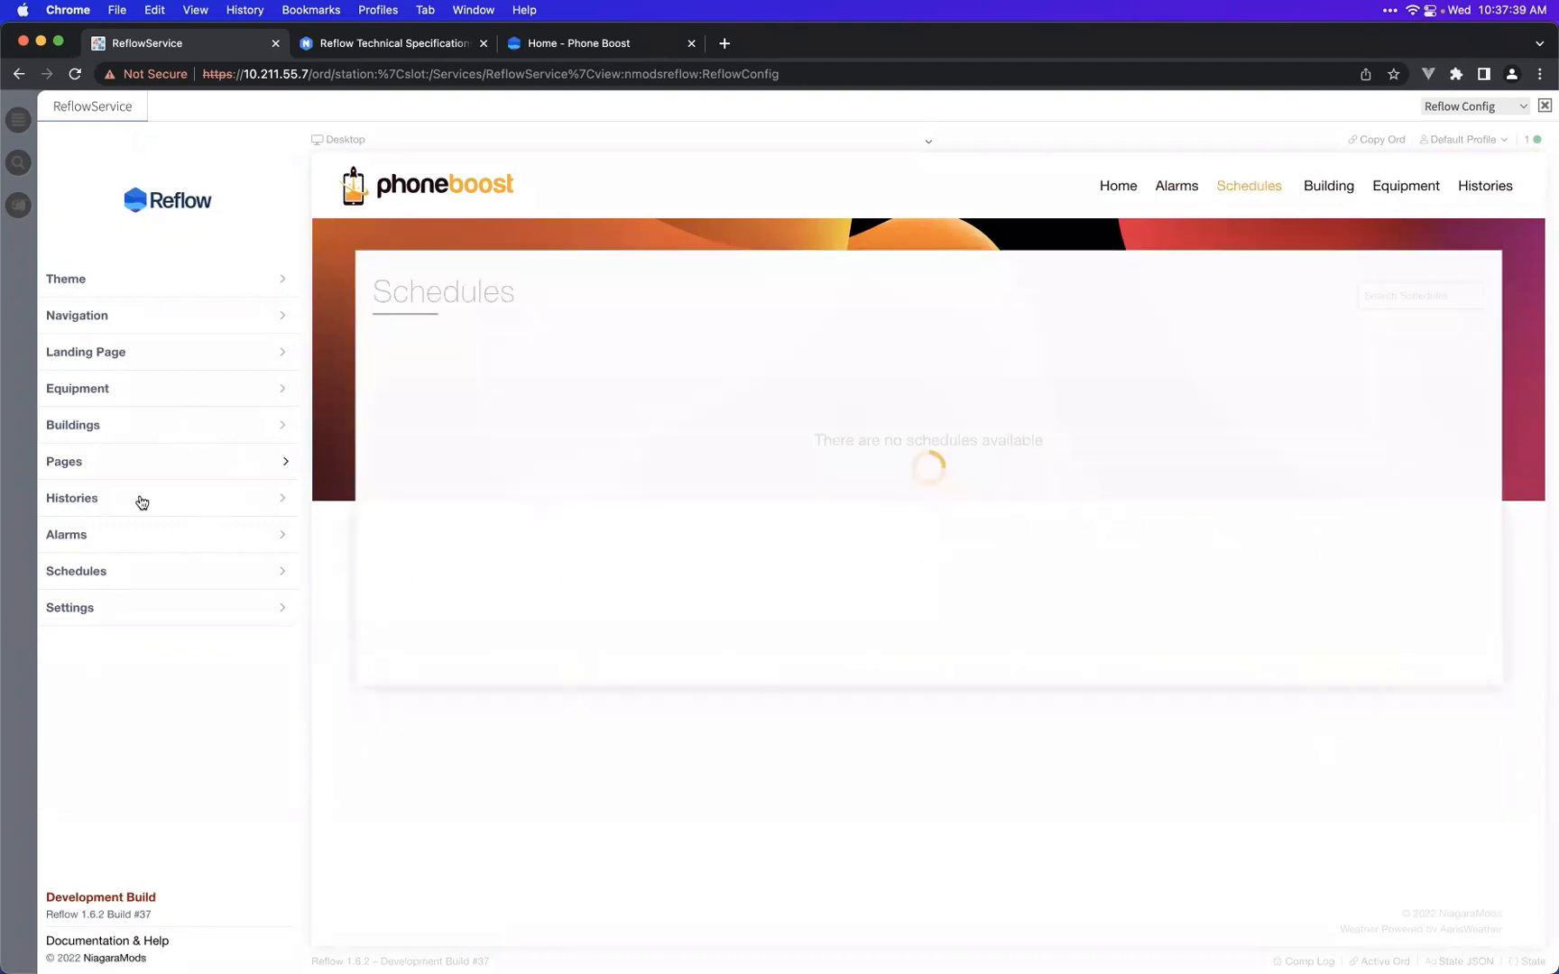
click(176, 571)
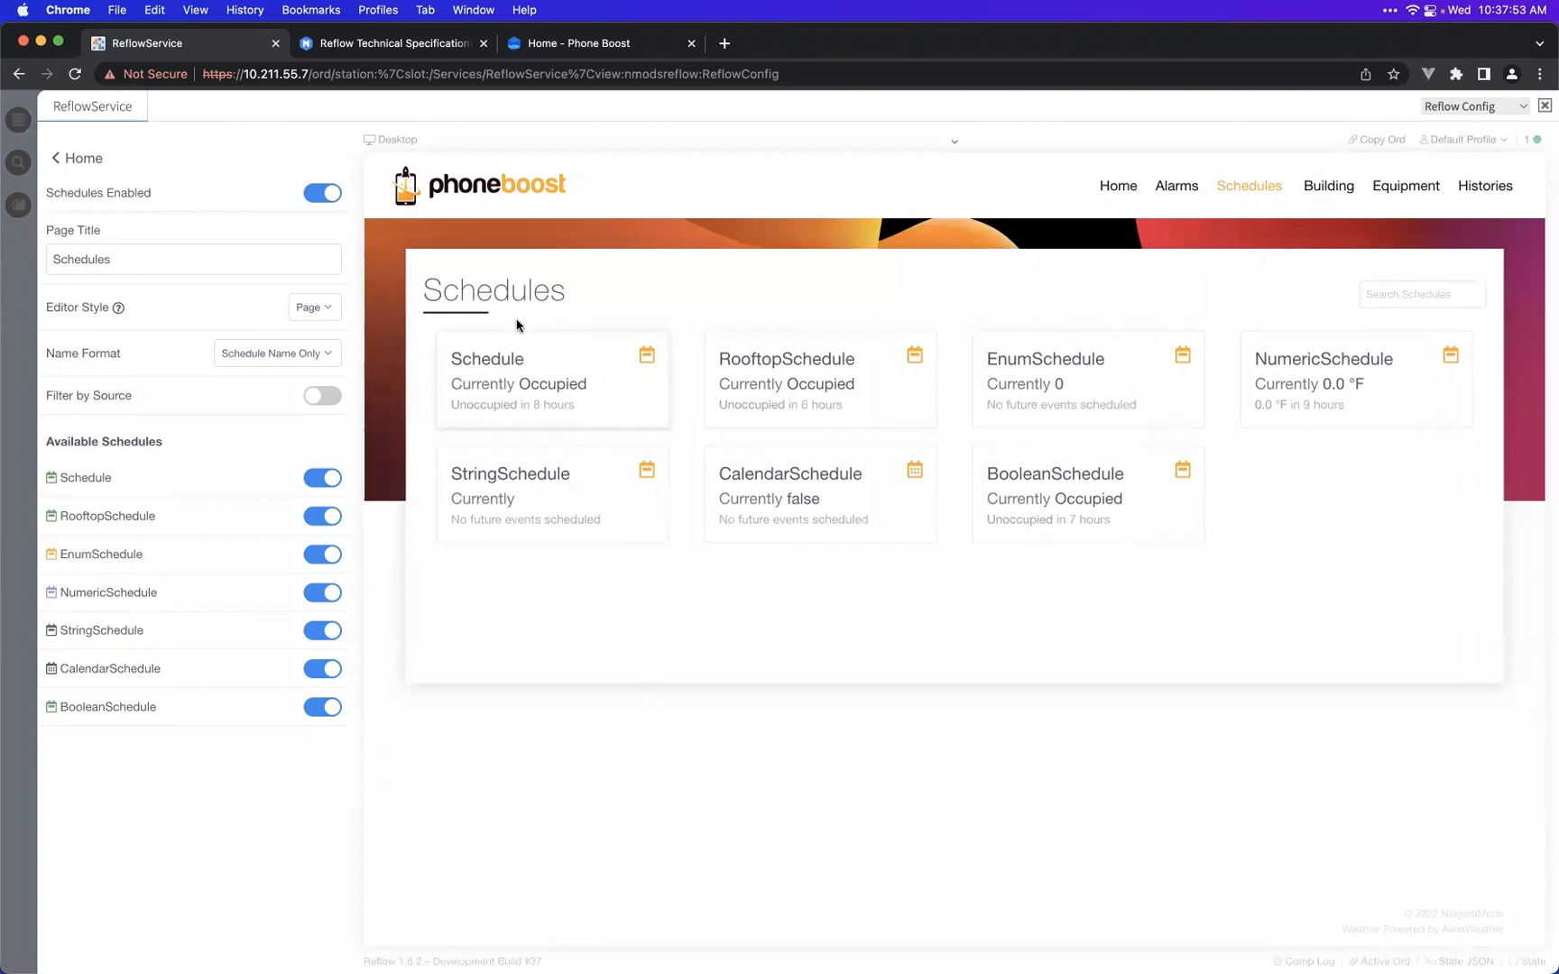
click(94, 159)
- Add a new alarm console and name it IT Alarms
click(125, 536)
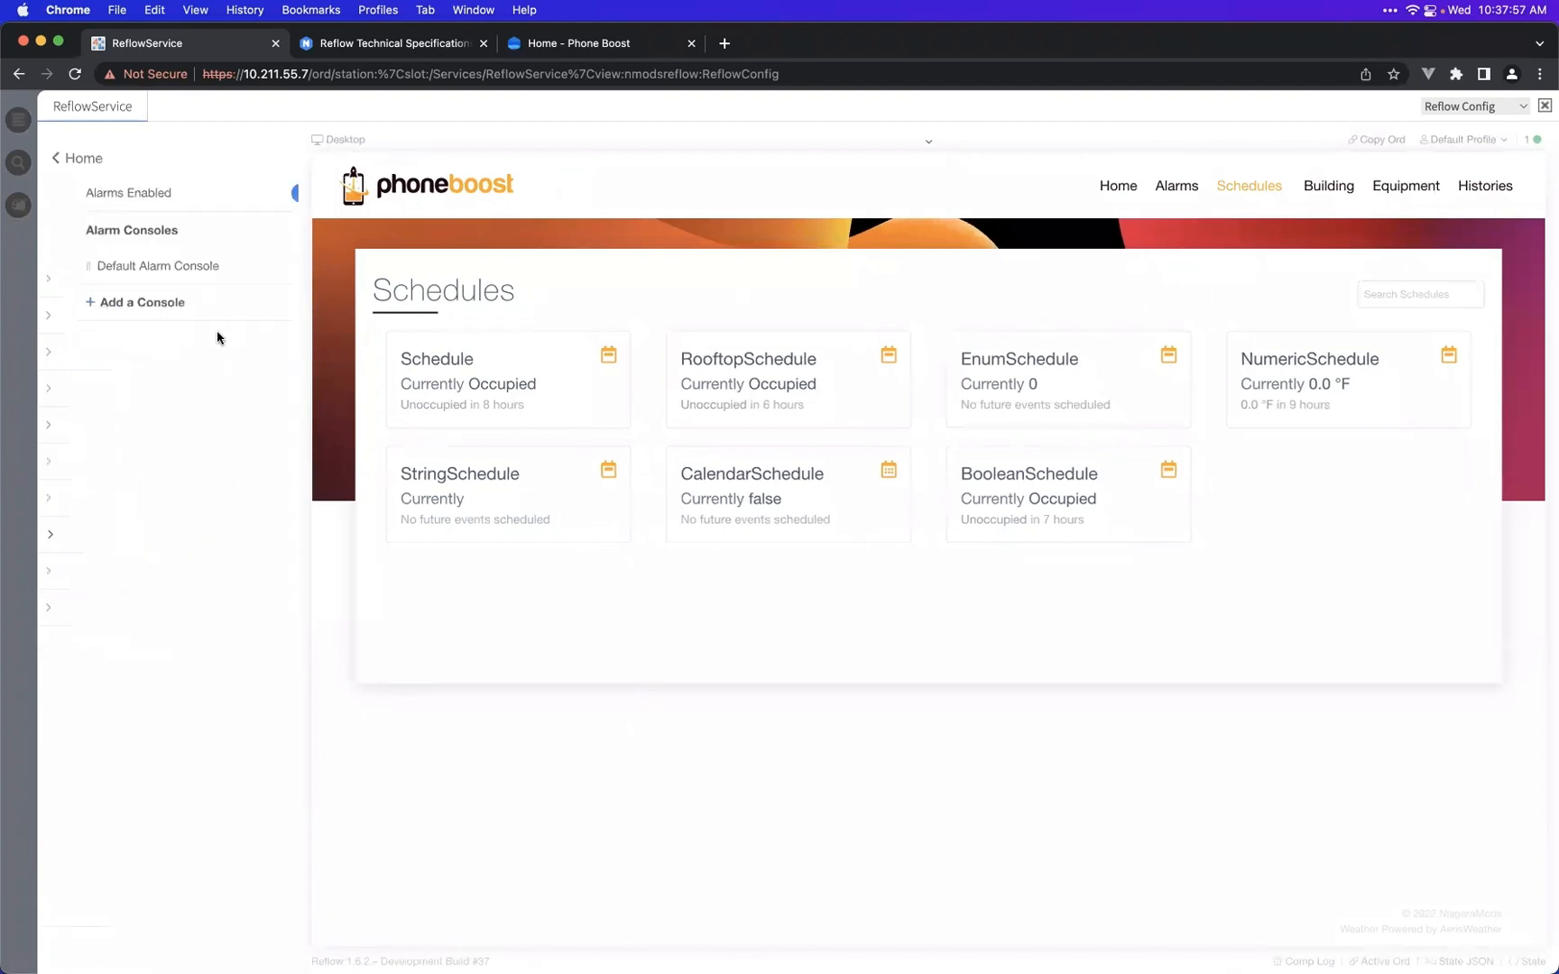
click(167, 269)
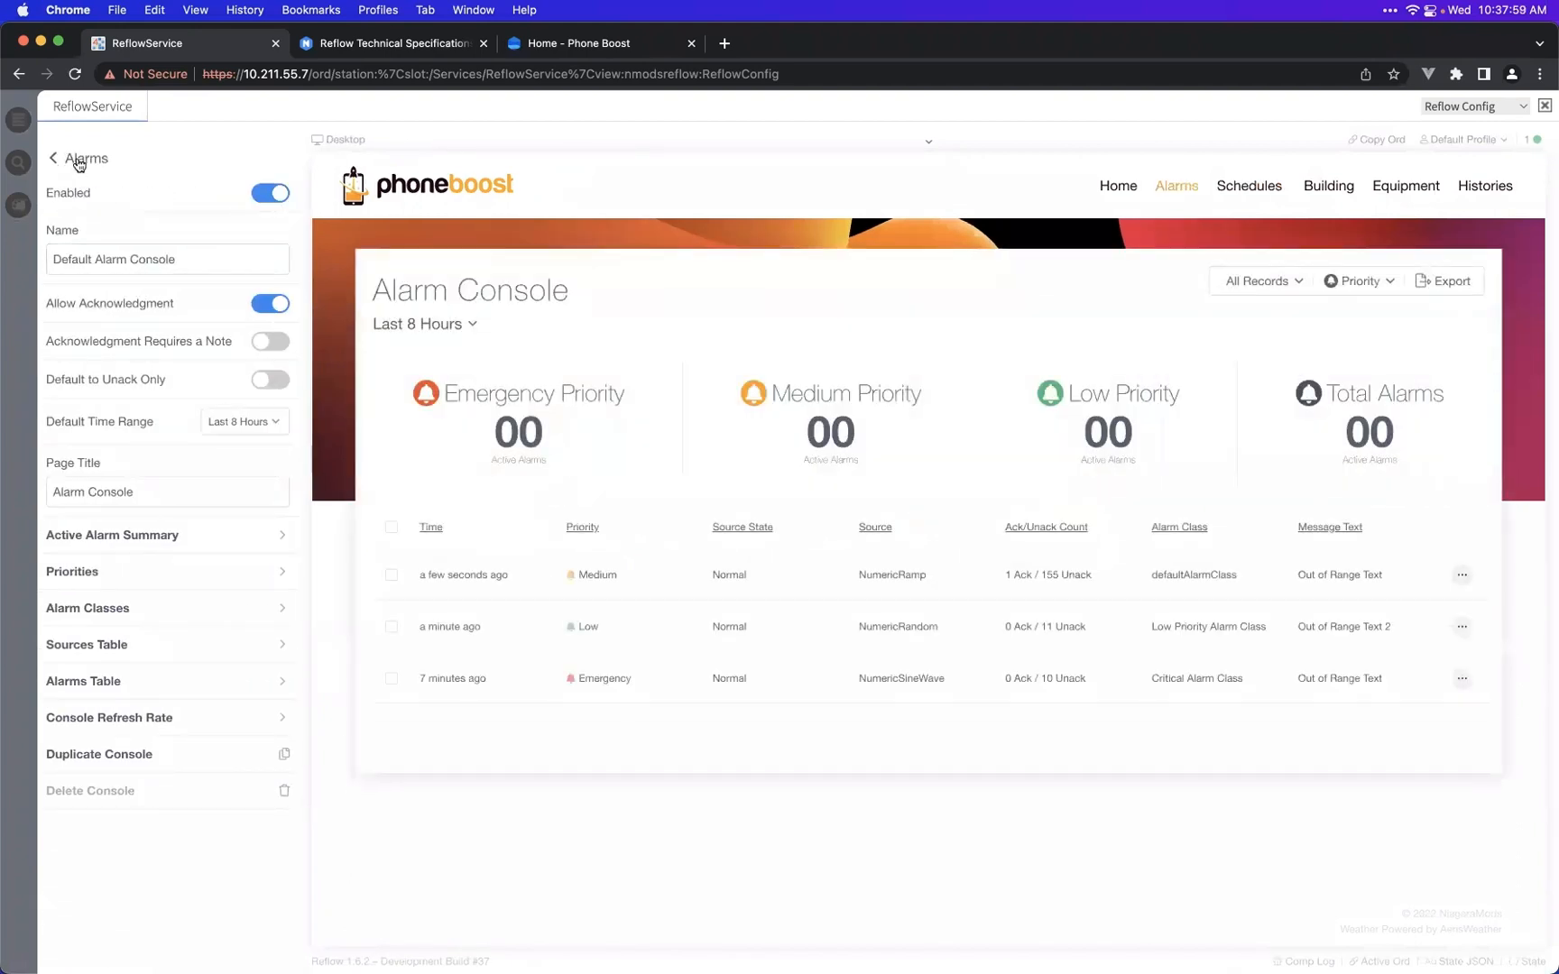
click(80, 159)
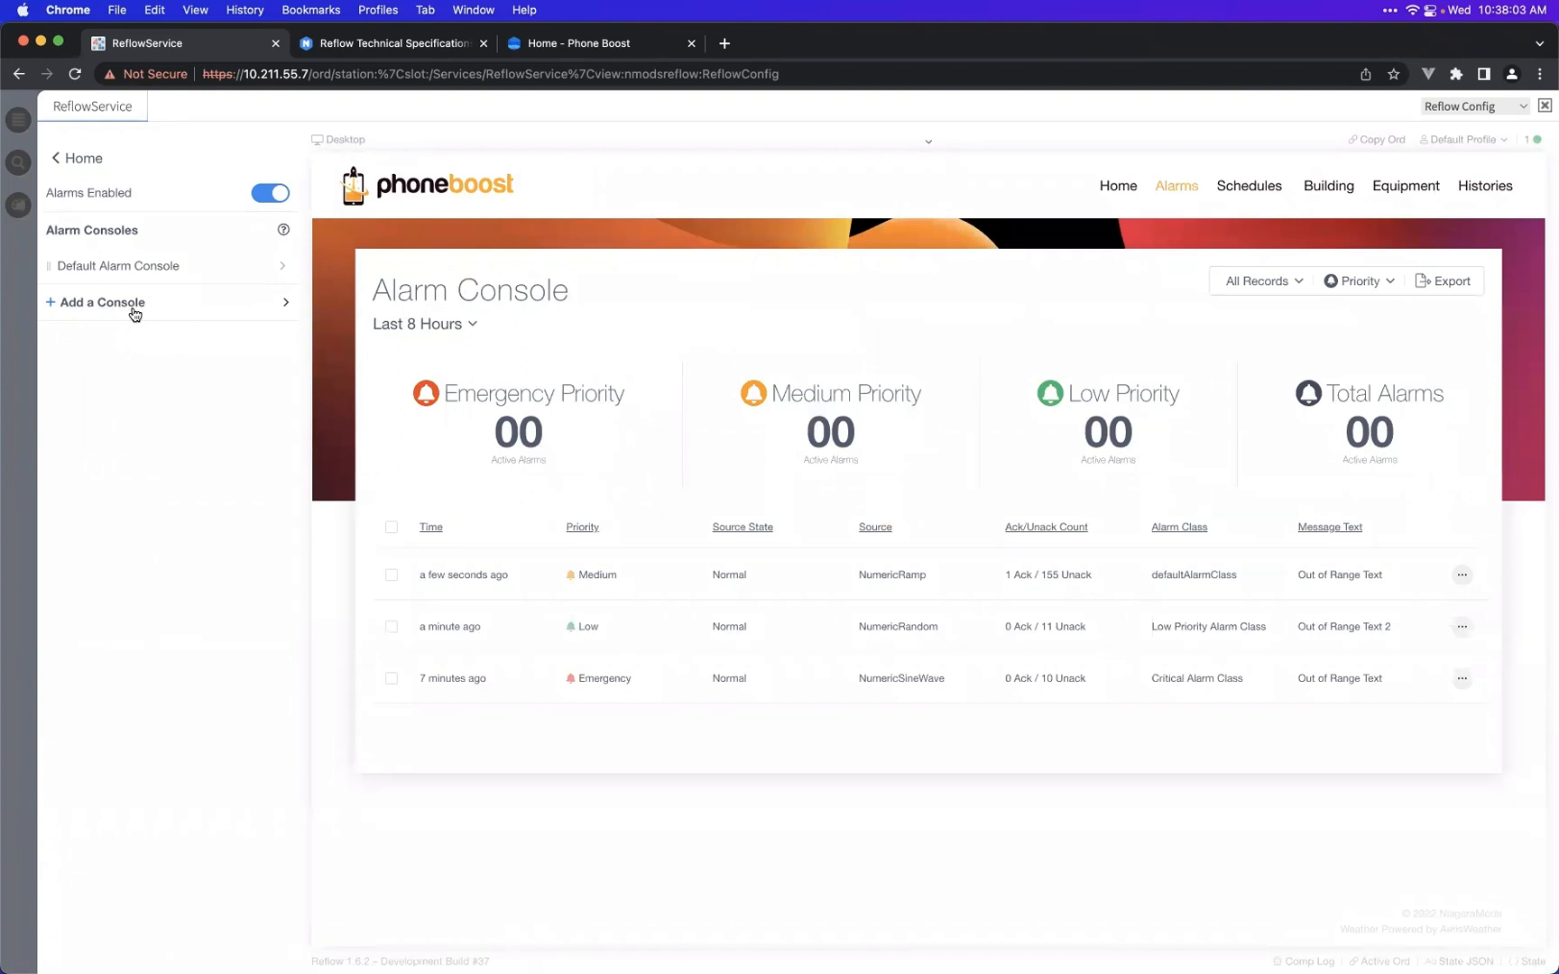
click(135, 314)
click(153, 258)
key(super+a)
text(IT Alarms)
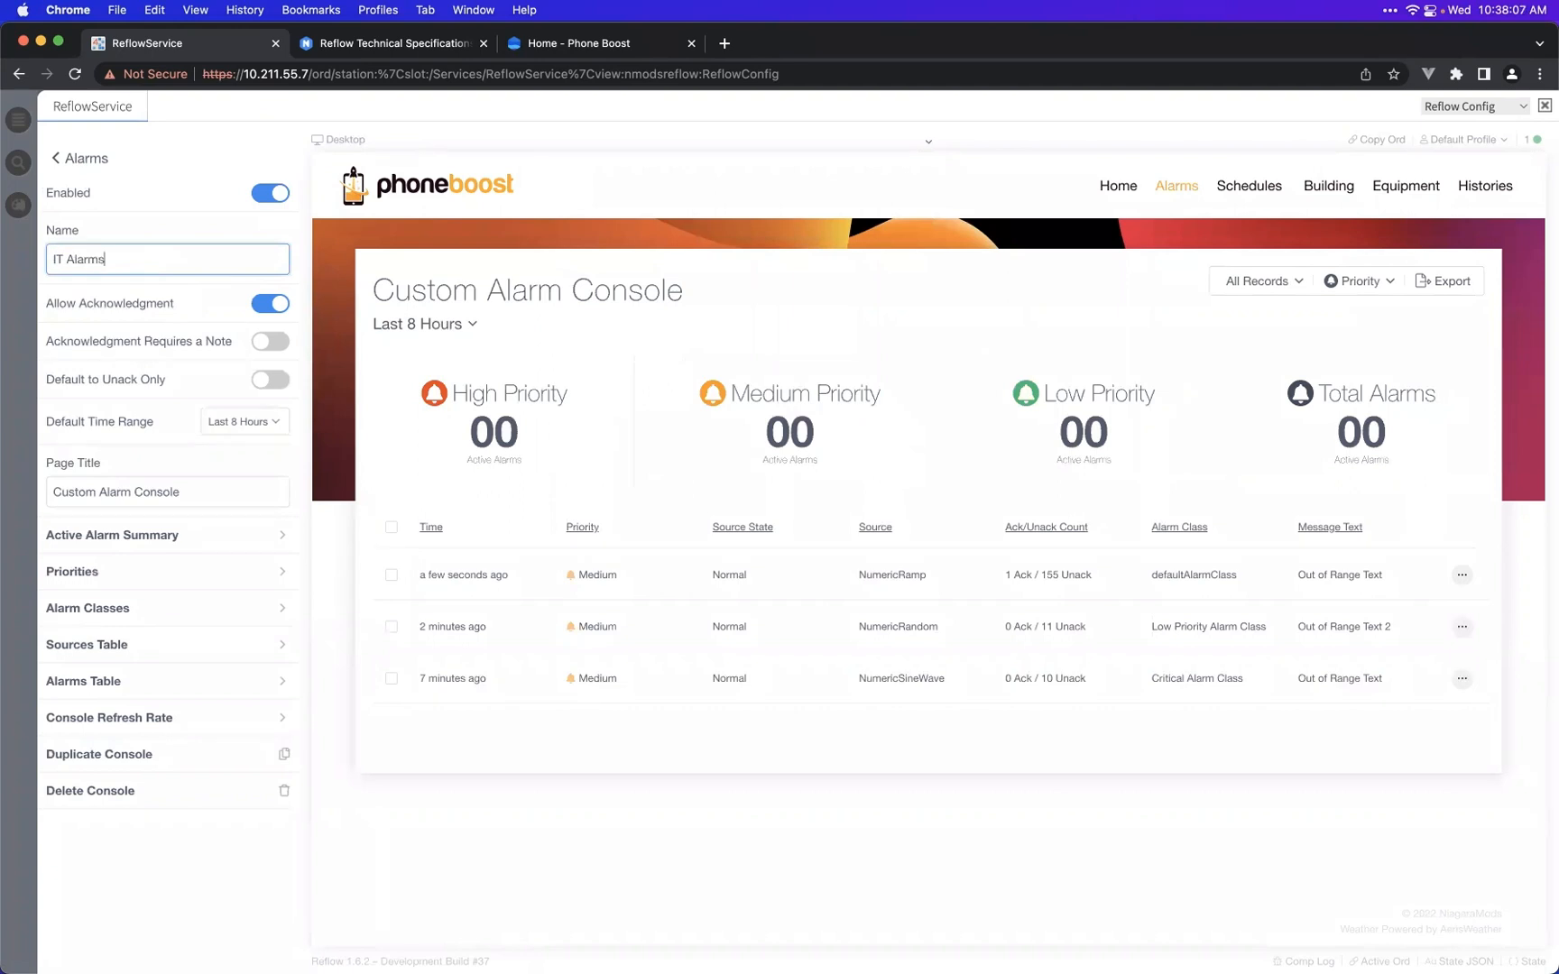
click(172, 338)
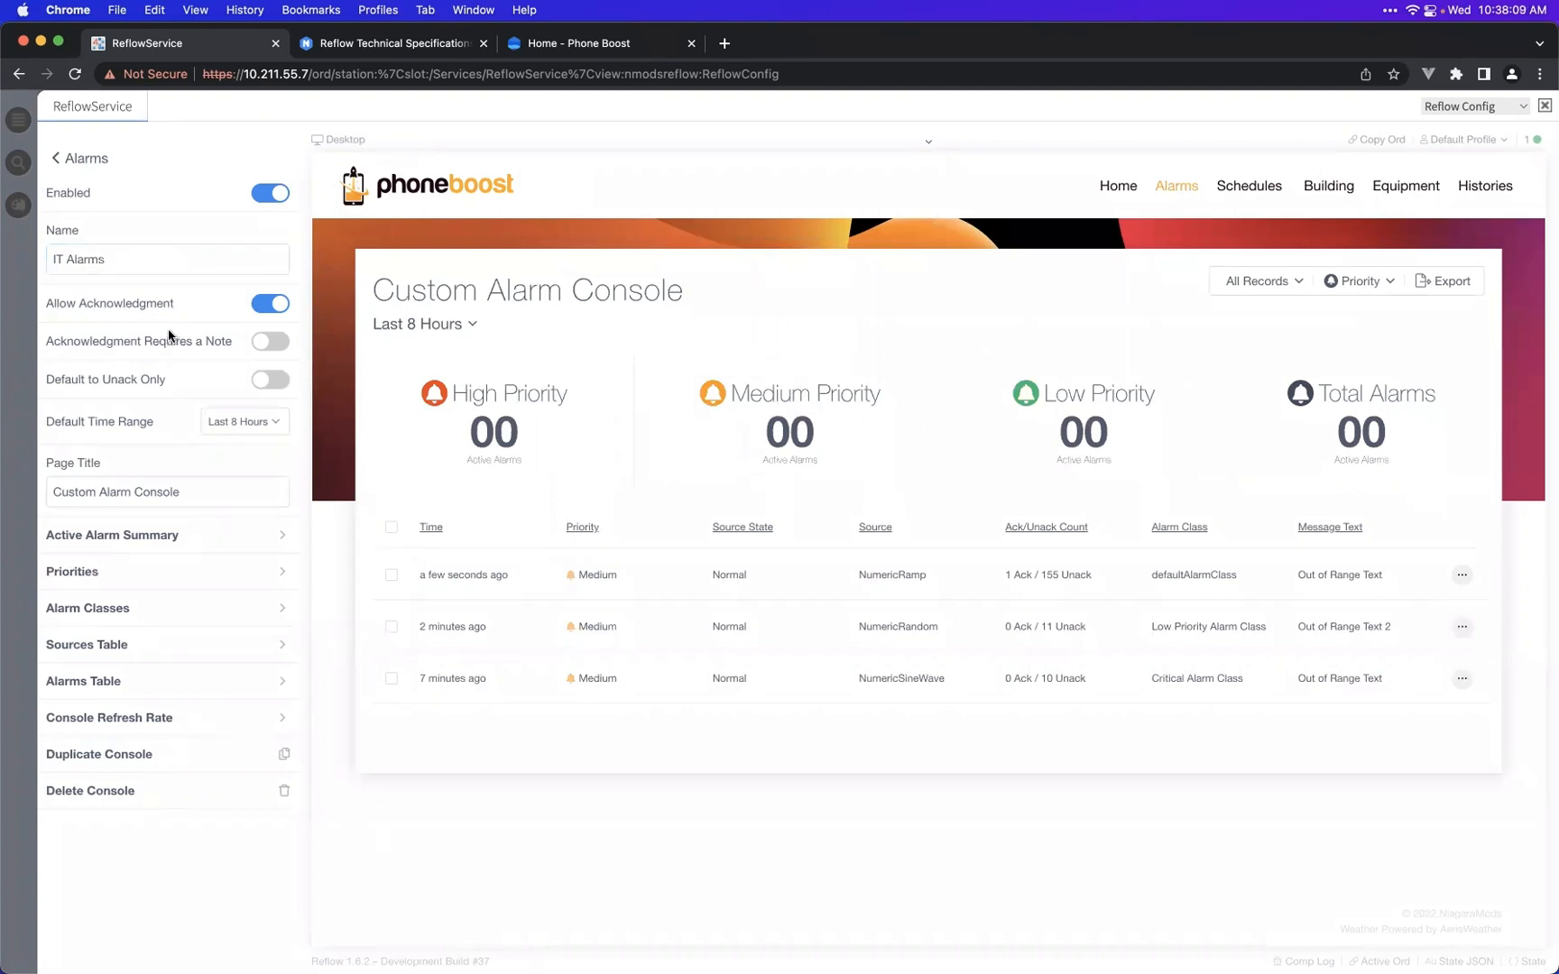
- Set the new console's page title to IT Alarms
triple_click(195, 490)
text(IT Alarms)
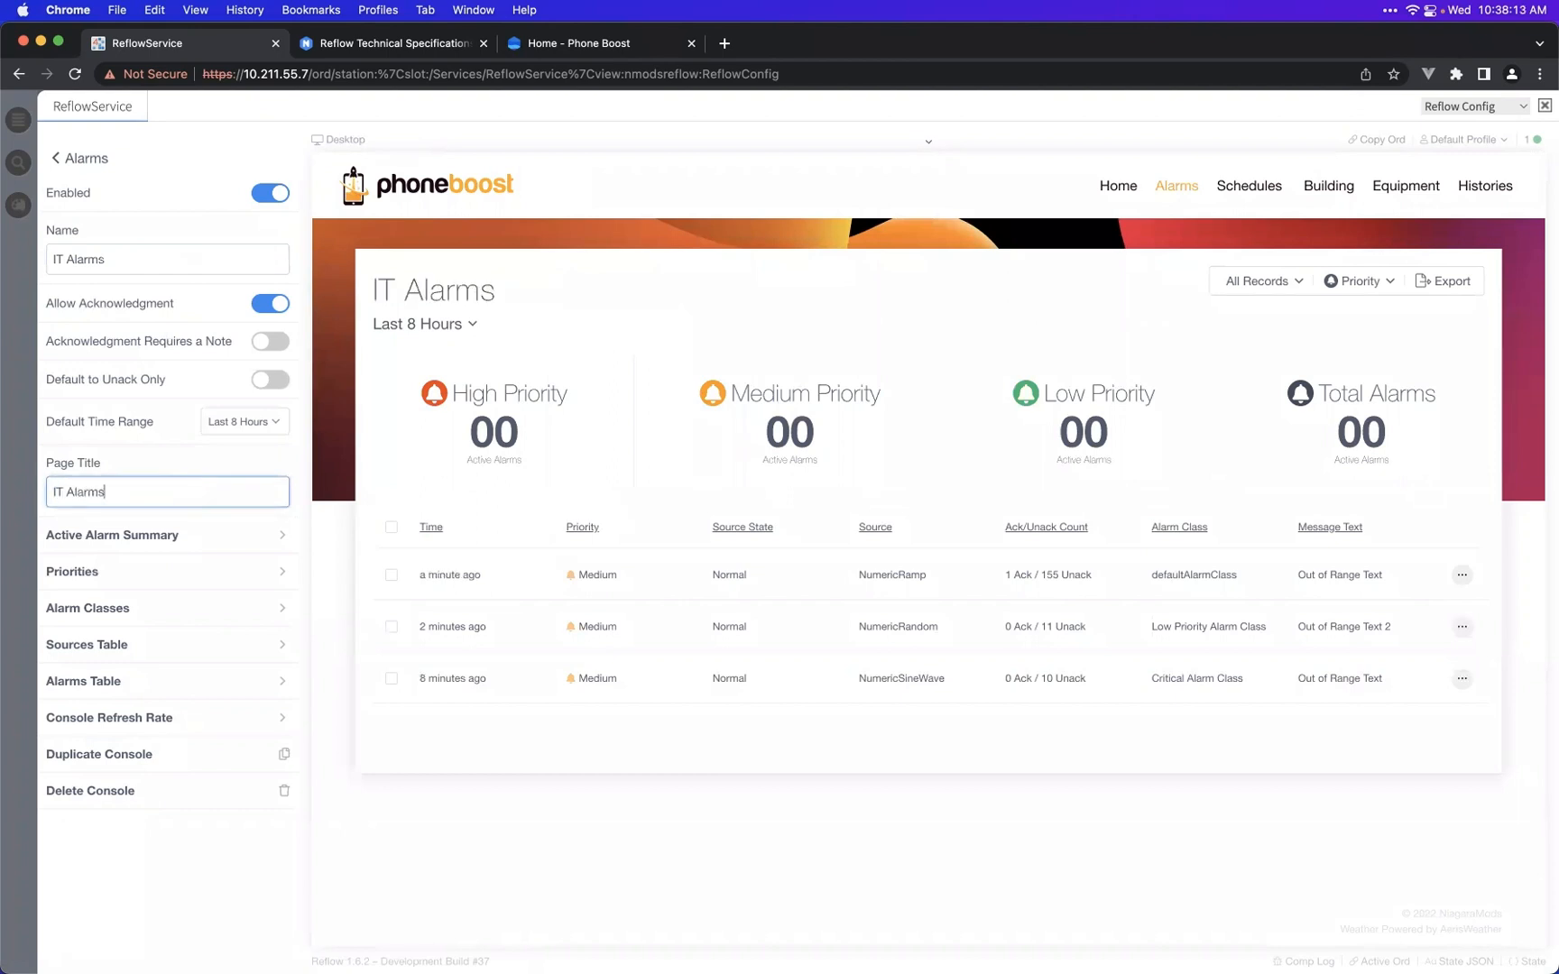
click(168, 377)
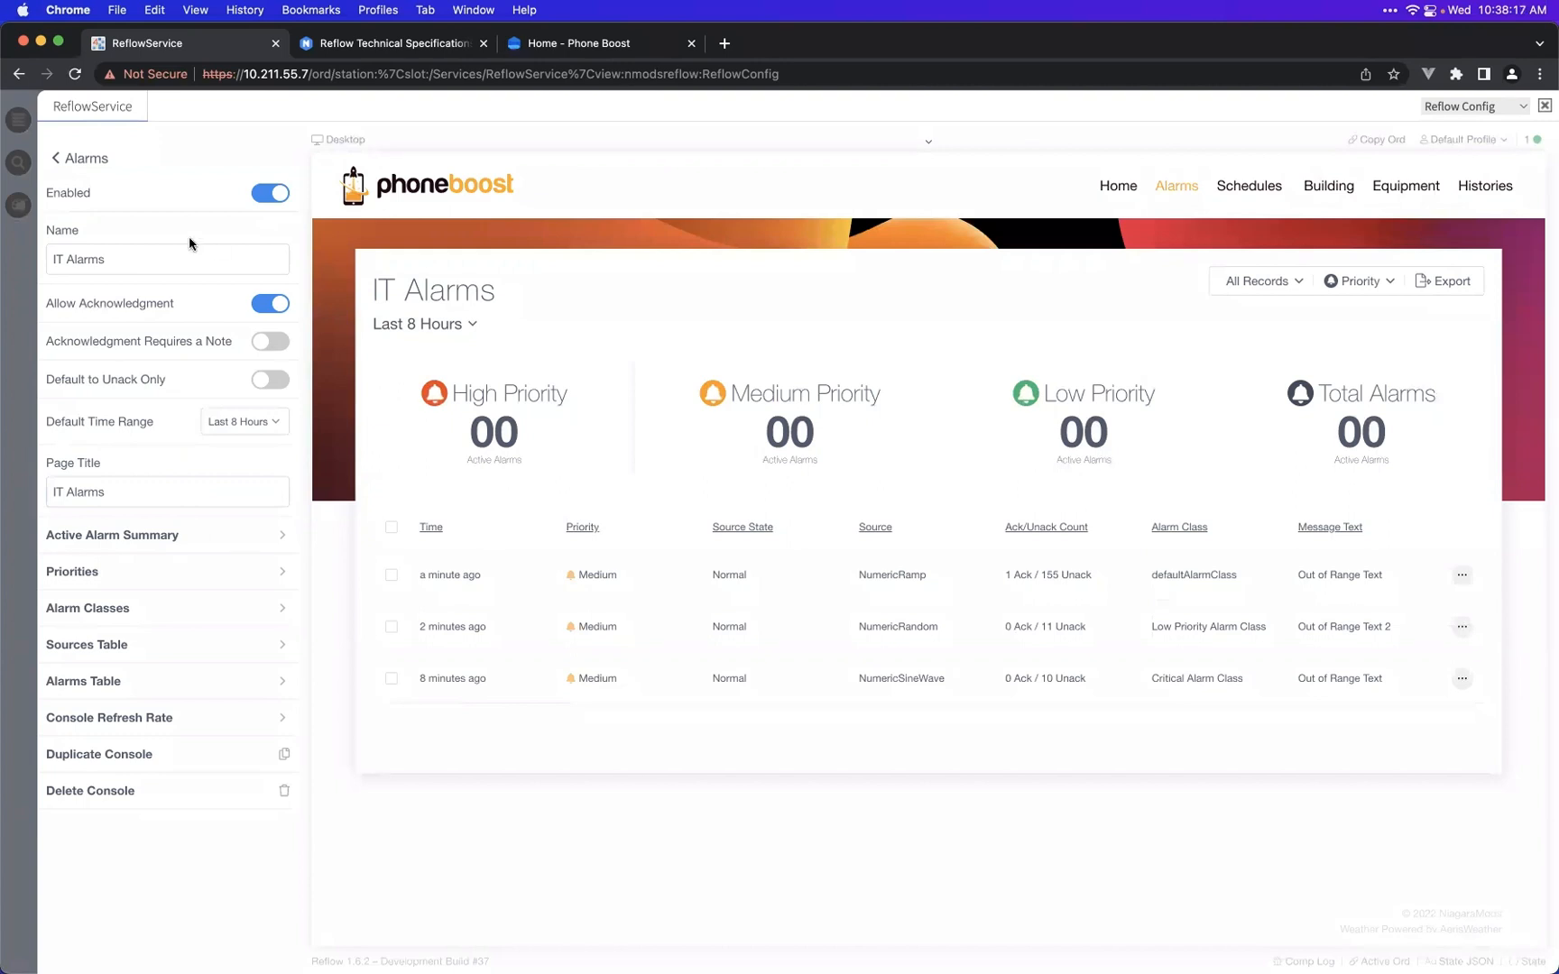
- Change the IT Alarms console's high priority label to Data Center
click(162, 571)
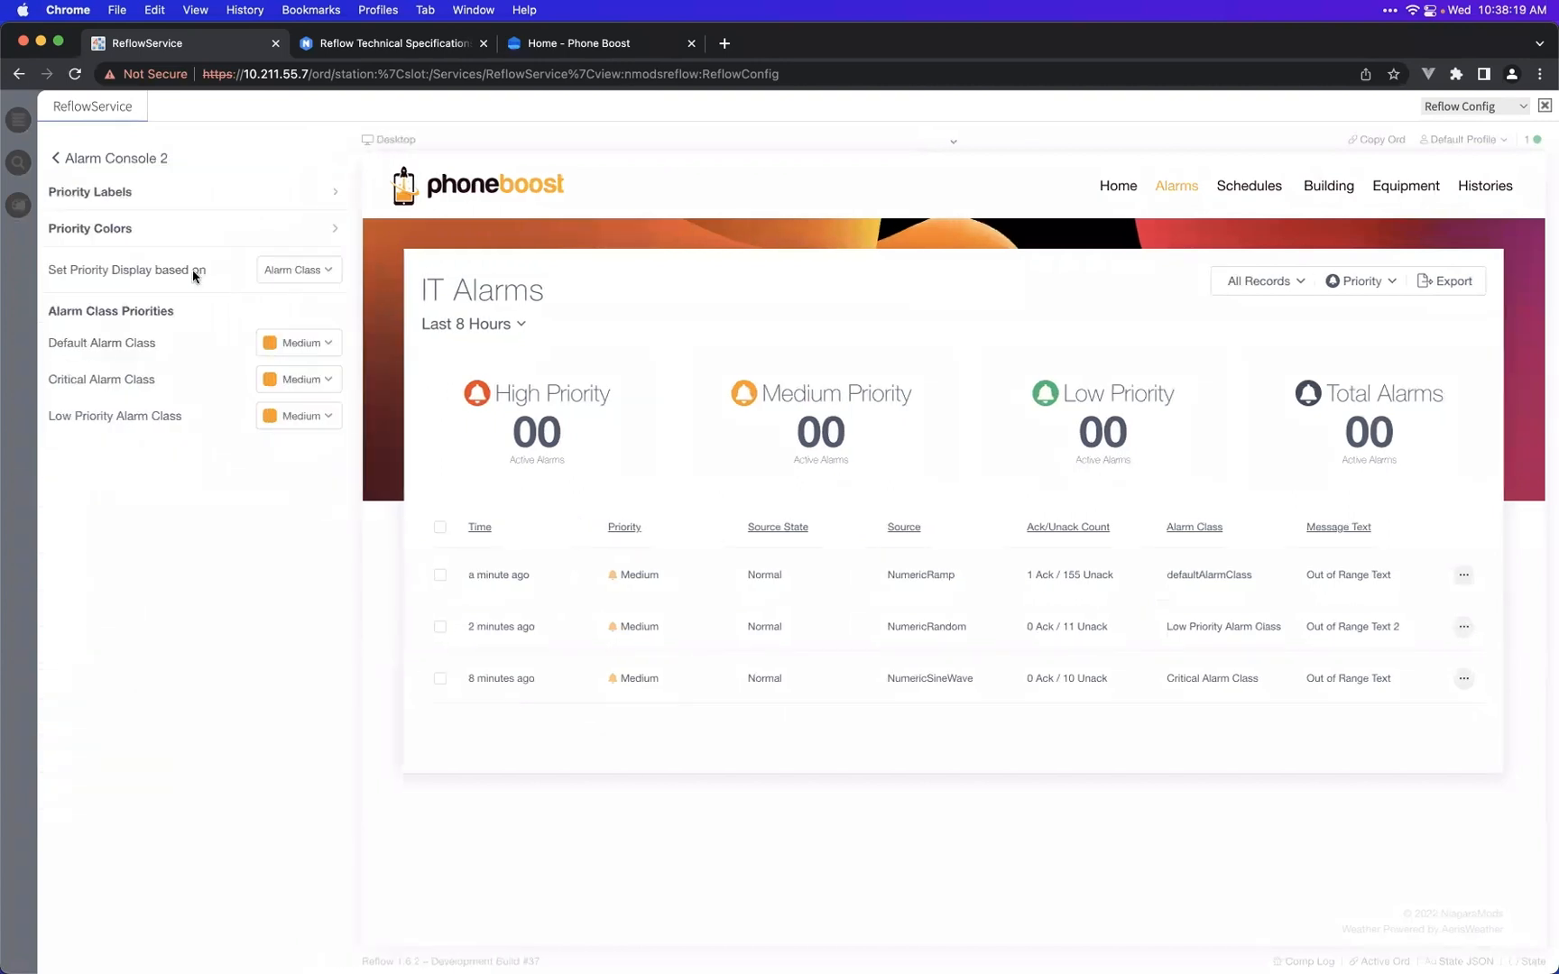
click(181, 198)
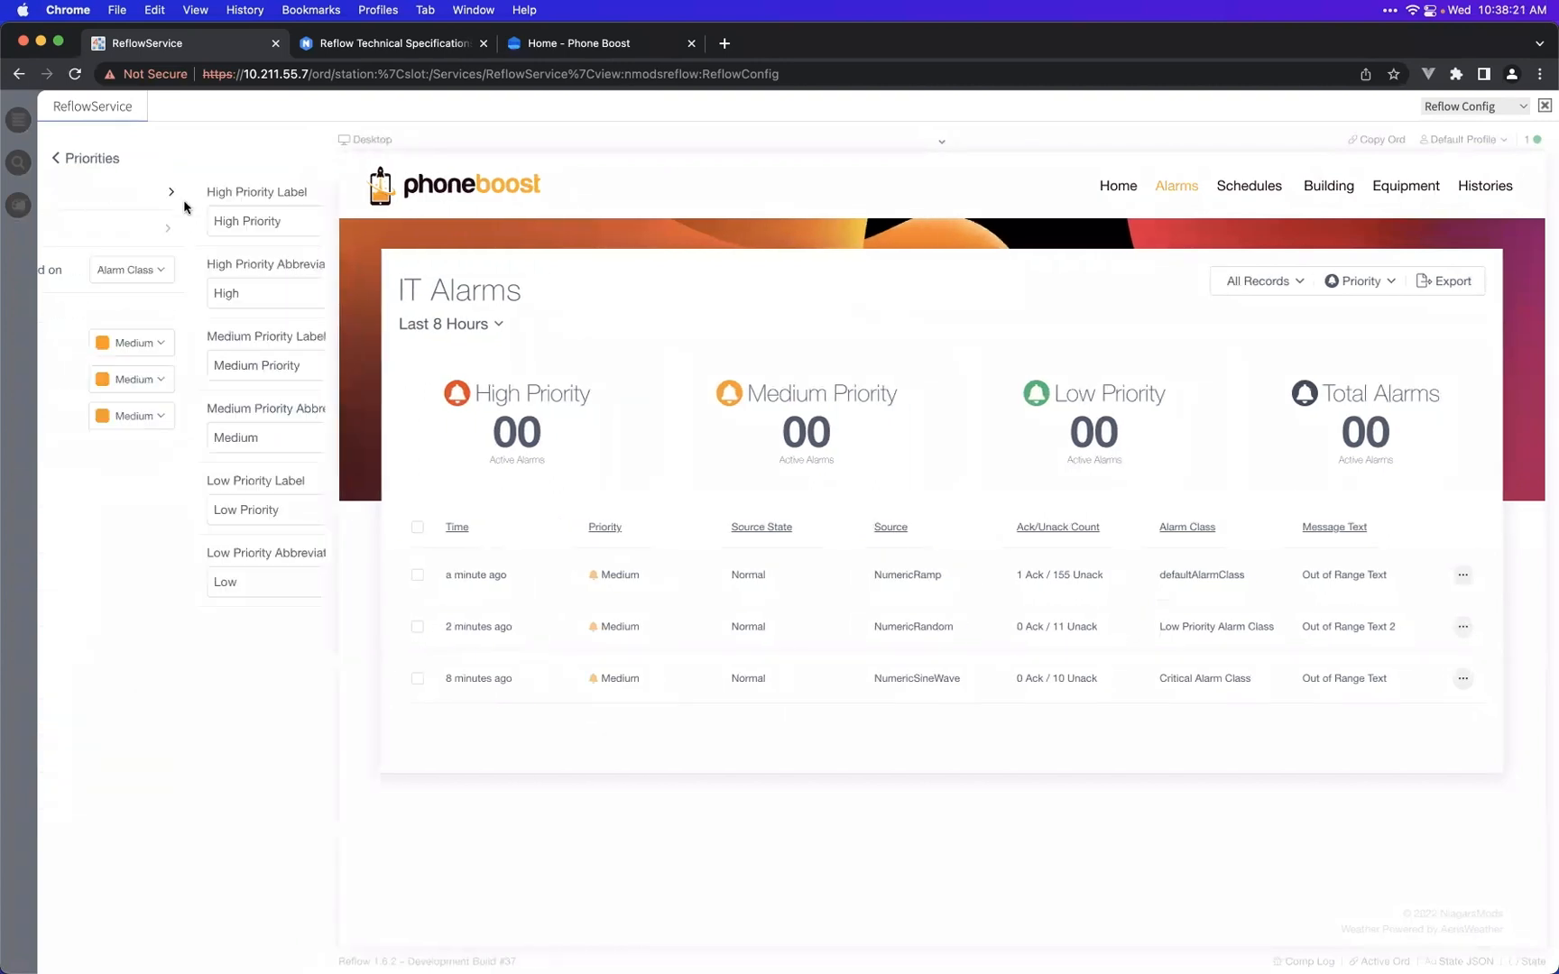
click(178, 218)
key(super+a)
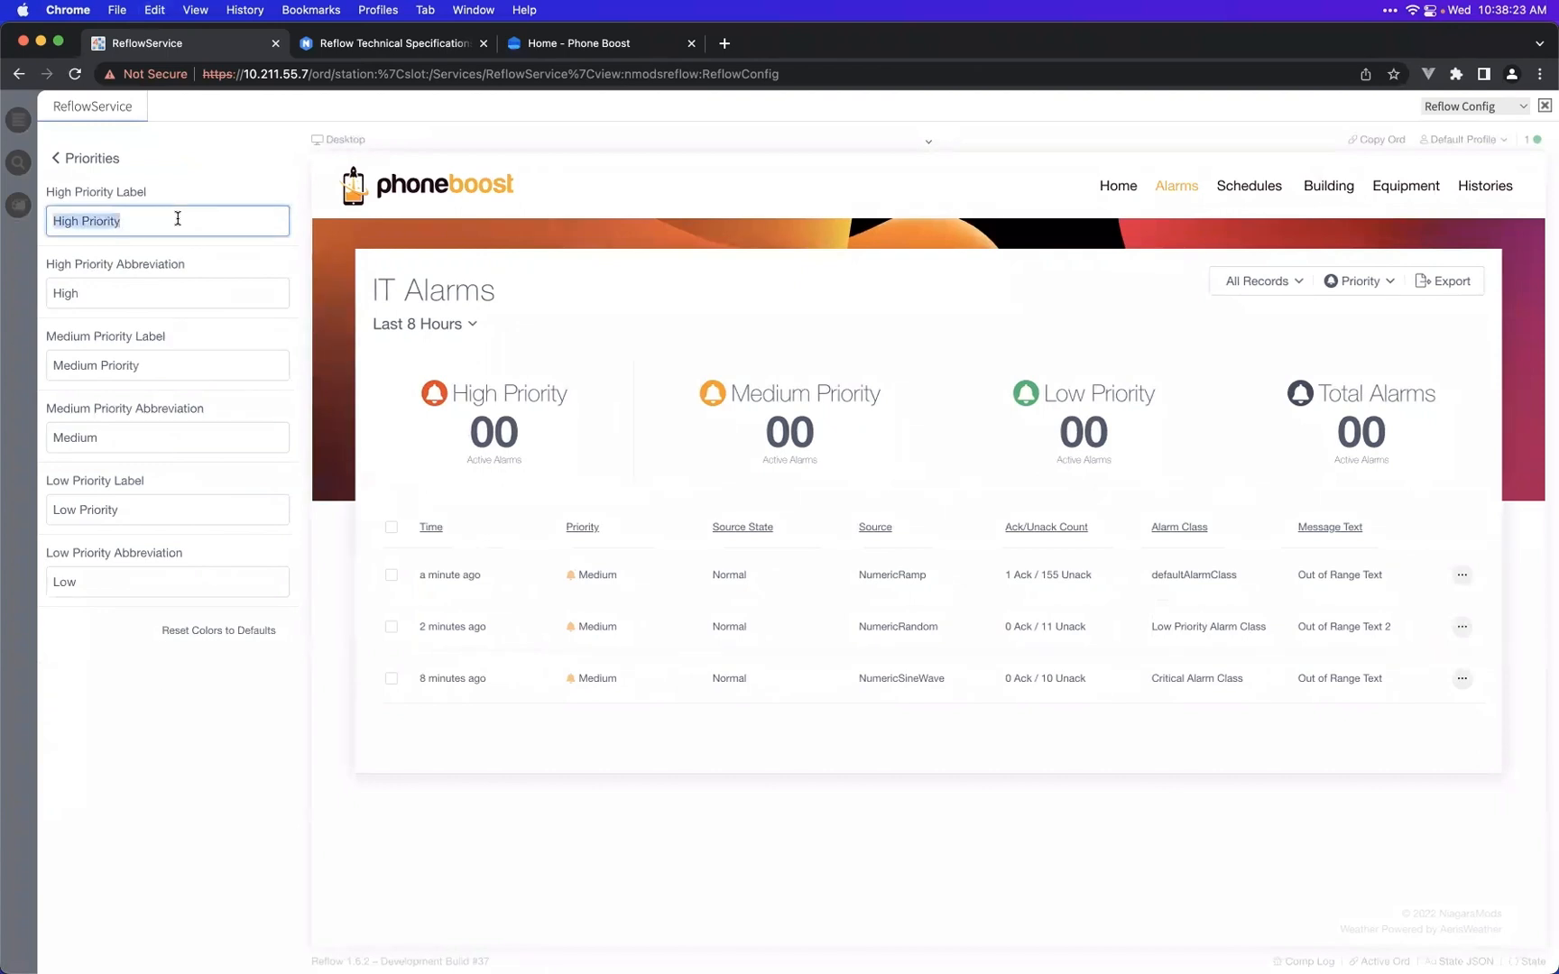
text(Data Center)
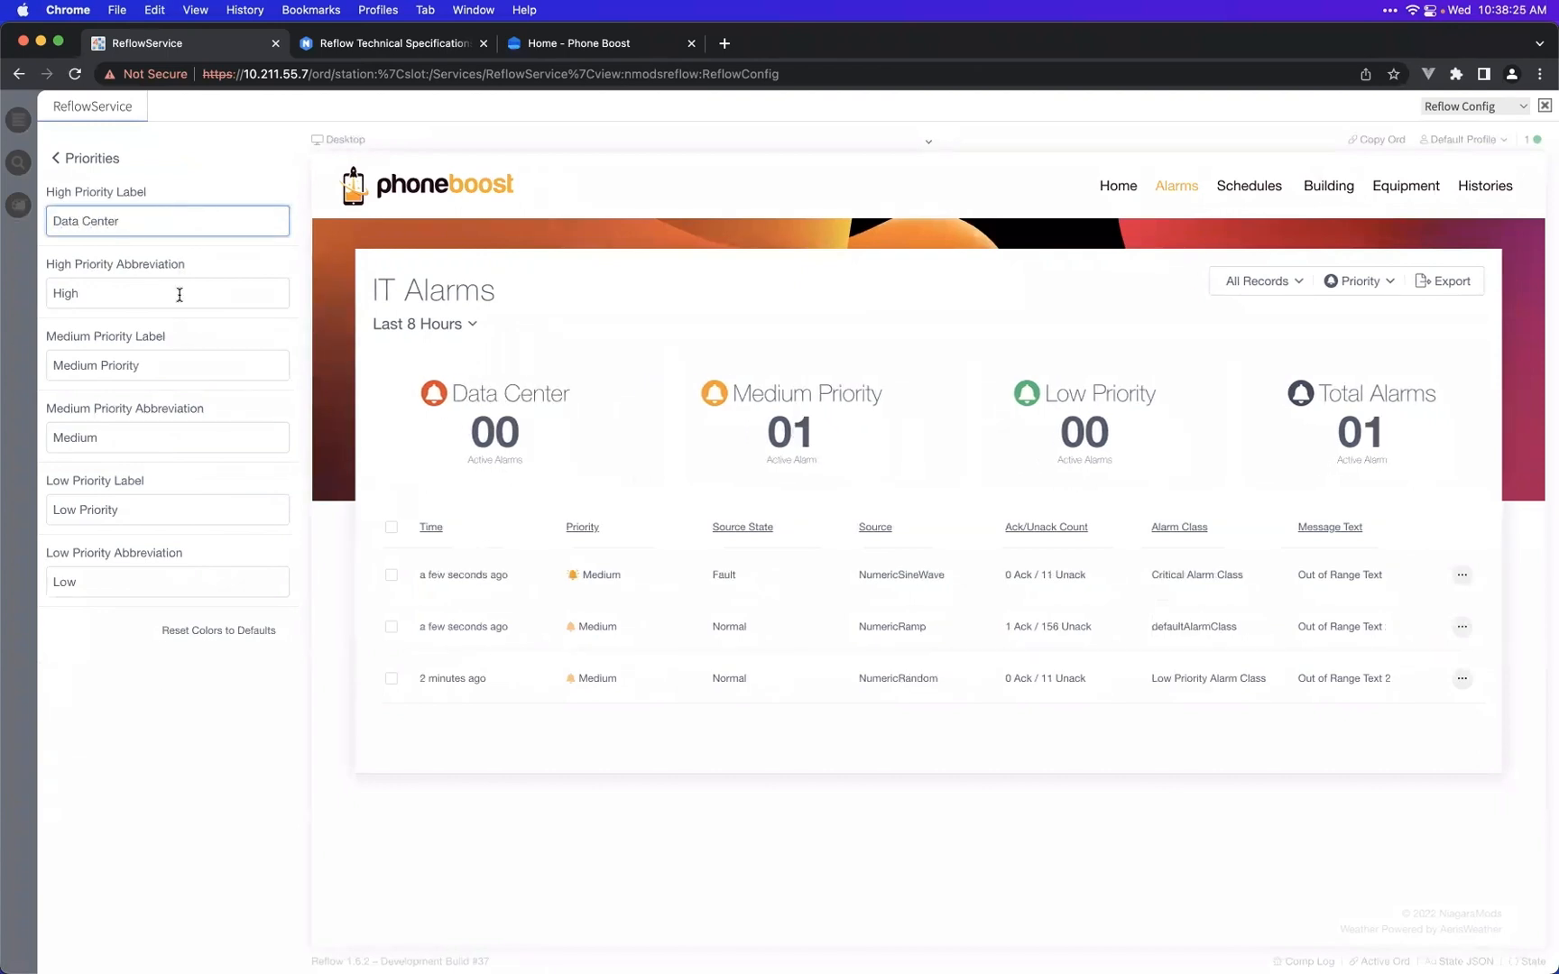
- Change the IT Alarms console's medium priority label to NOC and return to its priority settings
triple_click(165, 365)
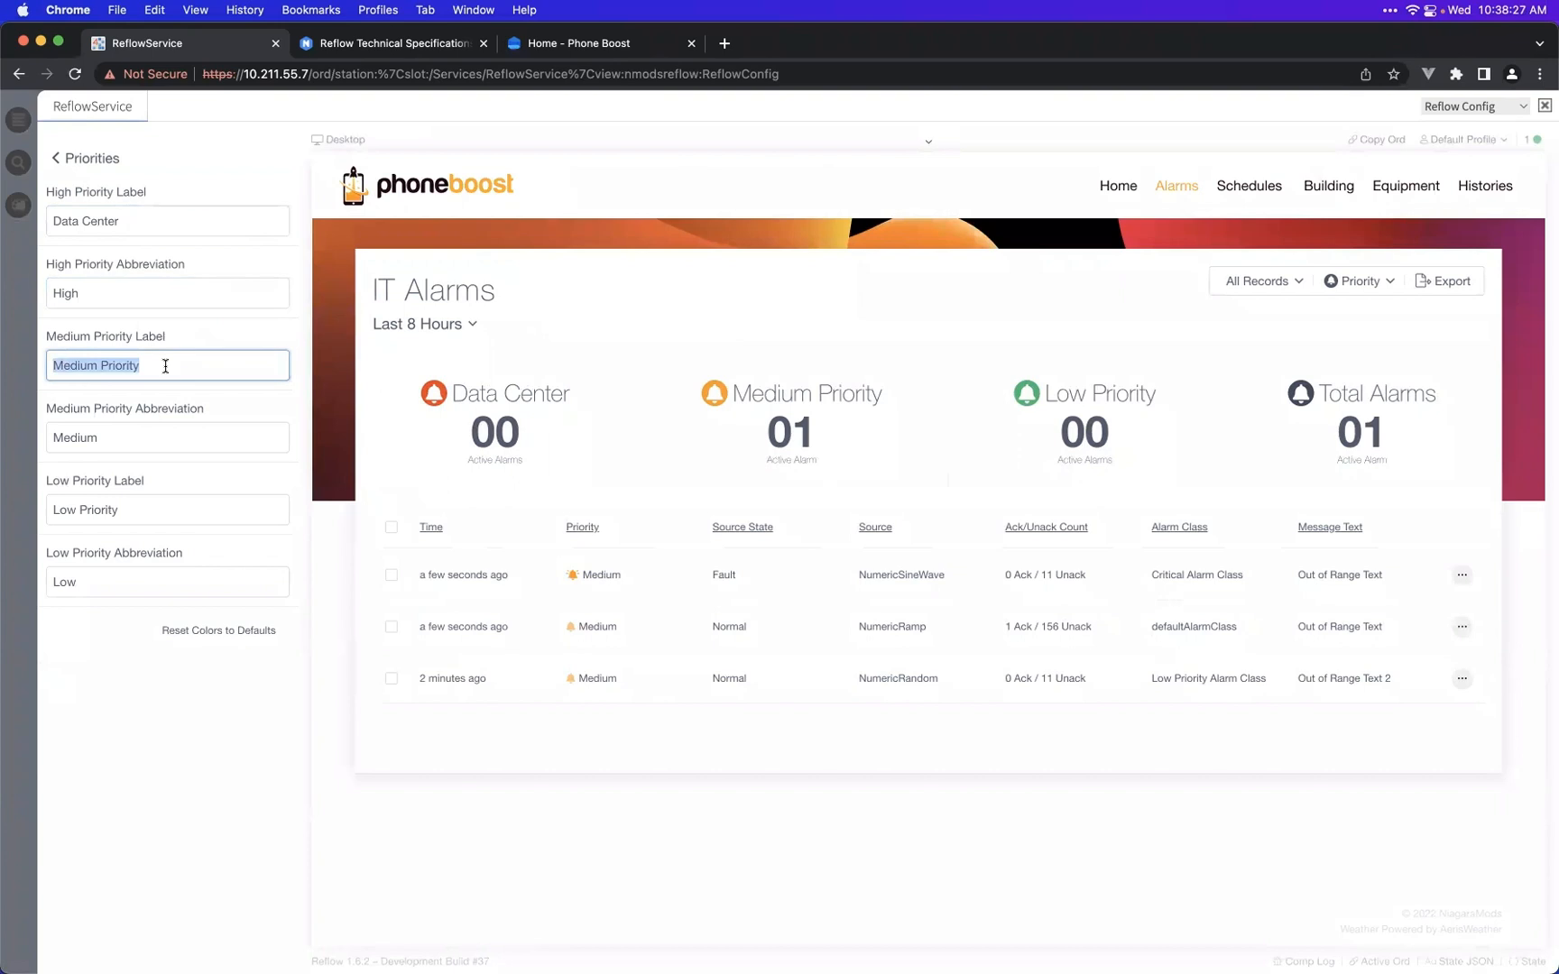
text(NOC)
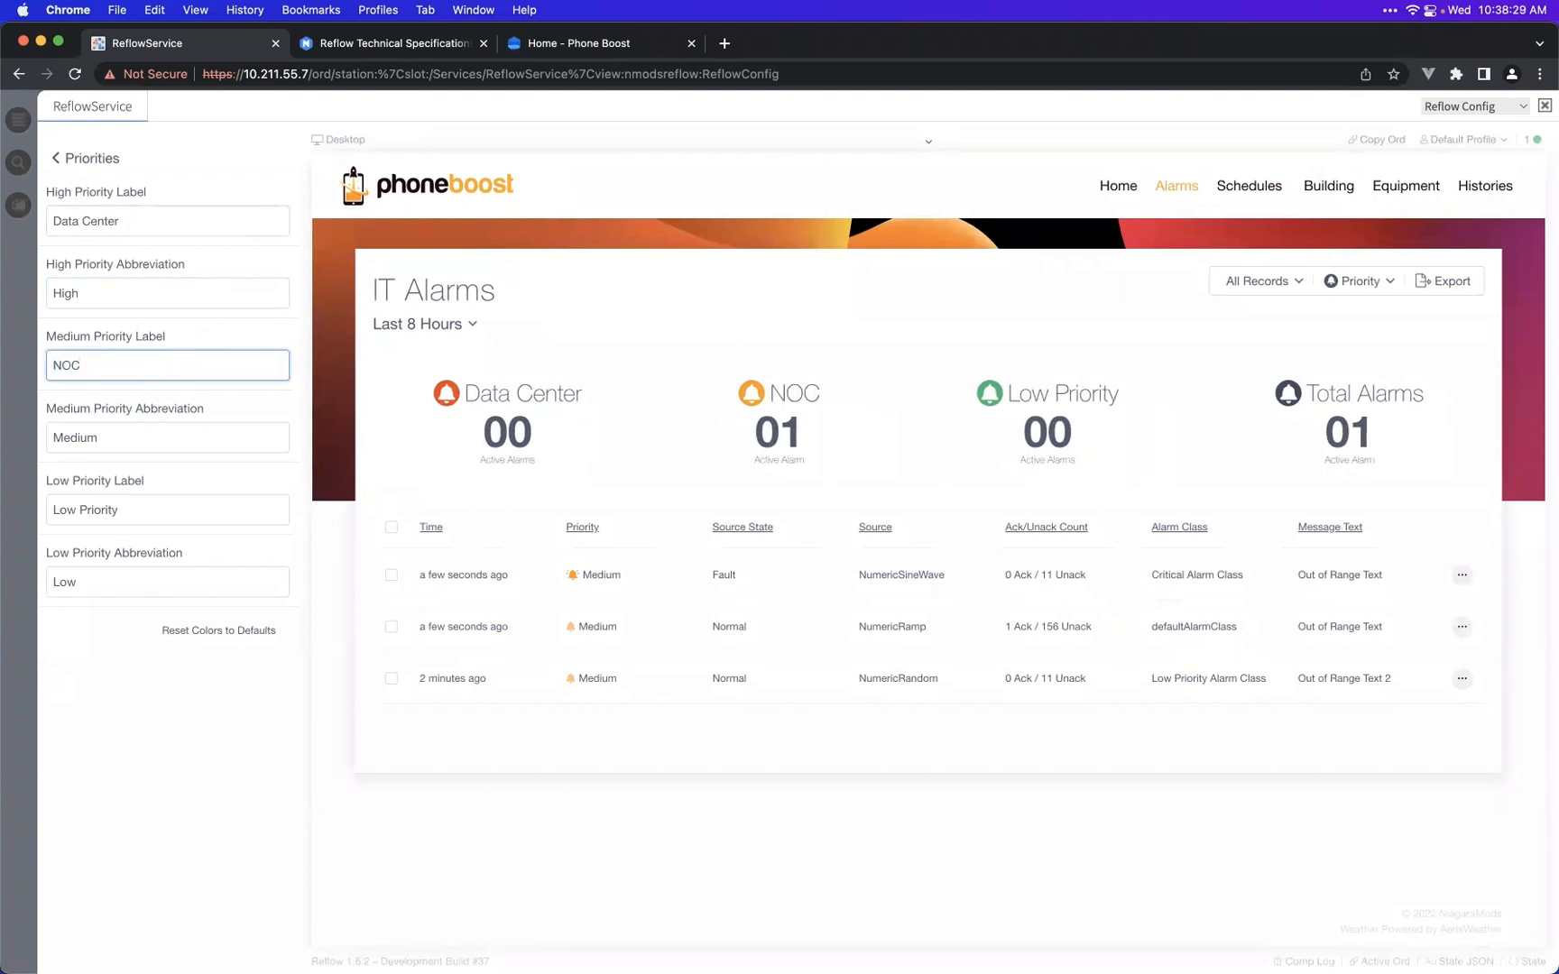
click(151, 443)
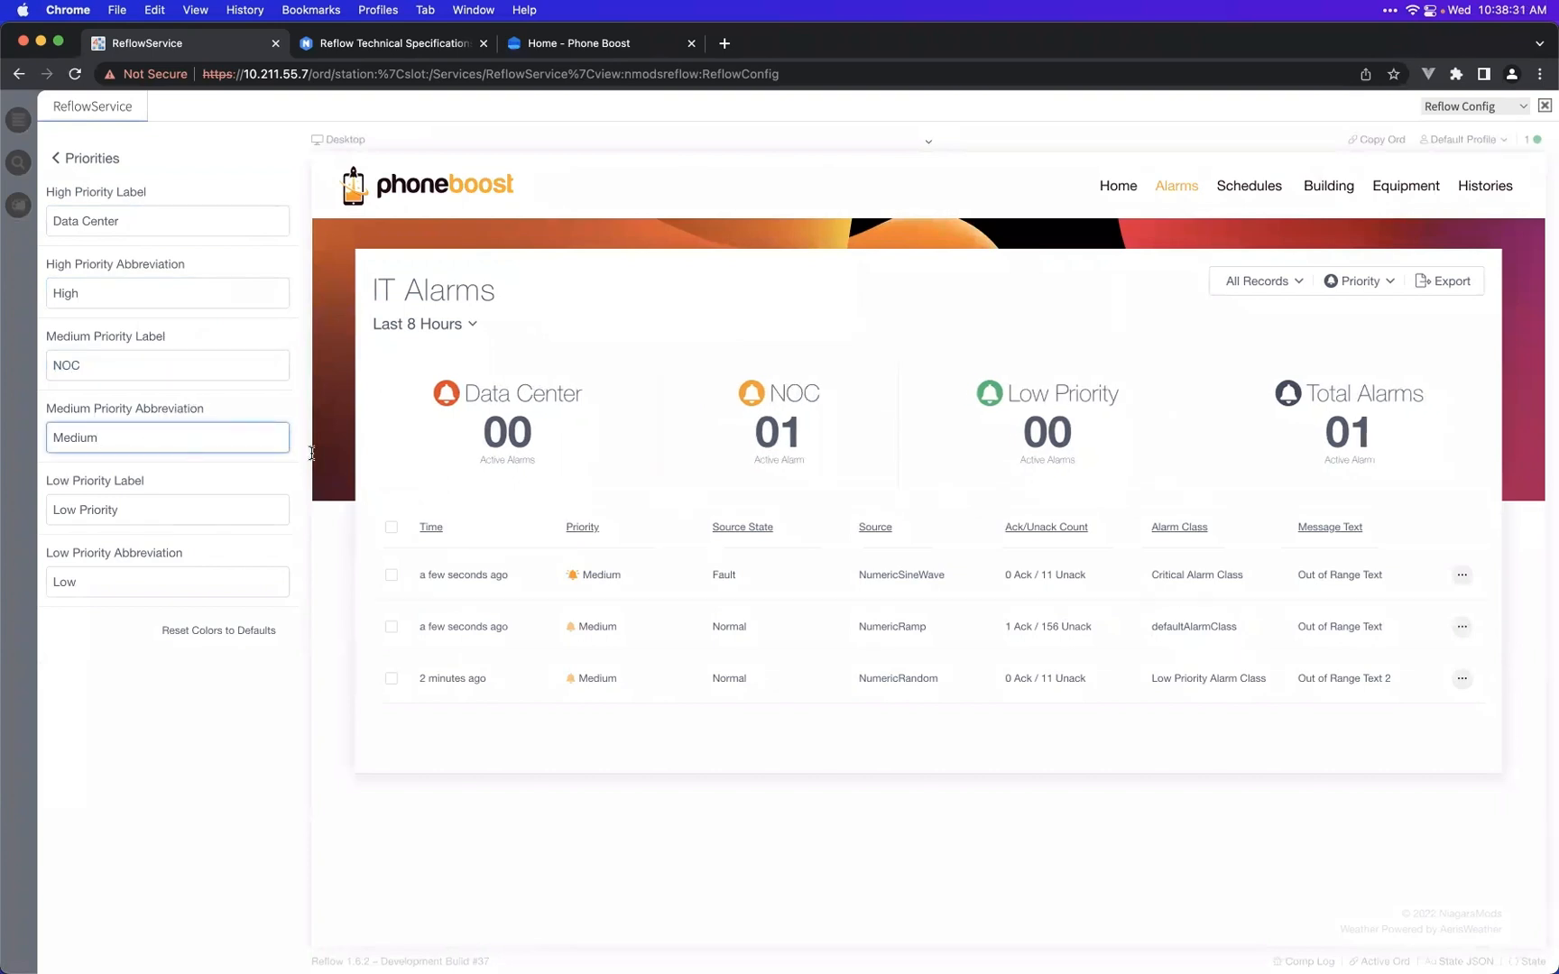
double_click(108, 301)
double_click(112, 361)
double_click(126, 442)
click(113, 165)
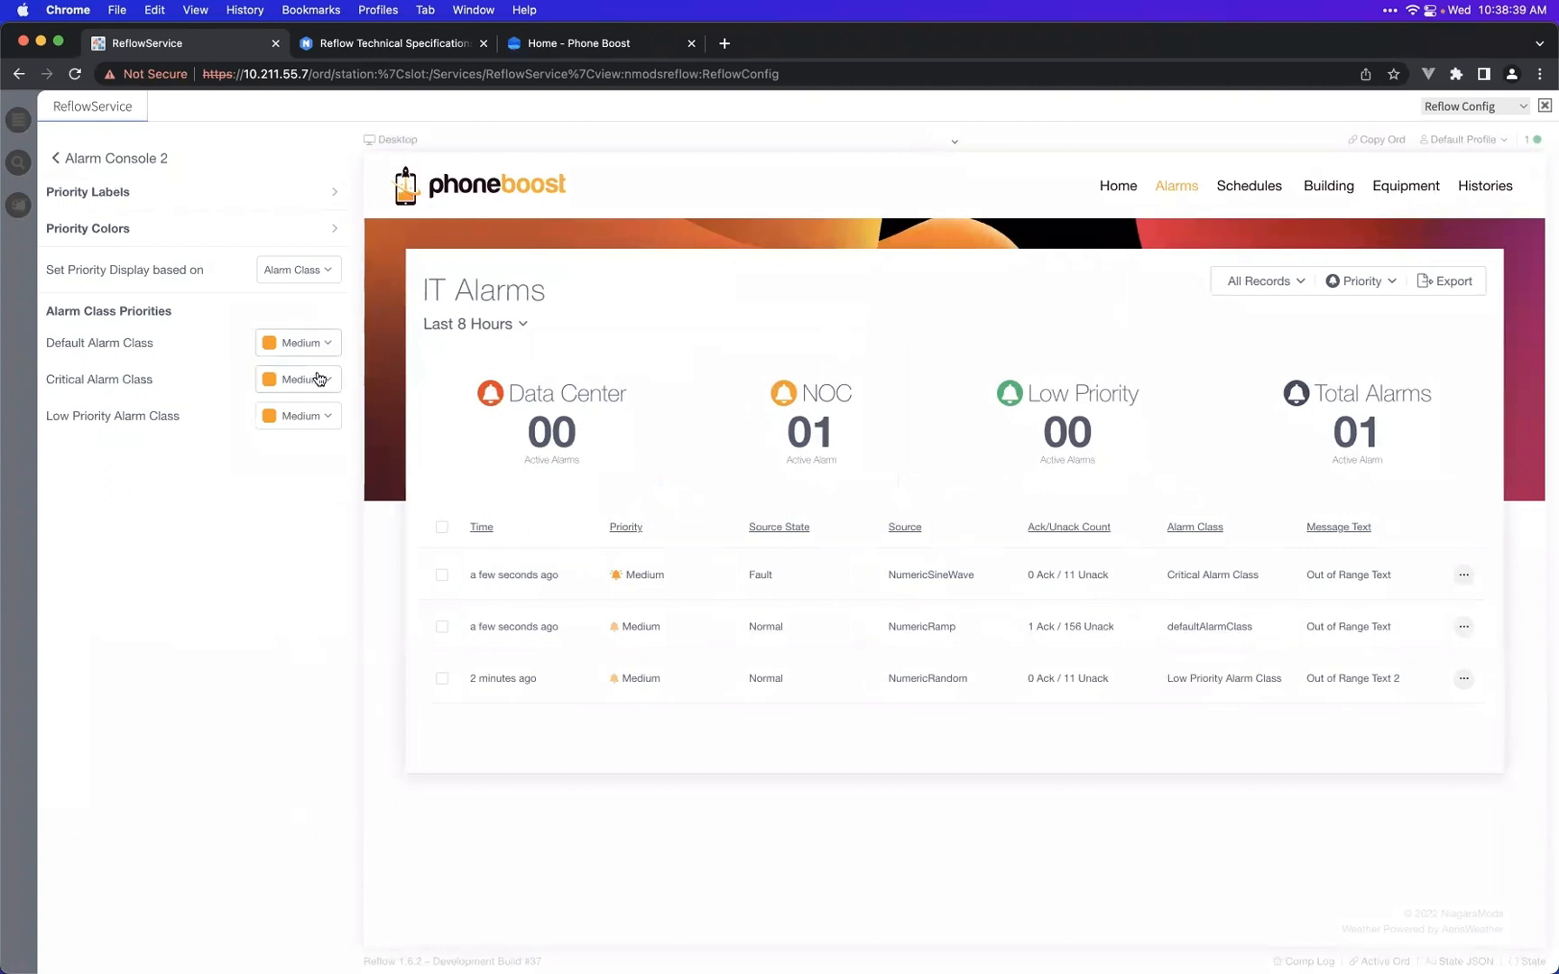
- Exclude the Default Alarm Class and Critical Alarm Class from the IT Alarms console
click(141, 164)
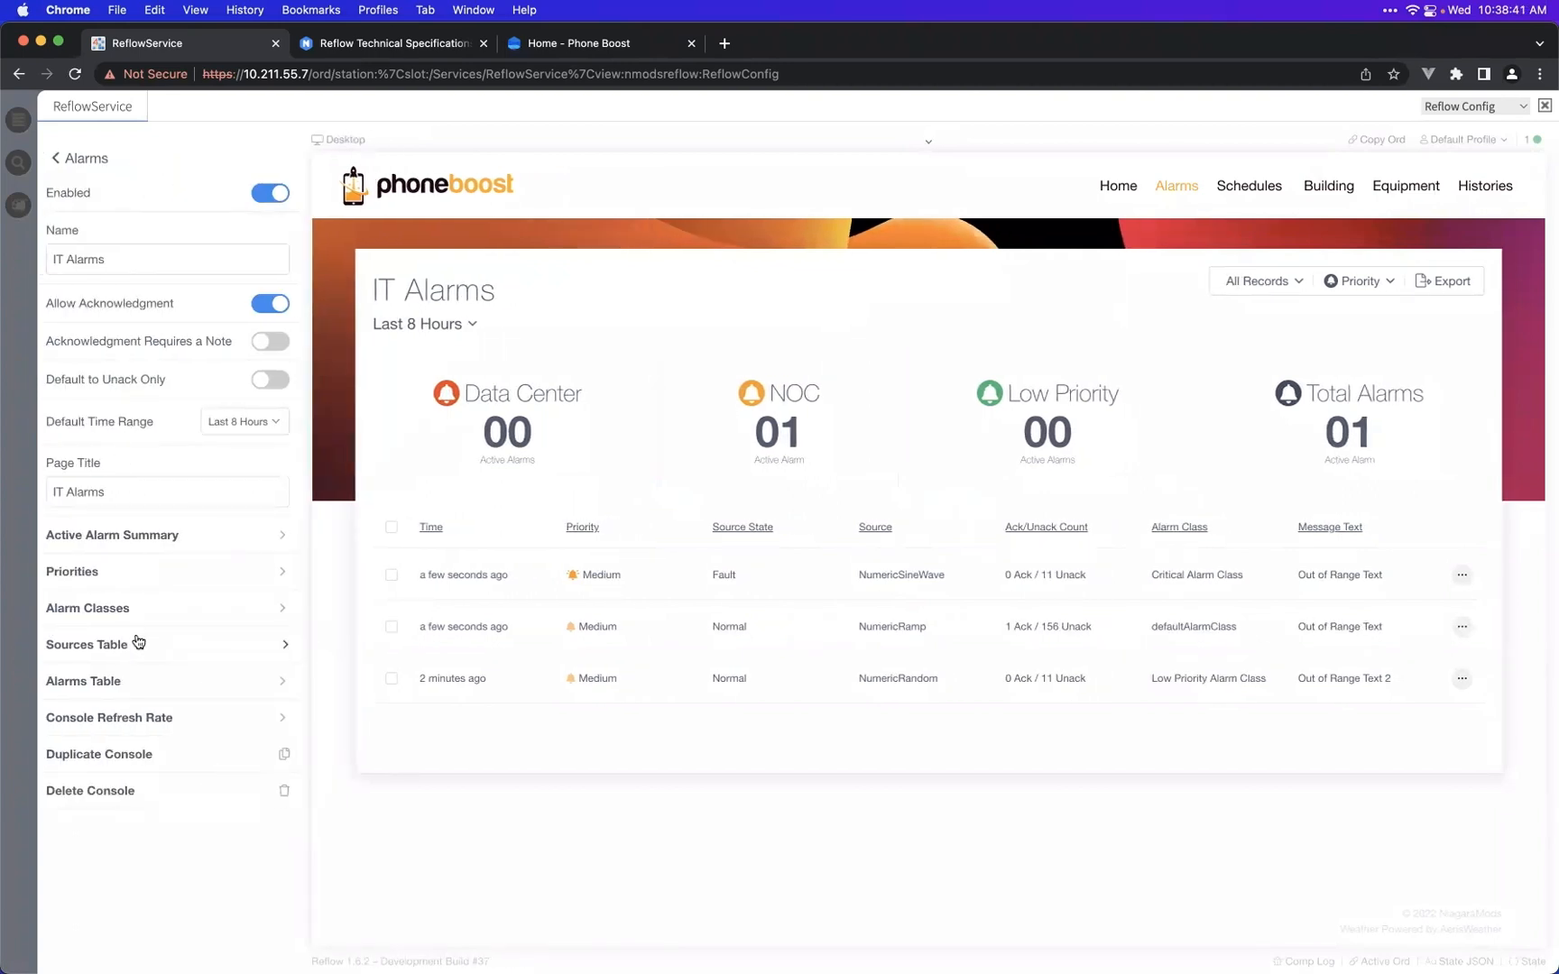
click(116, 617)
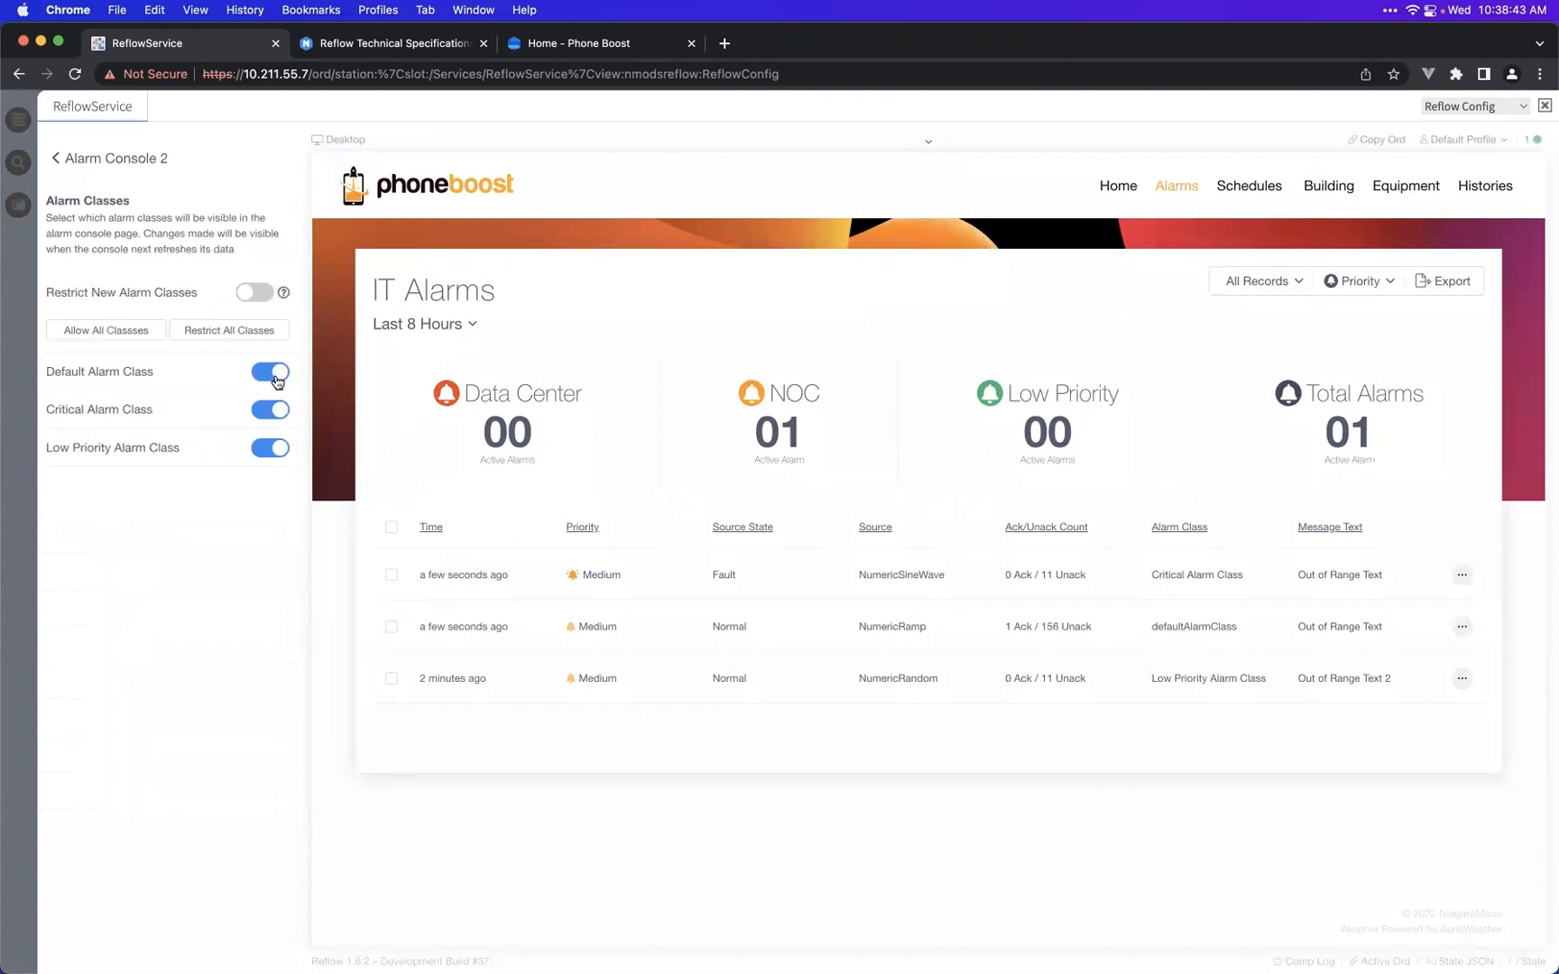
click(277, 380)
click(275, 411)
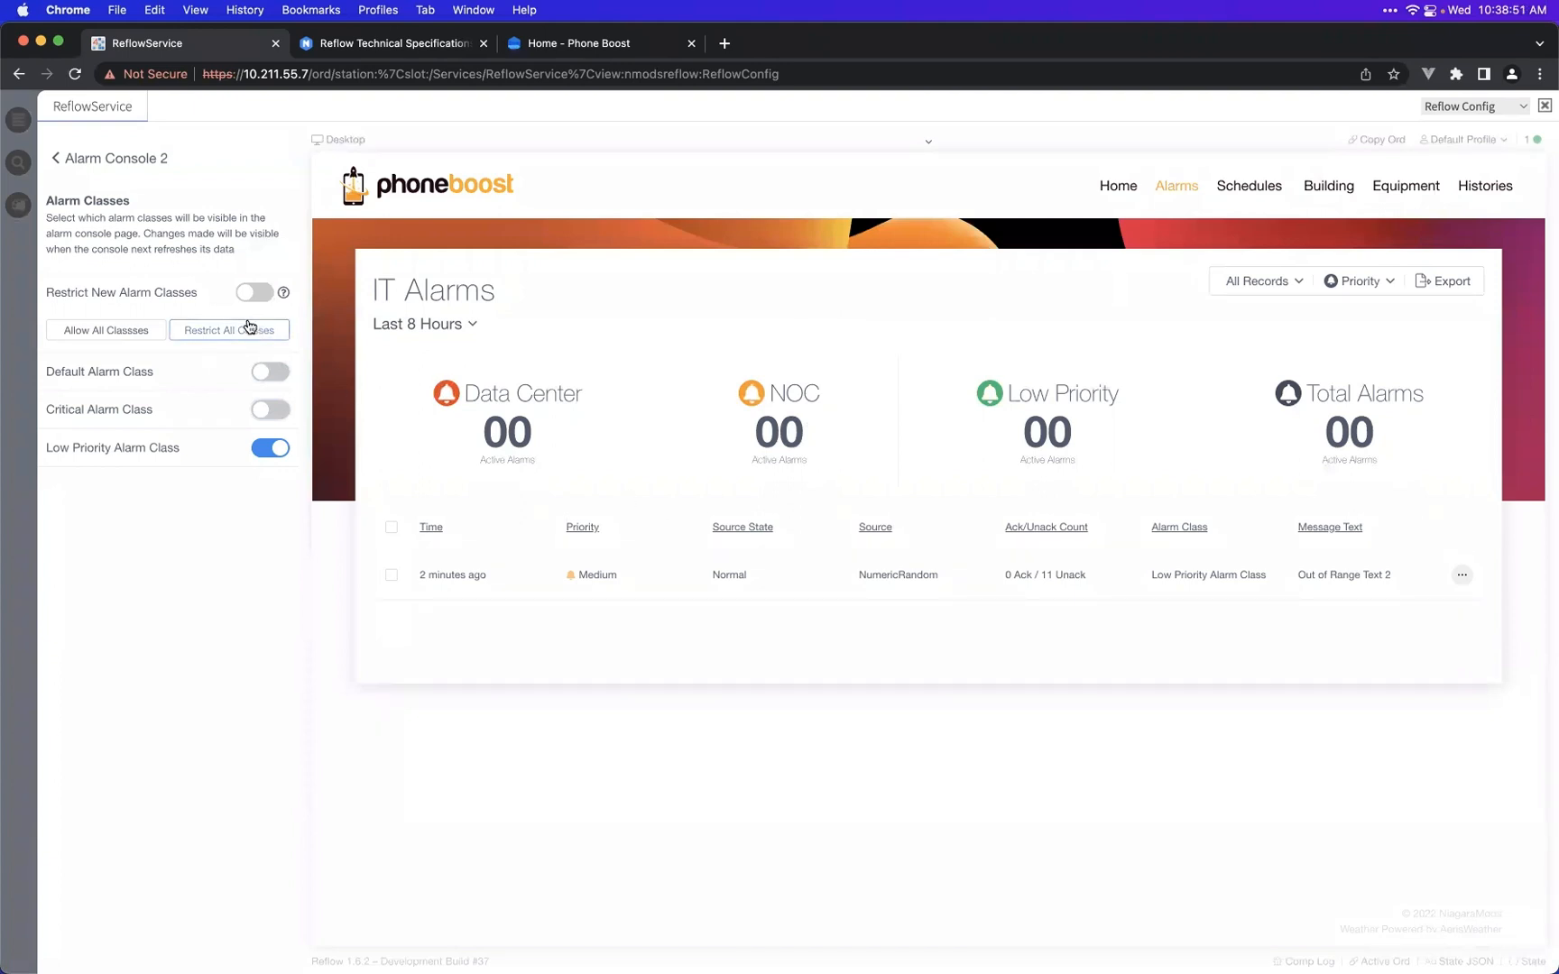
click(132, 162)
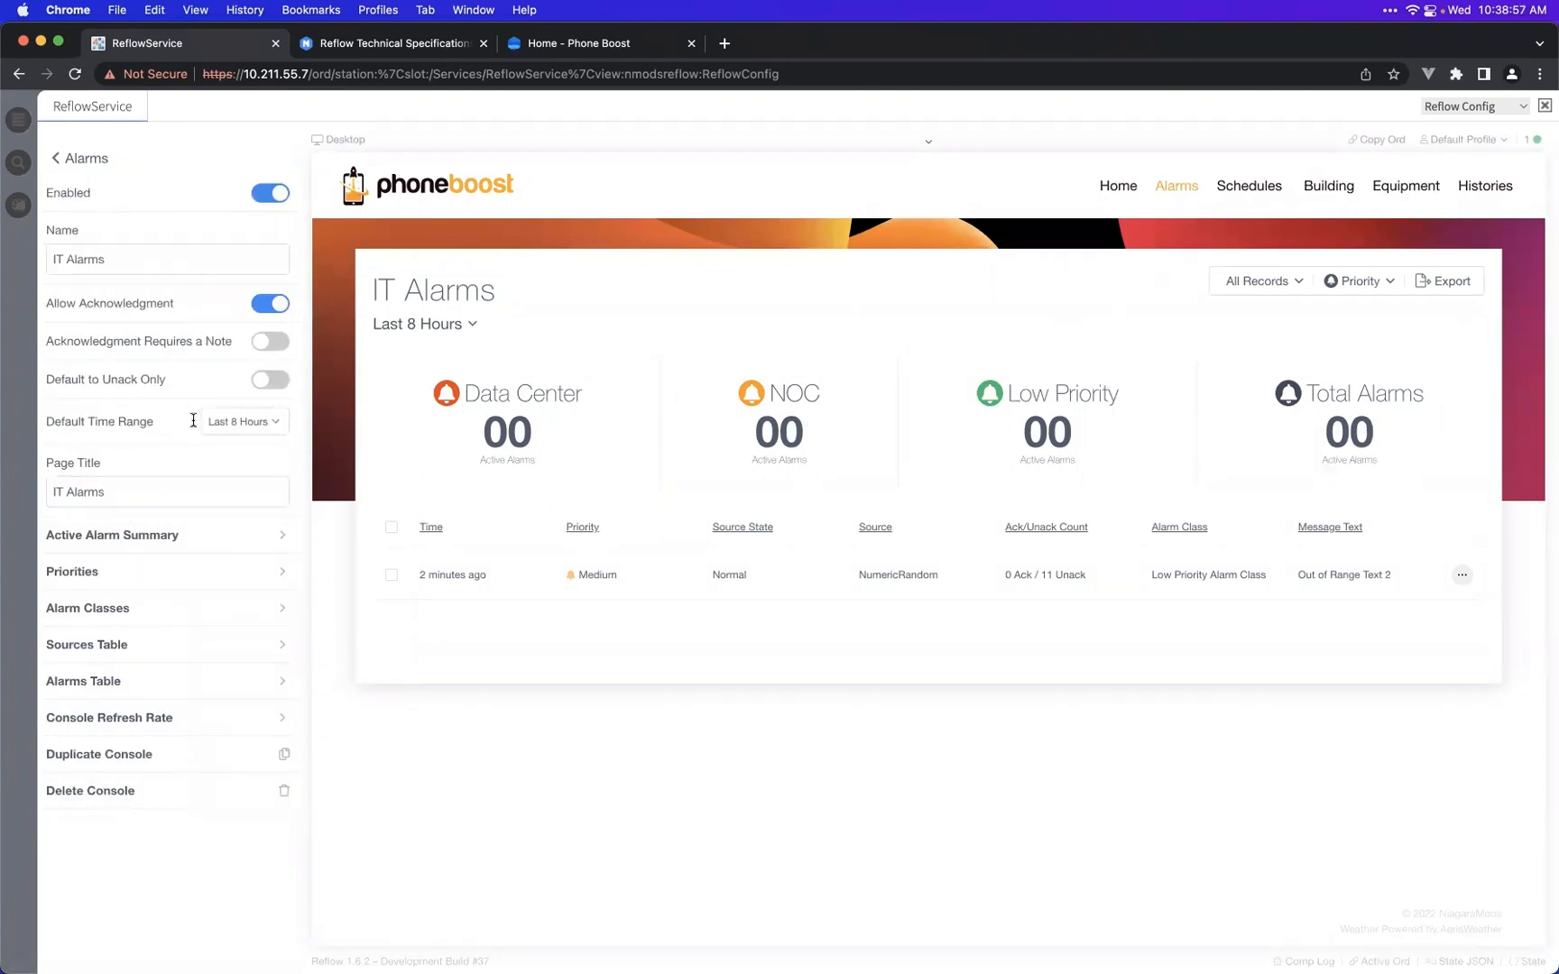
click(190, 574)
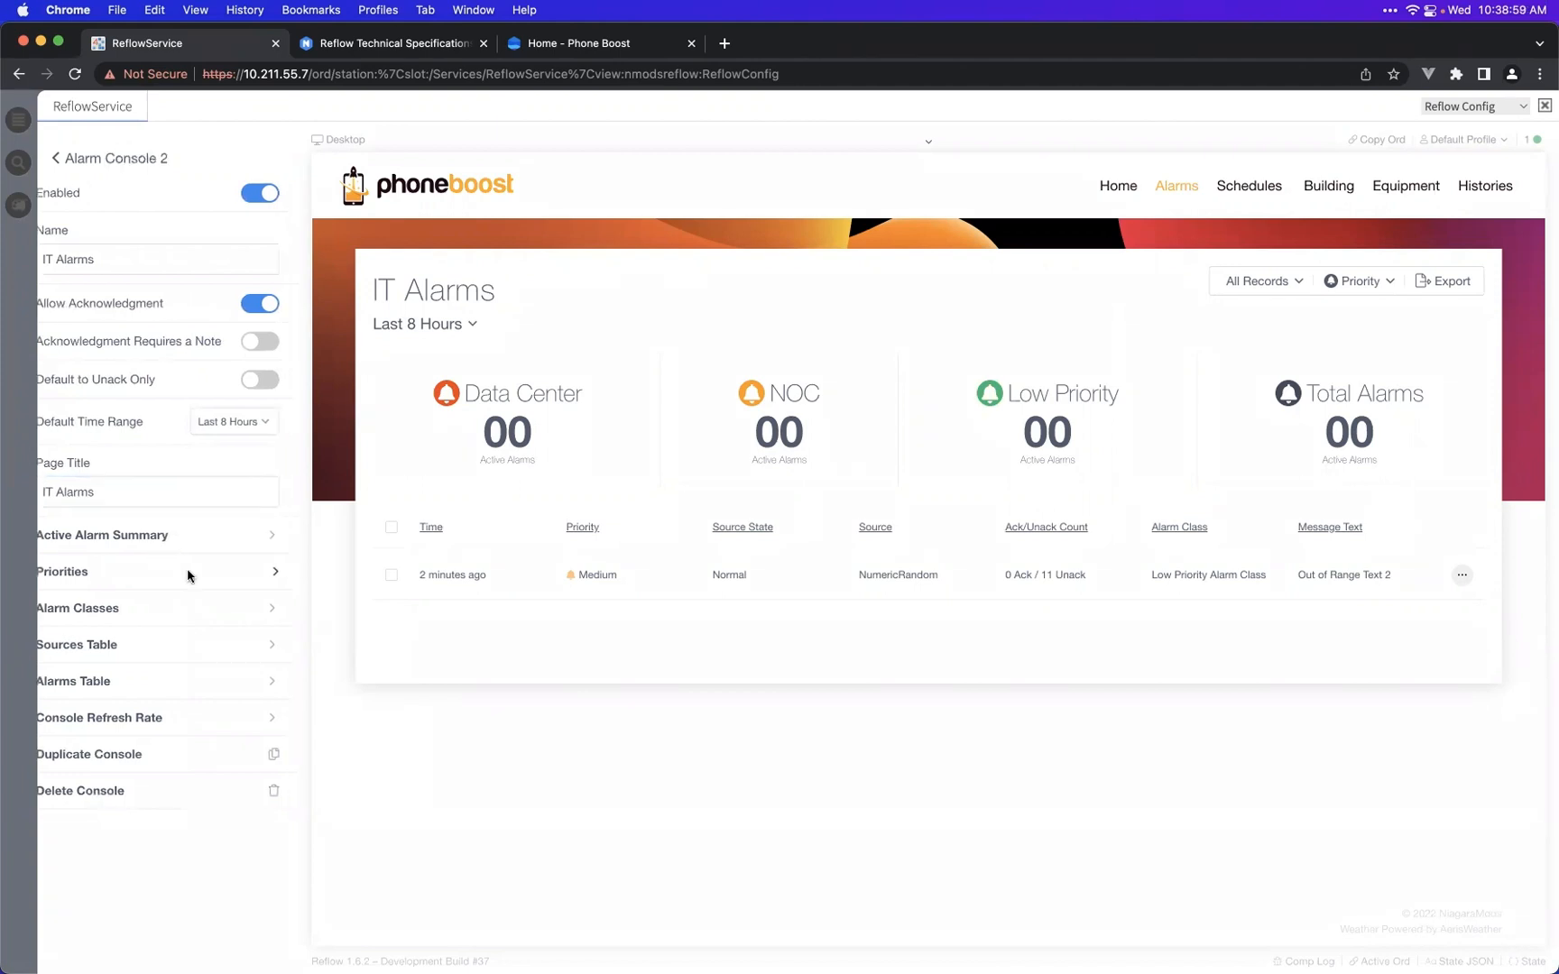
click(157, 166)
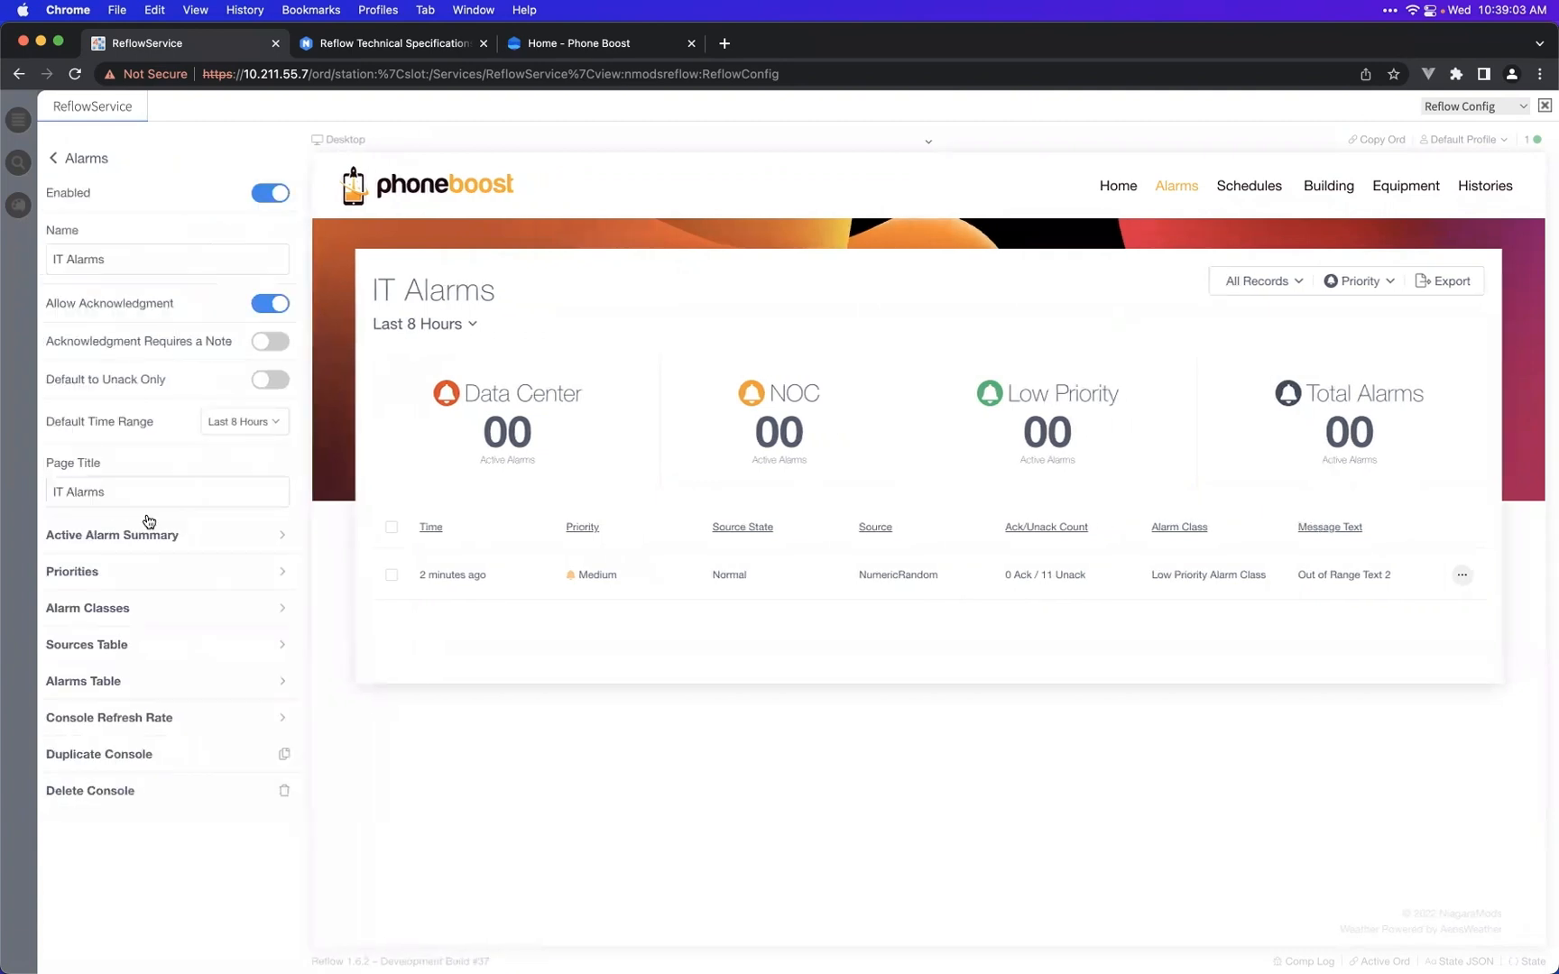
- Remove the Priority Display column from the IT Alarms console's sources table
click(155, 653)
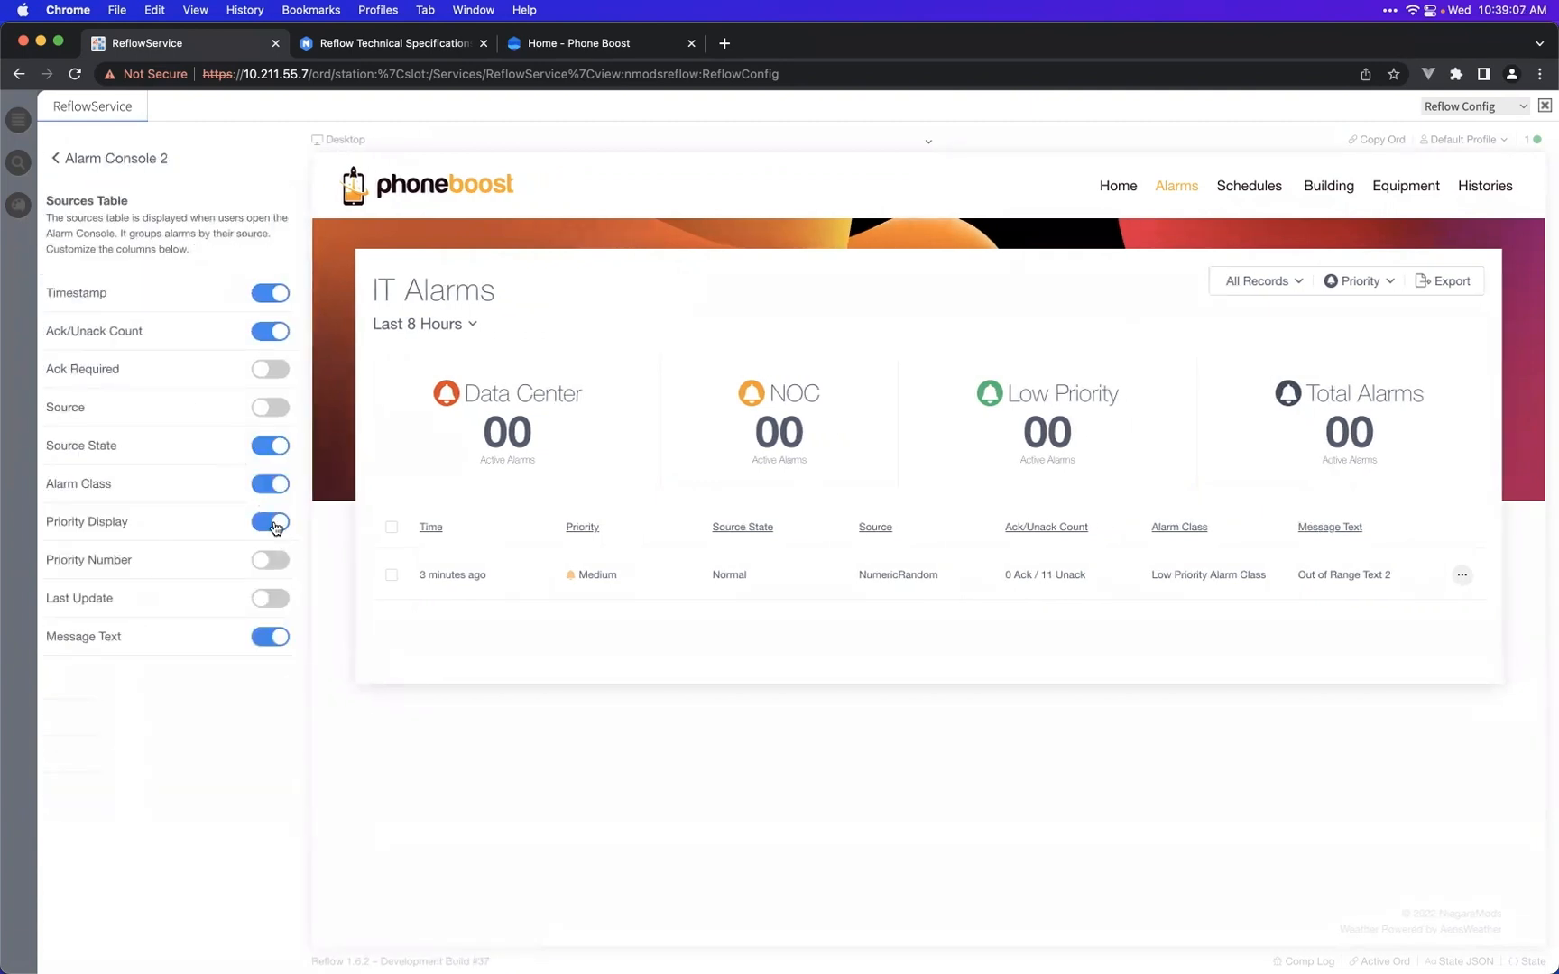
click(272, 522)
click(130, 162)
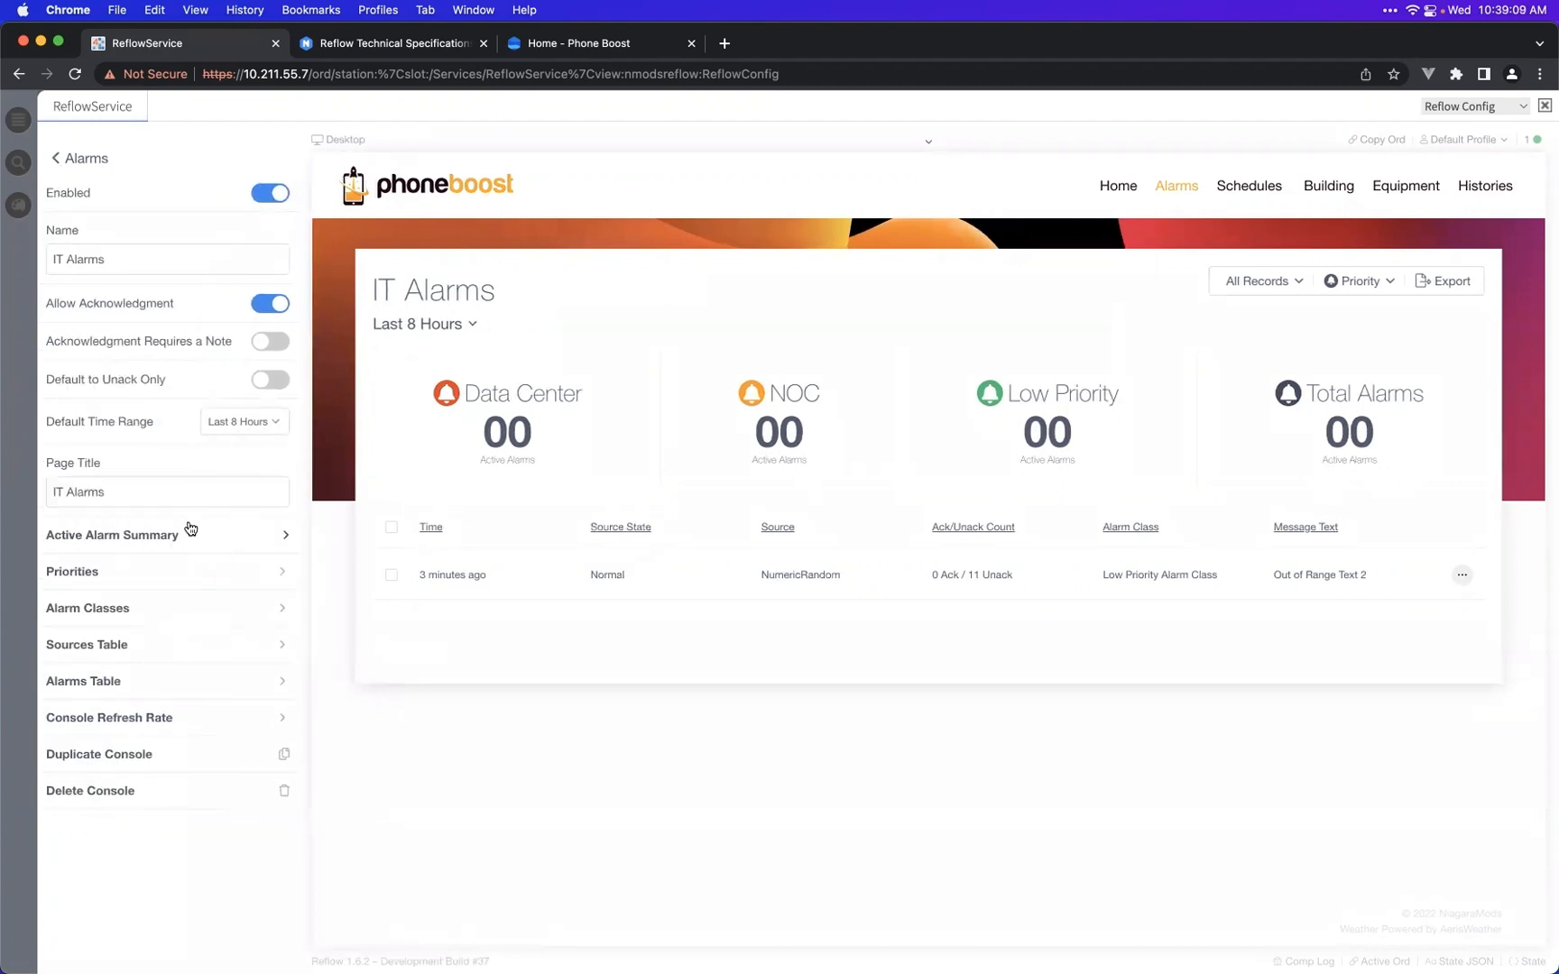
- Disable the active alarm summary for the IT Alarms console
click(159, 536)
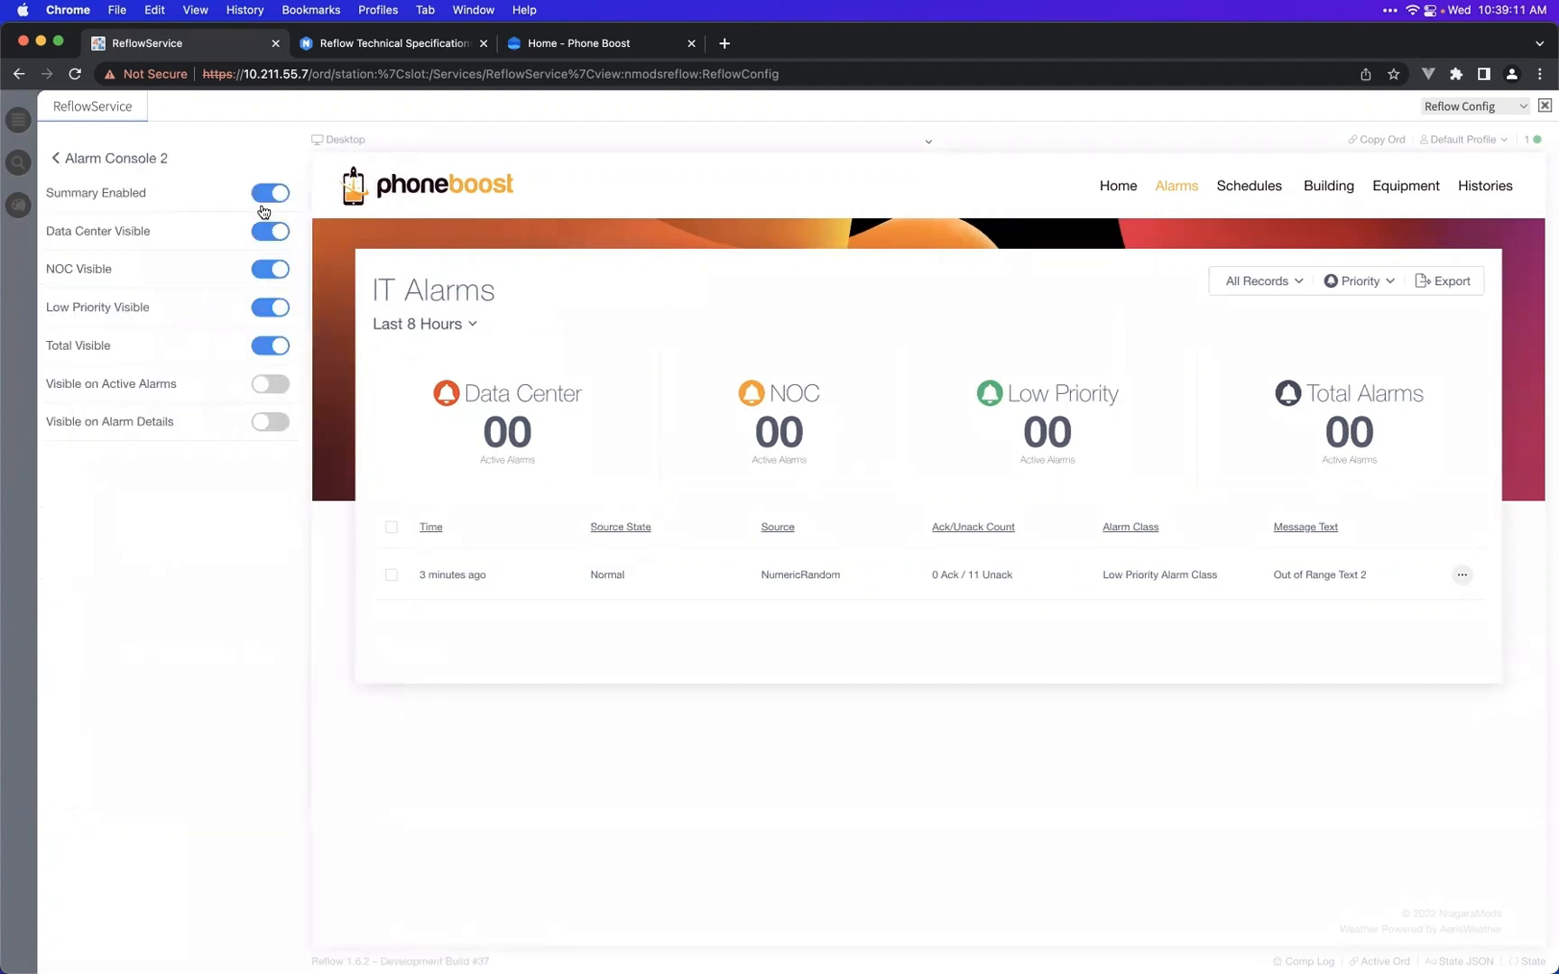
click(270, 195)
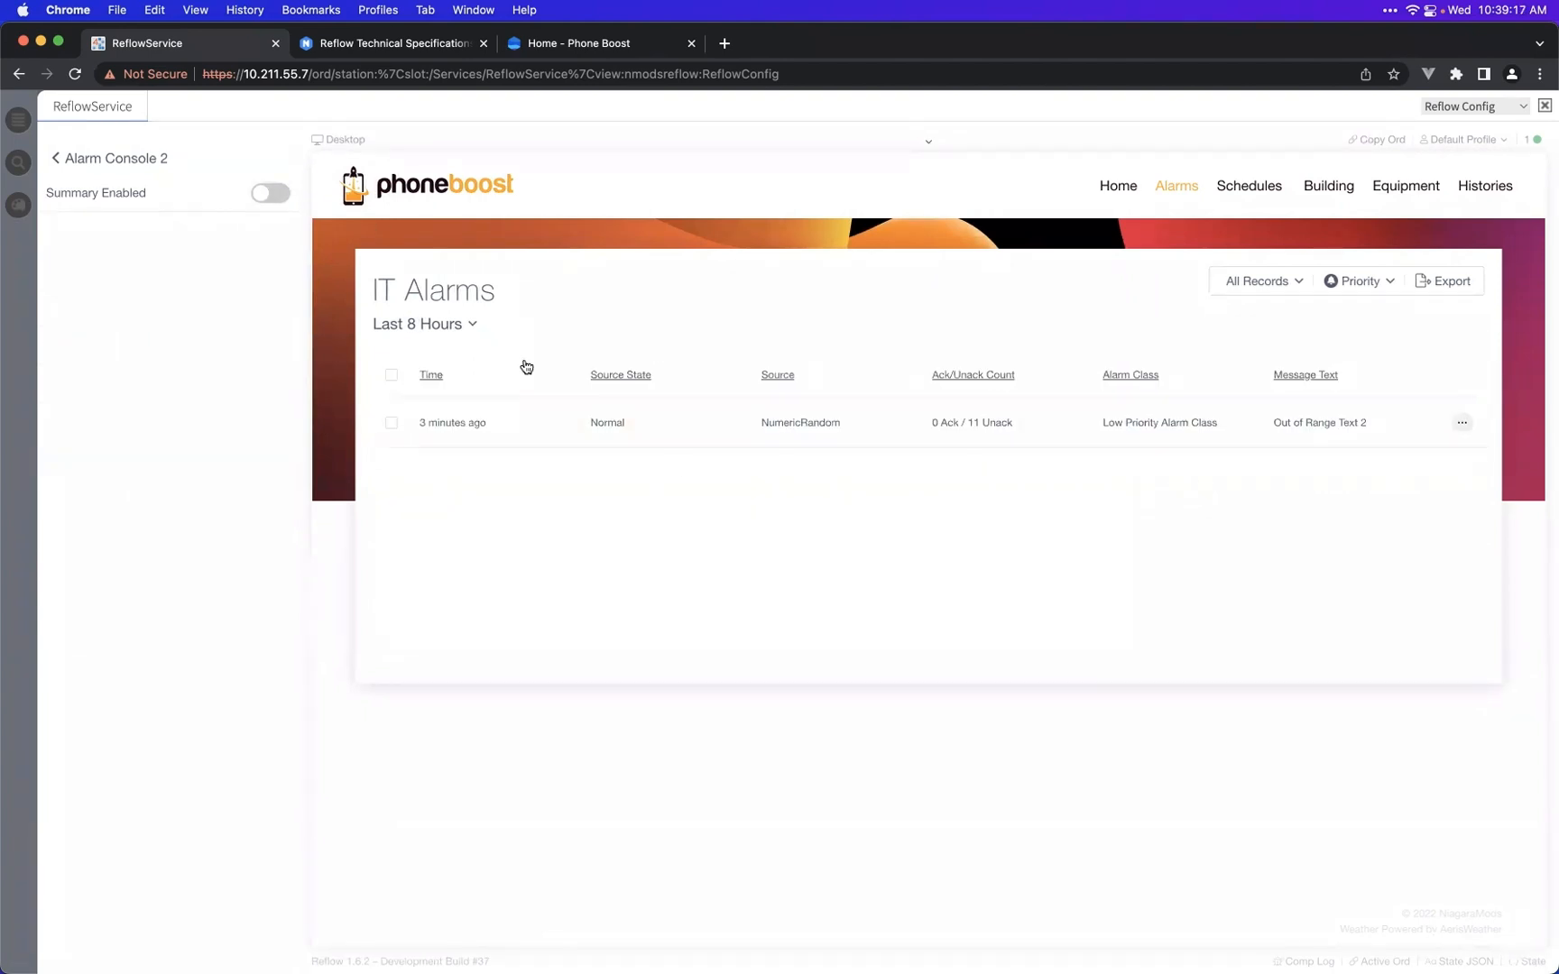
click(128, 160)
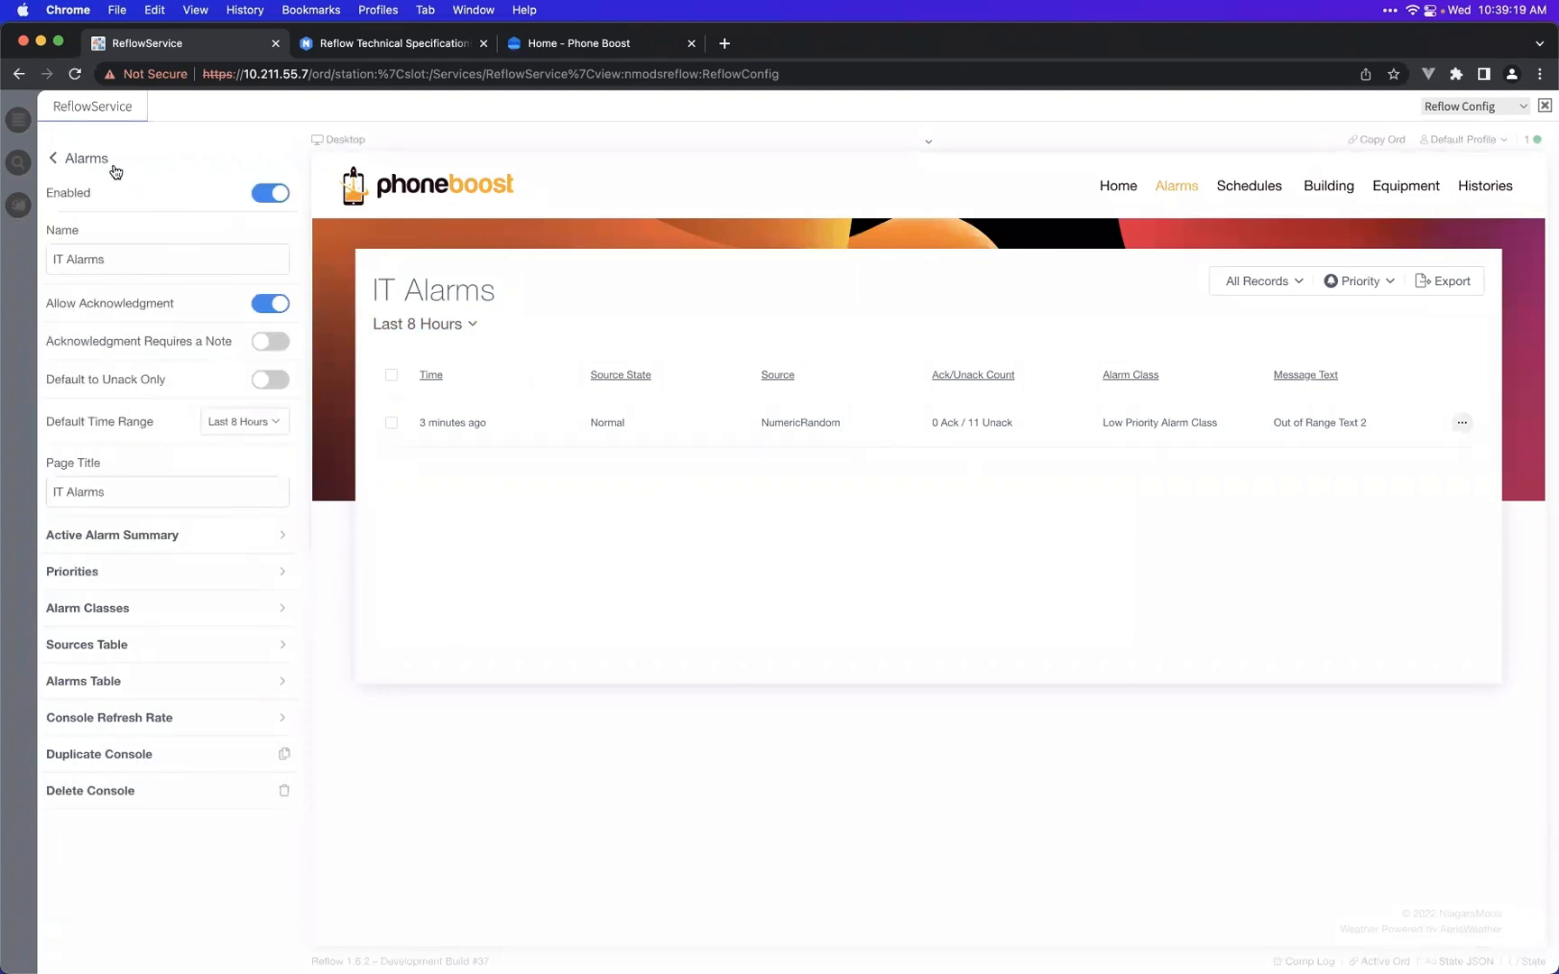
- Return to the main configuration list and preview the site's Home page
click(115, 167)
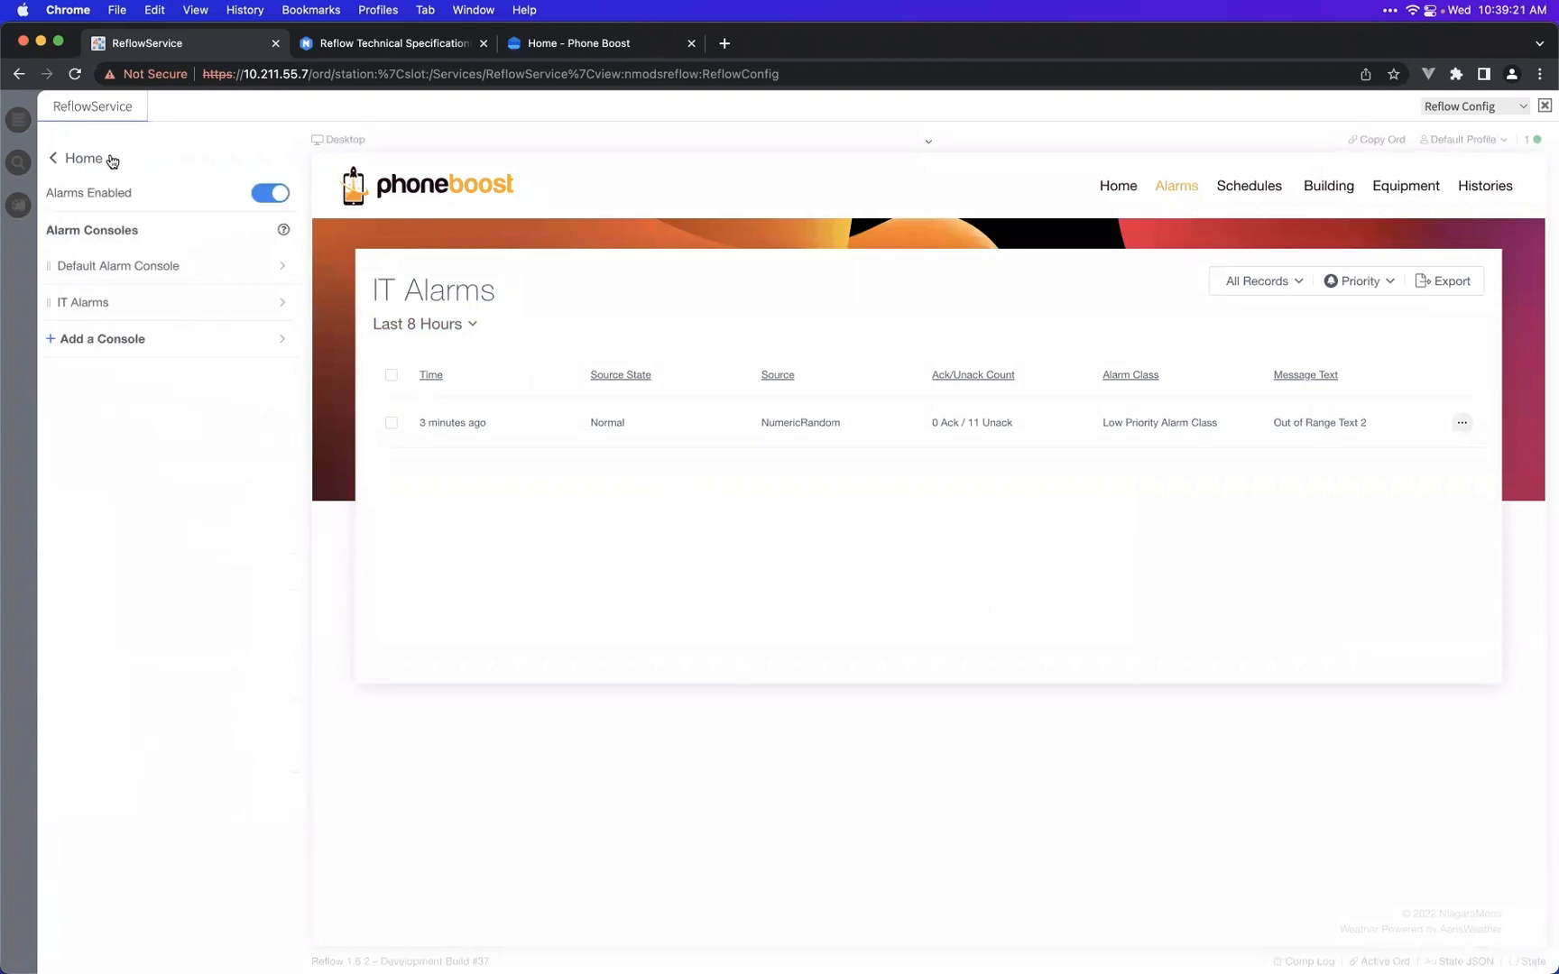
click(112, 161)
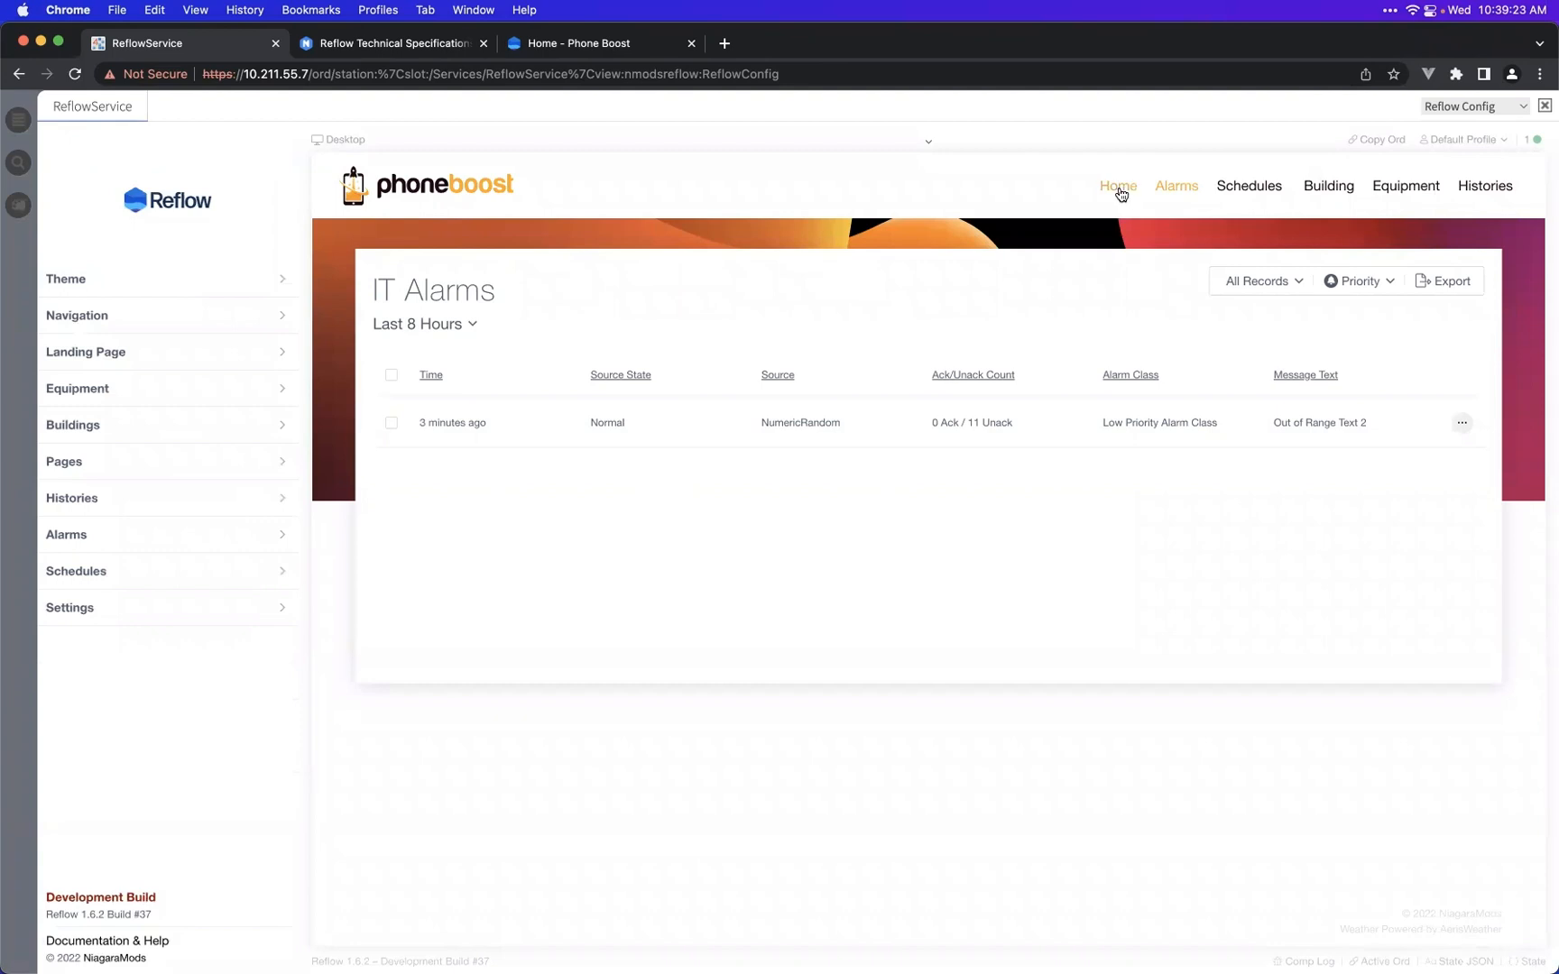
click(1119, 193)
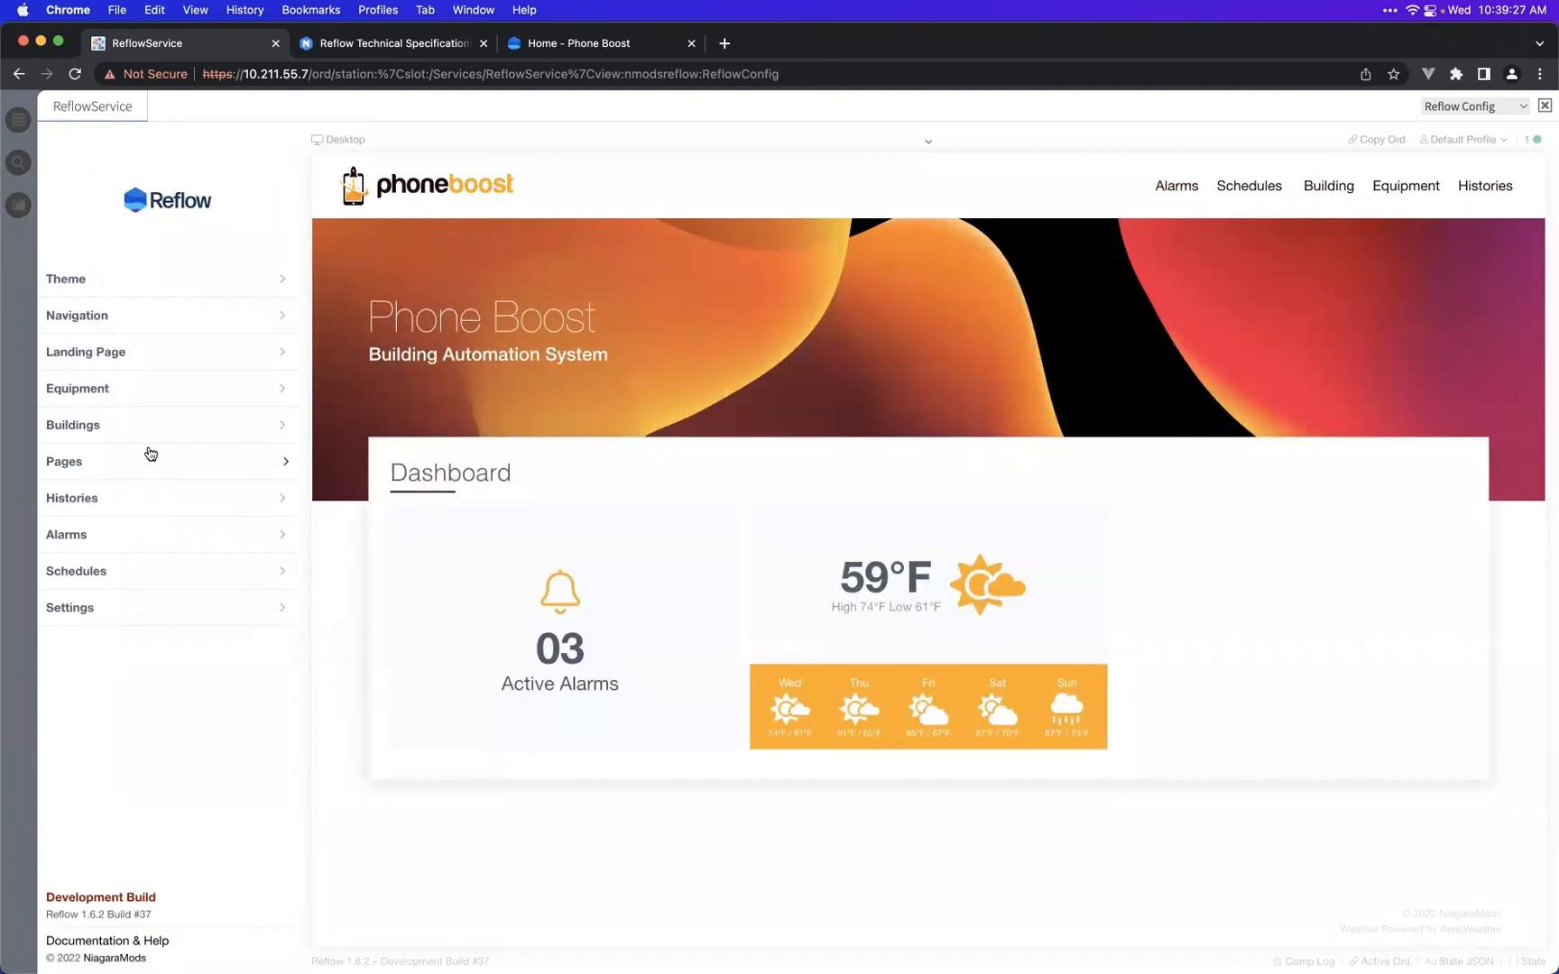
- In the schedules settings, filter by source using the Schedules folder, and switch the source filter back off
click(148, 574)
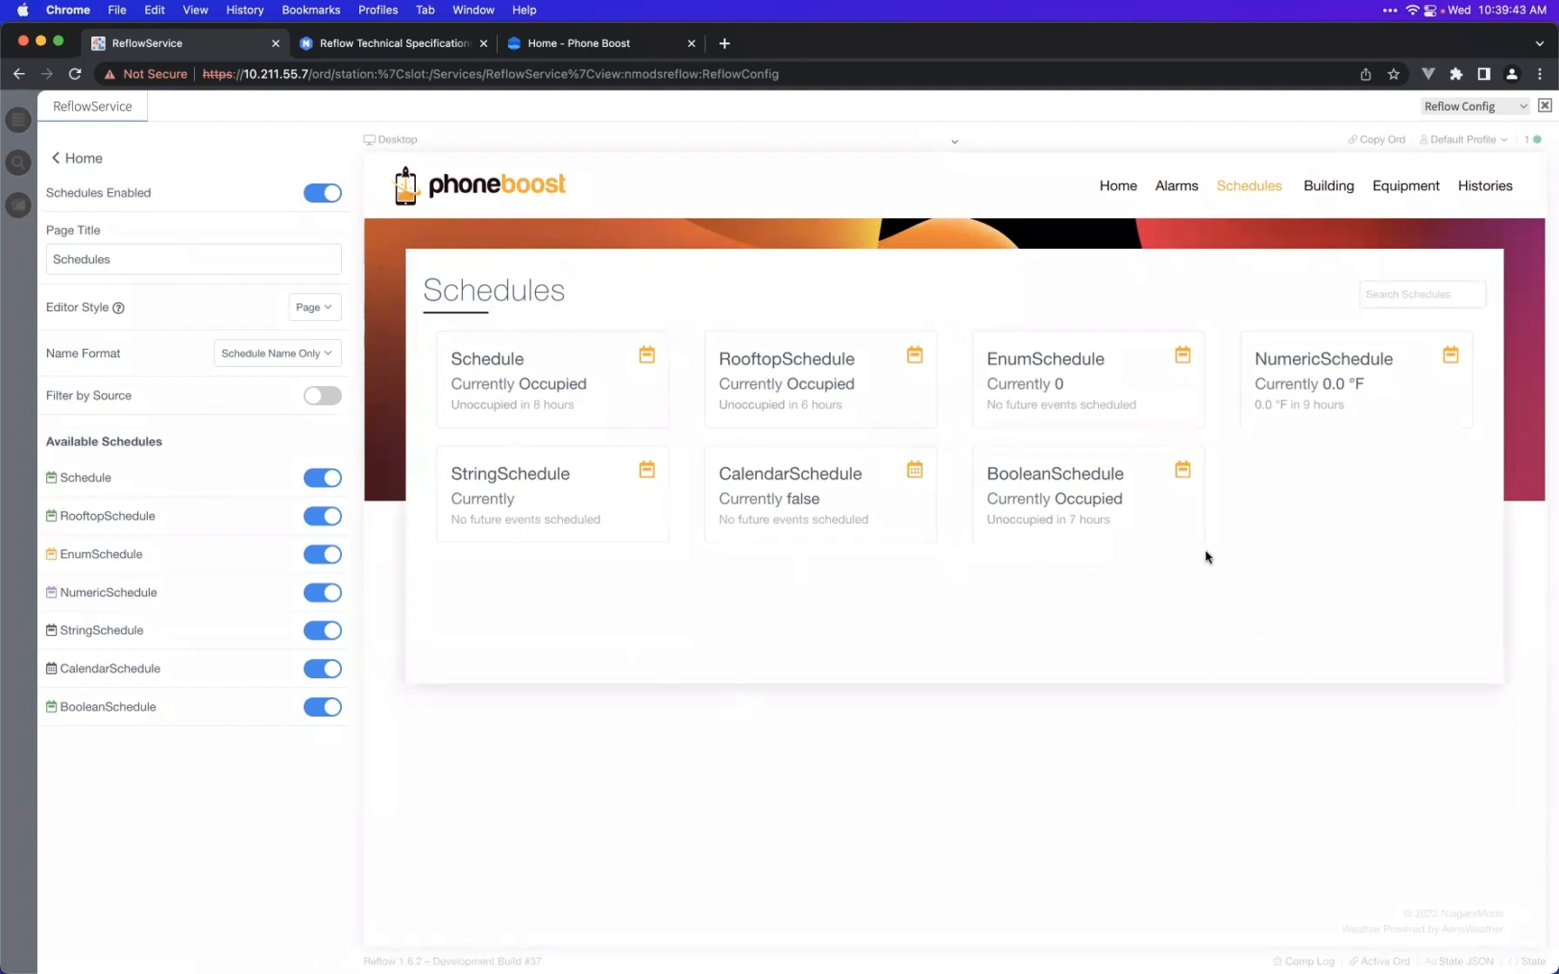
click(320, 397)
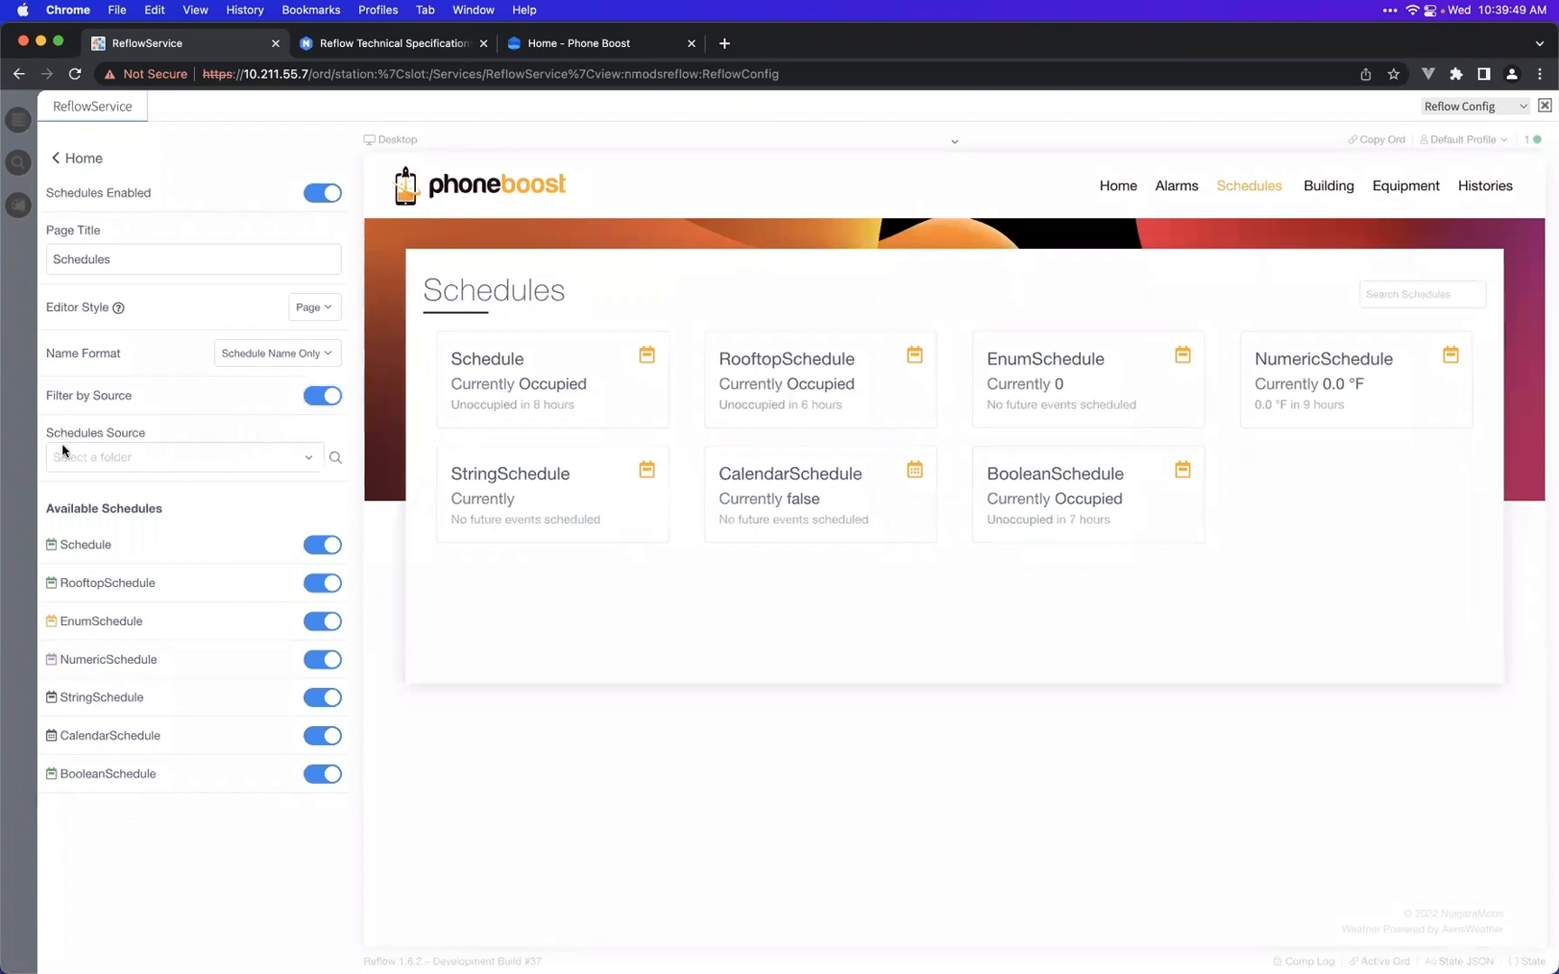
click(199, 461)
click(162, 587)
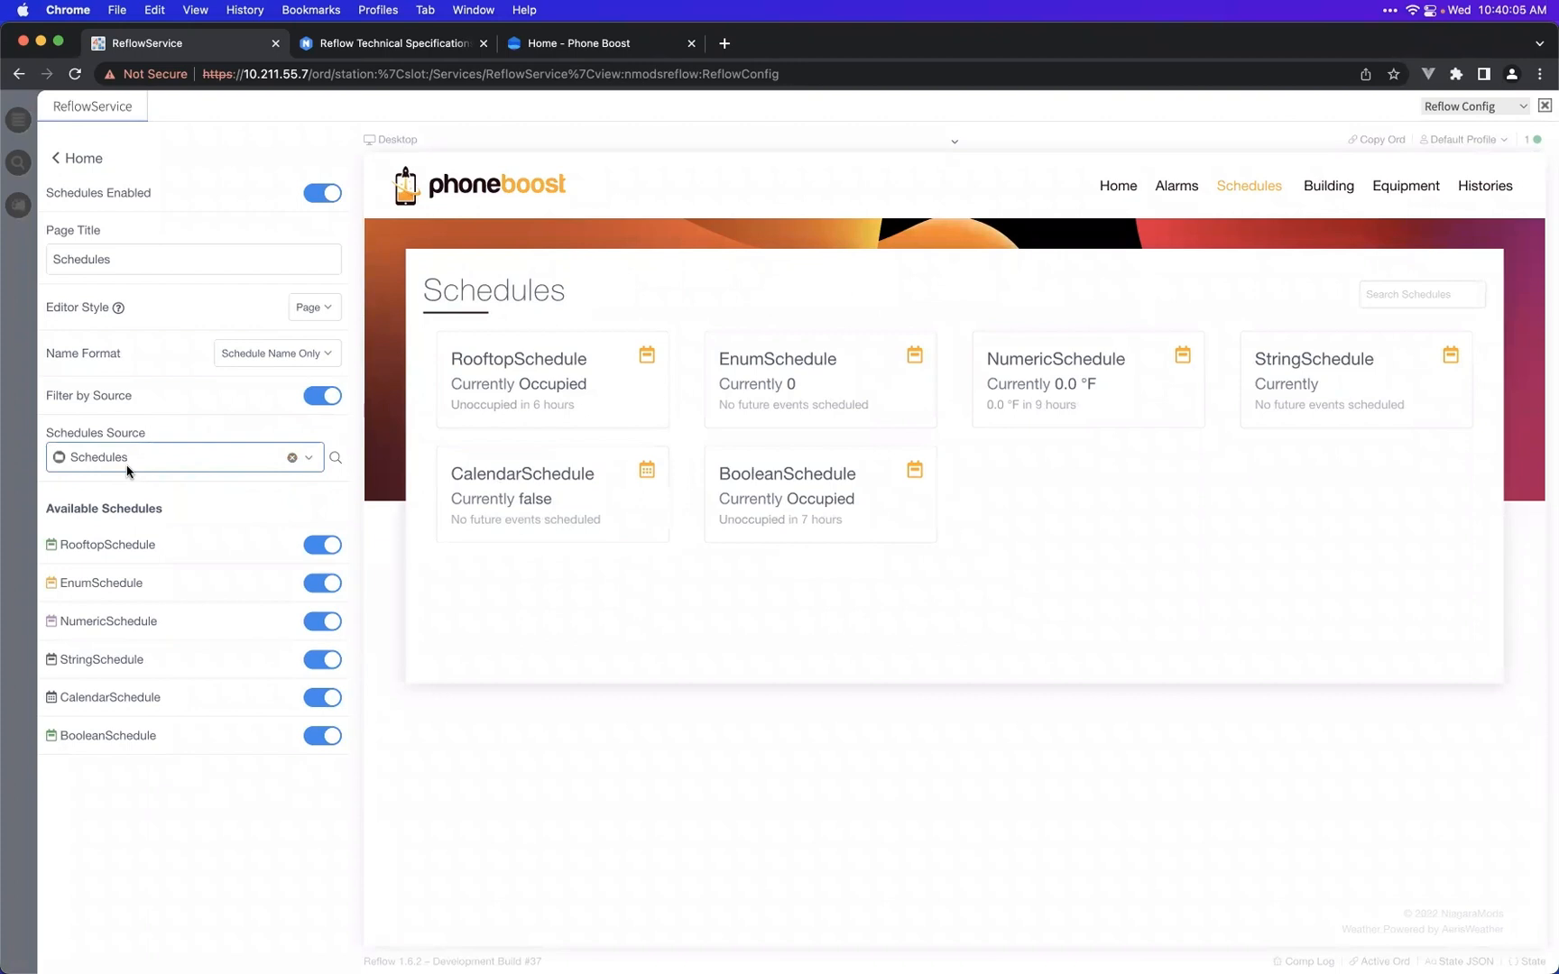
click(318, 397)
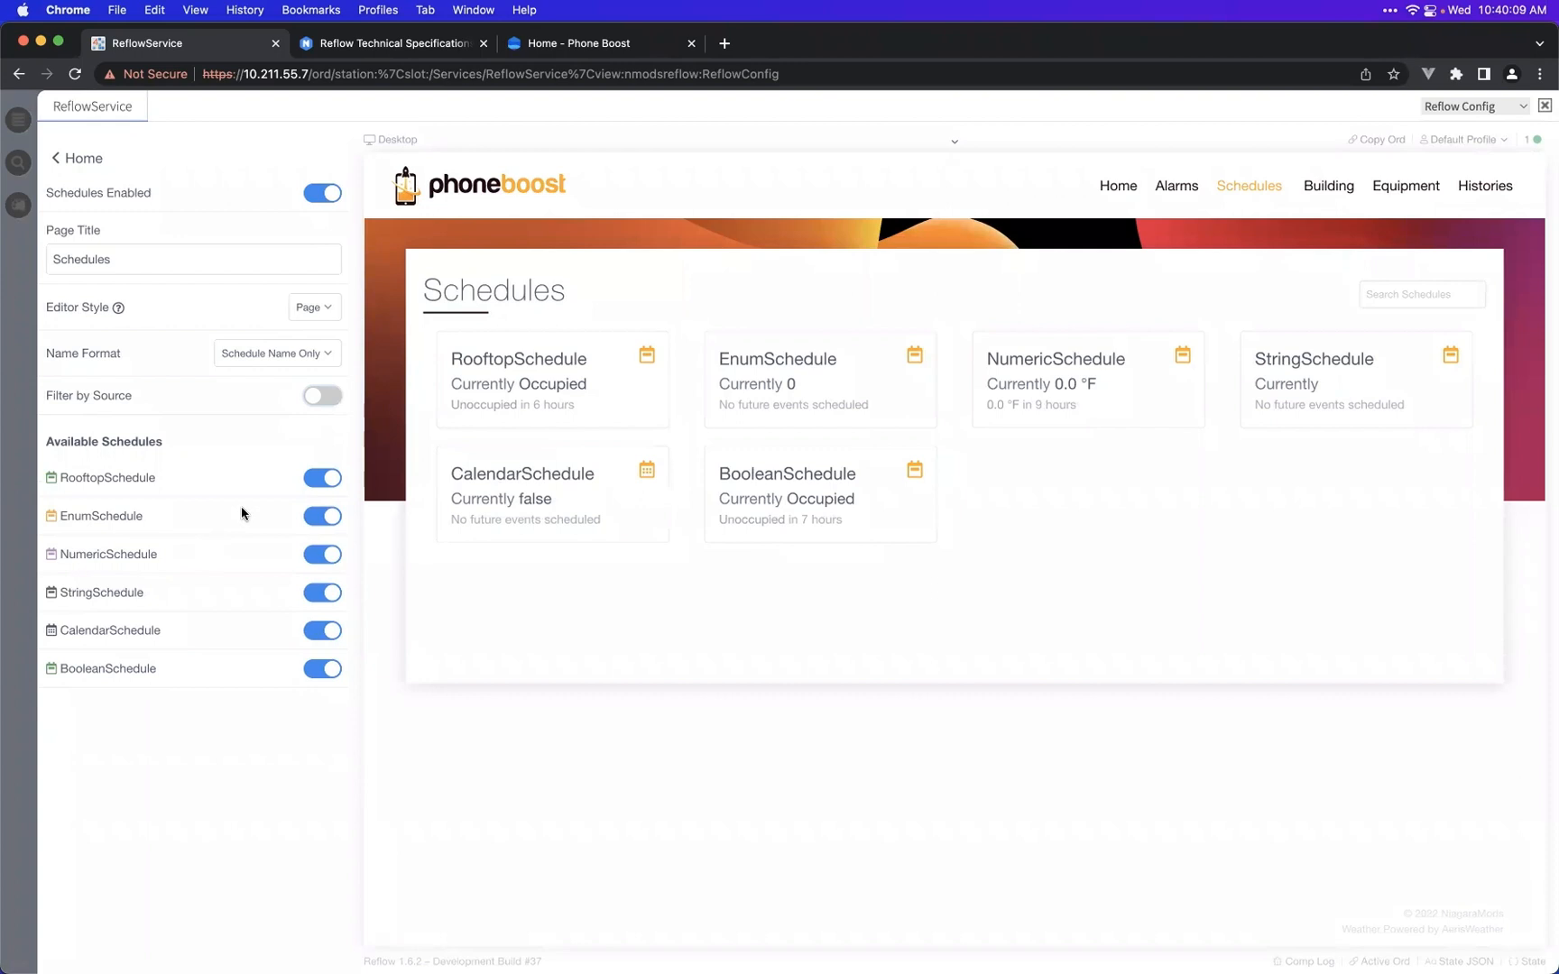
- Hide RooftopSchedule, EnumSchedule and NumericSchedule from the Schedules page
click(317, 479)
click(321, 517)
click(326, 554)
click(322, 516)
click(325, 554)
click(323, 478)
click(316, 483)
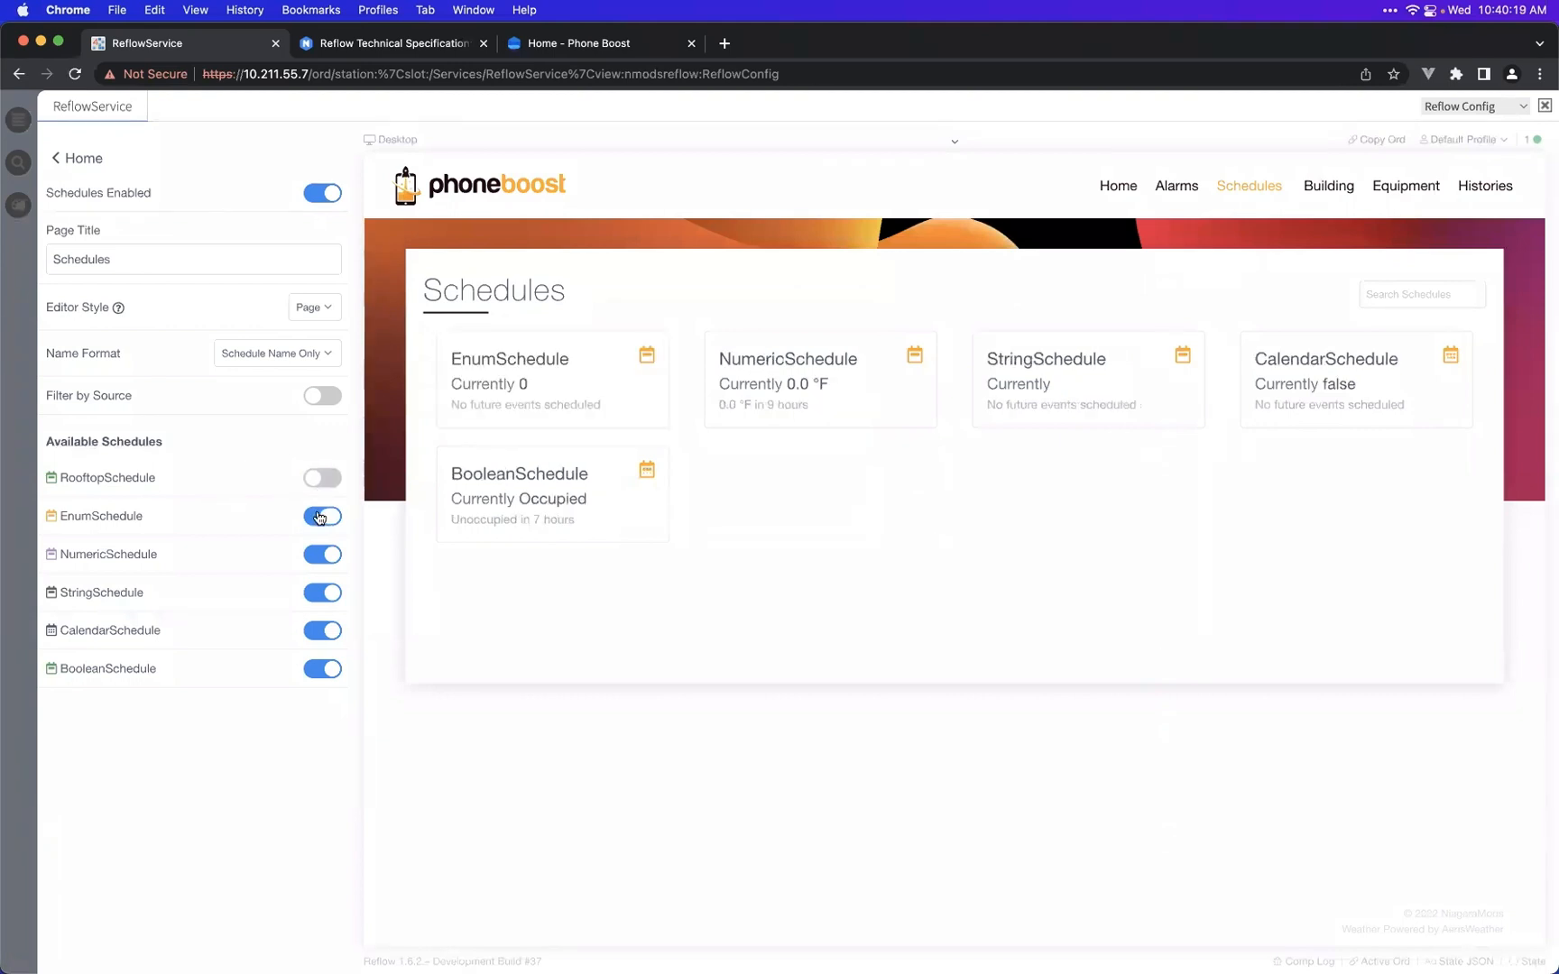
click(322, 517)
click(323, 555)
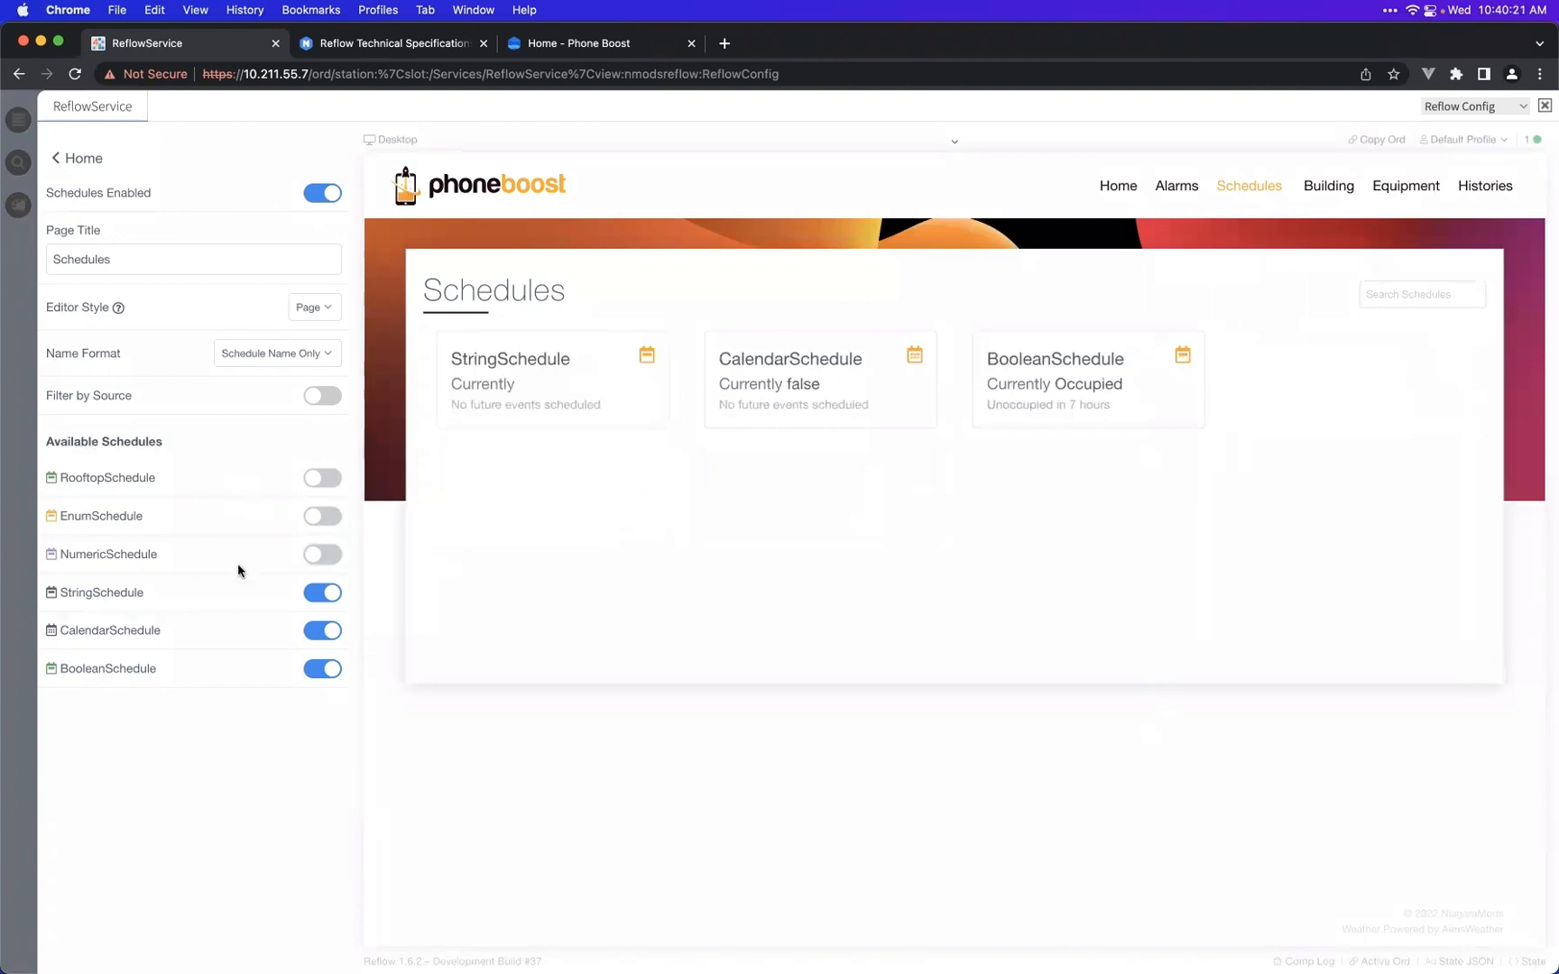
- Make RooftopSchedule, EnumSchedule and NumericSchedule available on the Schedules page again
click(328, 482)
click(329, 519)
click(327, 554)
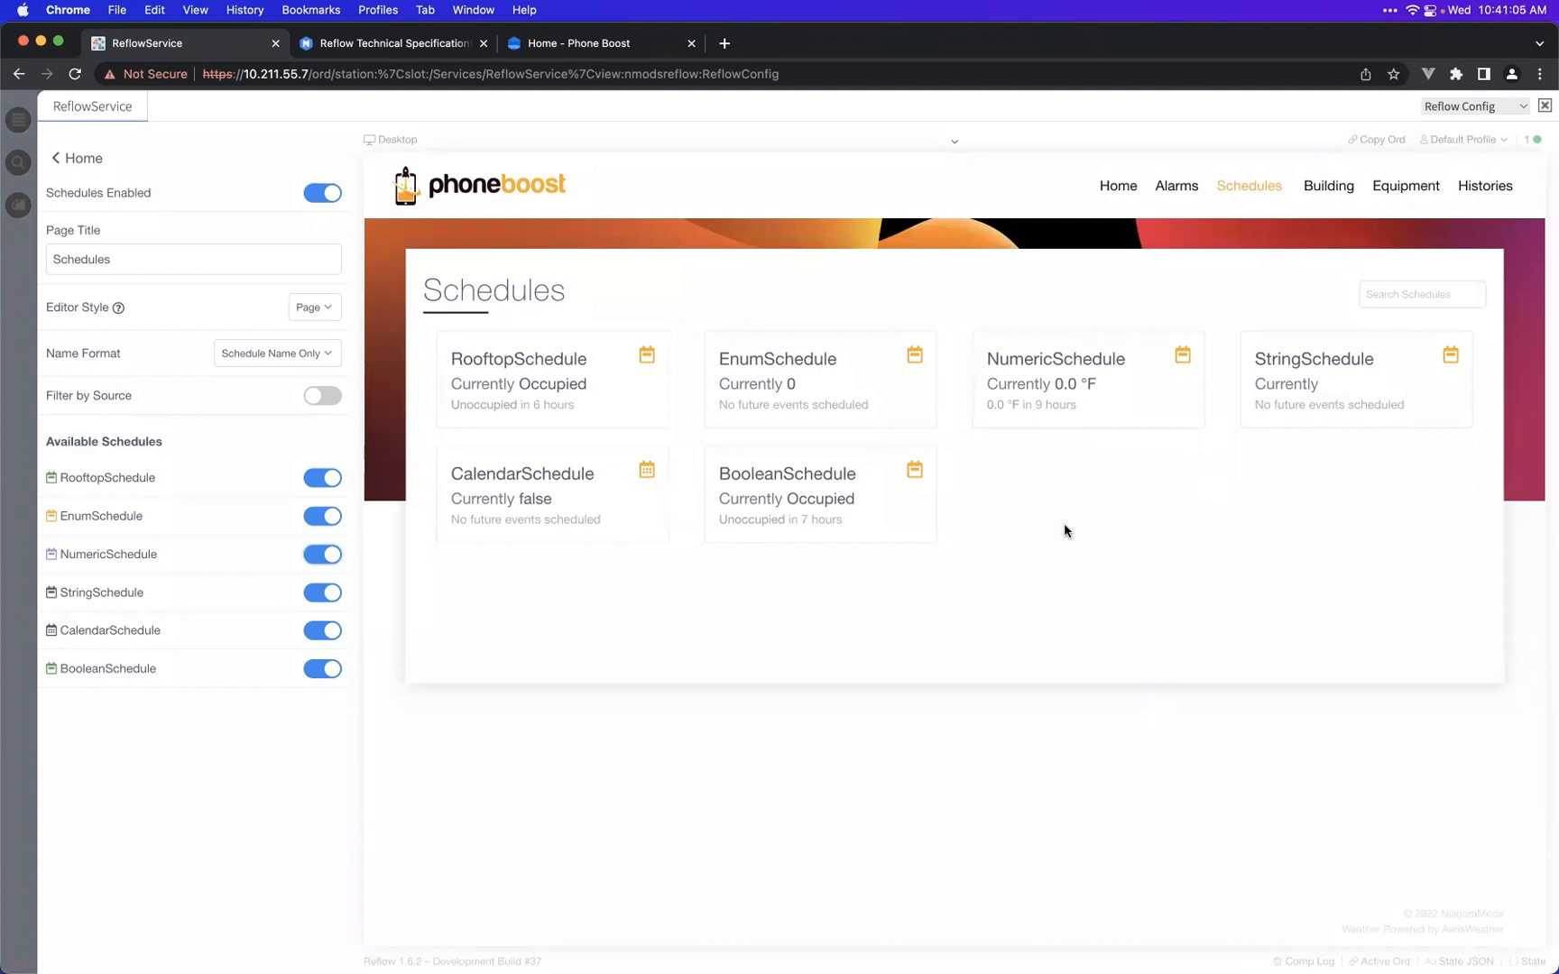
click(322, 477)
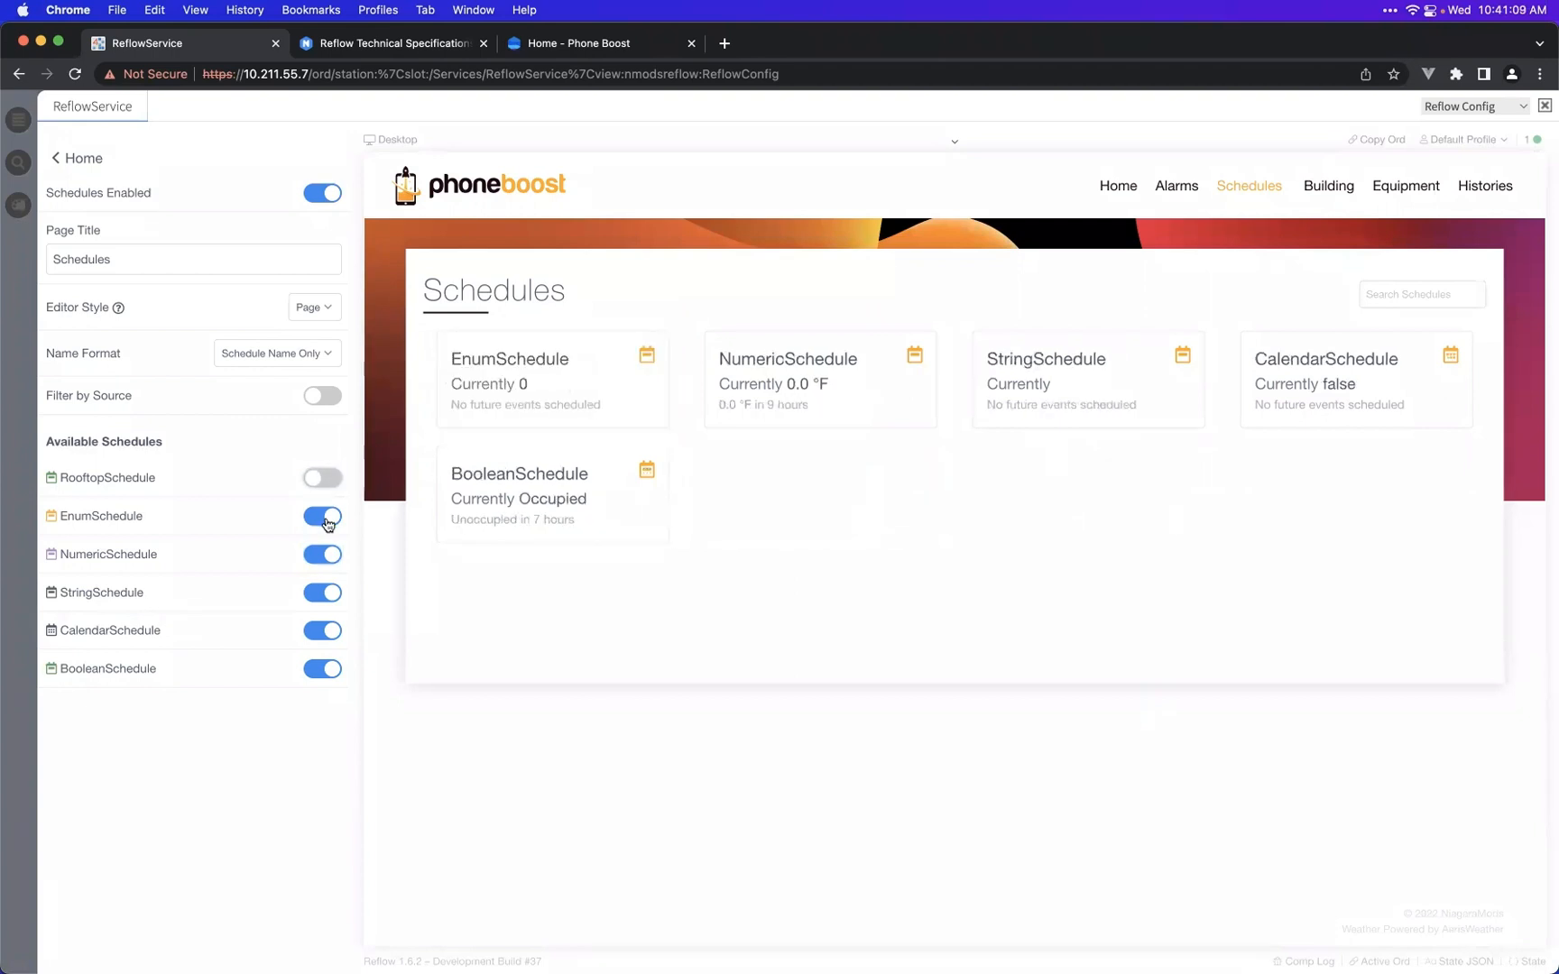
click(323, 484)
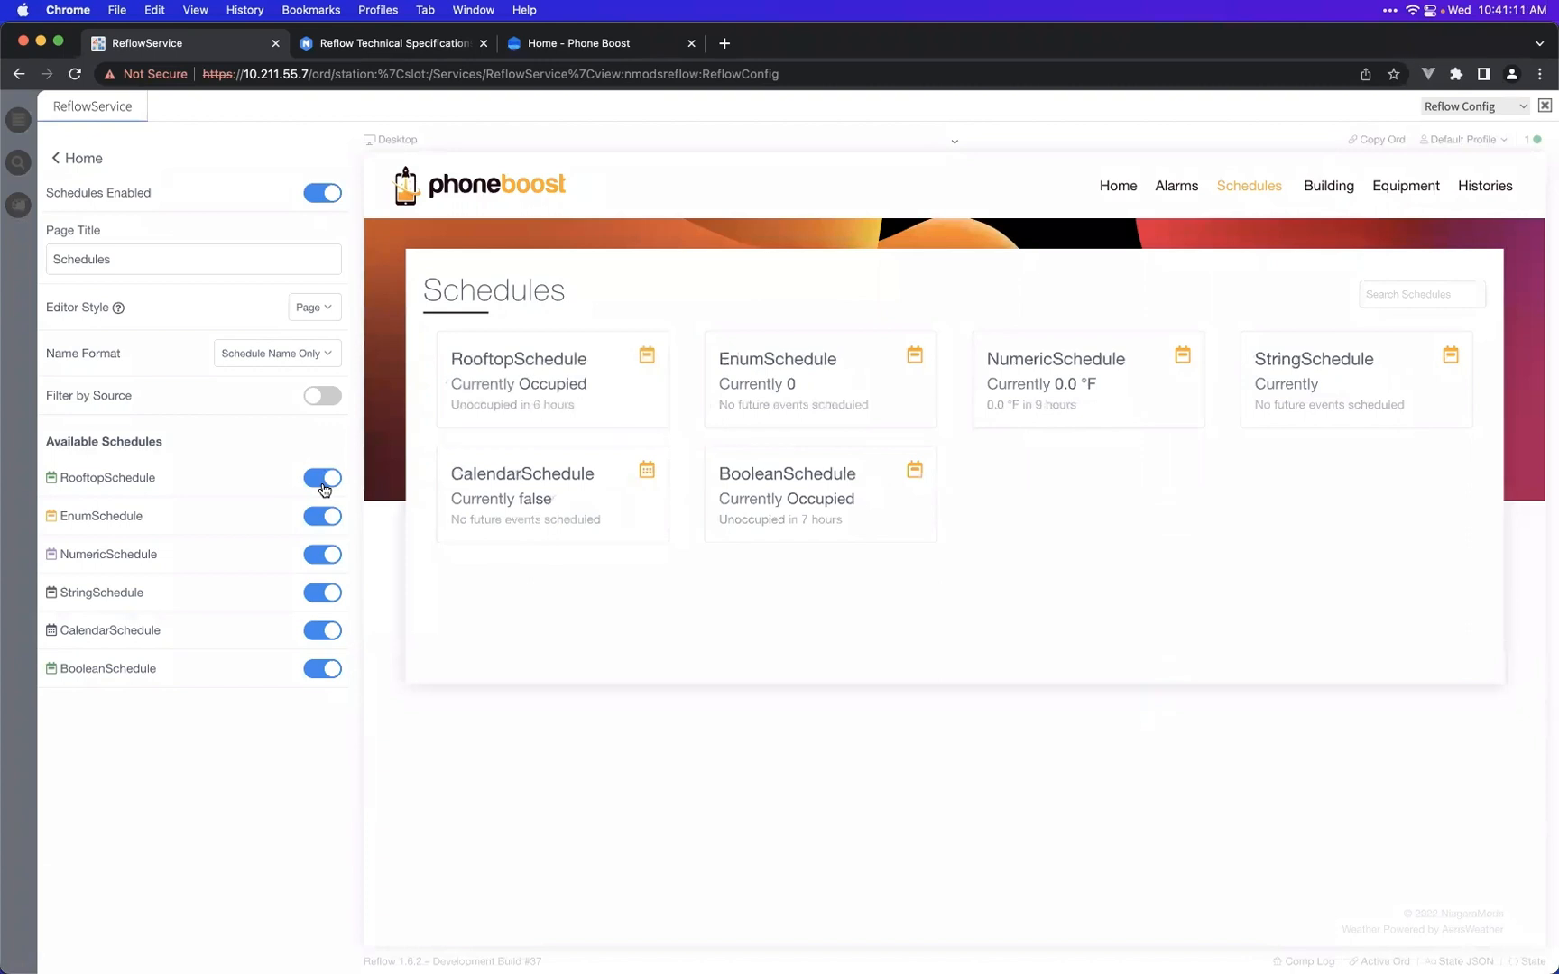
- Look over the station's navigation tree and close it again
click(18, 119)
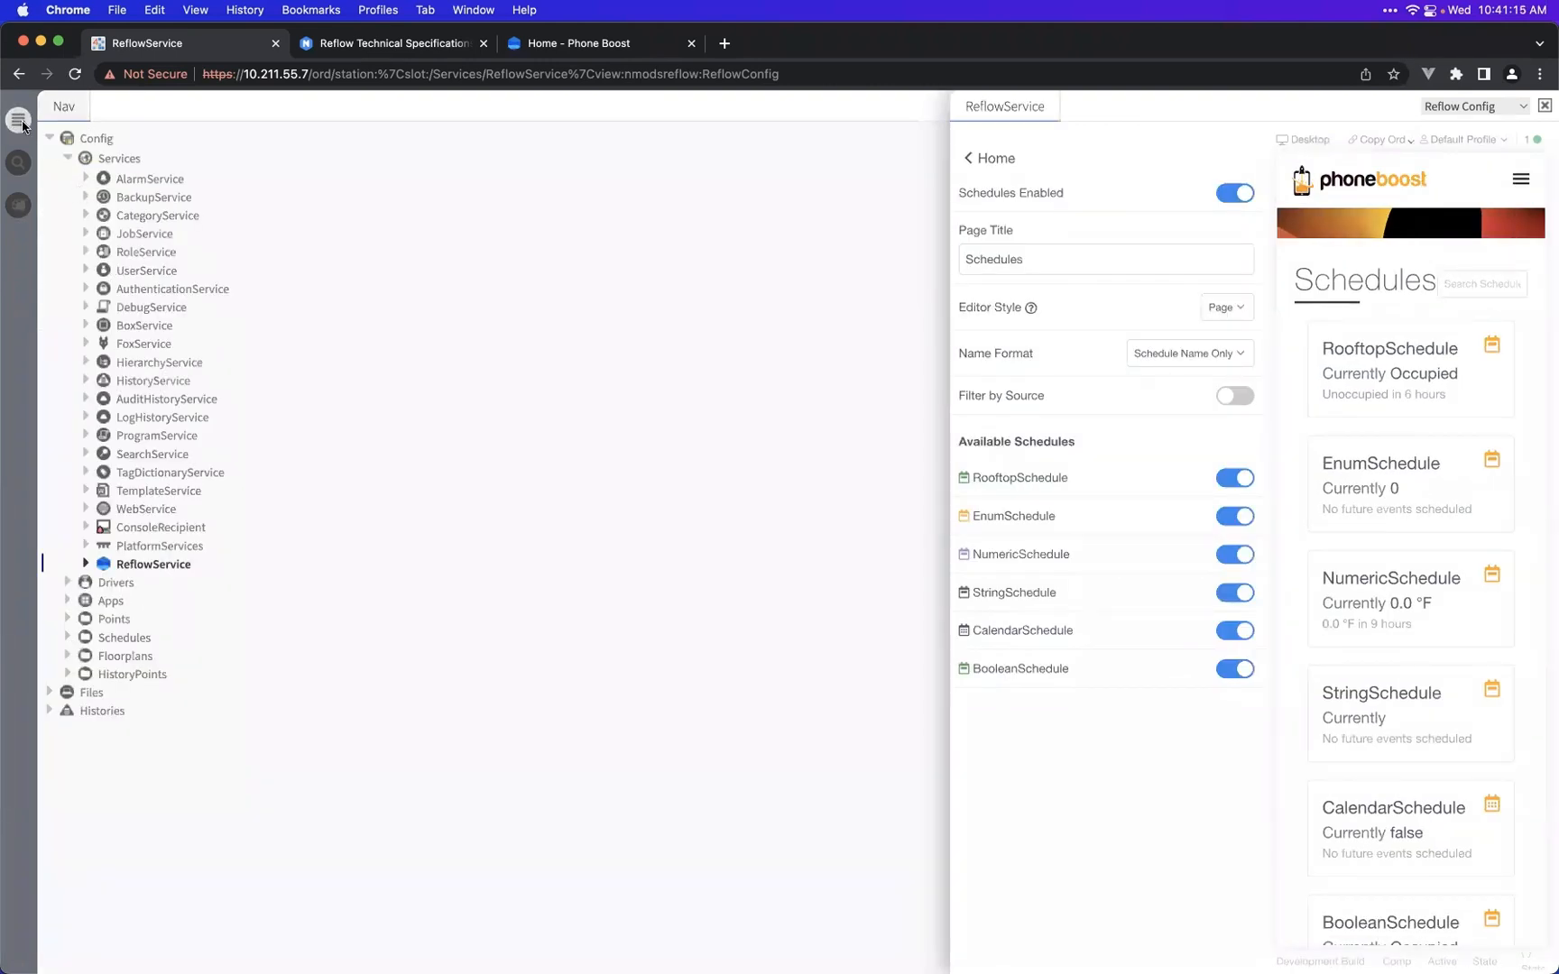
click(18, 120)
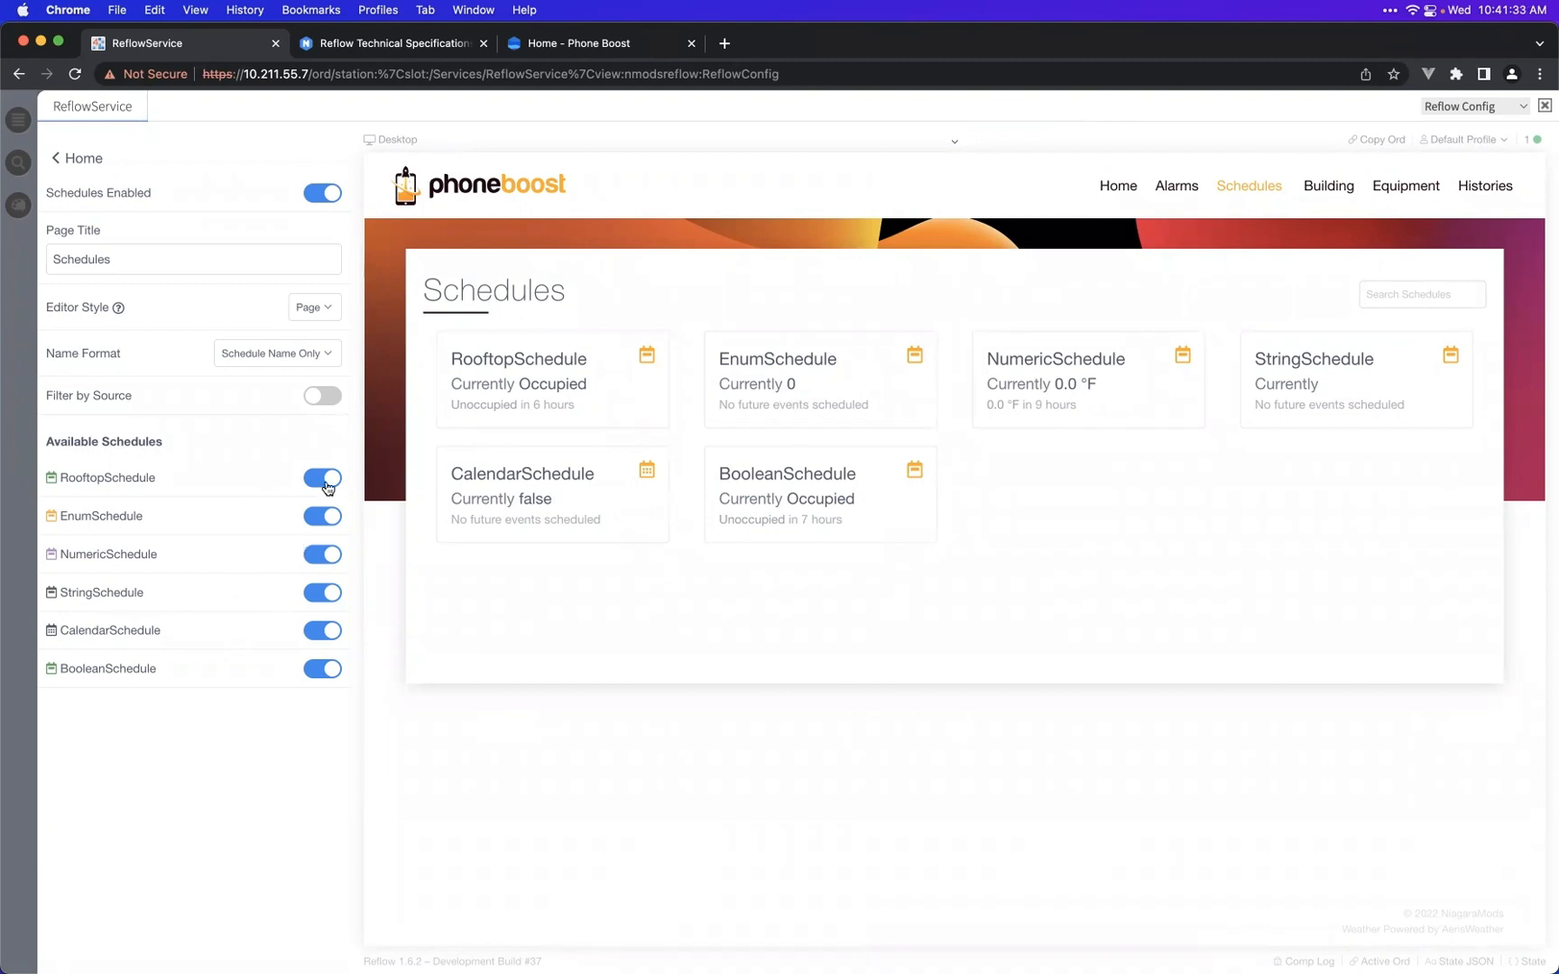
- Switch CalendarSchedule's availability on the Schedules page off and back on
click(327, 643)
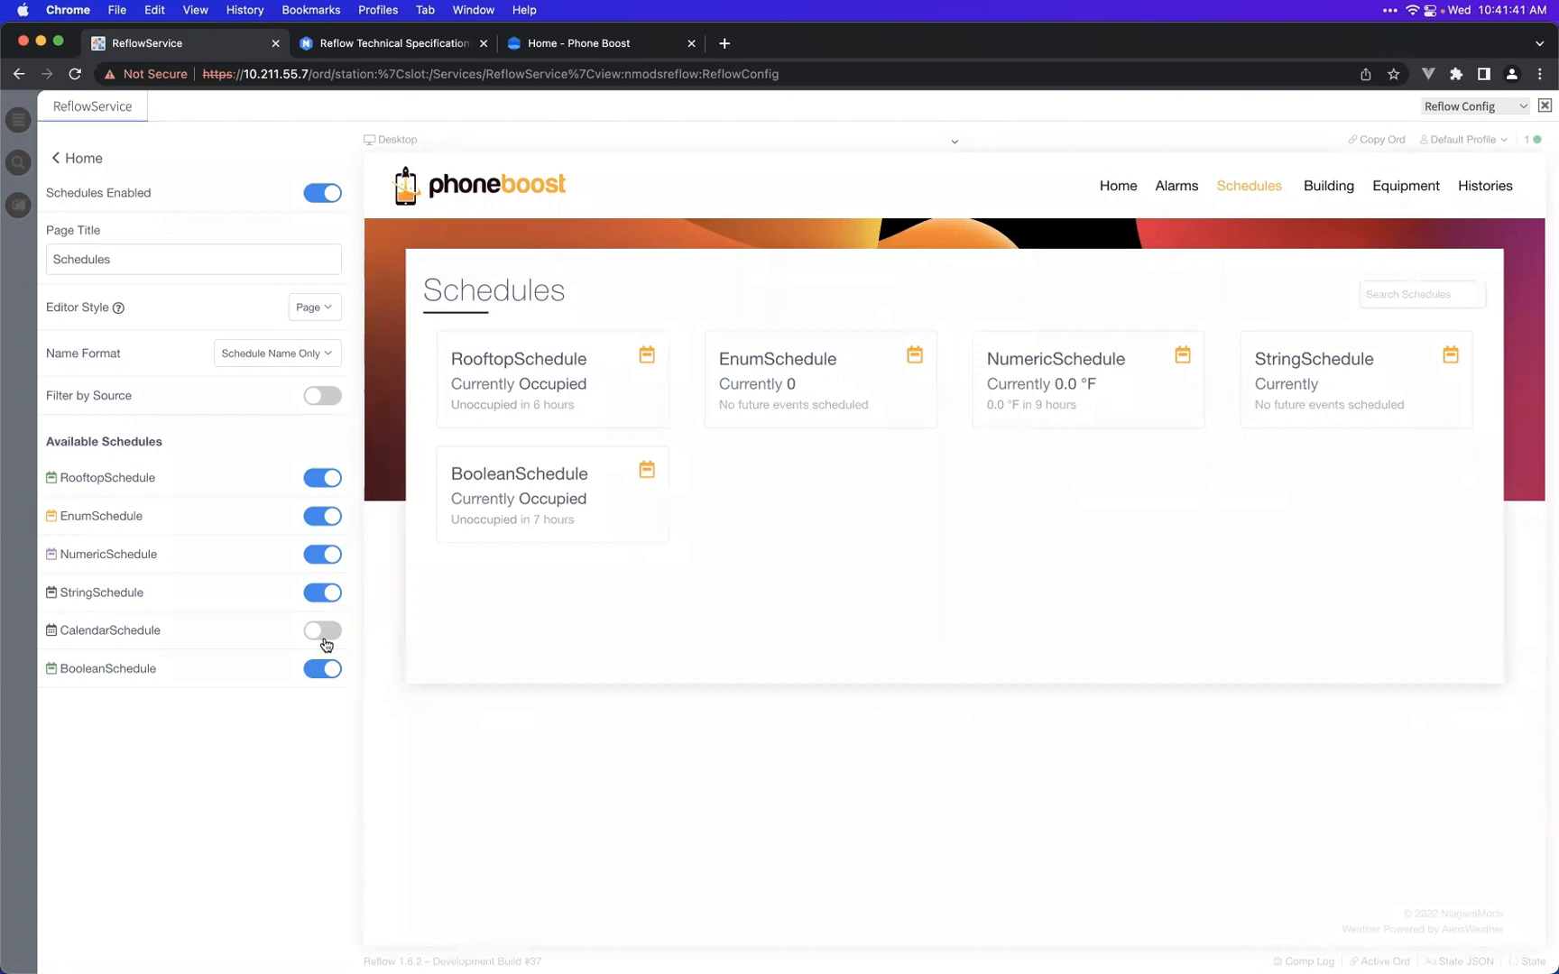
click(326, 643)
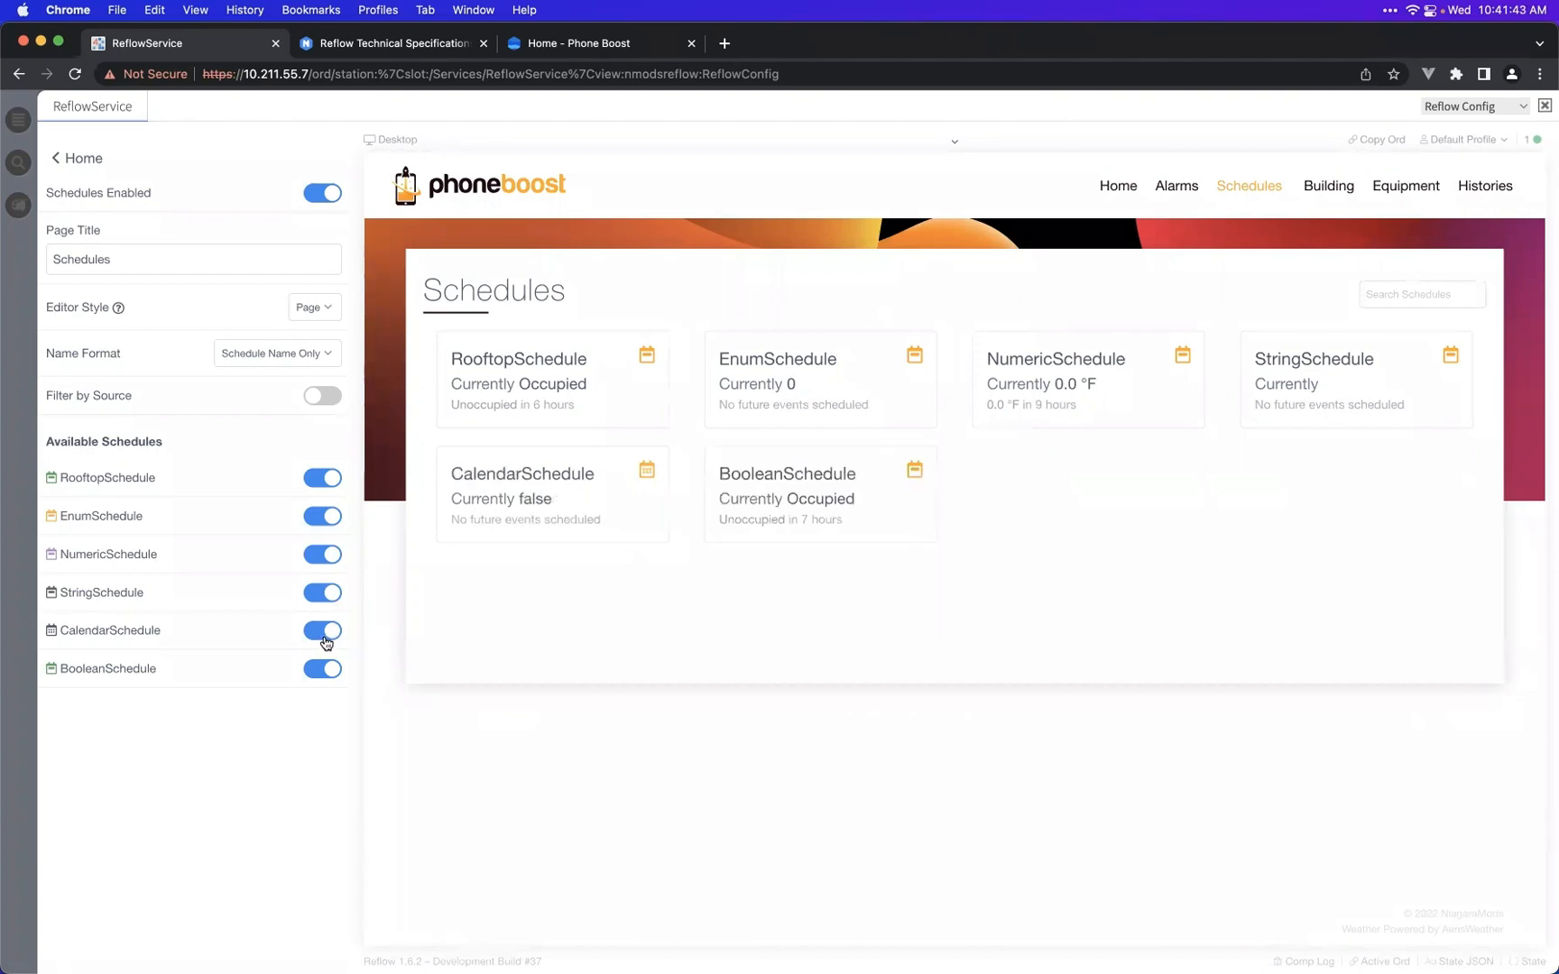
click(330, 640)
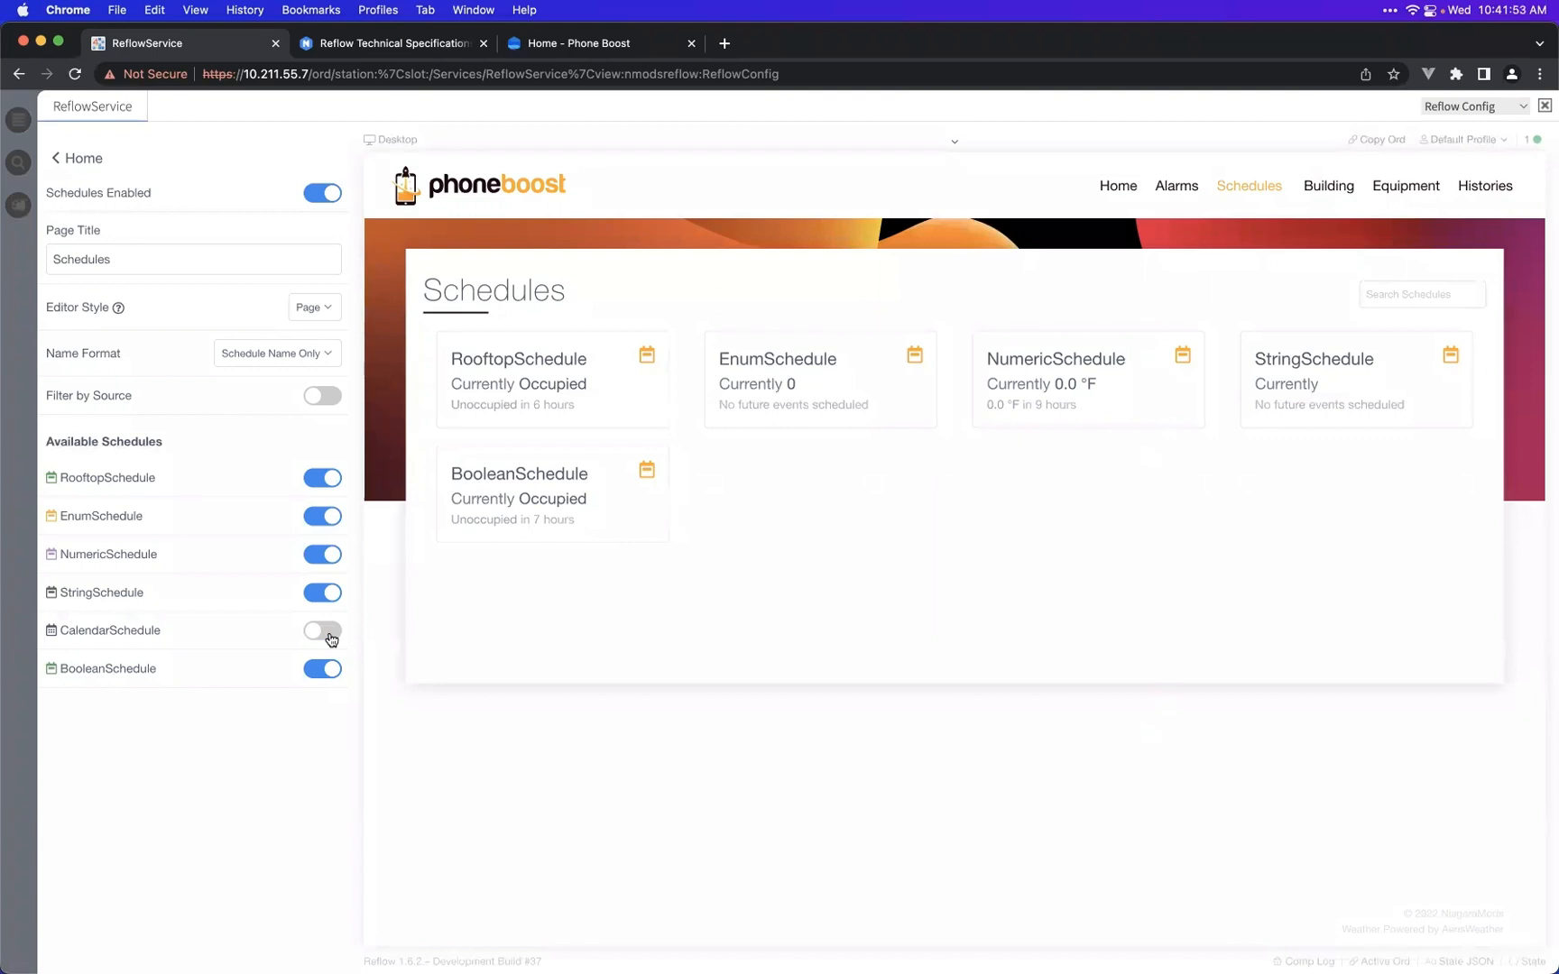
click(330, 637)
click(329, 637)
click(330, 636)
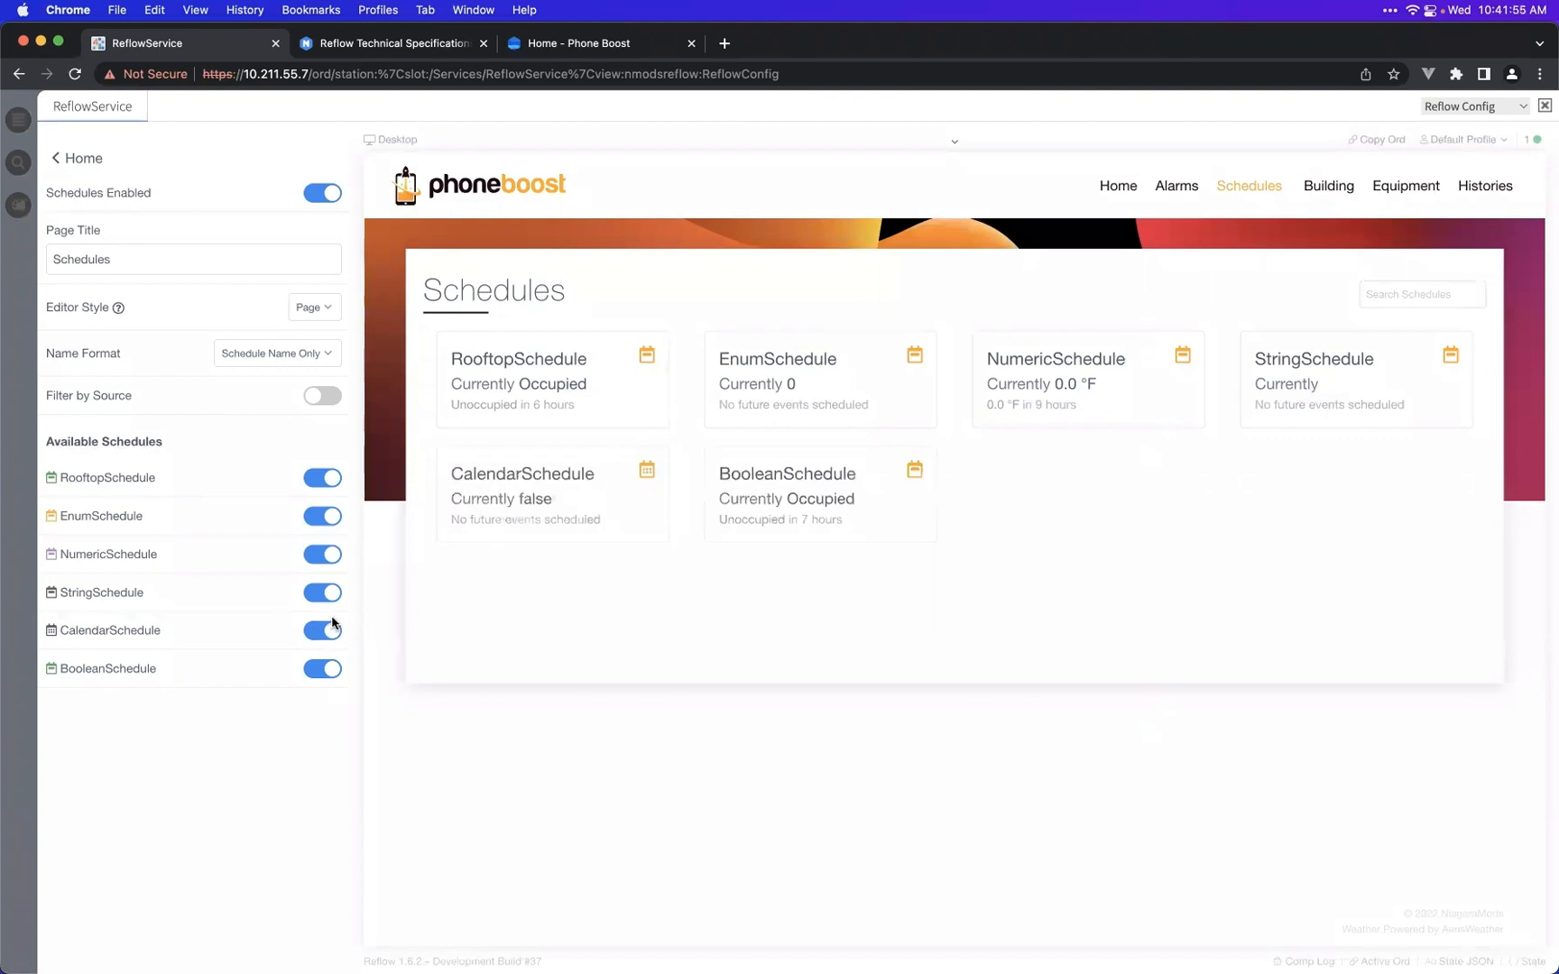
click(325, 637)
click(327, 628)
- Hide StringSchedule, CalendarSchedule and BooleanSchedule from the Schedules page and make them available again
click(323, 592)
click(329, 632)
click(330, 670)
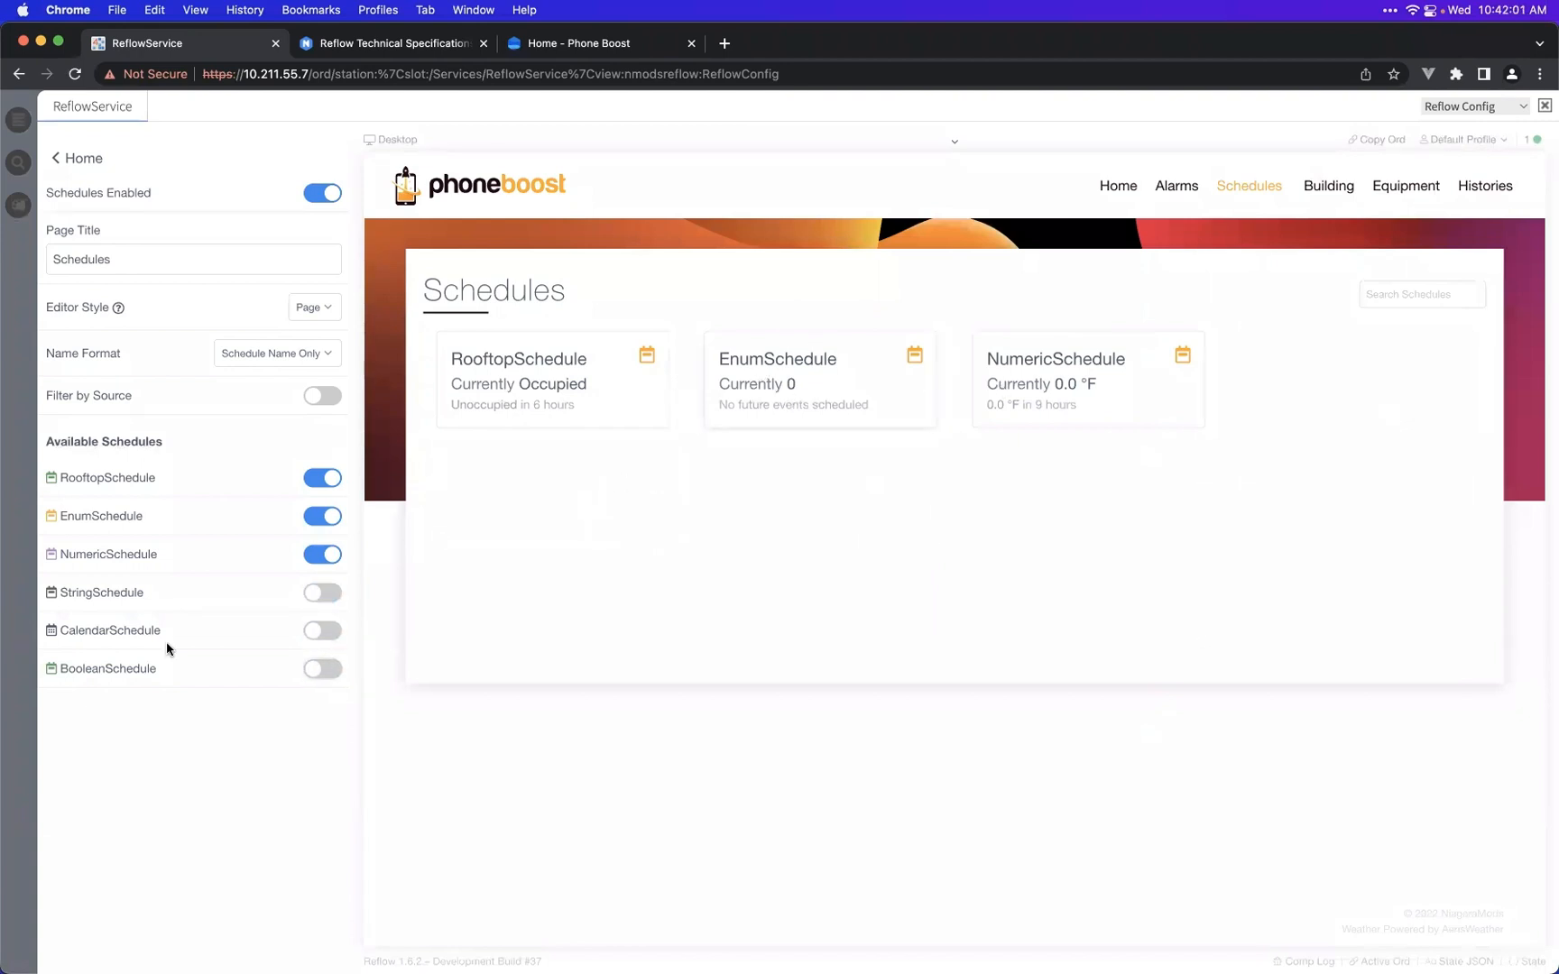
click(322, 594)
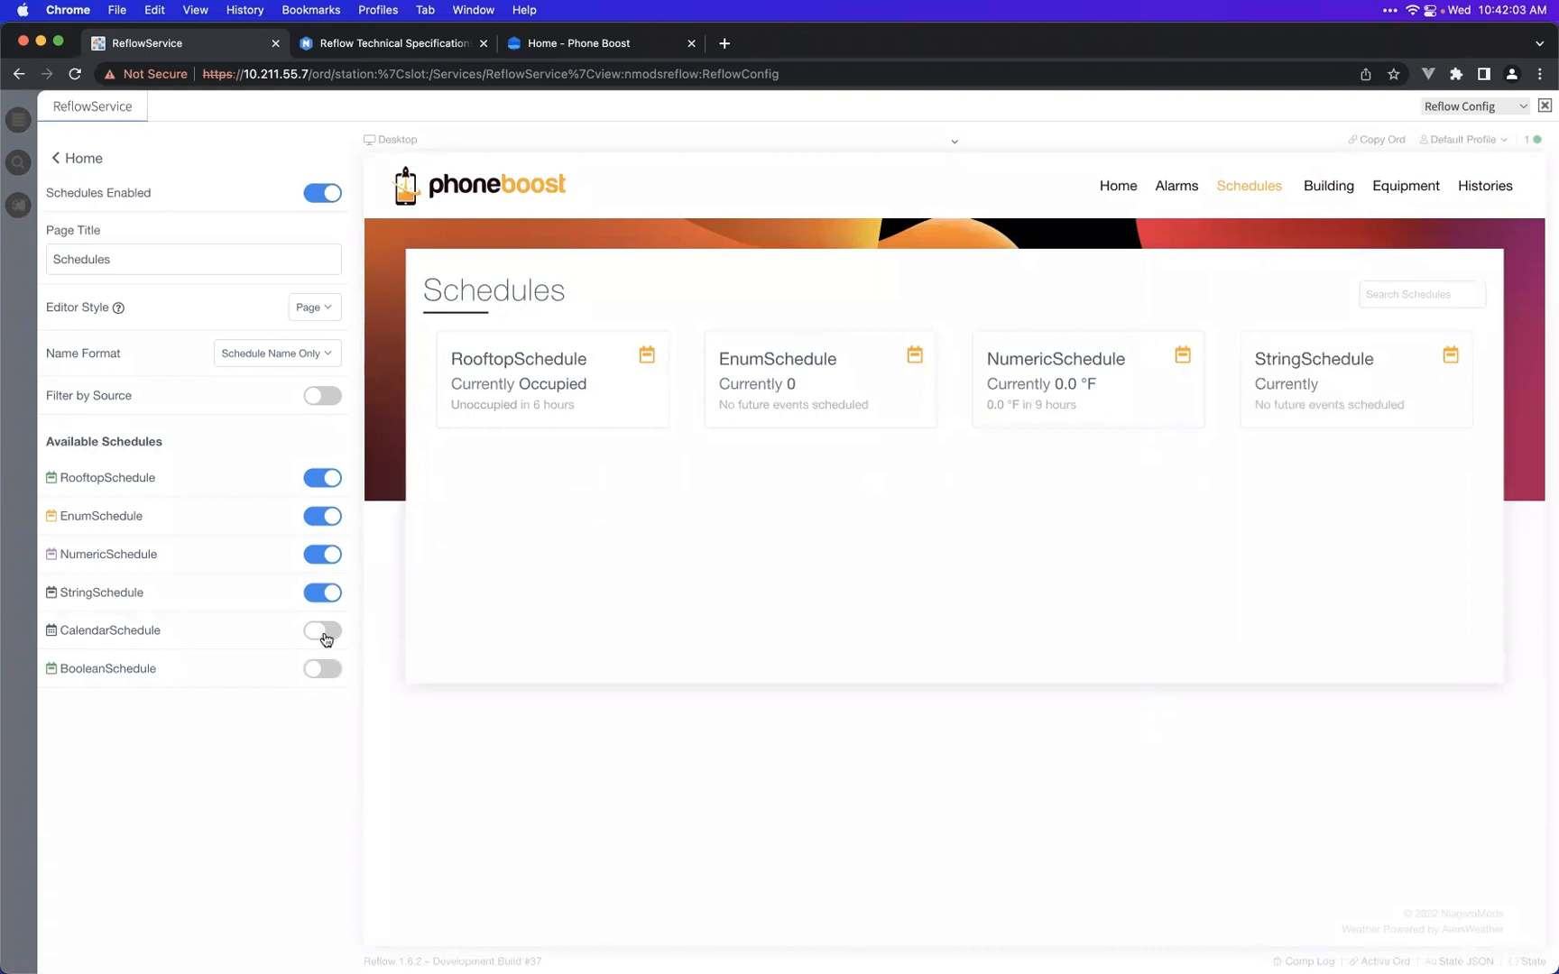
click(327, 634)
click(326, 670)
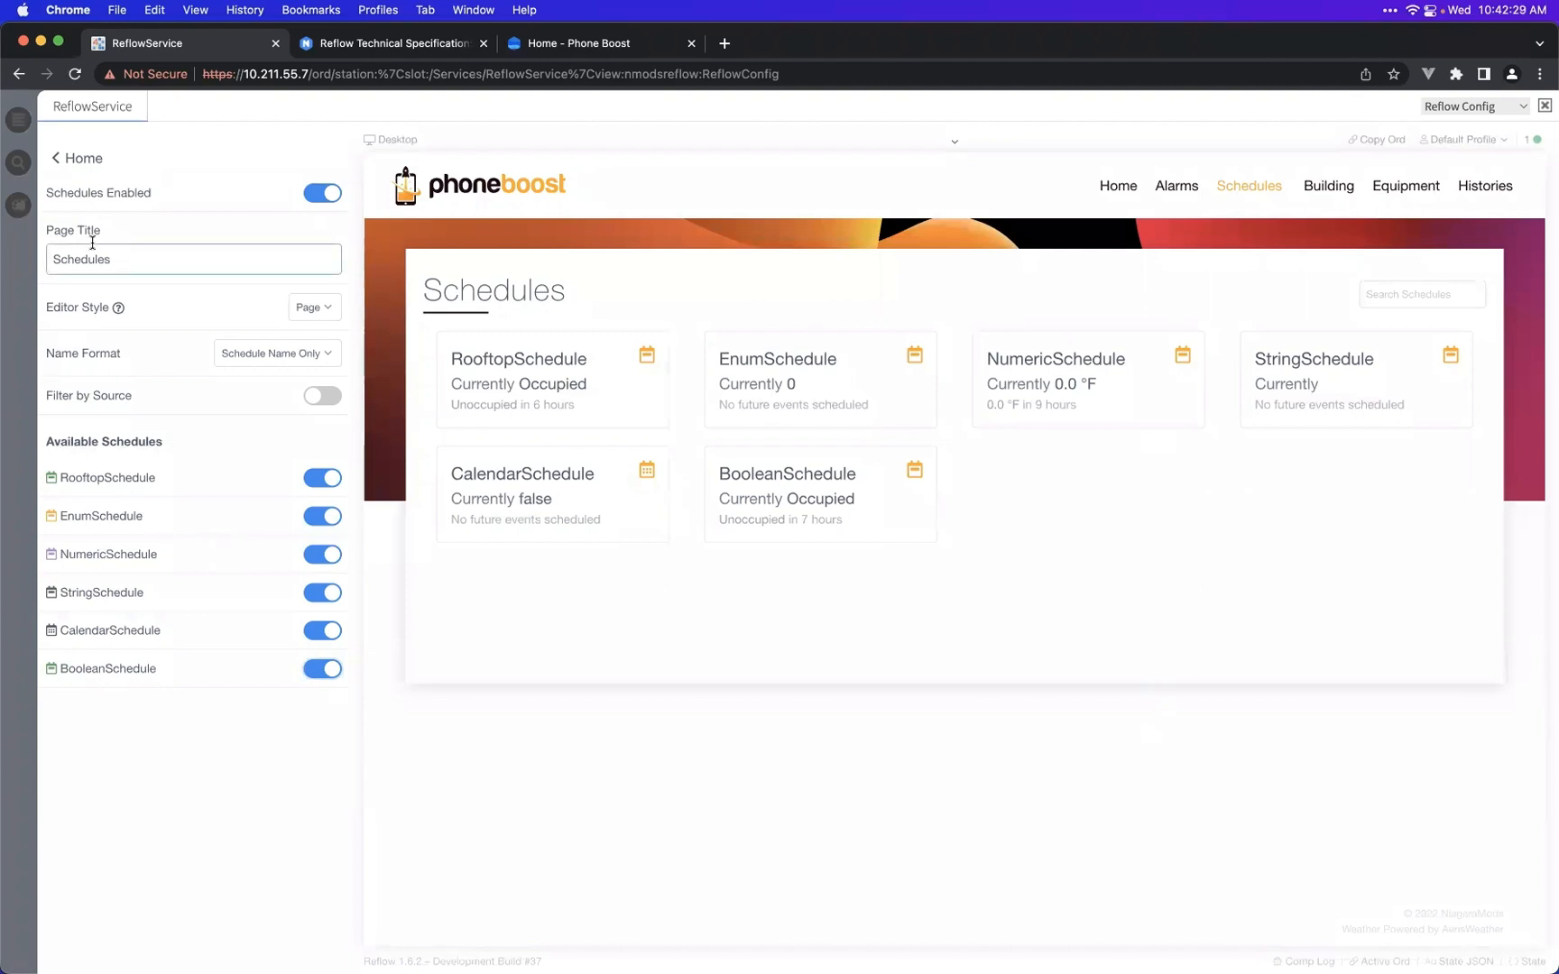
- Search the Schedules page for "num" and clear the search
click(1382, 296)
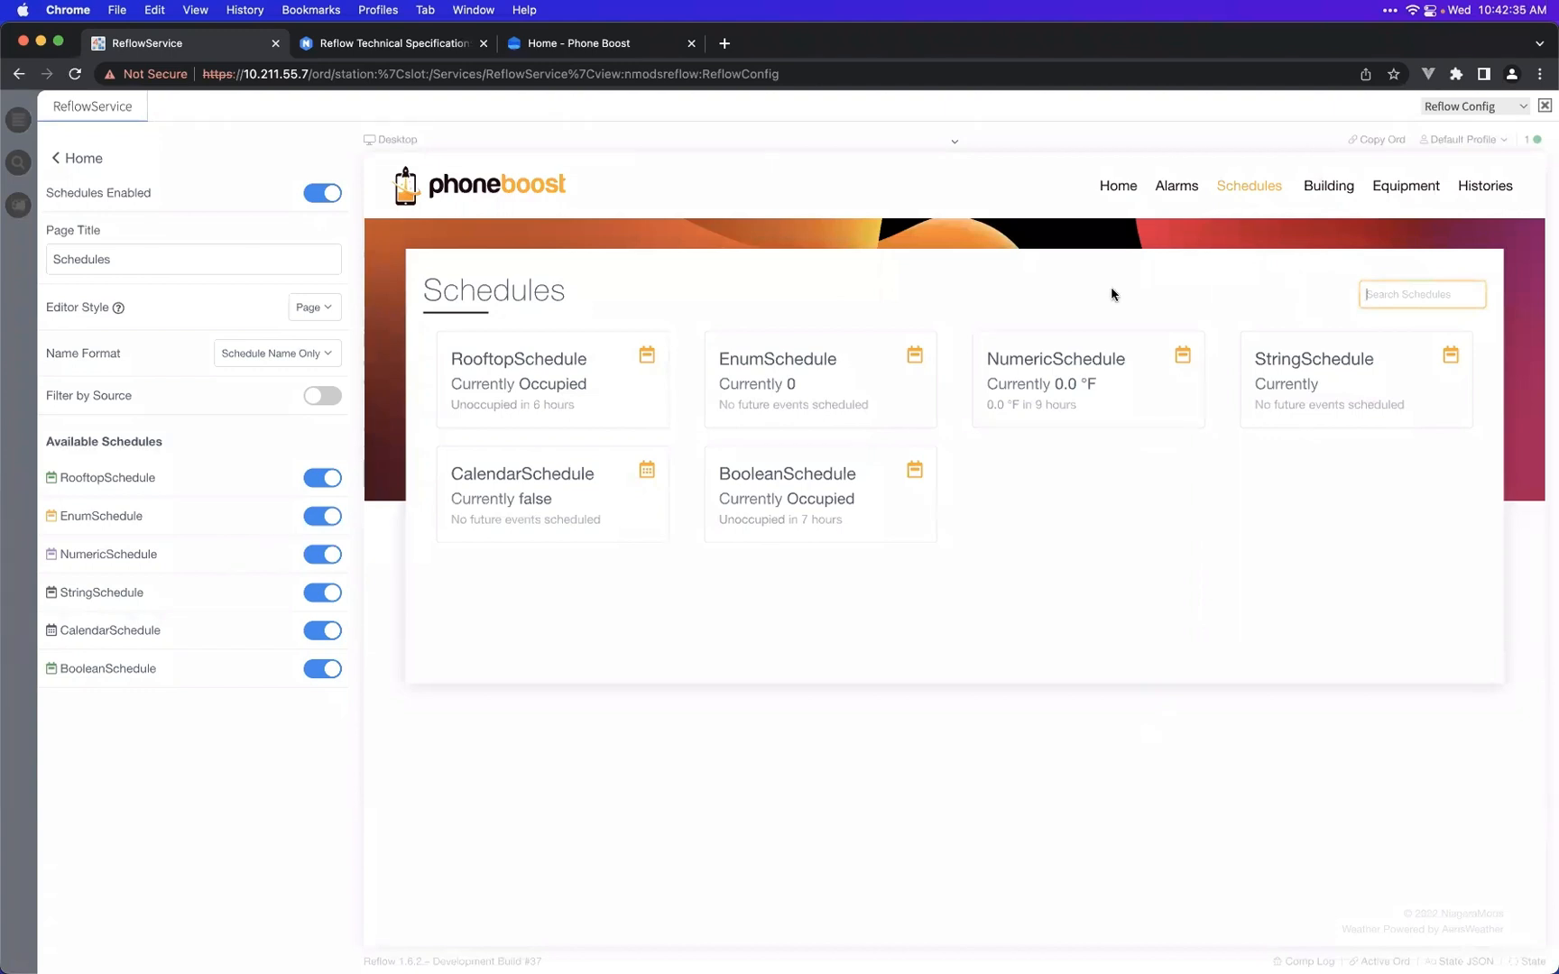
text(num)
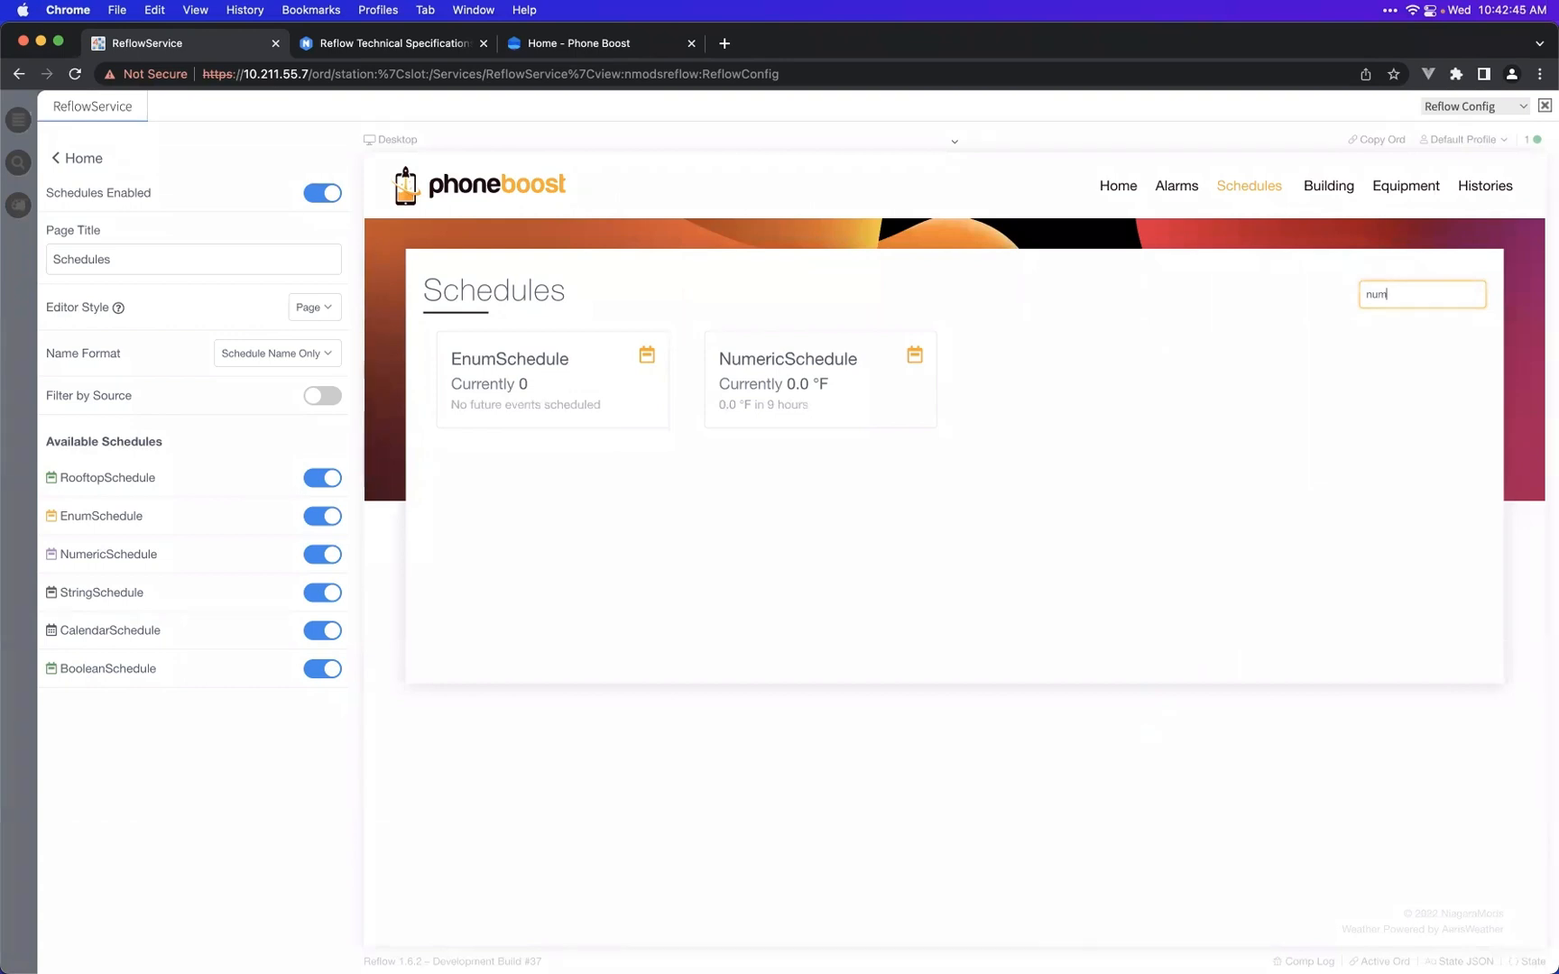
key(BackSpace)
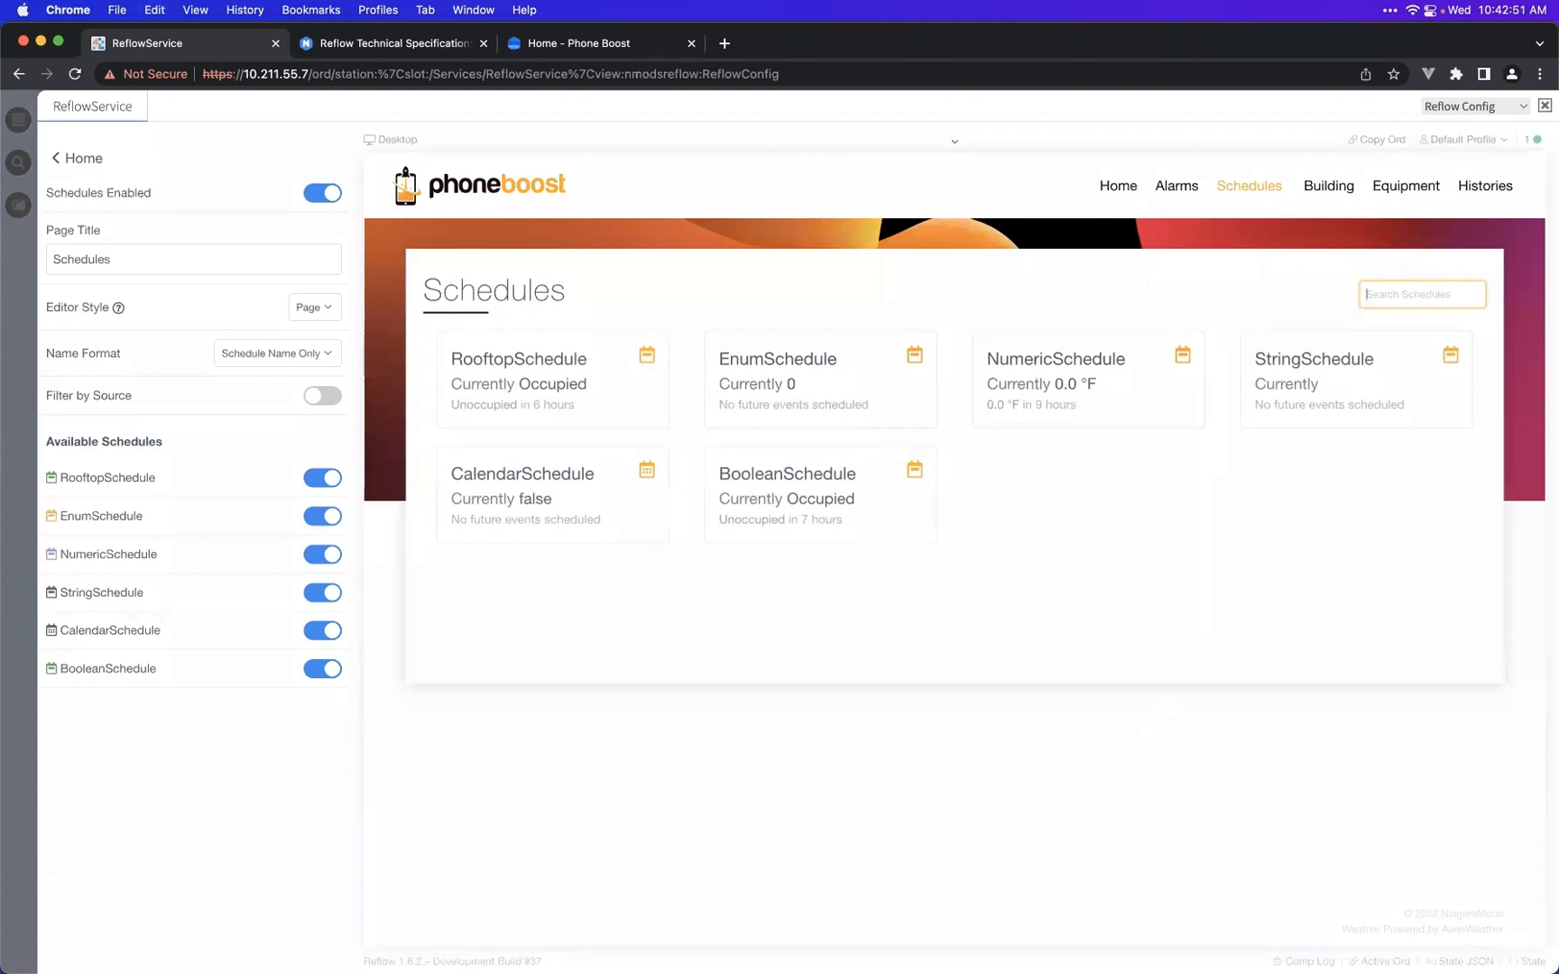
- Search the Schedules page for "roof" and clear the search
text(roof)
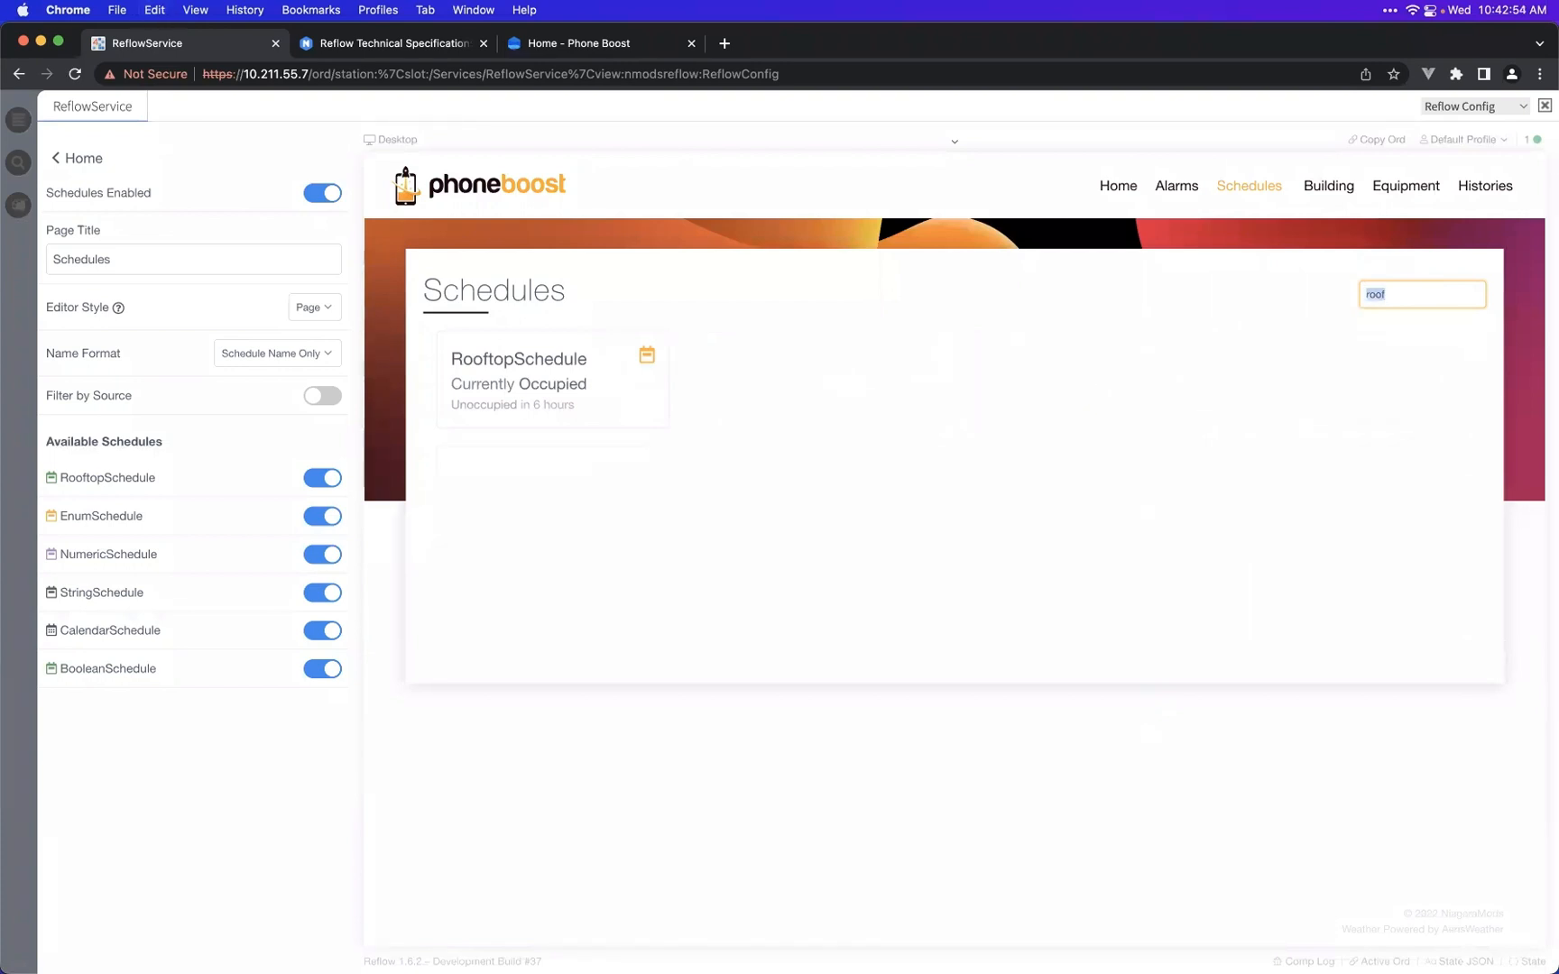
key(BackSpace)
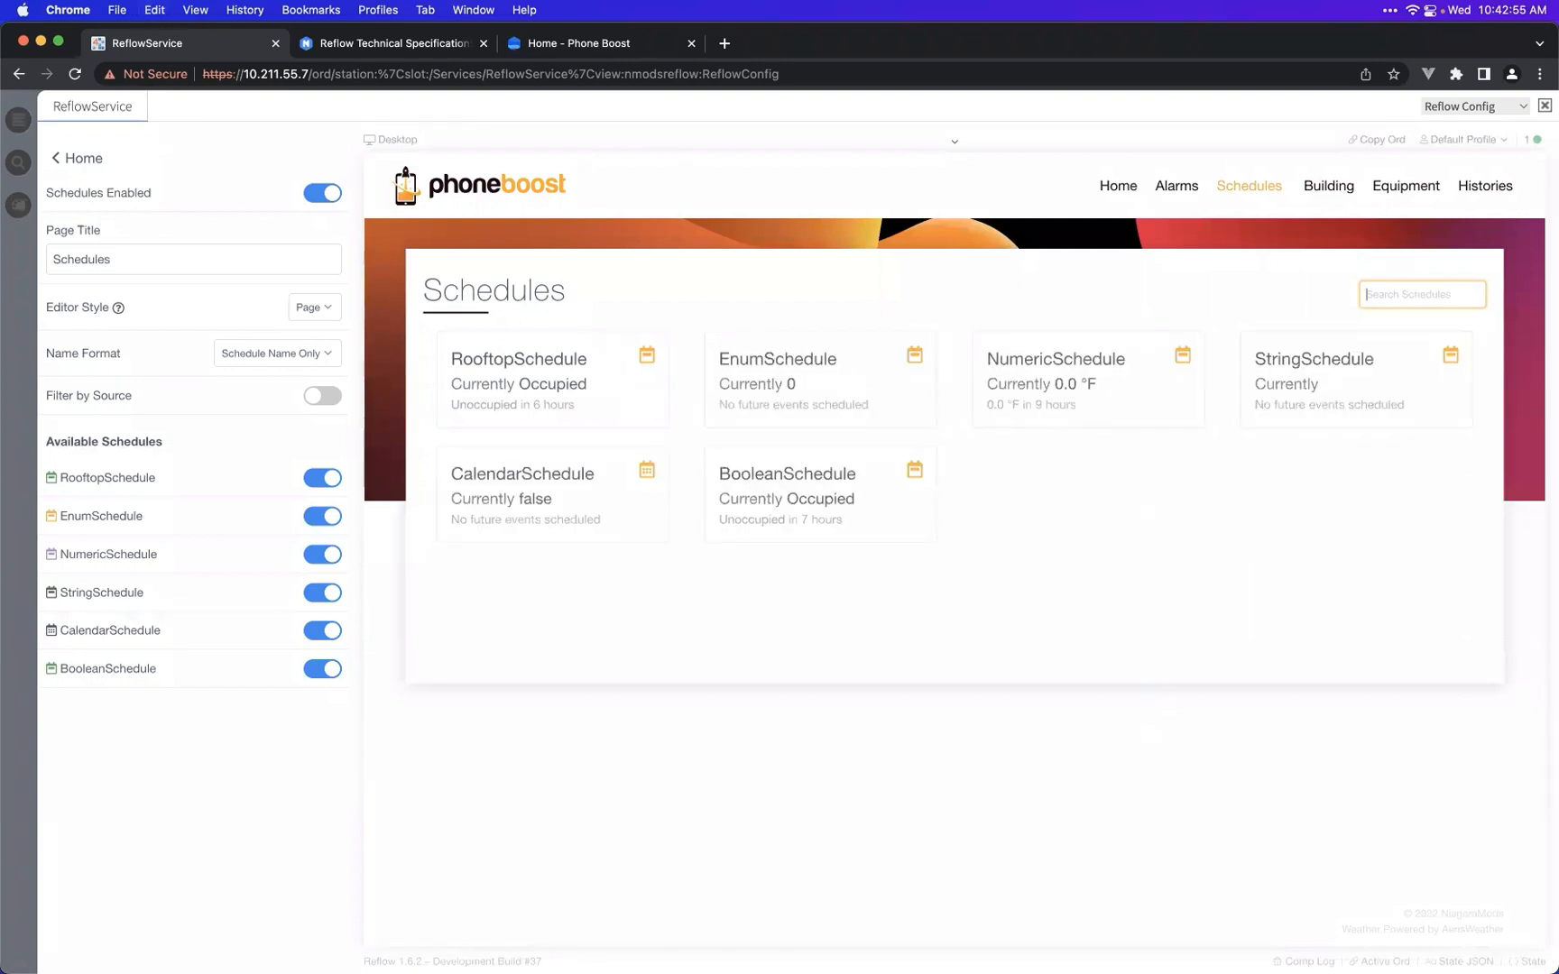
- Move RooftopSchedule's Wednesday Occupied event to 3:00 AM - 4:00 PM, save the schedule and return to the Schedules page
click(606, 371)
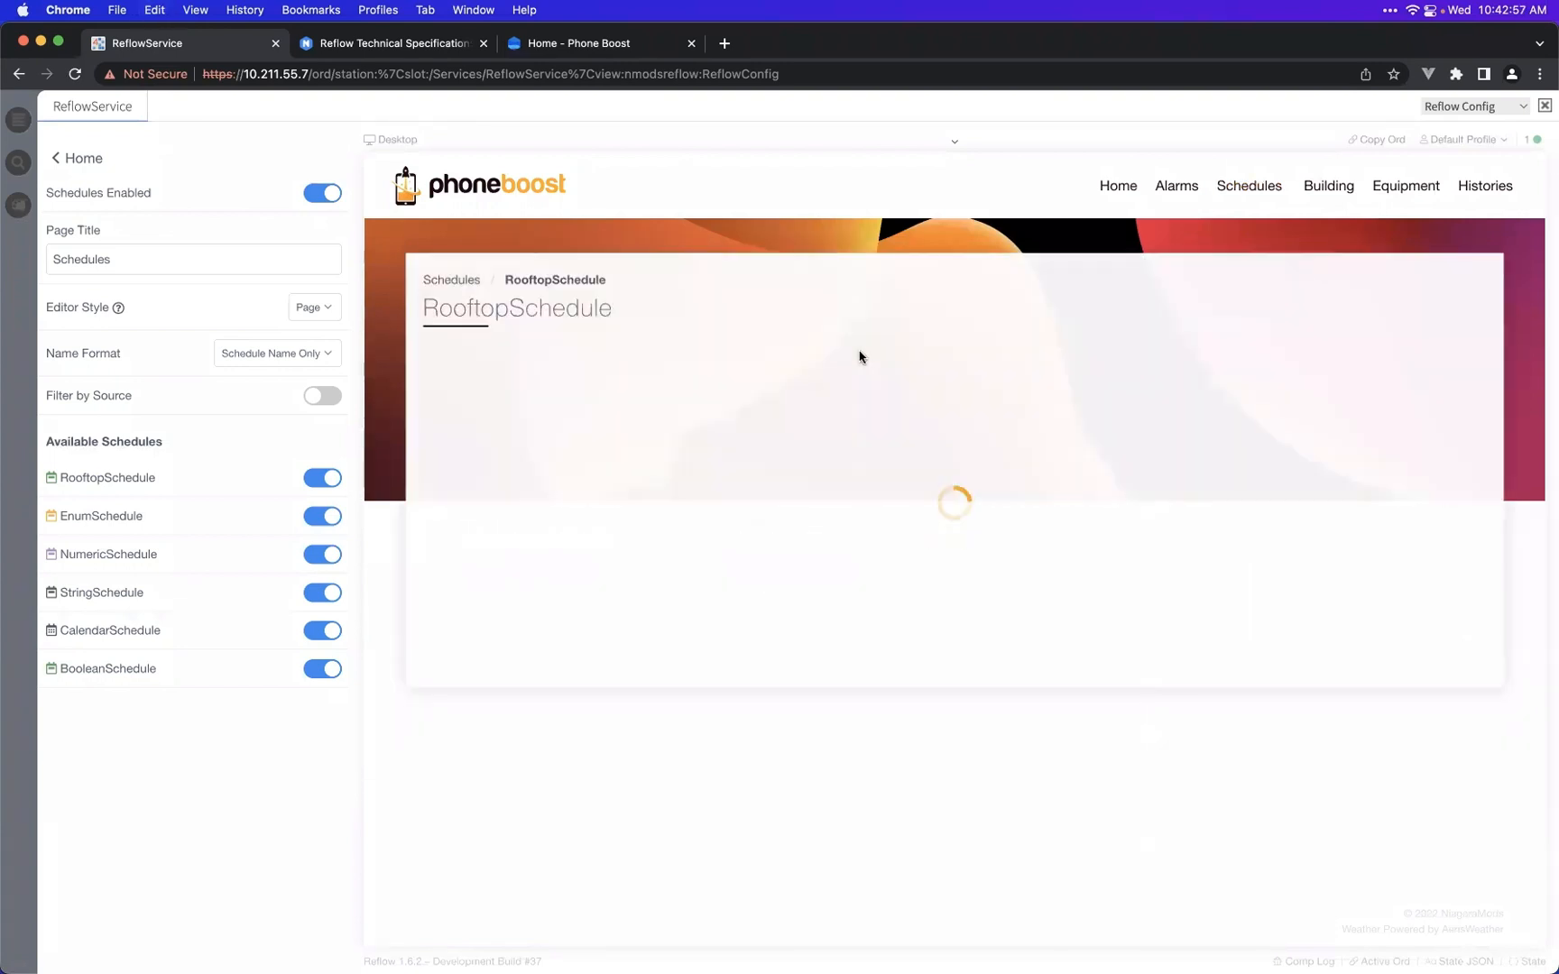
click(991, 629)
drag(991, 628, 1002, 546)
click(1474, 349)
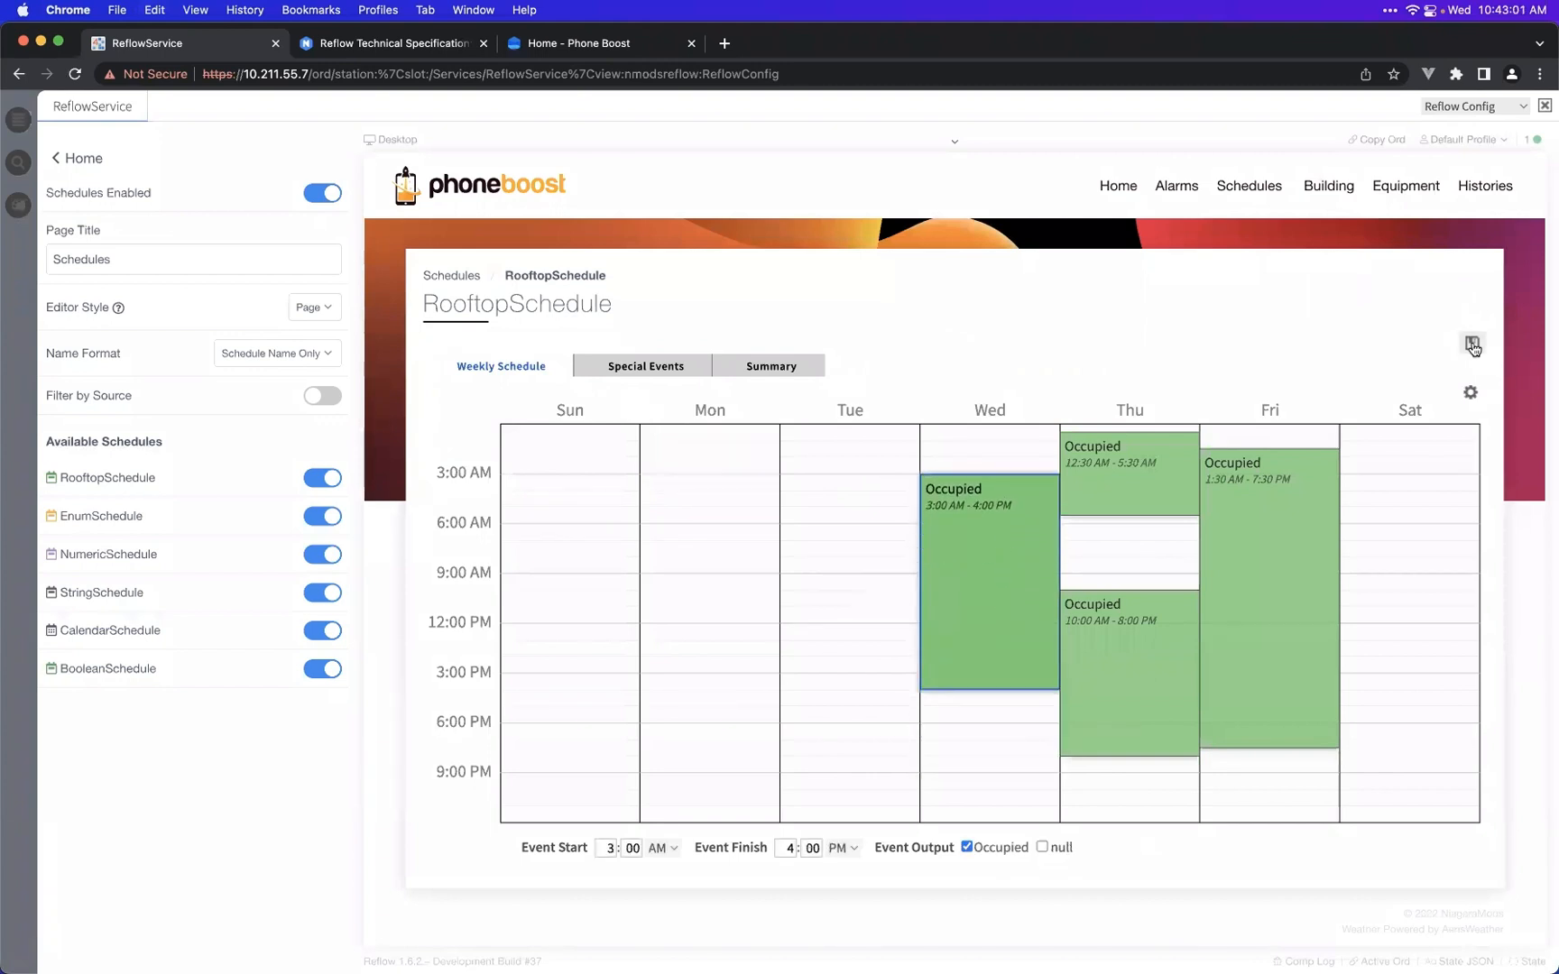
click(467, 281)
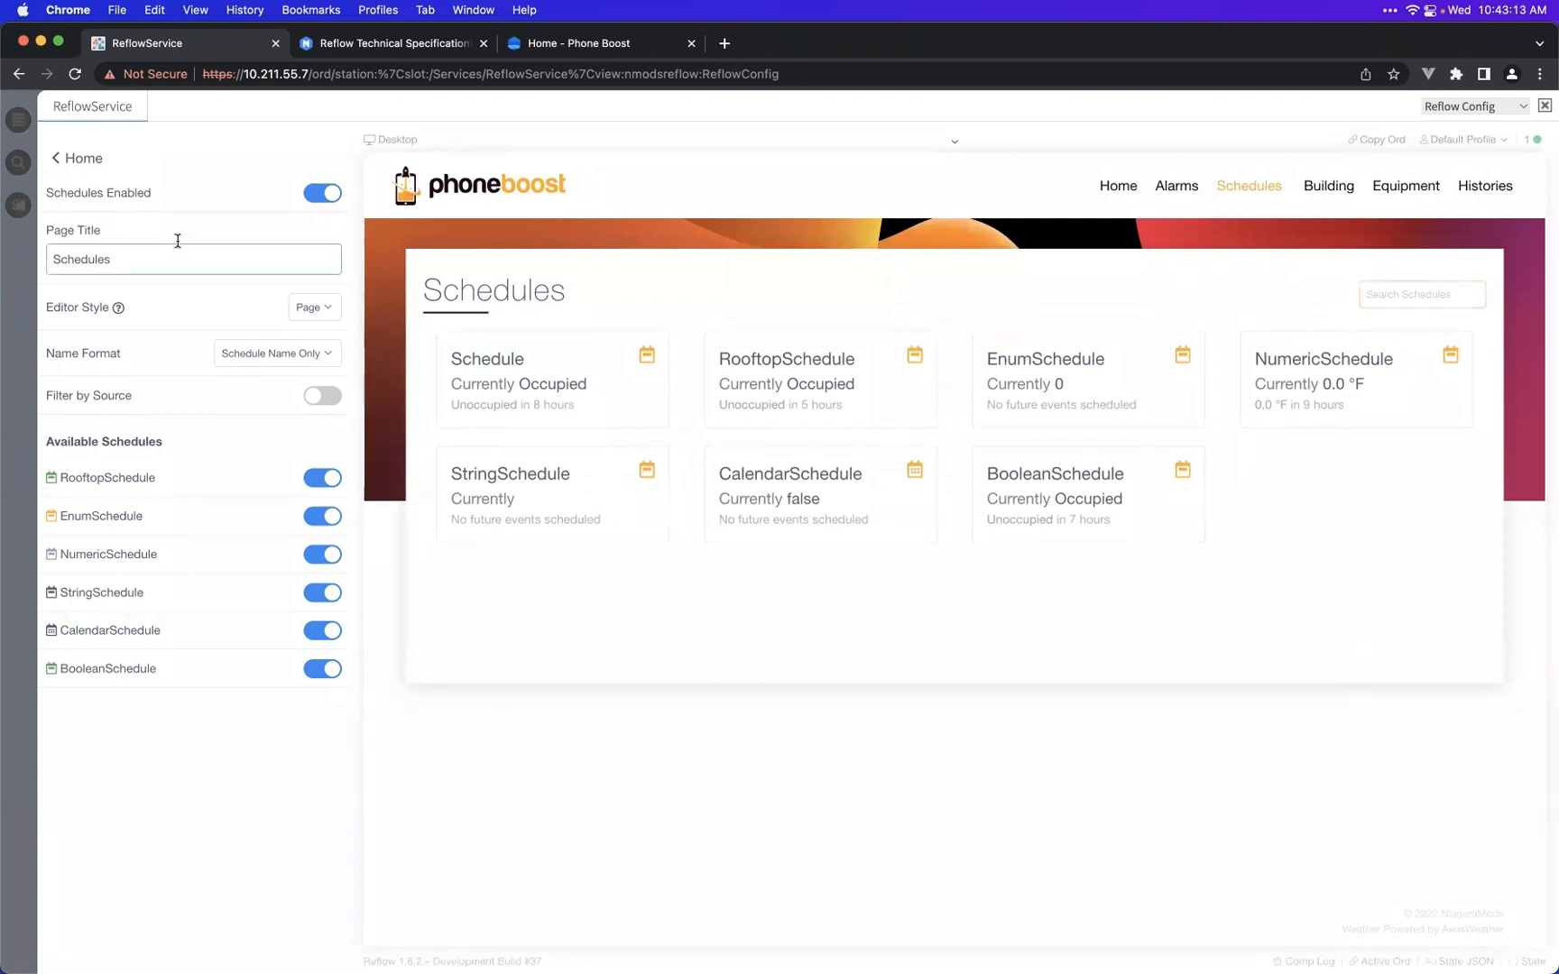
- Review the default Alarm Console and the IT Alarms console, and return to the Phone Boost home dashboard
click(96, 161)
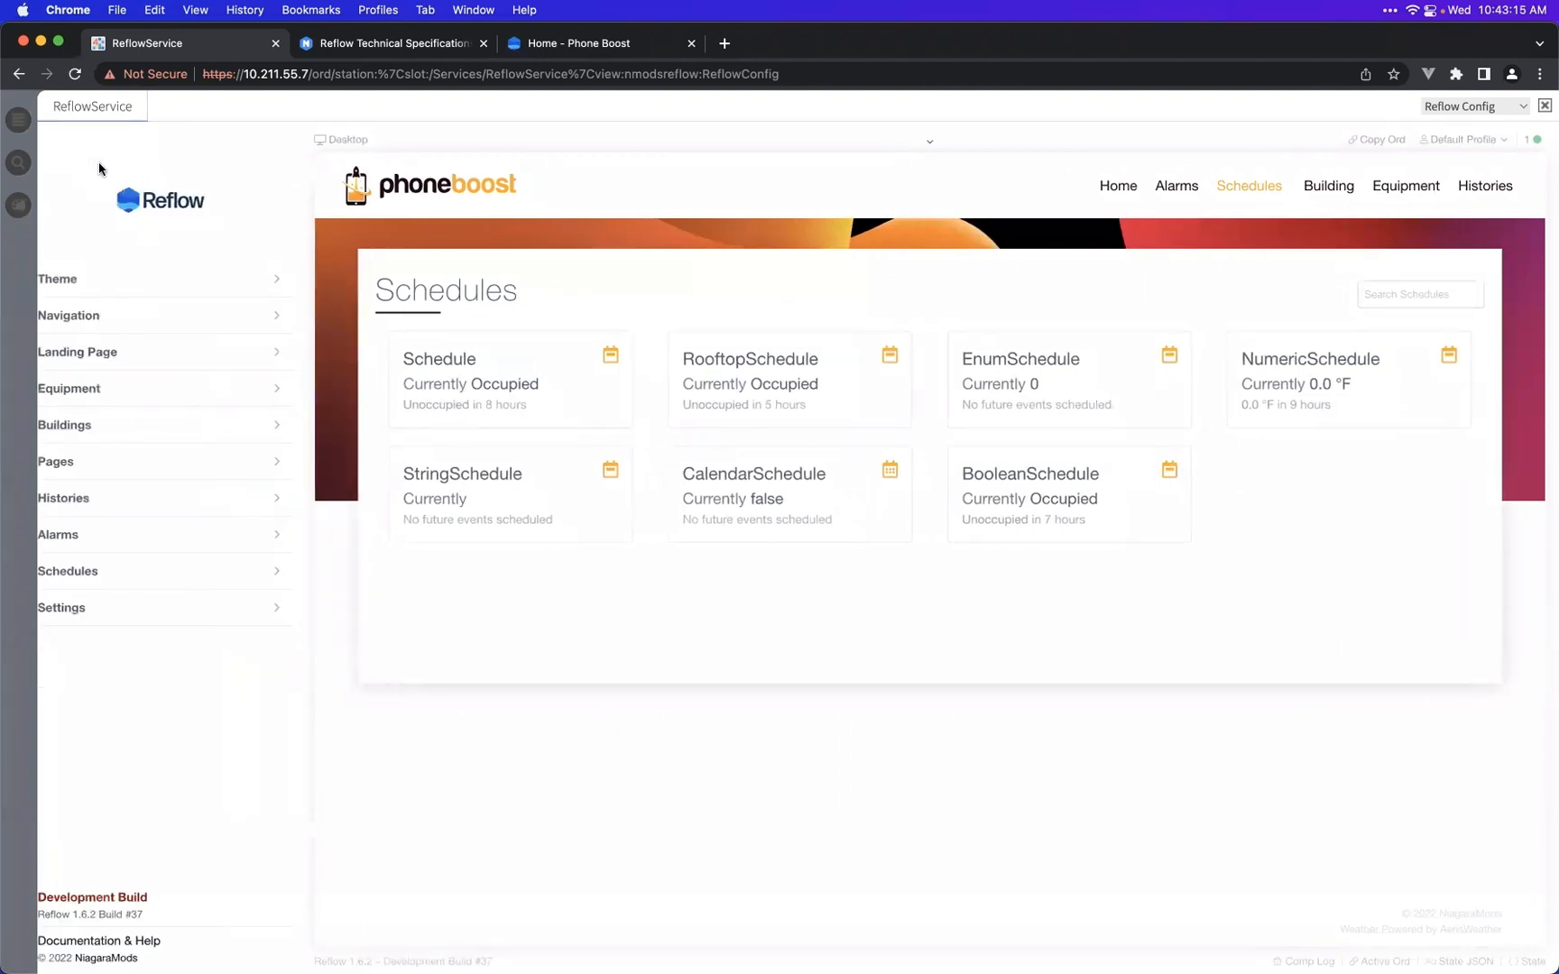
click(181, 542)
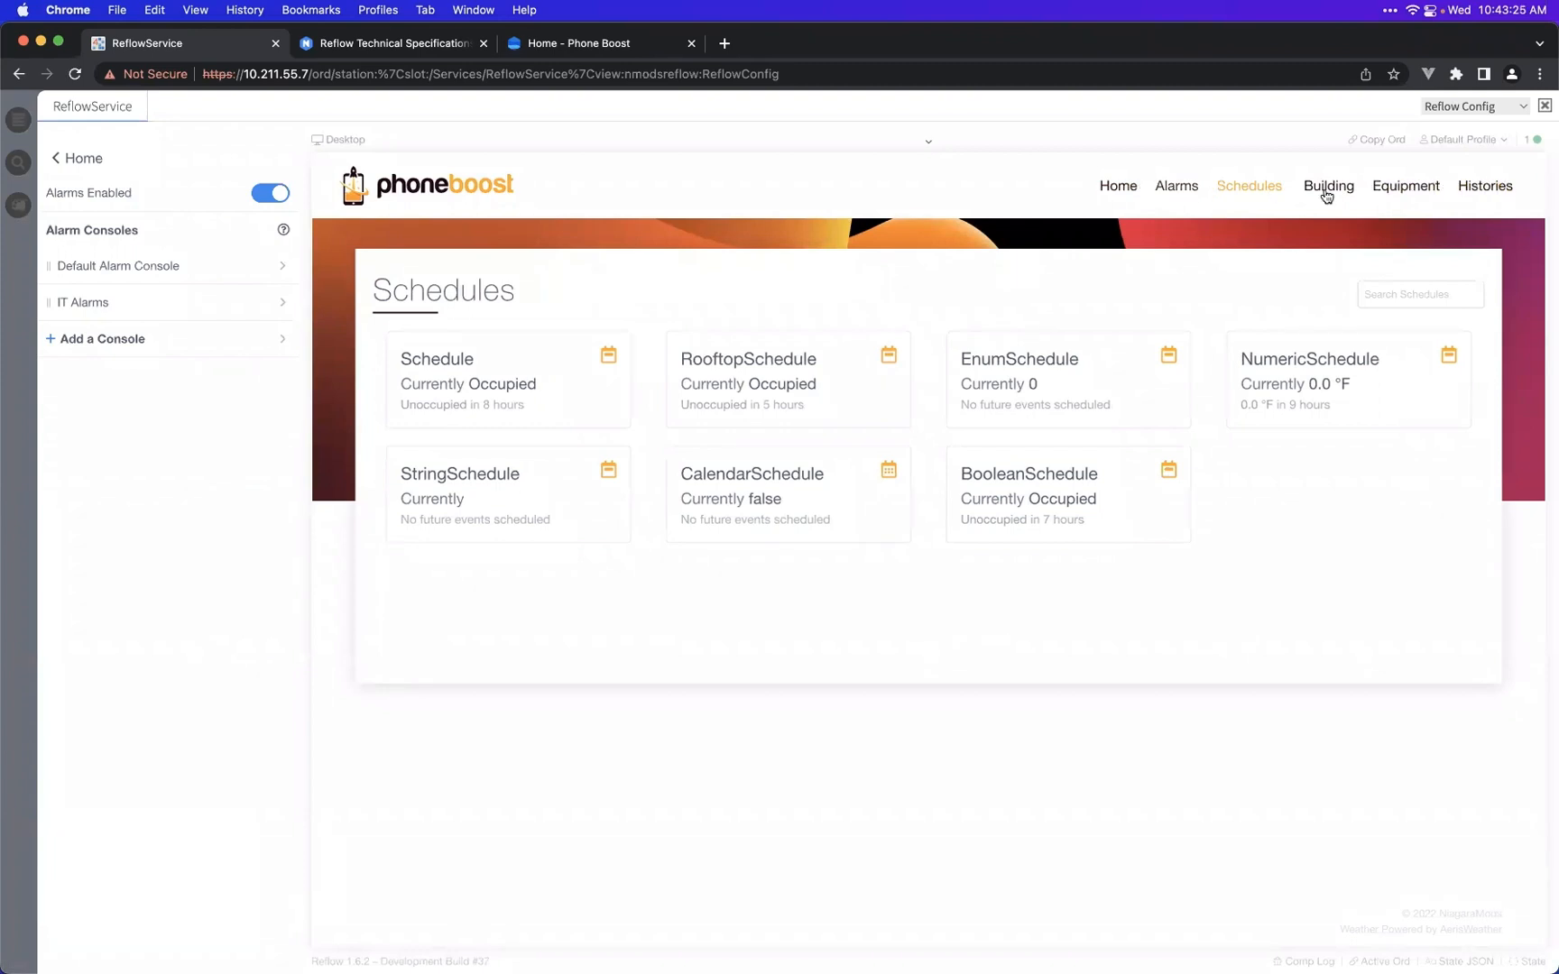
click(1173, 190)
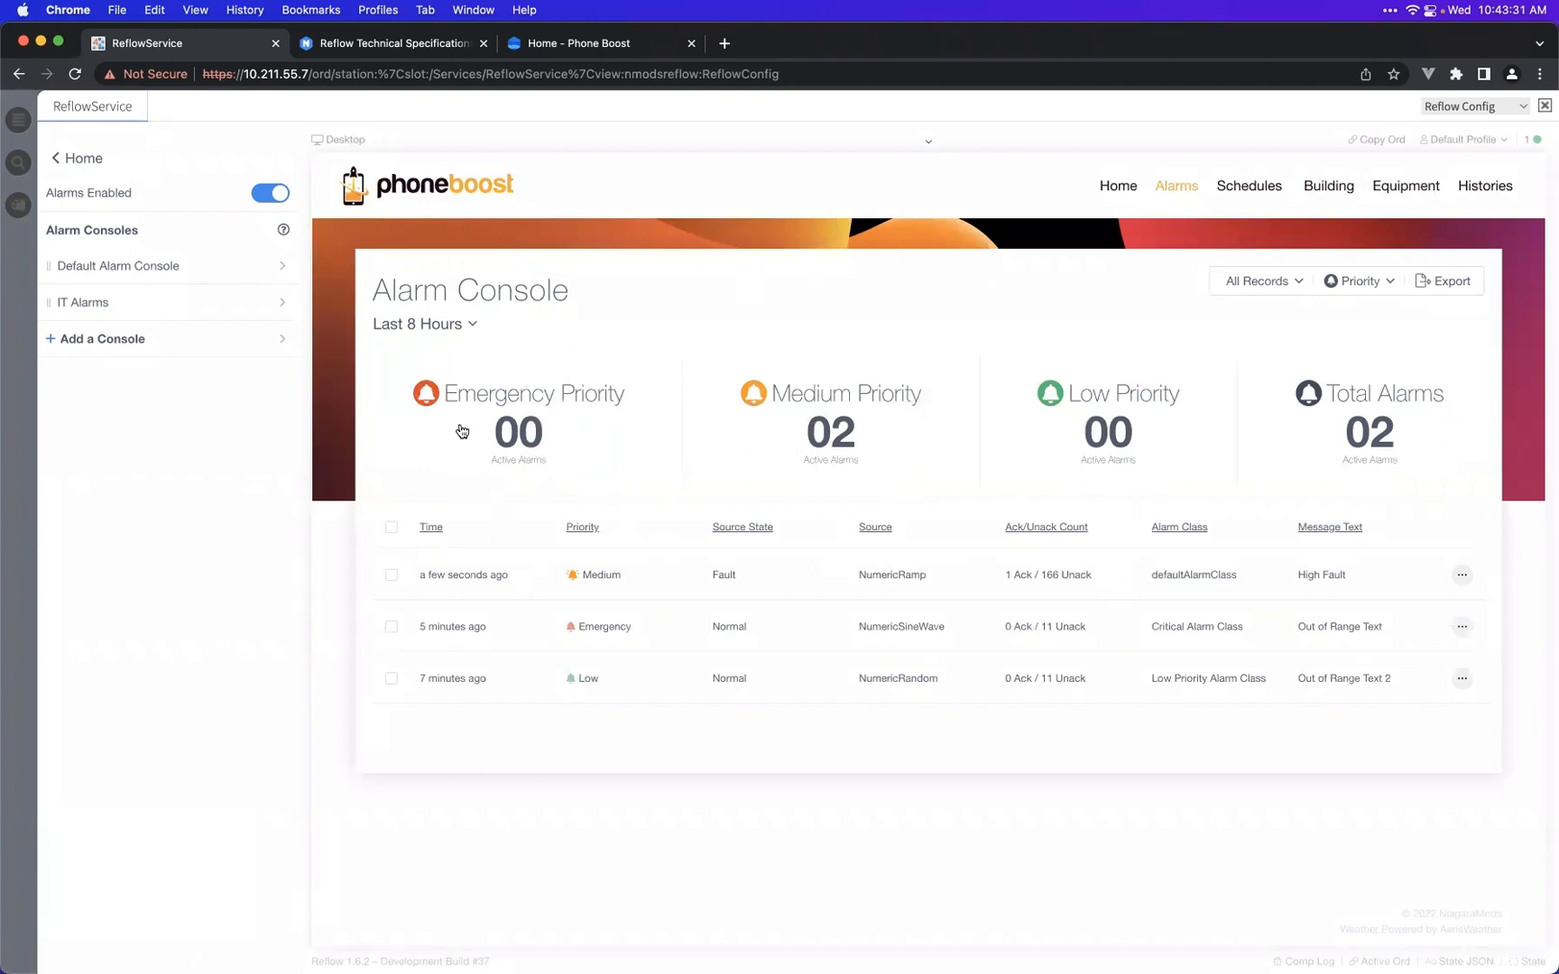
click(164, 311)
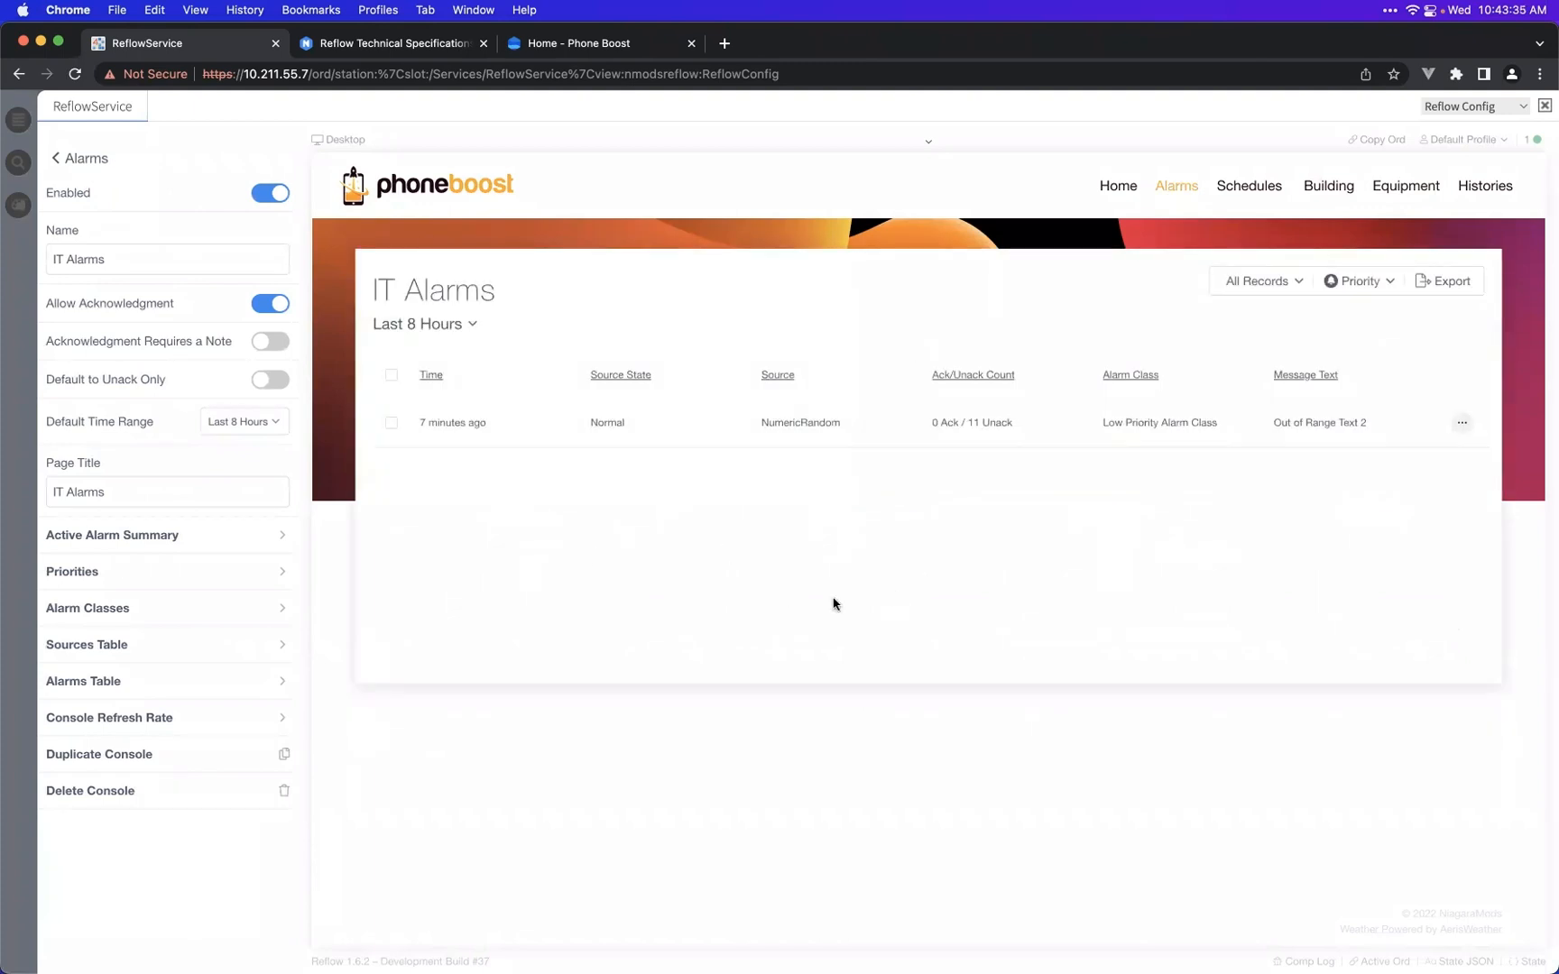
click(83, 159)
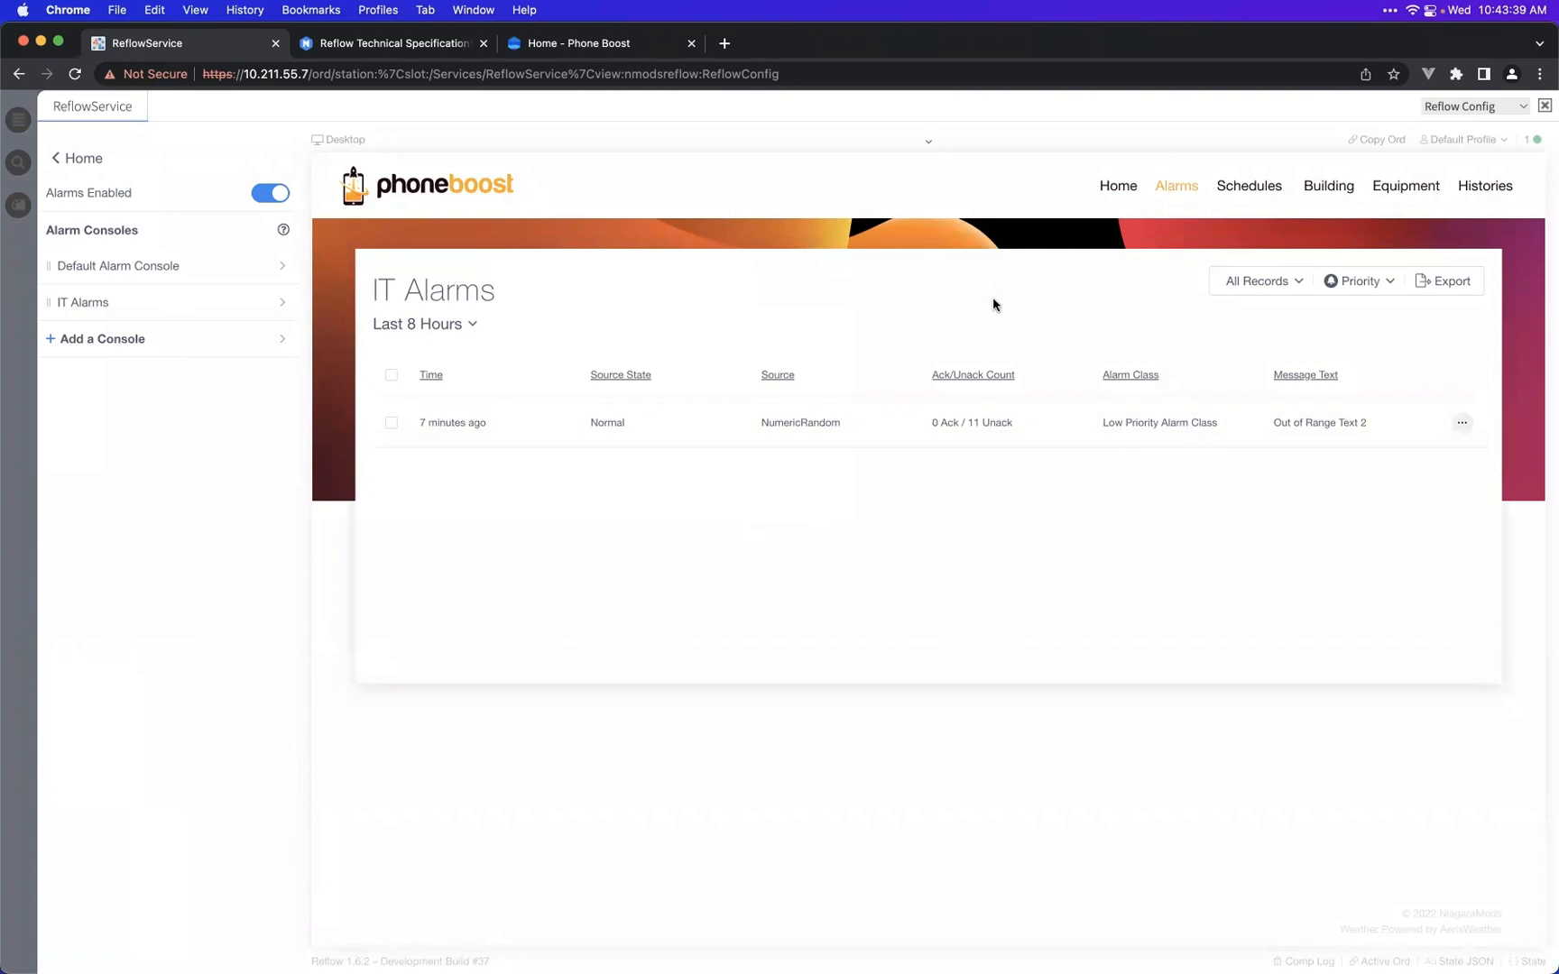
click(1119, 191)
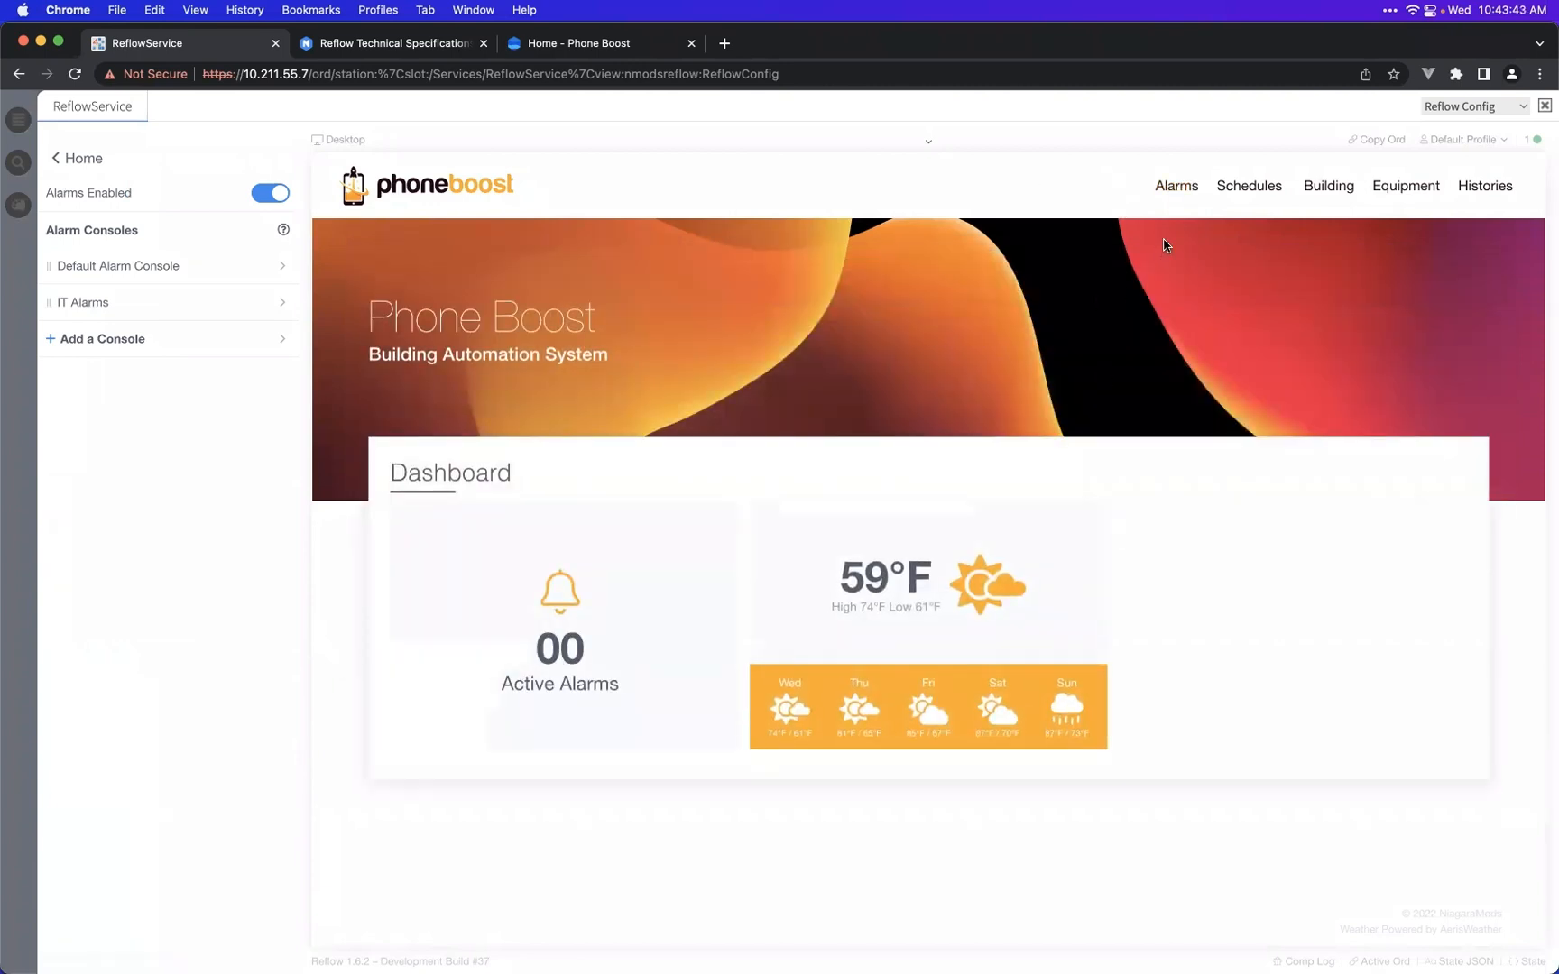
- Look over the Headquarters building's page and its alarm console, and return to the home dashboard
click(96, 162)
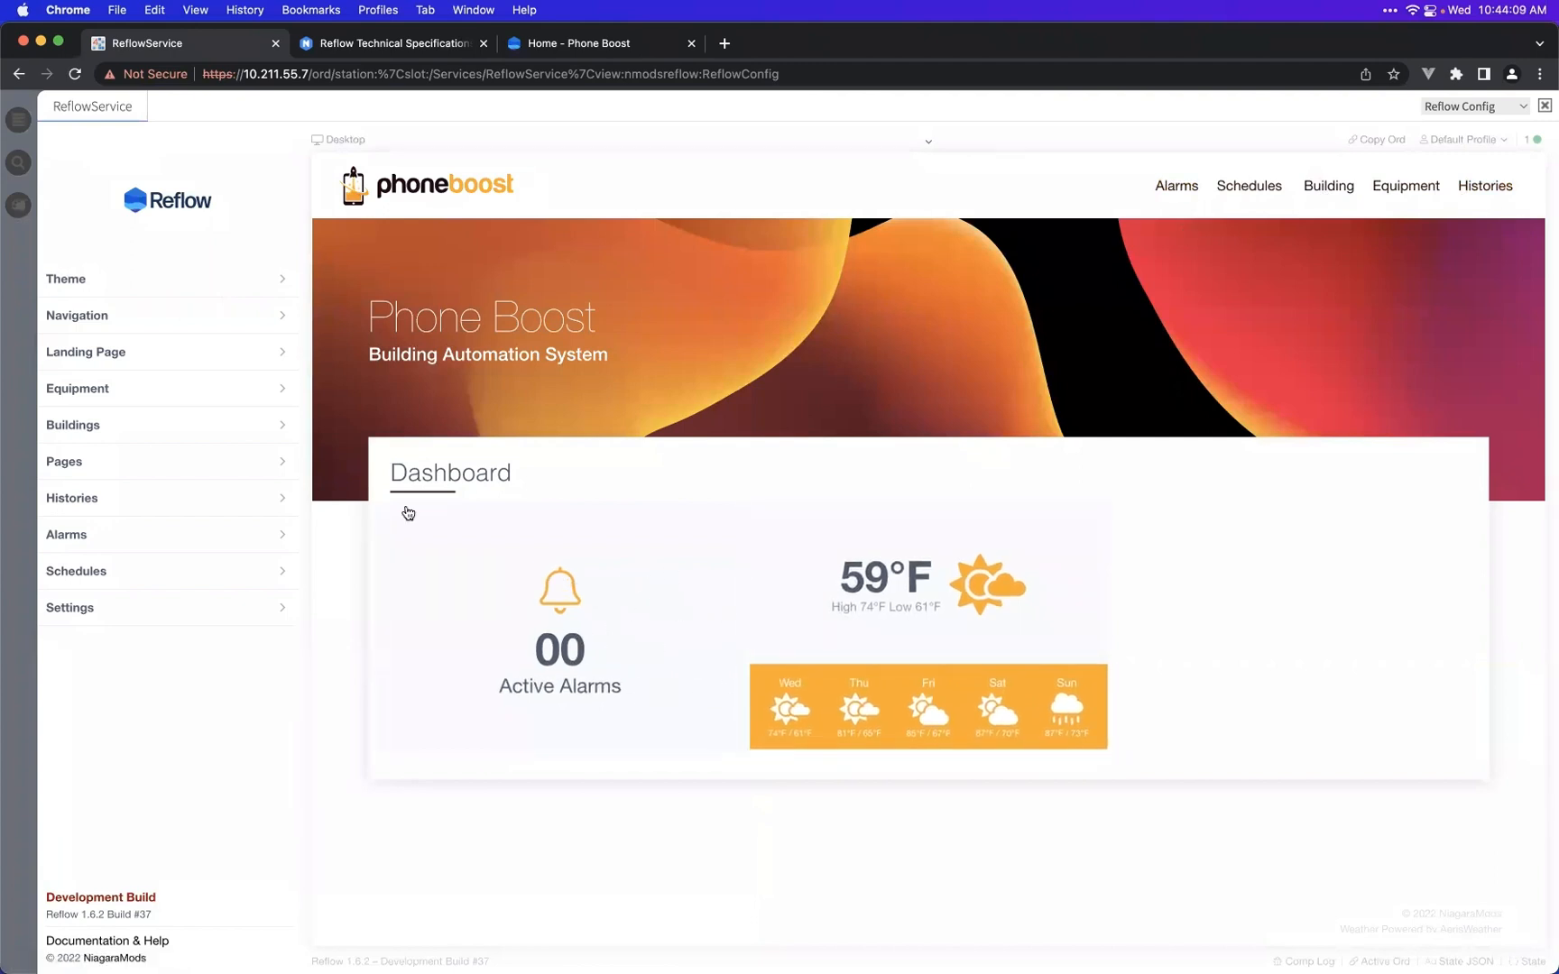
click(115, 431)
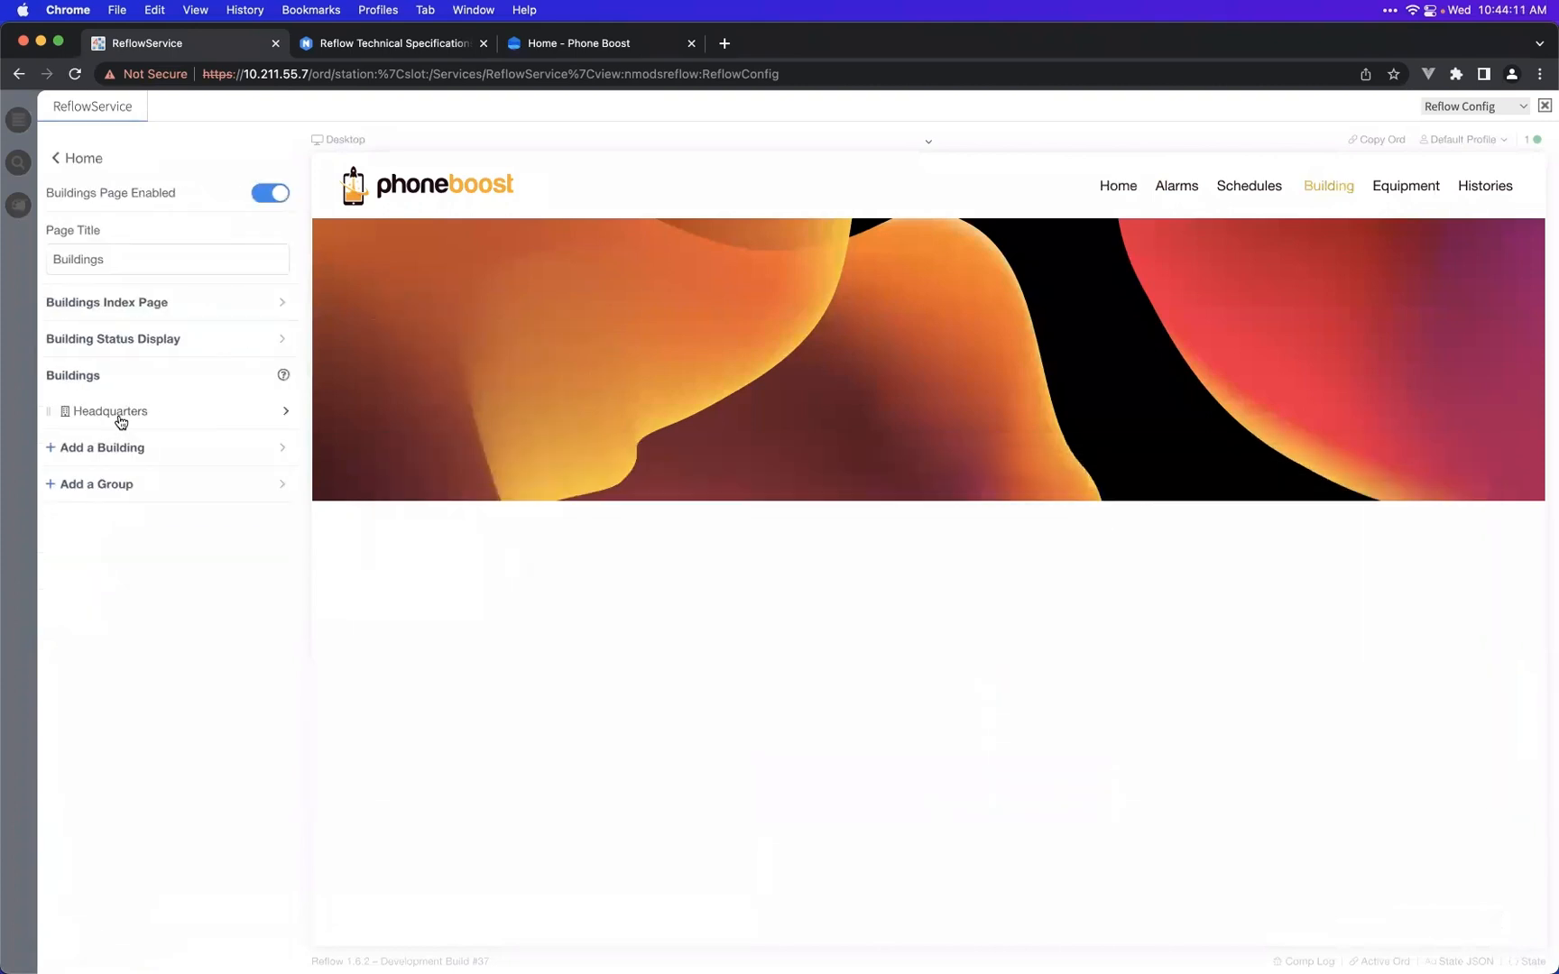
click(122, 418)
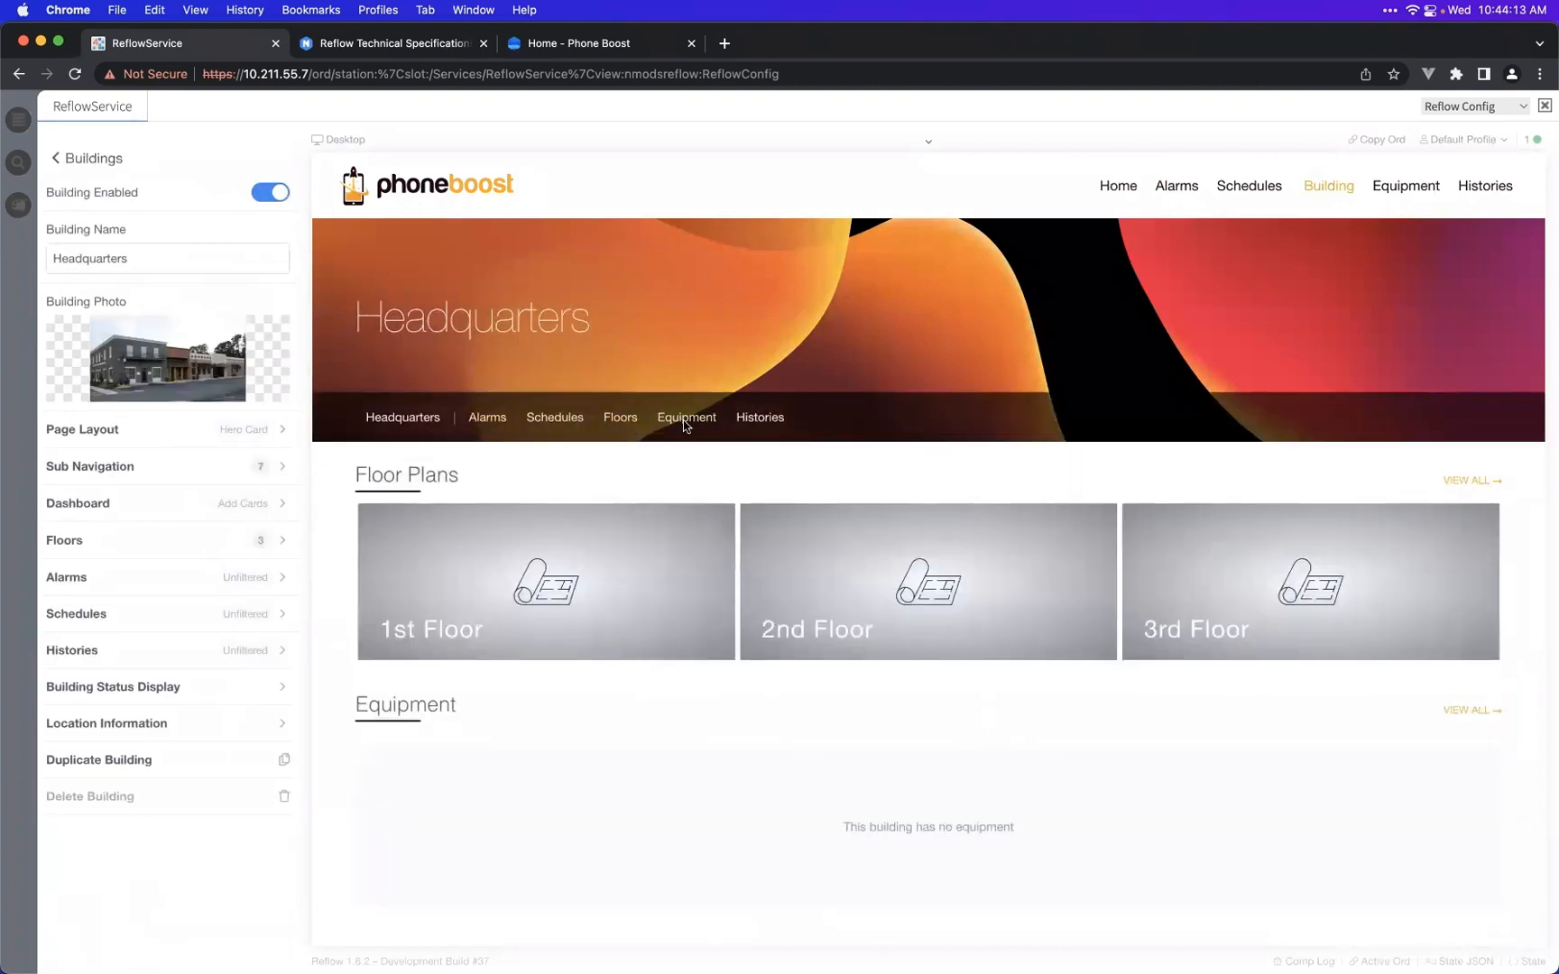
click(485, 418)
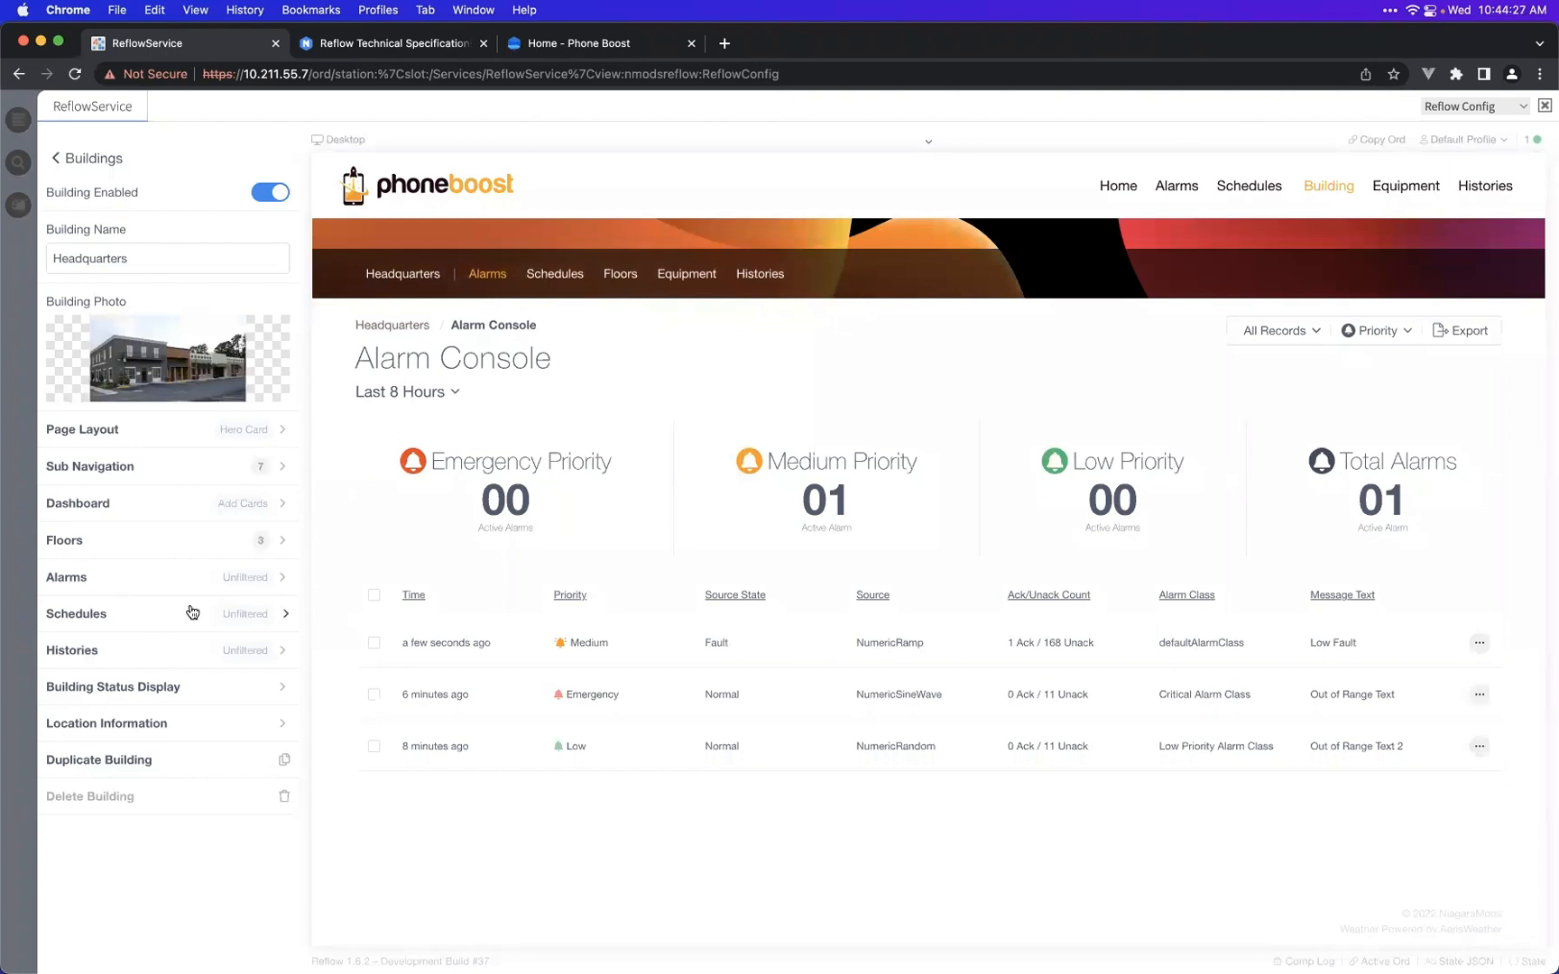
click(110, 164)
click(105, 166)
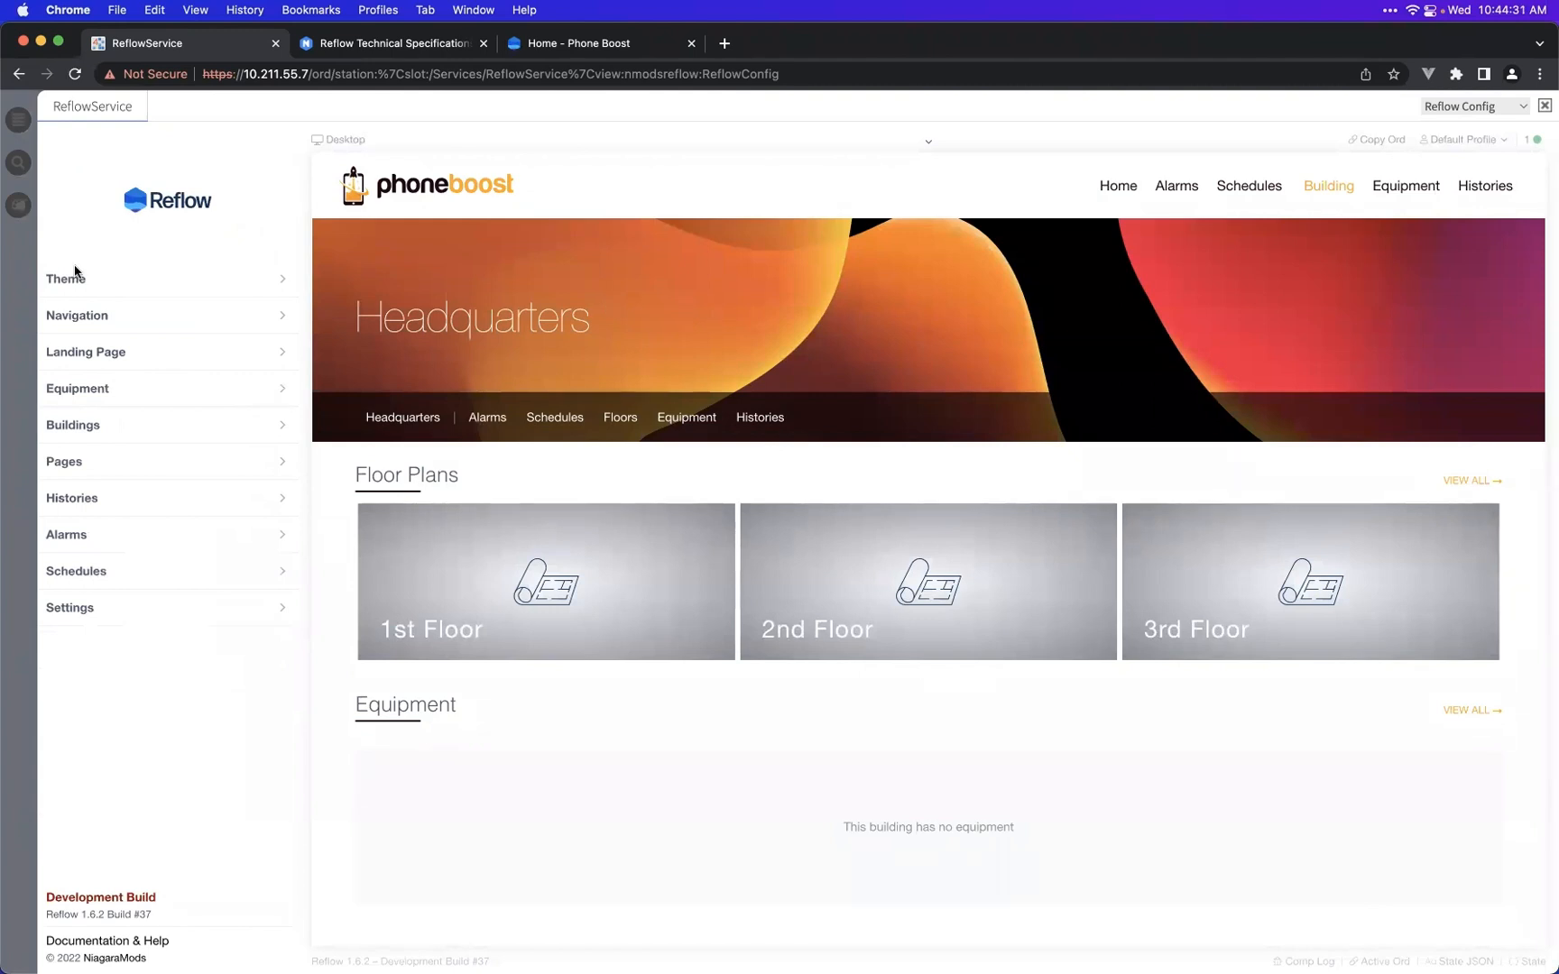
click(1116, 189)
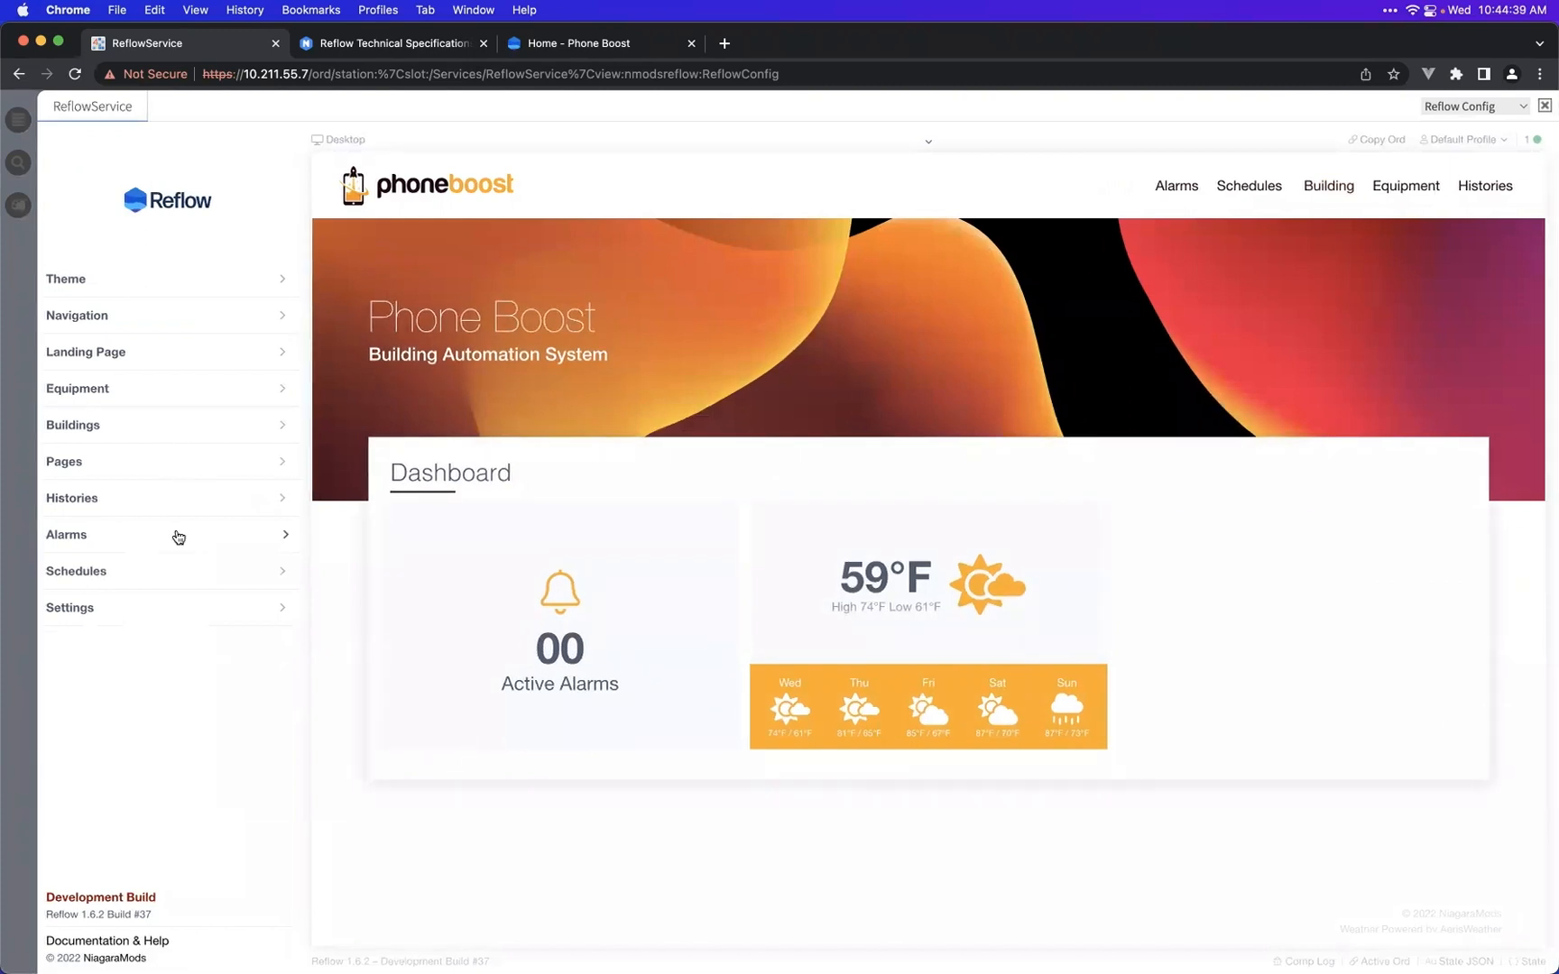
- Examine the Histories page and the AHU-01-HtgVlvPos chart, zooming in on about 10:14 to 10:44 AM
click(163, 502)
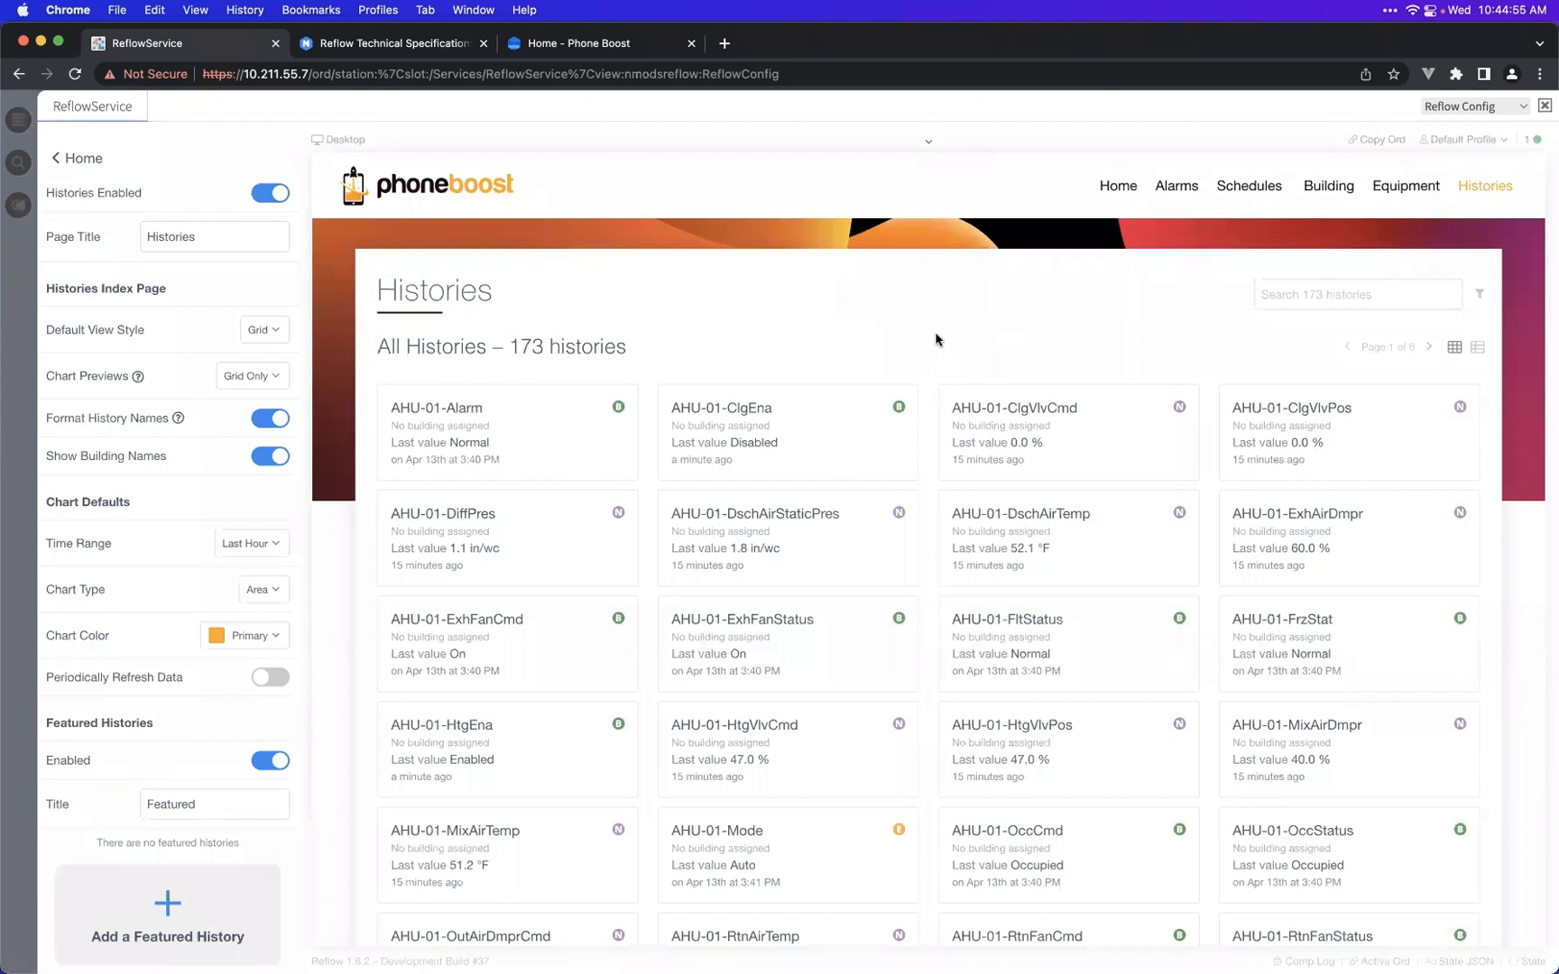
scroll(926, 336, down, 2)
scroll(925, 281, up, 2)
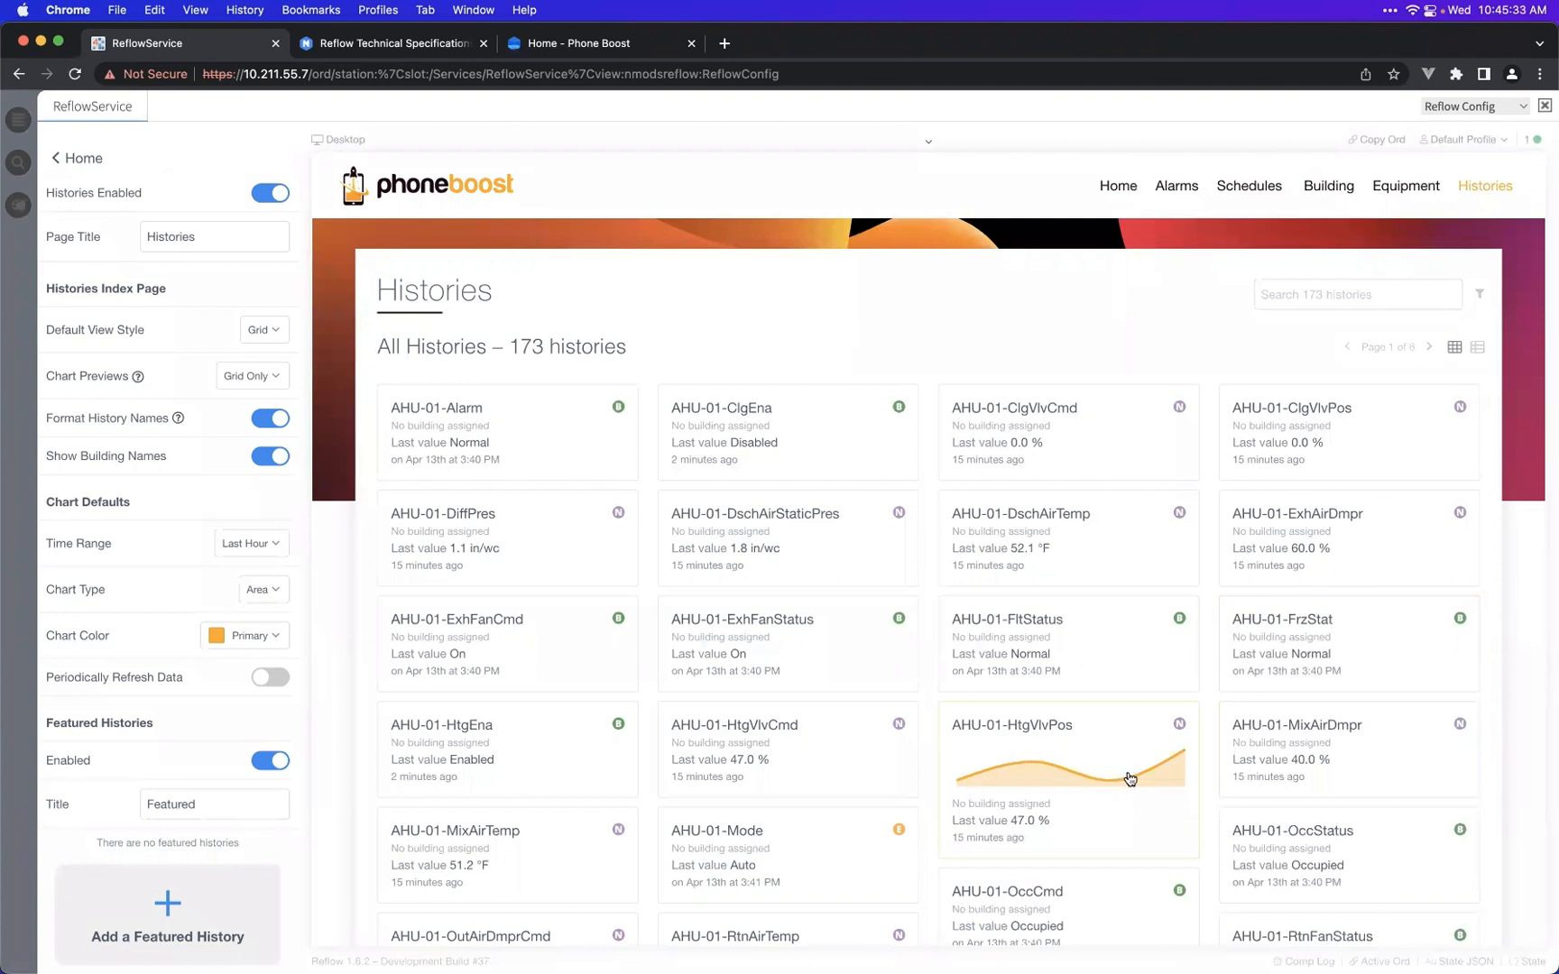
click(1060, 776)
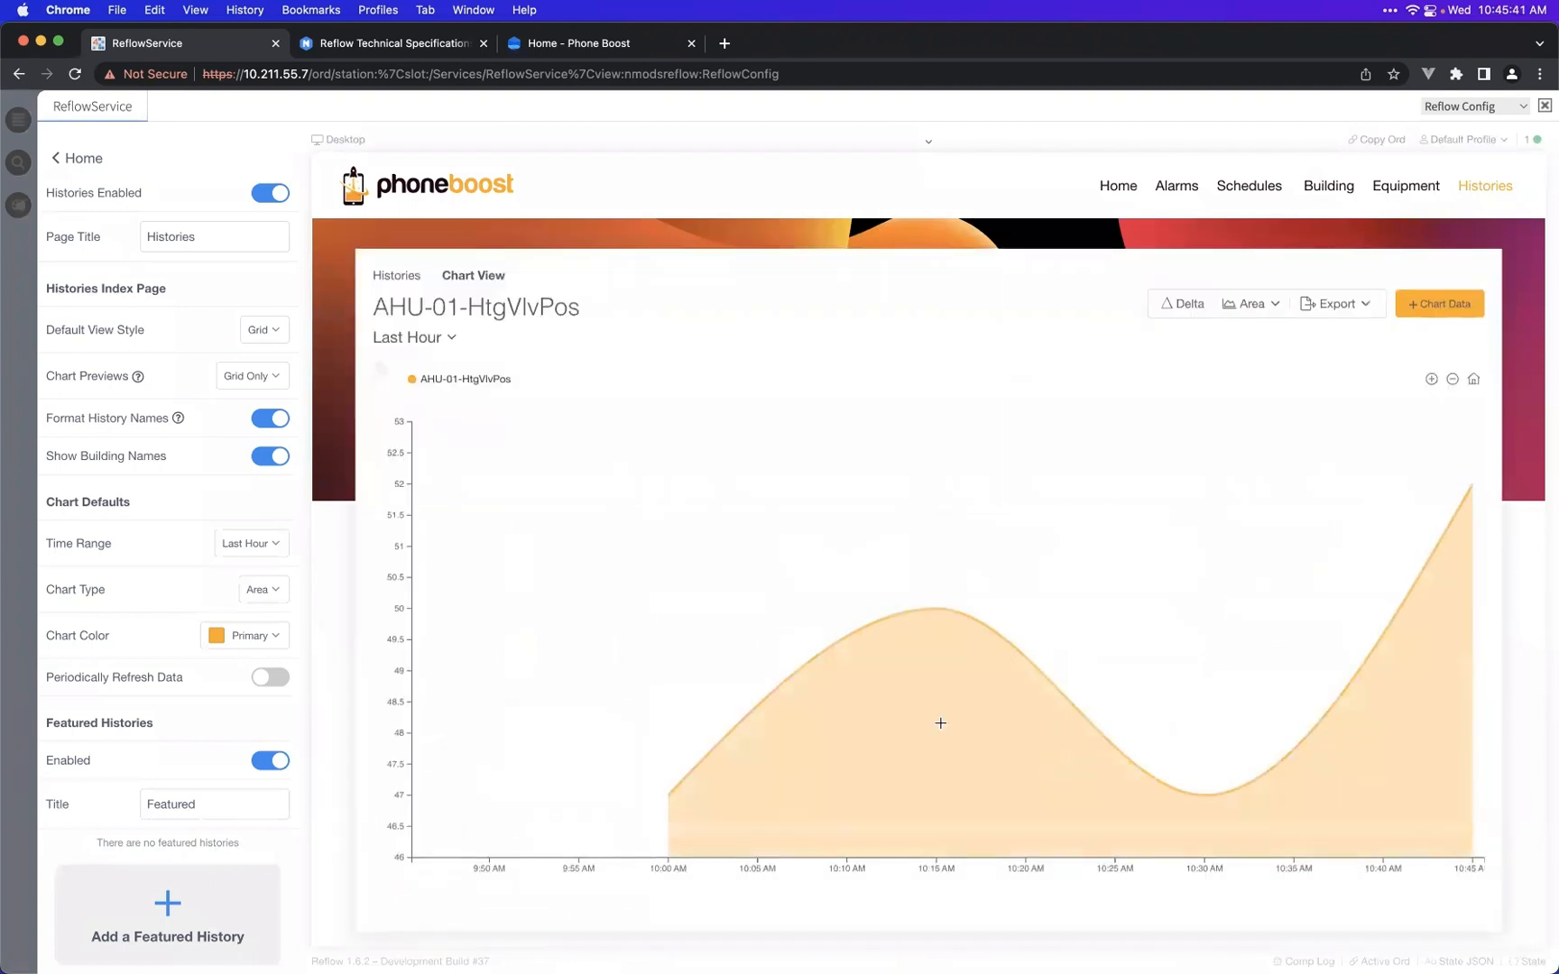
scroll(1060, 617, down, 1)
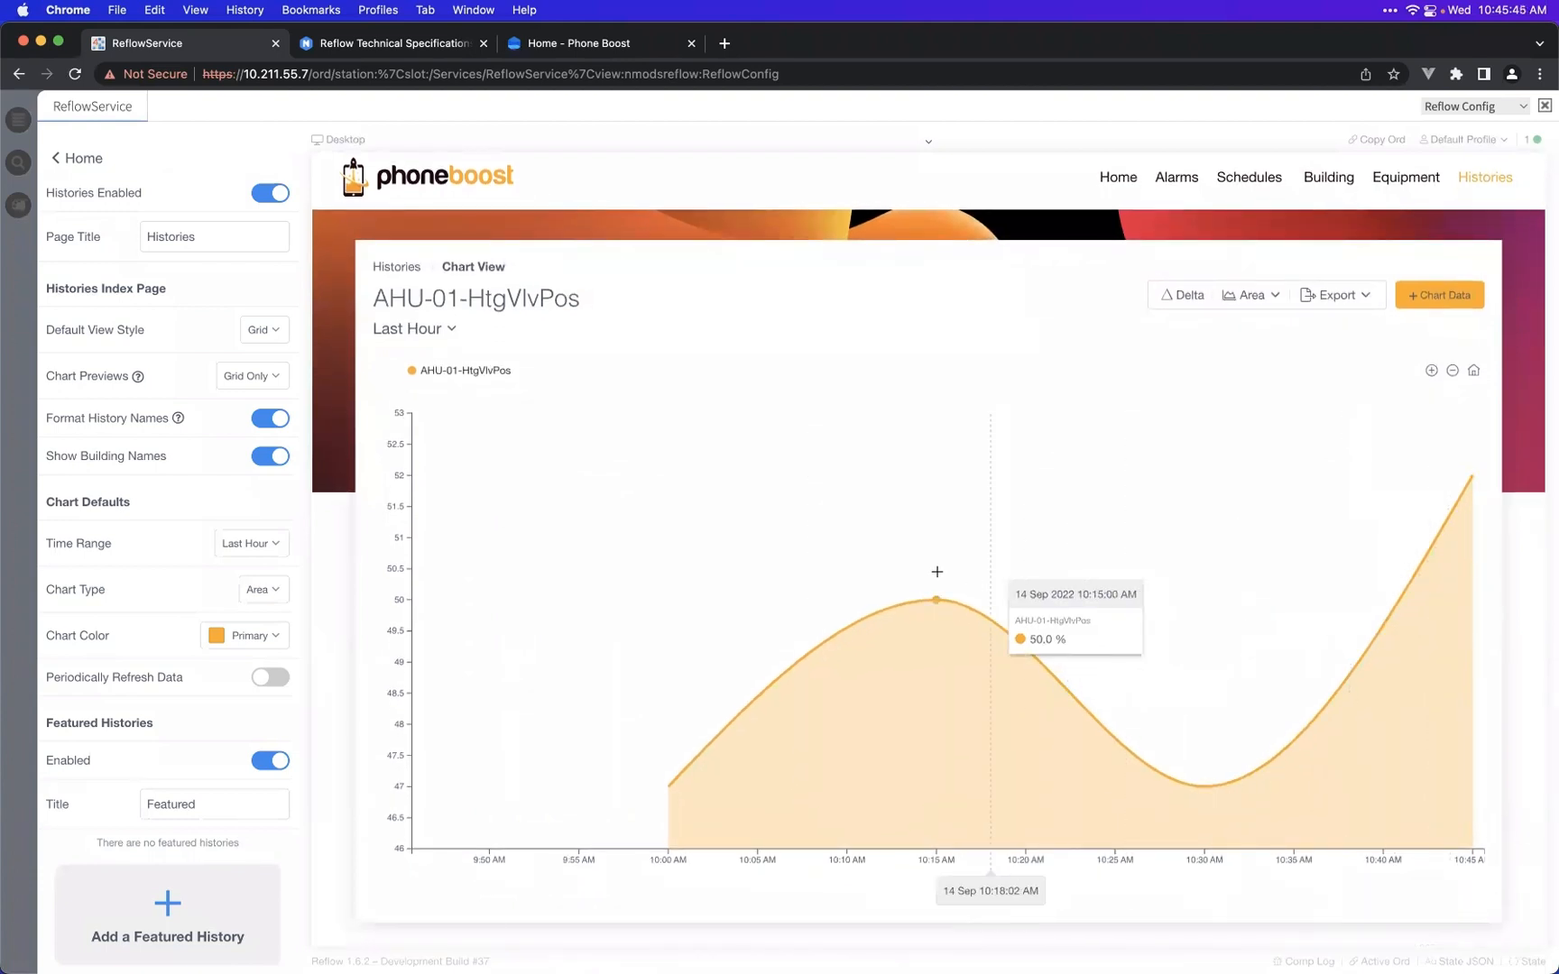
scroll(706, 661, down, 1)
drag(917, 641, 1466, 630)
- Switch the AHU-01-HtgVlvPos chart to Line and try out its Delta and export options without exporting
click(1252, 287)
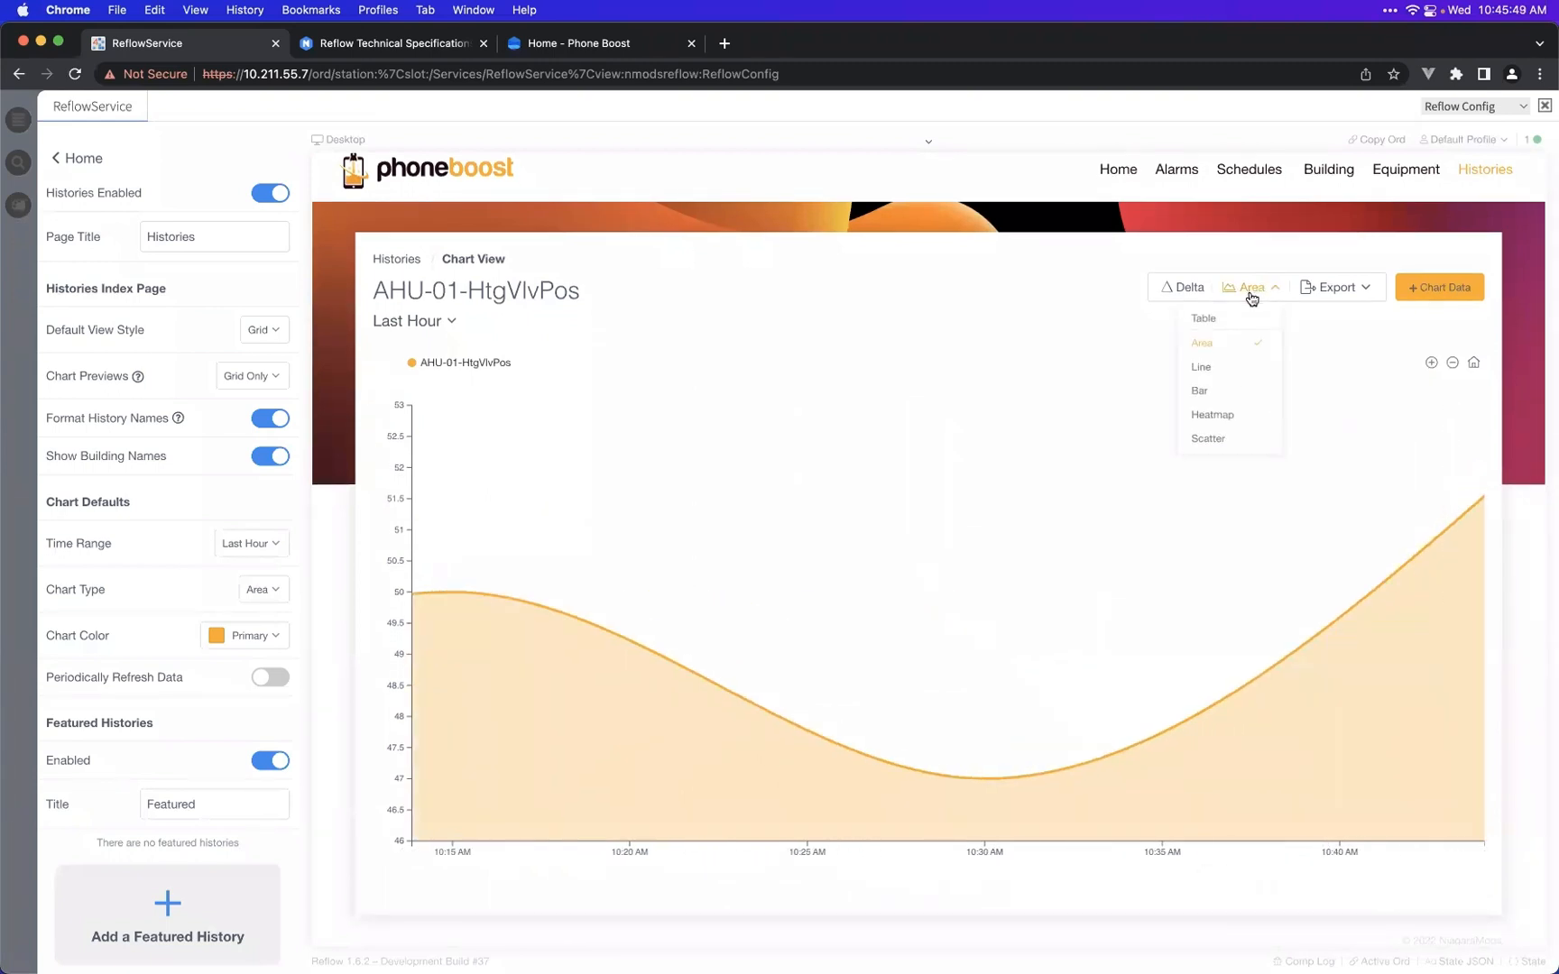
click(1228, 382)
click(1192, 296)
click(1192, 298)
click(1335, 287)
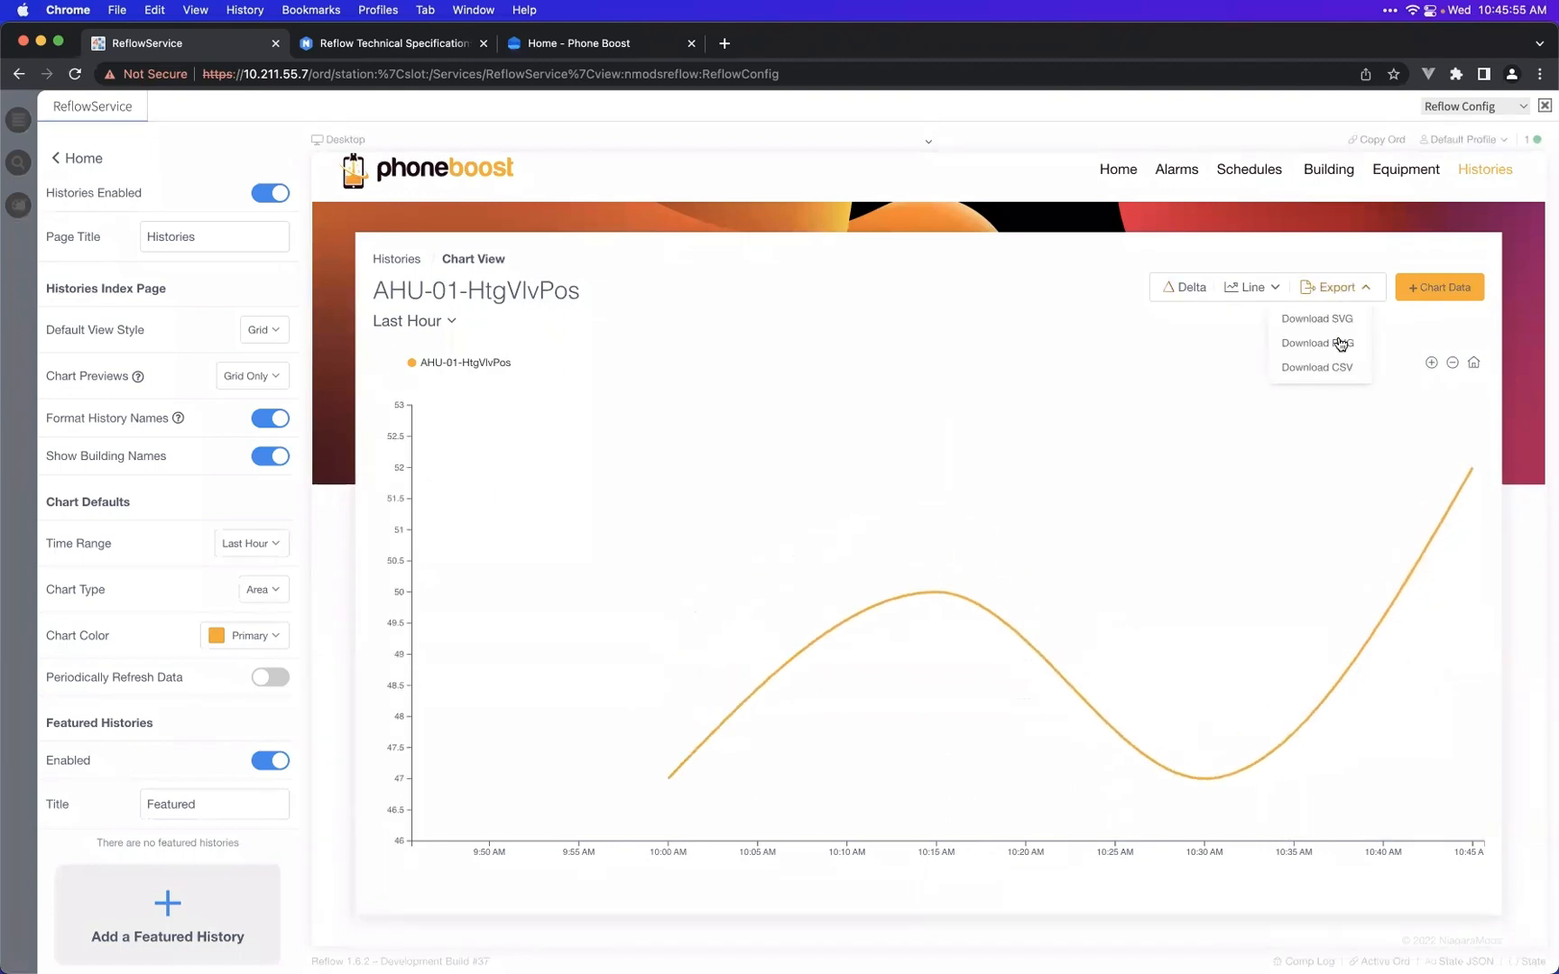
click(1339, 299)
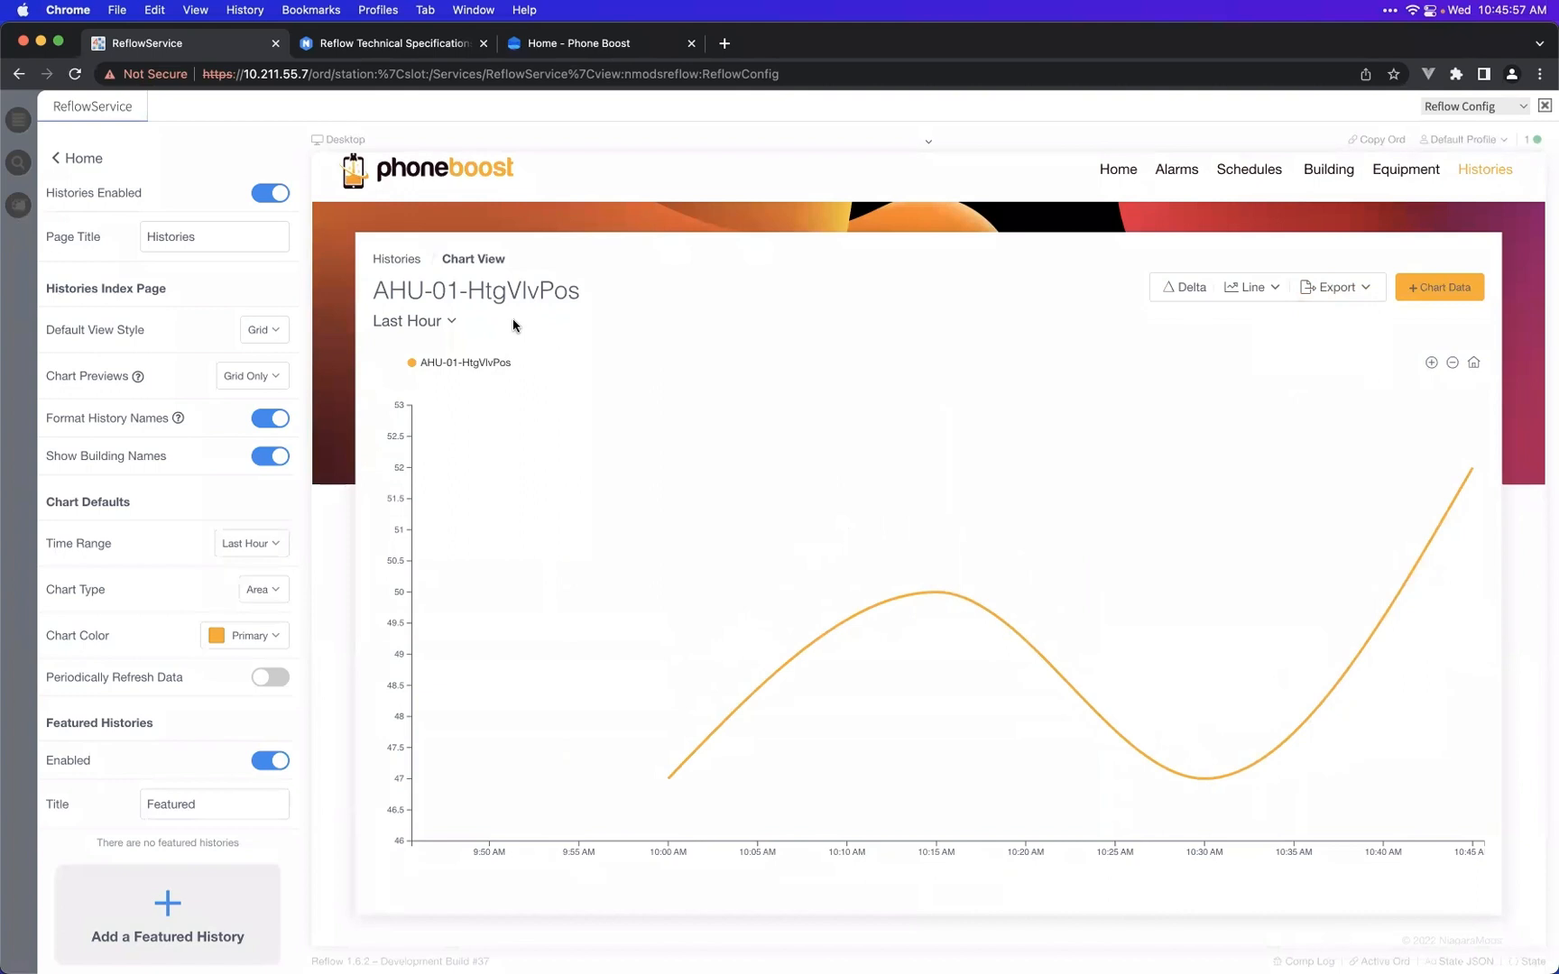
- Add AHU-01-ClgEna and AHU-01-ClgVlvPos to the chart and show it as an Area chart
click(1433, 296)
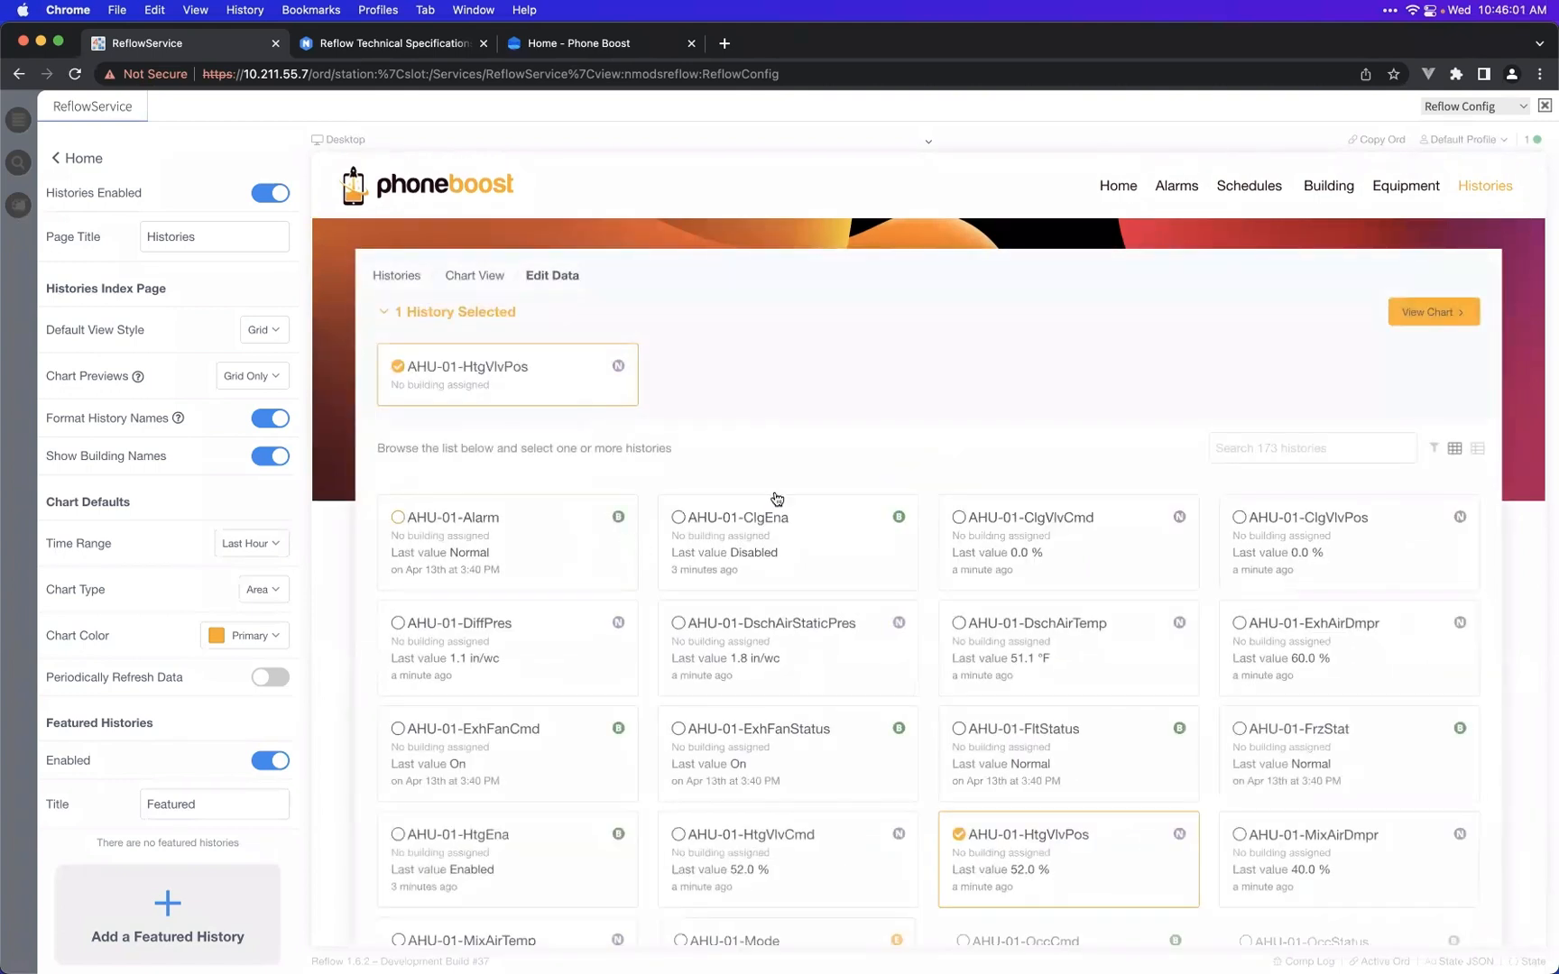
scroll(840, 643, down, 2)
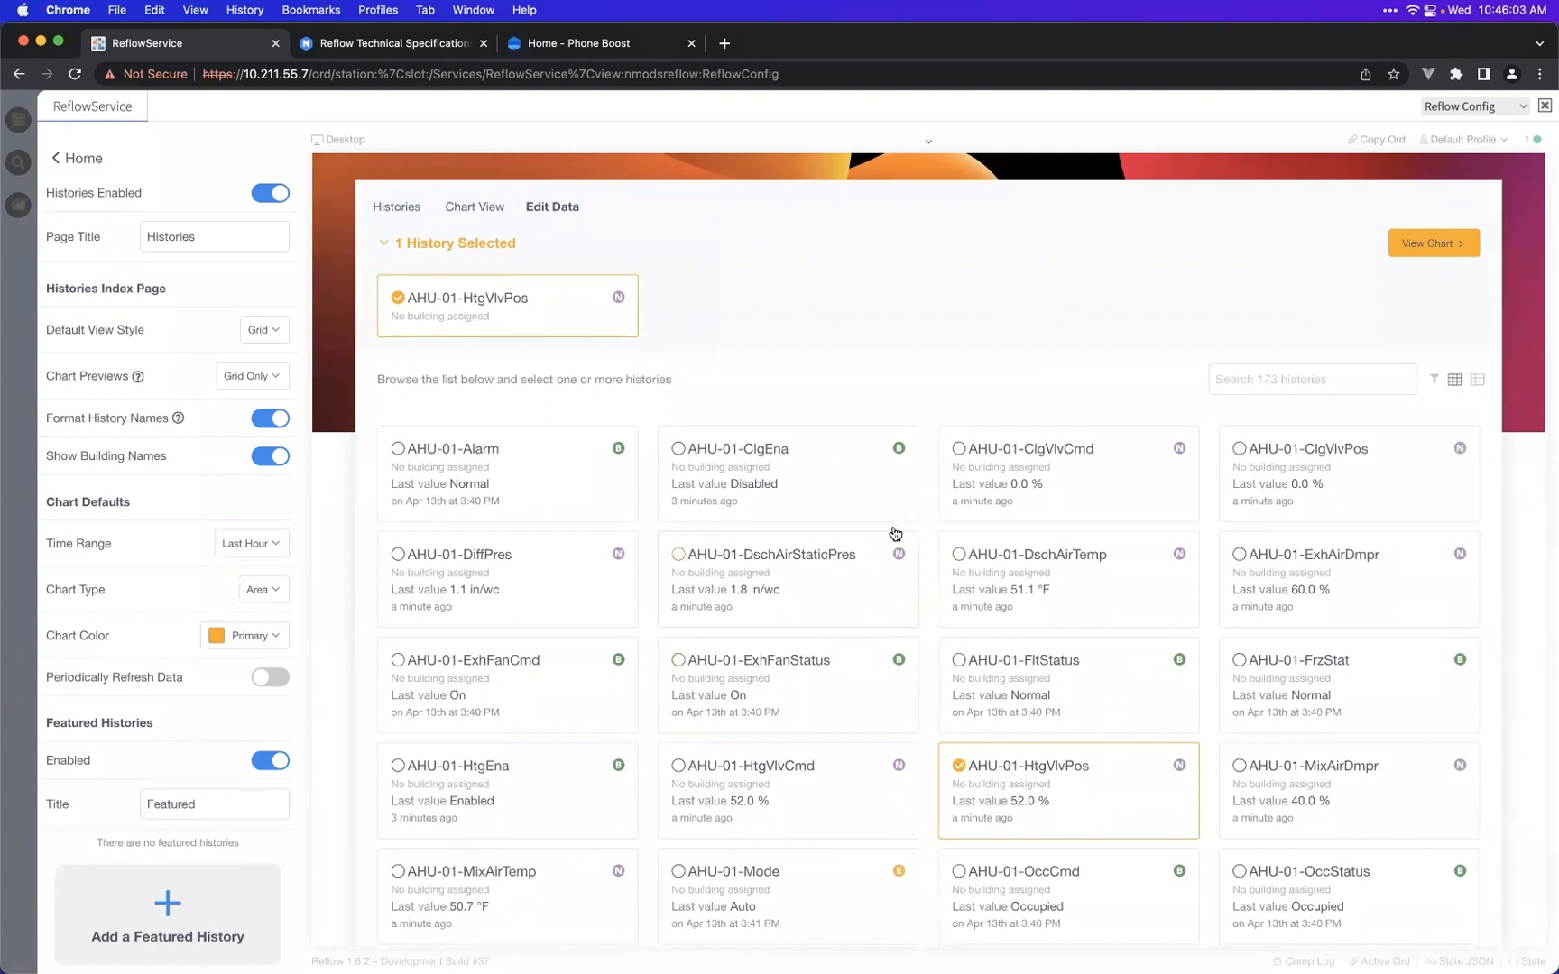
click(841, 499)
click(1284, 467)
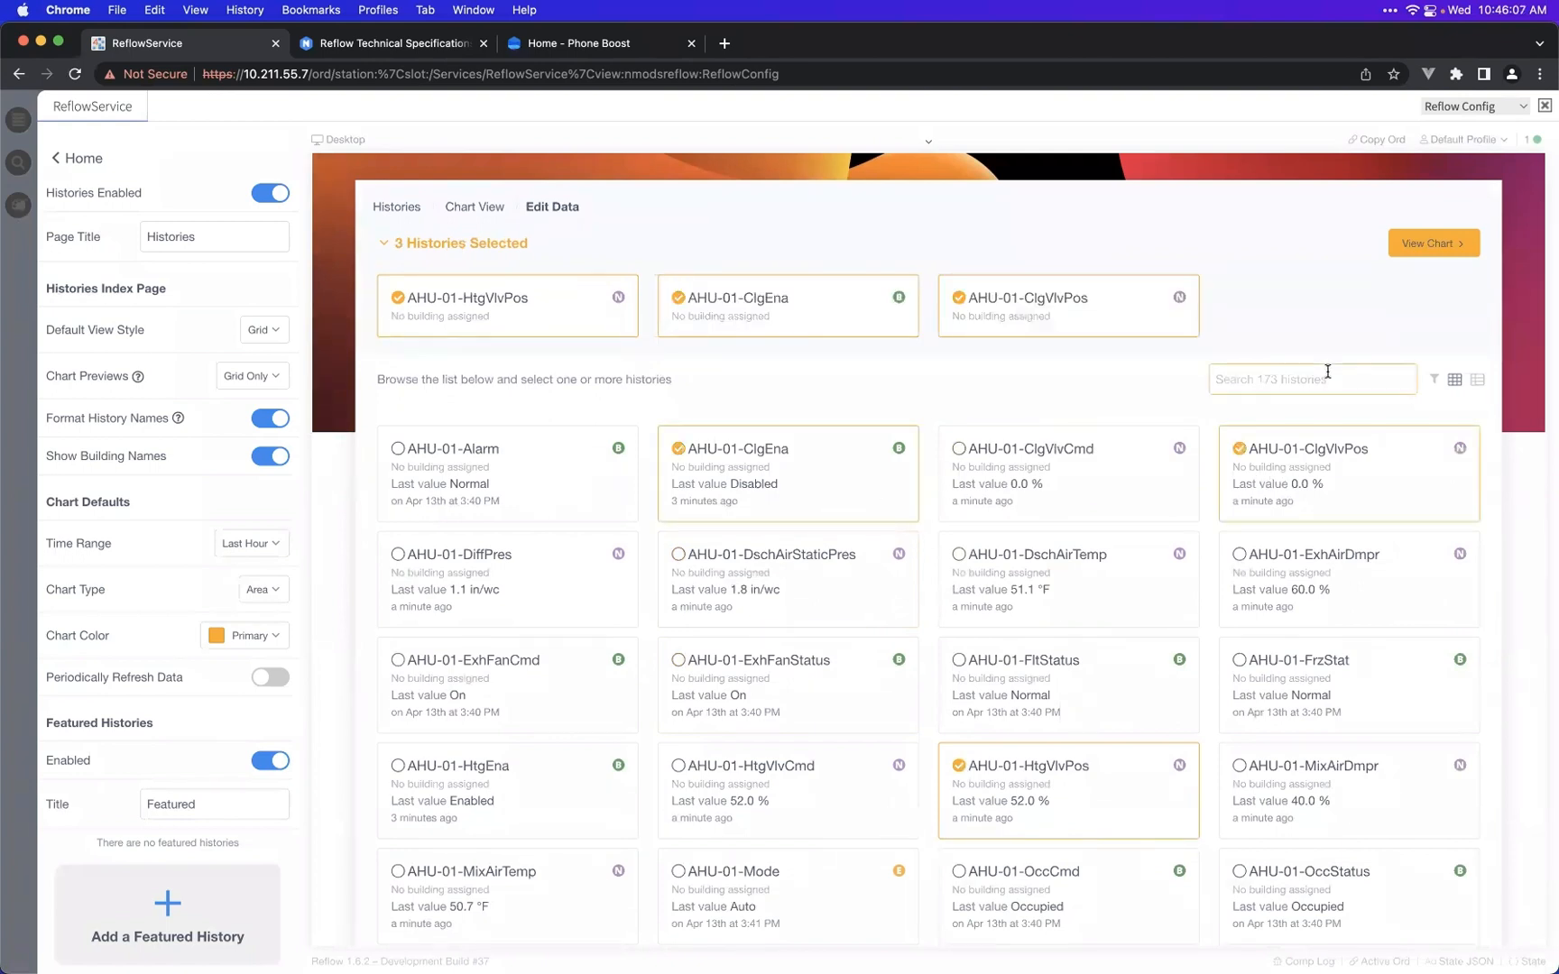
click(1427, 245)
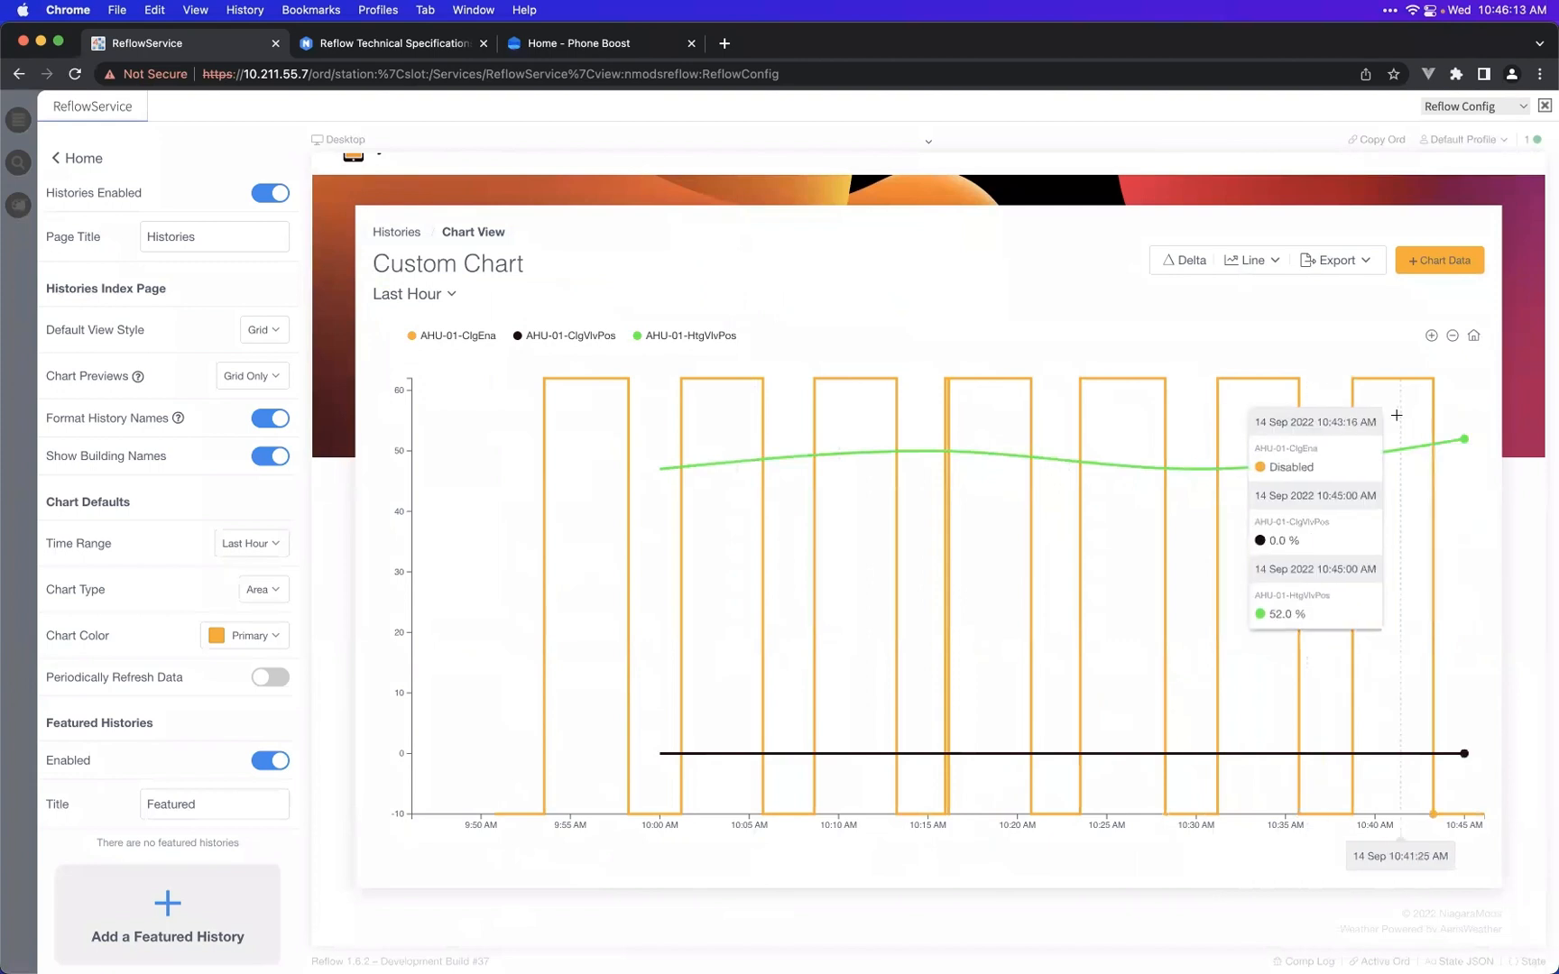
click(1255, 260)
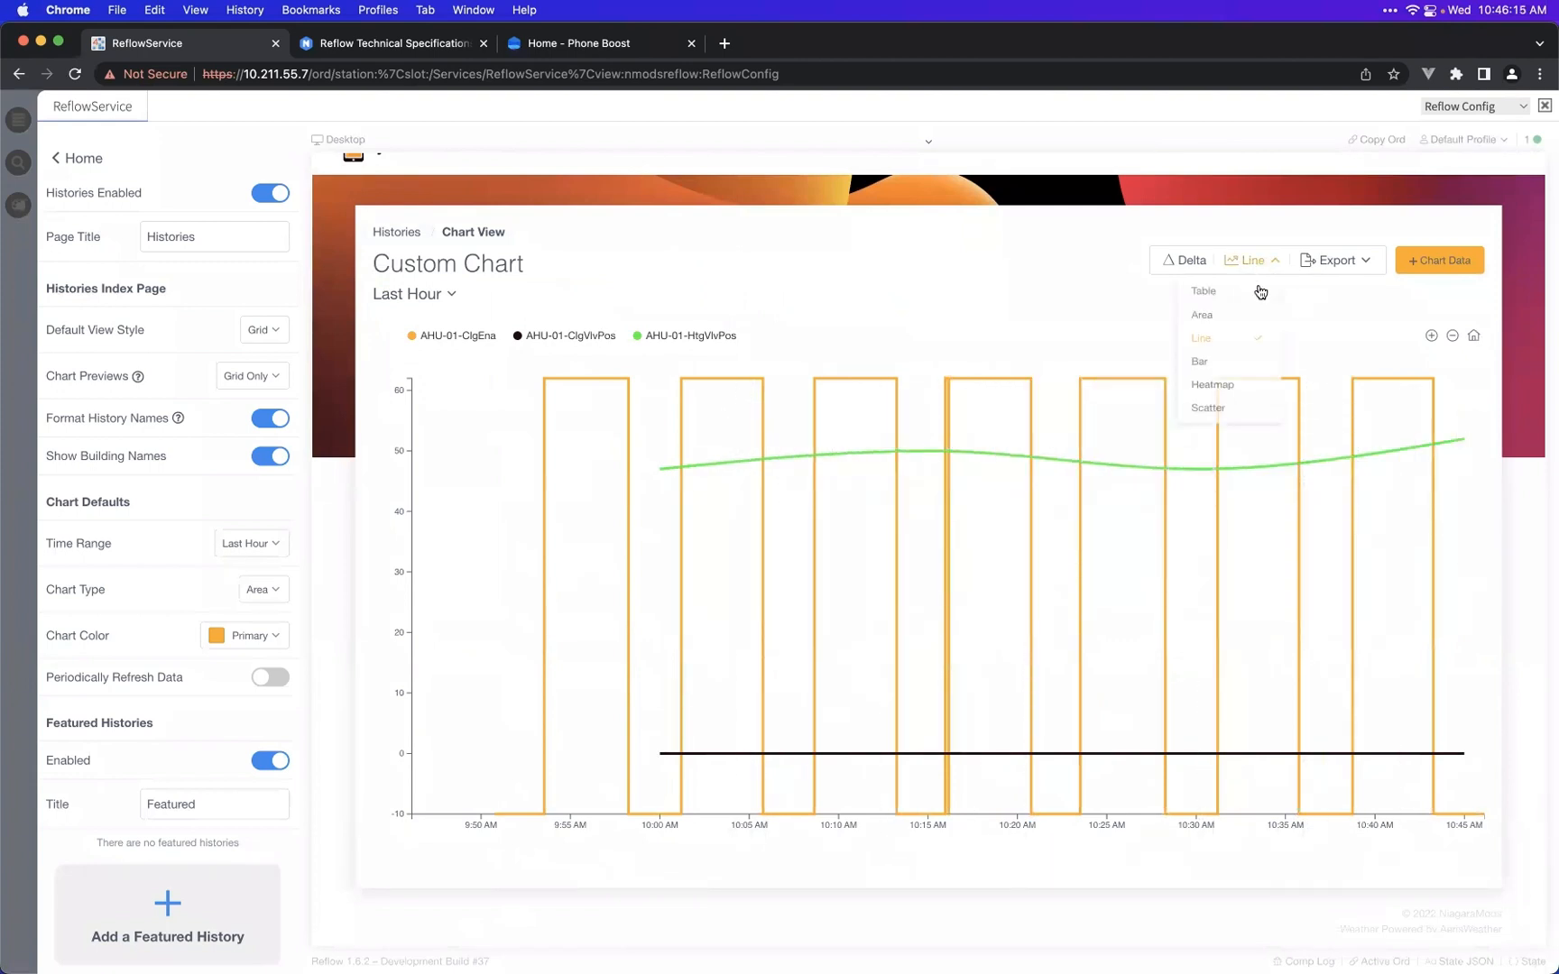
click(1239, 316)
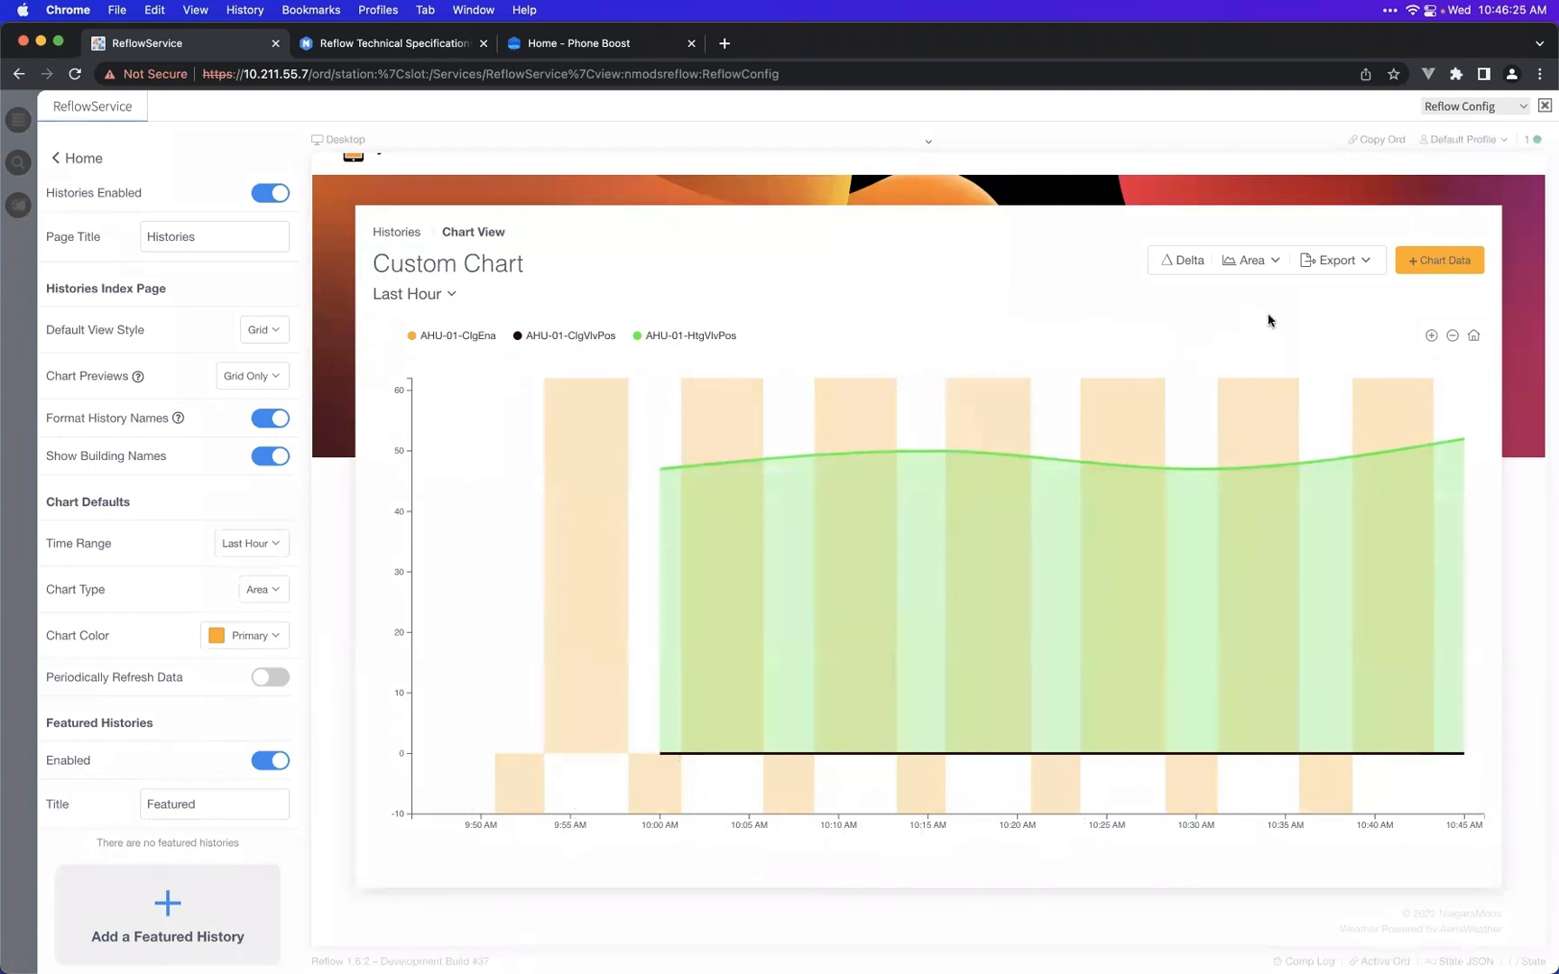
- Remove AHU-01-ClgEna and AHU-01-ClgVlvPos from the chart data and view the chart again
click(1443, 261)
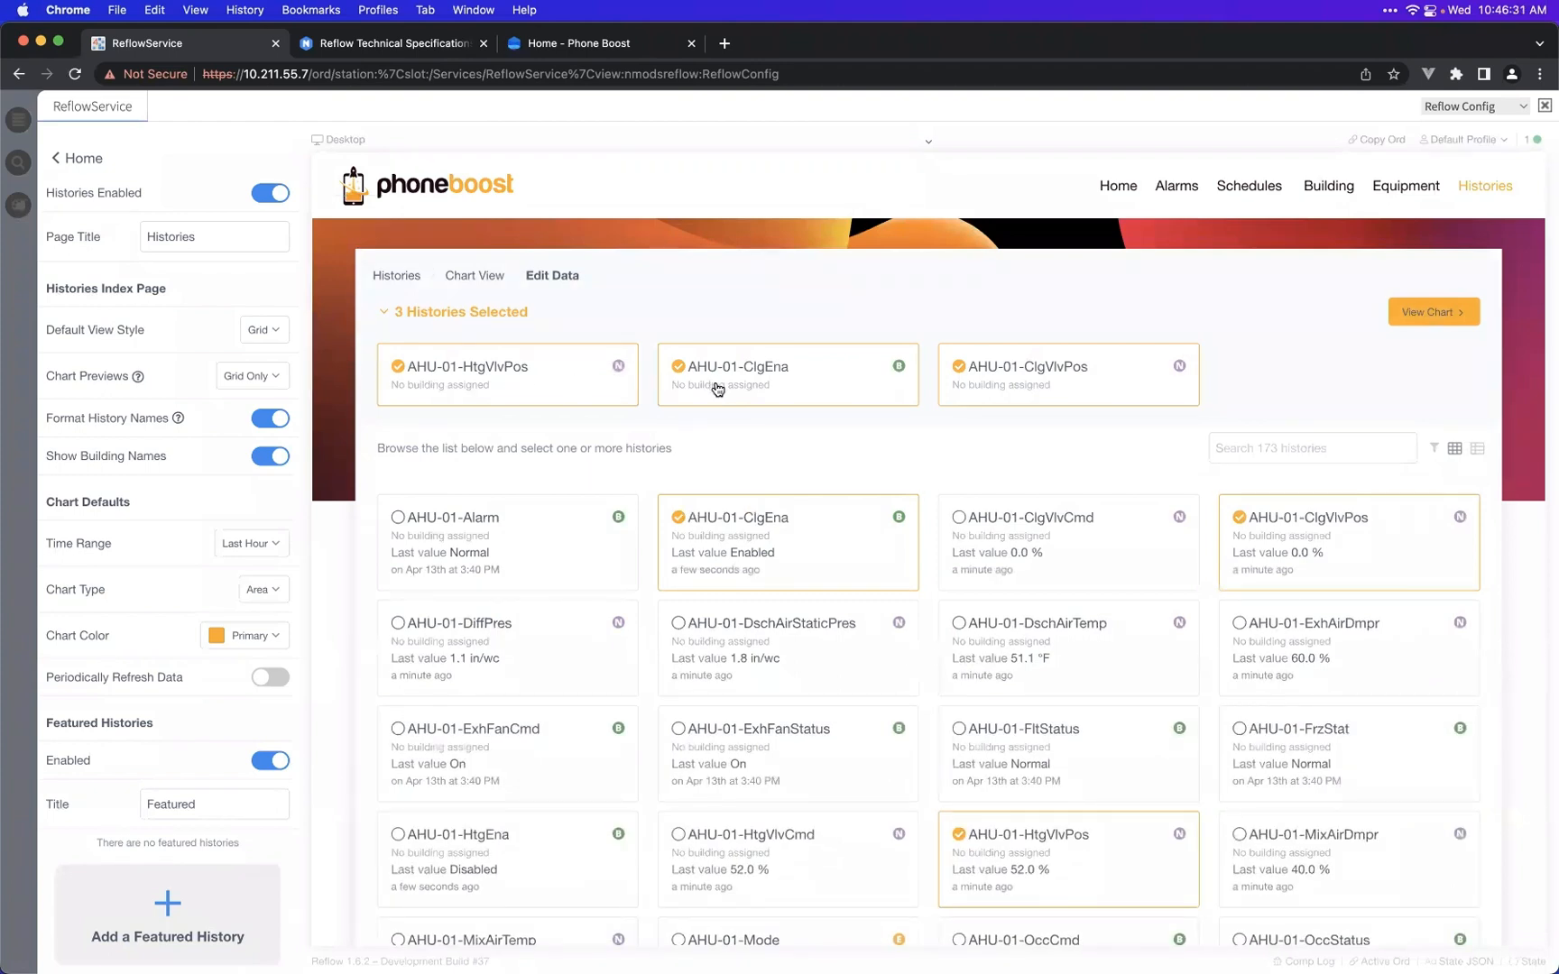
click(741, 393)
click(822, 402)
click(1434, 311)
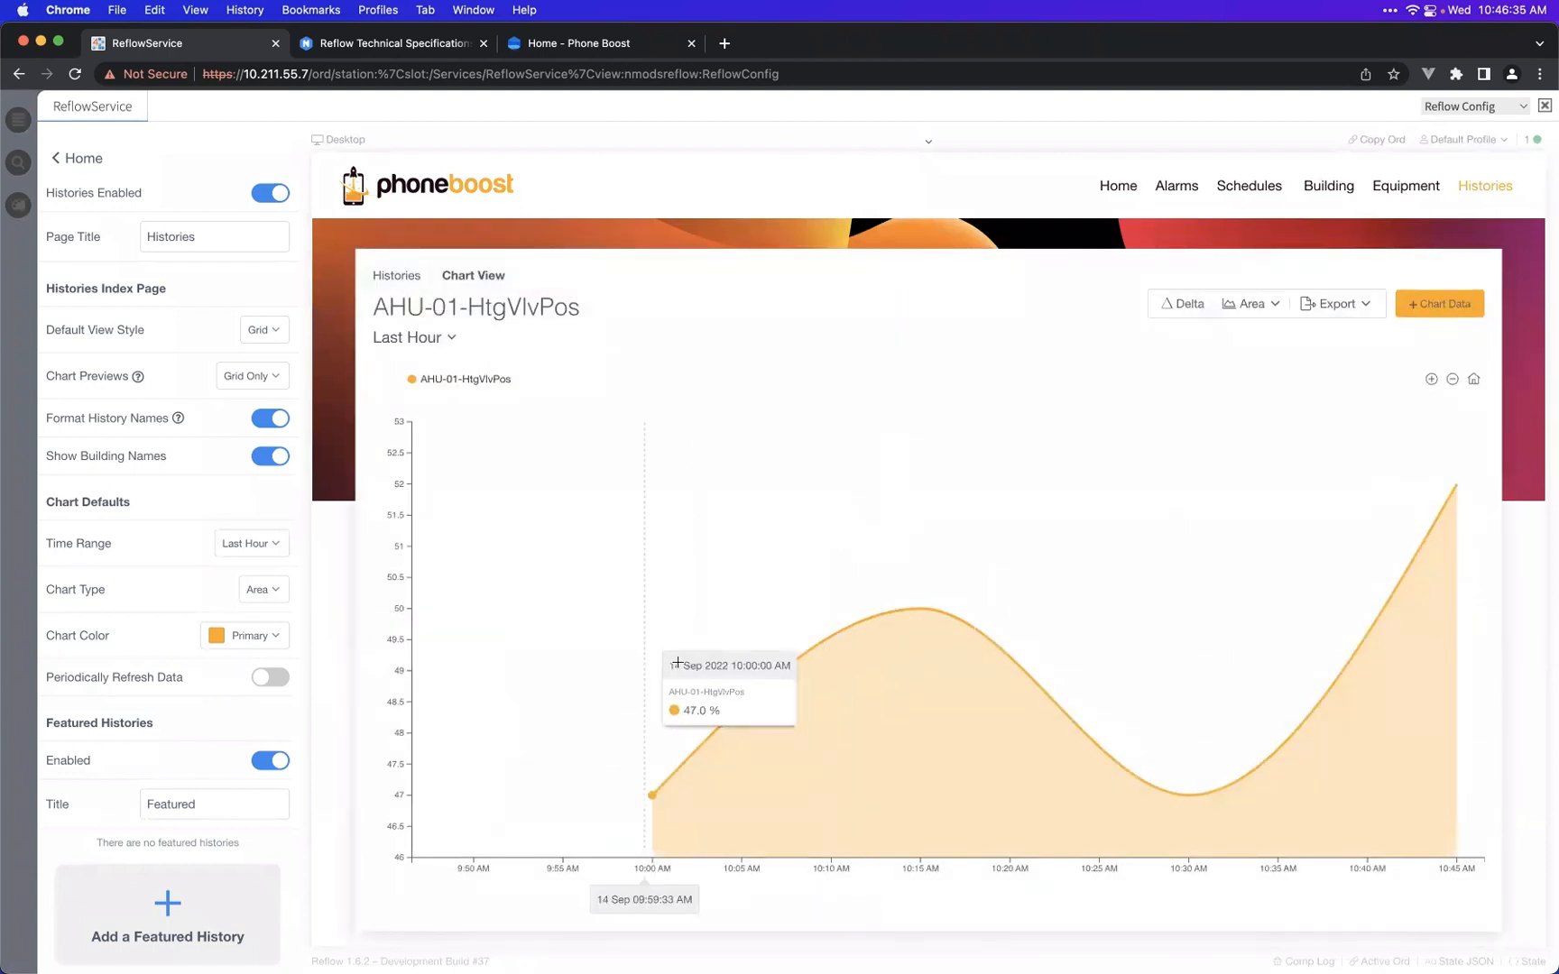
- Compare AHU-01-HtgVlvPos to the previous hour in the chart and return to the Histories page
click(479, 382)
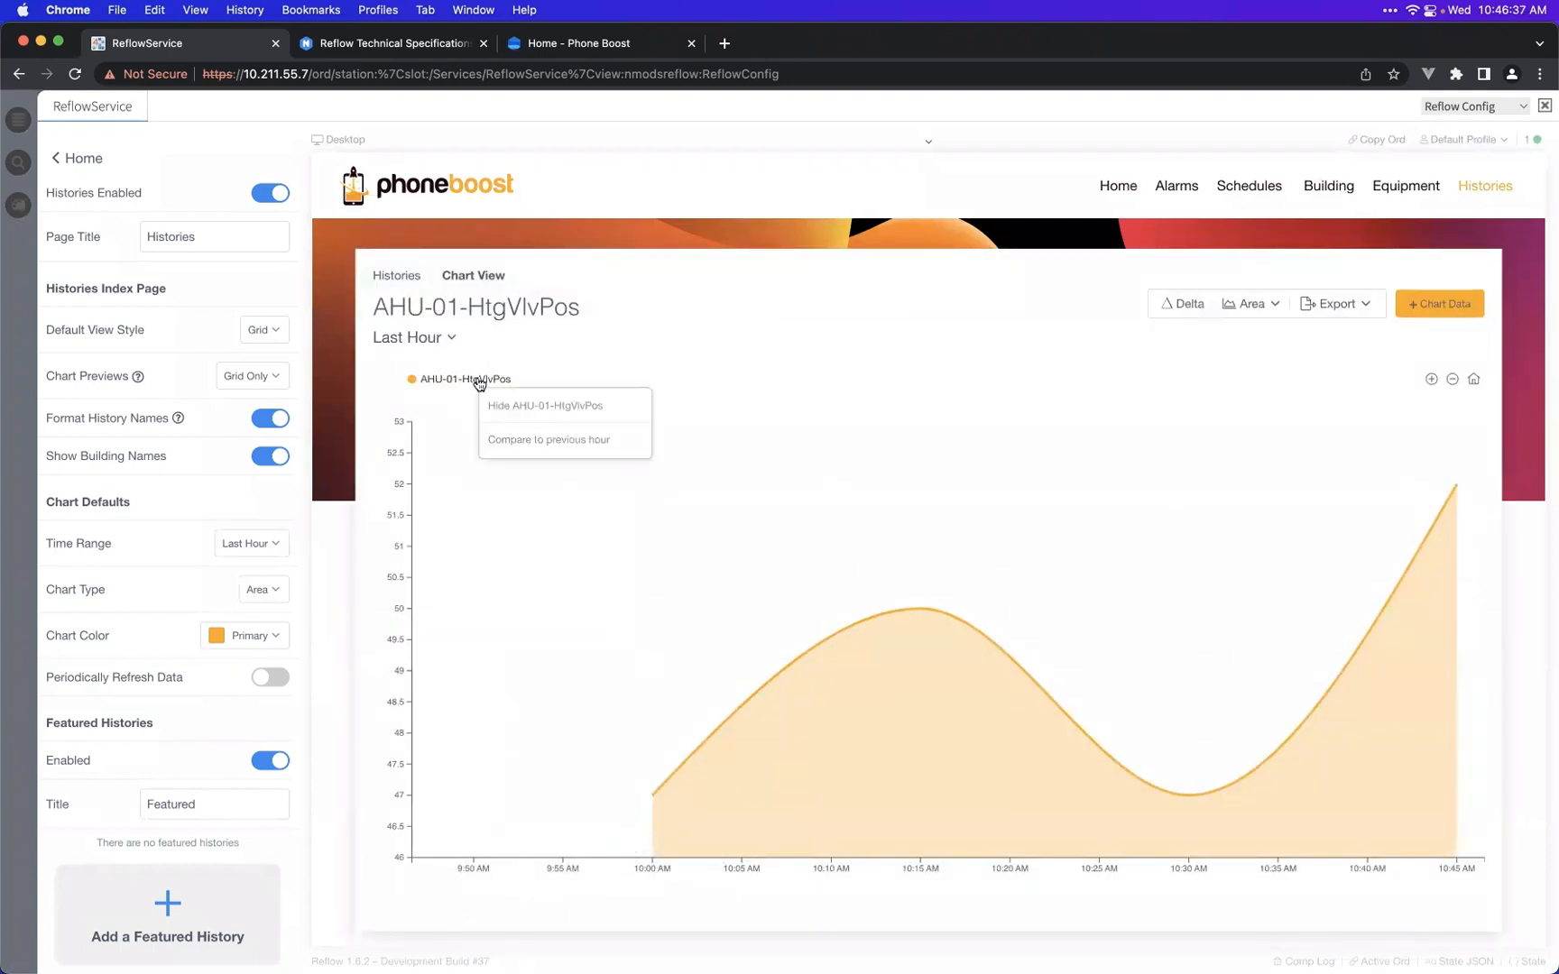
click(539, 447)
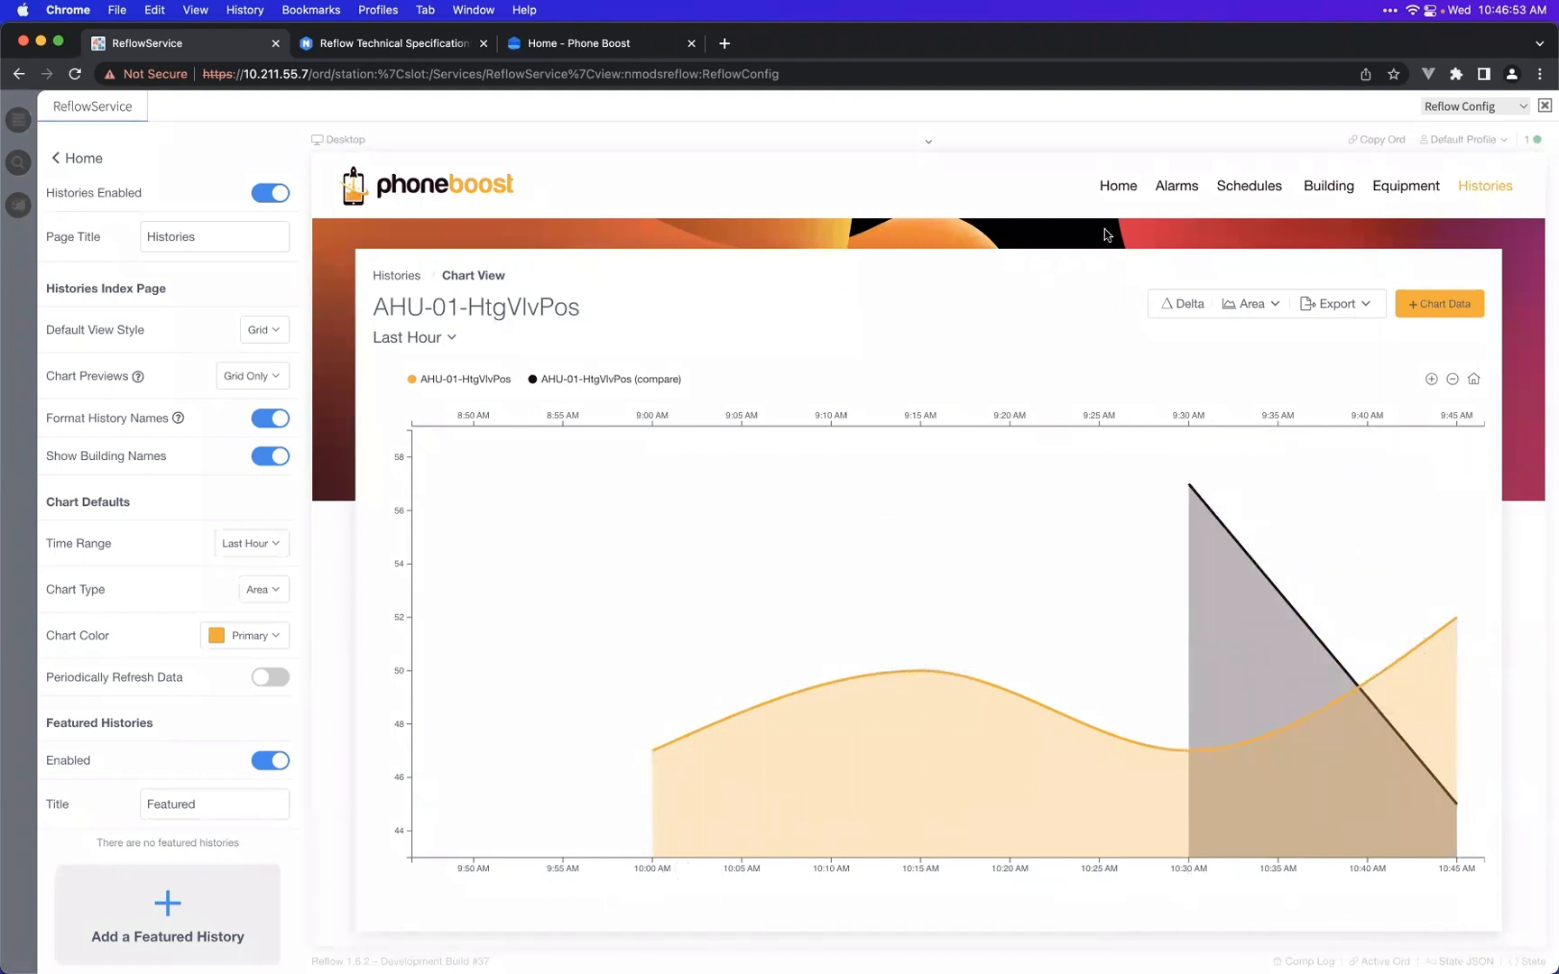
click(1480, 199)
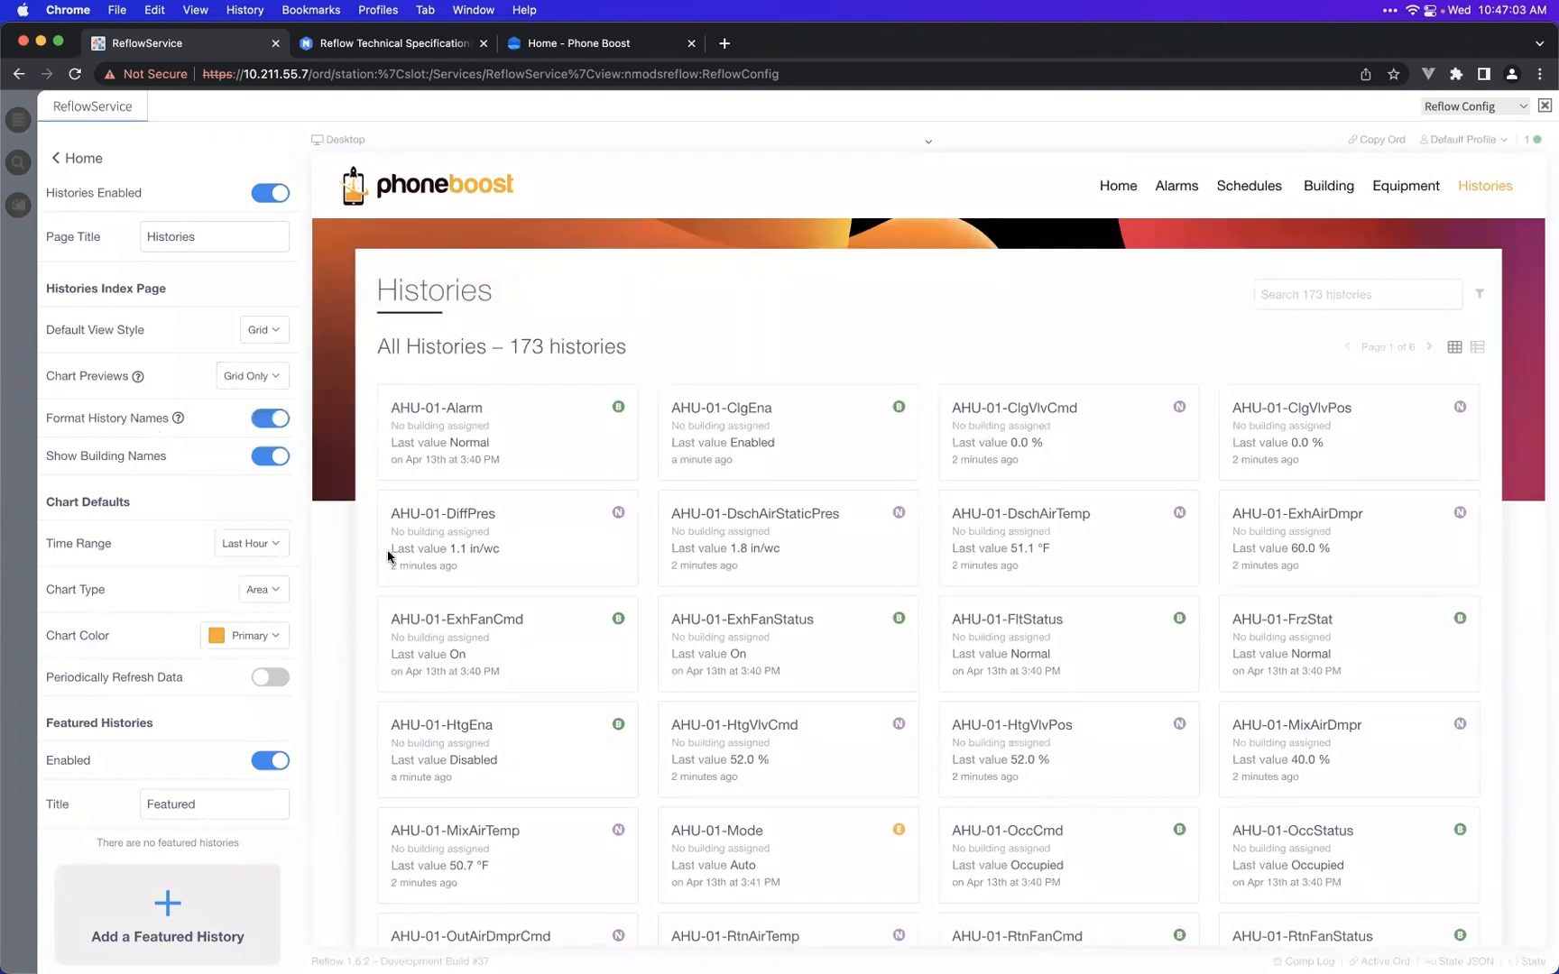
- Try out the Format History Names and Show Building Names options by switching each off and back on
click(281, 425)
click(281, 422)
scroll(353, 519, down, 5)
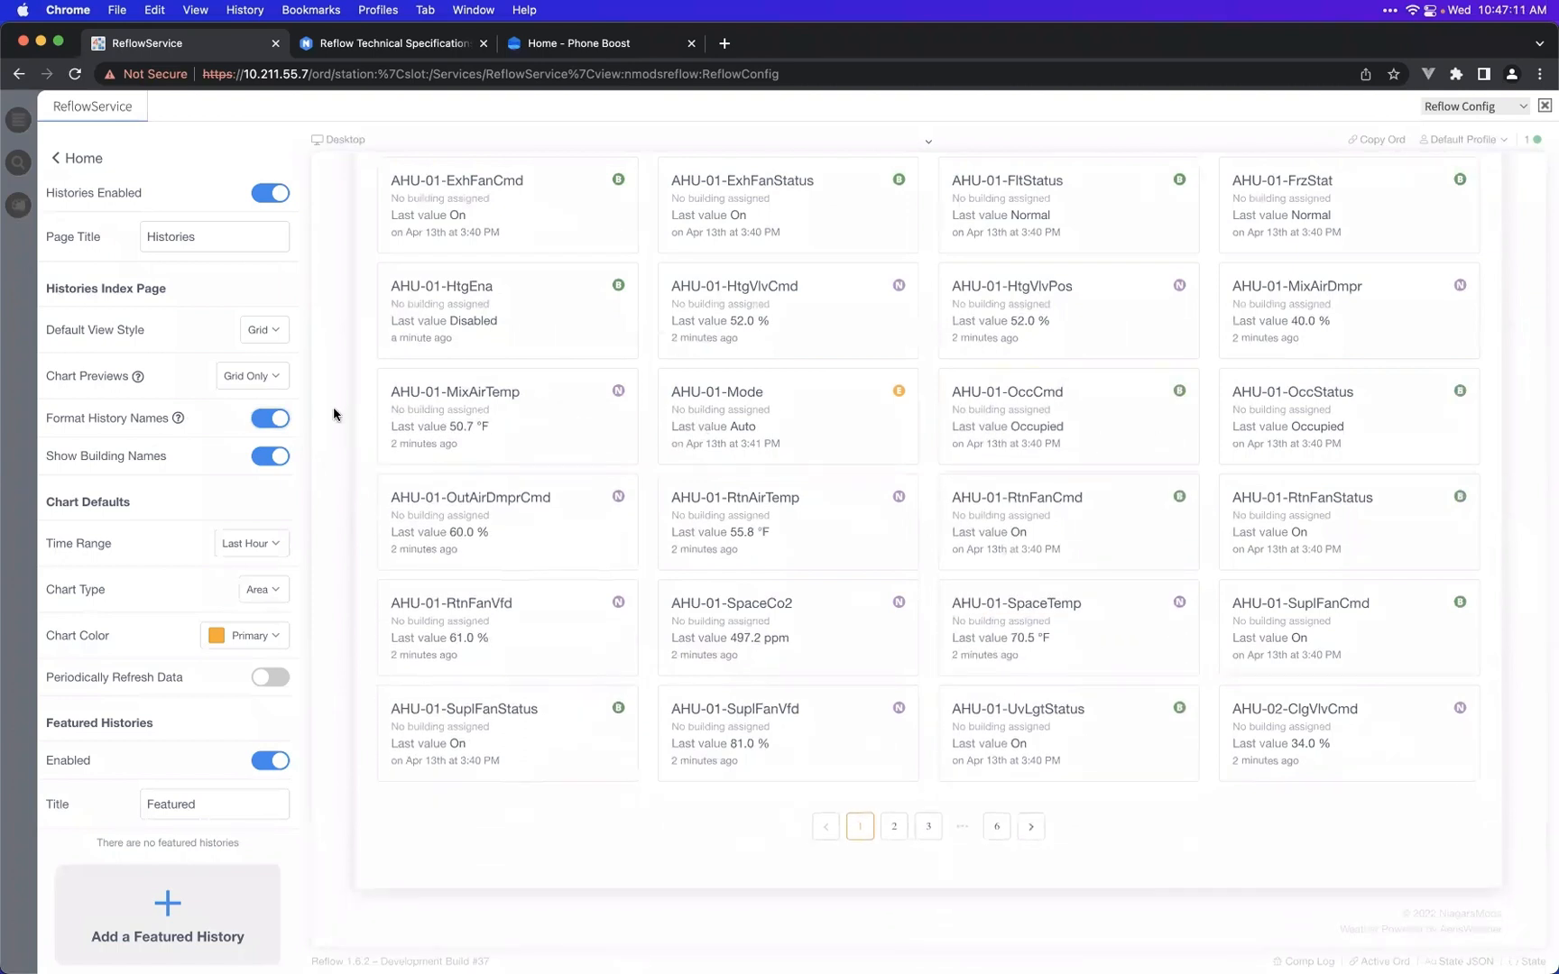
mouse_move(178, 420)
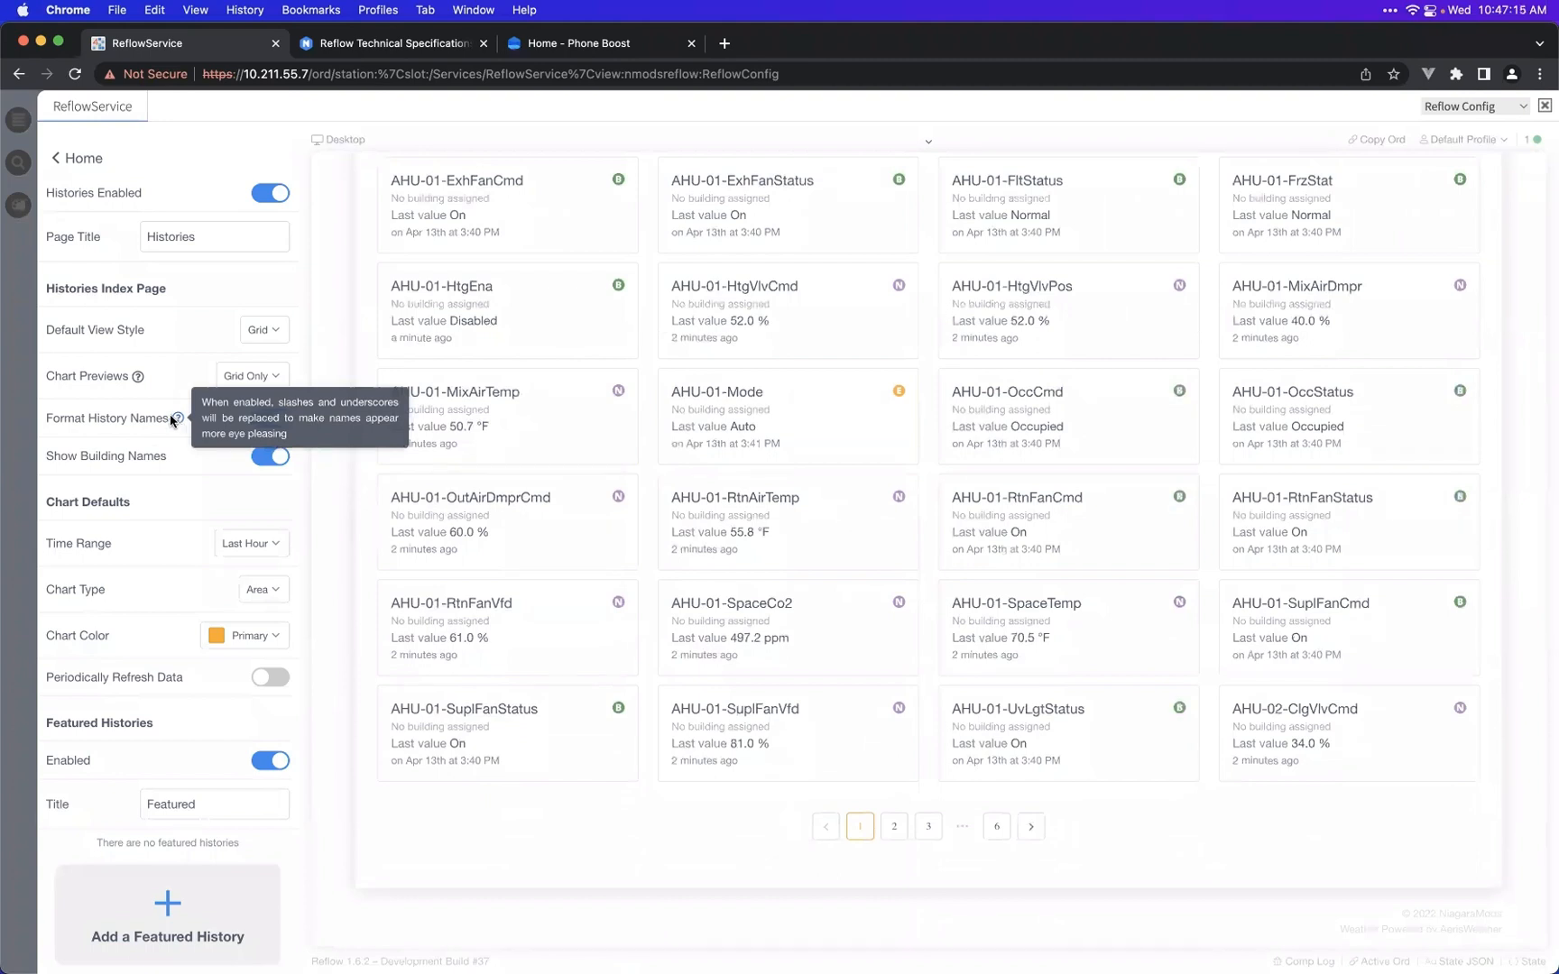
click(274, 458)
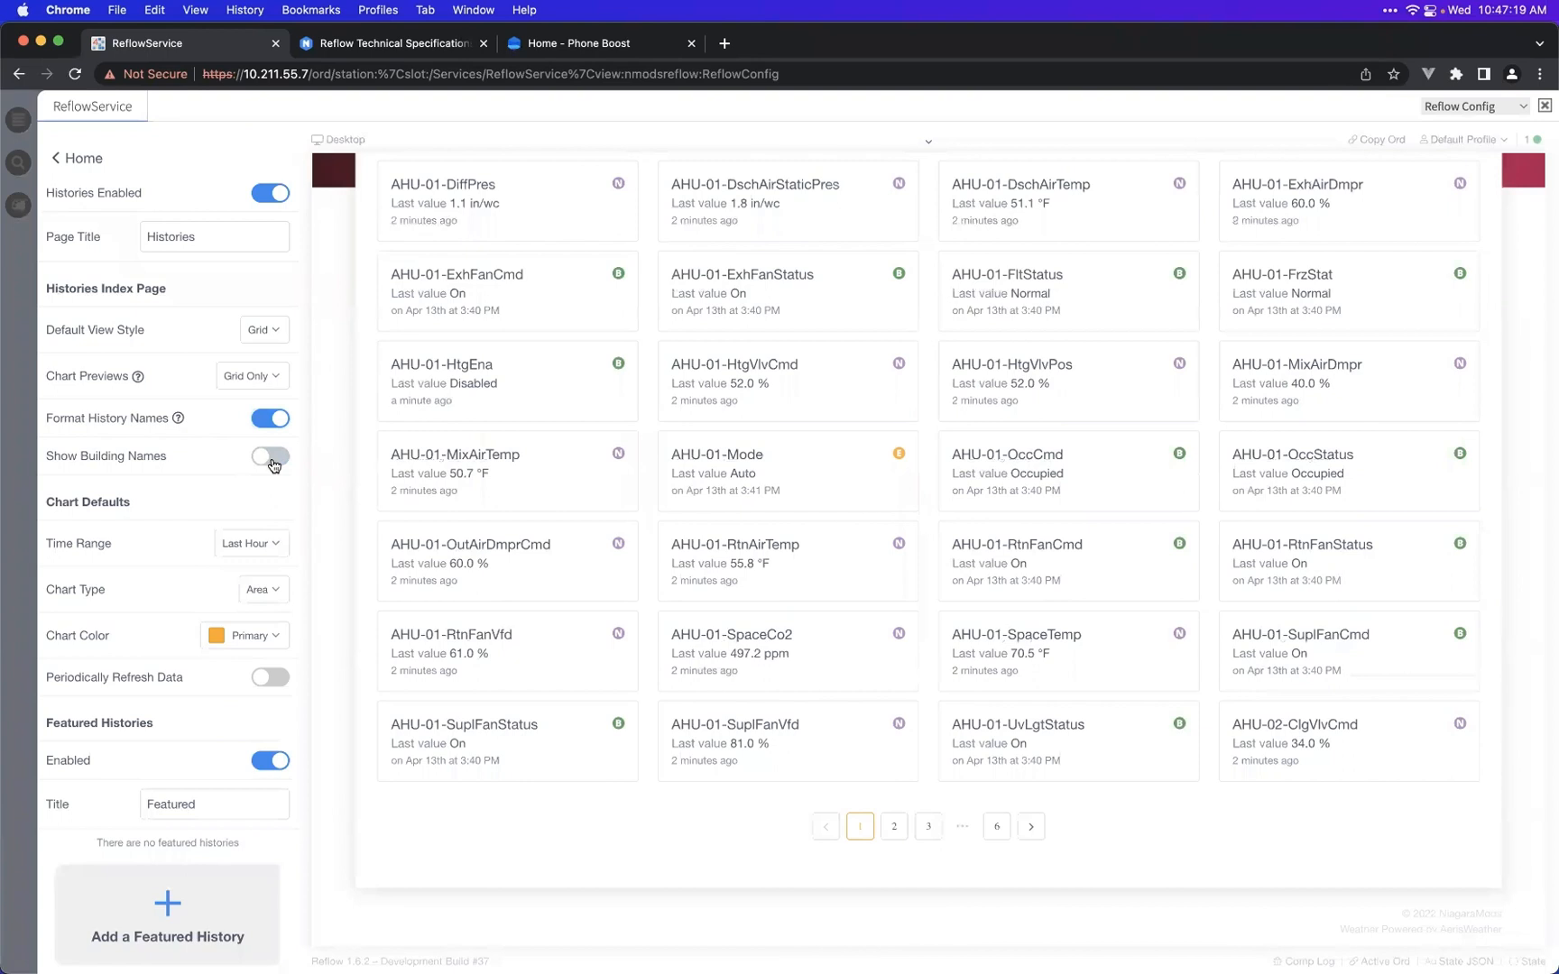
click(274, 460)
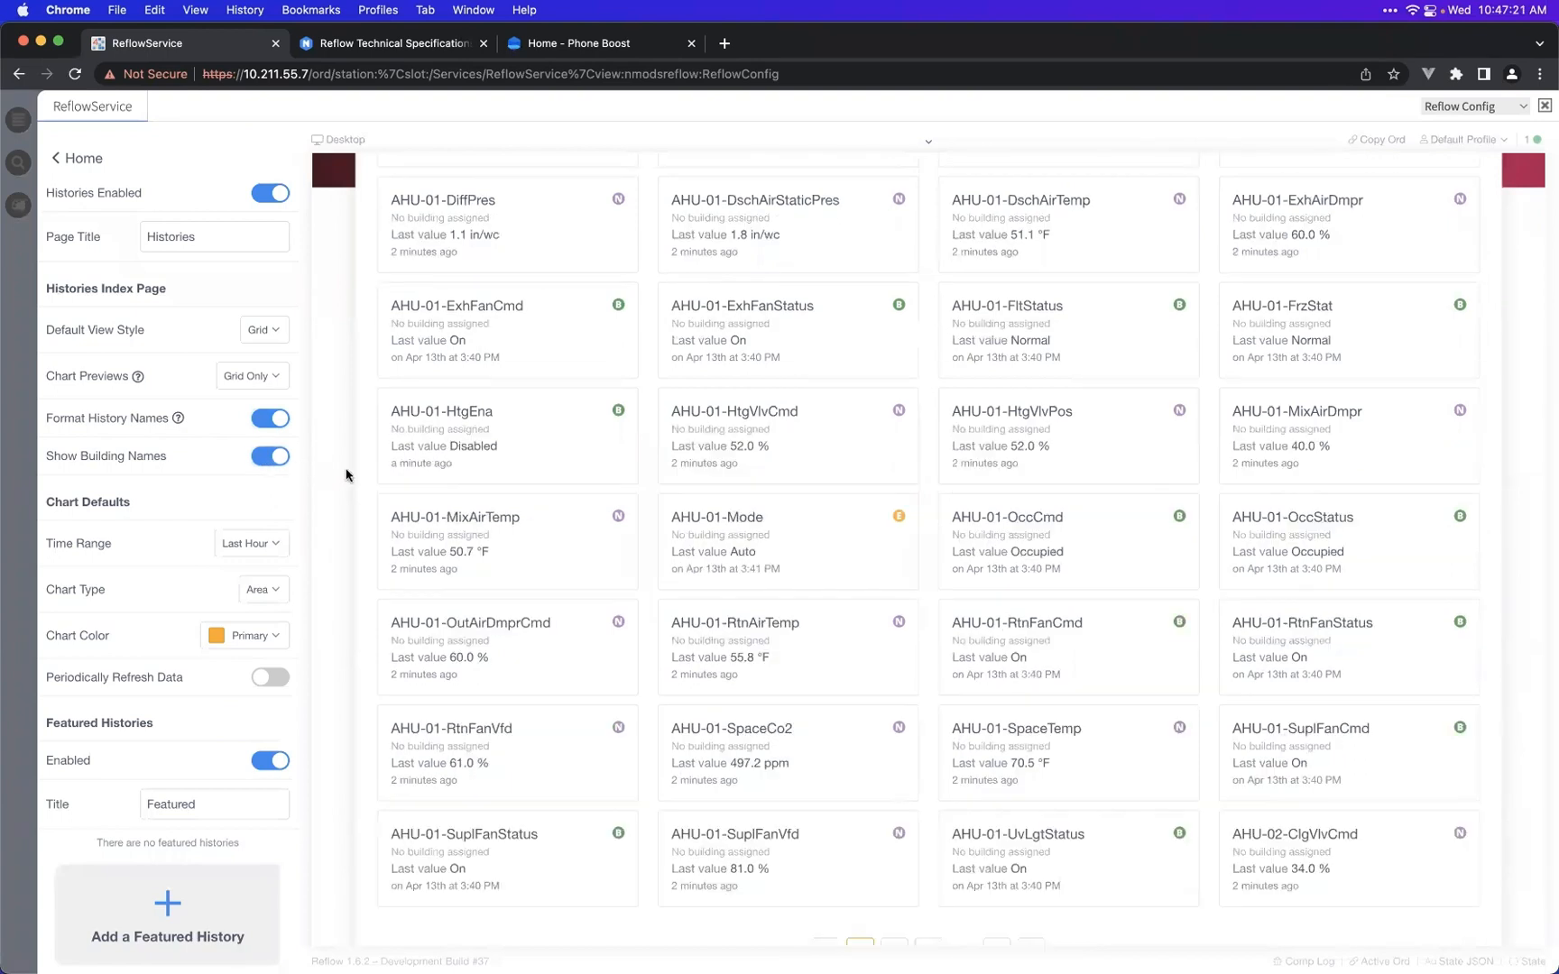
- Preview the AHU-01-DiffPres and AHU-01-Alarm charts on their history cards and check the default Time Range choices
scroll(346, 476, up, 5)
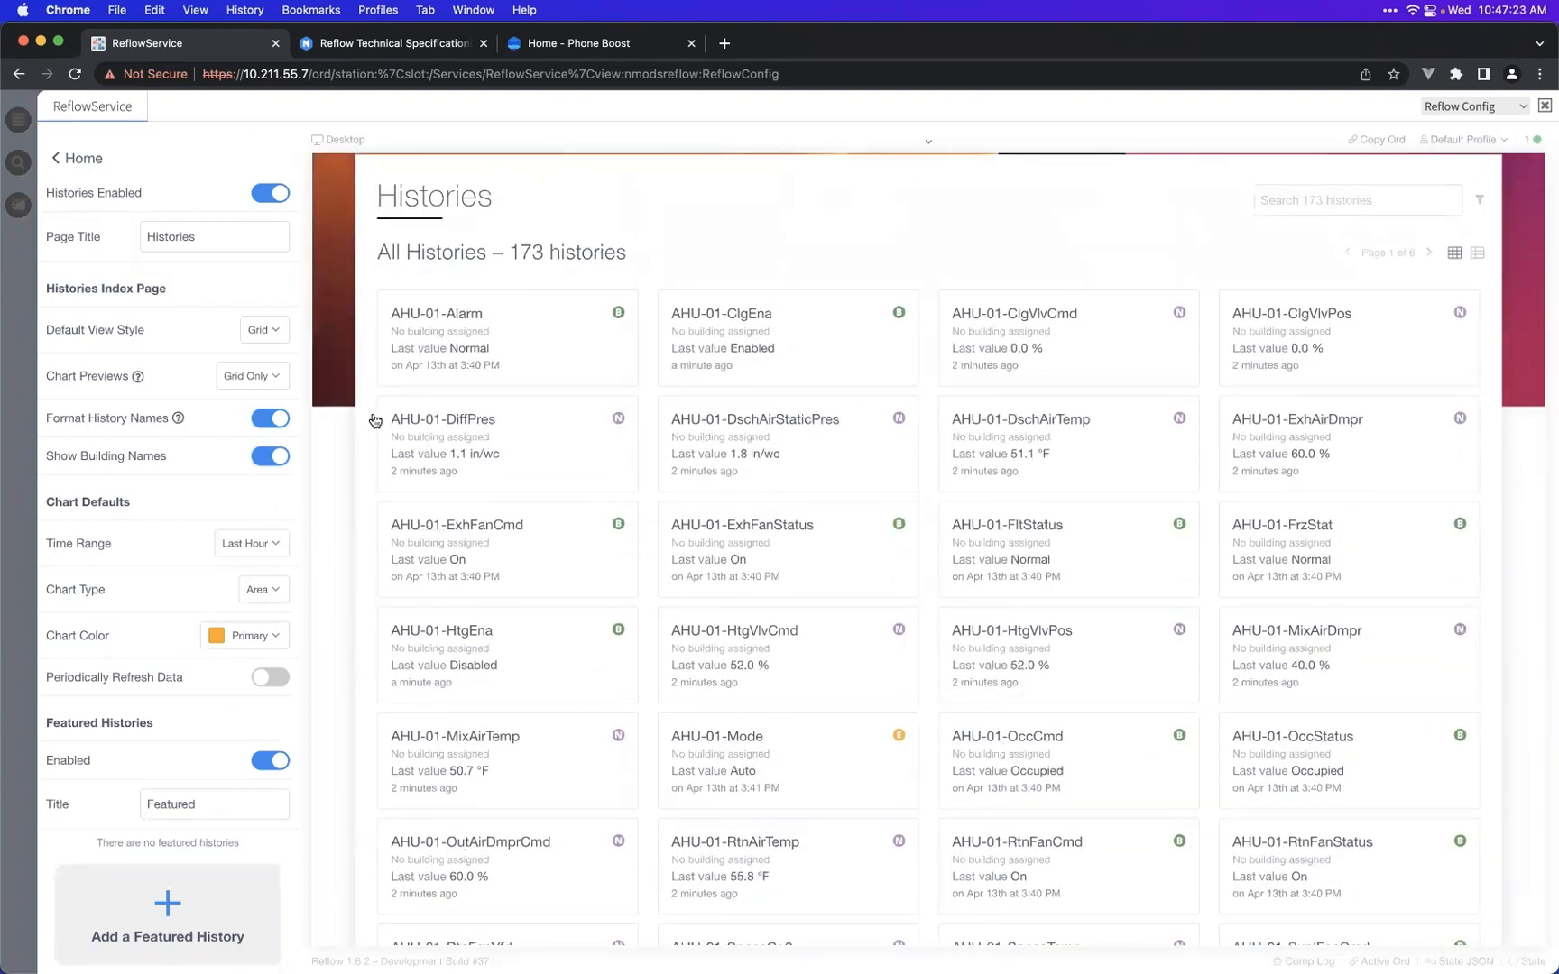
mouse_move(470, 463)
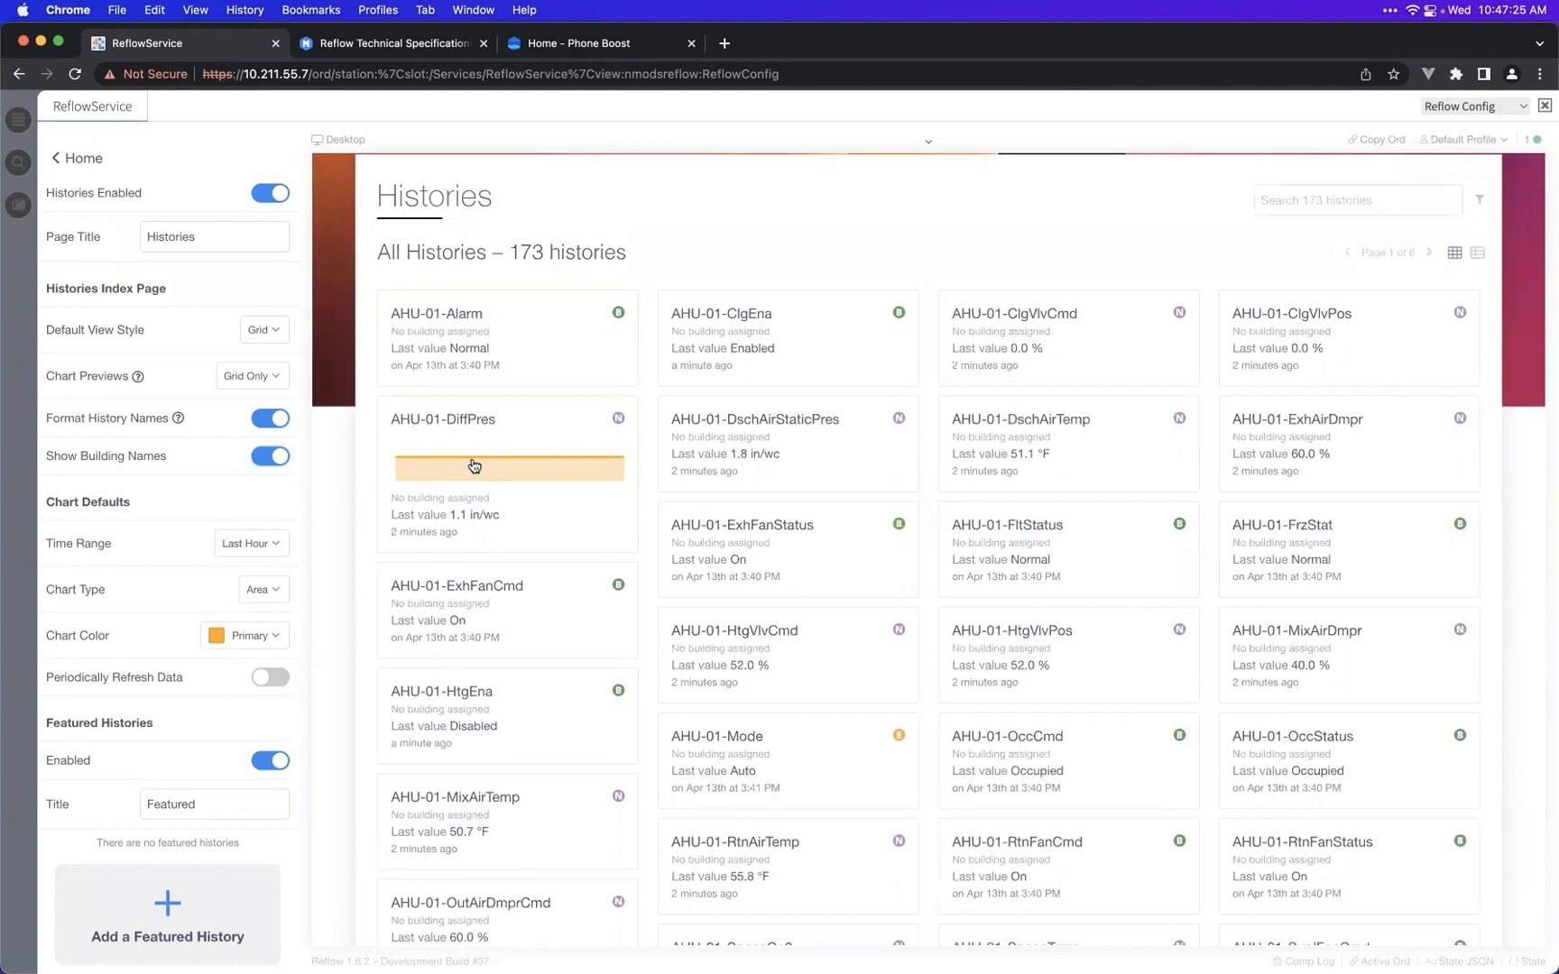
mouse_move(462, 377)
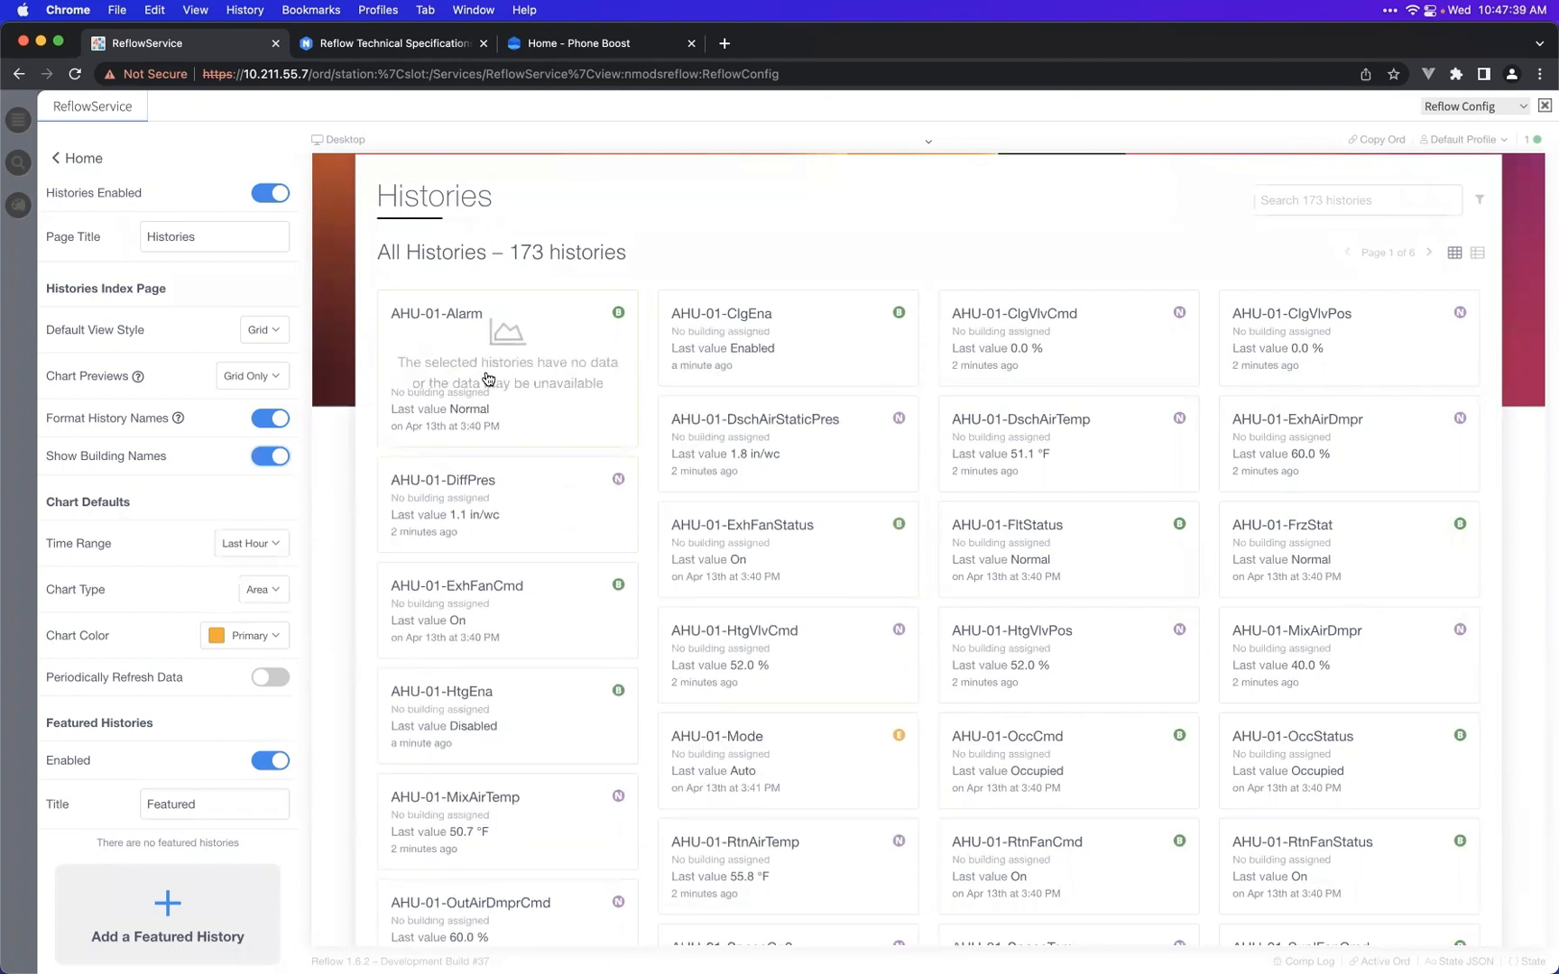
scroll(226, 531, down, 1)
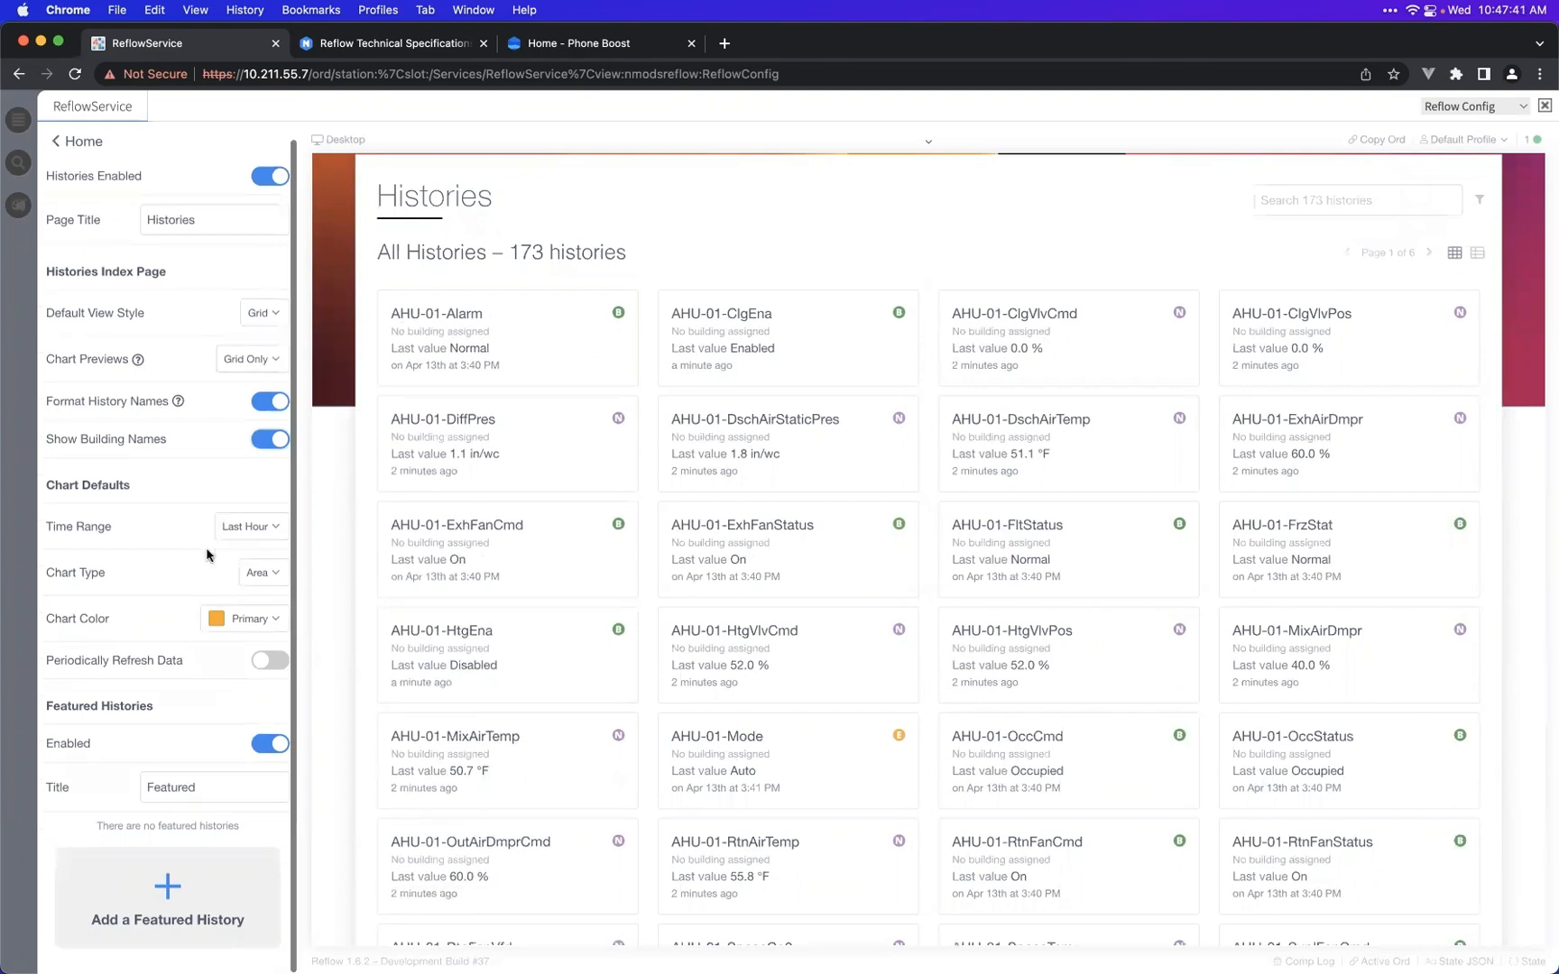
click(276, 528)
click(276, 528)
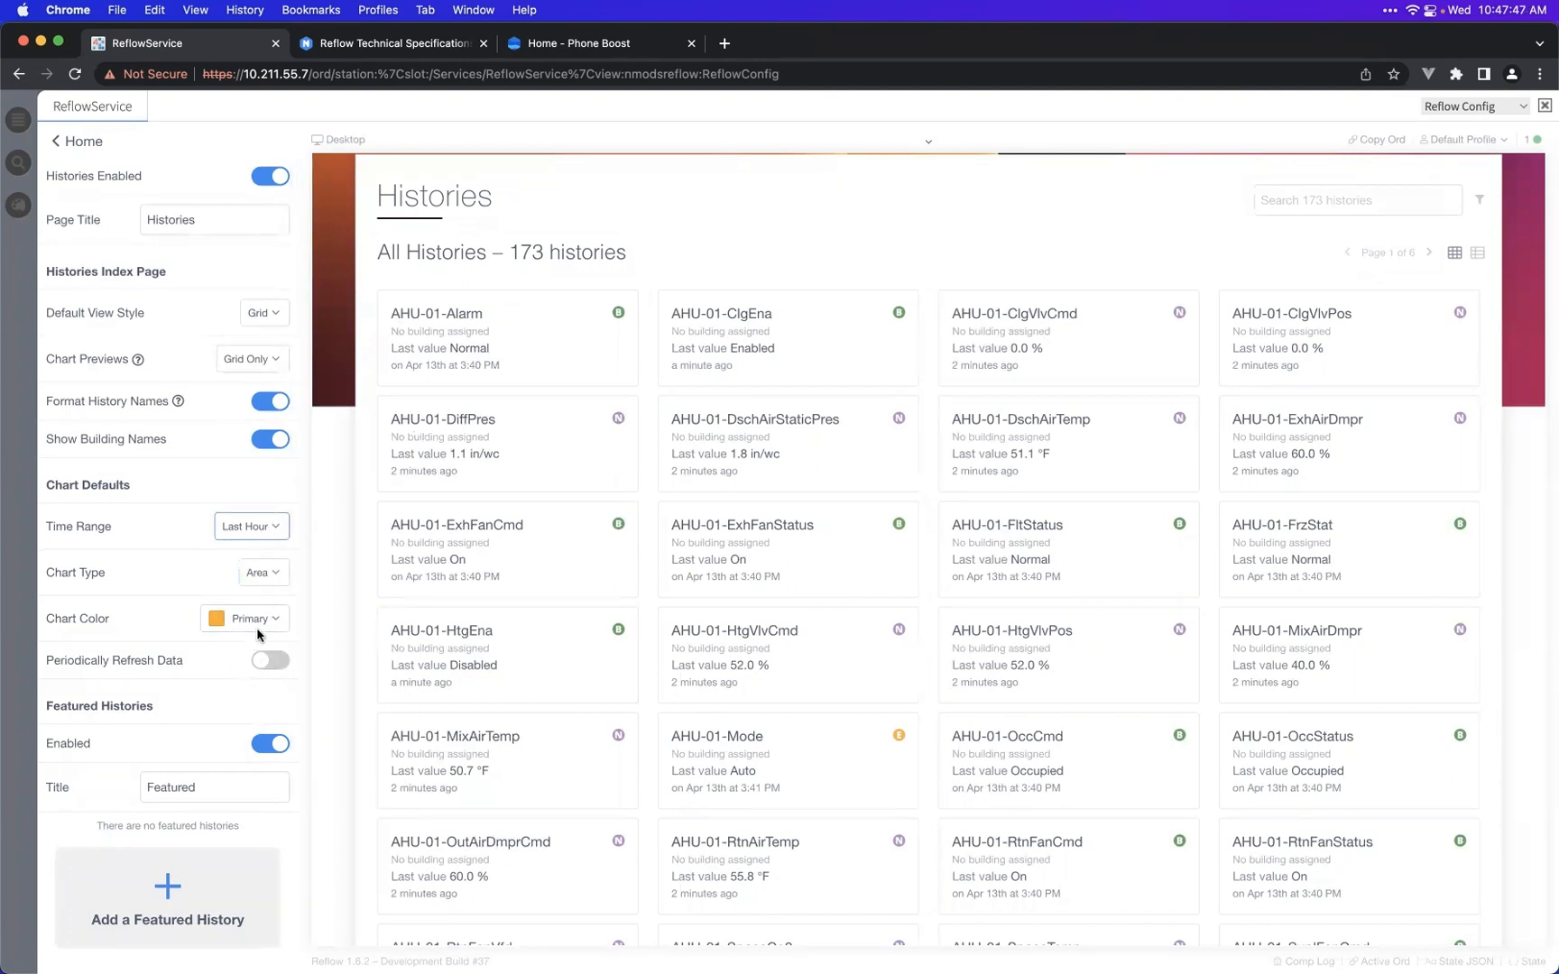
scroll(322, 574, up, 2)
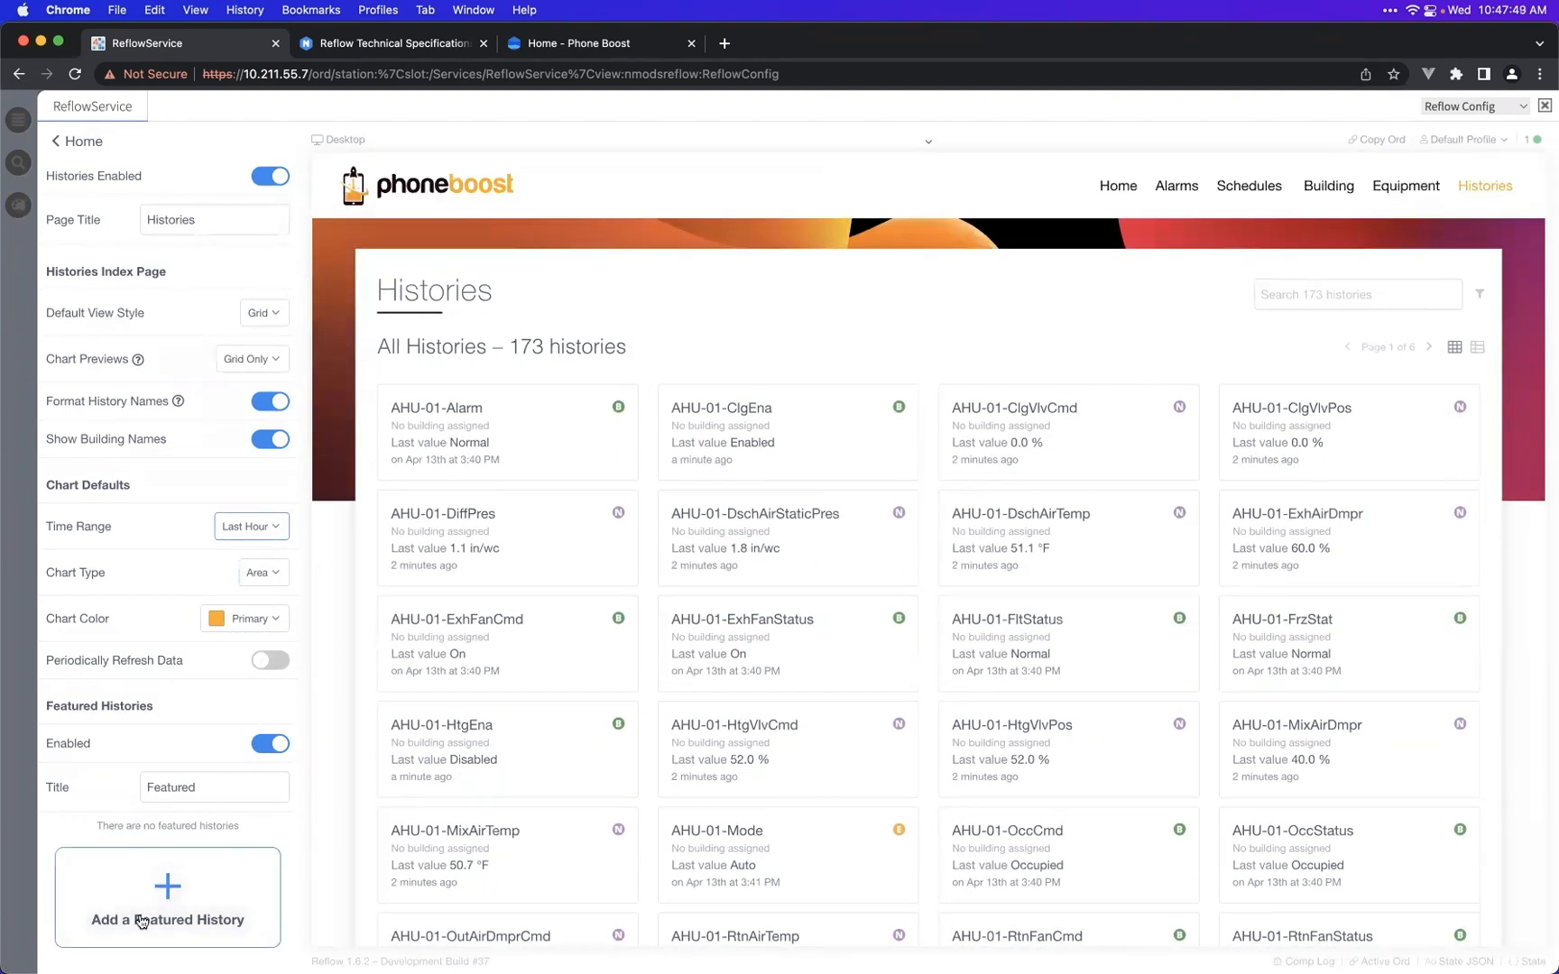
- Add a featured history, search the available histories for "space" and select AHU-01-SpaceTemp for it
click(149, 894)
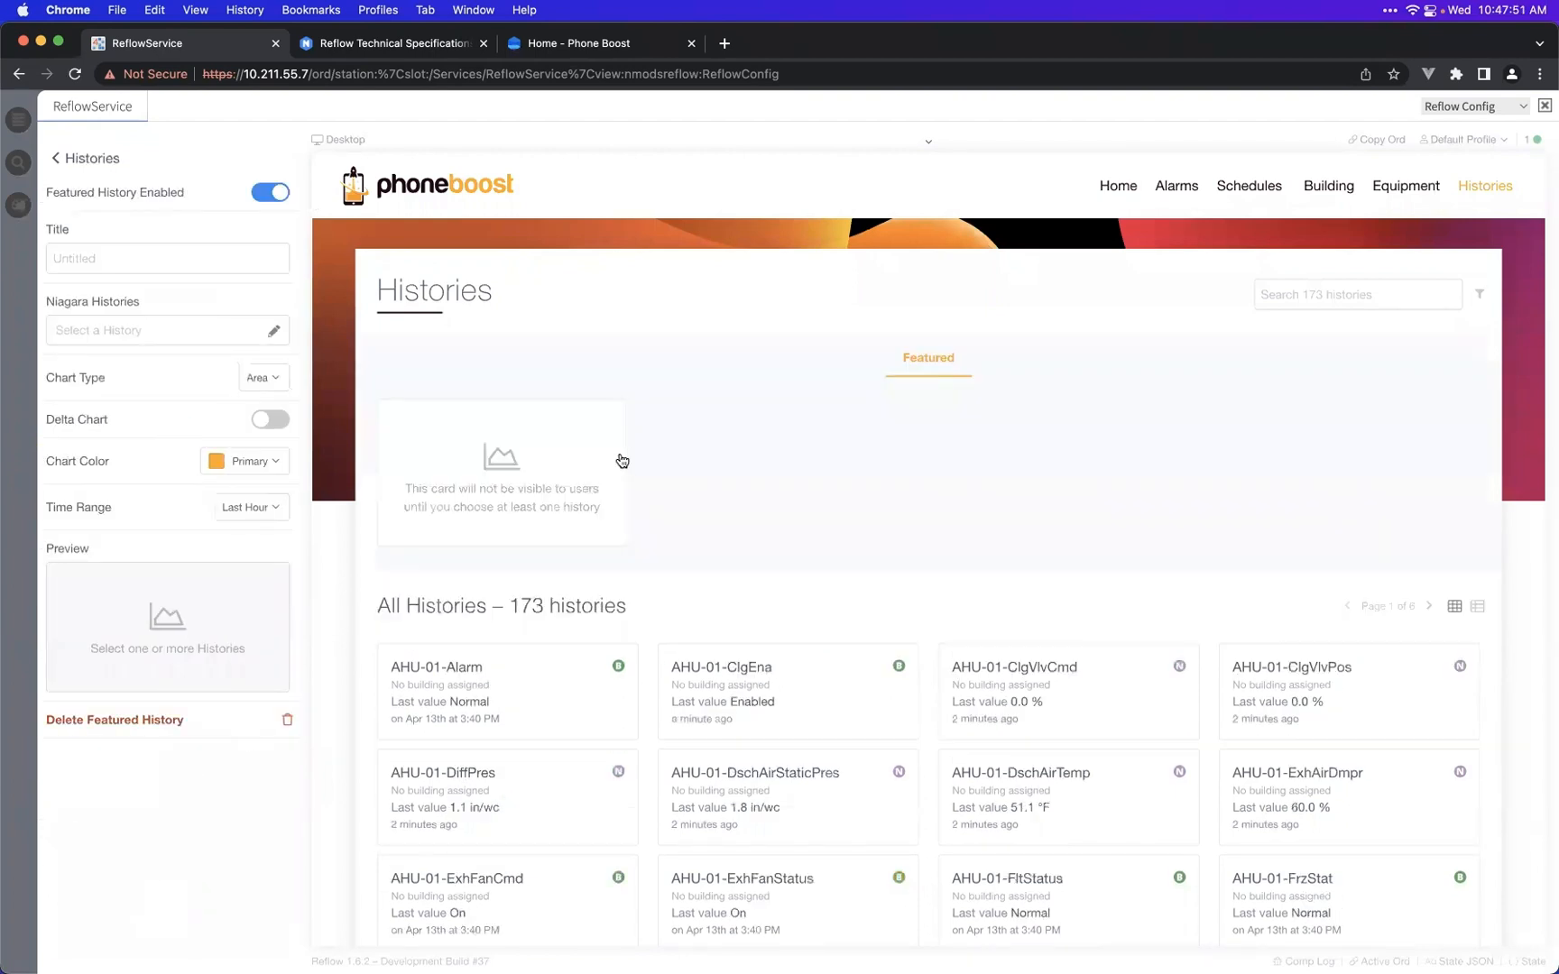
click(214, 635)
click(586, 271)
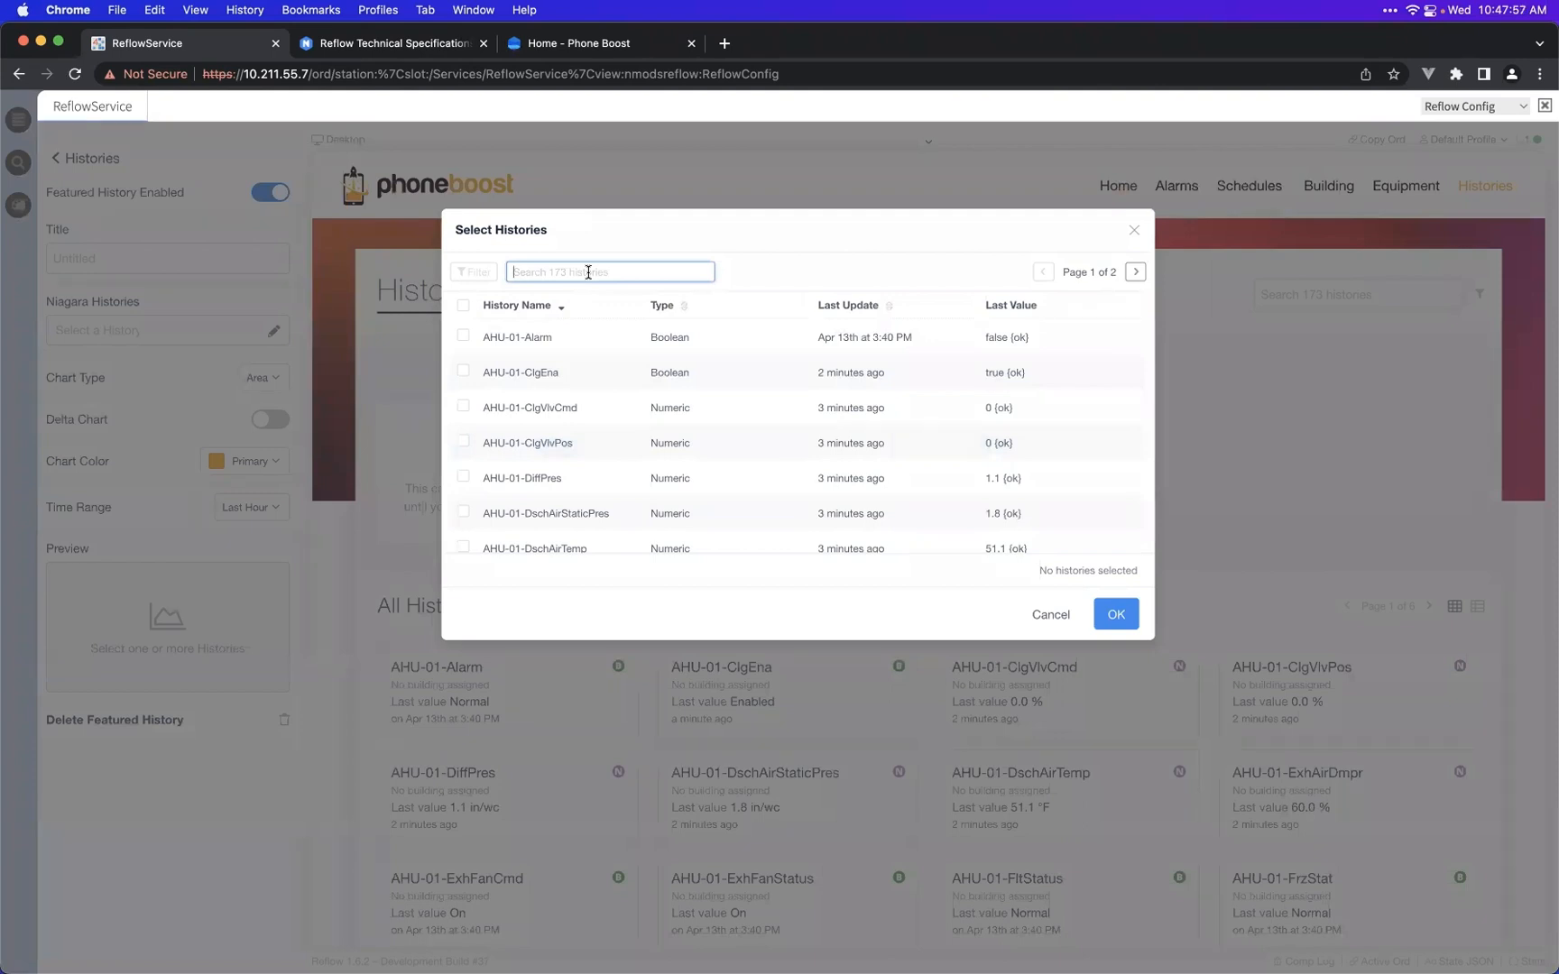
text(space)
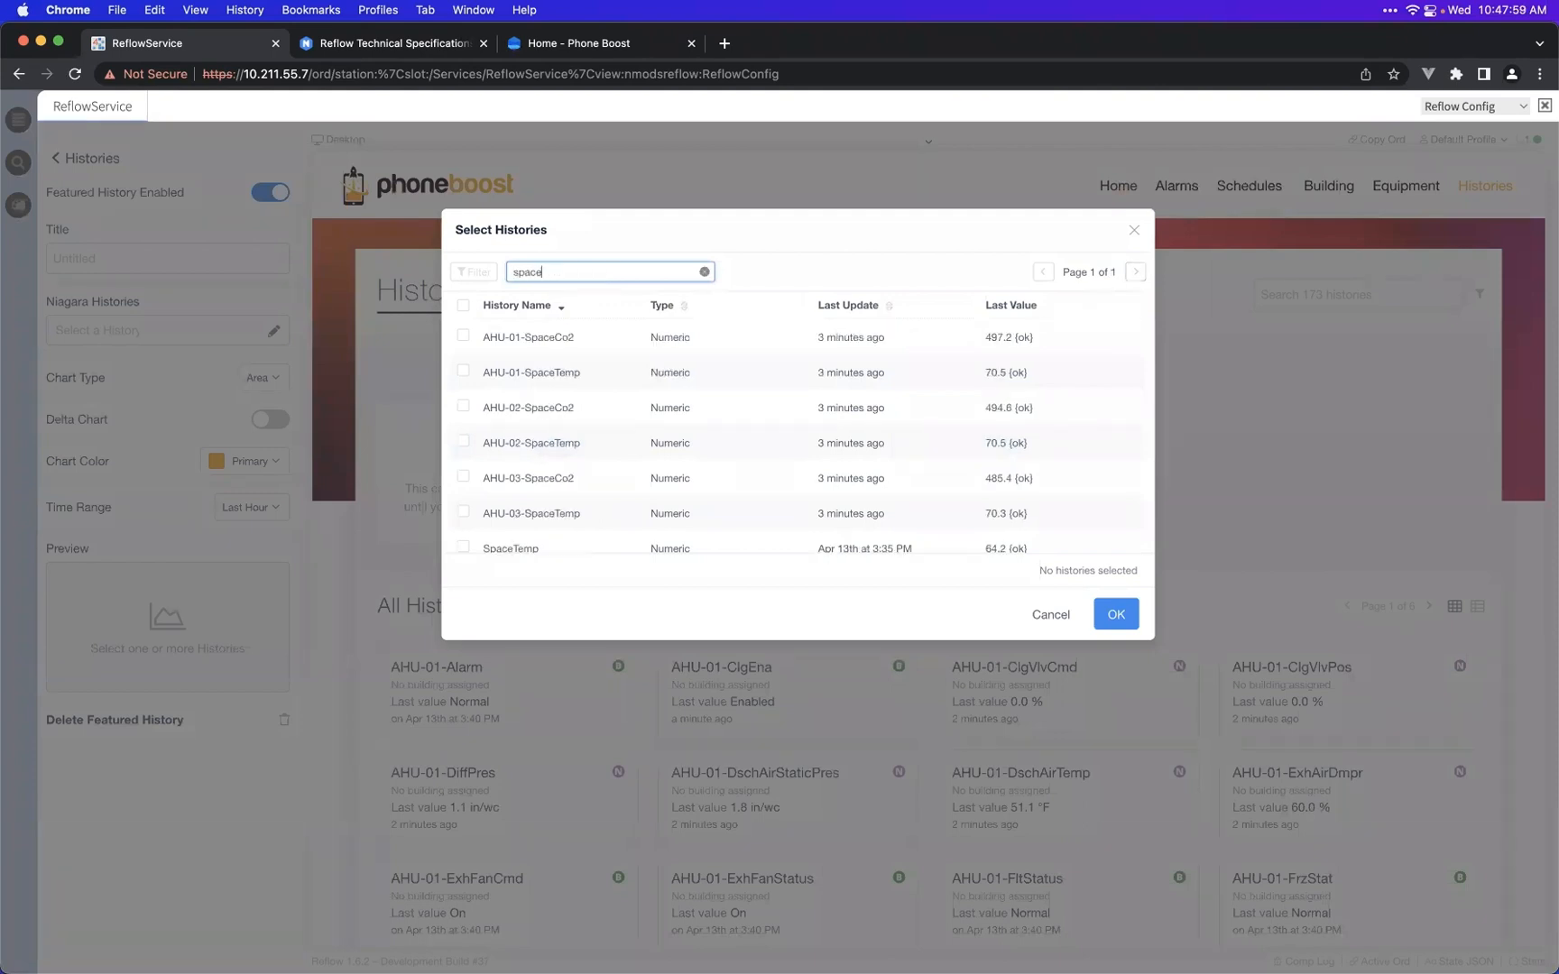
click(463, 371)
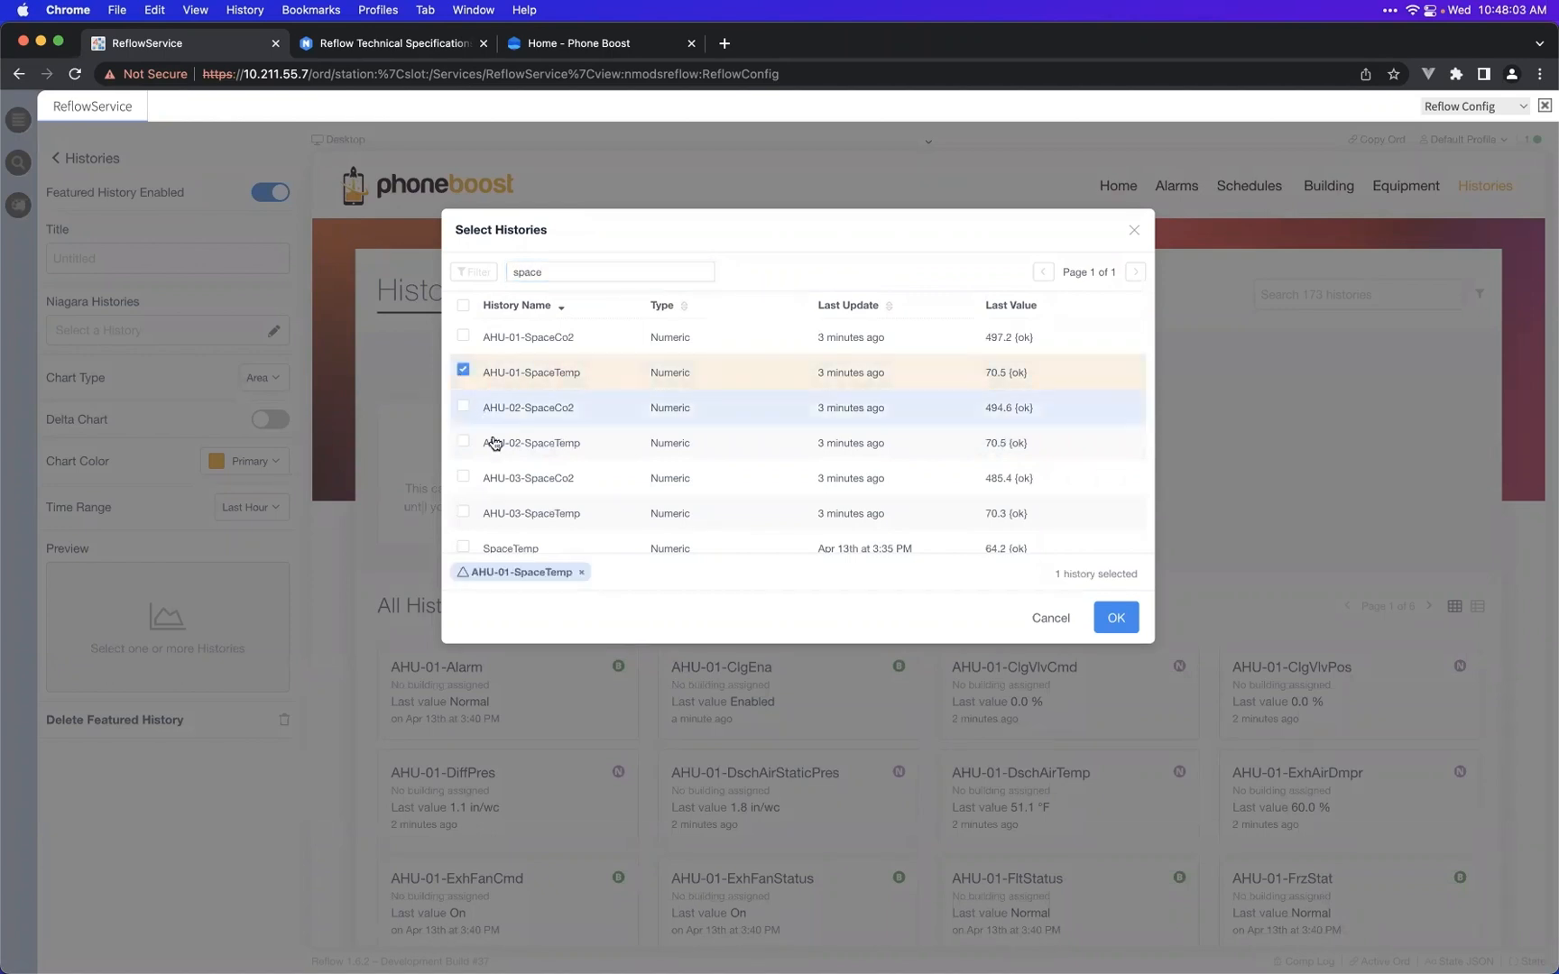
- Try searching the available histories for "set" and "stp", then clear the search
click(573, 273)
double_click(573, 273)
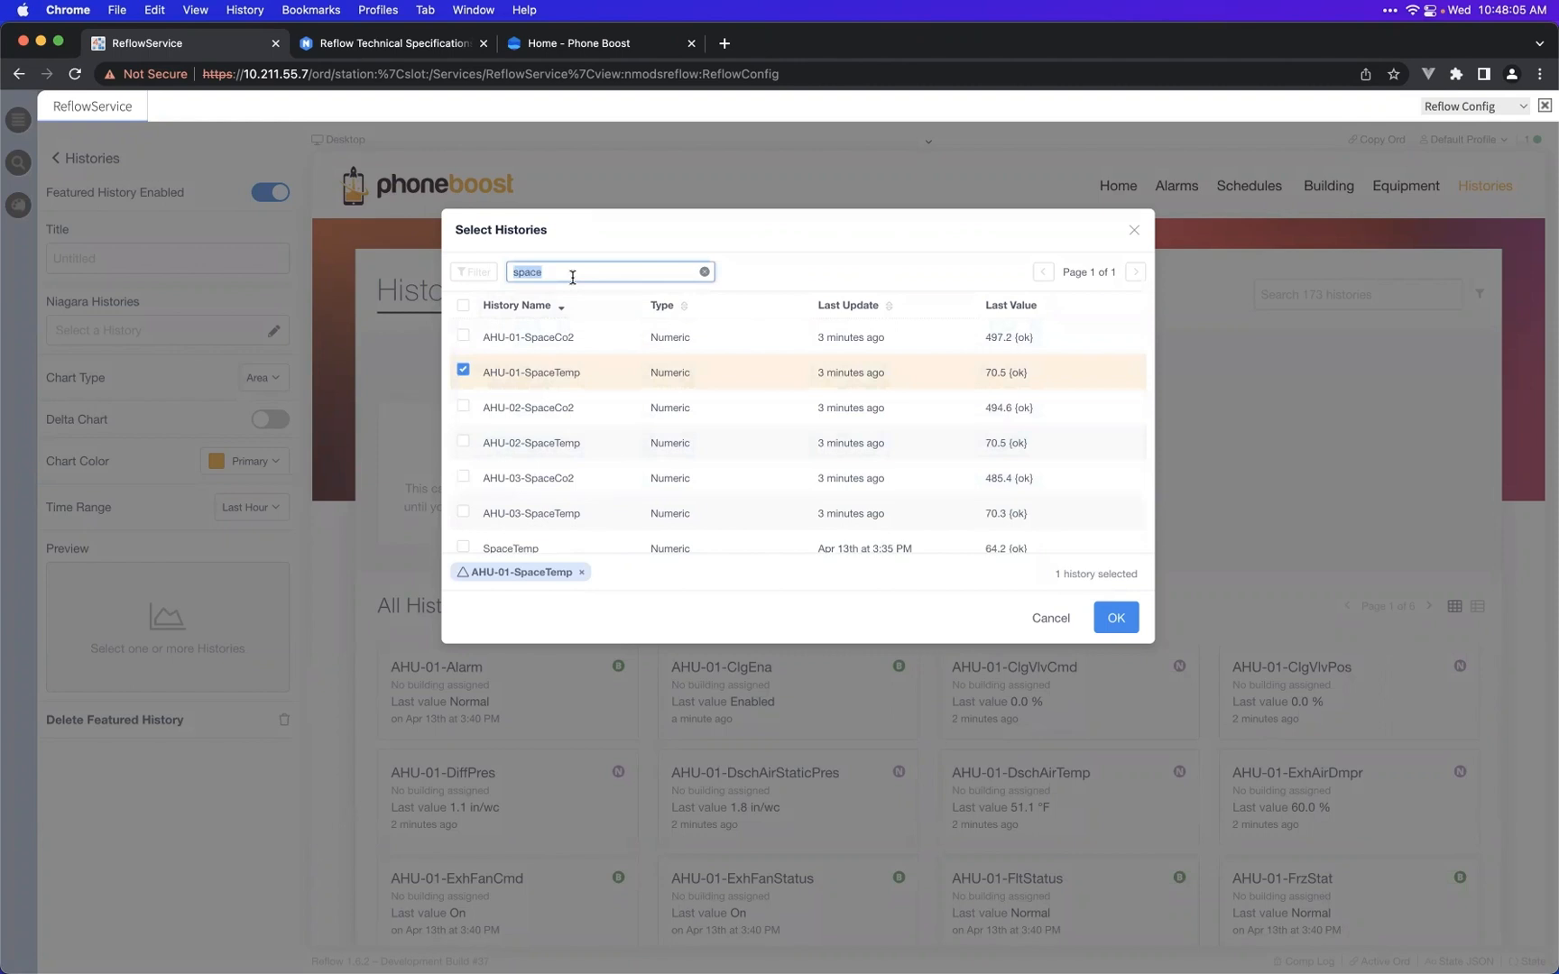
text(set)
key(super+a)
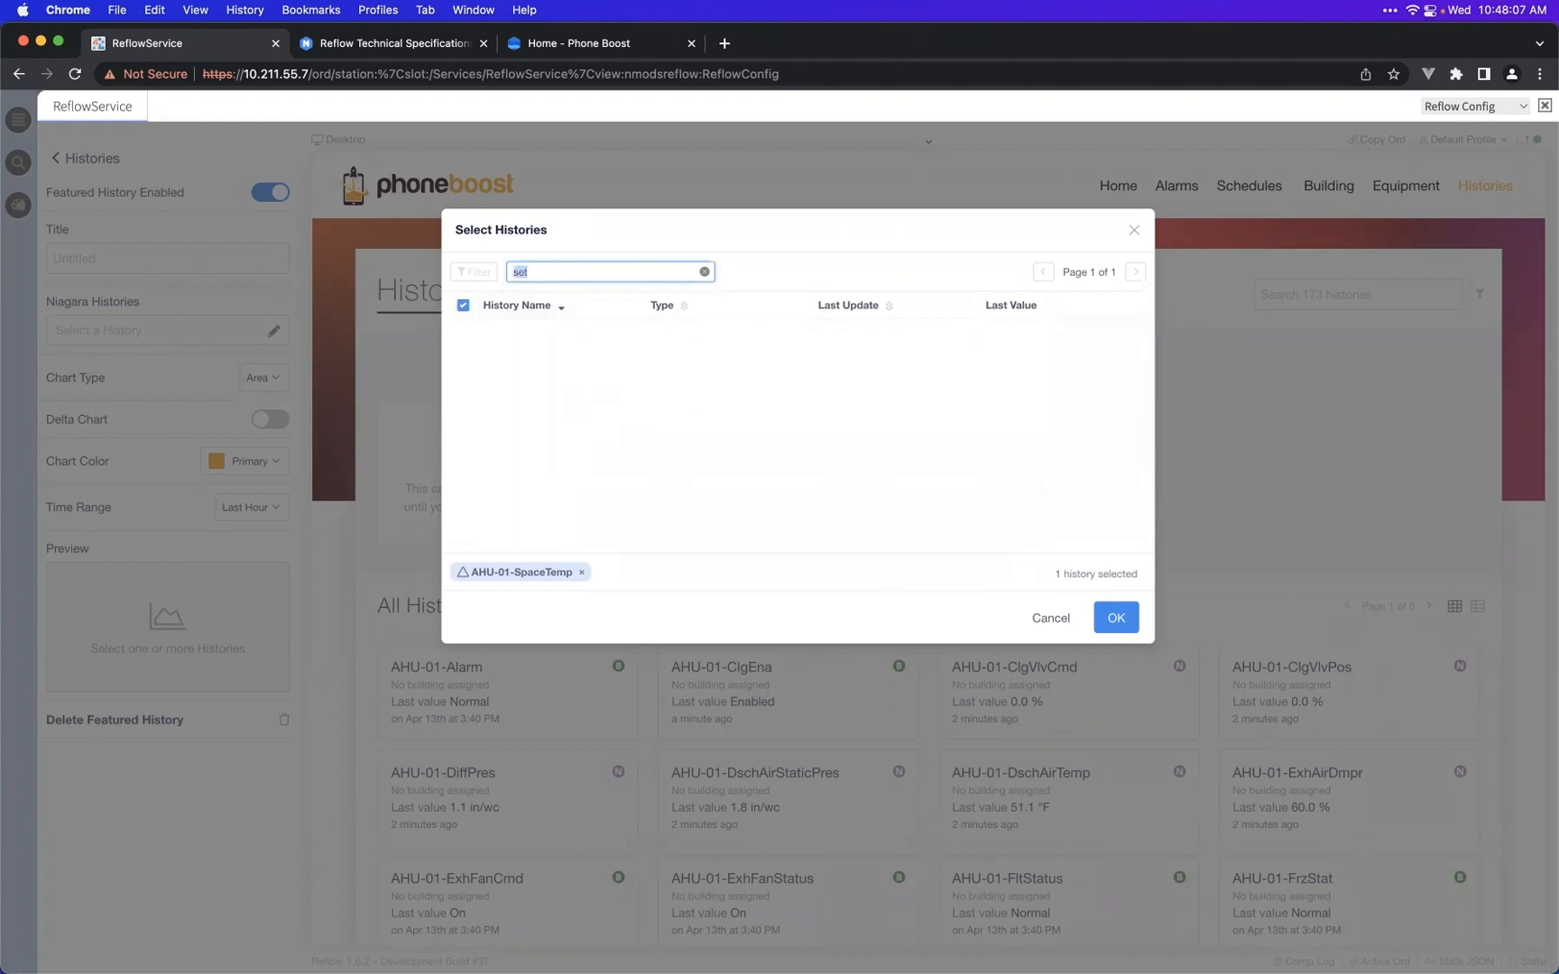
text(stp)
key(BackSpace)
key(BackSpace)
text(e)
key(BackSpace)
key(BackSpace)
- Filter the available histories by "ahu-01", add AHU-01-DschAirTemp to the selection and accept it
text(ahu-01)
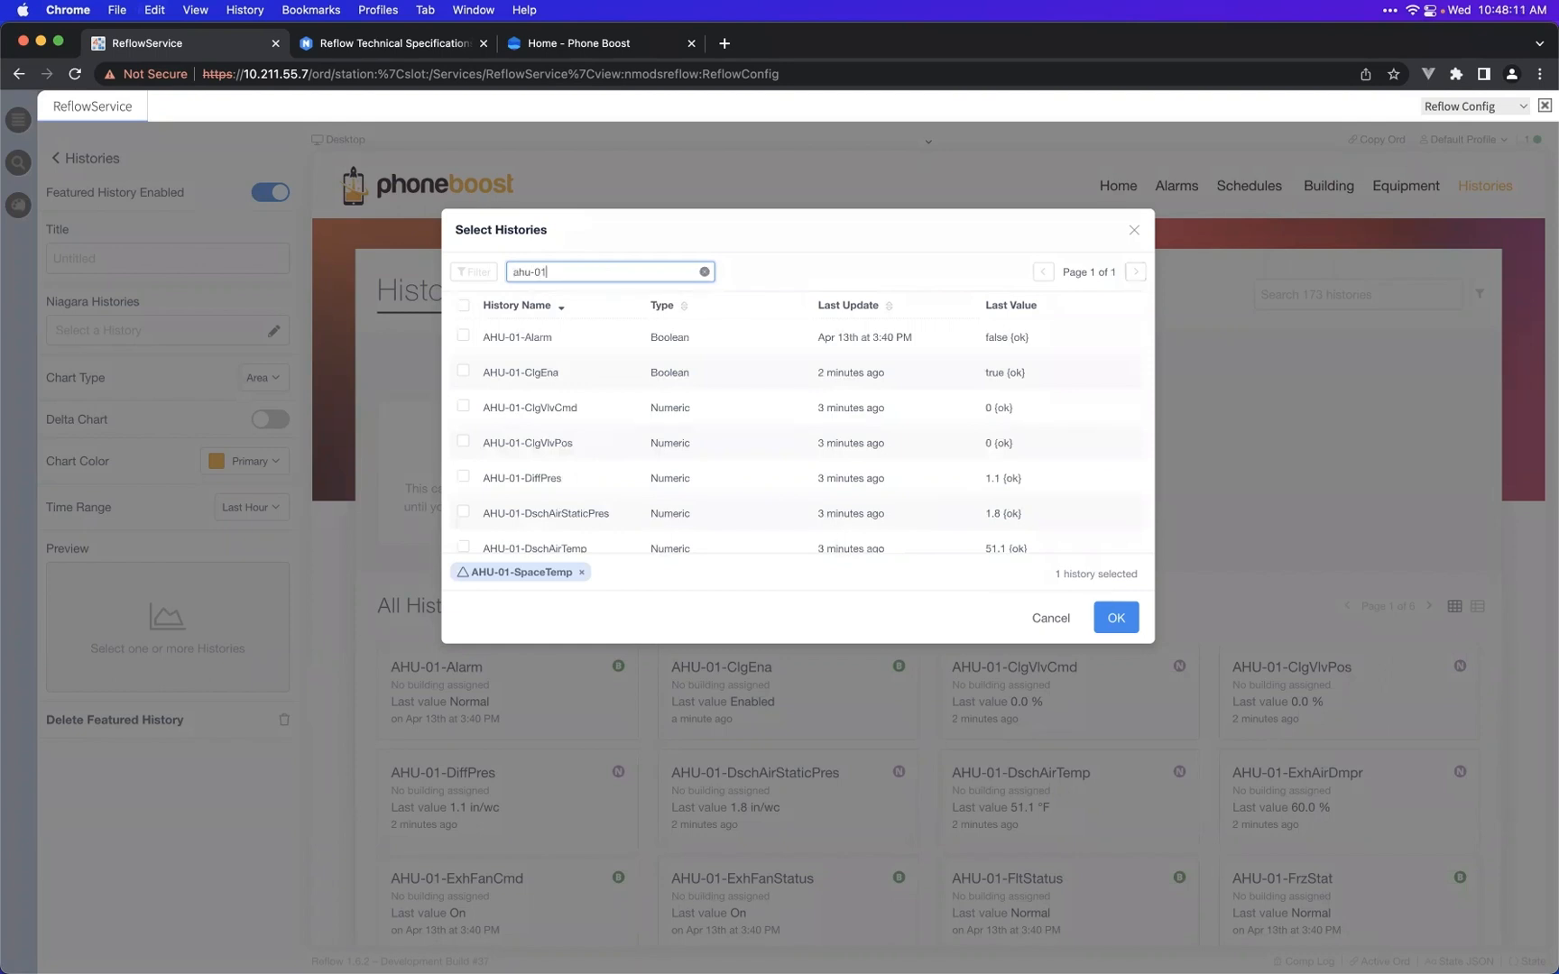
scroll(539, 406, down, 6)
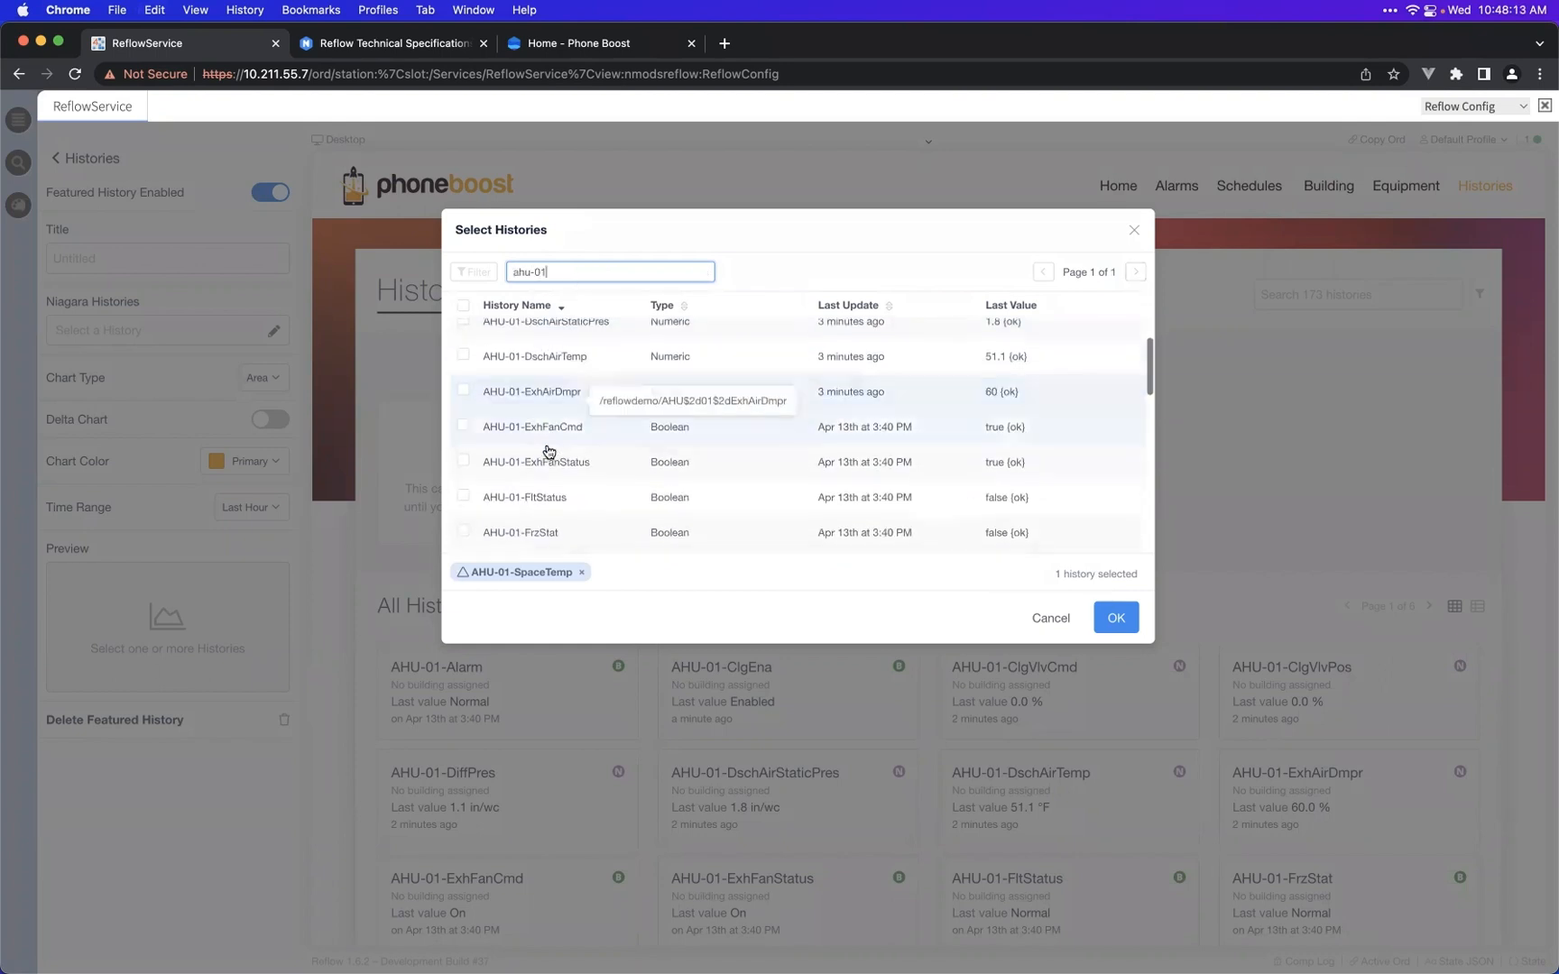
scroll(575, 466, down, 8)
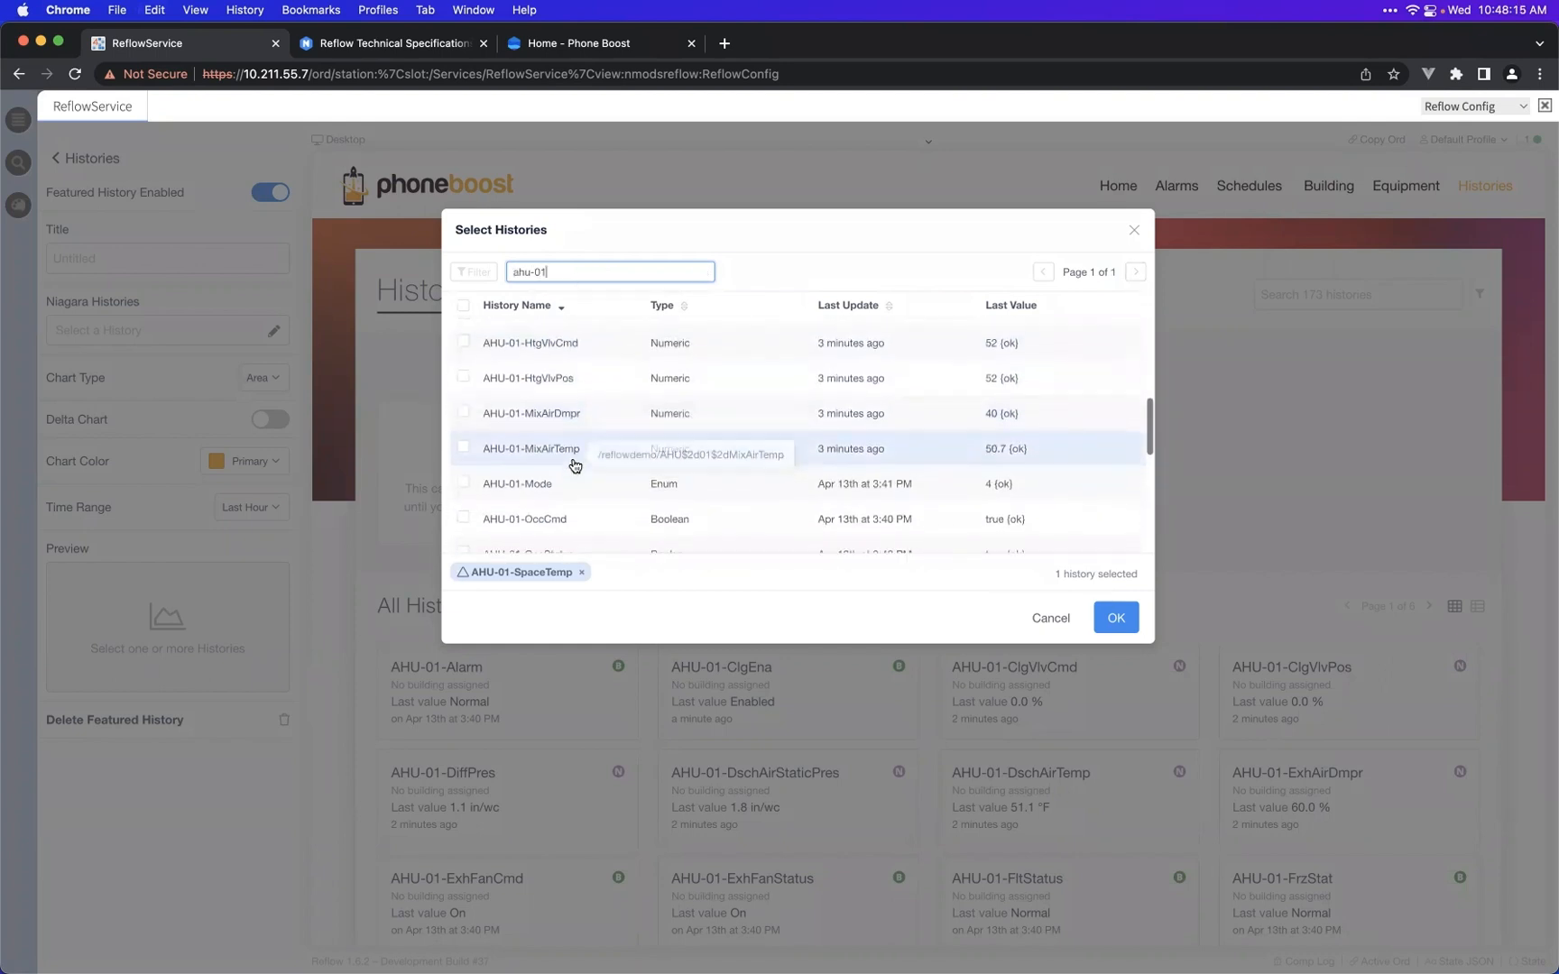
scroll(574, 465, down, 8)
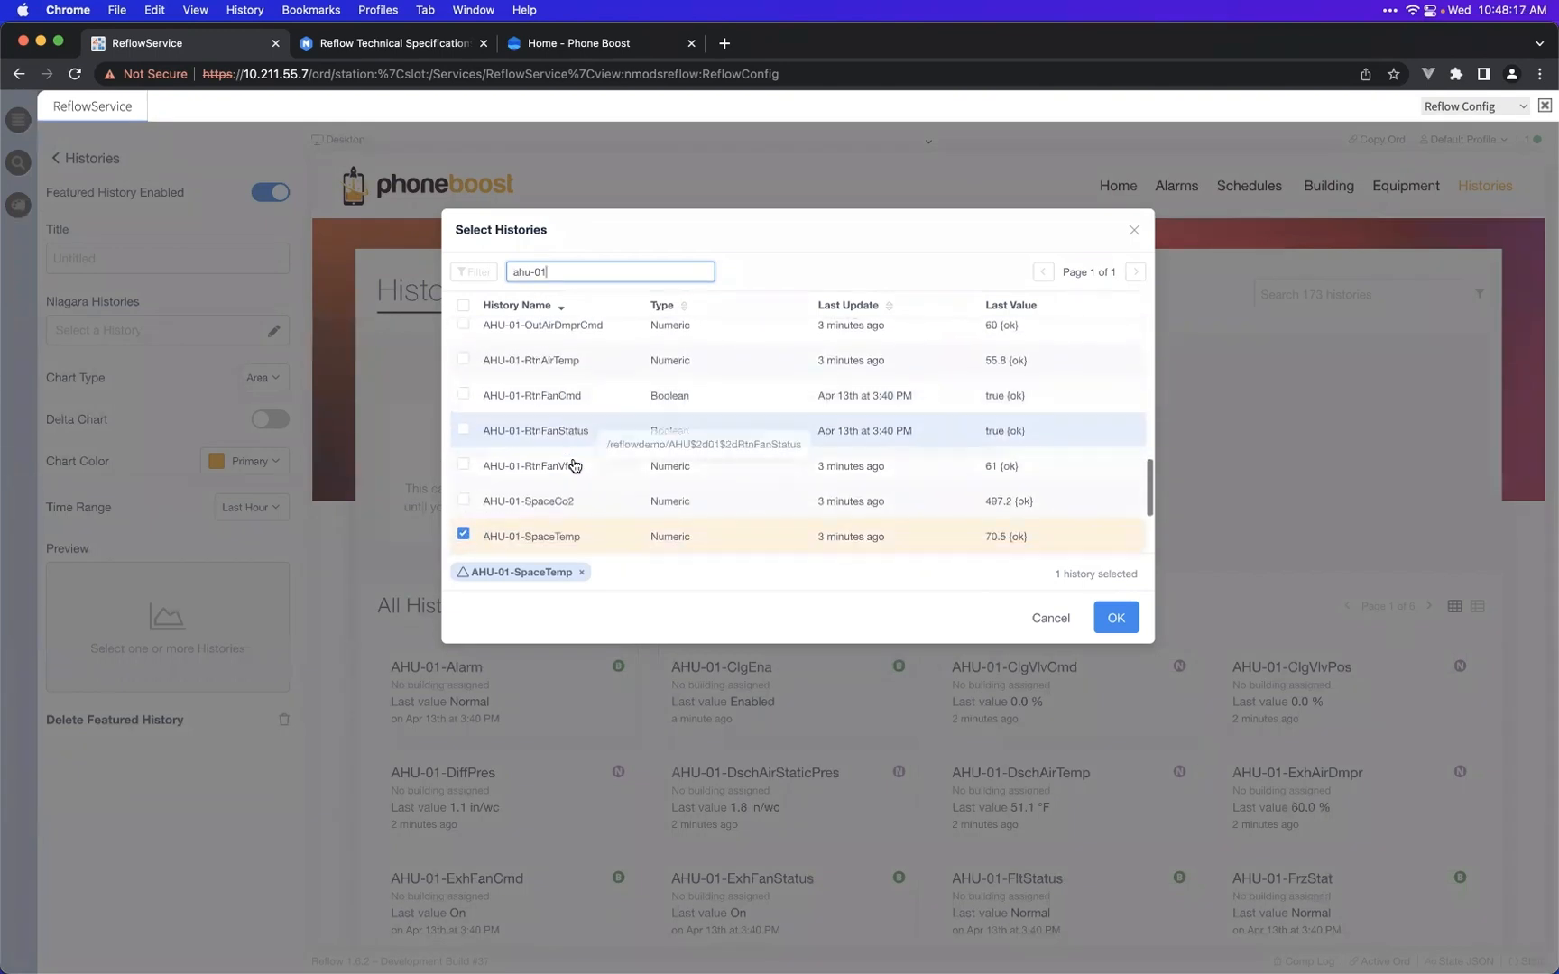
scroll(574, 466, up, 6)
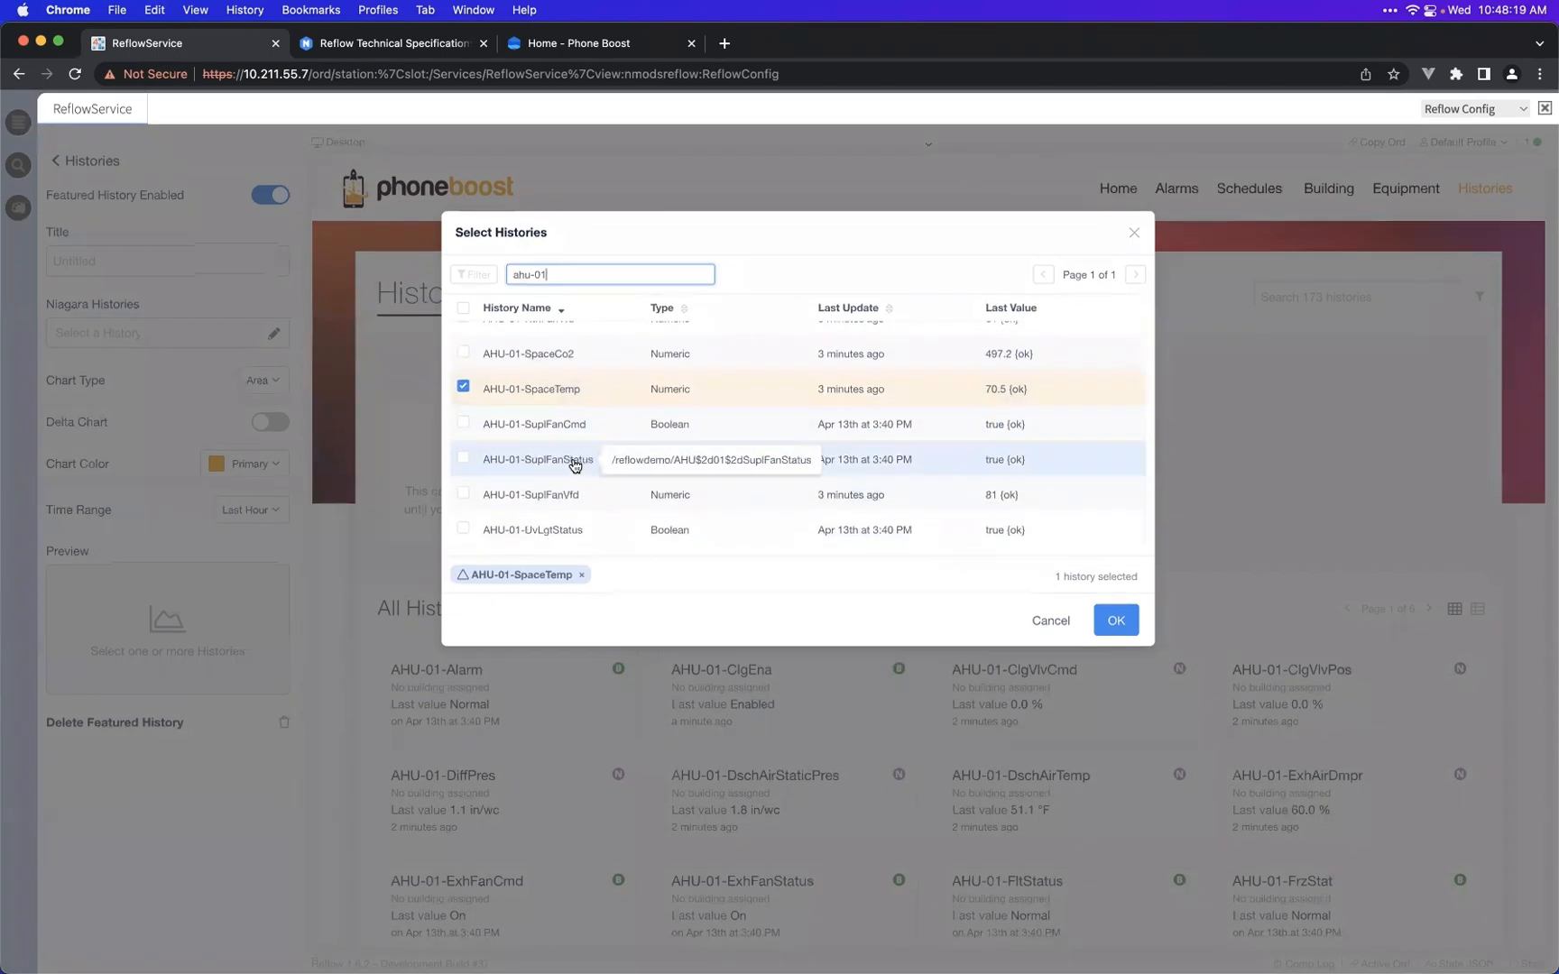
scroll(603, 408, up, 5)
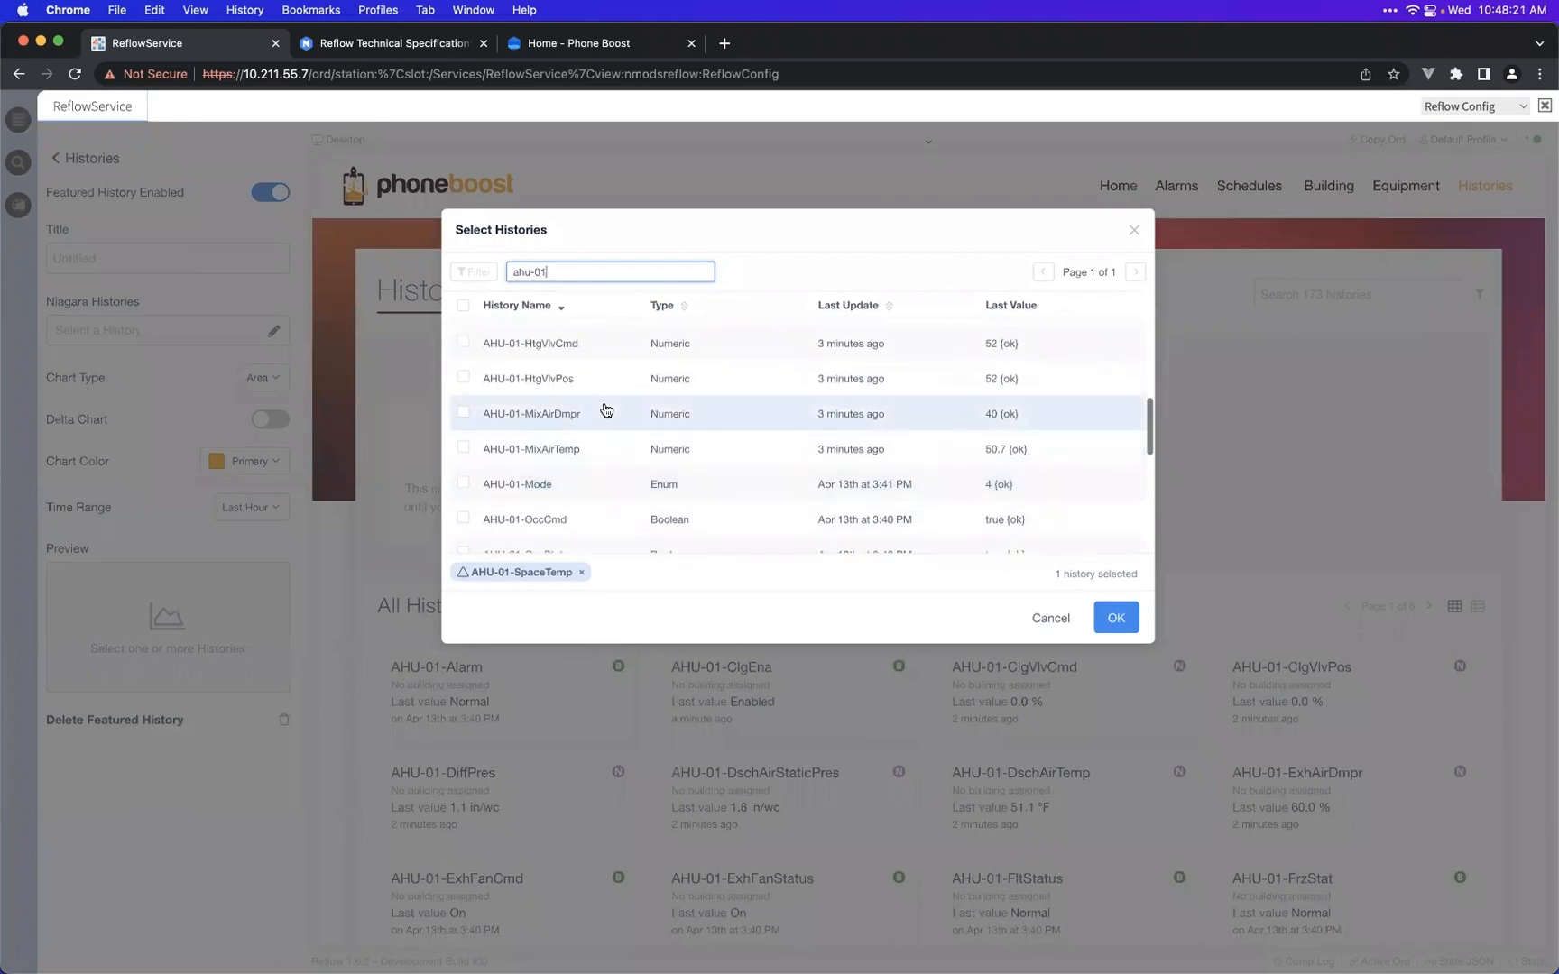
scroll(606, 411, up, 5)
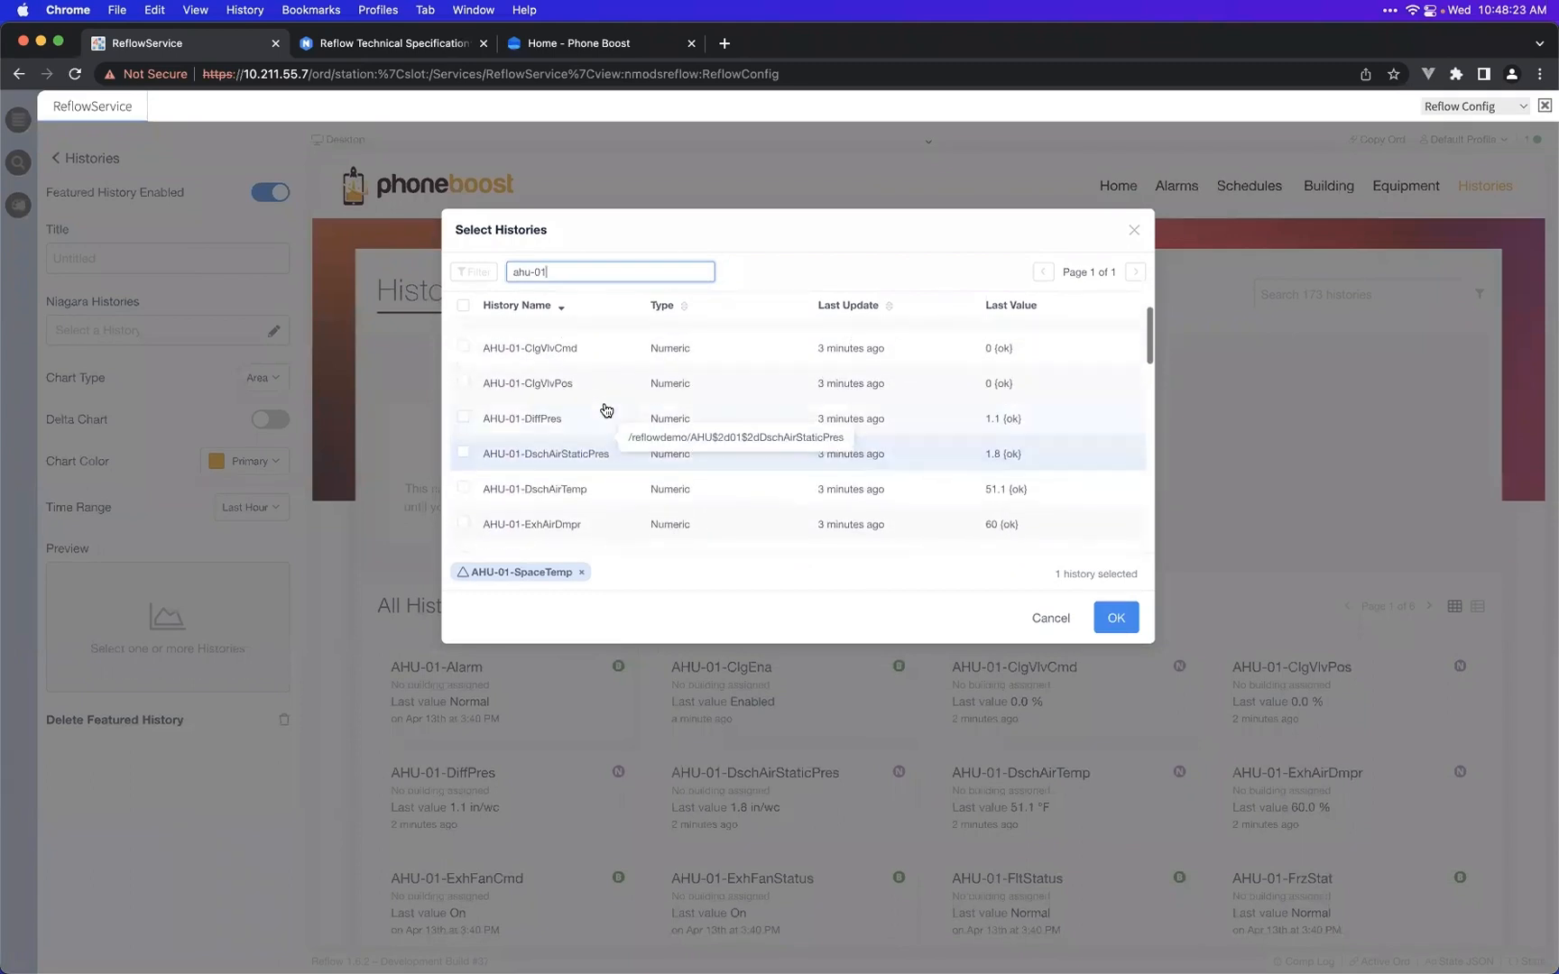
scroll(606, 411, down, 3)
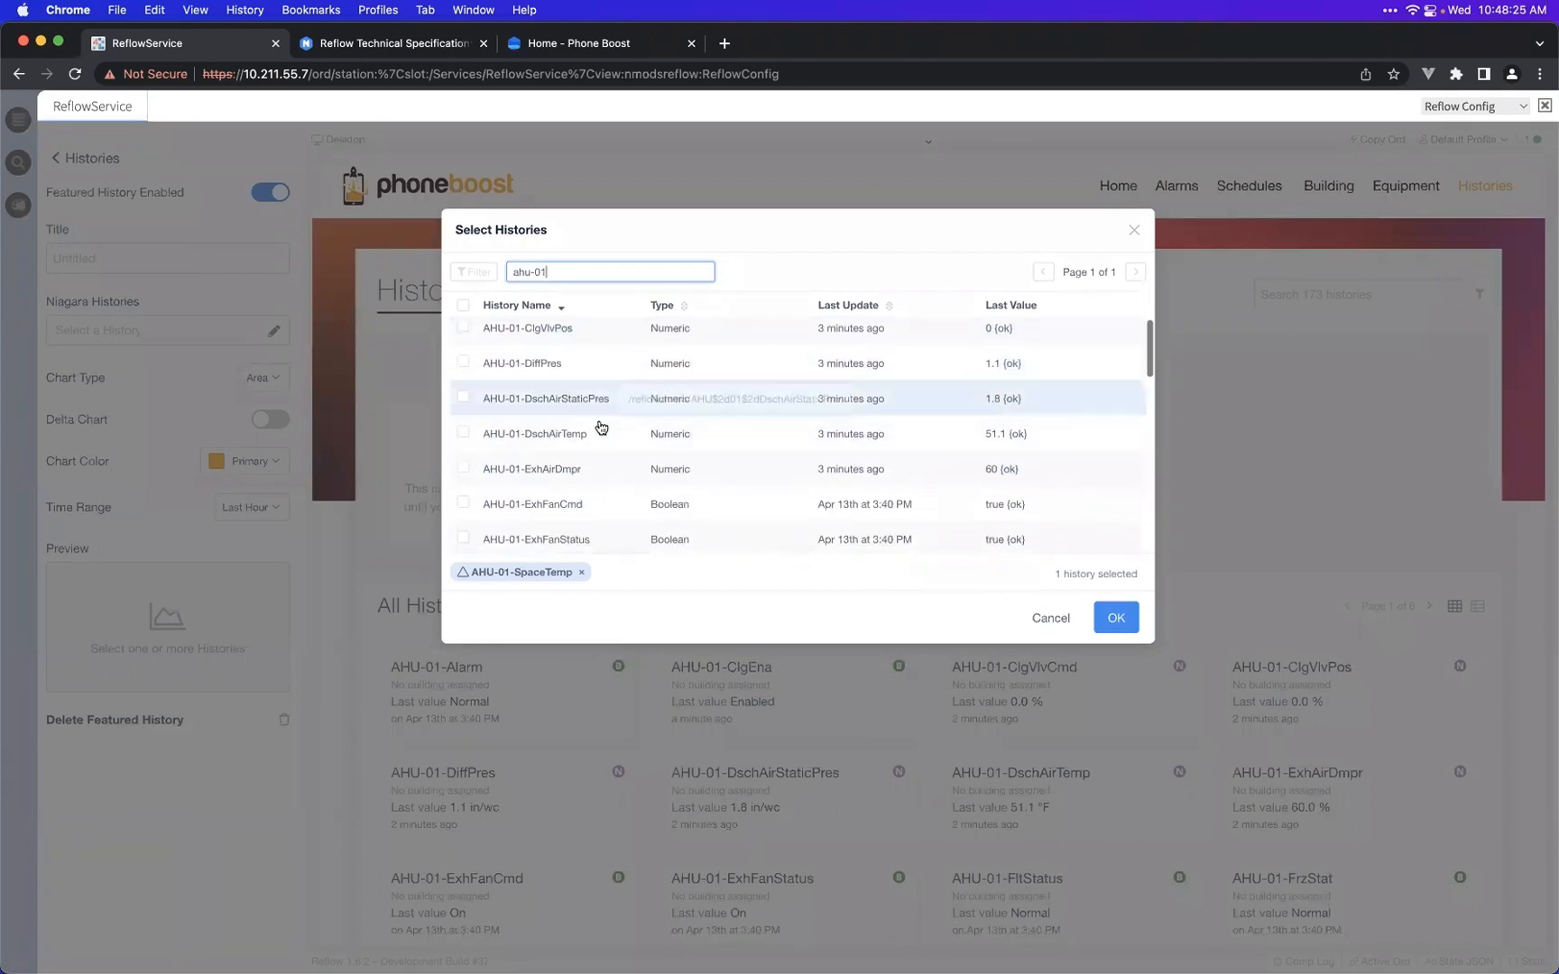
click(598, 435)
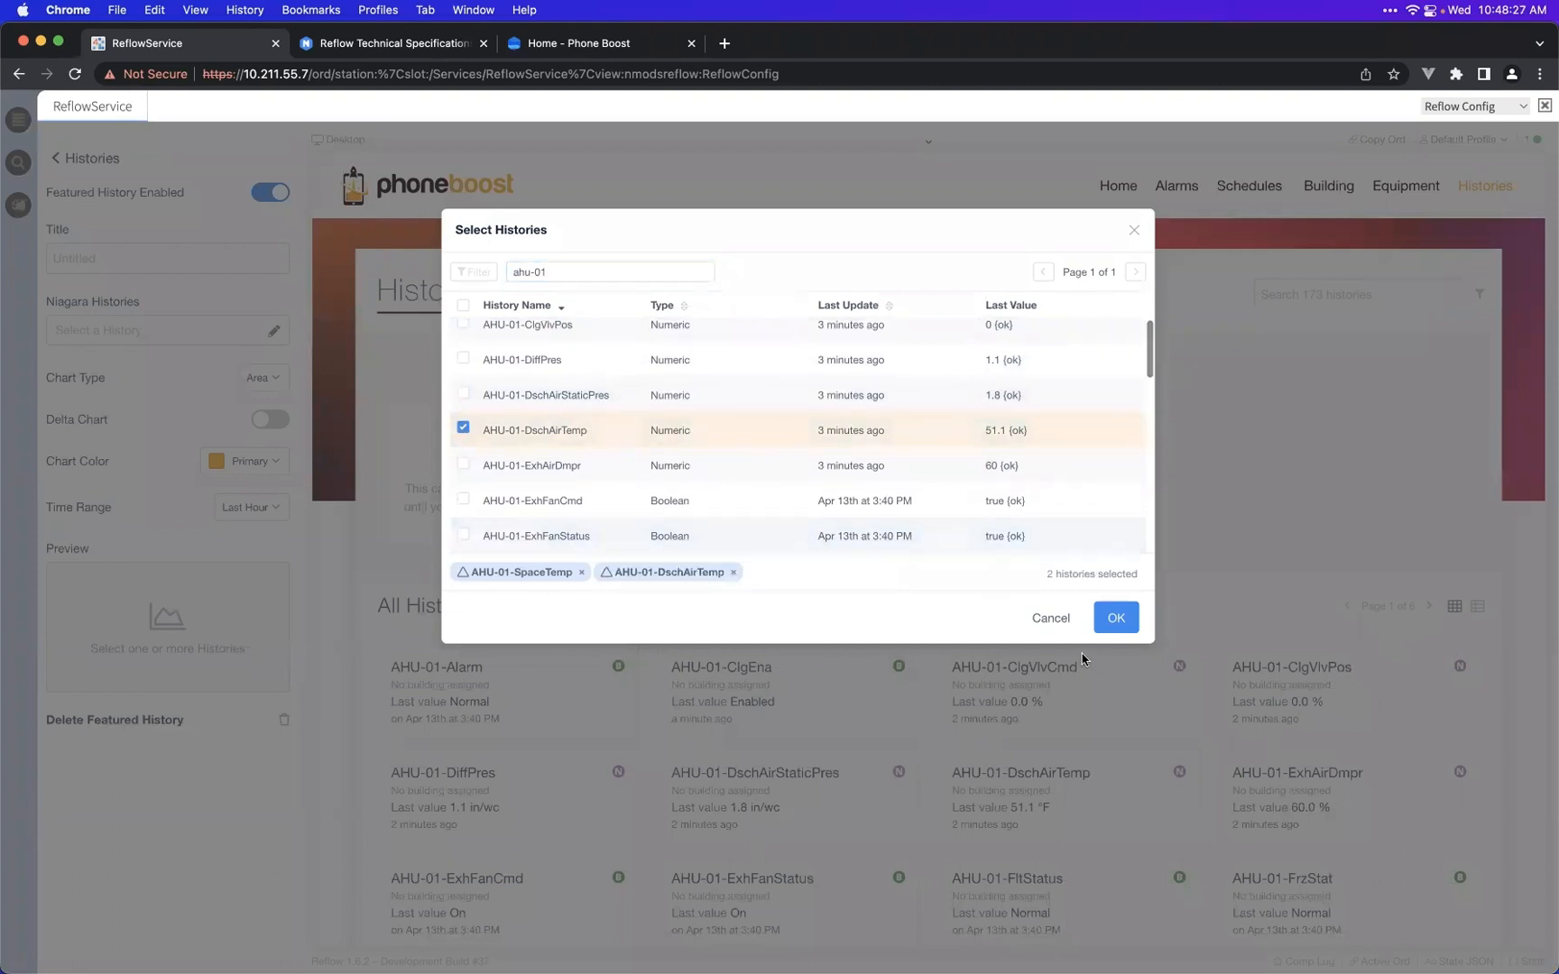
click(1116, 621)
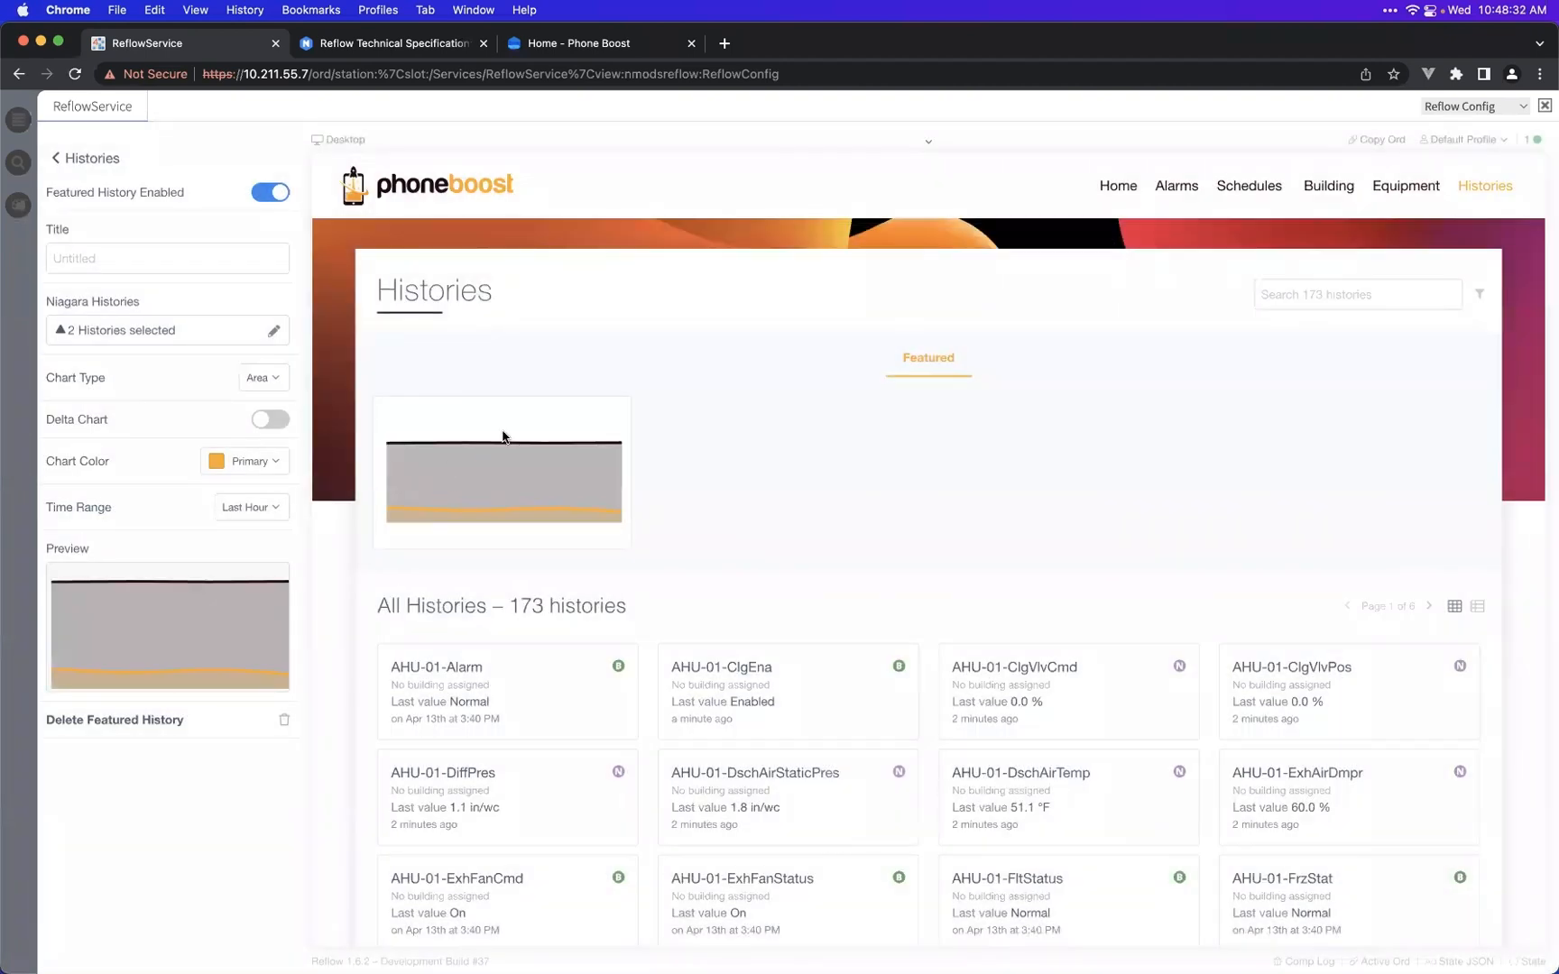
- Title the featured history "AHU-01 Temp Comparison", view its full chart and return to the Histories page
click(86, 260)
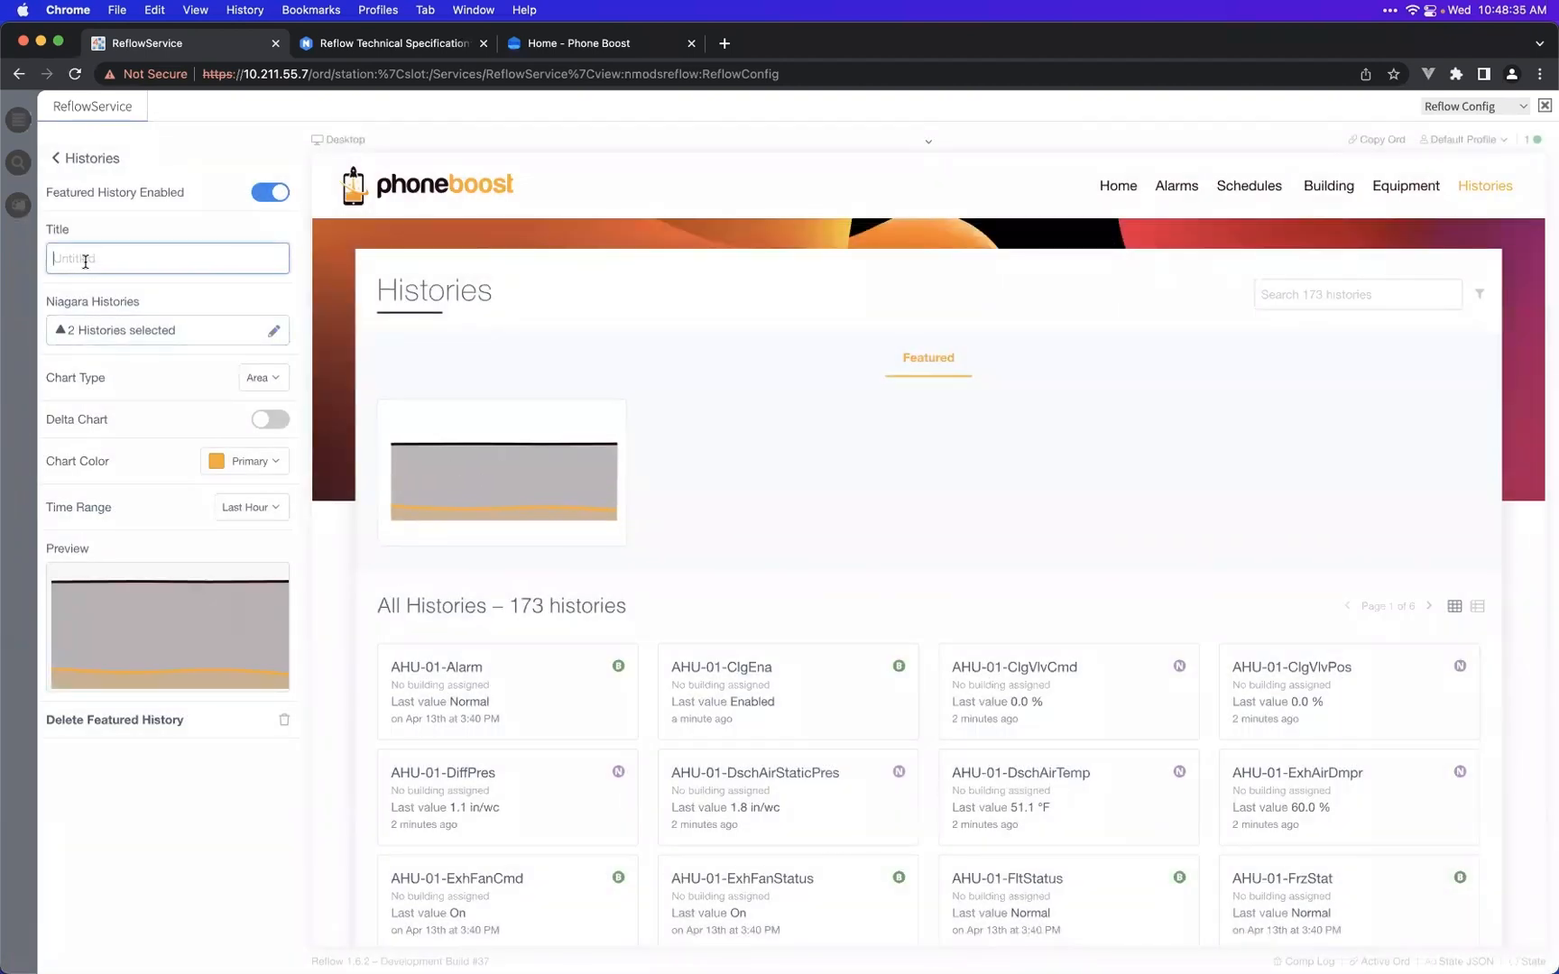
text(AHU-01 Temp Comparison)
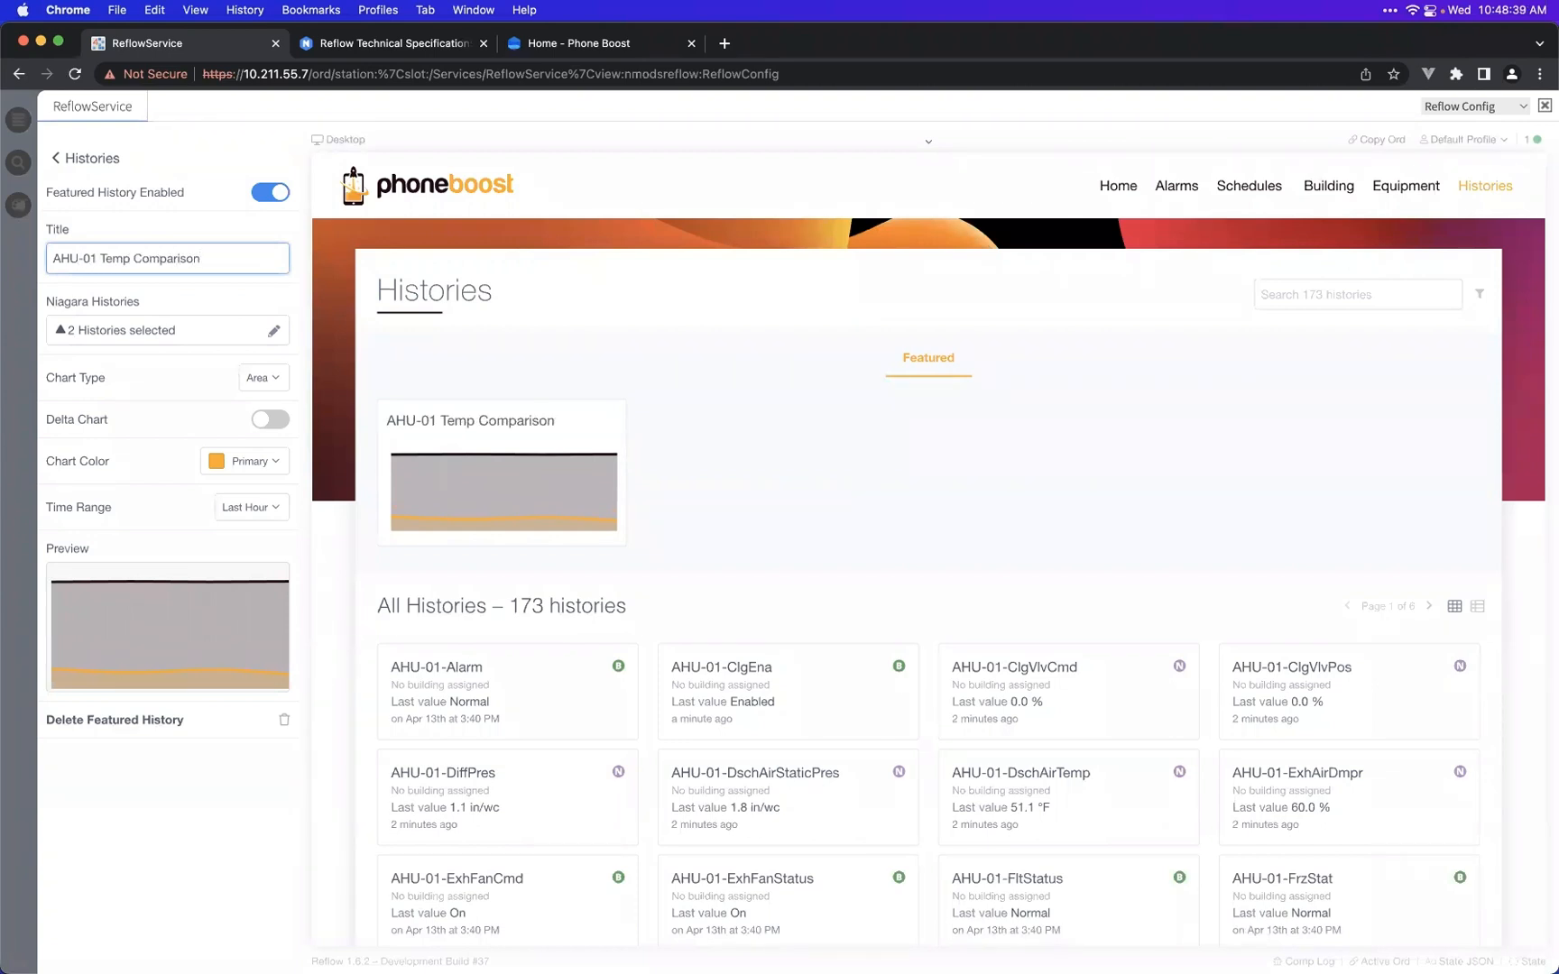
click(504, 499)
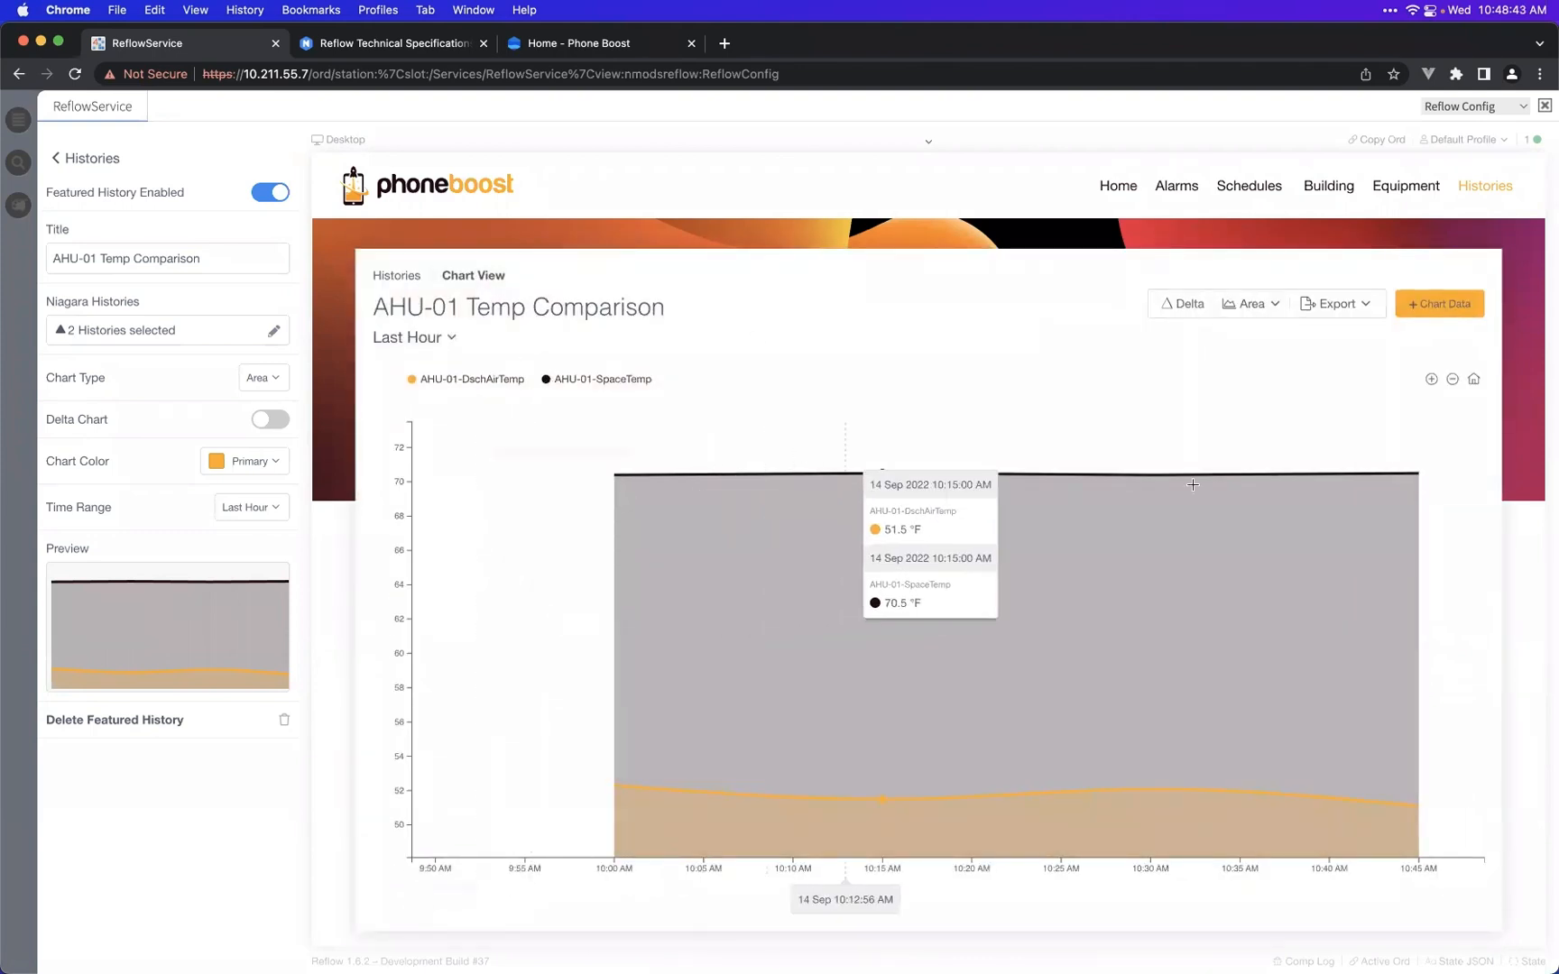
click(398, 275)
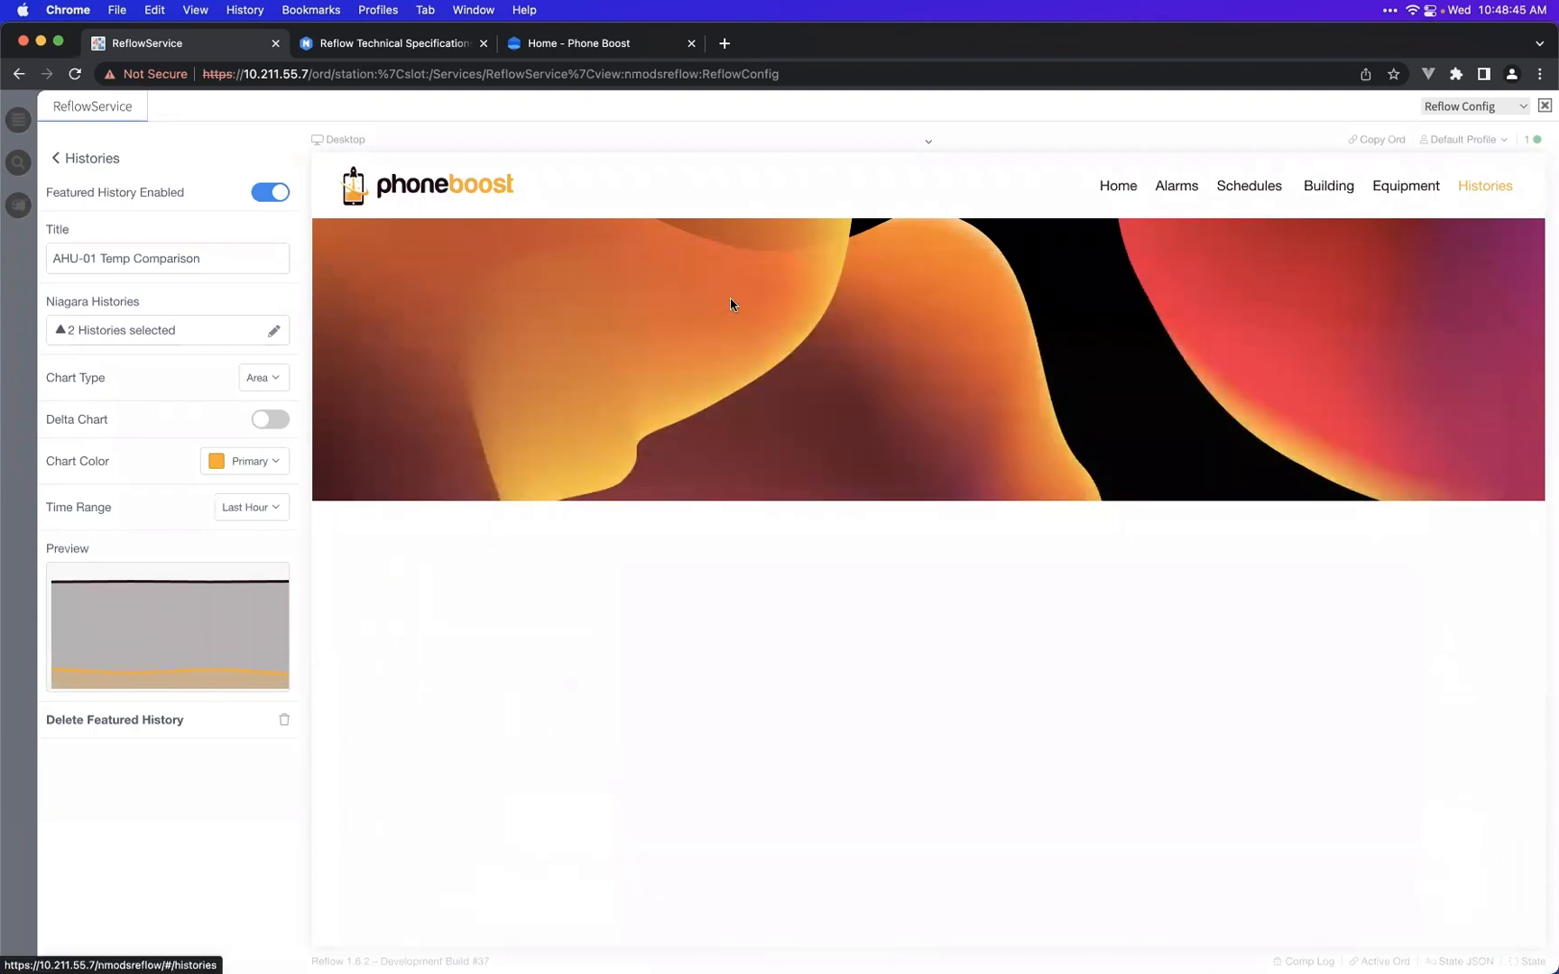
click(422, 200)
- Enable the Featured Histories Widget in the home page settings and look over the resulting home page
click(70, 158)
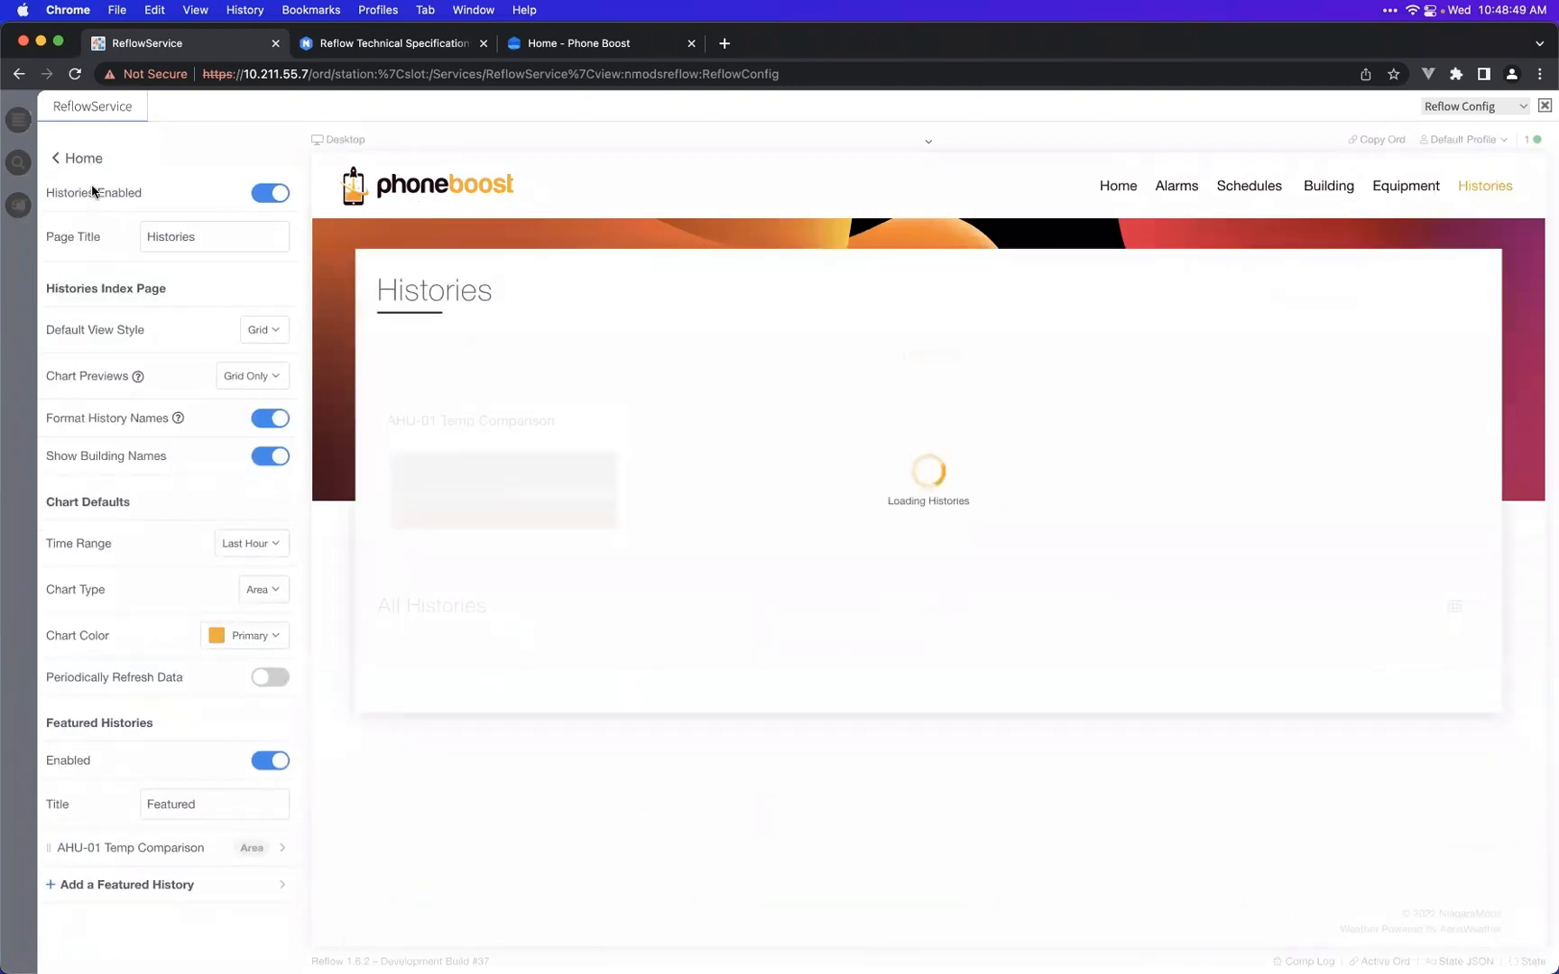
click(83, 158)
click(132, 352)
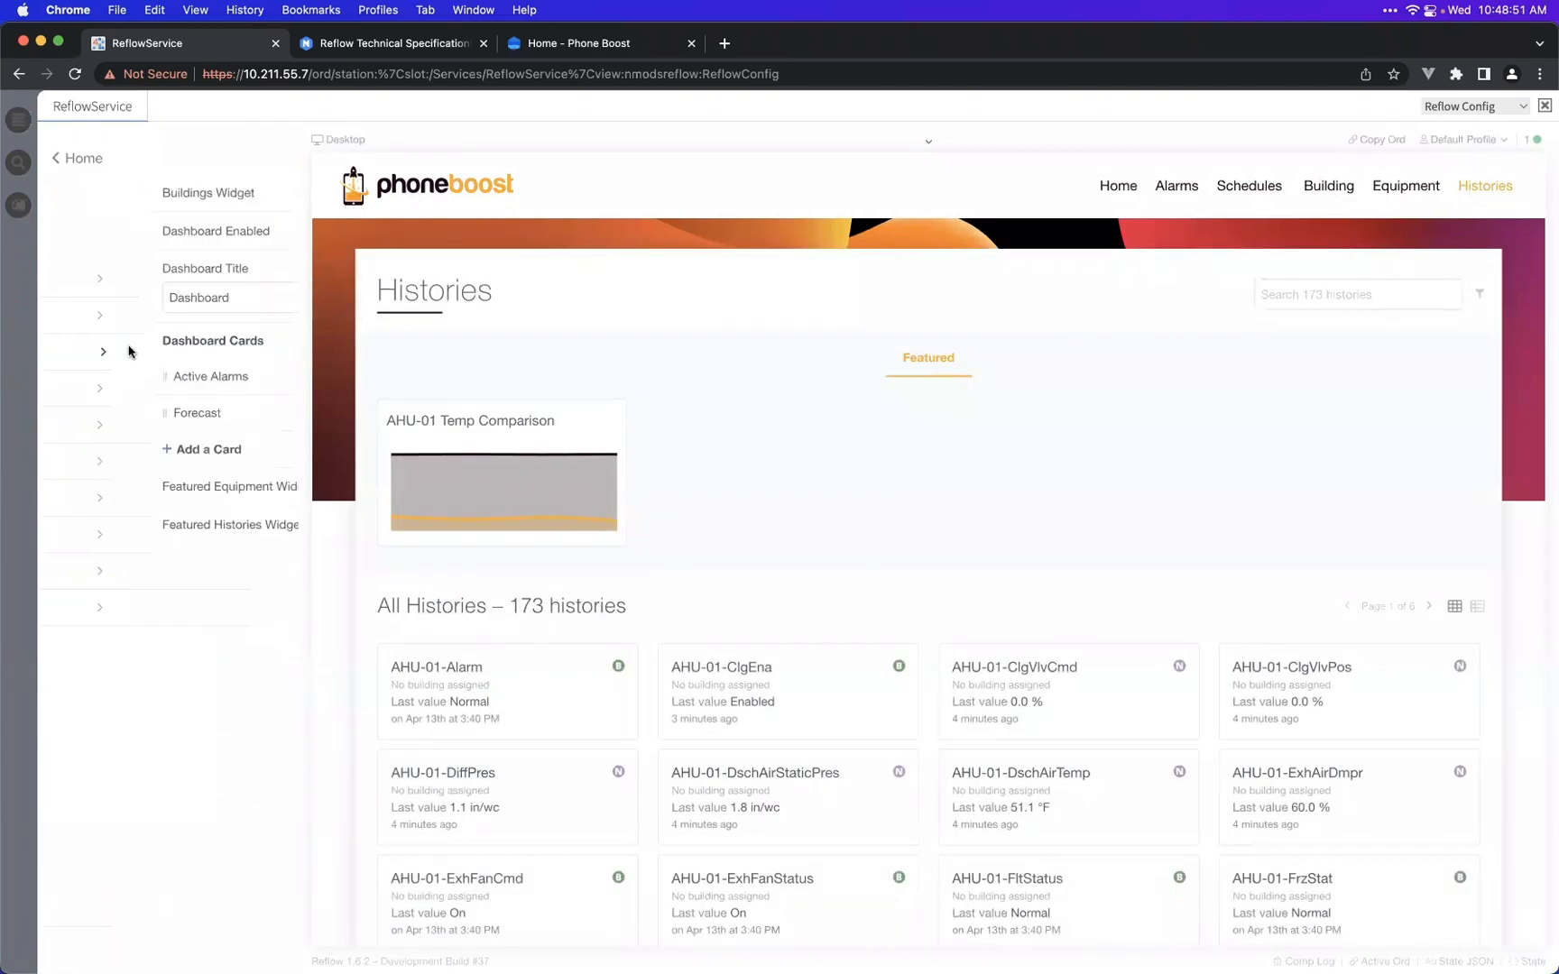
click(271, 528)
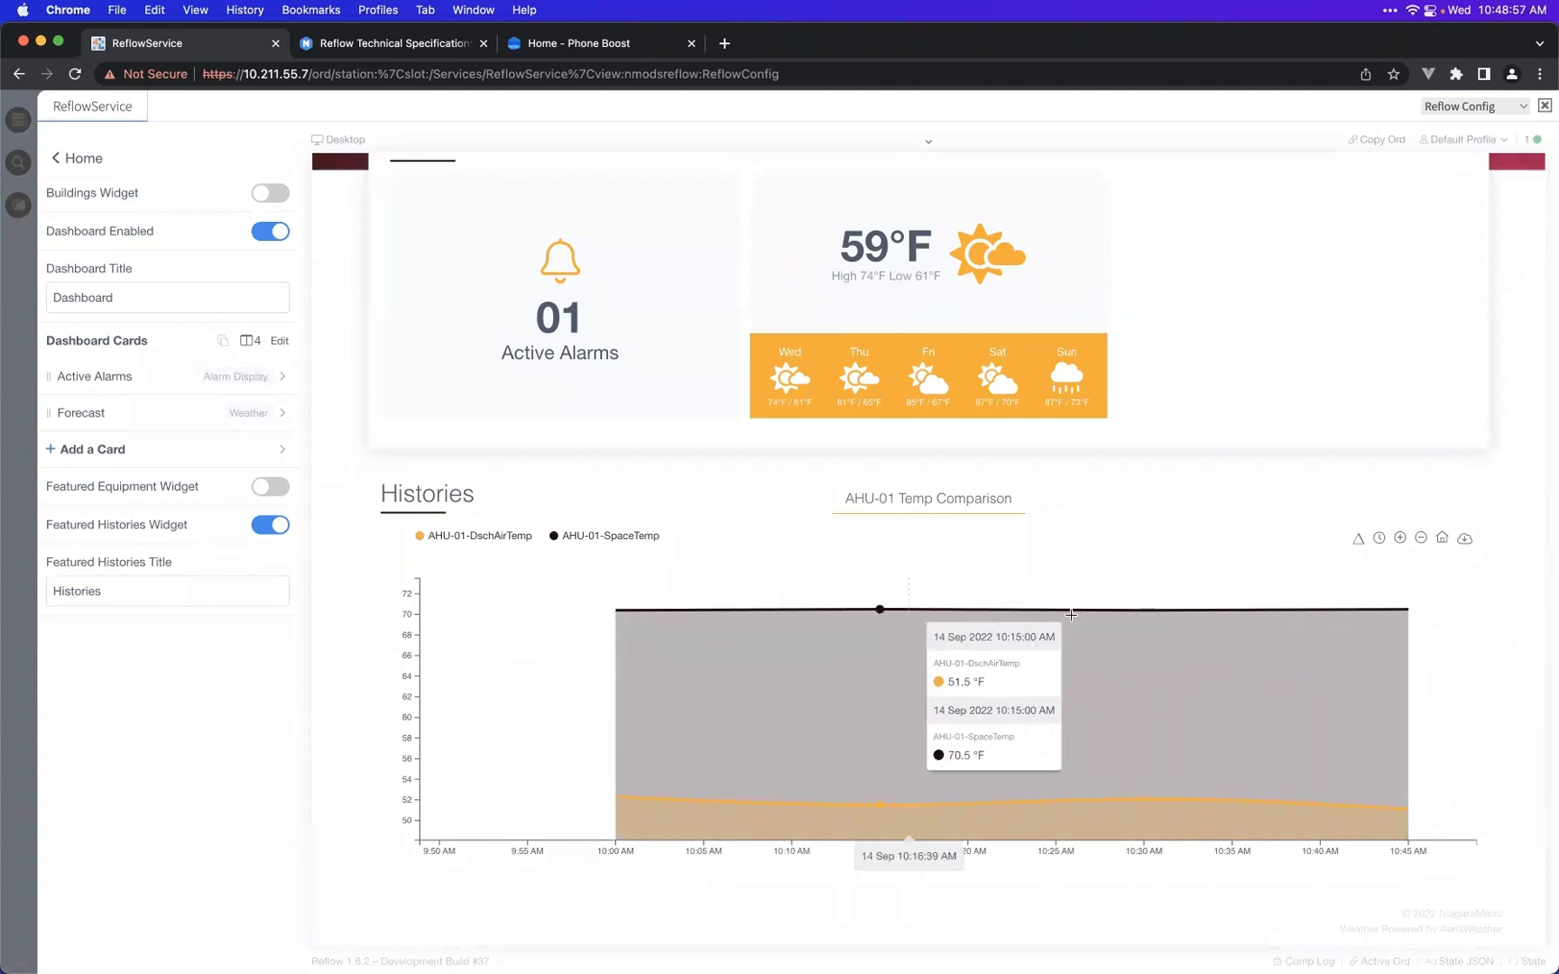
scroll(536, 504, up, 2)
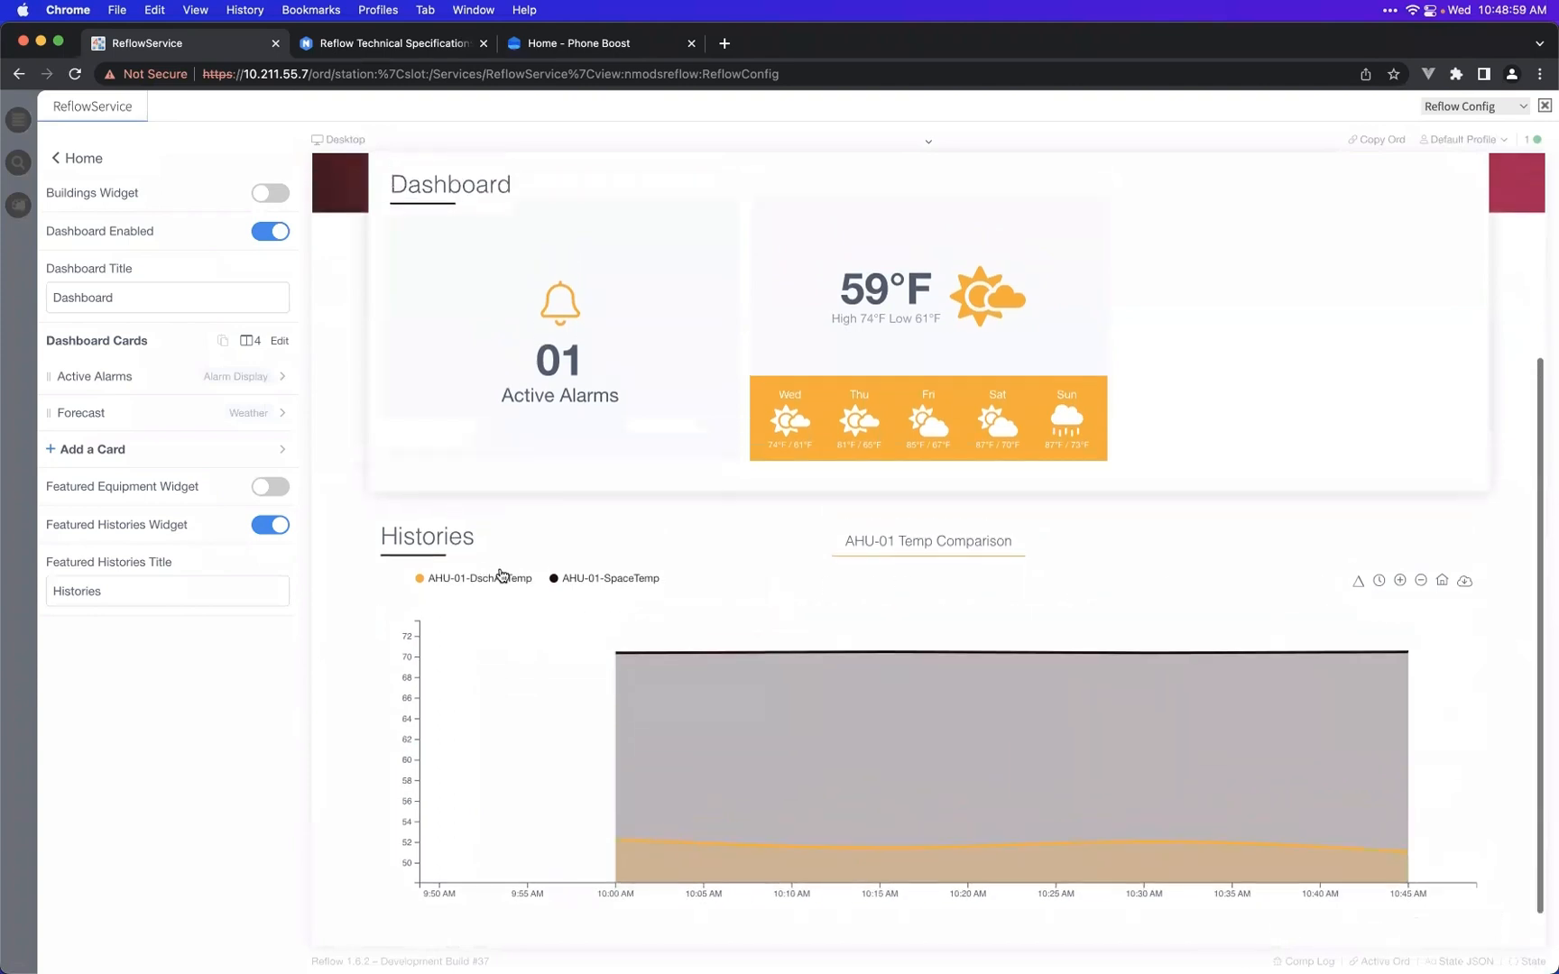
scroll(623, 541, up, 10)
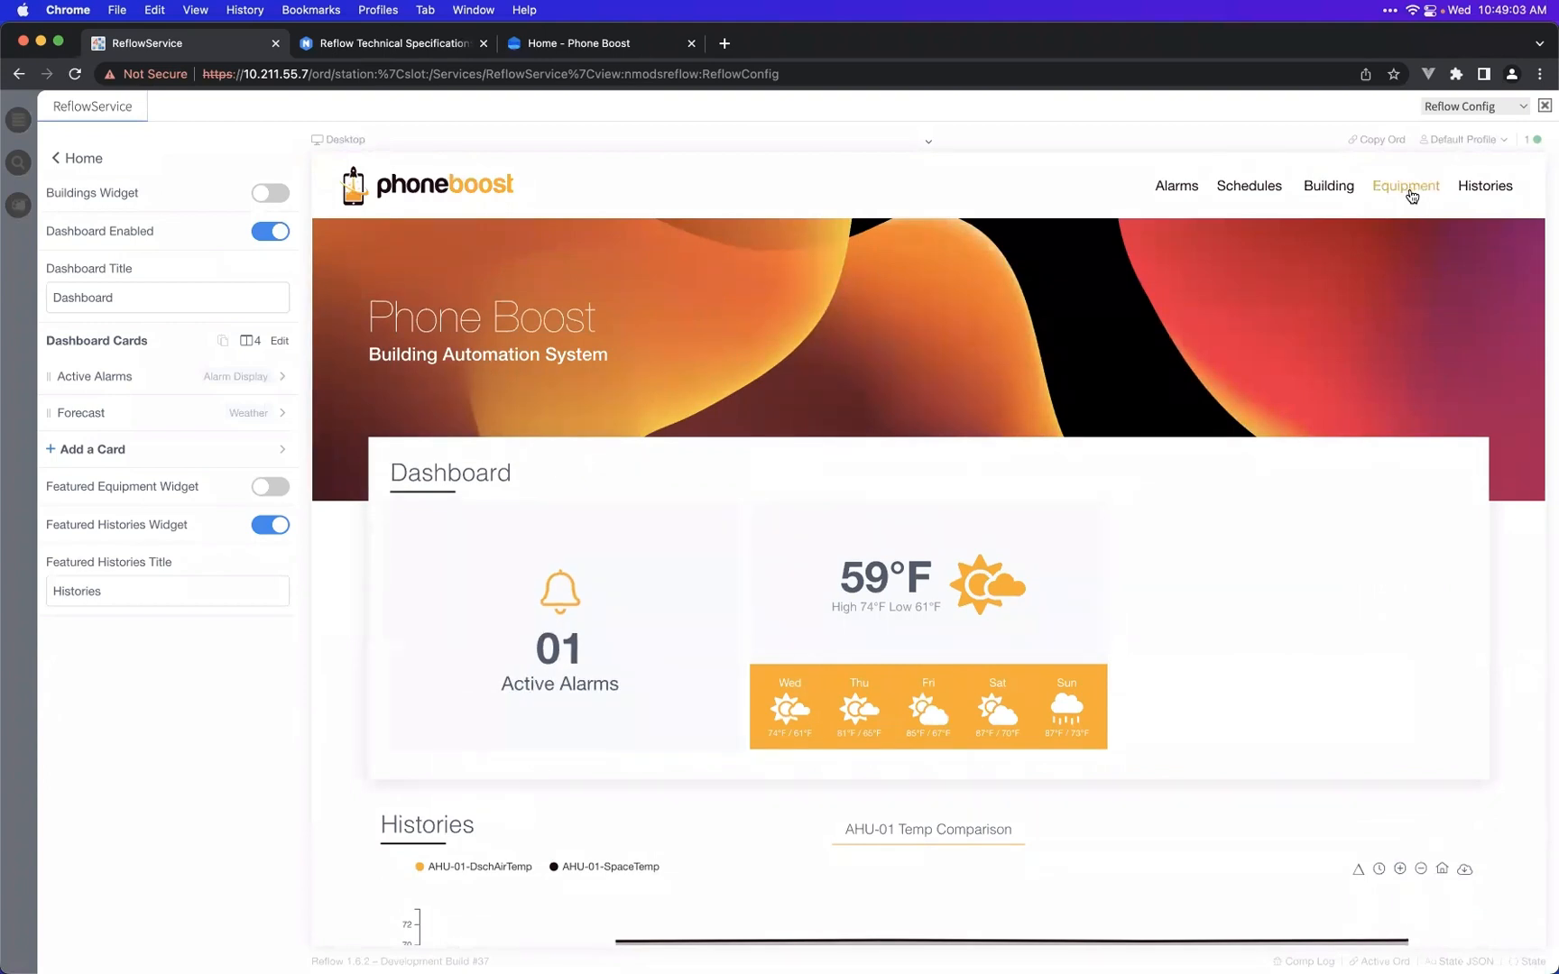
- Show the filter and ordering options on the Histories page, then return to the main configuration menu and the home page
click(1485, 191)
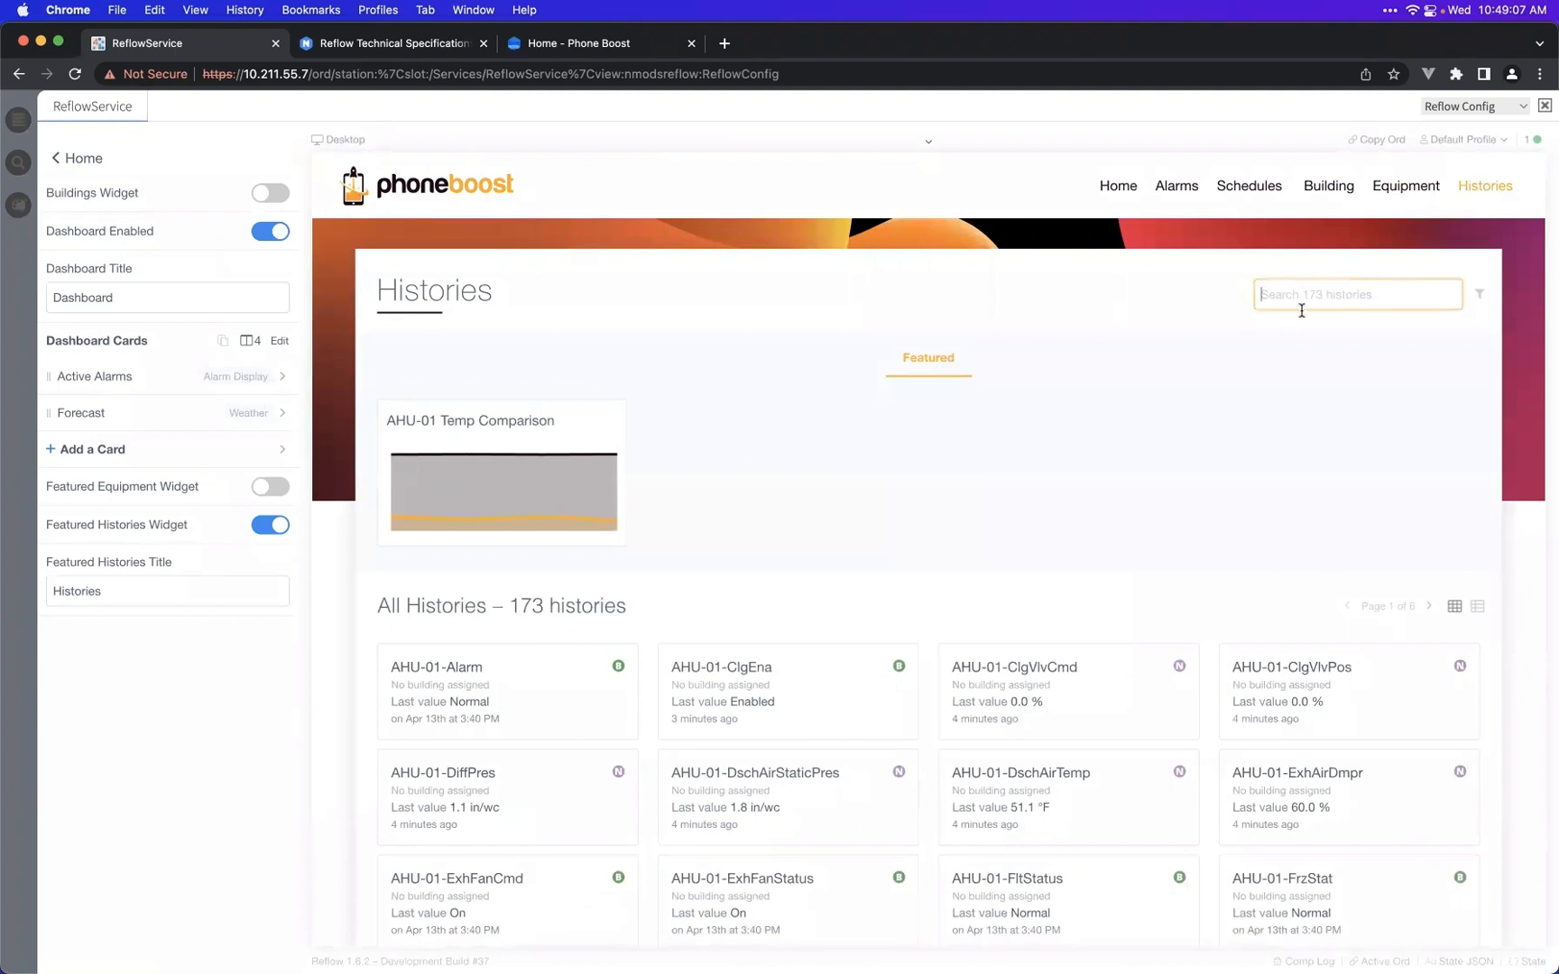
click(1480, 296)
click(458, 351)
click(458, 352)
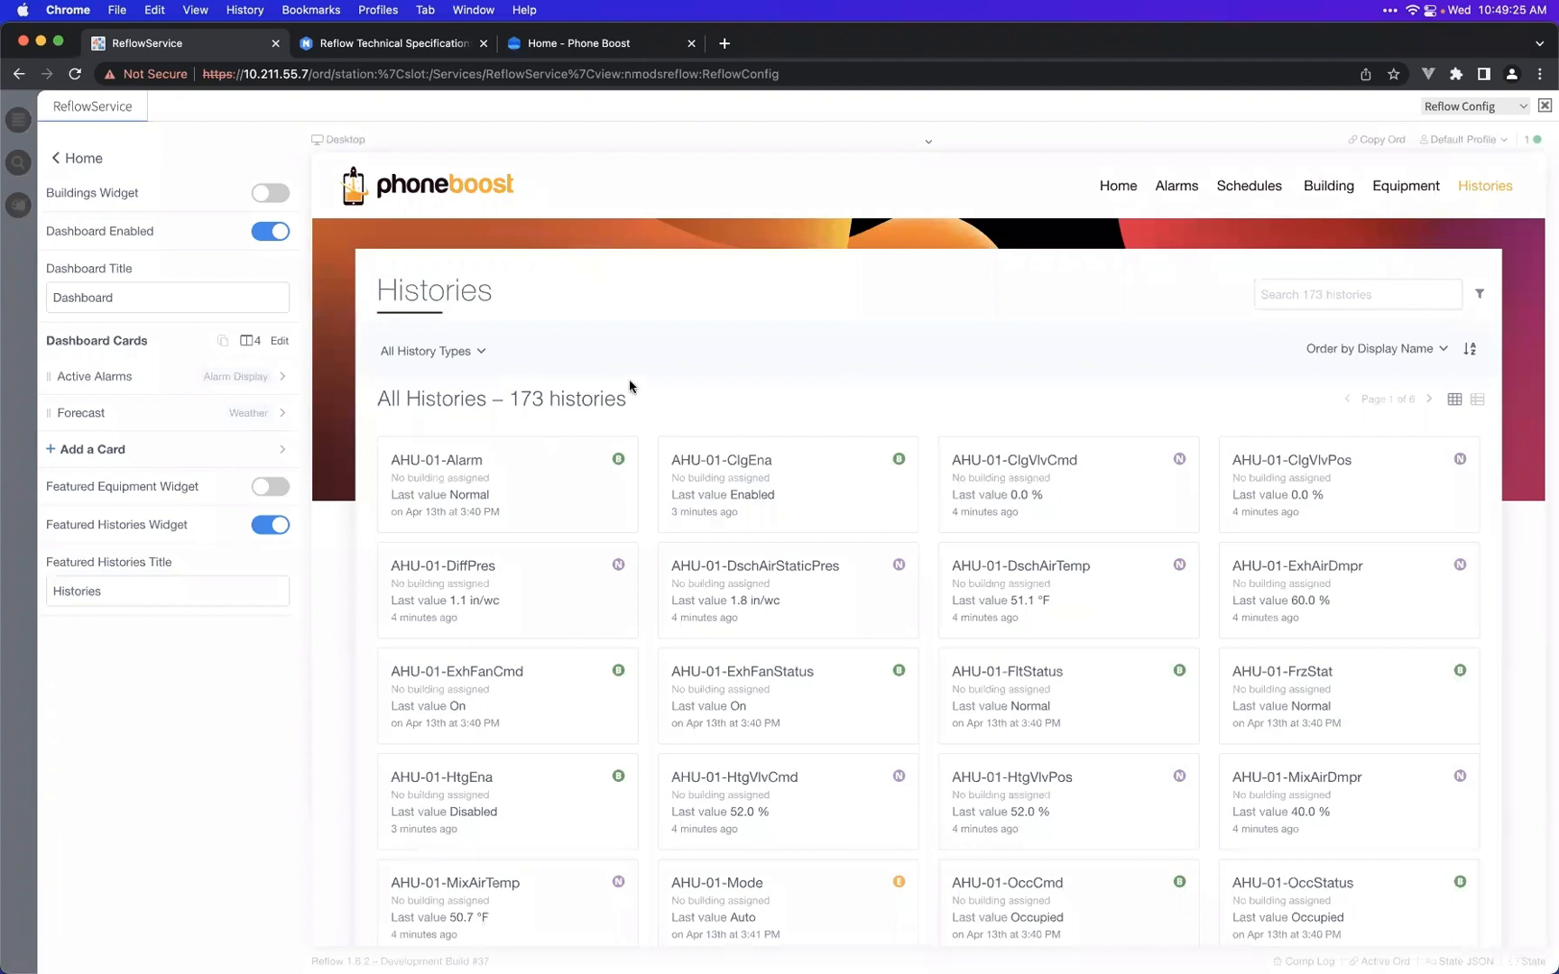
click(104, 166)
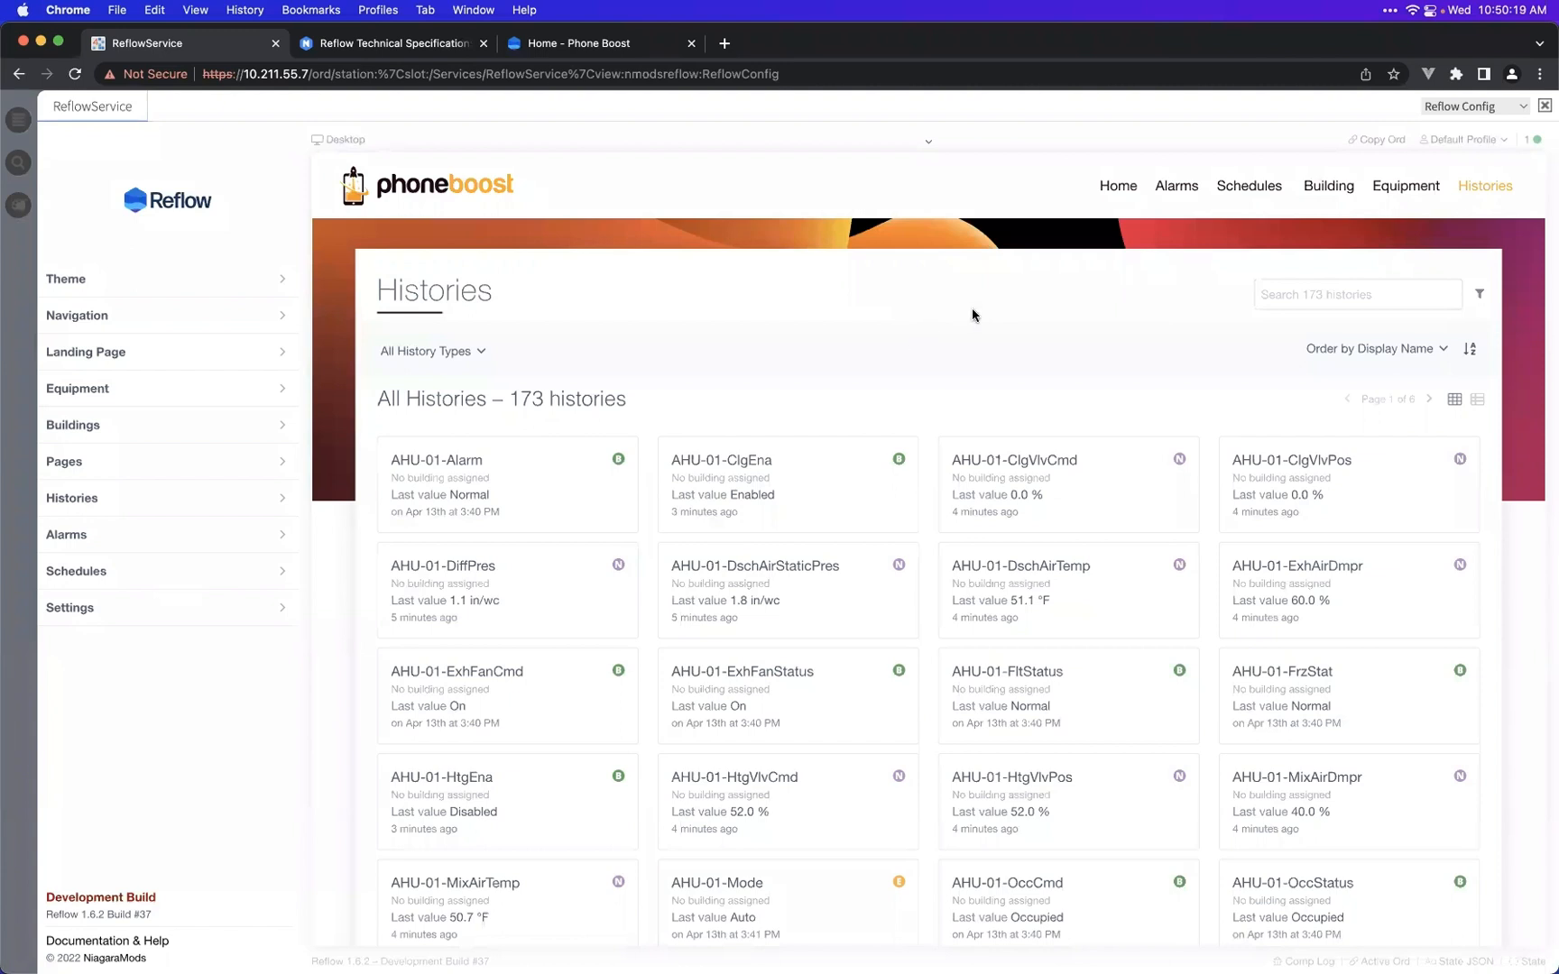
click(1118, 188)
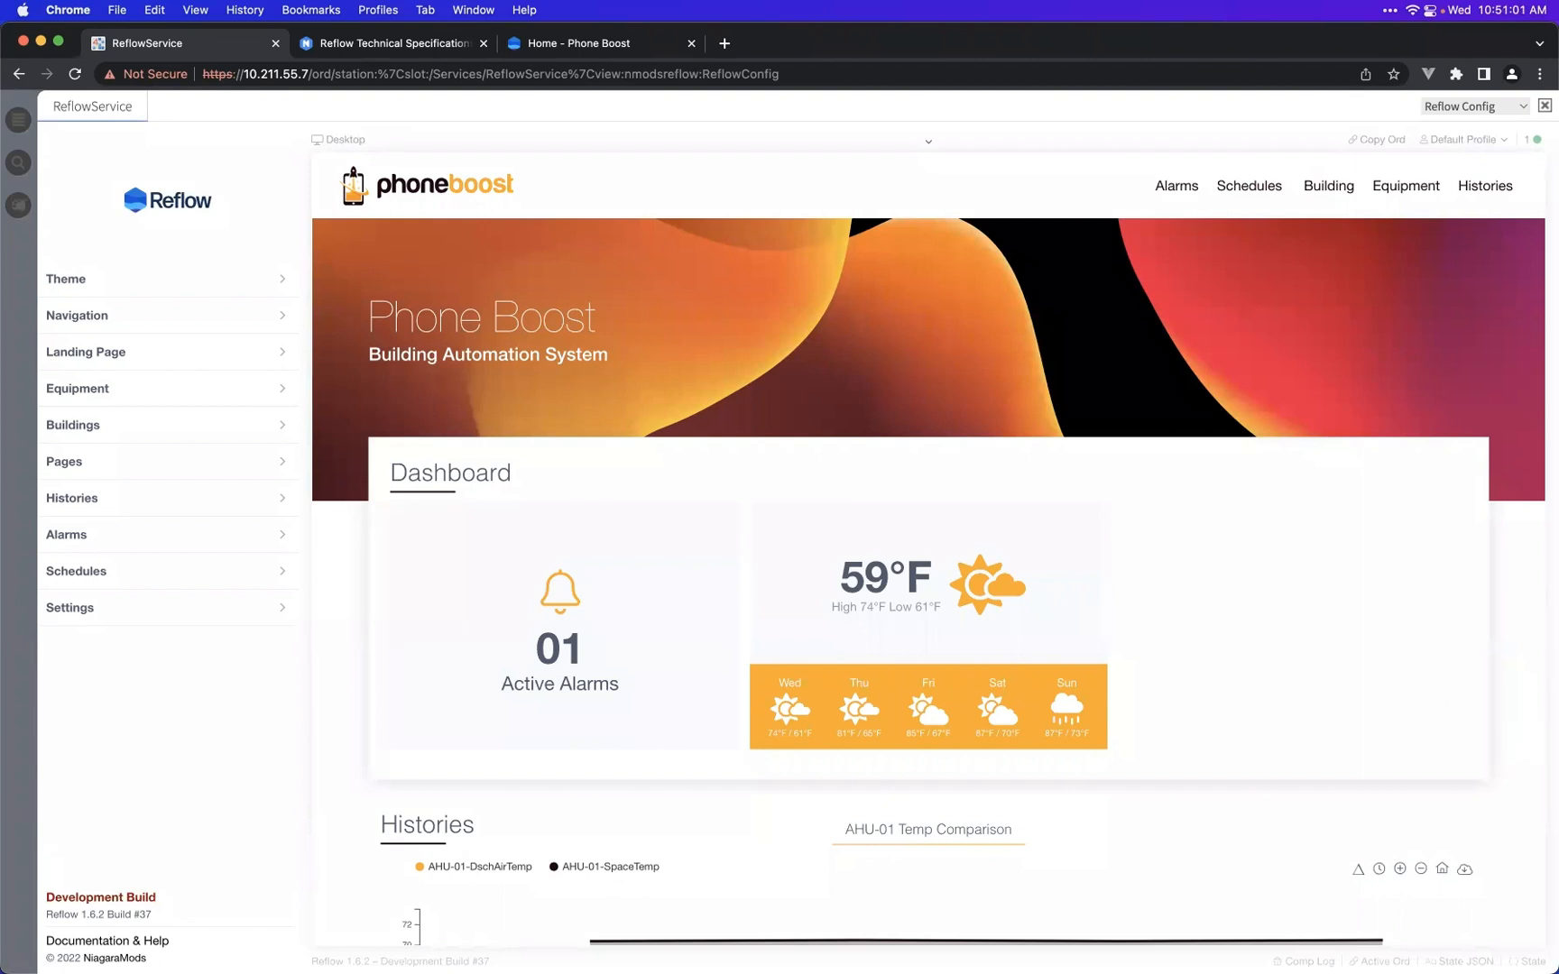
- Switch to Niagara Workbench and open the property sheet of the NumericRamp point in the station's Points folder
key(XF86AudioRaiseVolume)
mouse_move(871, 961)
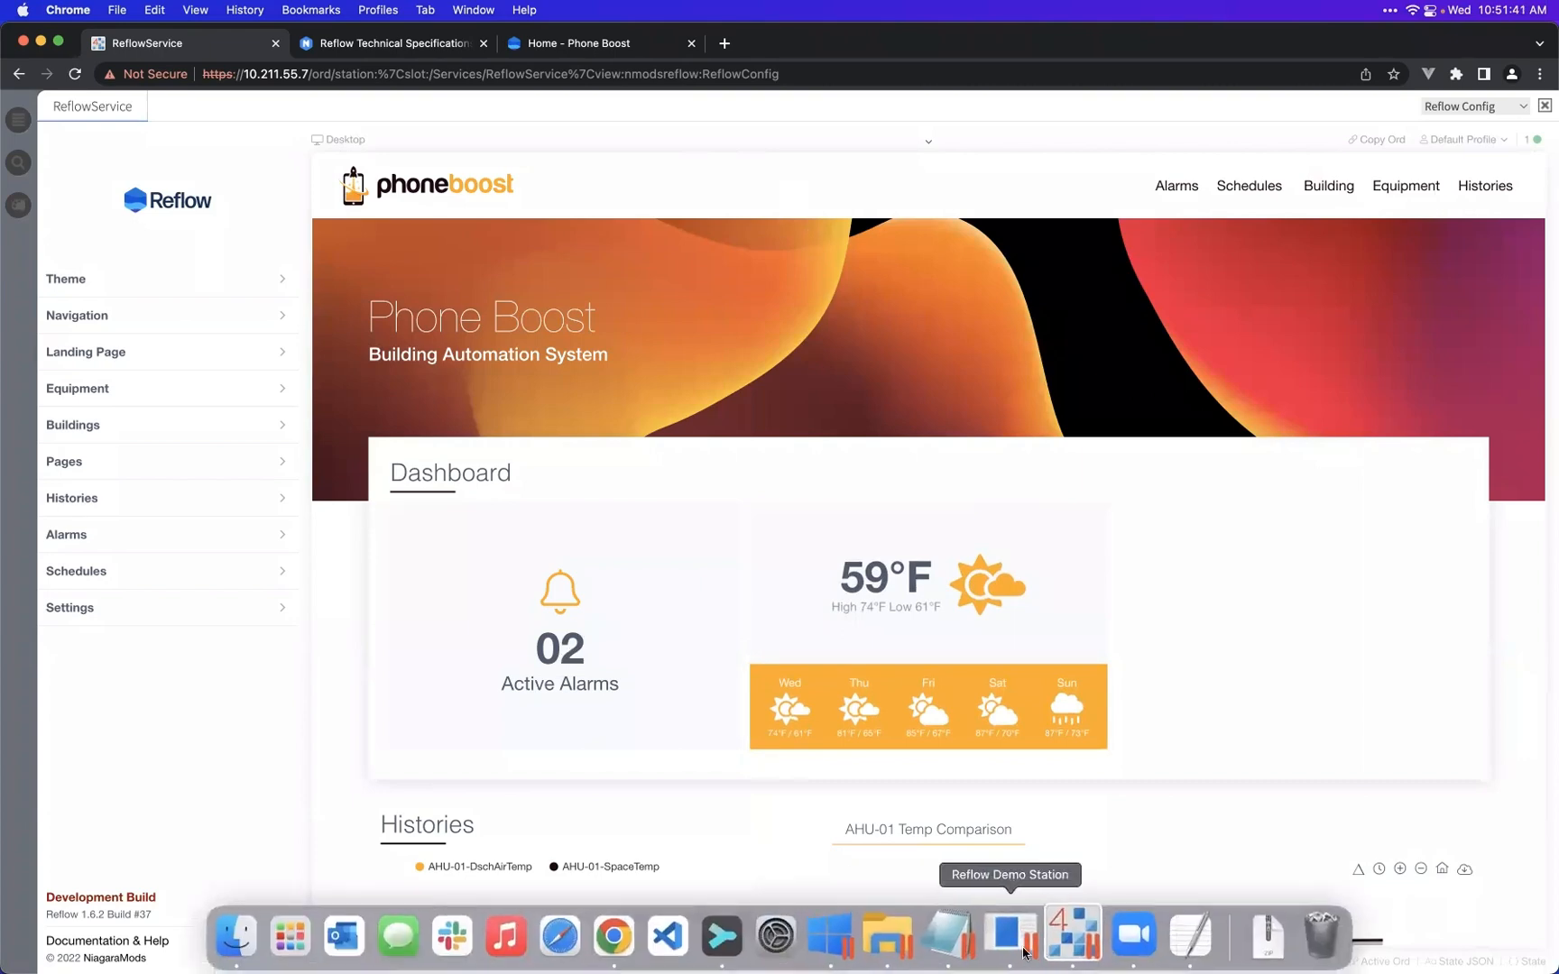
click(1064, 922)
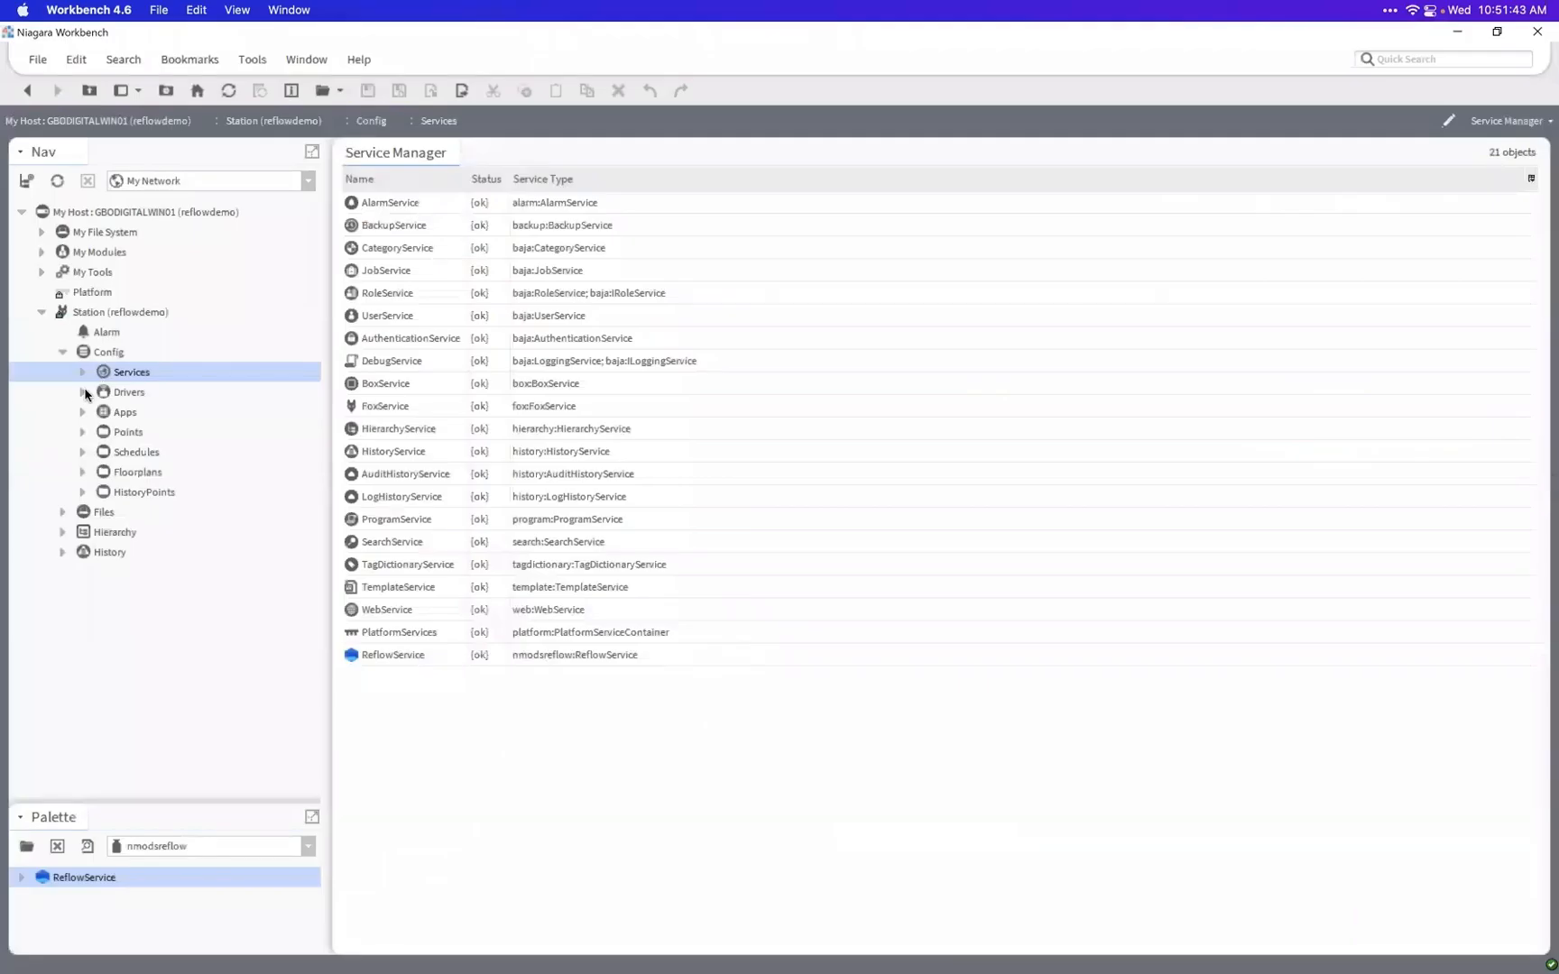
click(82, 432)
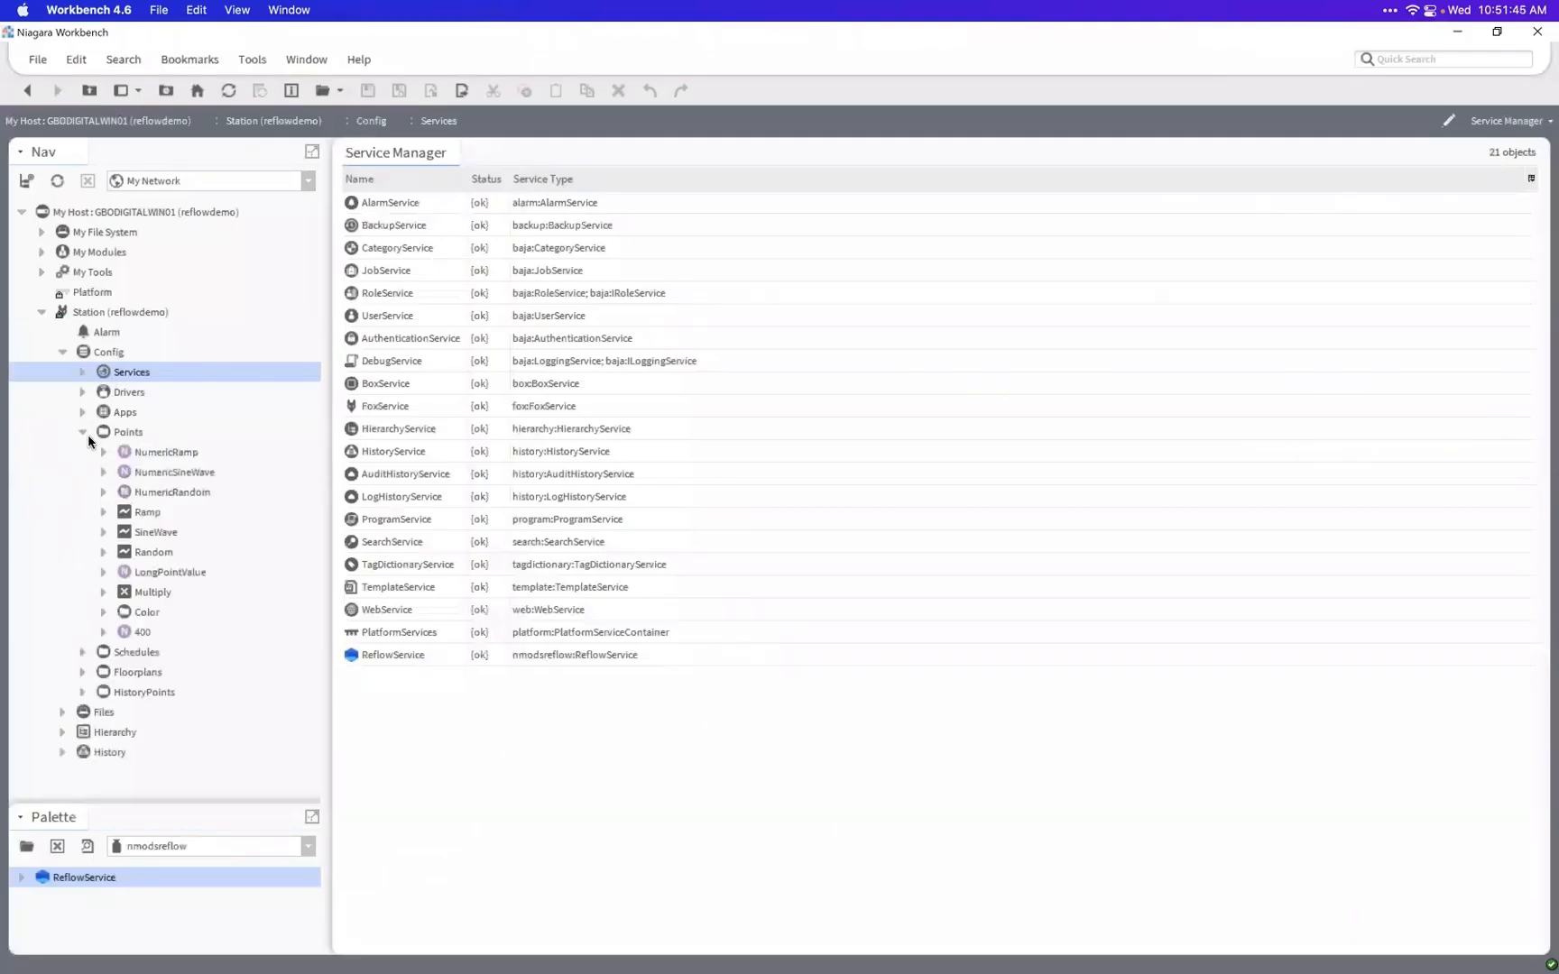
double_click(166, 451)
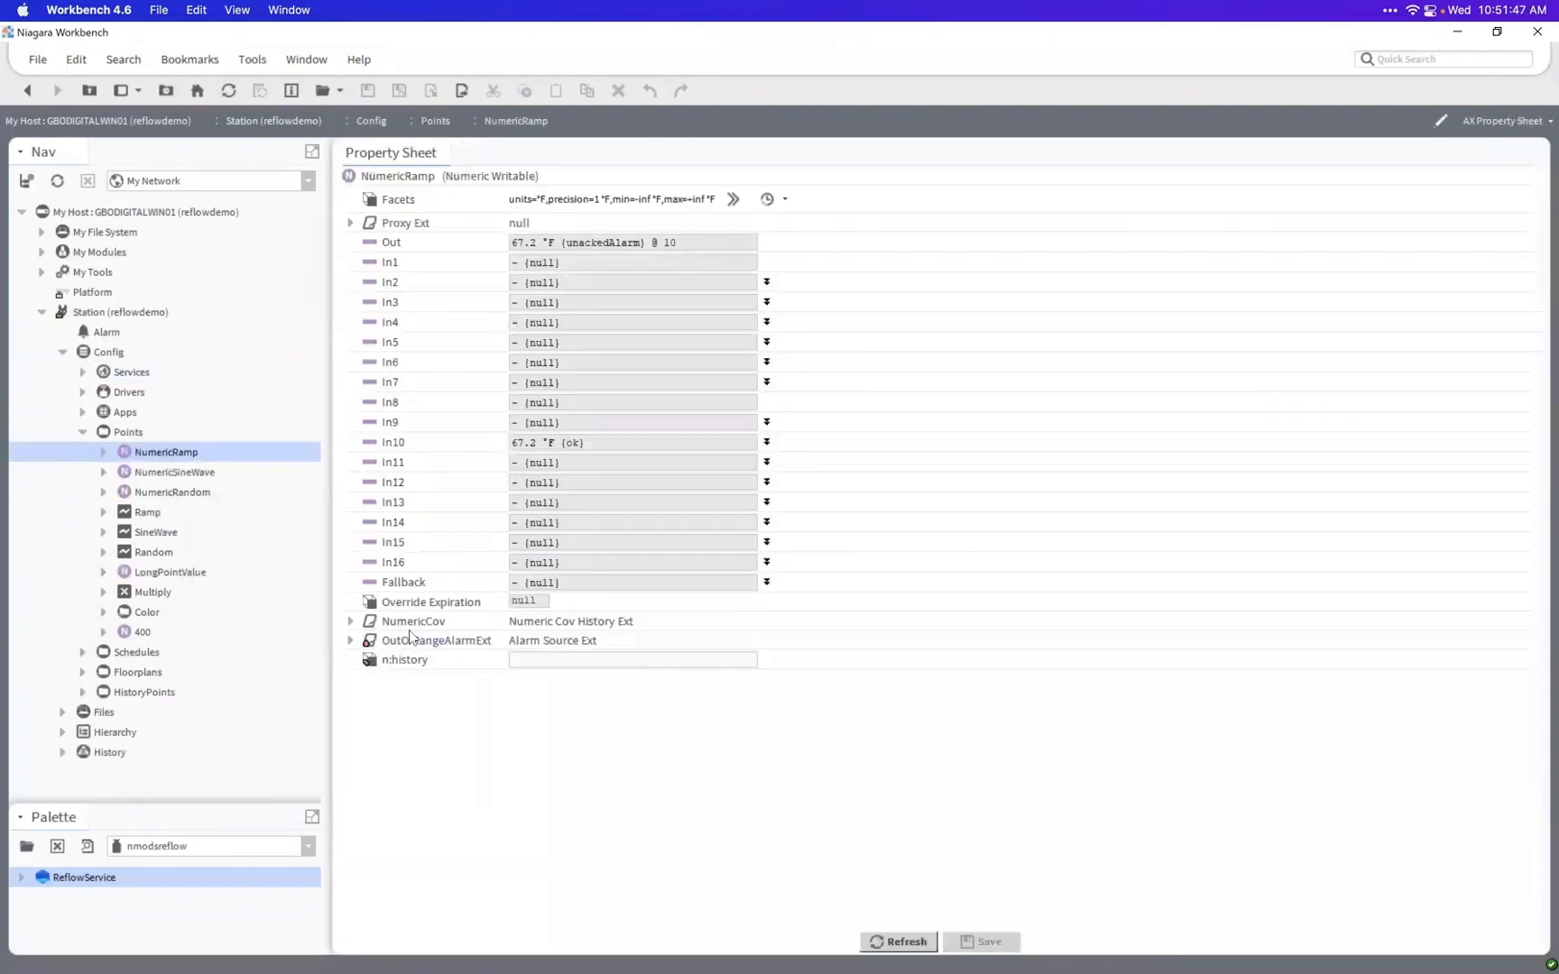
- Expand the station's History node down to the reflowdemo histories and look through the list
click(63, 752)
click(82, 772)
scroll(108, 772, down, 10)
scroll(115, 772, up, 7)
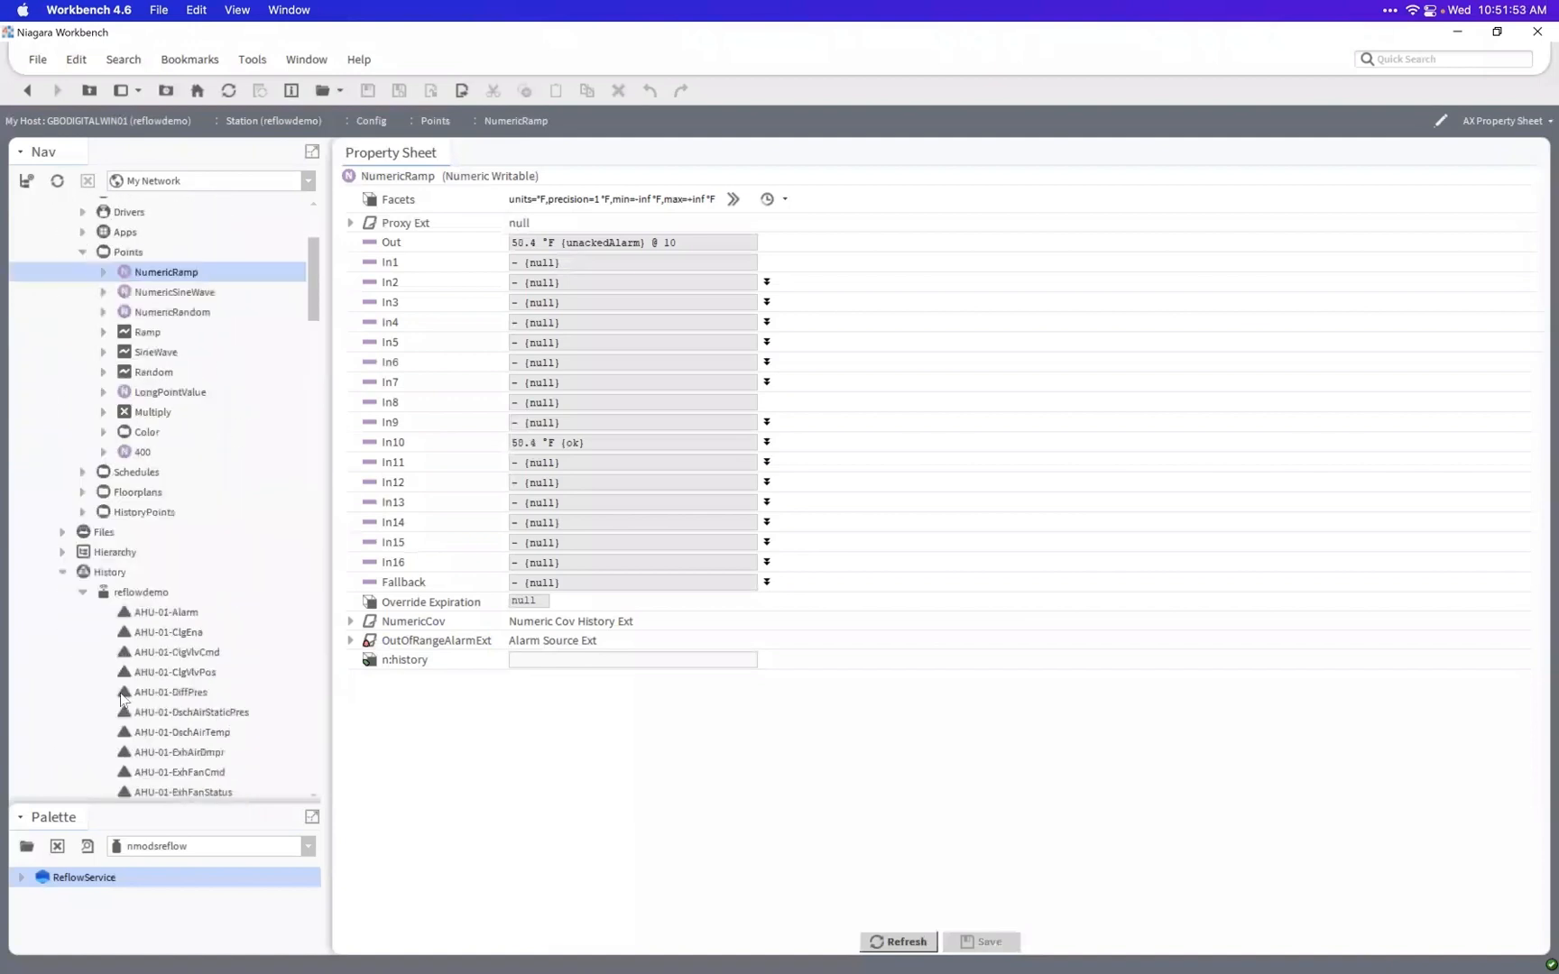
click(129, 582)
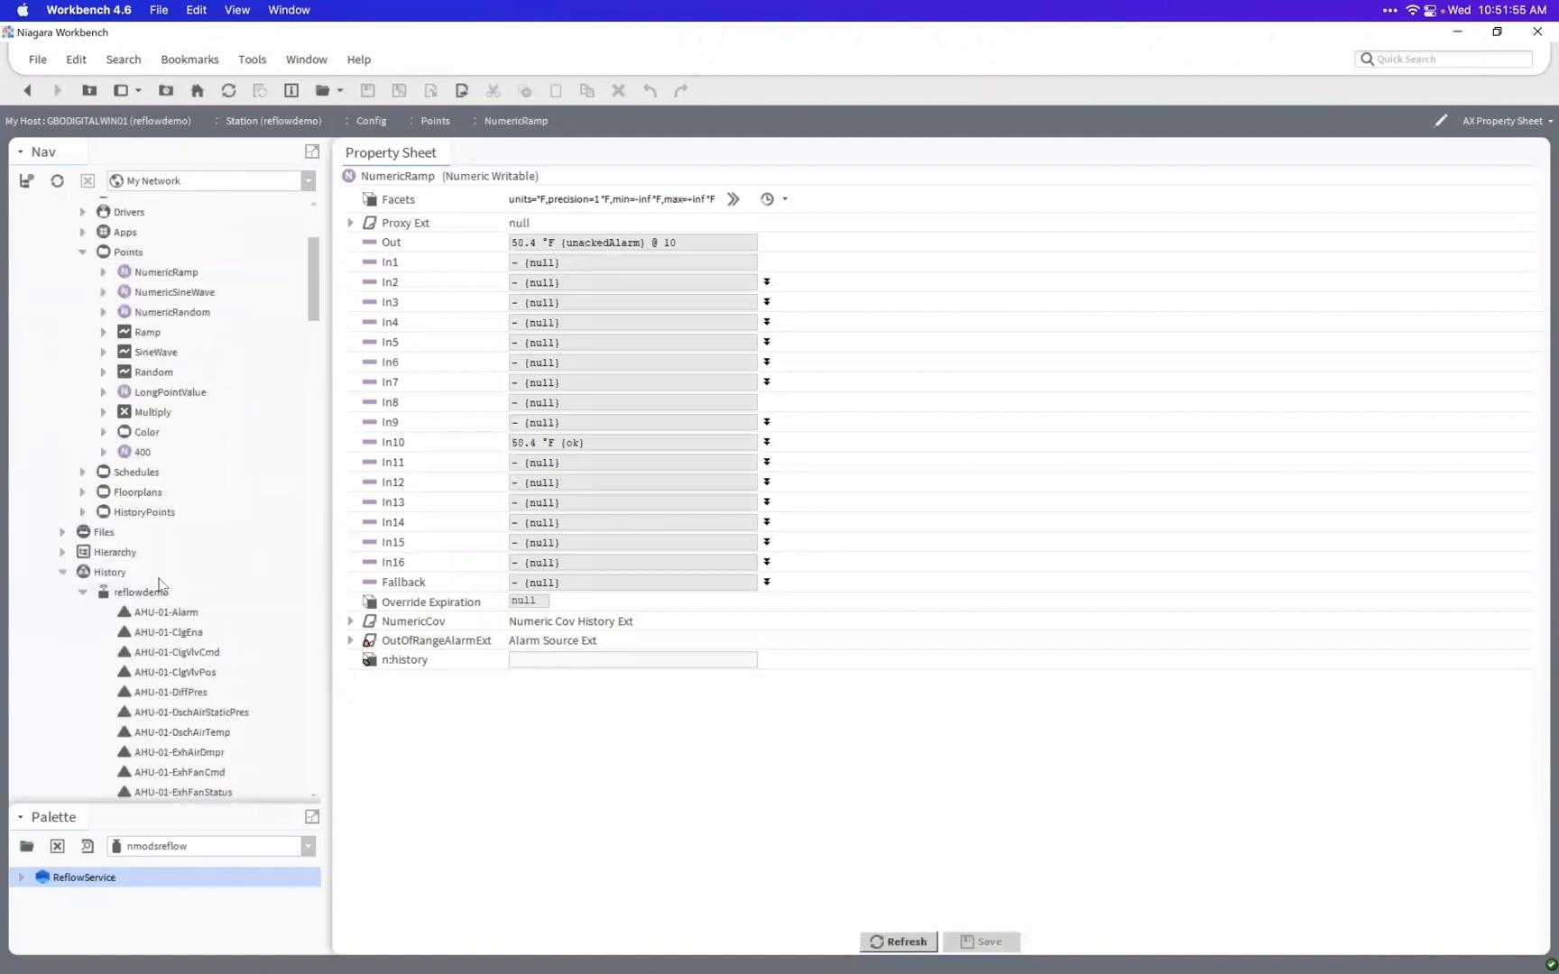
click(140, 572)
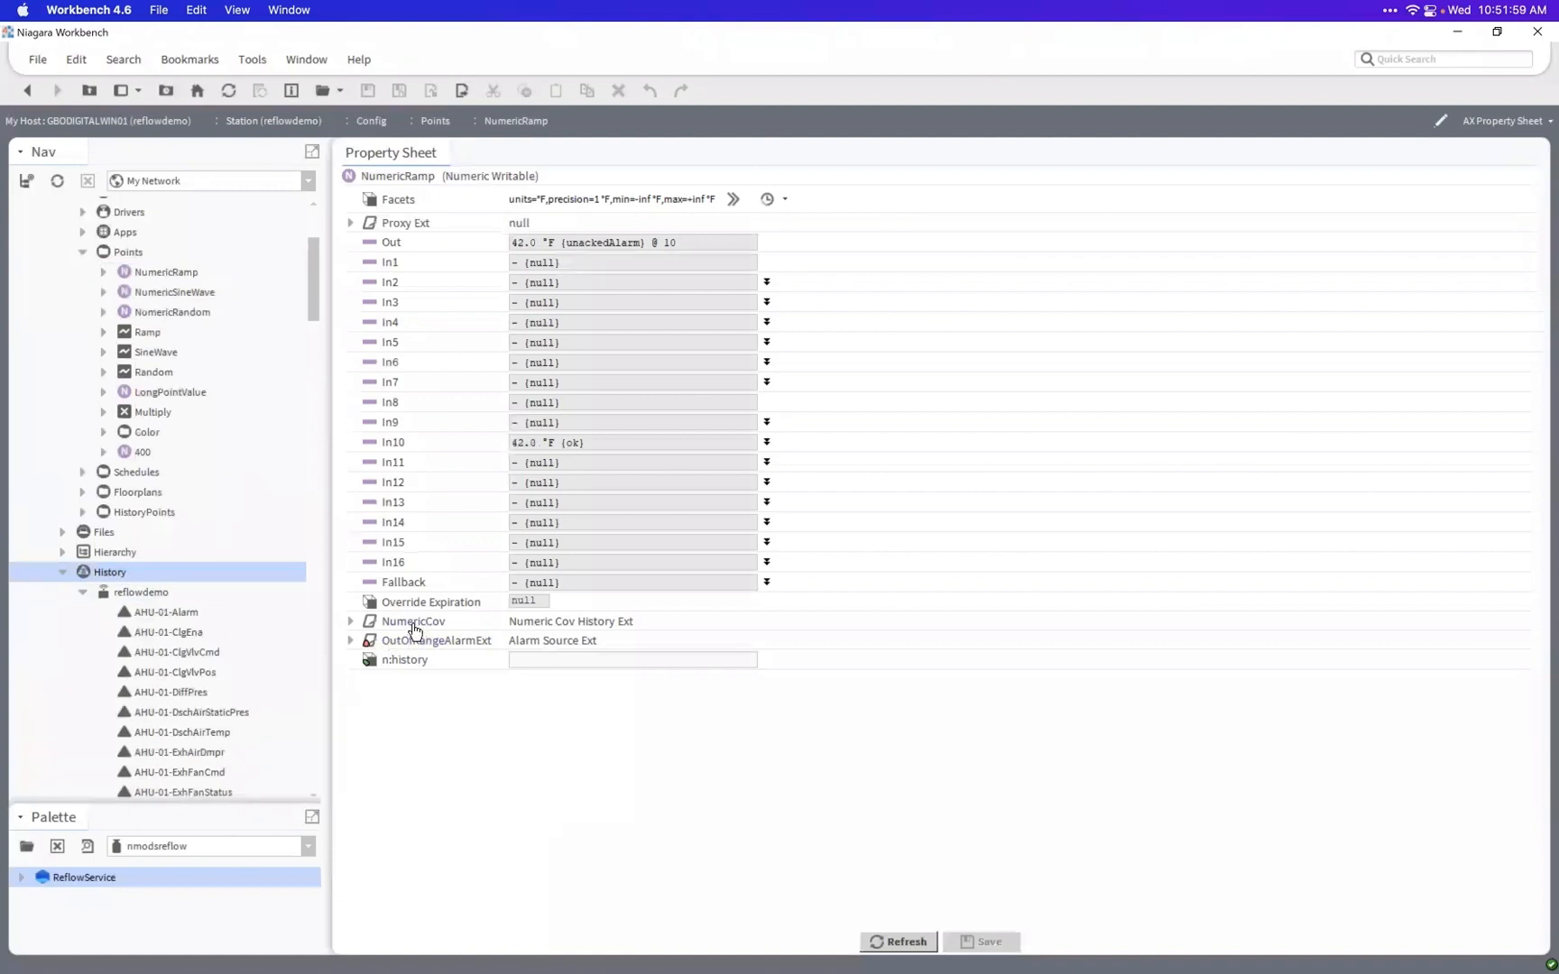
scroll(226, 559, down, 9)
drag(313, 373, 316, 330)
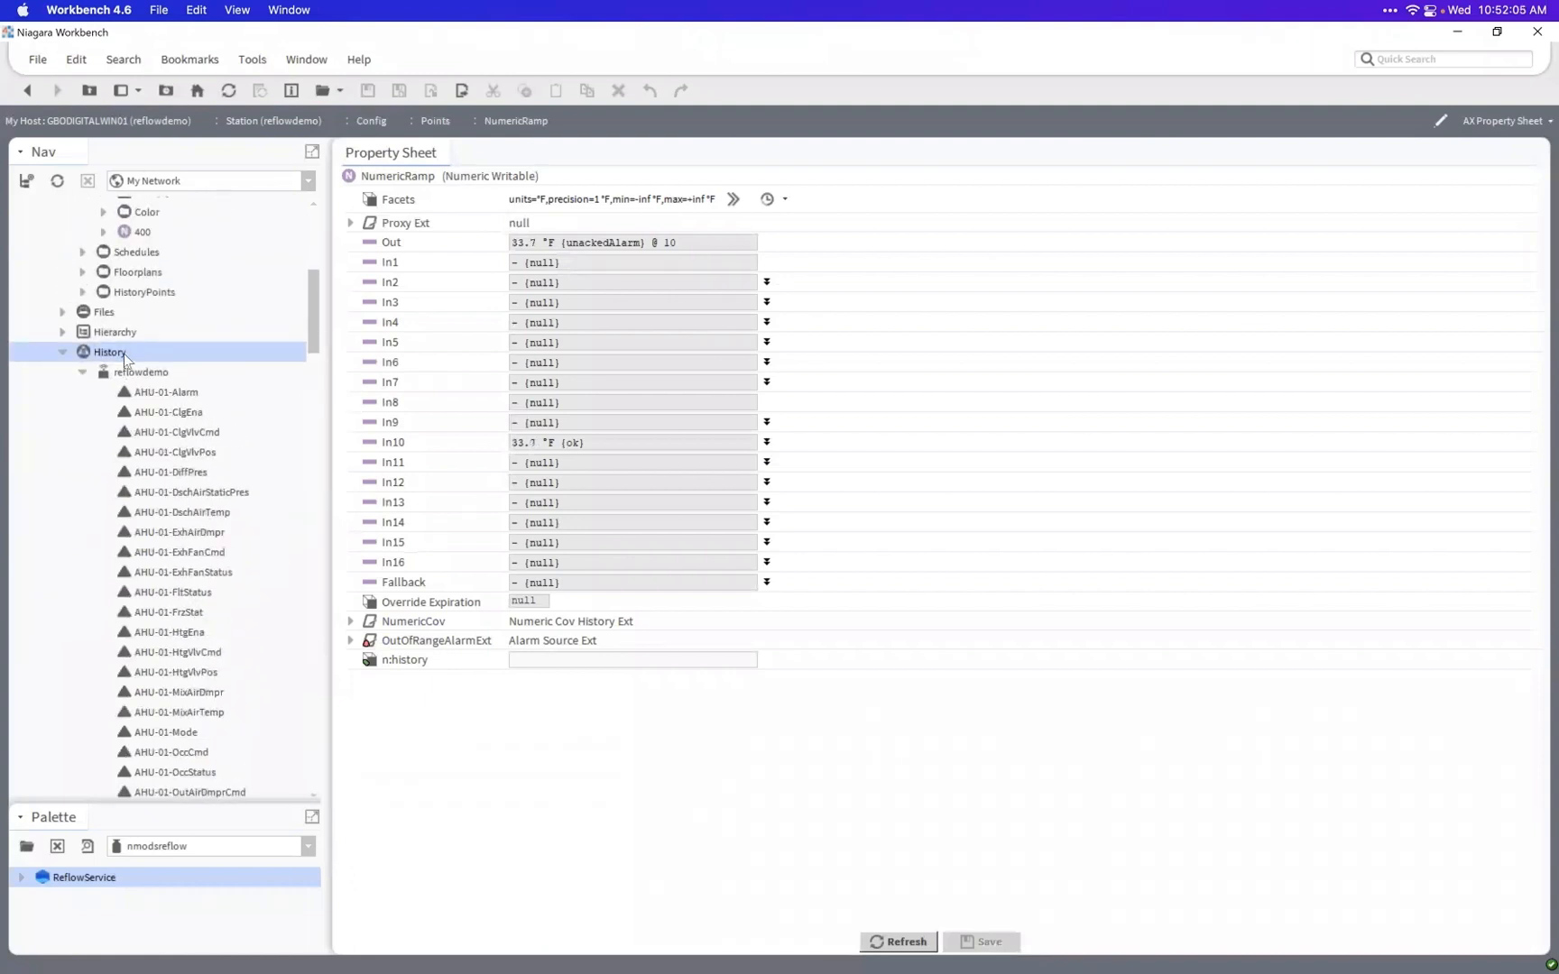
- Open the AX Database Maintenance view of the station's History node
right_click(117, 354)
mouse_move(159, 367)
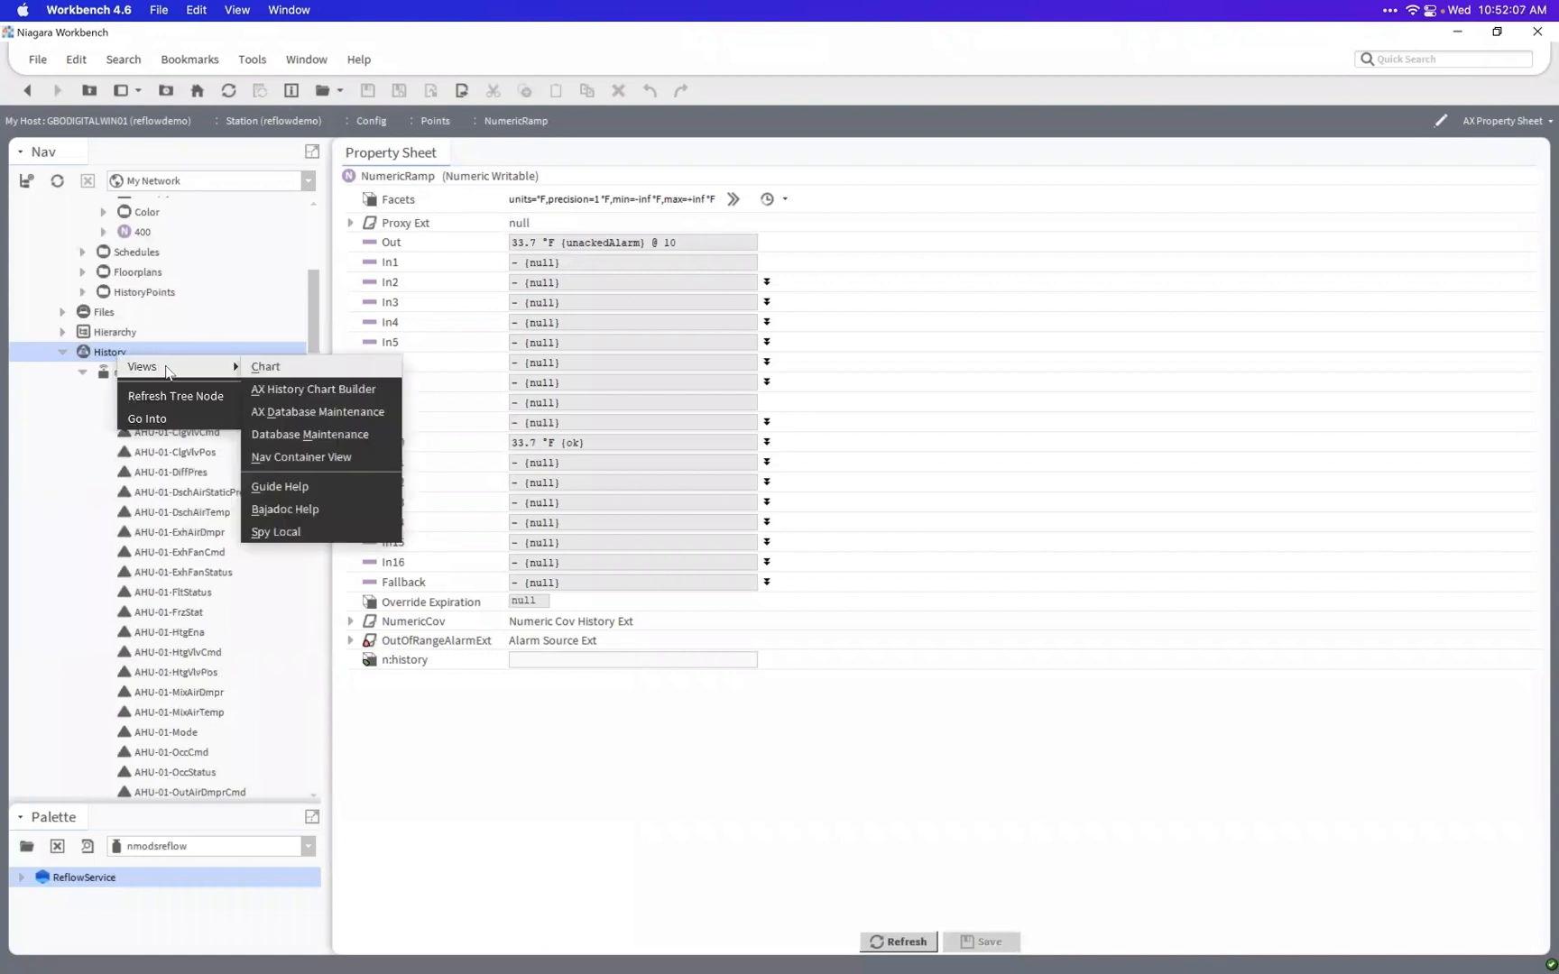
click(291, 413)
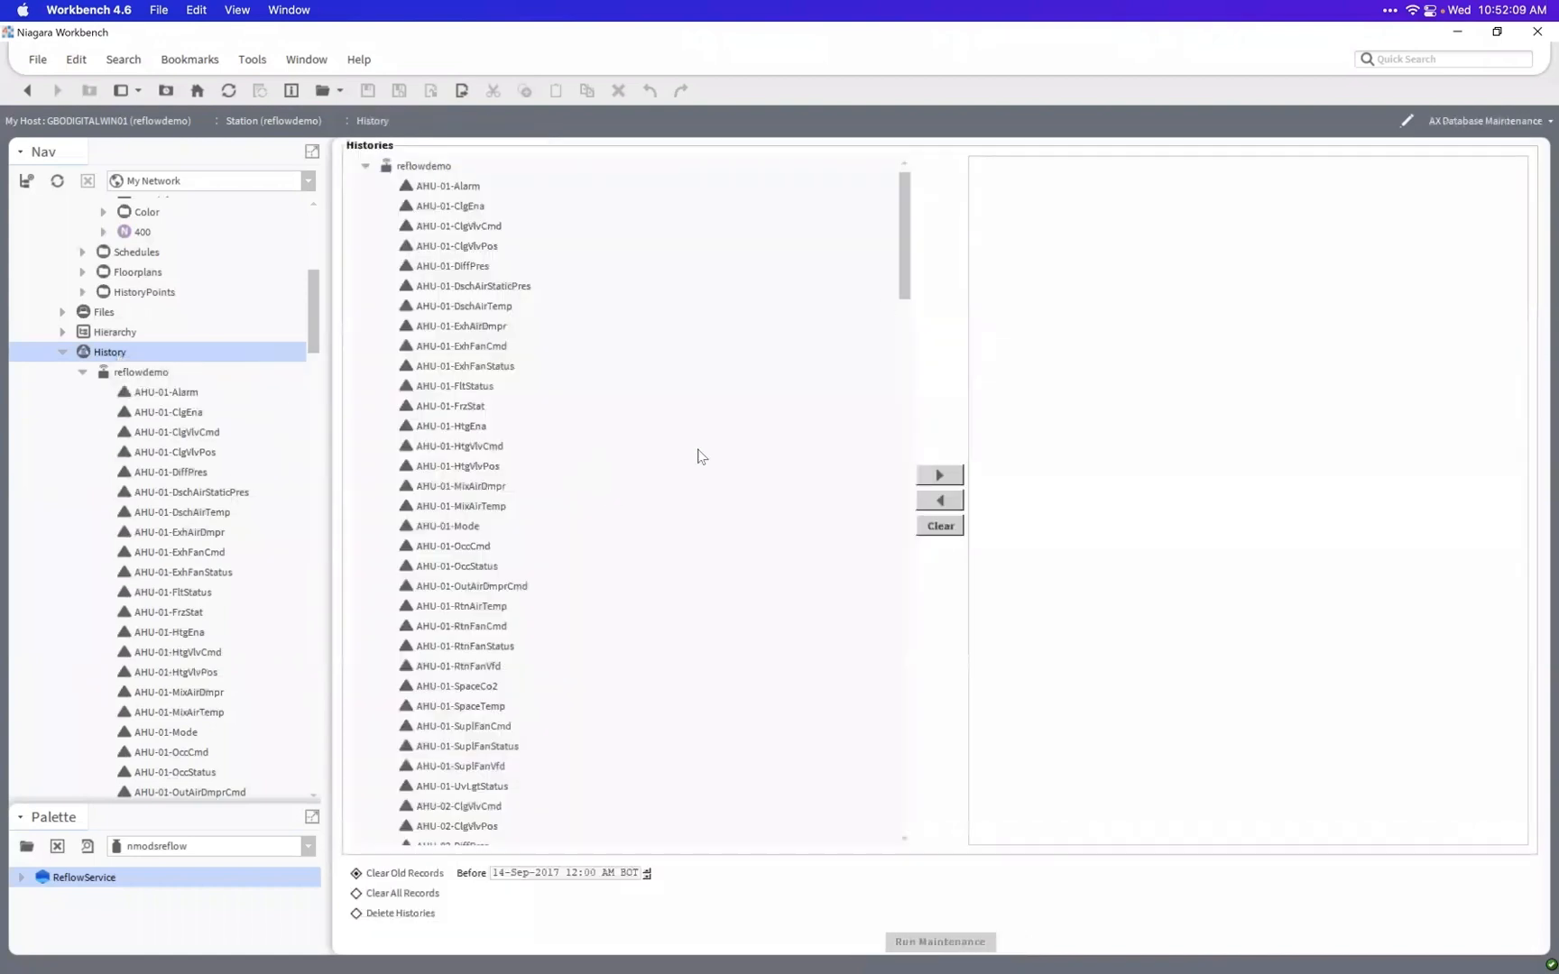
- Add the NumericRandom history to the maintenance list with the Delete Histories option, then clear the list without running maintenance
drag(909, 273, 905, 350)
drag(905, 530, 898, 487)
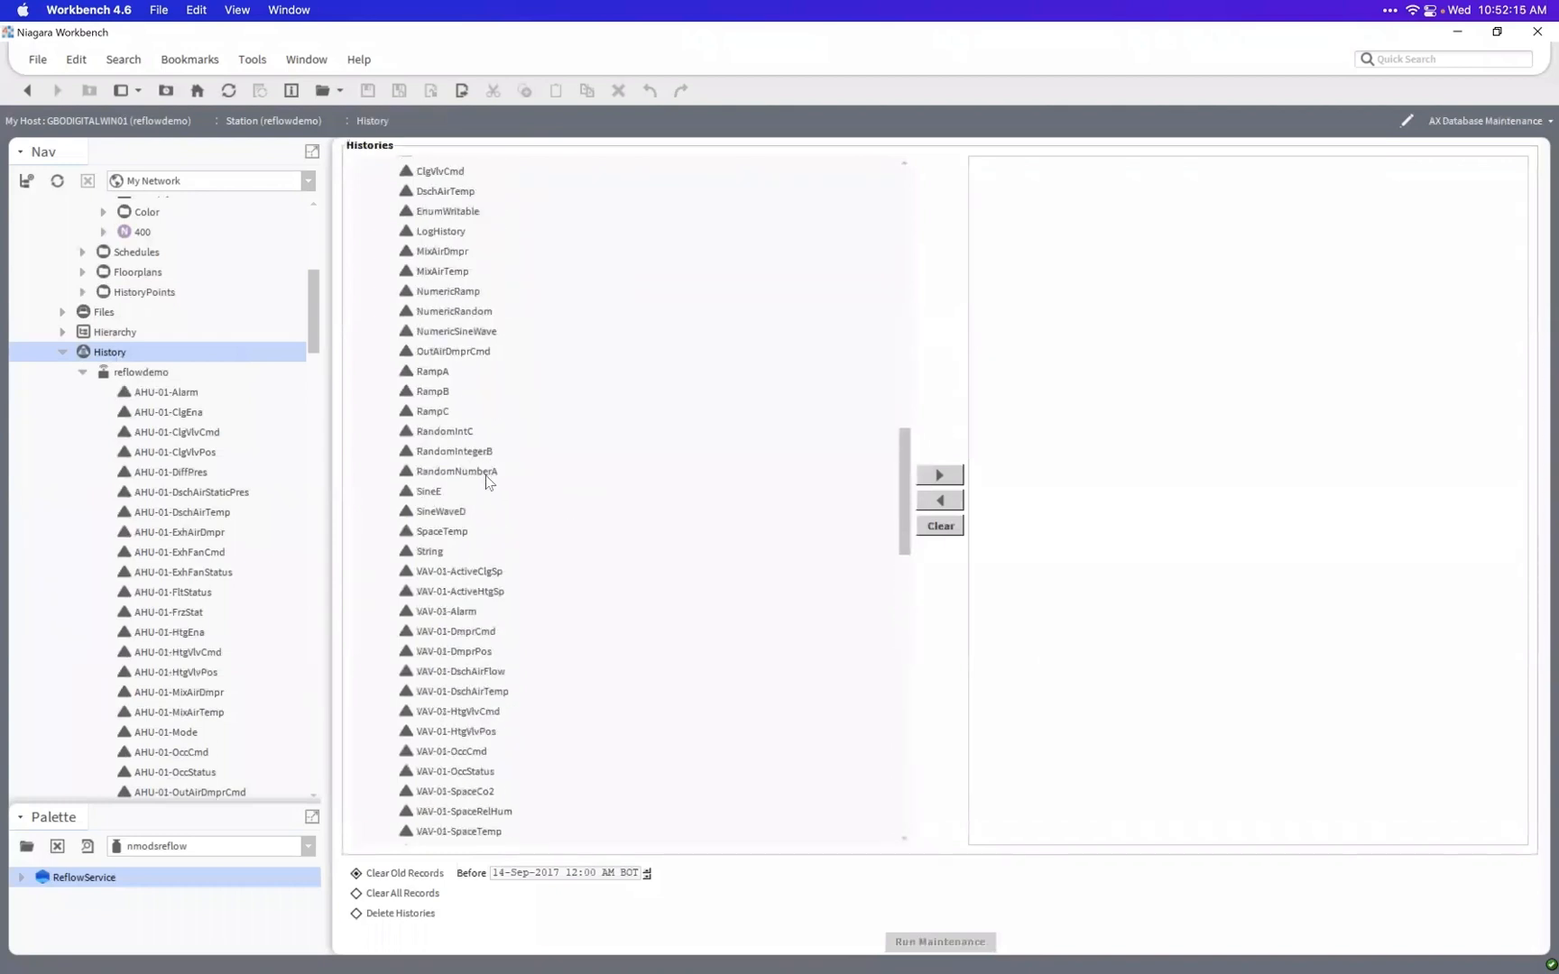
click(486, 475)
click(486, 310)
click(485, 313)
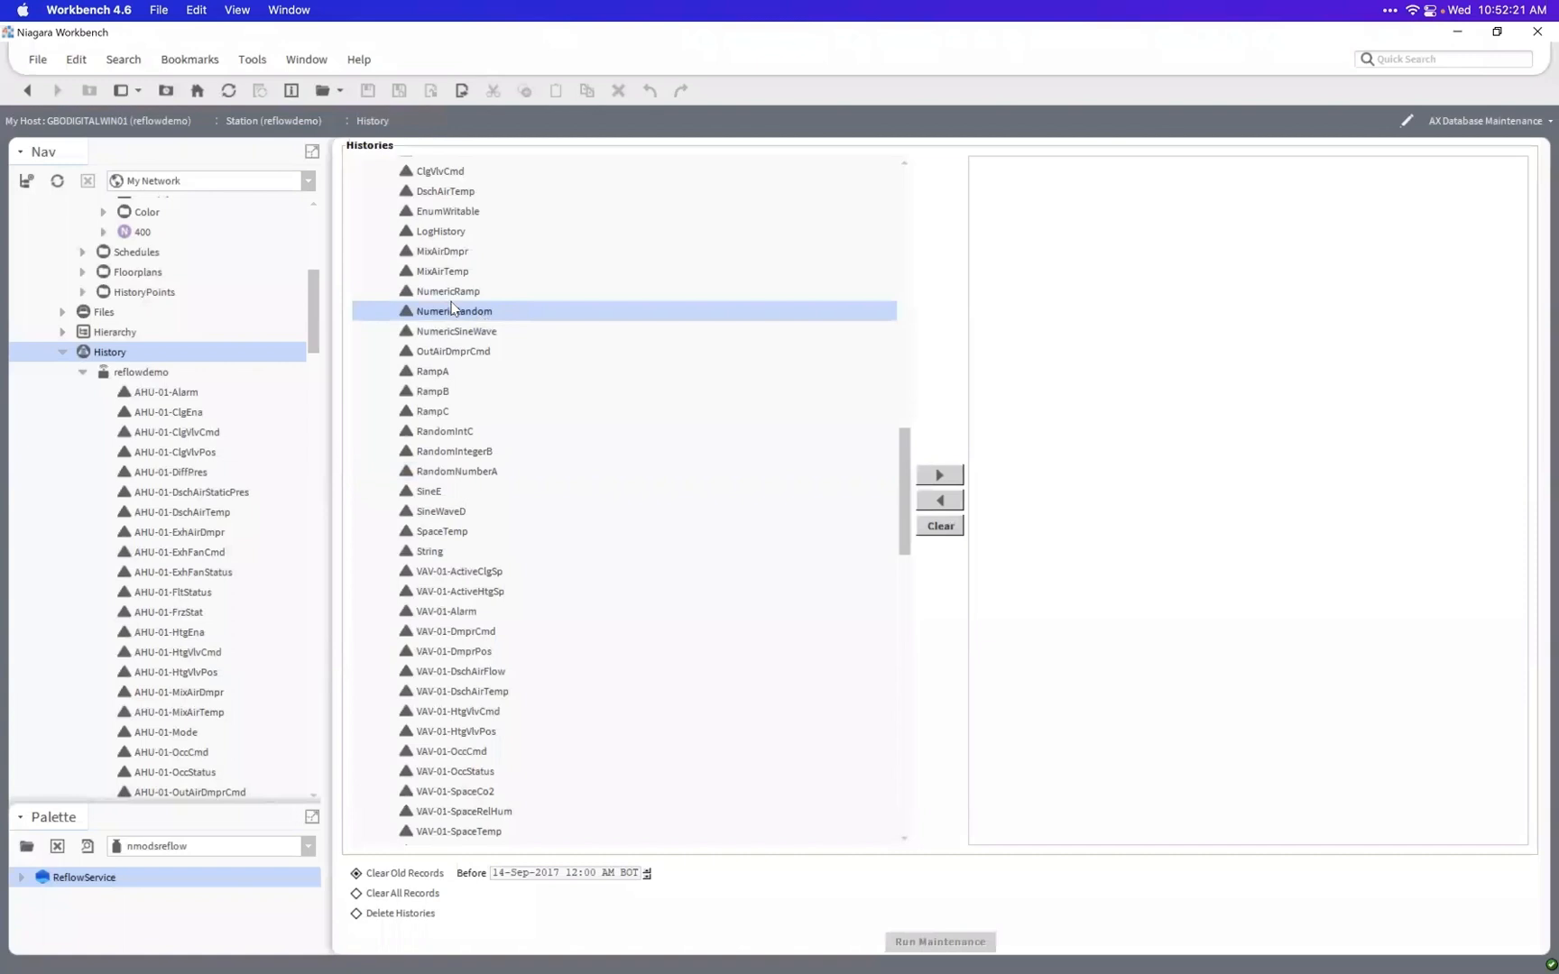
click(939, 475)
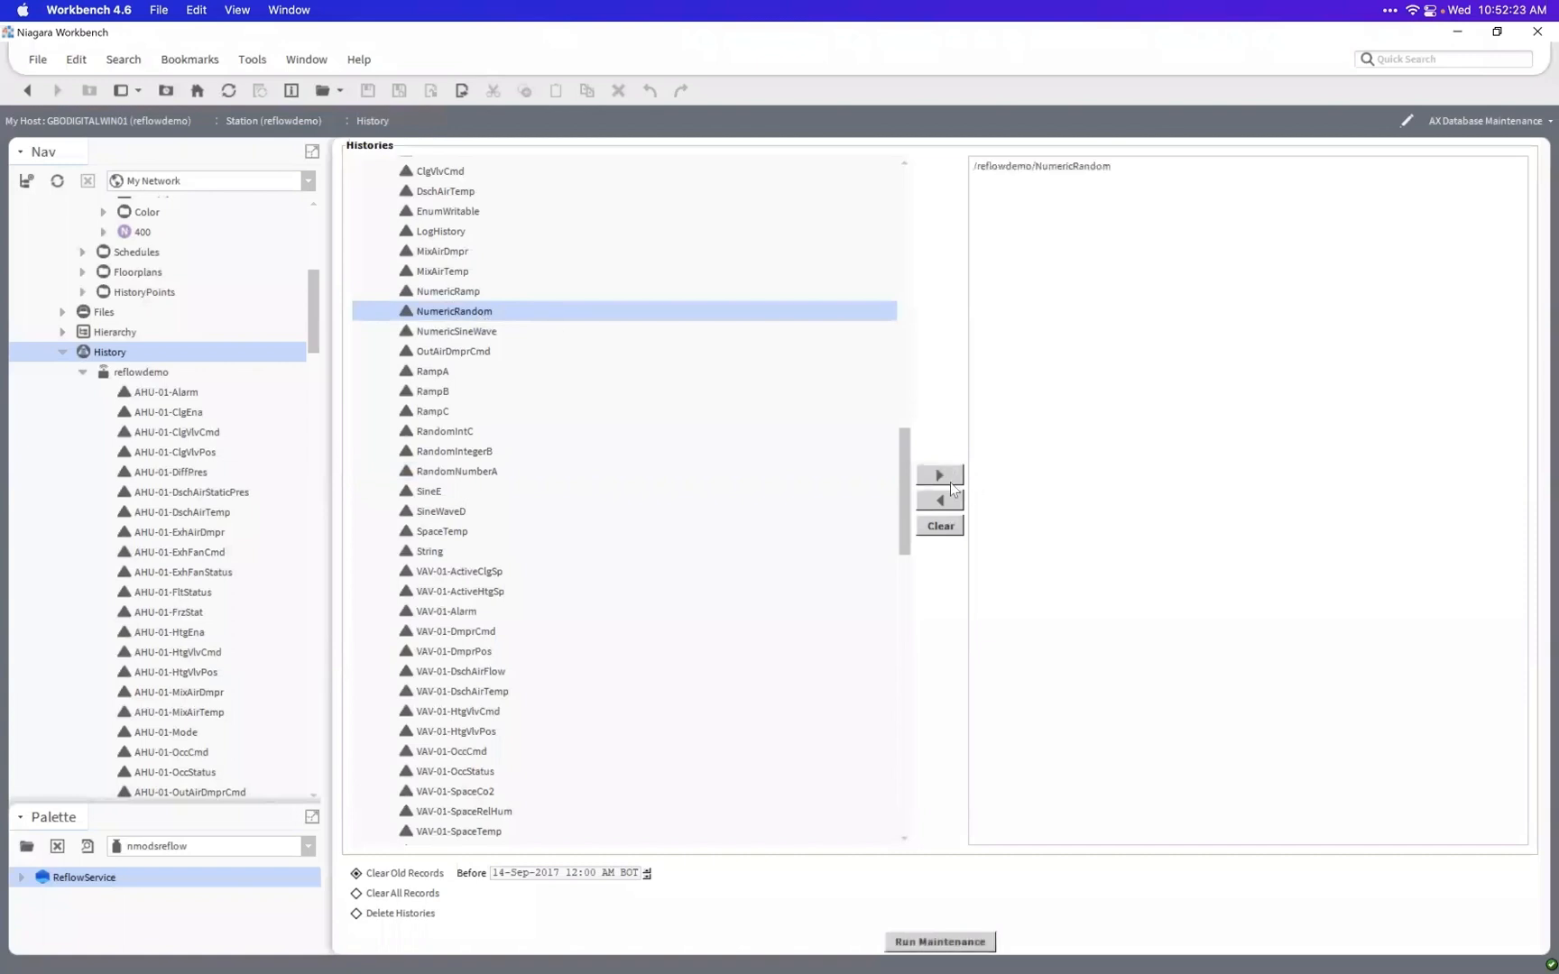
click(399, 914)
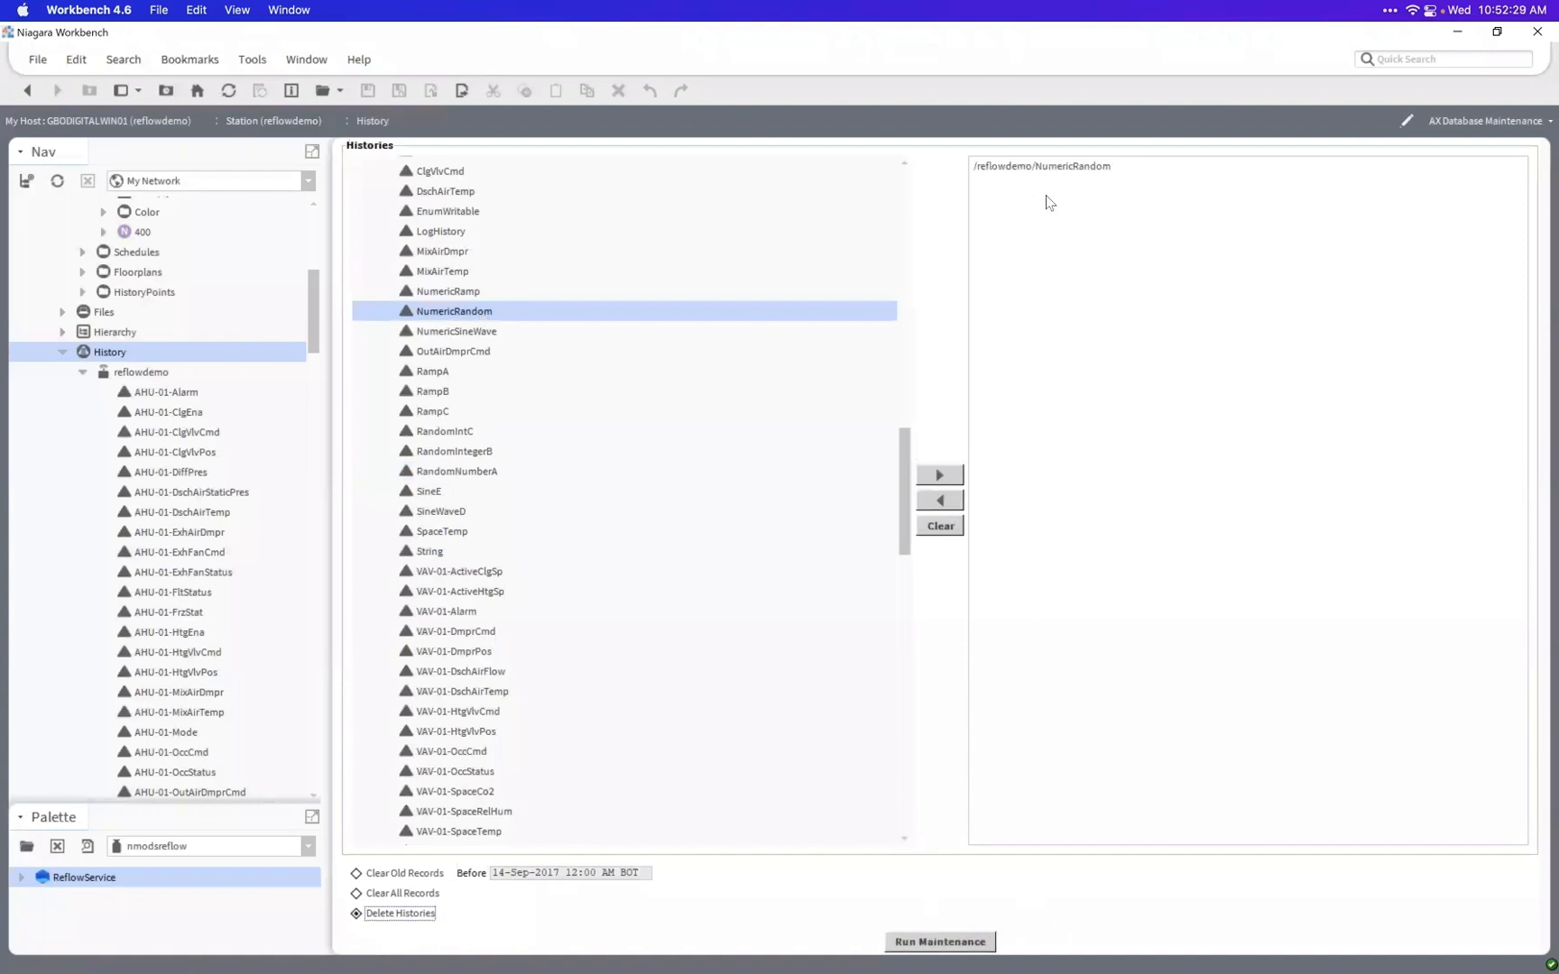
click(958, 527)
- Review the reflowdemo histories, including AHU-01-SpaceTemp, and the NumericRamp point in the station tree
mouse_move(314, 345)
mouse_down()
mouse_move(310, 288)
mouse_move(317, 339)
mouse_up()
click(176, 433)
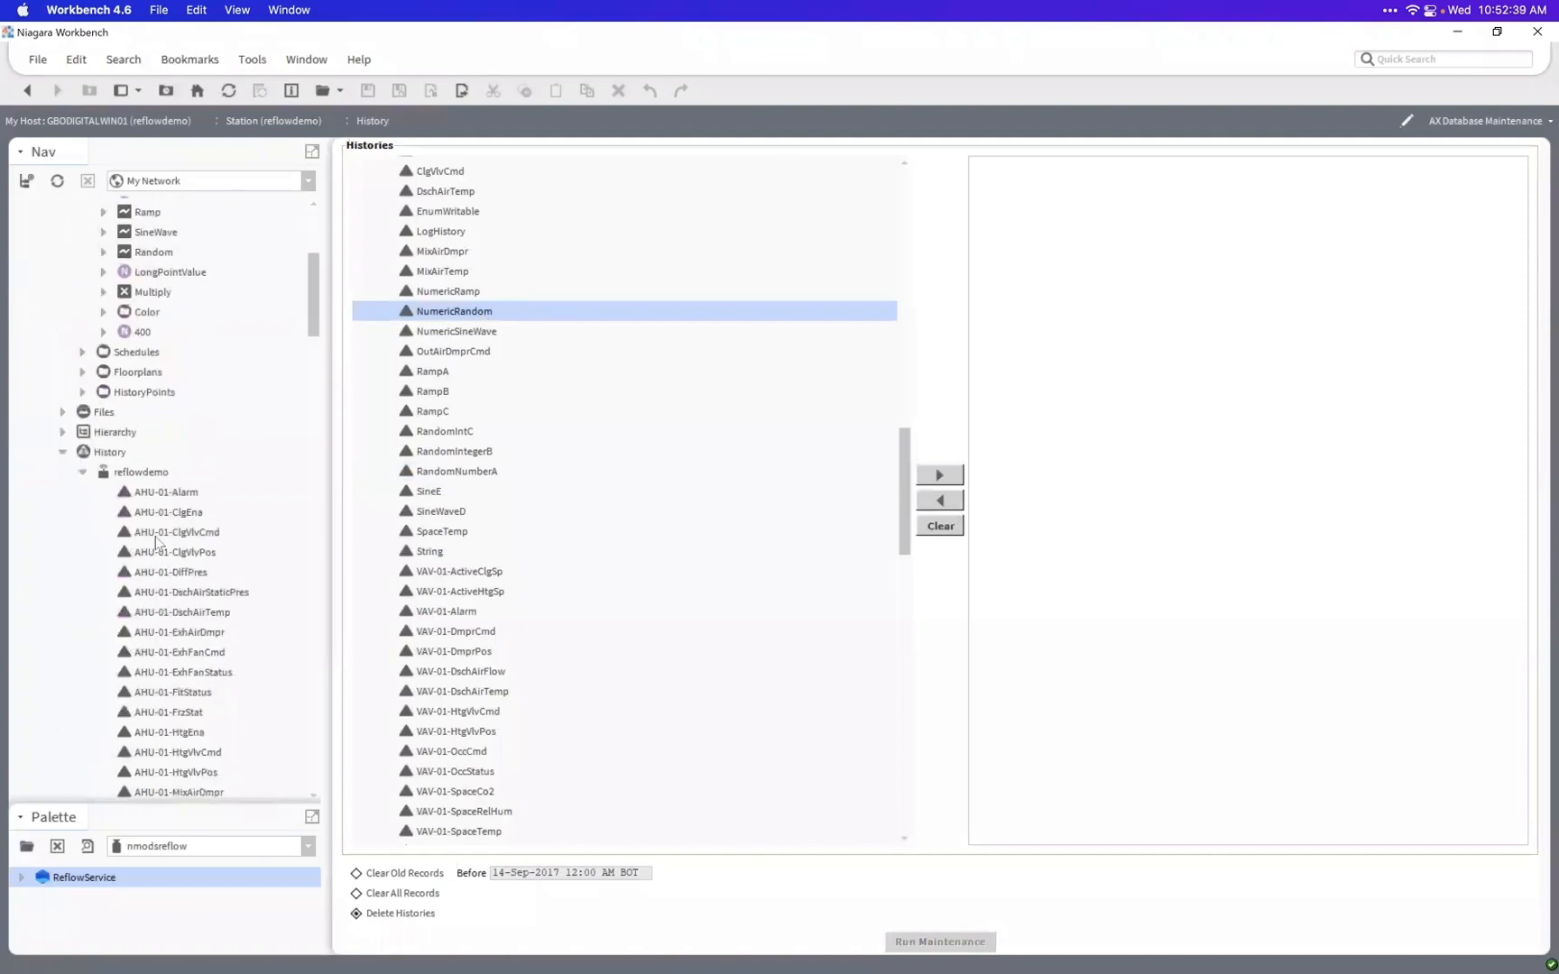
click(153, 472)
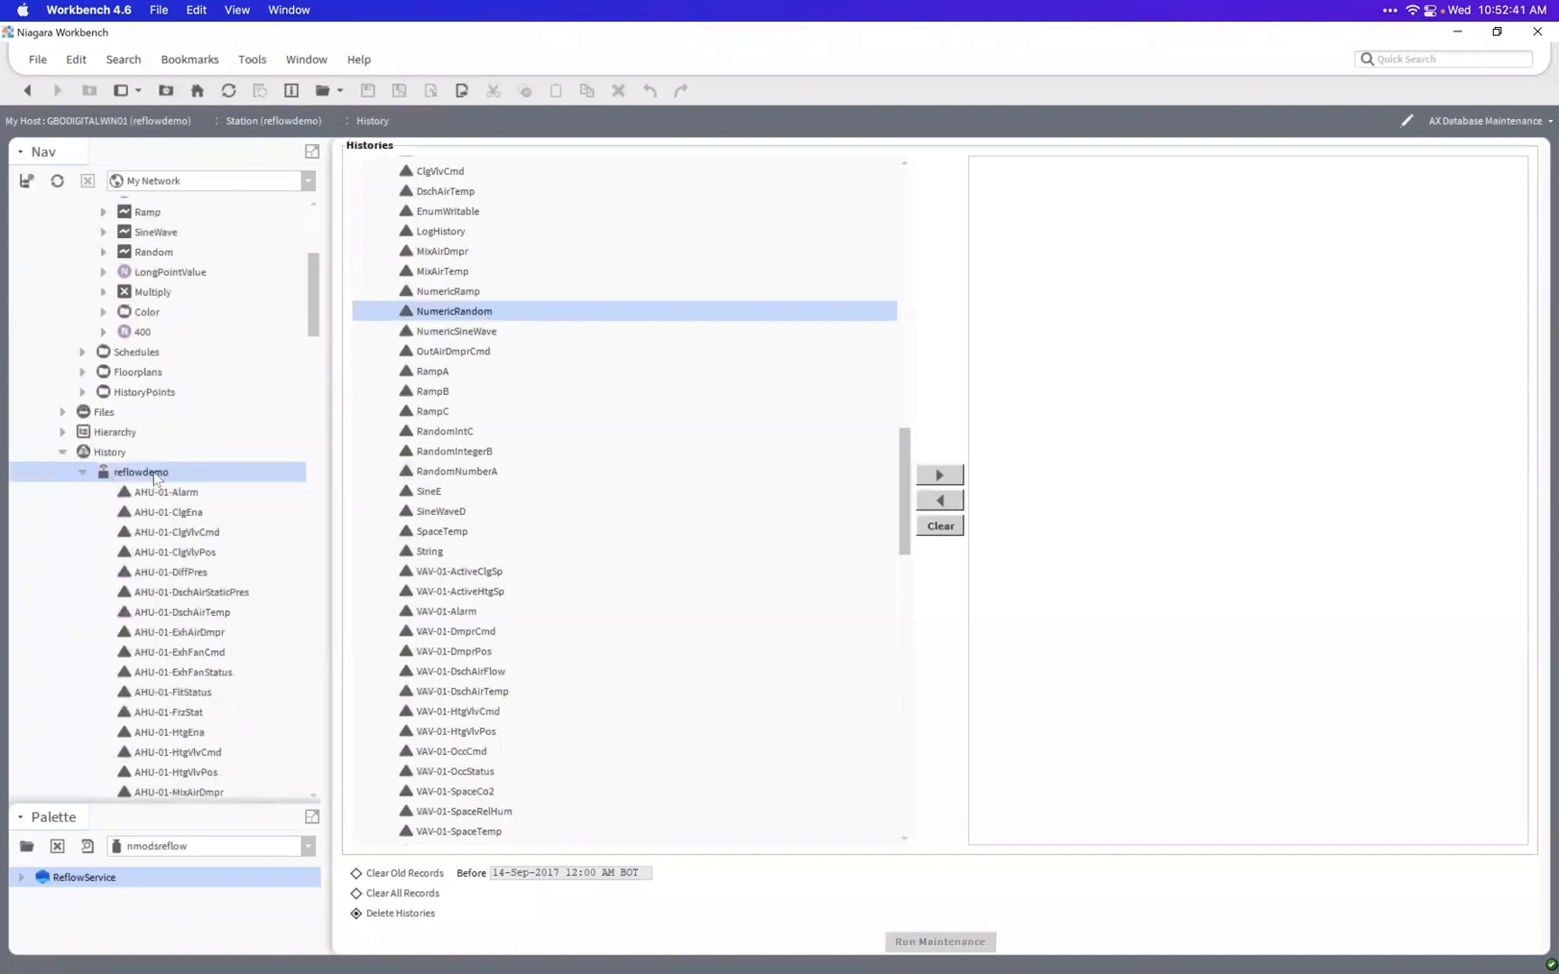
scroll(164, 664, down, 6)
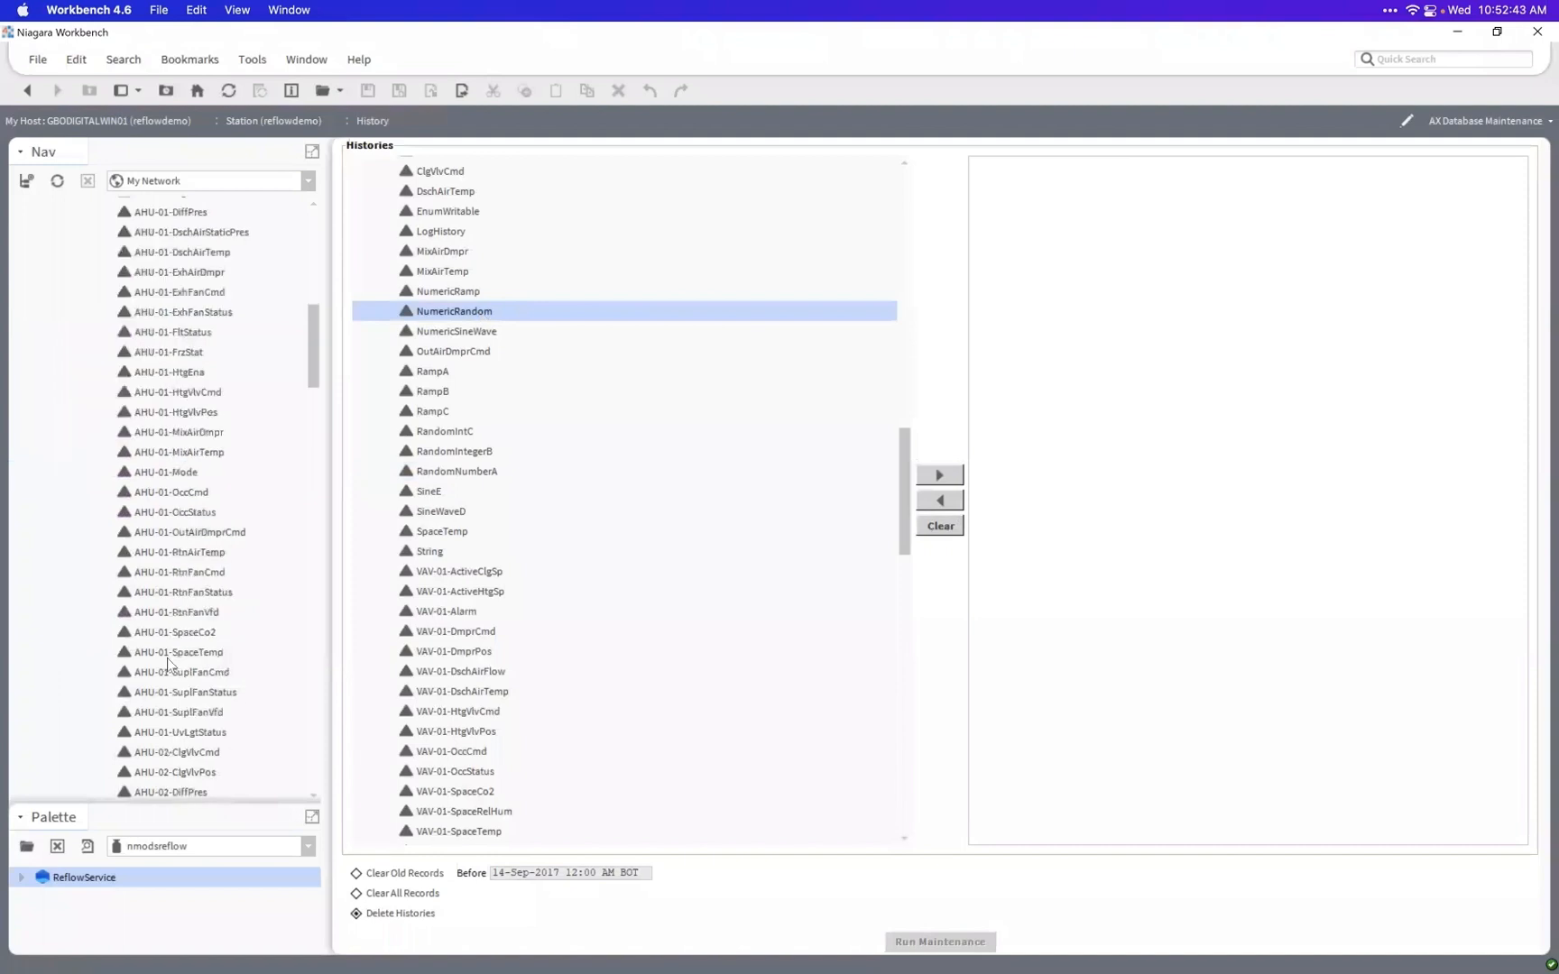
click(161, 658)
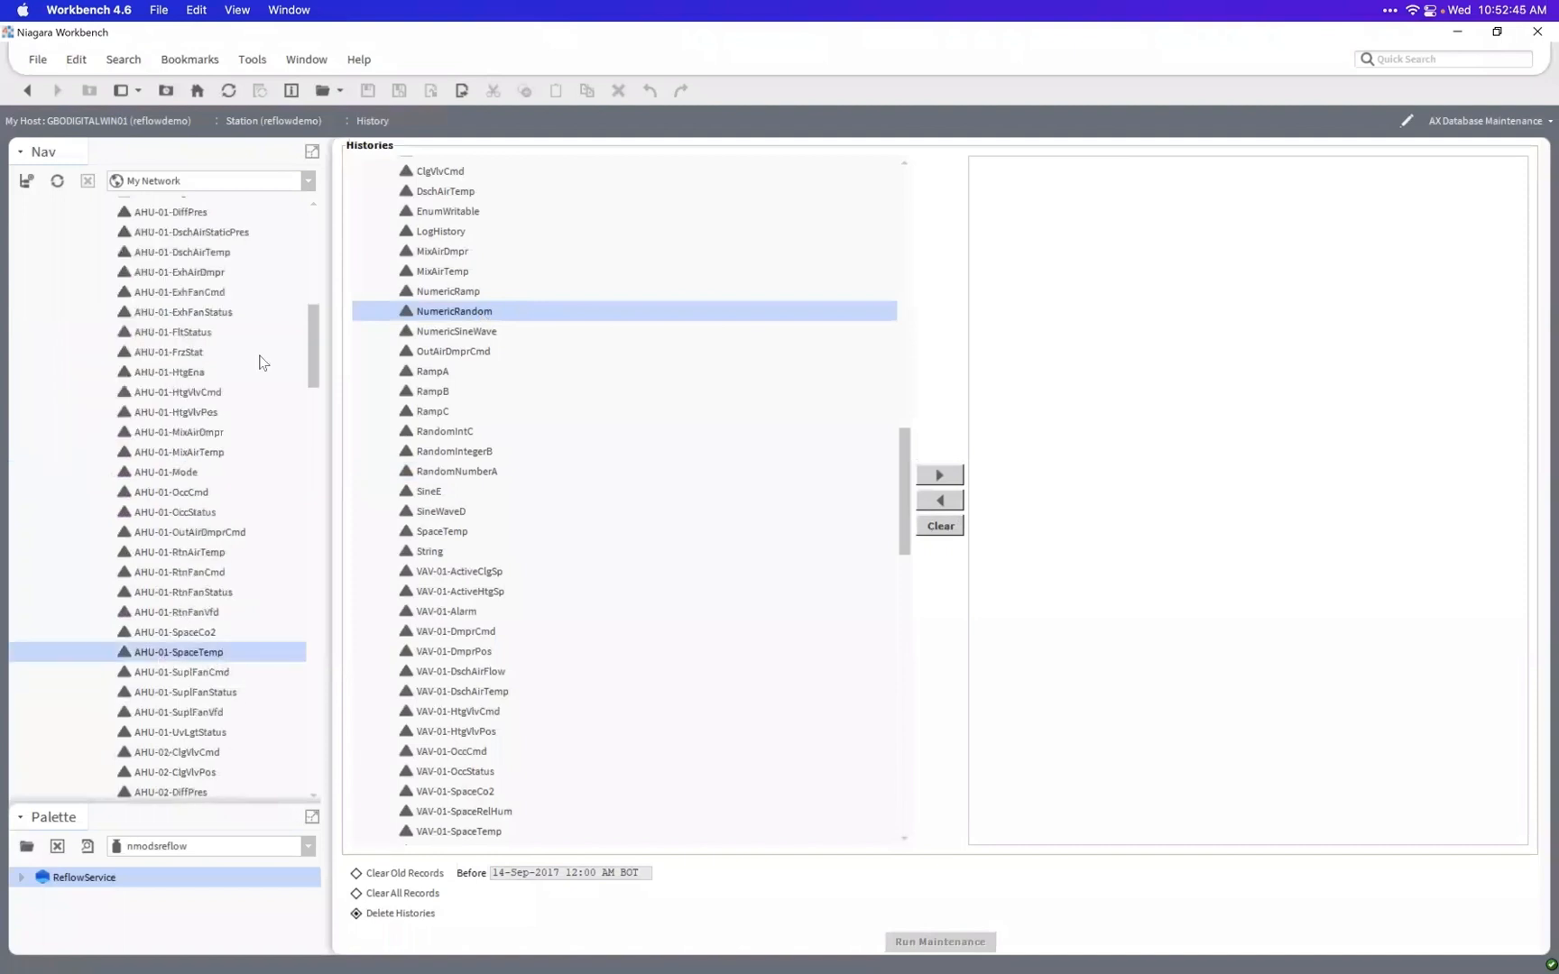
drag(312, 331, 312, 300)
click(158, 309)
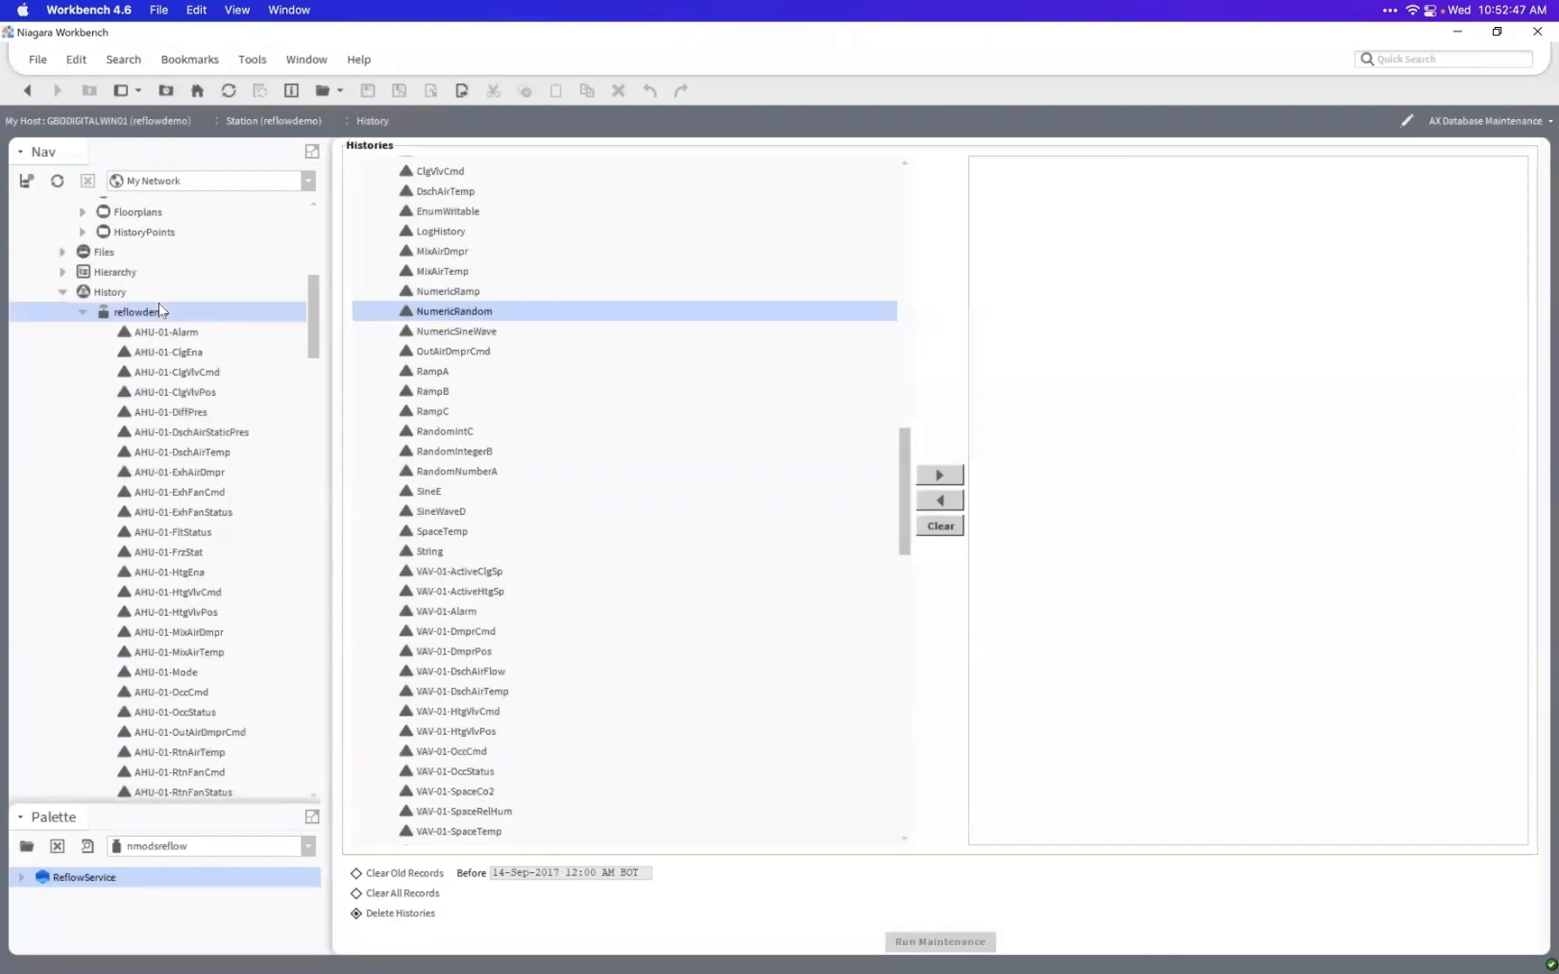
click(123, 292)
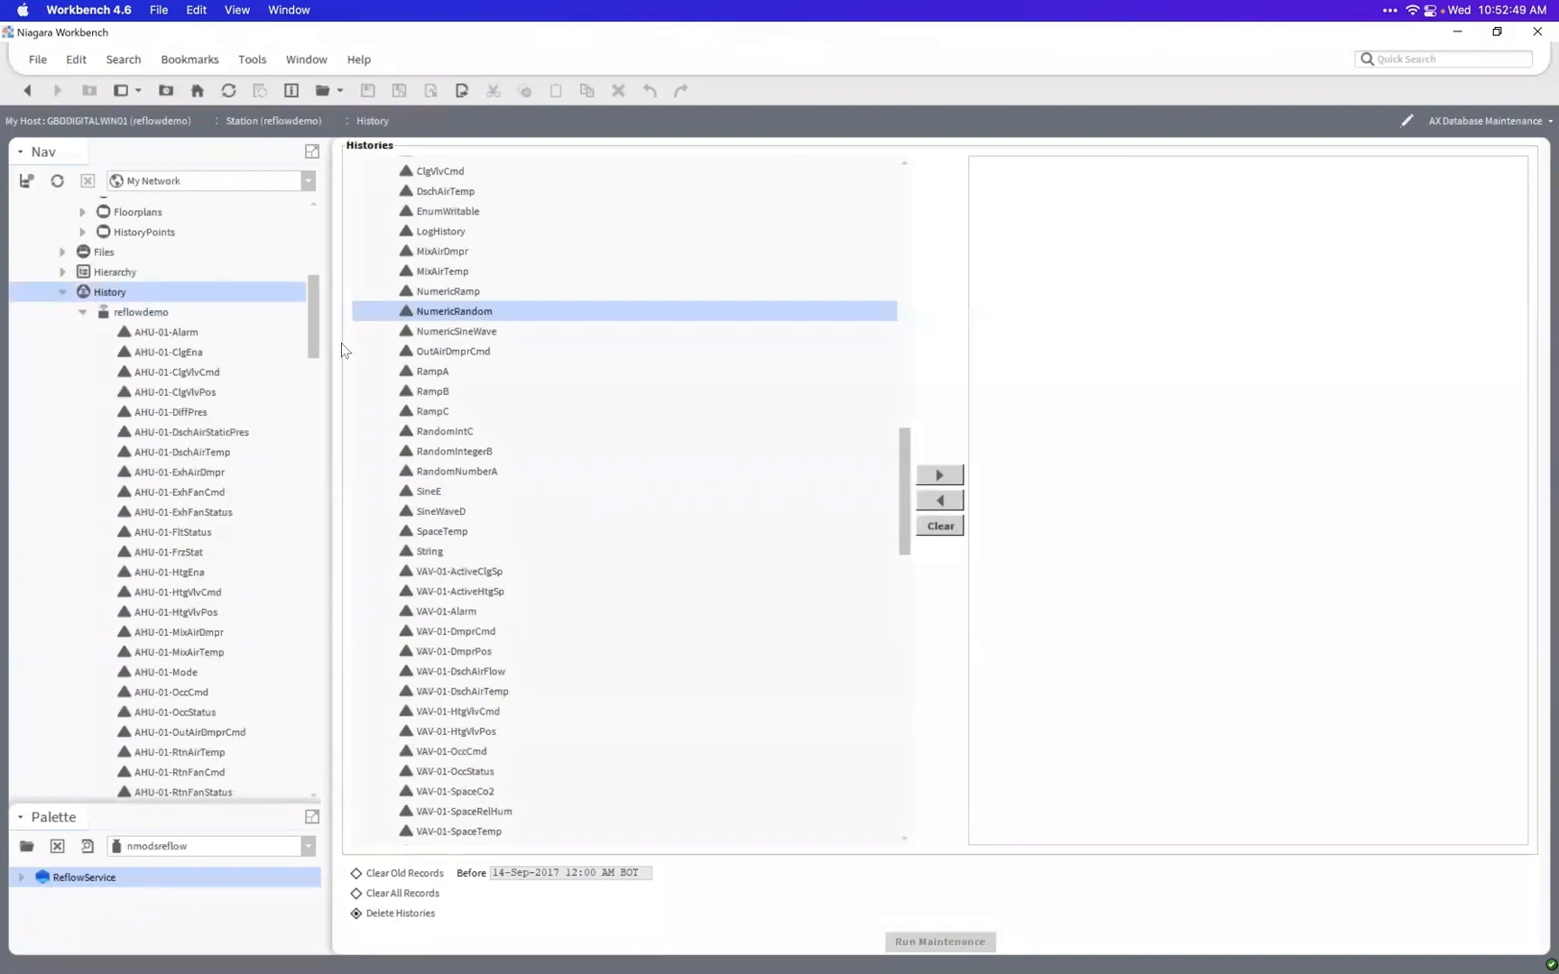
scroll(313, 294, up, 5)
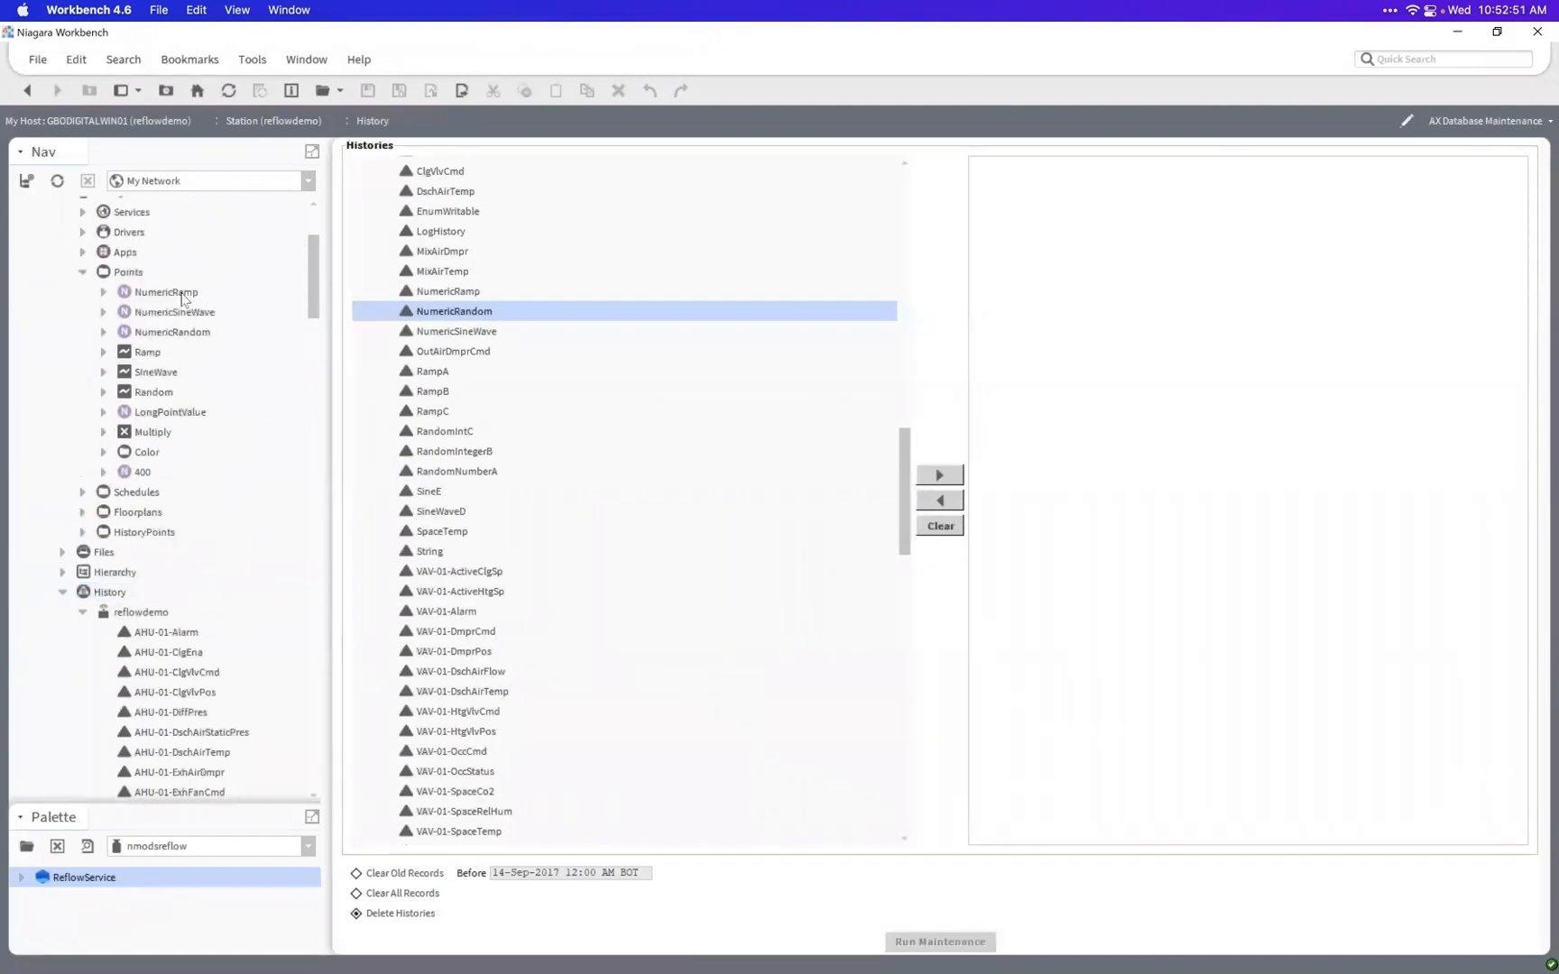
click(170, 296)
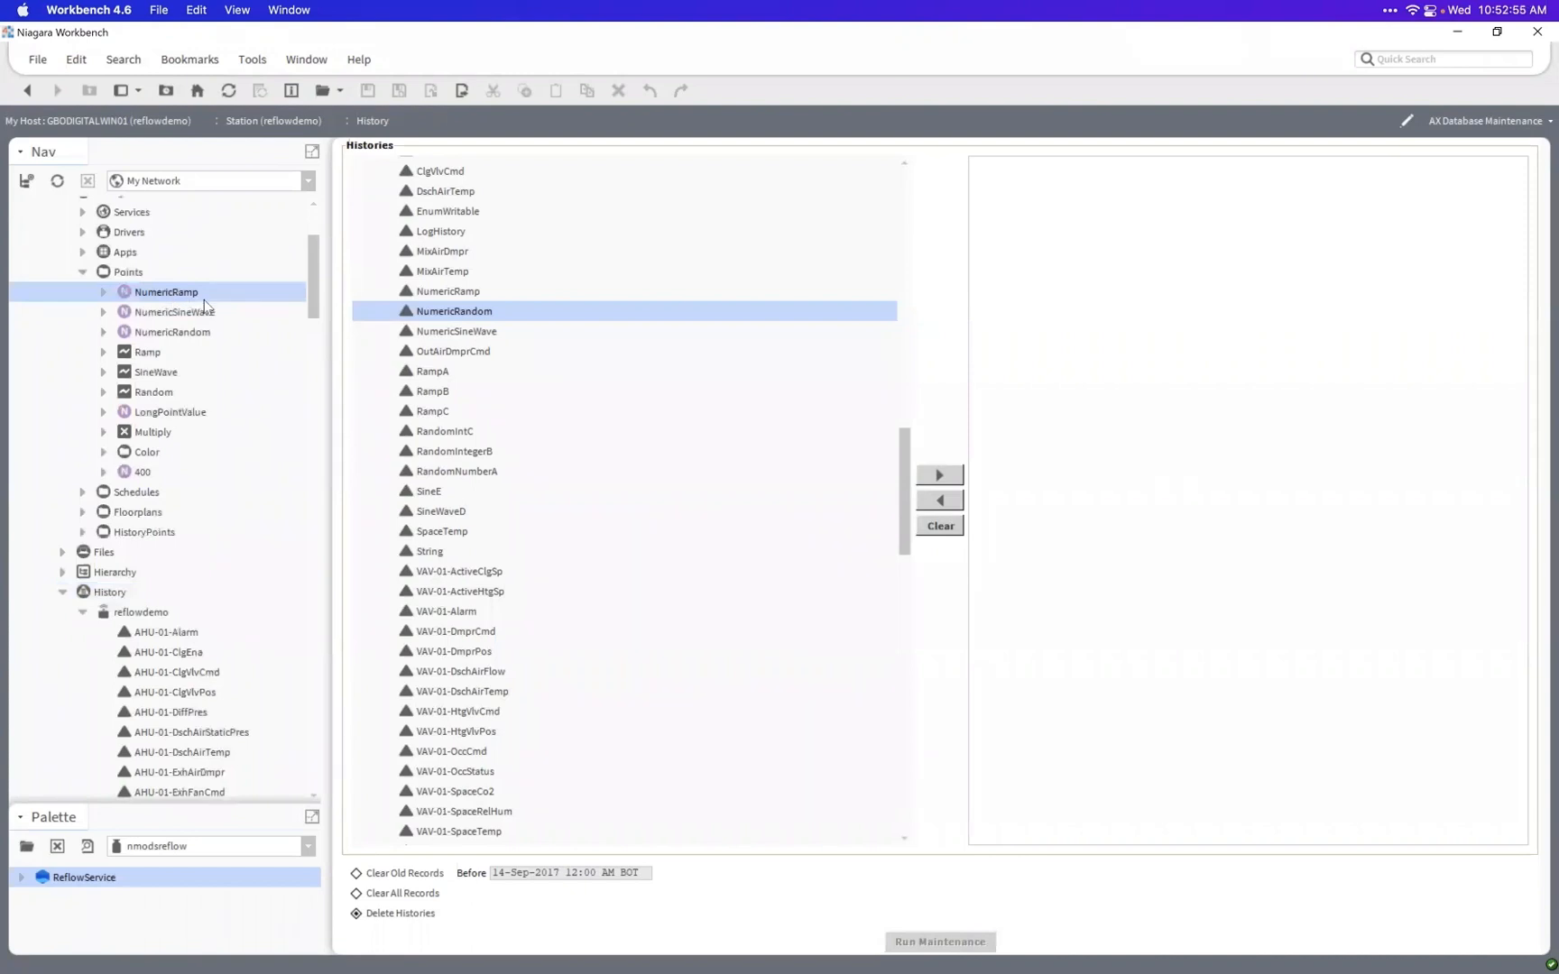
drag(311, 309, 338, 272)
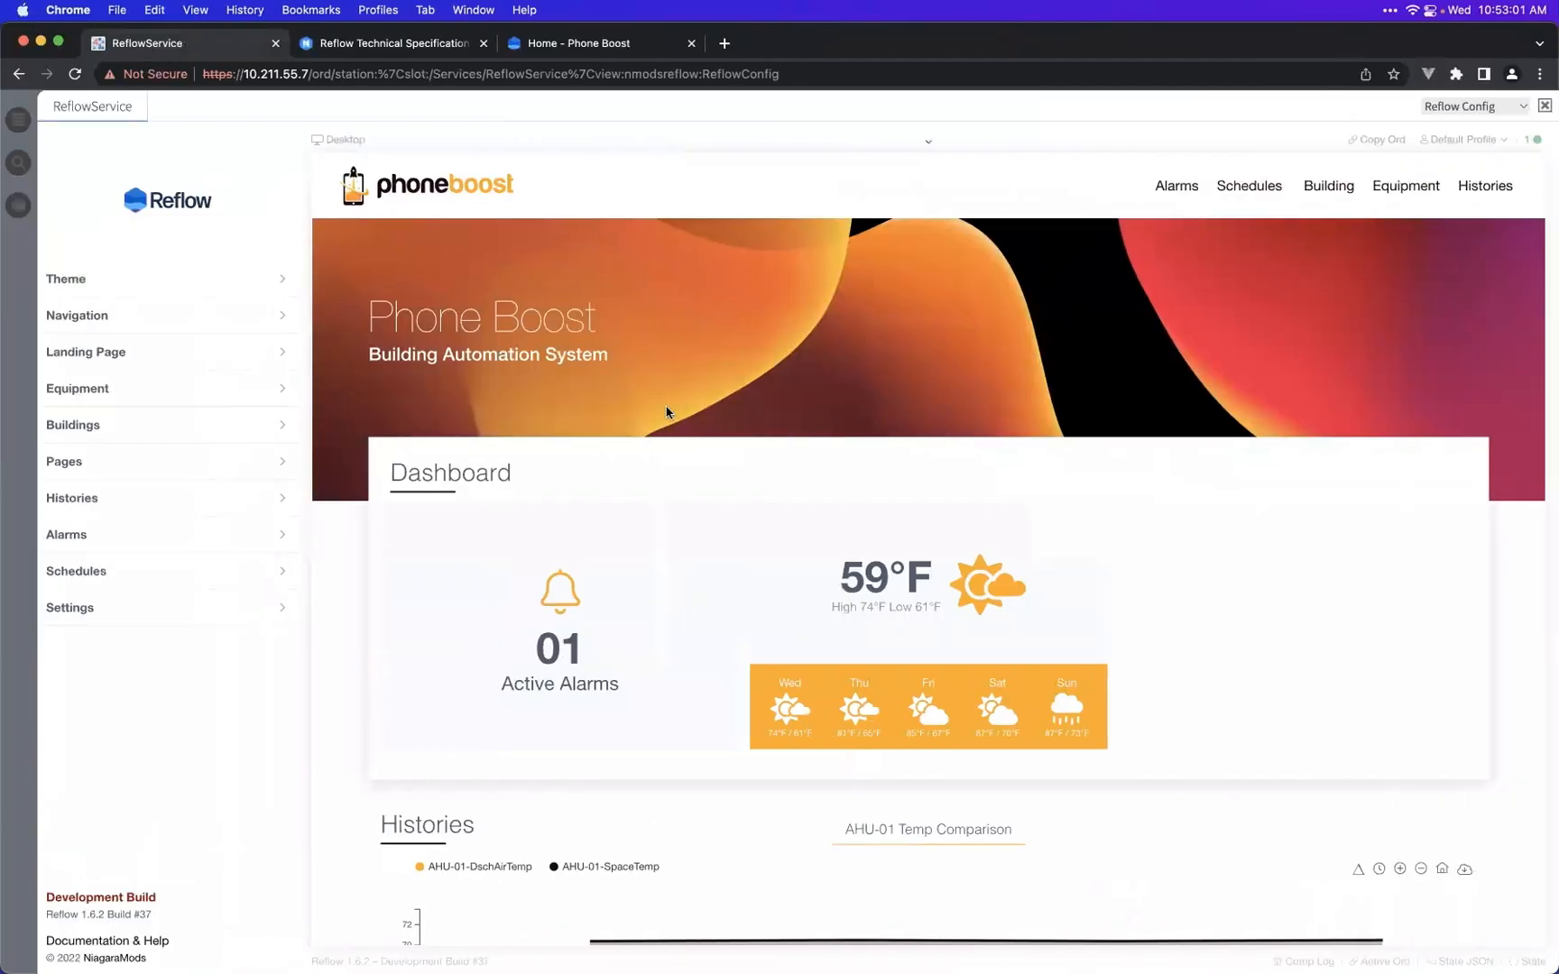
- Switch back to Reflow in Chrome, look over the Histories page and return to the home page
click(1485, 186)
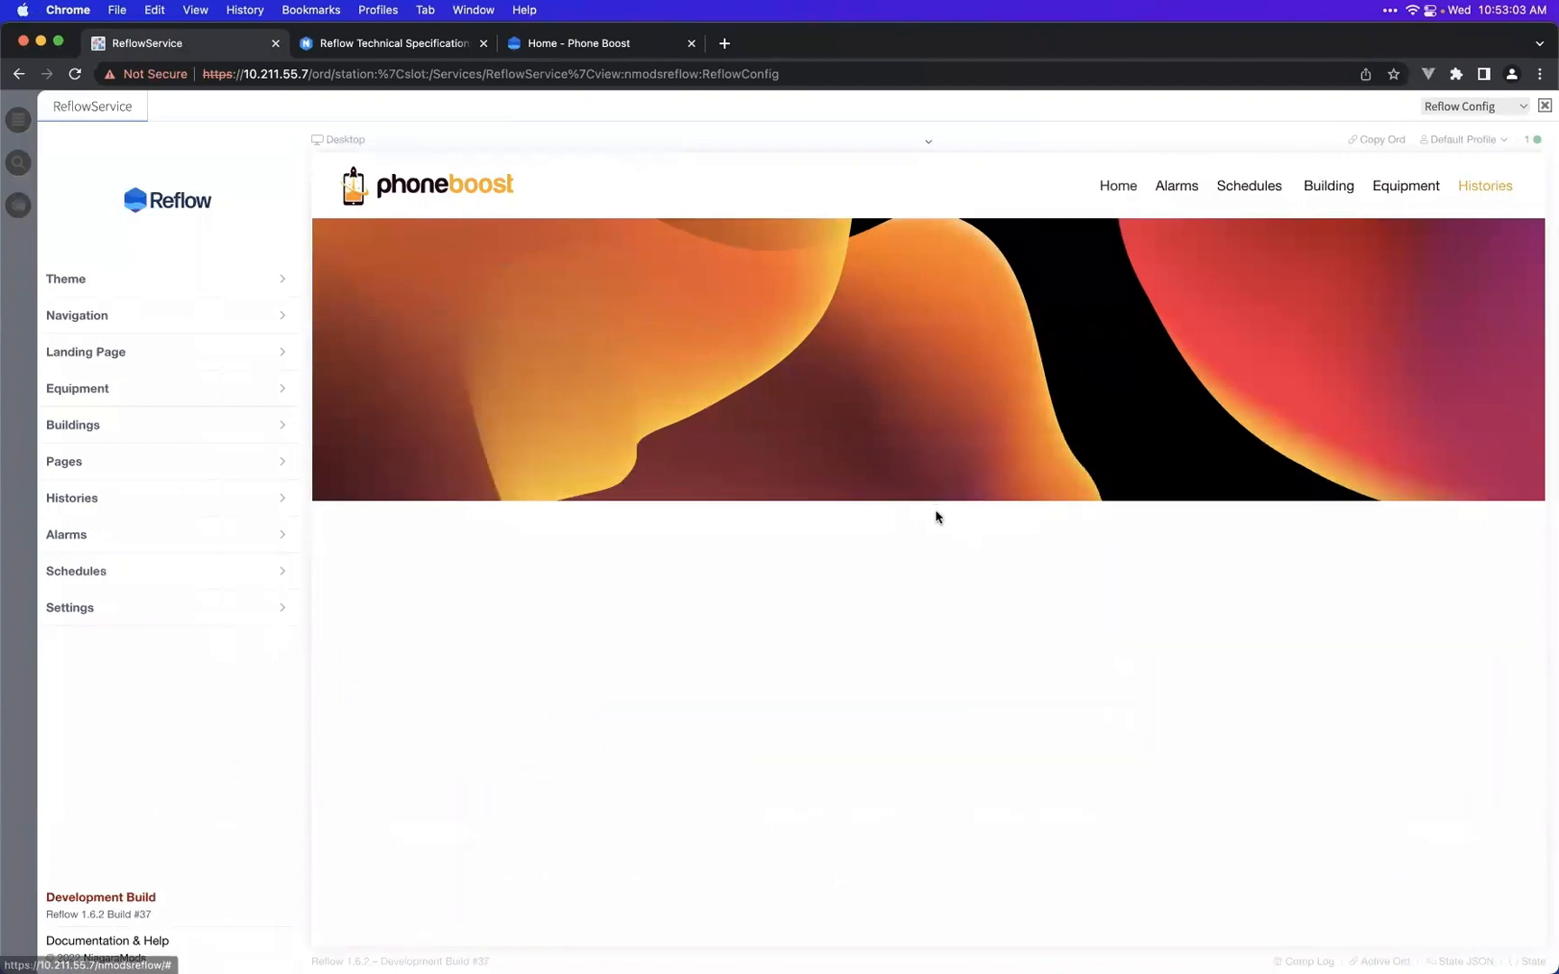
scroll(1089, 562, down, 5)
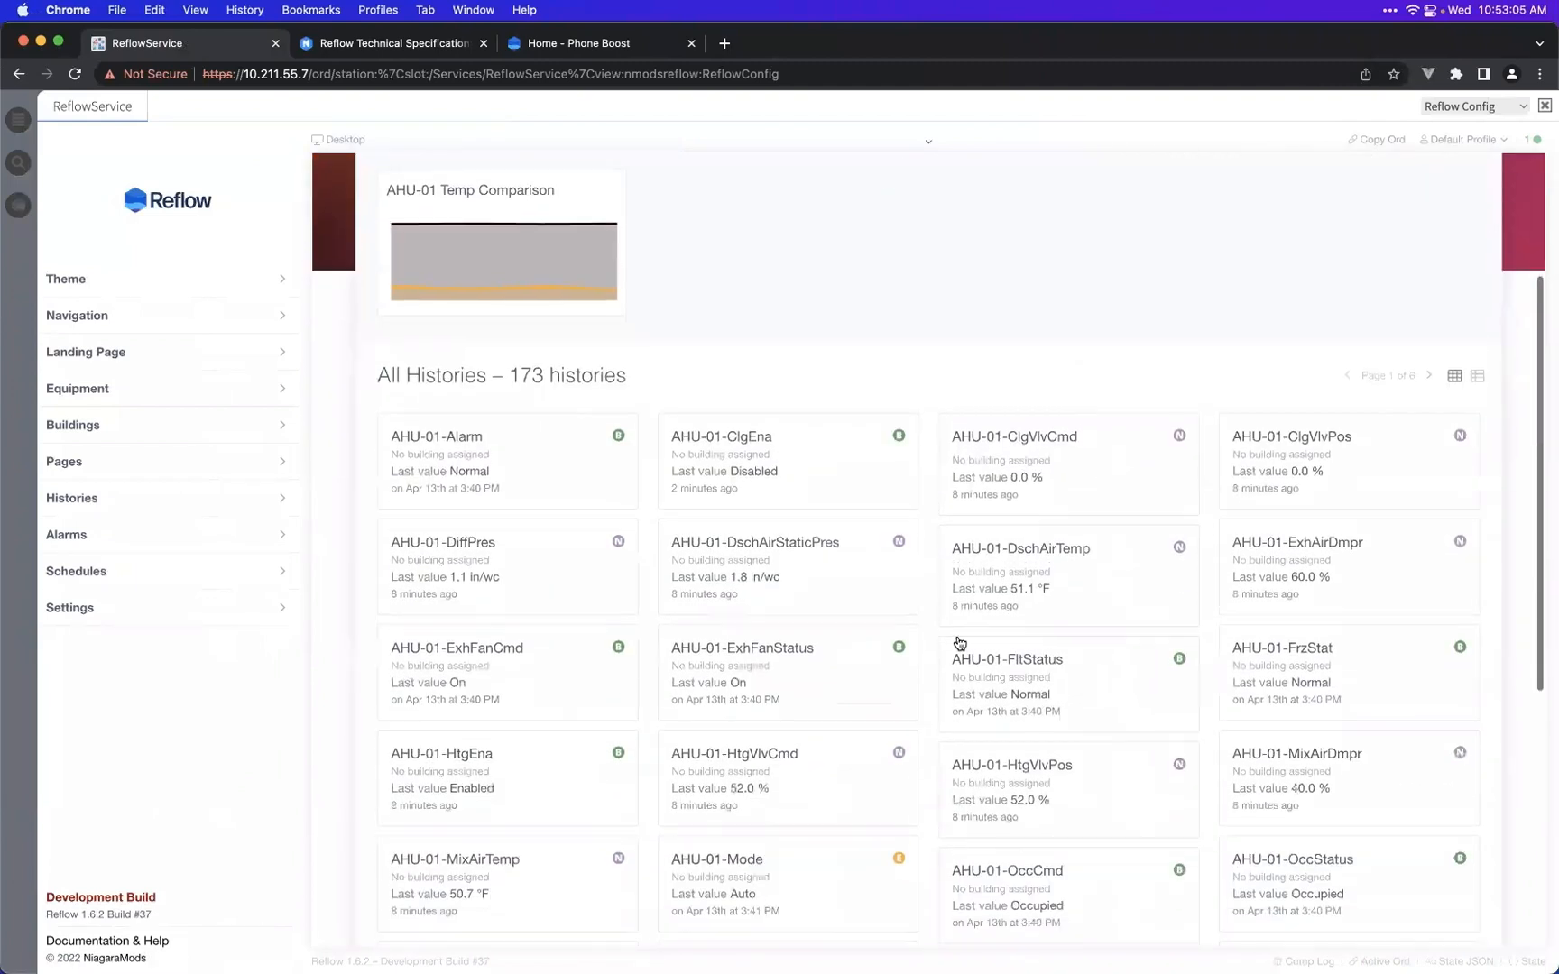
scroll(1079, 271, up, 5)
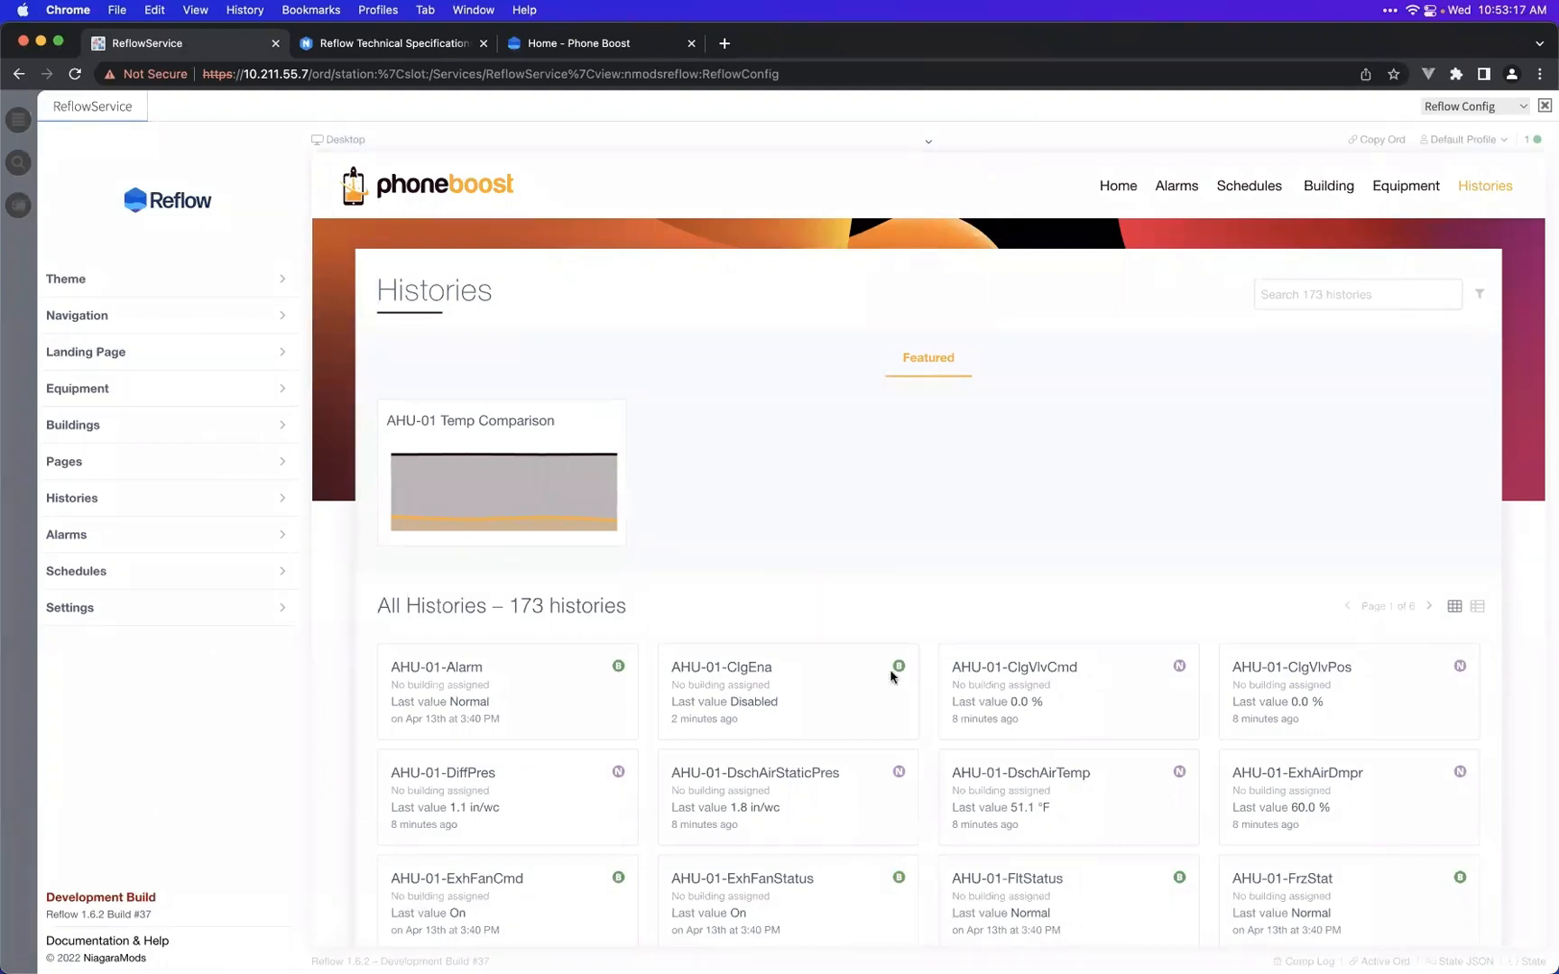
click(1107, 188)
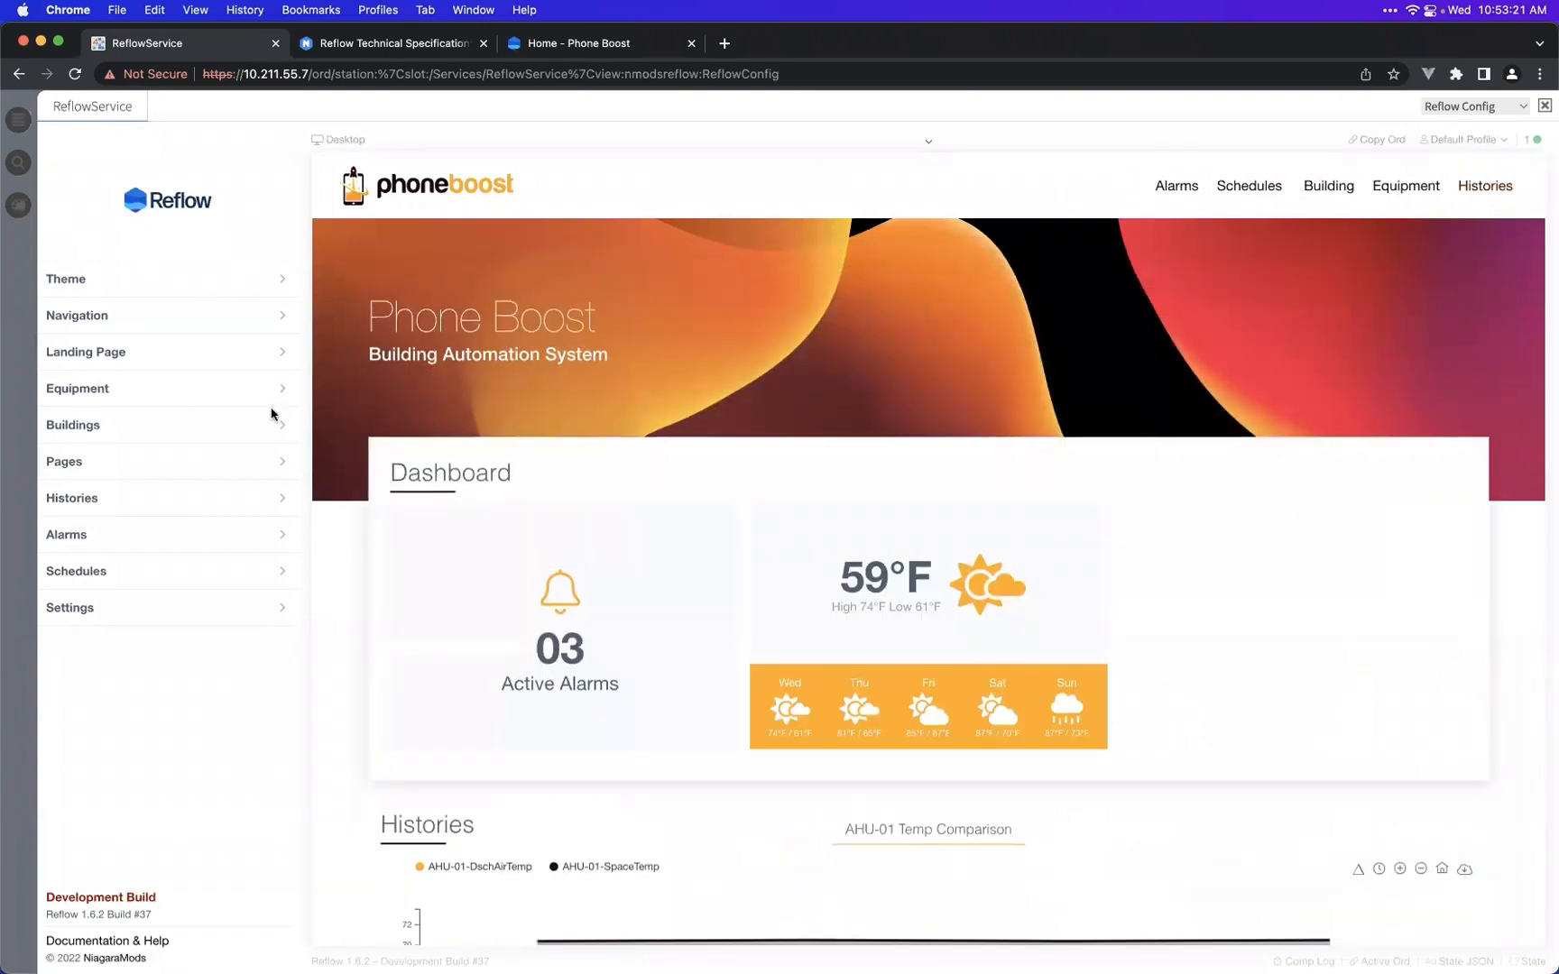
- Delete the Cooling Towers equipment type from the Equipment configuration and confirm the deletion
click(140, 396)
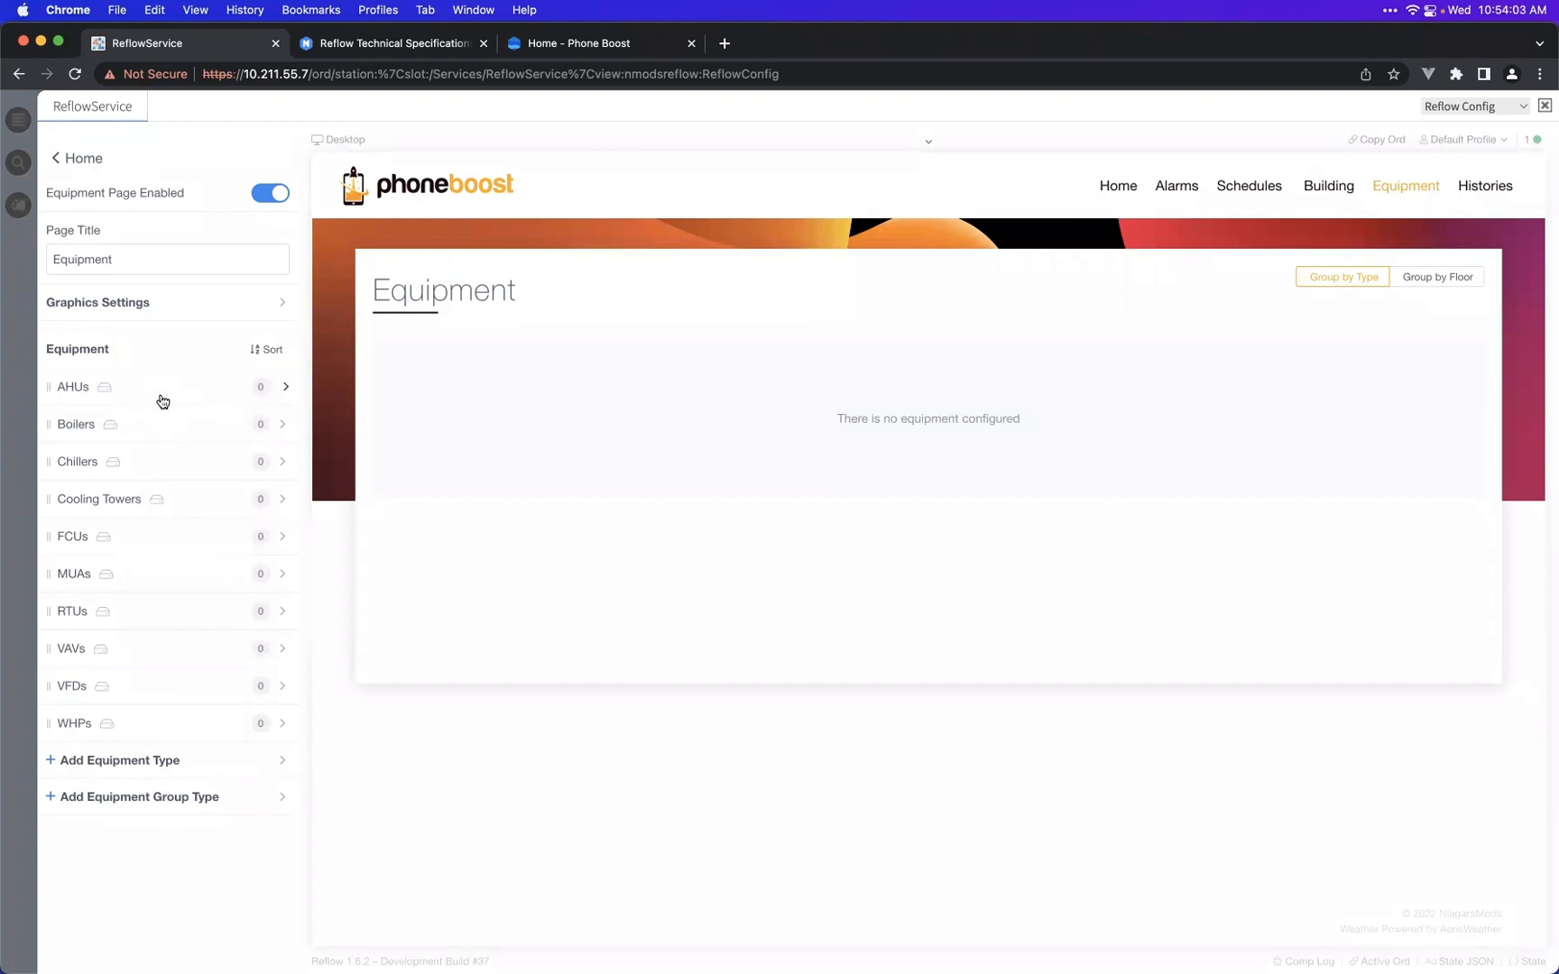
click(192, 502)
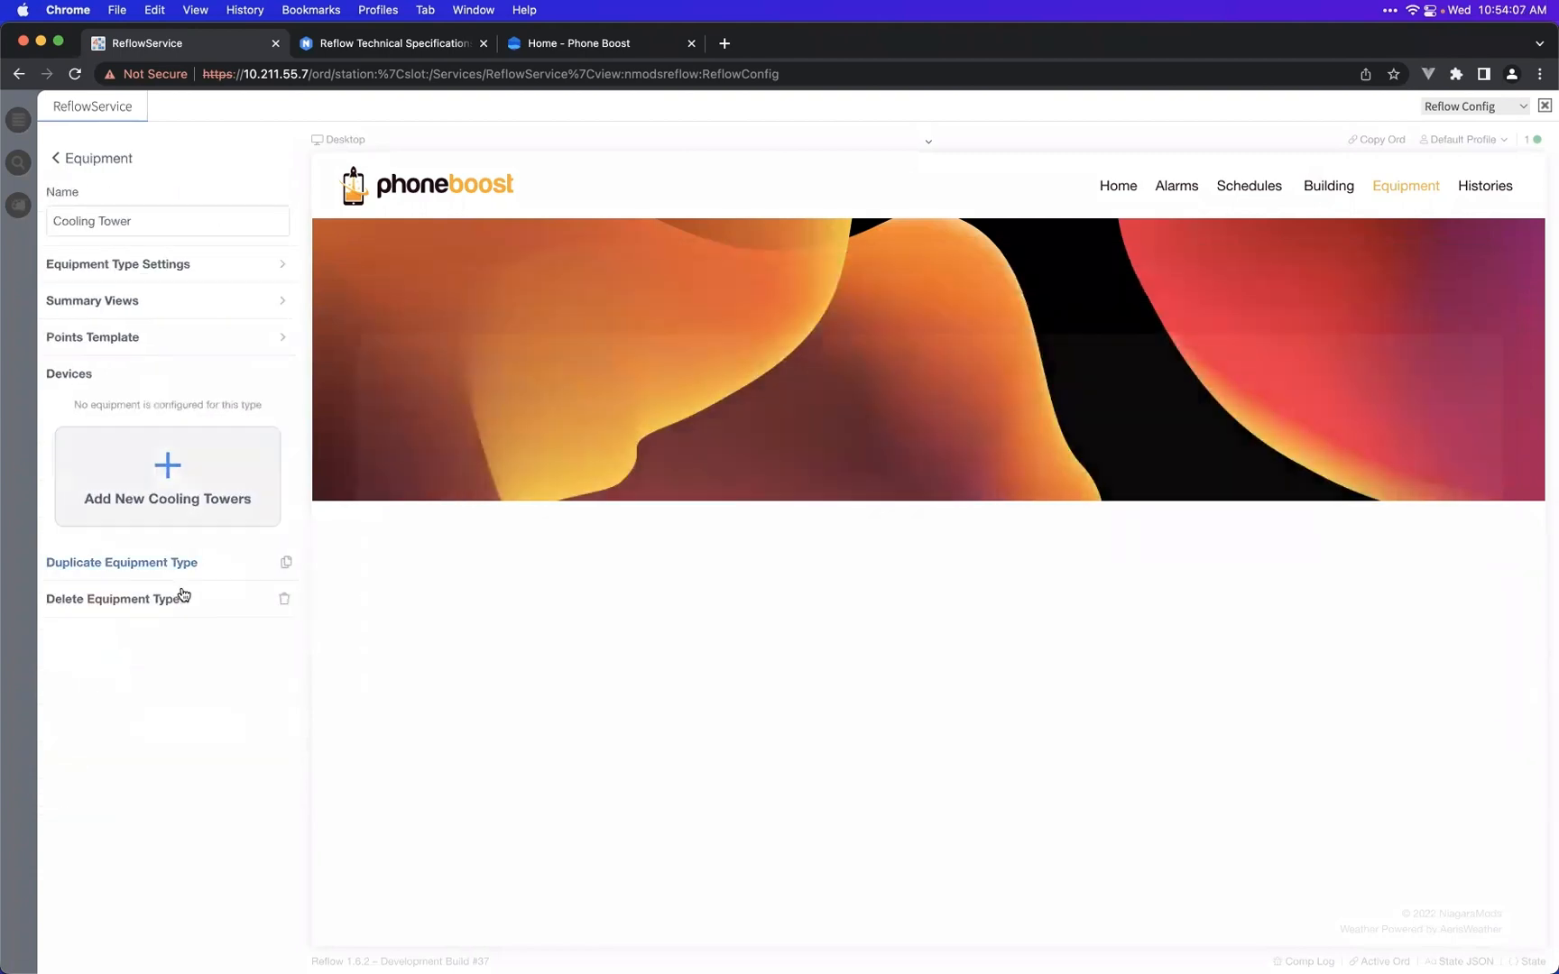
click(181, 599)
click(938, 330)
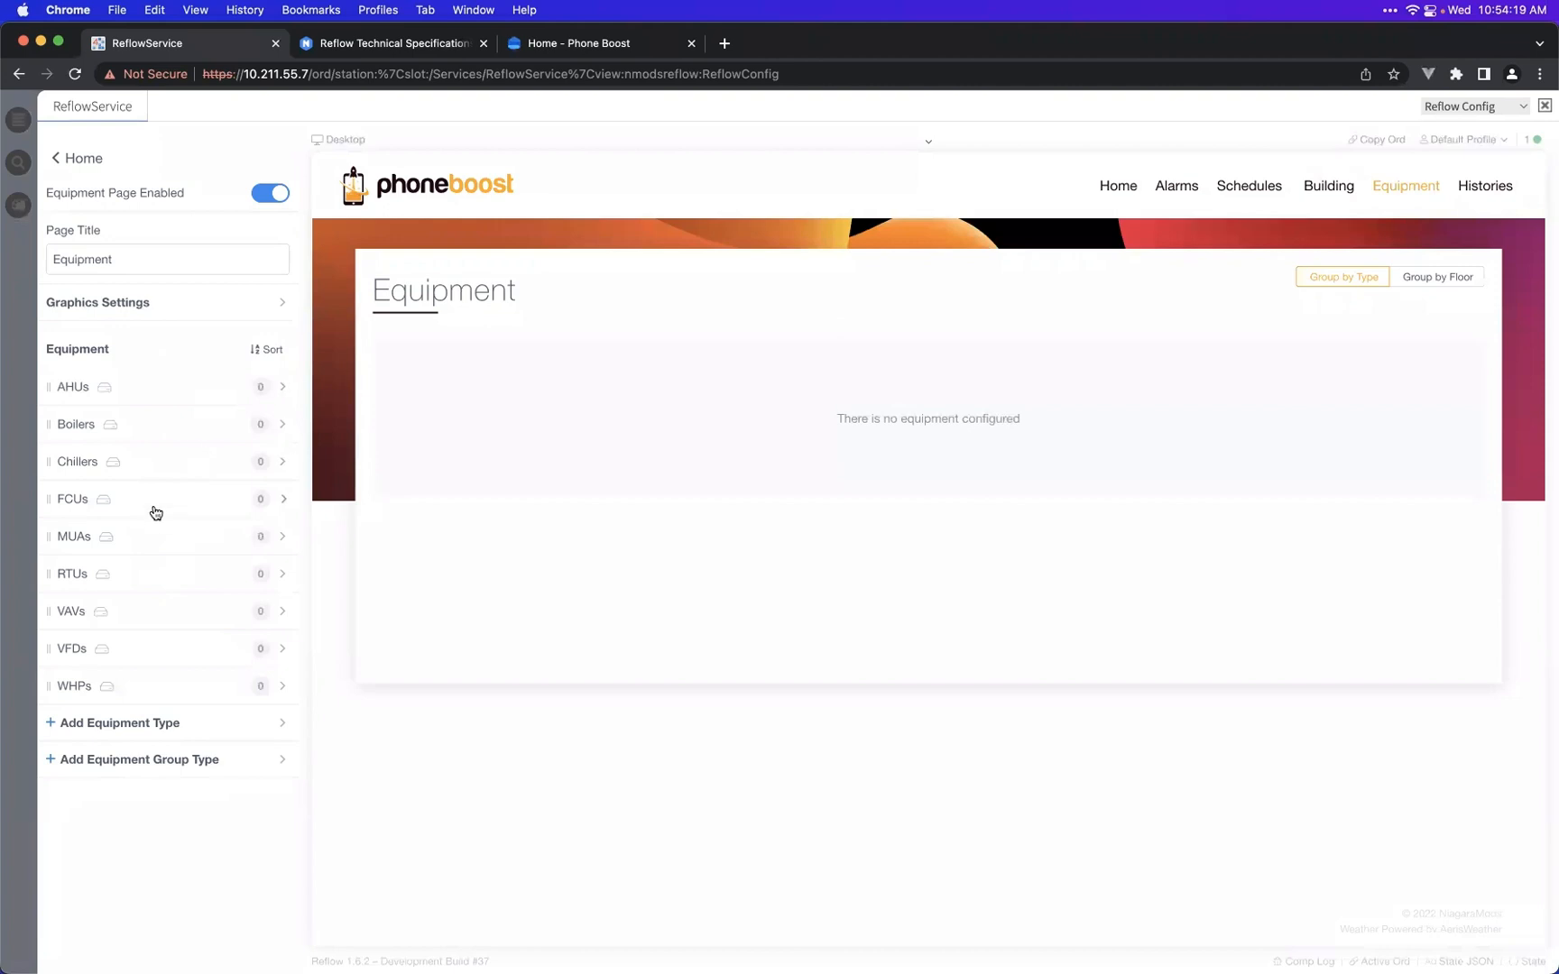
- Start adding devices to the AHUs equipment type and expand the AHUs folder under Drivers in the station tree
click(179, 400)
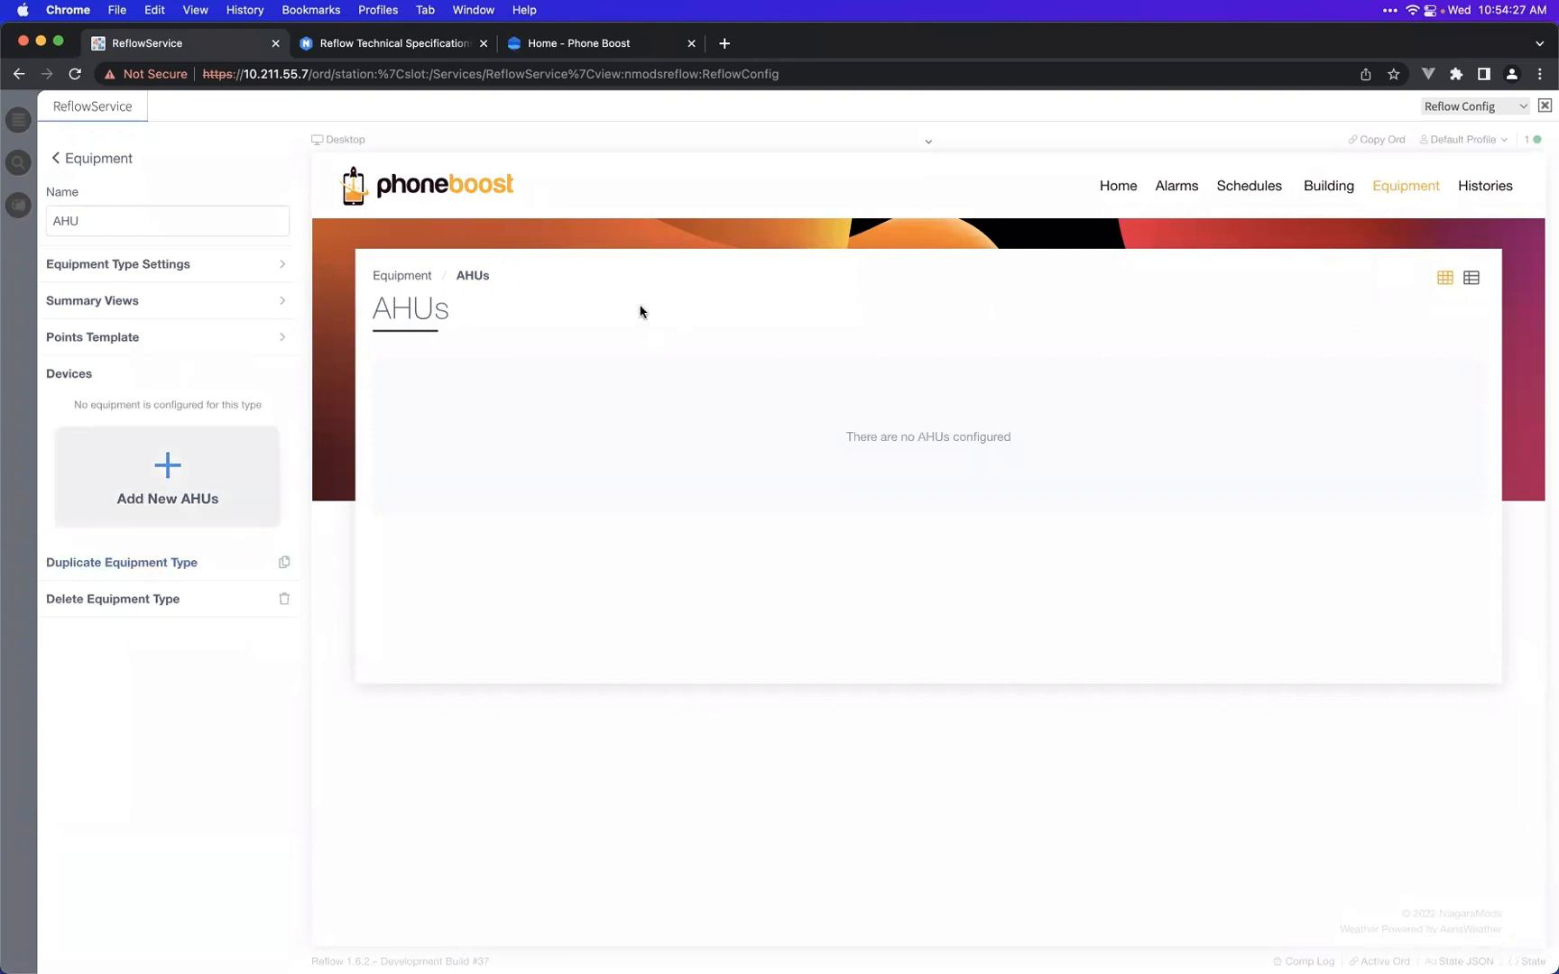
click(116, 162)
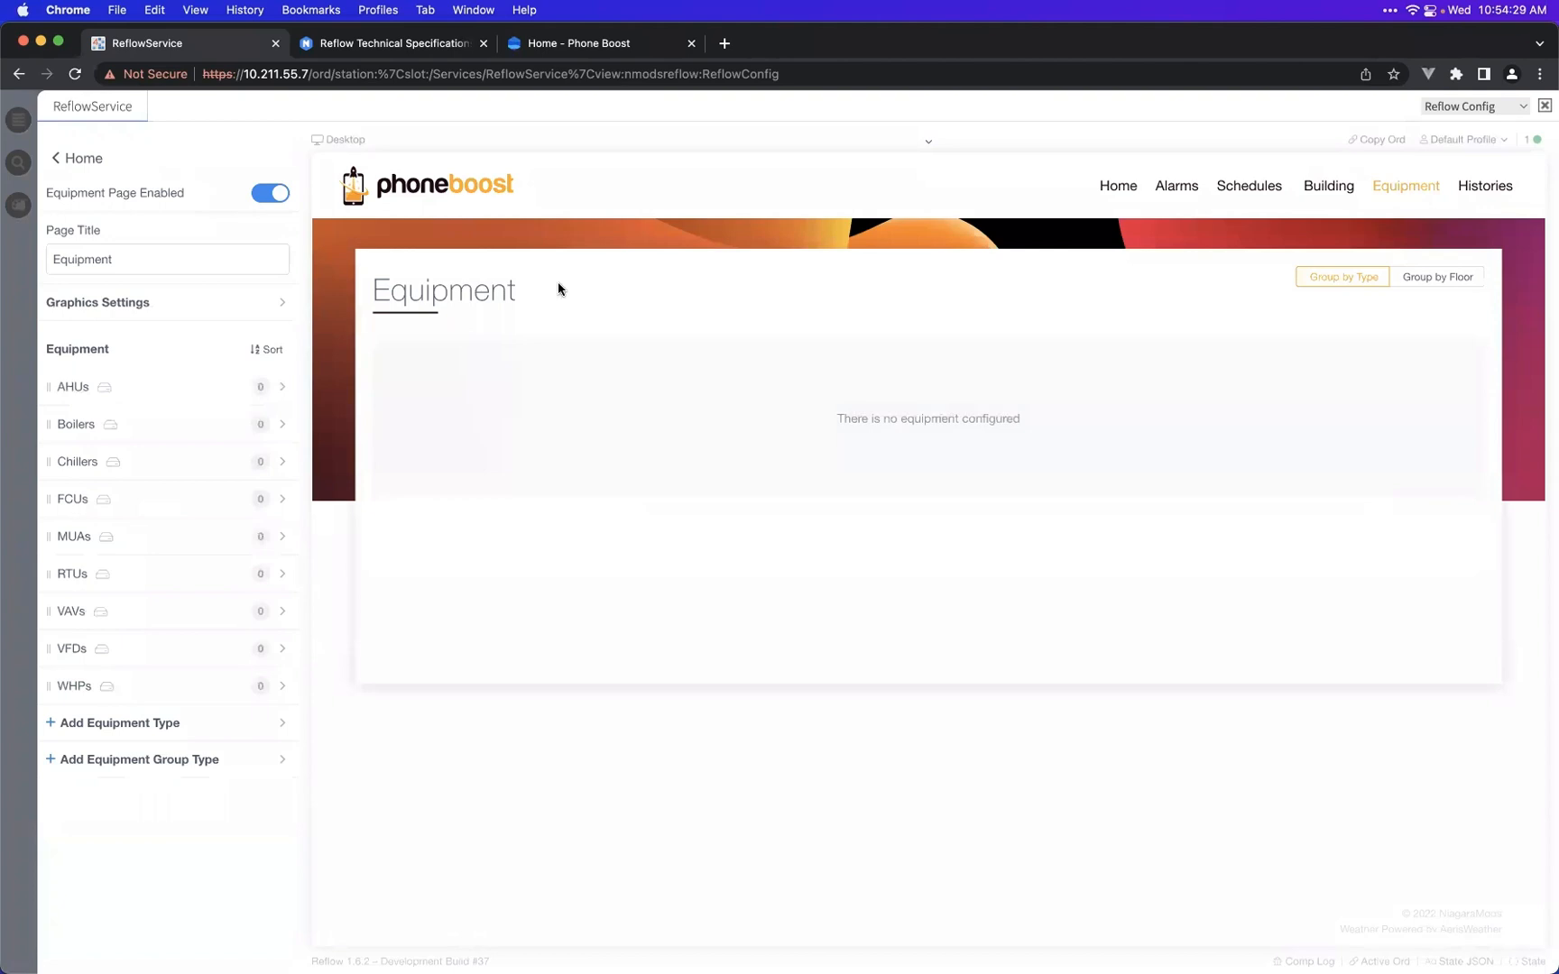
click(187, 393)
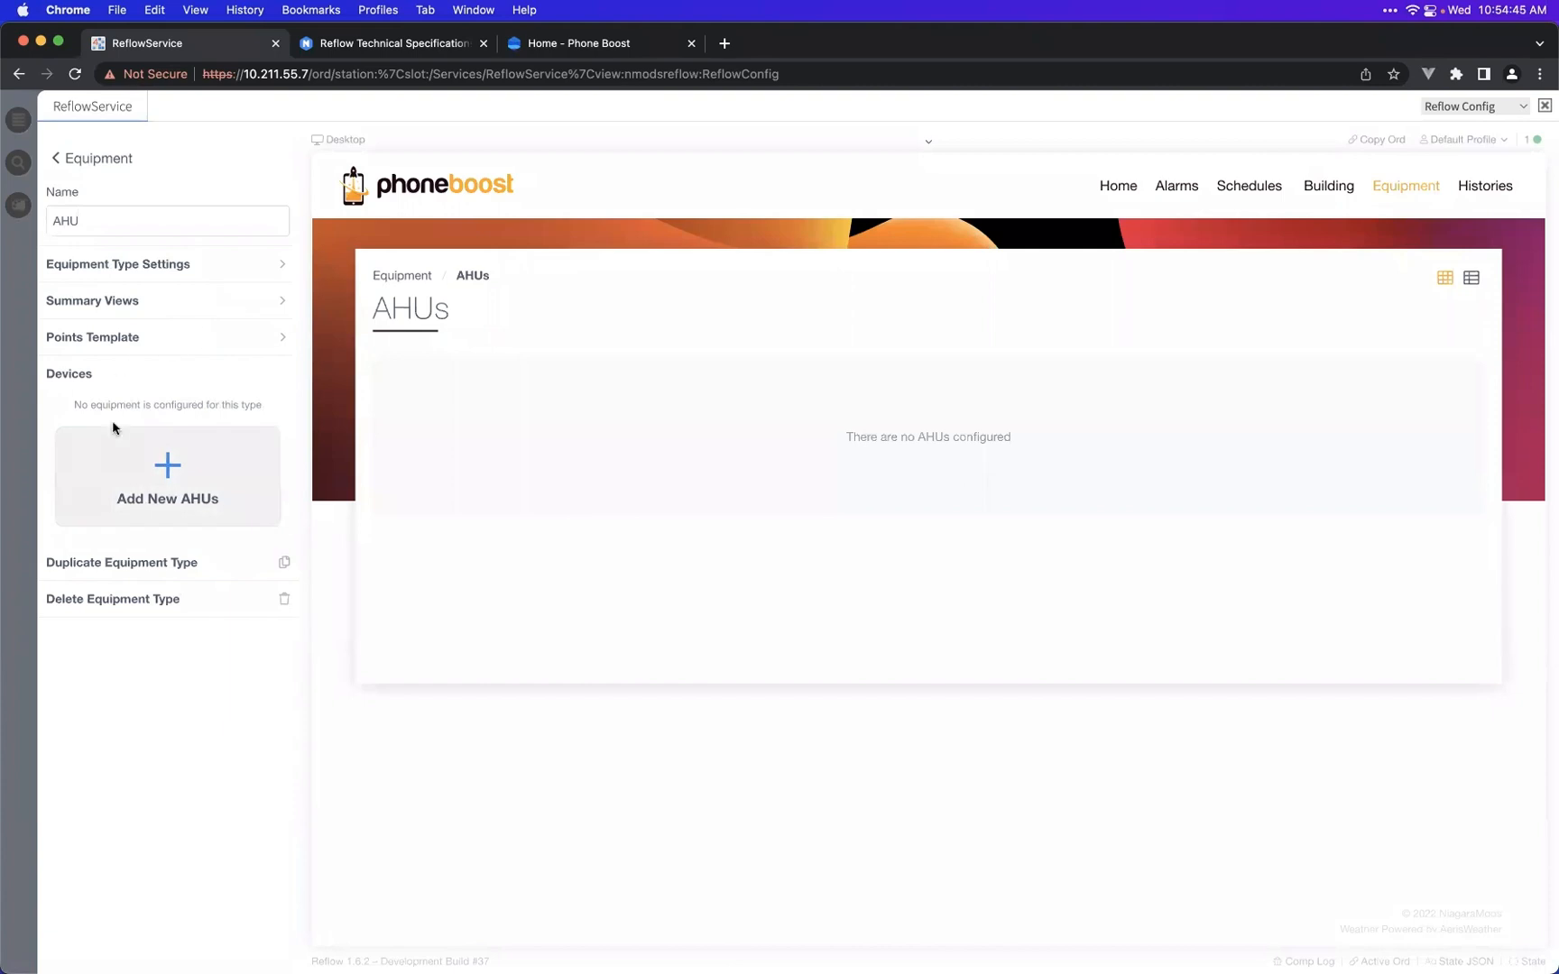
click(164, 494)
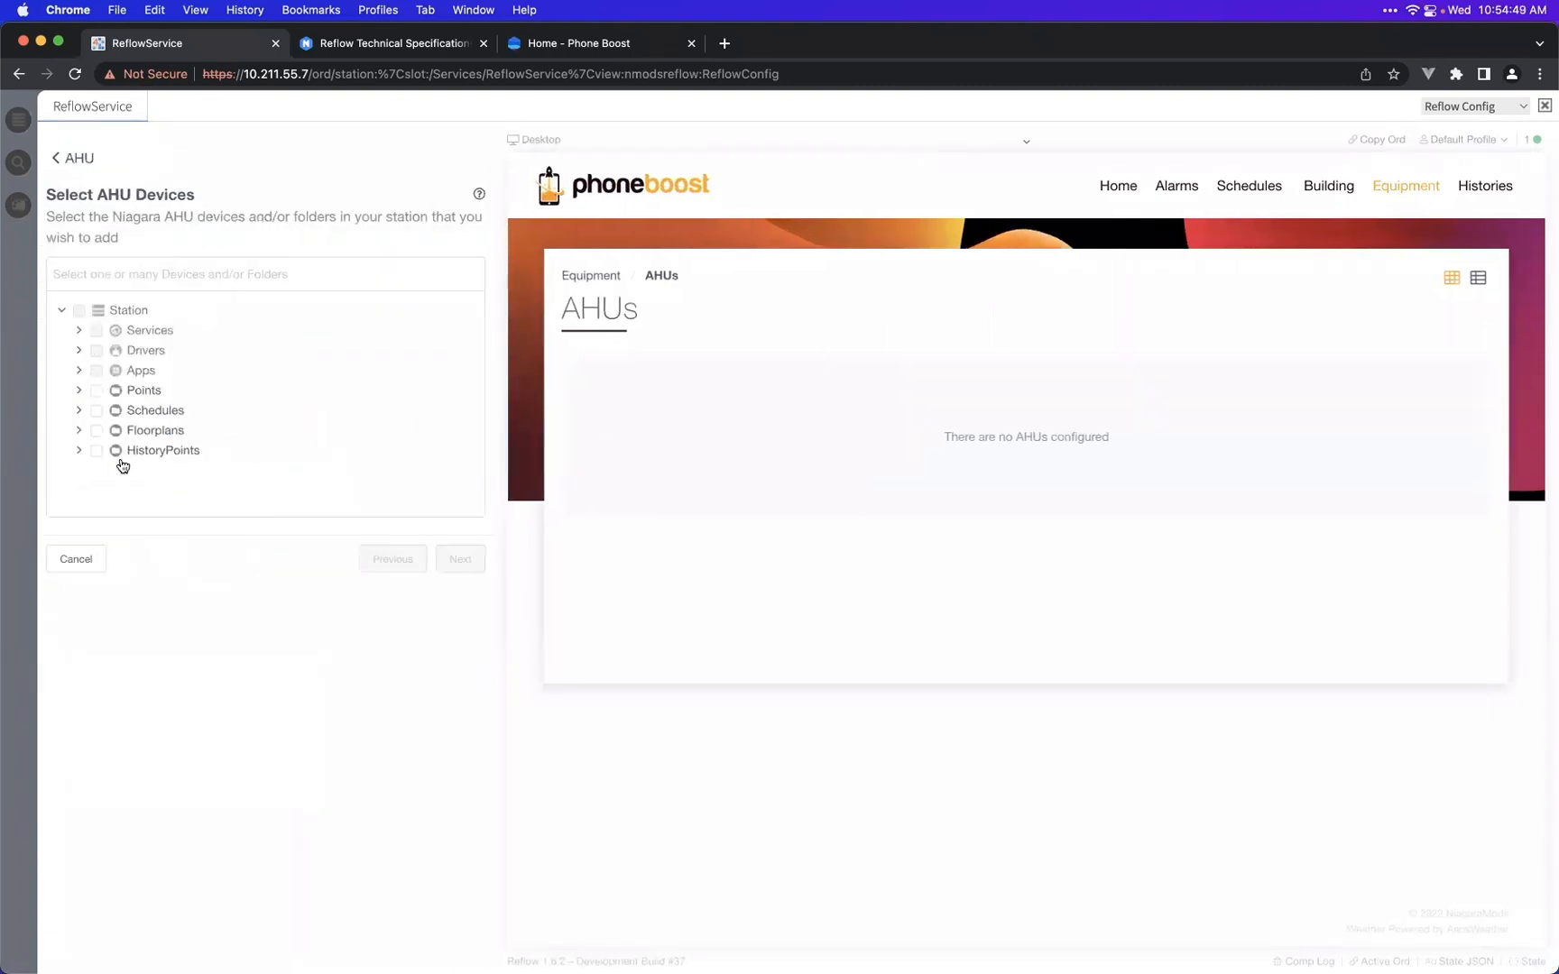
click(79, 350)
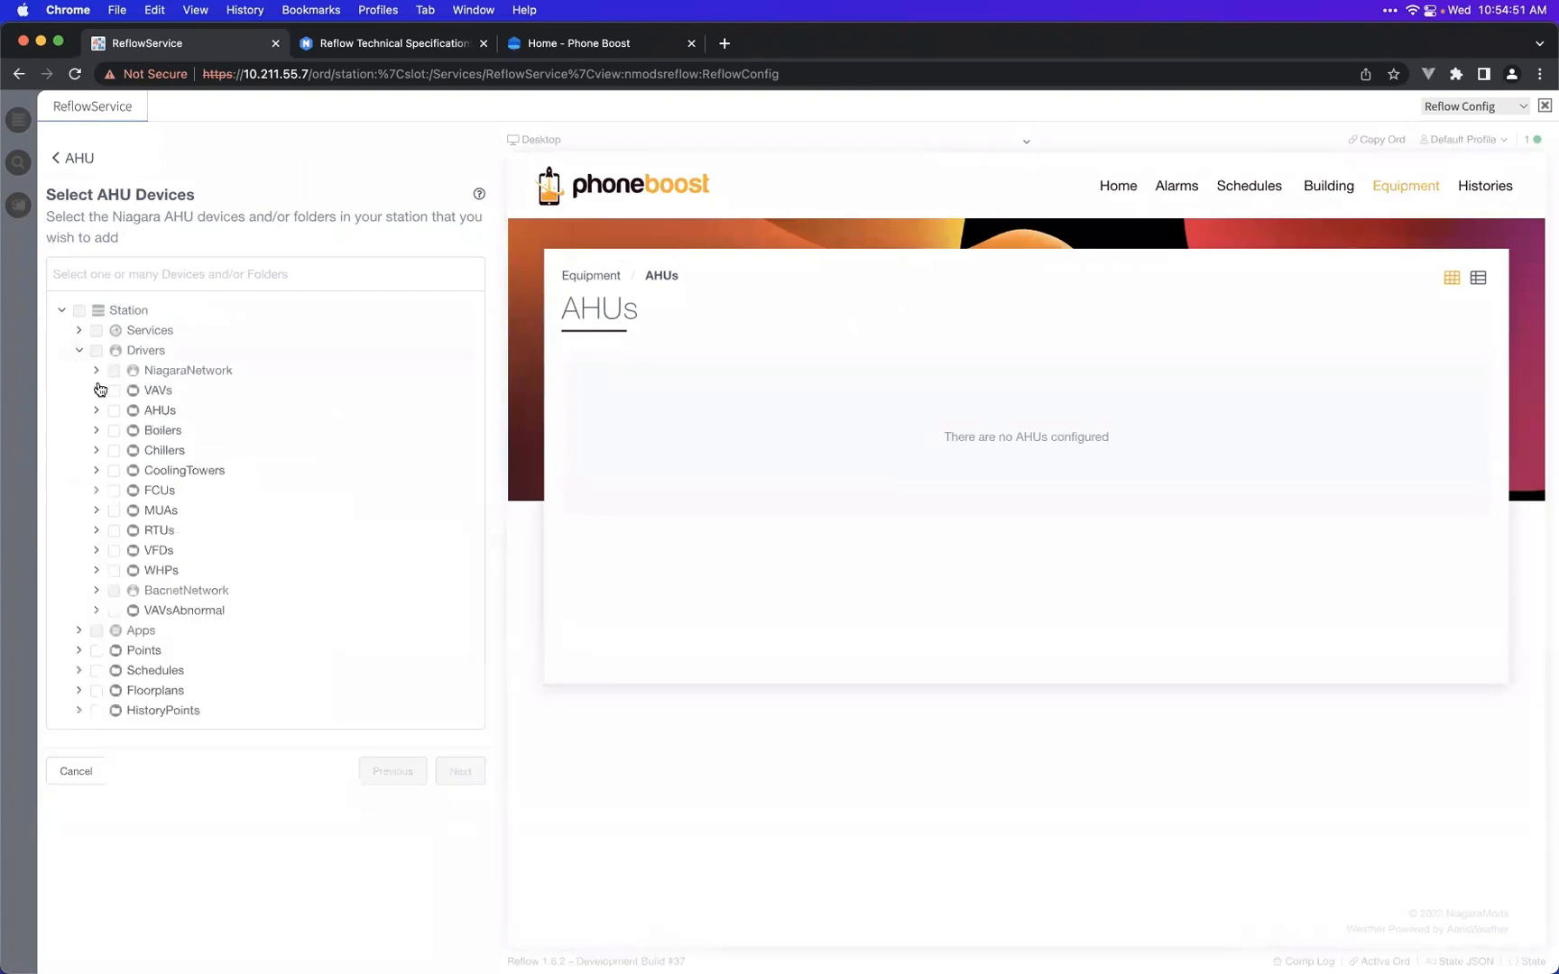
click(96, 411)
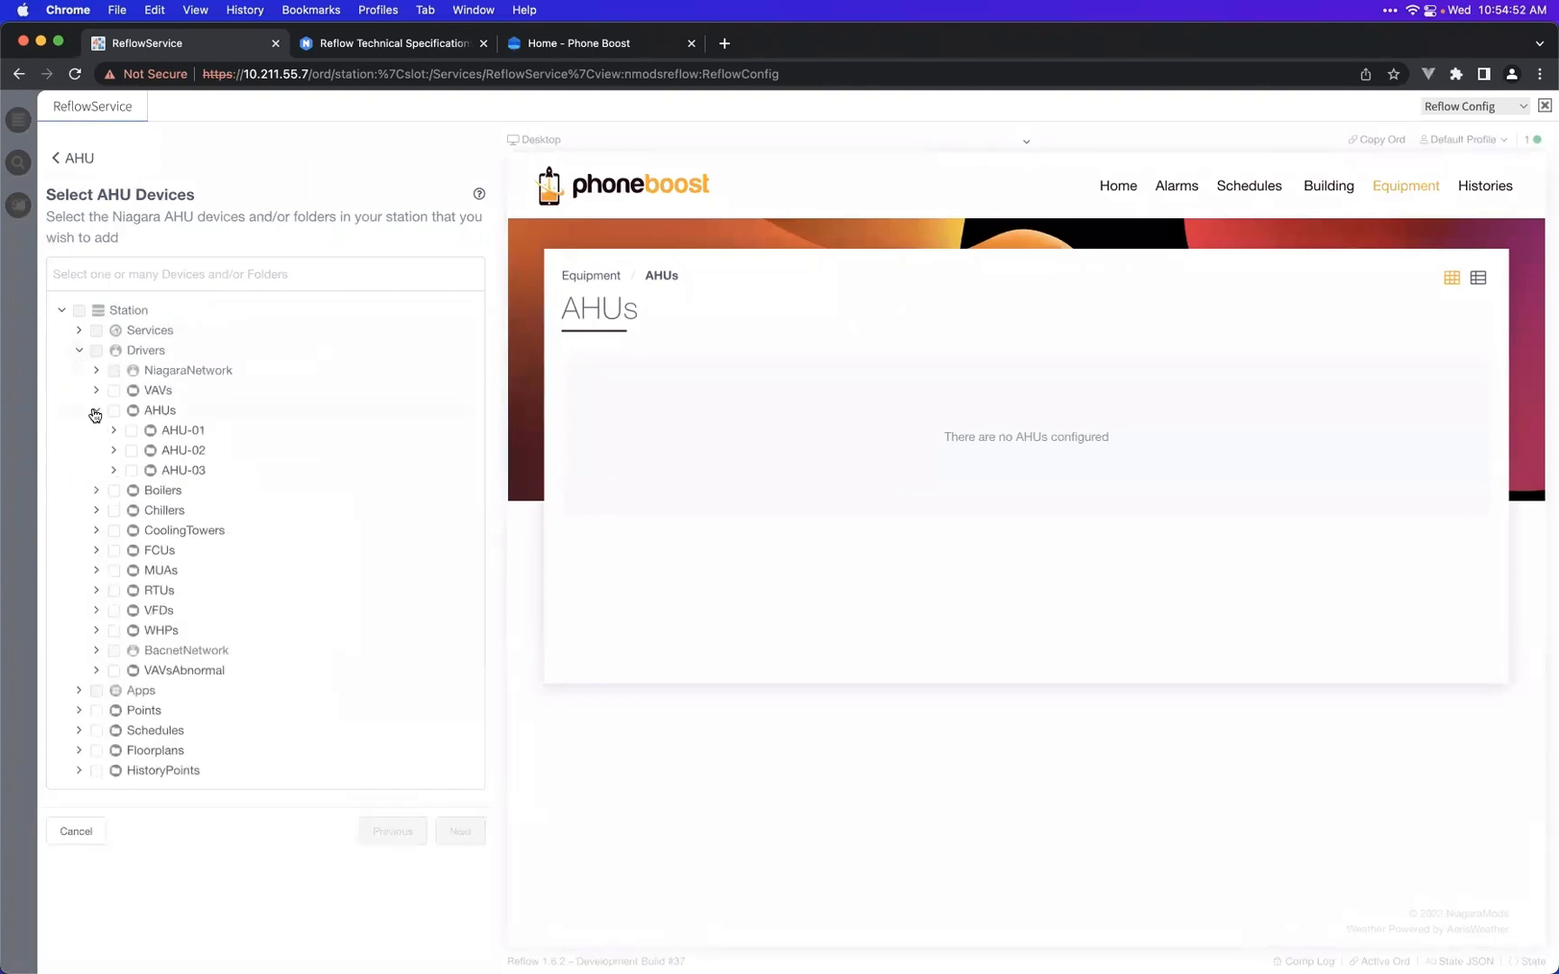
- Try selecting individual AHU devices and the whole AHUs folder, clearing each selection
click(174, 433)
click(192, 451)
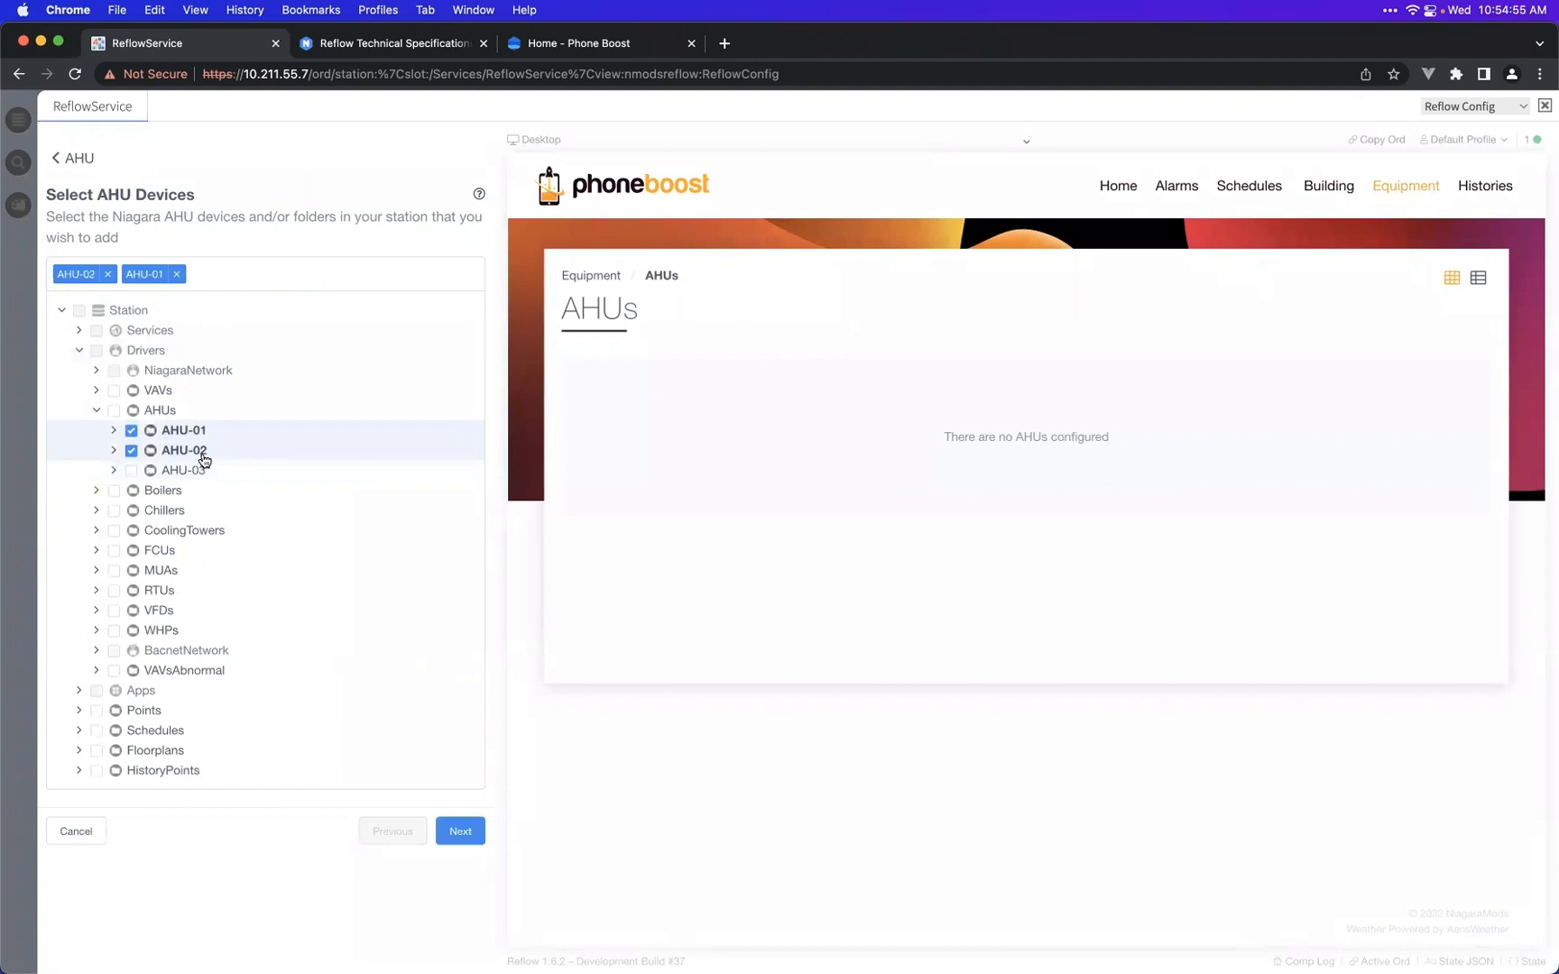
click(203, 451)
click(200, 437)
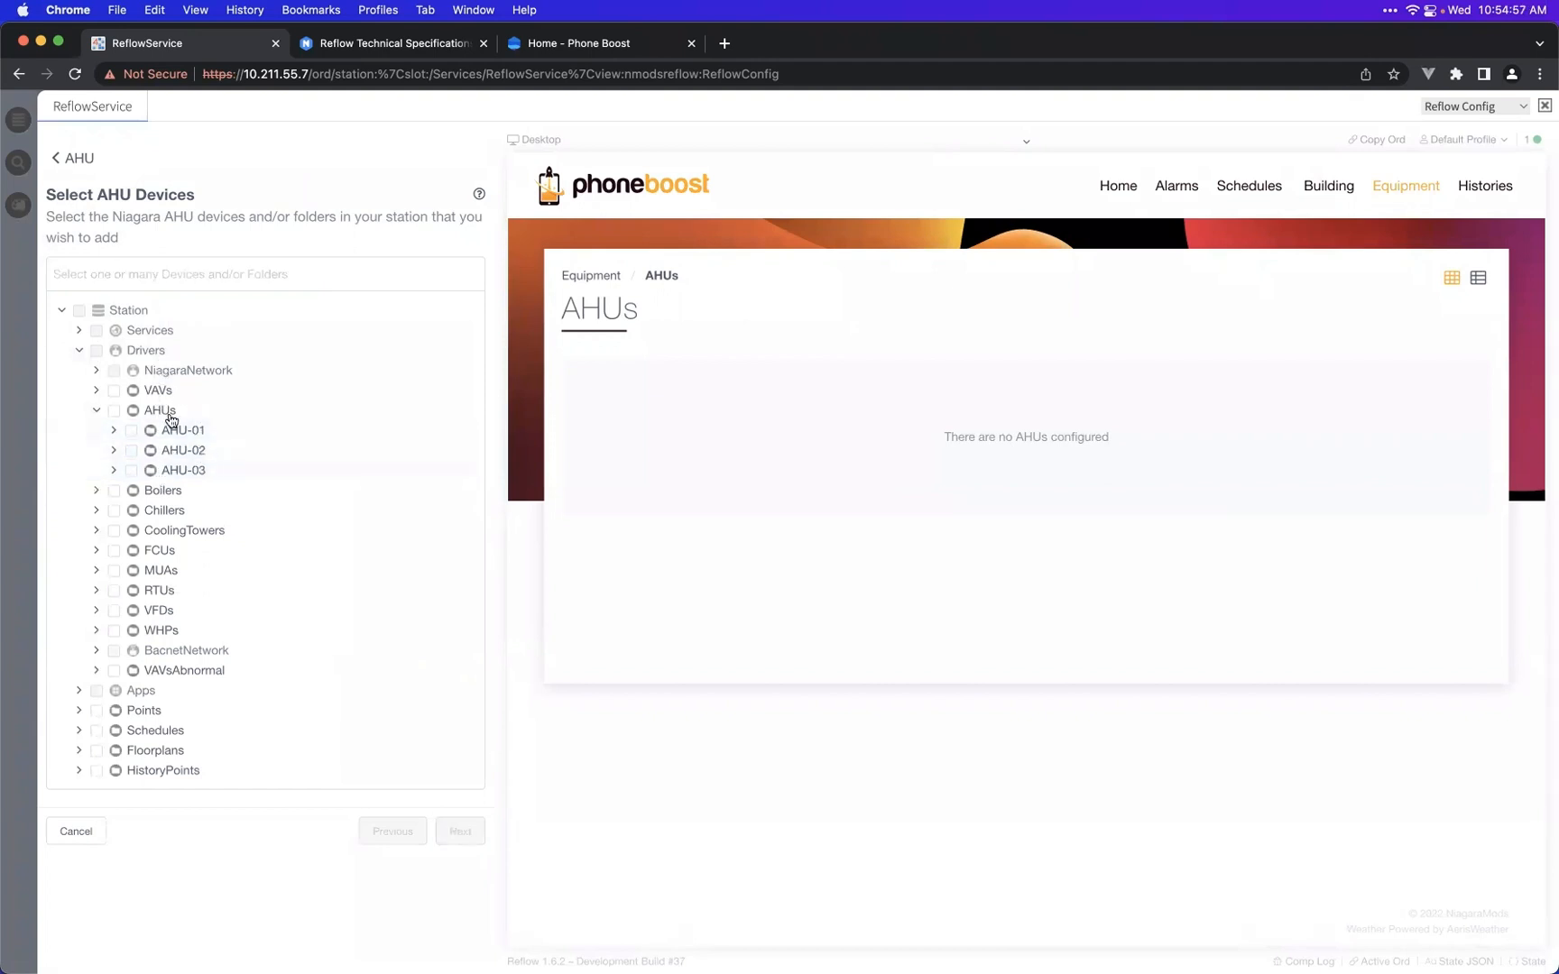
click(175, 414)
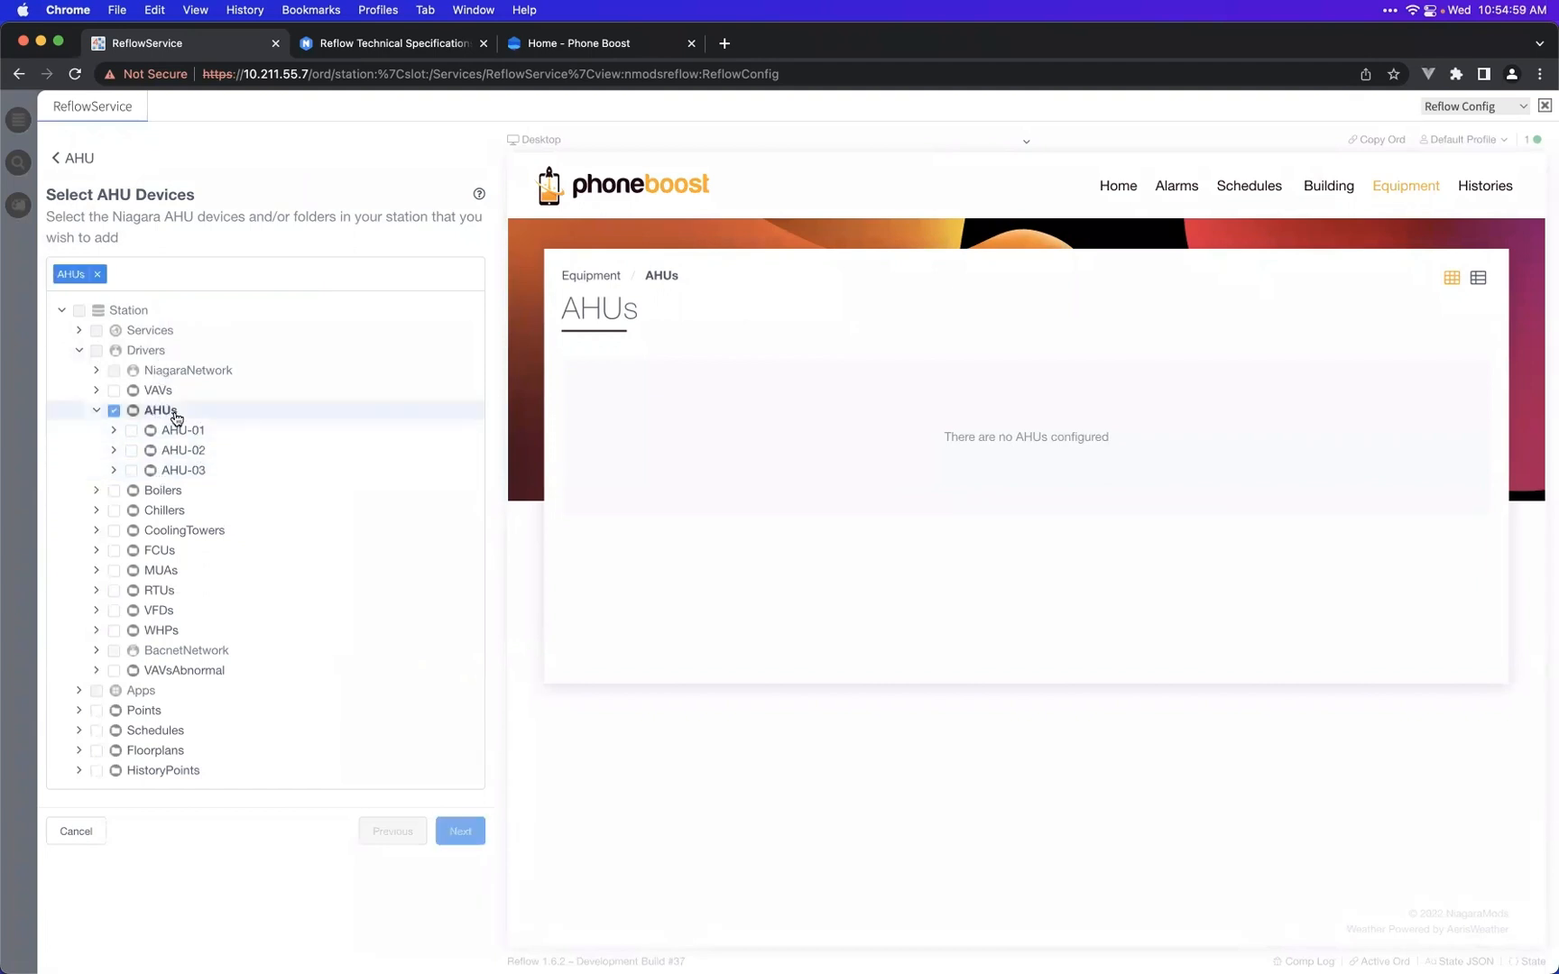
click(175, 416)
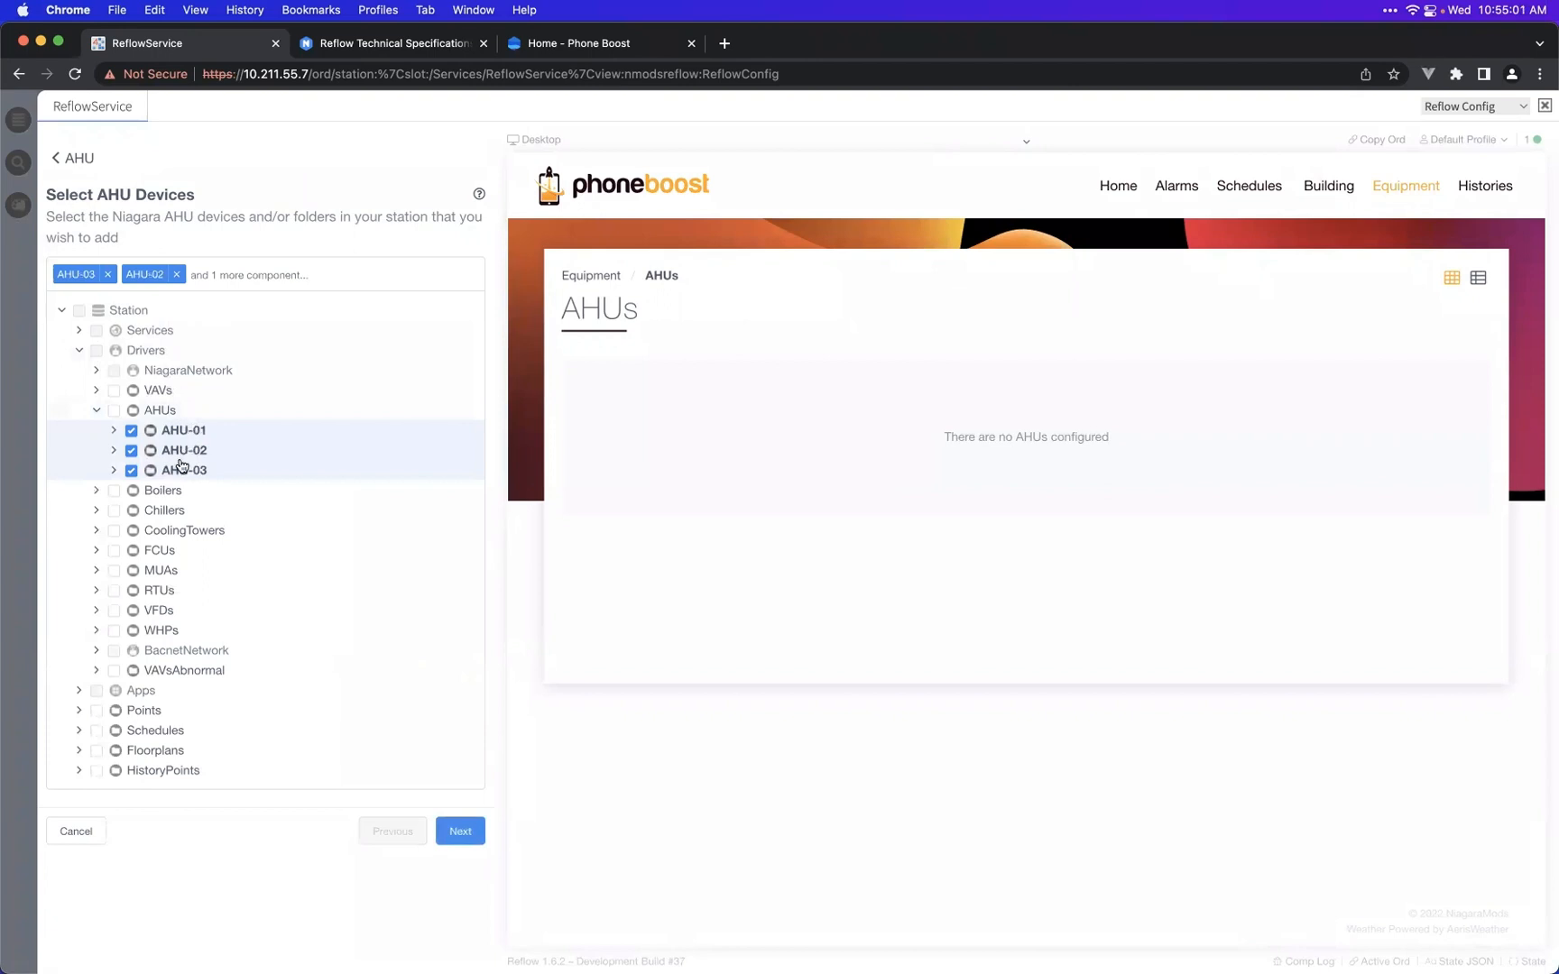
click(168, 416)
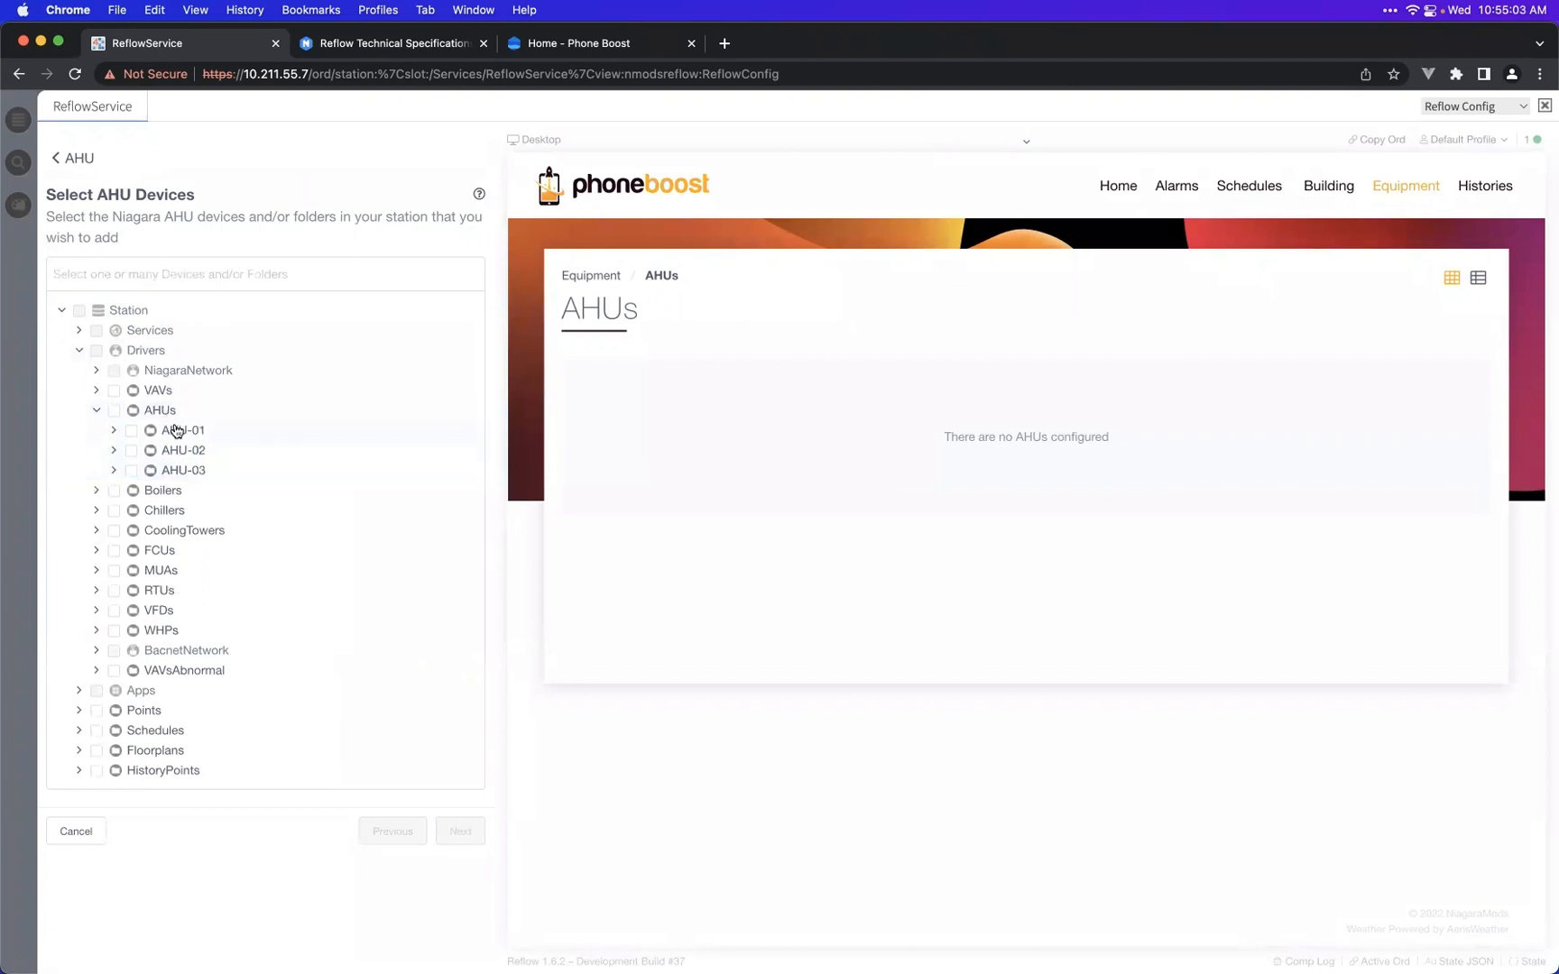
- Try selecting the range AHU-01 to AHU-03 and the parent AHUs folder, clearing both selections
click(179, 432)
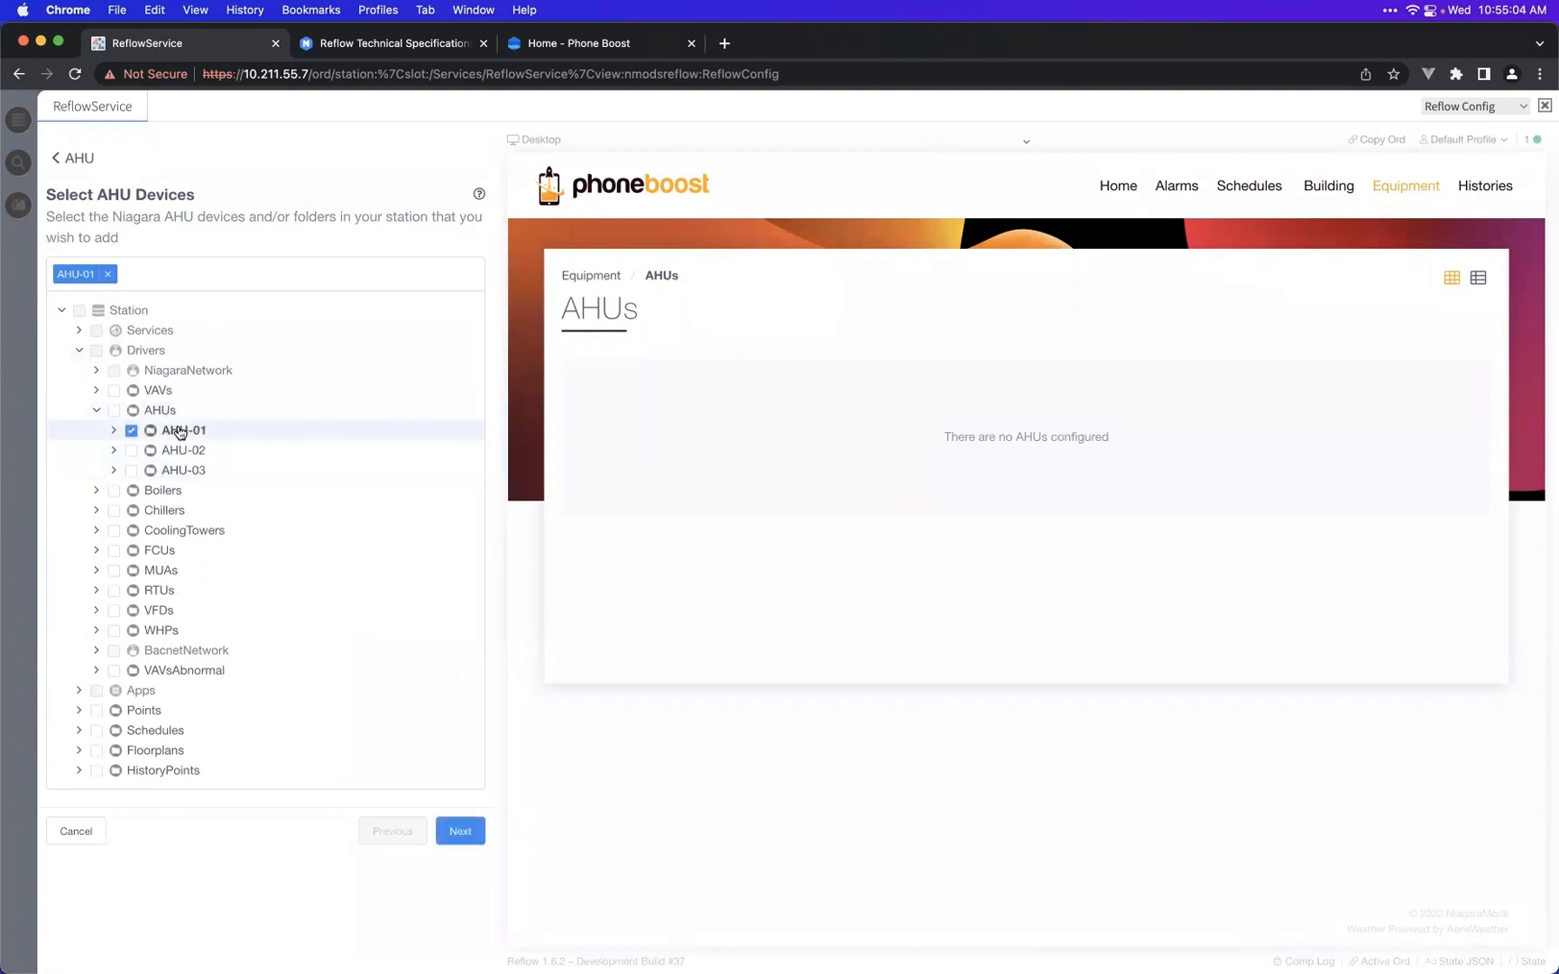
shift+click(202, 476)
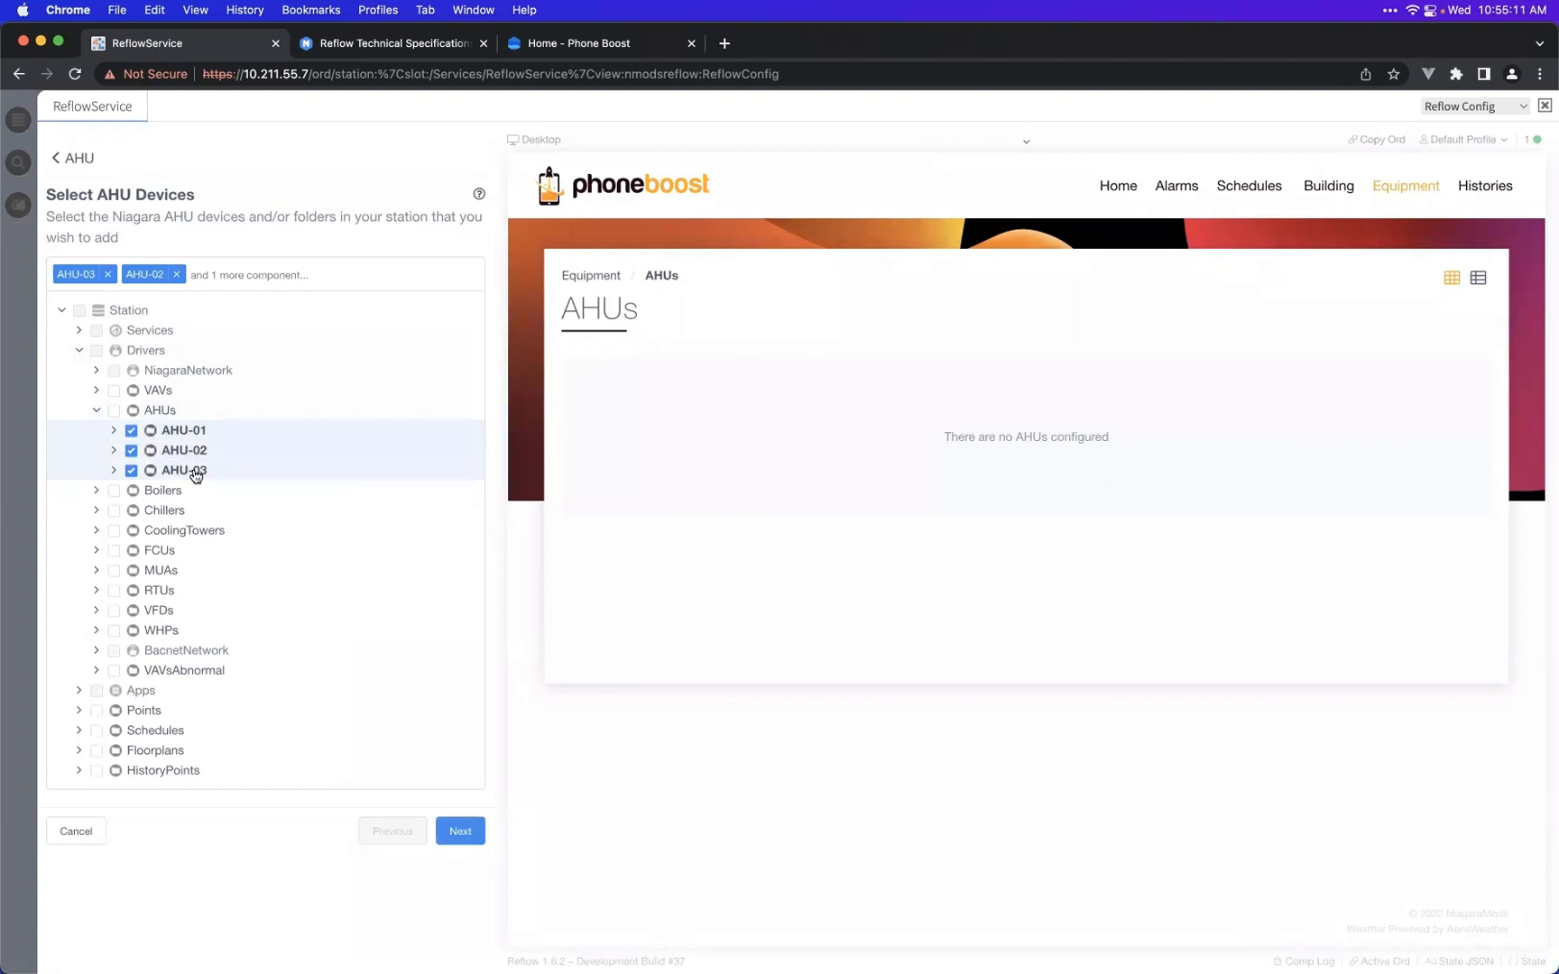
click(196, 475)
click(202, 450)
click(181, 434)
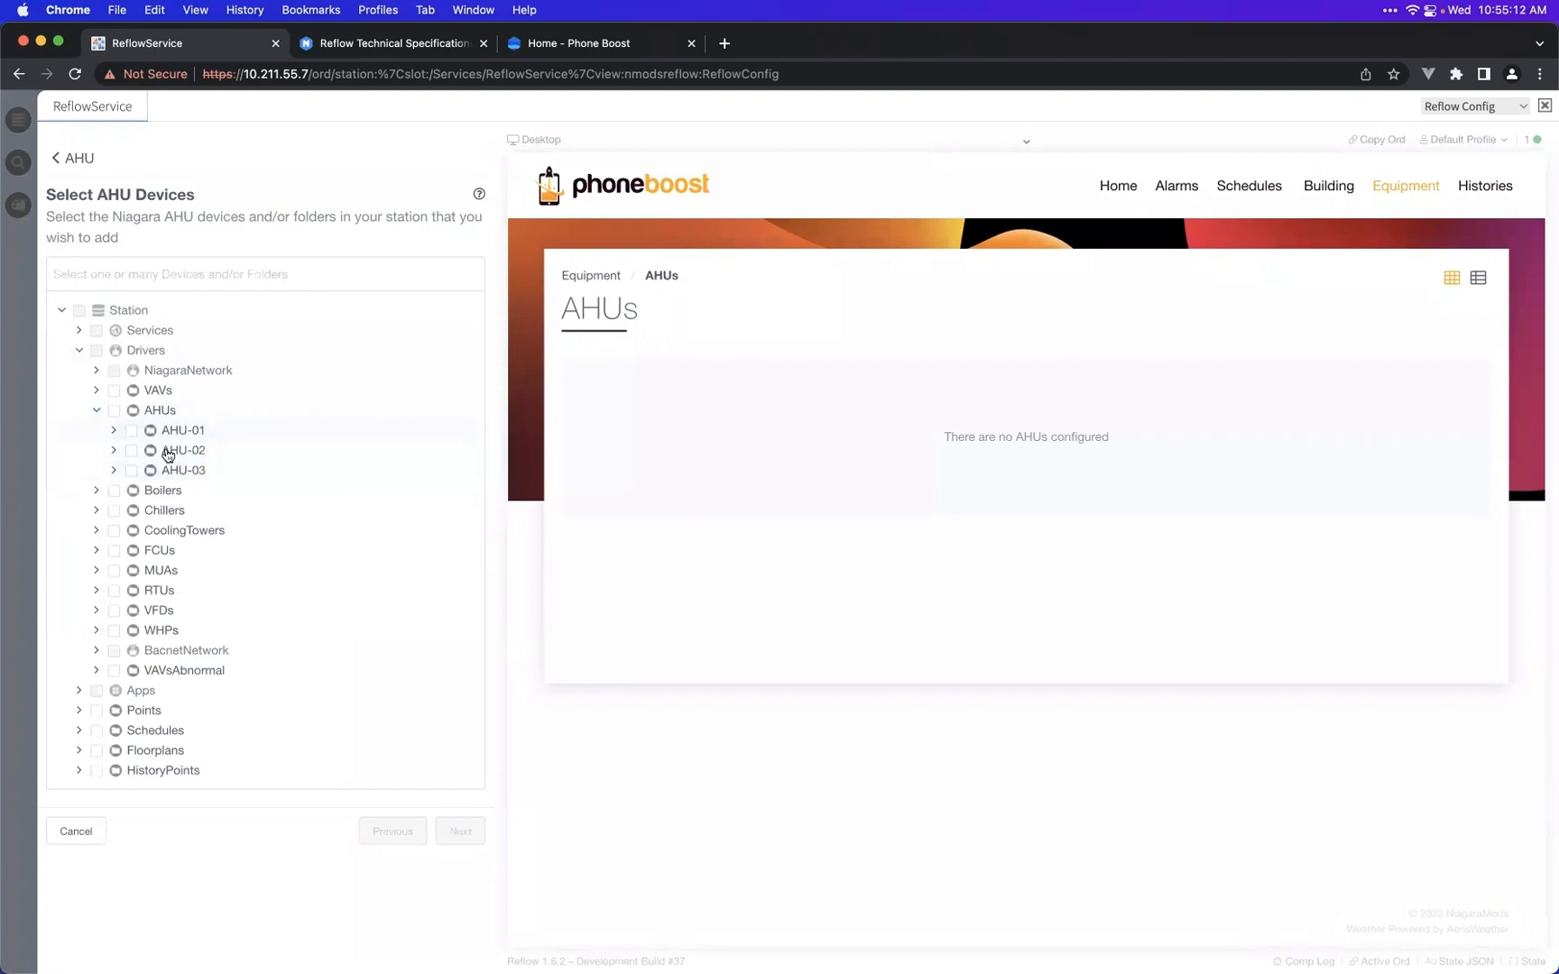
click(114, 413)
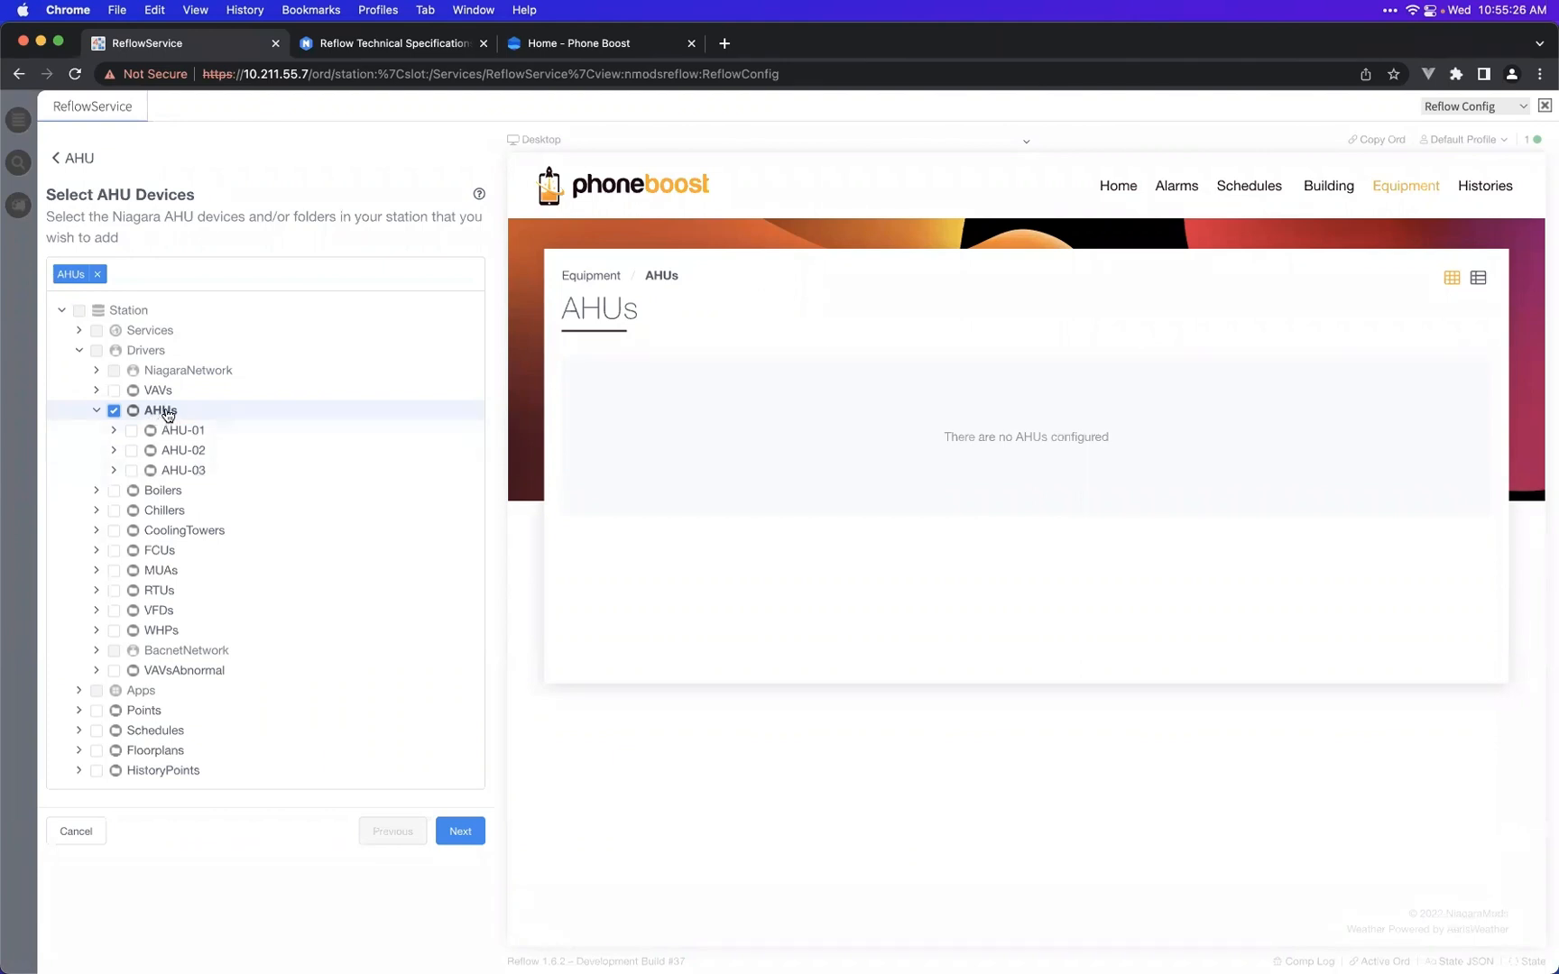
click(114, 410)
- Select AHU-01 and AHU-02 as the devices to add, leaving AHU-03 out, and look over the points under AHU-01
click(131, 430)
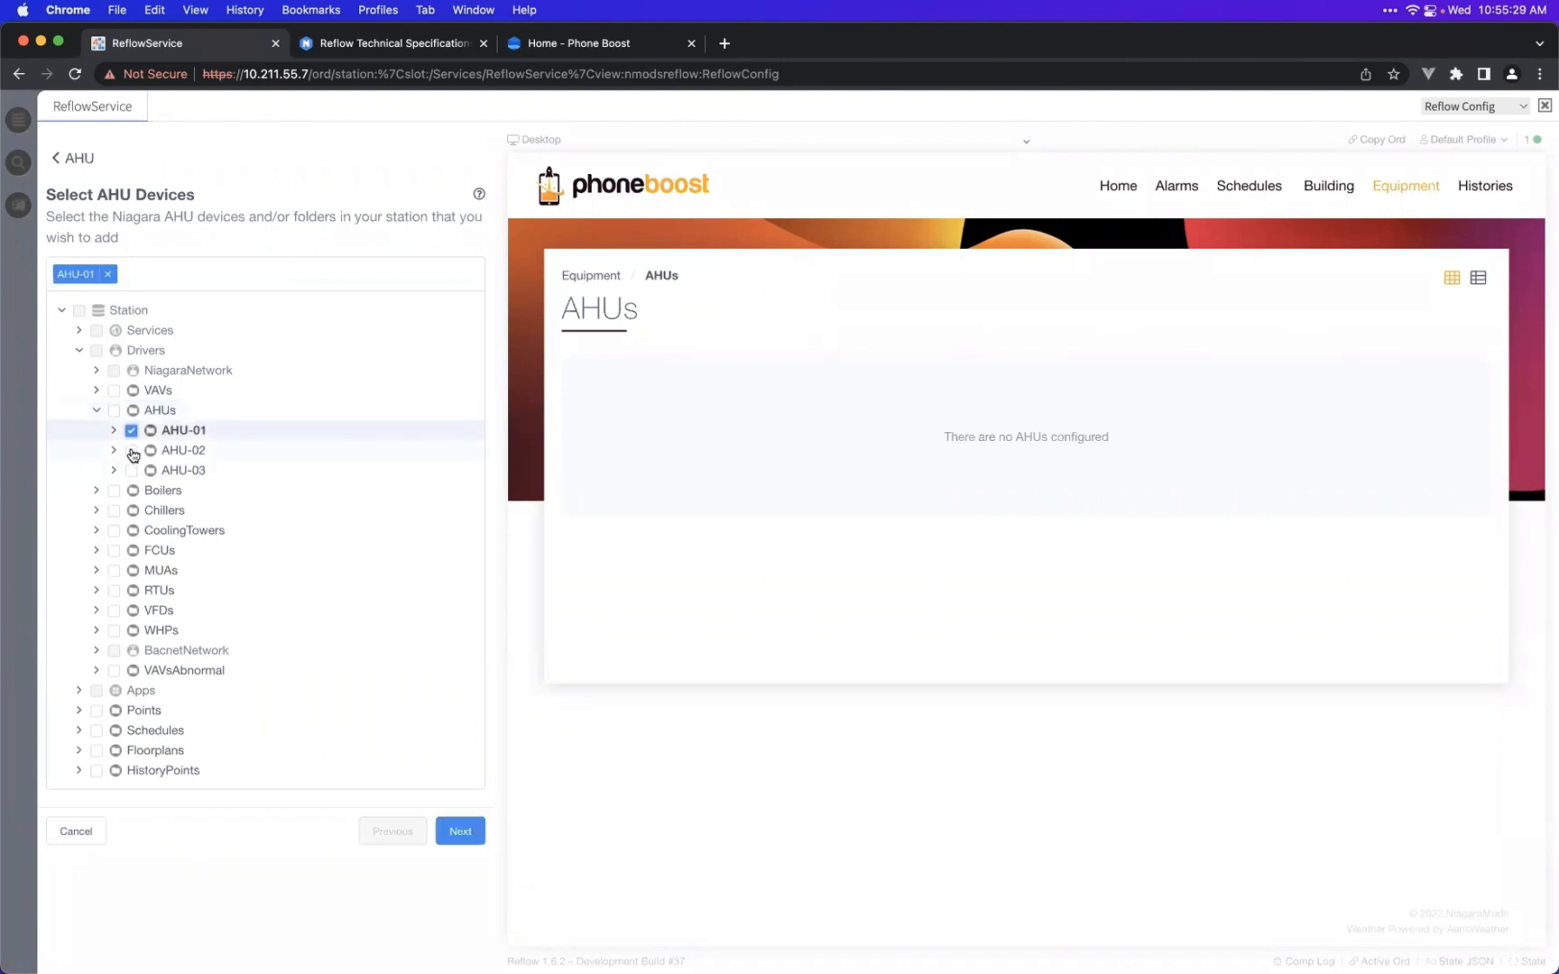
click(132, 450)
click(131, 470)
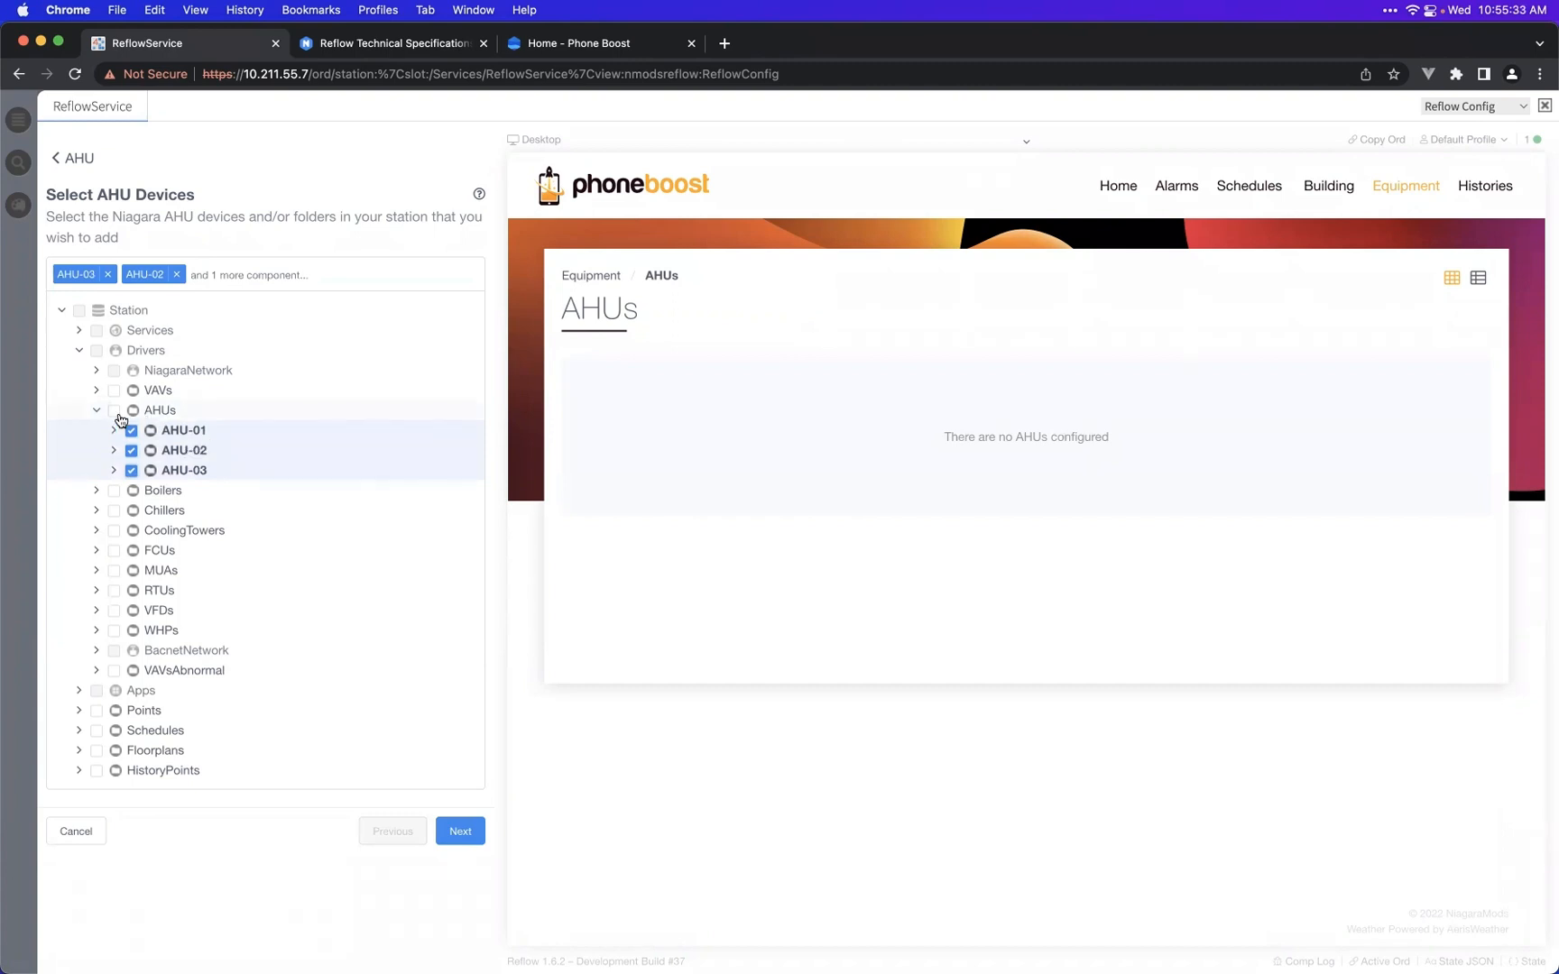
click(185, 470)
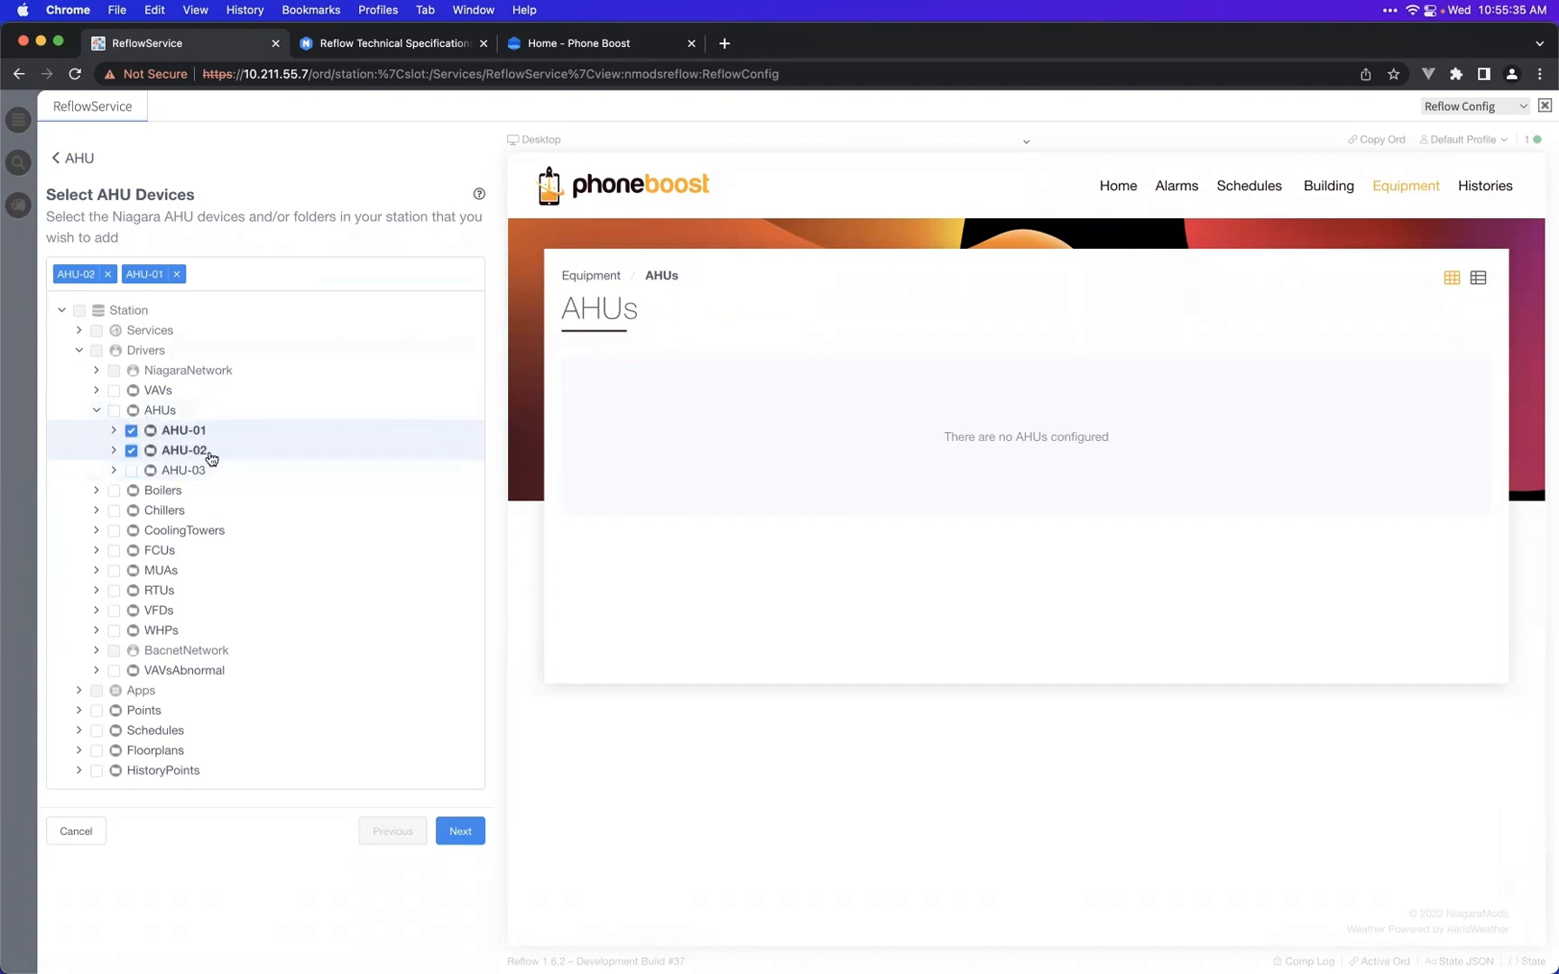
click(113, 432)
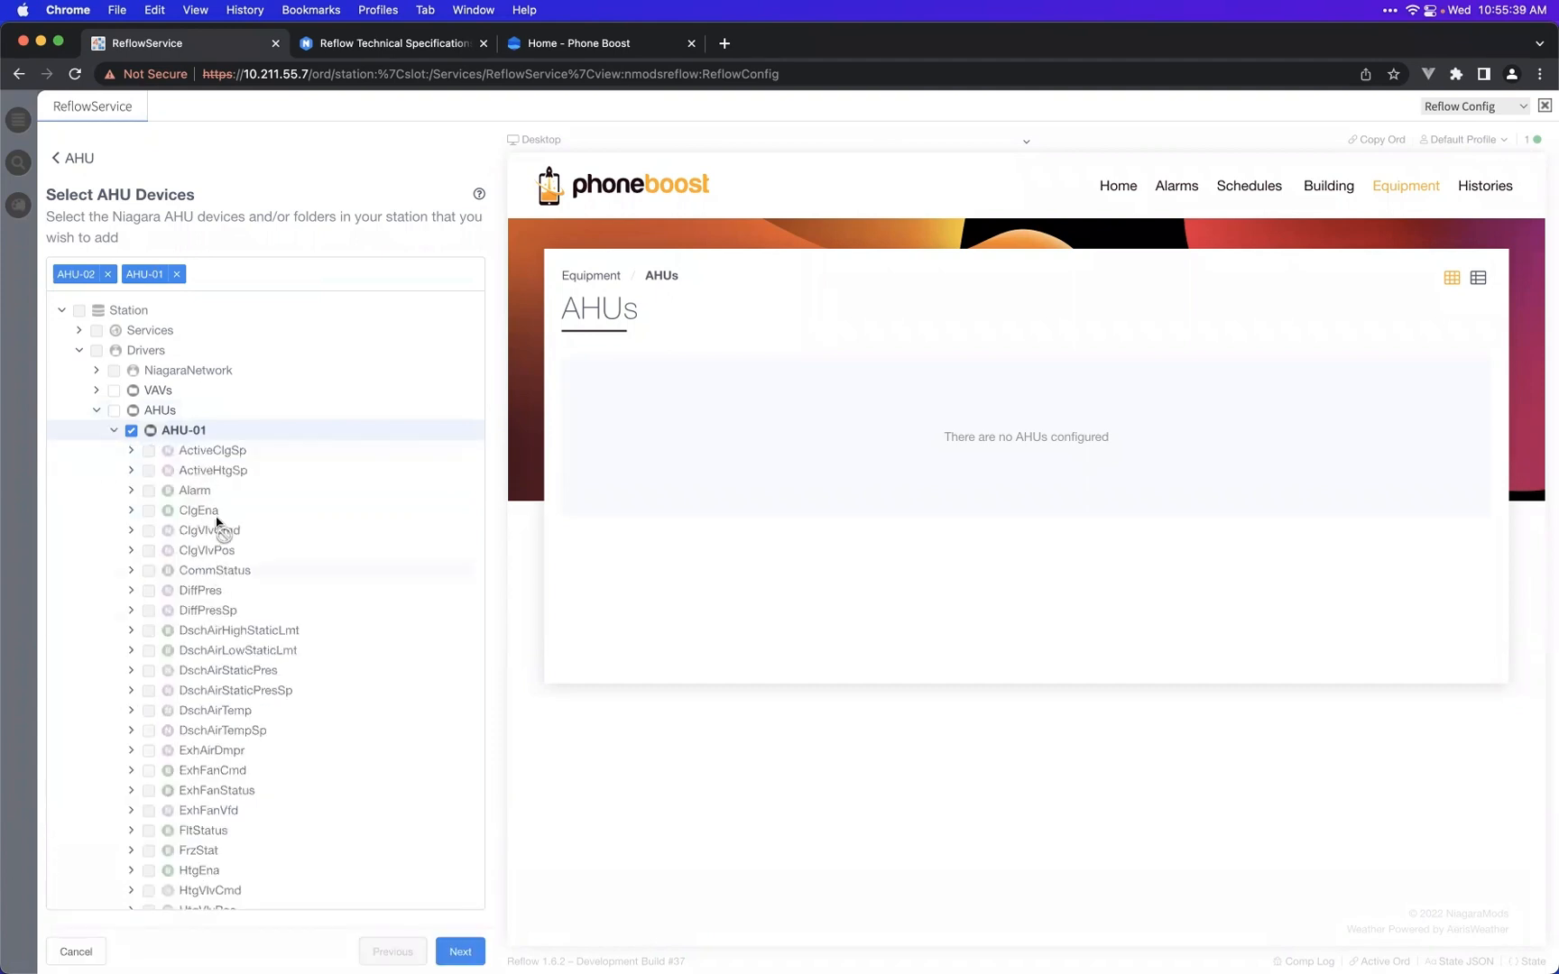
click(114, 431)
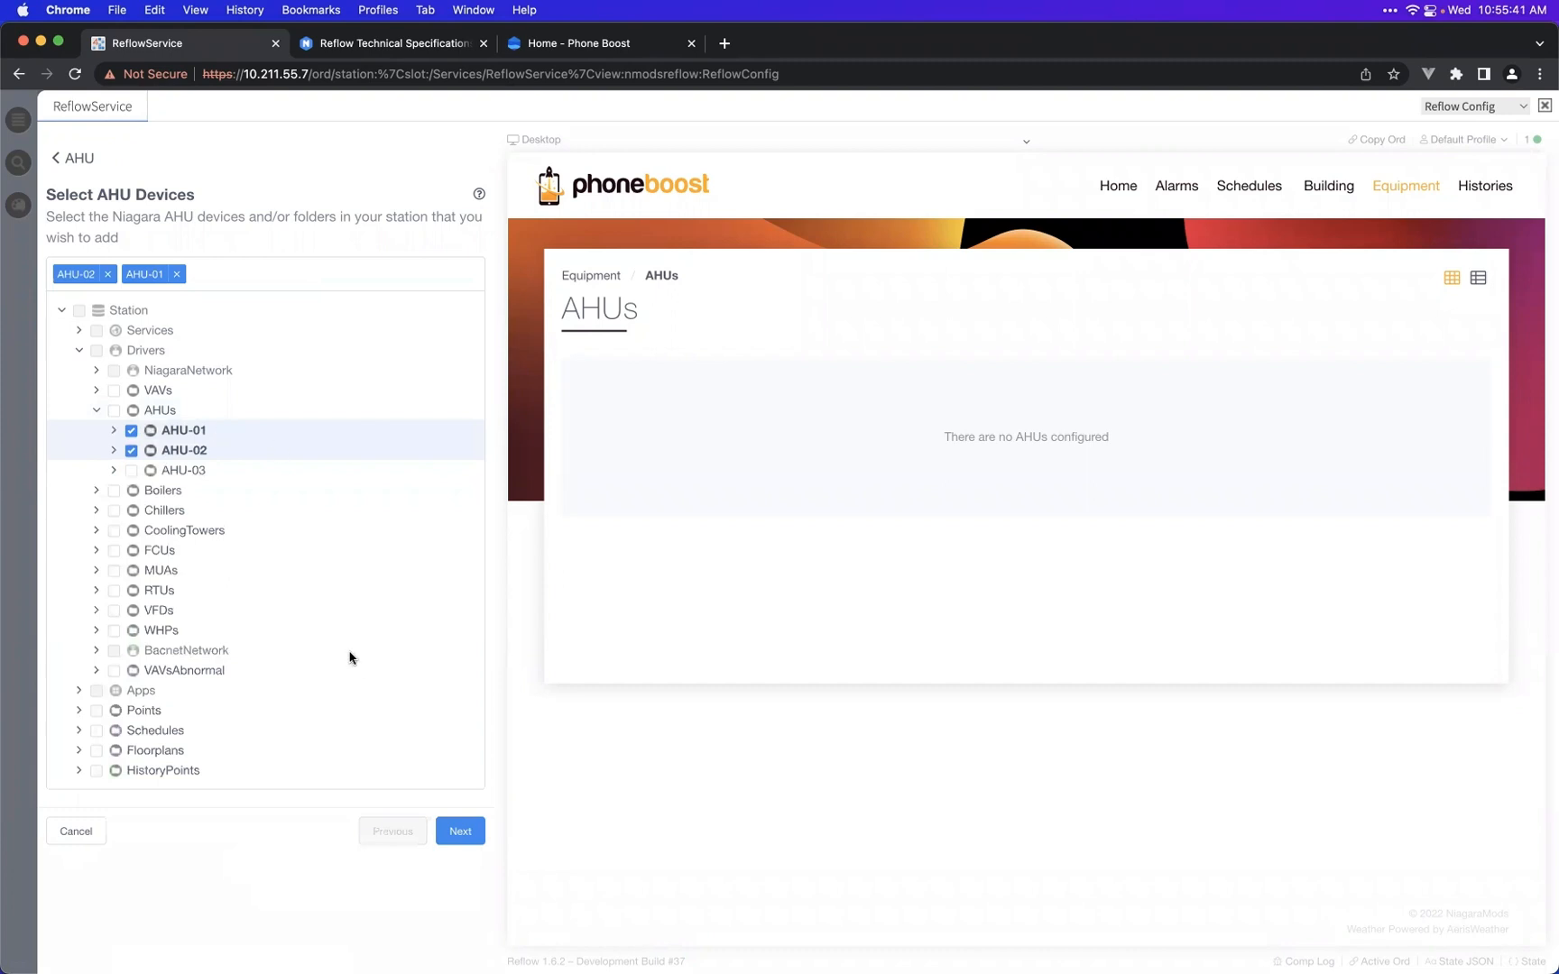
- Proceed to the display style choice, try Niagara HX and set it back to Reflow (recommended)
click(460, 830)
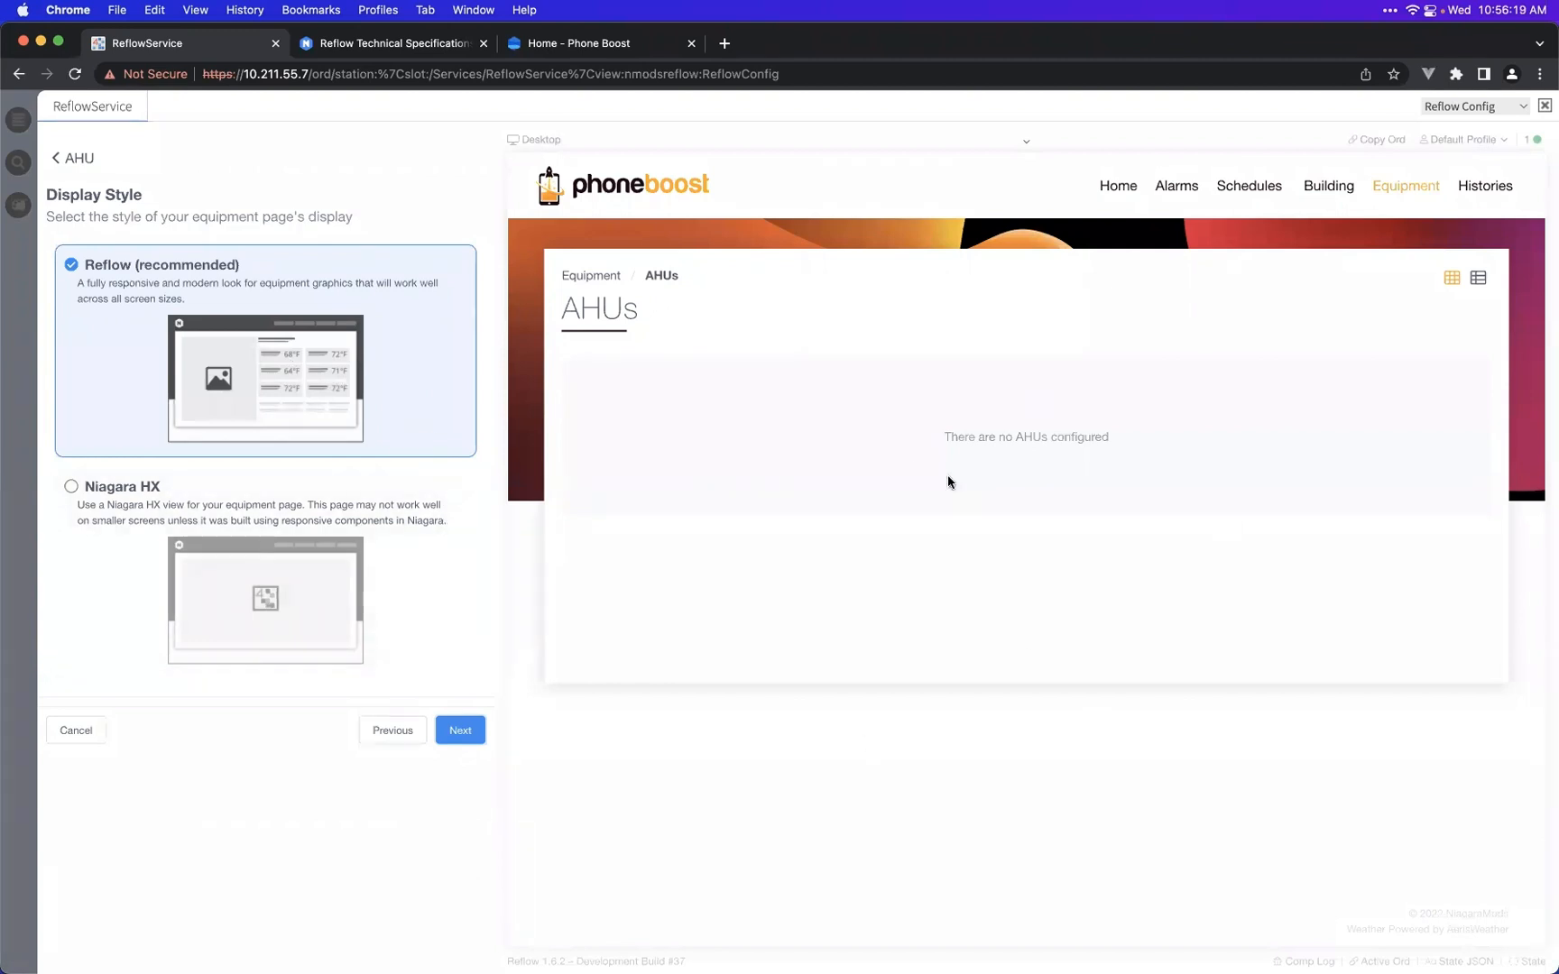
click(253, 574)
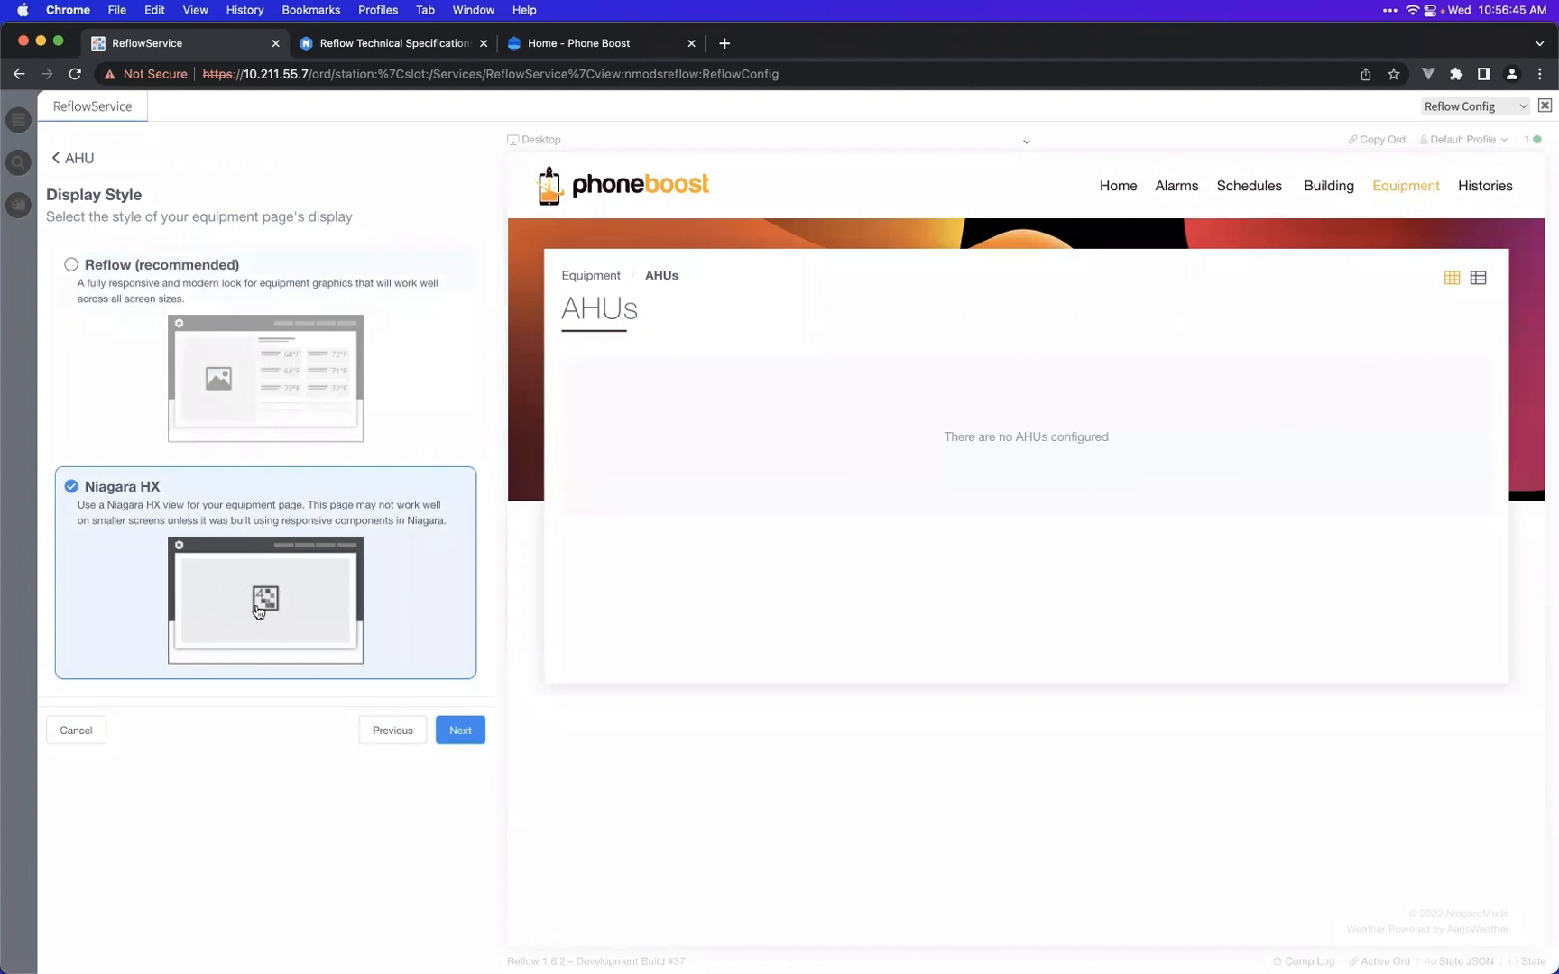
click(316, 400)
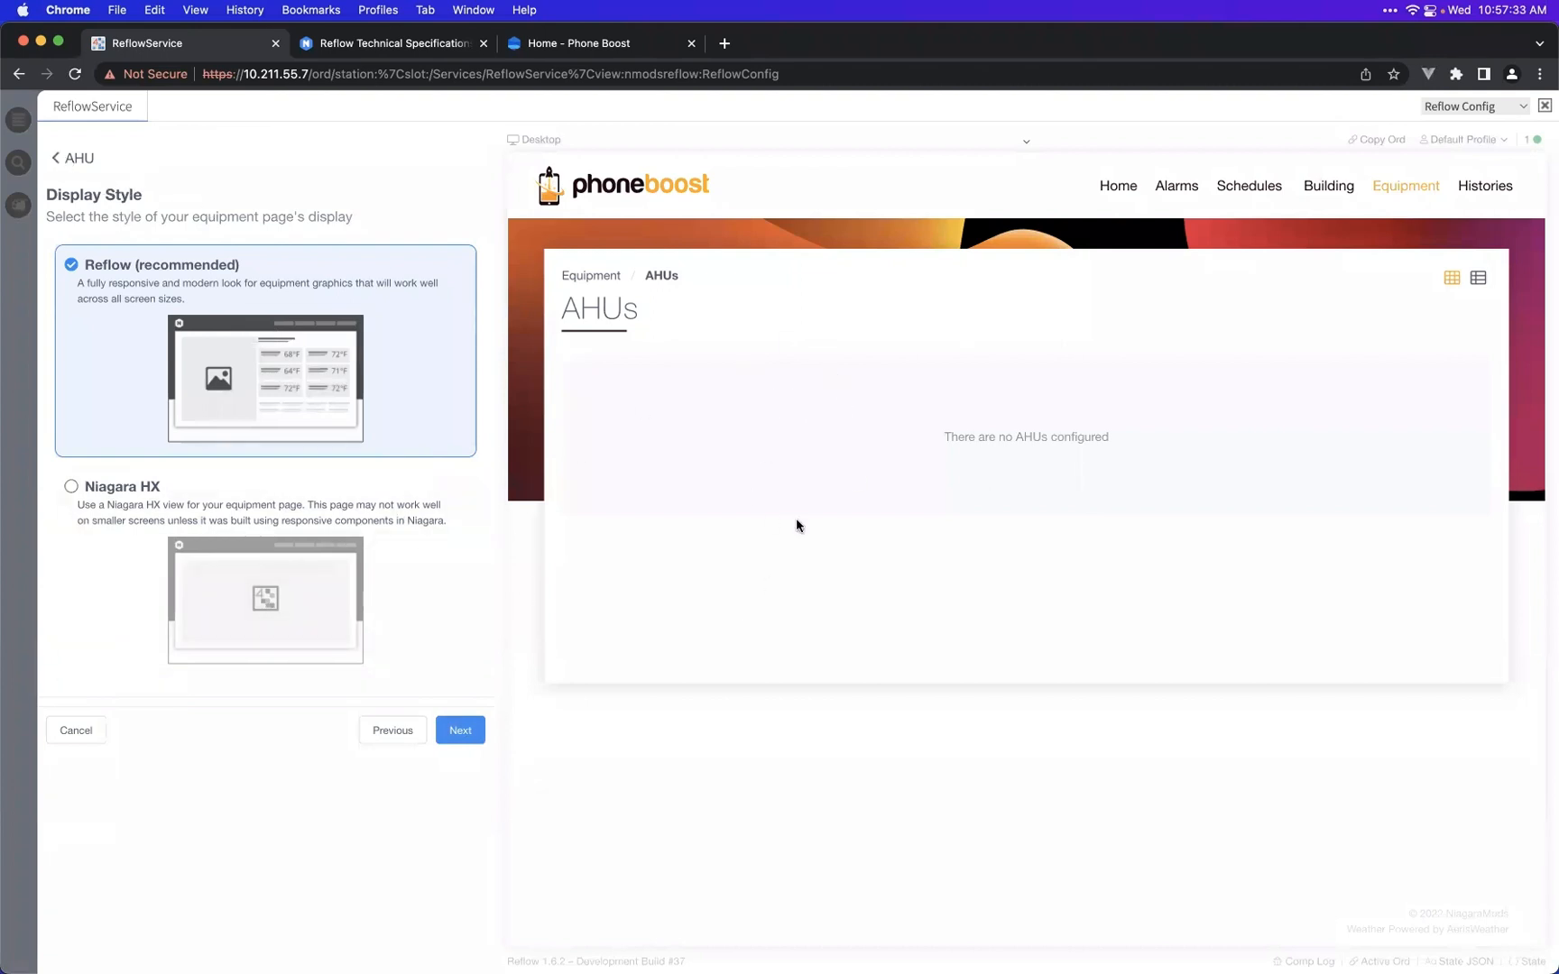
- Show the station tree, expand Floorplans and open the current ReflowService address in a second browser tab
click(16, 123)
drag(803, 348, 320, 345)
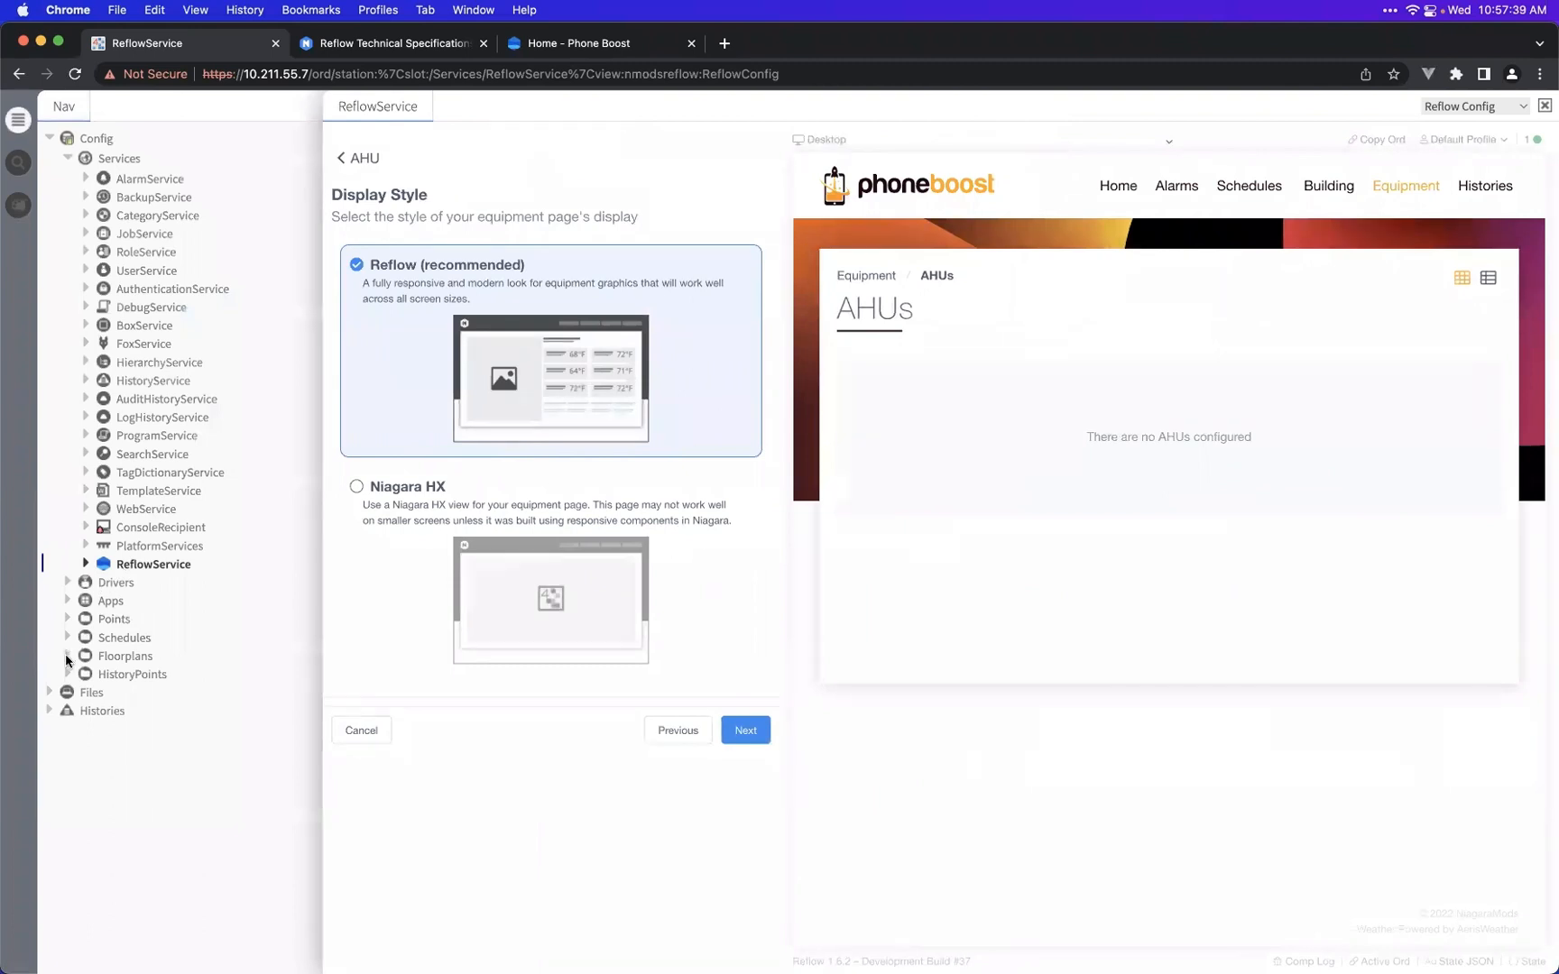
click(67, 658)
click(134, 680)
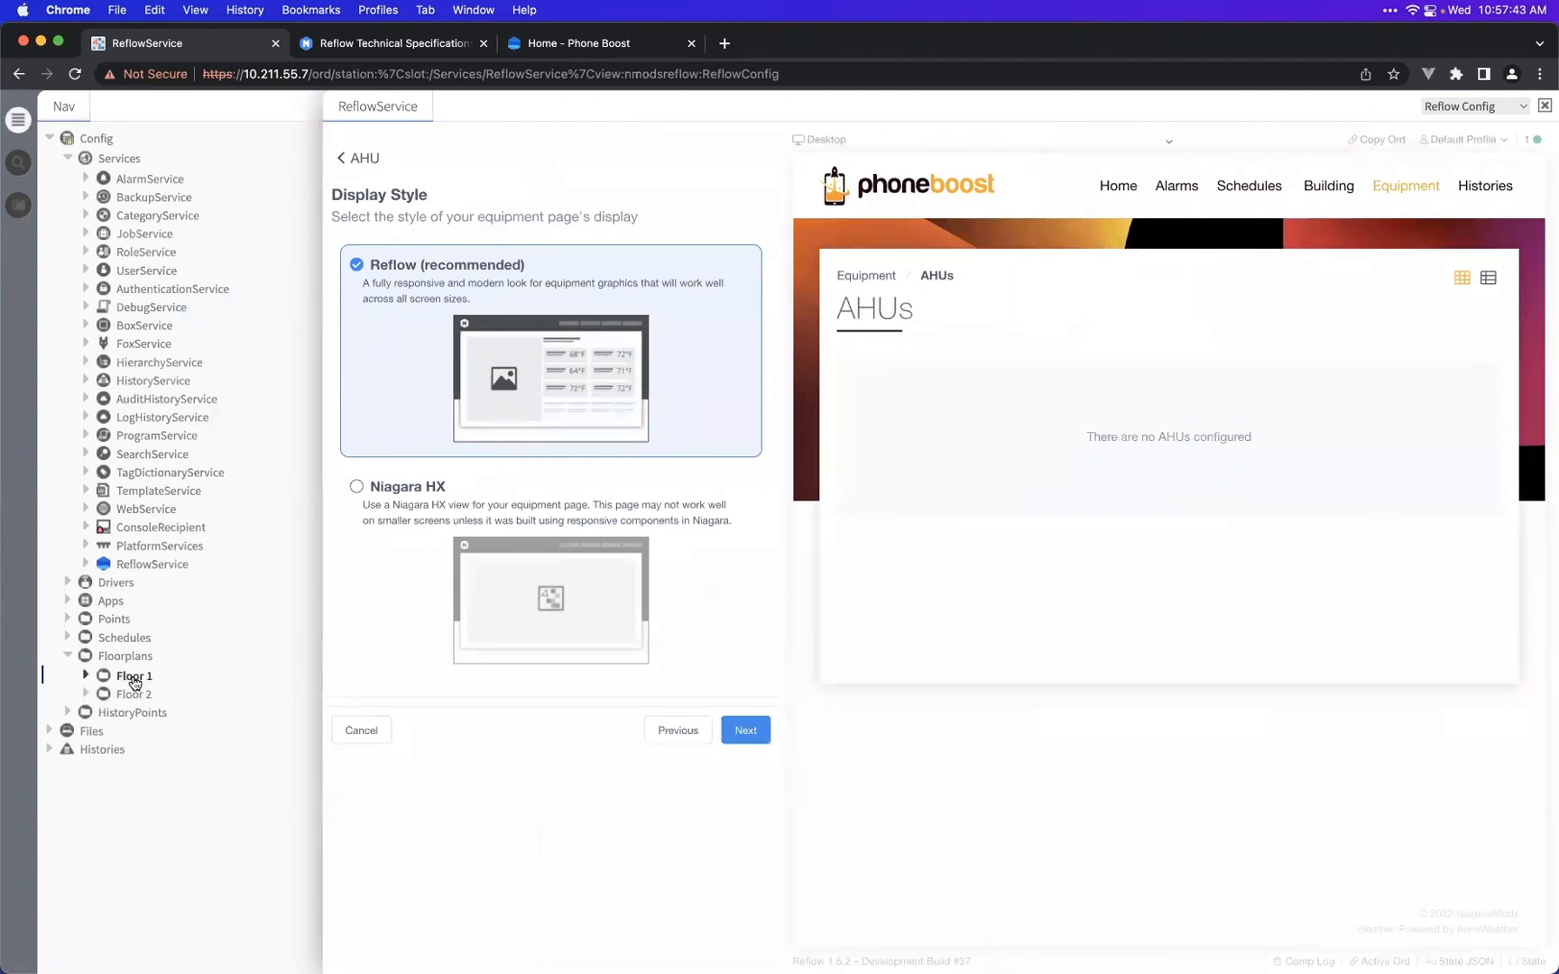
click(462, 74)
key(super+c)
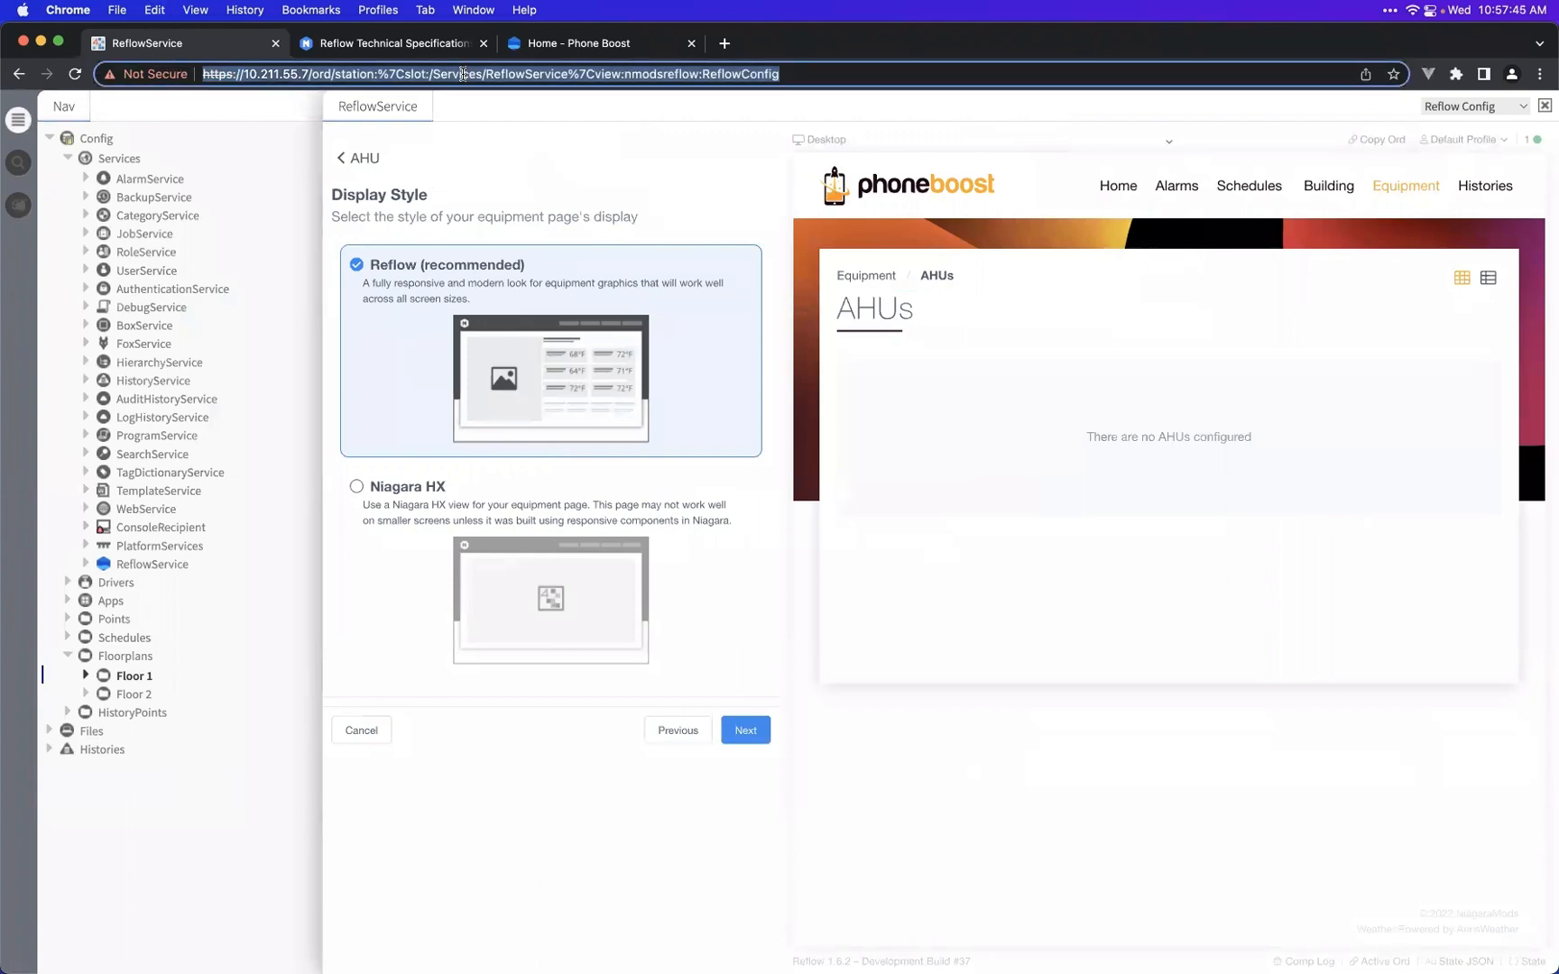
key(super+t)
key(super+v)
key(Return)
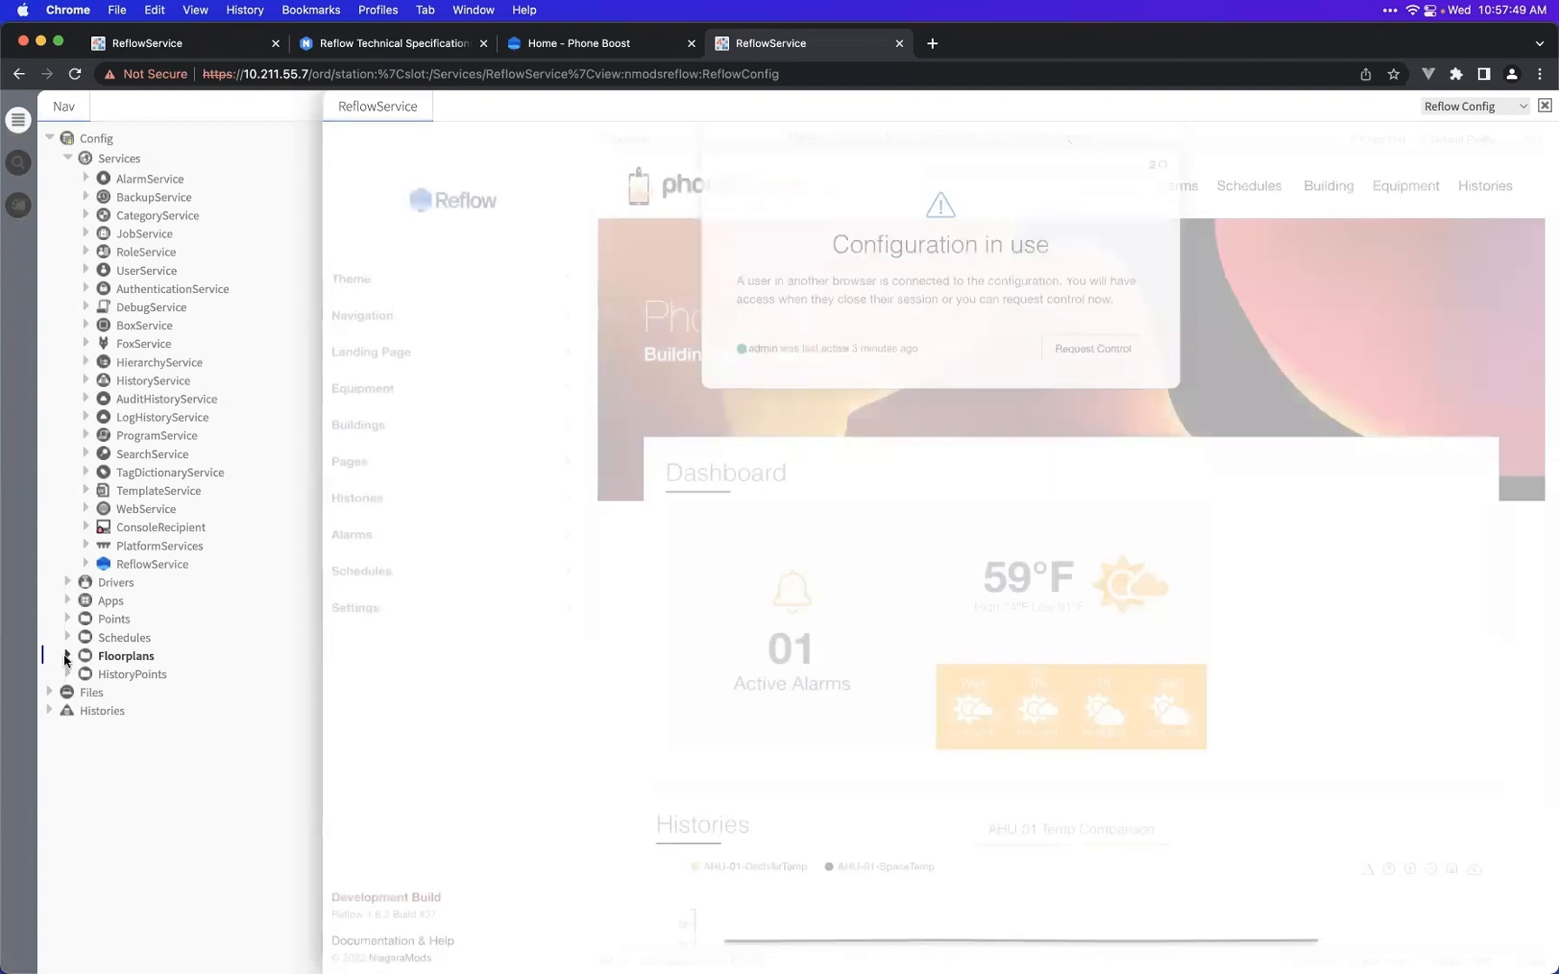
- View the Floor 1 PX floor plan and its available views, close that browser tab and hide the station tree
click(68, 656)
click(127, 678)
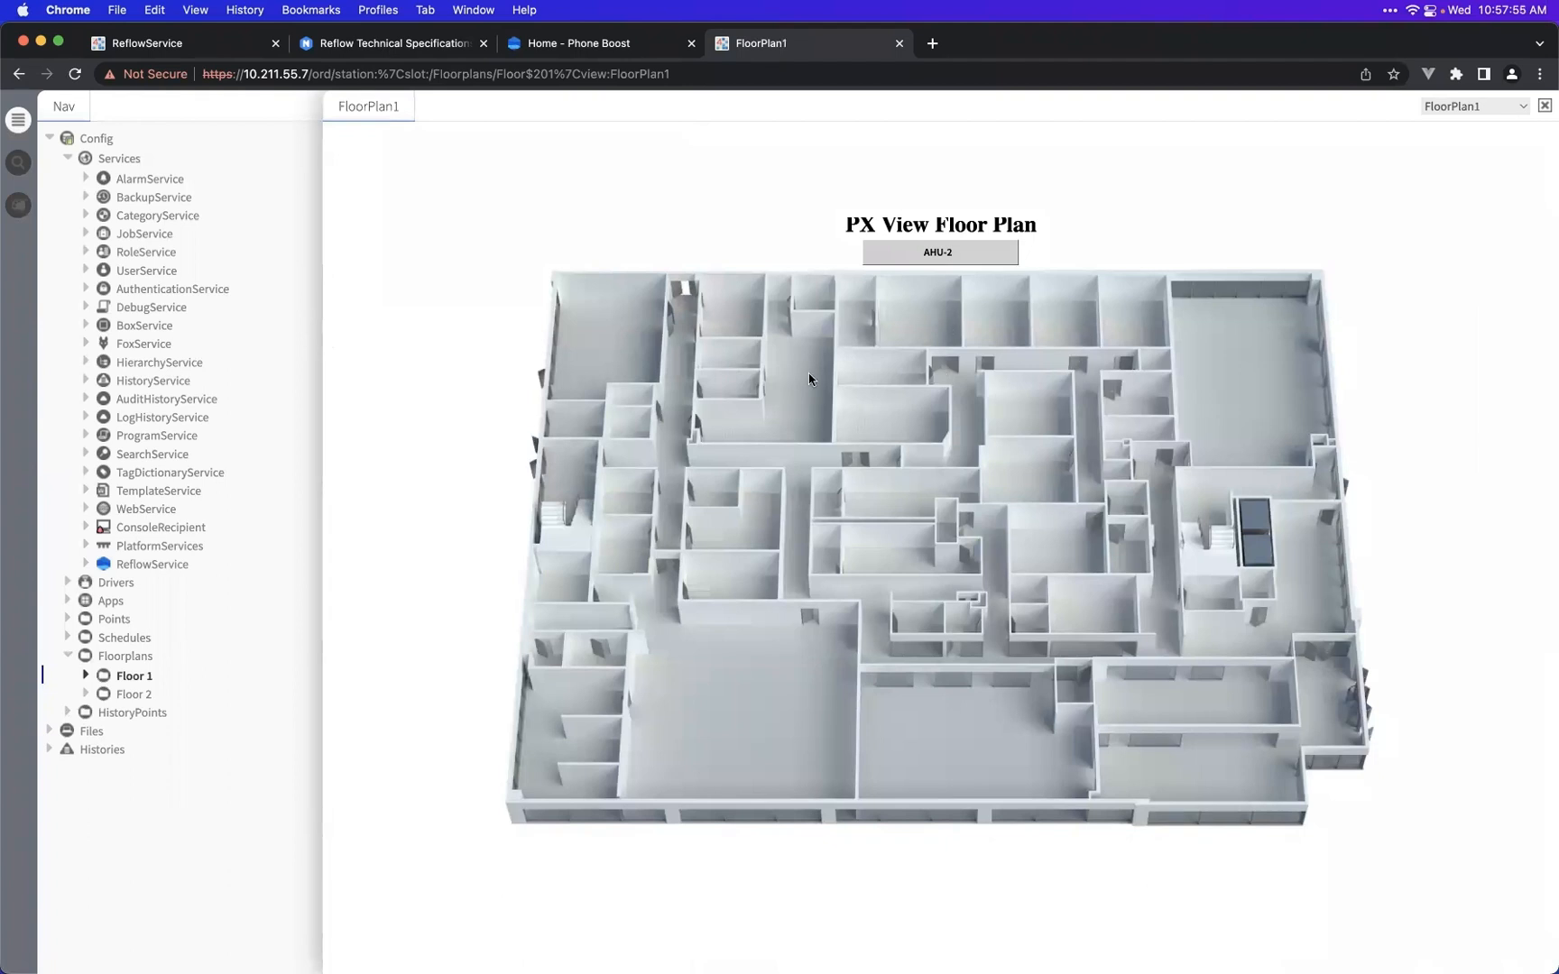
click(1461, 107)
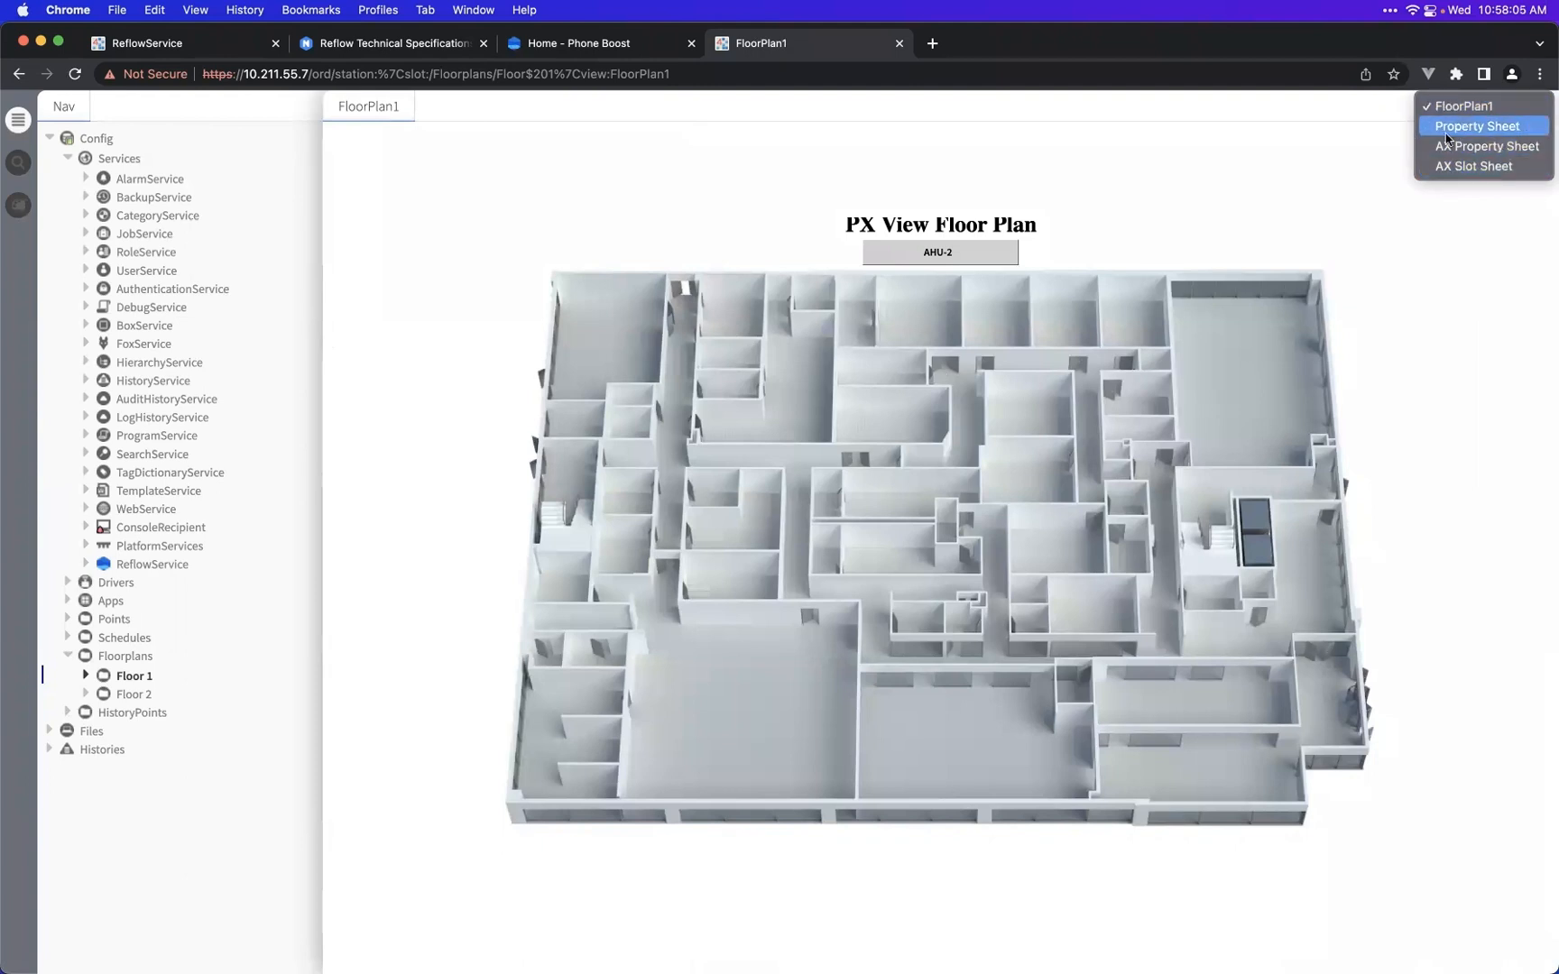
click(1220, 176)
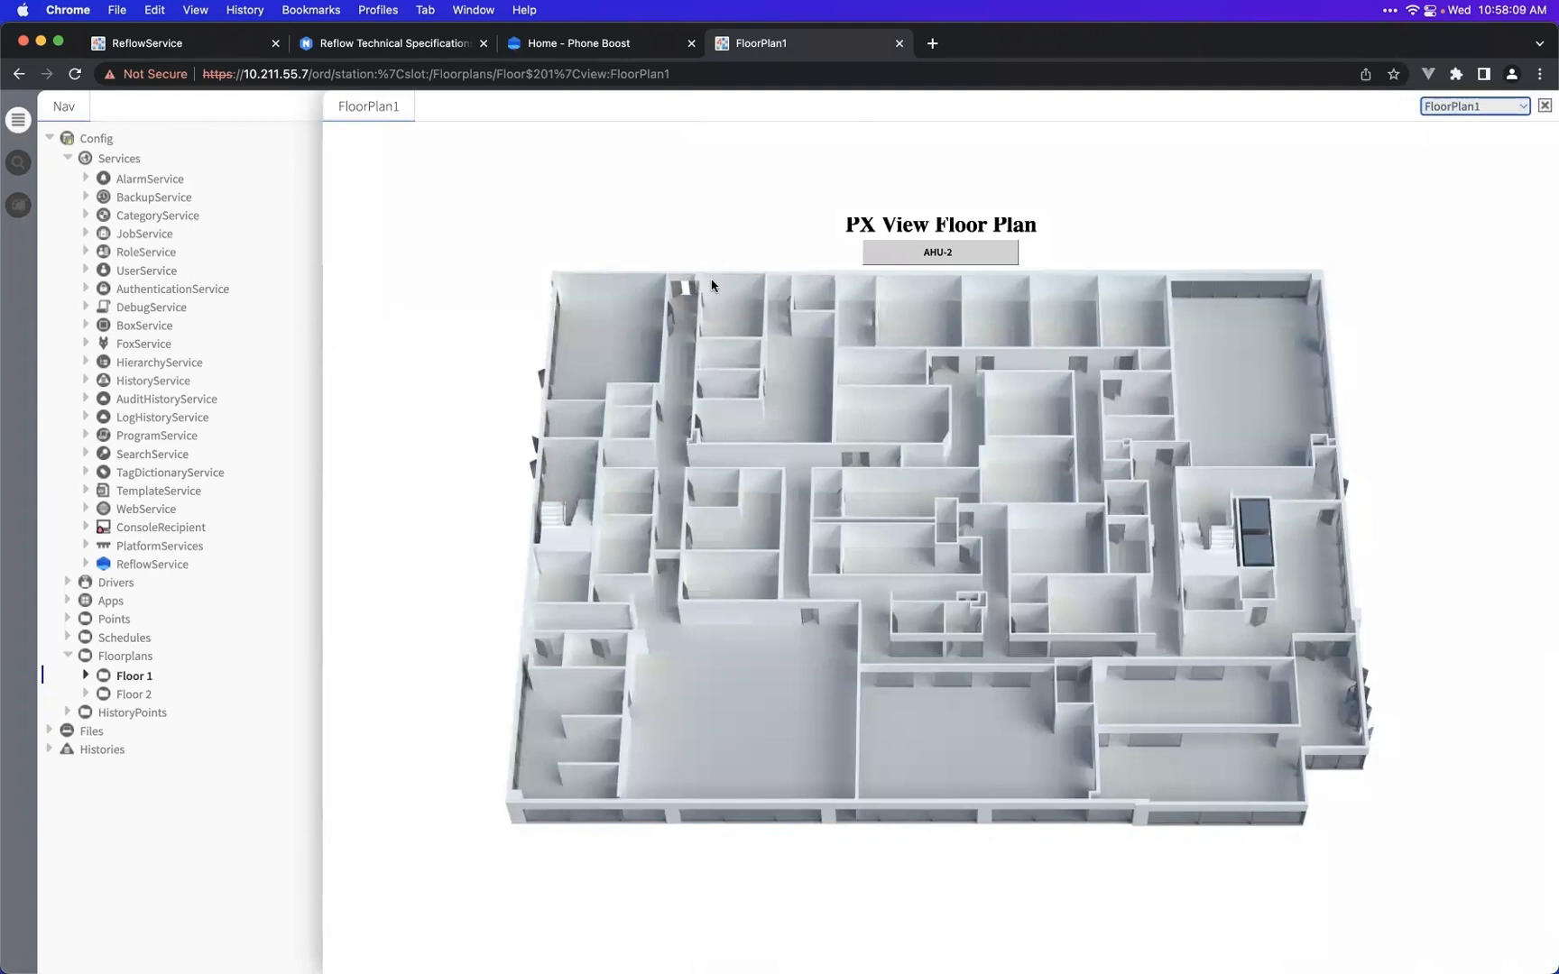
click(899, 44)
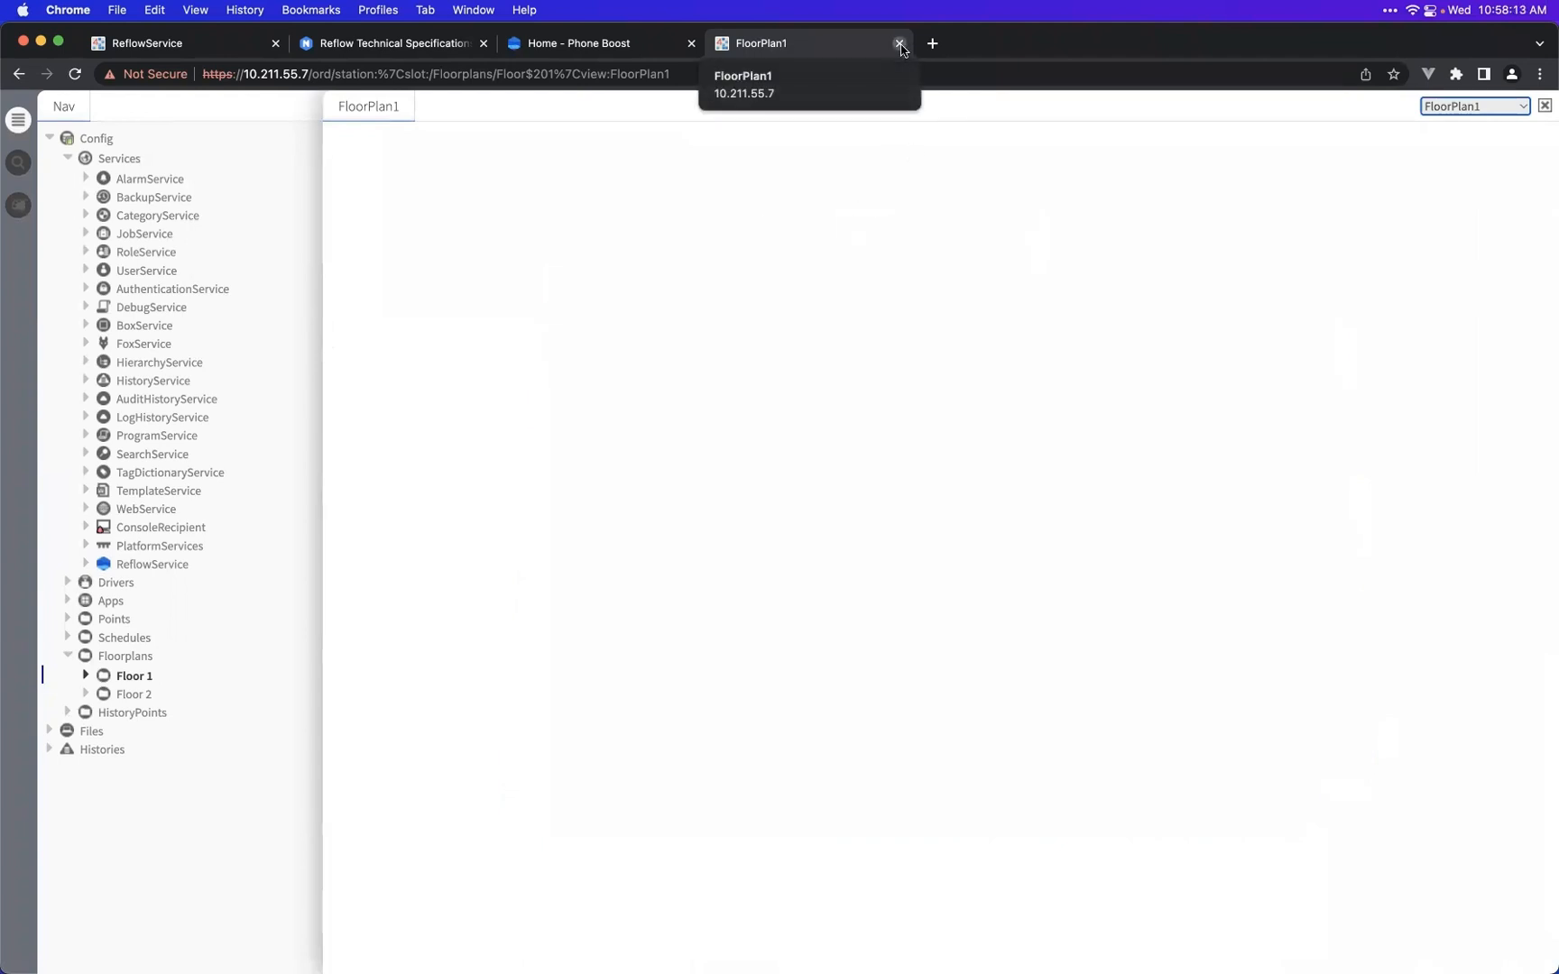
click(18, 121)
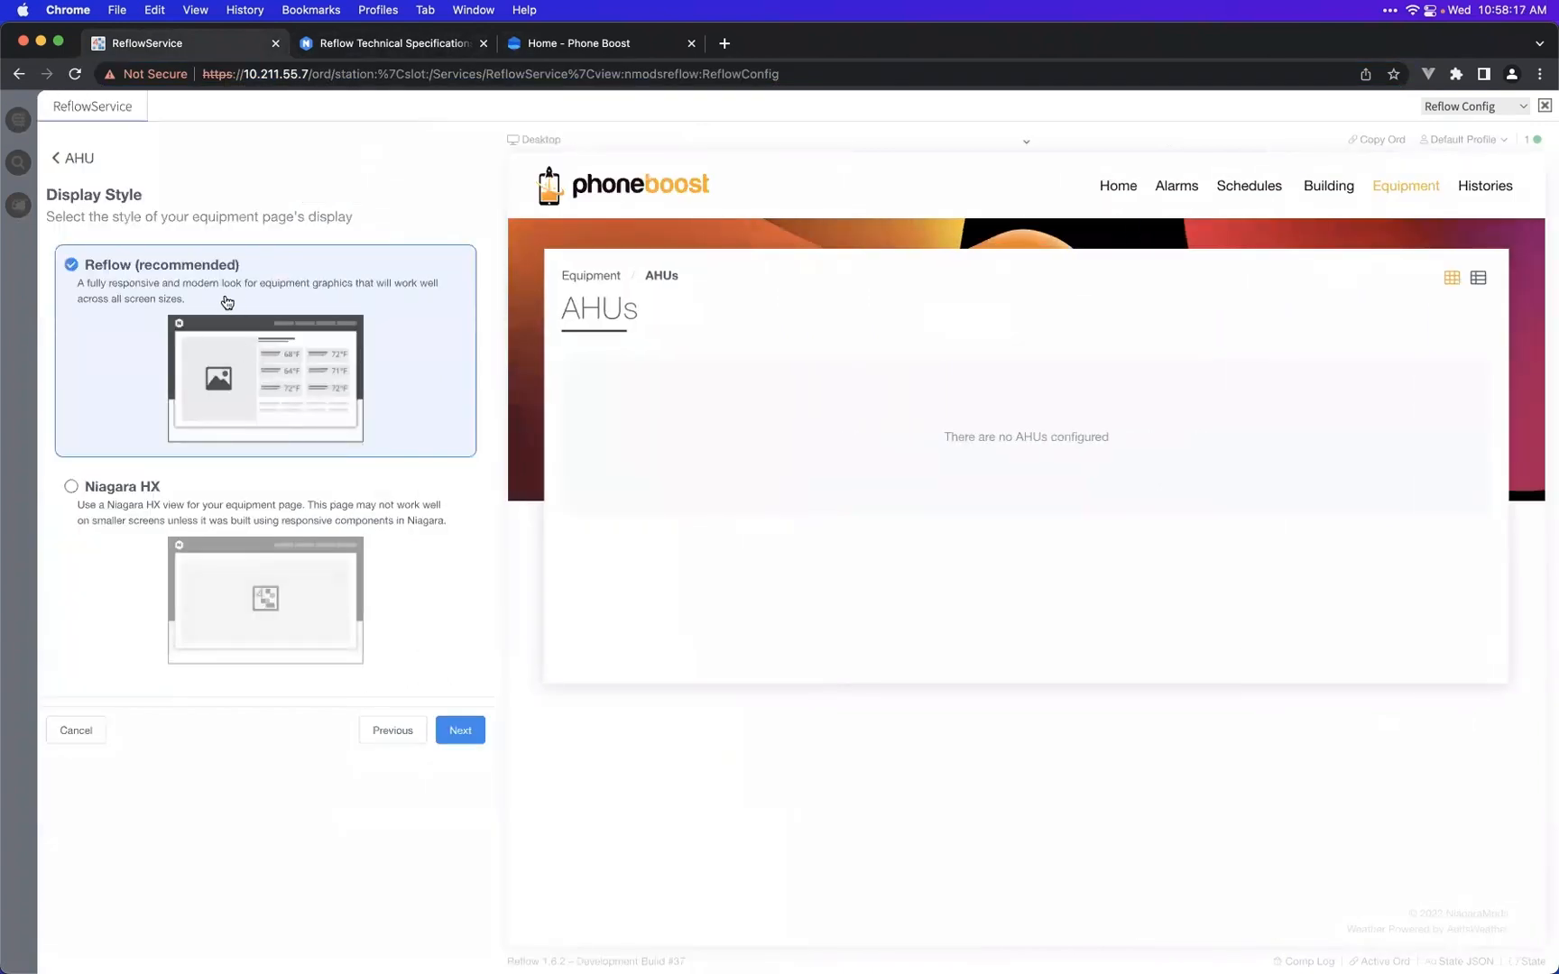
- Keep the Reflow display style, recheck it once, and proceed to the graphic selection for the AHUs
click(459, 733)
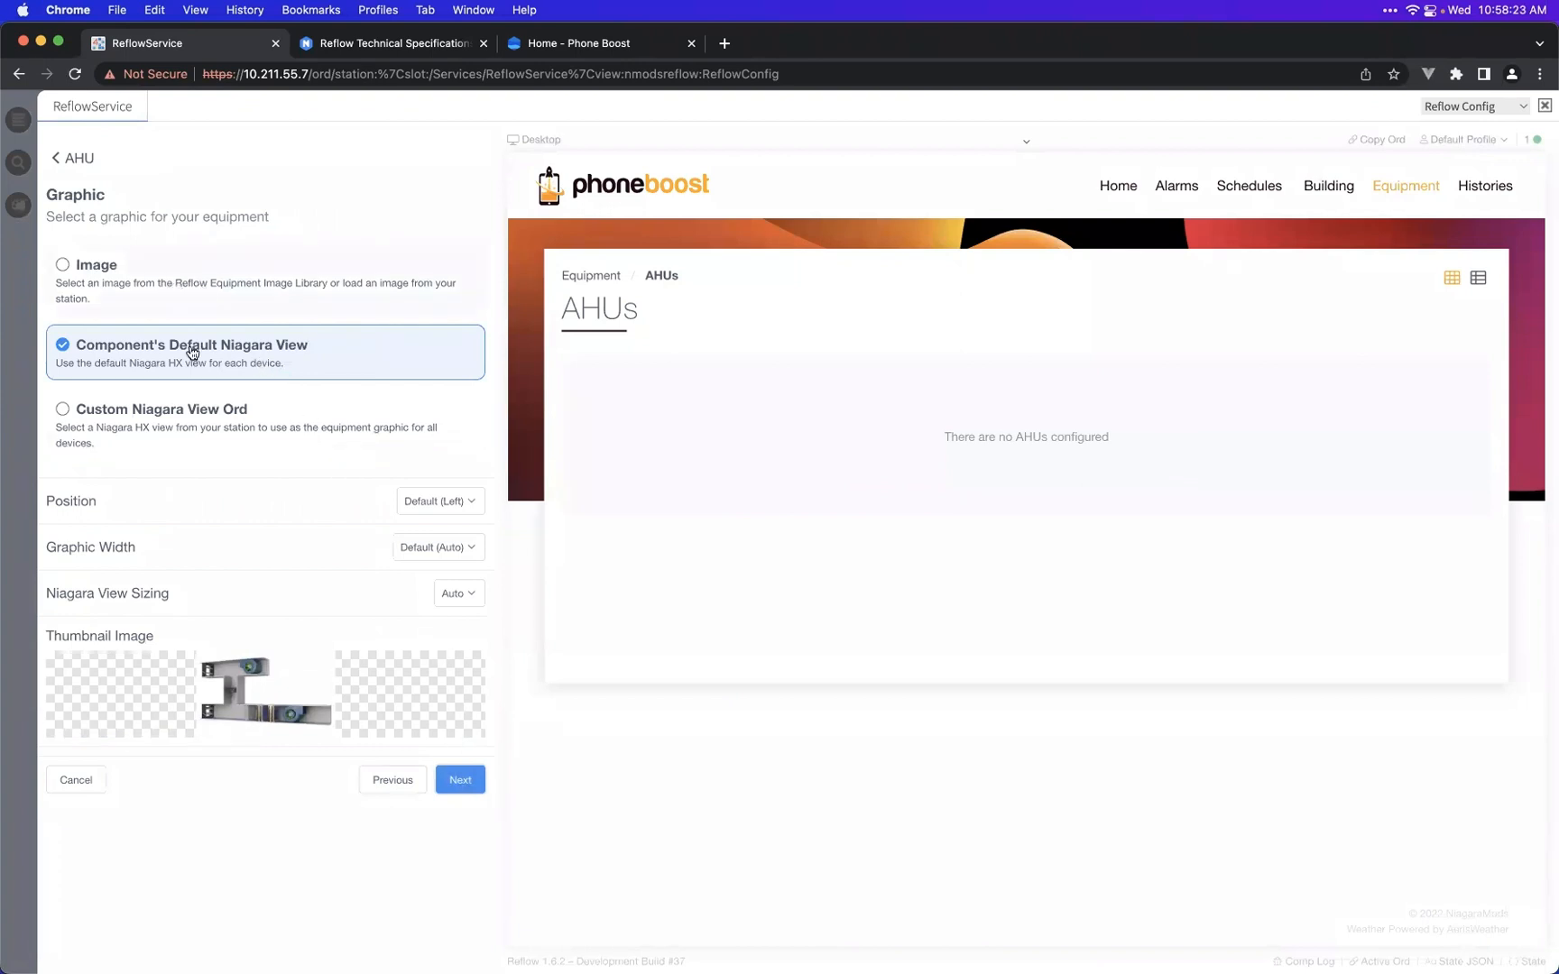
click(392, 781)
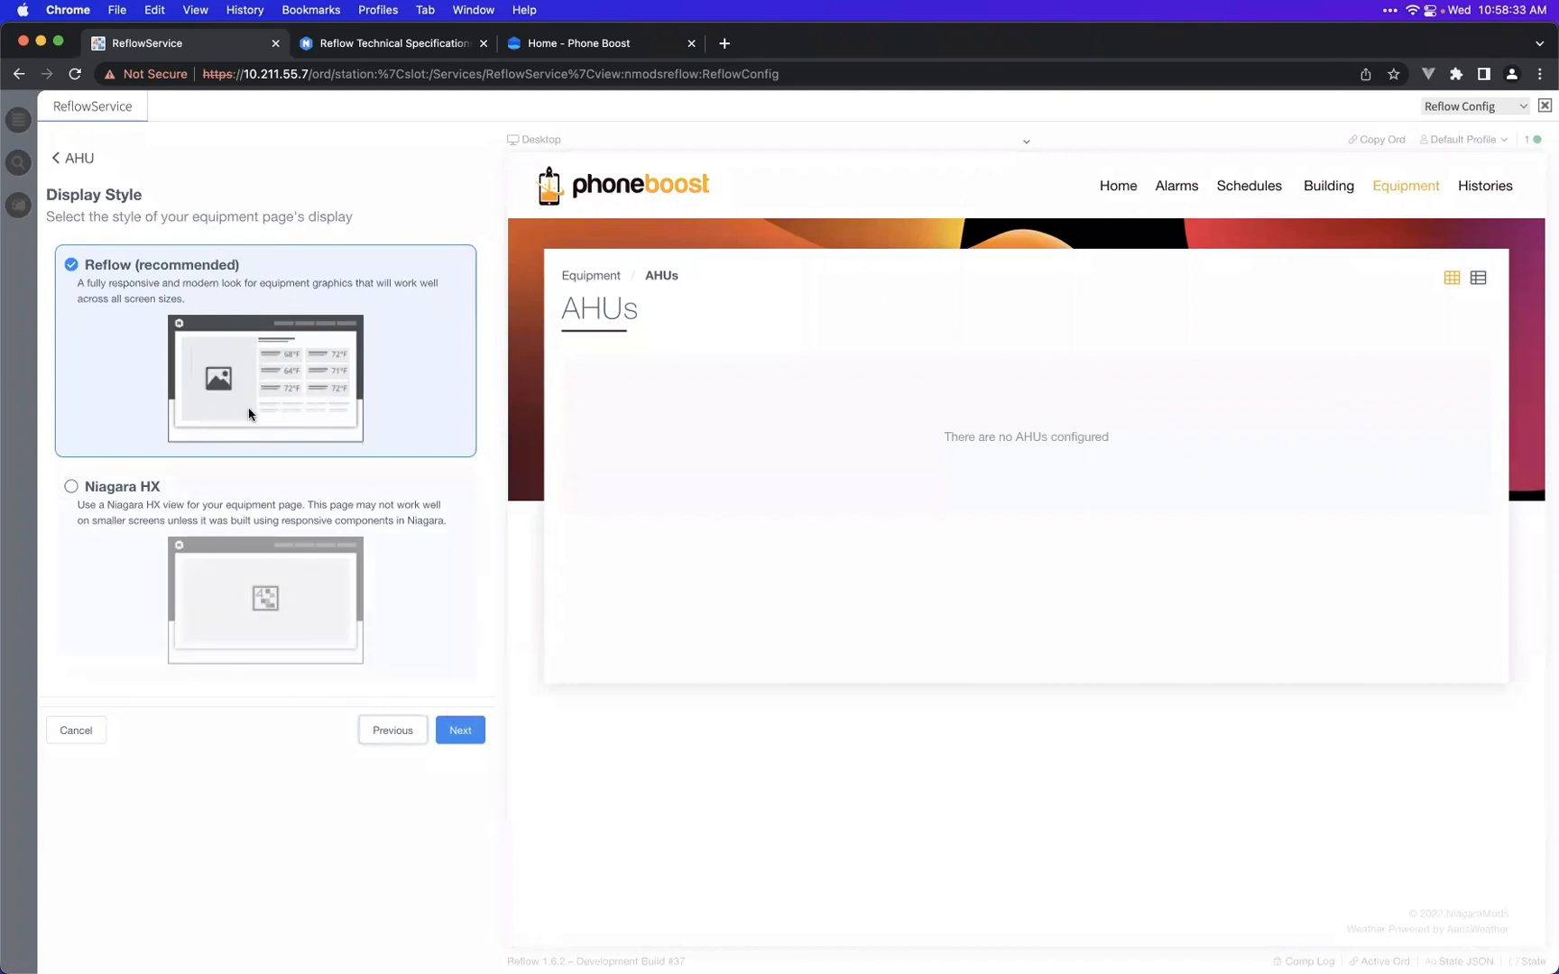
click(460, 729)
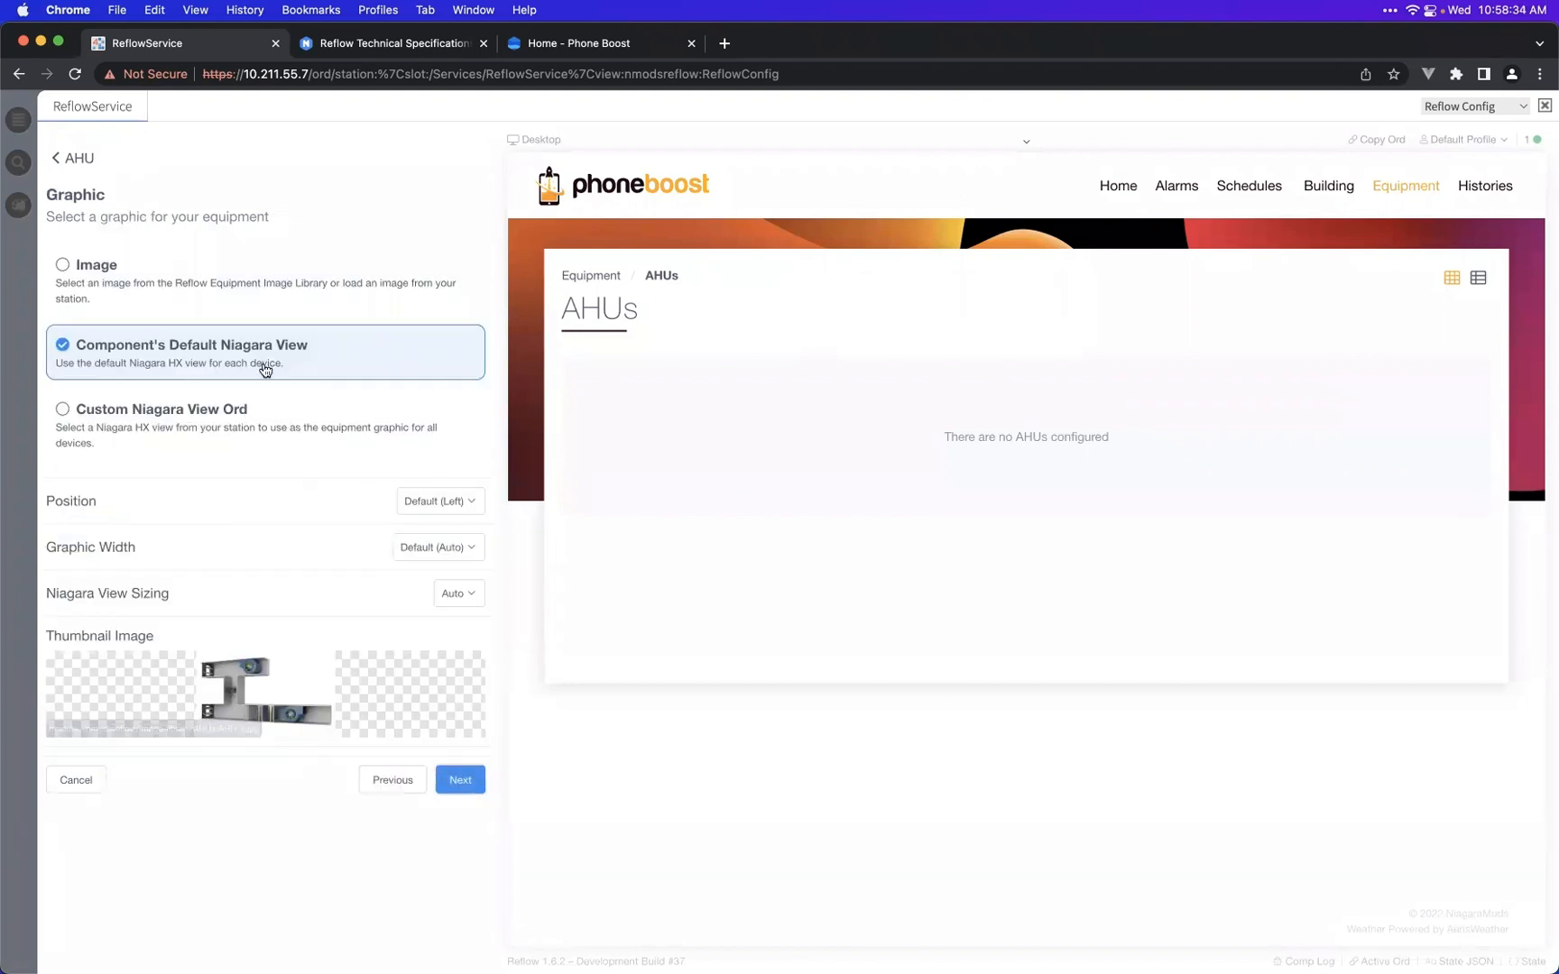
- Choose Image as the AHU graphic and preview air-quality.jpg from the station file system's demo/retail folder
click(217, 300)
click(126, 331)
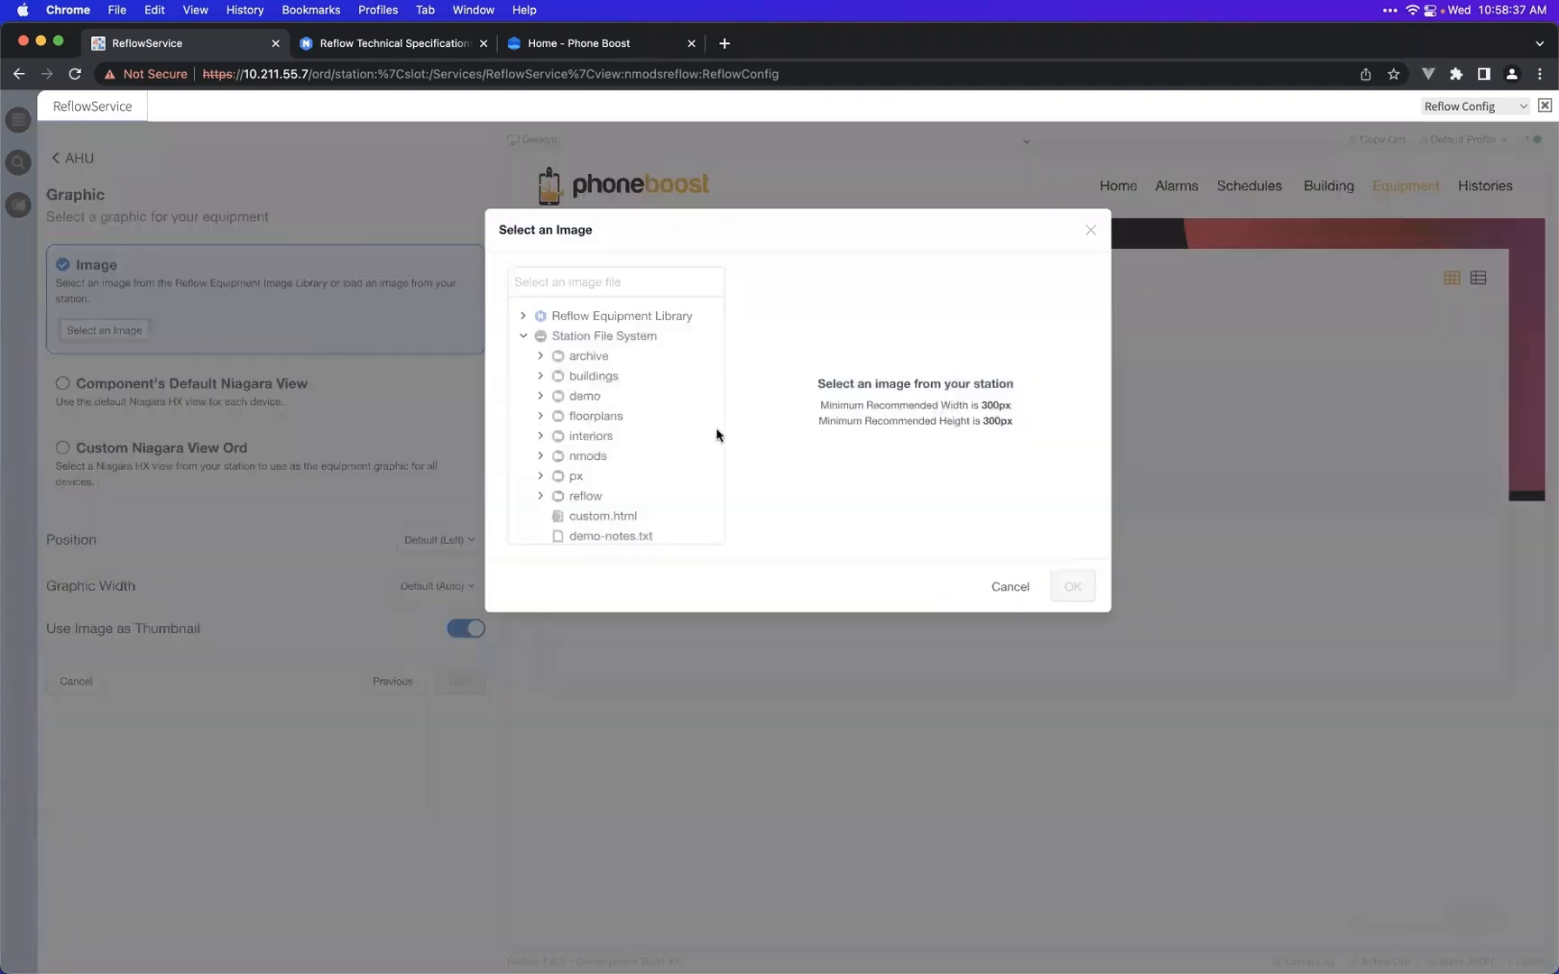
click(616, 399)
click(644, 440)
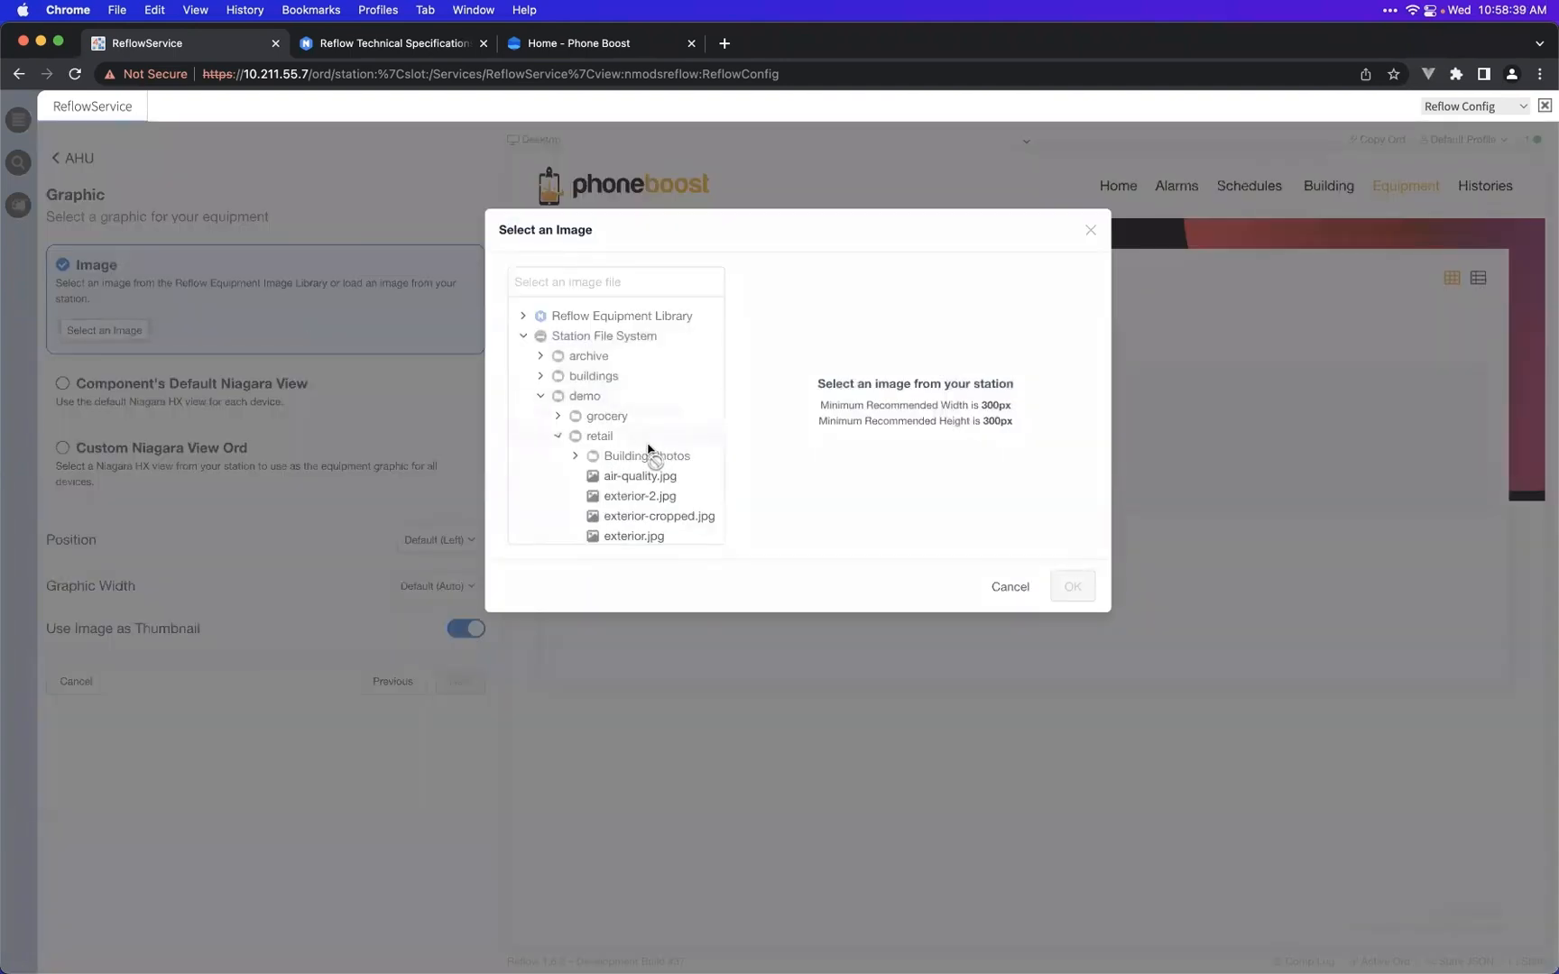
click(651, 476)
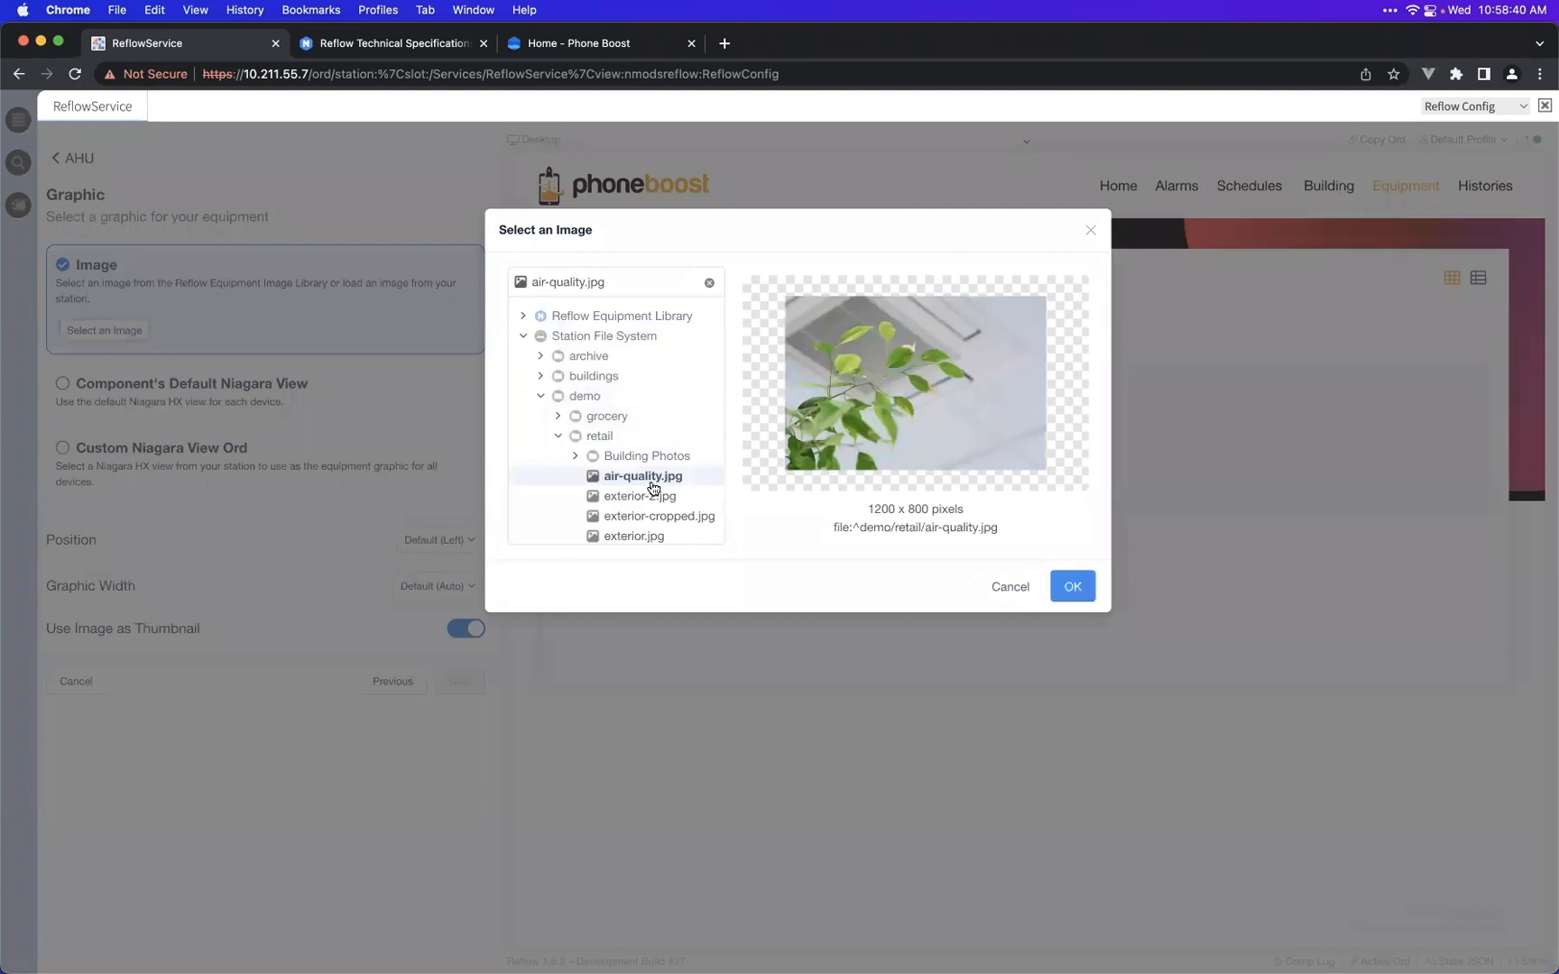
click(637, 438)
- Expand AHUs in the Reflow Equipment Library and preview the images AHU-1.jpg through AHU-4.jpg
click(595, 318)
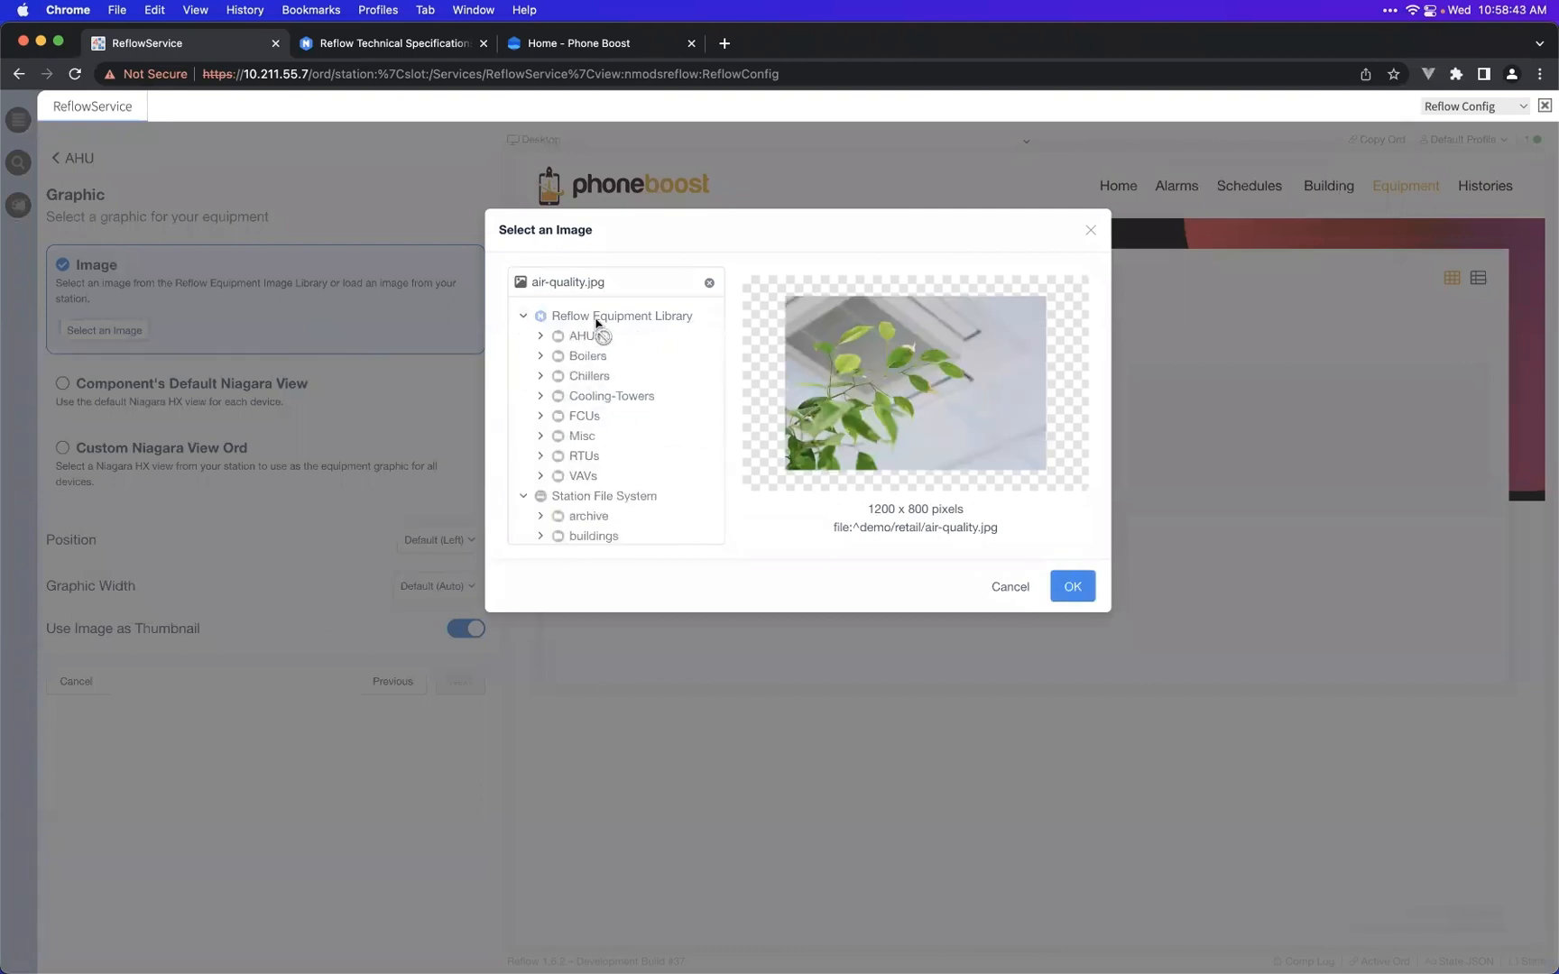
click(600, 336)
click(606, 356)
click(618, 377)
click(618, 396)
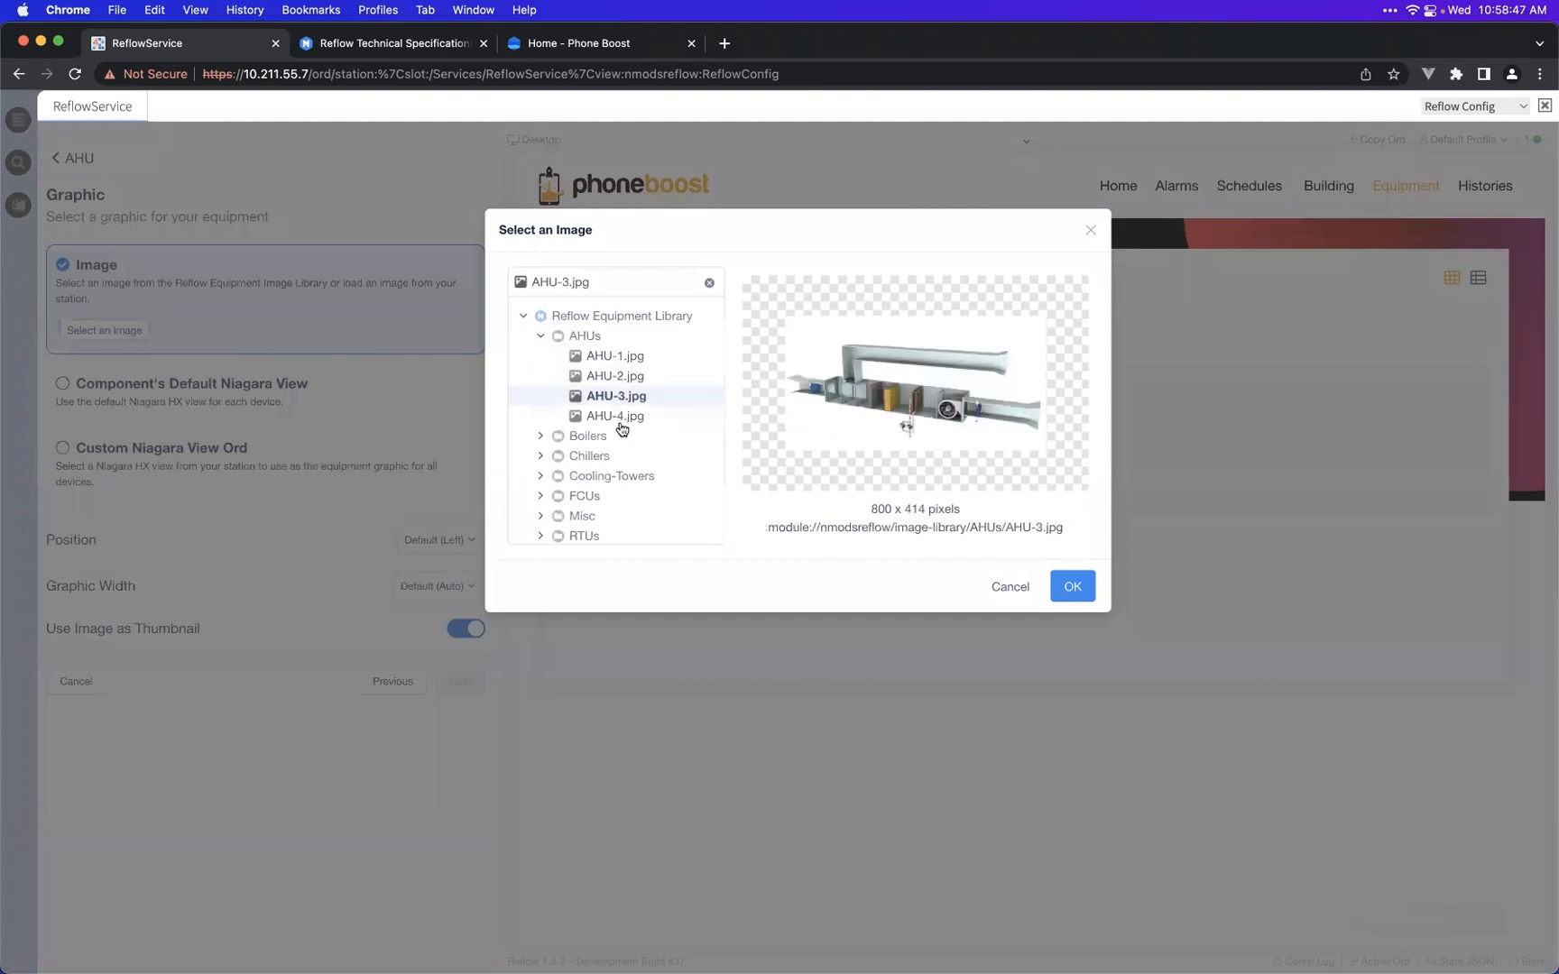
click(620, 421)
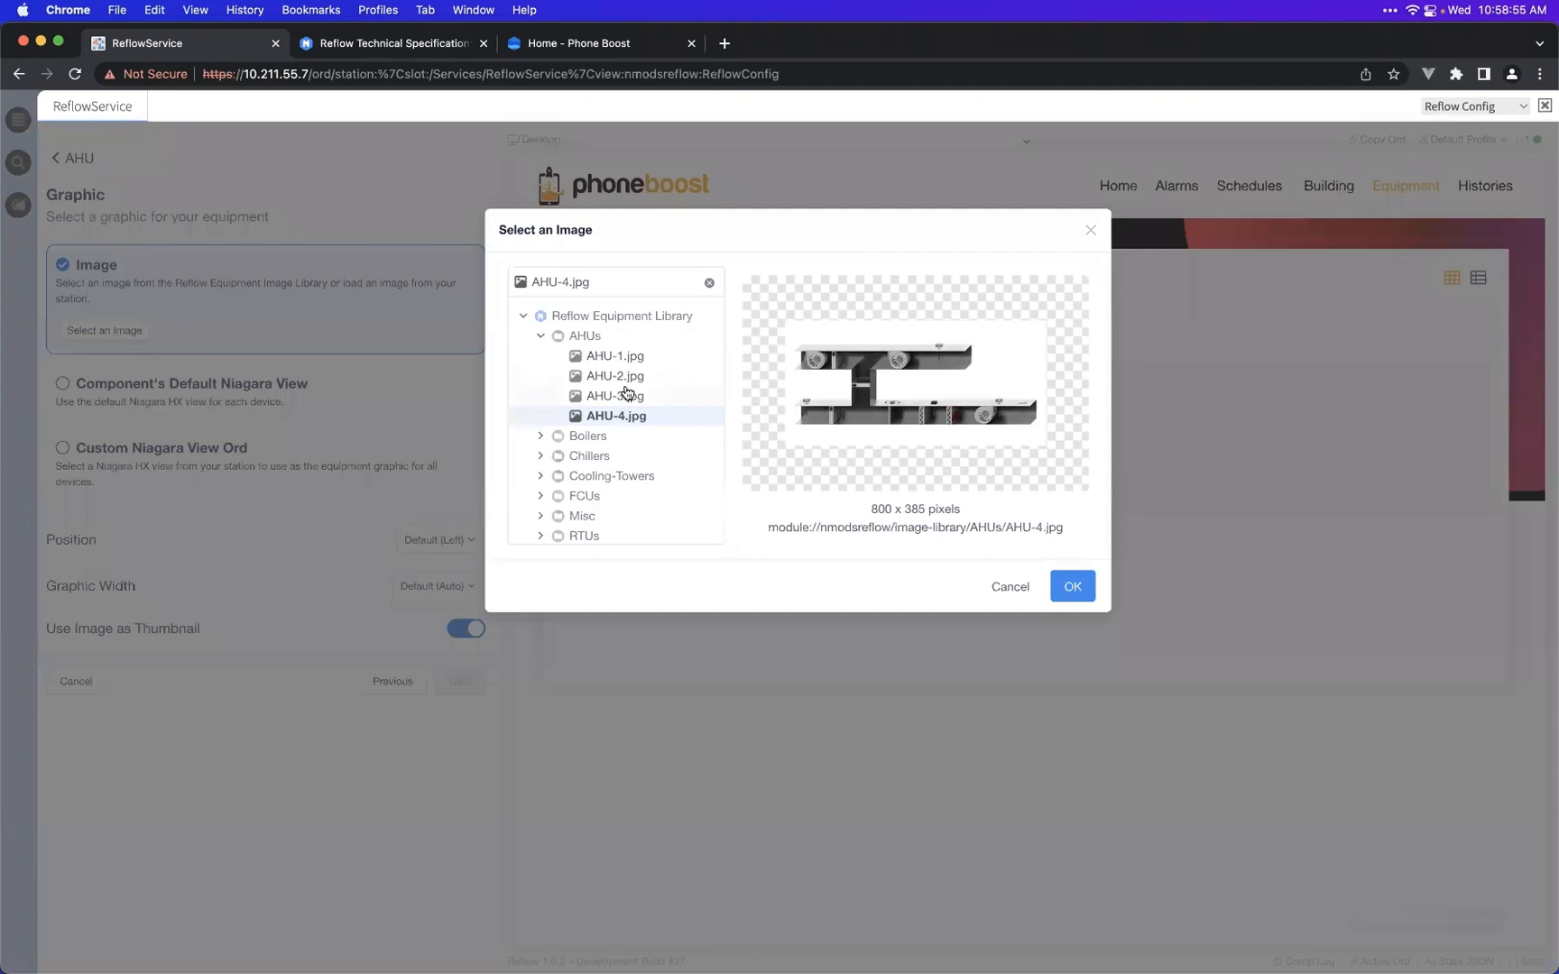
- Compare the library's AHU images again, cancel the image selection and set the graphic back to Component's Default Niagara View
click(626, 395)
click(634, 377)
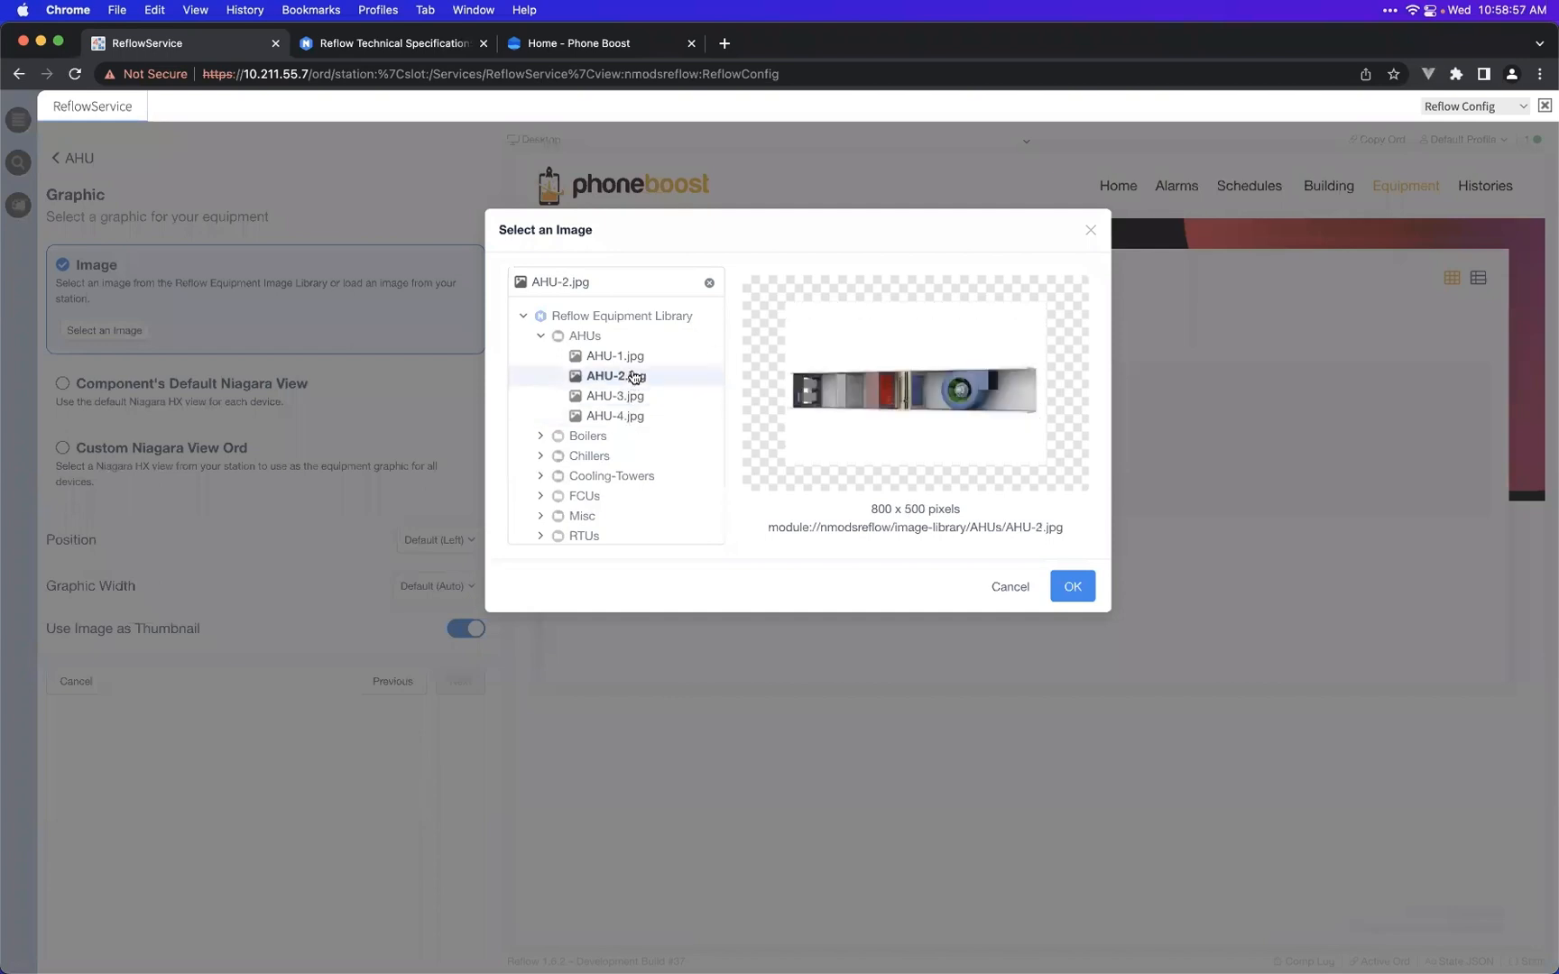
click(637, 361)
click(638, 379)
click(640, 416)
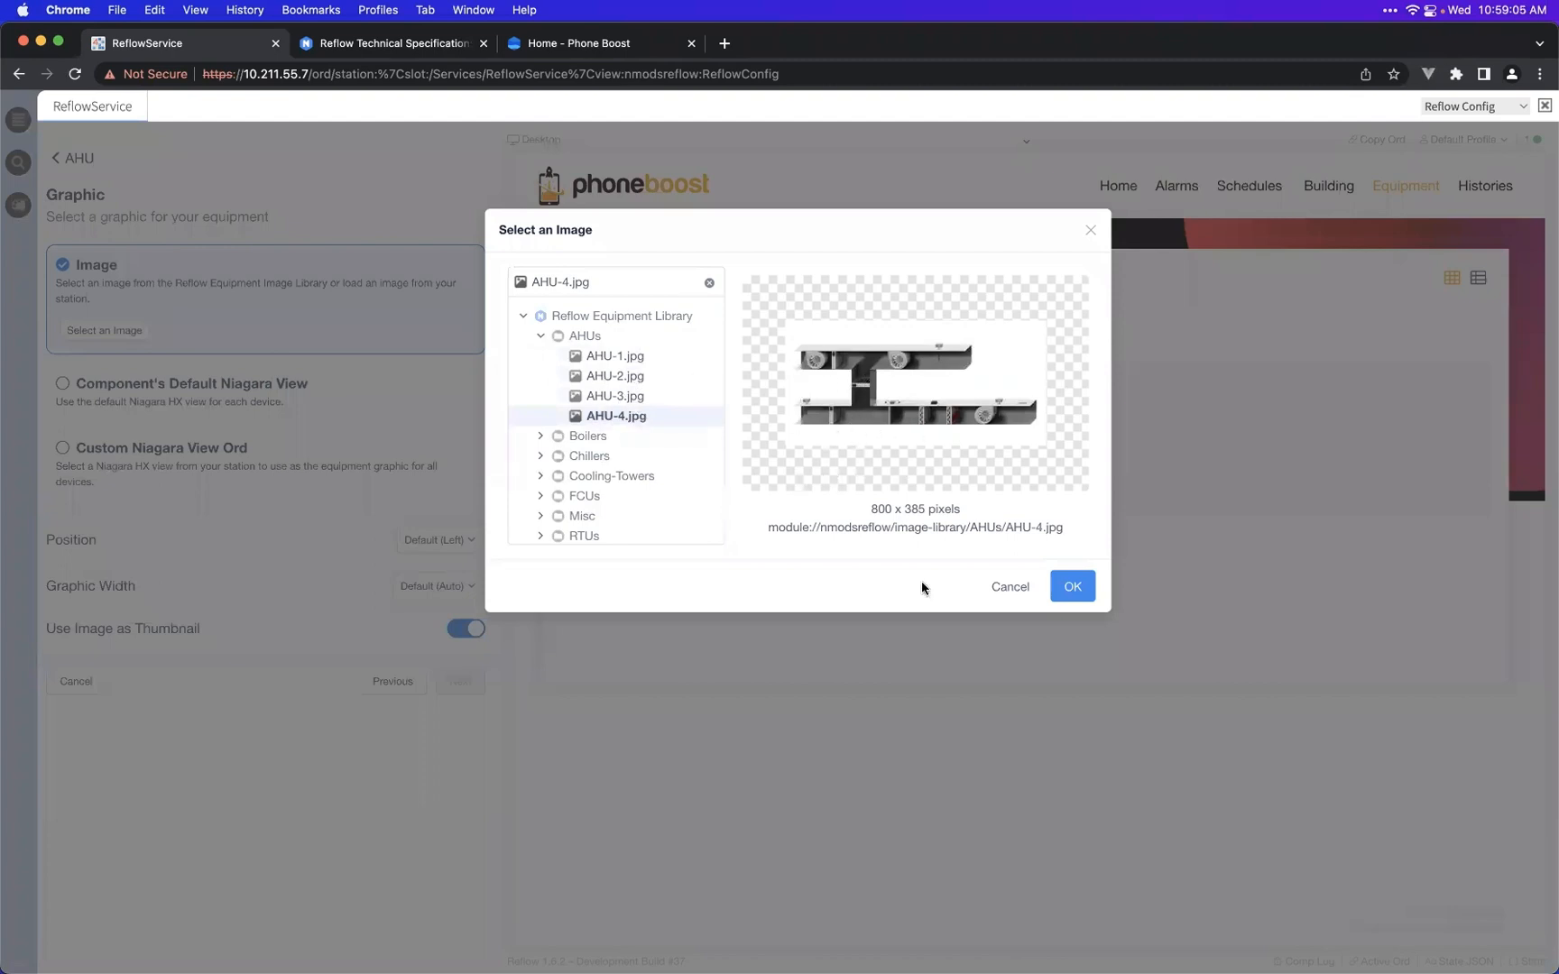
click(486, 386)
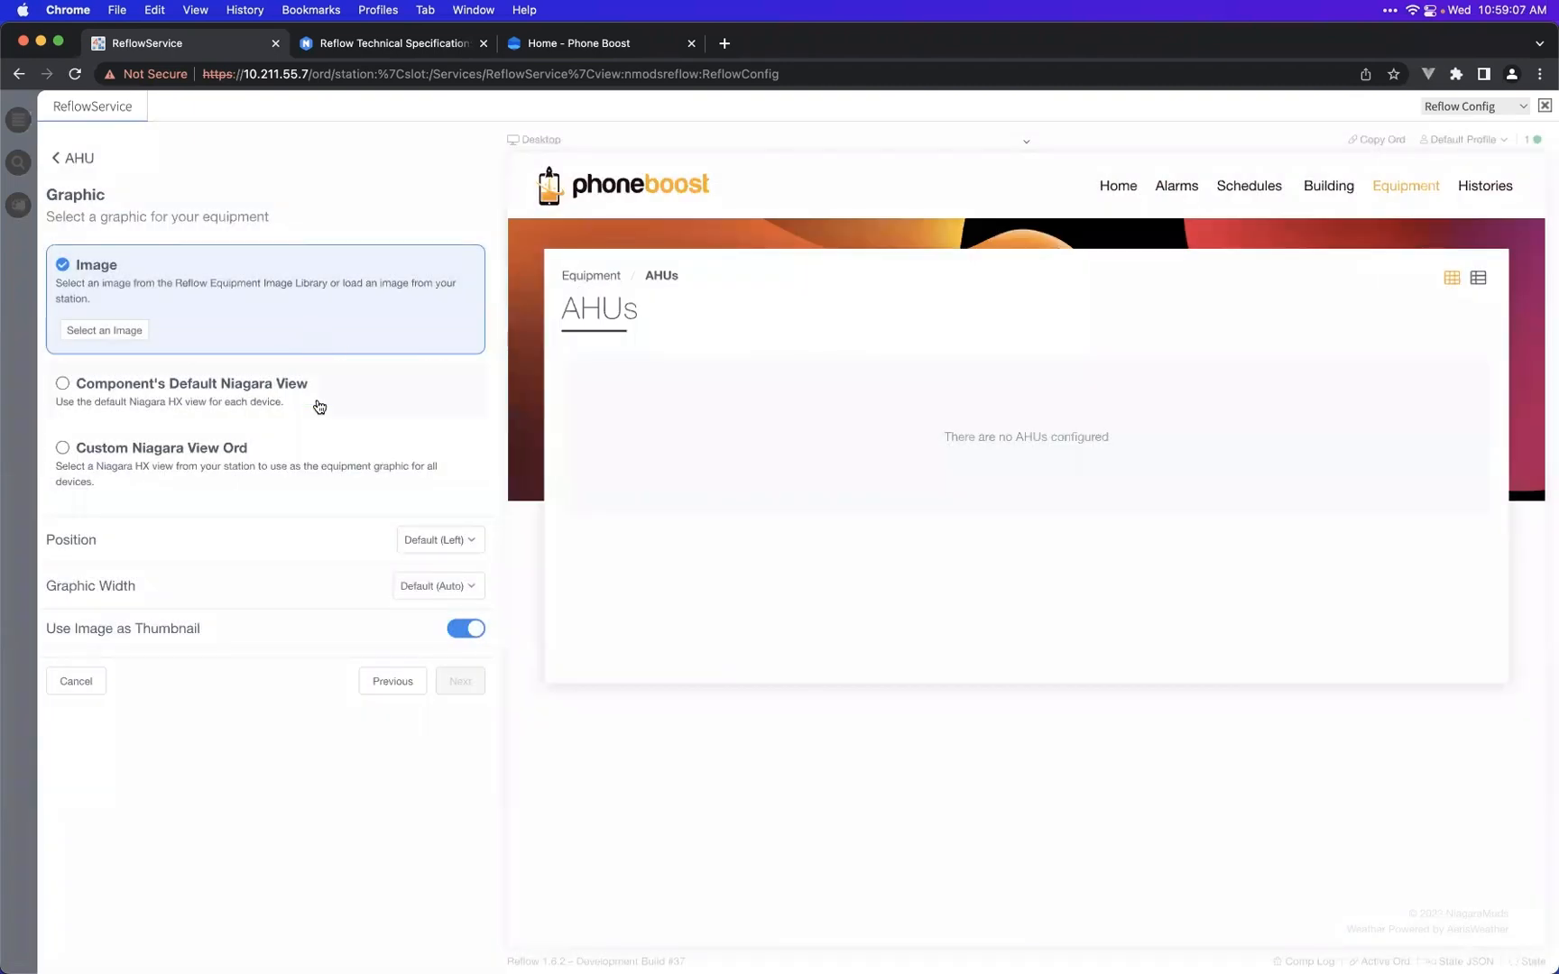
click(317, 402)
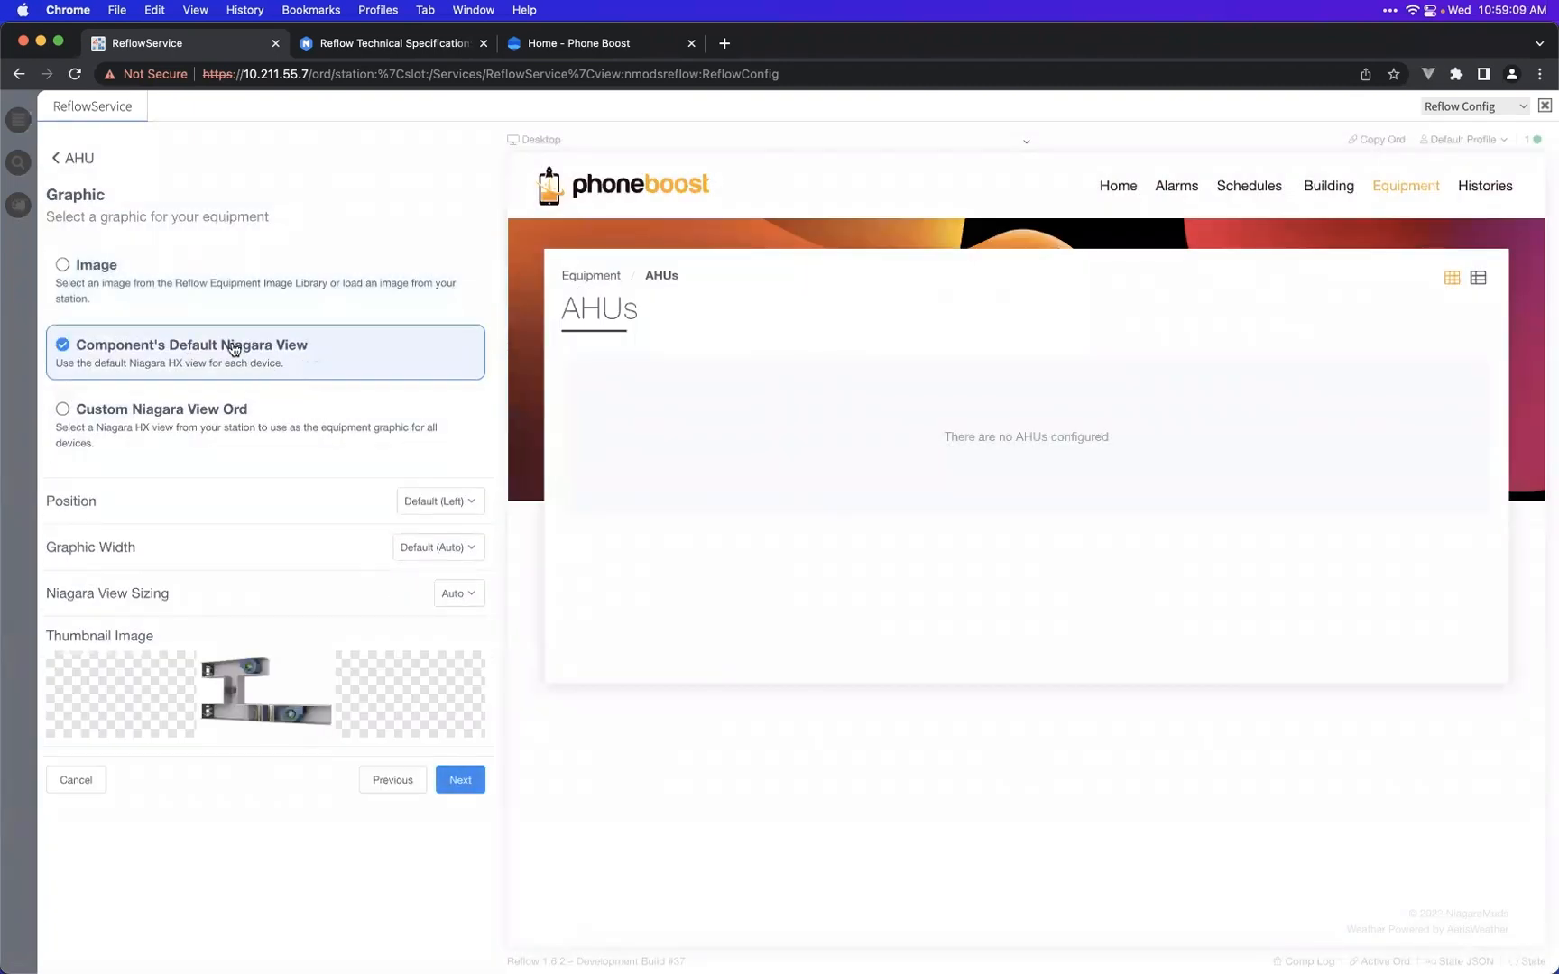
- Switch to Niagara Workbench, view the graphics of AHU-01 and AHU-02 under Drivers, and return to Chrome
click(1060, 936)
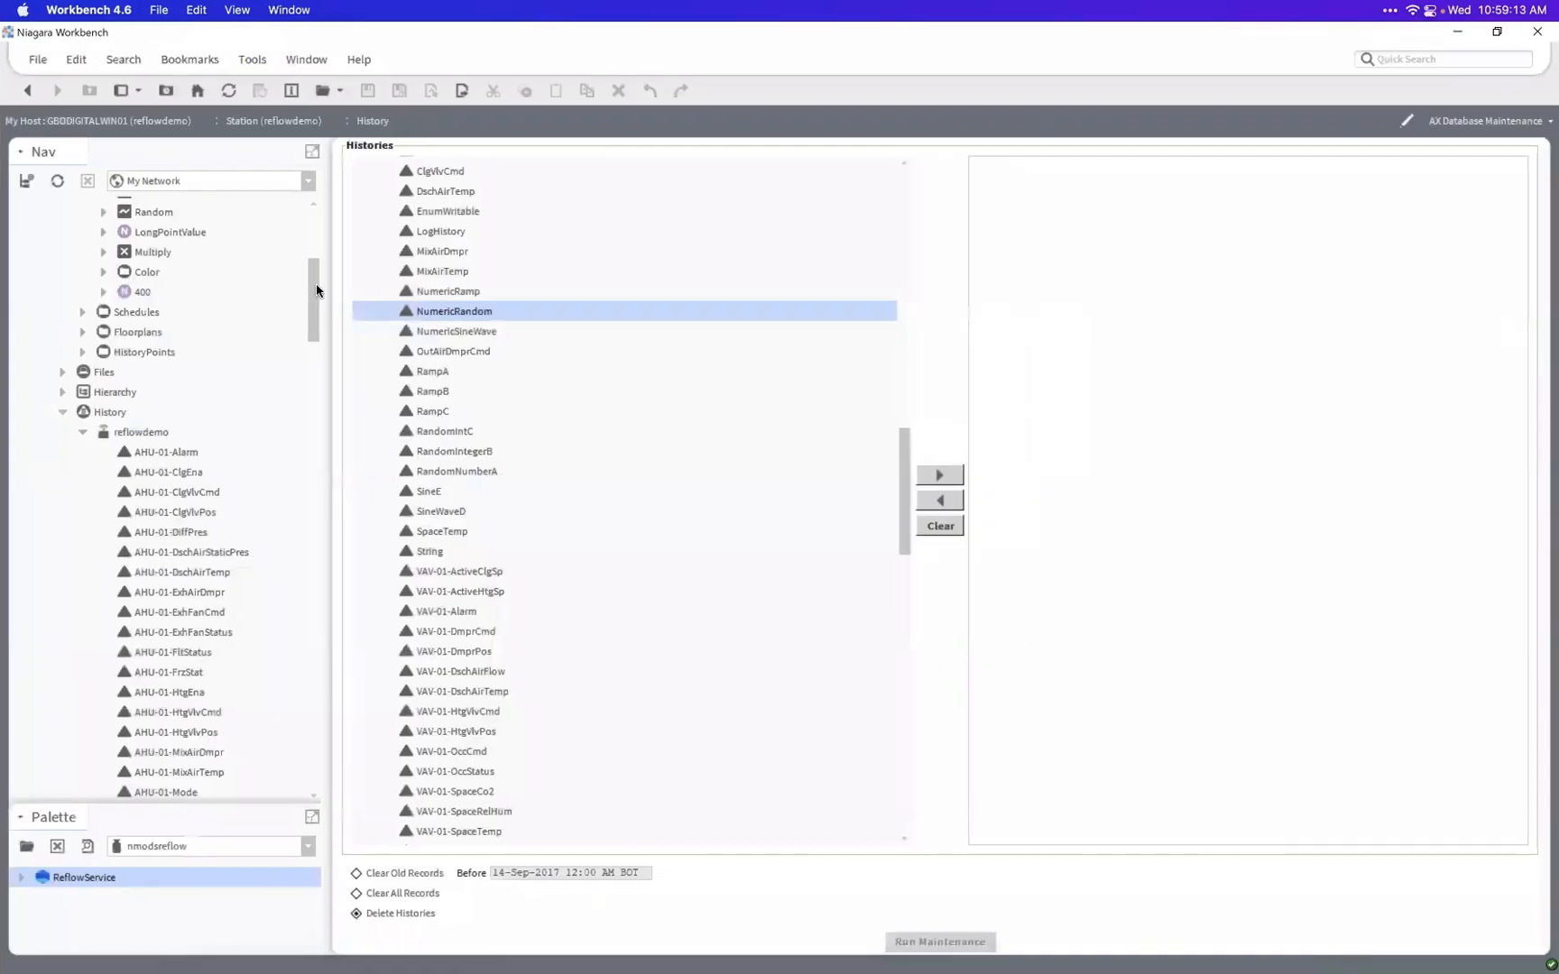
drag(320, 290, 317, 214)
click(82, 431)
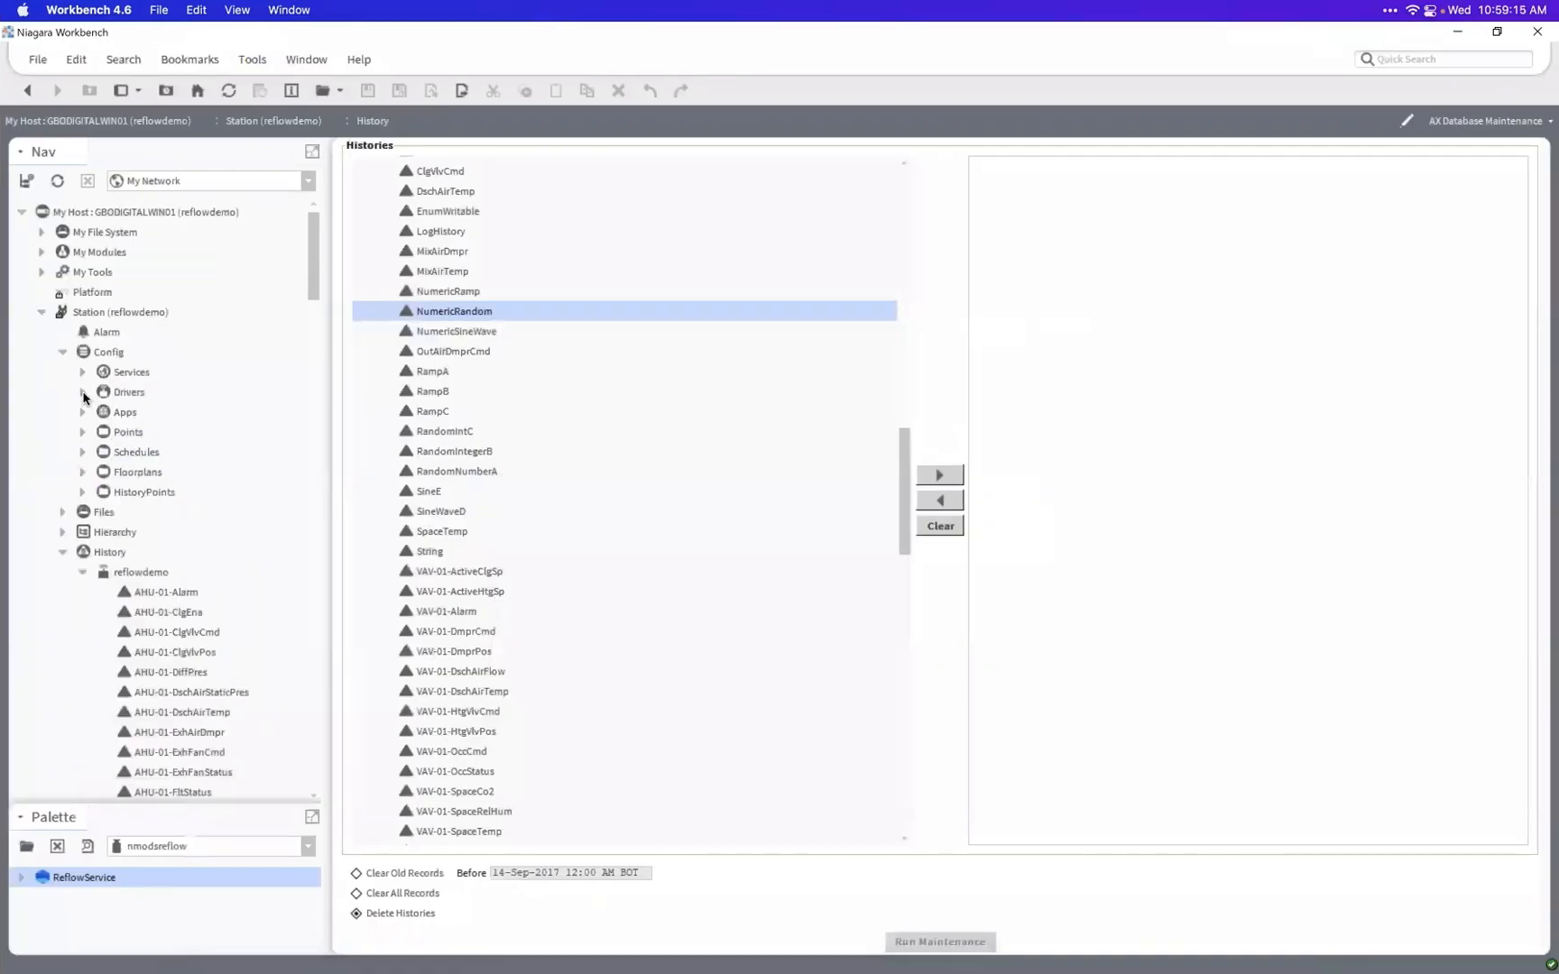
click(82, 392)
click(103, 453)
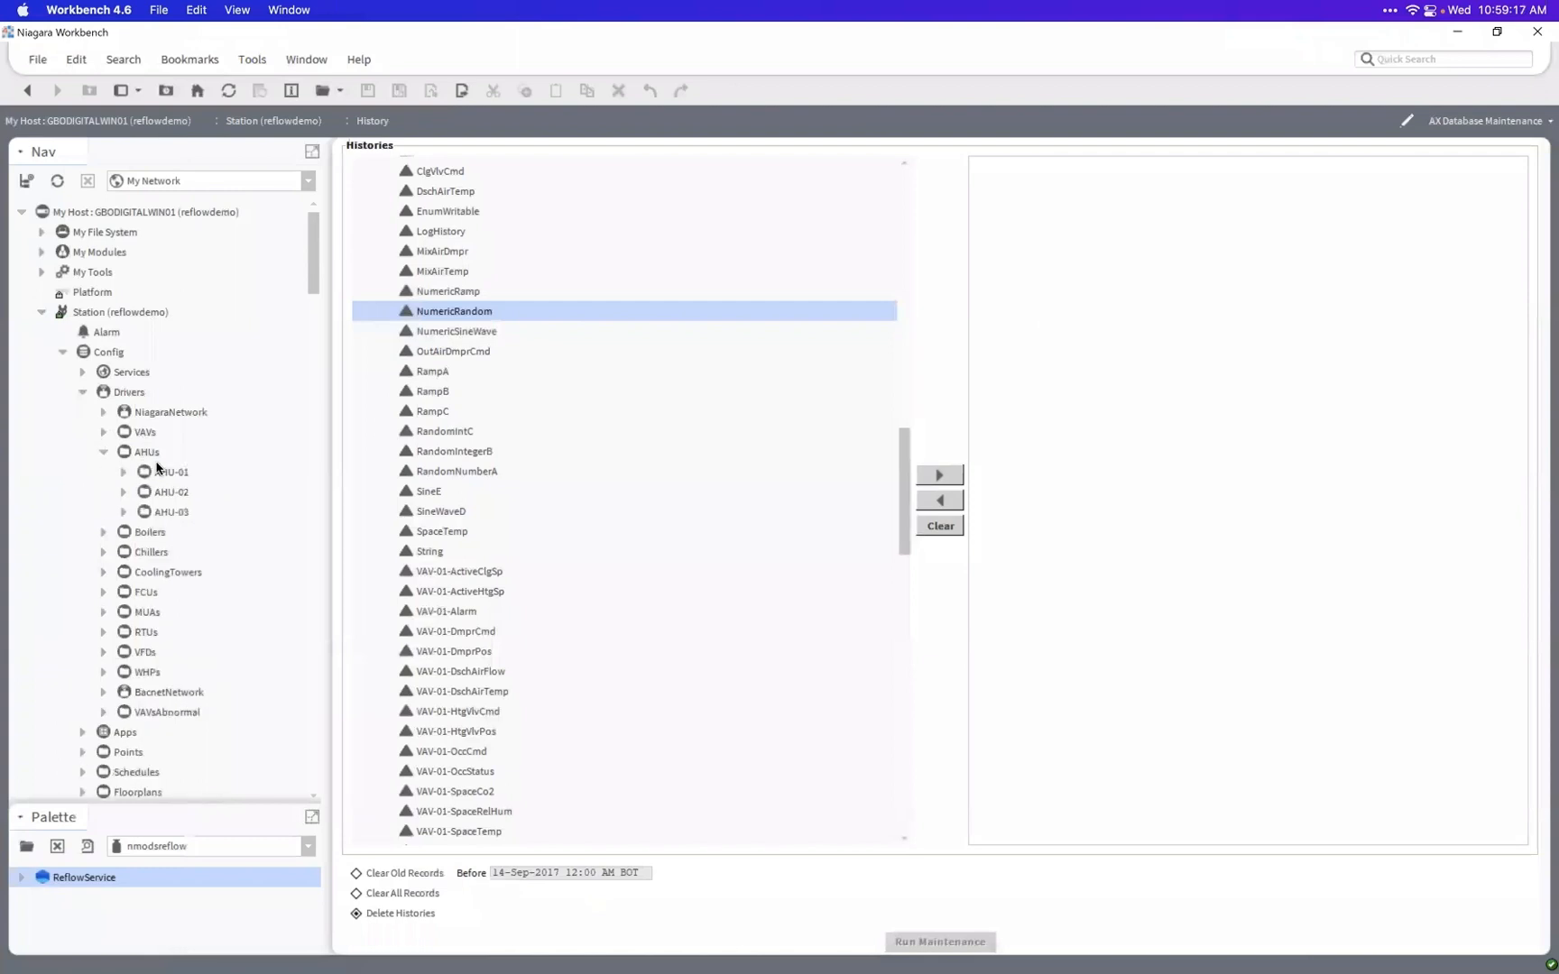
double_click(160, 471)
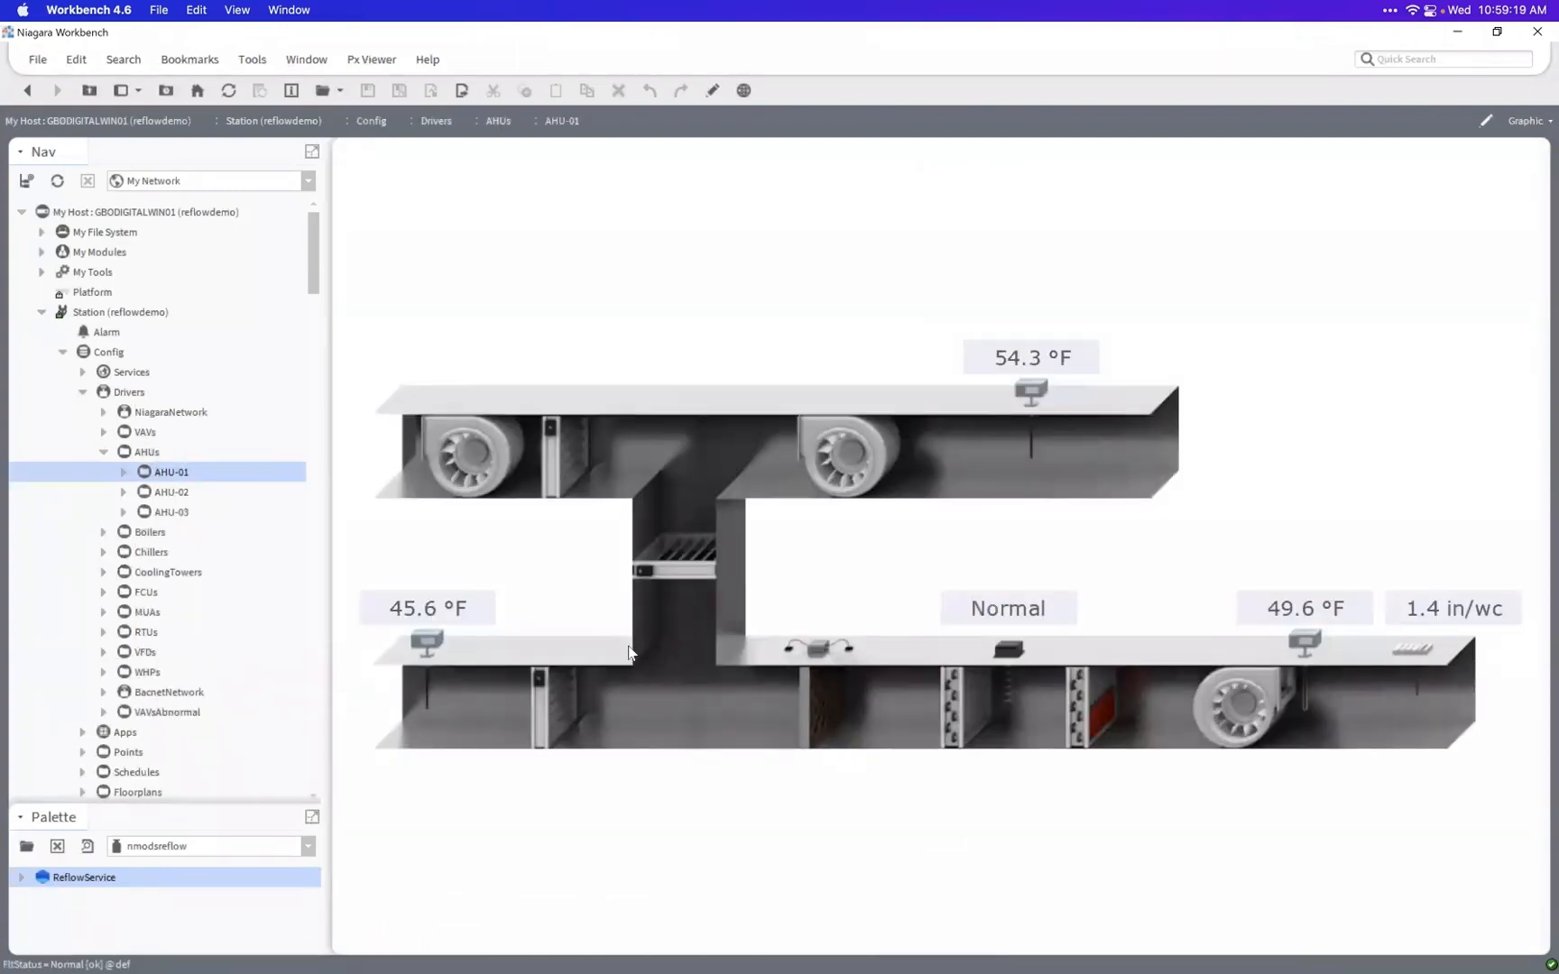
click(182, 493)
double_click(183, 494)
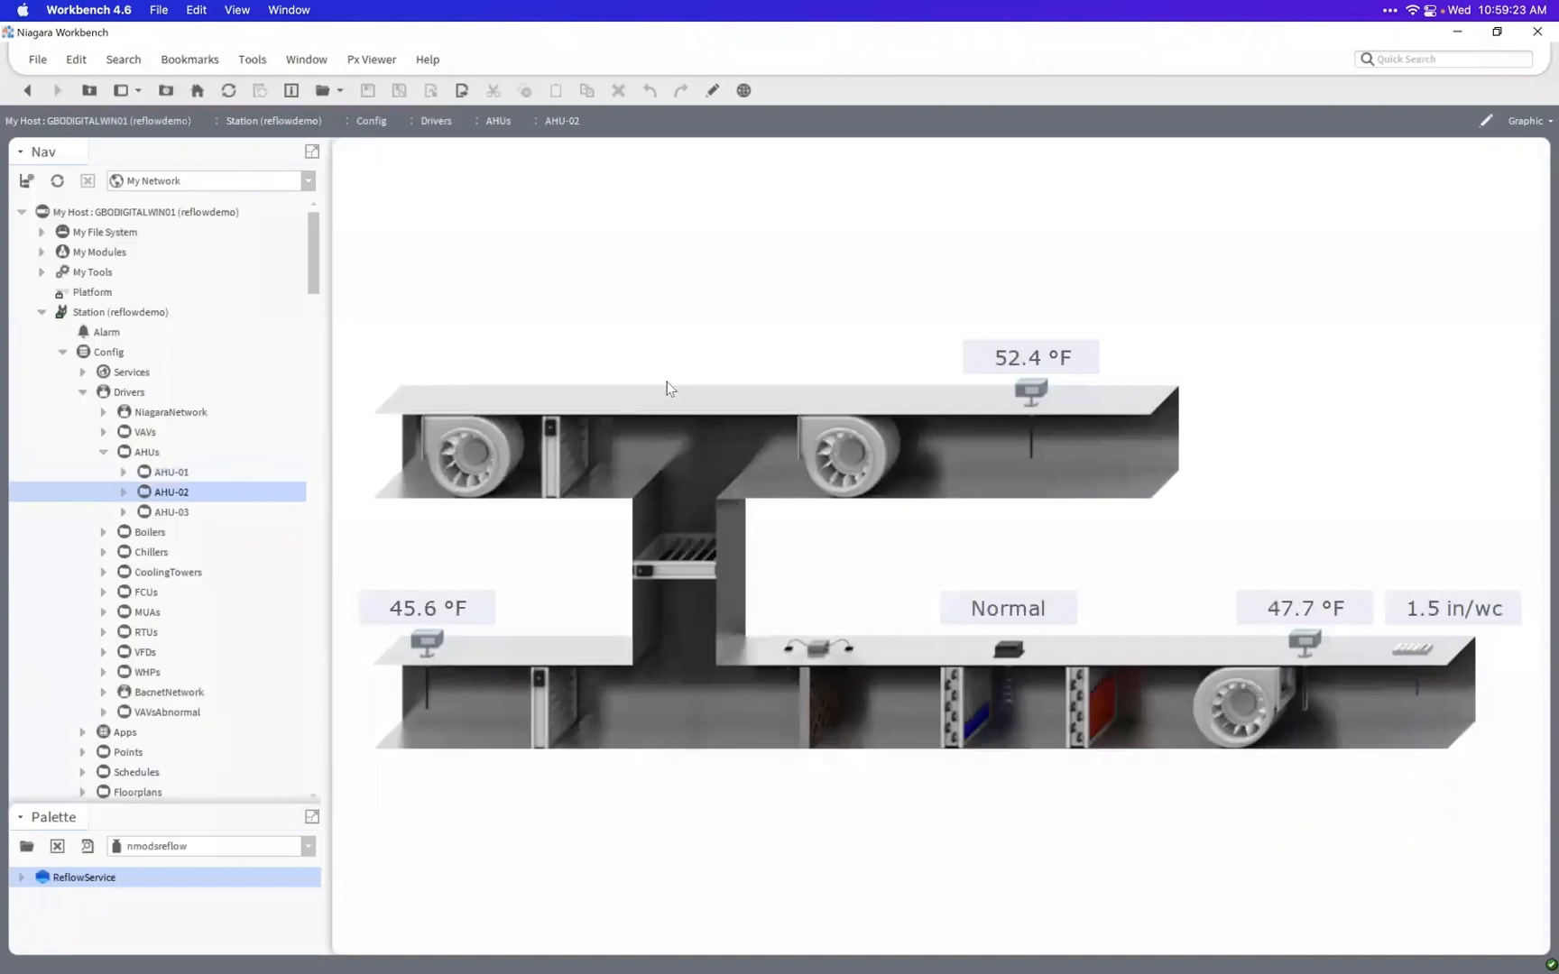
key(ctrl+Left)
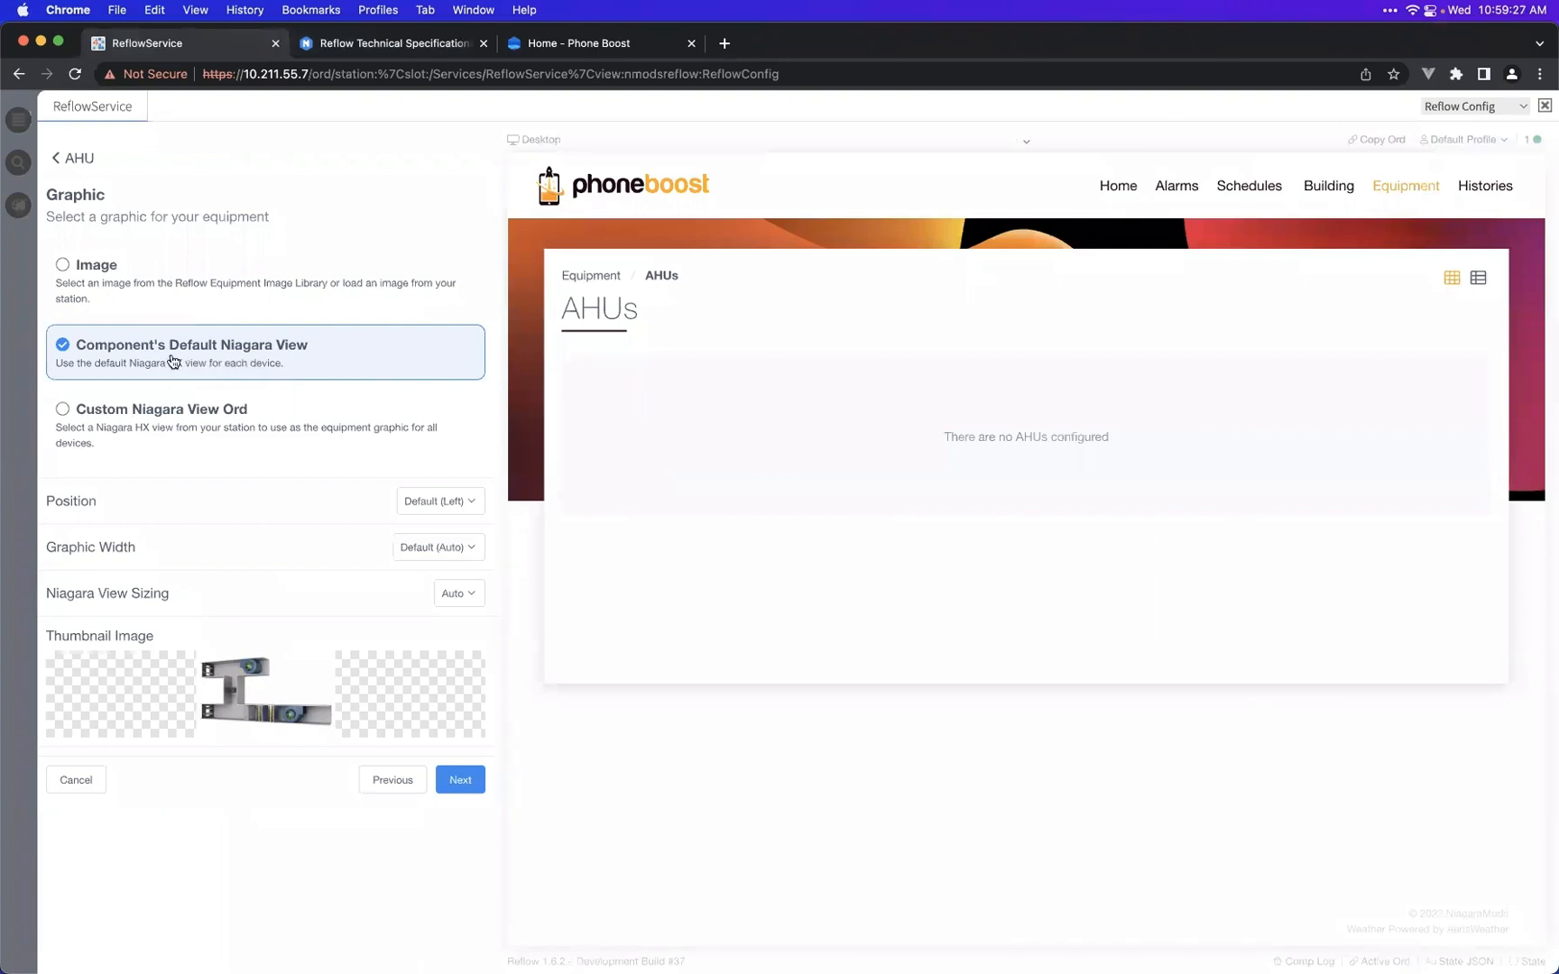
- Choose Custom Niagara View Ord as the graphic, pick the NumericRamp point and check its available views
click(229, 424)
click(118, 475)
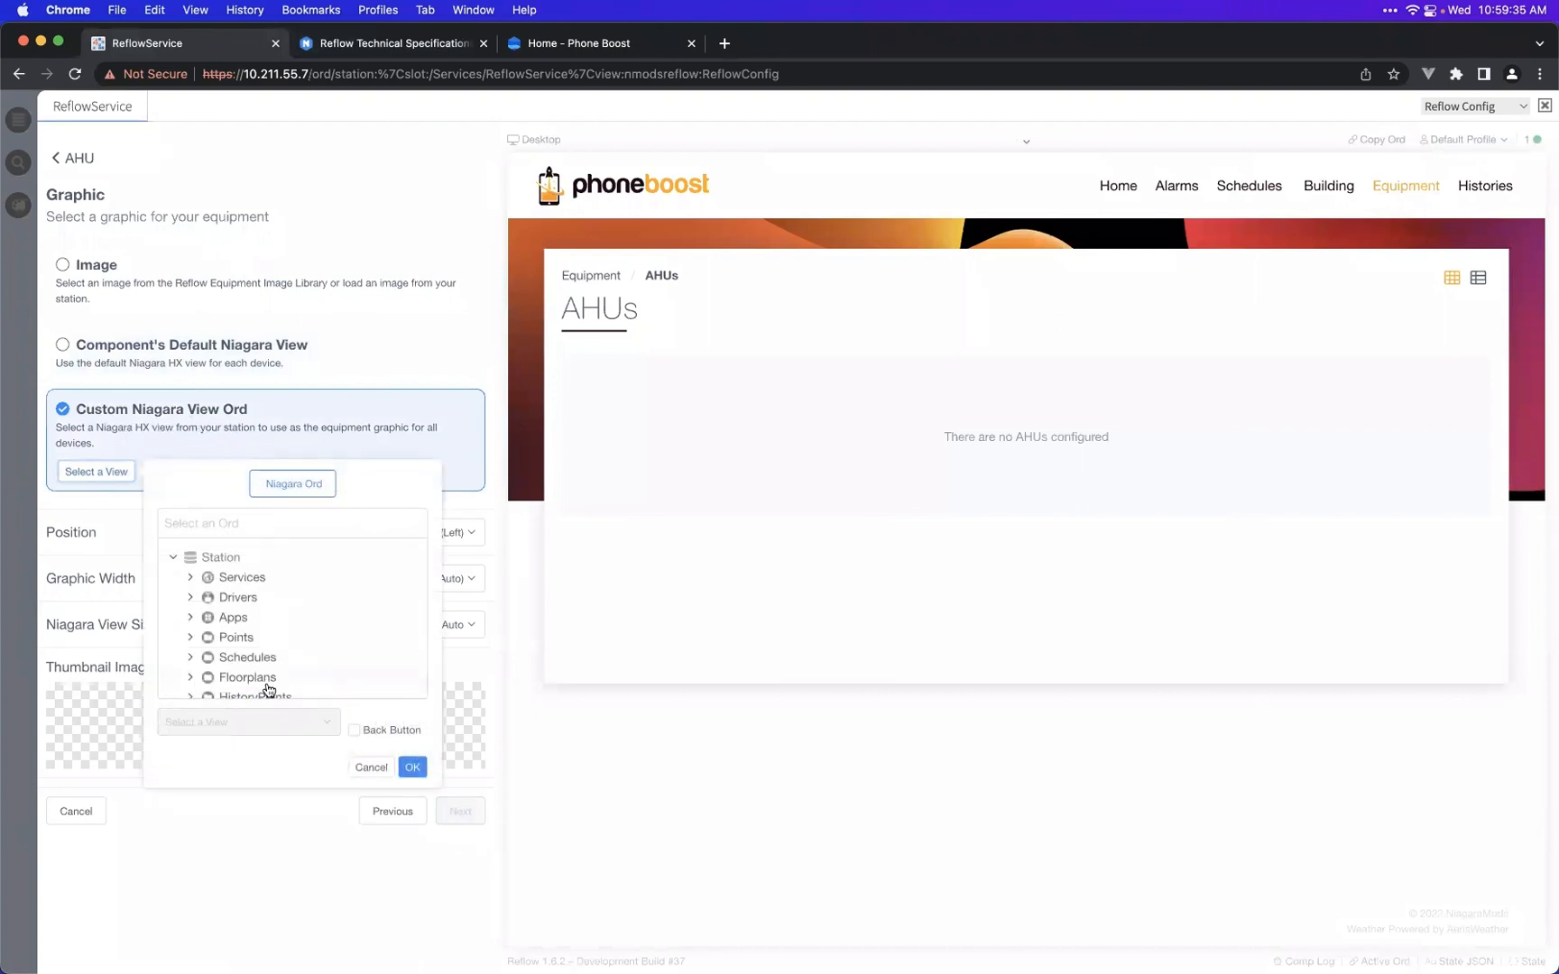
scroll(268, 690, down, 1)
click(291, 641)
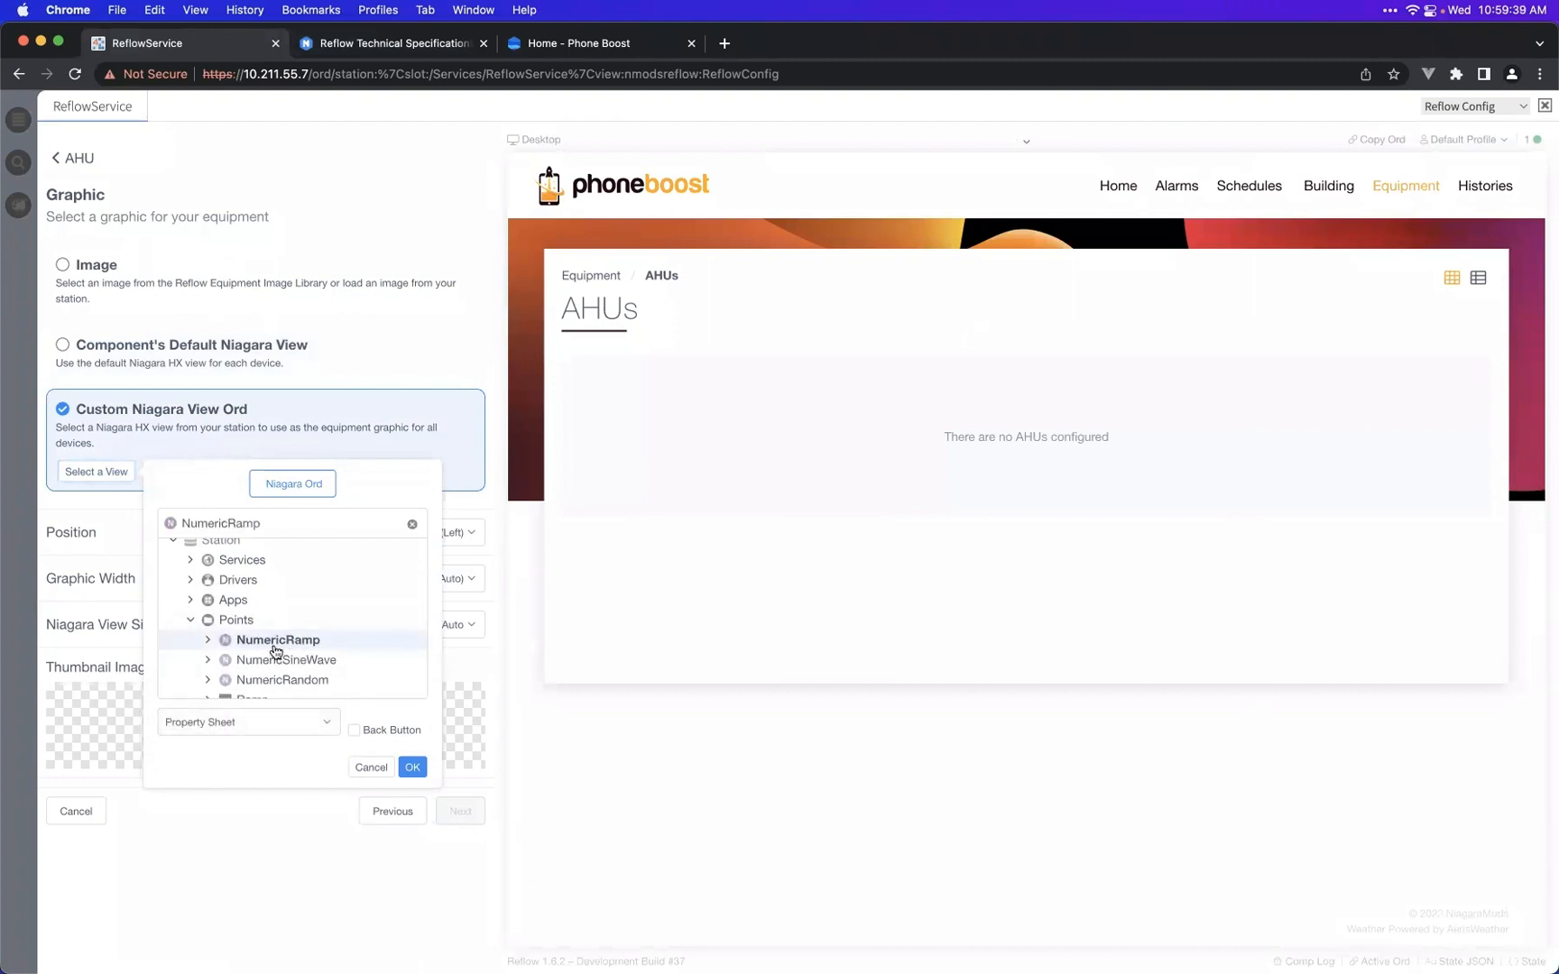
click(251, 729)
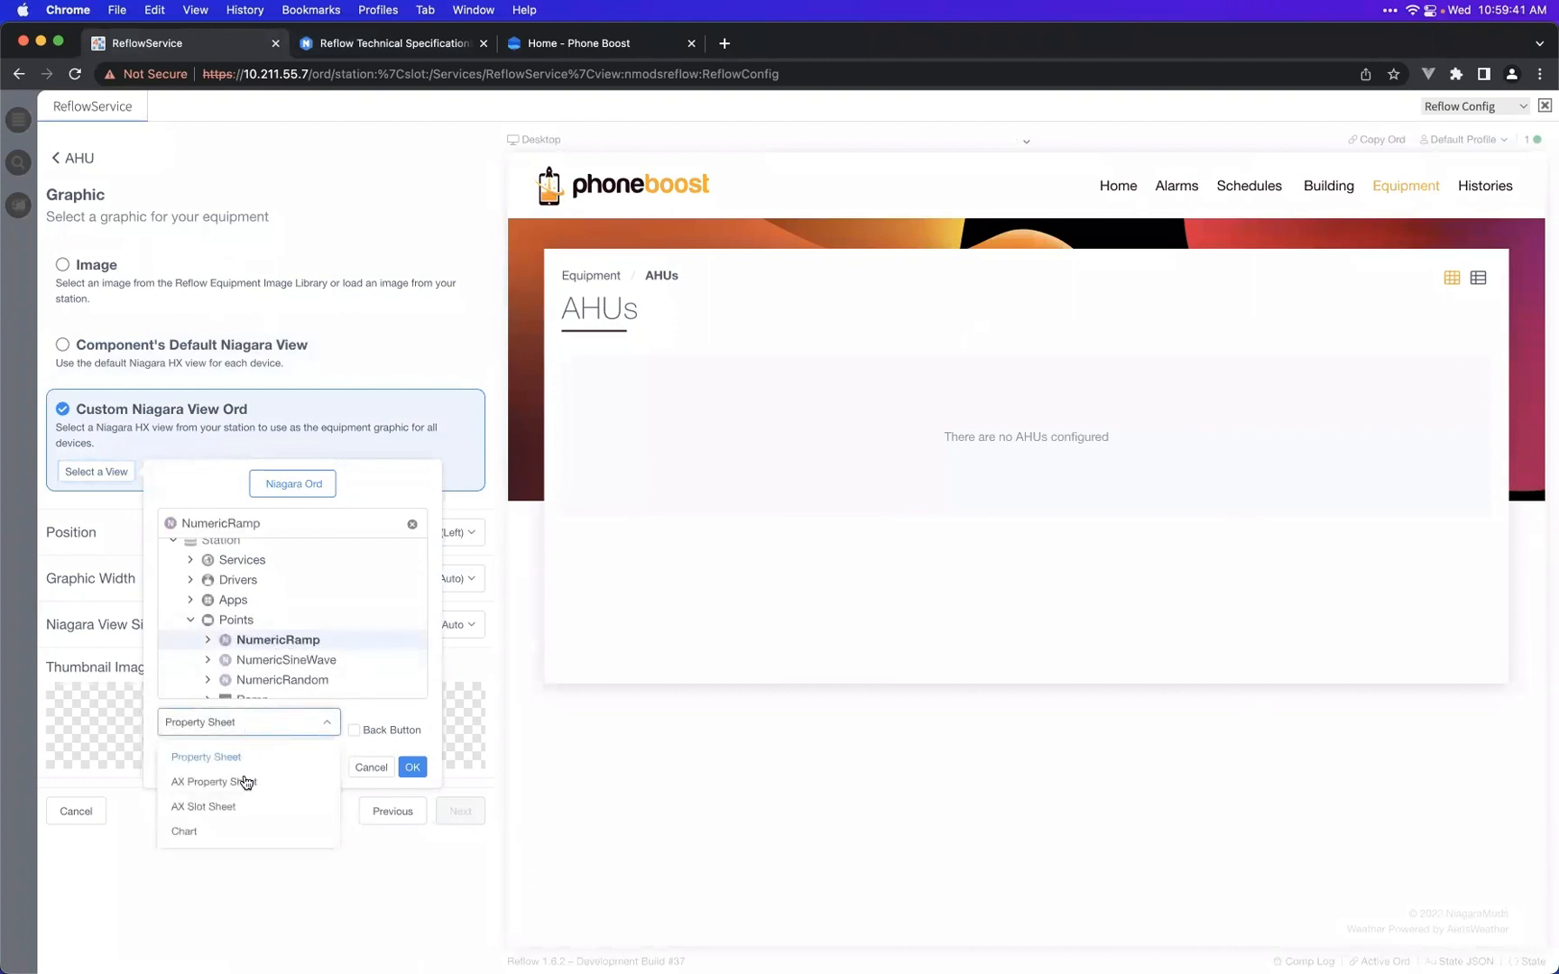
click(224, 735)
- Pick Floor 1 under Floorplans as the custom view ord and check its available views
scroll(271, 631, down, 3)
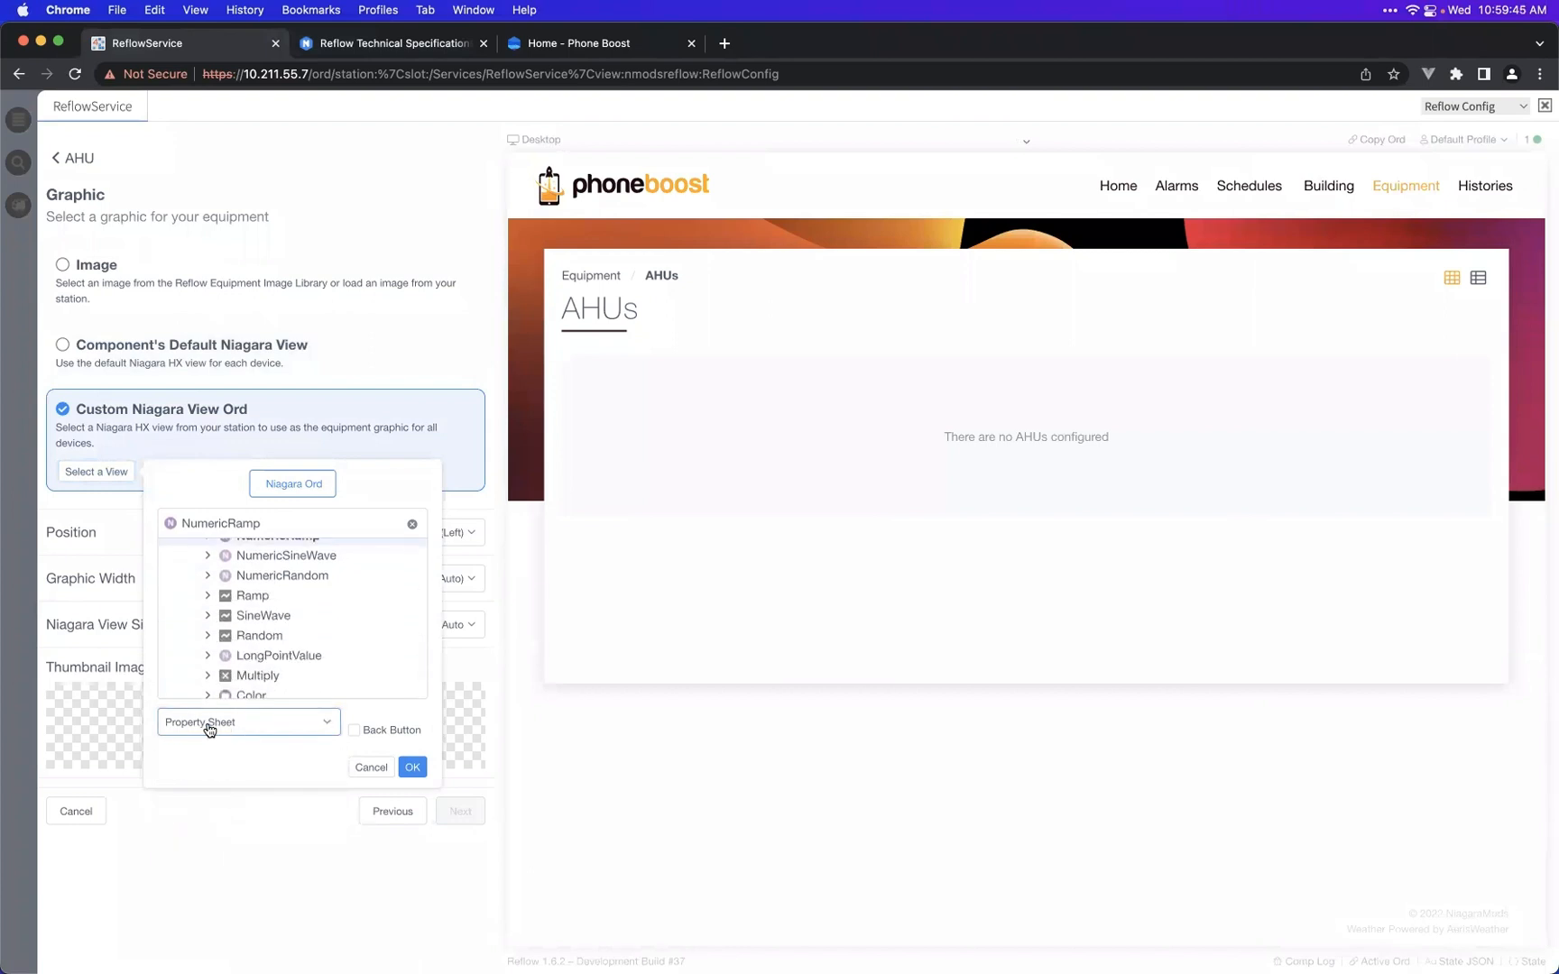
scroll(306, 637, down, 3)
click(190, 659)
scroll(250, 651, down, 1)
click(251, 641)
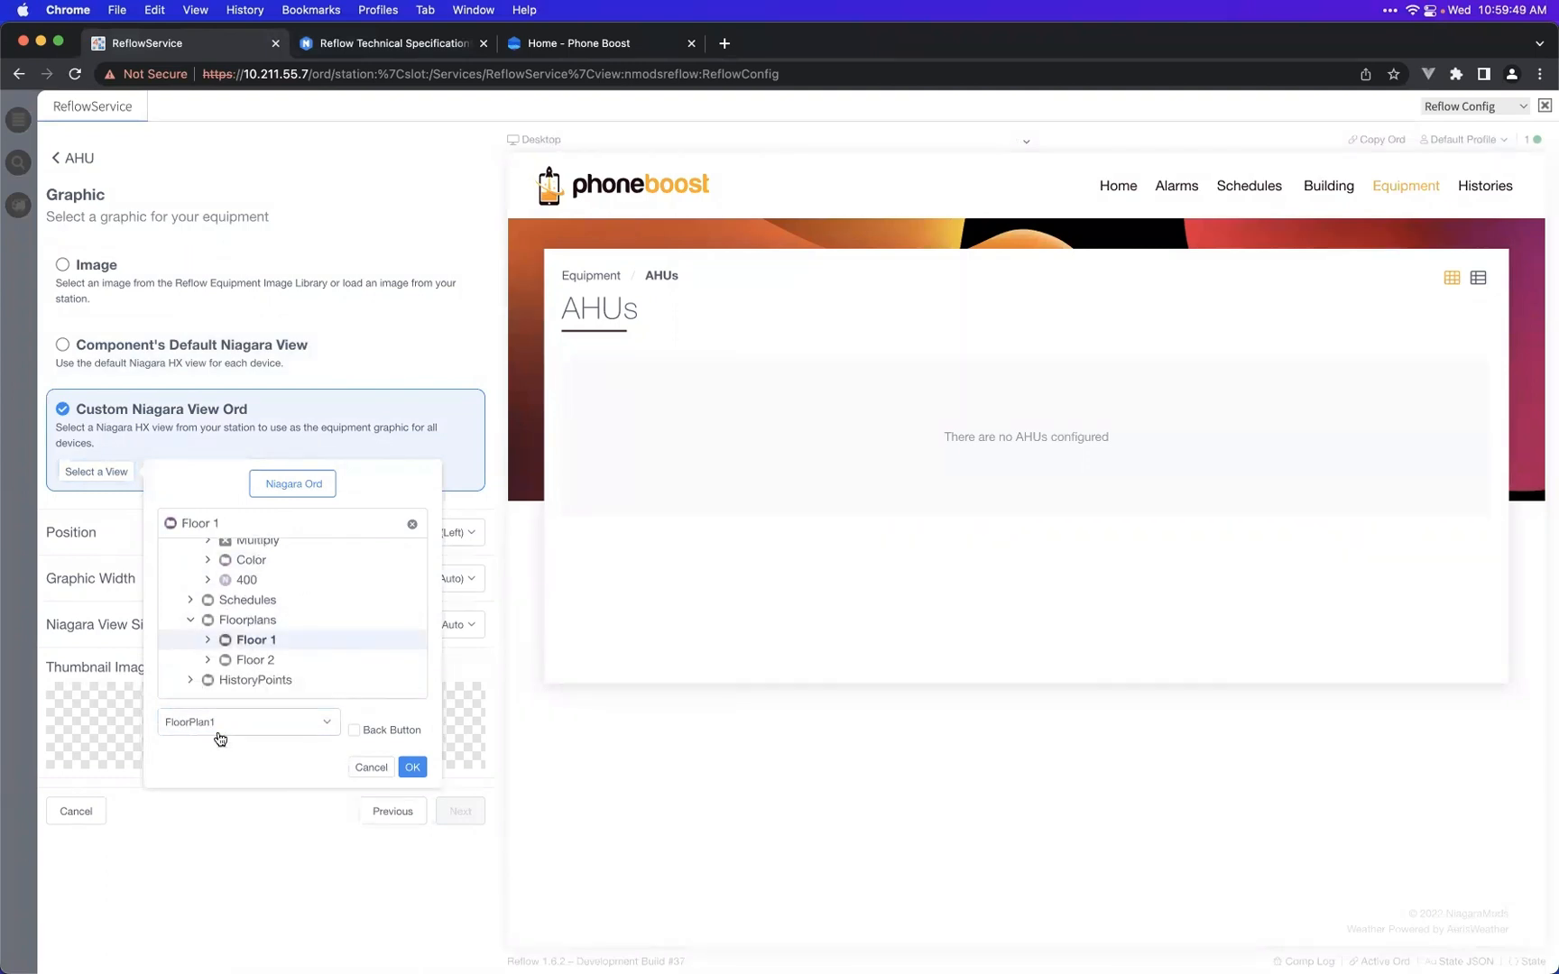
click(218, 734)
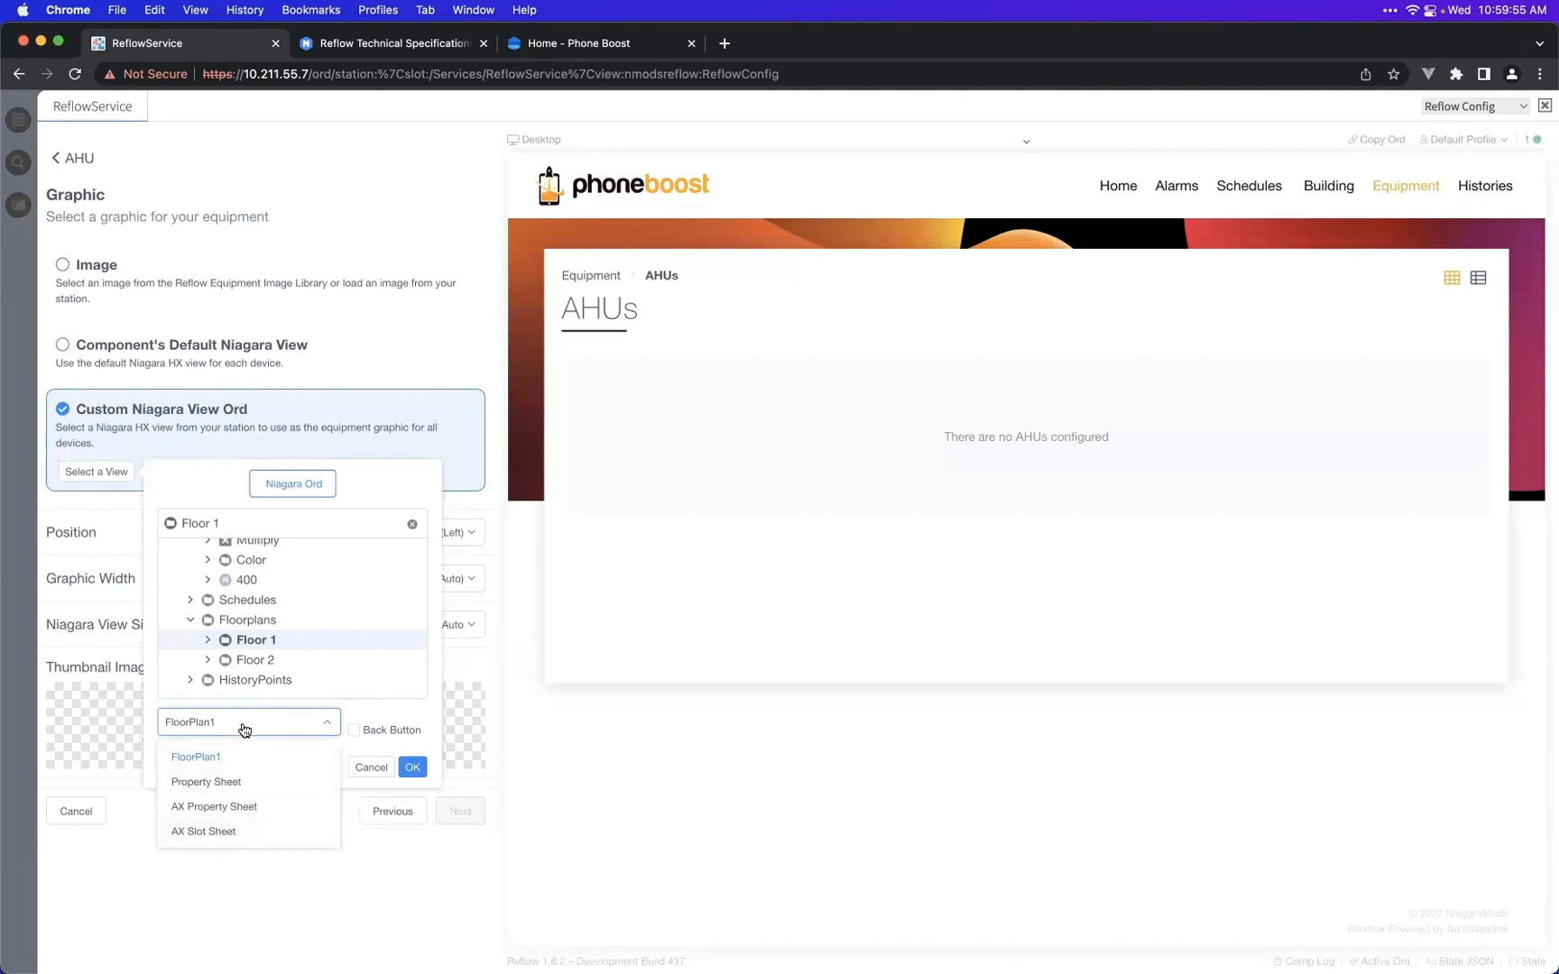
- Cancel the custom view selection, set the graphic to Component's Default Niagara View and proceed to the AHU-01 settings
click(269, 643)
click(271, 623)
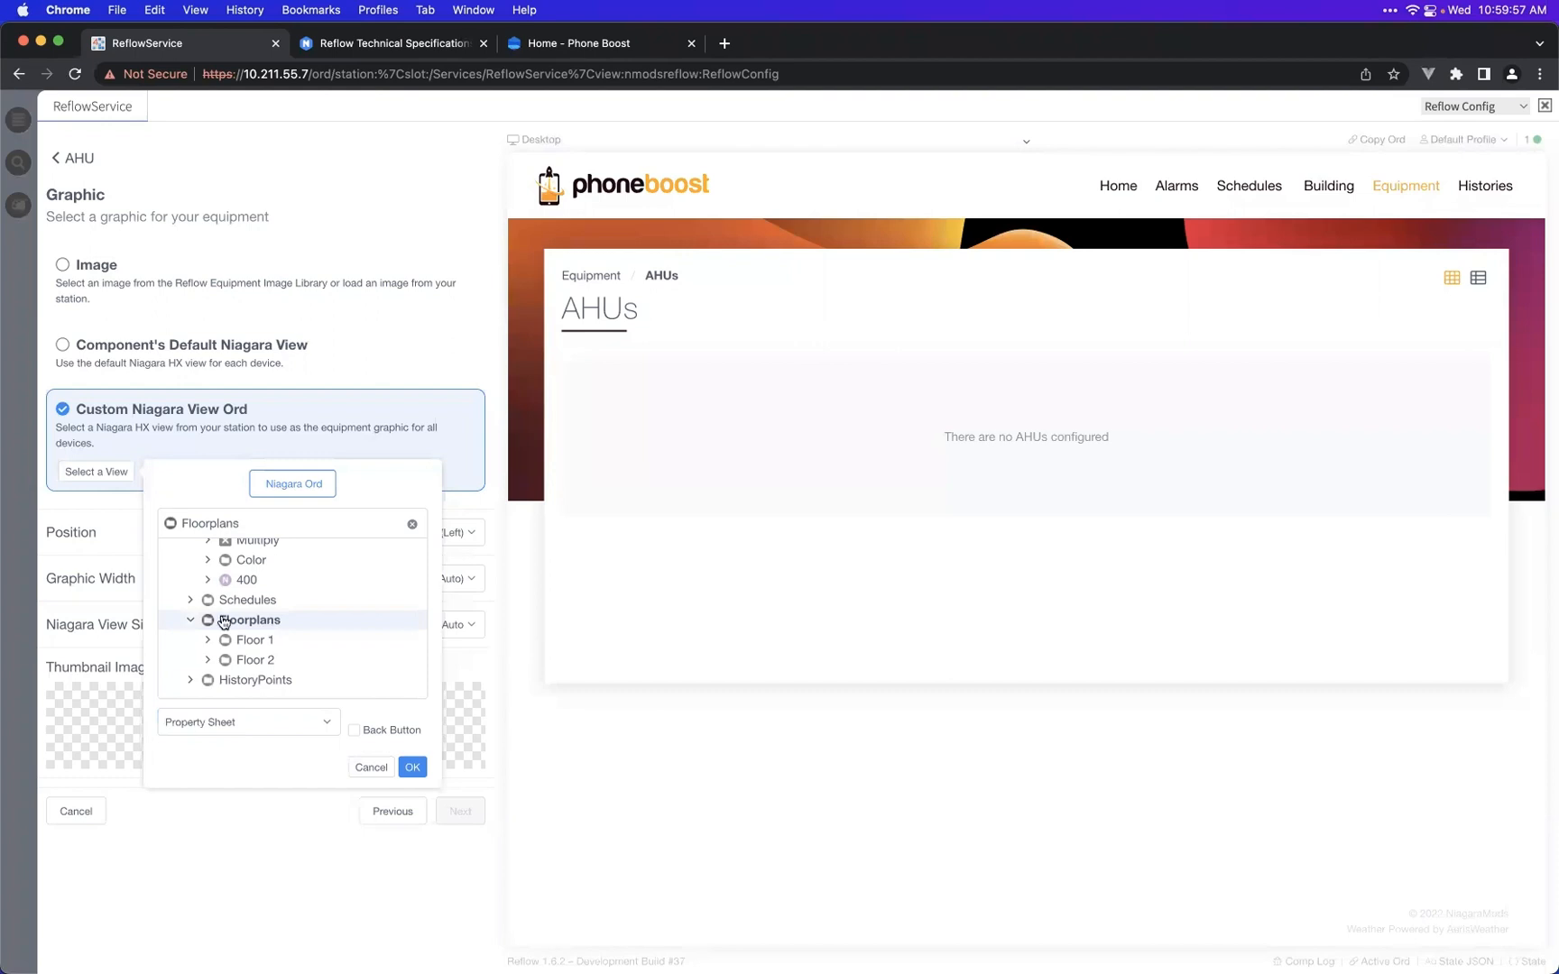
scroll(253, 632, up, 6)
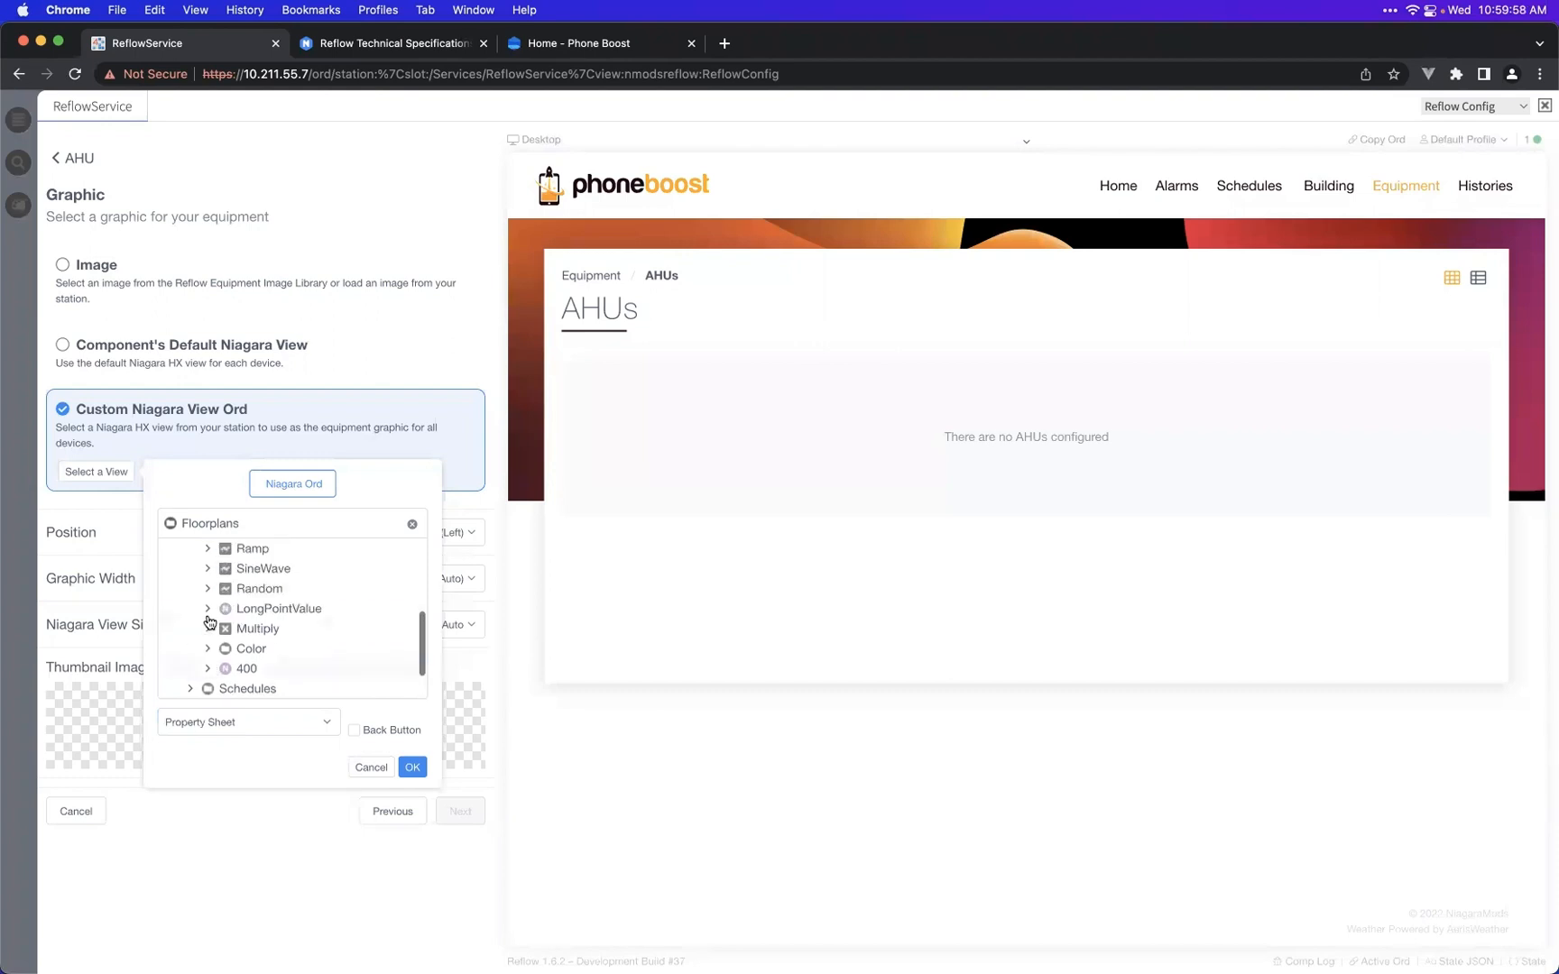
click(371, 766)
click(209, 366)
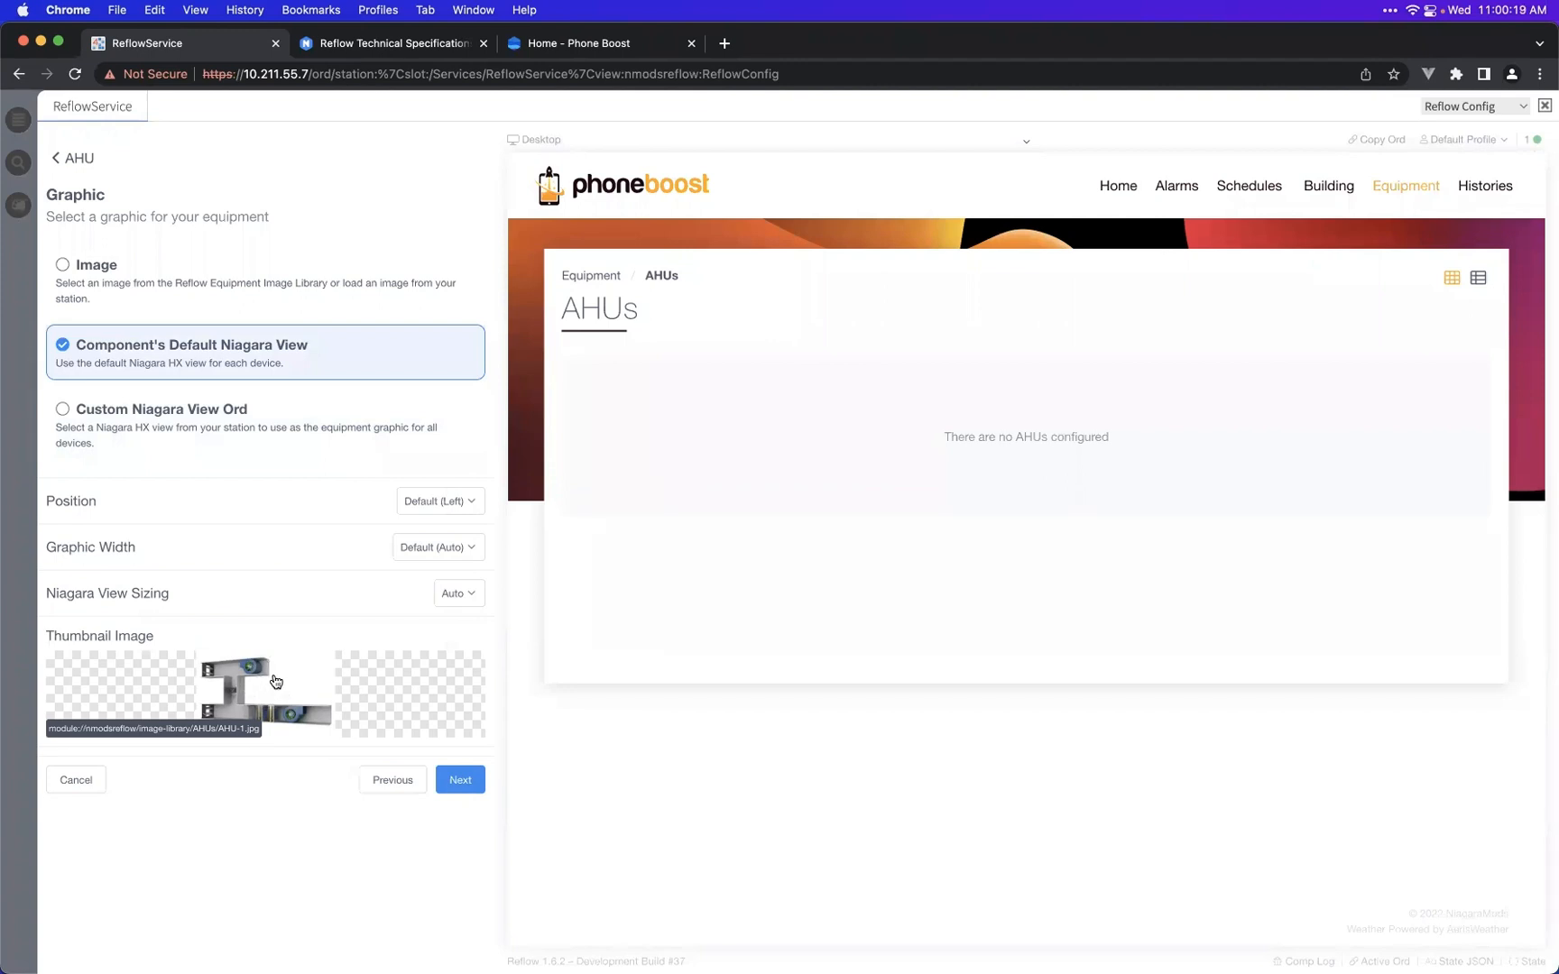
click(460, 780)
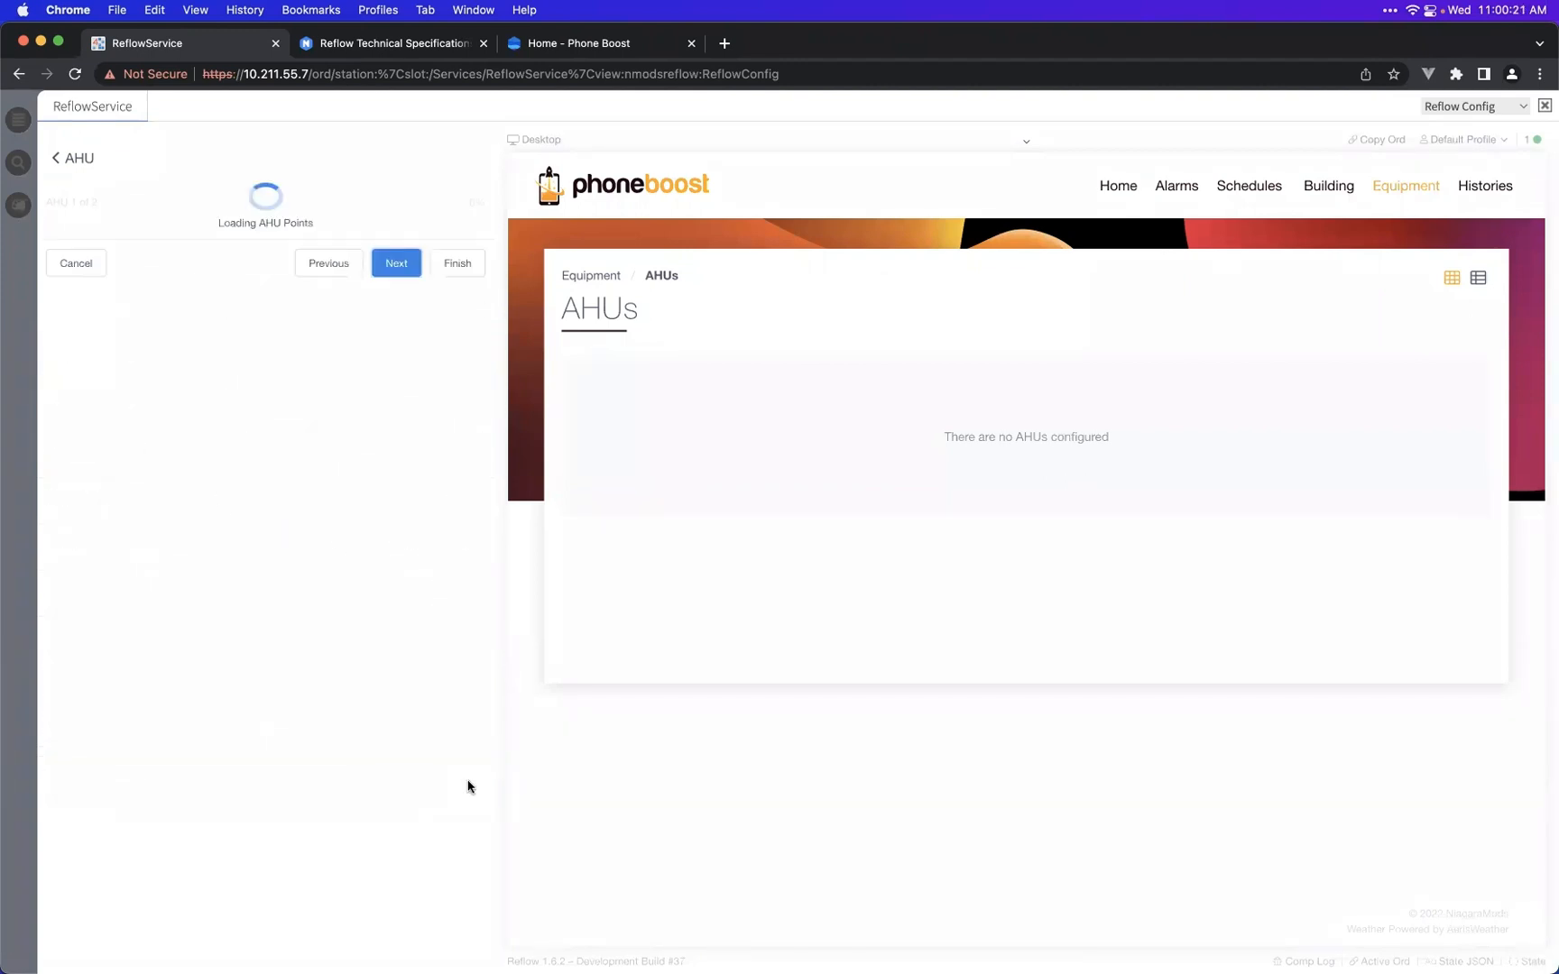
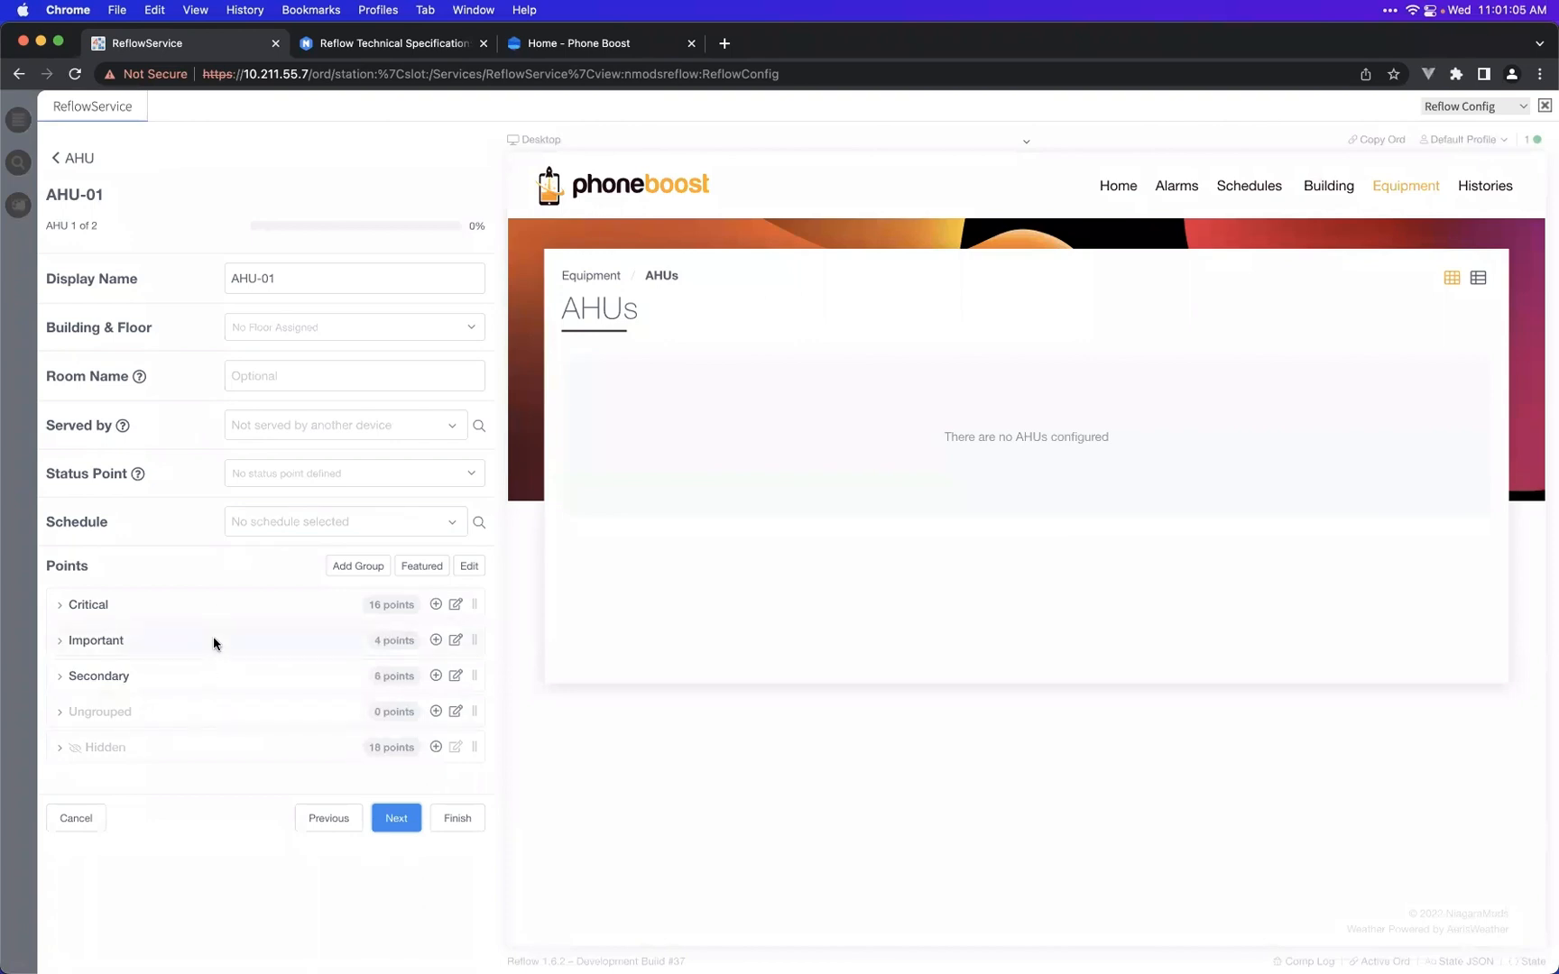
- Assign AHU-01 to the 1st Floor of the Headquarters building
click(304, 339)
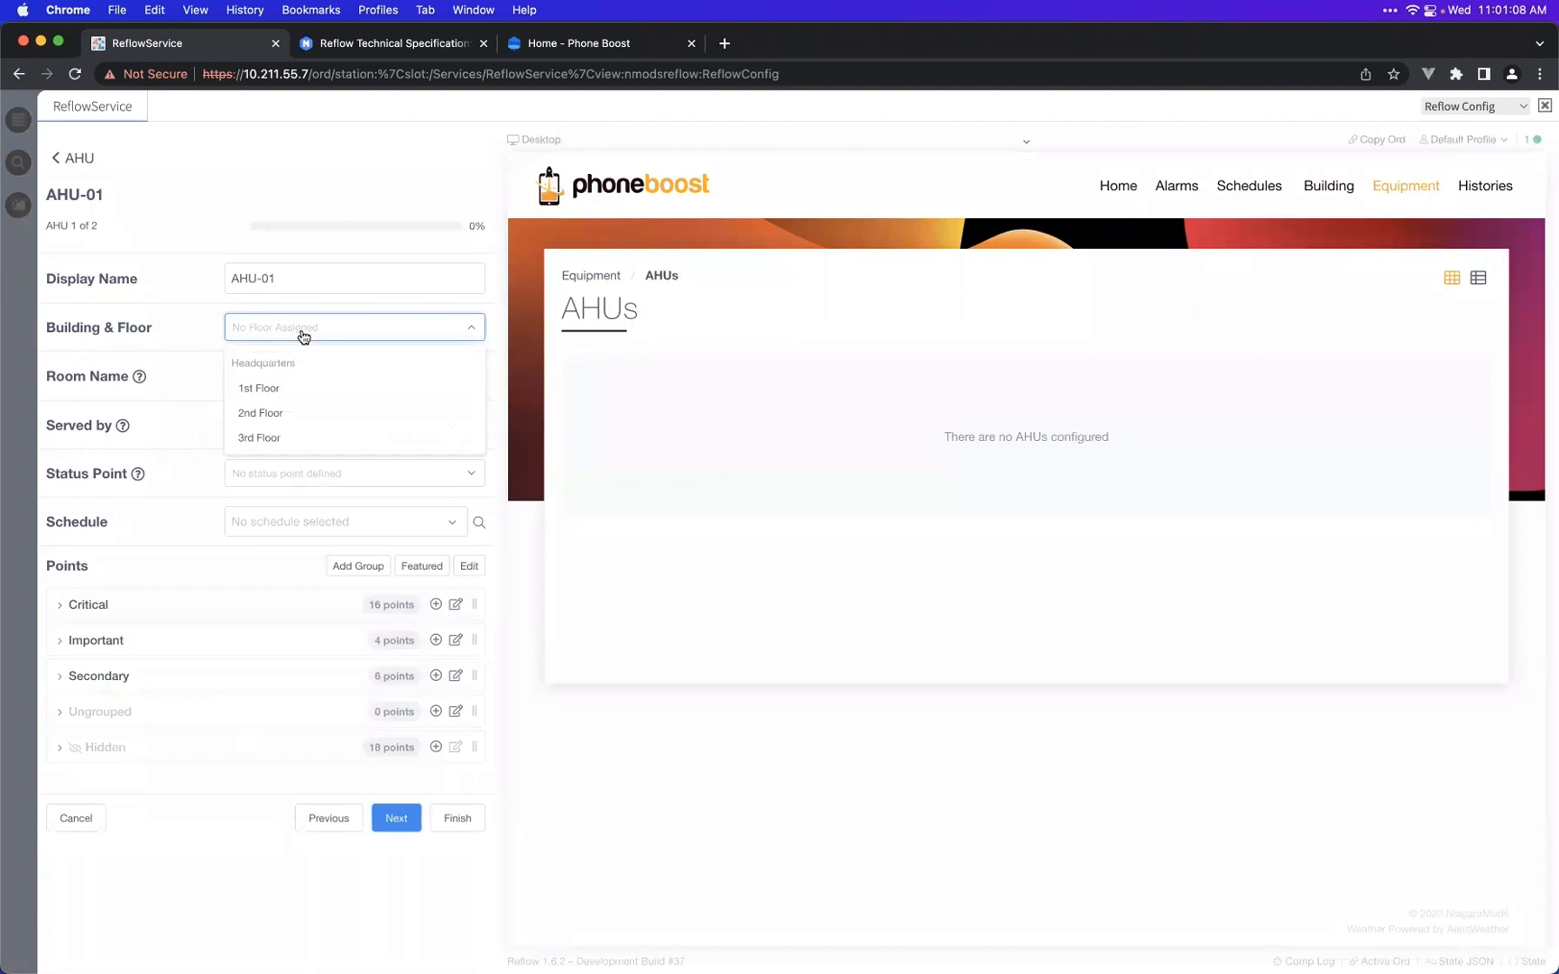
click(268, 397)
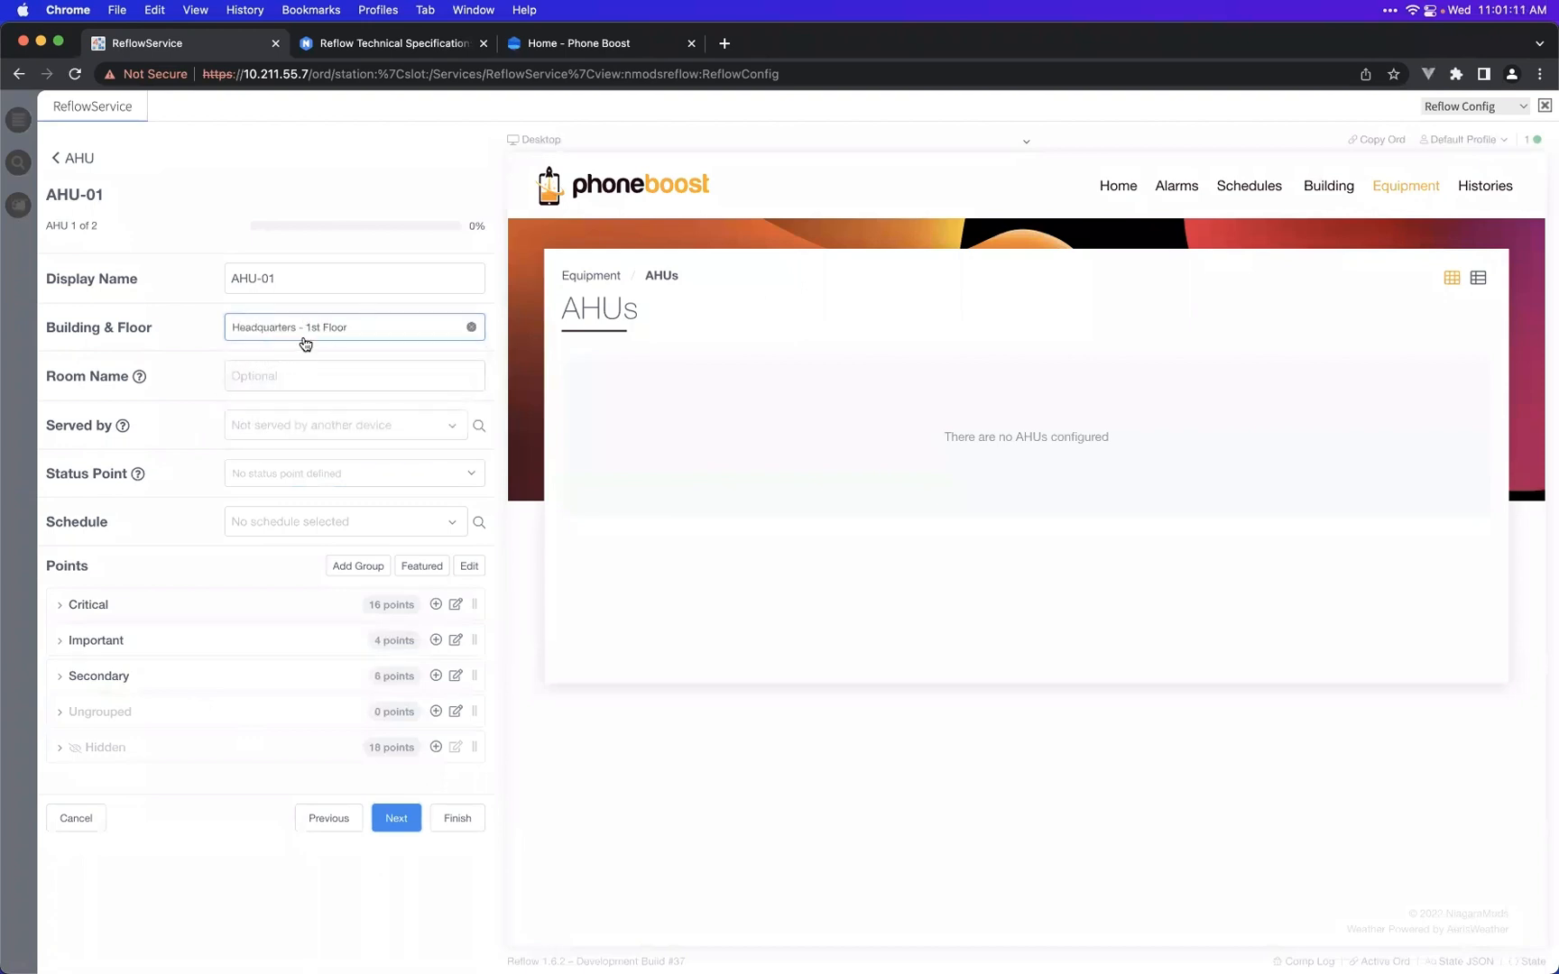
- Try Boiler and Room as AHU-01's room name, and clear the field again
click(352, 377)
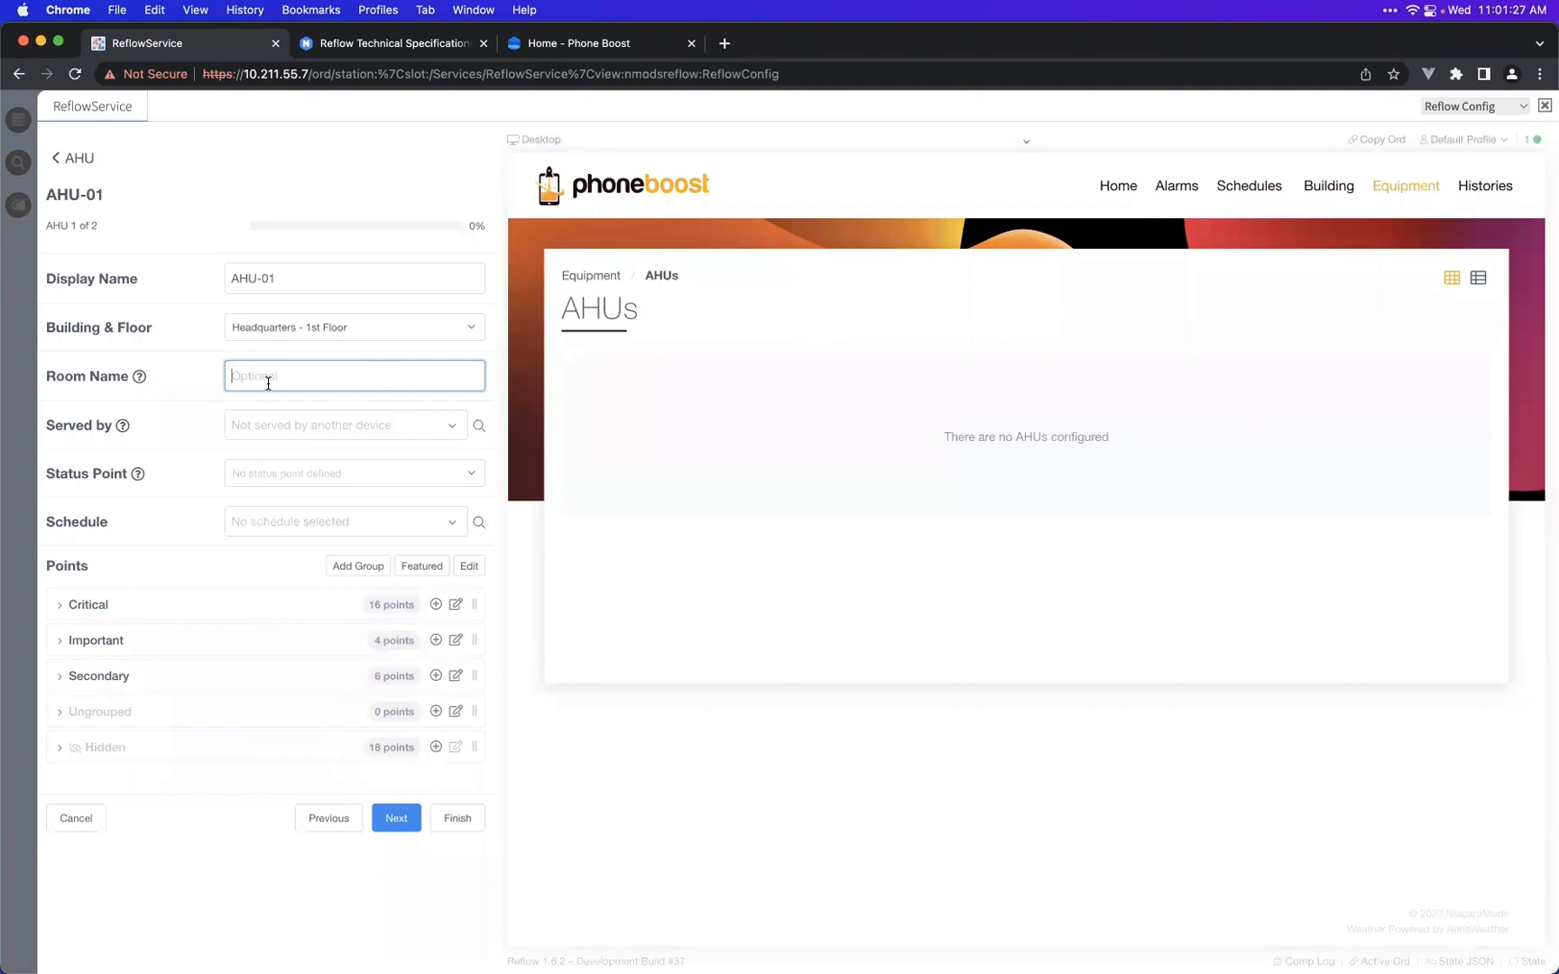
text(Boiler)
key(BackSpace)
key(BackSpace)
key(BackSpace)
key(BackSpace)
key(BackSpace)
key(BackSpace)
text(Room)
key(super+a)
key(BackSpace)
- Review the devices offered for Served by and the points offered for Status Point, leaving both unset
click(268, 433)
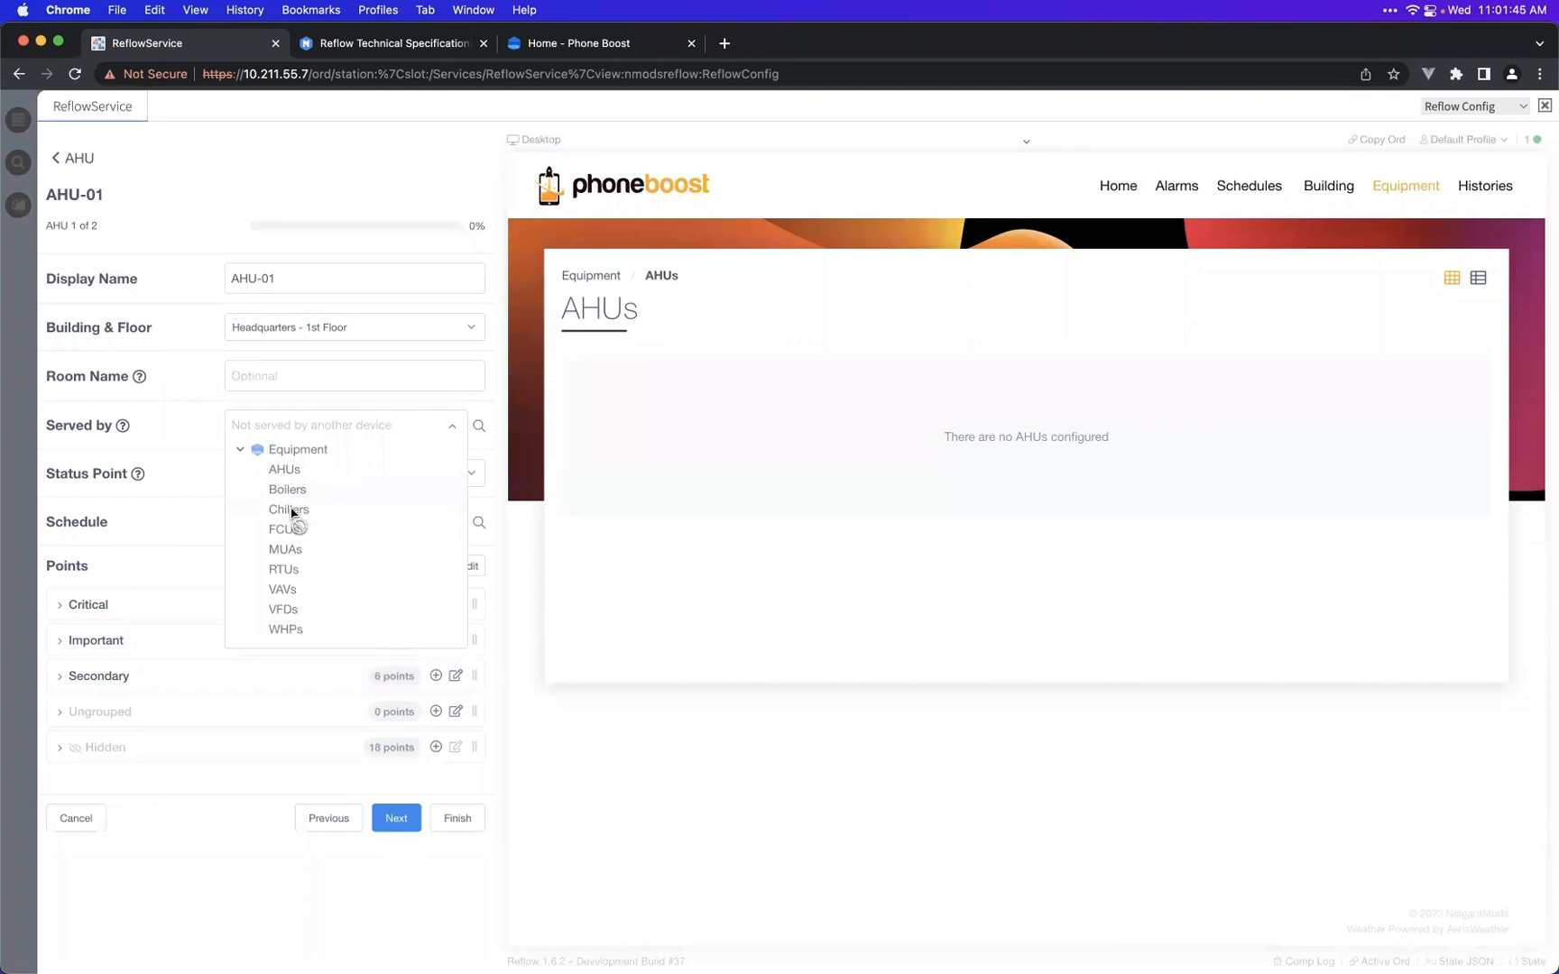
click(351, 426)
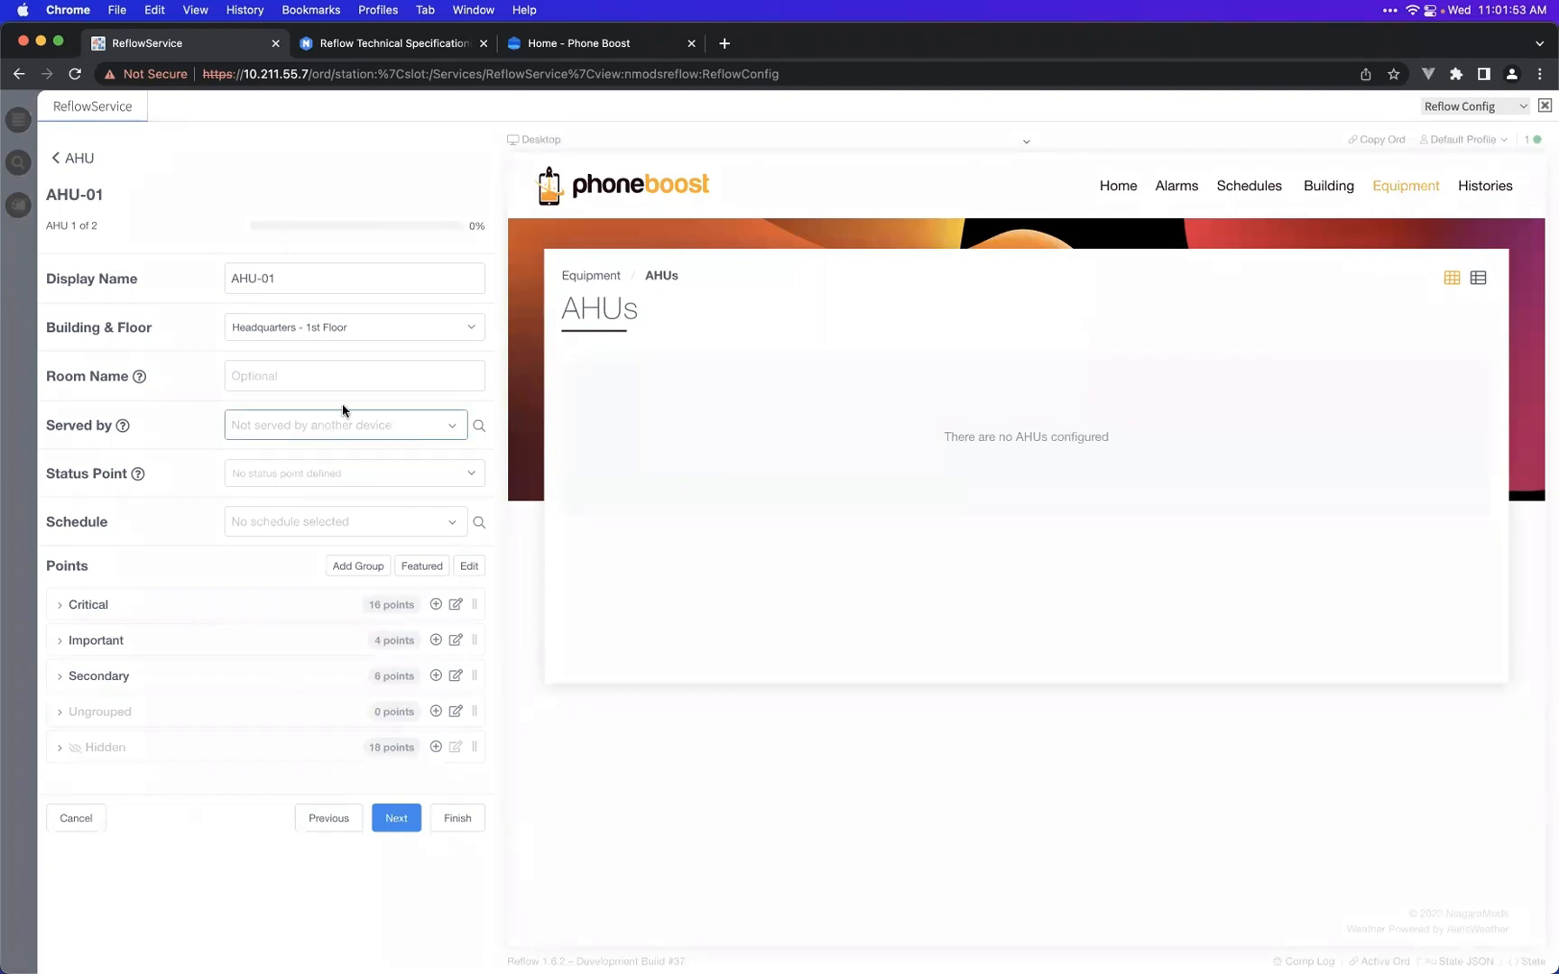
click(284, 486)
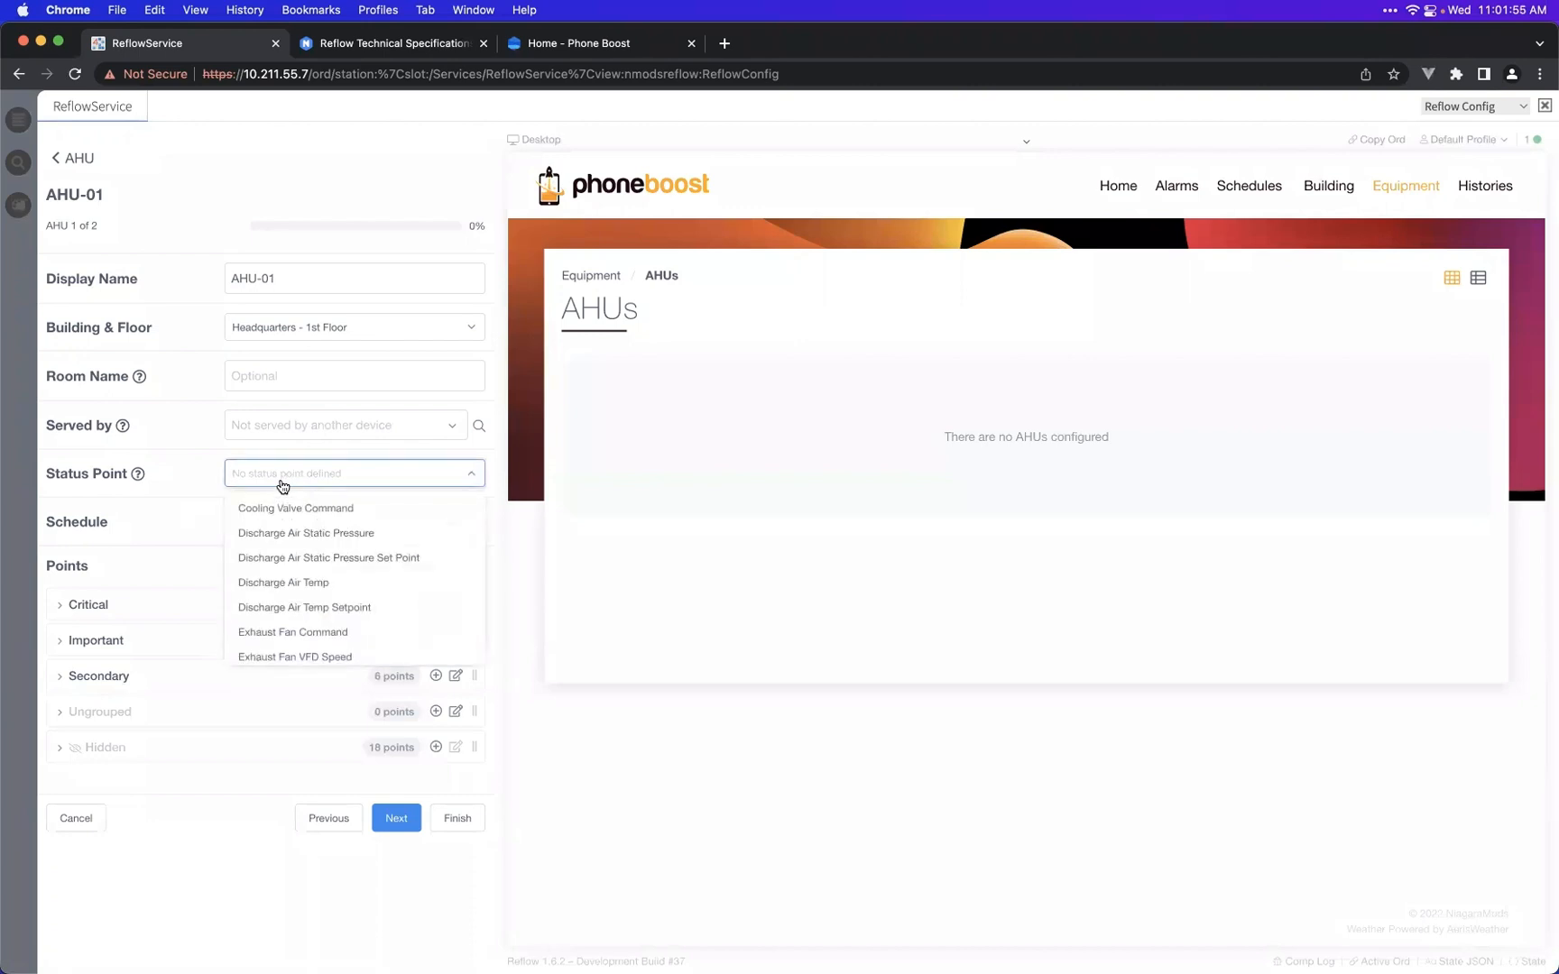
click(139, 473)
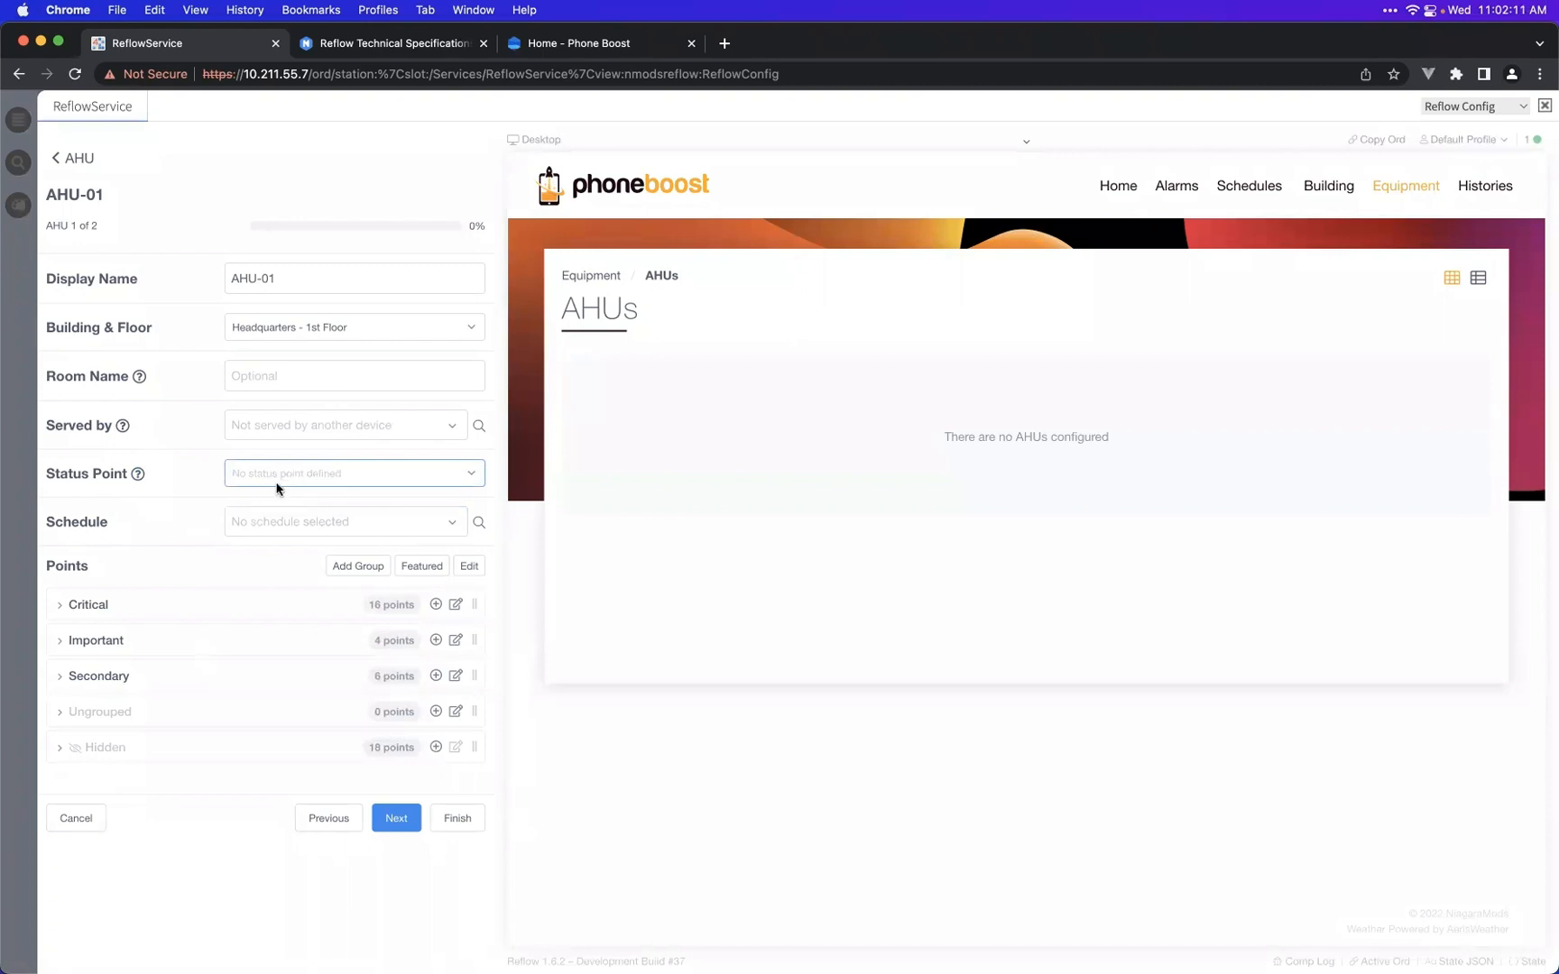
- Assign RooftopSchedule as the schedule of AHU-01
click(351, 523)
click(347, 645)
scroll(377, 633, down, 2)
click(360, 584)
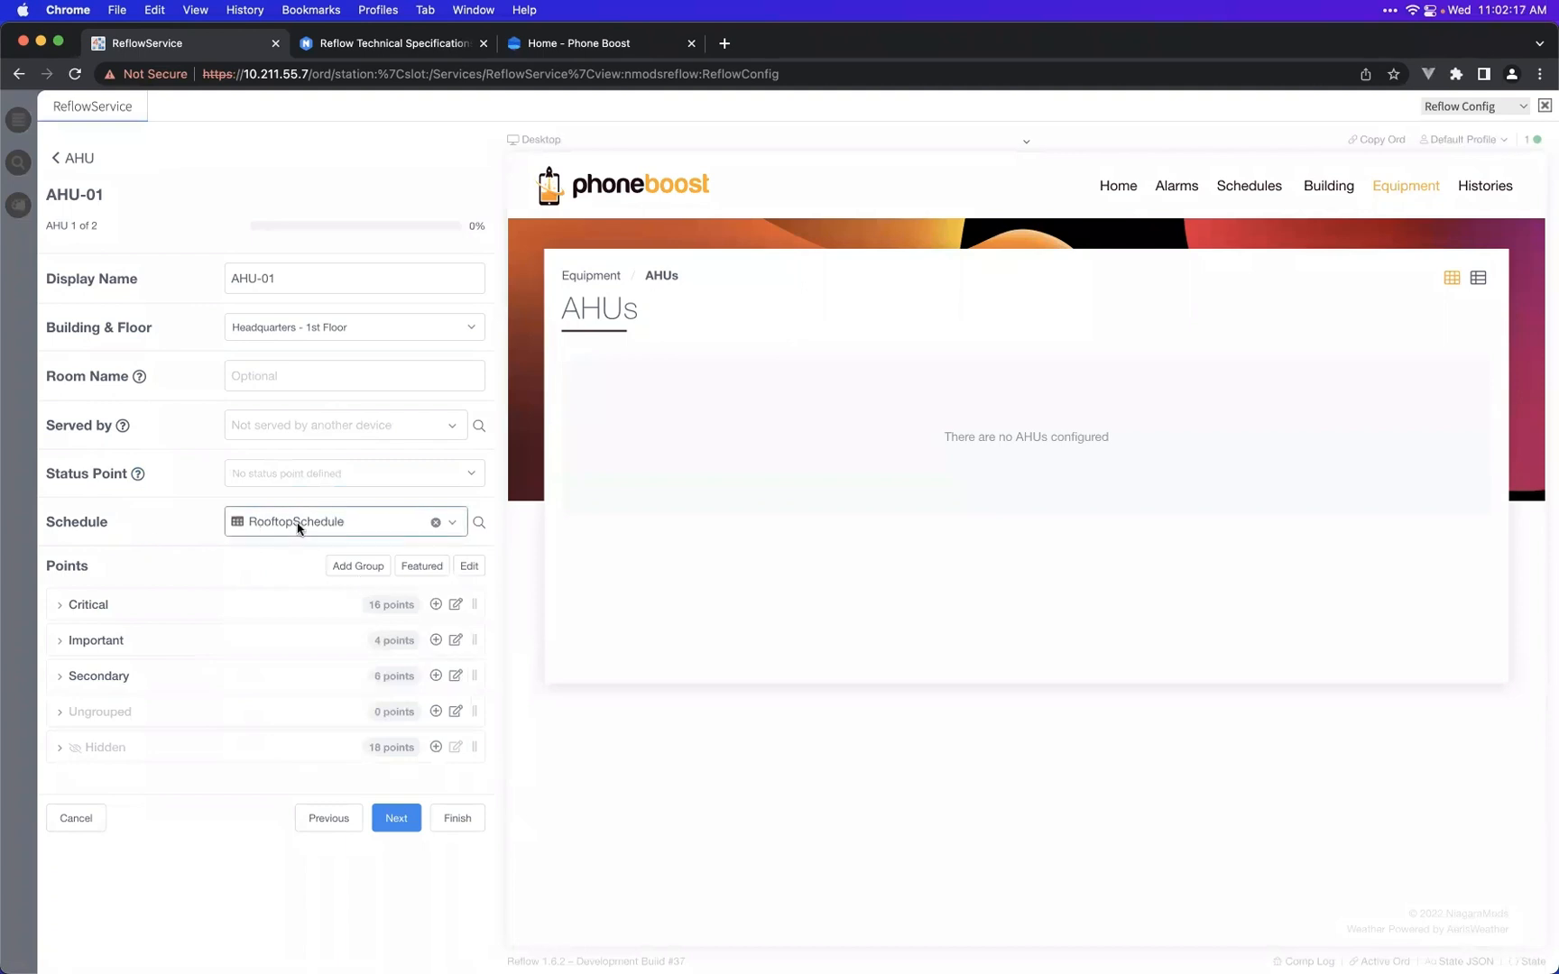
- Review the points in AHU-01's Critical point group
click(267, 606)
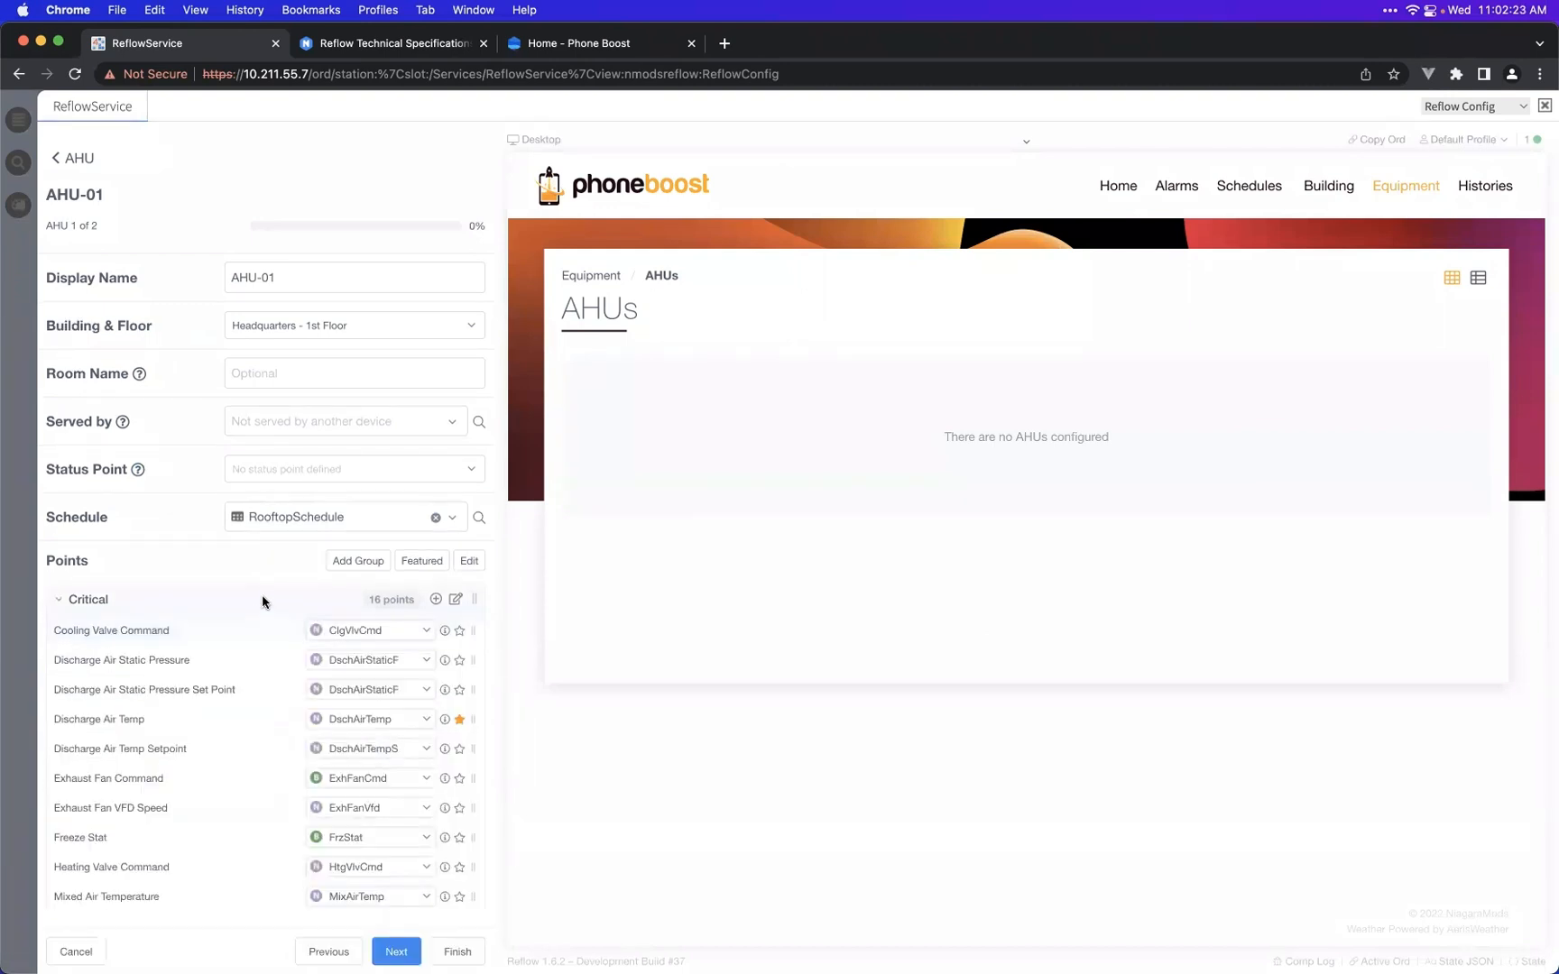
click(262, 595)
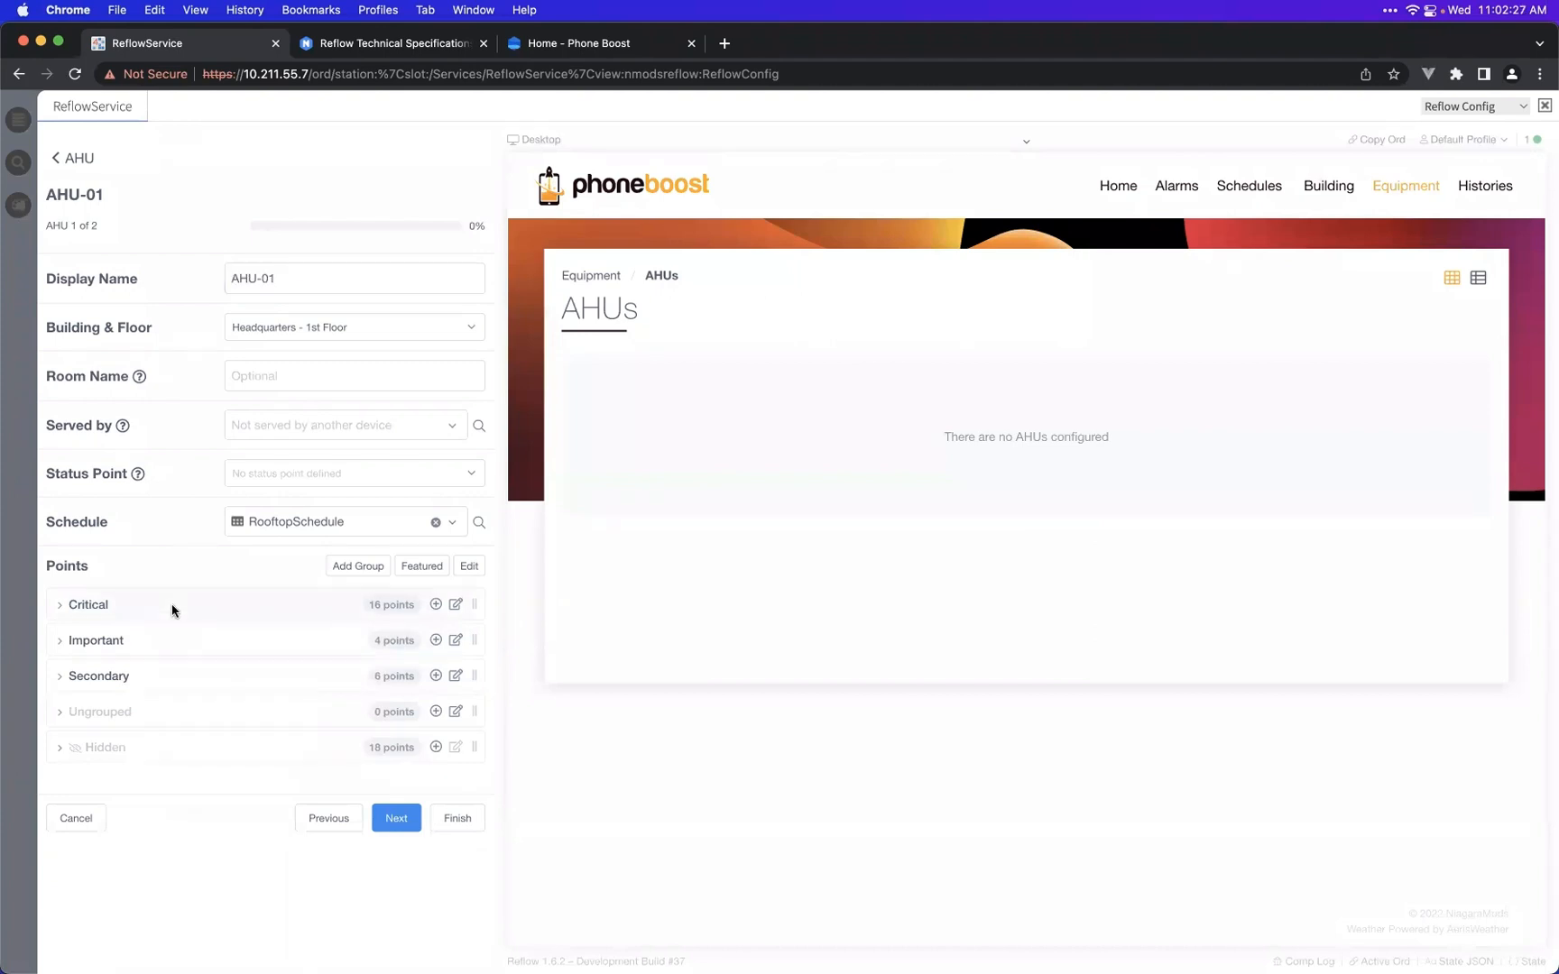
click(216, 604)
scroll(235, 663, down, 3)
scroll(234, 660, down, 3)
scroll(234, 660, up, 5)
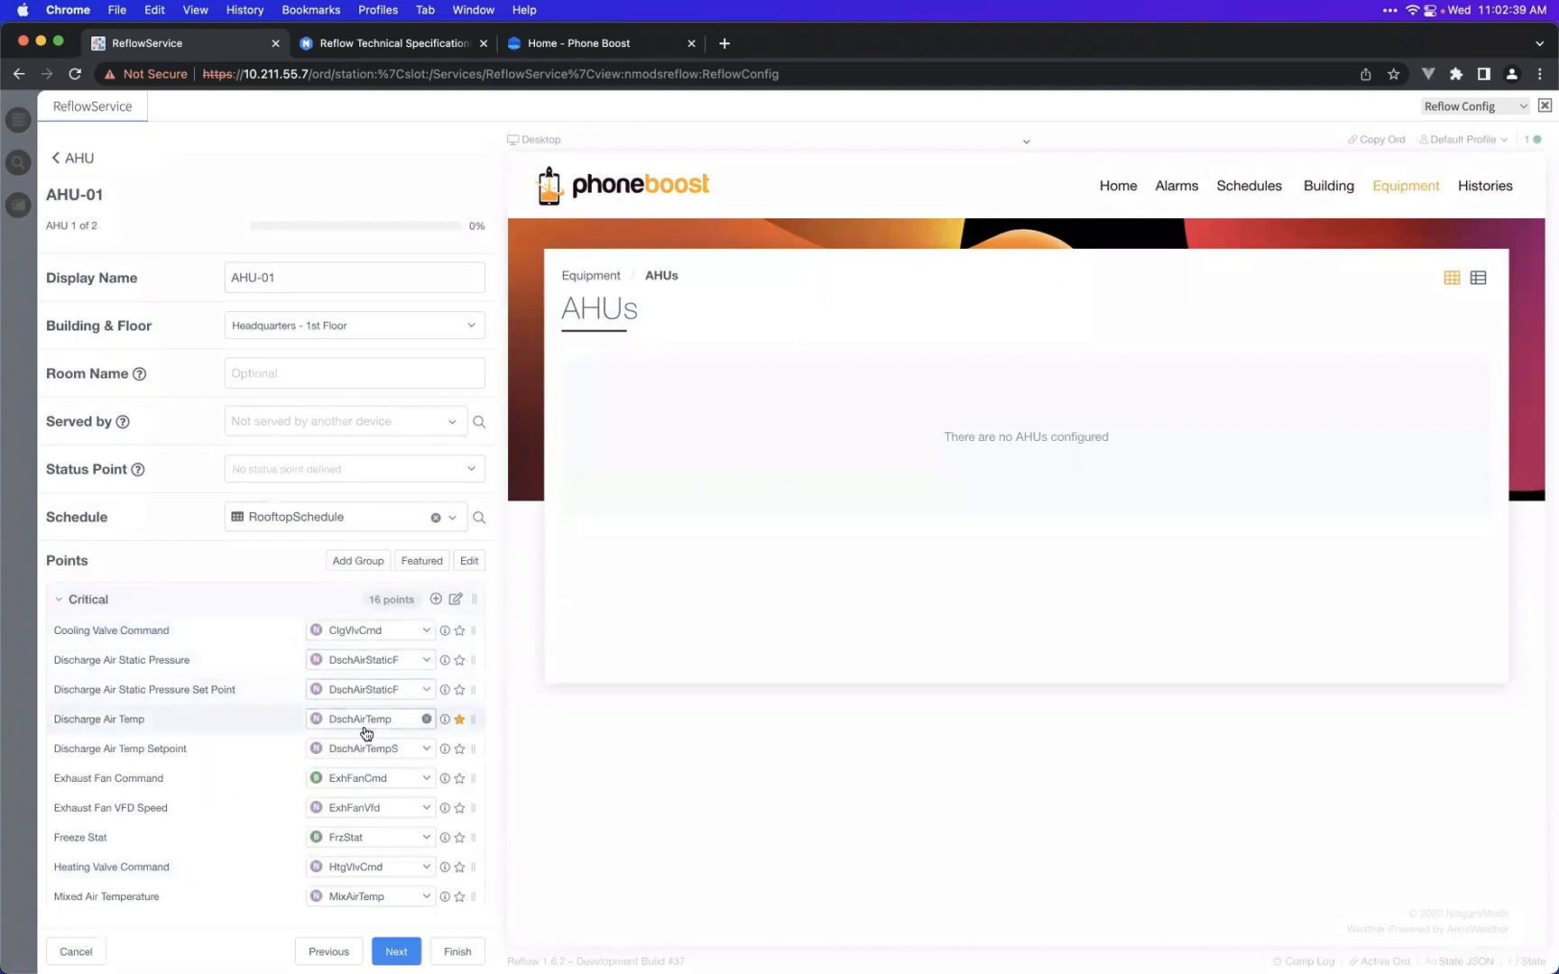
scroll(379, 757, down, 3)
scroll(372, 740, up, 3)
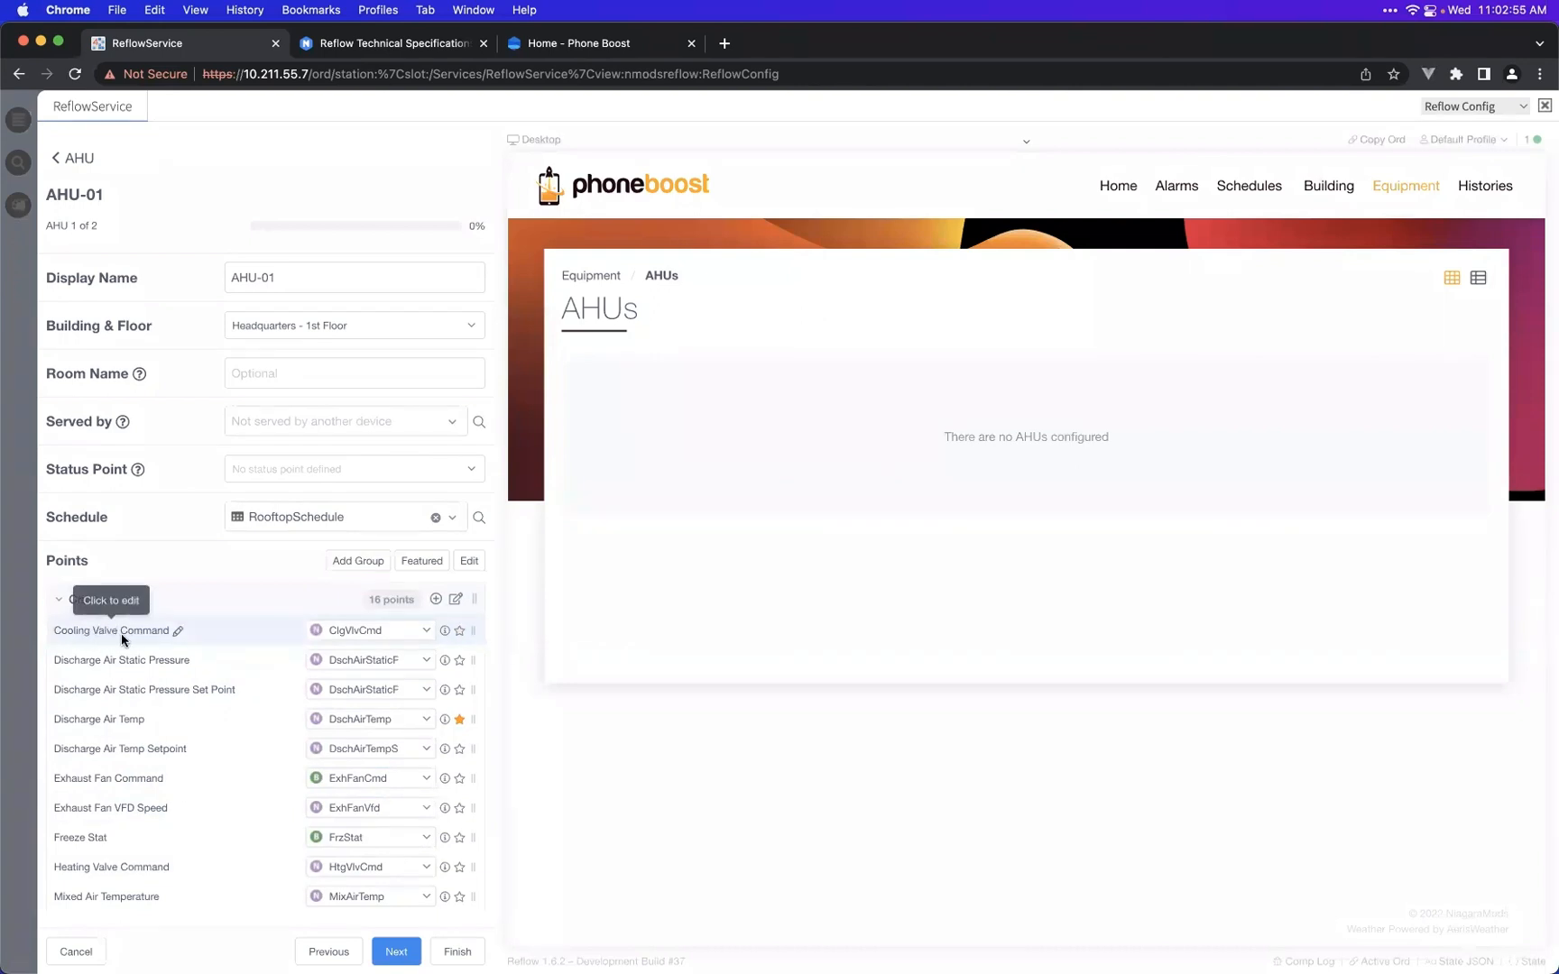
- Look through the points offered for AHU-01's Cooling Valve Command, filter them by Clgvl, and clear the filter
click(384, 631)
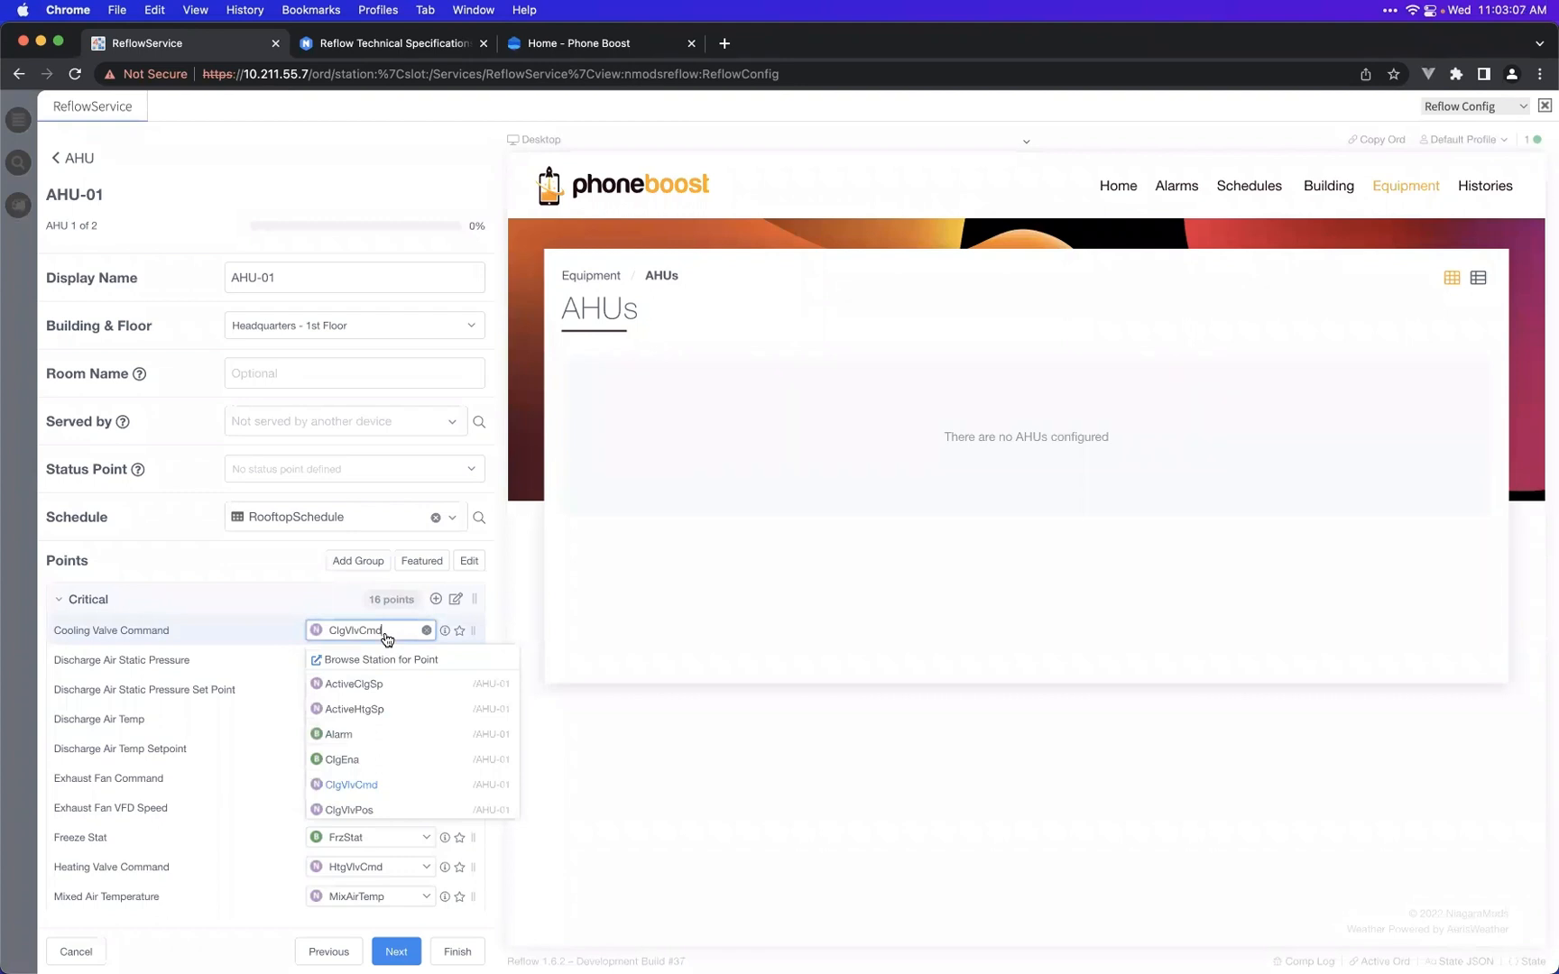
scroll(389, 748, down, 5)
scroll(392, 749, down, 10)
scroll(393, 717, up, 15)
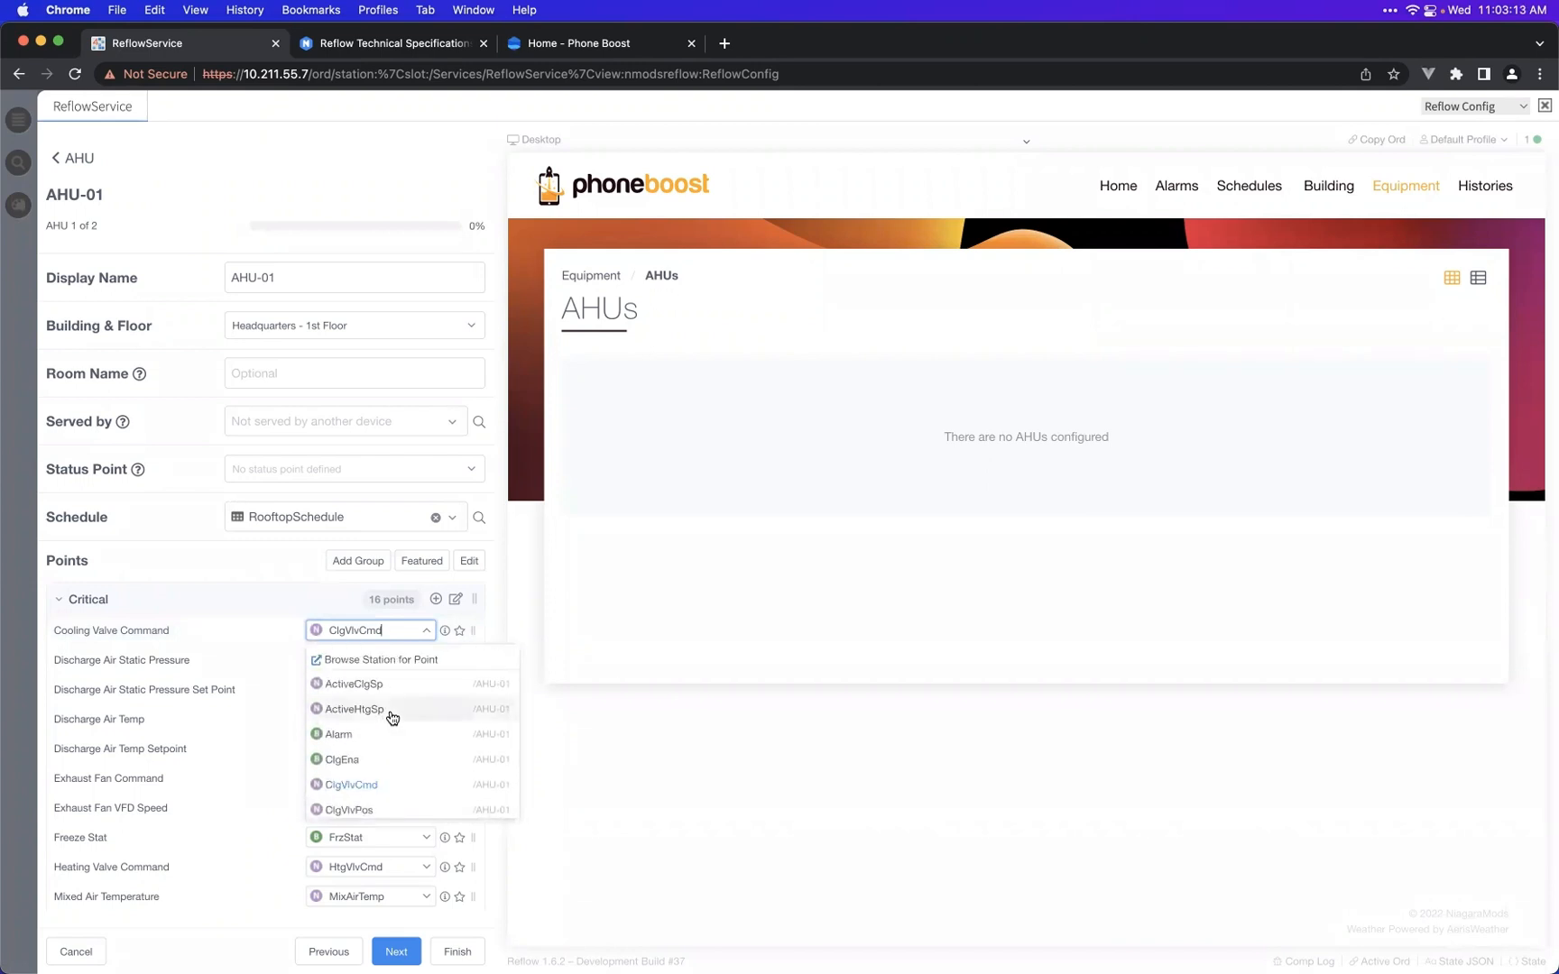
key(super+a)
text(Clgv)
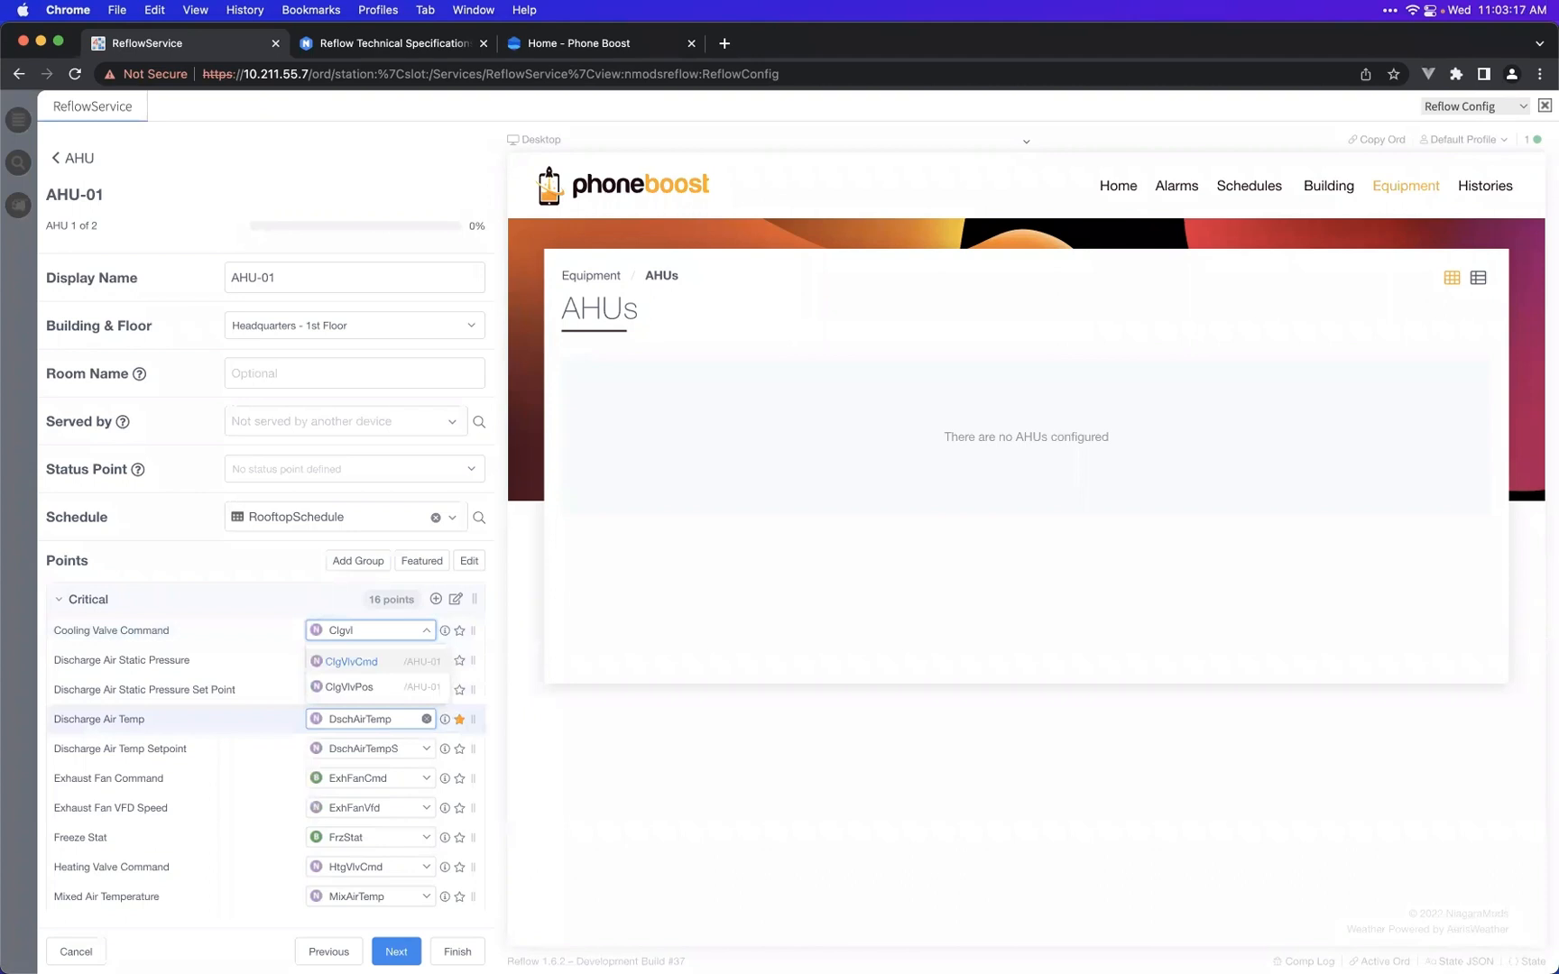
key(BackSpace)
key(BackSpace)
key(BackSpace)
key(BackSpace)
key(BackSpace)
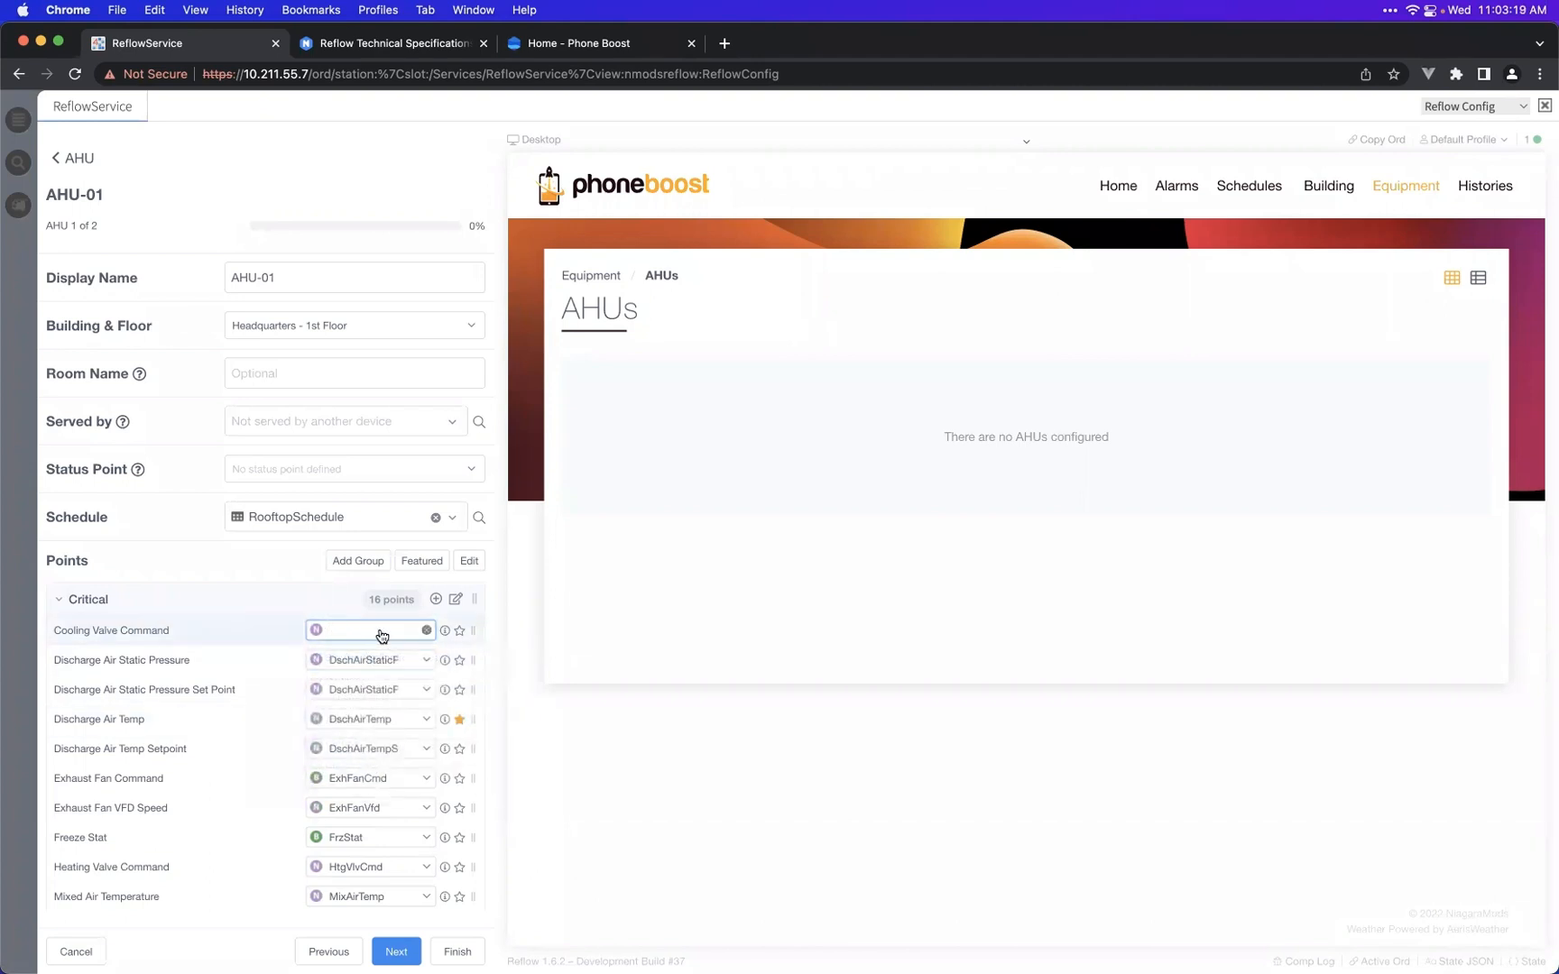
- Browse the station's Points folder for an external Cooling Valve Command point, and cancel without choosing one
click(383, 634)
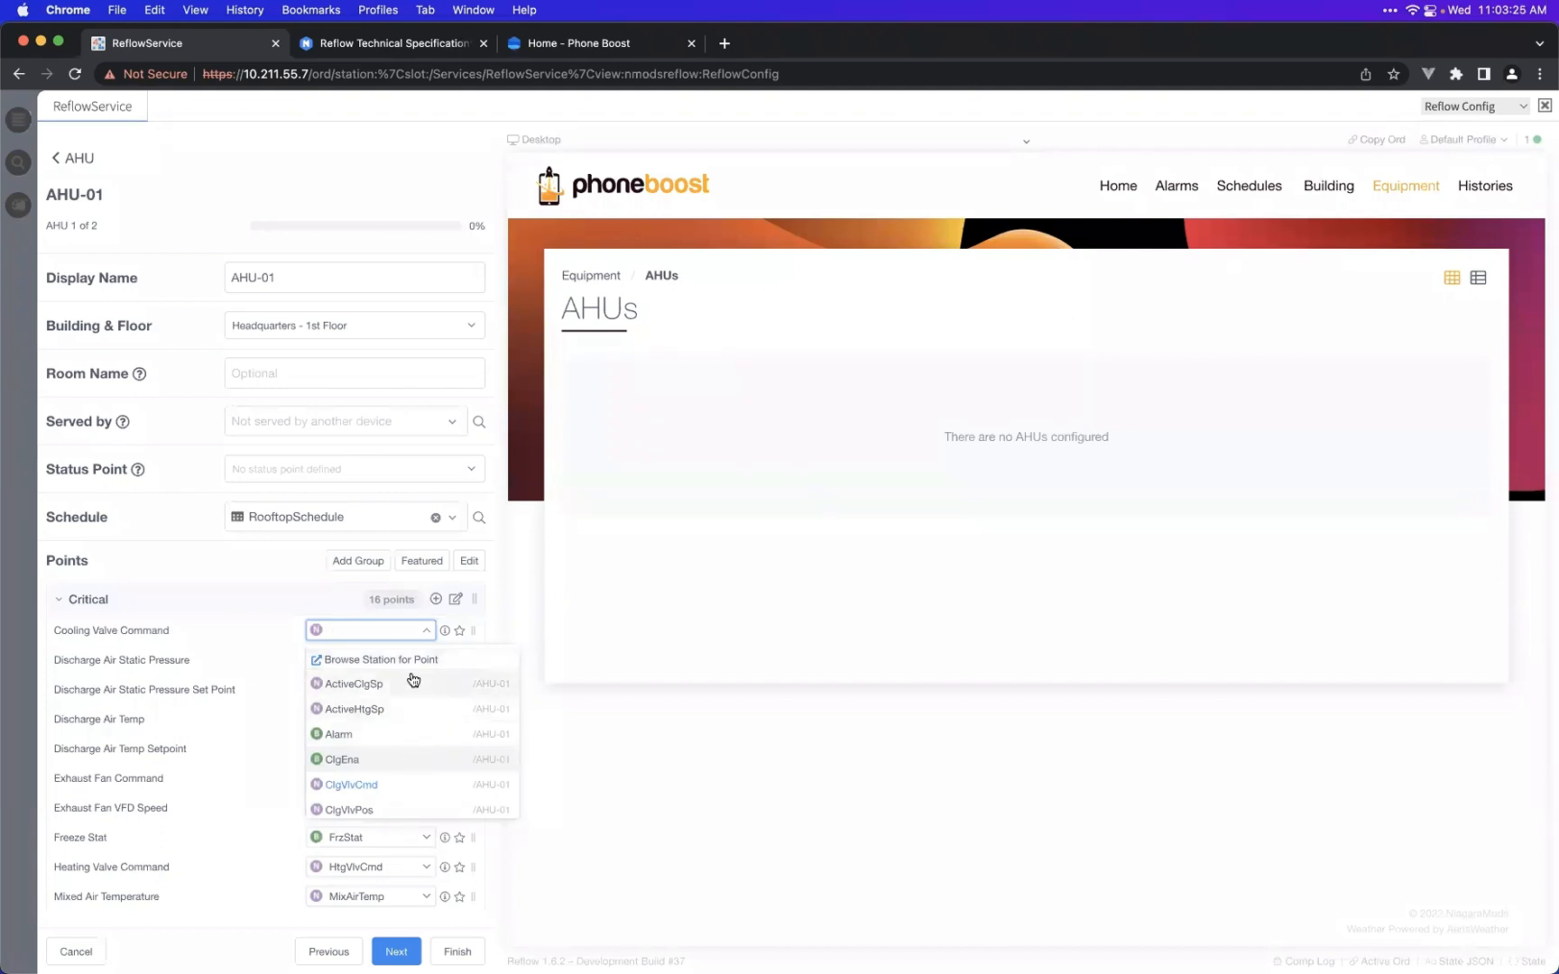
click(366, 666)
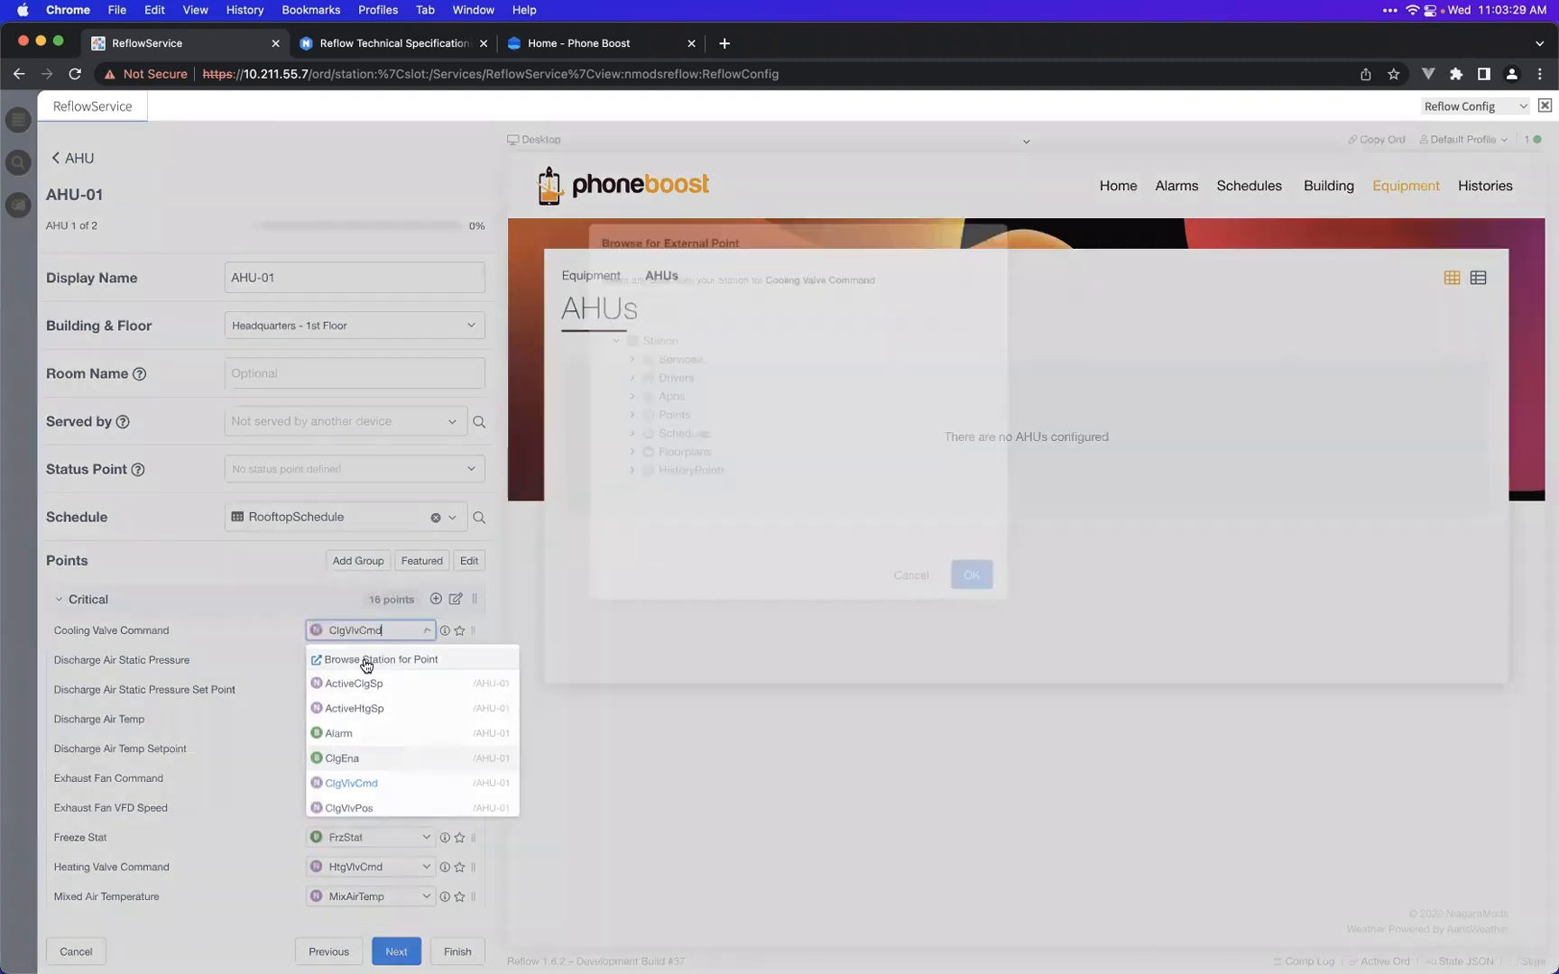
click(723, 420)
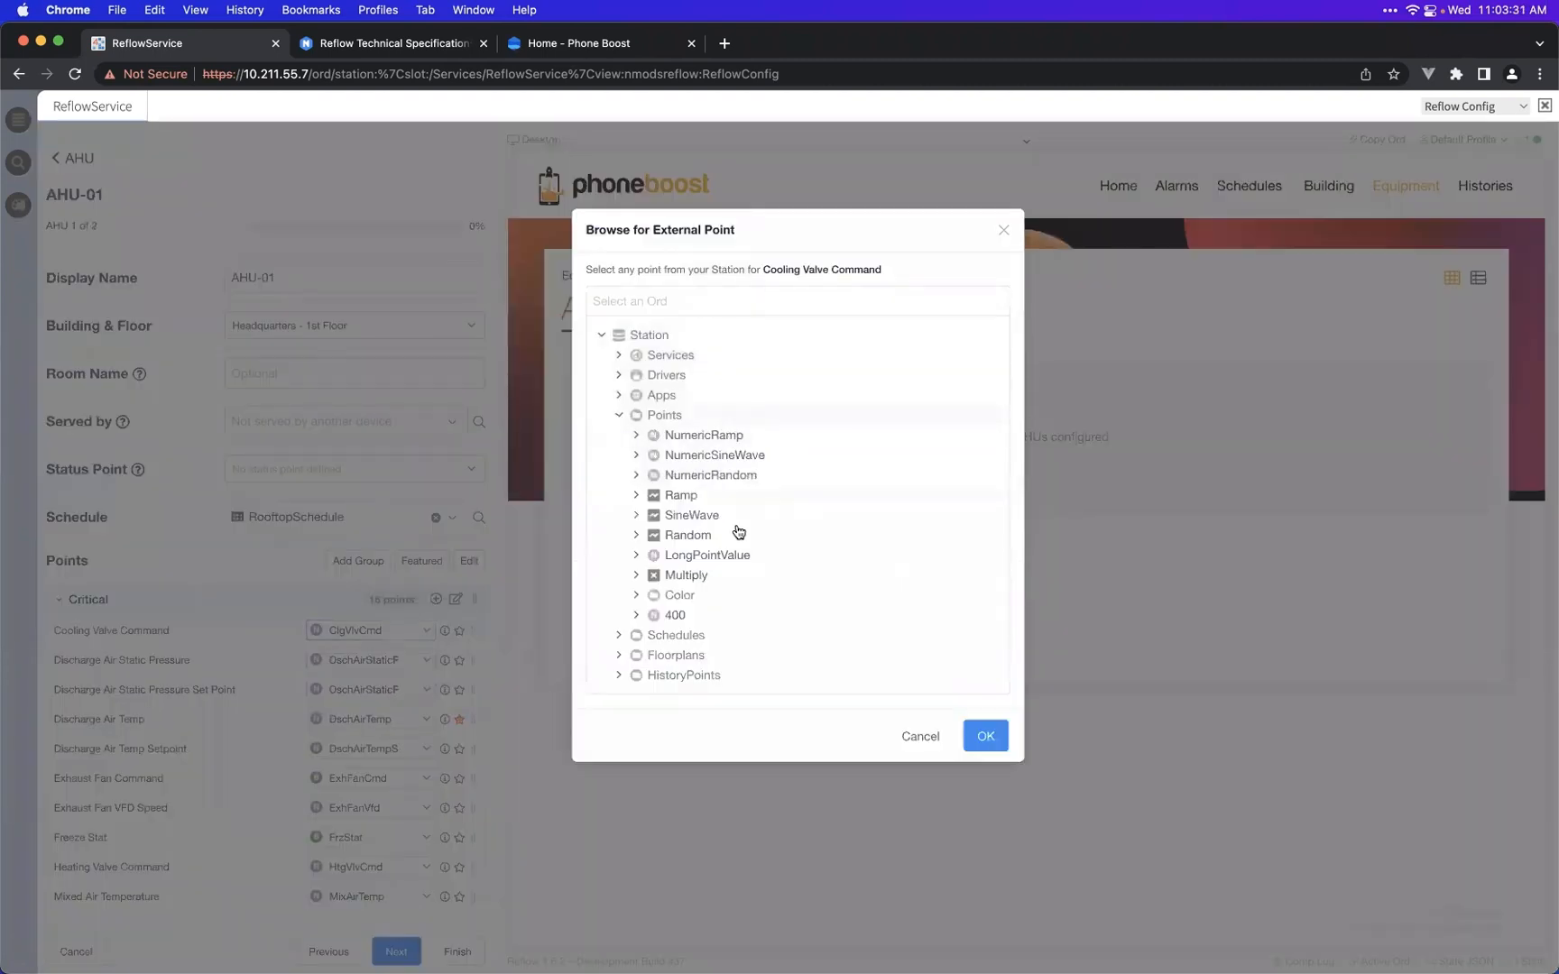
click(922, 737)
click(213, 601)
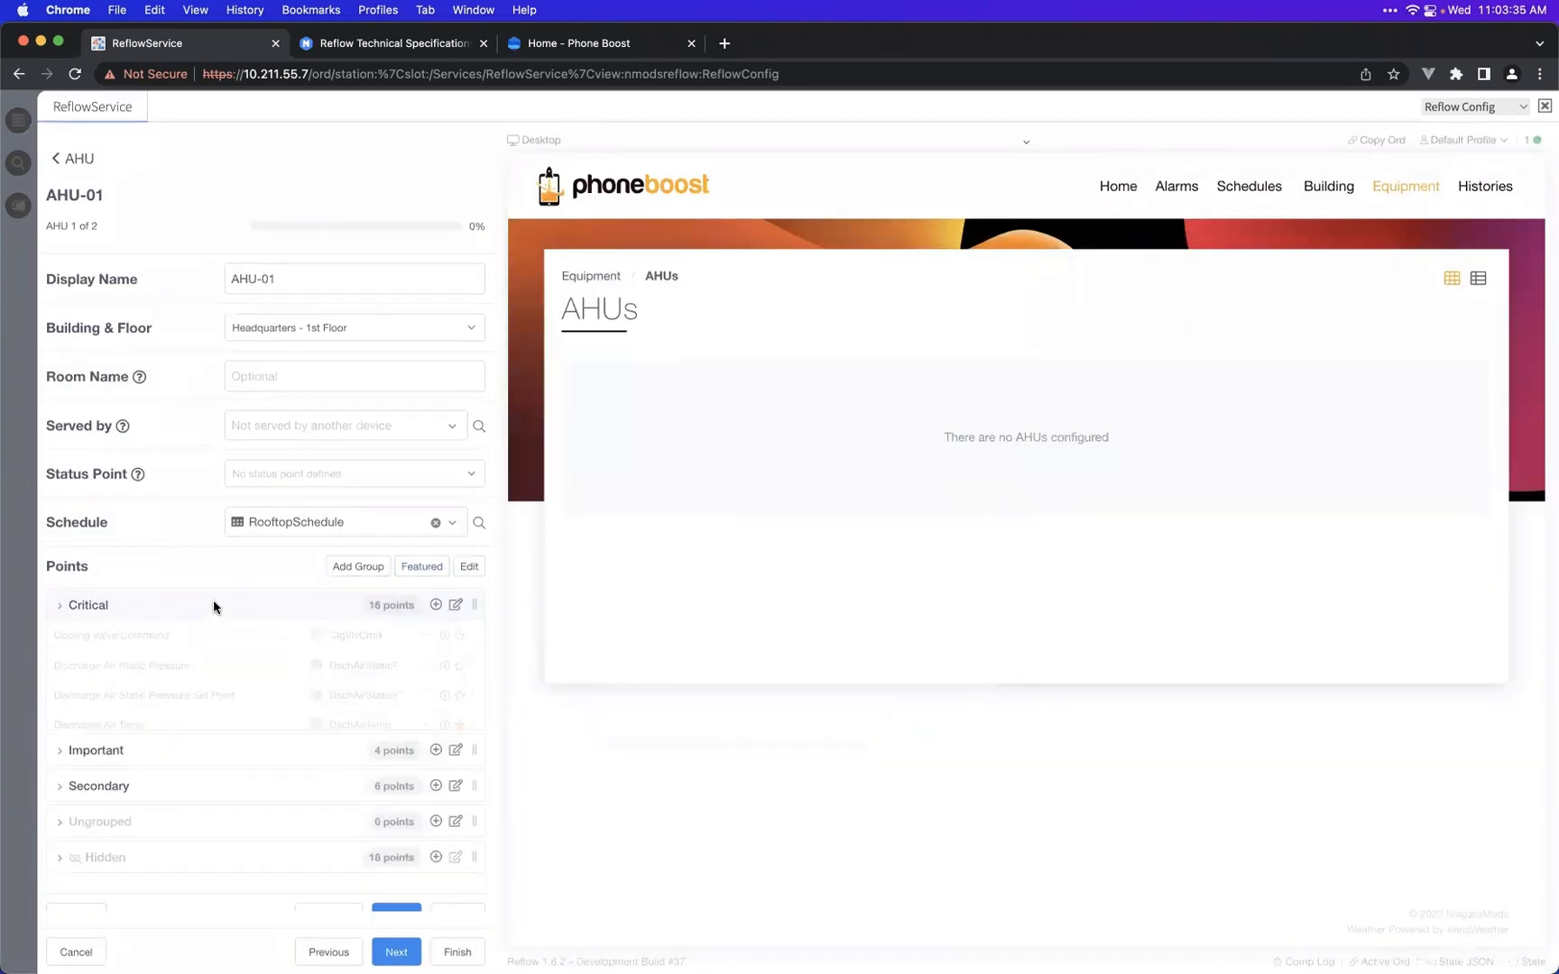
- Rename AHU-01's Critical point group as Set Points and check the points inside it
double_click(162, 608)
double_click(169, 608)
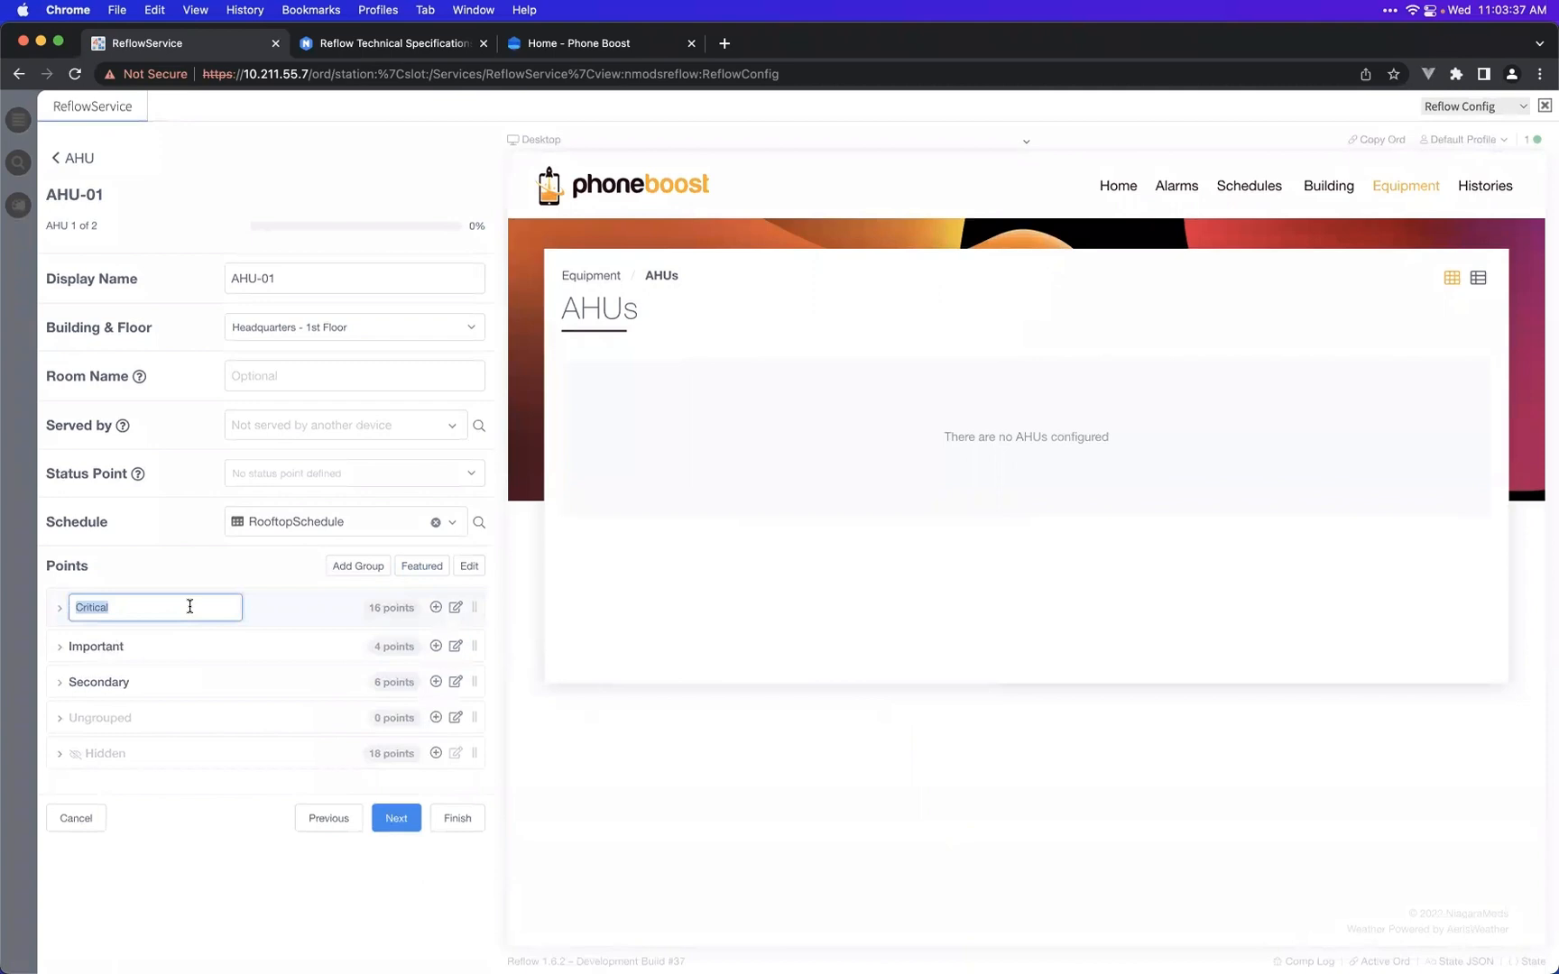
text(Set Points)
key(Return)
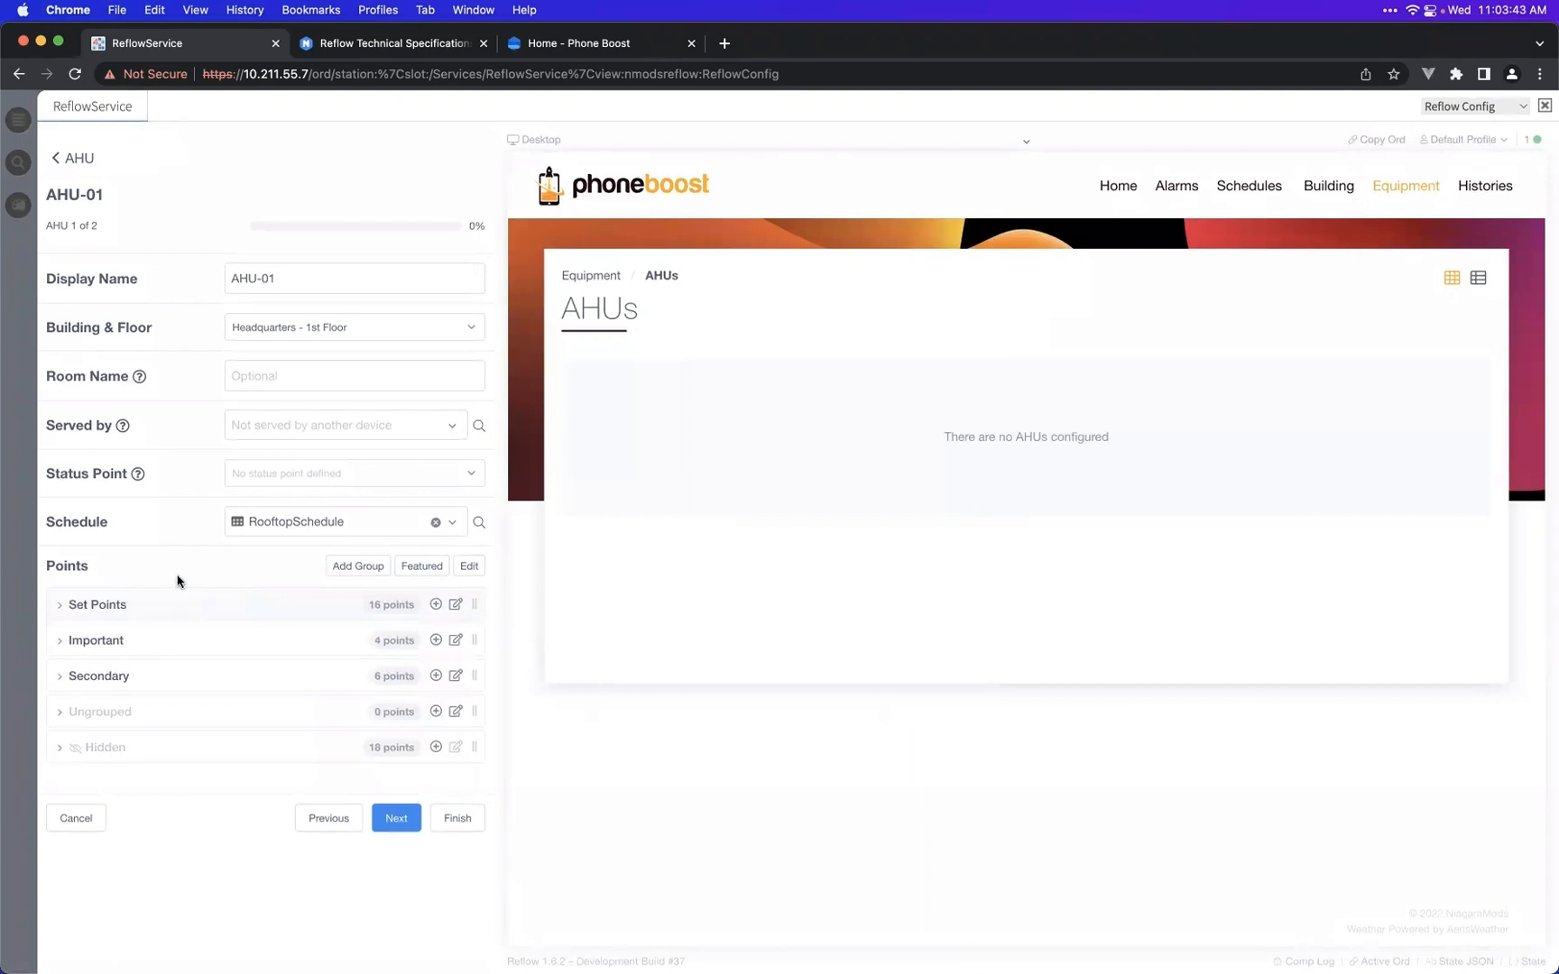
click(162, 601)
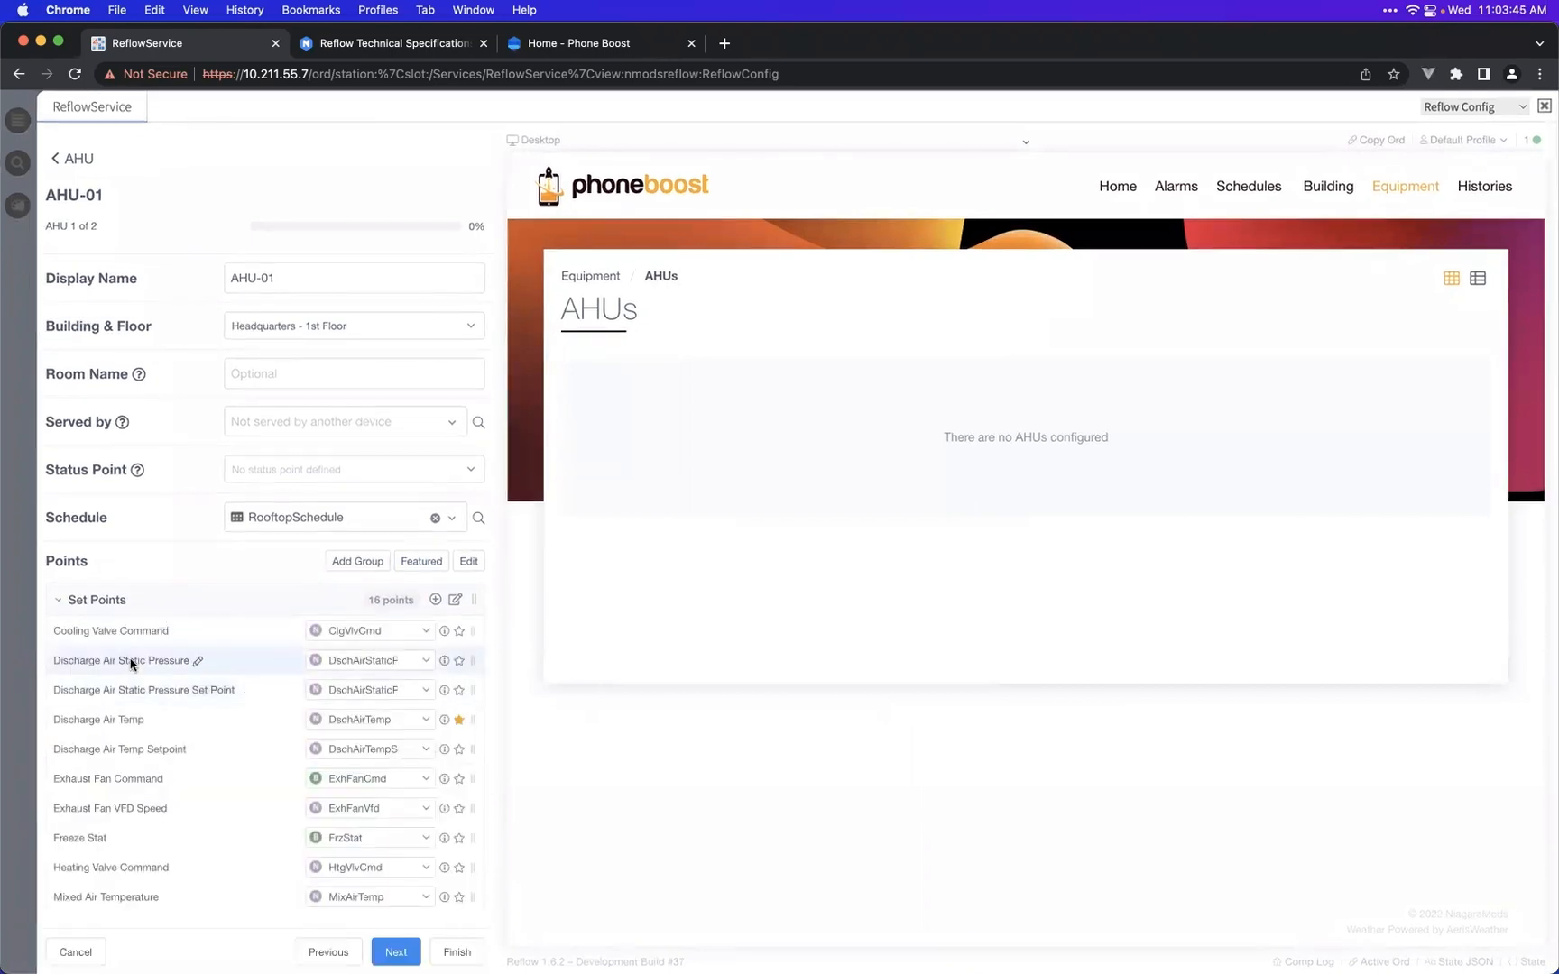
click(197, 660)
click(196, 606)
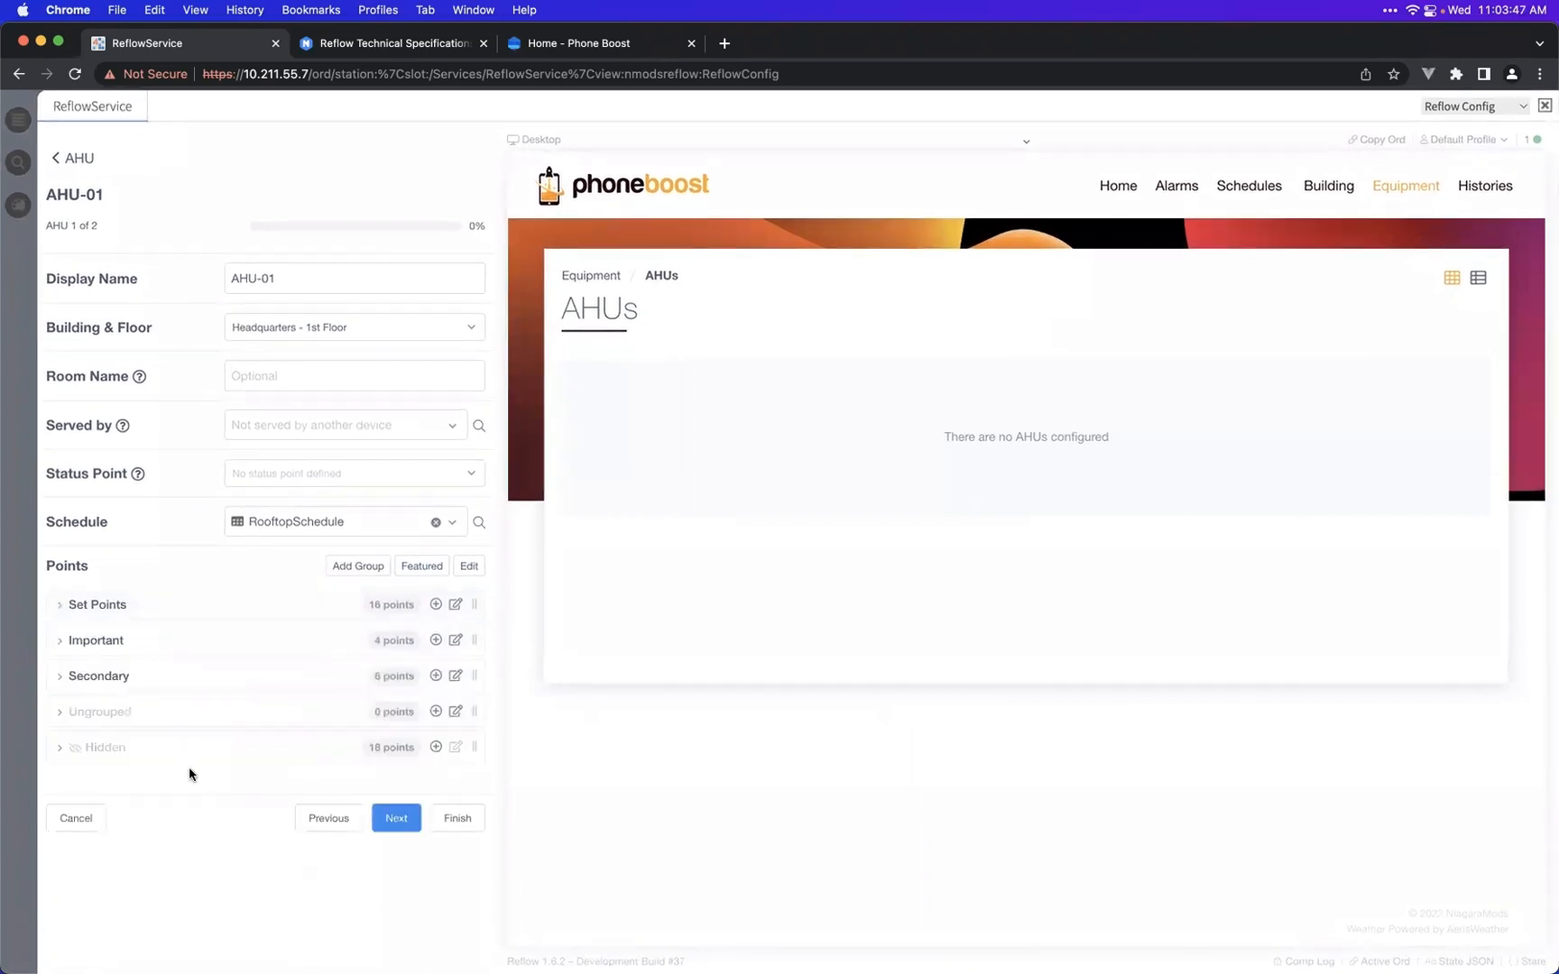
- Check AHU-02's Set Points and Important point groups, and finish adding the two AHUs
click(396, 818)
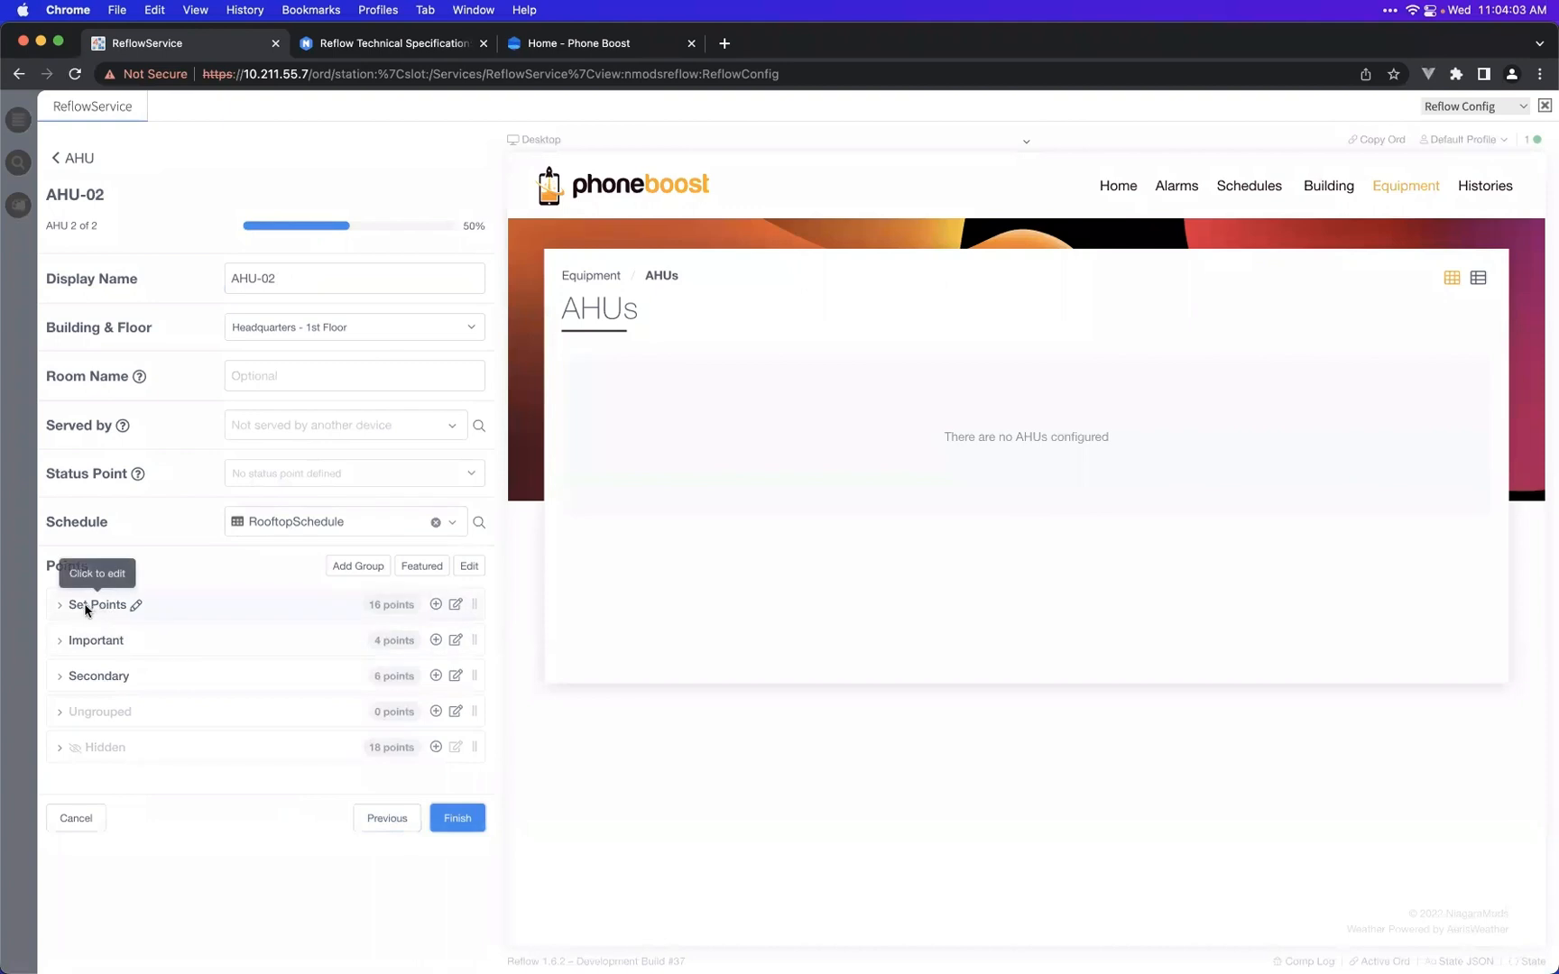
click(210, 608)
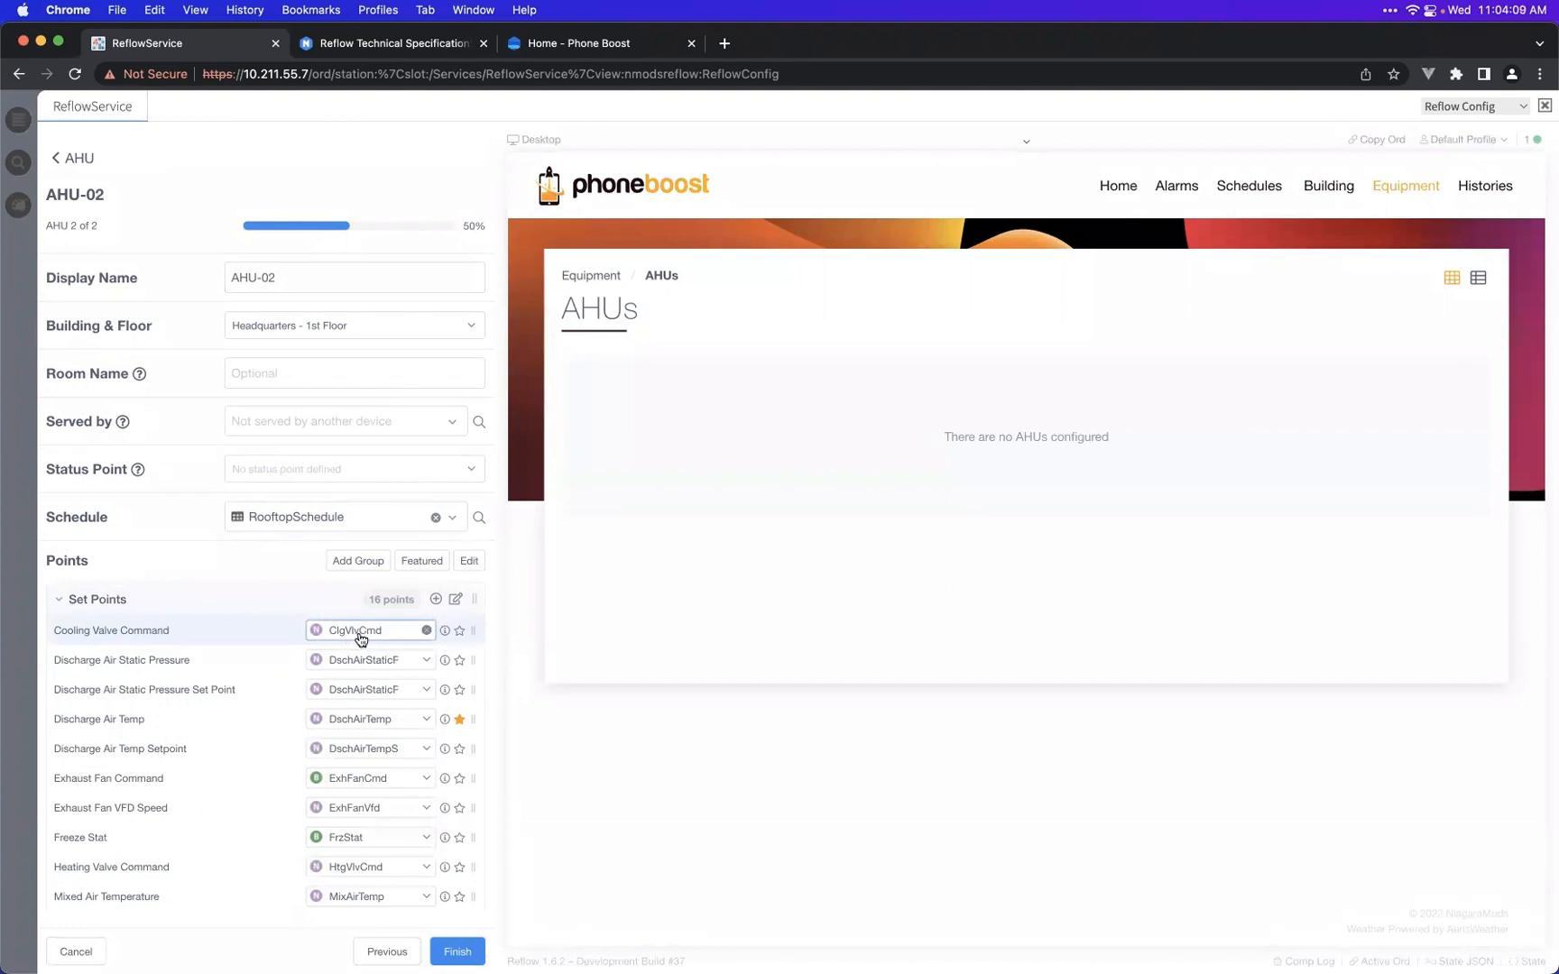
click(198, 600)
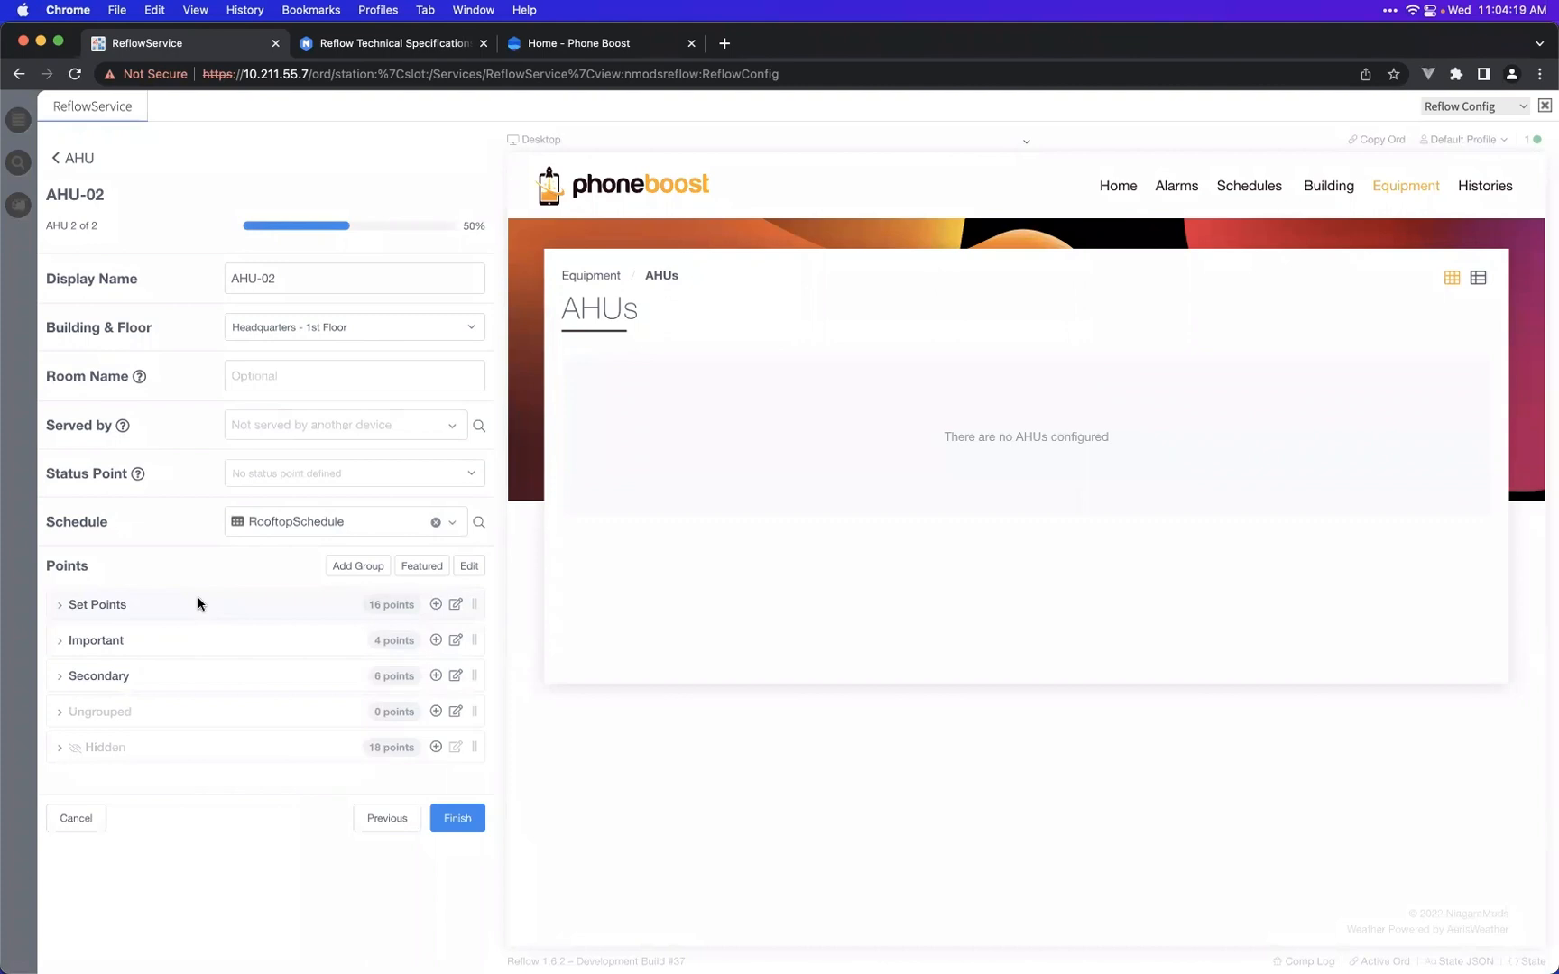
click(226, 641)
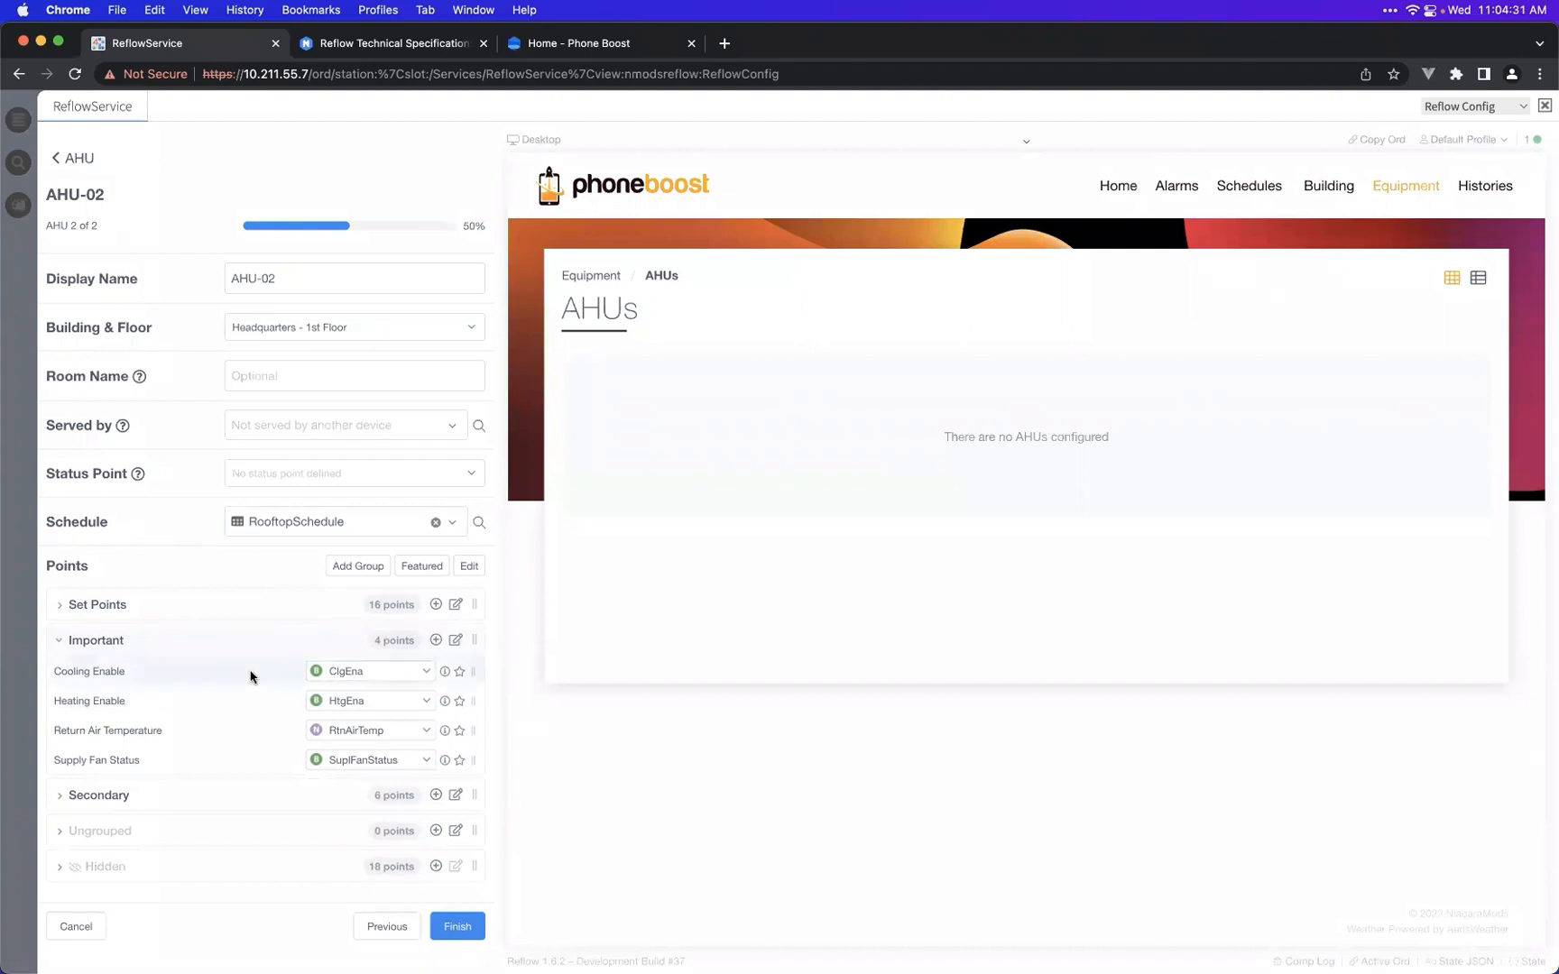
click(211, 648)
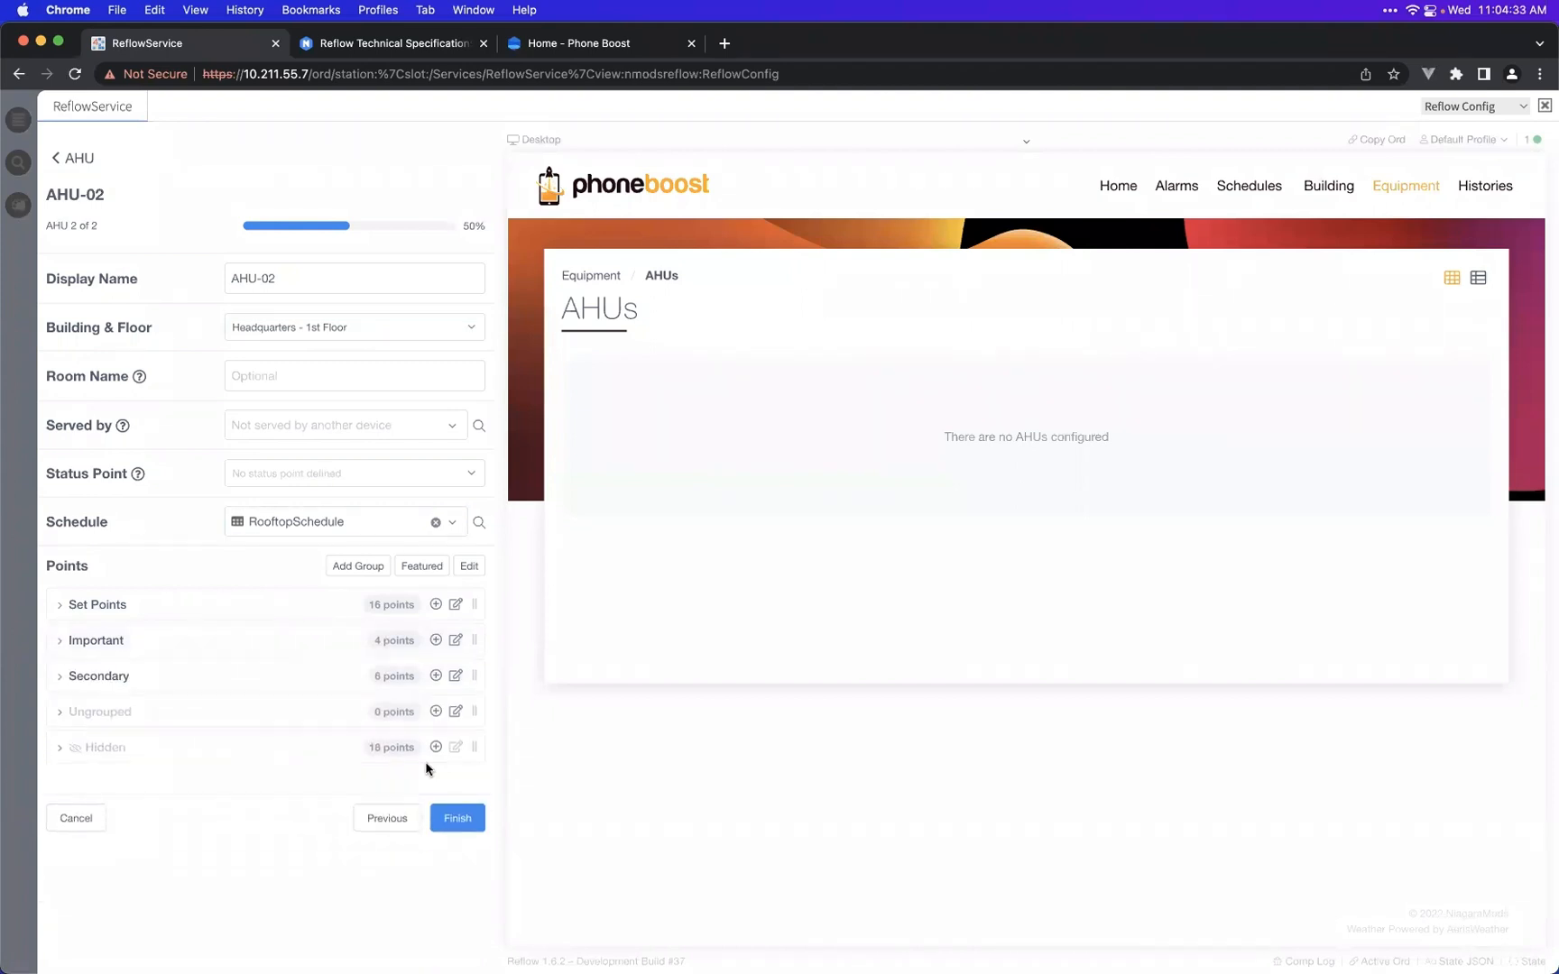
click(457, 821)
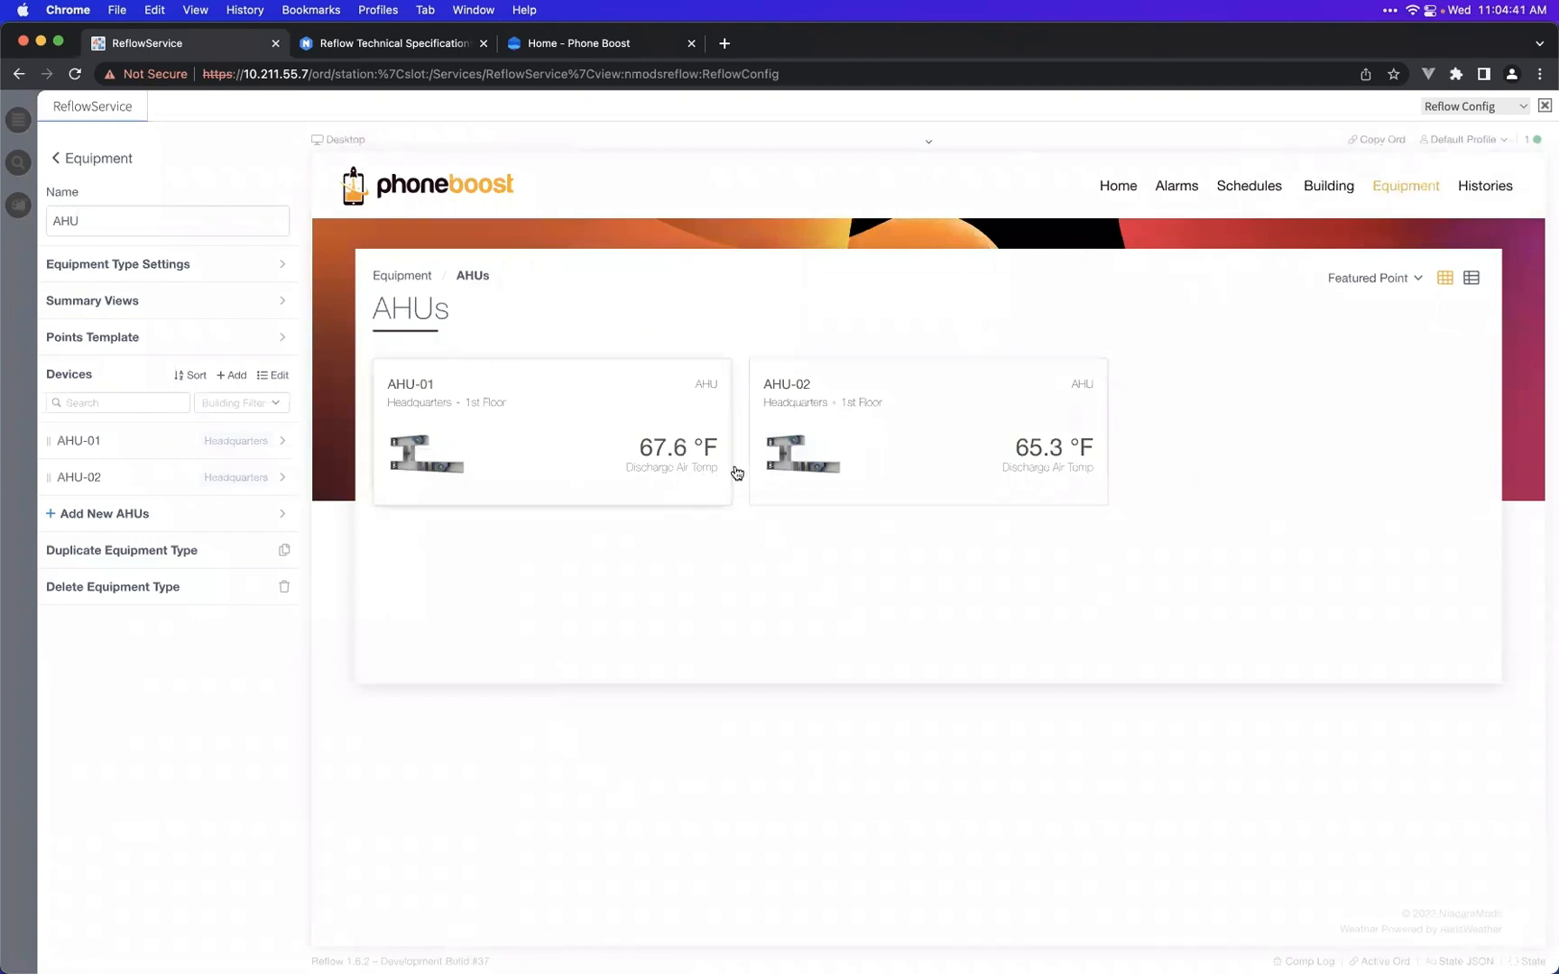
- Start adding VAV equipment and select devices VAV-01 to VAV-06 from the VAVs folder under Drivers
click(97, 159)
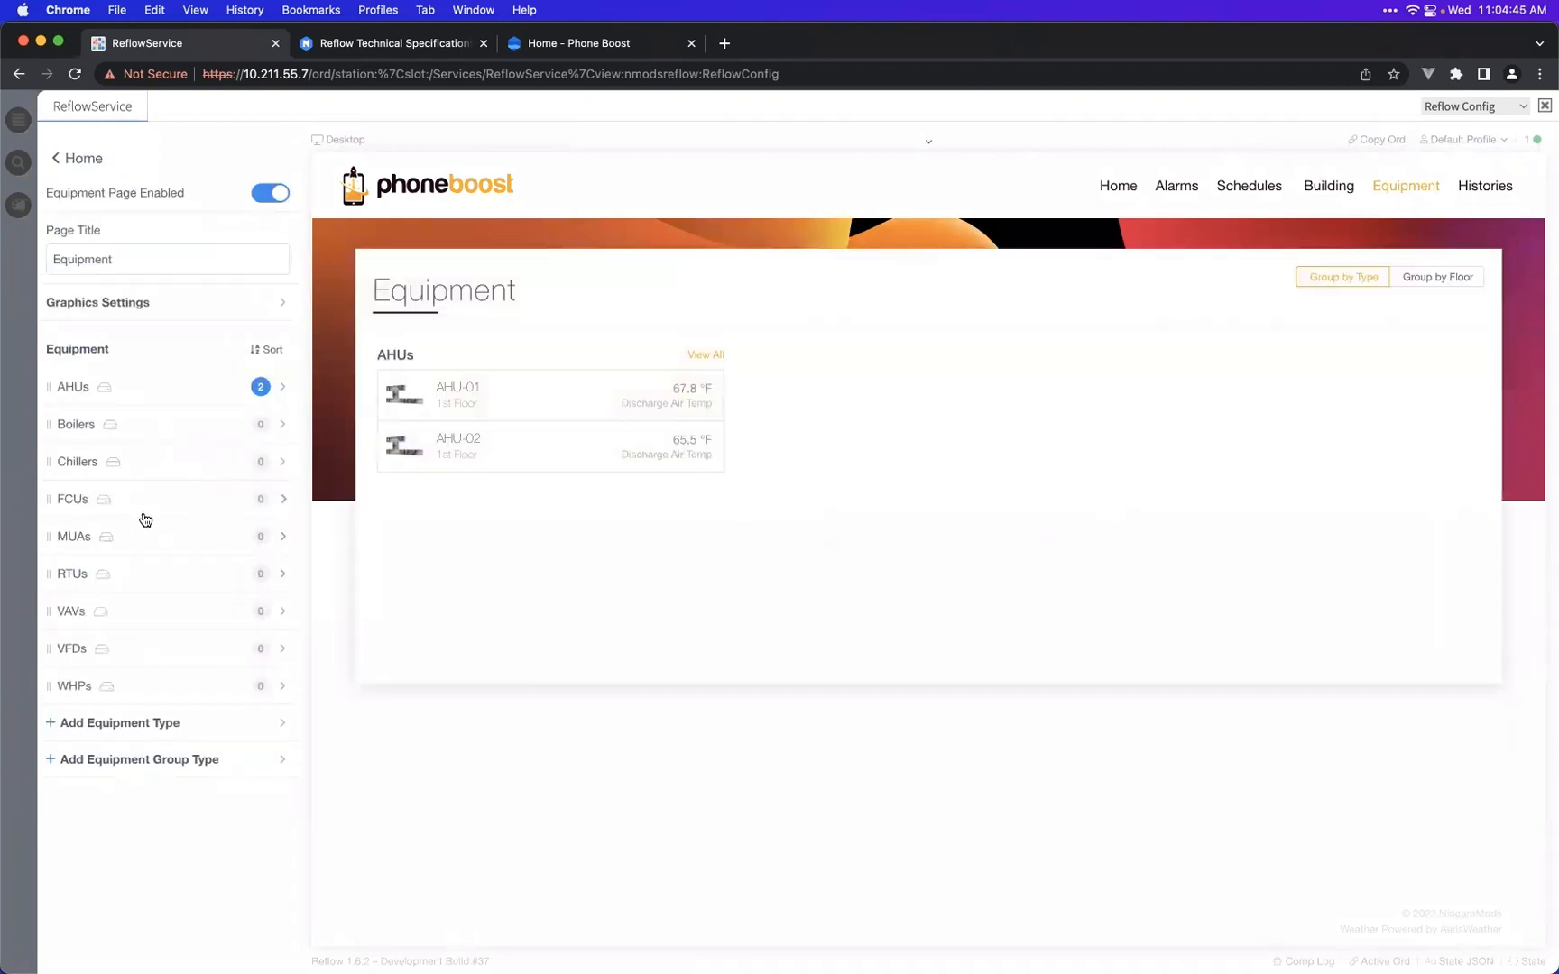
click(153, 598)
click(170, 460)
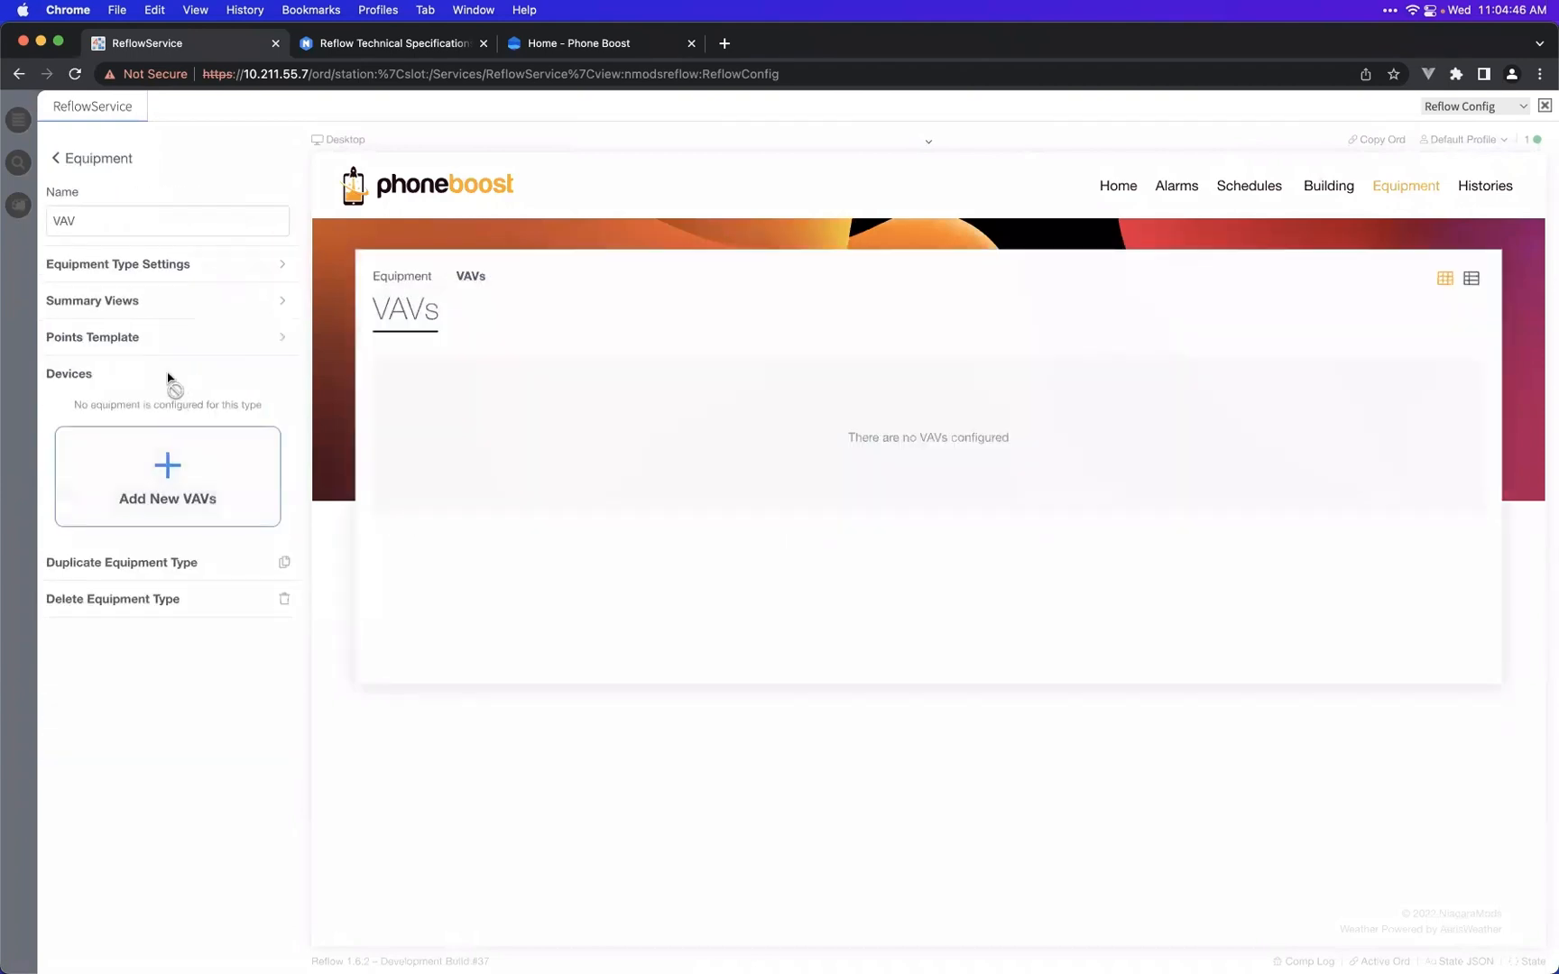
click(206, 351)
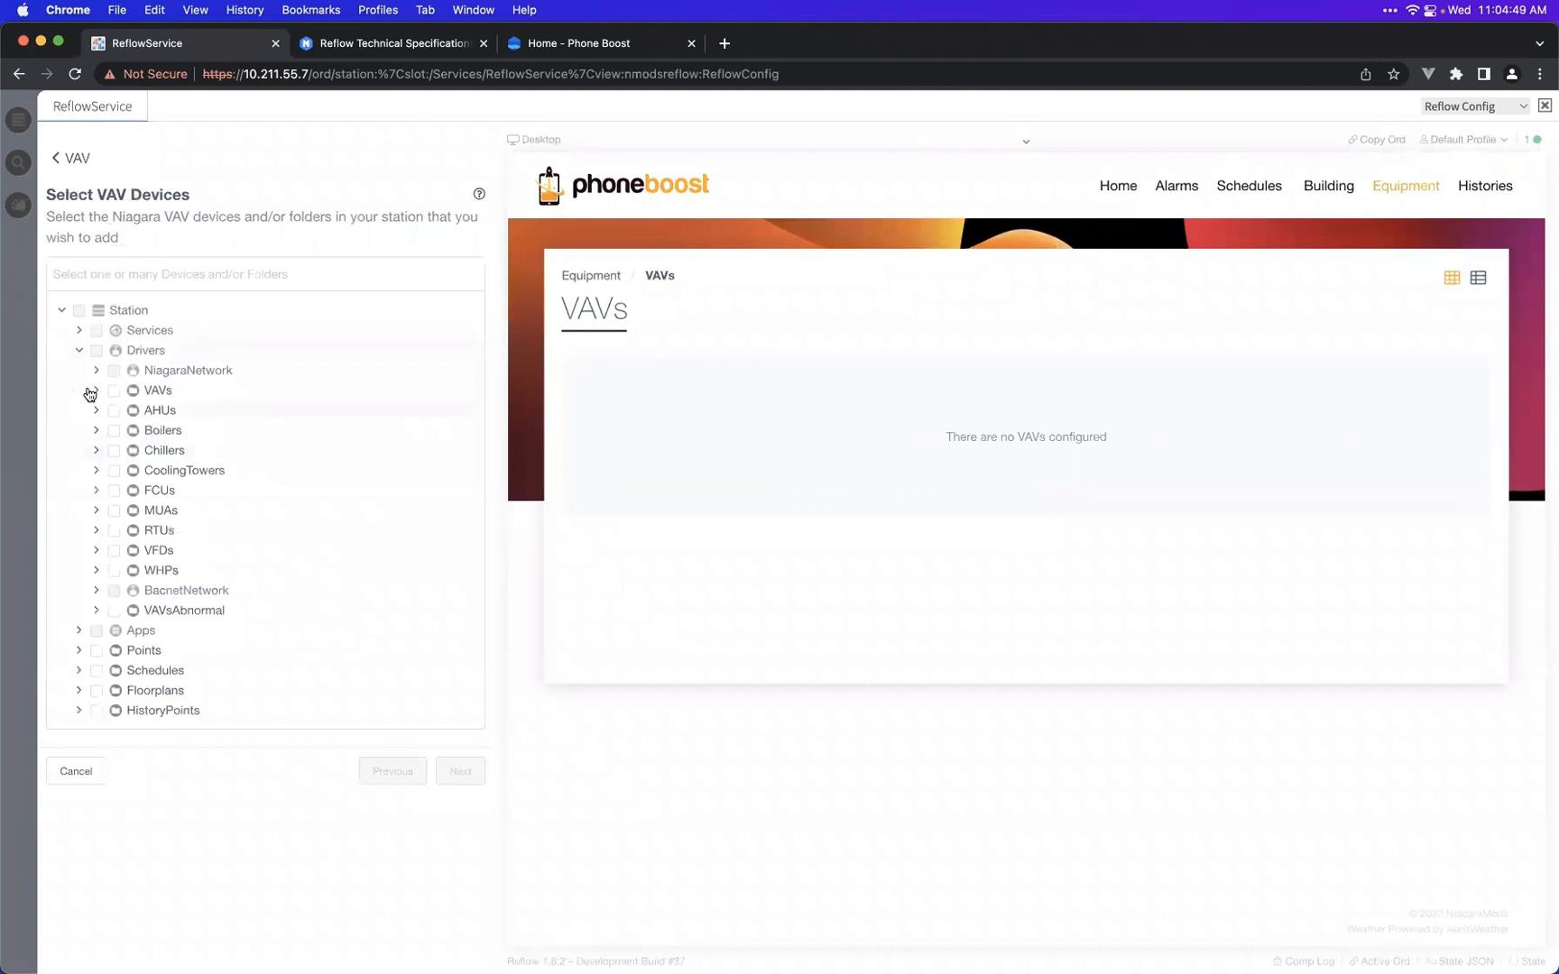
click(94, 394)
click(189, 396)
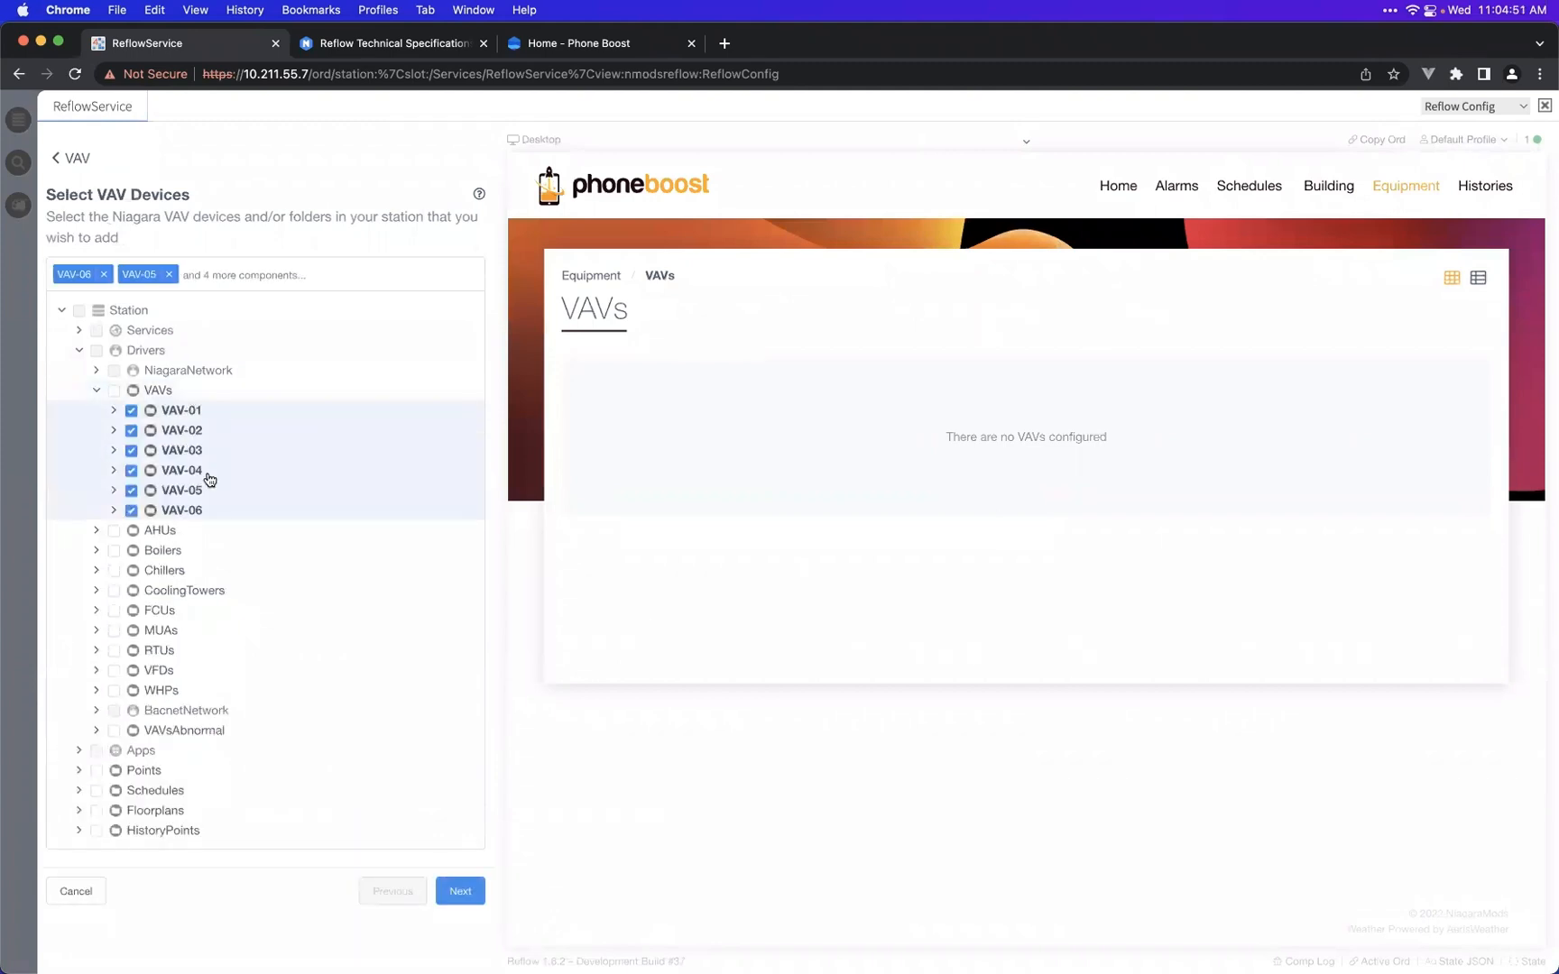
click(460, 891)
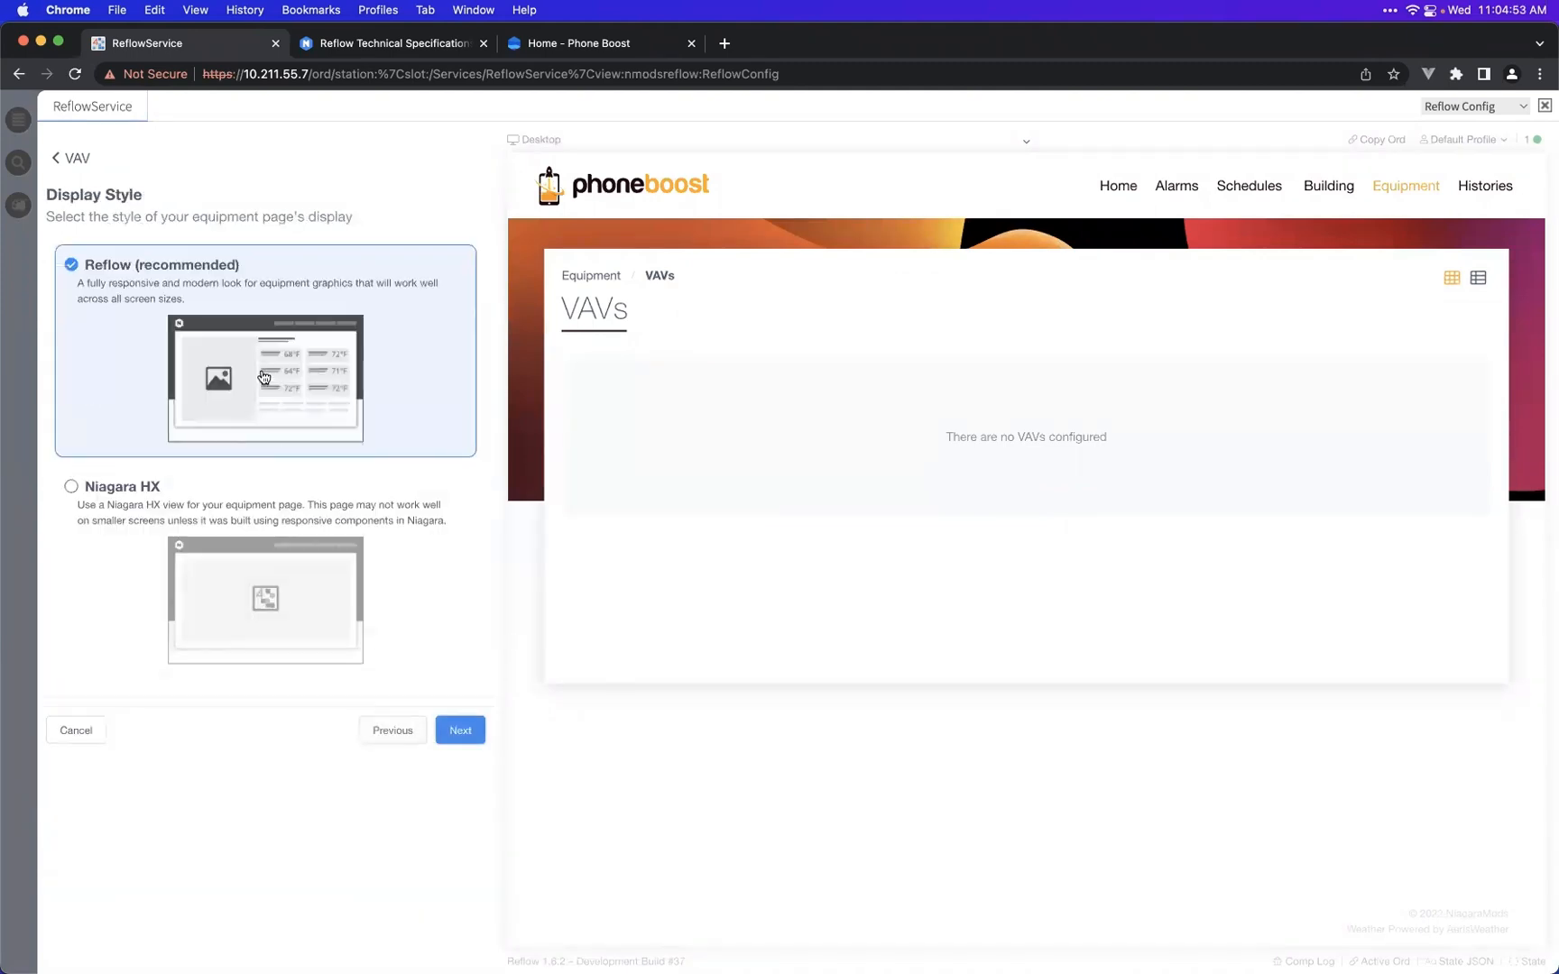
- Keep the Reflow display style for the VAVs and use the Component's Default Niagara View as their graphic
click(460, 731)
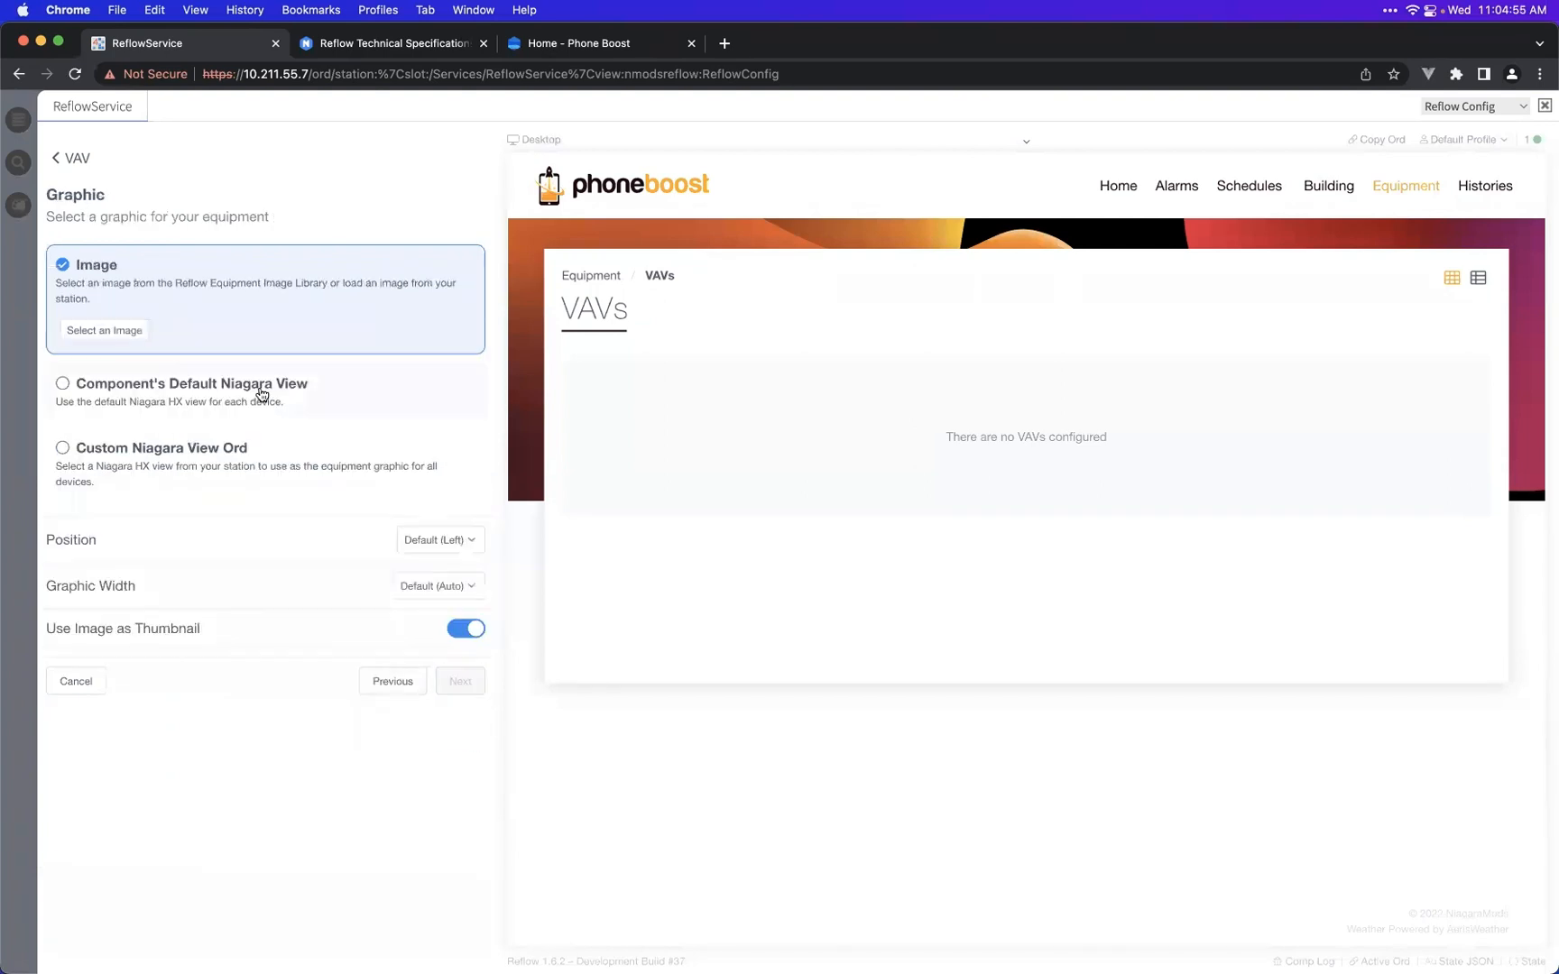
click(133, 390)
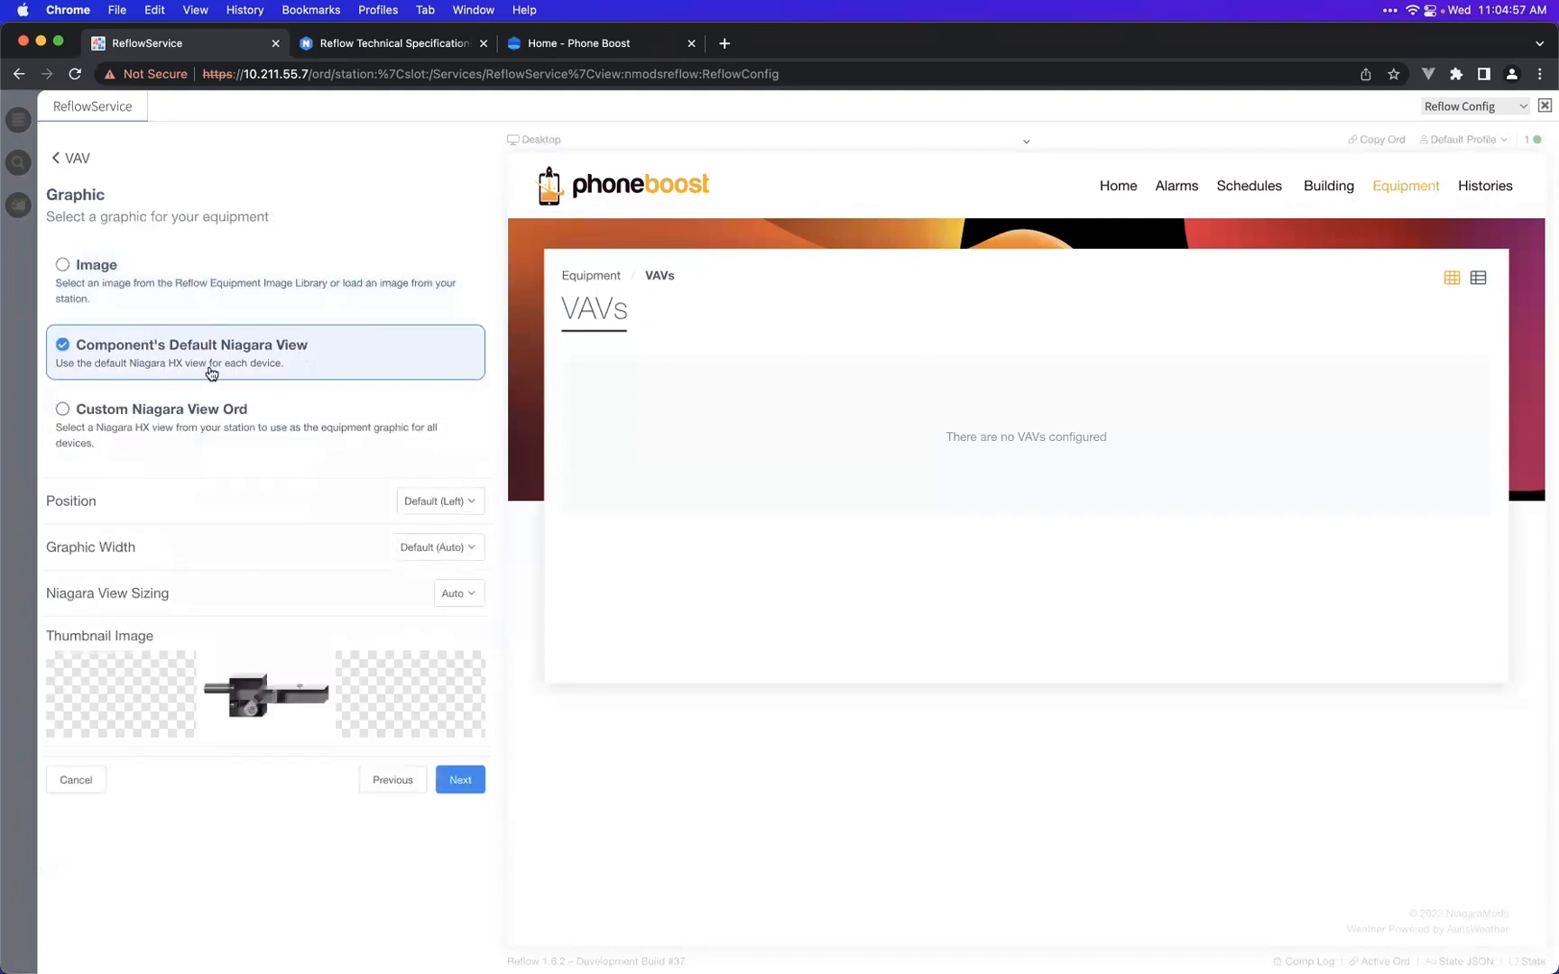
click(460, 779)
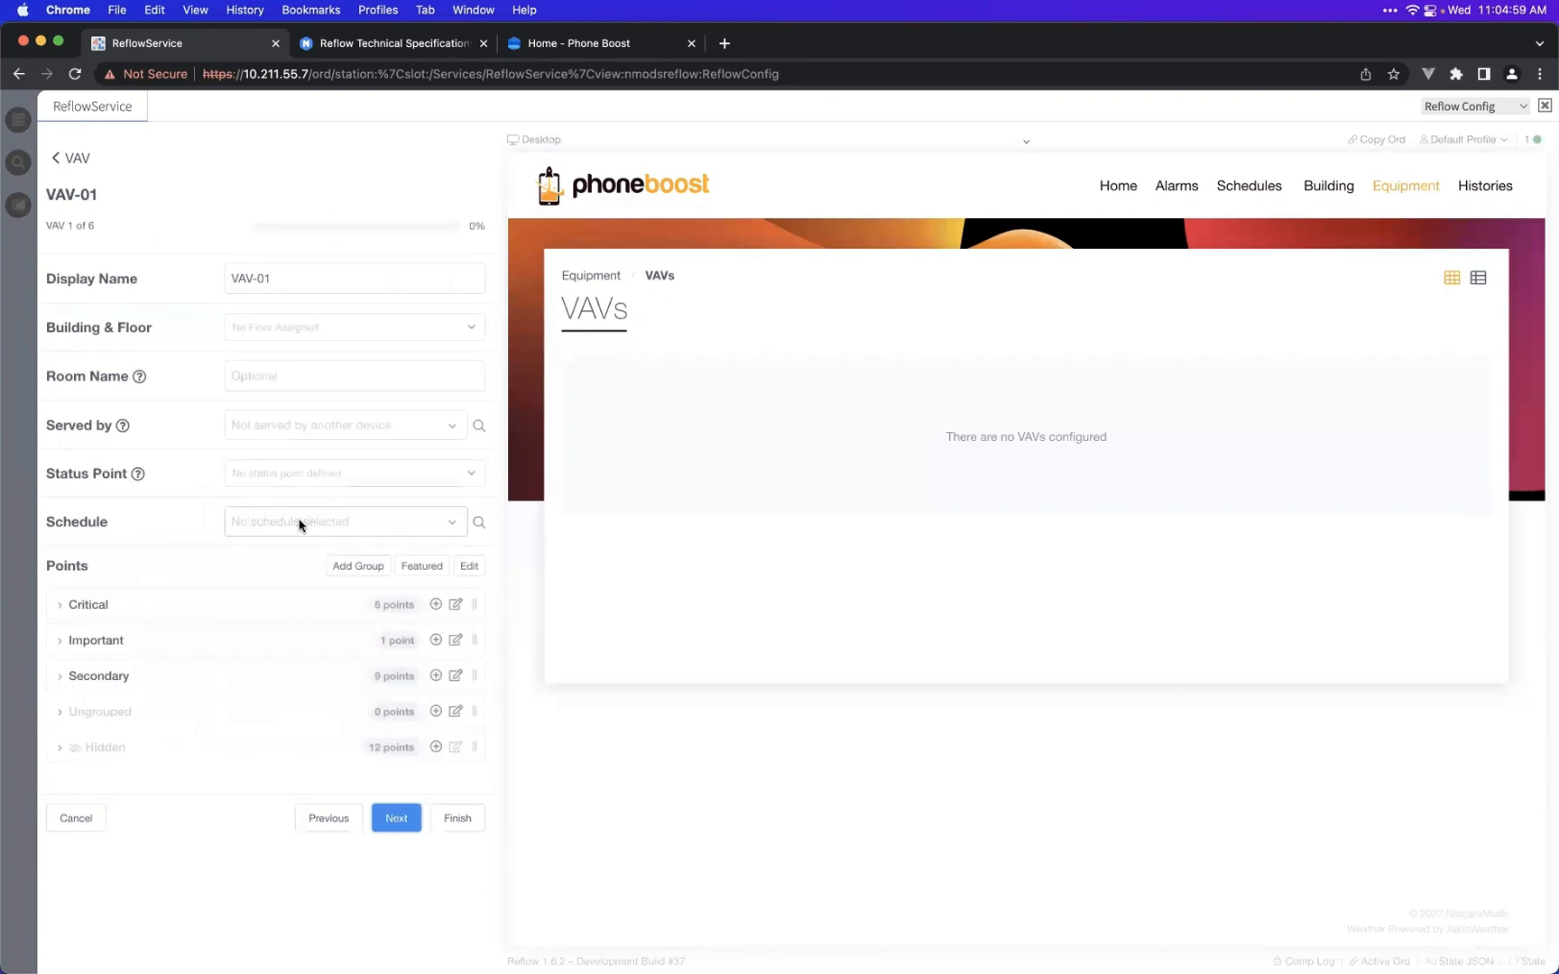
- Assign VAV-01 to the 1st Floor of Headquarters and set it as served by AHU-01
click(348, 338)
click(334, 390)
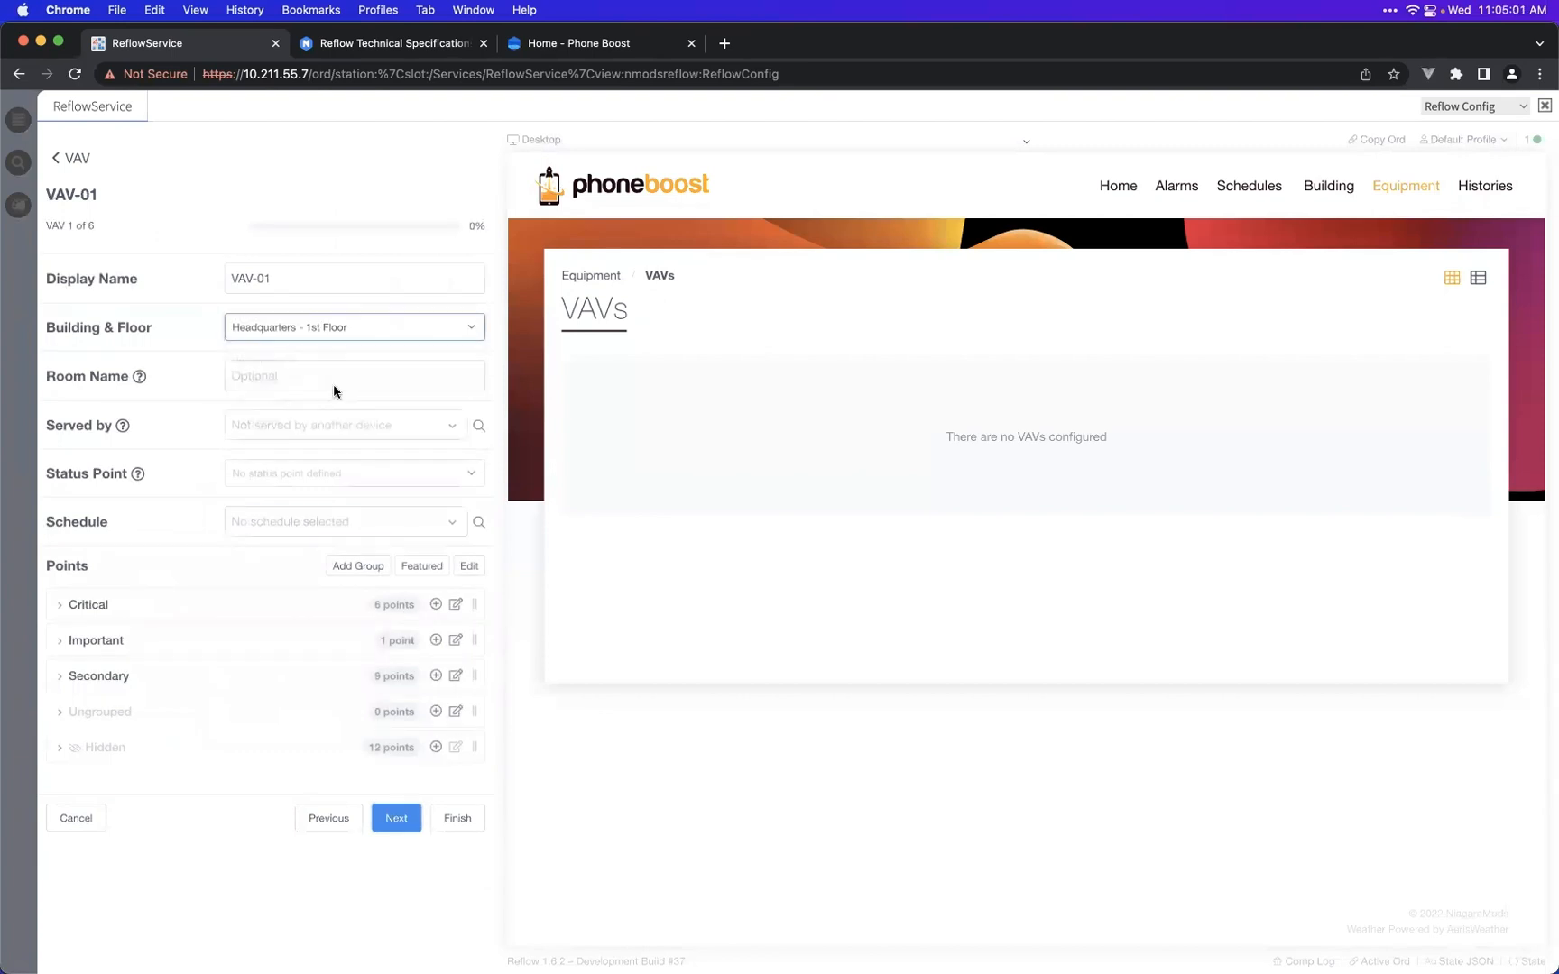
click(321, 439)
click(307, 489)
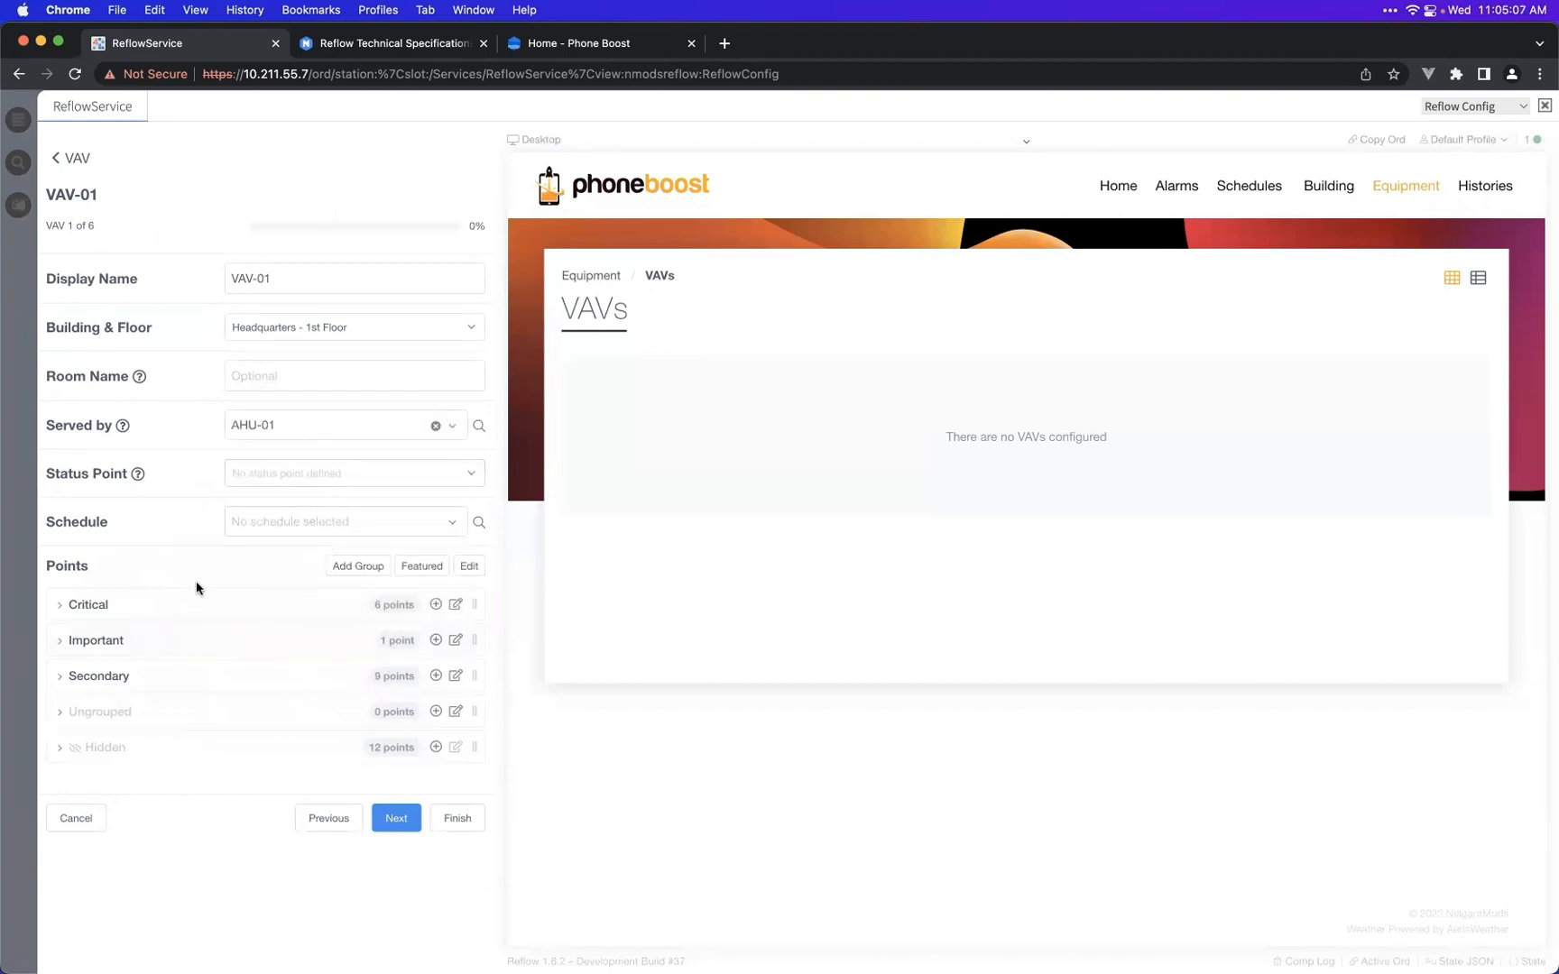
- Accept the settings through VAV-03, and set VAV-04 as served by AHU-02 on the 2nd Floor of Headquarters
click(403, 817)
click(403, 818)
click(401, 816)
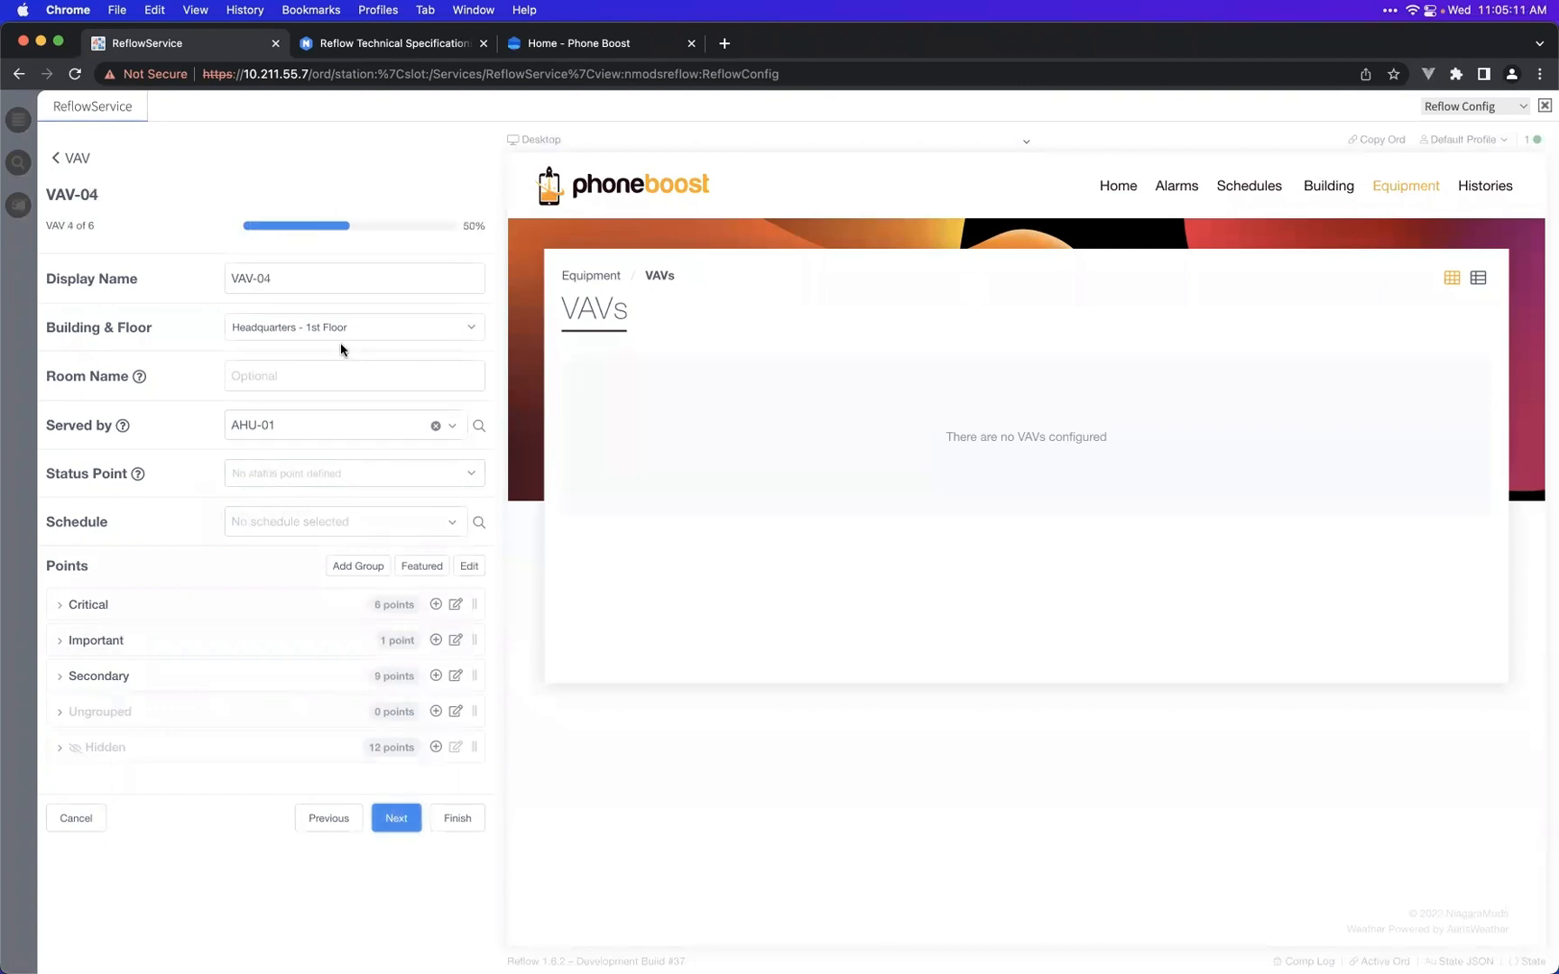
click(314, 418)
click(334, 510)
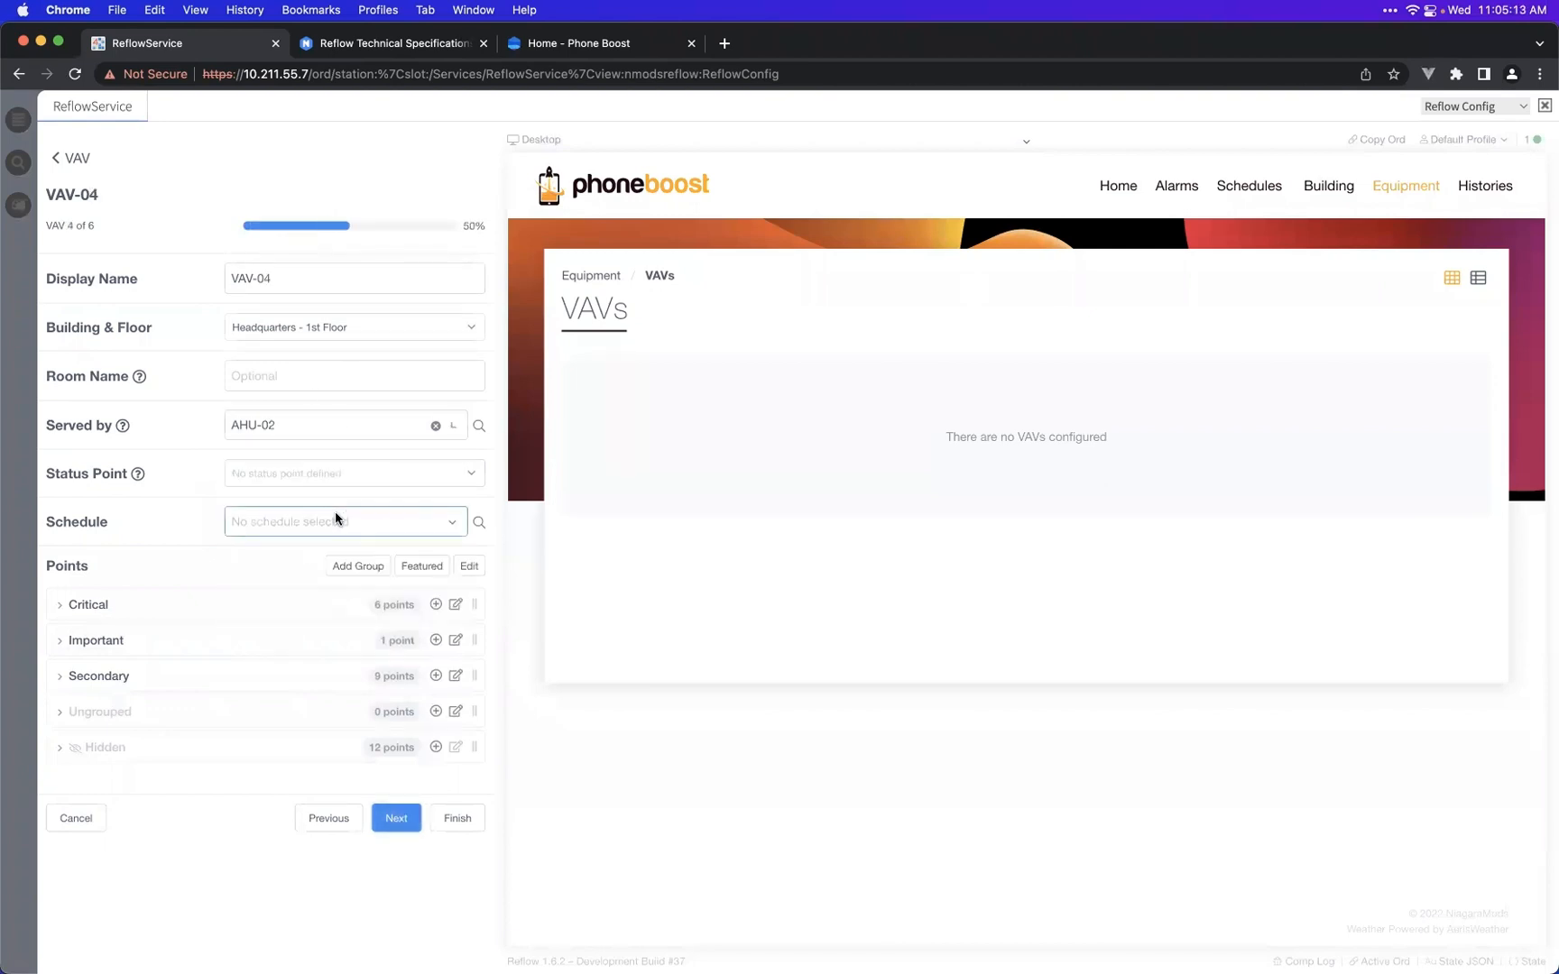
click(331, 339)
click(331, 407)
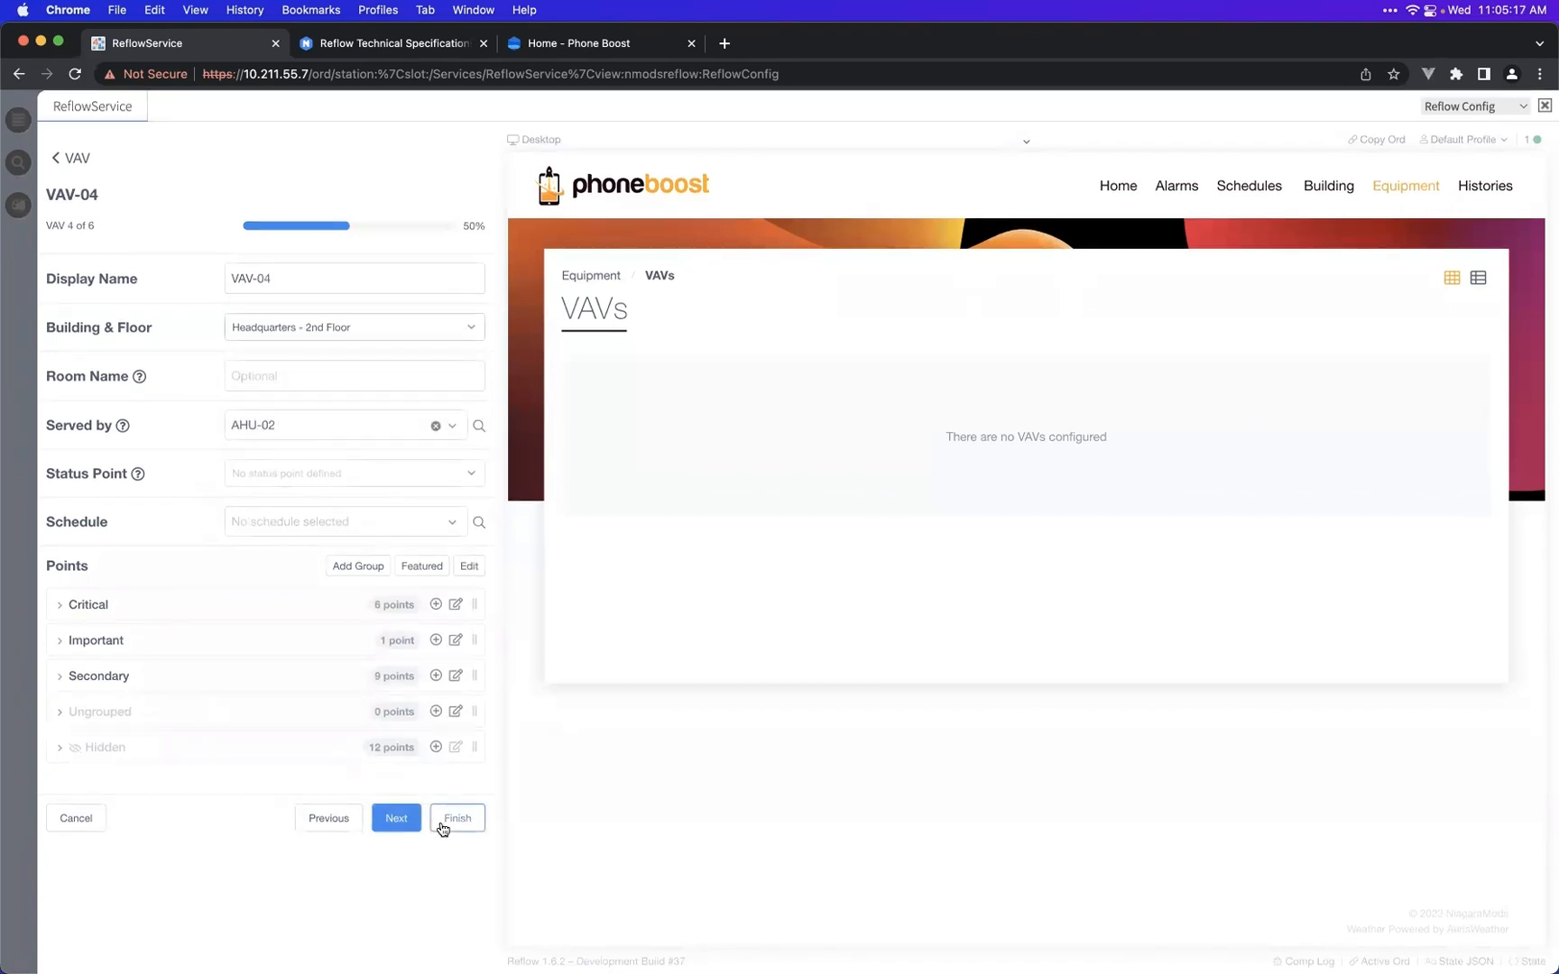
- Finish adding the six VAVs without reviewing the remaining ones, and return to the Equipment overview in both preview and configuration
click(444, 826)
click(927, 368)
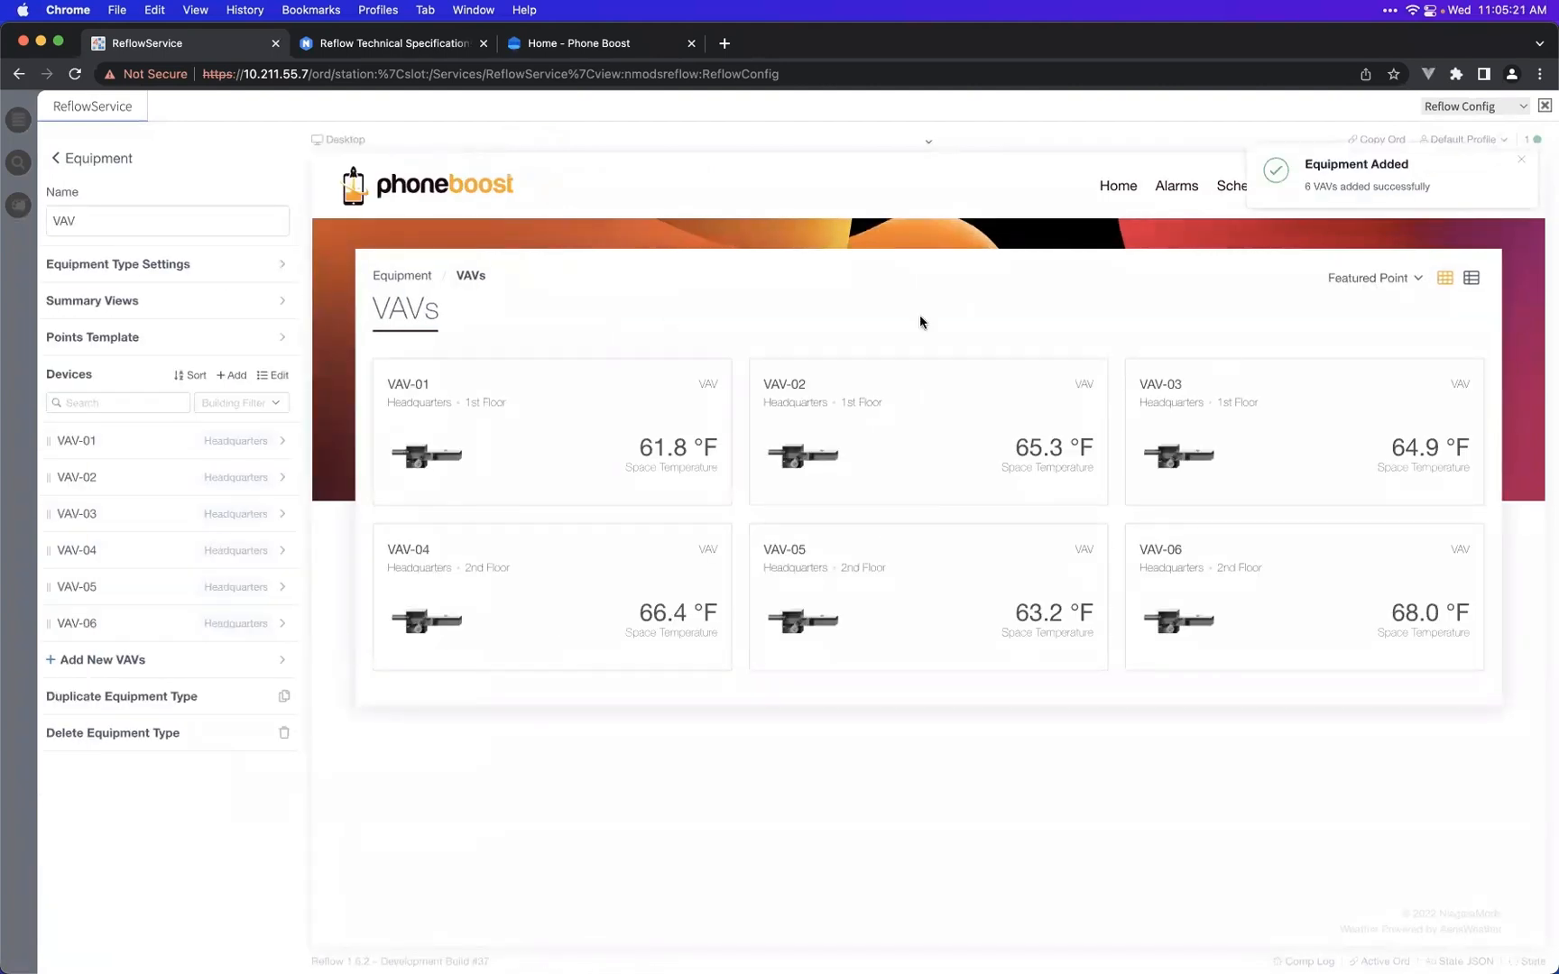
click(401, 275)
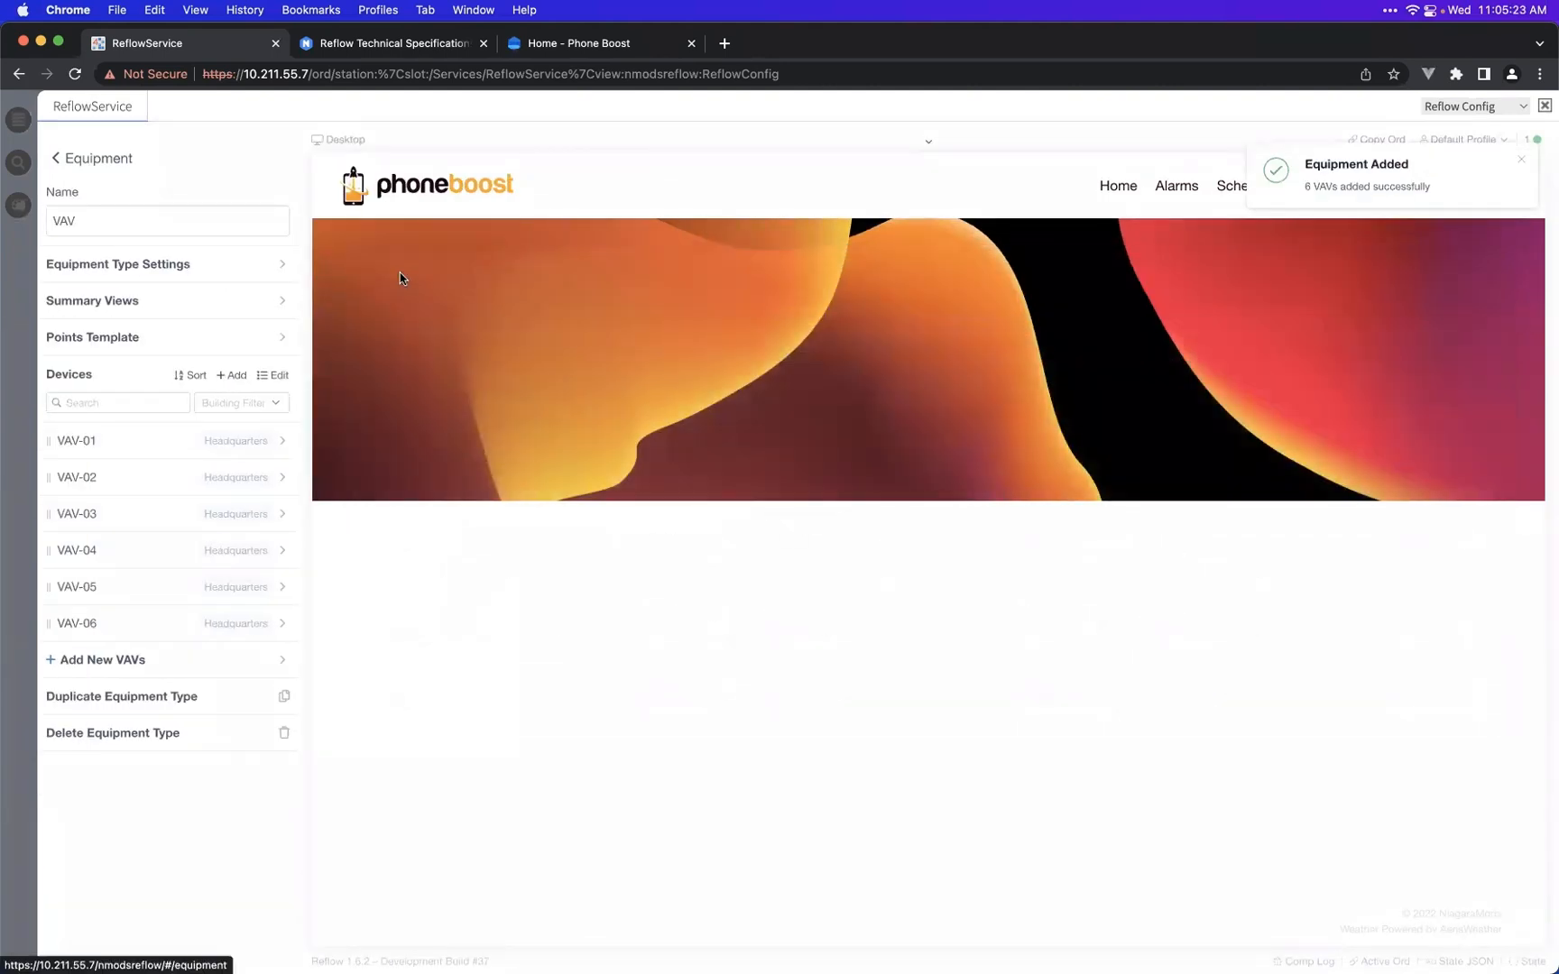
click(90, 159)
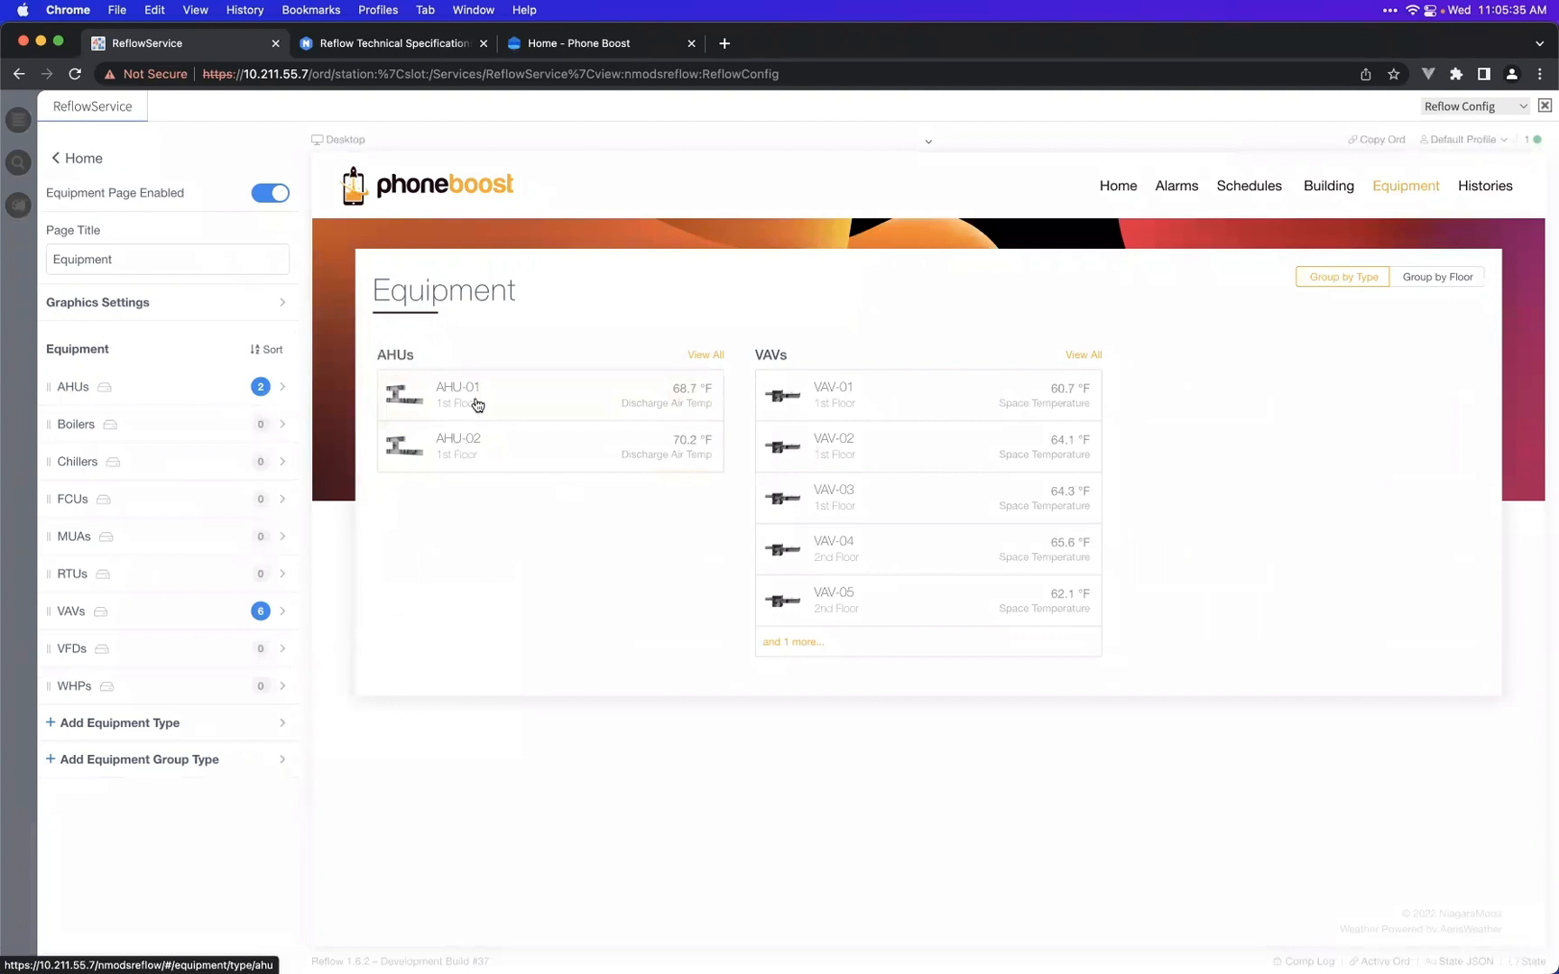
- Compare the Equipment page grouped by floor and by type, and view the full AHU and VAV listings
click(1444, 285)
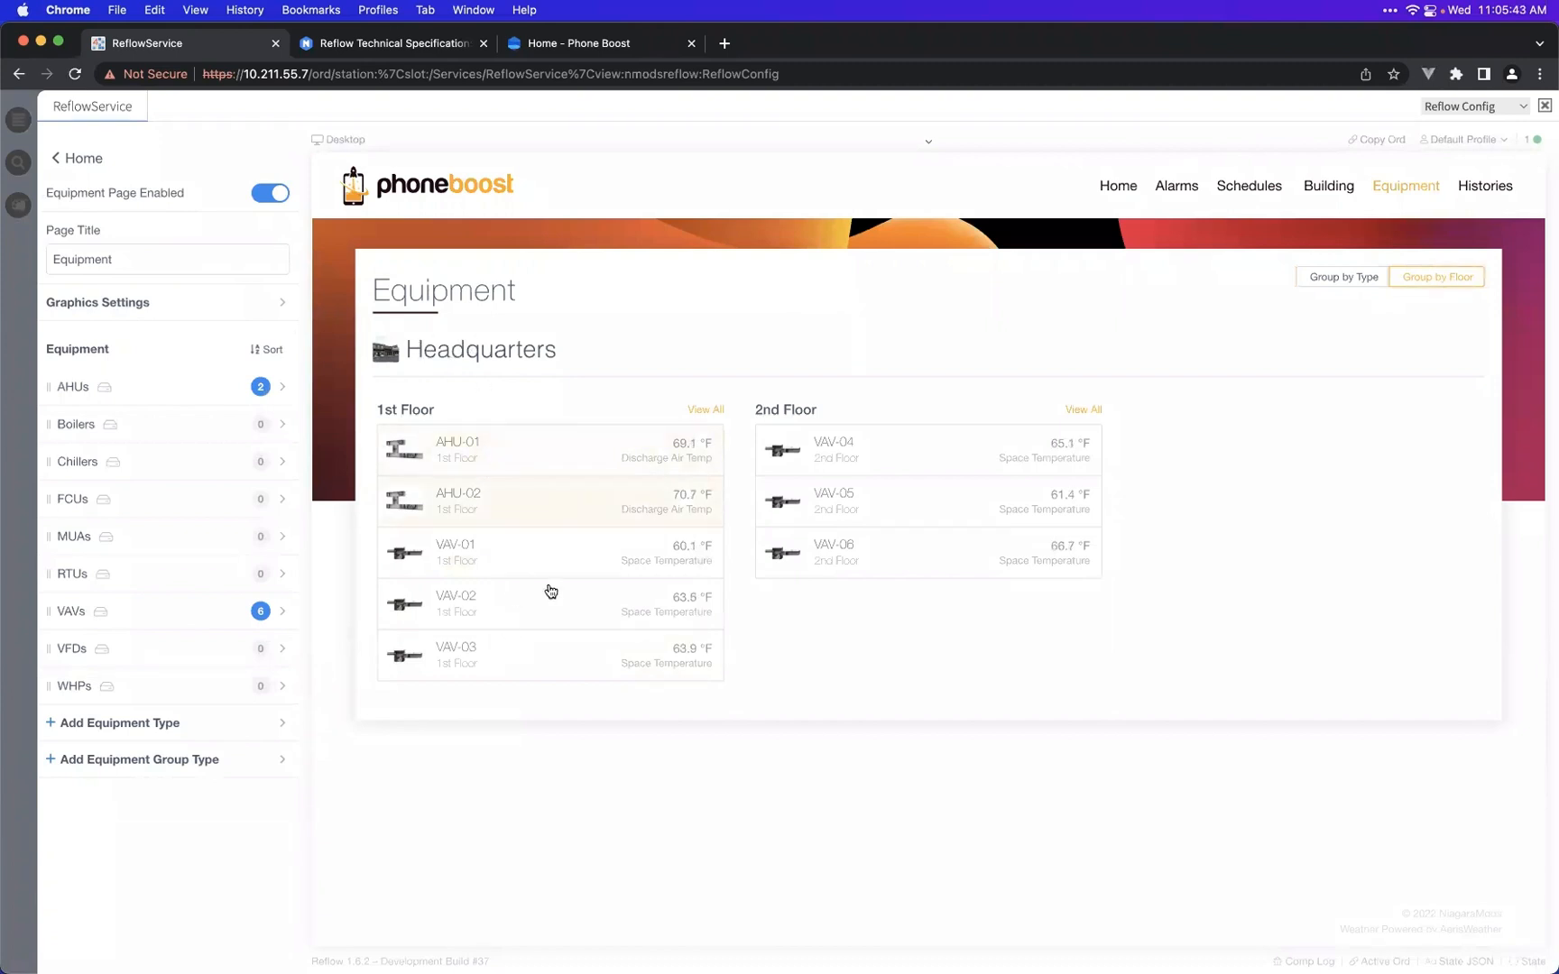
click(1342, 281)
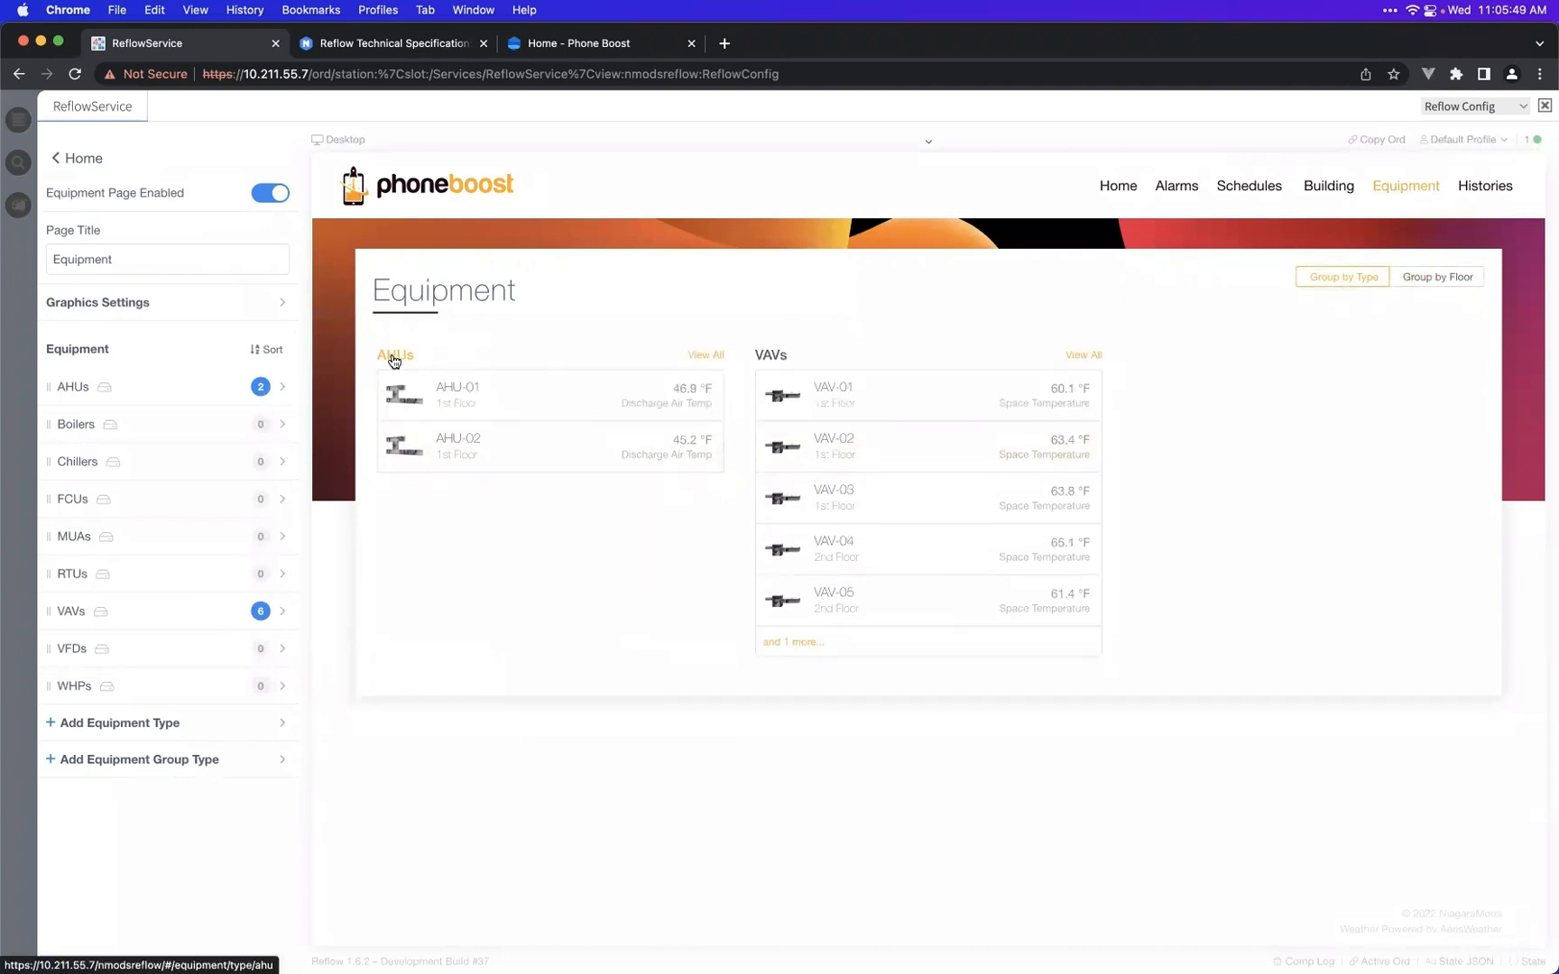
click(705, 356)
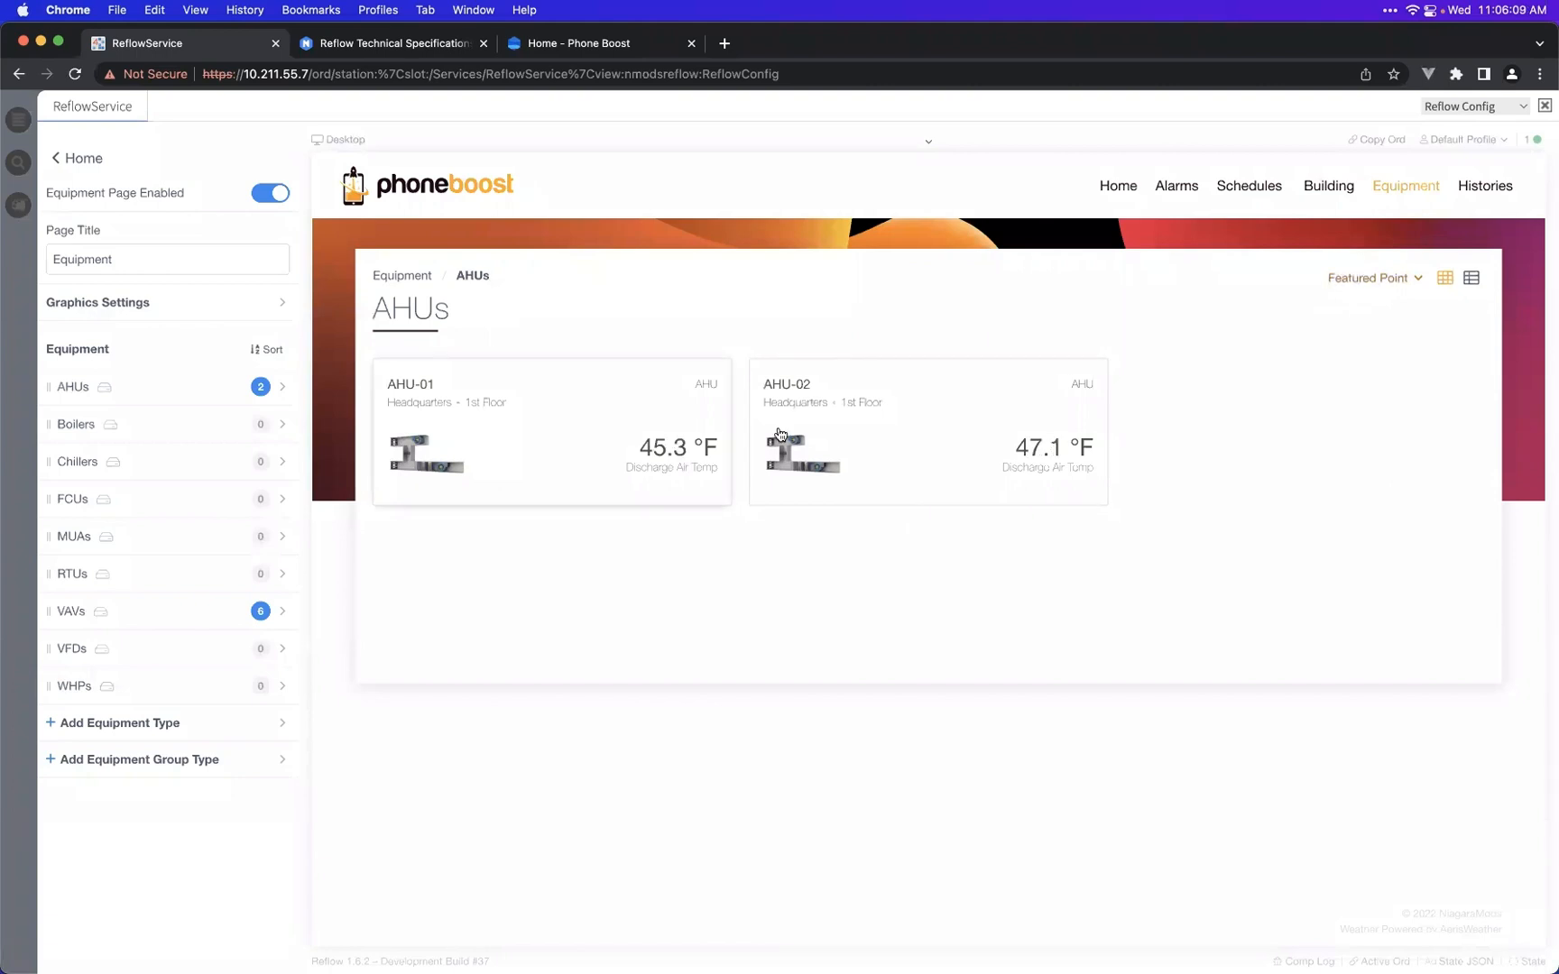
click(402, 276)
click(1087, 360)
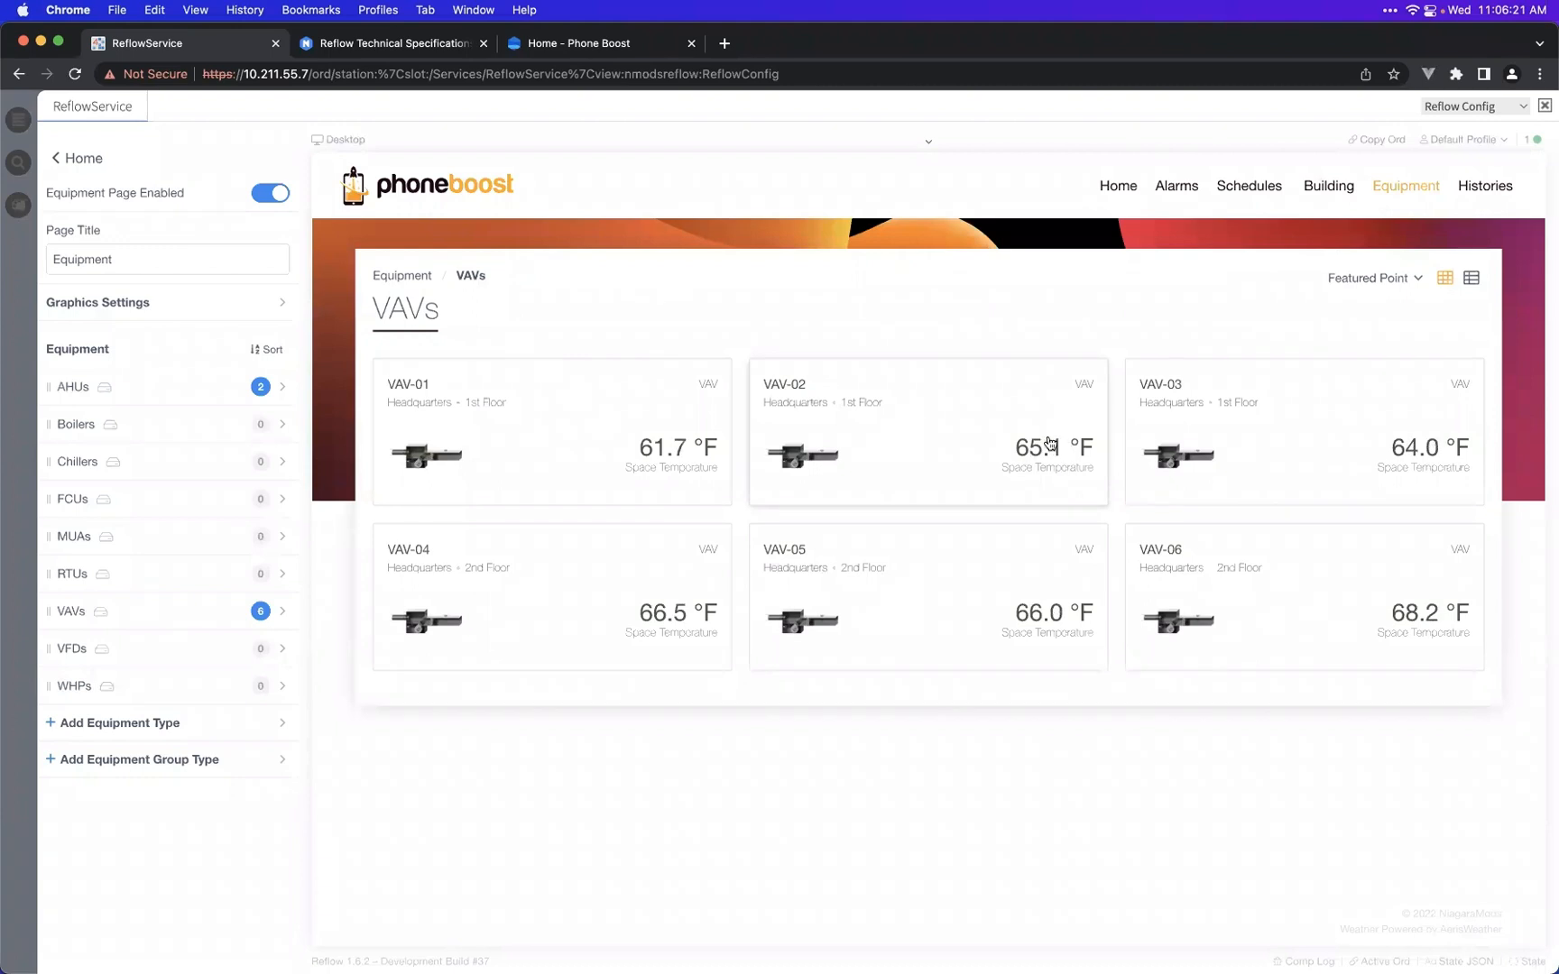
- Cycle the VAV cards through Active Airflow Setpoint, Active Space Temp Set Point, Discharge Airflow and Heating Valve Command
click(1336, 279)
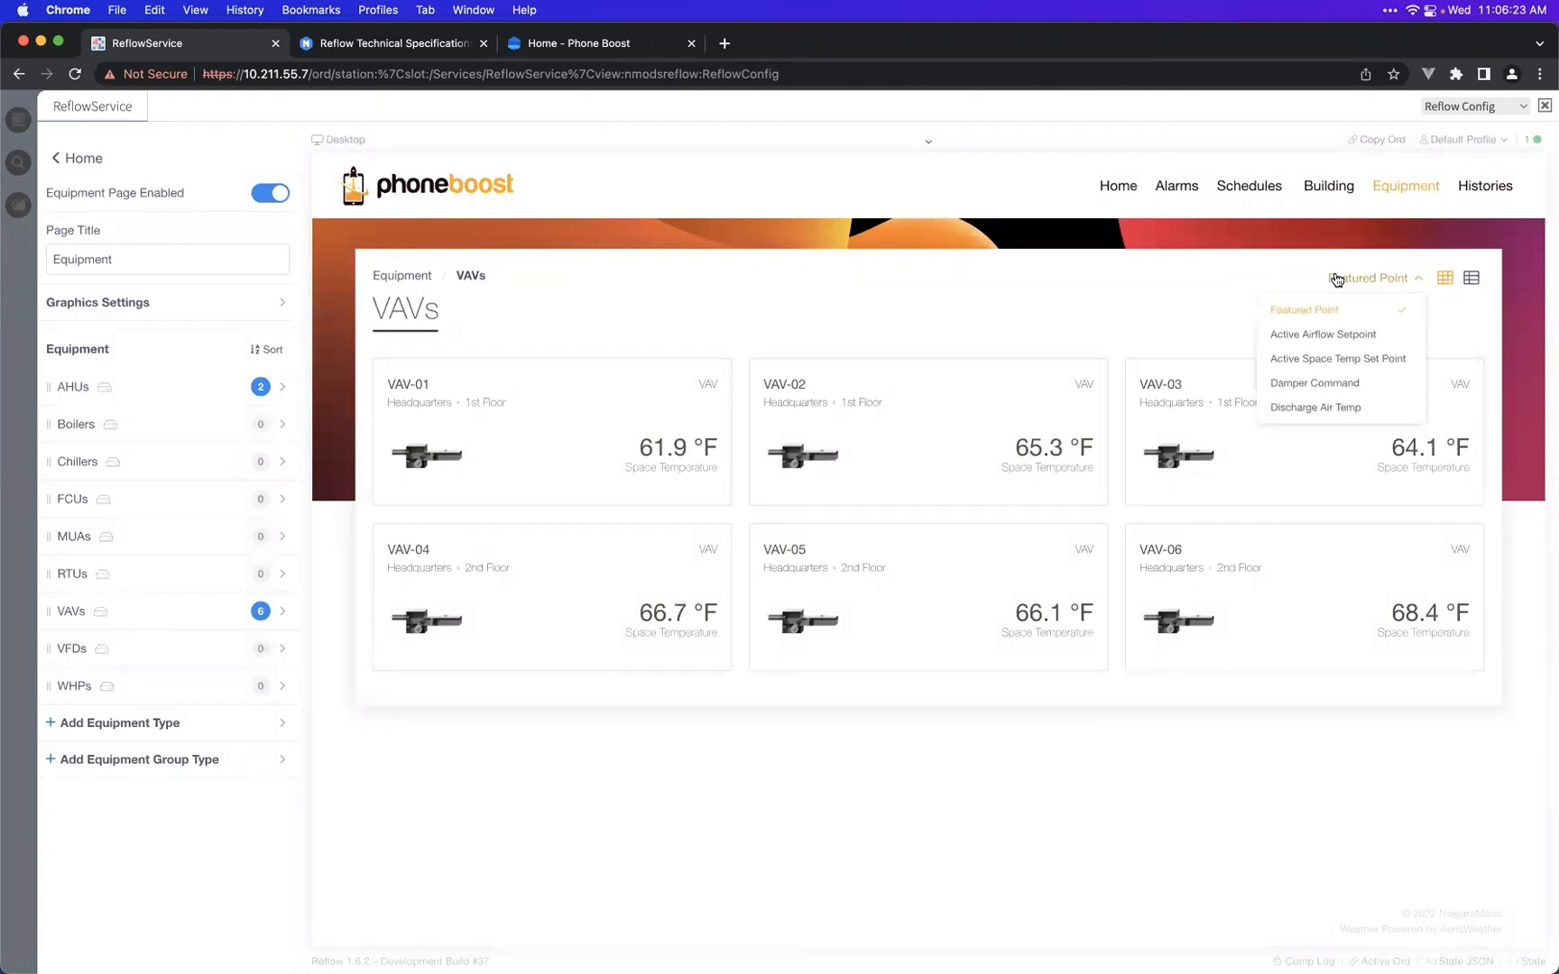
click(1299, 331)
click(1365, 287)
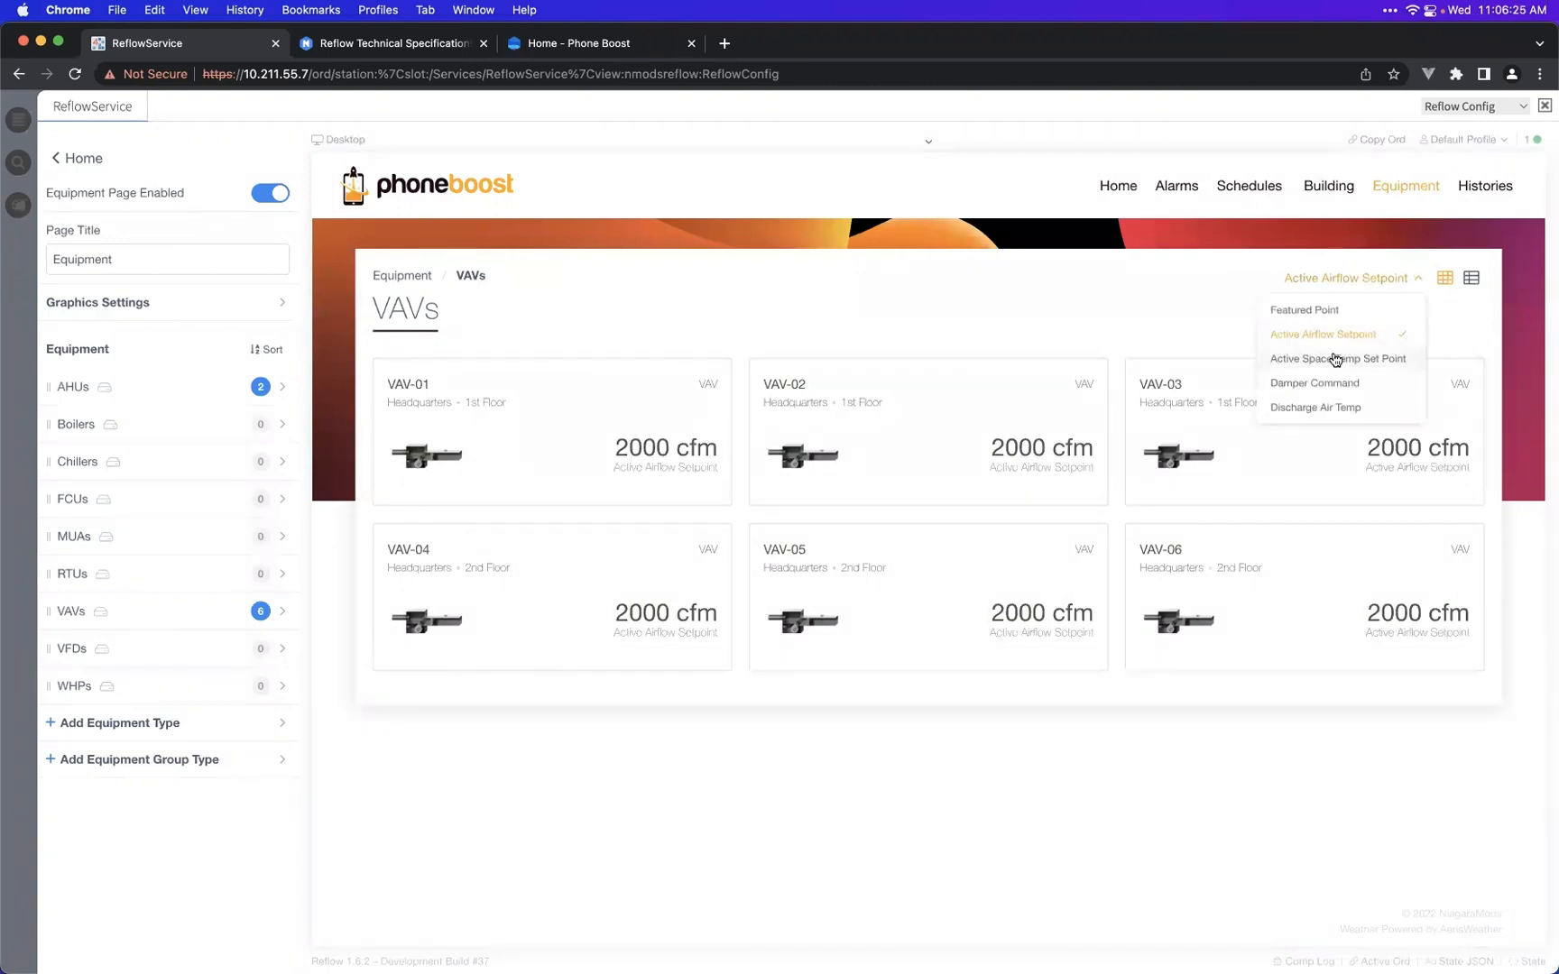
click(1332, 358)
click(1367, 288)
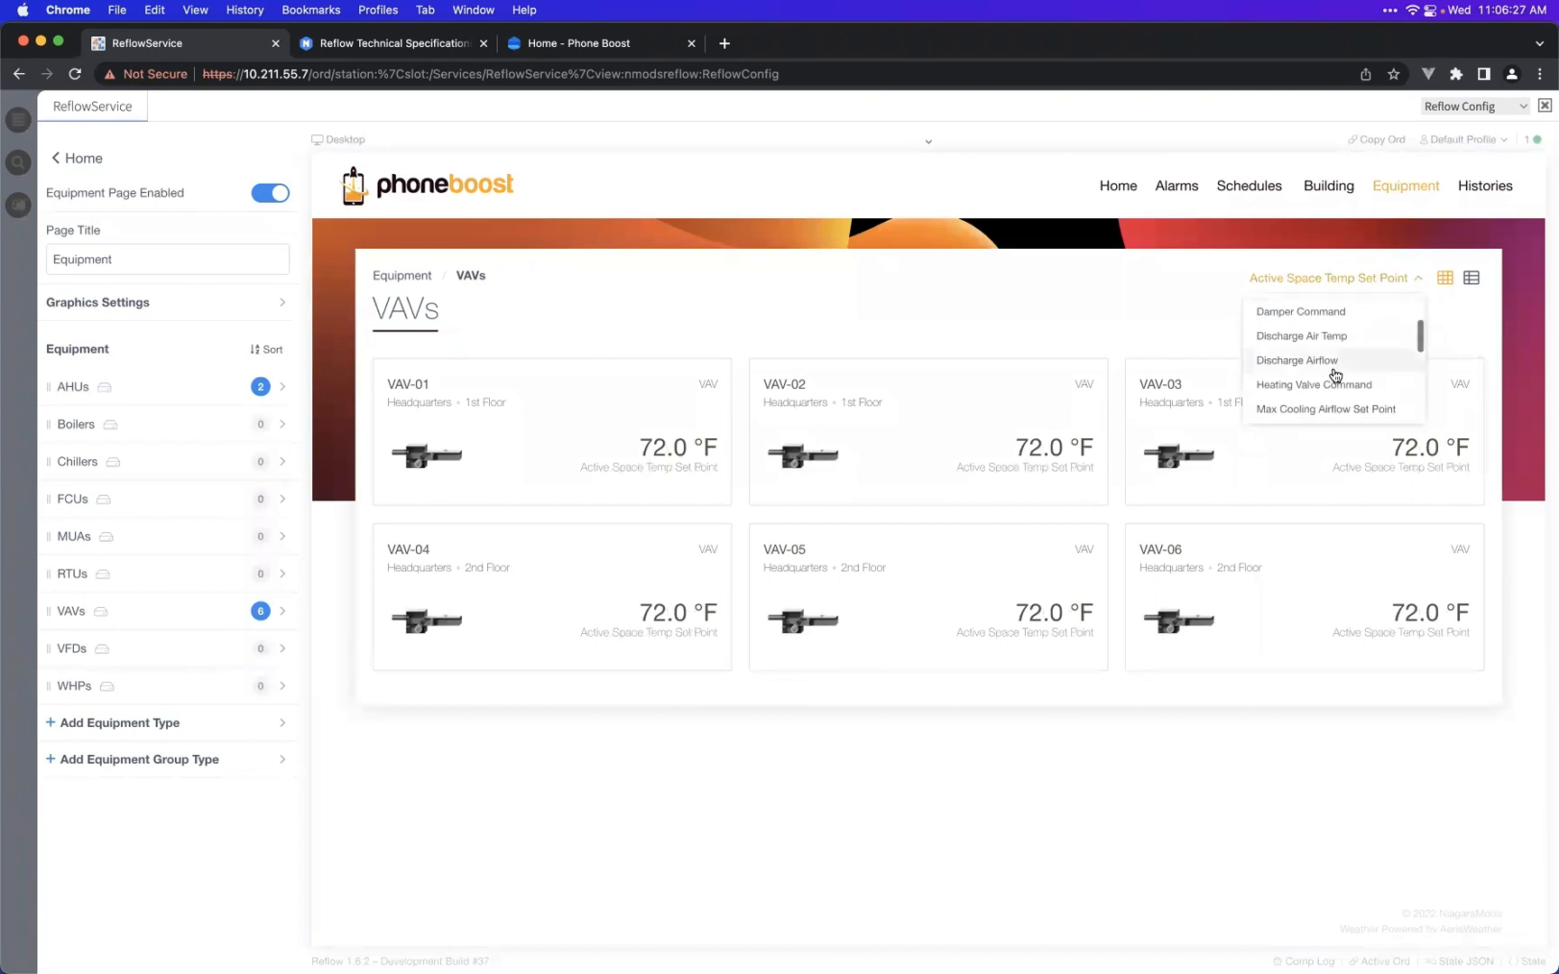
click(1333, 369)
click(1351, 282)
click(1337, 386)
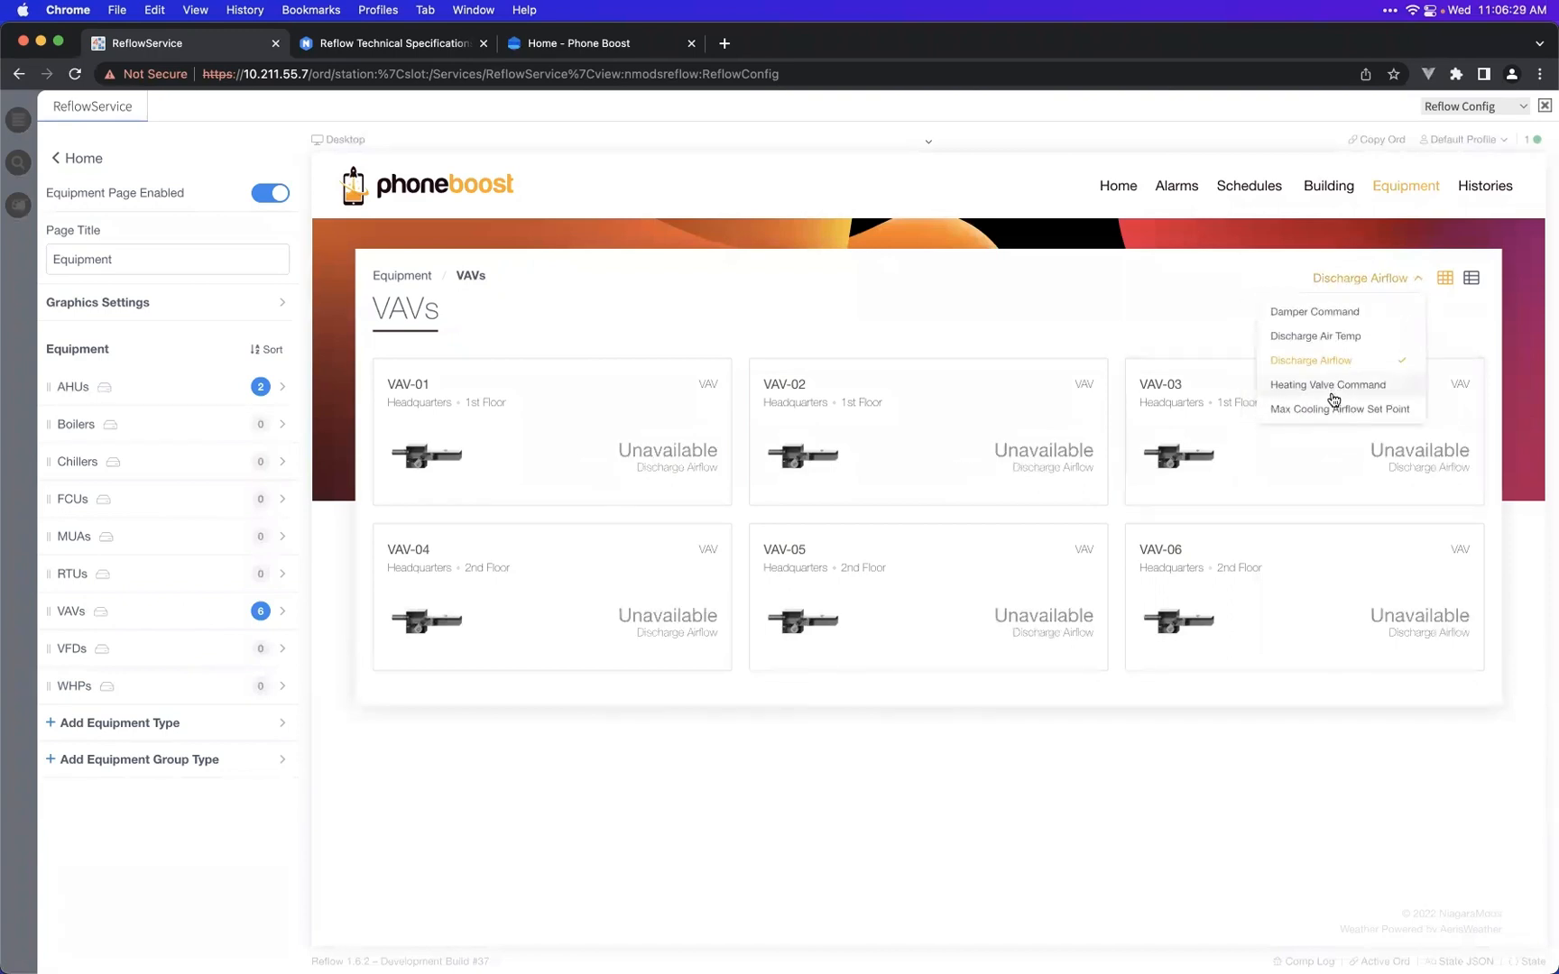
- Show Max Cooling Airflow Set Point, Min Cooling Airflow Set Point and Occupied Cooling Set Point in turn on the VAV cards
click(1366, 281)
scroll(1346, 358, down, 2)
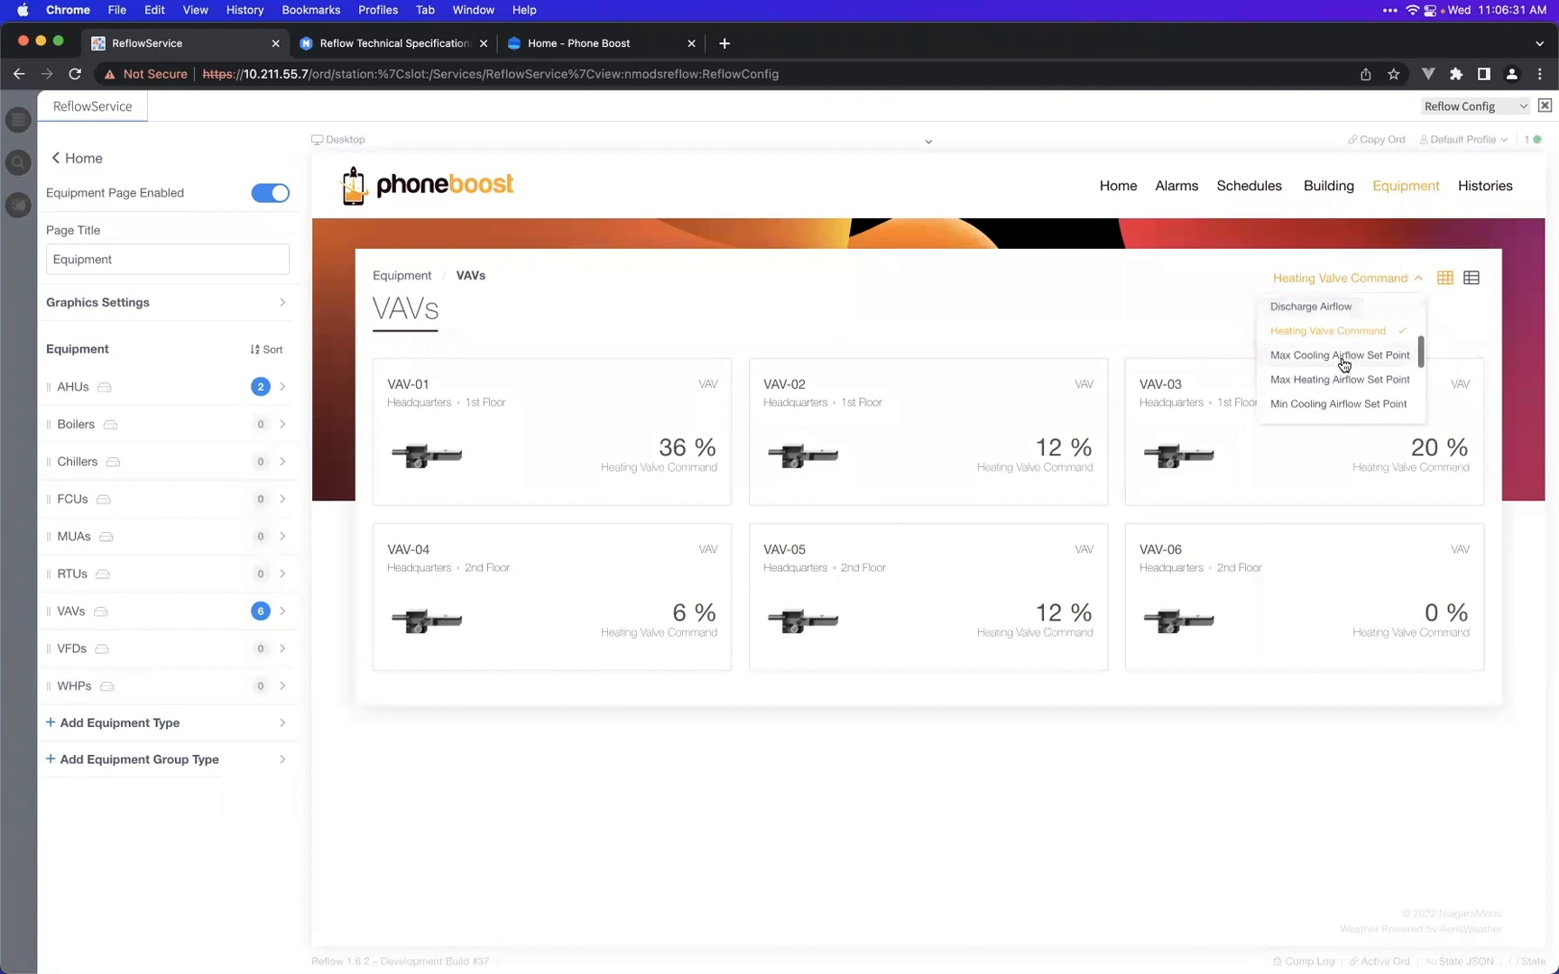
click(1344, 353)
click(1341, 285)
scroll(1317, 379, down, 2)
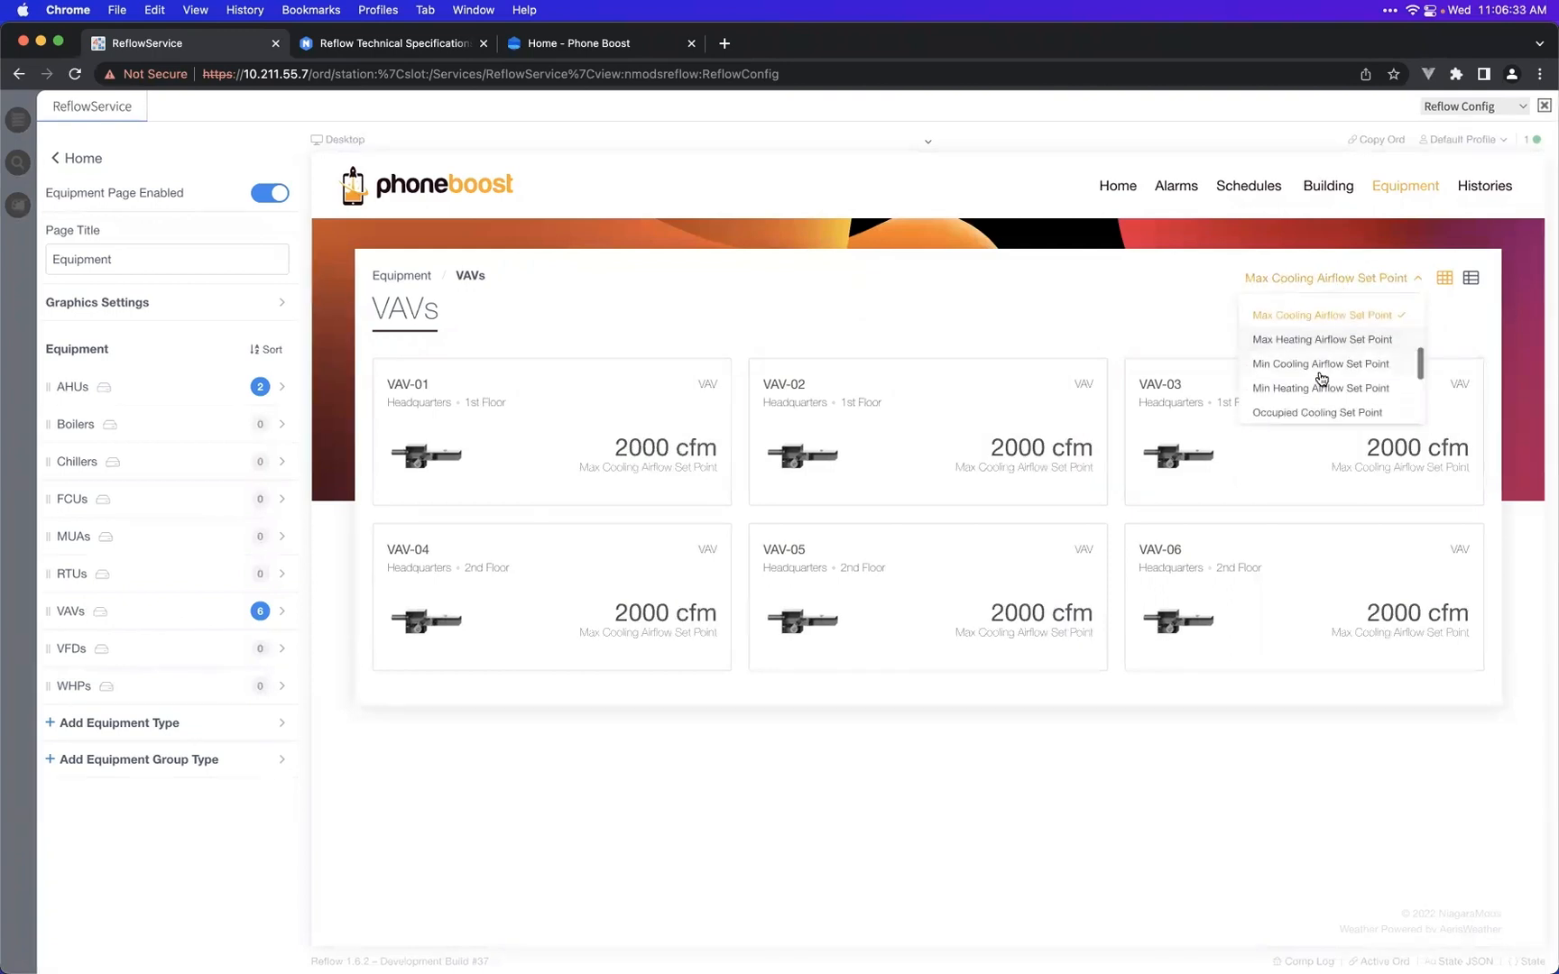
click(1317, 362)
click(1250, 280)
scroll(1281, 361, down, 2)
click(1290, 372)
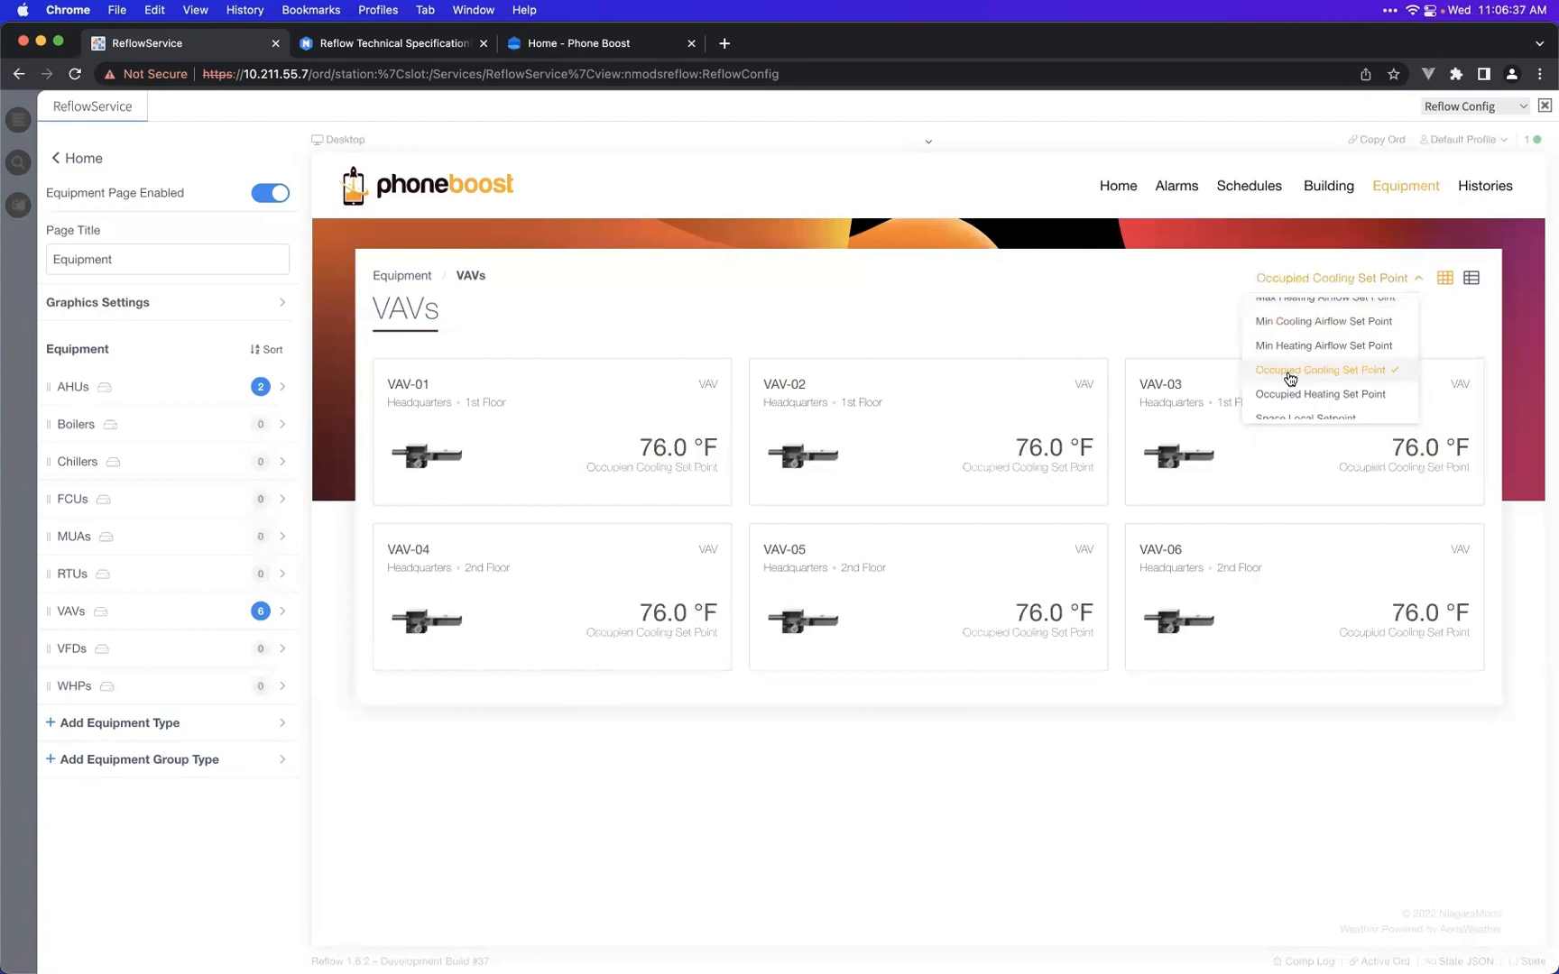
- Show Space Local Setpoint and Unoccupied Cooling Set Point on the VAV cards, and restore Featured Point
click(1304, 284)
click(1303, 357)
click(1345, 286)
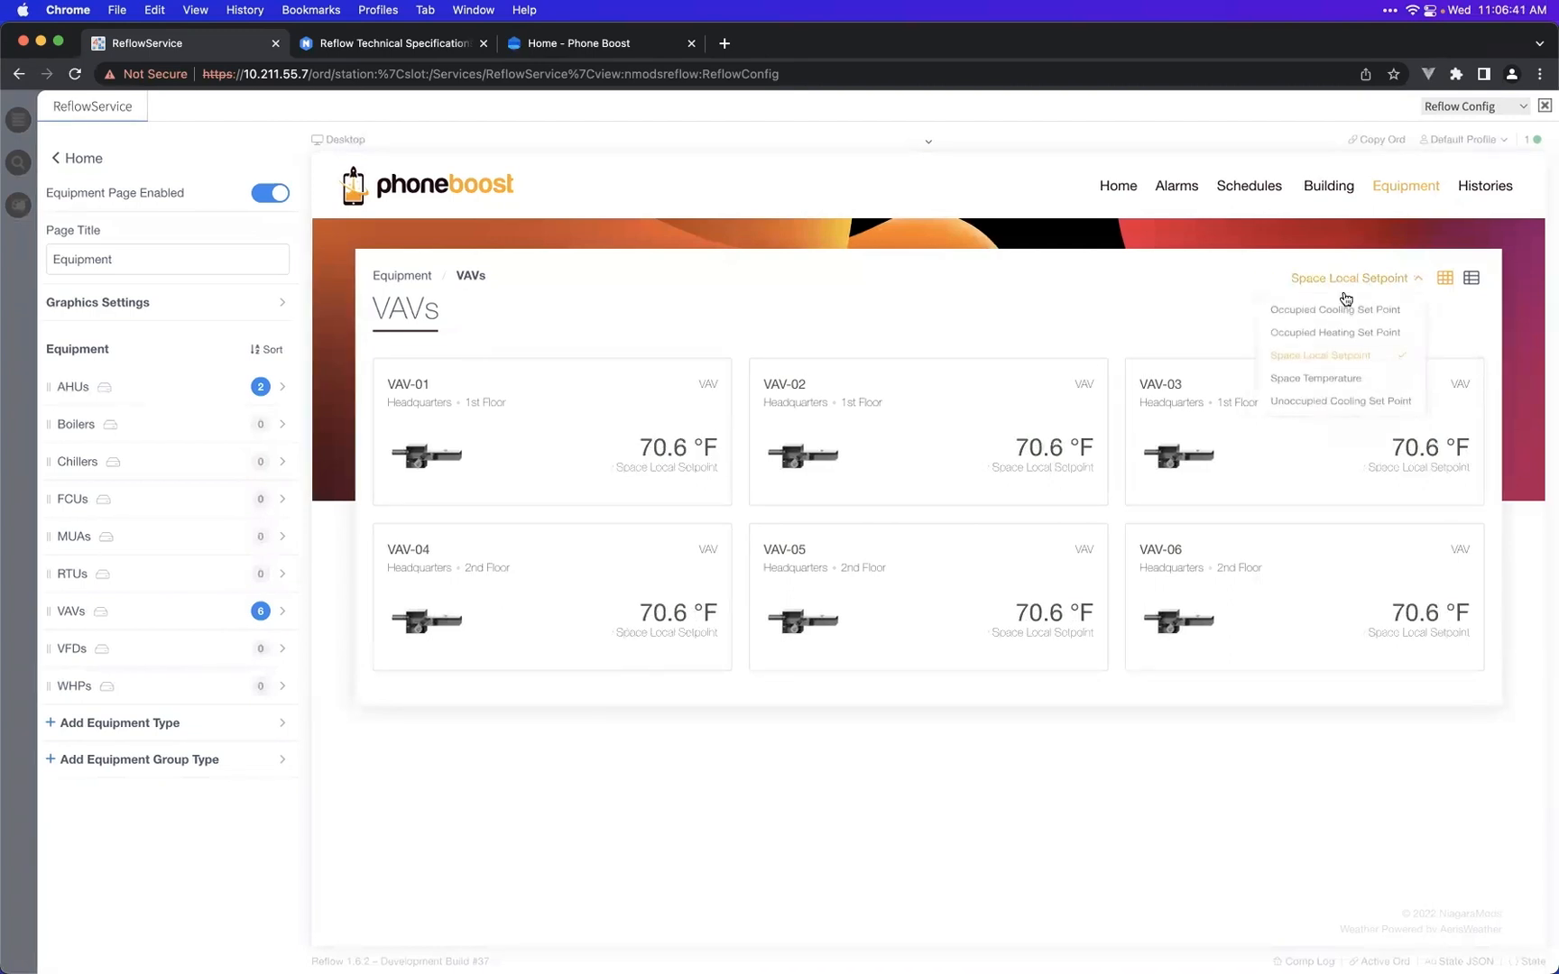
click(1344, 382)
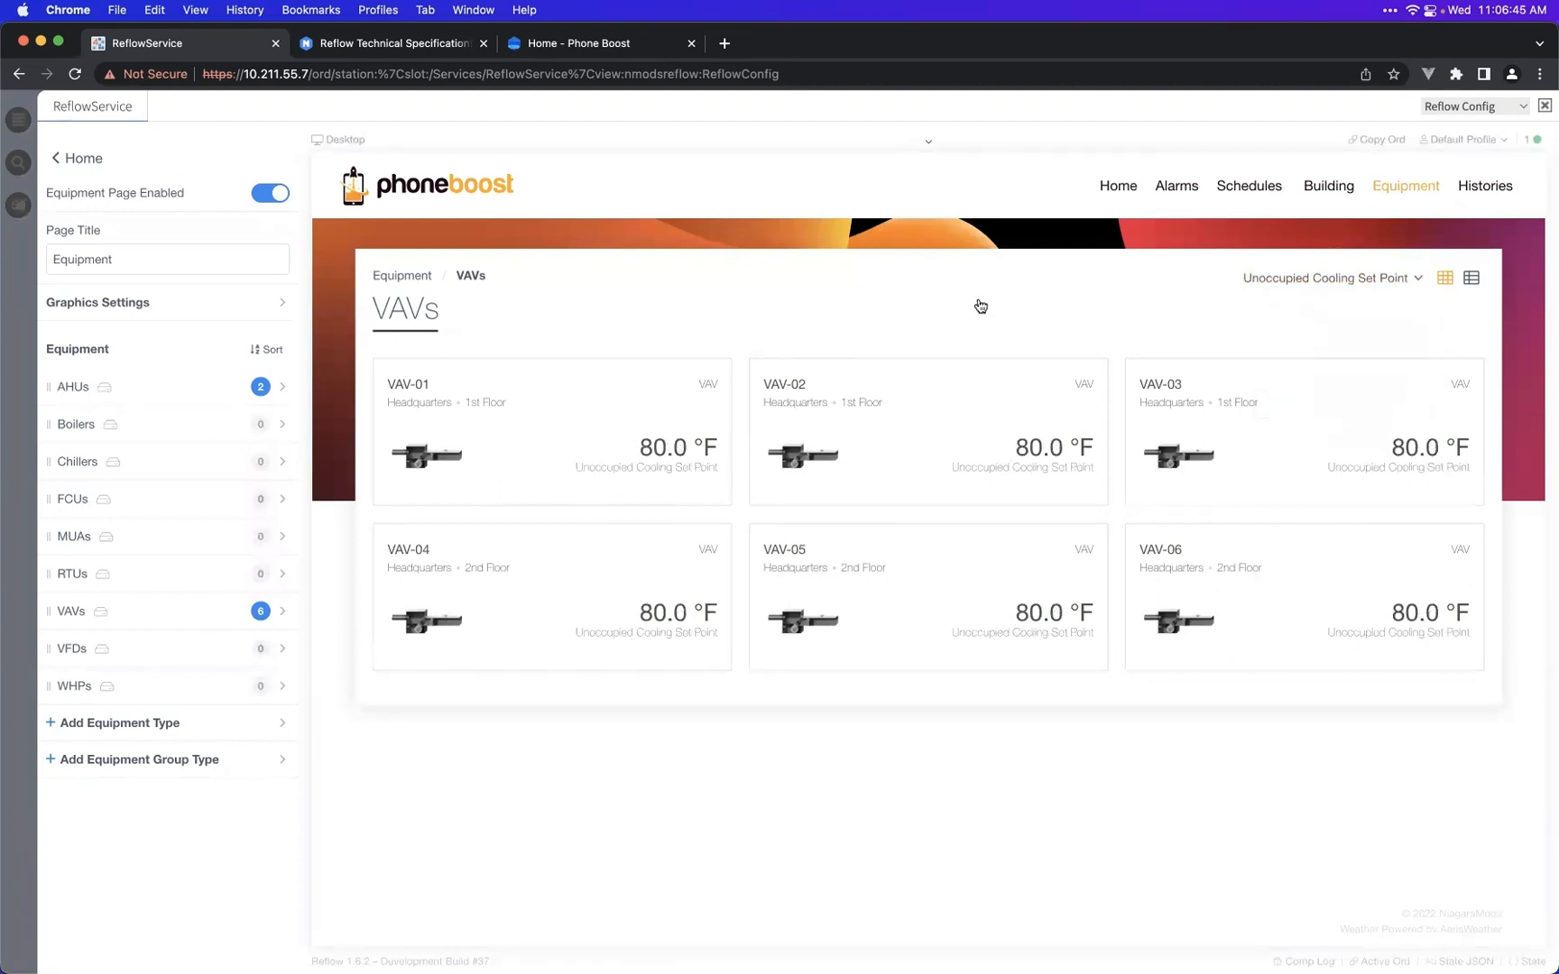
click(1285, 282)
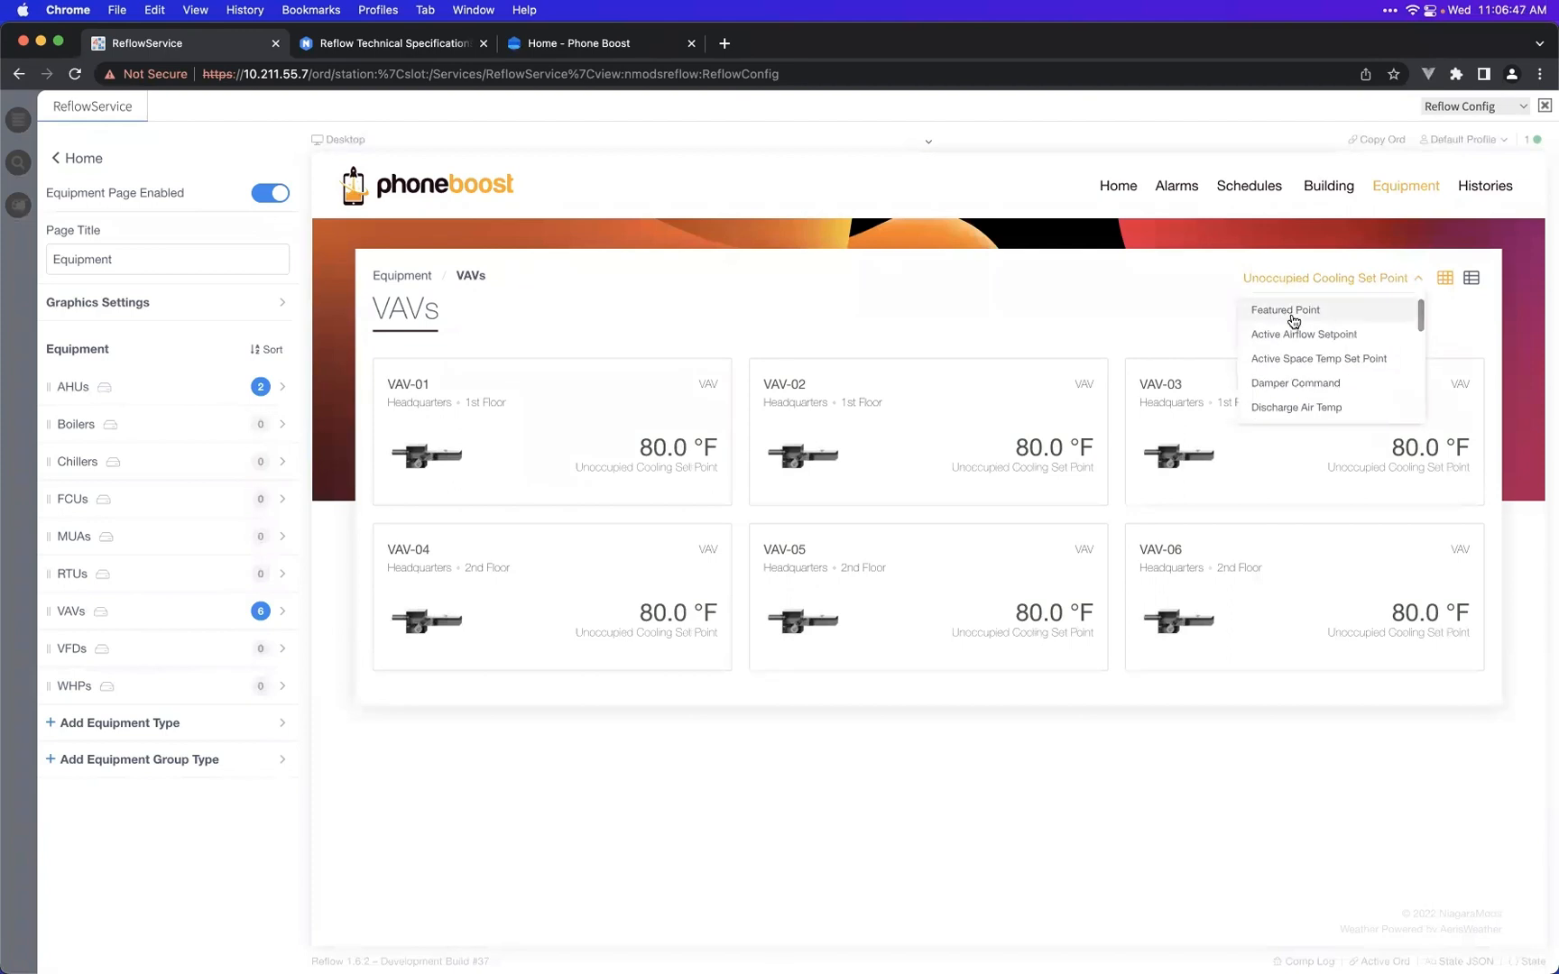
click(1291, 310)
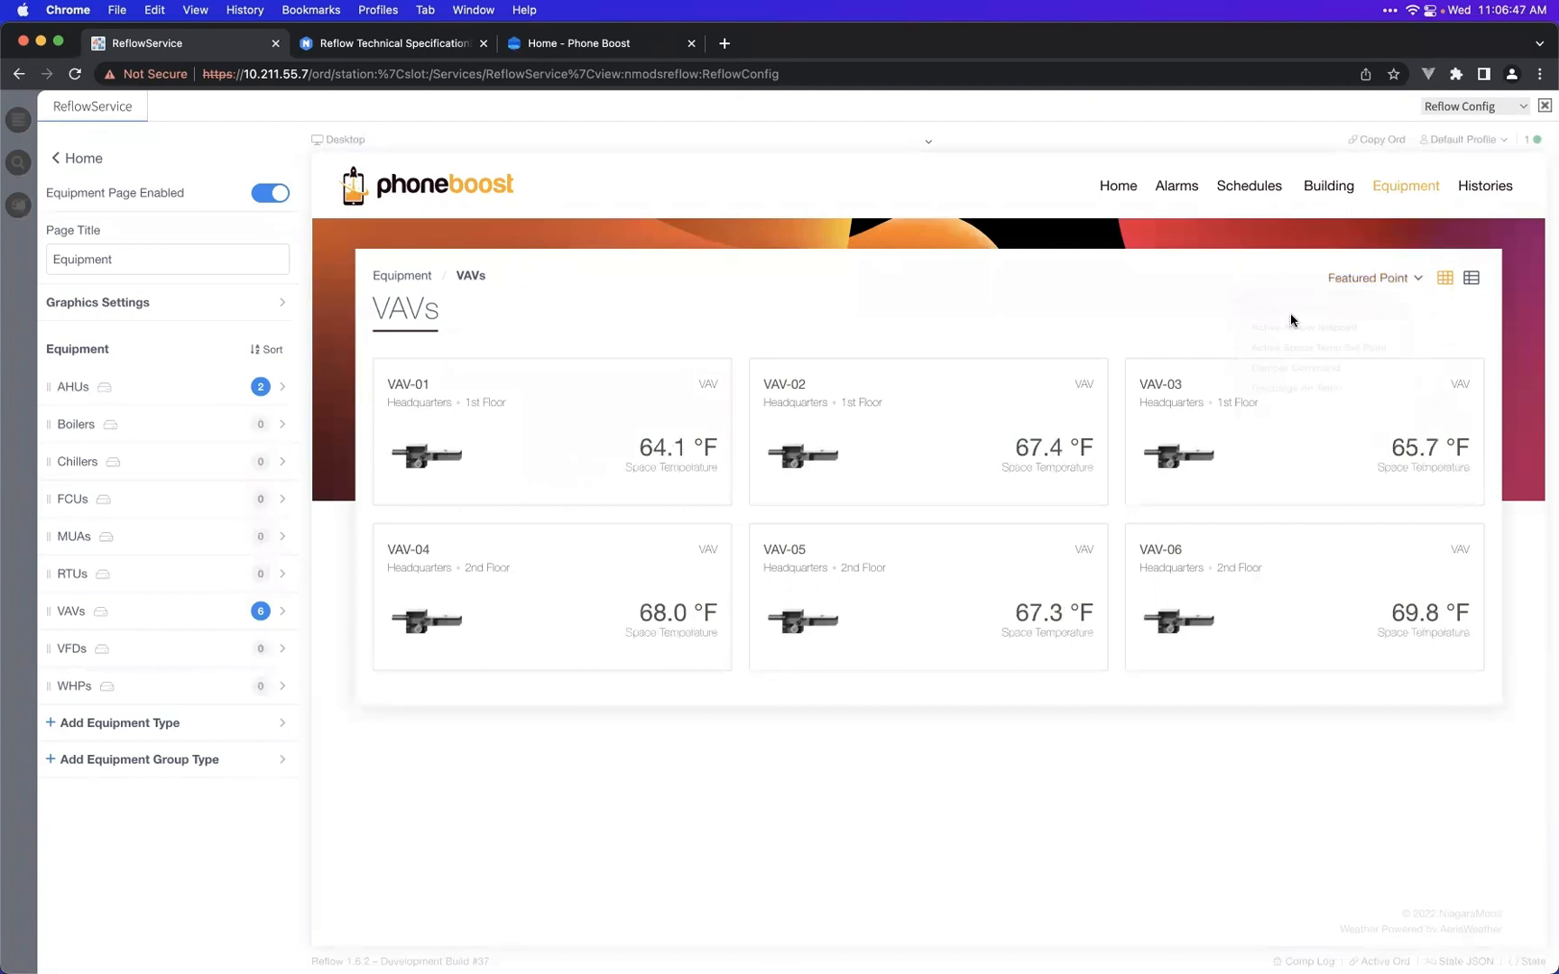
- Switch the VAVs to table view and remove the Space Temperature, Active Airflow Setpoint and Discharge Airflow columns
click(1472, 285)
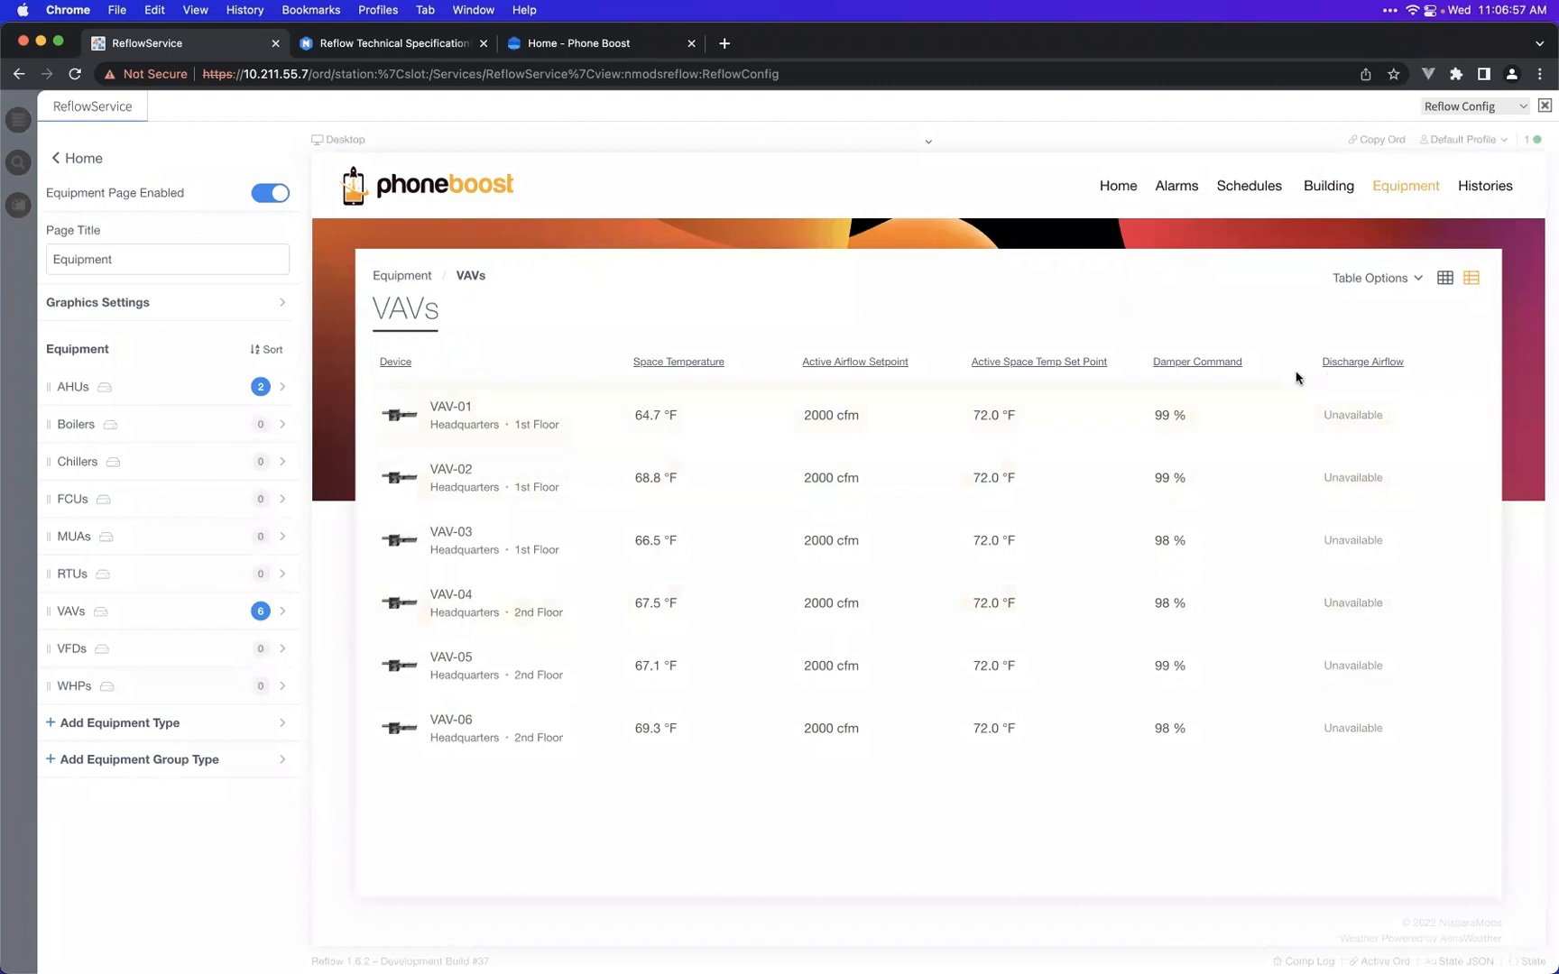
click(1378, 279)
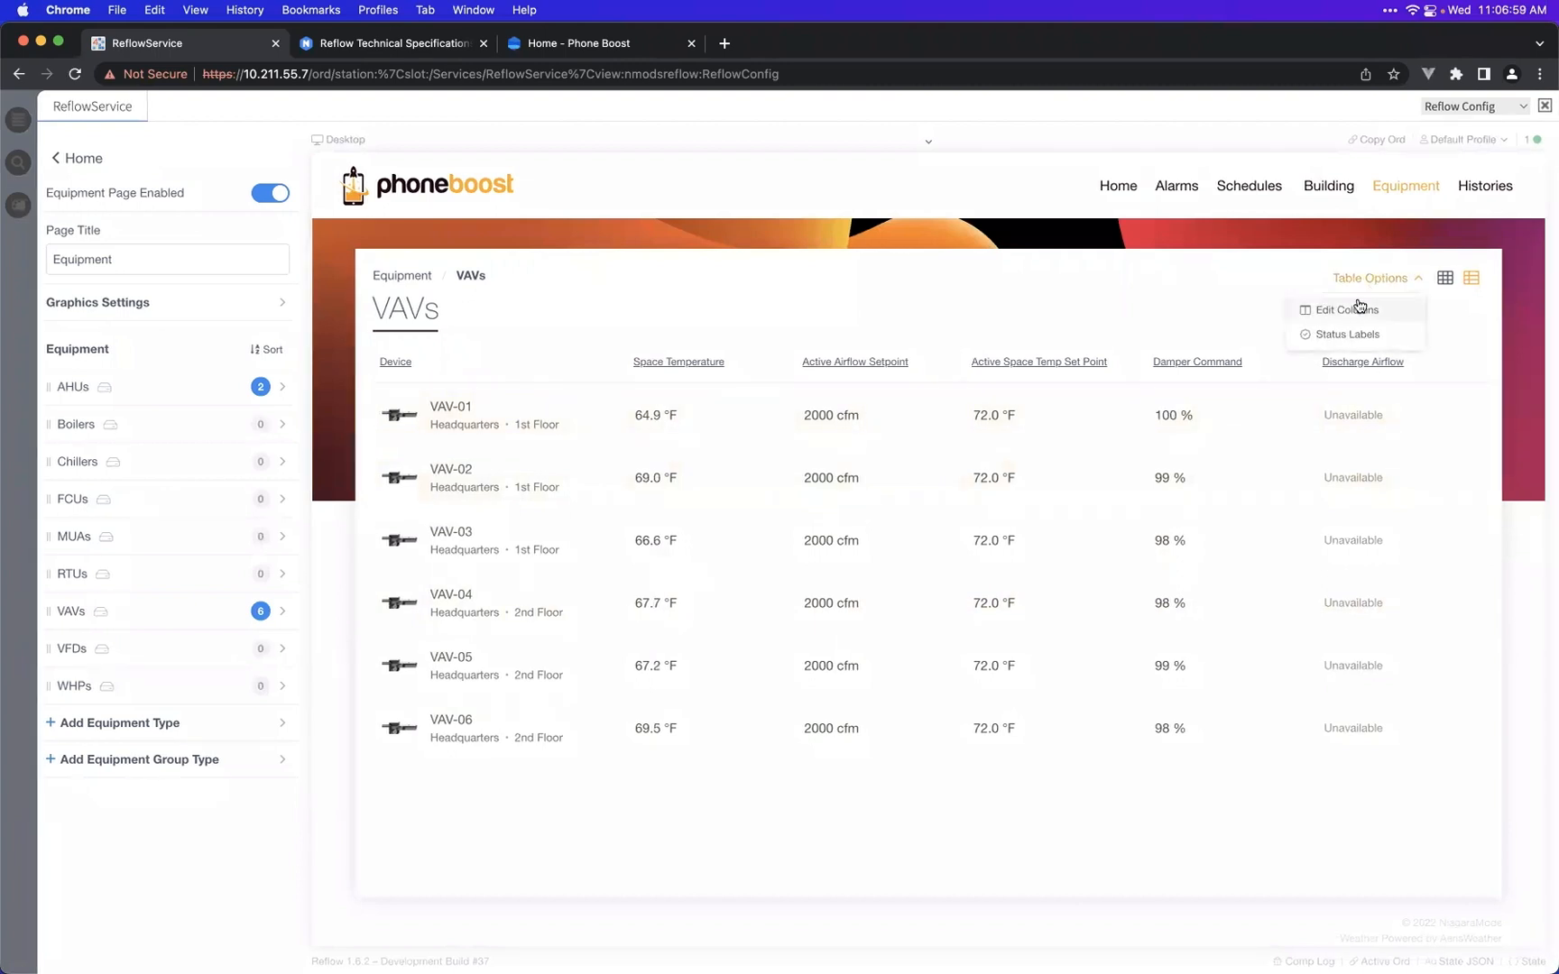
click(1322, 311)
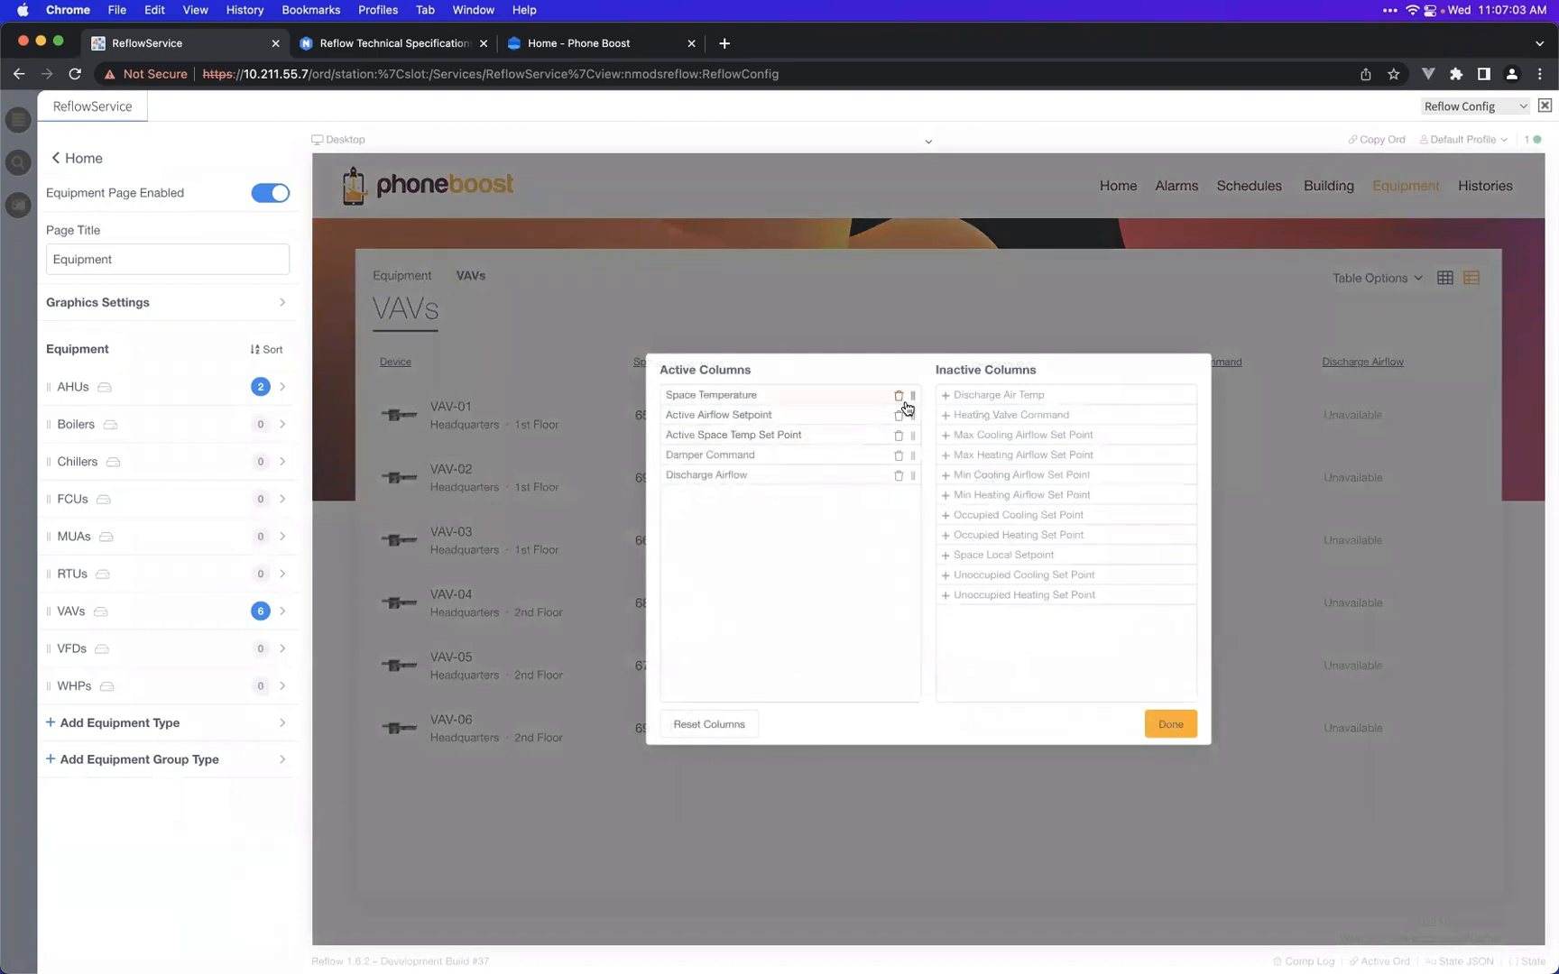
click(899, 396)
click(898, 396)
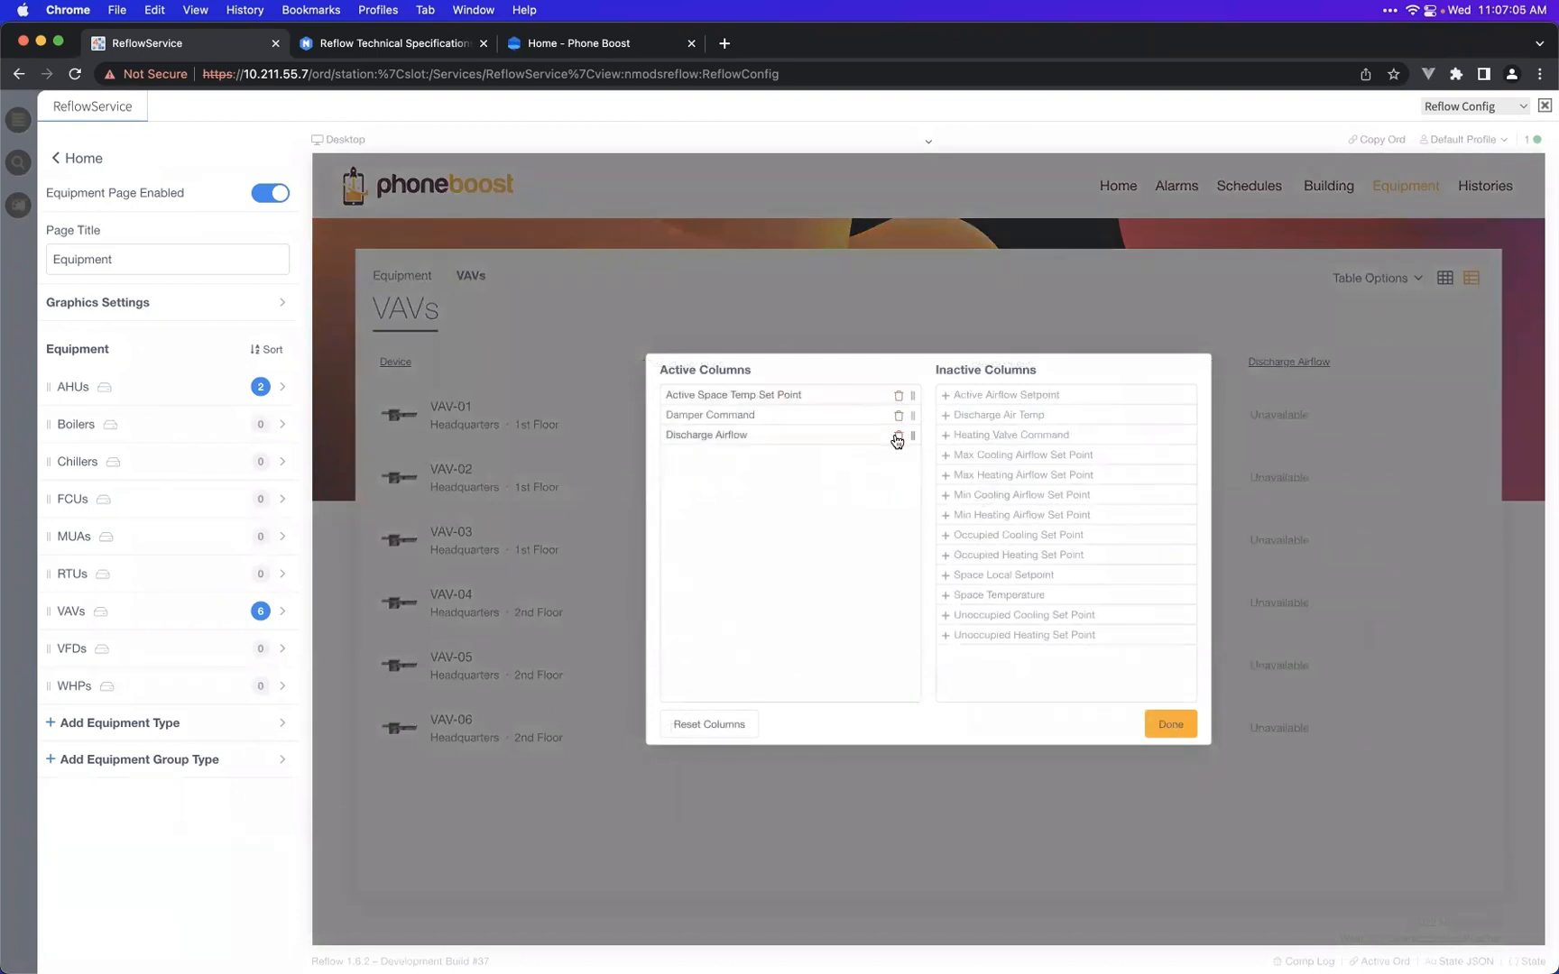
click(898, 437)
- Add the max and min heating and cooling airflow set point columns, and reorder them with the min columns before the max ones
click(1008, 495)
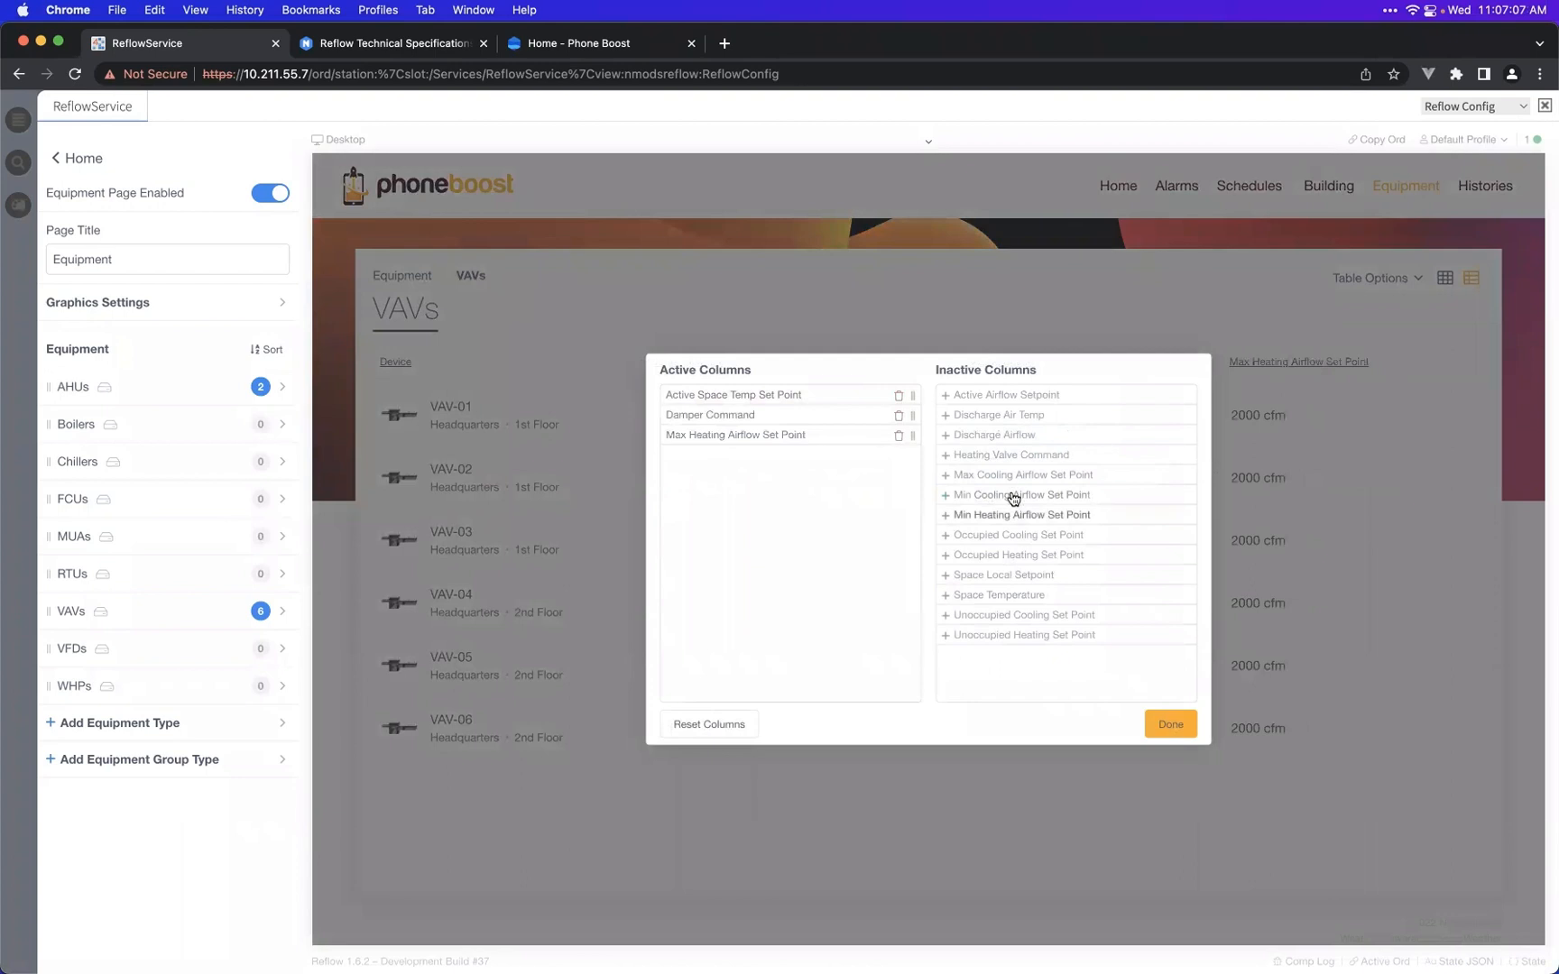
click(1014, 495)
click(1014, 475)
click(996, 476)
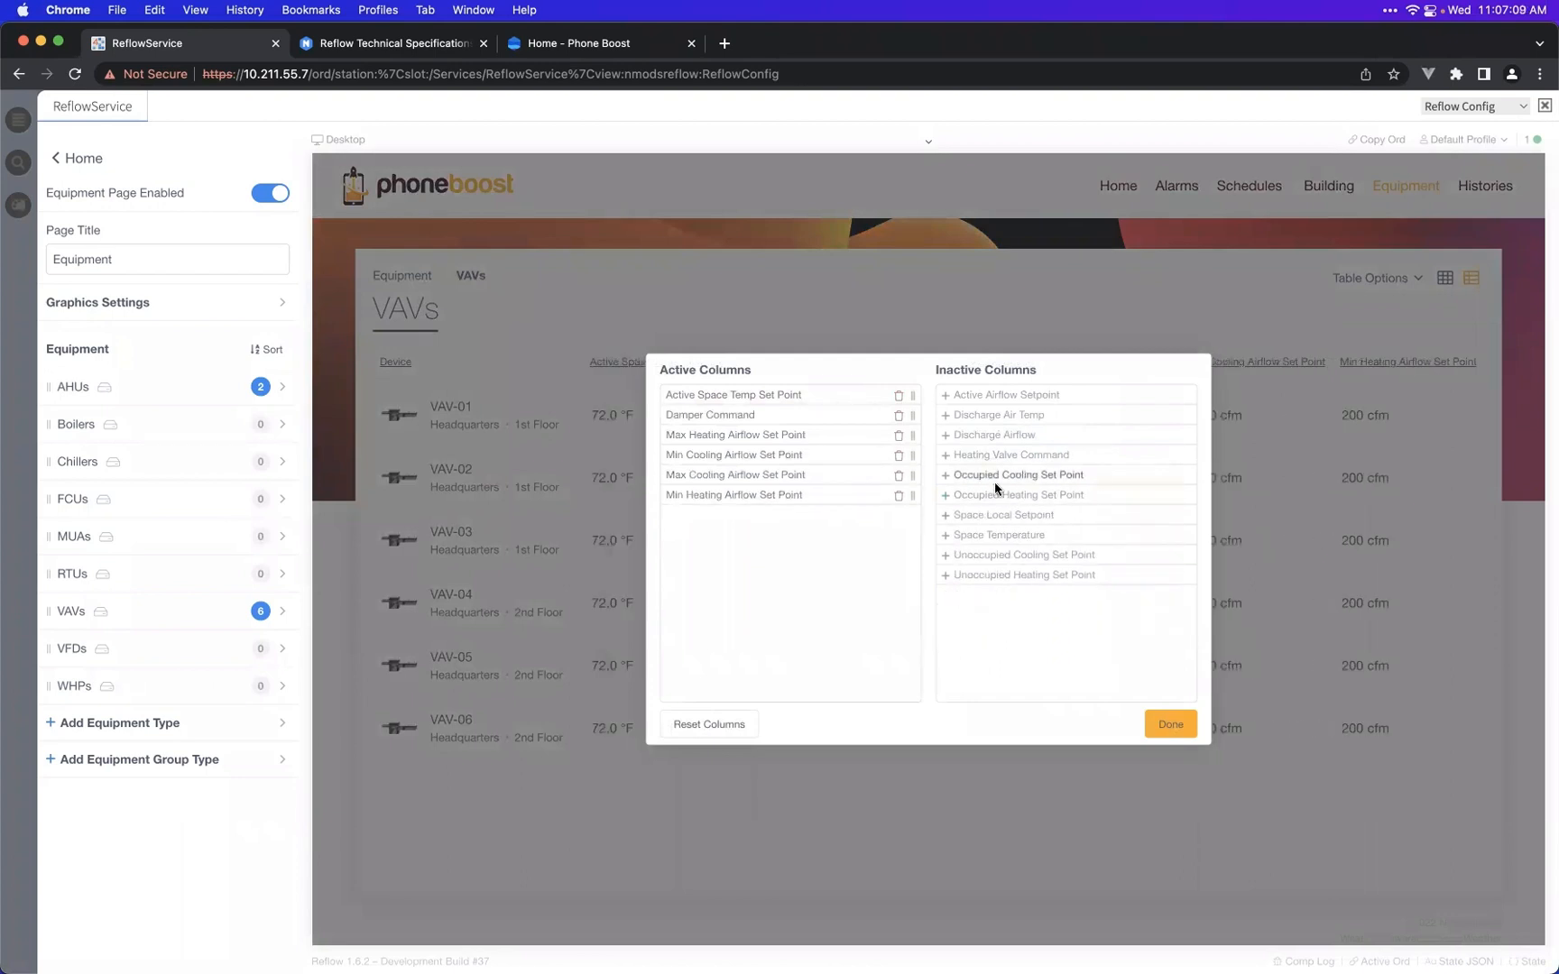
drag(915, 495, 912, 476)
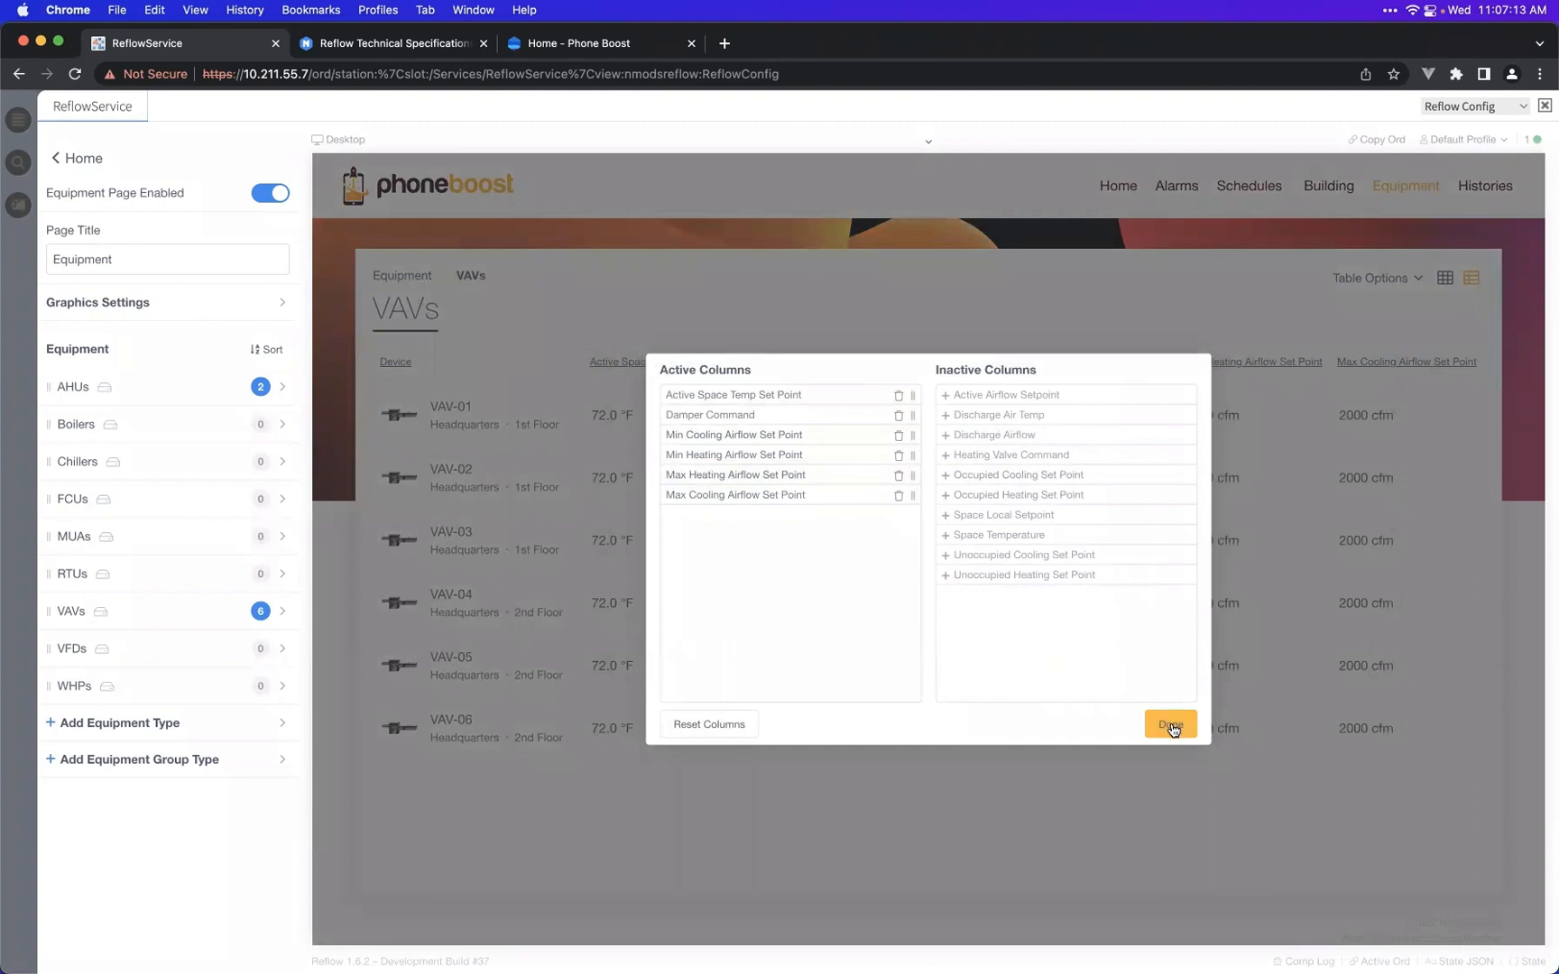
click(1170, 723)
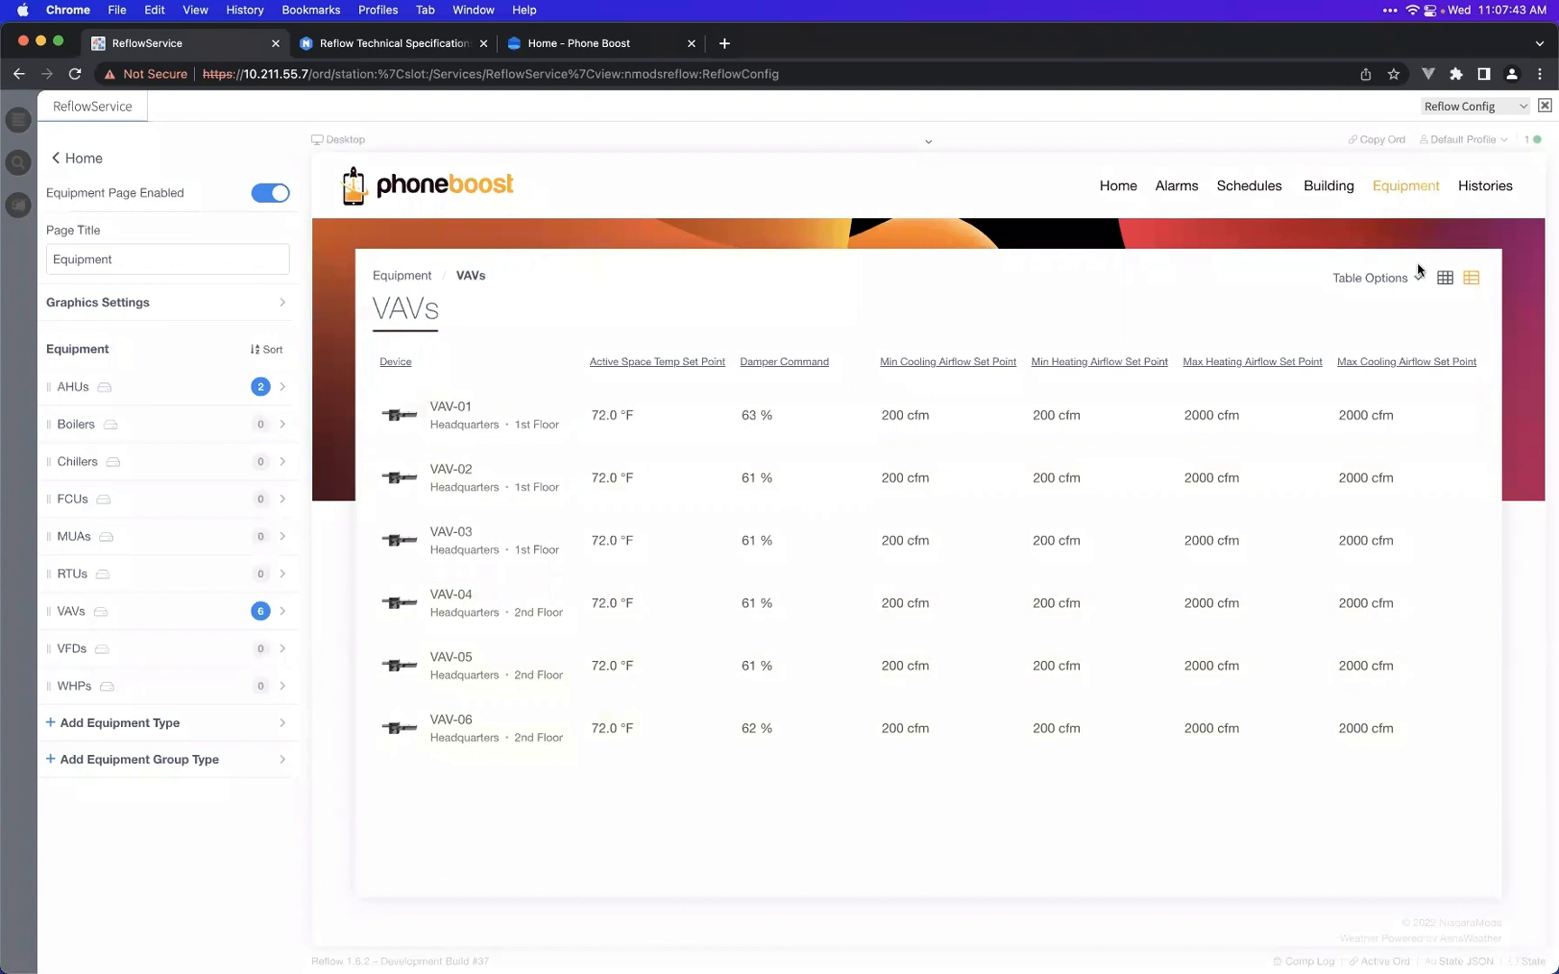
- Switch the VAVs page to grid and back to table, and open the Table View settings in the VAV summary views
click(1444, 278)
click(1472, 282)
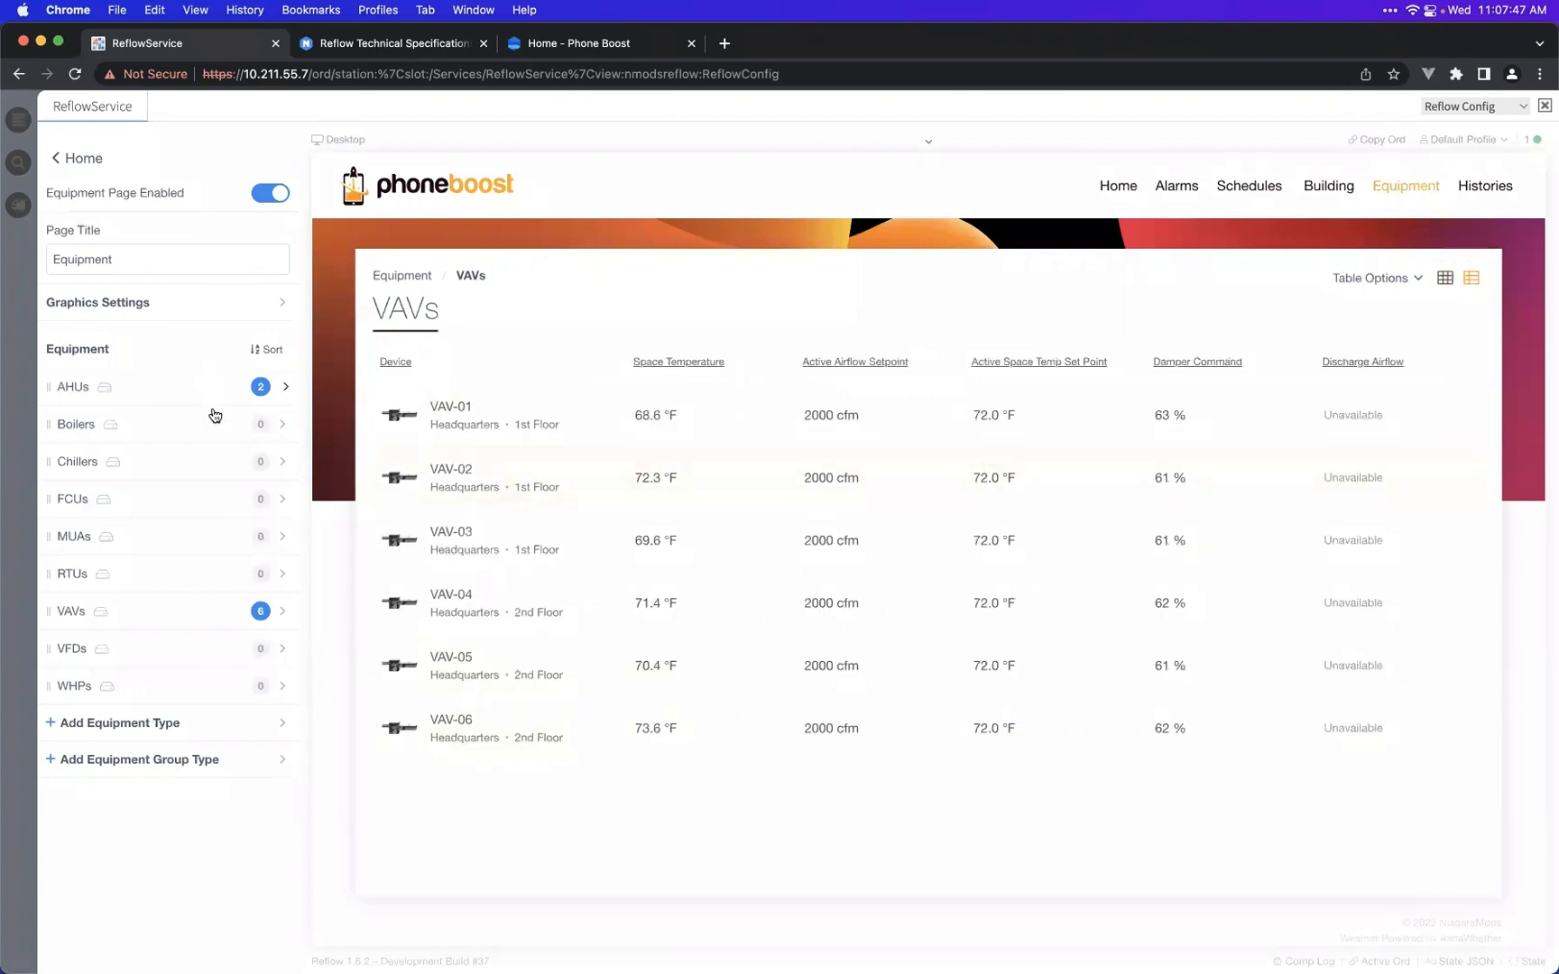
click(212, 623)
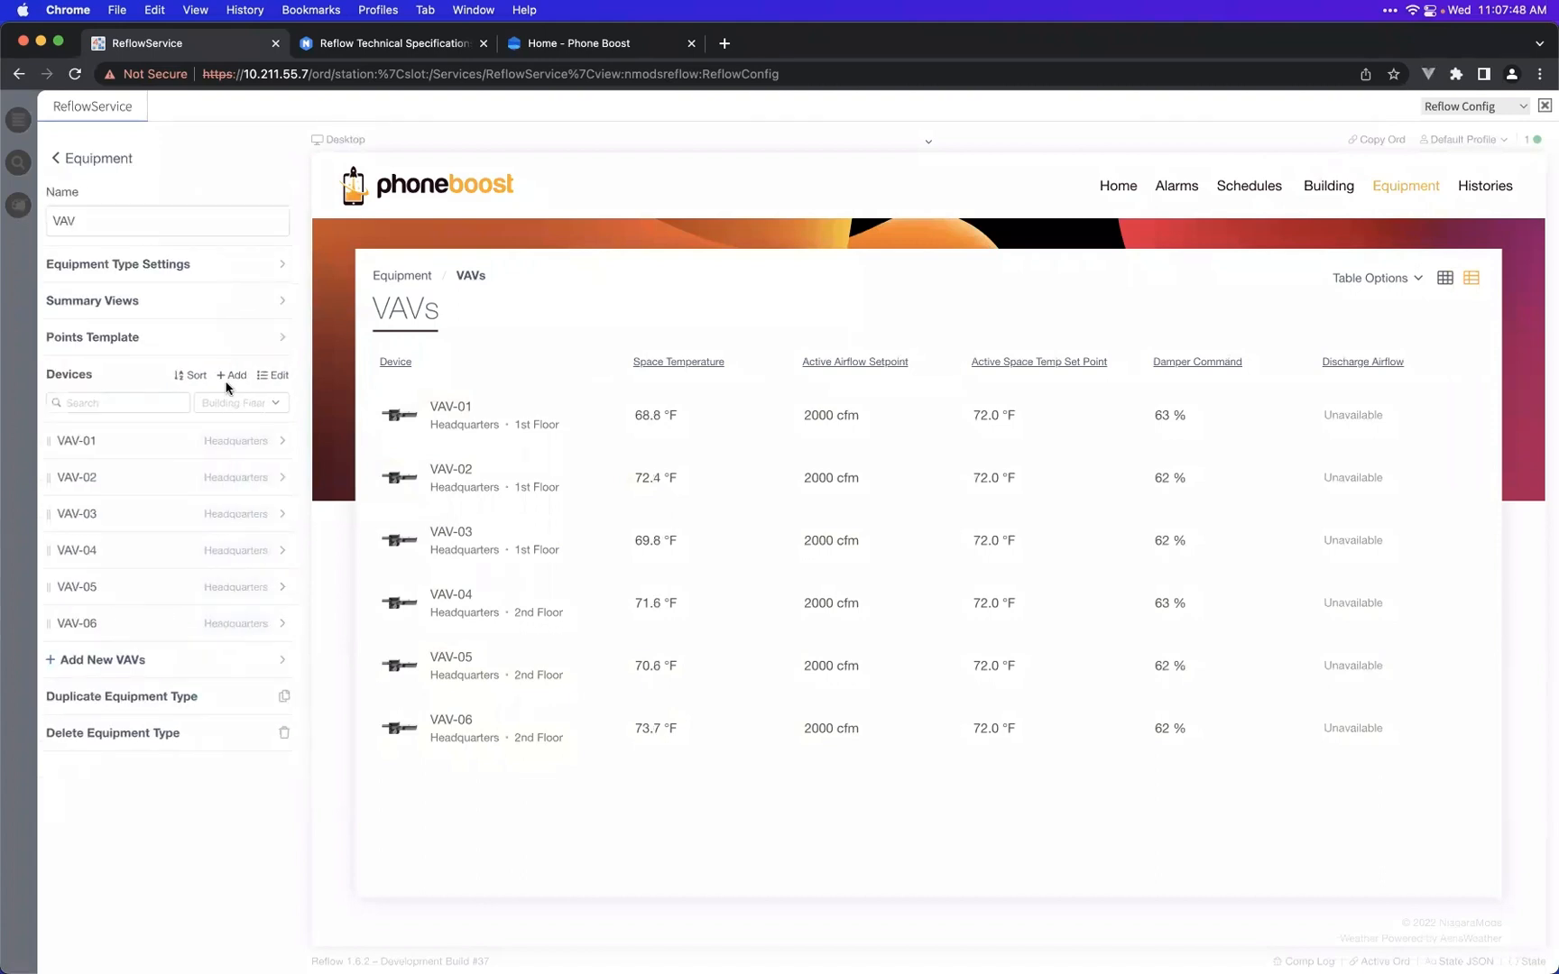
click(140, 311)
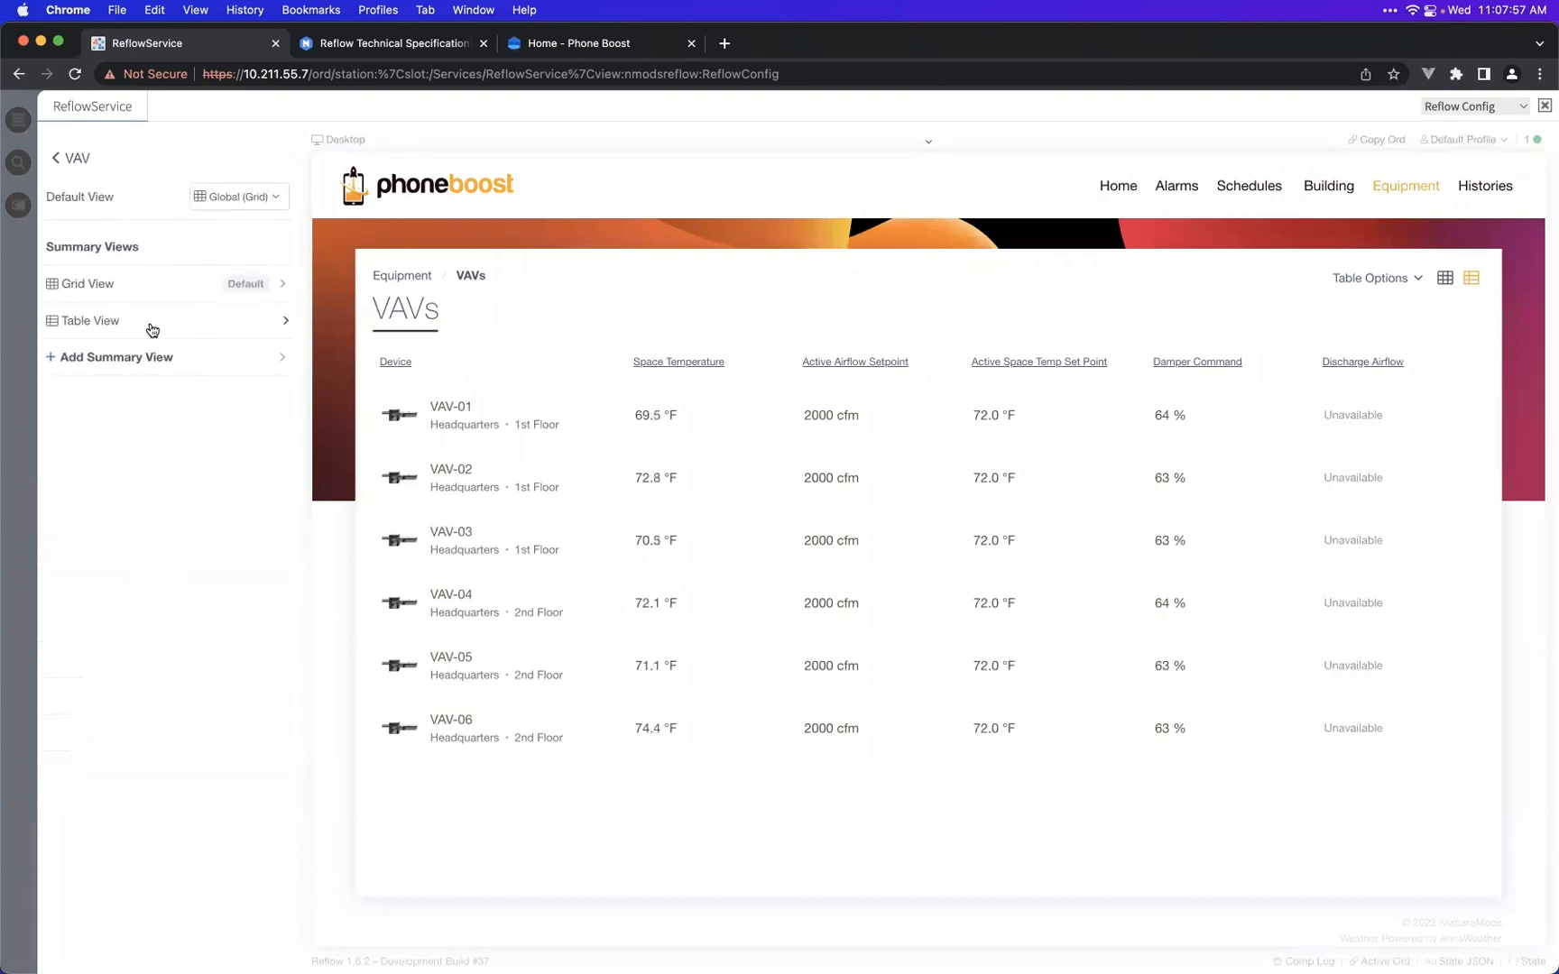
click(159, 325)
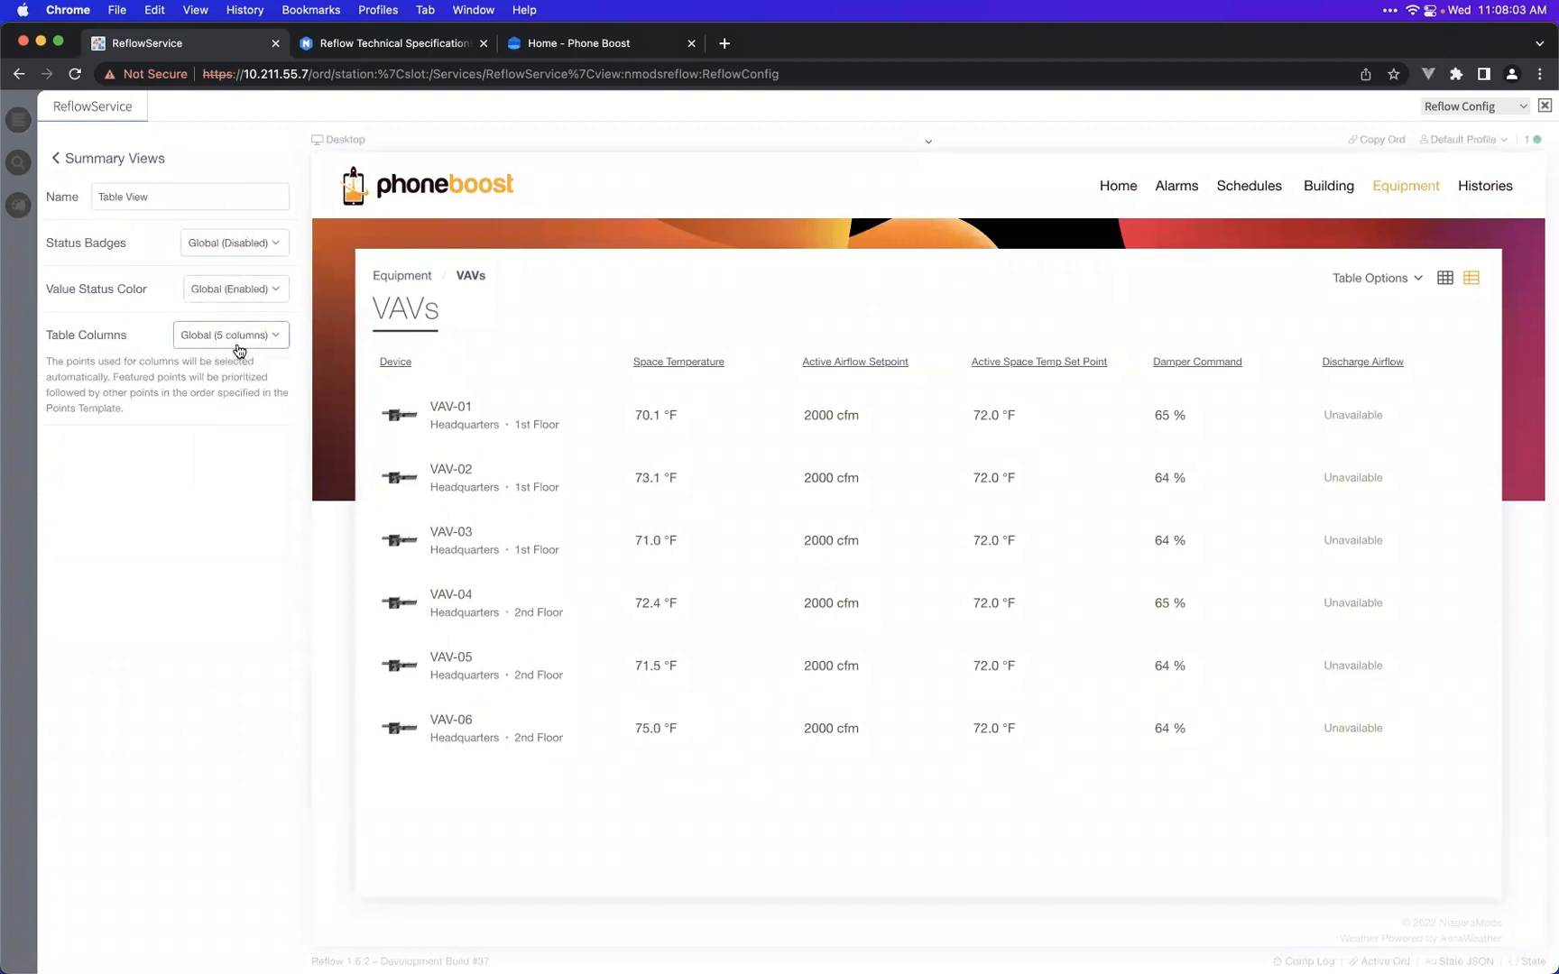
- Set the VAV Table View to a custom column count, raise the count to 7 and lower it again
click(241, 349)
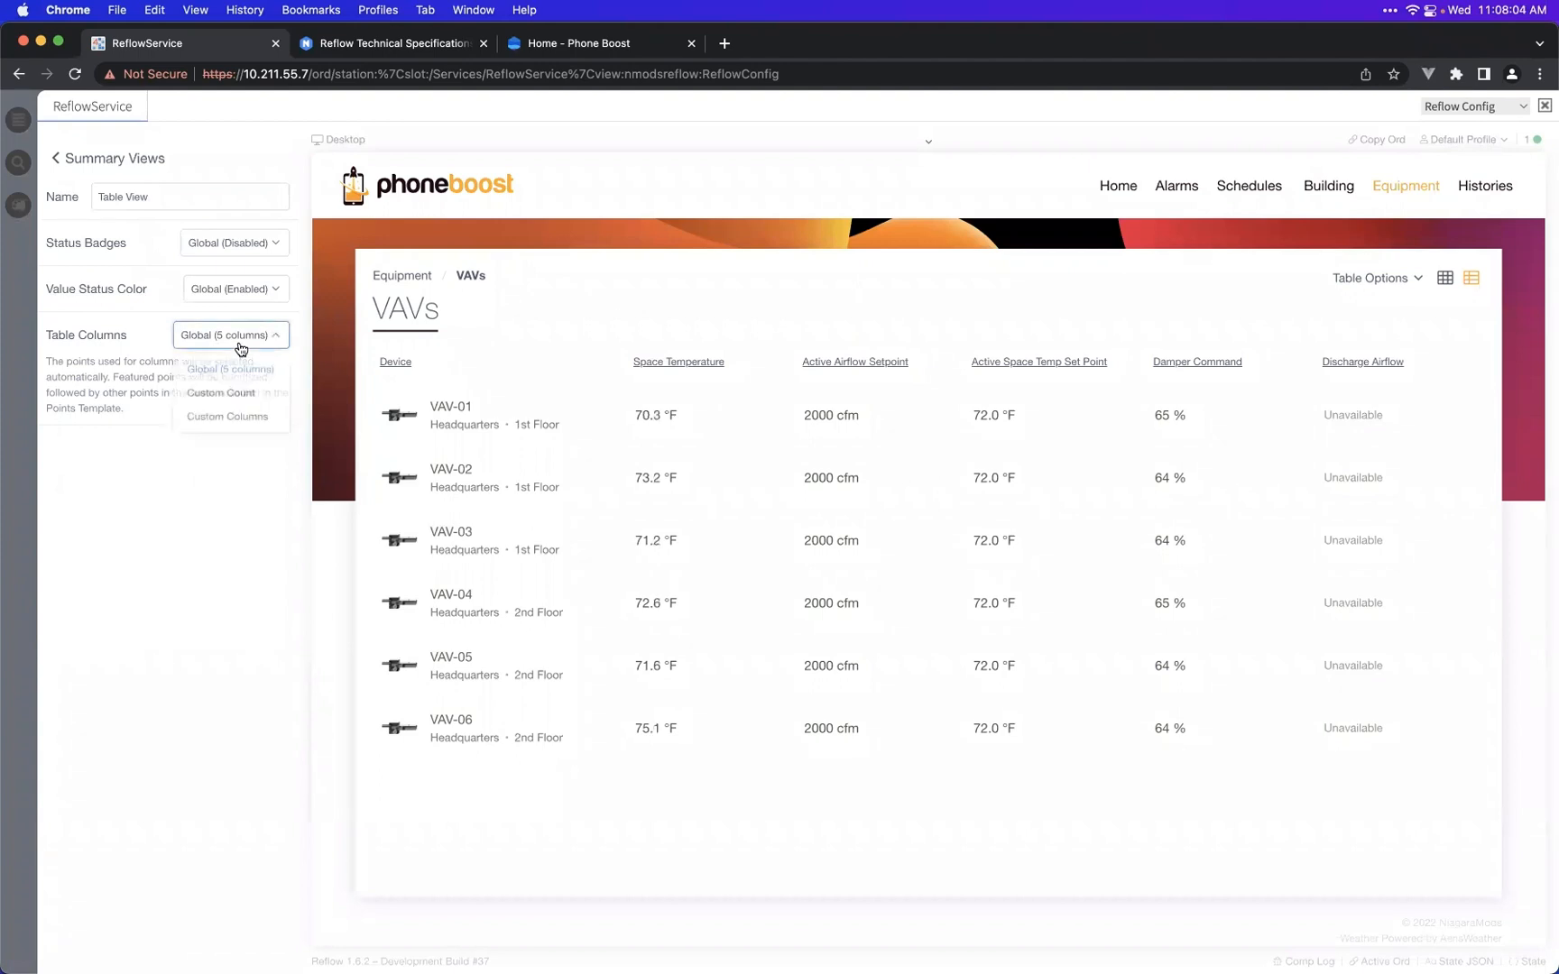
click(223, 399)
click(280, 363)
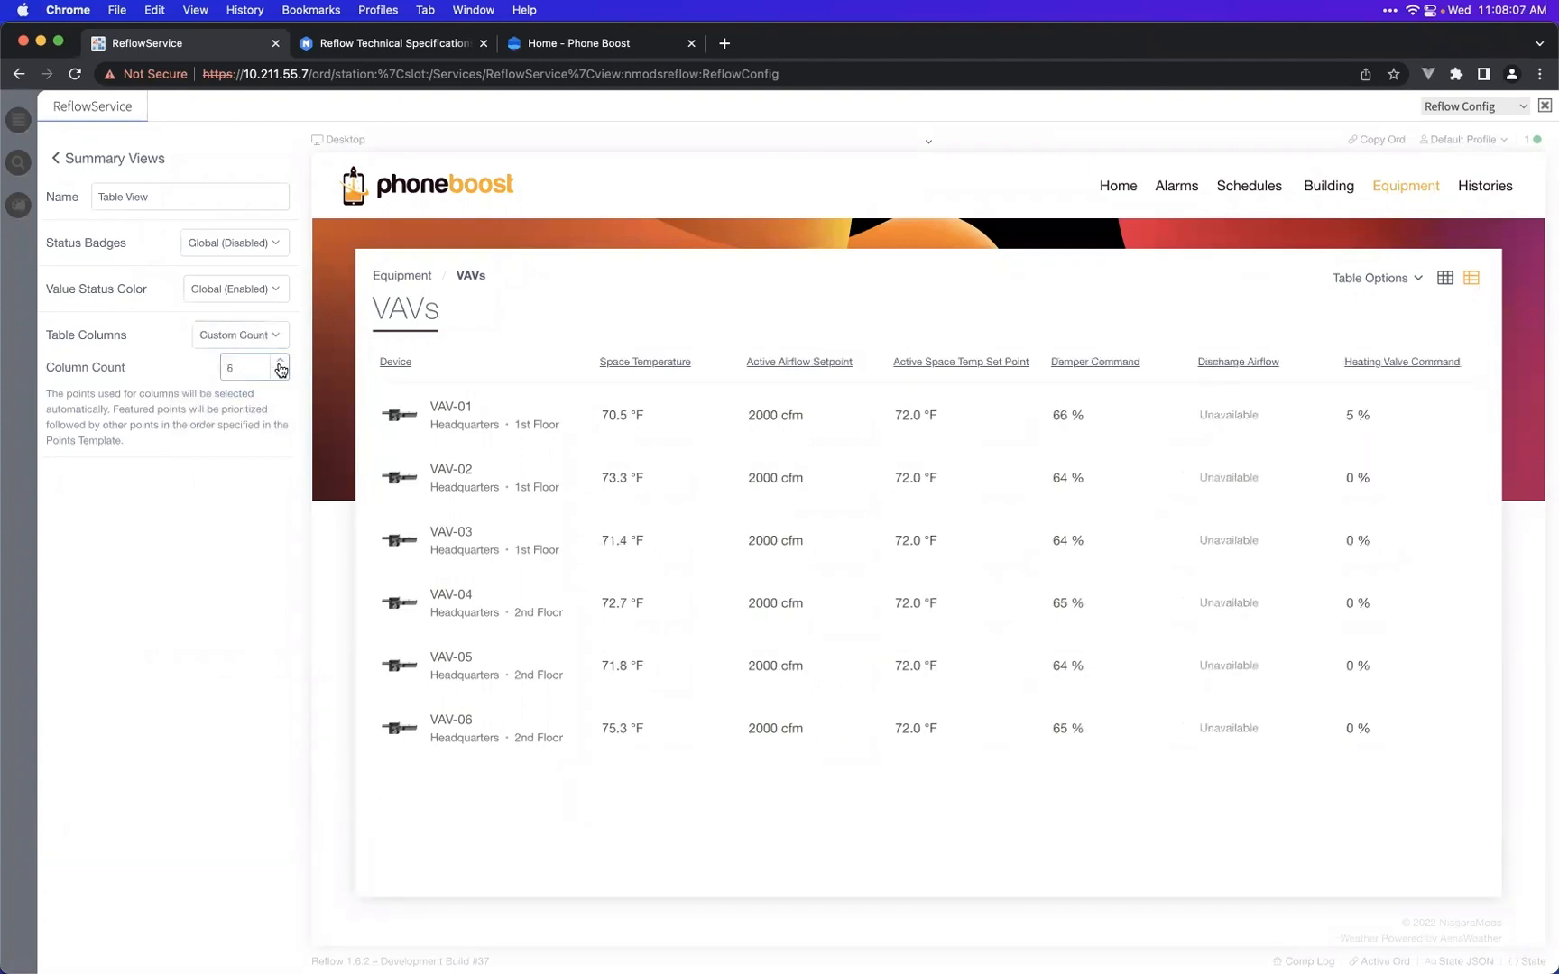
click(280, 362)
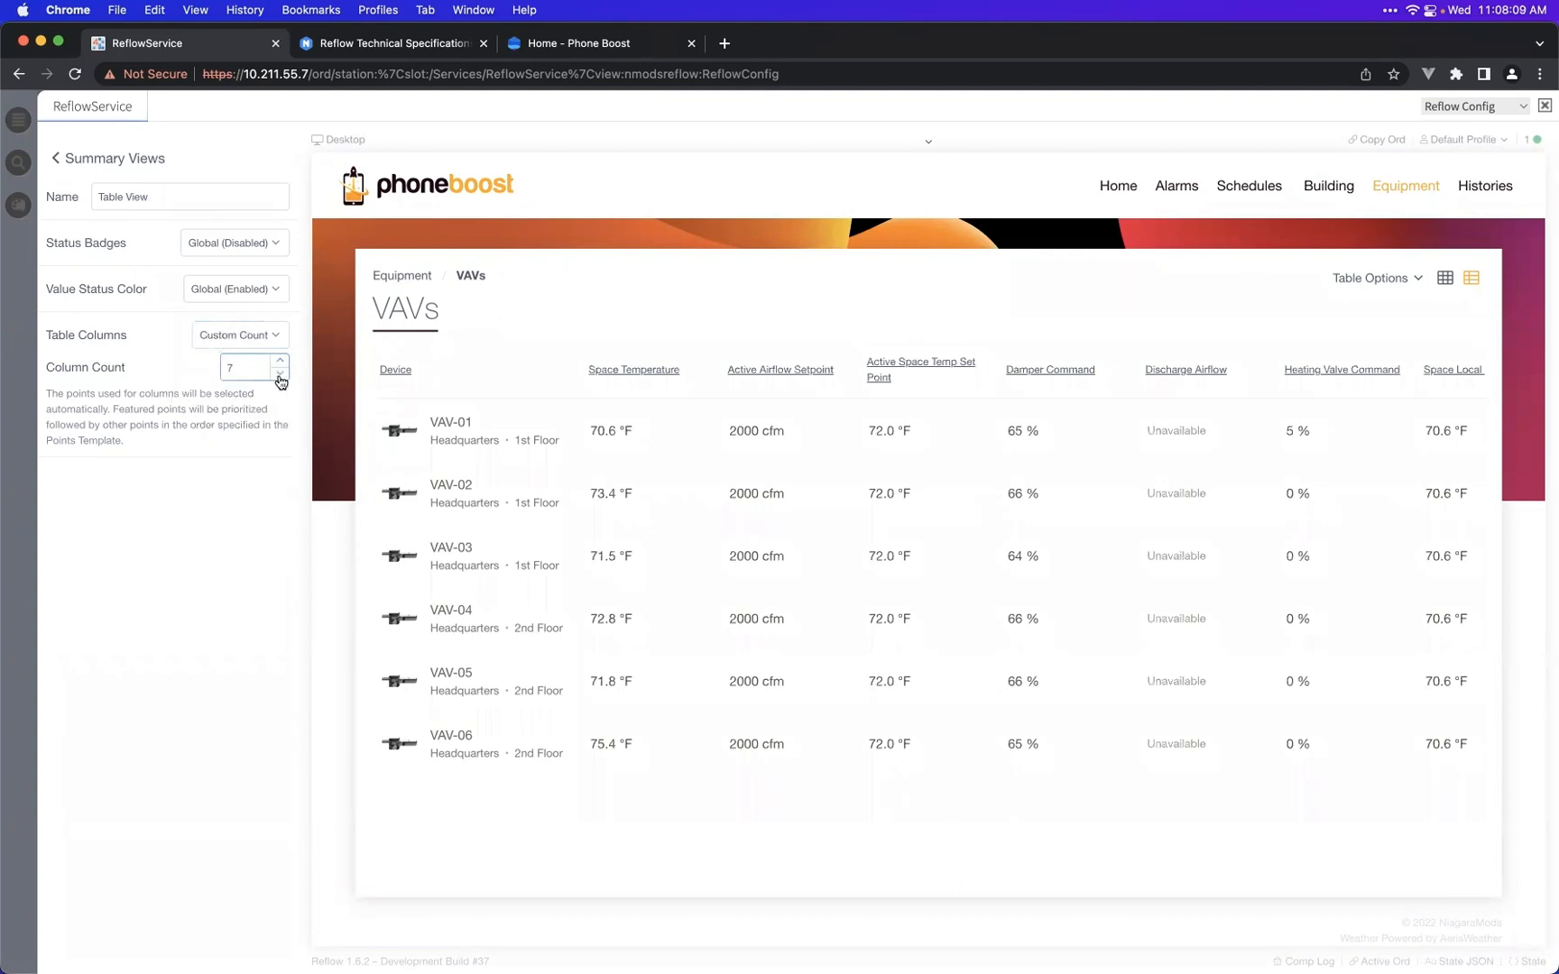
click(279, 373)
click(280, 374)
- Switch the VAV Table View to Custom Columns and remove Active Airflow Setpoint, Active Space Temp Set Point and Damper Command
click(260, 345)
click(245, 414)
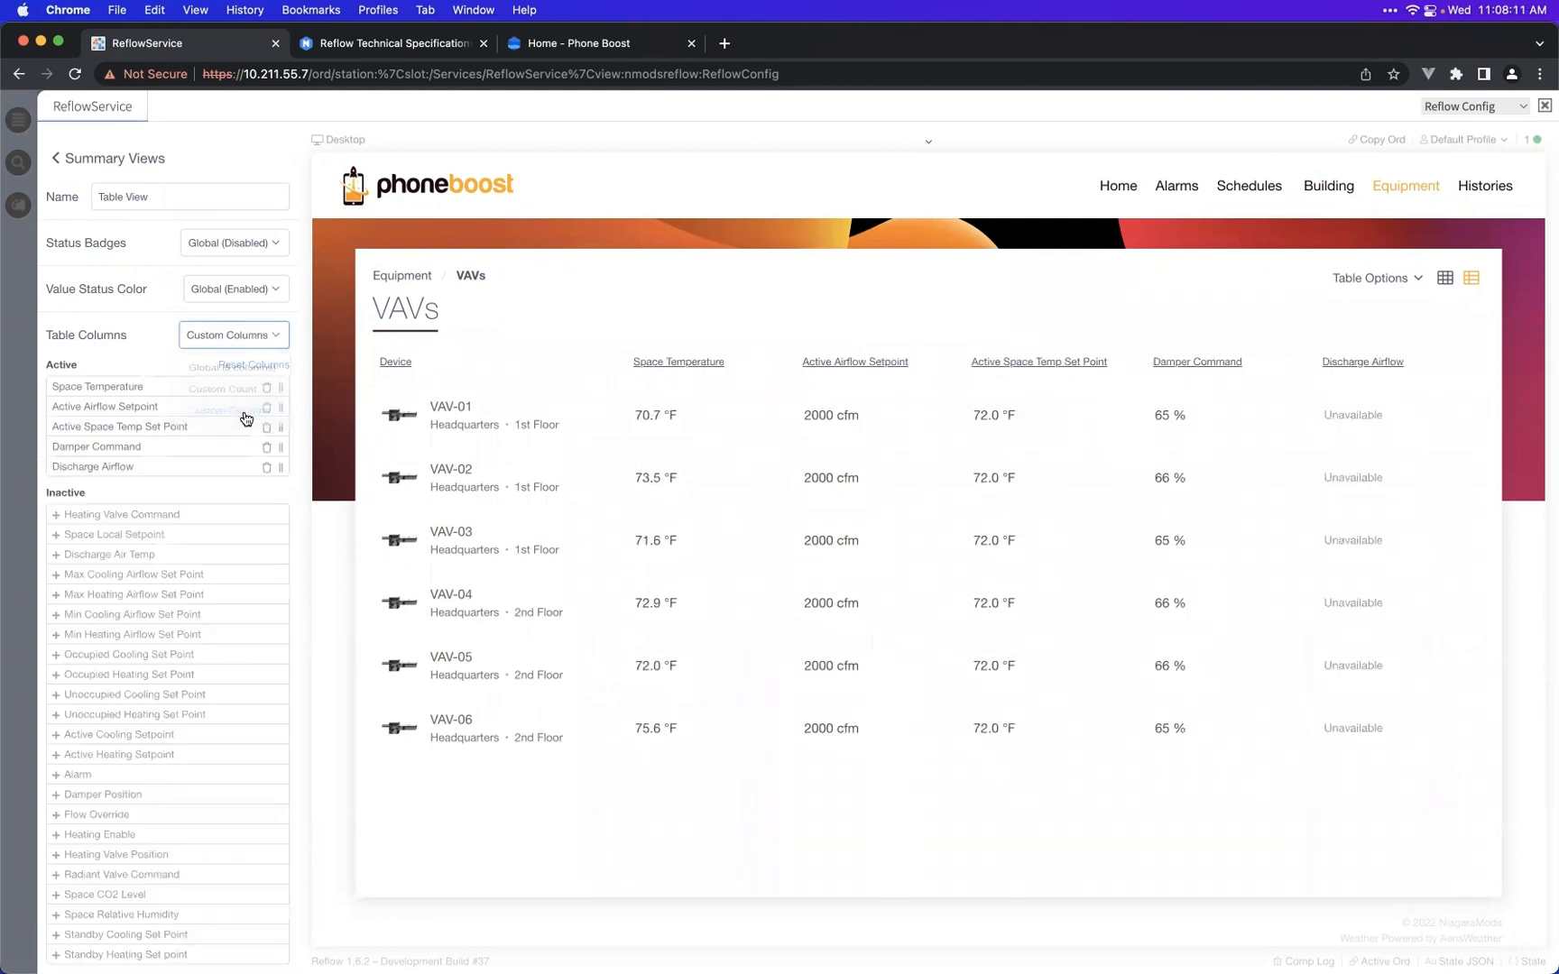
click(266, 407)
click(266, 407)
click(266, 406)
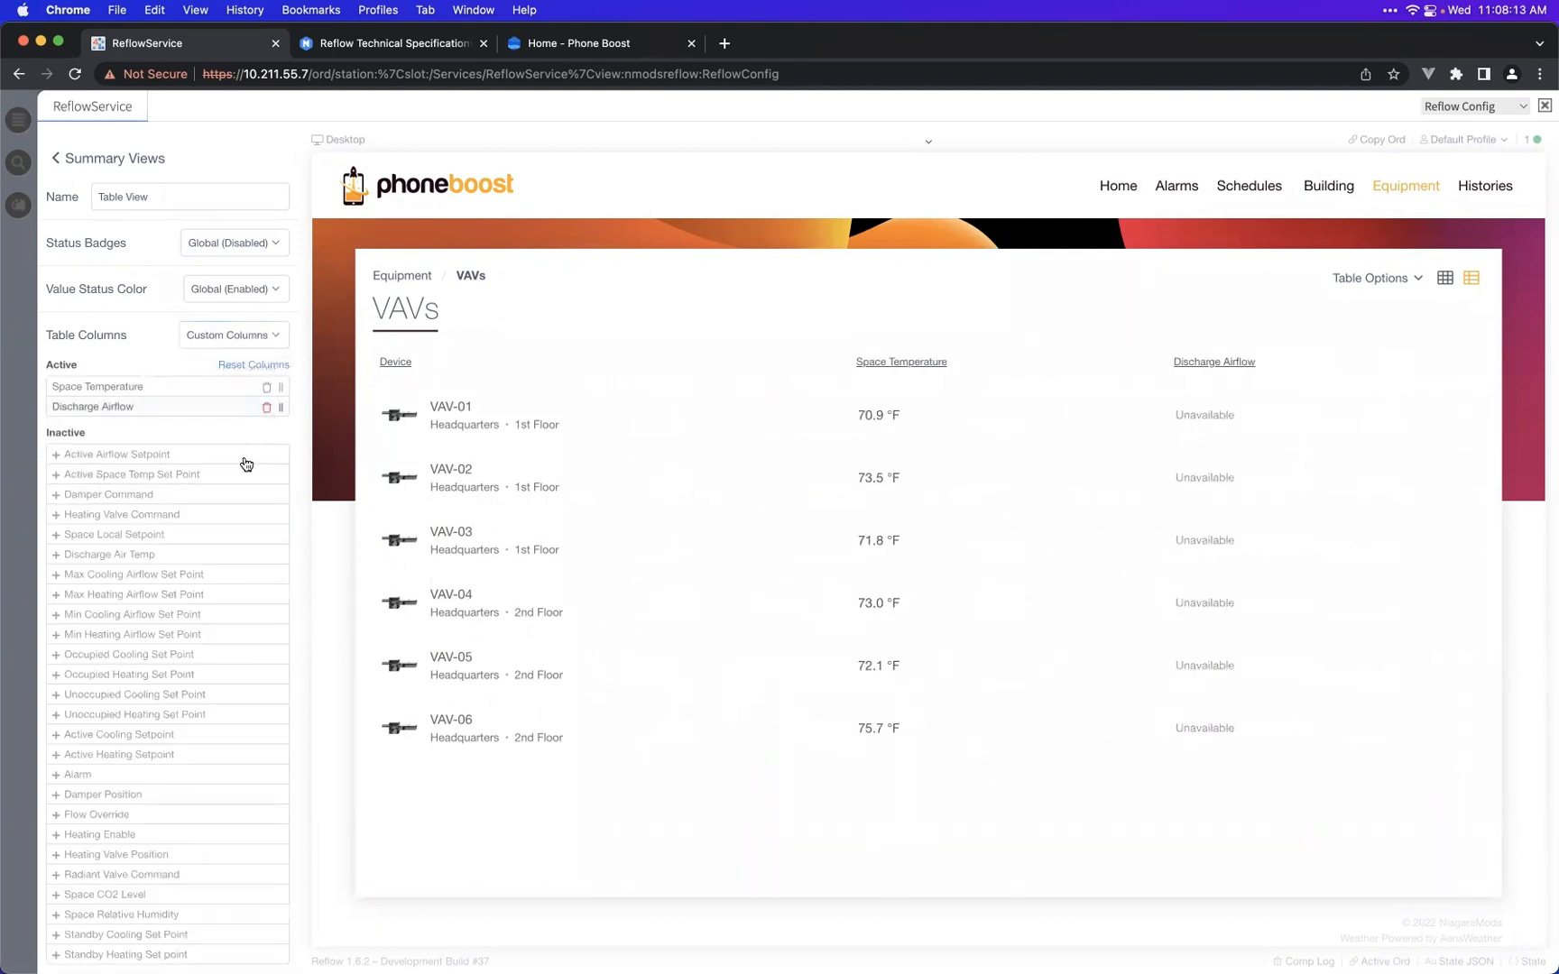
- Replace the Discharge Airflow column with Active Airflow Setpoint in the VAV Table View
click(266, 406)
click(210, 433)
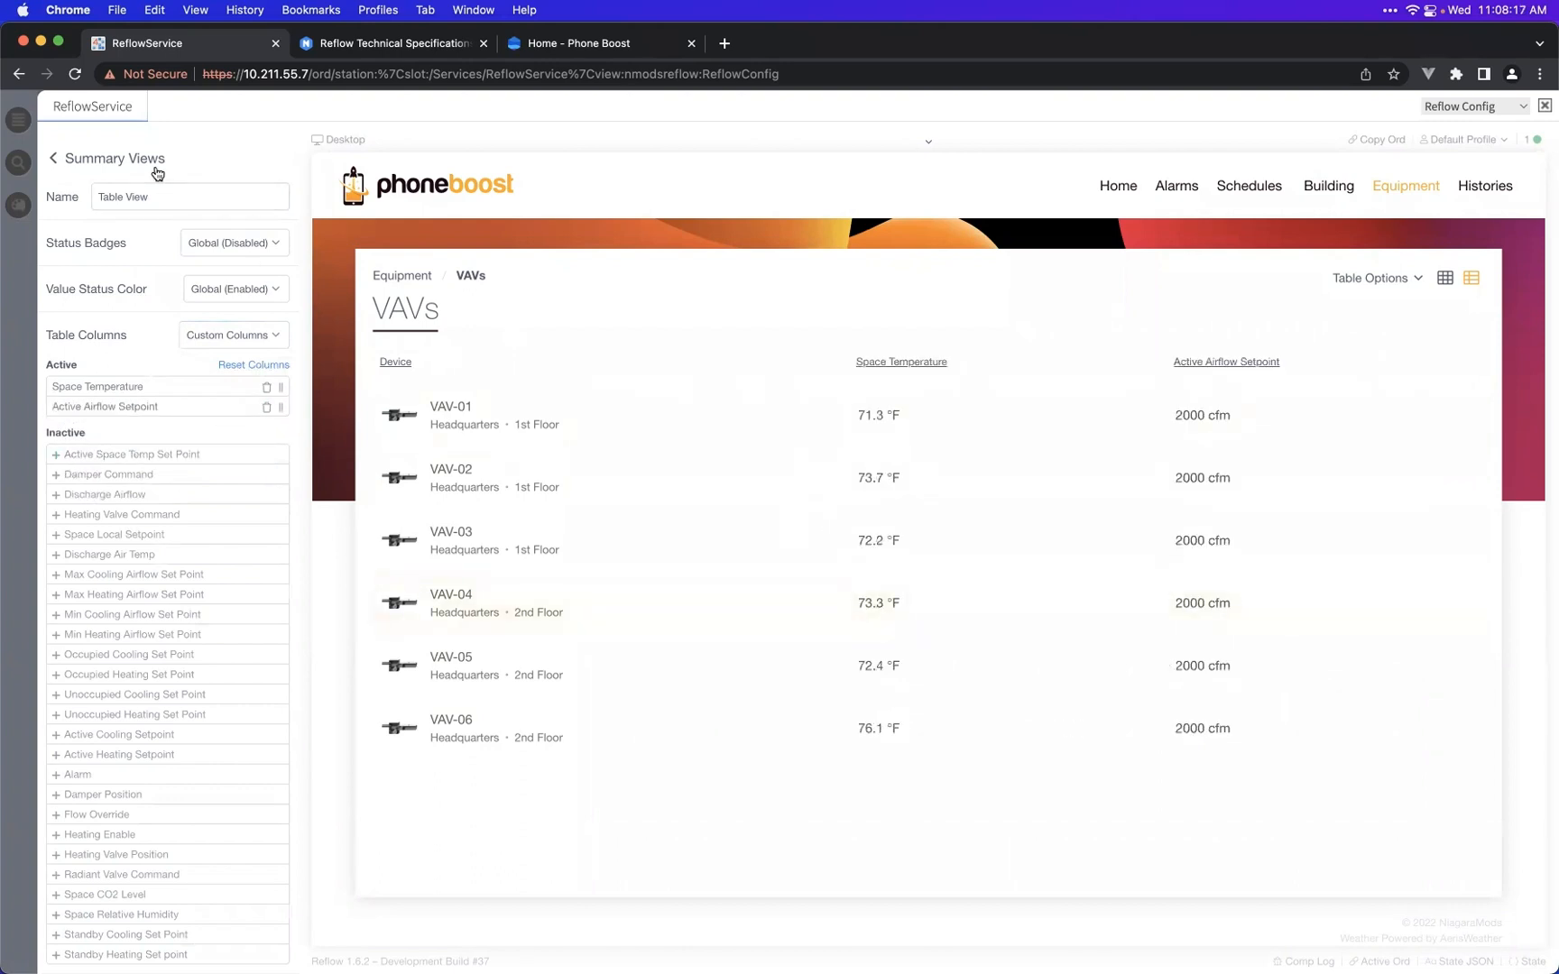
- Add a new VAV summary view and name it Energy View
click(116, 158)
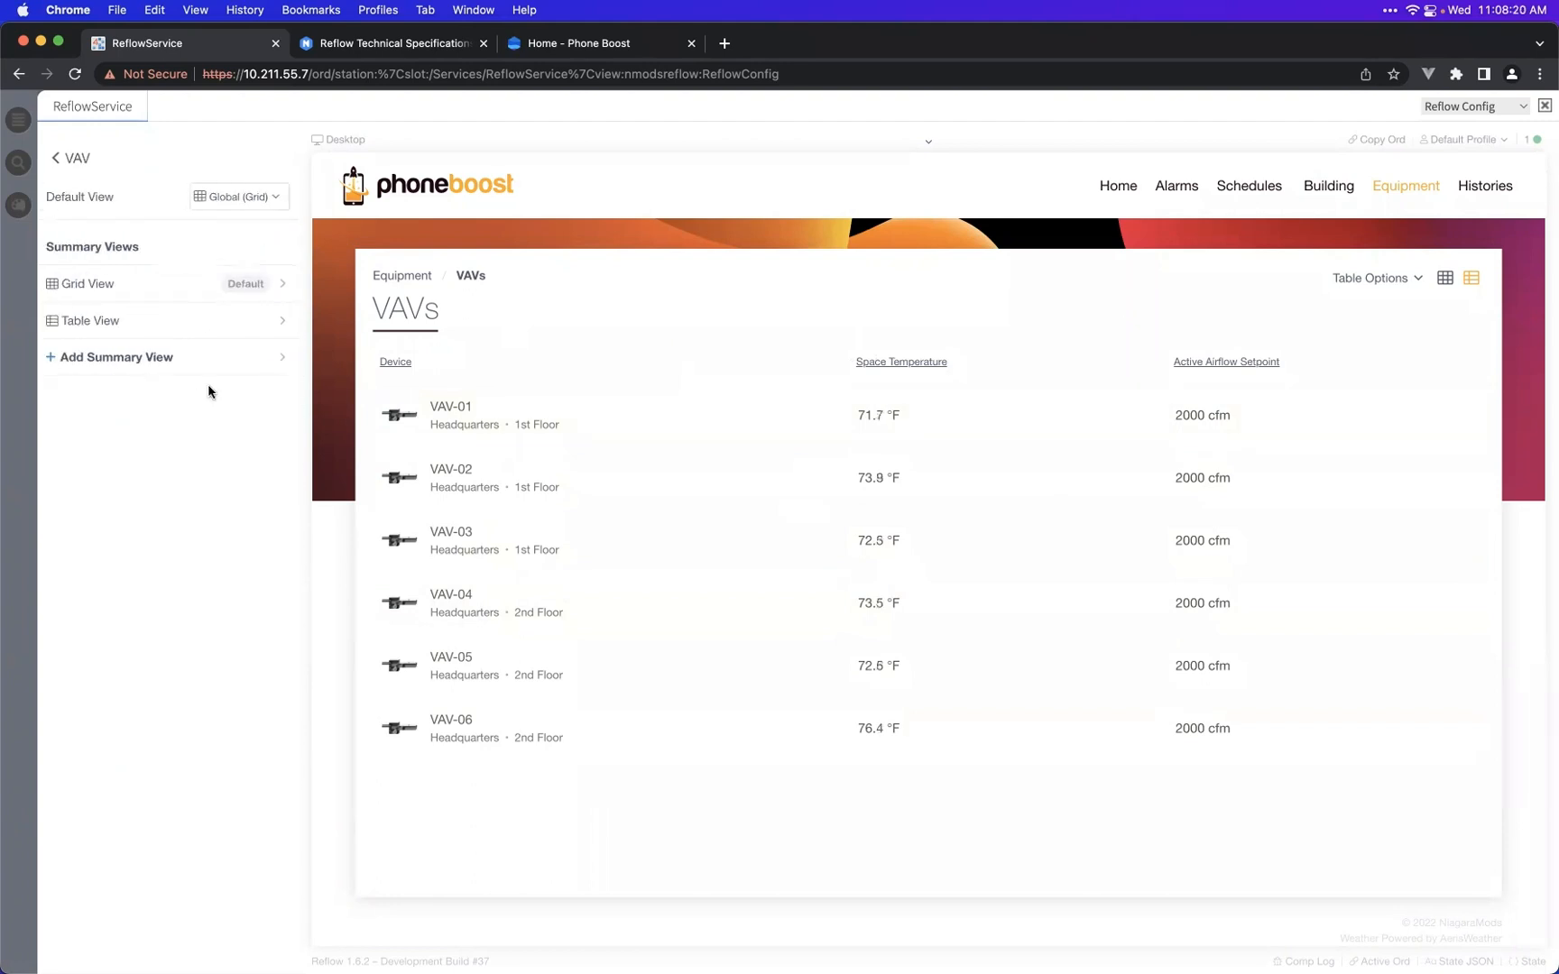
click(136, 357)
click(205, 199)
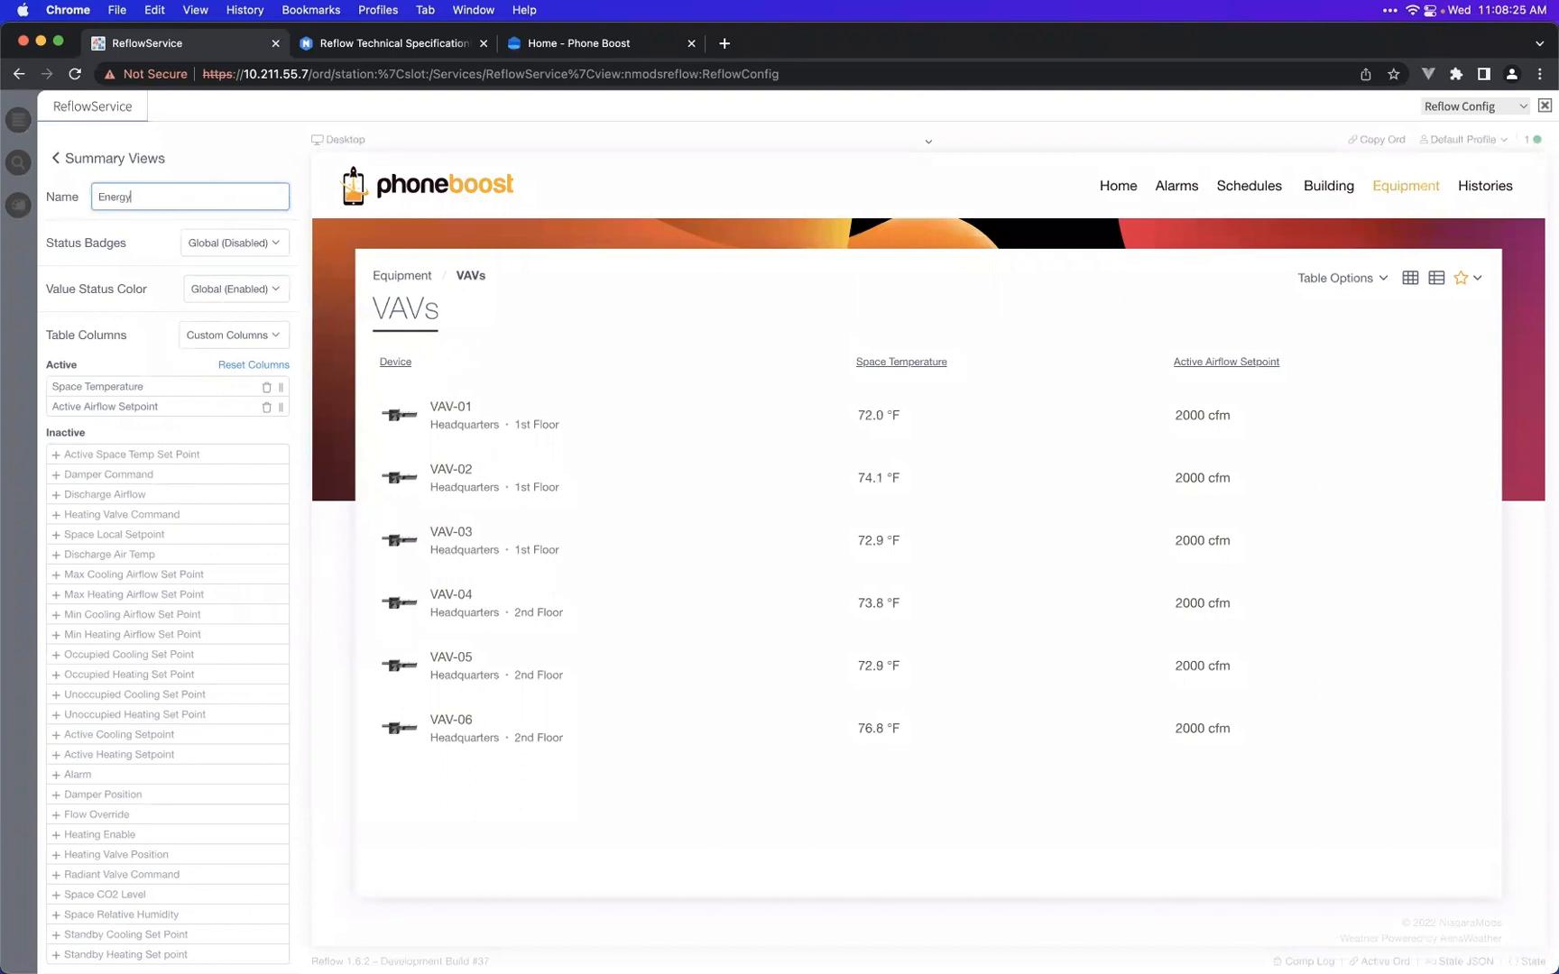
text(Energy View)
- Add Discharge Airflow, Discharge Air Temp, Unoccupied Heating Set Point and Damper Position as columns of the Energy View
click(233, 496)
click(228, 553)
click(231, 714)
click(233, 794)
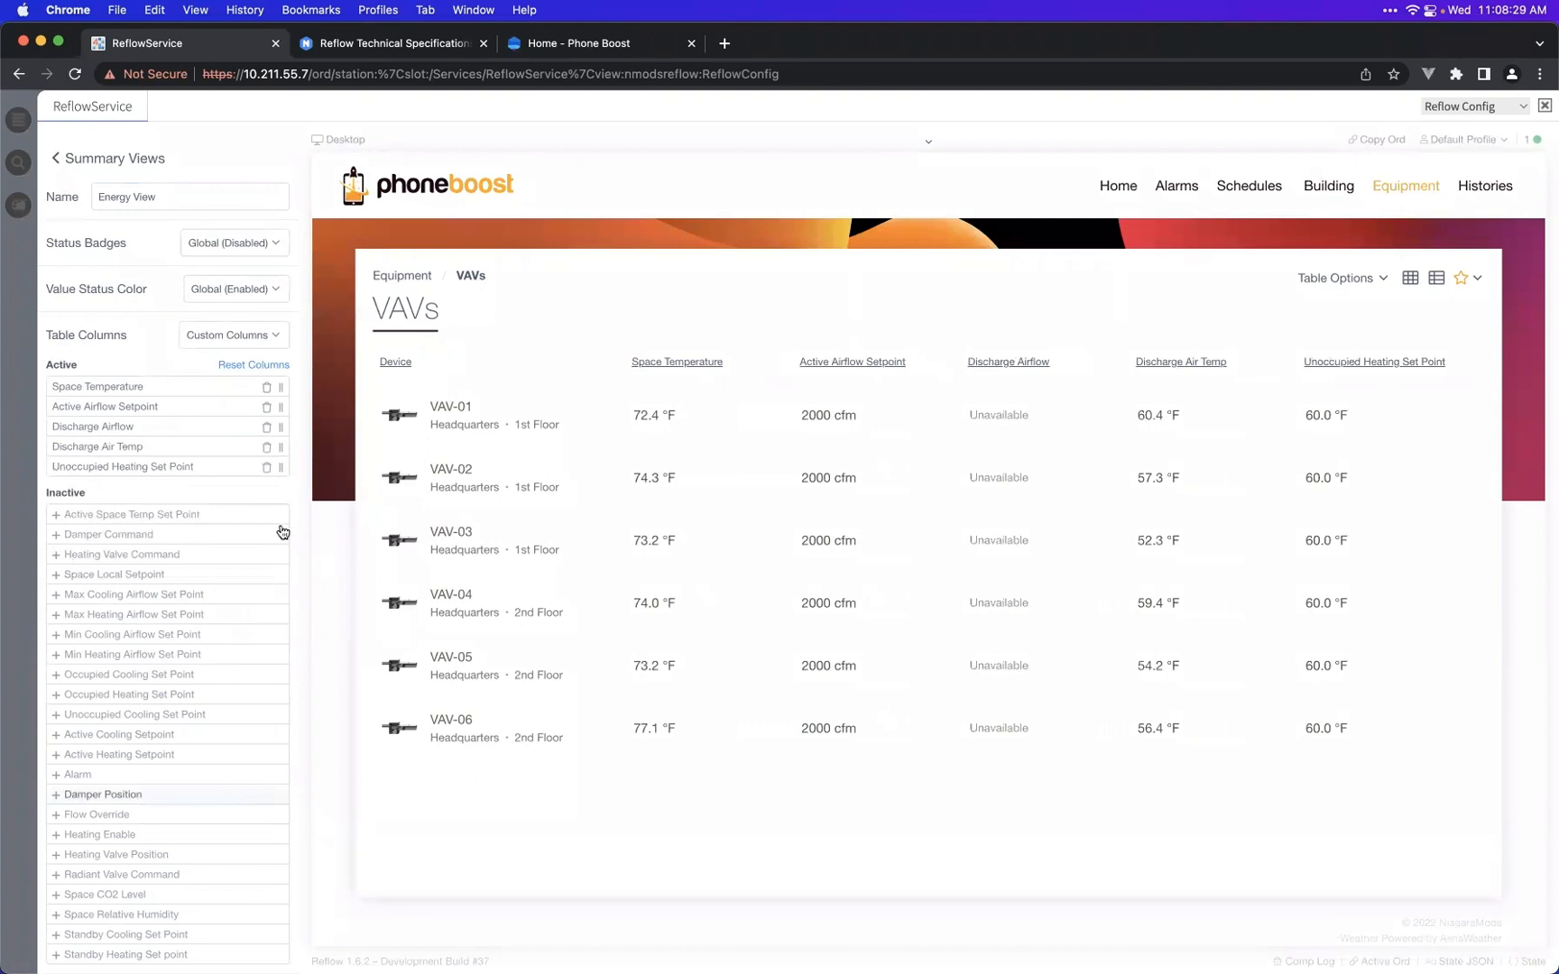
- Remove Discharge Airflow from the Energy View, add Unoccupied Cooling Set Point and Flow Override, and return to the VAV summary views
click(267, 427)
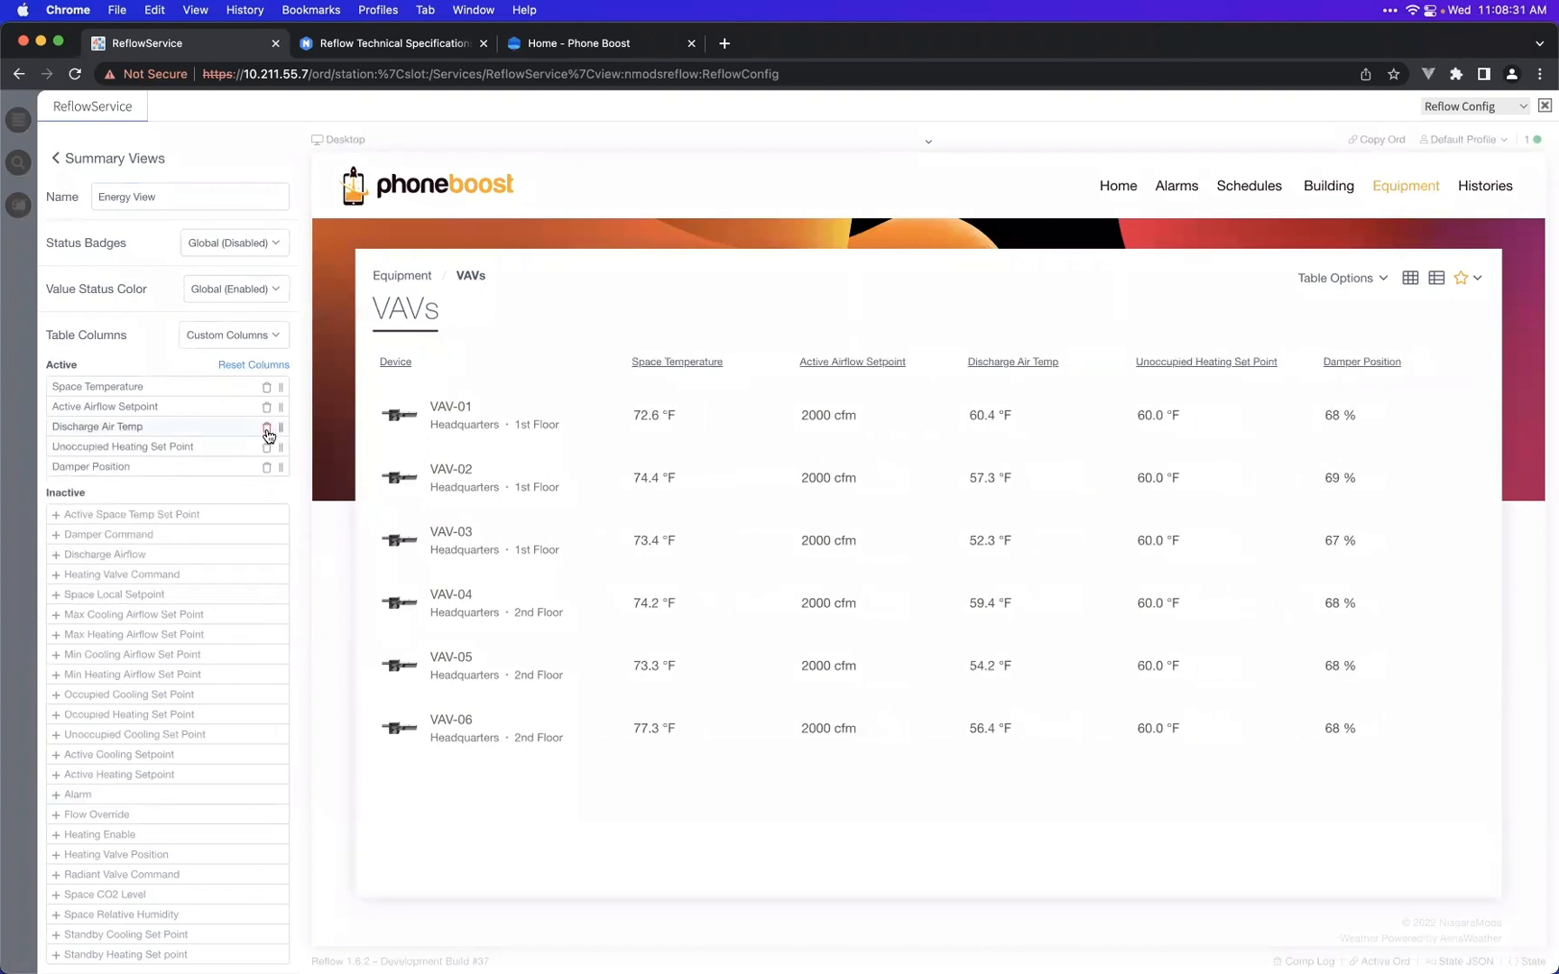
click(207, 736)
click(222, 817)
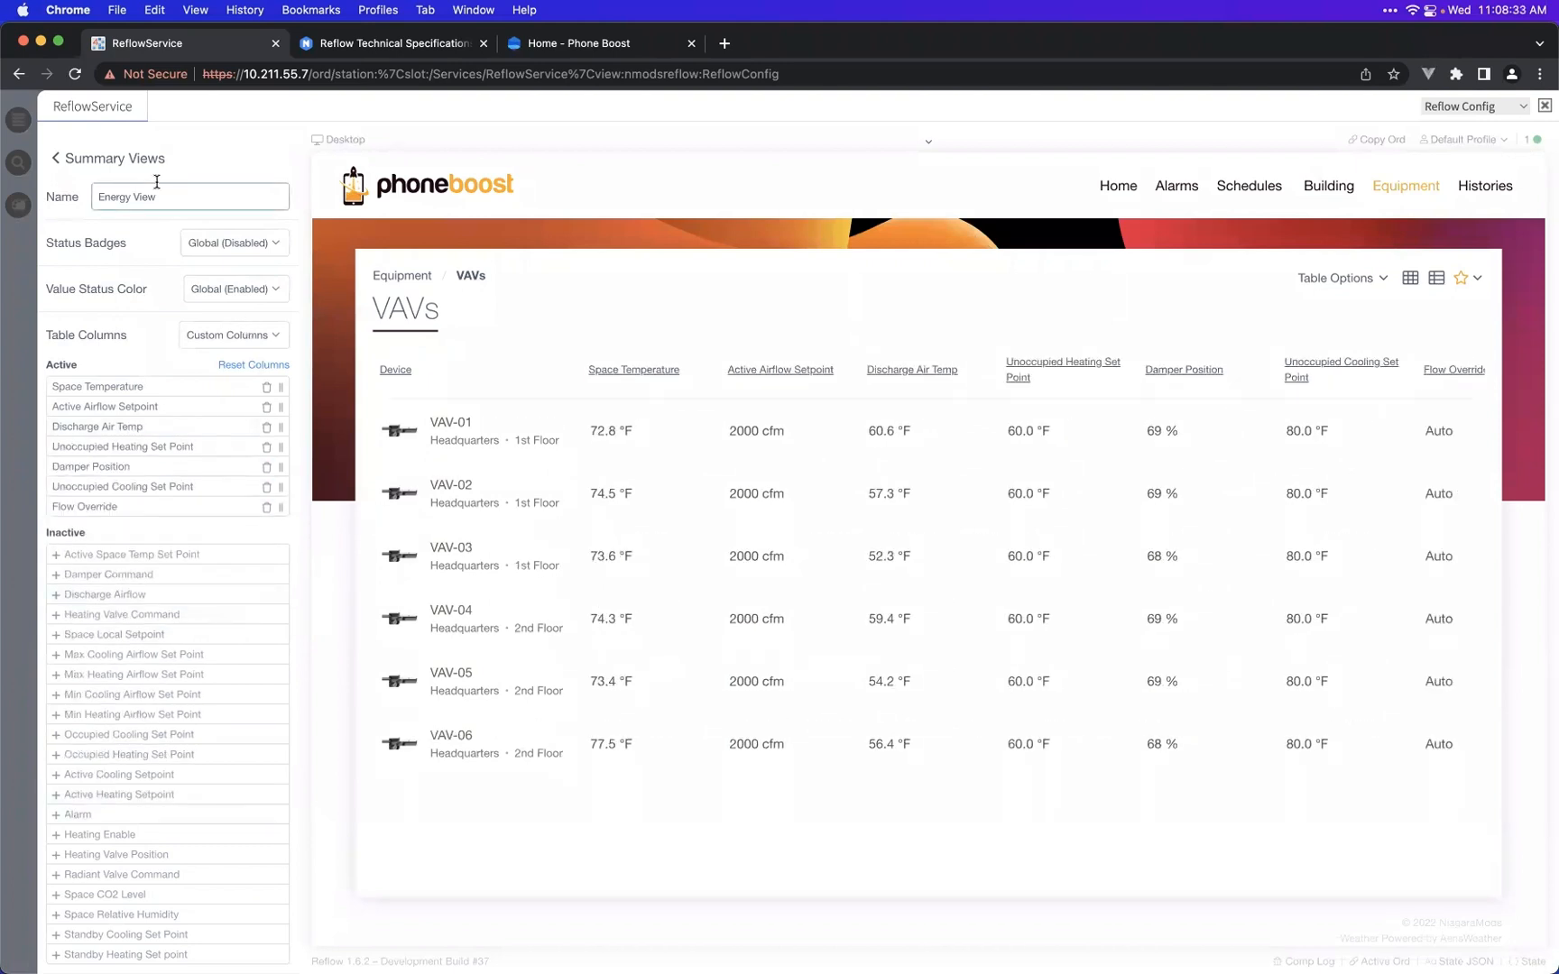
click(56, 158)
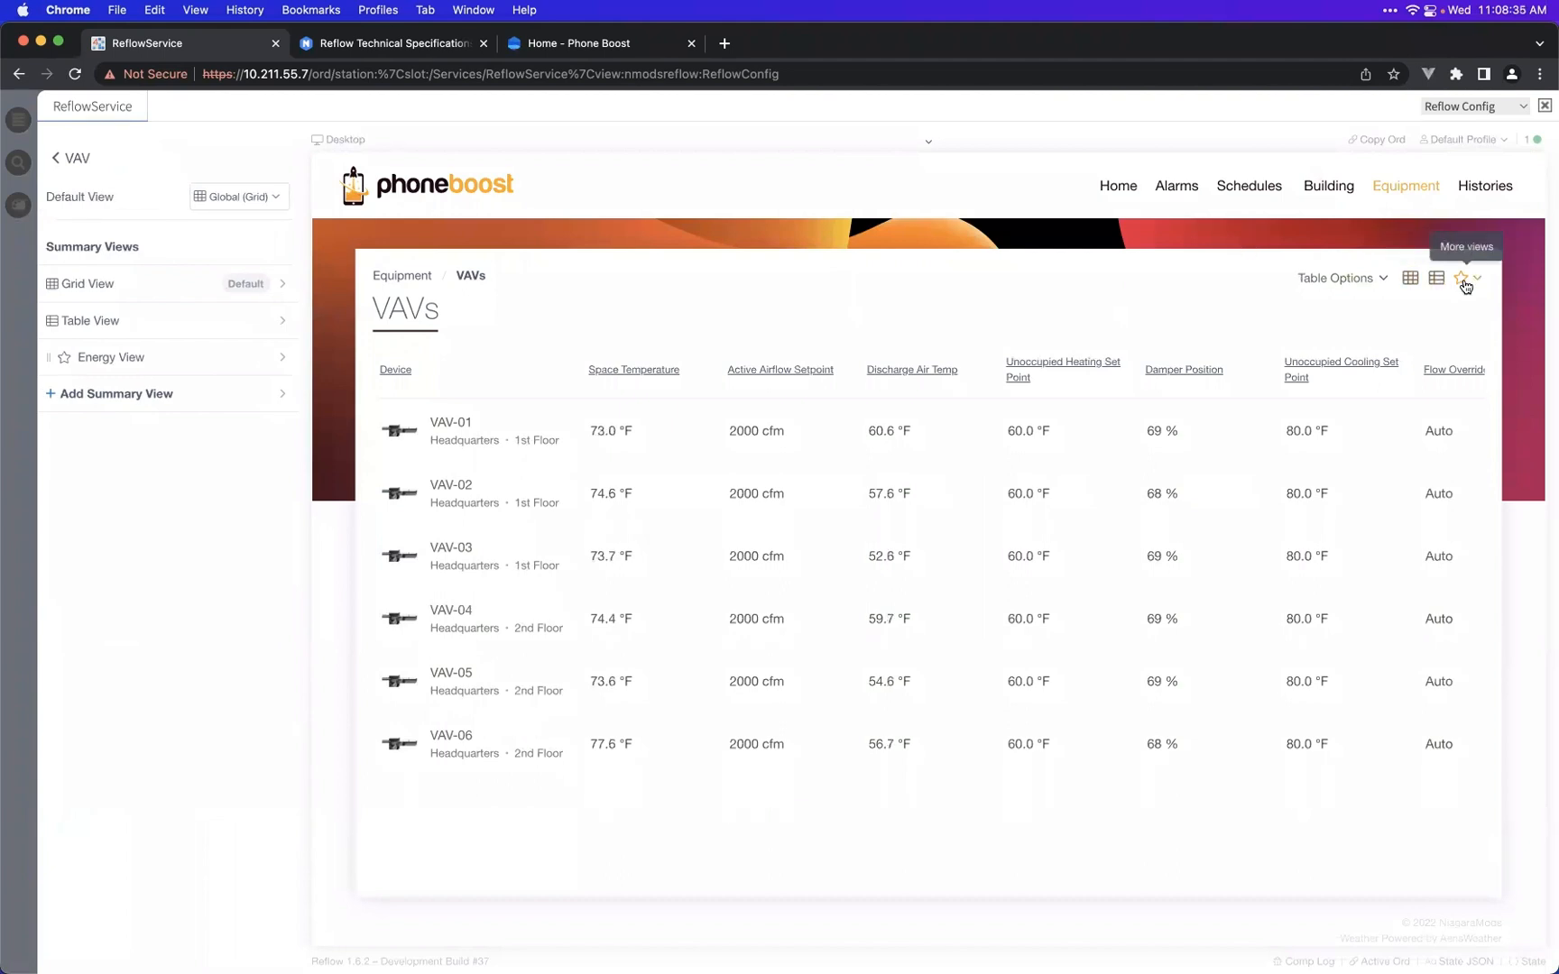
- Compare the VAVs page in grid, table and Energy View, examining all Energy View columns, and finish in the table view
click(1410, 281)
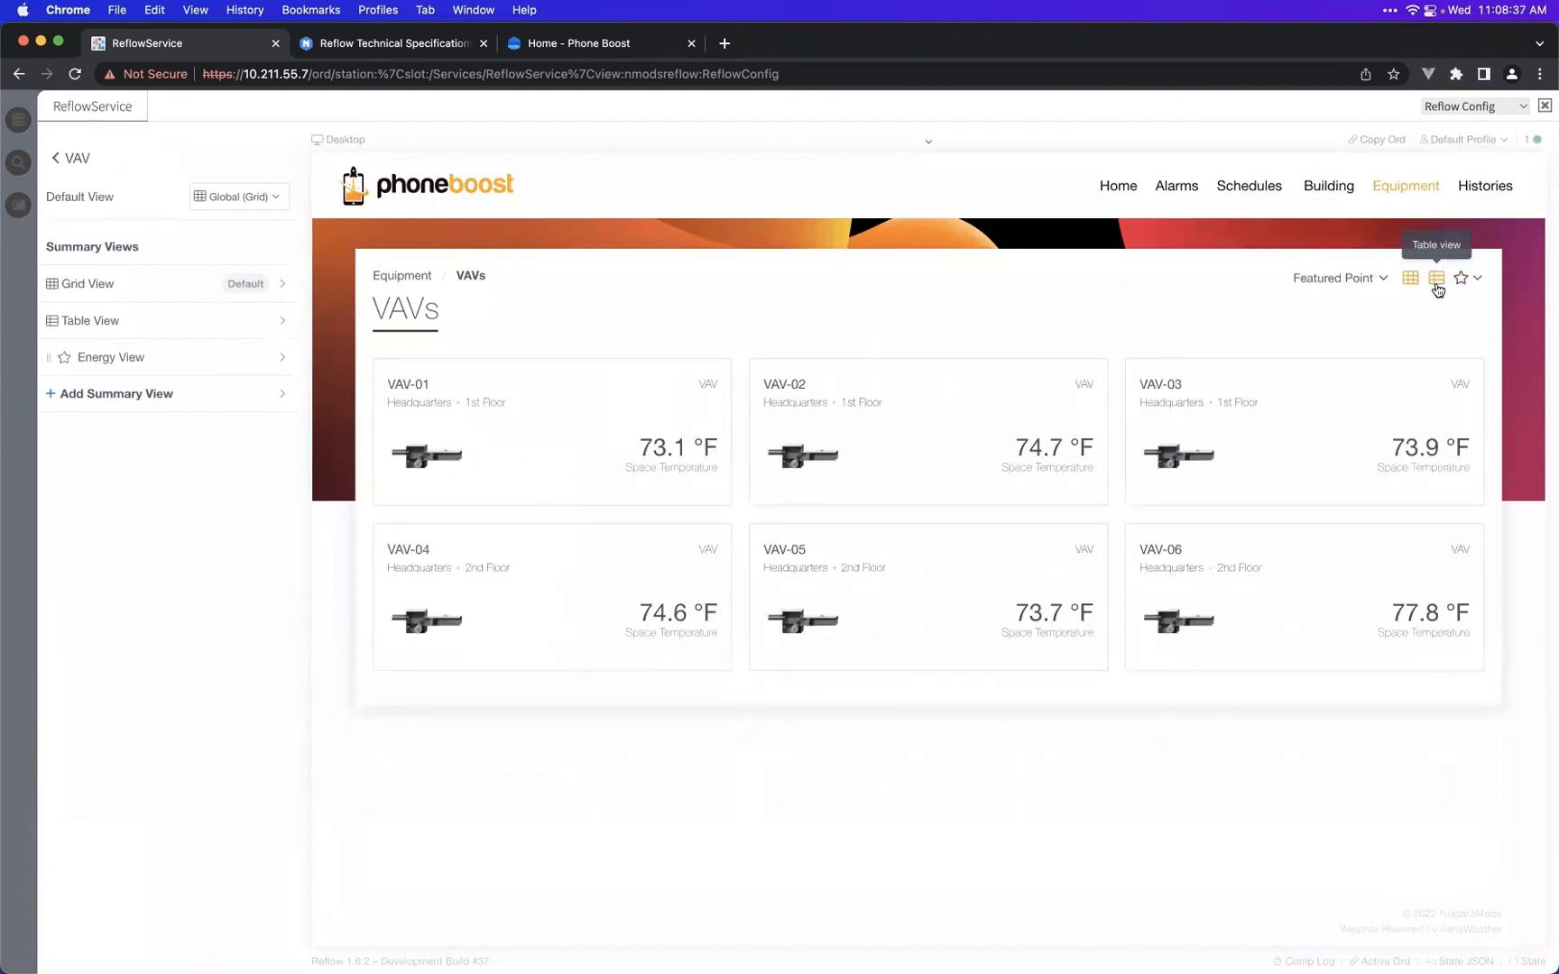
click(1436, 280)
click(1463, 282)
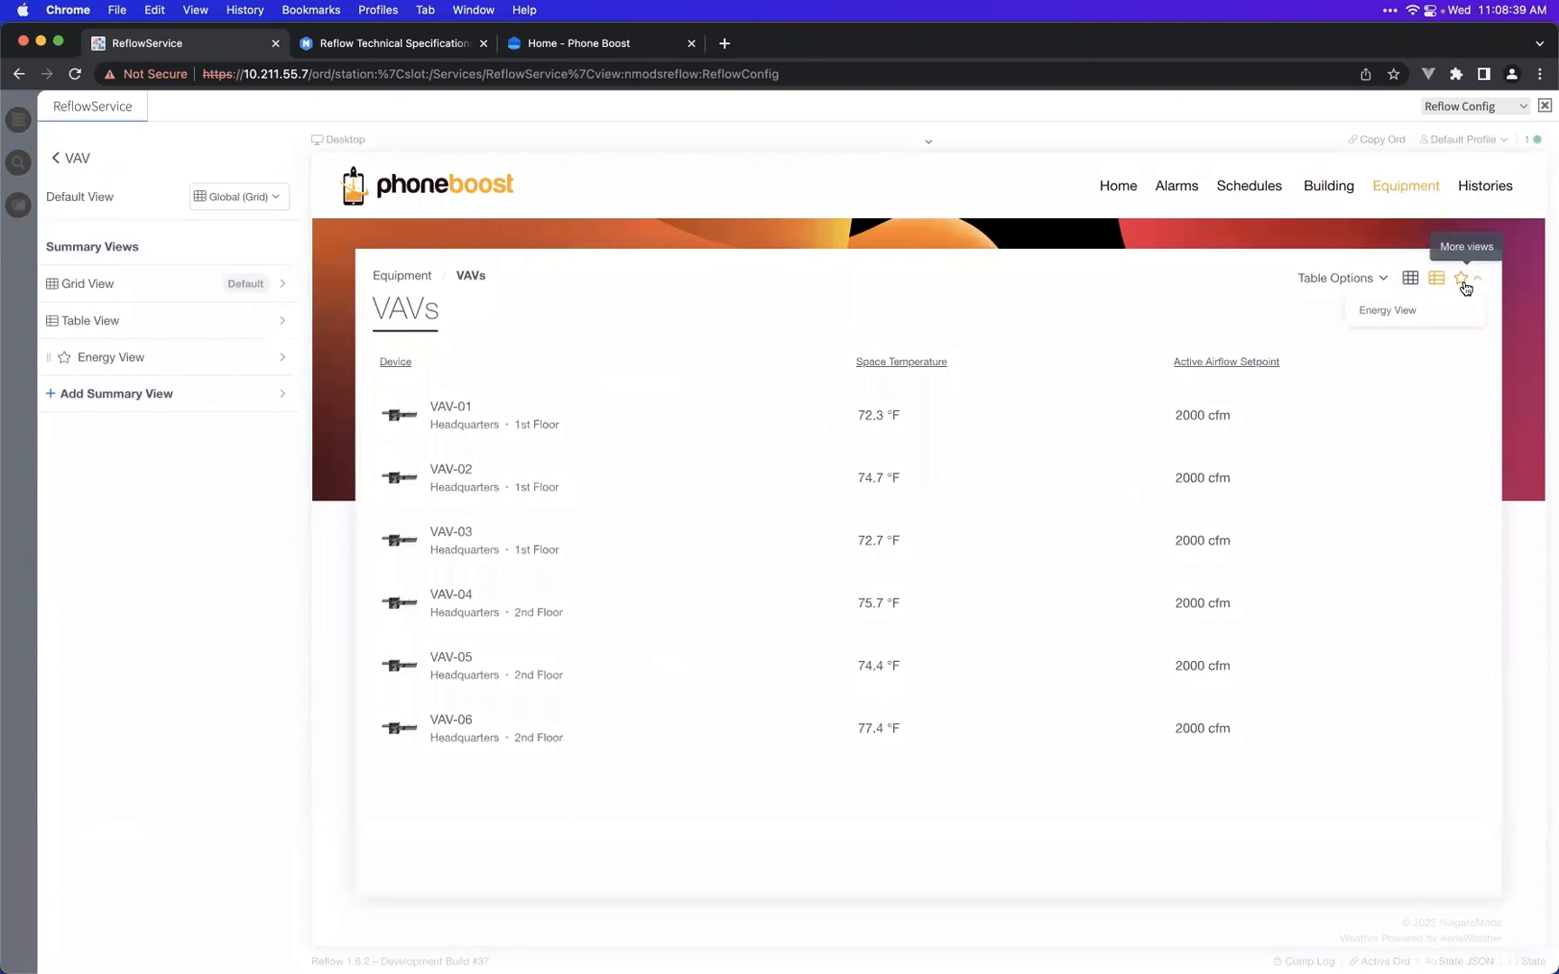
click(1415, 313)
scroll(925, 533, right, 2)
scroll(925, 533, left, 2)
scroll(925, 533, right, 2)
scroll(924, 533, left, 2)
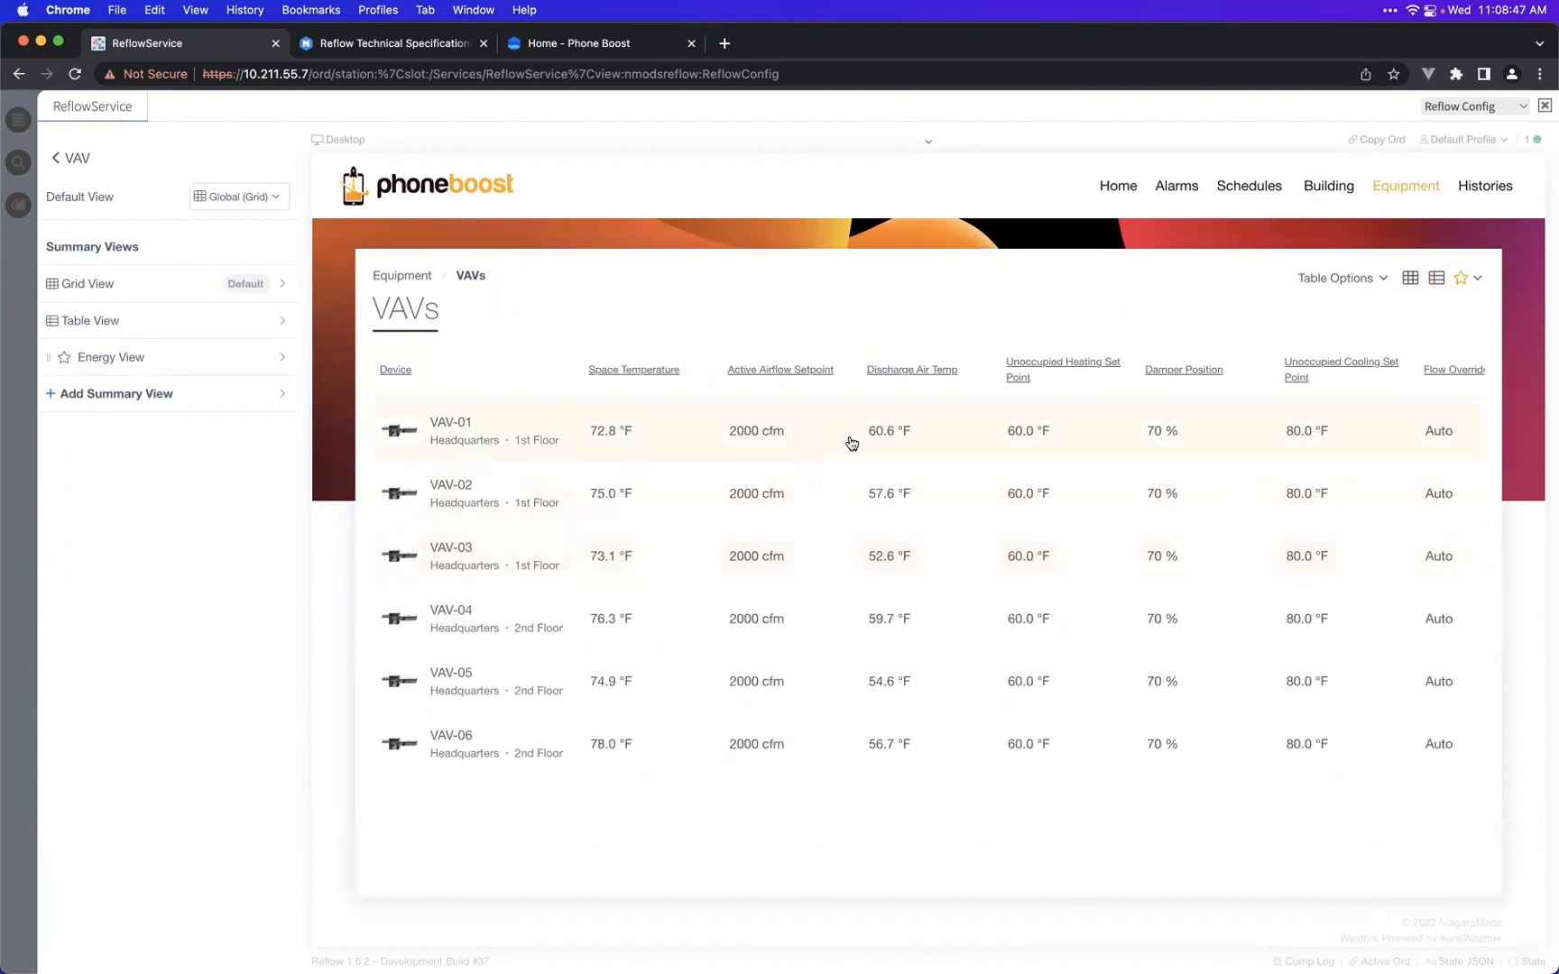
click(1409, 277)
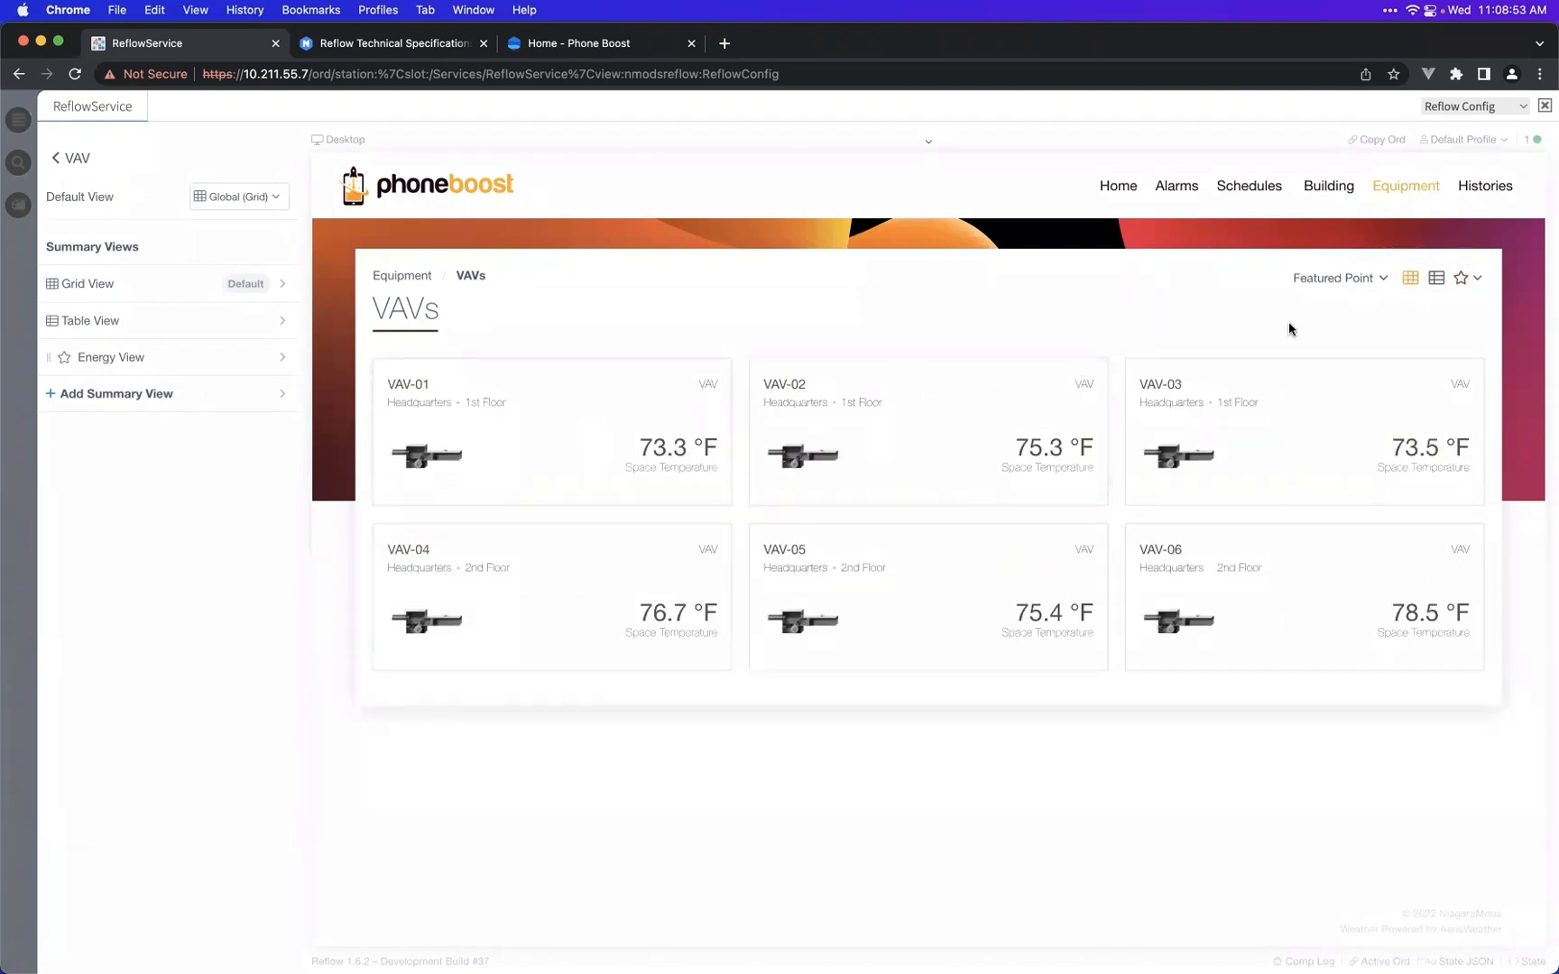
click(1436, 278)
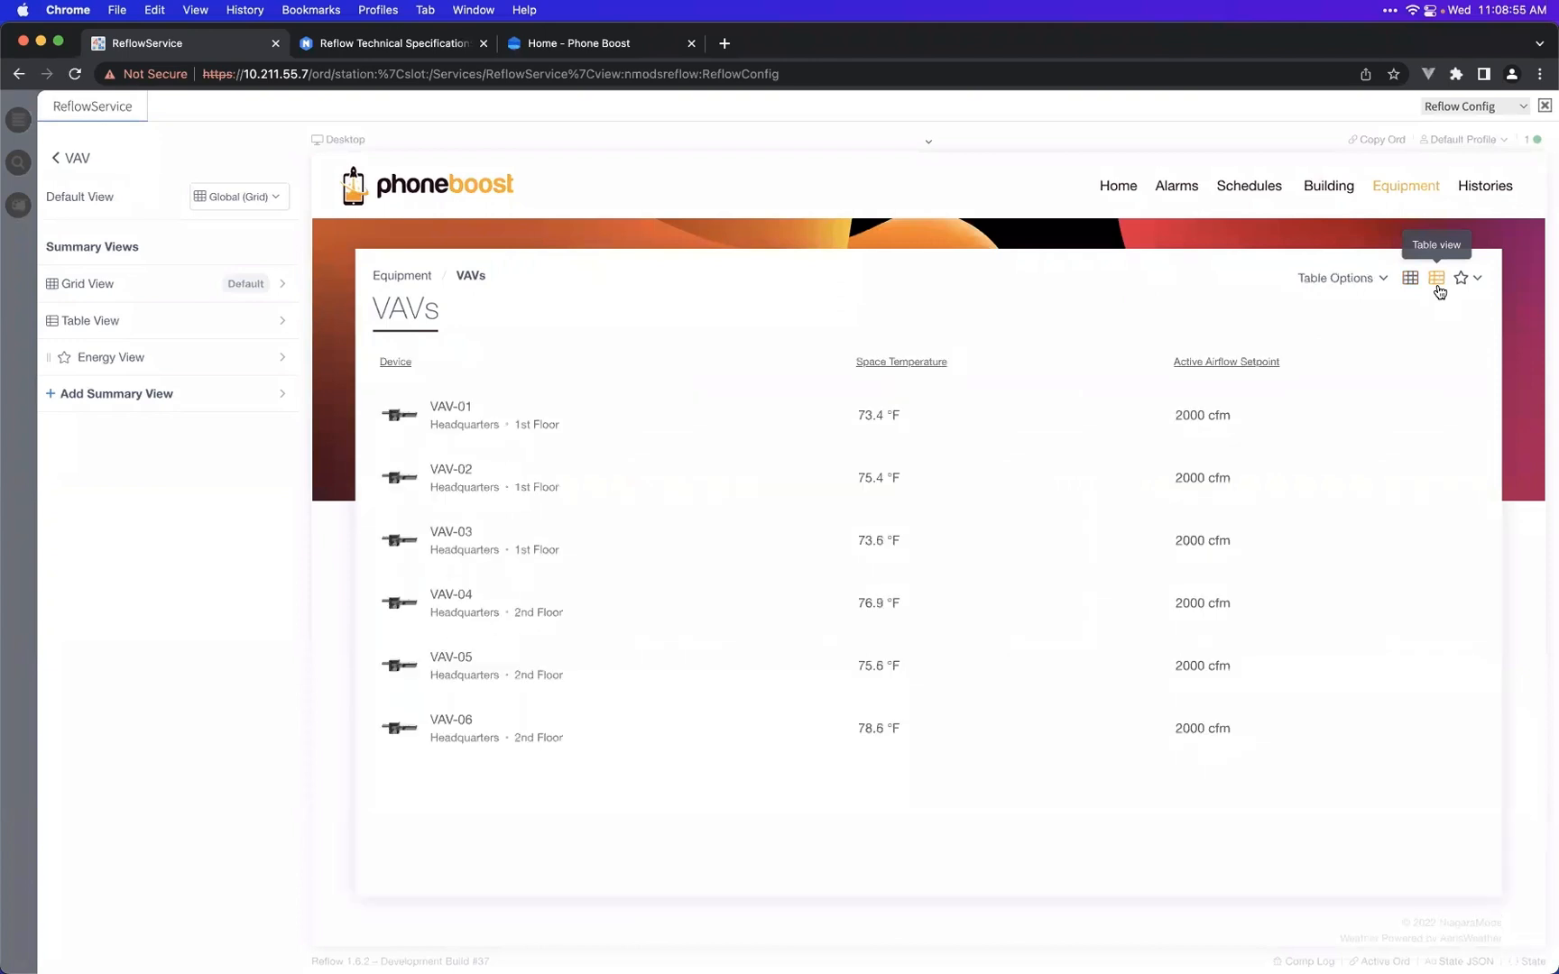
- View the VAV-01 device page and open the AHU-01 device page
click(773, 466)
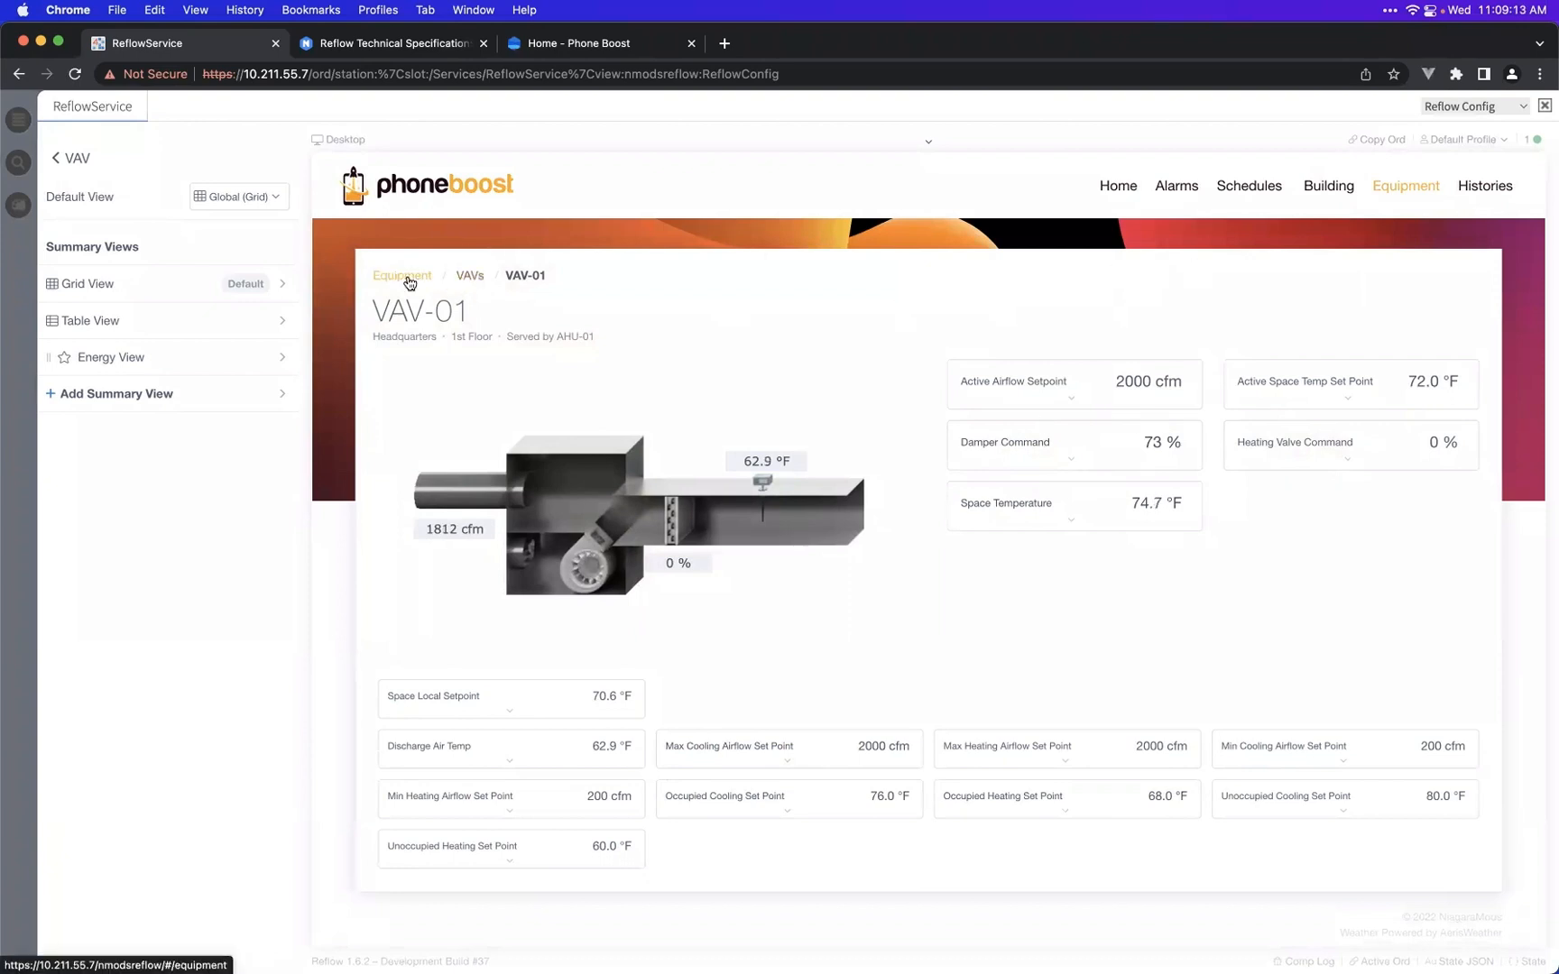
click(618, 409)
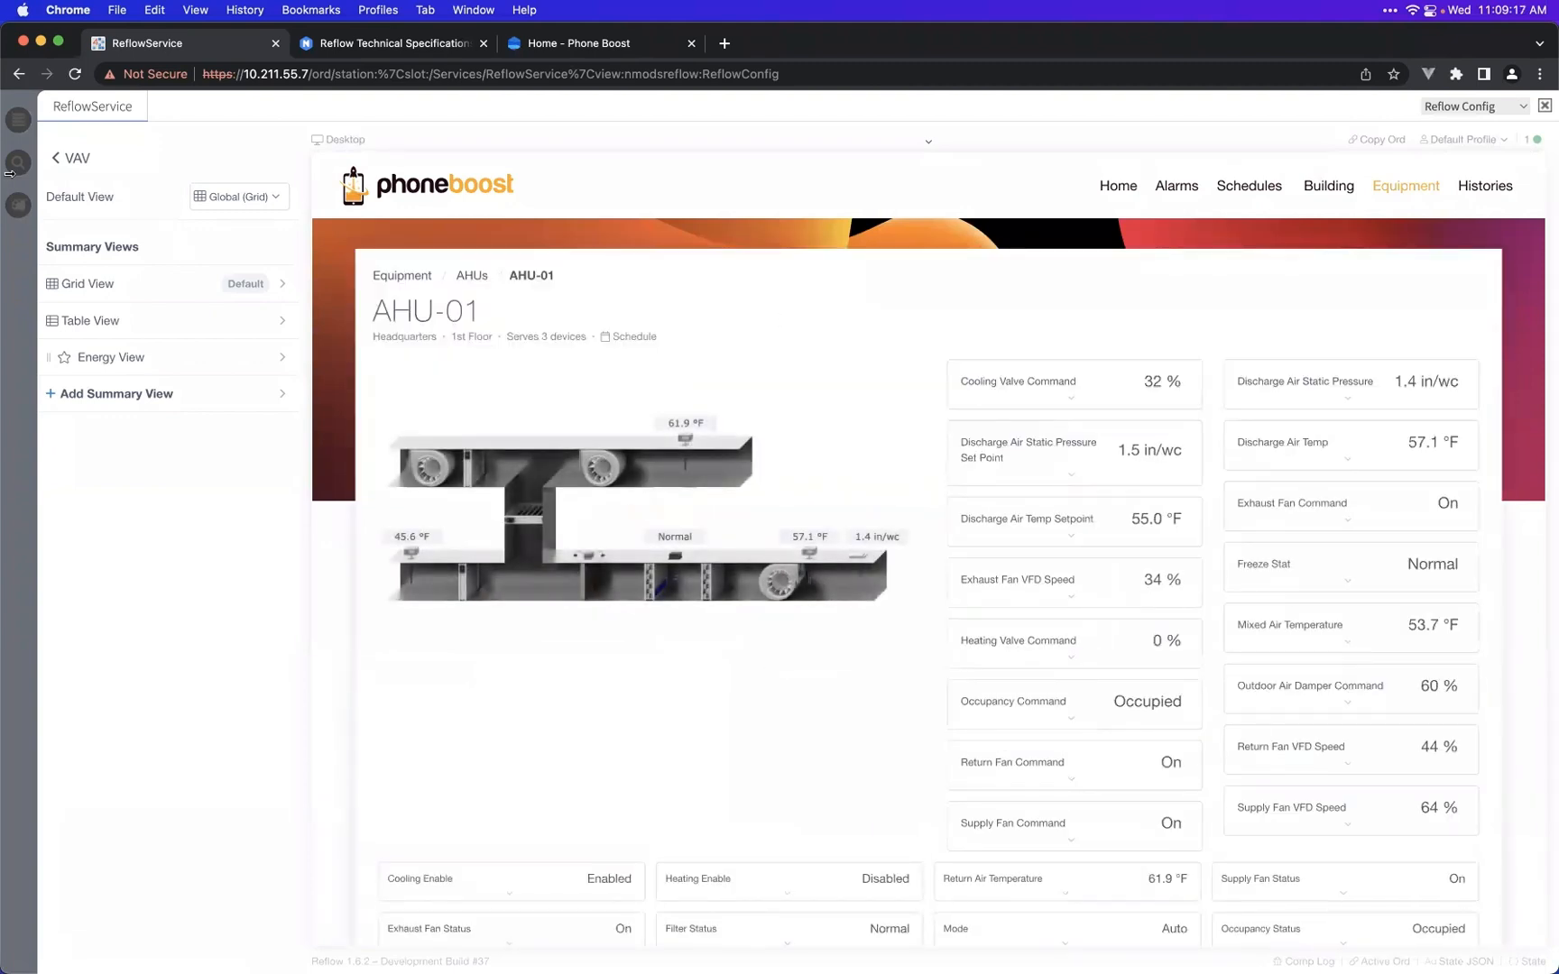
- Open AHU-01's device settings from the AHUs equipment type and look over its device page
click(69, 159)
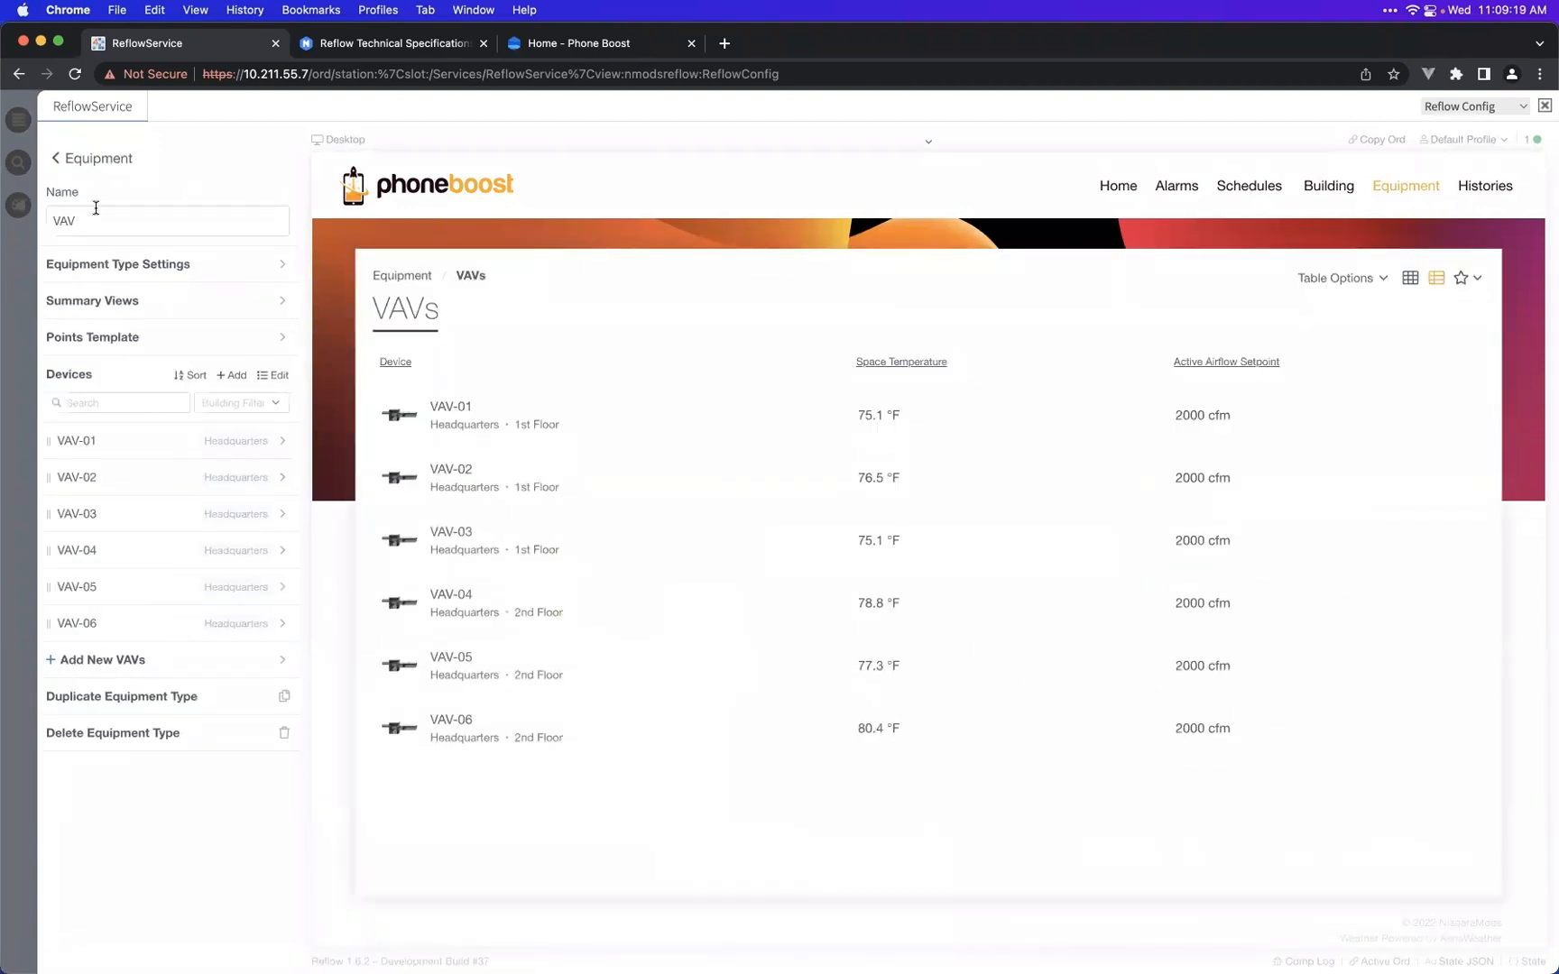
click(90, 159)
click(139, 391)
click(137, 440)
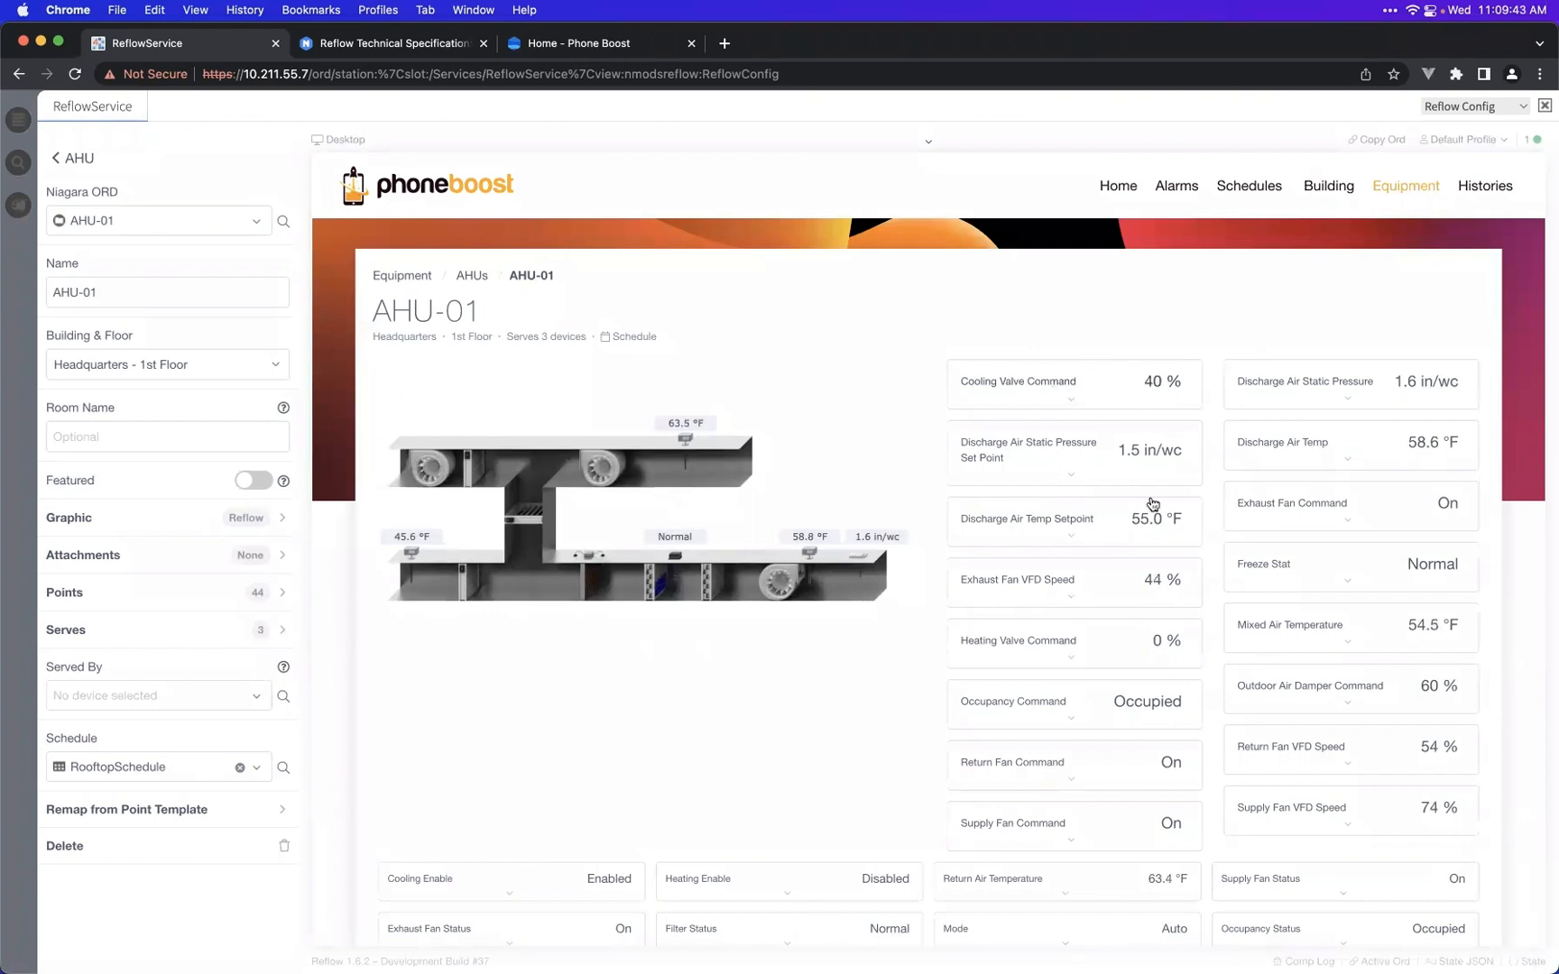
scroll(1082, 301, down, 1)
scroll(1083, 301, up, 1)
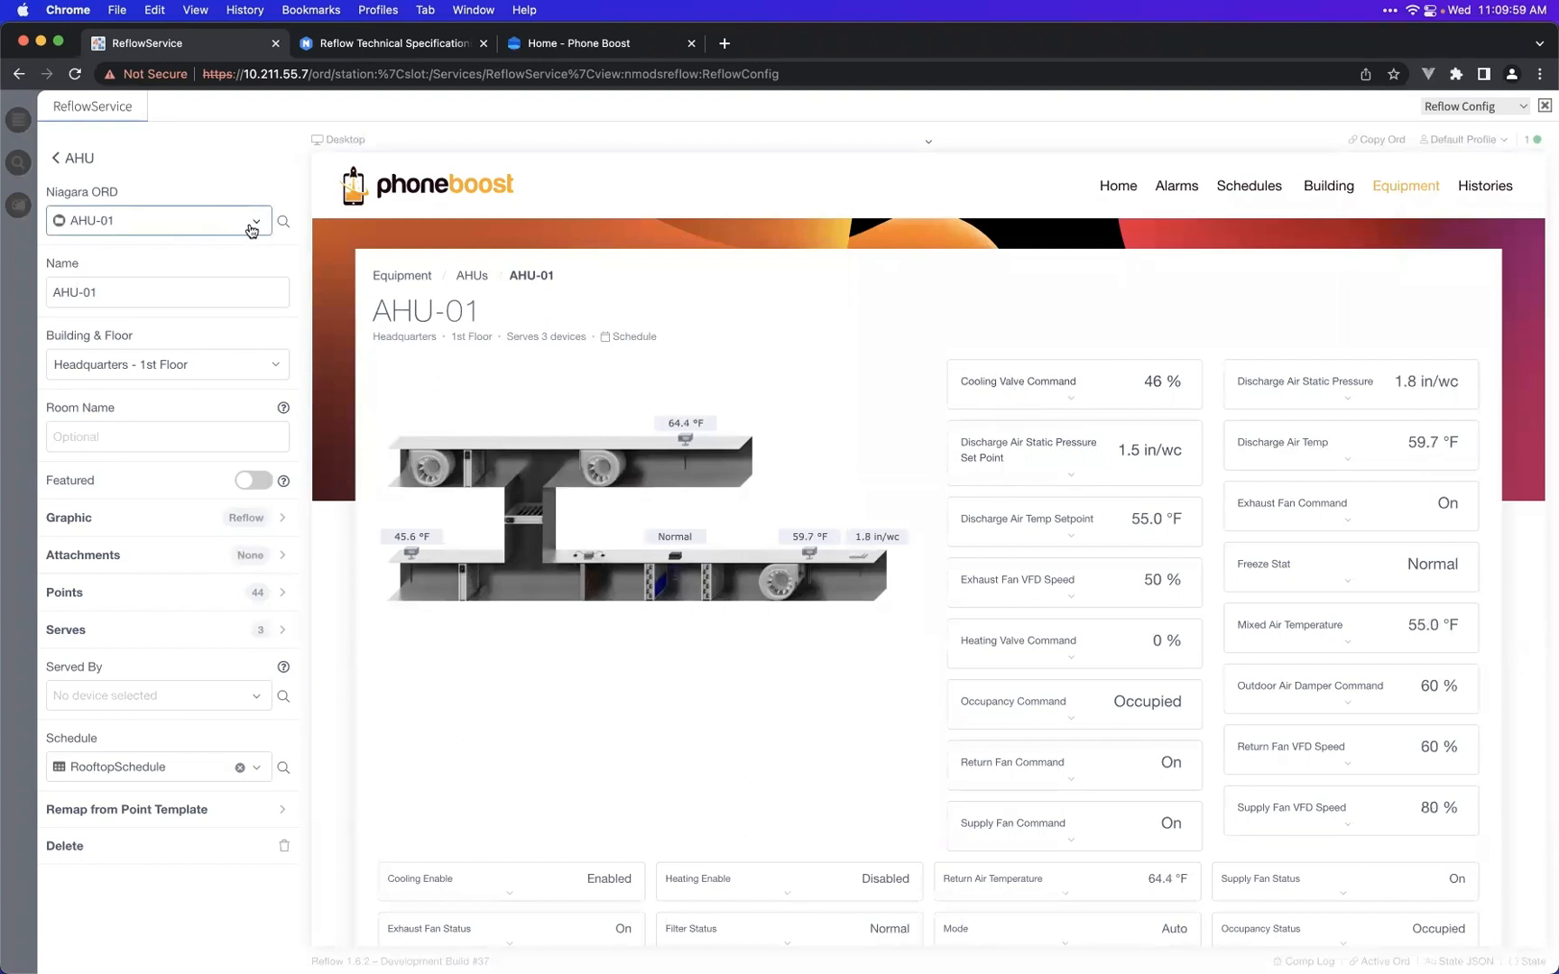
- Examine which station device AHU-01's Niagara ORD is linked to in the station tree, leaving the selection as it is
click(201, 225)
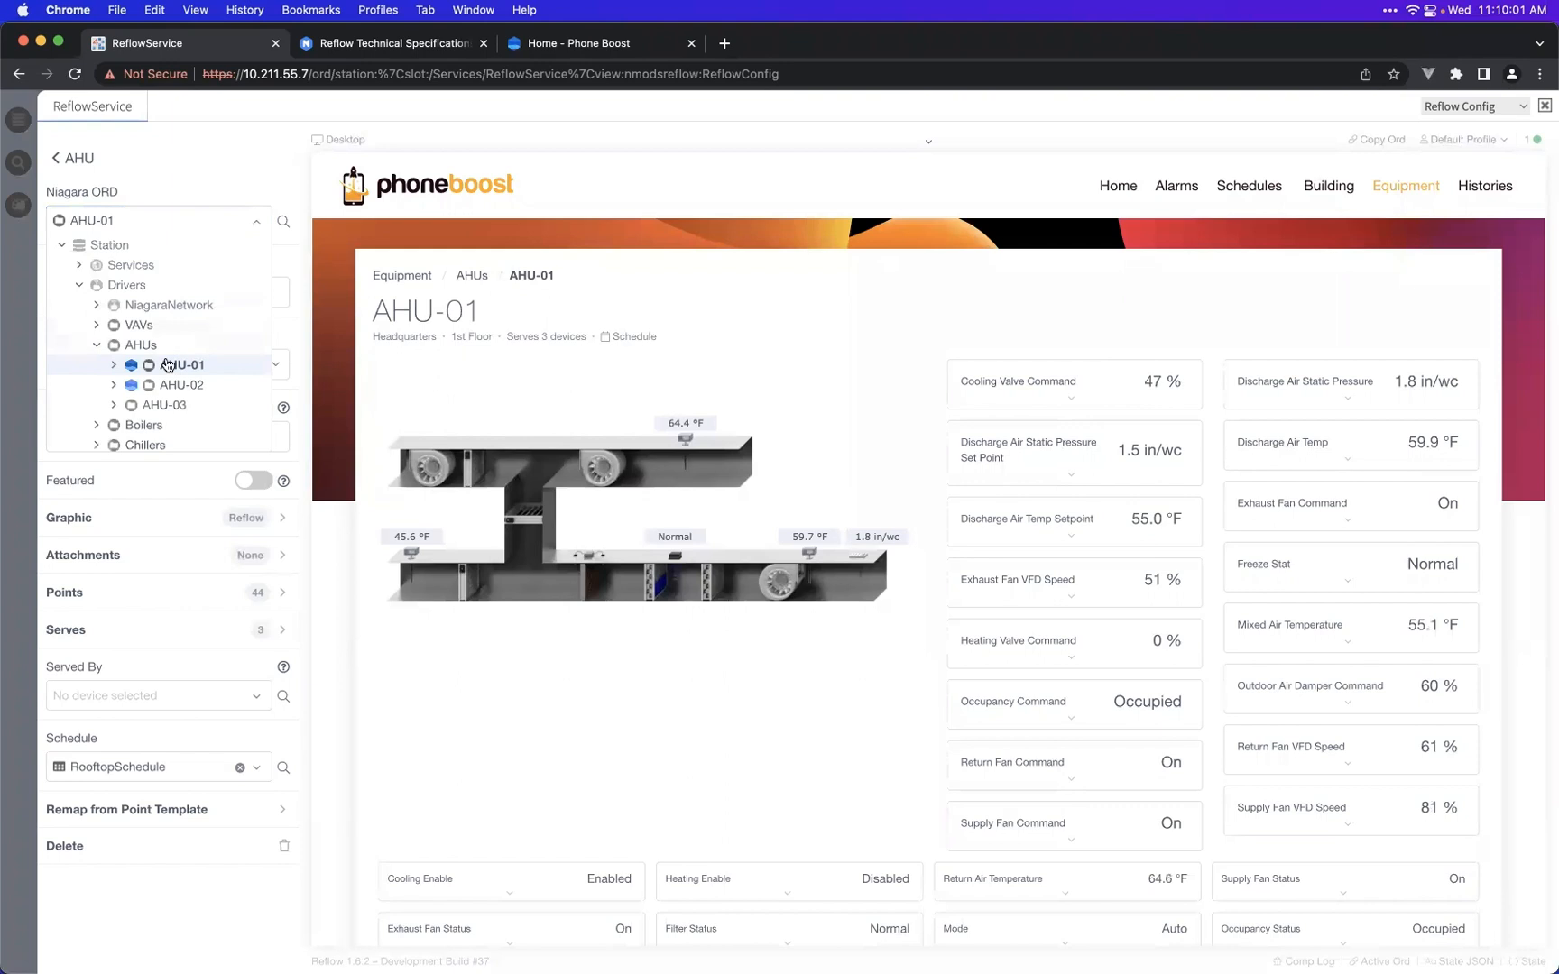
click(163, 221)
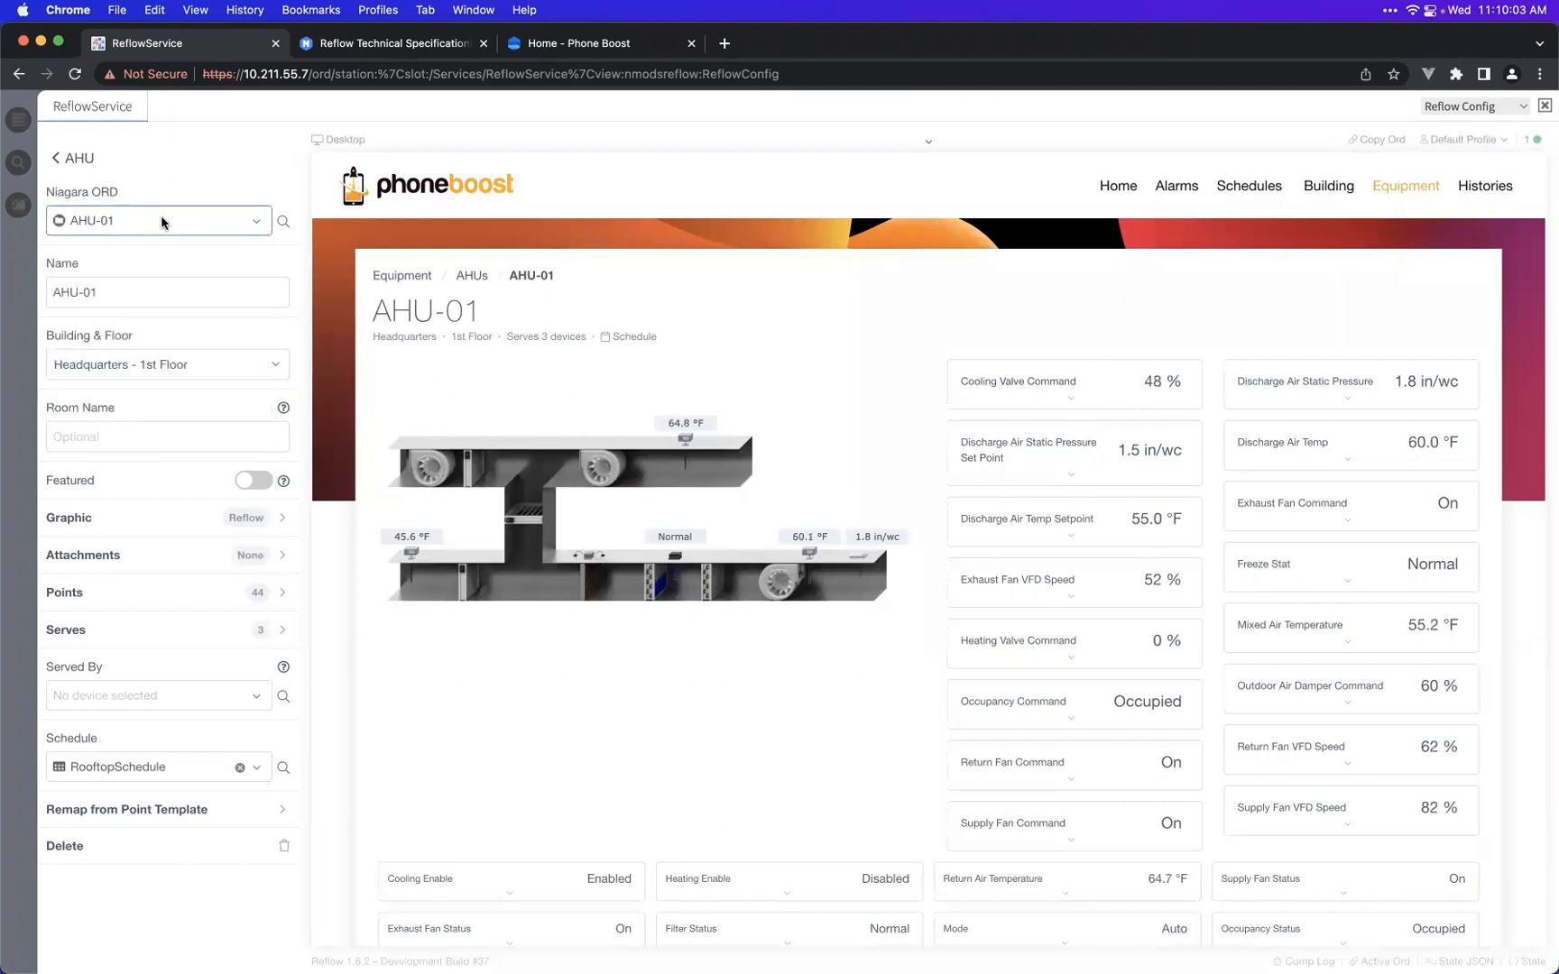
click(163, 221)
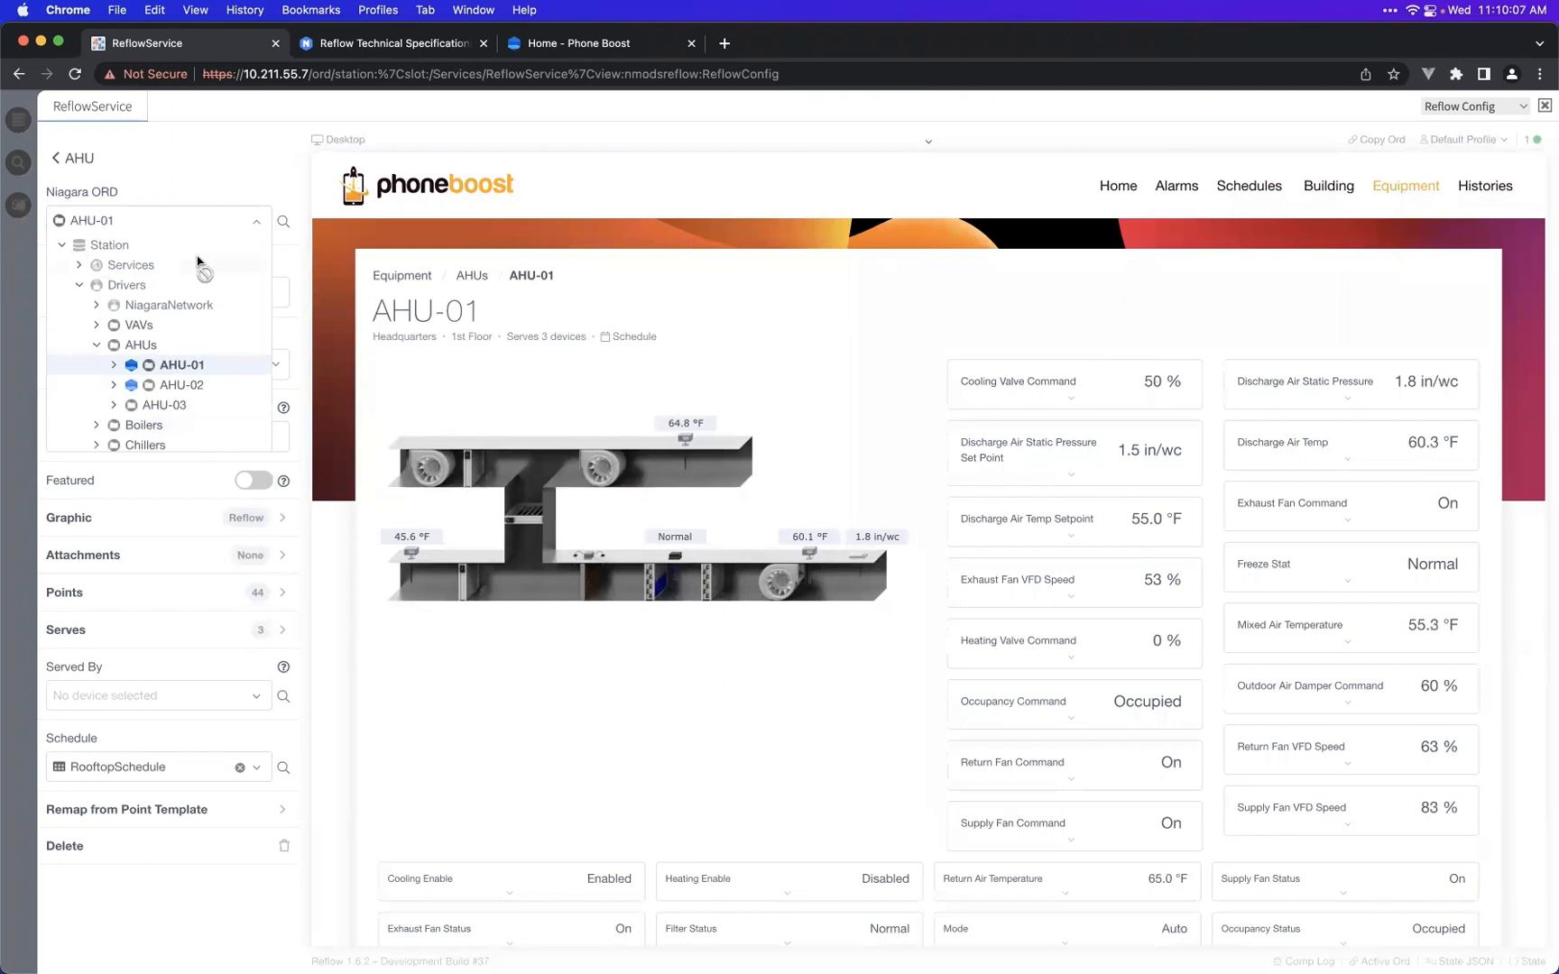
click(195, 227)
click(197, 227)
- Return to the Equipment page settings, reopen AHU-01's device settings and check its Niagara ORD in the station tree again
click(99, 161)
click(83, 160)
click(85, 163)
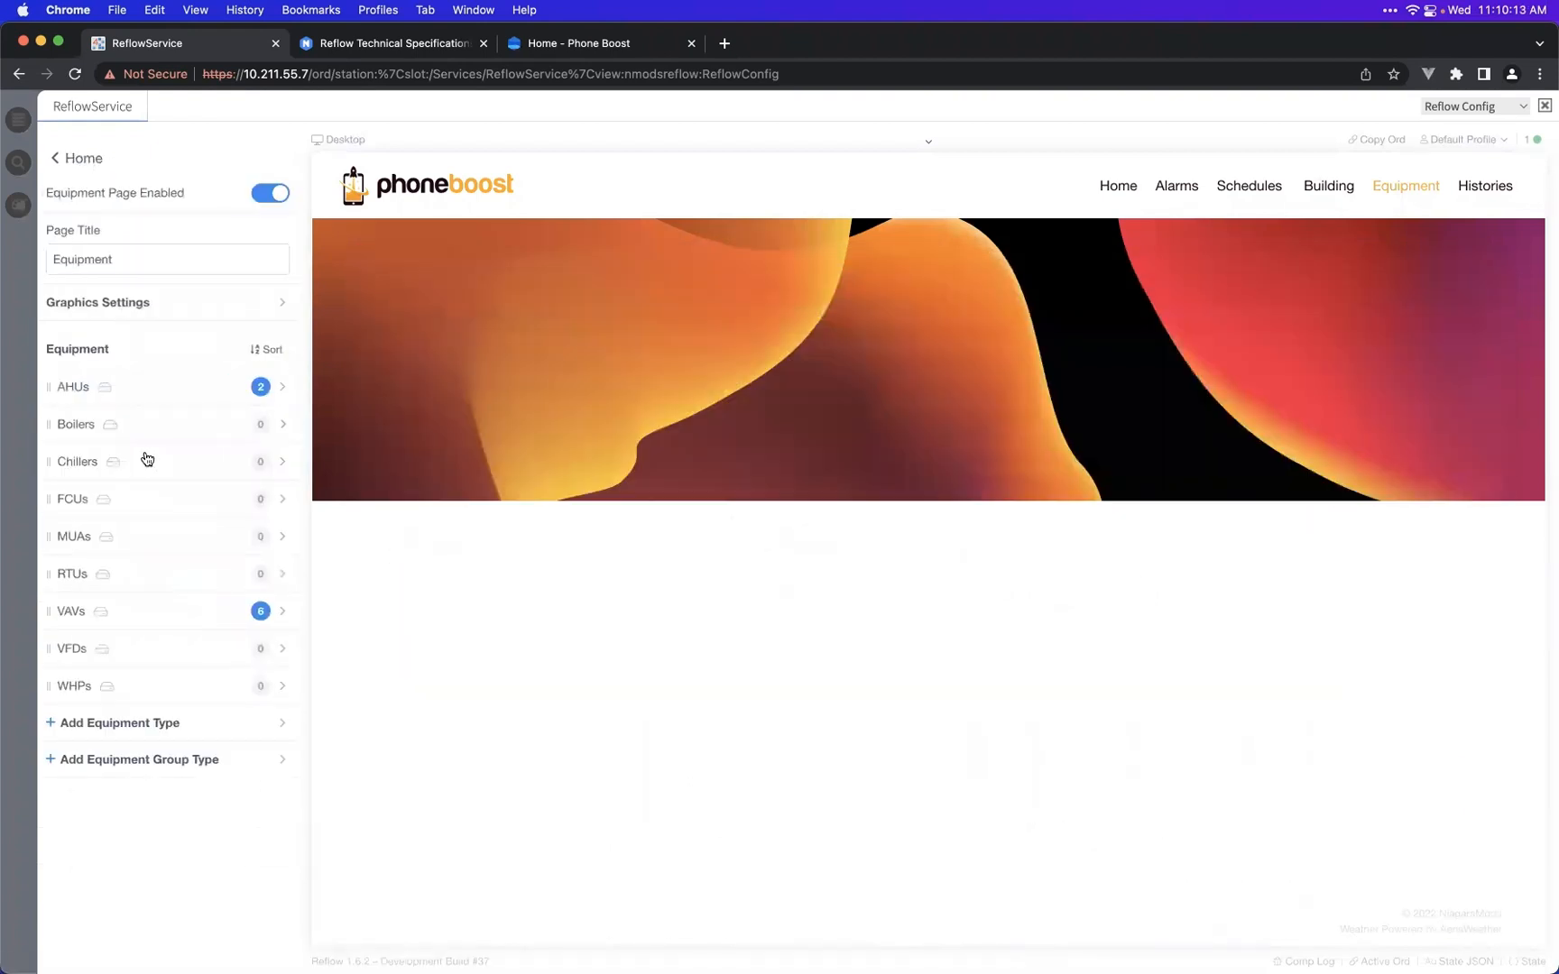
click(153, 394)
click(149, 440)
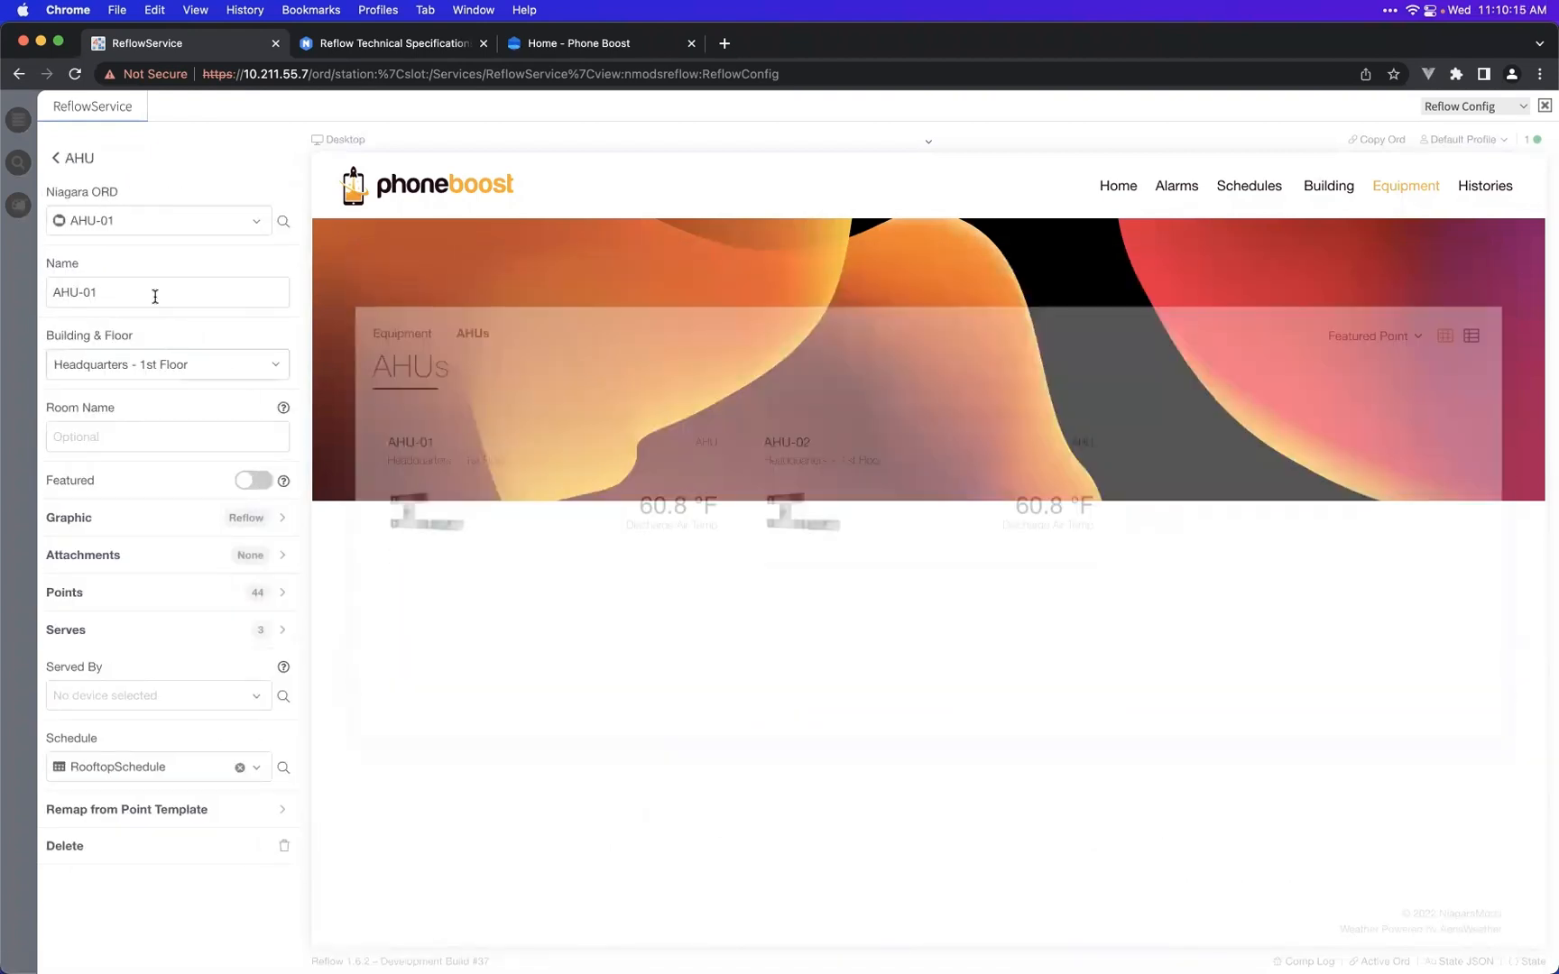
click(160, 221)
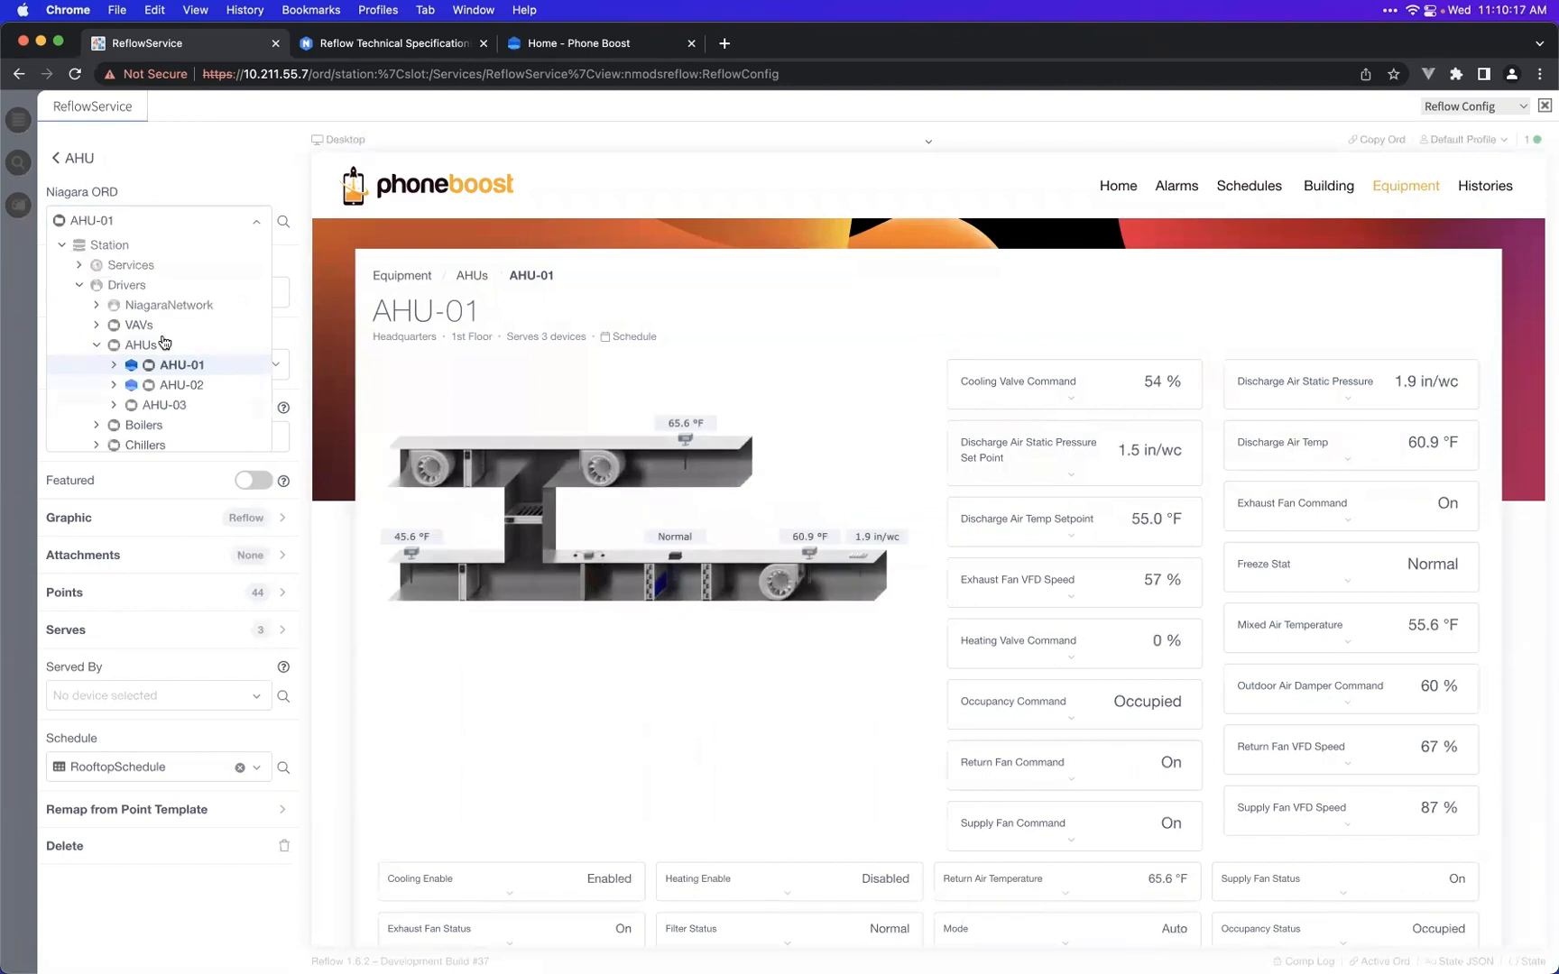
click(161, 221)
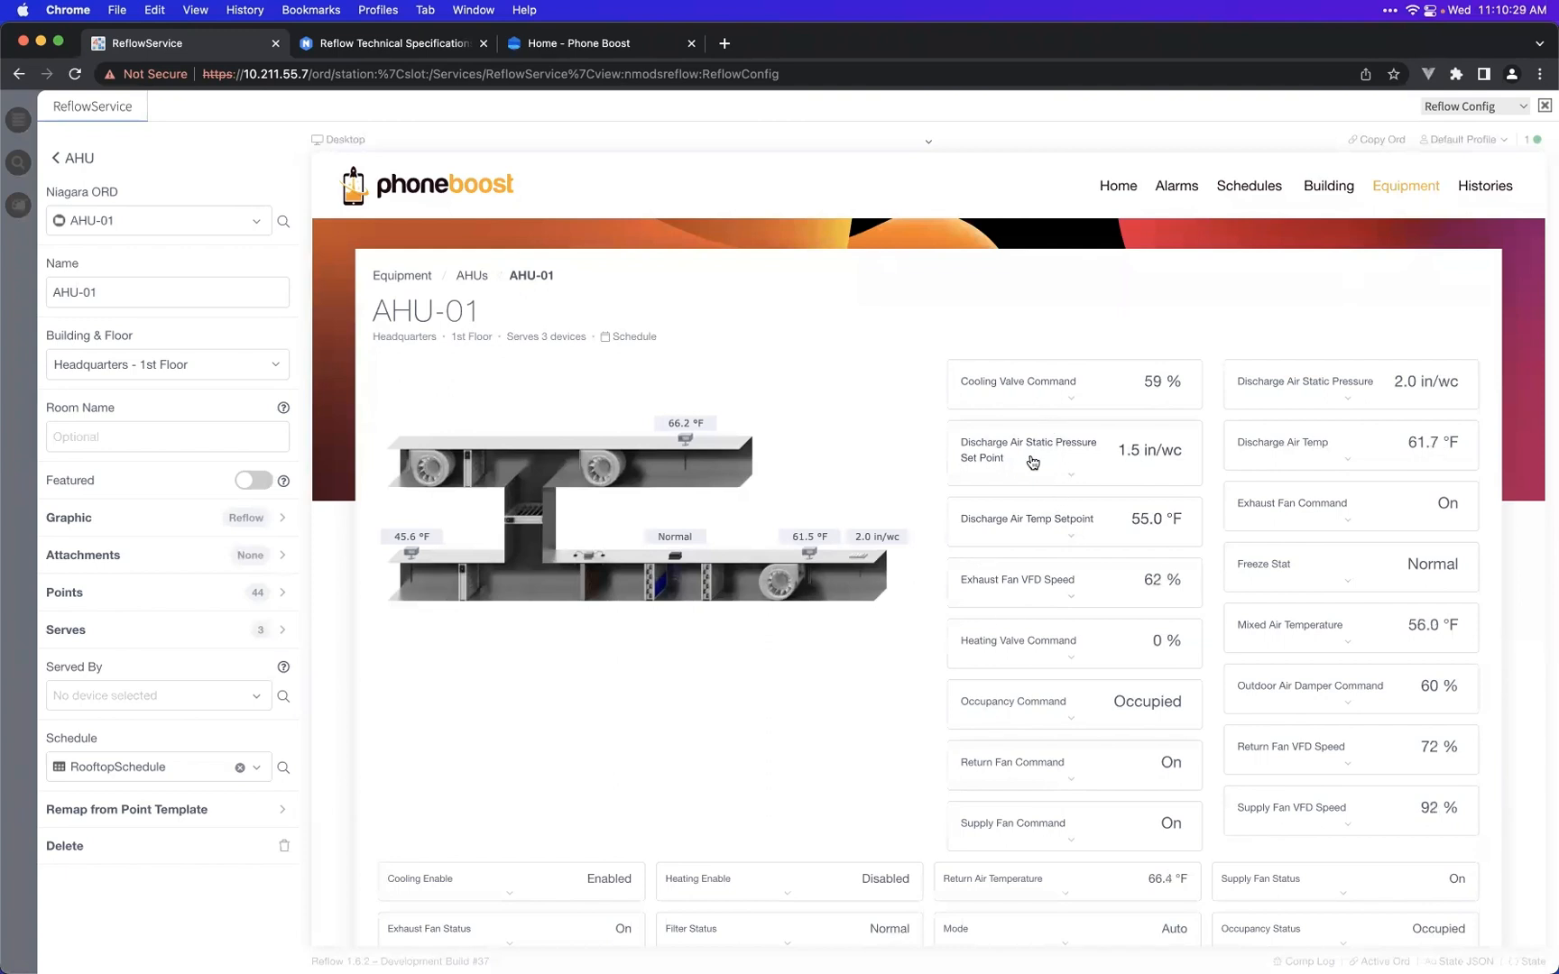
- Look through AHU-01's graphic, its primary and secondary points, and return to the start of the page
scroll(876, 615, down, 5)
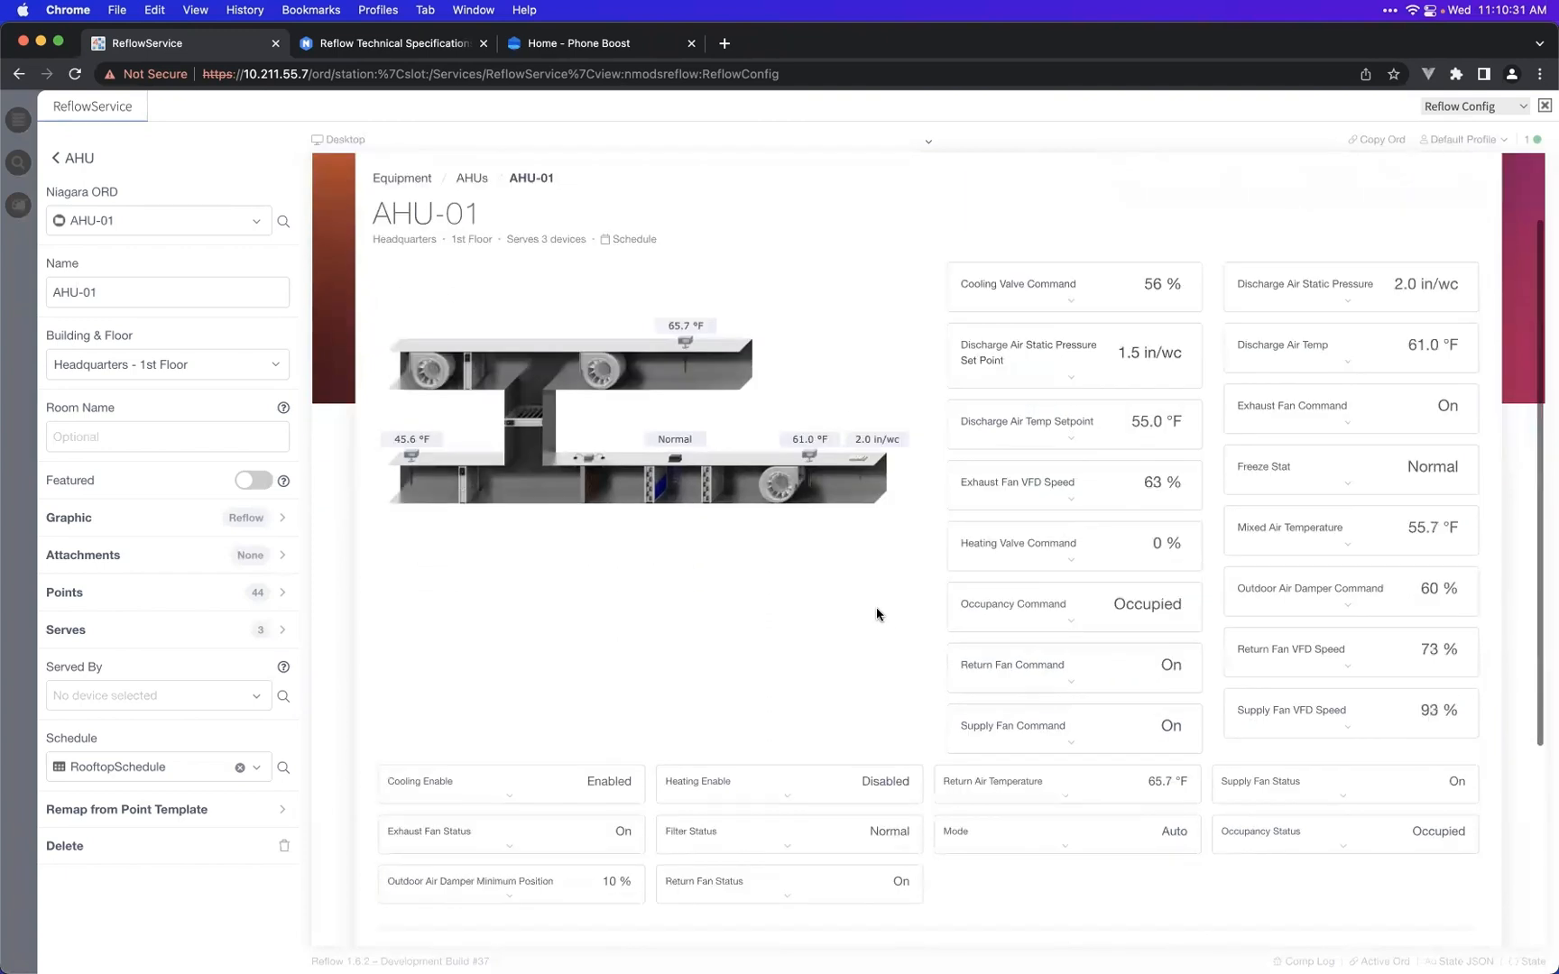
scroll(875, 614, up, 4)
scroll(875, 614, down, 2)
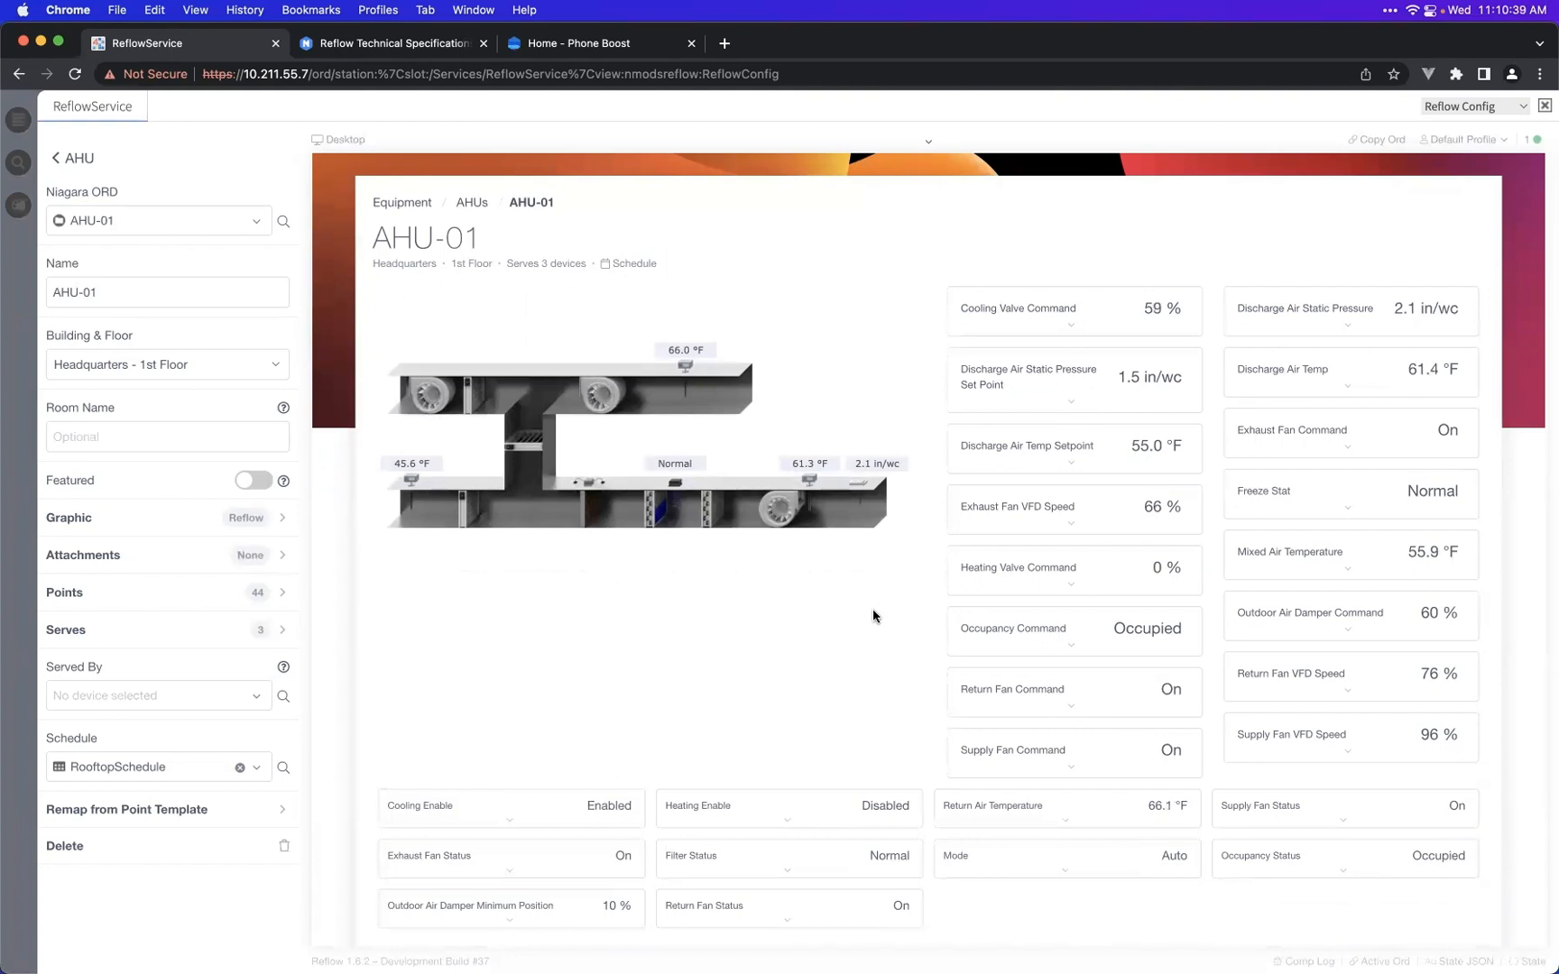
scroll(879, 620, down, 1)
scroll(853, 591, up, 3)
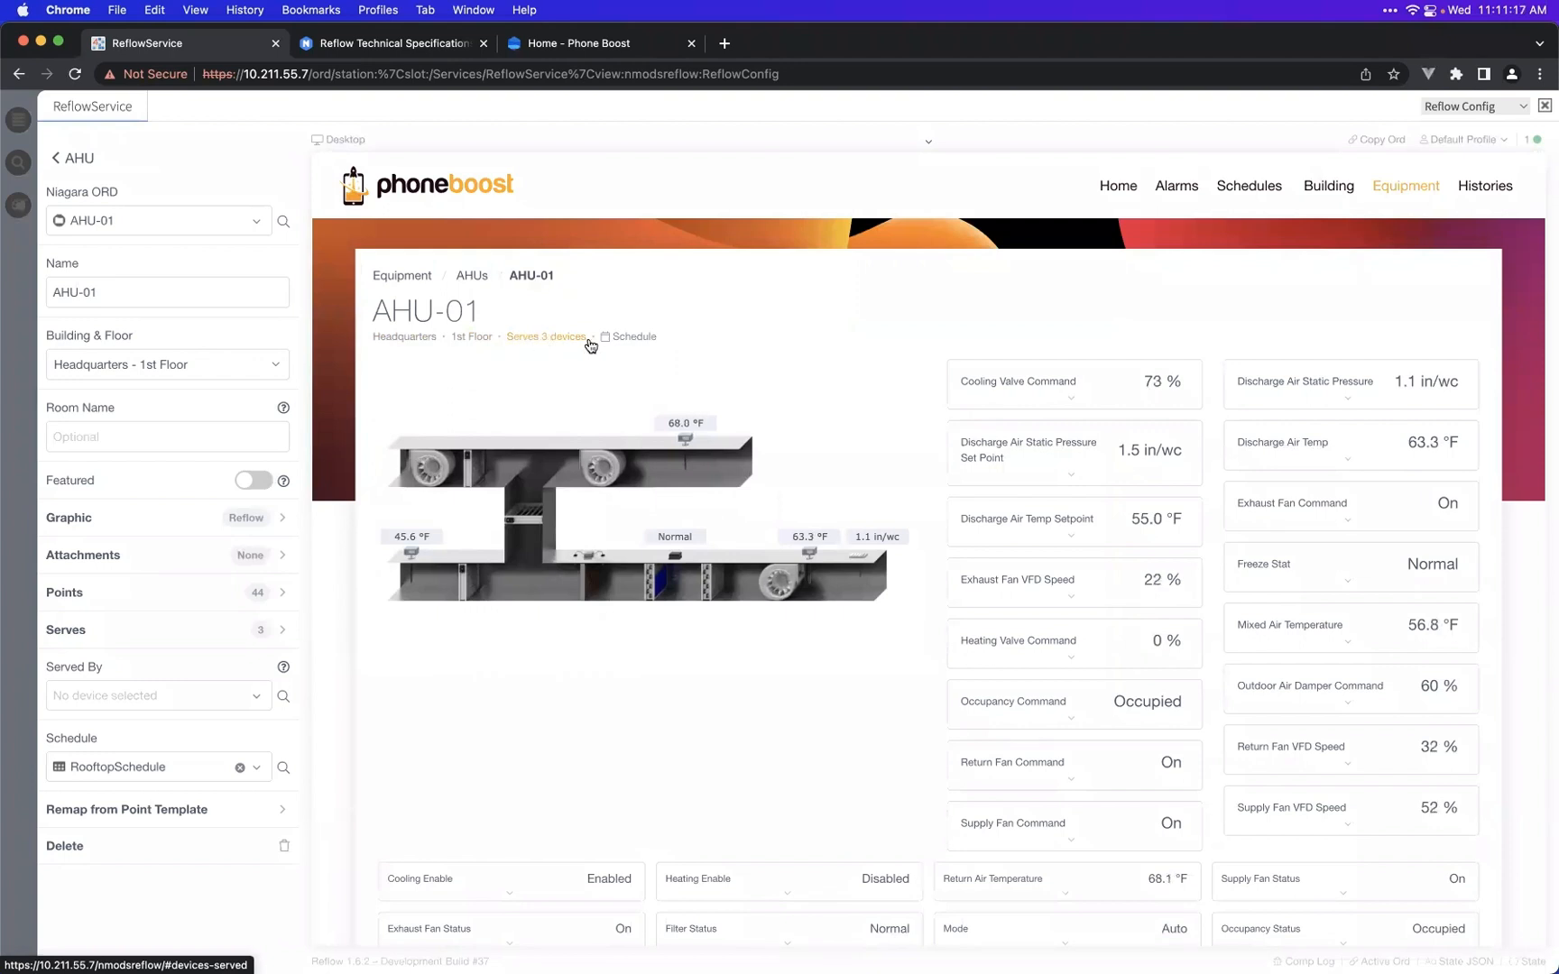
- View the schedule linked to AHU-01 and close it
click(638, 348)
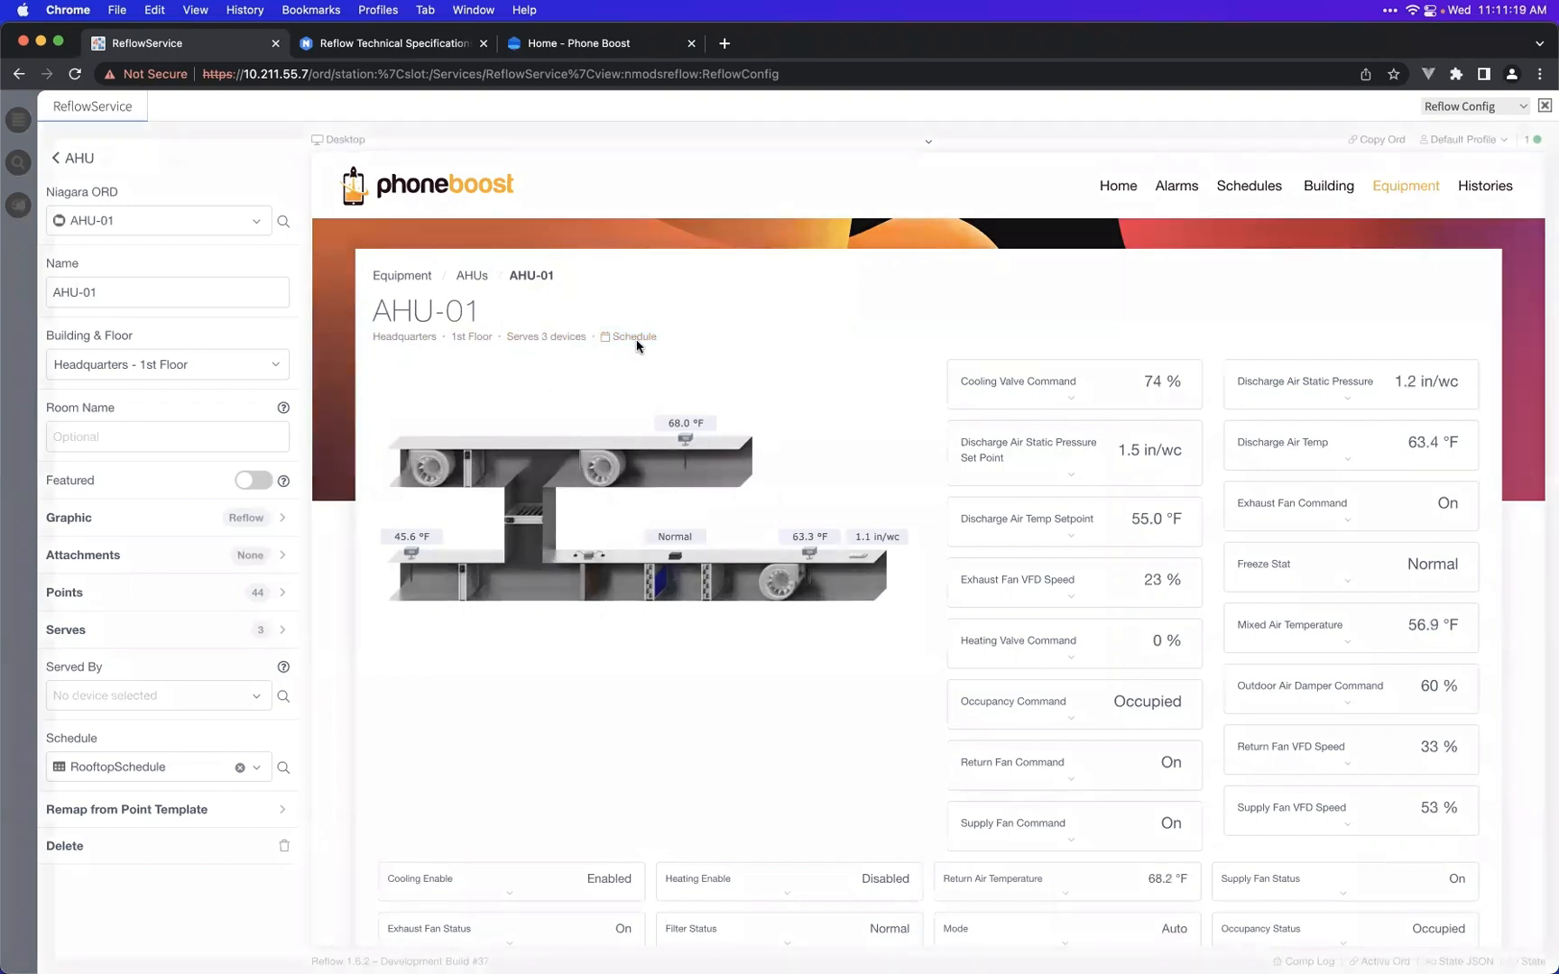
click(834, 377)
mouse_move(834, 377)
mouse_down()
mouse_move(836, 452)
mouse_move(834, 390)
mouse_up()
click(1518, 168)
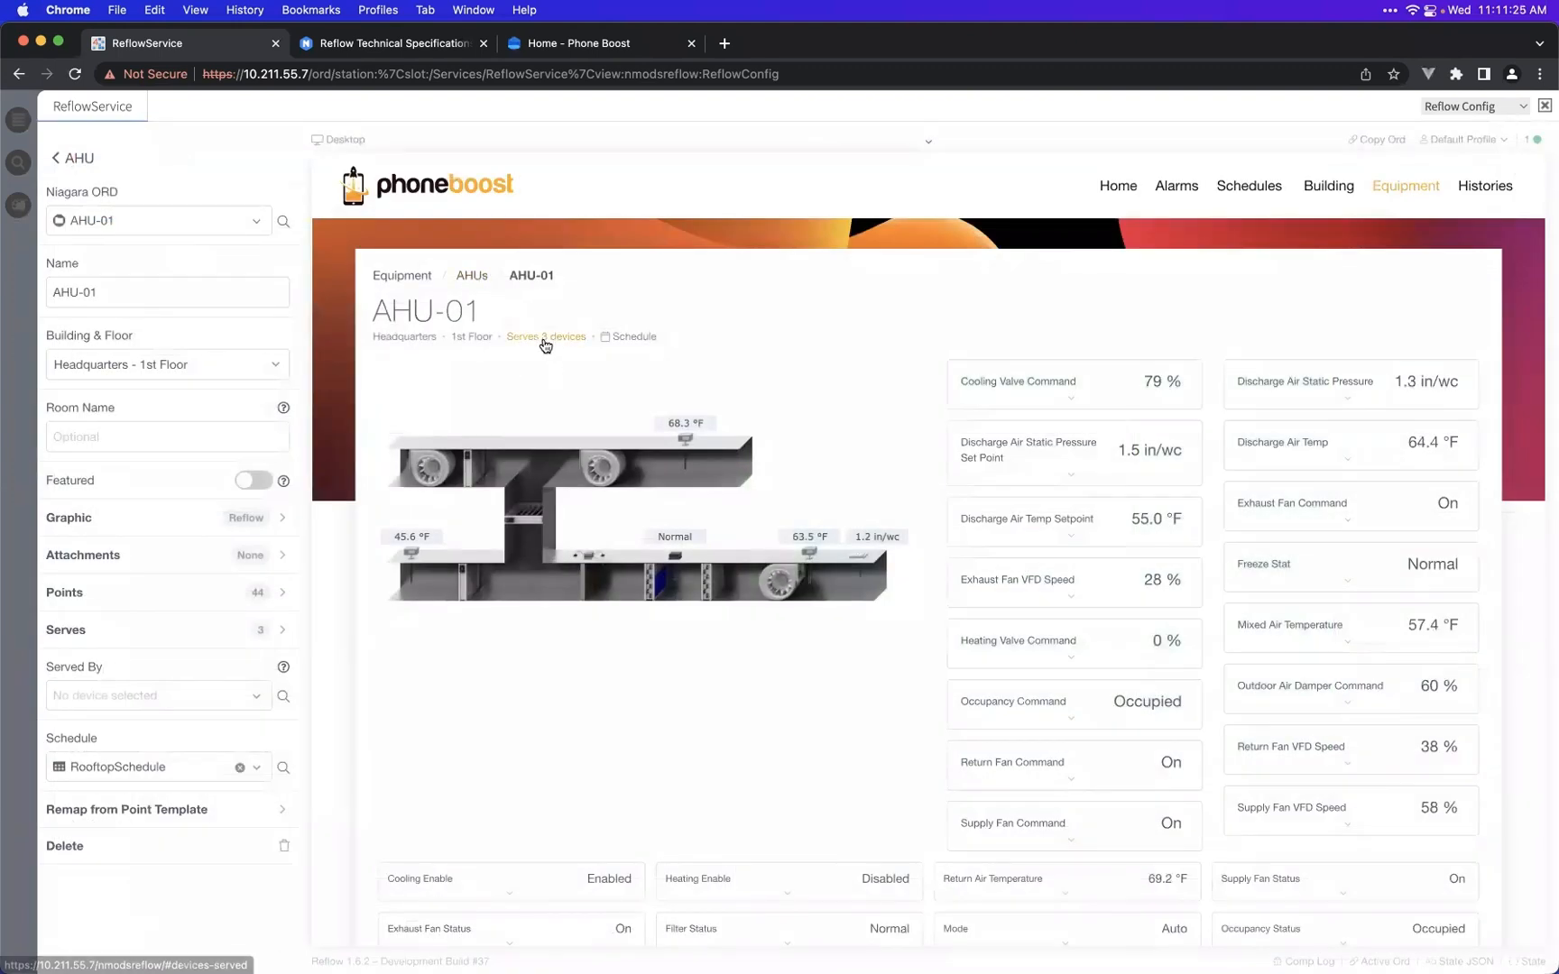
- Go to the devices served by AHU-01, open VAV-01 and return to AHU-01 through its served-by link
click(541, 340)
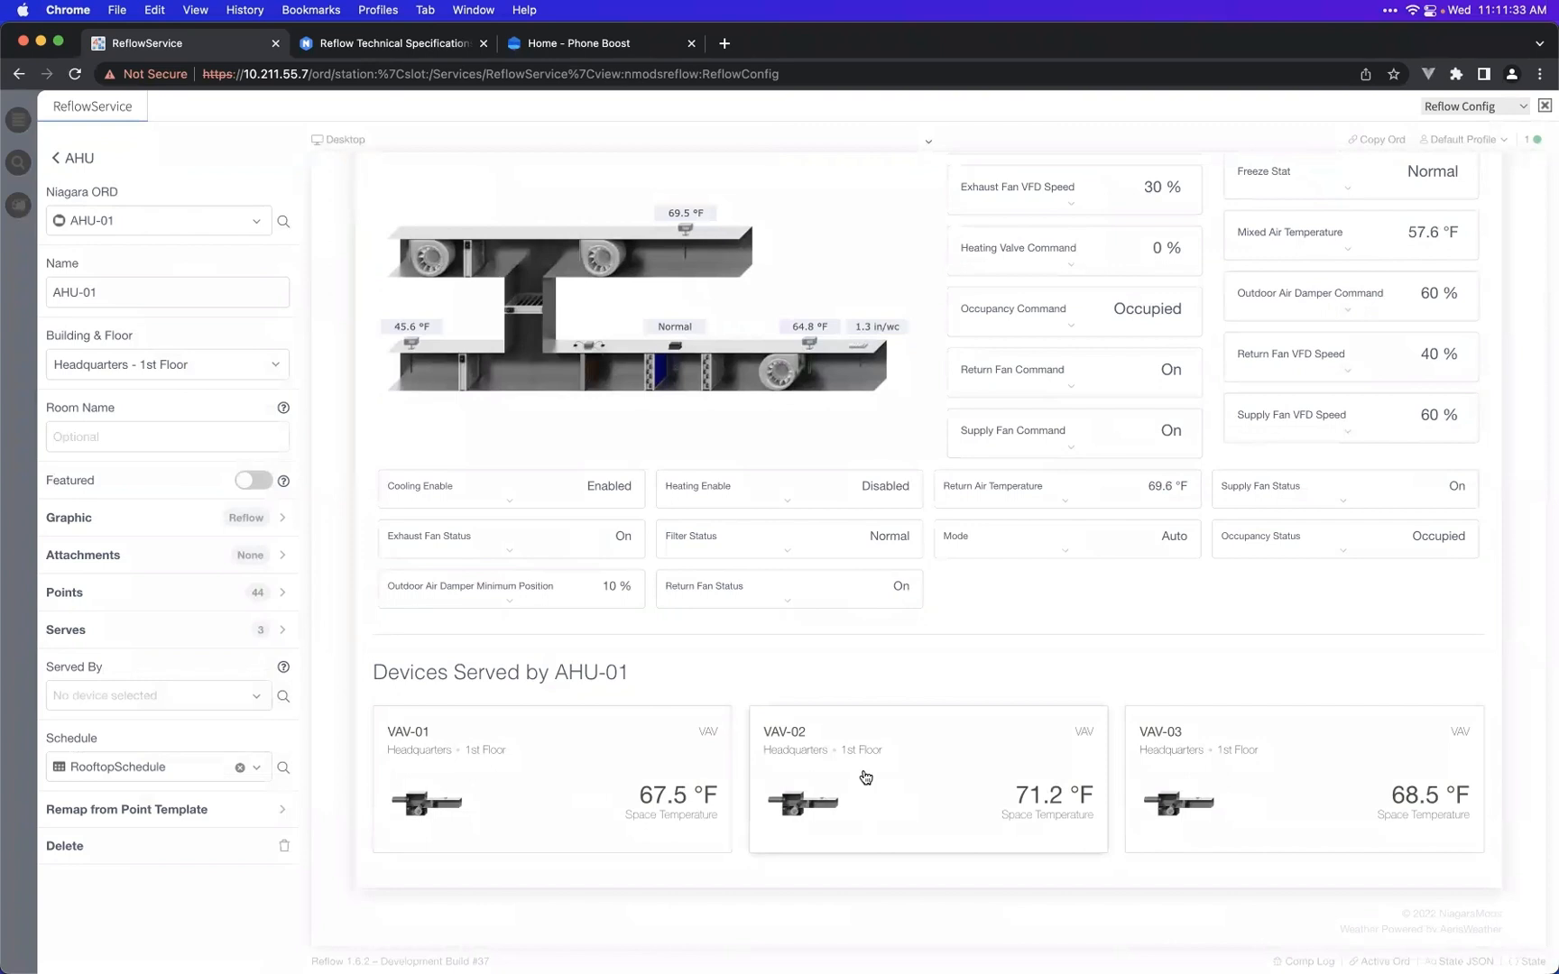
click(597, 785)
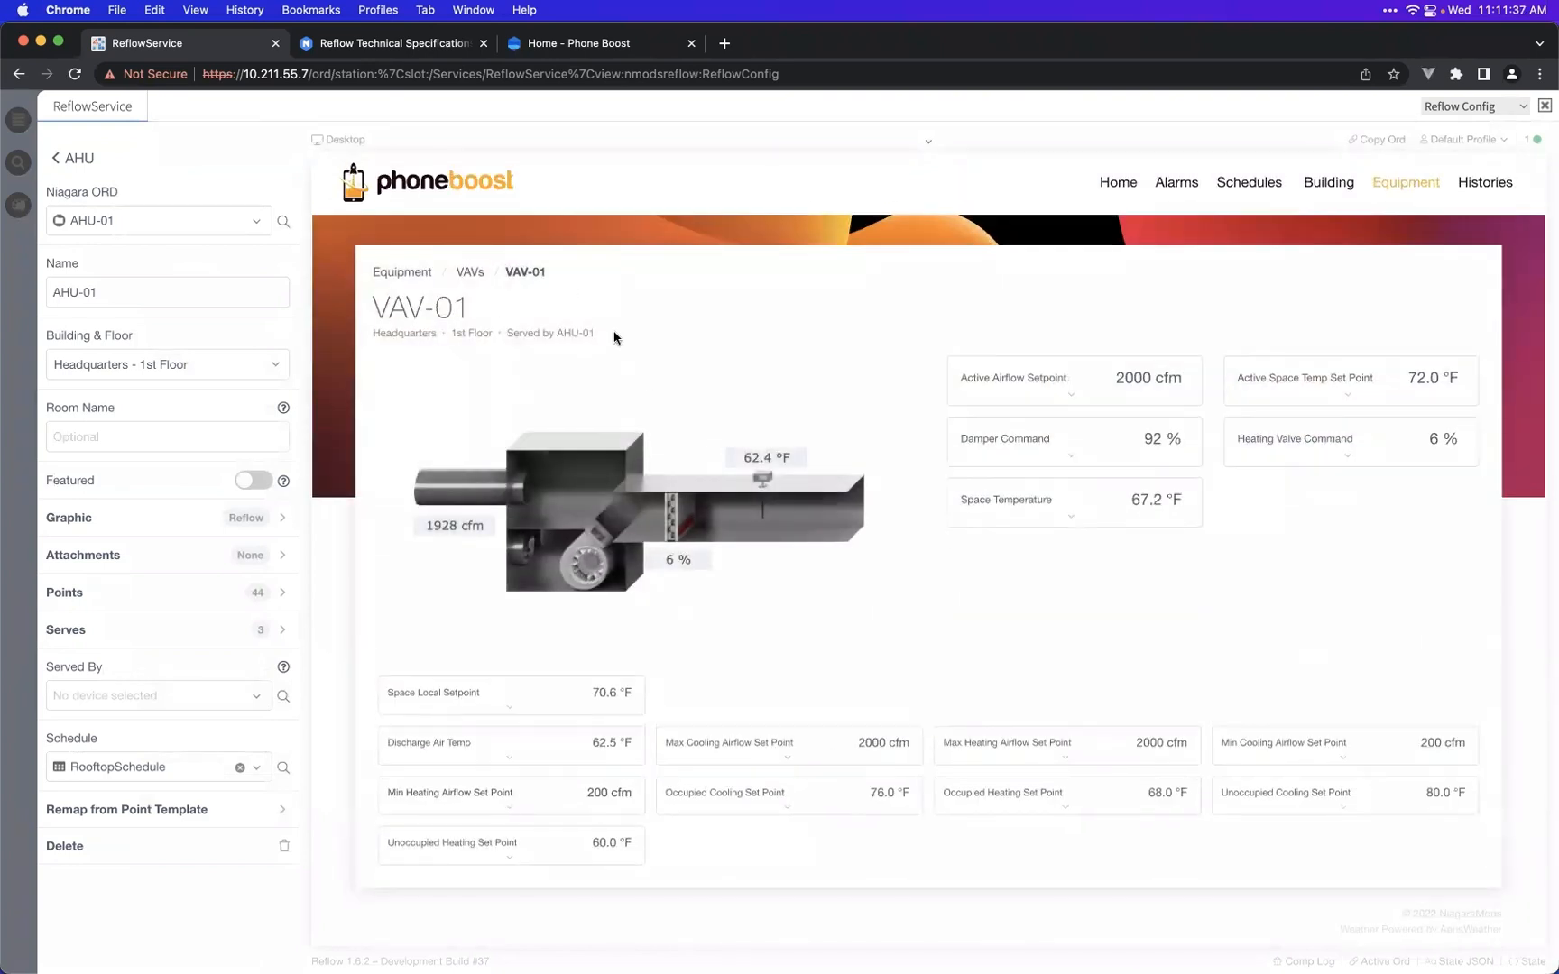
click(546, 340)
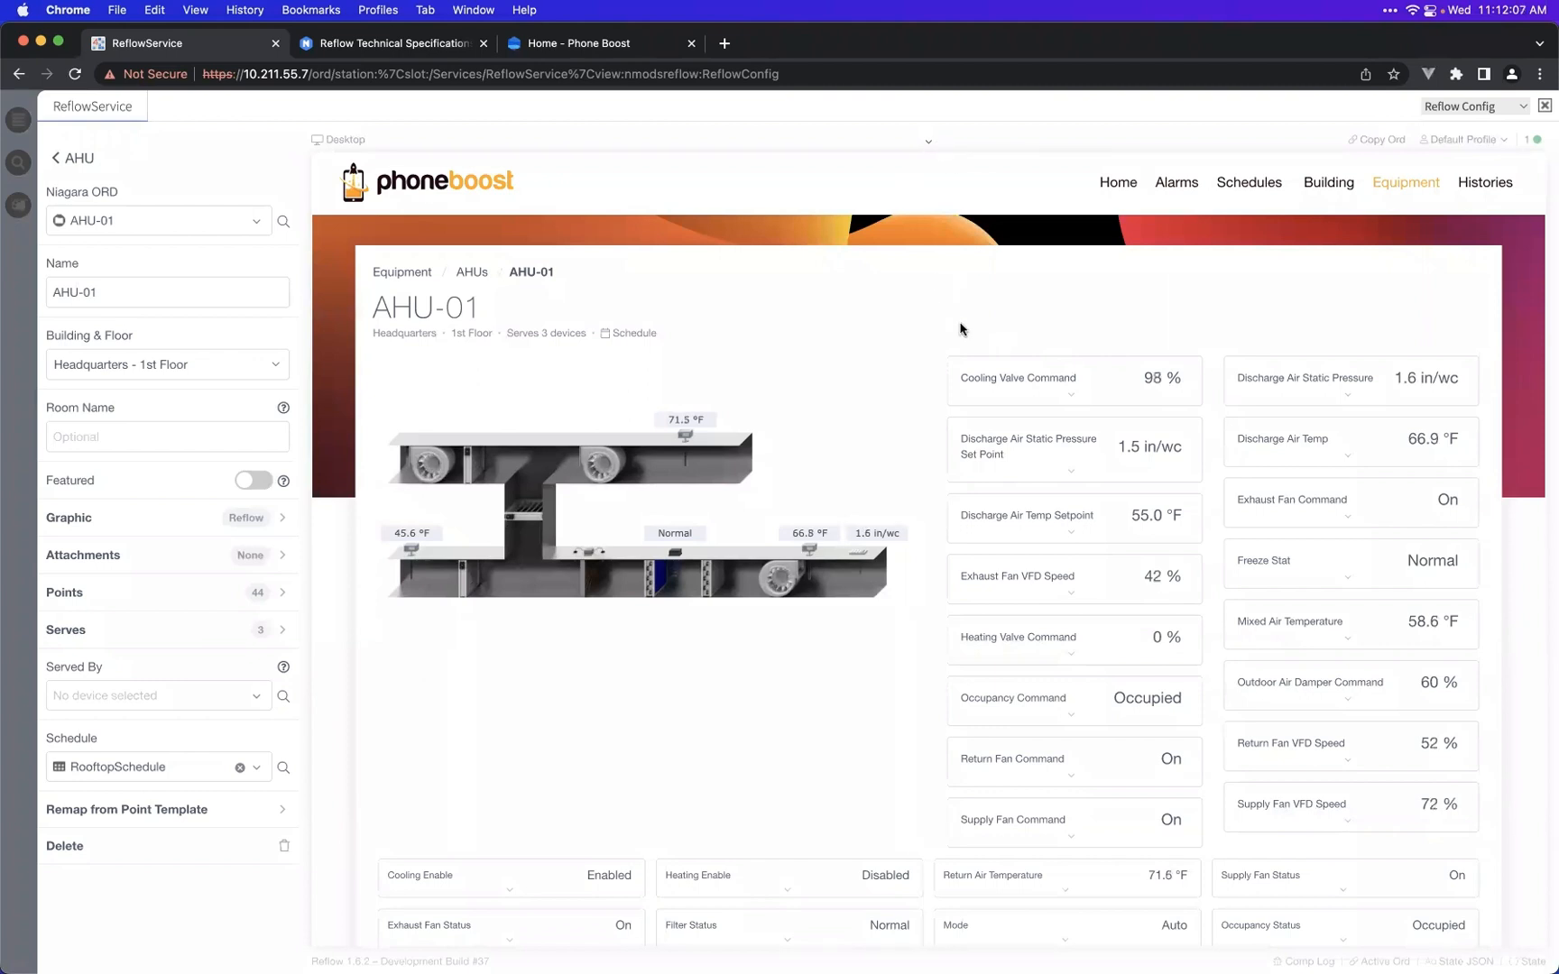
- Expand AHU-01's Cooling Valve Command point to view its history and override actions, and collapse it
scroll(960, 325, down, 1)
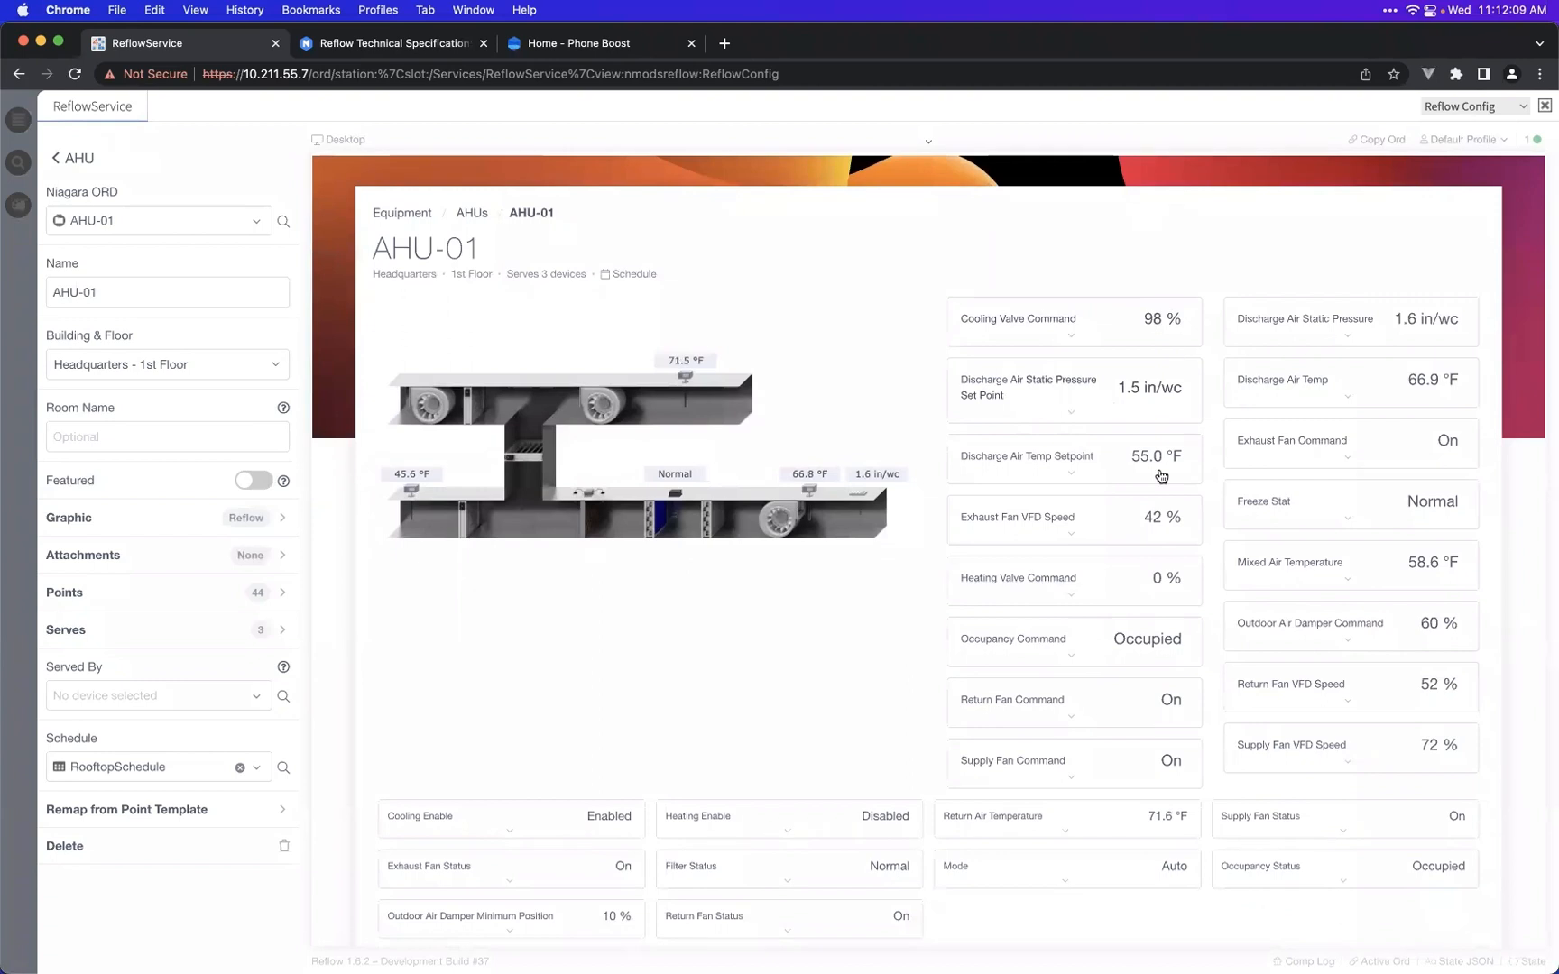
click(1068, 330)
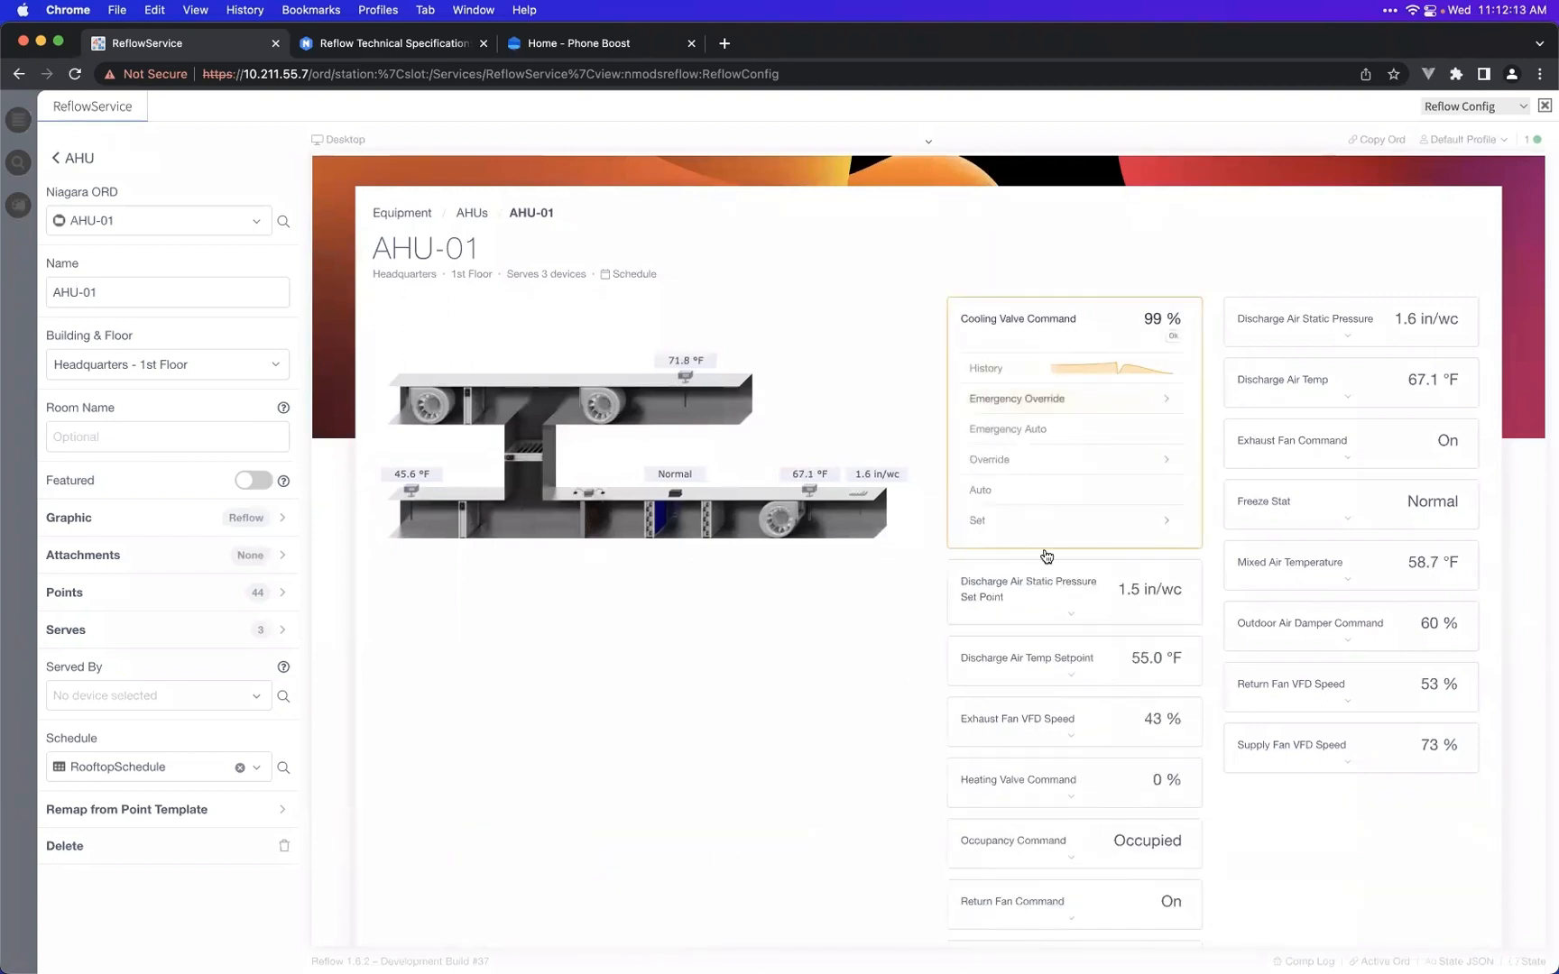
click(1071, 341)
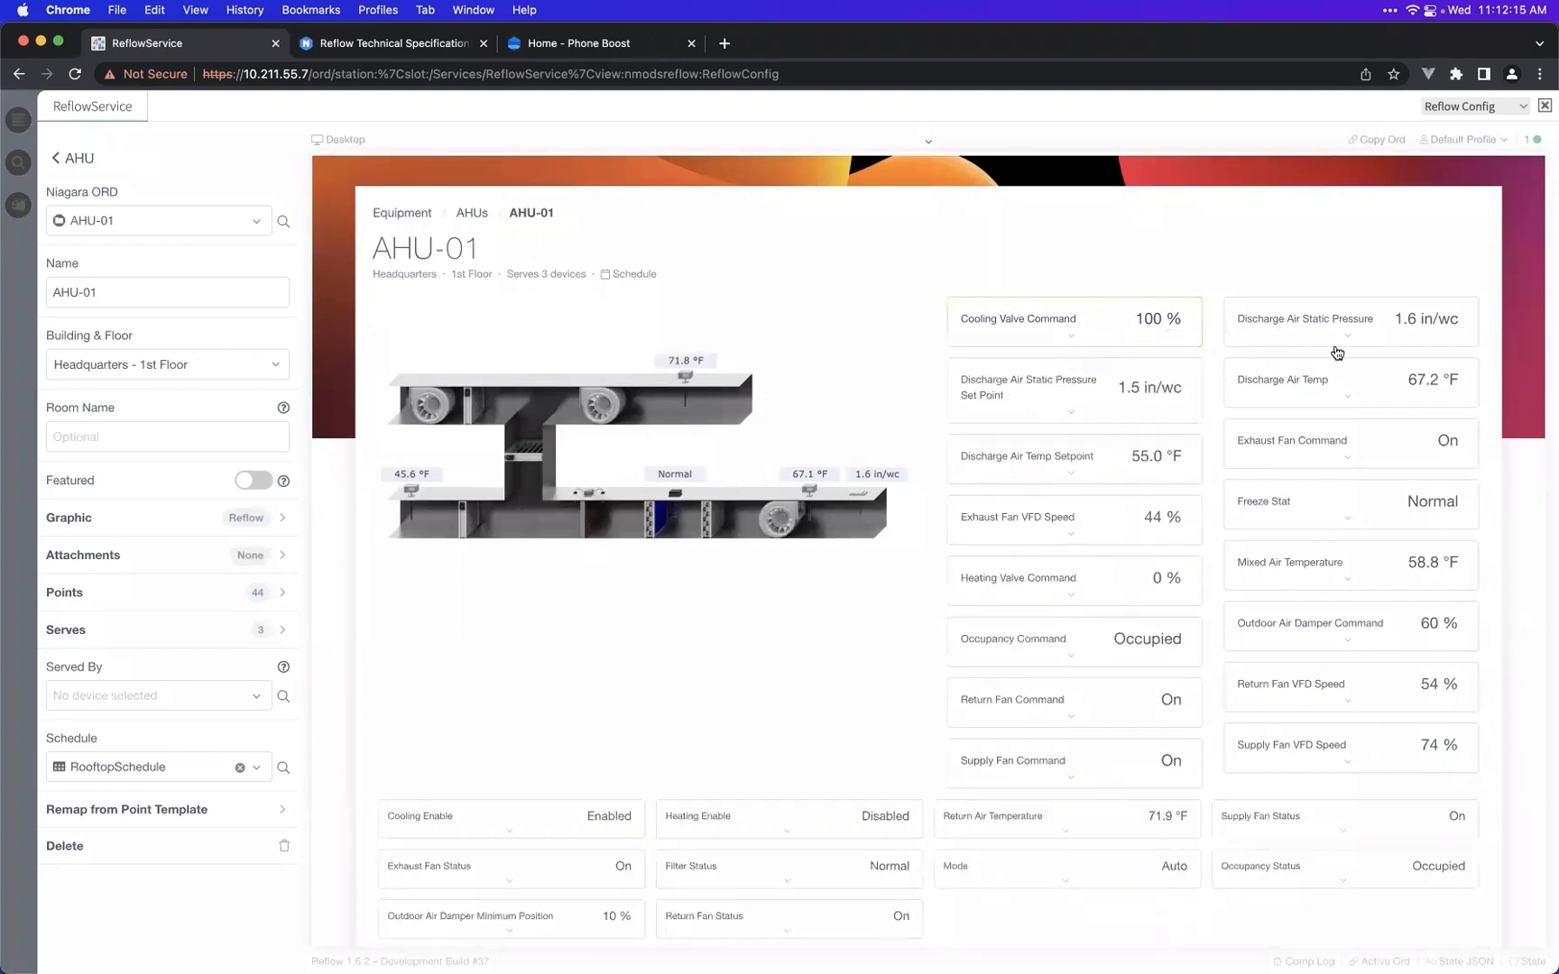
- View the history chart of AHU-01's Cooling Valve Command and return to the AHU-01 page
click(1092, 321)
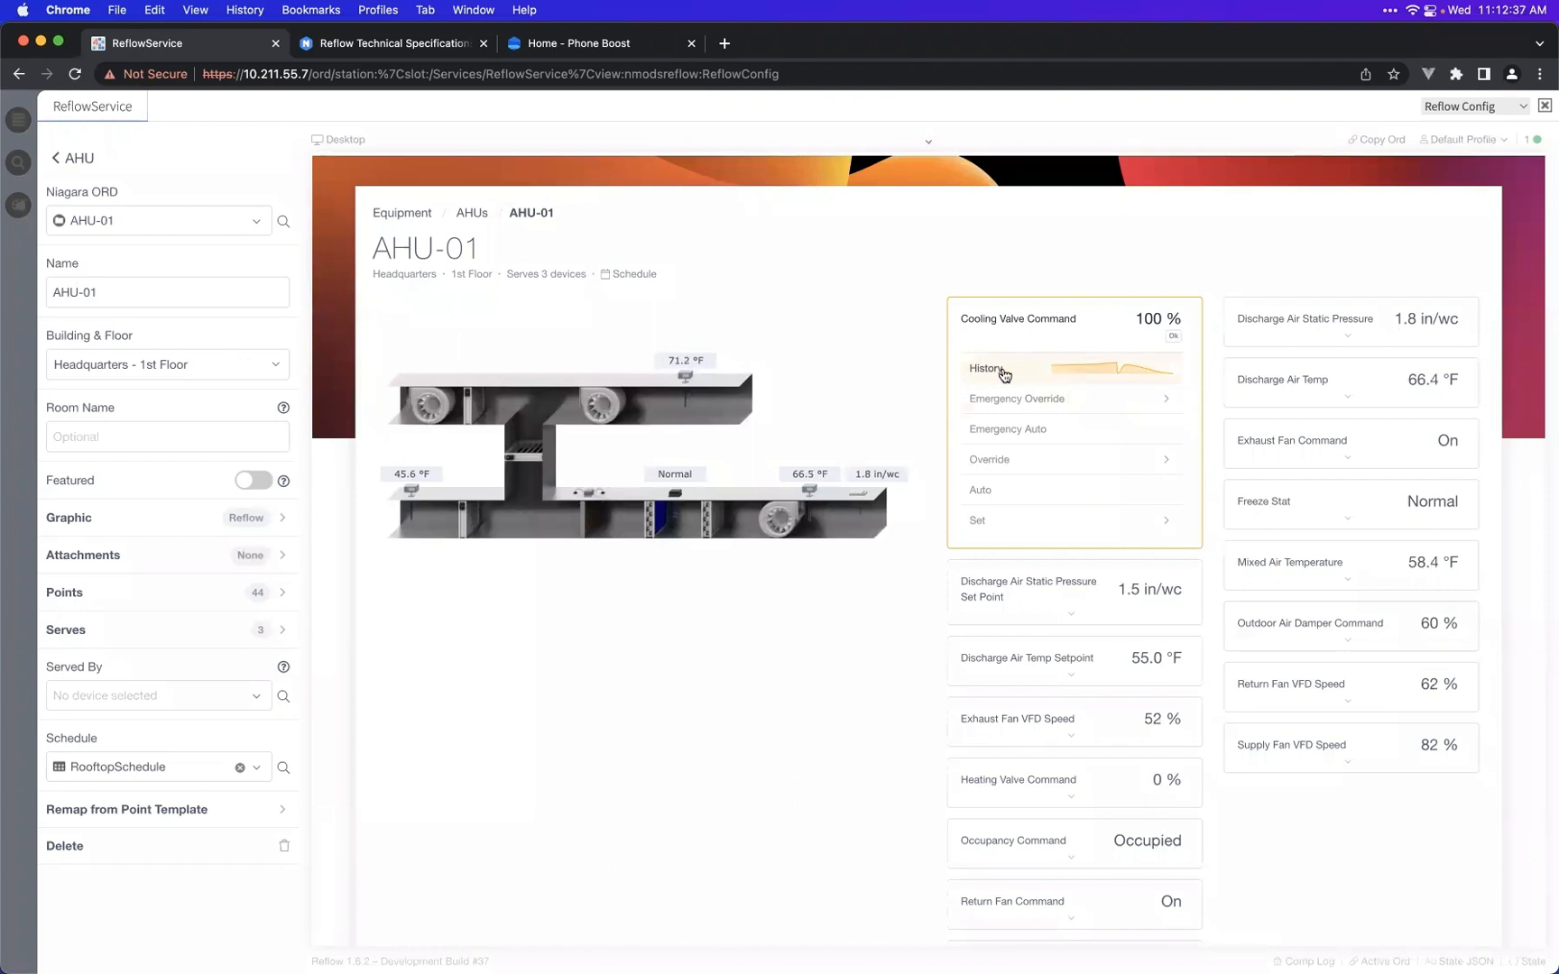
click(1020, 375)
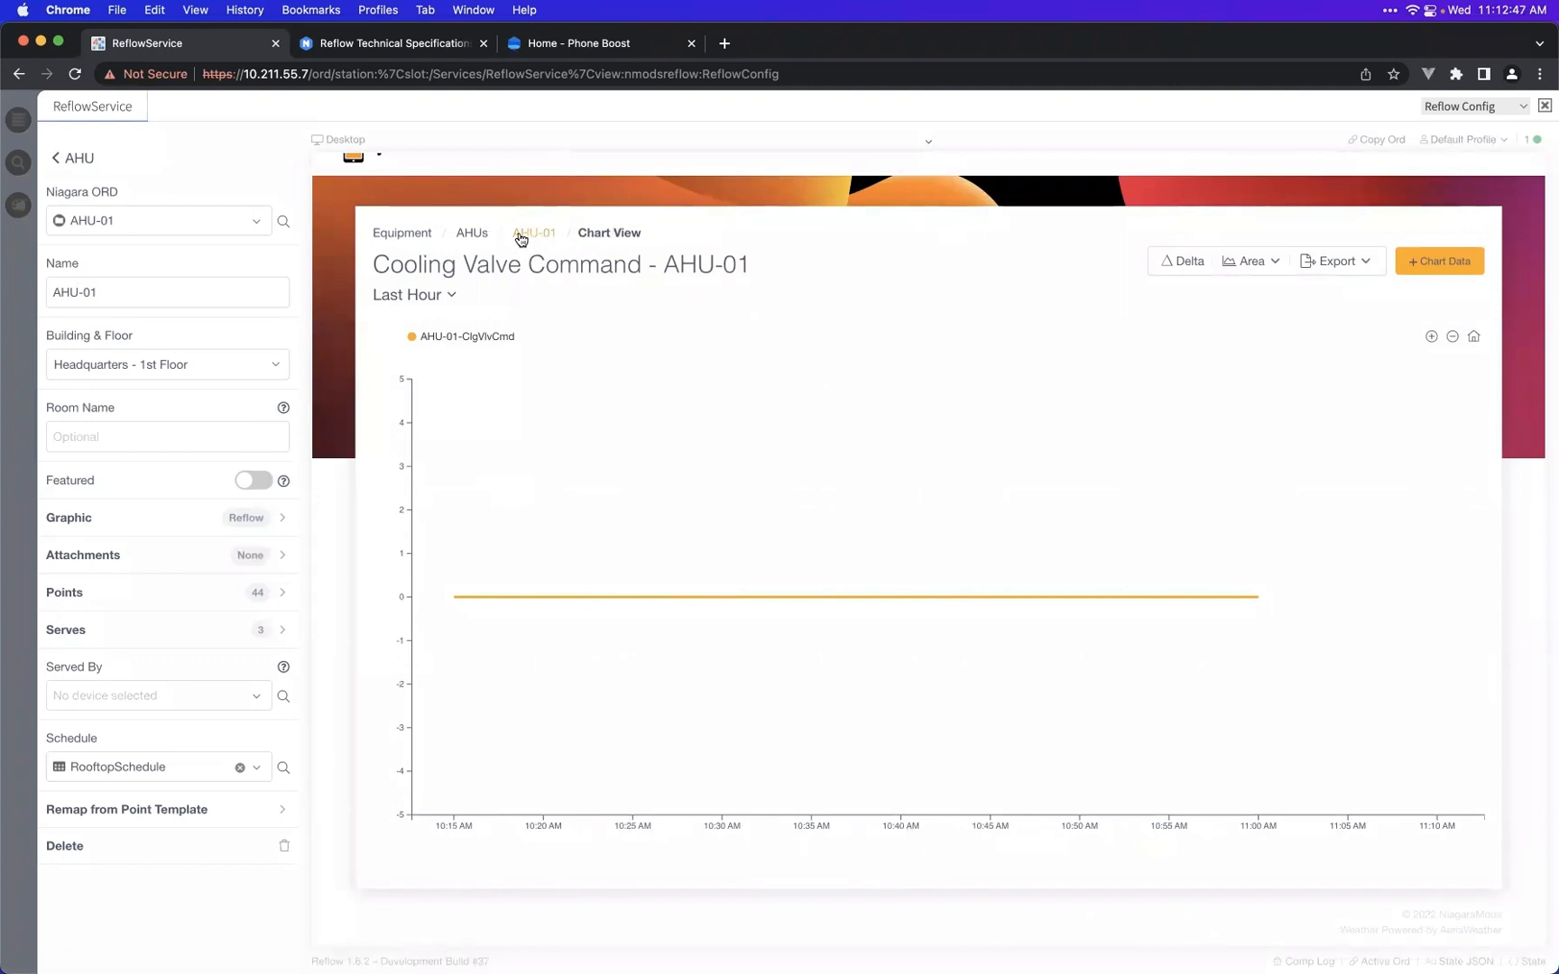
drag(377, 262, 741, 263)
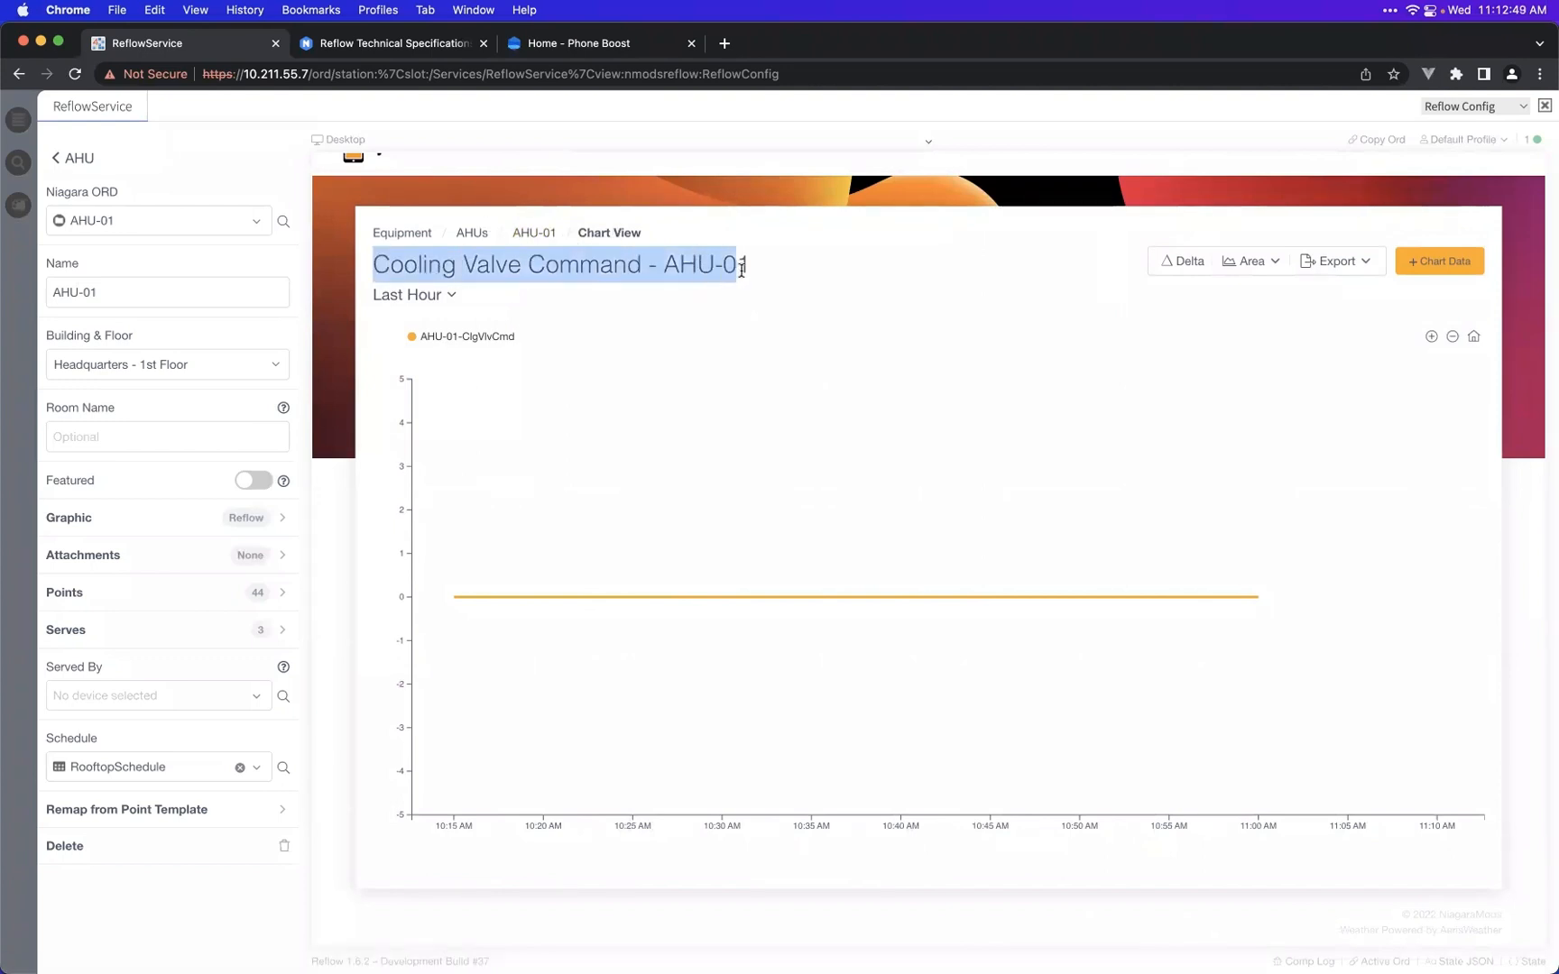
click(684, 263)
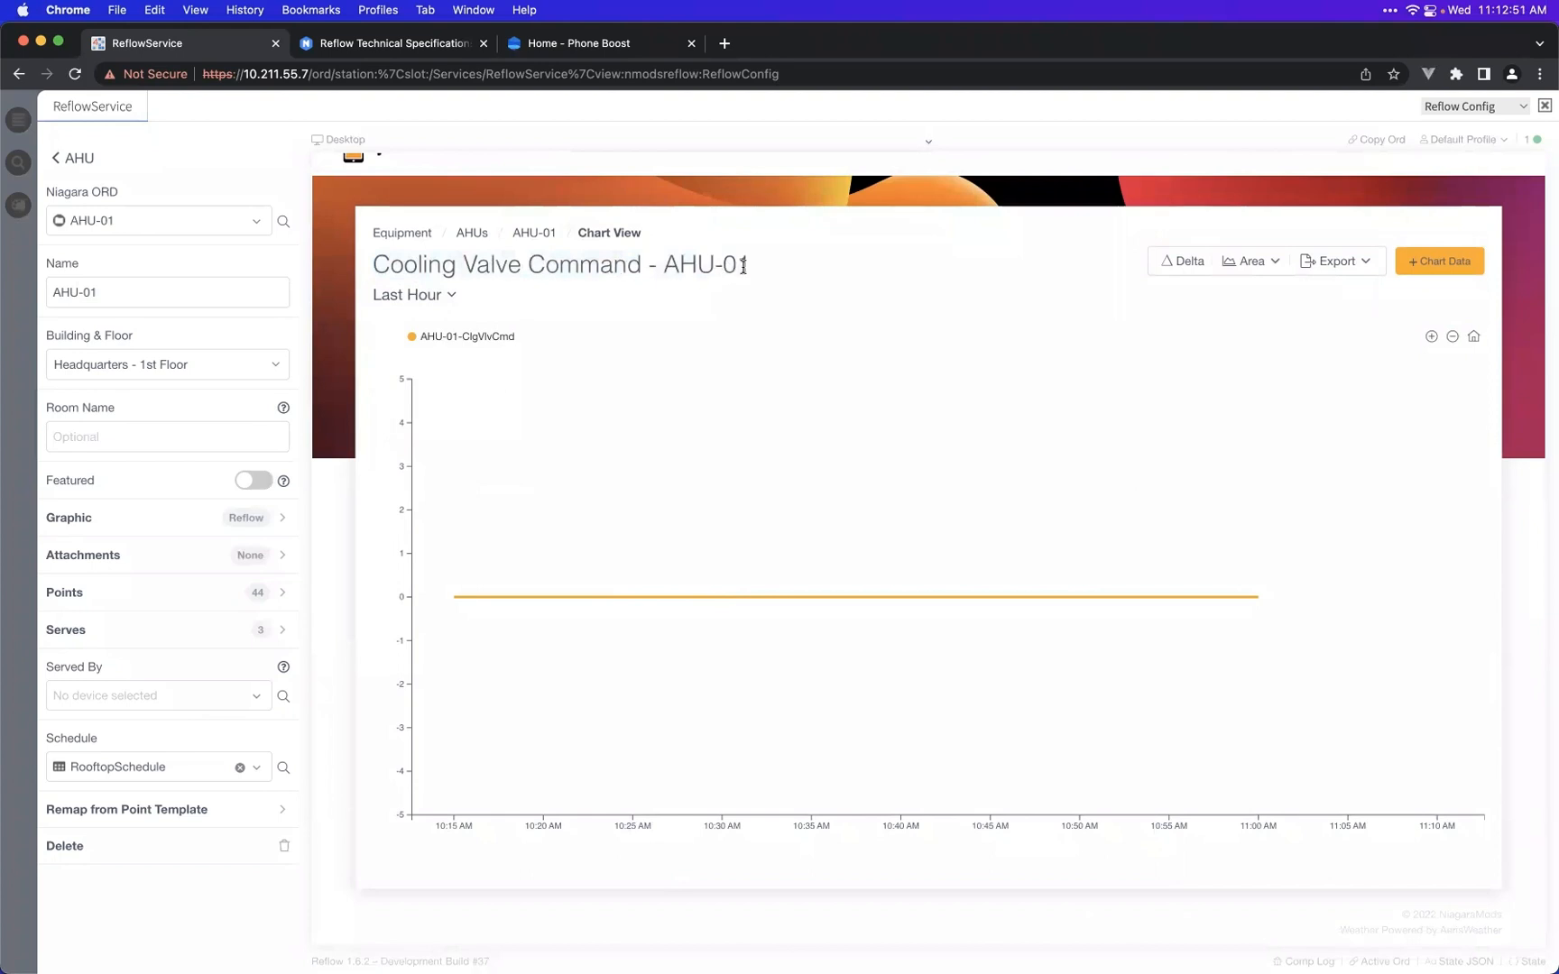
click(536, 237)
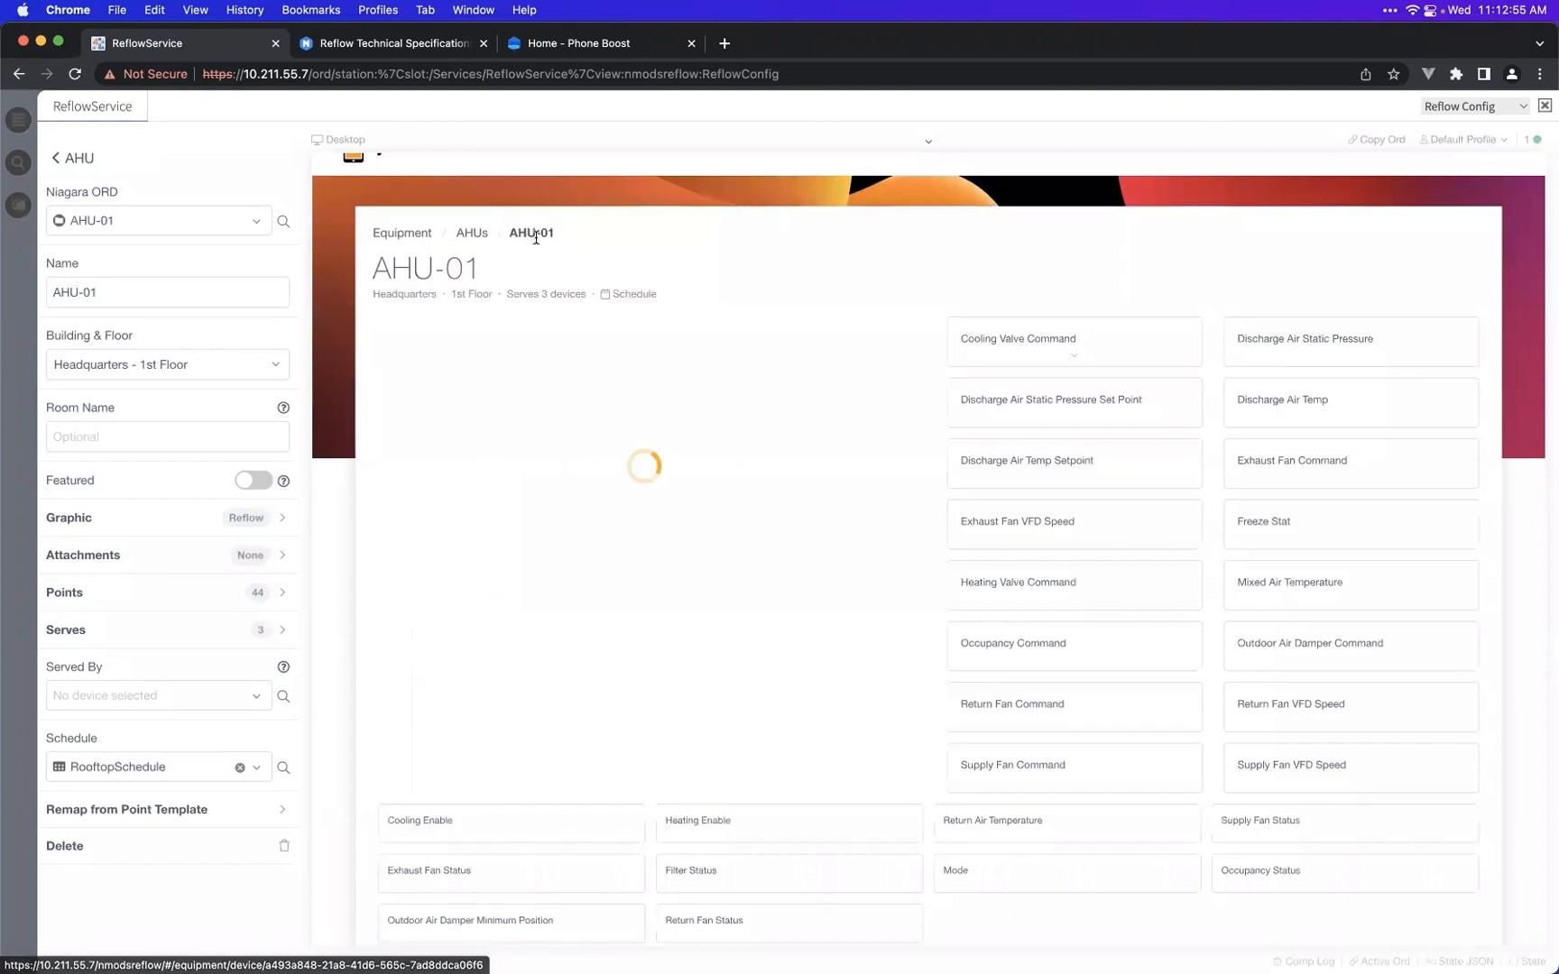
- Apply an emergency override of 5.5 in/wc to AHU-01's Discharge Air Static Pressure Set Point
click(1274, 353)
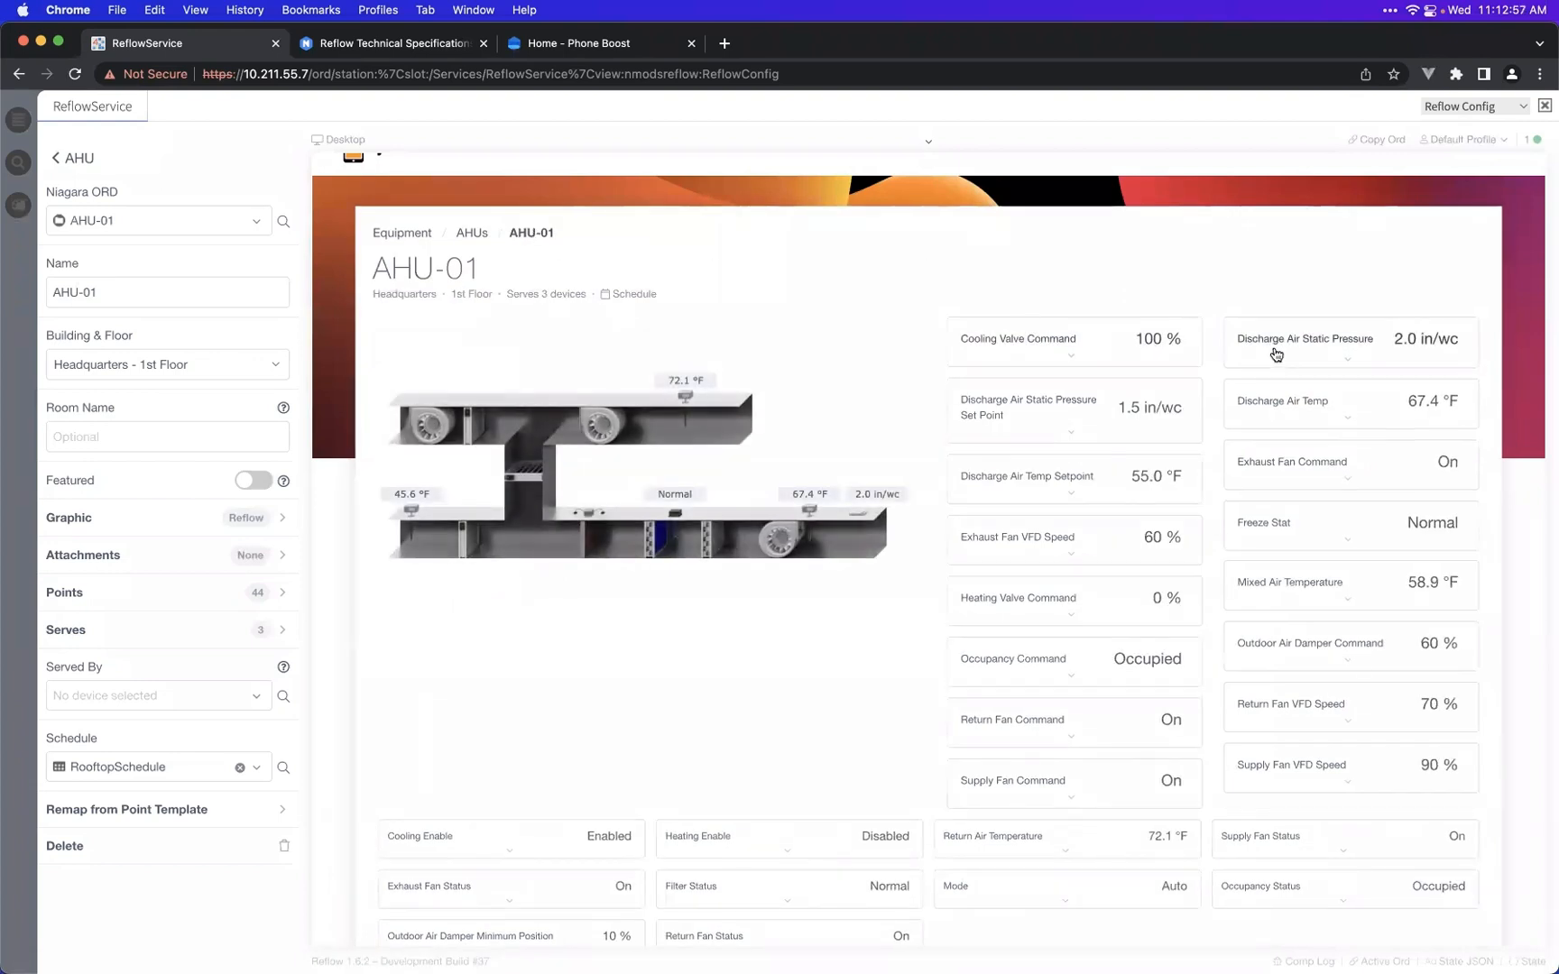
click(1117, 407)
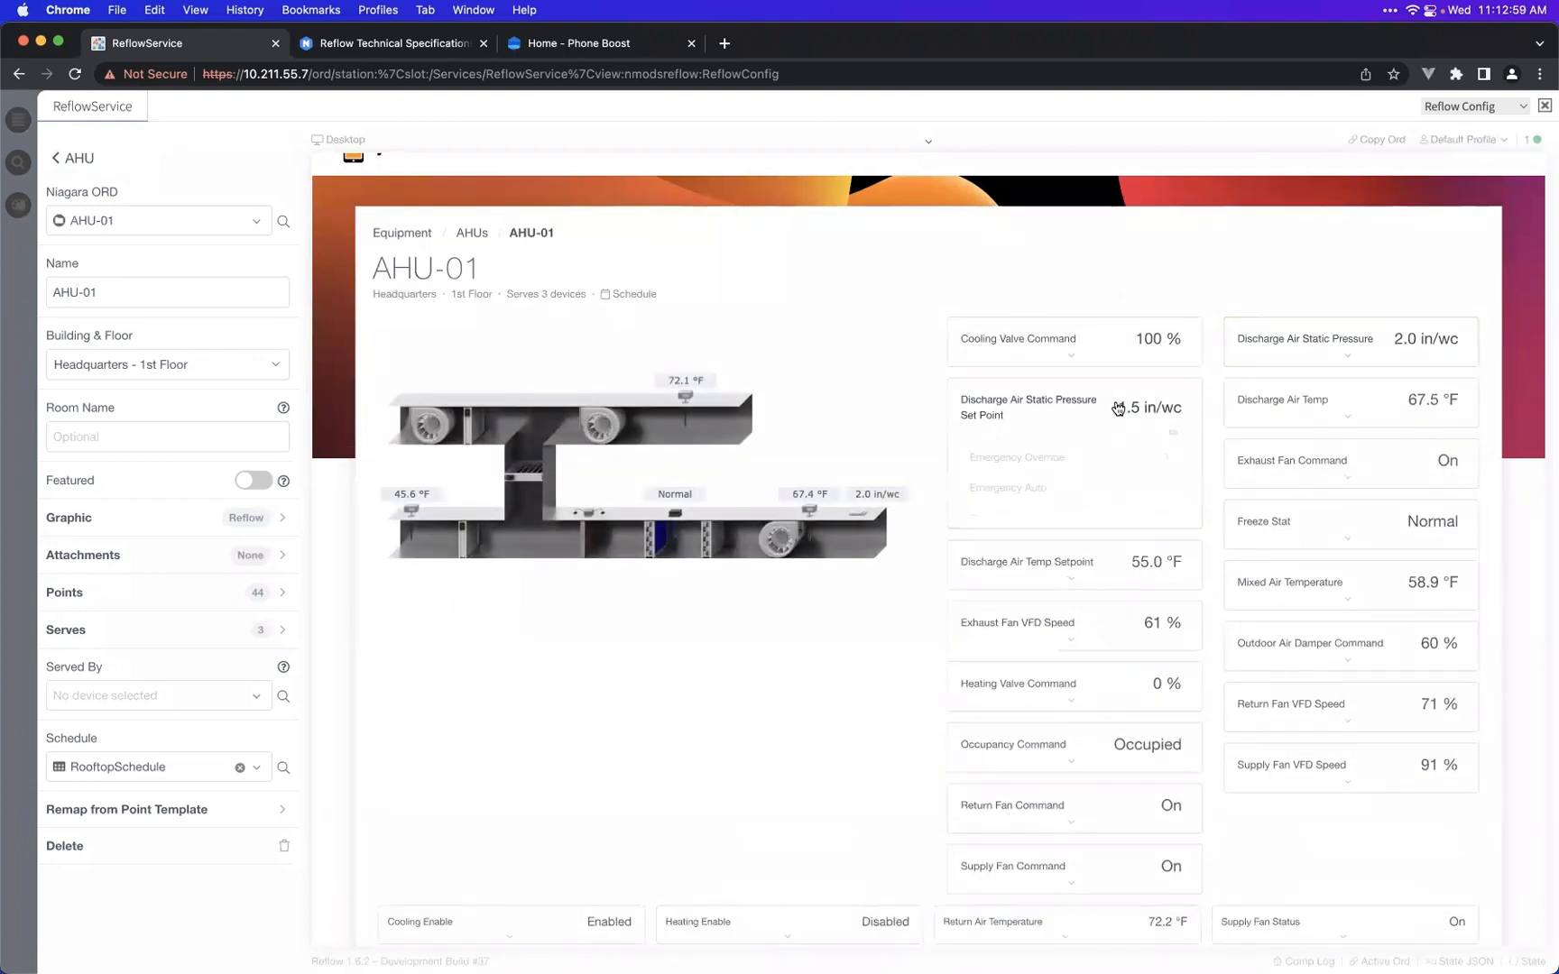
click(1117, 409)
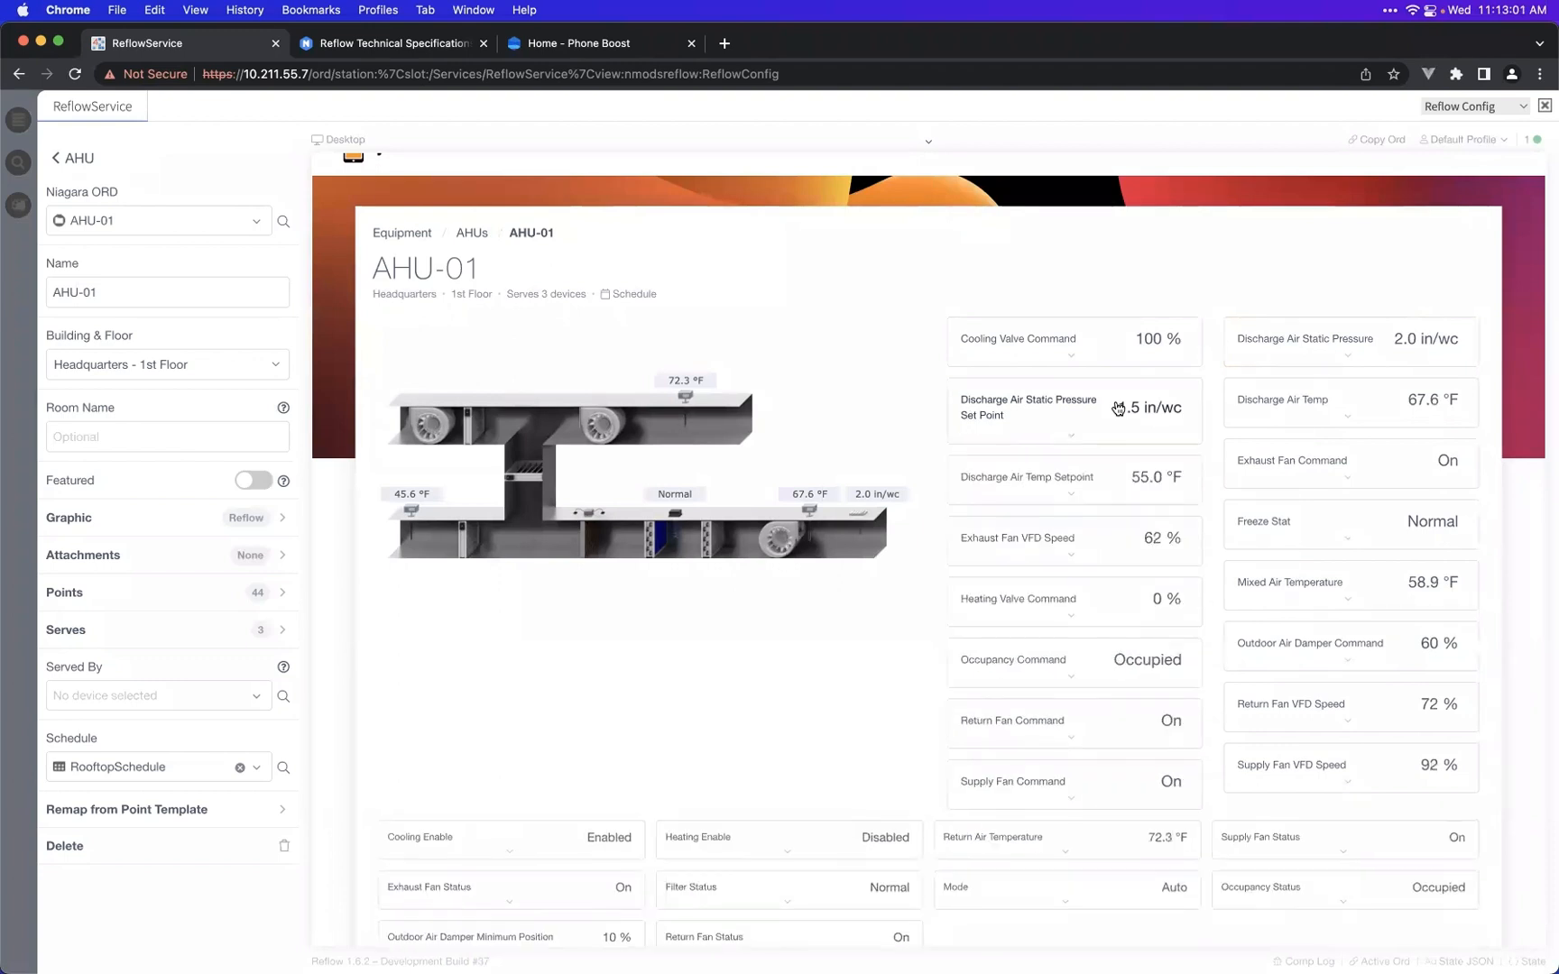
click(1118, 409)
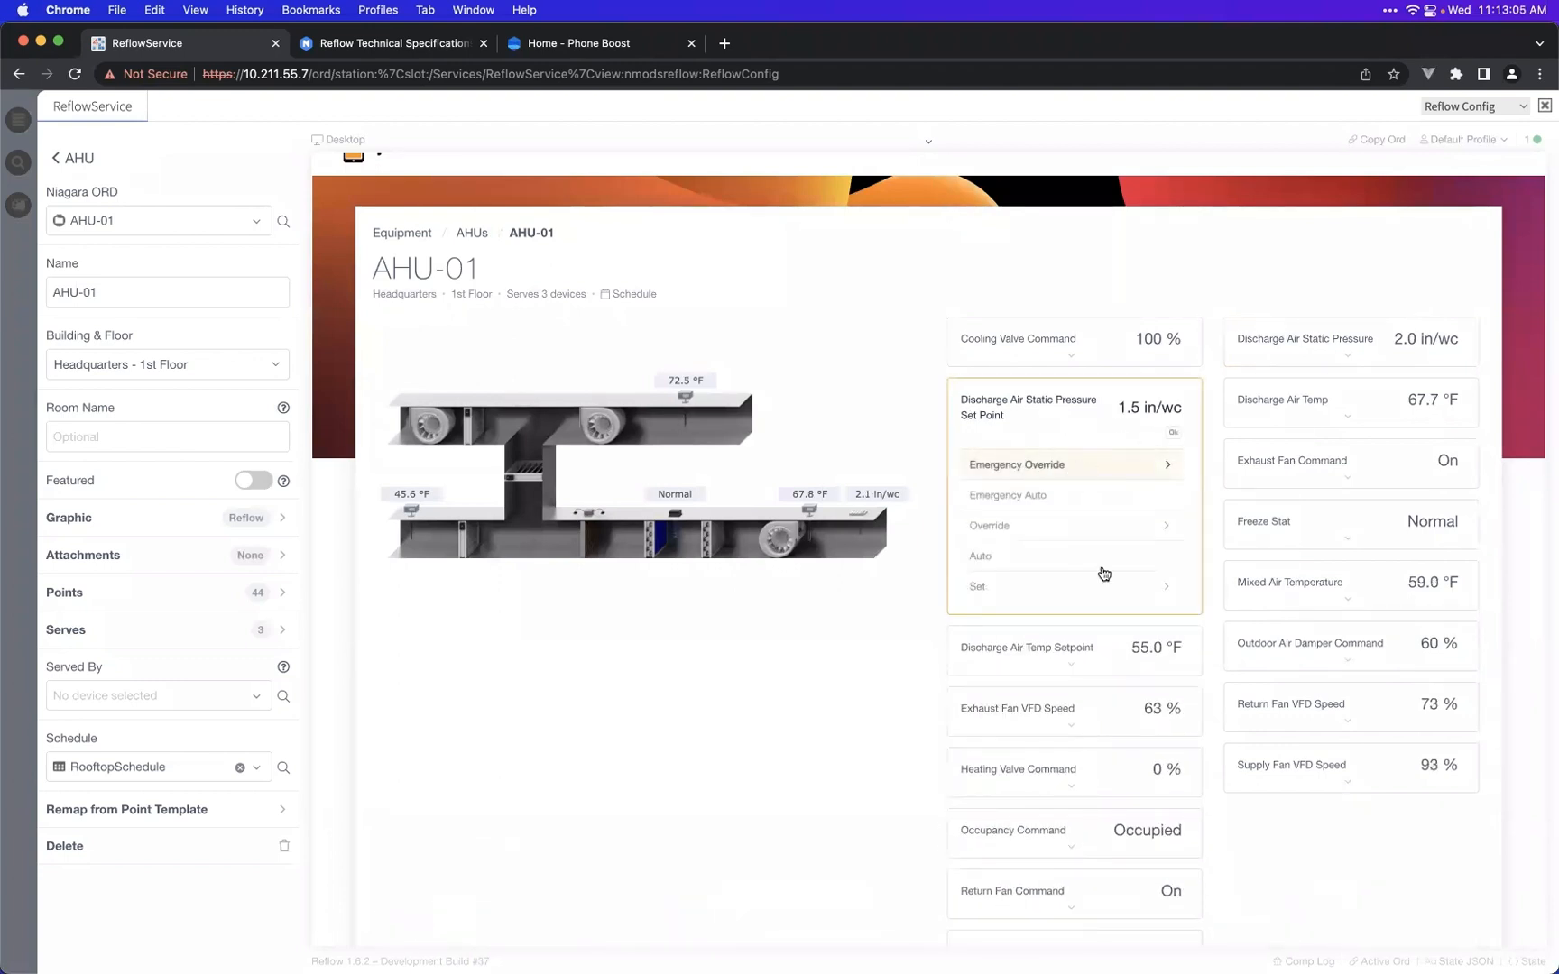
scroll(1073, 523, up, 1)
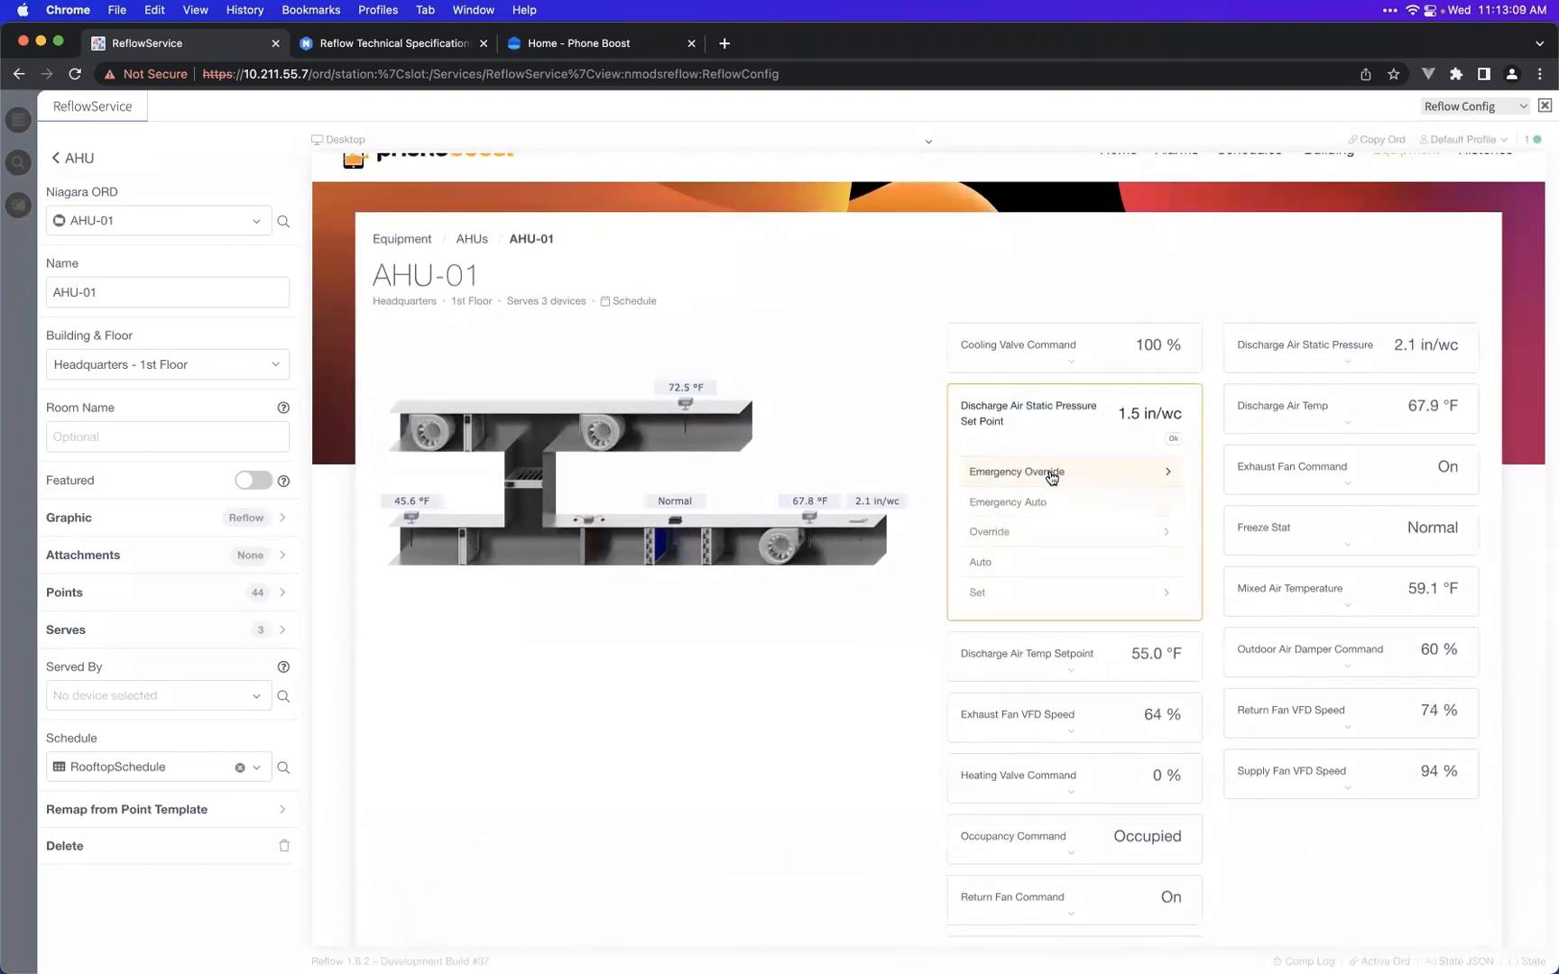
scroll(1042, 483, up, 2)
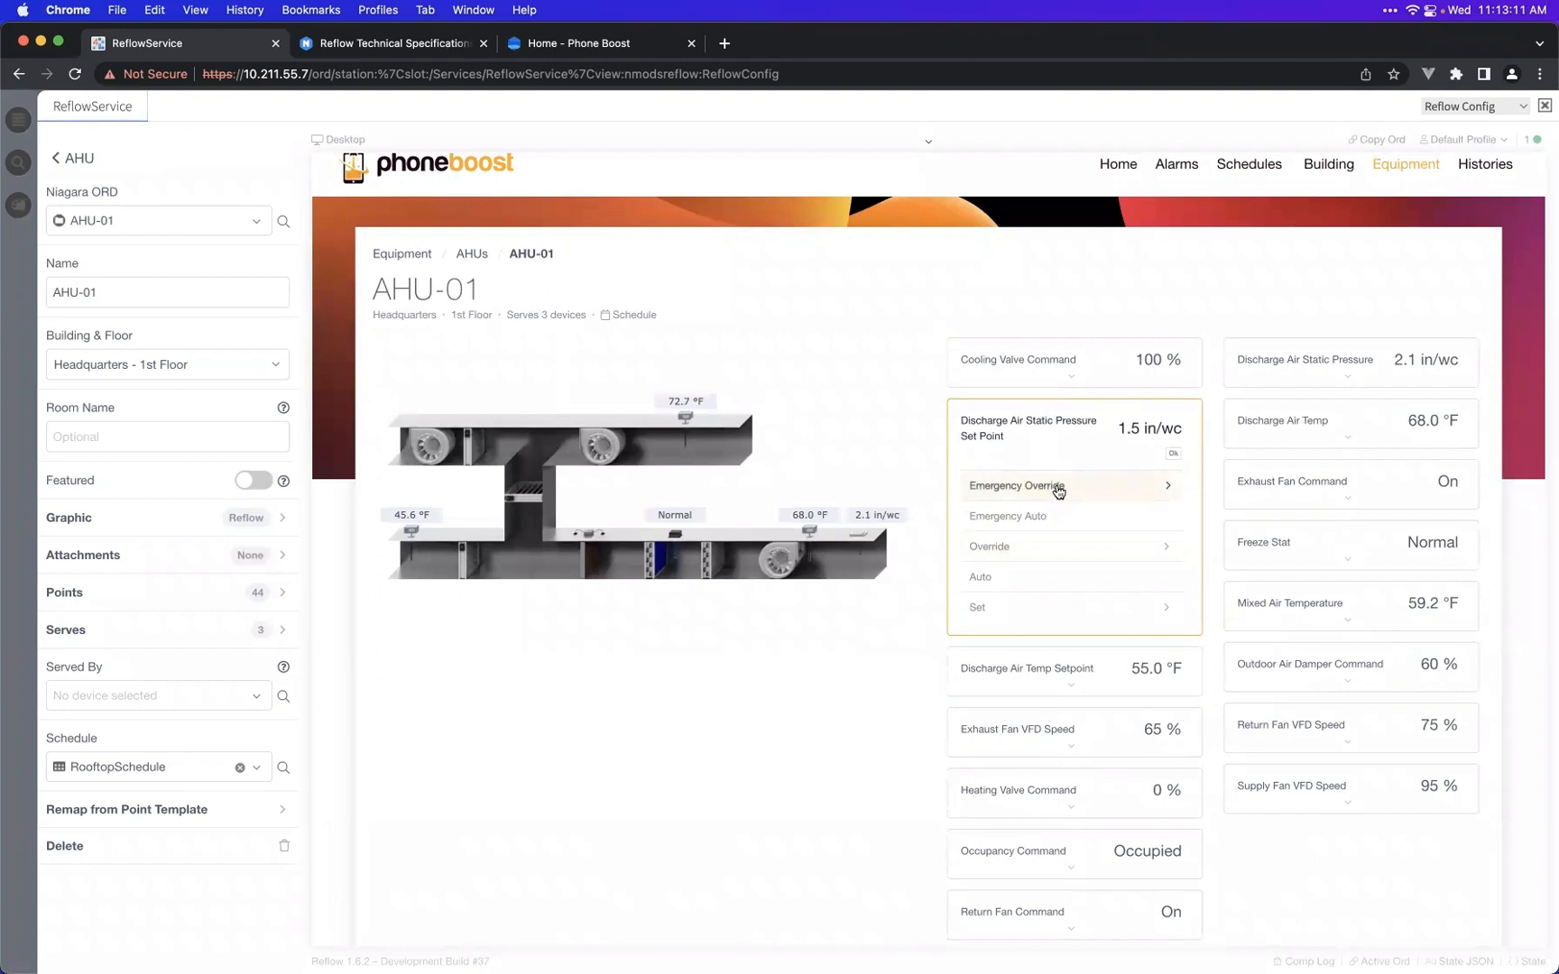
click(1065, 493)
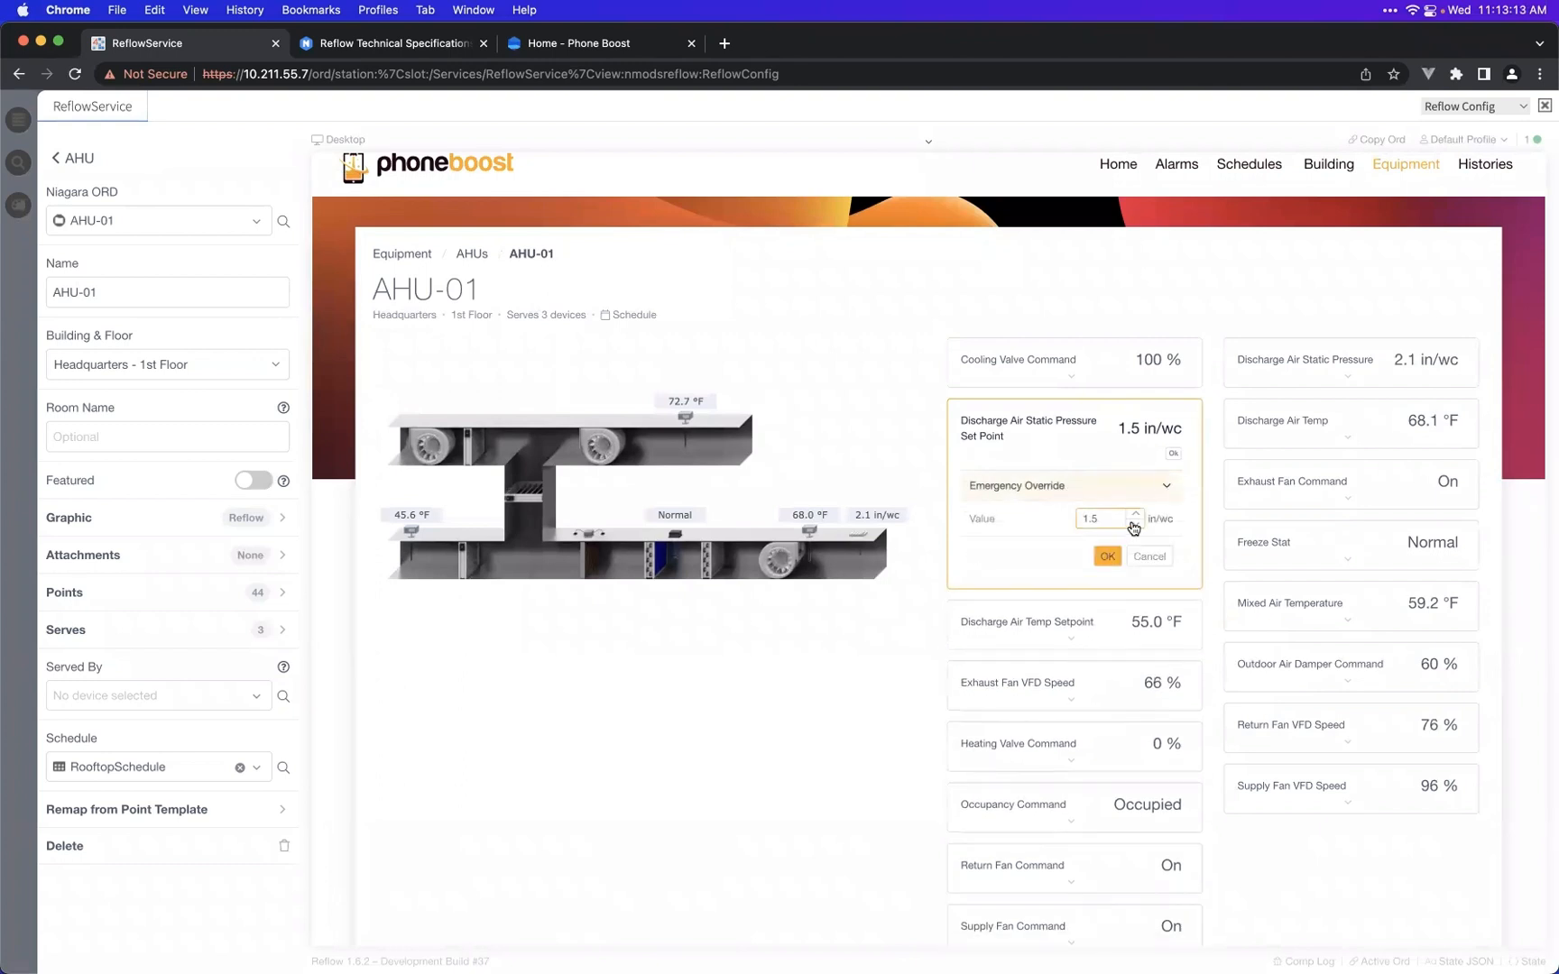
click(1134, 515)
click(1108, 555)
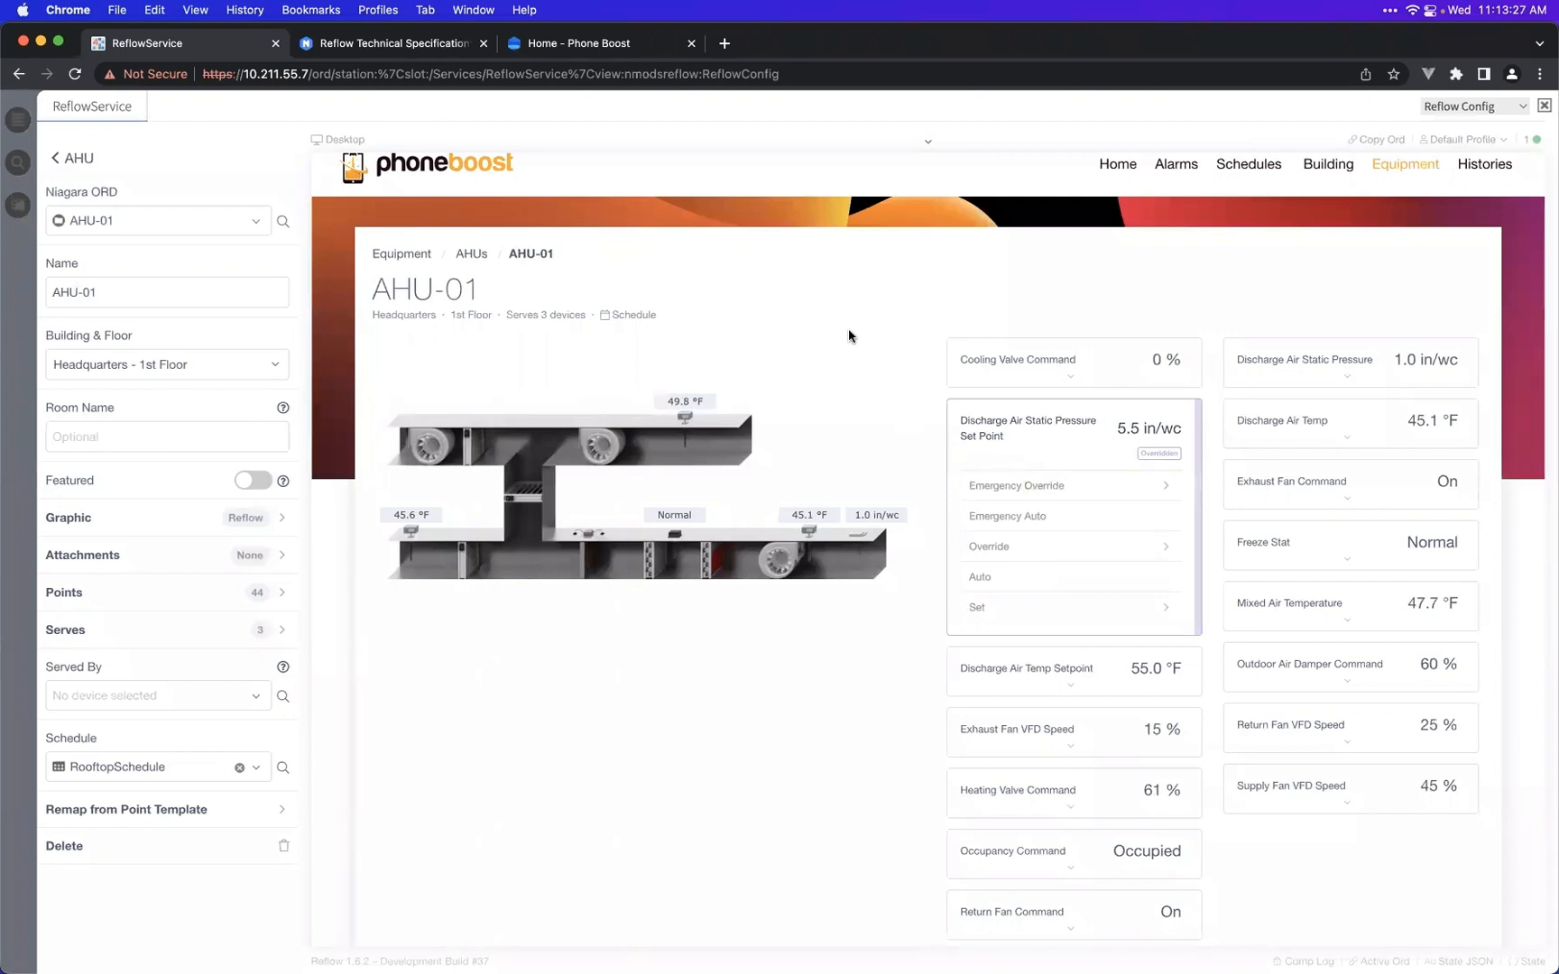
- Release the Discharge Air Static Pressure Set Point override with Emergency Auto and collapse its card
click(981, 420)
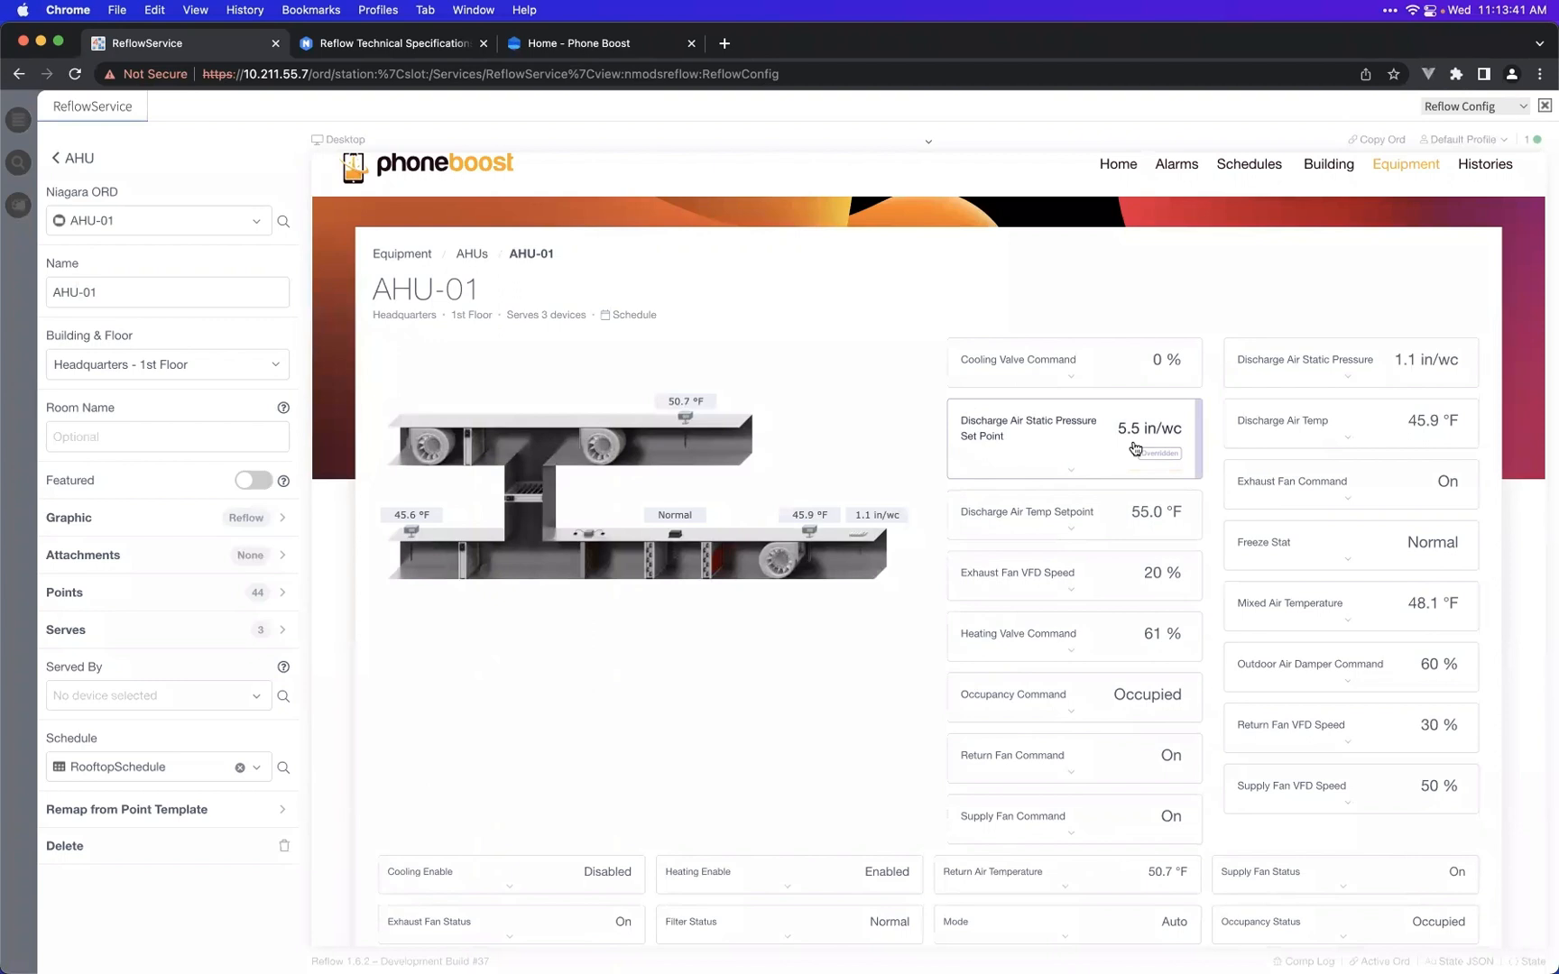
click(1069, 465)
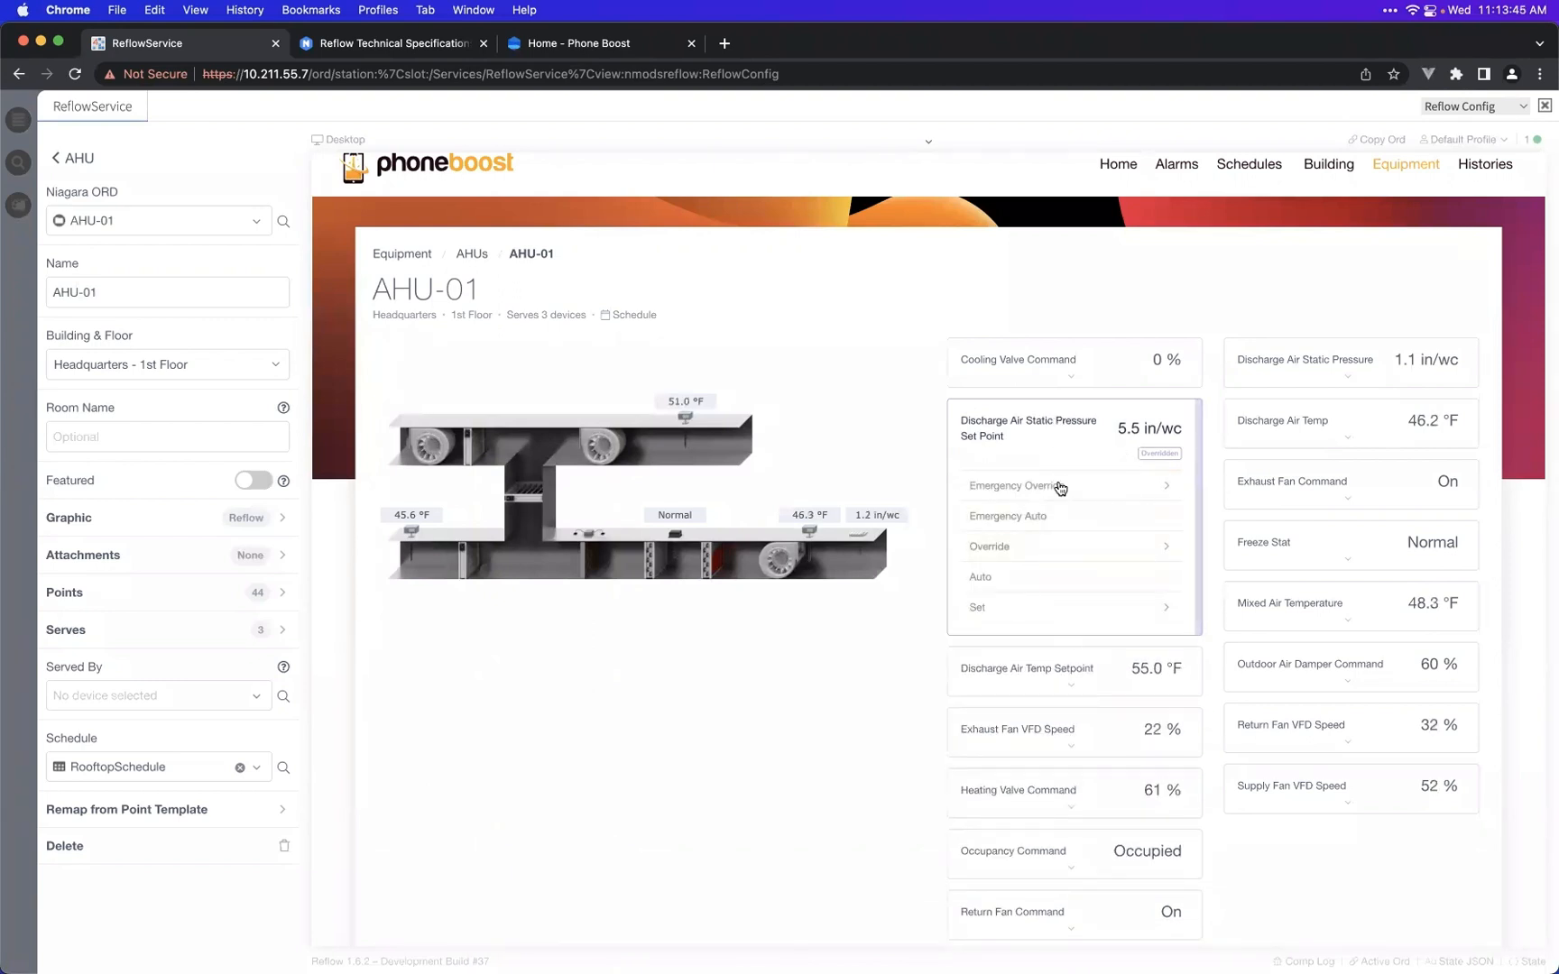
click(1056, 518)
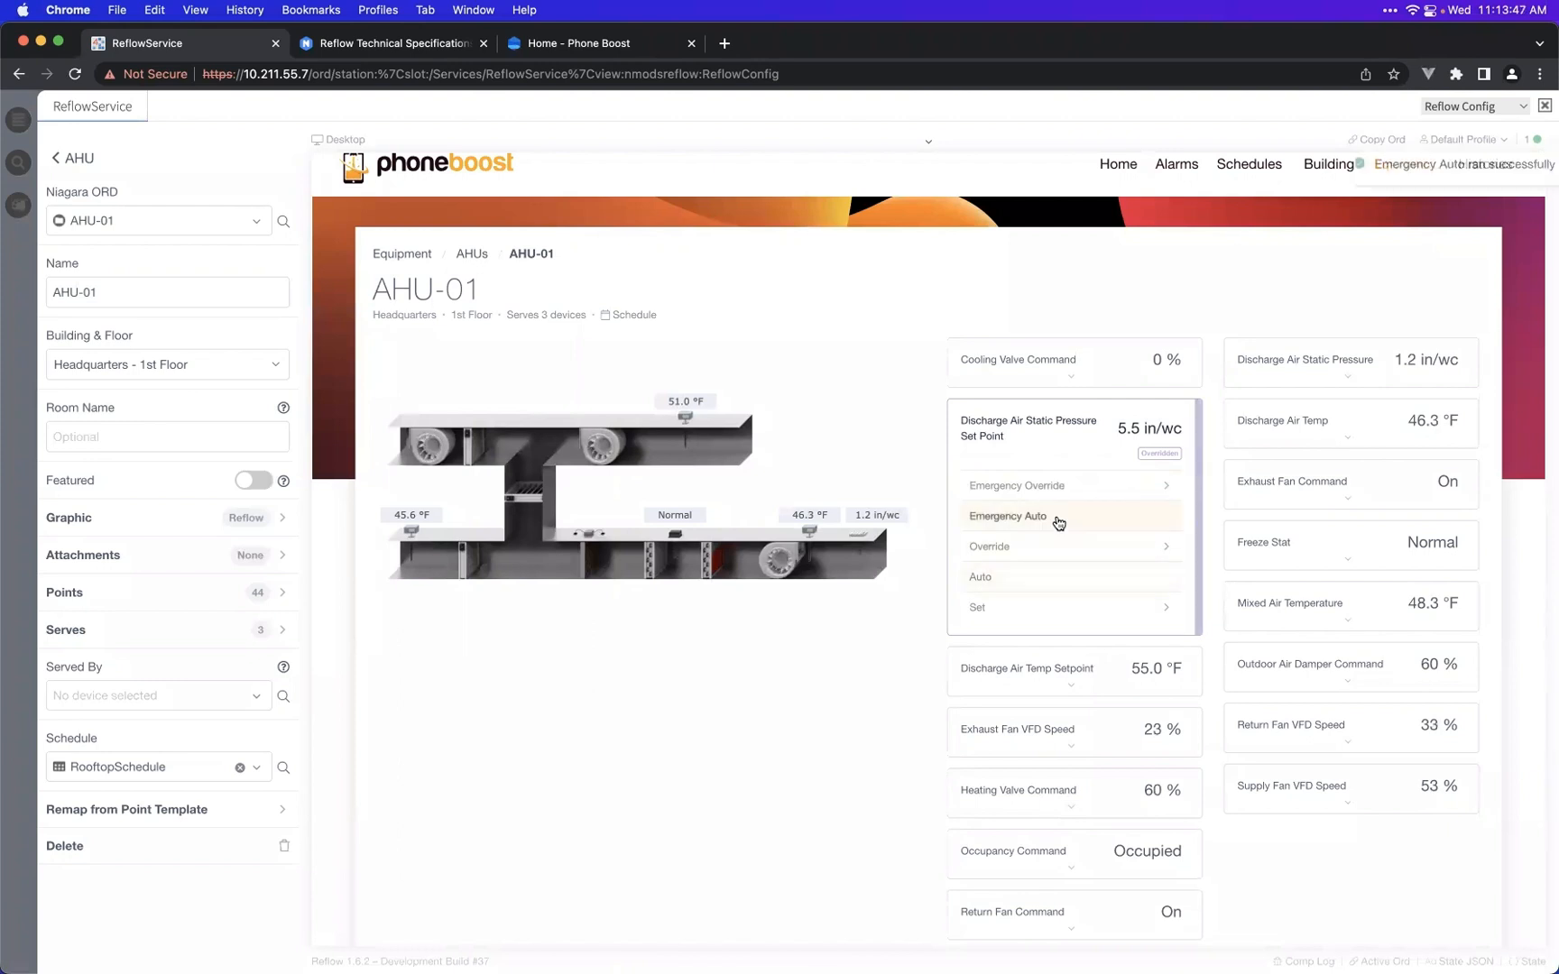
click(1100, 450)
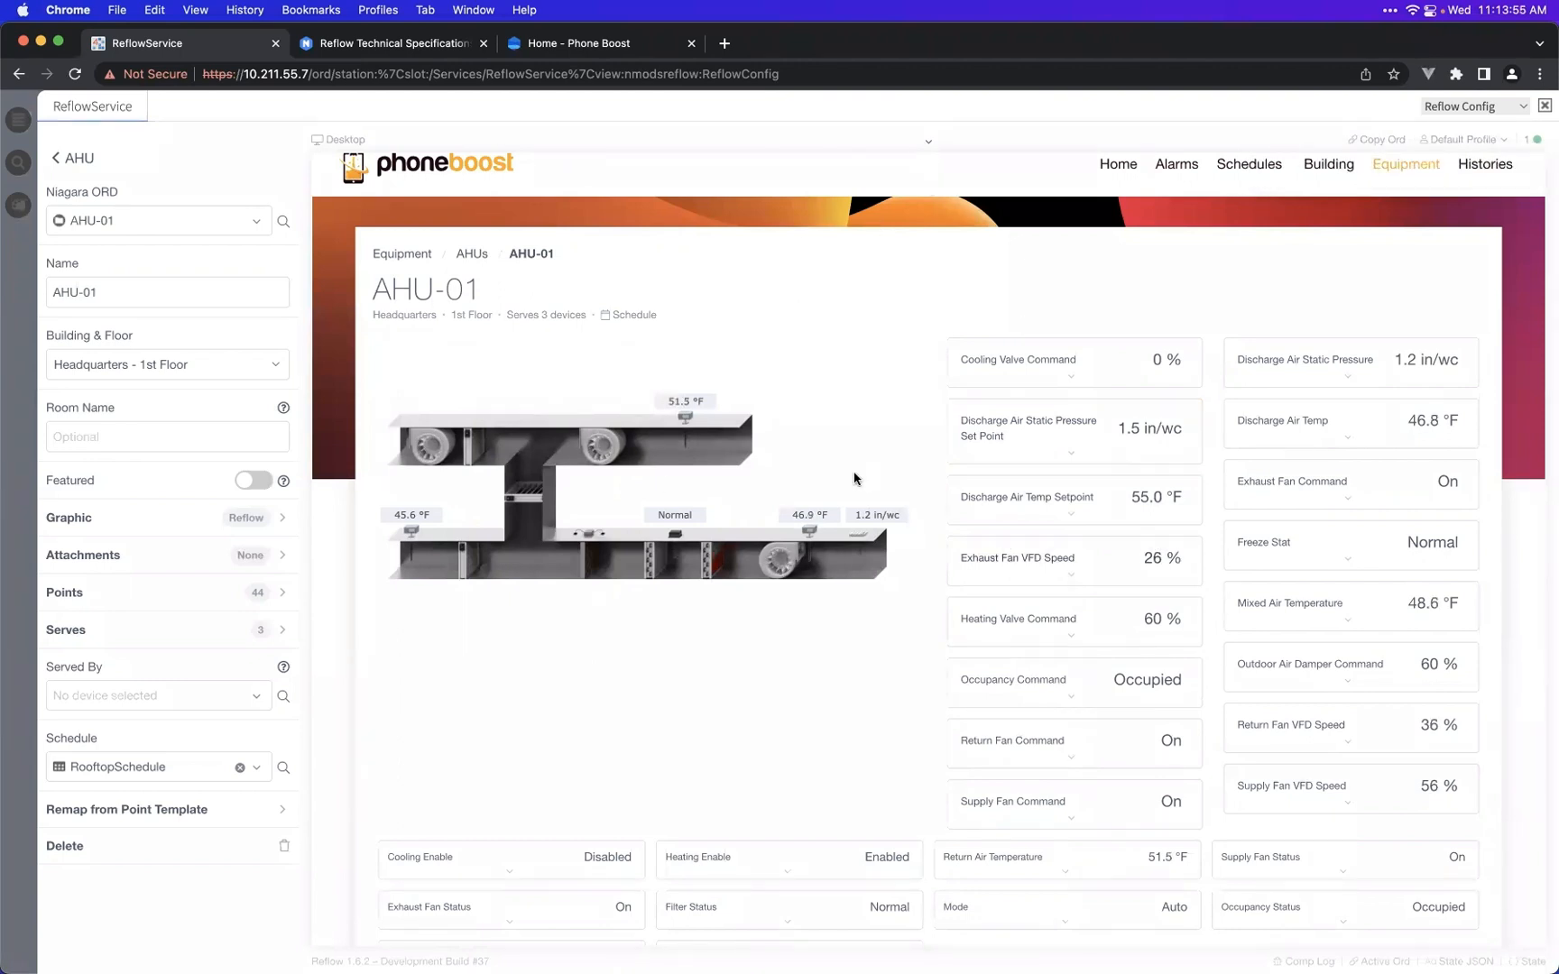
- View the available commands for the discharge air temperature label on the AHU graphic, then dismiss them
click(808, 517)
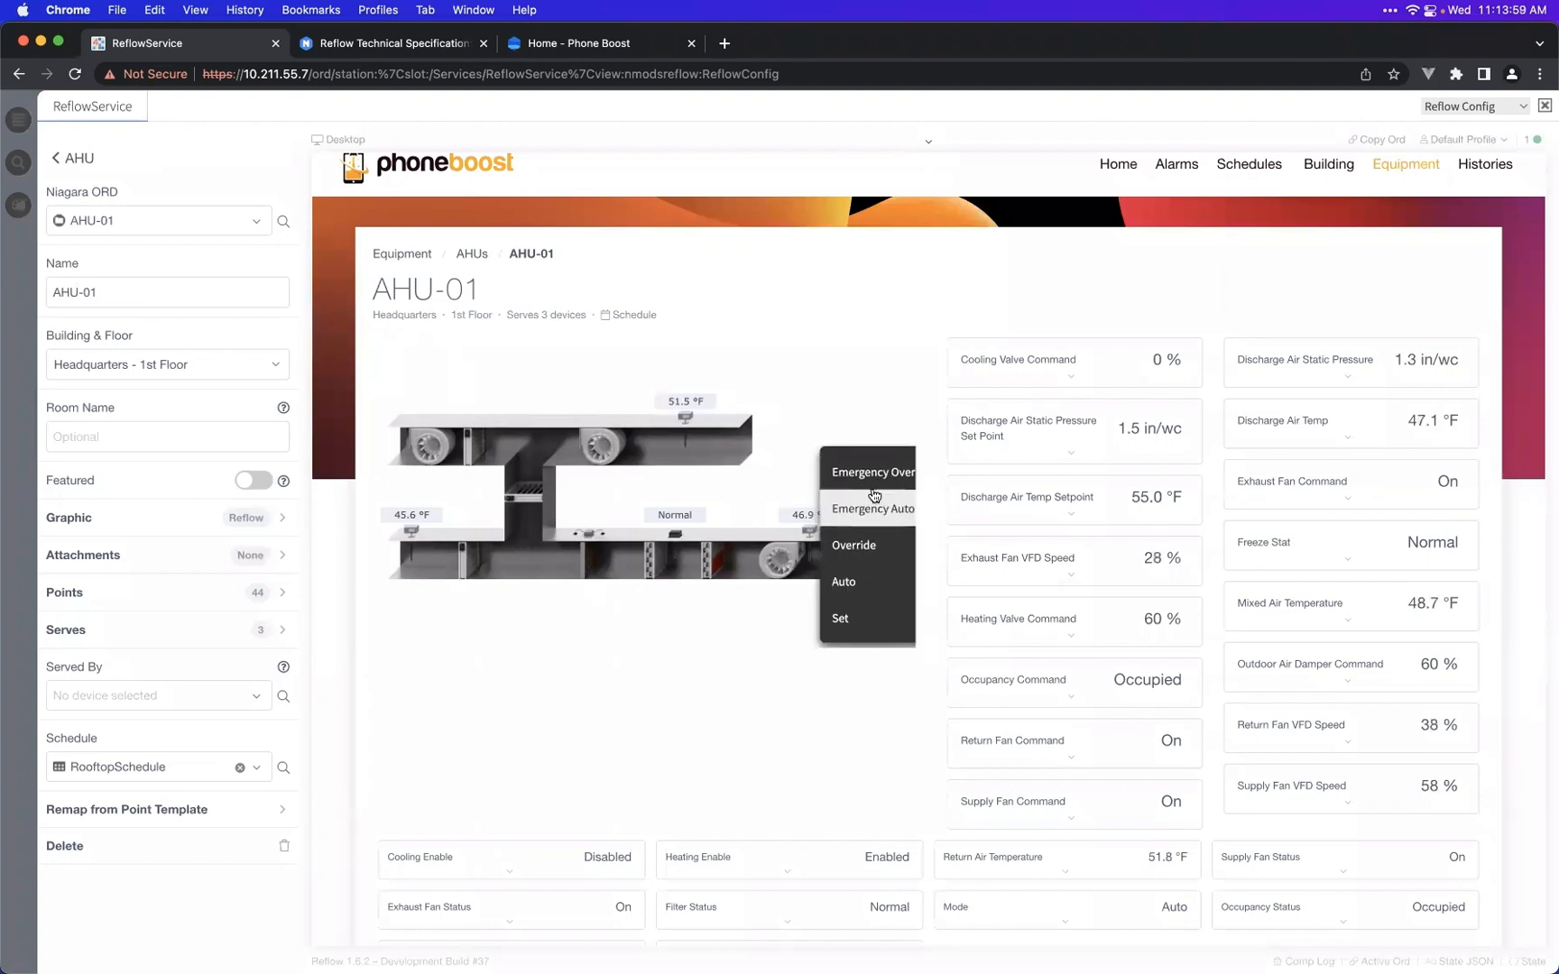
click(846, 388)
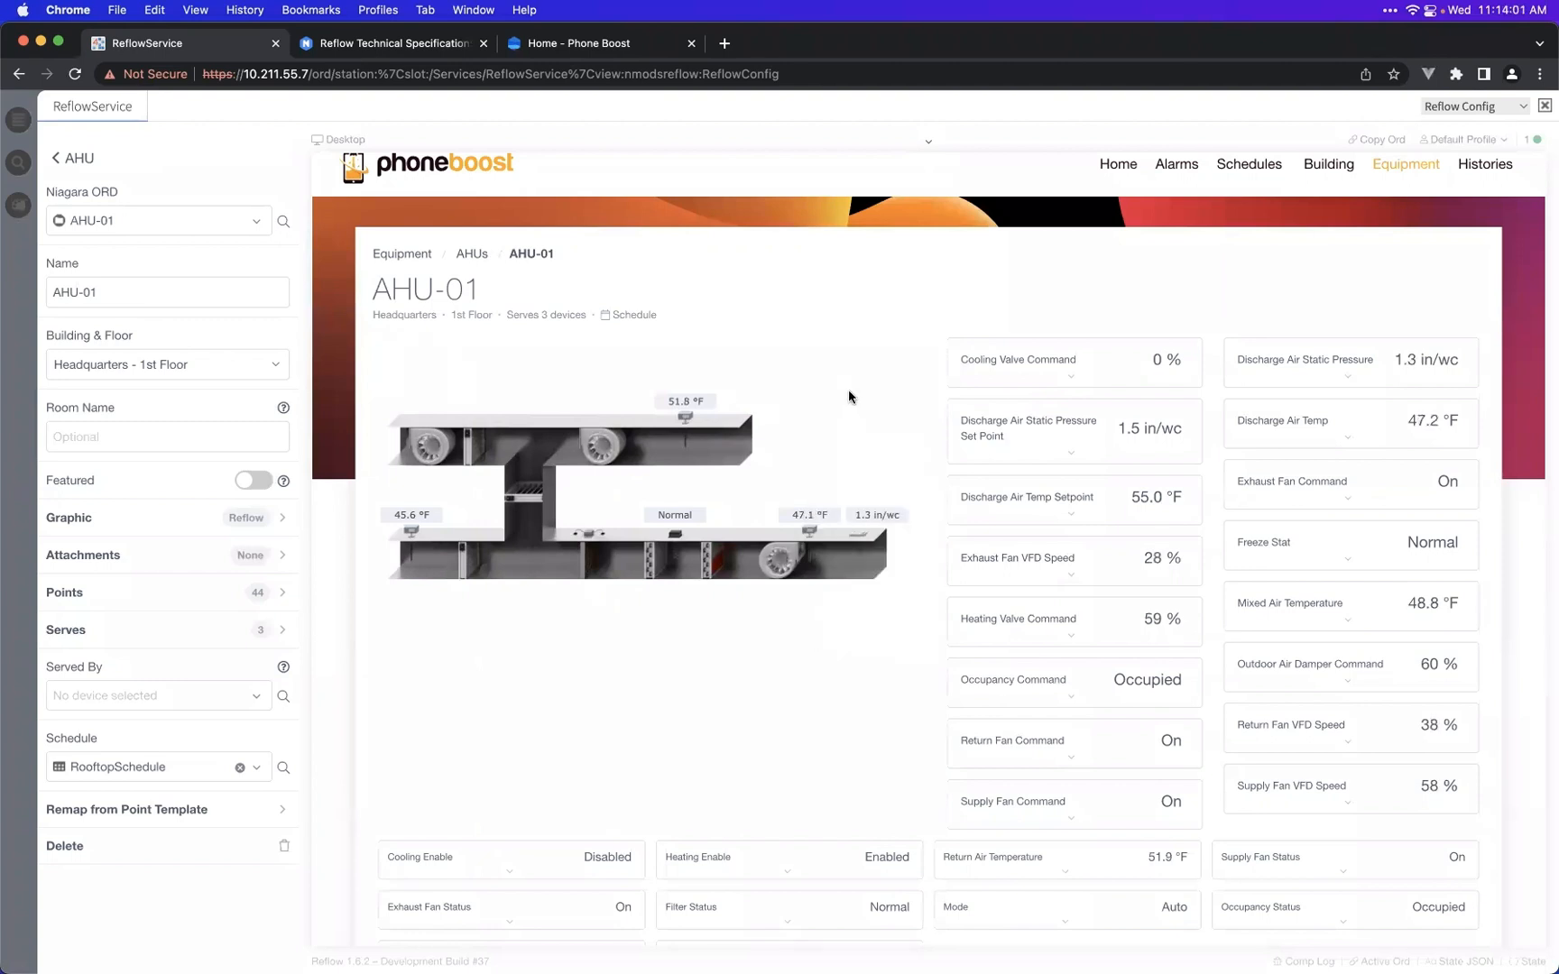
- Switch the AHU-01 page preview to the mobile layout
click(922, 145)
click(948, 153)
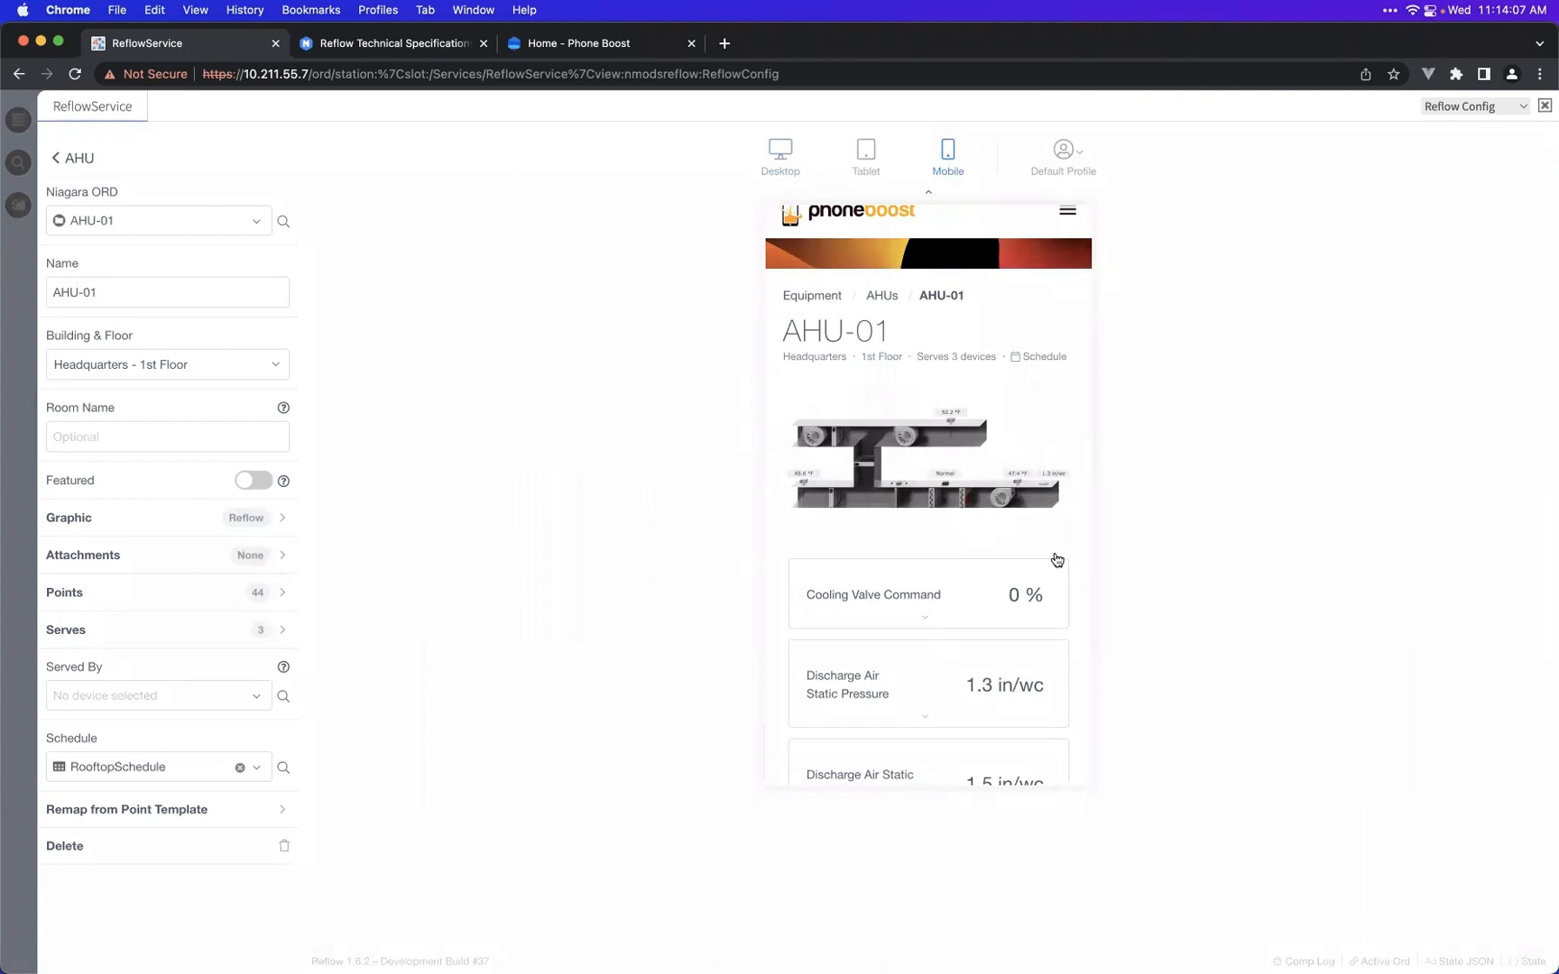
scroll(947, 380, up, 2)
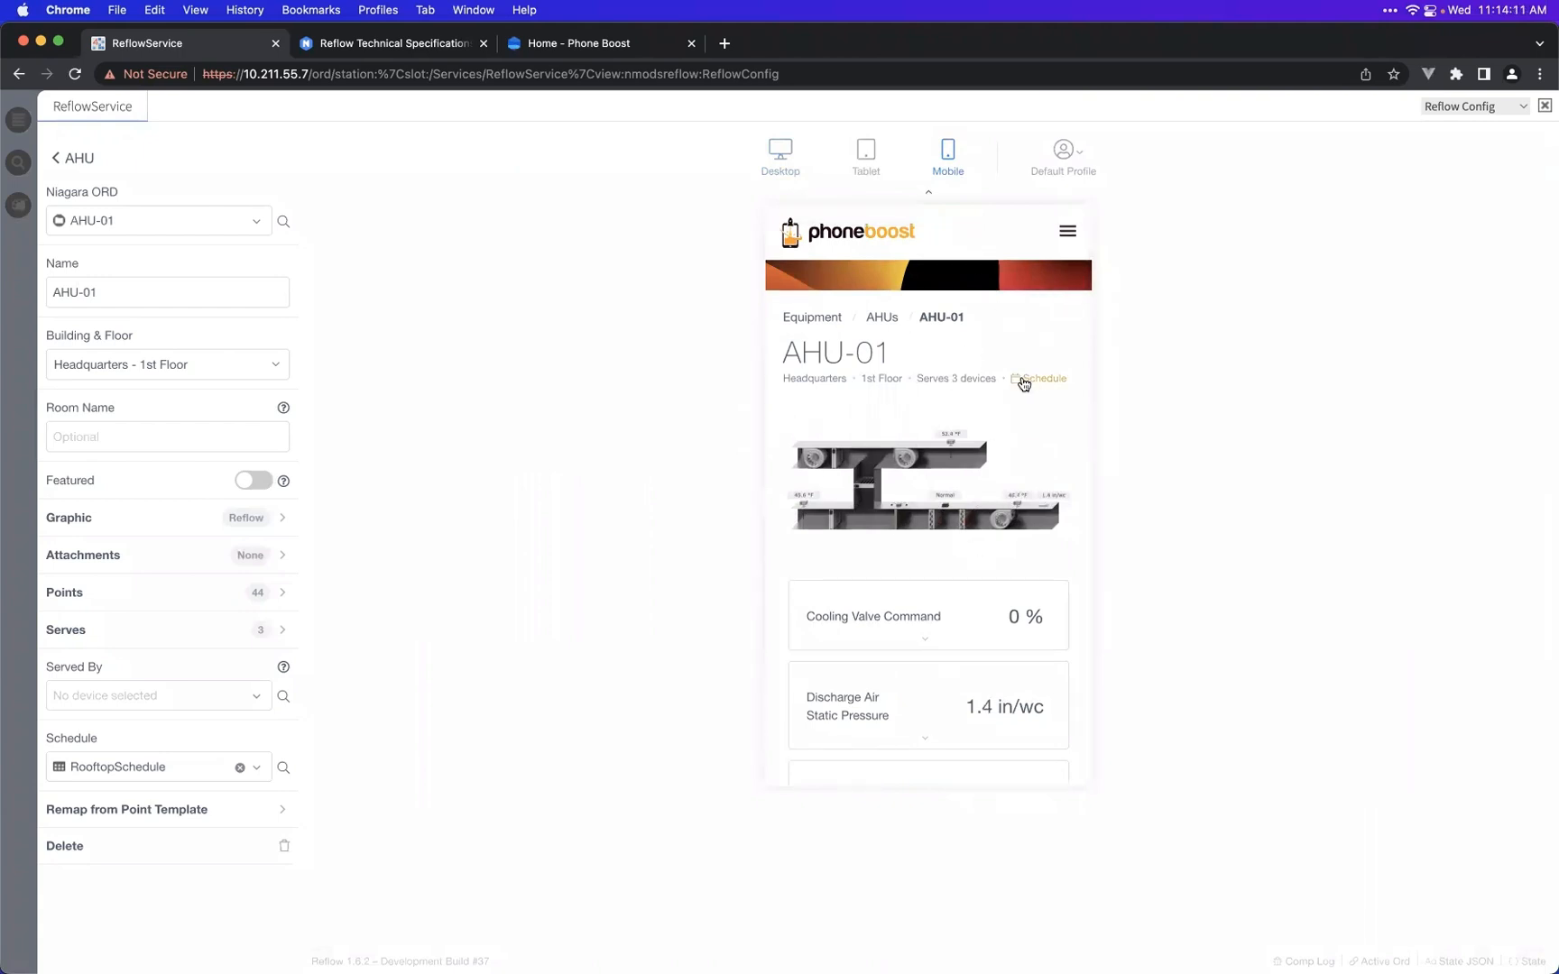
- Apply an emergency override of 1.3 in/wc to Discharge Air Static Pressure in the mobile preview
scroll(963, 438, down, 4)
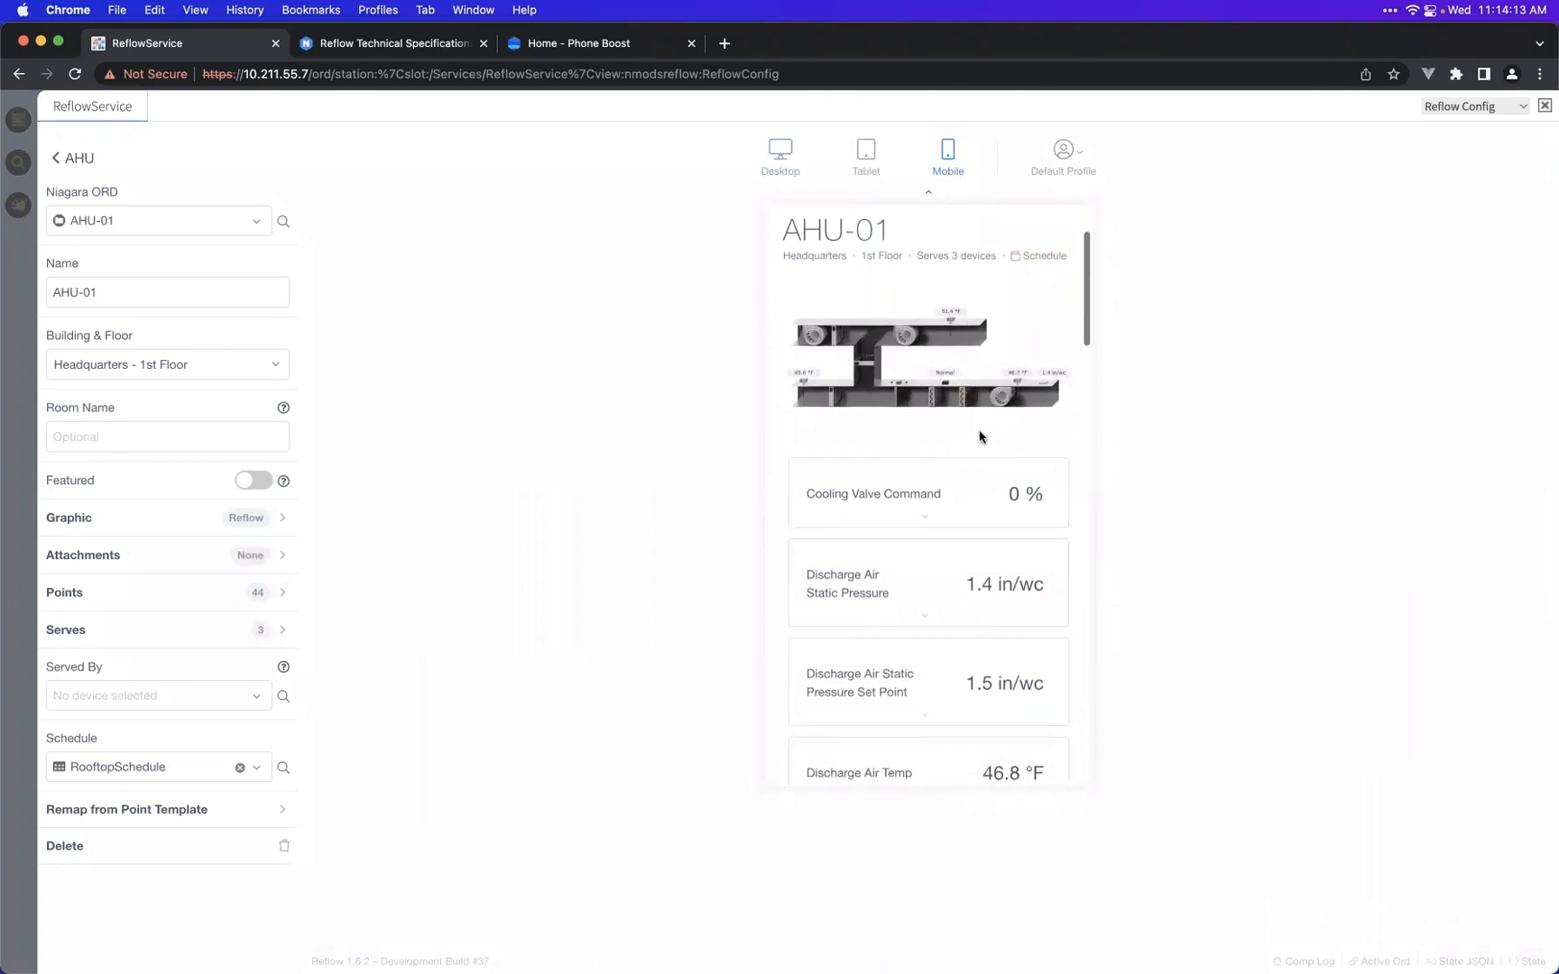
scroll(1064, 433, down, 3)
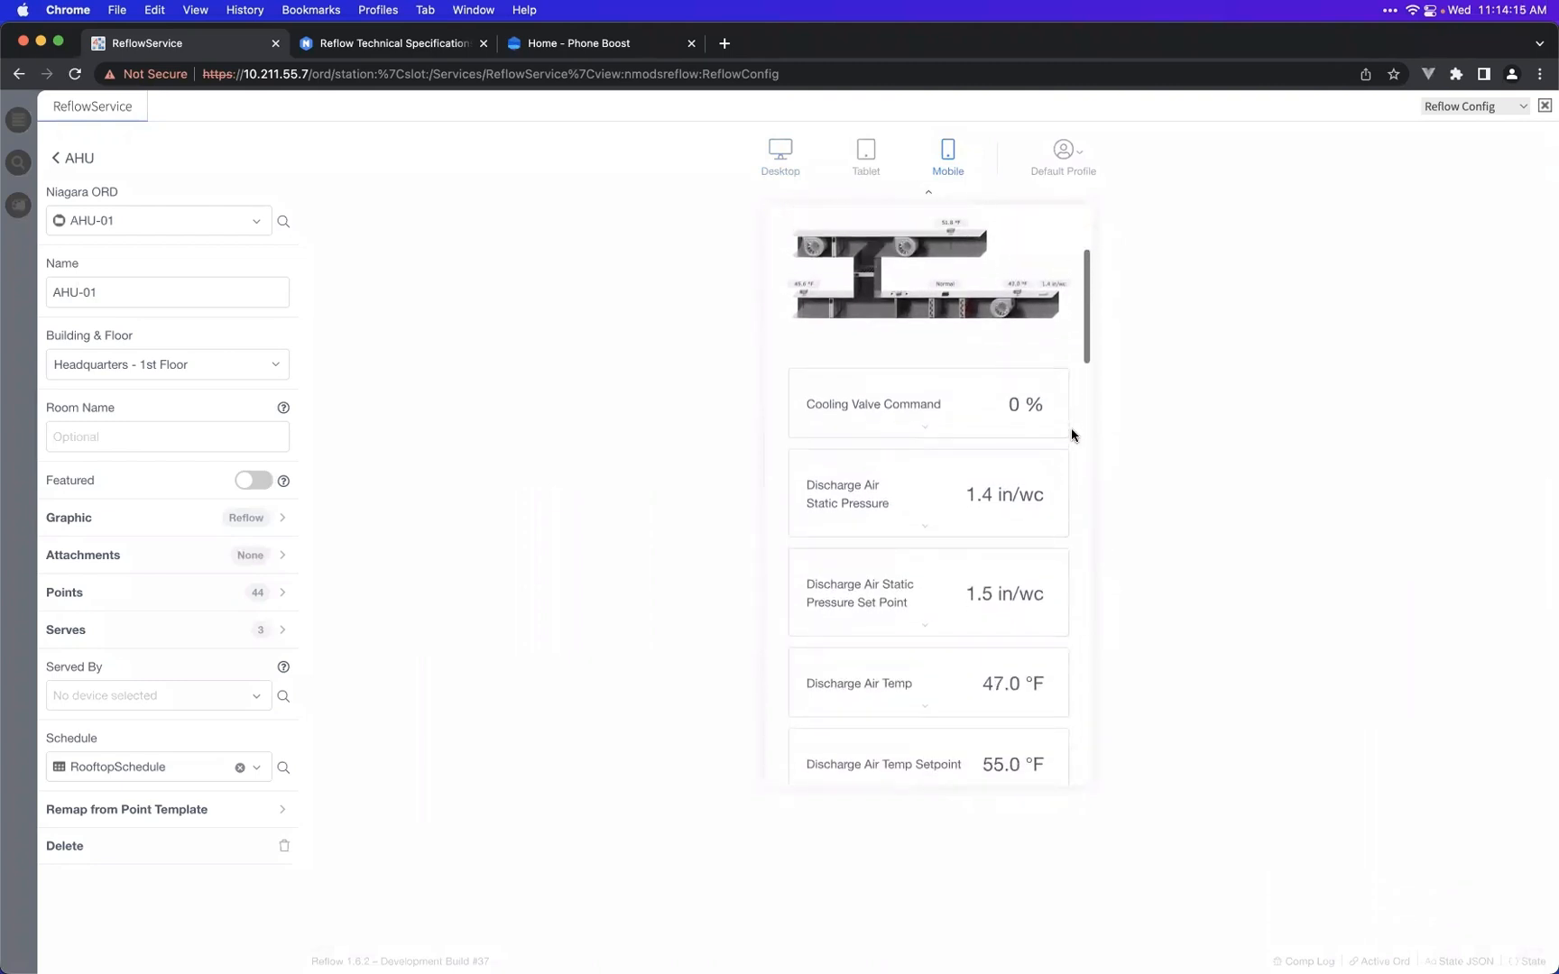
scroll(1077, 485, down, 1)
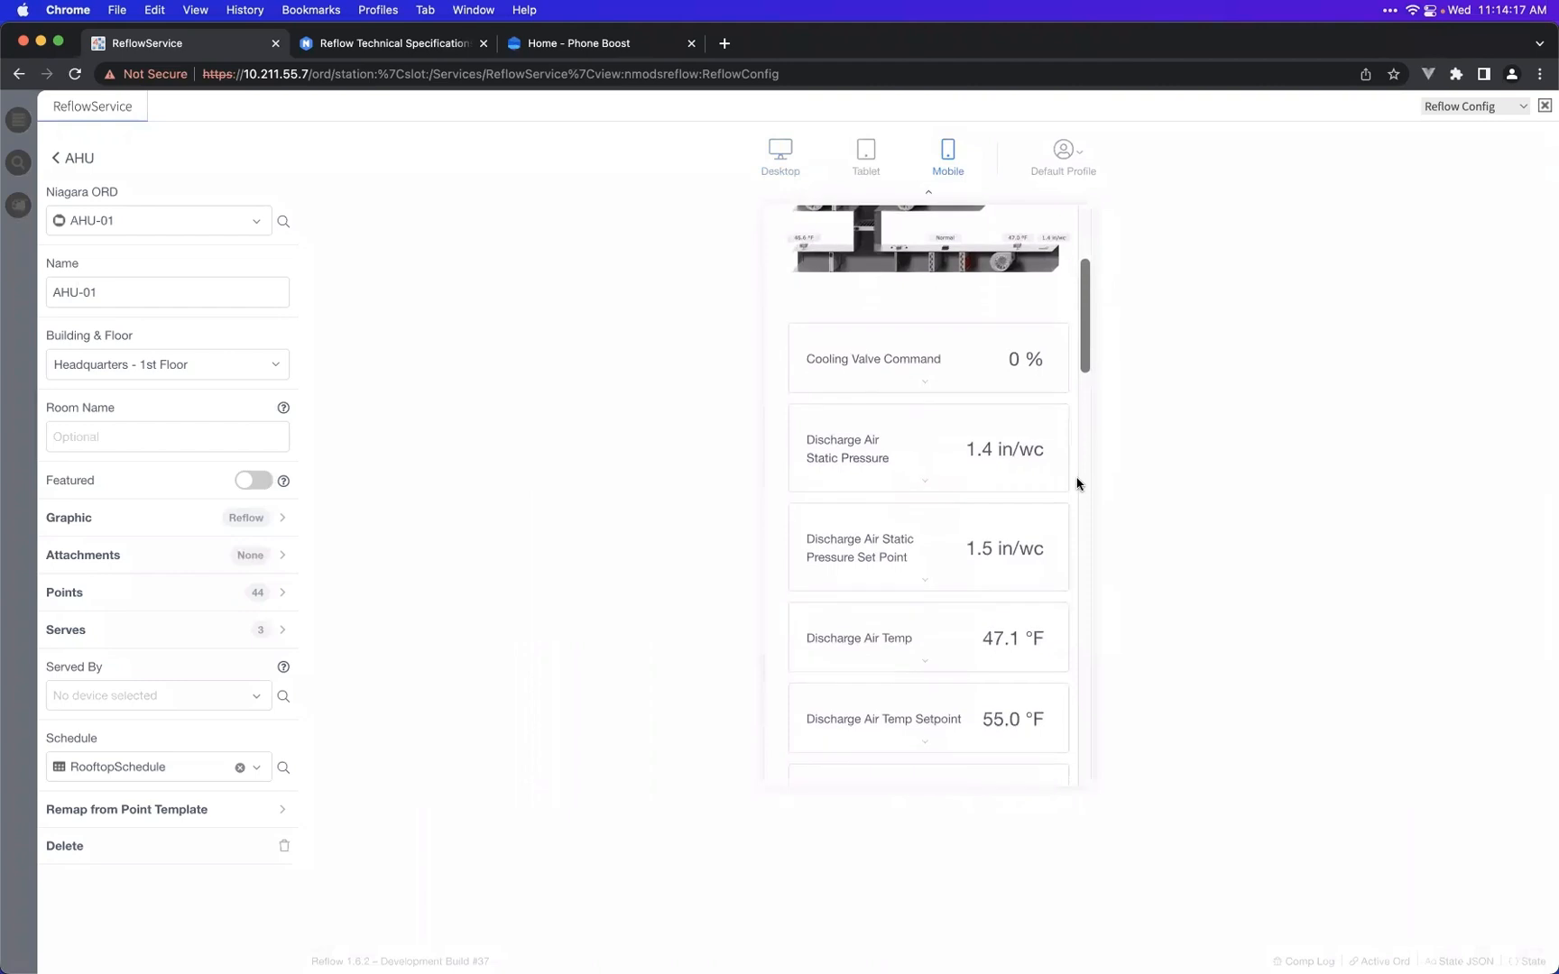
click(915, 452)
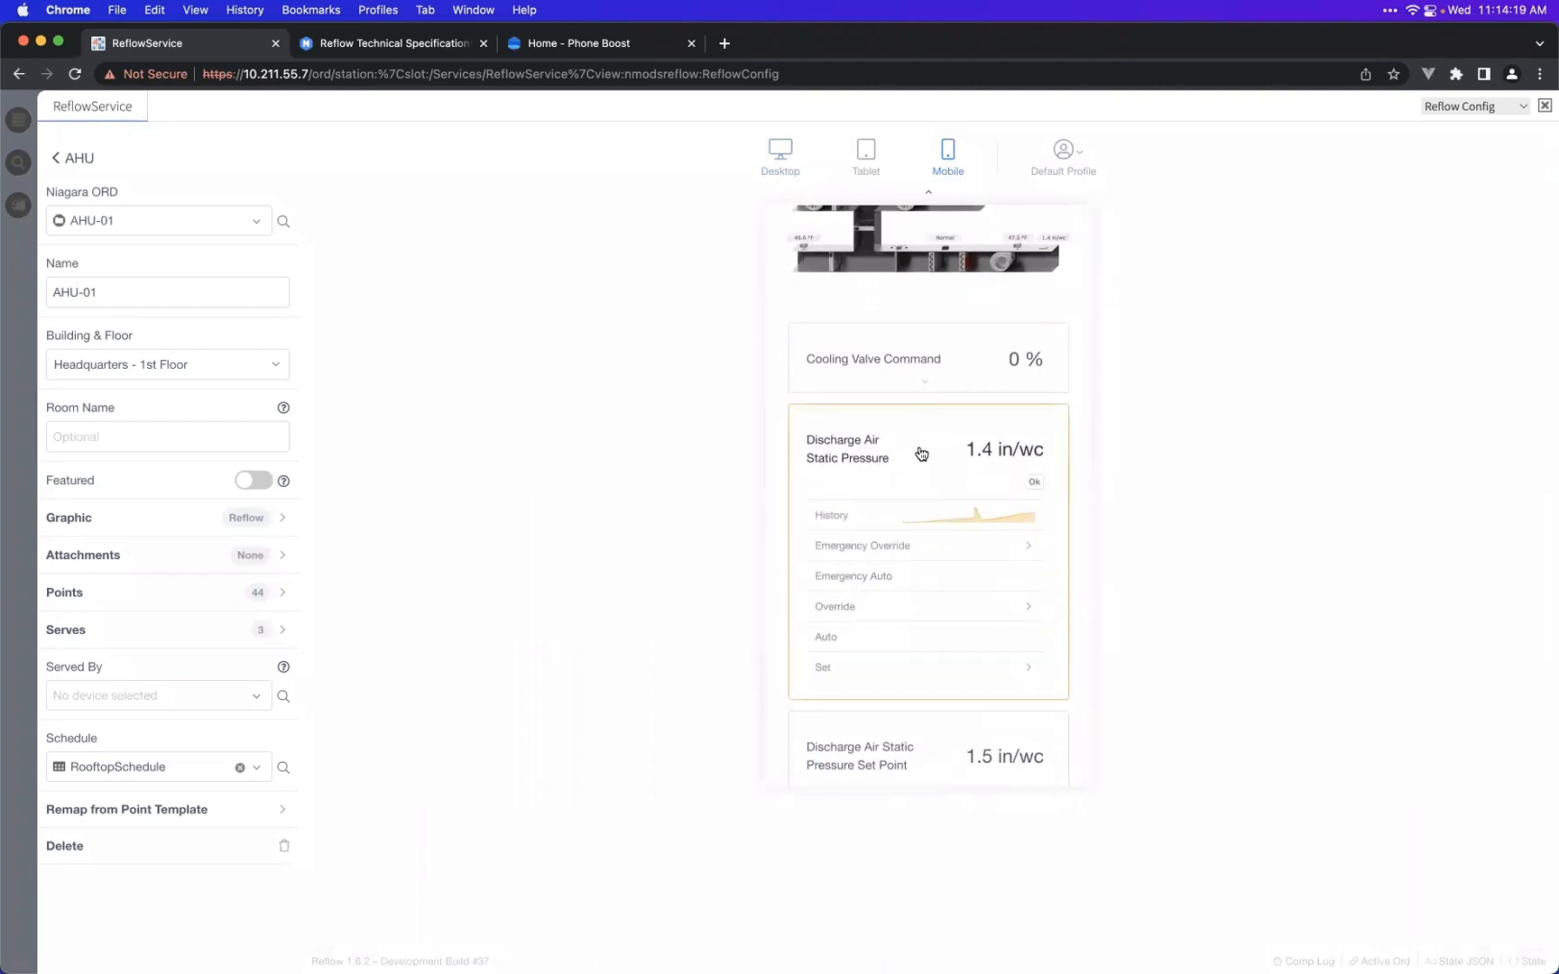
click(917, 547)
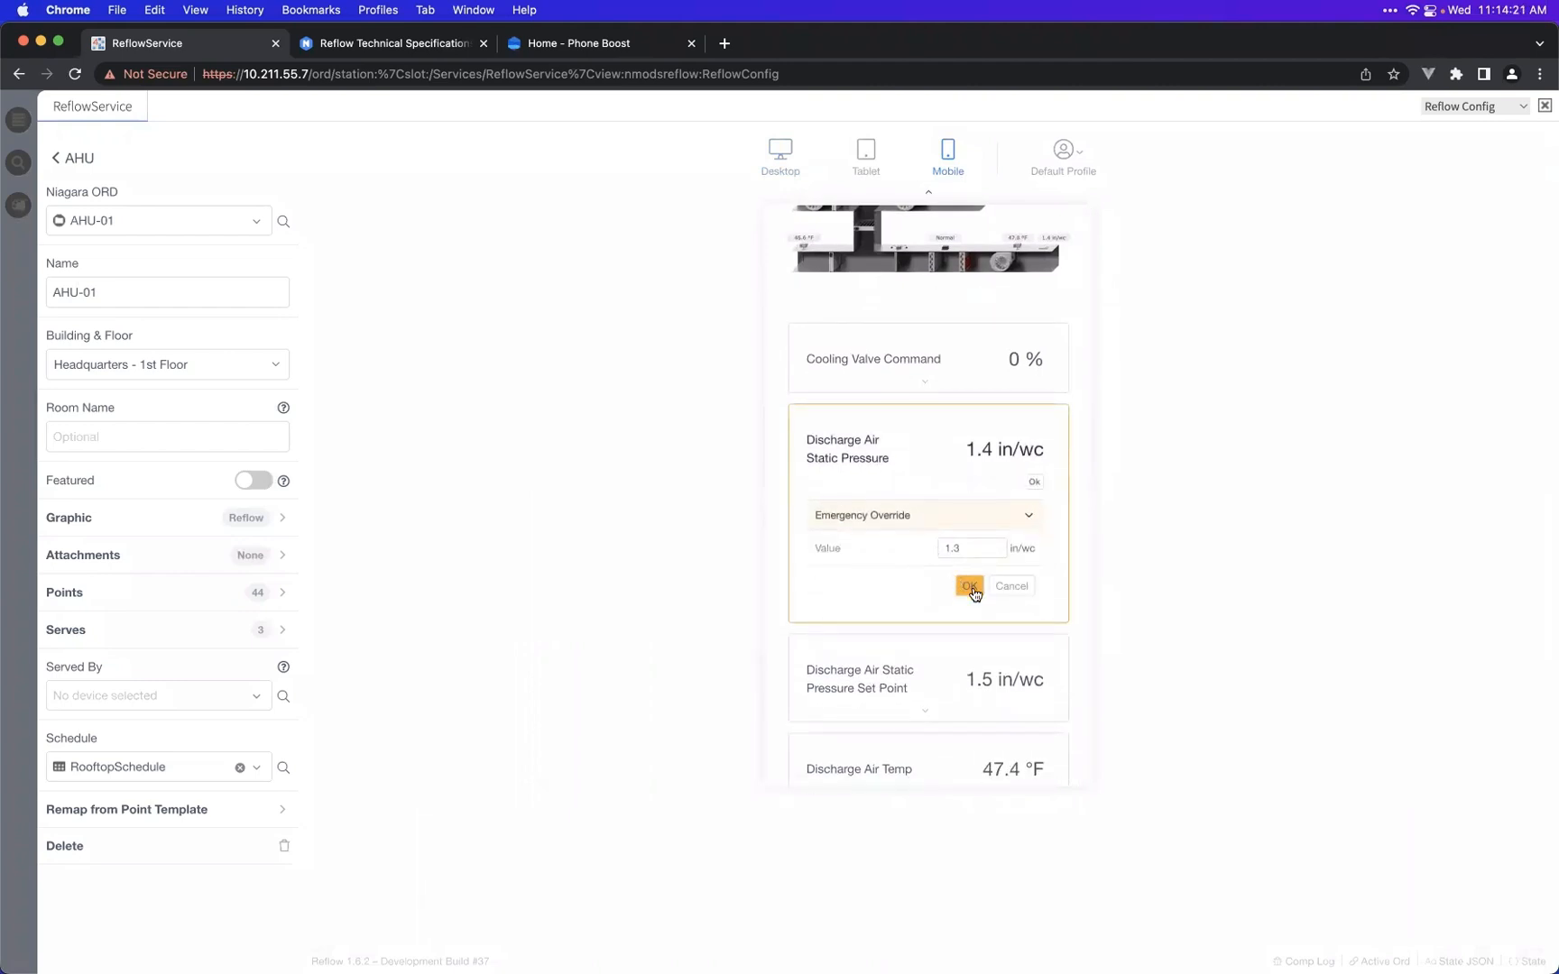
click(971, 588)
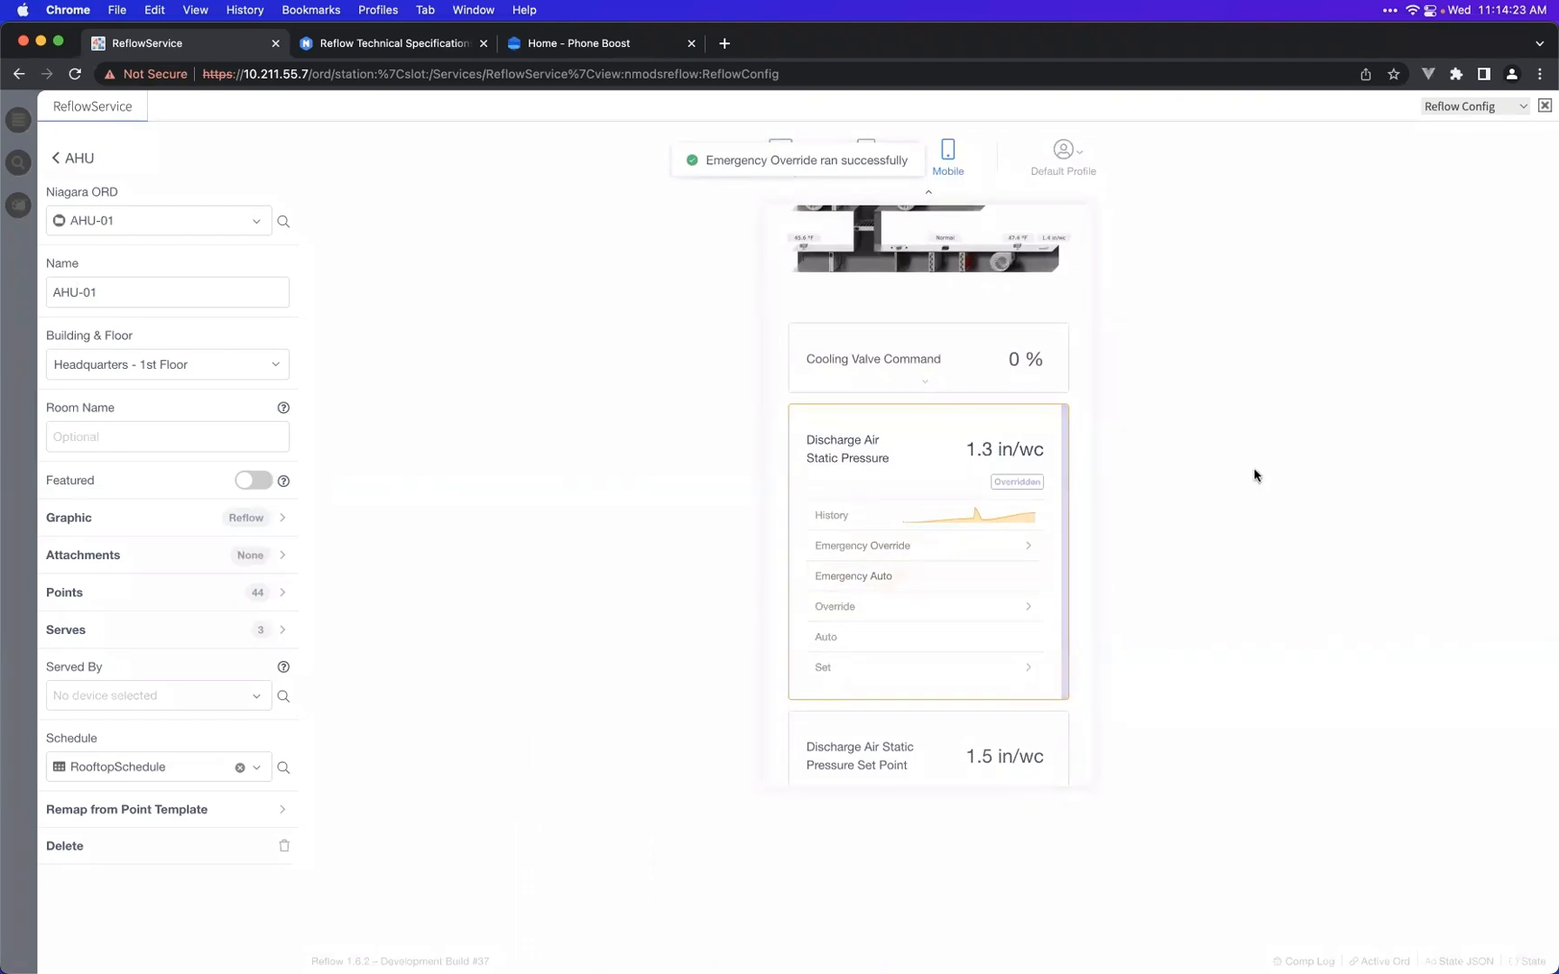
- Release the Discharge Air Static Pressure override with Emergency Auto and collapse its card
click(998, 549)
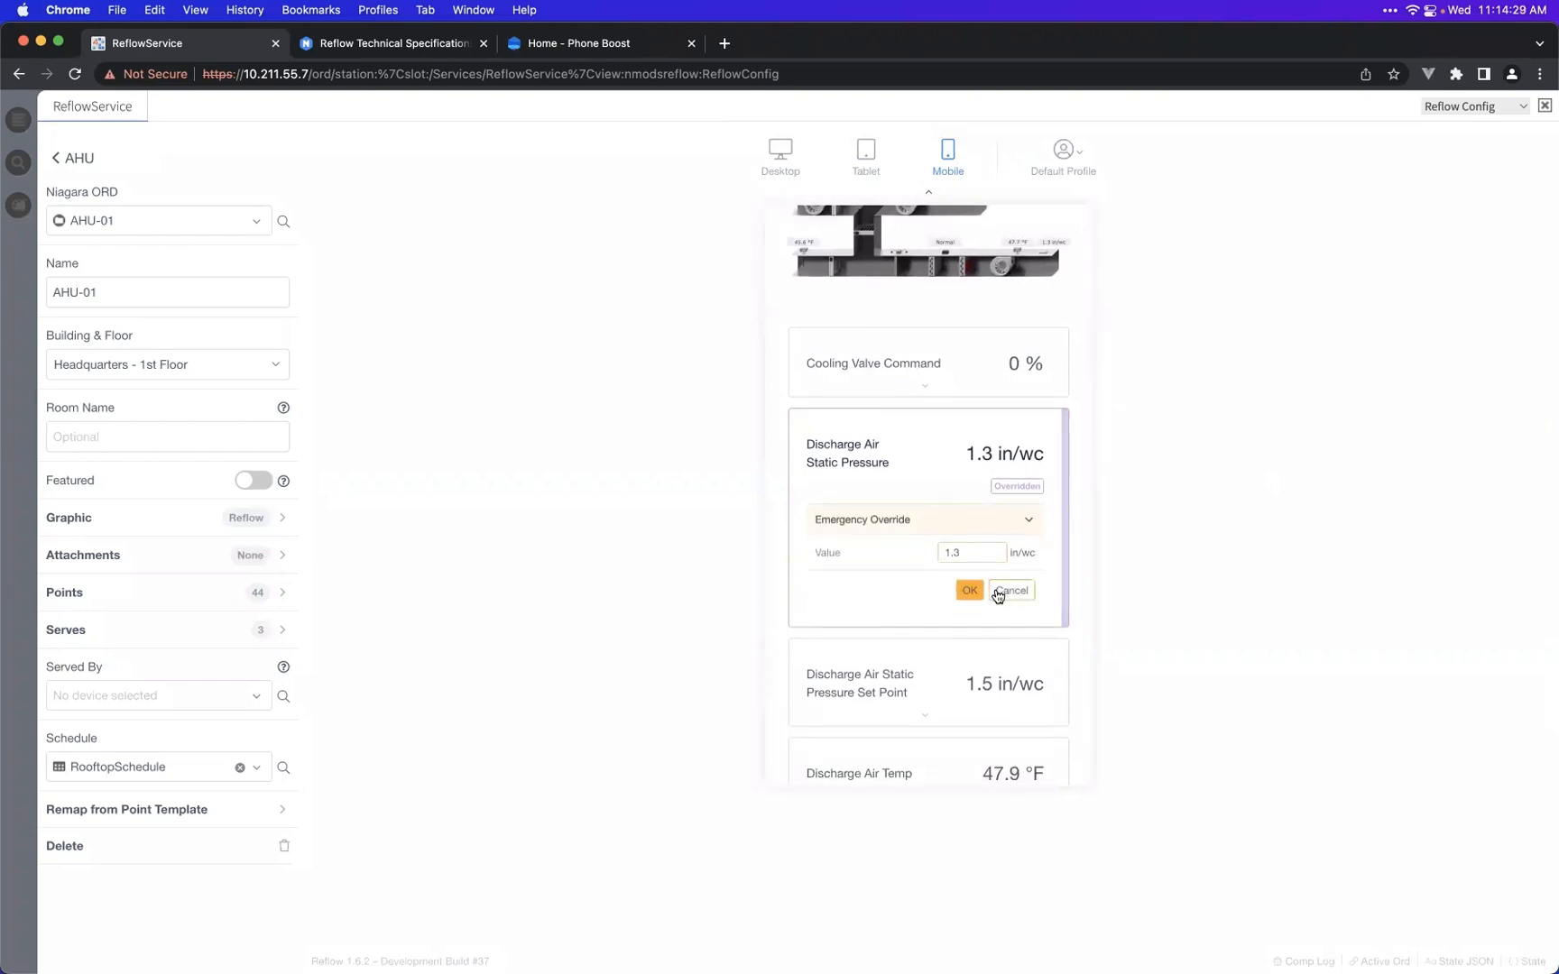
click(998, 591)
click(937, 581)
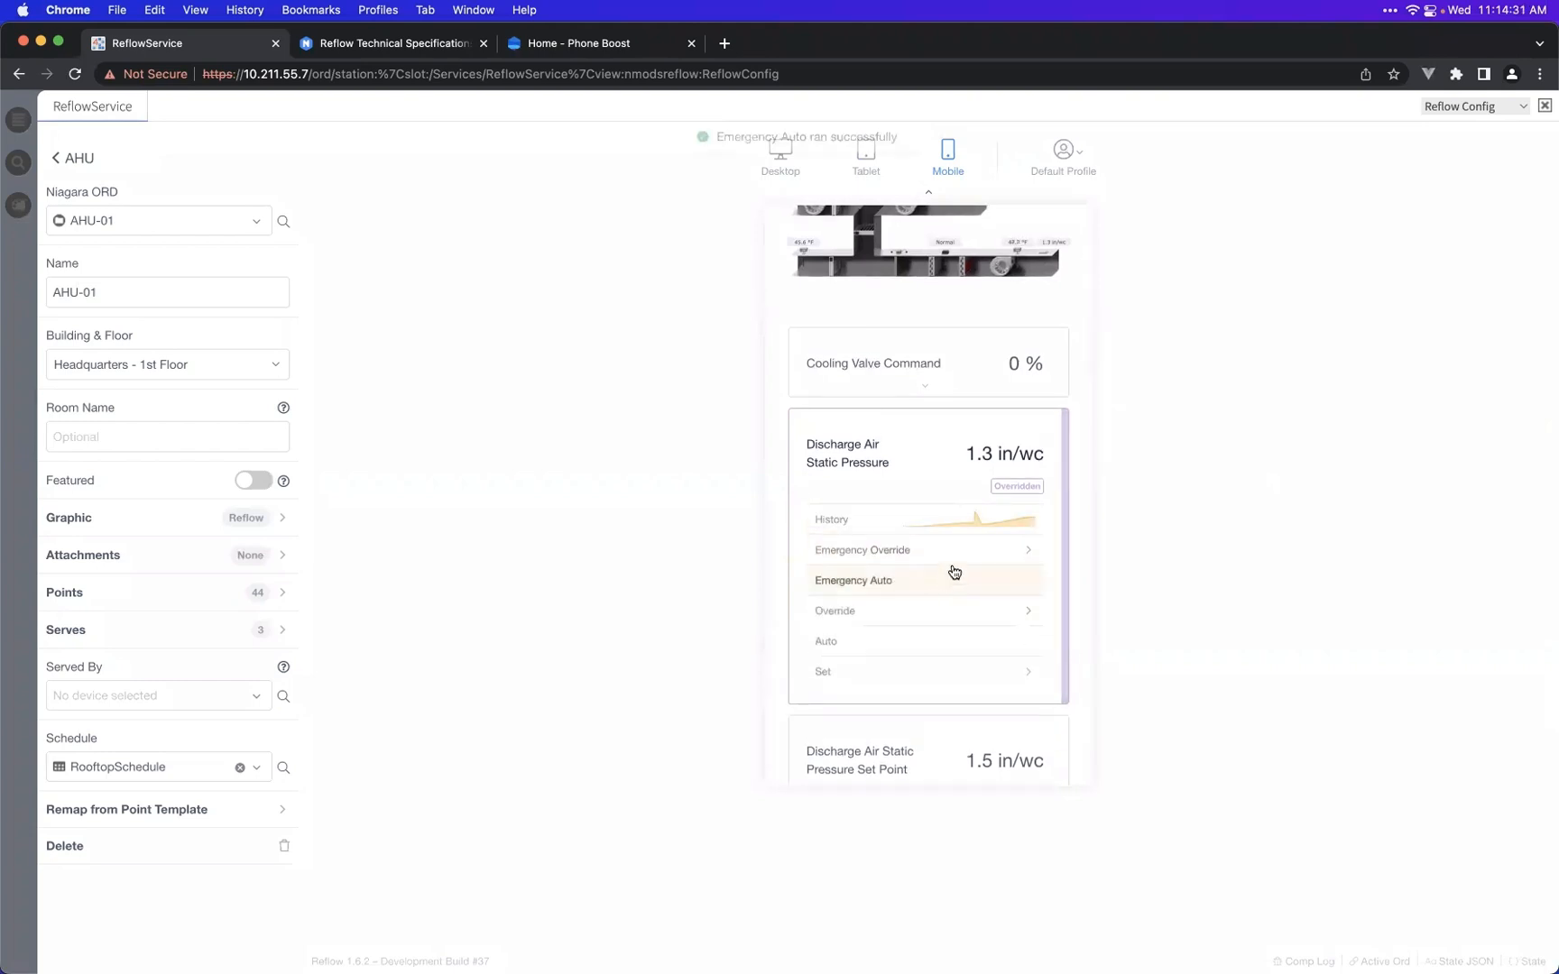
click(939, 454)
- Examine the full mobile AHU-01 page, including its point cards and the devices served by the unit
scroll(939, 415, up, 4)
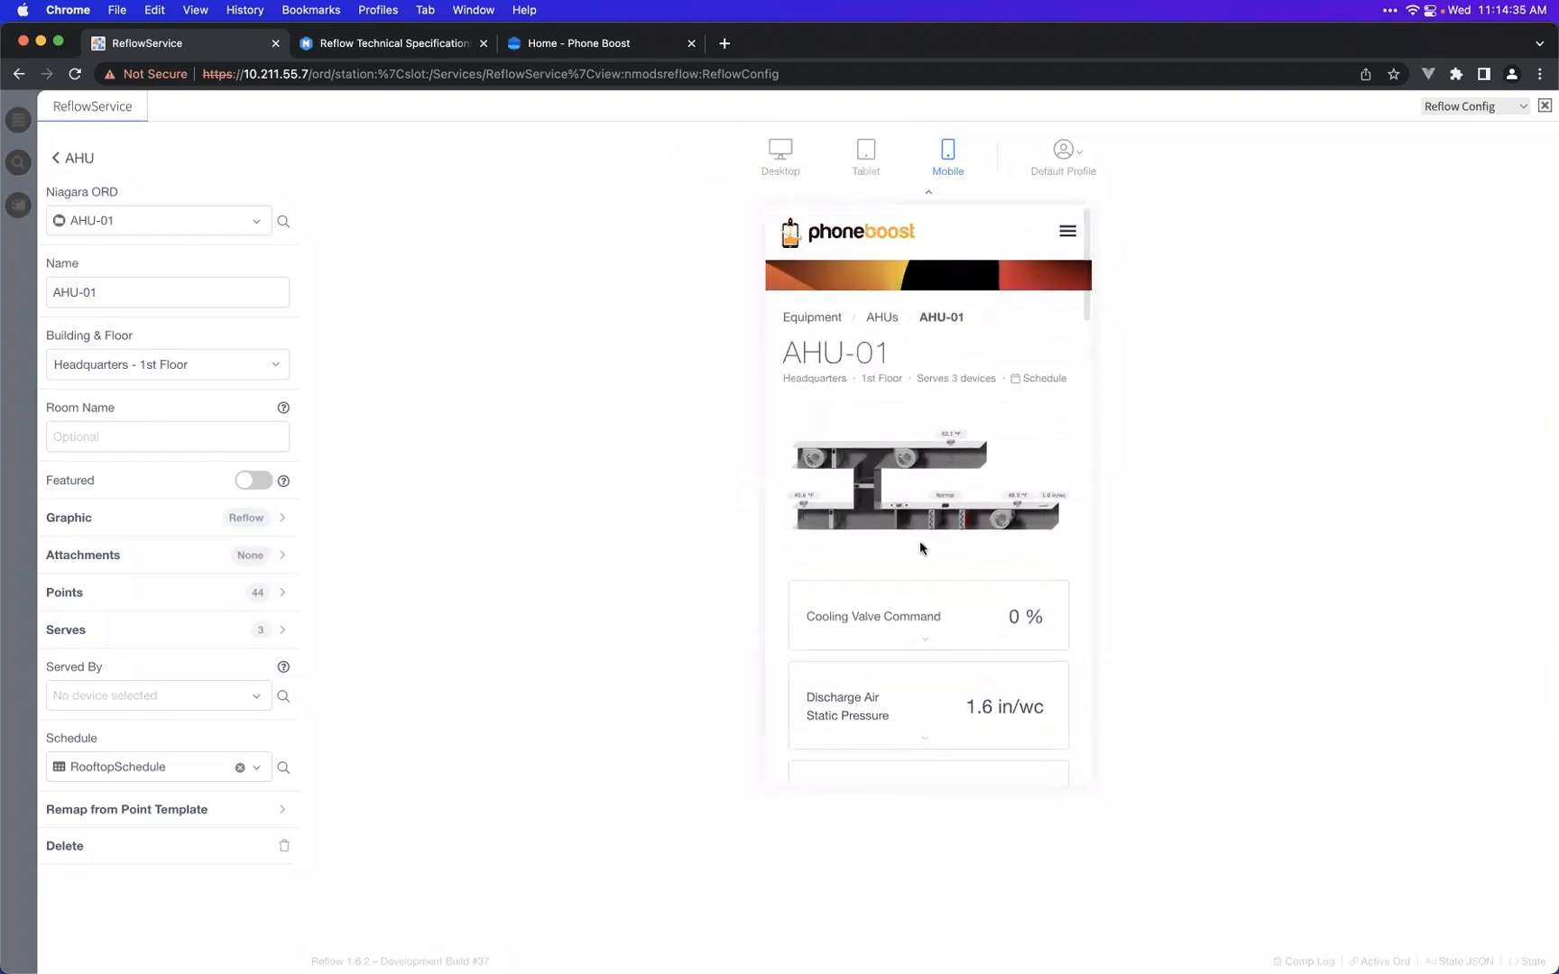
scroll(1061, 512, down, 6)
scroll(1062, 515, down, 8)
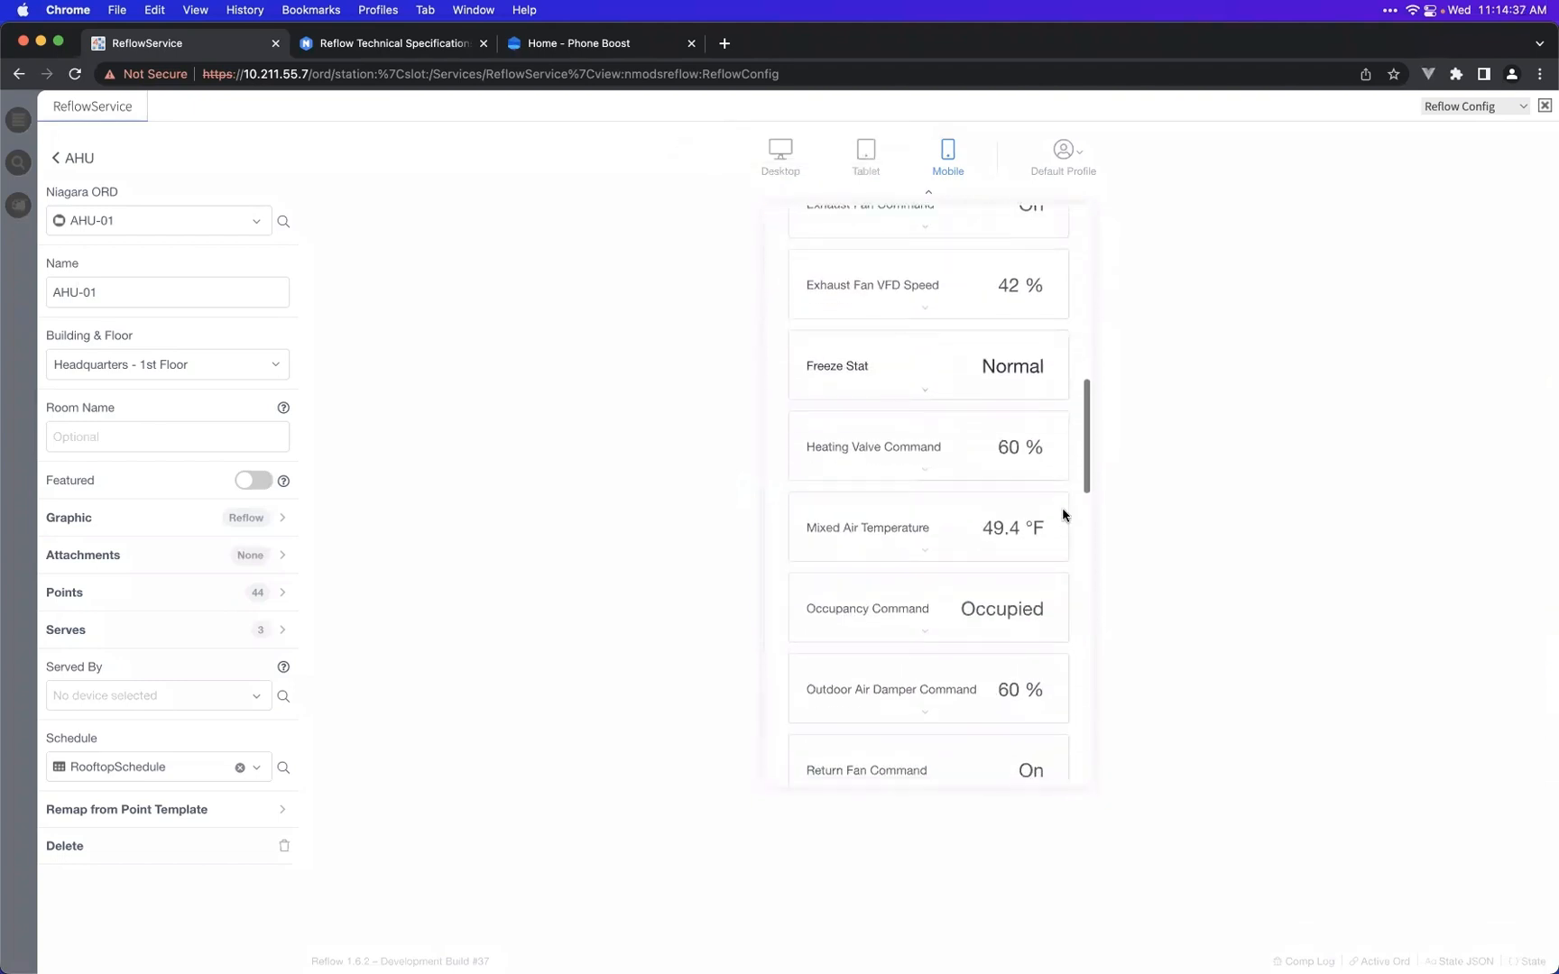
scroll(1063, 515, down, 8)
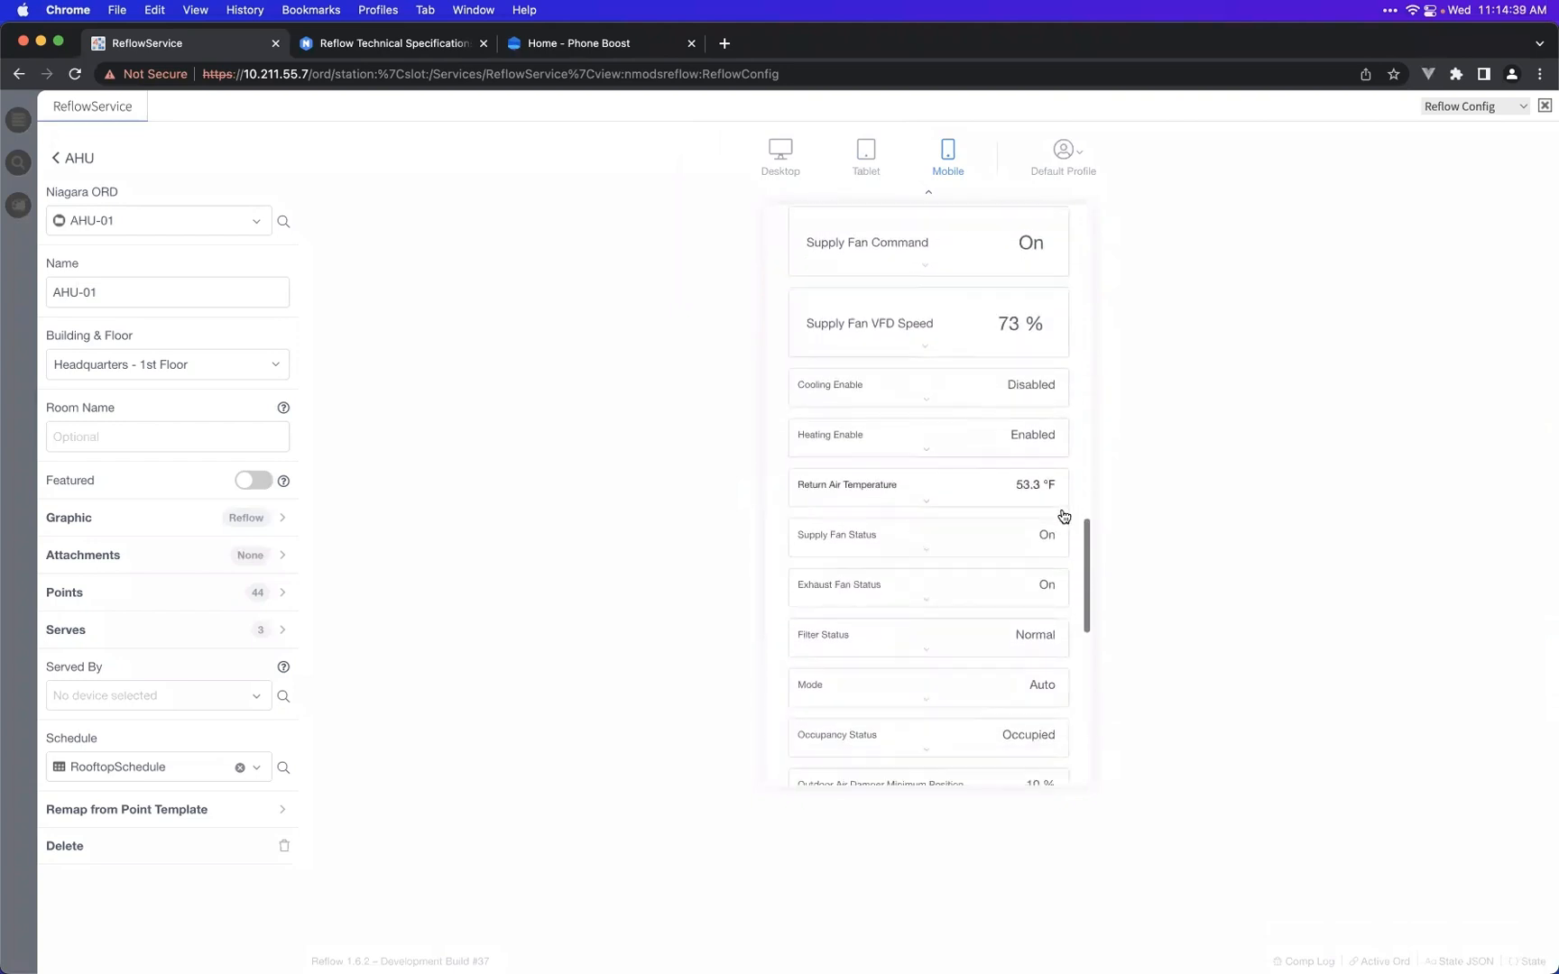
scroll(898, 471, down, 5)
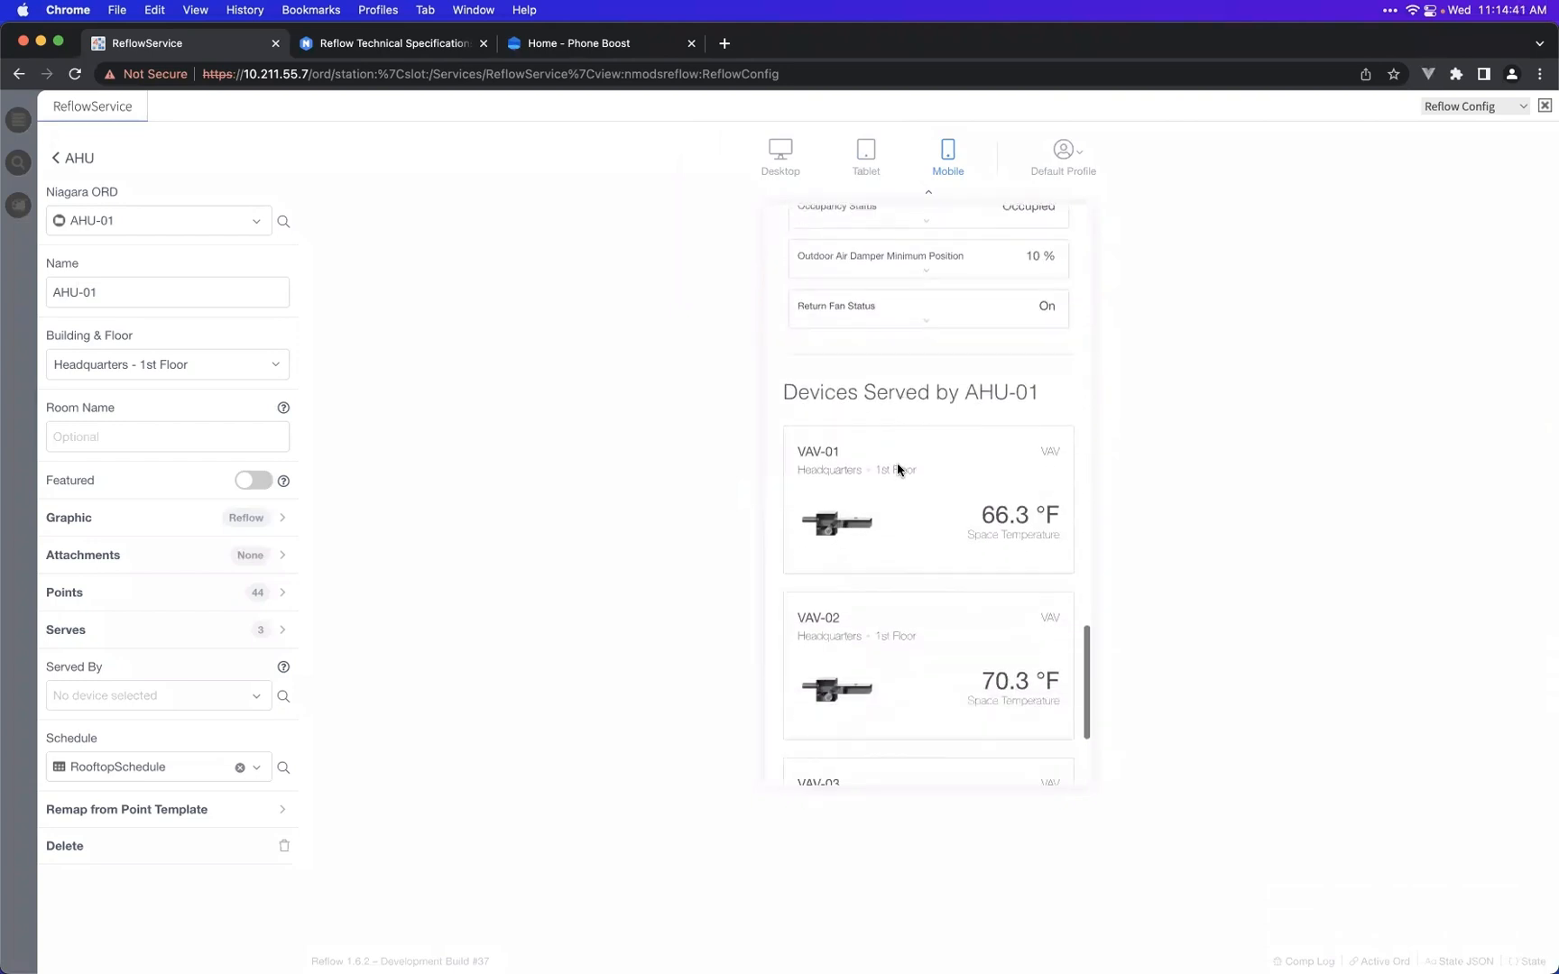
scroll(913, 407, down, 2)
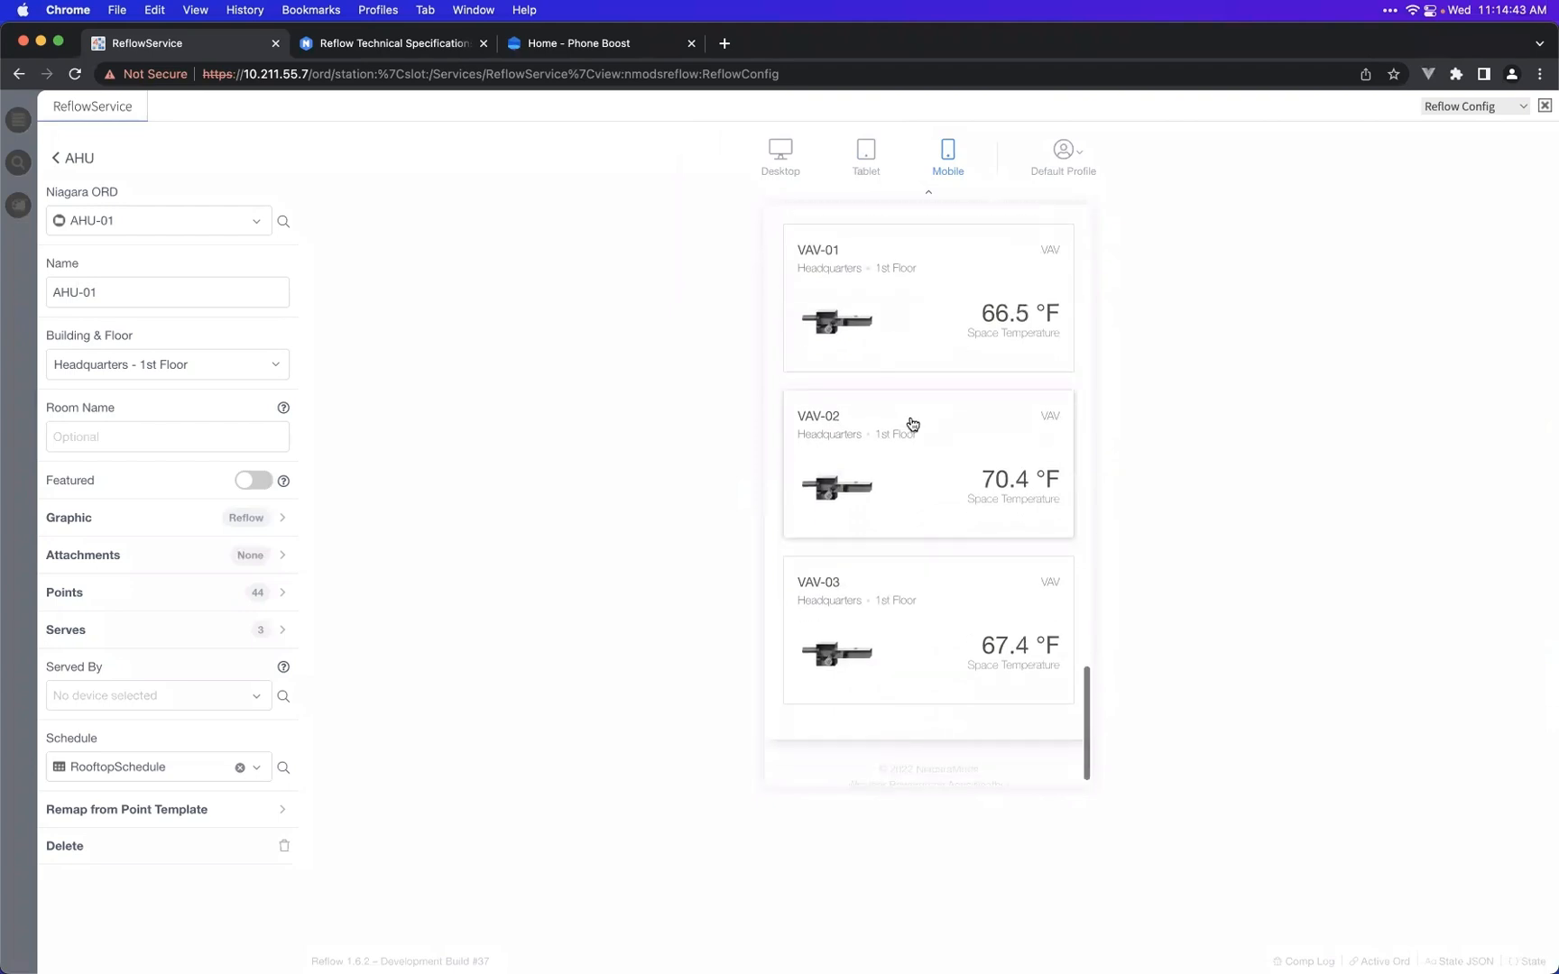
scroll(915, 407, up, 5)
scroll(919, 412, up, 15)
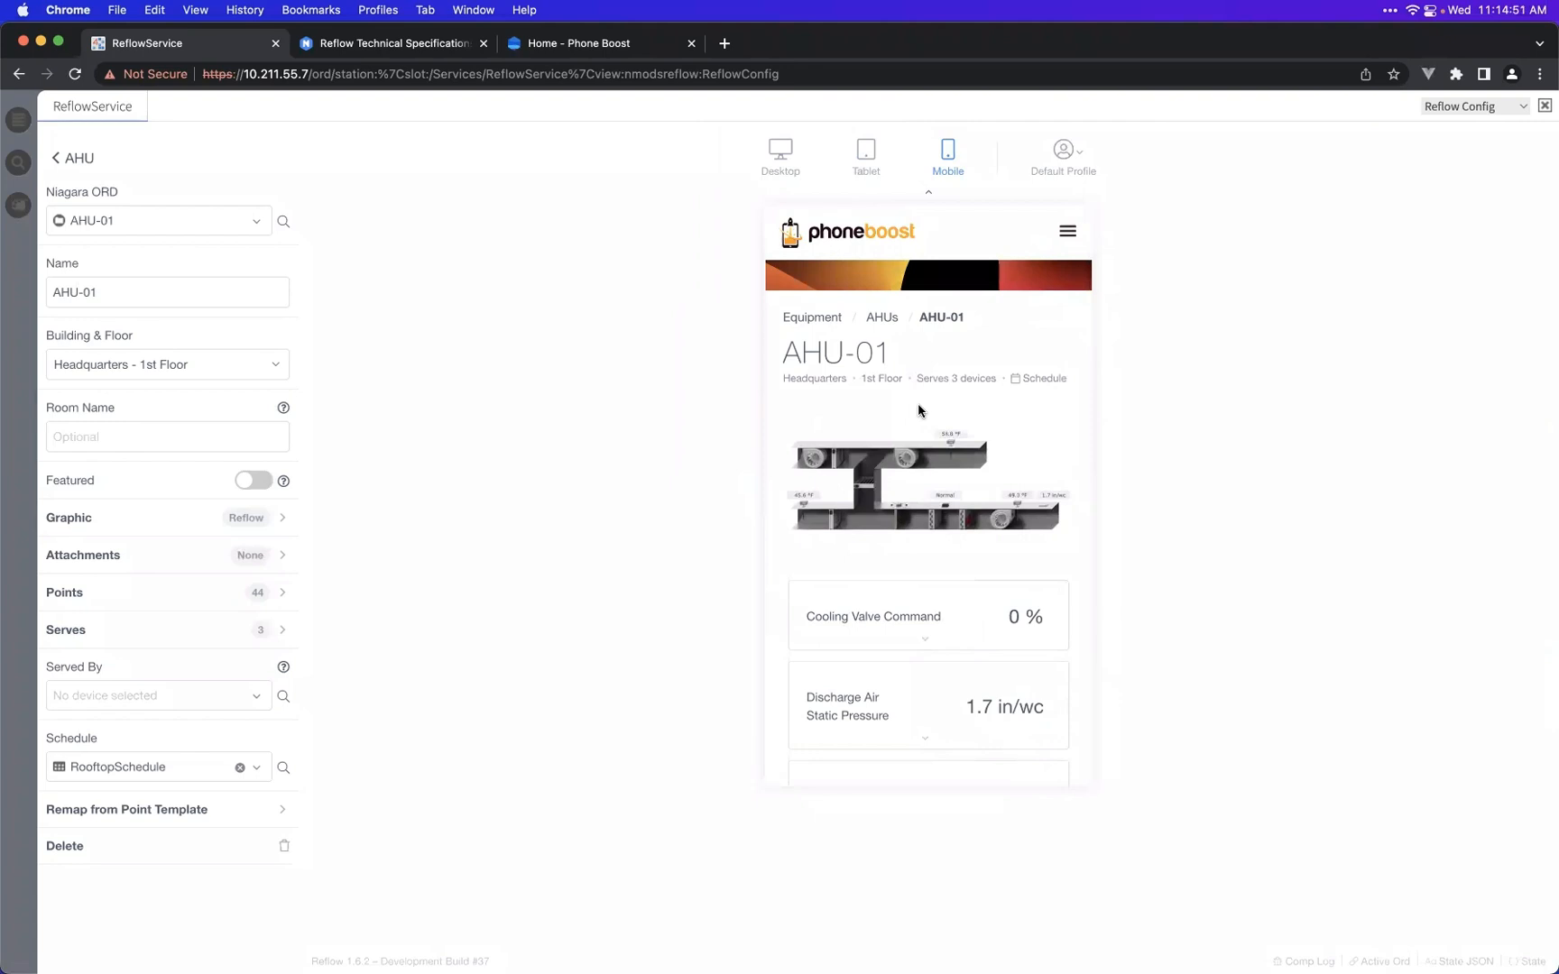
- Preview the AHU-01 page in the tablet layout, then return it to the desktop layout
click(868, 172)
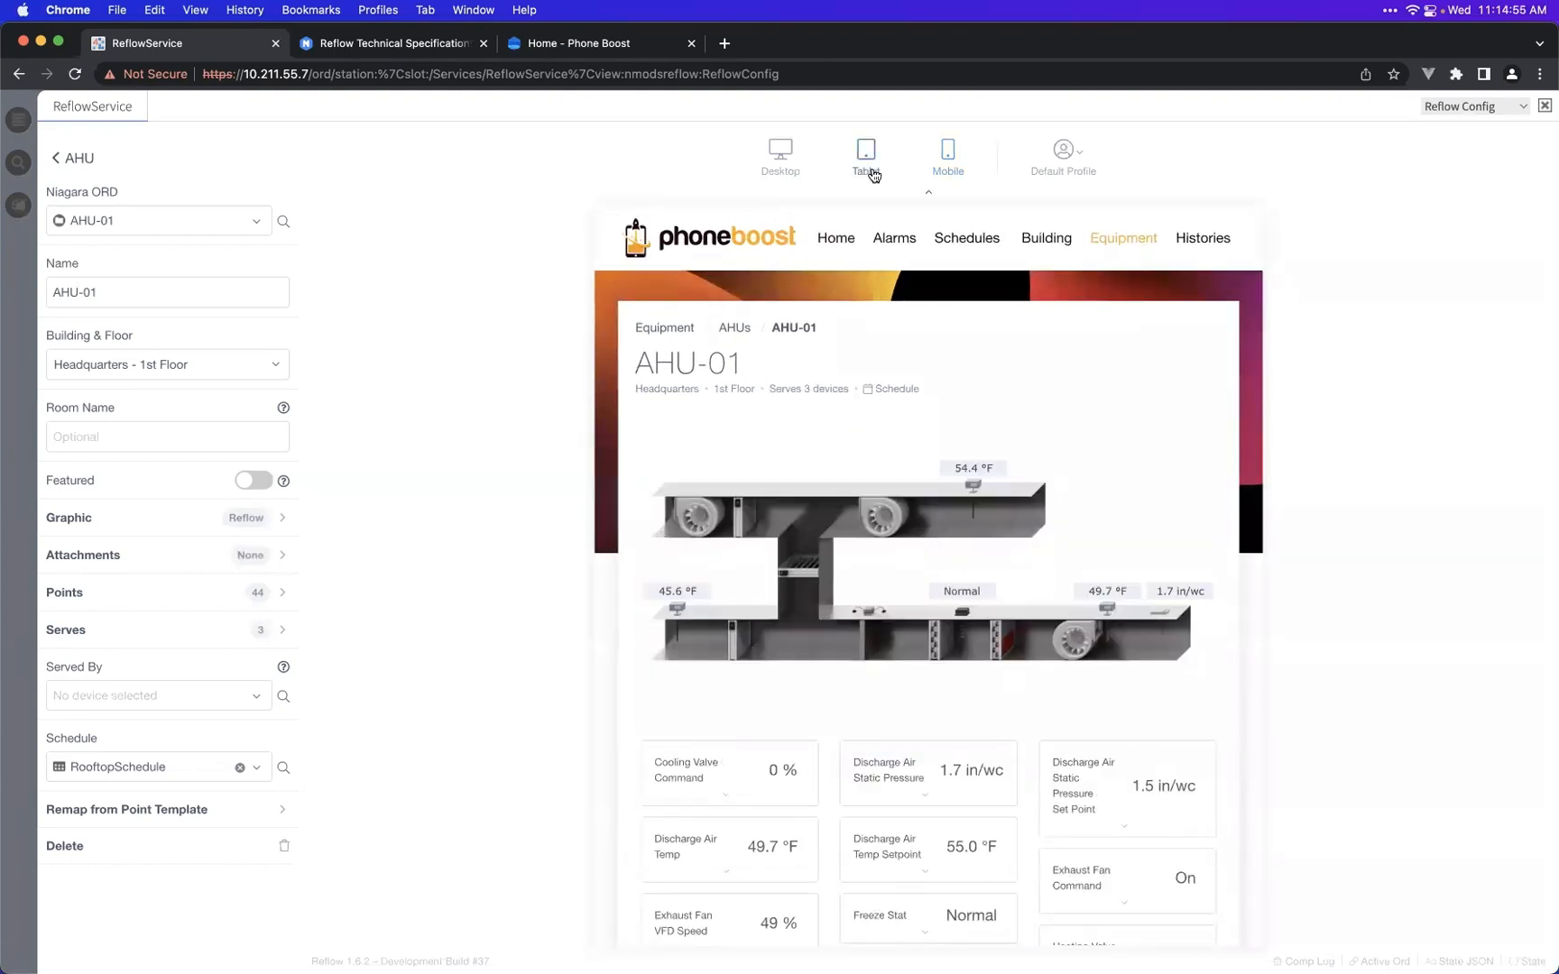
click(781, 158)
click(917, 194)
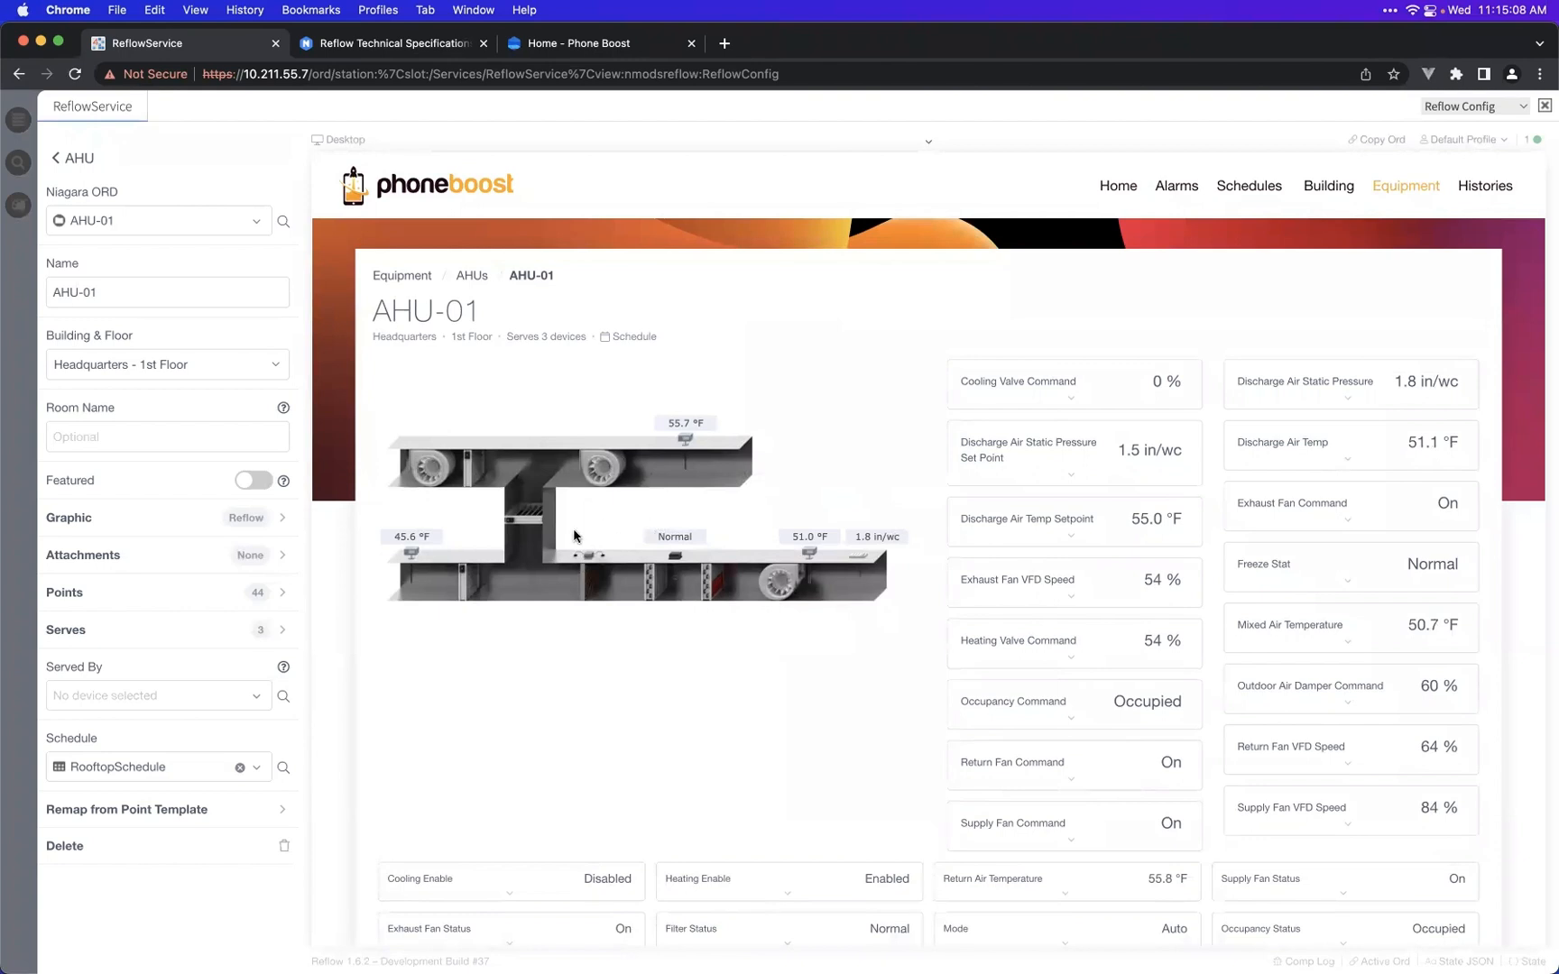
- Examine the AHU-01 desktop page, comparing the equipment graphic with the point cards beside and below it
scroll(577, 536, down, 2)
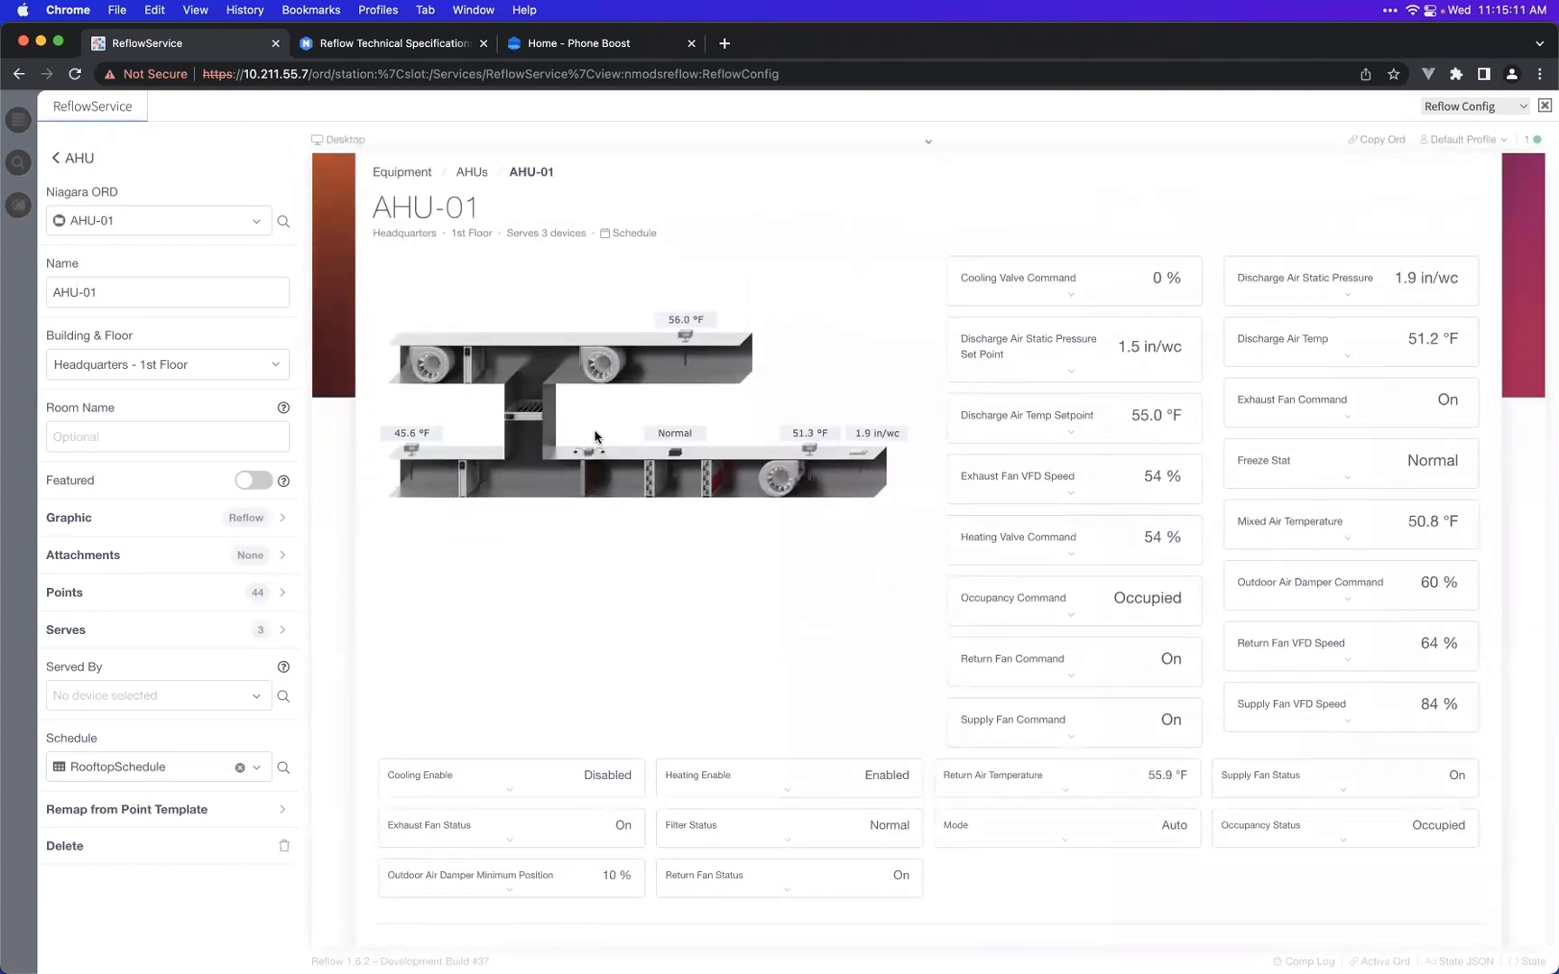
scroll(856, 398, up, 2)
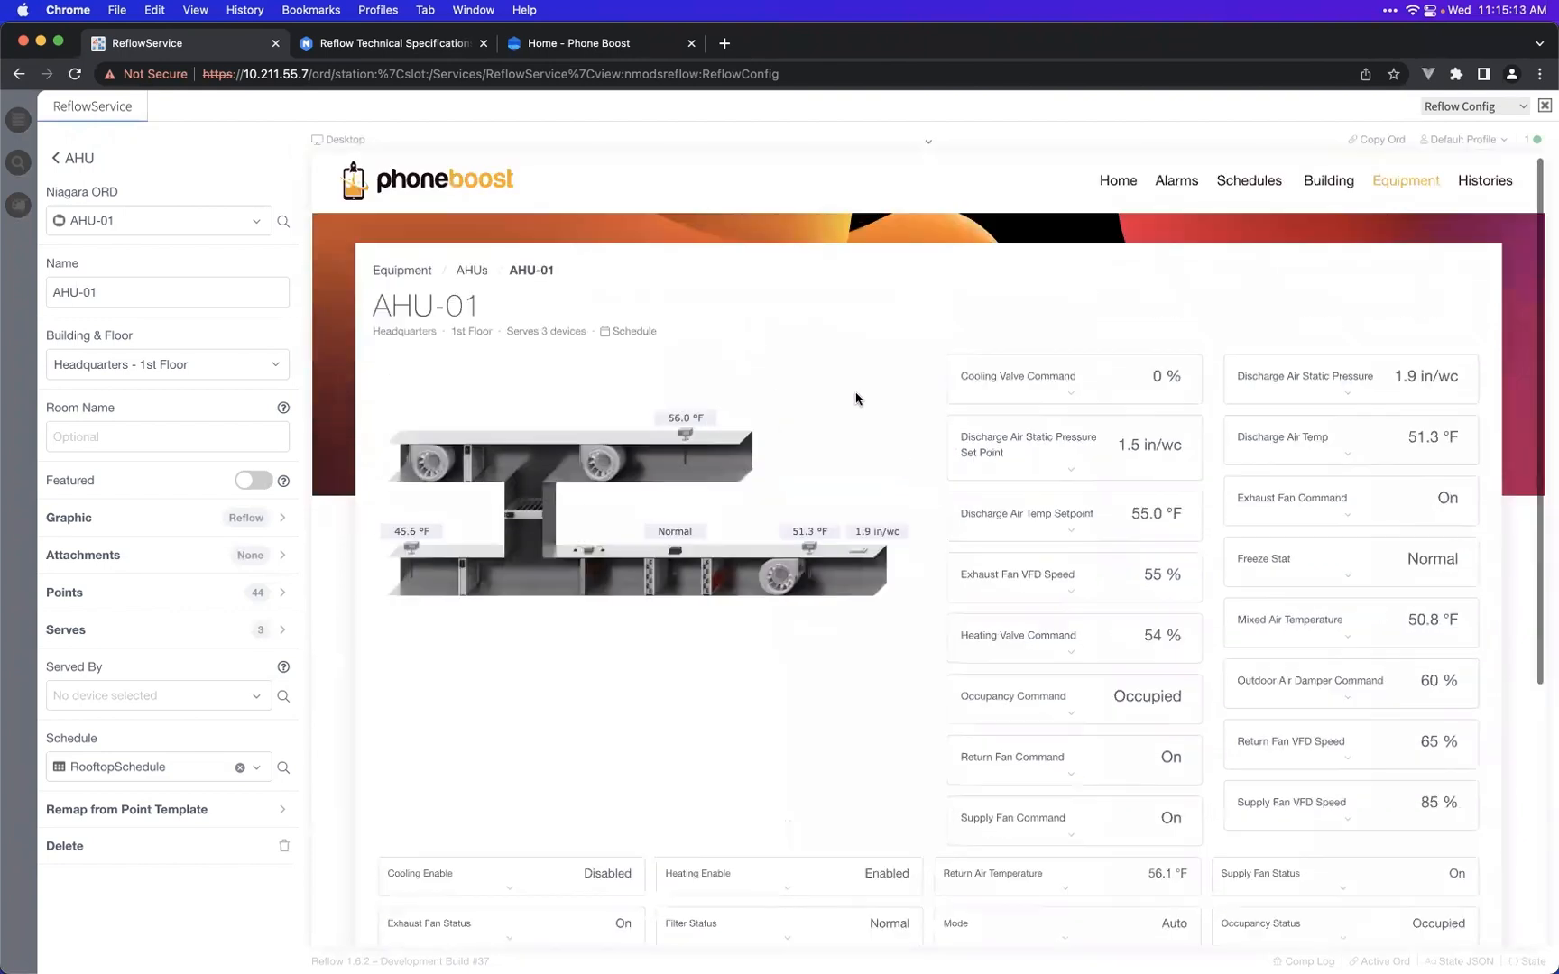
scroll(857, 399, down, 3)
scroll(858, 398, up, 3)
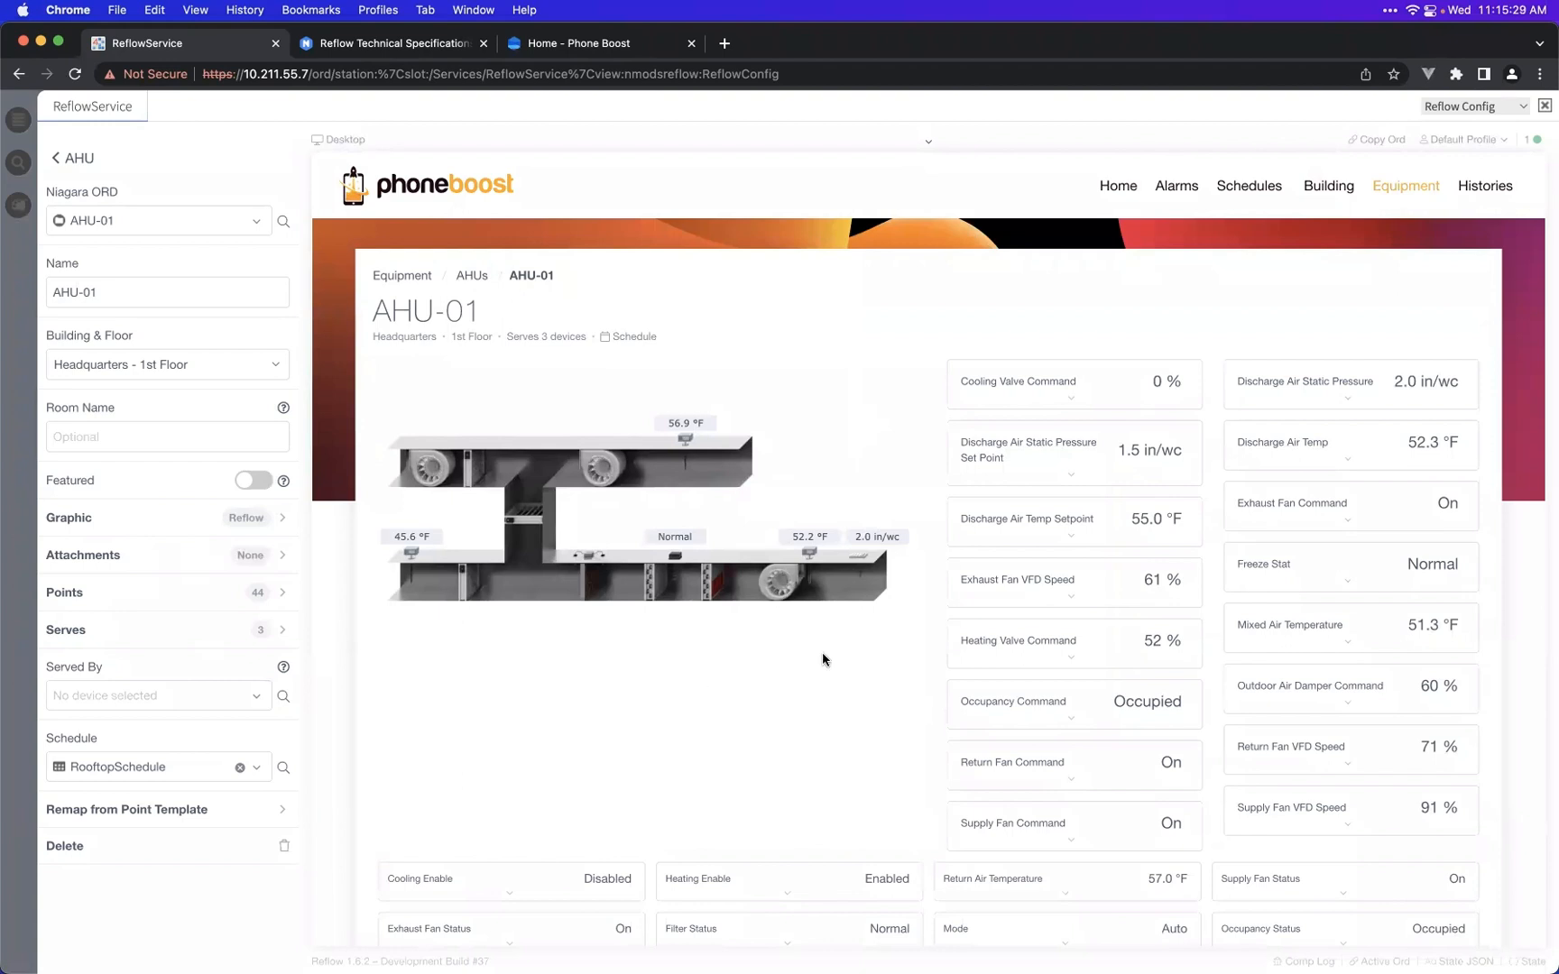
scroll(883, 649, down, 2)
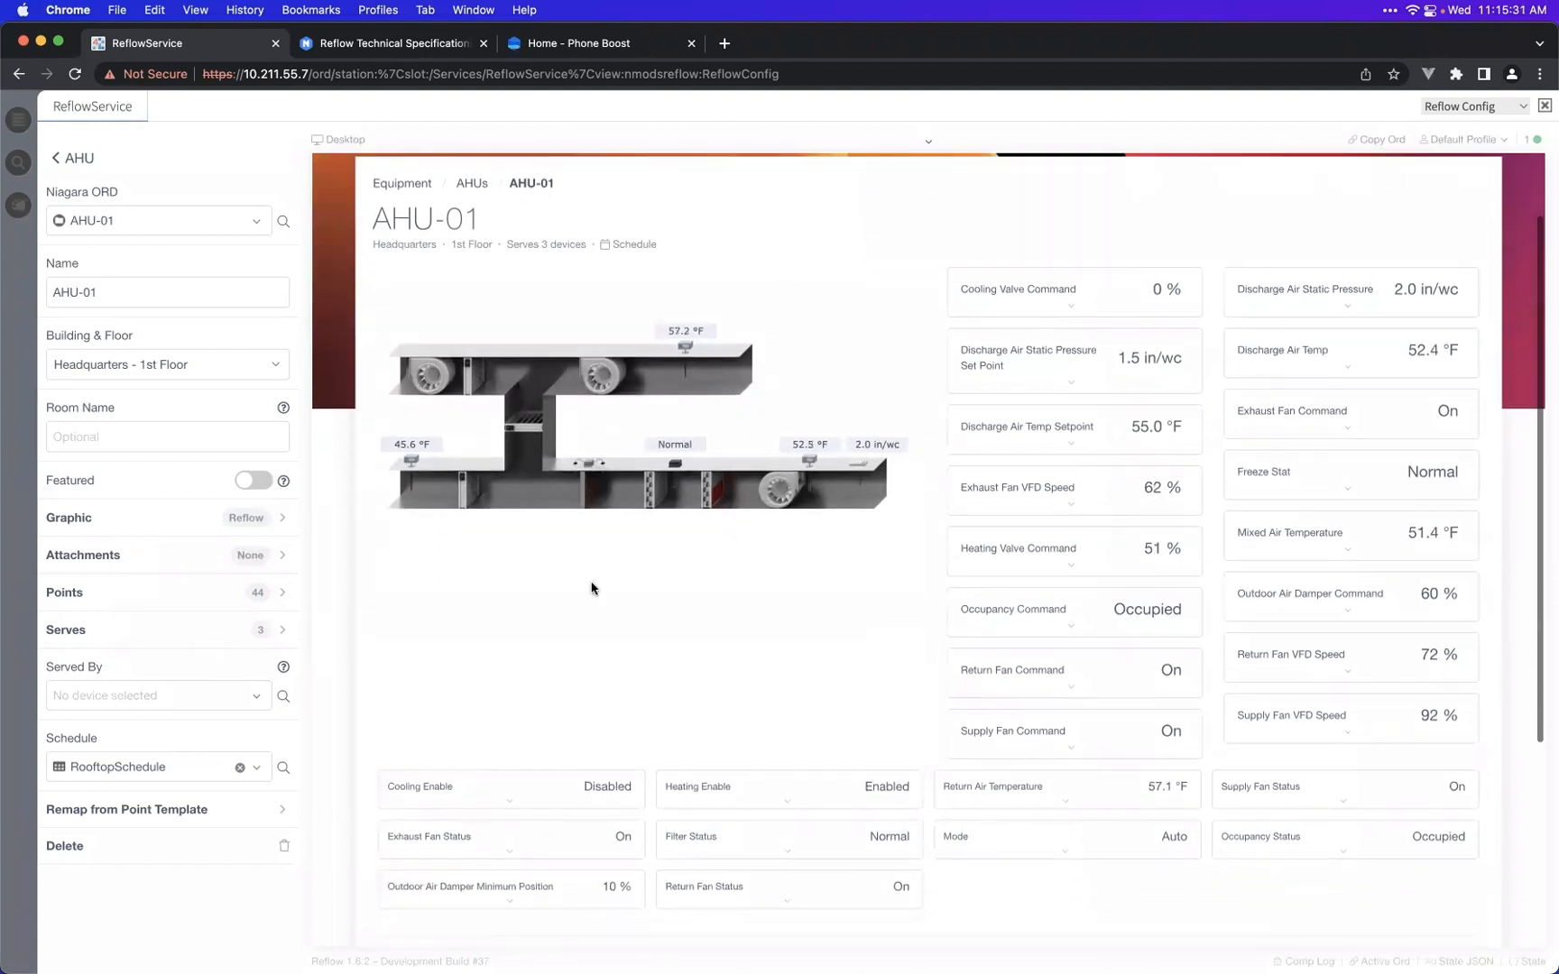
scroll(591, 589, up, 2)
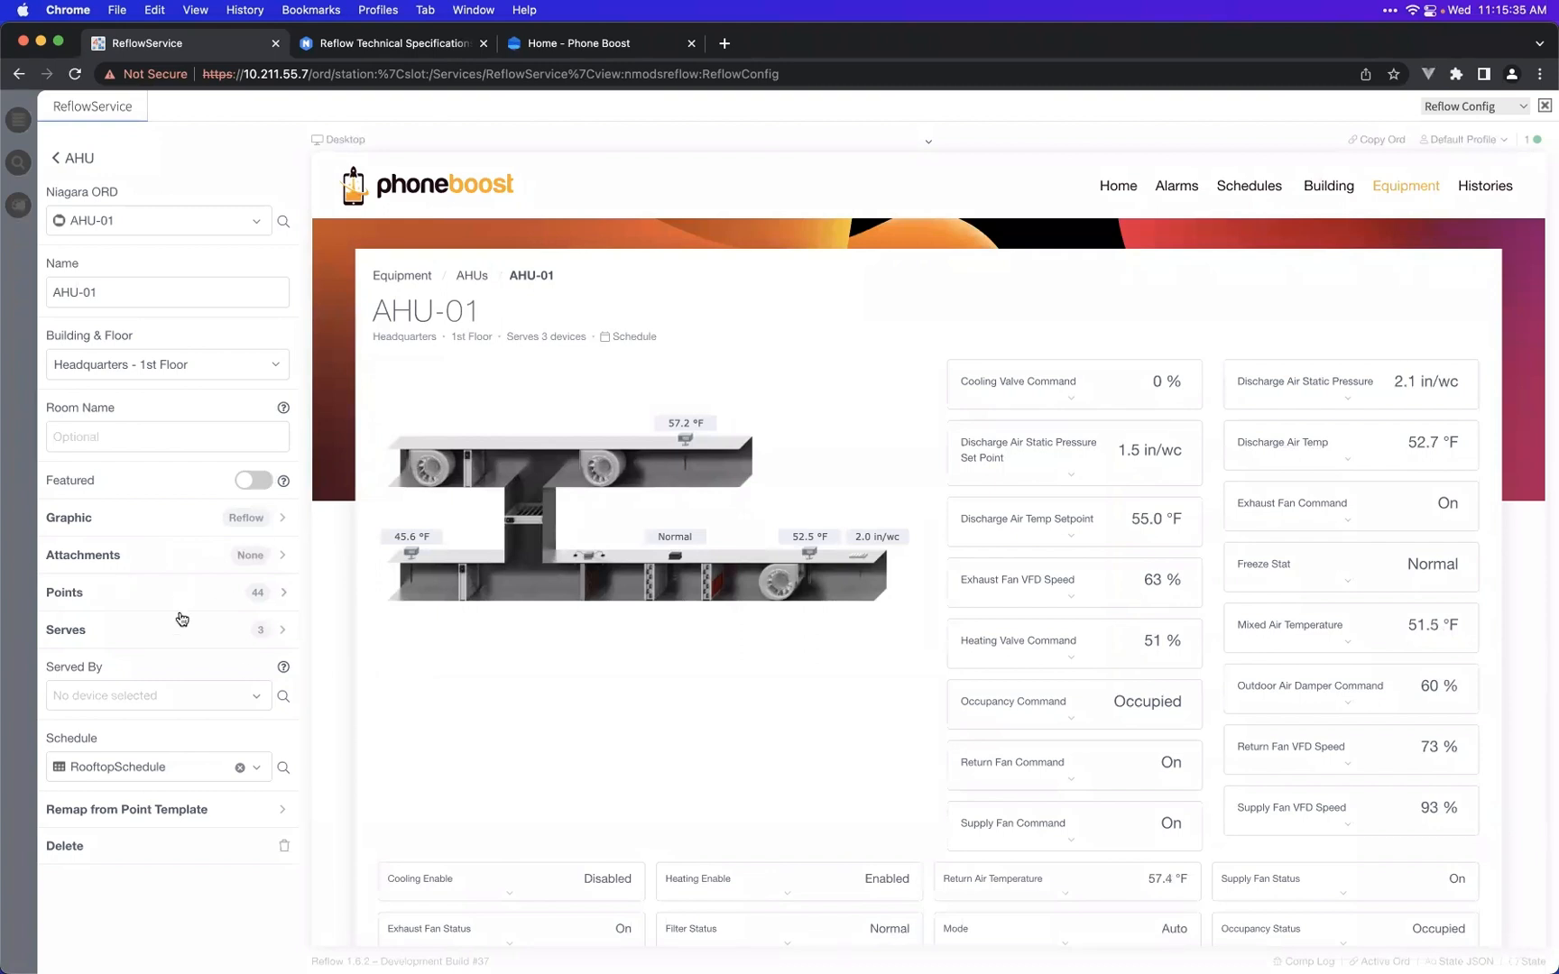
- Set the point card style to Compact in the AHU-01 graphic settings
click(169, 533)
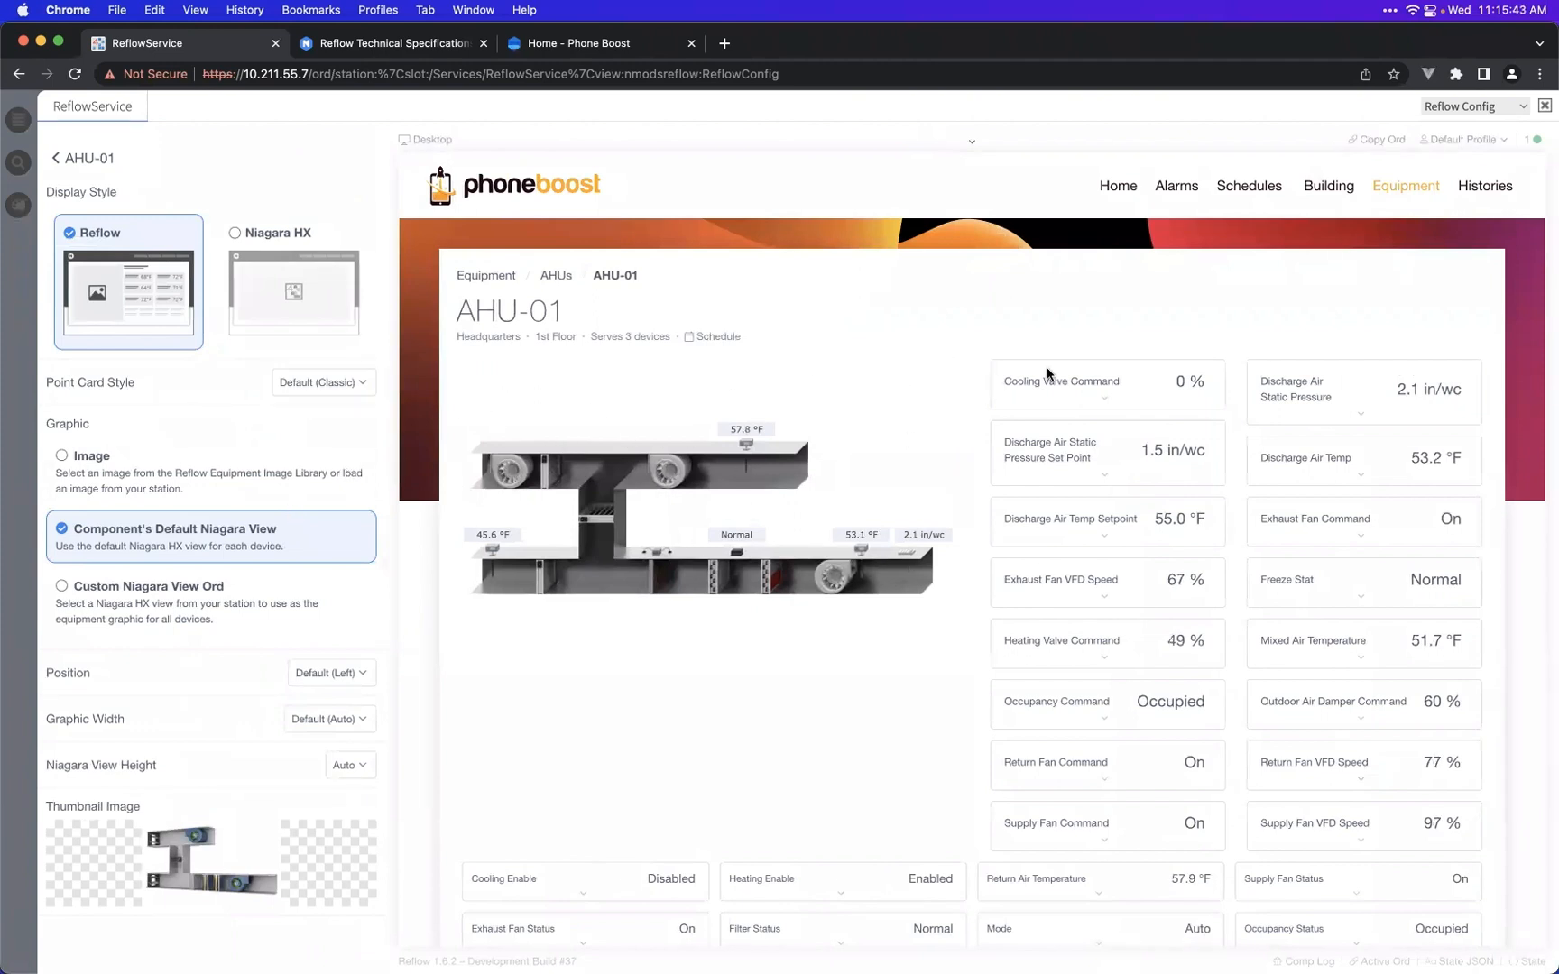
click(341, 386)
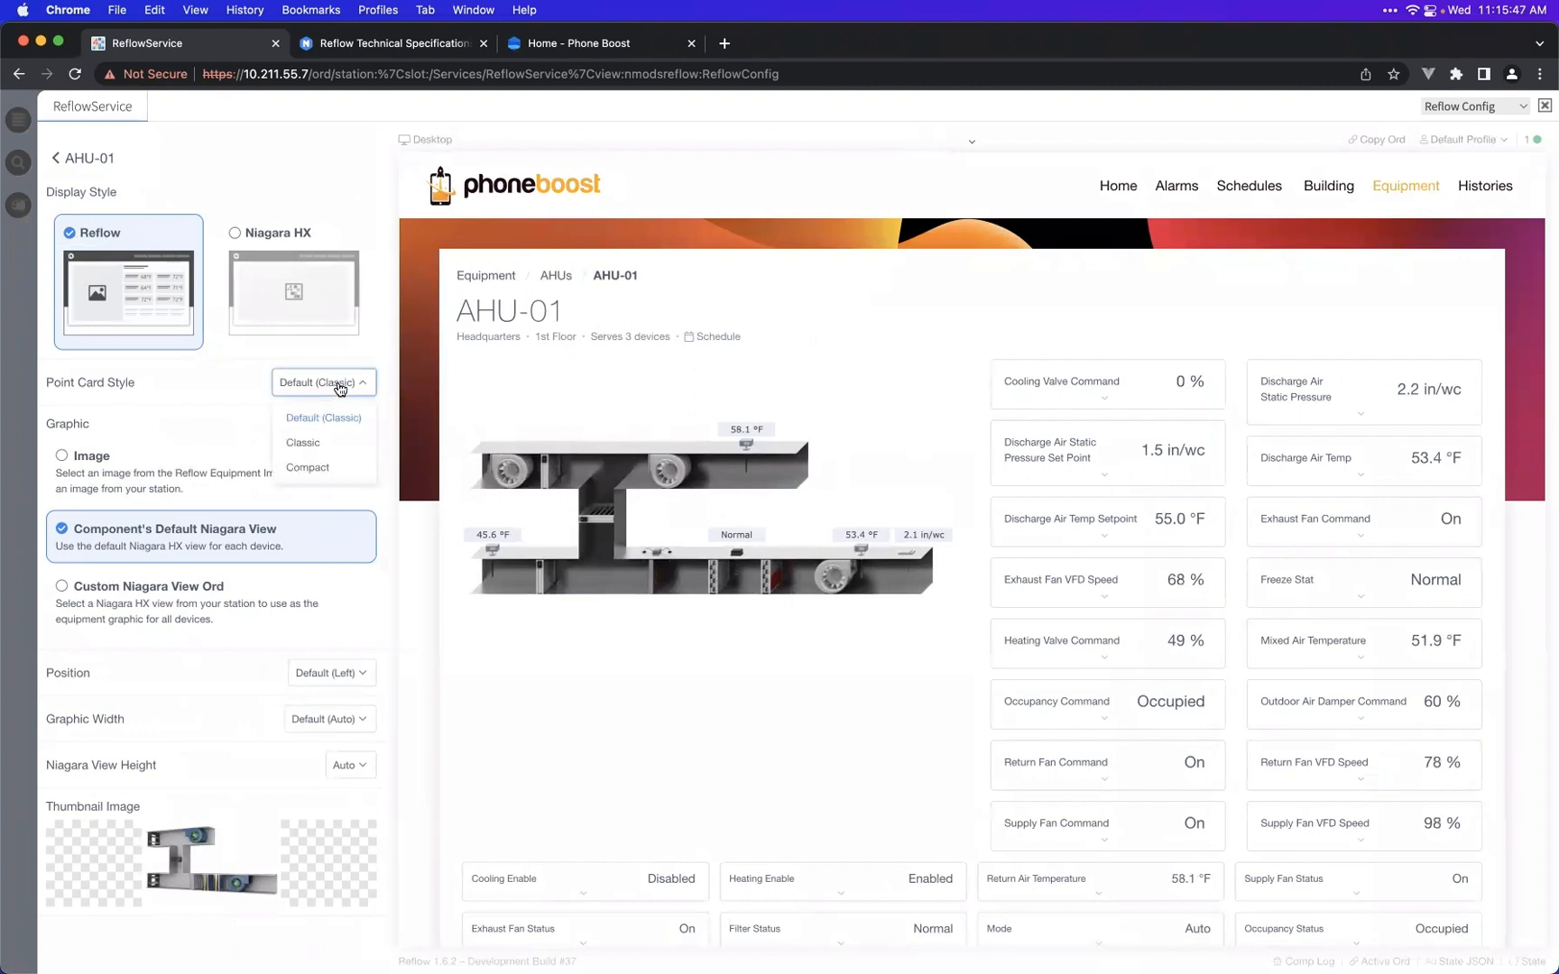
click(324, 469)
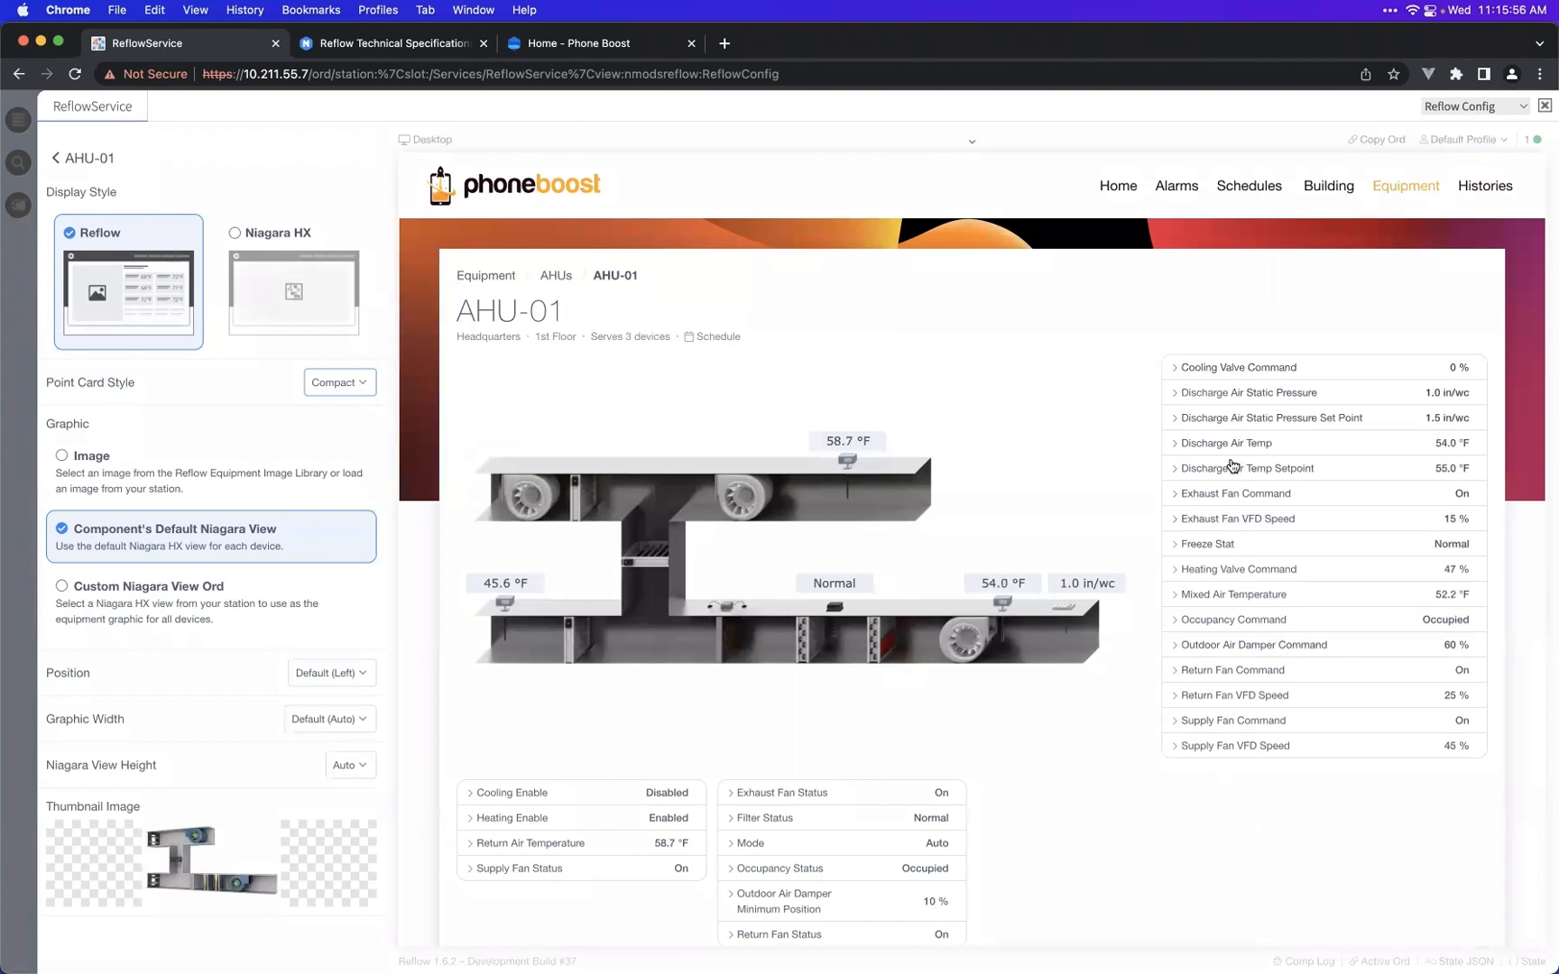
- Expand and collapse individual compact point entries, such as Discharge Air Static Pressure Set Point, to inspect their available commands
click(1219, 377)
click(1219, 377)
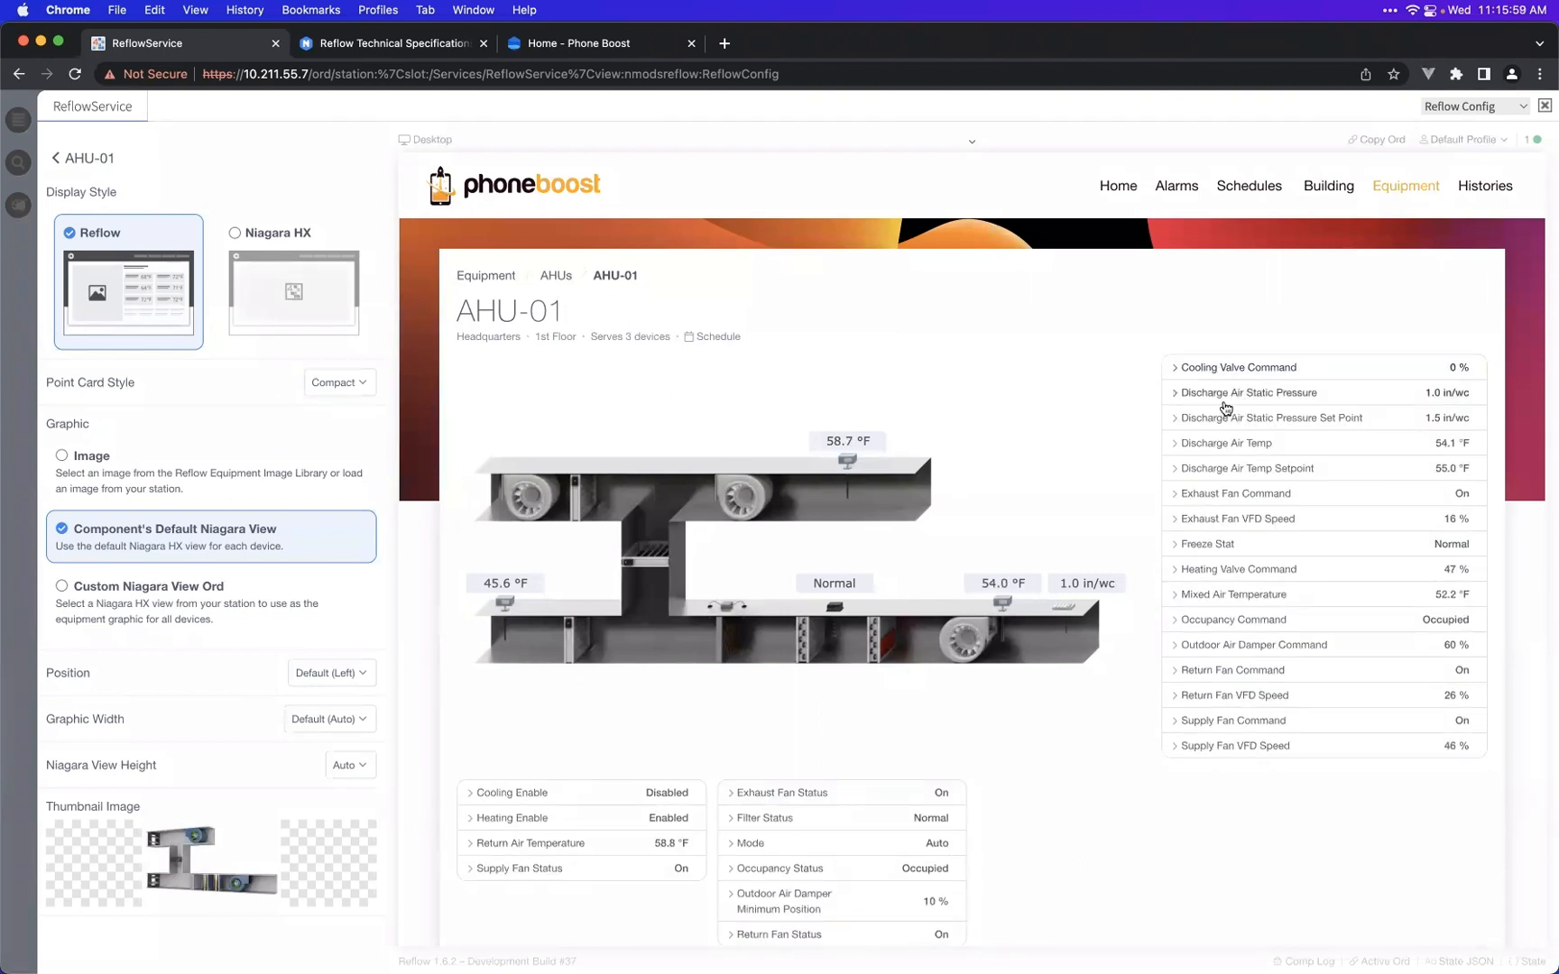
click(1223, 397)
click(1223, 408)
click(1227, 417)
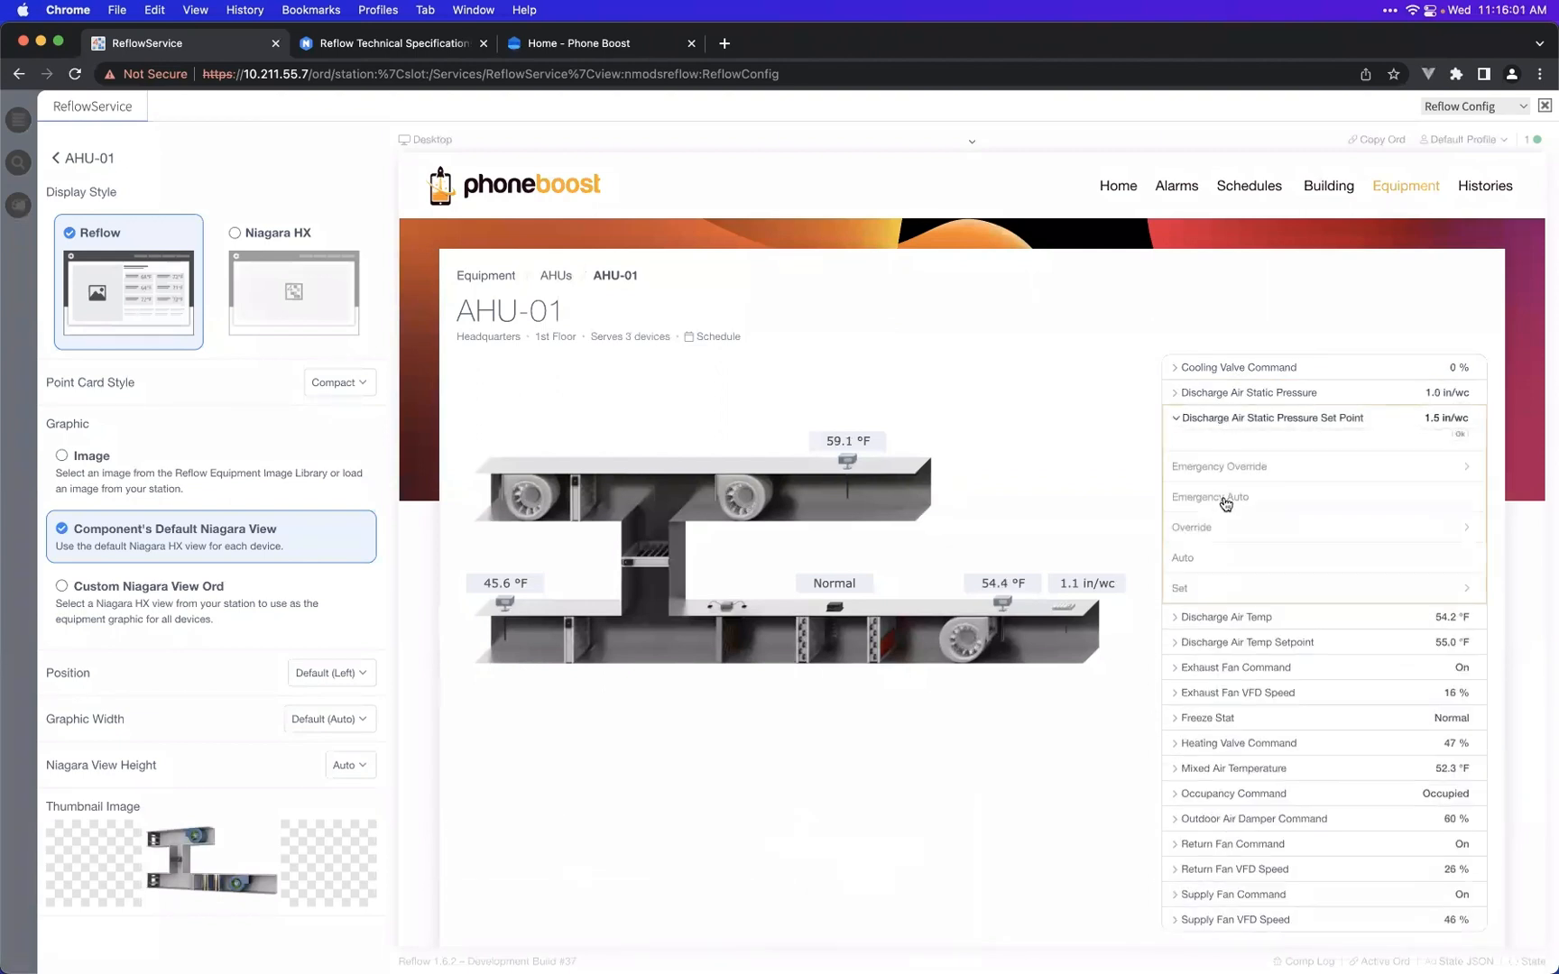
click(1231, 435)
click(1238, 451)
click(1229, 443)
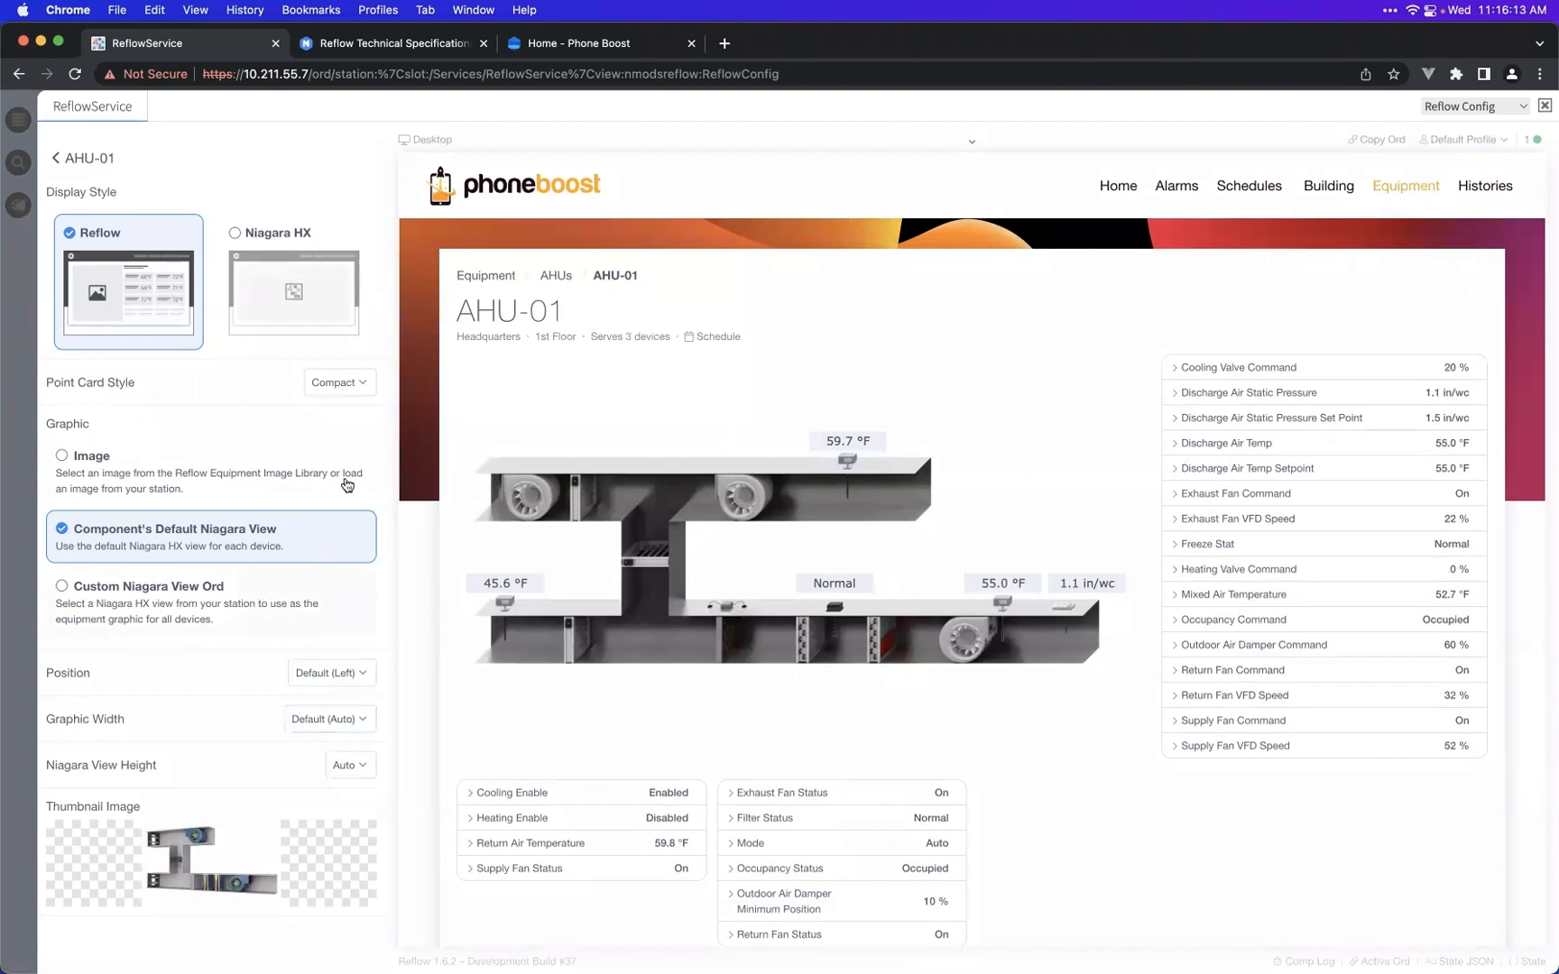
- Set the AHU-01 point card style back to Default (Classic)
click(350, 390)
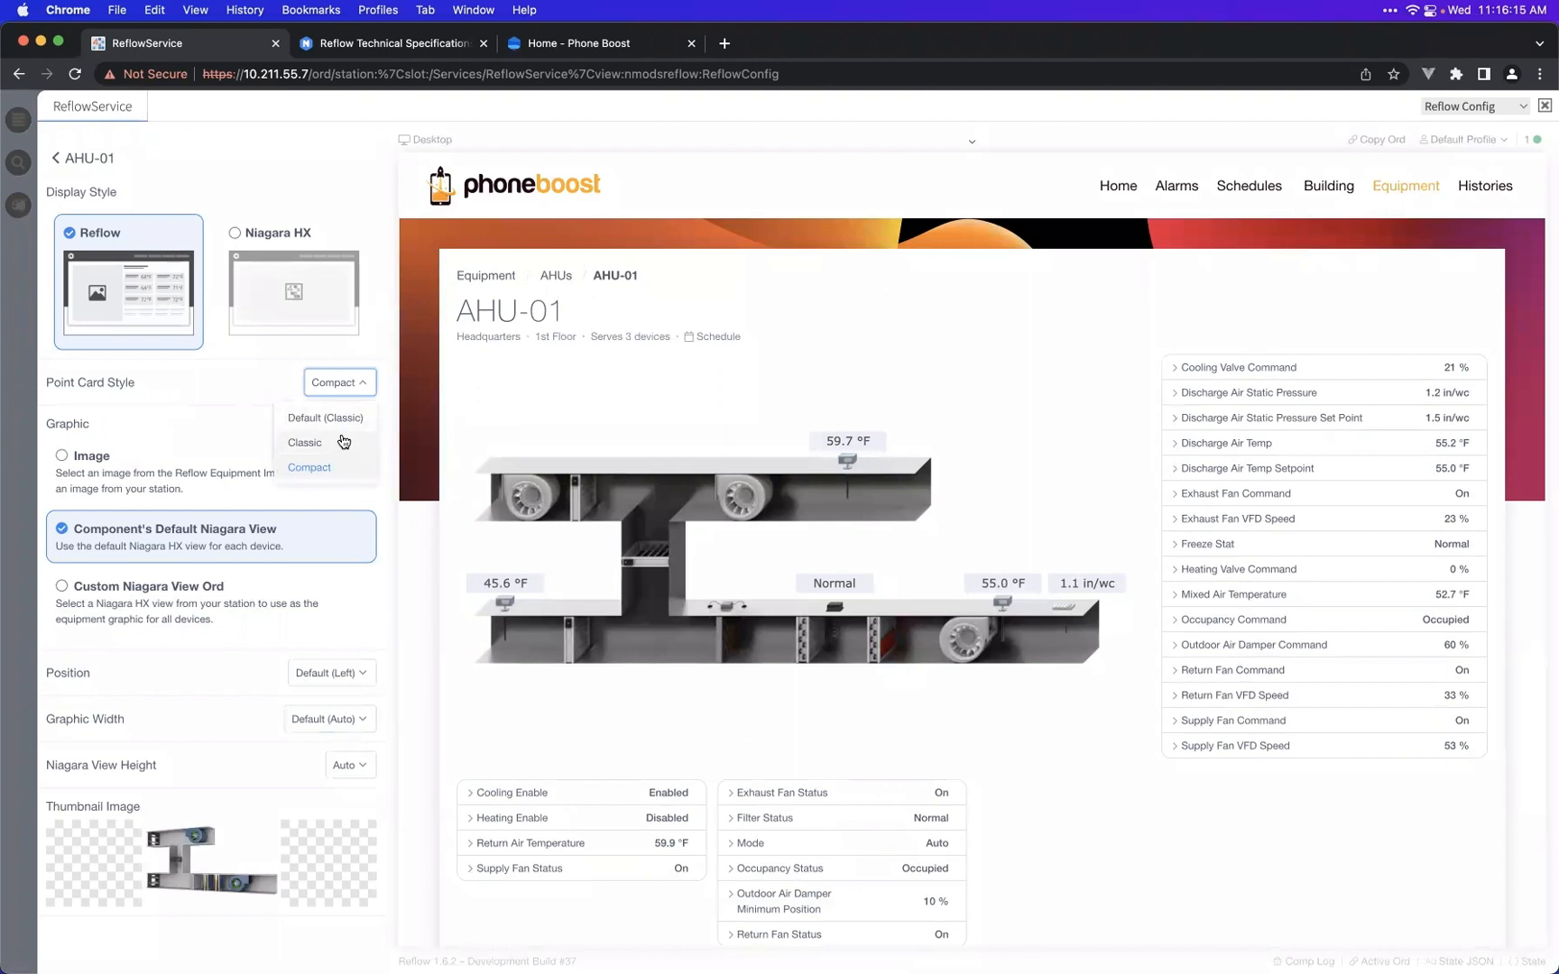
click(347, 420)
click(348, 419)
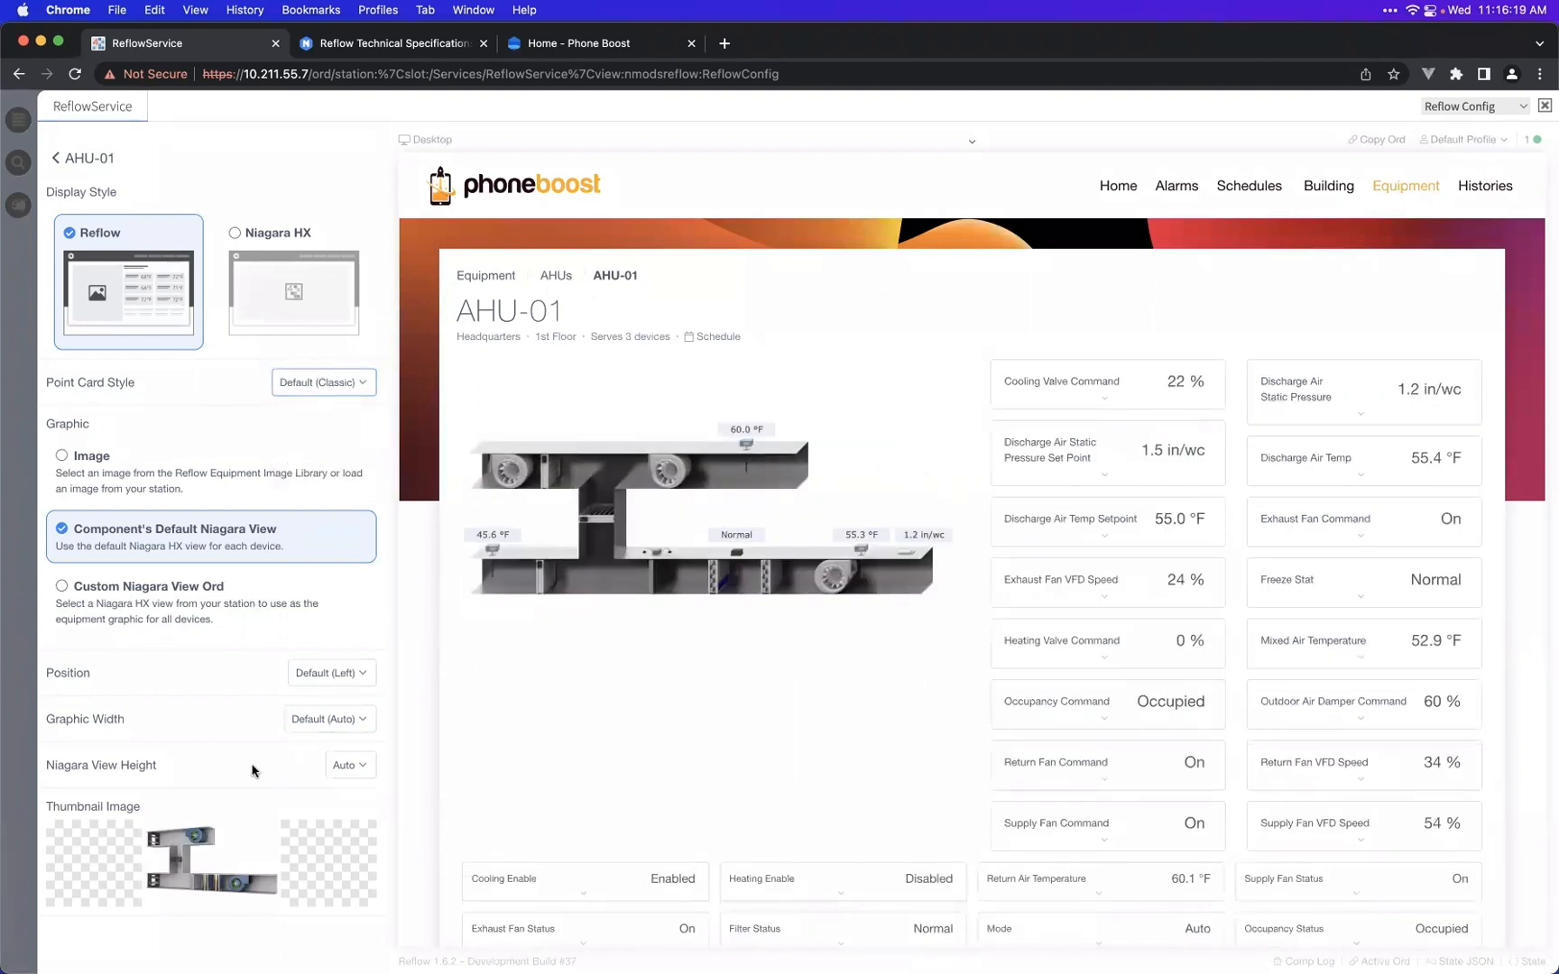
- Try the Full graphic width and review the page layout, then set the graphic width to Auto
click(343, 727)
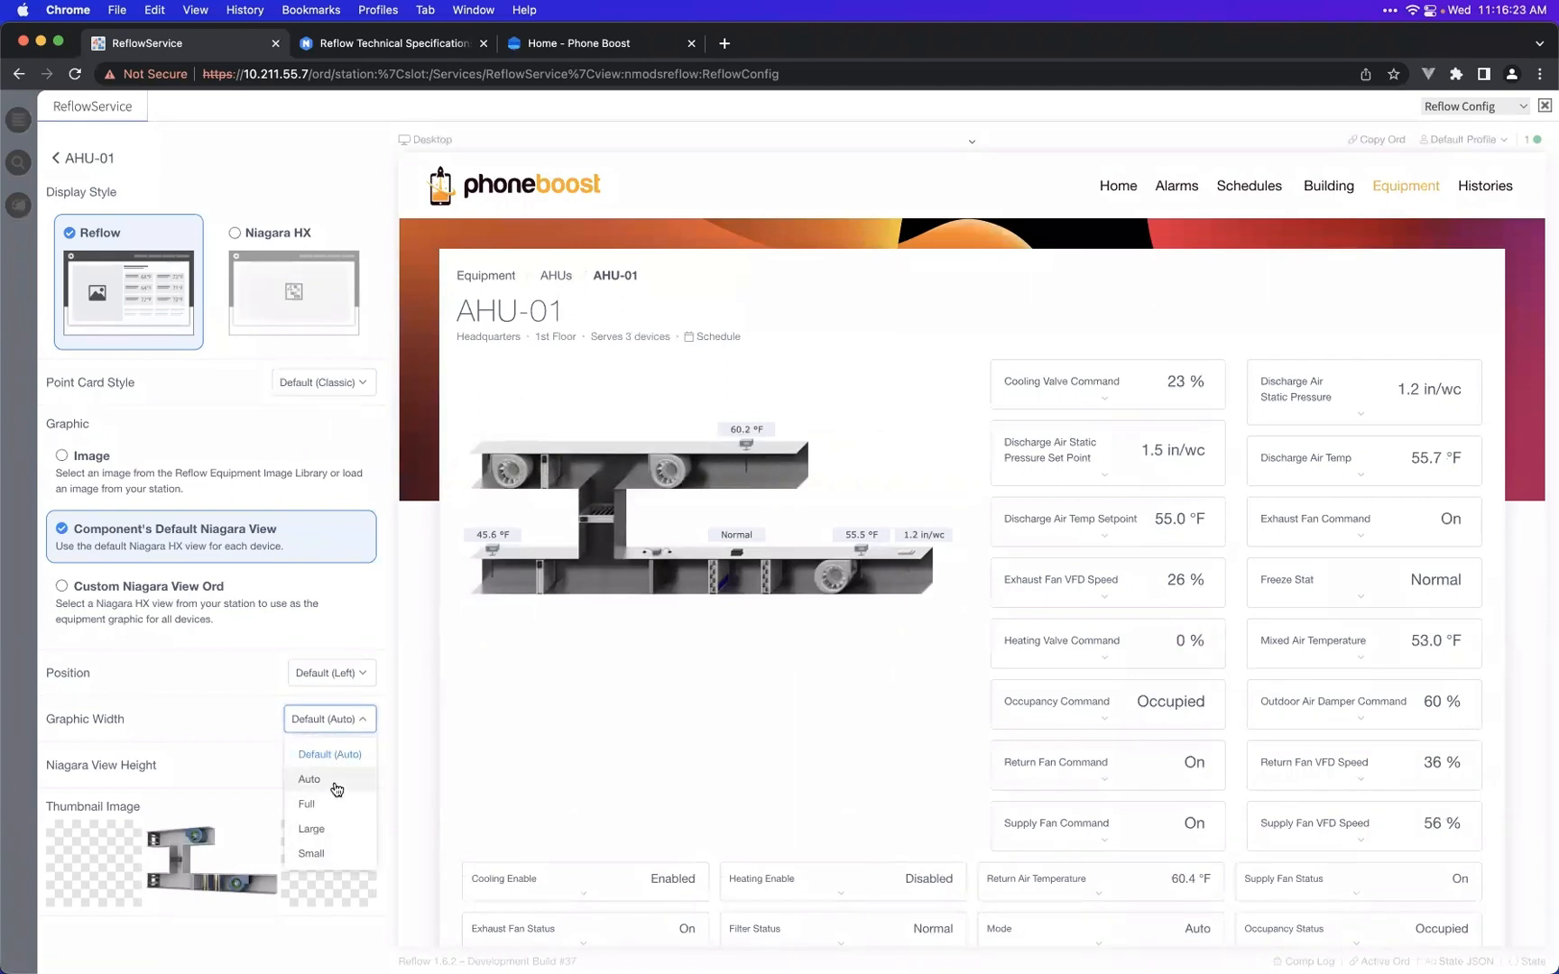
click(335, 812)
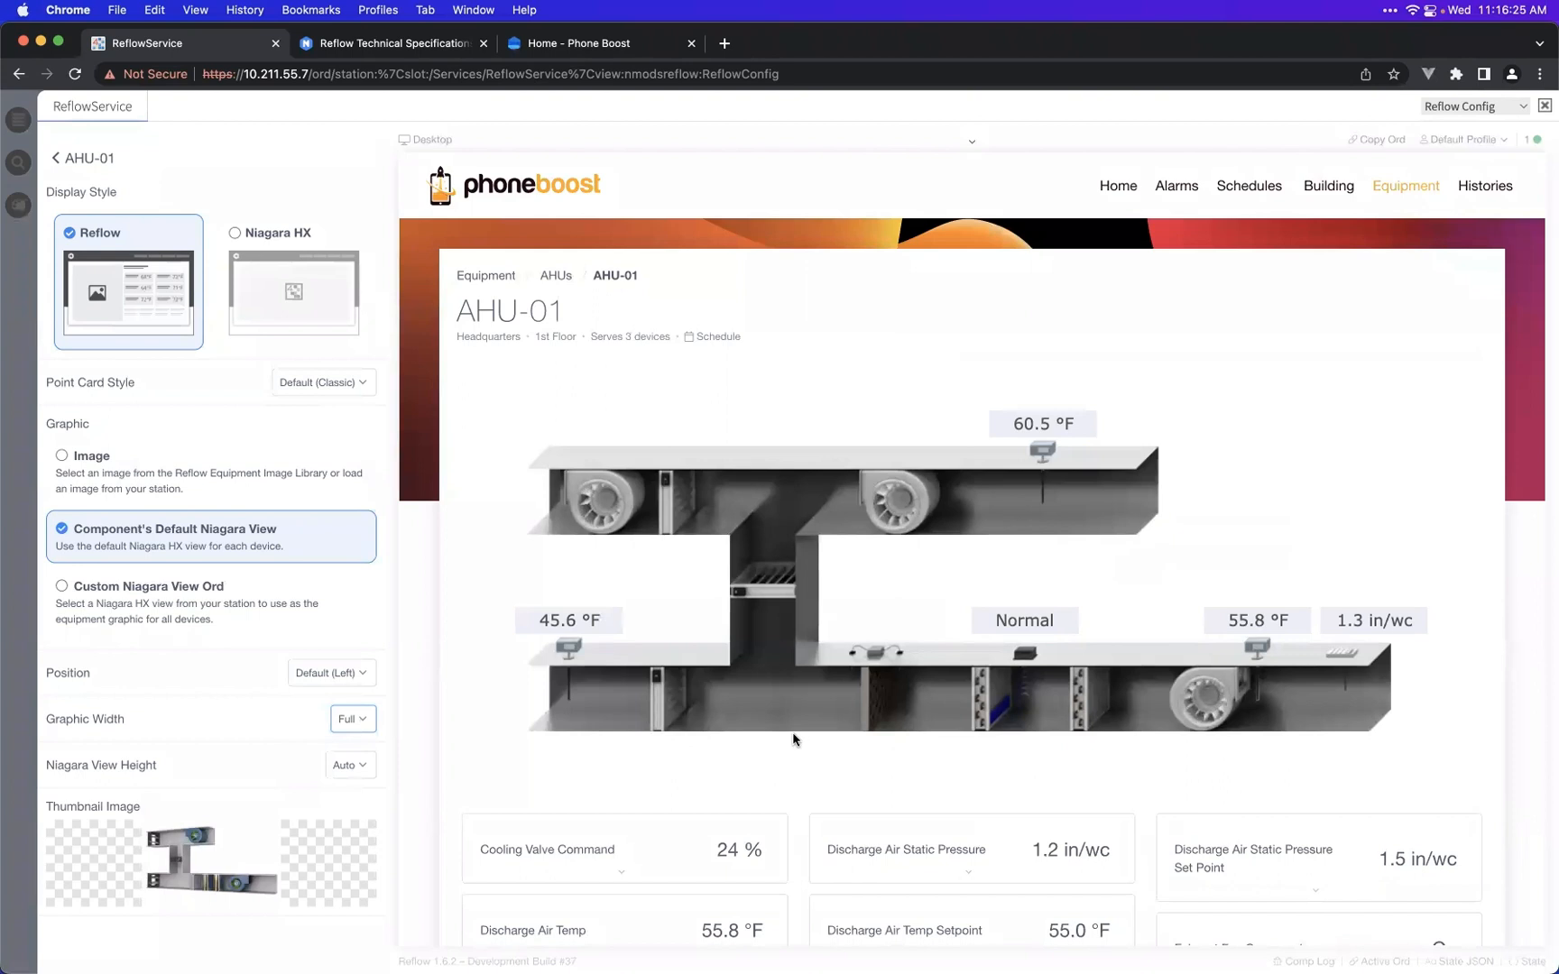
scroll(792, 732, down, 5)
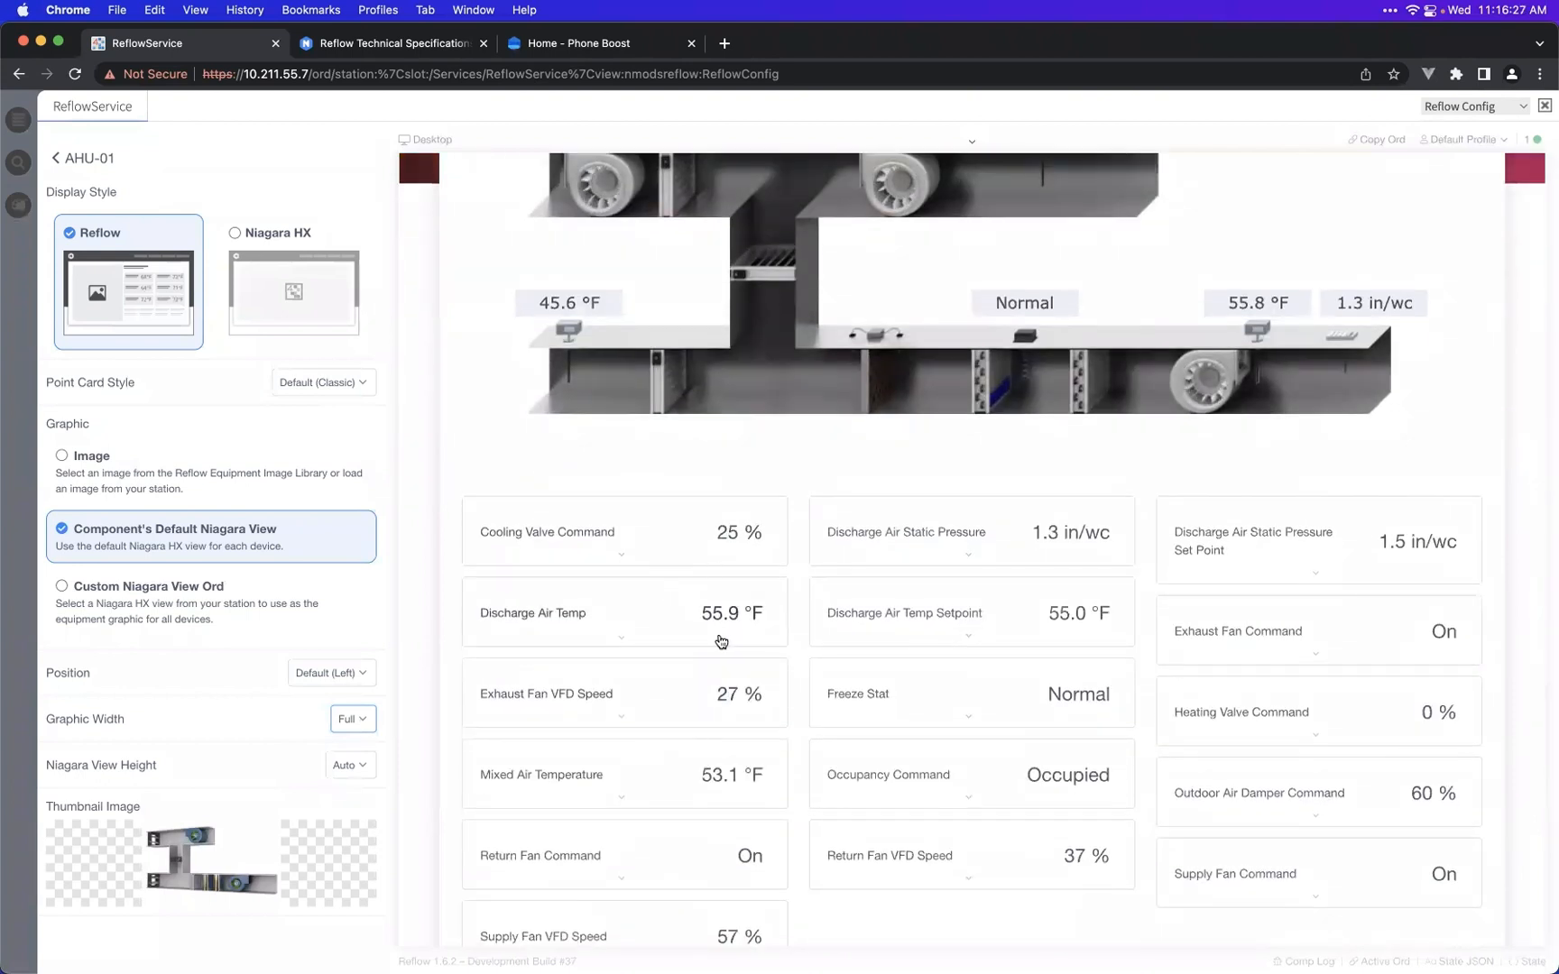
scroll(719, 616, down, 3)
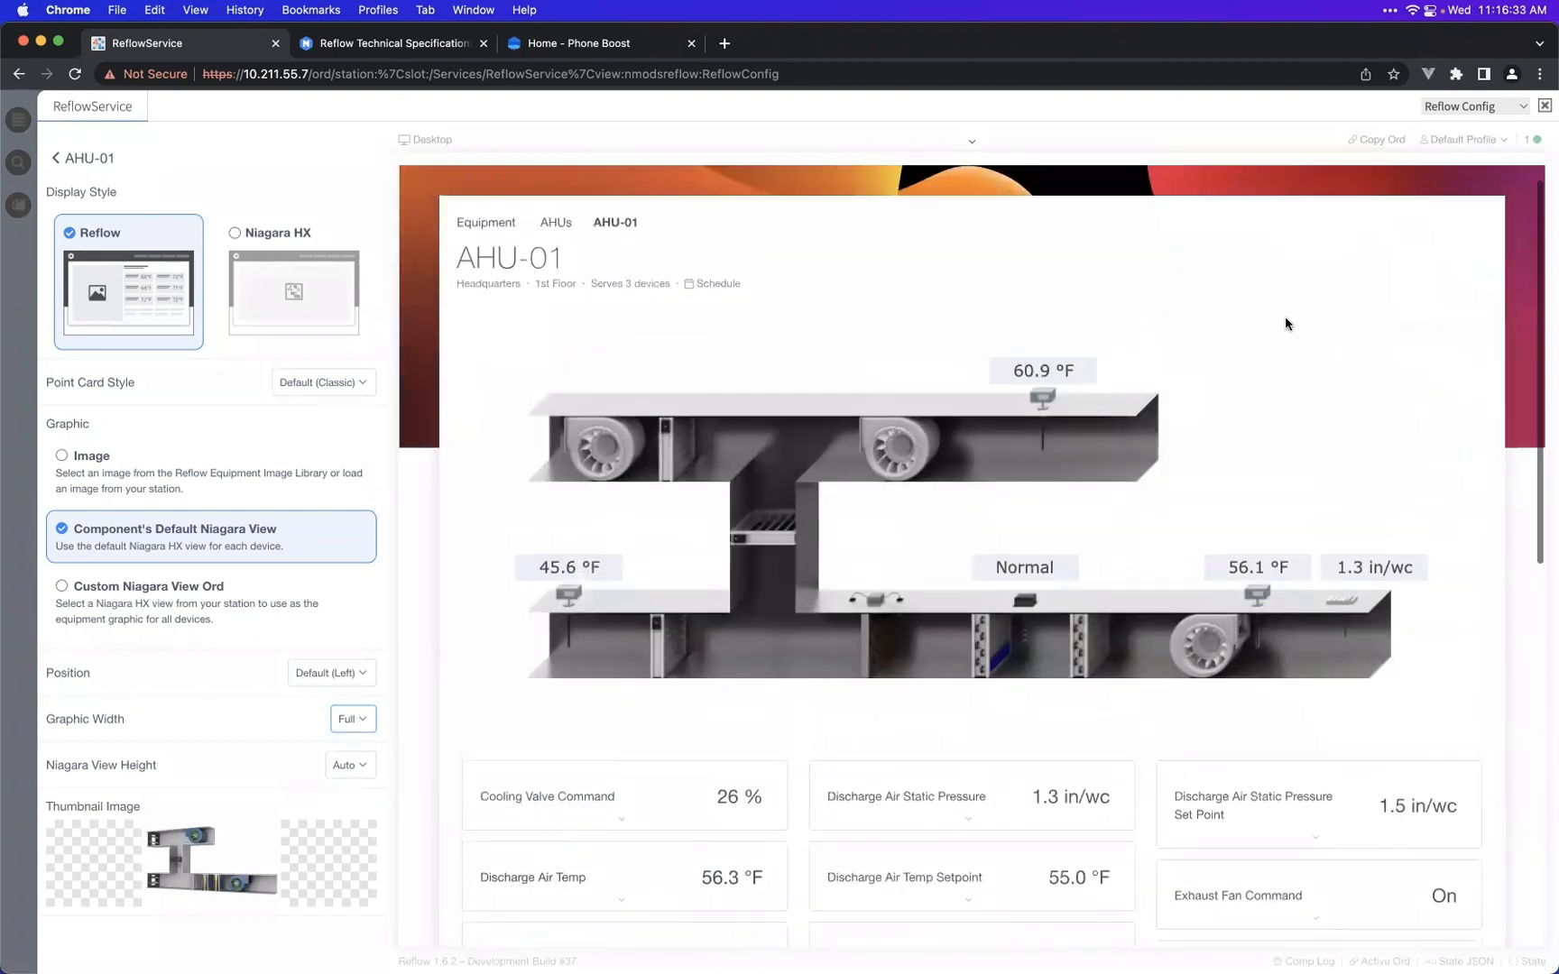
click(357, 719)
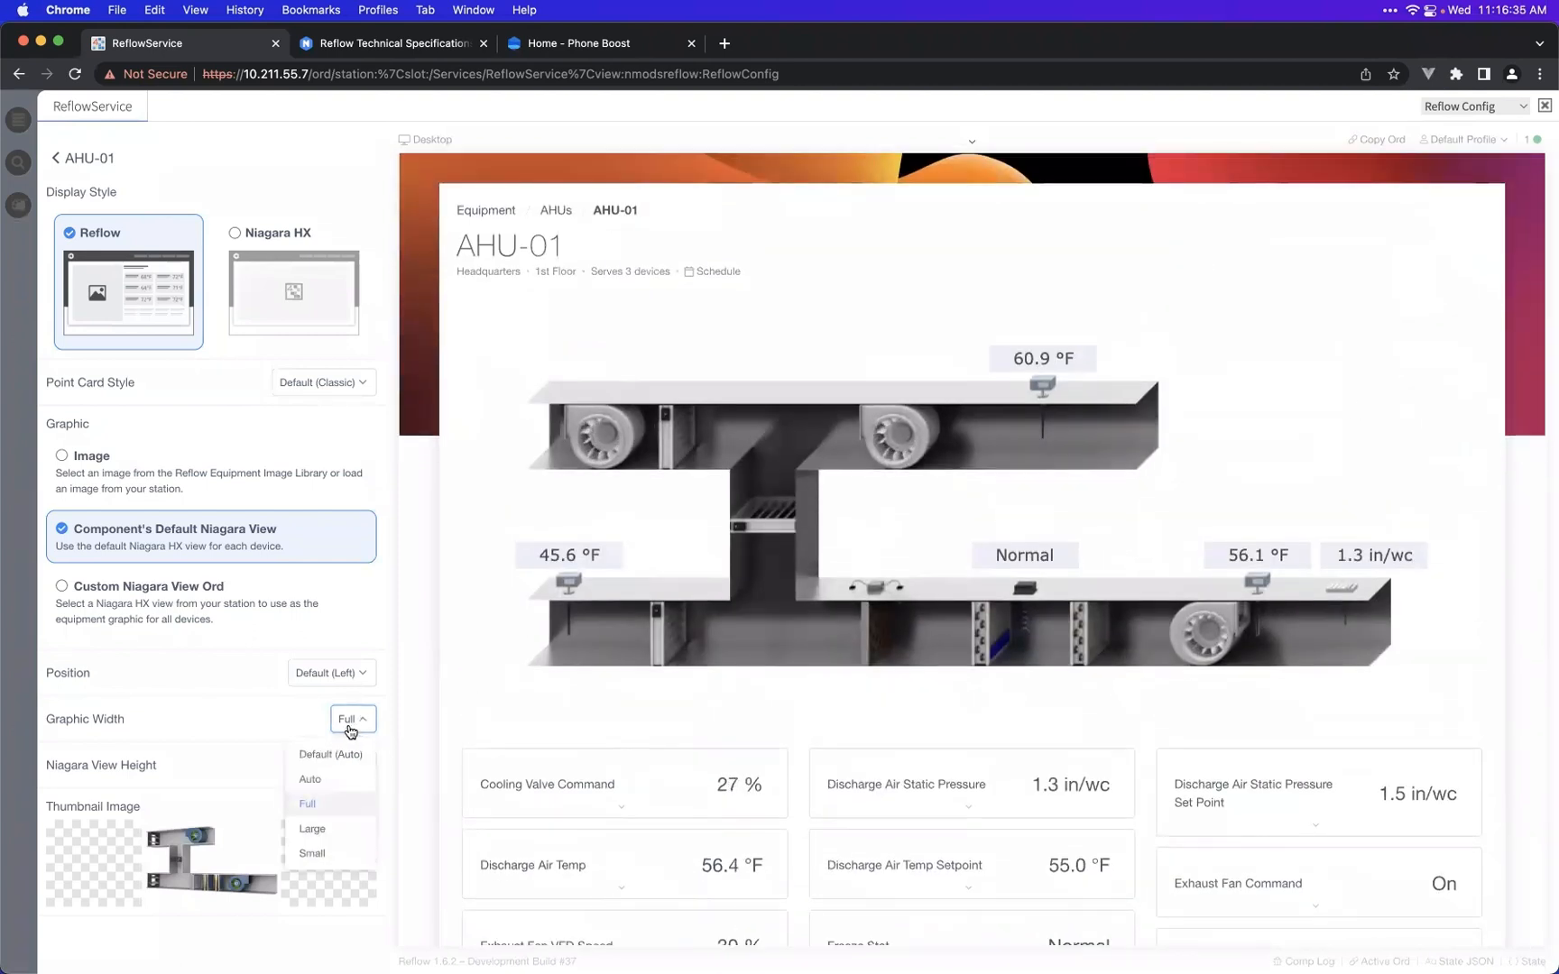
click(310, 779)
- Try the graphic position Right on the AHU-01 page, then restore it to Default (Left)
click(339, 681)
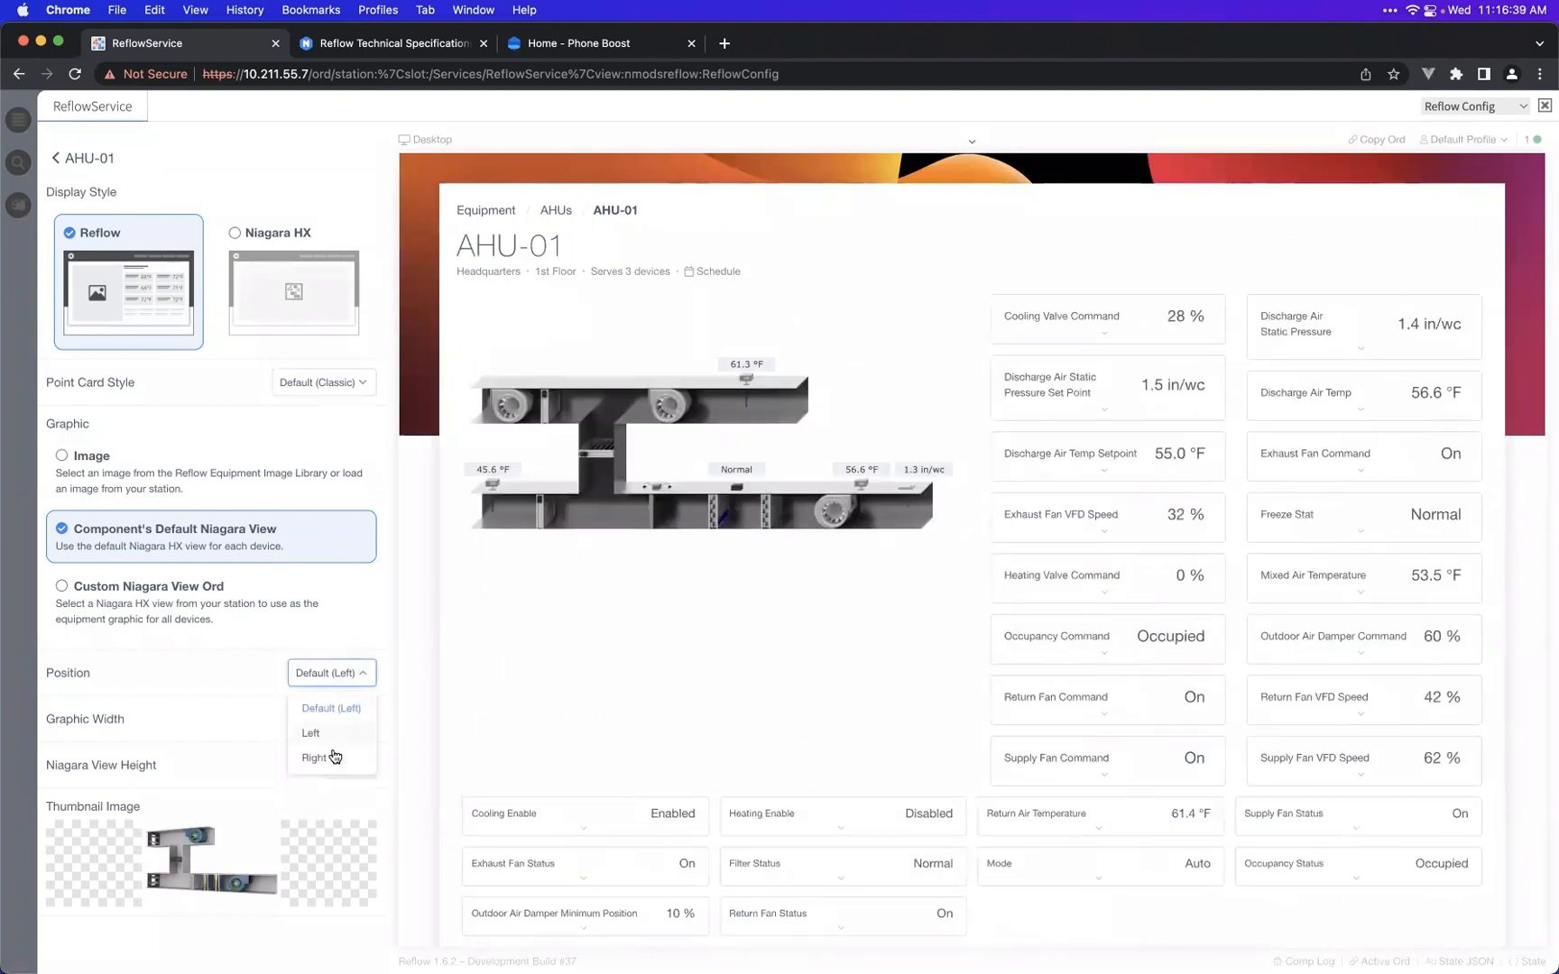
click(315, 758)
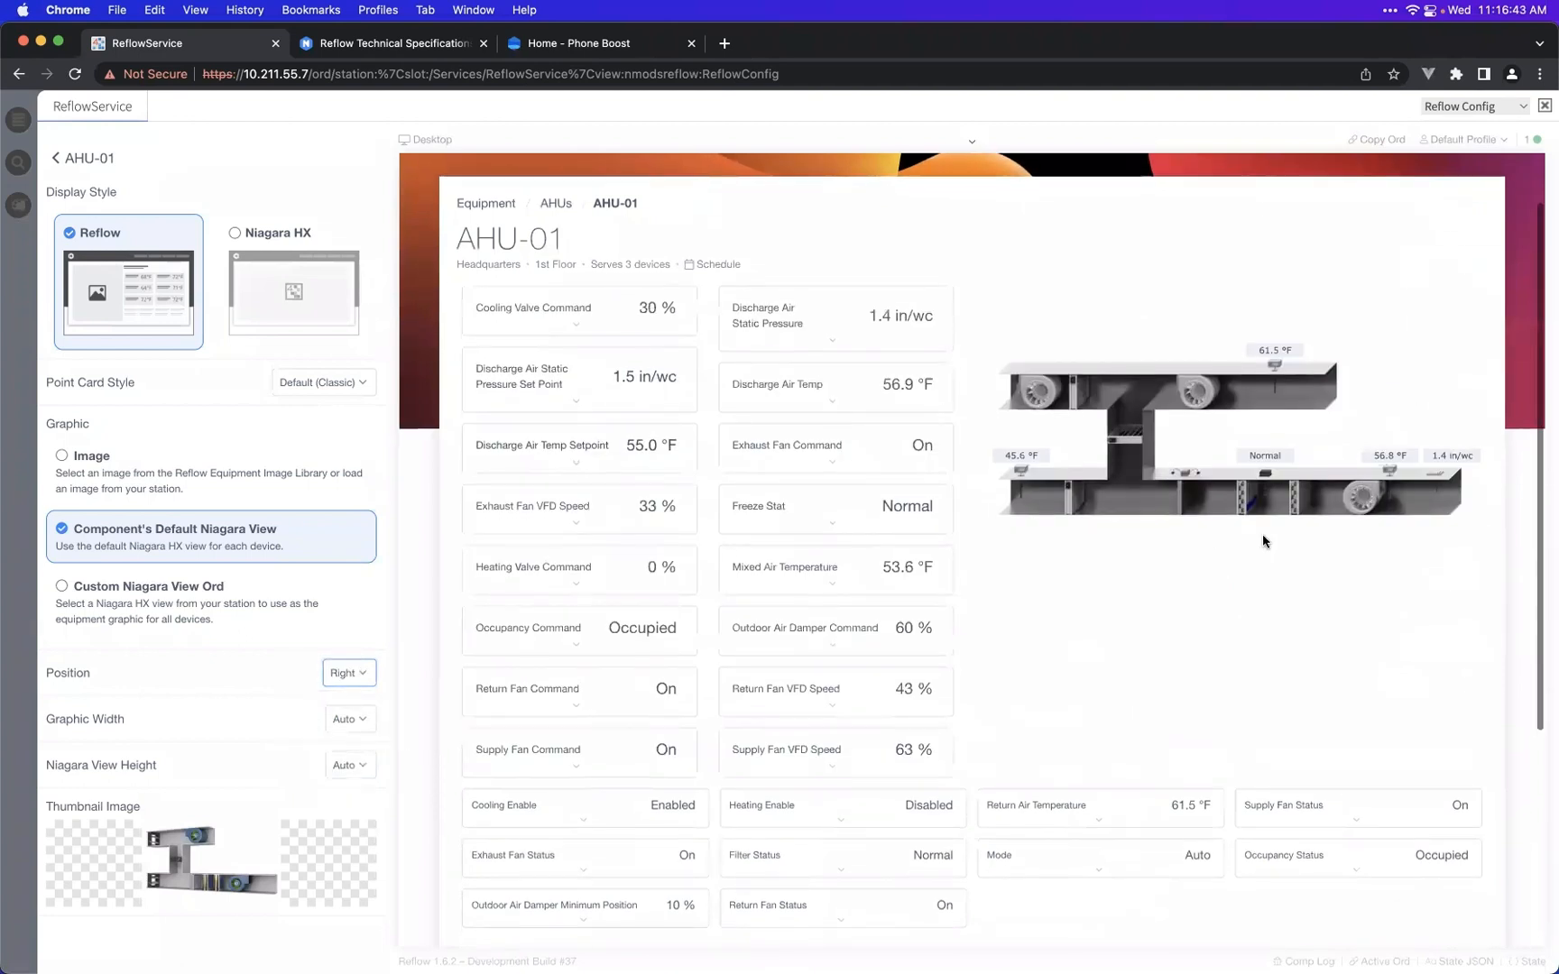
click(363, 673)
click(342, 717)
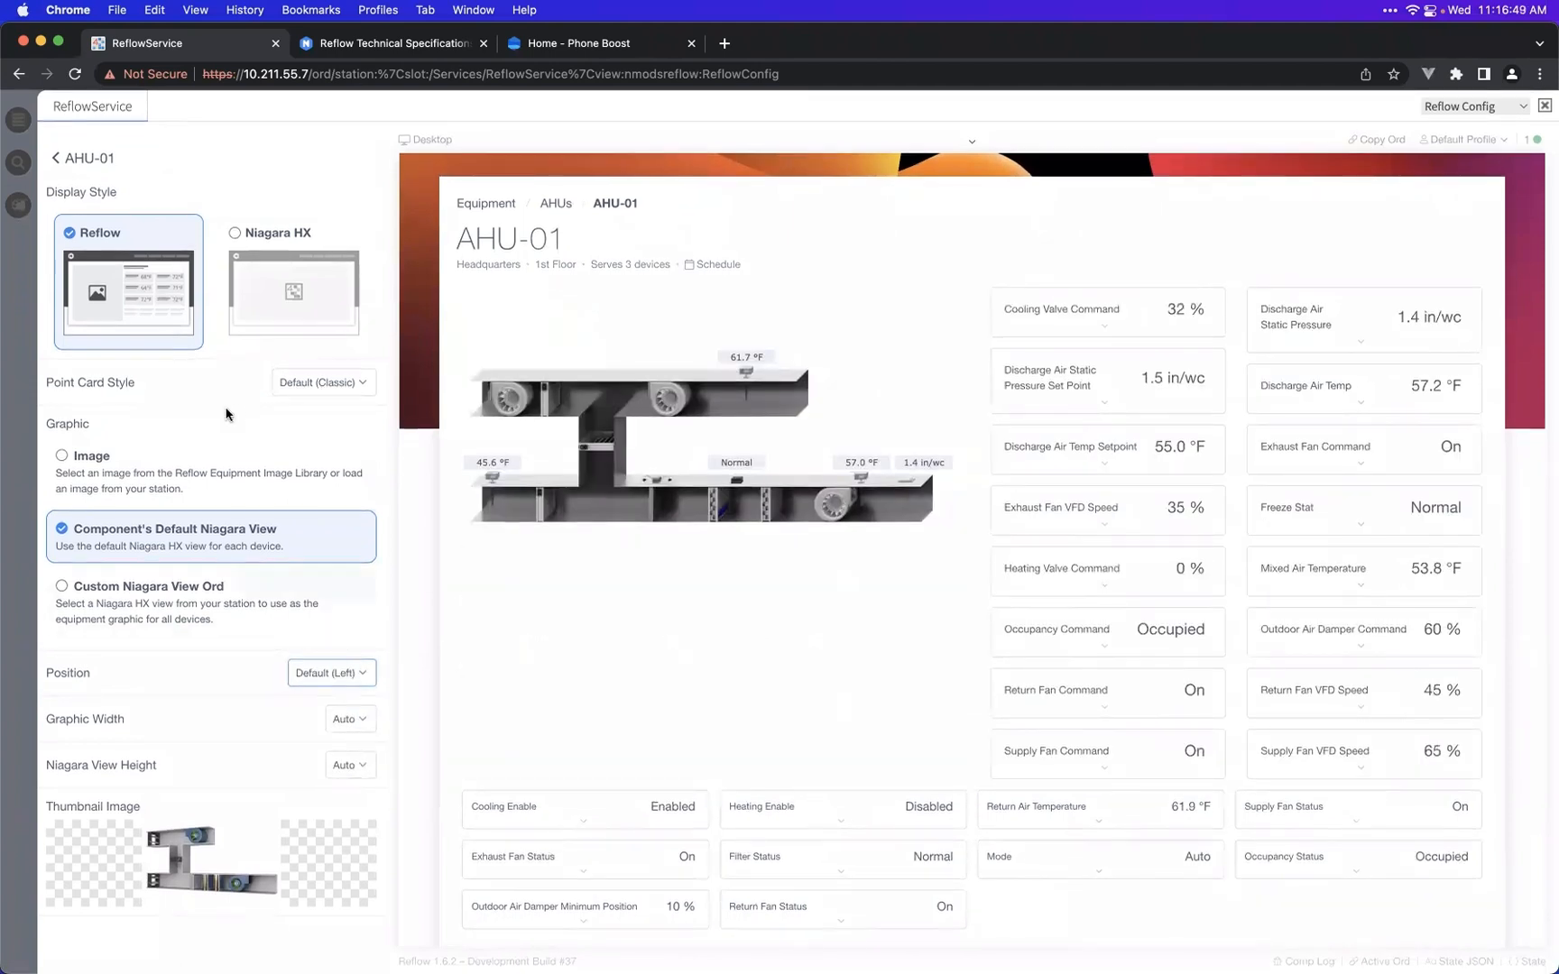
- Switch the AHU-01 display style to Niagara HX and examine the full-page graphic and the devices served
click(268, 322)
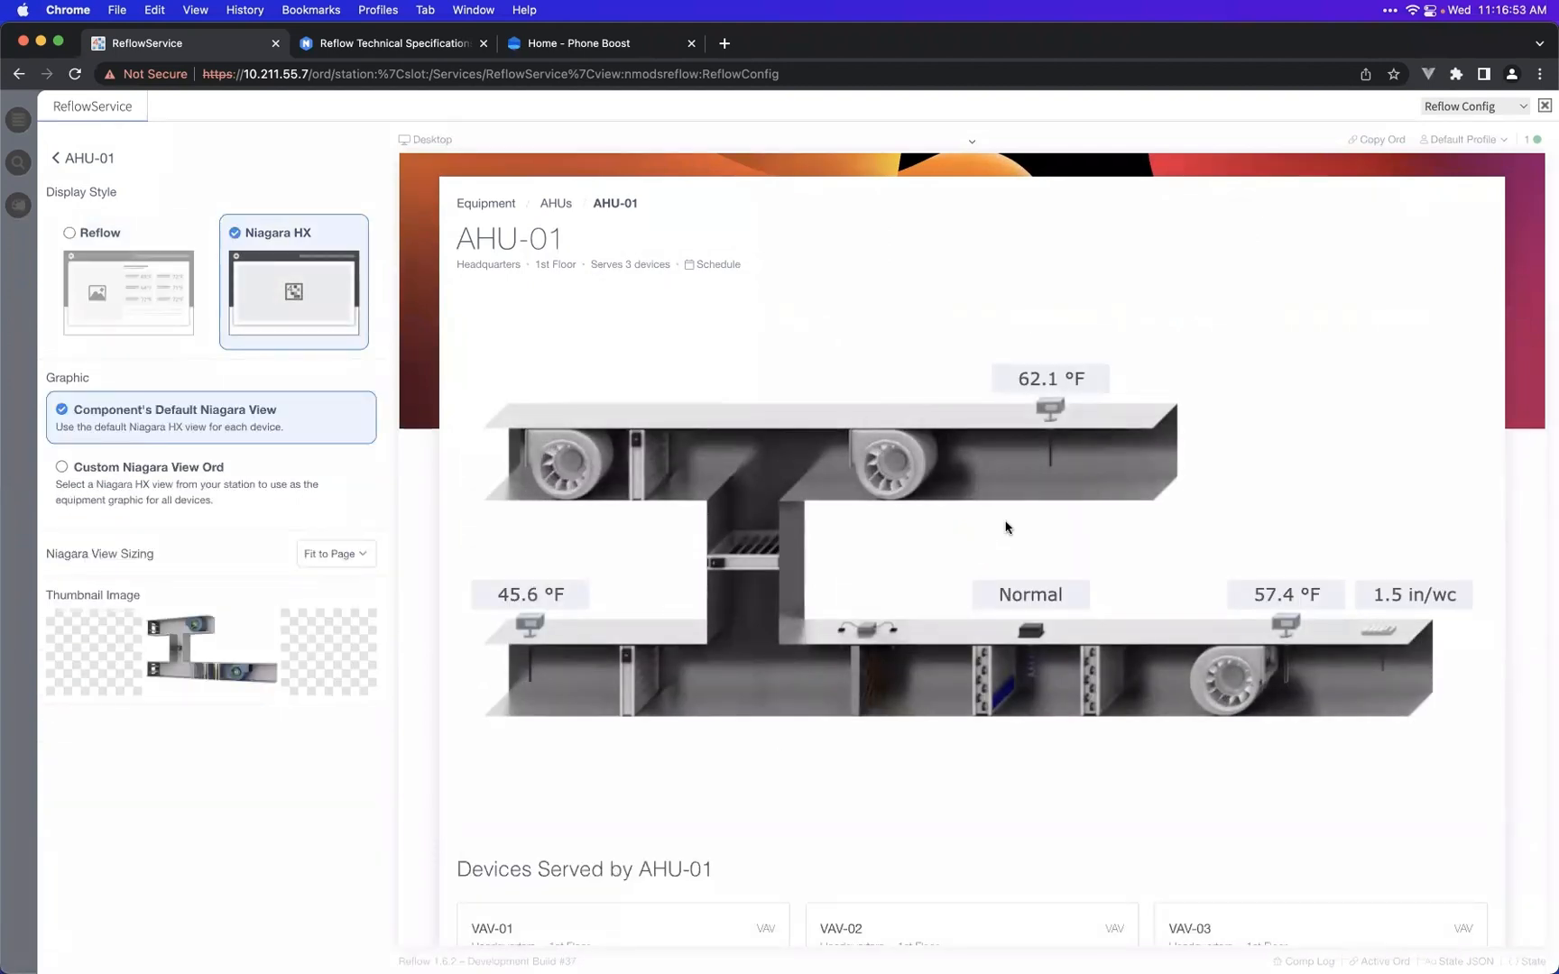
scroll(917, 445, down, 3)
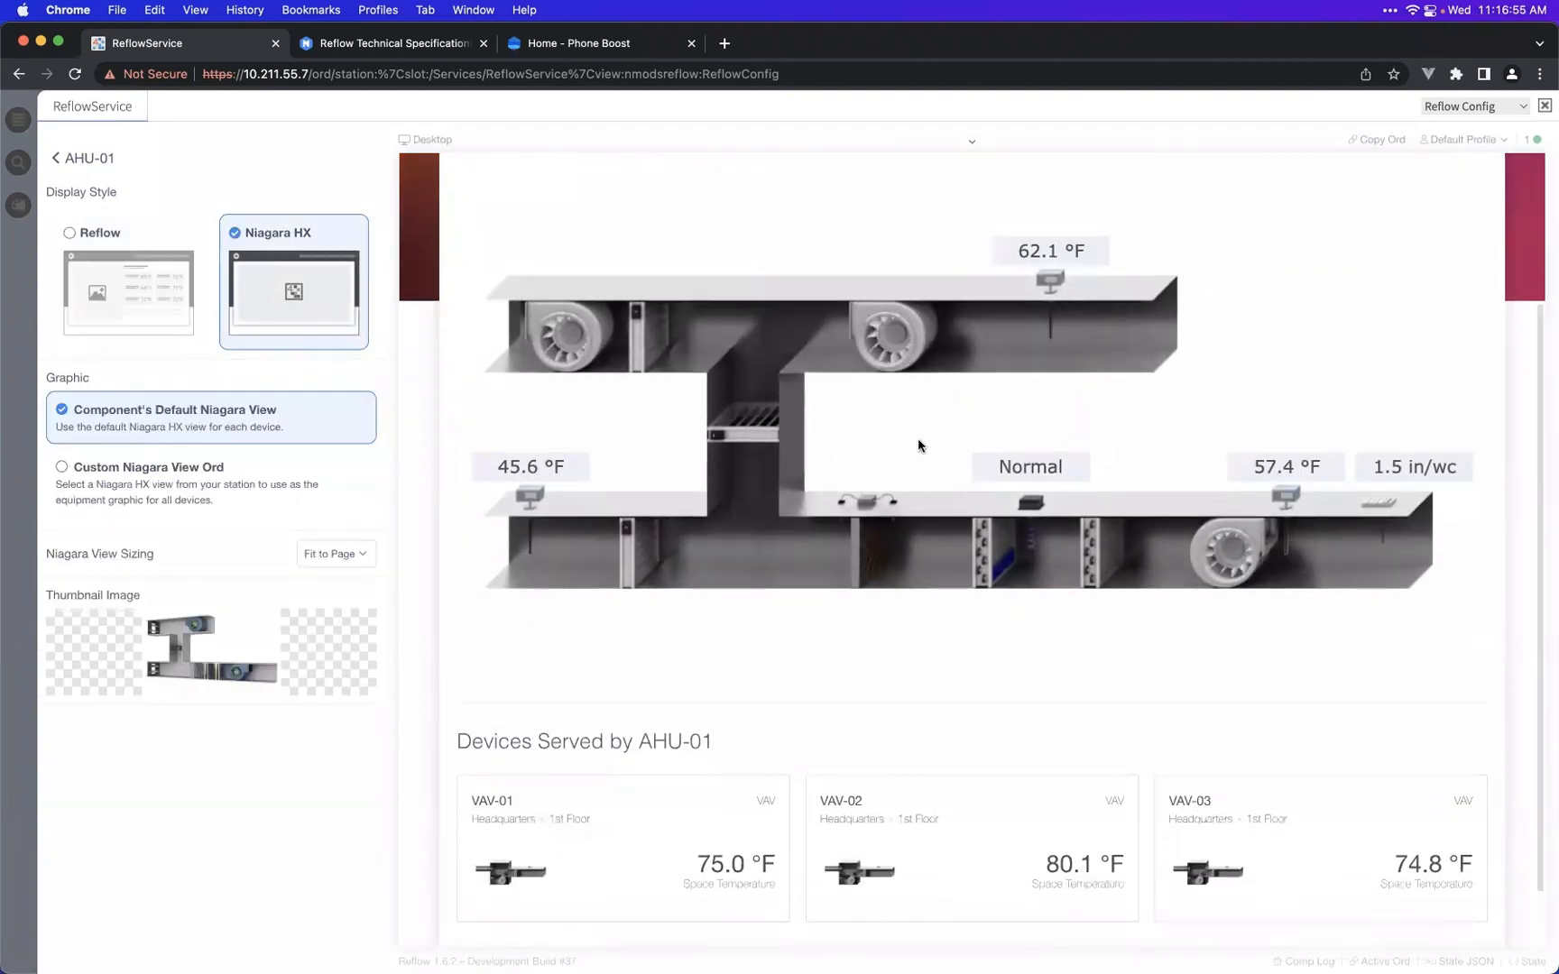
scroll(917, 445, up, 4)
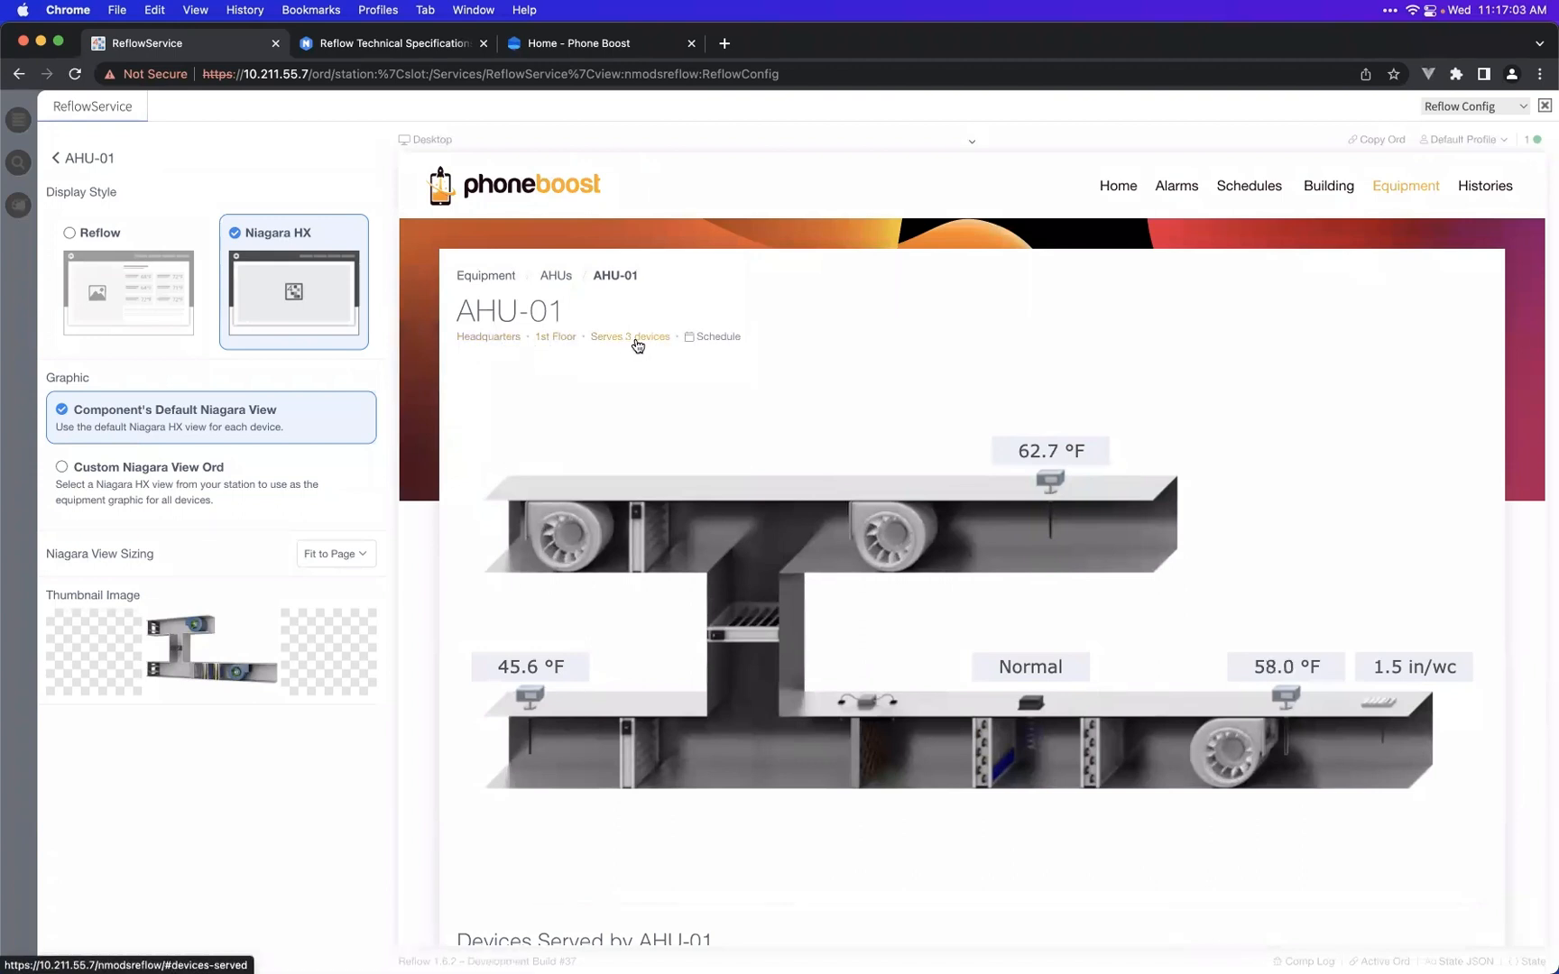
scroll(771, 502, down, 1)
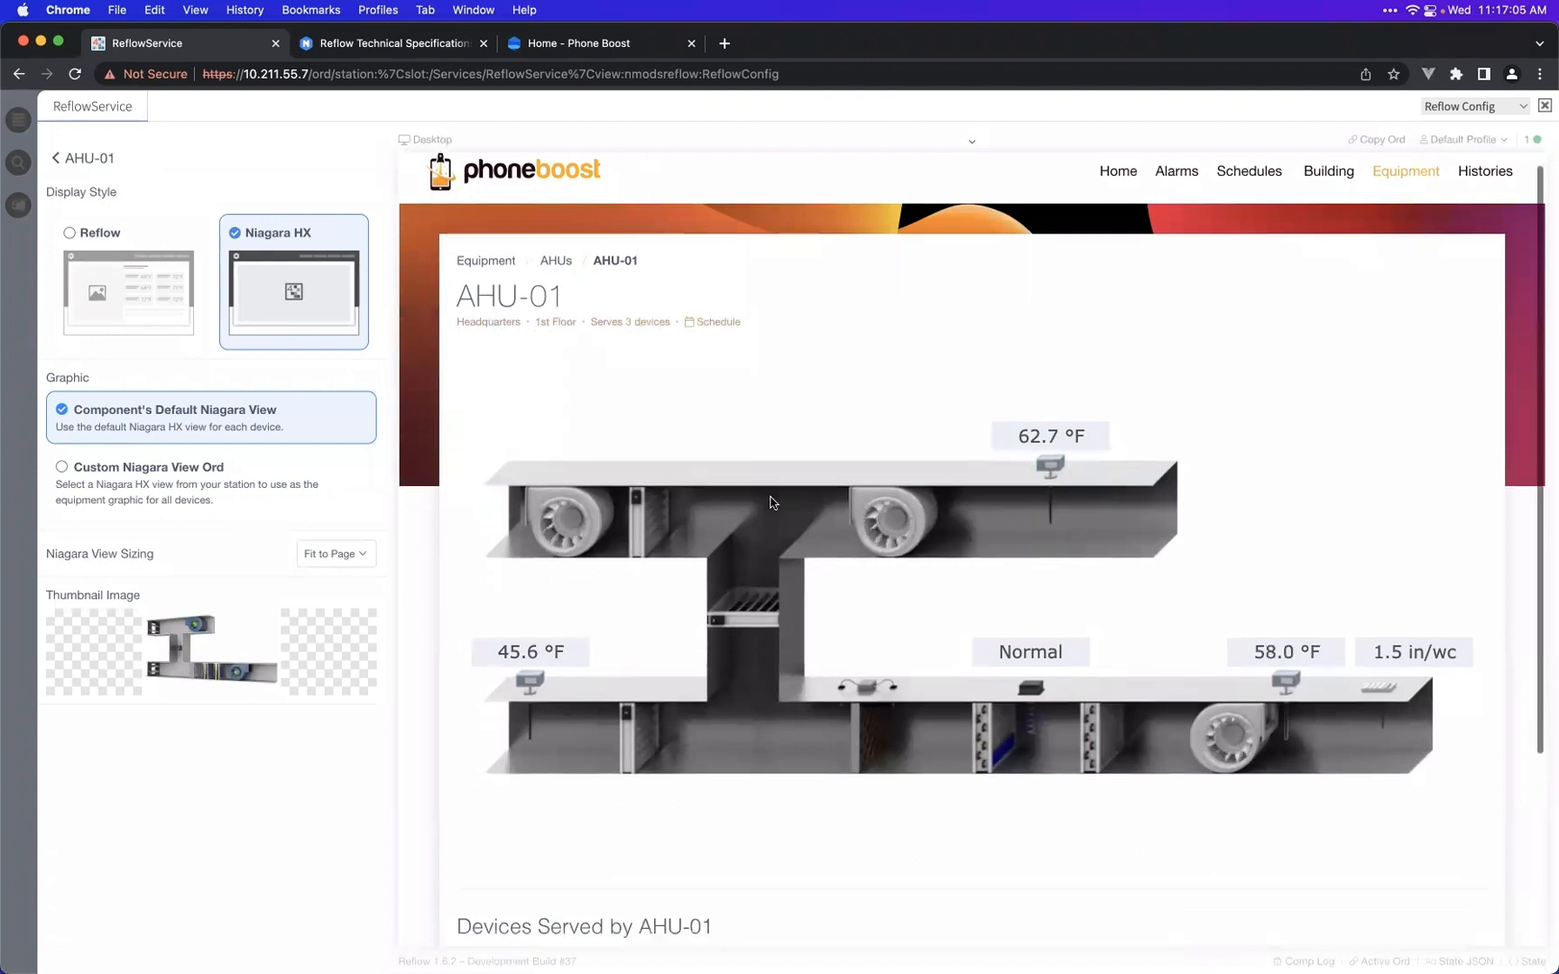
scroll(772, 502, down, 5)
scroll(768, 416, up, 5)
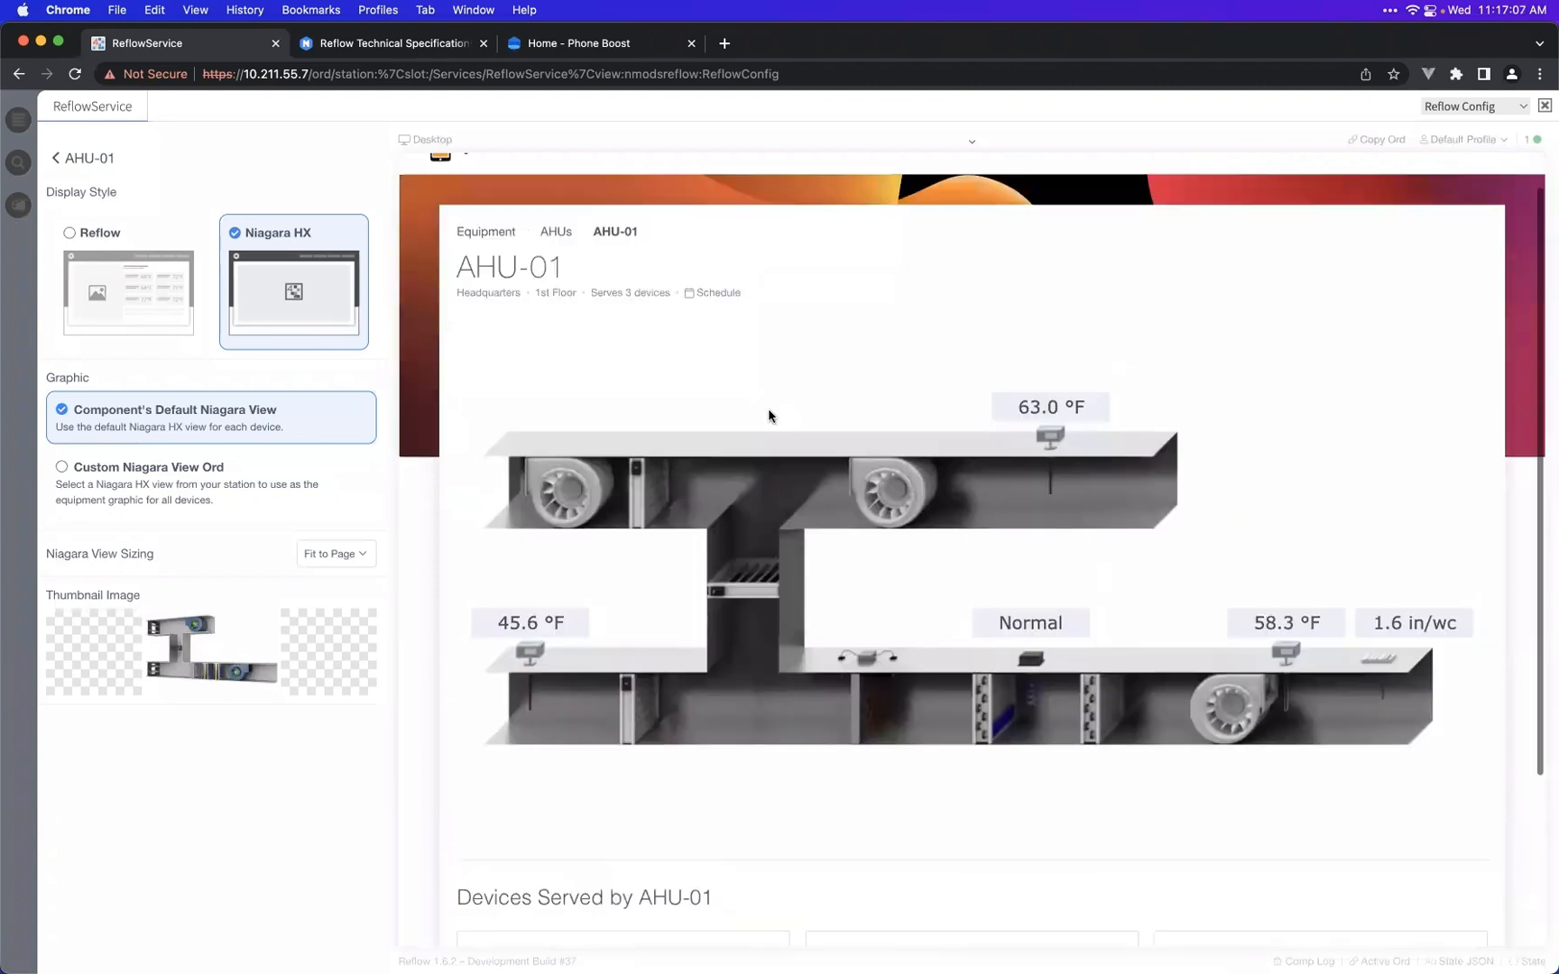
scroll(769, 416, up, 3)
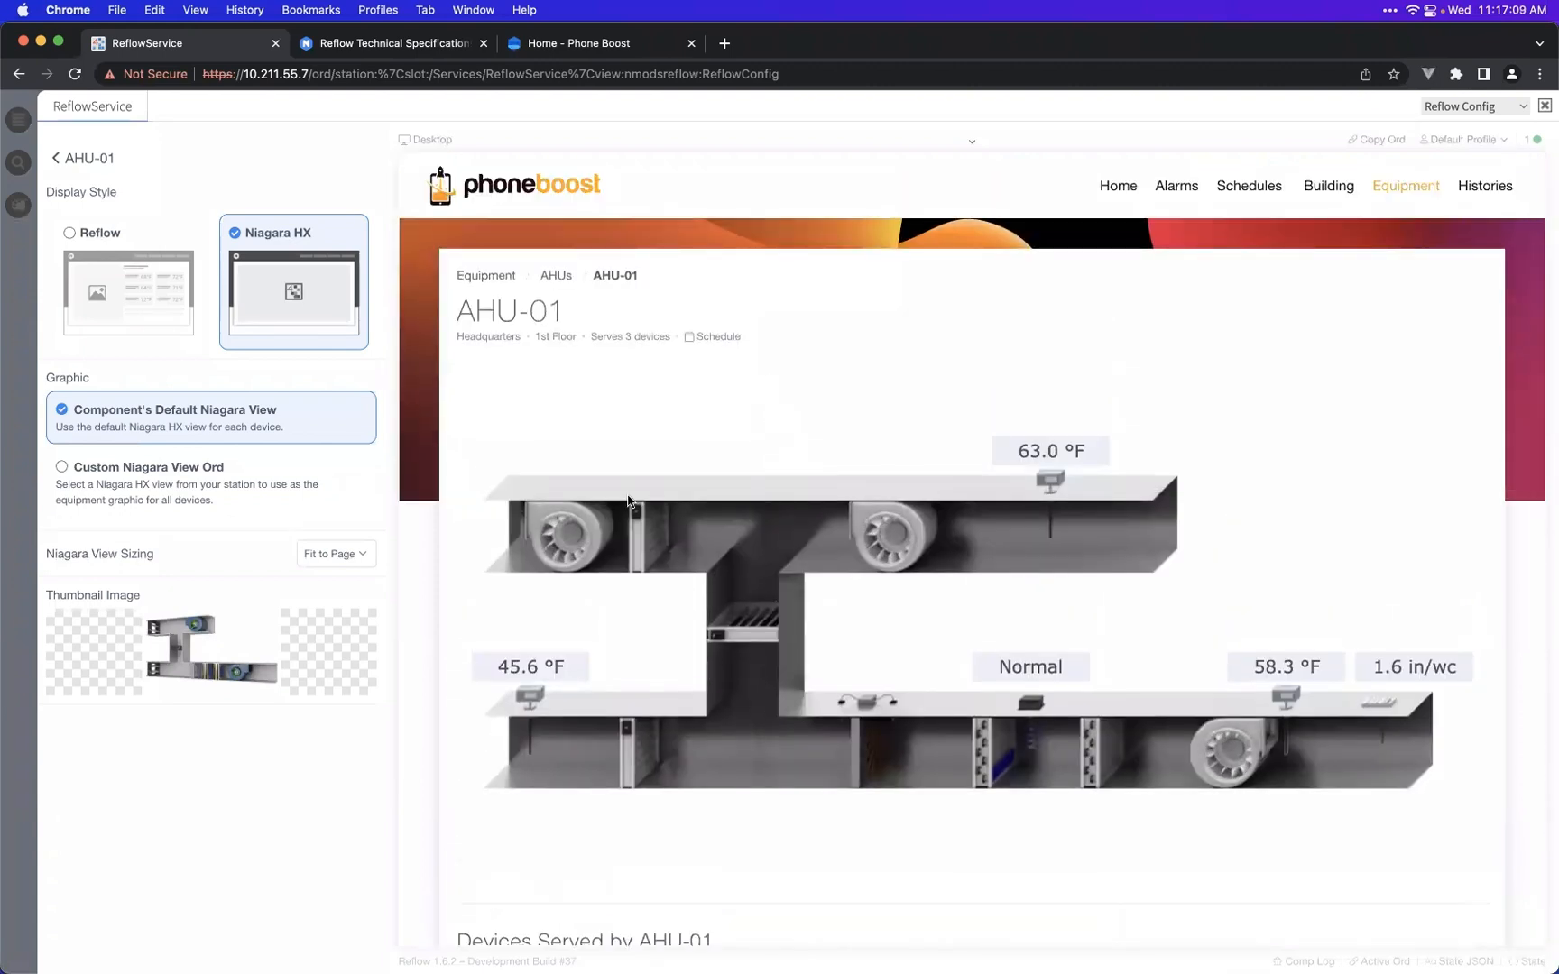
mouse_move(627, 499)
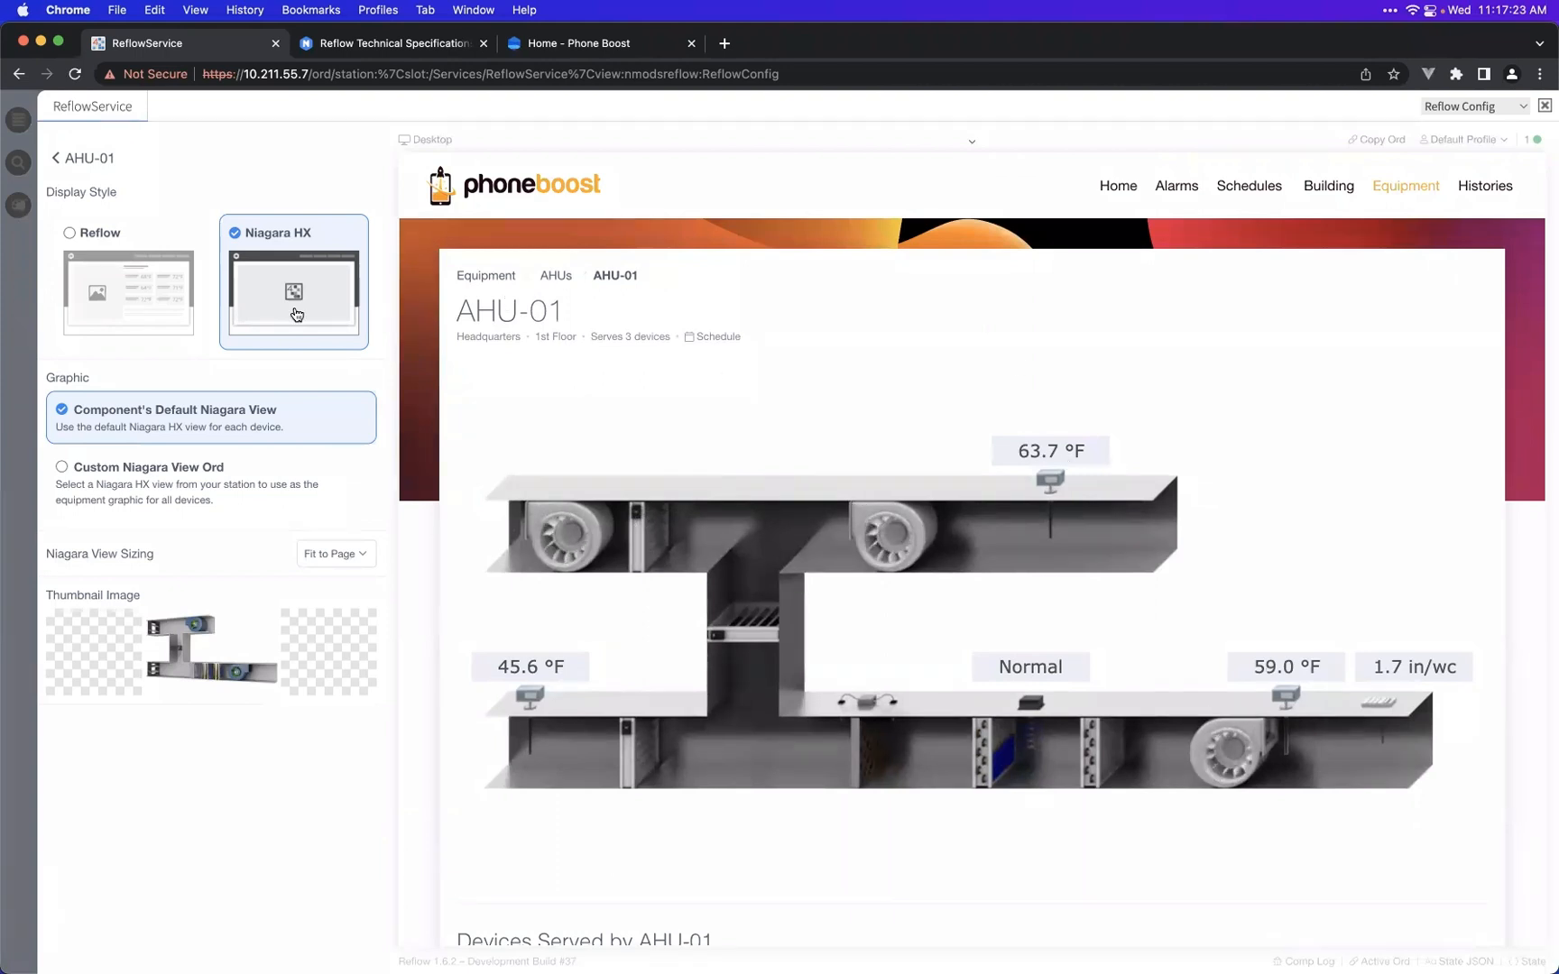
- Restore the Reflow display style and return to the main AHU-01 equipment settings
click(119, 311)
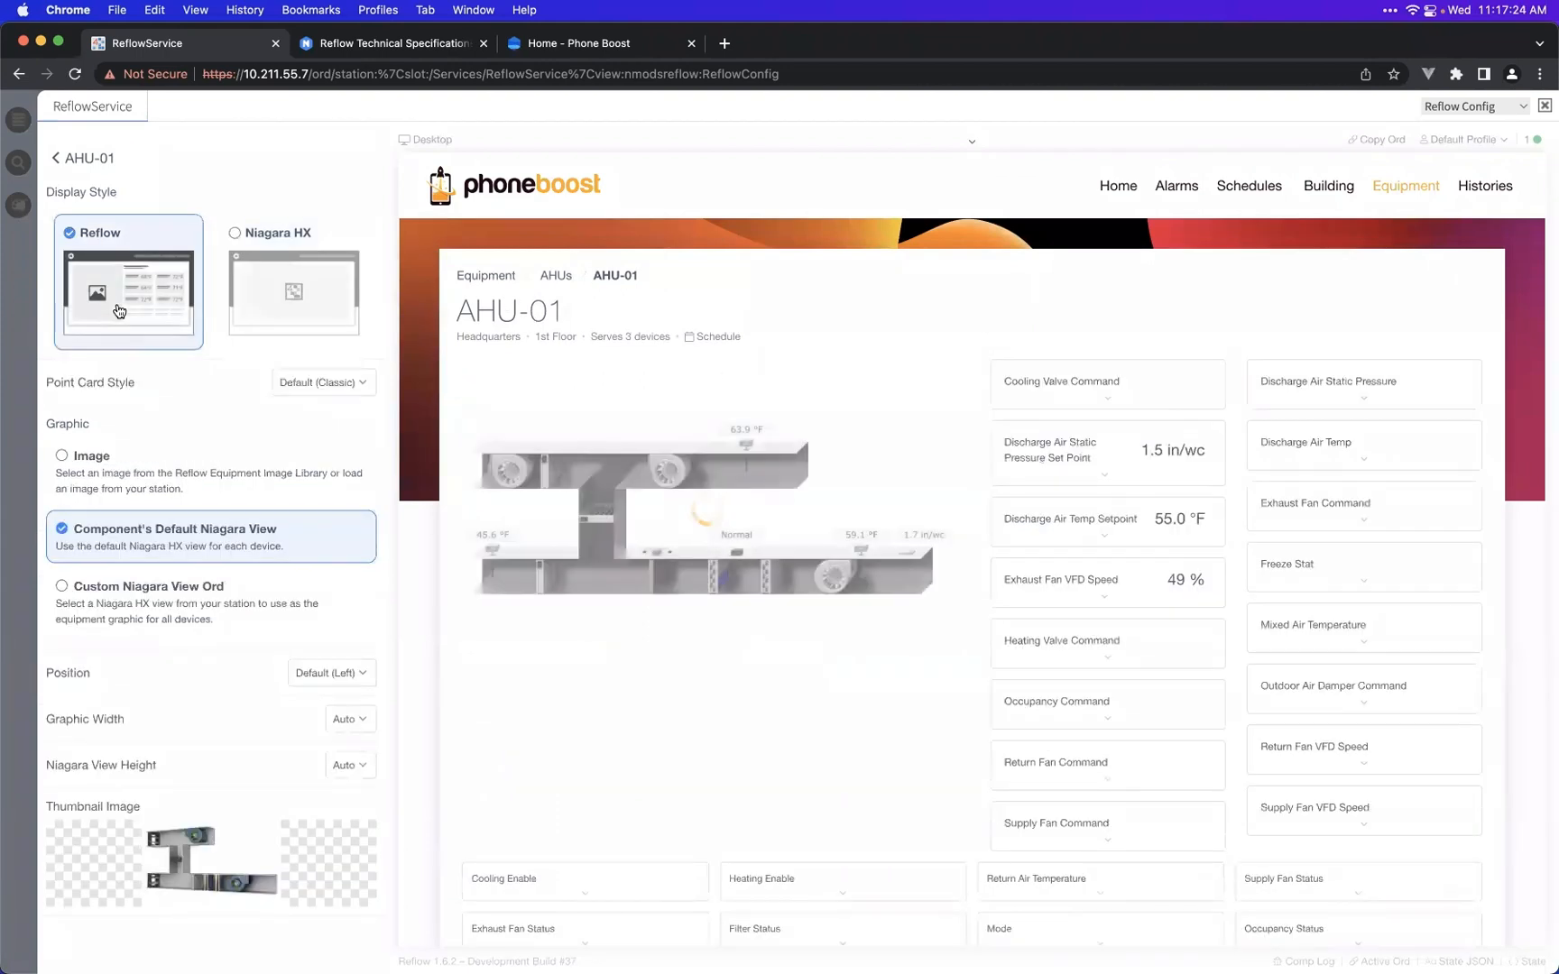
click(104, 161)
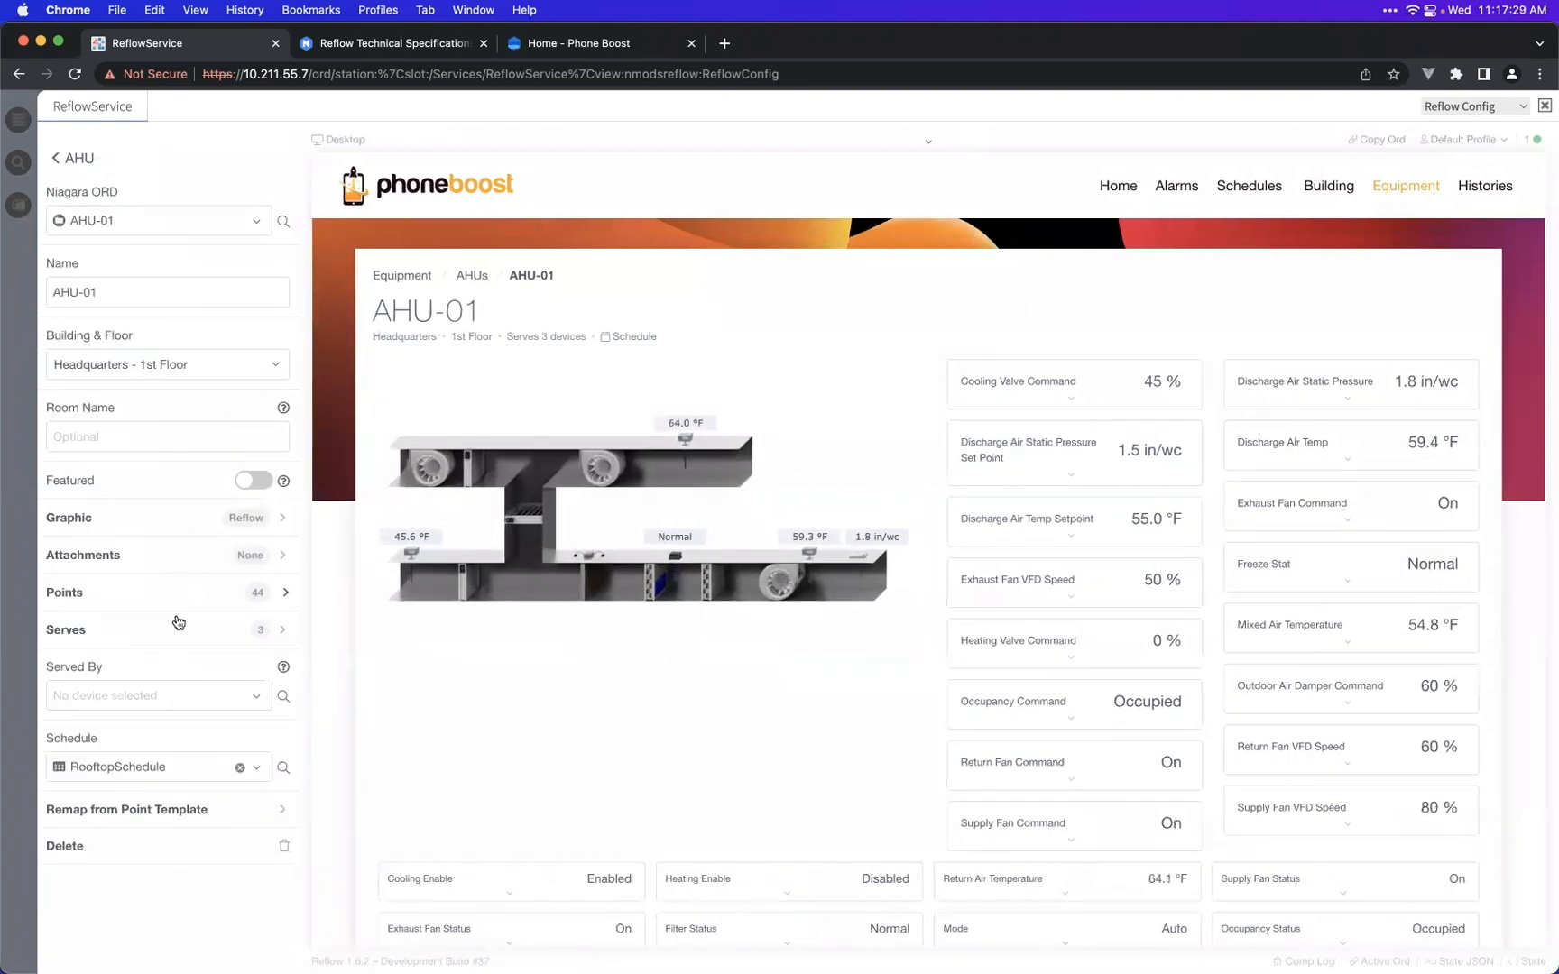
- Add a new attachment to AHU-01 using building-00.jpg from the station's buildings folder
click(181, 559)
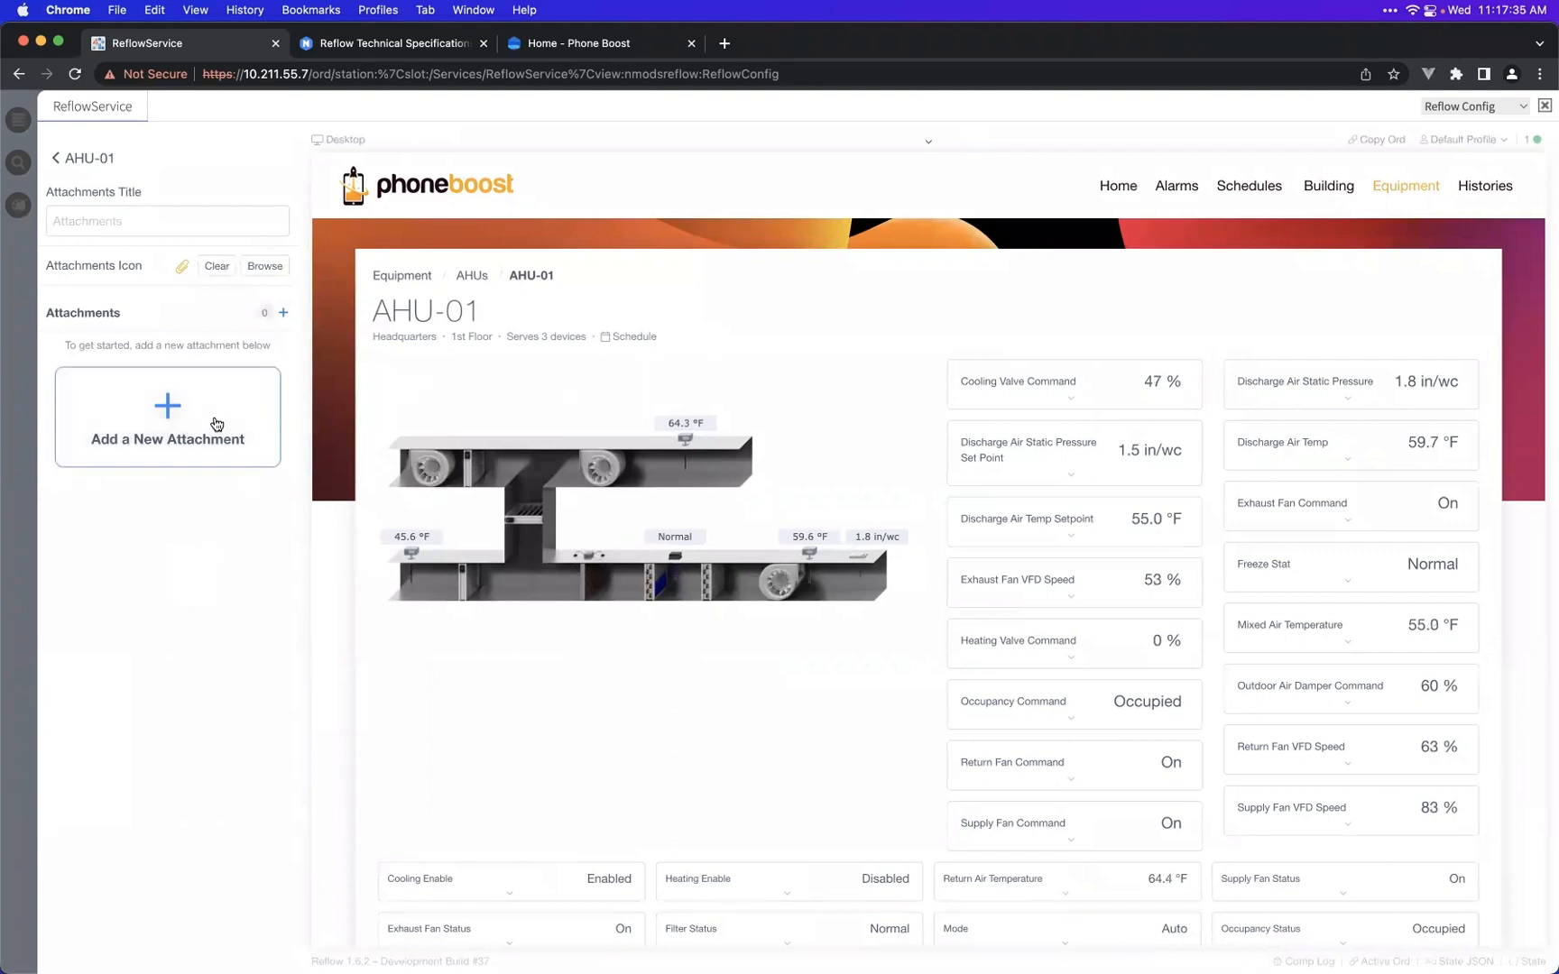
click(159, 420)
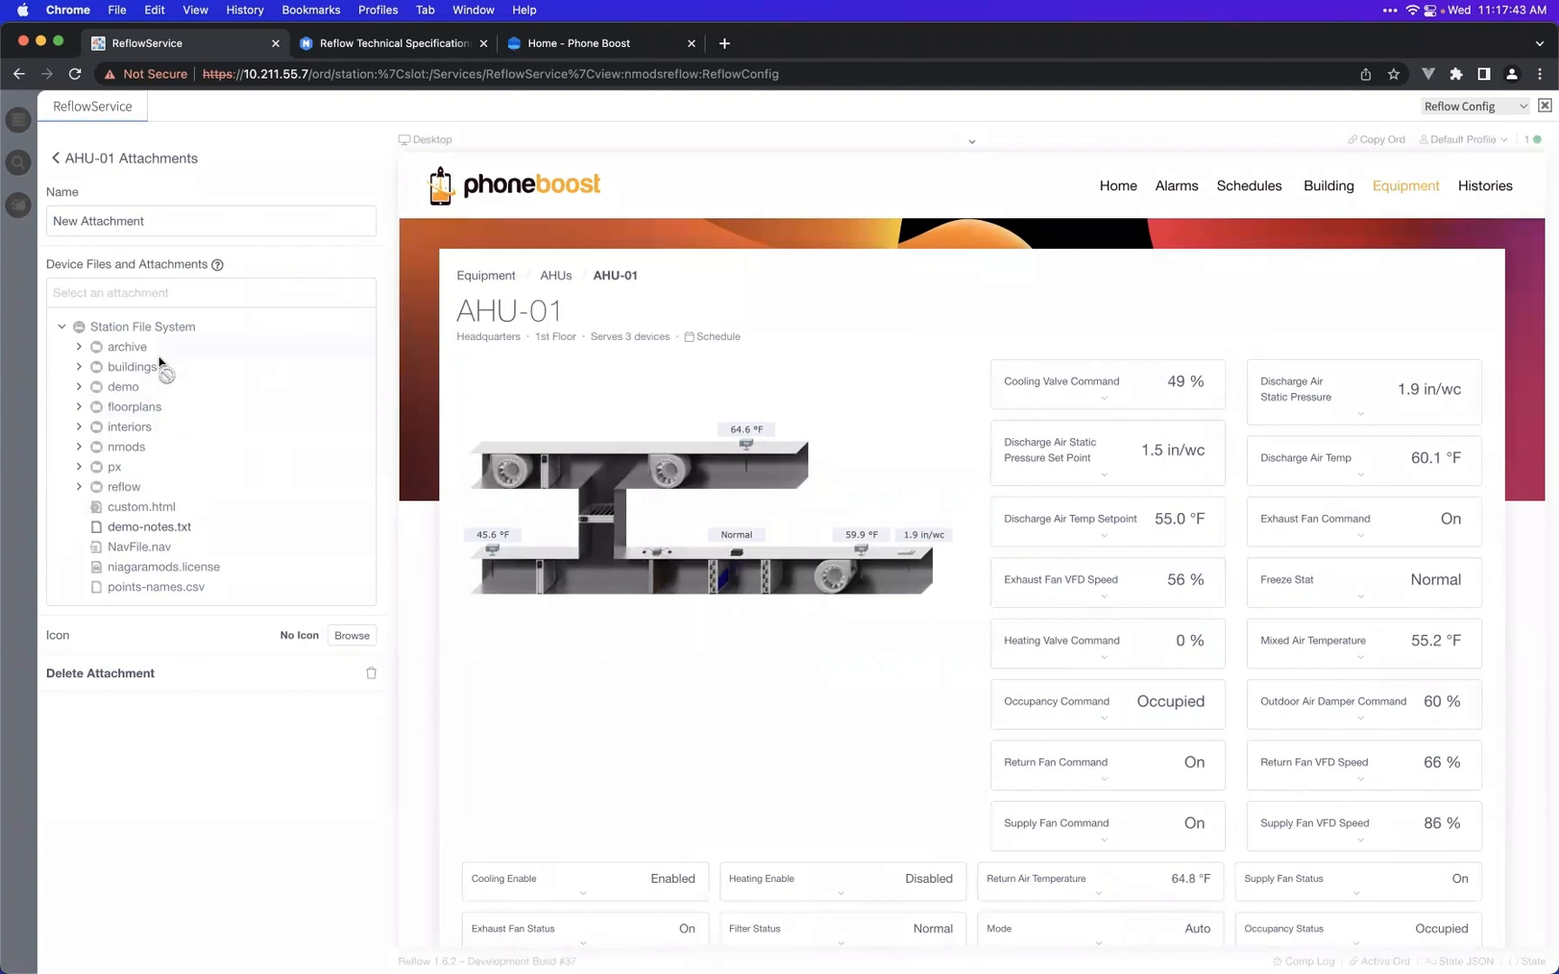
click(158, 485)
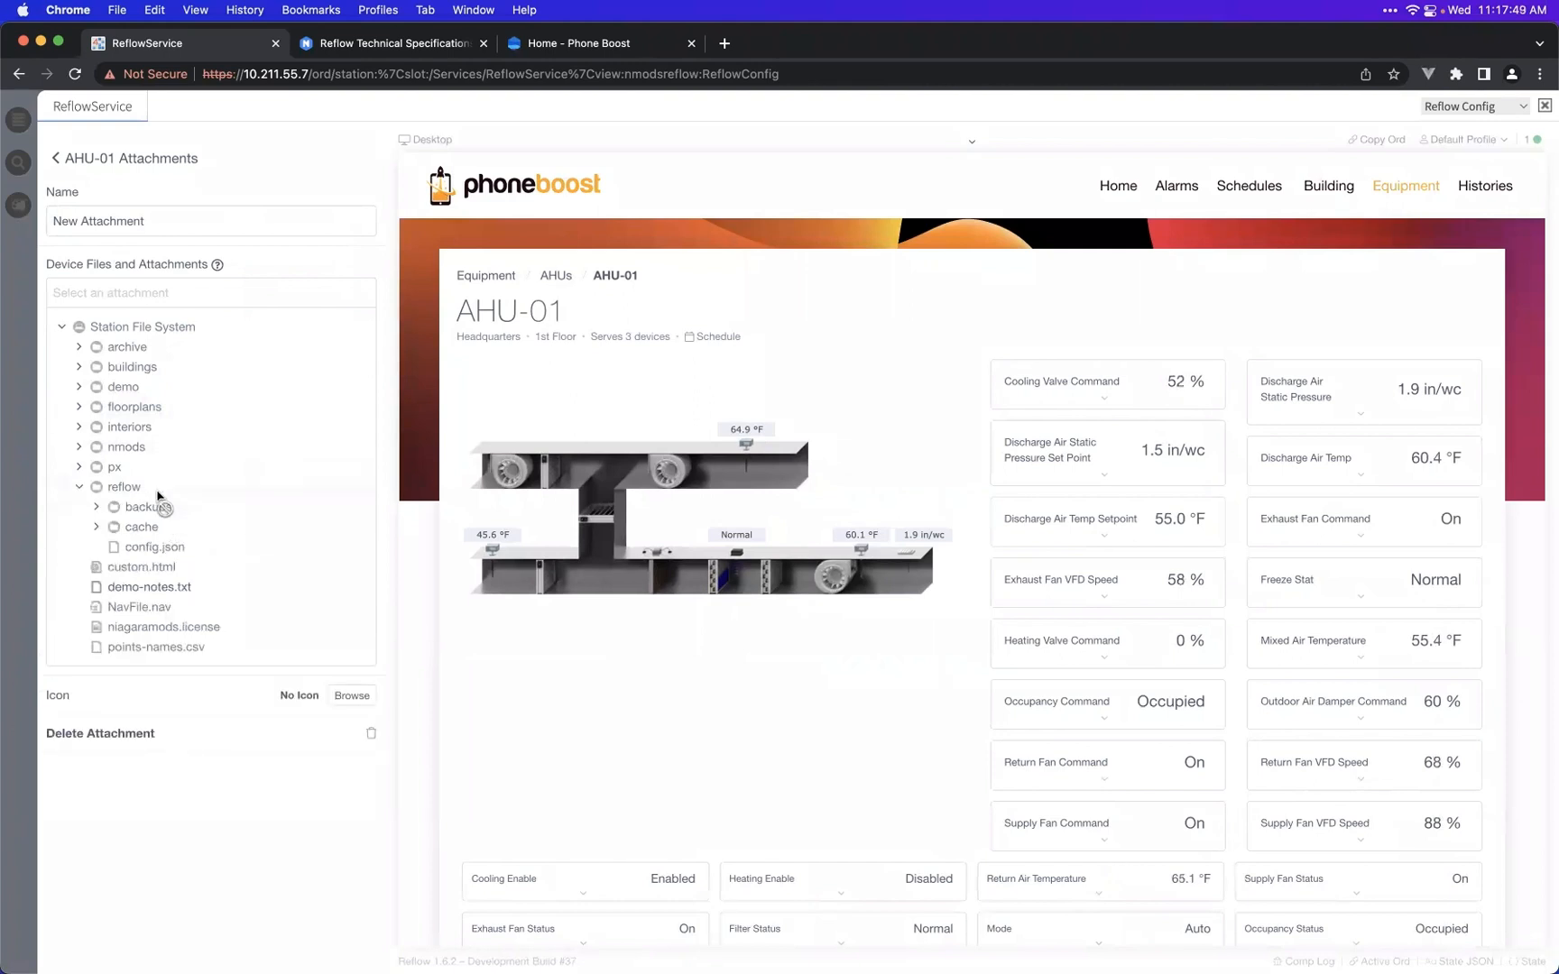
click(157, 488)
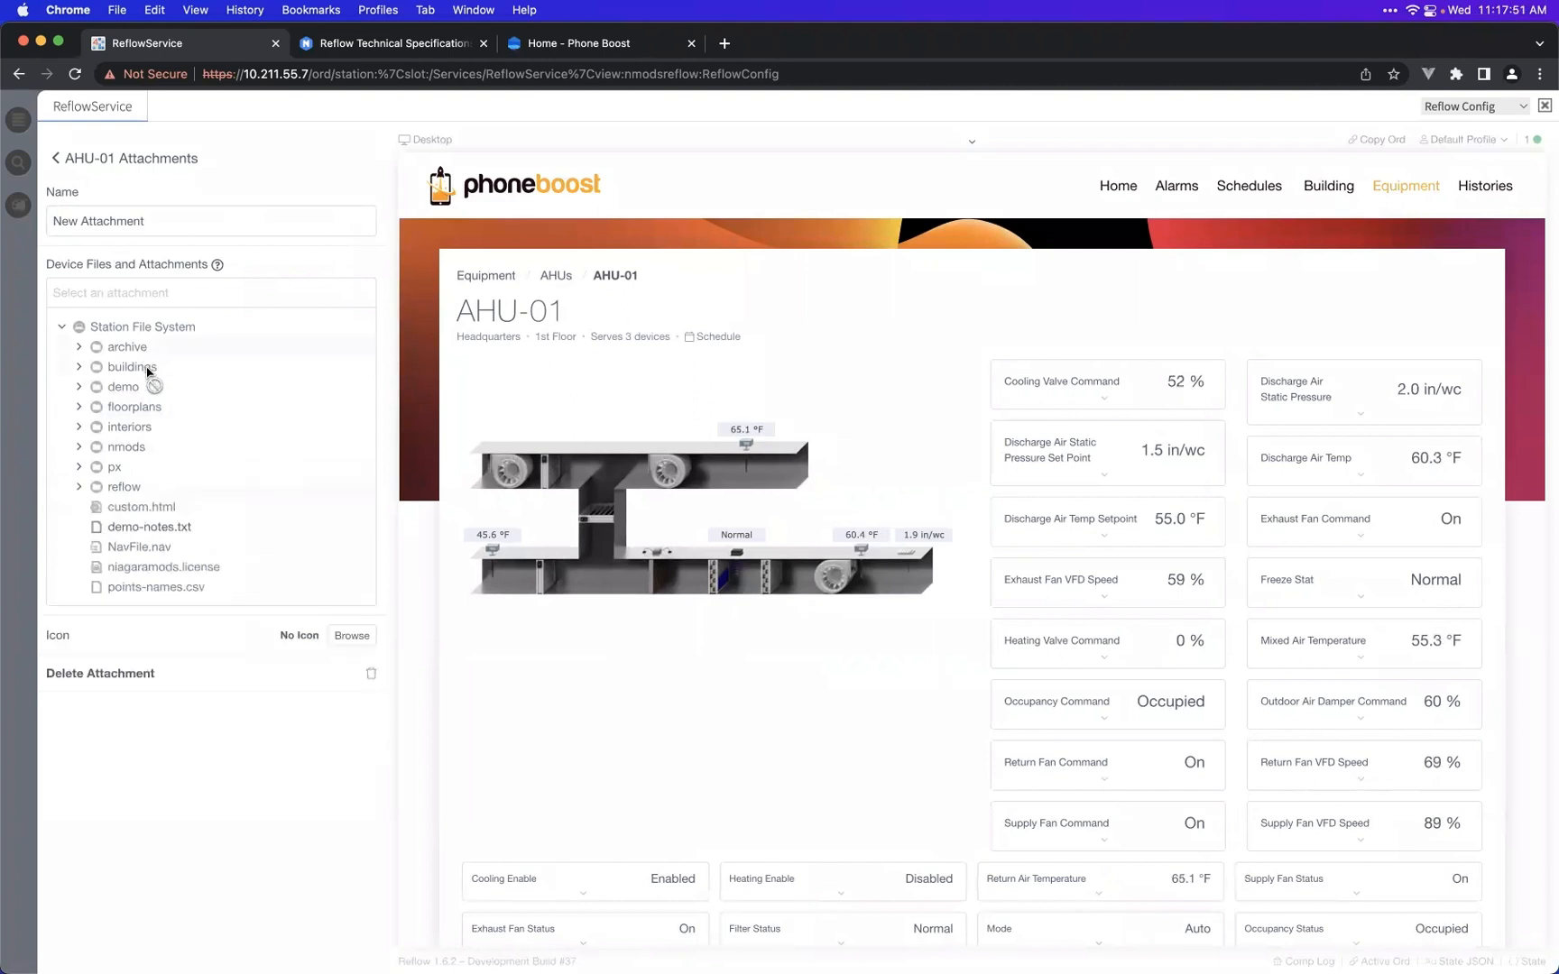
click(132, 367)
click(168, 390)
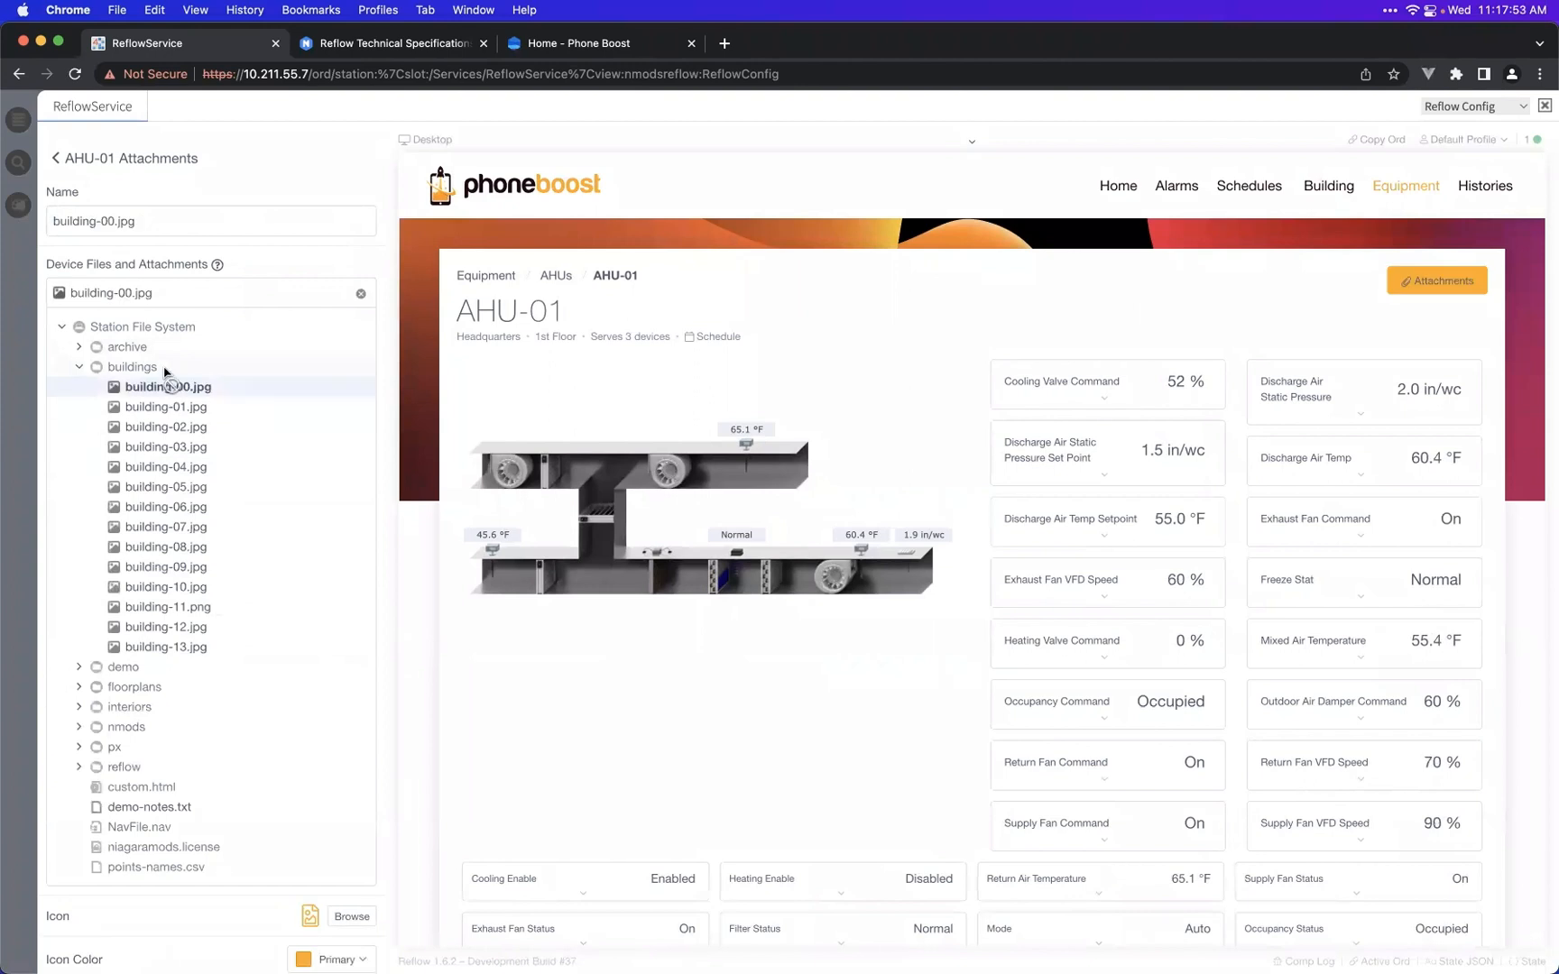
click(165, 370)
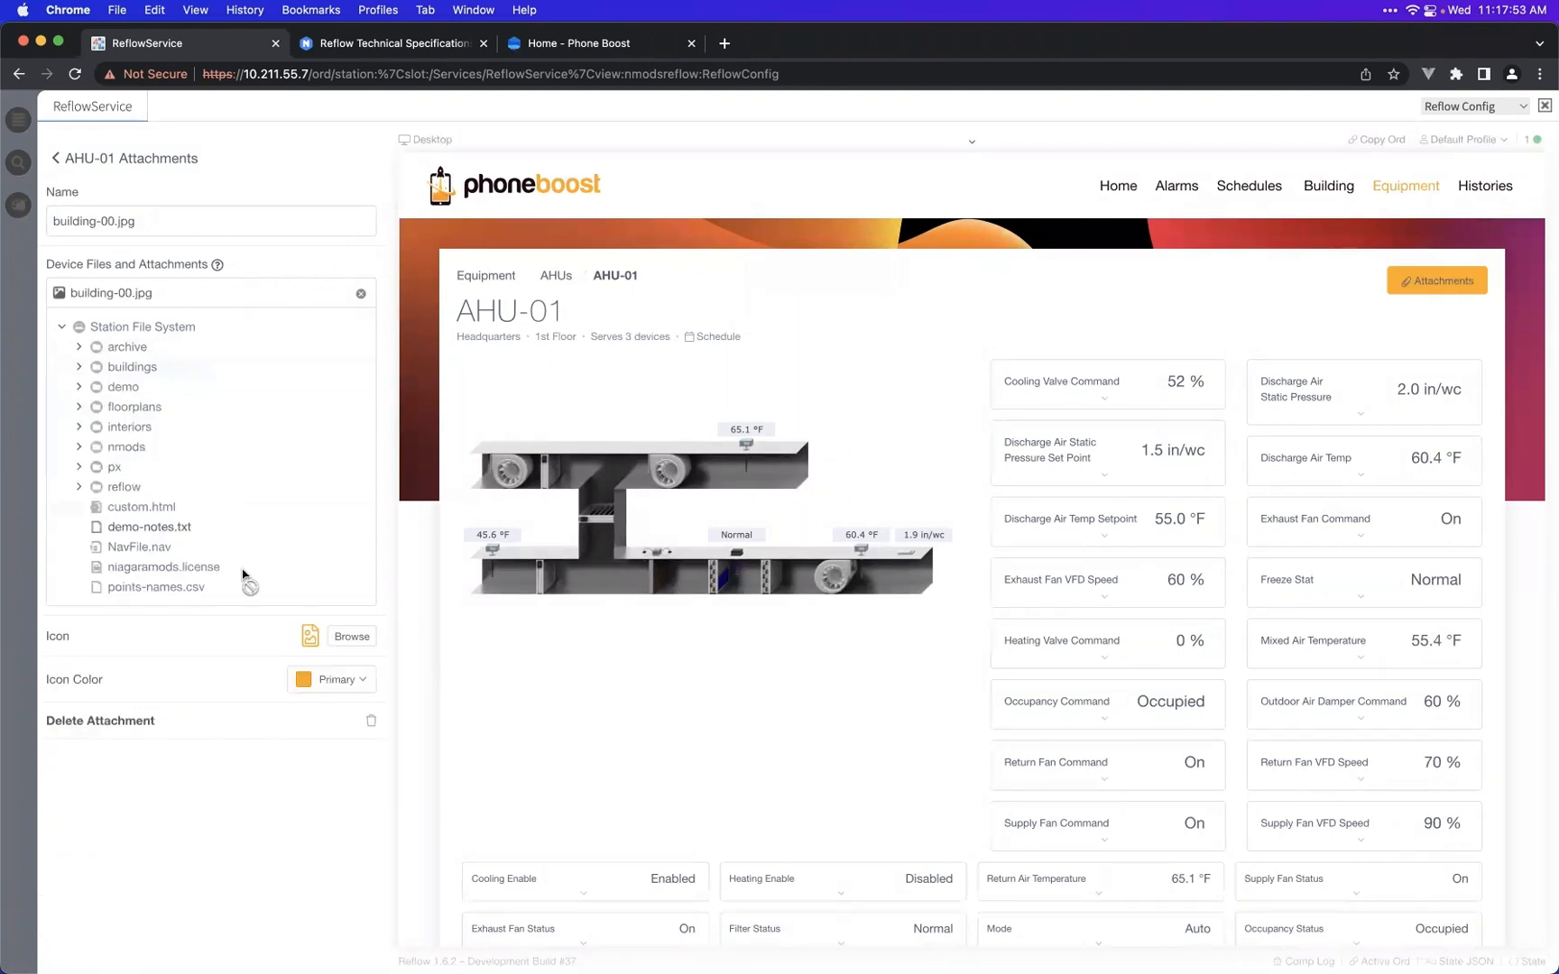
- Browse icons for the attachment and compare the Regular, Solid and Light styles, then restore Light
click(342, 639)
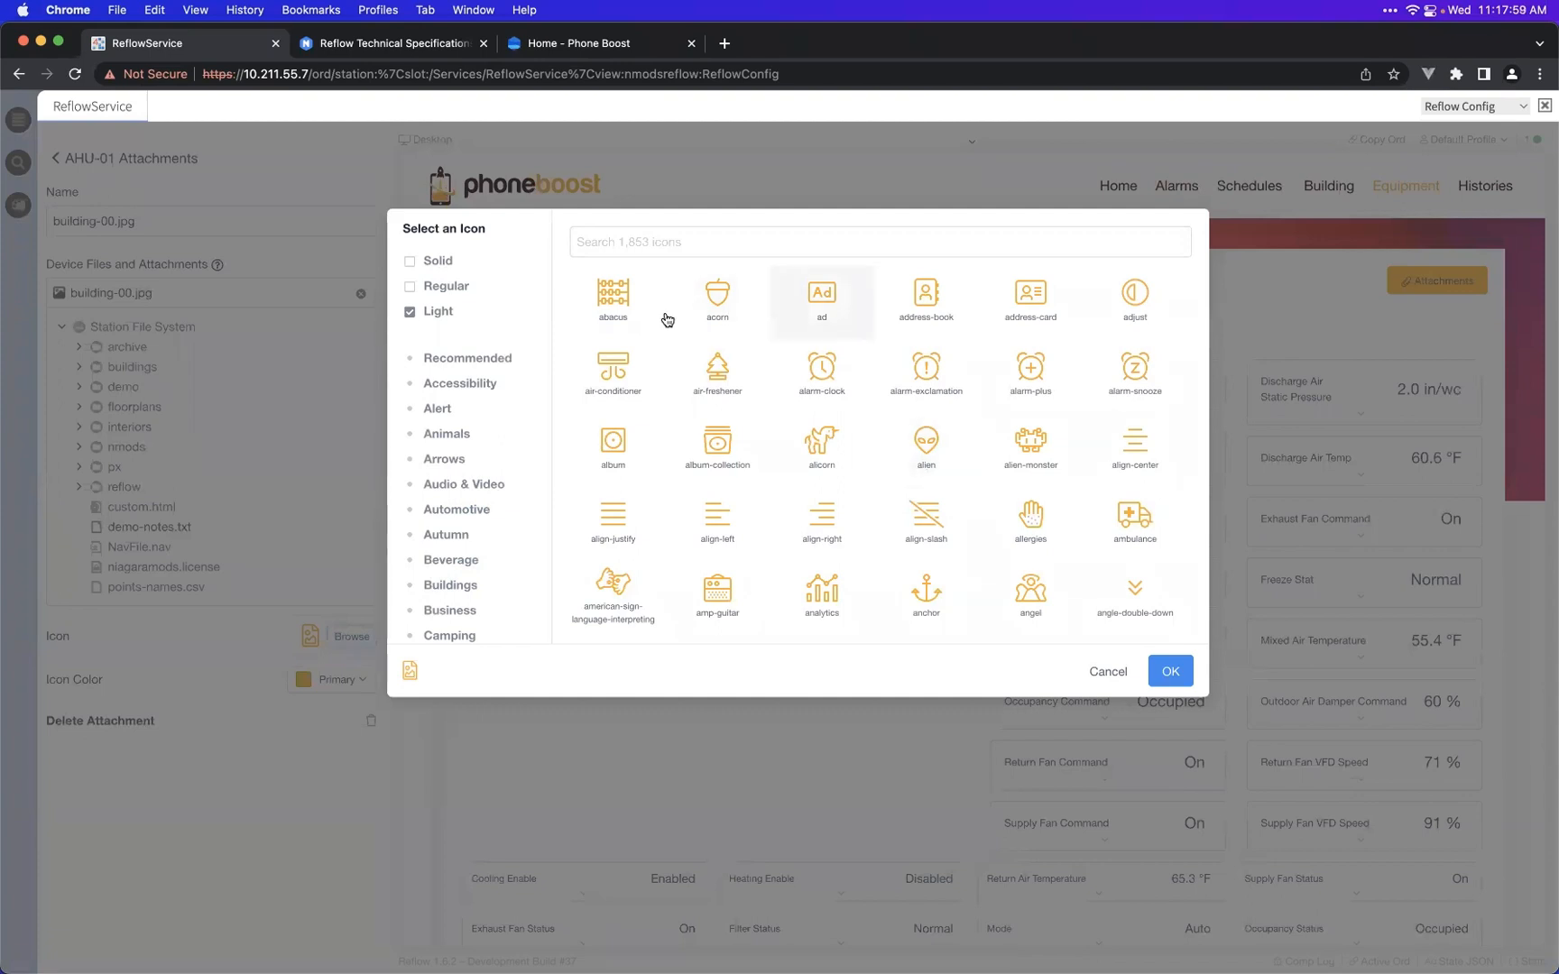
click(675, 248)
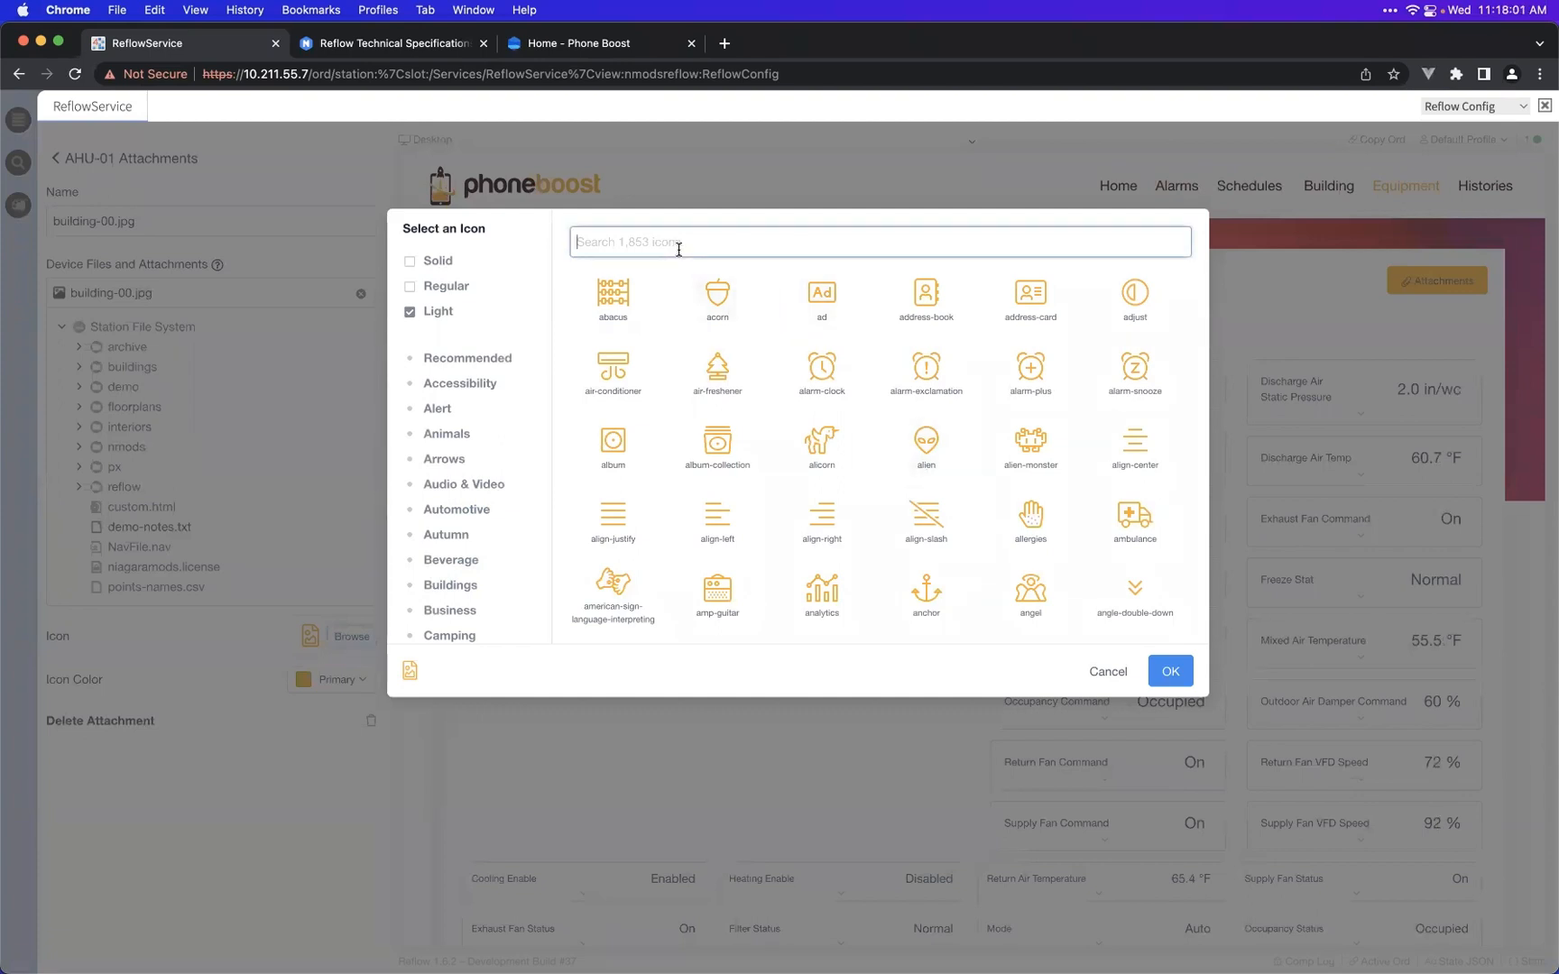
click(451, 298)
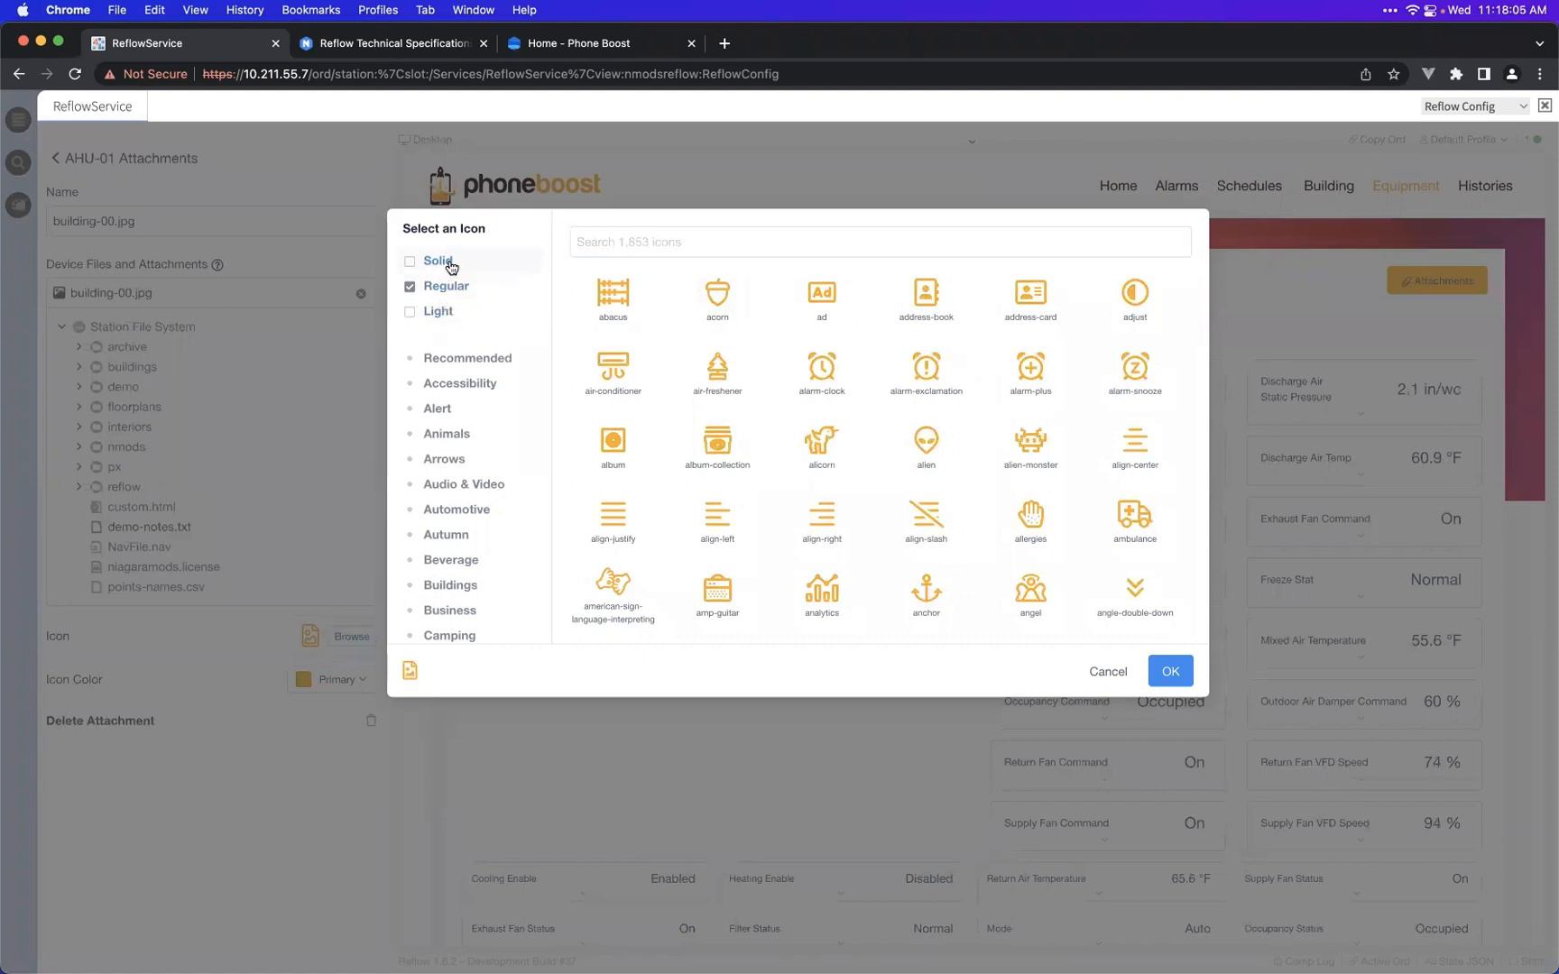
click(451, 268)
click(451, 308)
click(452, 270)
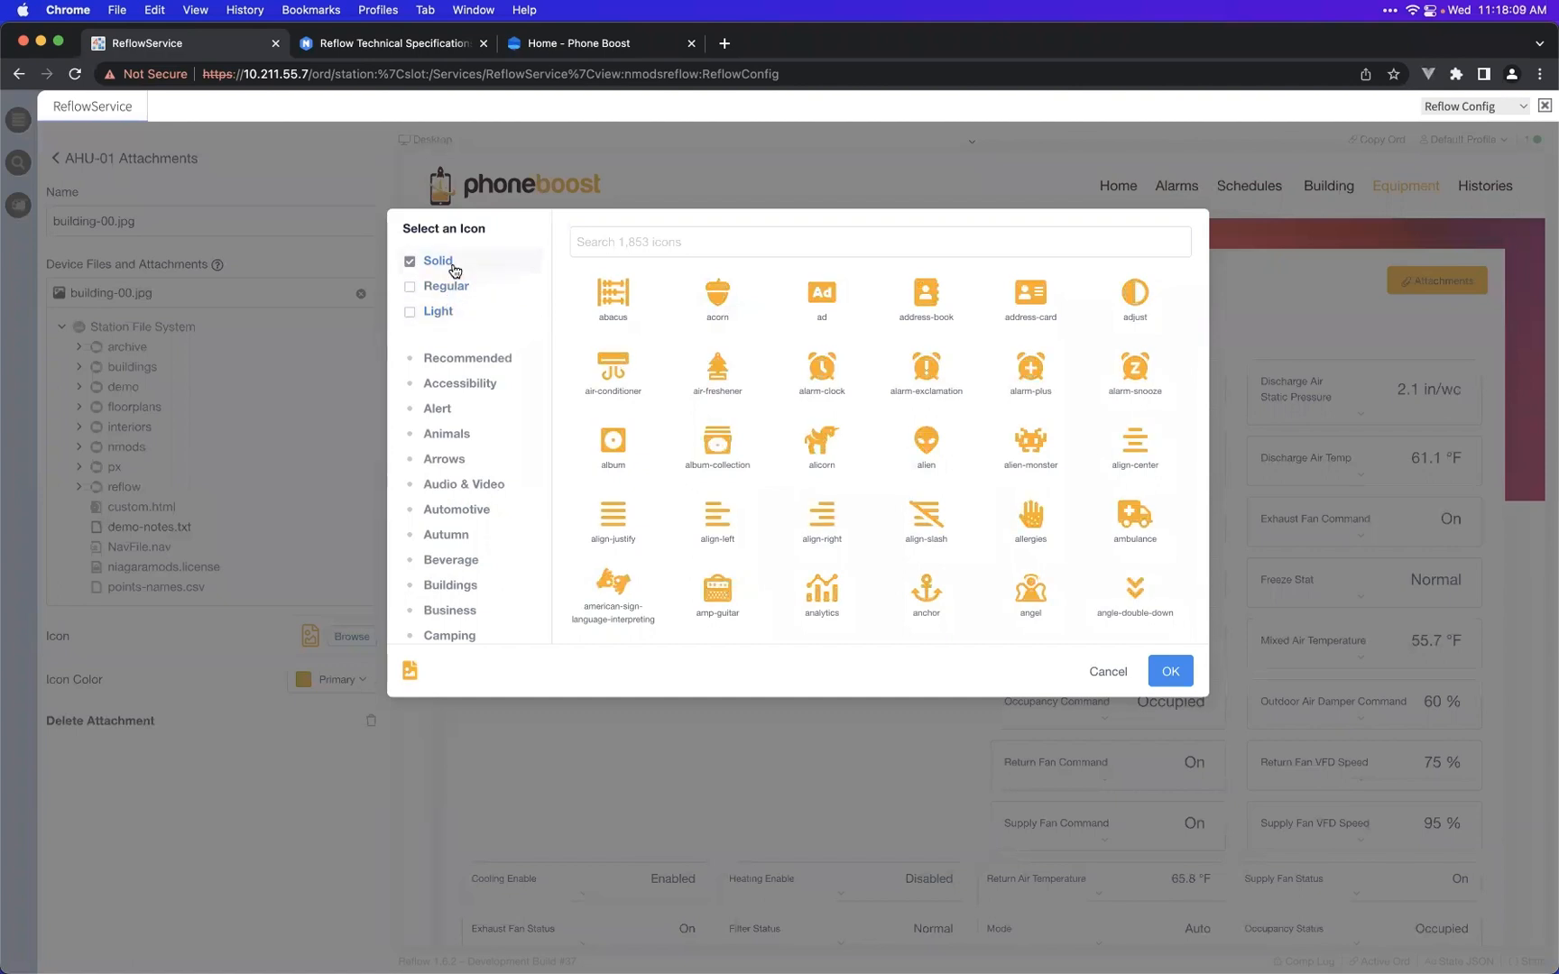
click(451, 315)
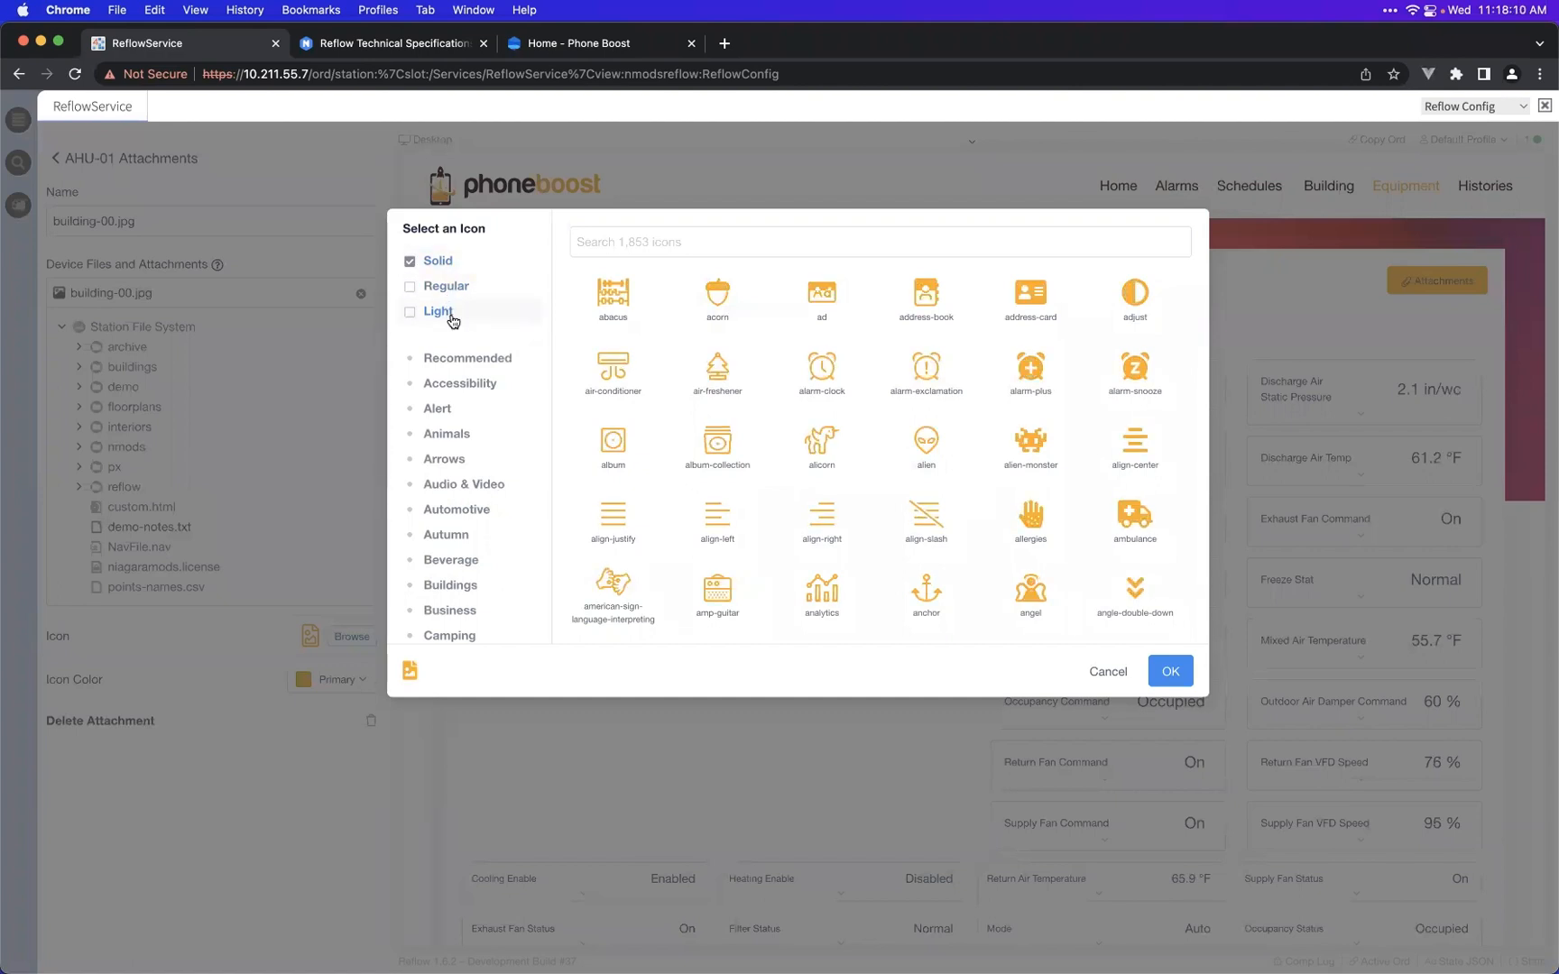
- Filter the icons to the Recommended category, look through them, and clear the filter
click(483, 363)
scroll(854, 567, down, 12)
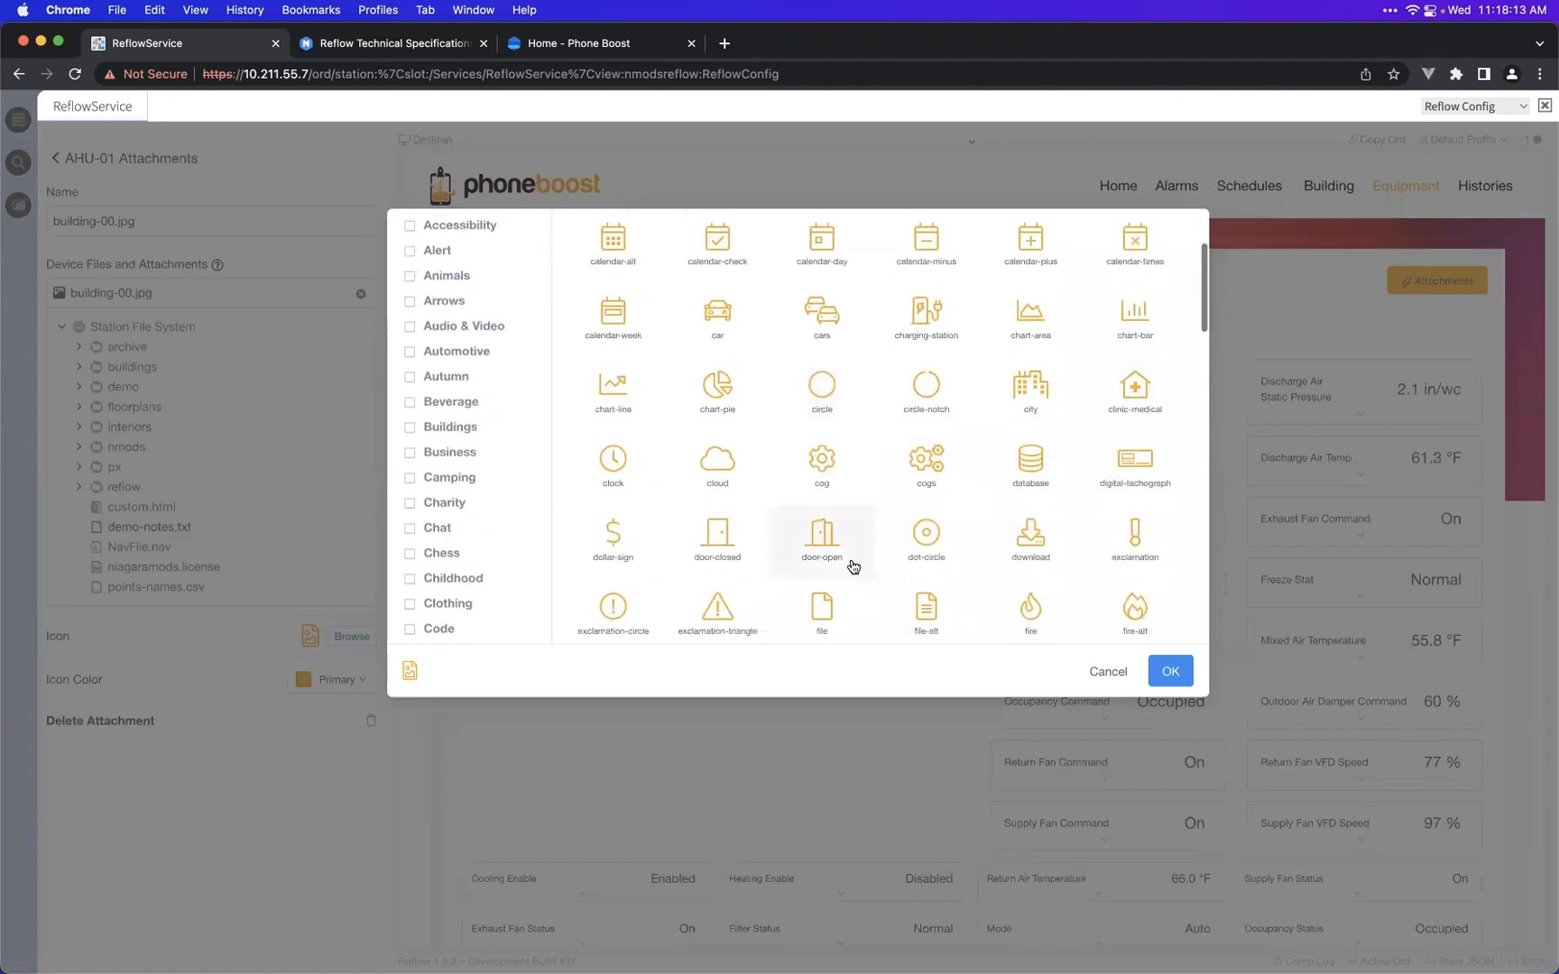
scroll(854, 566, down, 10)
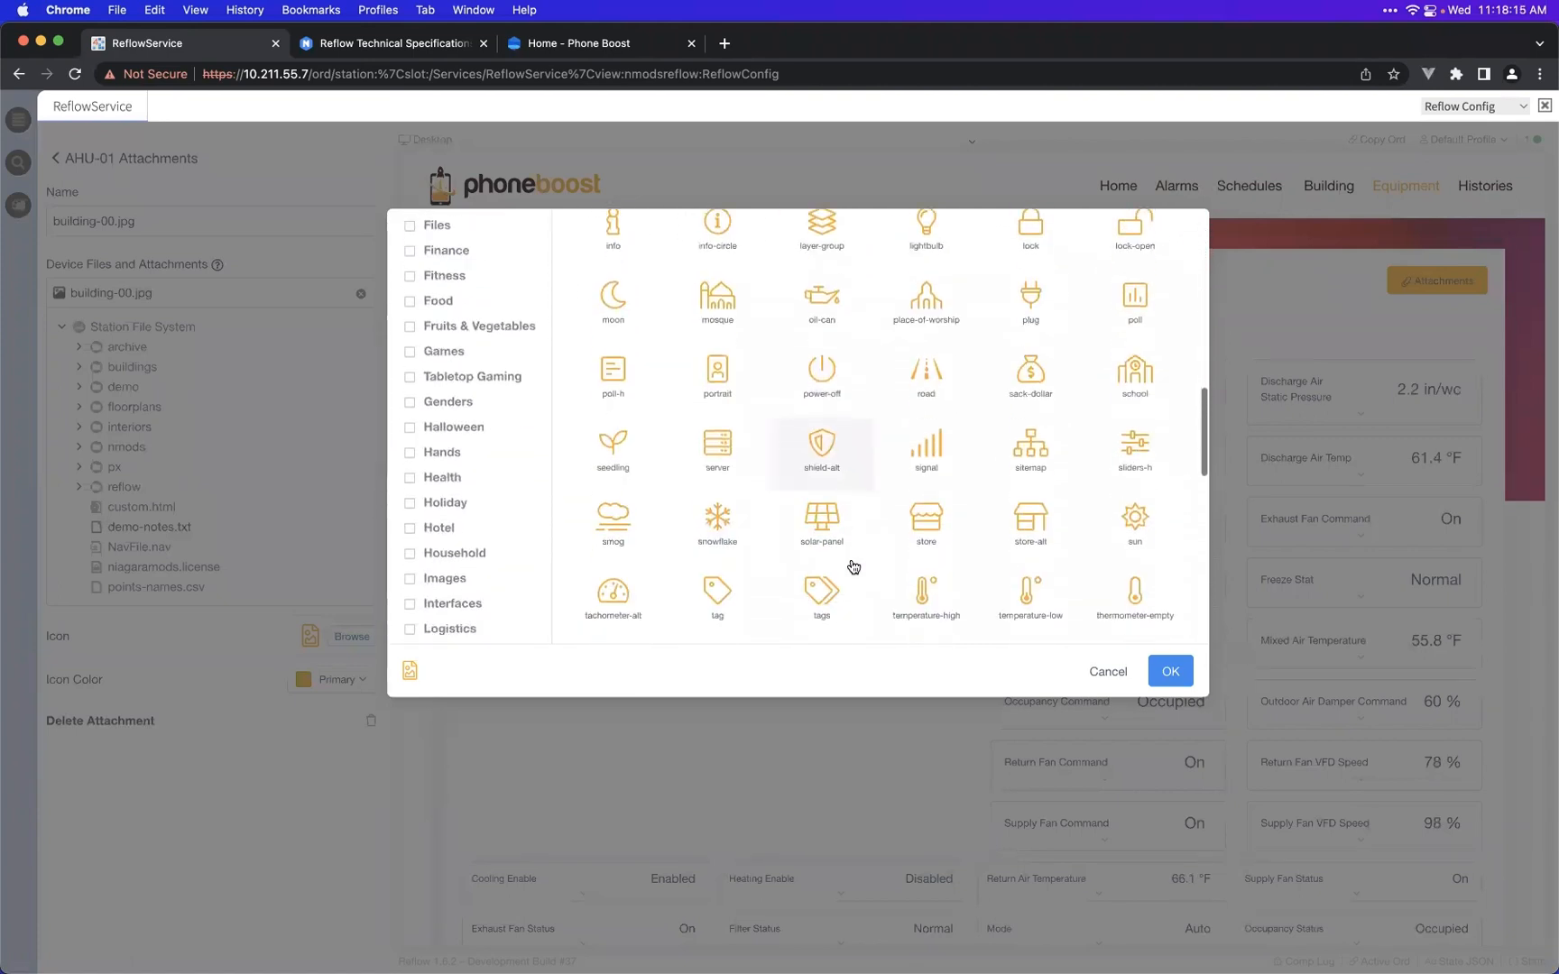
scroll(773, 503, down, 8)
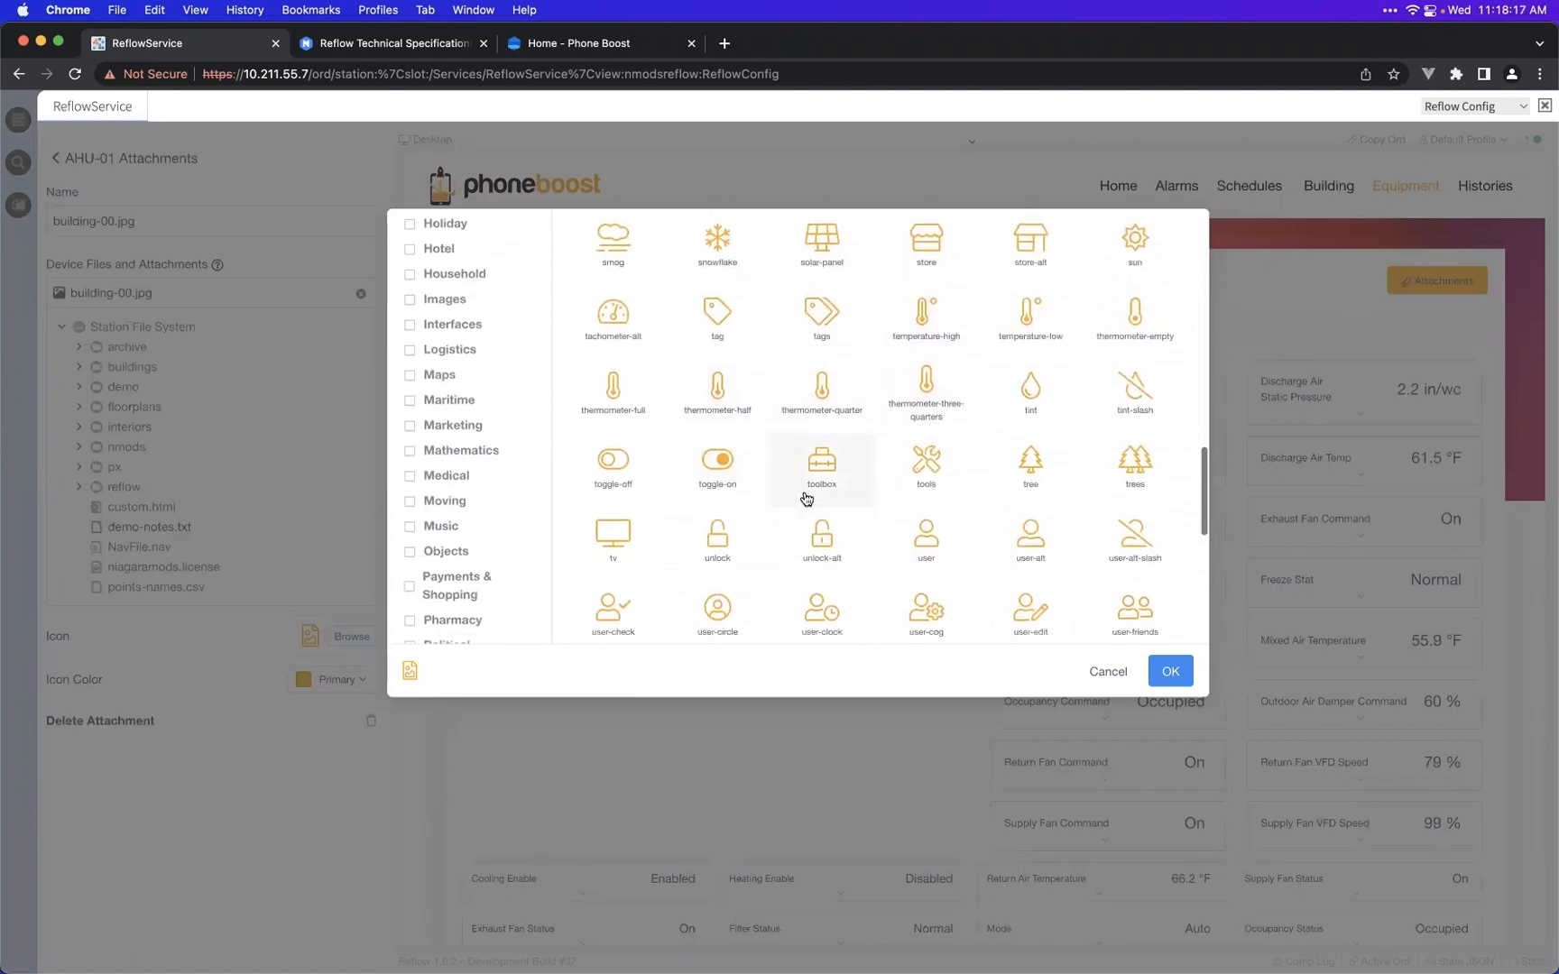
scroll(694, 424, up, 15)
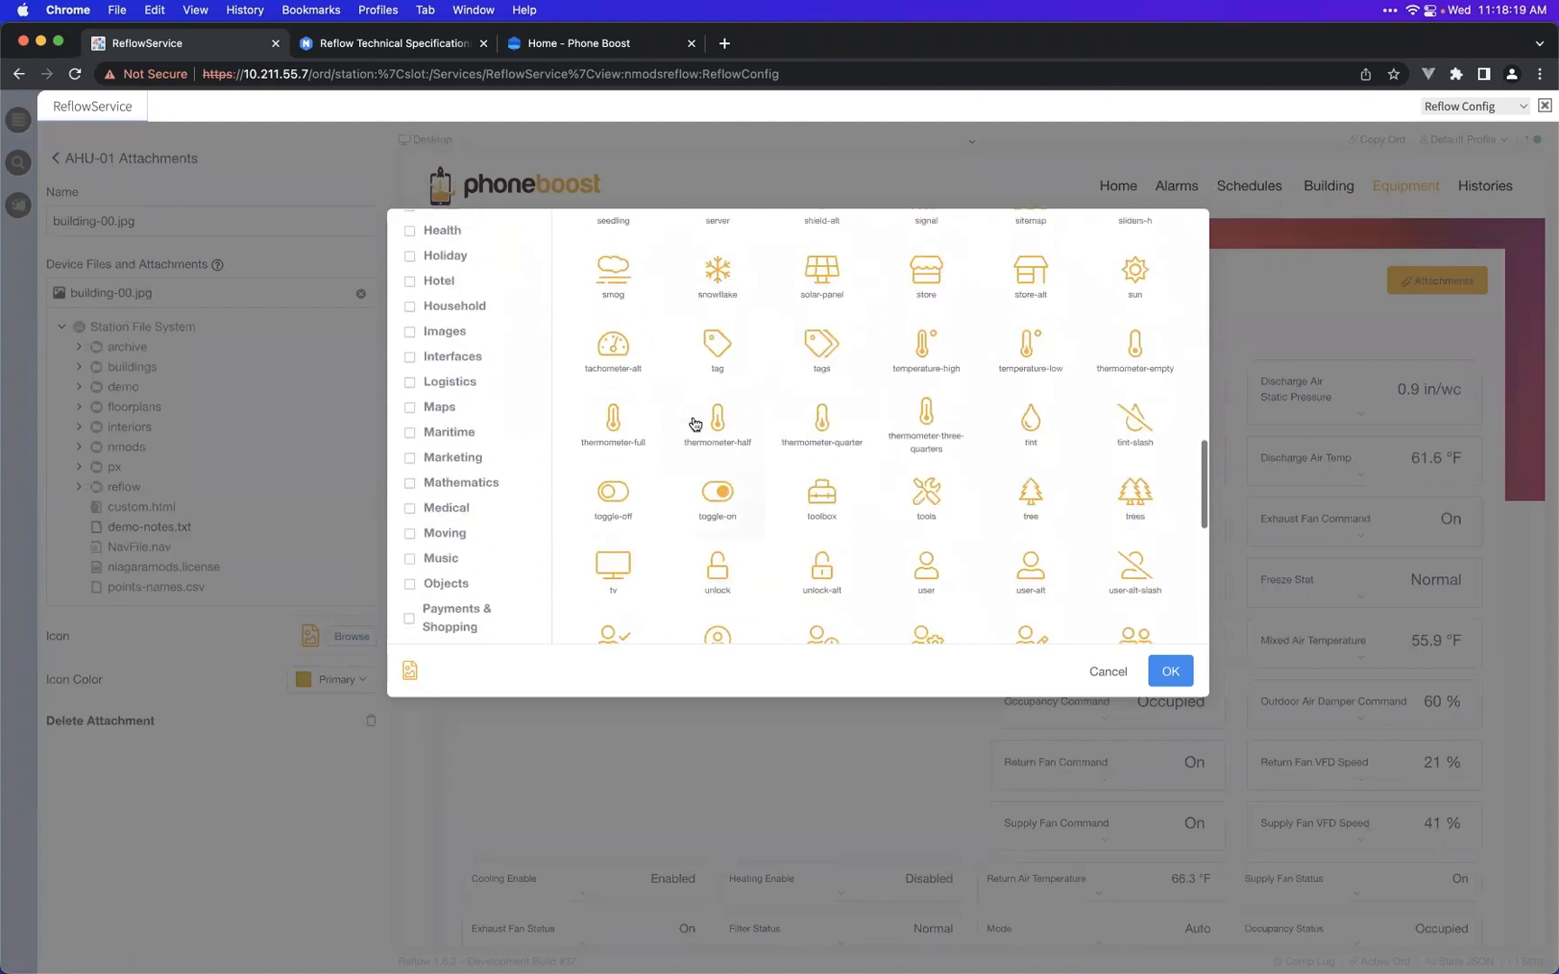
scroll(686, 424, up, 10)
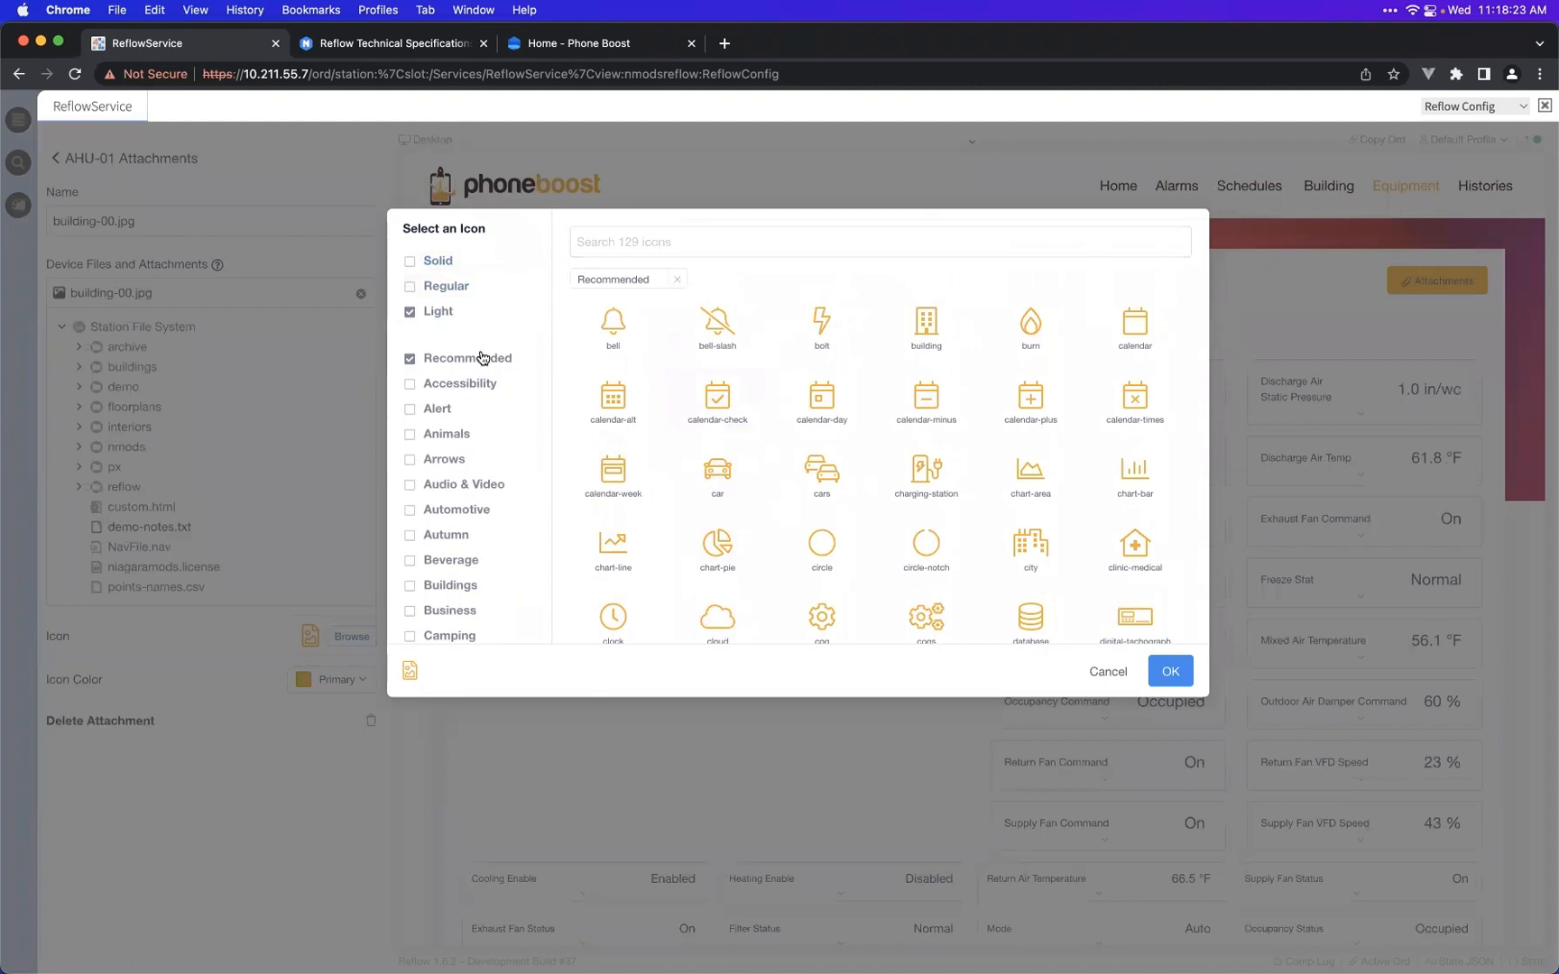
click(483, 358)
- Search the icons for "document" and then "video", and assign the play-circle icon to the attachment
click(643, 244)
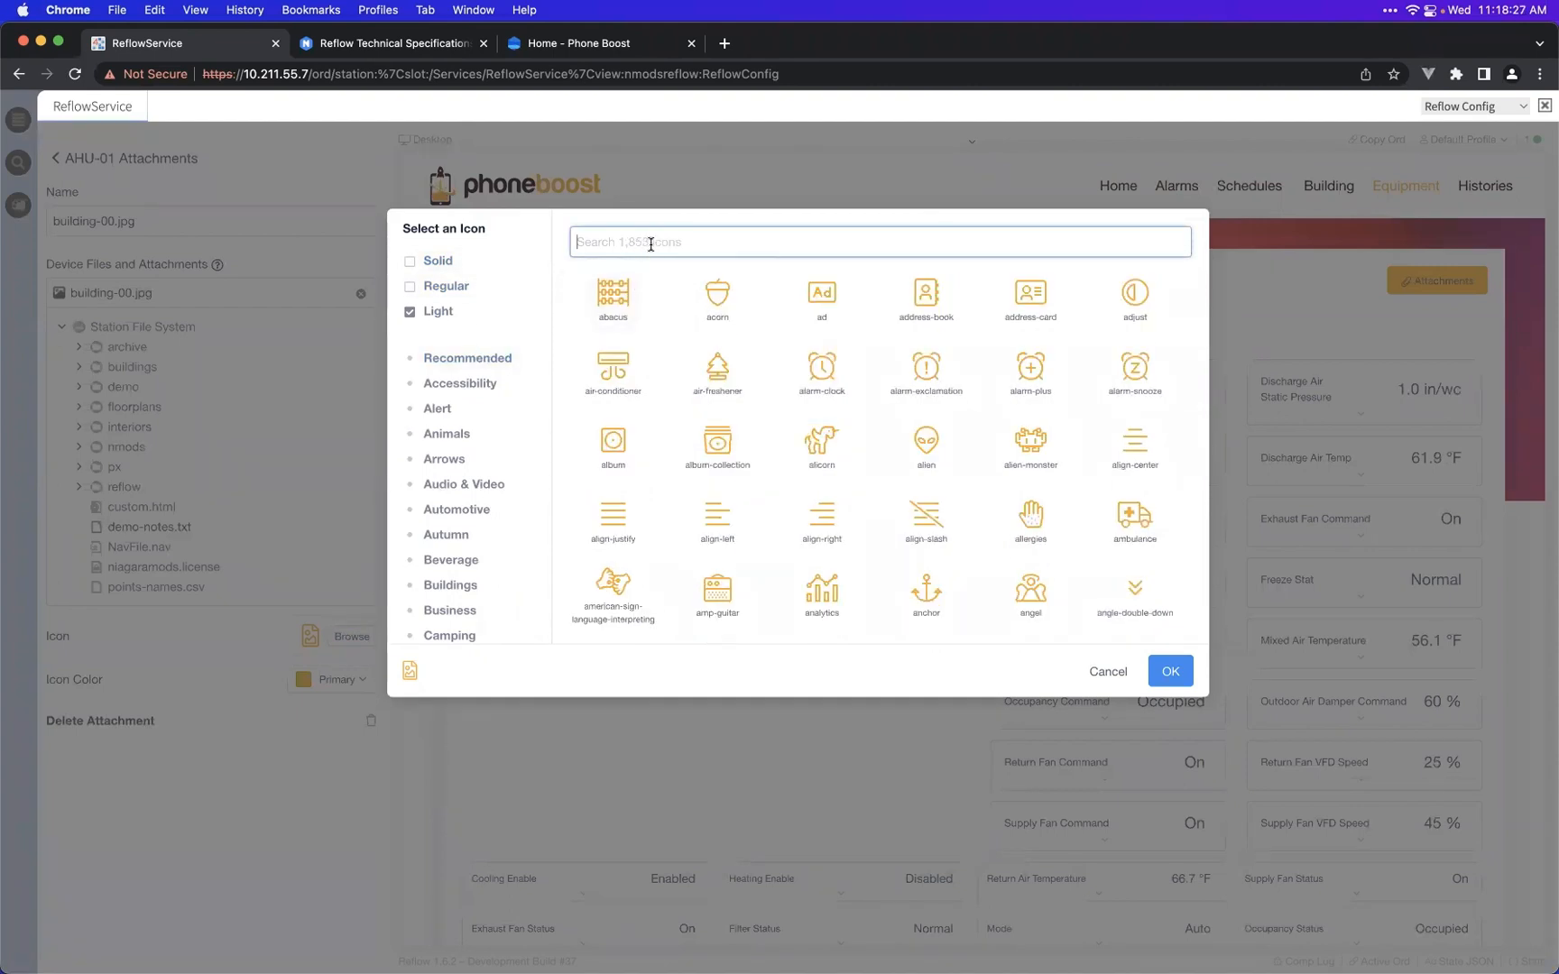
text(document)
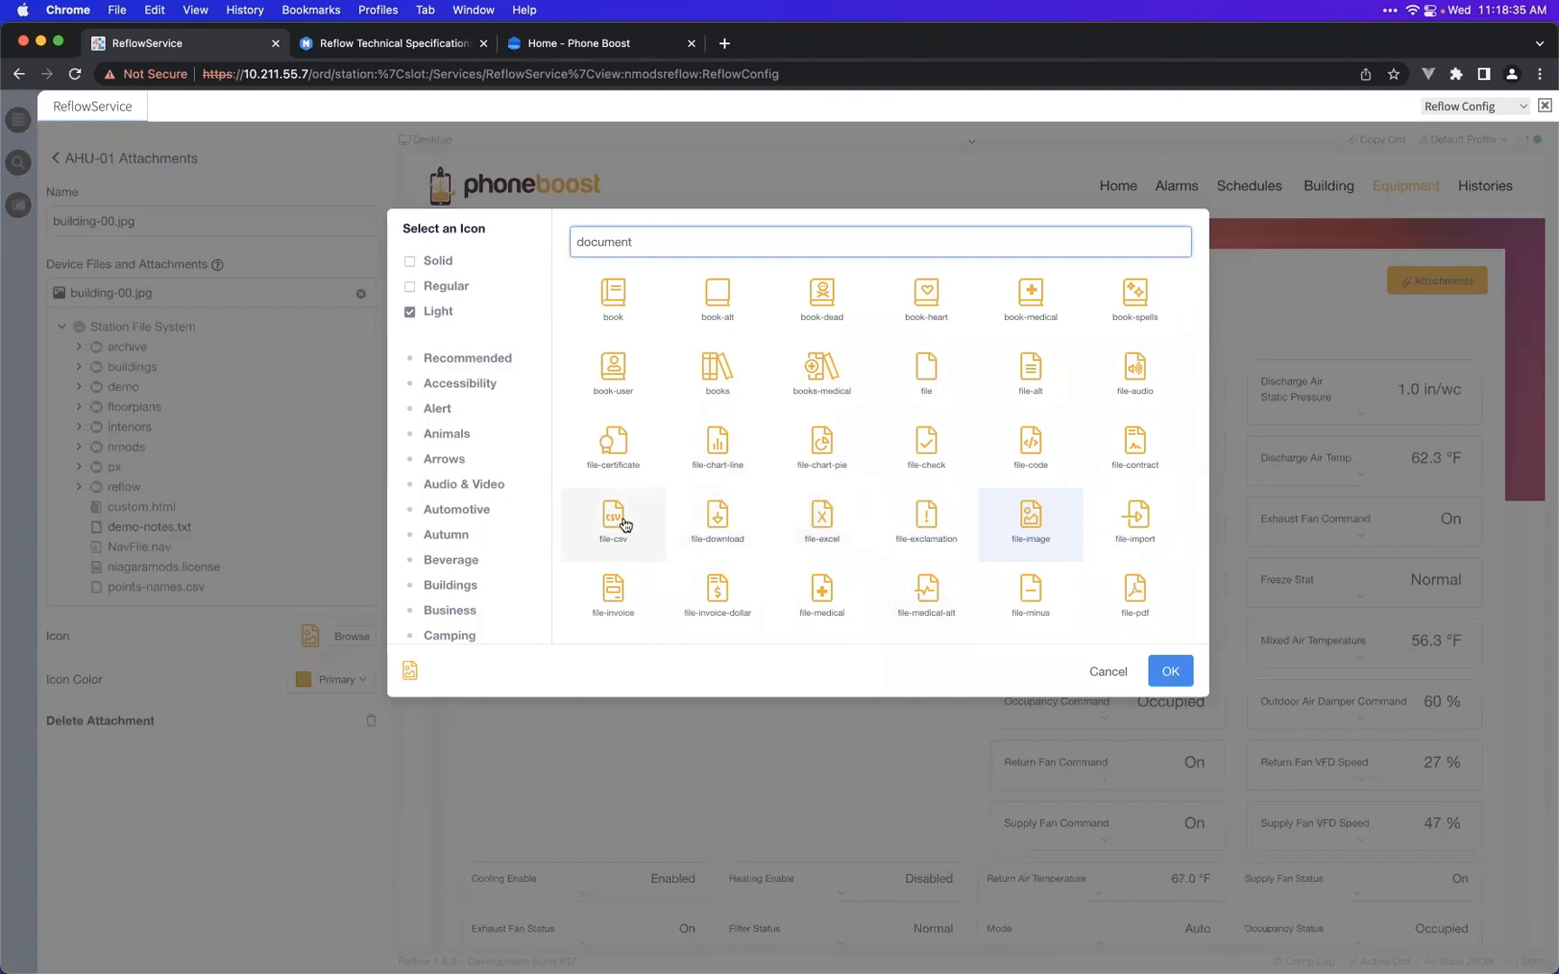
key(super+a)
text(video)
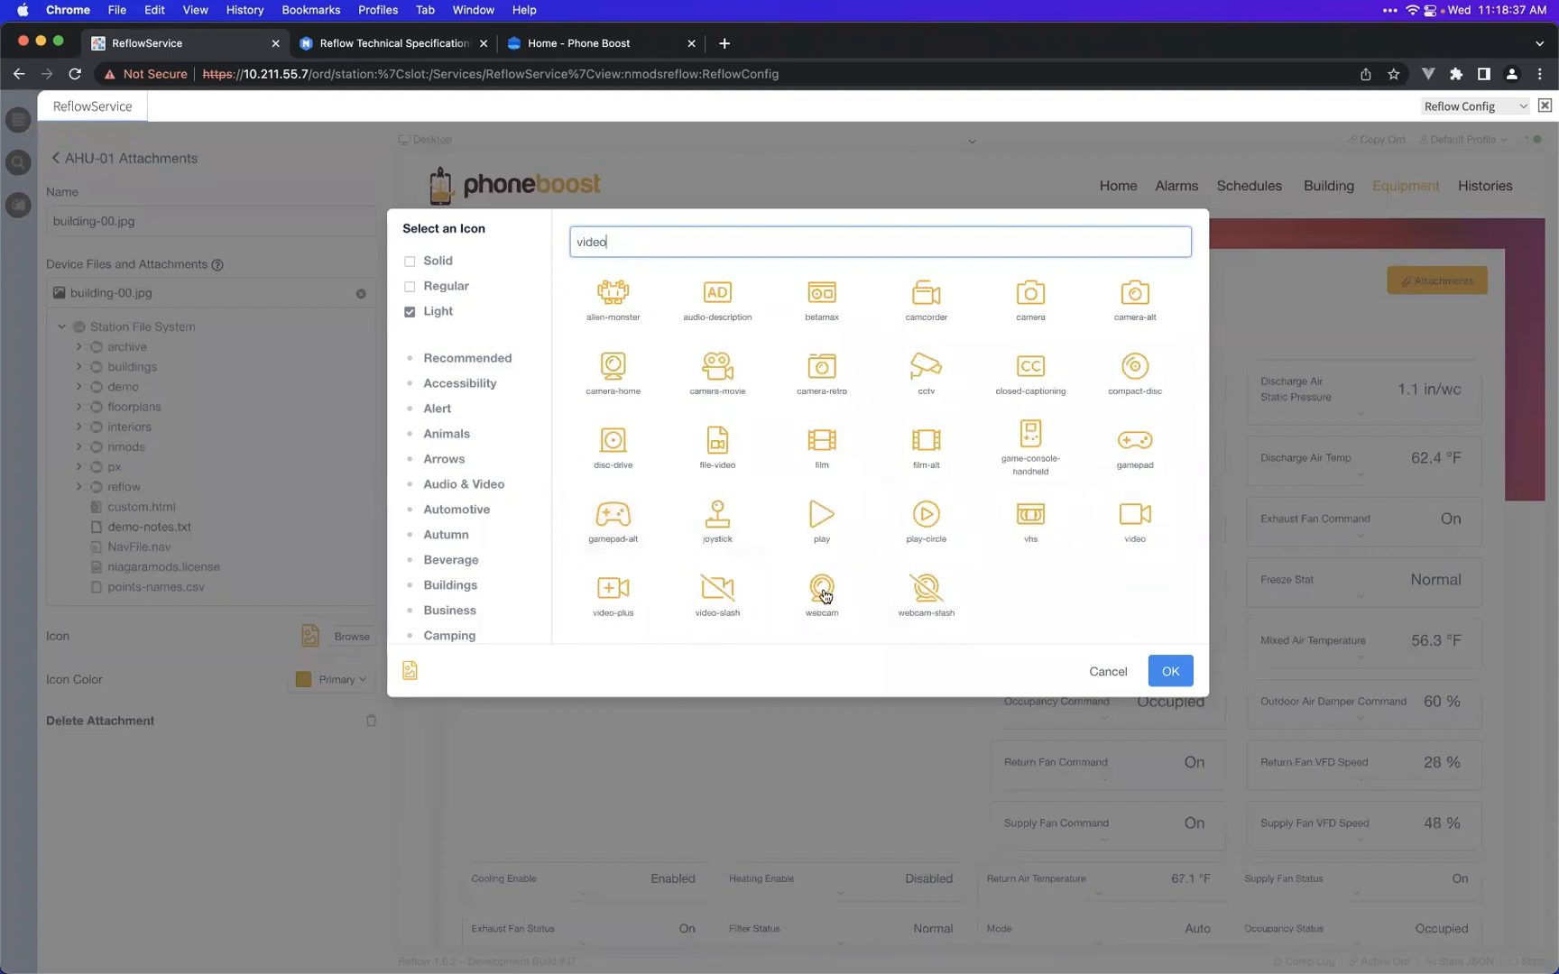
click(925, 527)
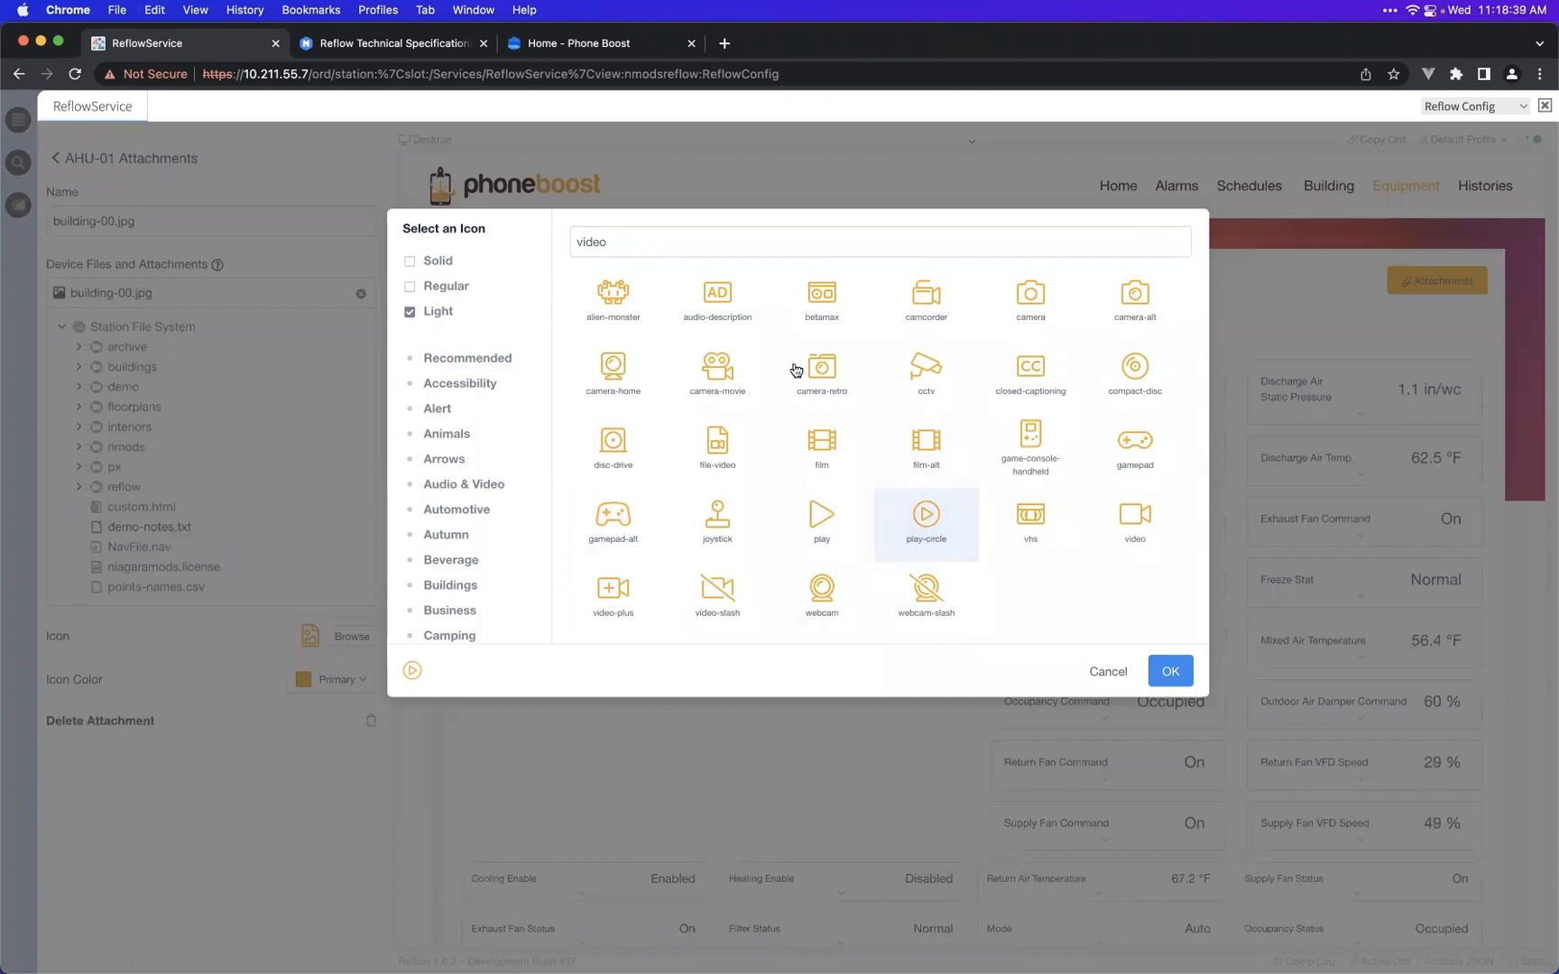
click(1158, 677)
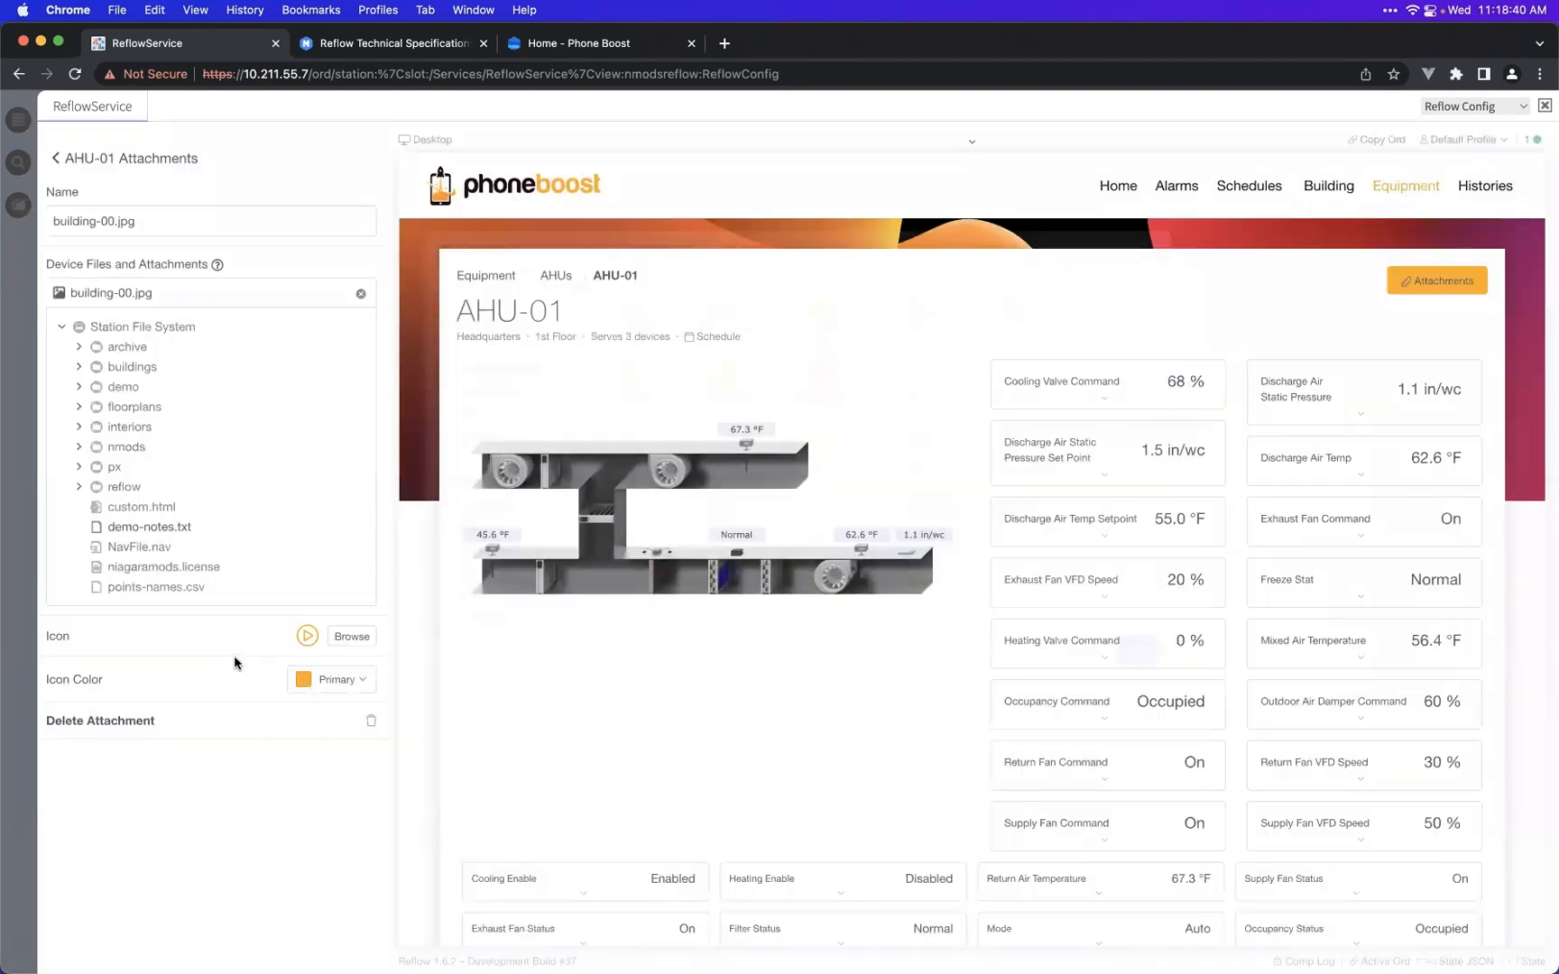
- Set the attachment's icon color to Secondary and check the entry in the page's Attachments list
click(348, 693)
click(335, 746)
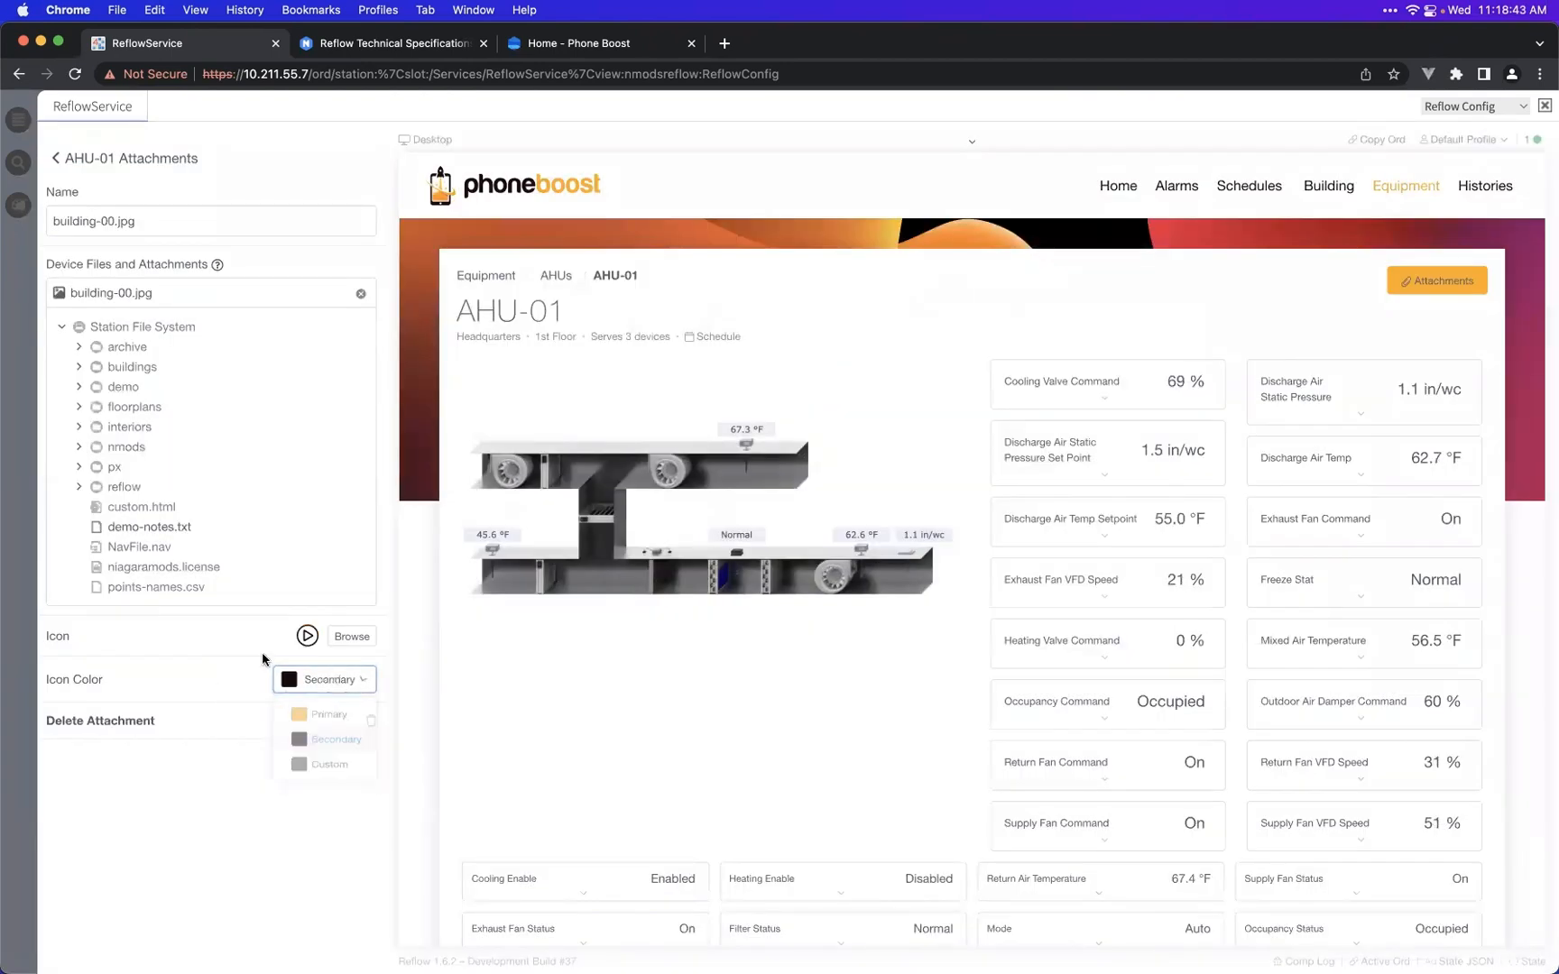
click(1424, 290)
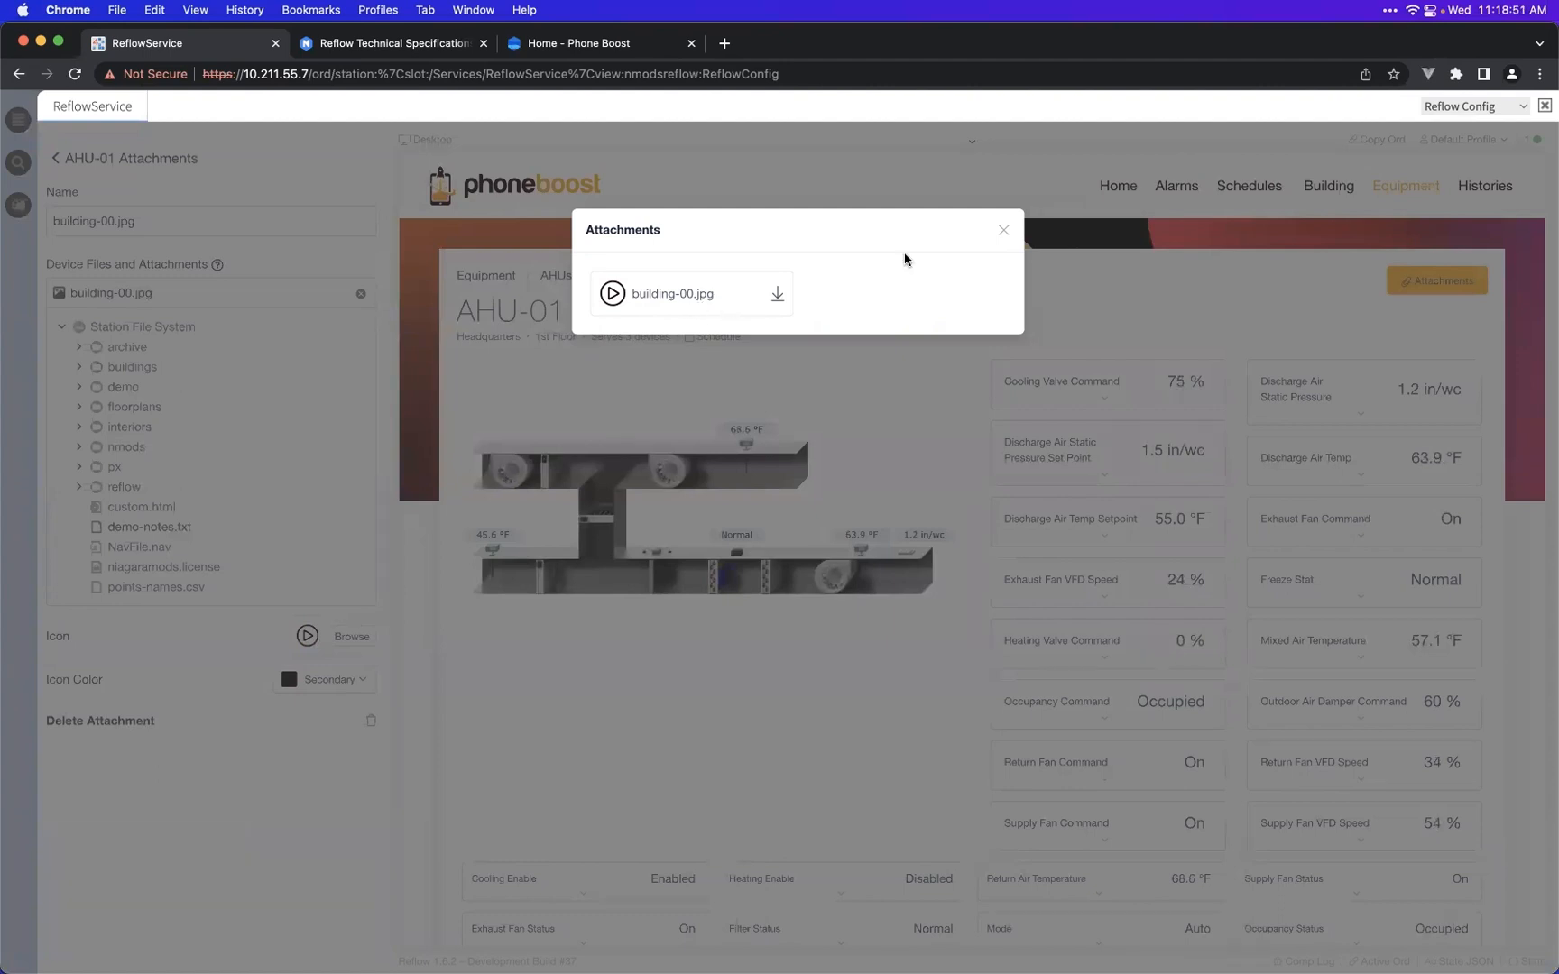
click(1003, 234)
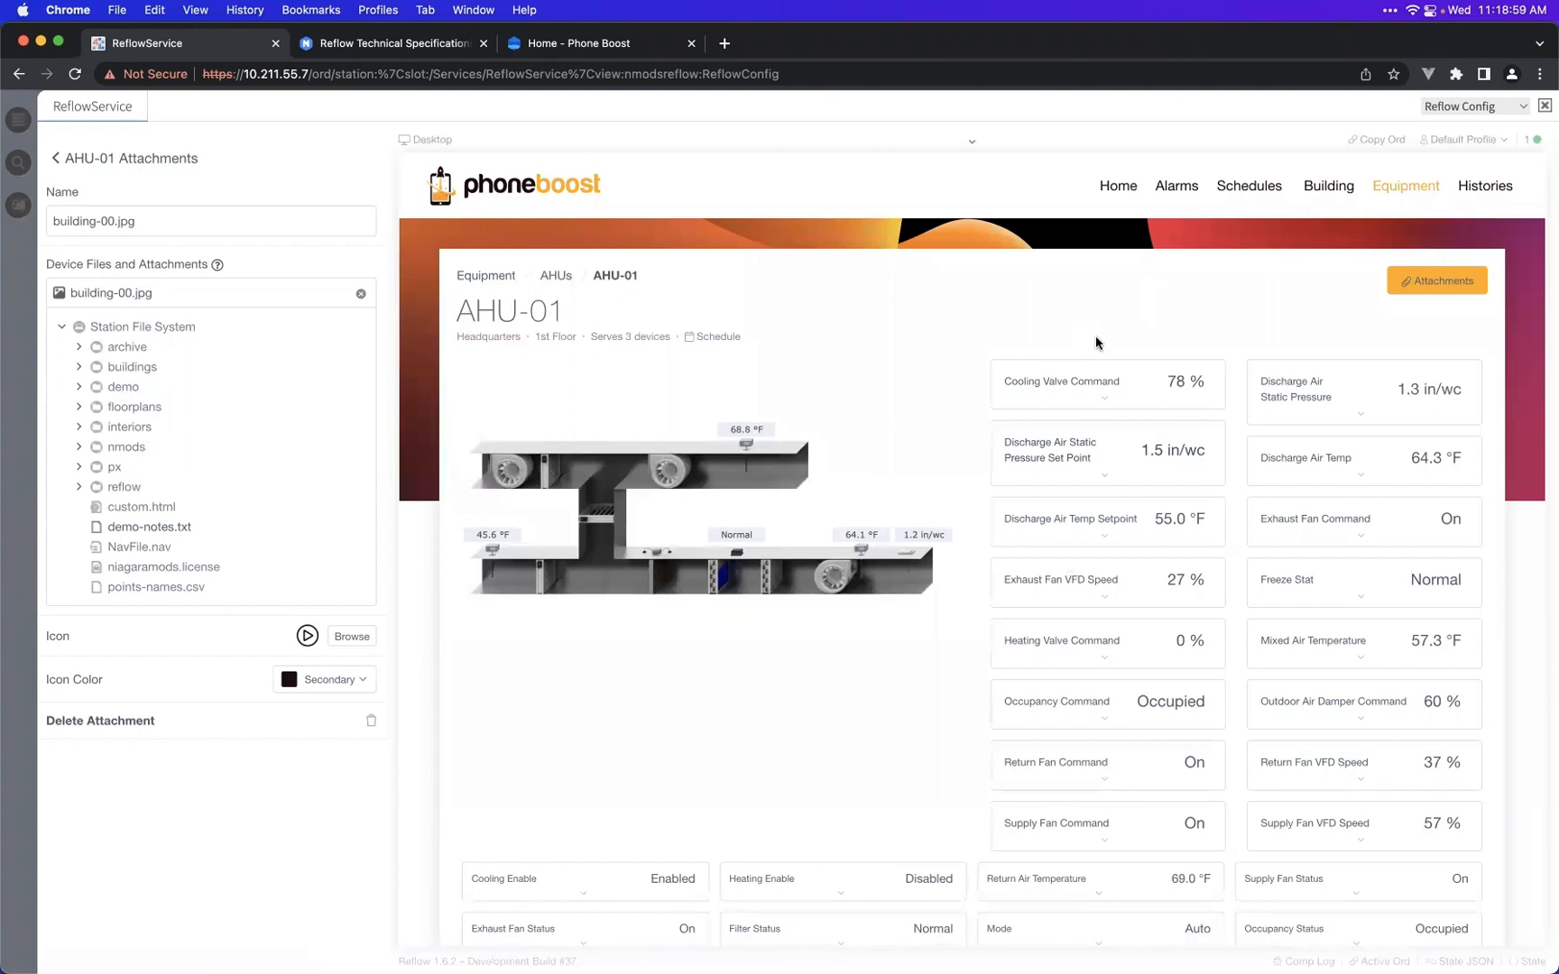
- Go to the AHU-01 points configuration and reset the Set Points group name to its default, Critical
click(90, 169)
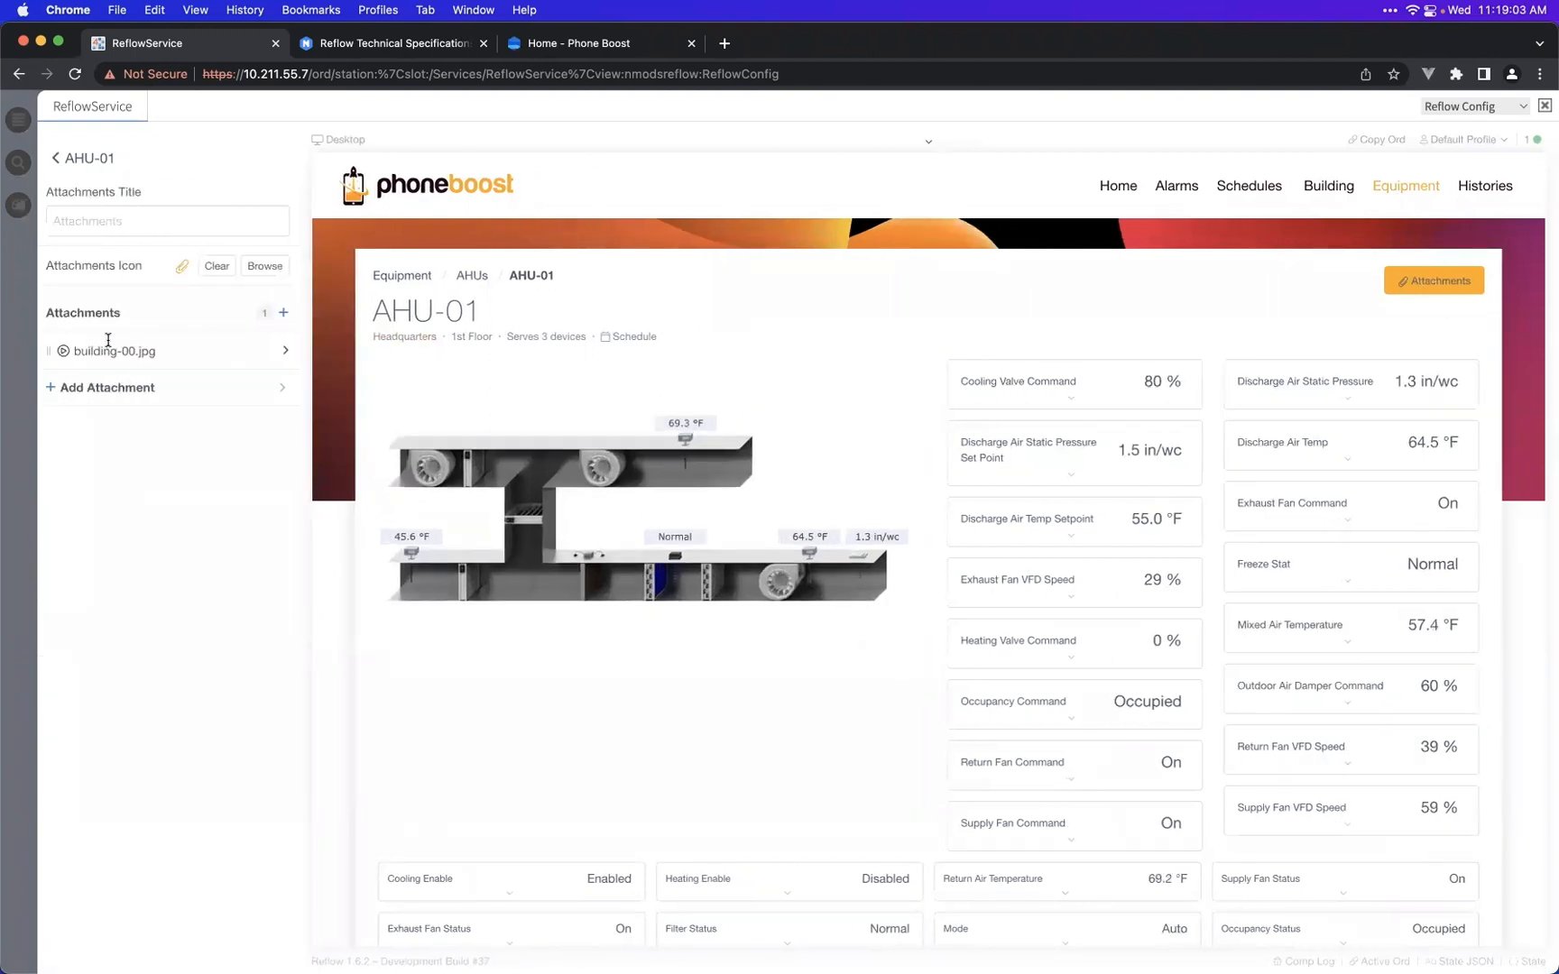
click(88, 160)
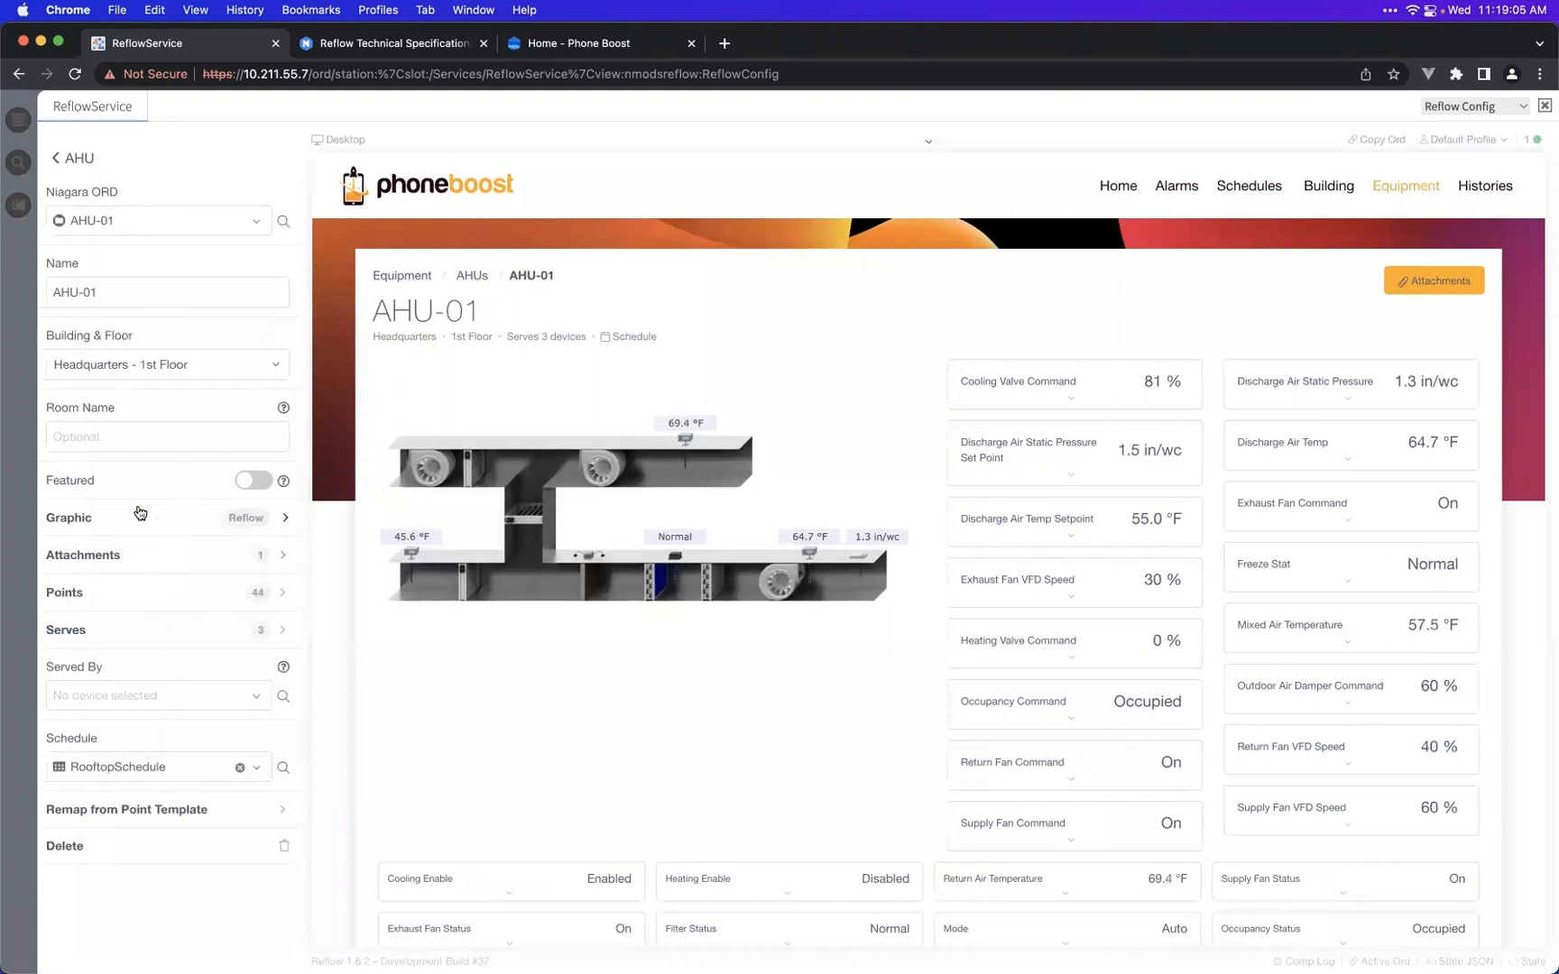
click(149, 597)
click(222, 286)
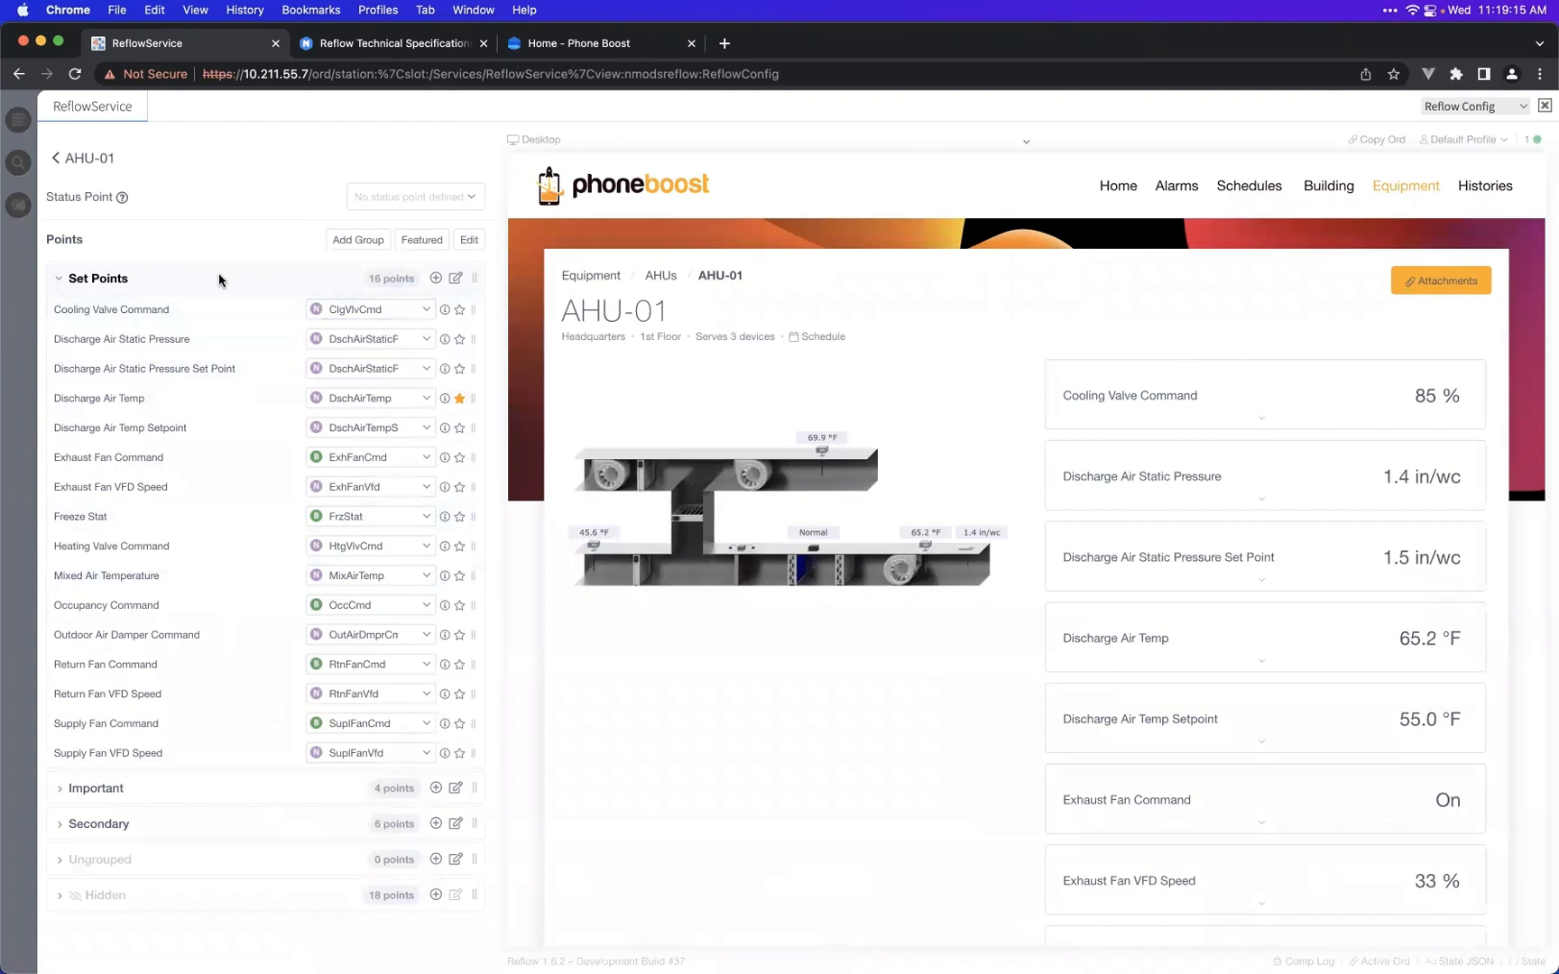
click(115, 281)
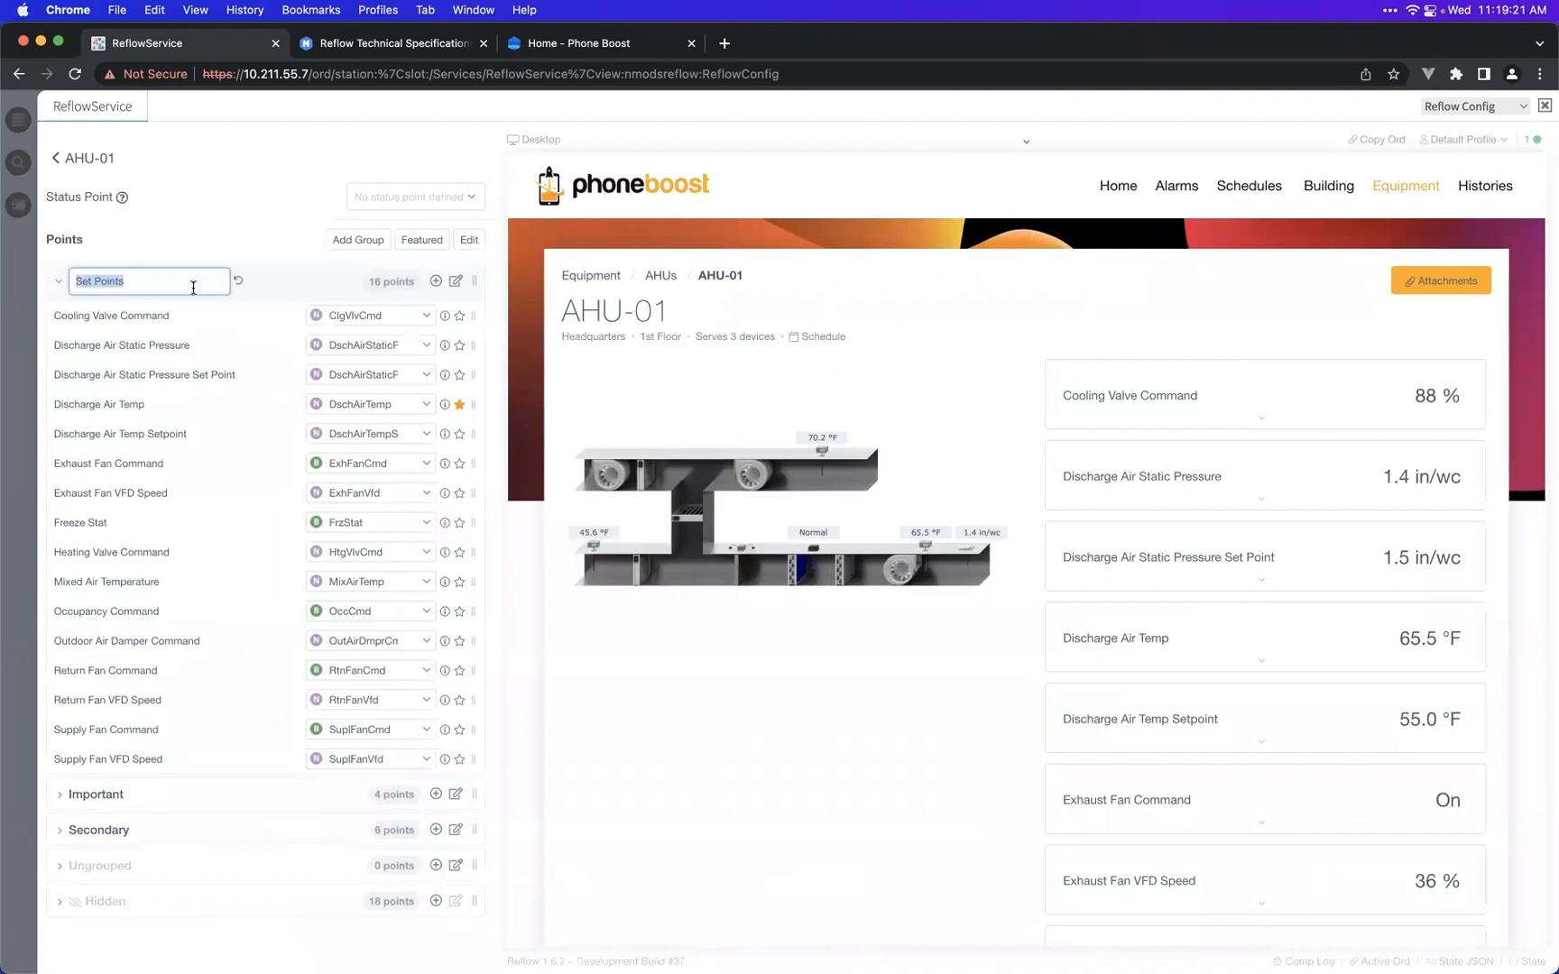
click(240, 284)
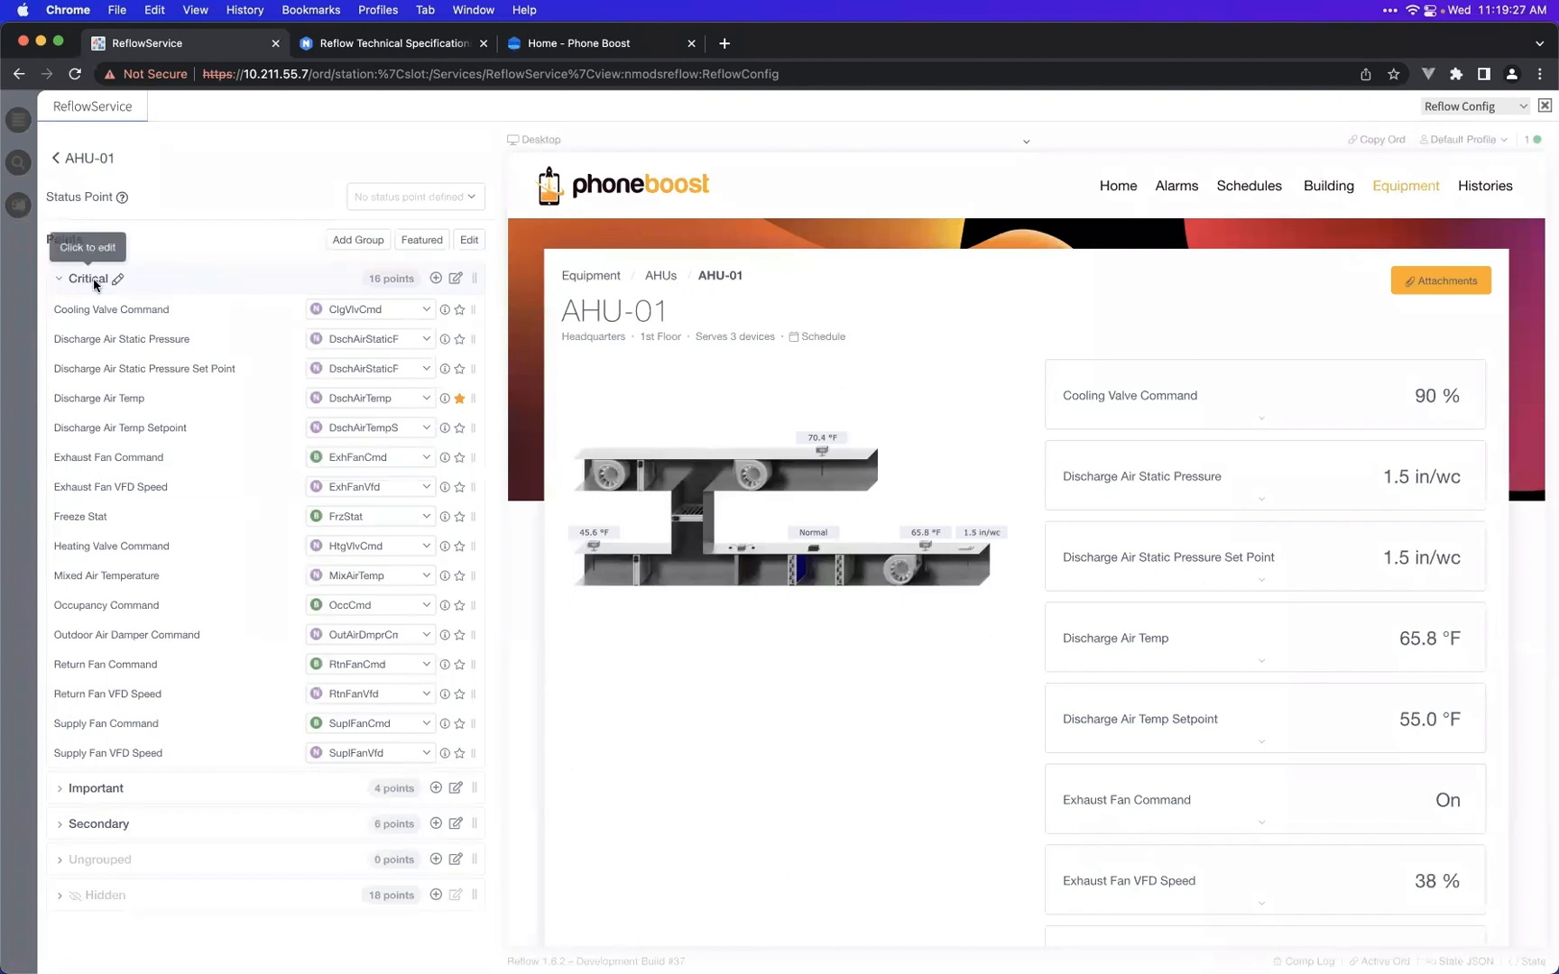
- Clear the point mappings of the Critical group, from Cooling Valve Command through Supply Fan VFD Speed, and collapse the group
click(379, 310)
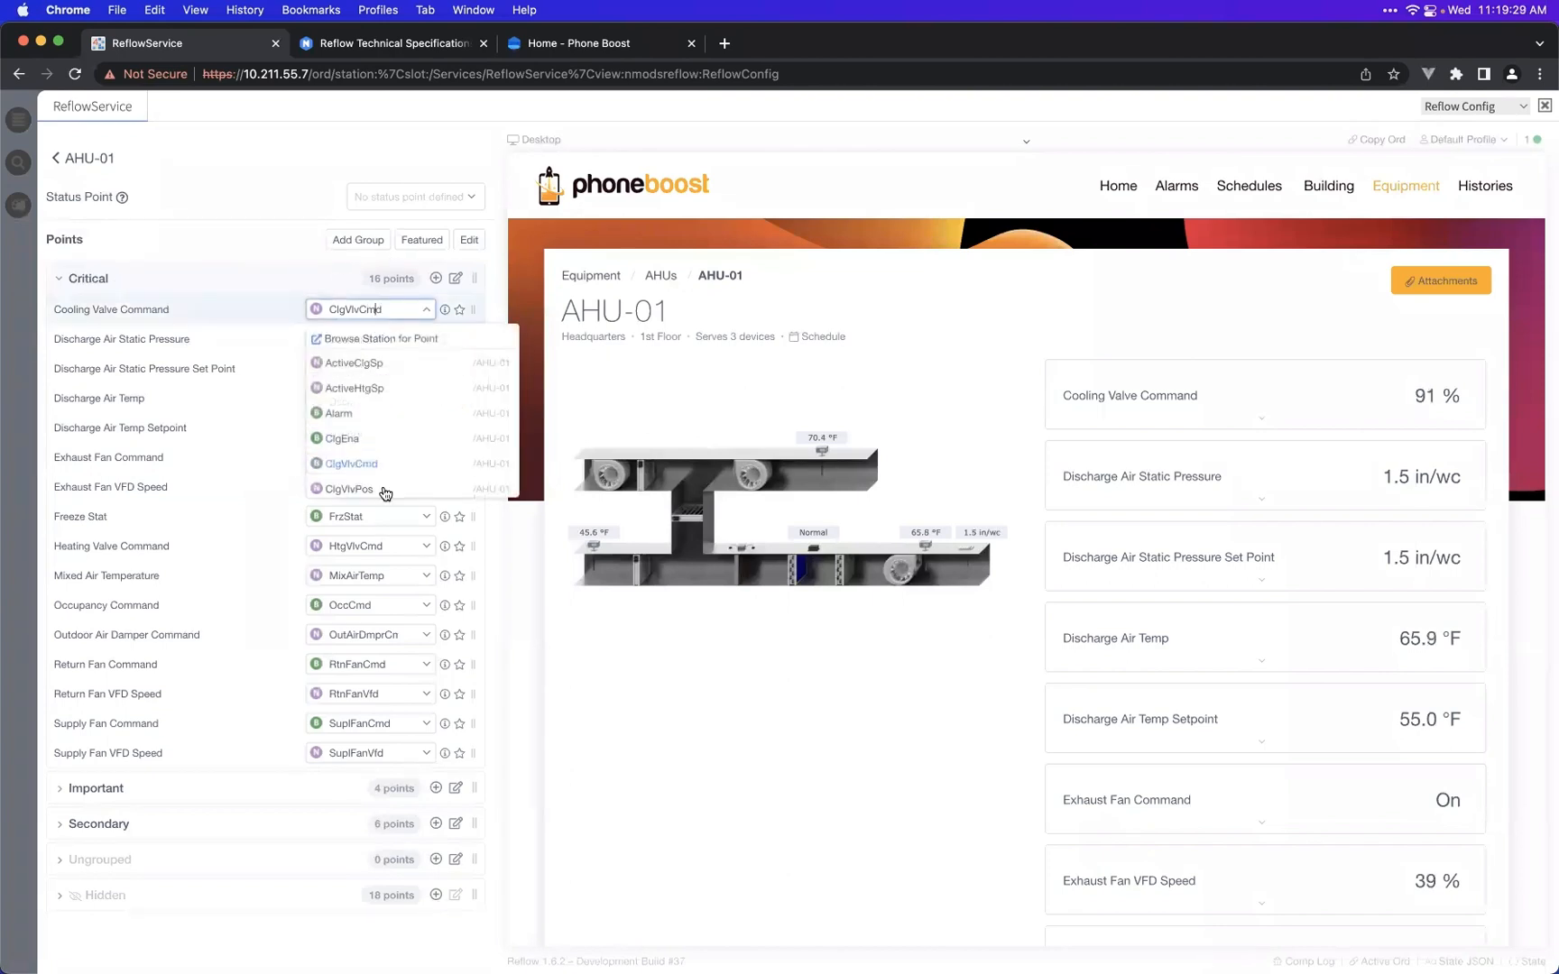
click(386, 316)
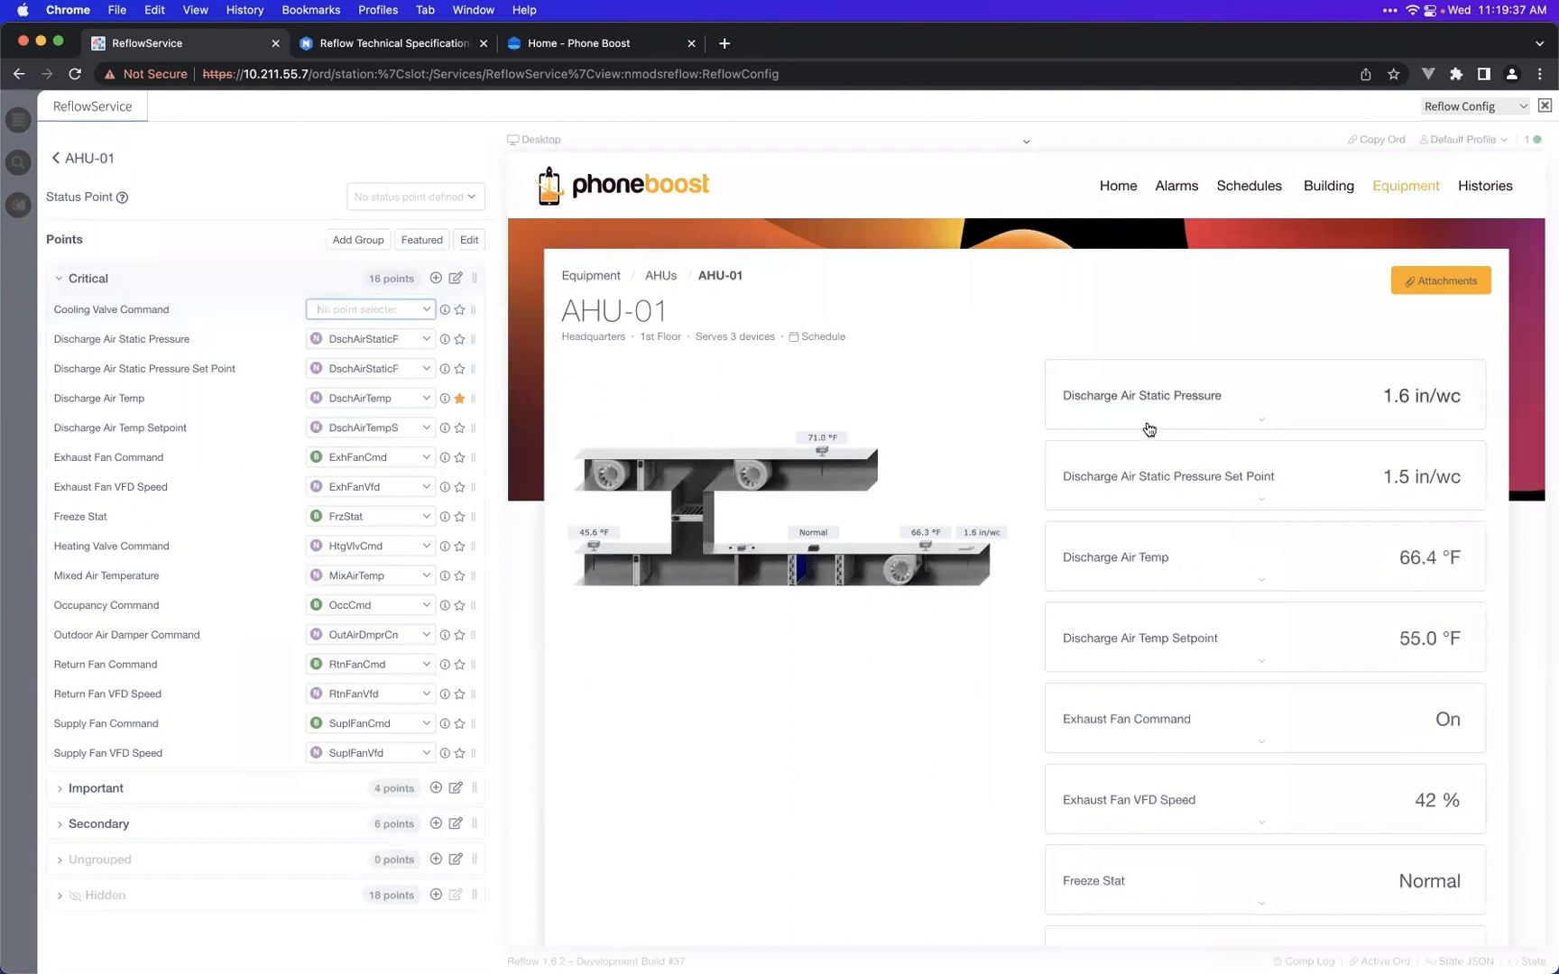
click(425, 338)
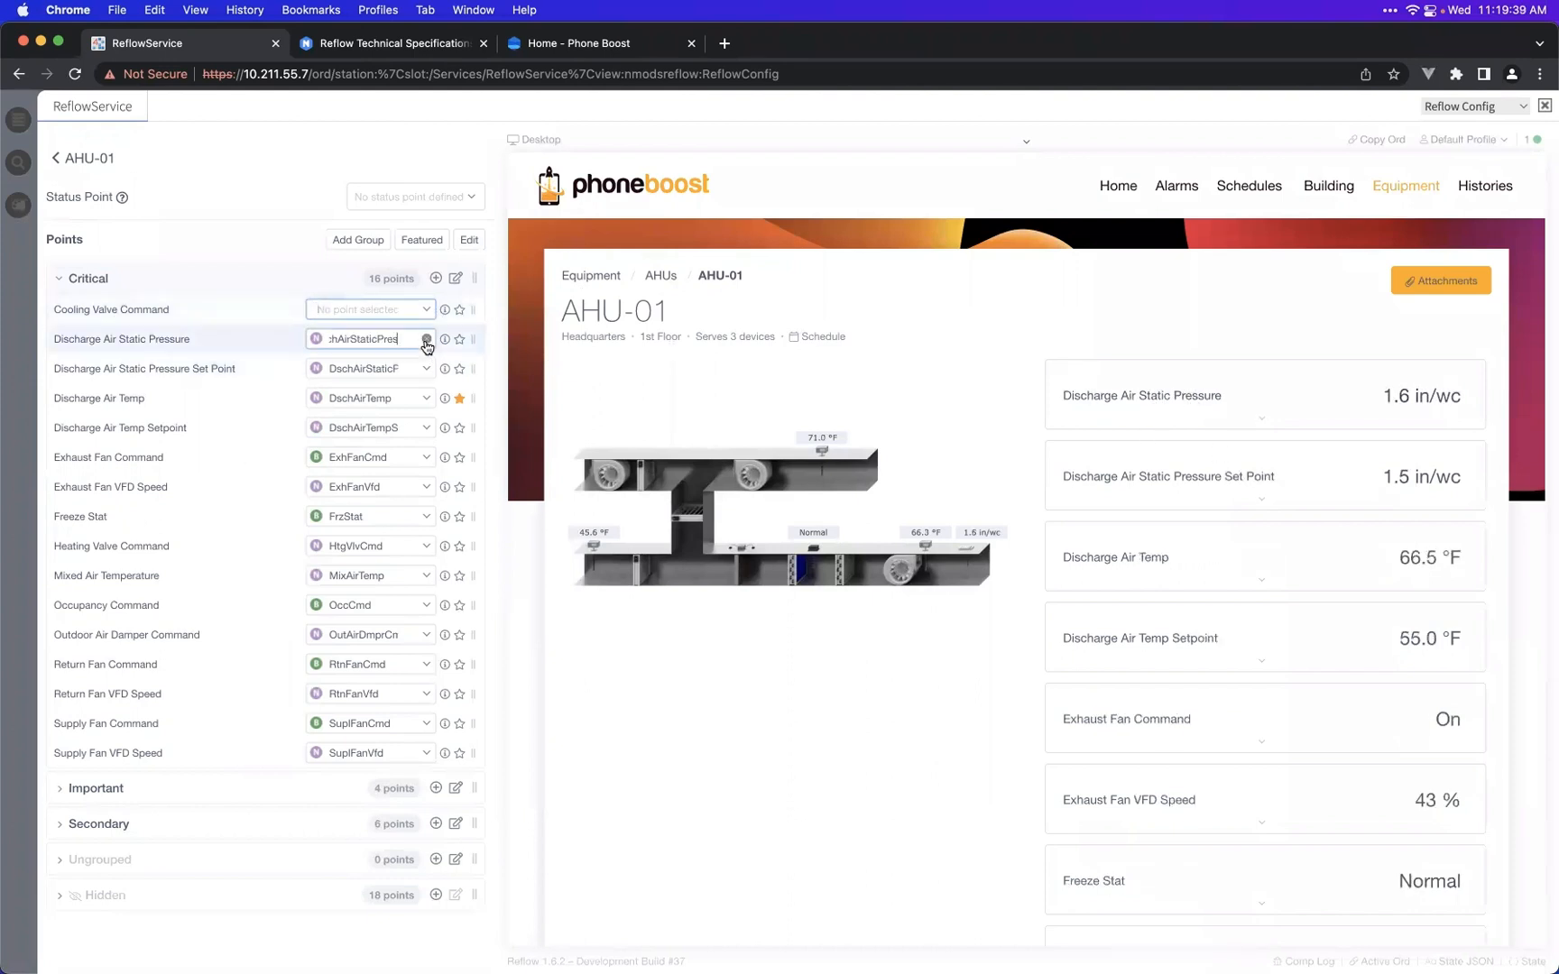
click(427, 369)
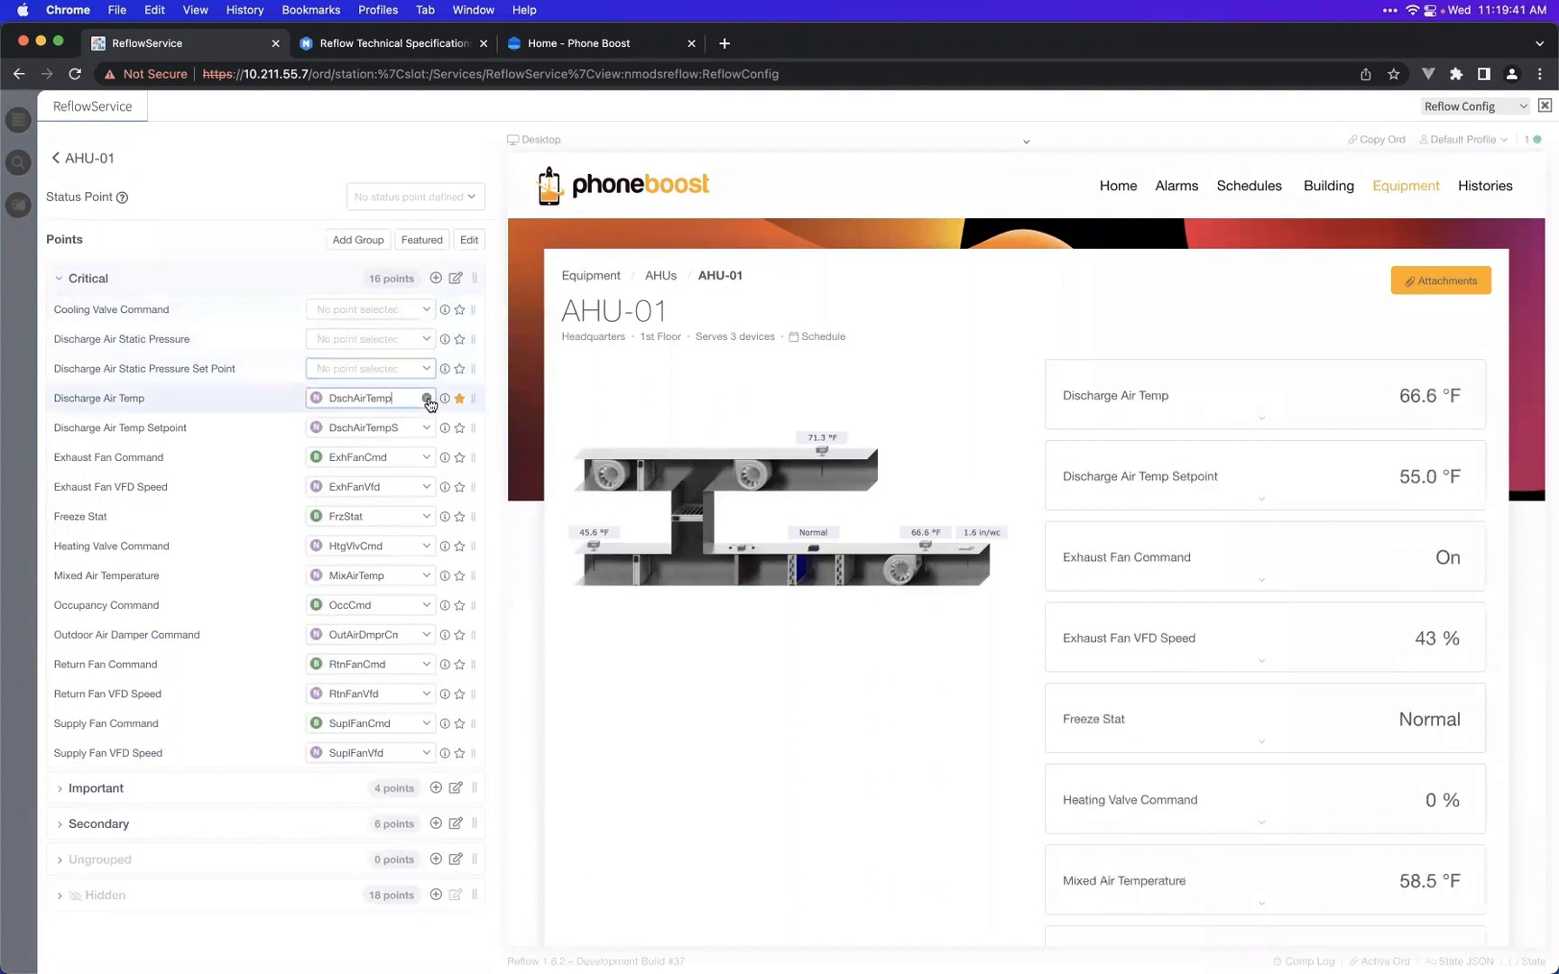
click(426, 398)
click(428, 428)
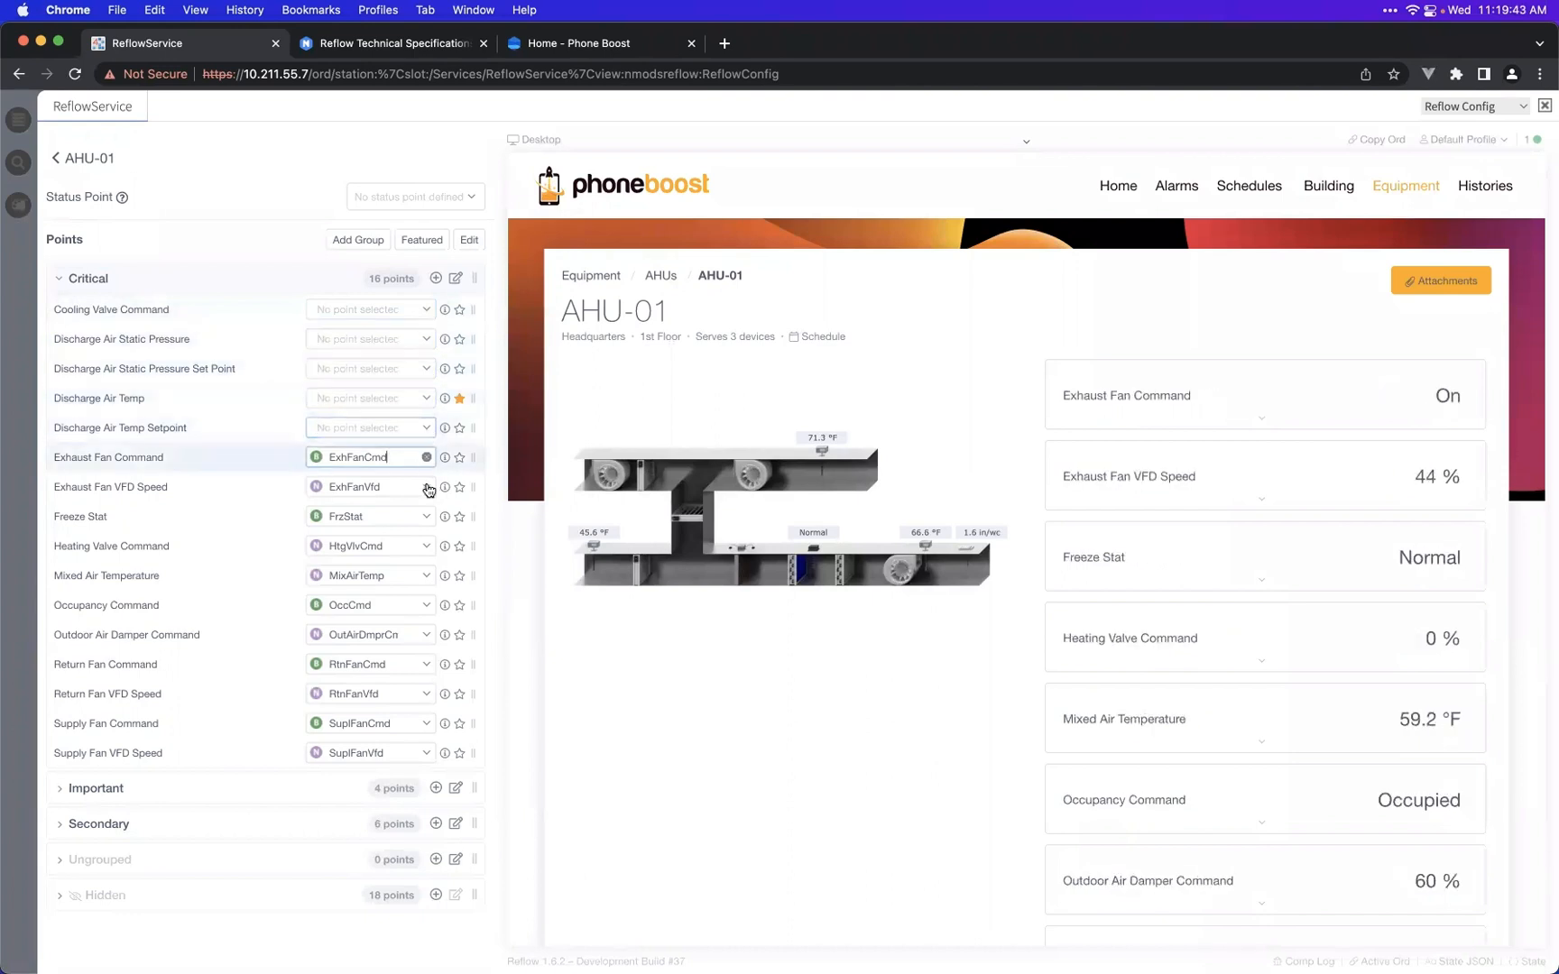
click(427, 487)
click(426, 516)
click(426, 546)
click(426, 575)
click(427, 605)
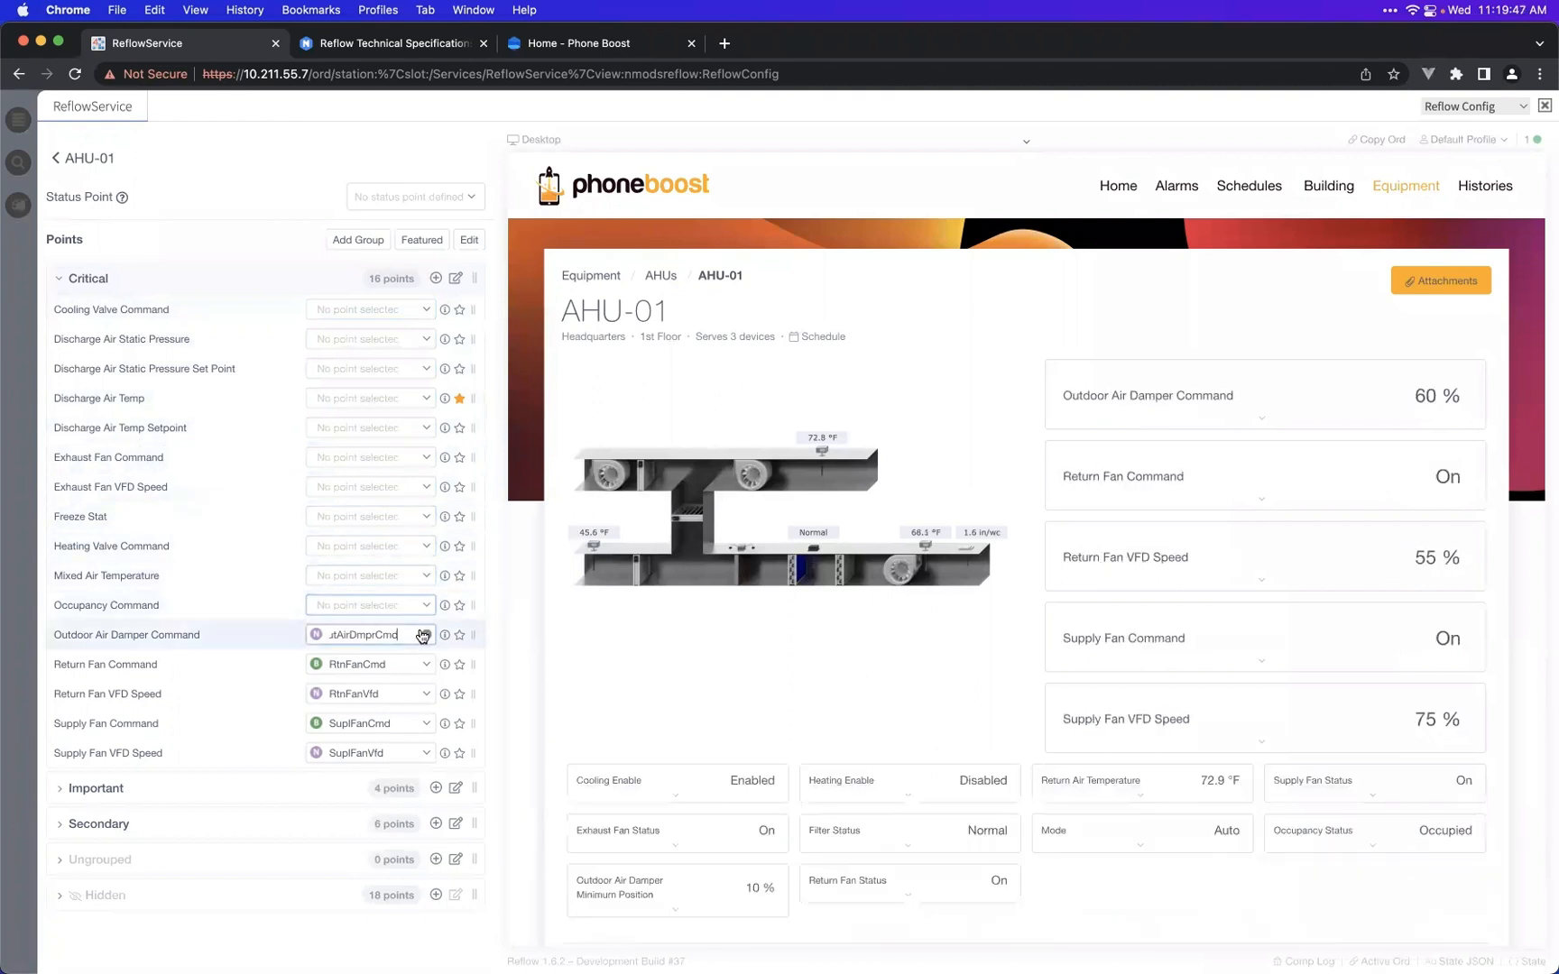
click(423, 635)
click(426, 694)
click(427, 723)
click(427, 754)
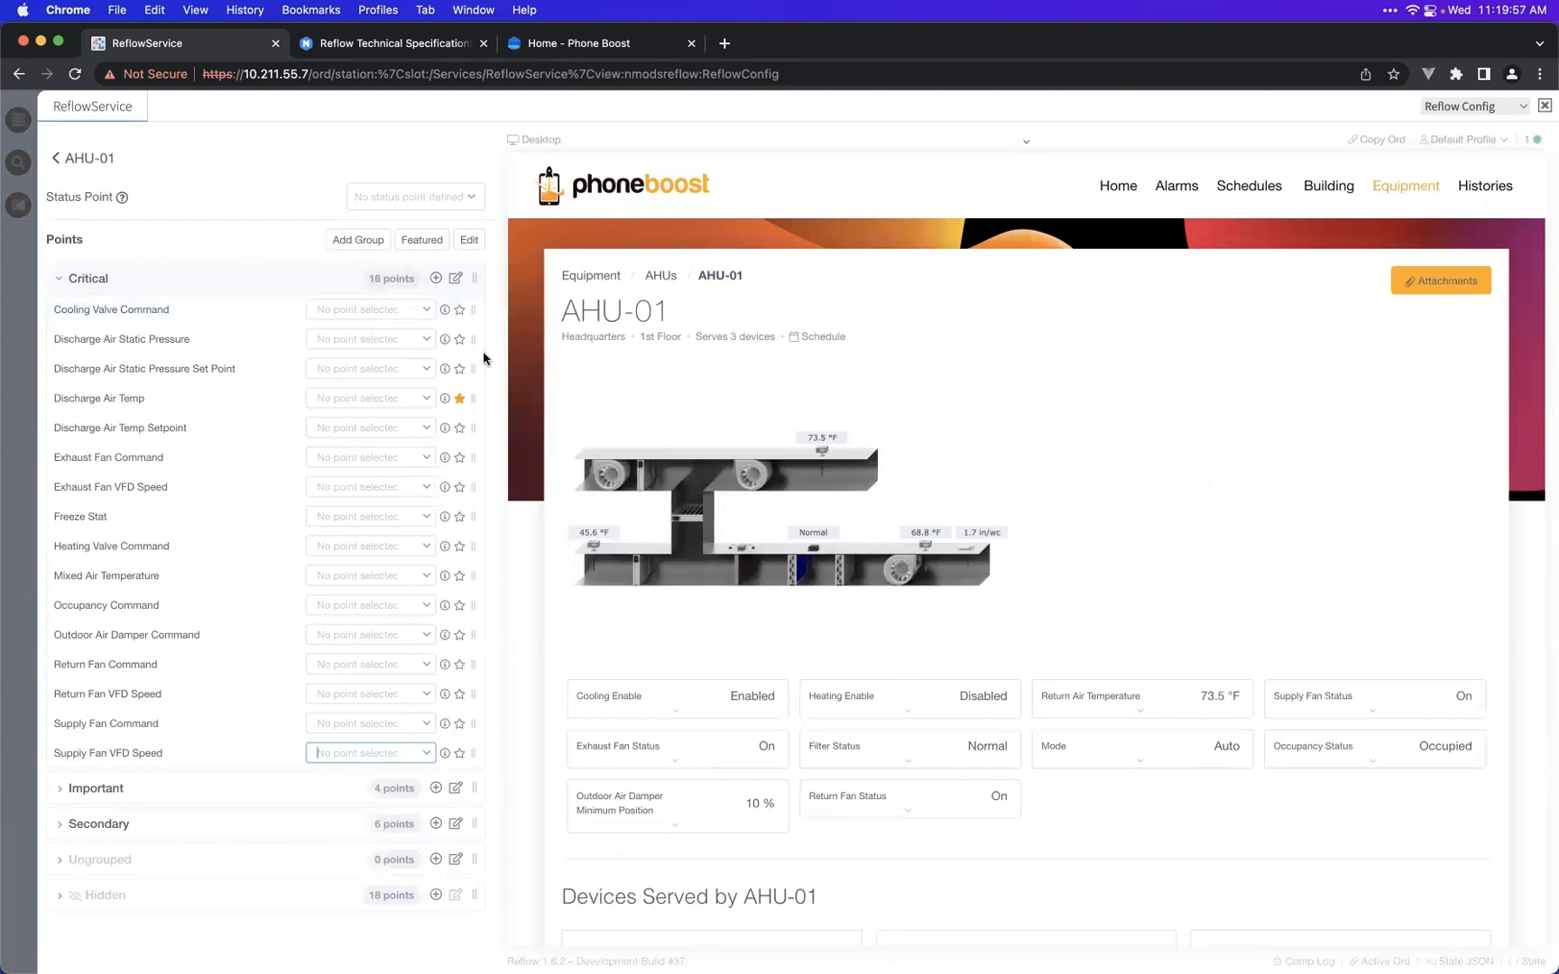
click(194, 247)
click(214, 291)
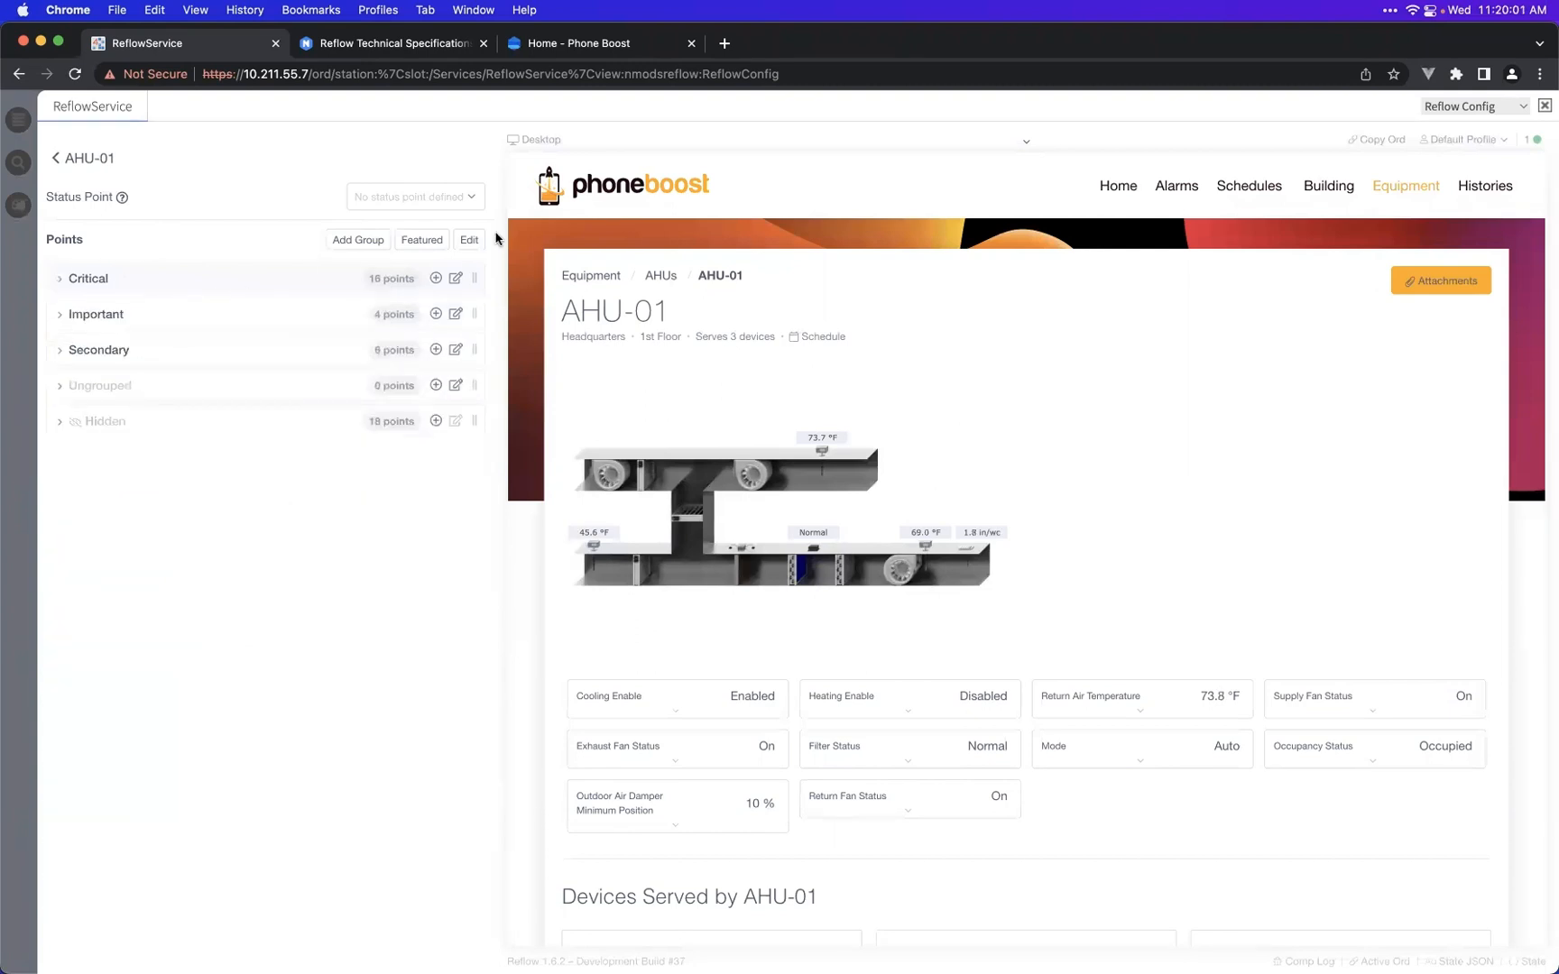
- Return to the AHU-01 settings and remap the equipment from its point template
click(114, 169)
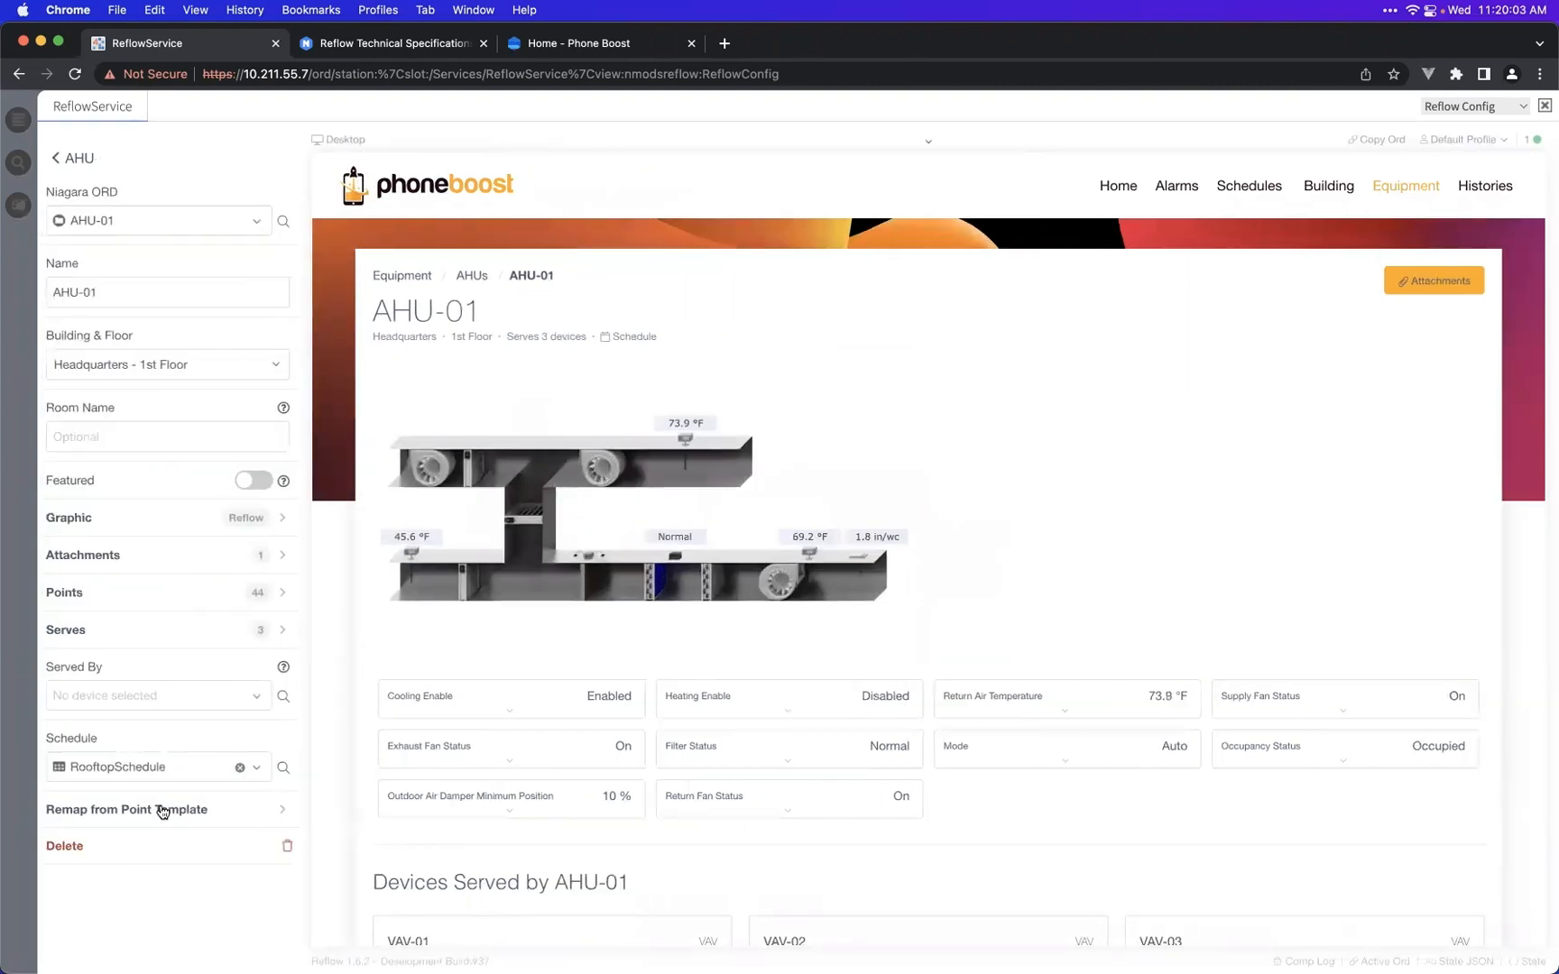
click(159, 809)
click(474, 507)
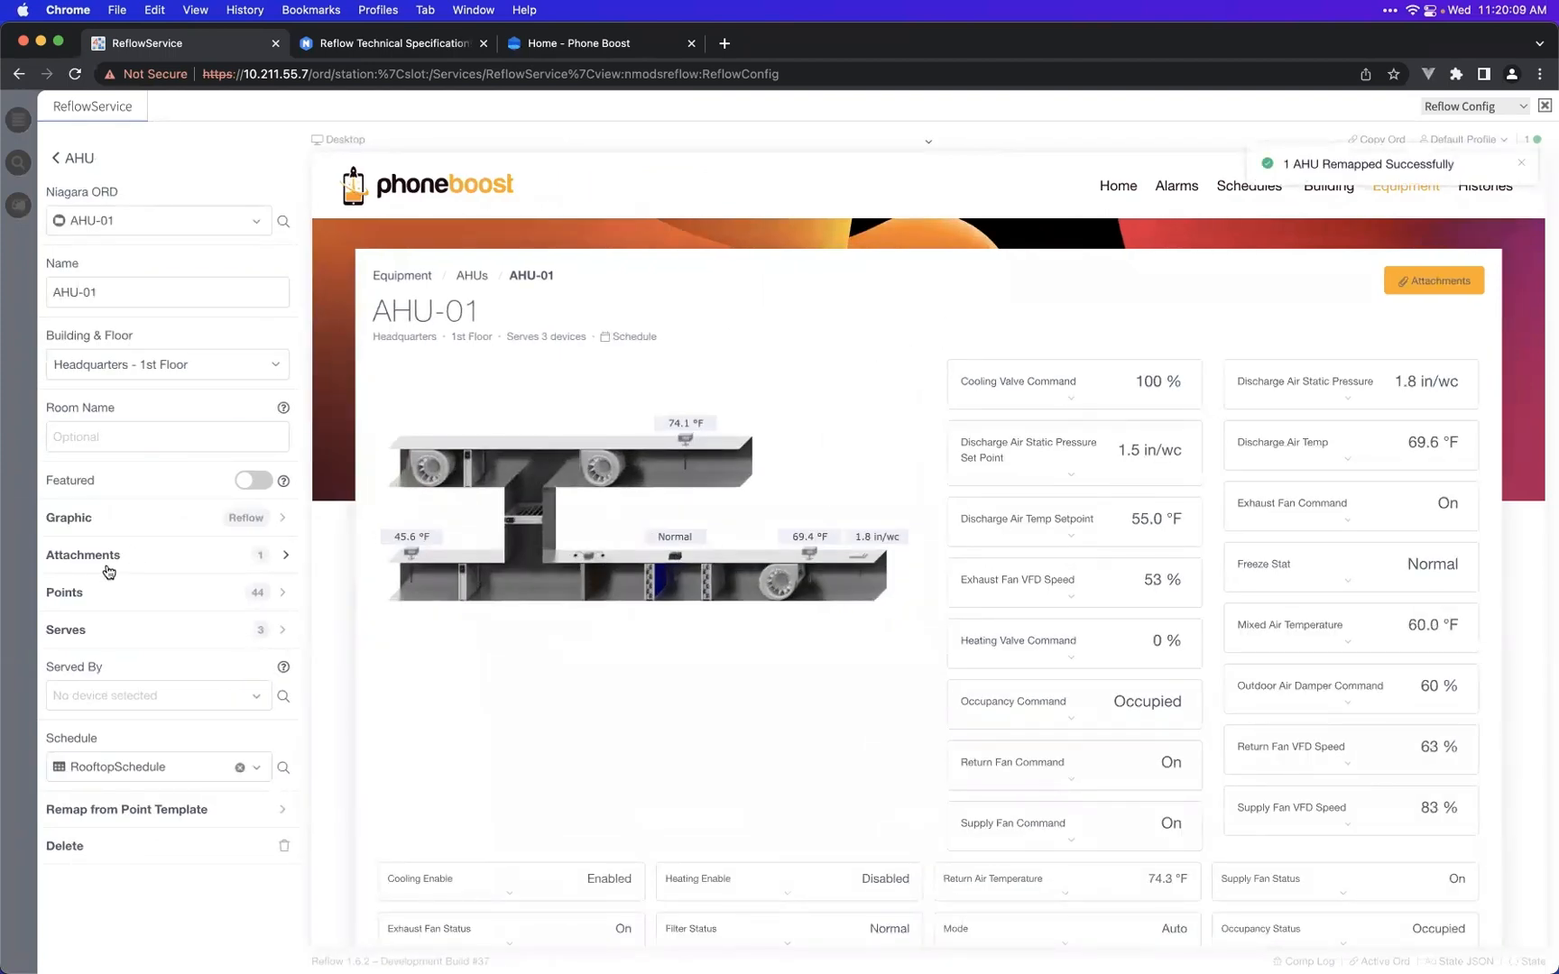
- Open the AHU-01 points configuration and enable Display Group Name for the Critical group
click(118, 595)
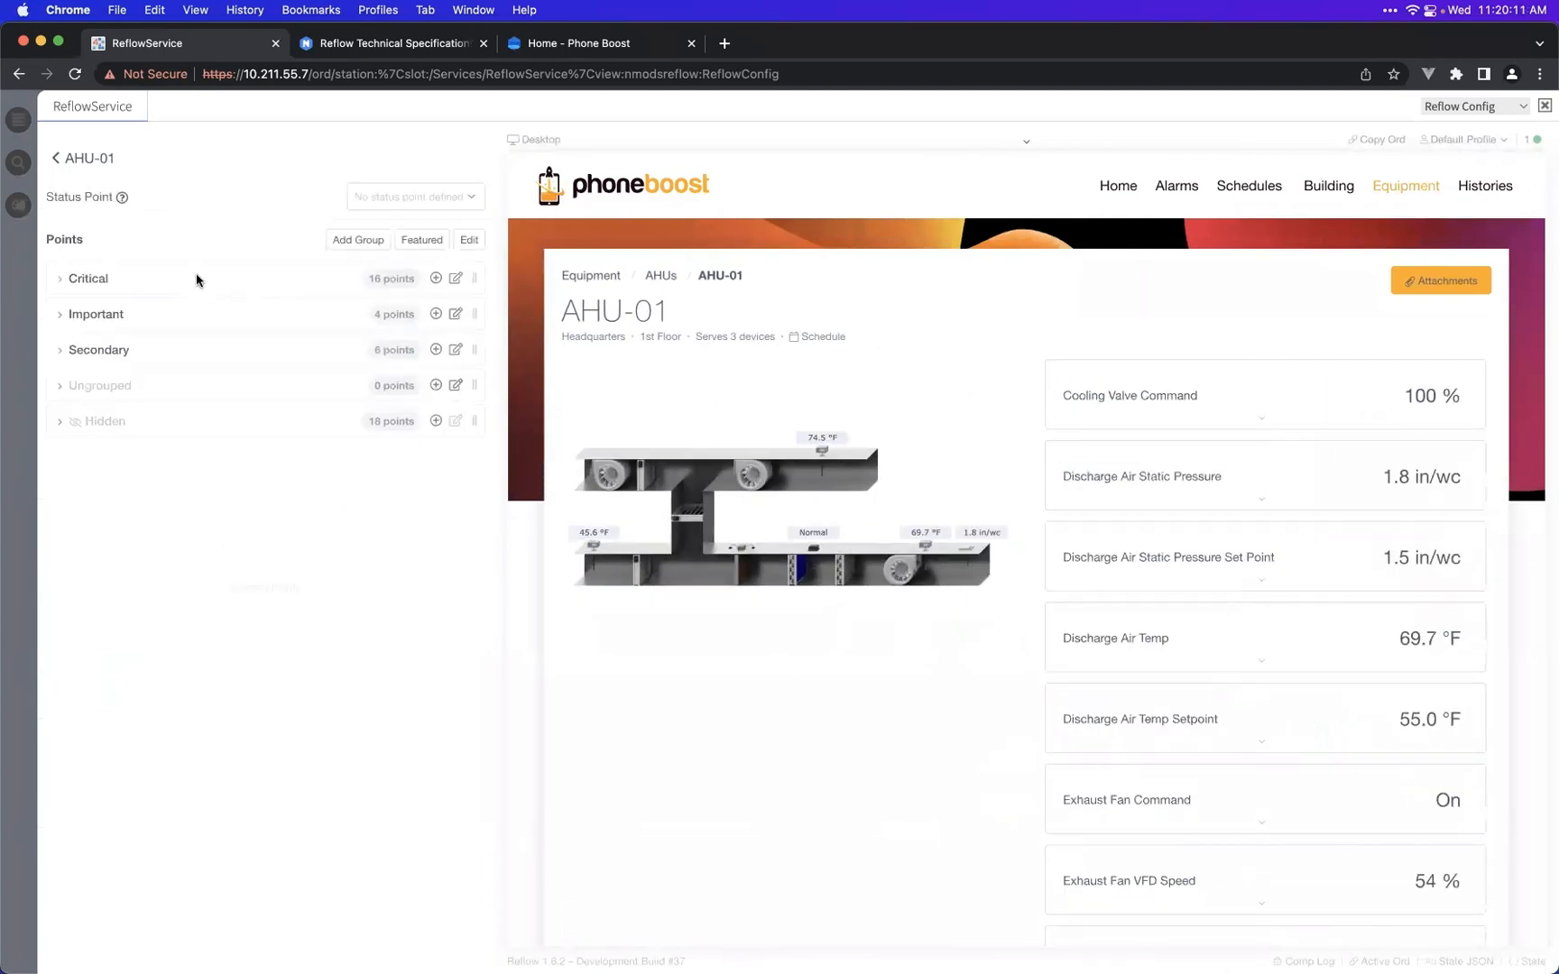
click(196, 280)
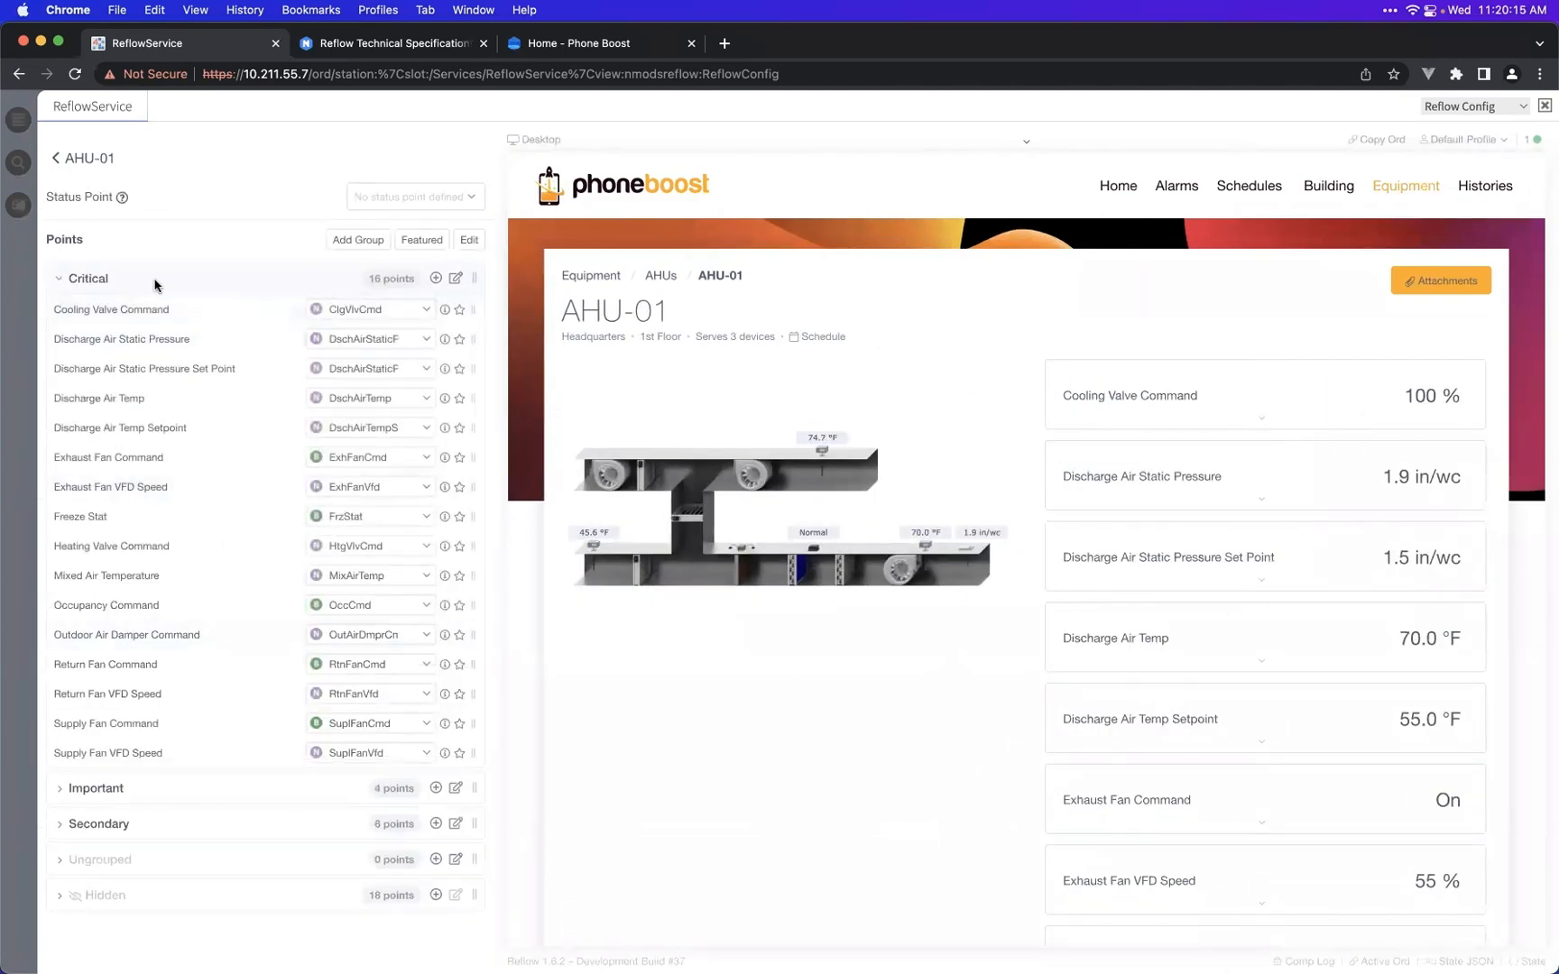
click(455, 285)
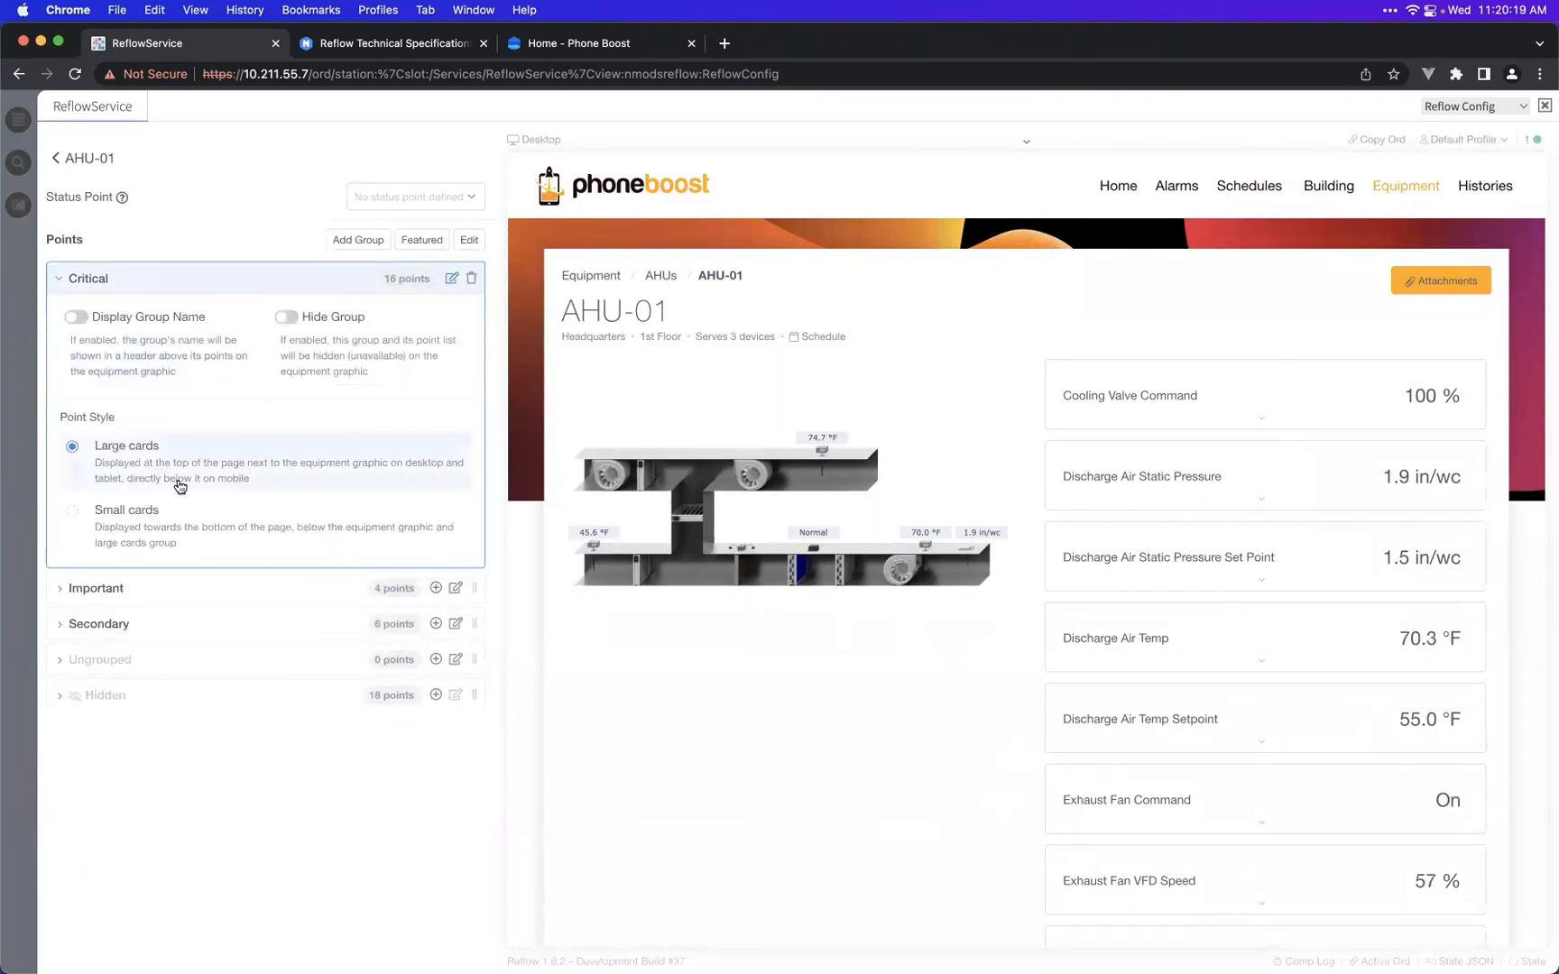
click(171, 354)
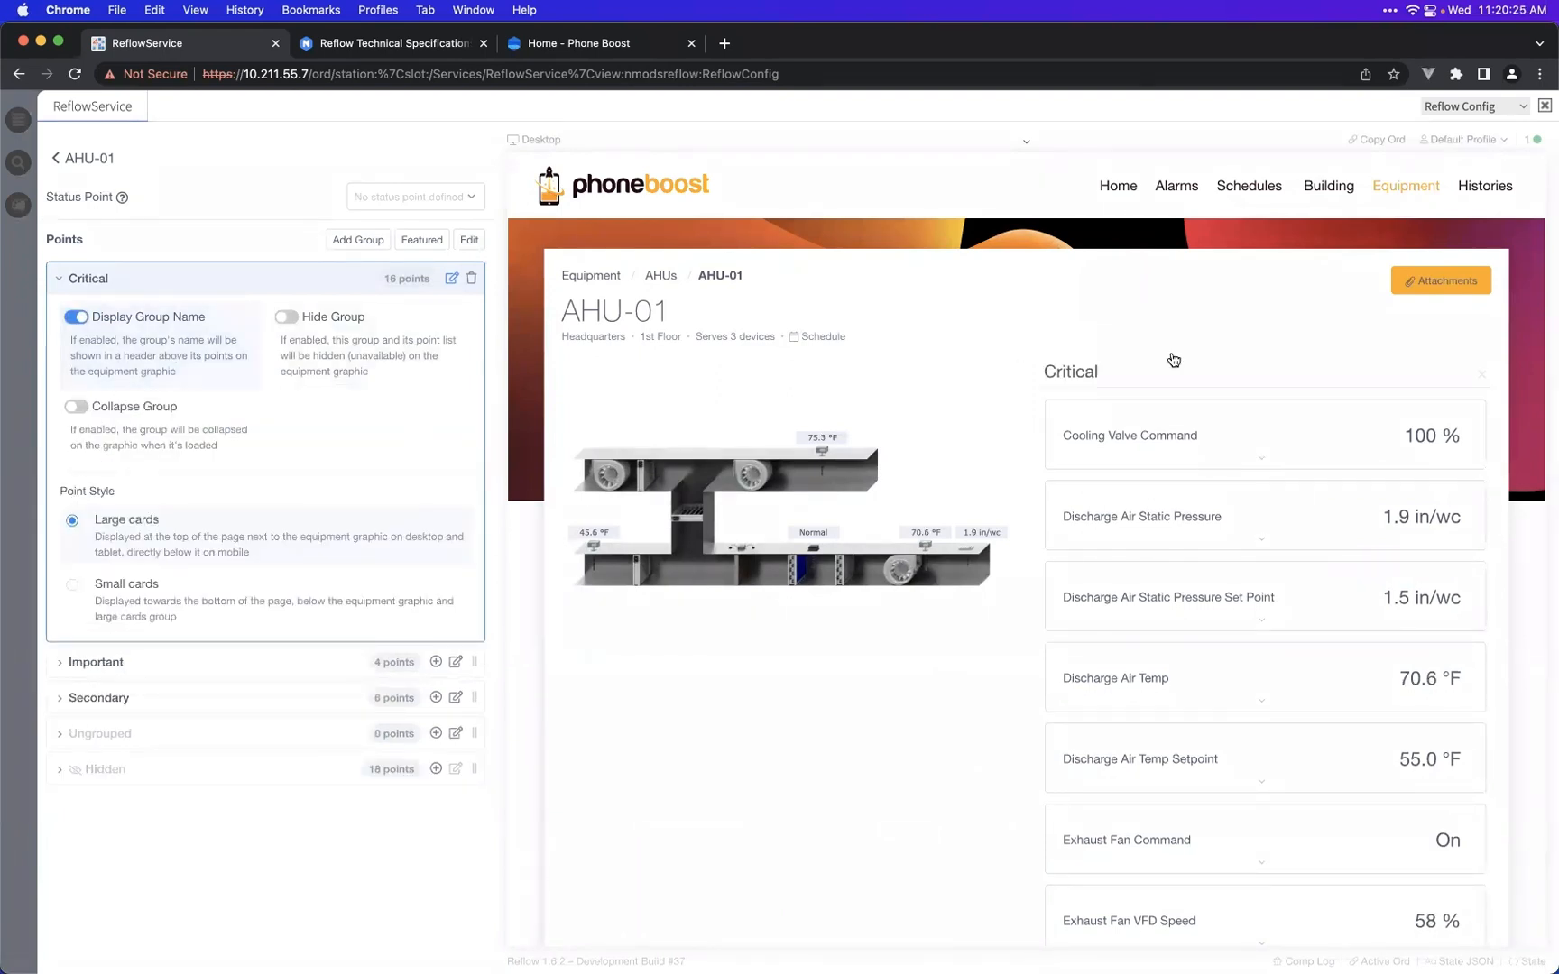
- Test collapsing and expanding the Critical group by its header on the equipment page, leaving it expanded
click(1191, 376)
click(1190, 375)
click(1191, 376)
click(1191, 375)
click(1191, 375)
click(1191, 375)
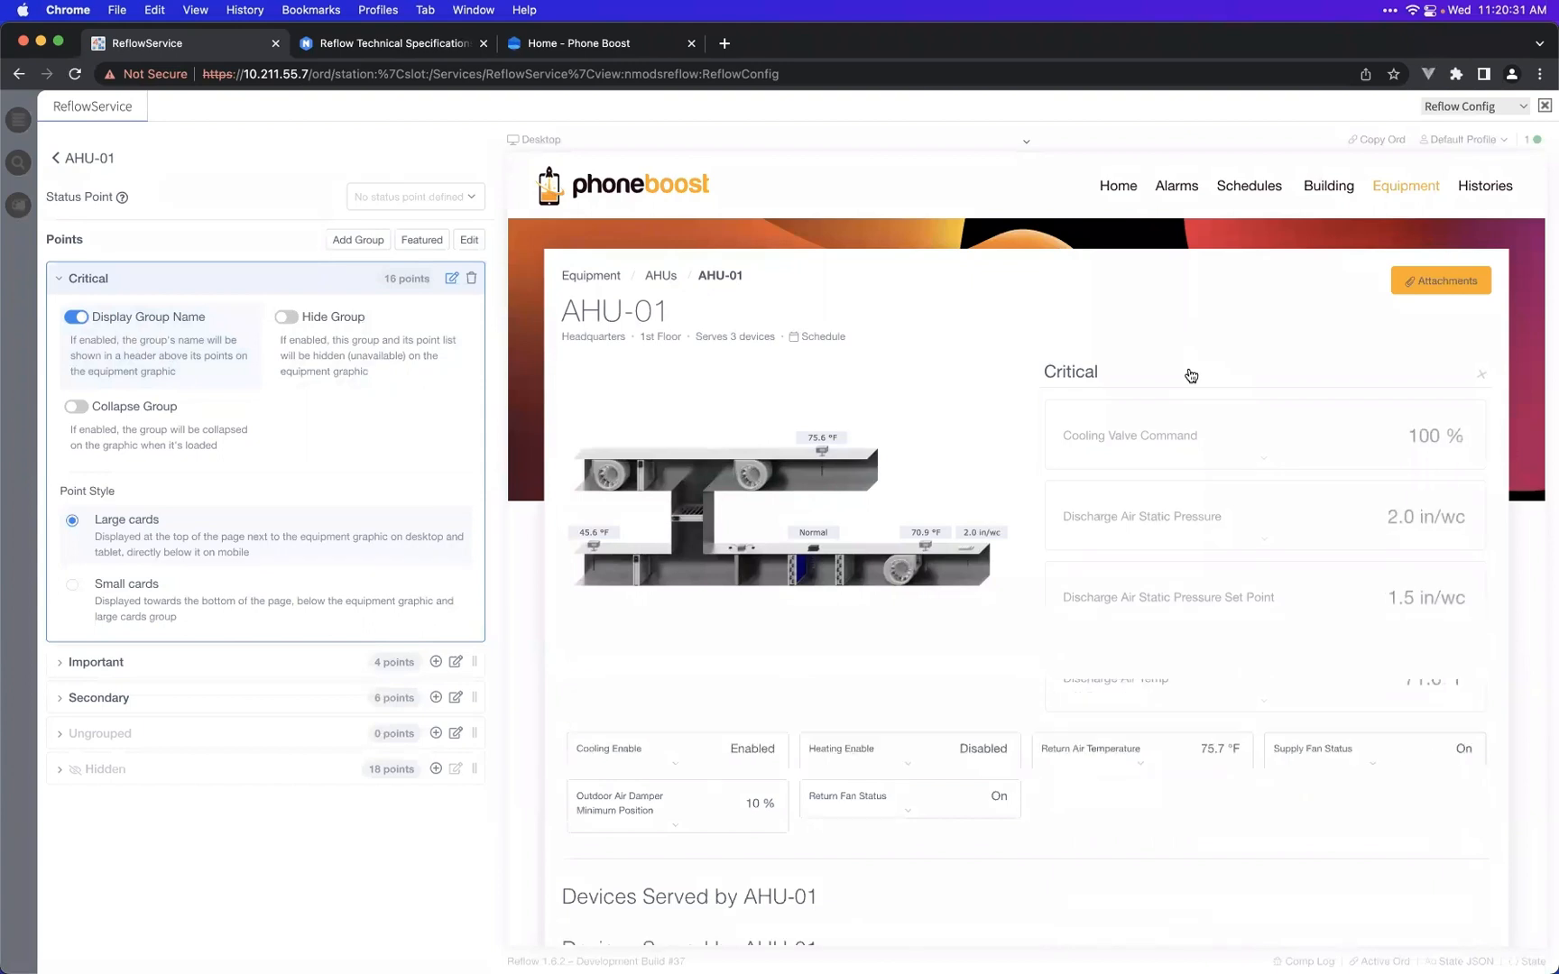
click(1190, 376)
click(1190, 375)
click(1191, 375)
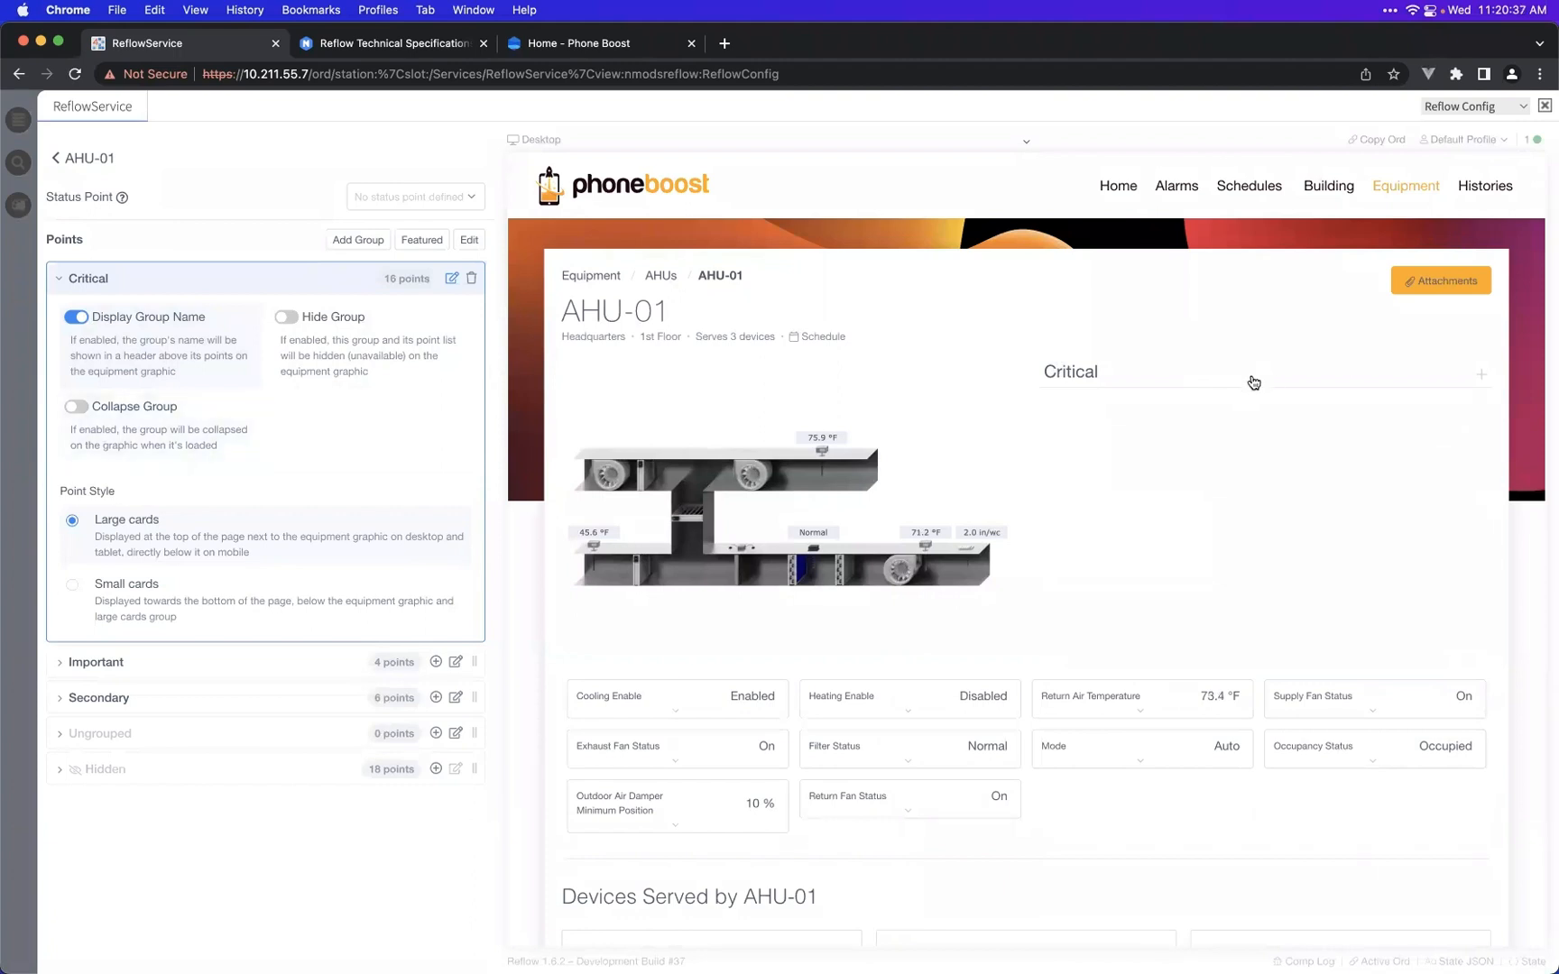
click(1252, 379)
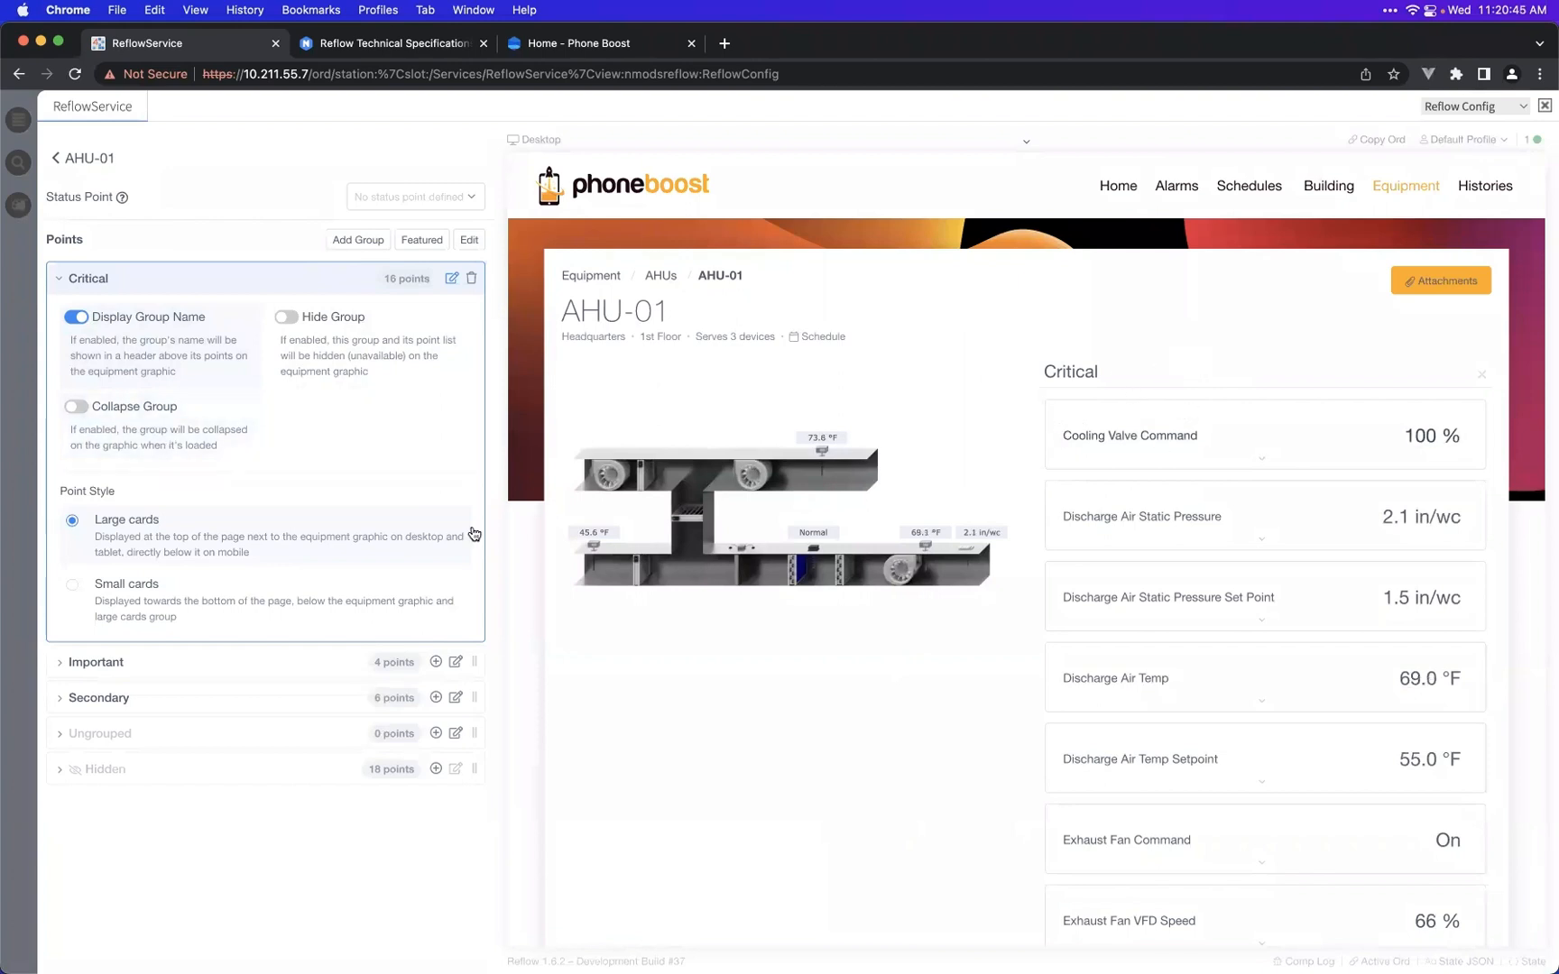
- Set the Critical group's point style to Small cards, check the page layout, and close the group's settings
scroll(962, 629, down, 3)
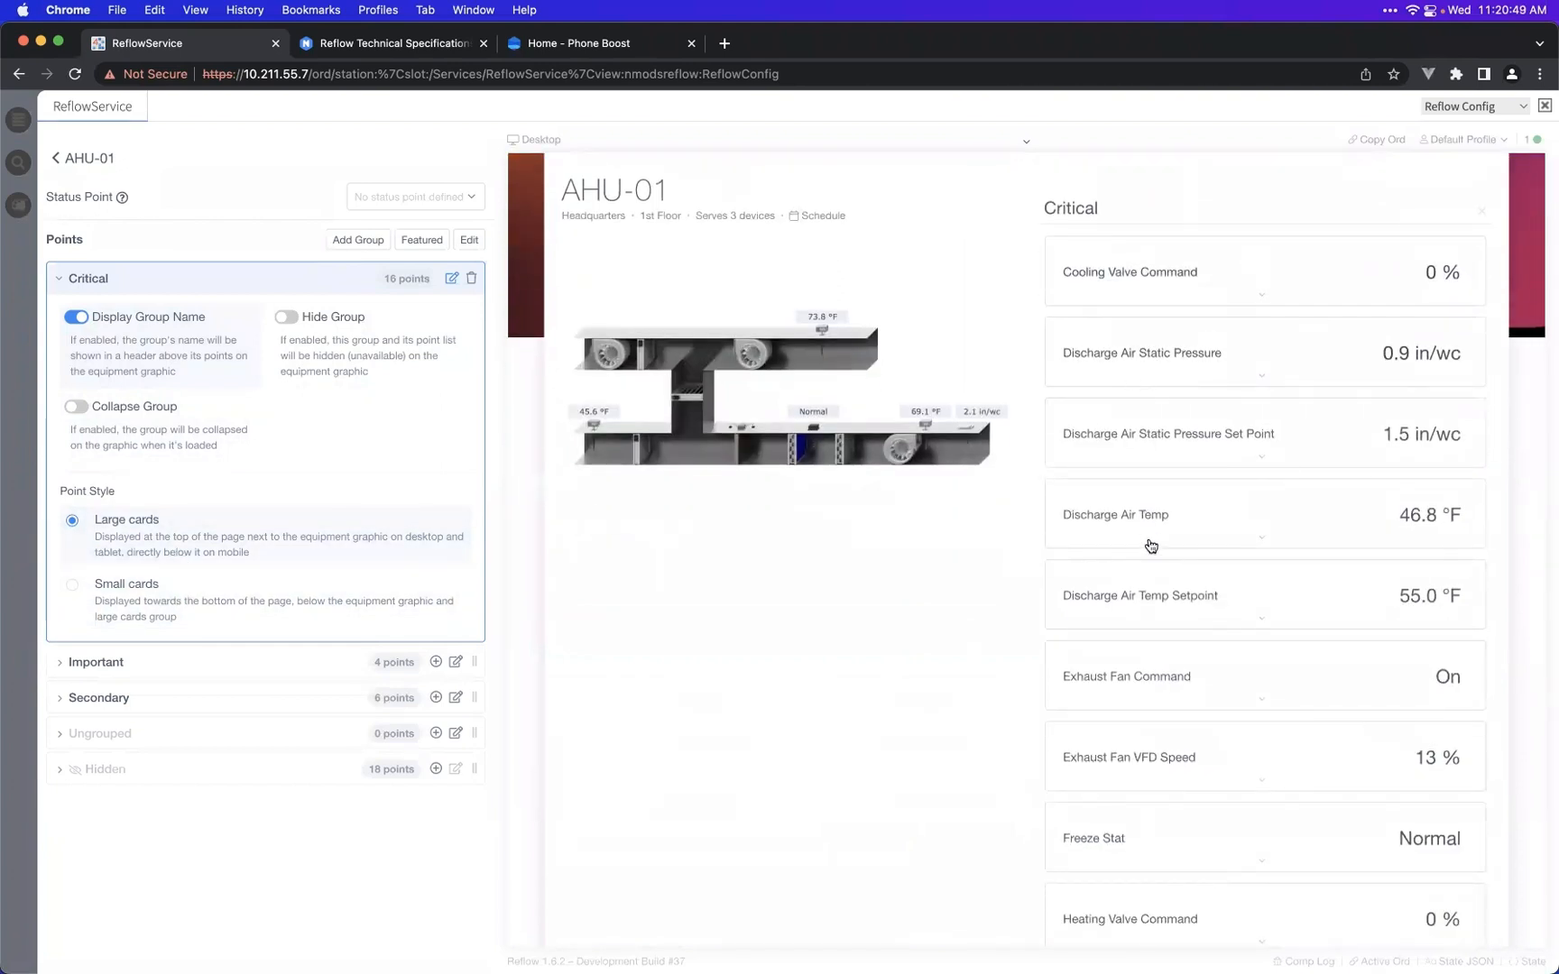
scroll(1150, 546, down, 15)
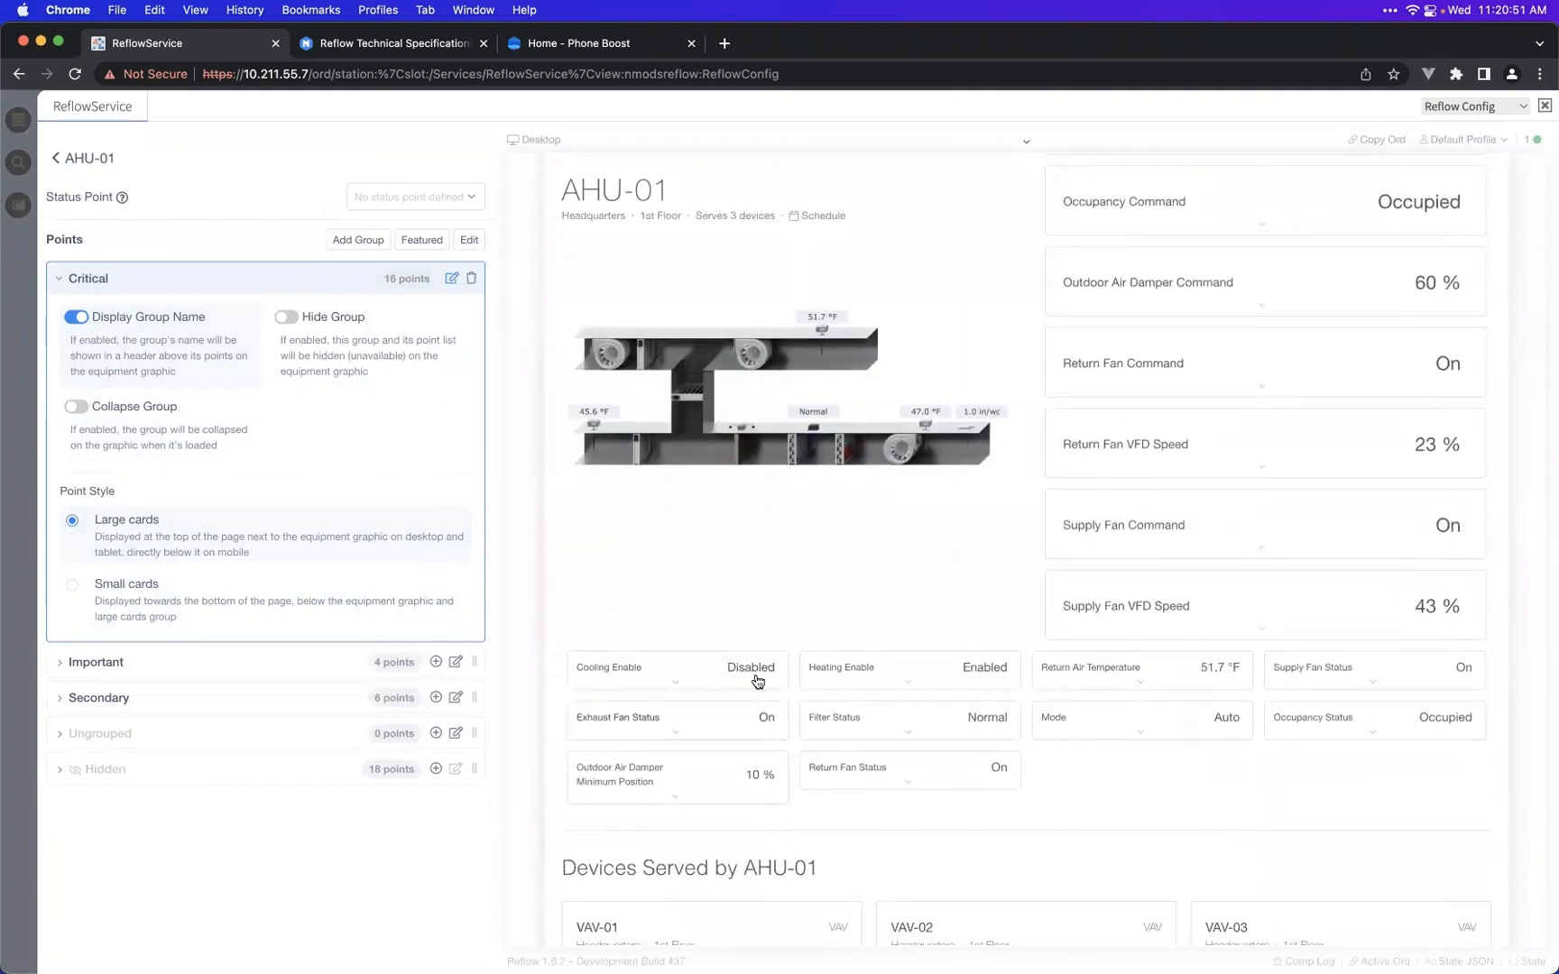
click(149, 606)
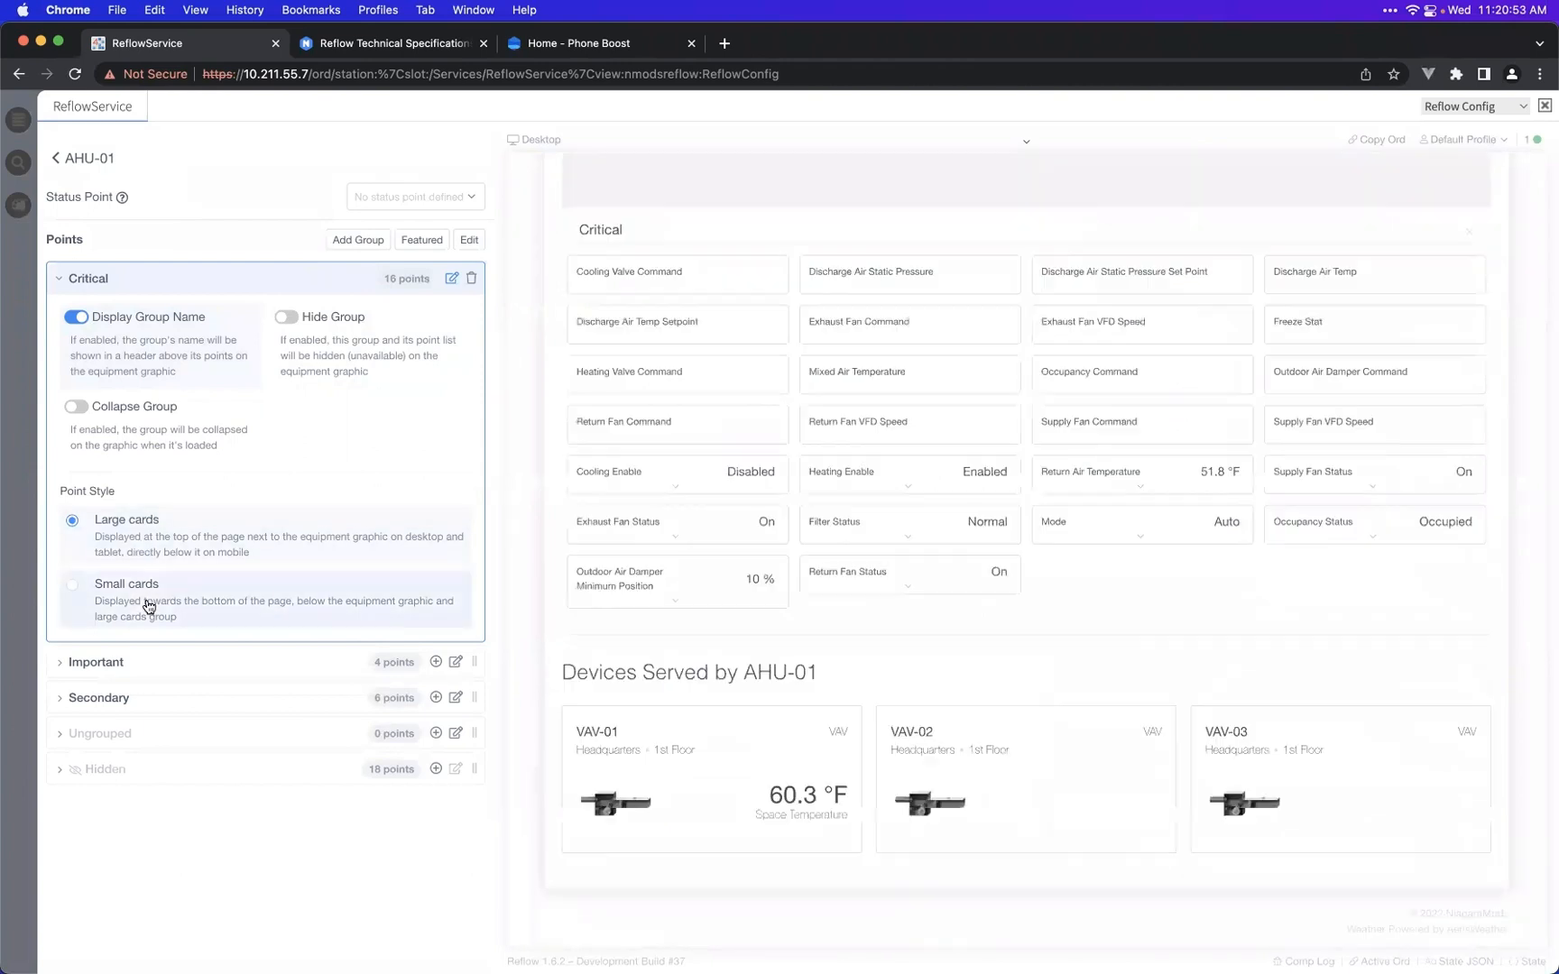
scroll(918, 650, up, 10)
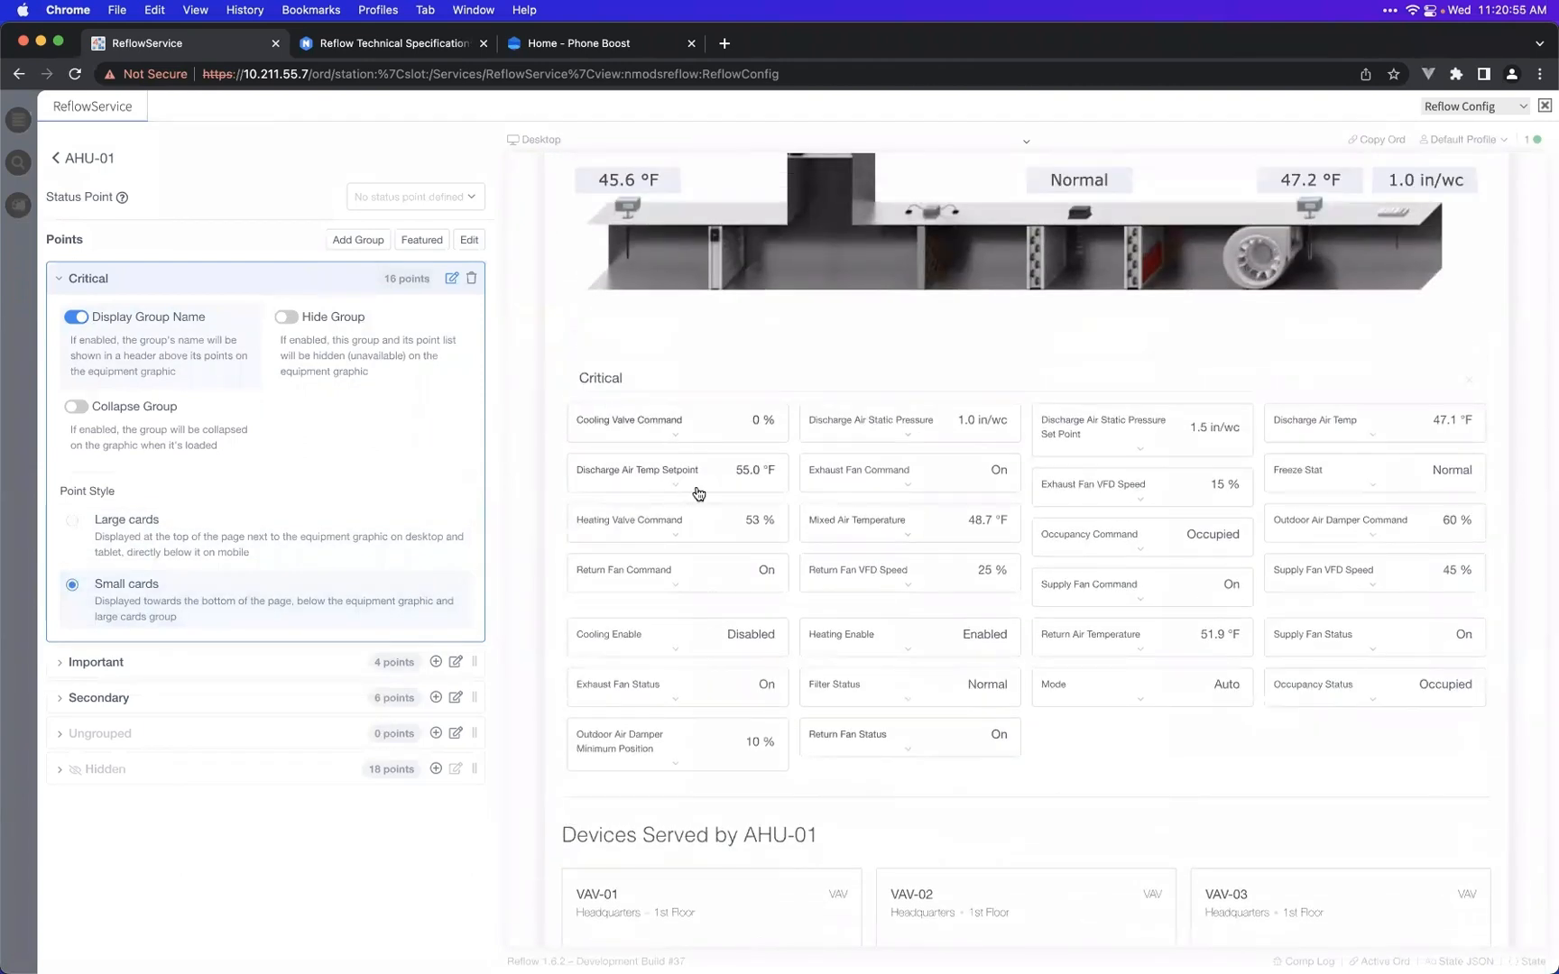
scroll(912, 640, down, 1)
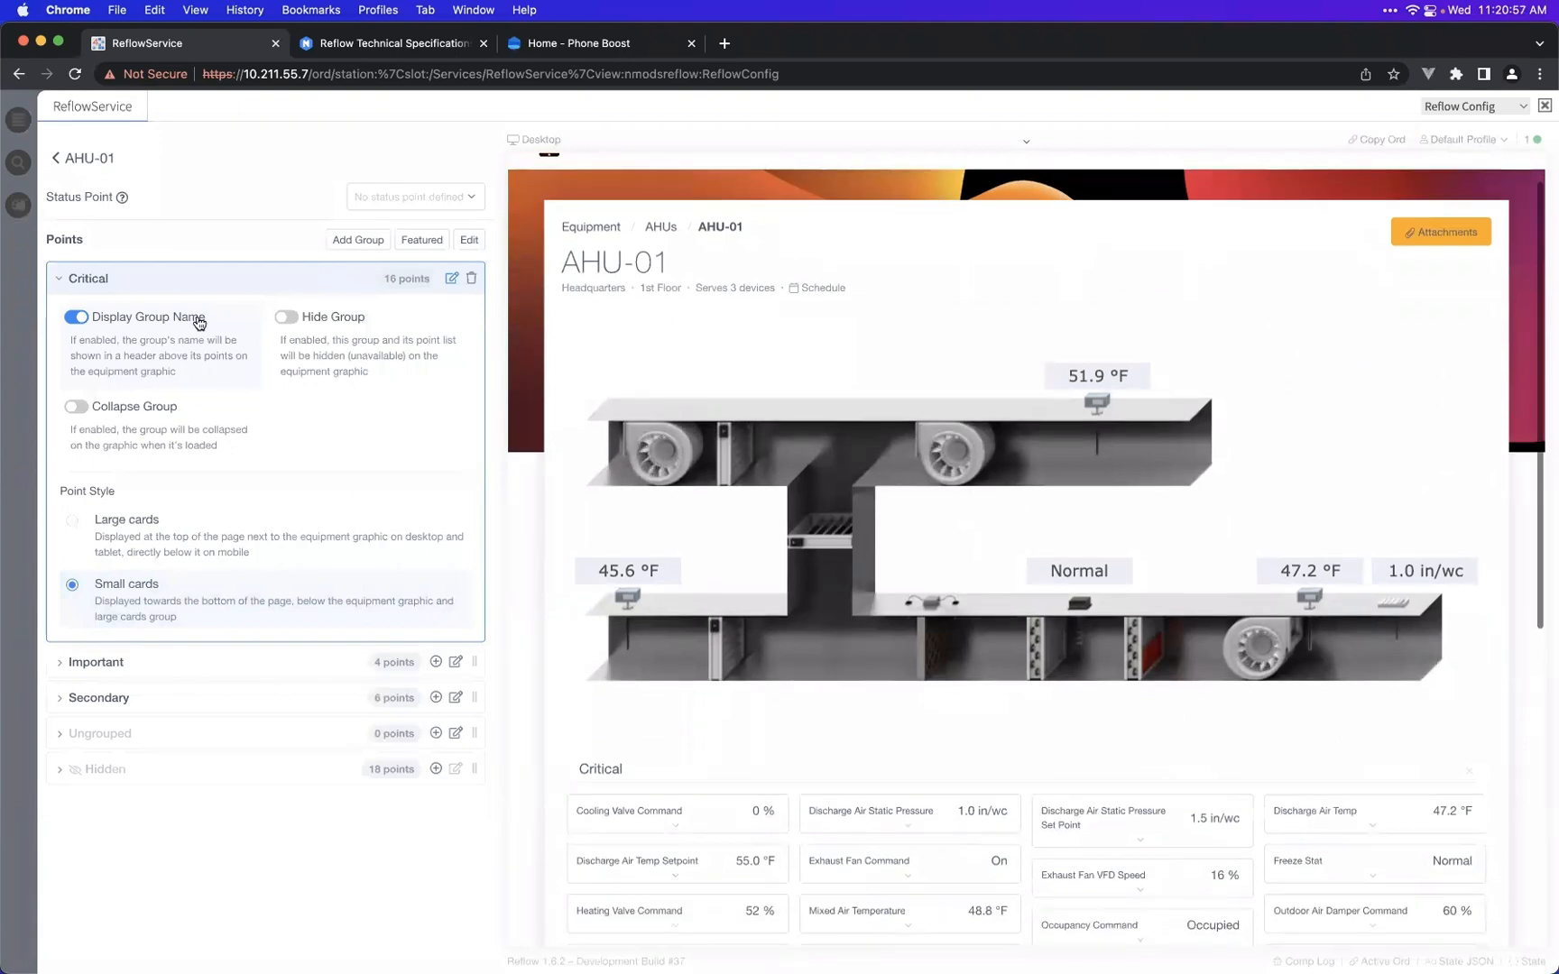
click(468, 428)
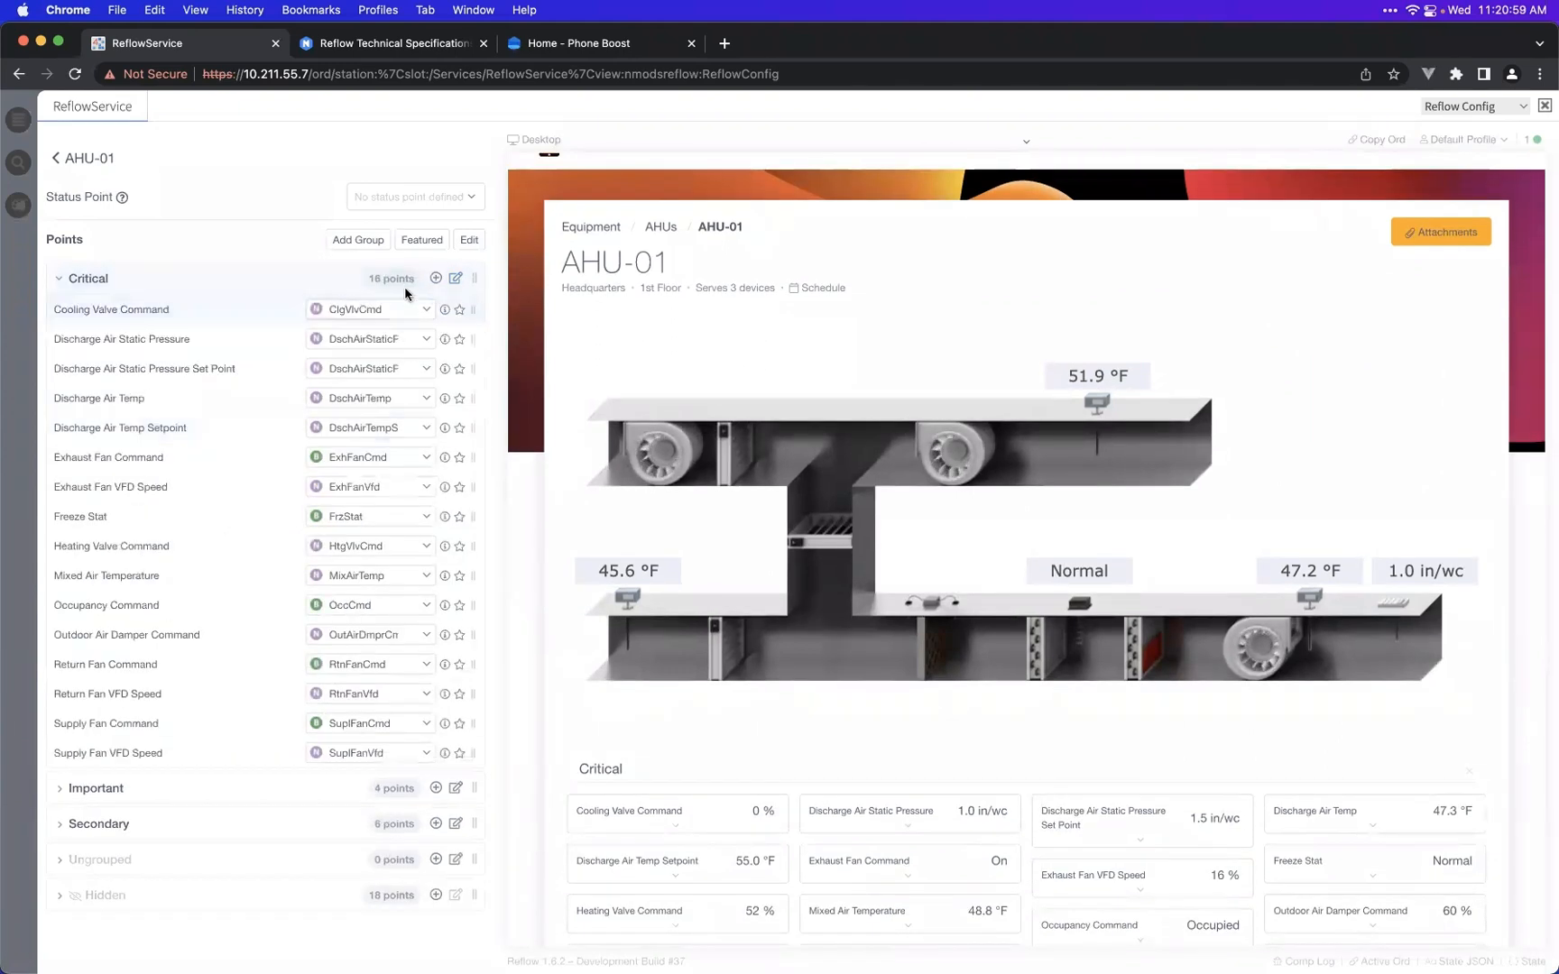
click(313, 283)
- Enable Display Group Name for the Important and Secondary groups and close their settings
click(456, 314)
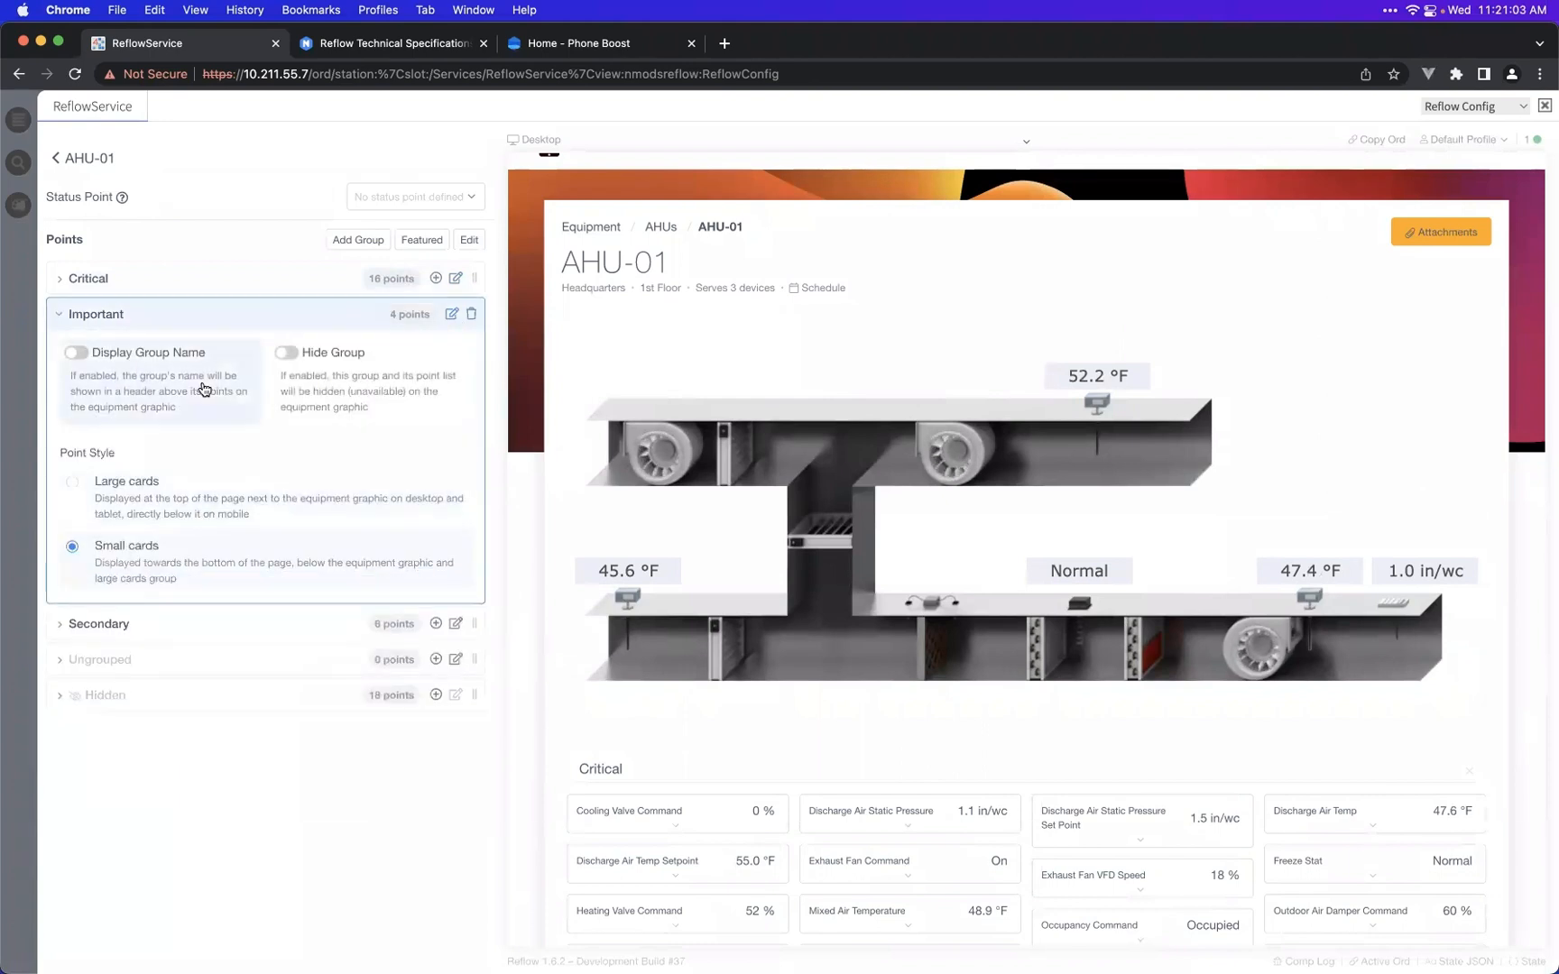
click(203, 390)
click(330, 316)
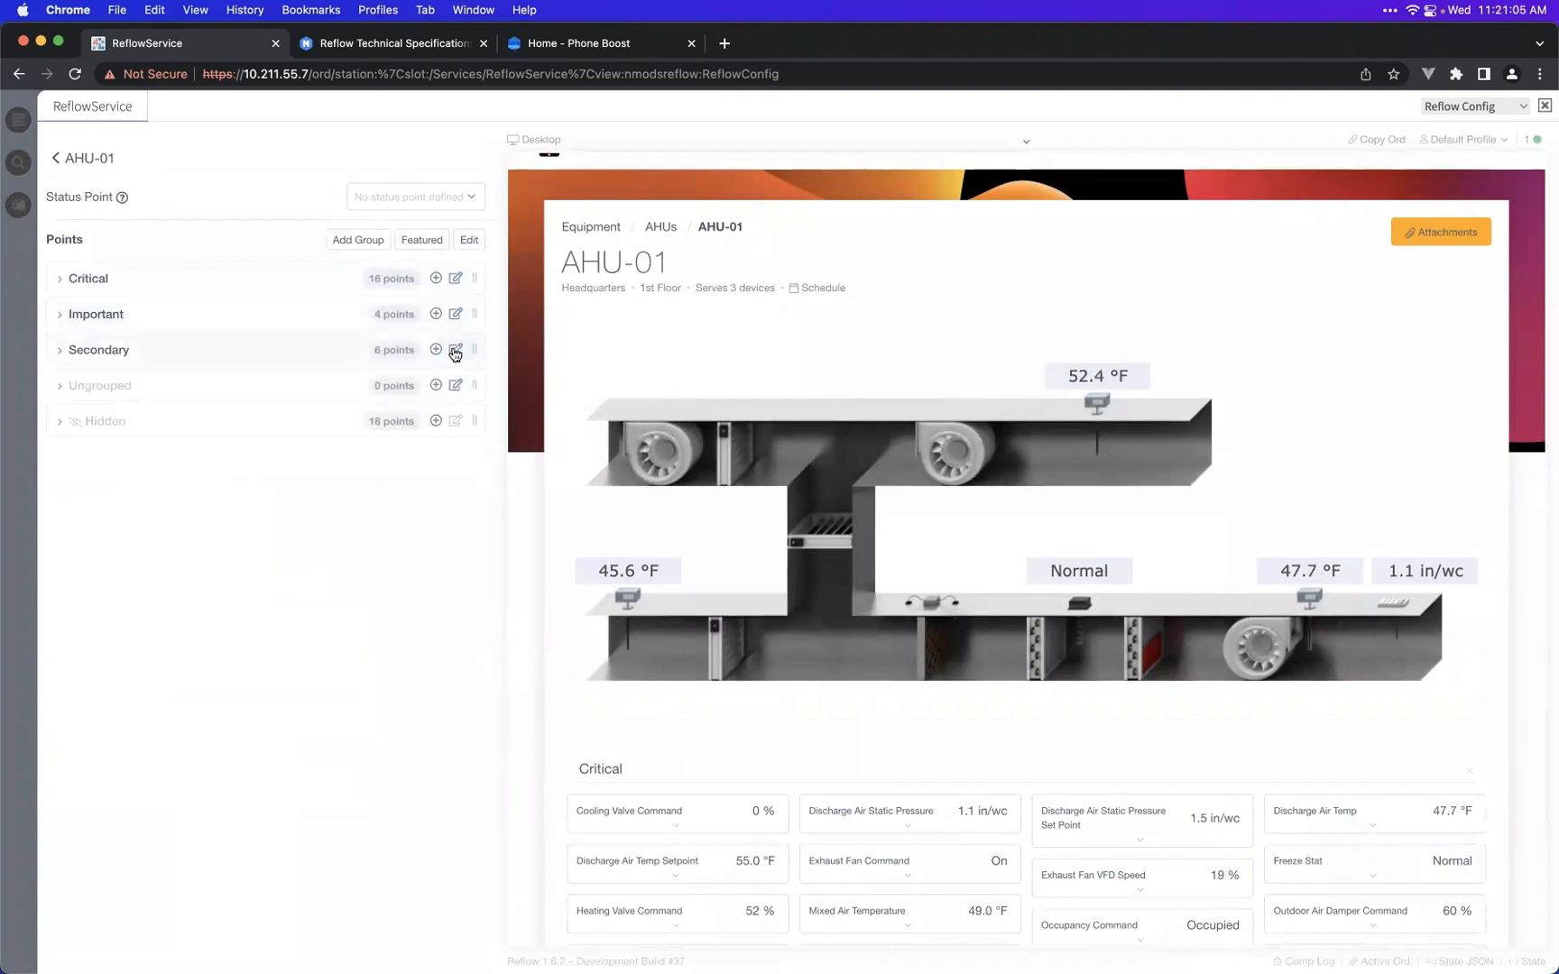
click(455, 350)
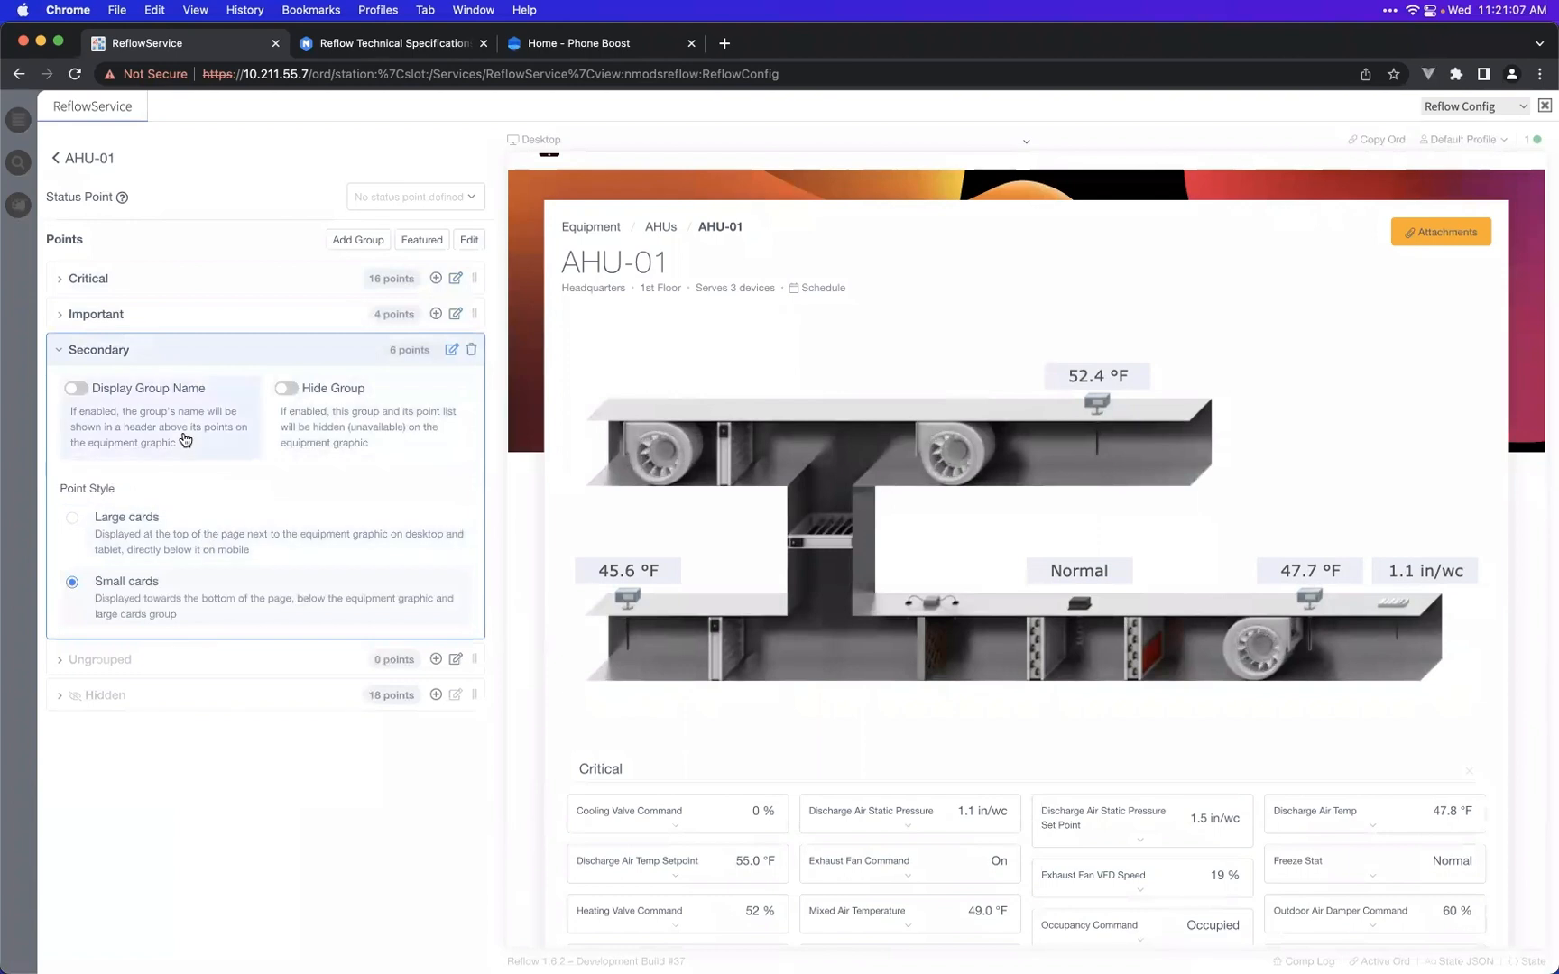
click(189, 431)
click(298, 350)
- Collapse and re-expand the Critical, Important and Secondary groups on the equipment page and review the resulting layout
scroll(717, 545, down, 5)
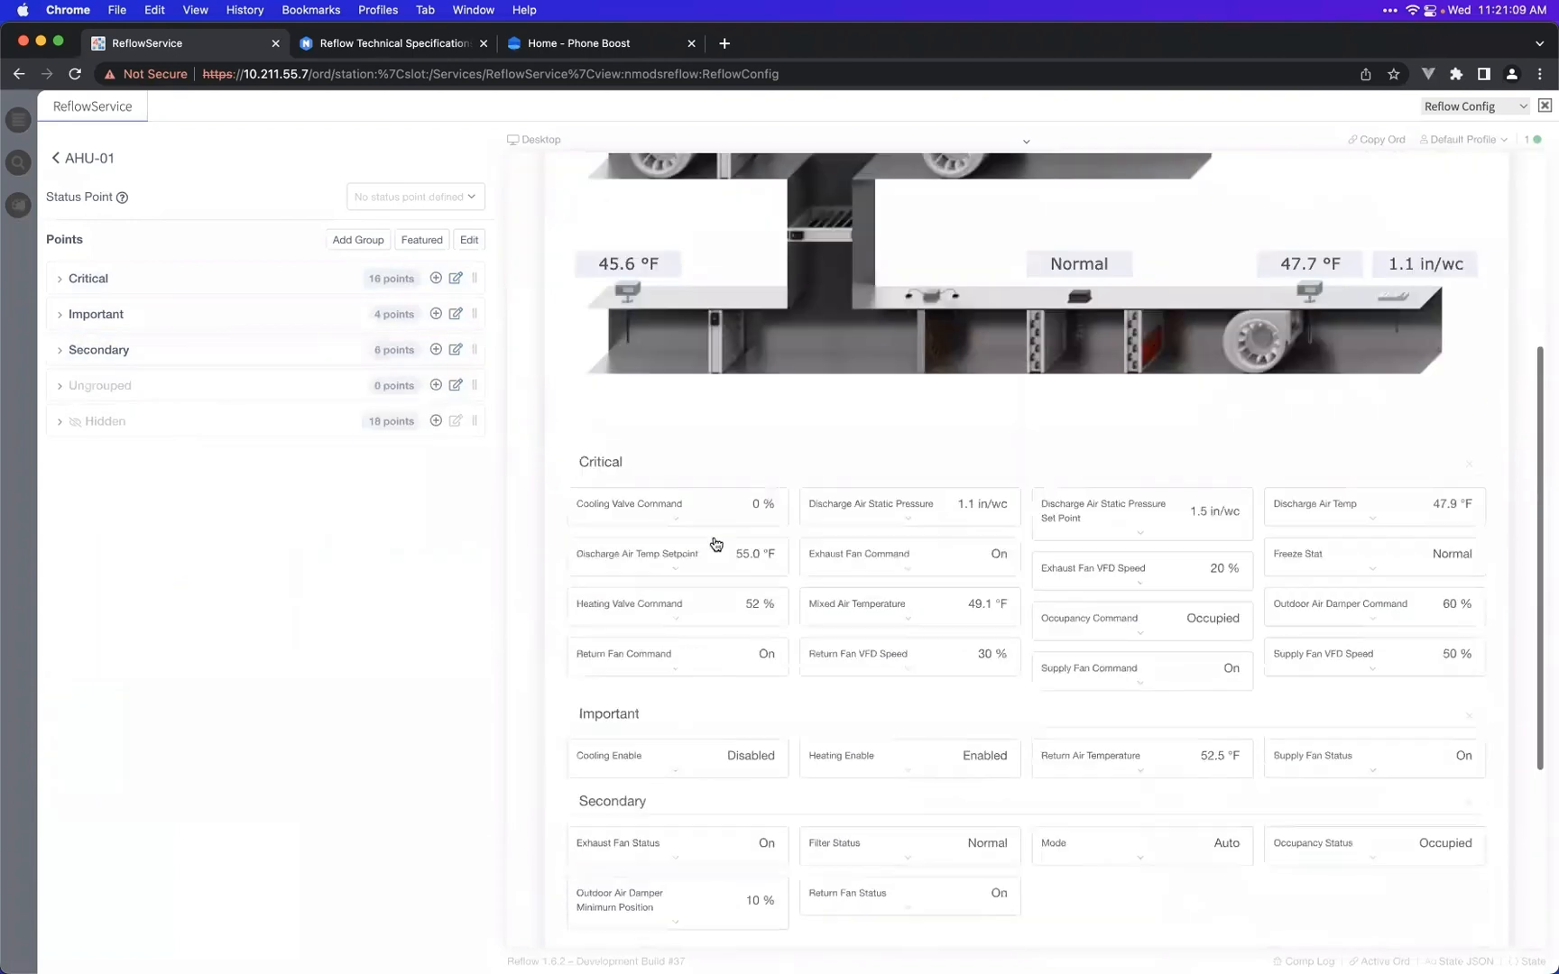
click(612, 438)
click(655, 472)
click(660, 514)
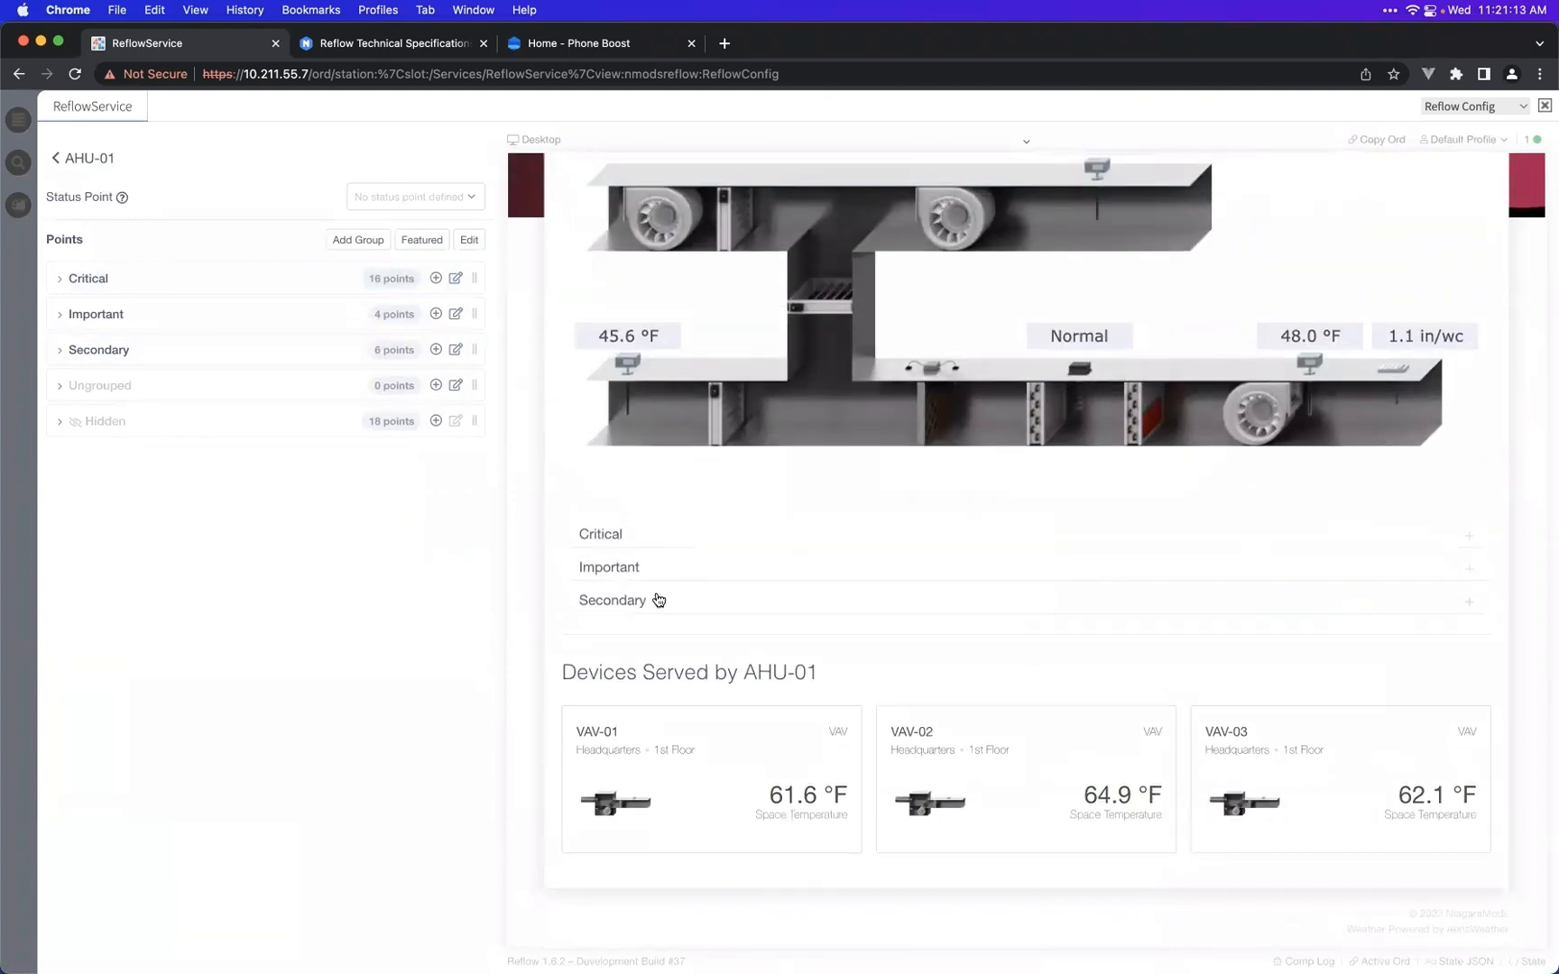
click(663, 598)
click(660, 564)
click(662, 547)
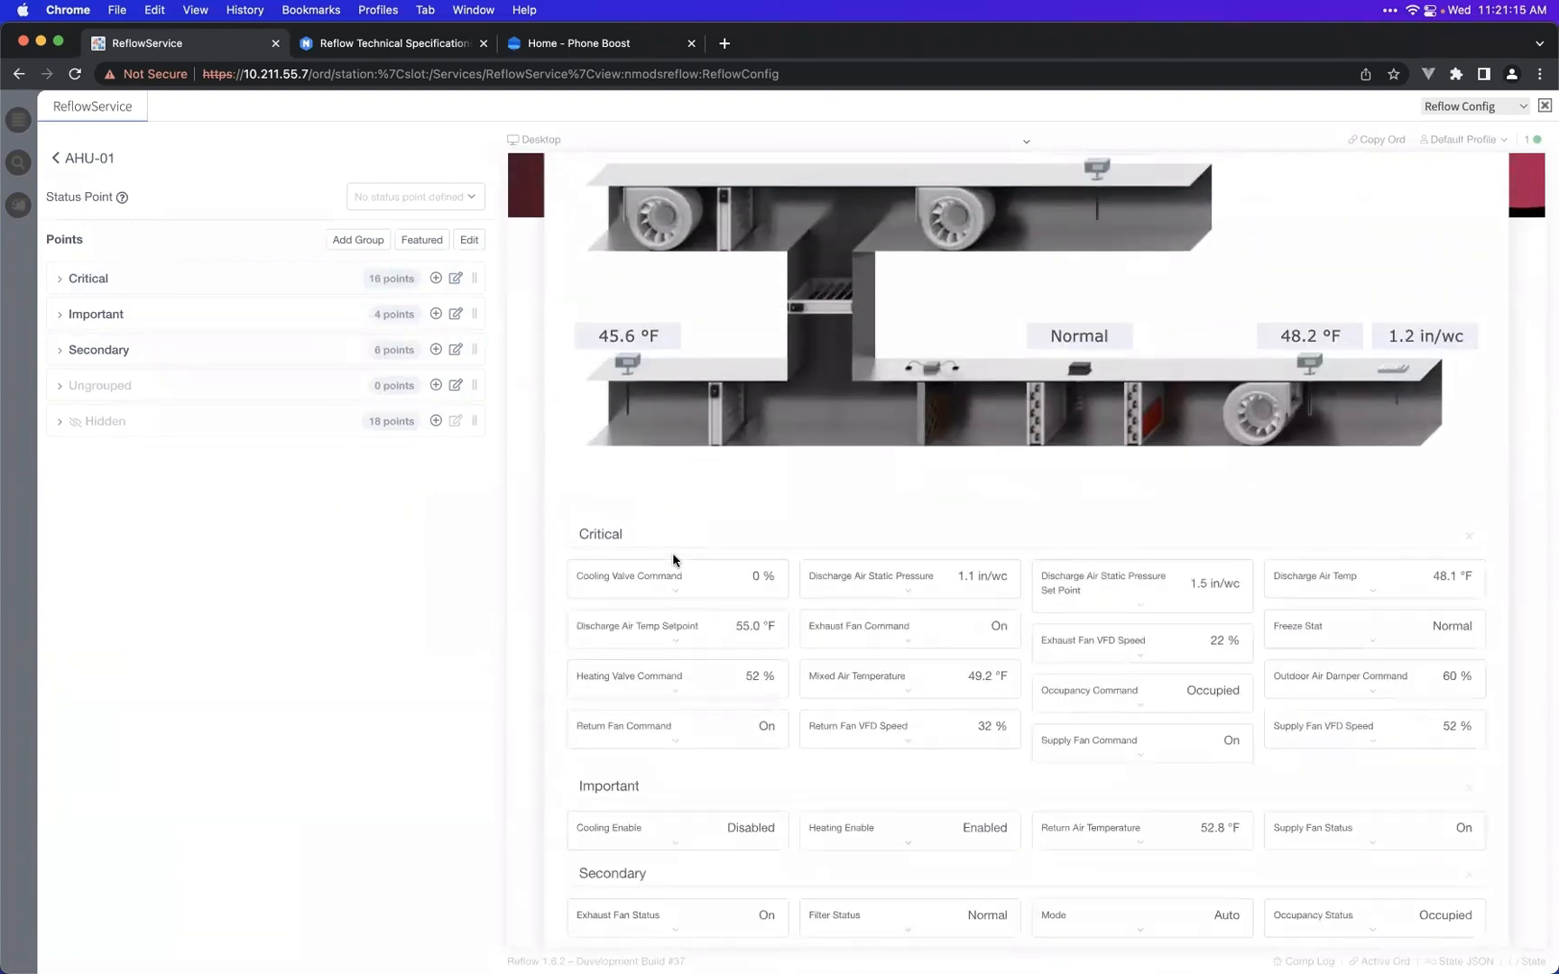
scroll(680, 496, up, 2)
scroll(679, 501, up, 5)
scroll(678, 688, down, 5)
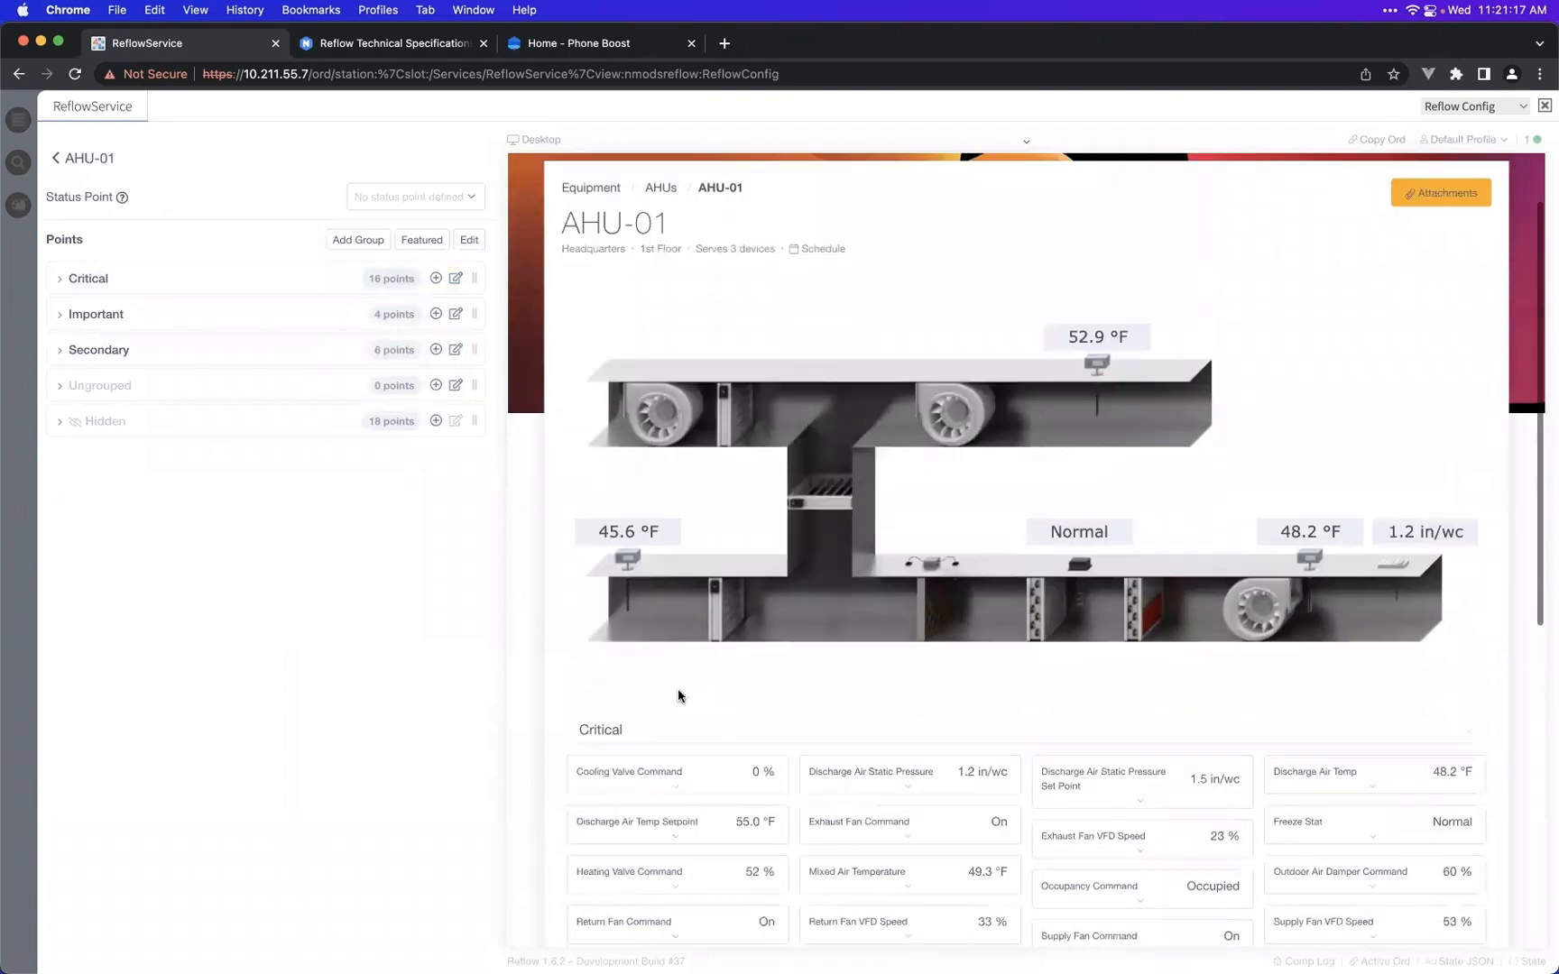
scroll(631, 631, up, 4)
scroll(598, 558, up, 2)
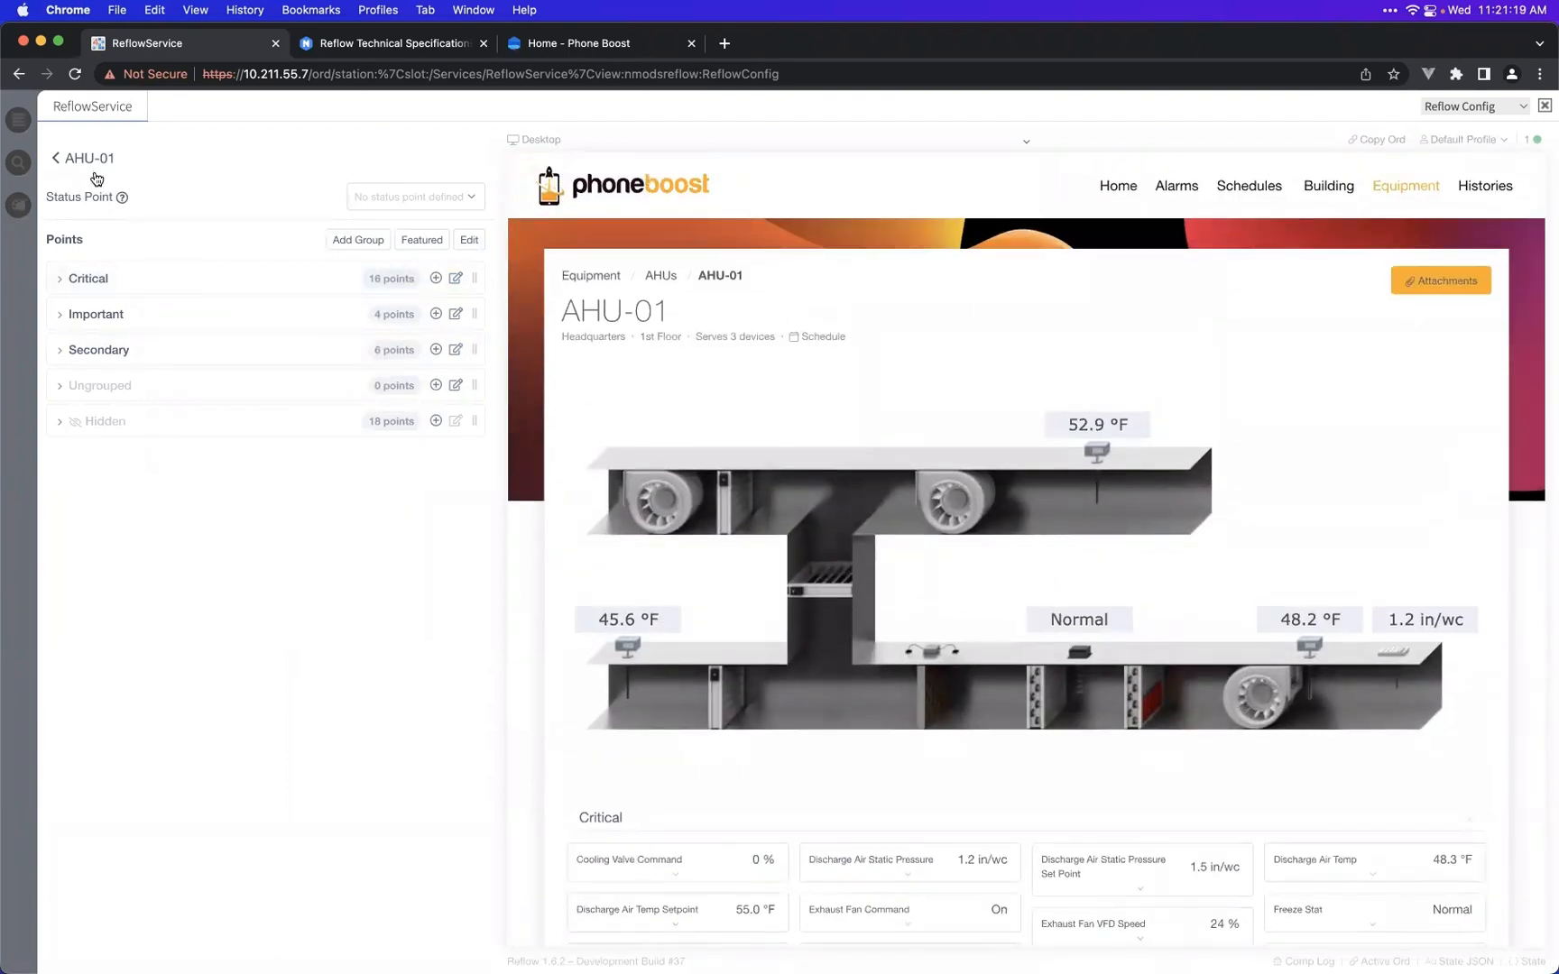
- Review the devices that AHU-01 serves and return to its settings
click(90, 158)
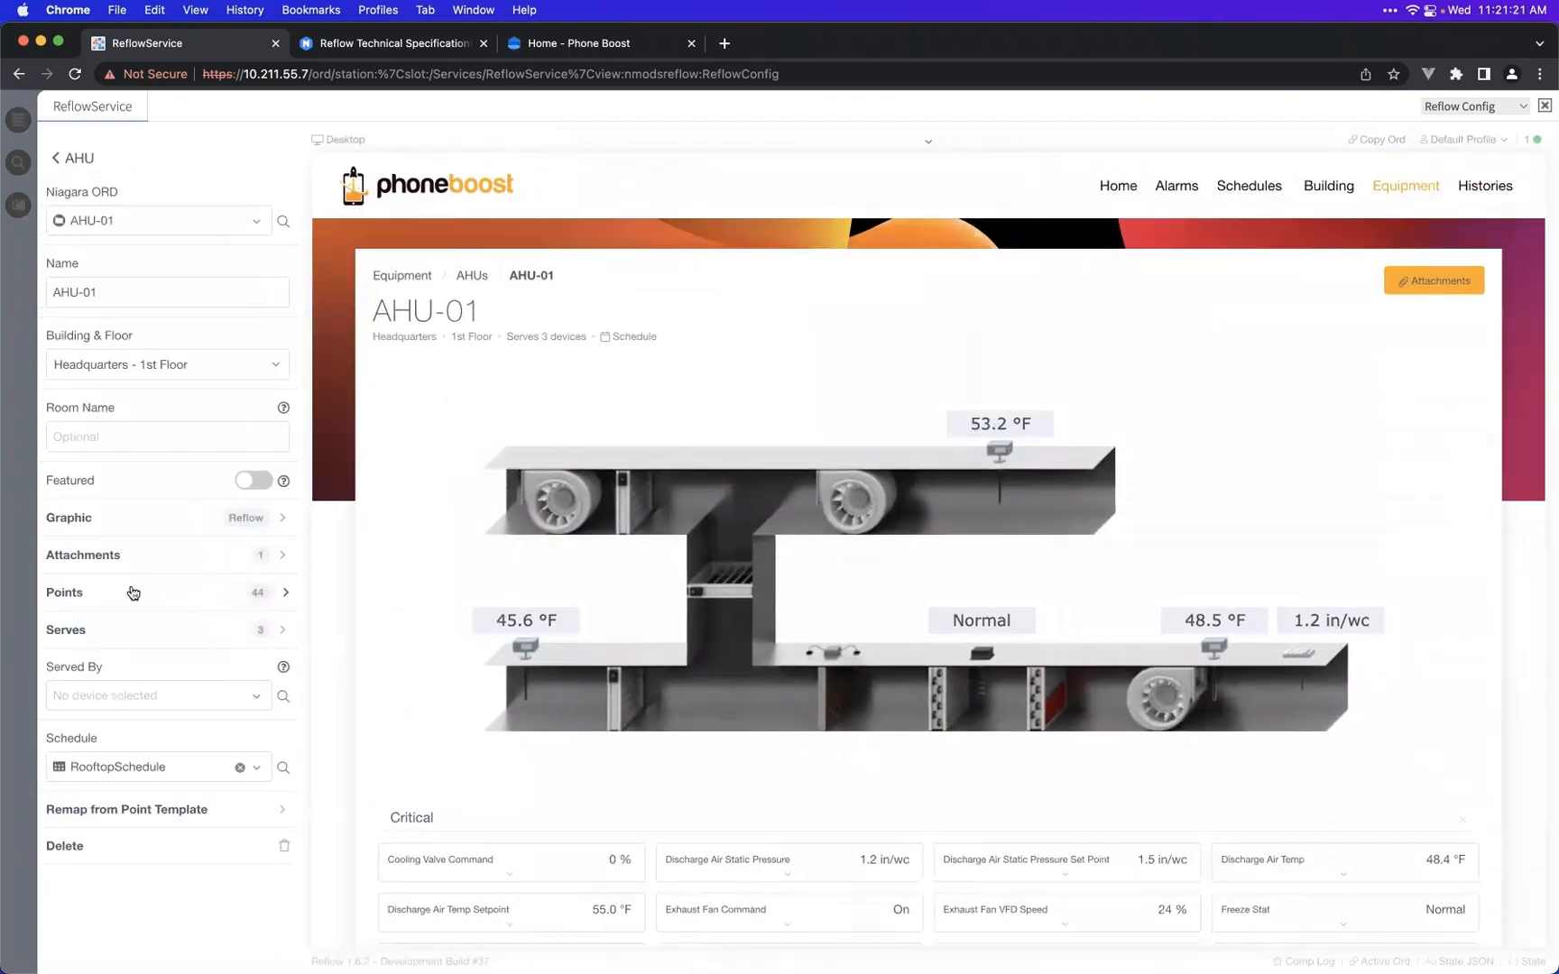
click(182, 644)
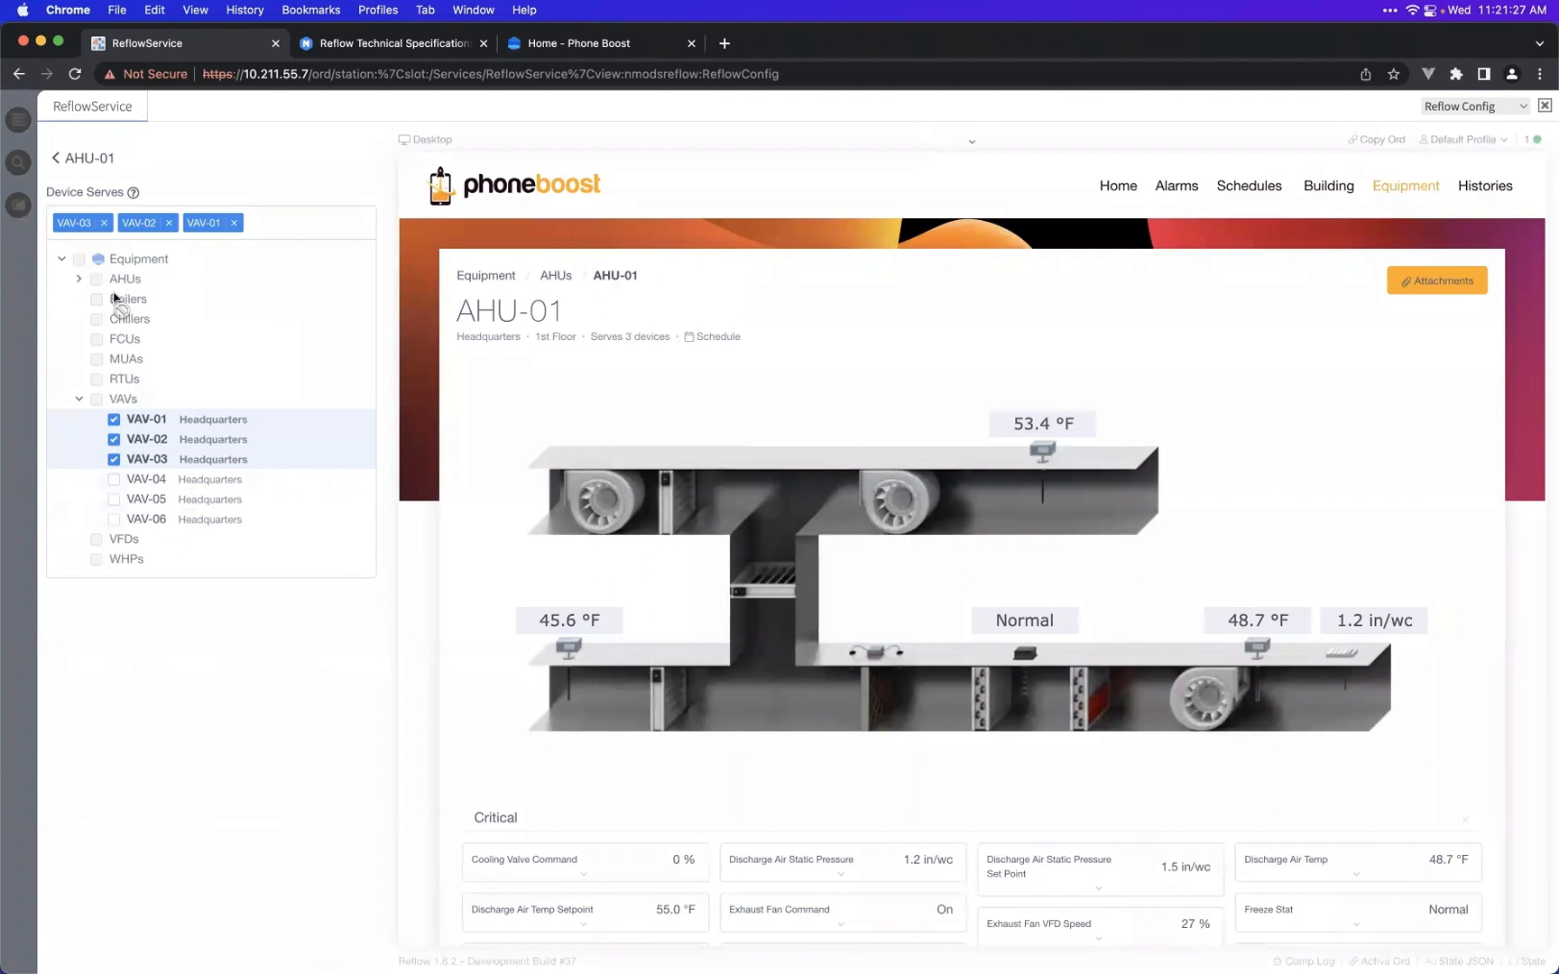
click(85, 163)
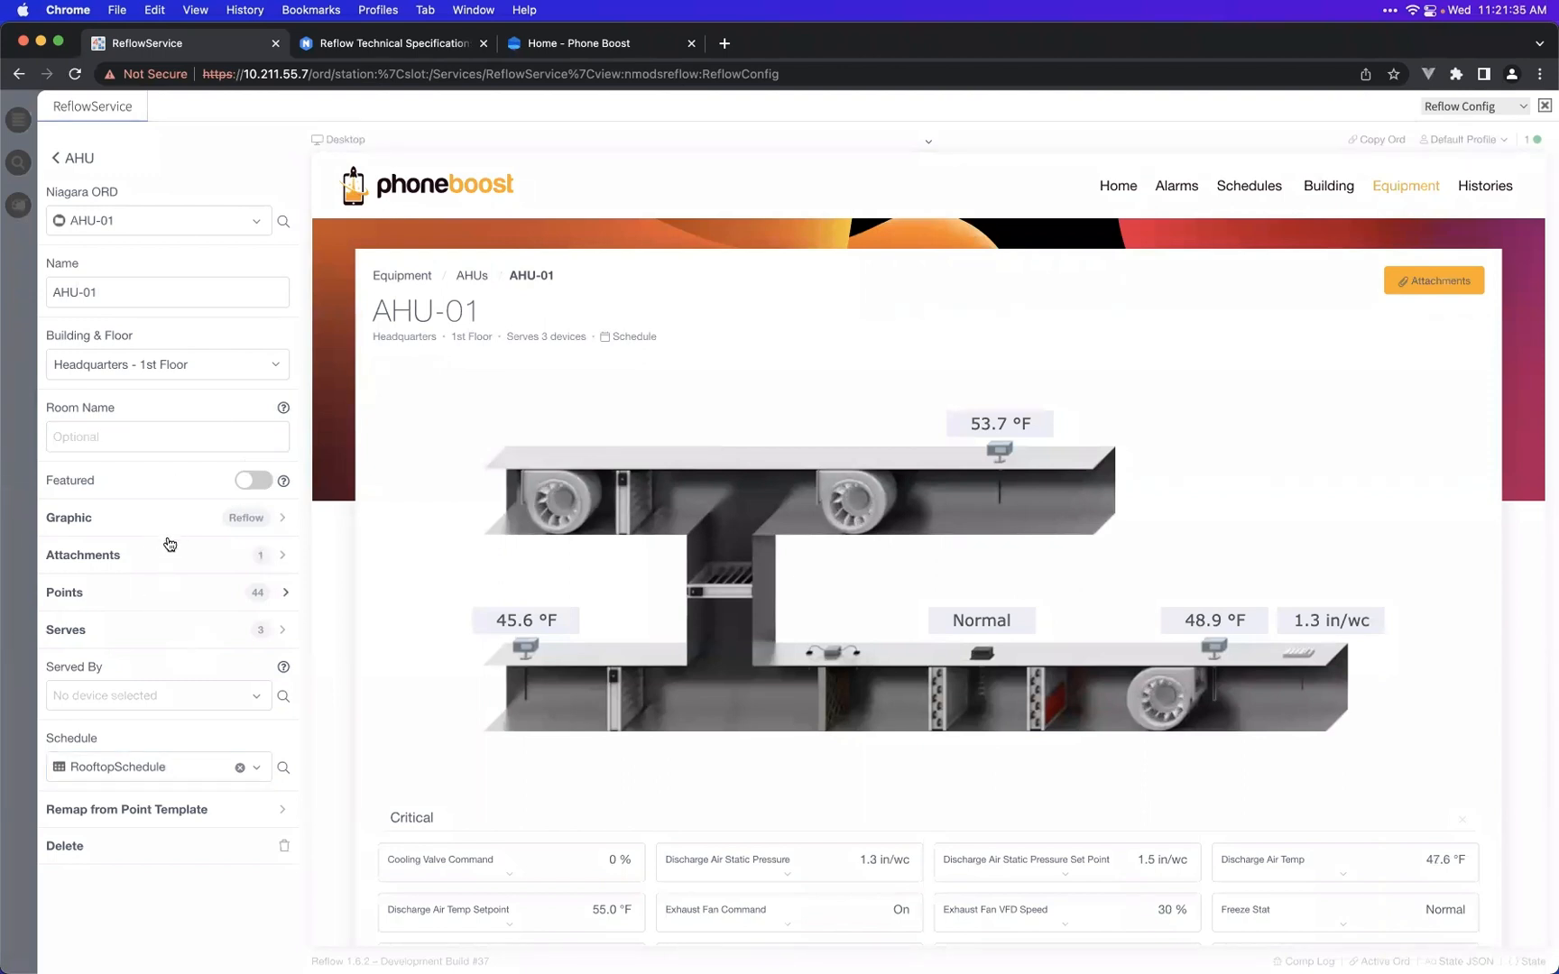
- Try repointing AHU-01's Niagara ORD to AHU-03, examine the Critical group's point remapping, and cancel the change
click(171, 220)
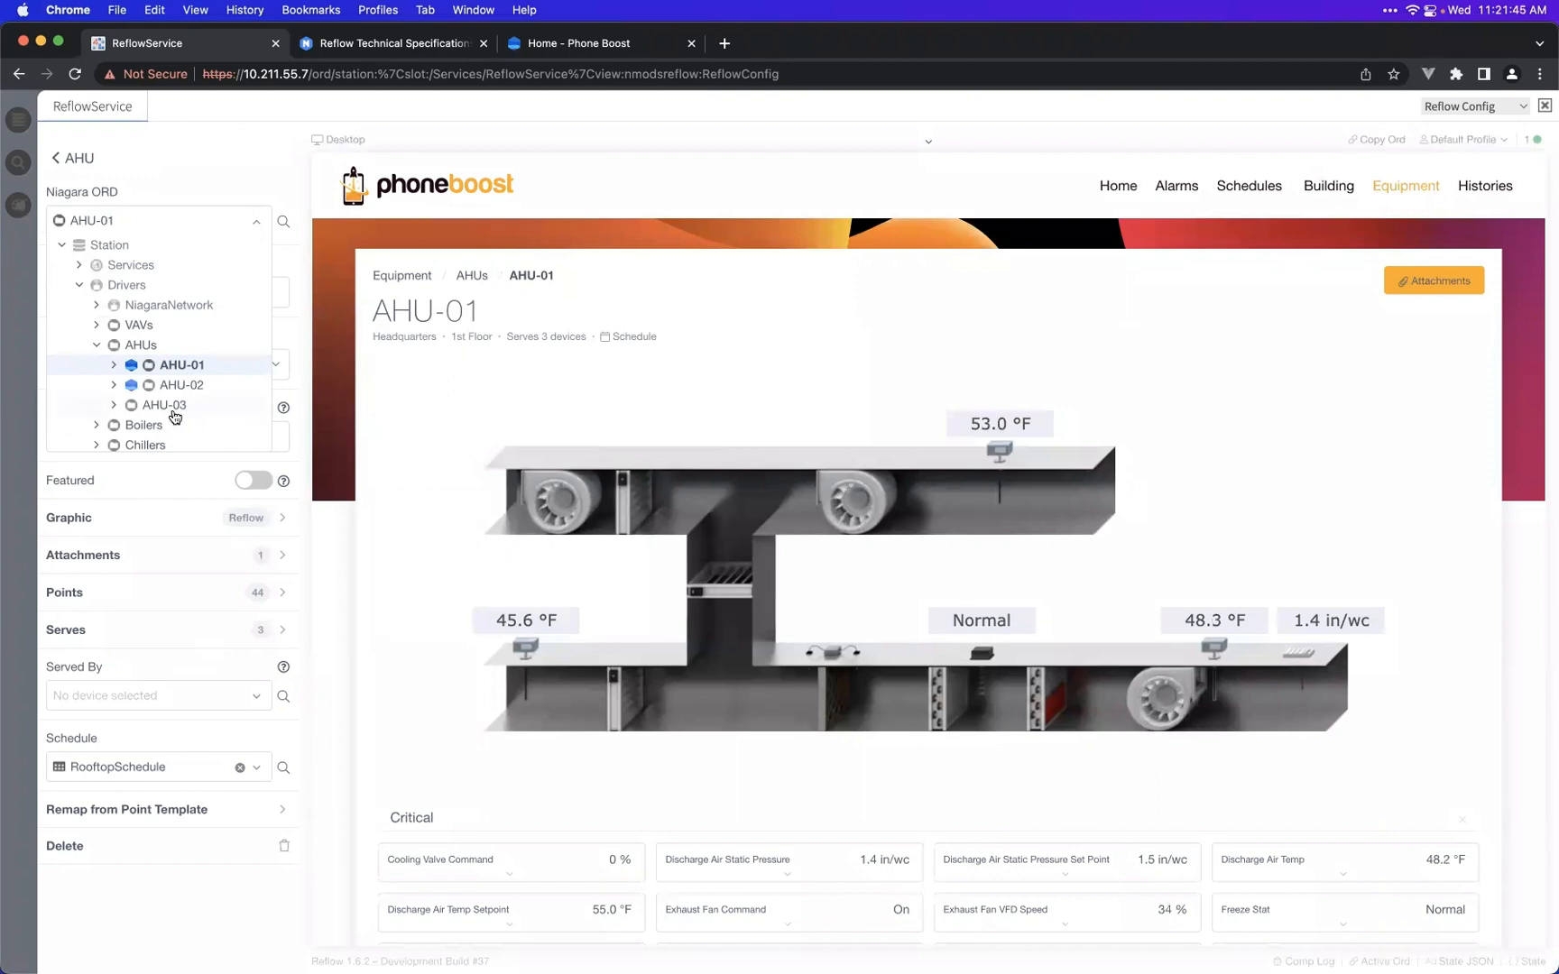
click(175, 413)
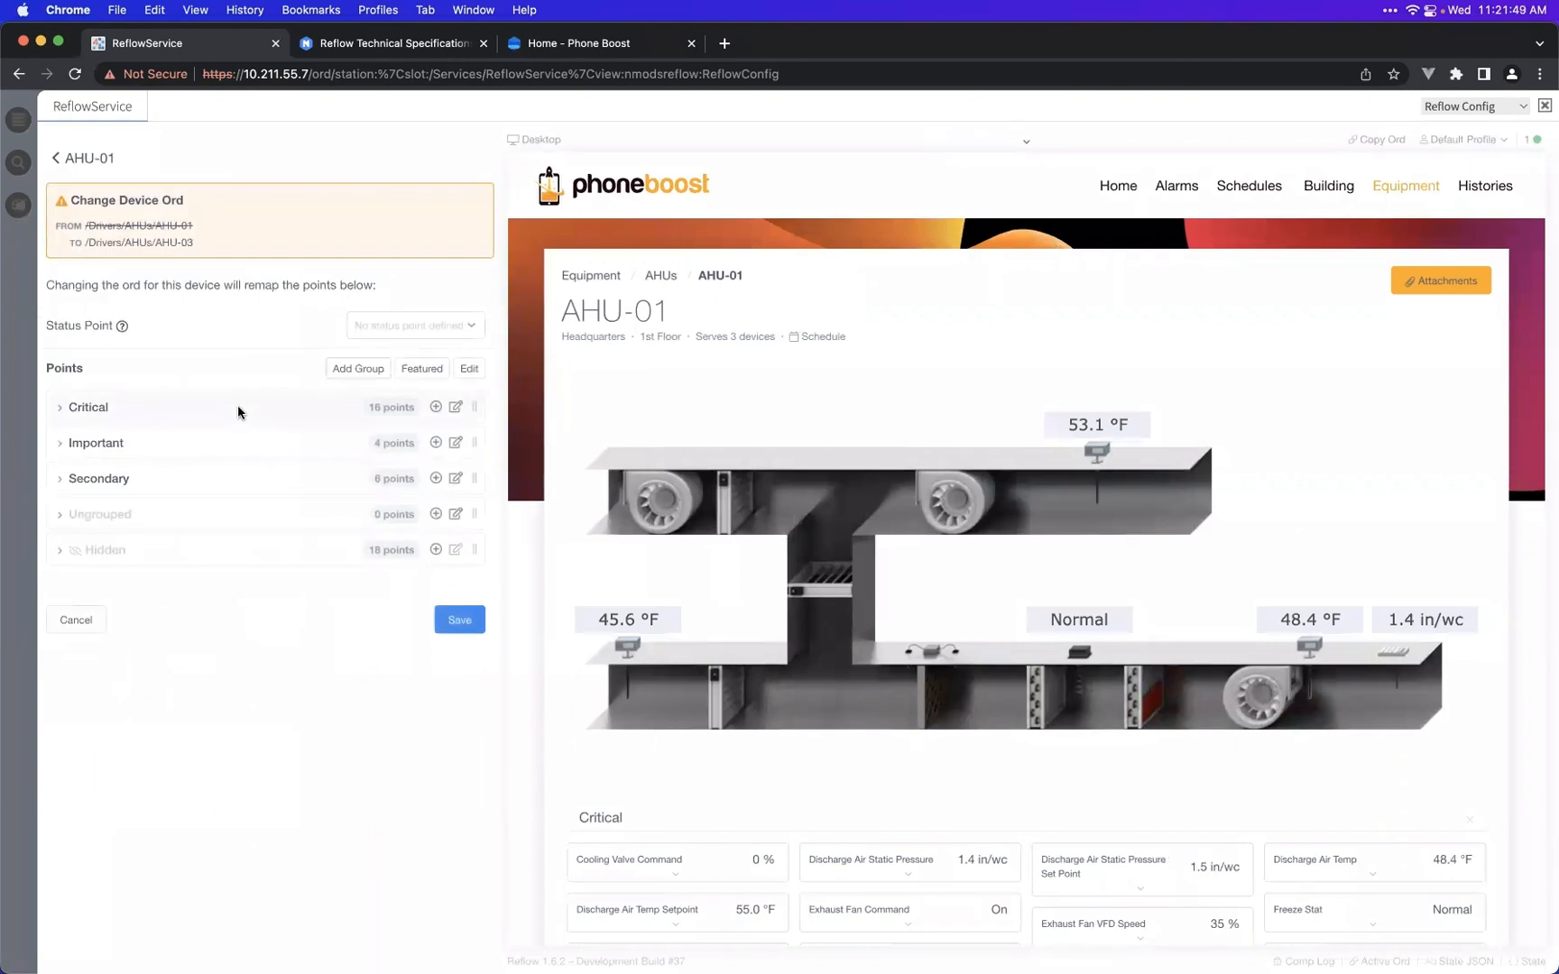
click(237, 406)
scroll(289, 427, down, 2)
scroll(289, 426, up, 2)
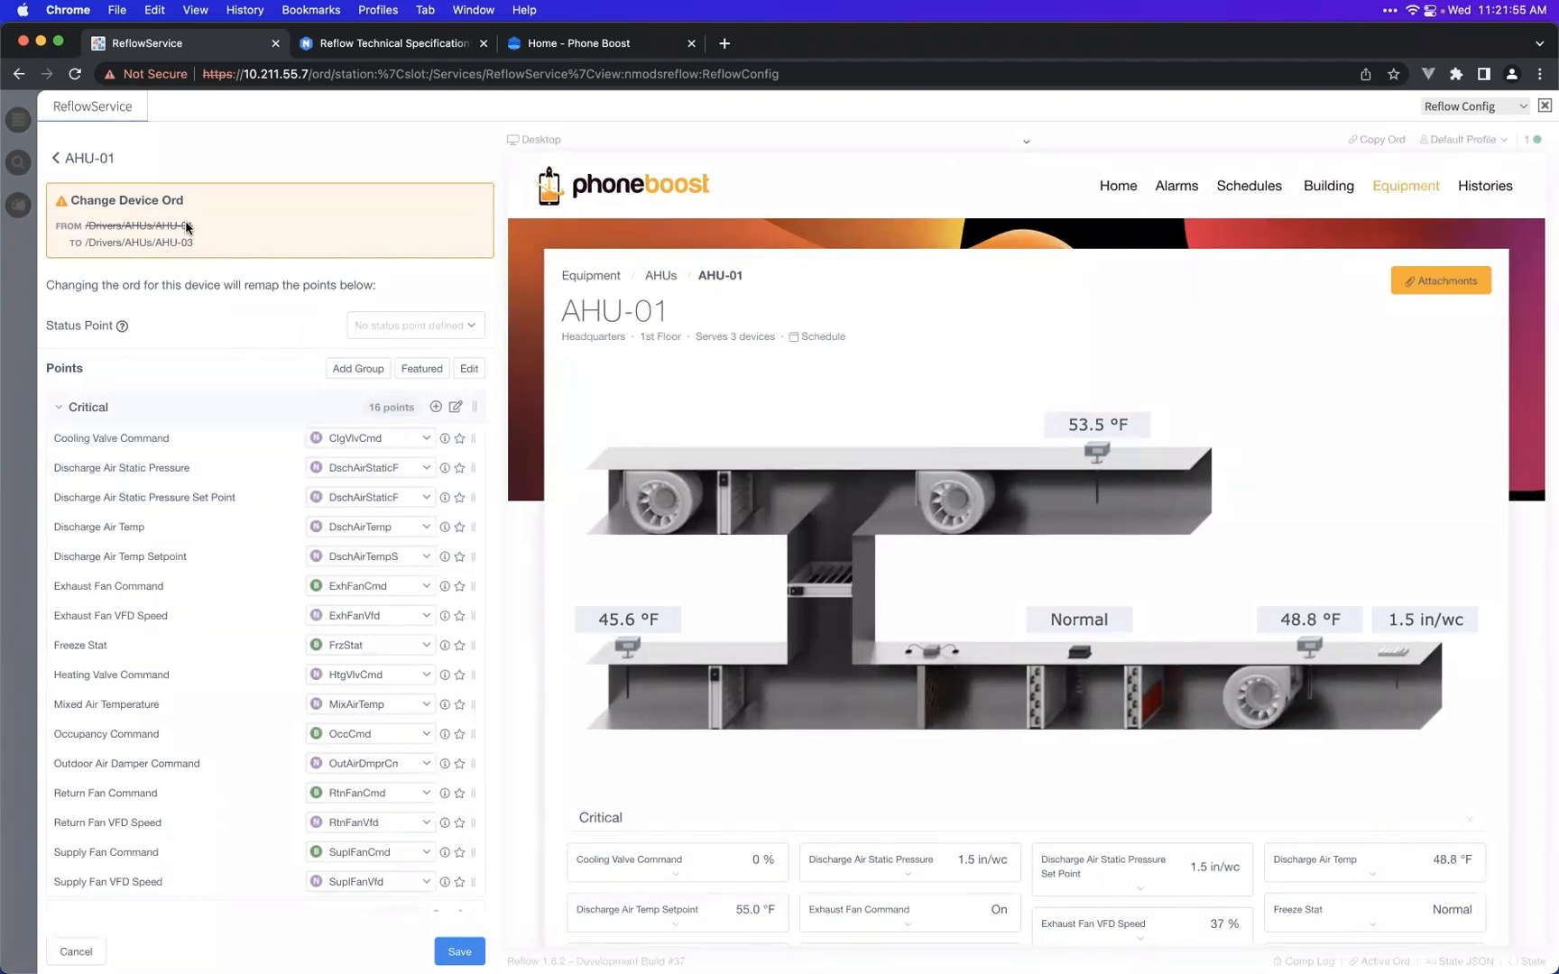
scroll(264, 521, down, 3)
scroll(263, 520, up, 3)
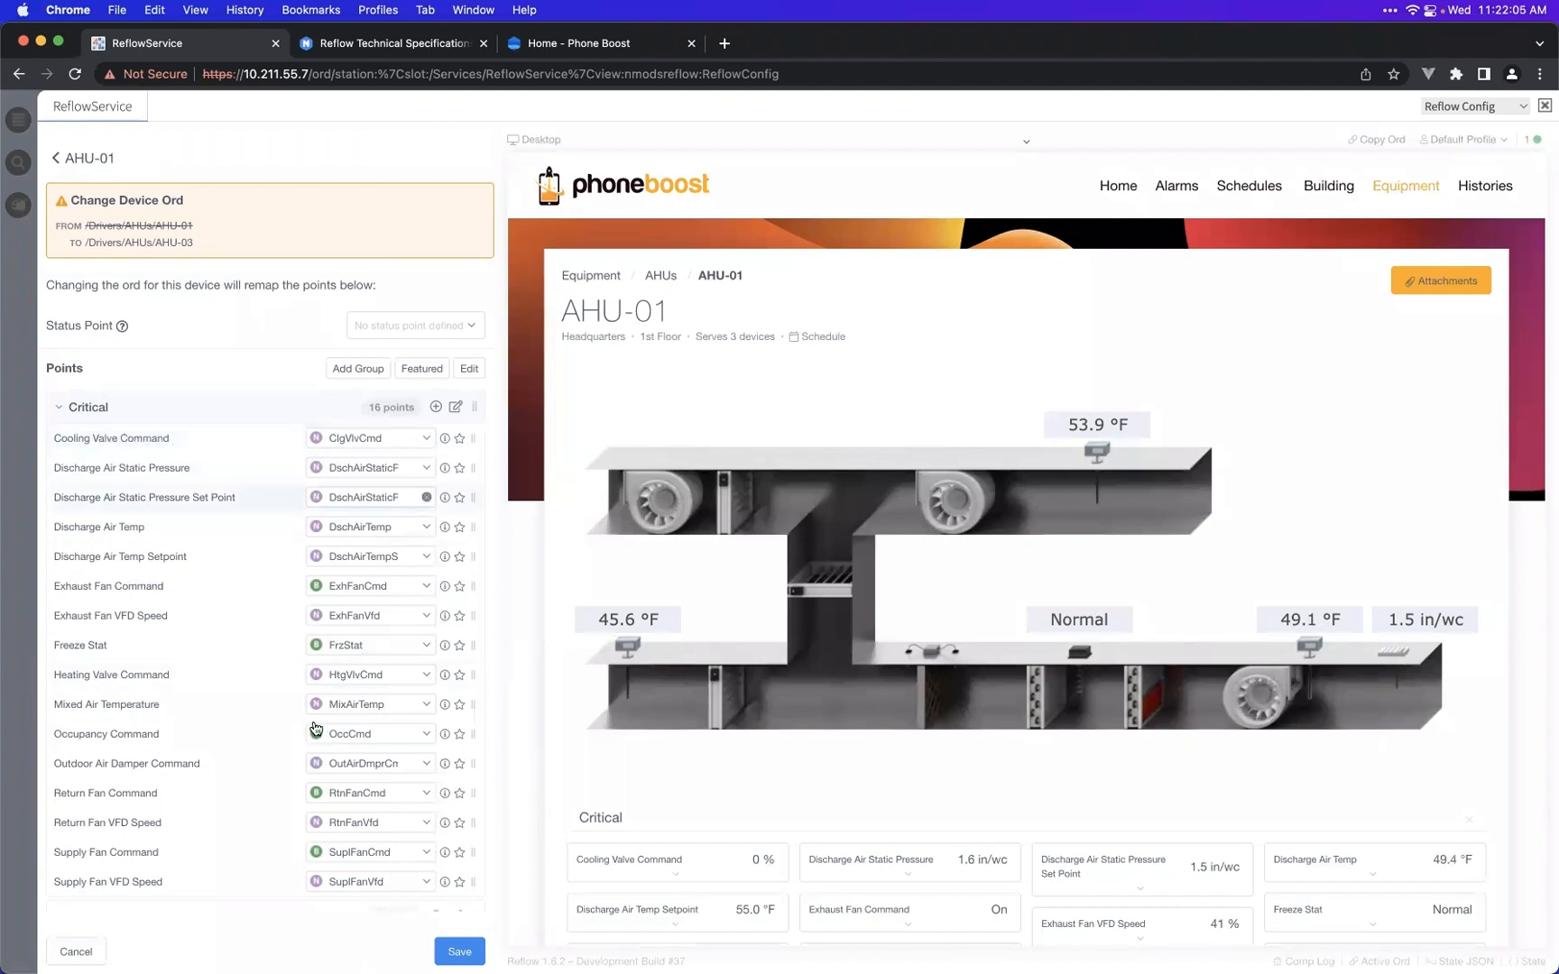
click(77, 950)
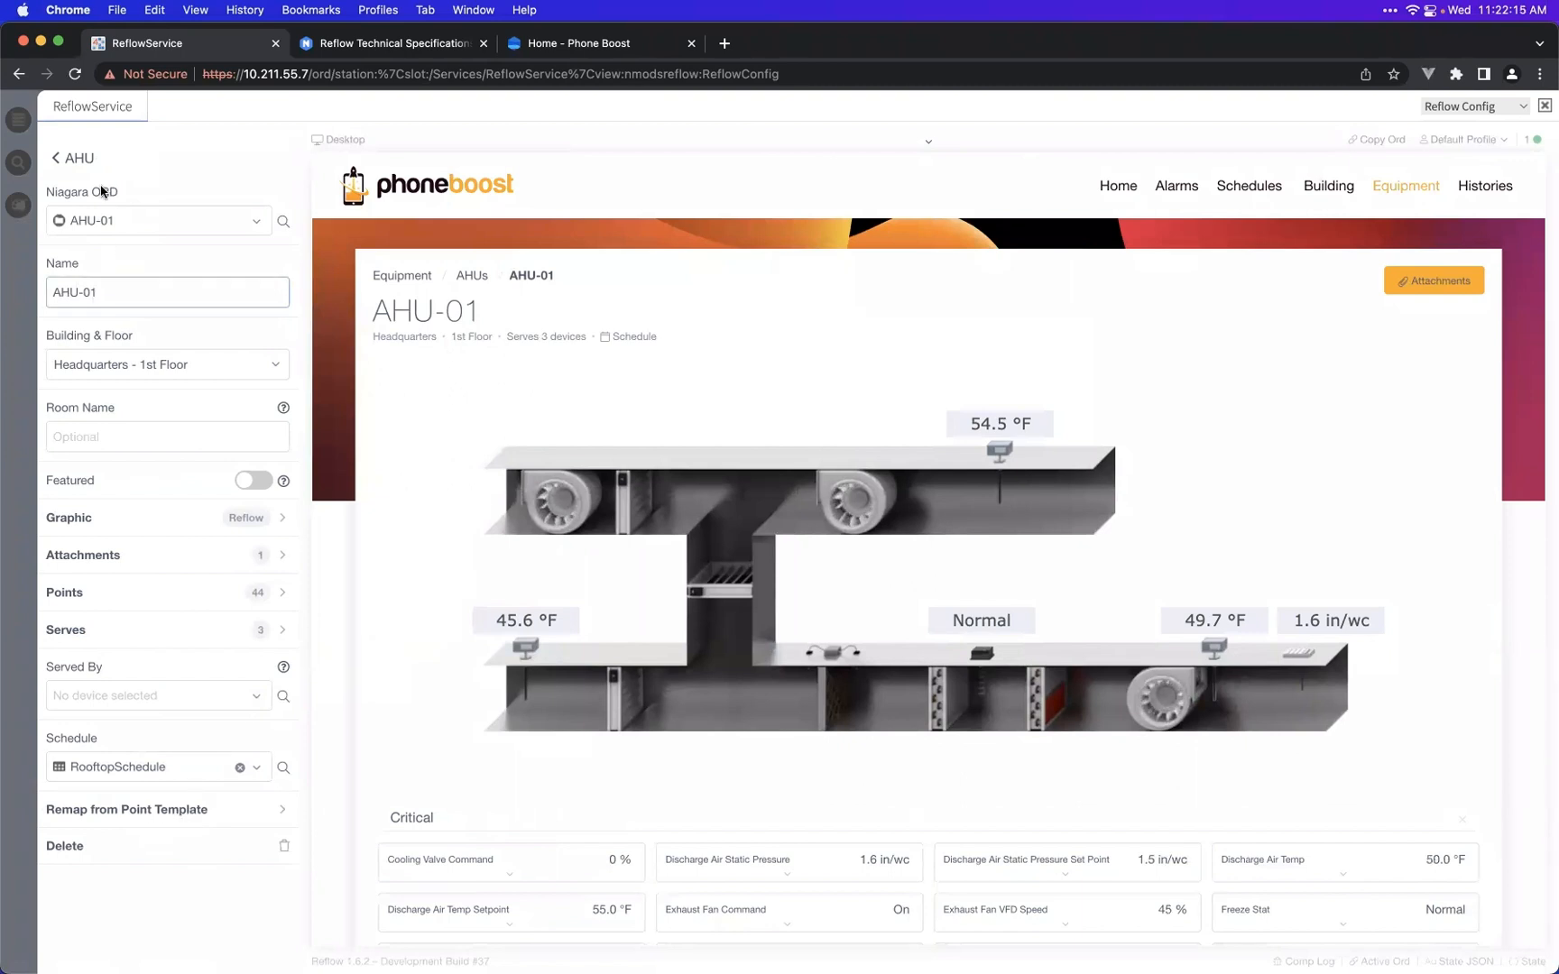
- Go back to the AHU equipment type, select both devices for bulk editing, review the available actions, and leave editing with the selection cleared
click(92, 159)
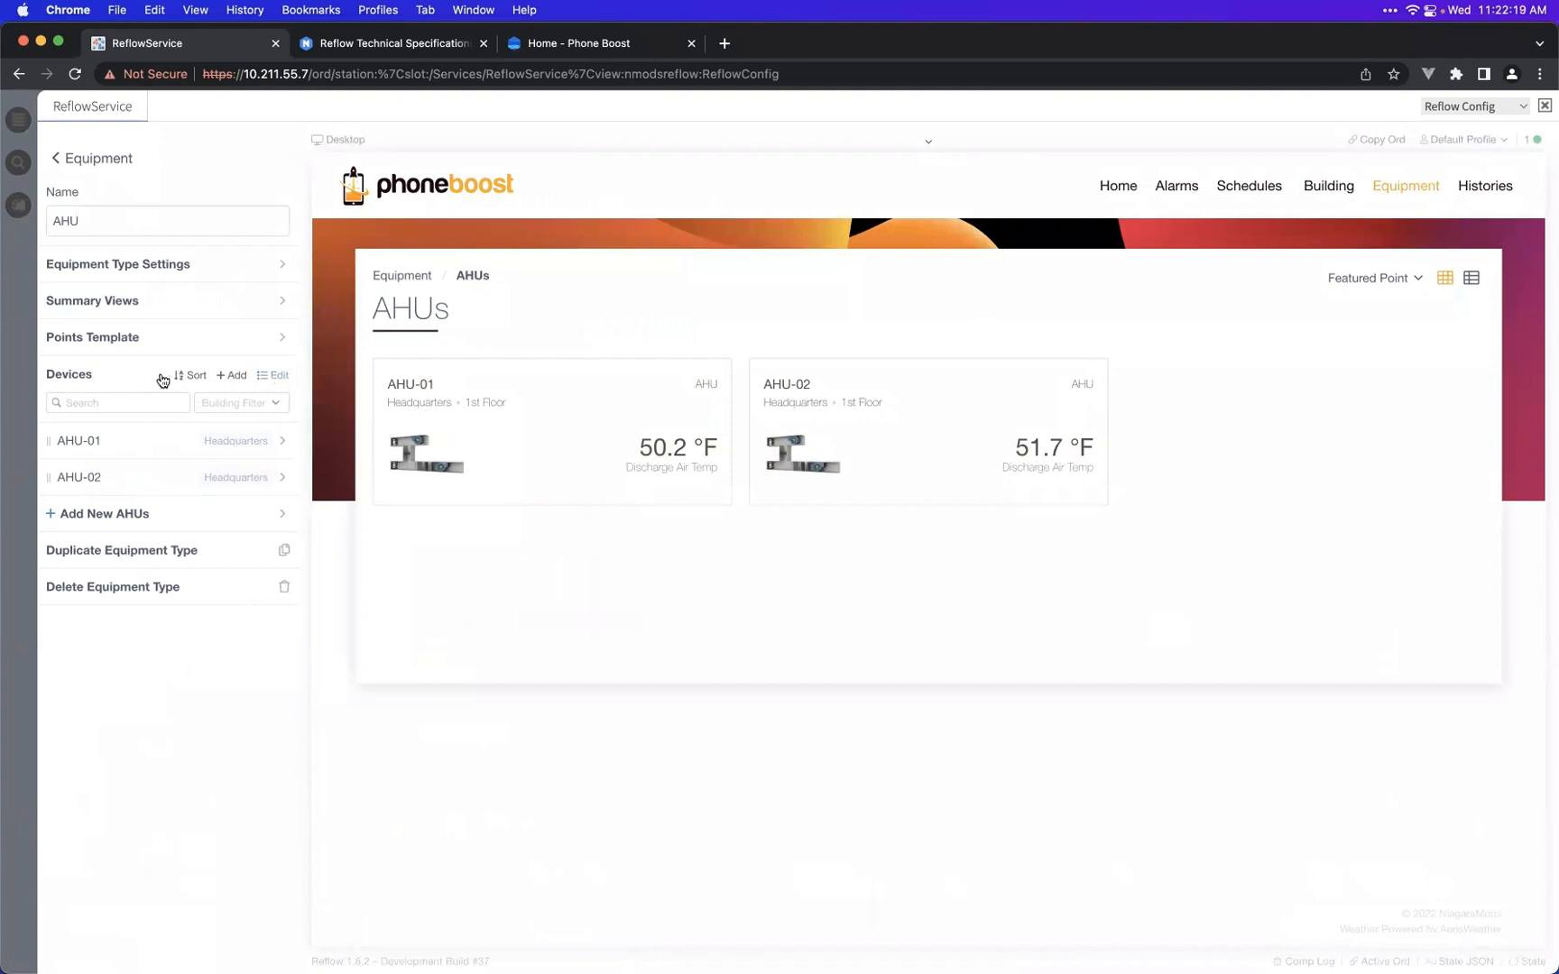
drag(80, 220, 64, 216)
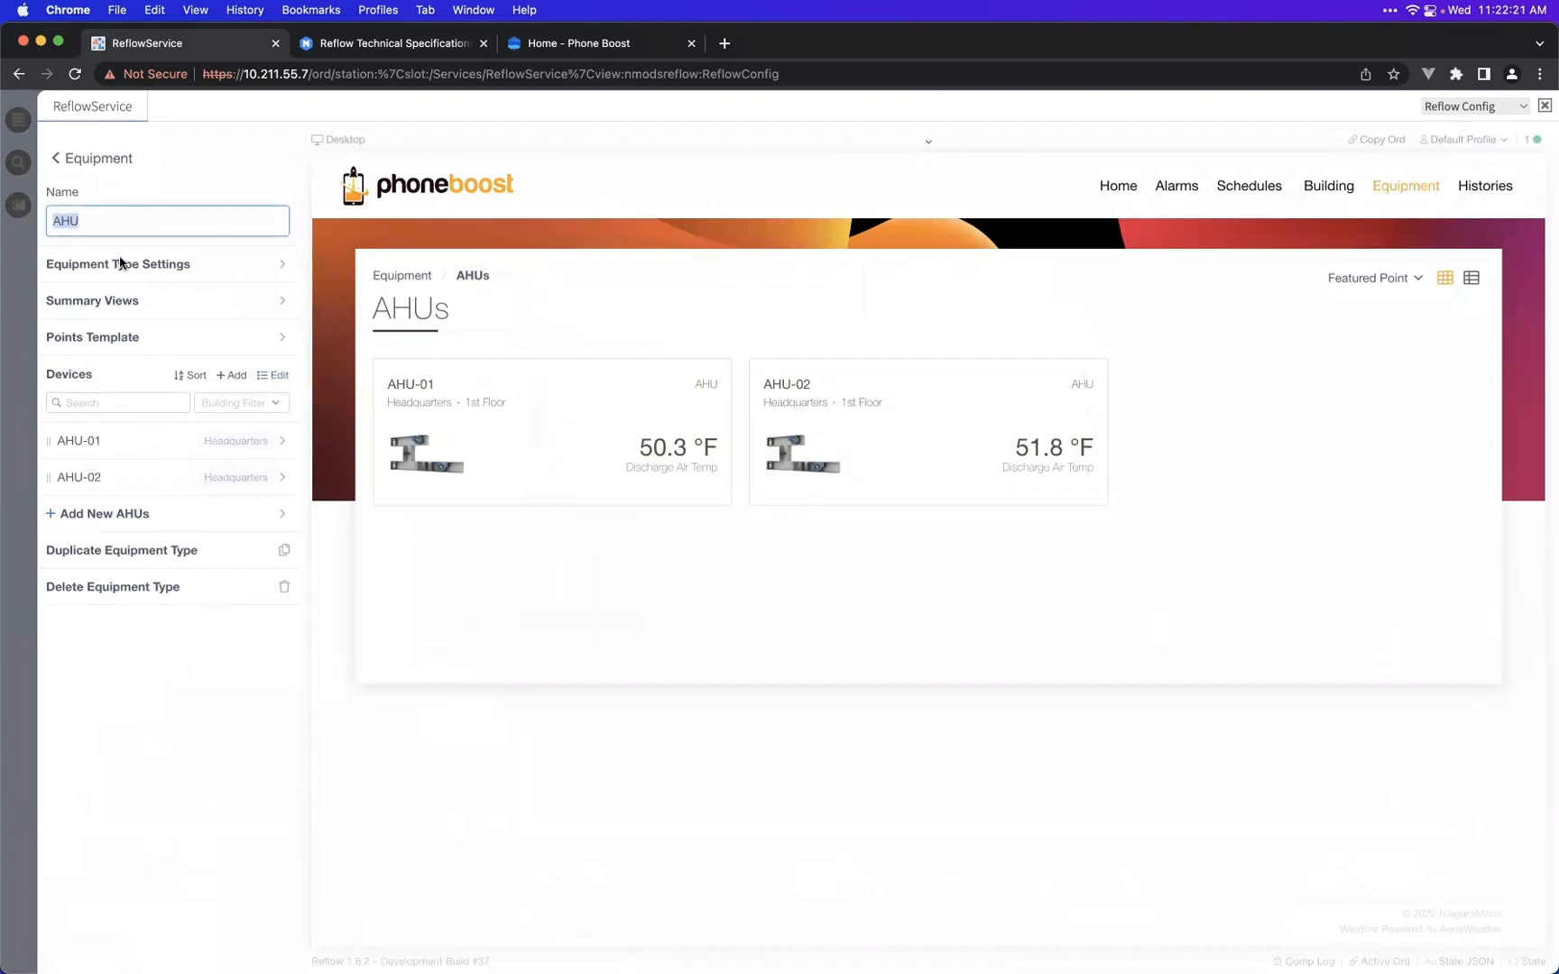
click(281, 380)
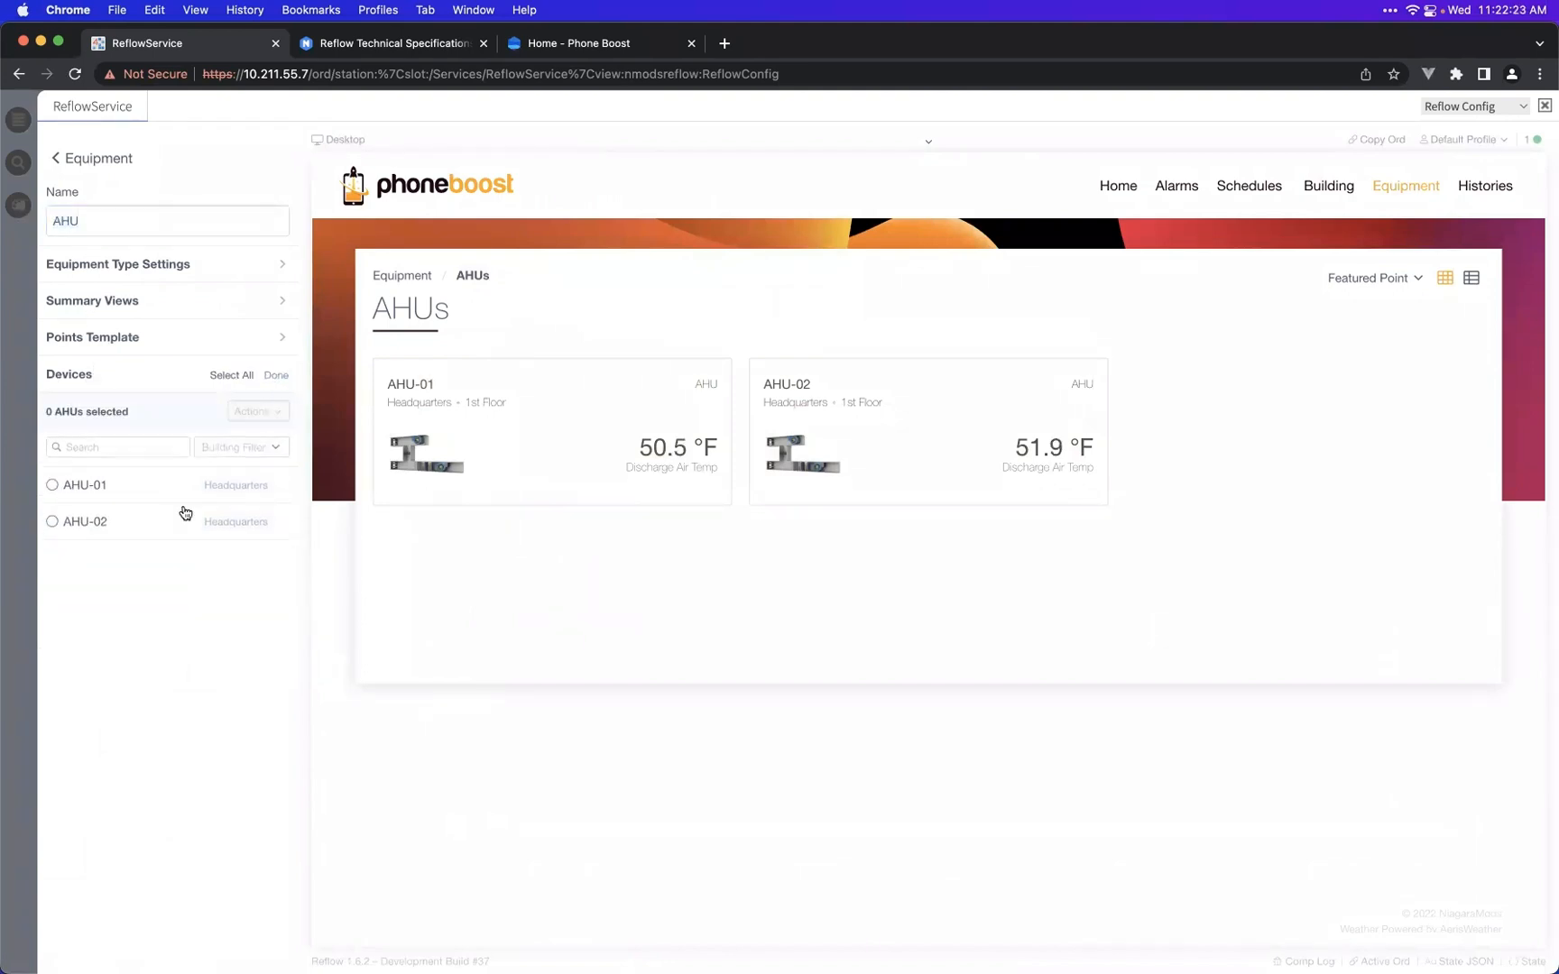
click(159, 500)
click(150, 530)
click(147, 530)
click(151, 497)
click(241, 375)
click(260, 410)
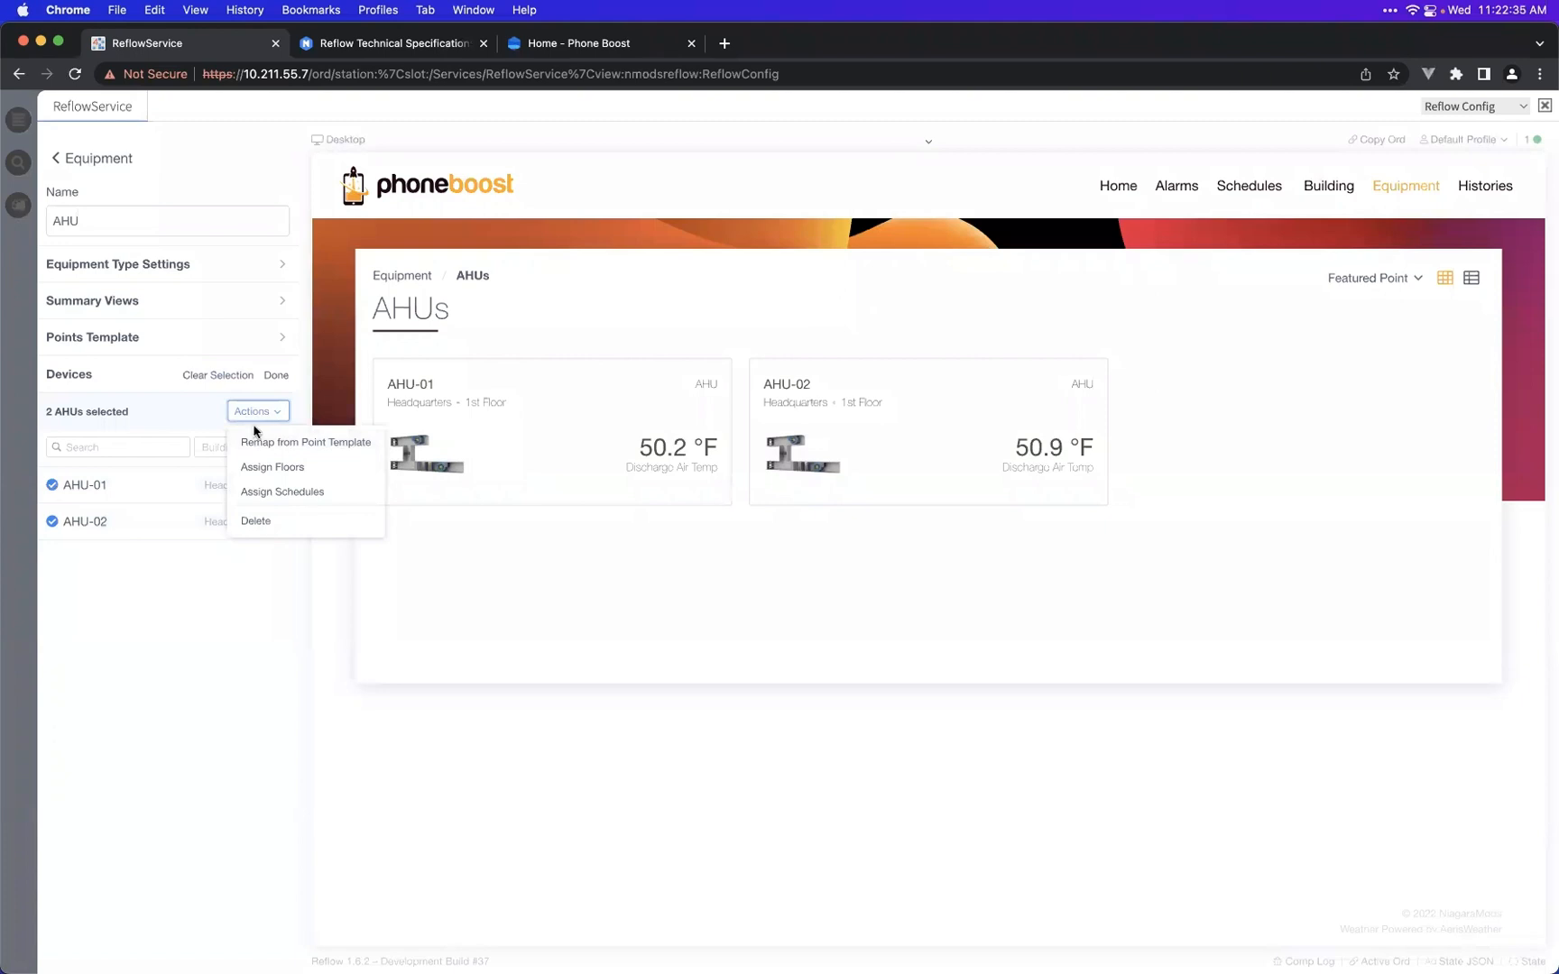
click(253, 411)
click(224, 375)
click(275, 375)
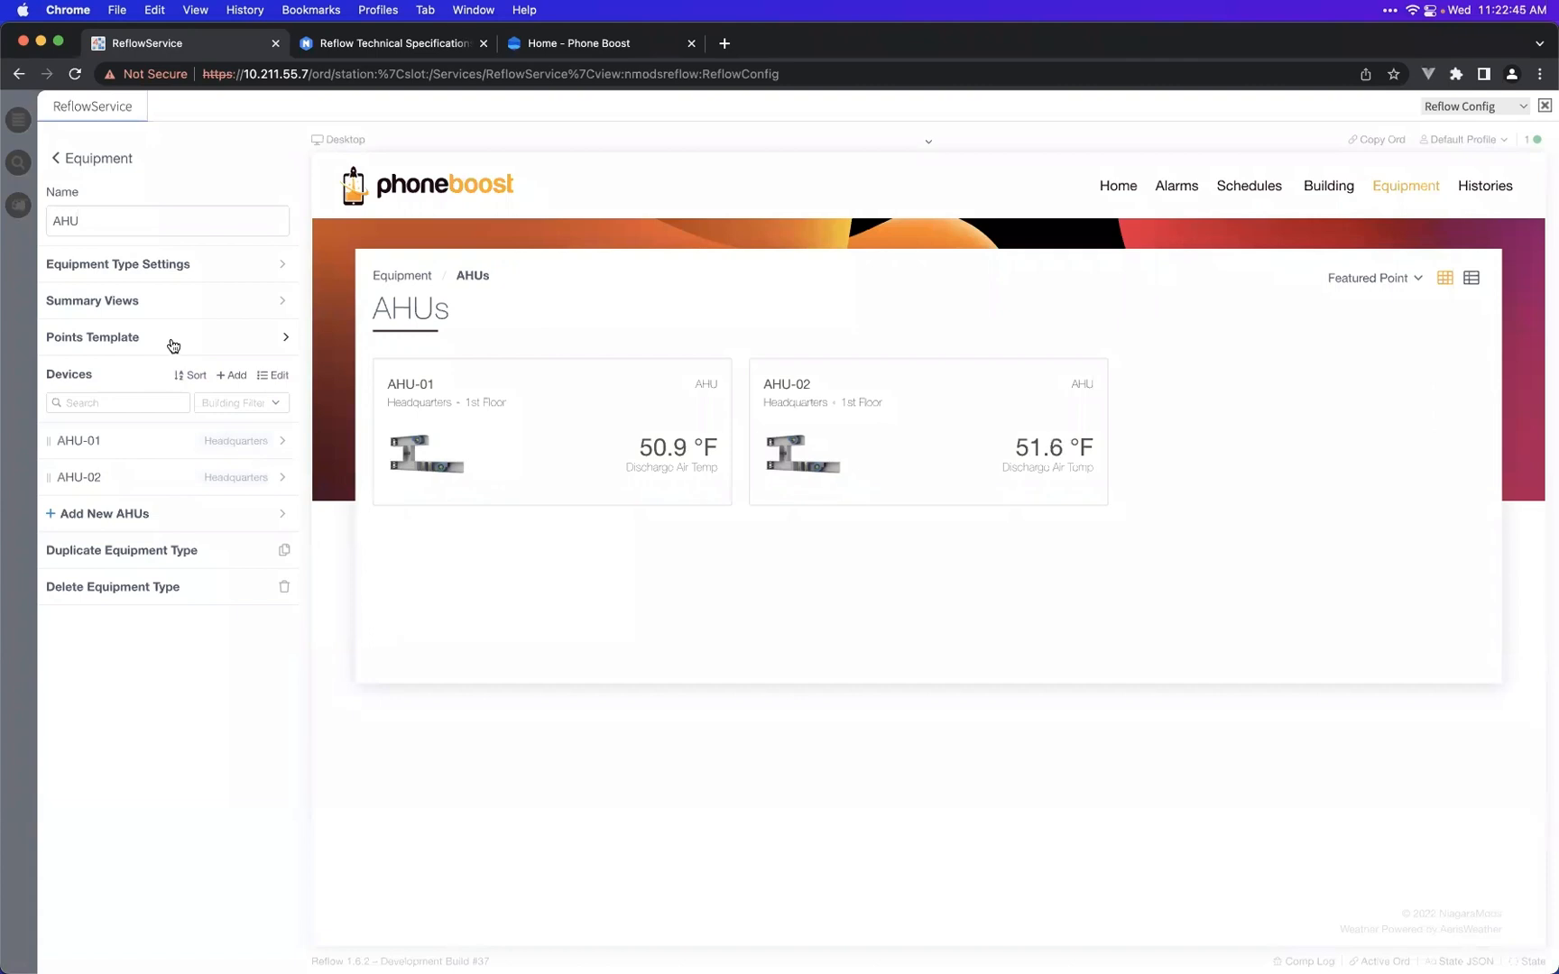
- Open the AHU points template and examine the Cooling Valve Command's auto-detect regular expression in the Critical group
click(171, 337)
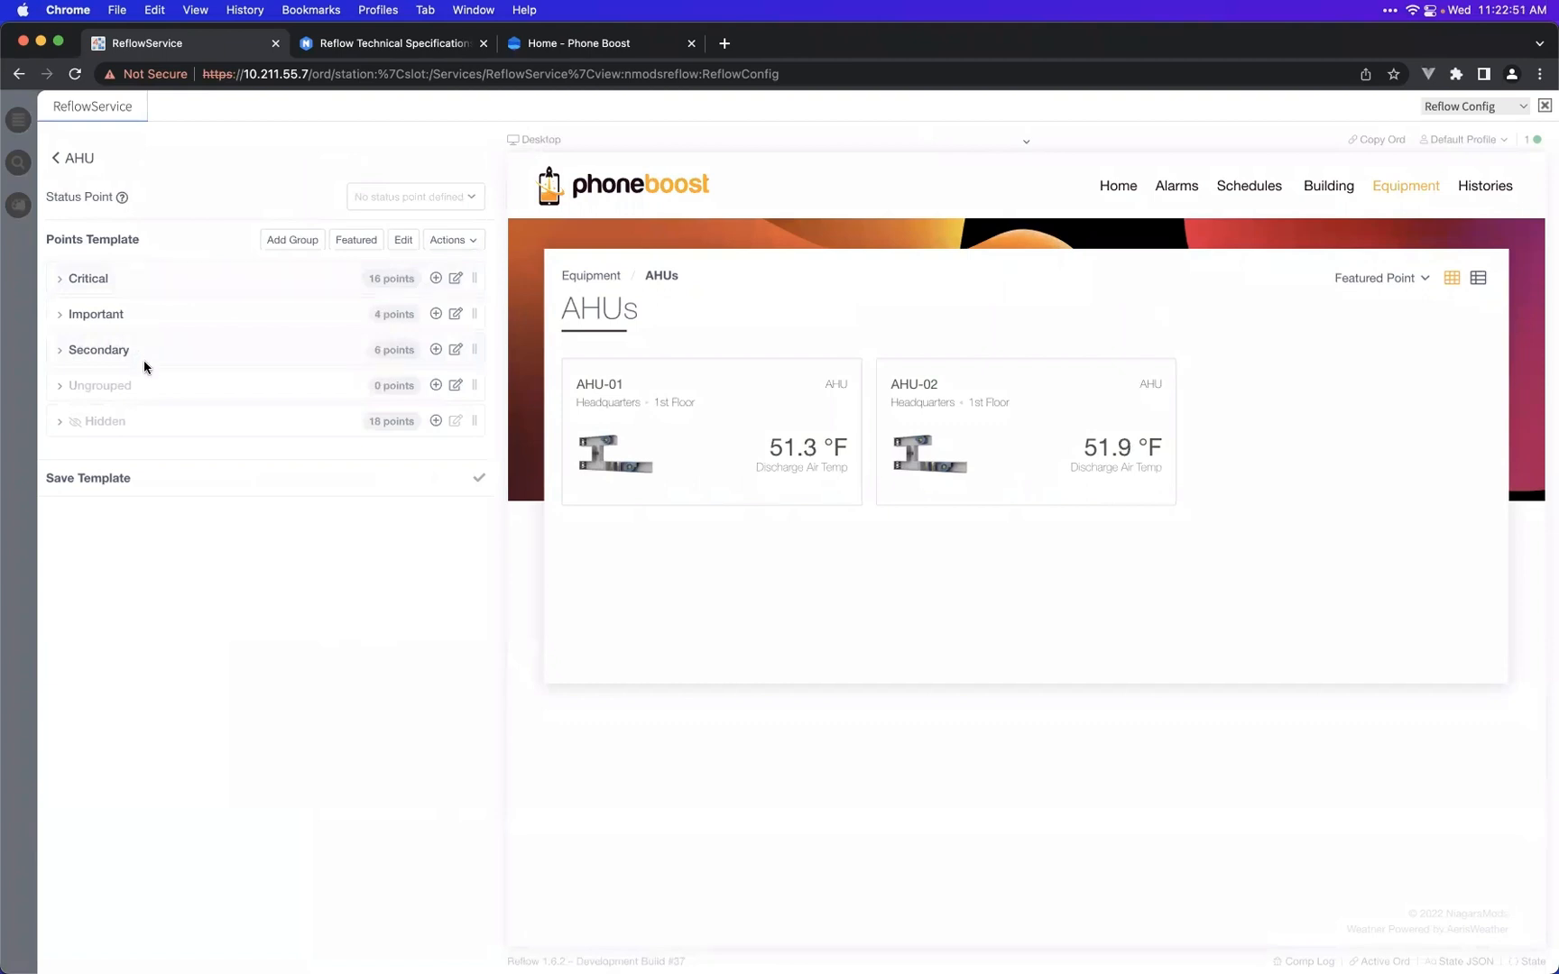
click(147, 283)
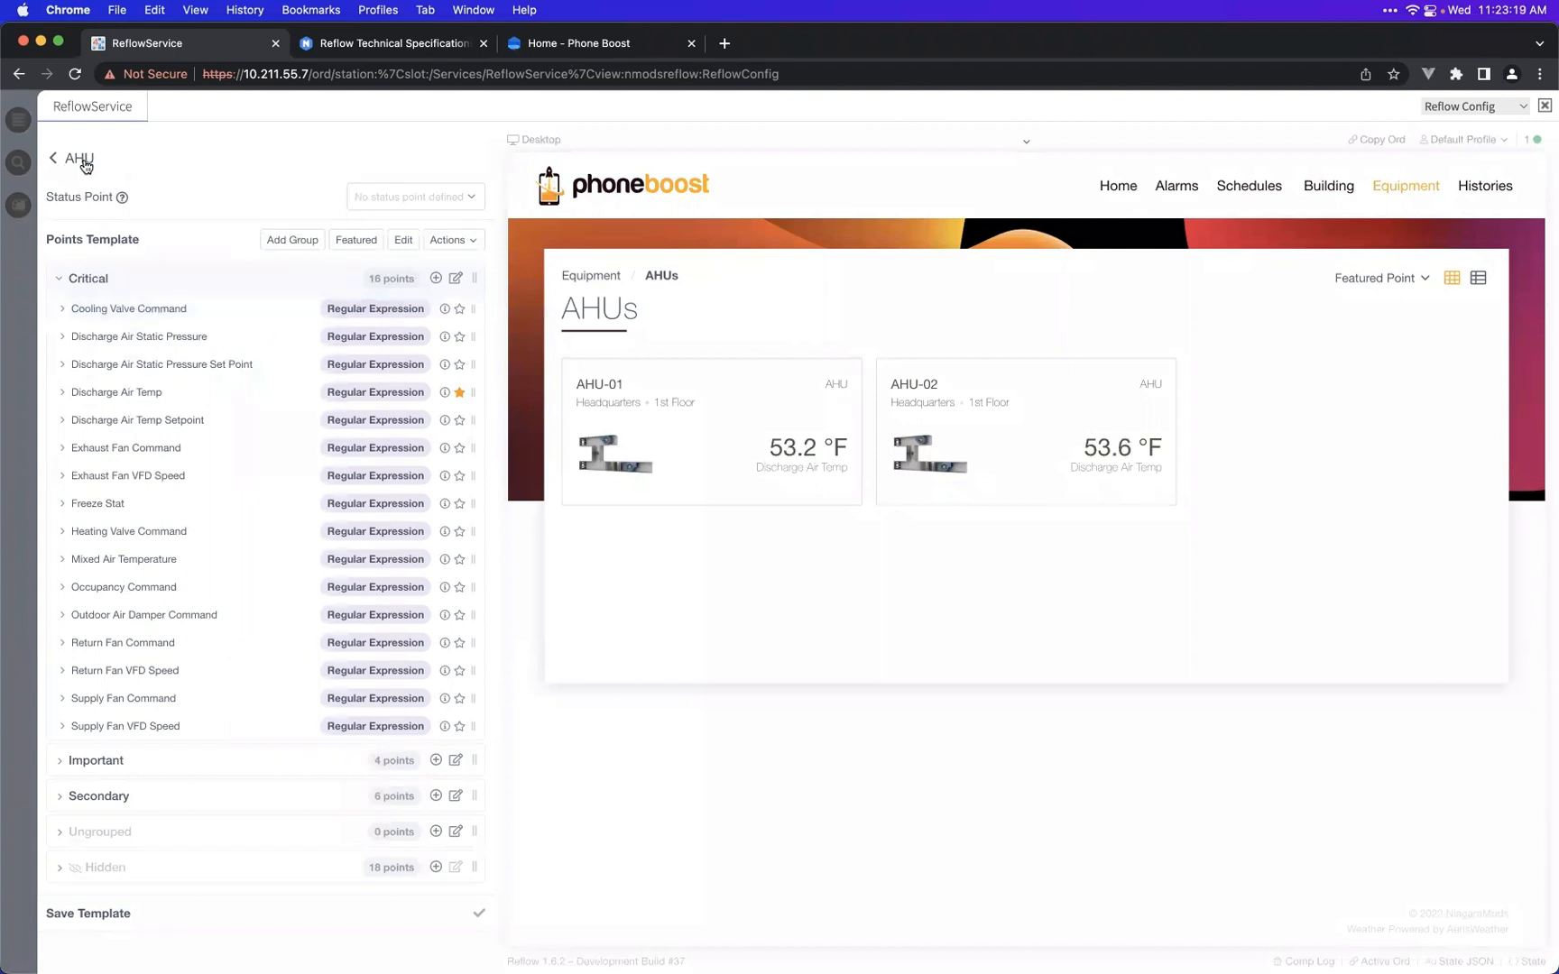
click(219, 311)
click(219, 309)
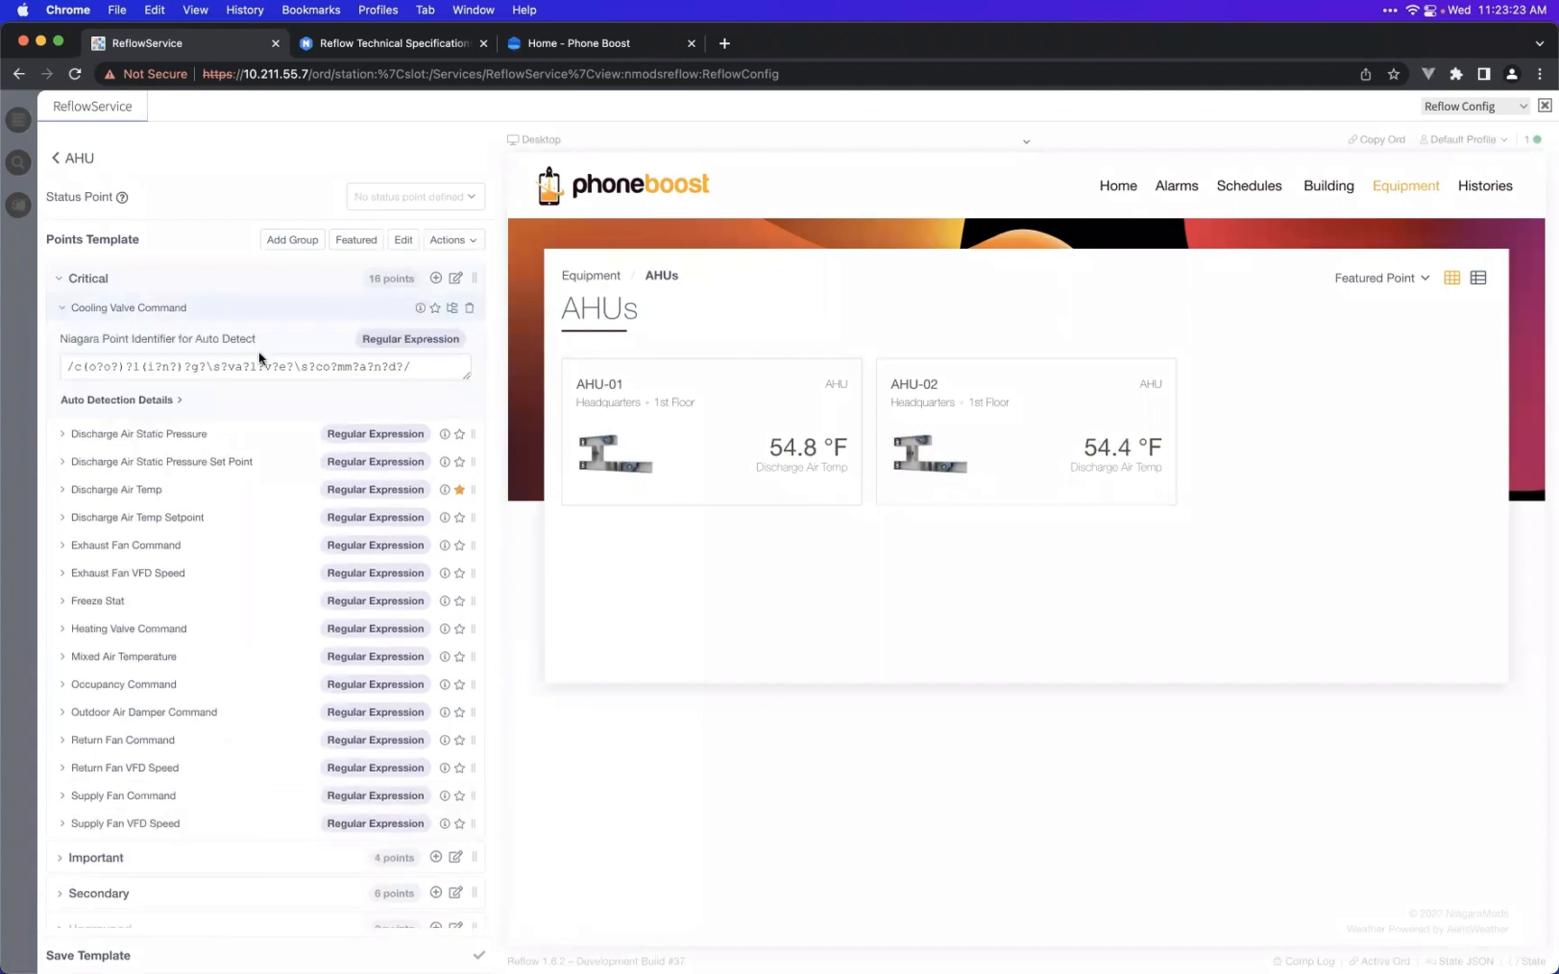
drag(420, 367, 65, 366)
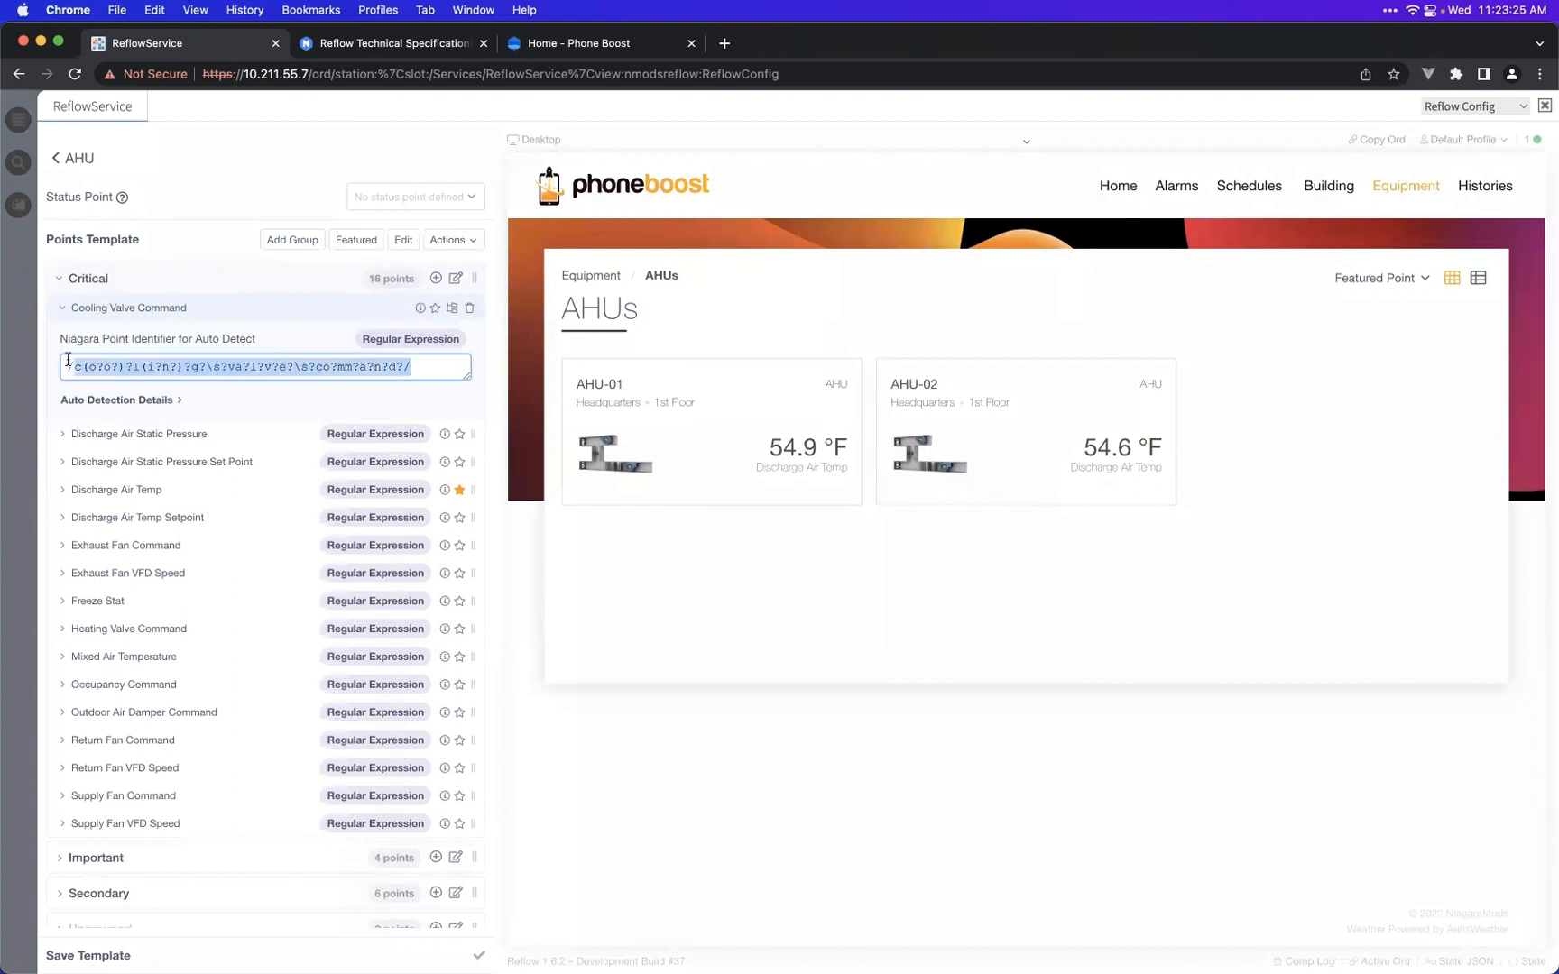
click(113, 365)
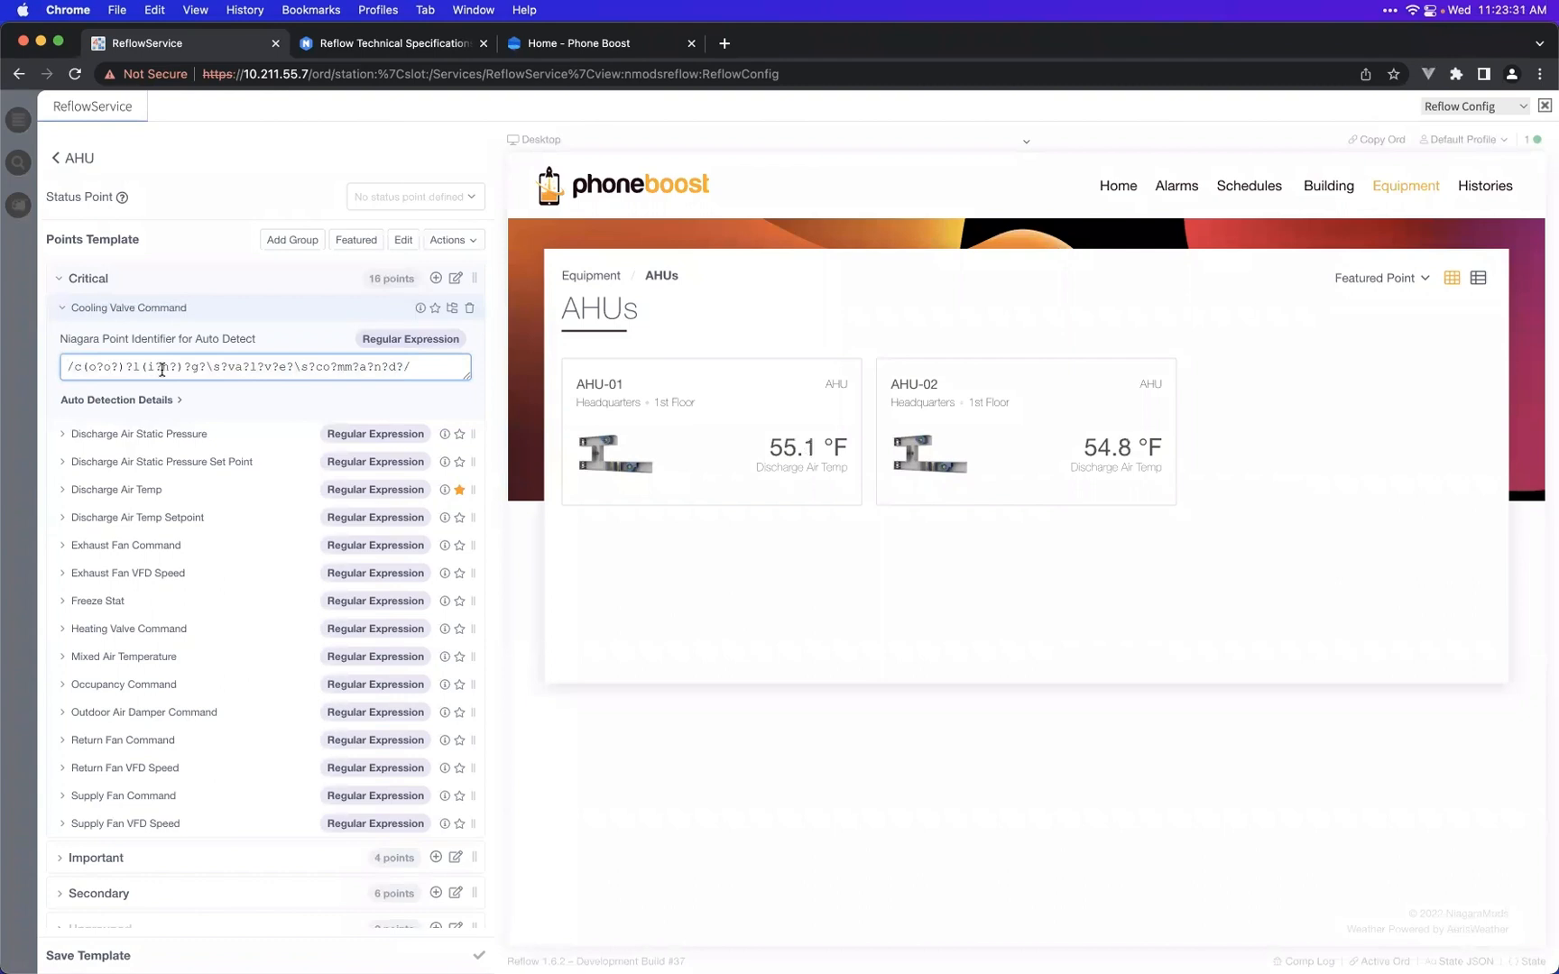
drag(119, 367, 65, 369)
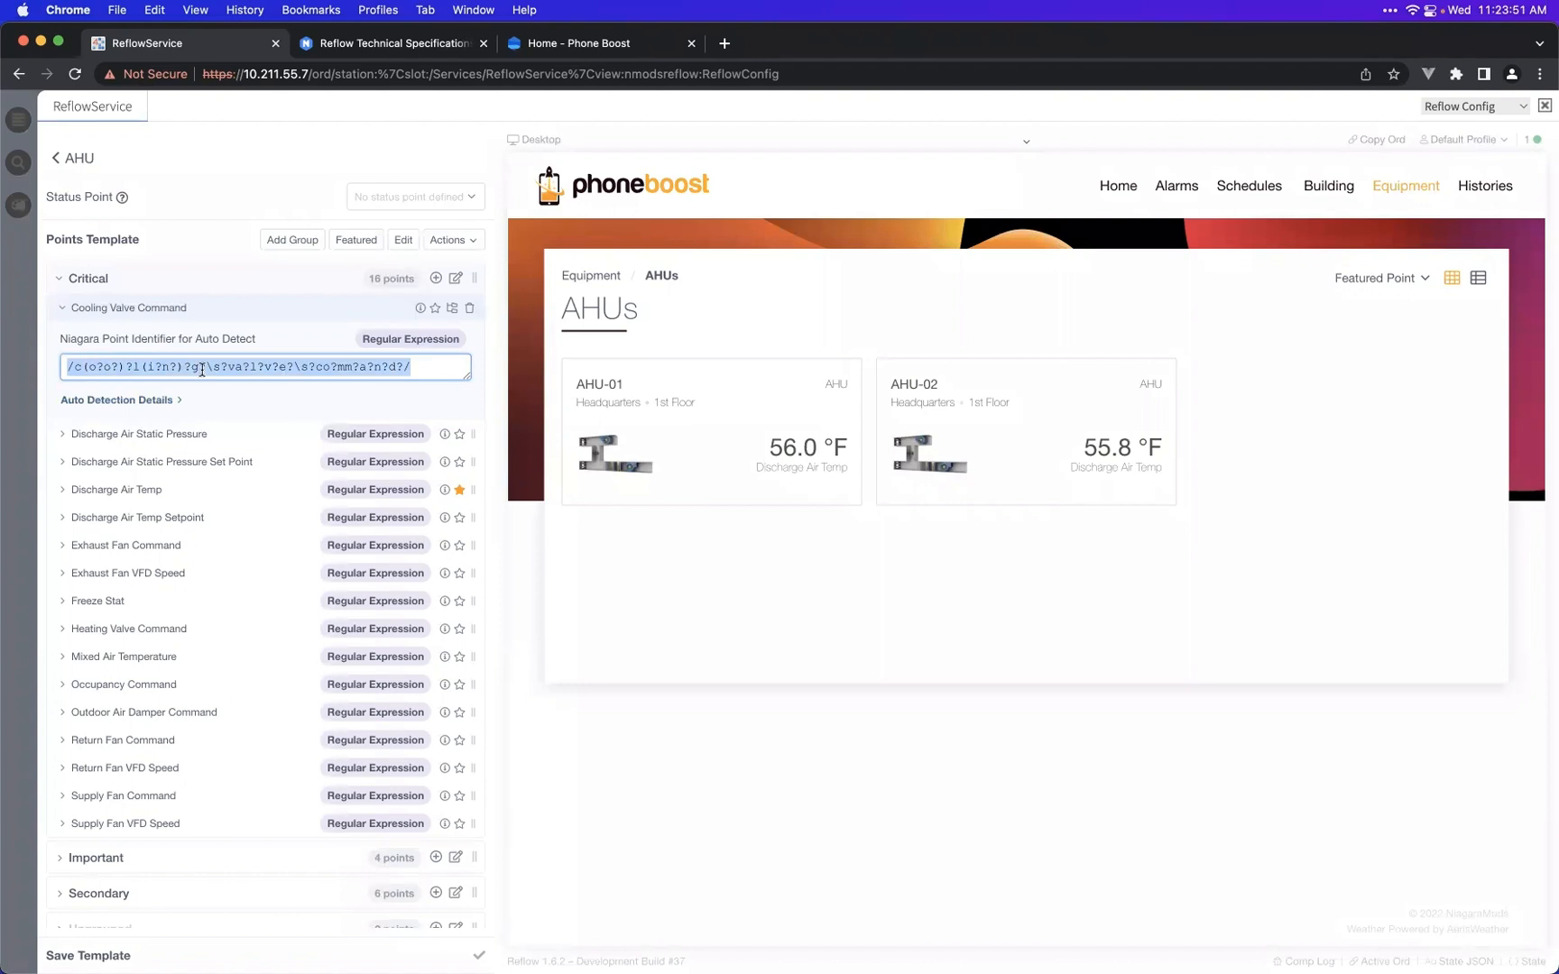
click(261, 367)
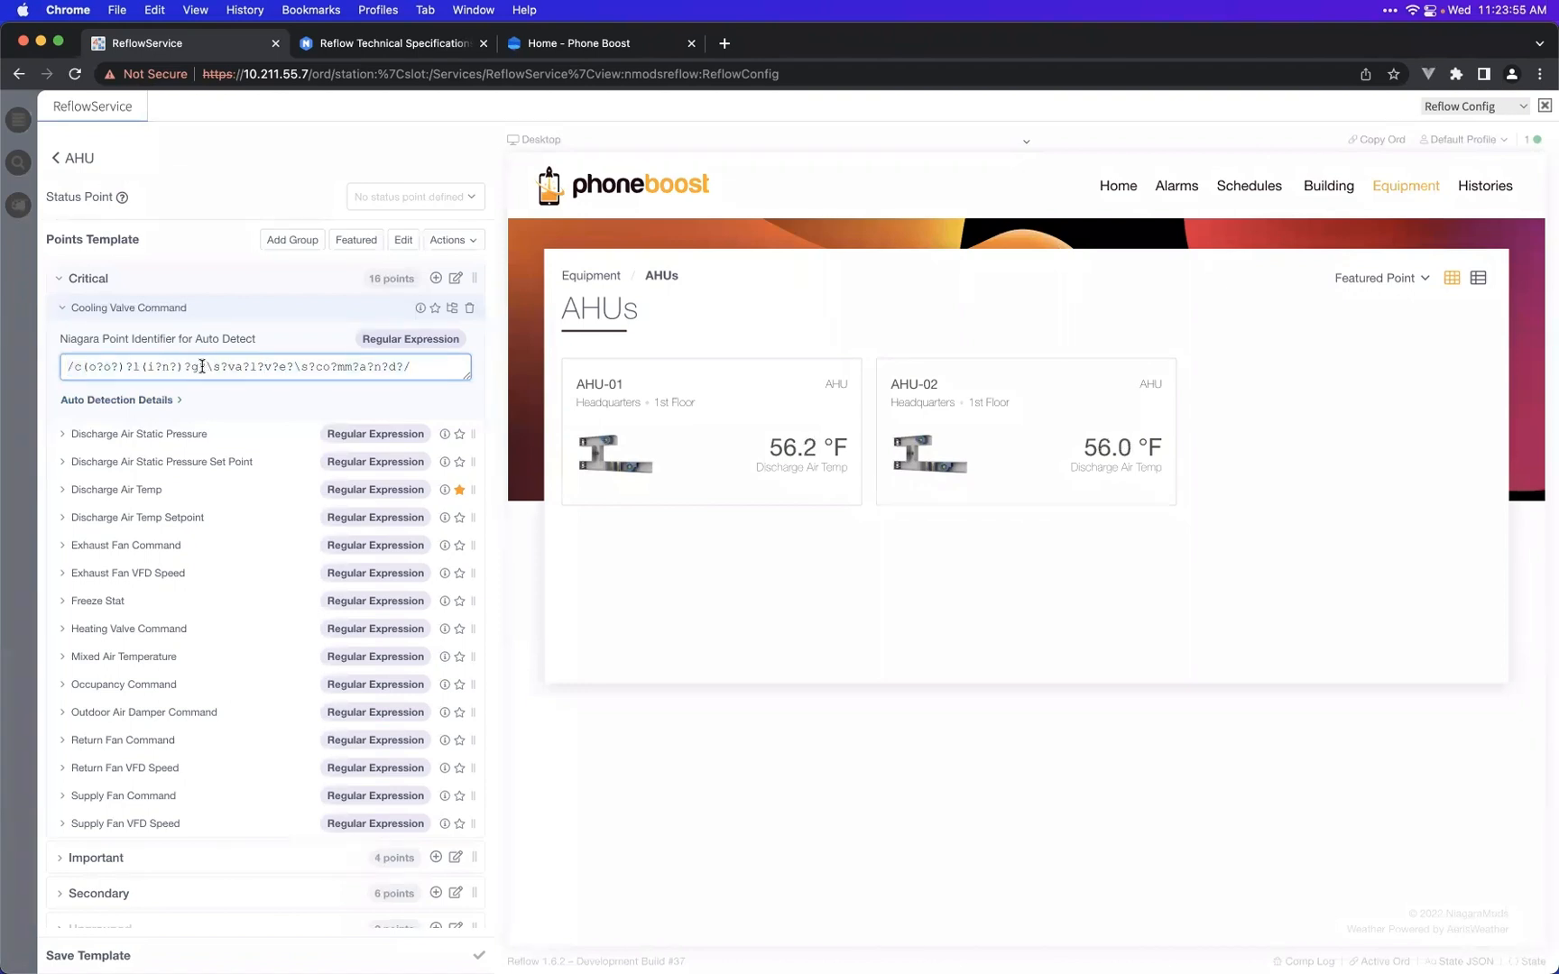
- Show the Cooling Valve Command's auto detection details and compare its regular expression with the preview point names
click(132, 402)
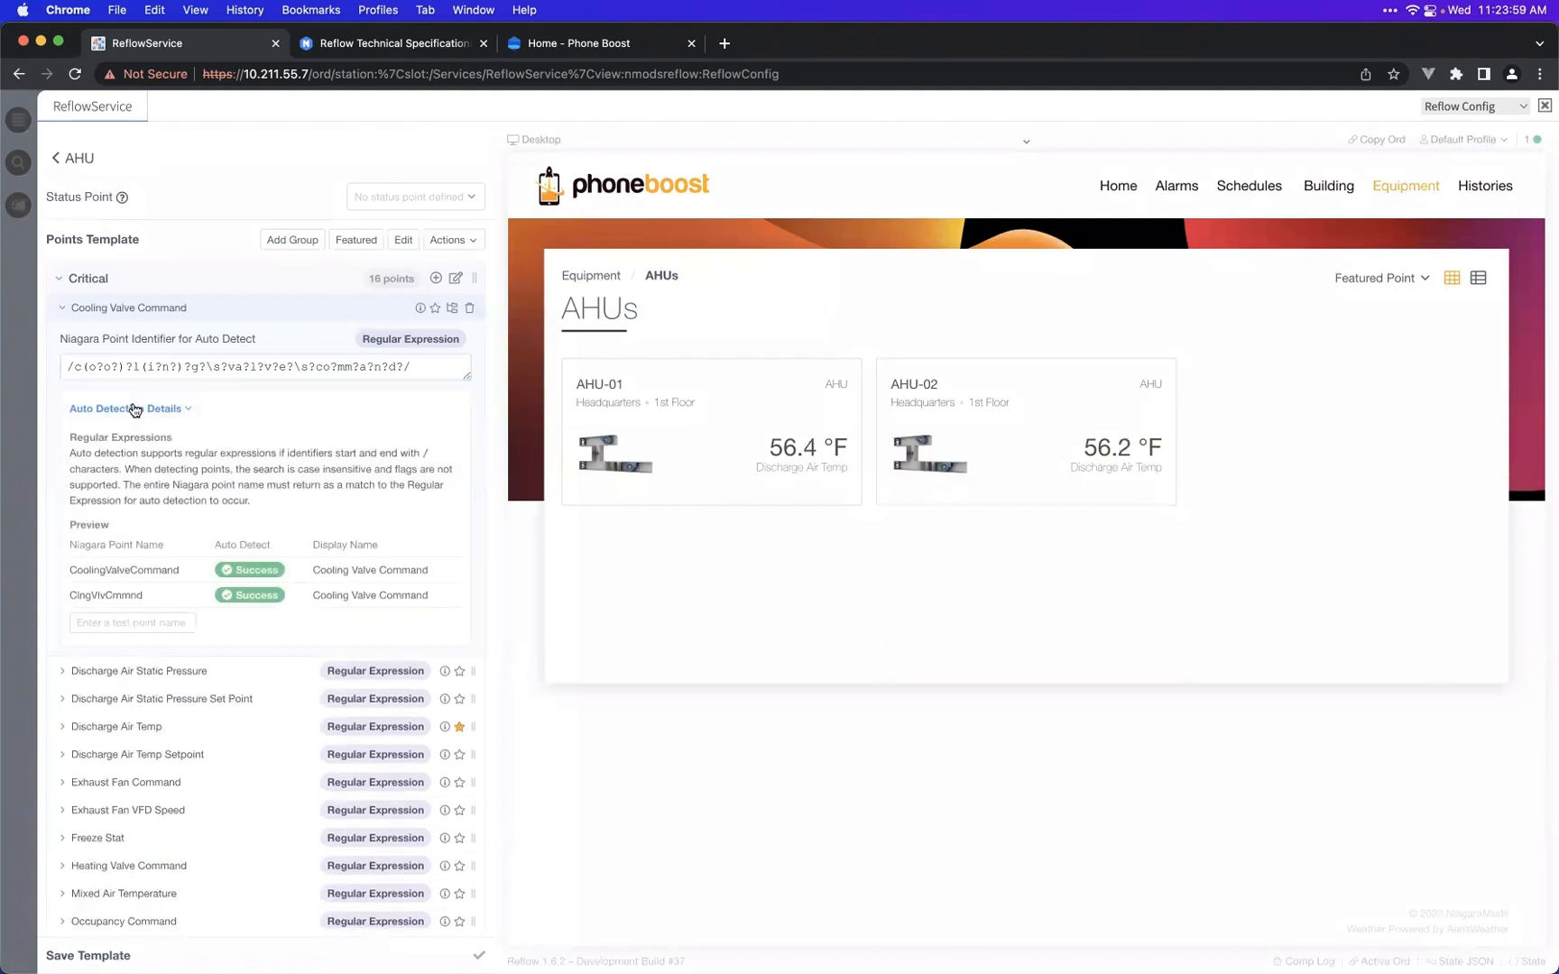
click(129, 621)
drag(153, 365, 87, 365)
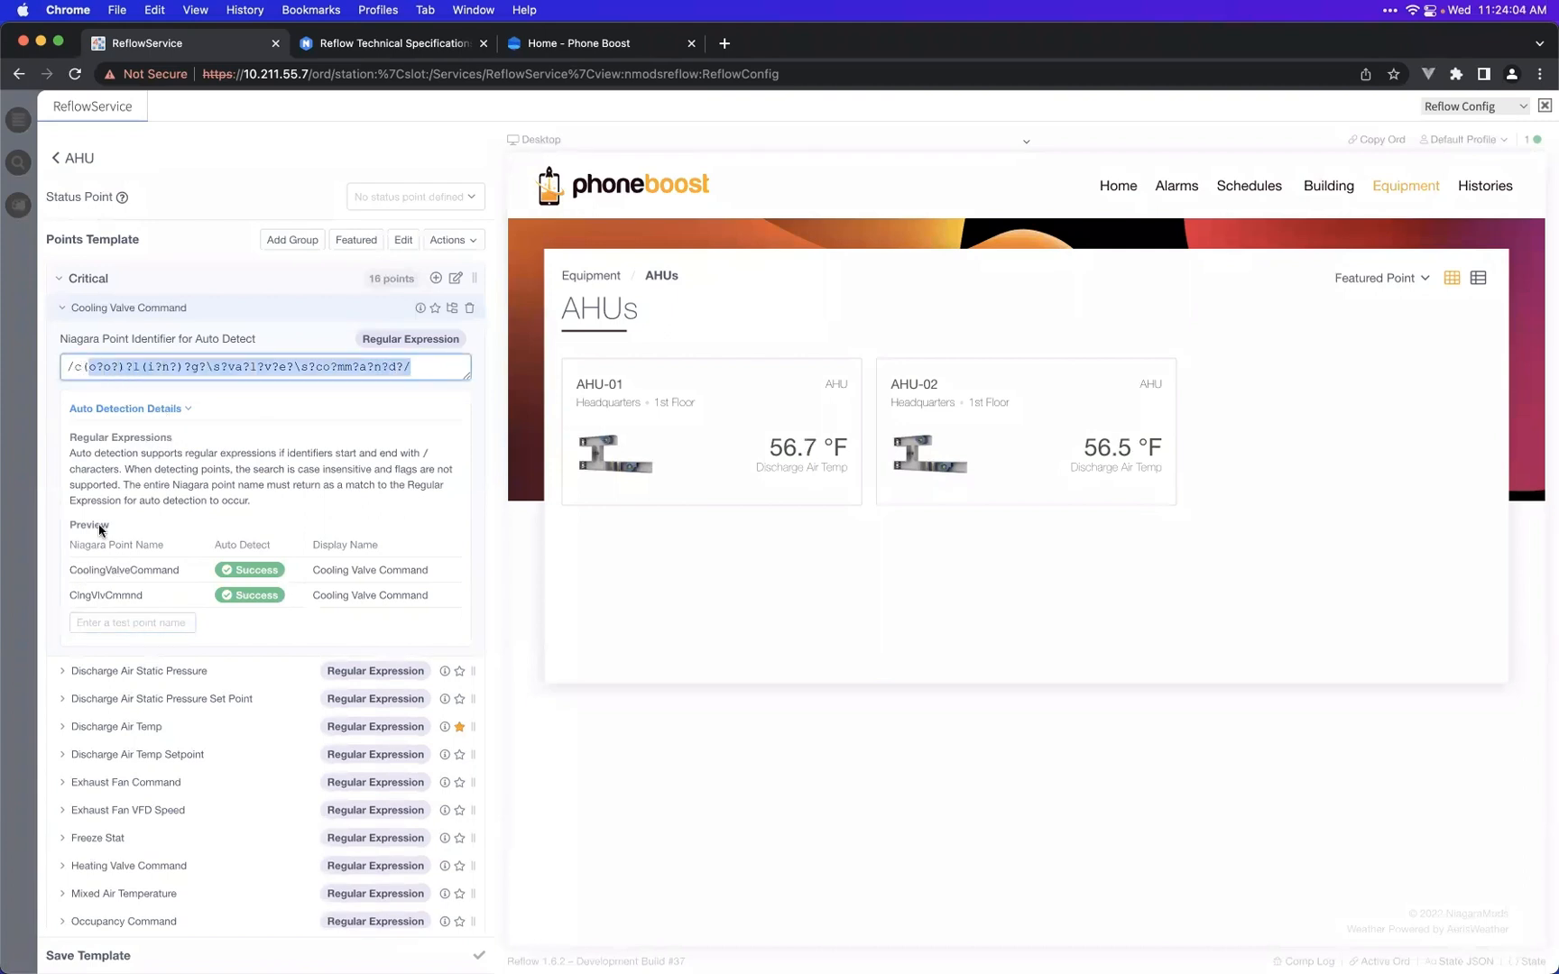
click(126, 575)
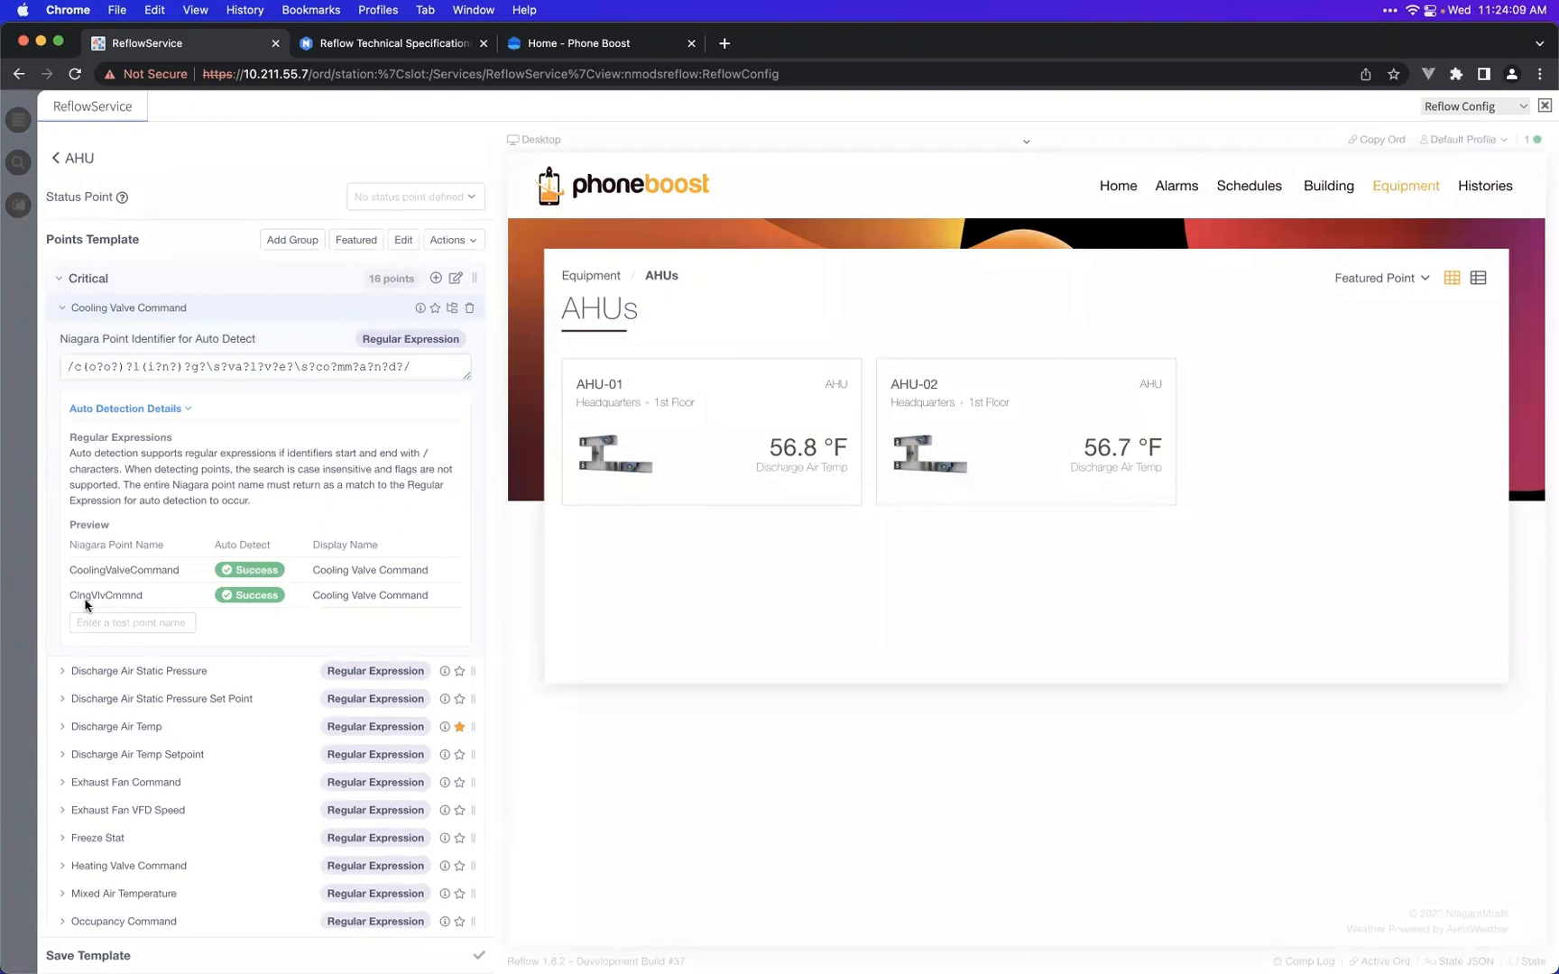
- Test the Cooling Valve Command's auto detection with name variants, ending with the test point name ClgVlvCmd
click(101, 622)
text(ClgVlvComman)
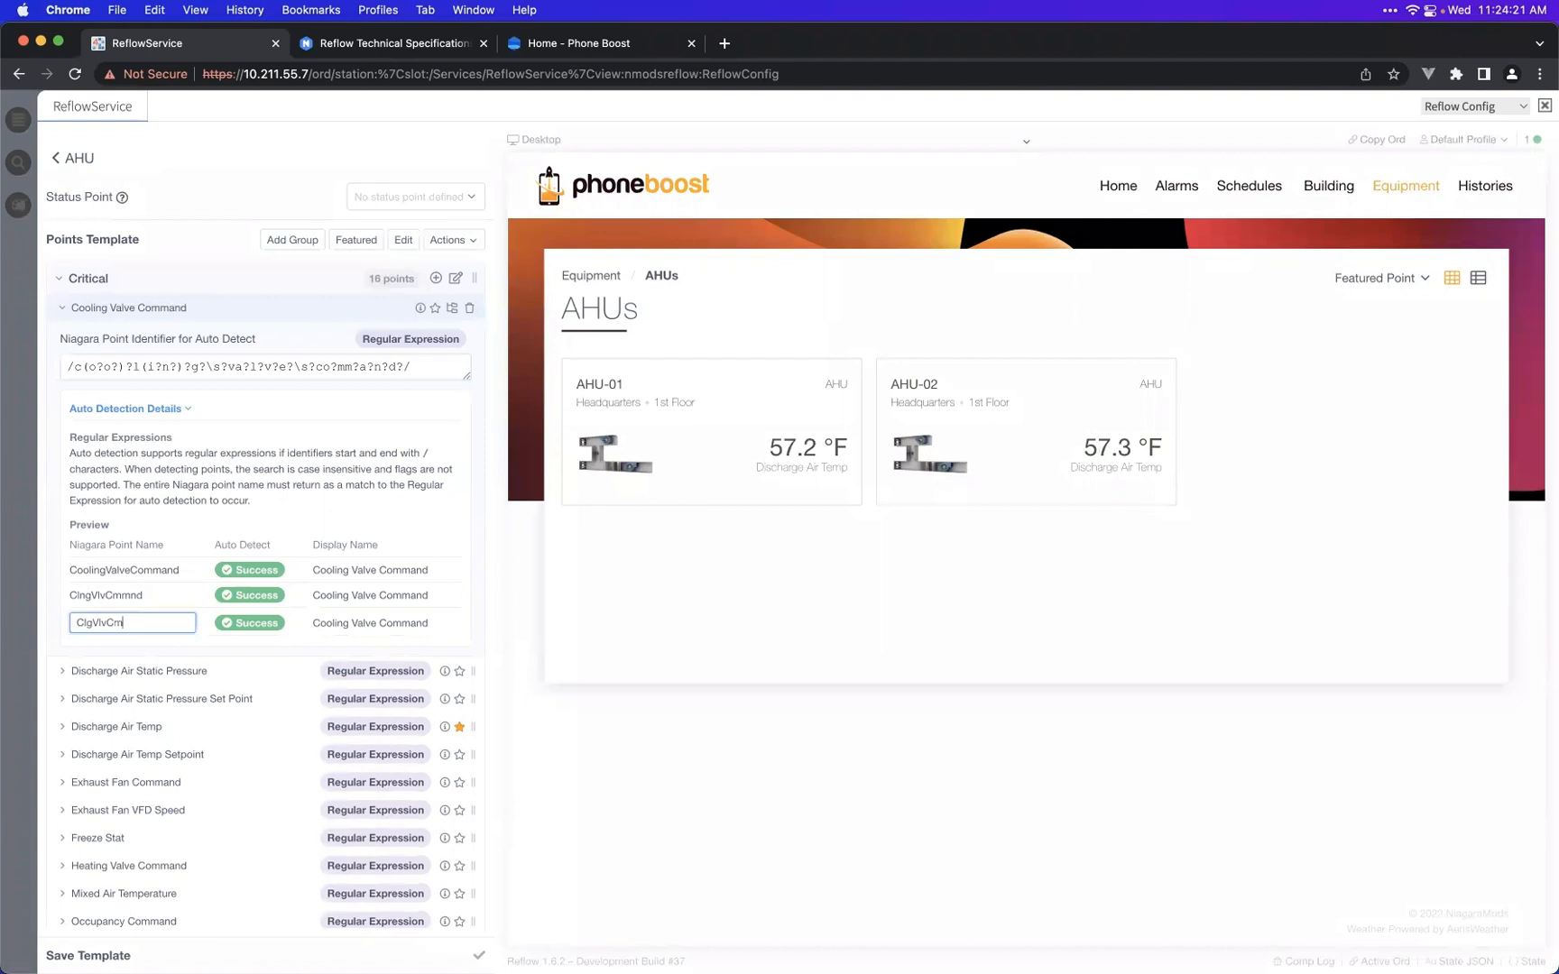
text(d)
key(BackSpace)
key(BackSpace)
text(ommand)
key(BackSpace)
key(BackSpace)
key(BackSpace)
key(BackSpace)
key(BackSpace)
key(BackSpace)
key(BackSpace)
text(Cmd)
- Recheck the Cooling Valve Command's full regular expression and collapse its auto detection details
click(429, 363)
drag(429, 363, 76, 364)
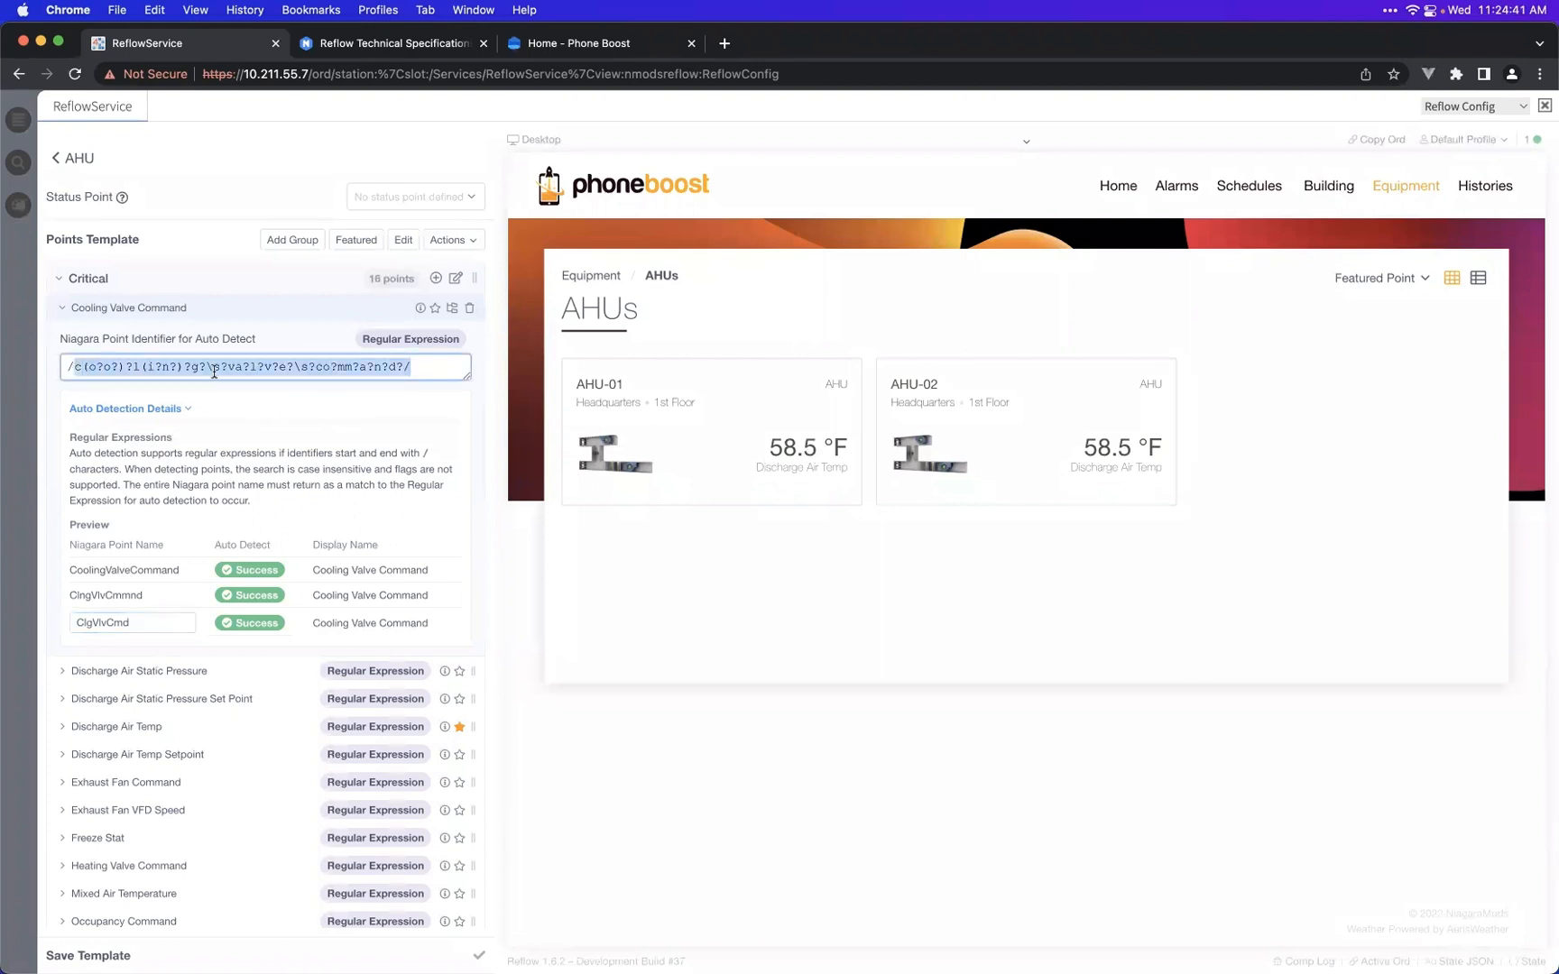
click(244, 403)
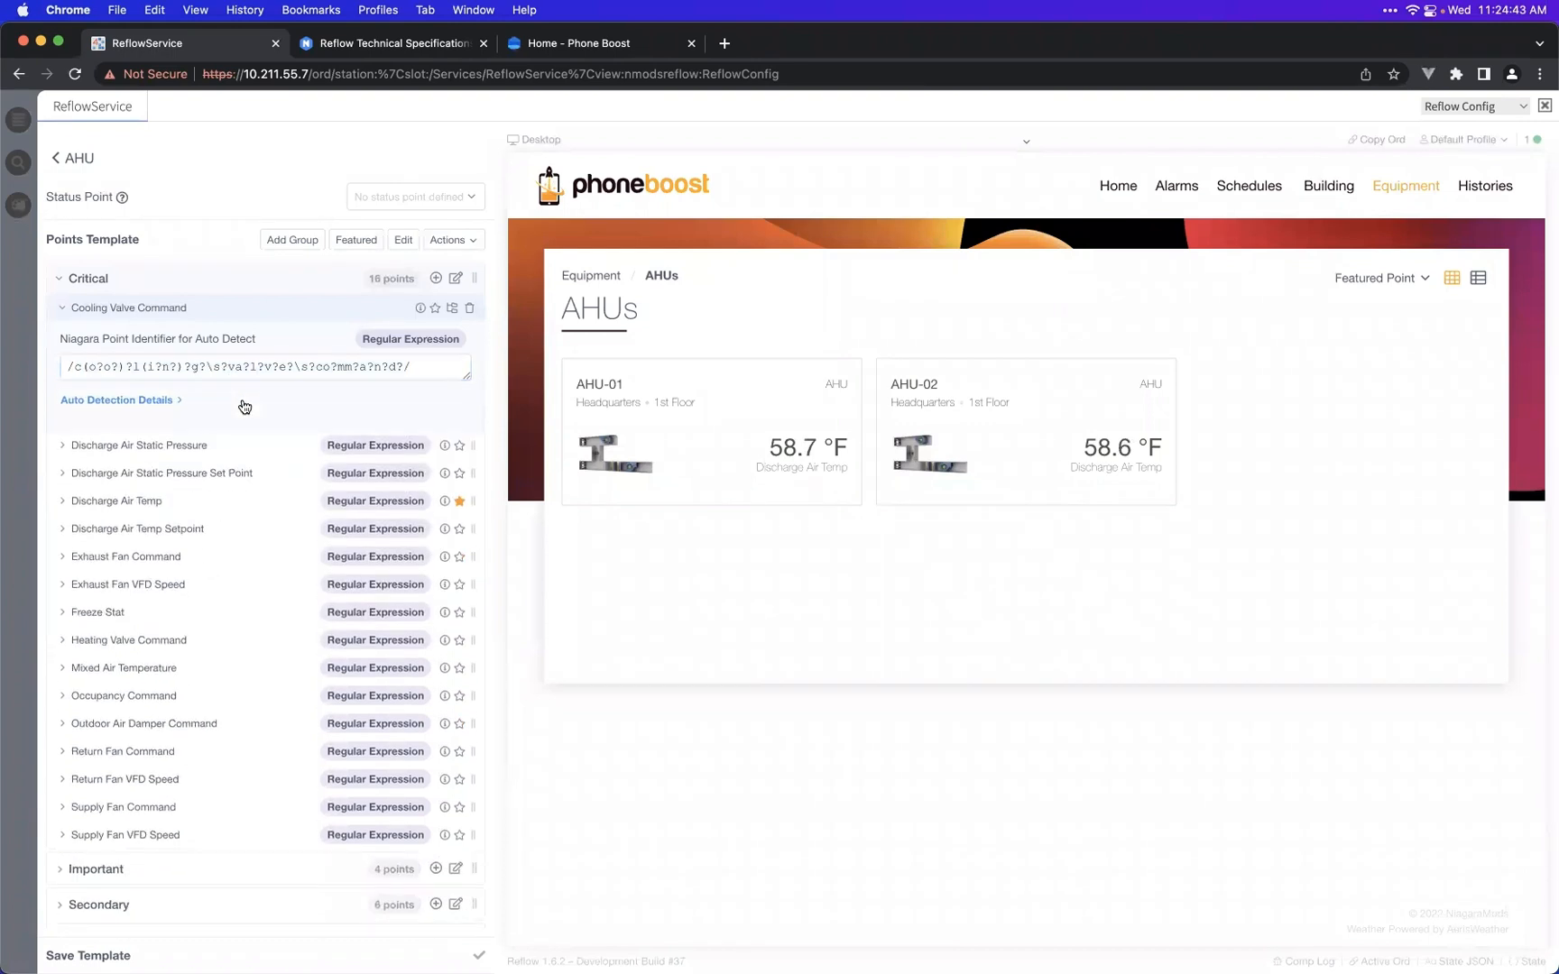
click(244, 405)
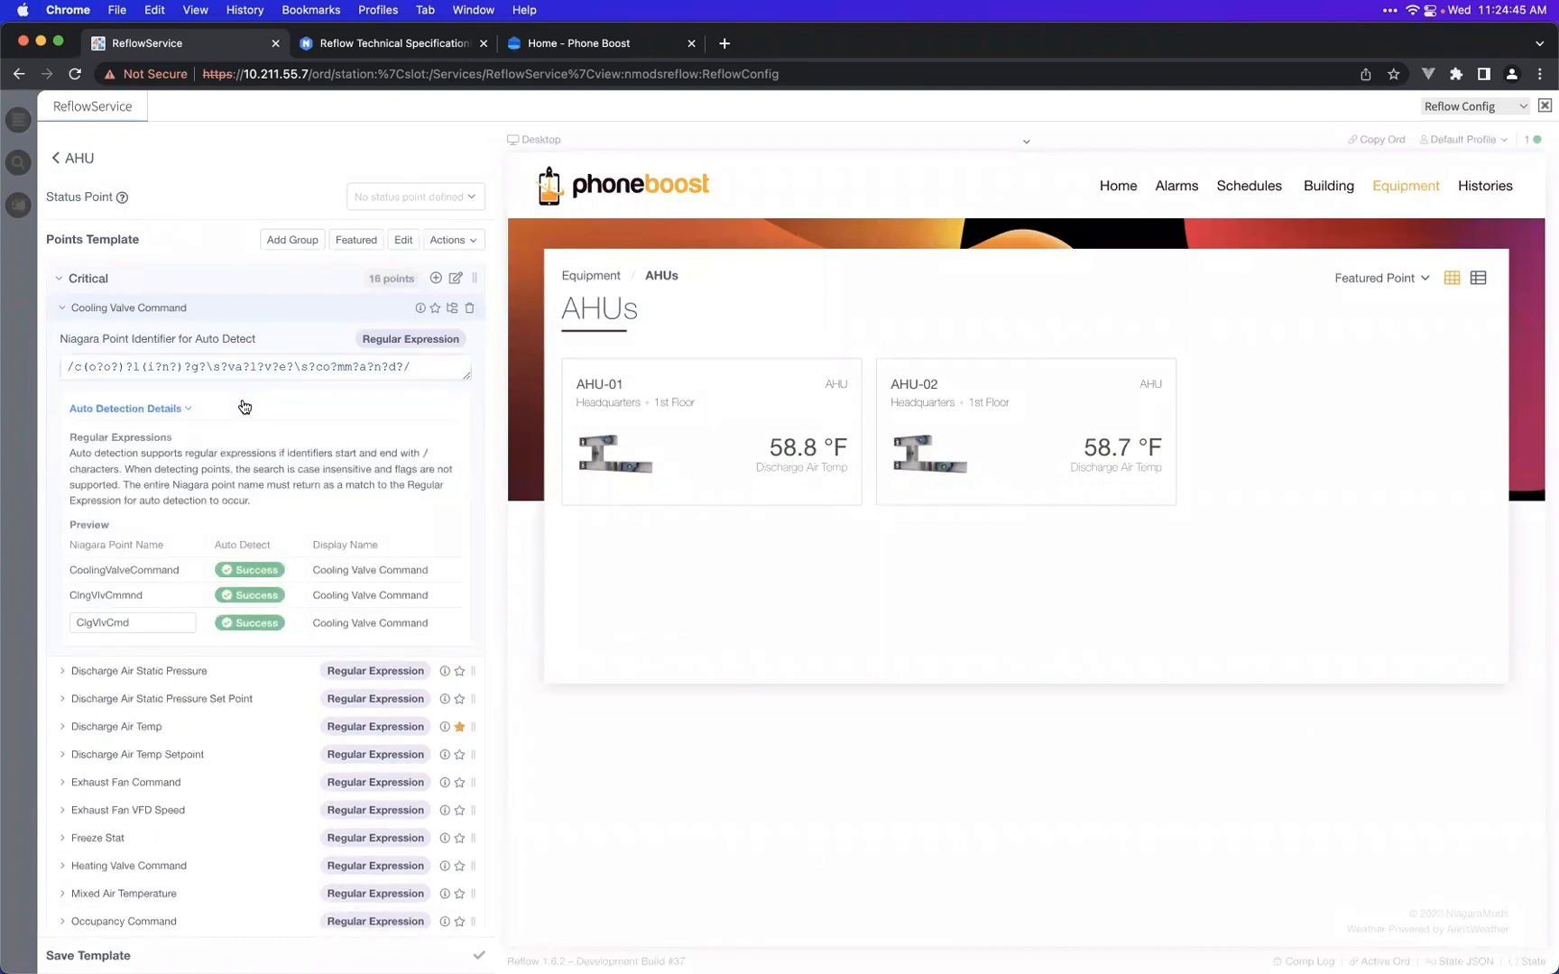
click(243, 407)
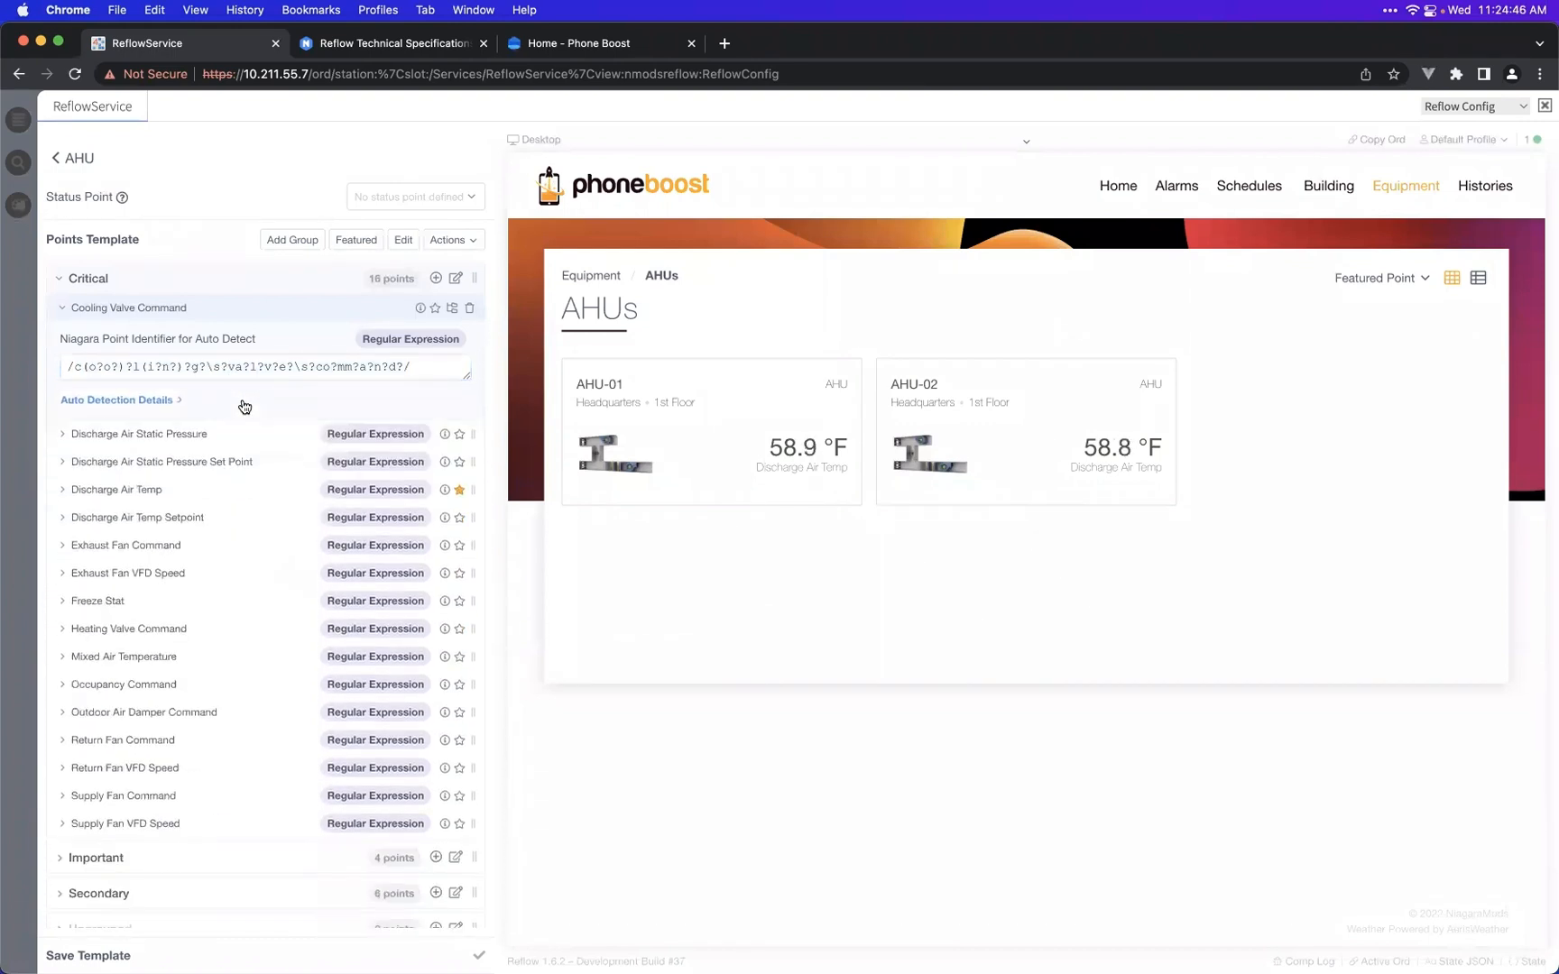
- Collapse Cooling Valve Command and briefly inspect the Discharge Air Static Pressure, Static Pressure Set Point and Discharge Air Temp template entries
click(245, 311)
click(238, 339)
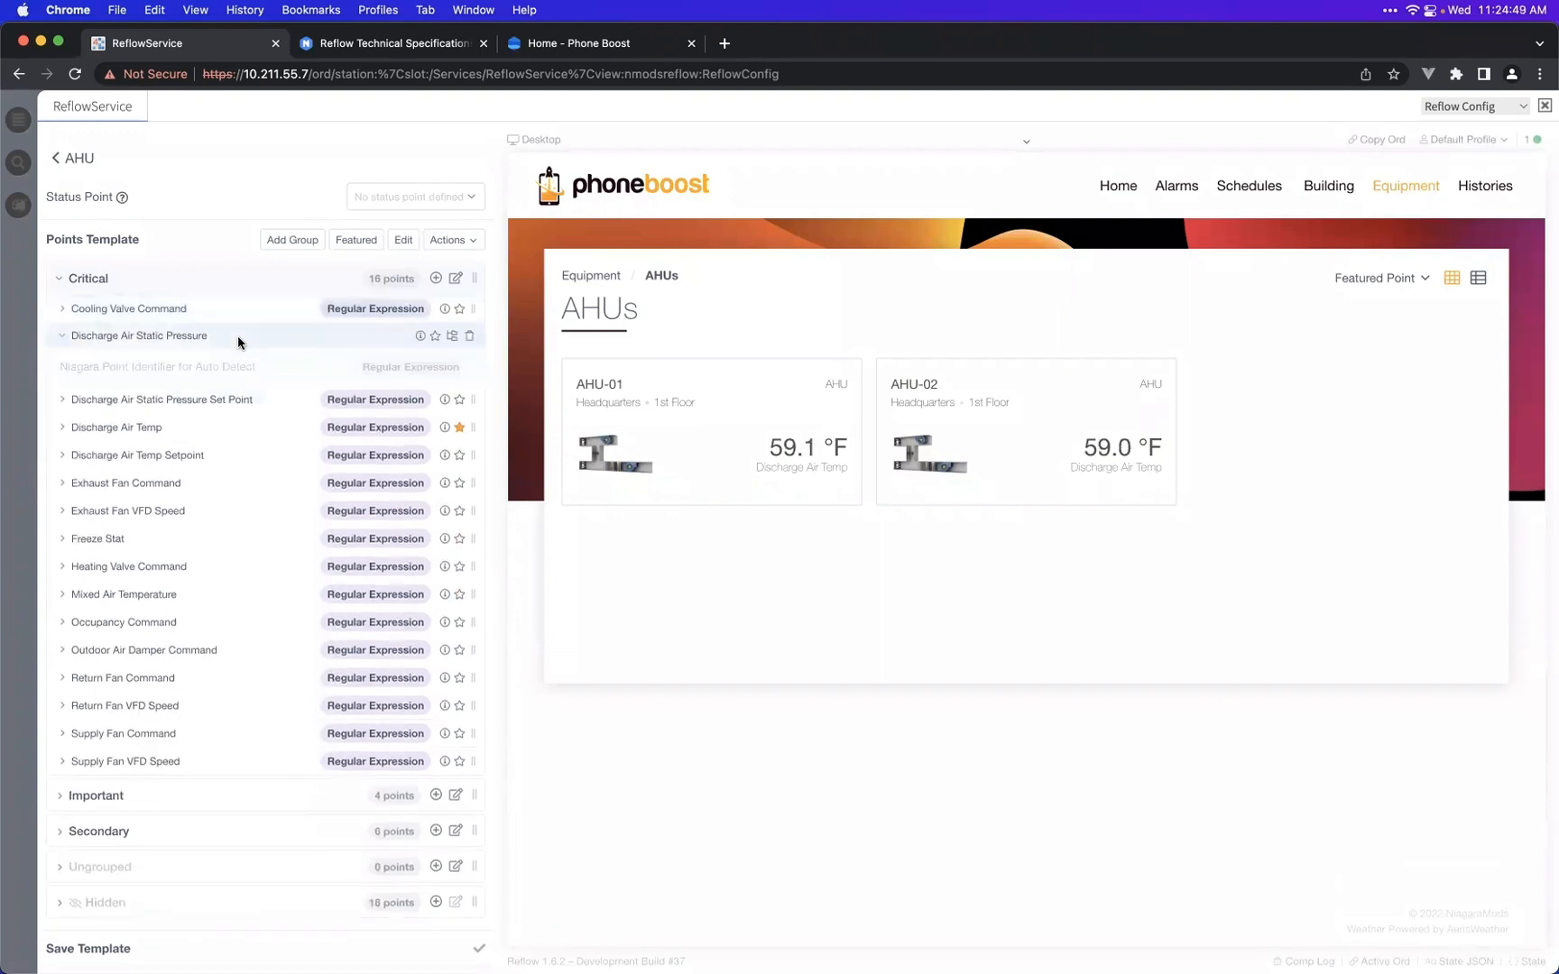
click(240, 339)
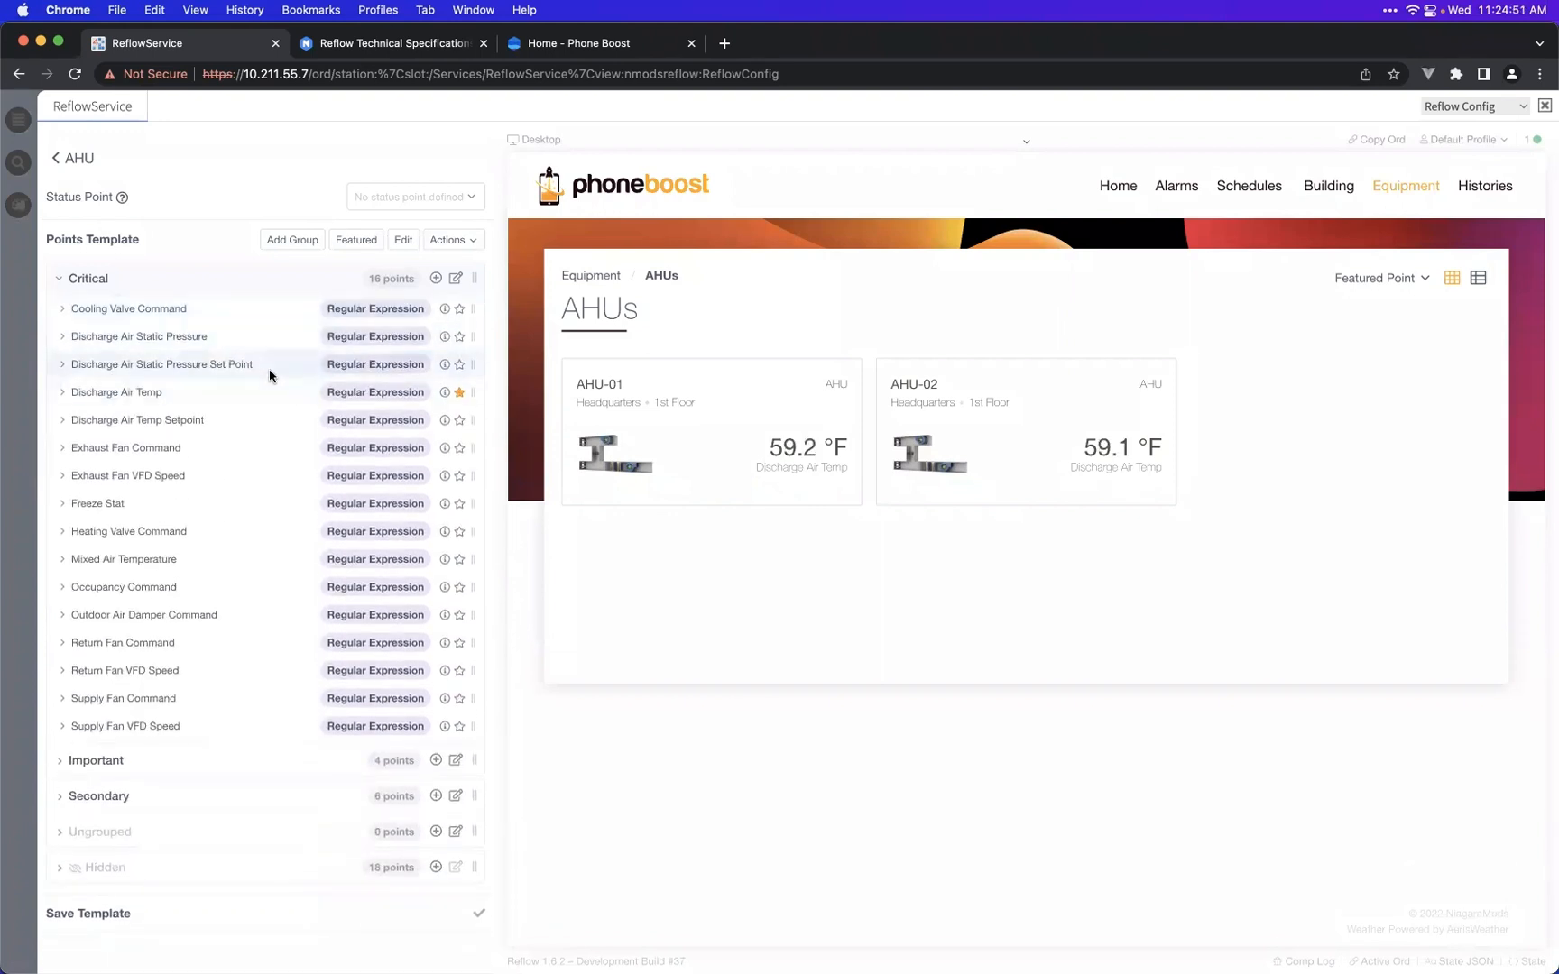
click(270, 366)
click(271, 366)
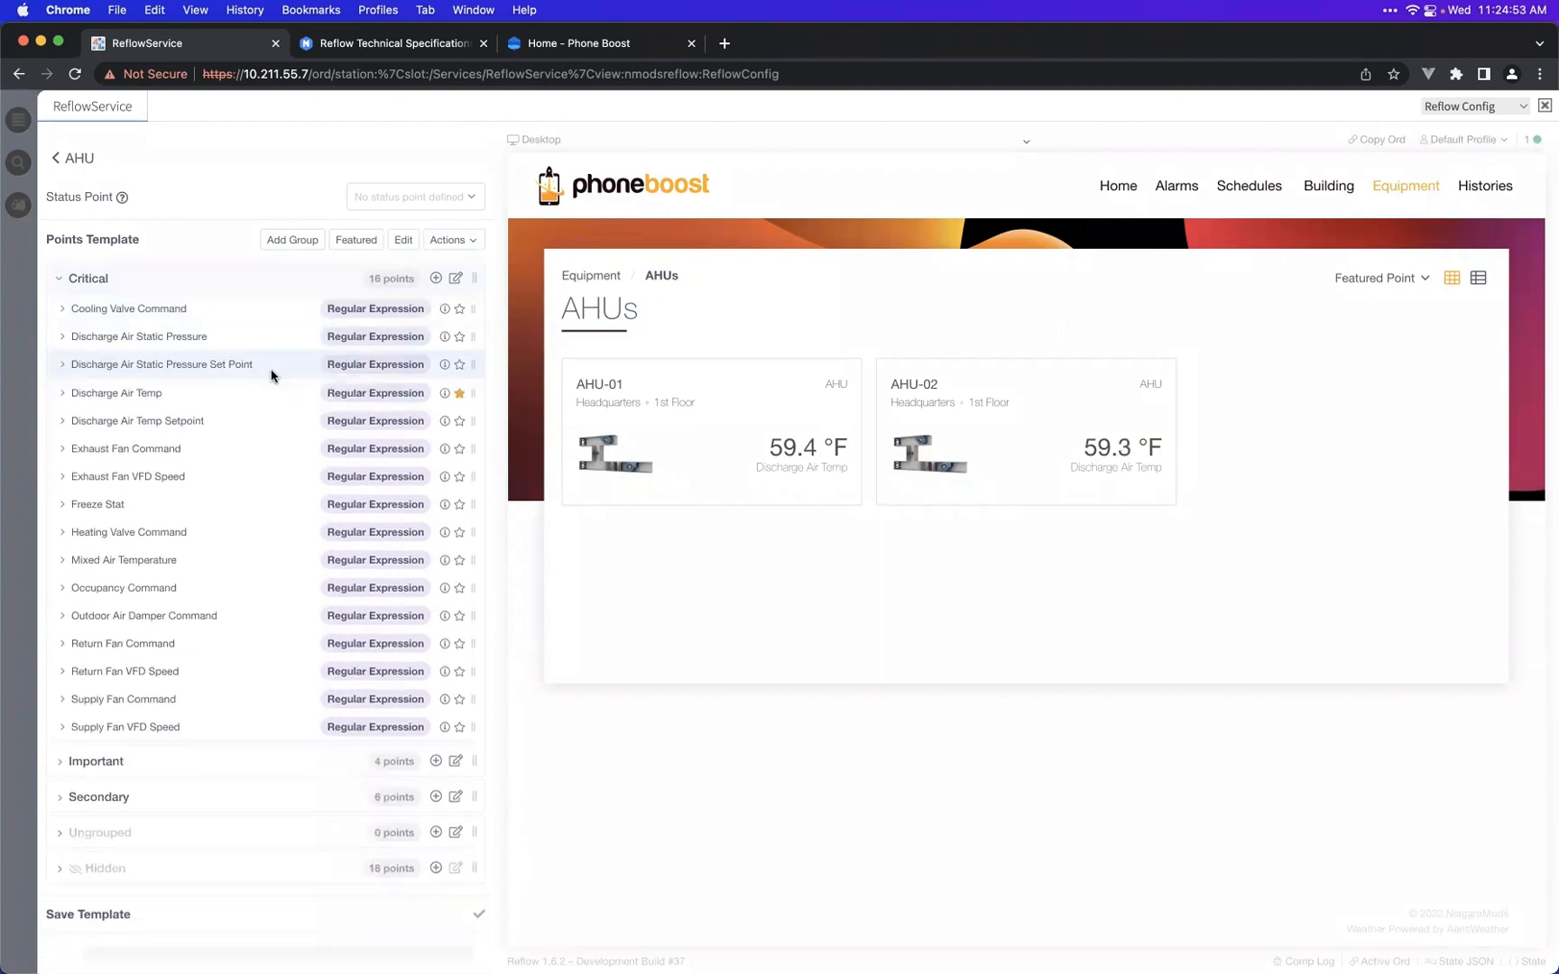
click(267, 392)
click(267, 392)
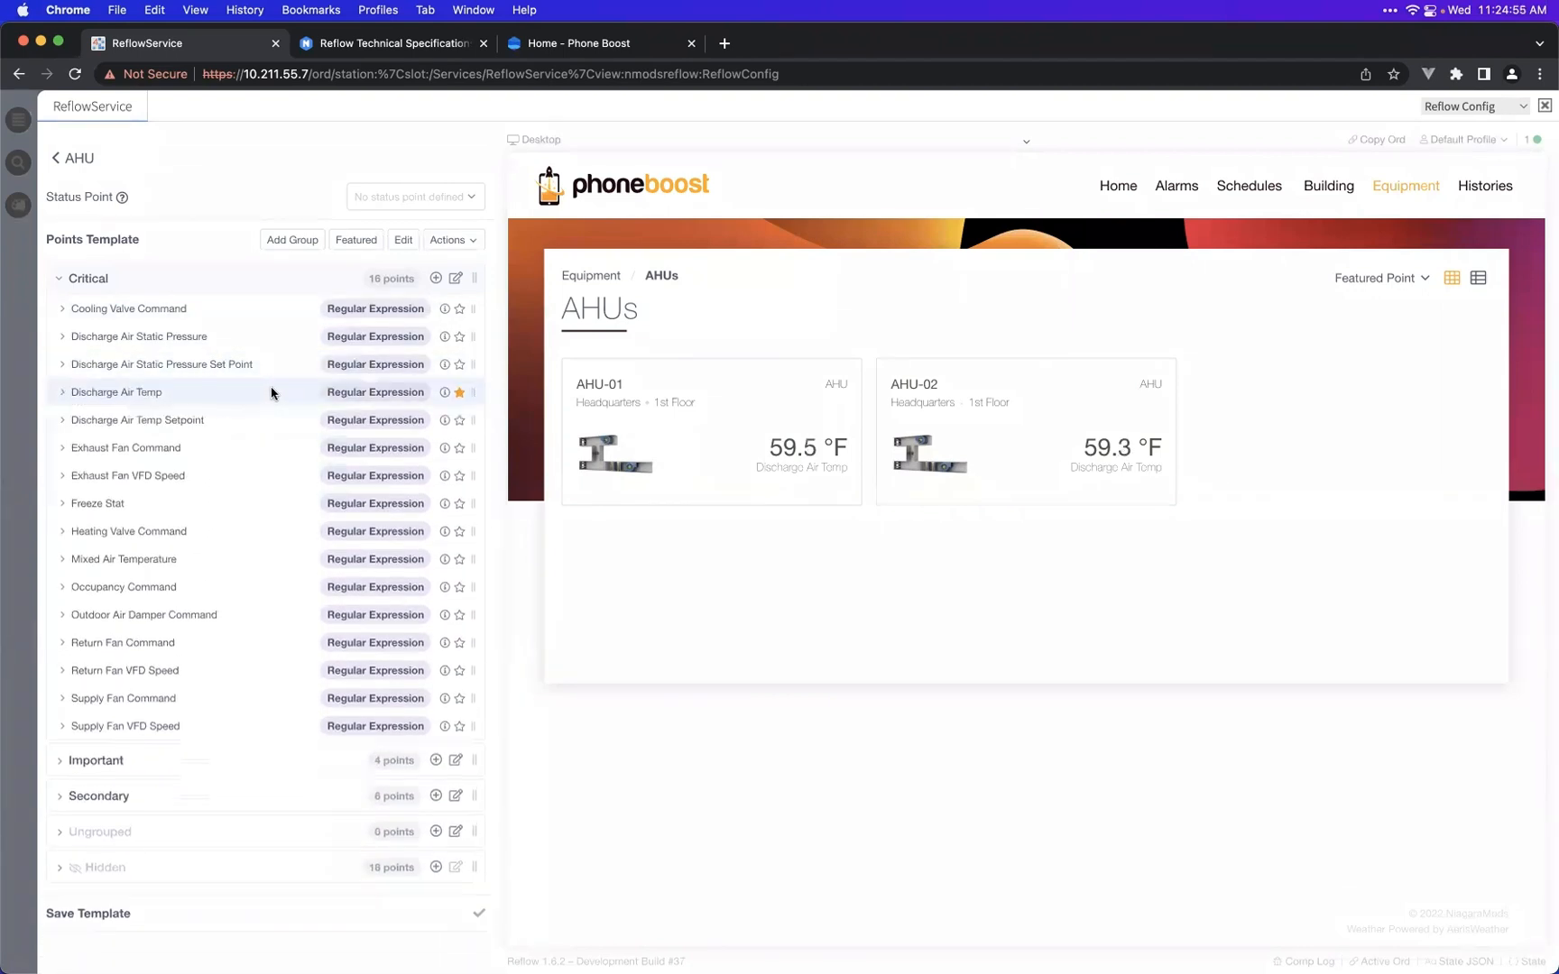
- Replace the Cooling Valve Command's auto-detect regular expression with the plain Niagara point name ClgVlvCmd
click(264, 305)
click(420, 368)
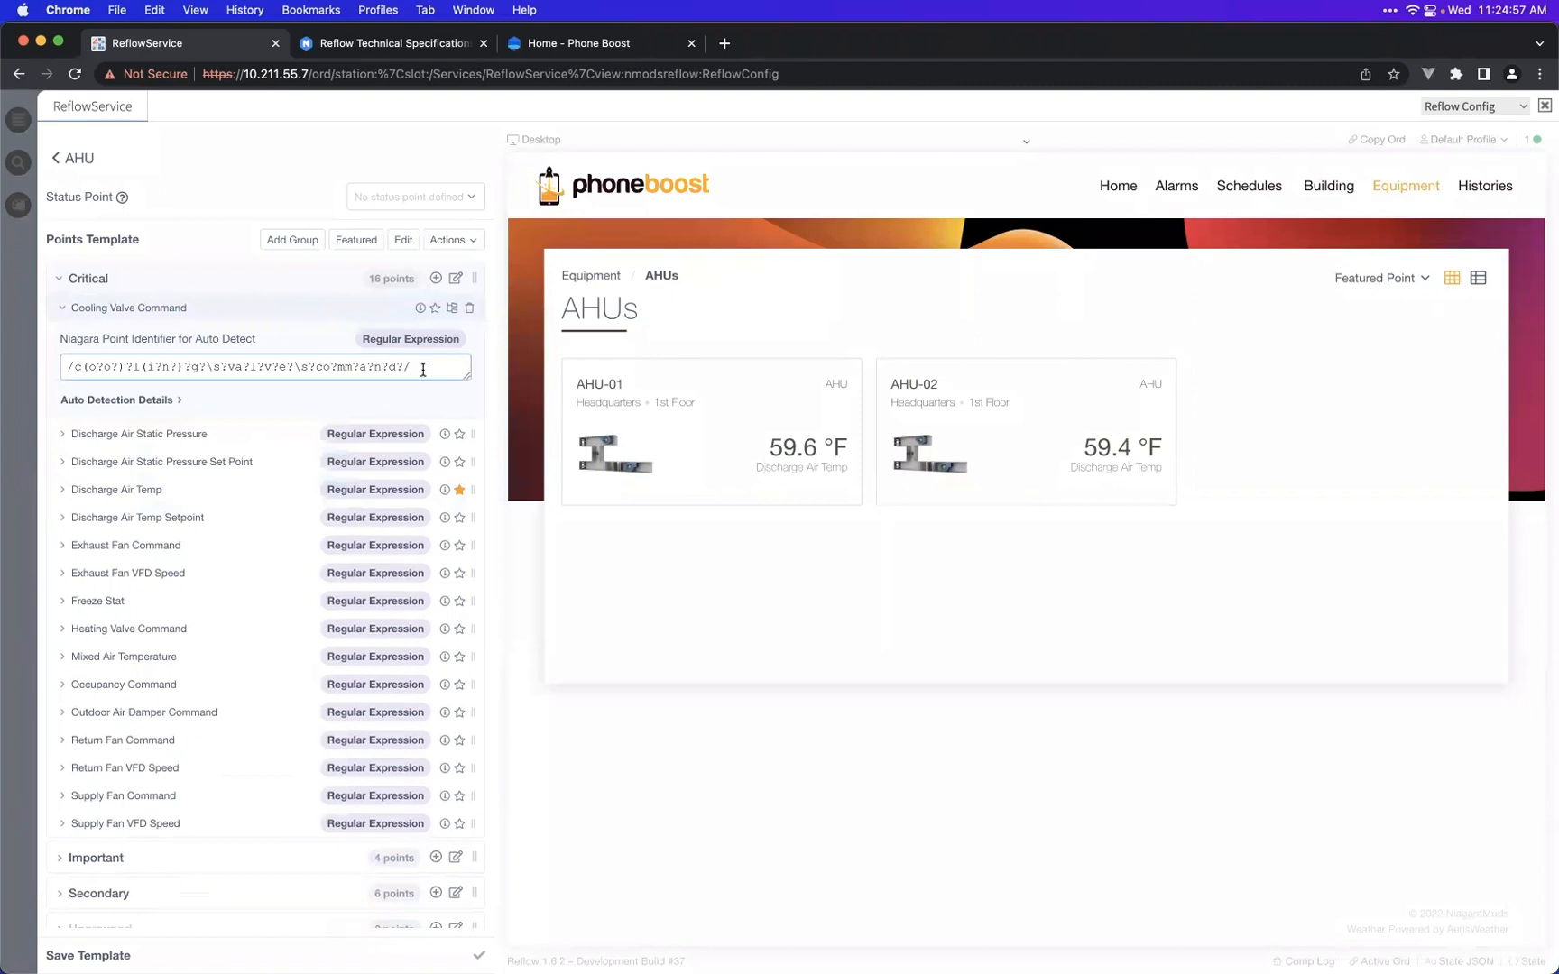
key(super+a)
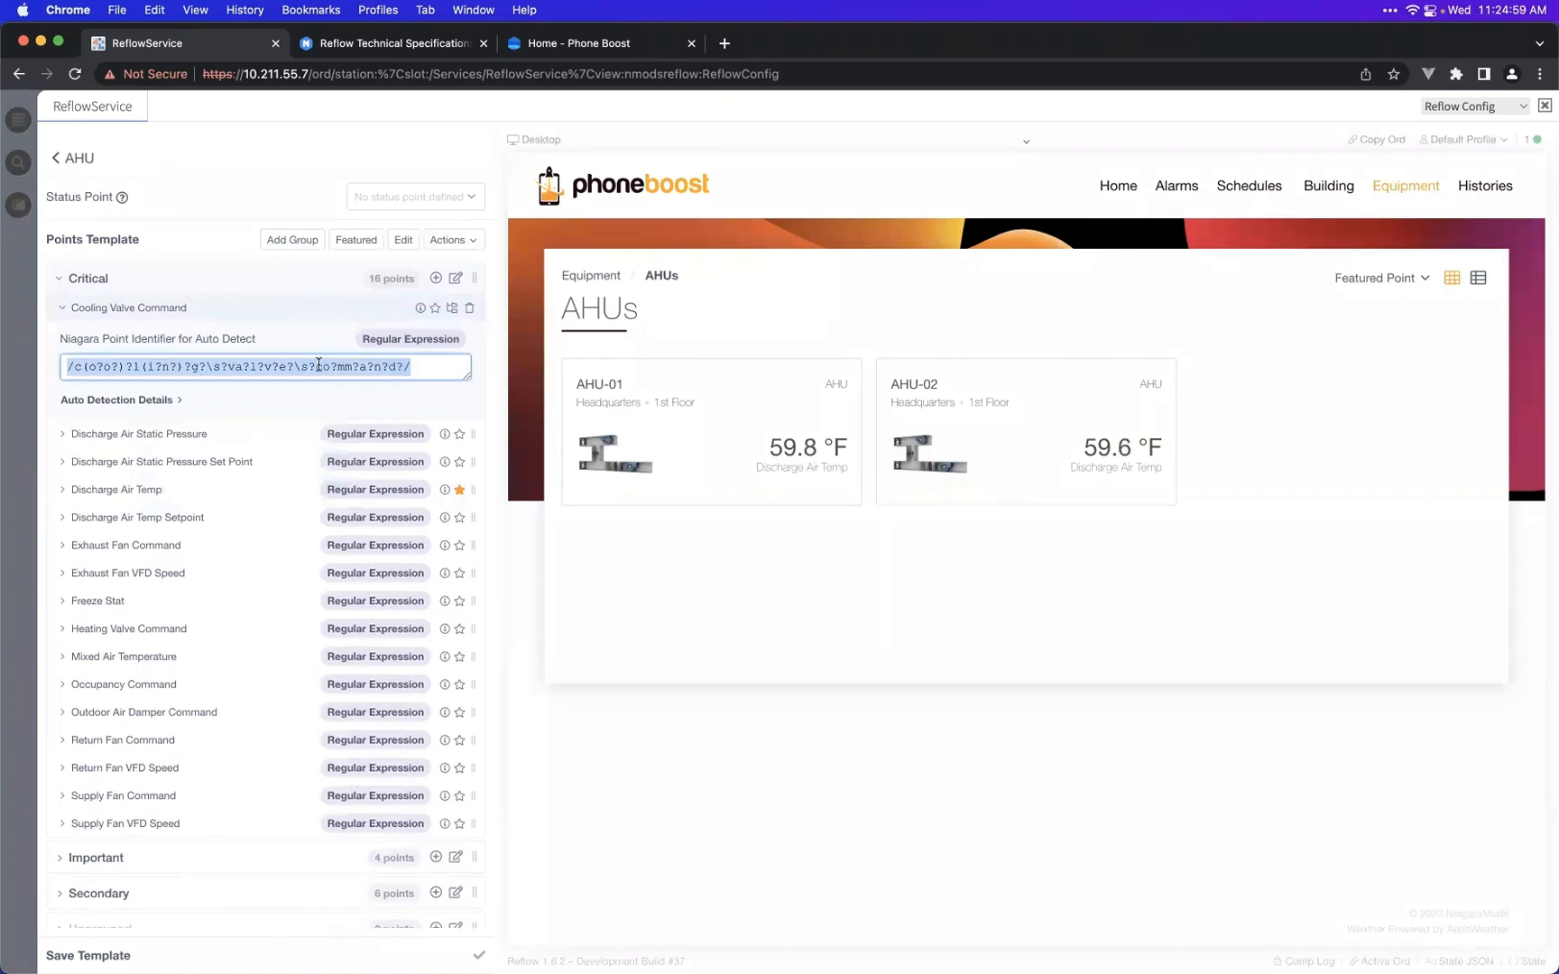
click(69, 367)
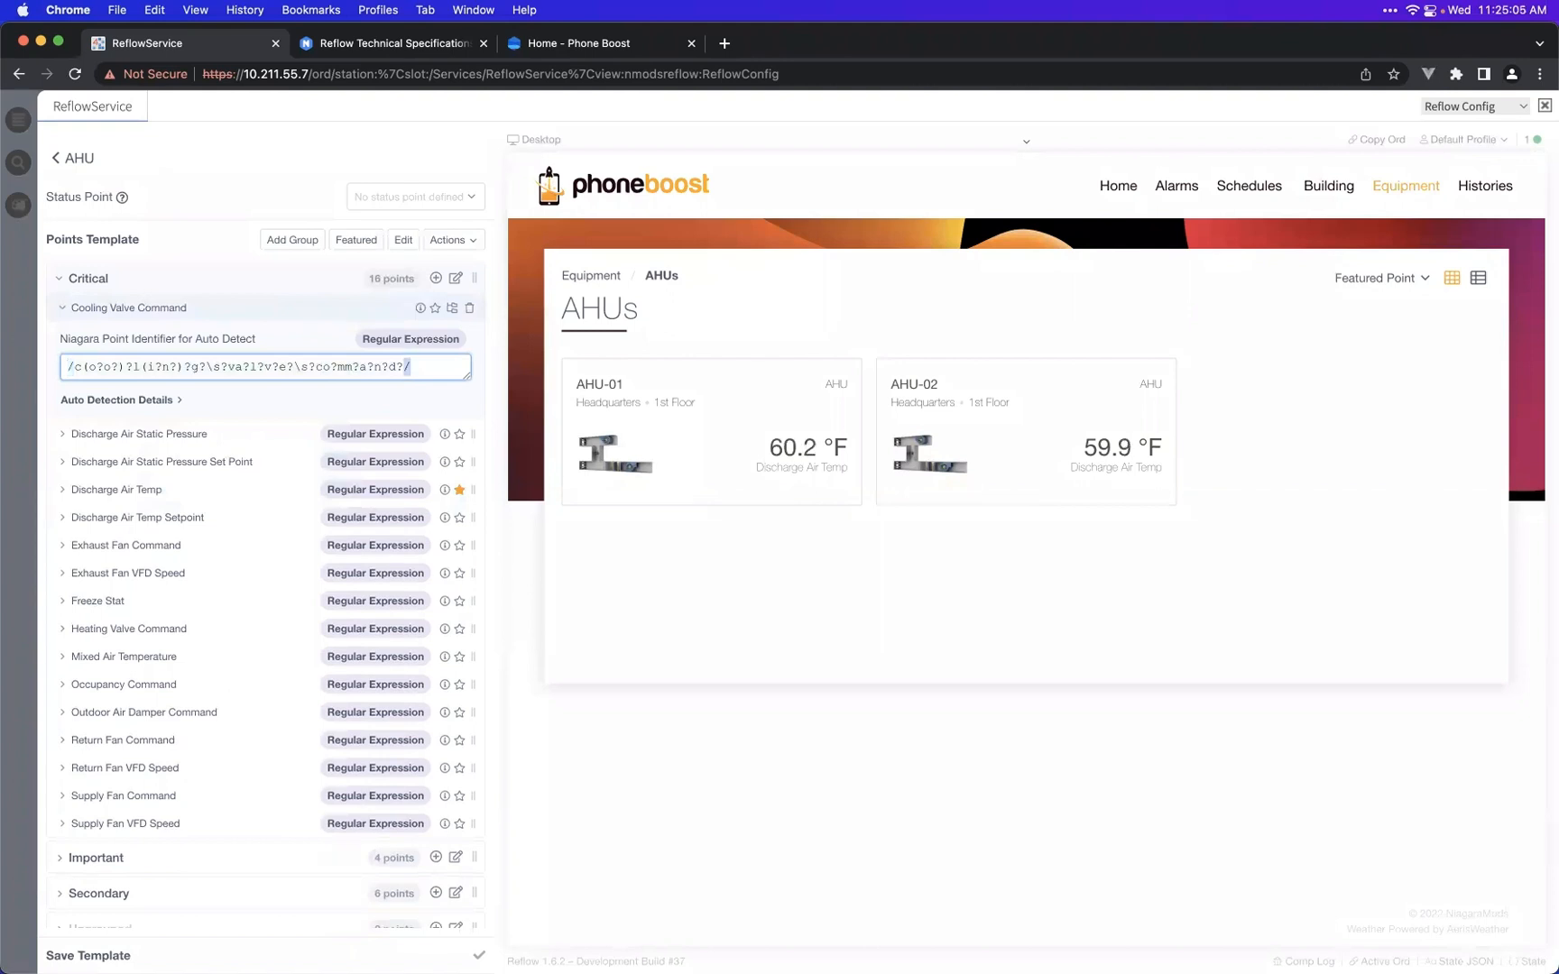
triple_click(407, 367)
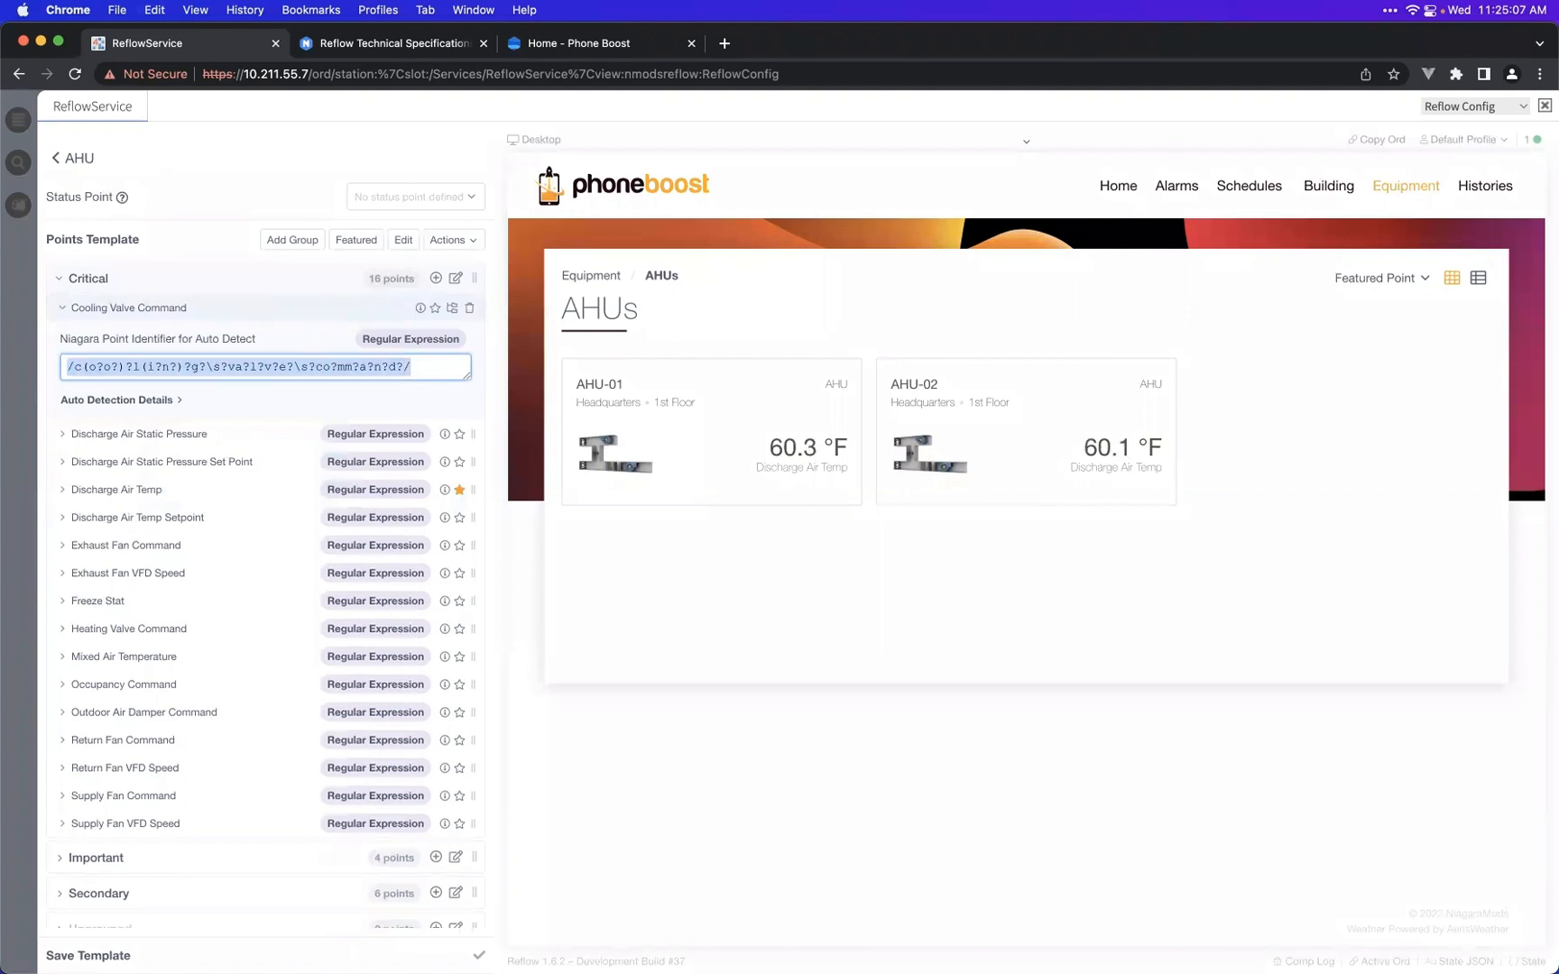
text(ClgVlvCmd)
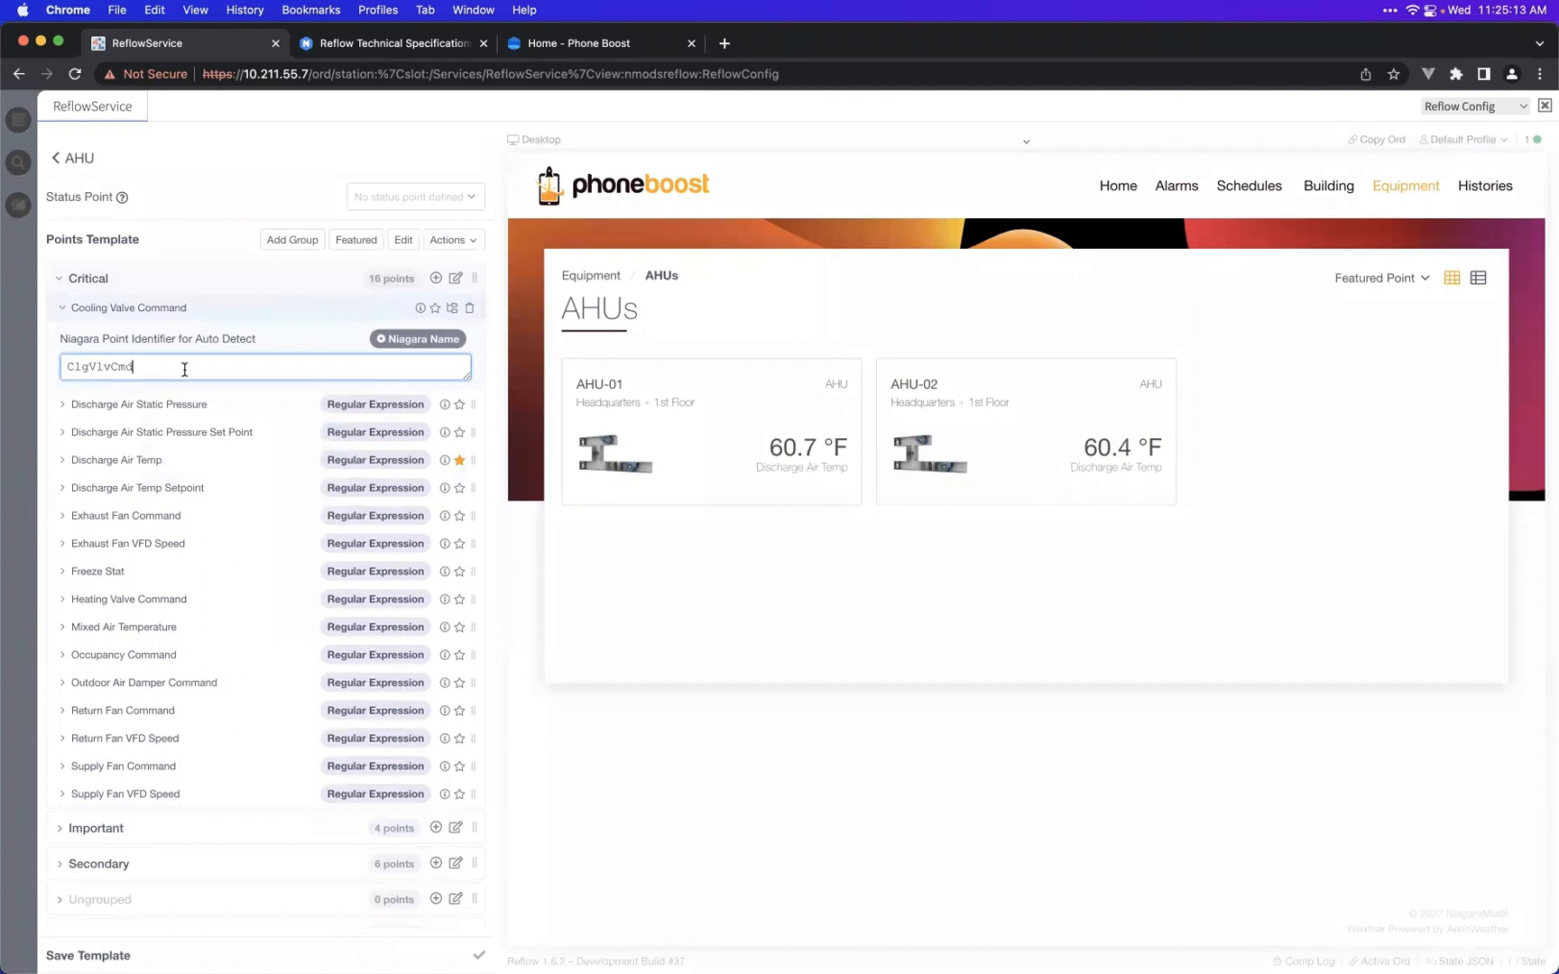
double_click(142, 361)
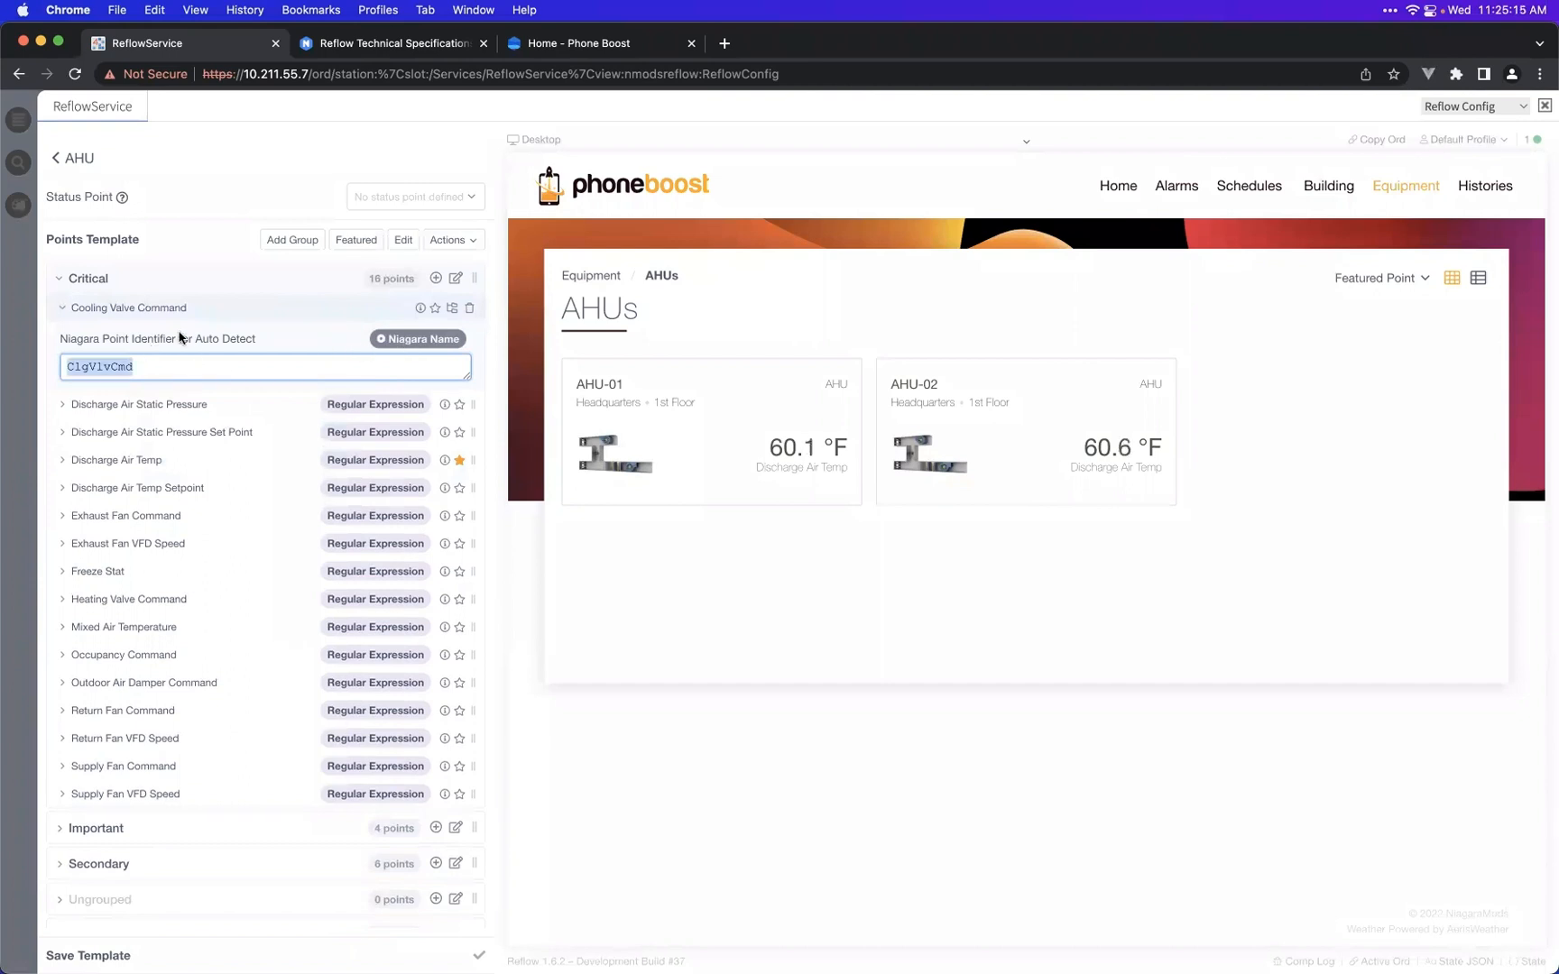
- Try ClgVlvCmmdd as the Cooling Valve Command's Niagara point identifier, restoring ClgVlvCmd
click(170, 367)
drag(219, 365, 171, 368)
double_click(178, 370)
click(178, 368)
click(129, 367)
text(m)
click(167, 367)
text(dd)
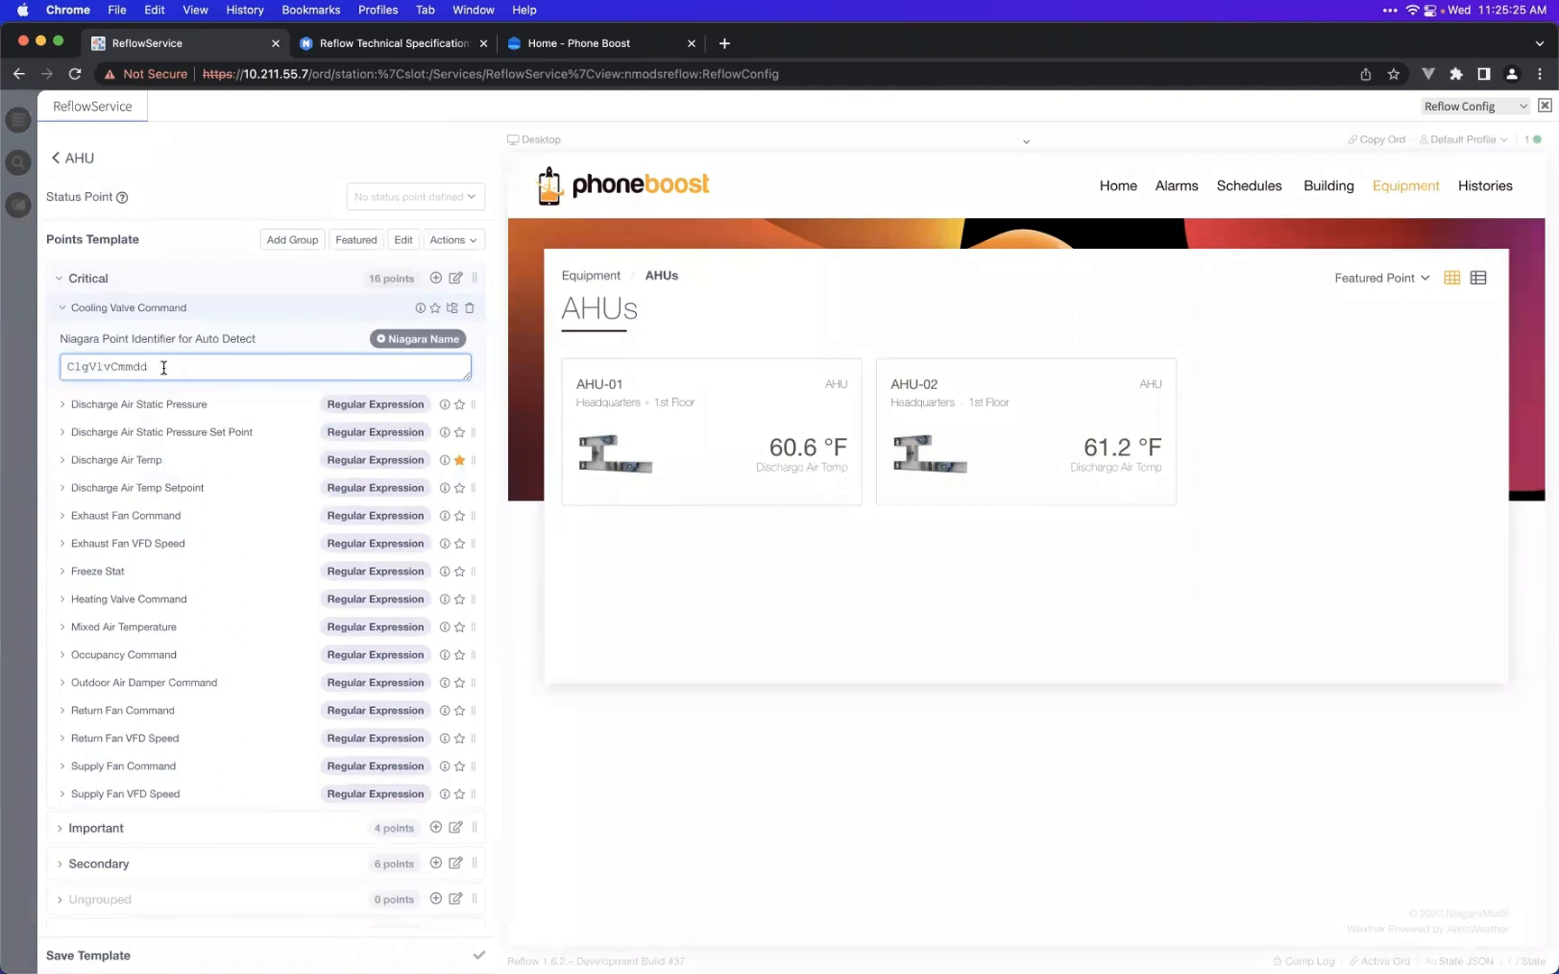
click(132, 366)
key(BackSpace)
double_click(183, 371)
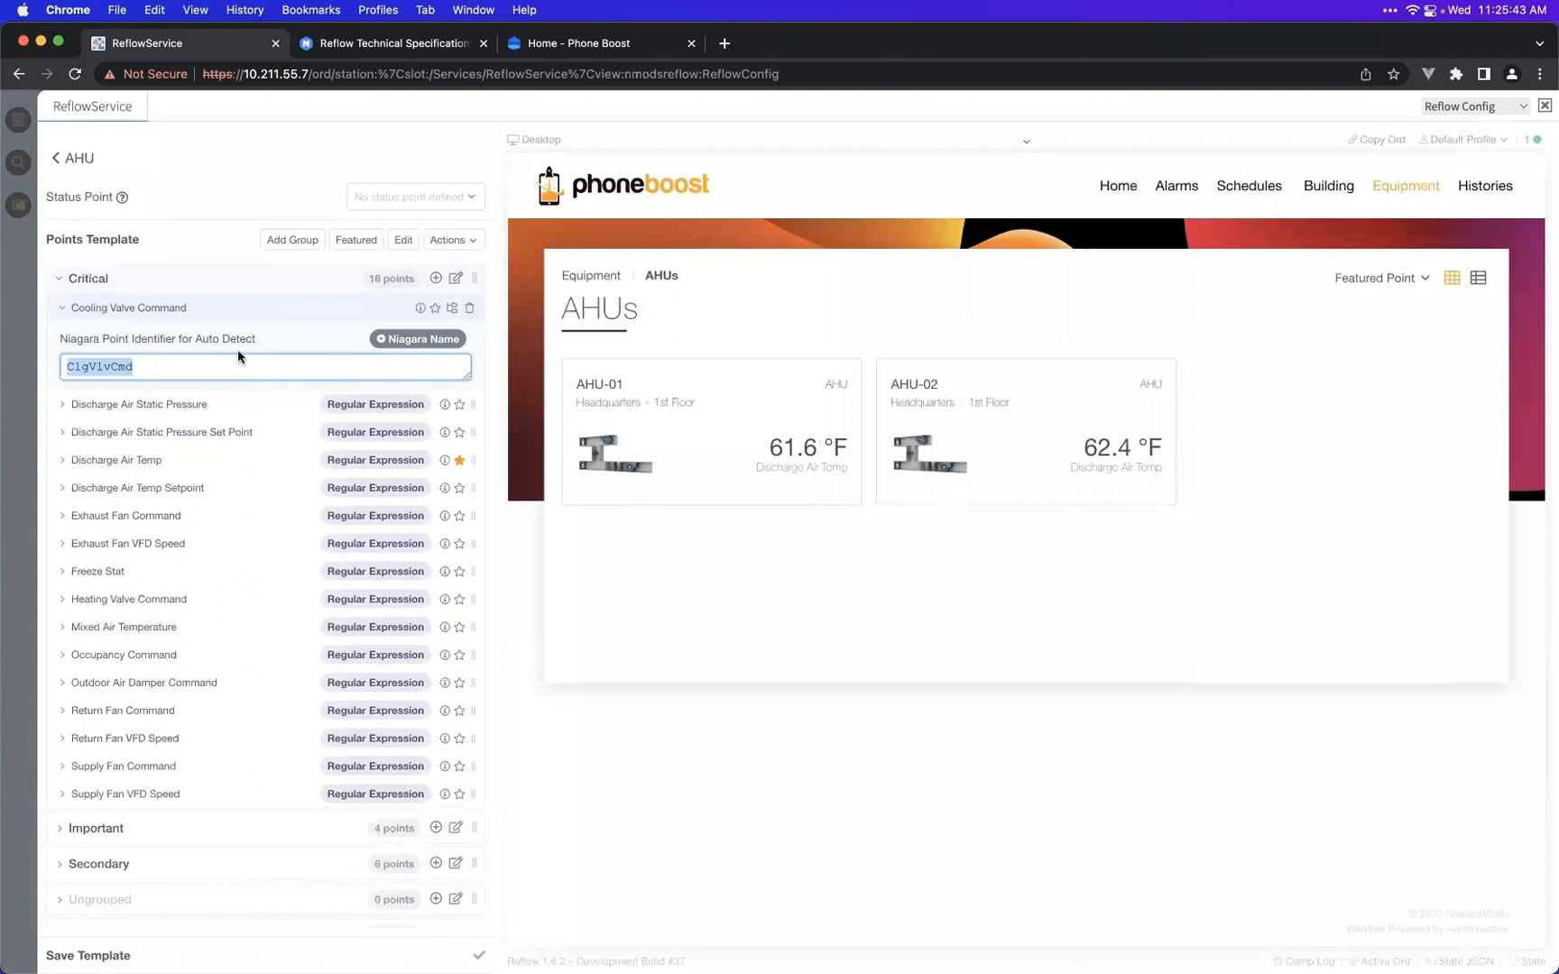
- Check the Cooling Valve Command's Niagara name in both the collapsed and expanded template entry, leaving the entry collapsed
double_click(155, 373)
click(276, 309)
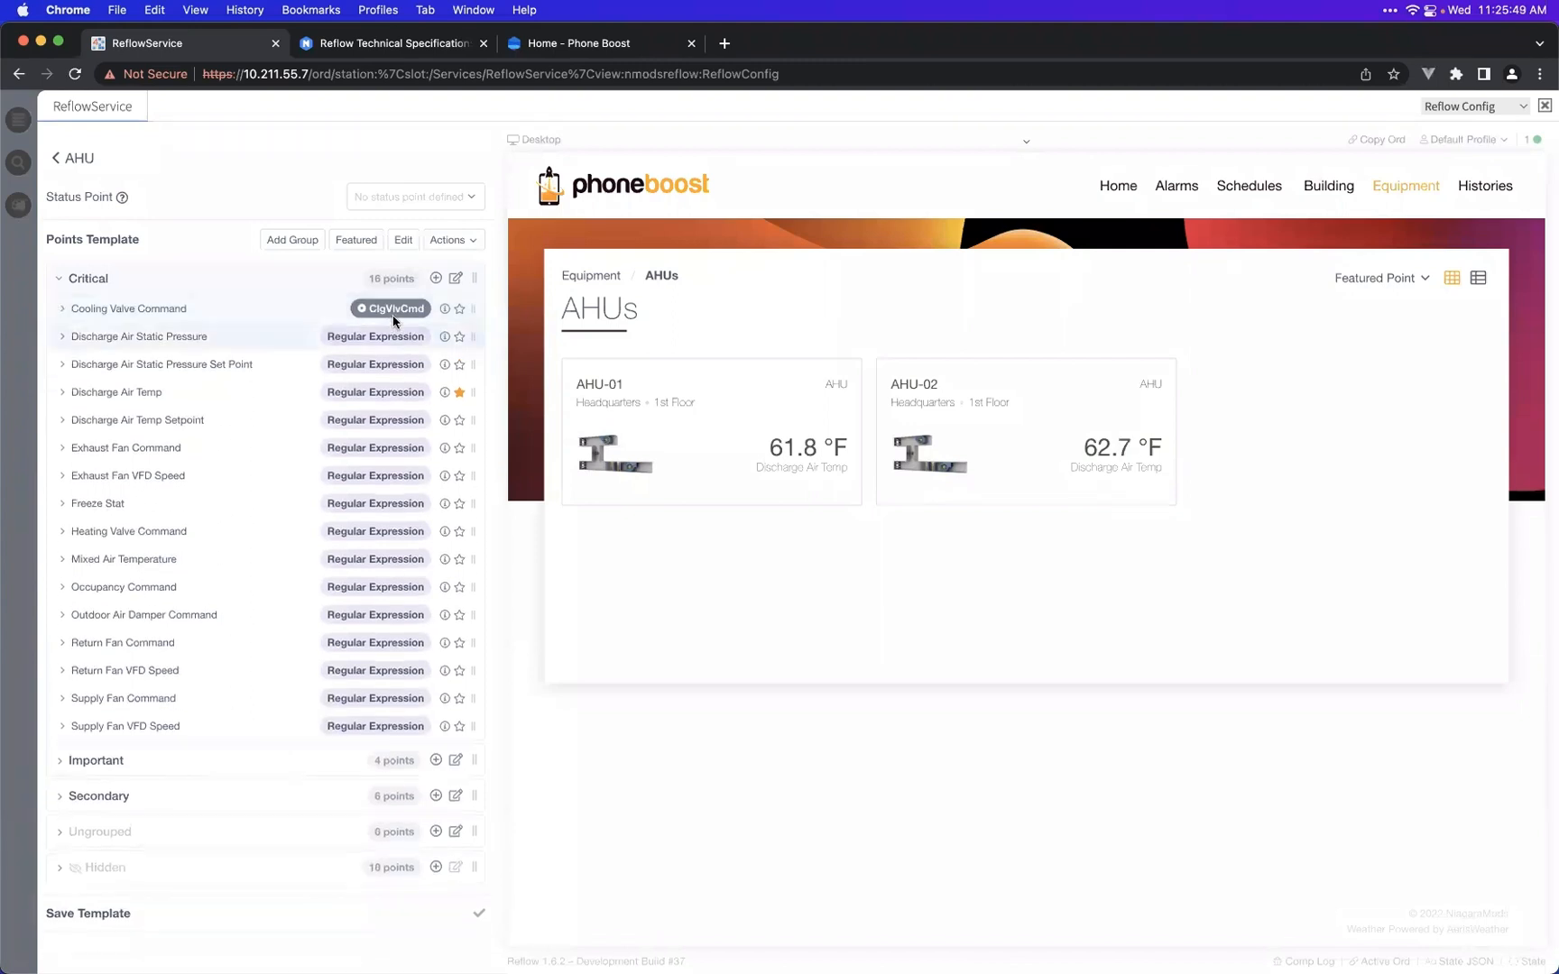
click(252, 312)
double_click(268, 355)
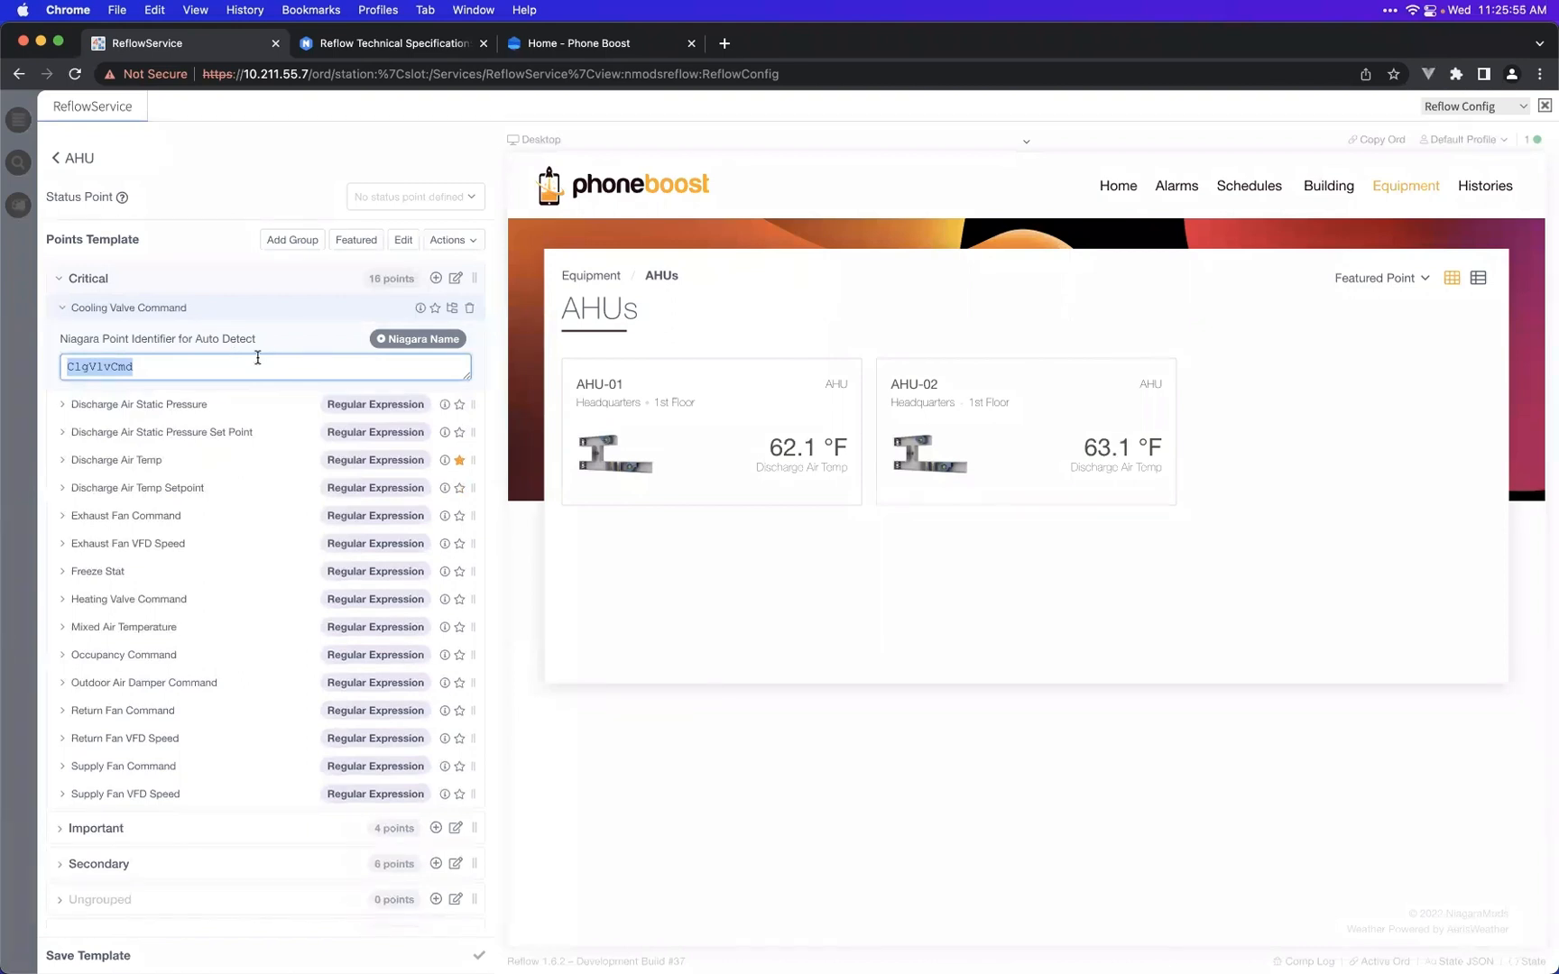
click(223, 313)
- Inspect the Discharge Air Static Pressure's auto-detect regular expression and collapse its entry
click(224, 336)
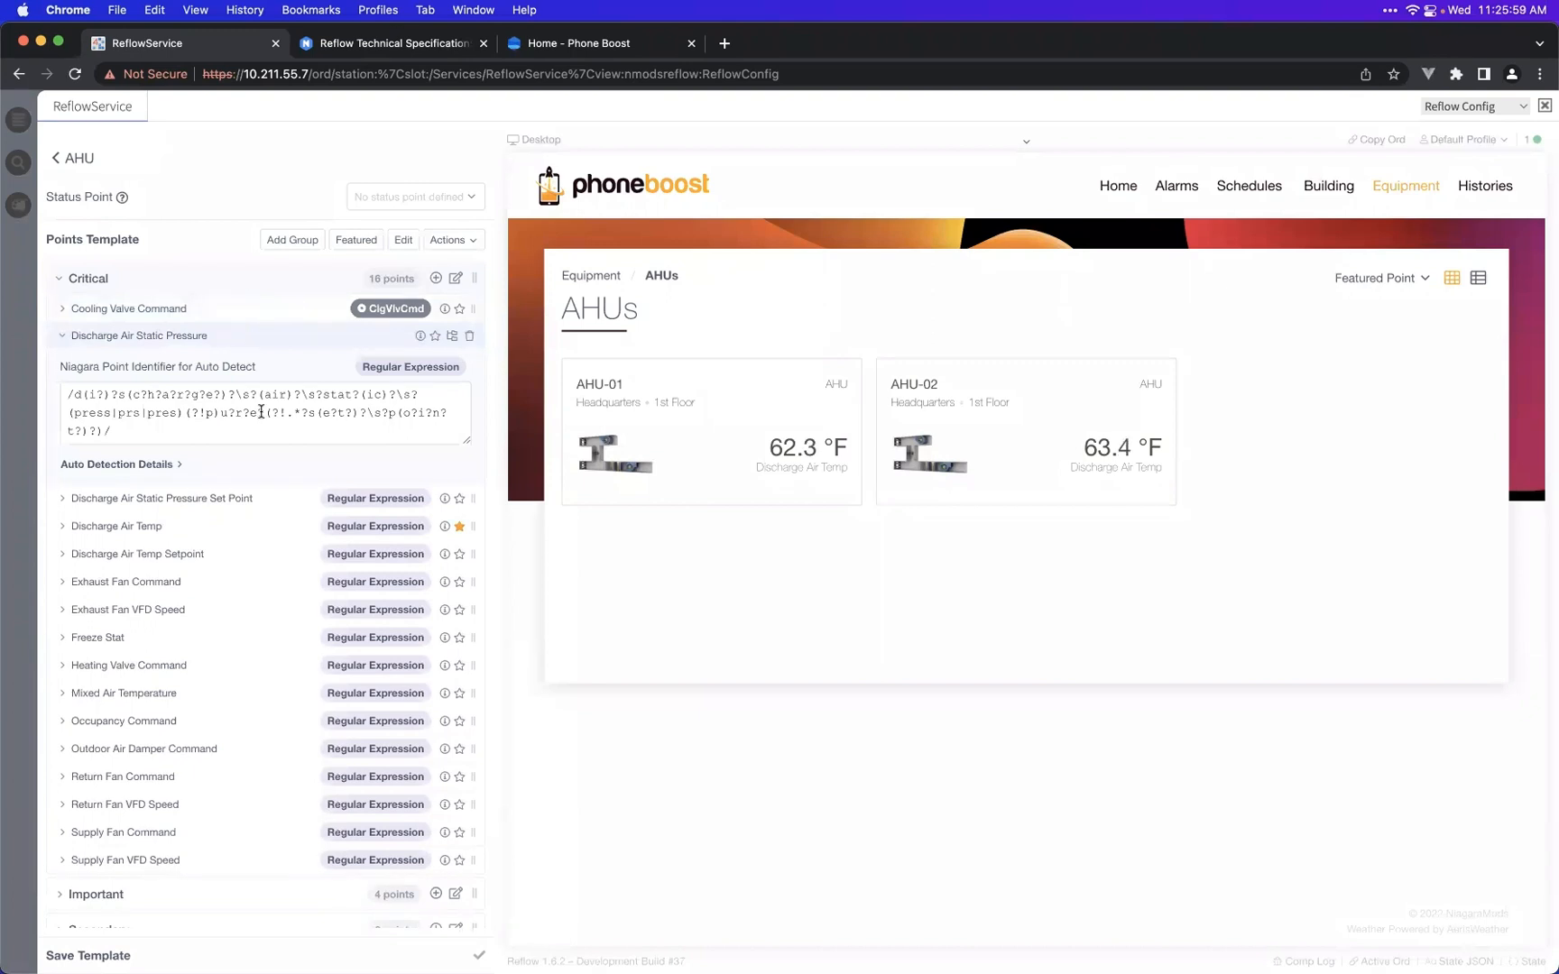
click(273, 435)
key(super+a)
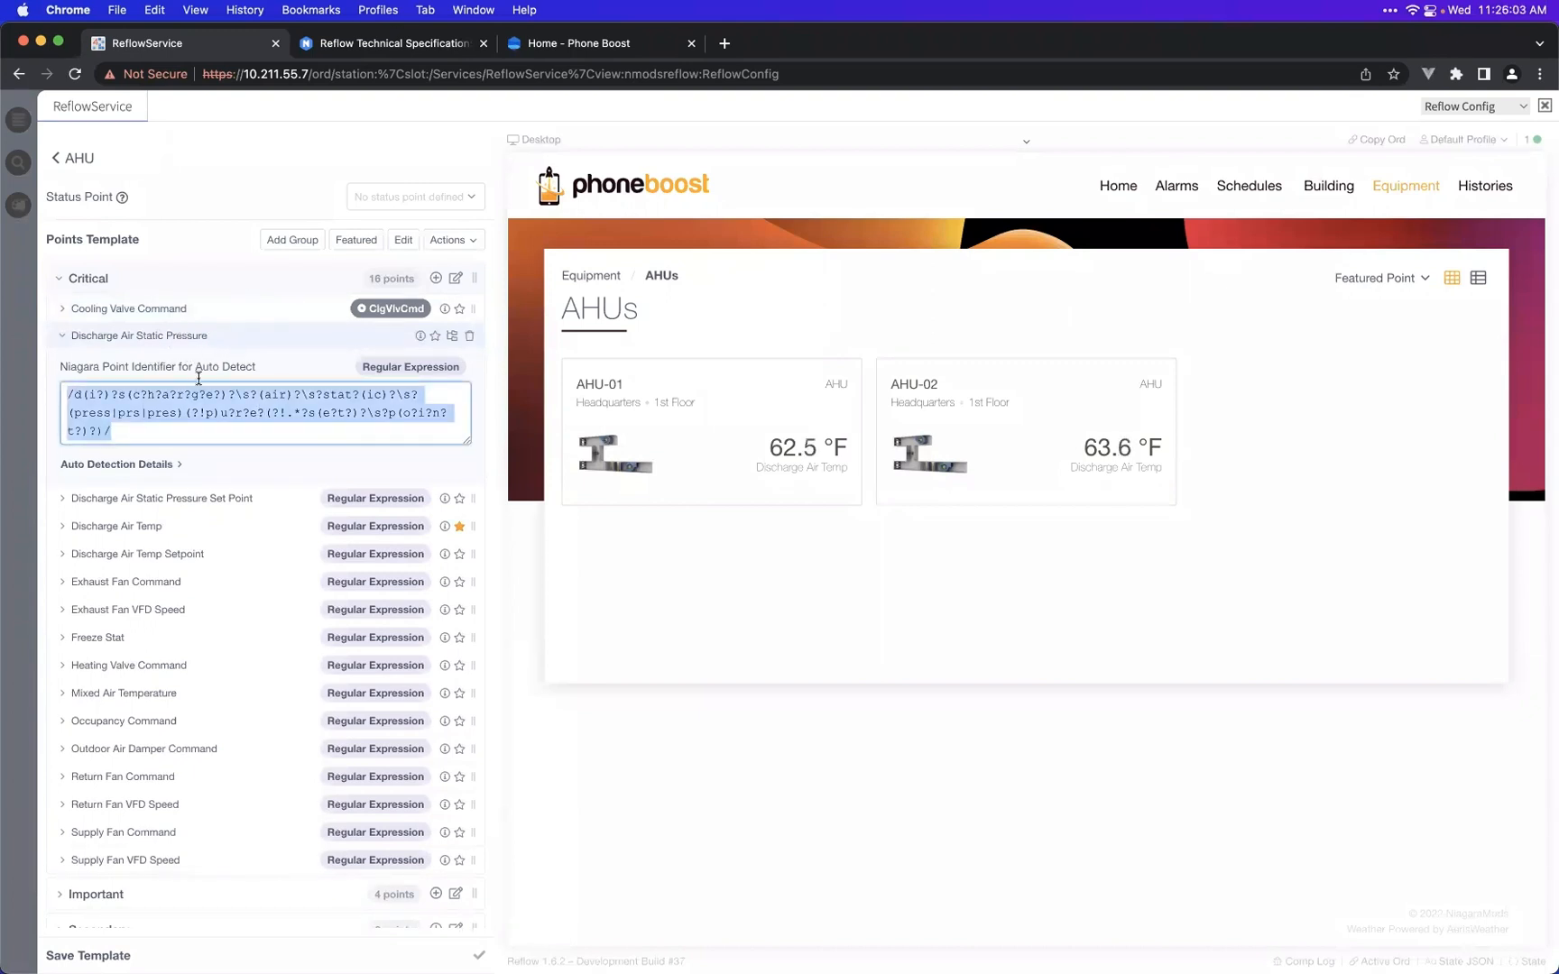
click(239, 335)
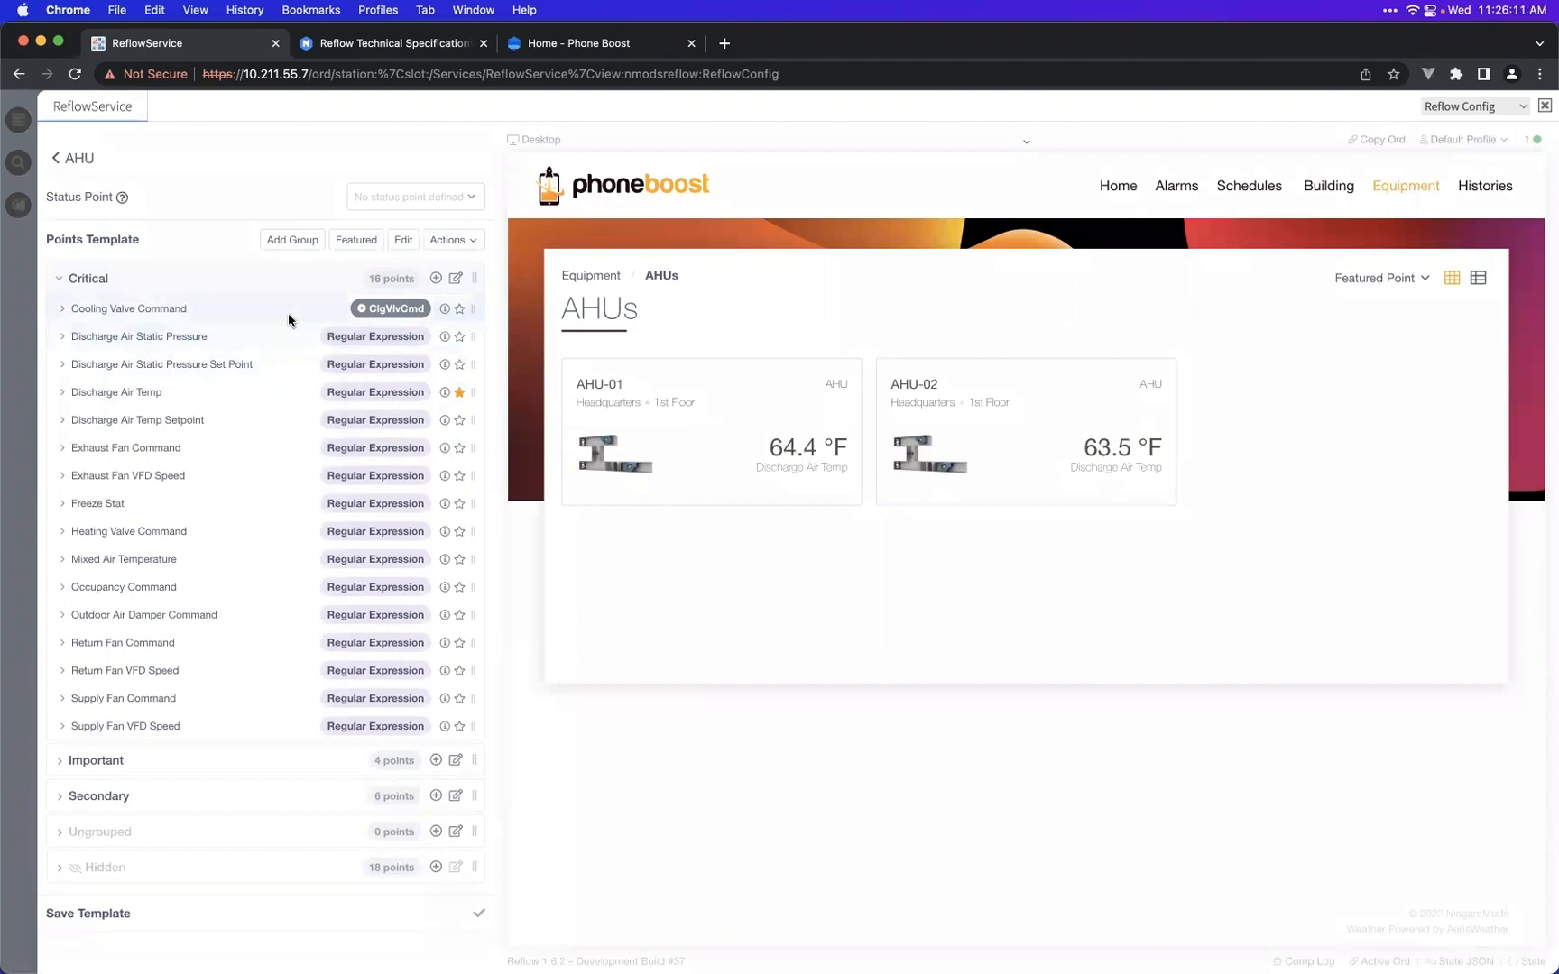
- Start importing a points template from CSV and choose points-names.csv from the Station File System
click(460, 244)
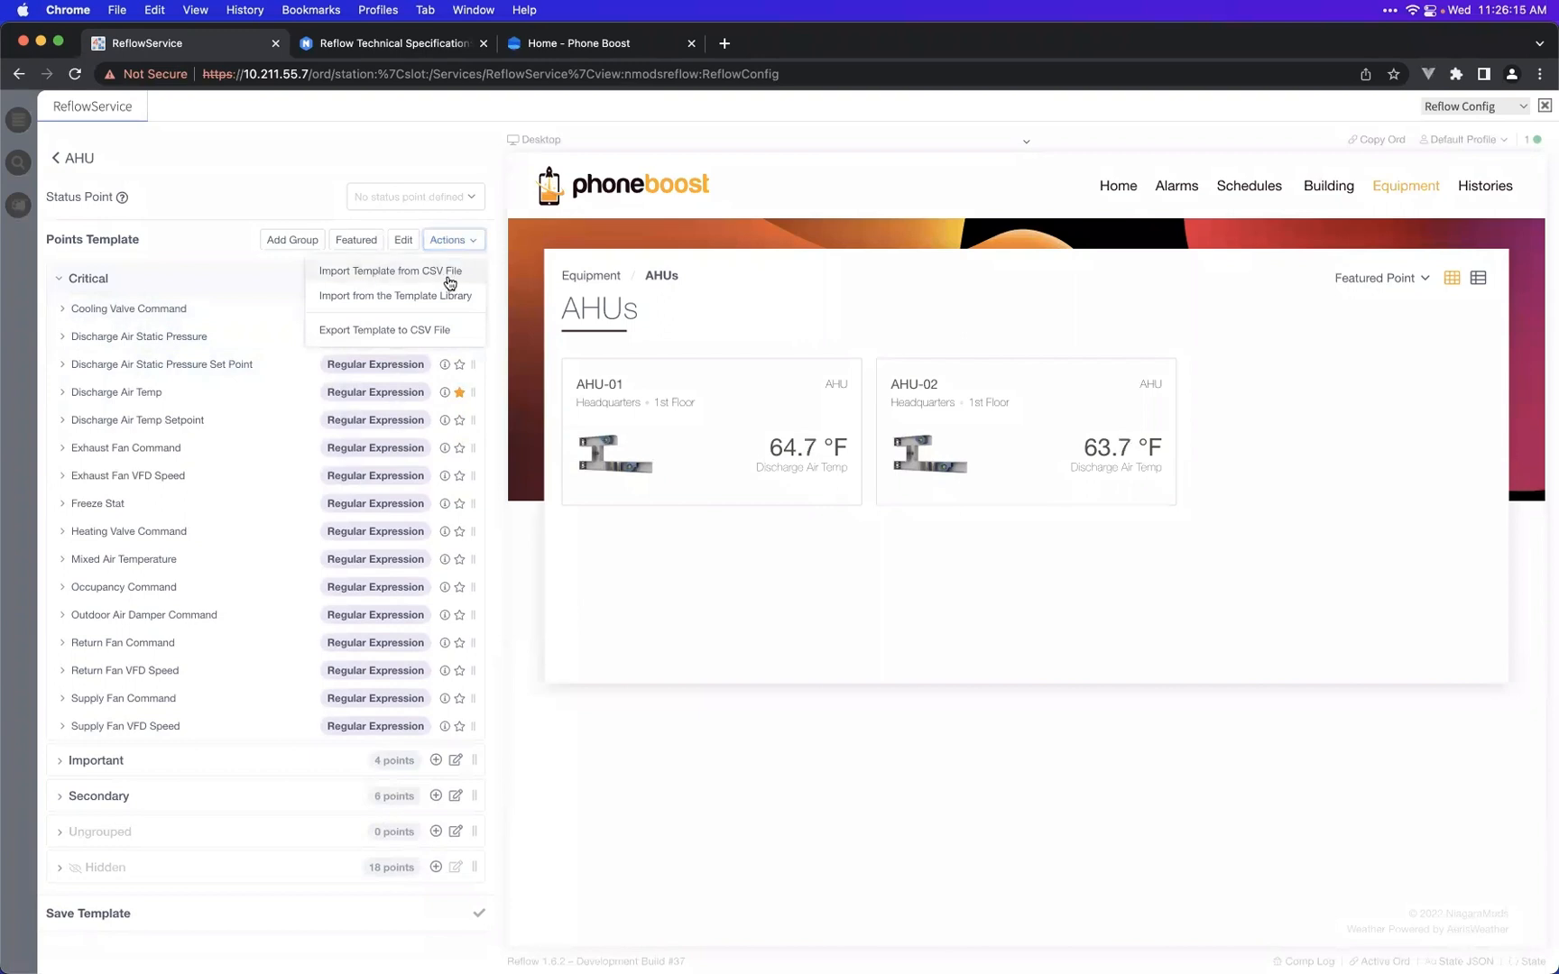
click(404, 274)
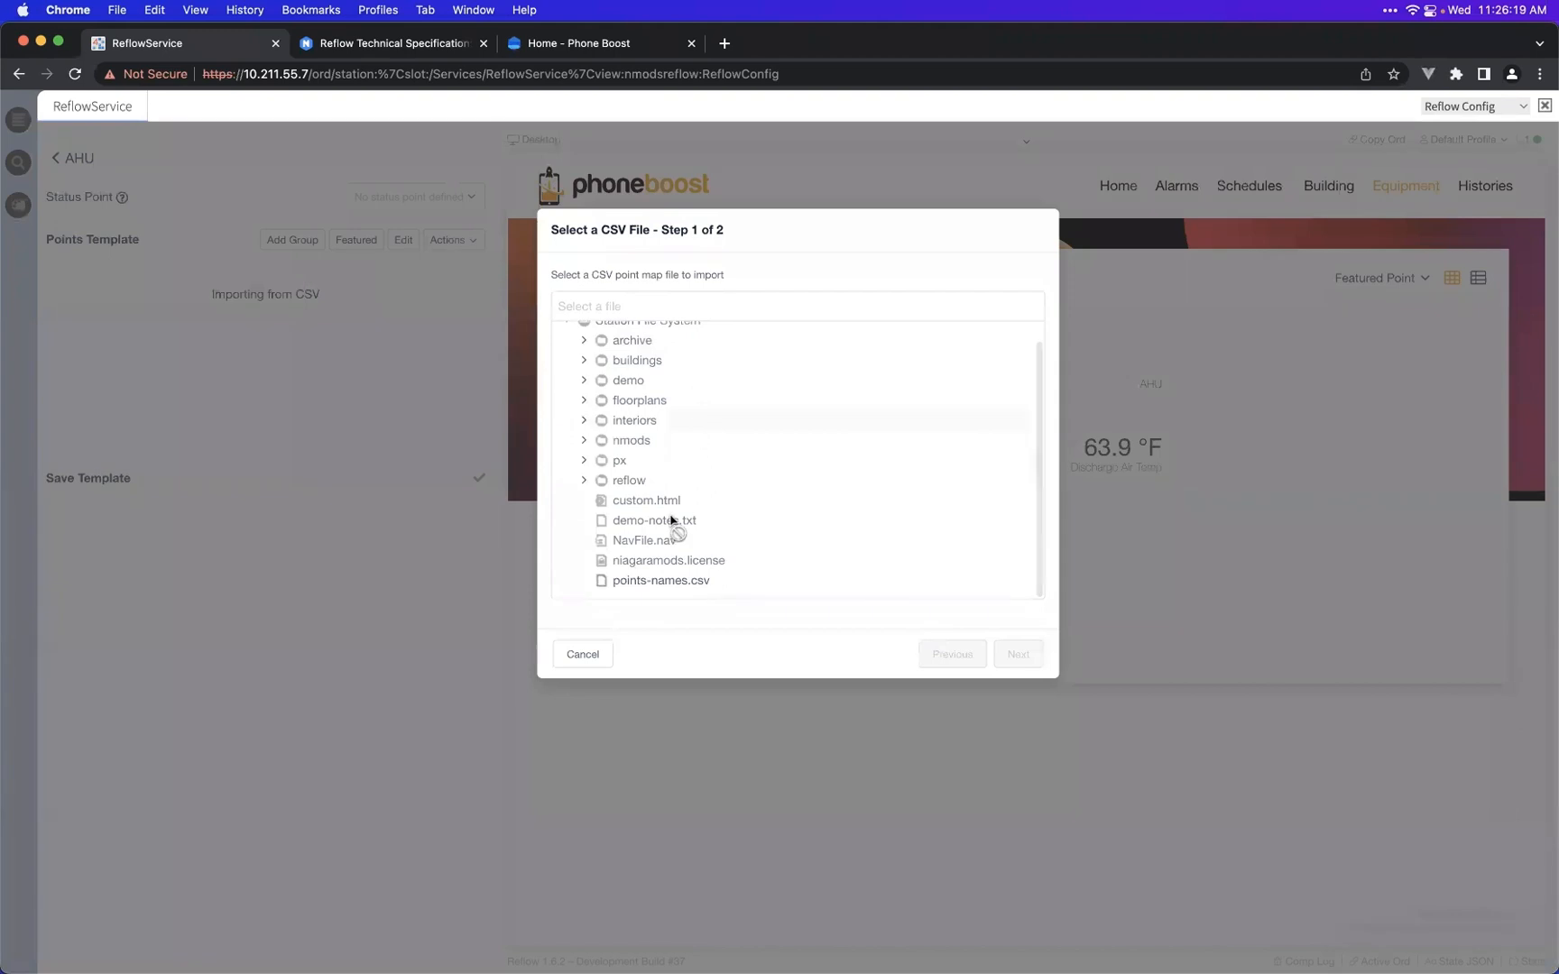
click(667, 582)
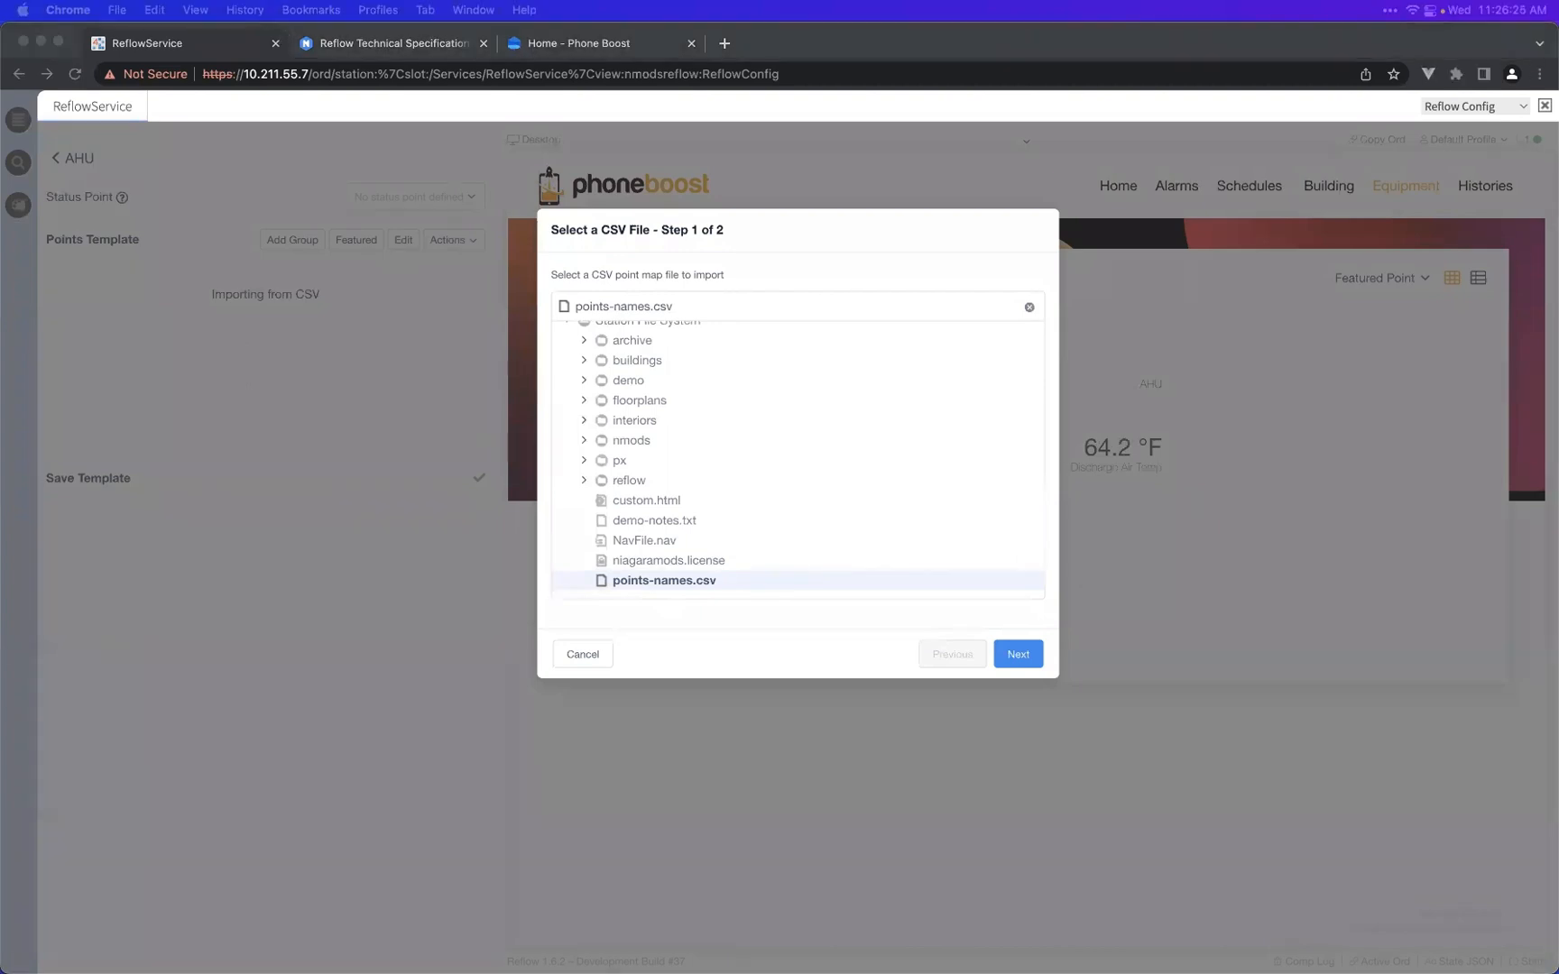
- Locate points-names.csv in the station's shared folder in File Explorer and bring up the file in Excel
drag(1557, 686, 753, 175)
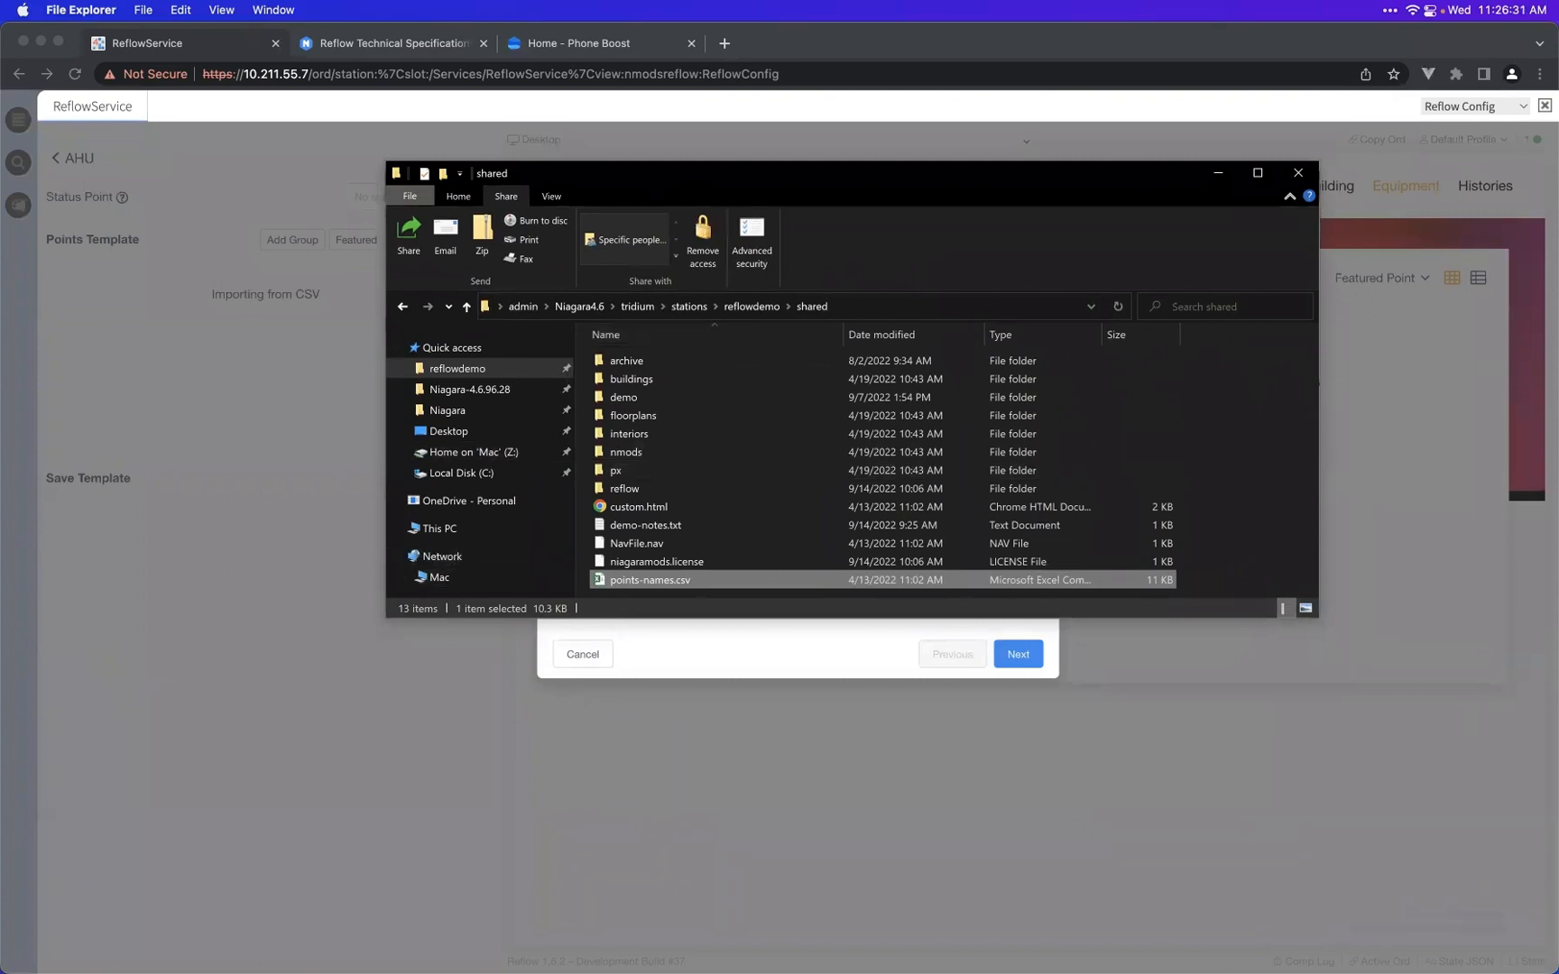
drag(660, 171, 1558, 343)
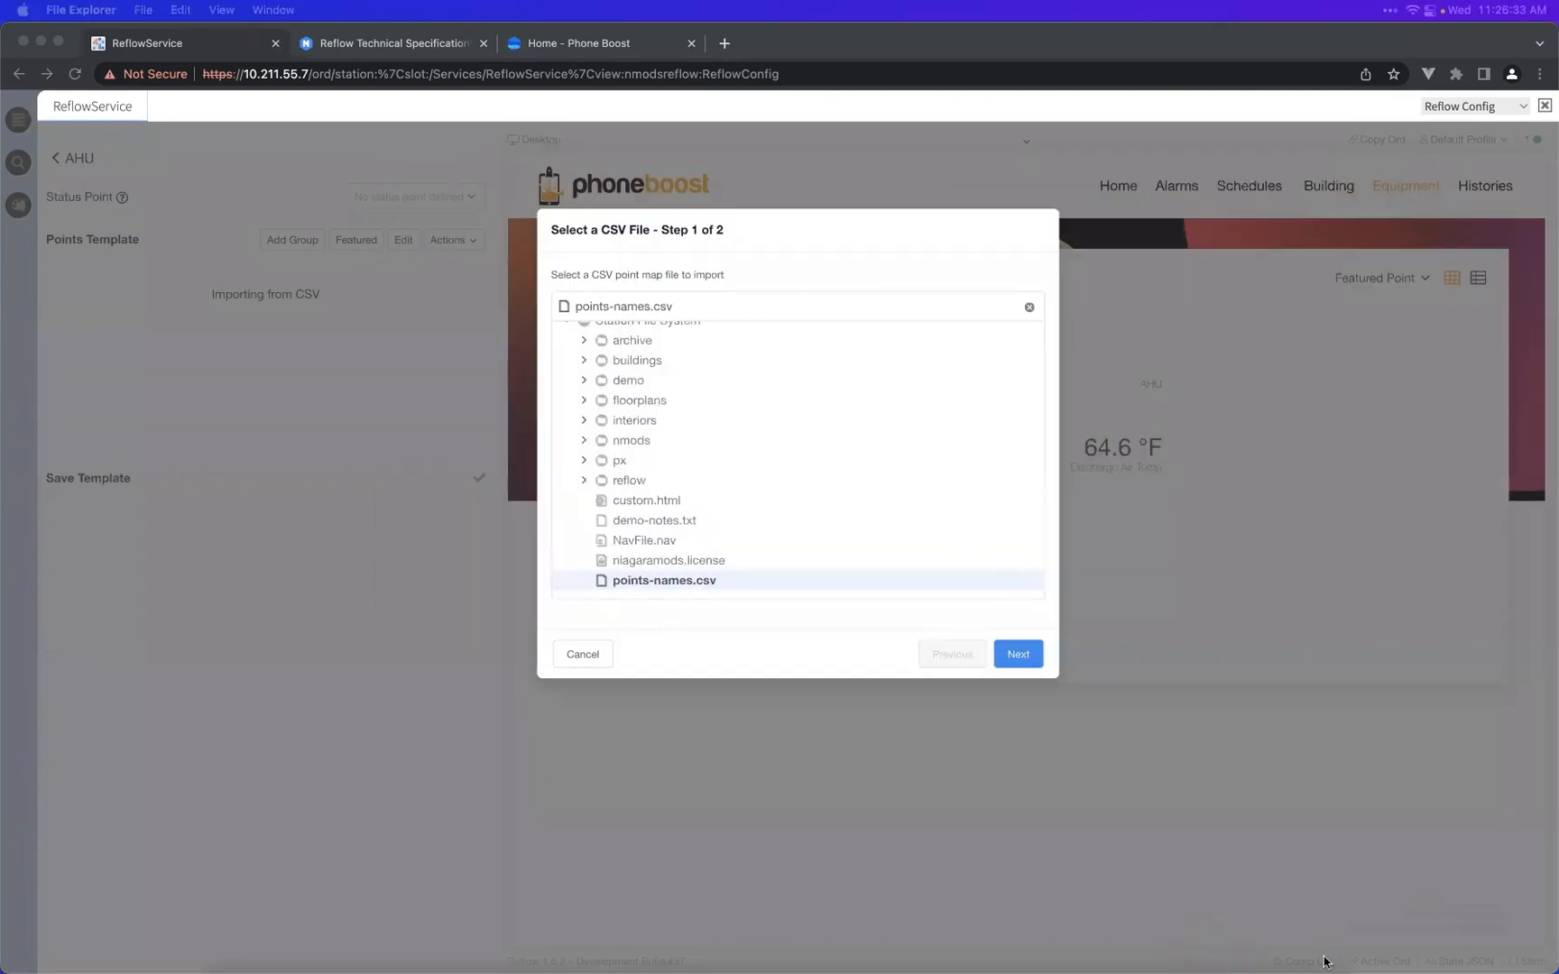
click(1206, 938)
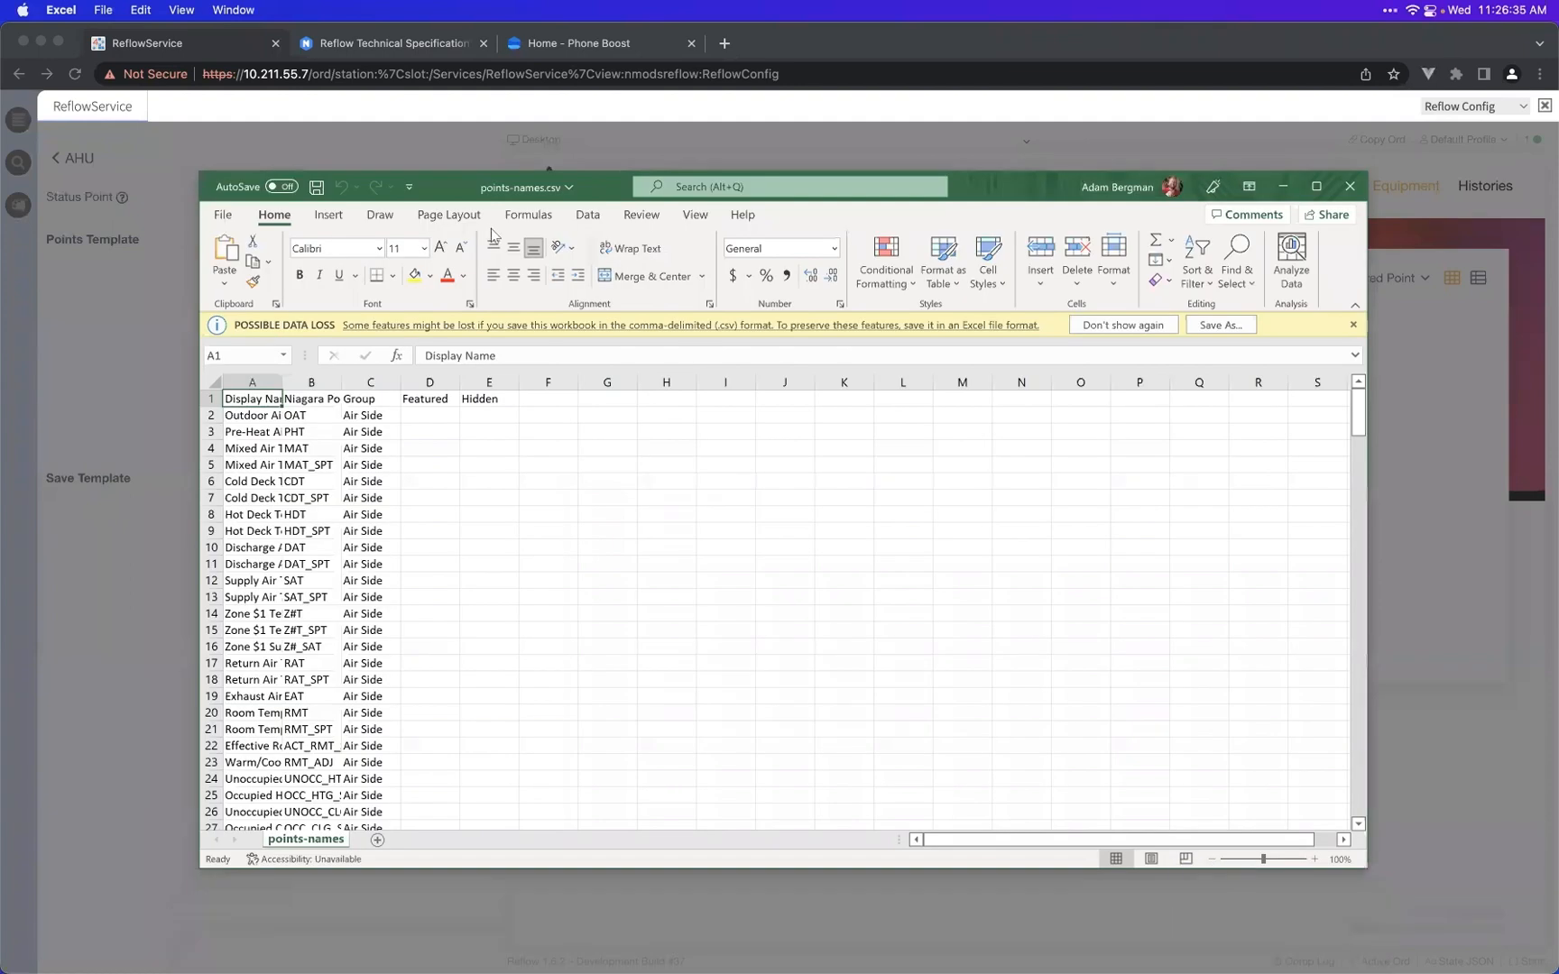
drag(455, 187, 498, 150)
- Widen the Display Name, Niagara Point and Group columns and examine all five columns, including Featured and Hidden
drag(325, 348, 885, 349)
drag(477, 347, 553, 347)
click(459, 346)
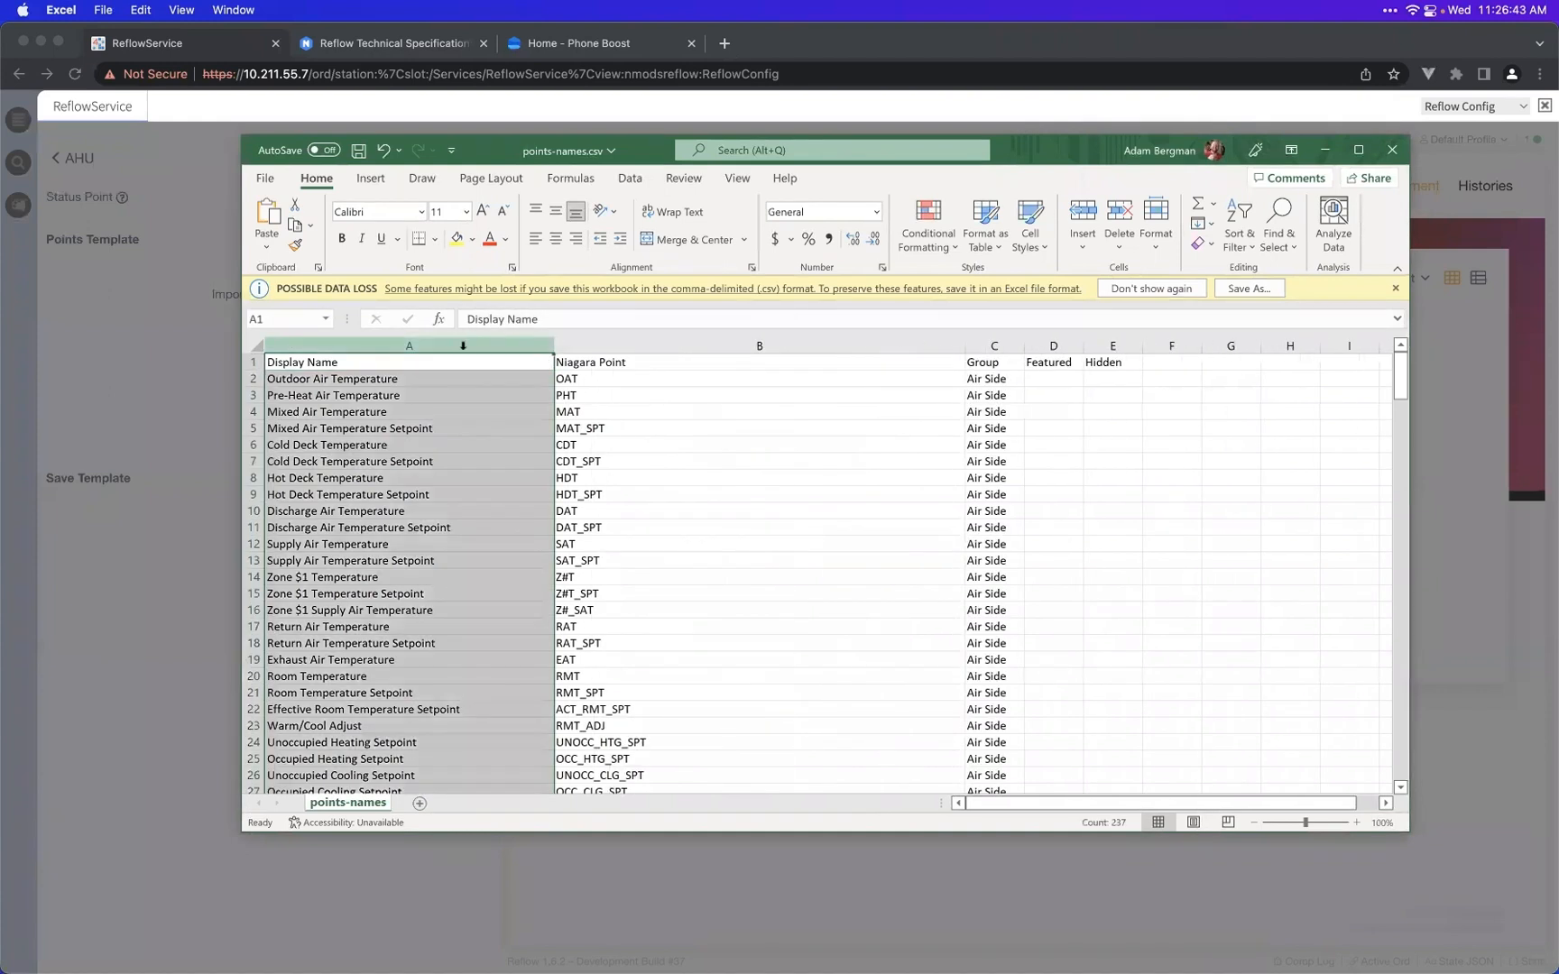
click(671, 345)
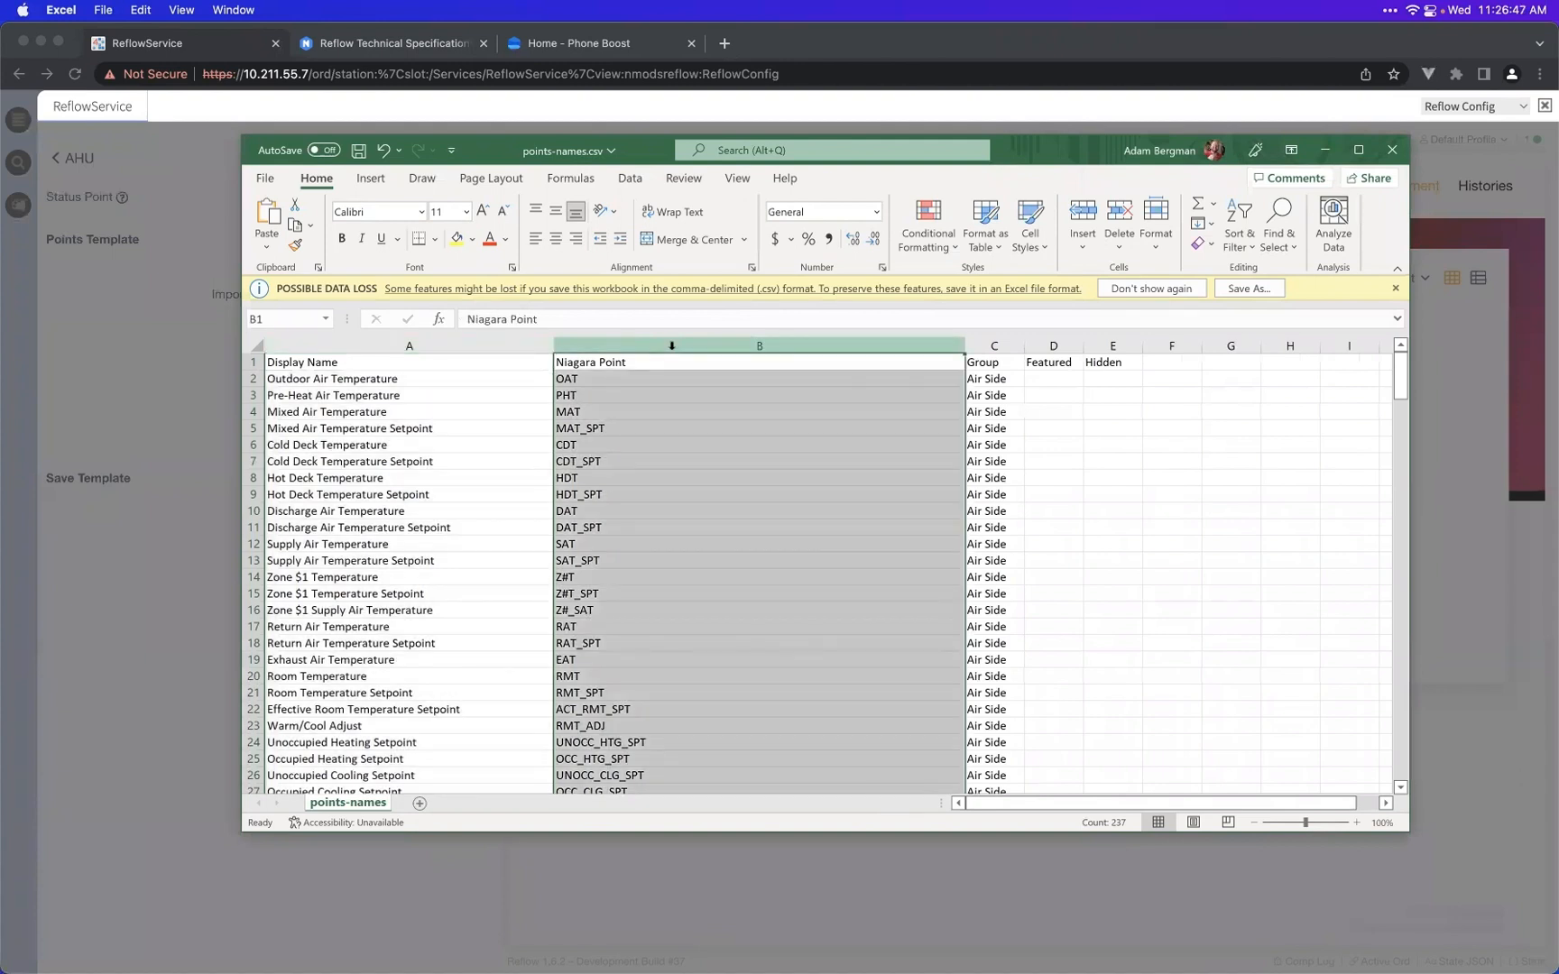
drag(1024, 346, 1108, 346)
click(1037, 346)
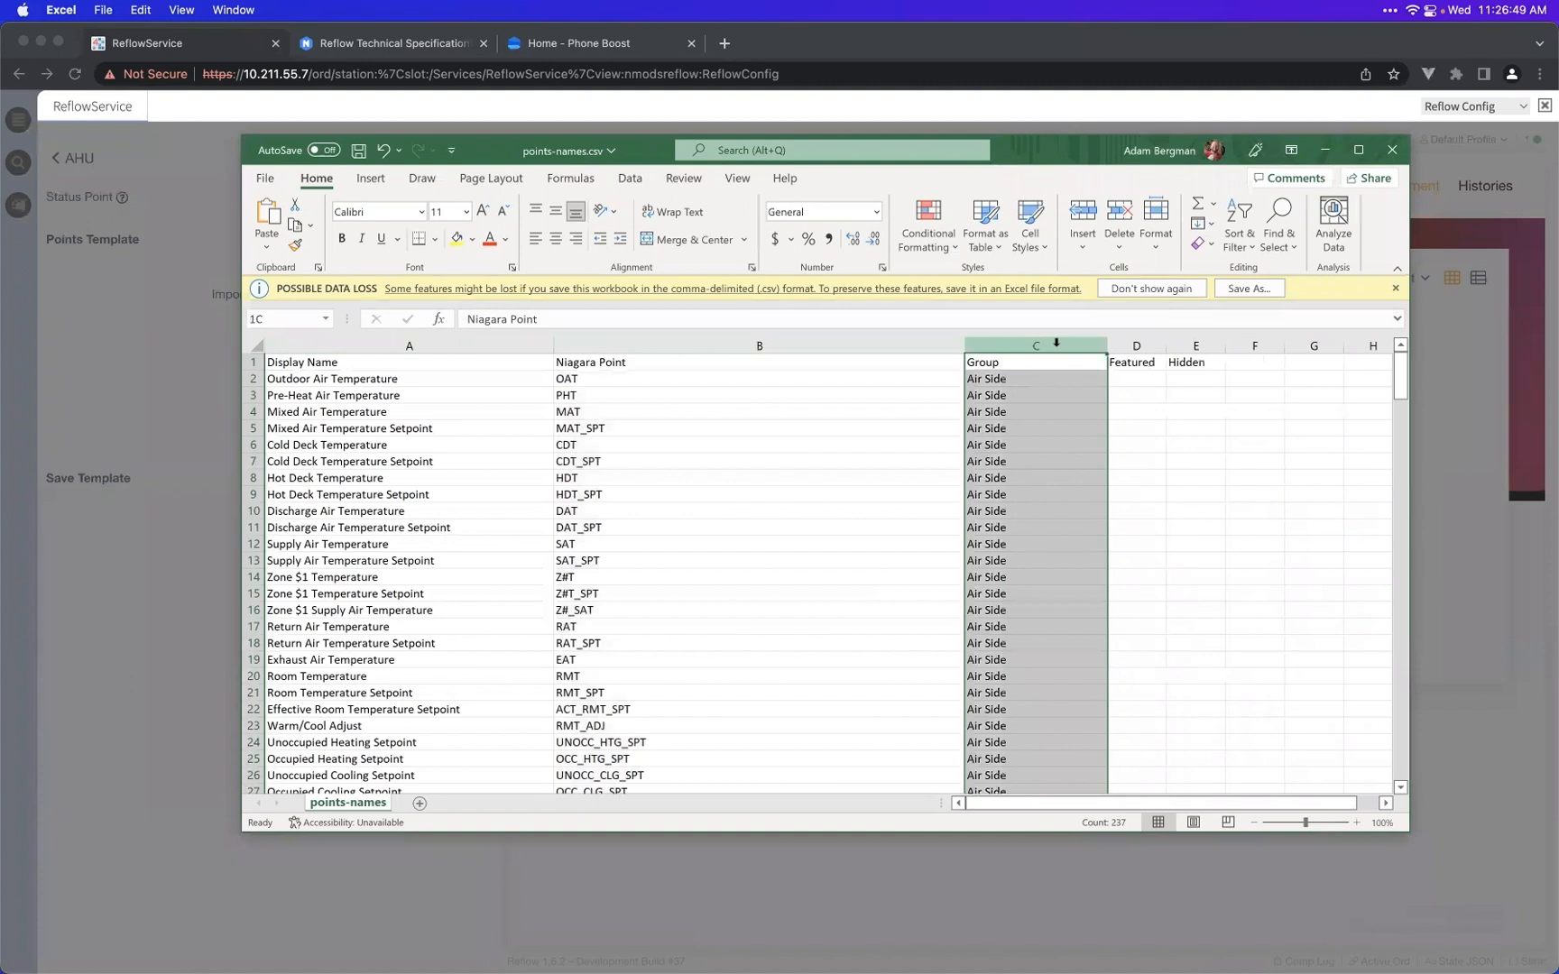
click(1127, 343)
click(1182, 346)
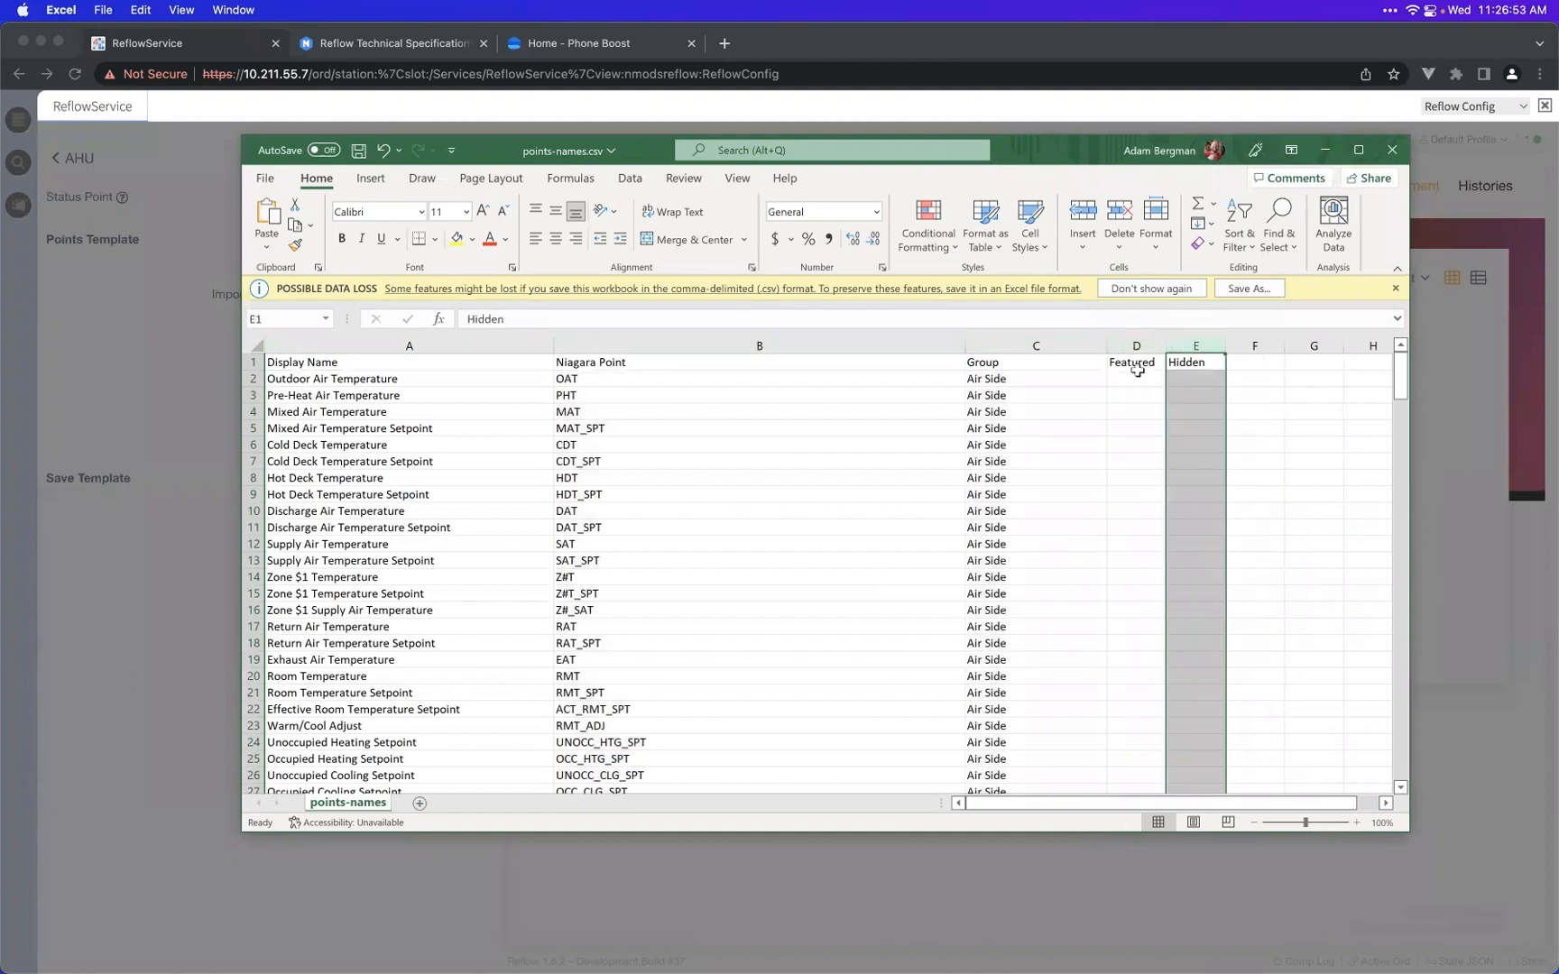
- Try the value true in the Outdoor Air Temperature row's Featured and Hidden cells, D2 and E2, and clear both
click(1137, 378)
text(true)
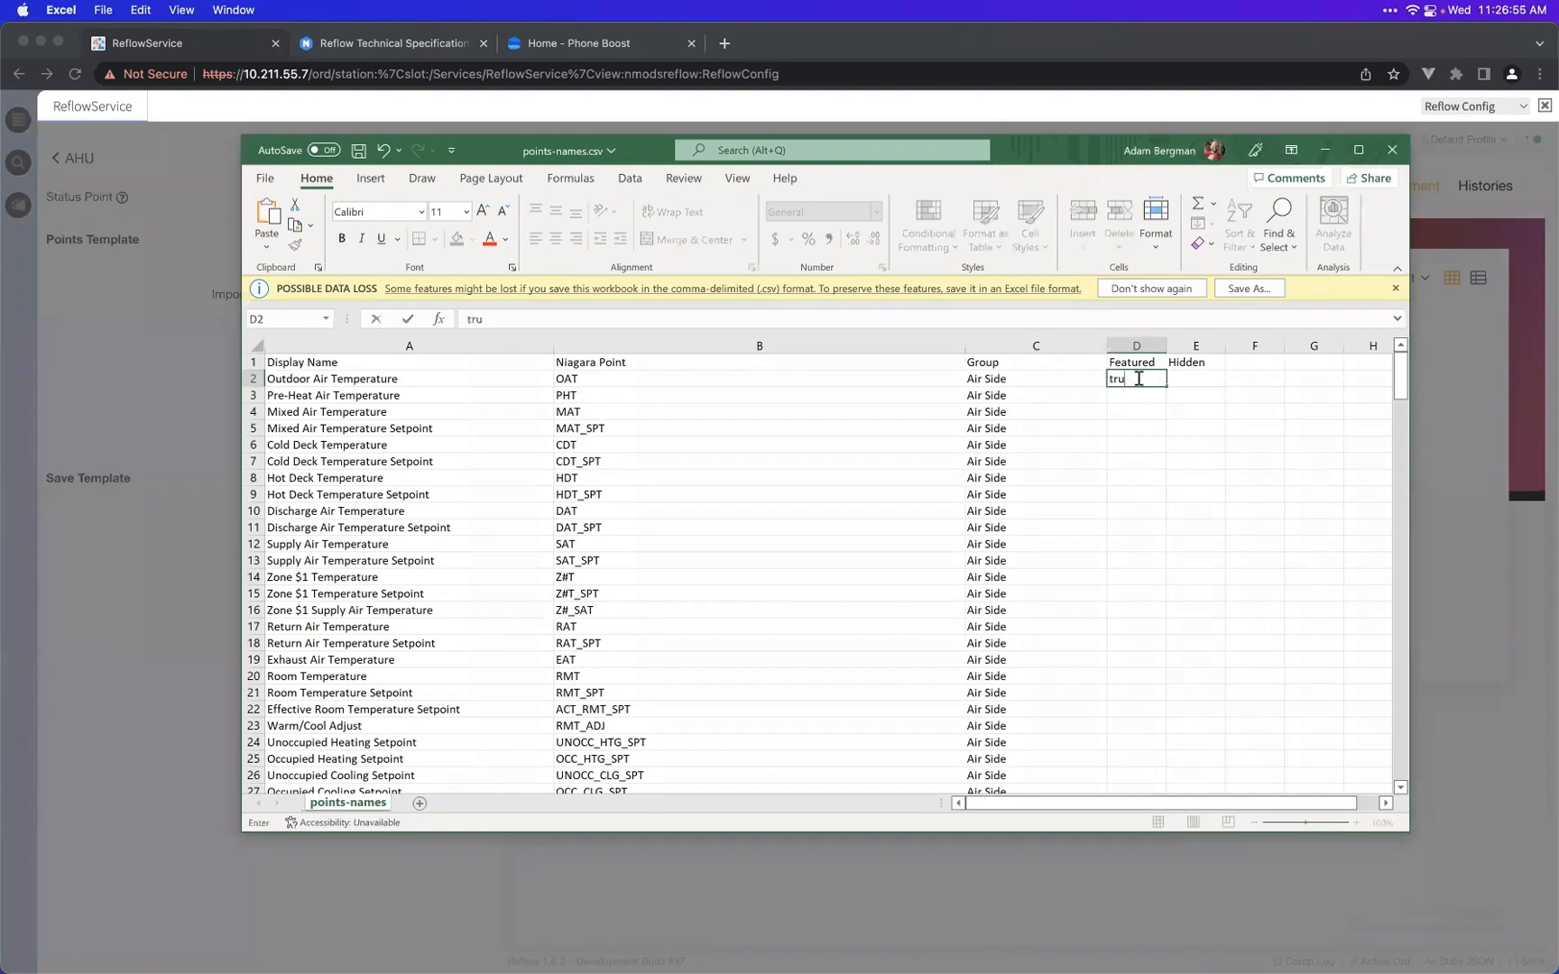
key(Tab)
text(true)
key(Tab)
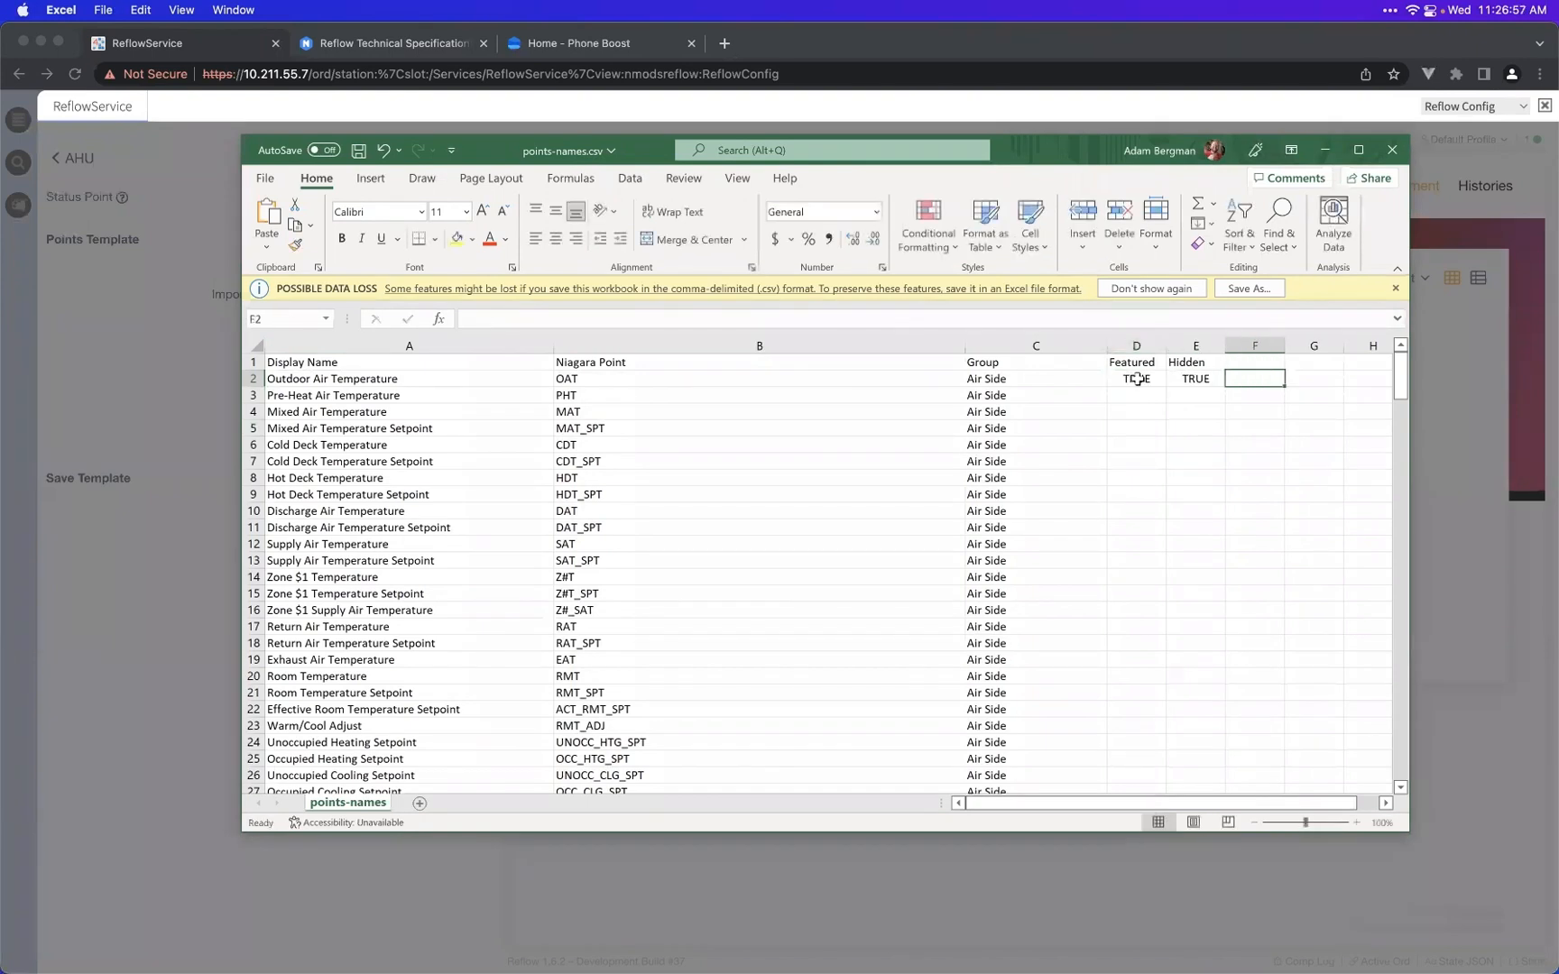
click(1137, 378)
drag(1172, 379, 1157, 378)
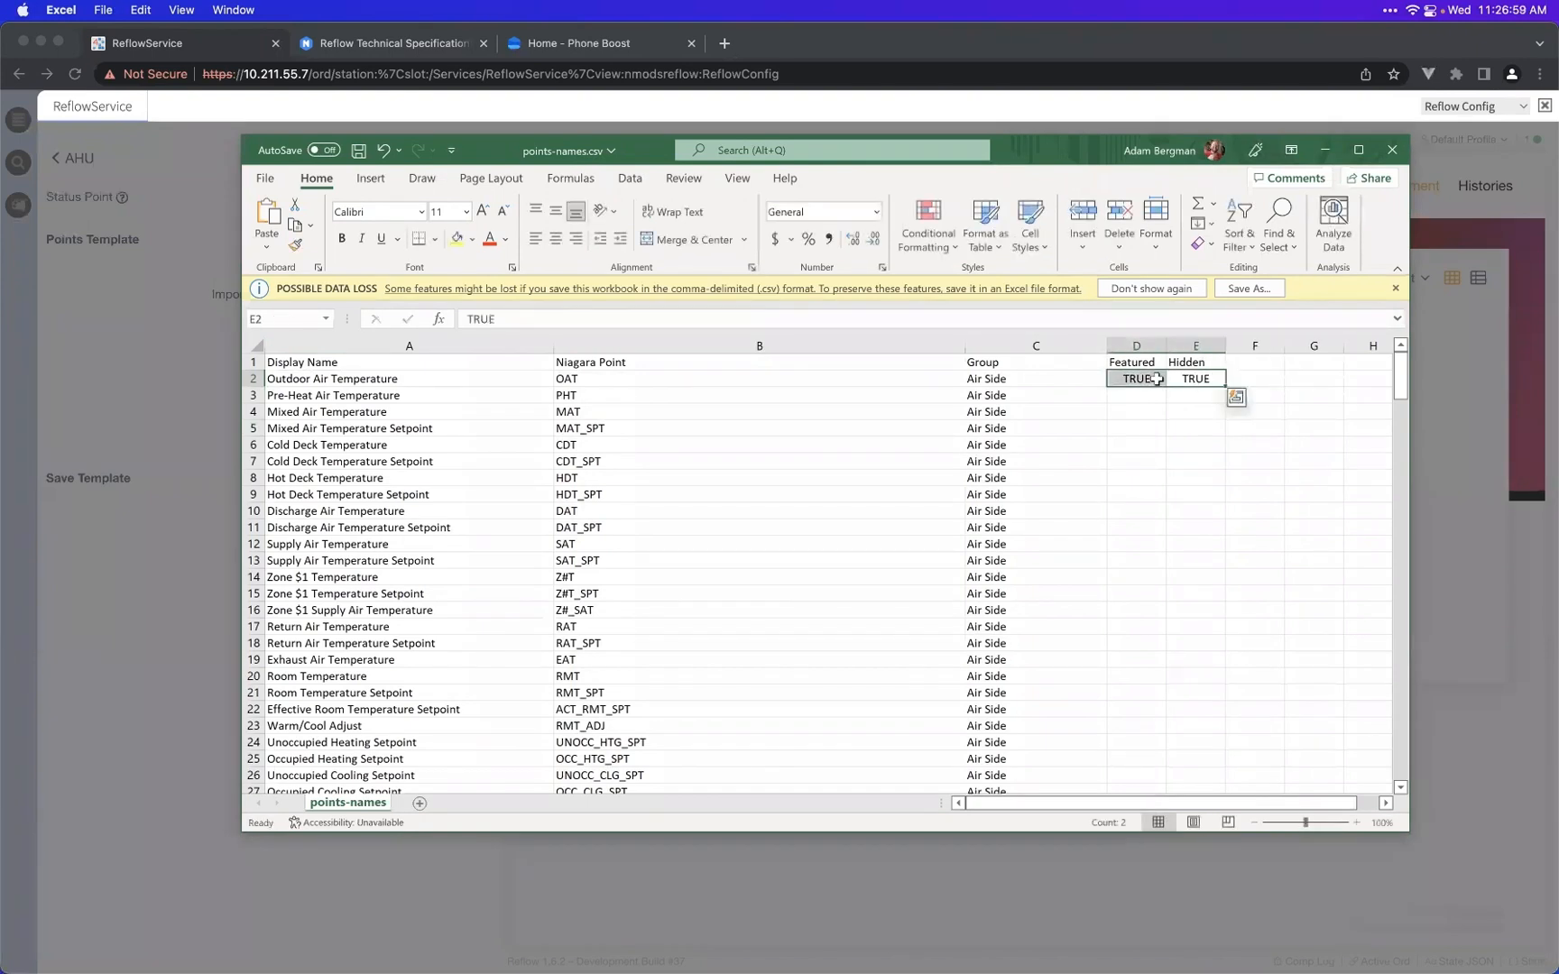
key(Delete)
- Examine how the Outdoor Air Temperature row pairs its display name with its Niagara point
click(420, 380)
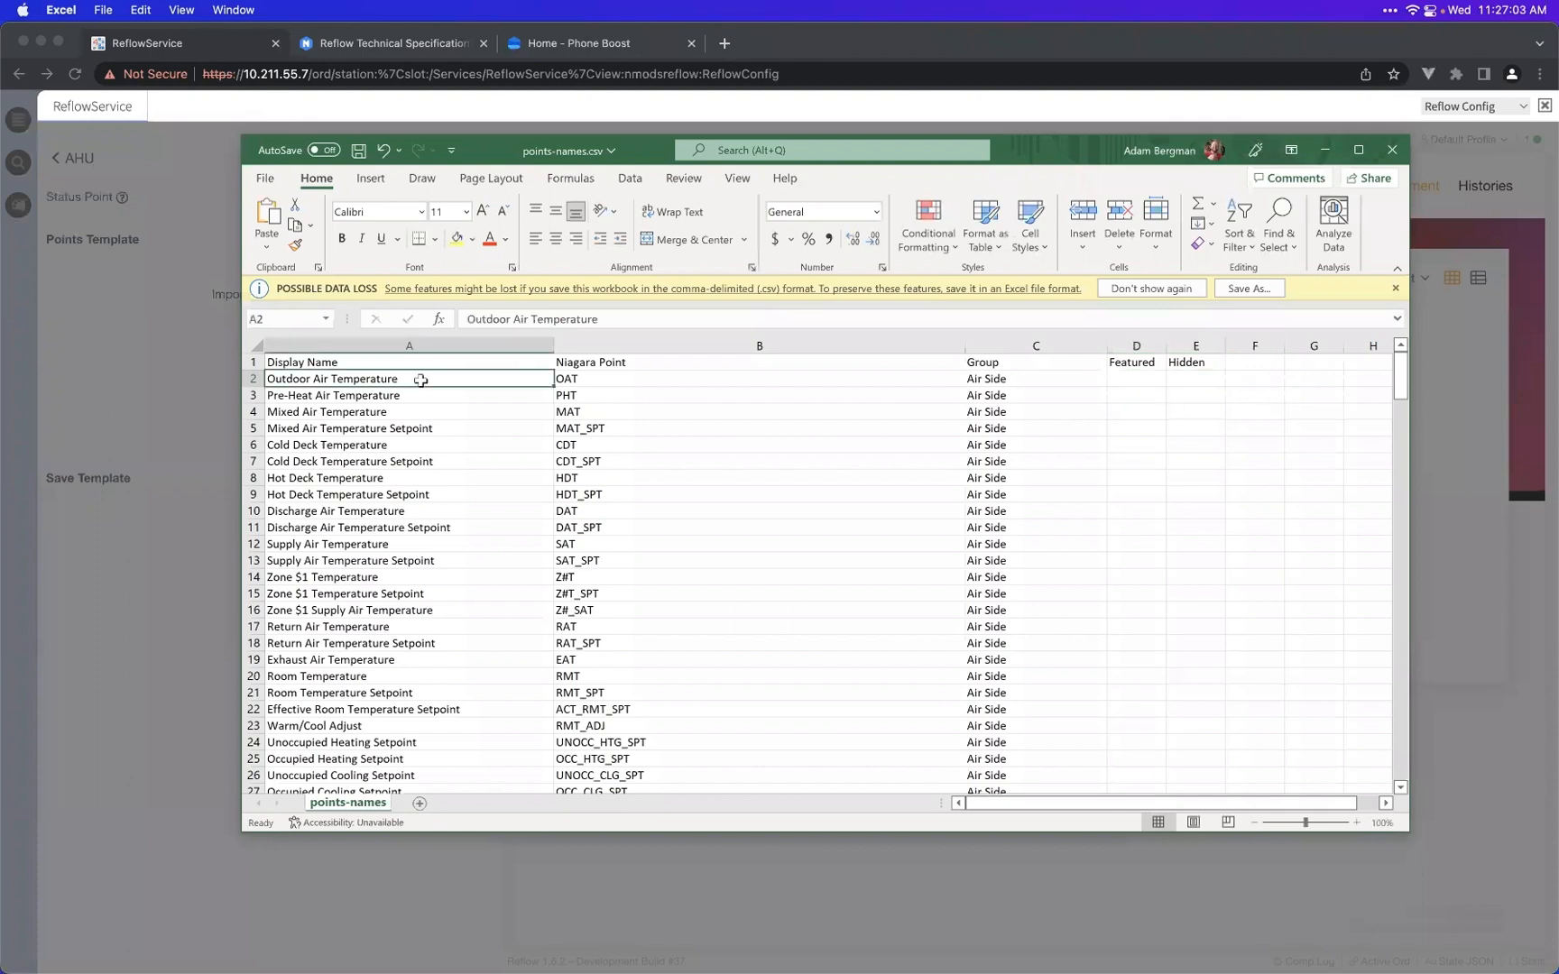
click(442, 397)
click(368, 379)
click(633, 377)
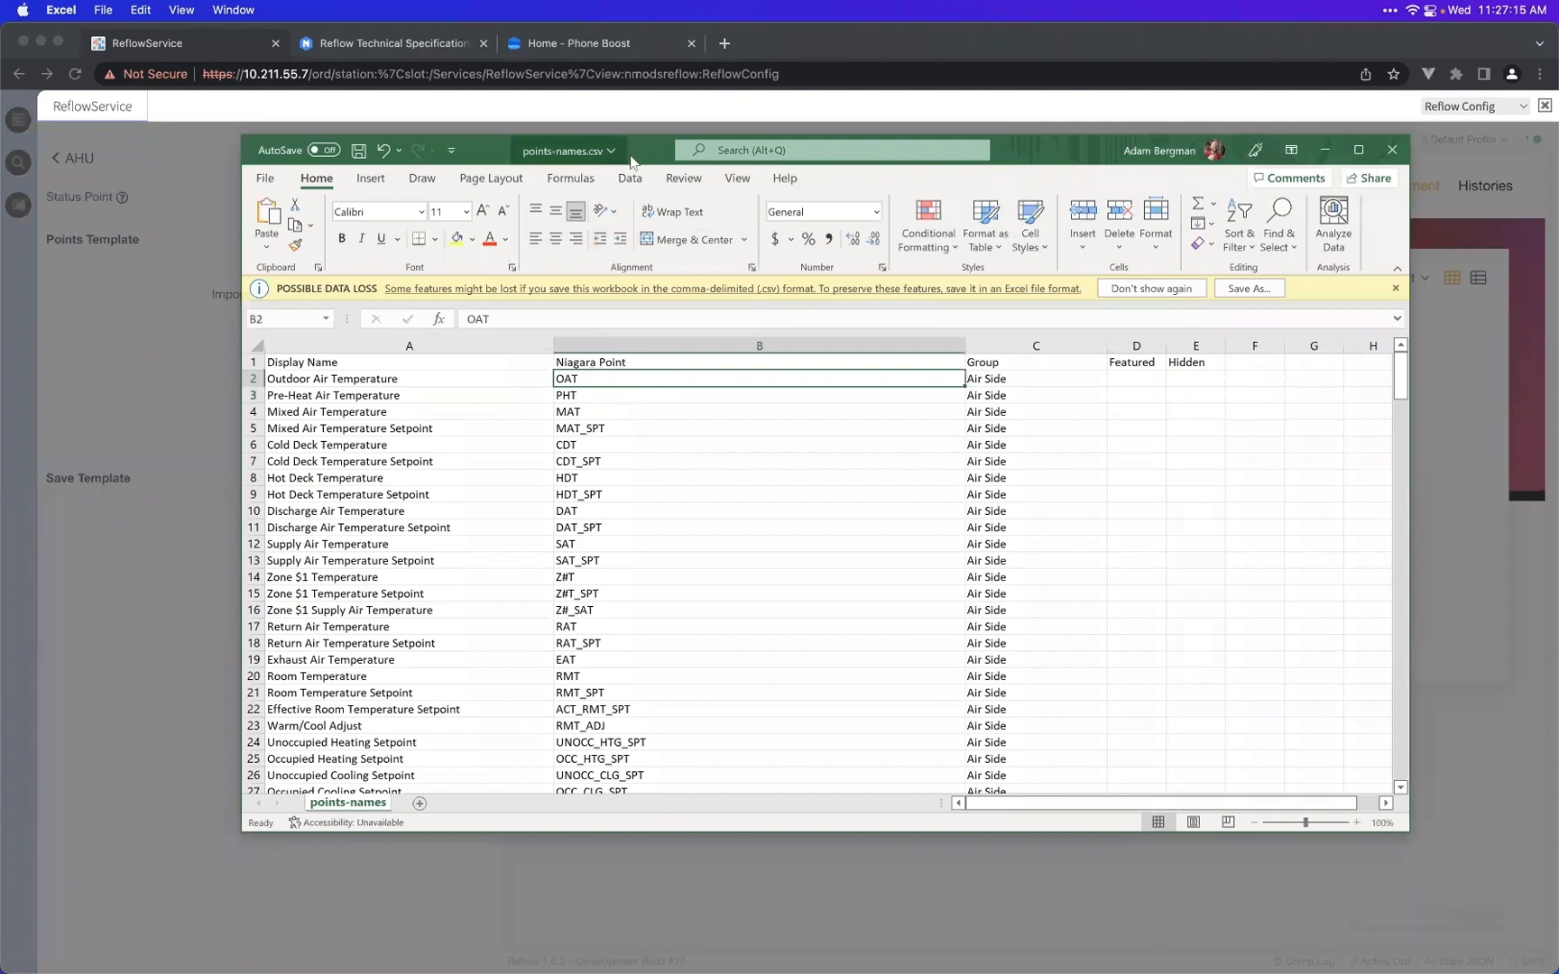
- Return to the CSV import in Chrome, advance points-names.csv to the Groups & Points stage, and expand the Air Side group
drag(650, 153, 1557, 451)
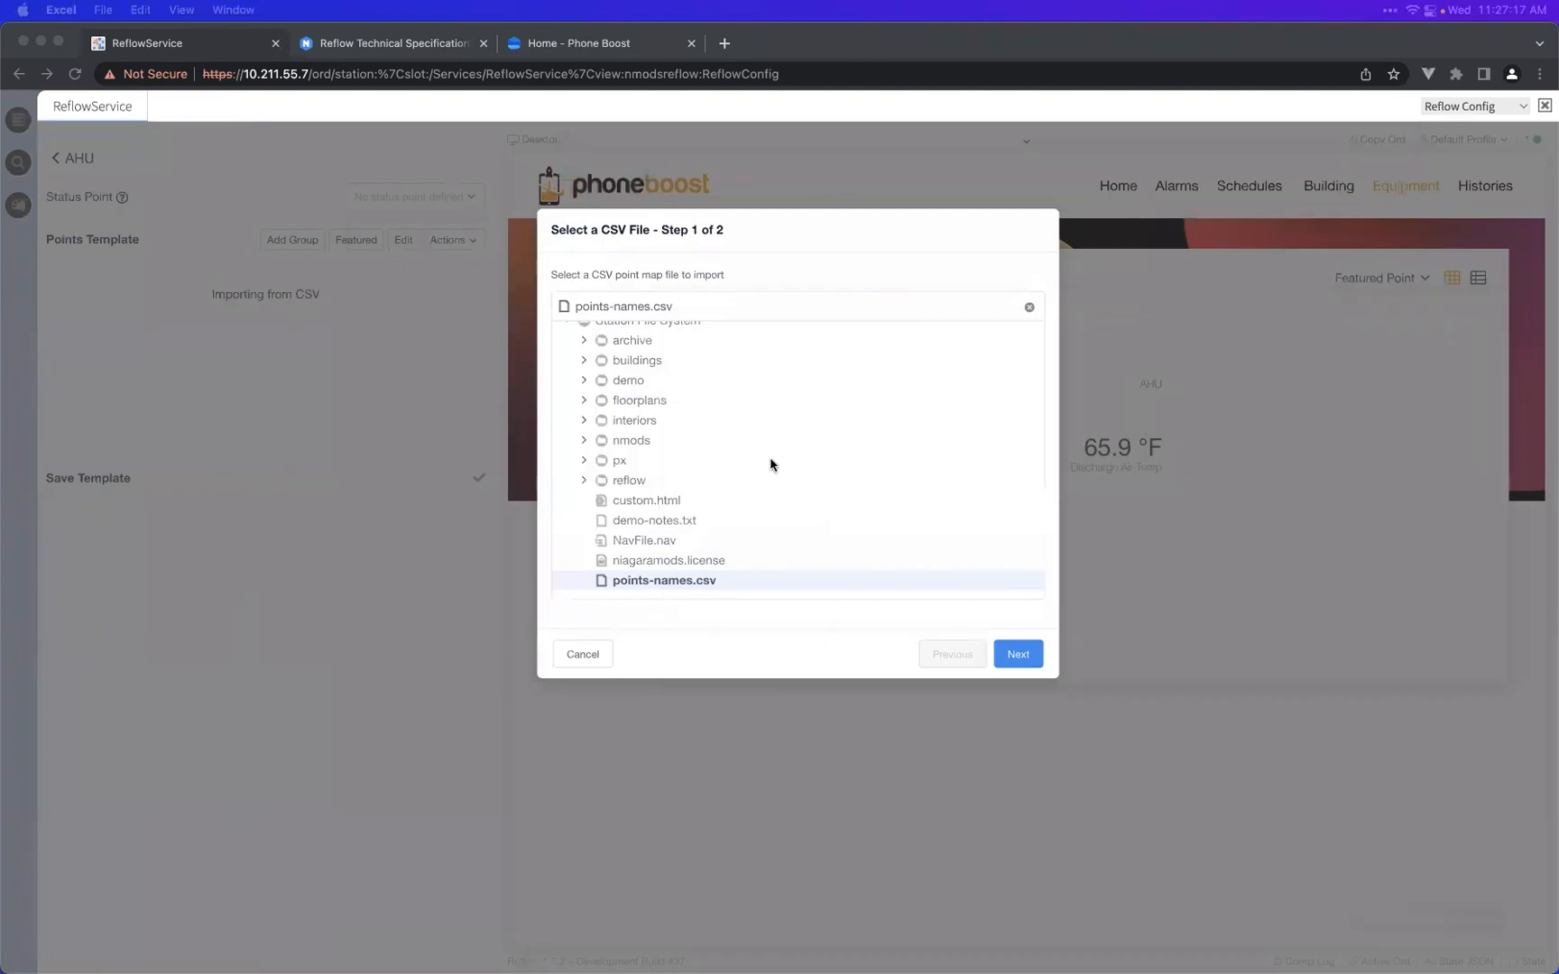
click(727, 584)
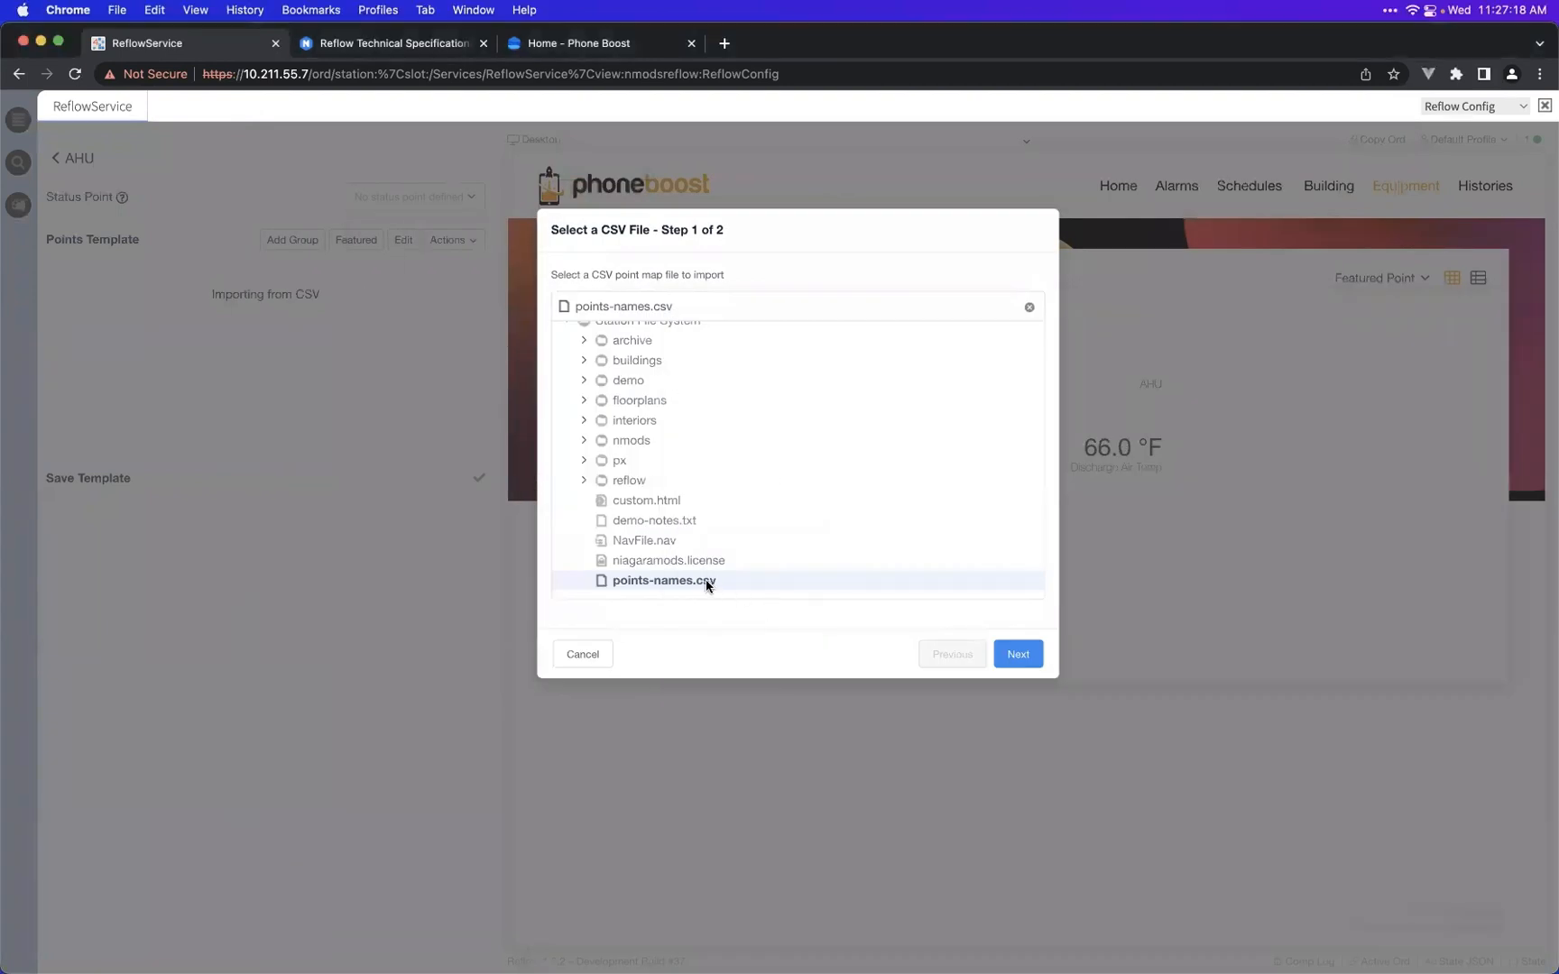
click(1018, 651)
drag(803, 476, 729, 478)
click(1015, 647)
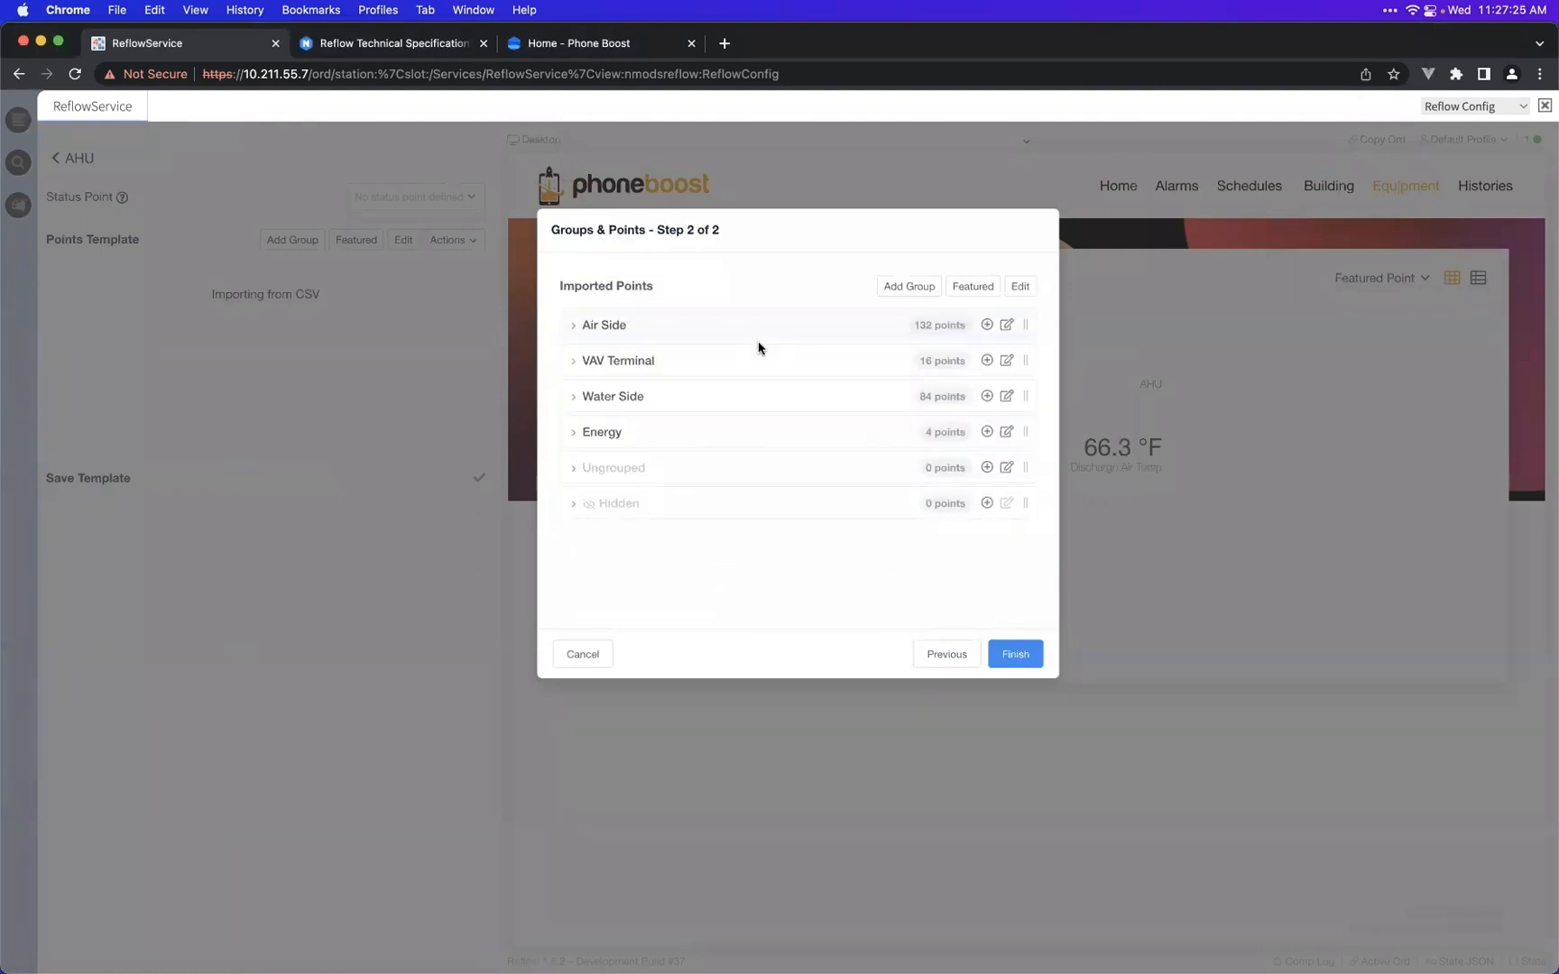
click(757, 347)
- Compare the Outdoor Air Temperature row in Excel with the imported Air Side points, and put the spreadsheet away
key(super+Tab)
drag(1060, 341, 745, 453)
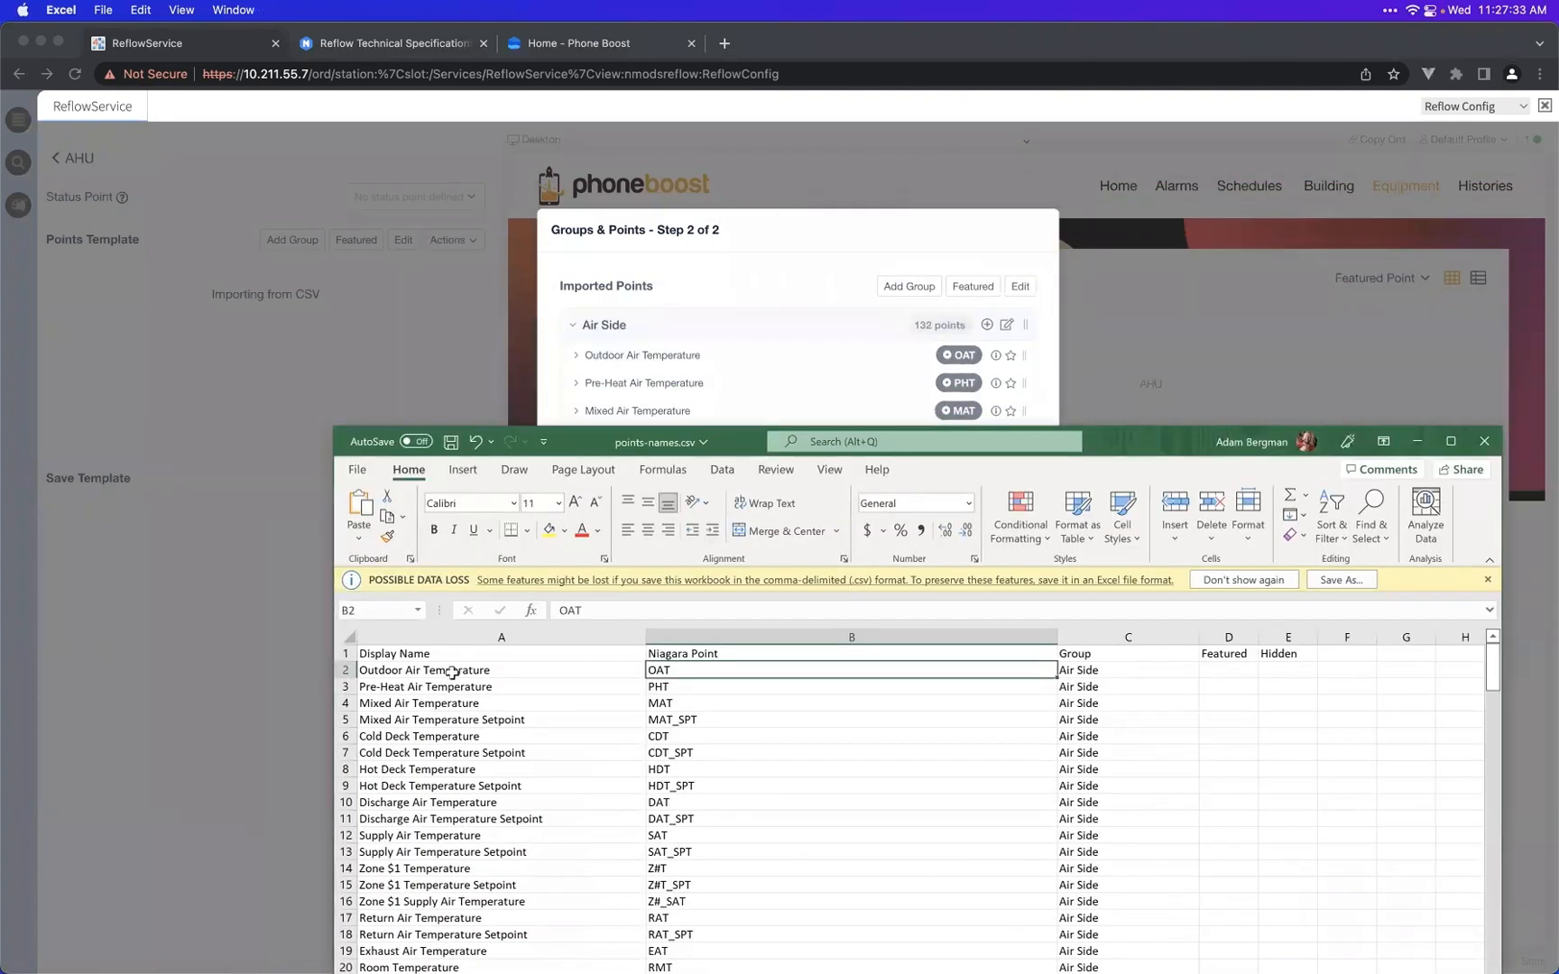
click(452, 672)
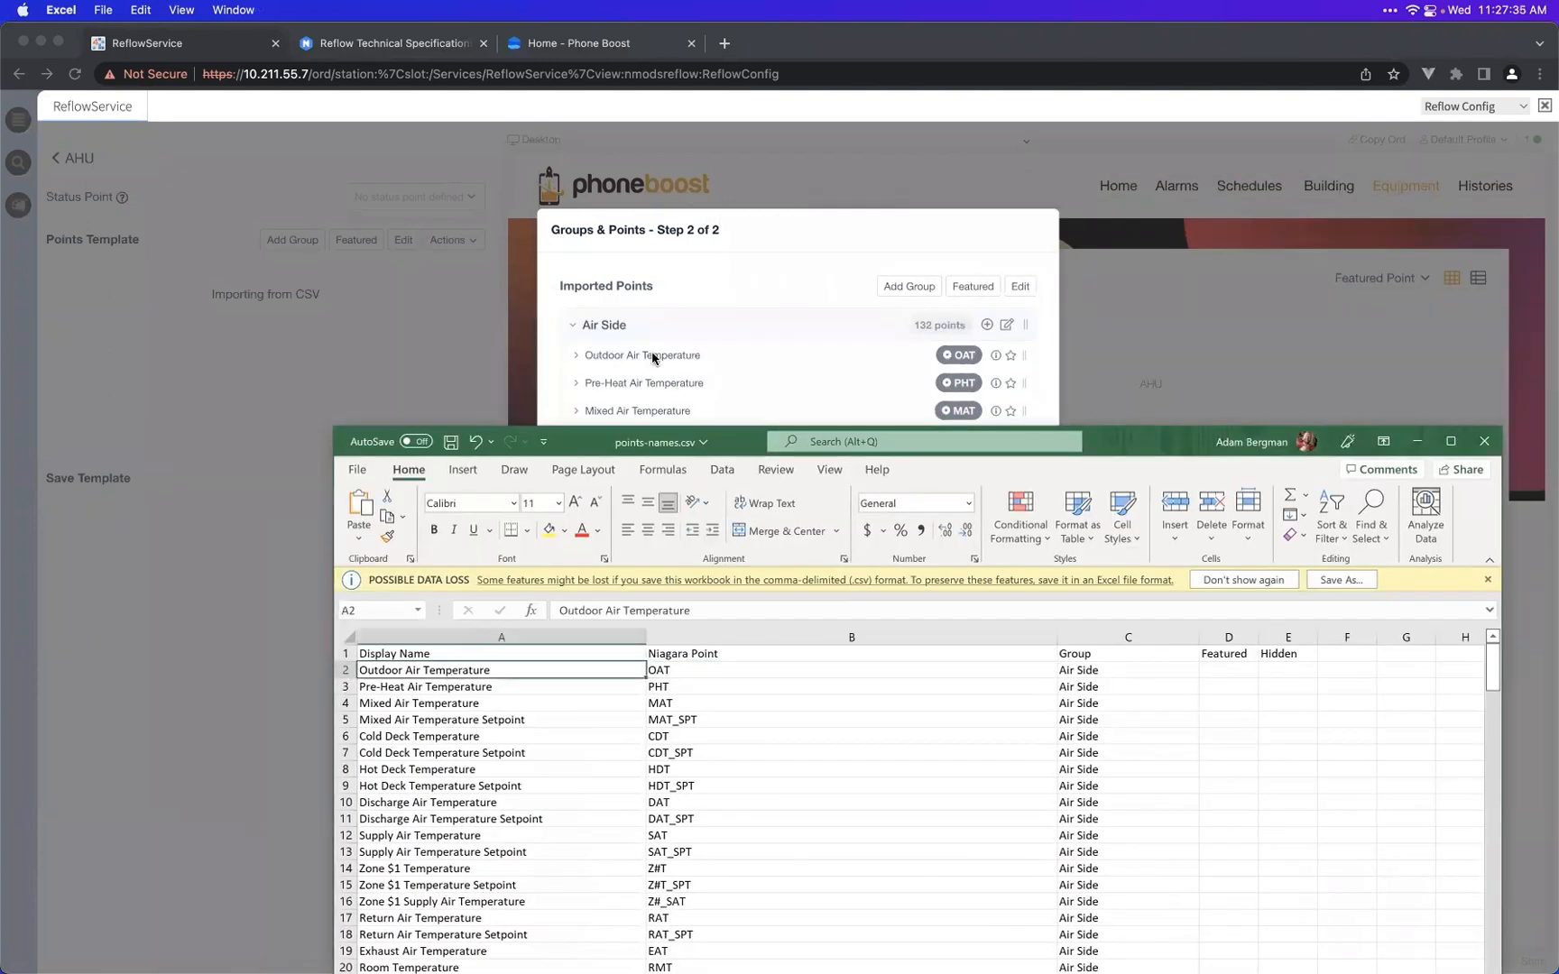
click(1101, 671)
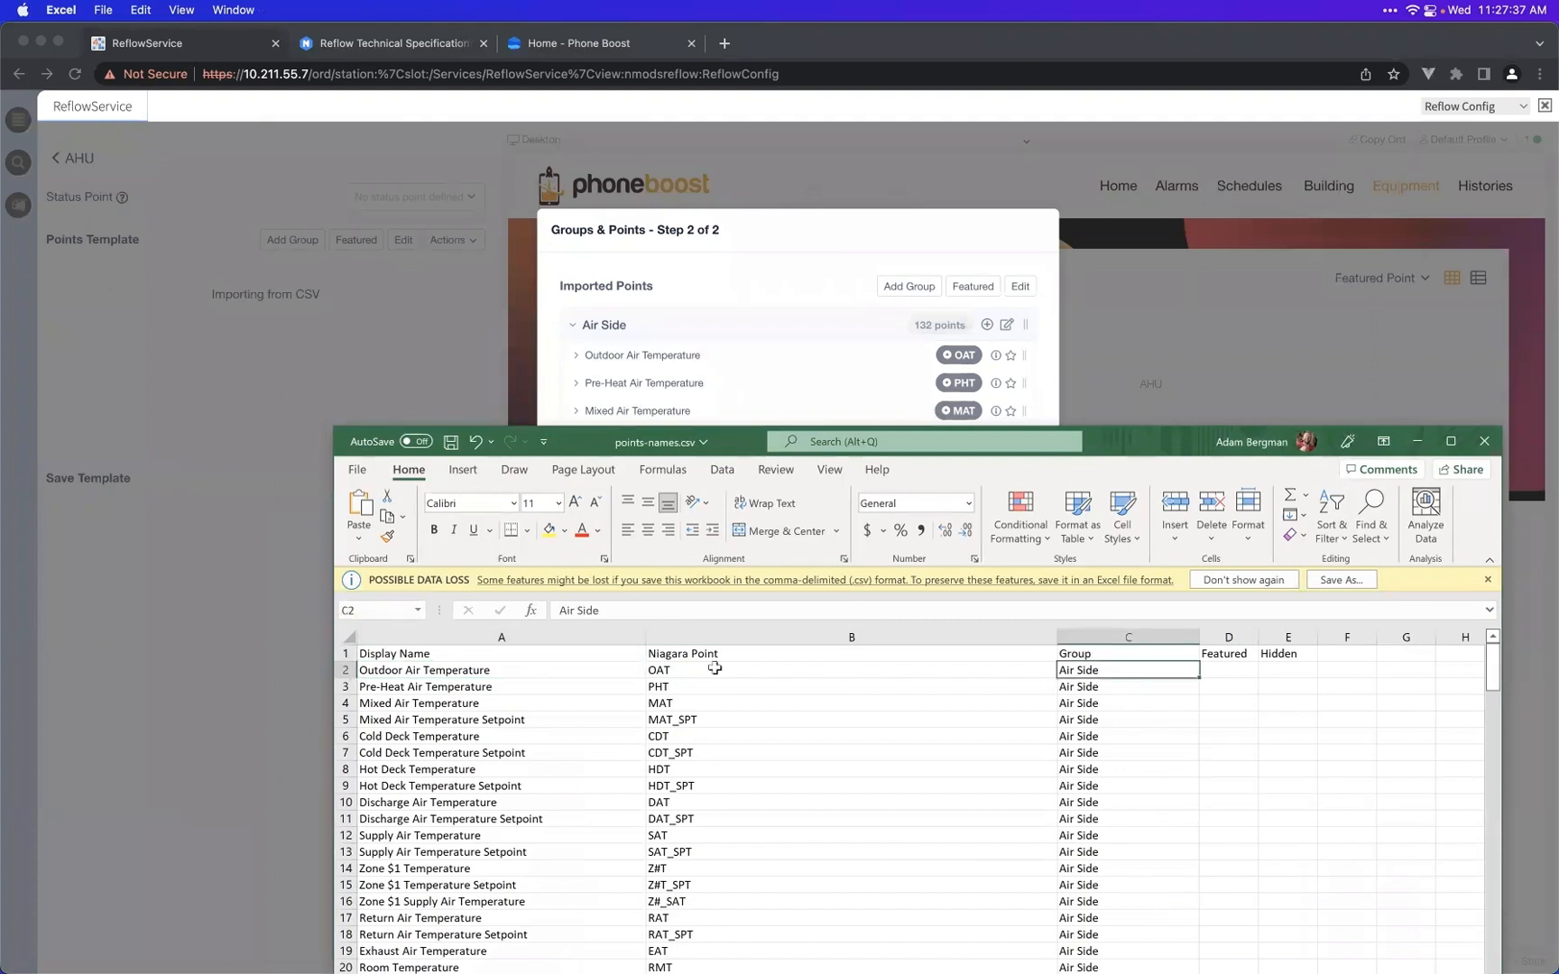
click(714, 668)
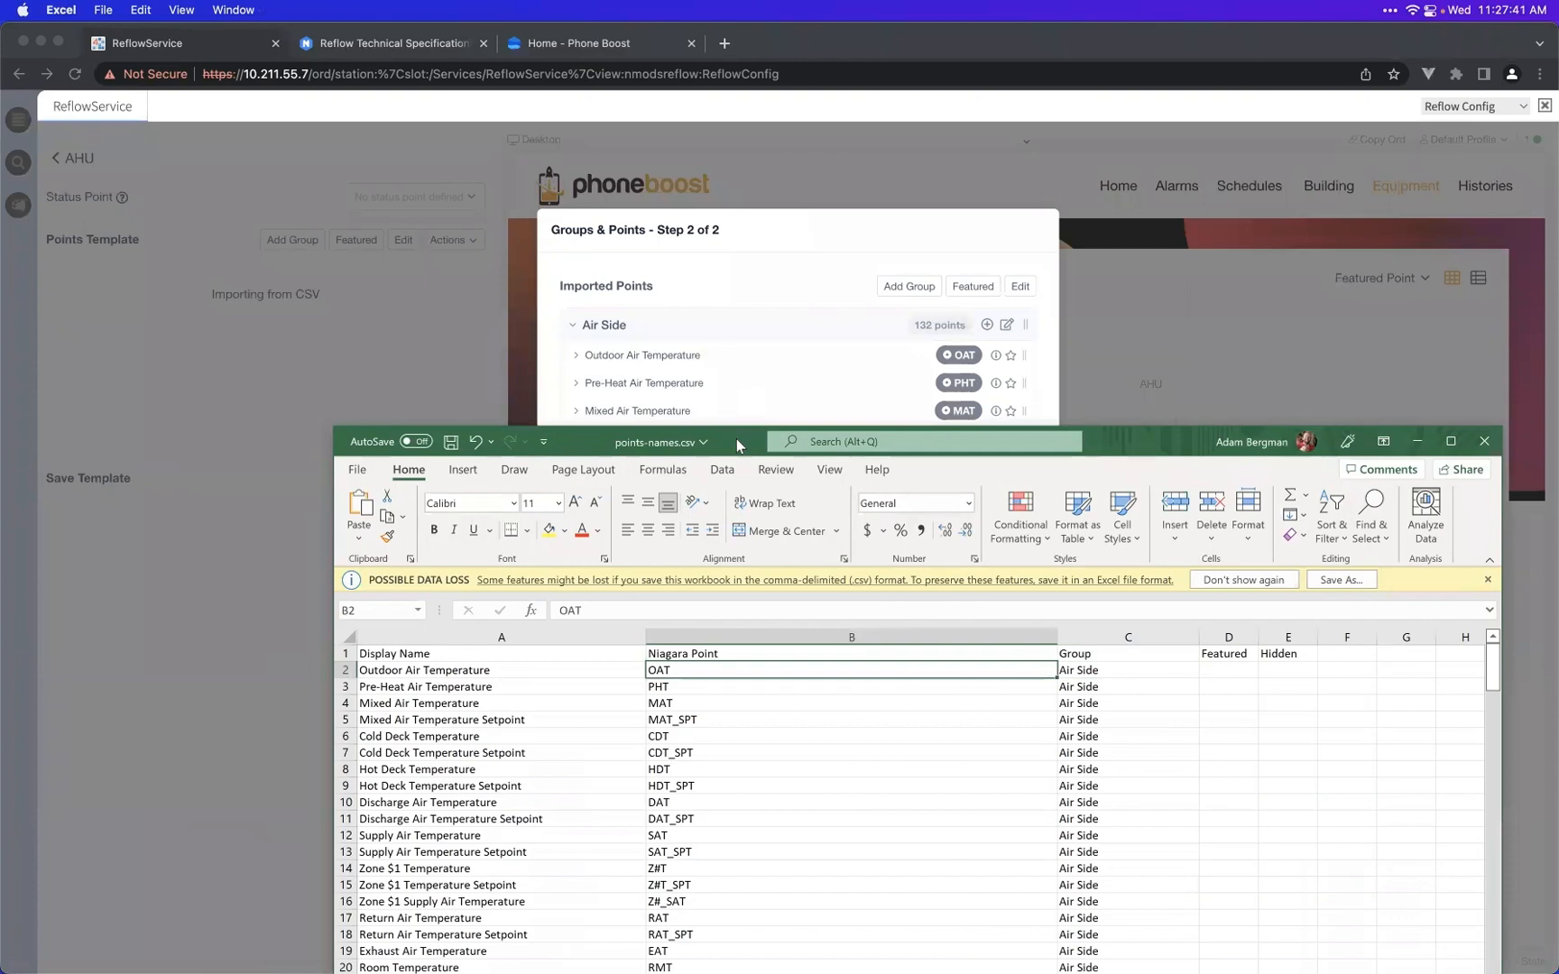
drag(736, 438, 751, 297)
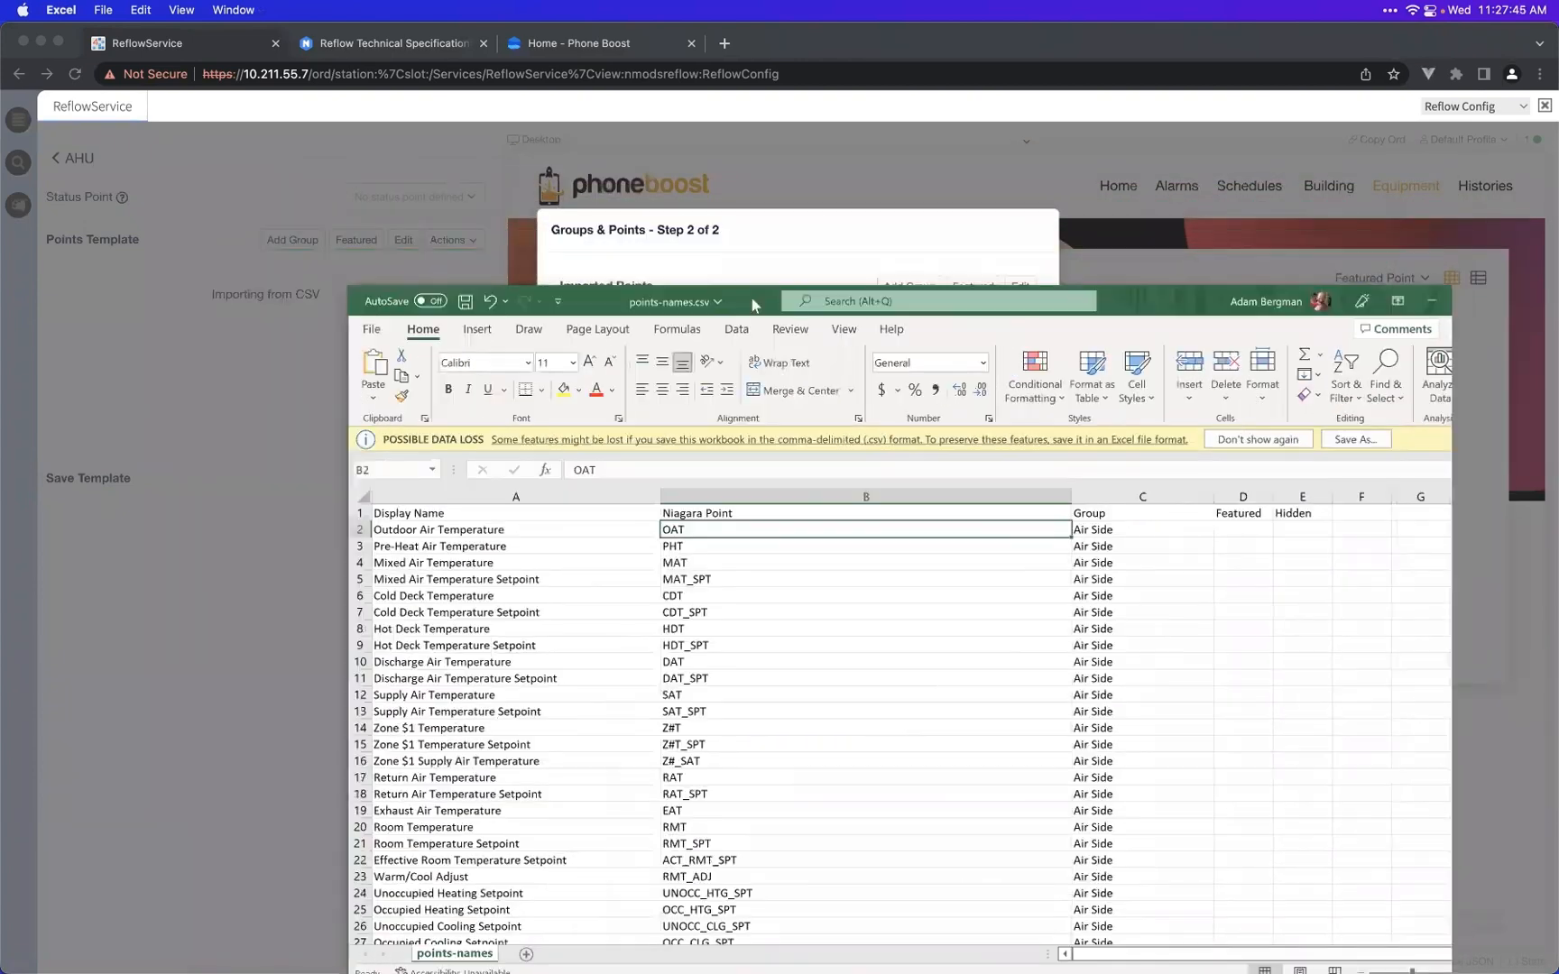
key(super+m)
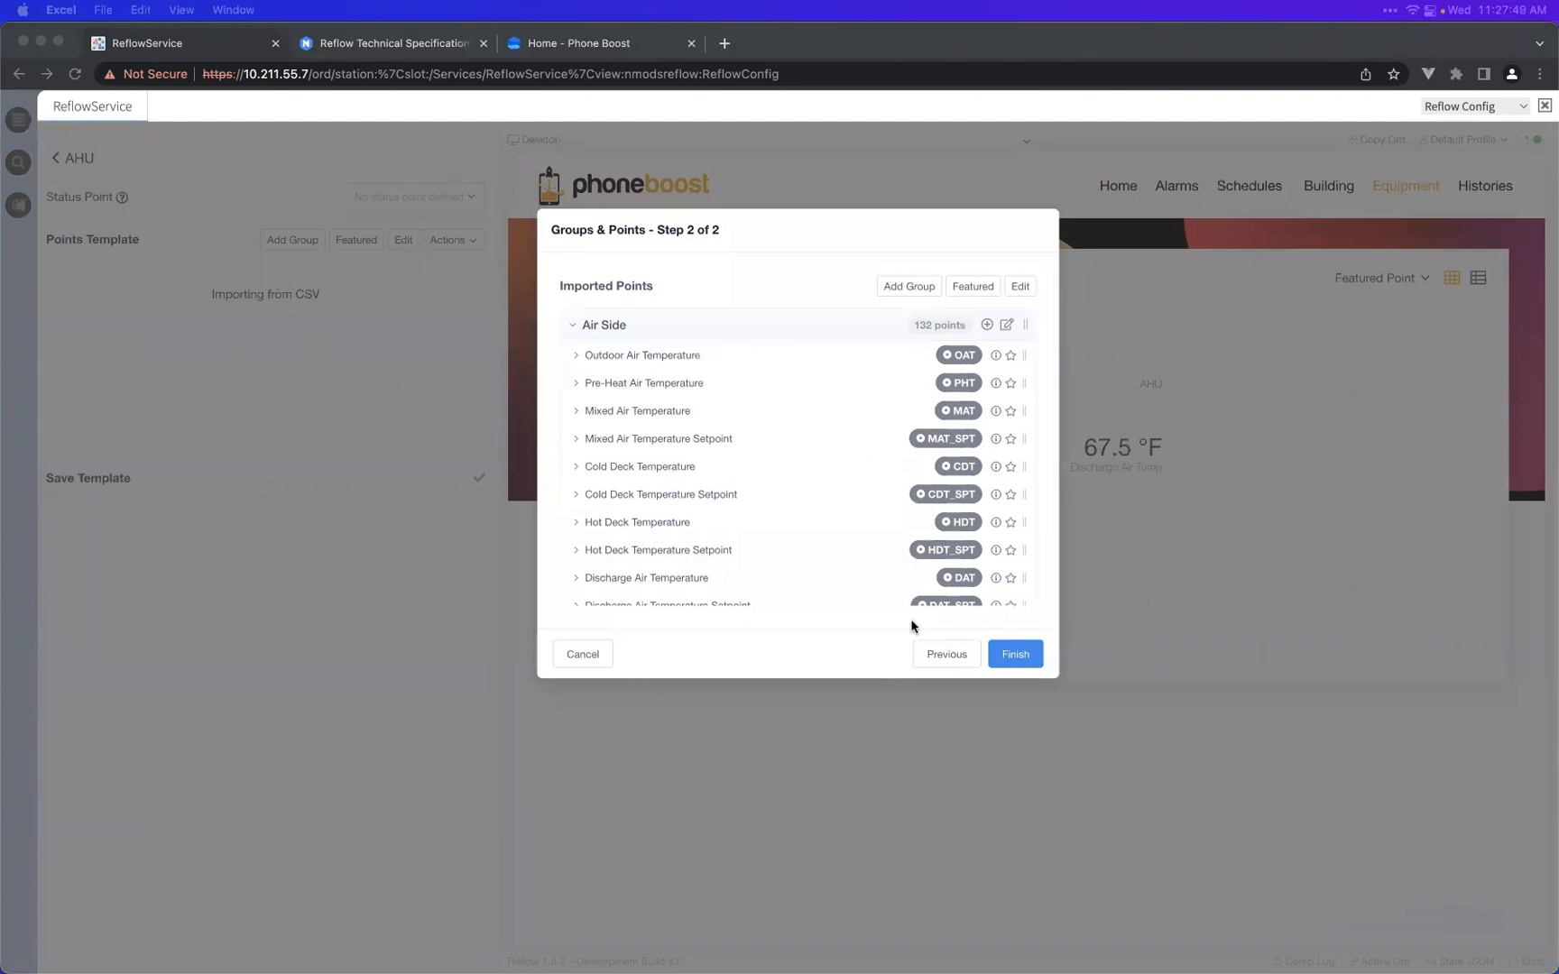
- Review the remaining imported Air Side points and cancel the CSV import
scroll(843, 529, down, 6)
scroll(842, 531, down, 10)
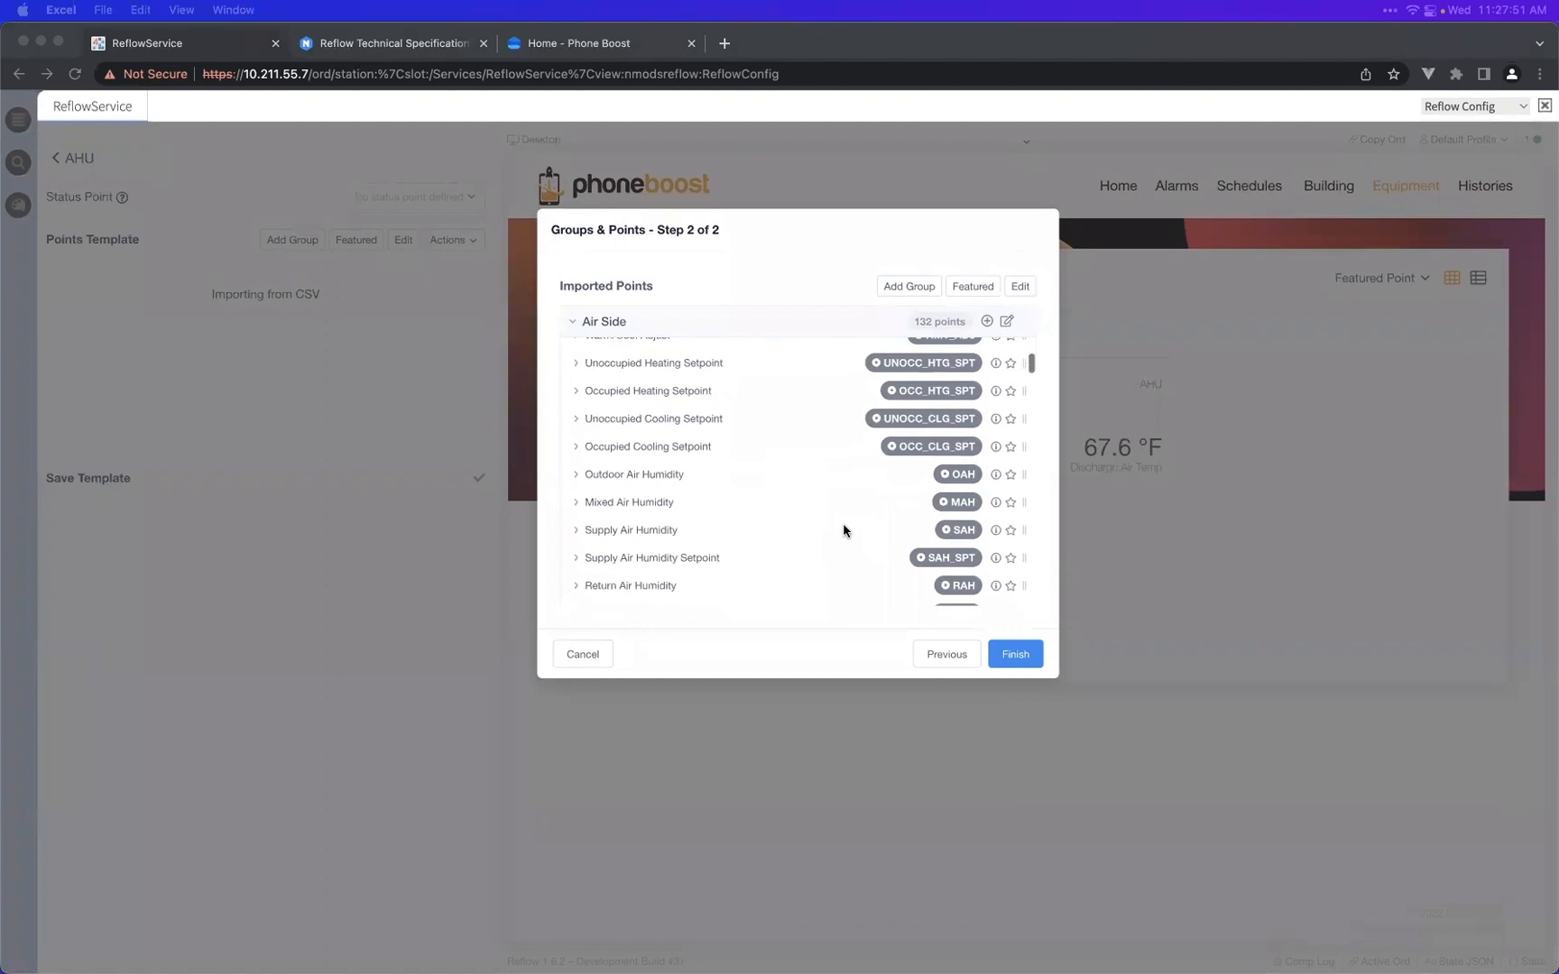
click(571, 666)
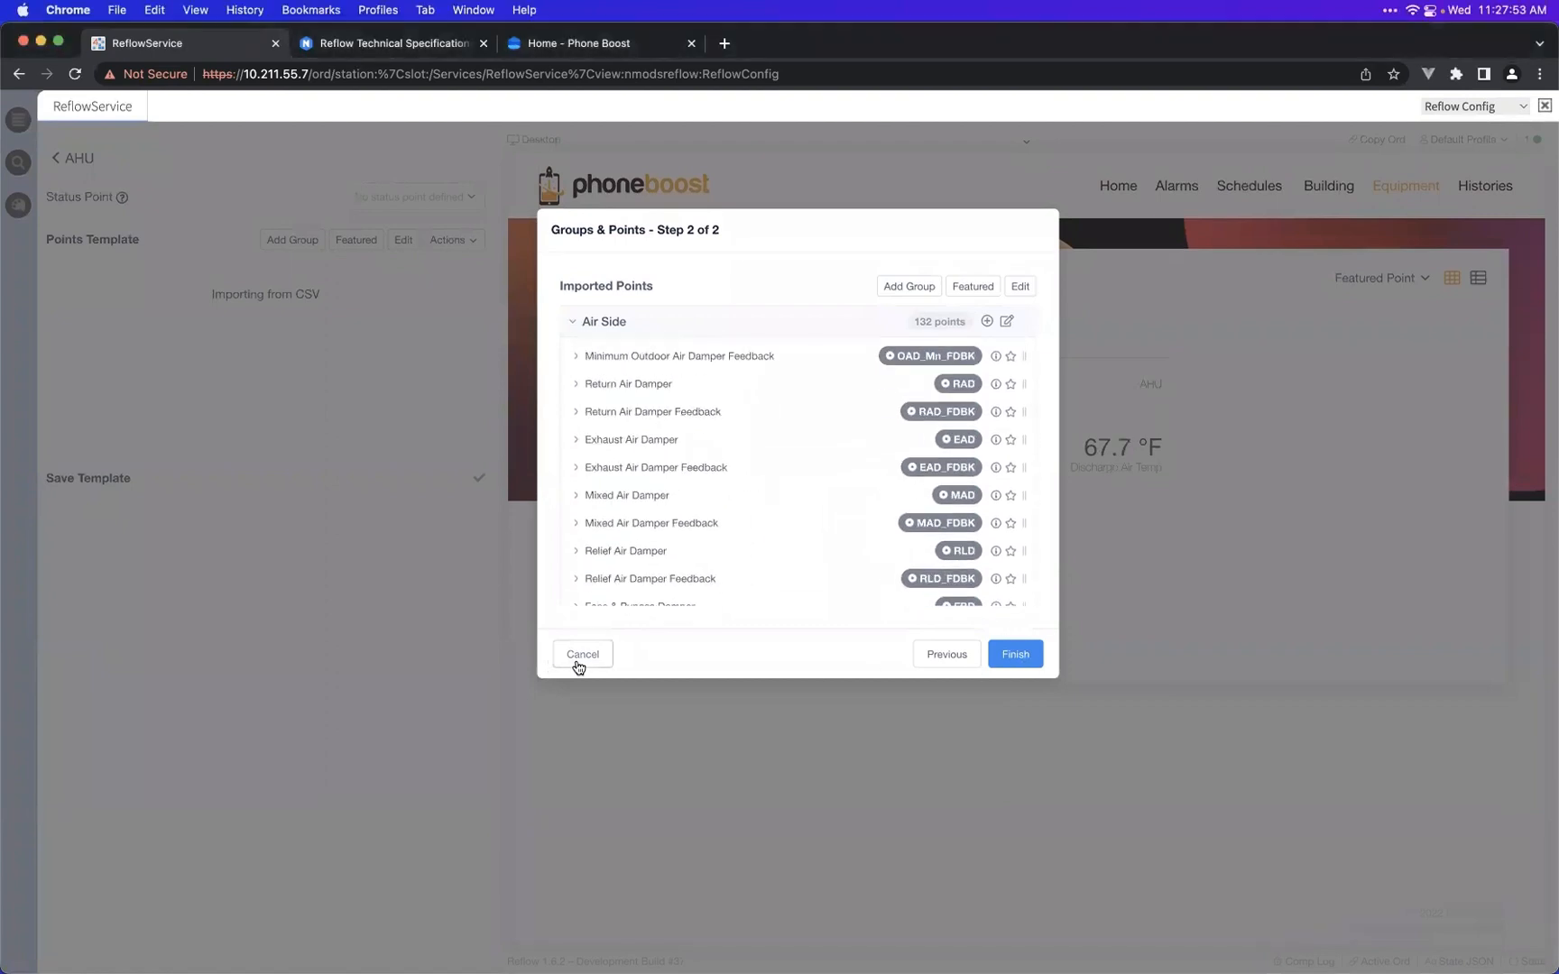
click(585, 653)
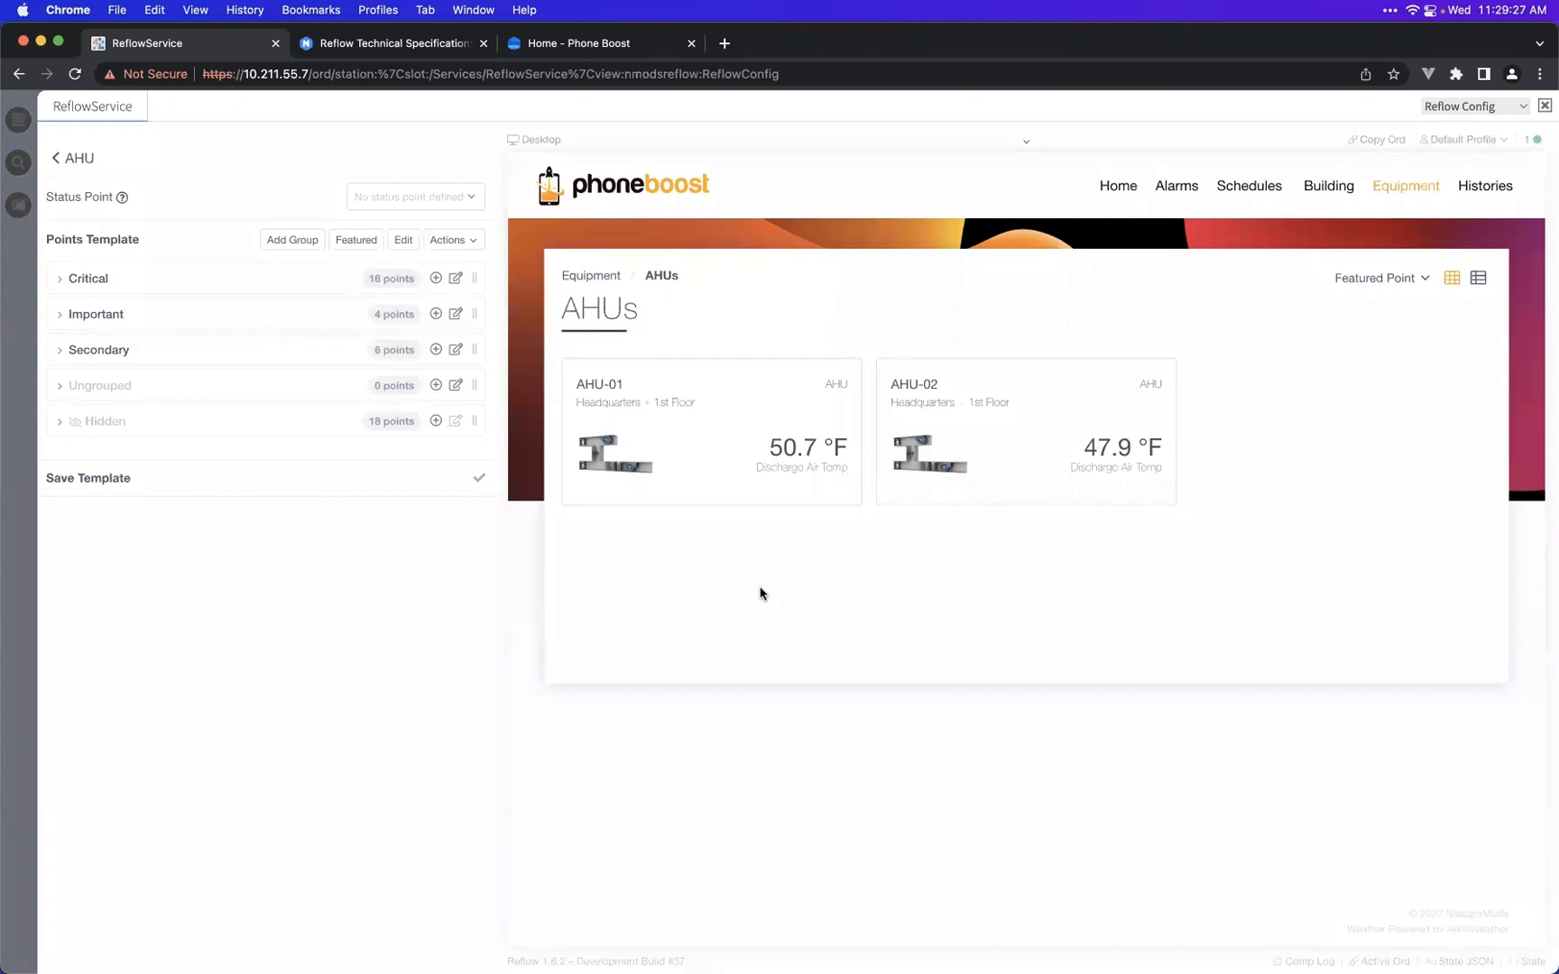
click(147, 281)
click(293, 240)
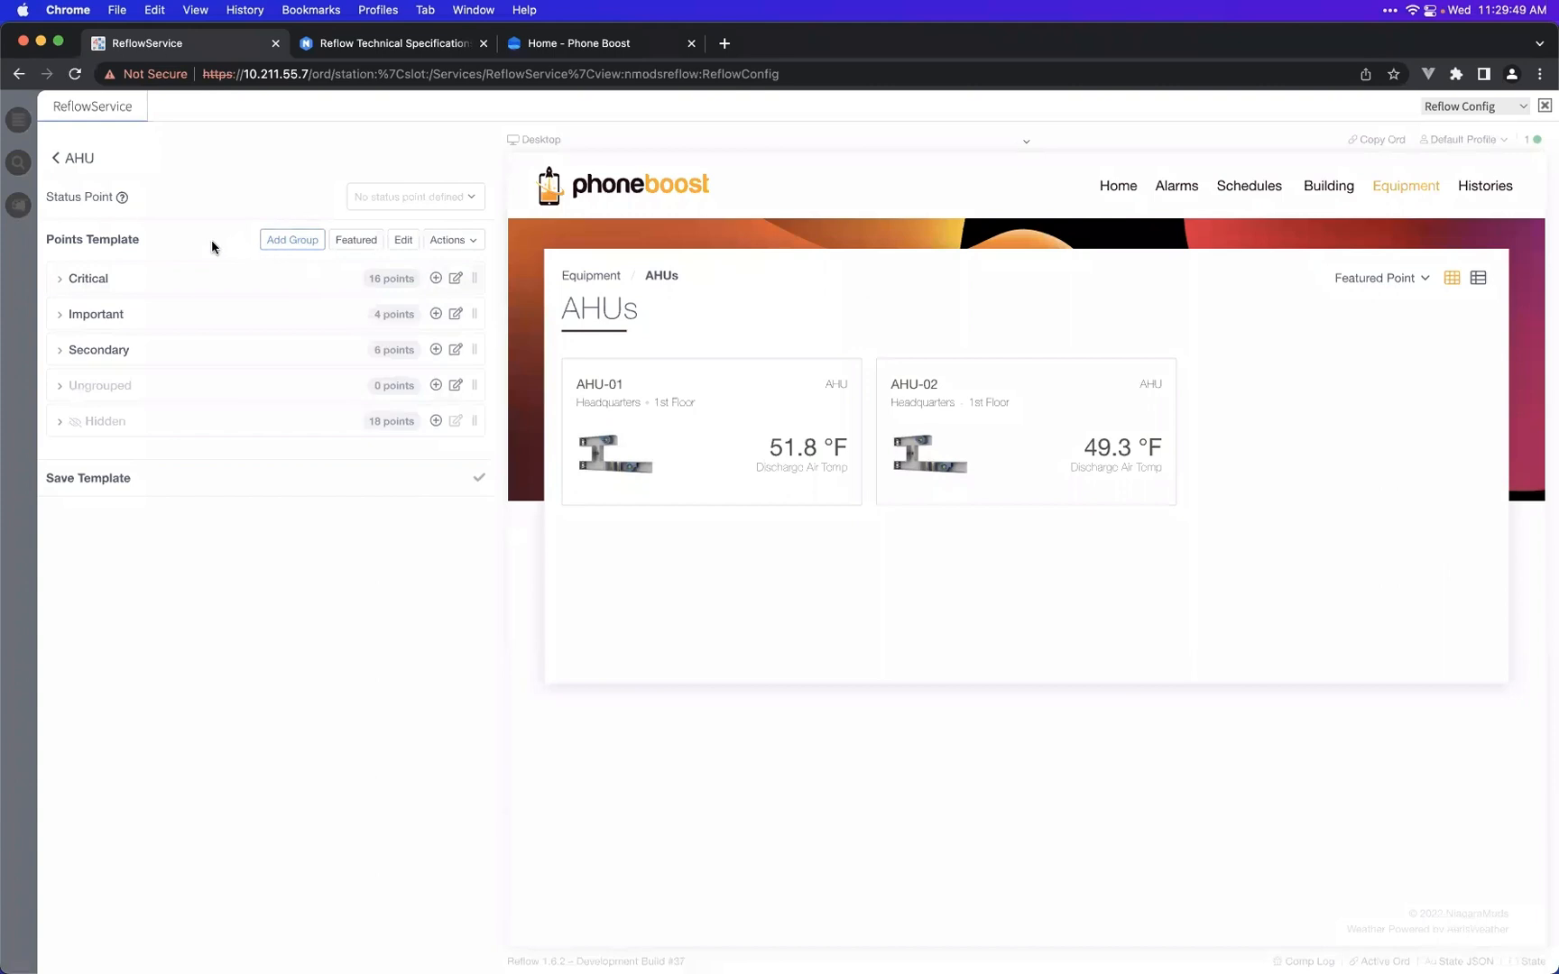
- Leave the AHU points template without saving the pending changes, and reopen it
click(73, 156)
click(871, 330)
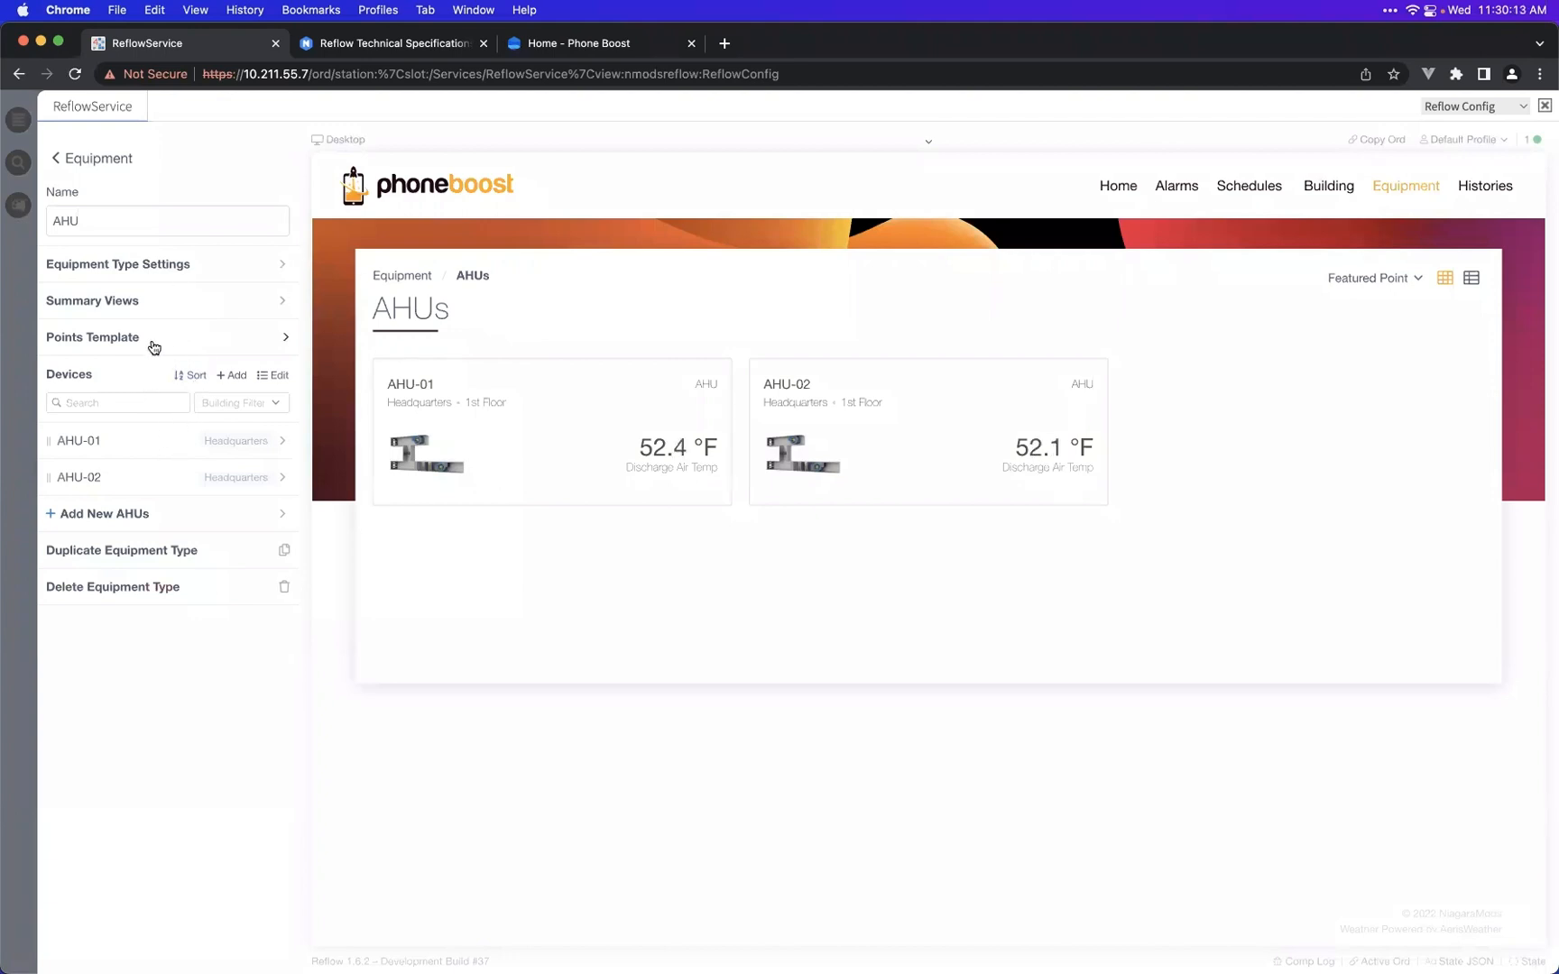
click(155, 346)
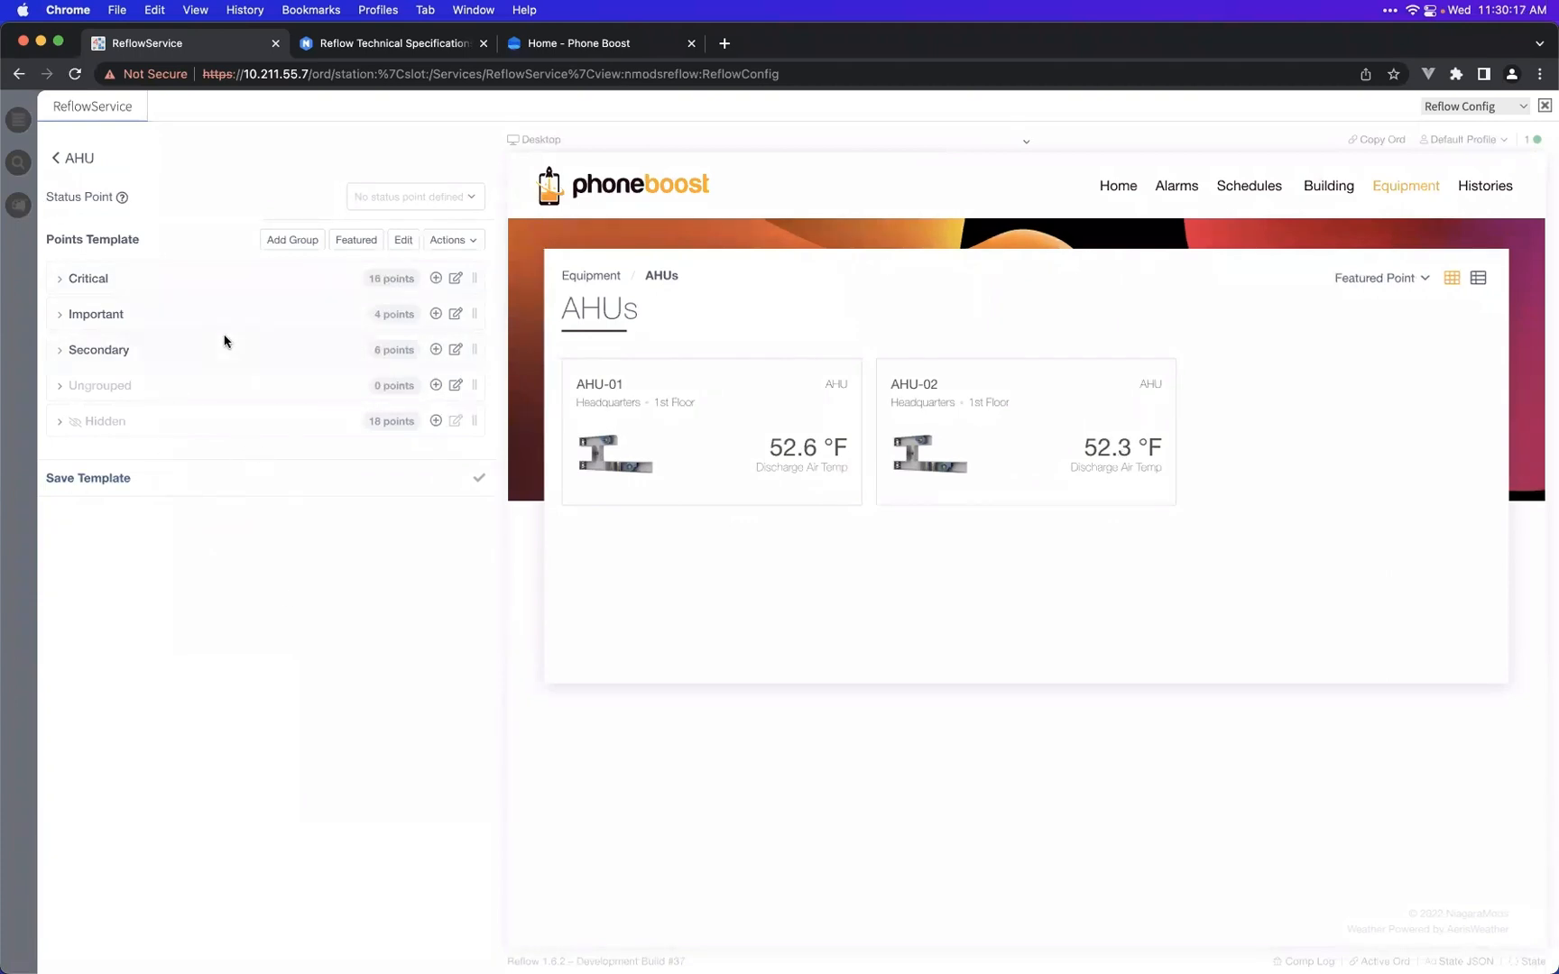
- Start a points template import from the Template Library, choose AHU as the equipment type, and cancel the import
click(460, 242)
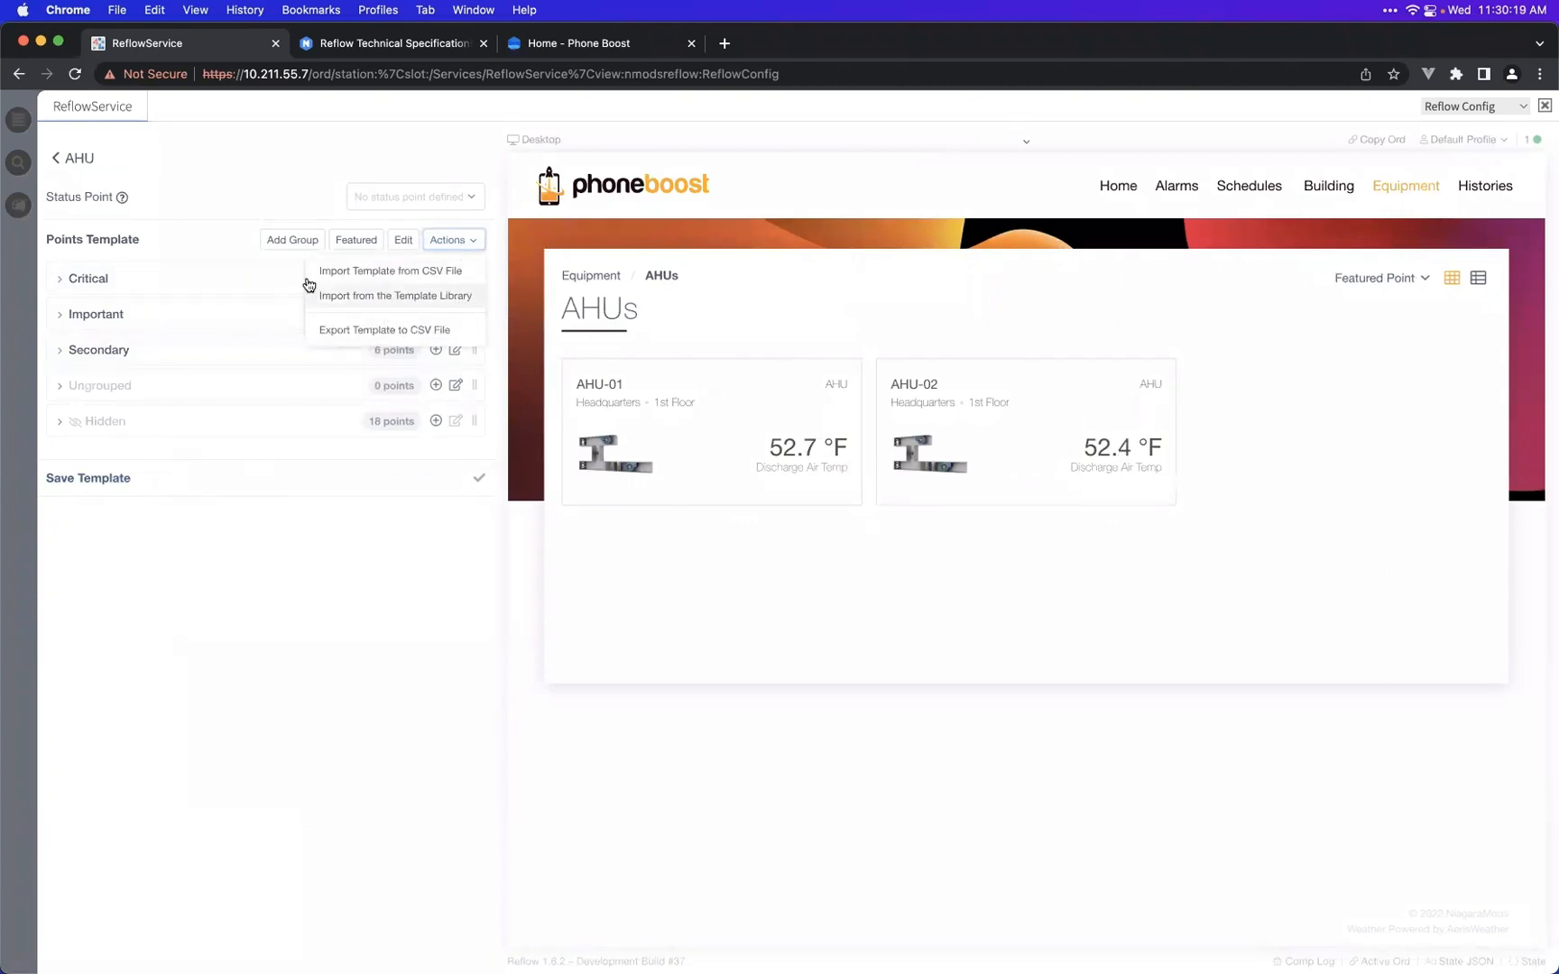
click(379, 298)
click(811, 361)
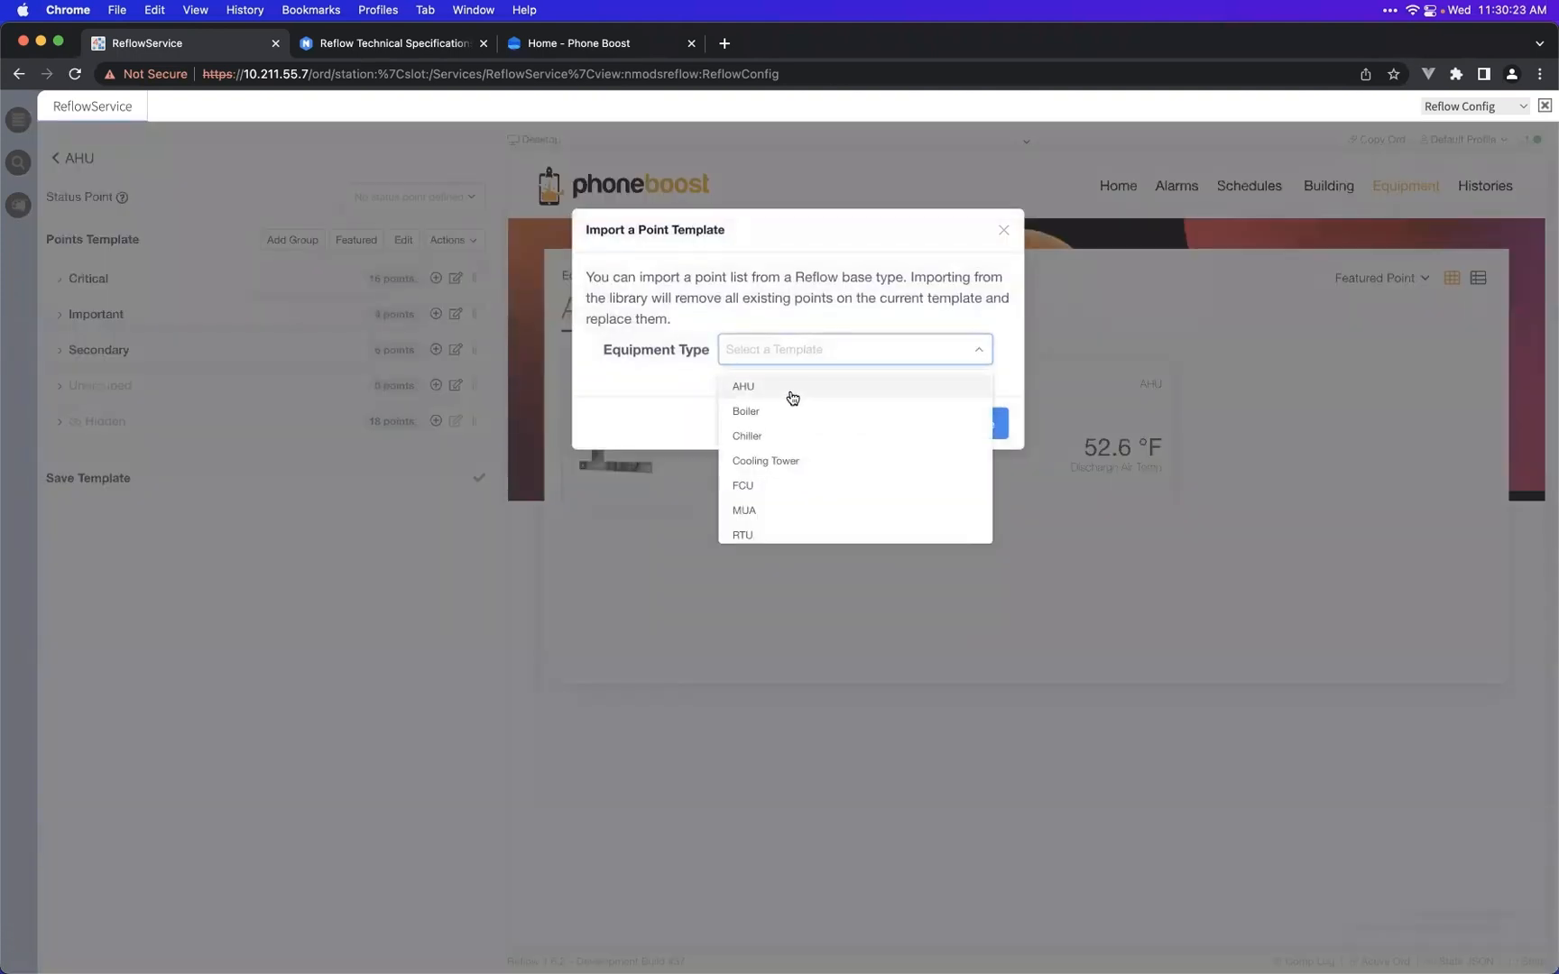
click(792, 398)
click(778, 345)
click(740, 349)
click(781, 351)
scroll(773, 435, down, 3)
scroll(782, 429, up, 3)
click(787, 360)
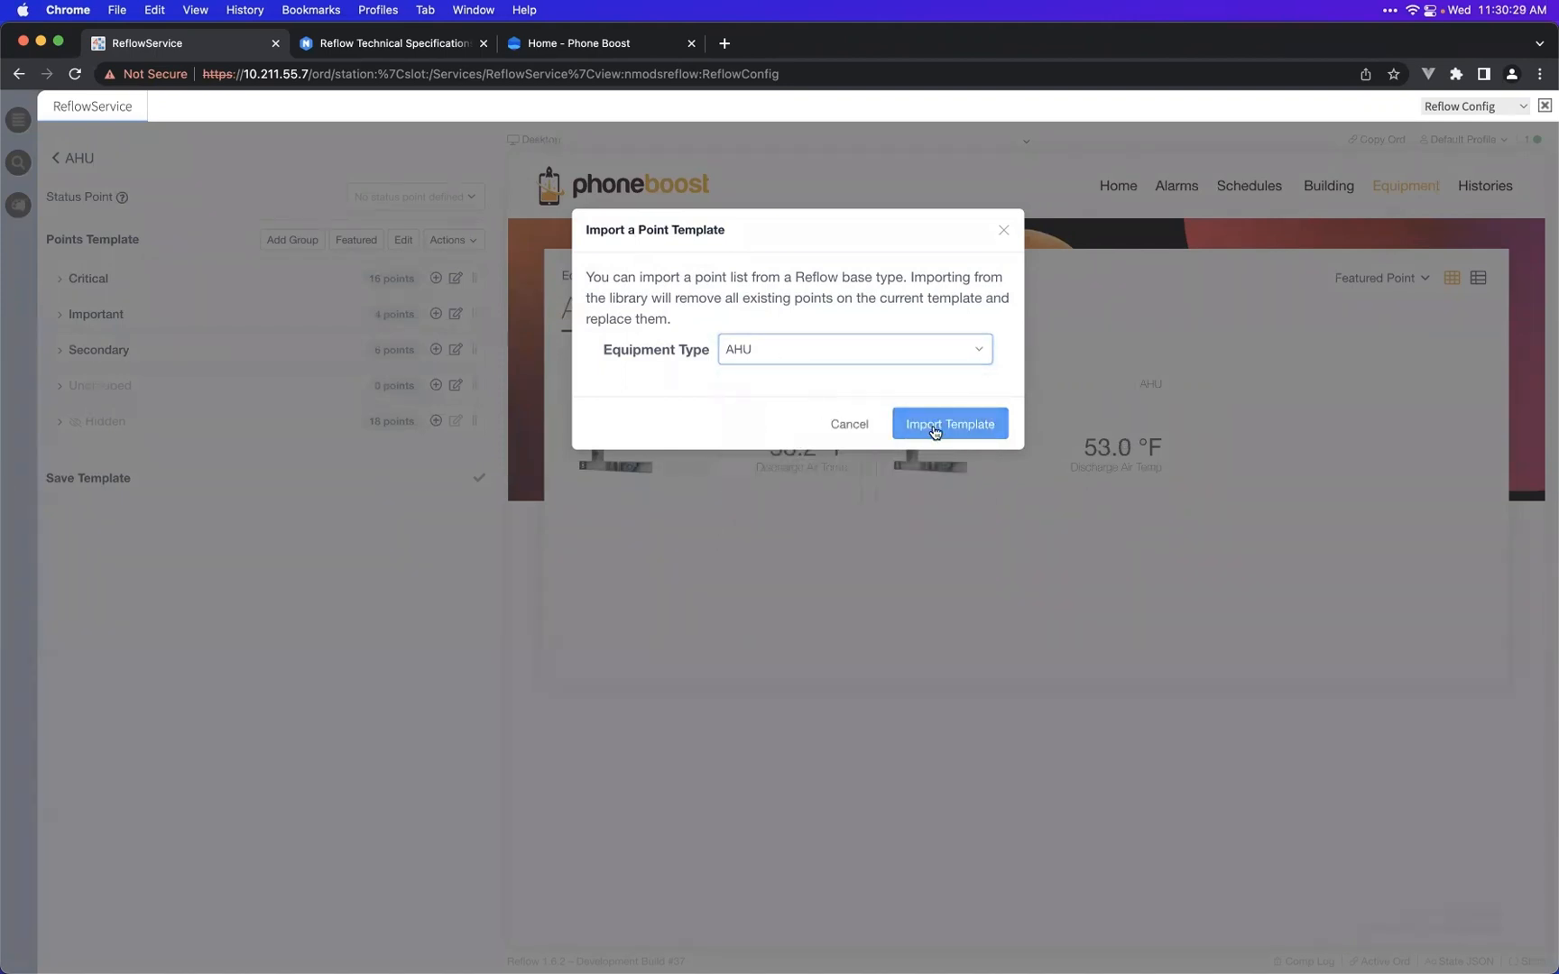
click(854, 427)
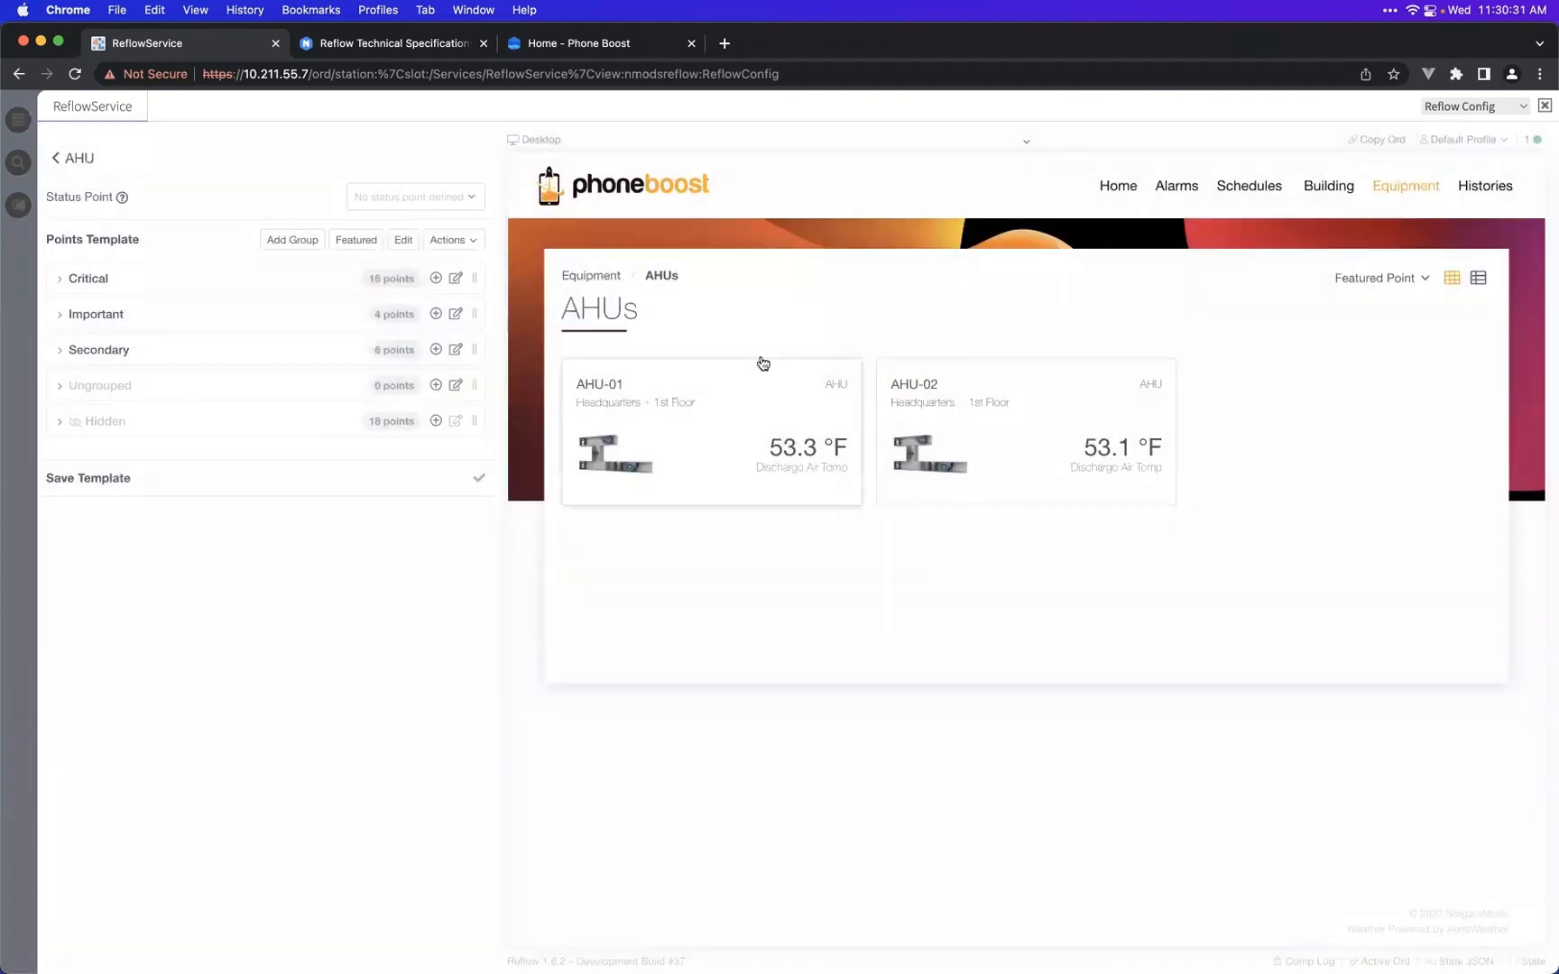
- Export the AHU points template to a CSV file and leave the template
click(463, 245)
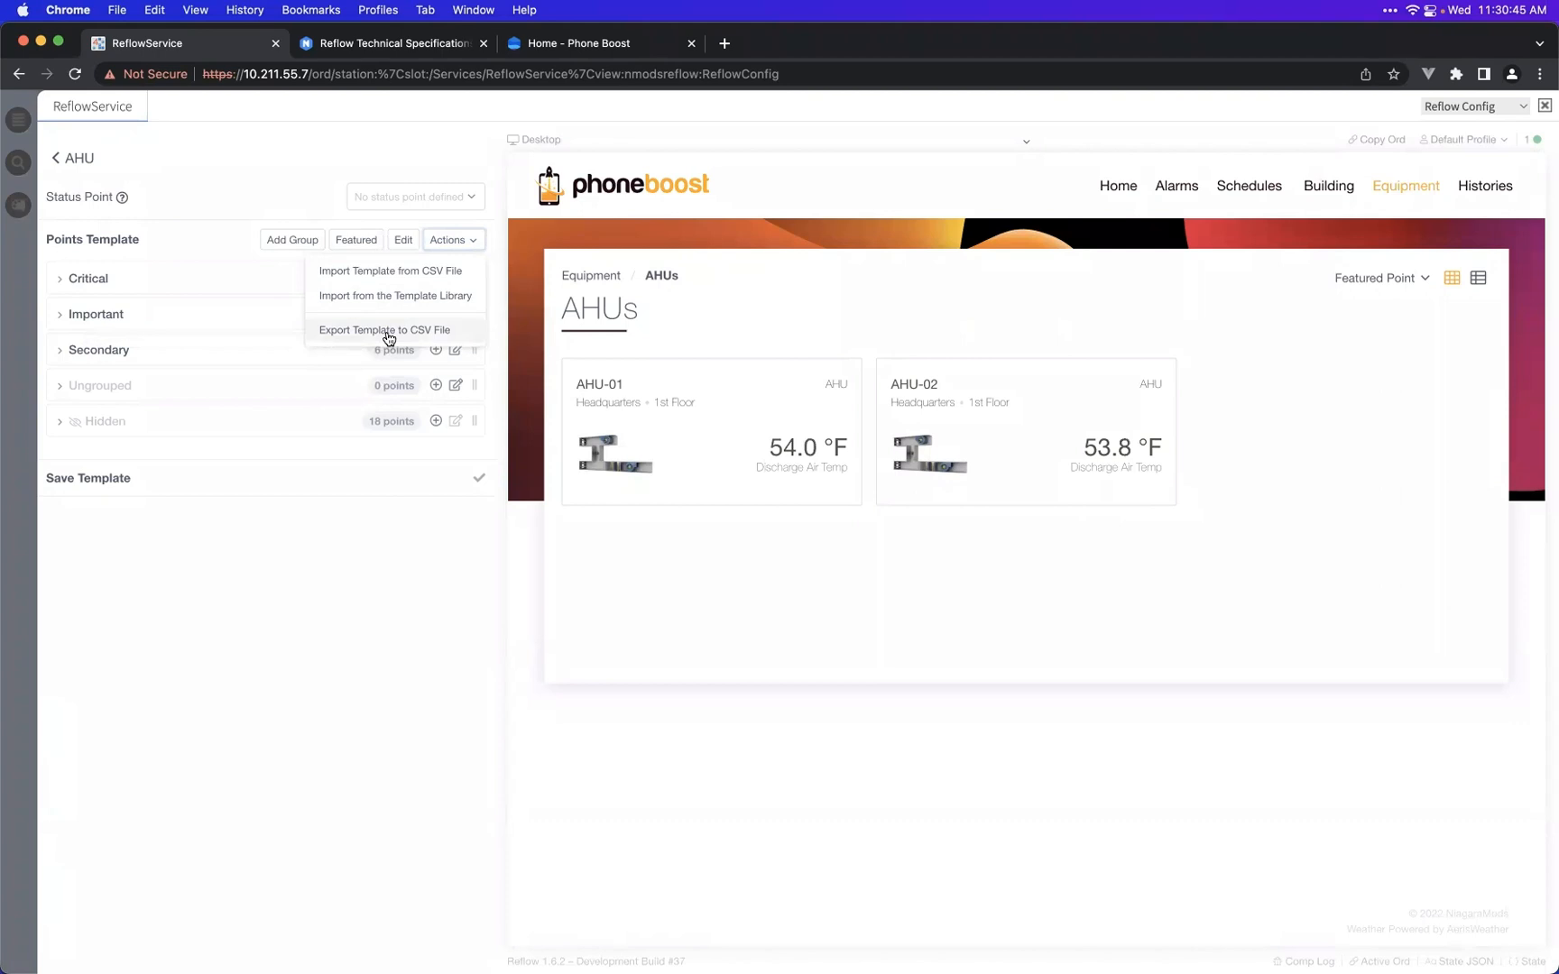
click(387, 332)
click(99, 166)
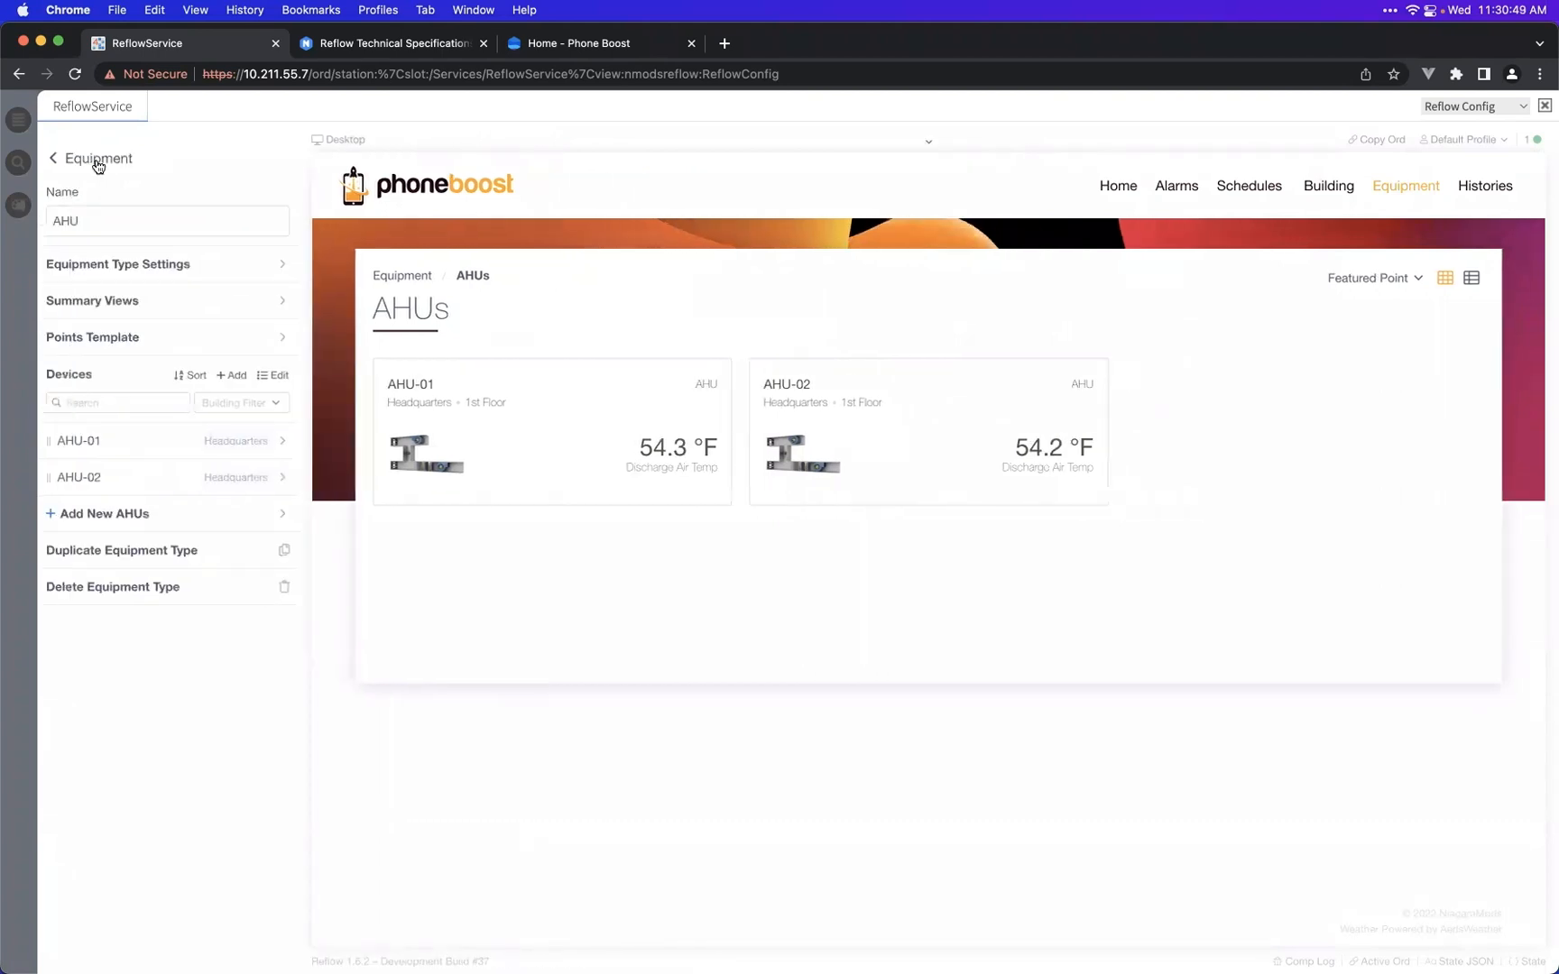
- Create a new backup of the Reflow configuration from the backup settings
click(98, 162)
click(94, 158)
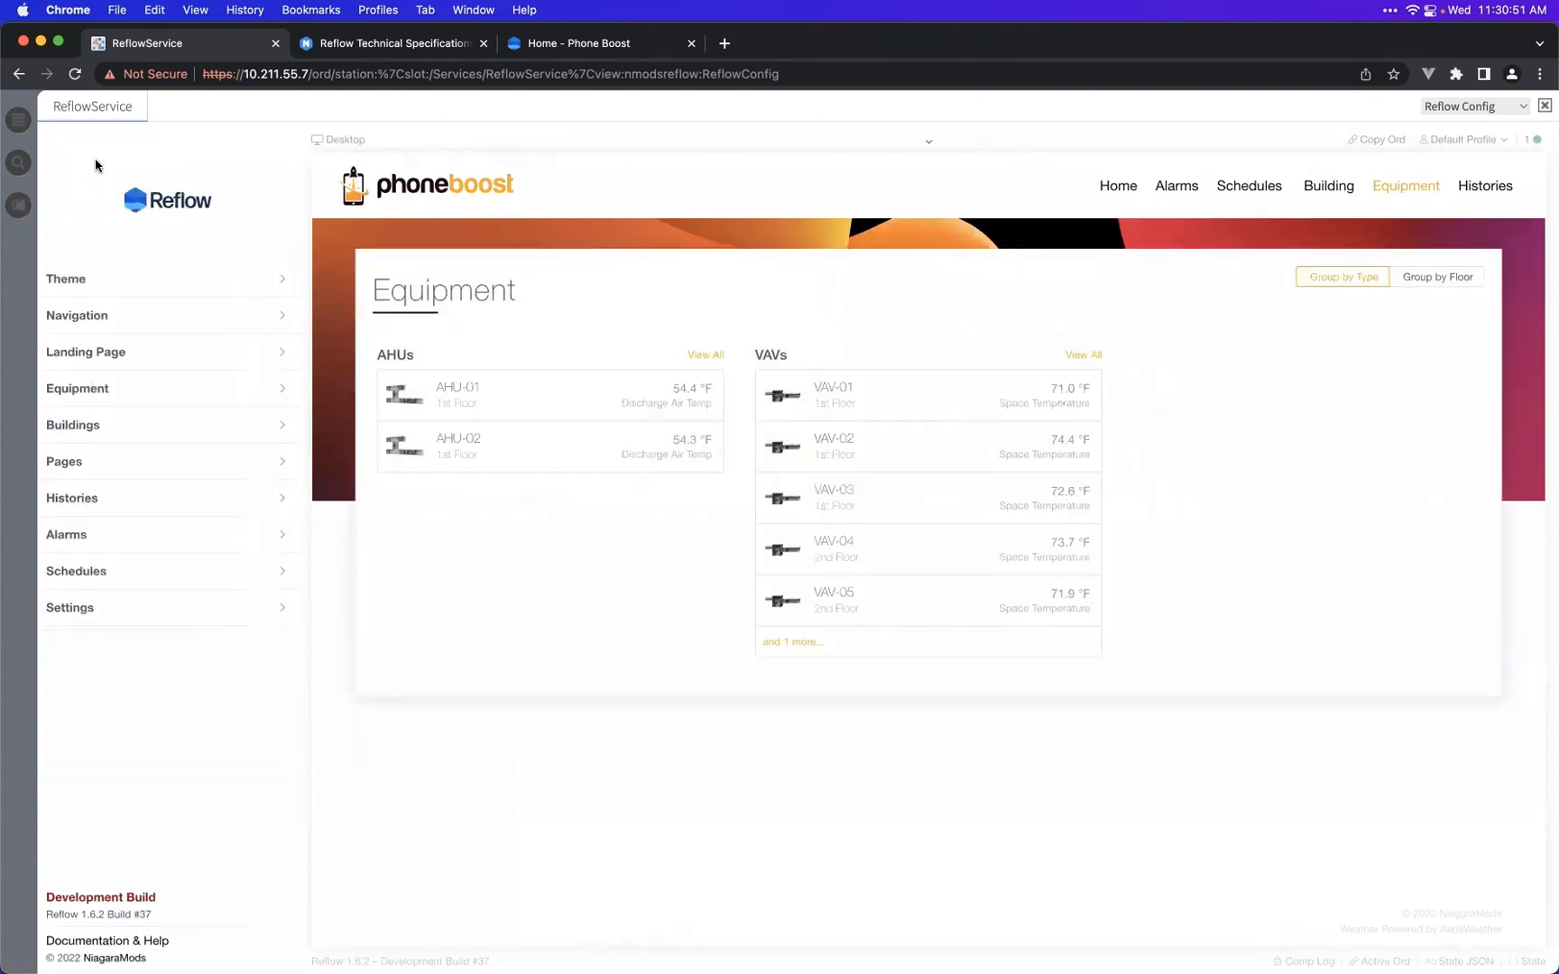
click(189, 615)
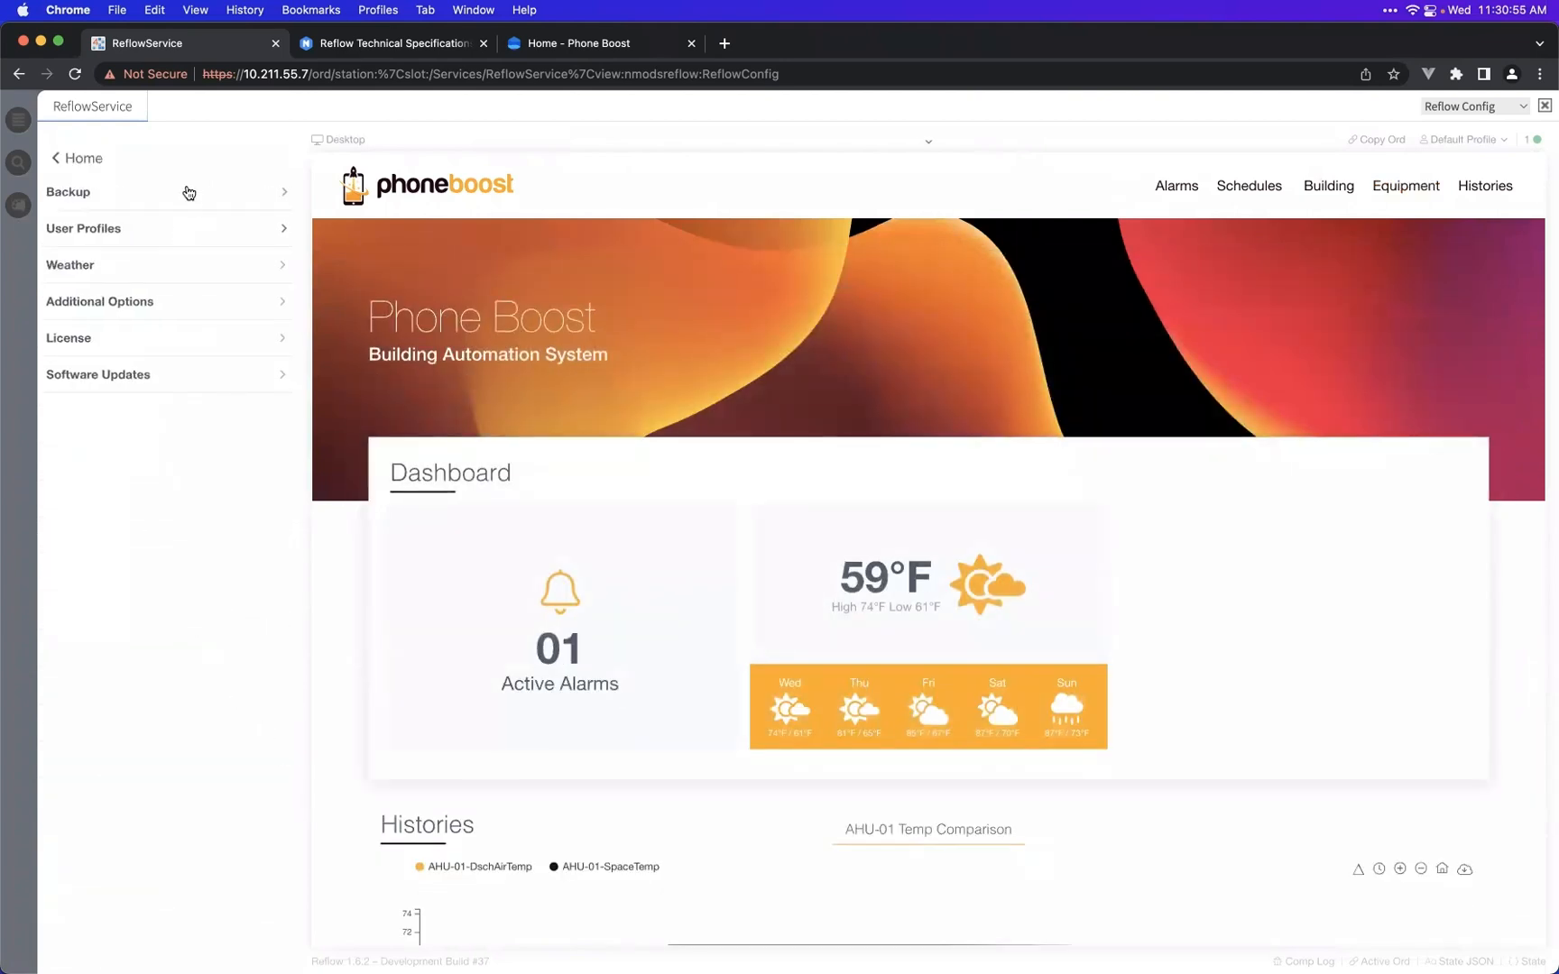
click(188, 192)
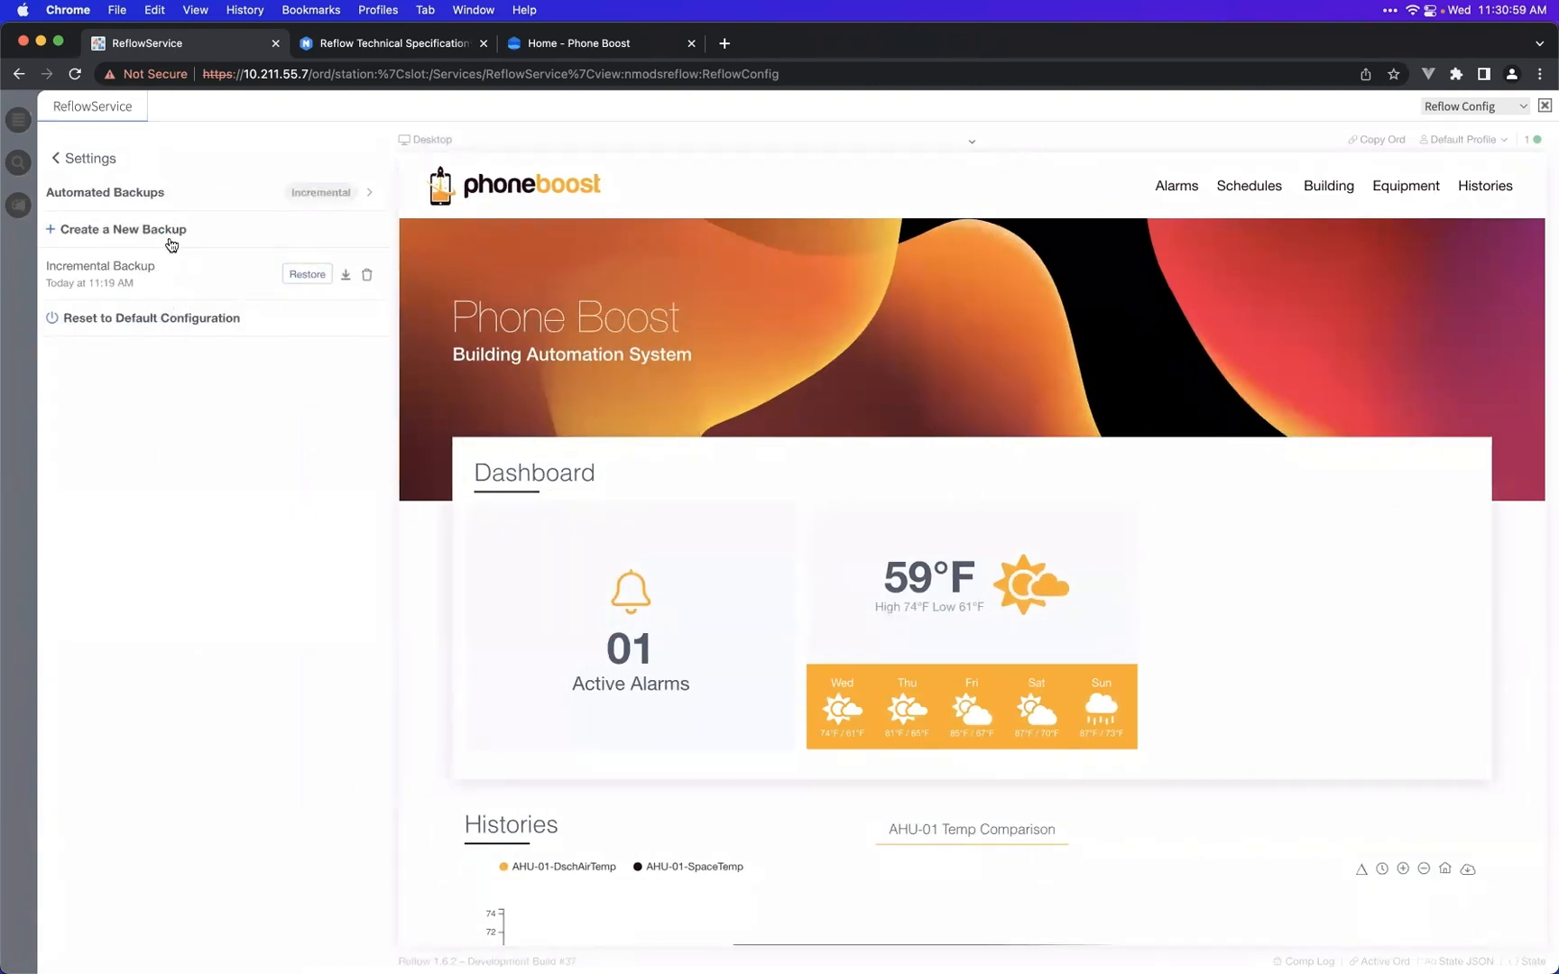
double_click(105, 161)
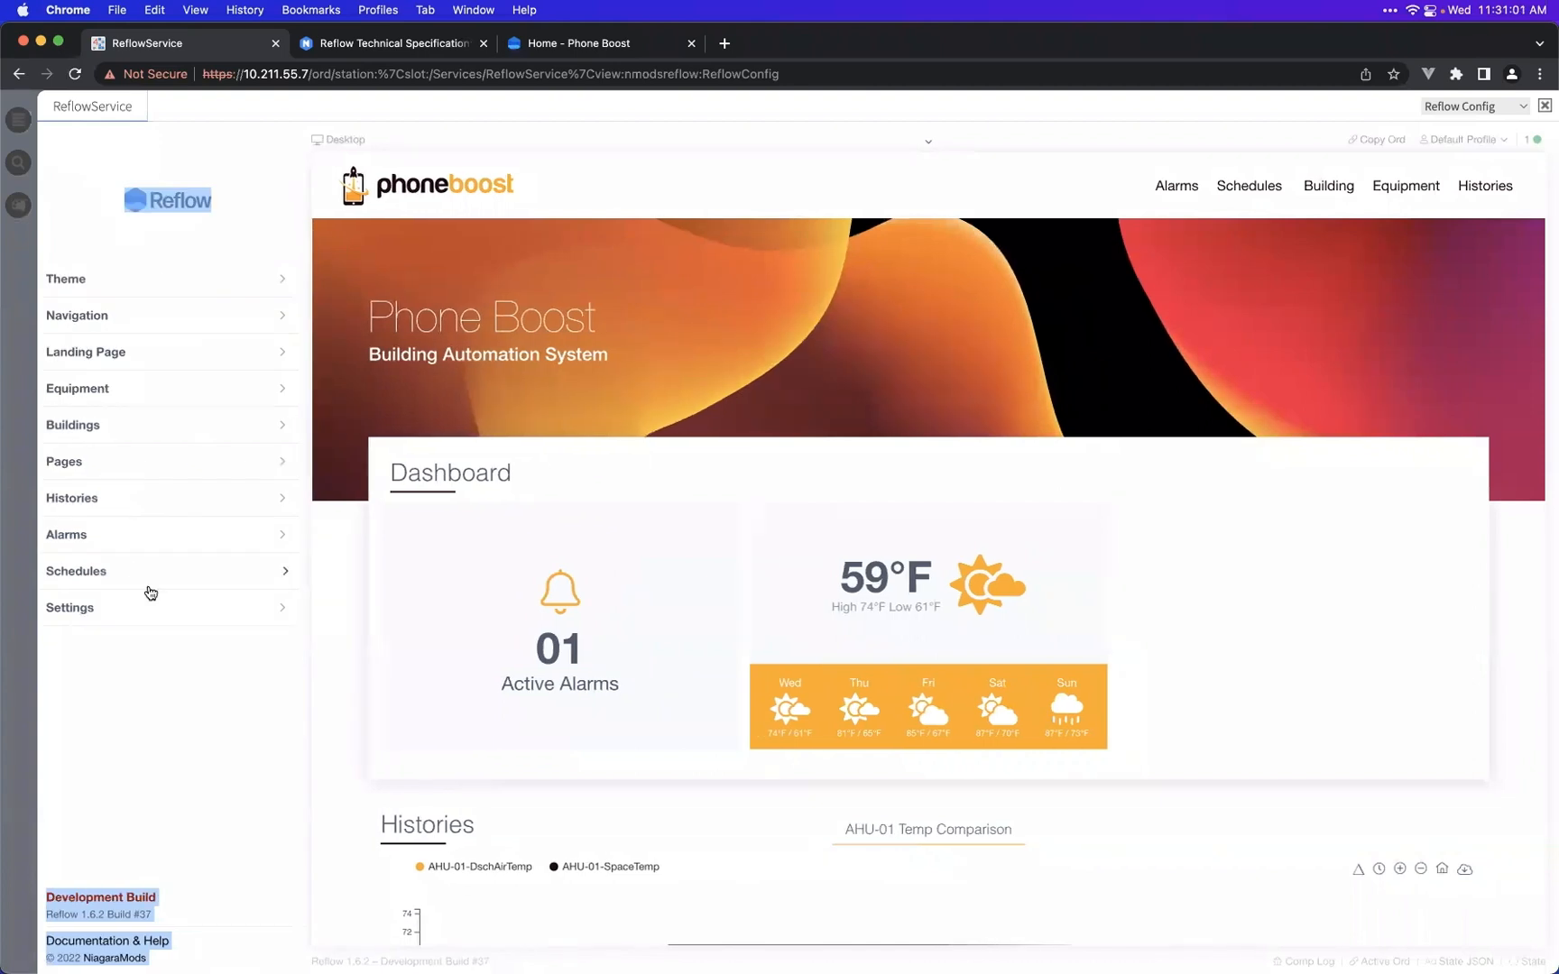
click(126, 621)
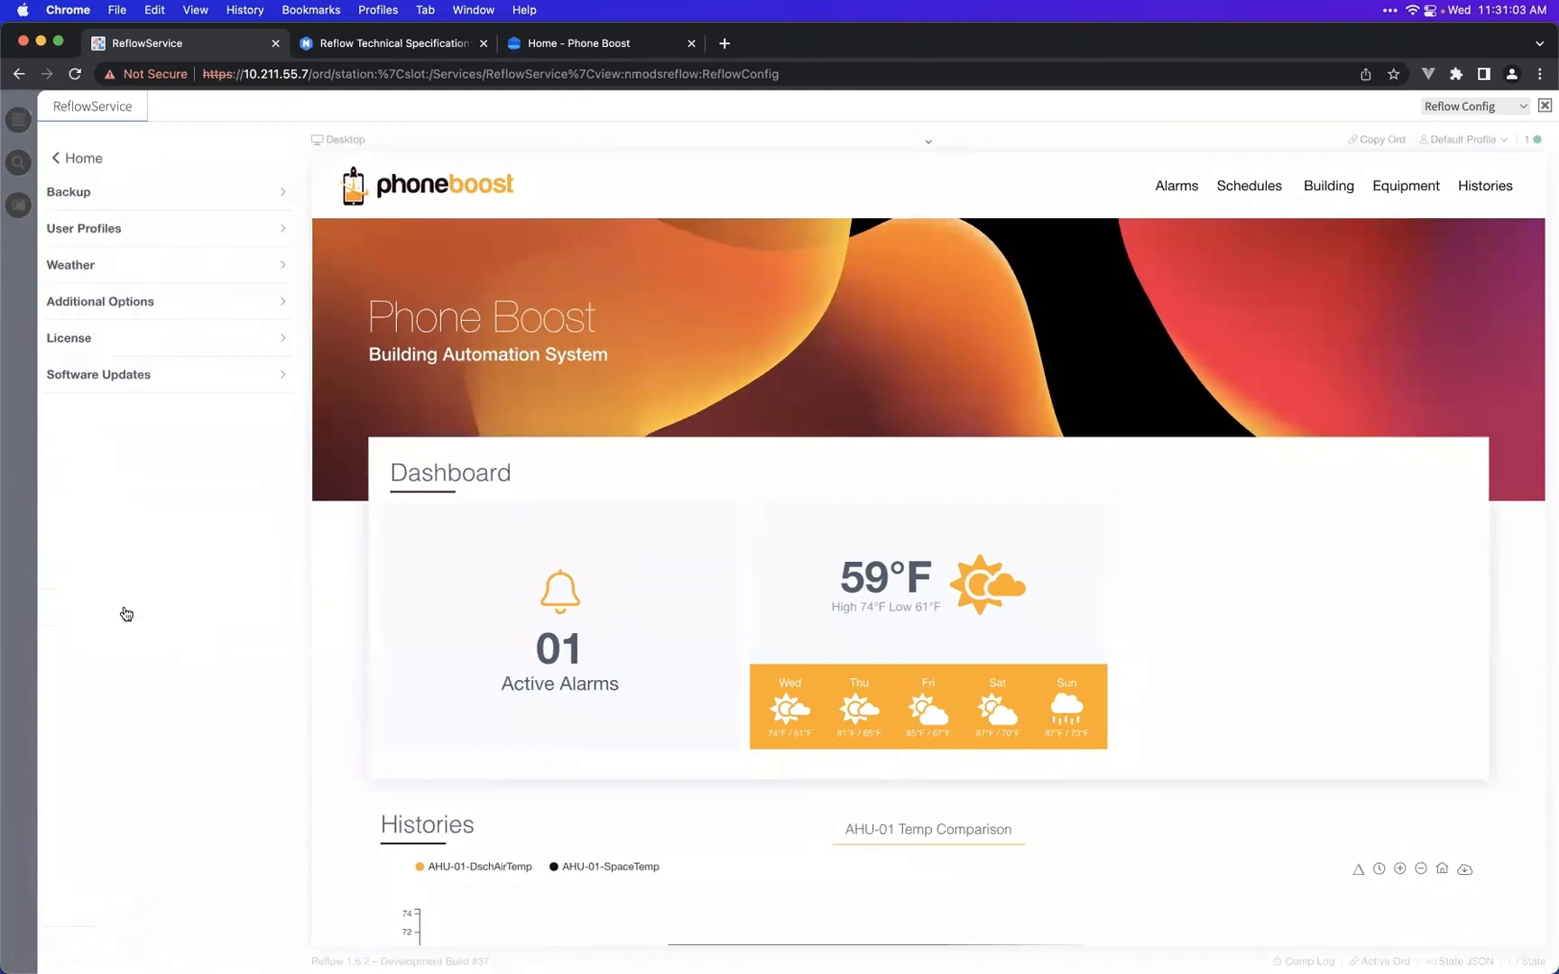
click(115, 206)
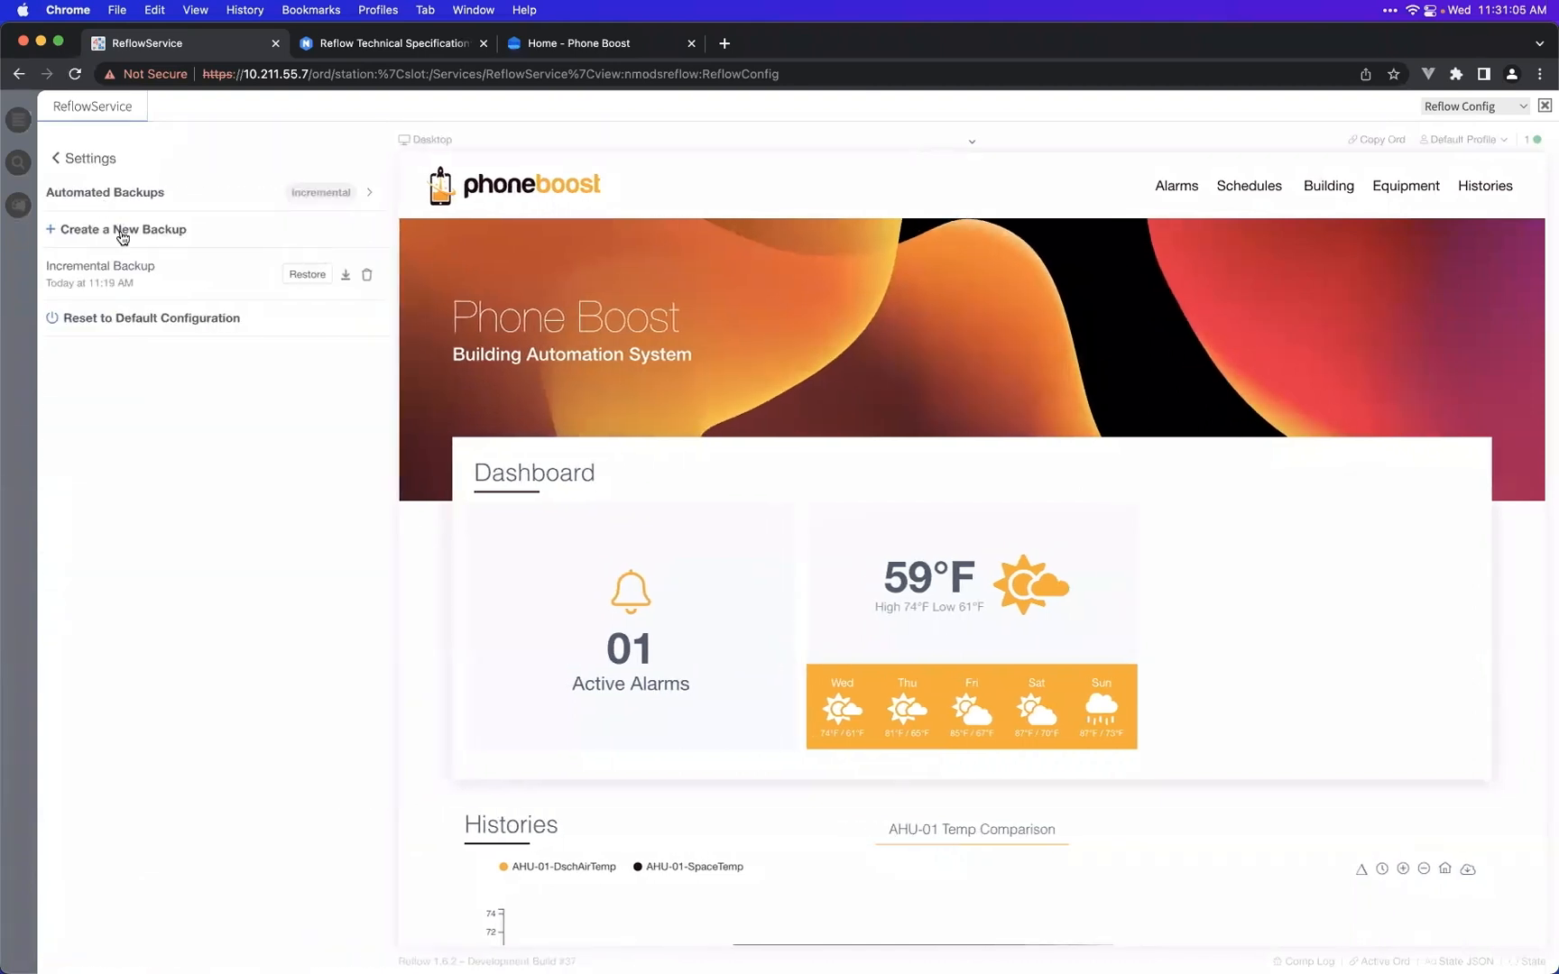
click(106, 233)
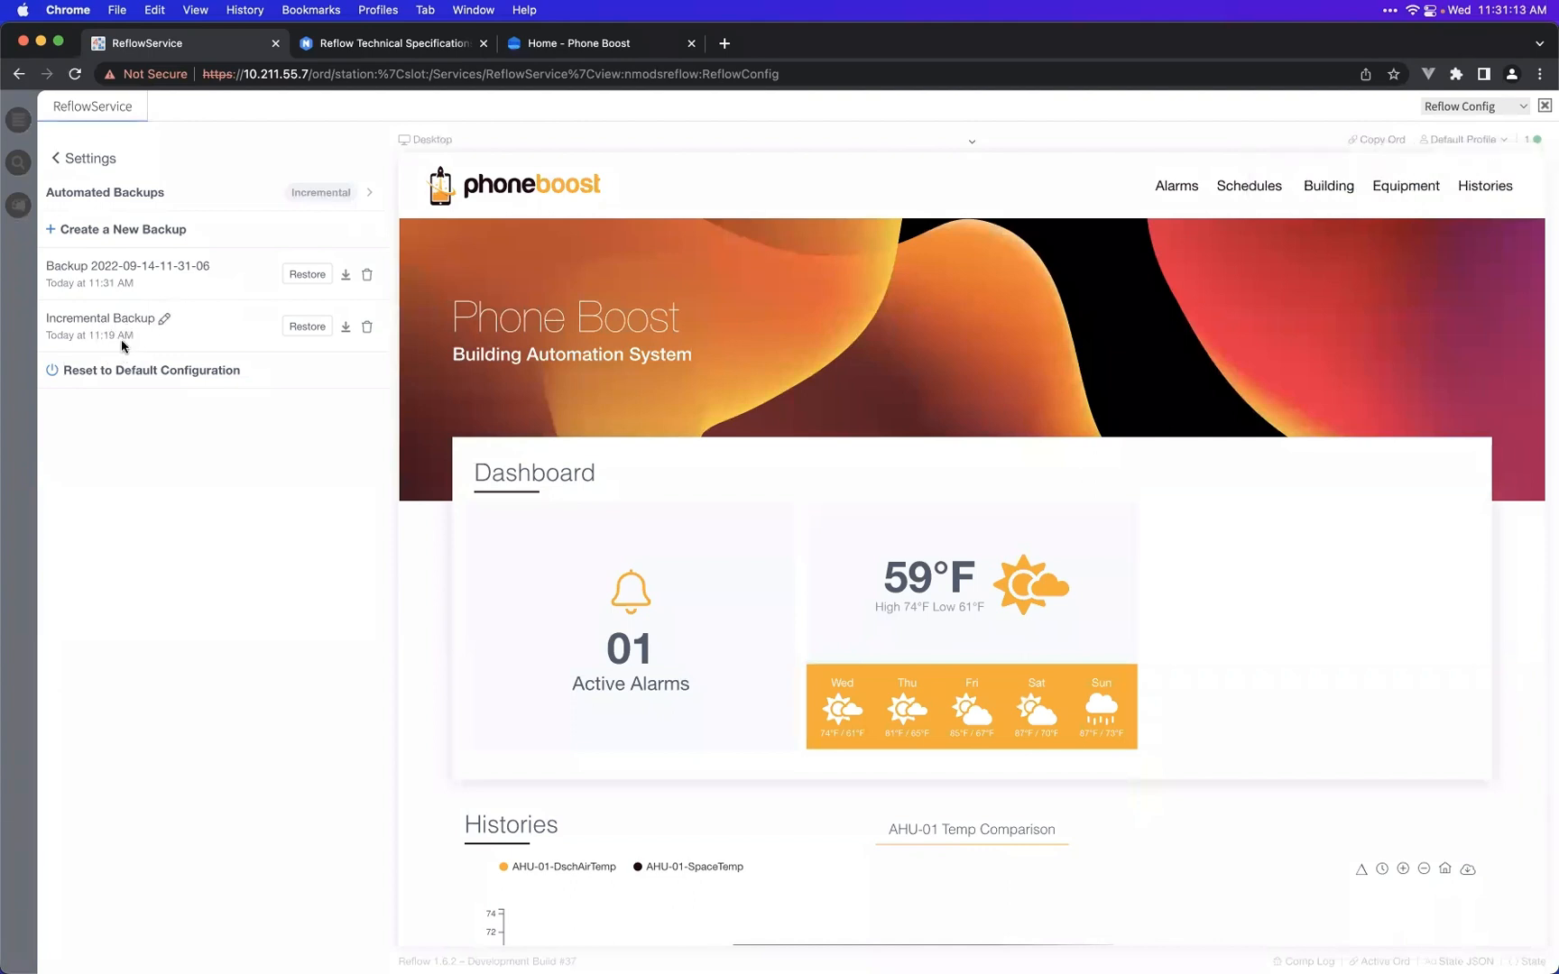
- Reset Reflow to its default configuration and decline the welcome wizard after the reload
click(163, 385)
click(936, 346)
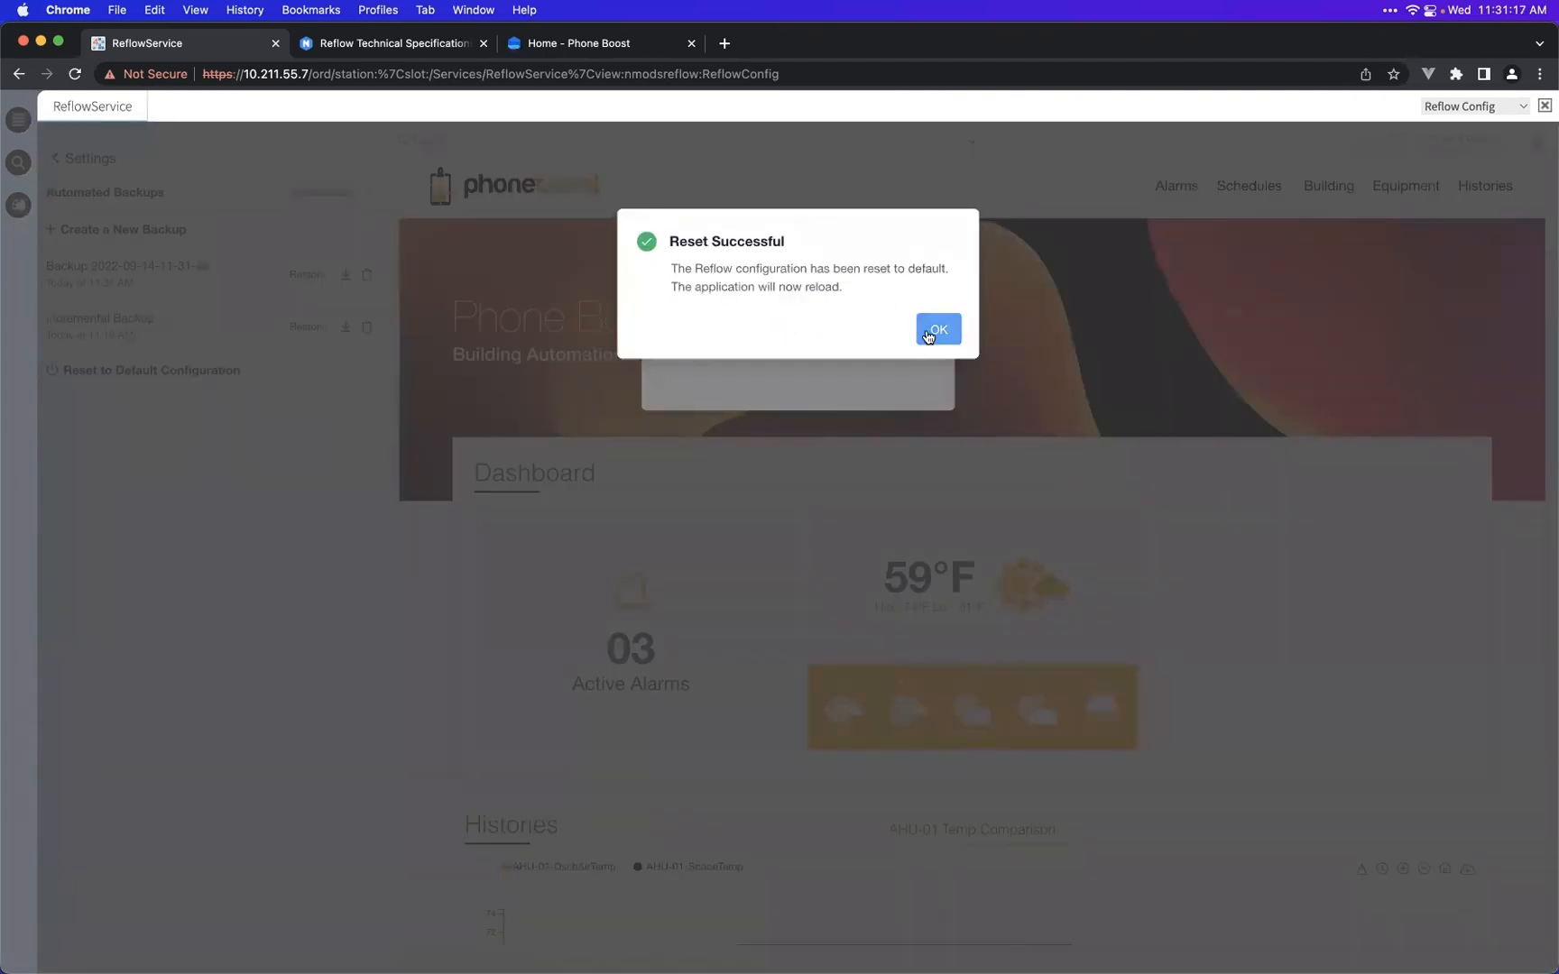
click(929, 330)
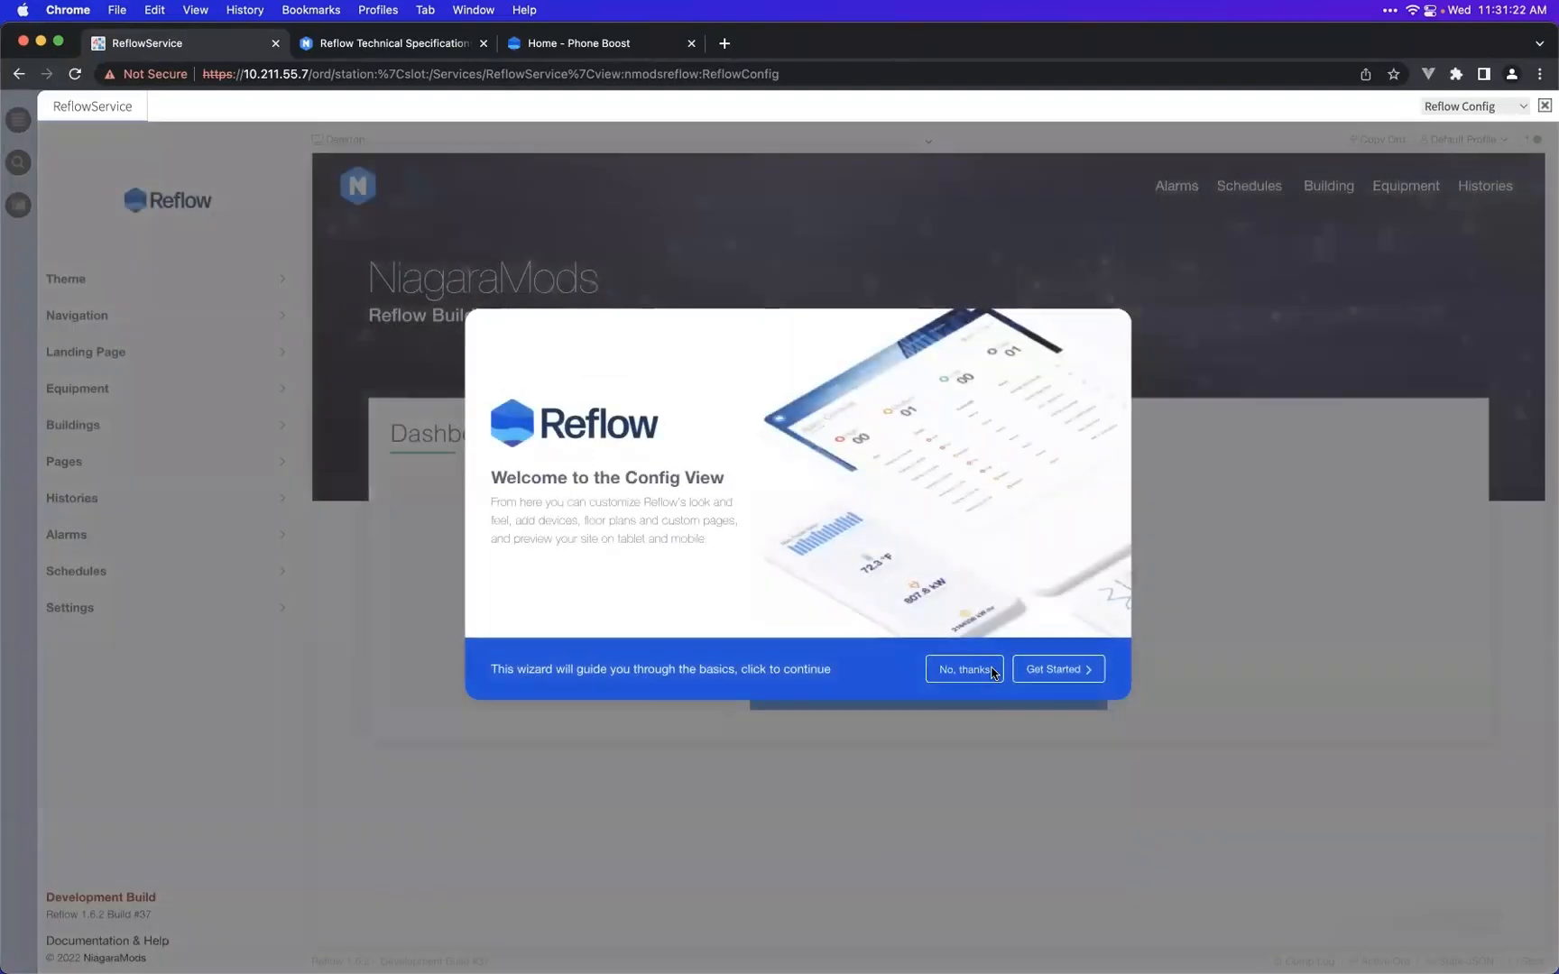
click(991, 670)
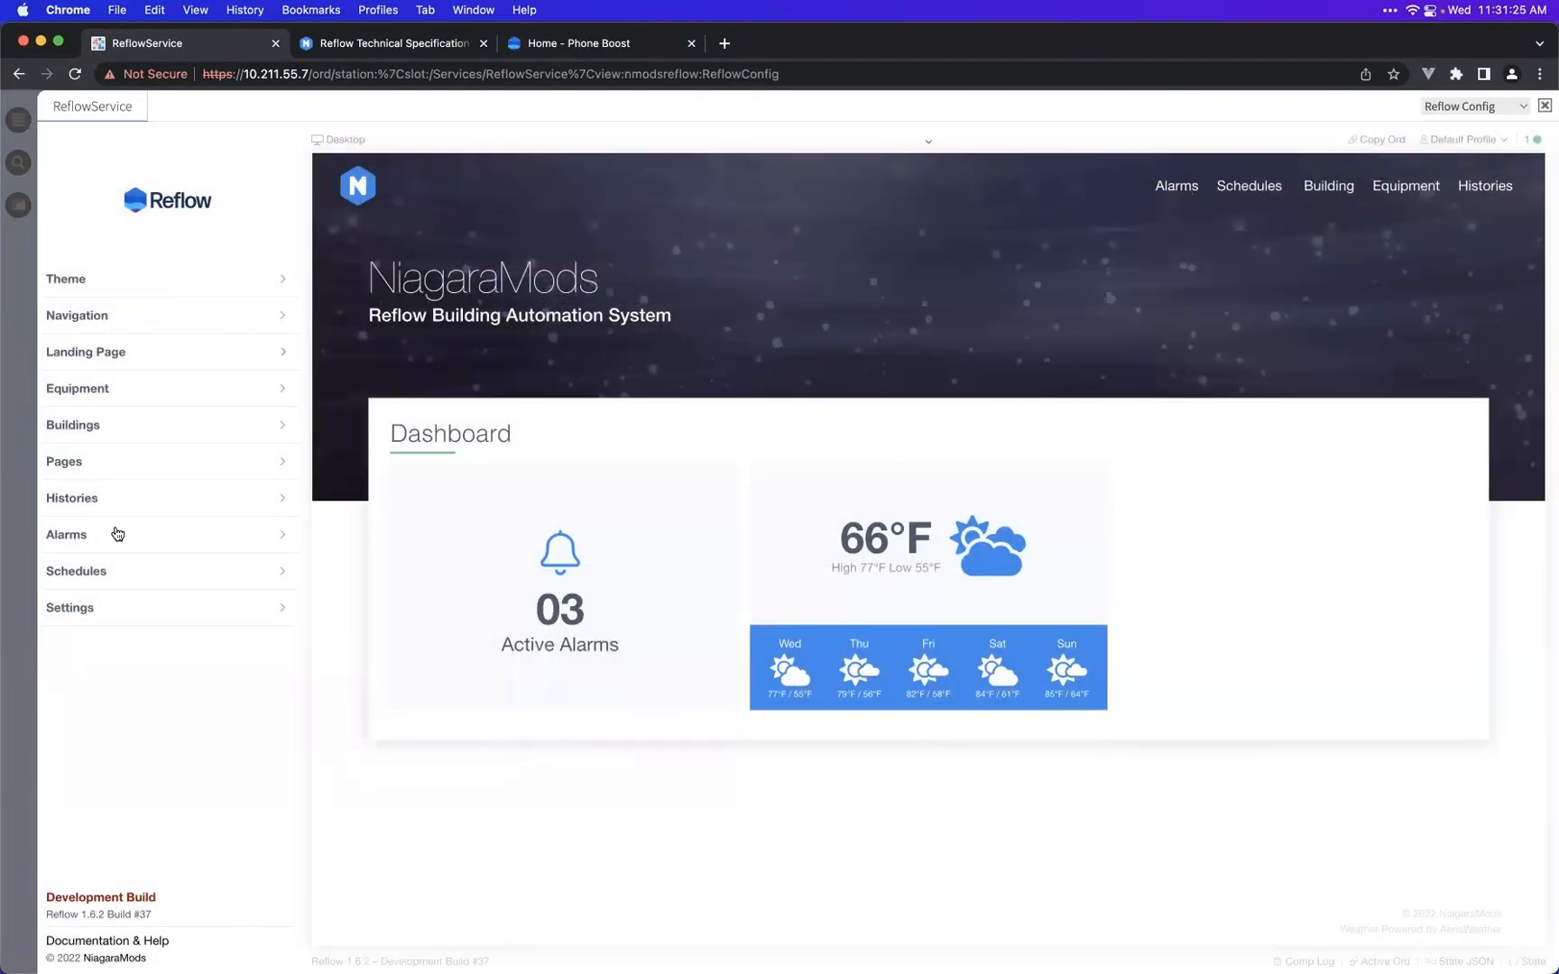
click(151, 610)
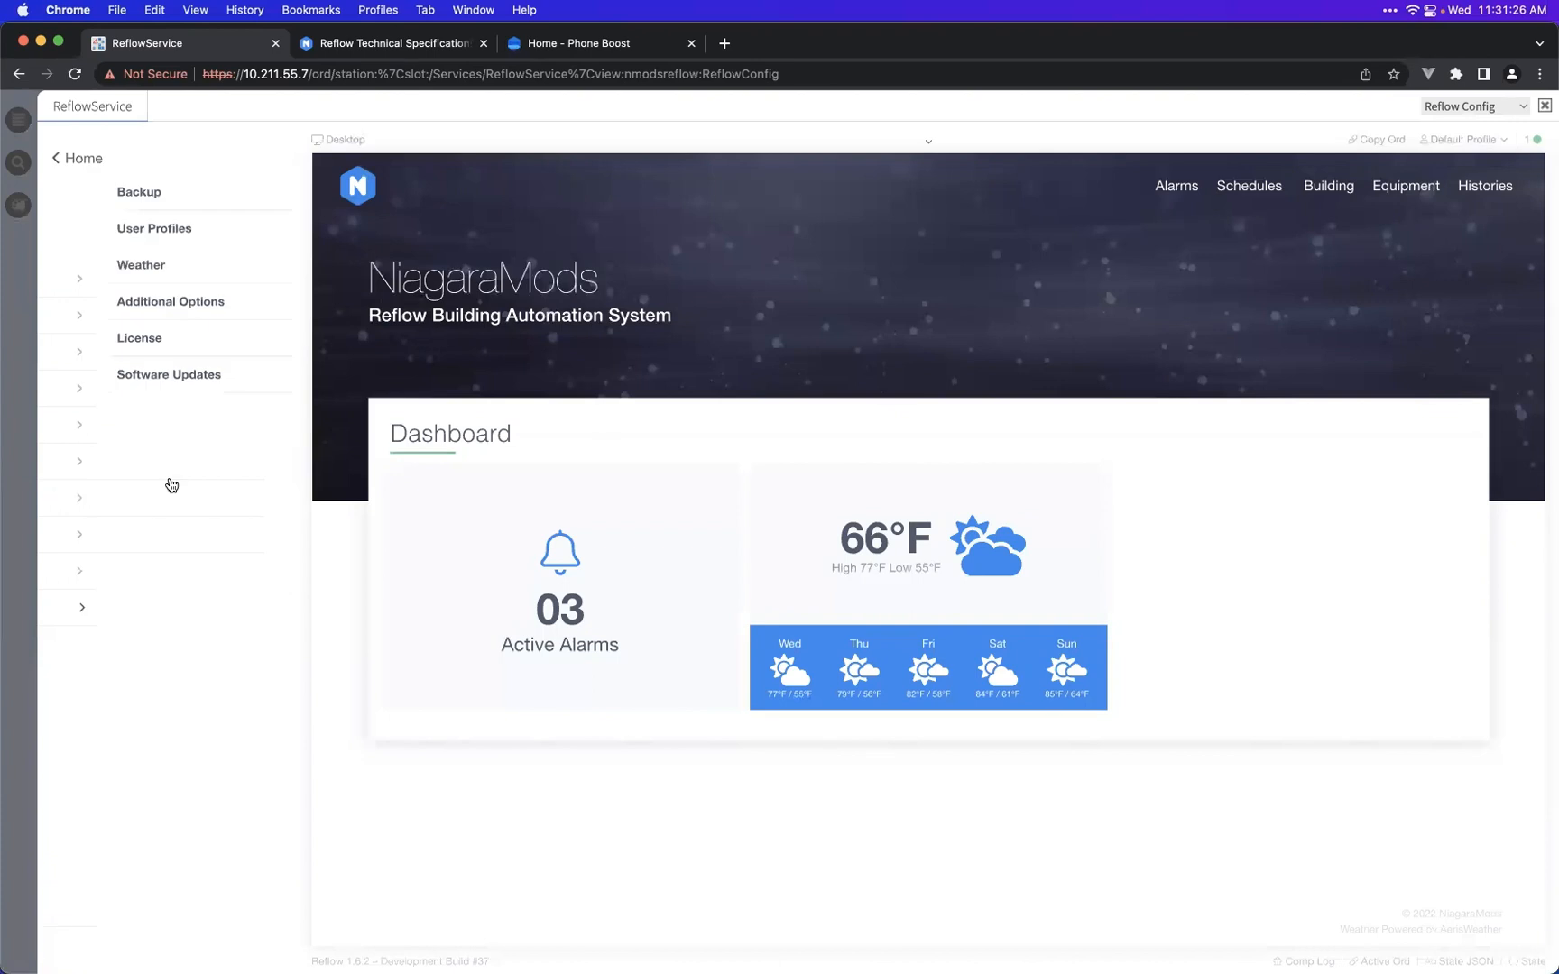
click(154, 199)
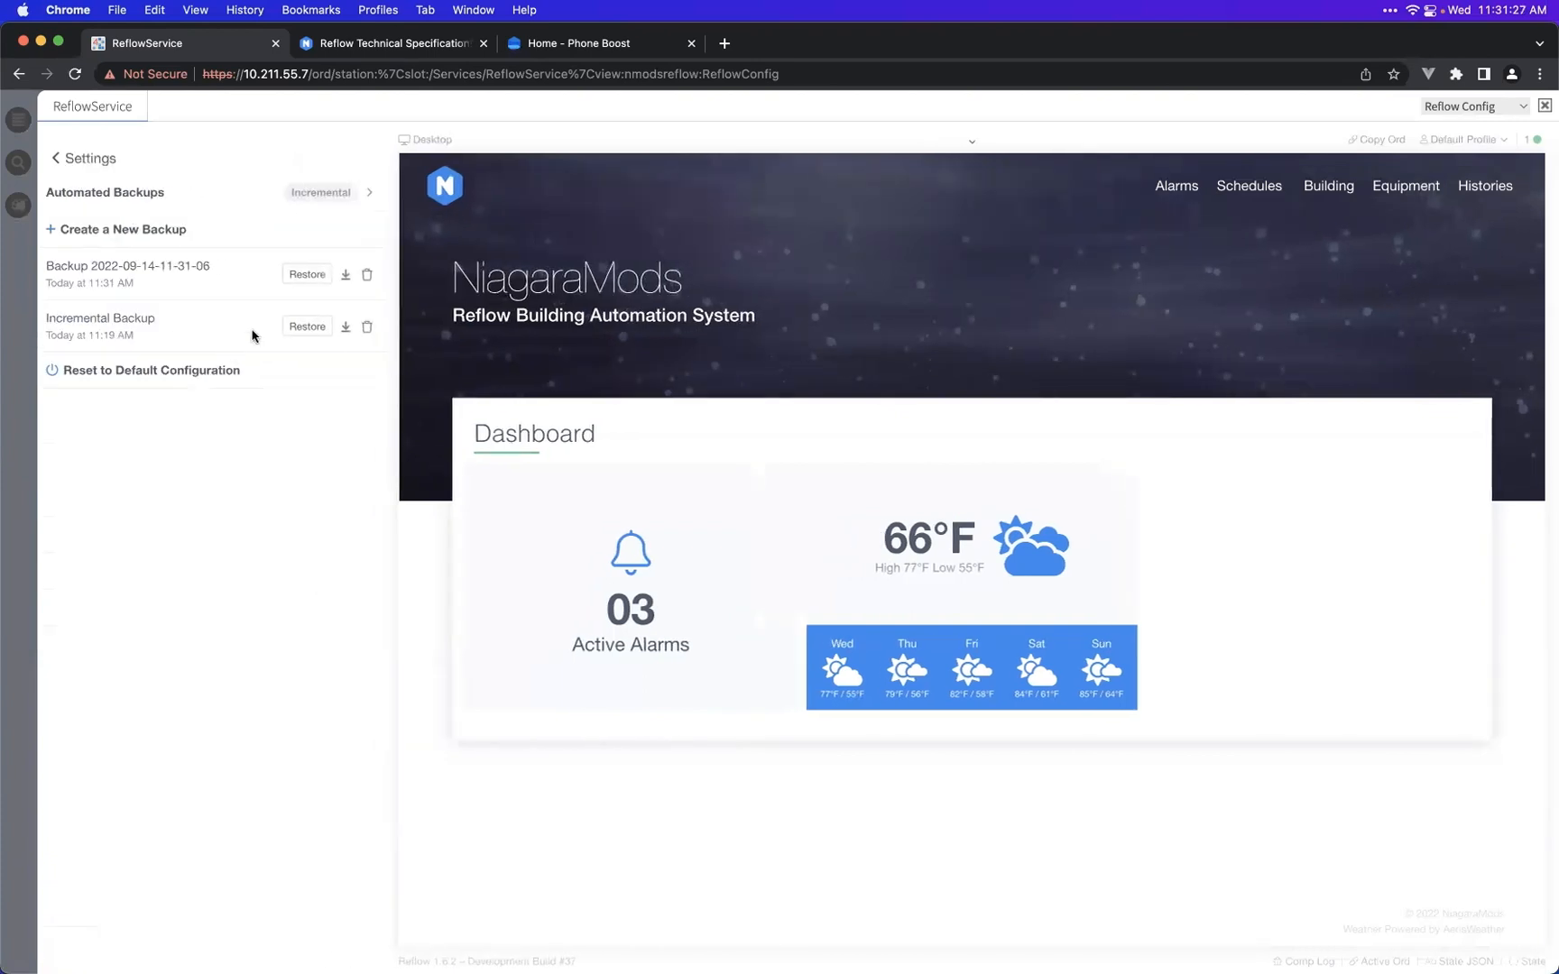
click(316, 282)
click(951, 332)
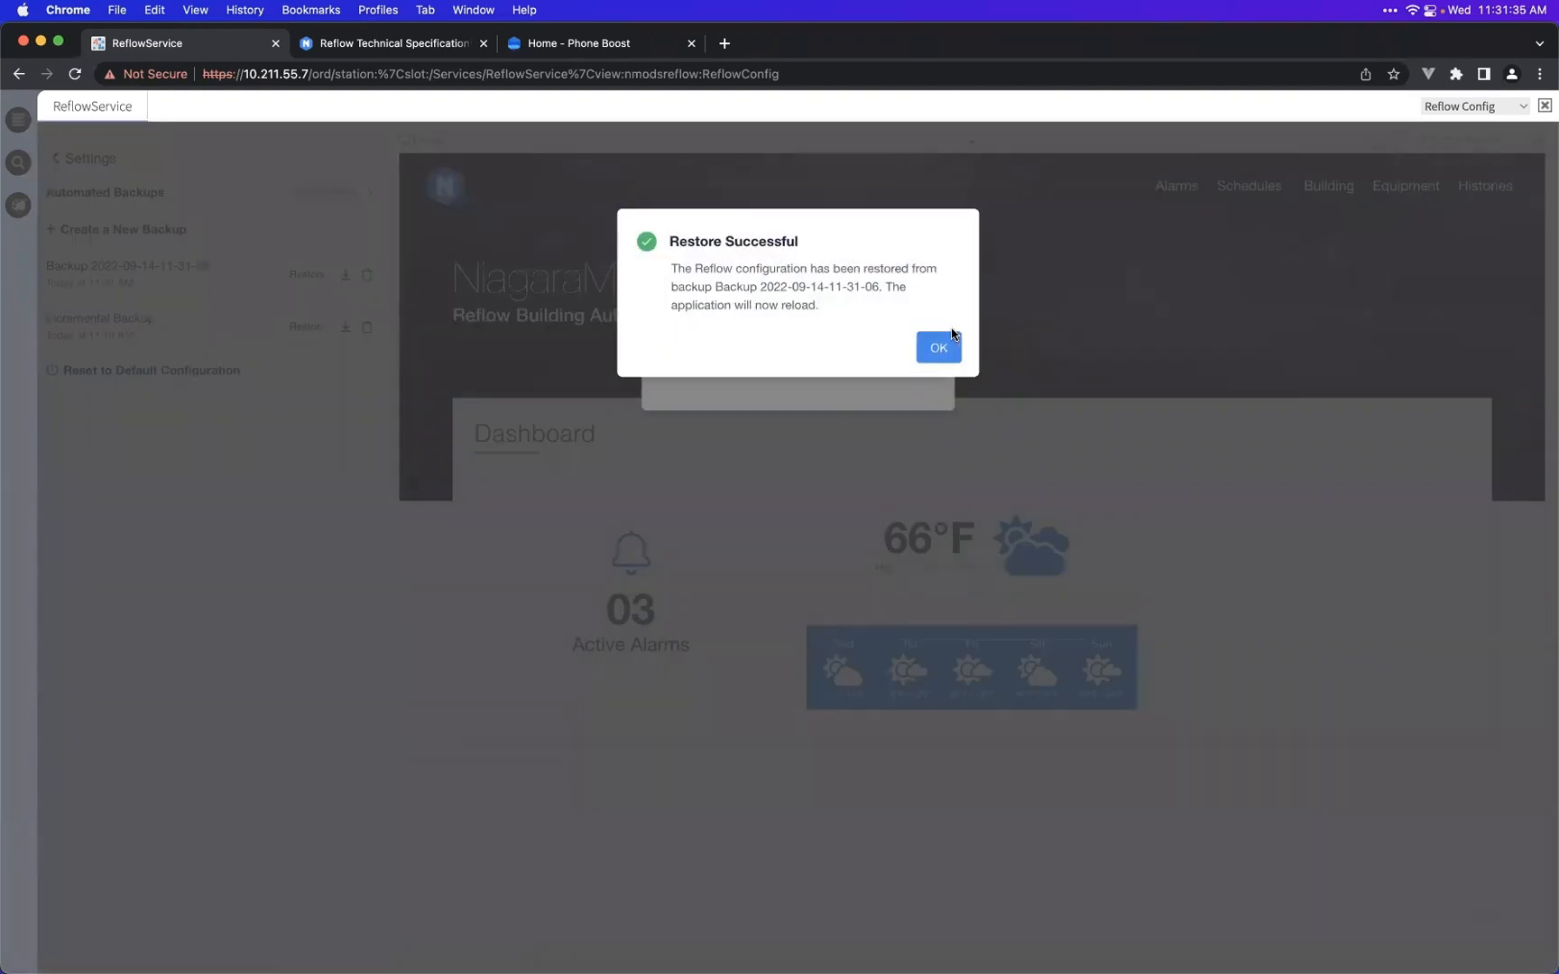
click(938, 347)
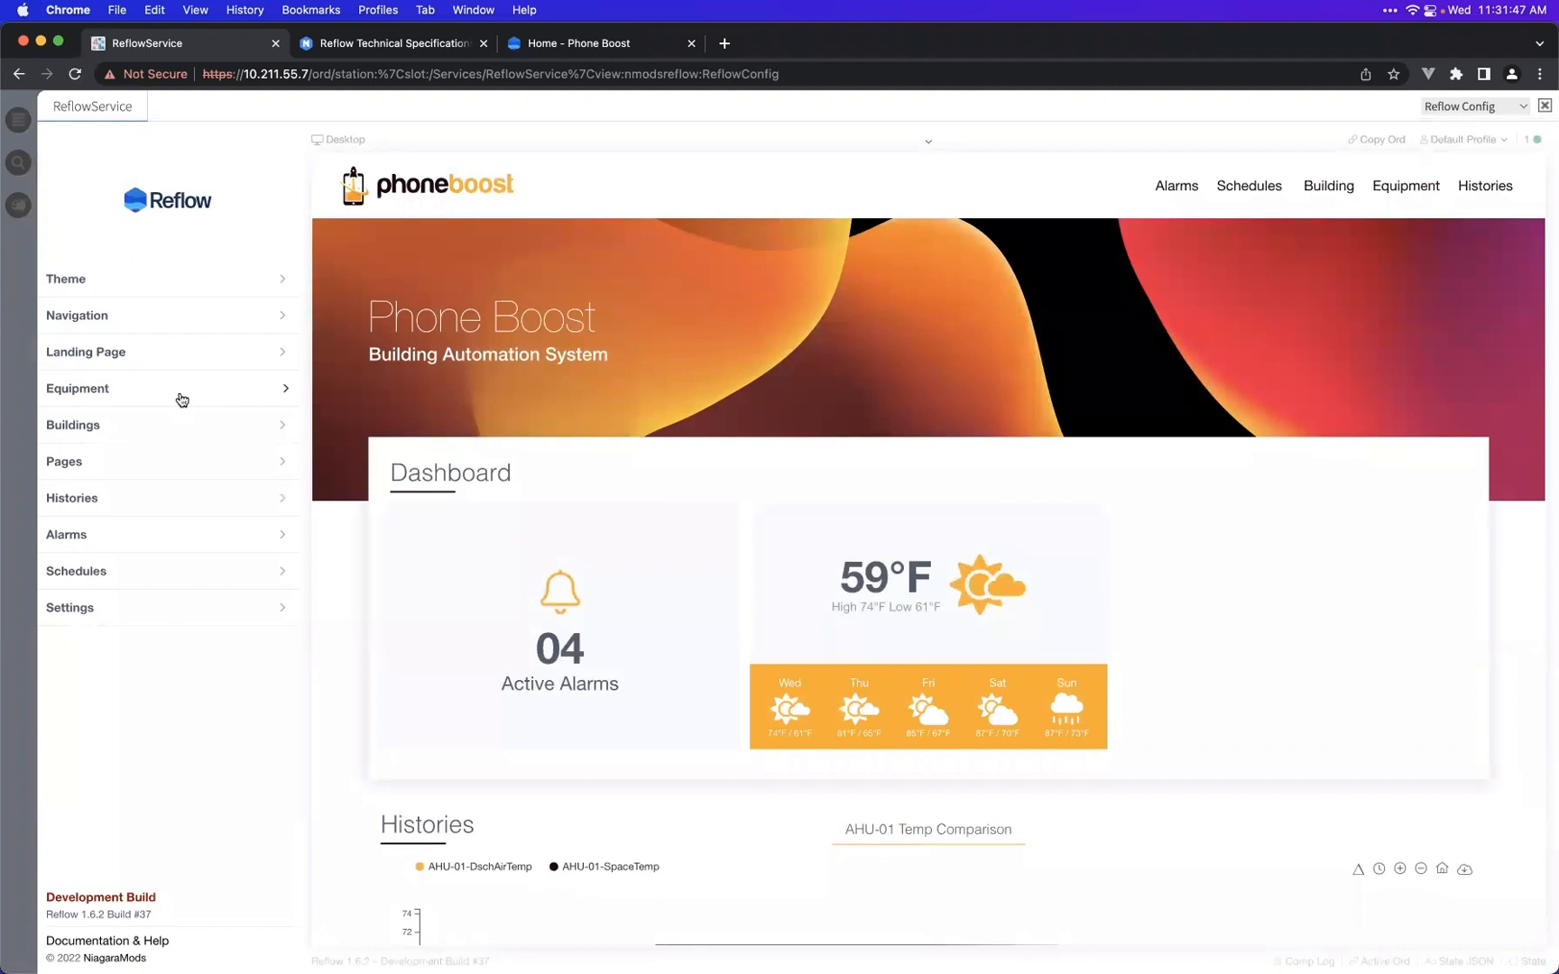
- Rename the configuration backup made at 11:31 AM to Master Equipment Template
click(181, 399)
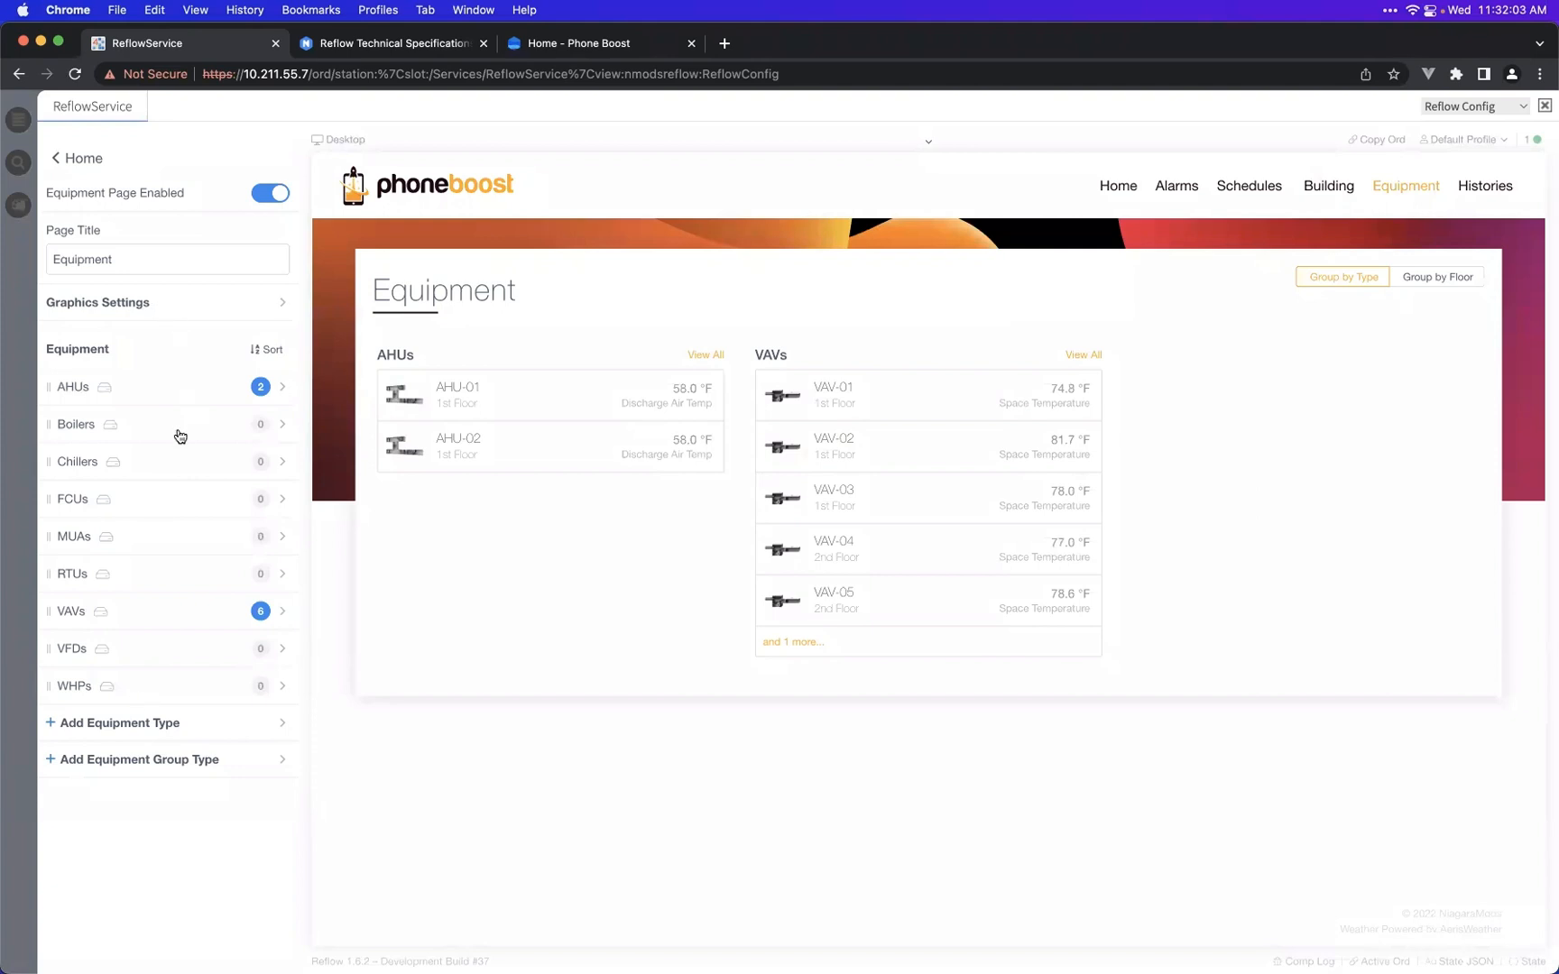
click(99, 171)
click(136, 609)
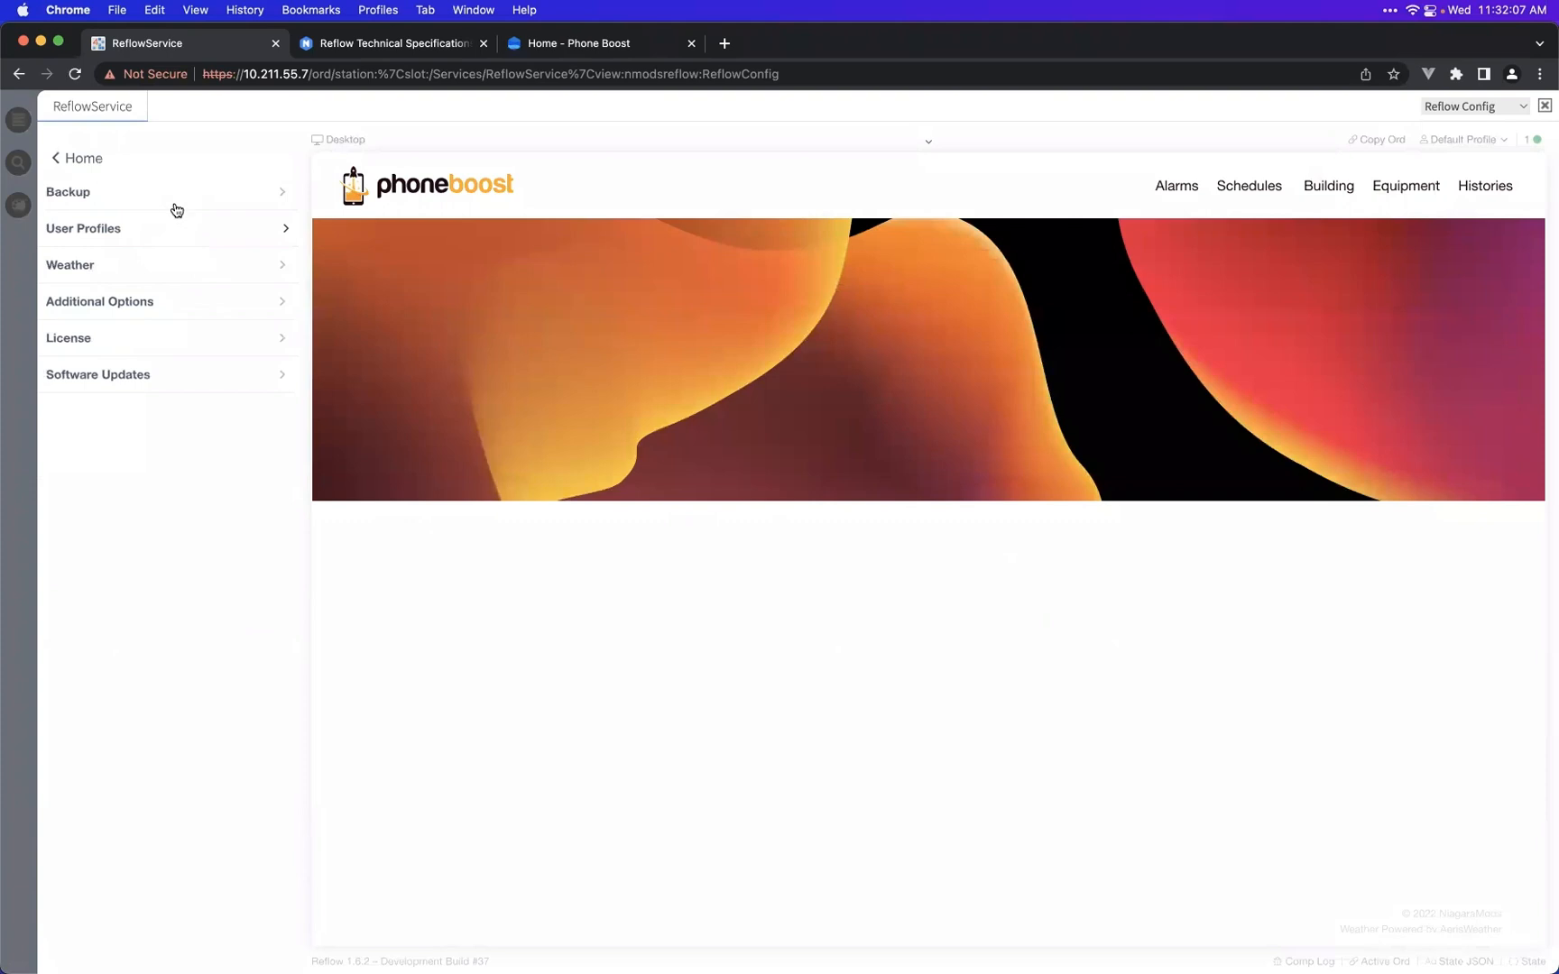
click(176, 208)
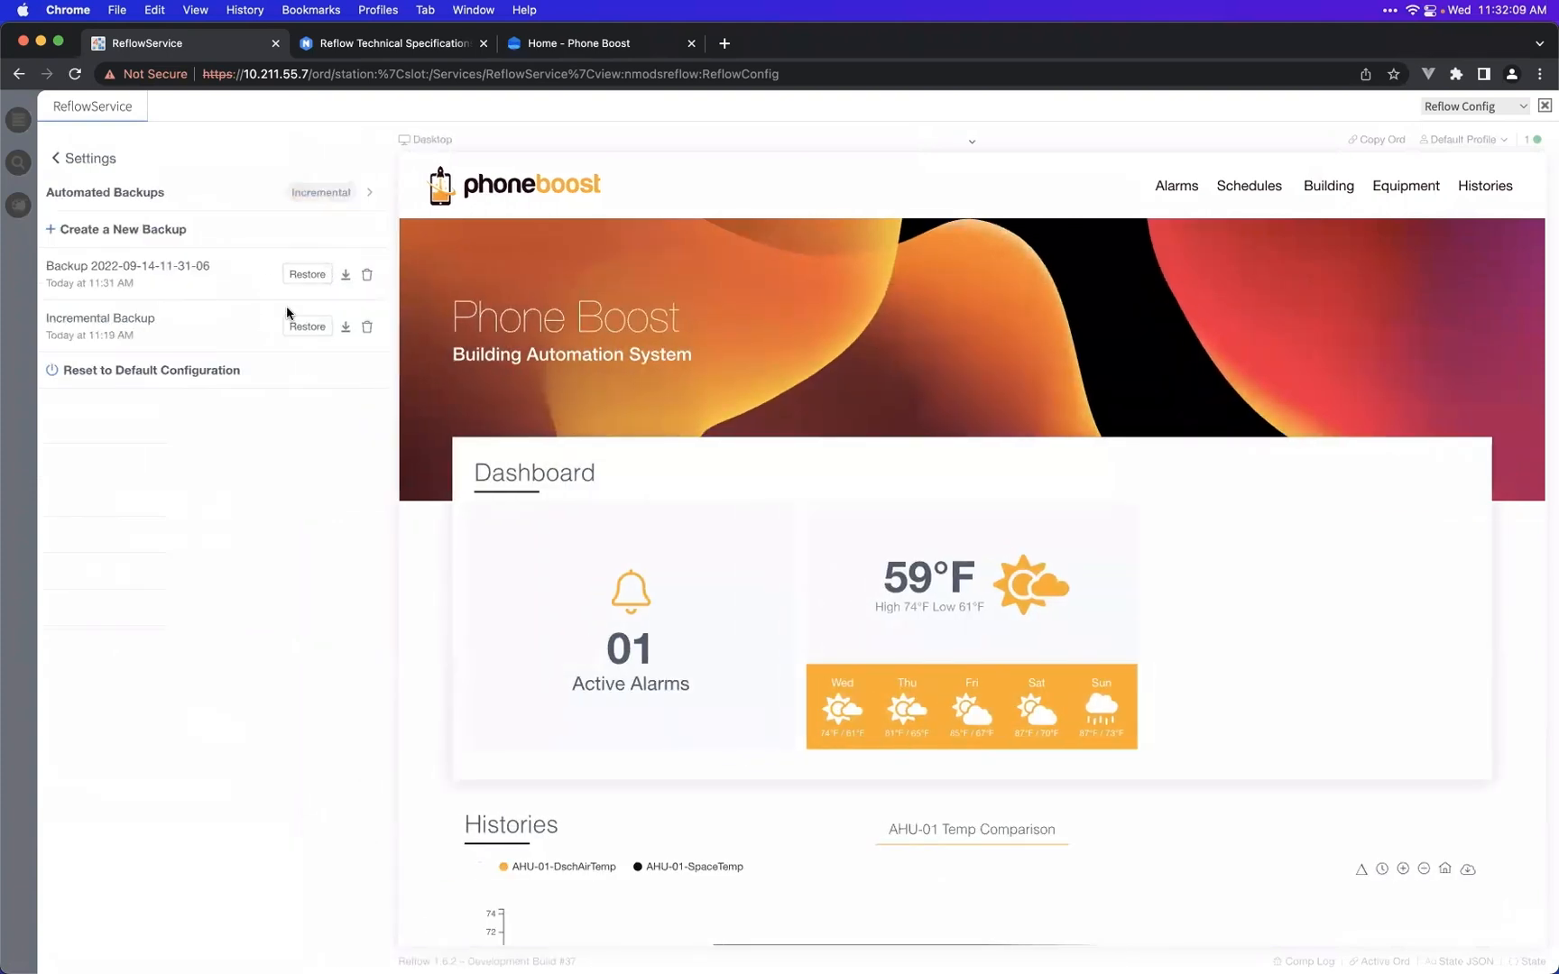
mouse_move(127, 324)
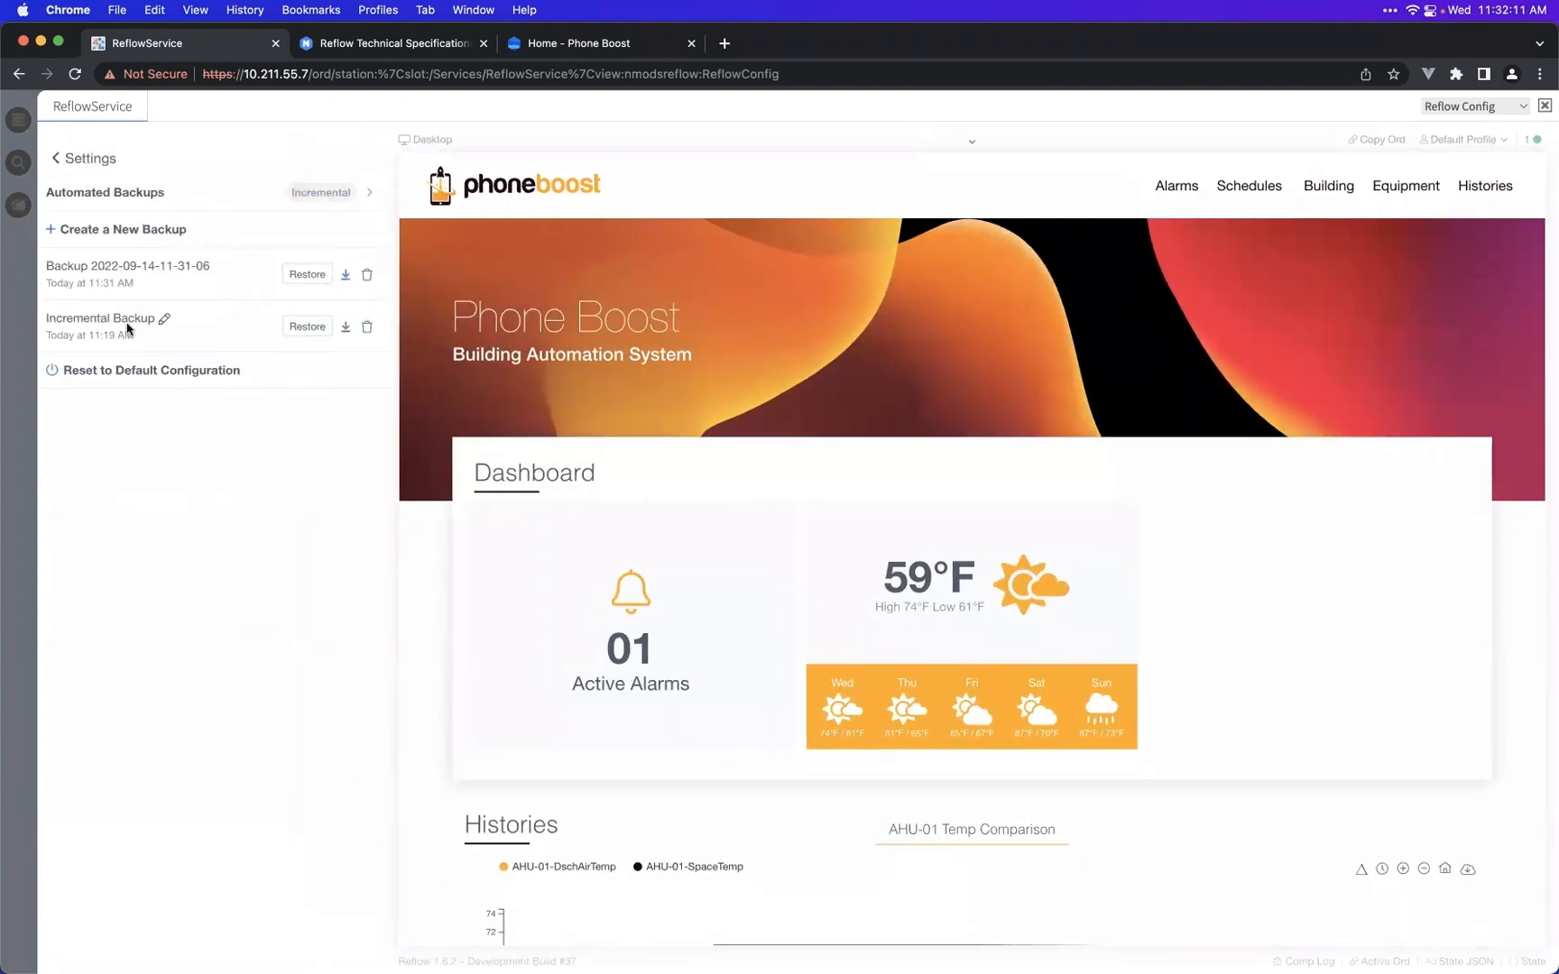
double_click(164, 273)
text(Master Equipment T)
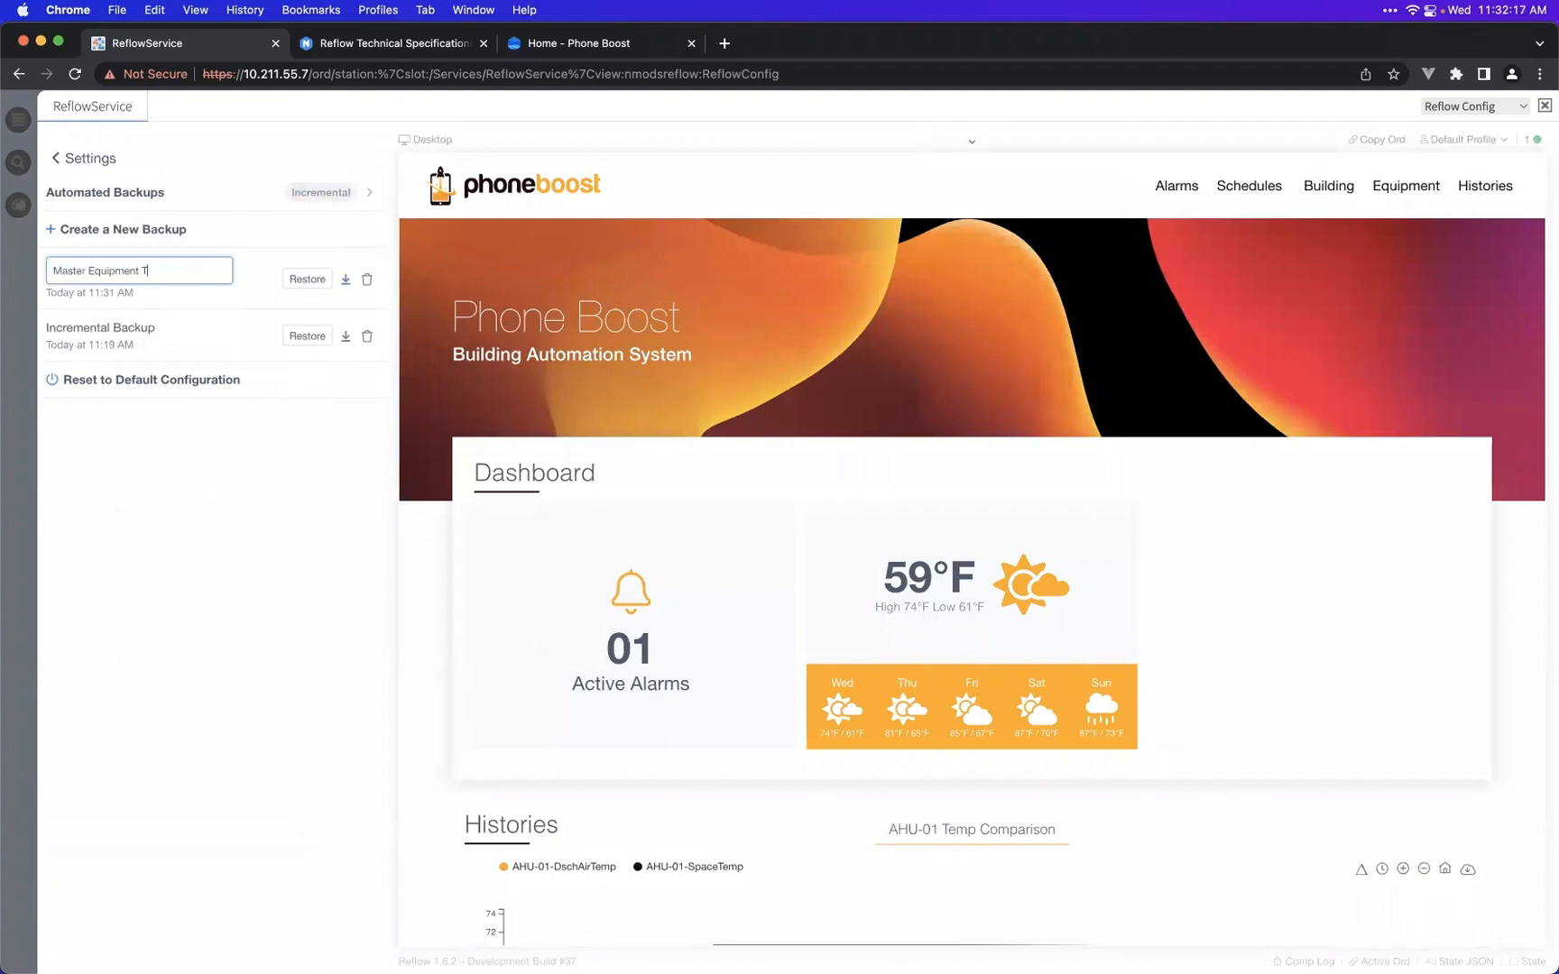
text(emplate)
key(Return)
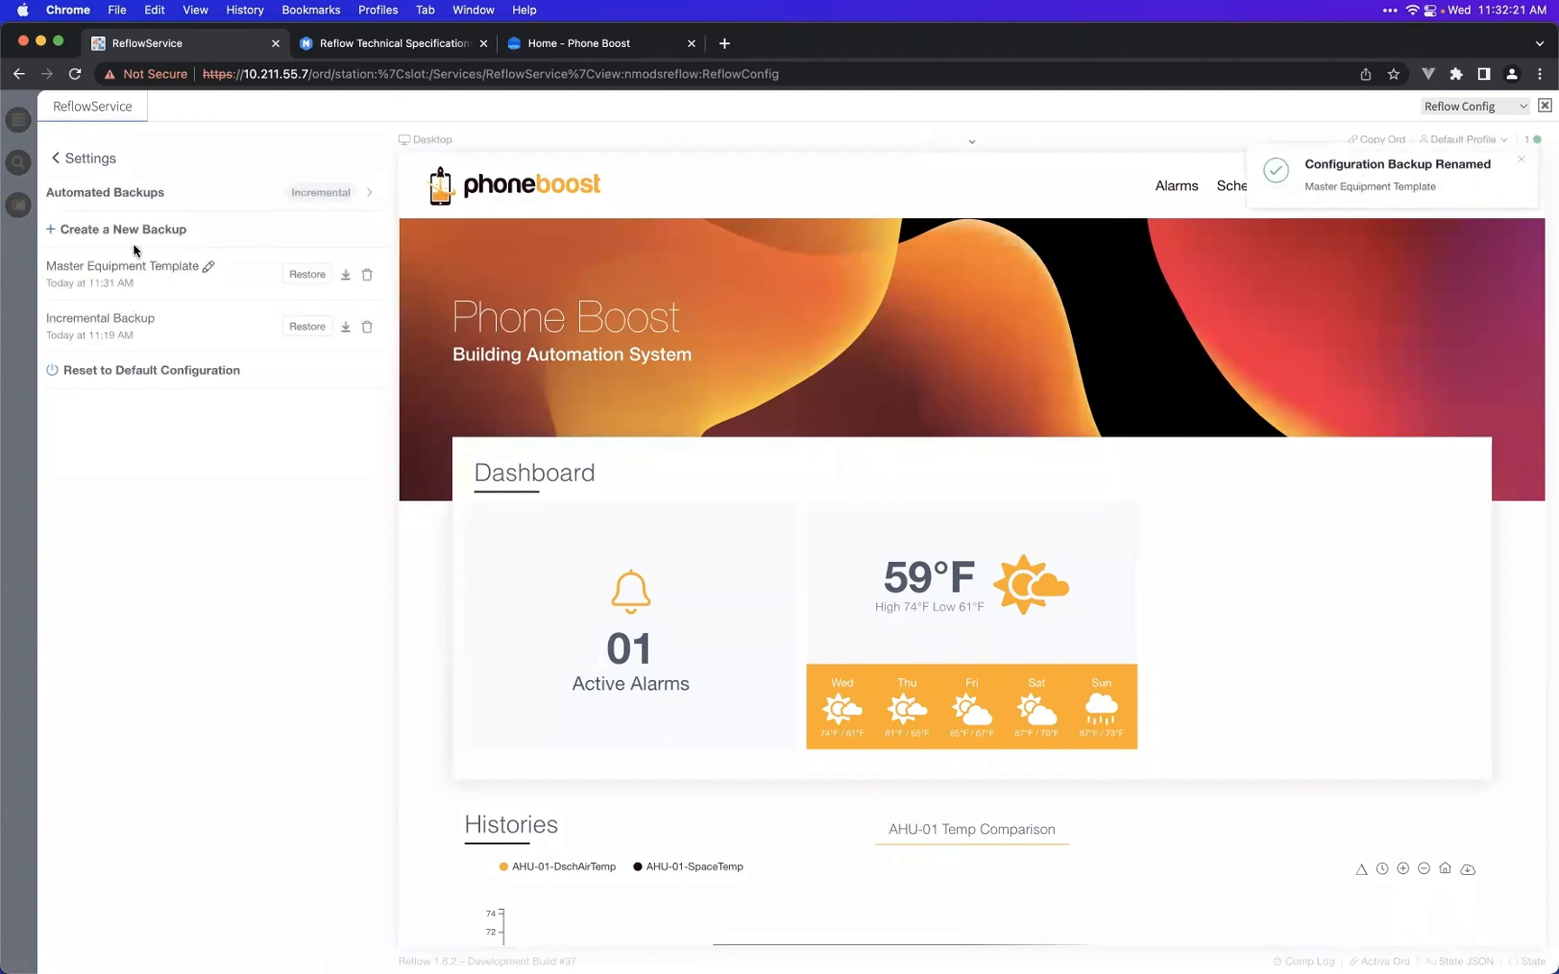
- Go to the Equipment configuration and examine the AHU-01 page's graphic and point groups in the preview
click(101, 163)
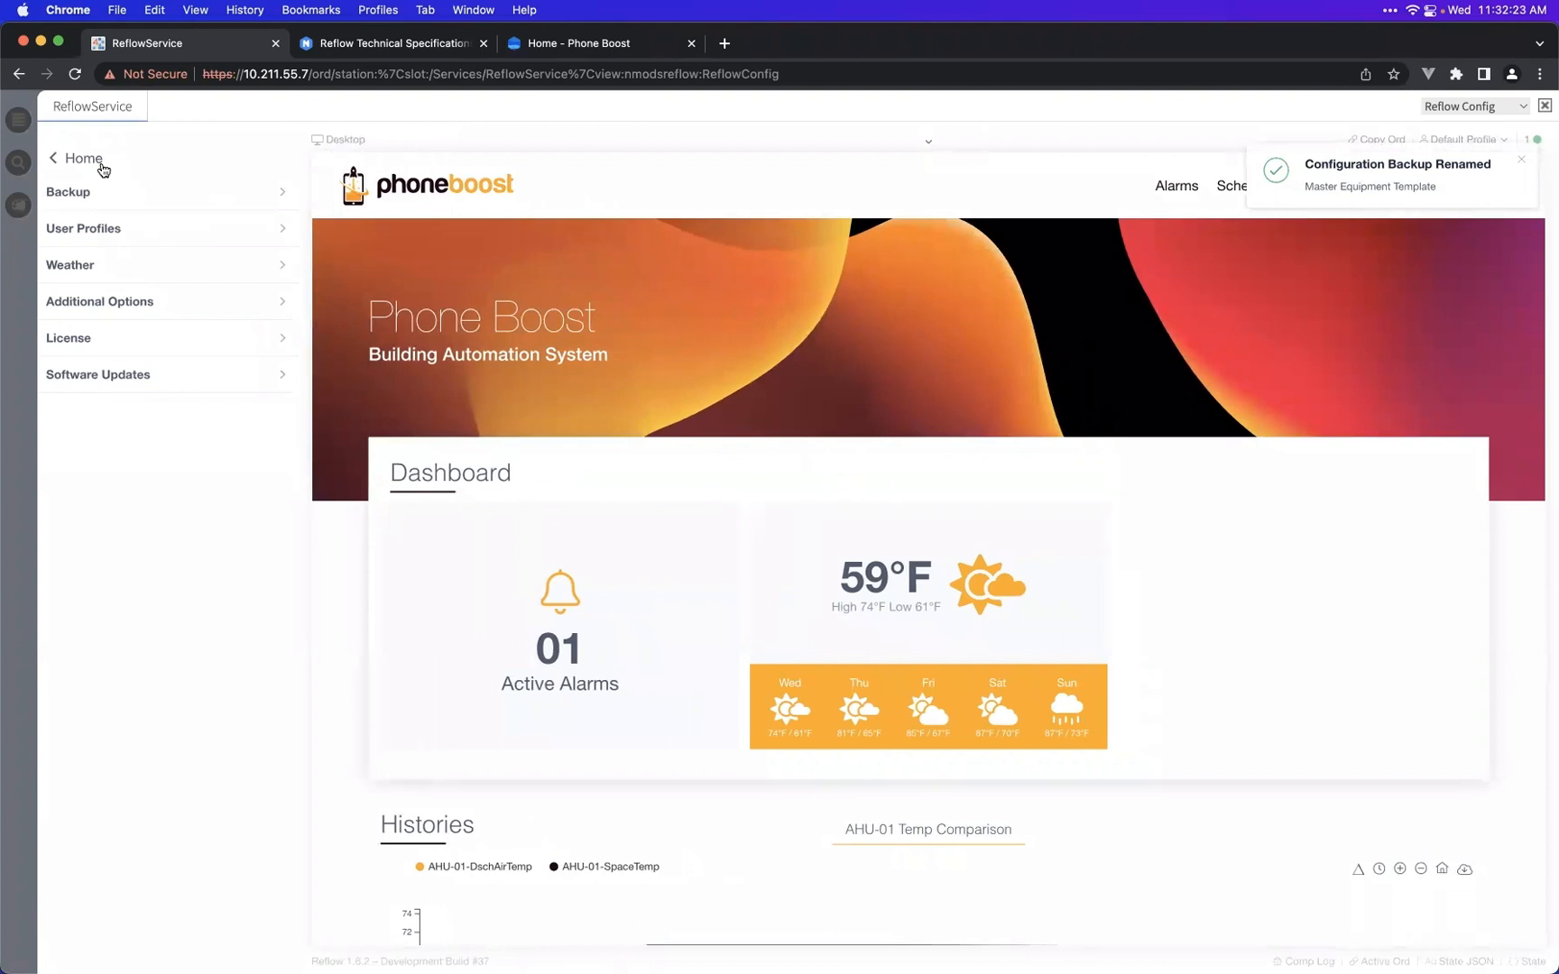
click(101, 164)
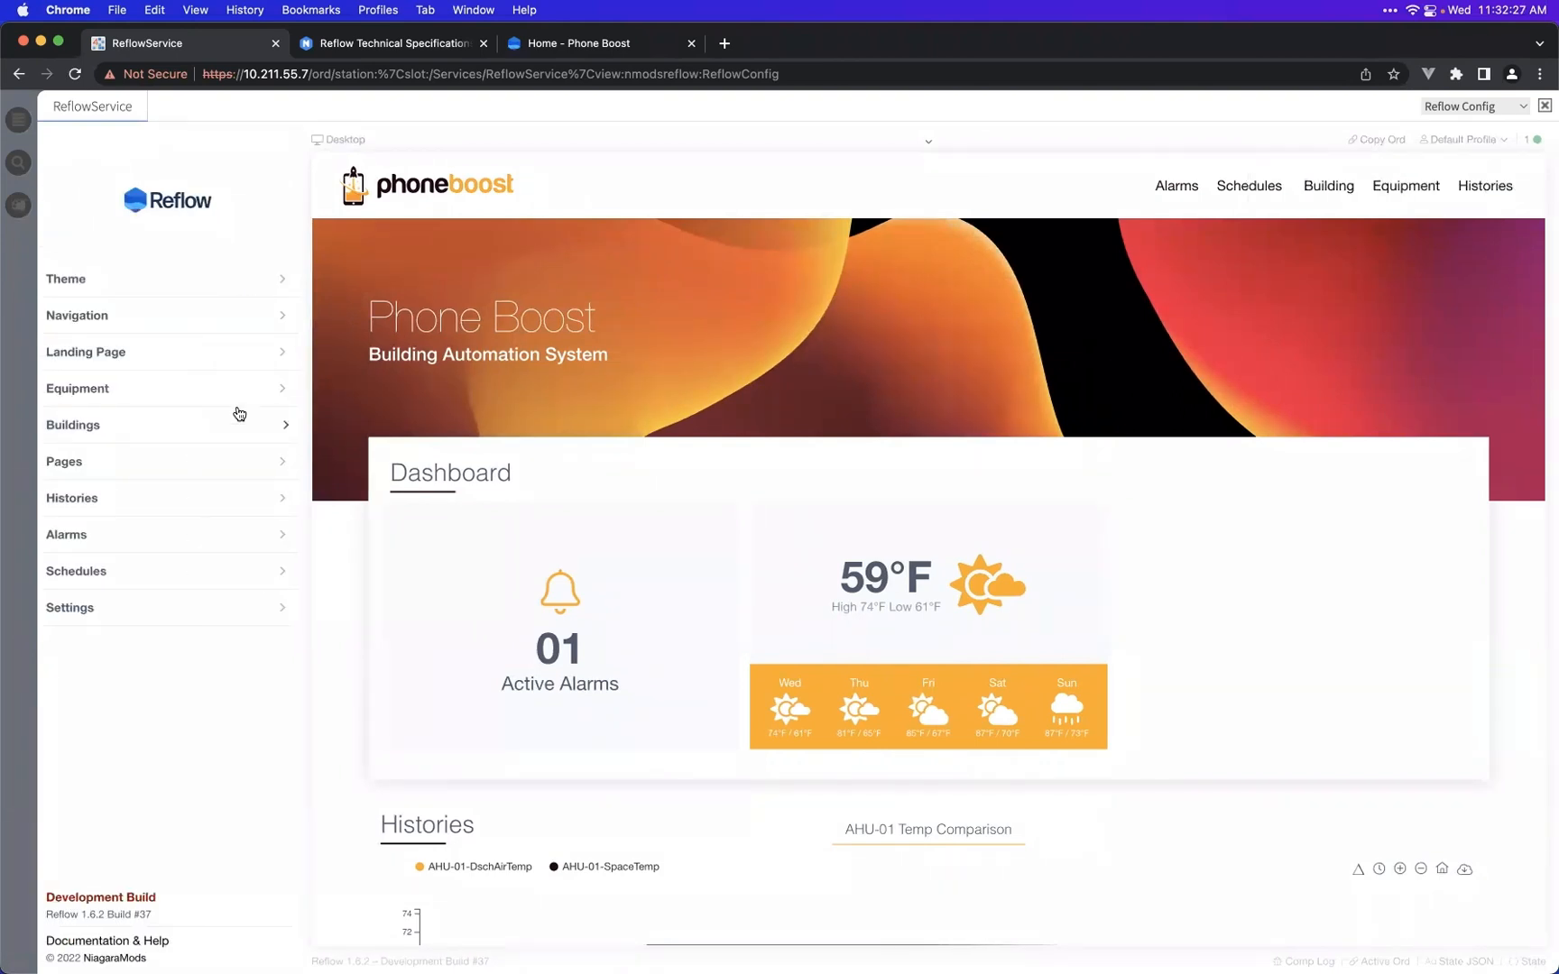
click(237, 402)
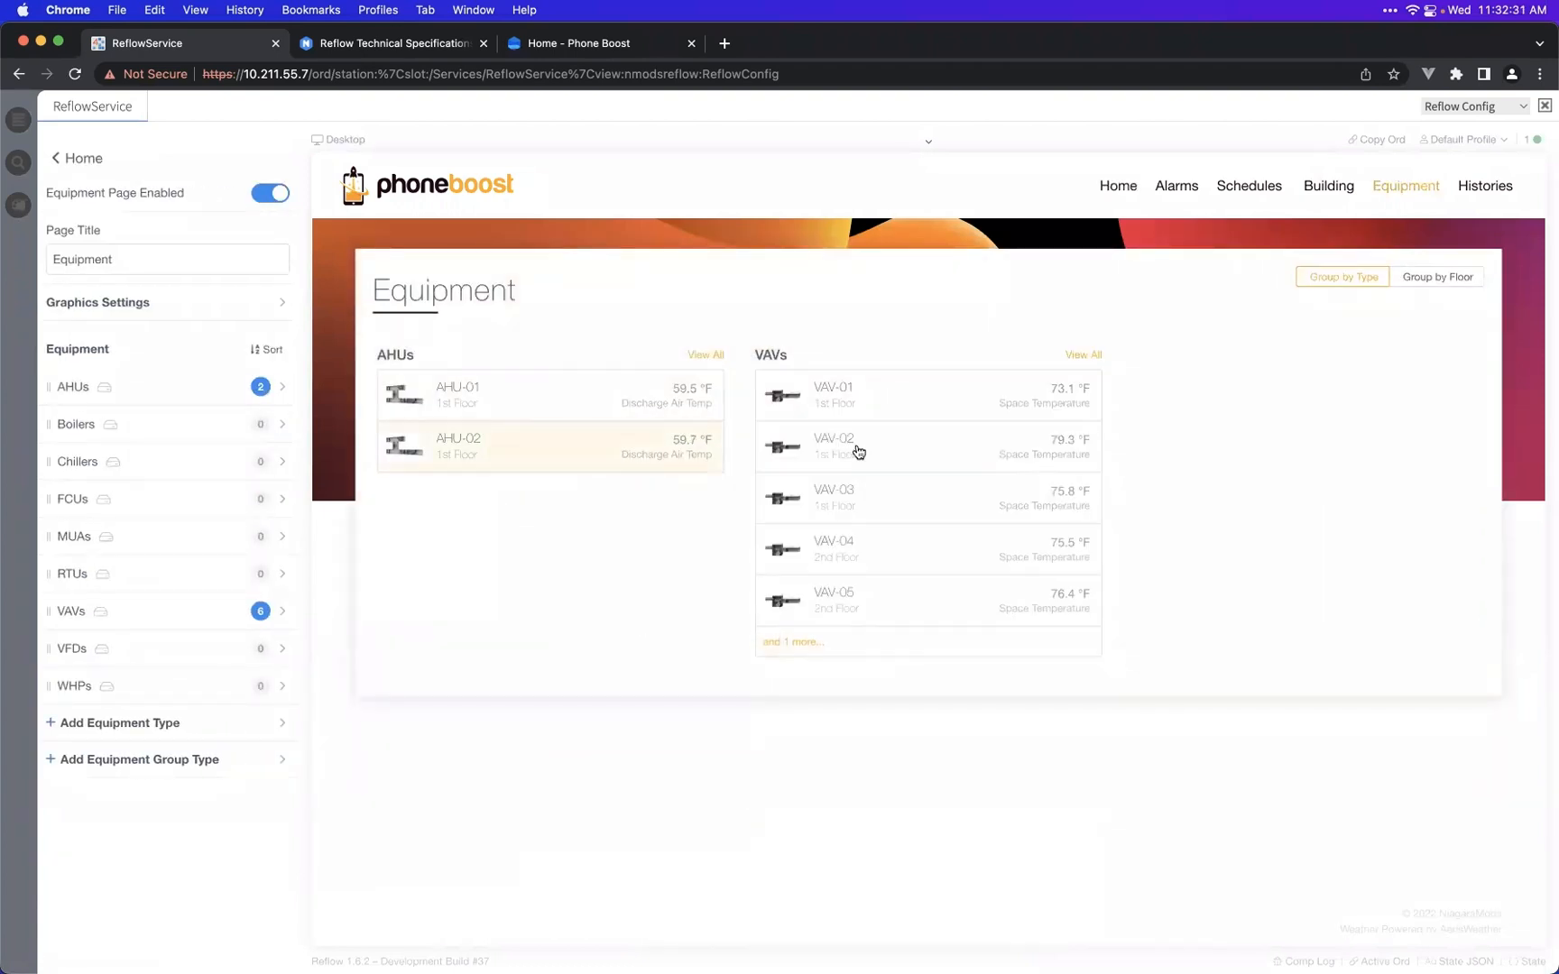
click(586, 402)
scroll(938, 500, down, 10)
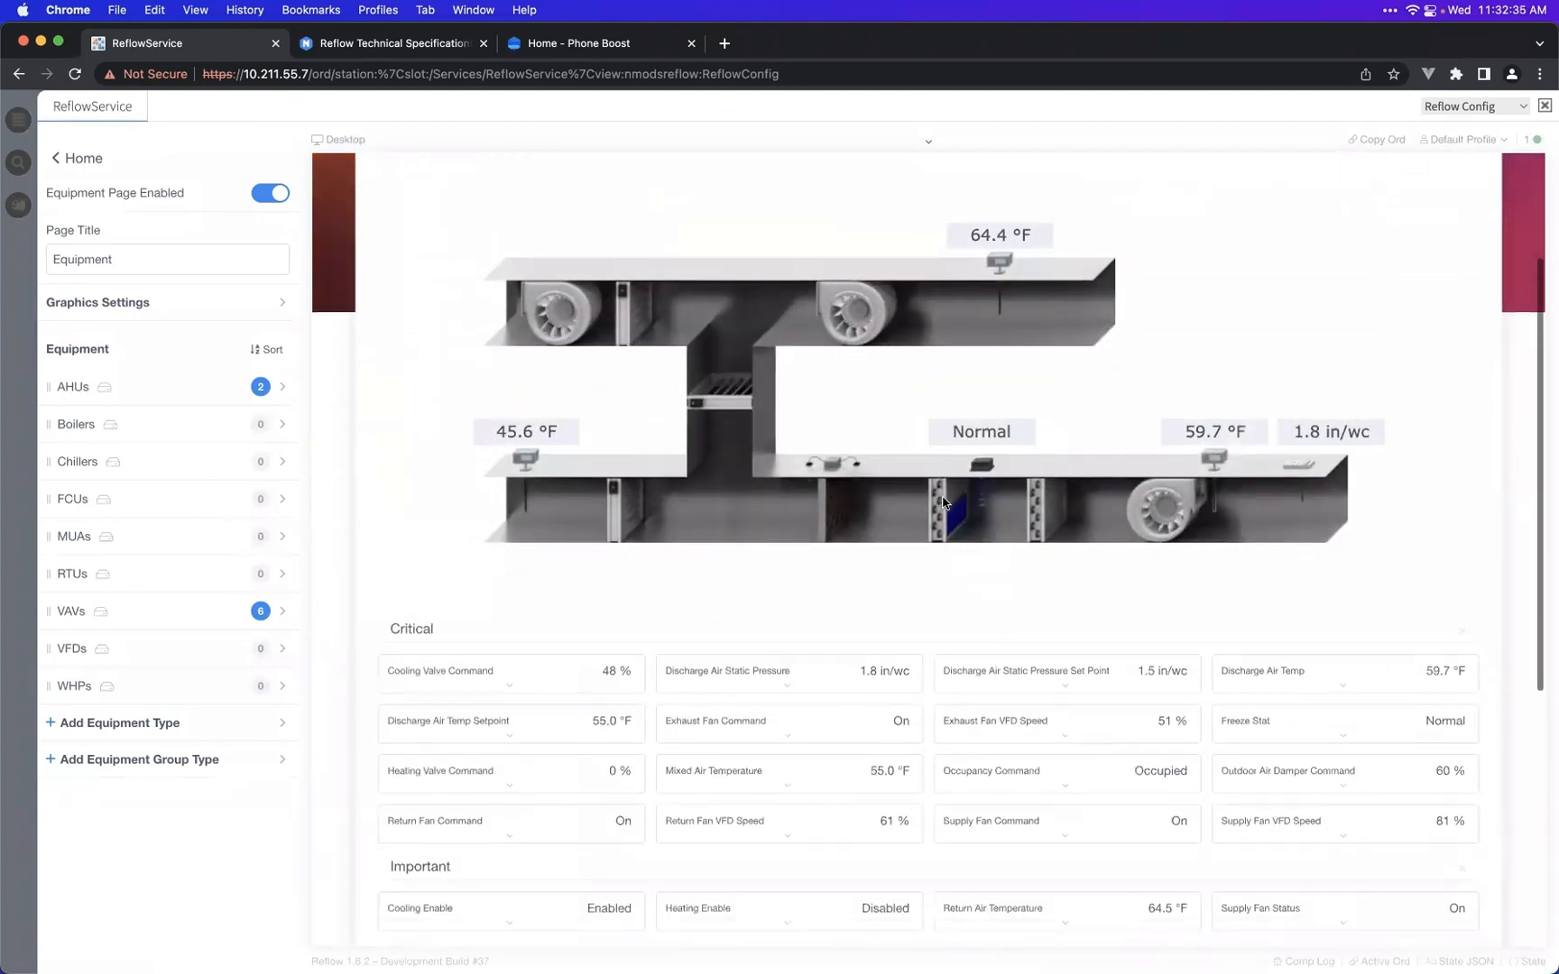
scroll(919, 491, up, 10)
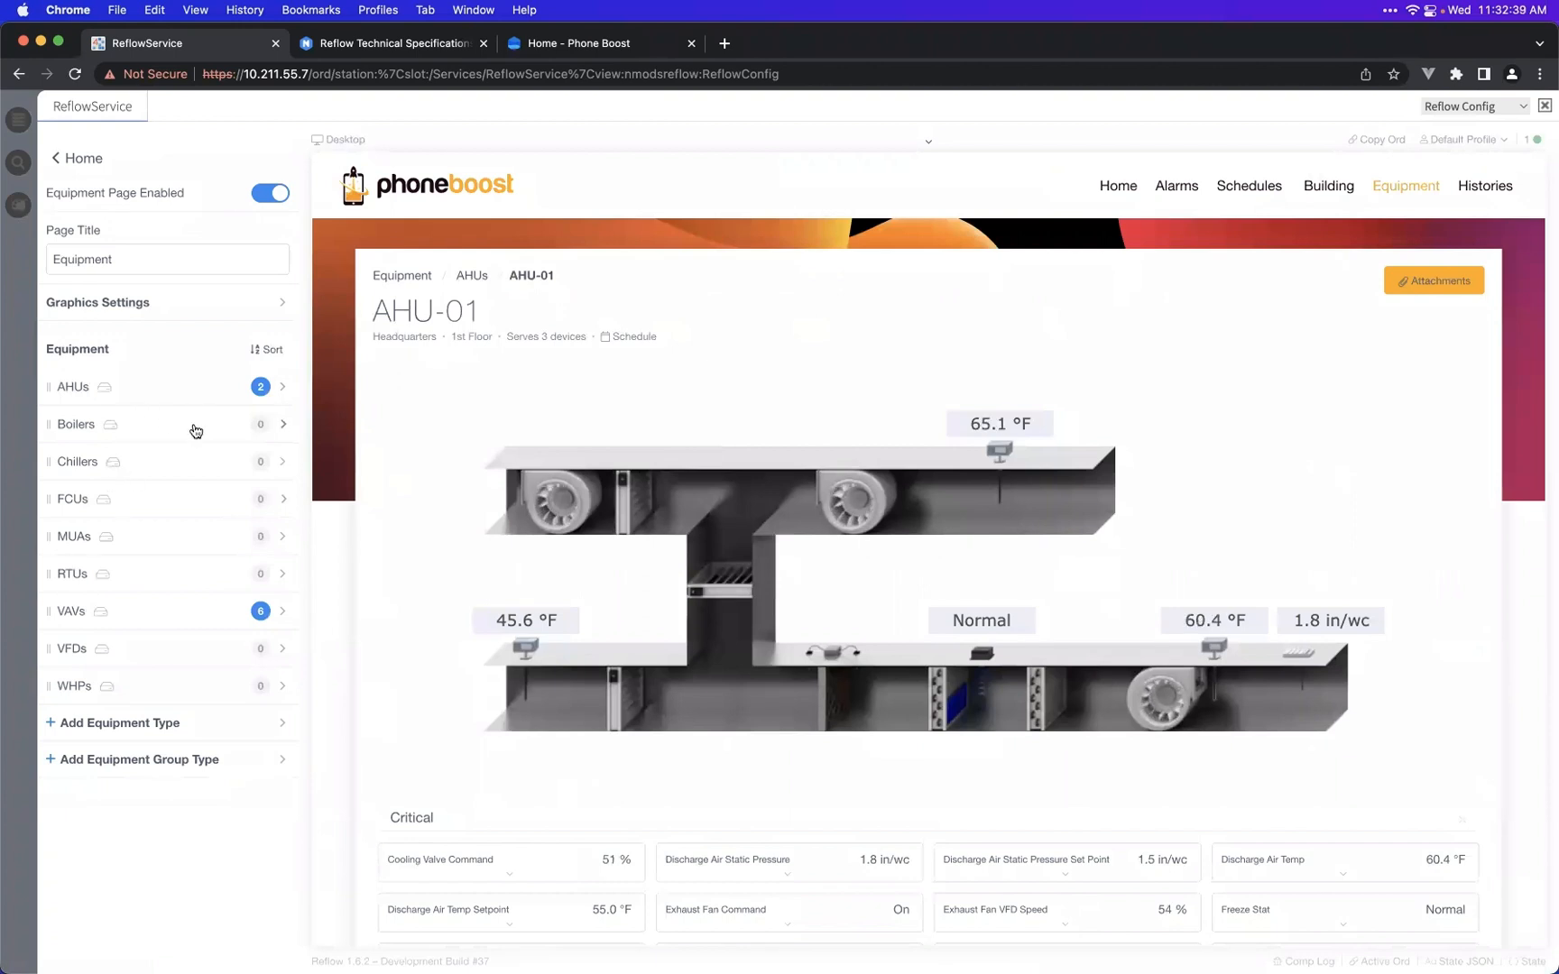
- Return to the main configuration list and open the Reflow documentation
click(77, 161)
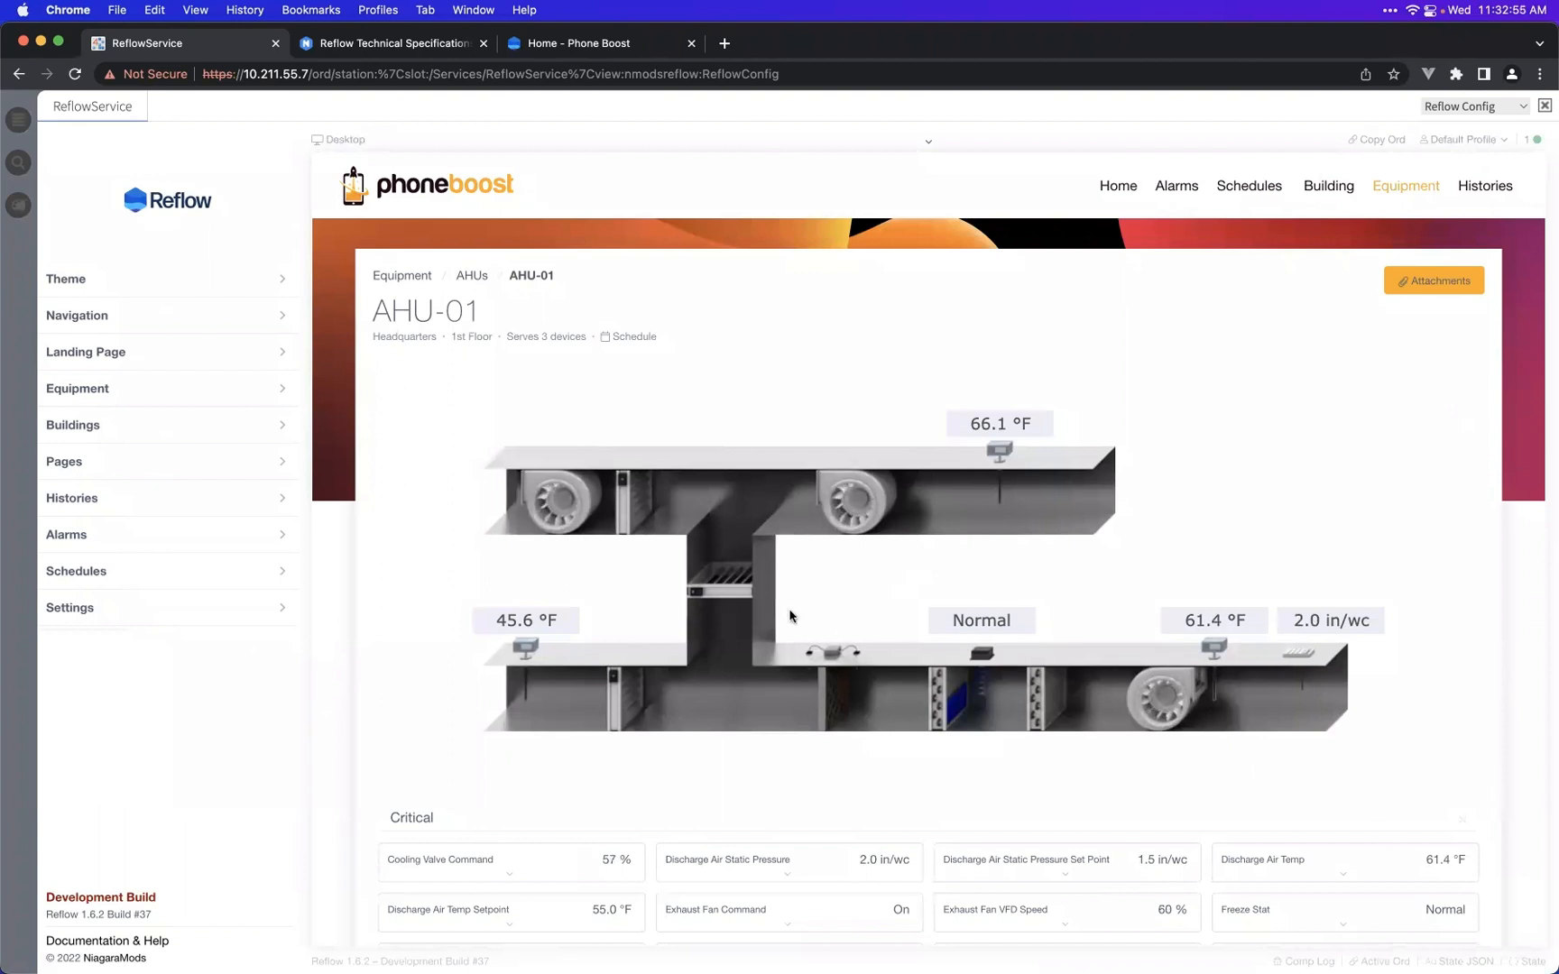
click(124, 939)
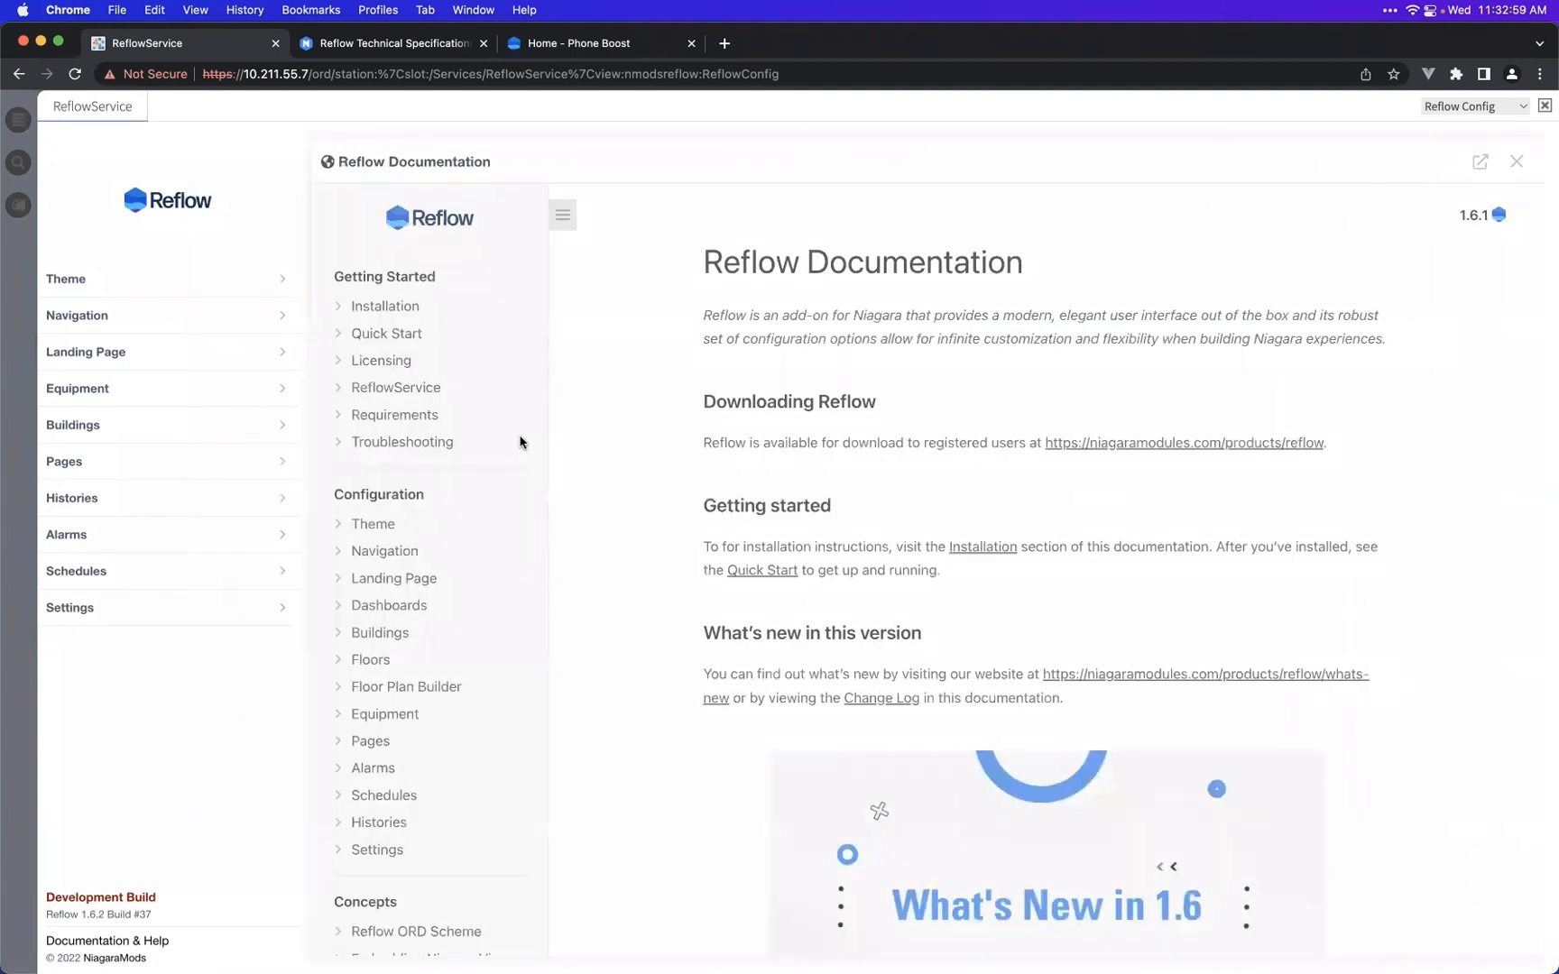
- Open the Points Template section of the Equipment documentation
scroll(487, 469, down, 3)
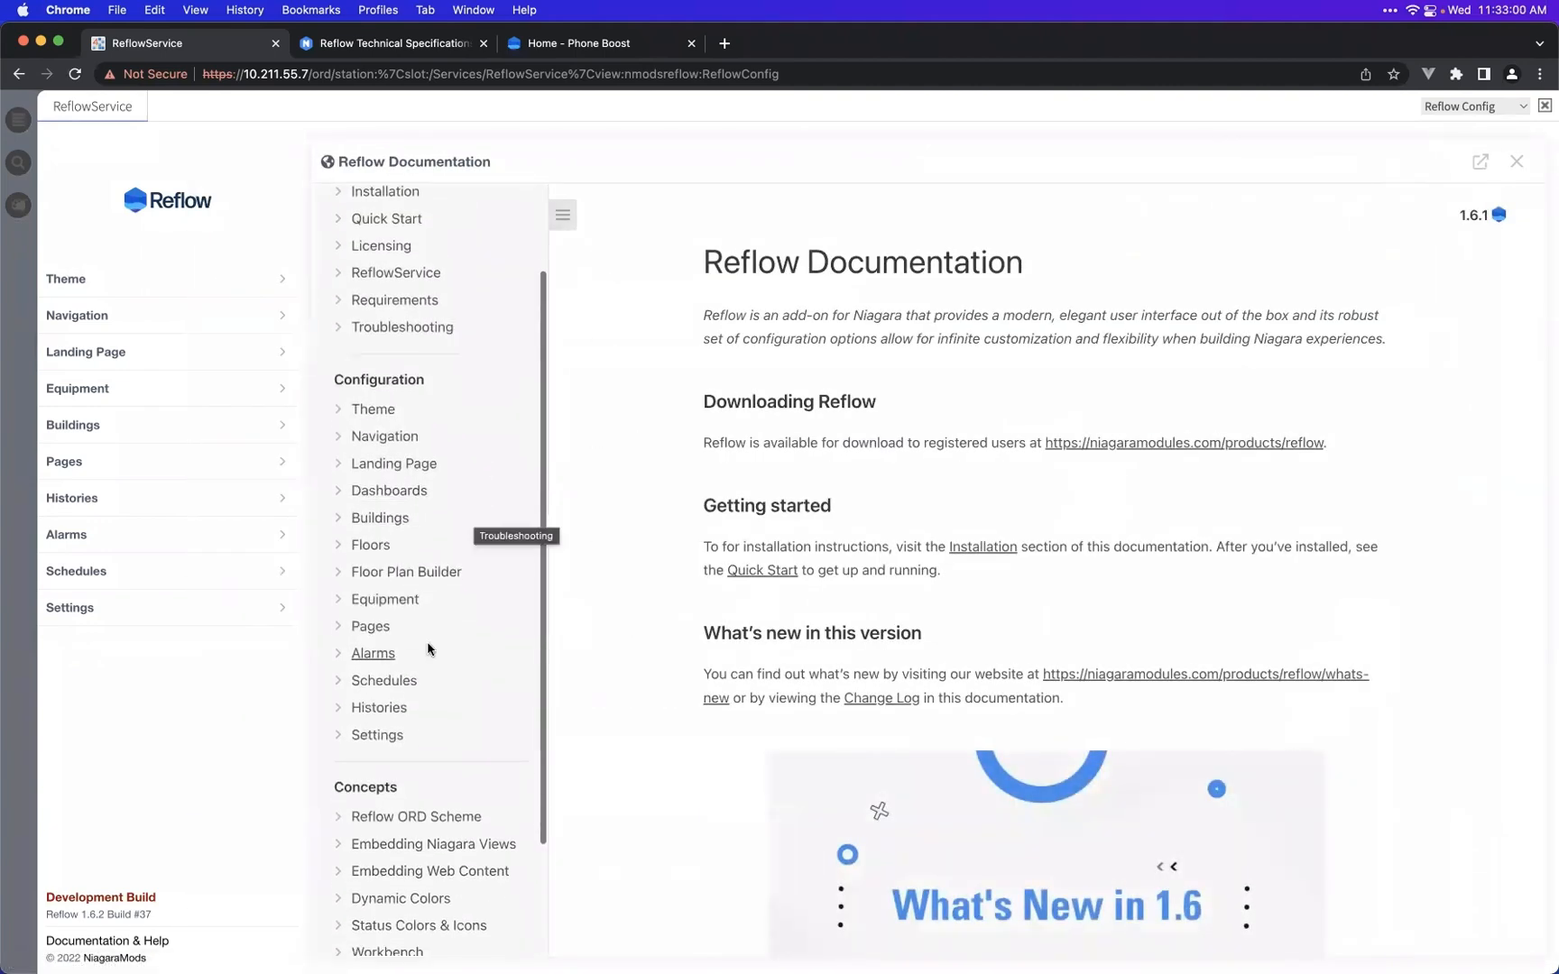
click(386, 600)
scroll(433, 658, down, 2)
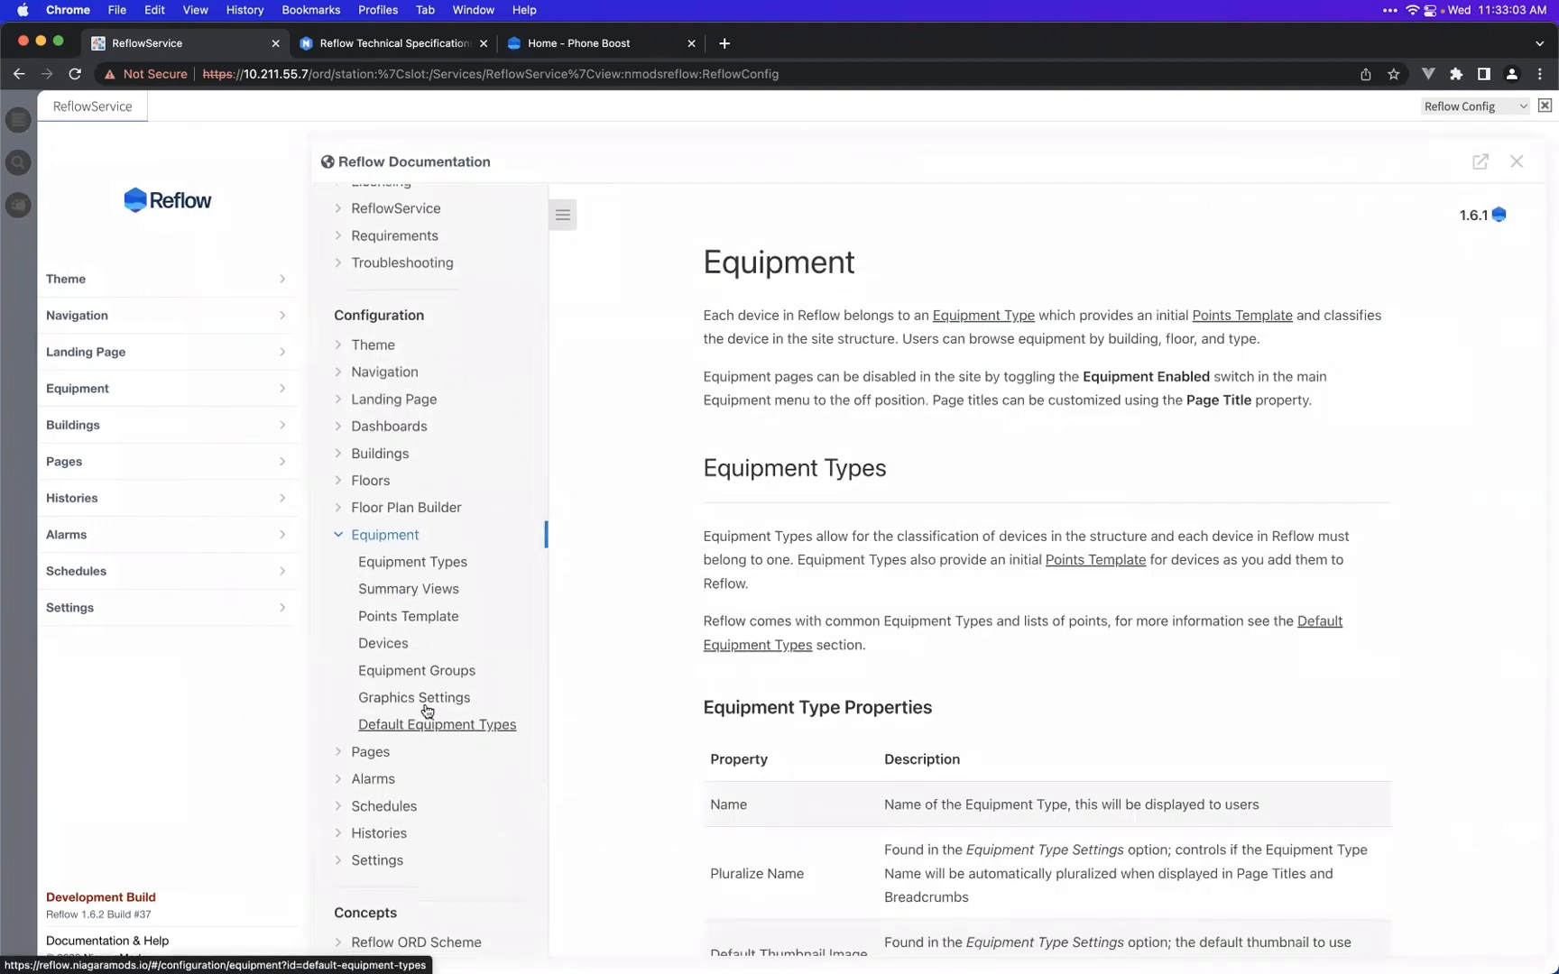
click(421, 617)
scroll(631, 649, down, 8)
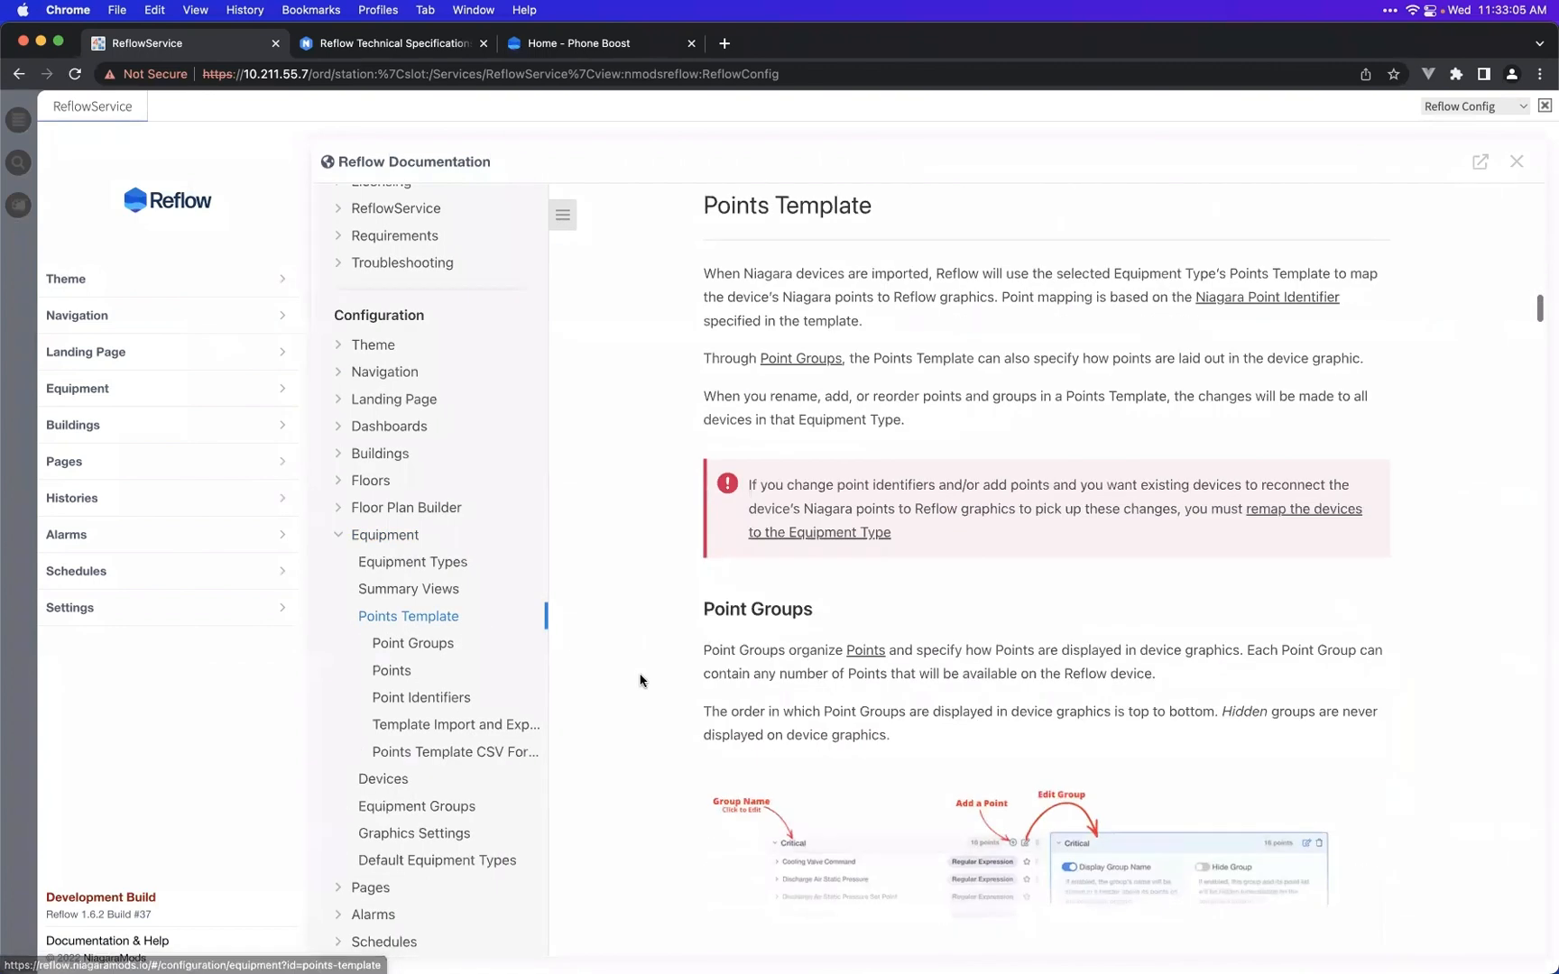
- Read the documentation on point groups, points and point identifiers through to Template Import and Export
scroll(722, 503, up, 5)
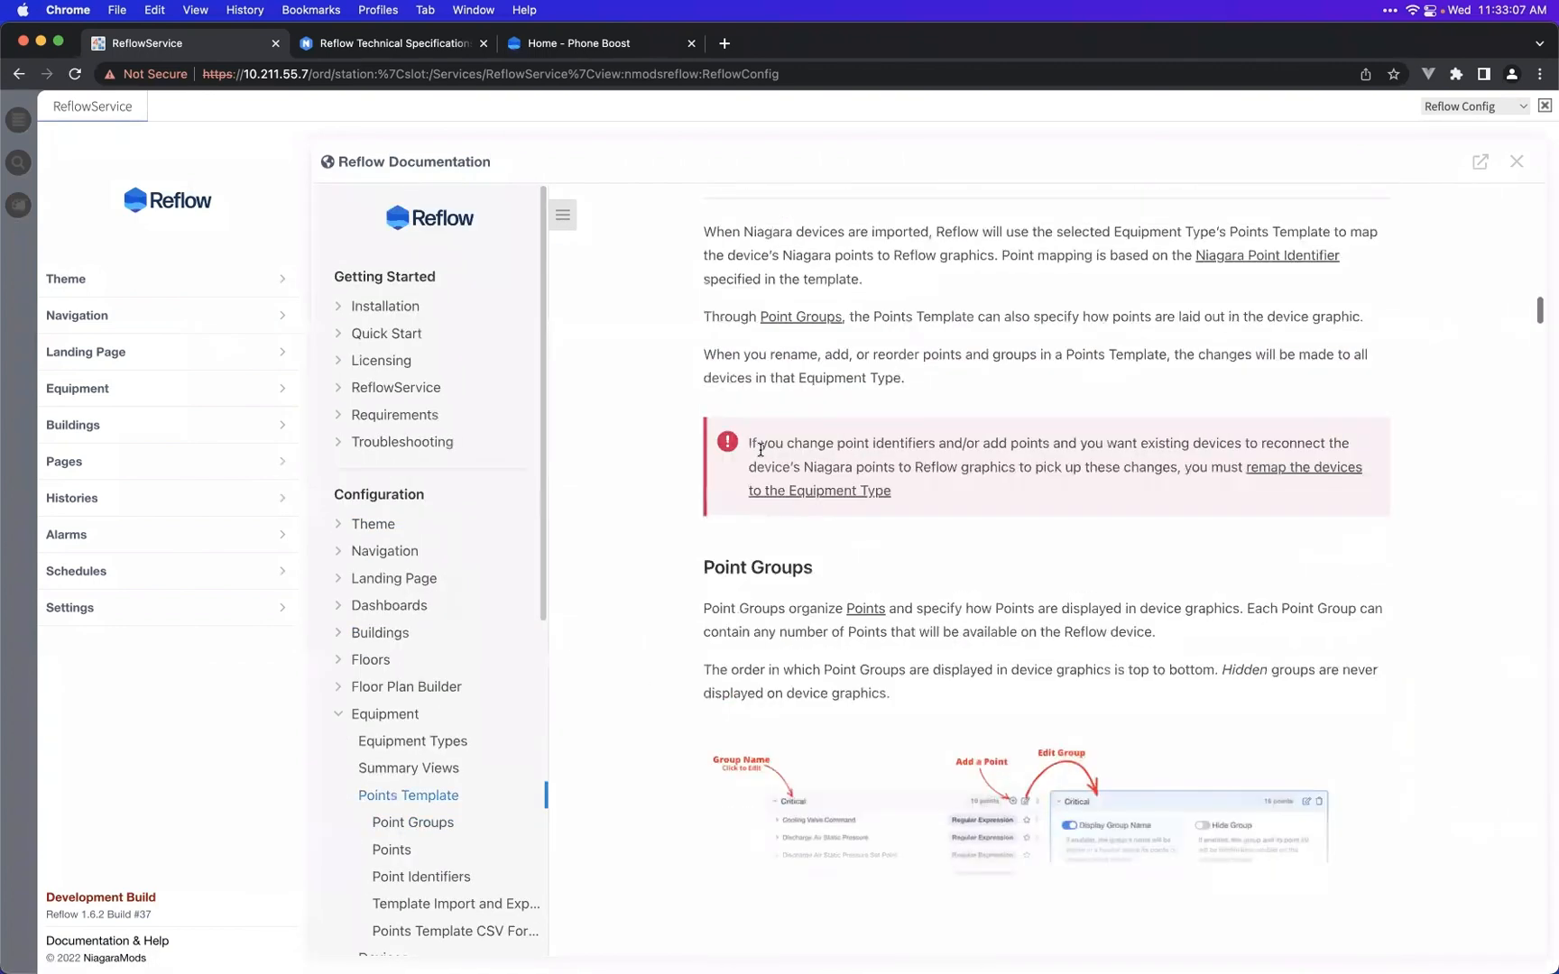
scroll(695, 504, down, 4)
scroll(696, 501, down, 8)
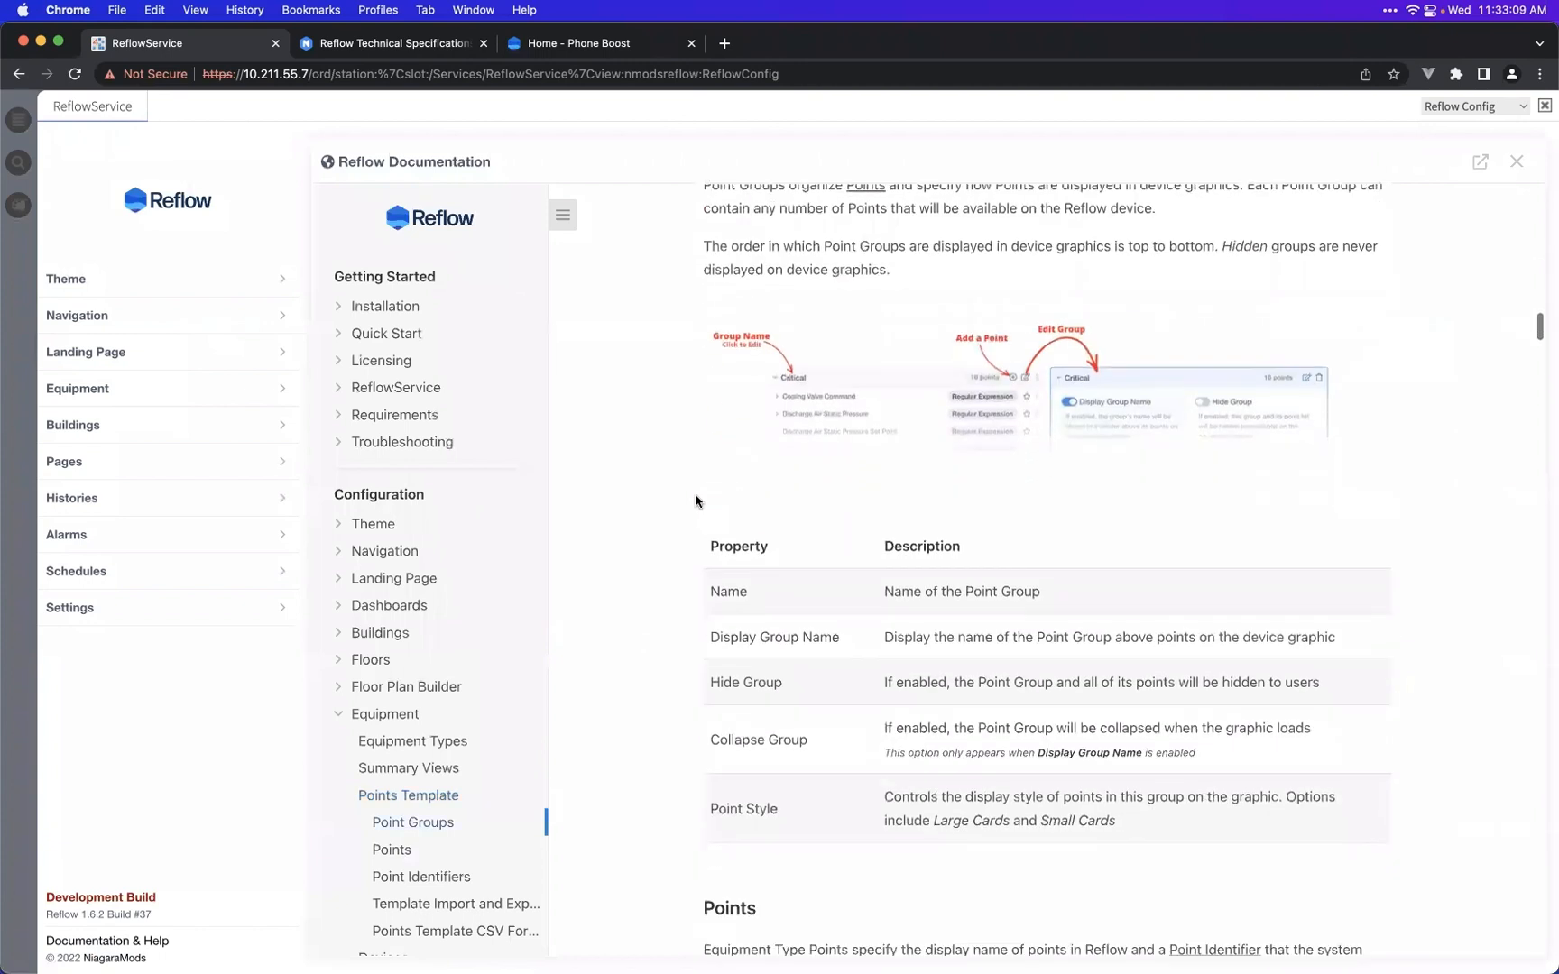
scroll(705, 547, down, 11)
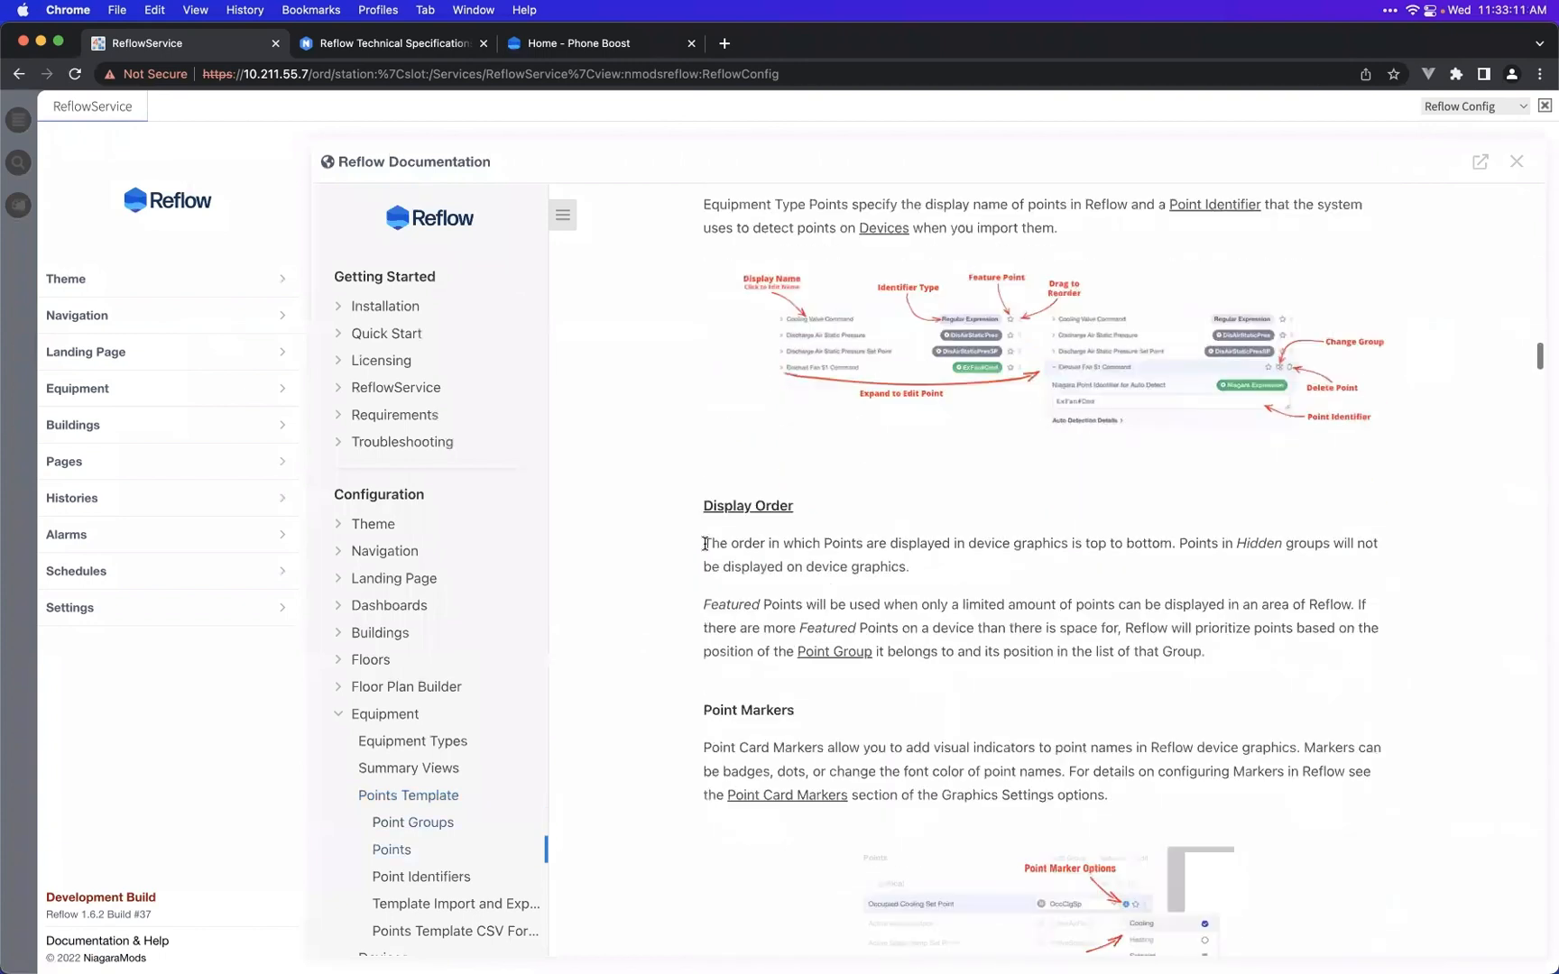
scroll(719, 556, down, 2)
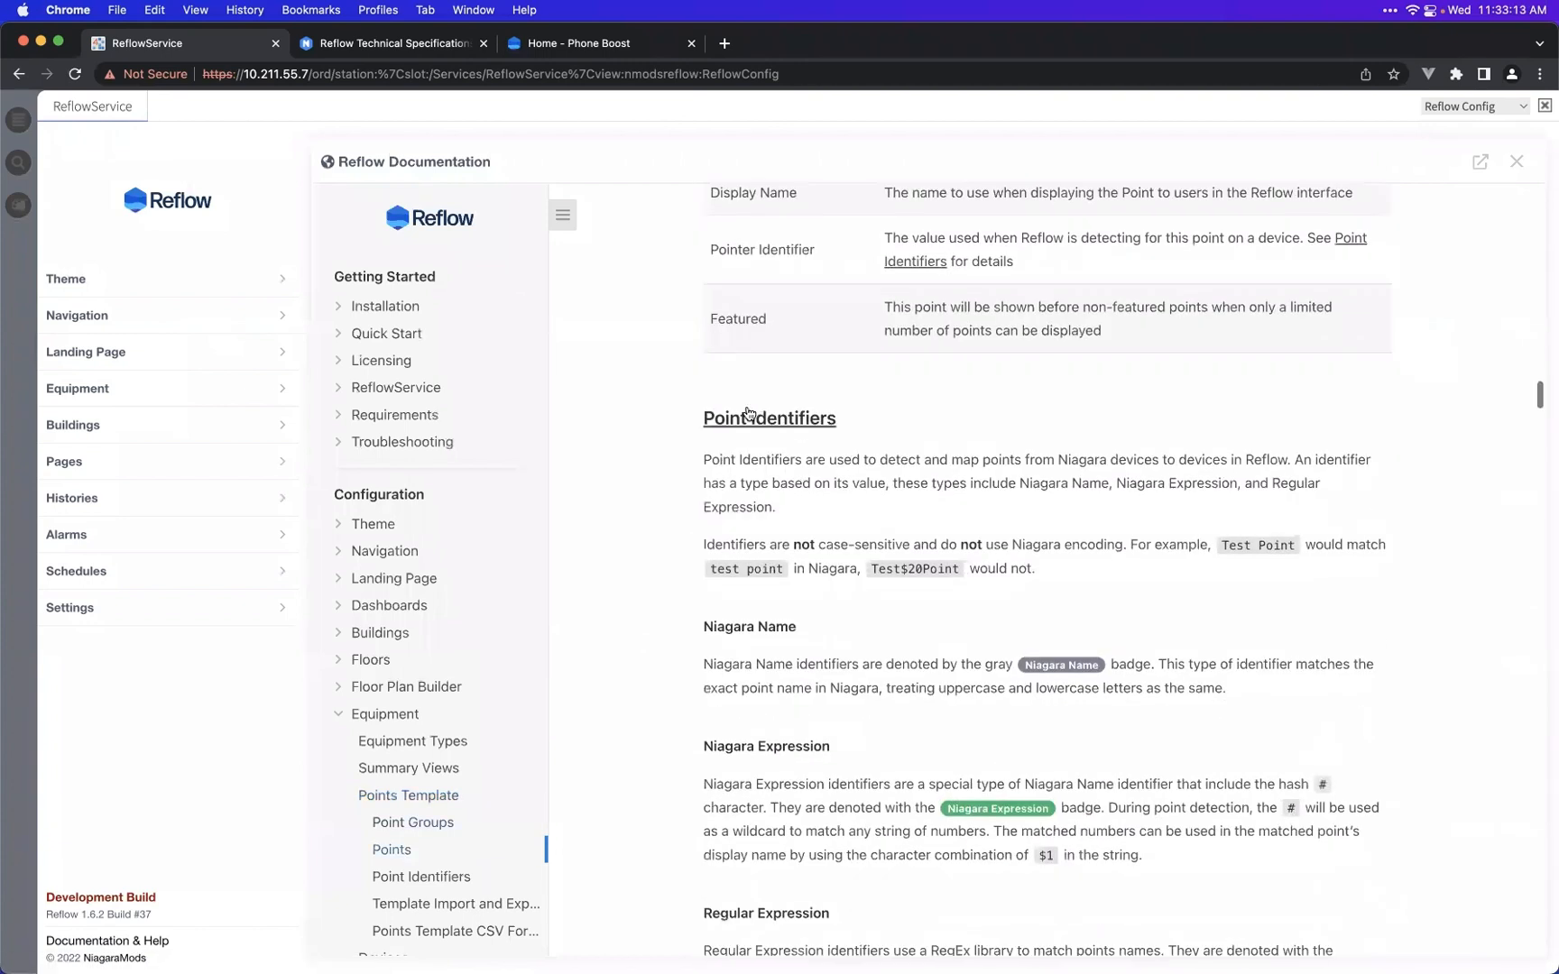
scroll(731, 518, down, 7)
scroll(730, 515, down, 5)
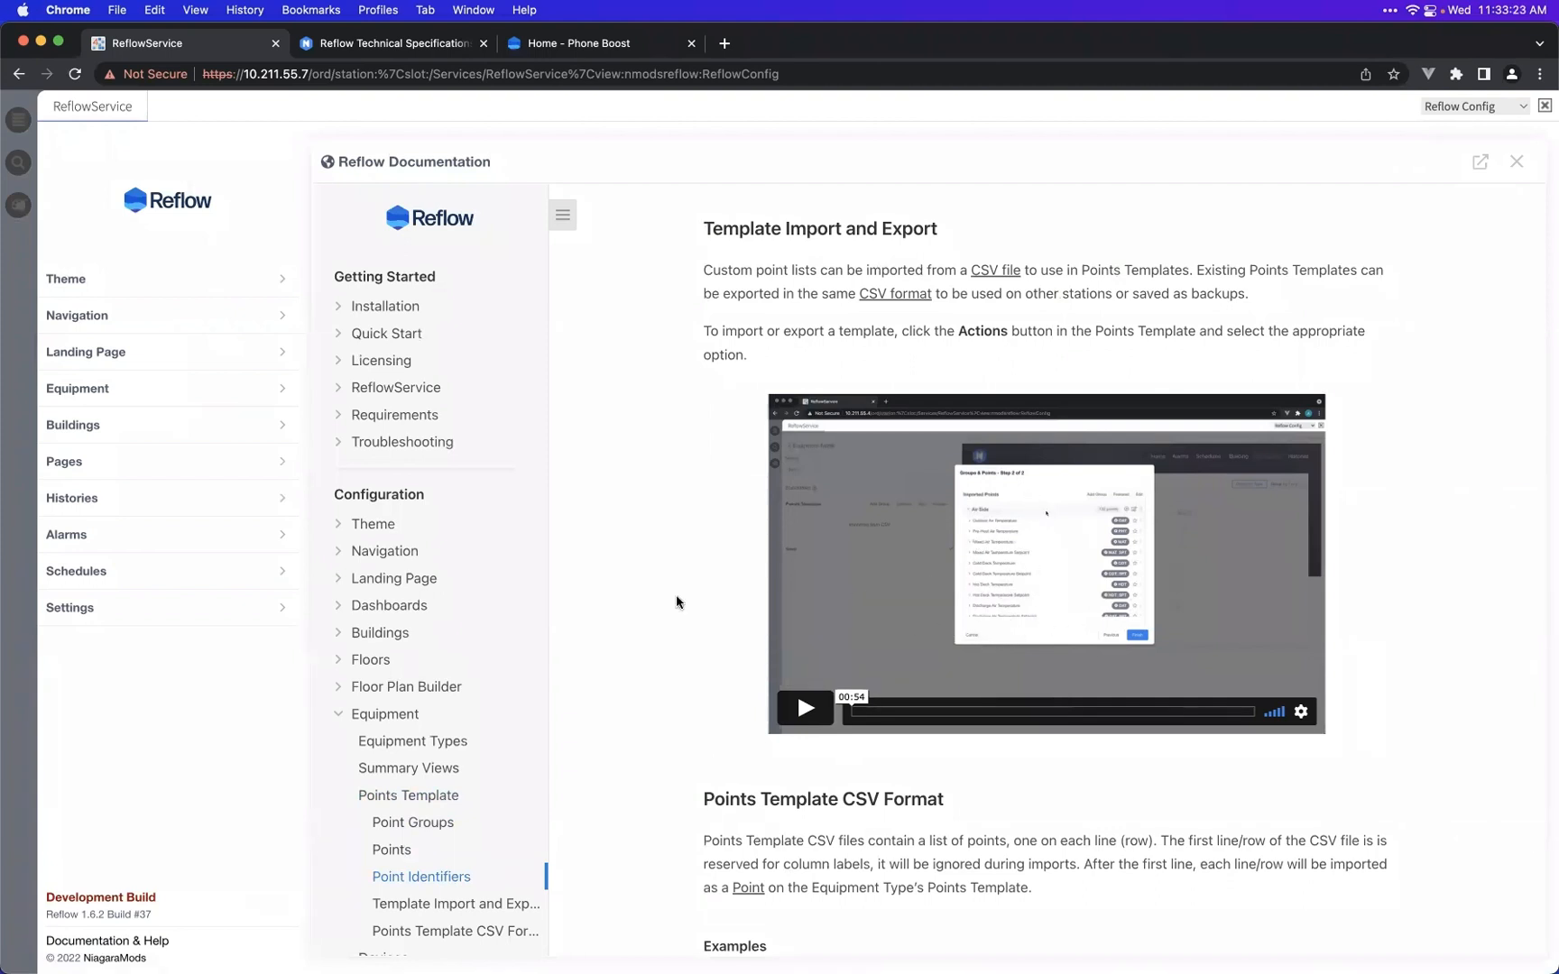
- Examine the Points Template CSV Format section, including the example rows, template downloads and column definitions
scroll(623, 639, down, 5)
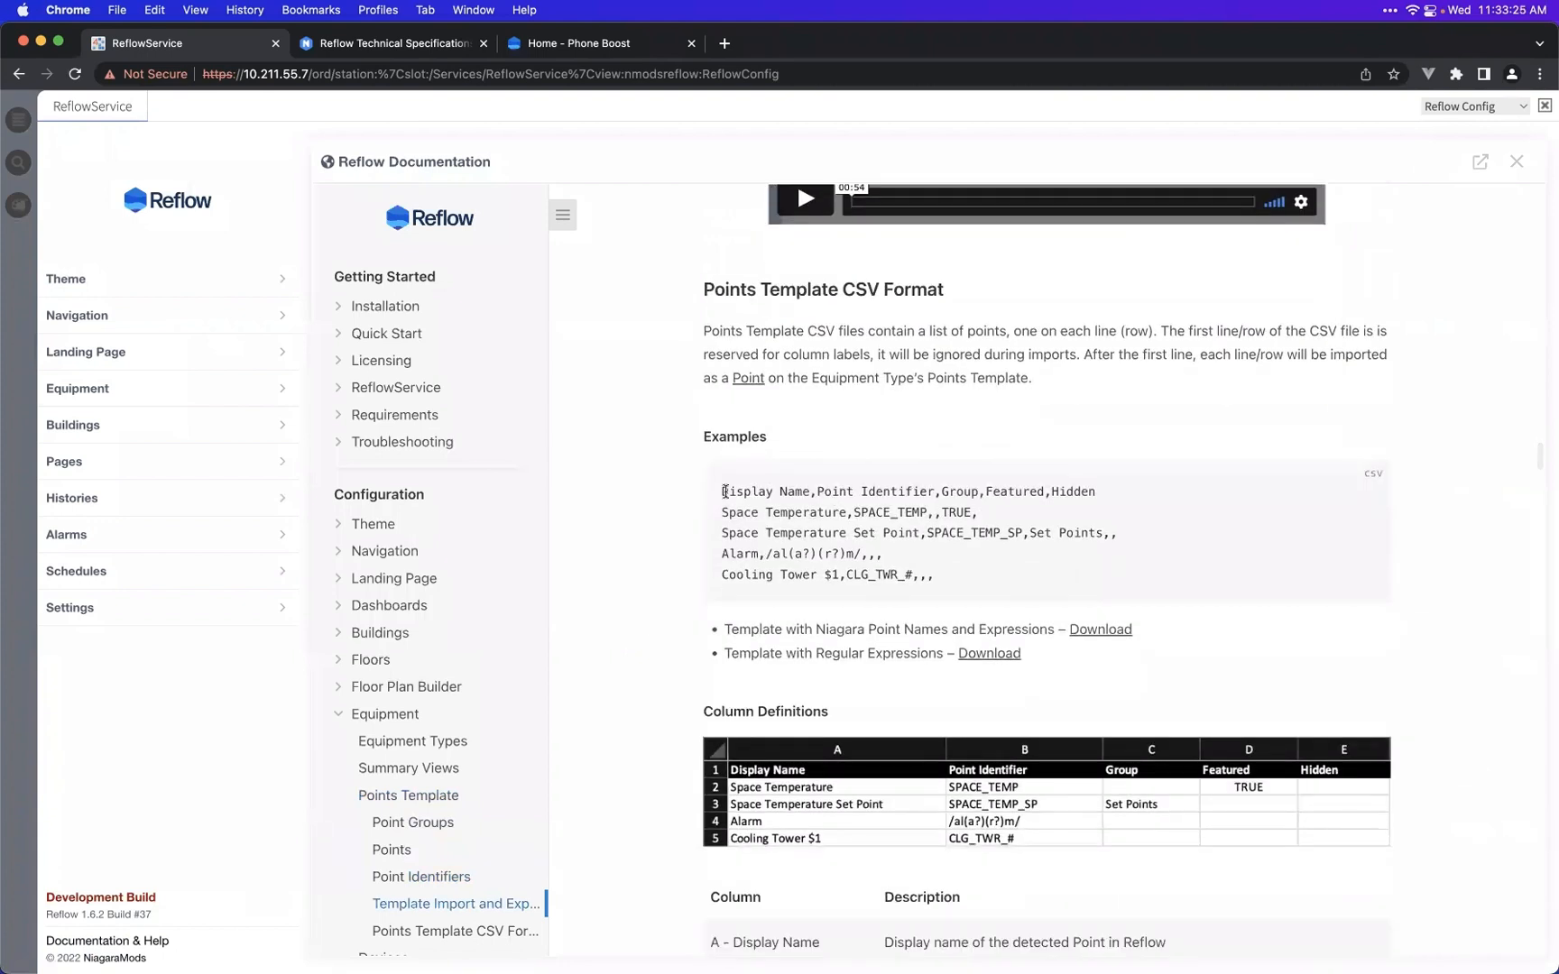
drag(722, 492, 949, 572)
click(949, 572)
scroll(888, 631, down, 1)
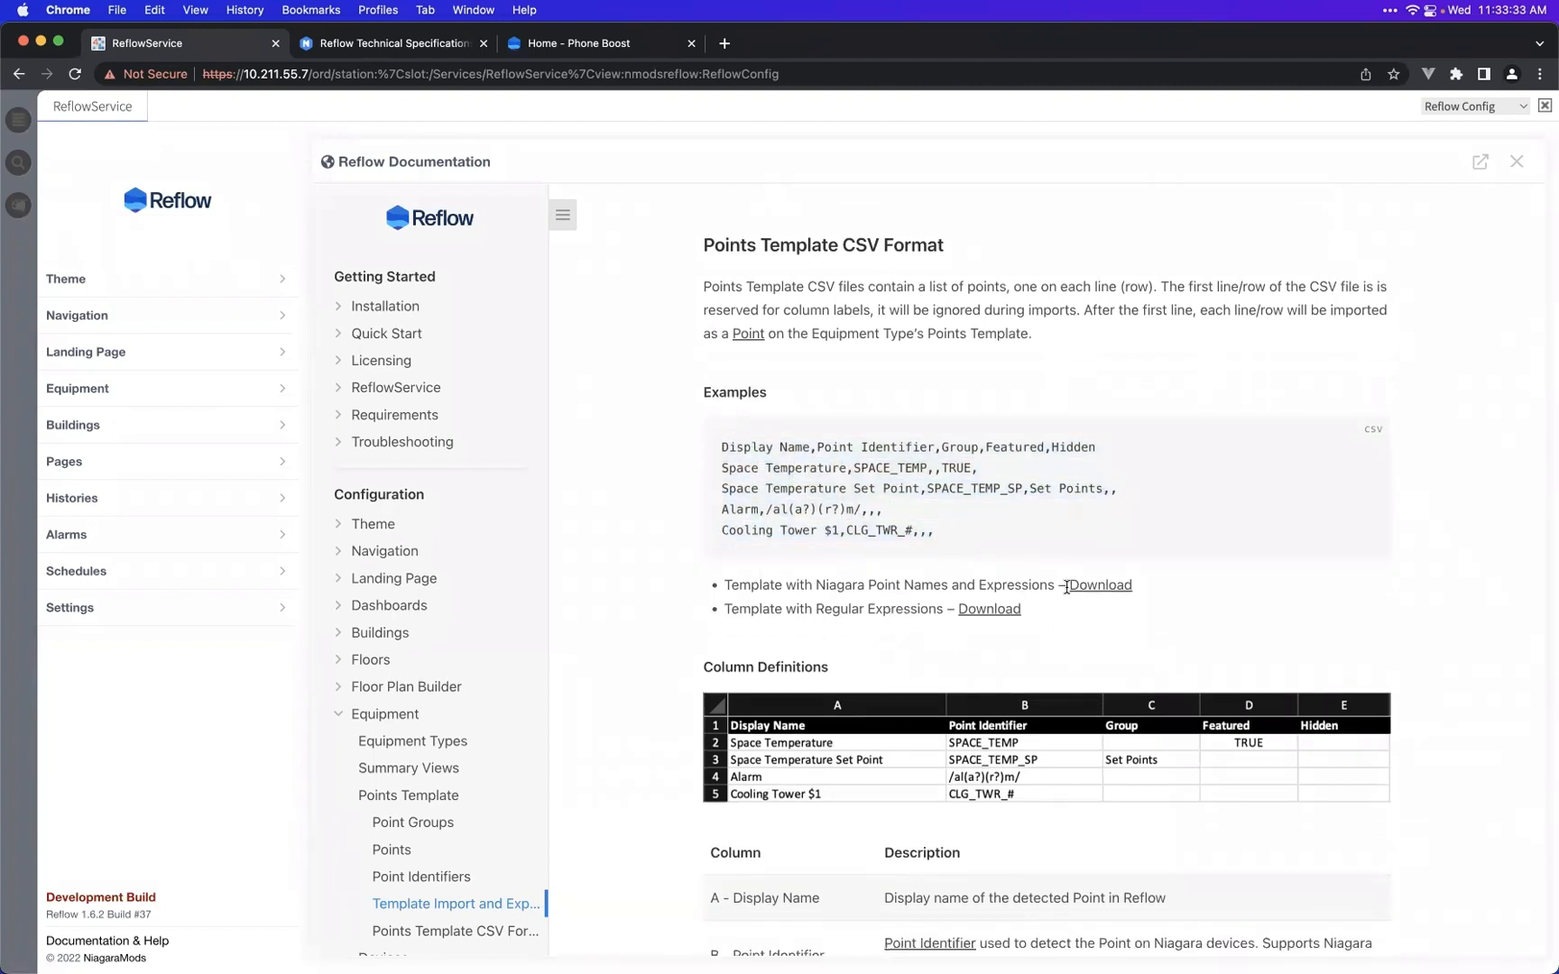
scroll(1012, 685, down, 2)
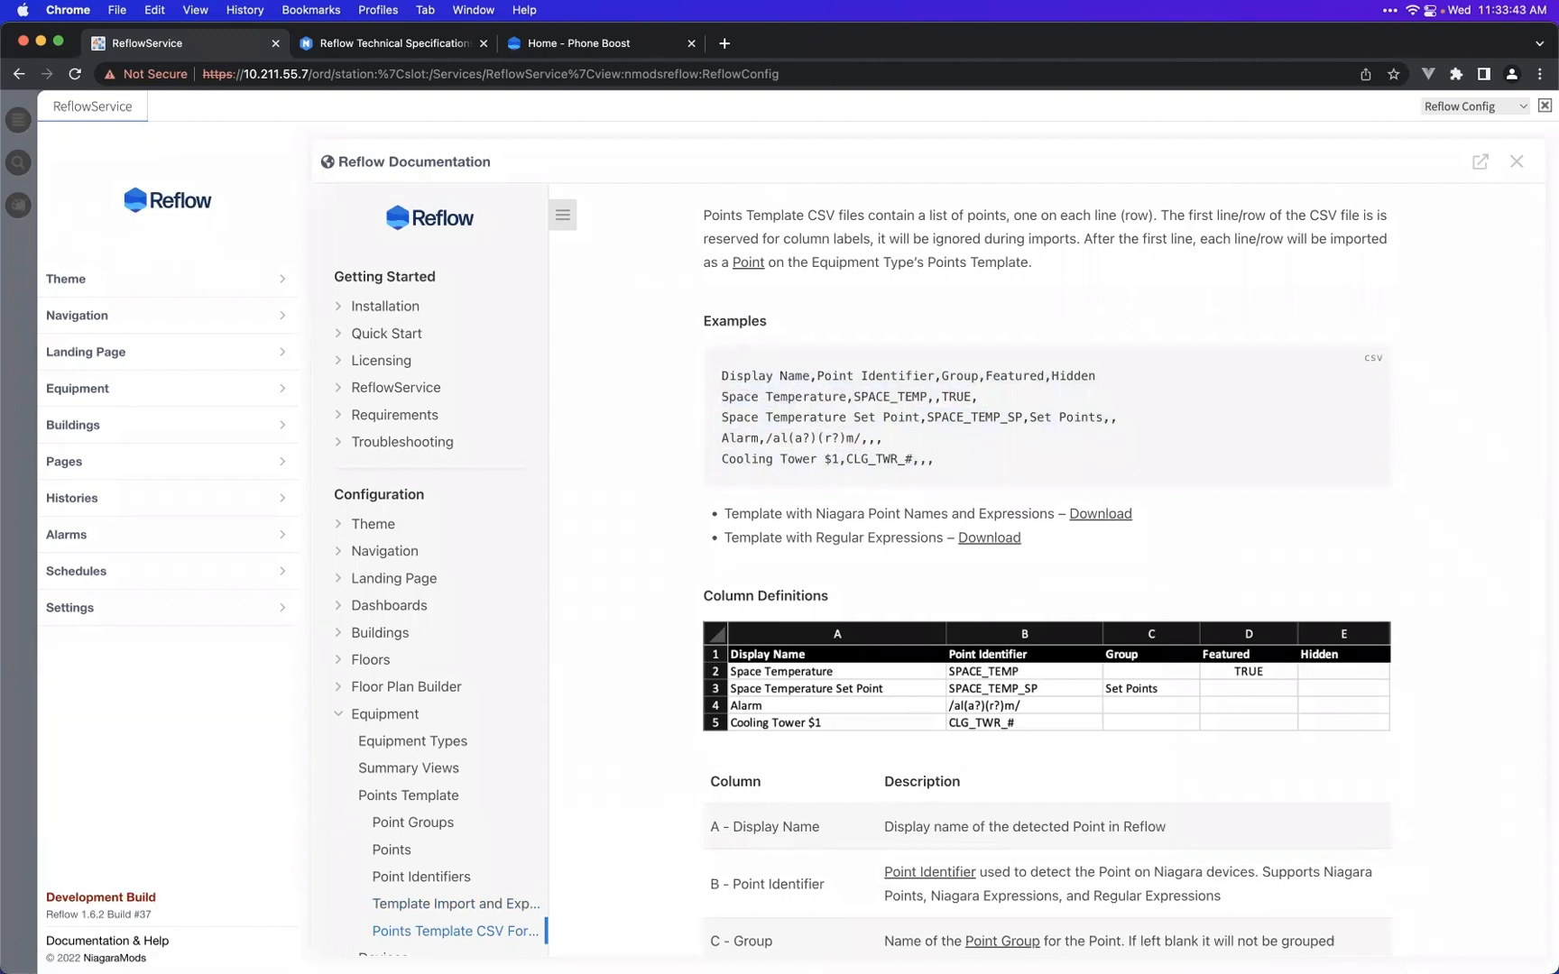
- Bring the points-names.csv spreadsheet in Excel into view for comparison, move it aside and return to the documentation
drag(1221, 235, 1128, 205)
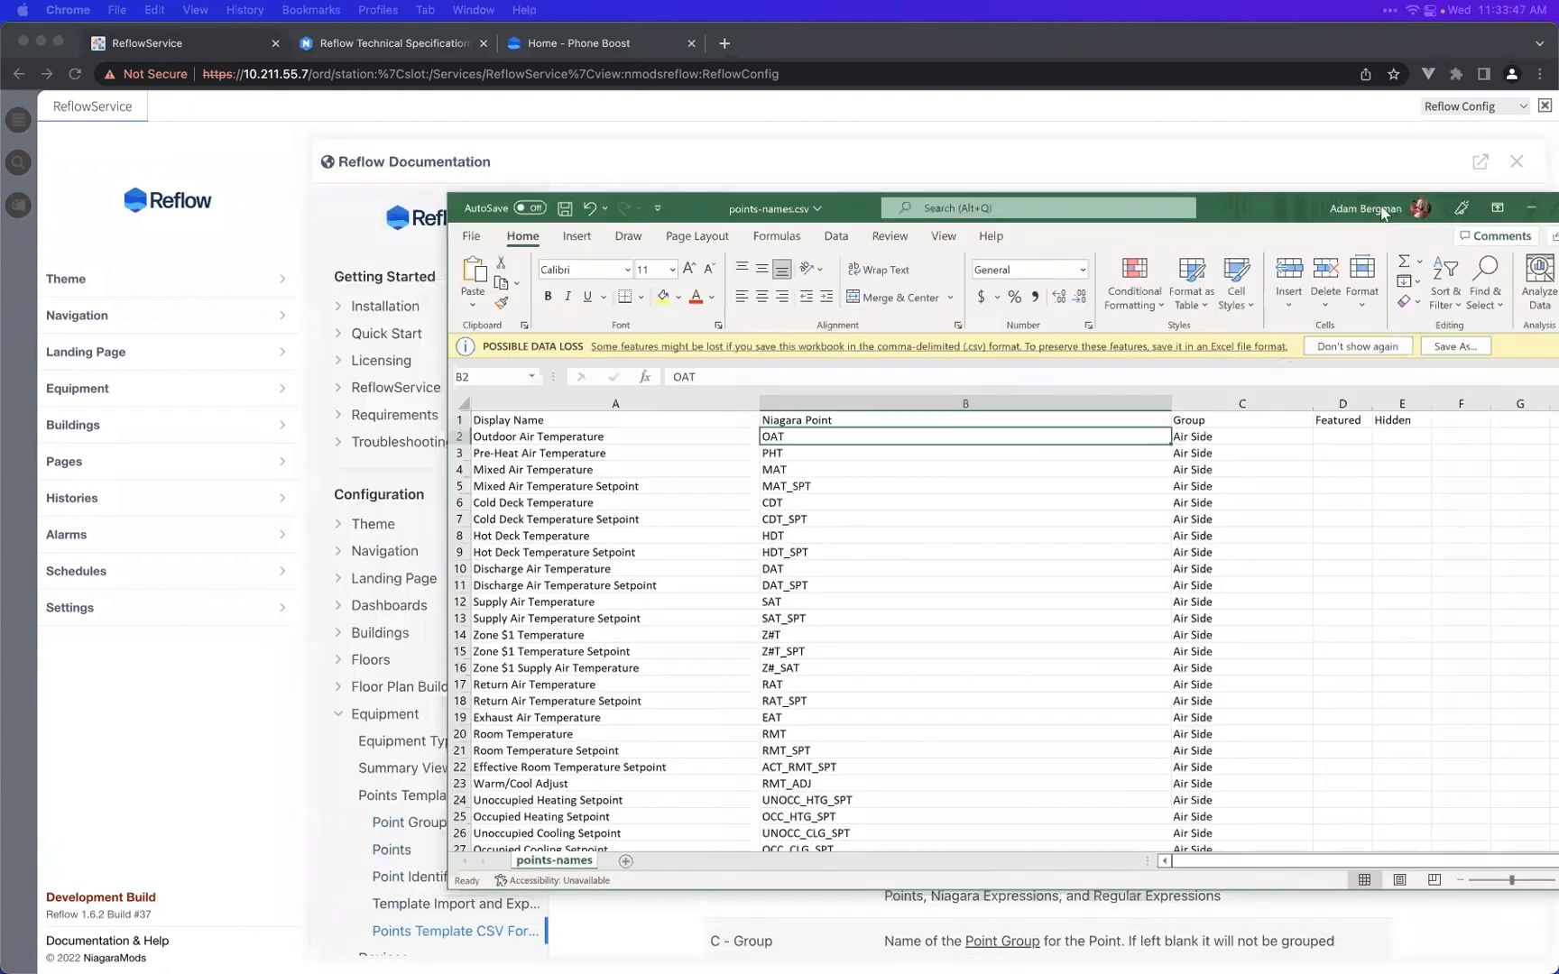
drag(1382, 209, 1558, 211)
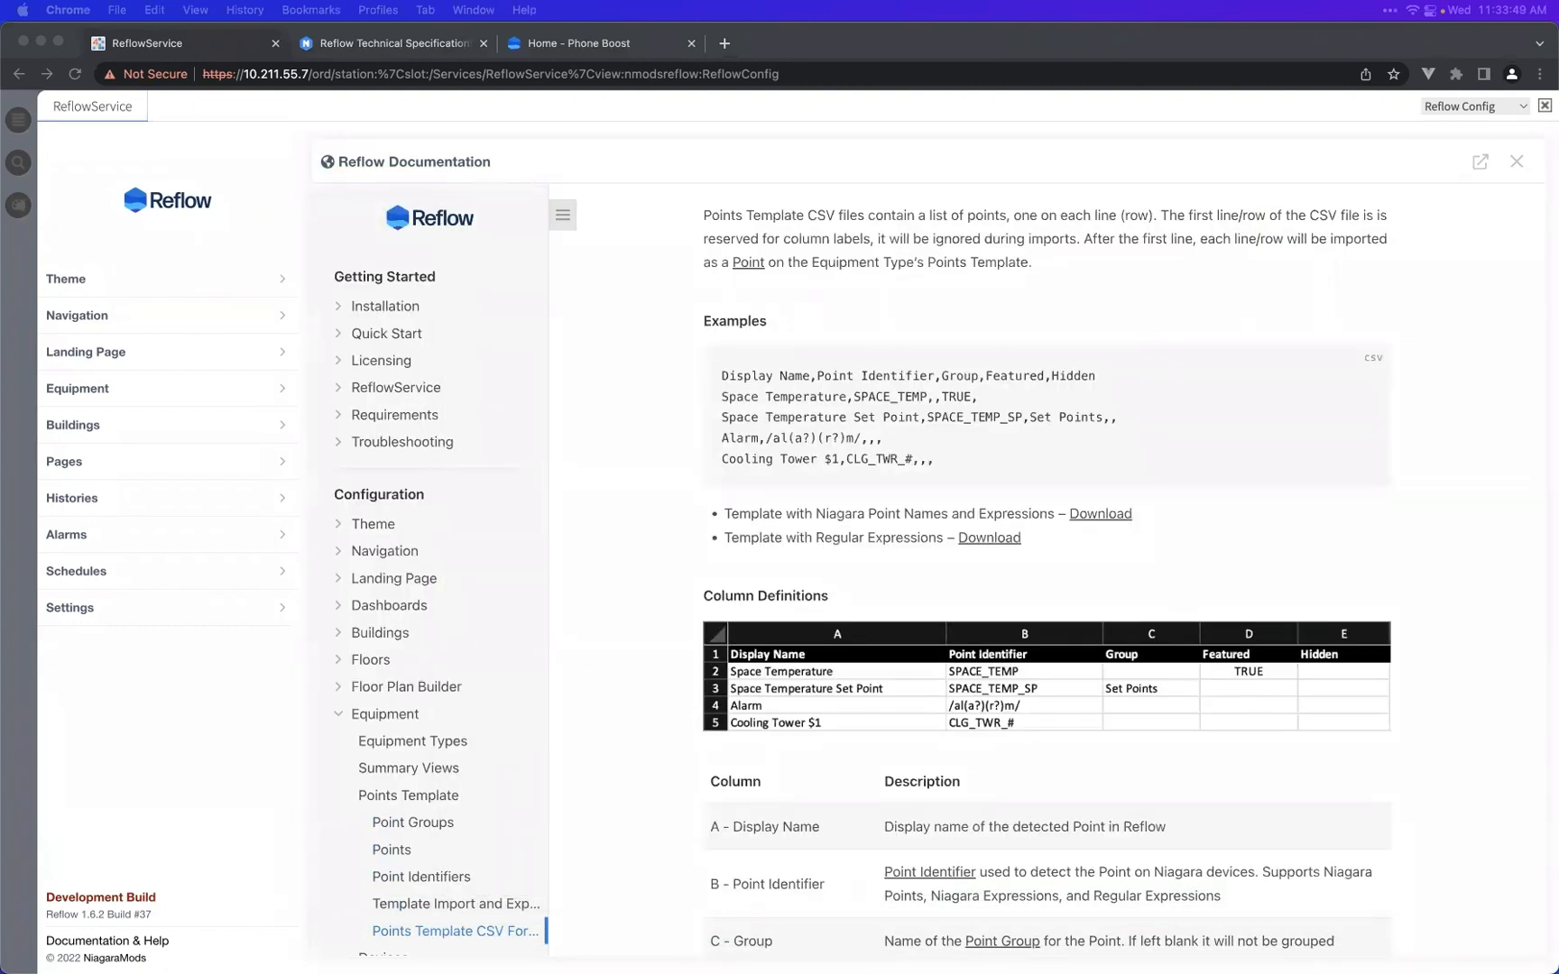
click(939, 585)
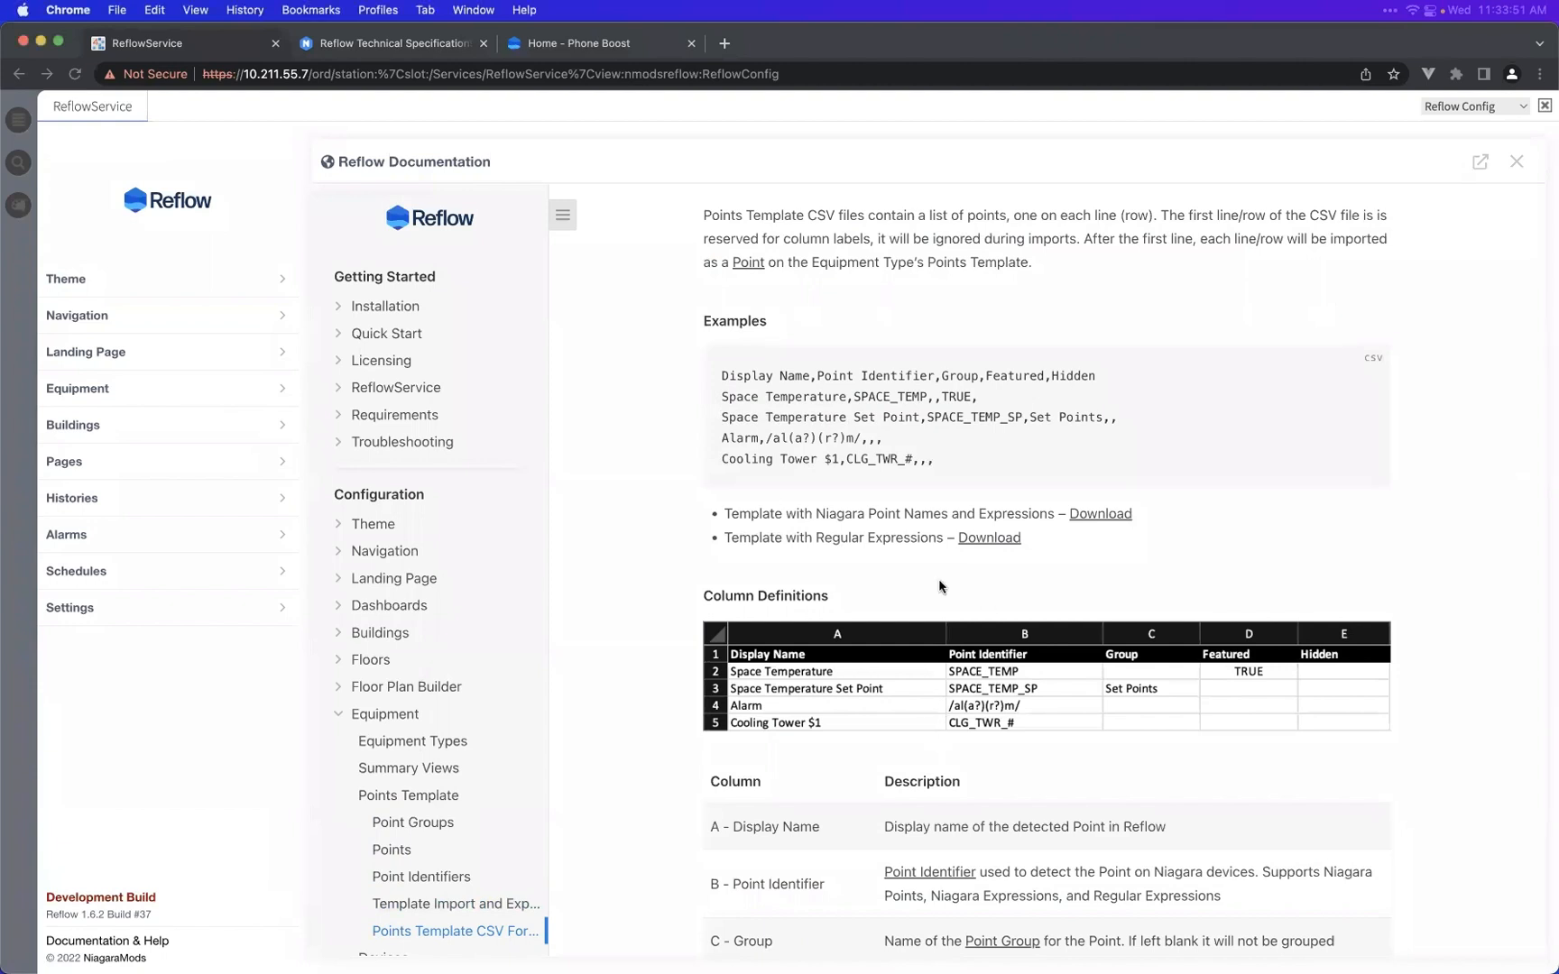
- Review the Template Import and Export section once more and close the Reflow documentation
scroll(948, 539, up, 2)
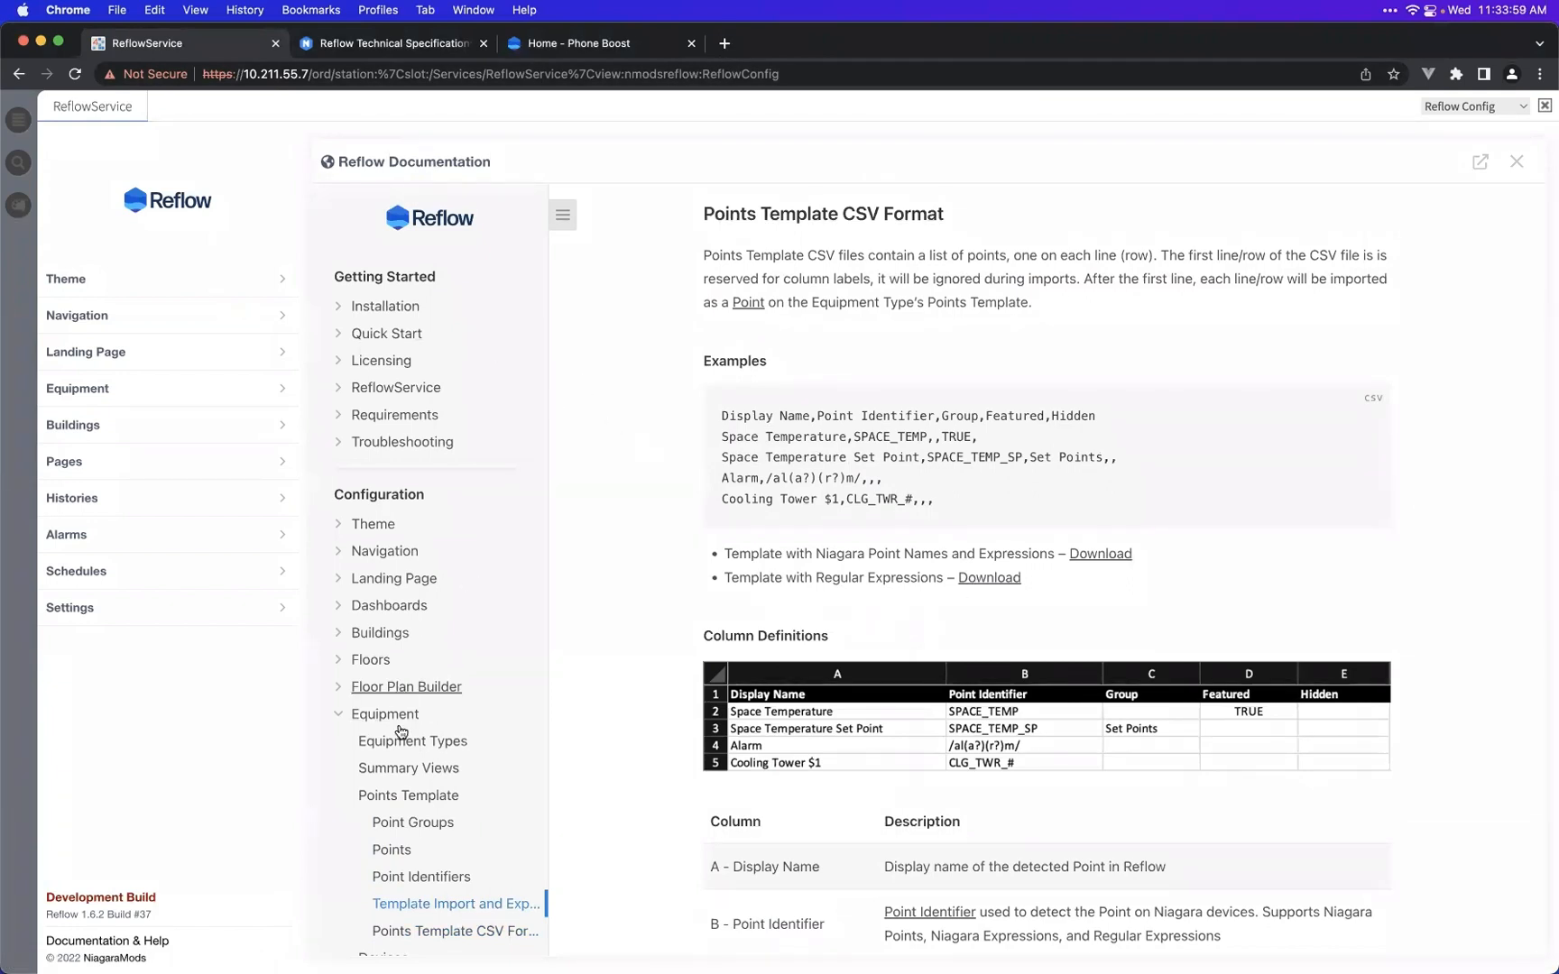
scroll(404, 724, down, 2)
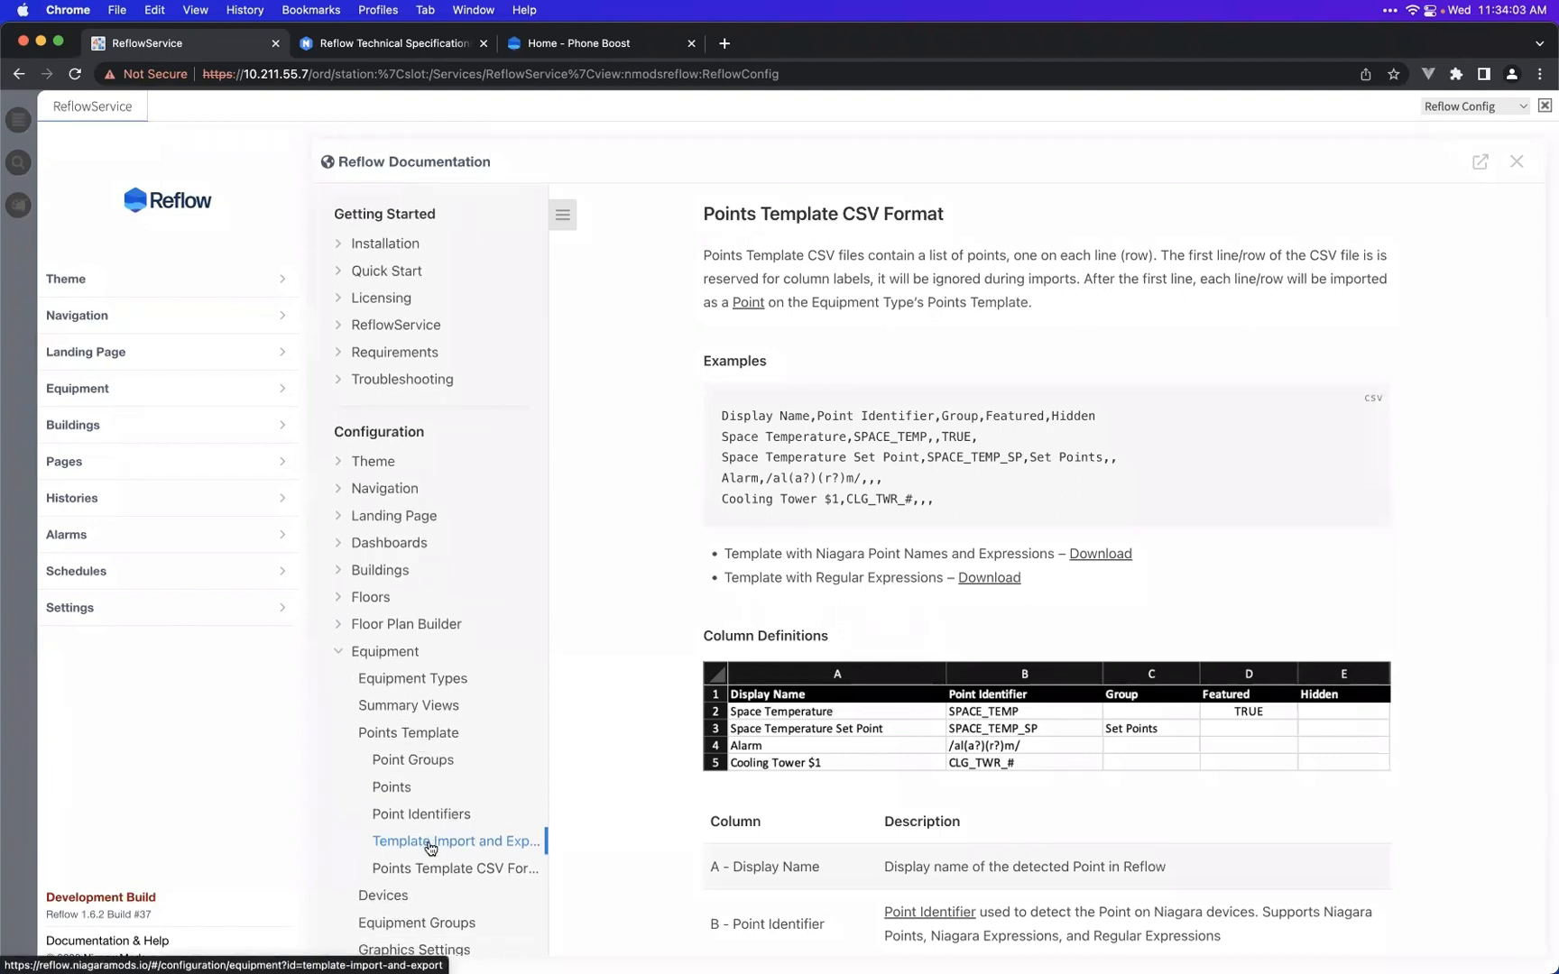
scroll(629, 691, up, 3)
scroll(630, 691, up, 2)
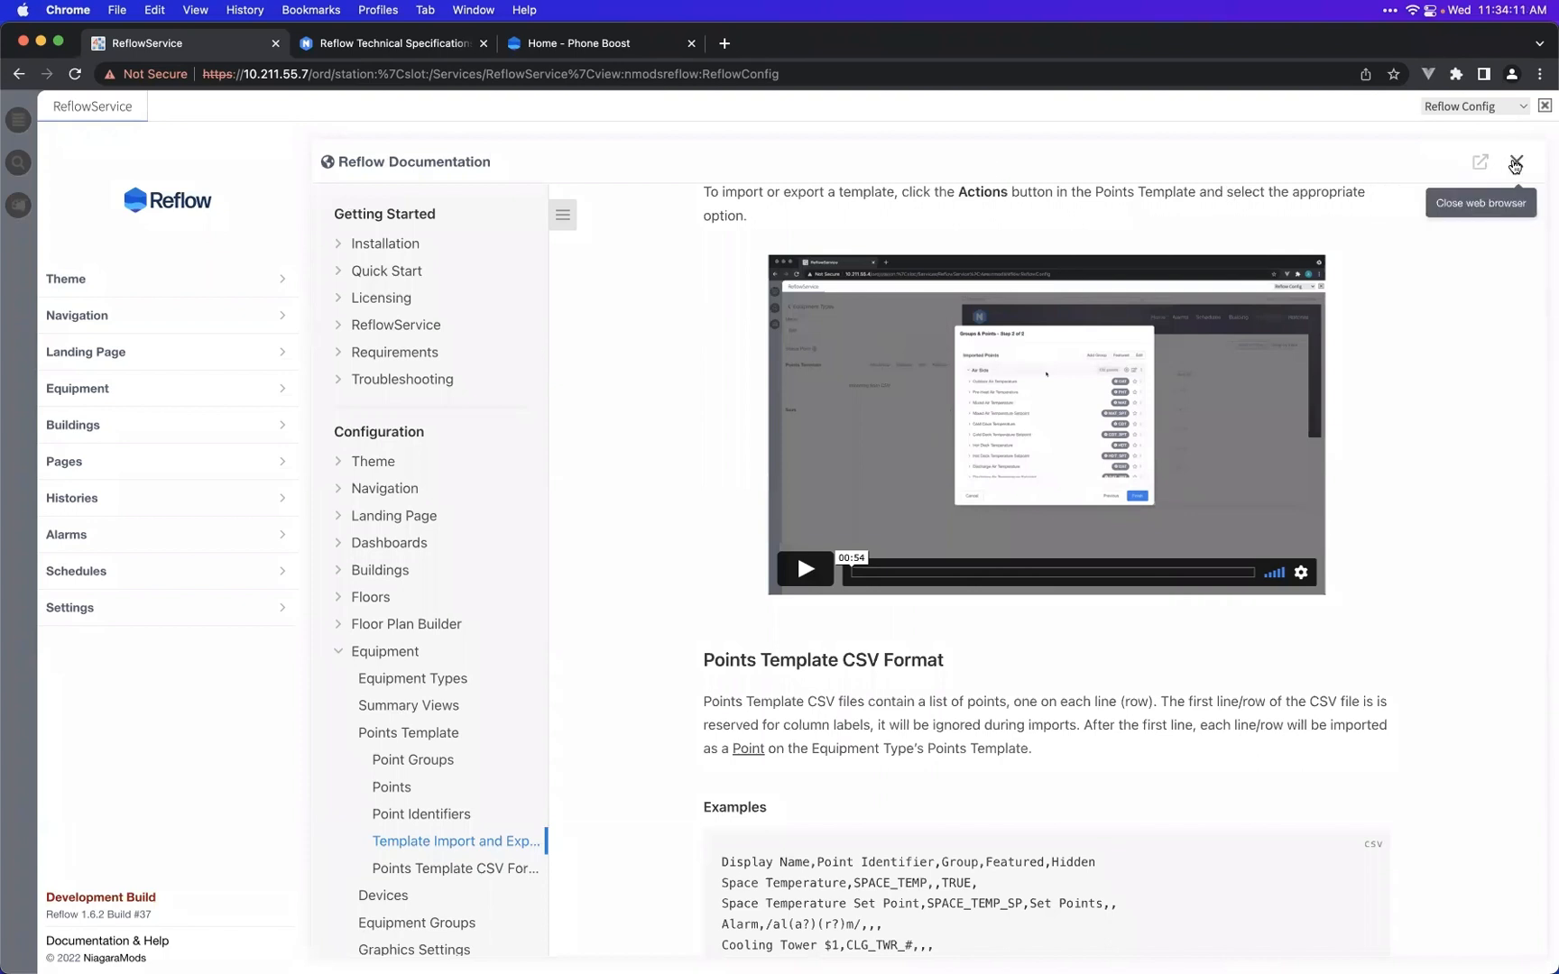
click(1515, 161)
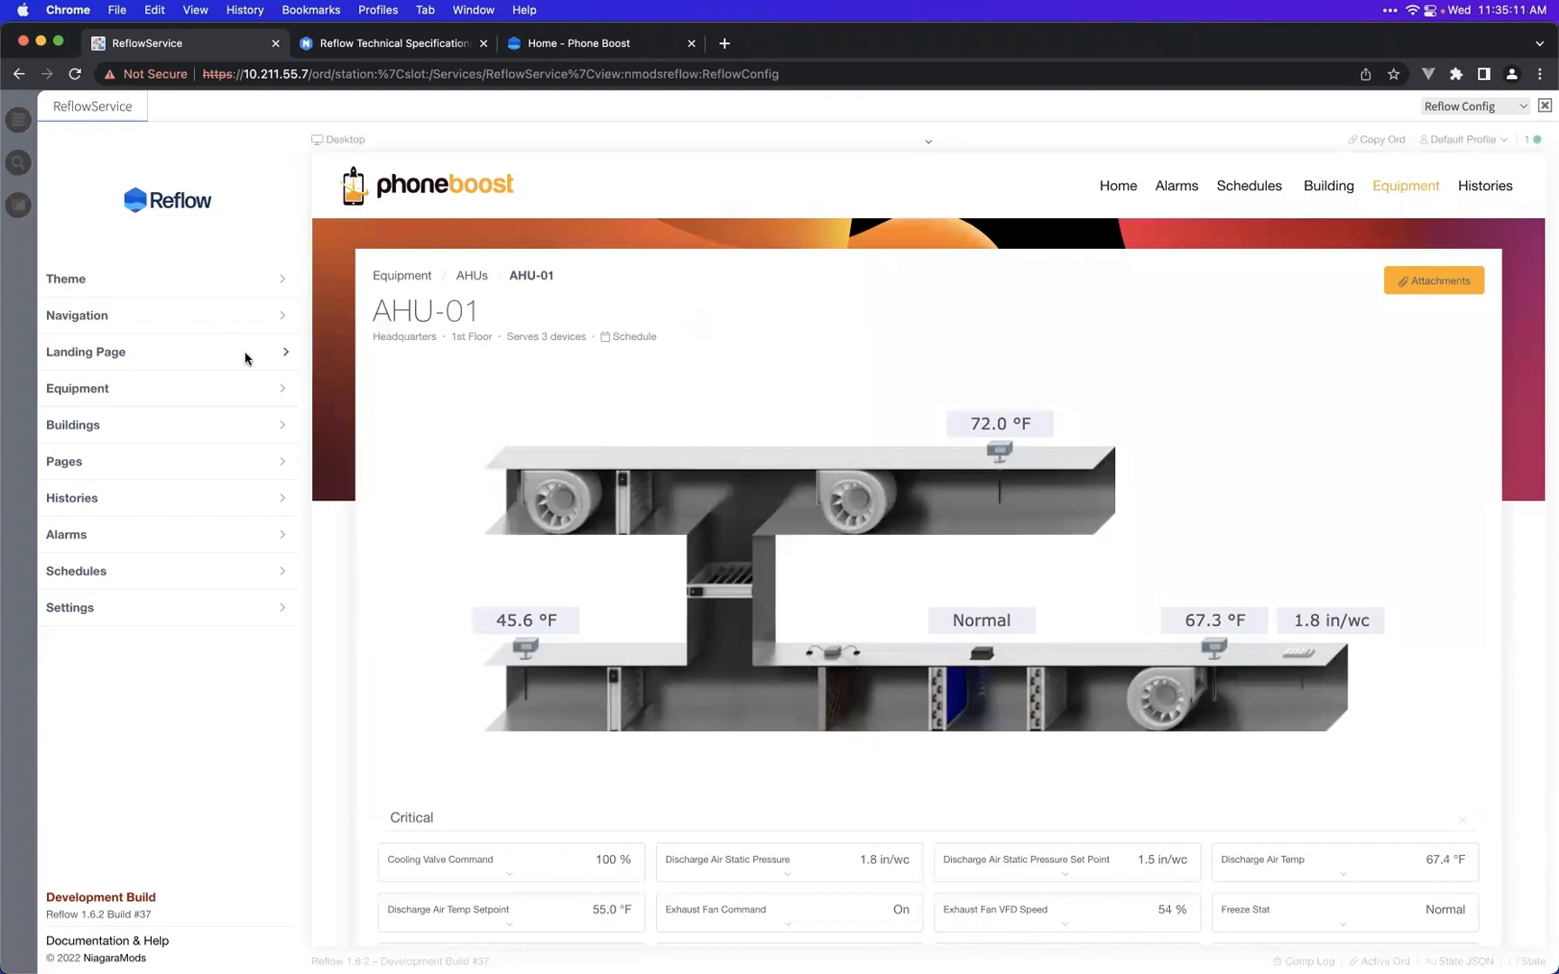
- Add a second building in the Buildings configuration
click(184, 428)
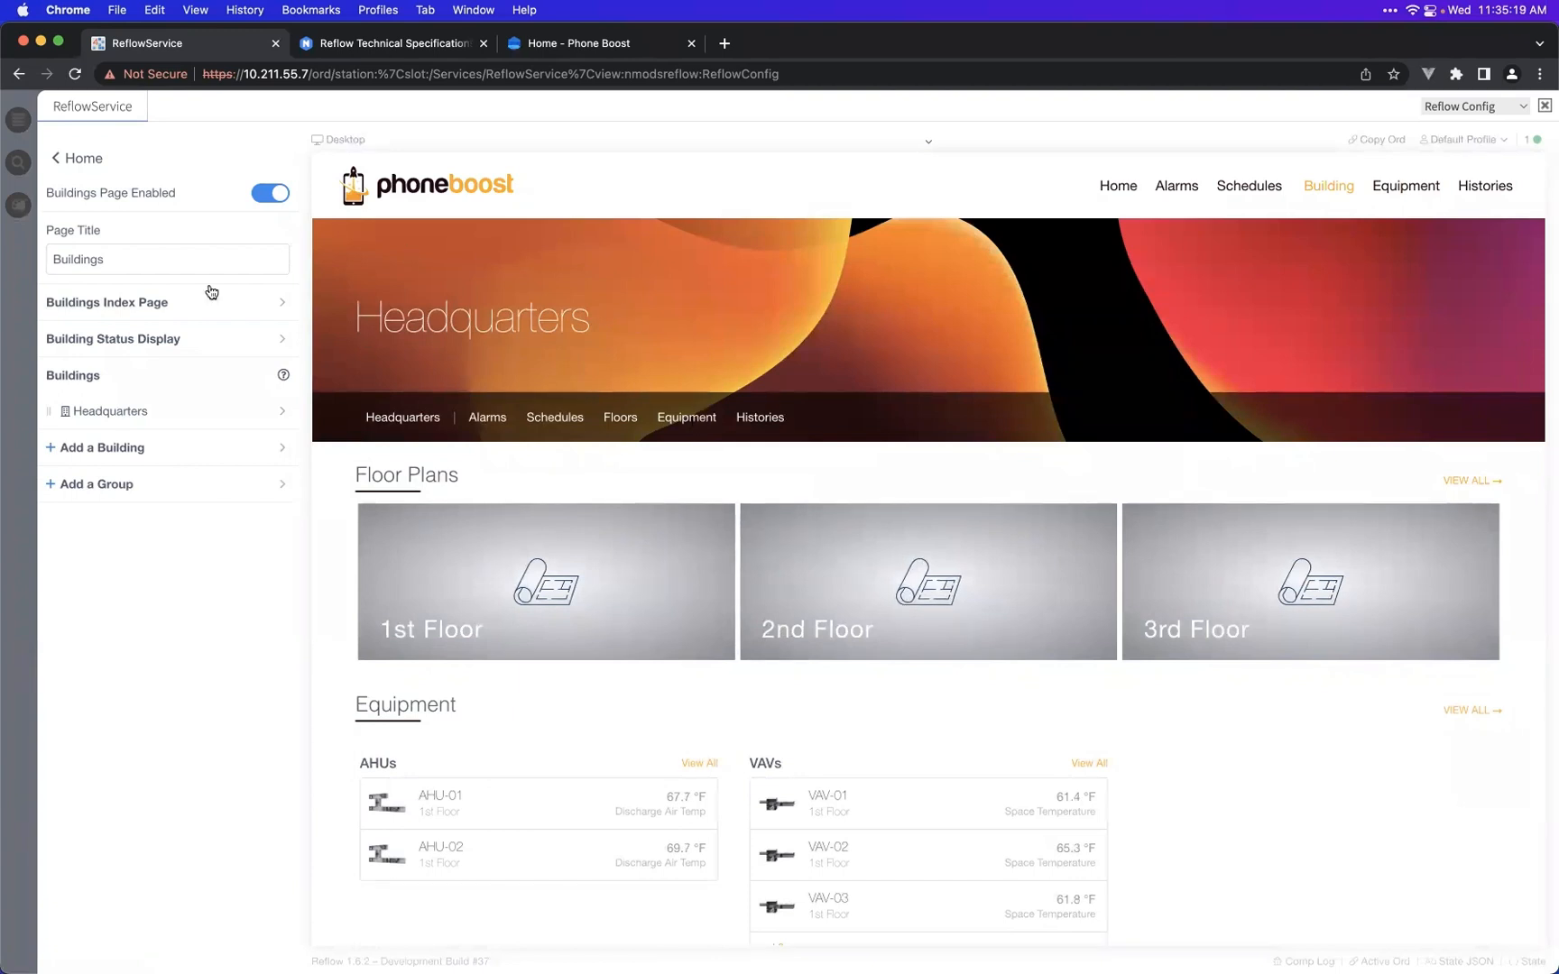
click(72, 159)
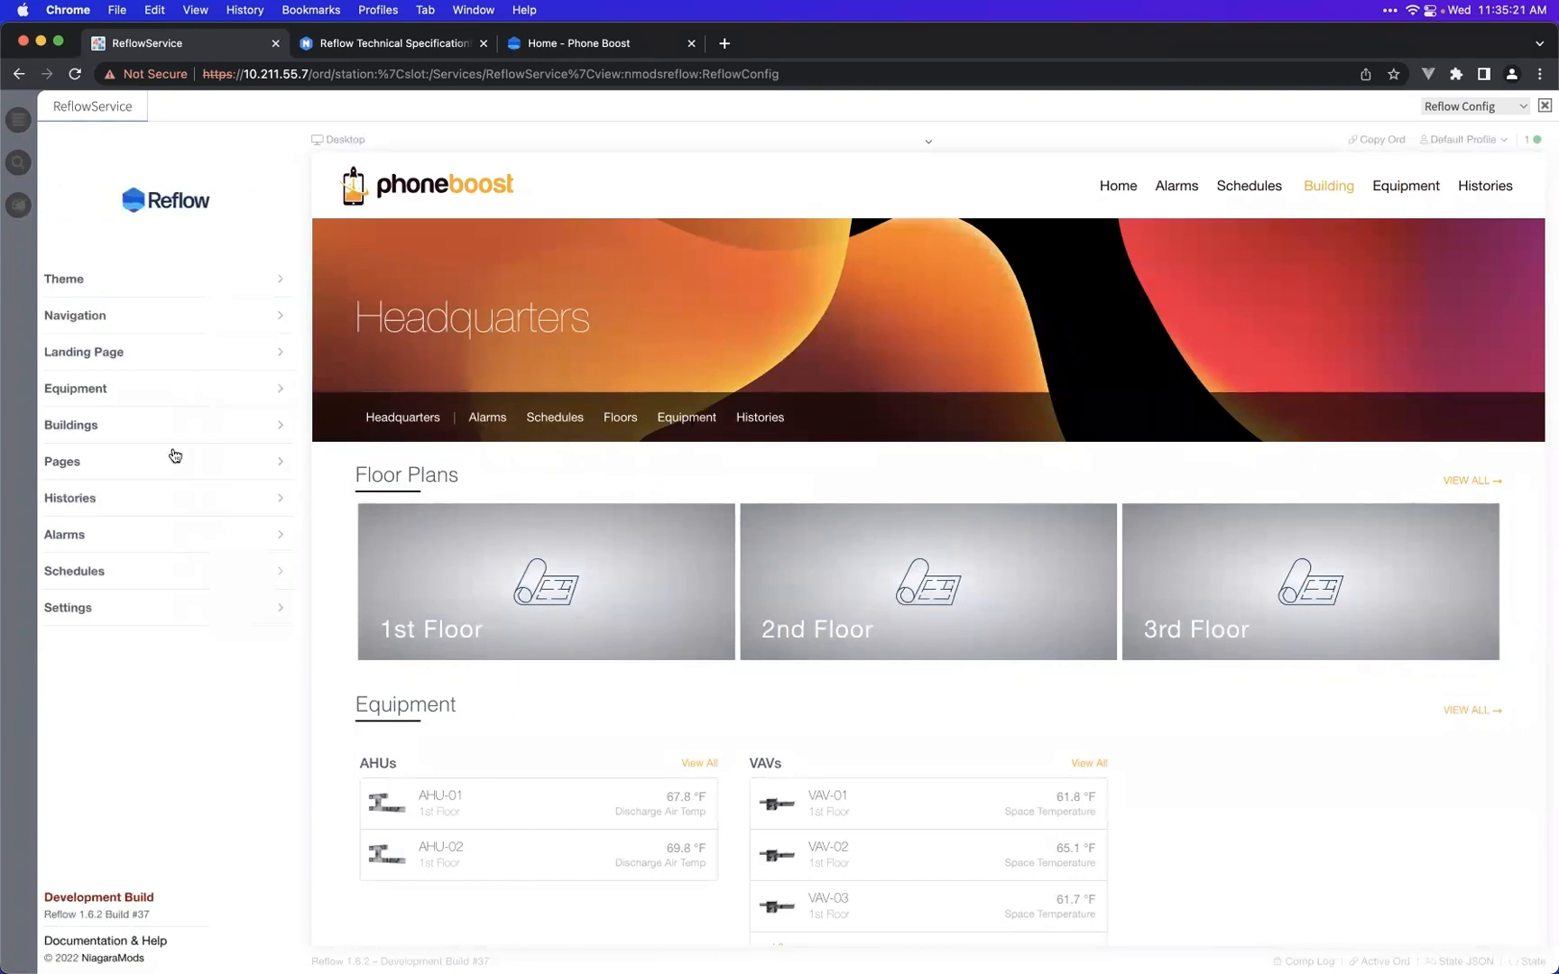
click(160, 424)
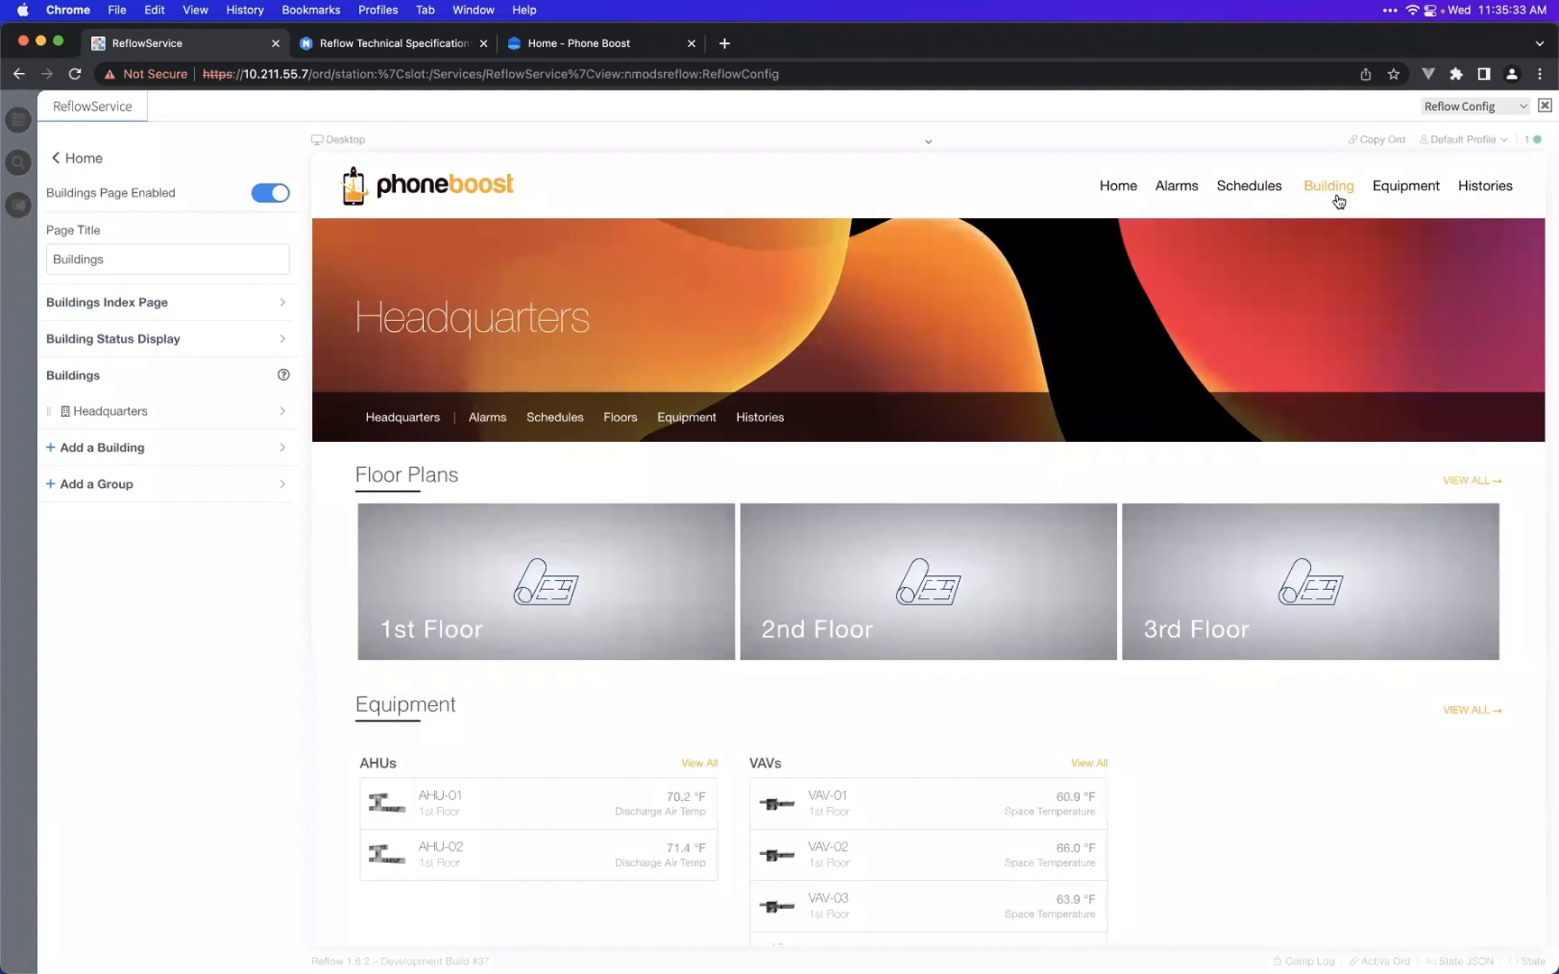
click(189, 459)
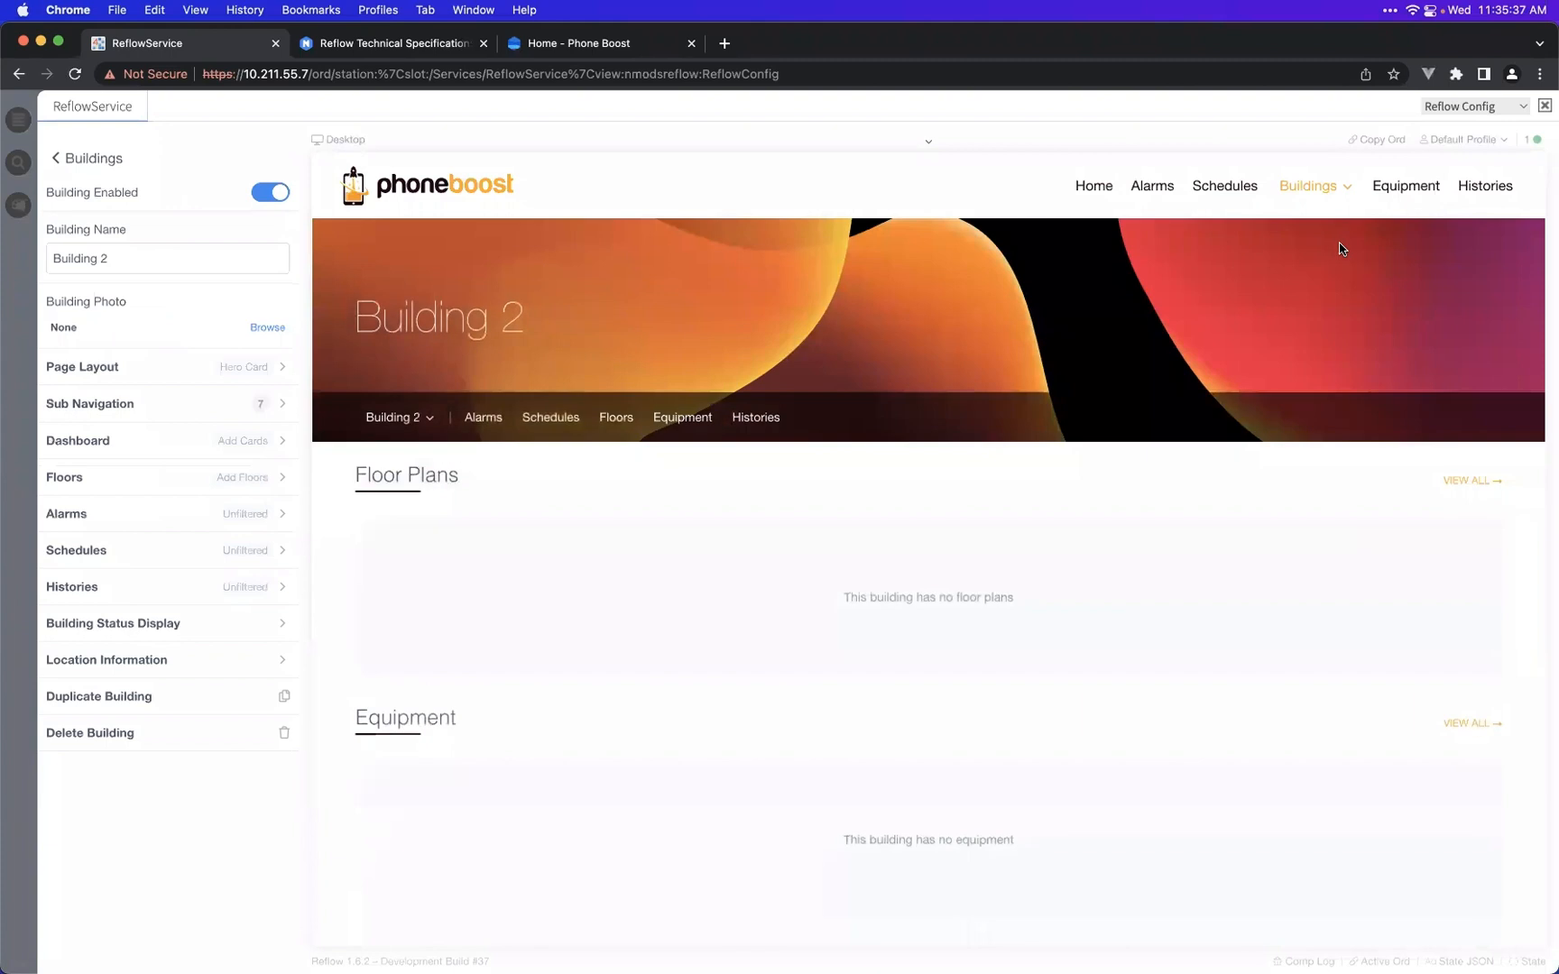
- Use the preview's Buildings navigation to view Headquarters, Building 2 and the All Buildings page
click(1327, 194)
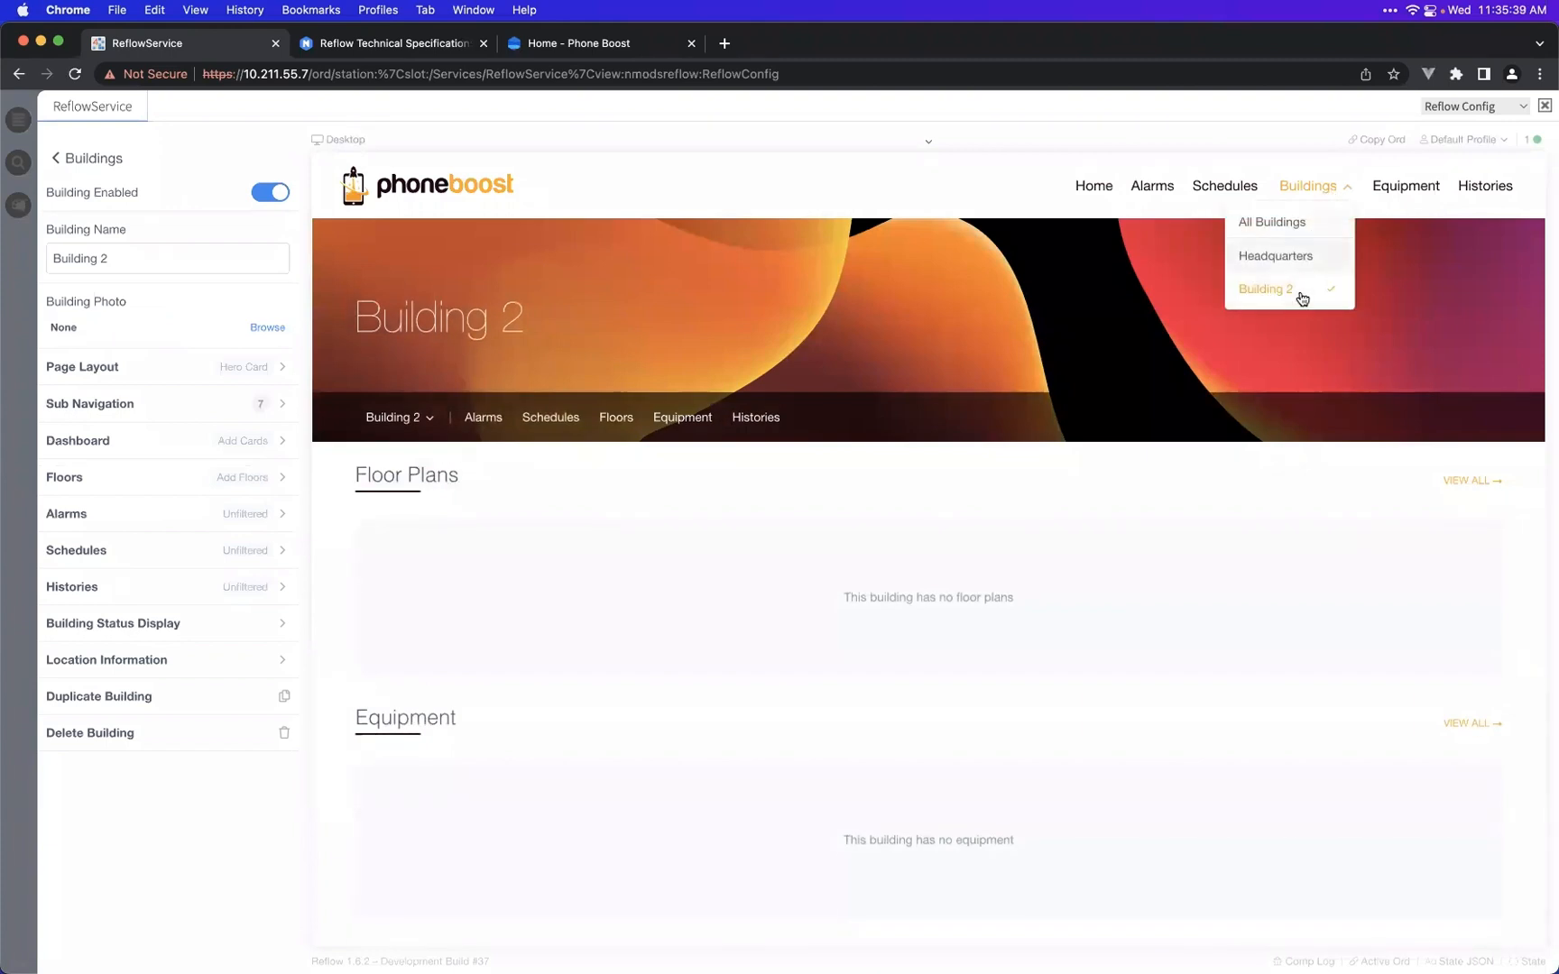
click(1298, 257)
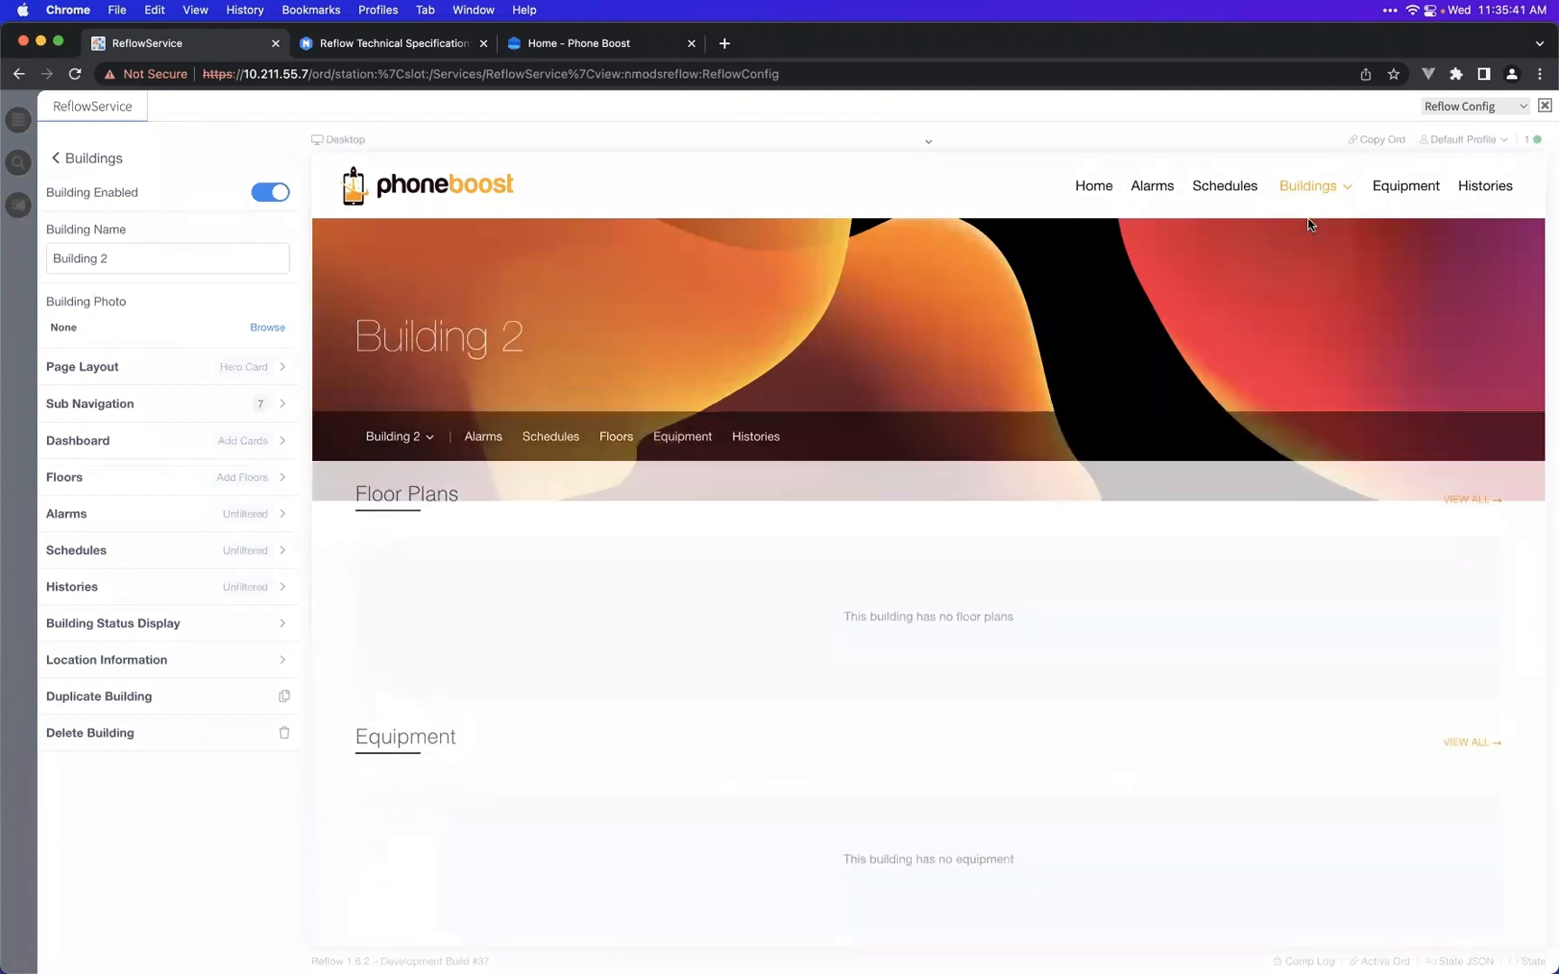
click(1310, 196)
click(1300, 289)
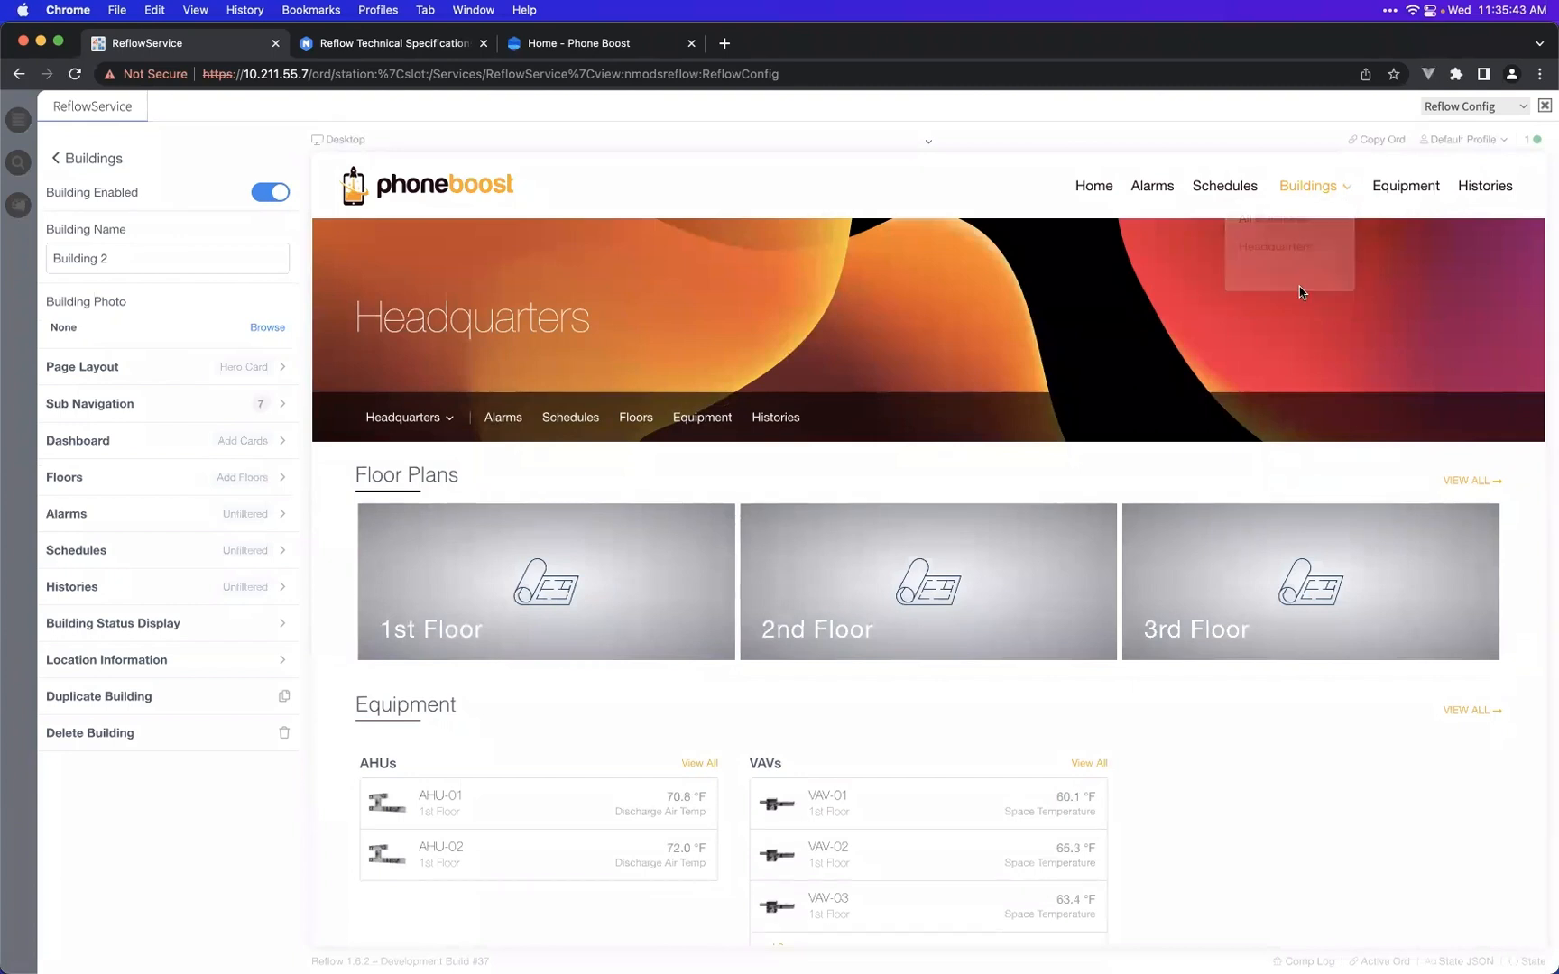
click(1316, 197)
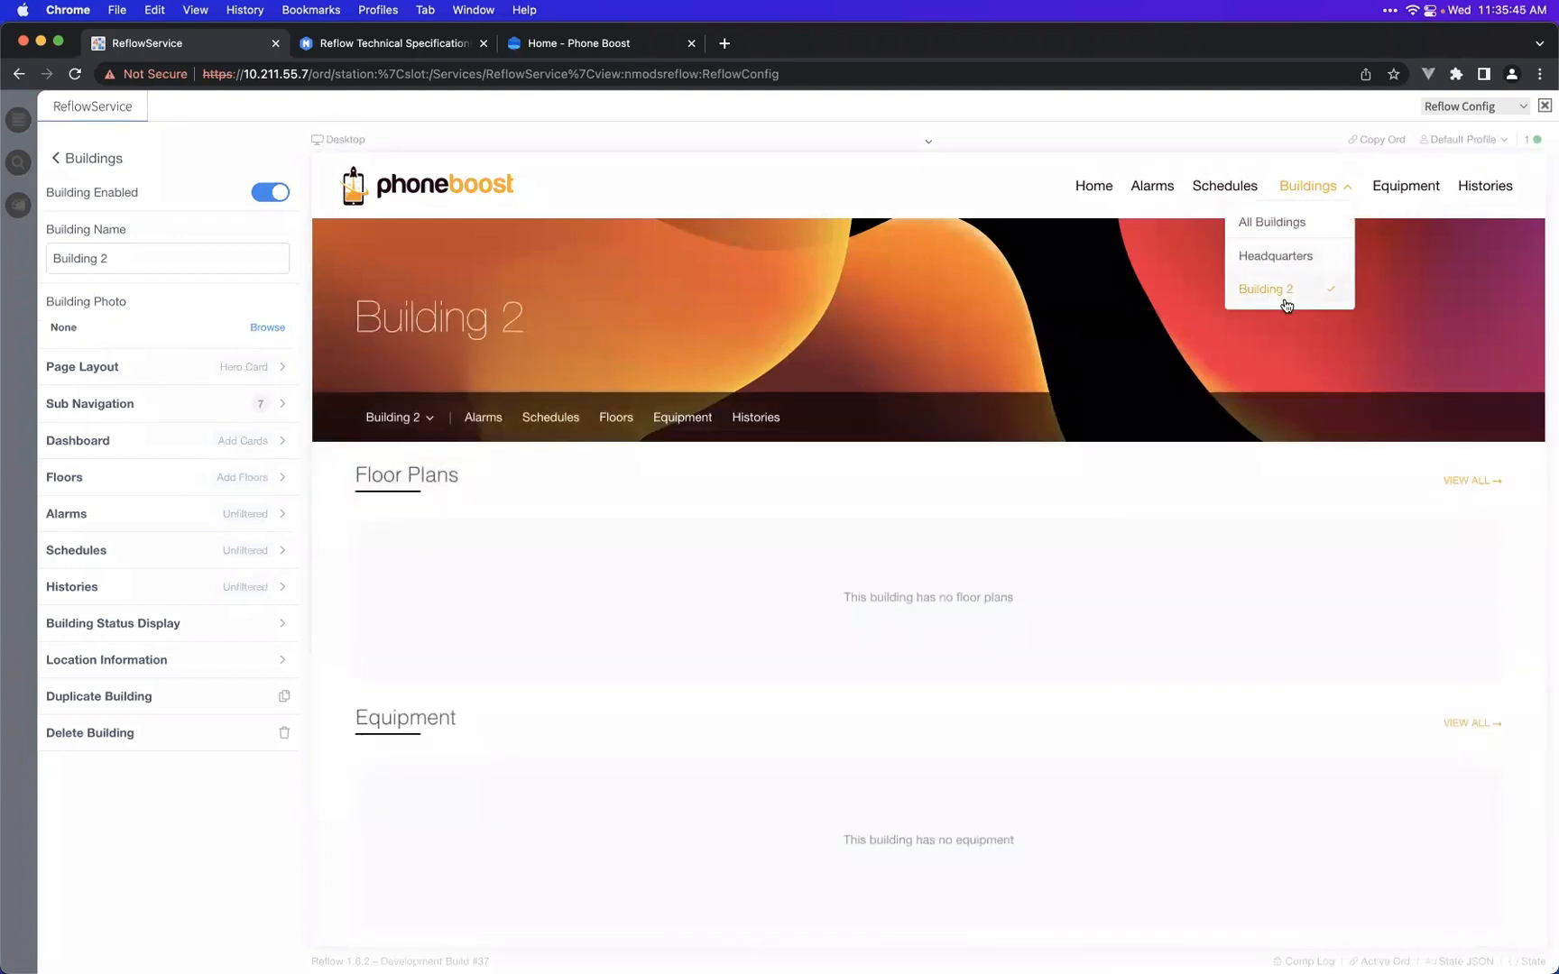
click(1286, 295)
click(1298, 204)
click(1288, 224)
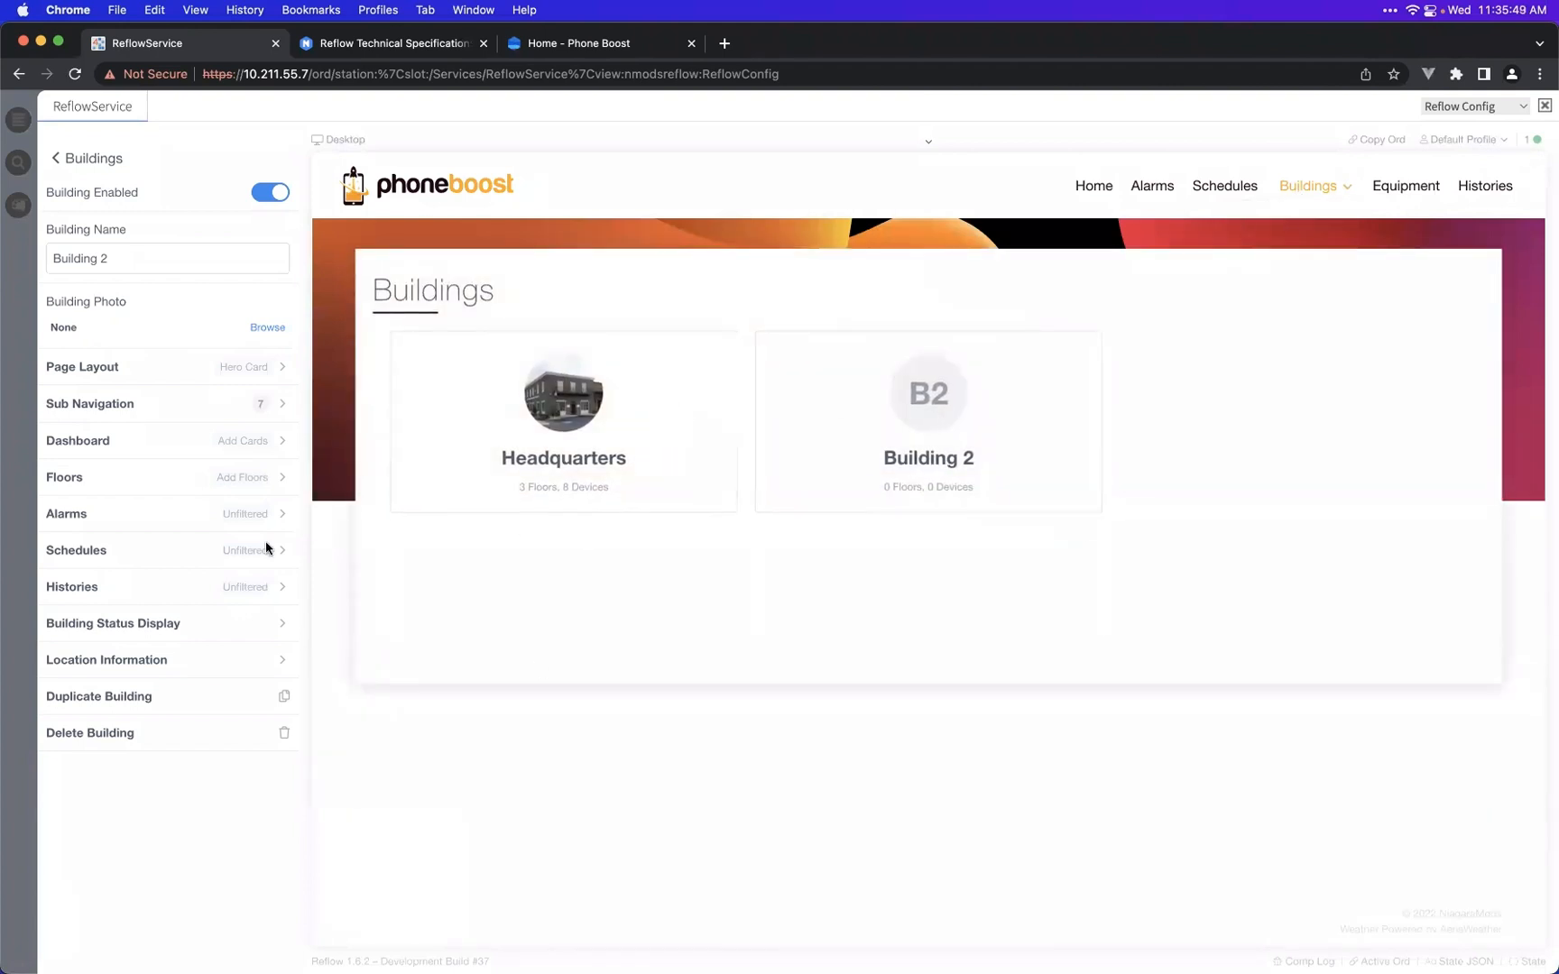
- Examine the Buildings Index Page settings for layout, map markers and popovers, and return to the Buildings configuration
click(83, 168)
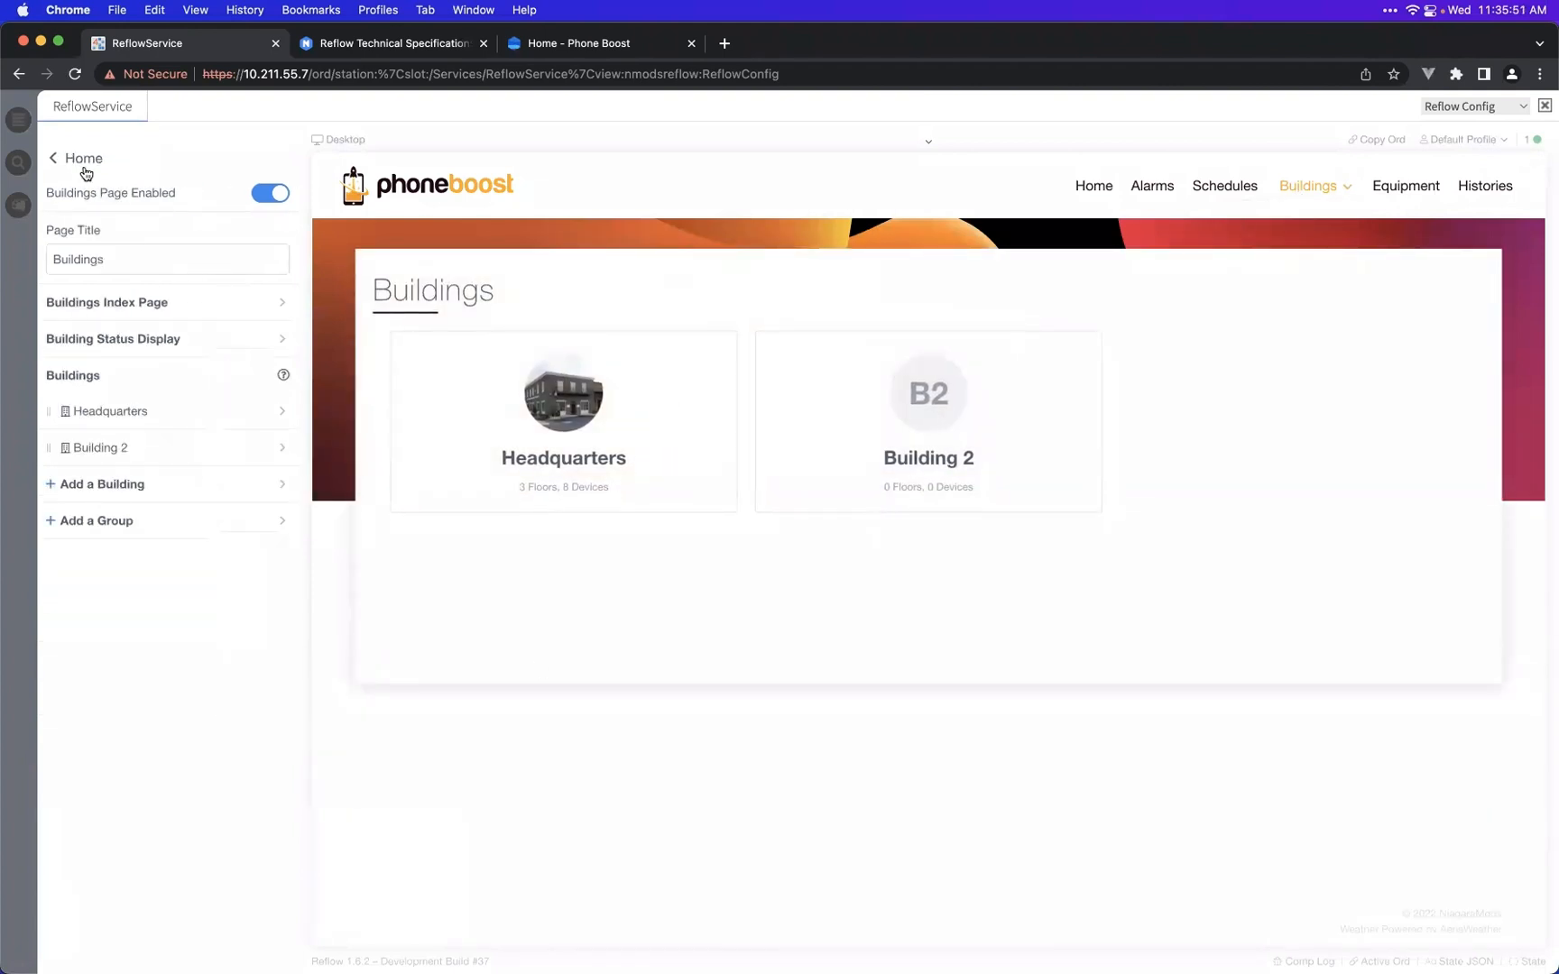
click(85, 167)
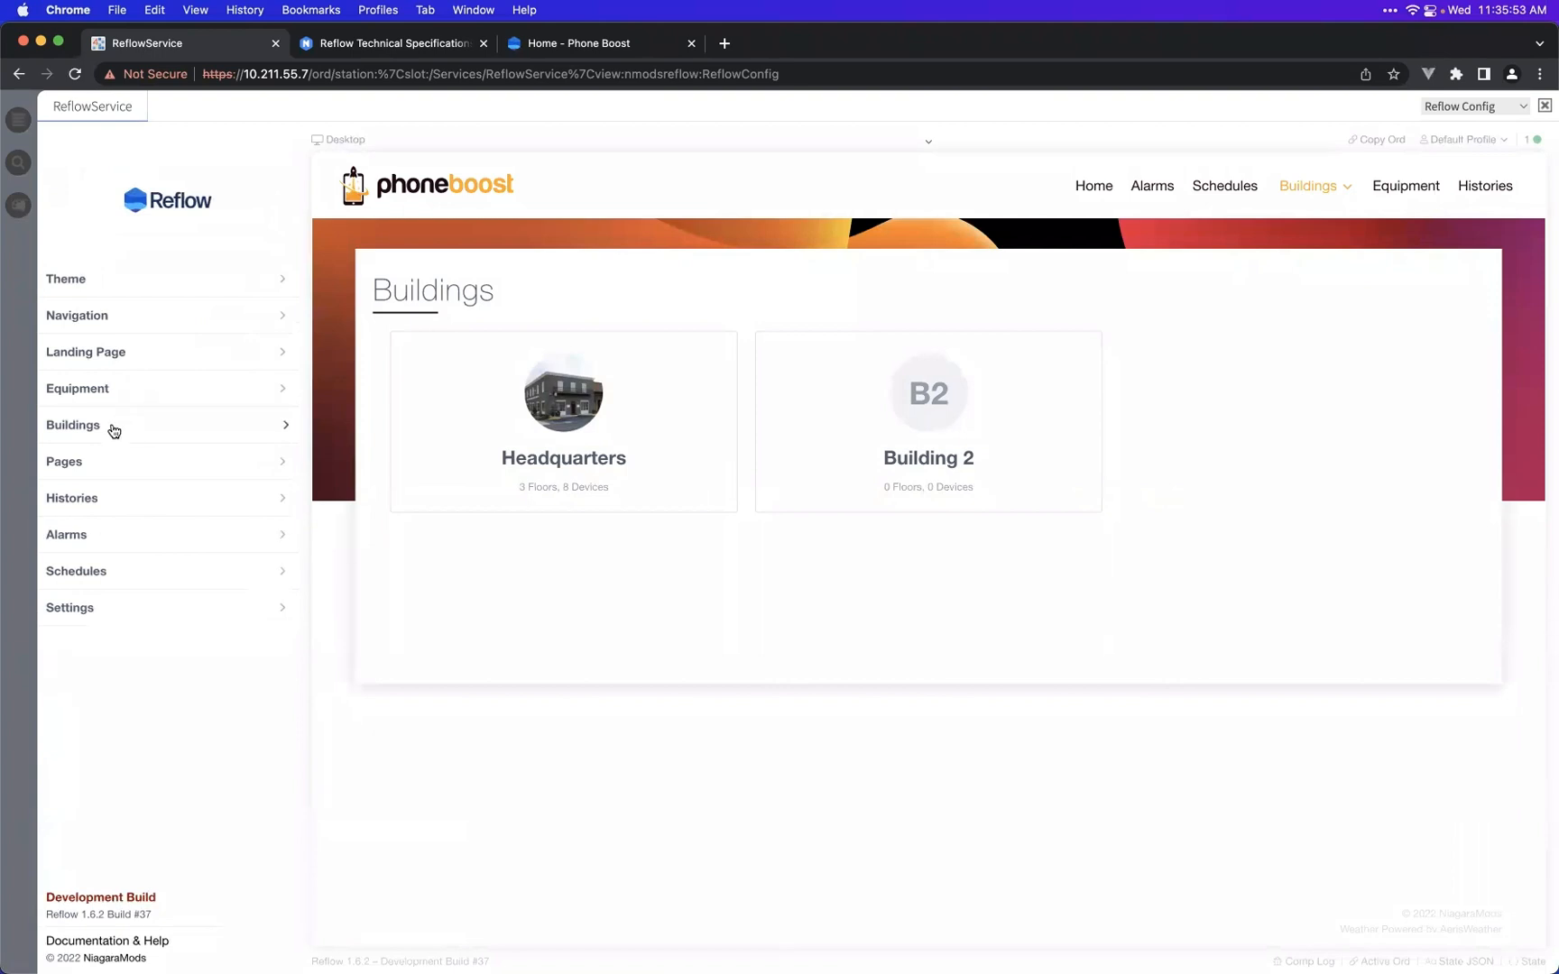
click(151, 431)
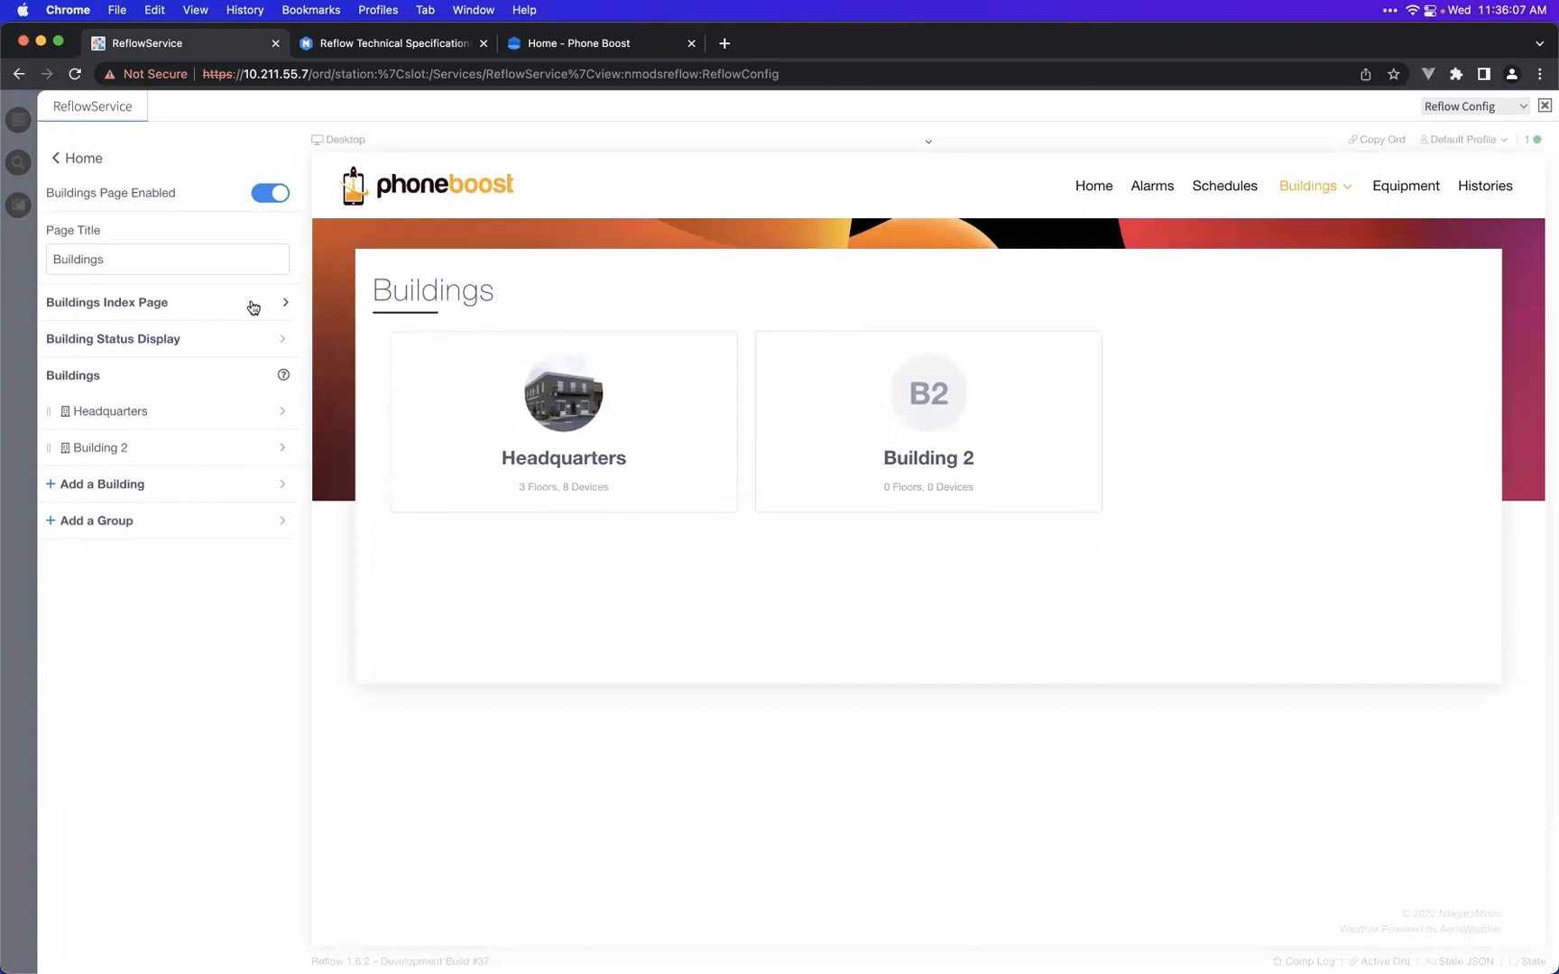
click(167, 304)
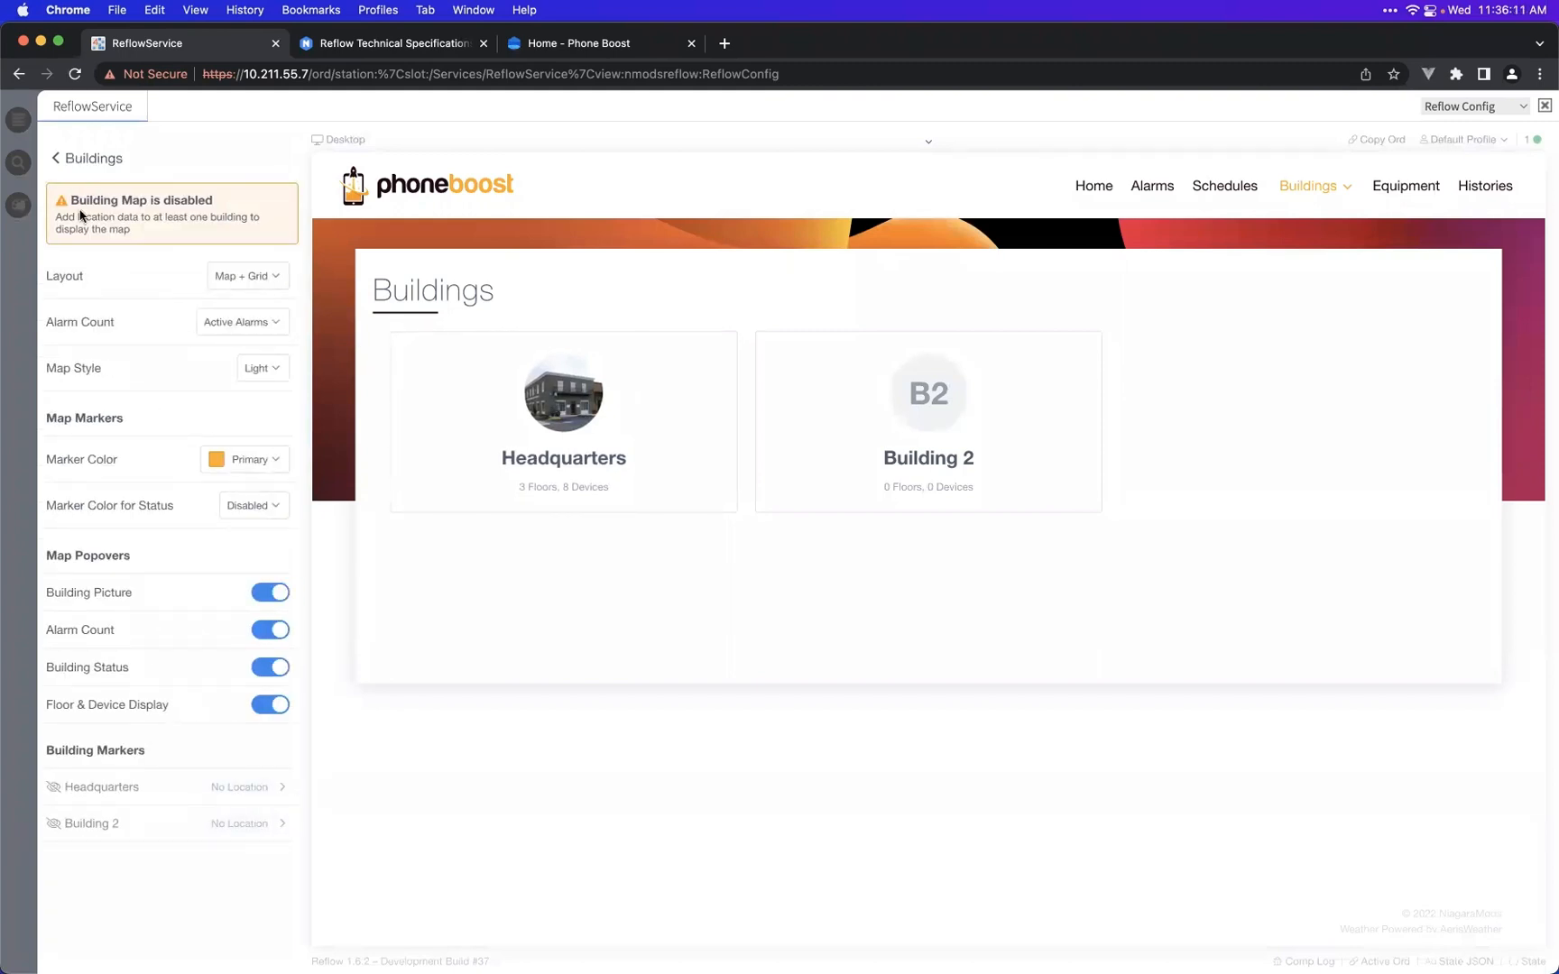
click(85, 161)
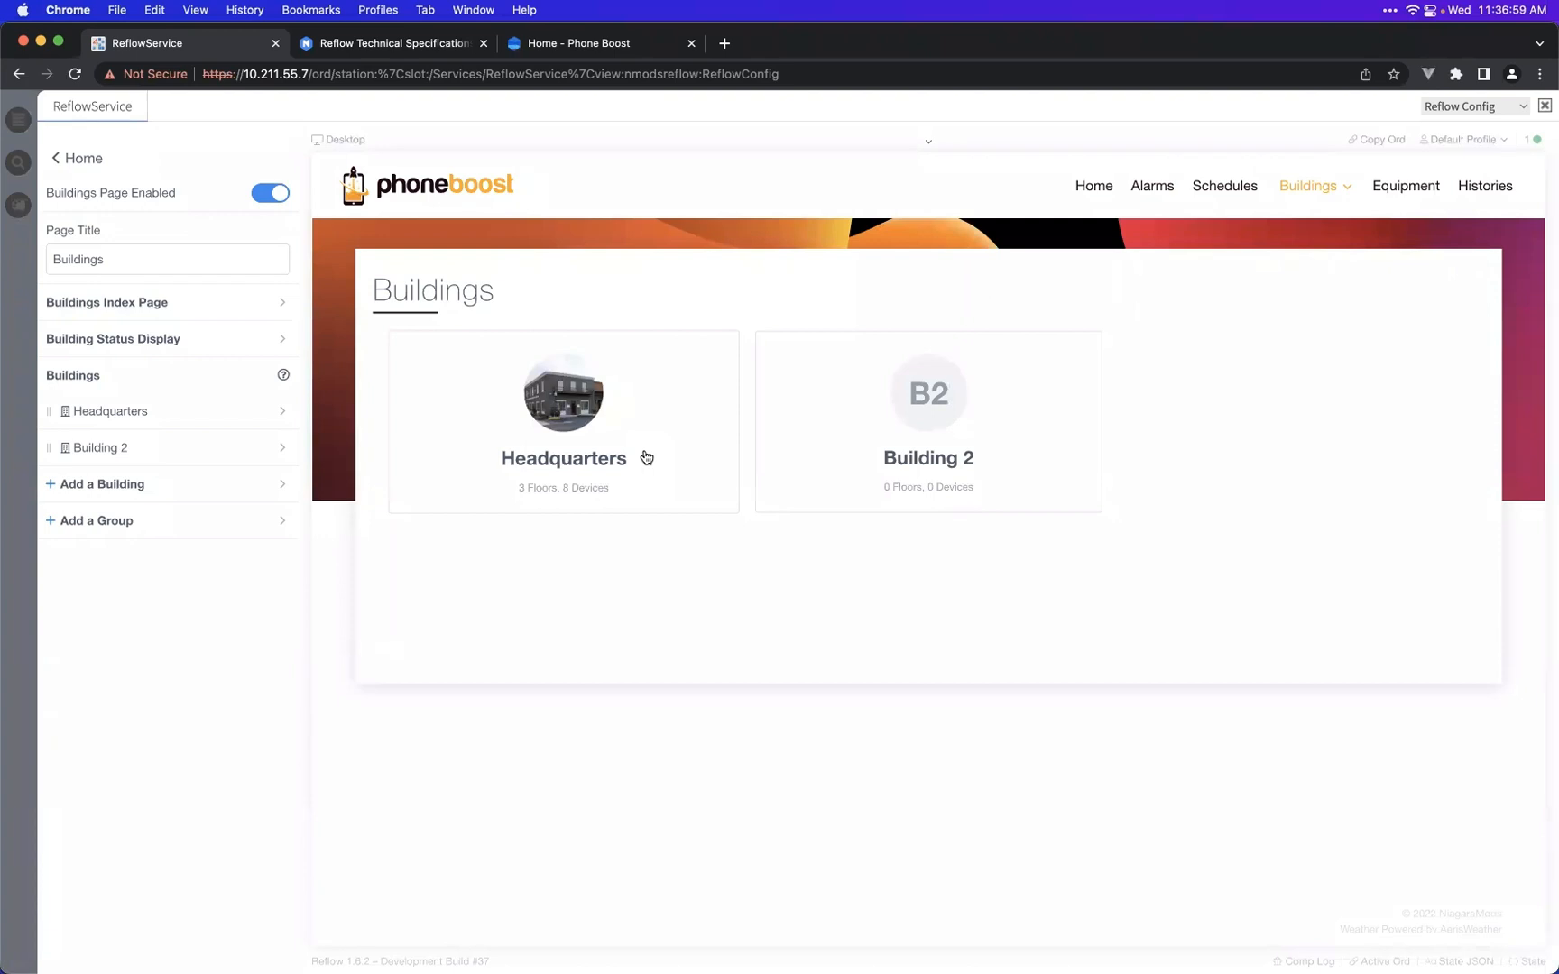
- Exclude the Default and Critical alarm classes from the Headquarters building's alarms
click(144, 421)
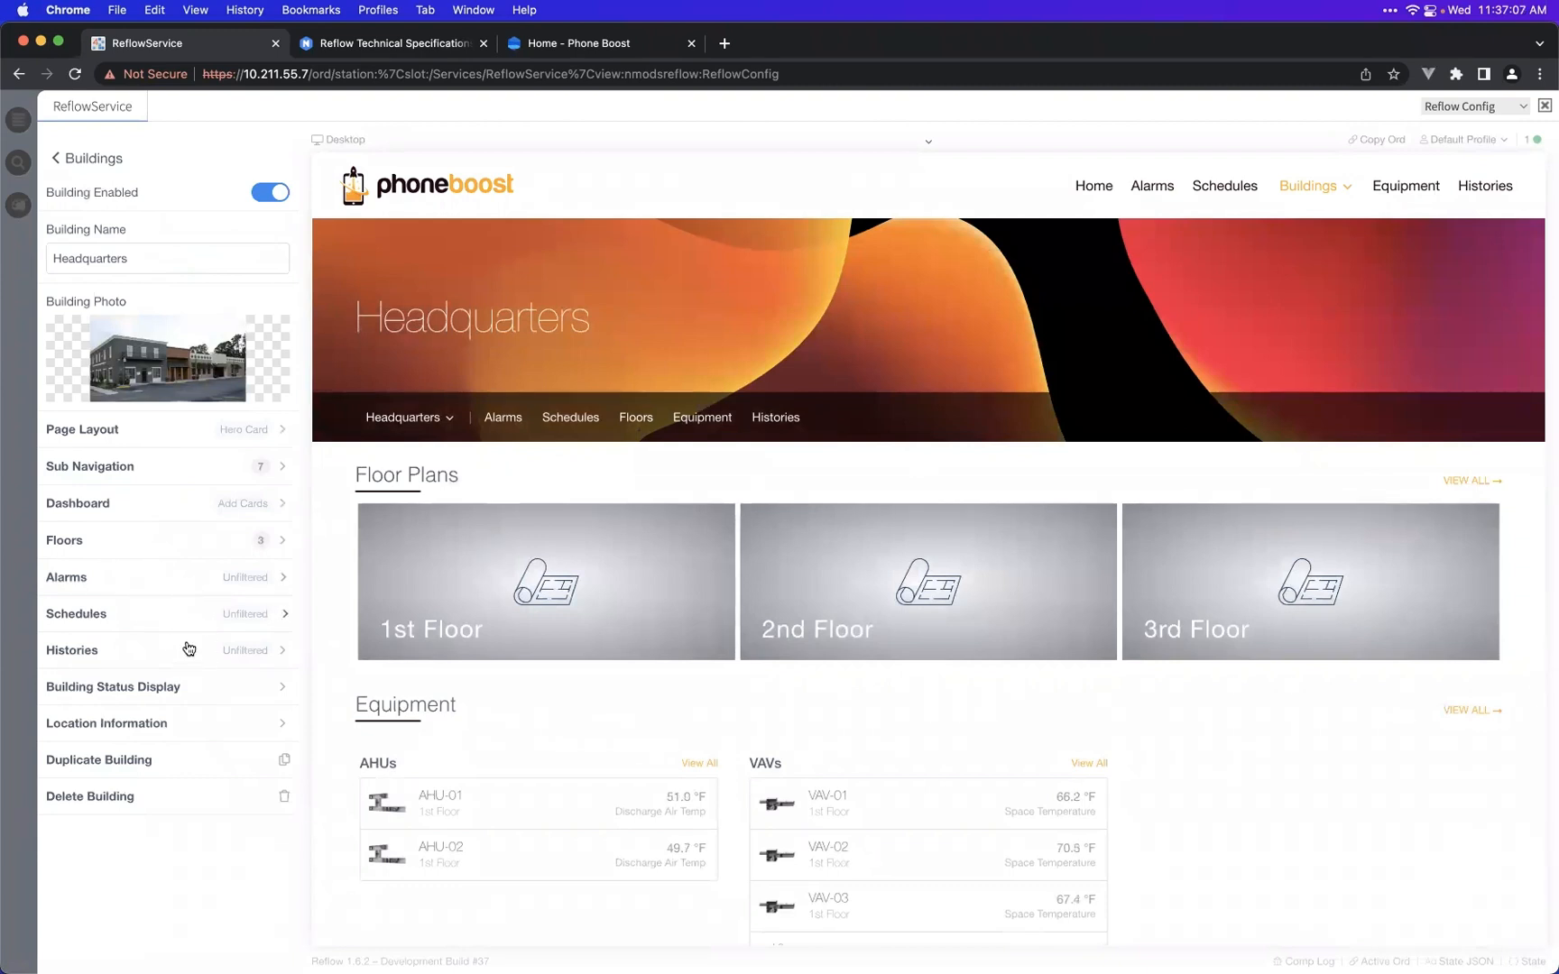
click(121, 582)
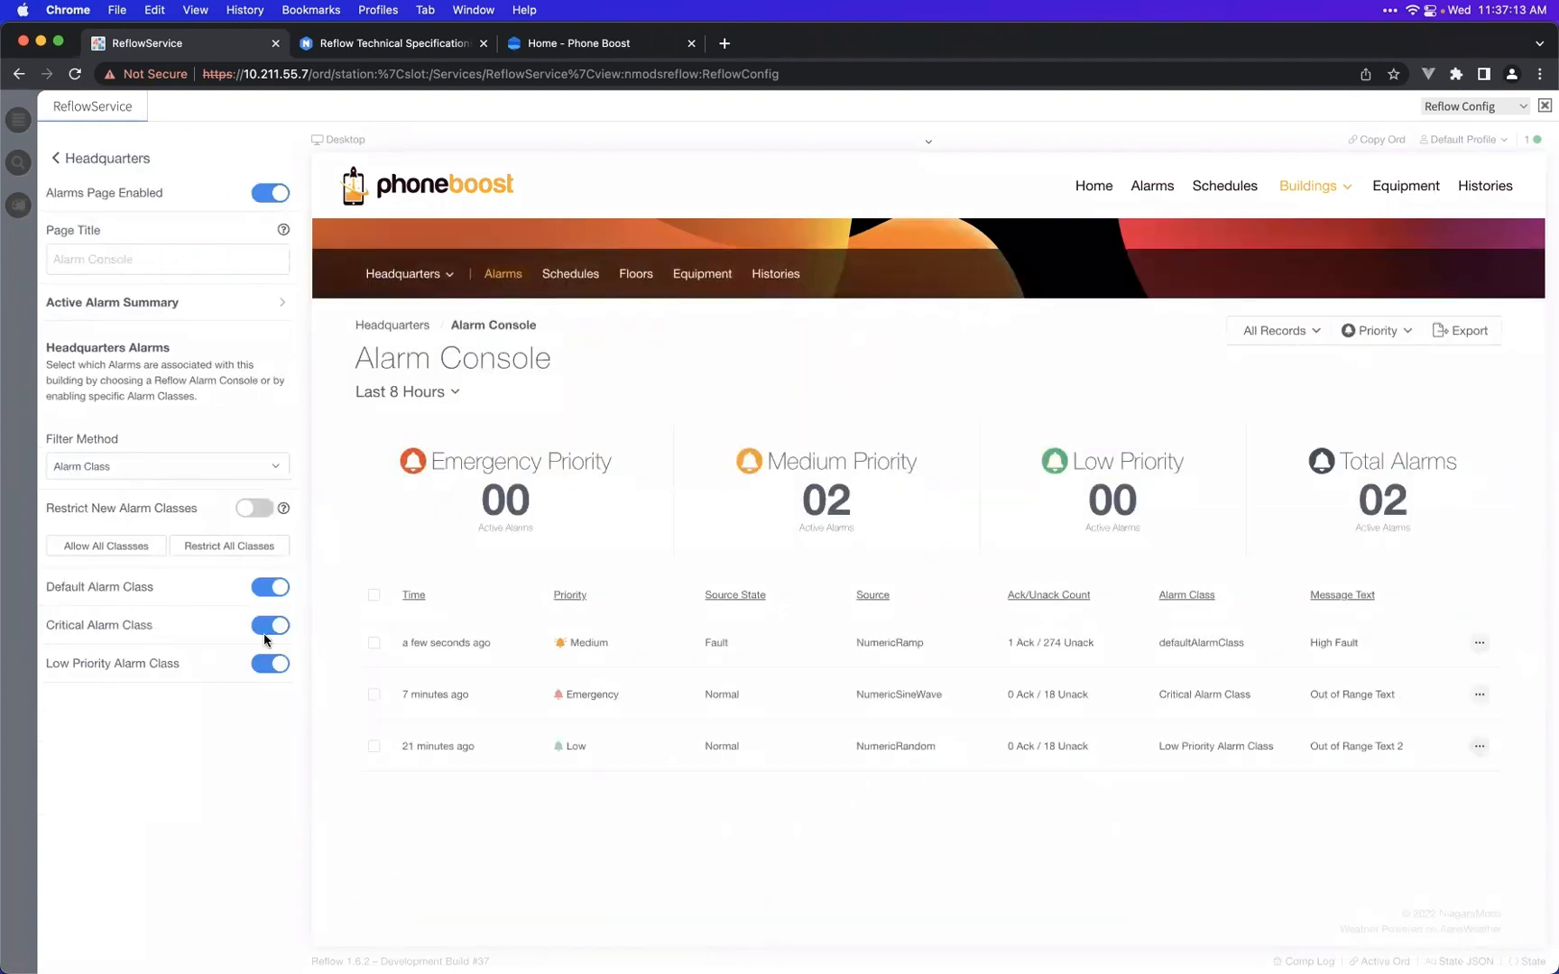
click(271, 588)
click(275, 629)
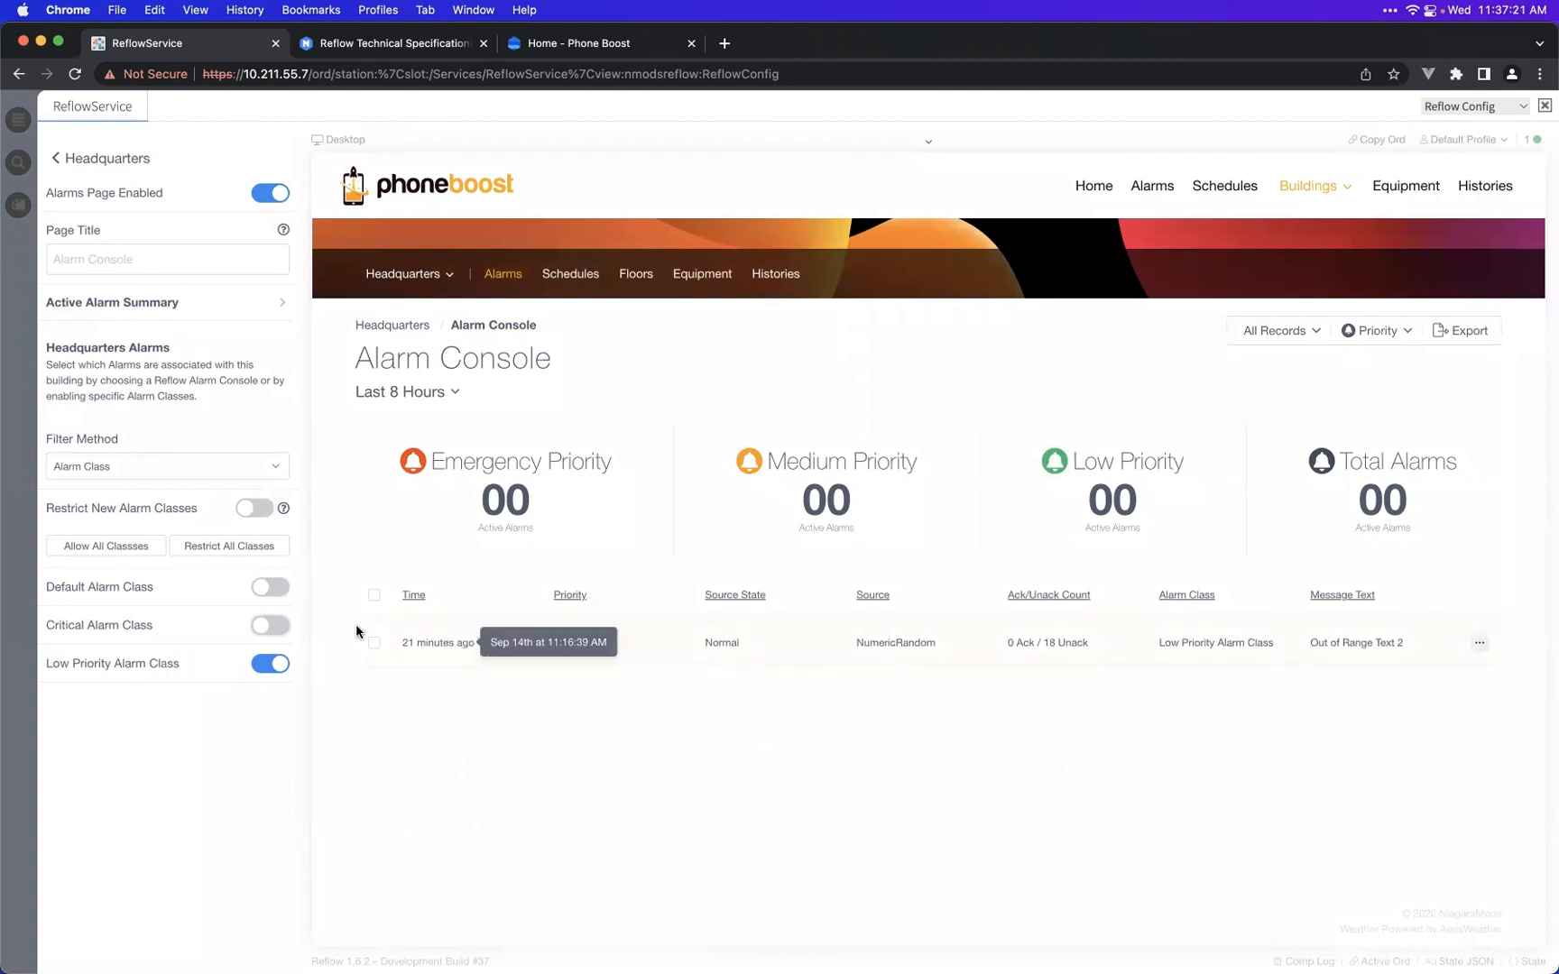
- Exclude EnumSchedule, NumericSchedule, StringSchedule, CalendarSchedule and BooleanSchedule from the Headquarters building's schedules
click(62, 159)
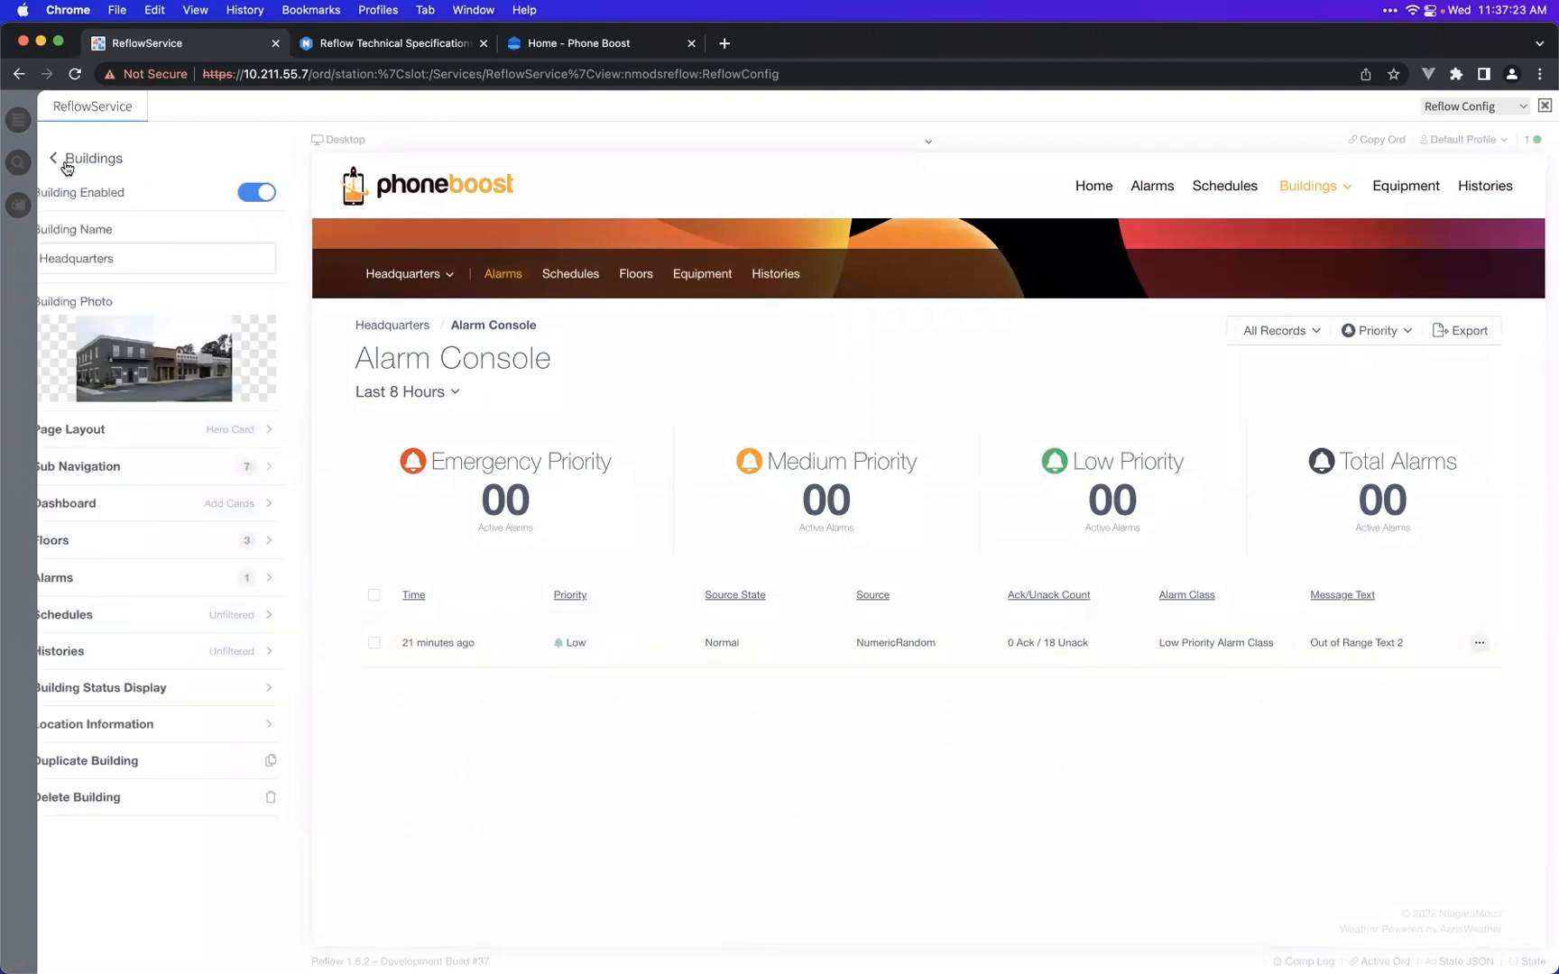
click(152, 622)
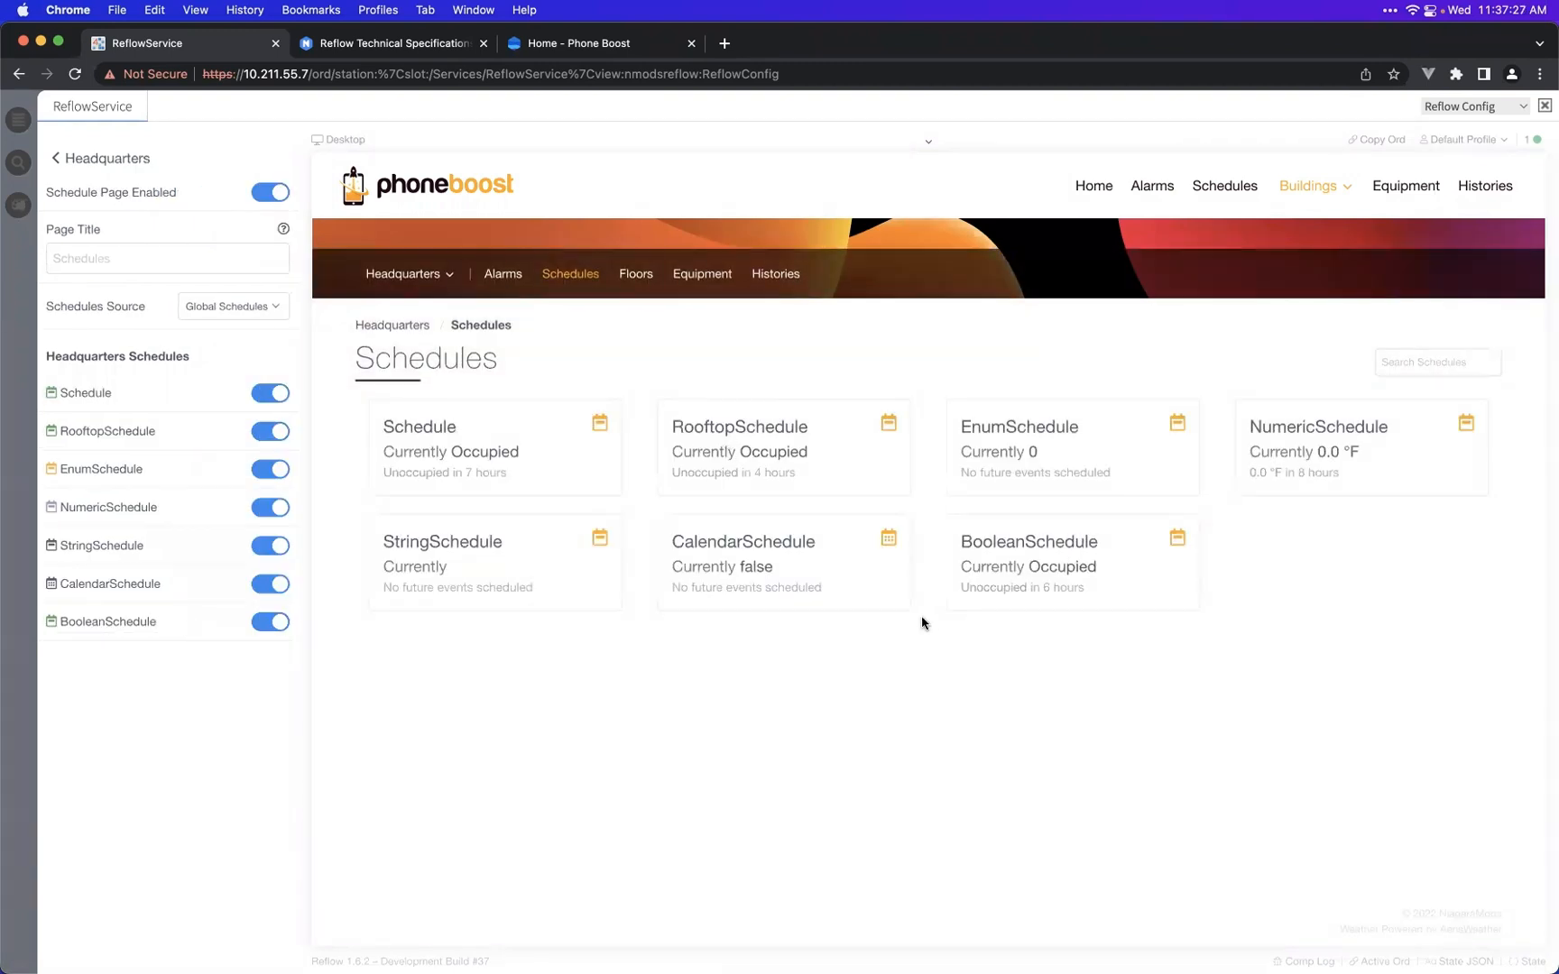
click(262, 470)
click(268, 507)
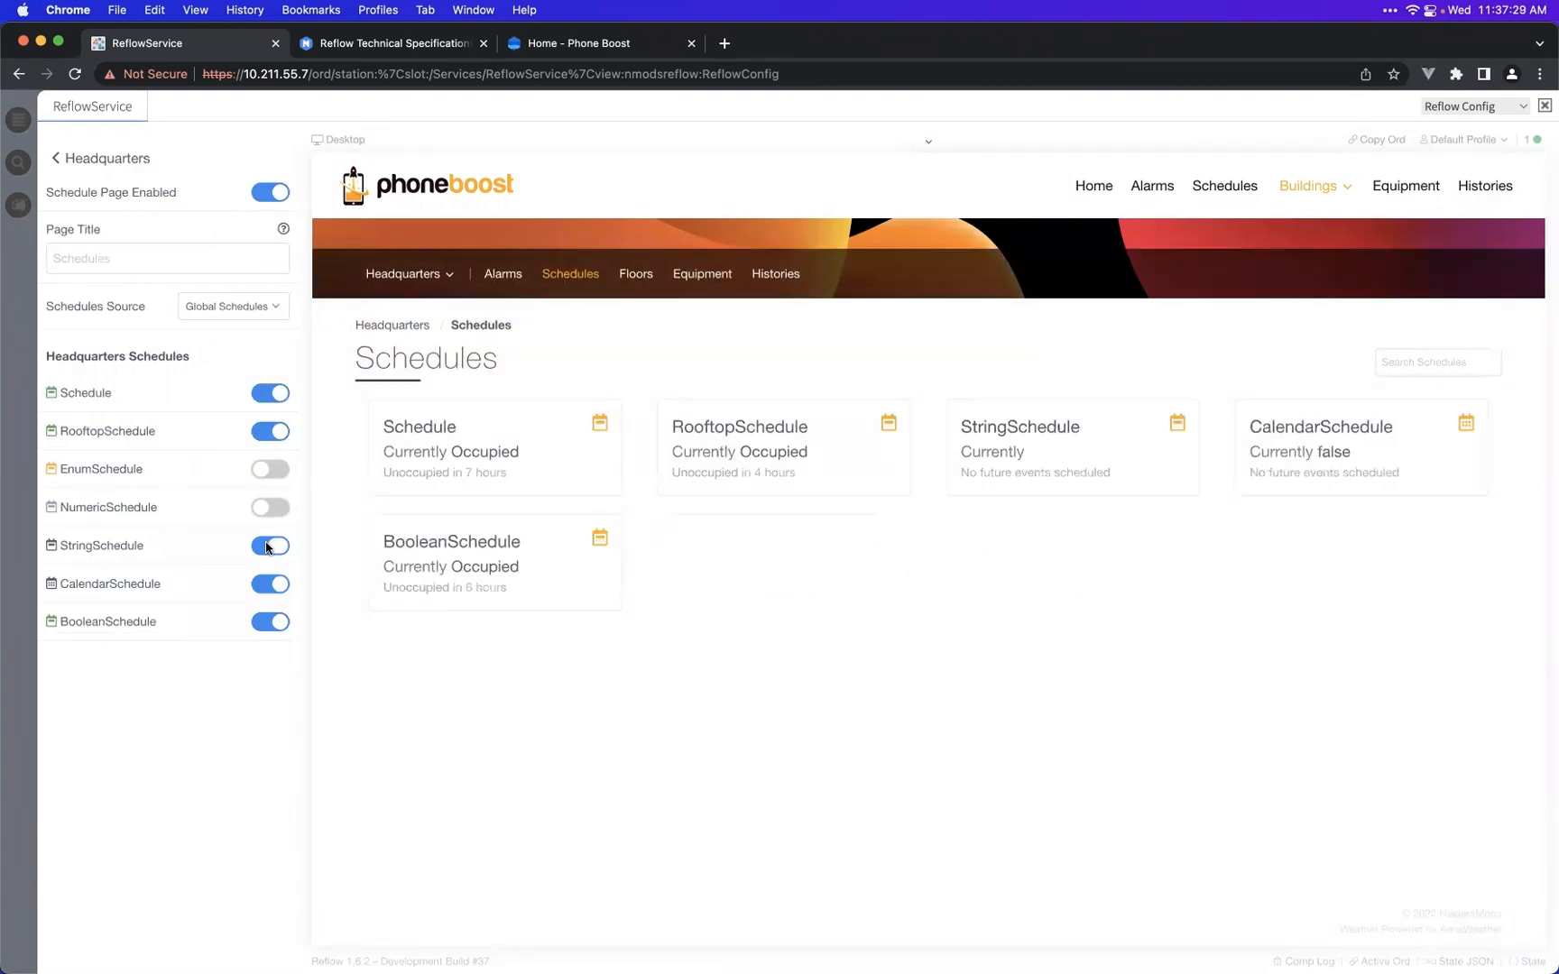
click(267, 546)
click(268, 584)
click(269, 620)
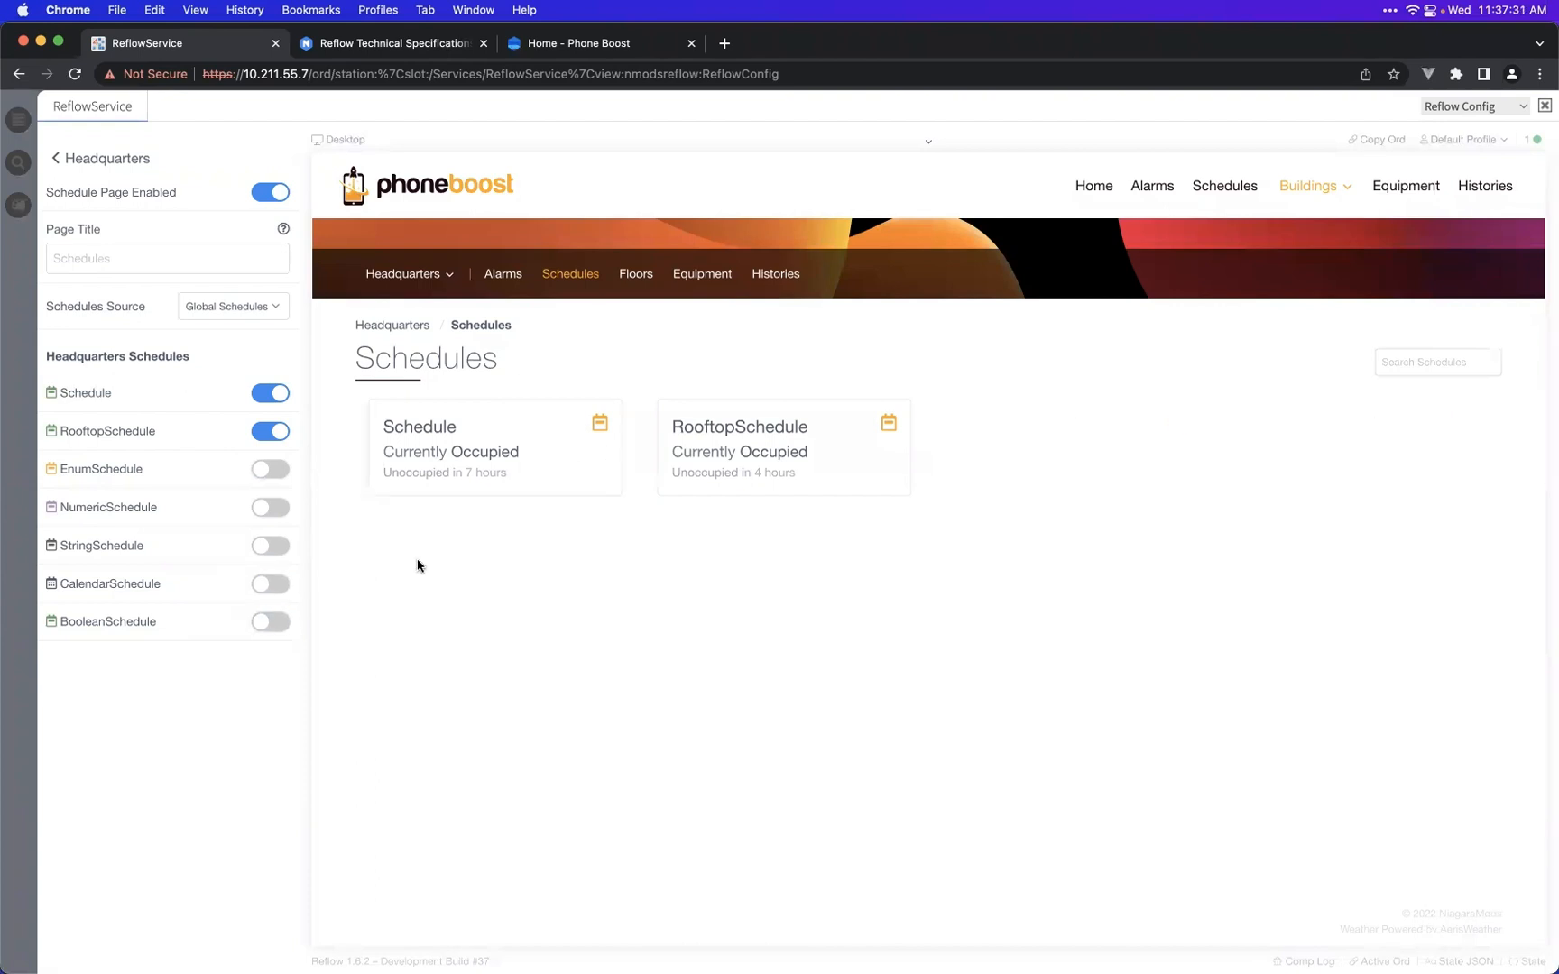
- Check the available schedule sources, keep Global Schedules, and re-enable EnumSchedule and NumericSchedule for Headquarters
click(273, 311)
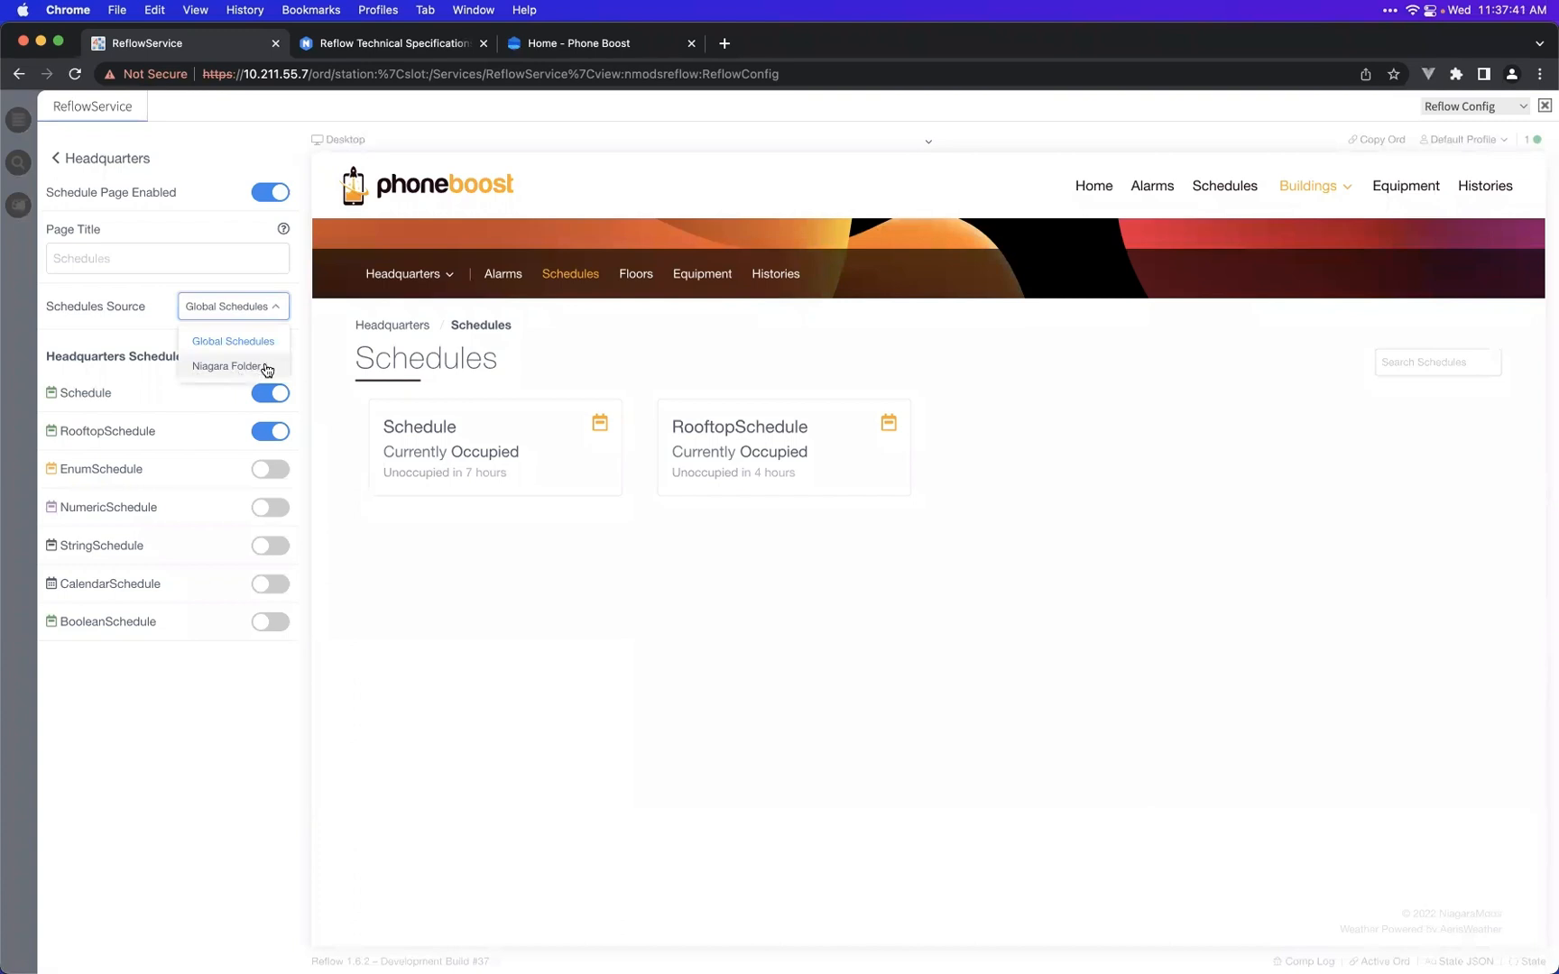
click(258, 314)
click(263, 470)
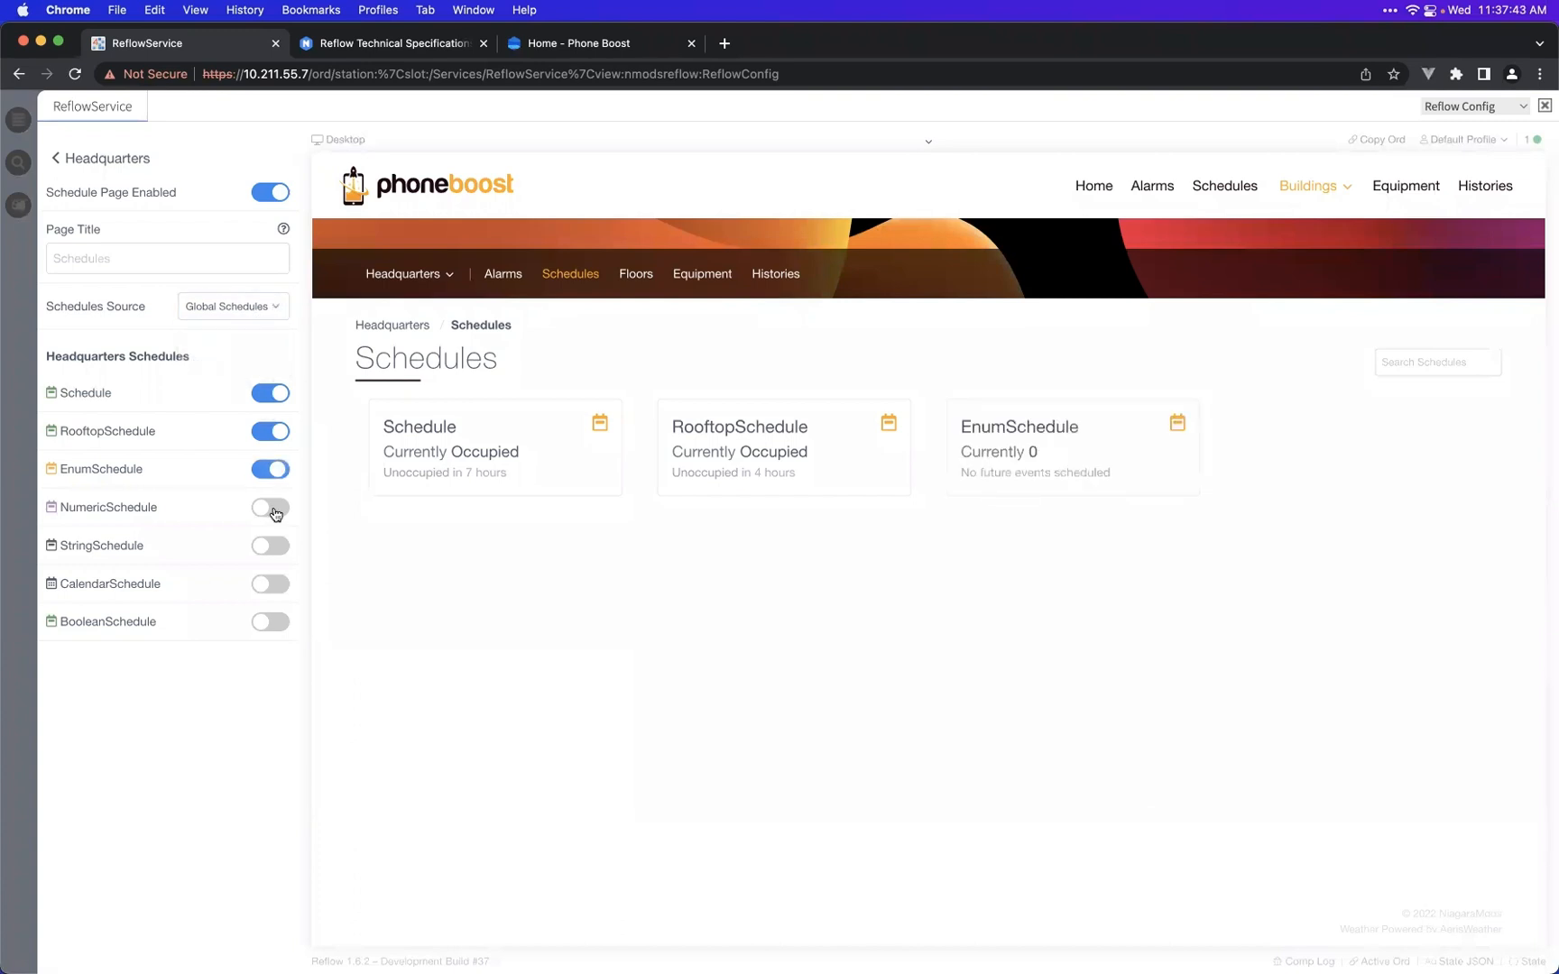
click(271, 508)
- Limit the Headquarters histories to AHU-01-Alarm, AHU-01-ClgEna, AHU-01-ClgVlvCmd and AHU-01-DiffPres, searching for "ahu-01"
click(149, 172)
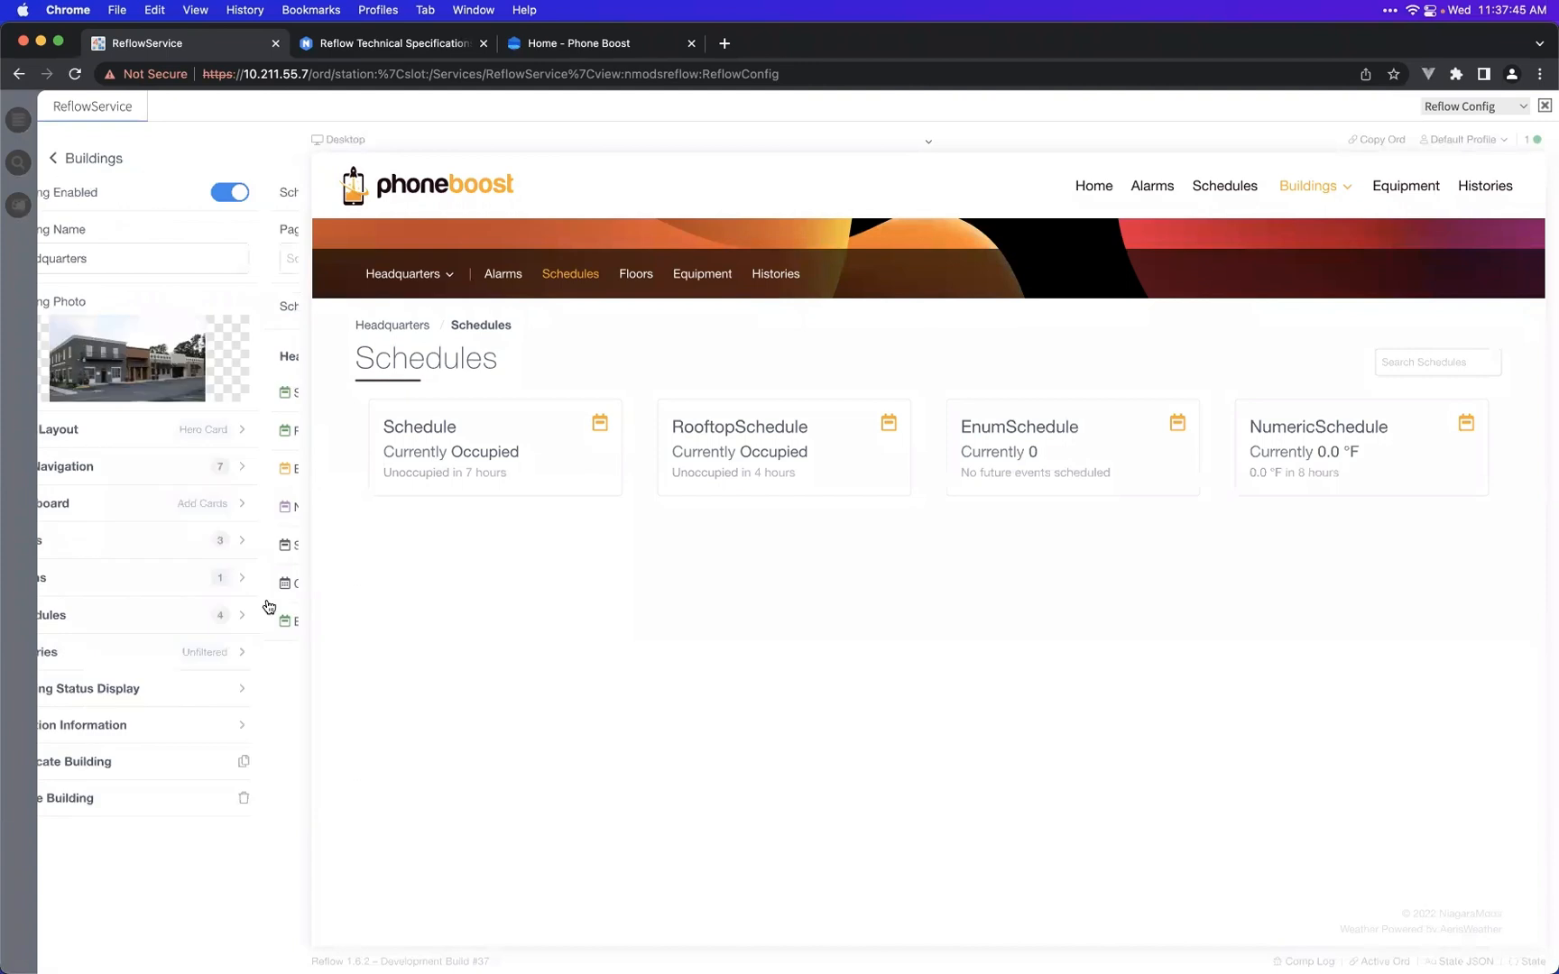
click(189, 660)
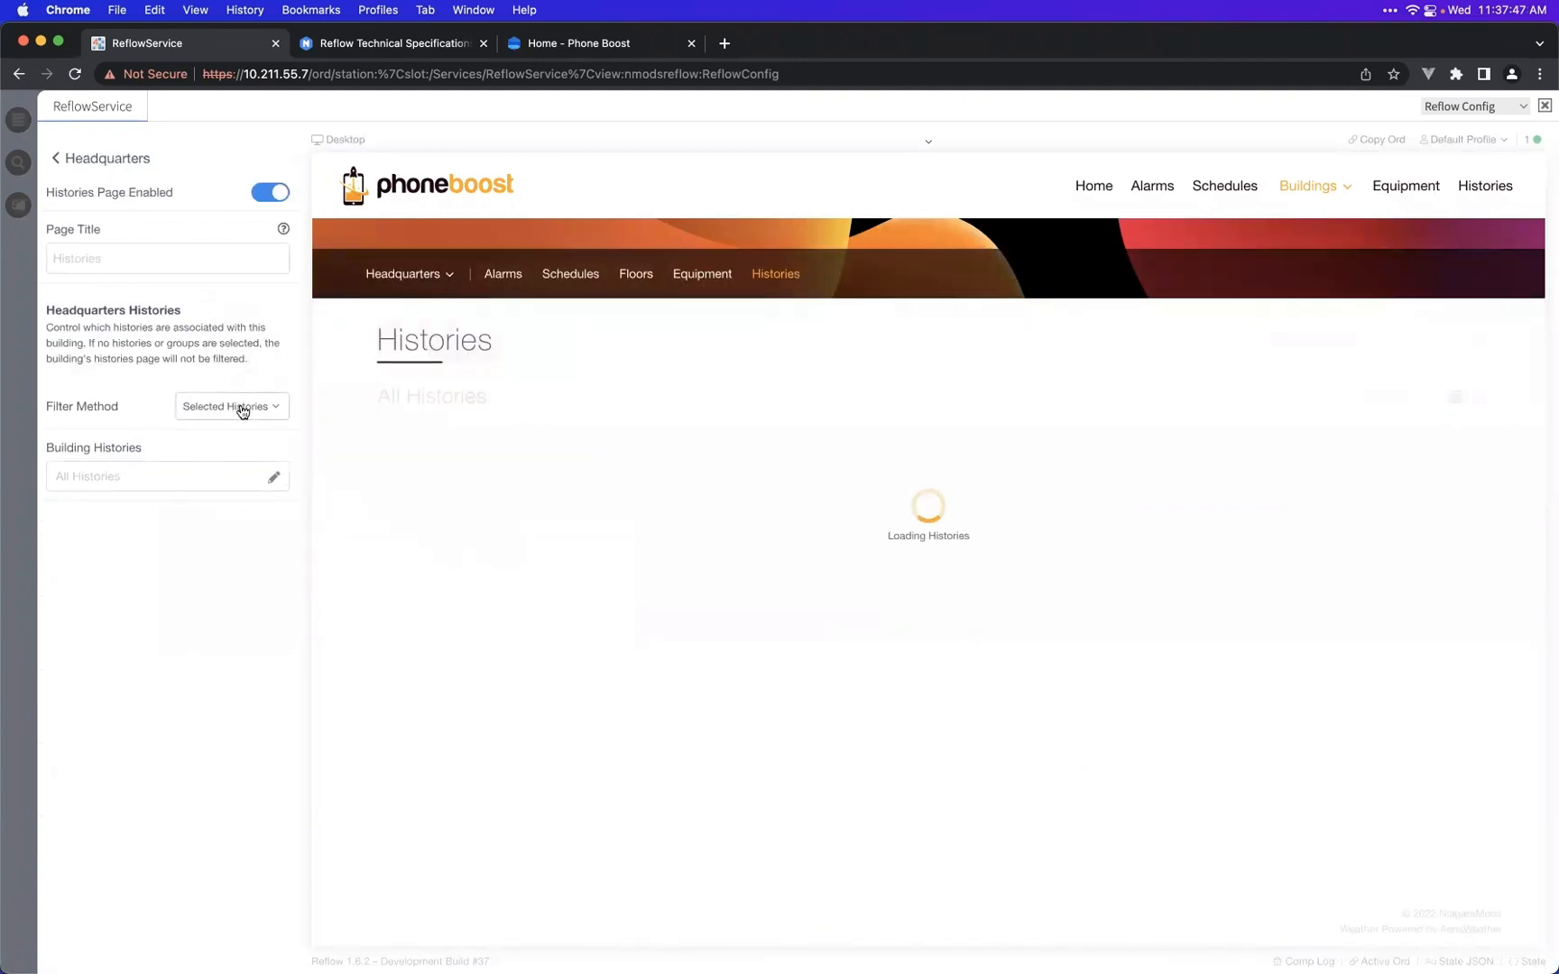
click(233, 477)
click(602, 271)
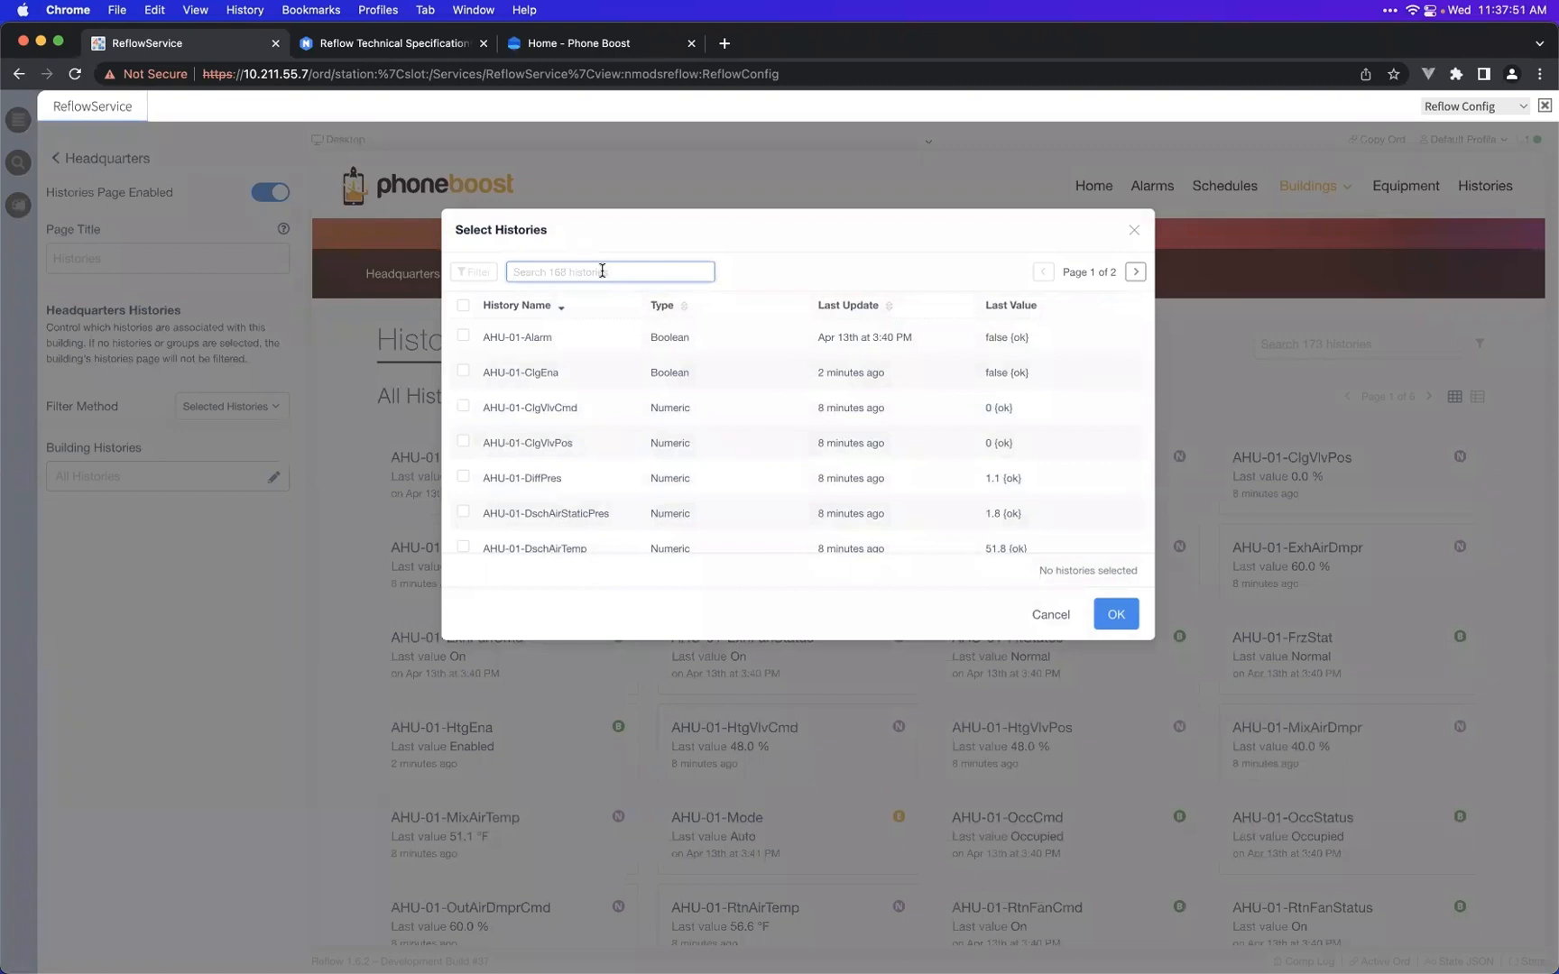
text(ahu)
click(561, 338)
click(578, 371)
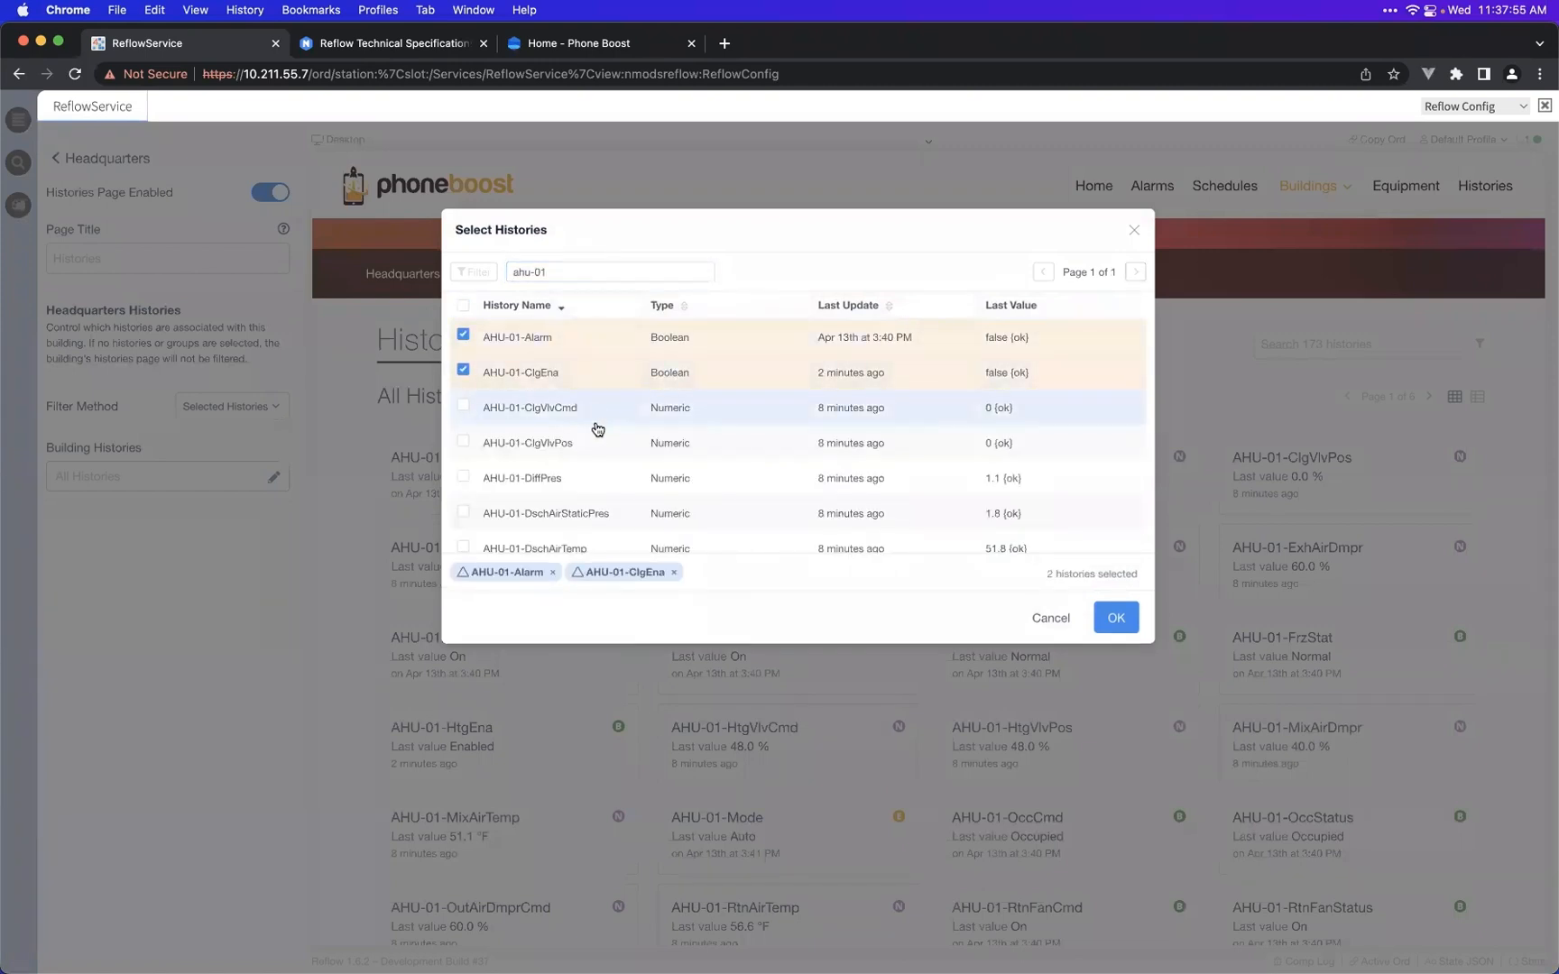
click(594, 407)
click(633, 469)
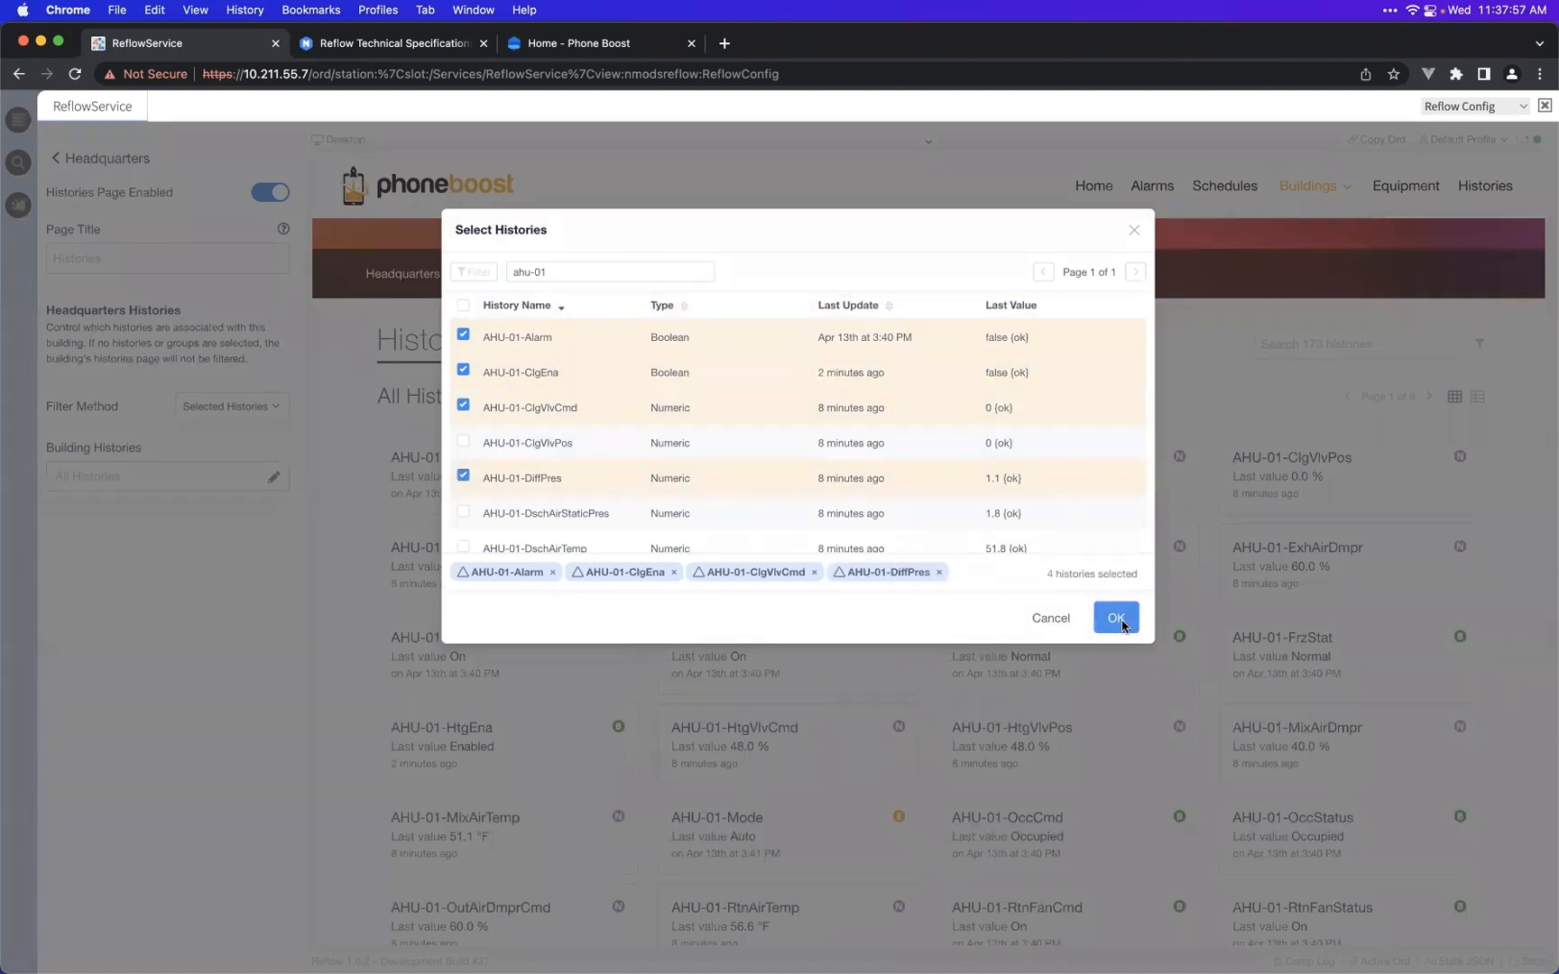
click(1116, 619)
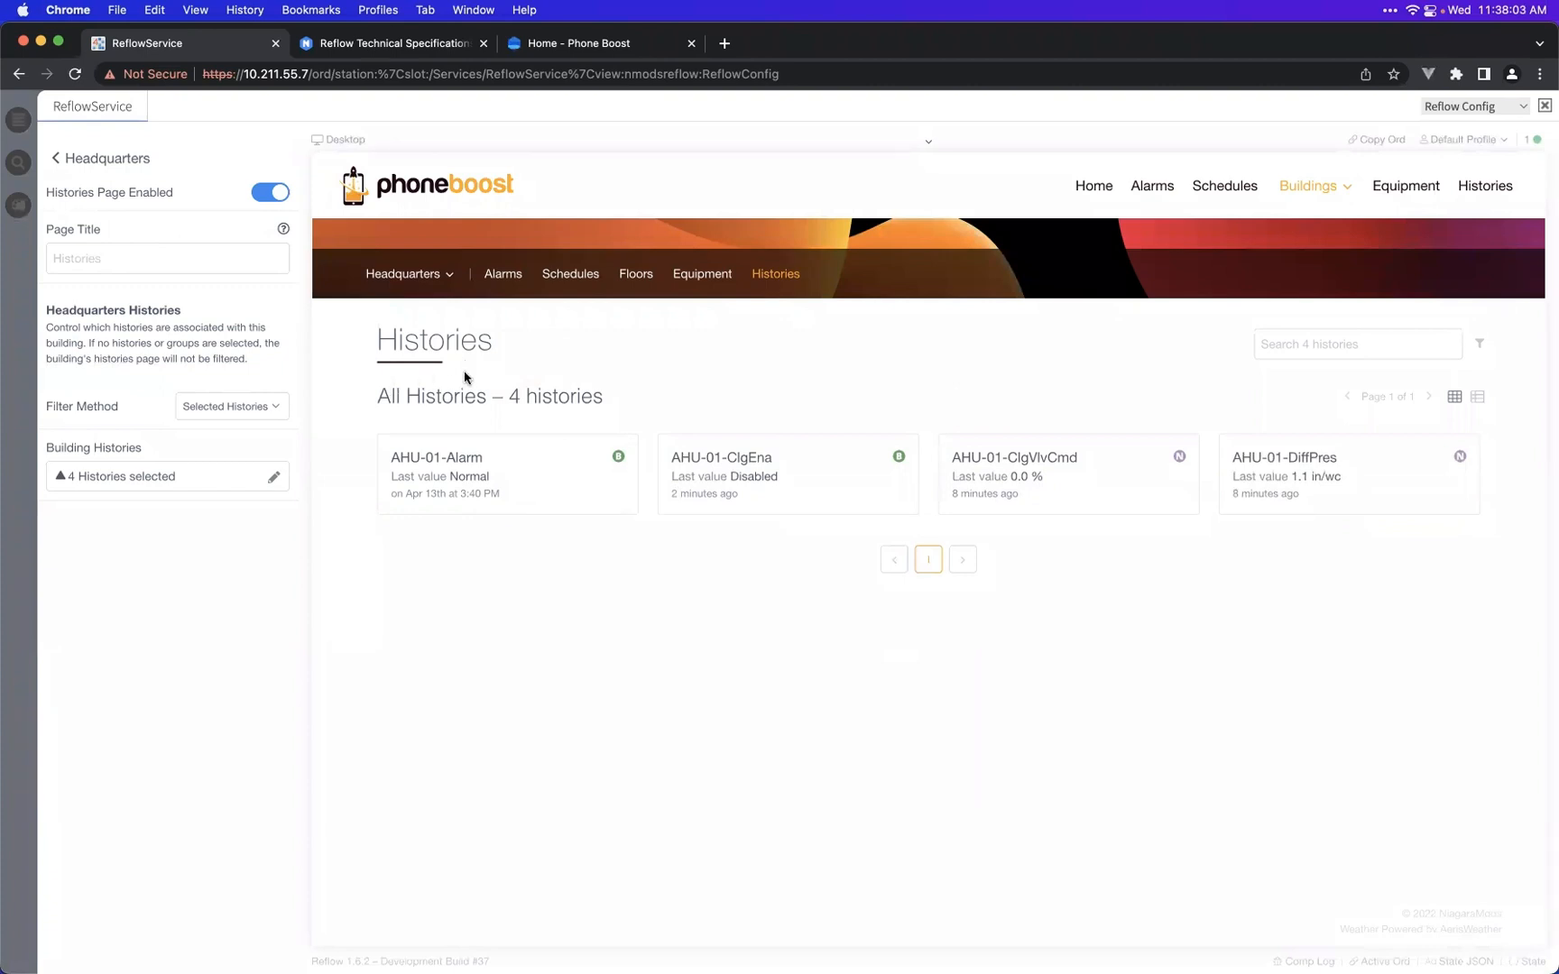
- Examine the filter method options for the Headquarters histories, keeping Selected Histories
click(234, 408)
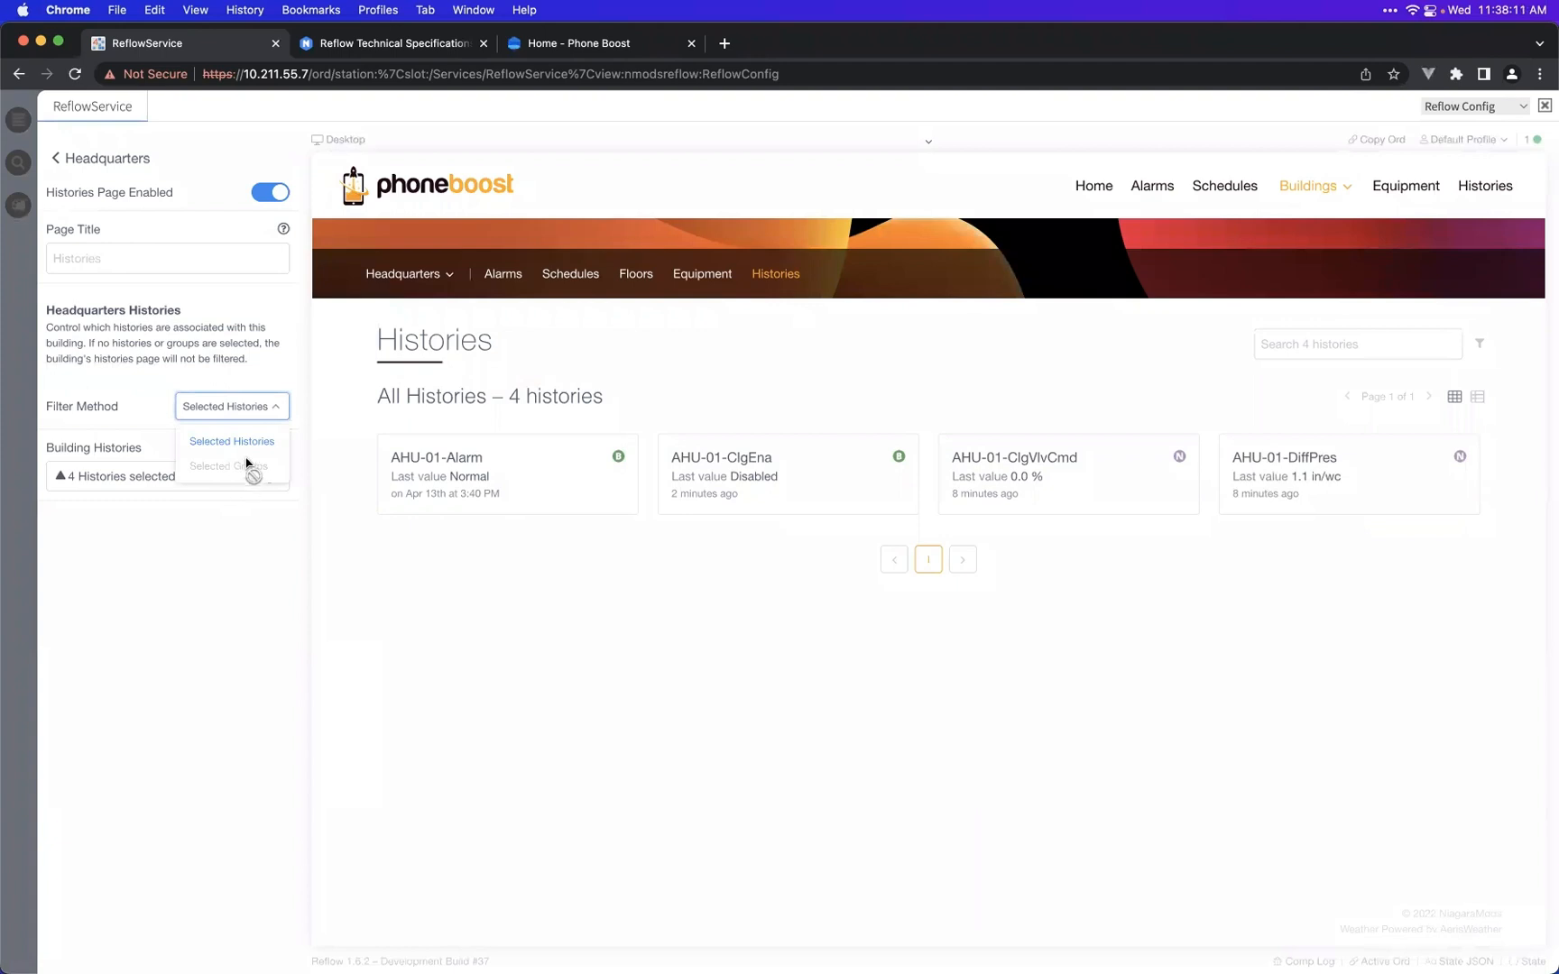
click(255, 415)
click(254, 415)
click(251, 406)
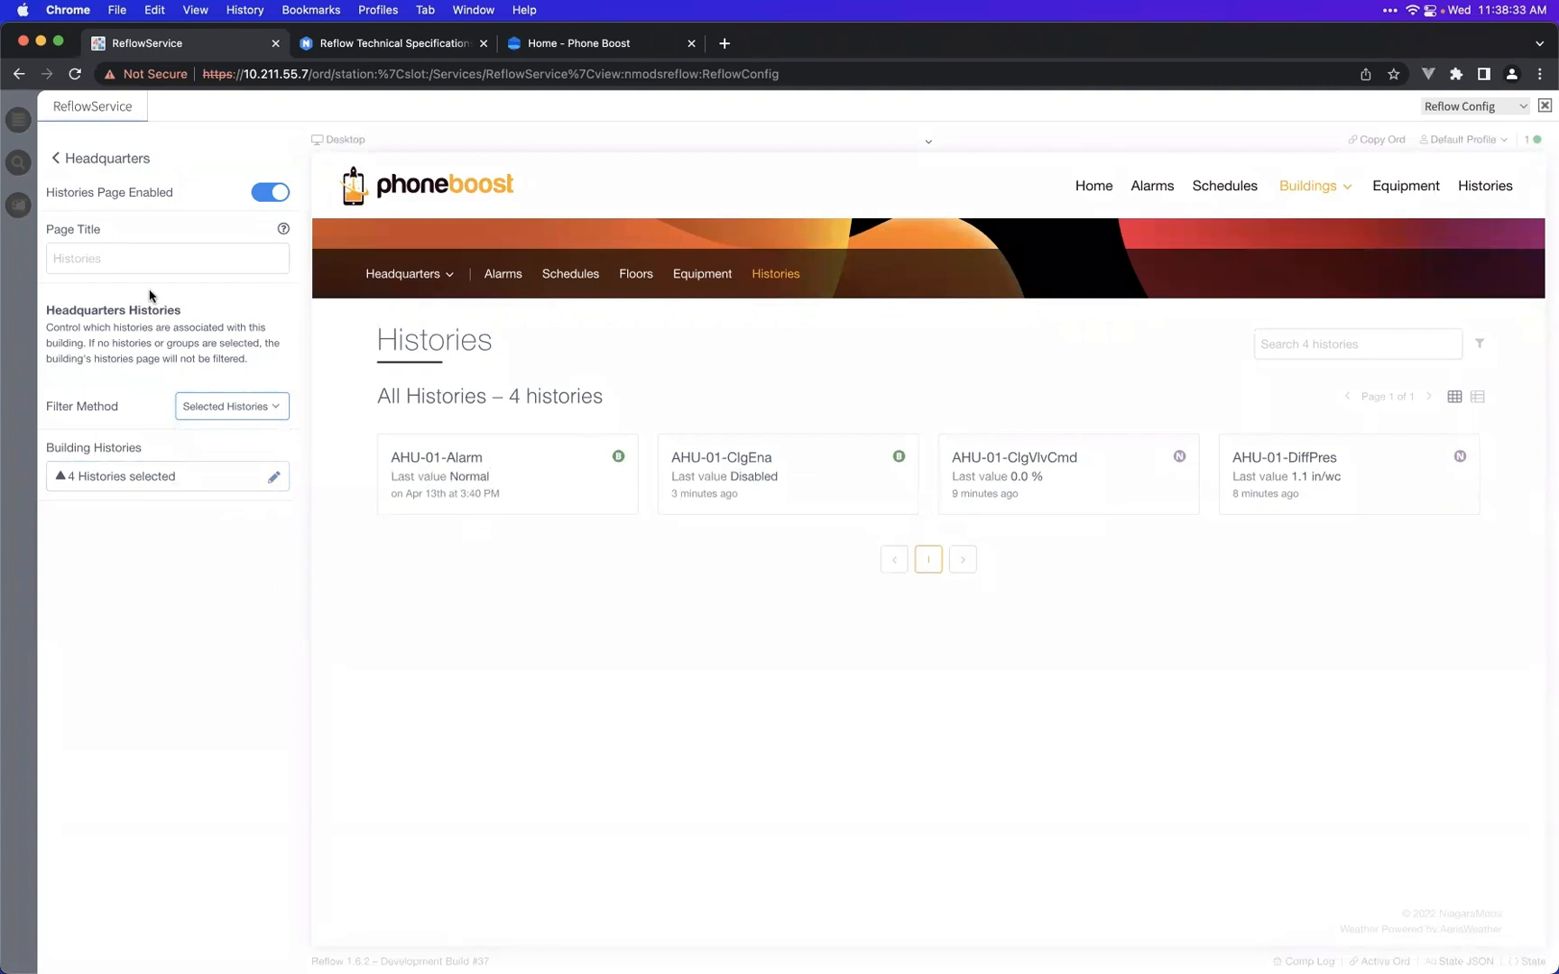
- Review the equipment assigned to the Headquarters 1st Floor and return to the building's floors list
click(114, 159)
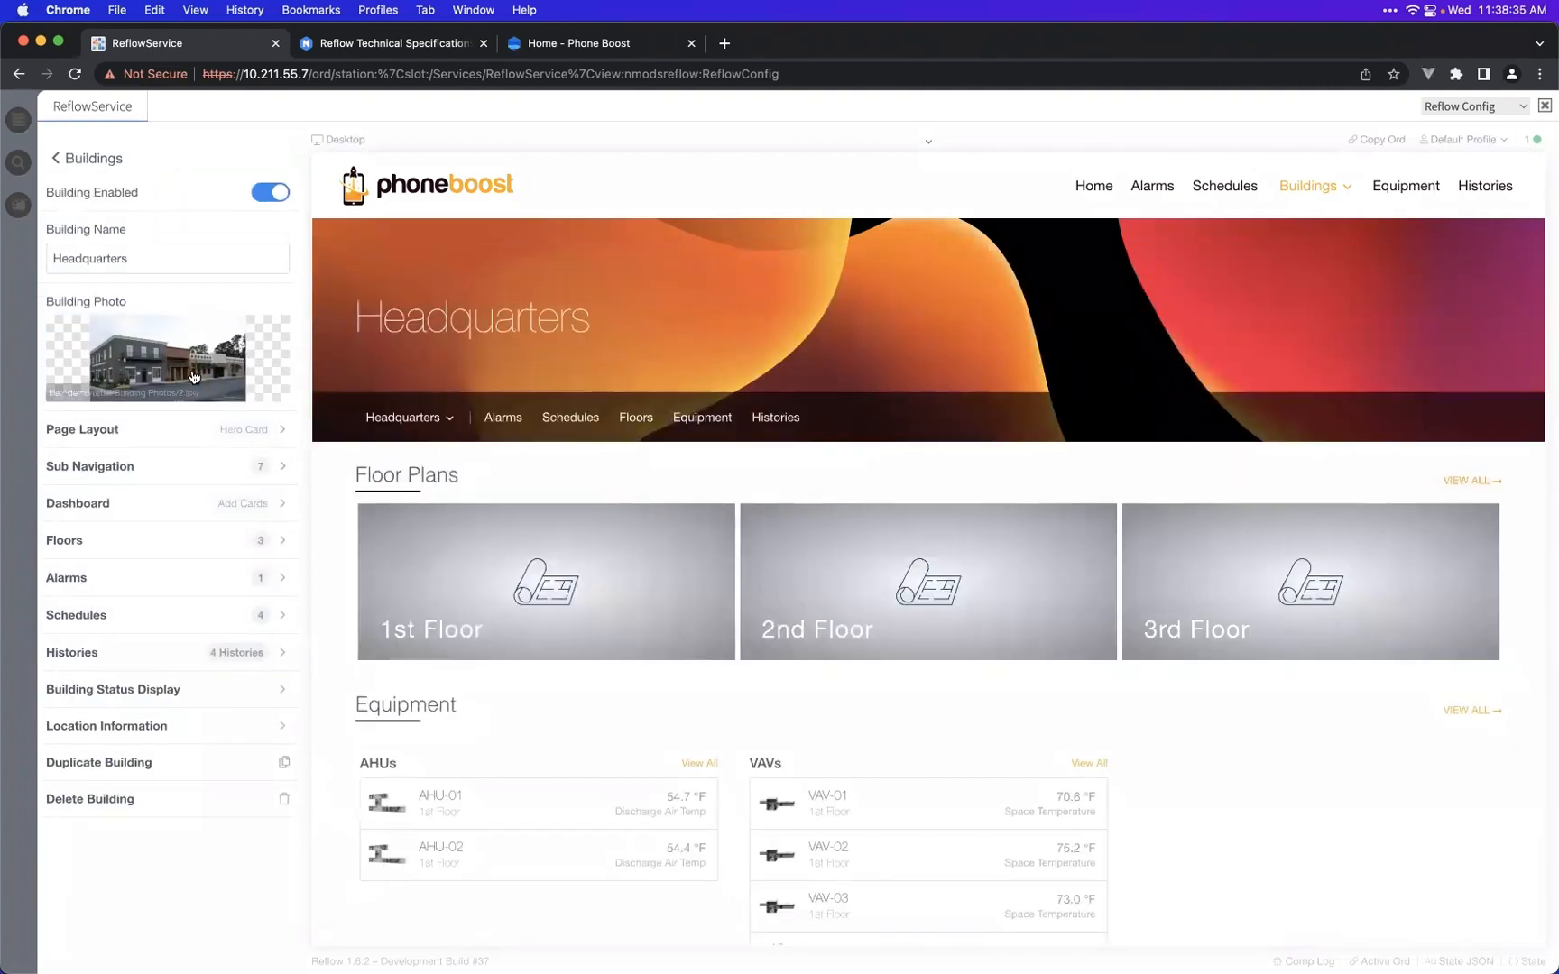
click(187, 549)
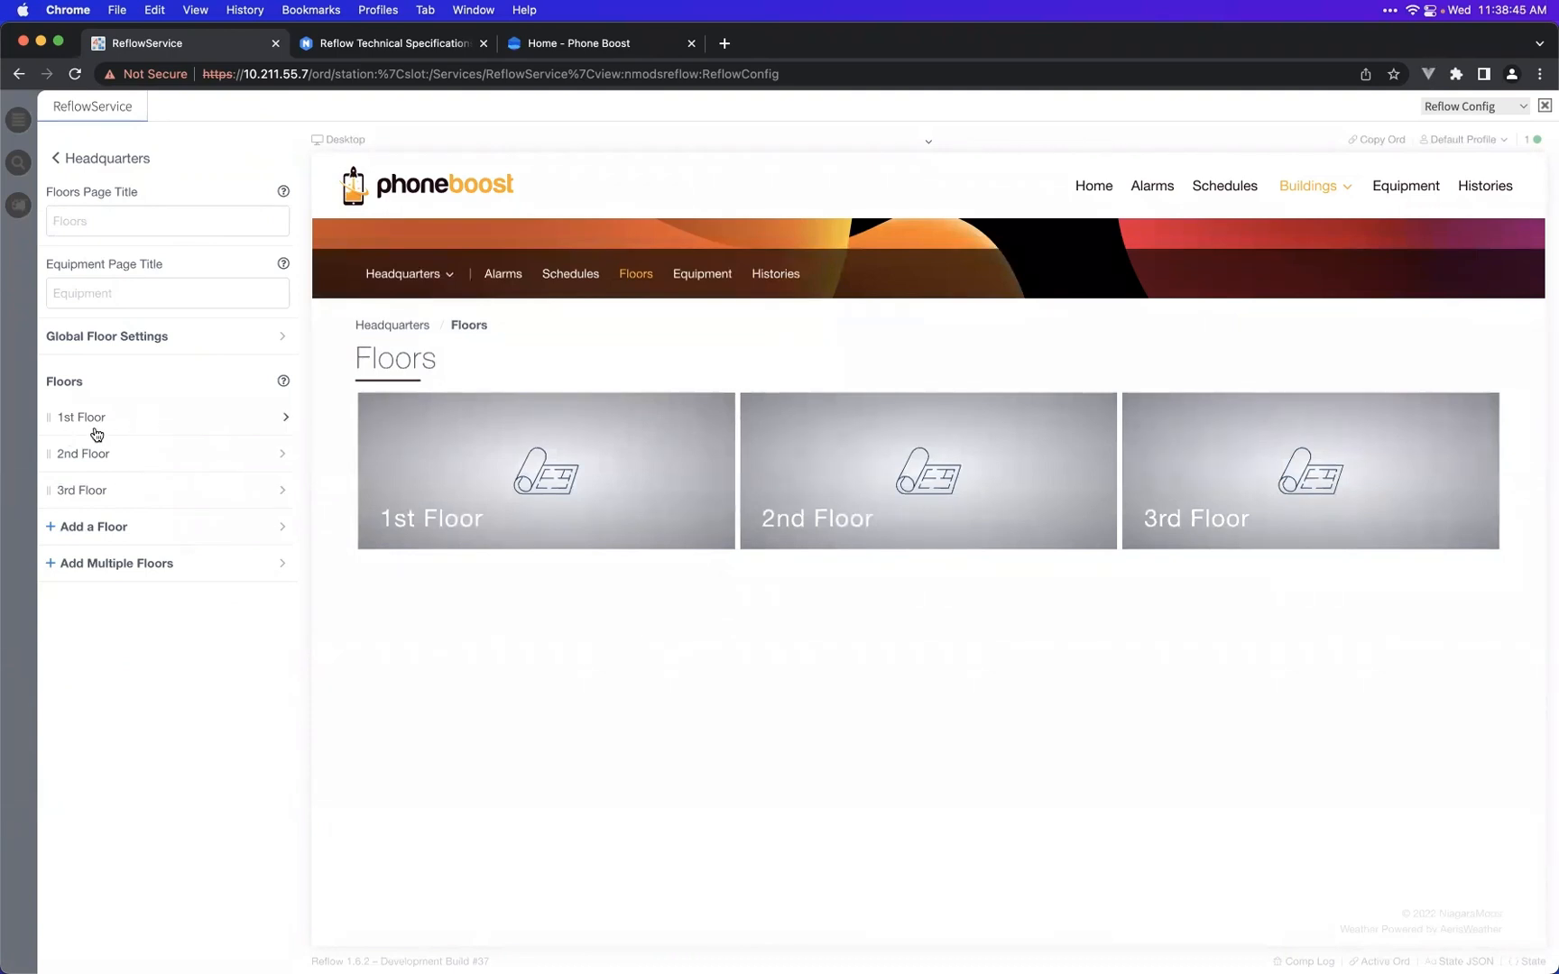
click(149, 430)
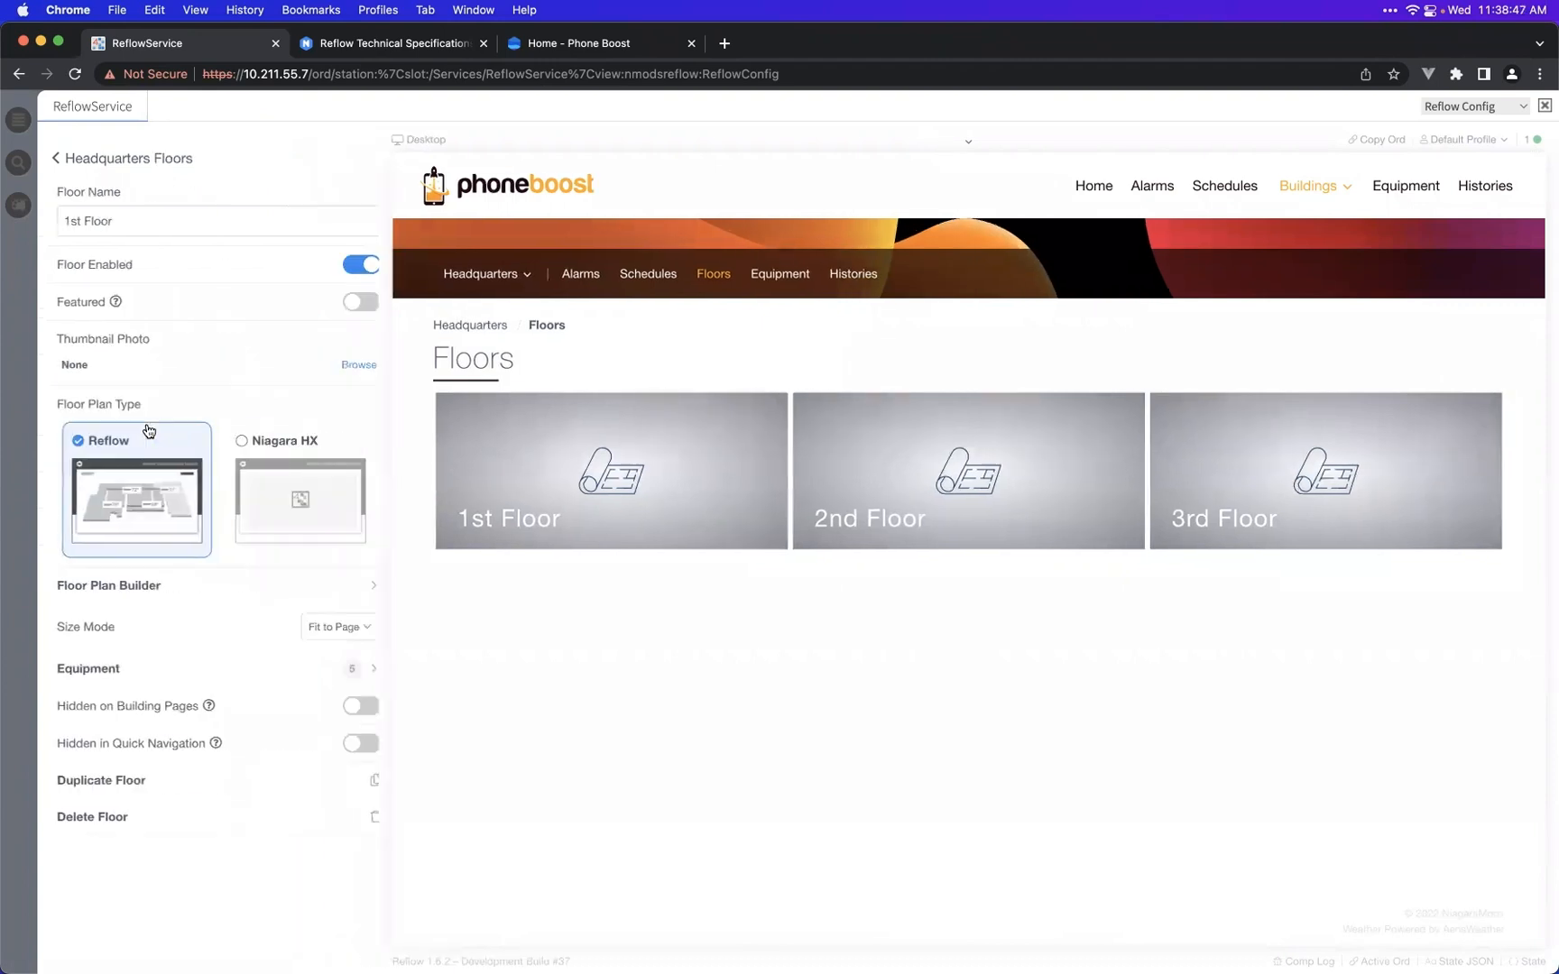
click(211, 668)
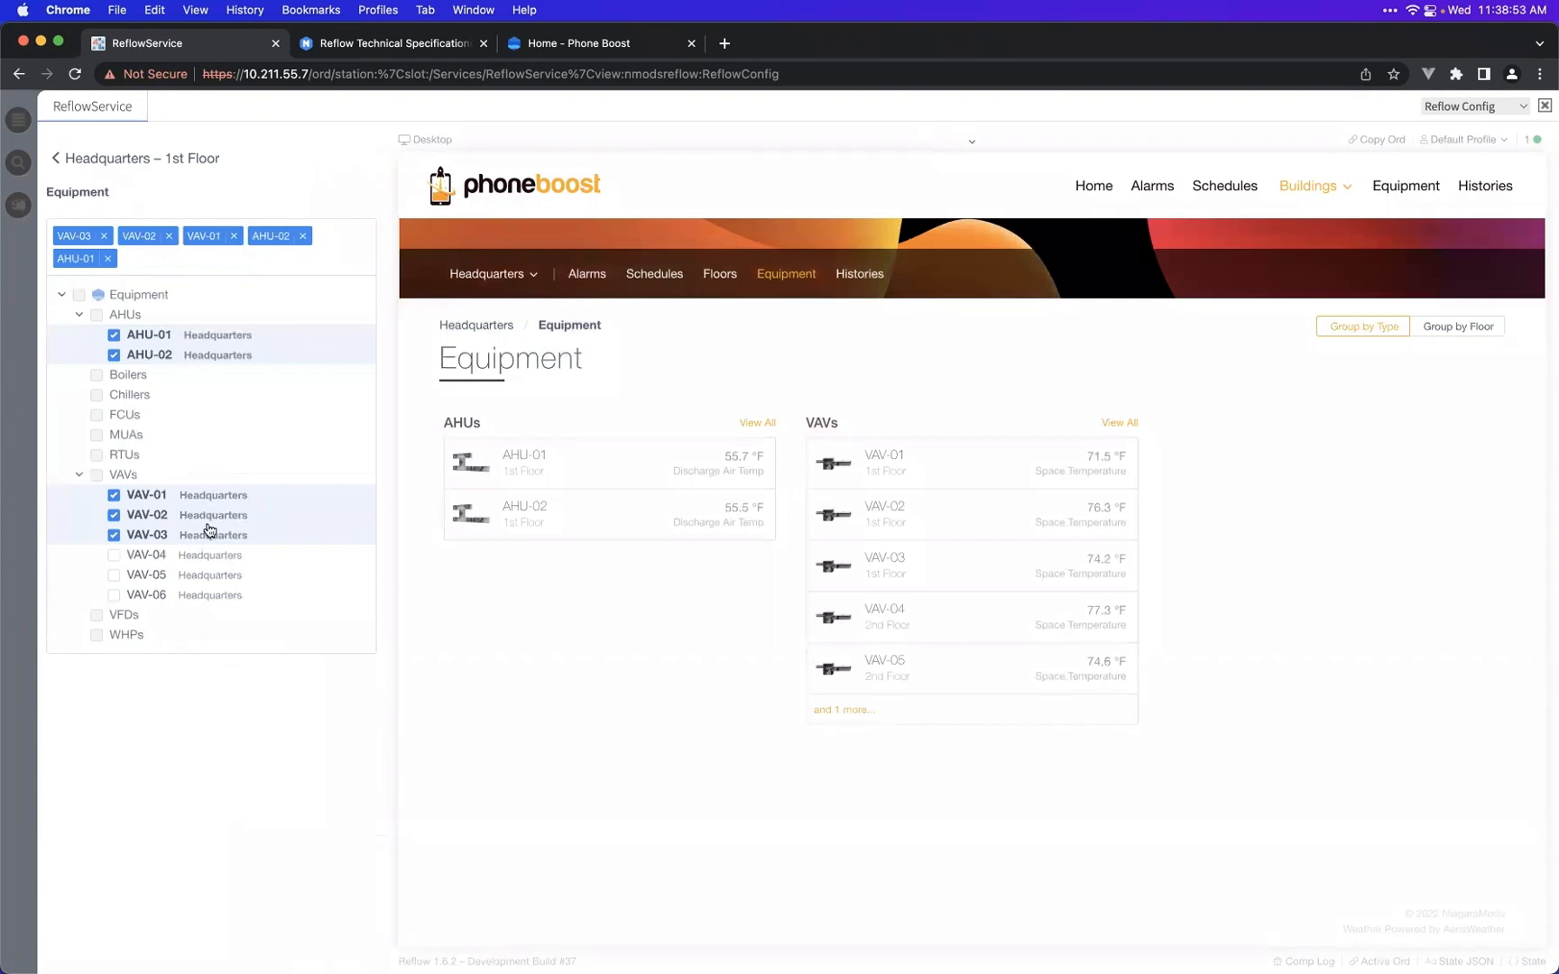
click(124, 160)
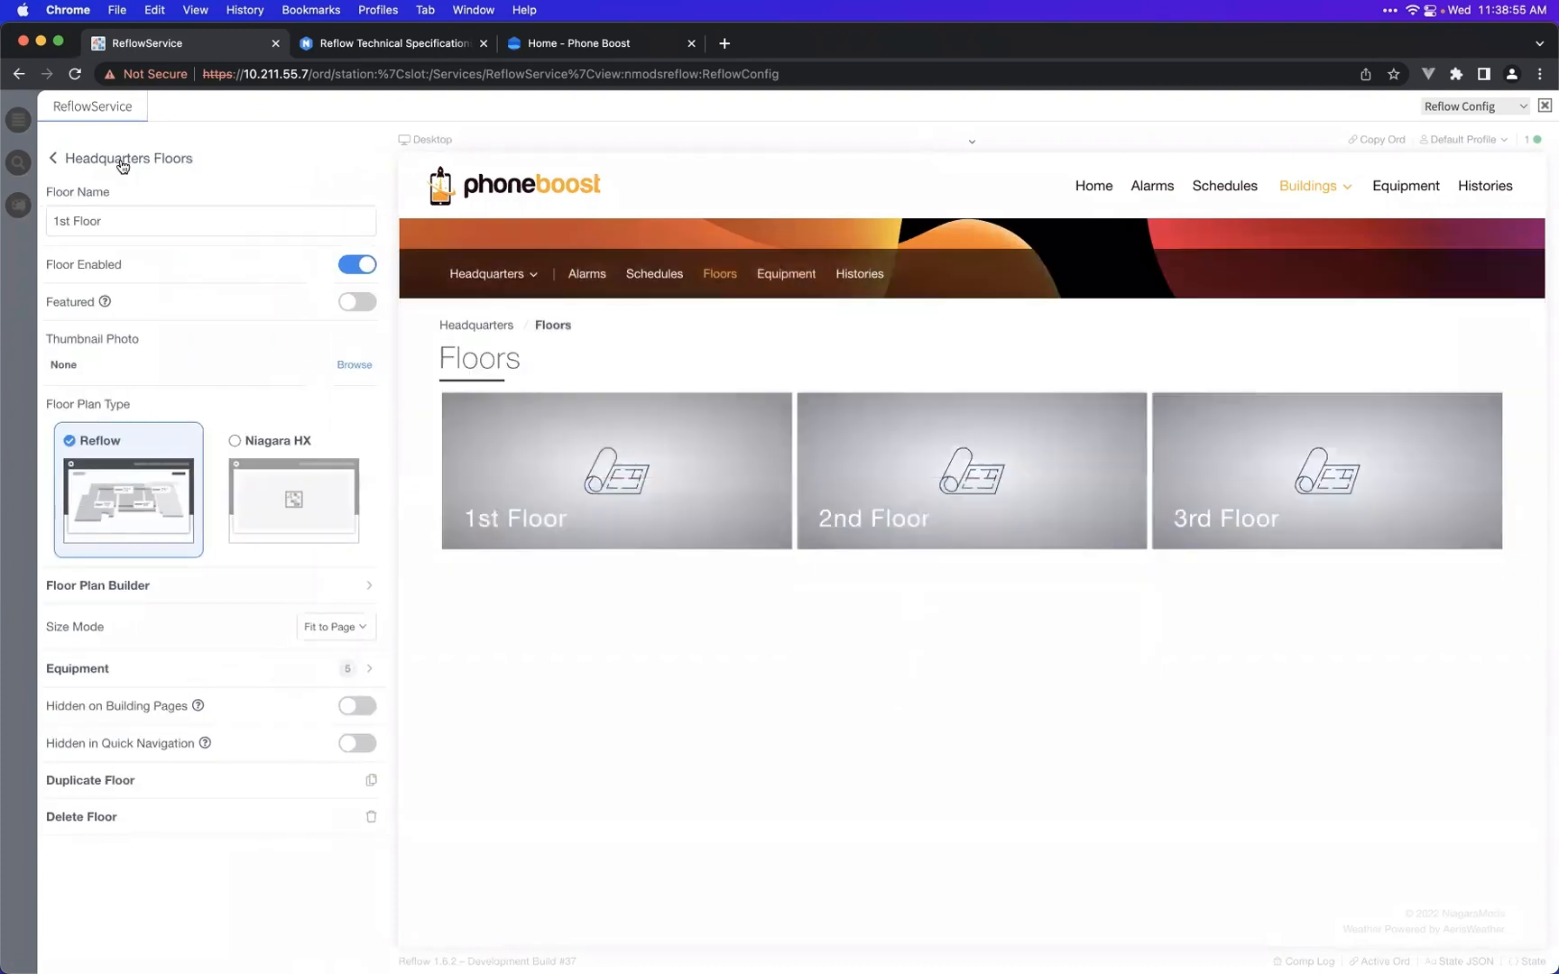
click(122, 160)
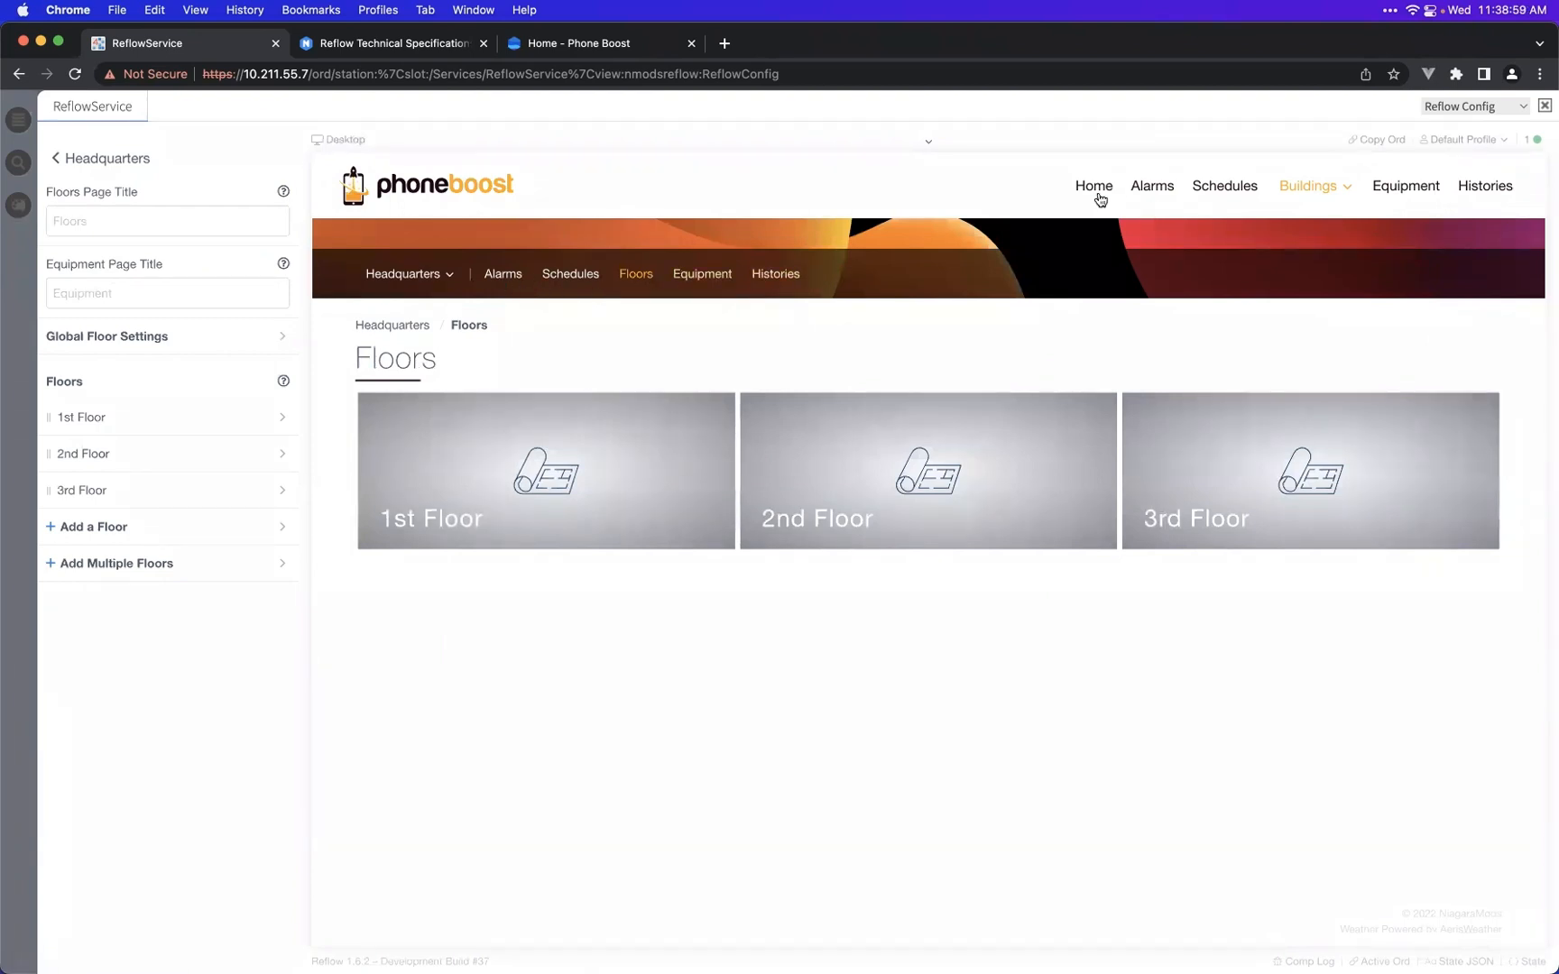
- View the Headquarters Alarms, Schedules, Floors, Equipment and Histories pages in the preview
click(509, 285)
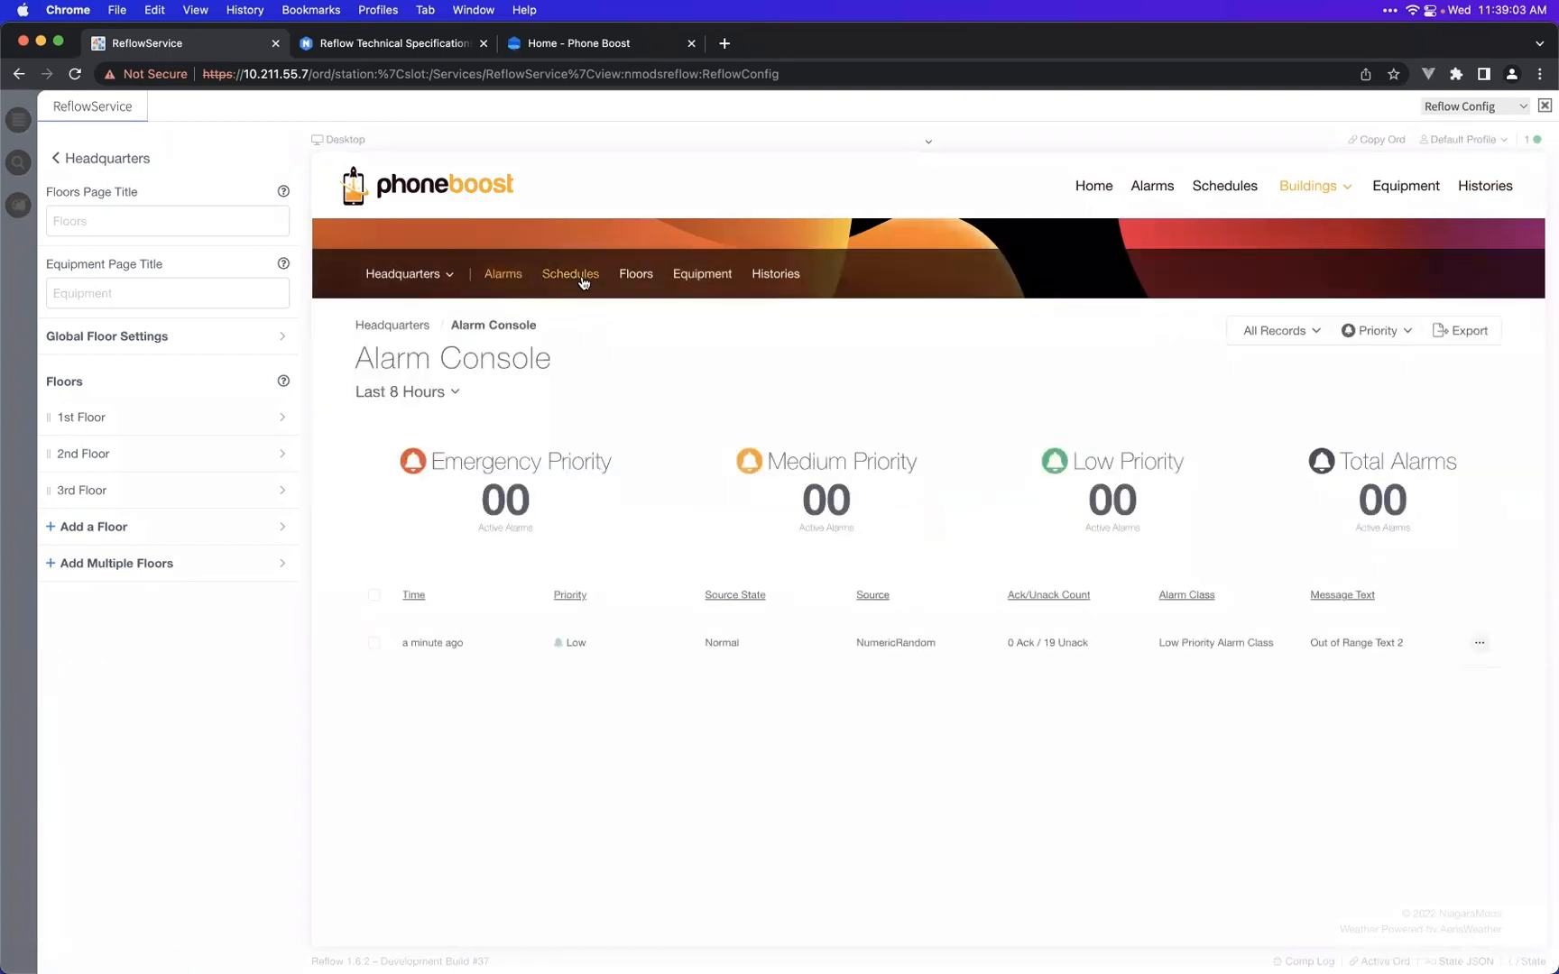
click(578, 273)
click(636, 273)
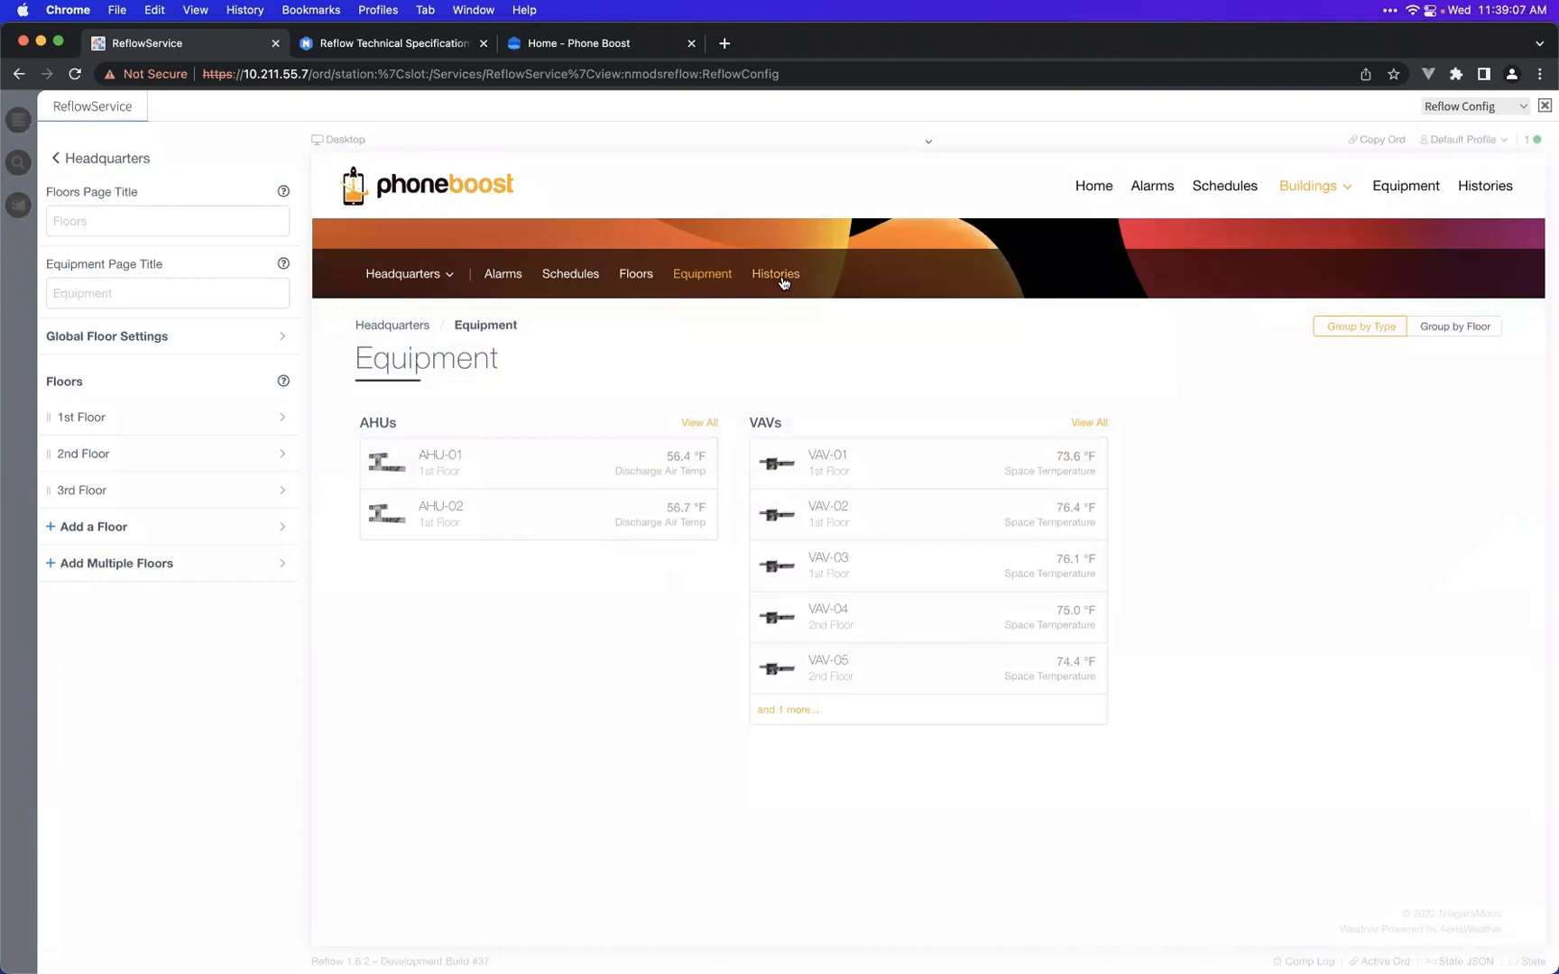
click(782, 278)
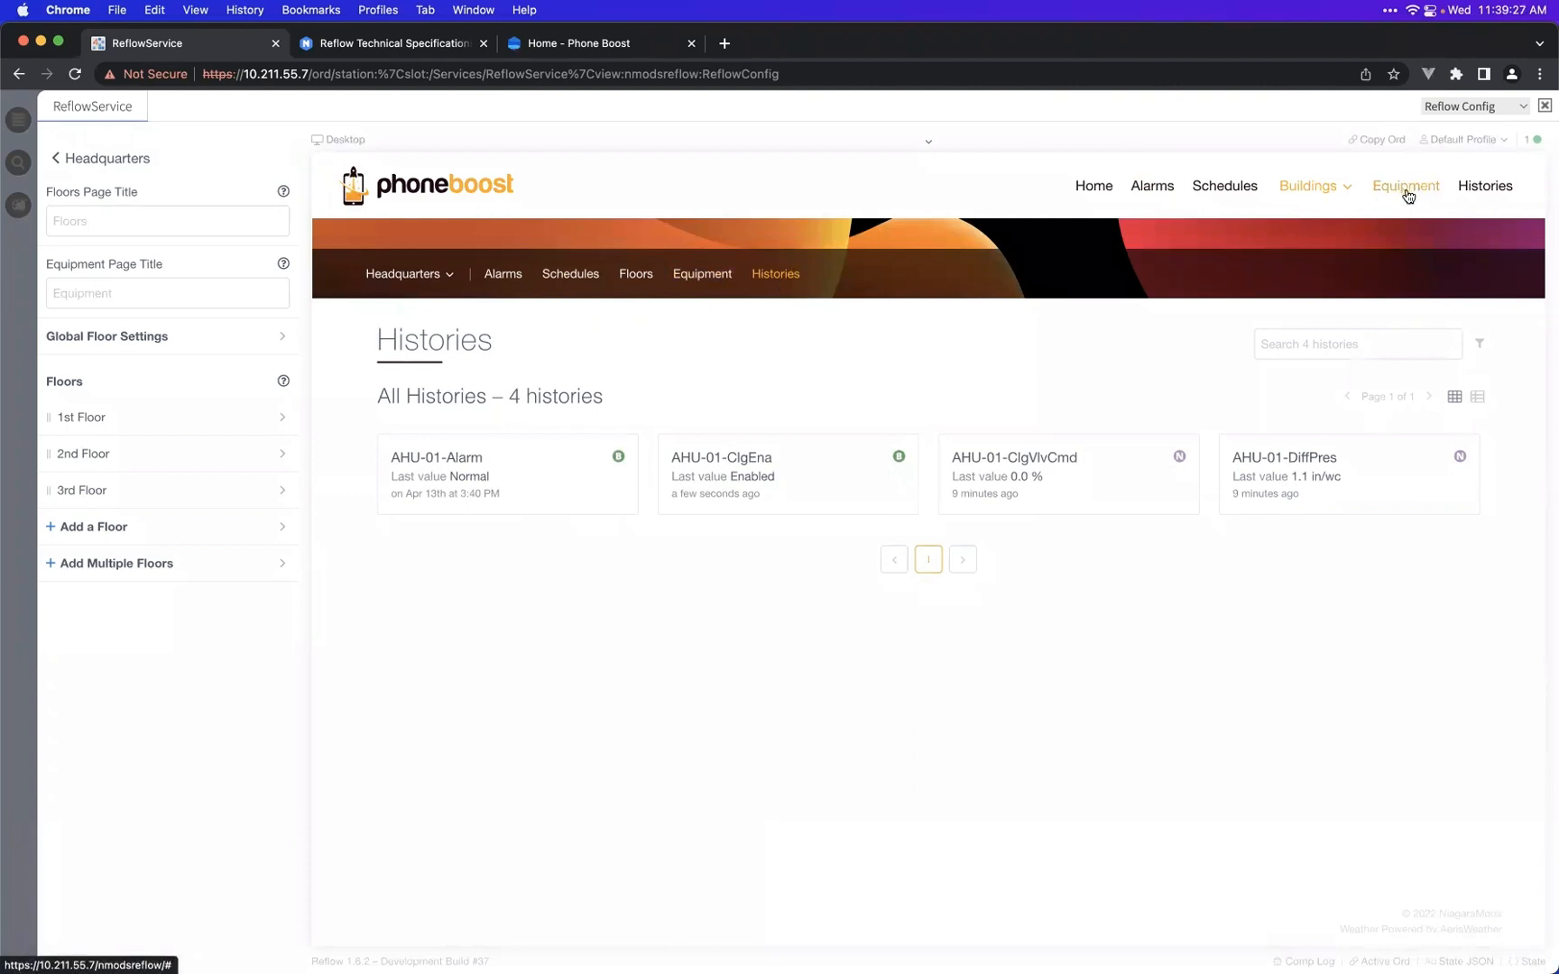
- View Building 2 and its Equipment page in the preview, as well as the All Buildings page
click(1286, 200)
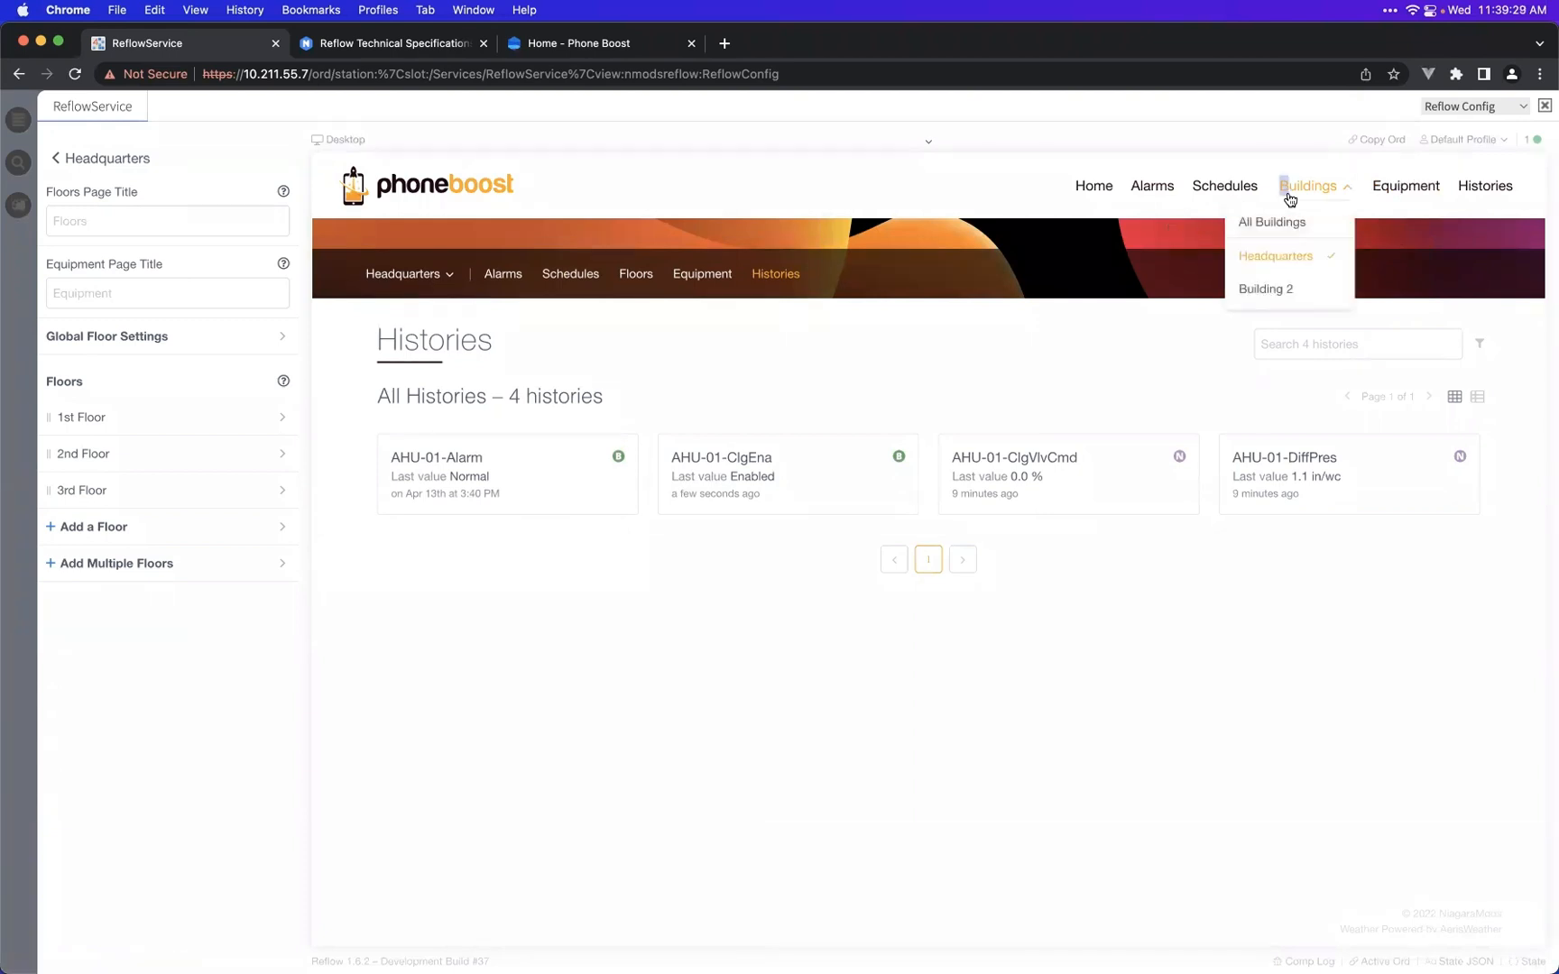
click(1273, 294)
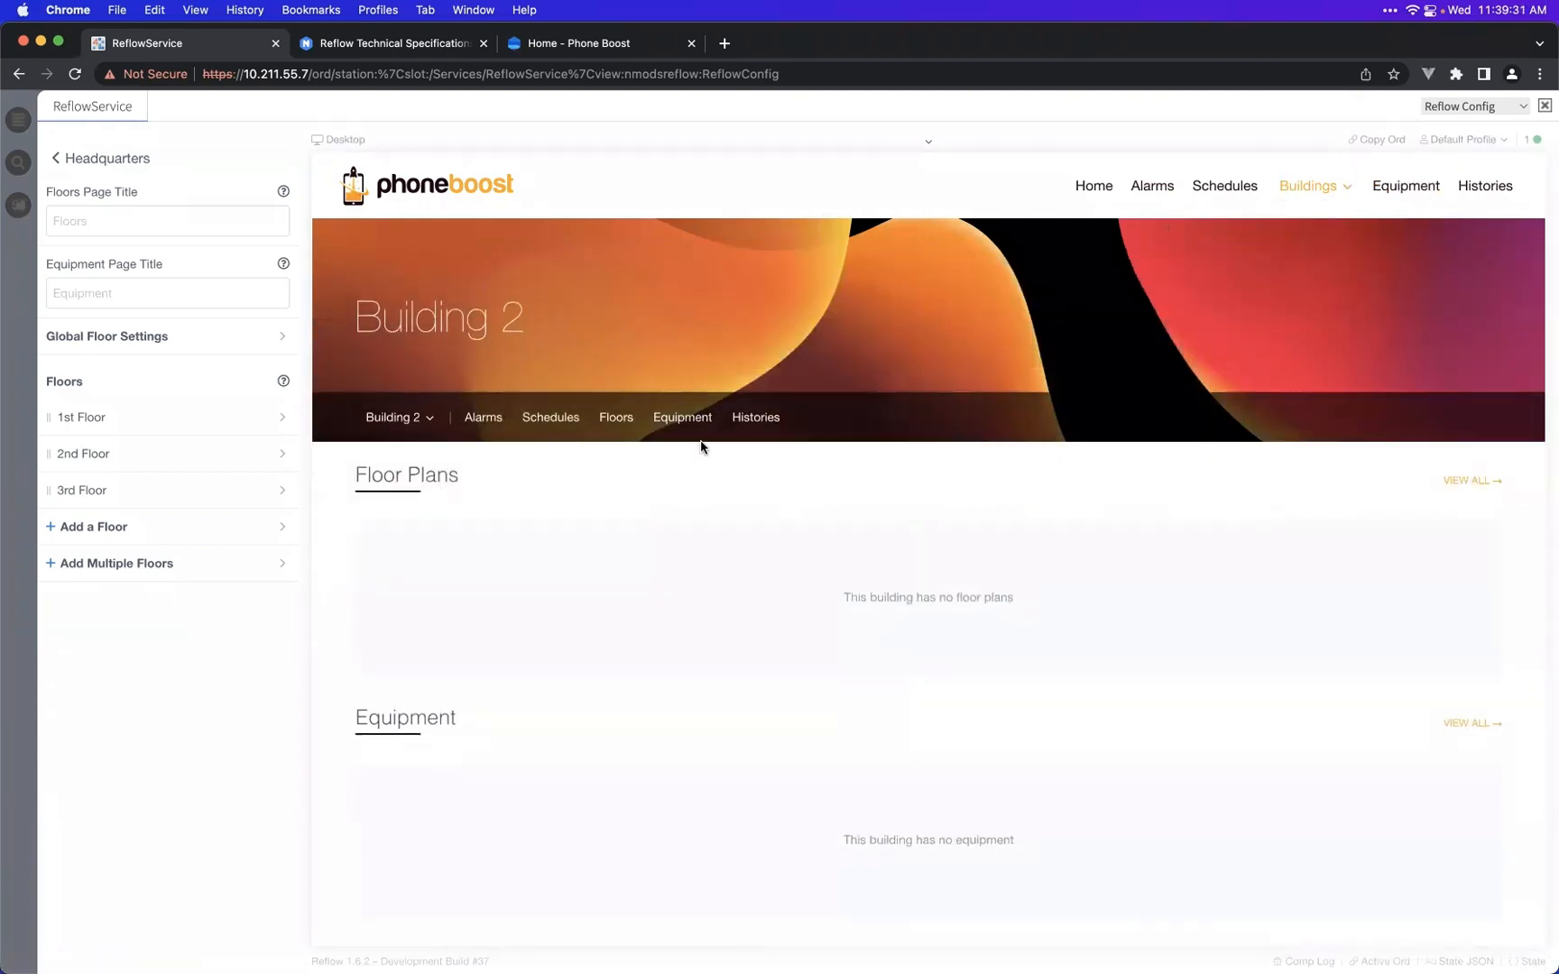
click(701, 429)
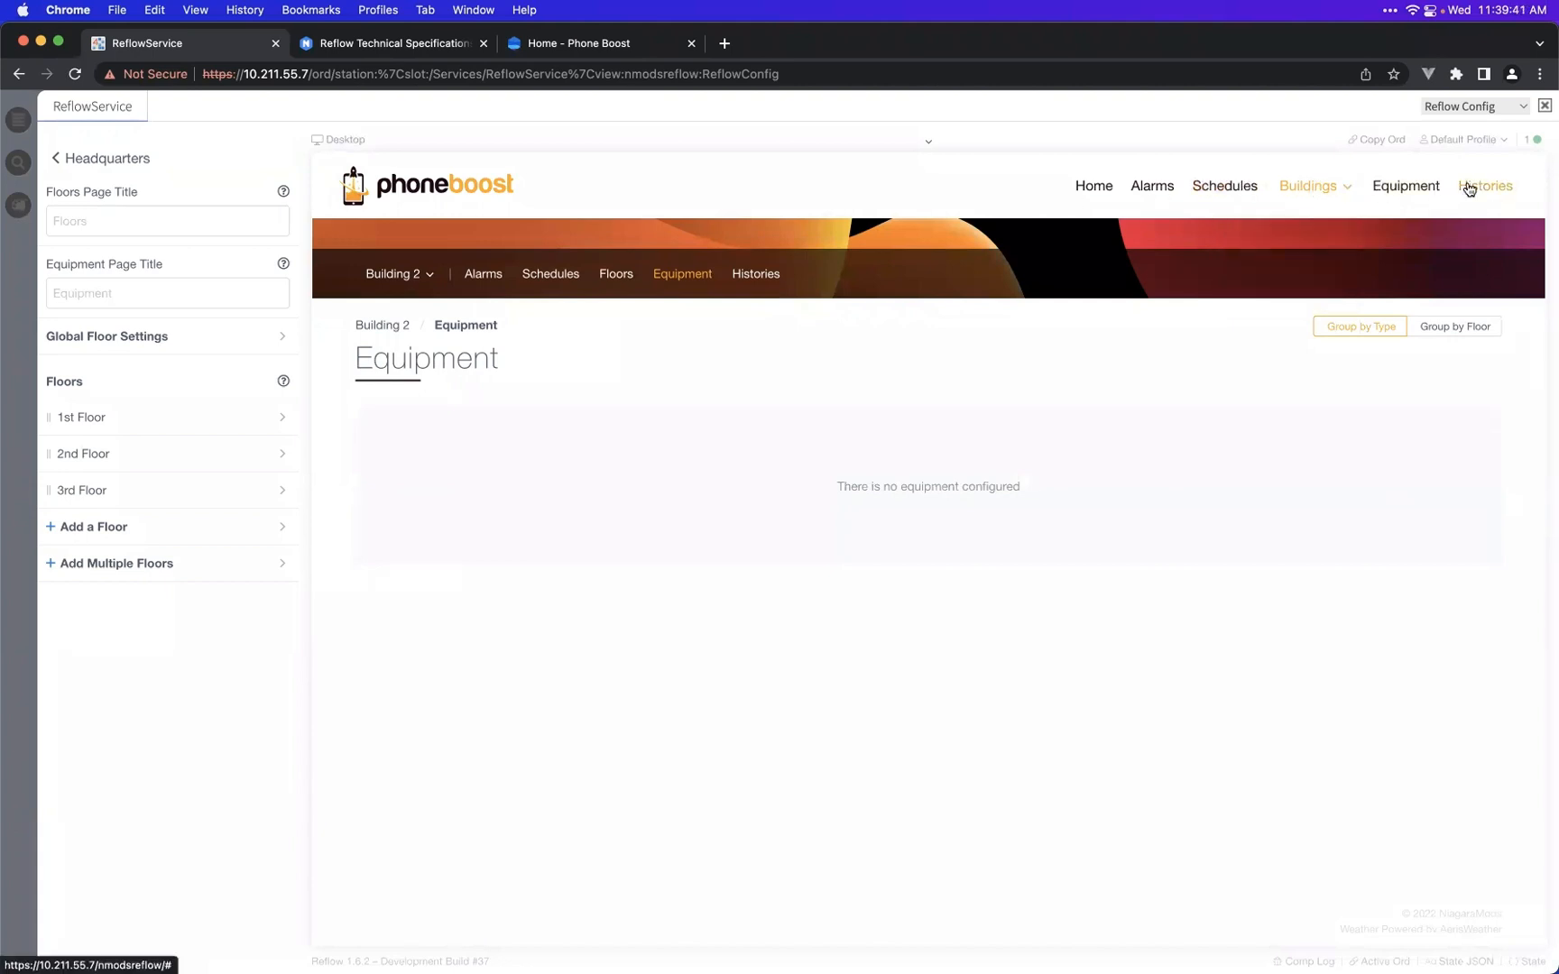
mouse_move(1329, 194)
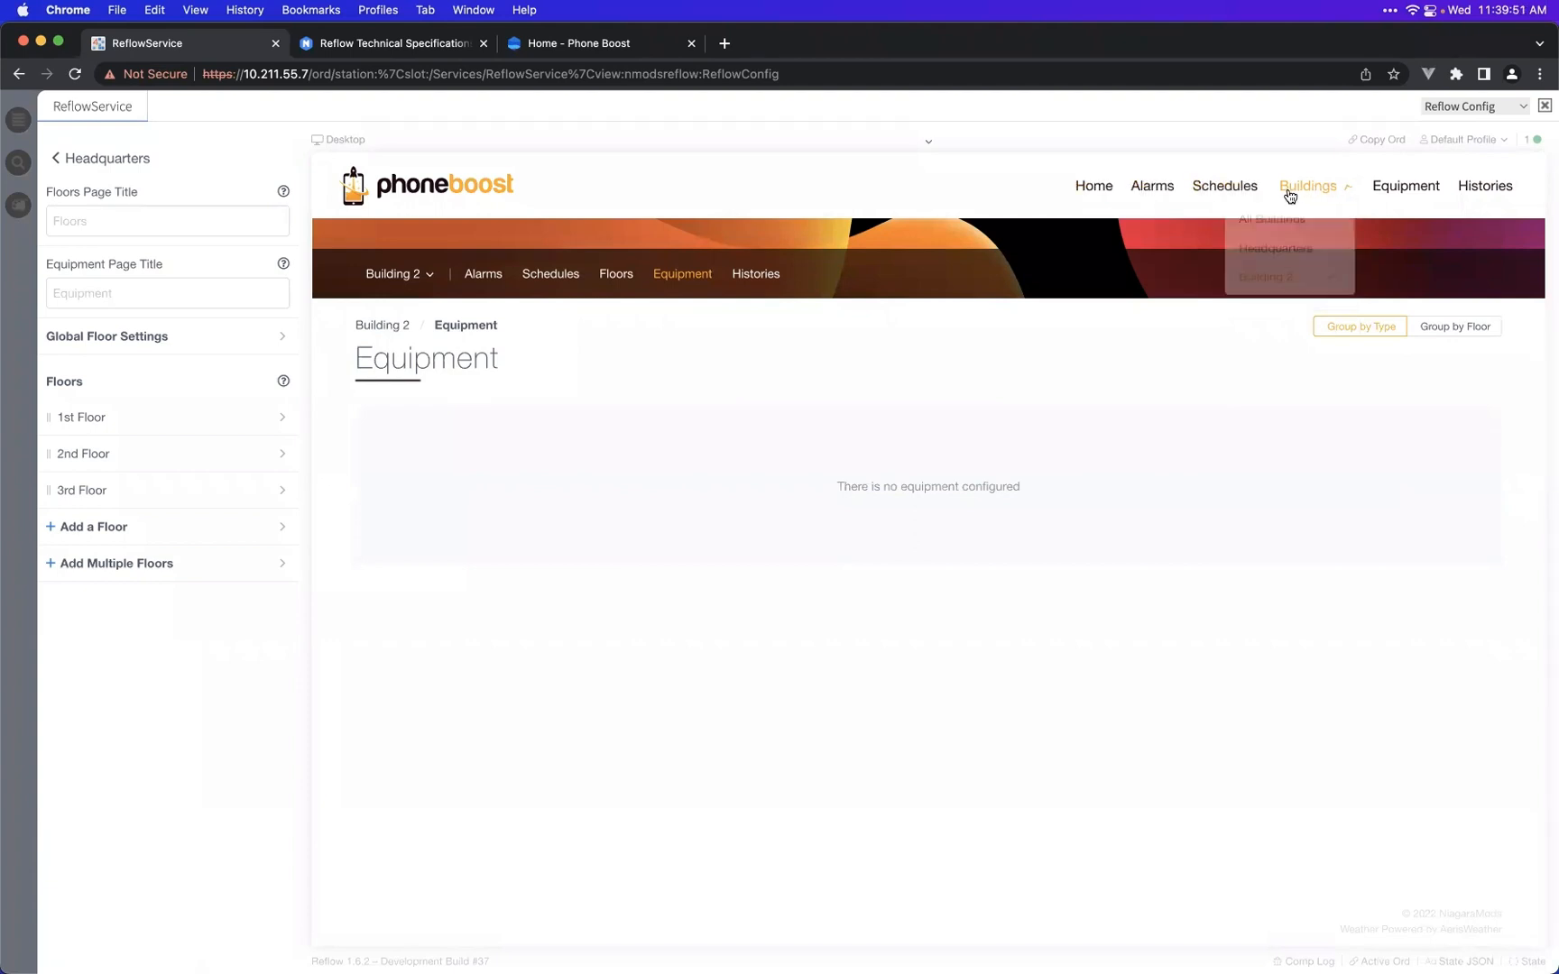
click(1293, 231)
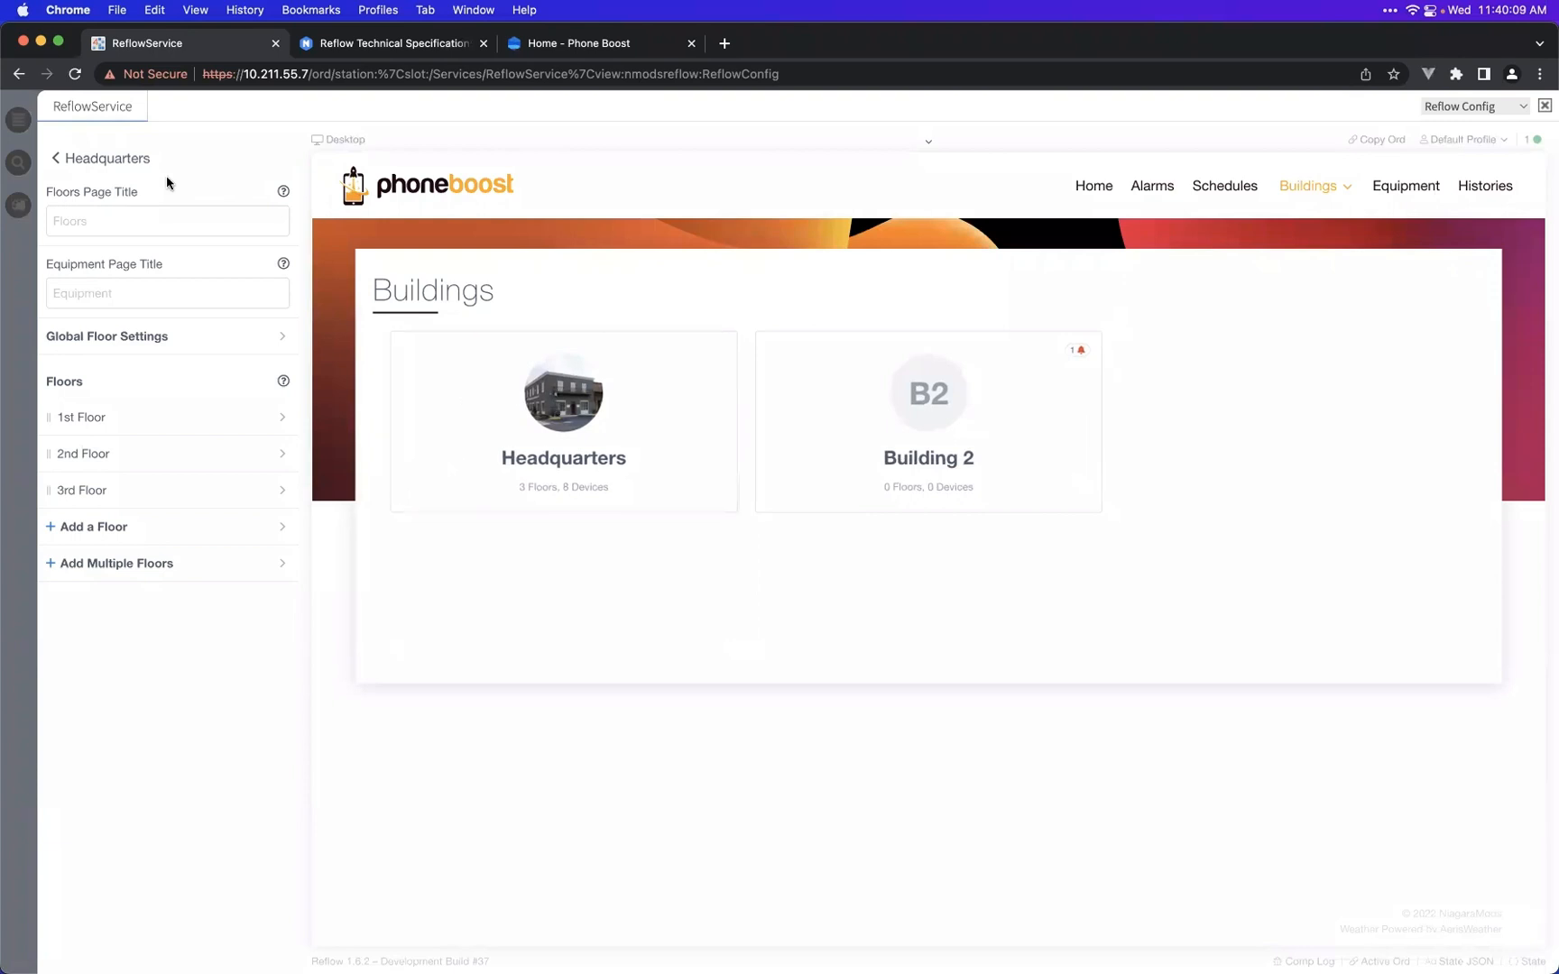
- Try the Map and Grid layouts for the Buildings Index Page, and restore the Map + Grid layout
click(113, 167)
click(94, 160)
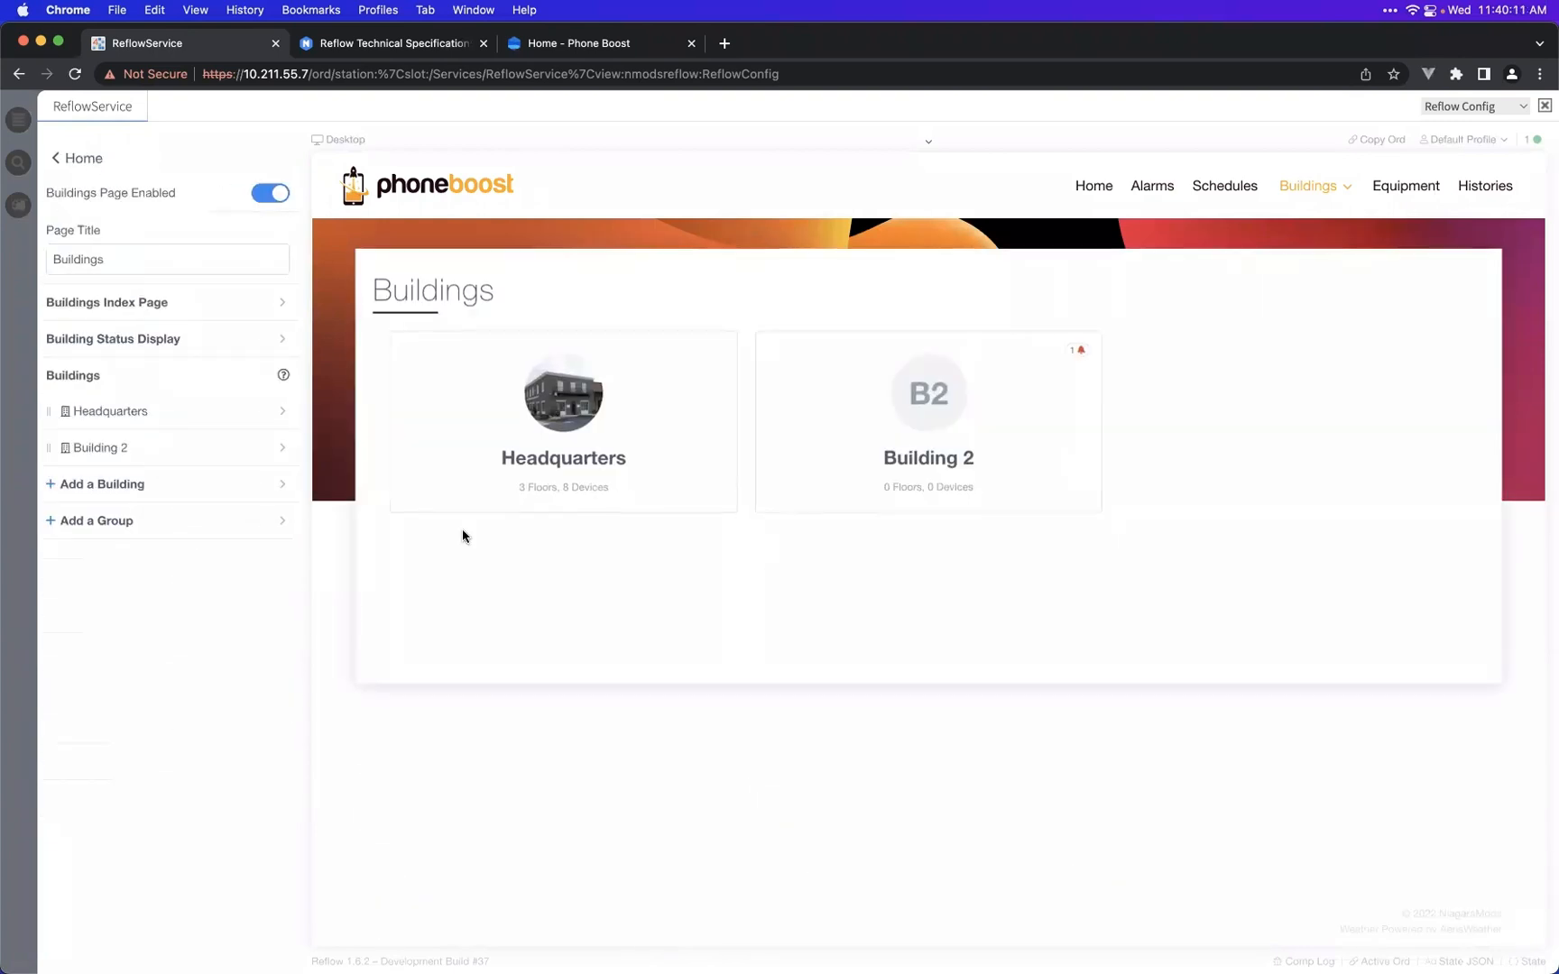
click(178, 304)
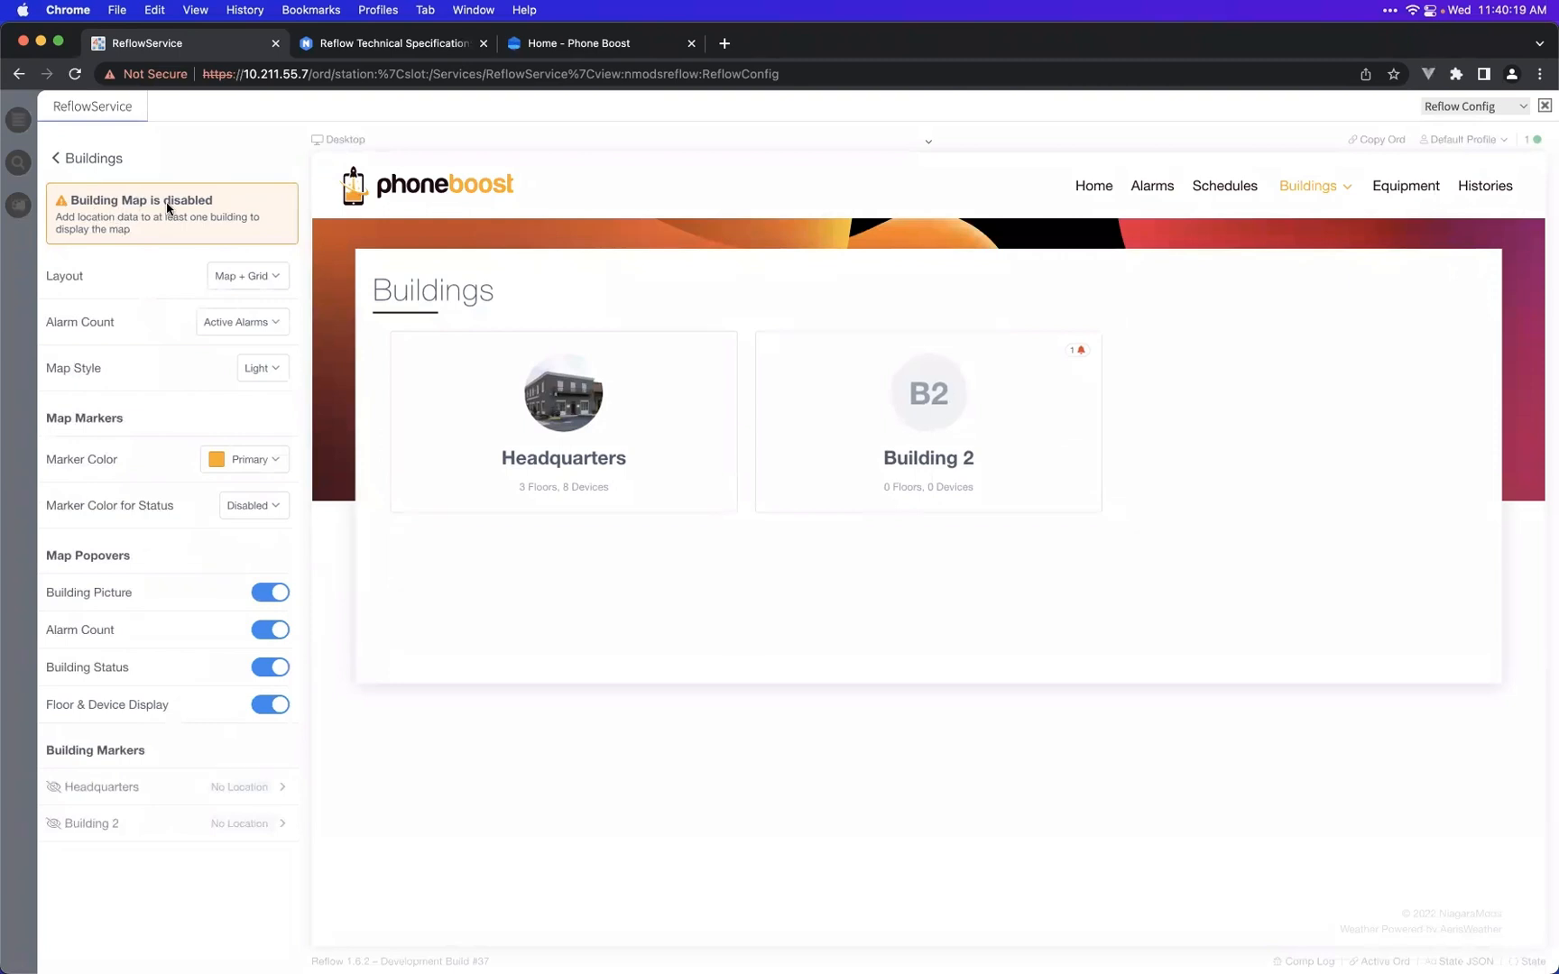
click(256, 282)
click(251, 336)
click(264, 279)
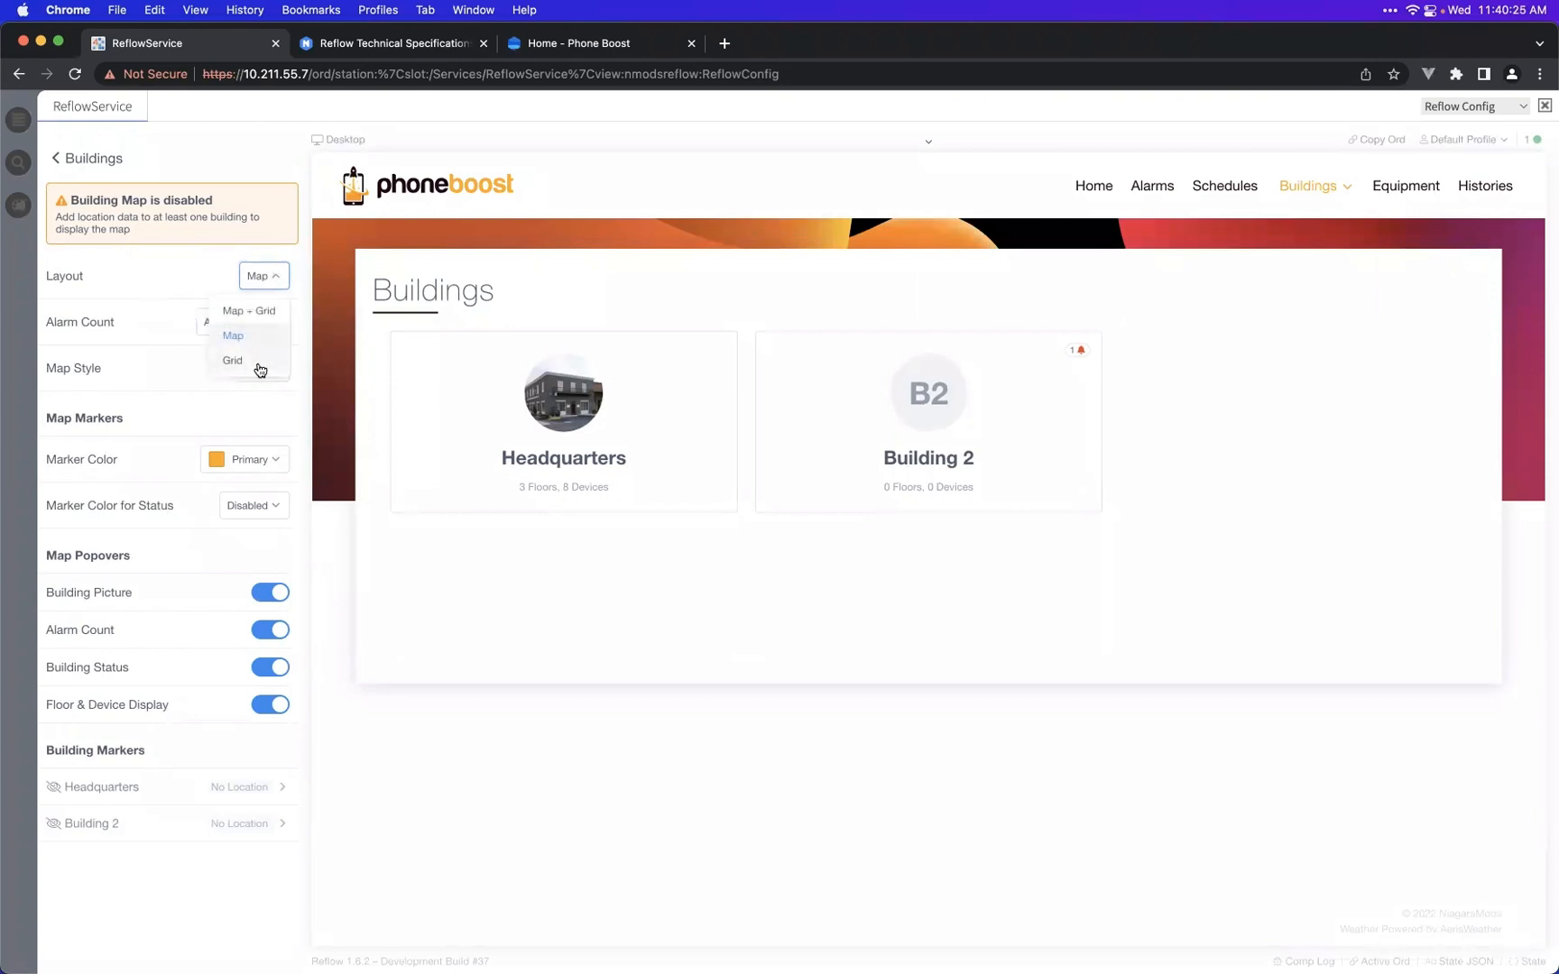
click(233, 361)
click(266, 205)
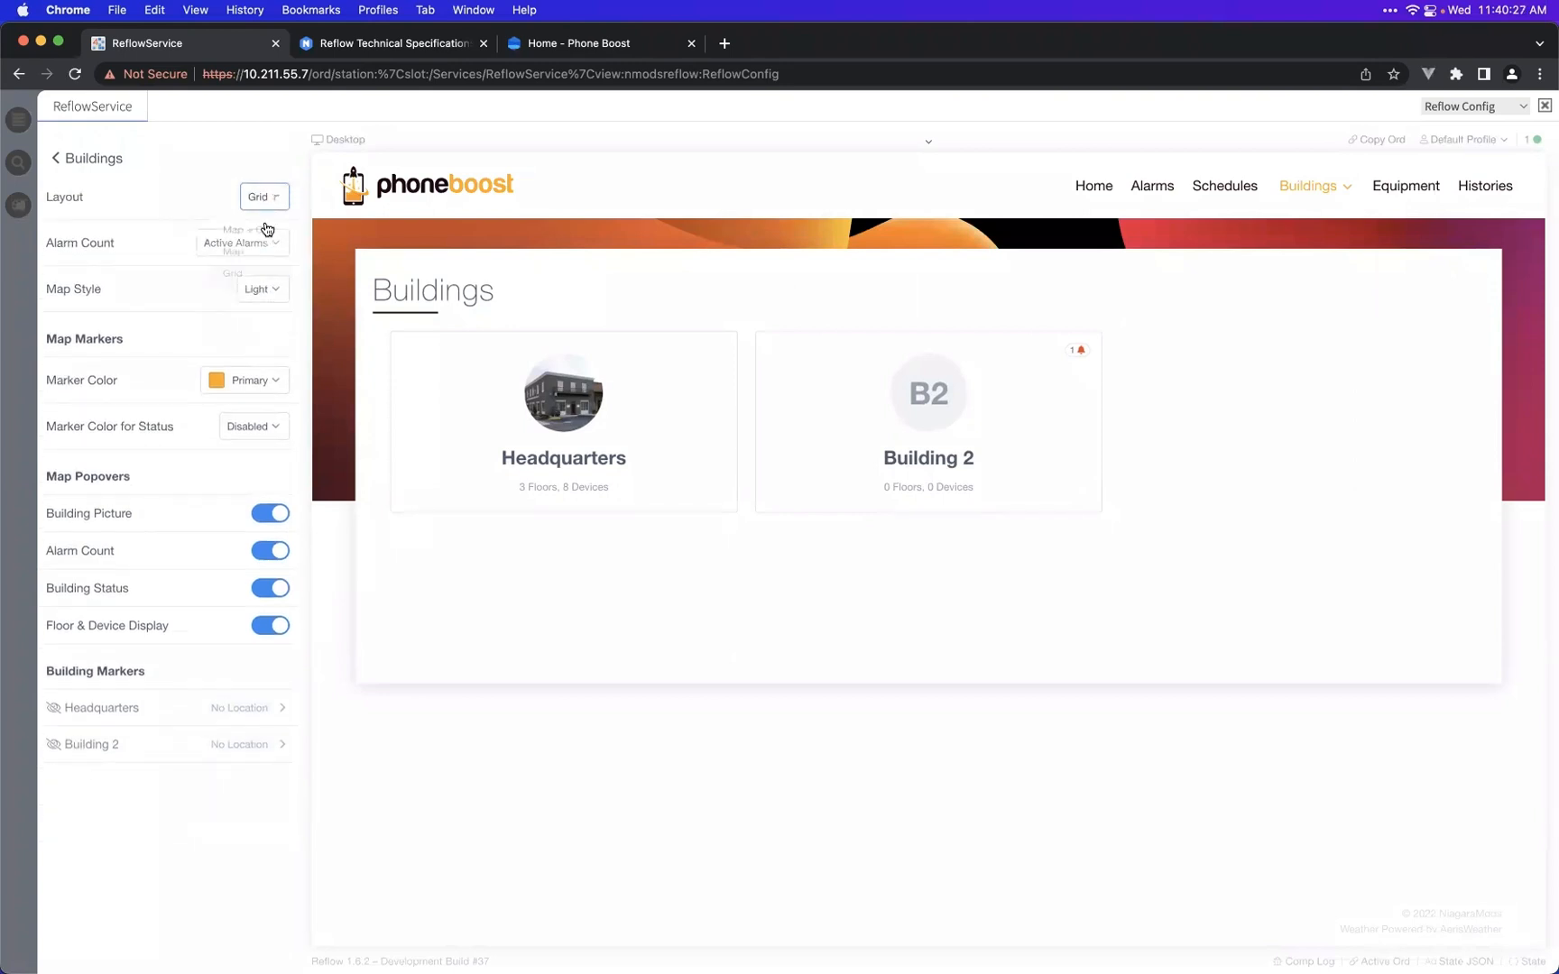
click(257, 232)
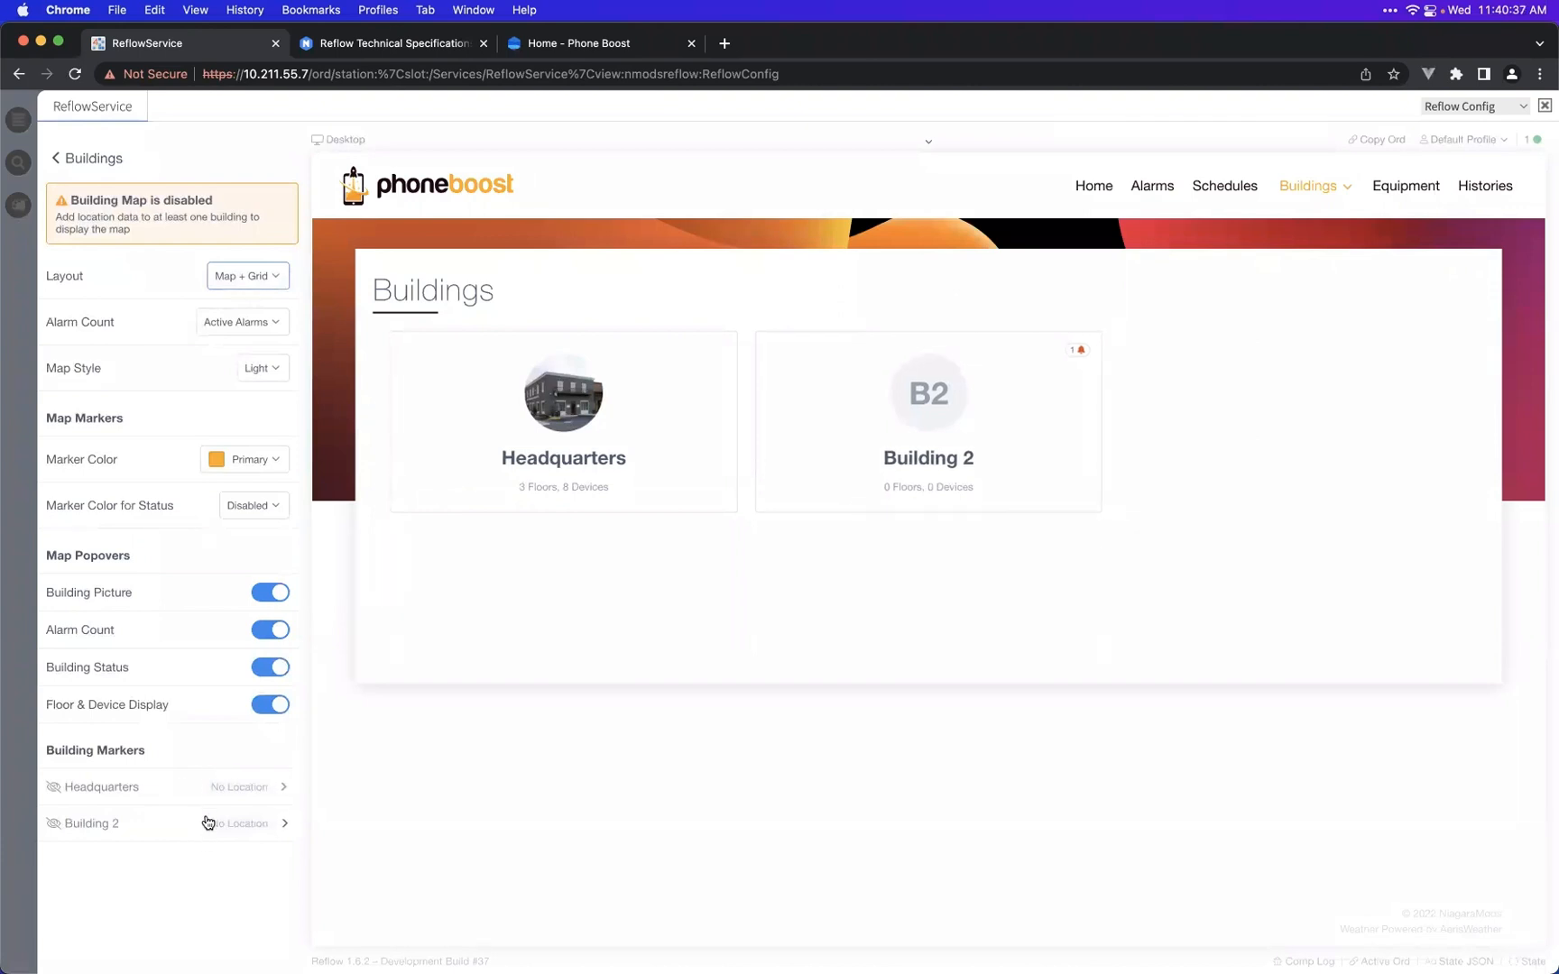
- Search the Headquarters location map for Chicago, place its precise location at about 41.896° N, 87.625° W, and return to the Buildings settings
click(80, 158)
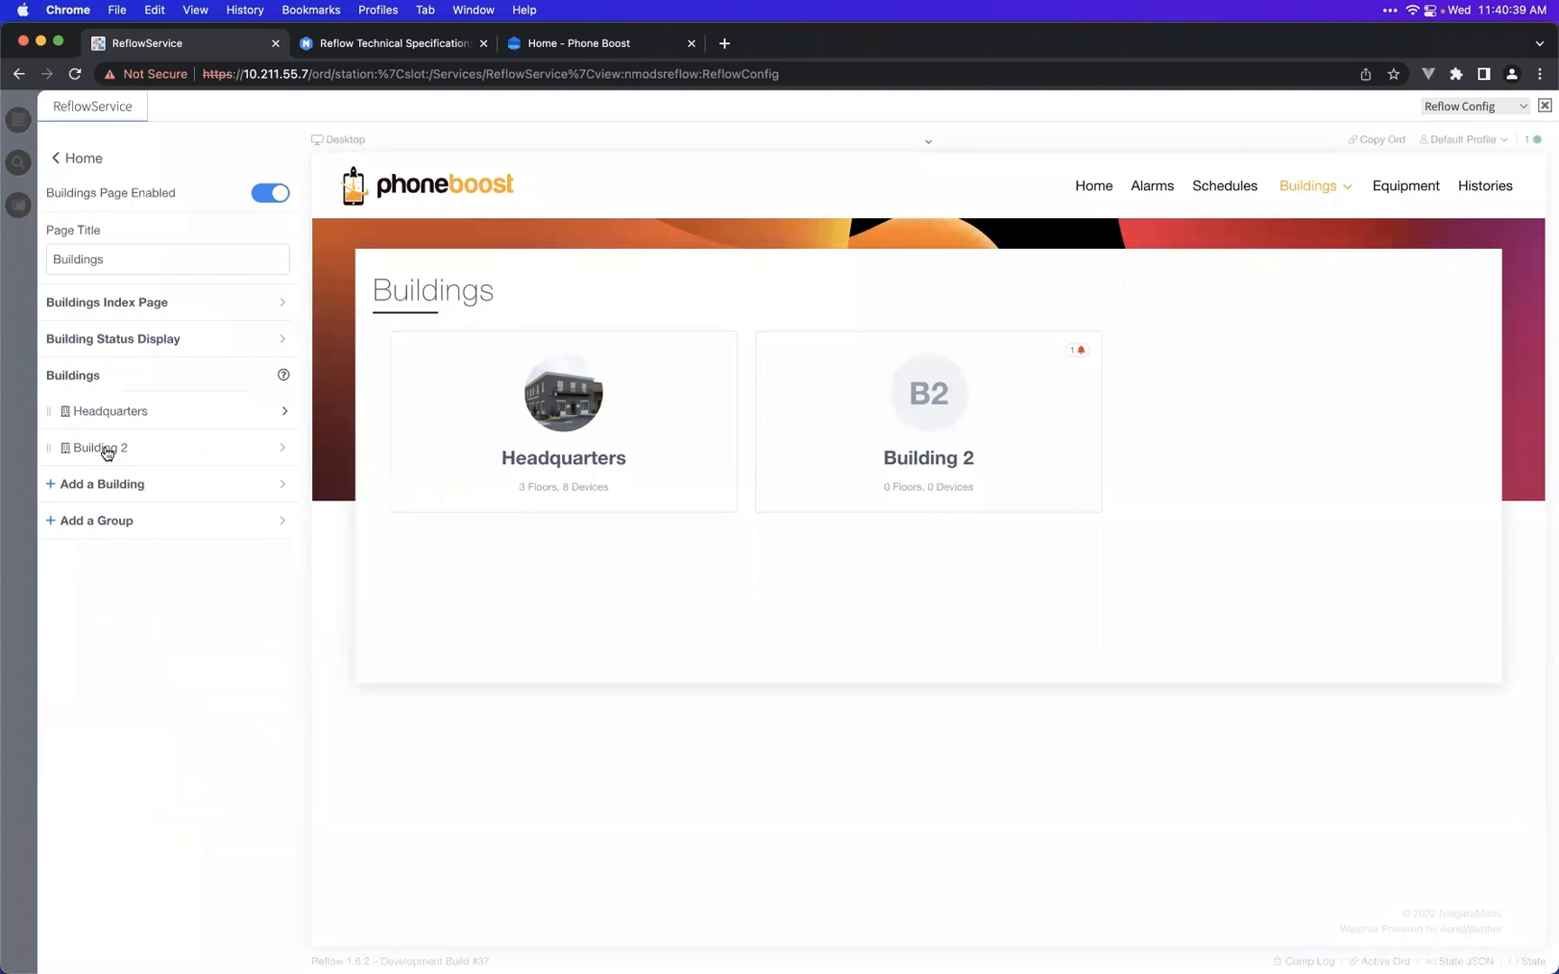
click(125, 414)
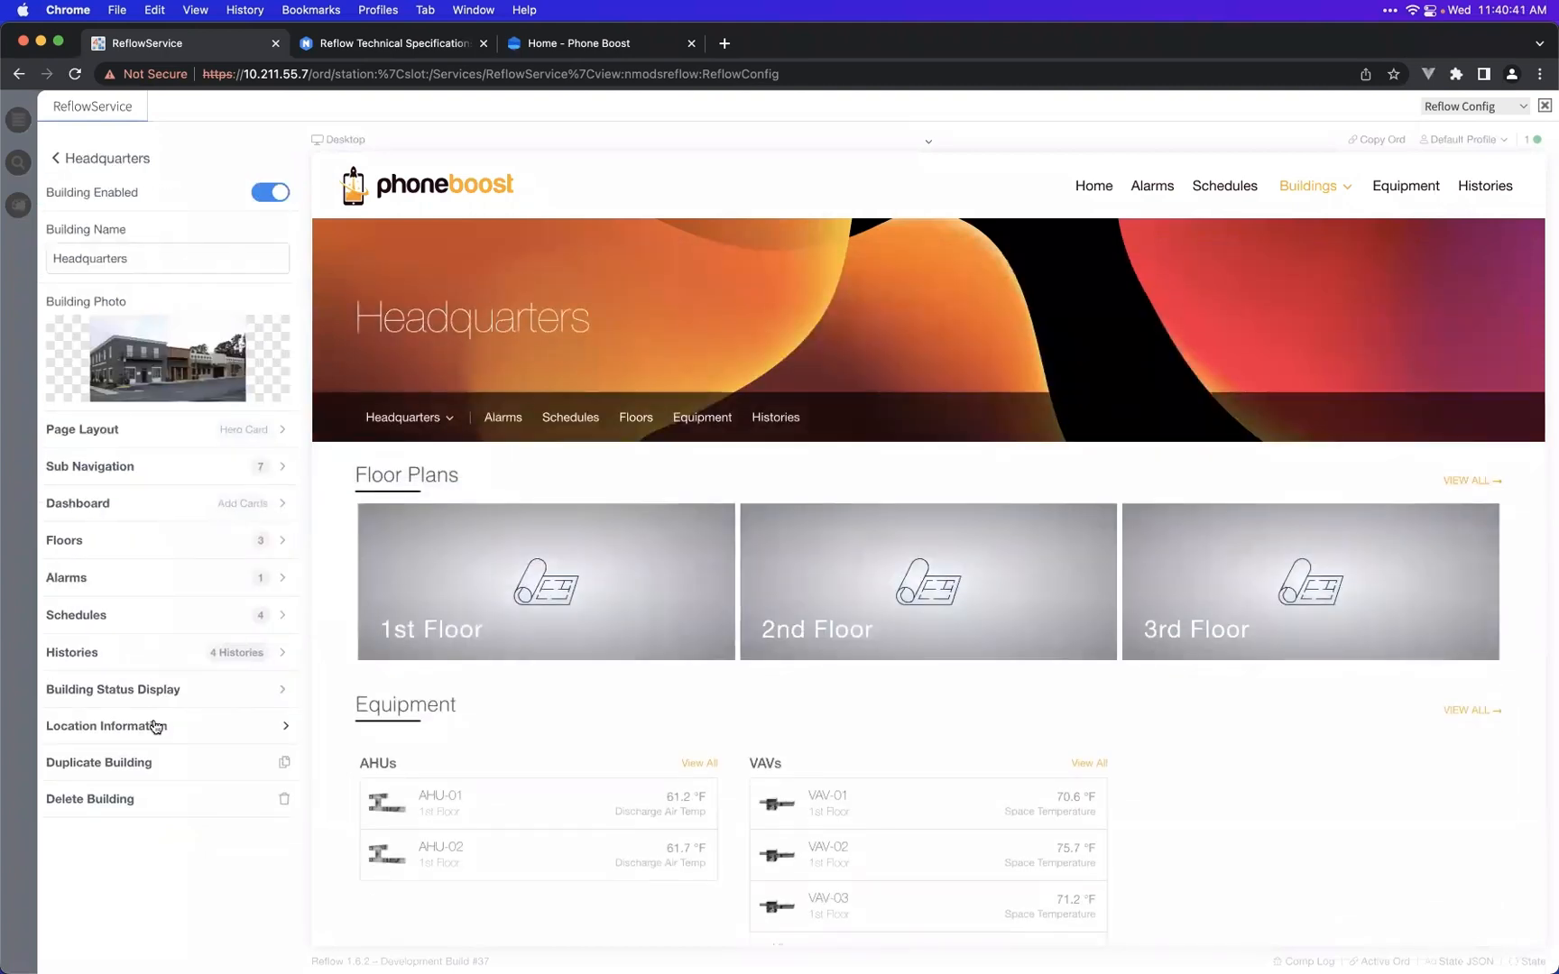
click(154, 725)
click(171, 254)
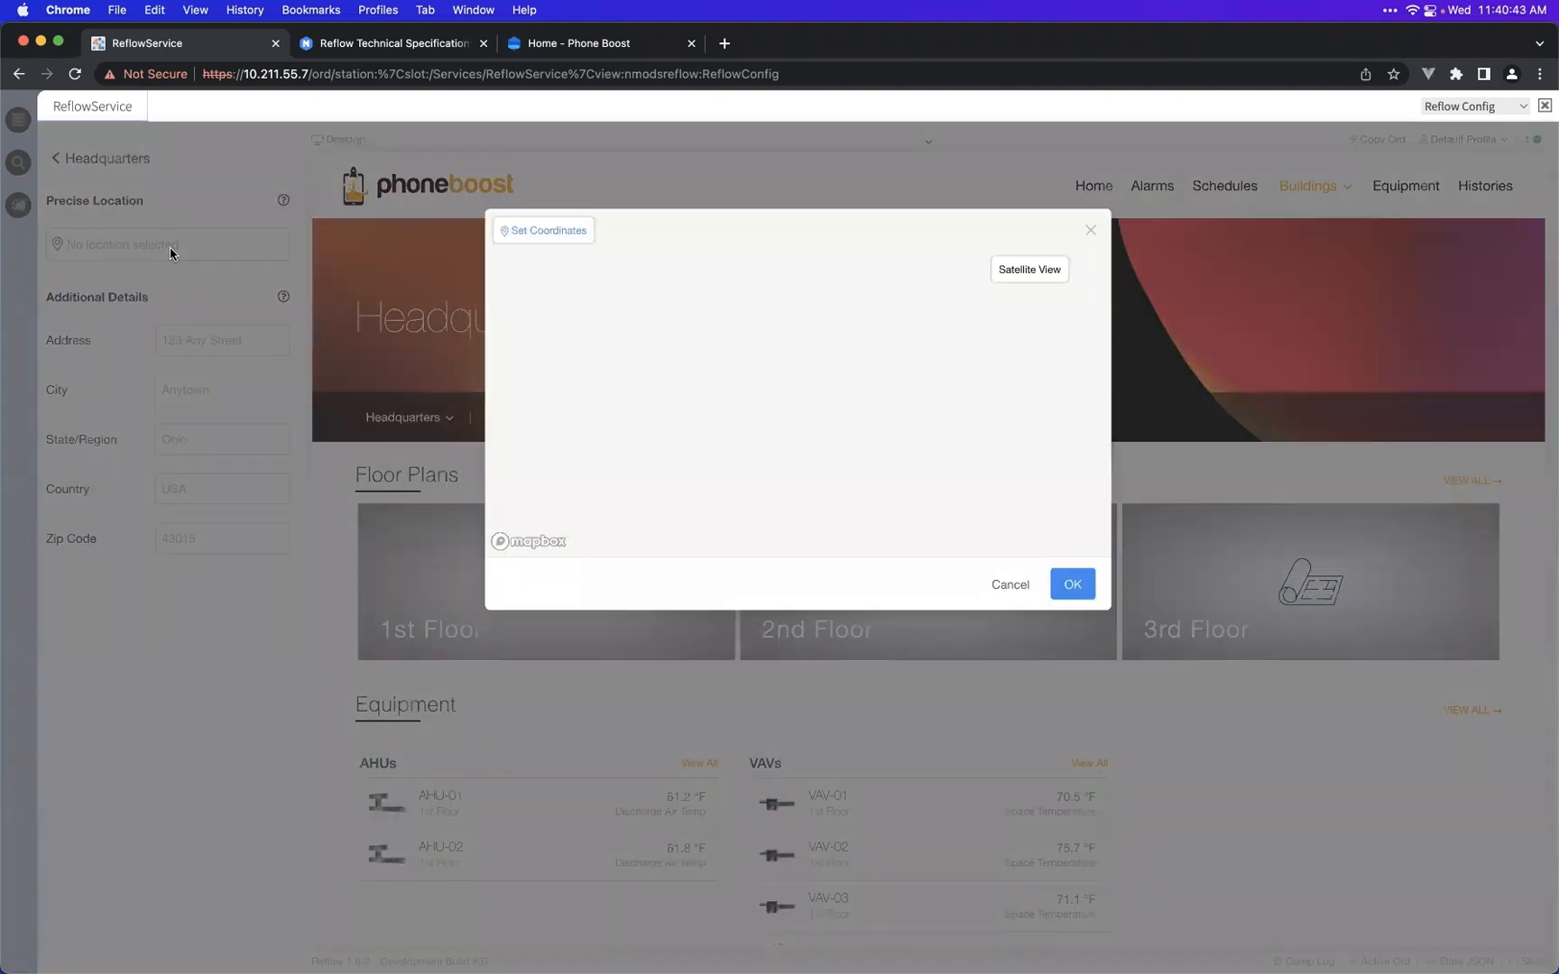
click(986, 240)
text(chicago)
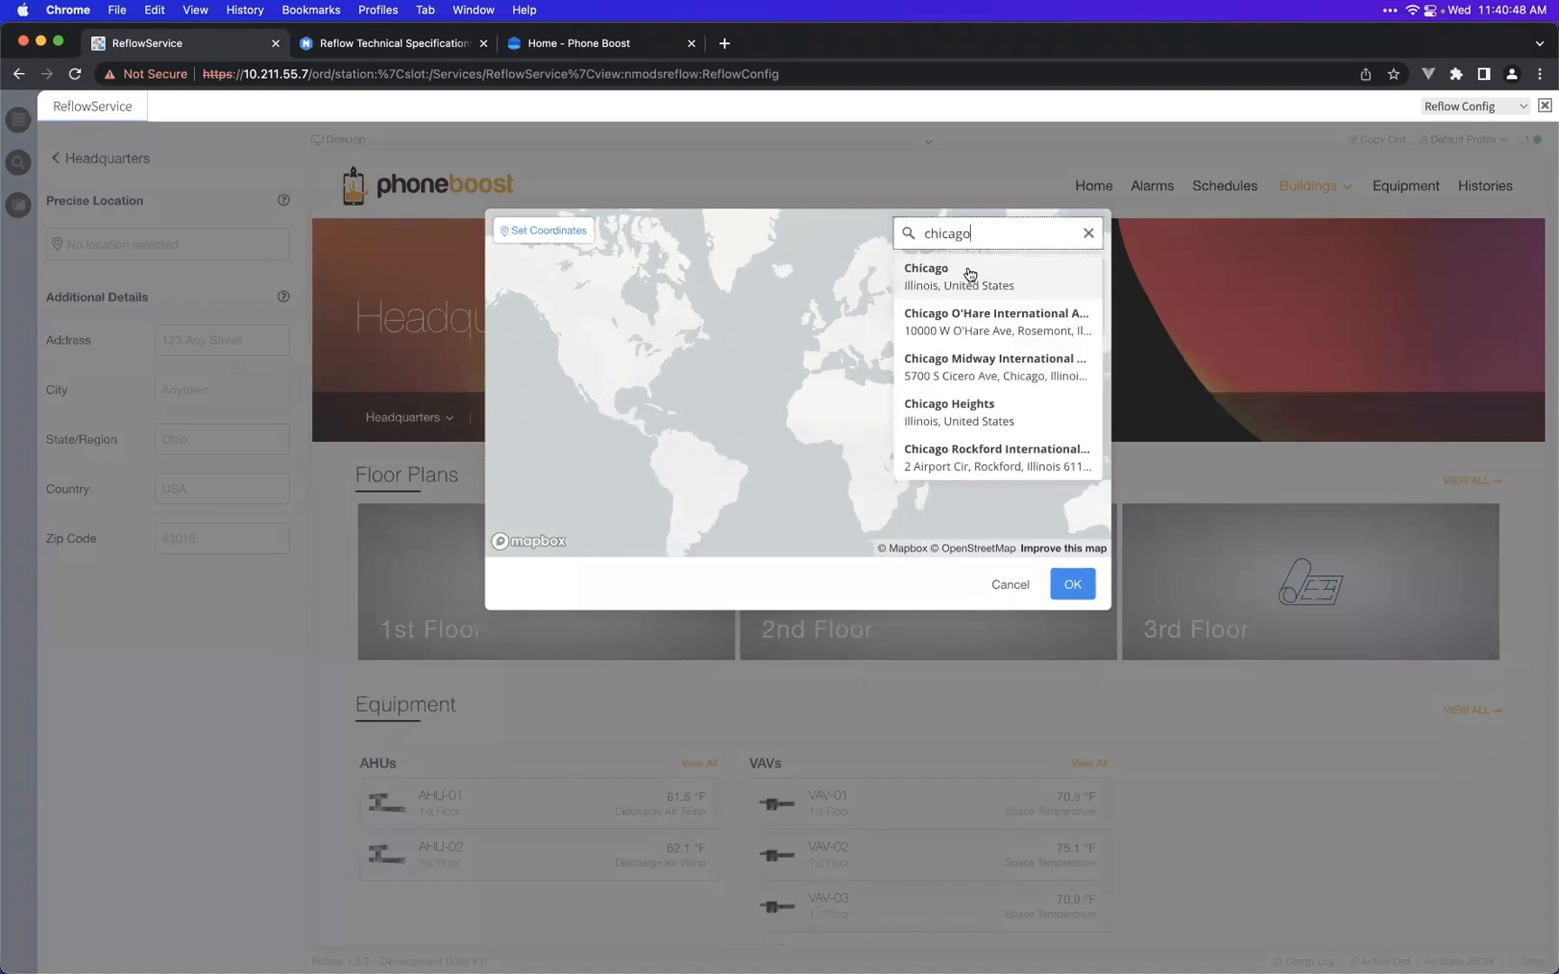
click(969, 274)
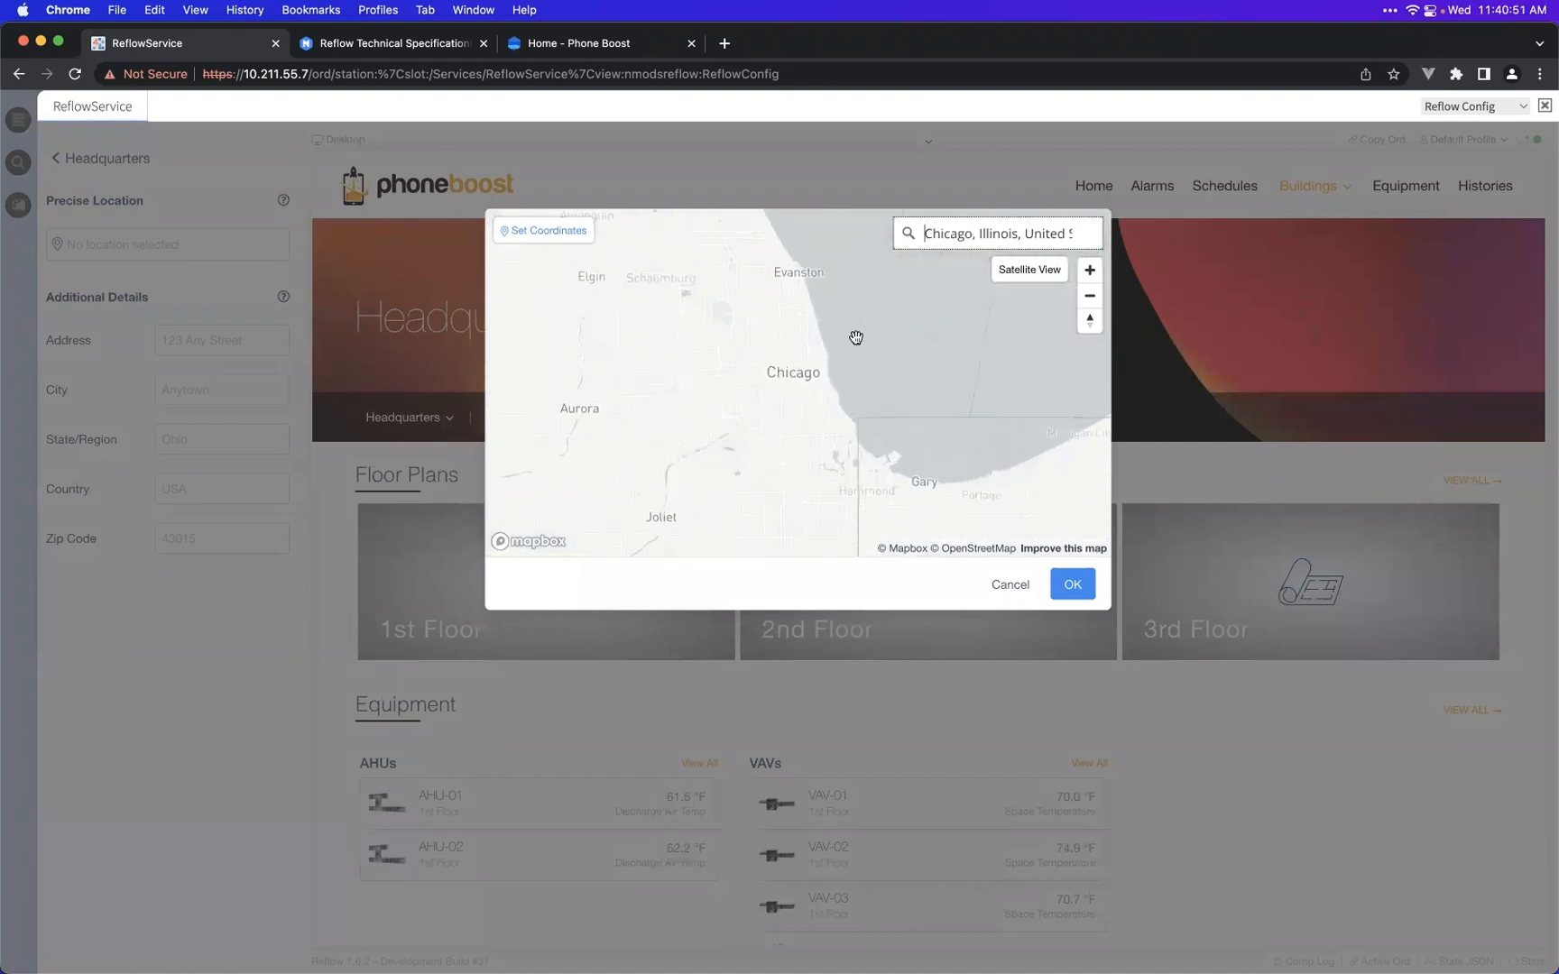
click(840, 331)
click(847, 327)
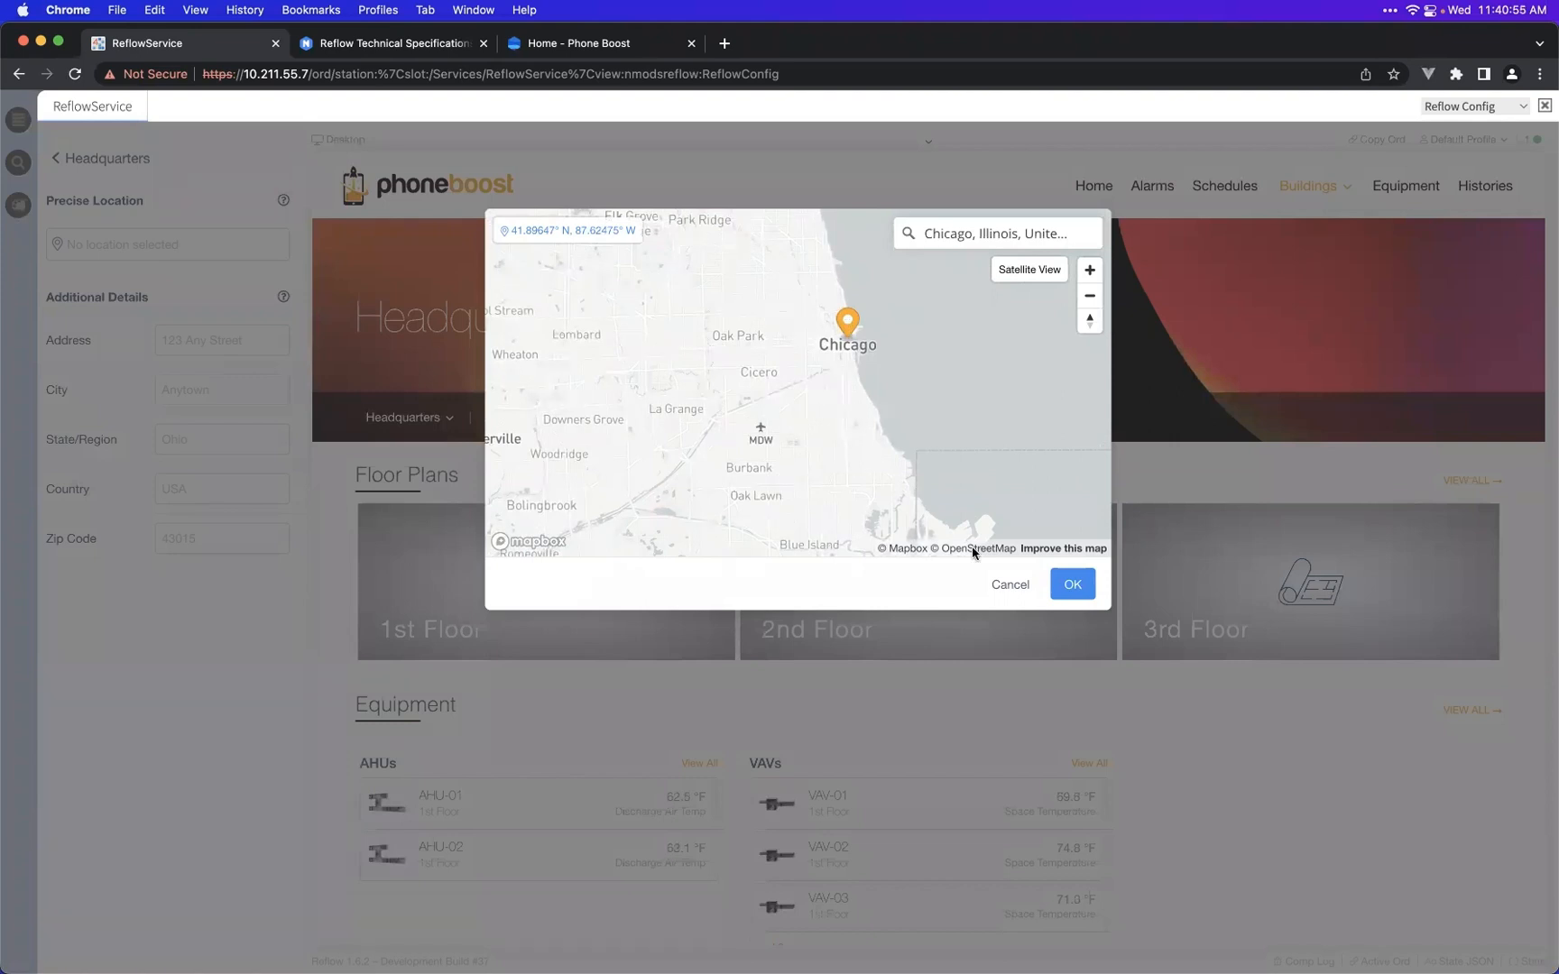
click(1068, 585)
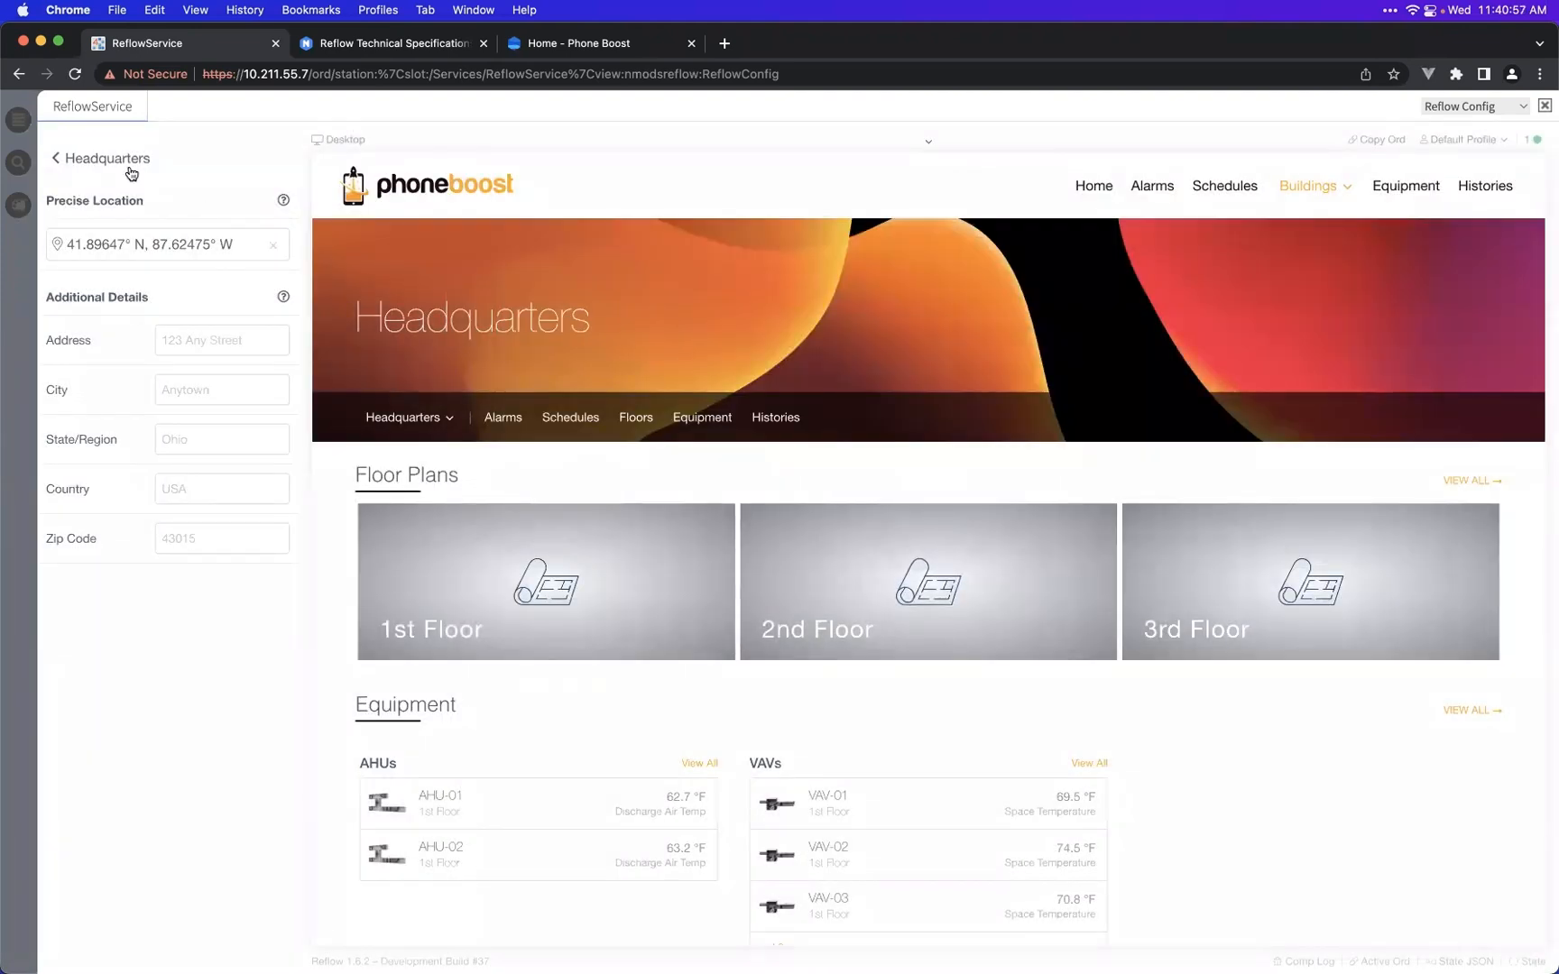
click(125, 167)
click(124, 166)
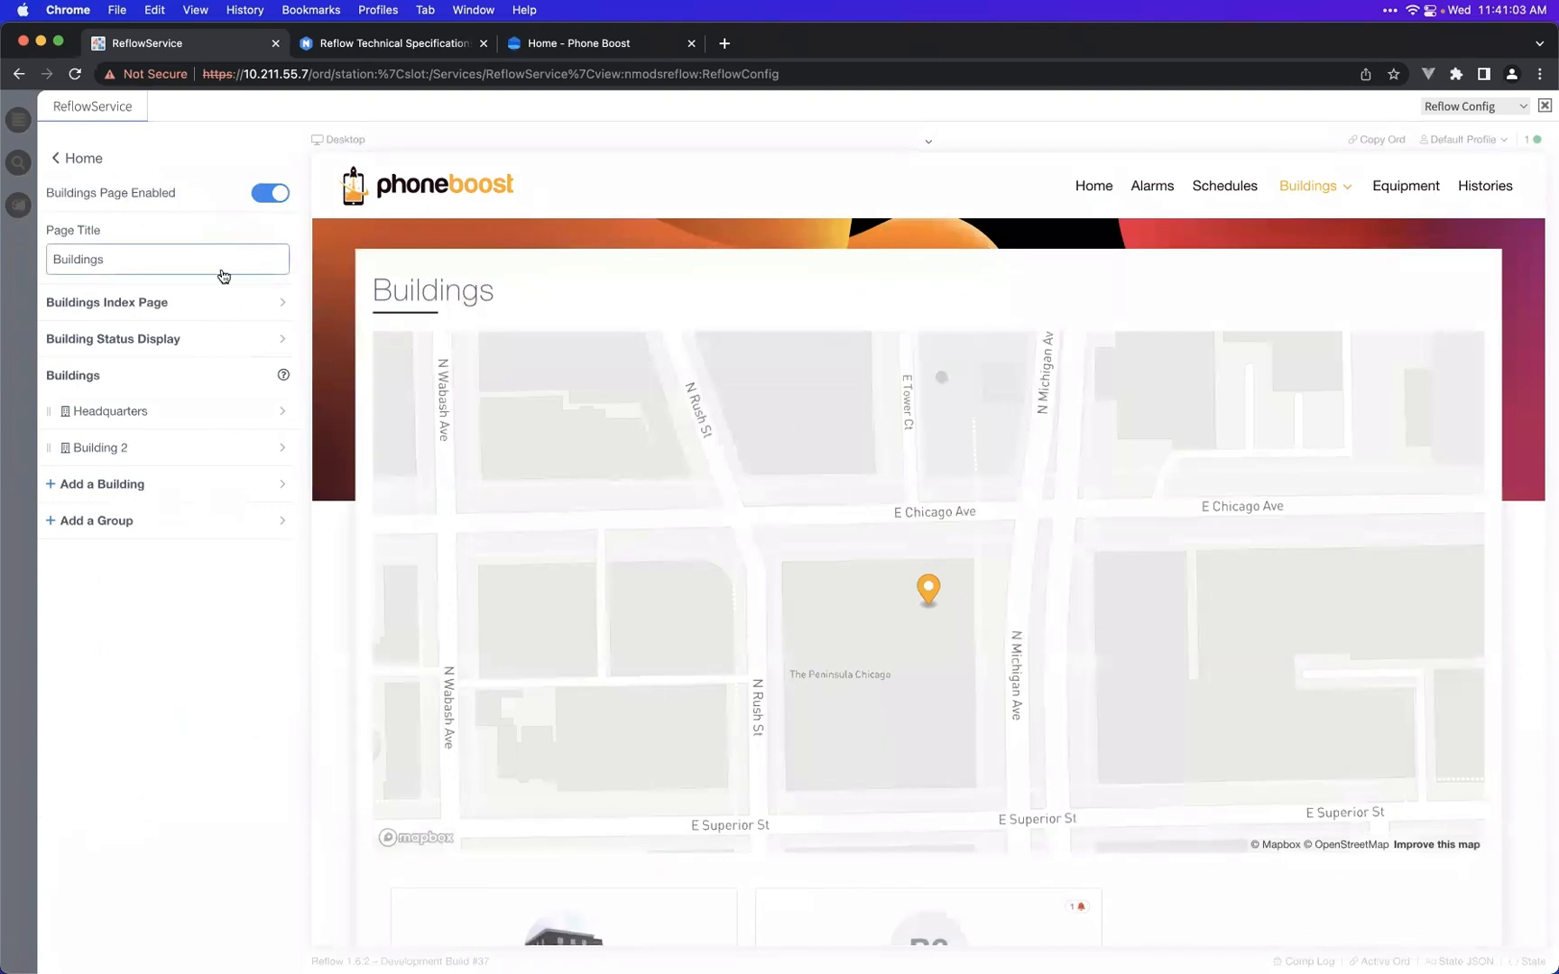
- Set Building 2's precise location to New York at about 40.783° N, 73.965° W from the Buildings Index Page markers
click(173, 451)
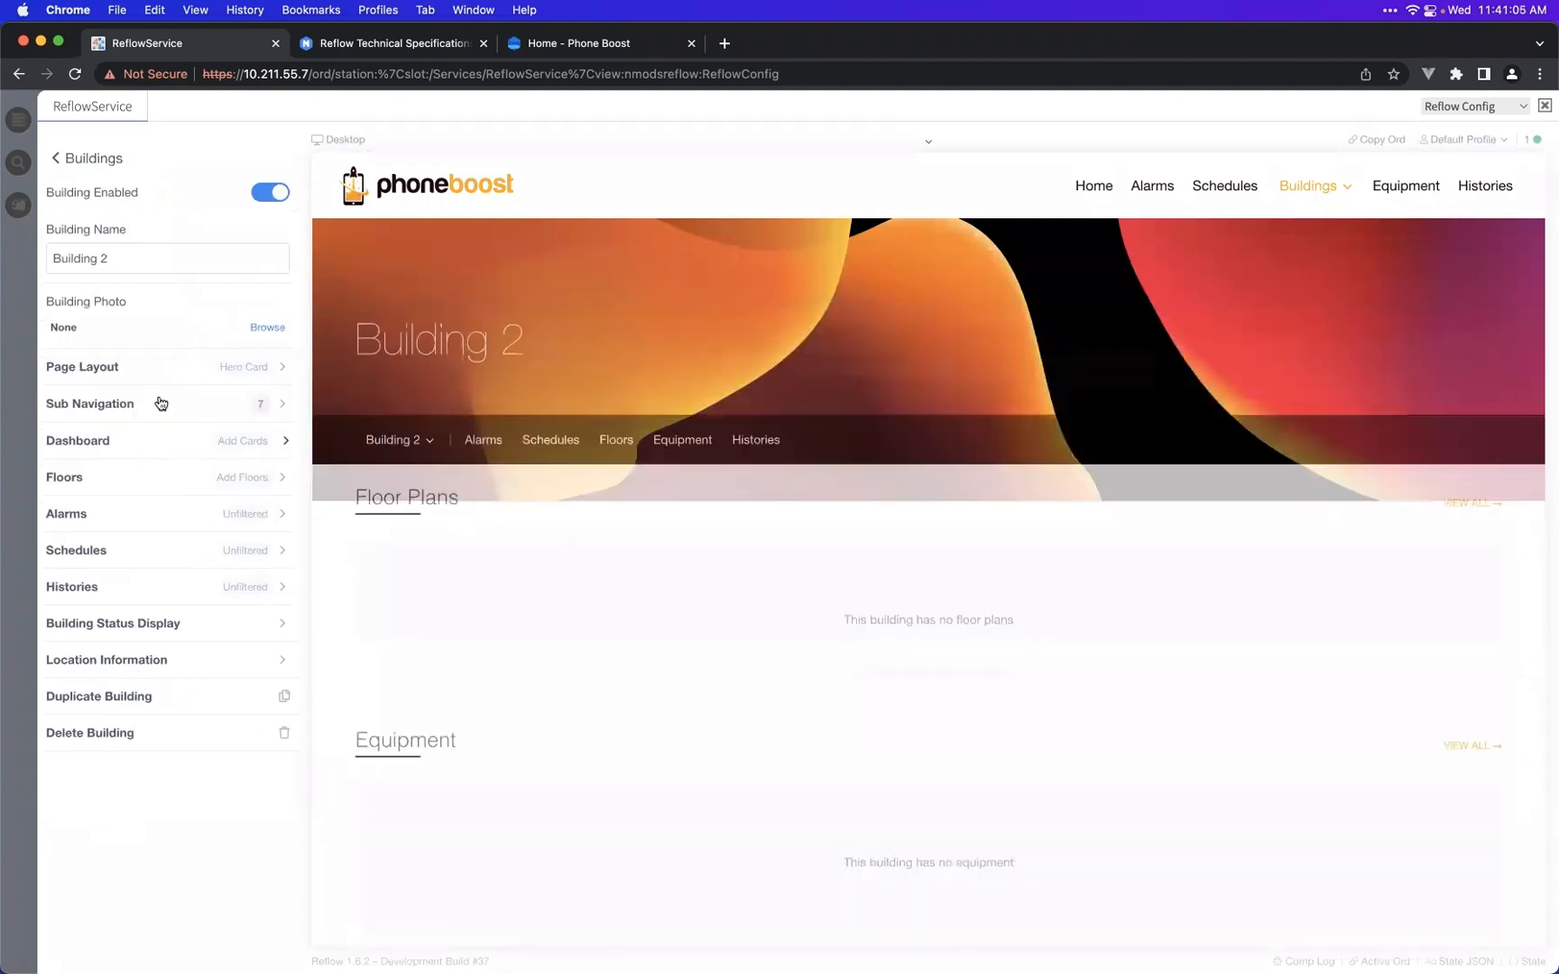
click(94, 158)
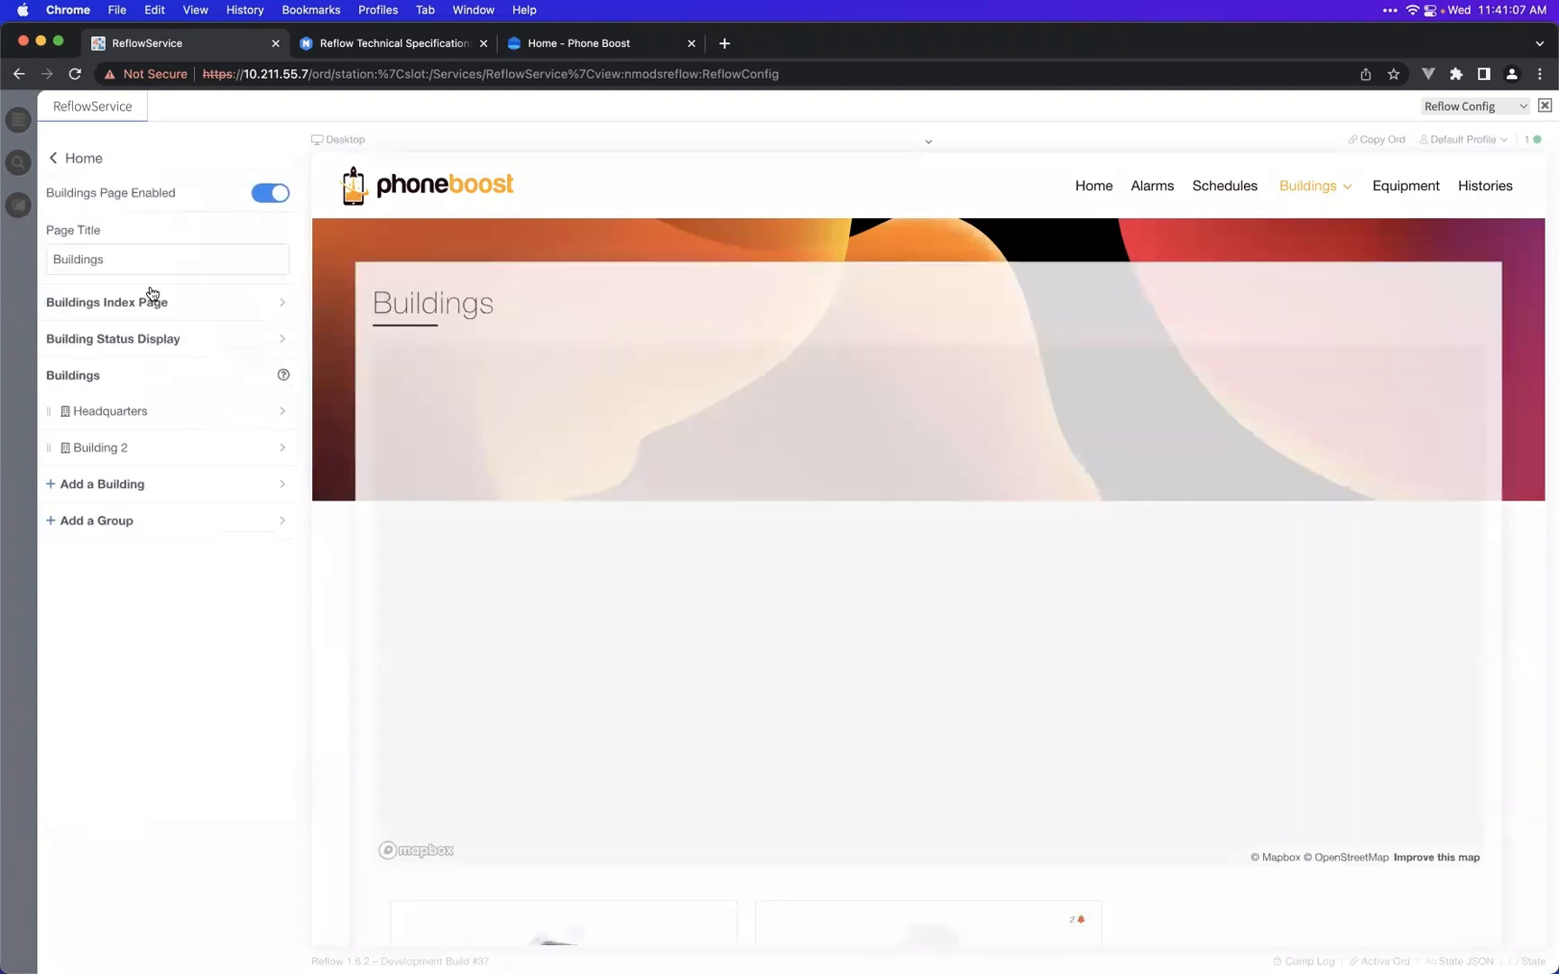
click(146, 307)
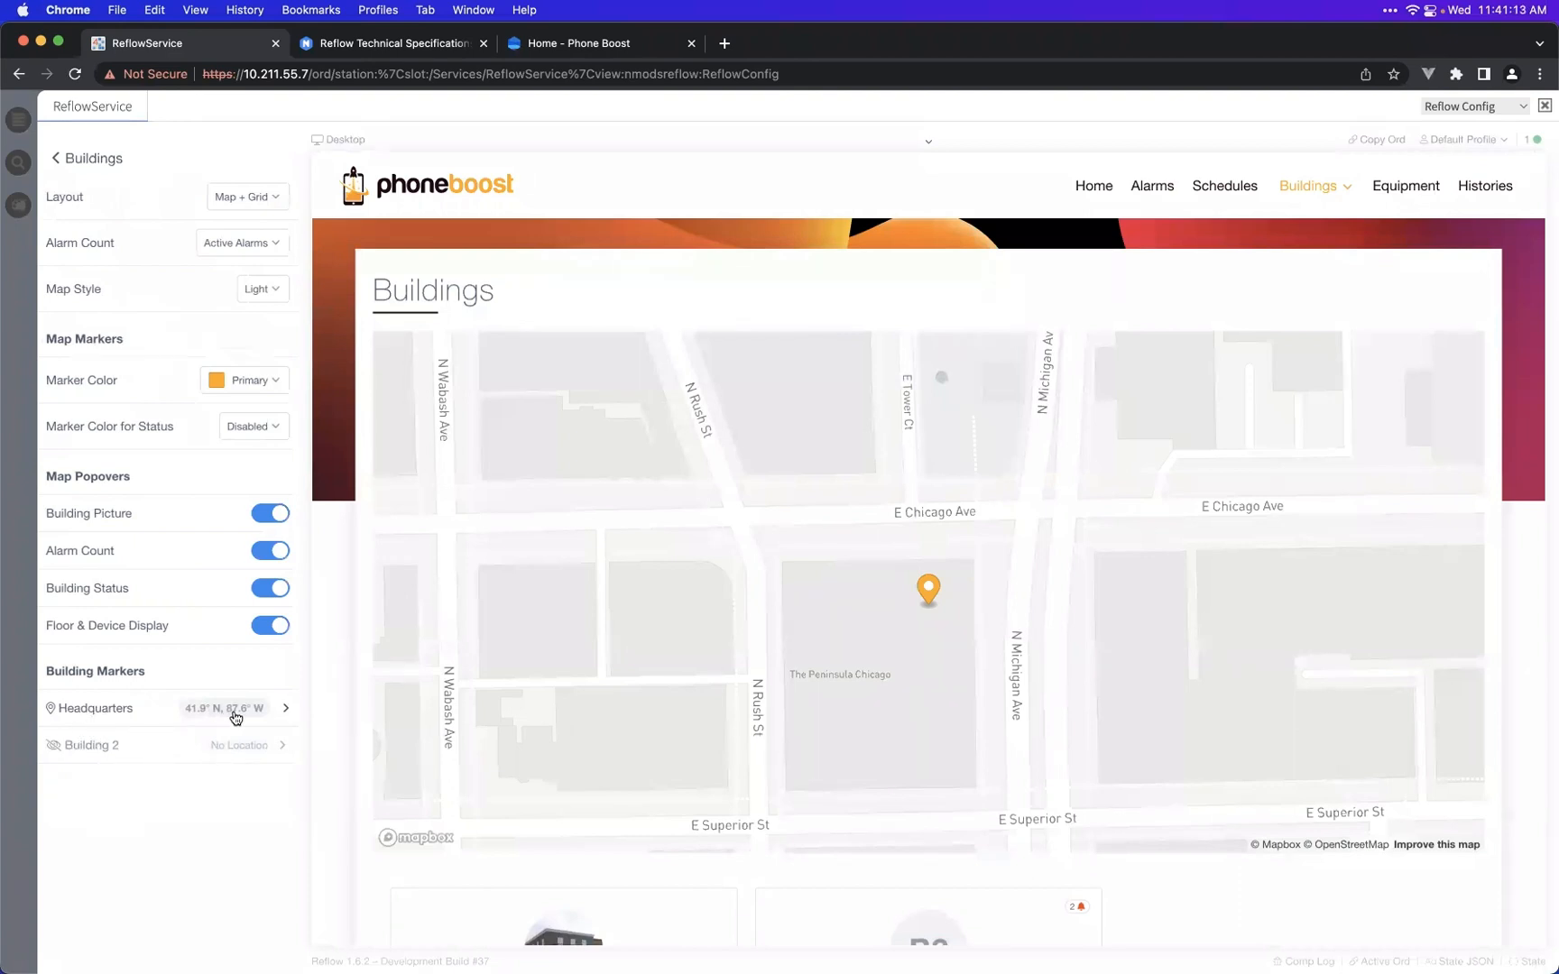
click(180, 756)
click(207, 247)
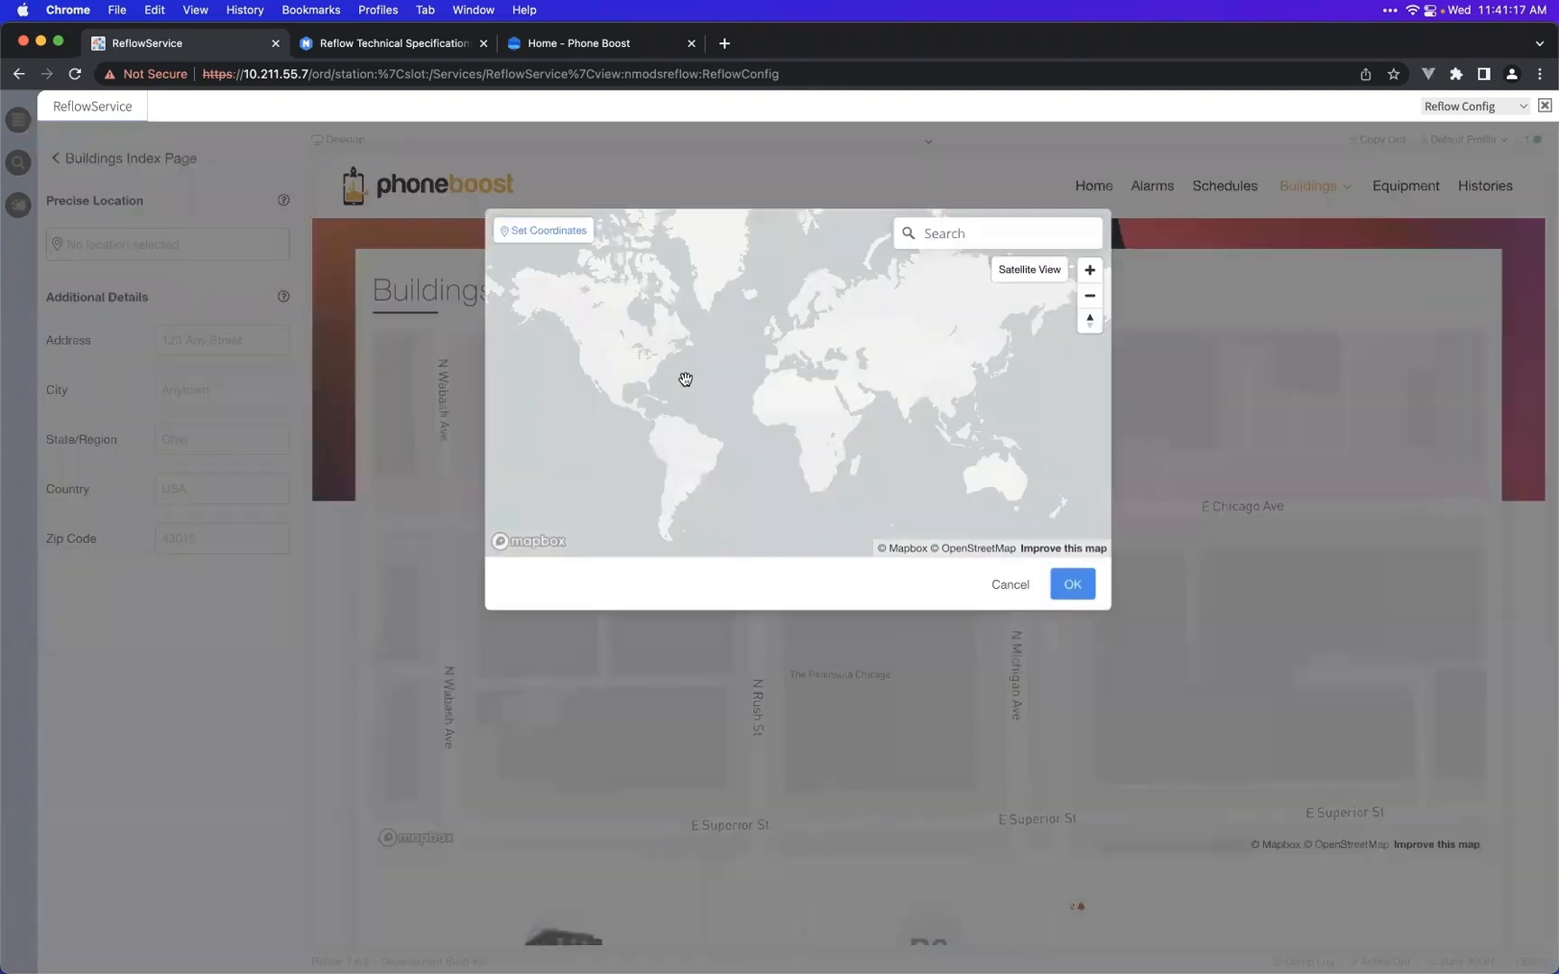
scroll(636, 379, up, 3)
scroll(655, 407, up, 5)
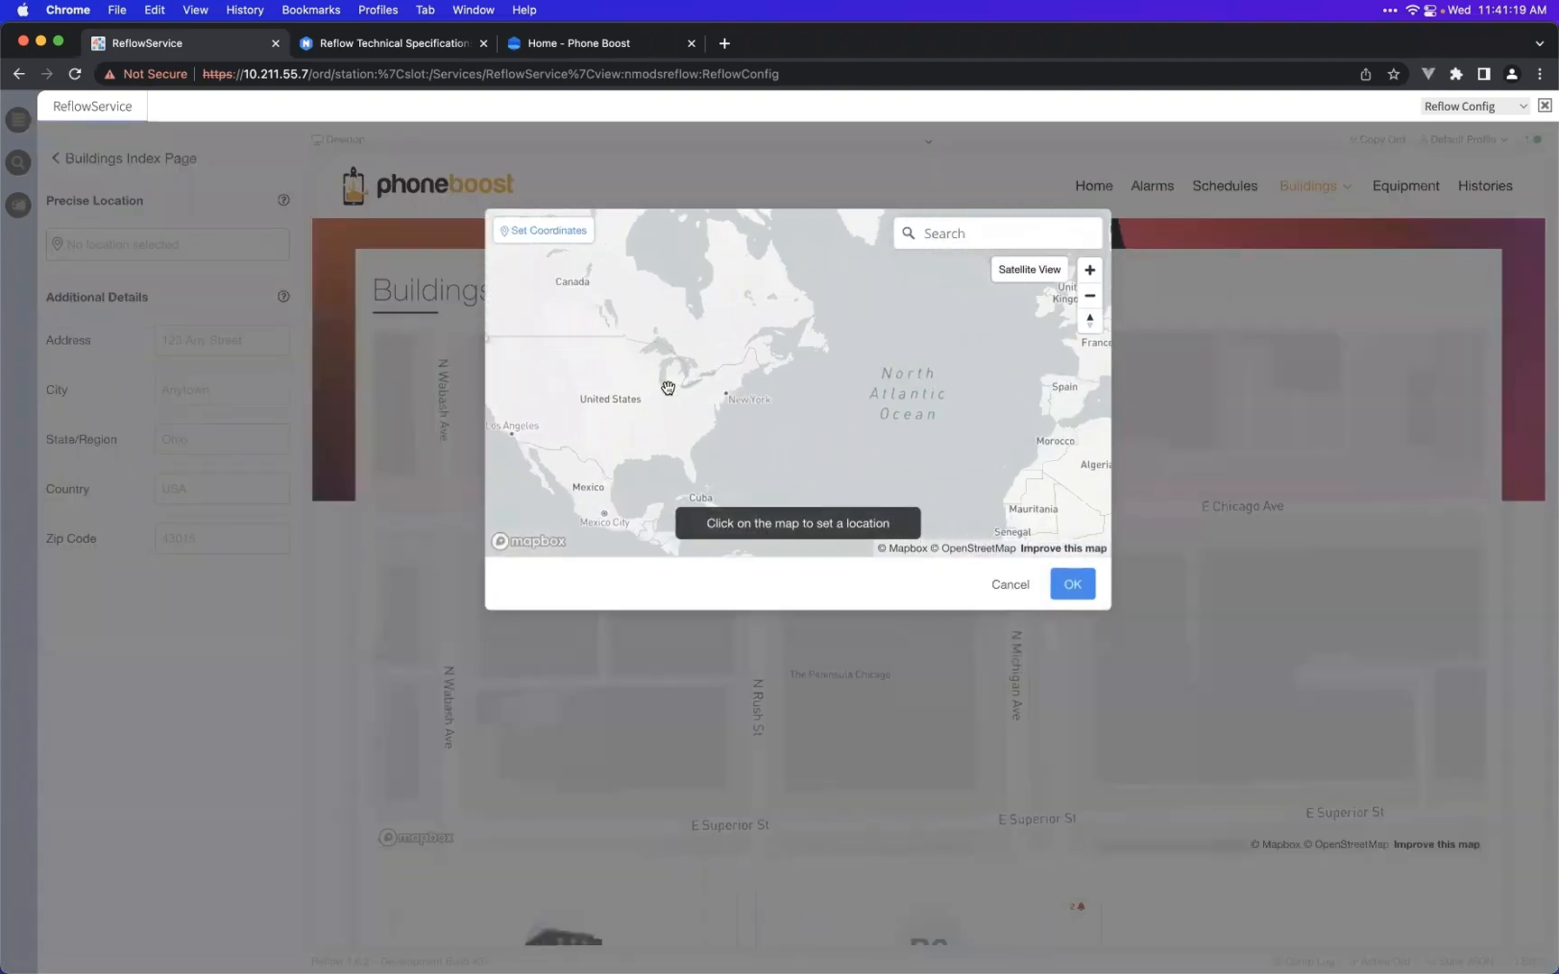
drag(751, 391, 679, 390)
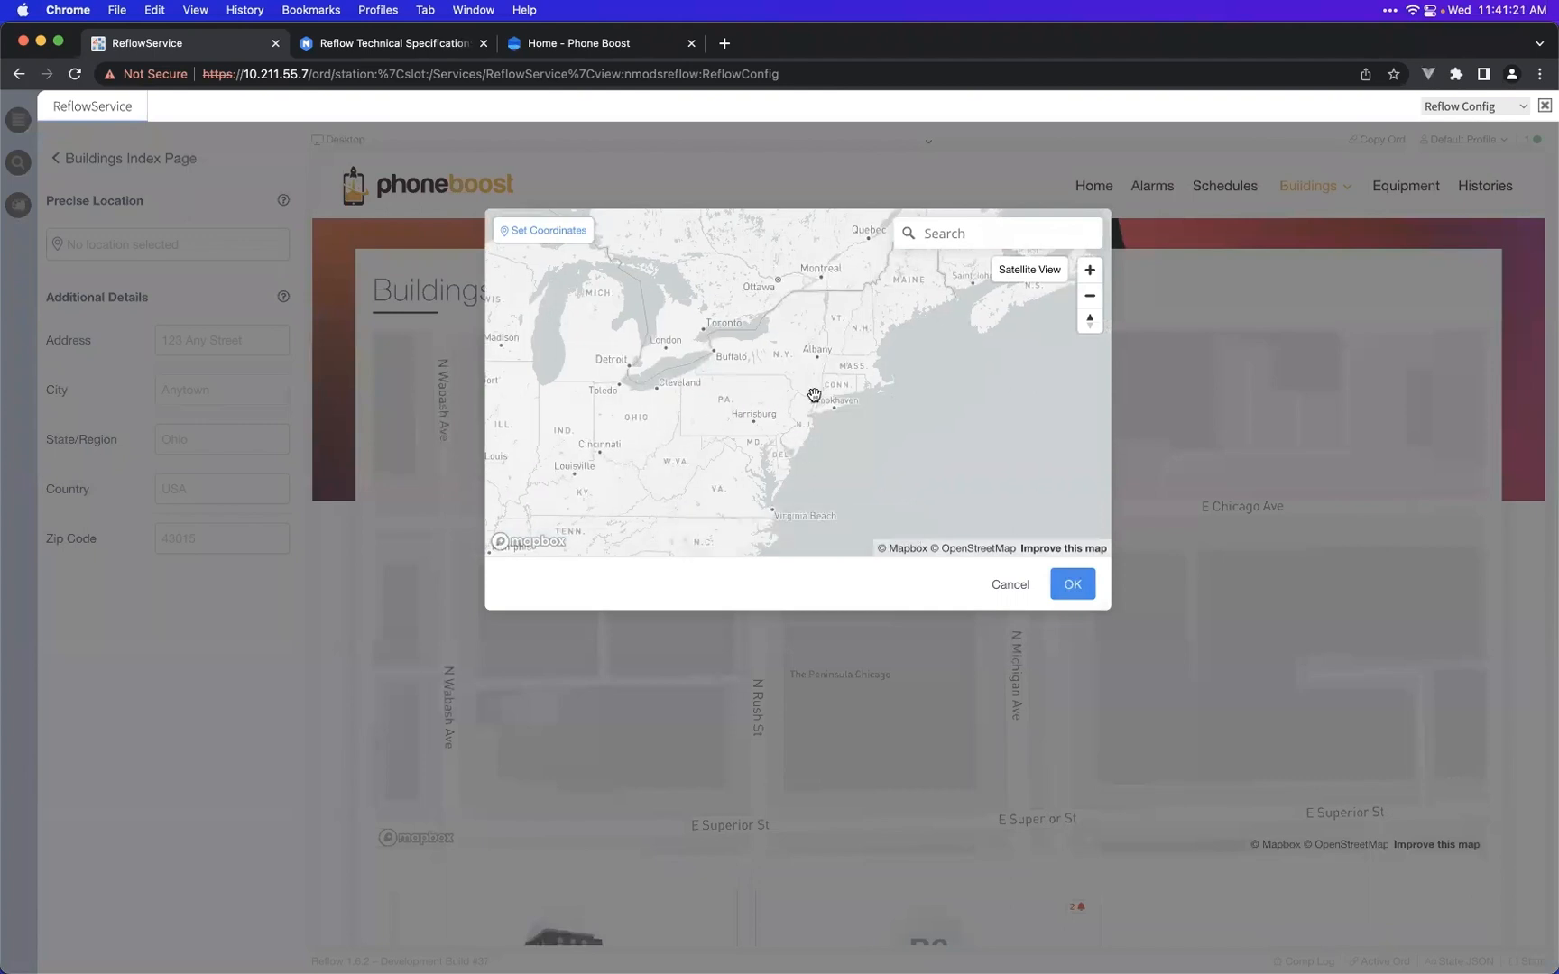
scroll(819, 403, up, 5)
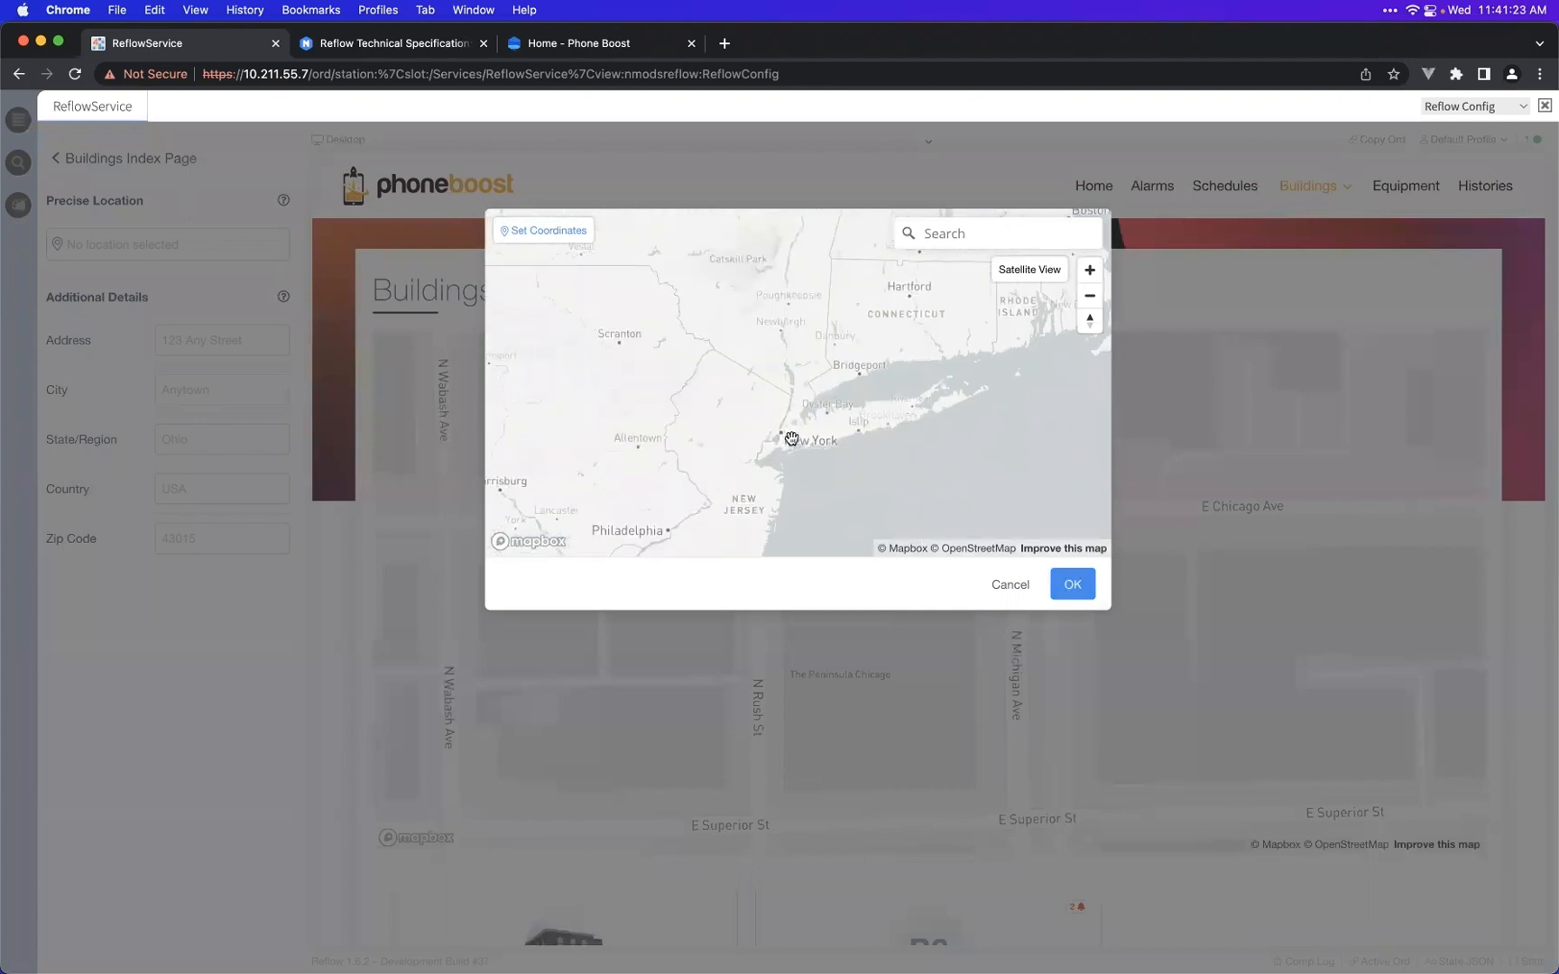
click(784, 433)
click(784, 426)
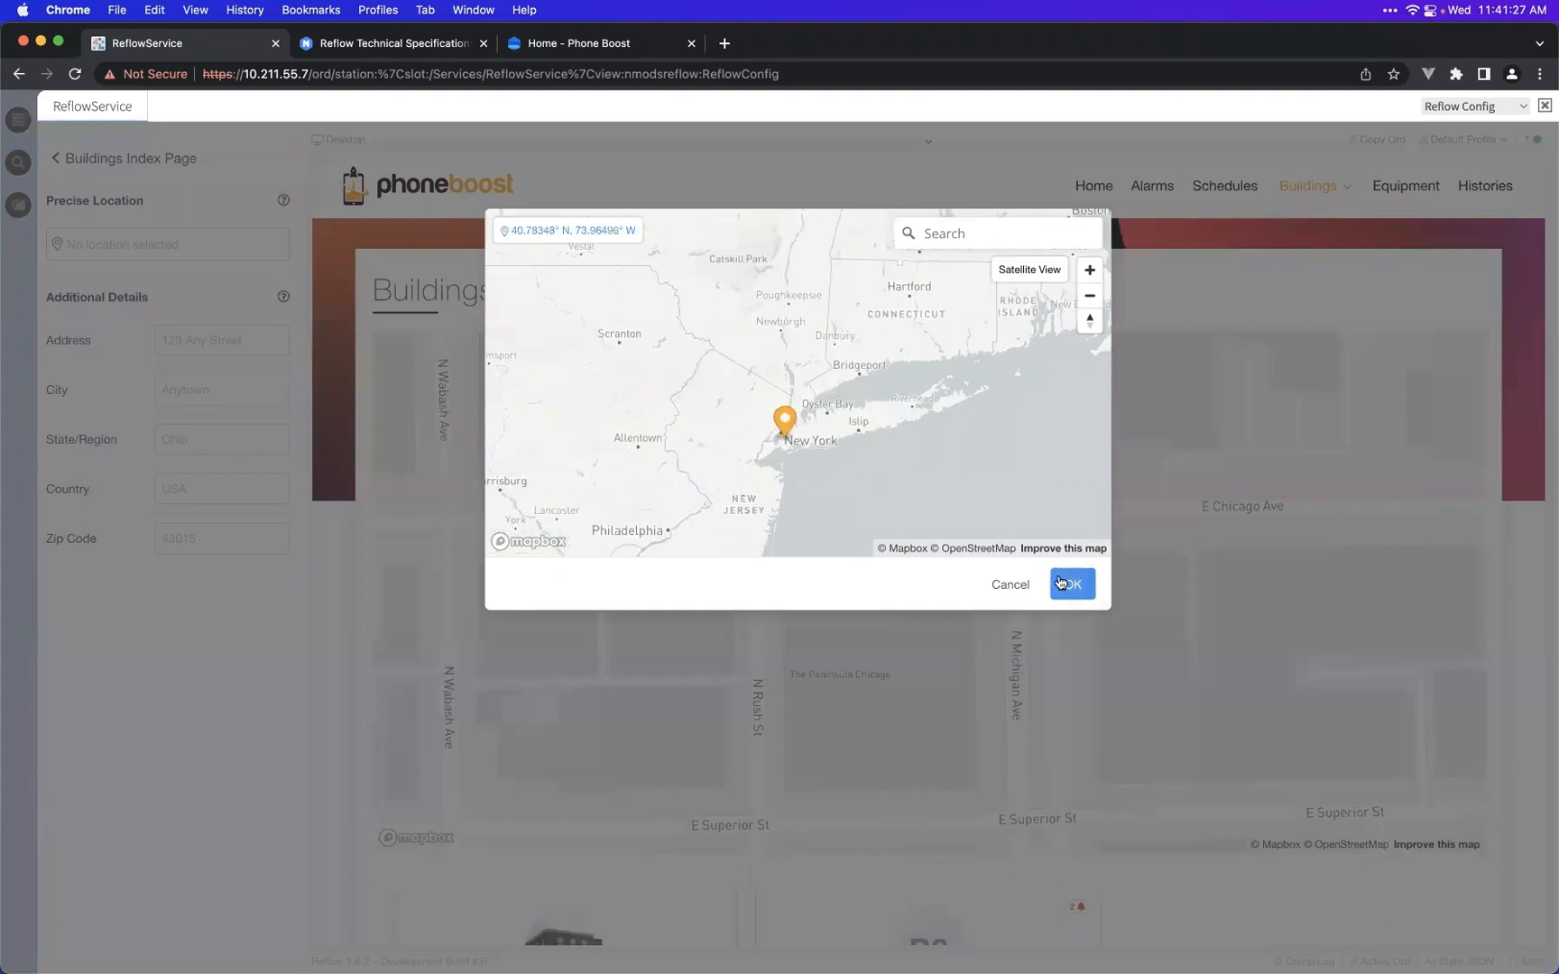
click(1072, 584)
- View the Headquarters and Building 2 marker popovers on the buildings map in the preview
scroll(953, 605, down, 5)
scroll(953, 604, down, 5)
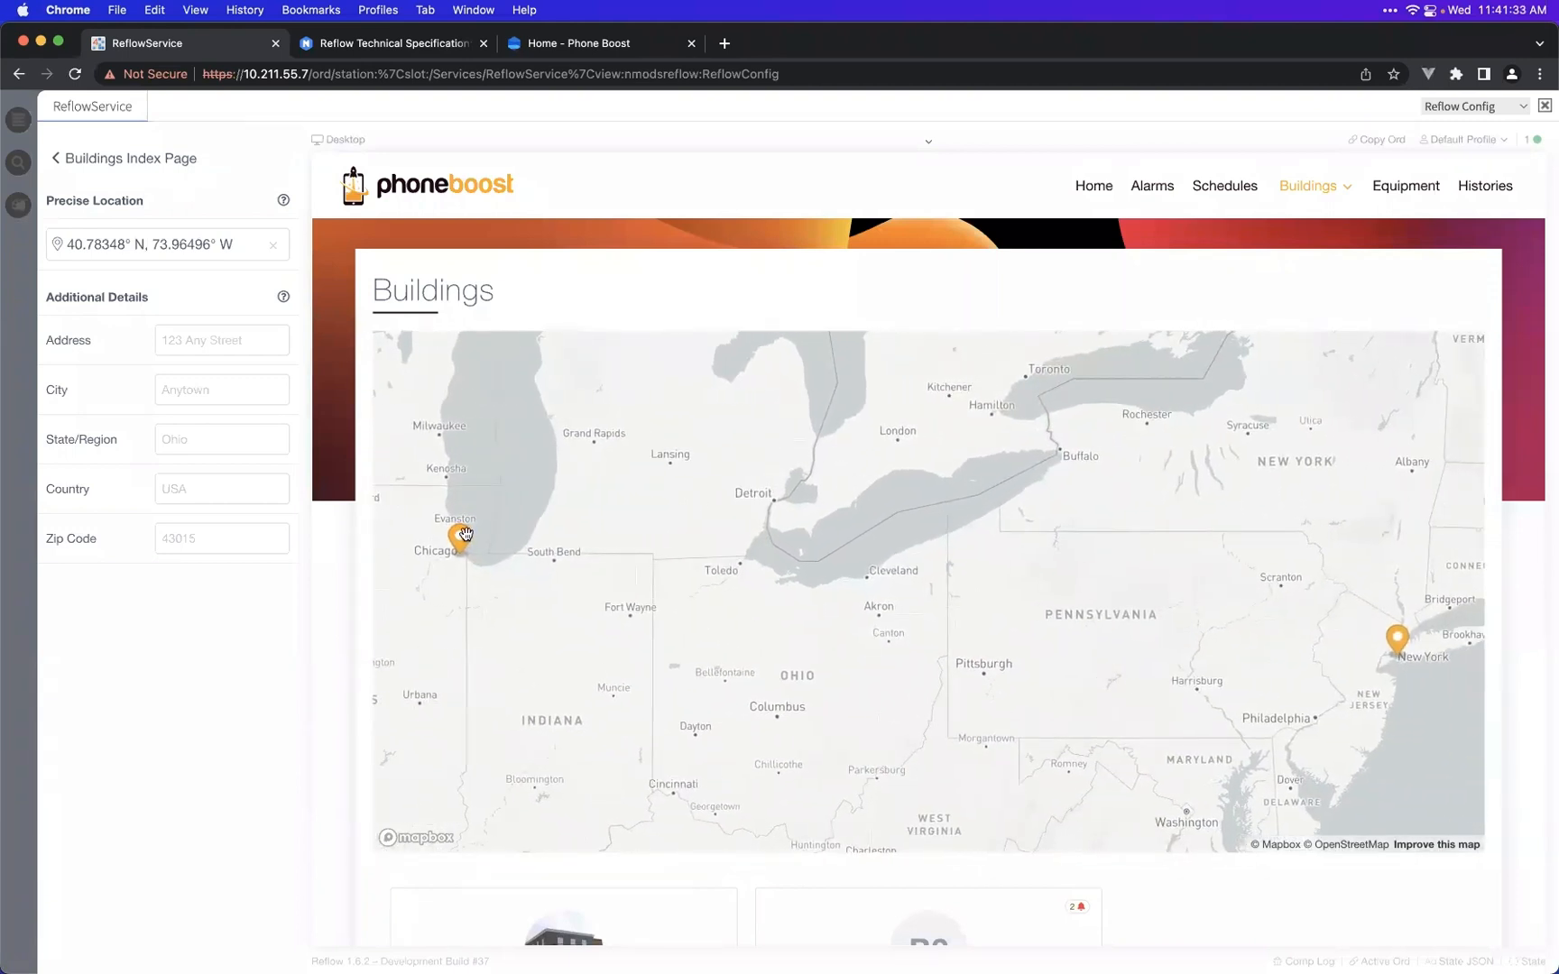
click(462, 536)
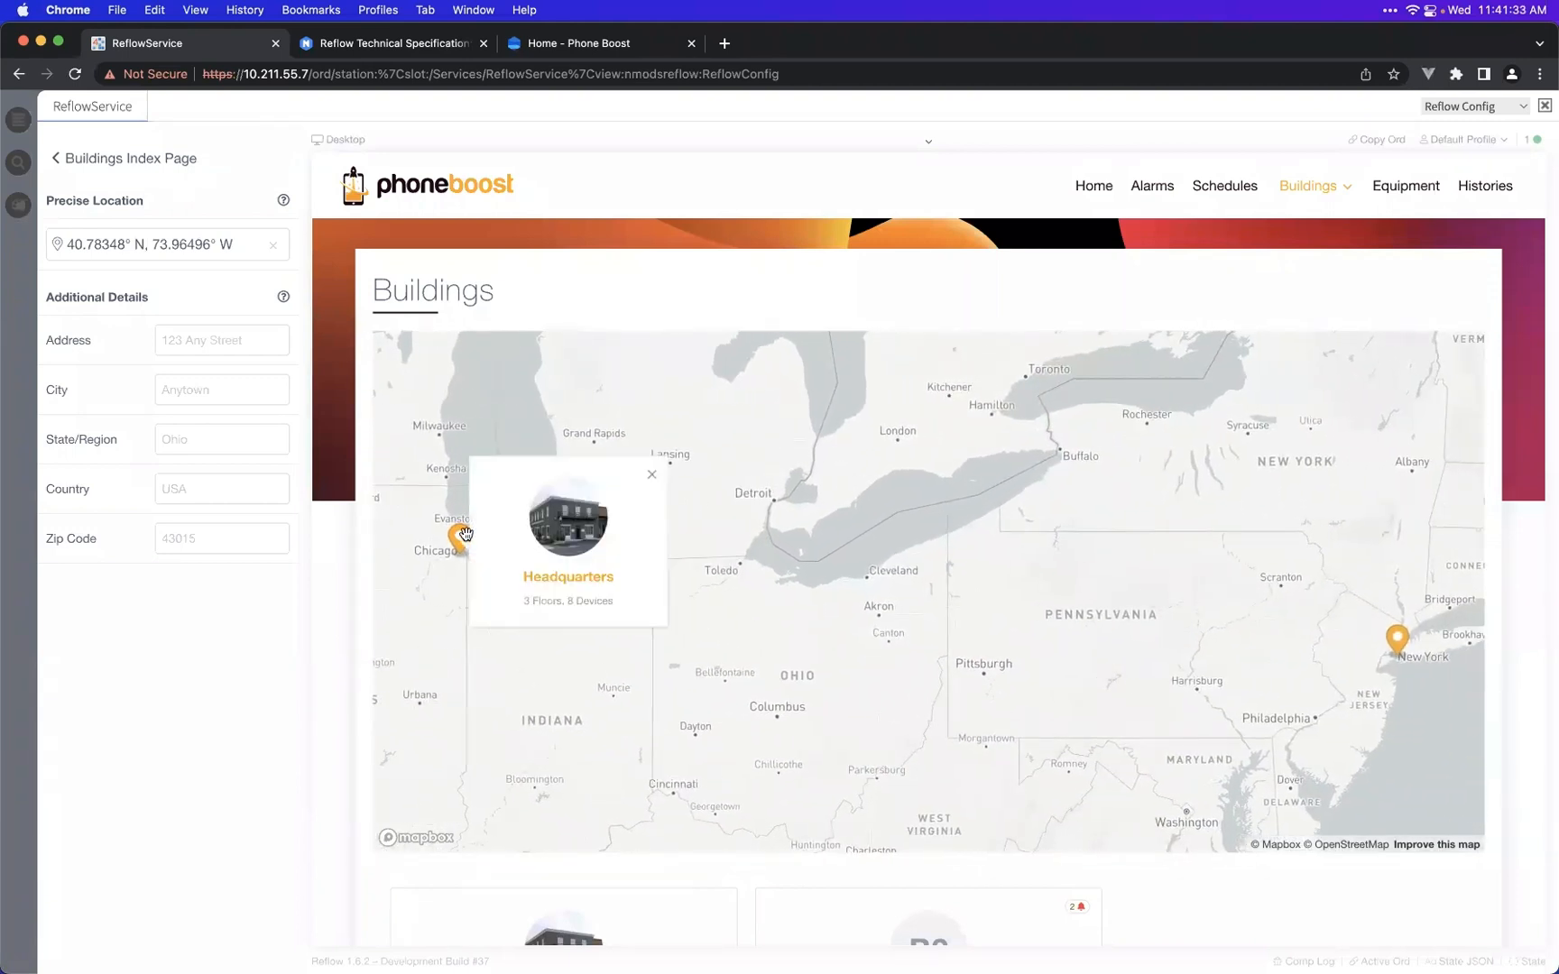
click(1395, 640)
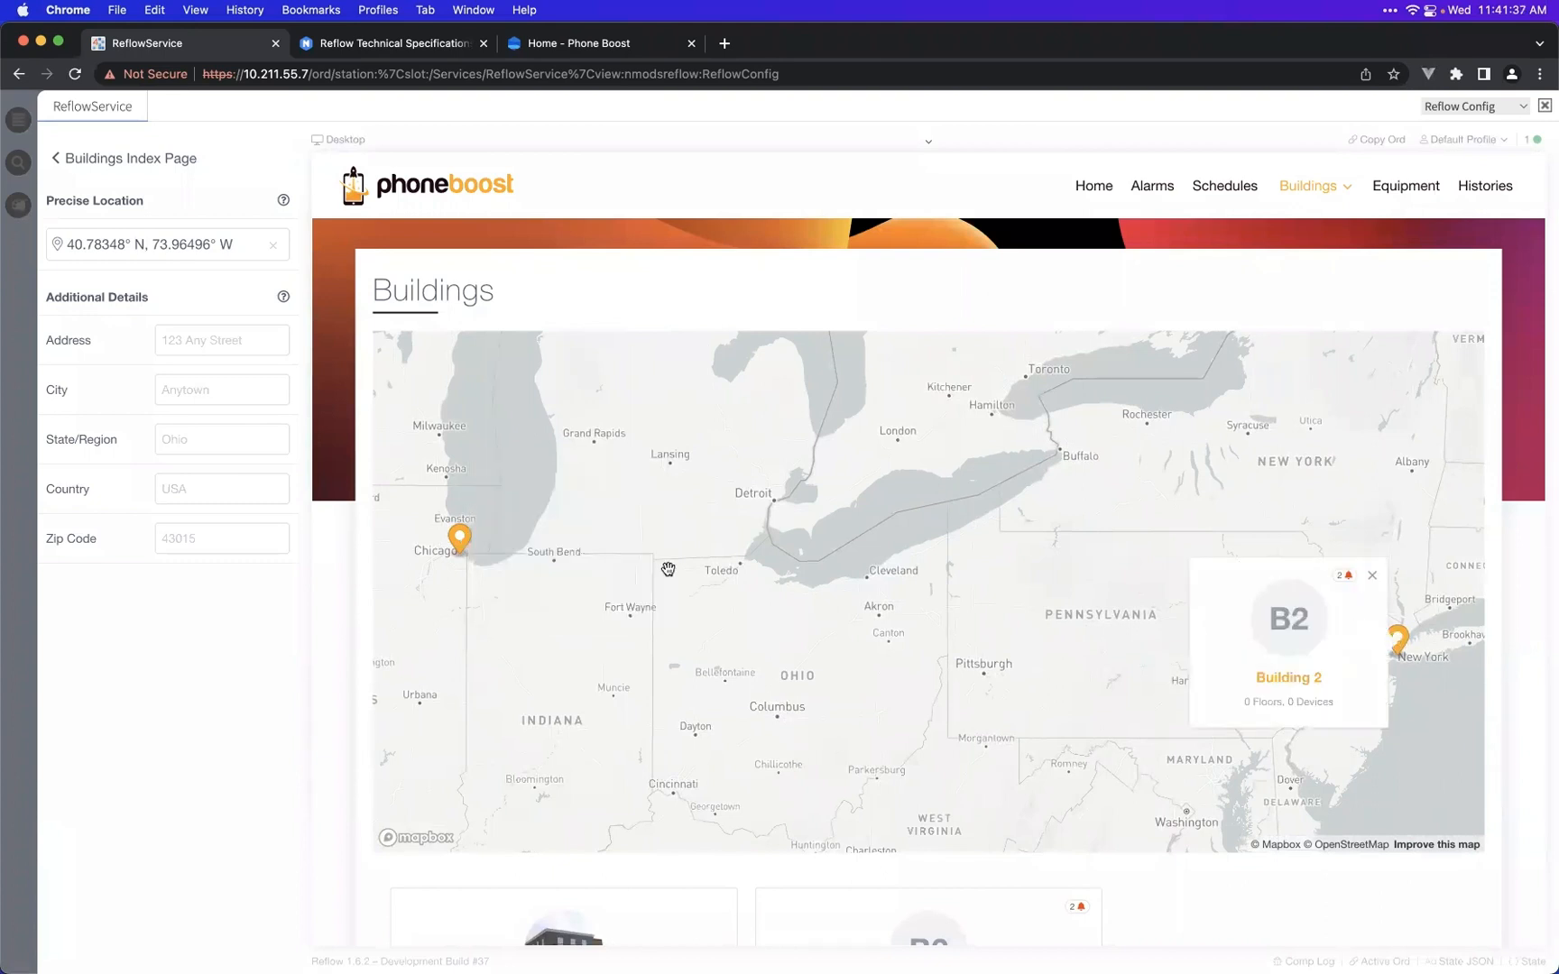
click(457, 534)
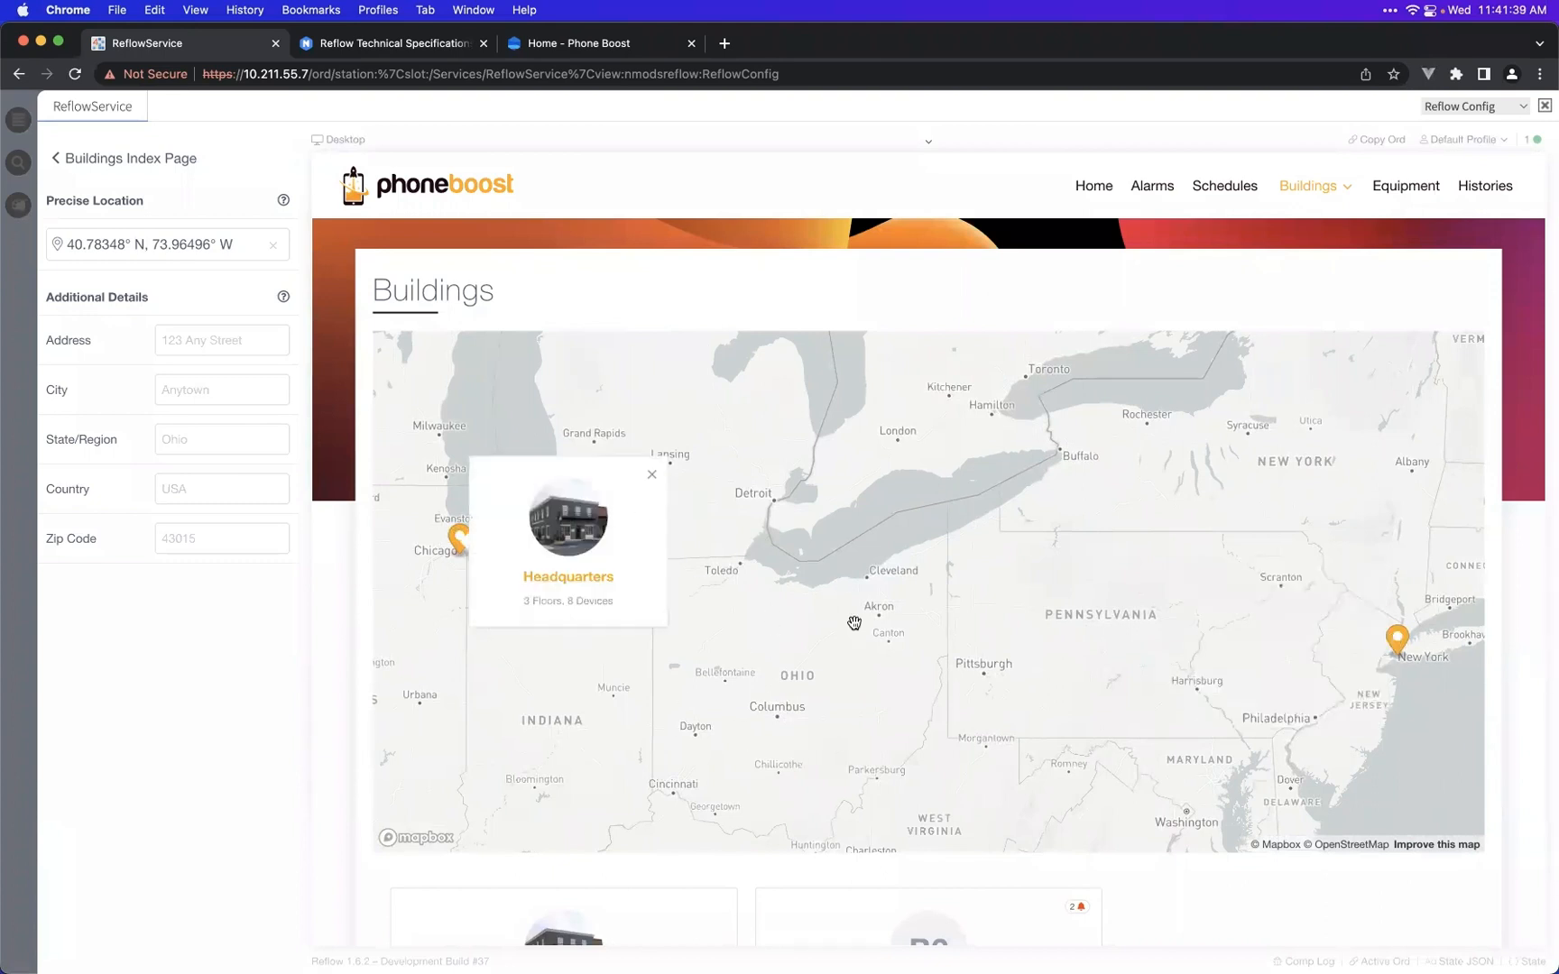
click(651, 476)
click(461, 538)
click(1397, 640)
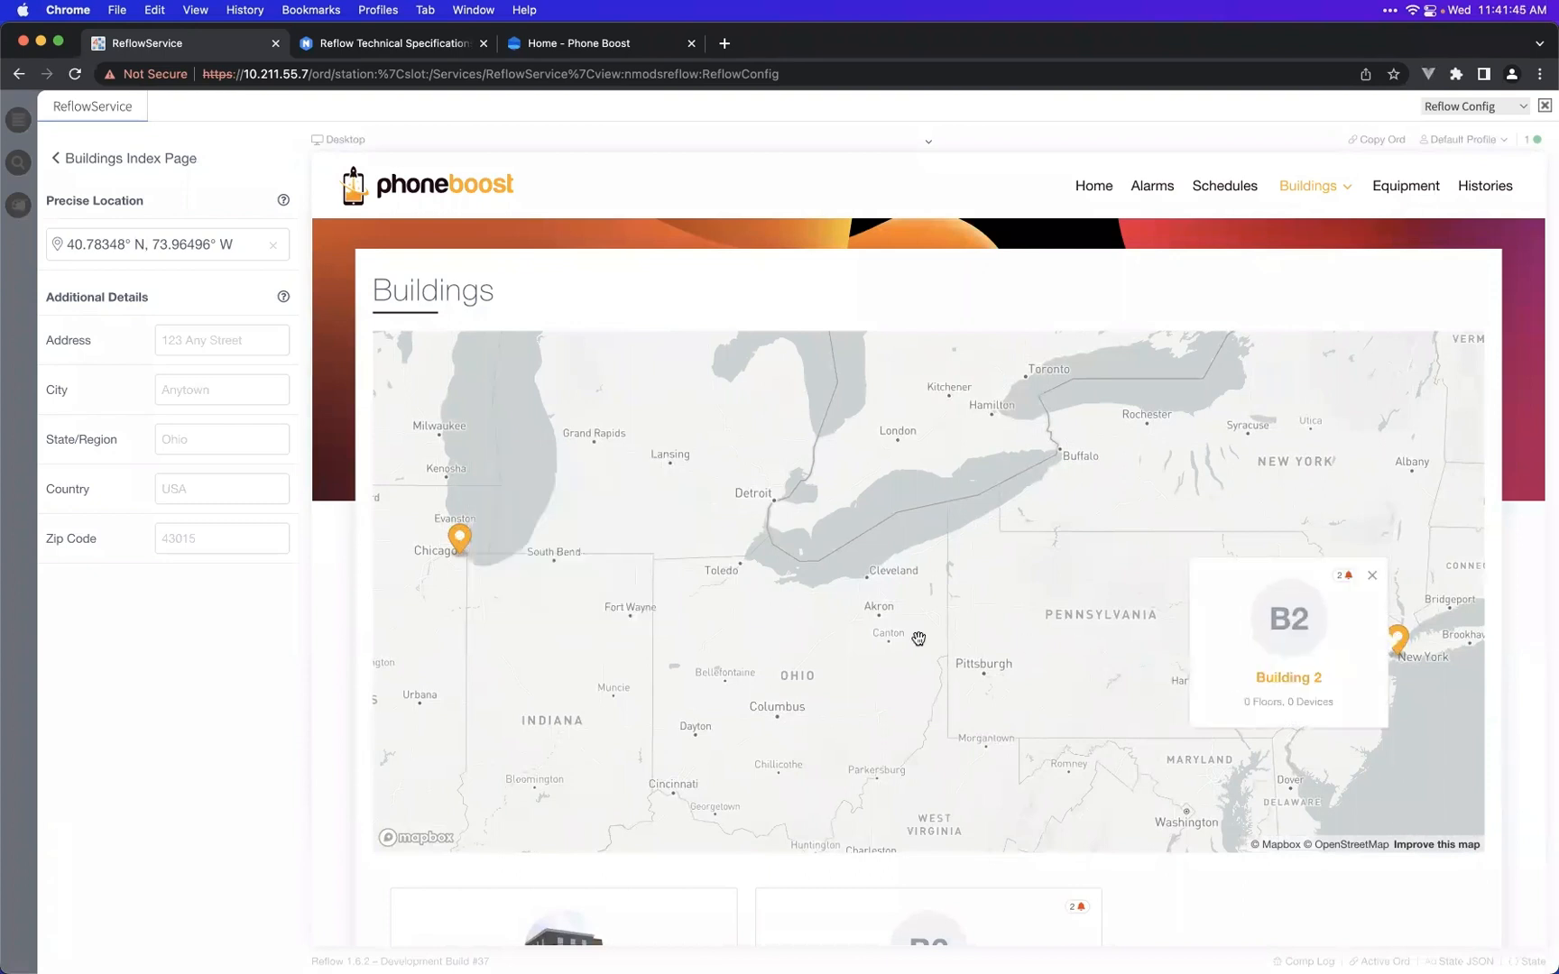
click(829, 636)
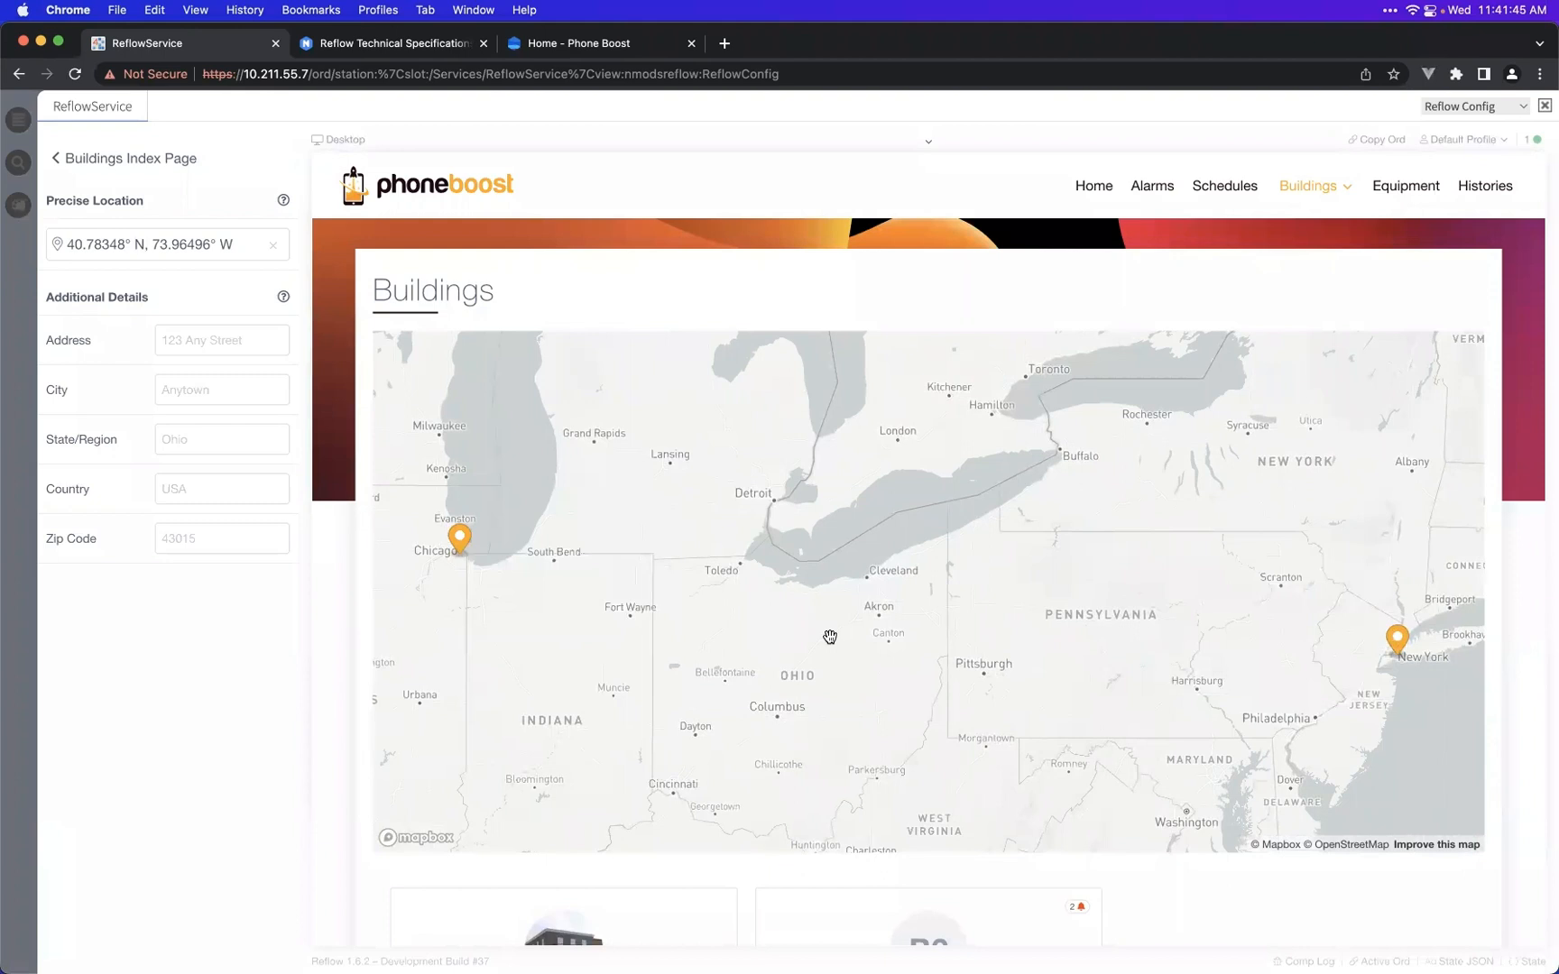
- Set the Buildings Index Page's Marker Color for Status to Active Alarms and check the markers in the preview
click(135, 159)
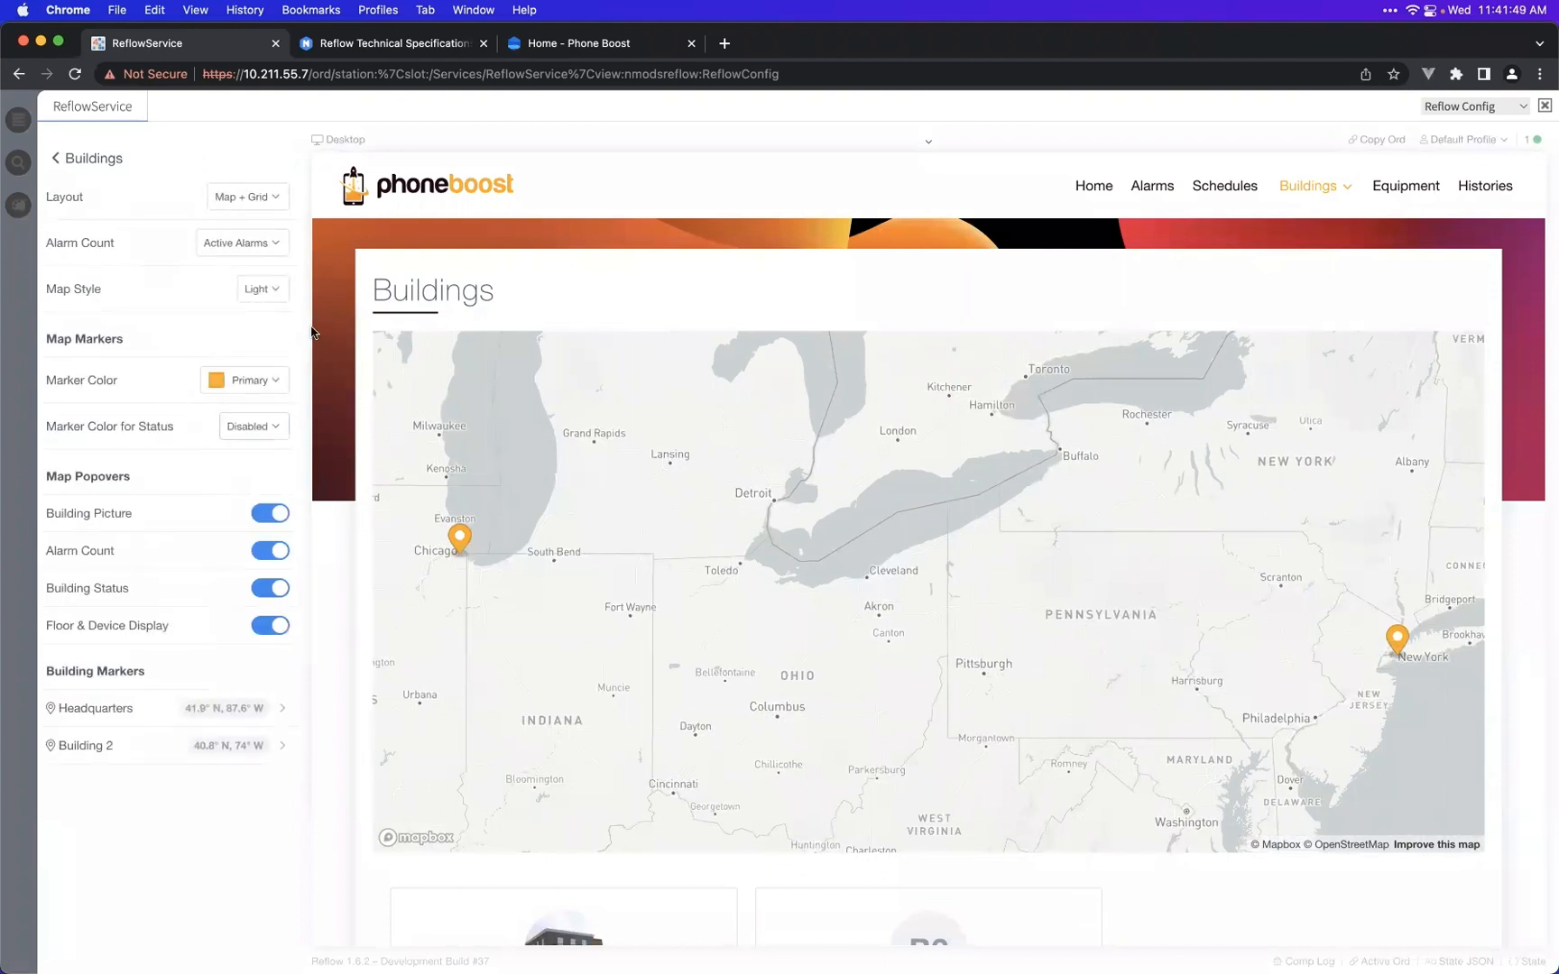
click(459, 538)
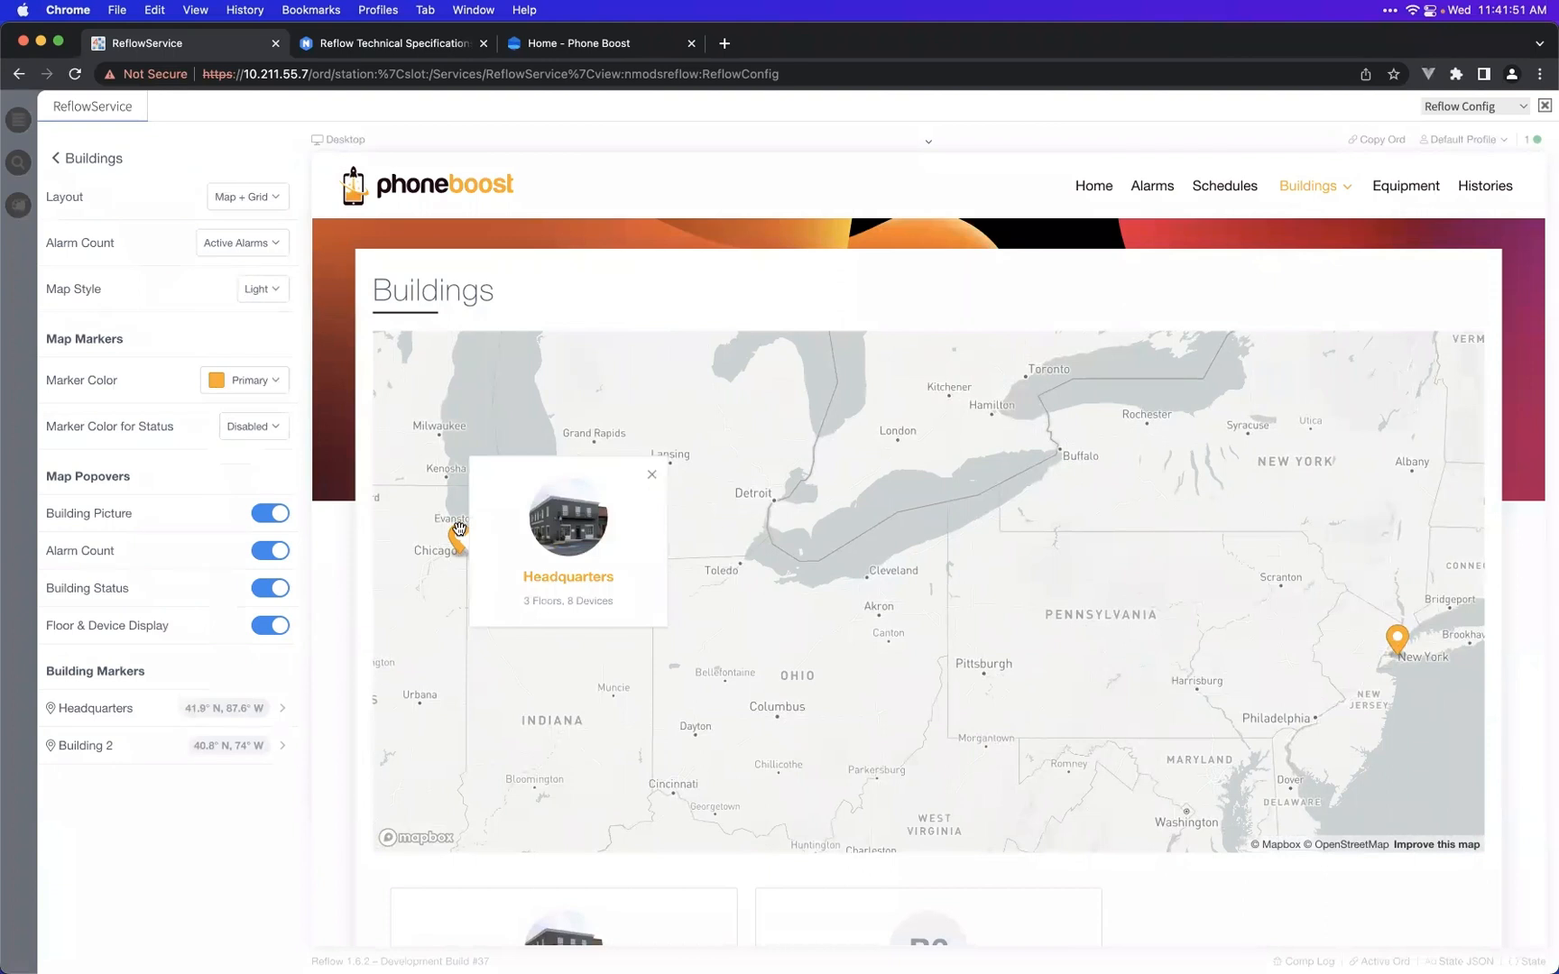
click(258, 427)
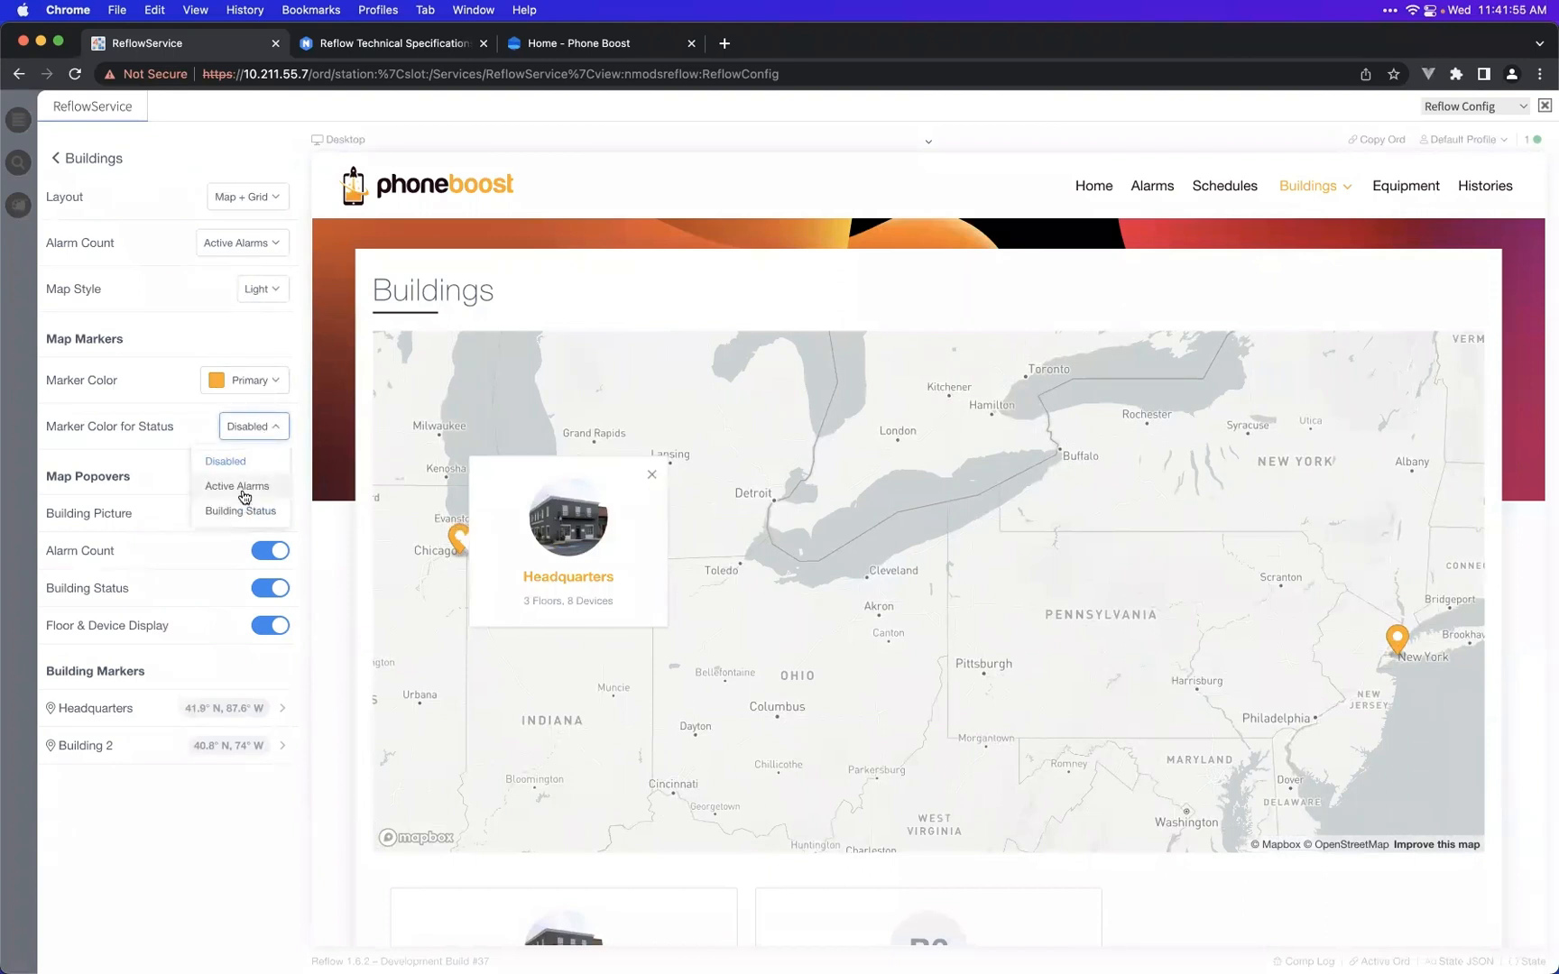
click(245, 496)
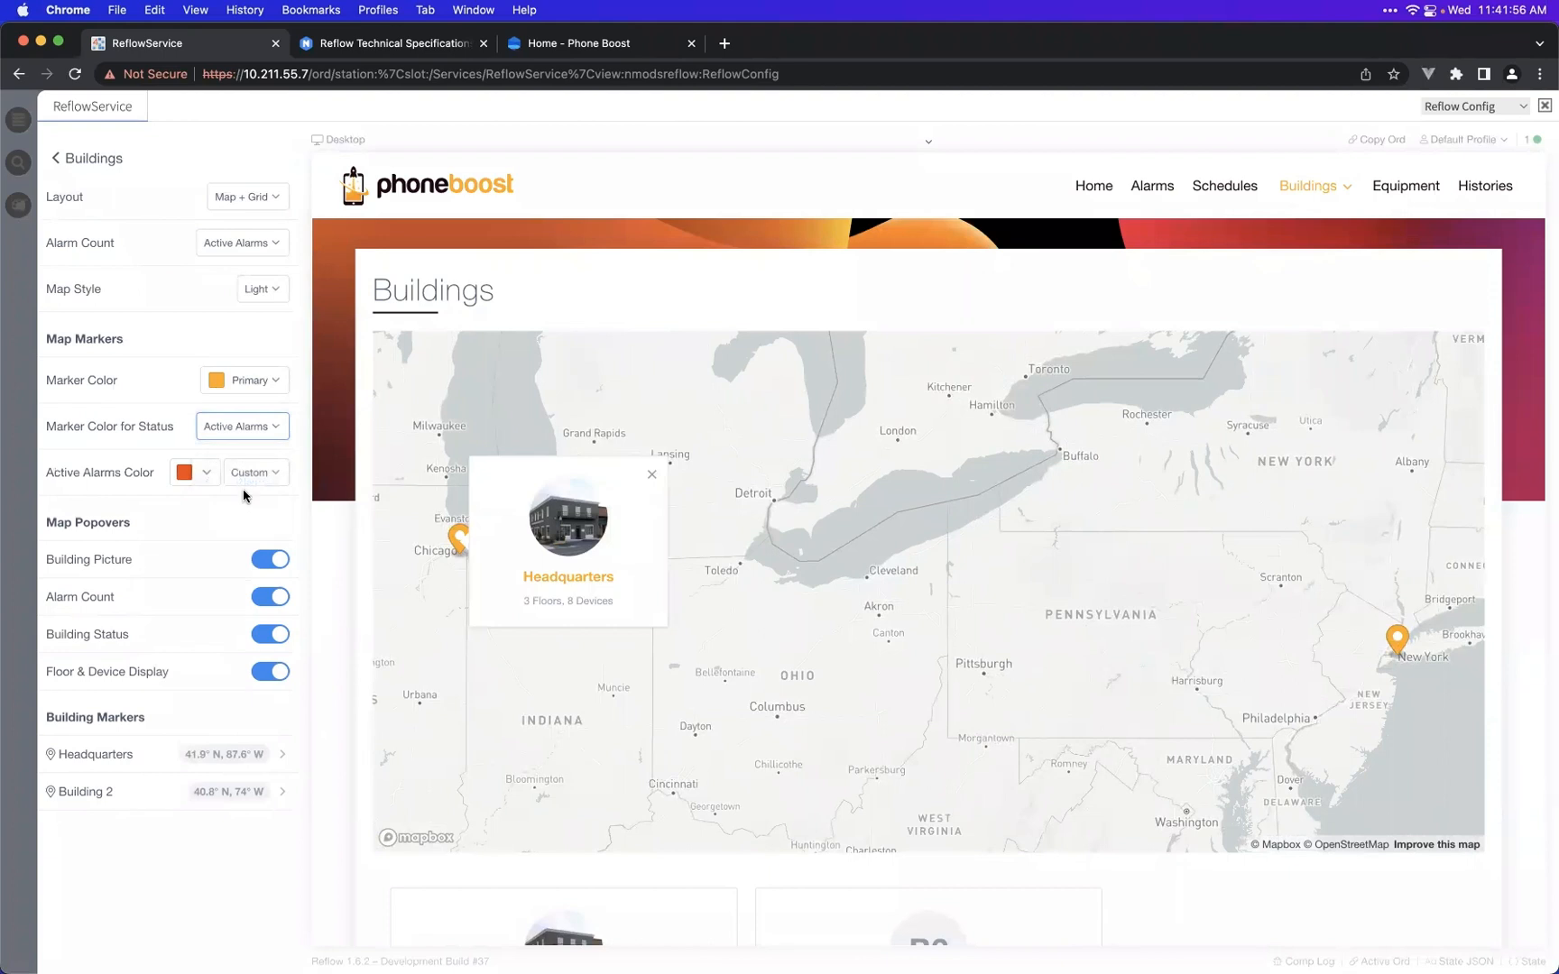
click(758, 528)
scroll(1220, 899, down, 3)
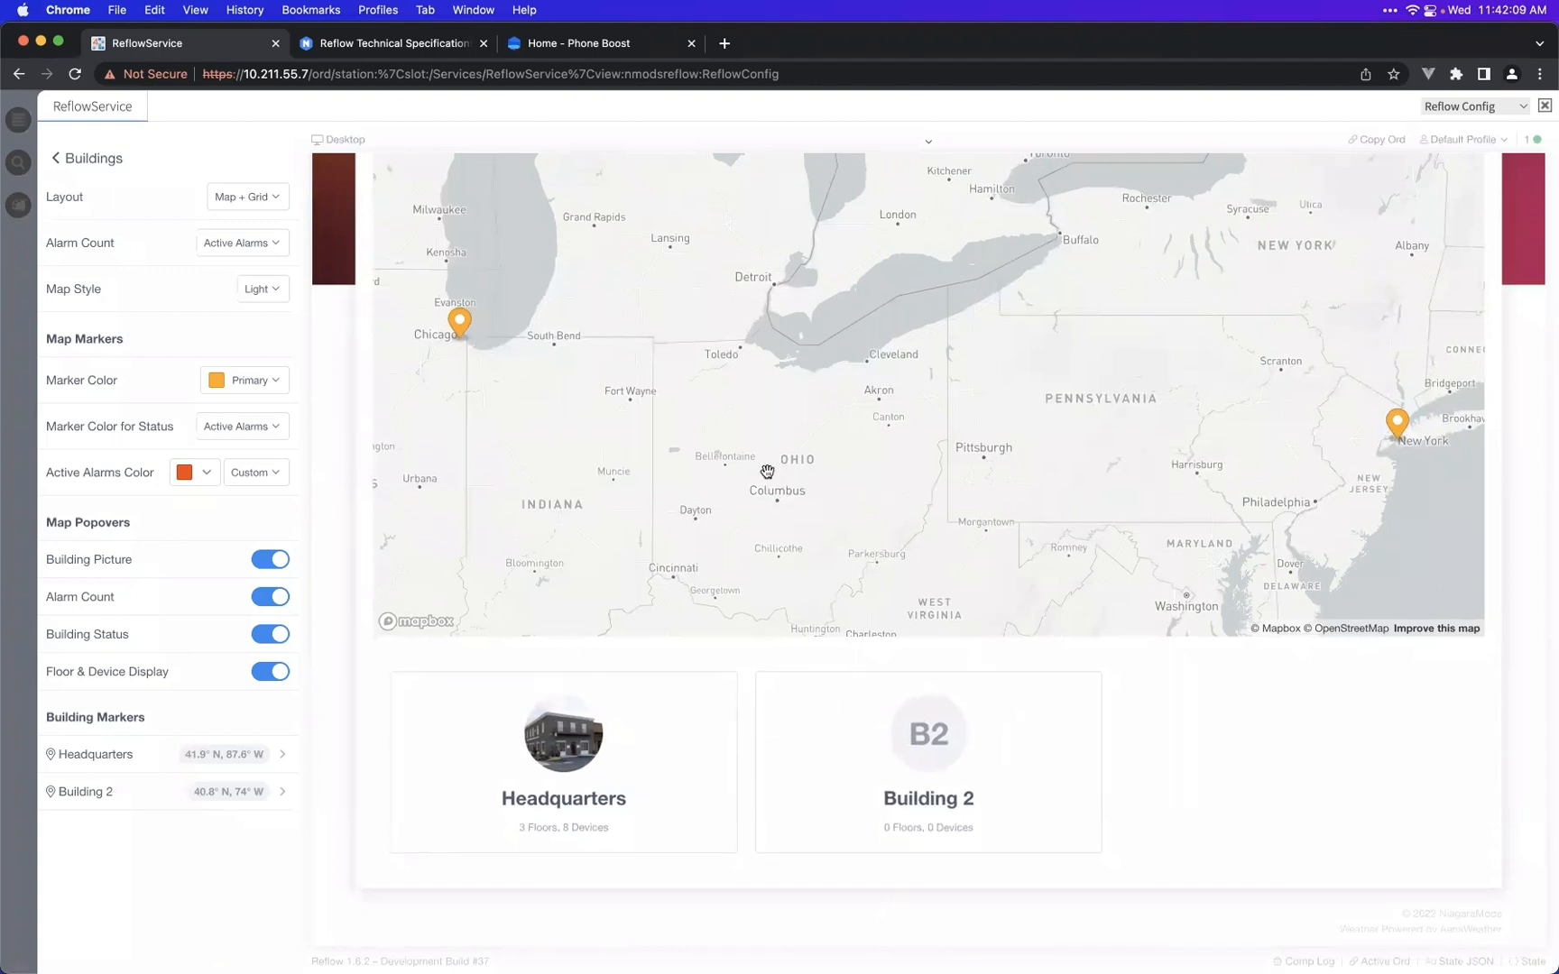
- Try the Streets and Dark map styles for the buildings map, and set the style to Satellite Streets
click(263, 291)
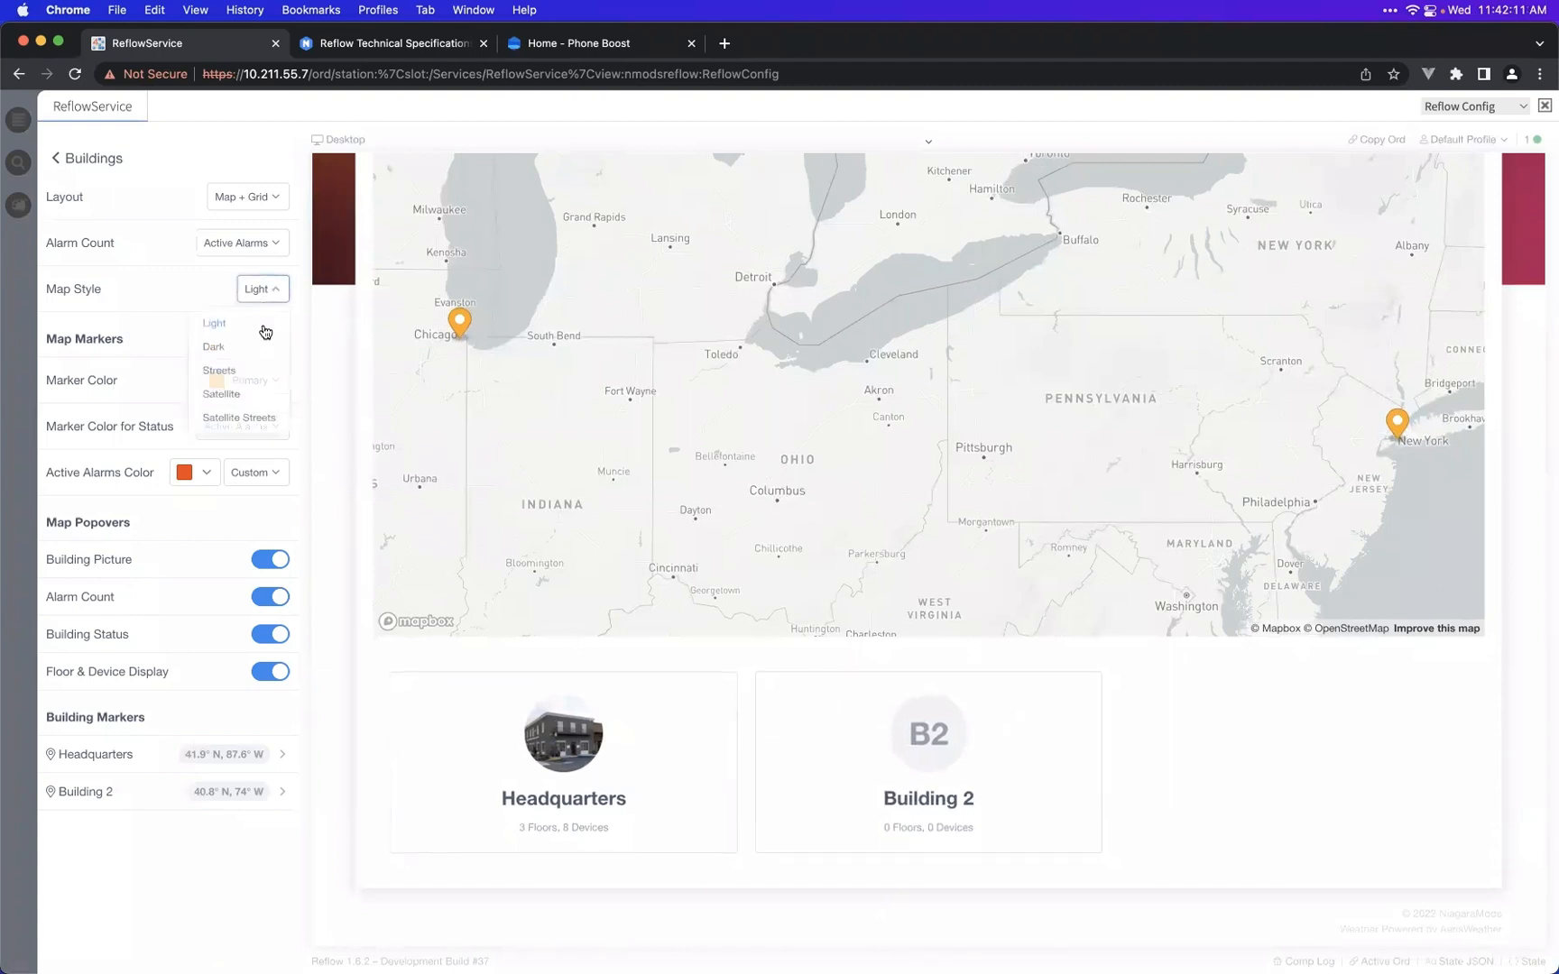
click(263, 366)
click(269, 295)
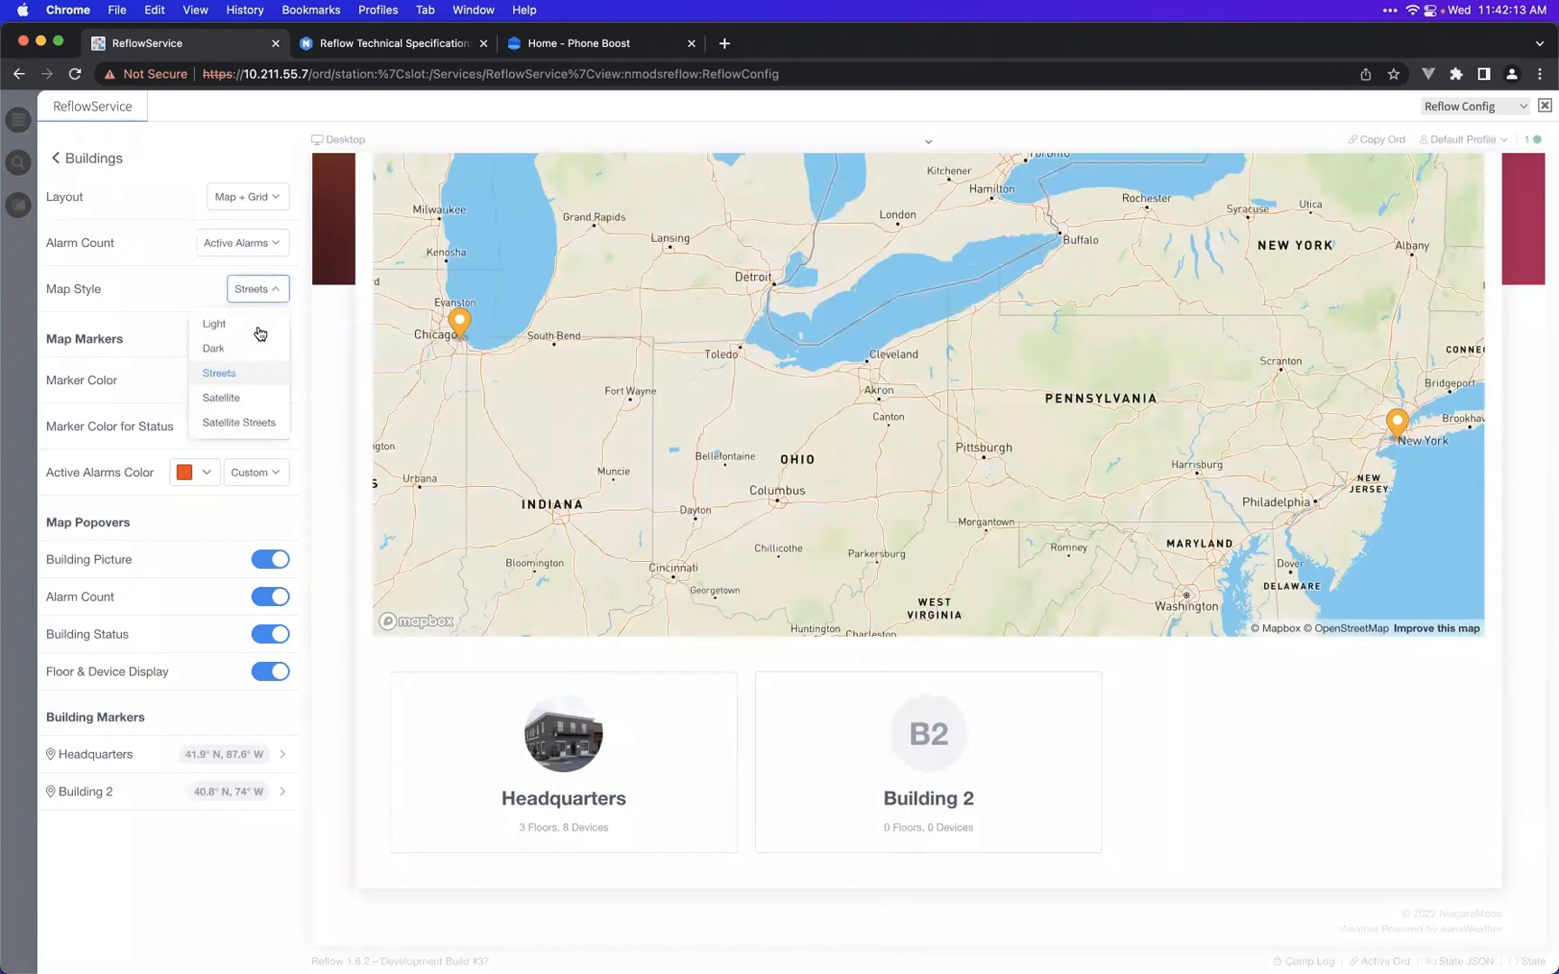
click(254, 345)
click(267, 290)
click(252, 424)
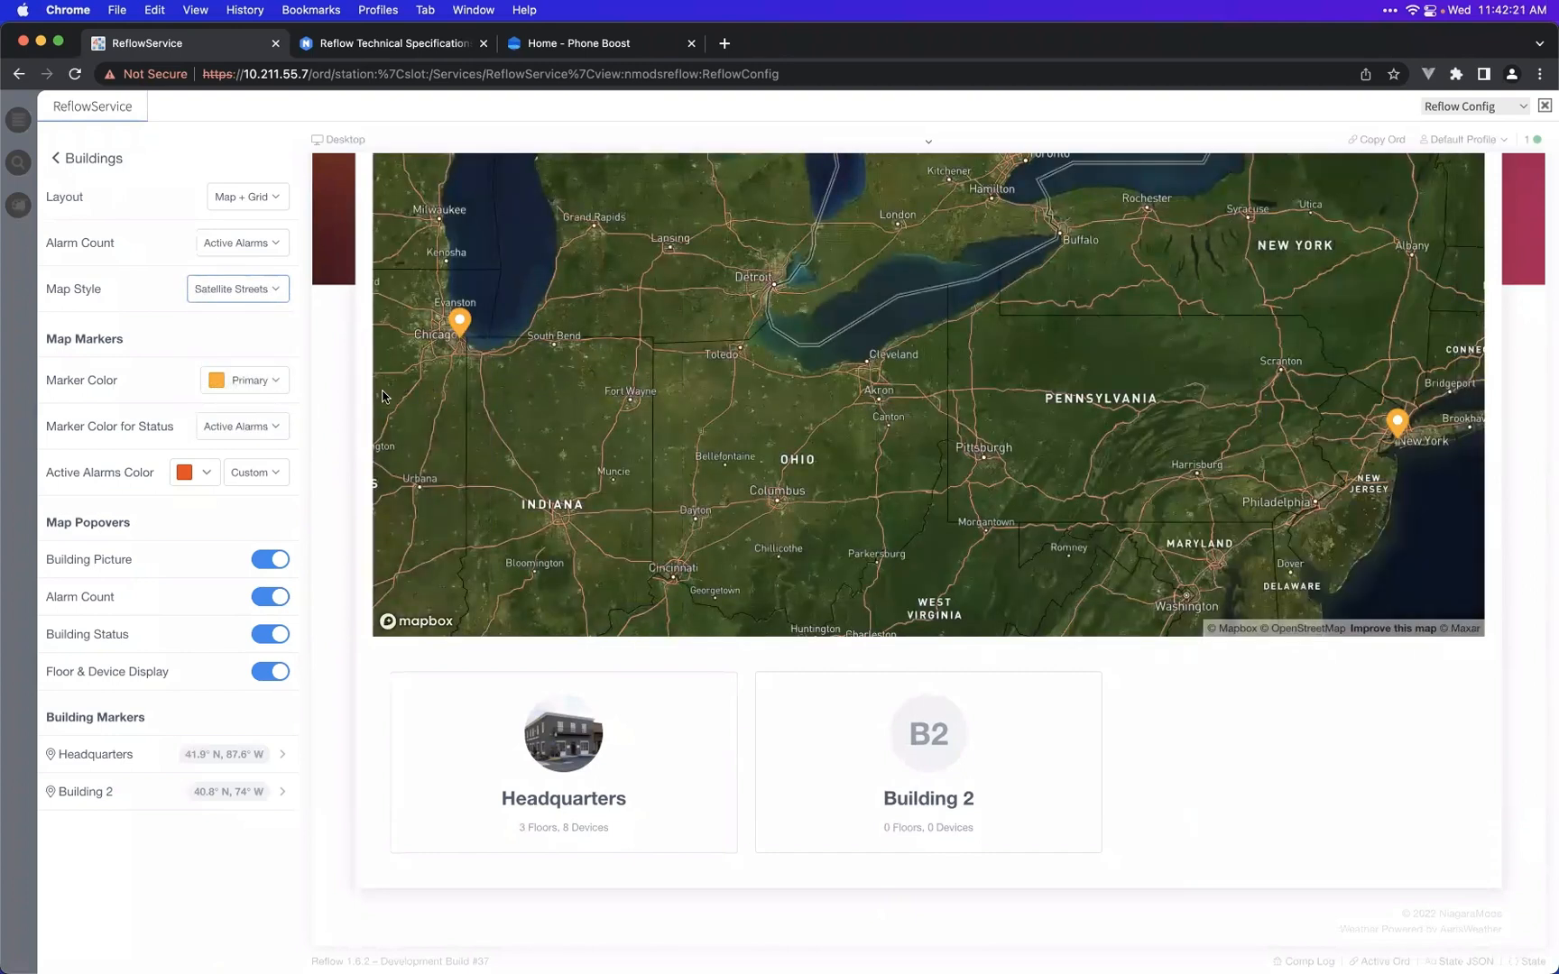
scroll(353, 400, up, 3)
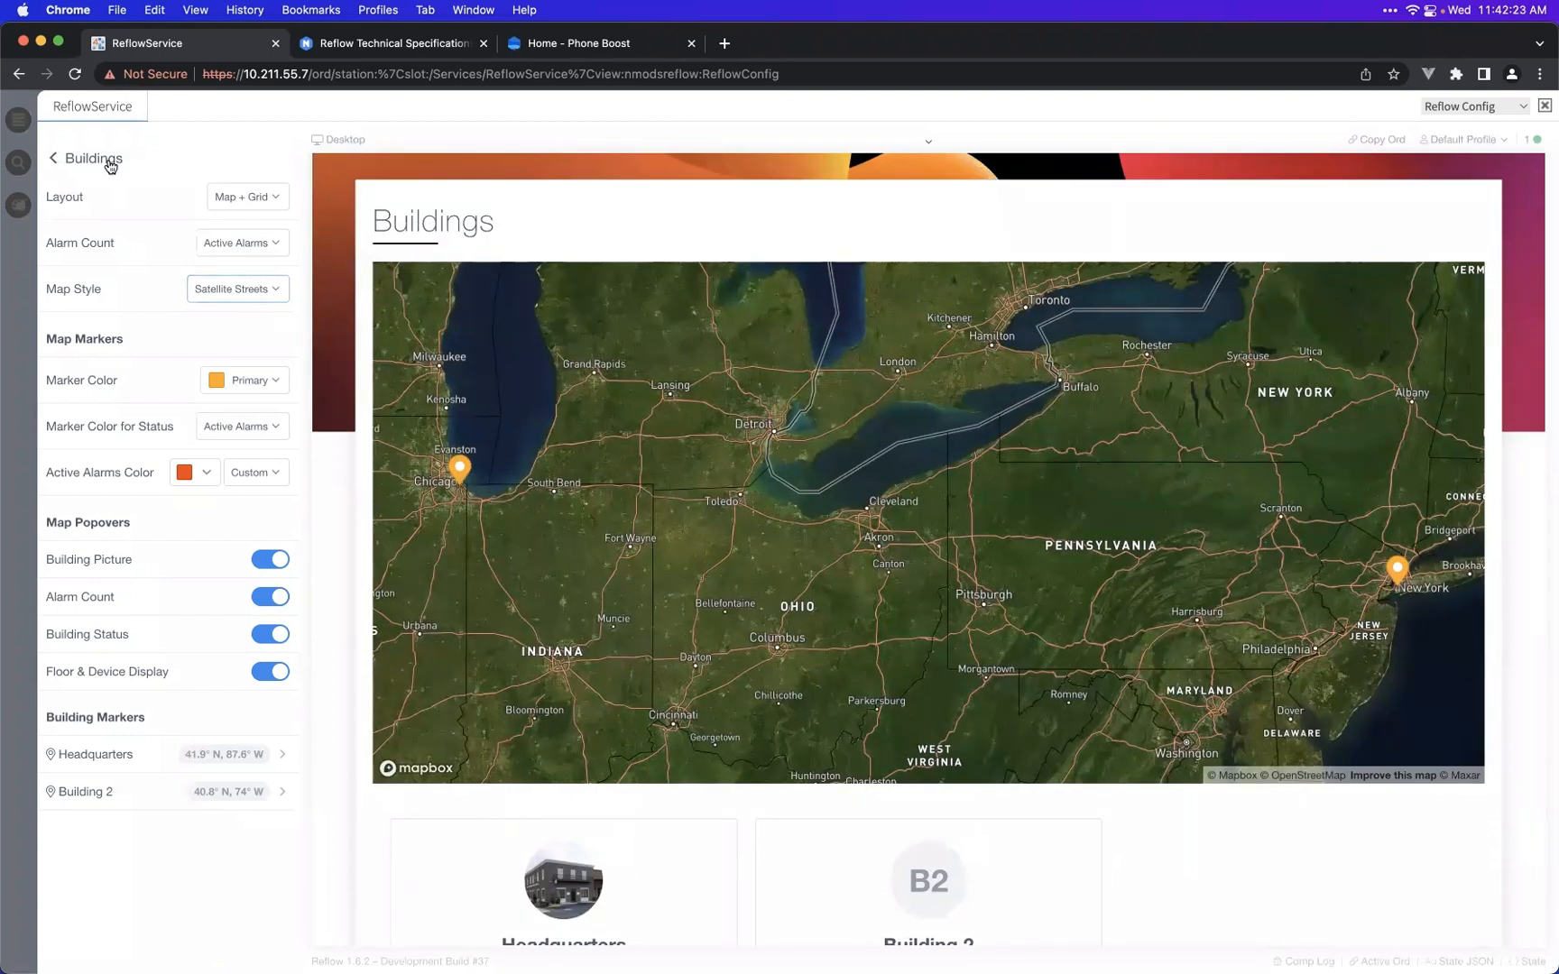
- Open the settings of the Headquarters building's 1st Floor
click(109, 166)
click(180, 417)
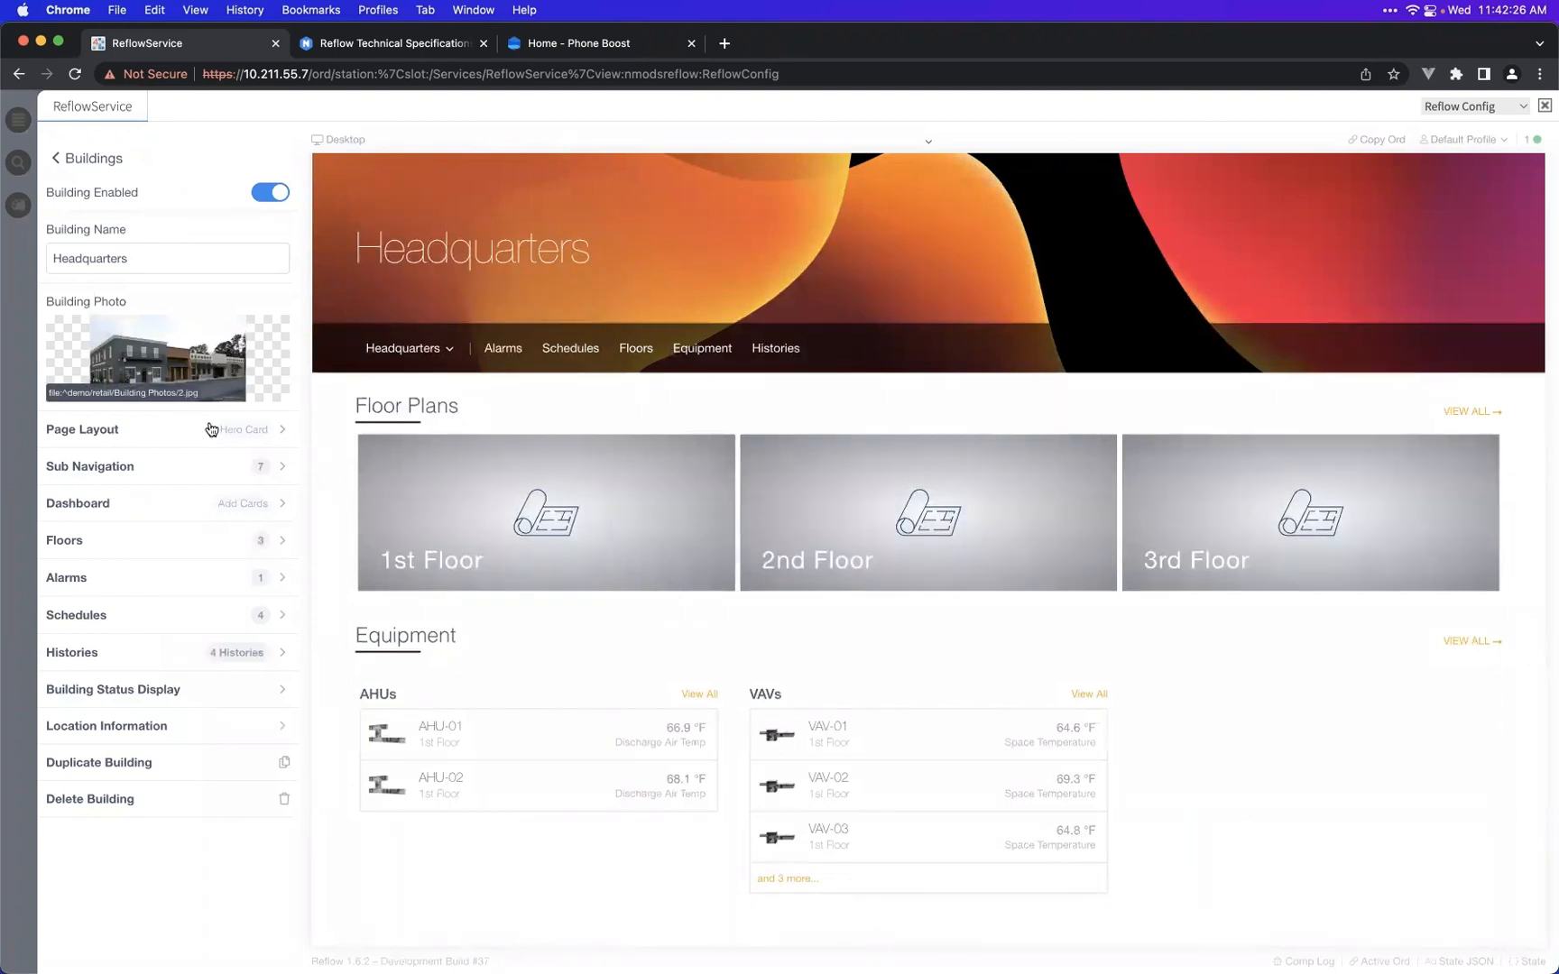
click(200, 554)
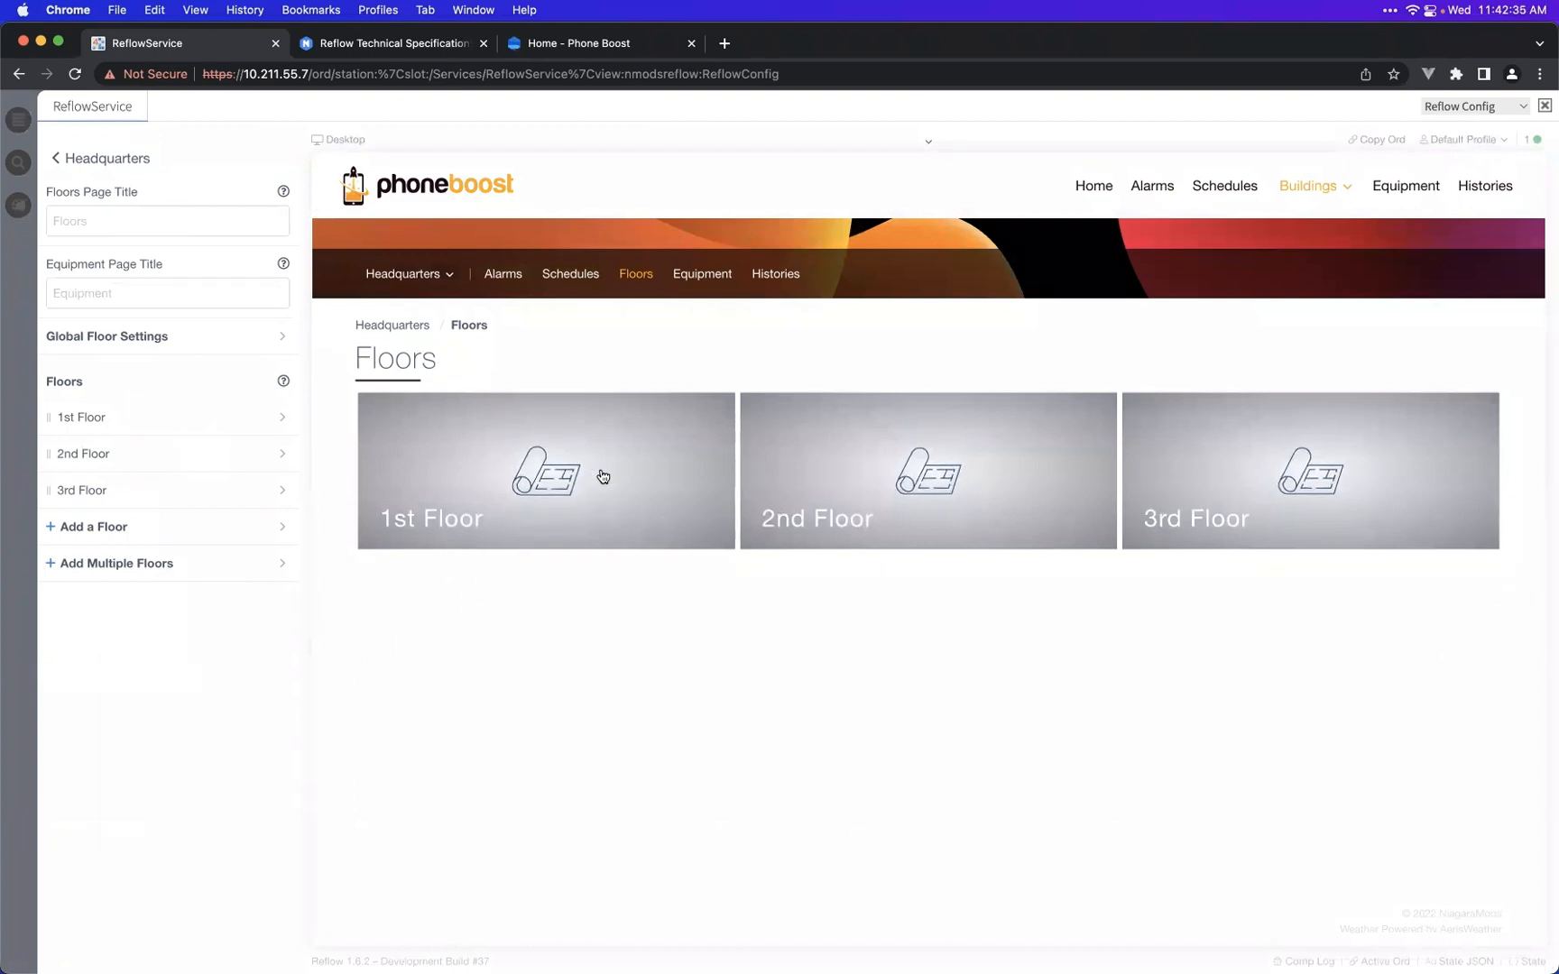
click(135, 423)
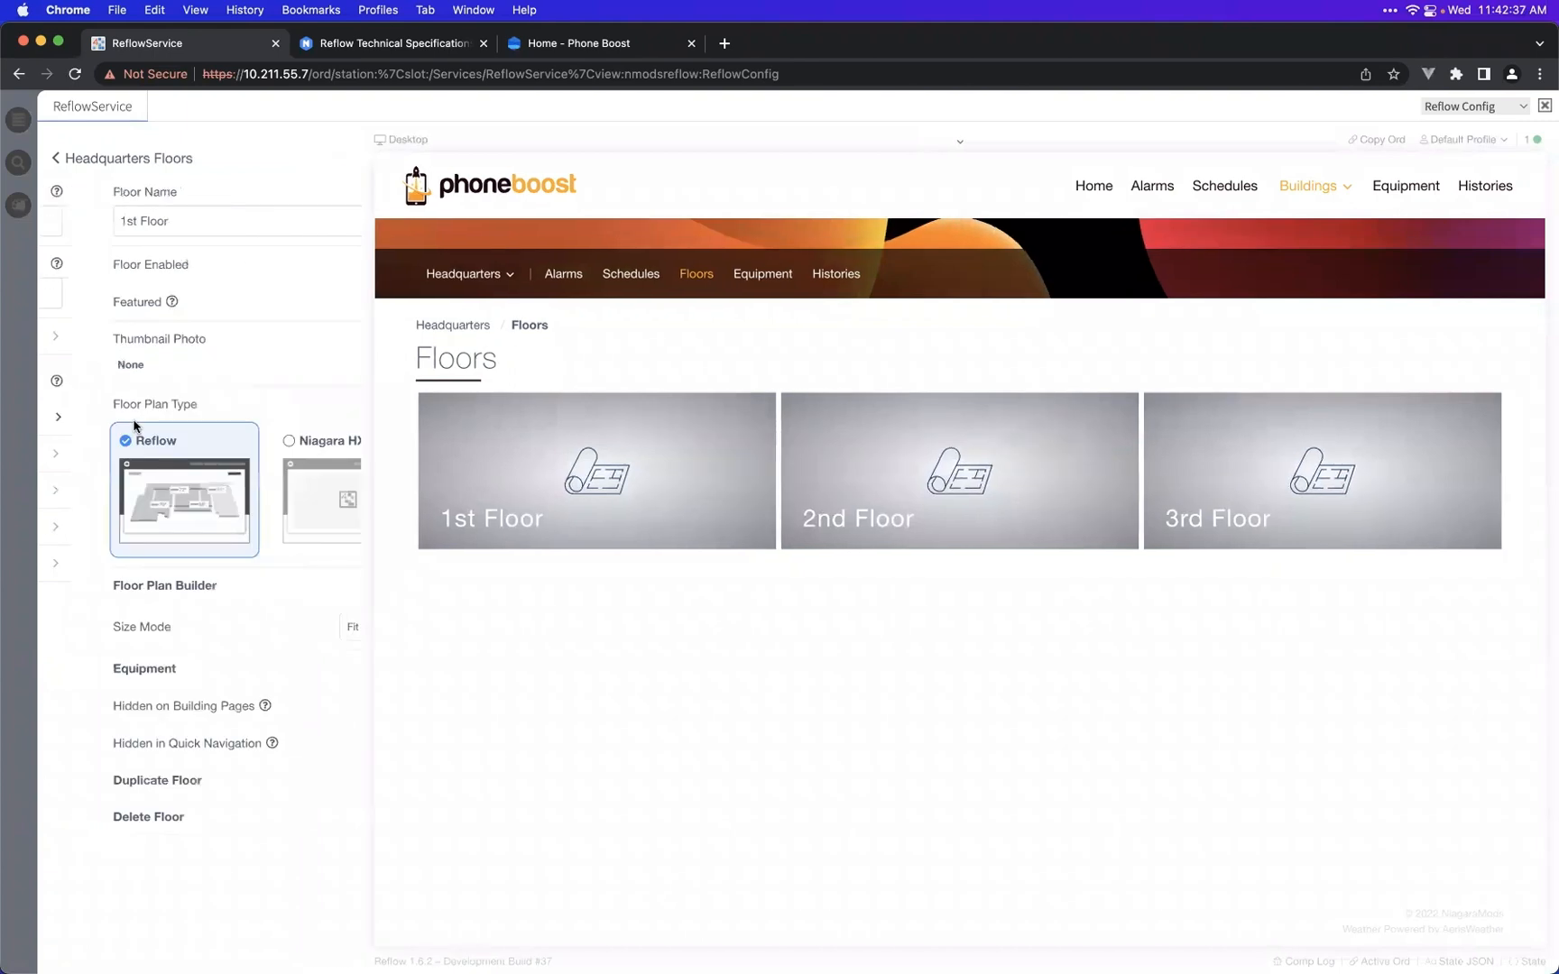
- Preview floorplan.png from the floorplans folder as the 1st Floor's thumbnail photo, and set it to lobby-highres.jpg from the interiors folder
click(353, 368)
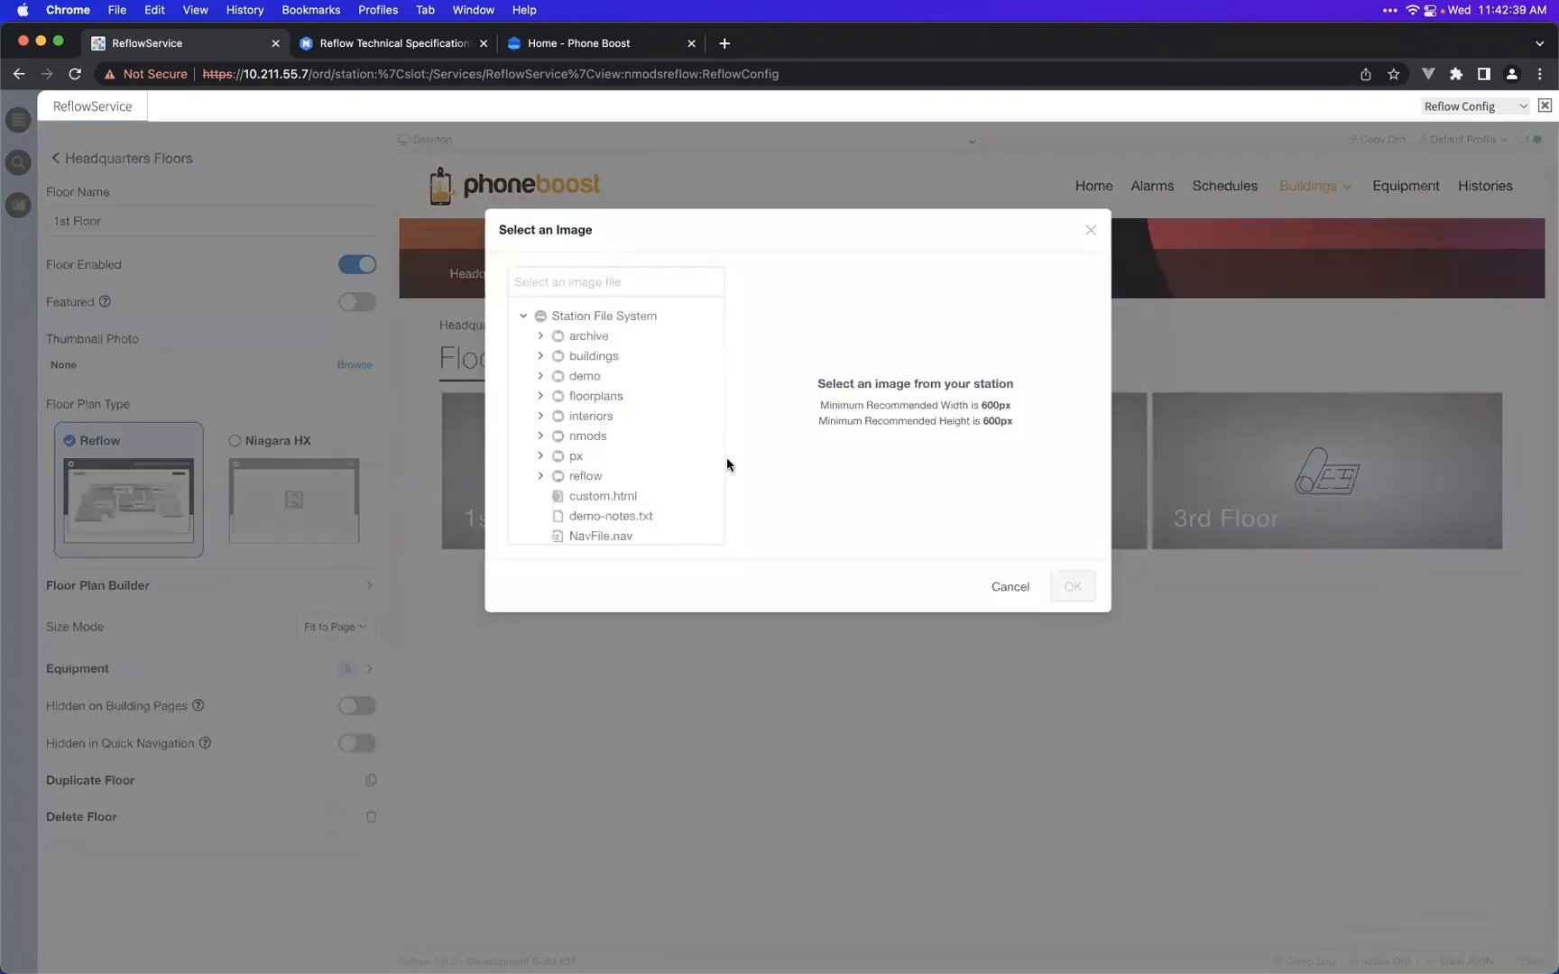
click(647, 416)
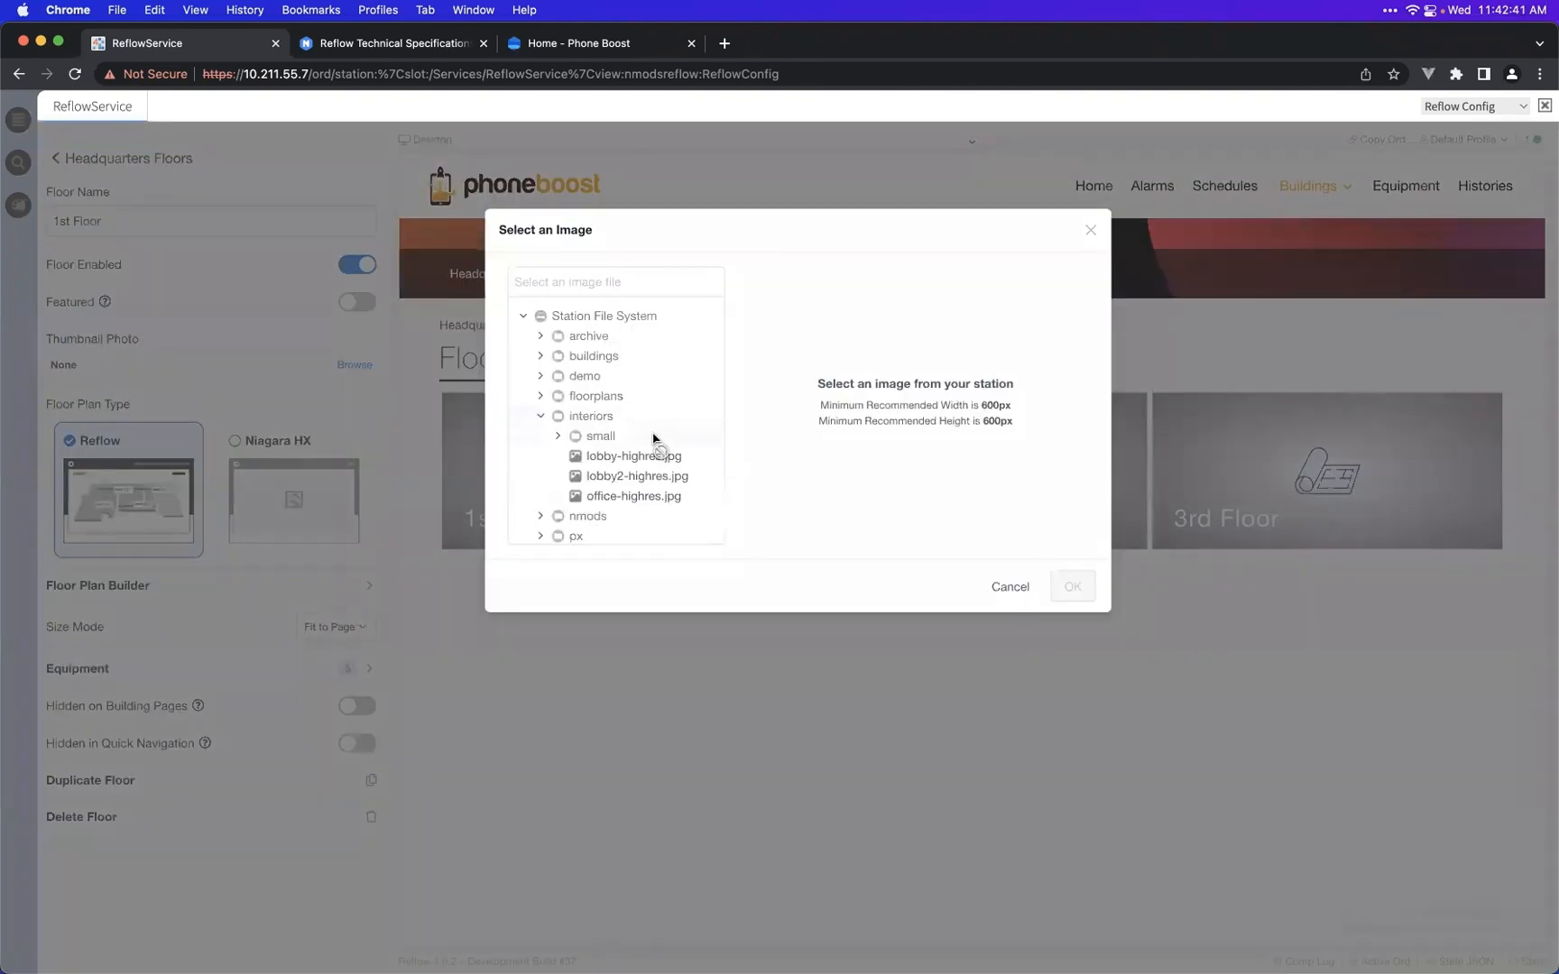
click(654, 455)
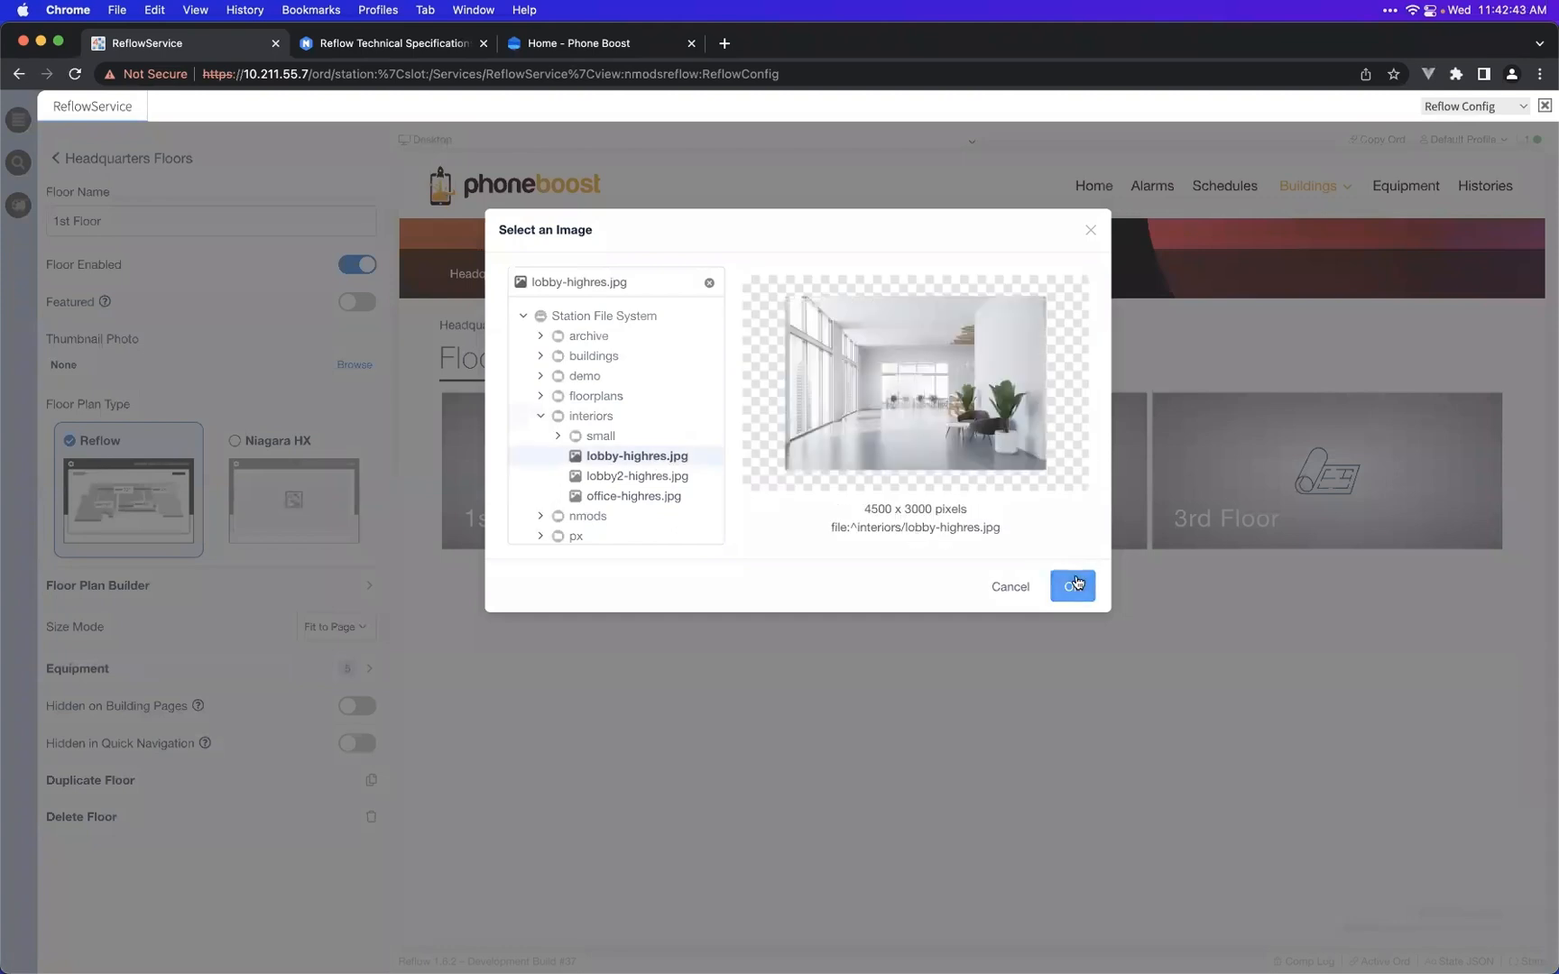
click(630, 398)
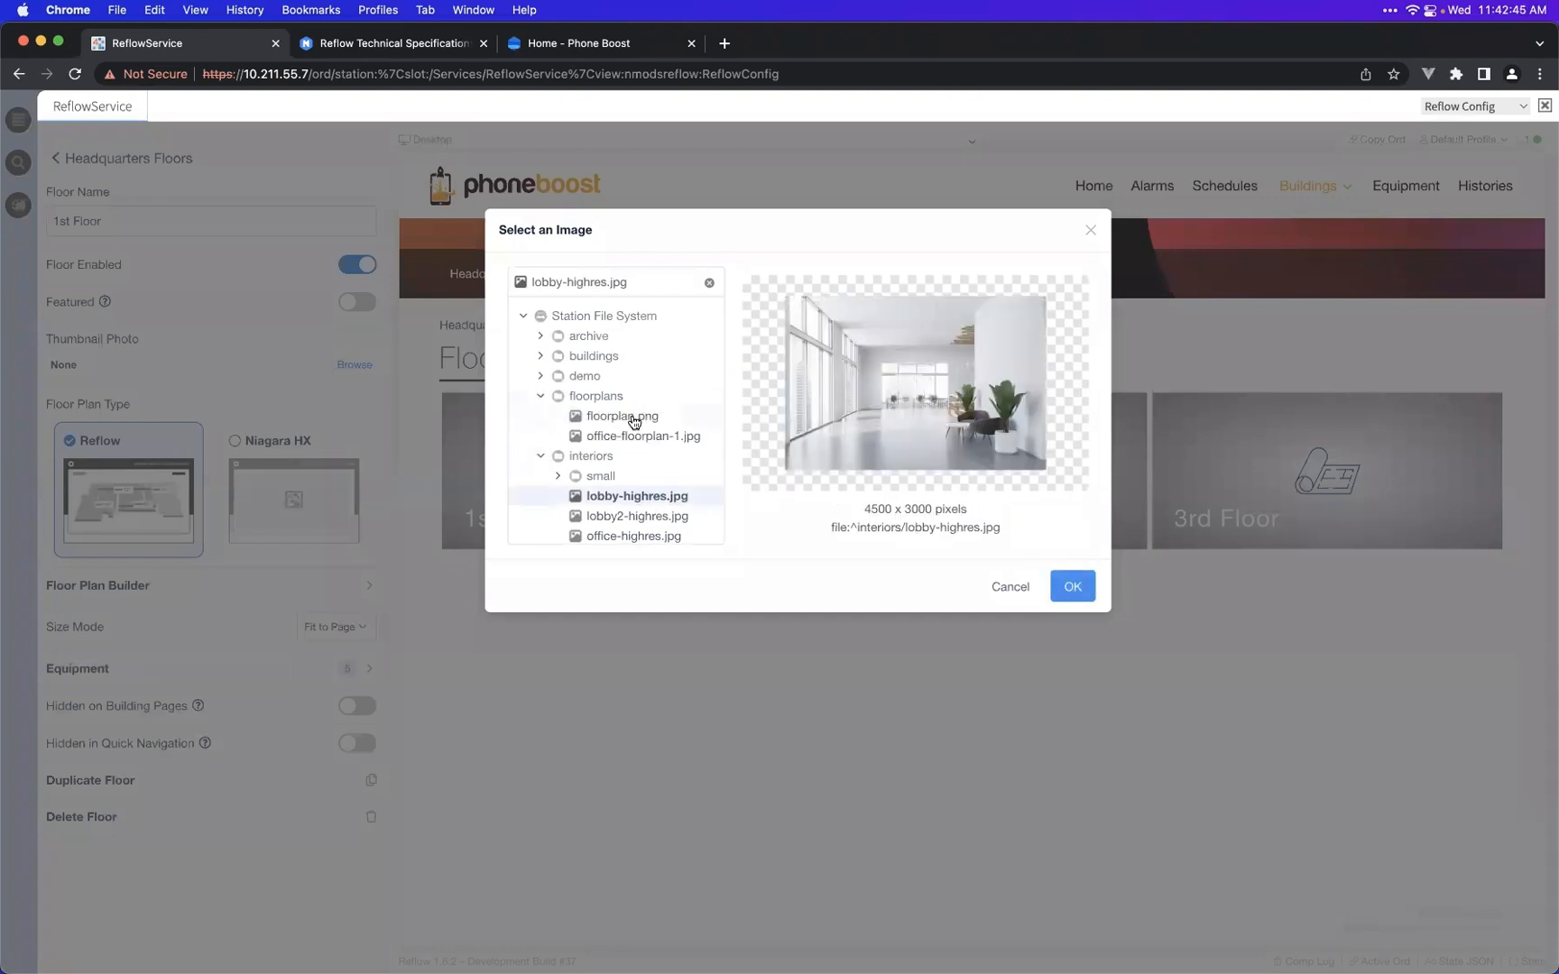
click(634, 419)
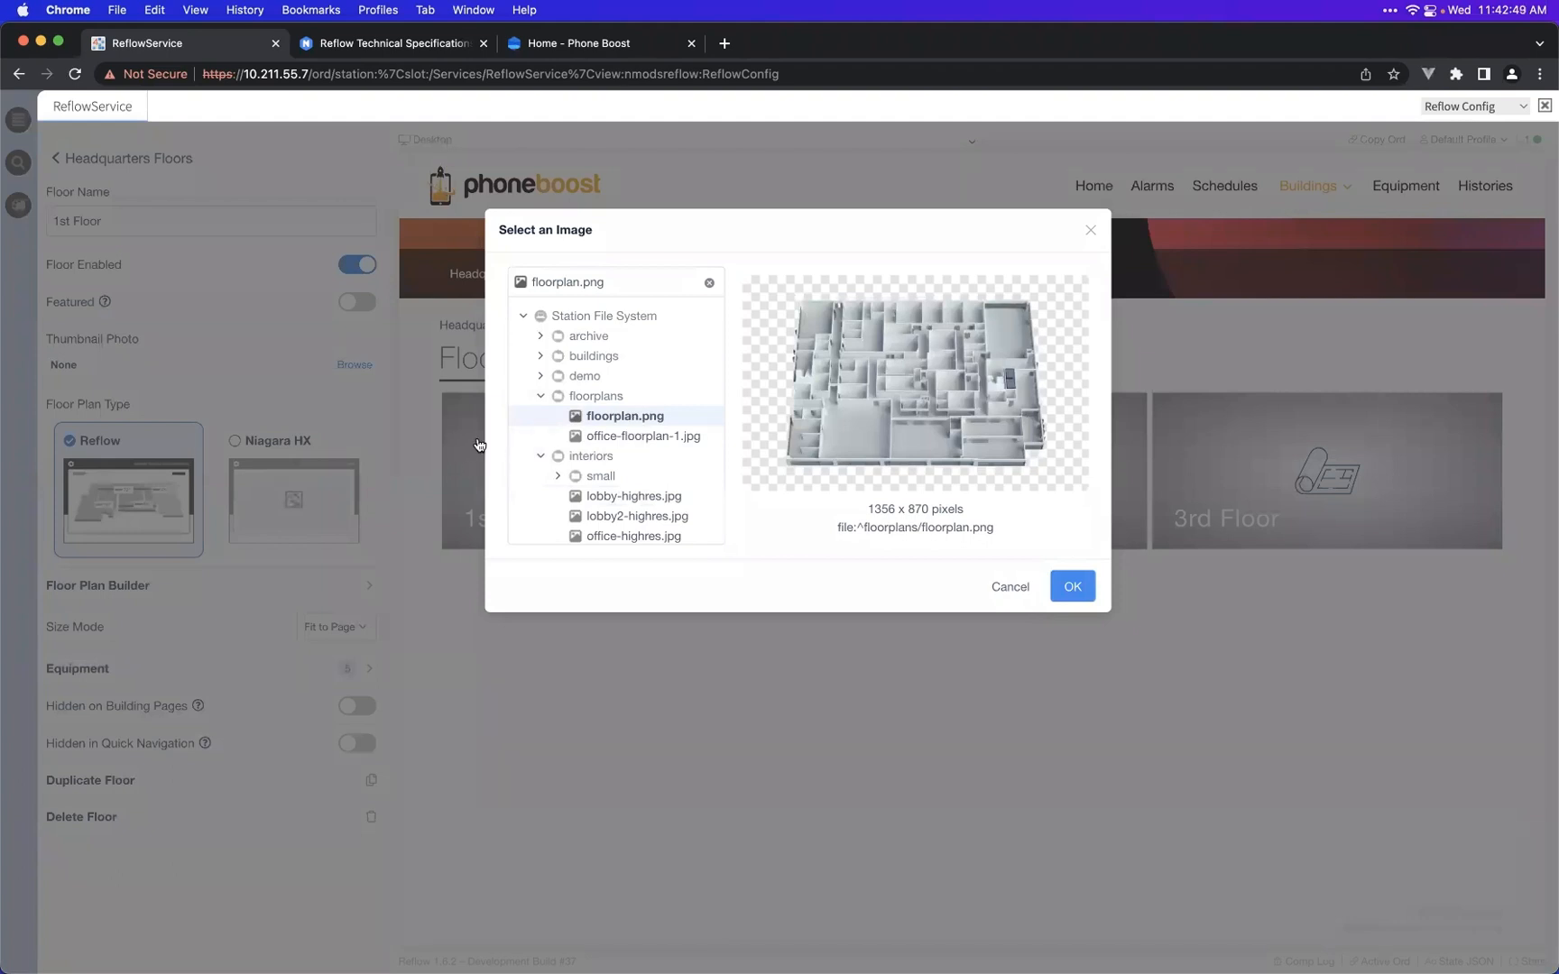
scroll(685, 487, down, 1)
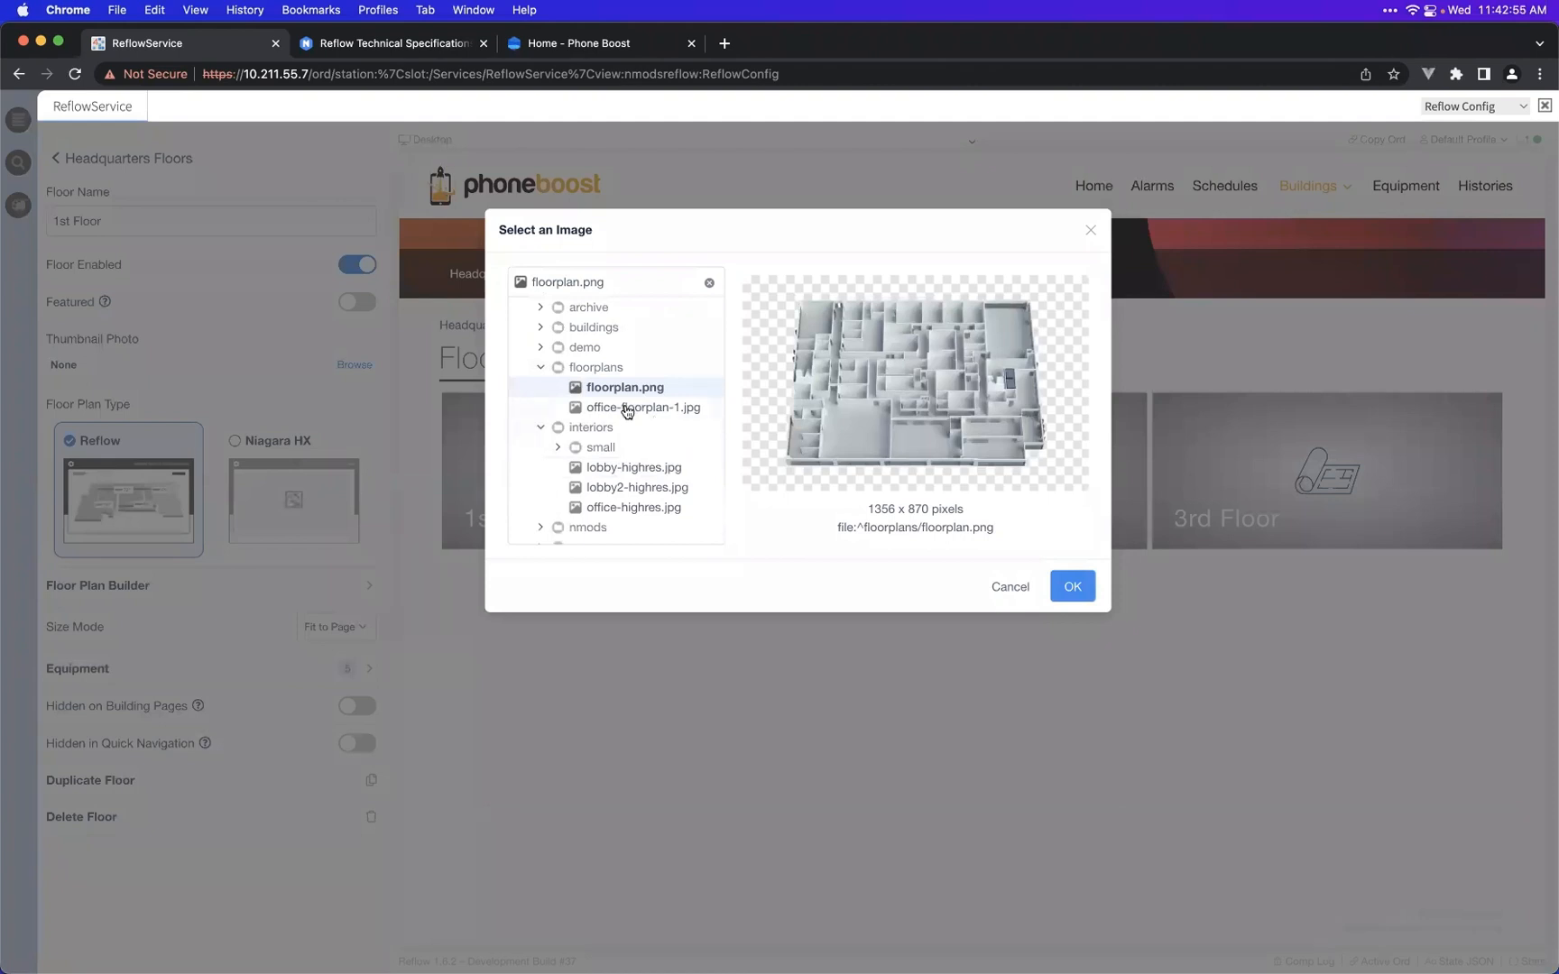
click(632, 467)
click(1064, 589)
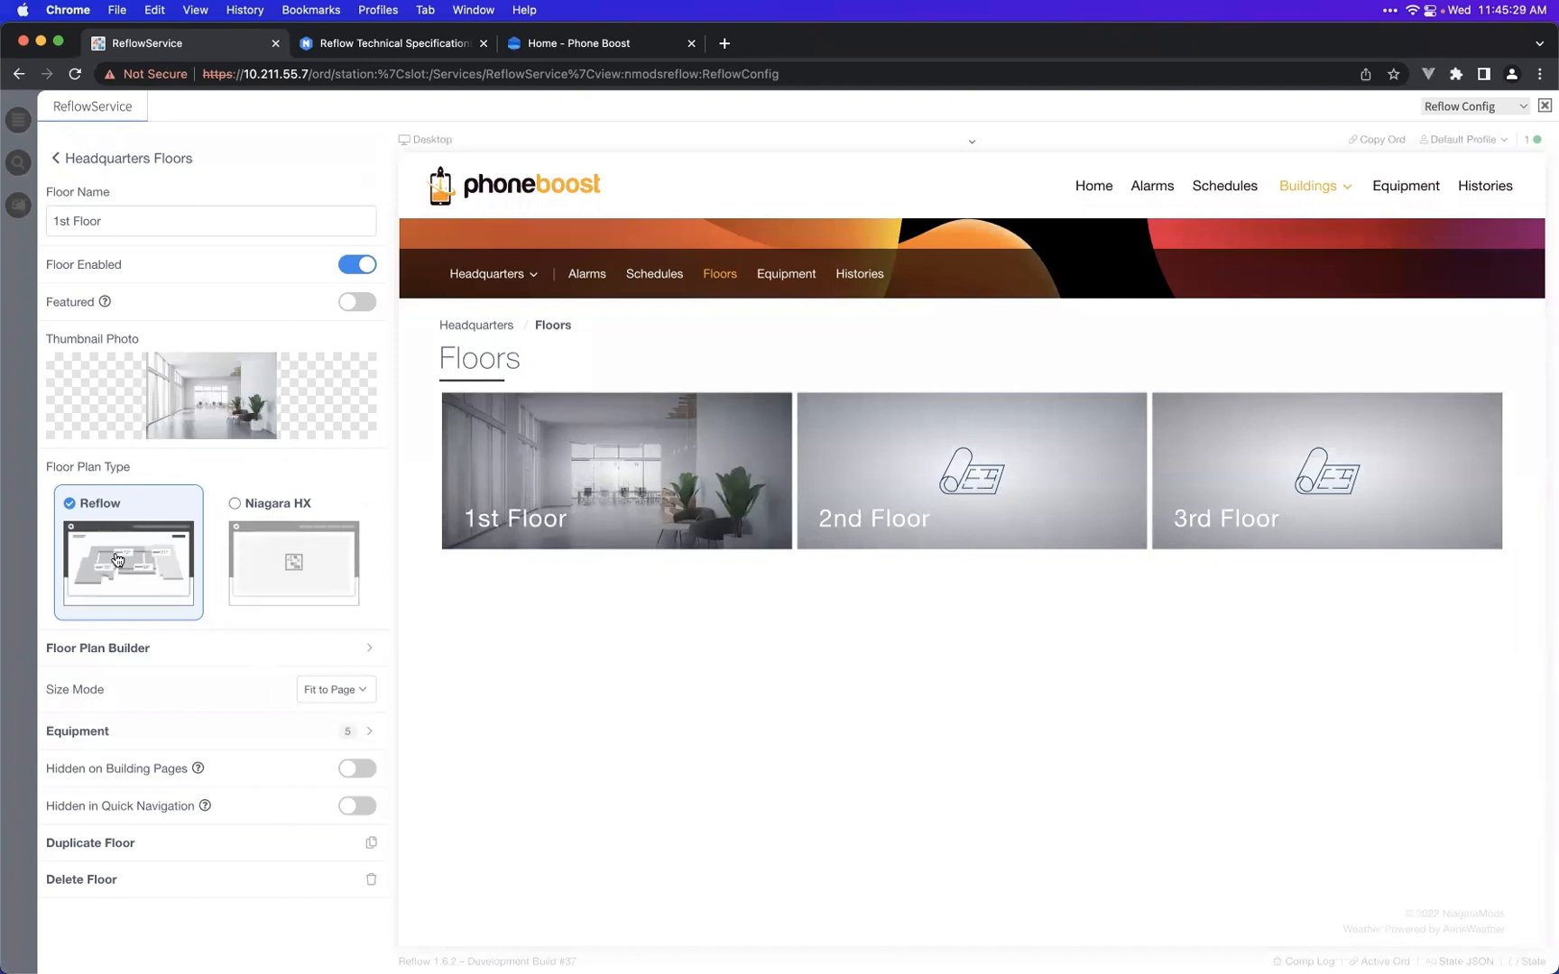
- Set the 1st Floor's floor plan type to Niagara HX using the Floor 1 view from Floorplans, and open the floor in the preview
click(301, 558)
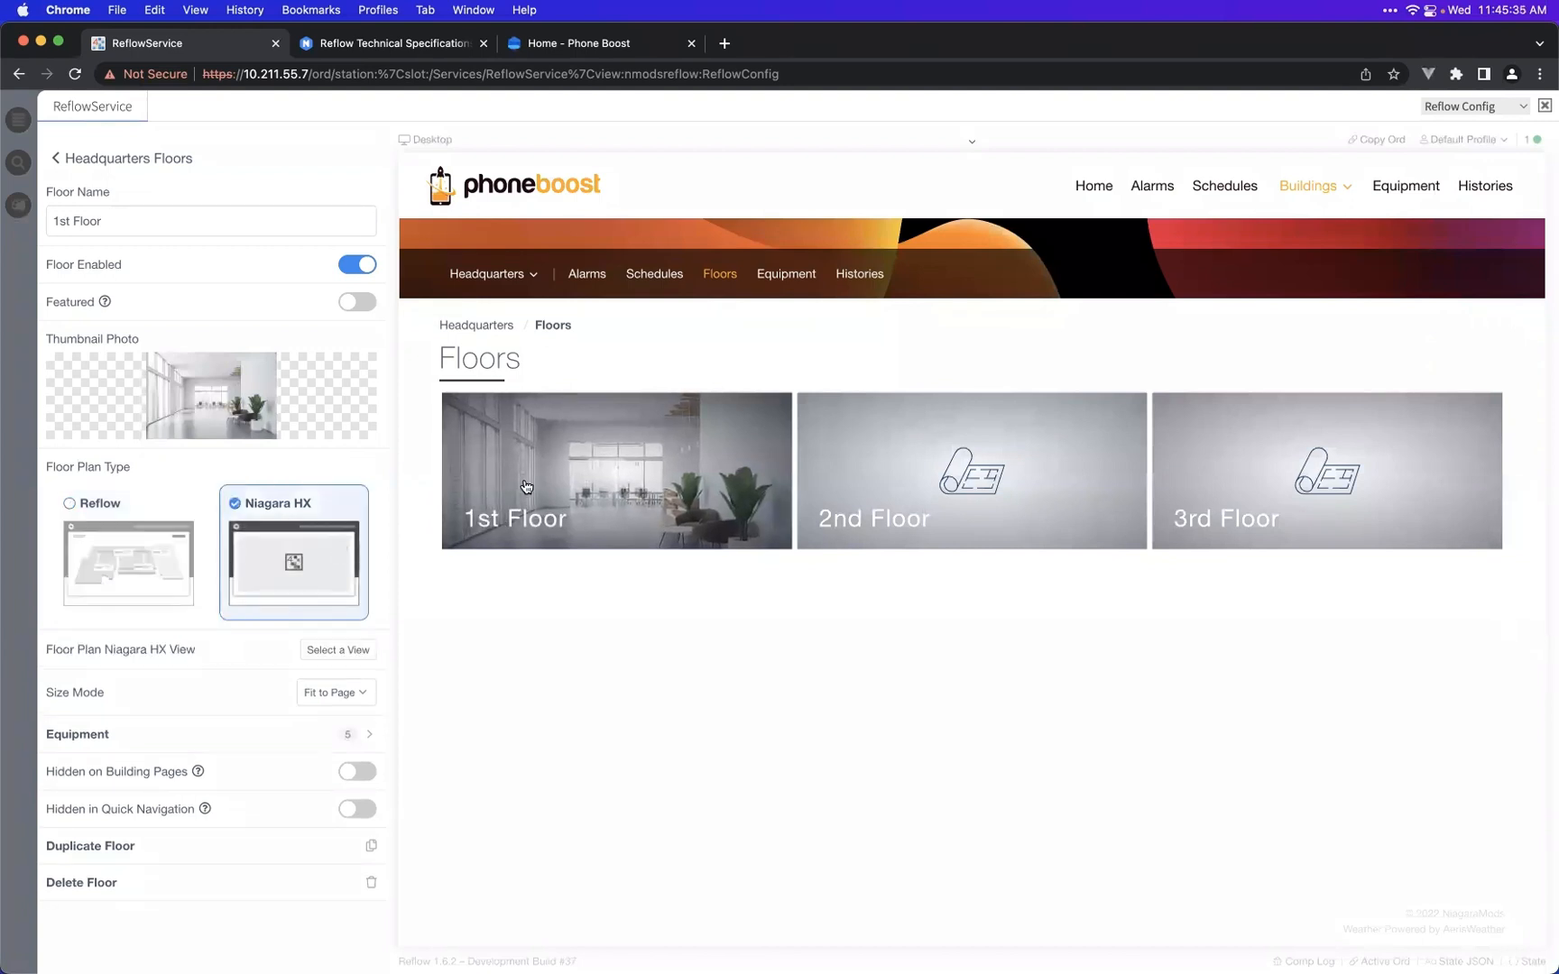
click(344, 653)
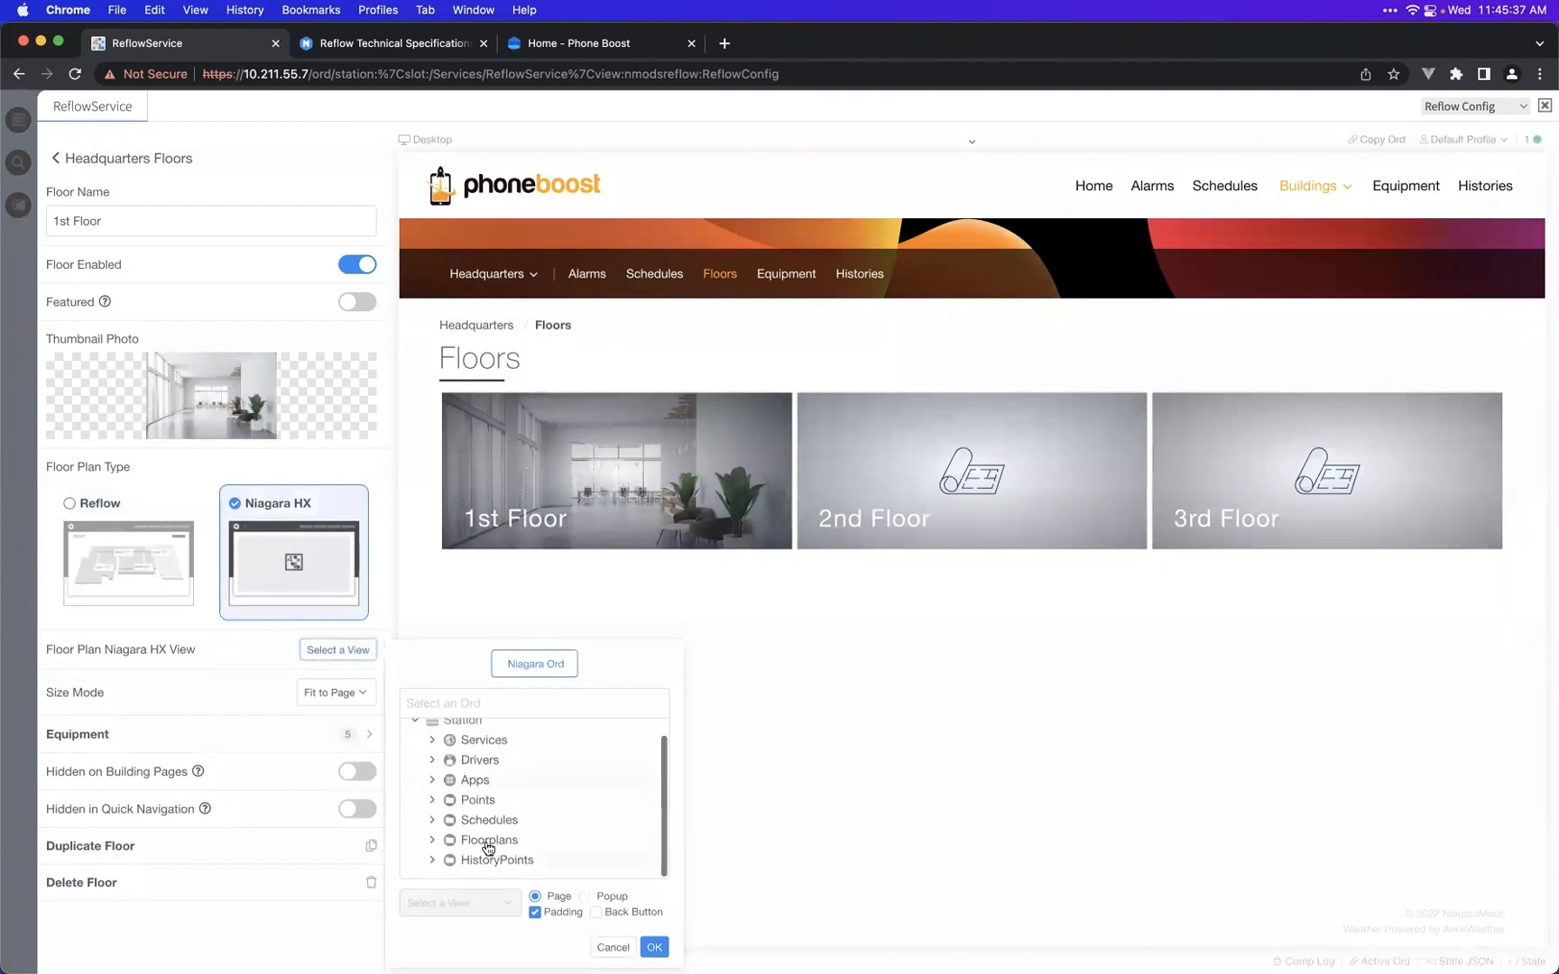
click(432, 840)
scroll(515, 821, down, 1)
click(512, 820)
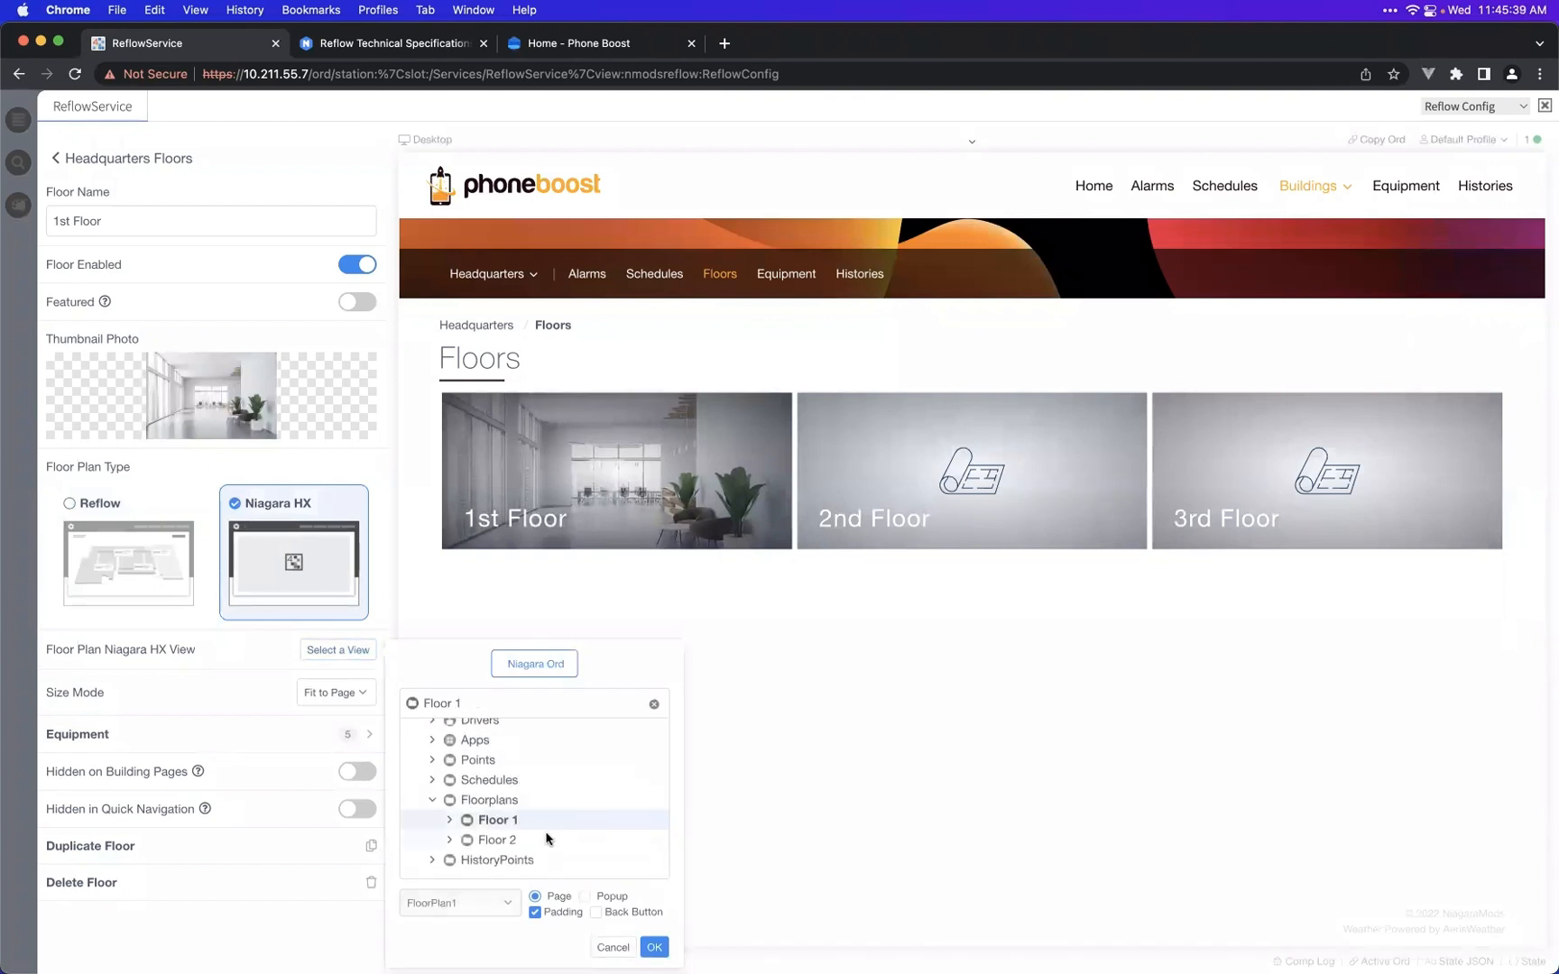
click(648, 946)
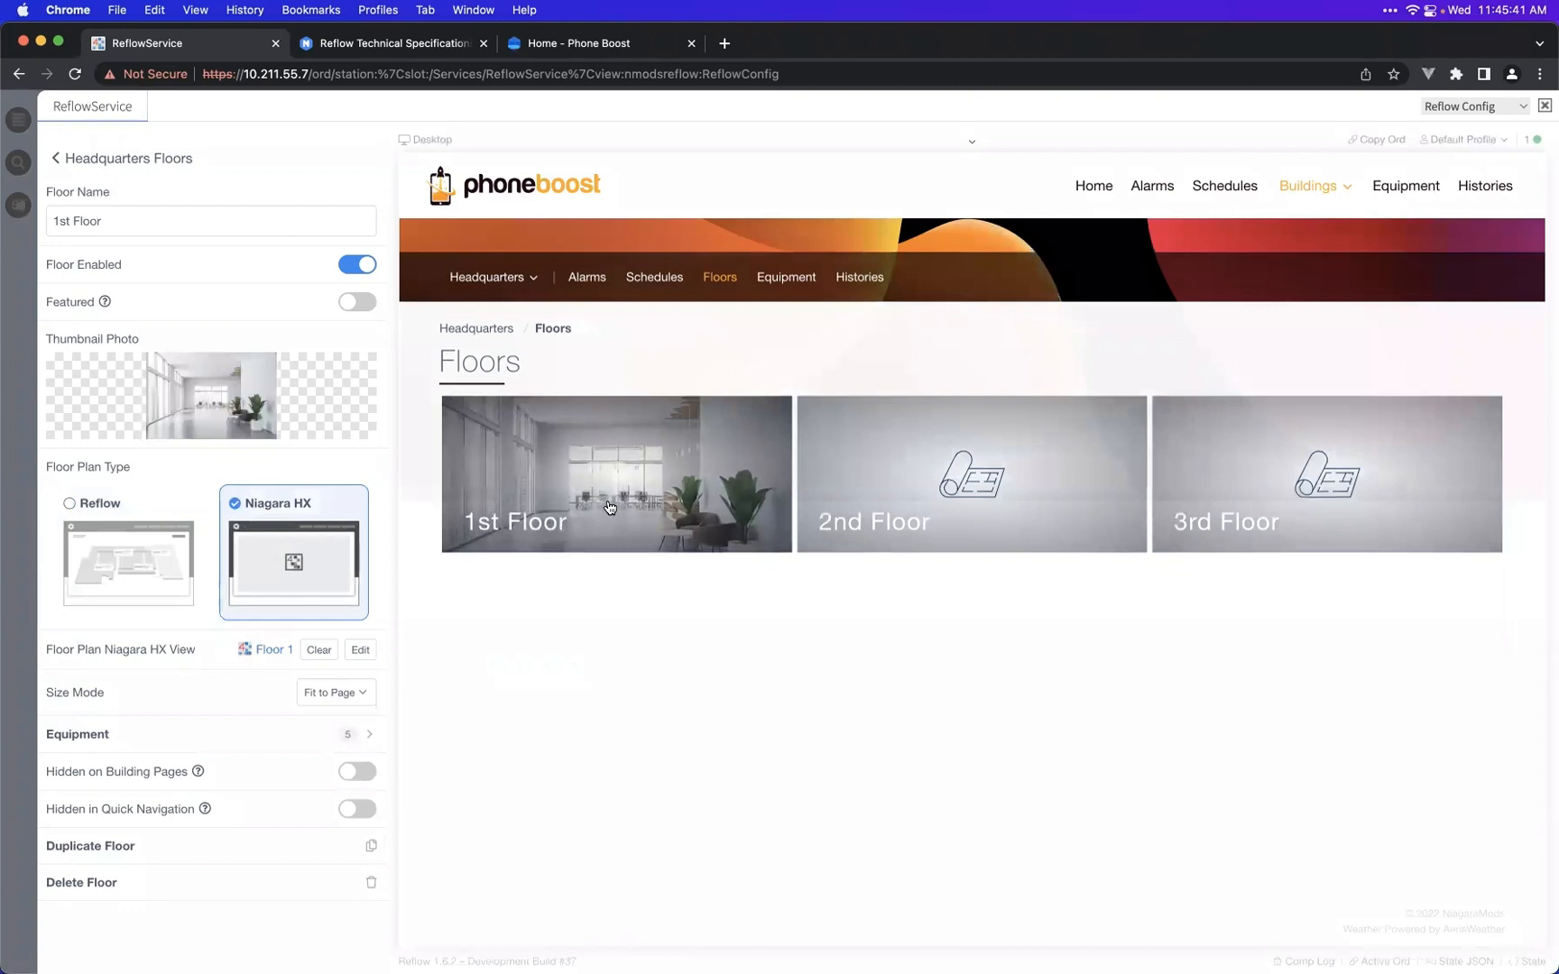
click(609, 507)
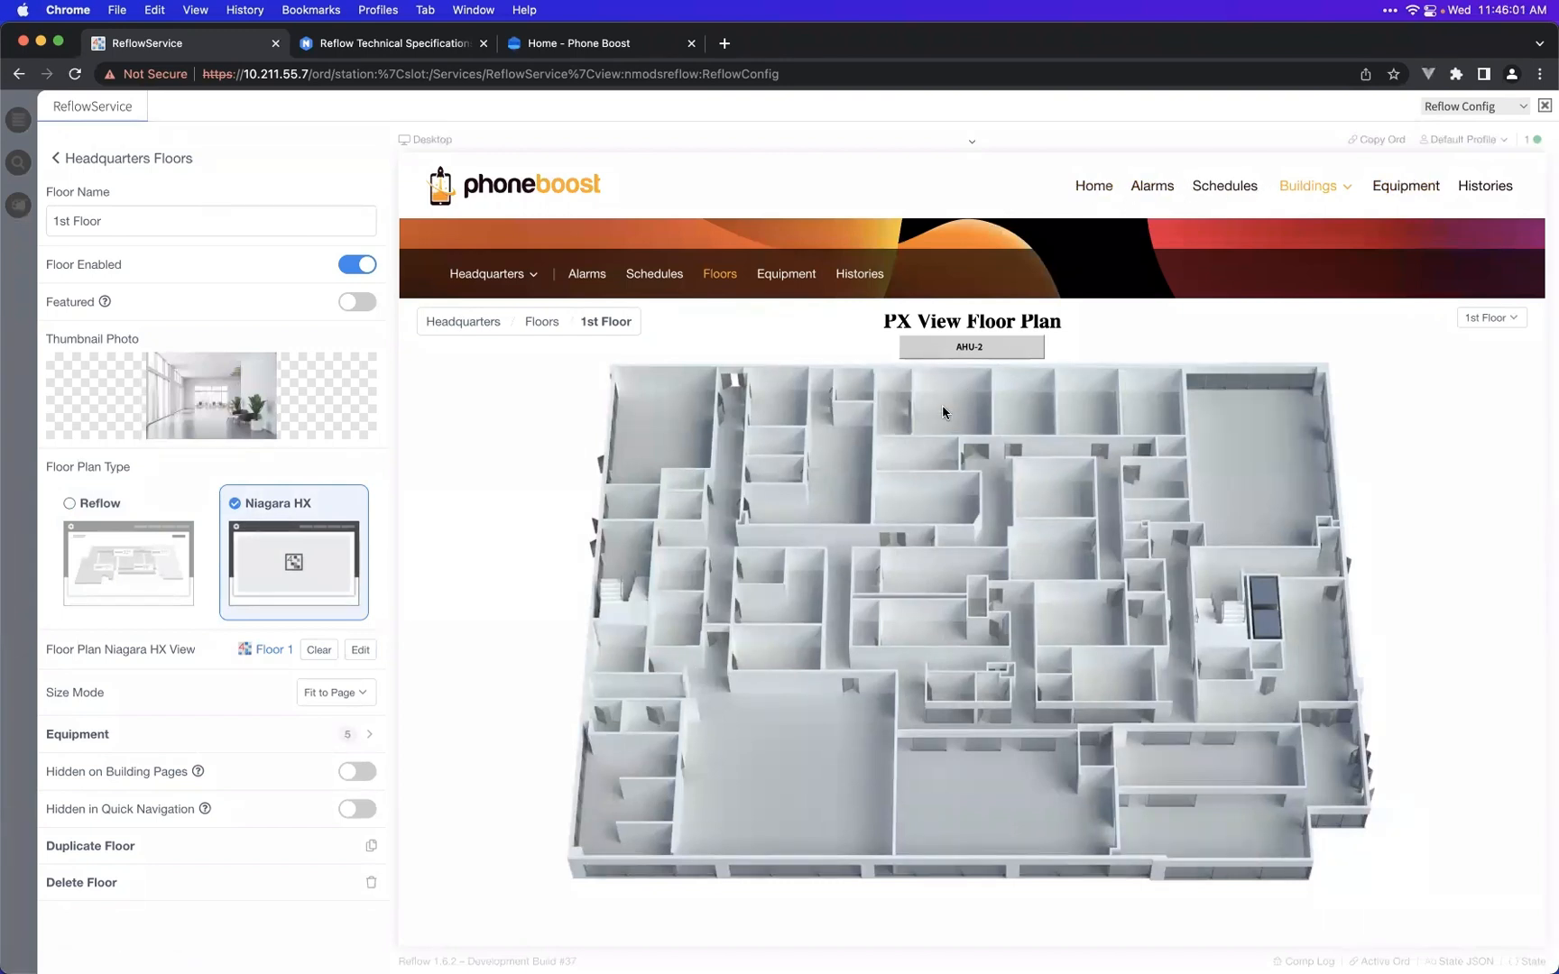
- Set the 1st Floor's Niagara HX floor plan view to Floor 1's Property Sheet and inspect its FloorPlan1 entry
click(357, 652)
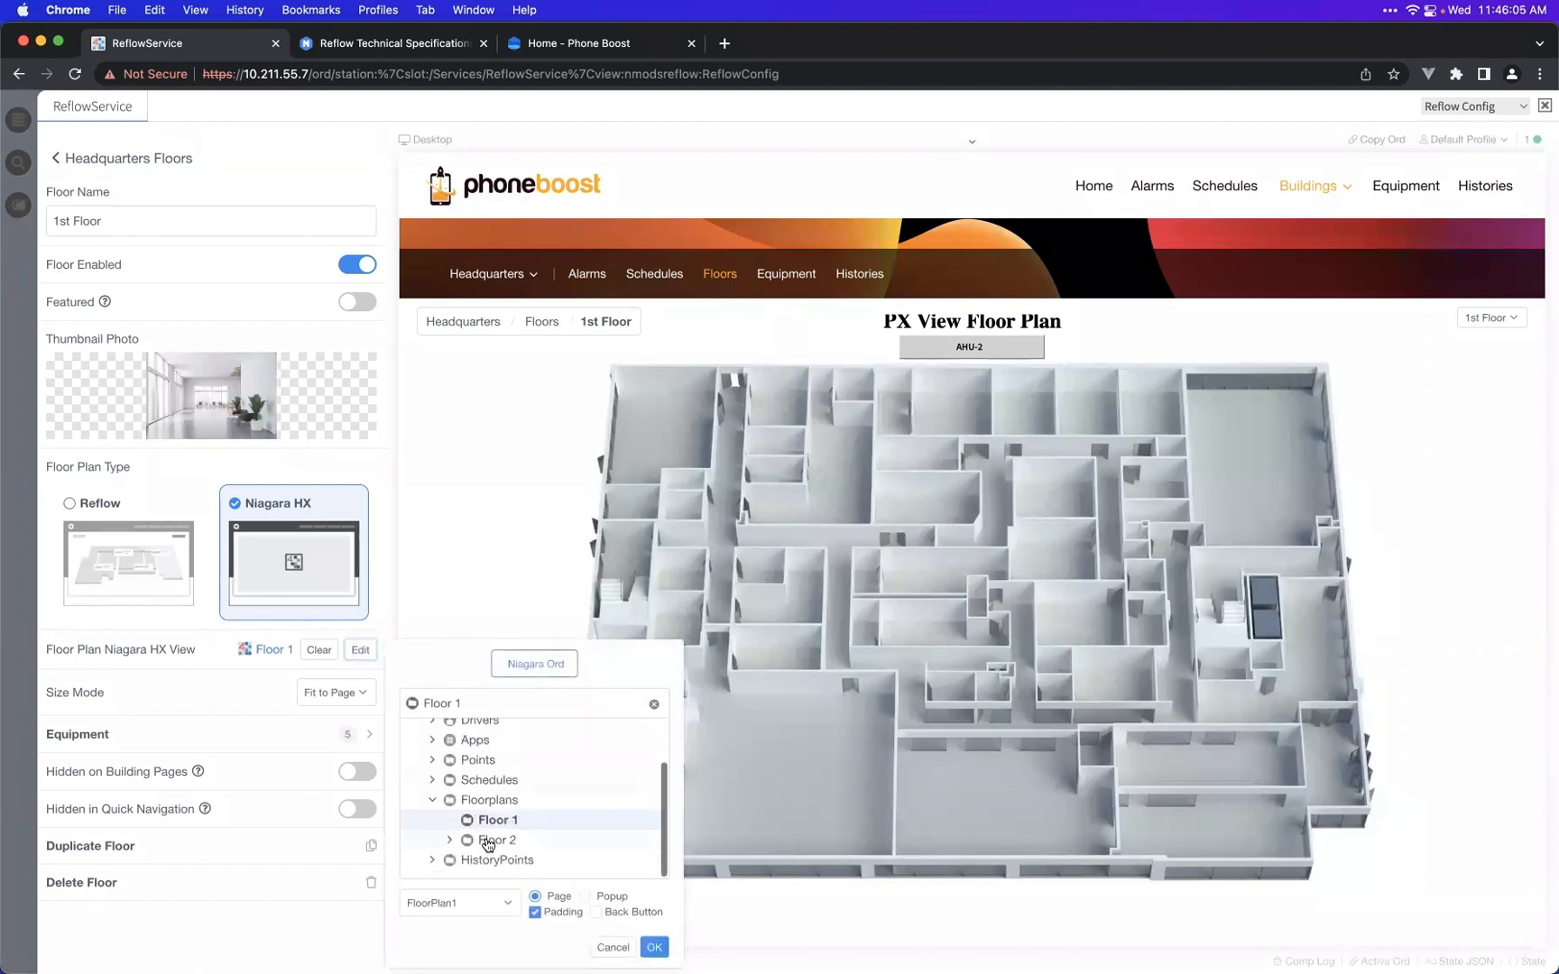
click(485, 913)
click(478, 821)
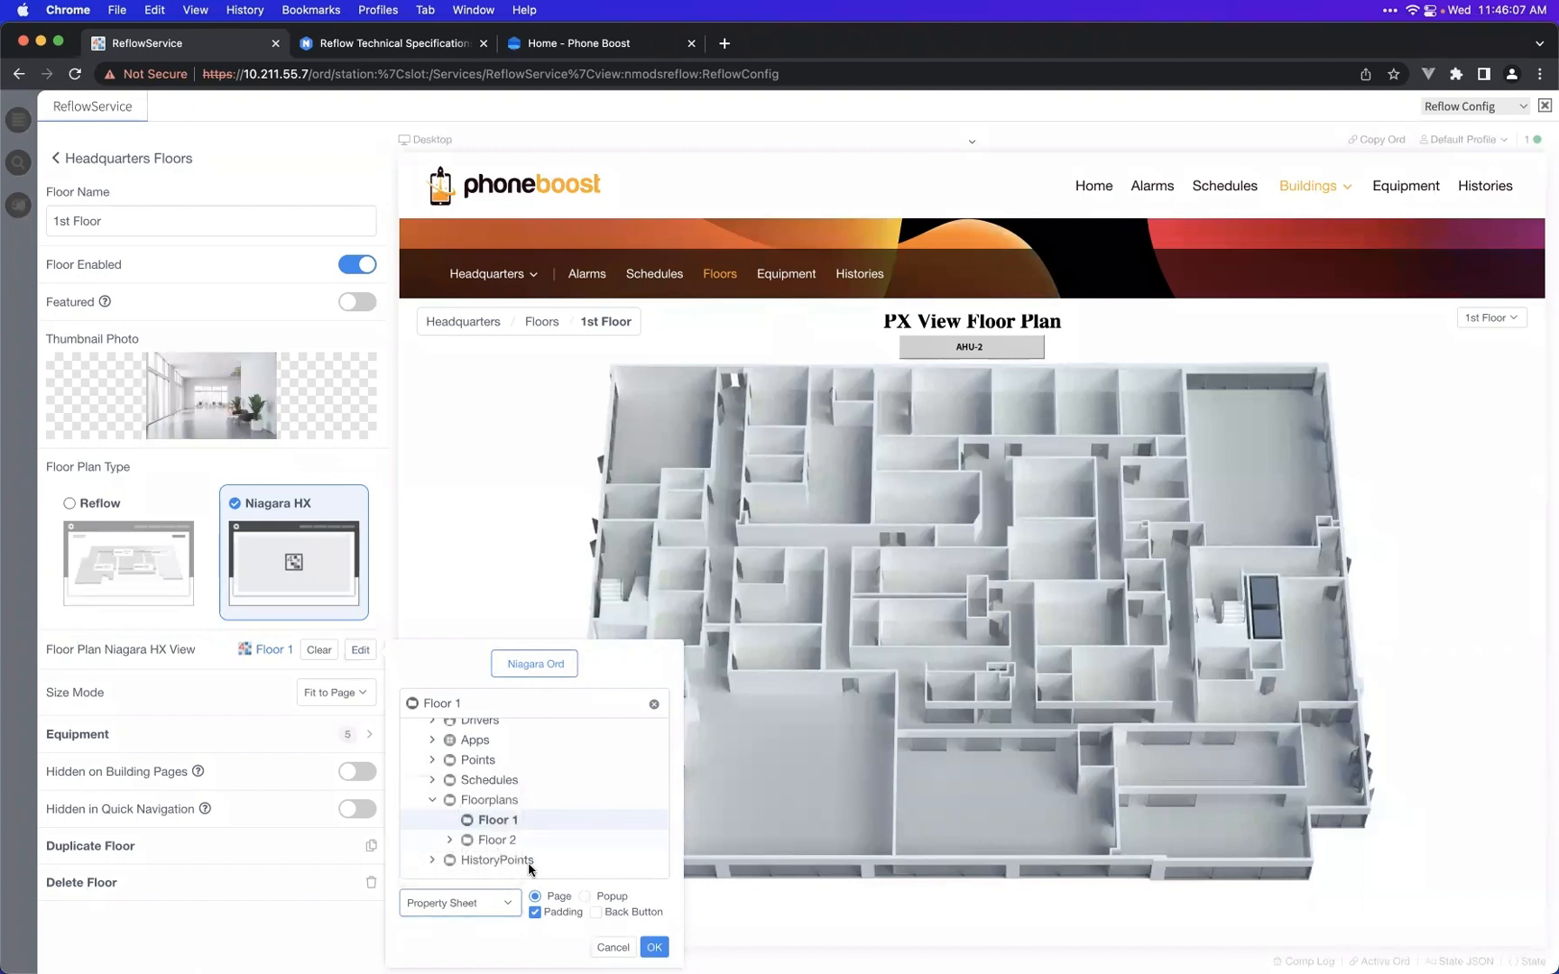
click(654, 947)
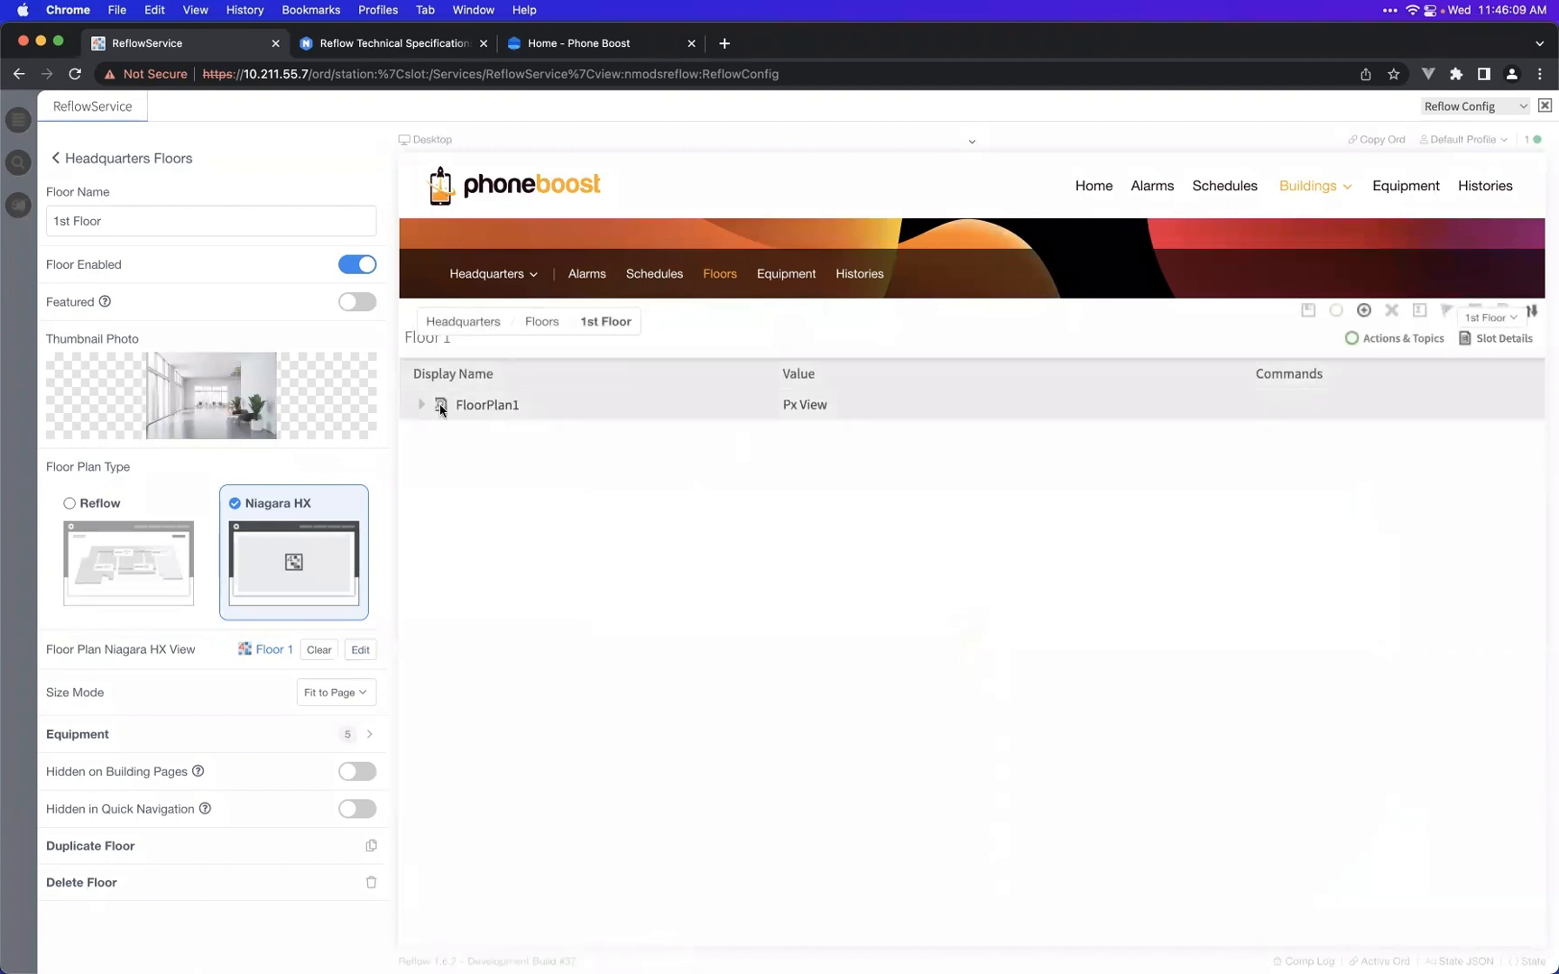
click(422, 406)
click(421, 406)
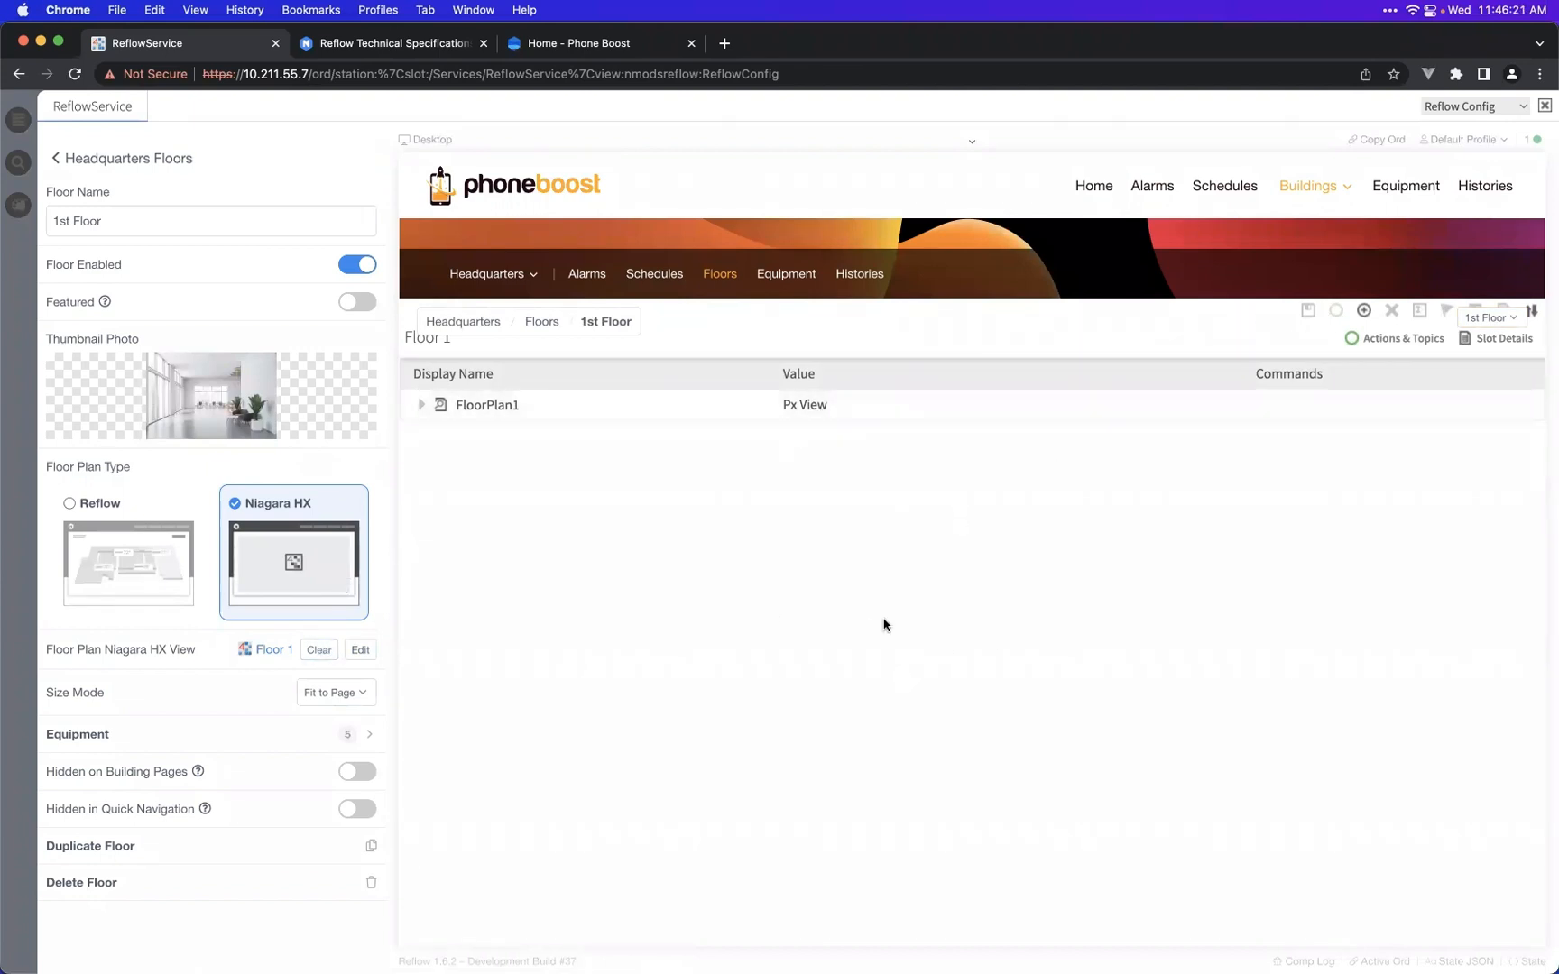
- Clear the 1st Floor's Niagara HX view, set its floor plan type to Reflow and open the Floor Plan Builder
click(319, 649)
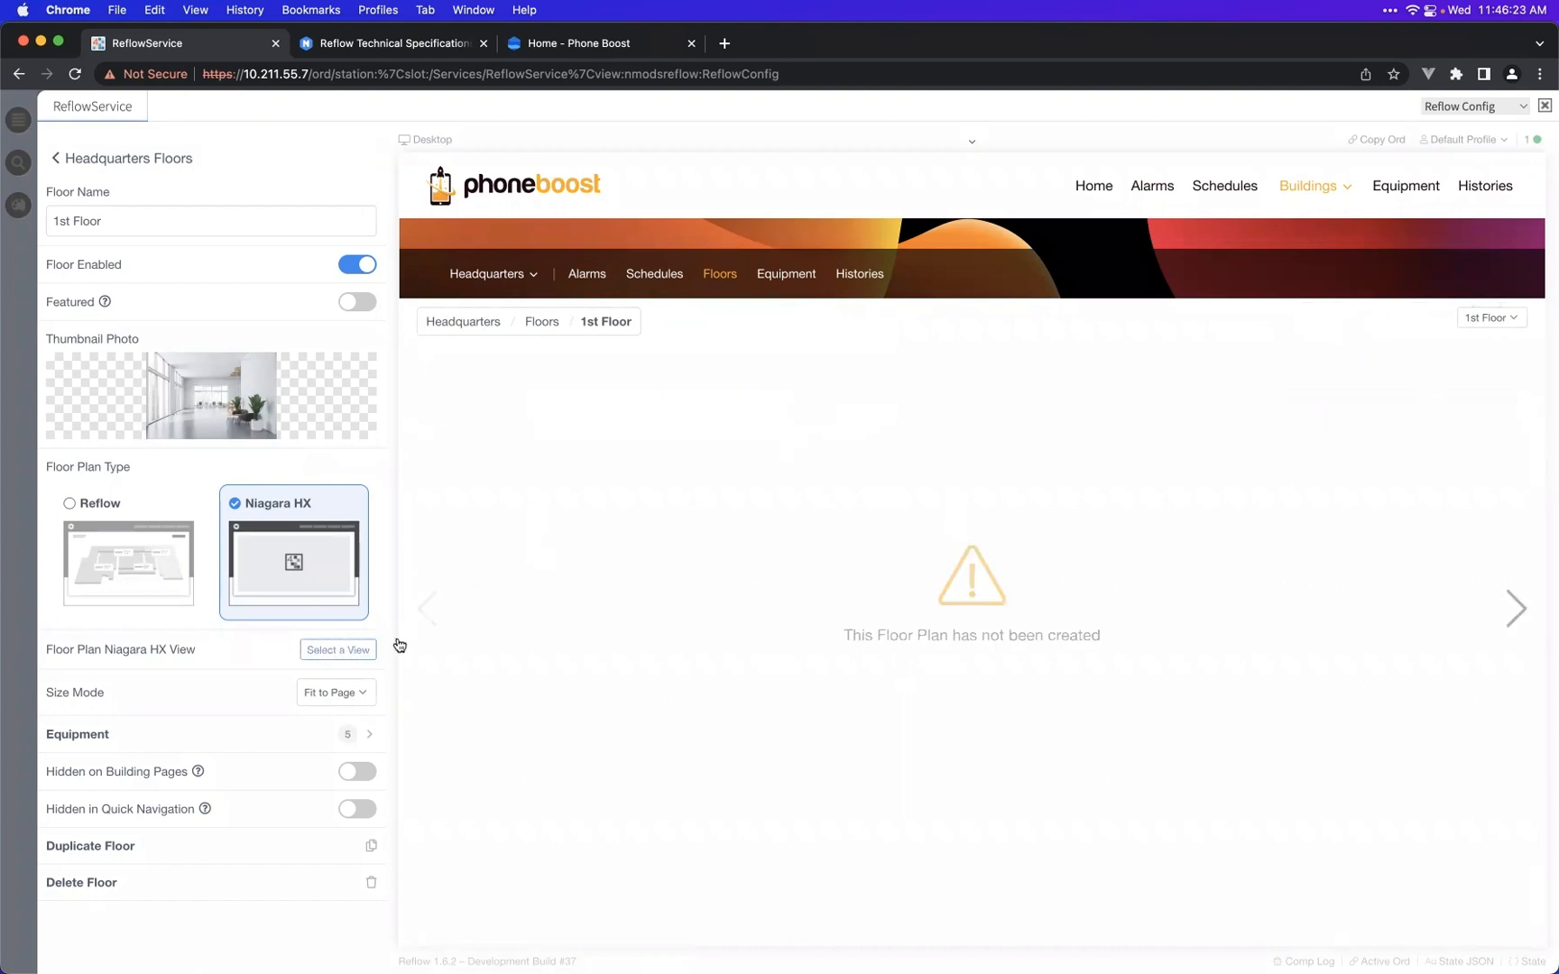
click(544, 322)
click(88, 603)
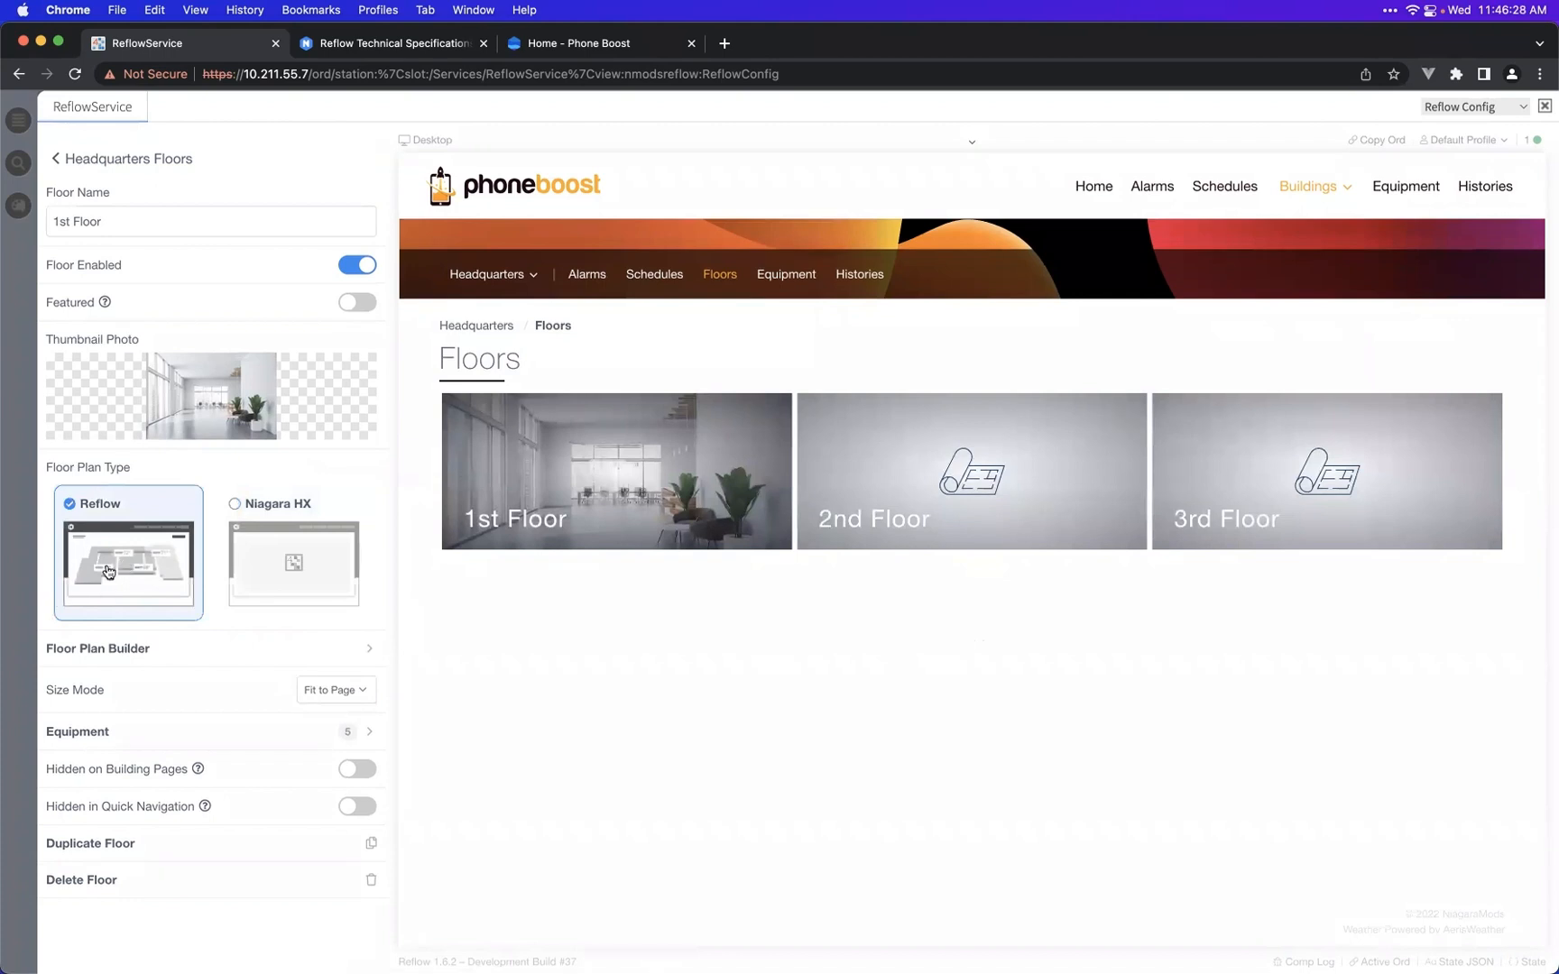
click(120, 659)
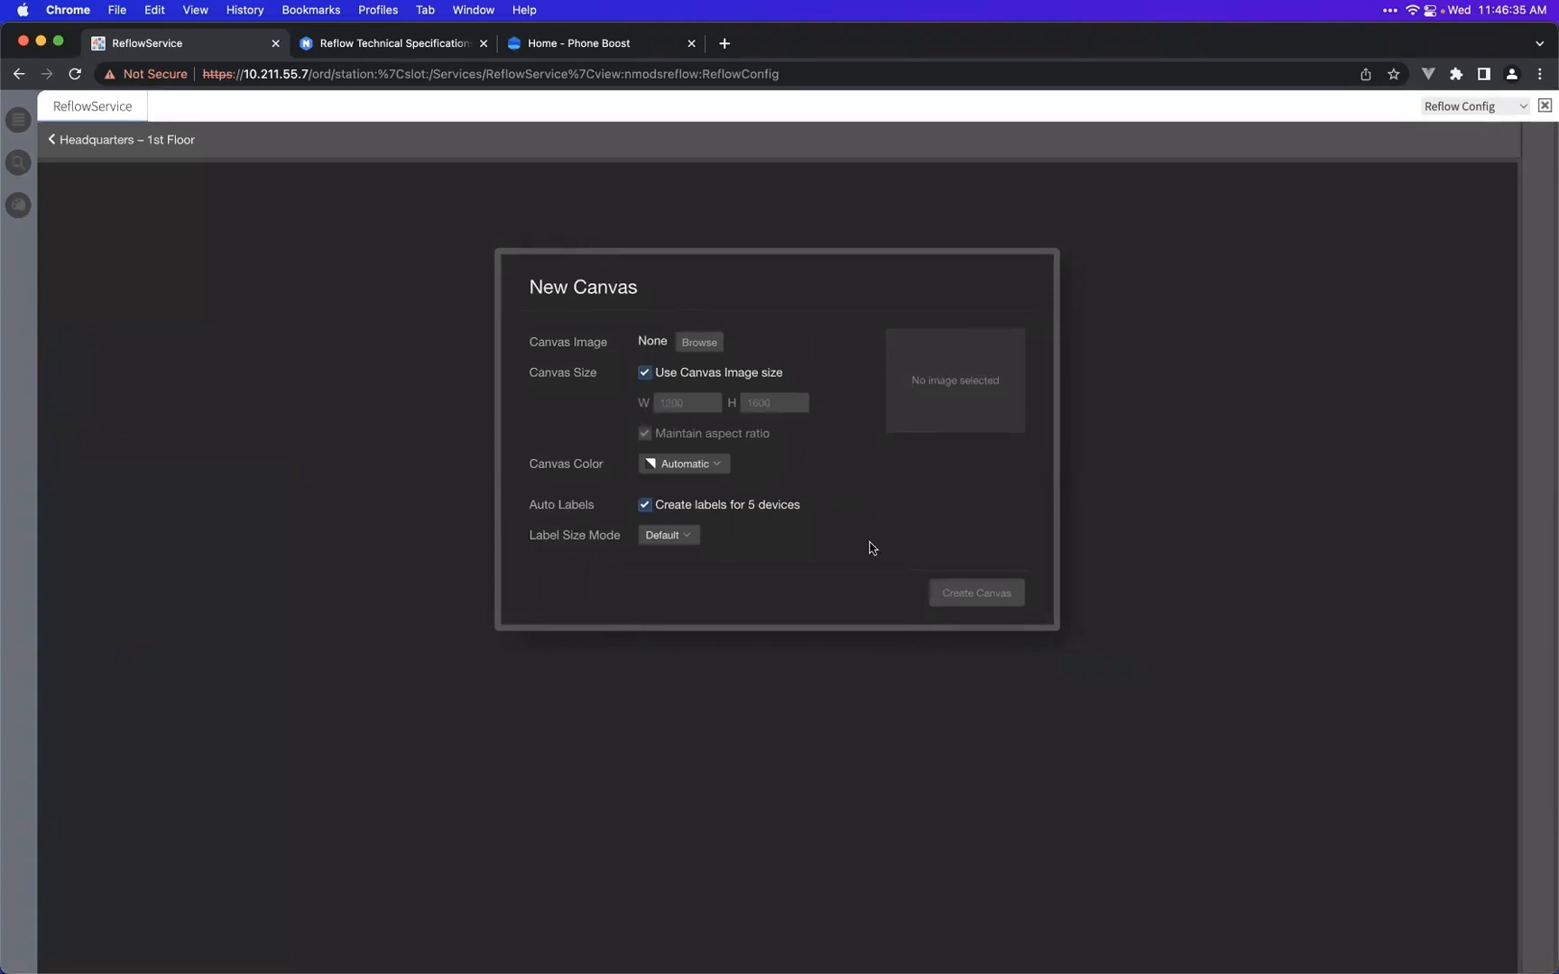
- Try office-floorplan-1.jpg from the floorplans folder as canvas image, remove it and turn off using the canvas image size
click(700, 345)
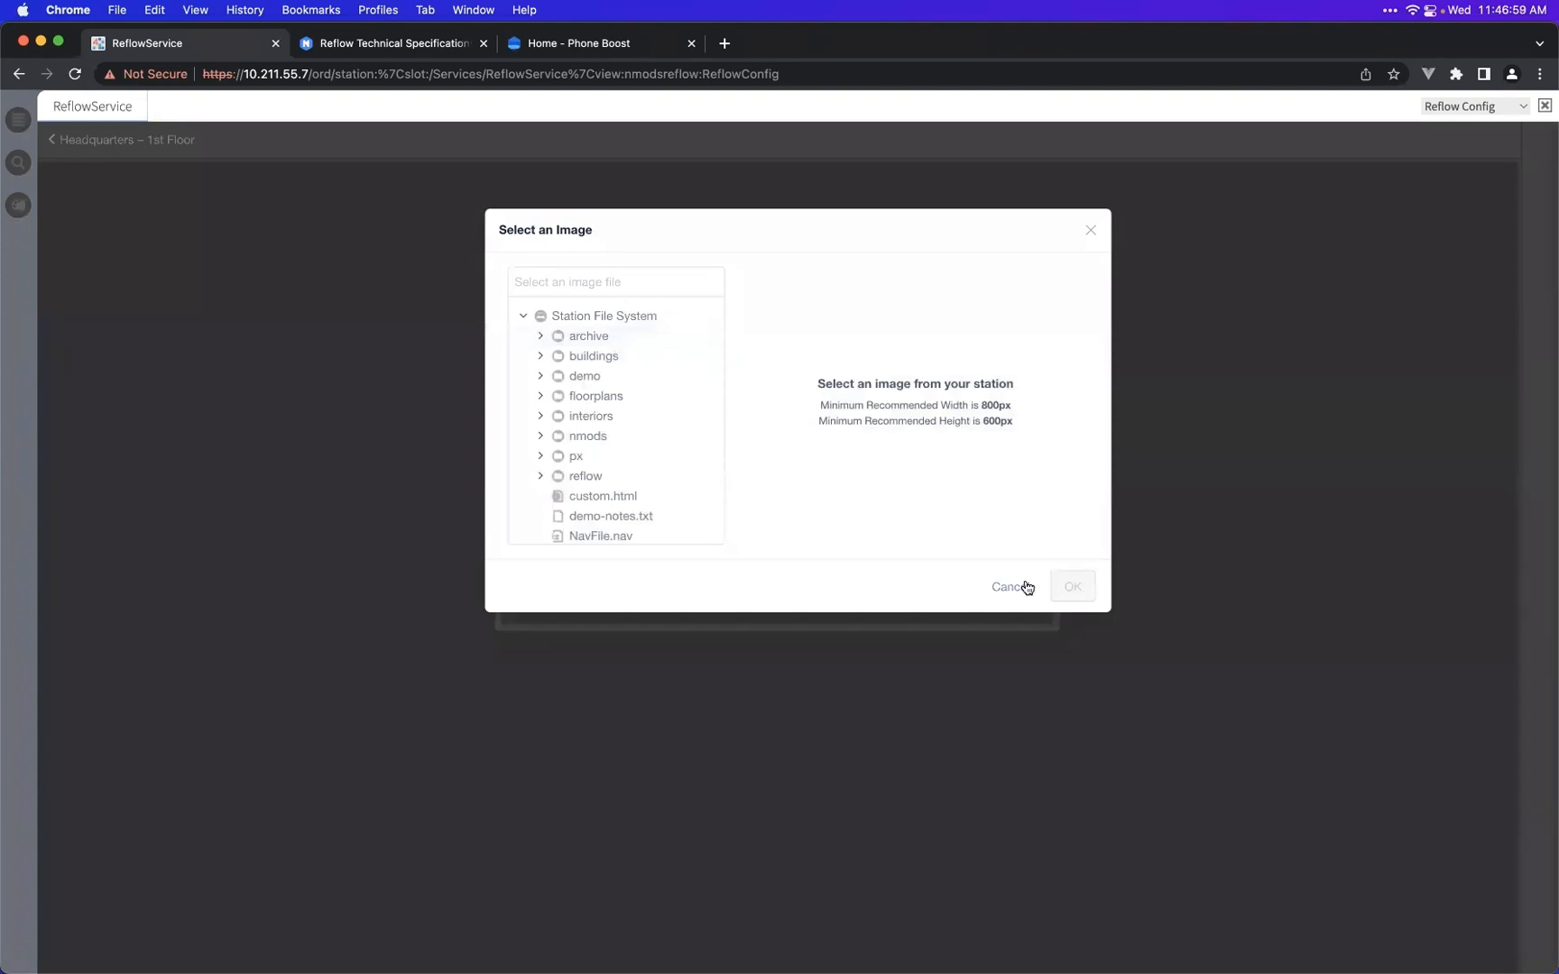
click(1023, 587)
click(697, 346)
click(617, 413)
click(618, 399)
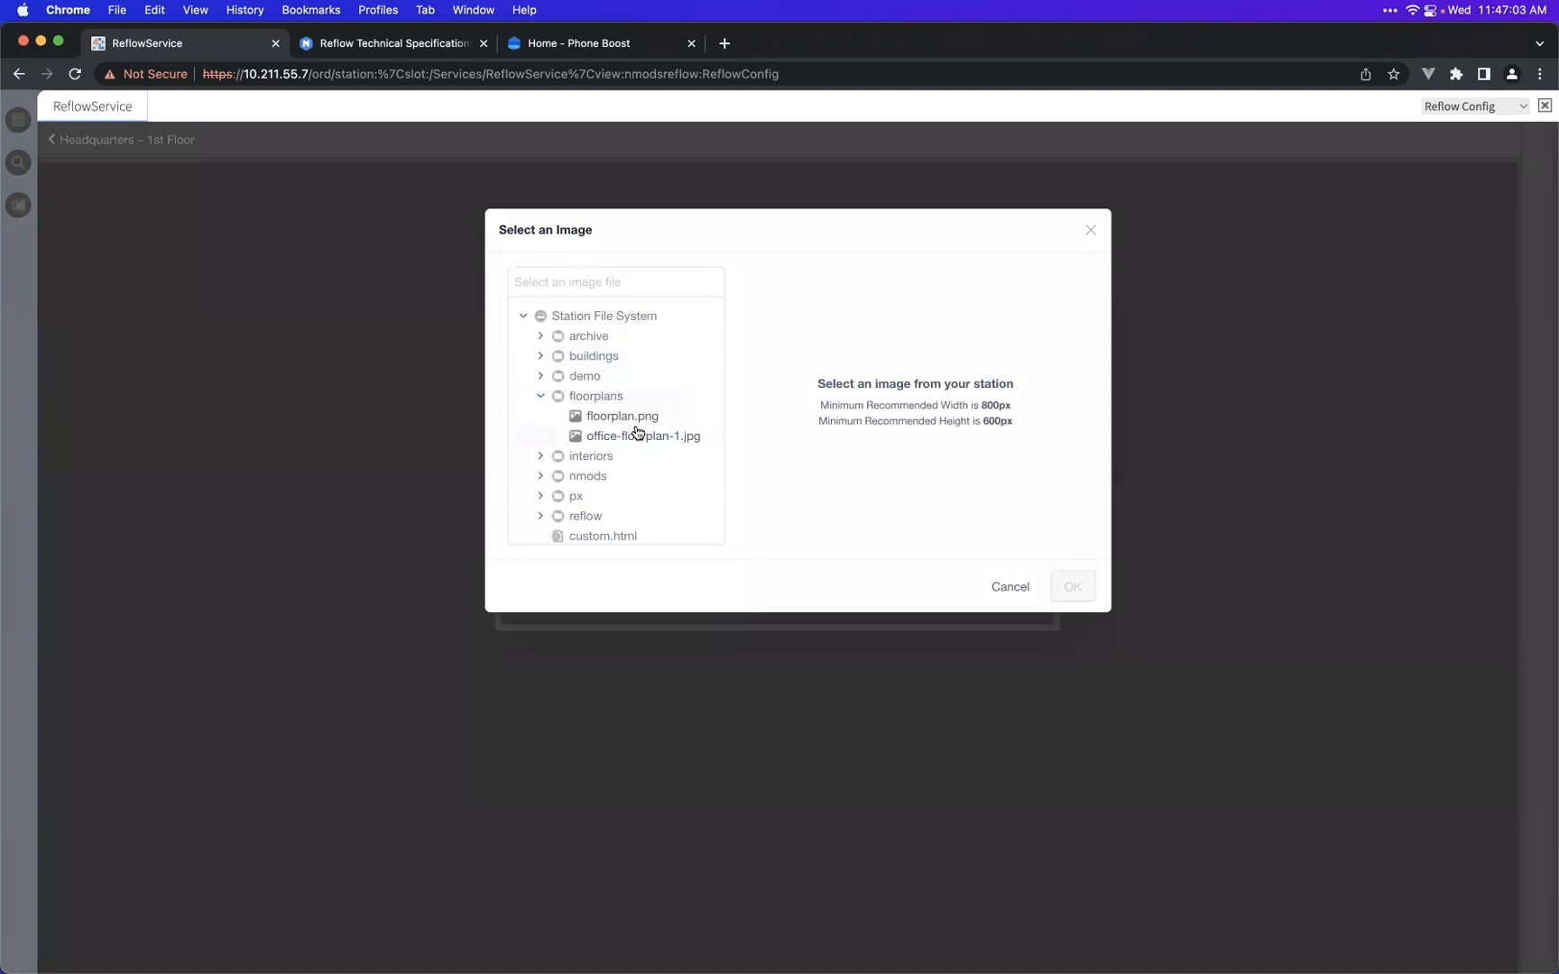
click(639, 417)
click(646, 438)
click(1074, 586)
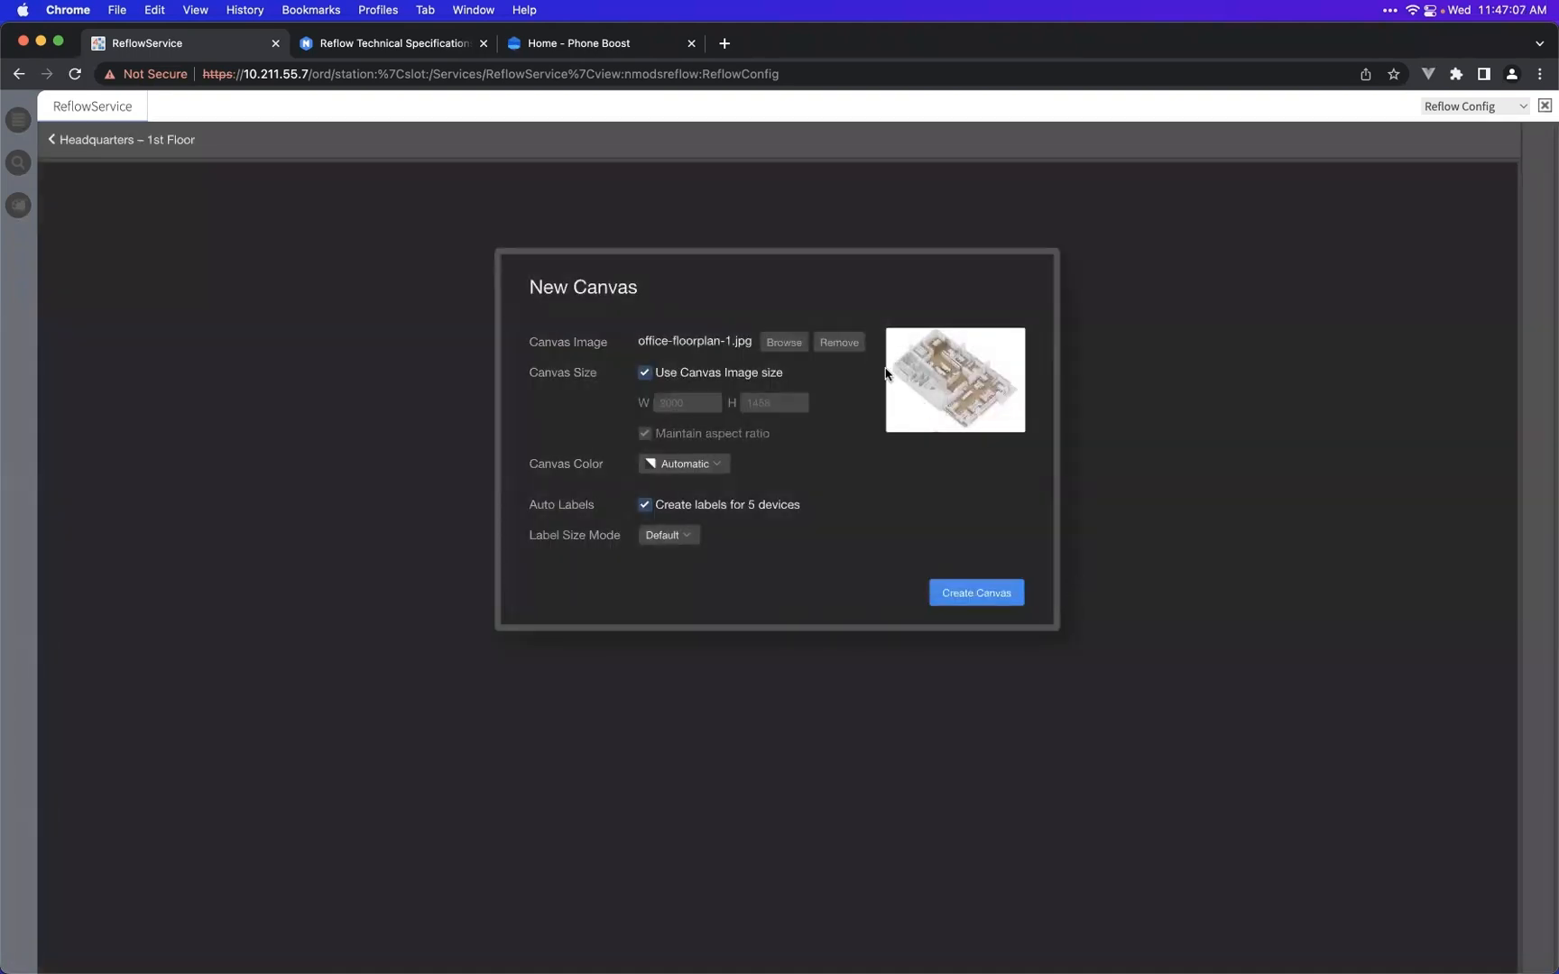
click(839, 343)
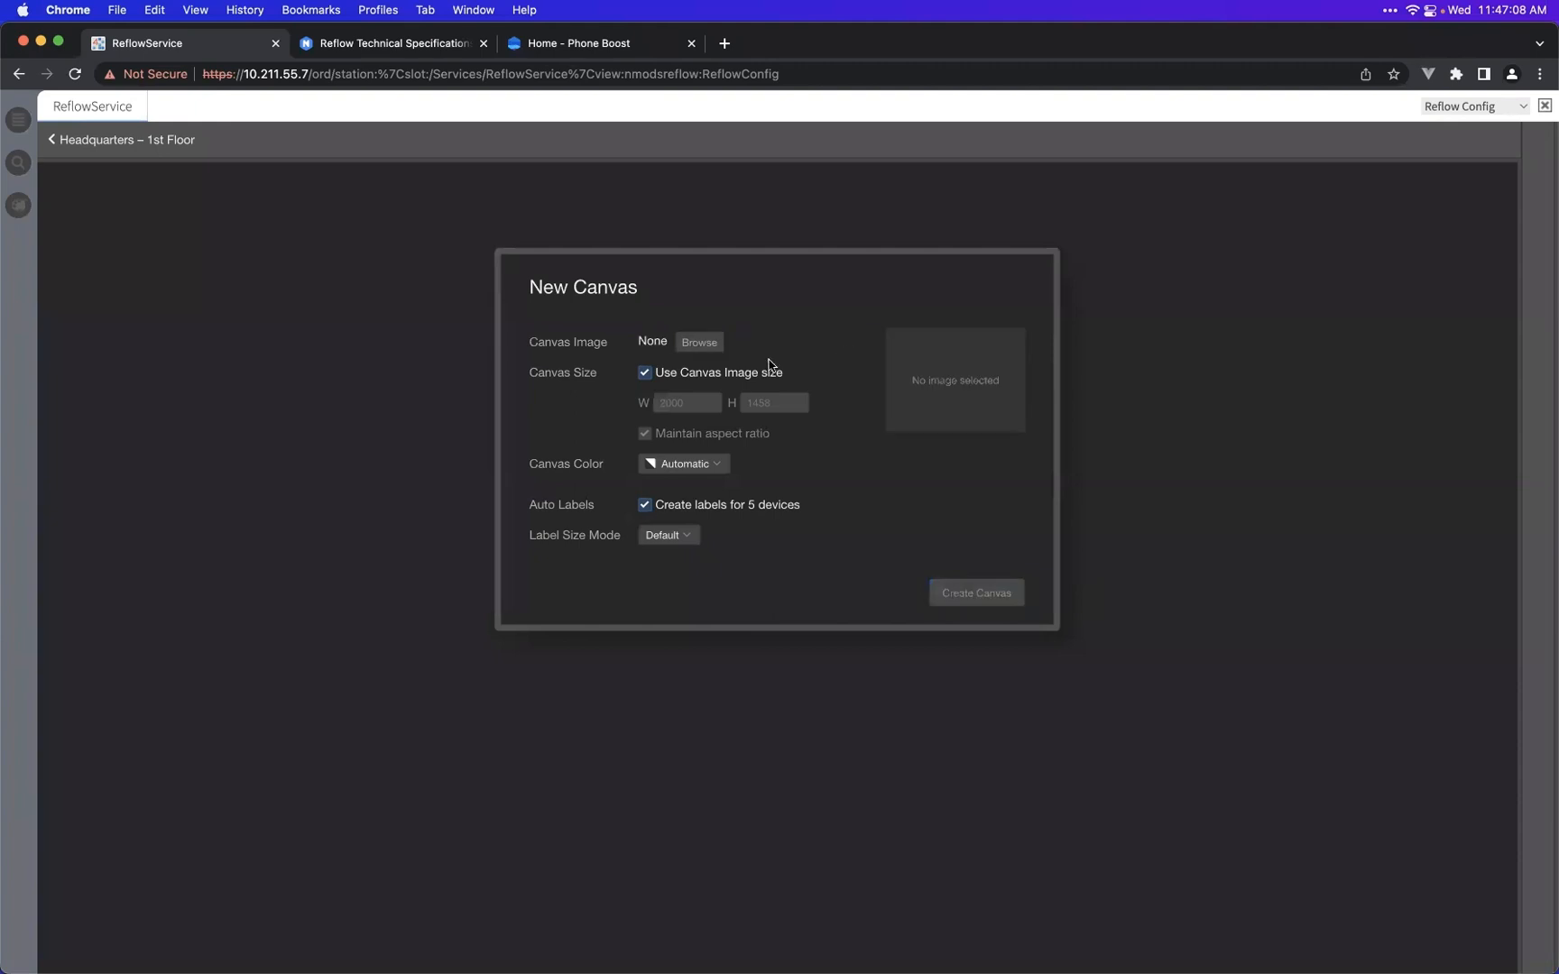
click(711, 379)
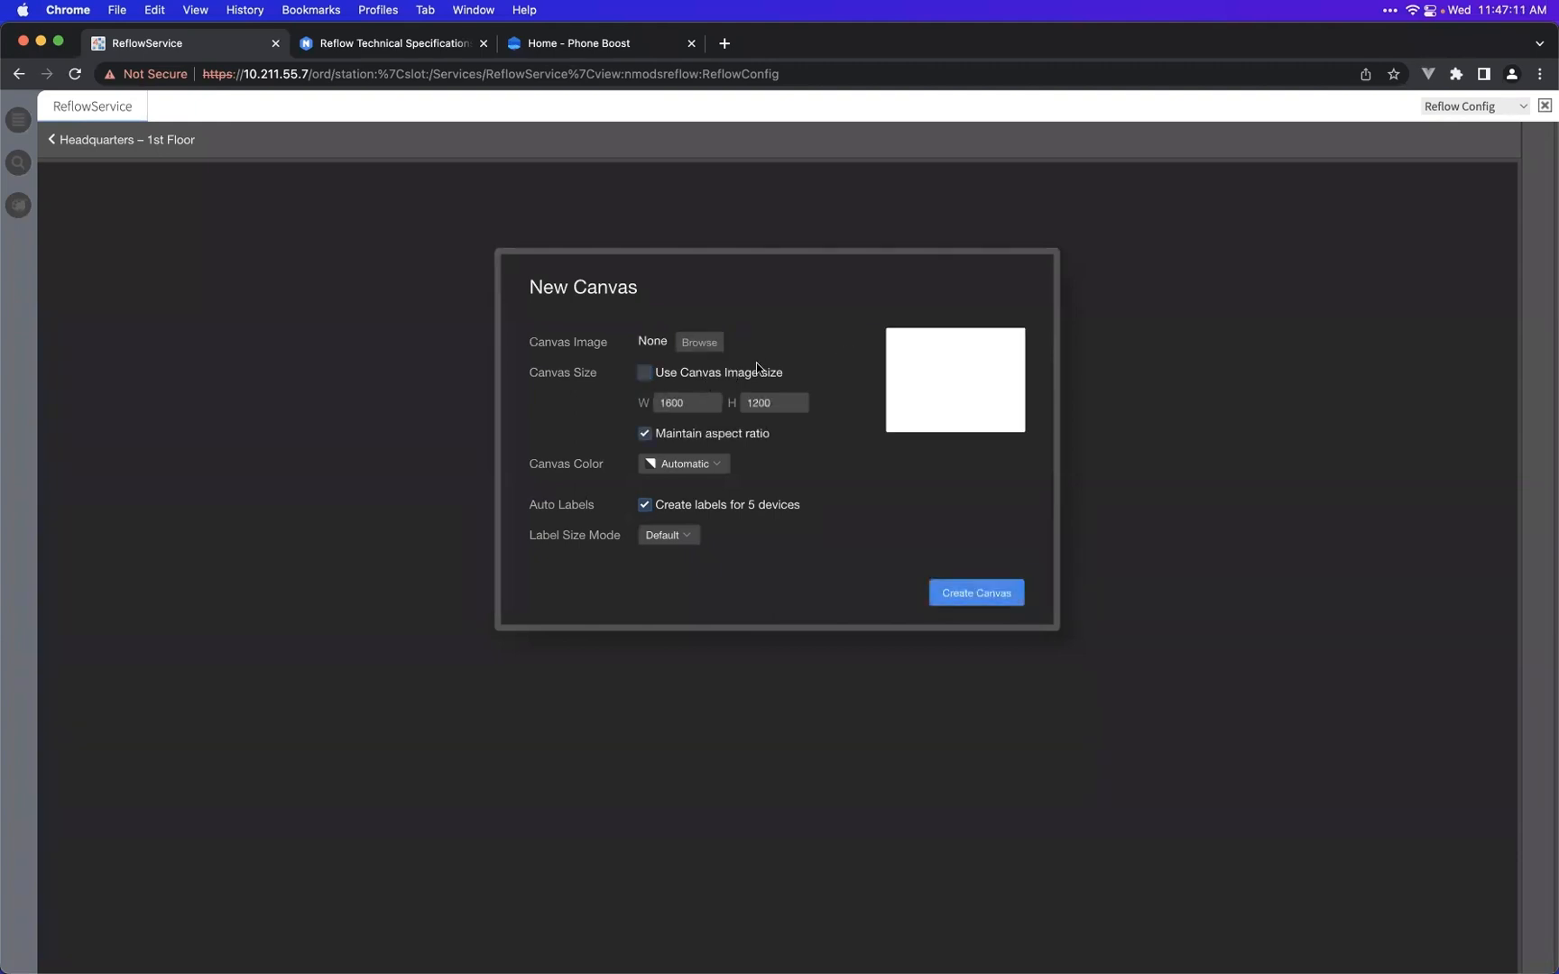
- Create the canvas from office-floorplan-1.jpg in the floorplans folder, using the image's size and automatic labels for the 5 devices
click(699, 343)
click(639, 398)
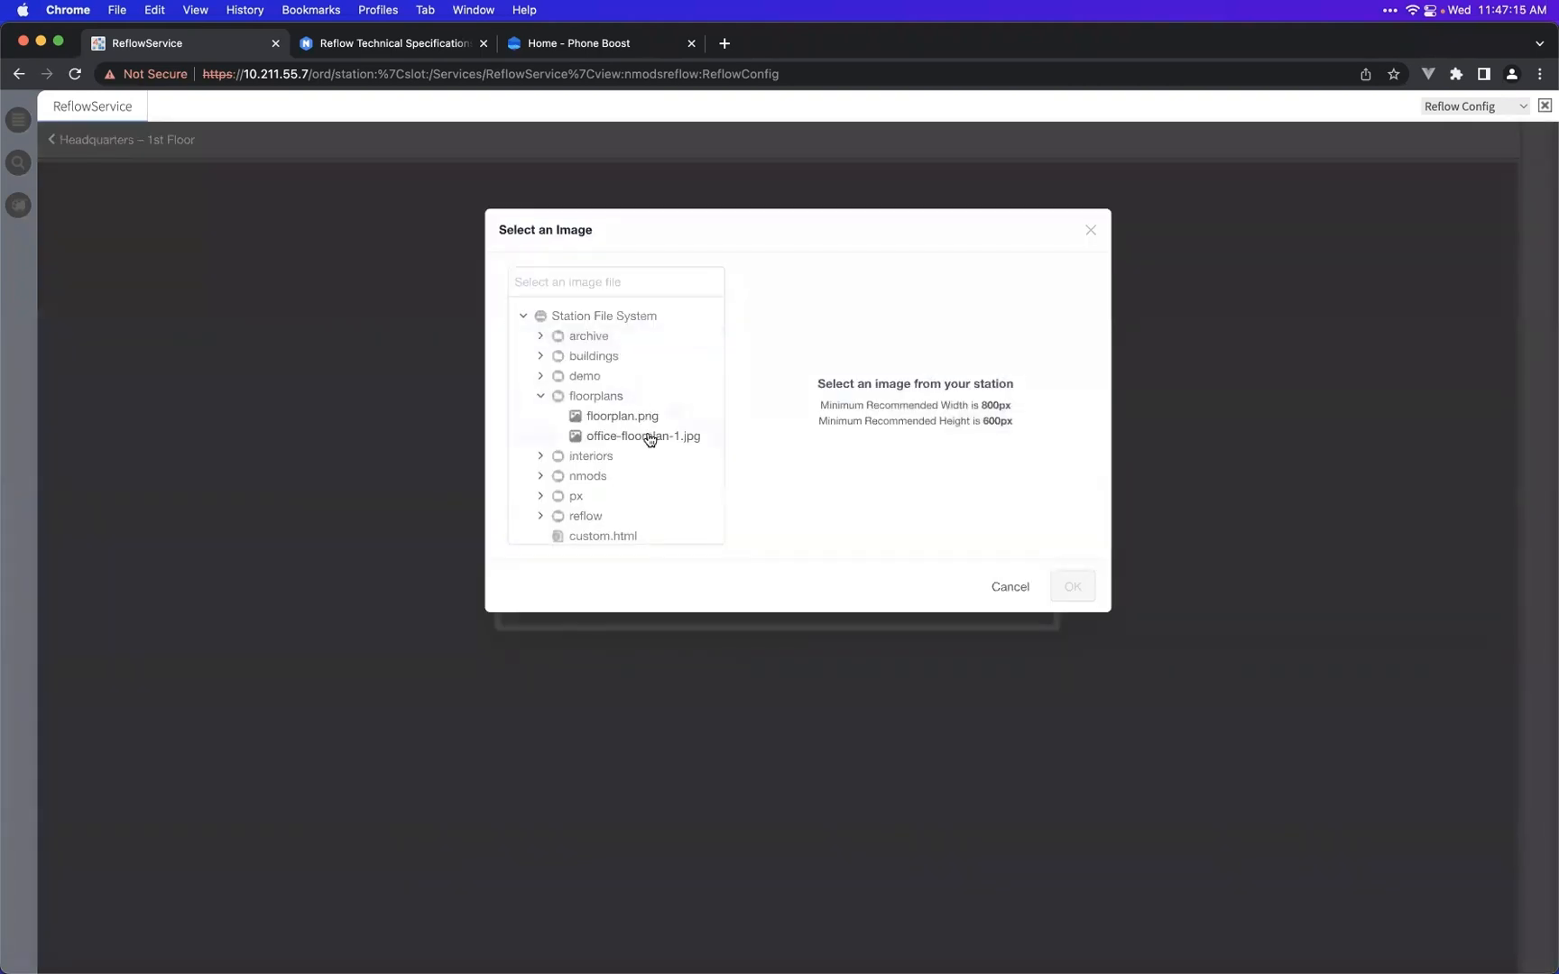
click(646, 437)
click(1070, 586)
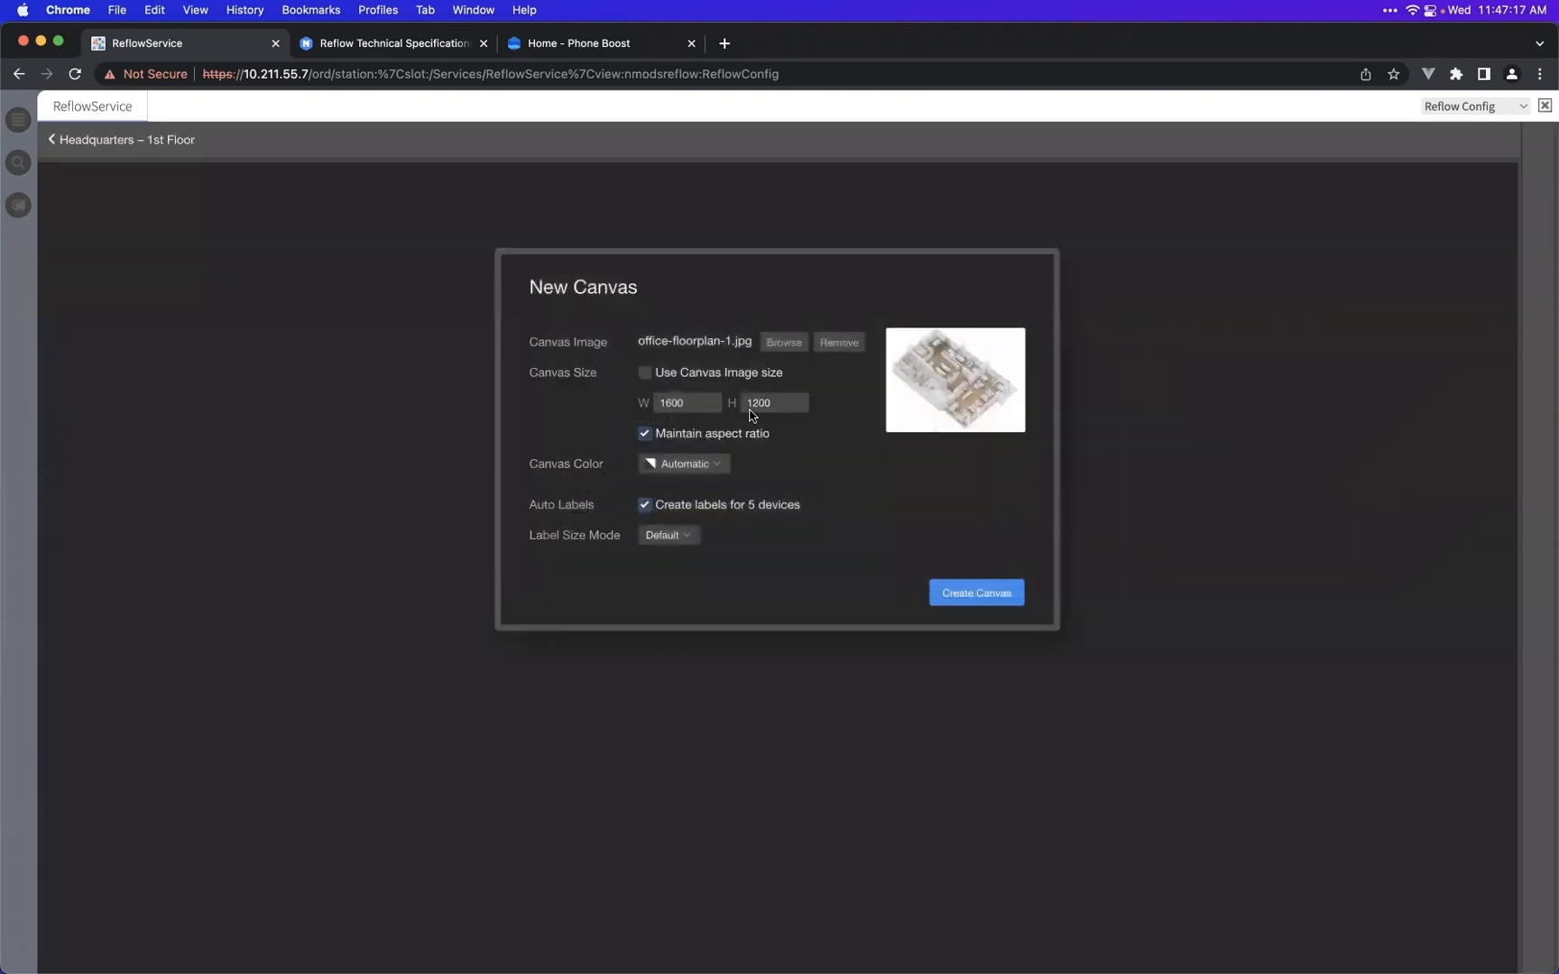
click(748, 377)
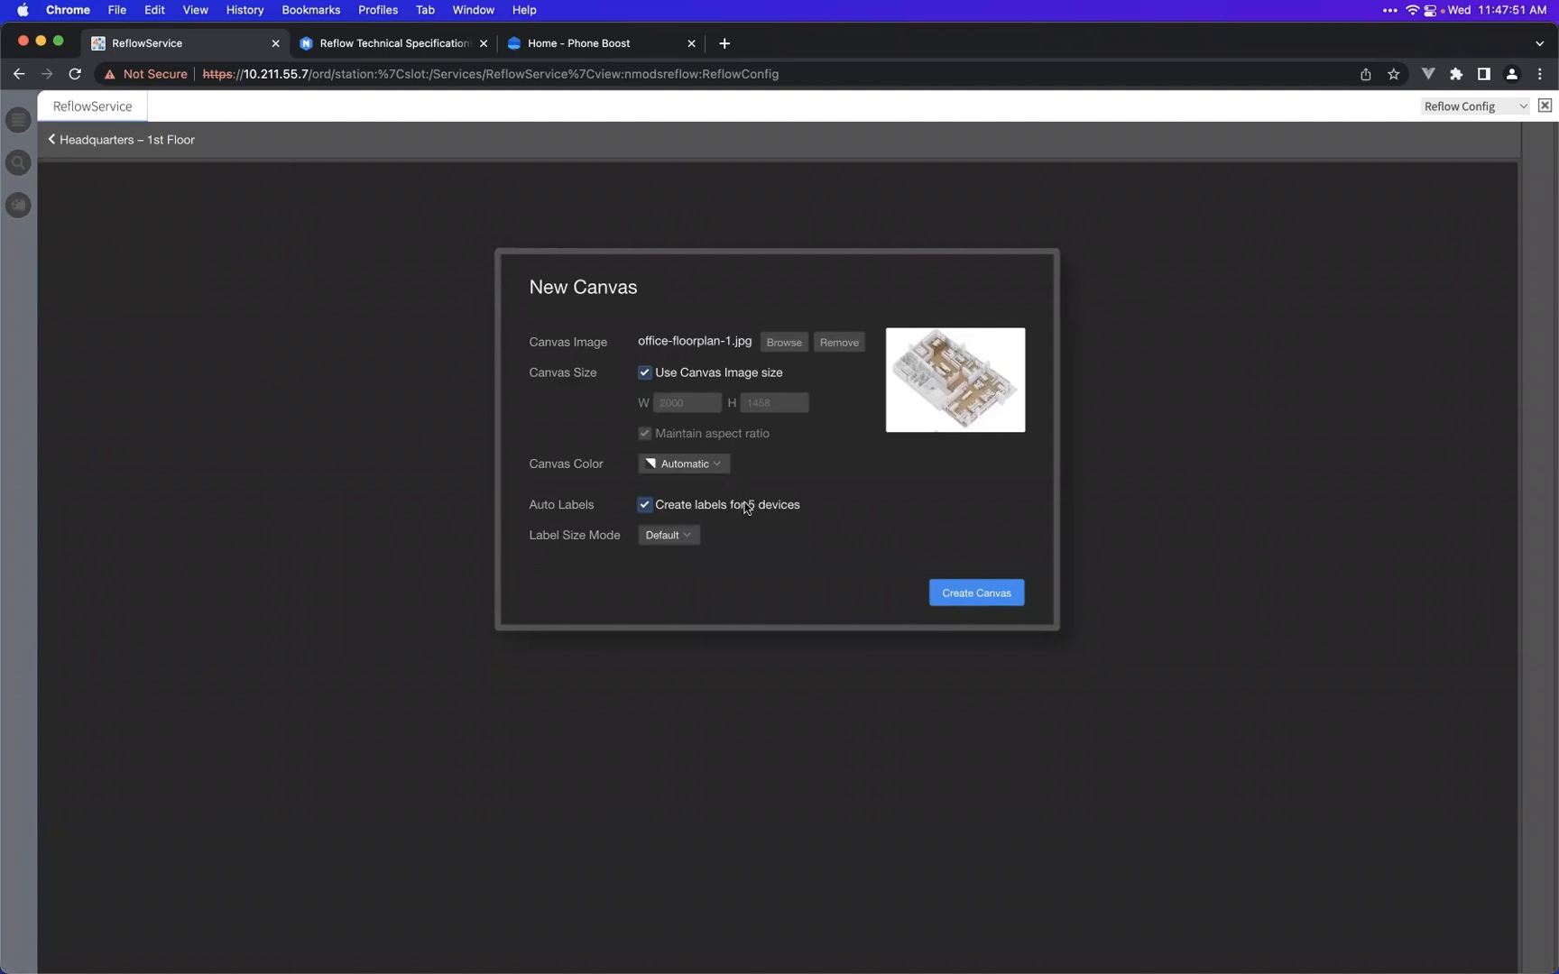
click(644, 505)
click(960, 597)
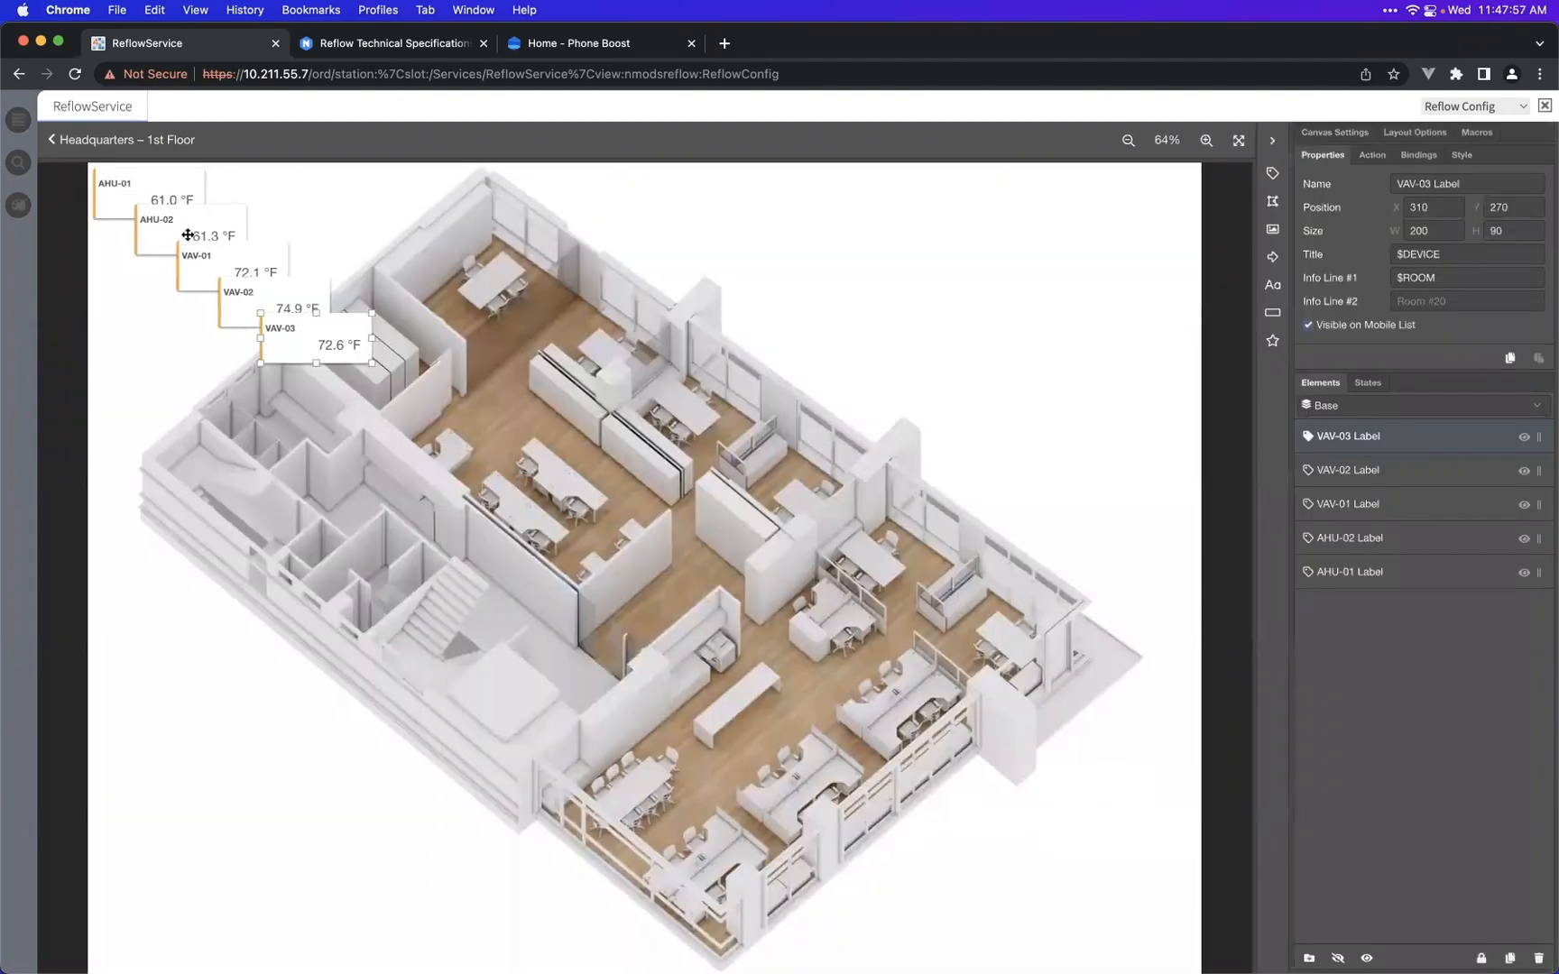
- Distribute the VAV-01, VAV-02 and VAV-03 labels over the floor plan's rooms and place AHU-01 and AHU-02 side by side outside the building
drag(308, 348, 787, 710)
drag(283, 295, 675, 481)
drag(211, 273, 458, 213)
drag(168, 239, 996, 266)
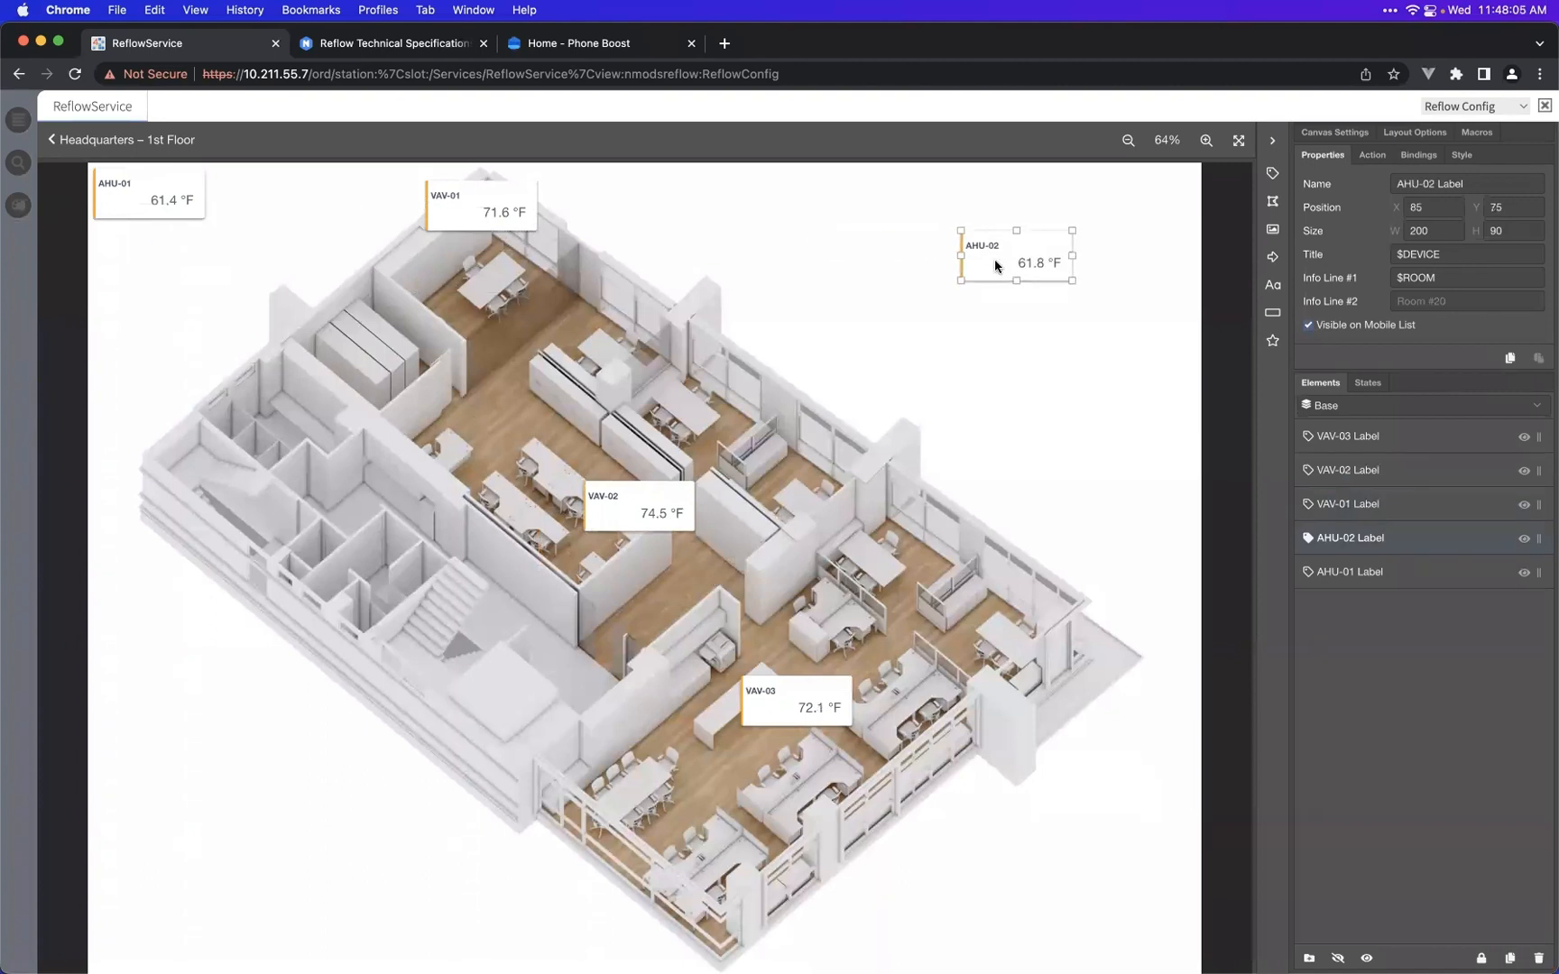
drag(153, 194, 905, 261)
- Set the VAV-01 label's first info line to "Conference Room" and widen the label to fit the text on one line
click(444, 220)
drag(1380, 278, 1434, 277)
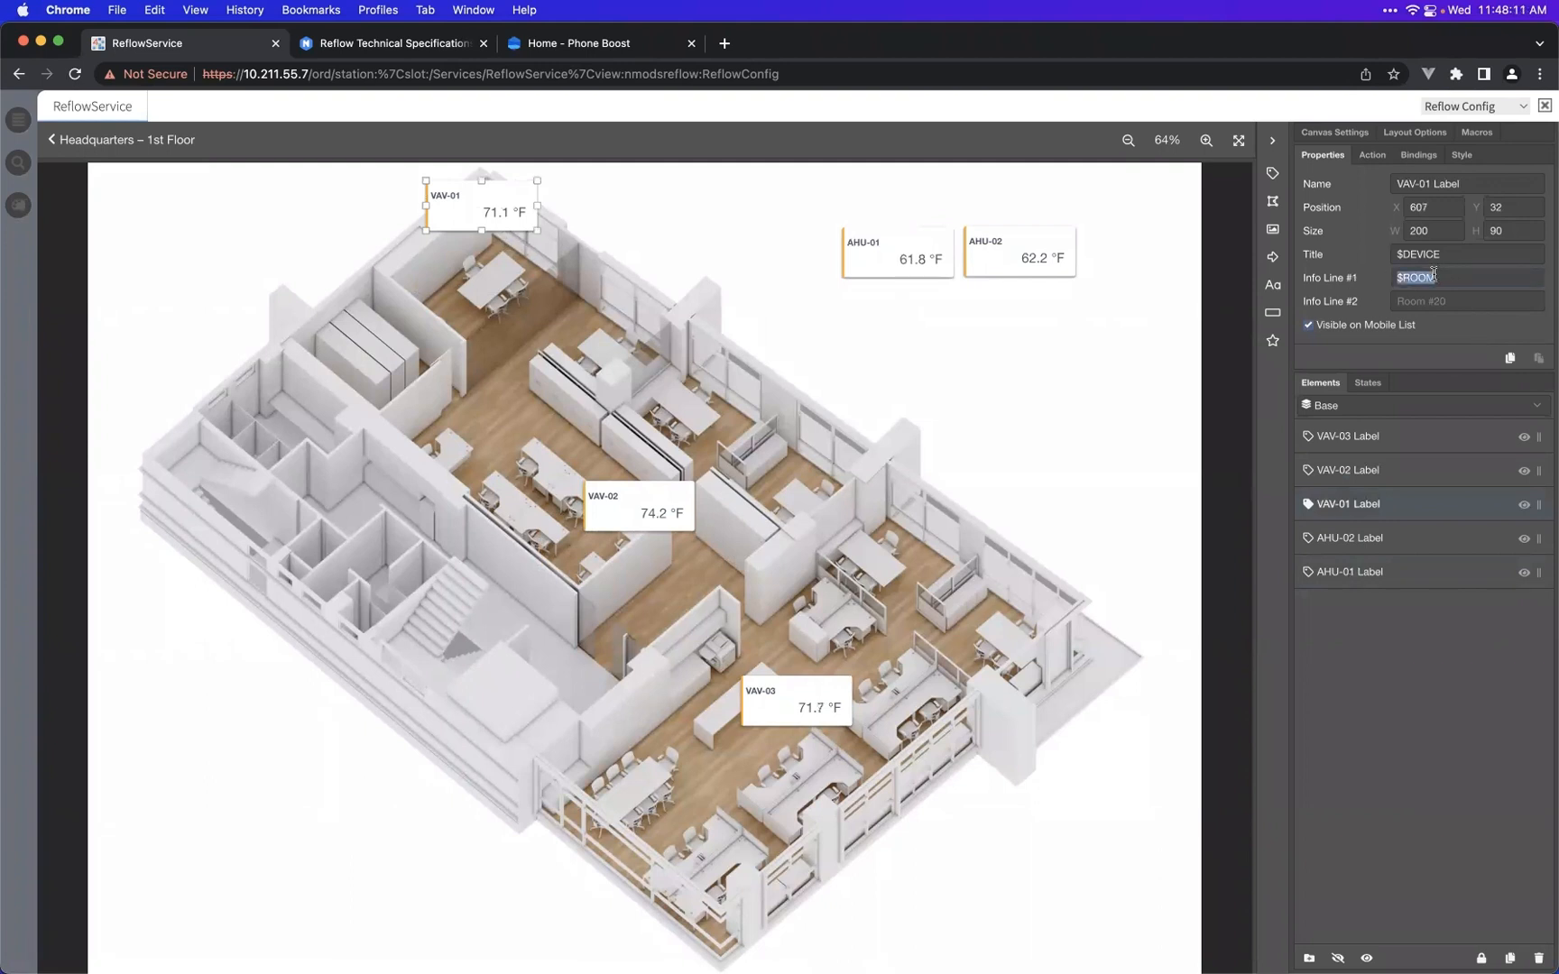
text(Cond)
text(erence Room)
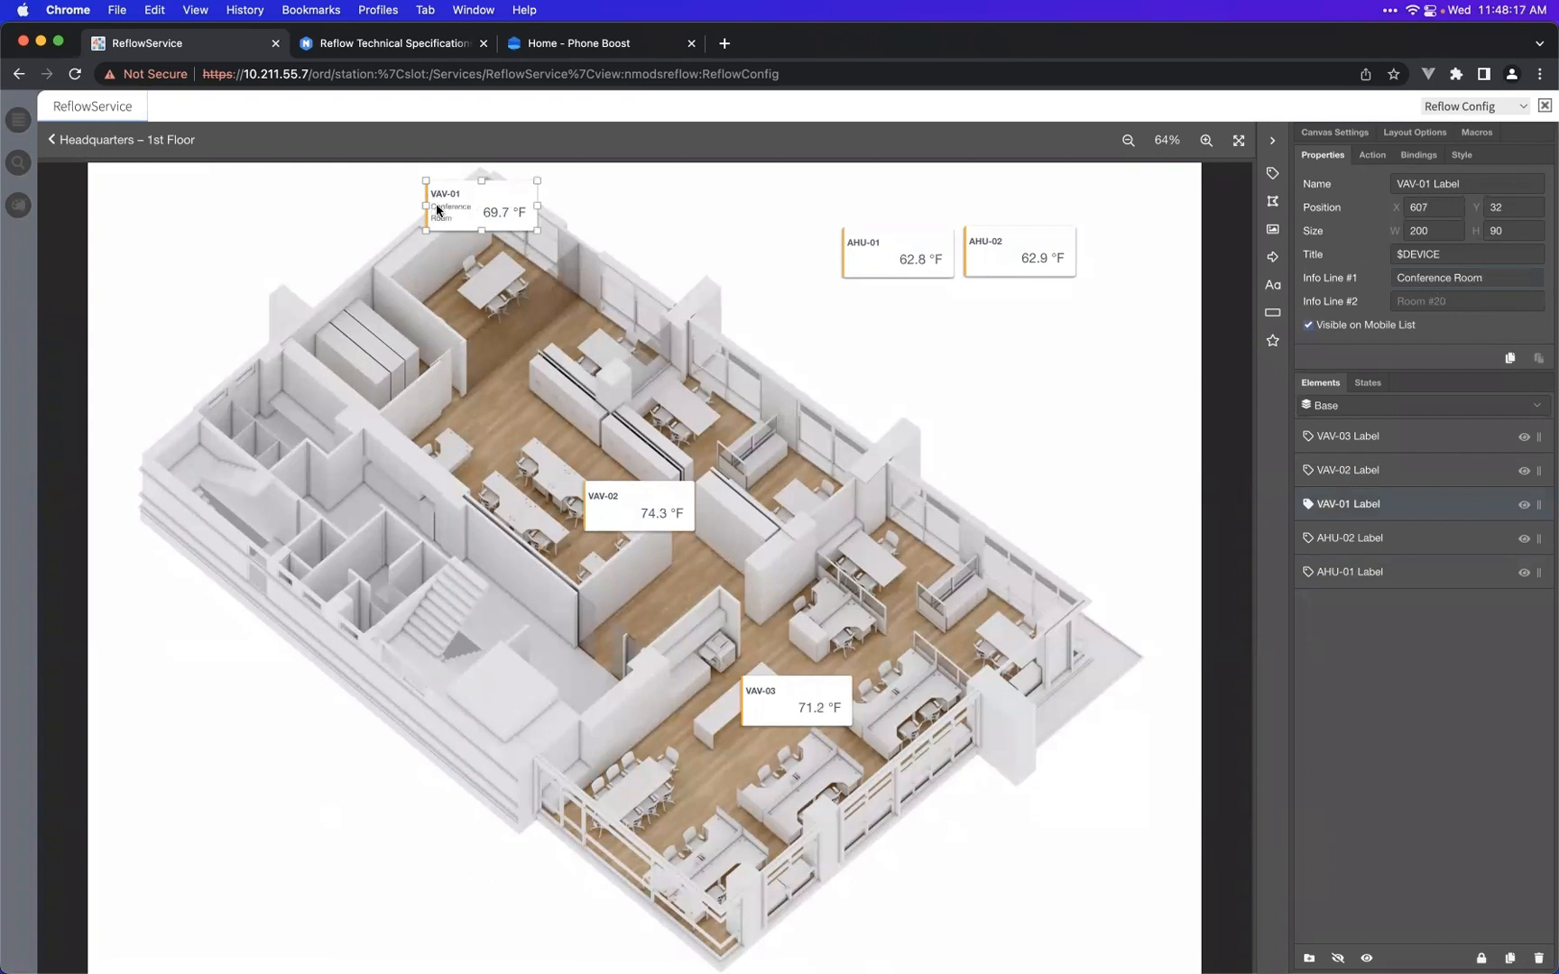
drag(425, 206, 394, 203)
- Move the VAV-02 label slightly up and set its first info line to "Sales Bullpen"
click(655, 542)
drag(656, 523, 656, 493)
triple_click(1446, 281)
text(Sales Buil)
text(pen)
- Widen the VAV-03 label to about 245 and set its first info line to "Tech Support"
click(836, 703)
drag(852, 701, 876, 701)
triple_click(1438, 277)
text(Tech Support)
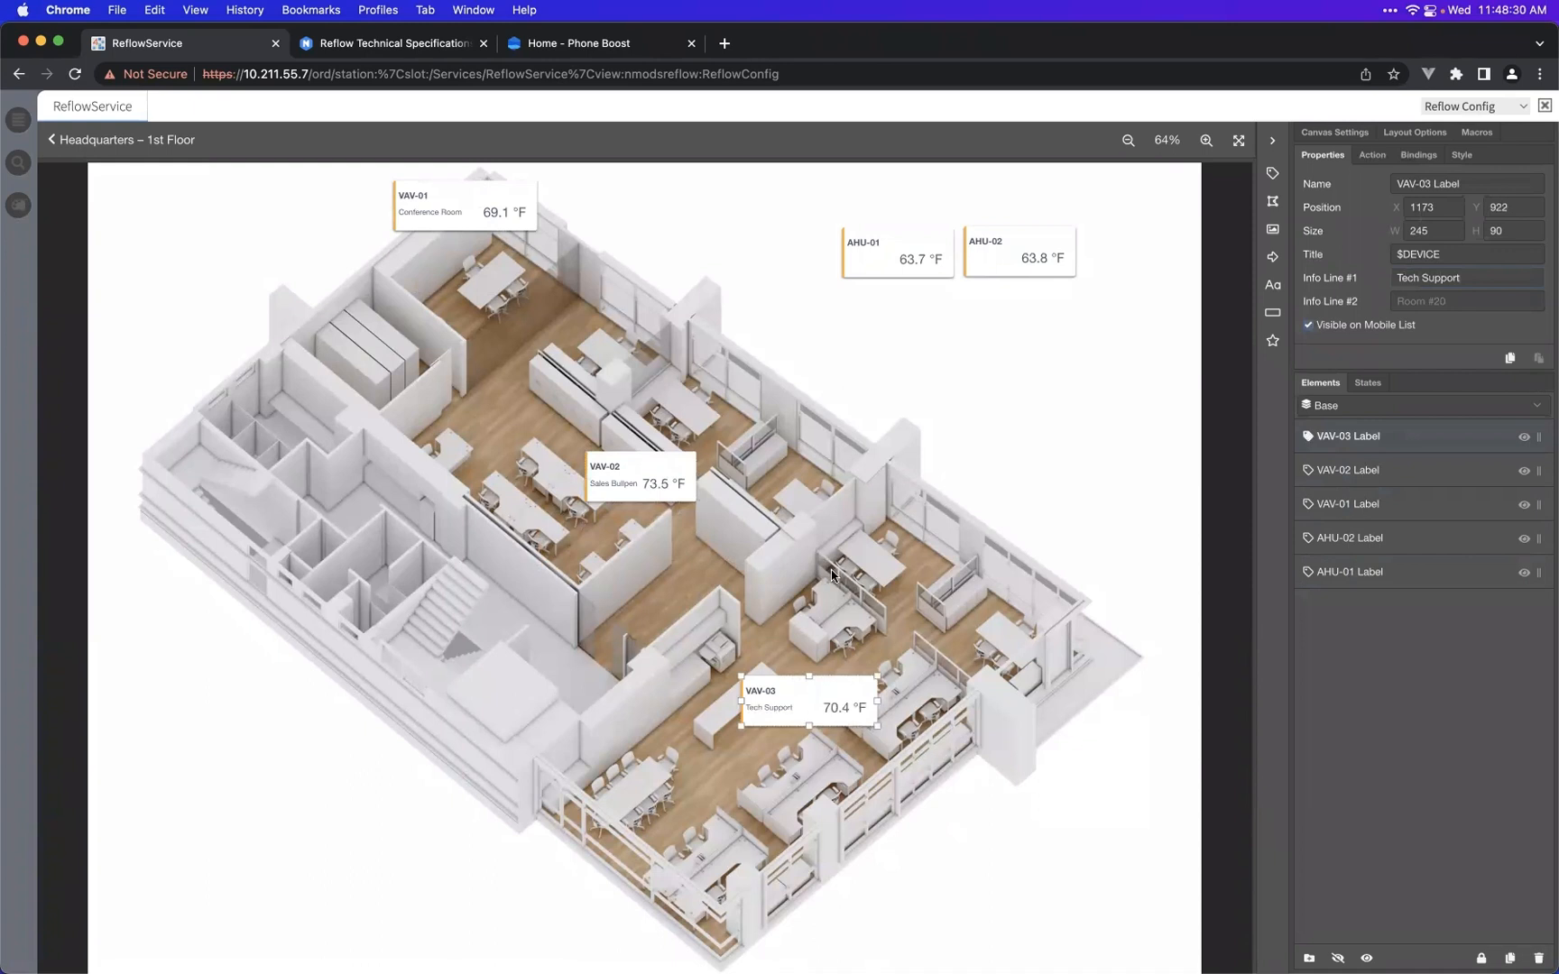
- Move the VAV-03 label to about X 1203, Y 842 and nudge the AHU-01 label closer in line with AHU-02
click(848, 595)
drag(825, 700, 841, 655)
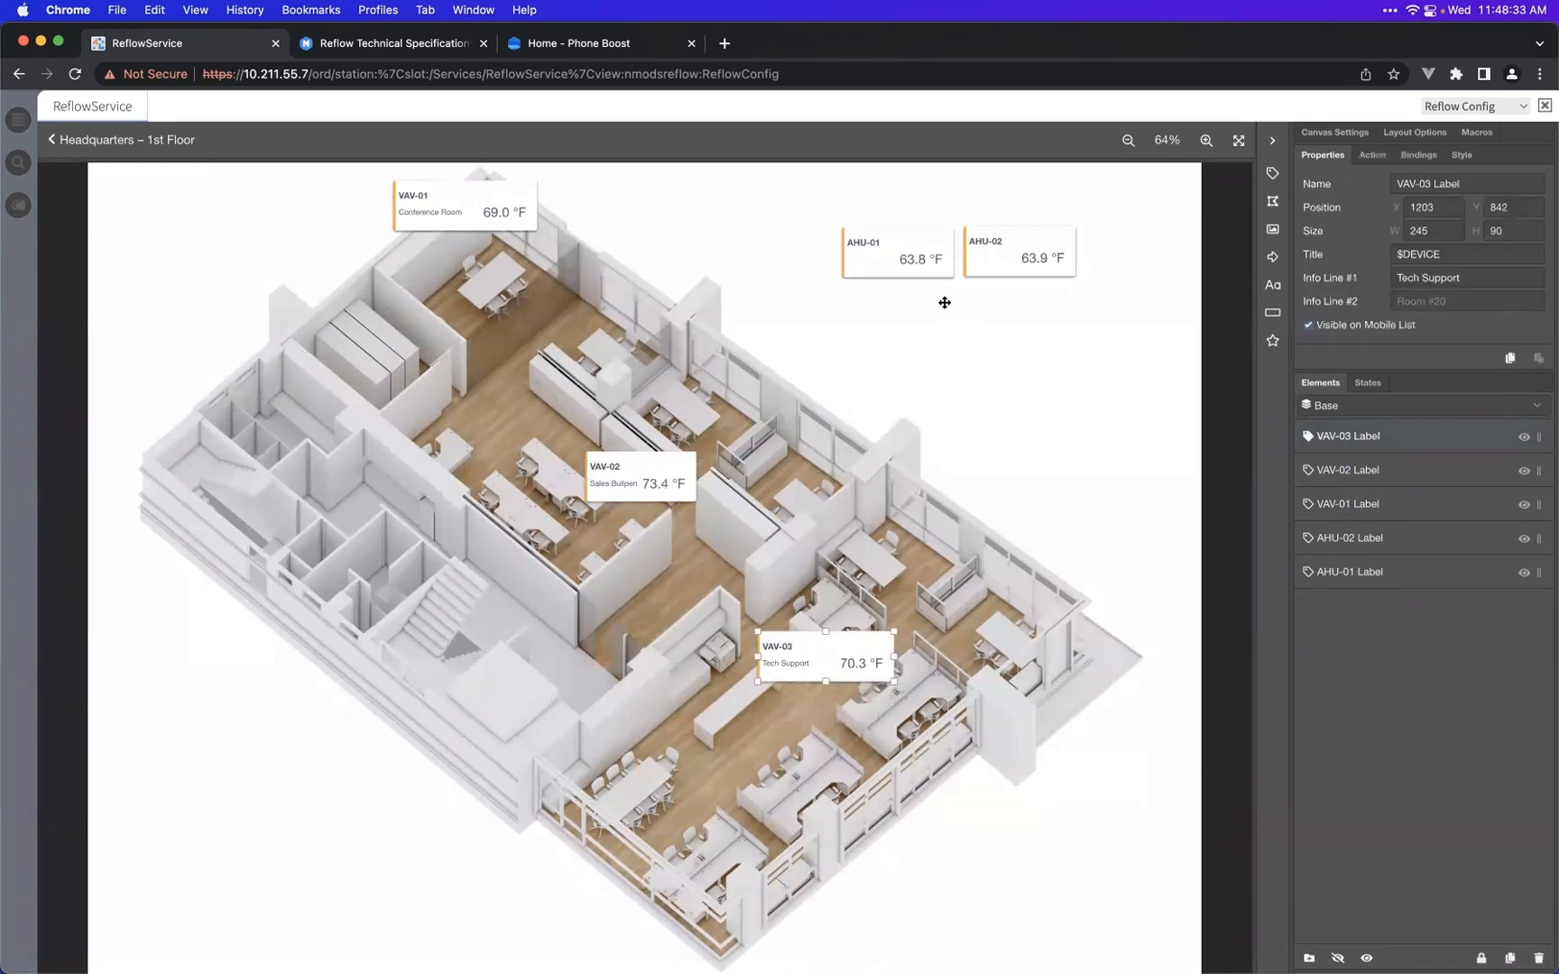
drag(914, 266, 917, 264)
click(919, 372)
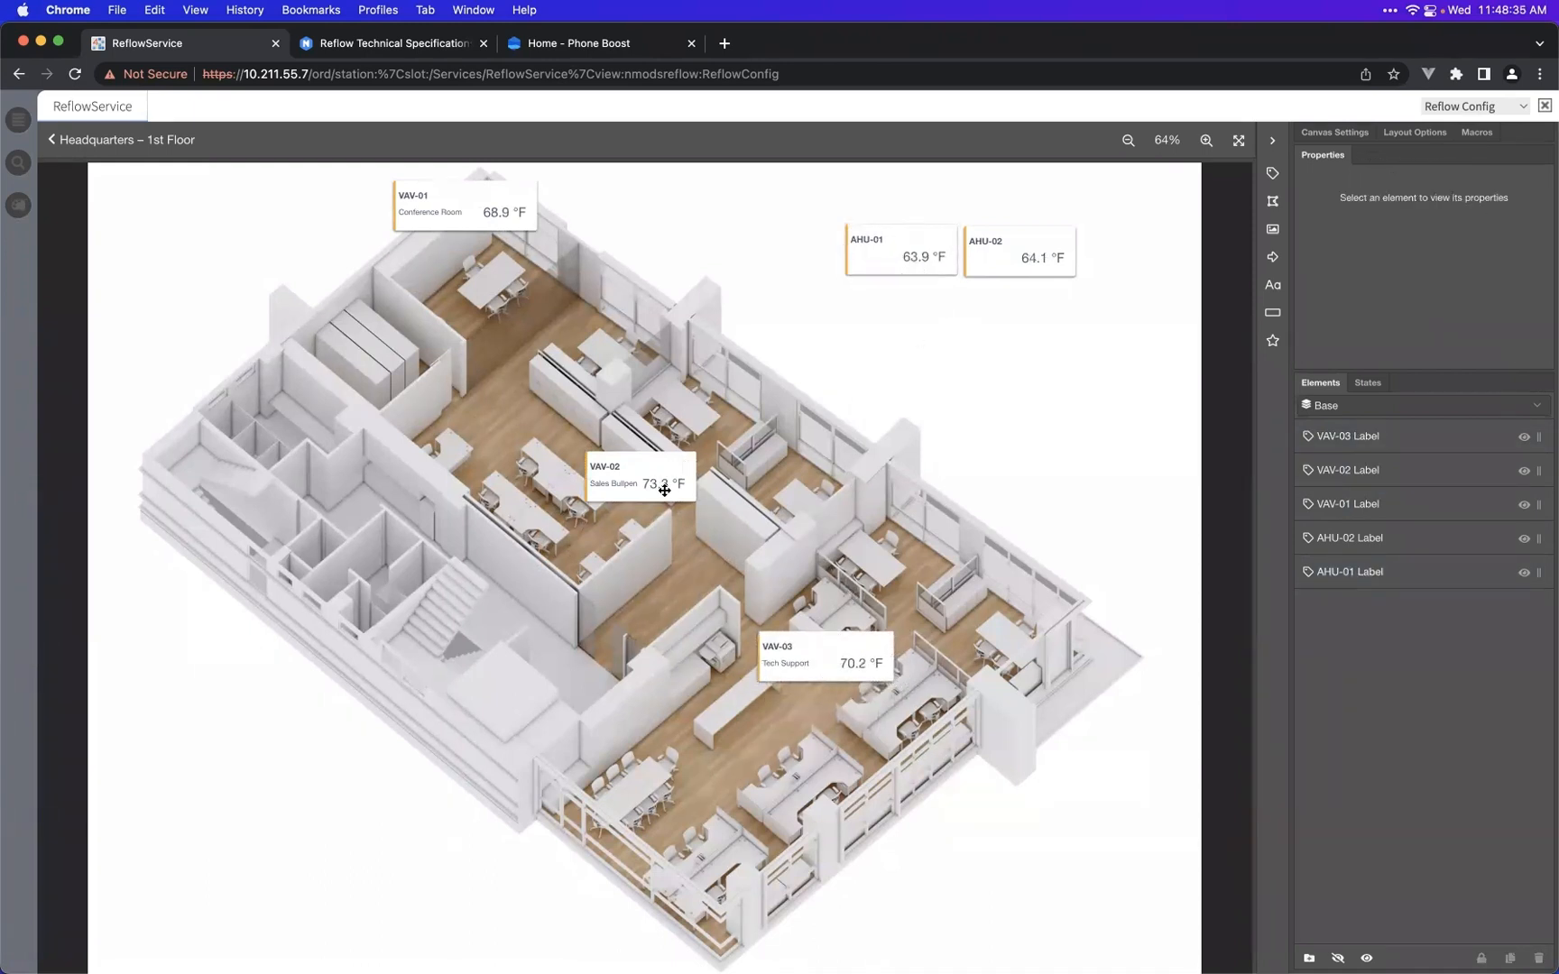
- Examine the VAV-02 label's device binding and the point values available for it
click(665, 490)
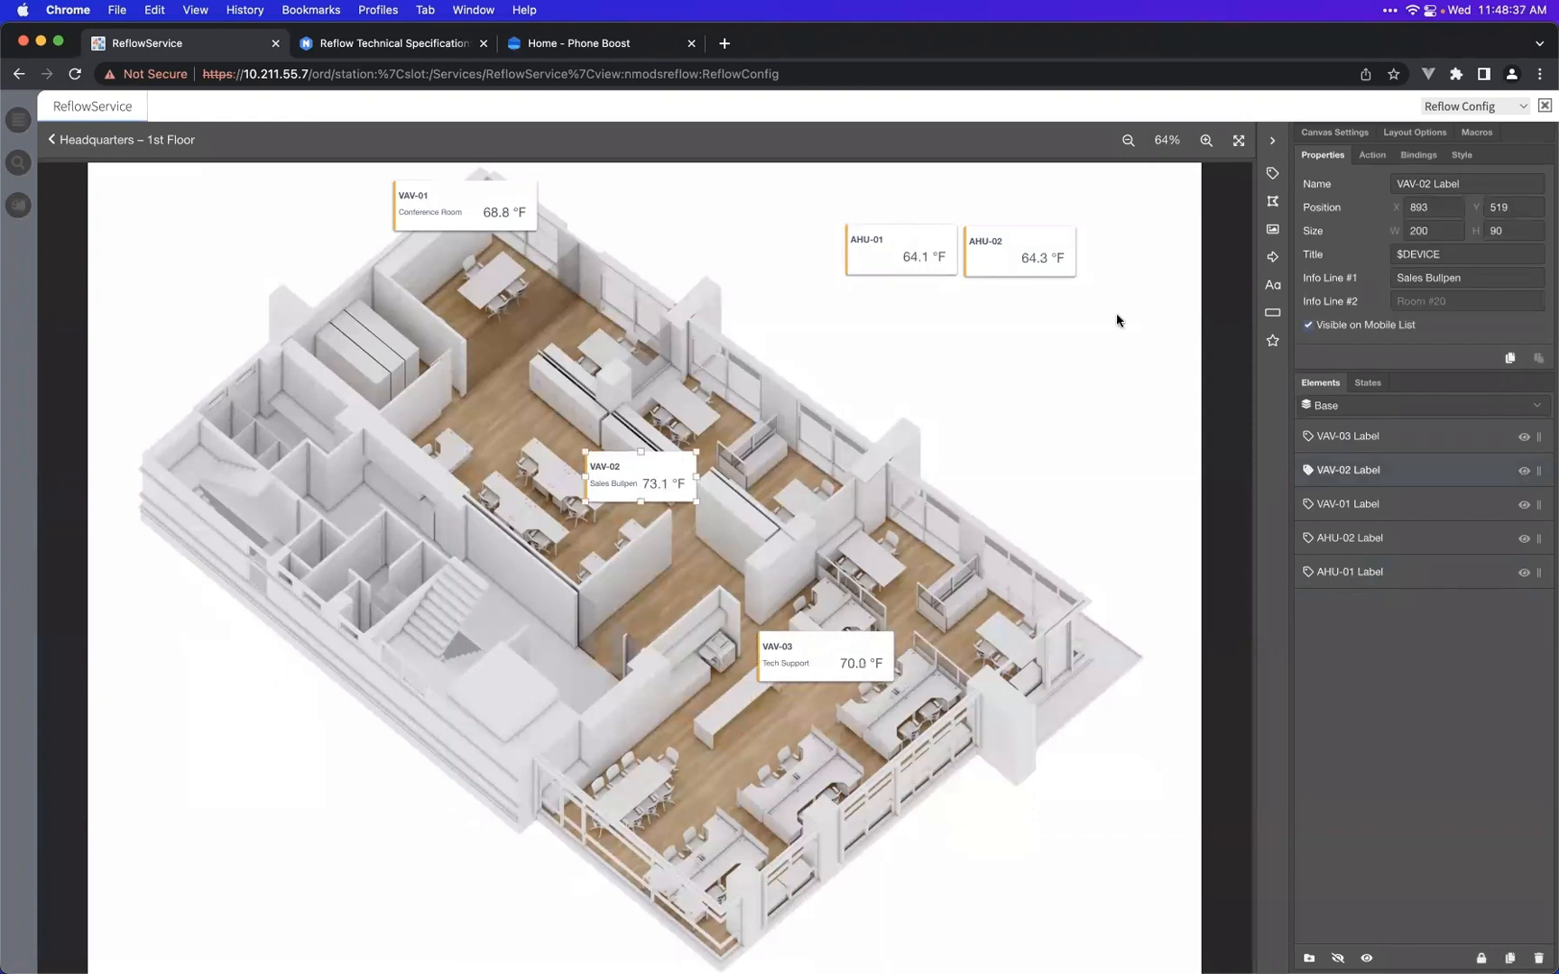
click(1434, 160)
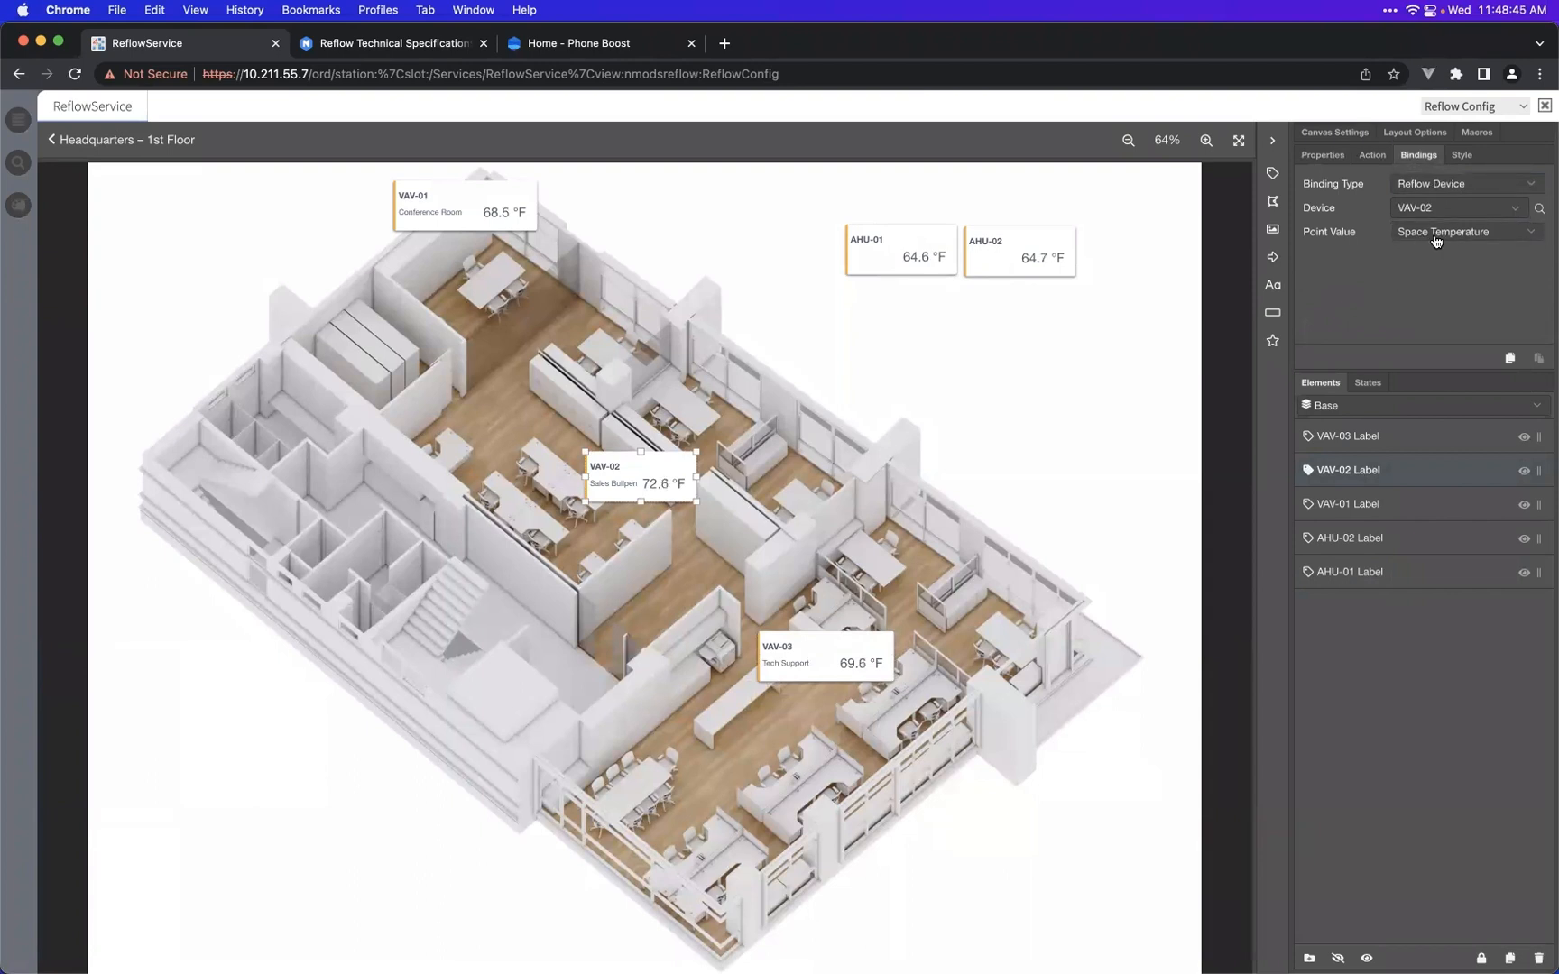
click(1435, 240)
scroll(1443, 320, down, 10)
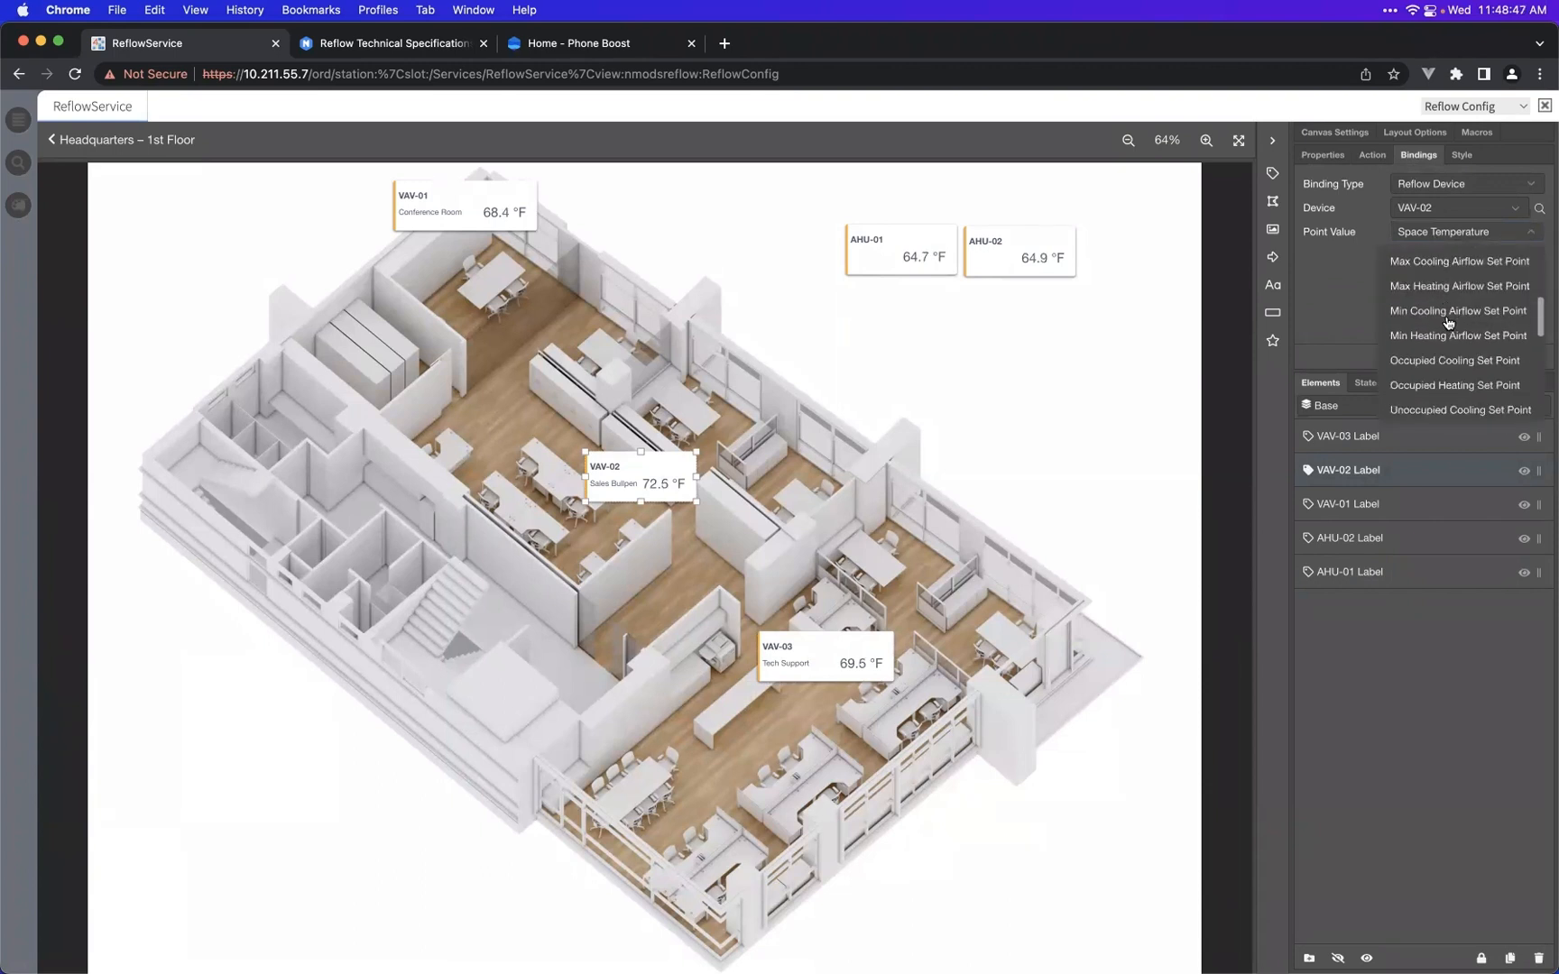
scroll(1446, 322, up, 10)
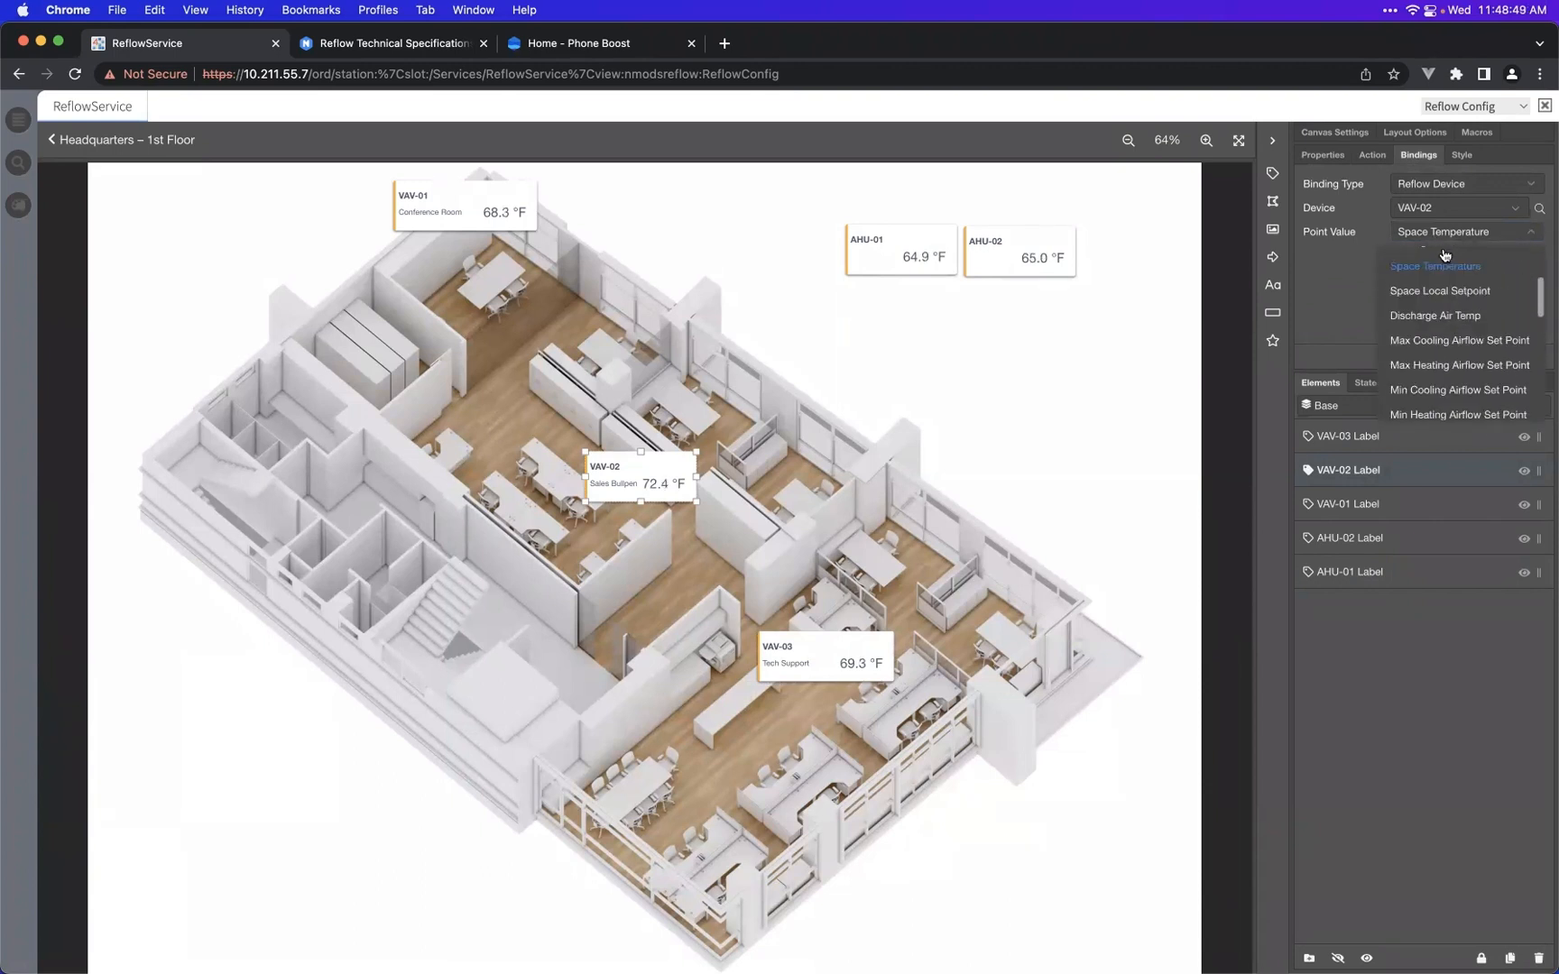
click(1113, 299)
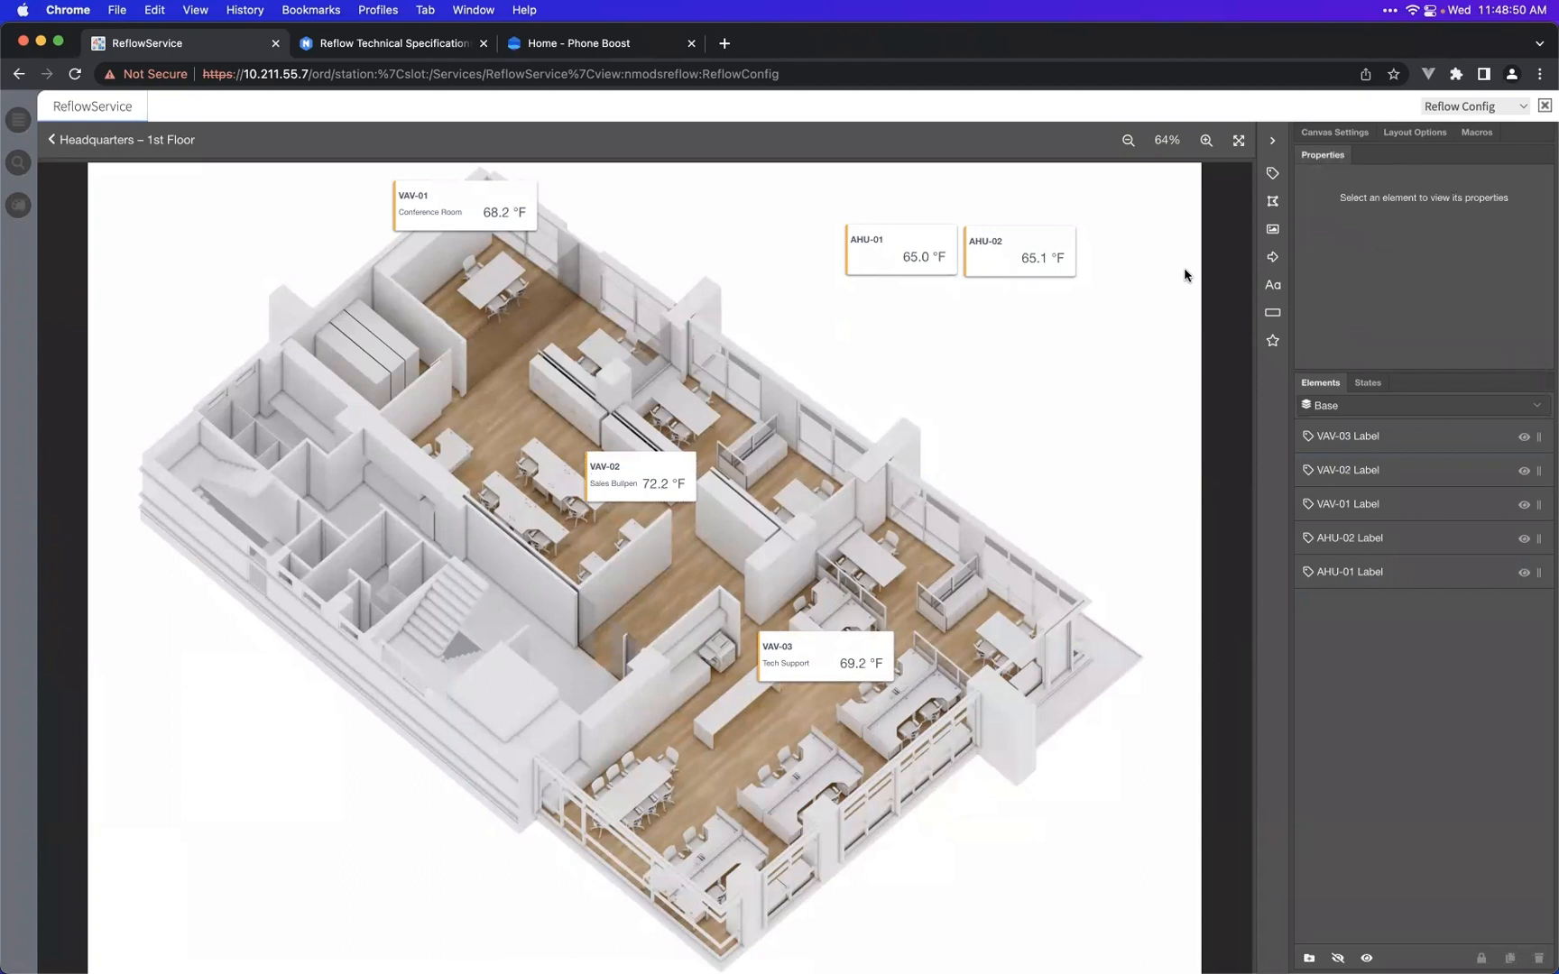
- Insert a new label and place it below the AHU labels at about X 1624, Y 353
click(1272, 183)
drag(654, 579, 1011, 395)
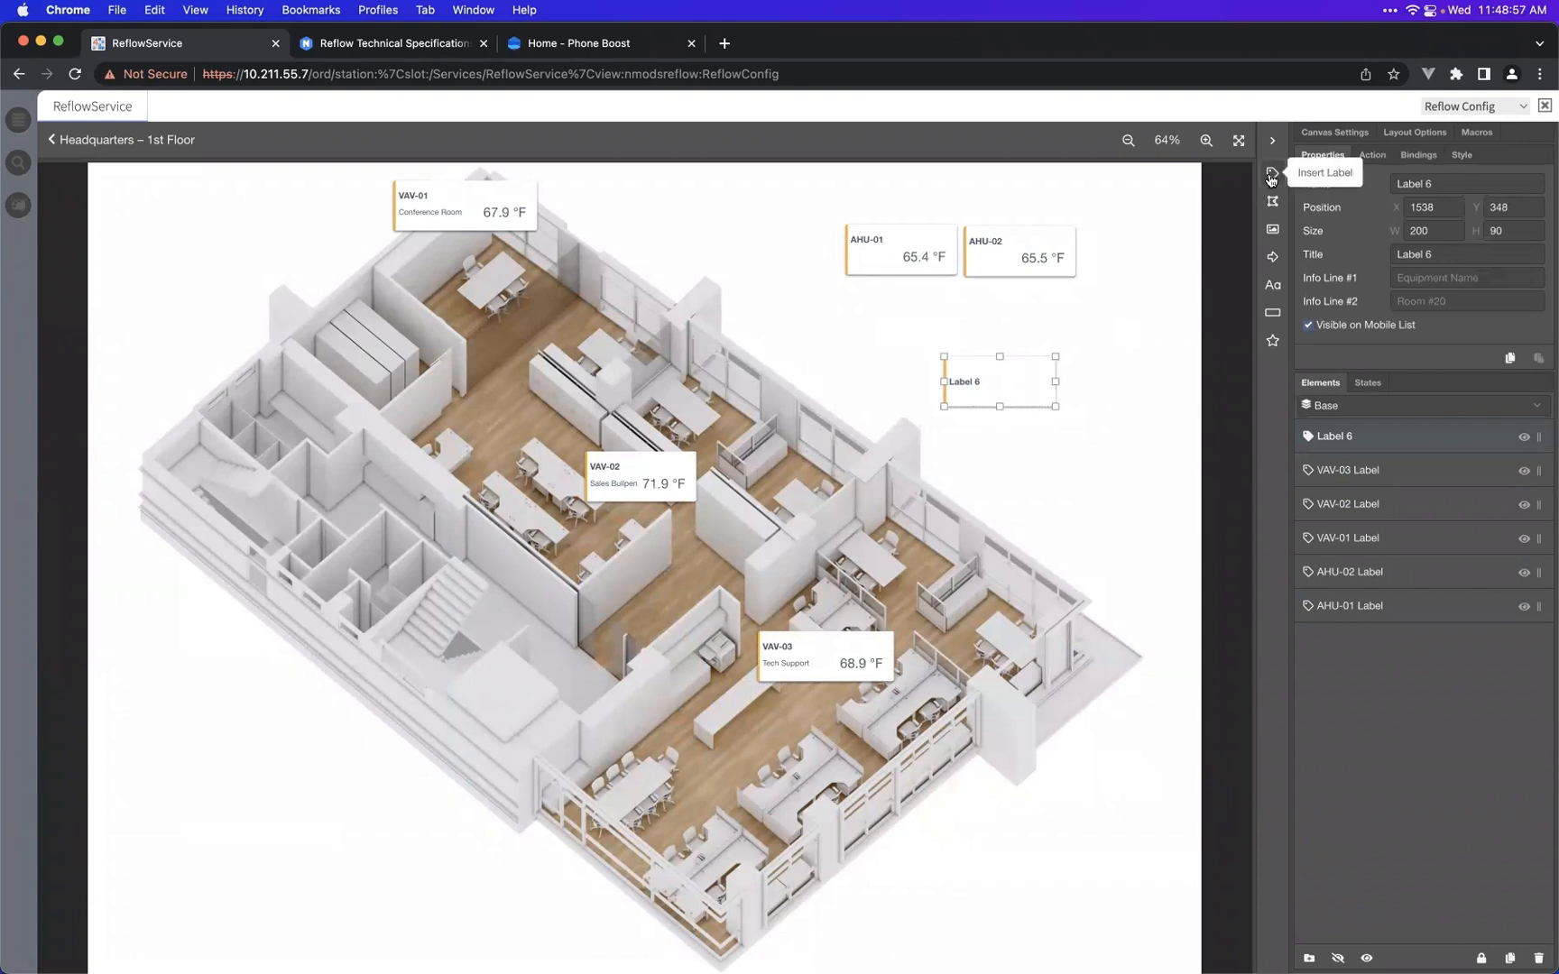
drag(1024, 394, 1071, 396)
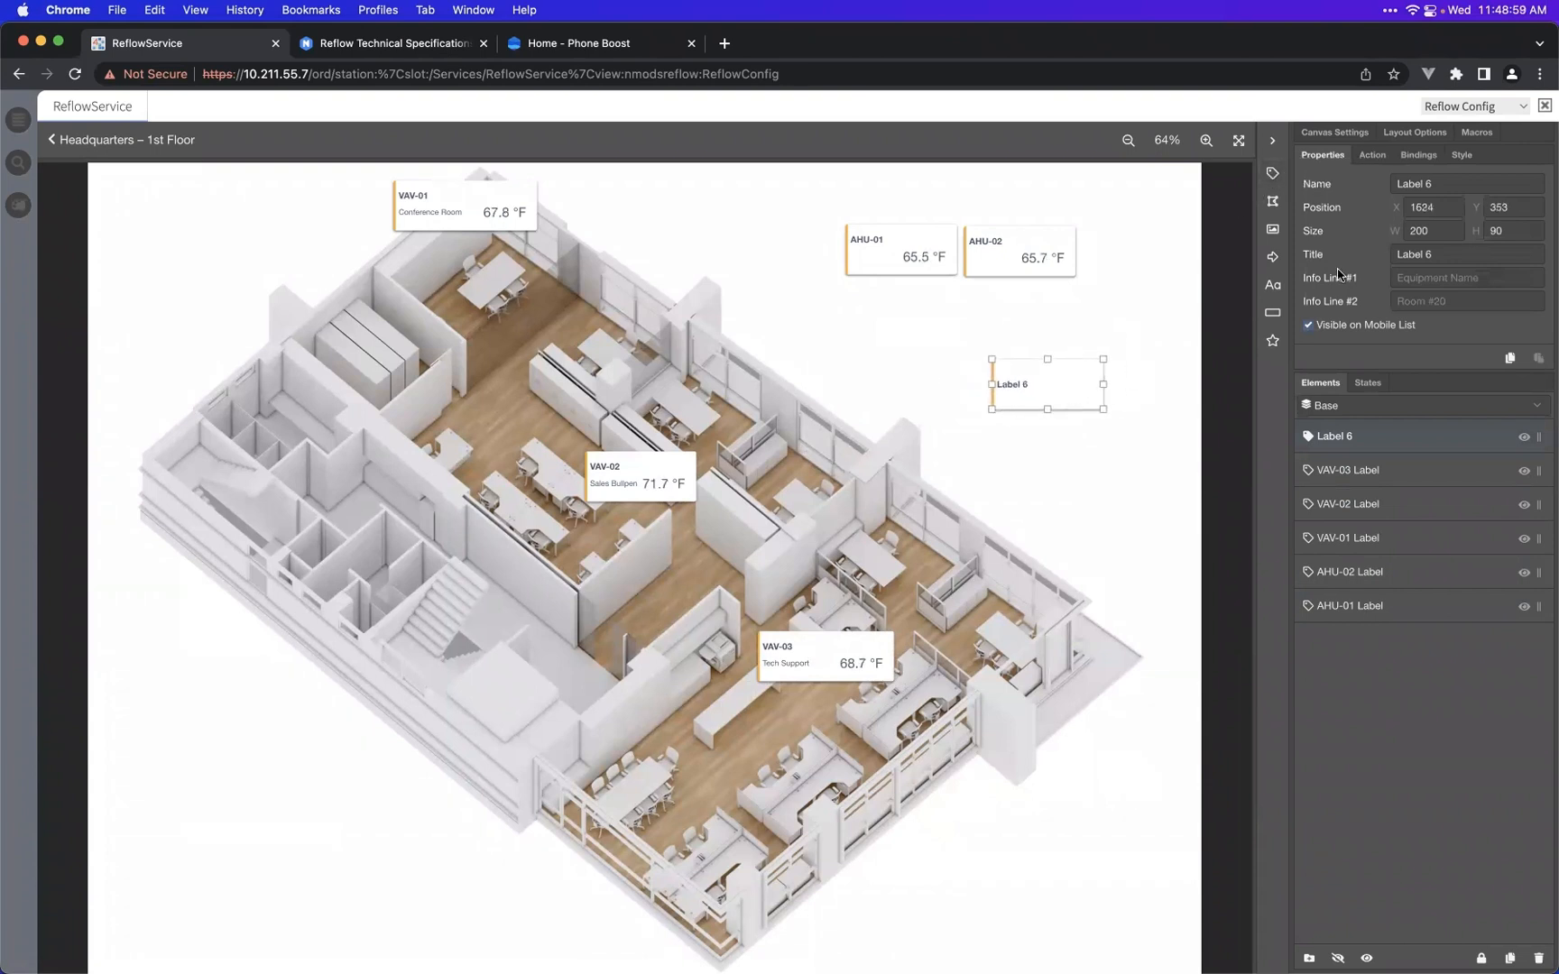
- Bind the new label to the Reflow device VAV-04 and clear that device again
click(1418, 155)
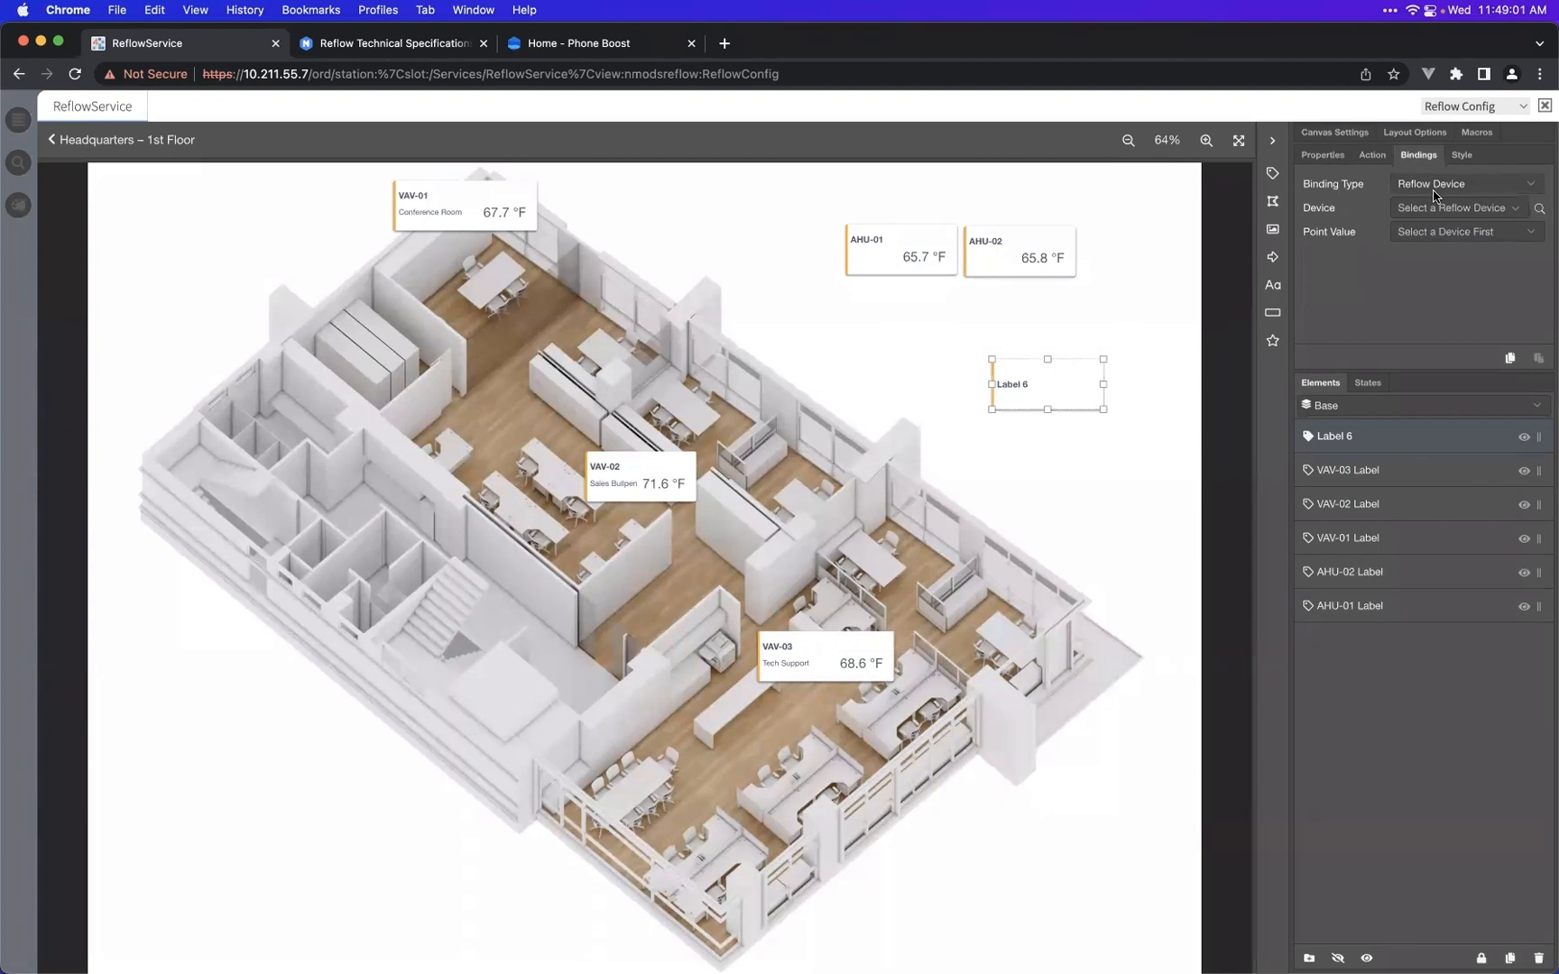
click(1423, 208)
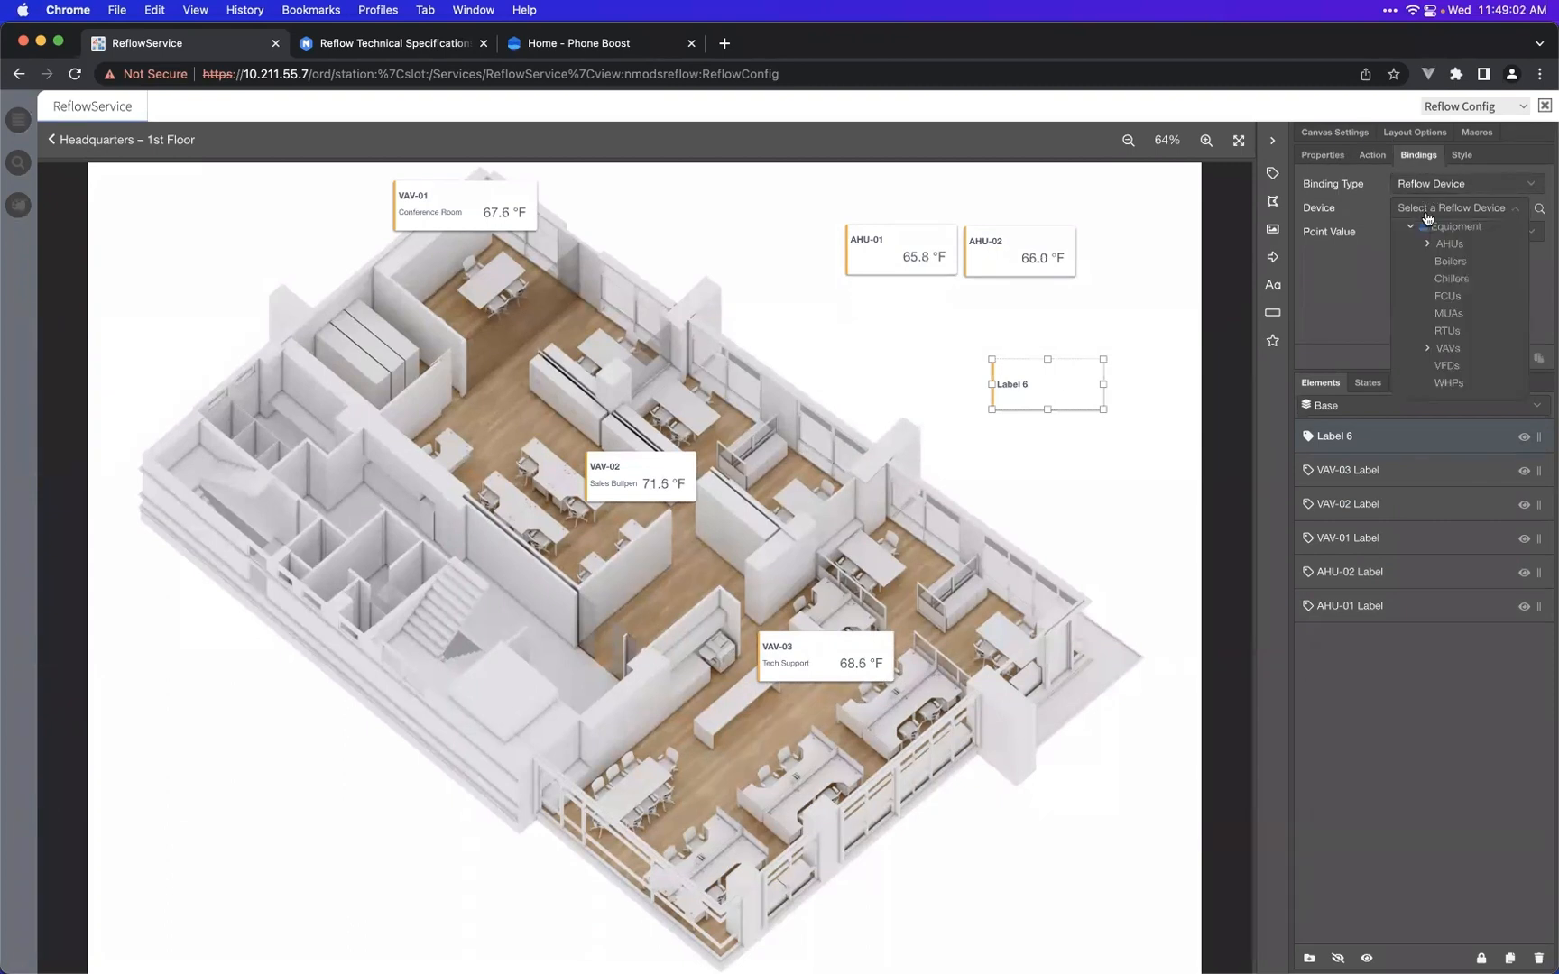
click(1454, 363)
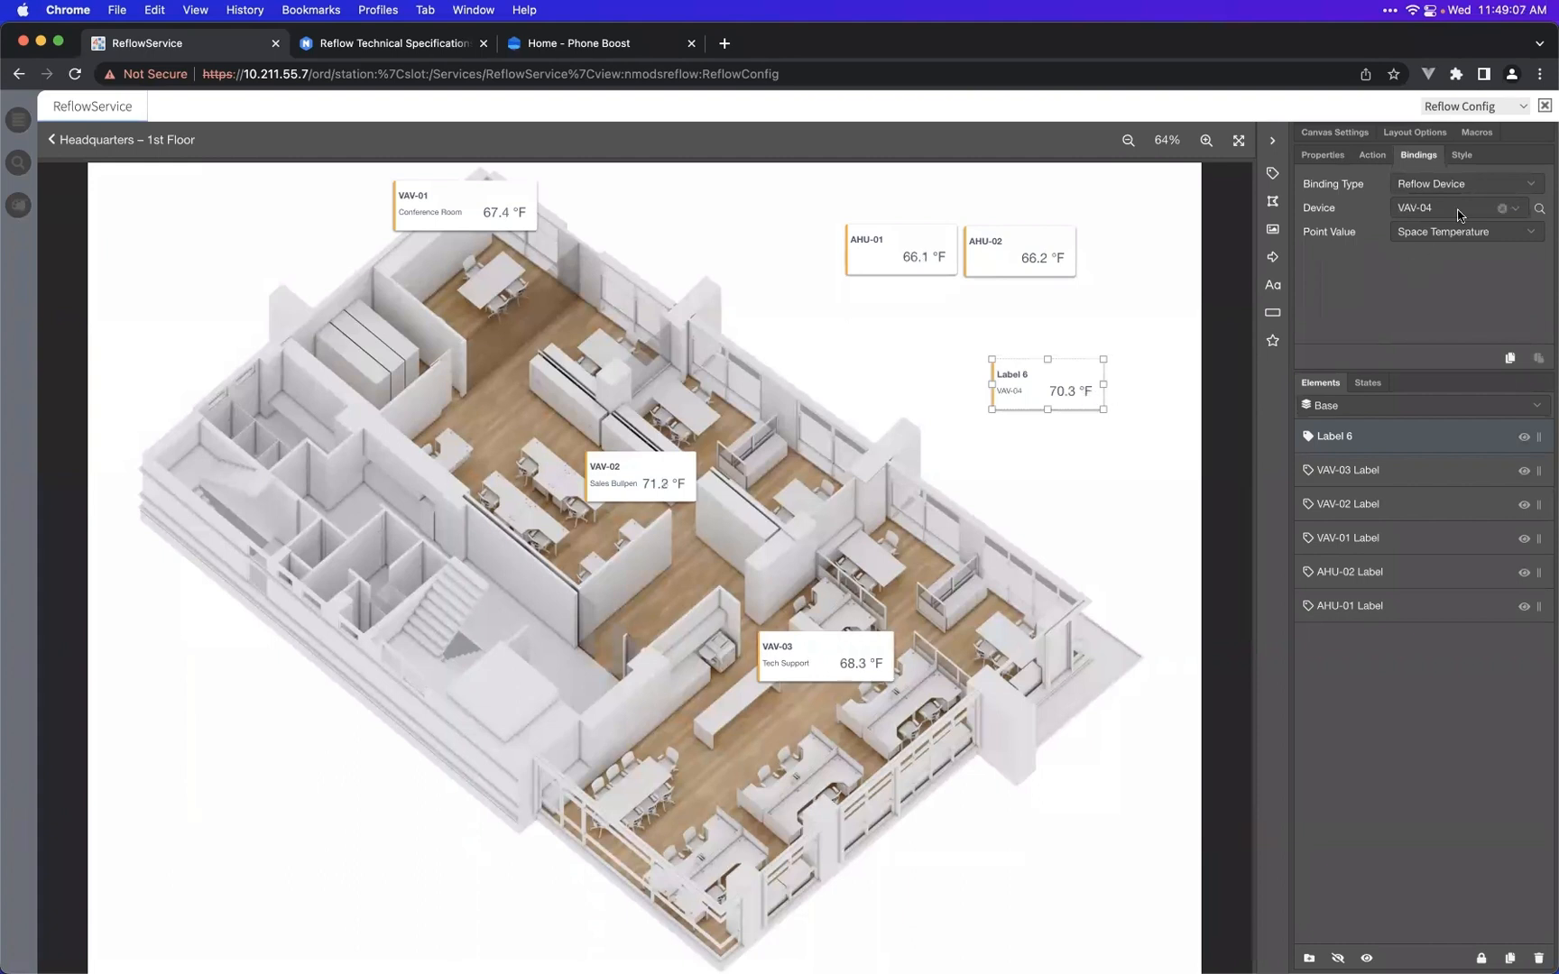
click(1502, 209)
- Set the new label's binding type to Niagara Point and bind it to the NumericRamp point
click(1468, 193)
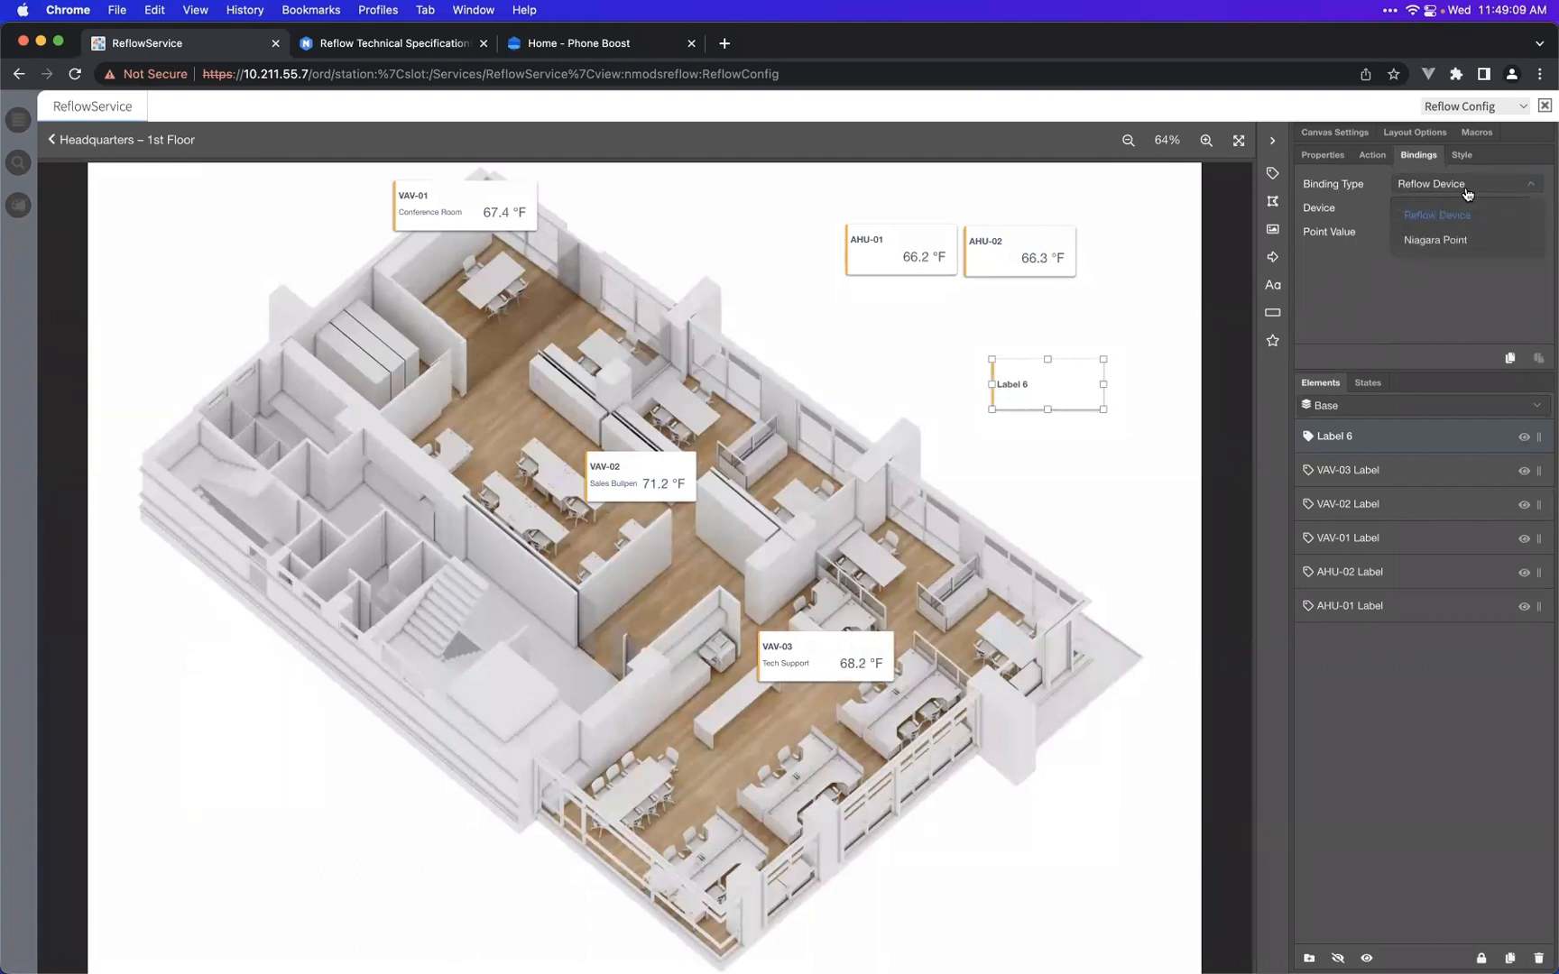
click(1449, 241)
click(1454, 211)
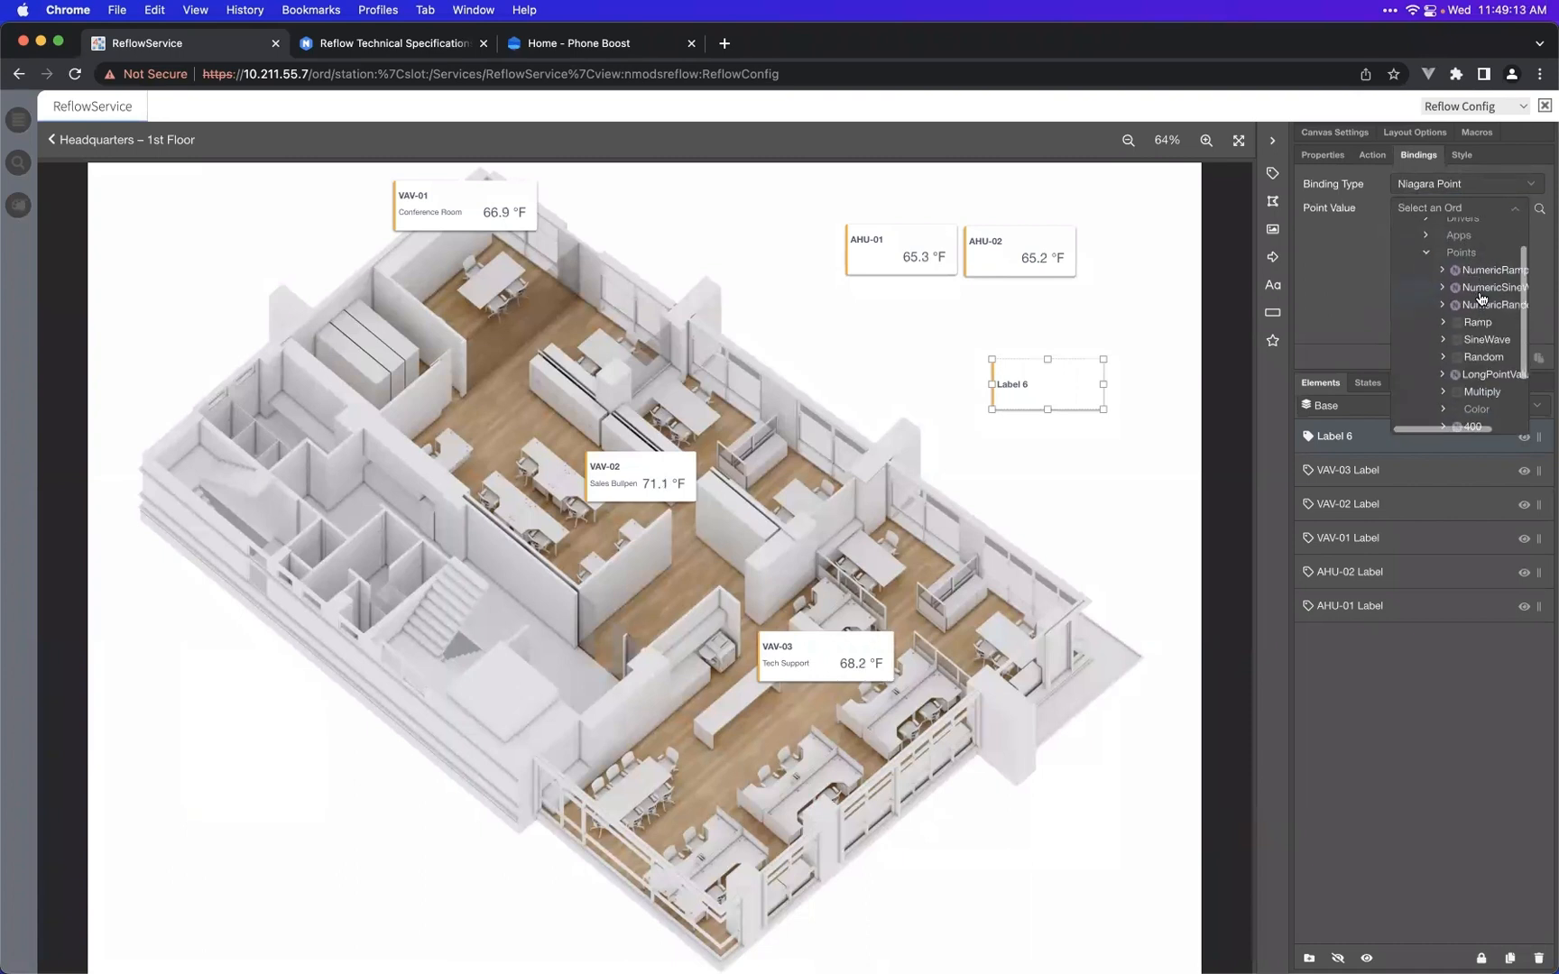
click(1484, 278)
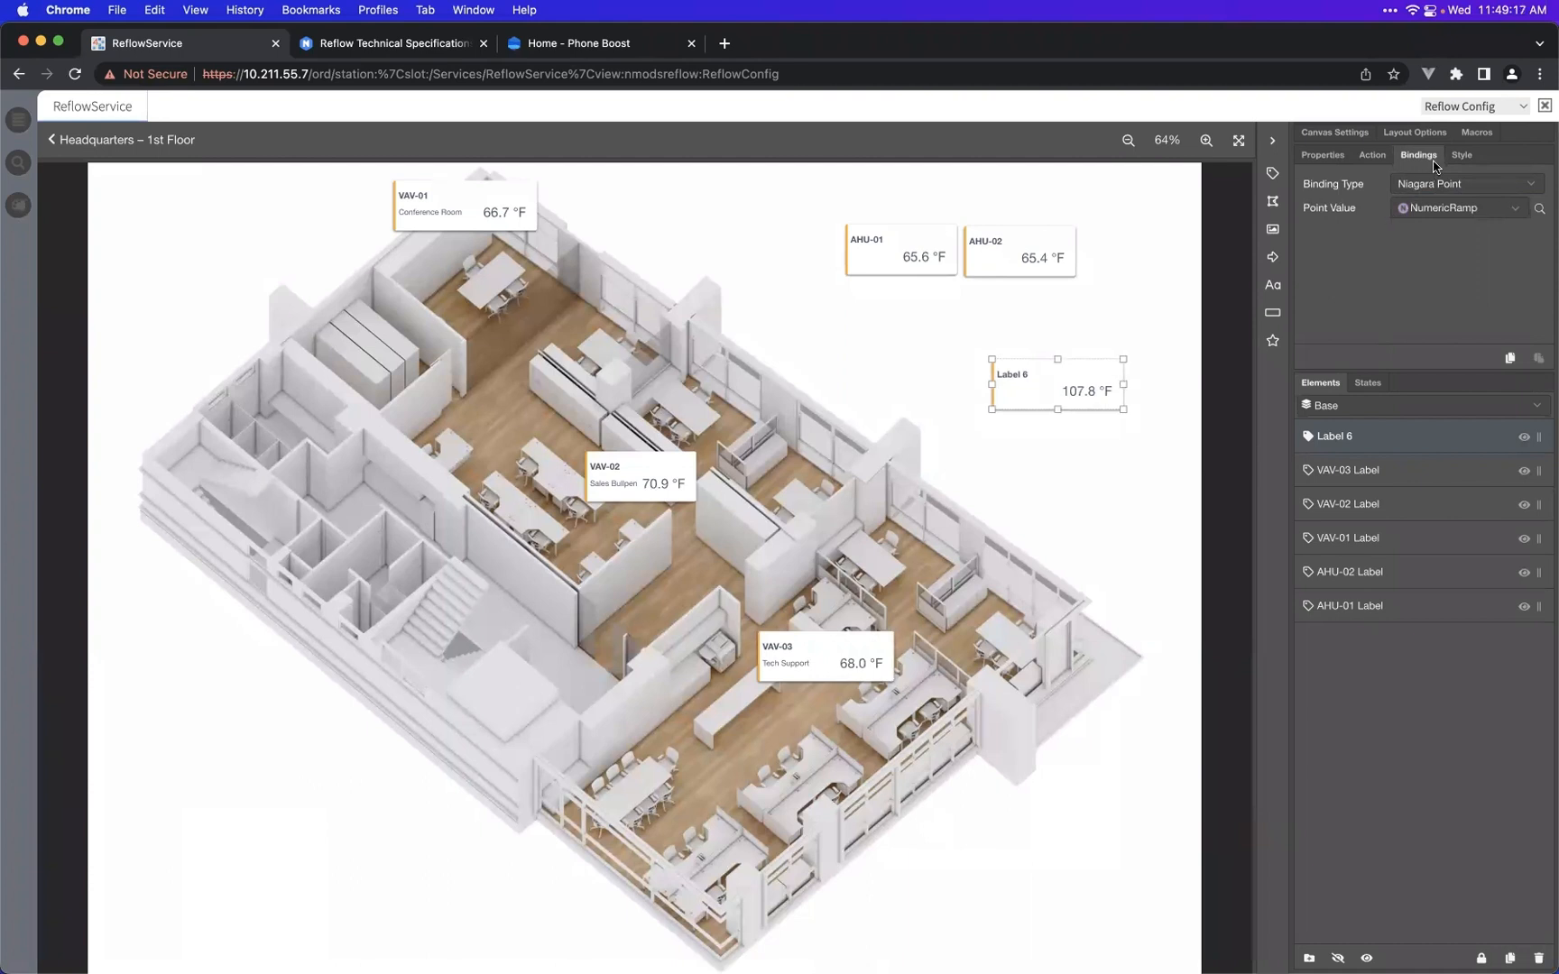
- Examine the Reflow Link, Niagara Ord and Web URL hyperlink options and the general properties of Label 6
click(1372, 155)
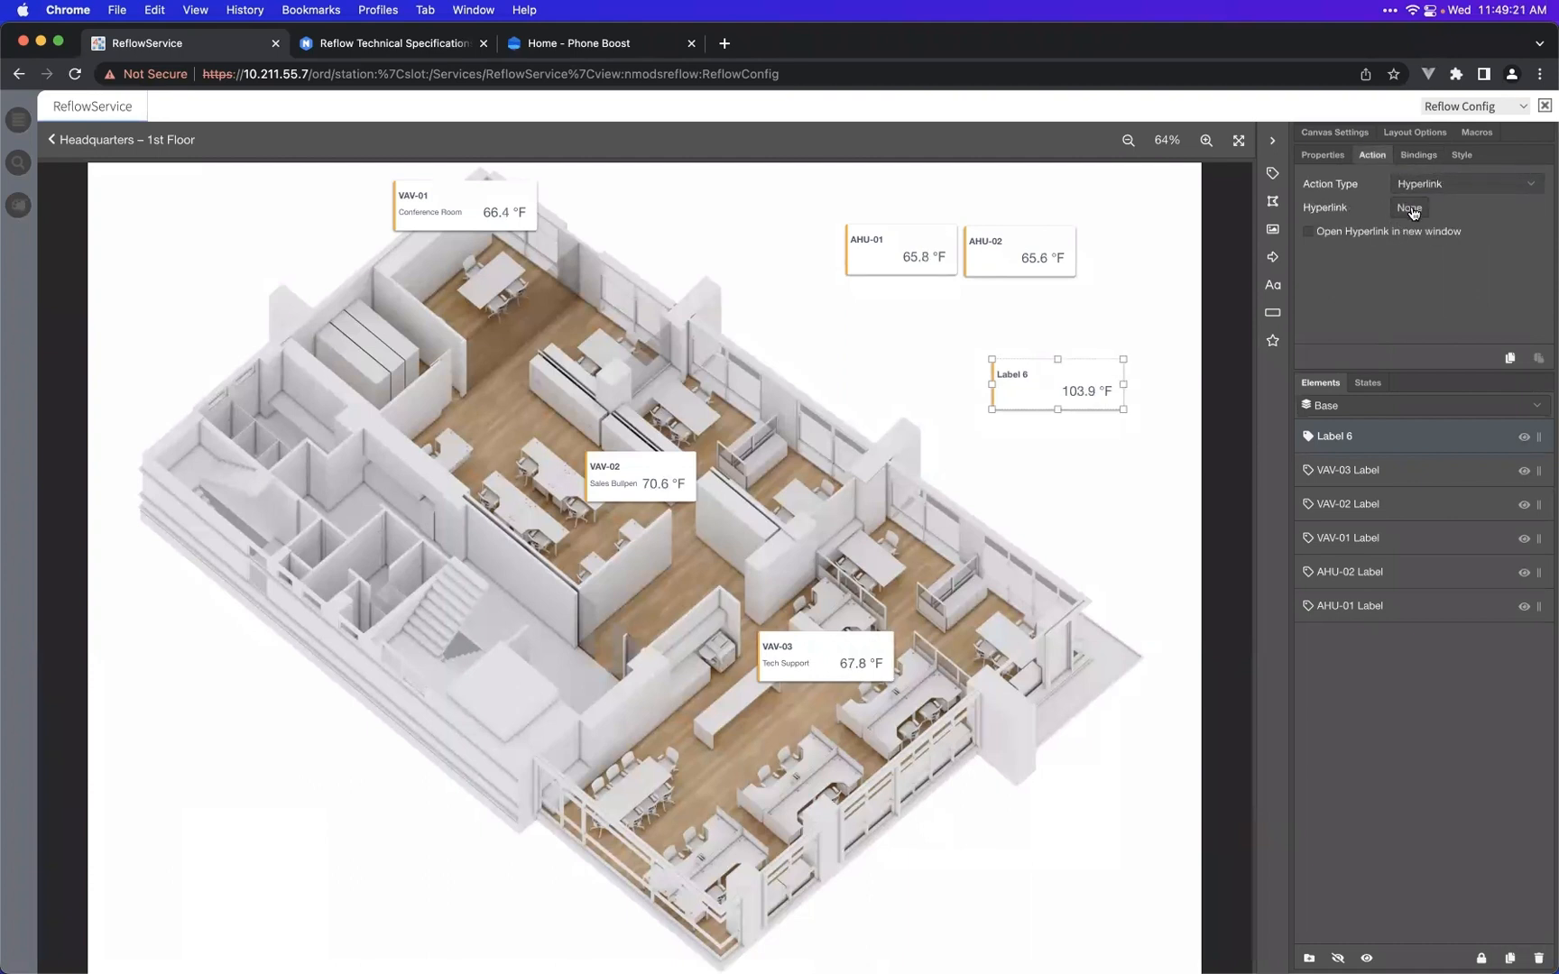
click(1409, 207)
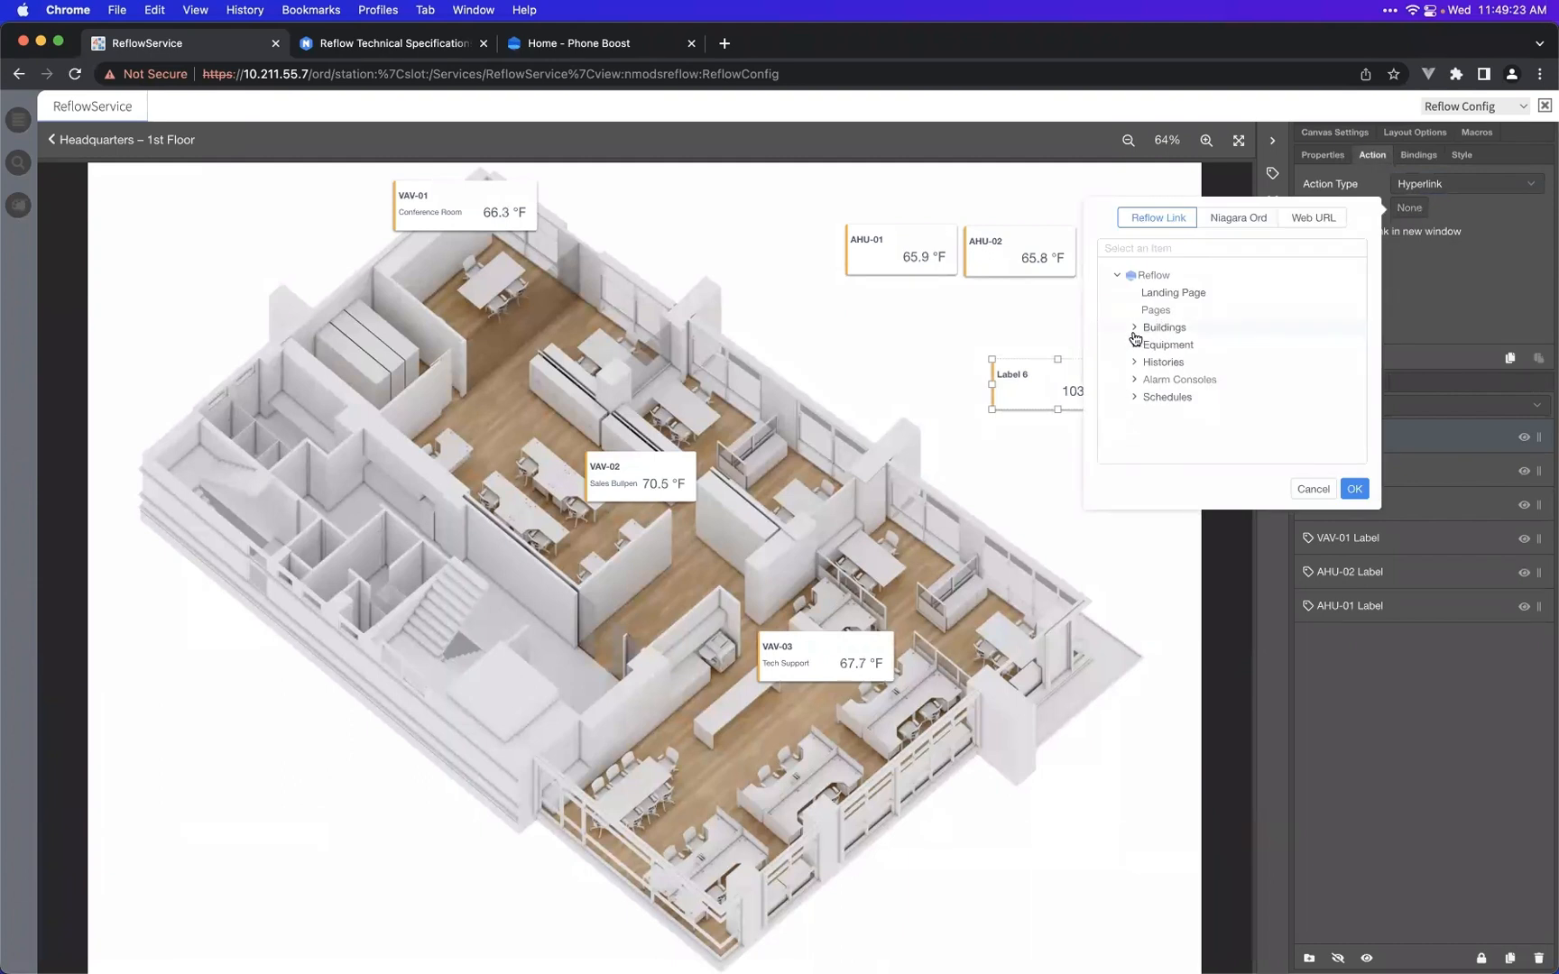
click(1239, 218)
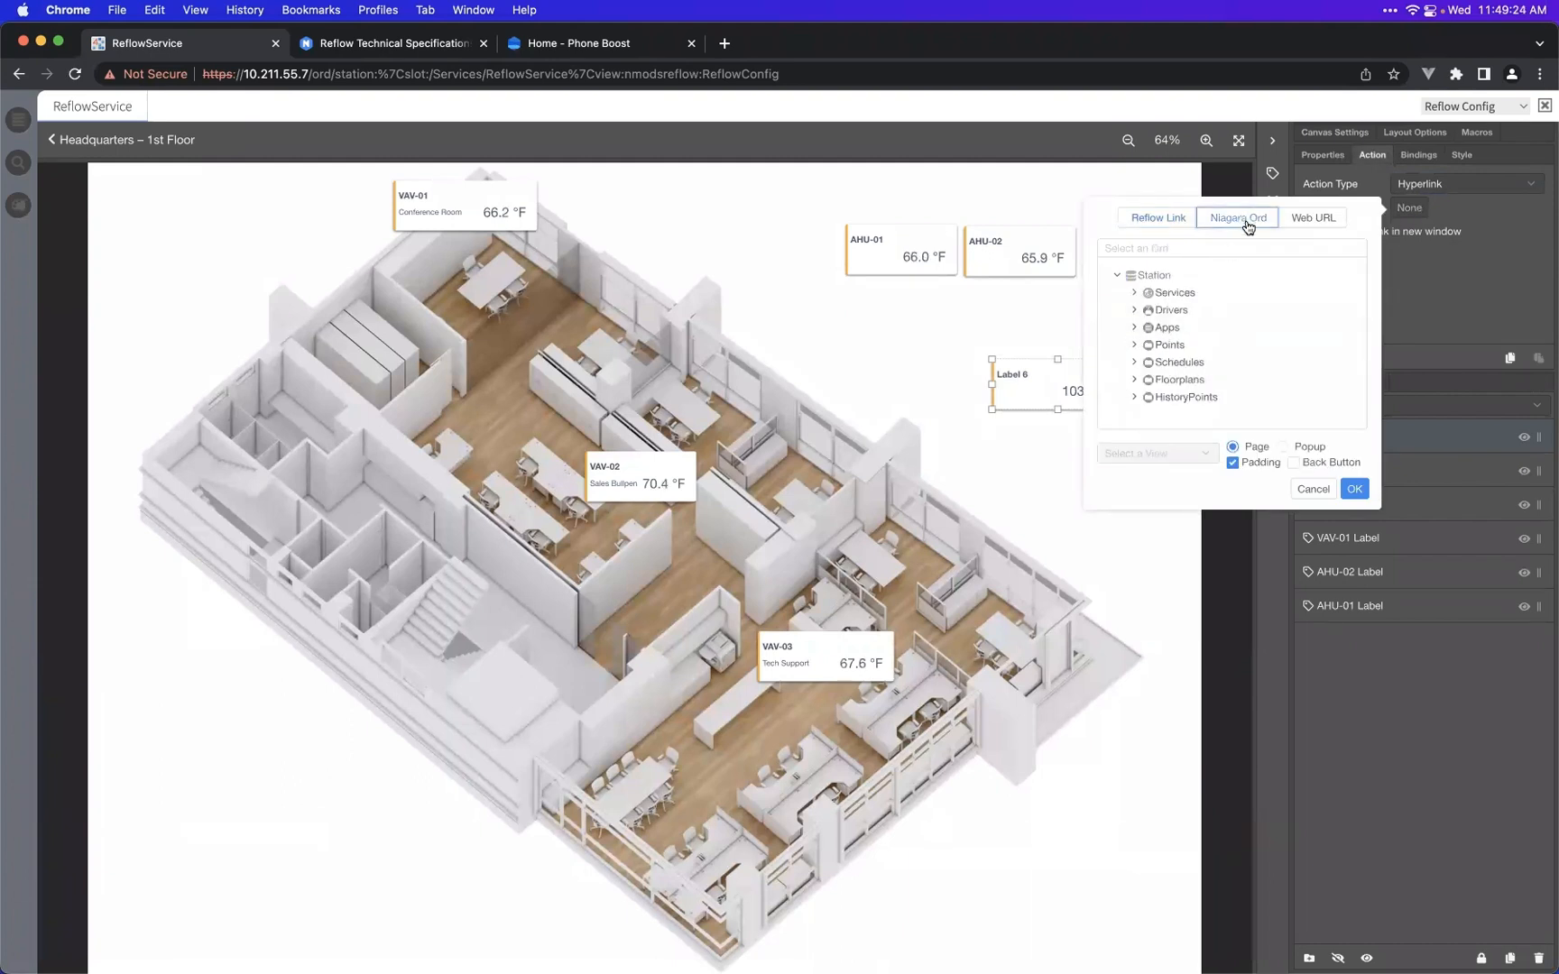
click(1303, 222)
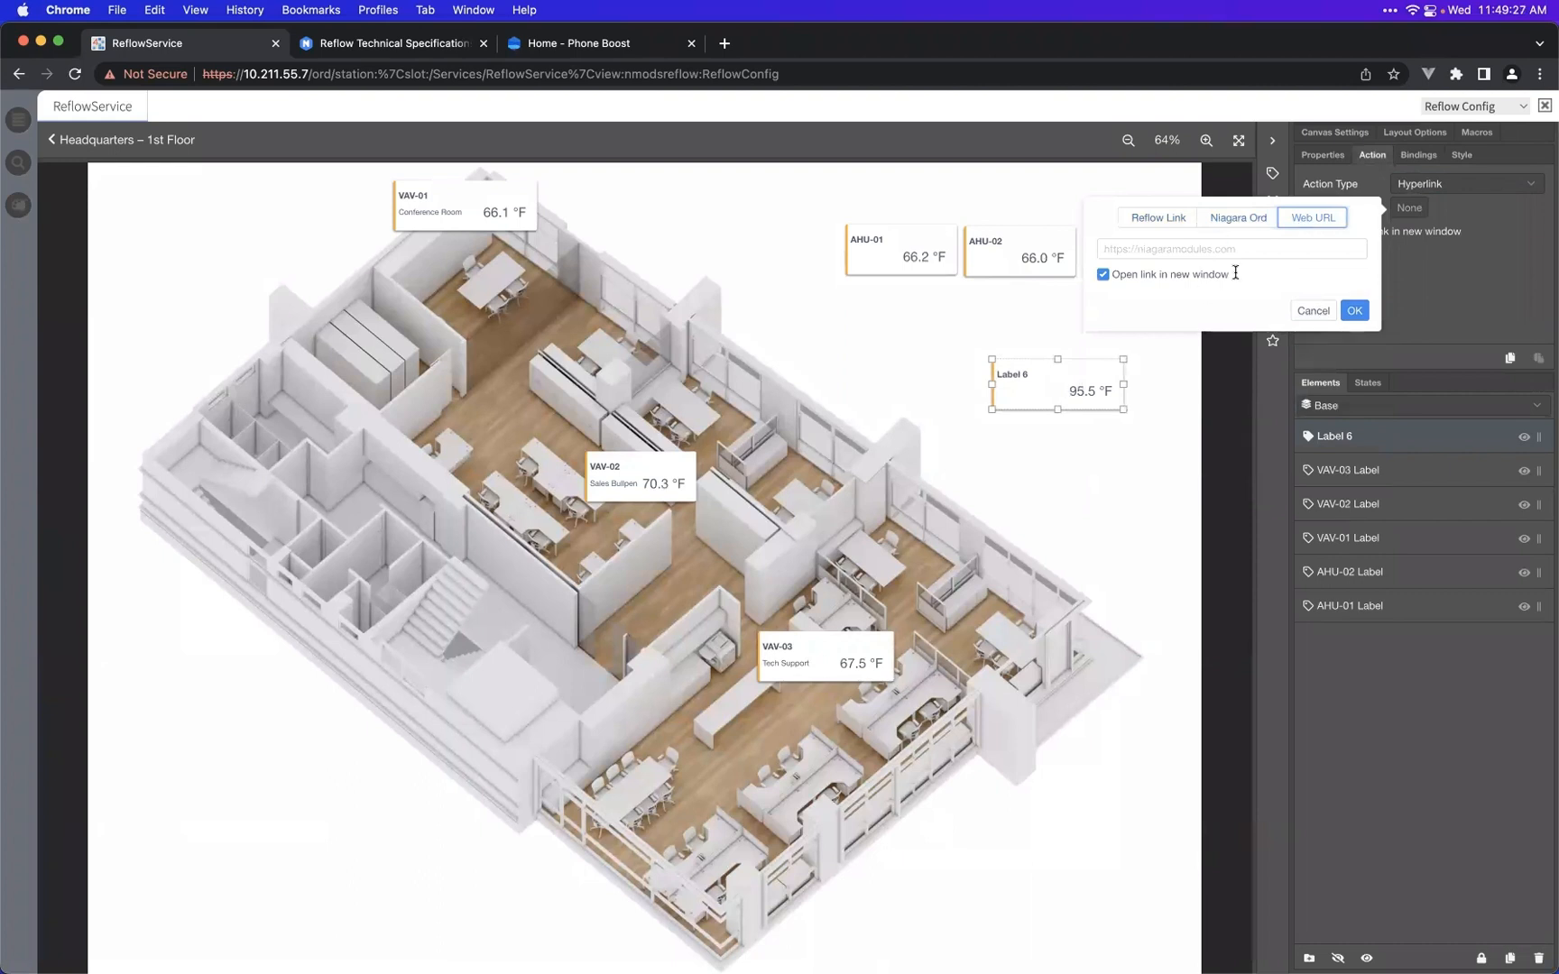
click(1312, 310)
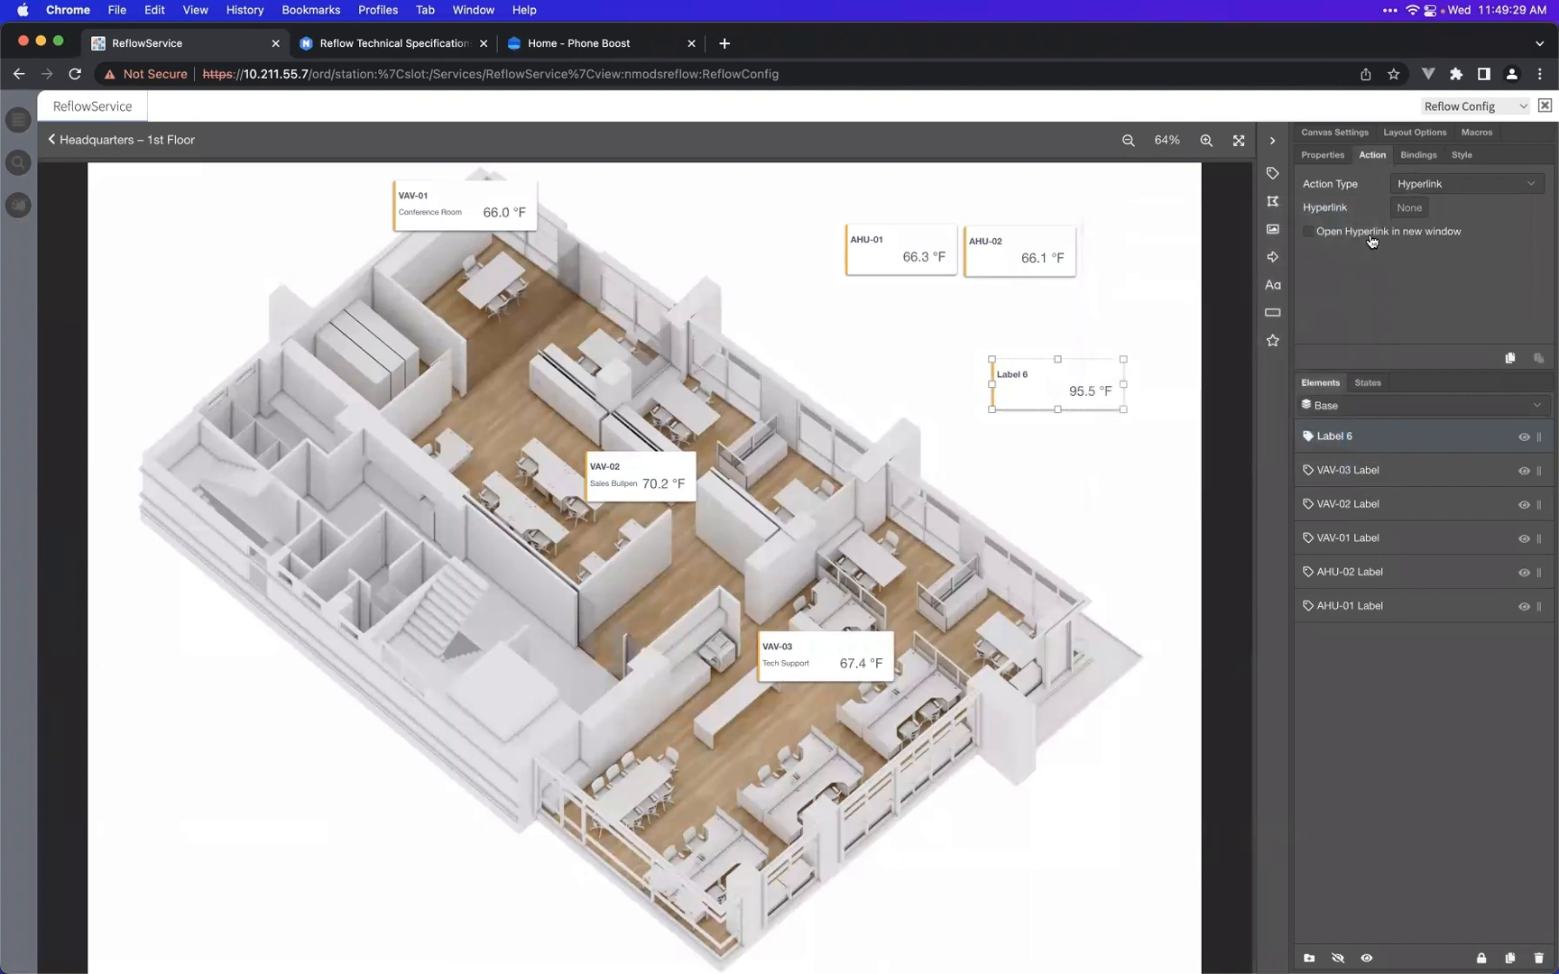
click(1321, 157)
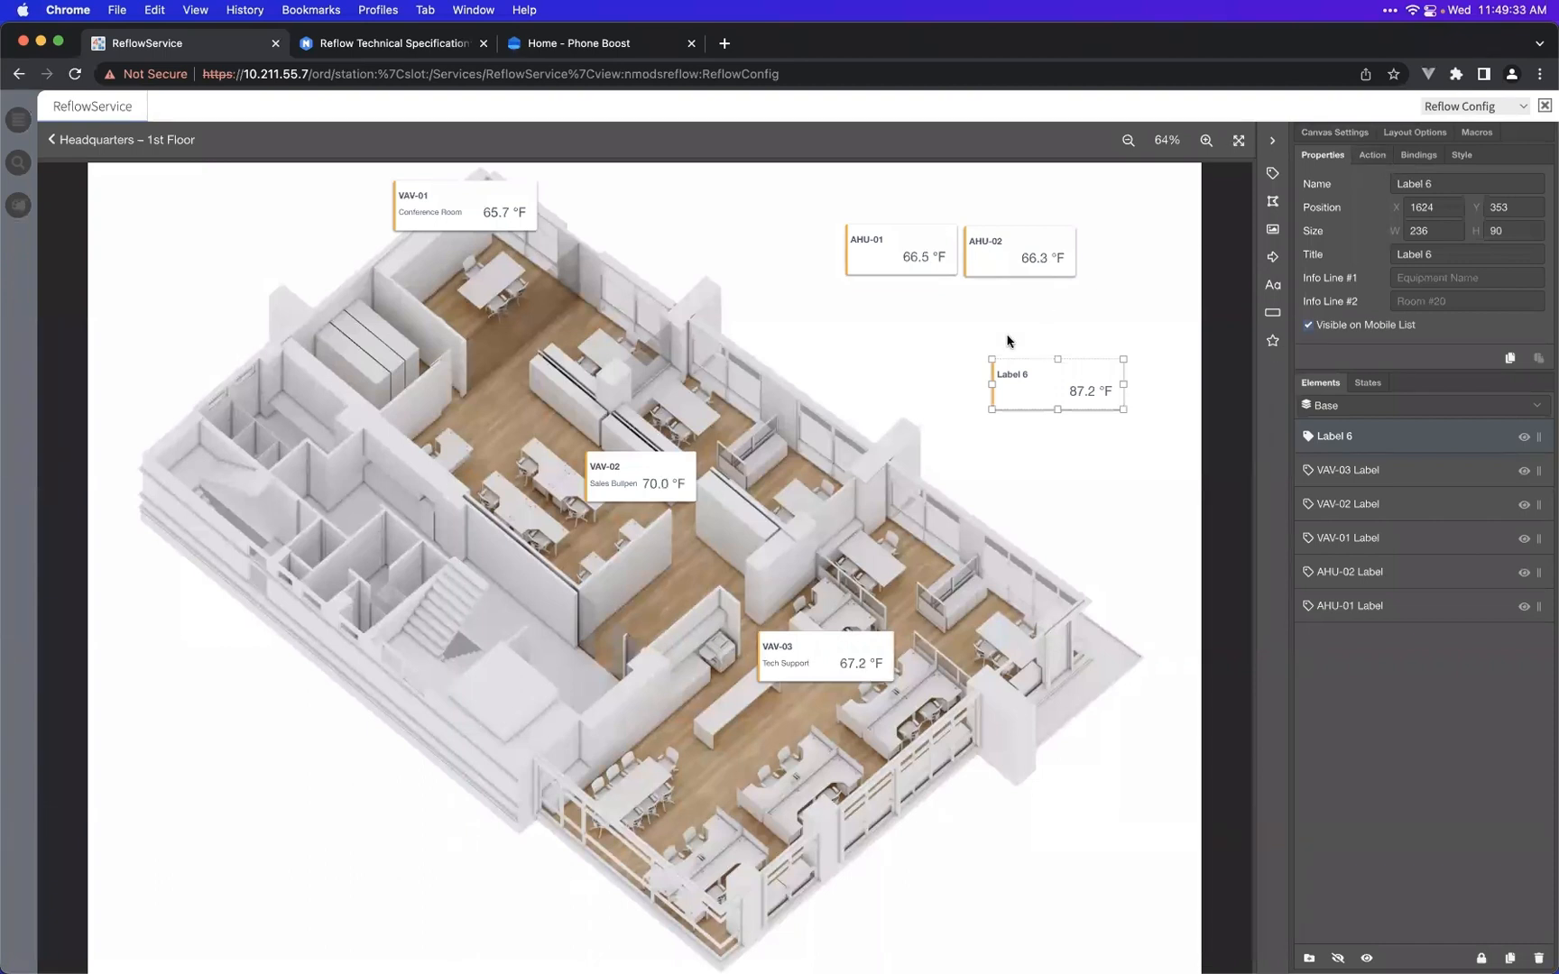
click(887, 358)
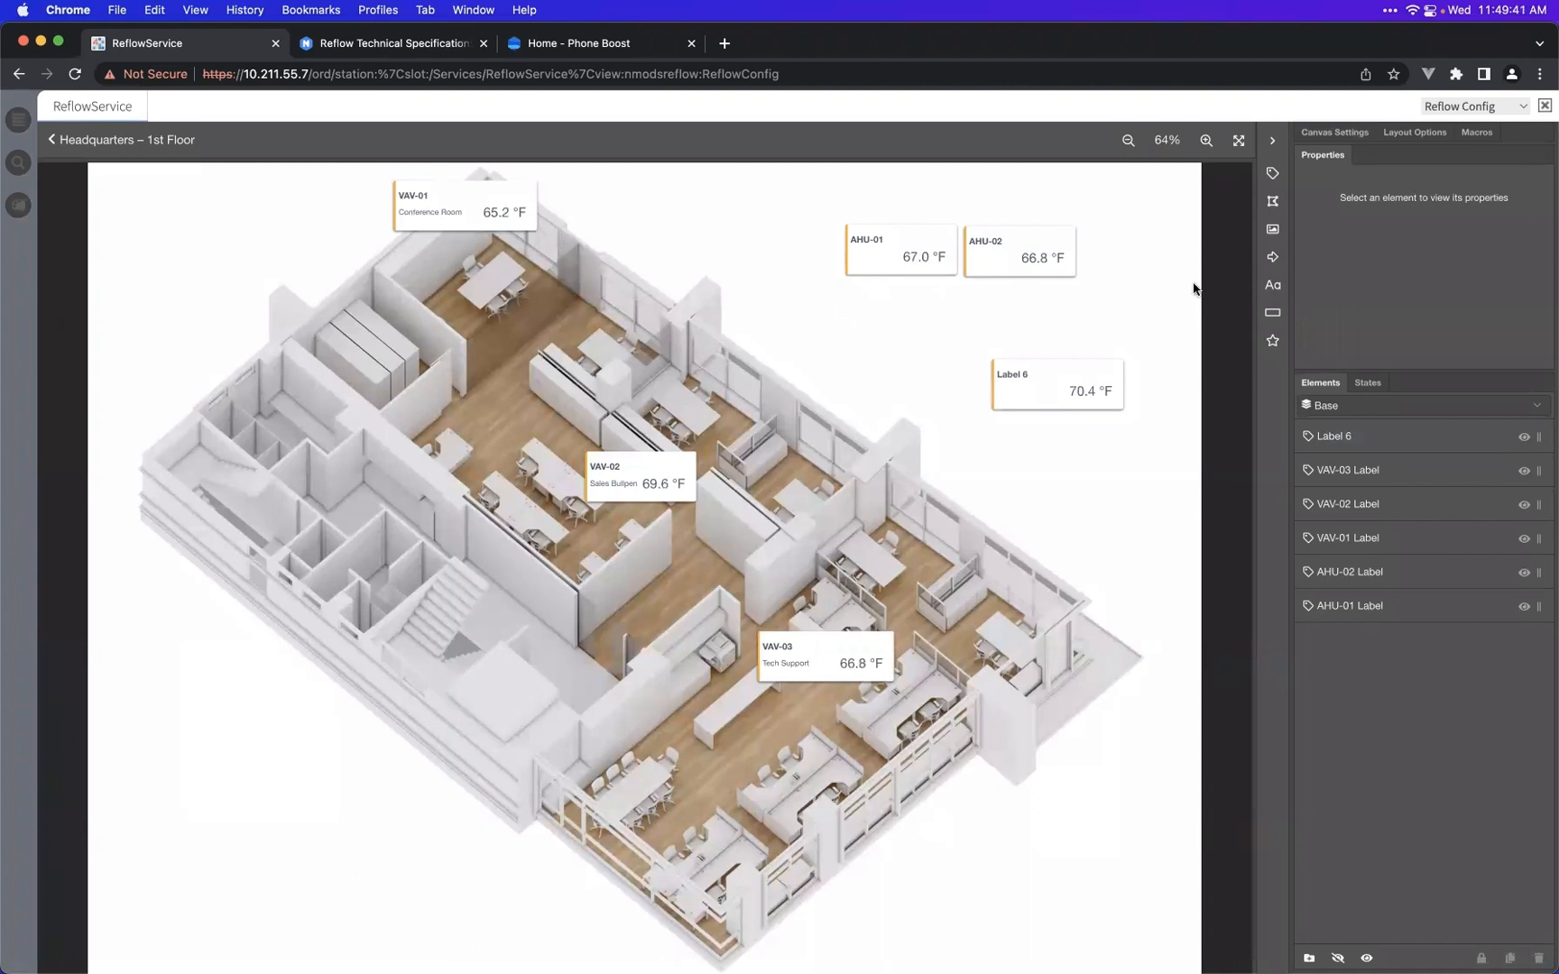
- Draw a four-point zone around the conference room and move it below all labels in the element order
click(1273, 206)
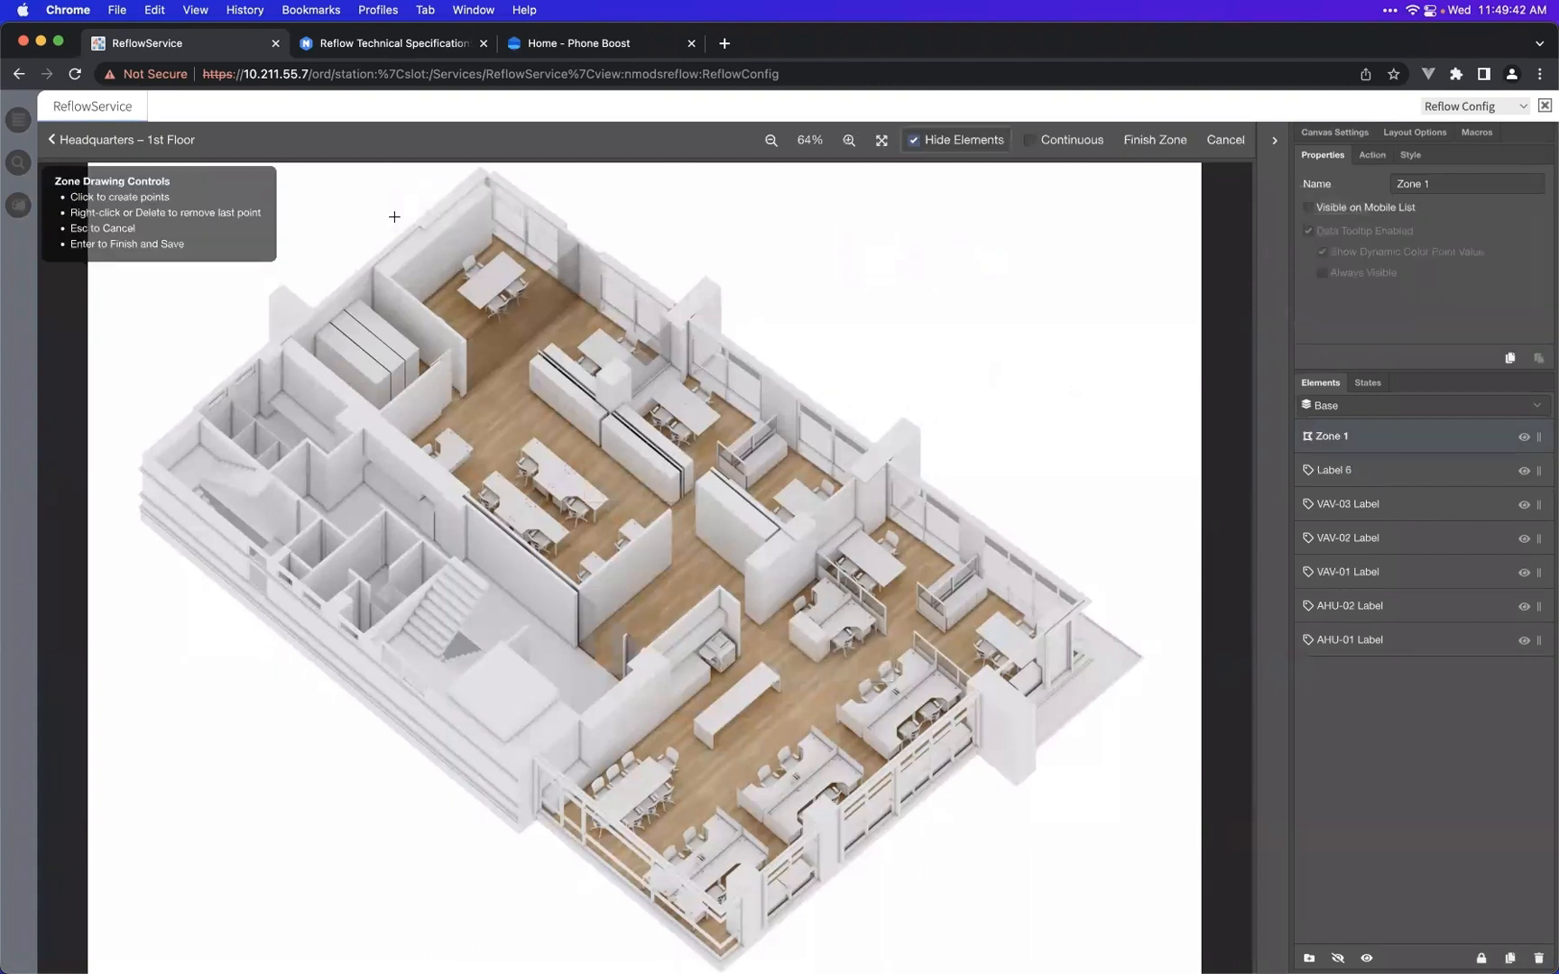
click(493, 175)
click(375, 267)
click(468, 342)
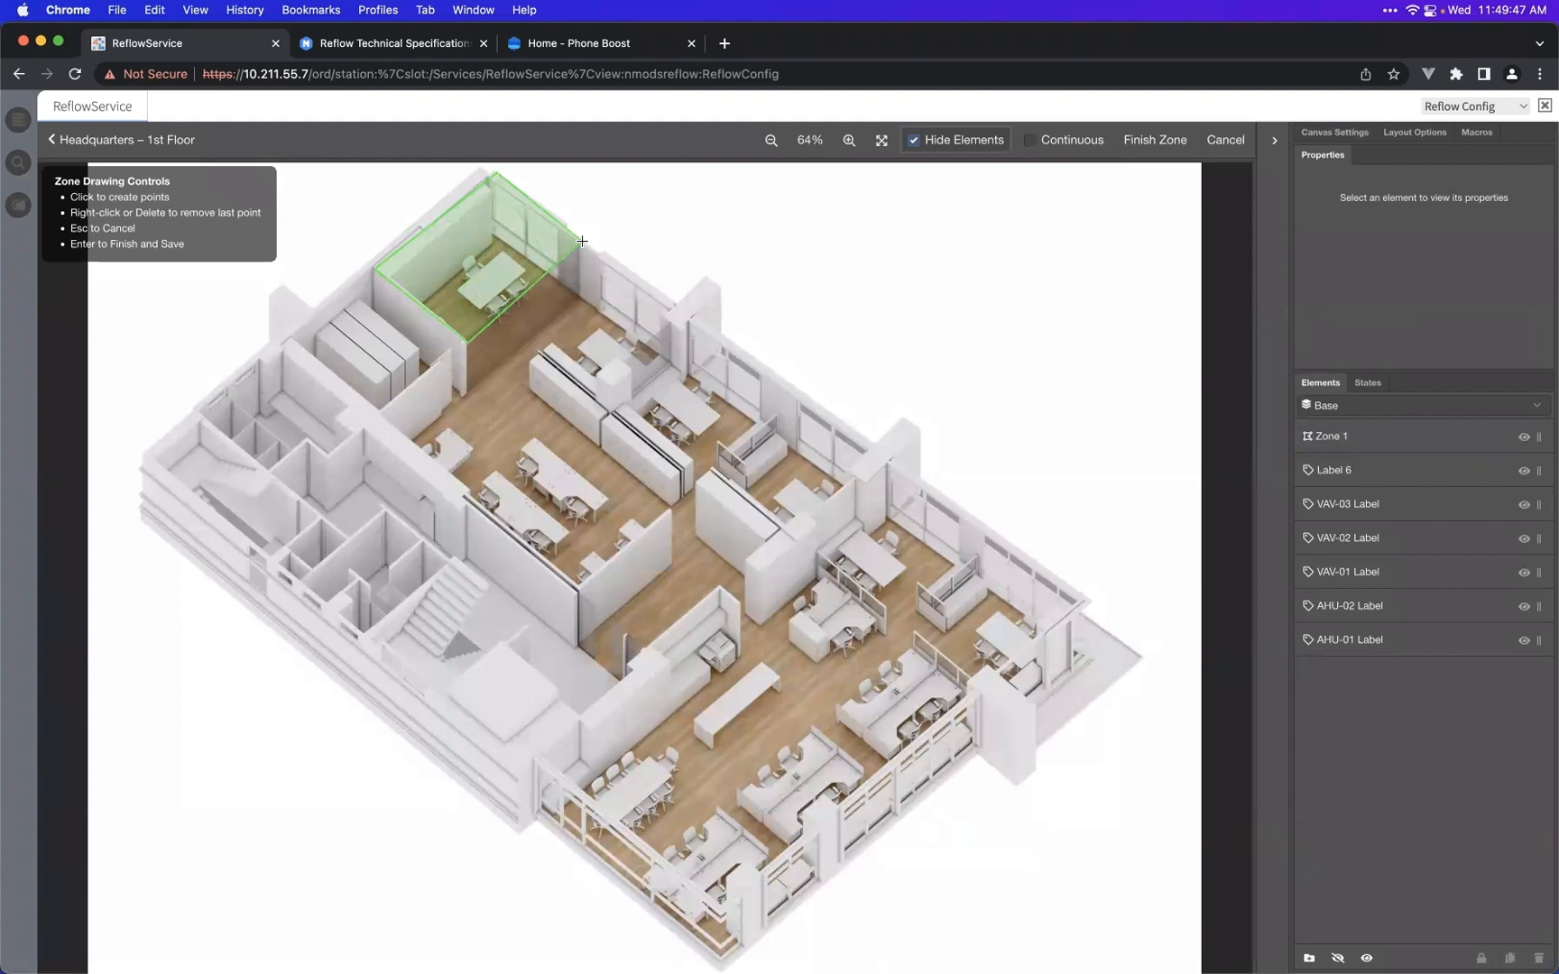
click(582, 241)
key(Return)
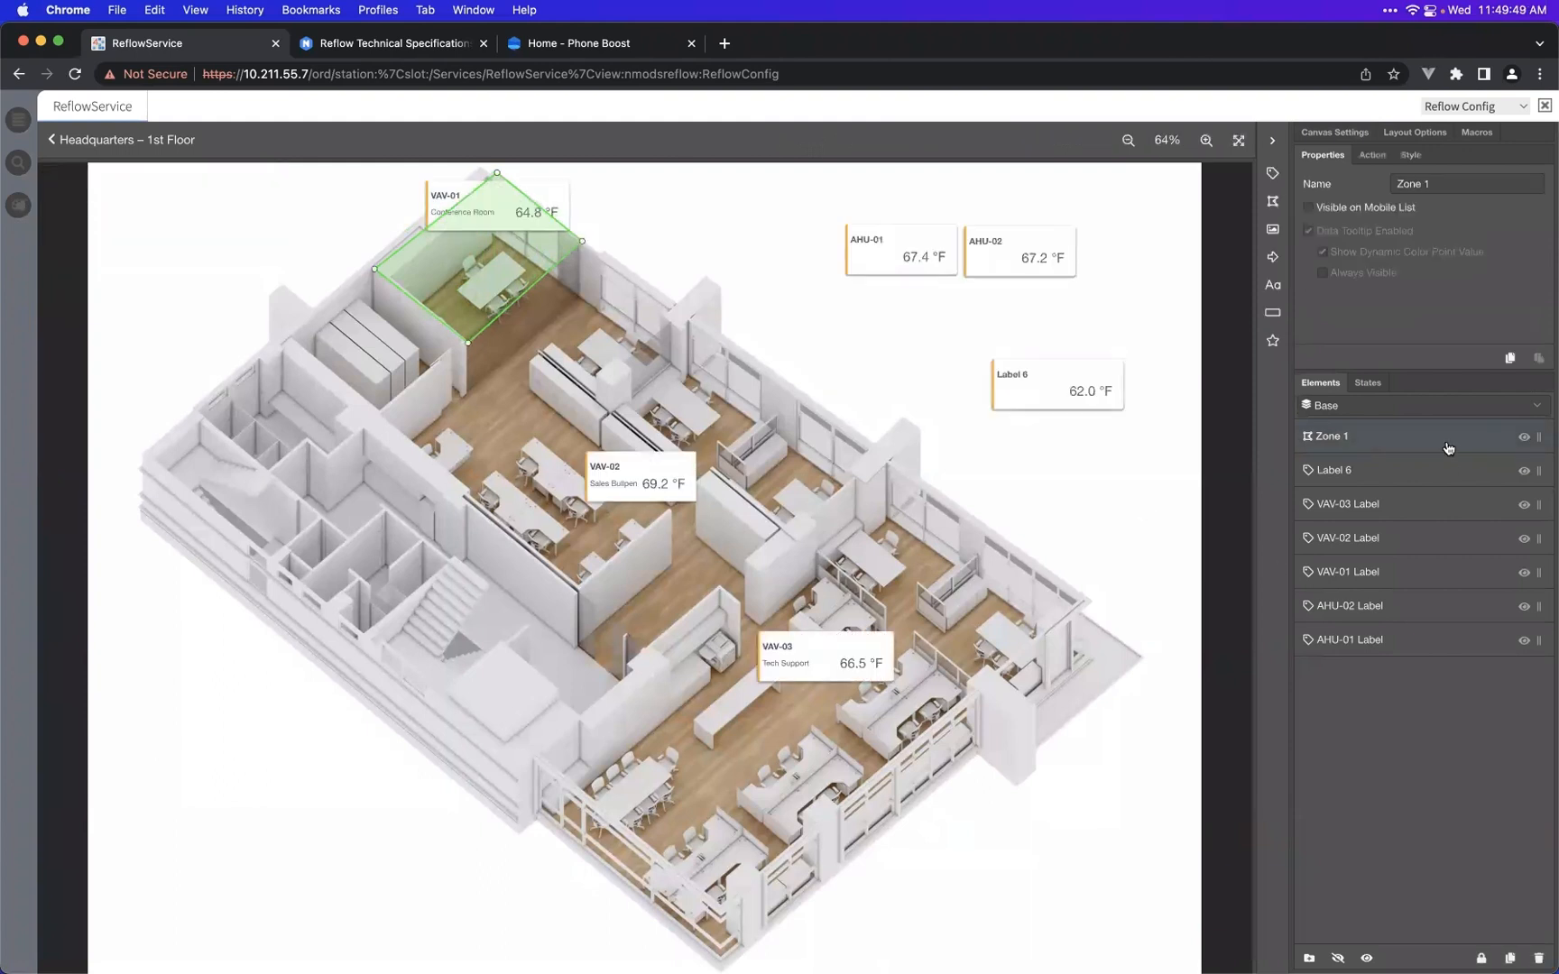
drag(1385, 446, 1387, 654)
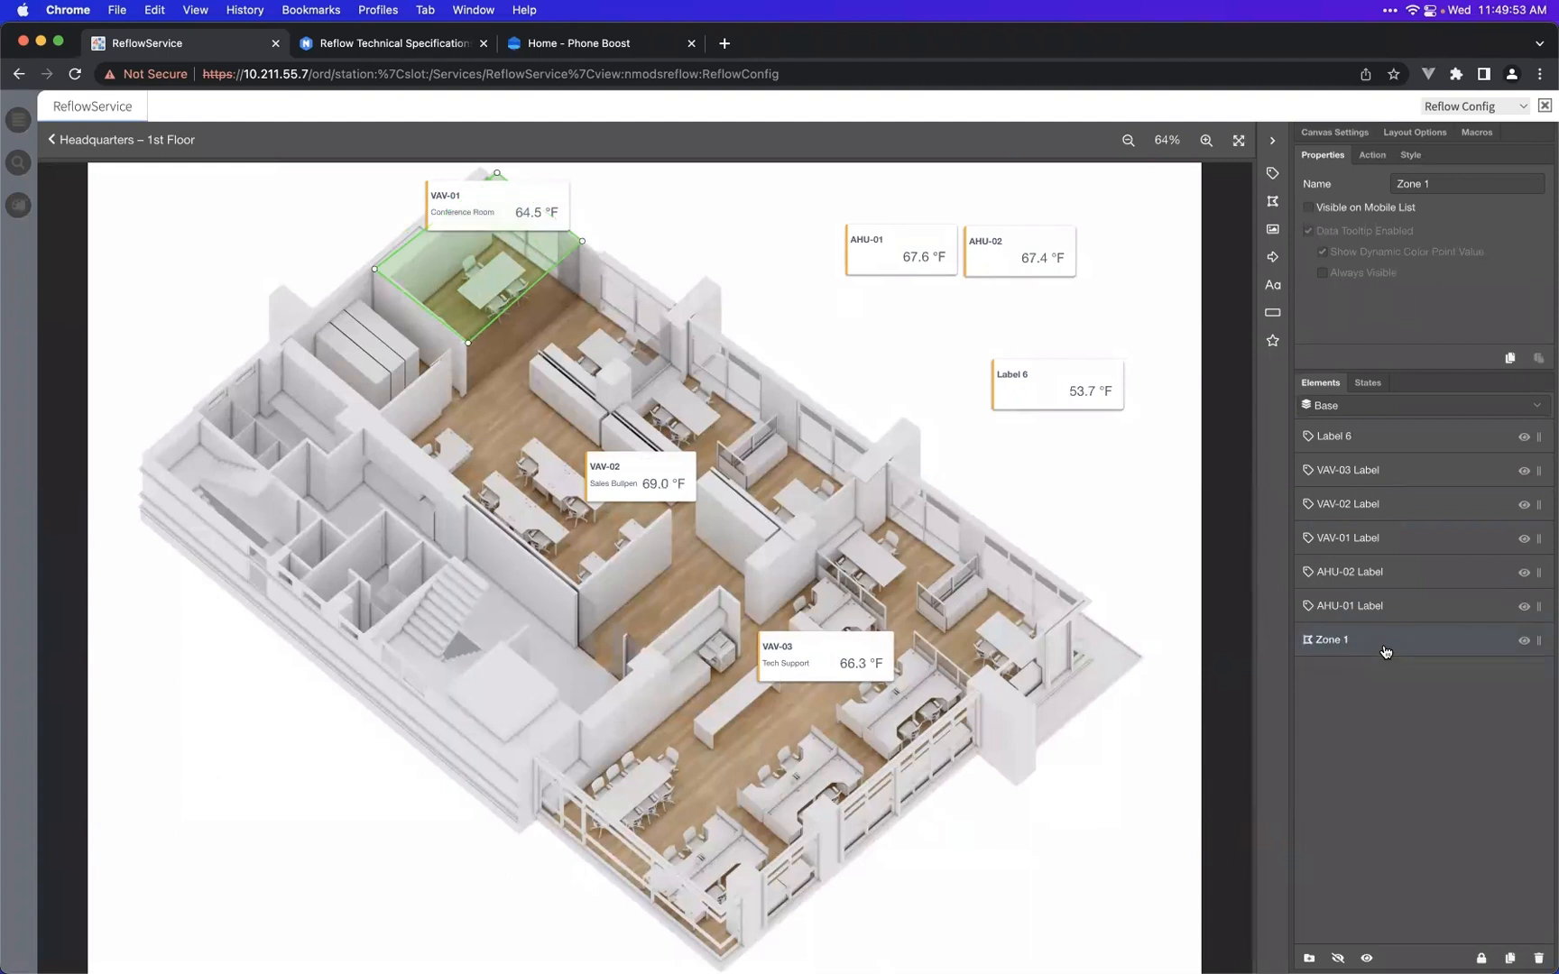
- Set the conference room zone's color to Dynamic and drive it from the NumericRamp point
click(1405, 160)
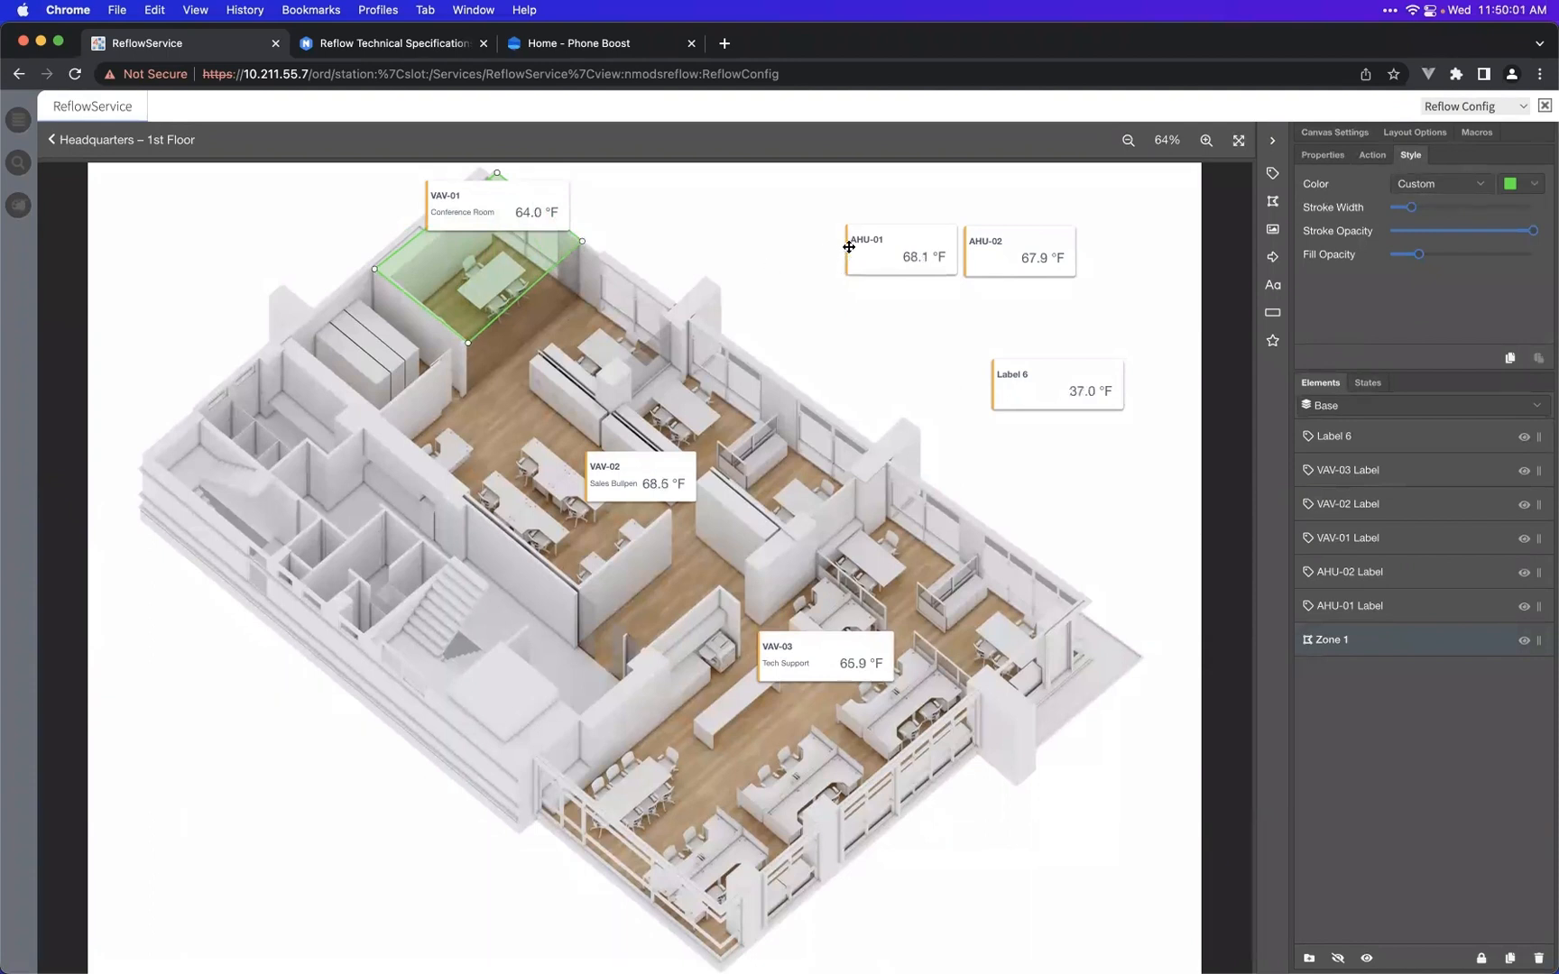
click(1450, 191)
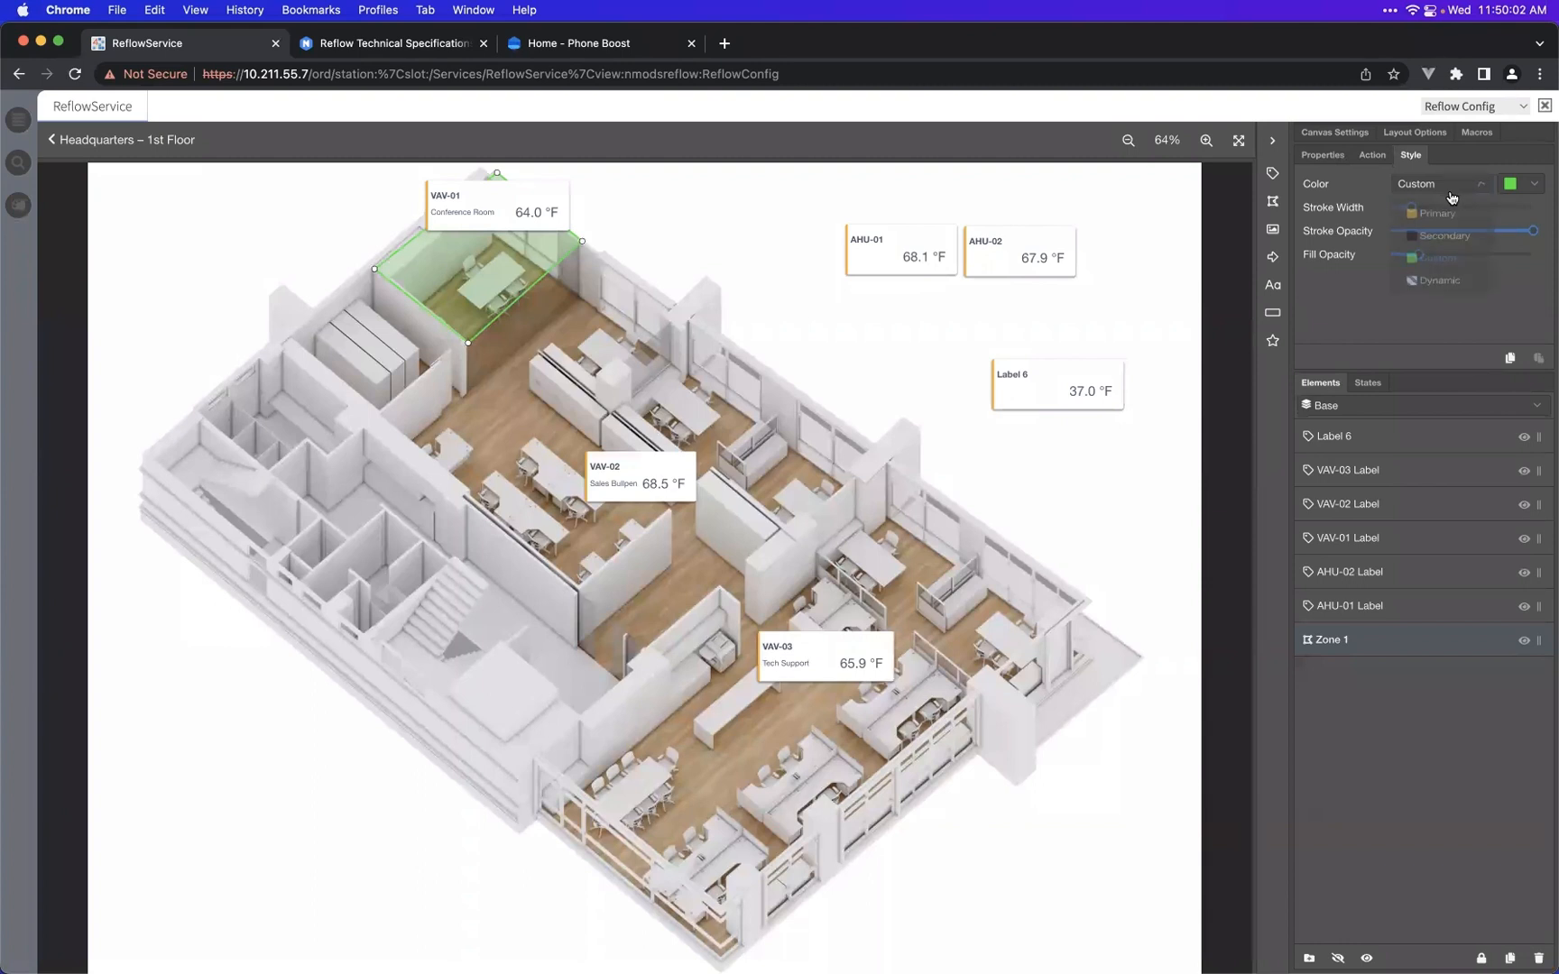
click(1438, 293)
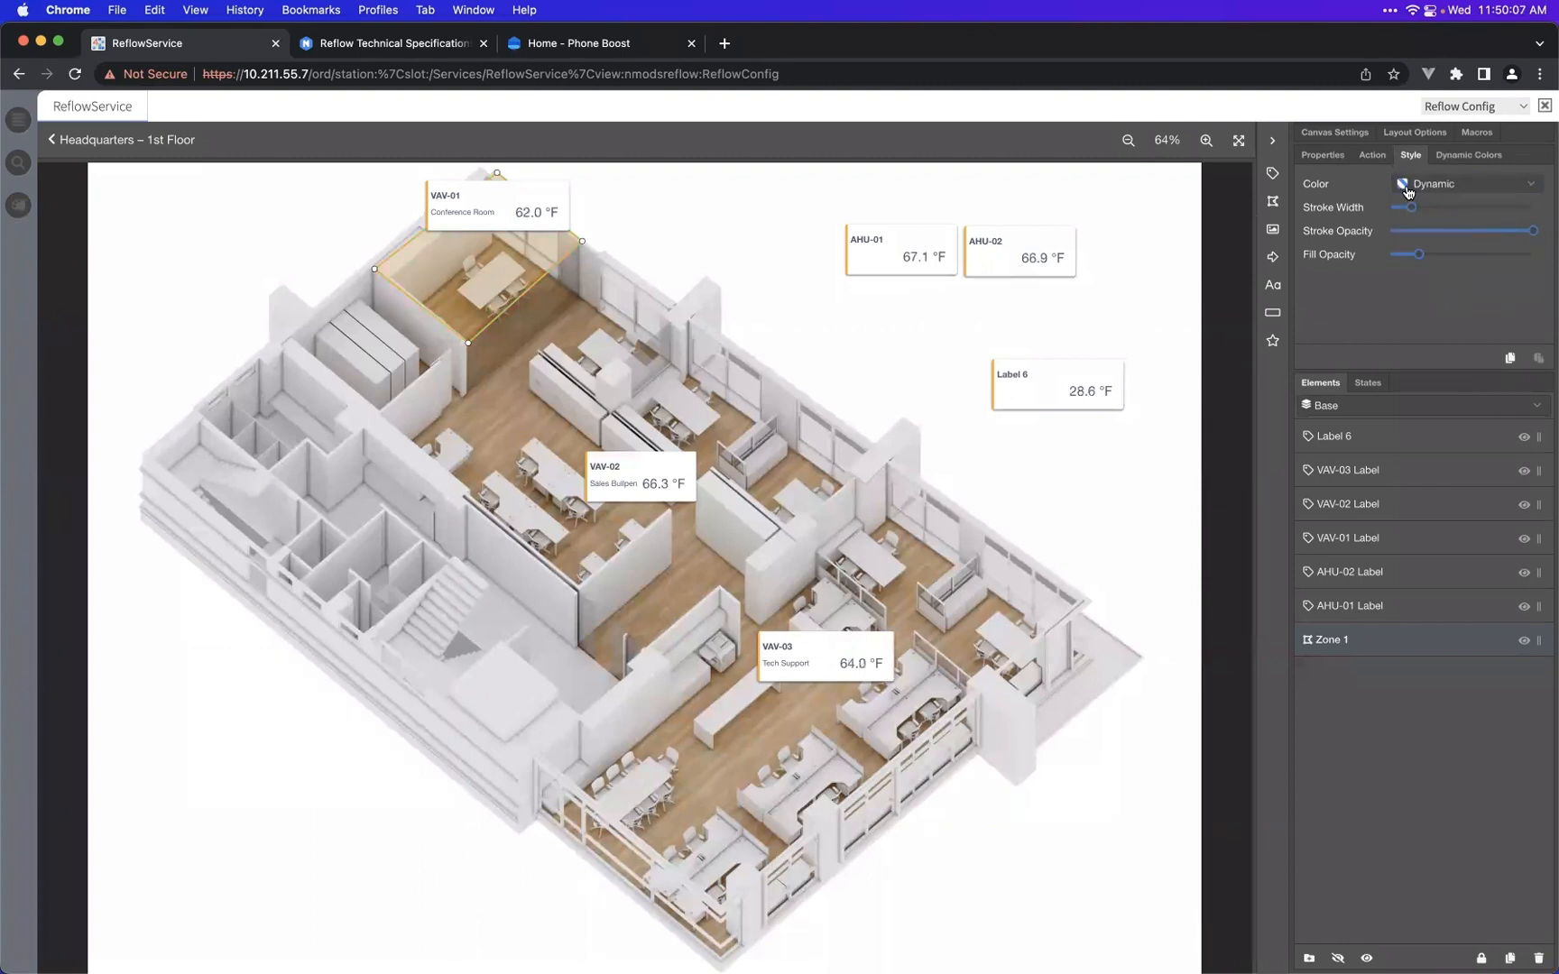
click(1473, 158)
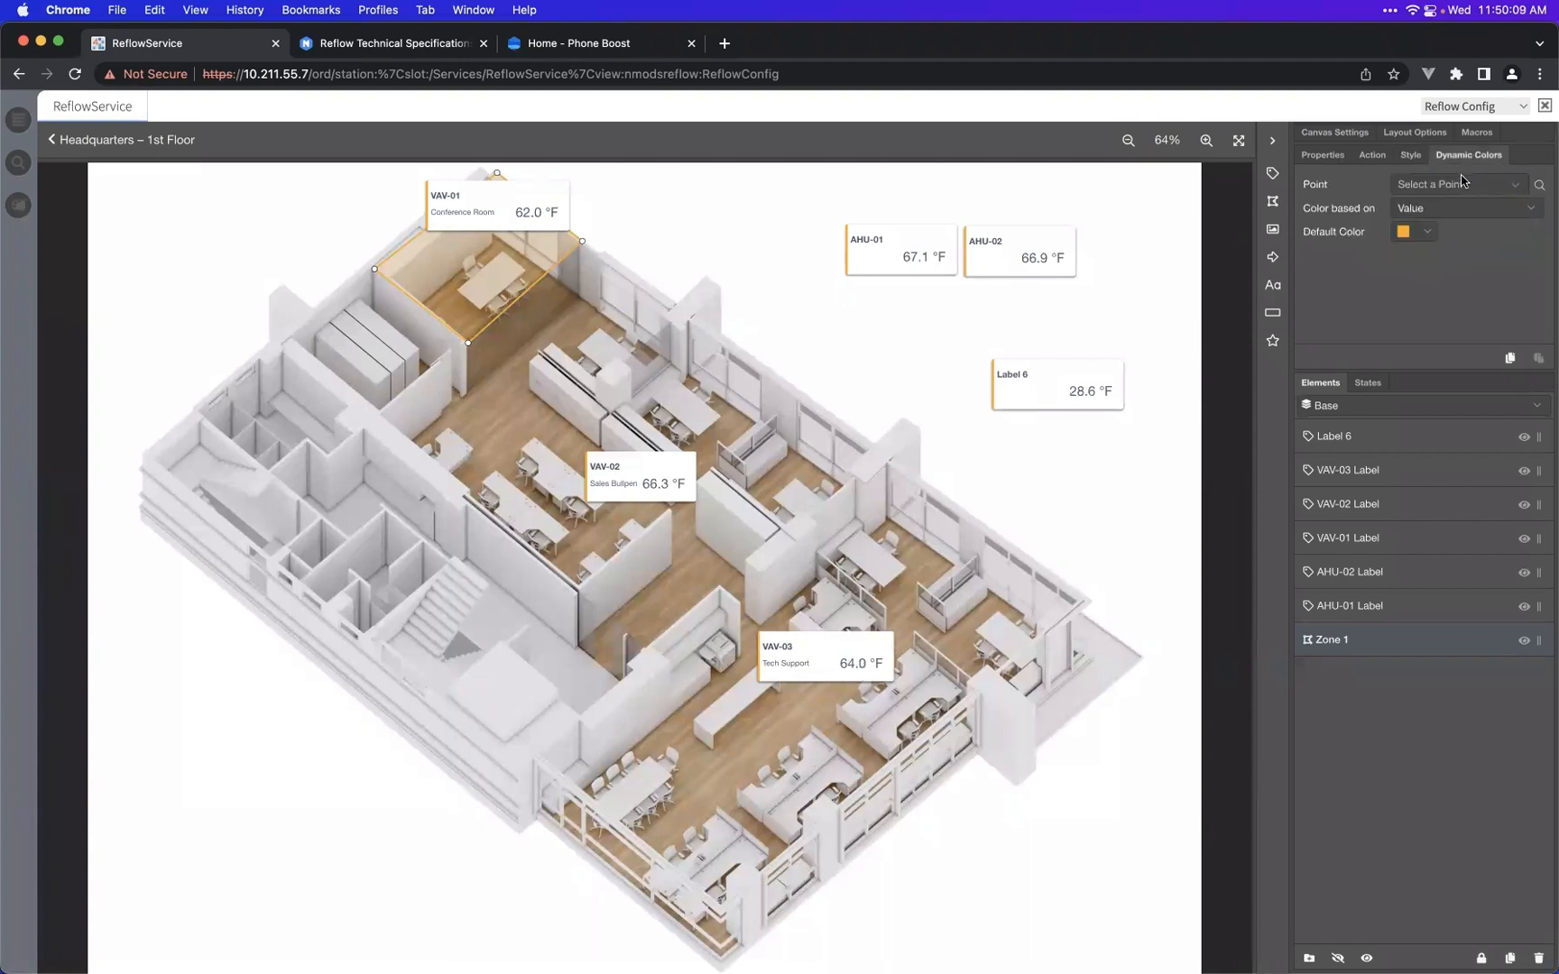
click(1462, 180)
click(1475, 273)
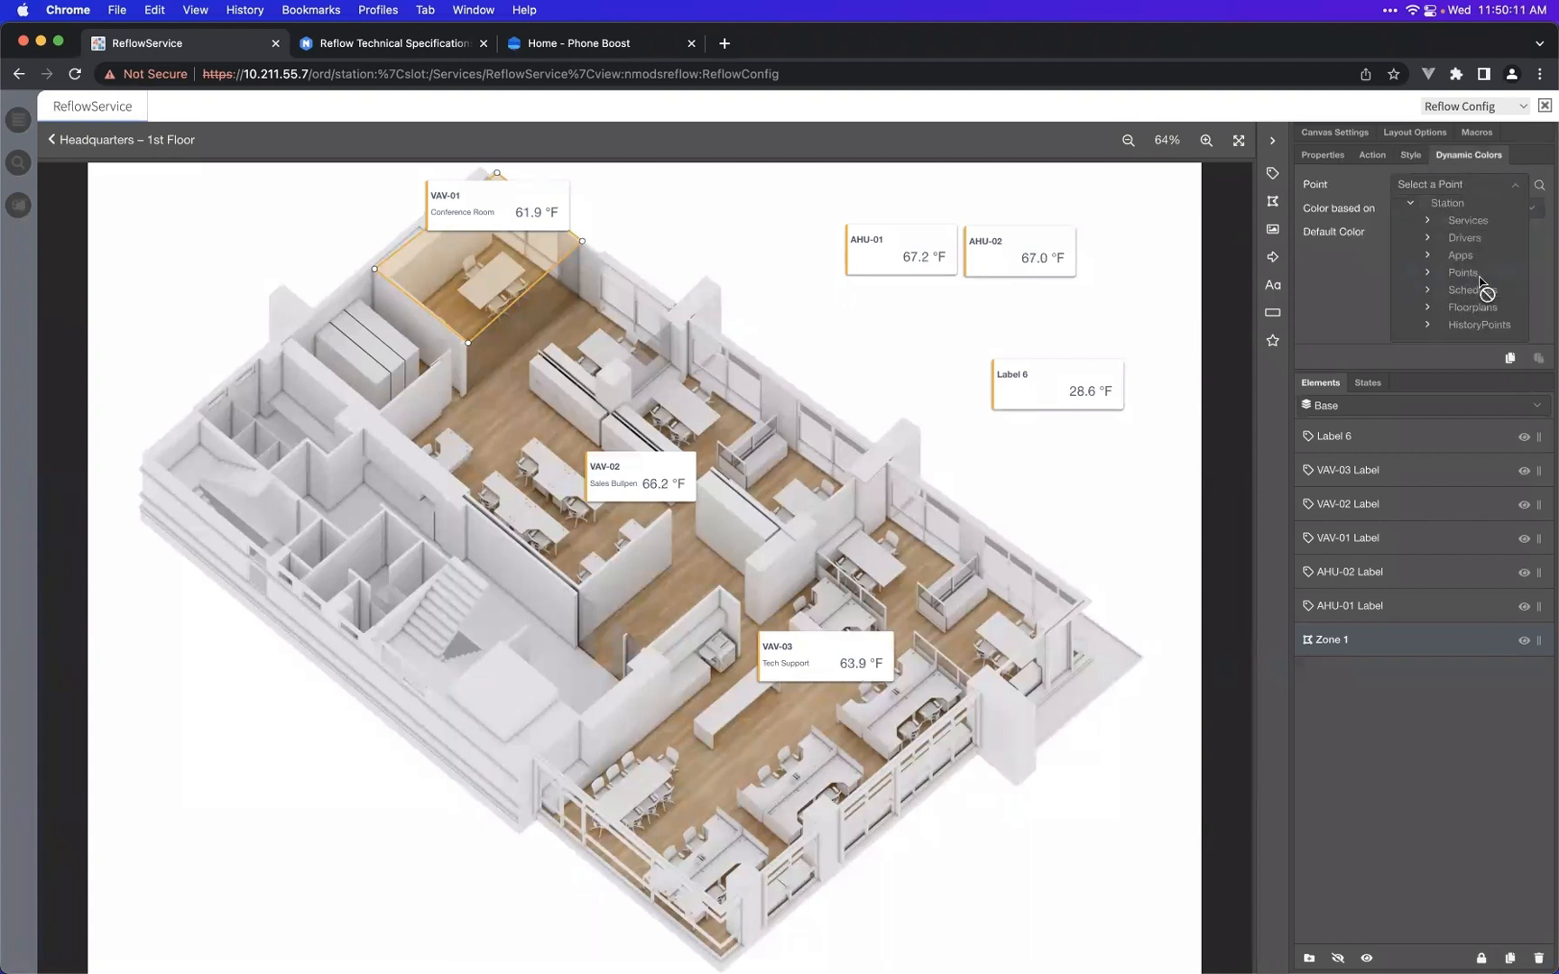
click(1487, 291)
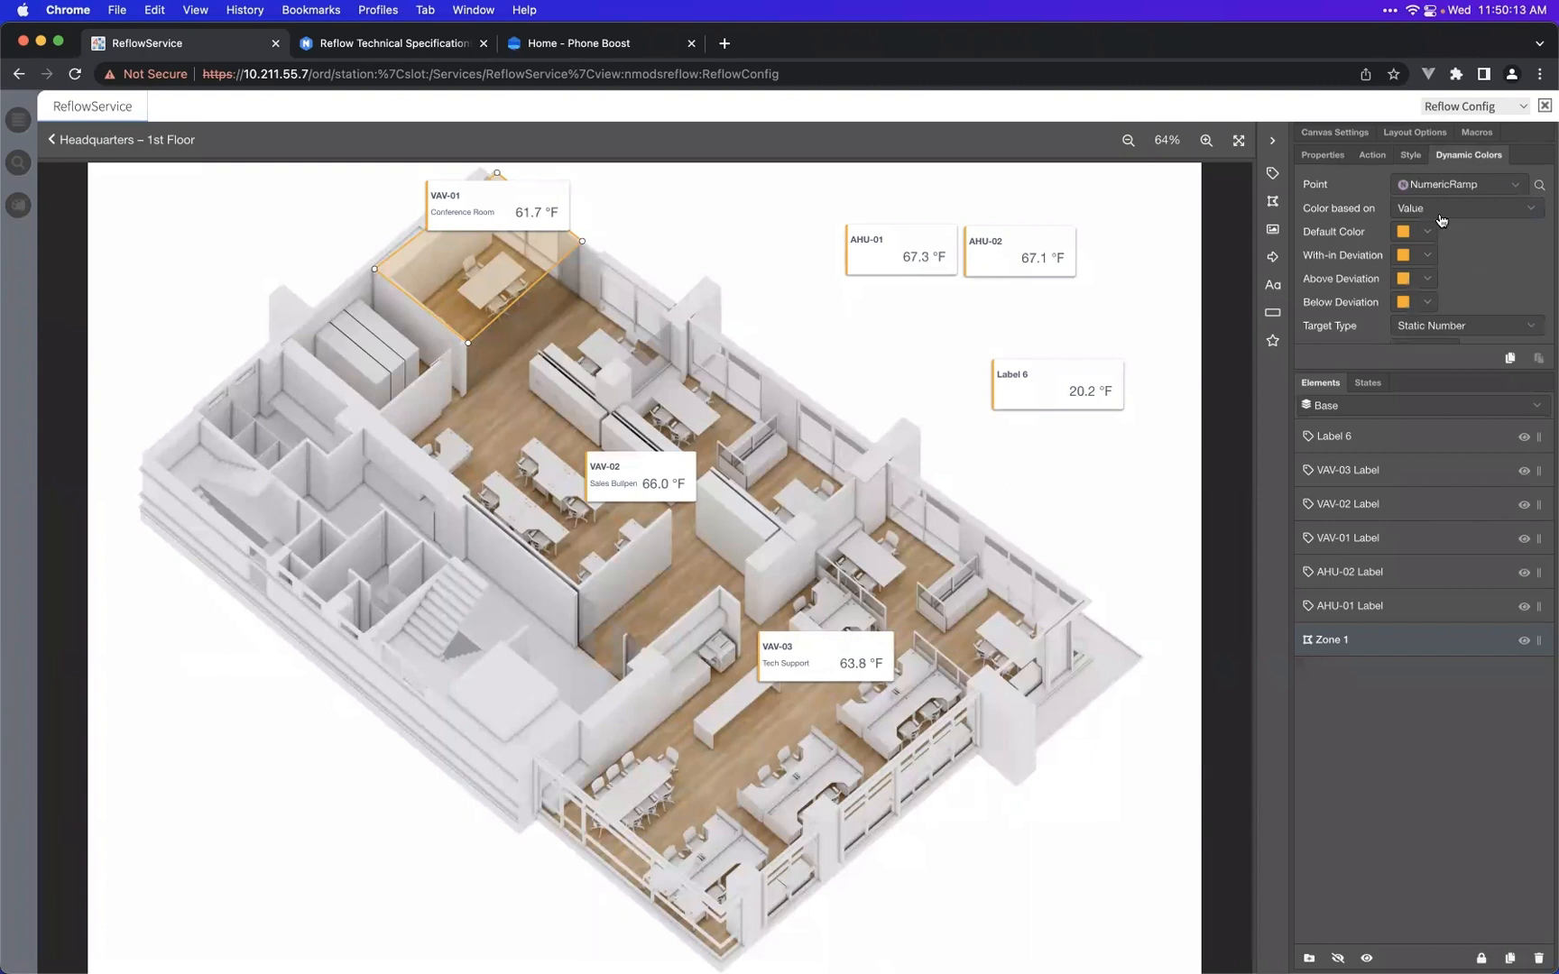
- Set the zone's within-deviation color to green
scroll(1462, 241, down, 1)
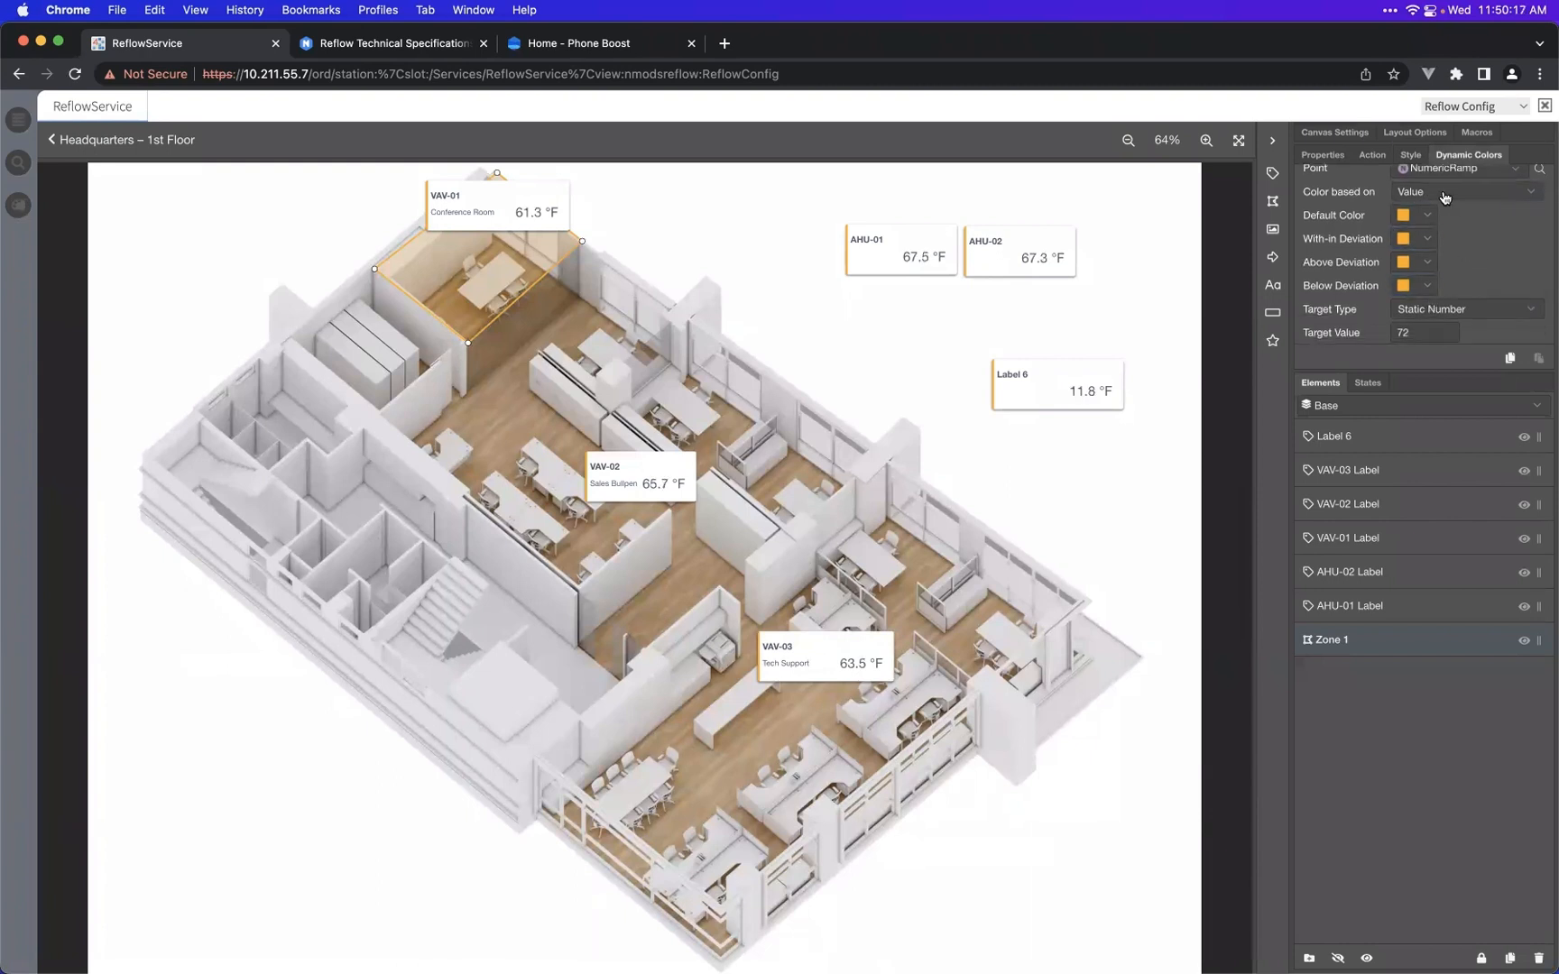
scroll(1444, 197, down, 1)
drag(1446, 371, 1447, 587)
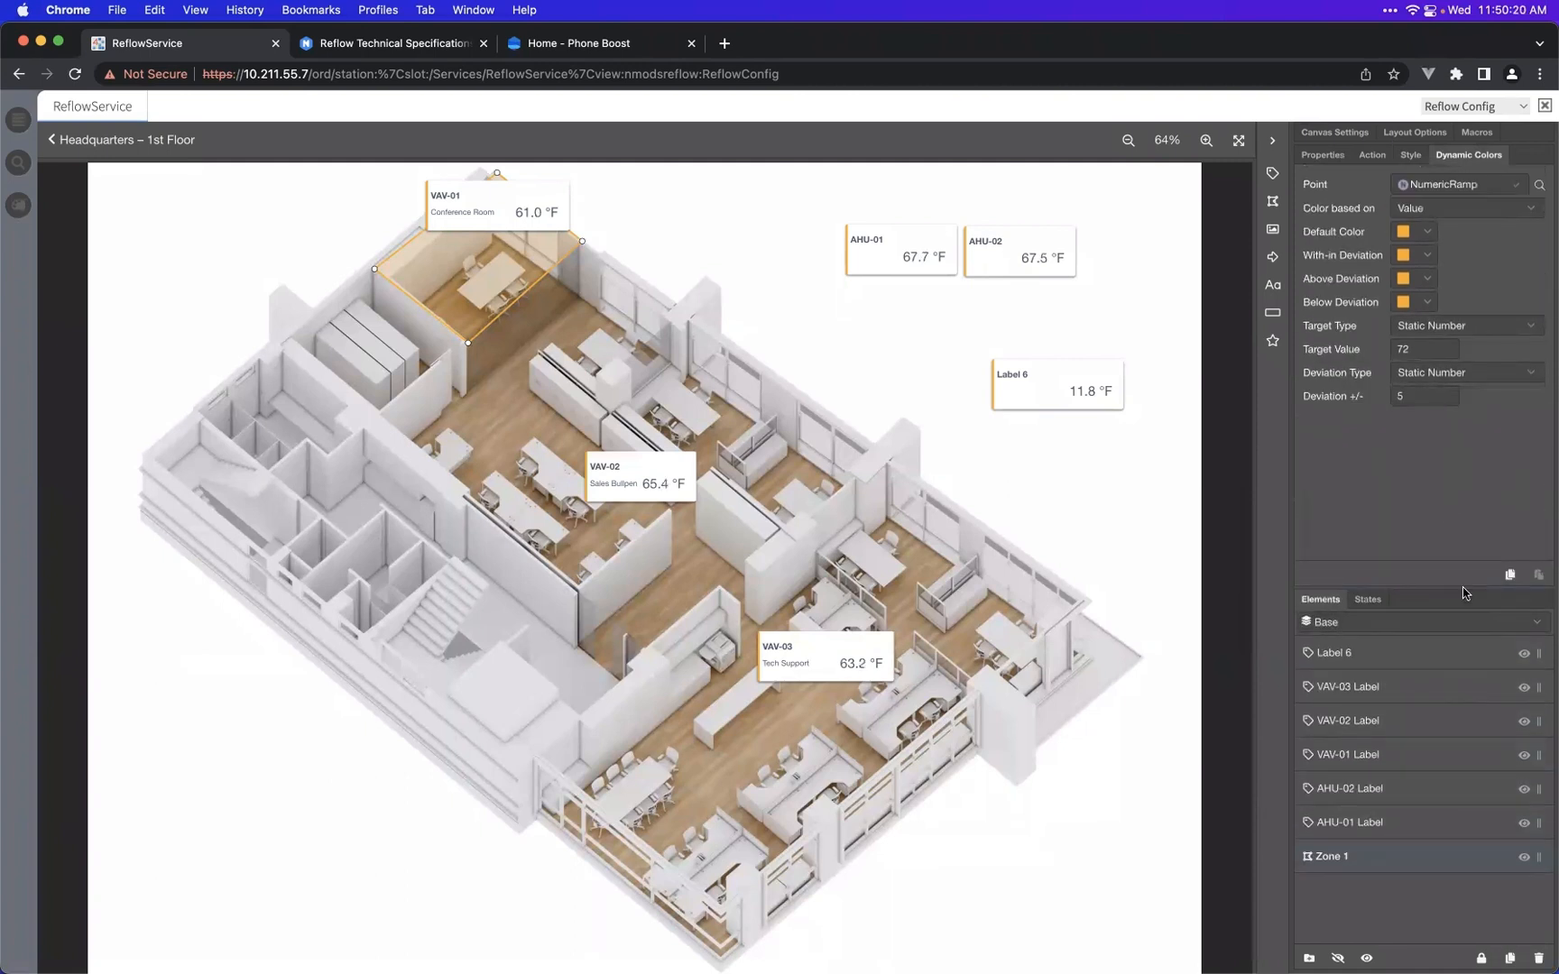
click(1429, 255)
click(1371, 468)
click(1503, 520)
- Set the zone's above-deviation color to red-orange #ED3F14 and its below-deviation color to blue
click(1424, 280)
click(1404, 493)
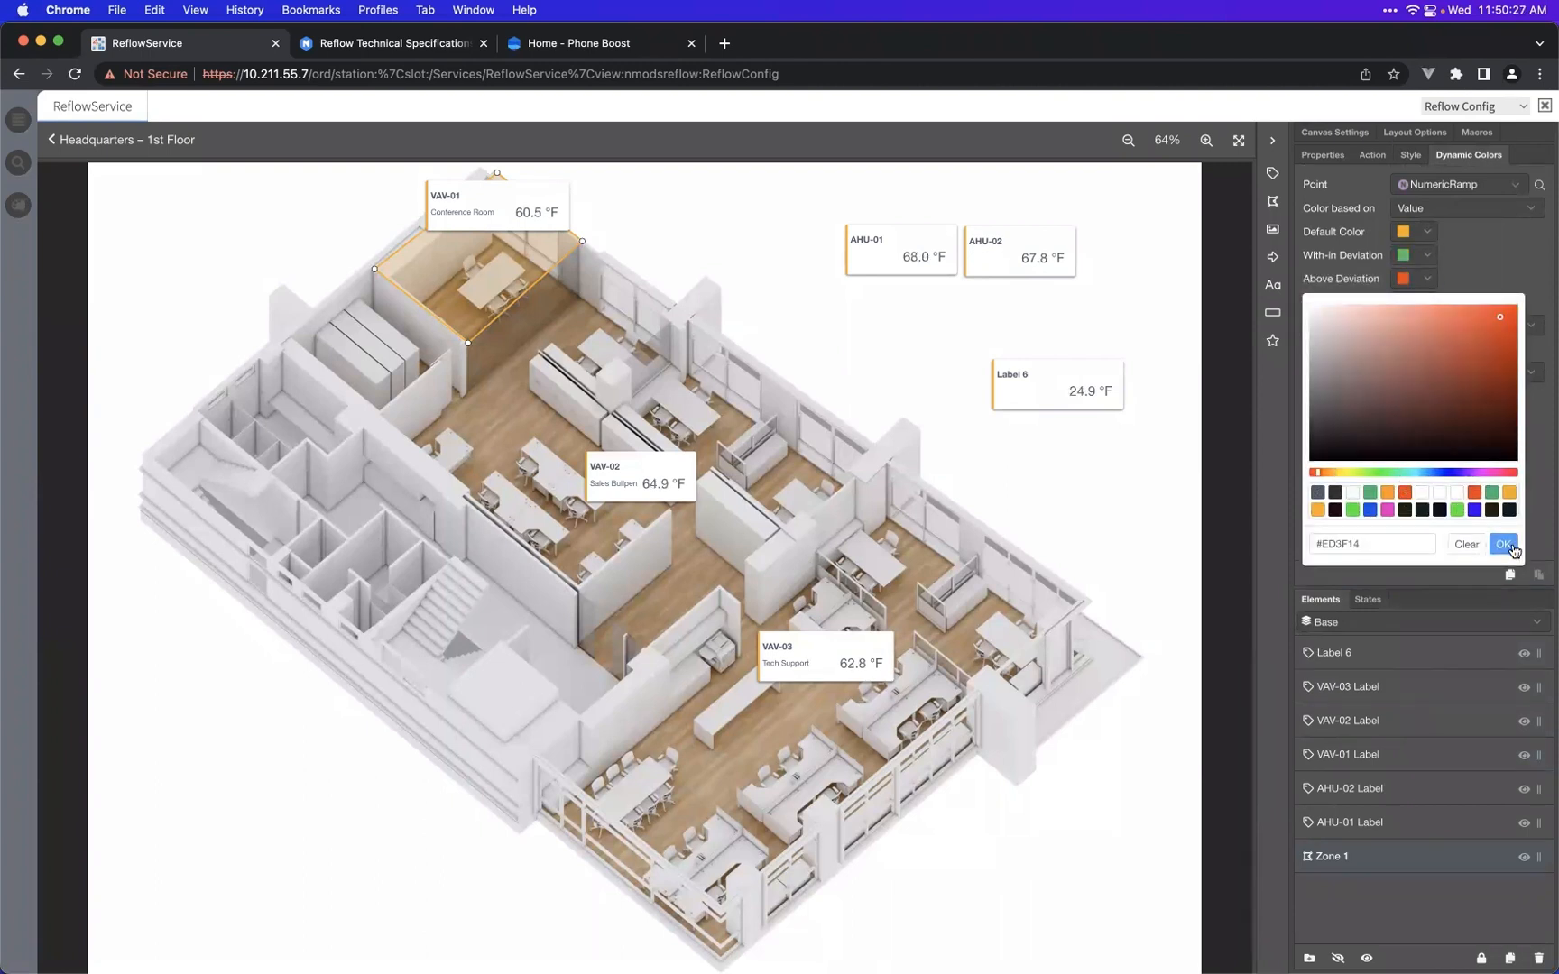
click(1503, 544)
click(1427, 301)
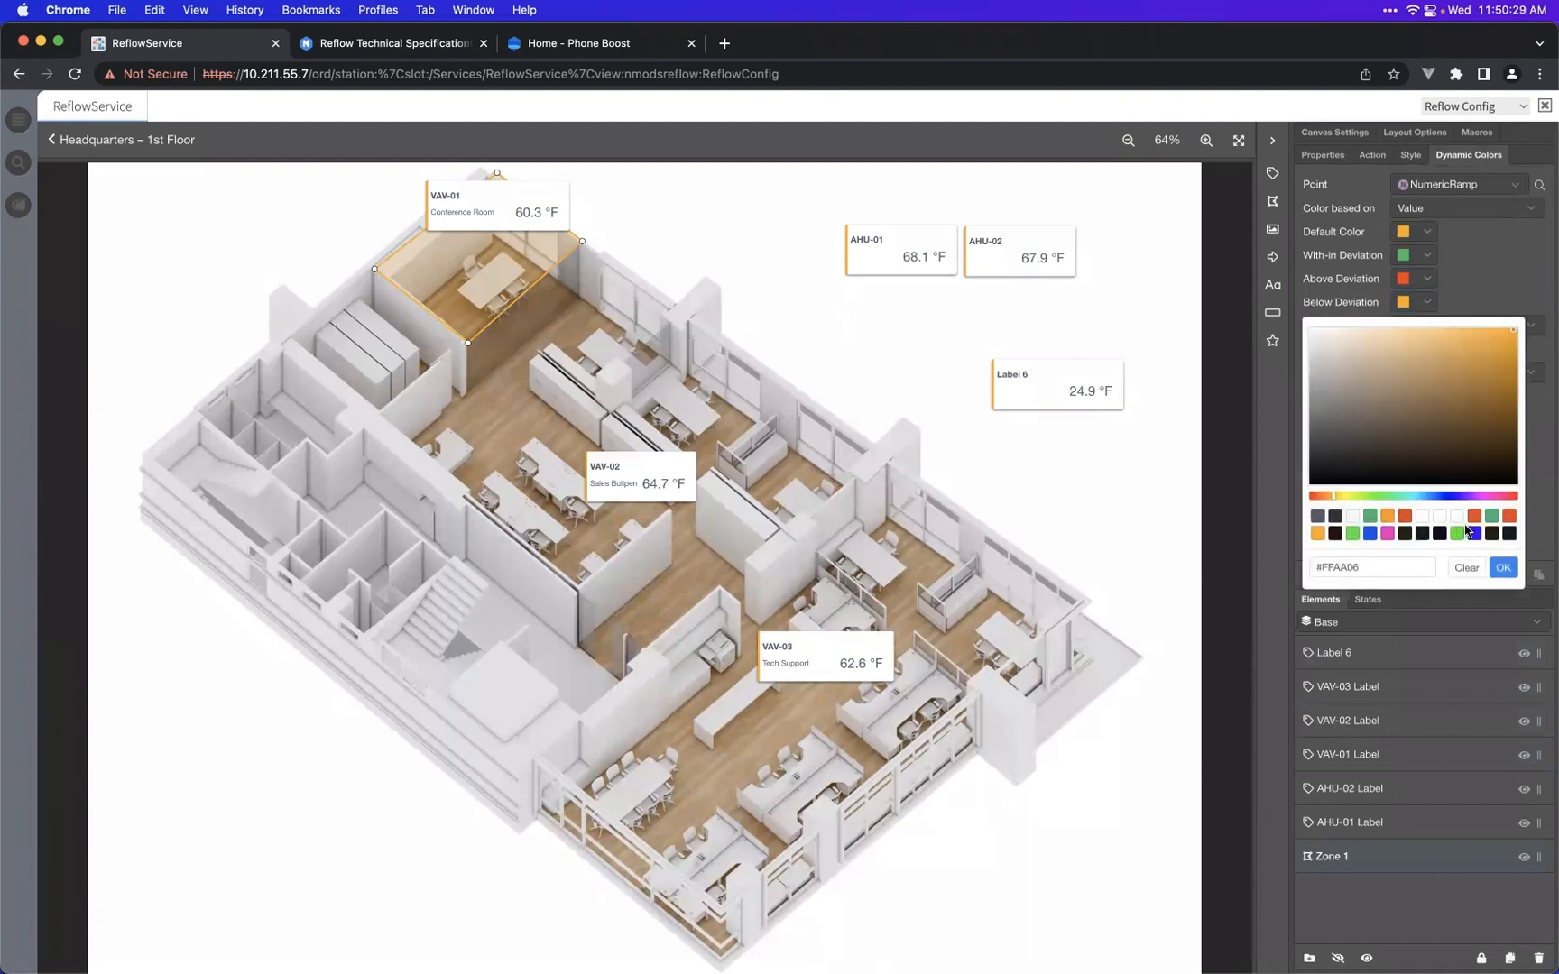
click(1474, 533)
click(1502, 568)
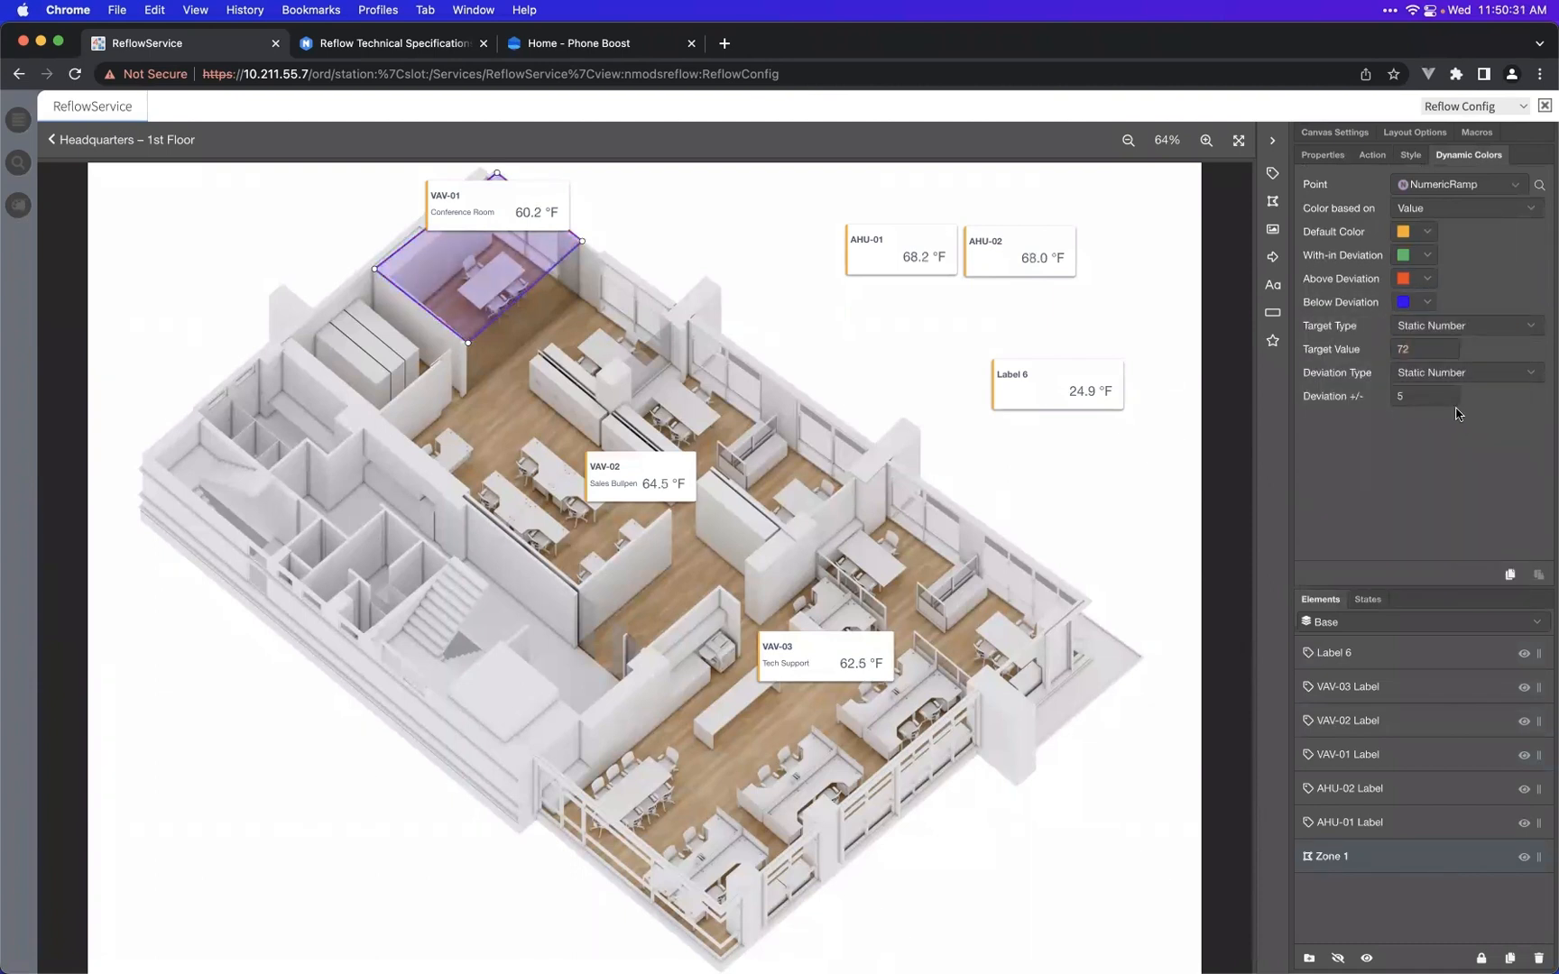
- Set the zone's static deviation to 15 and shift the VAV-01 label slightly right along the conference room's upper edge
click(1444, 328)
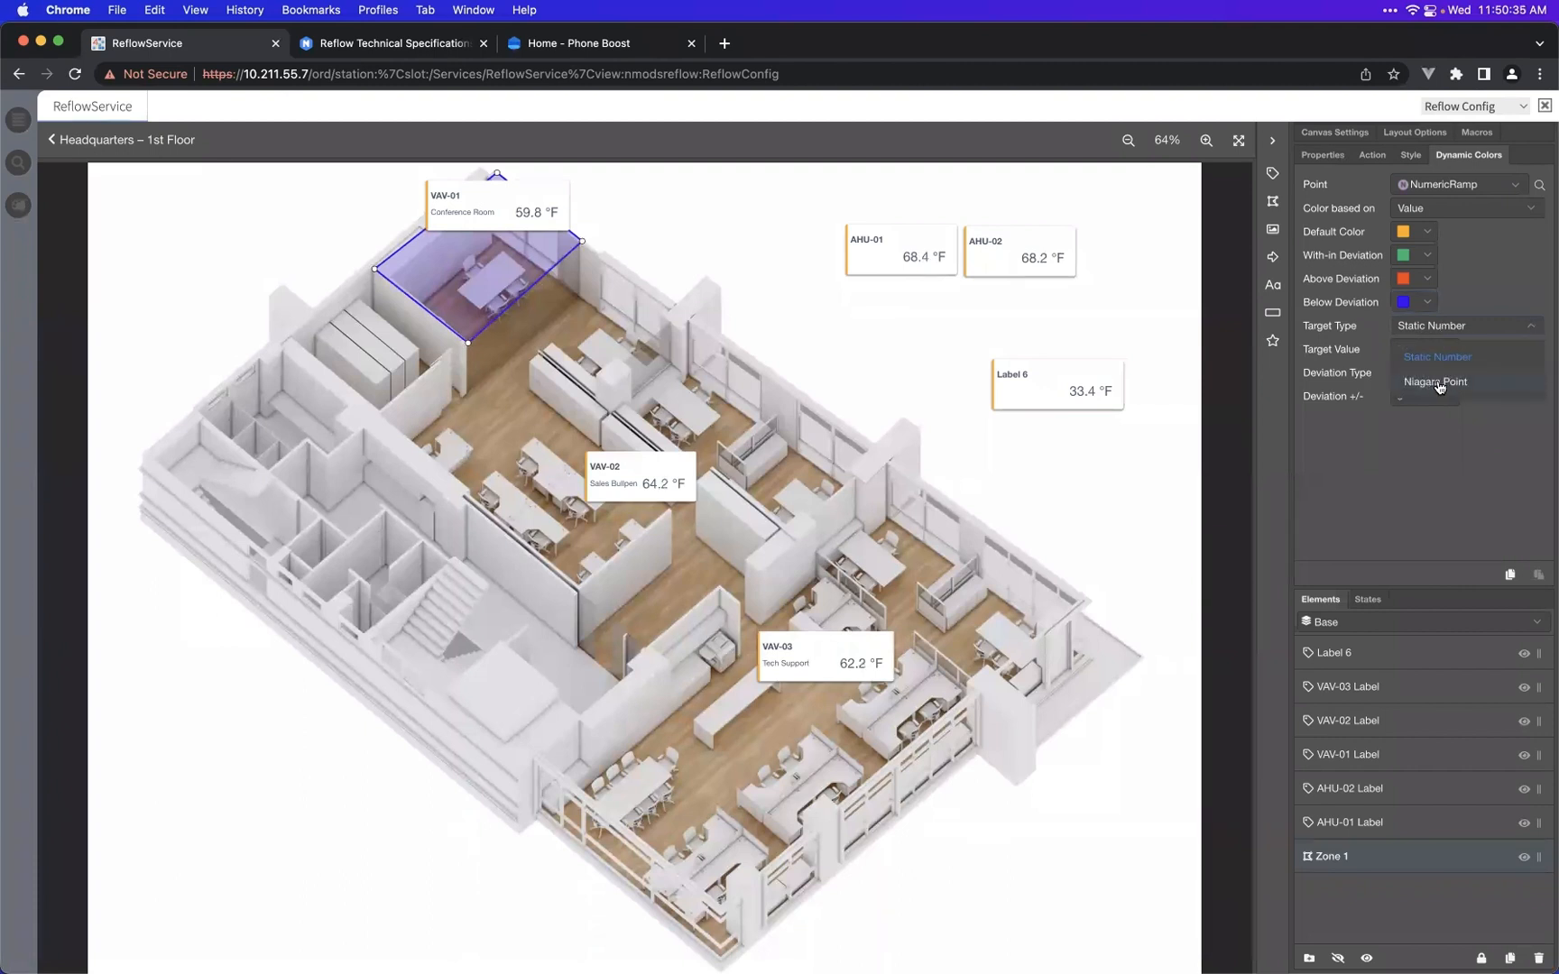
click(1437, 331)
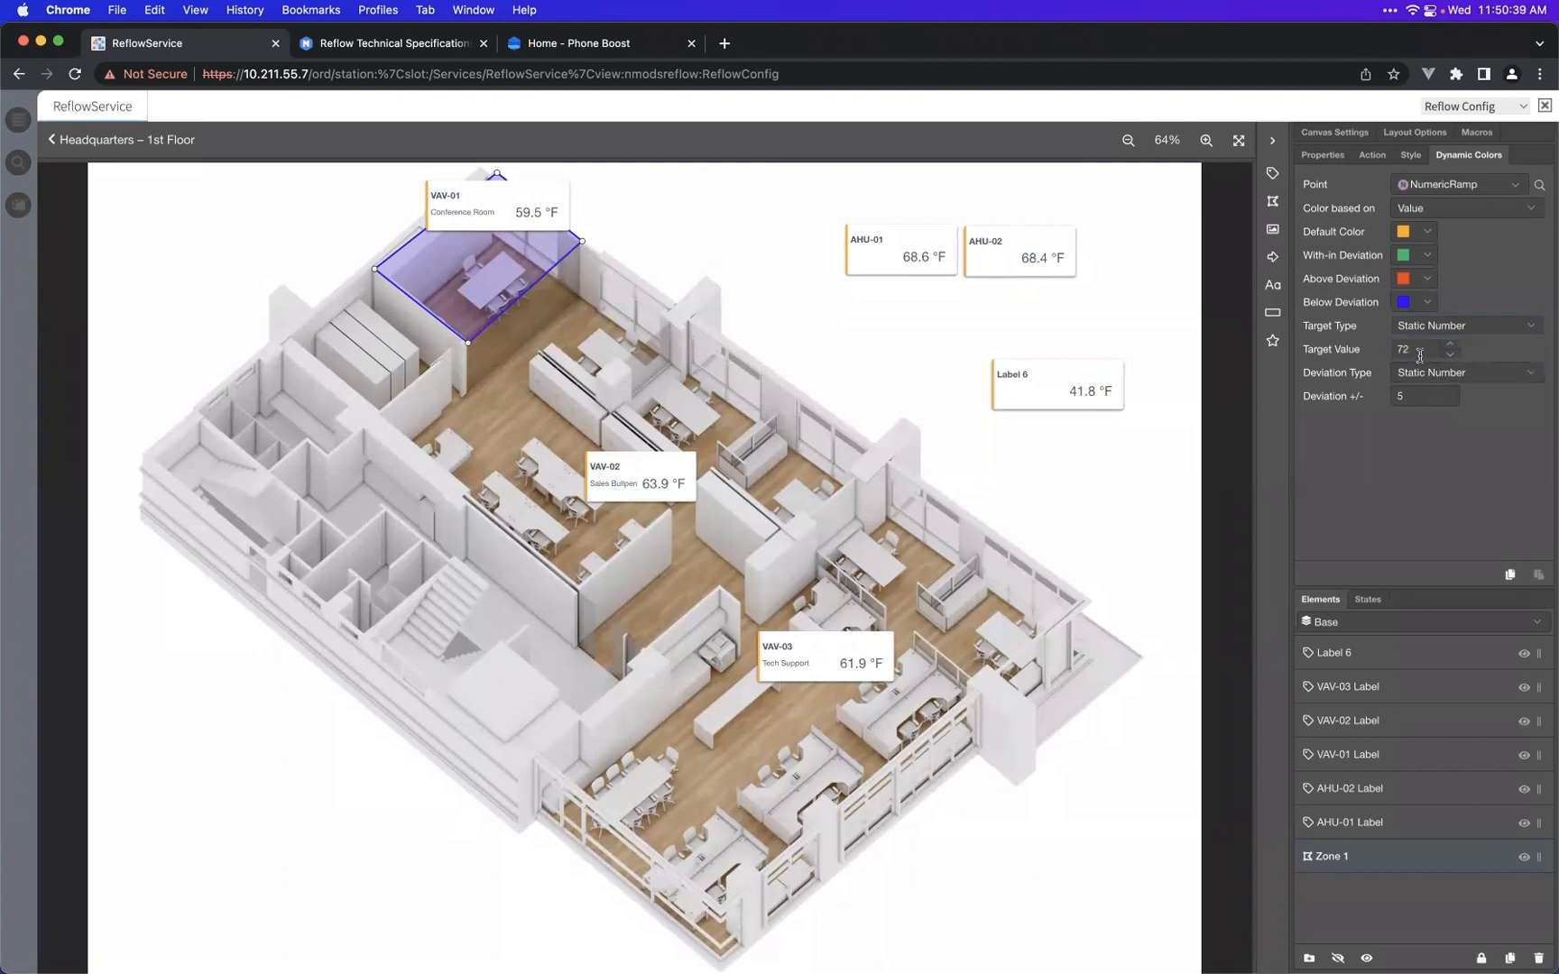
click(1449, 392)
drag(516, 215, 567, 211)
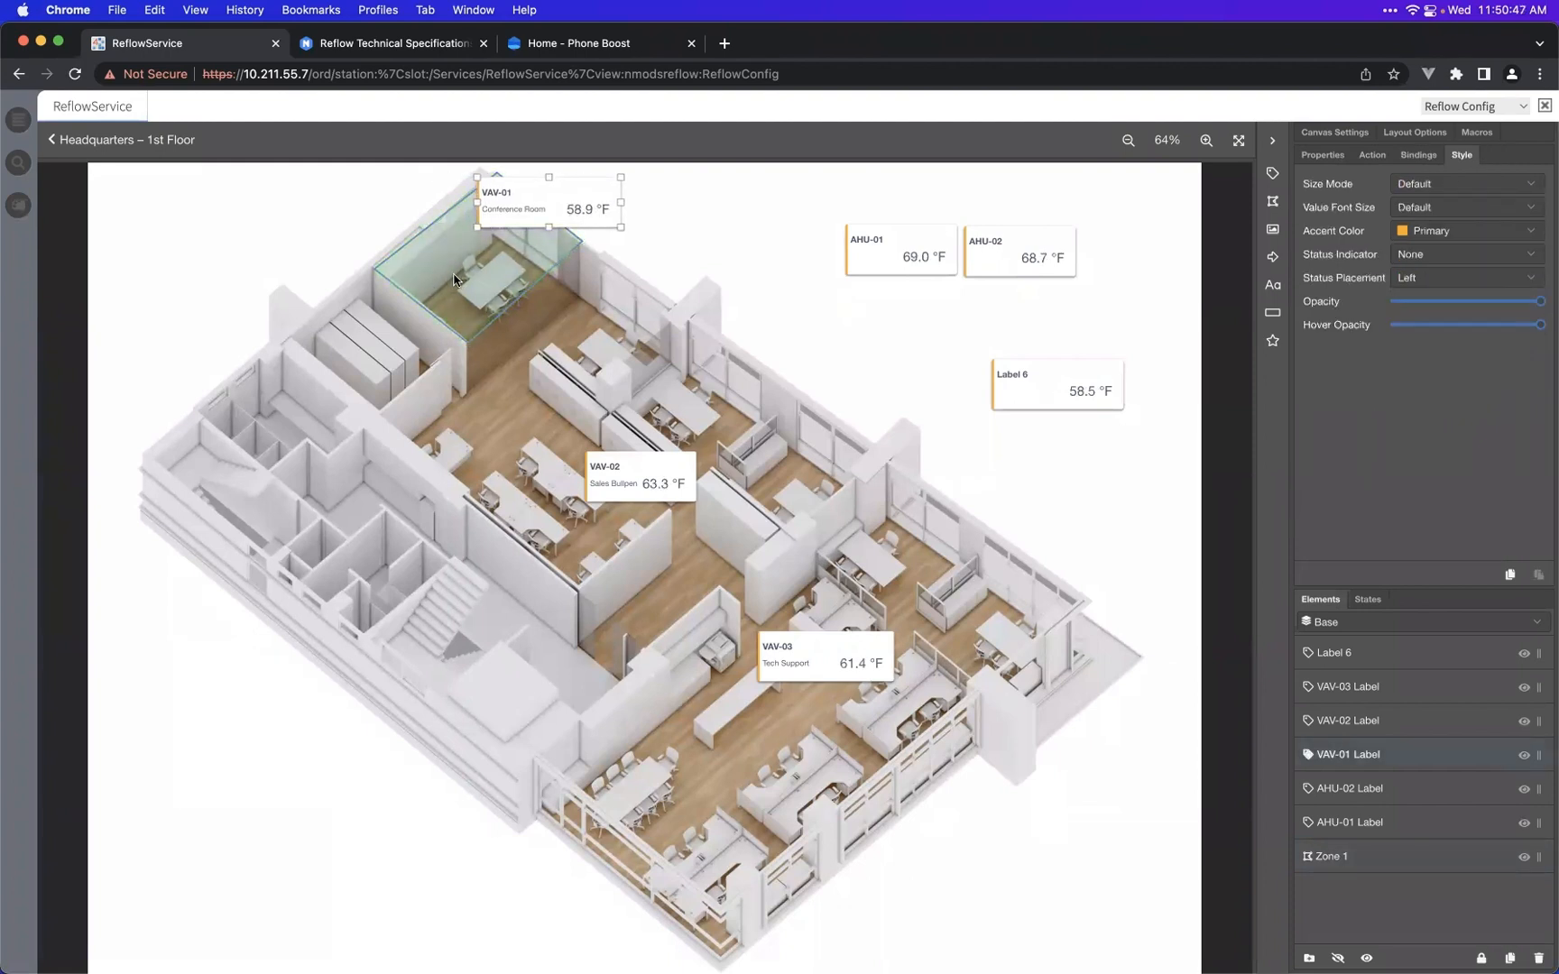
click(521, 272)
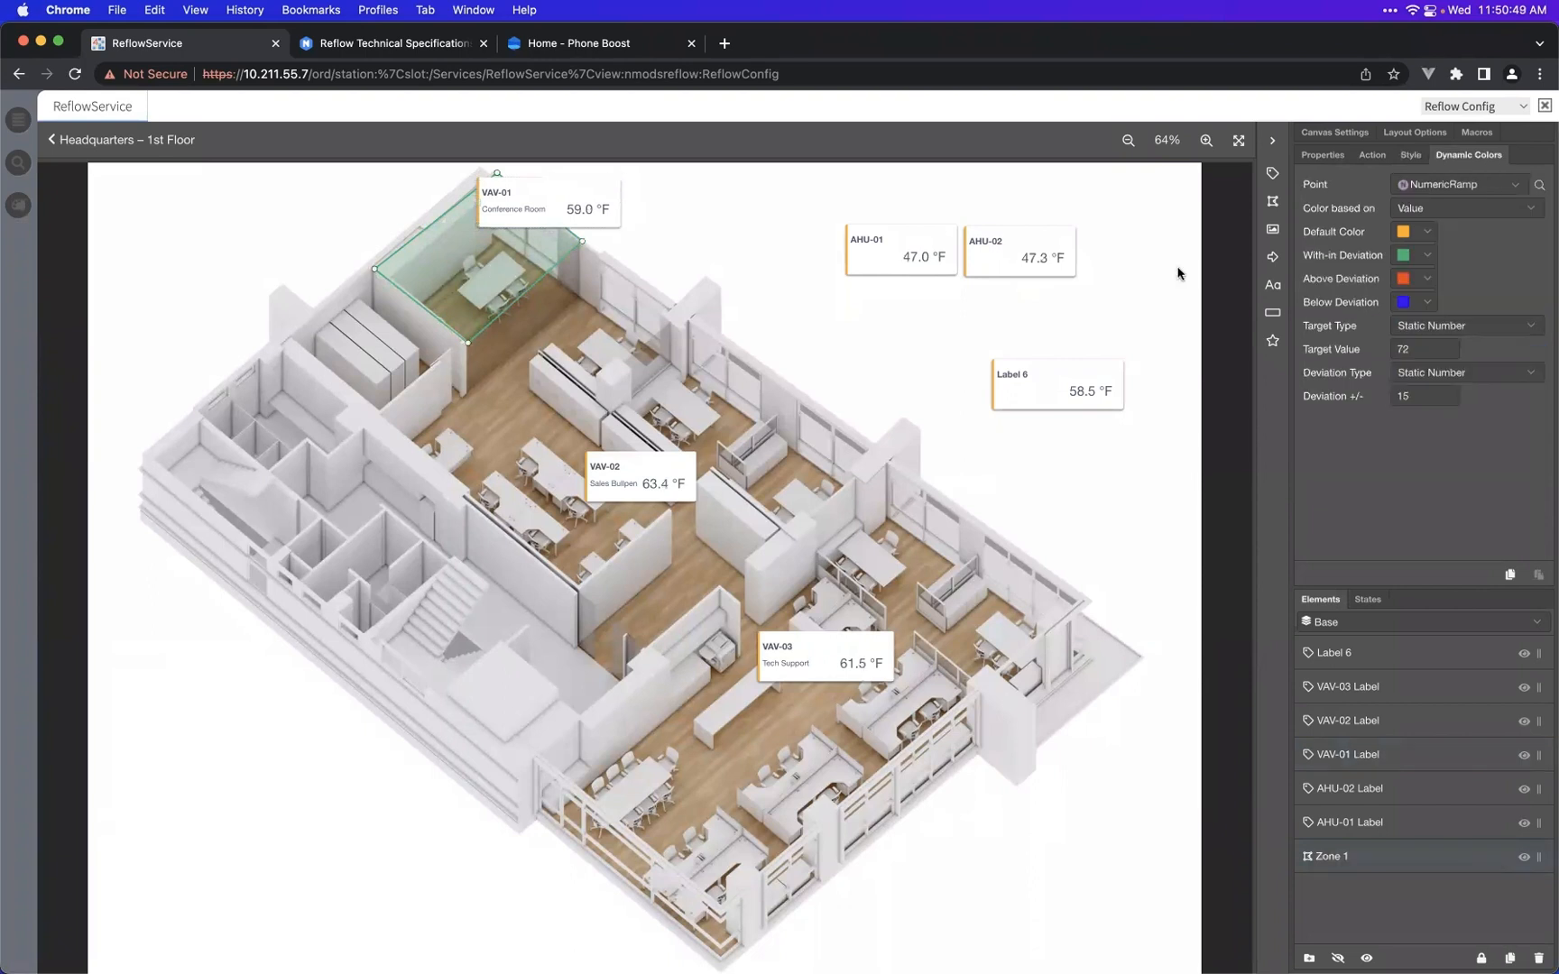
- Enable data tooltips for the layout's zones and make them always visible
click(1415, 134)
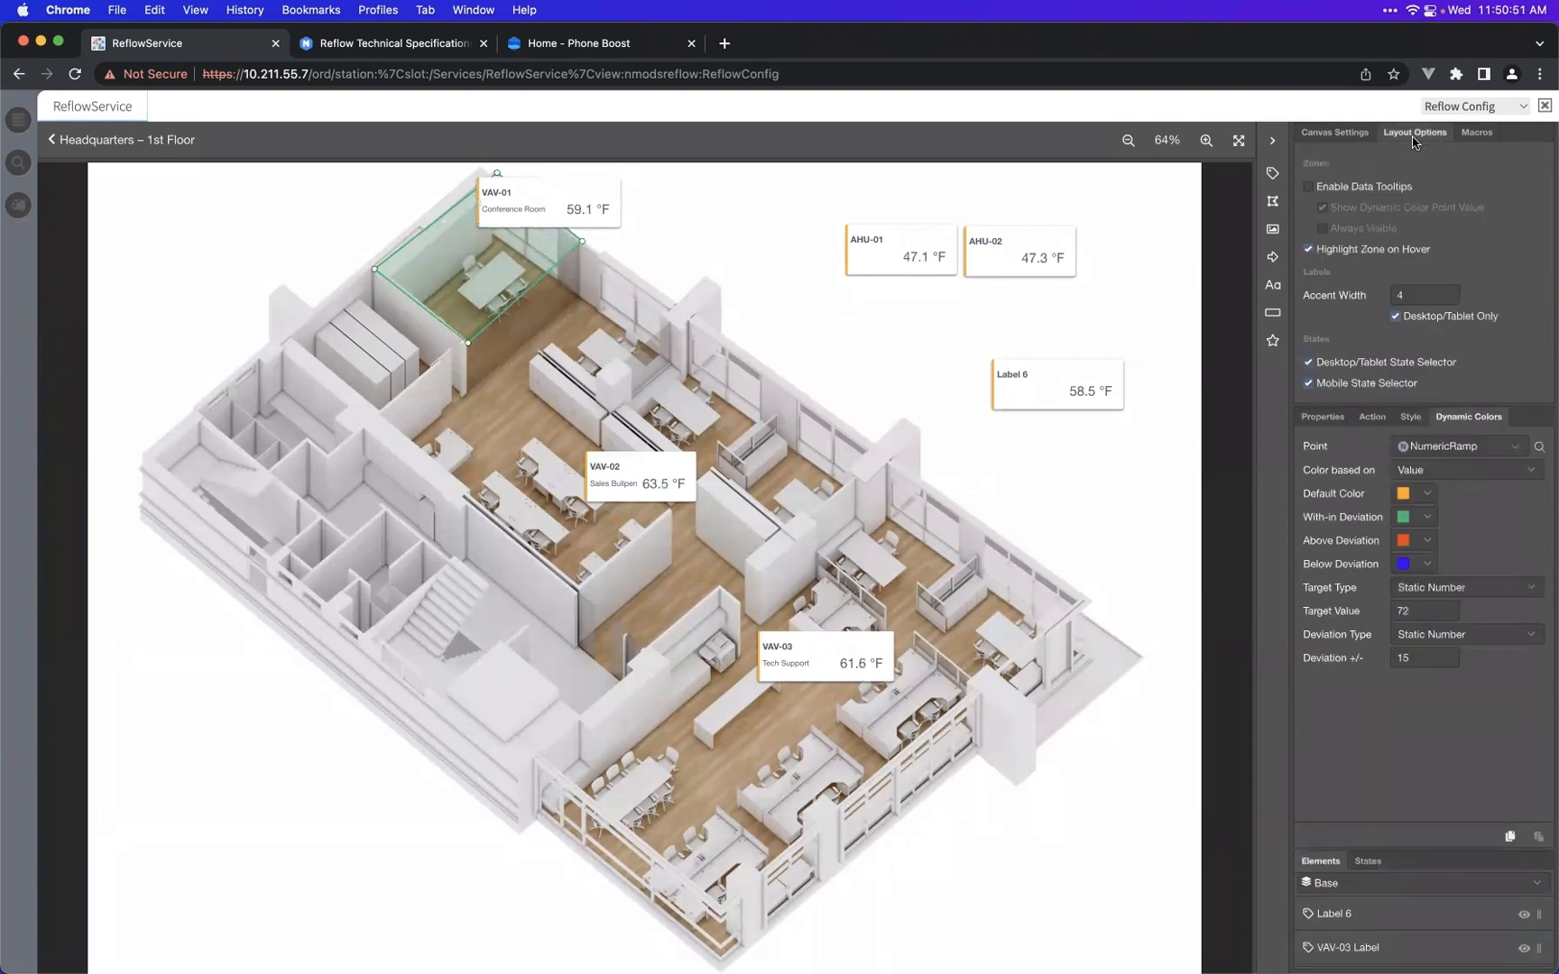
click(1362, 190)
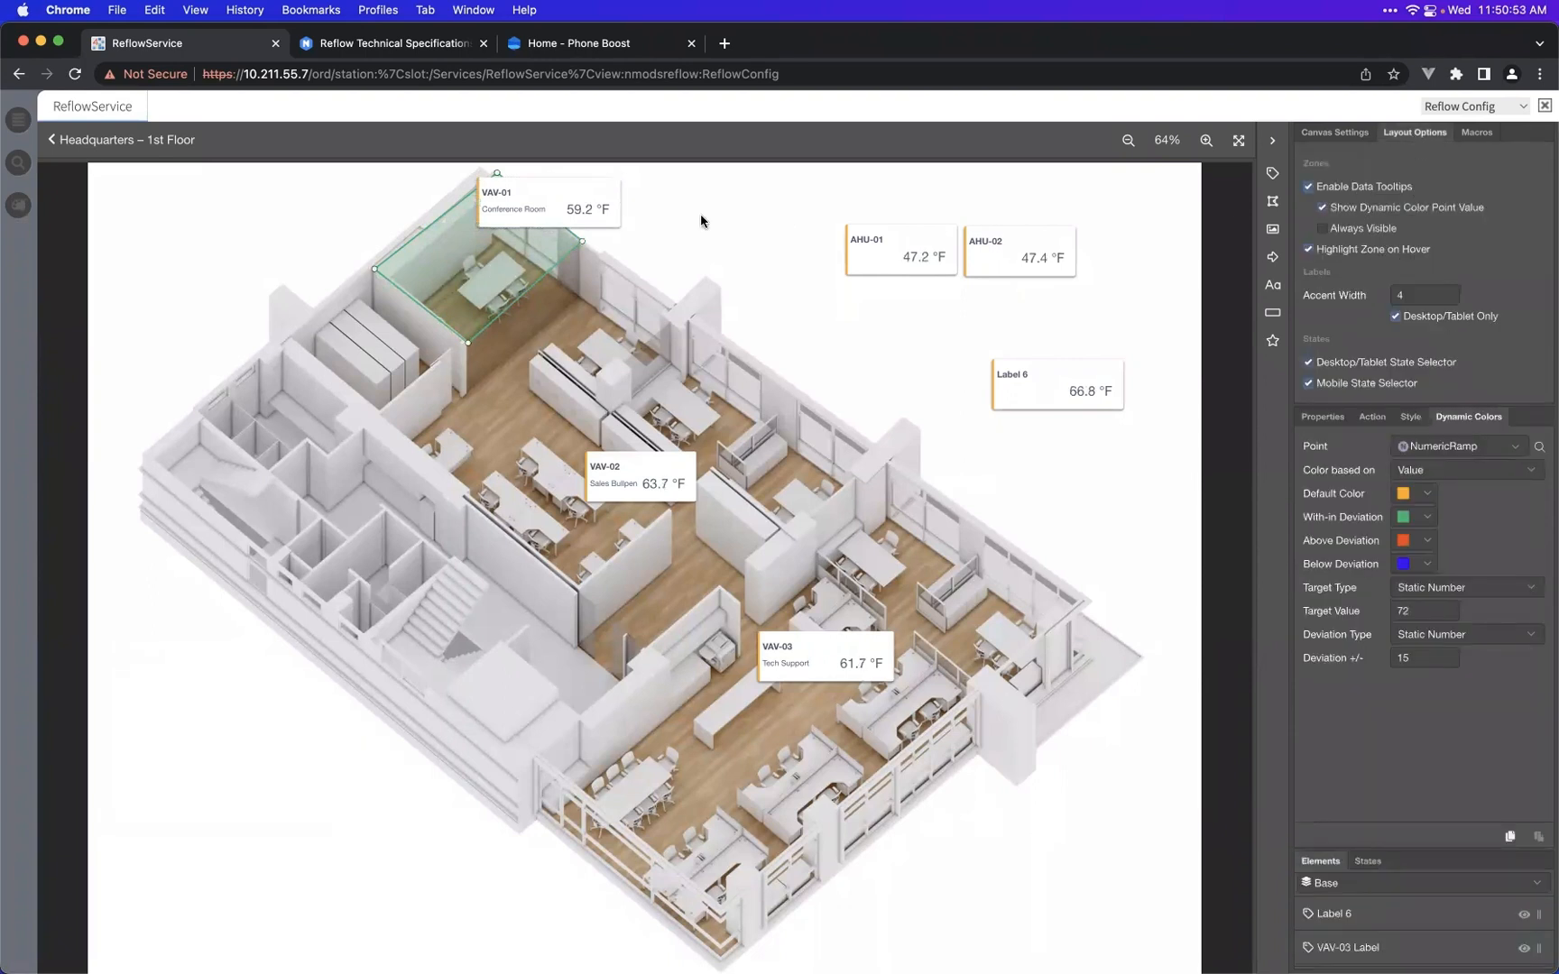
mouse_move(486, 278)
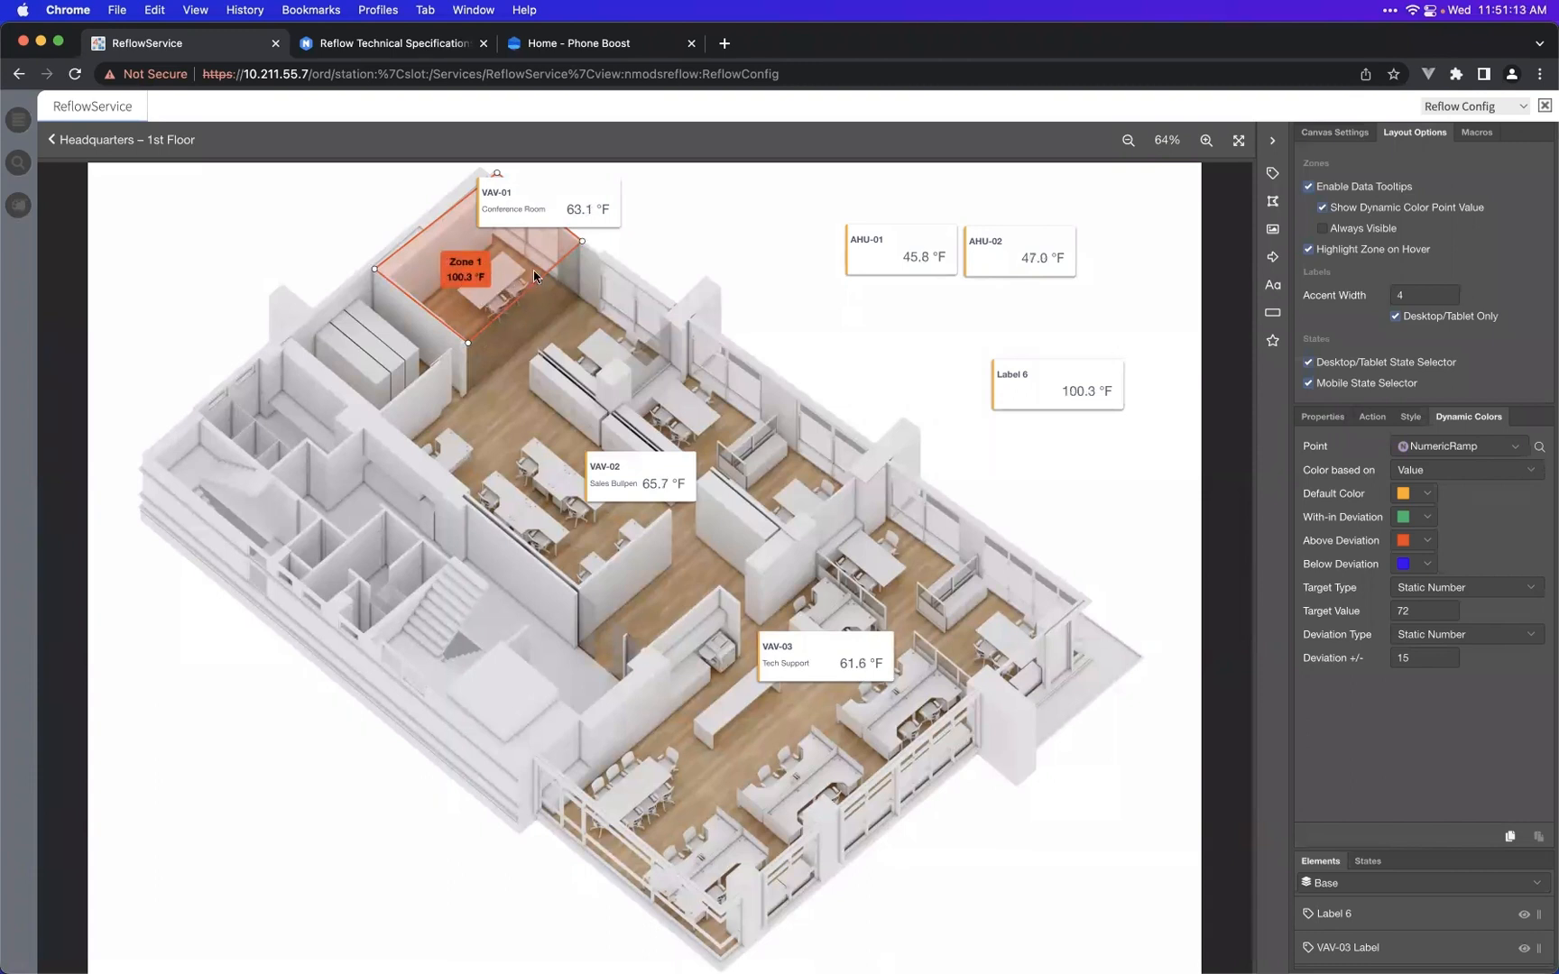
click(1335, 134)
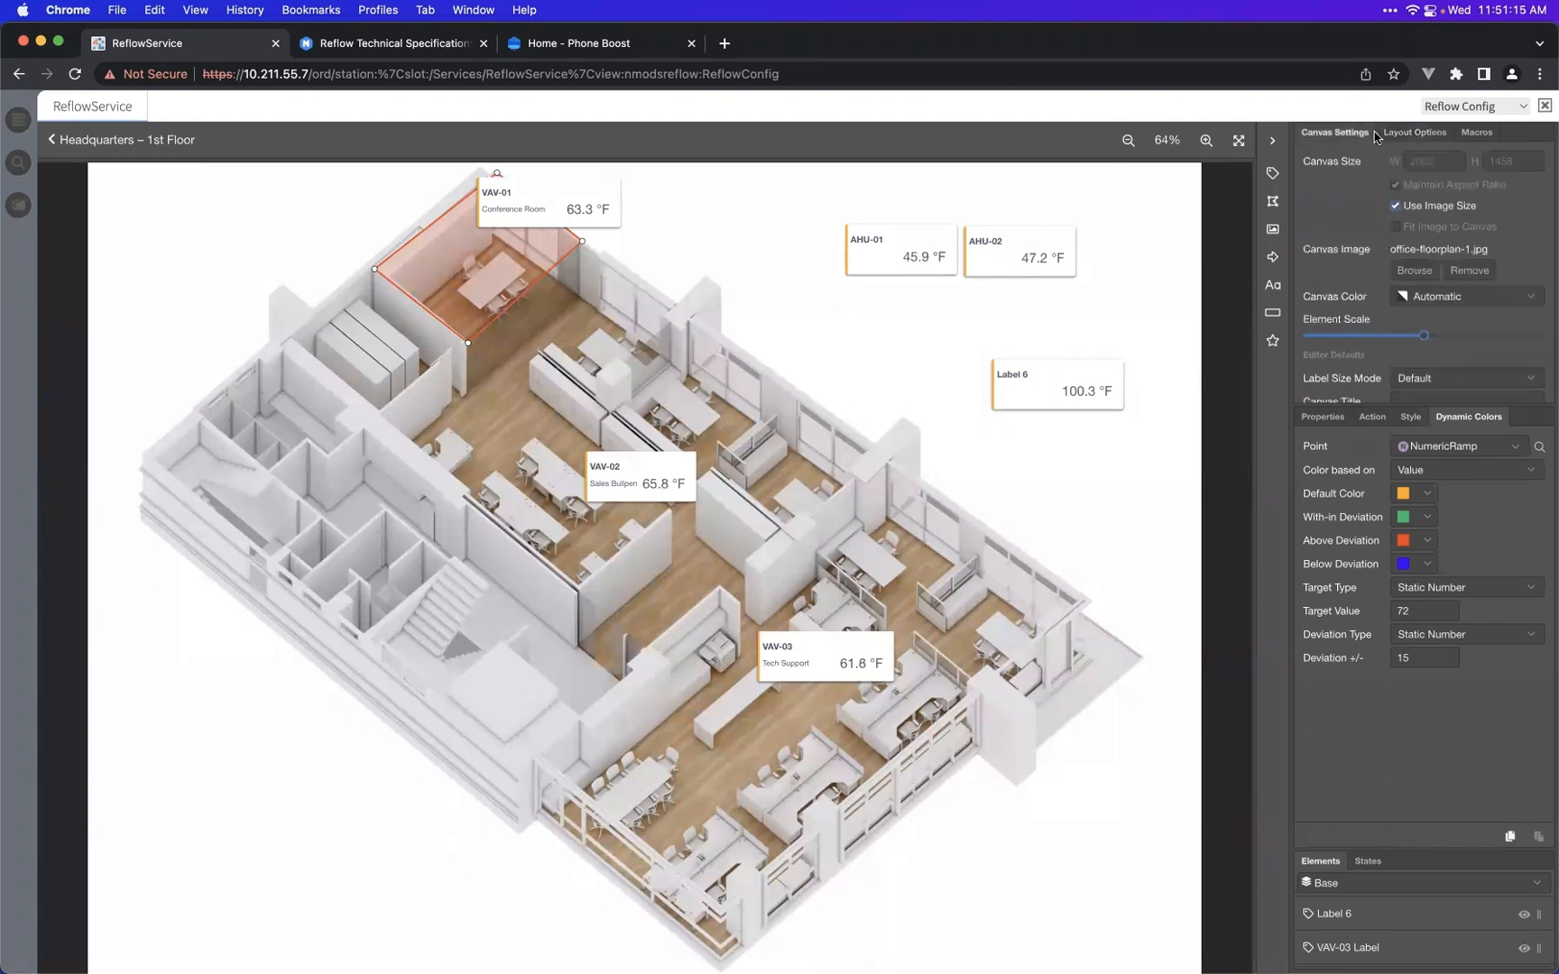
click(1385, 133)
click(1362, 230)
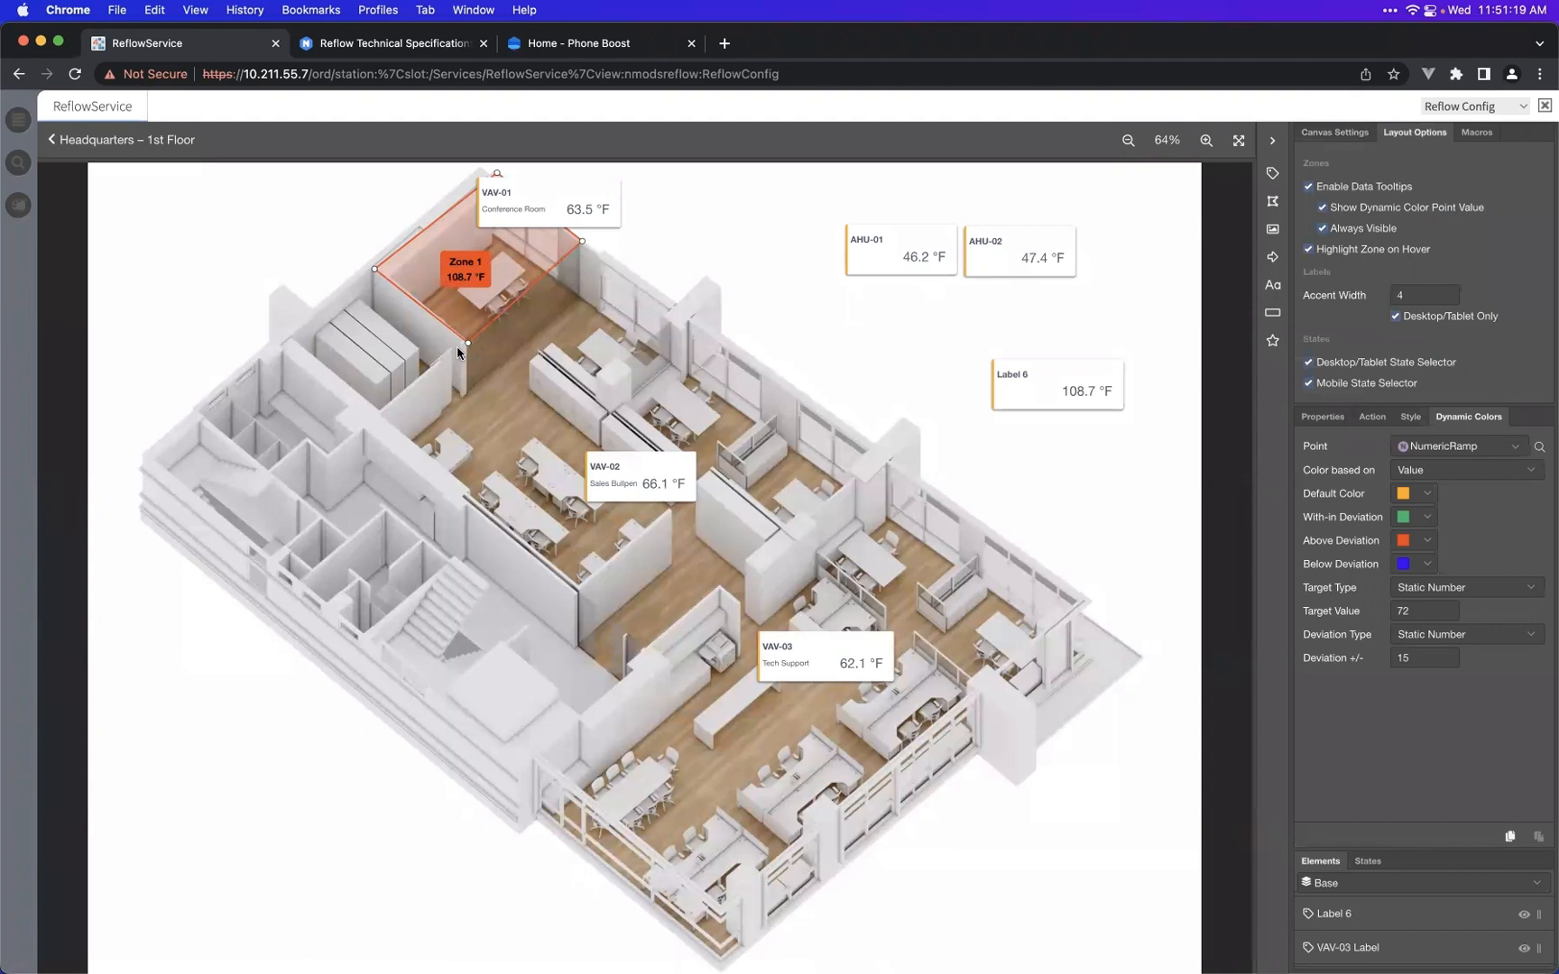
- Reshape Zone 1 to cover the conference room and sales bullpen, and move the VAV-01 label back to the zone's upper-left edge
drag(467, 343, 376, 414)
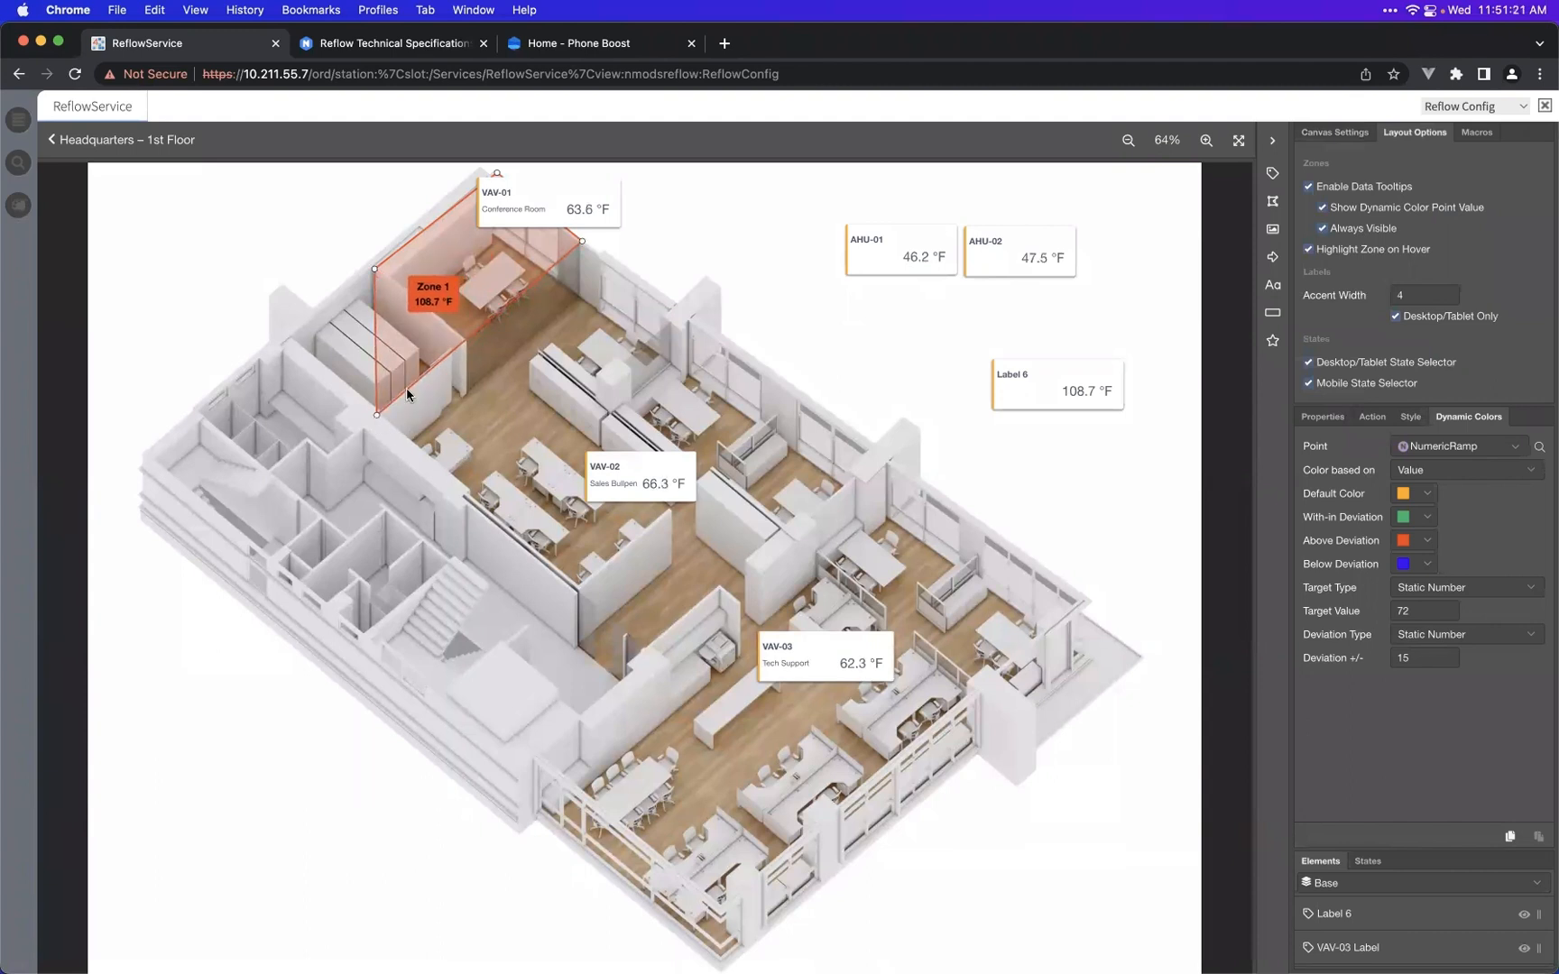
drag(452, 352, 578, 591)
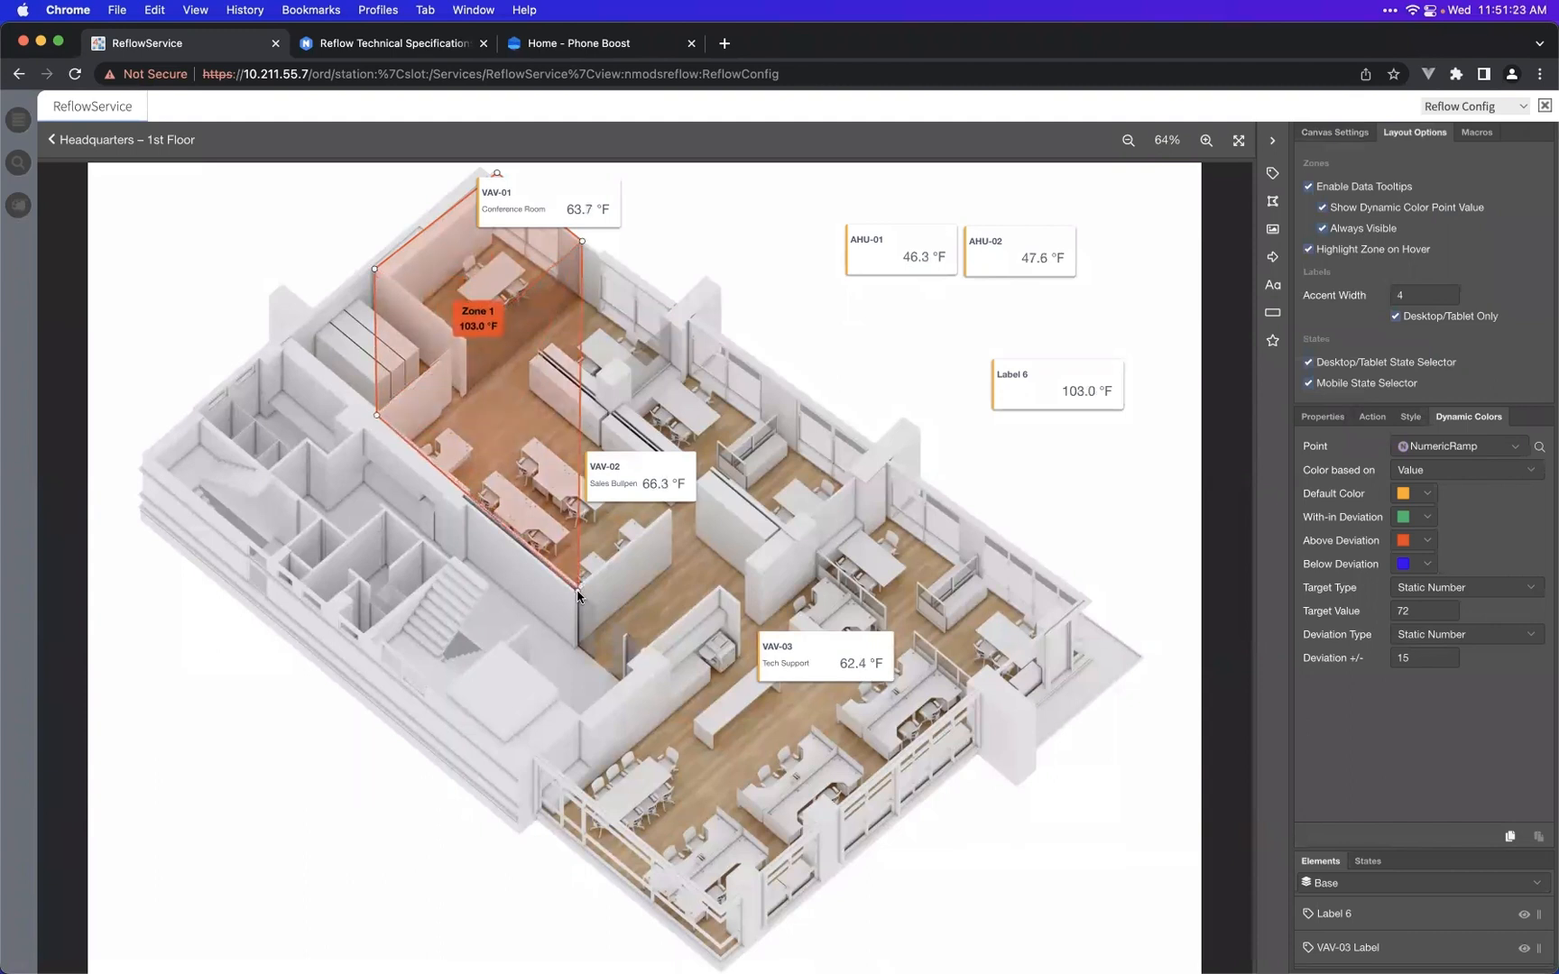
drag(580, 361, 799, 393)
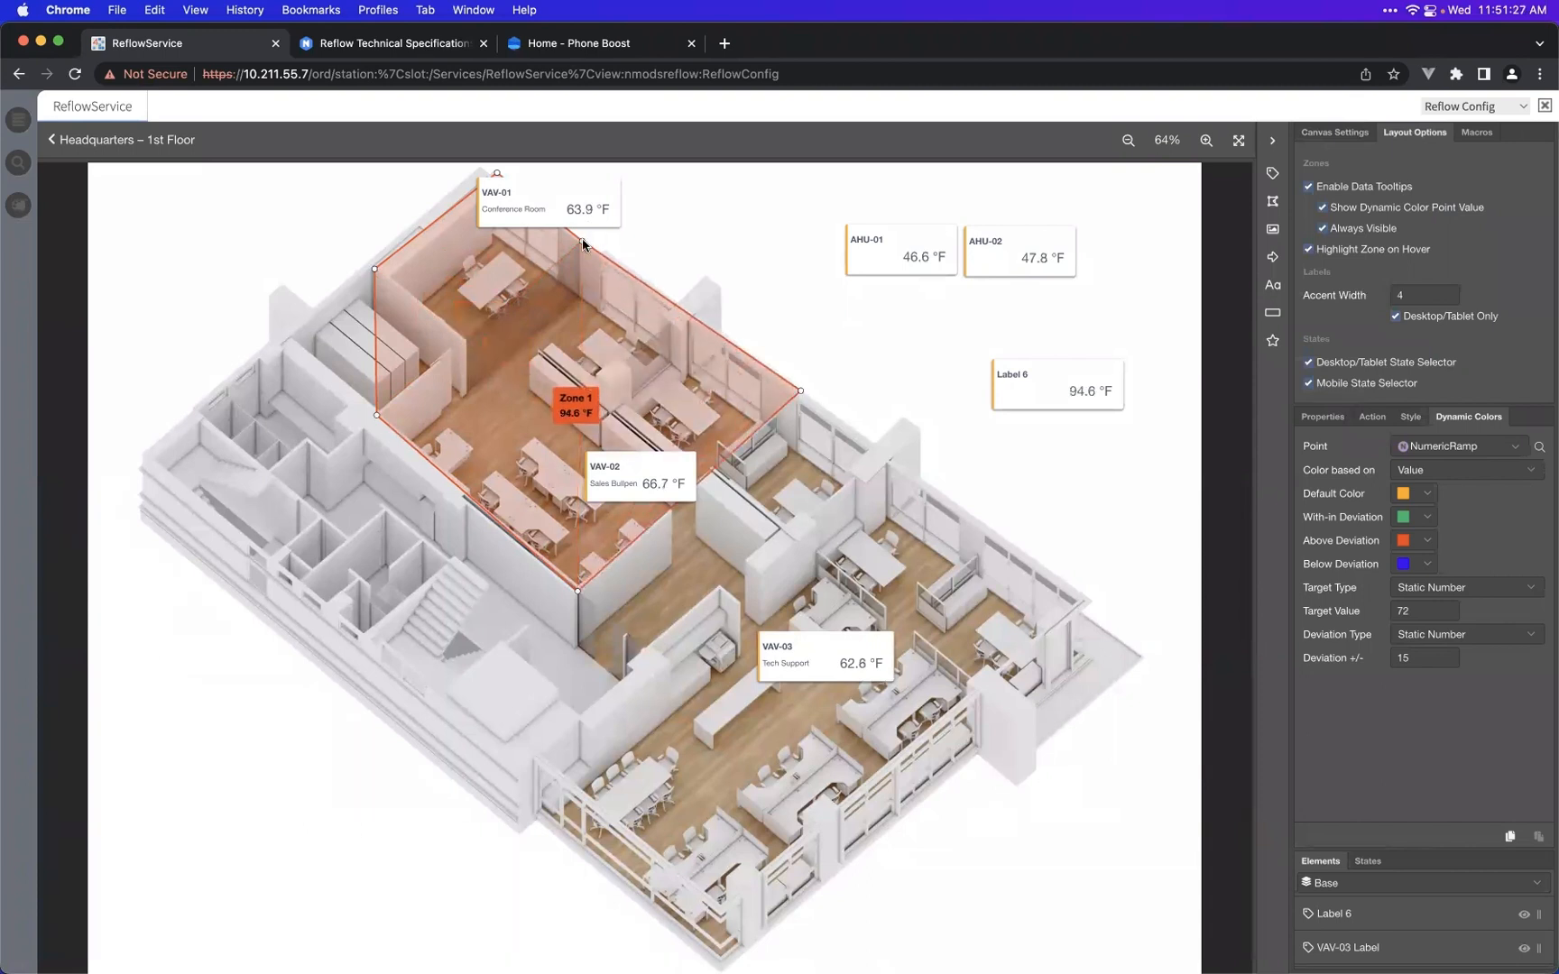
drag(558, 220, 470, 231)
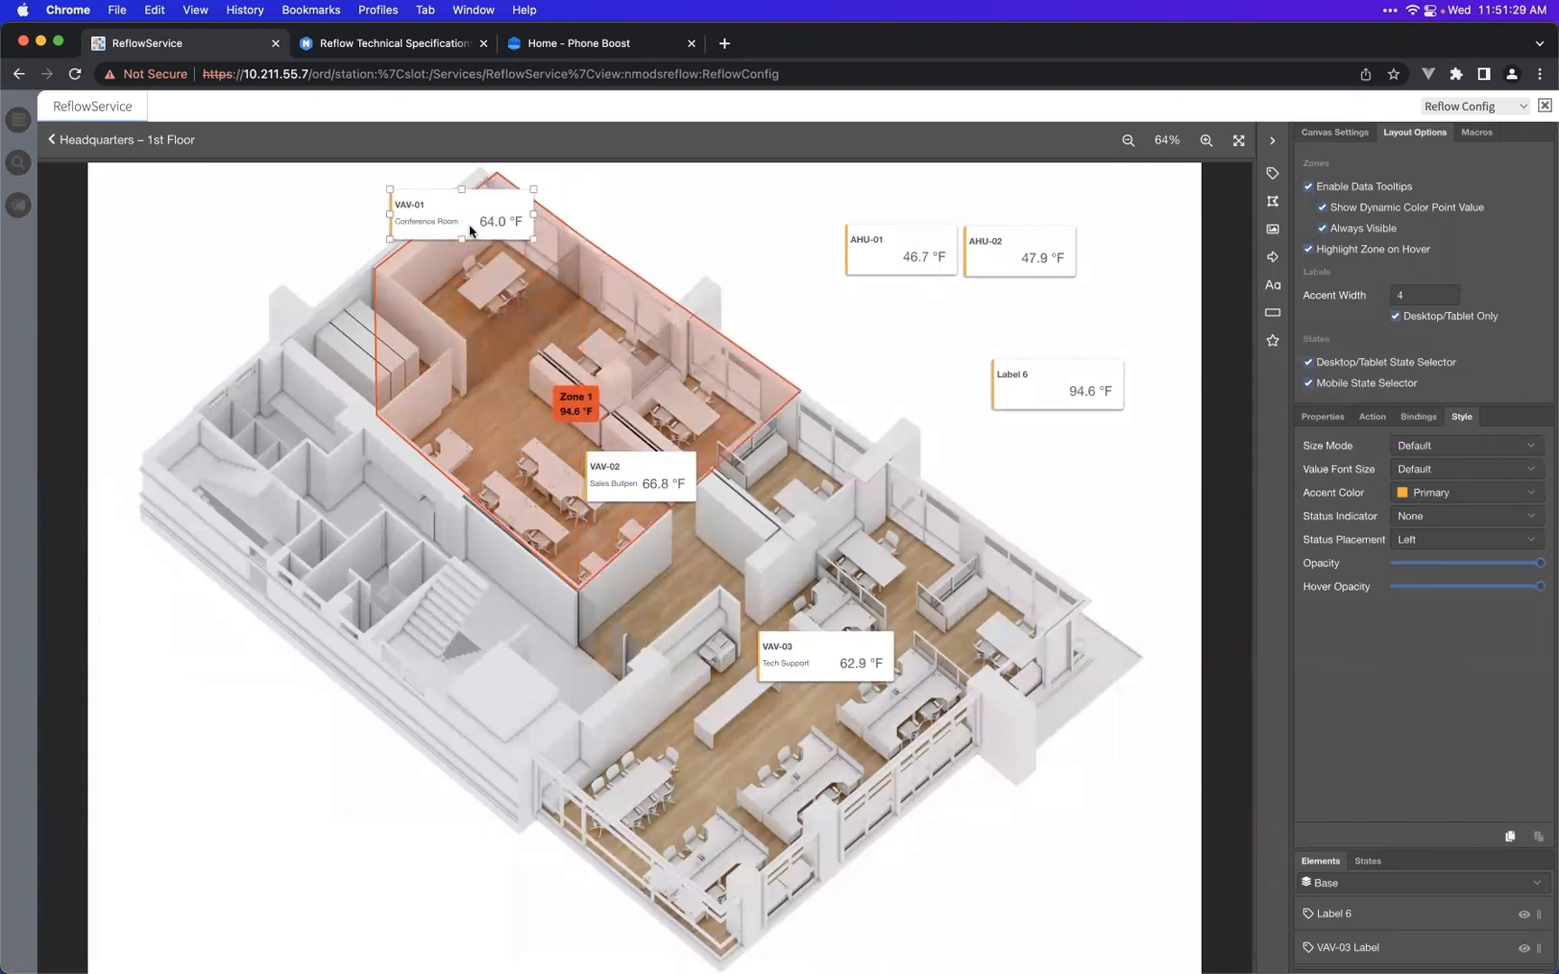
- Move the VAV-02 label up and right within Zone 1, and enlarge the elements list to show every element
drag(616, 473, 660, 373)
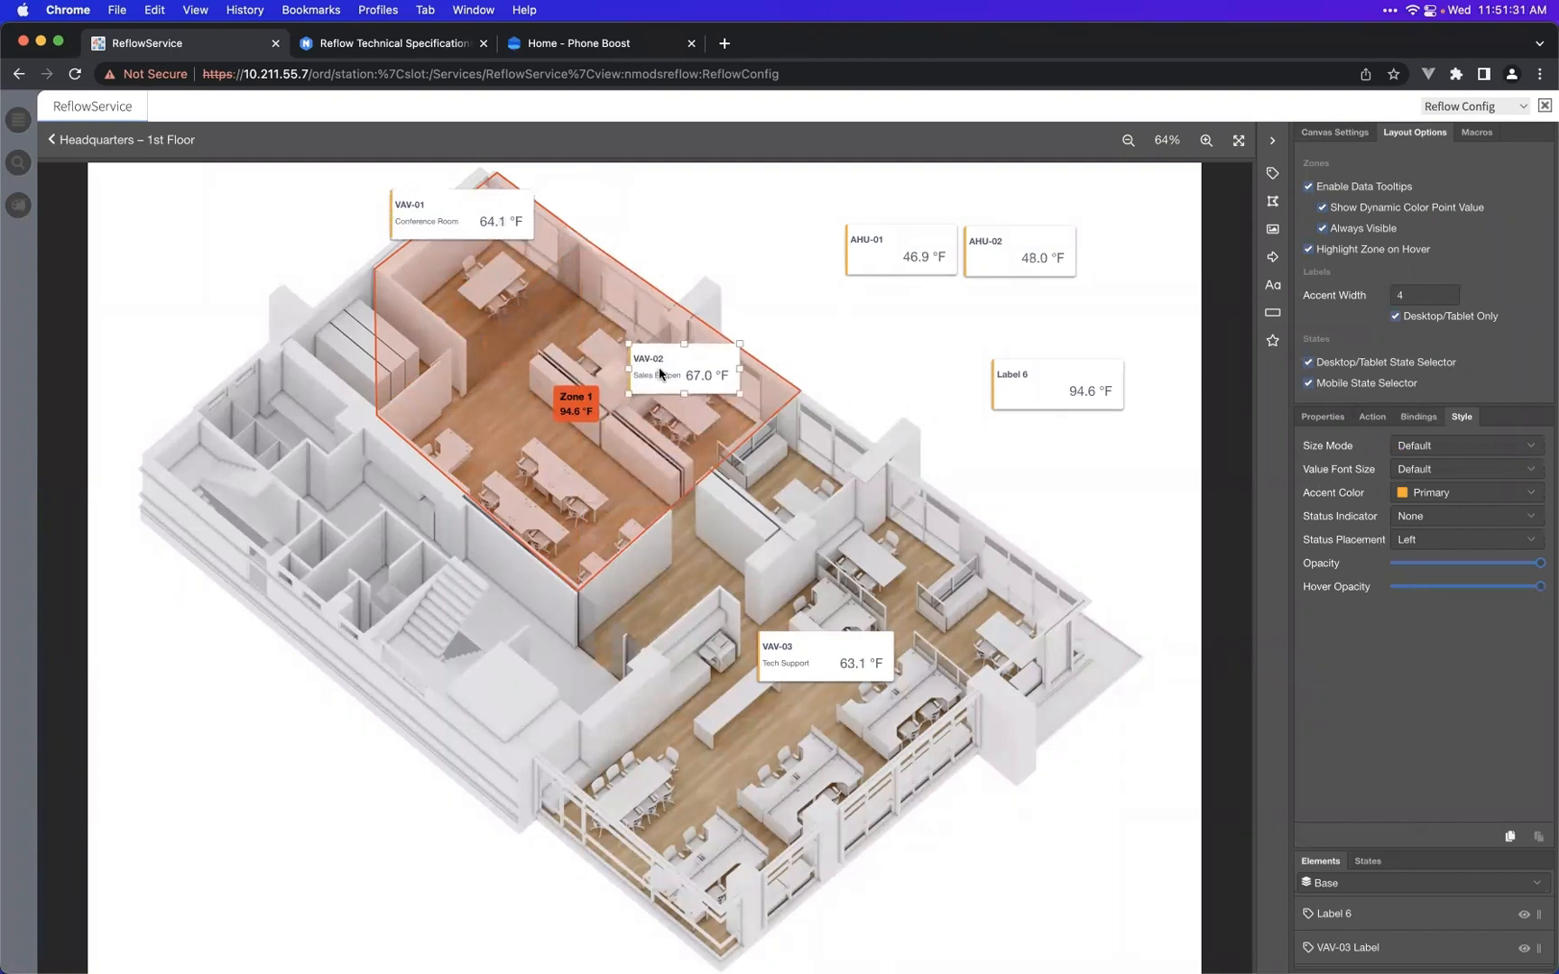
click(787, 225)
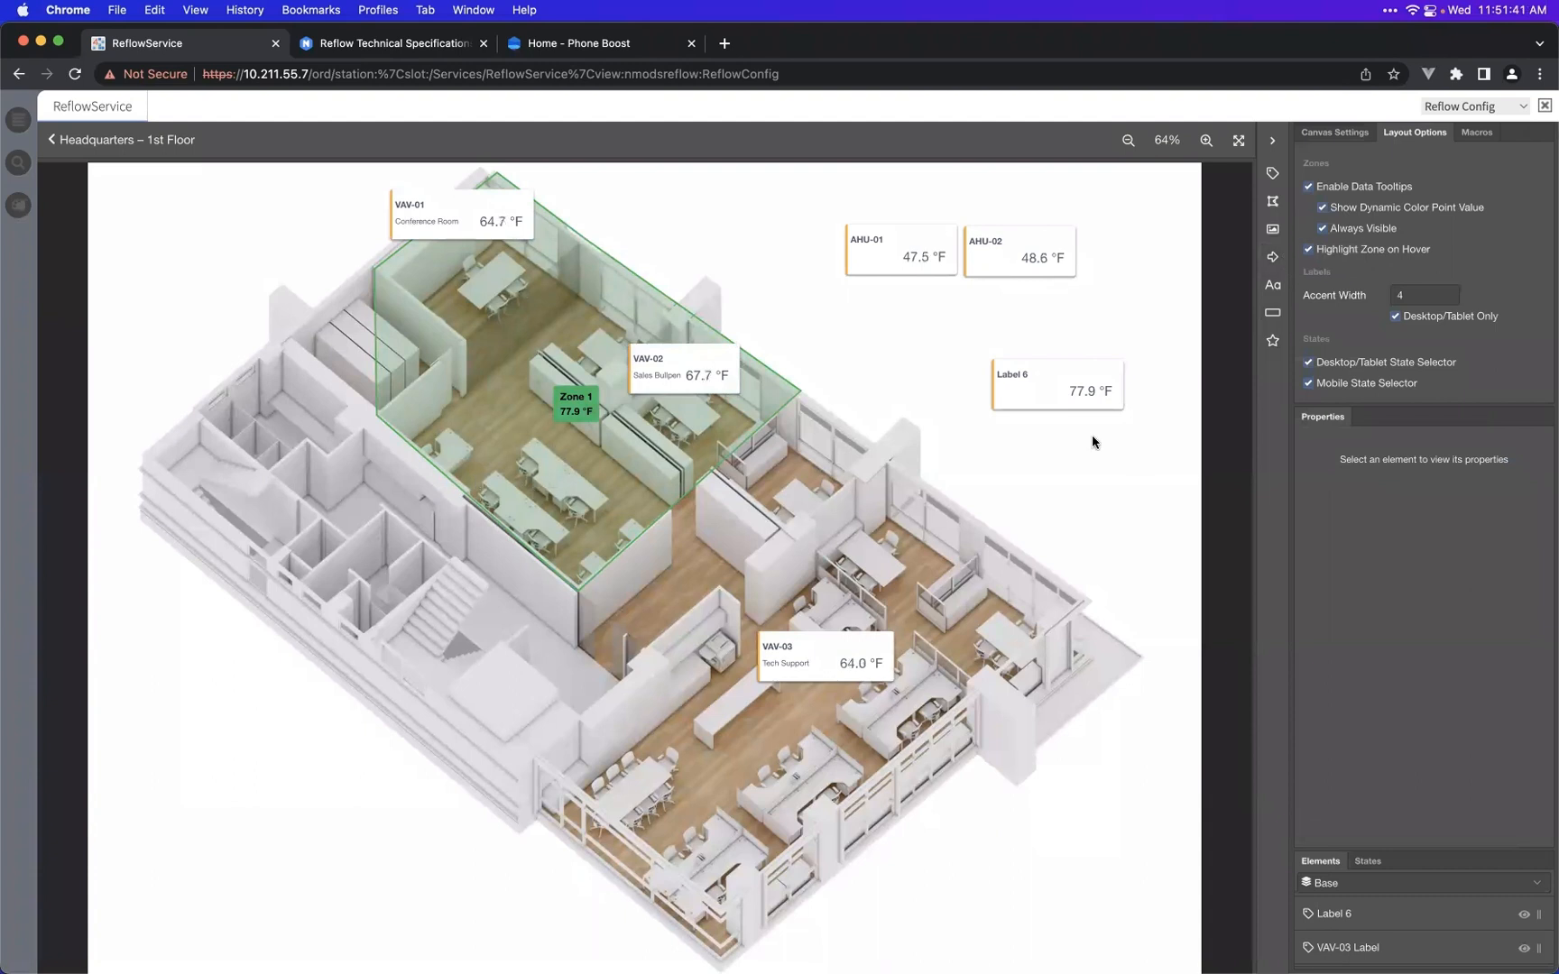
click(1358, 134)
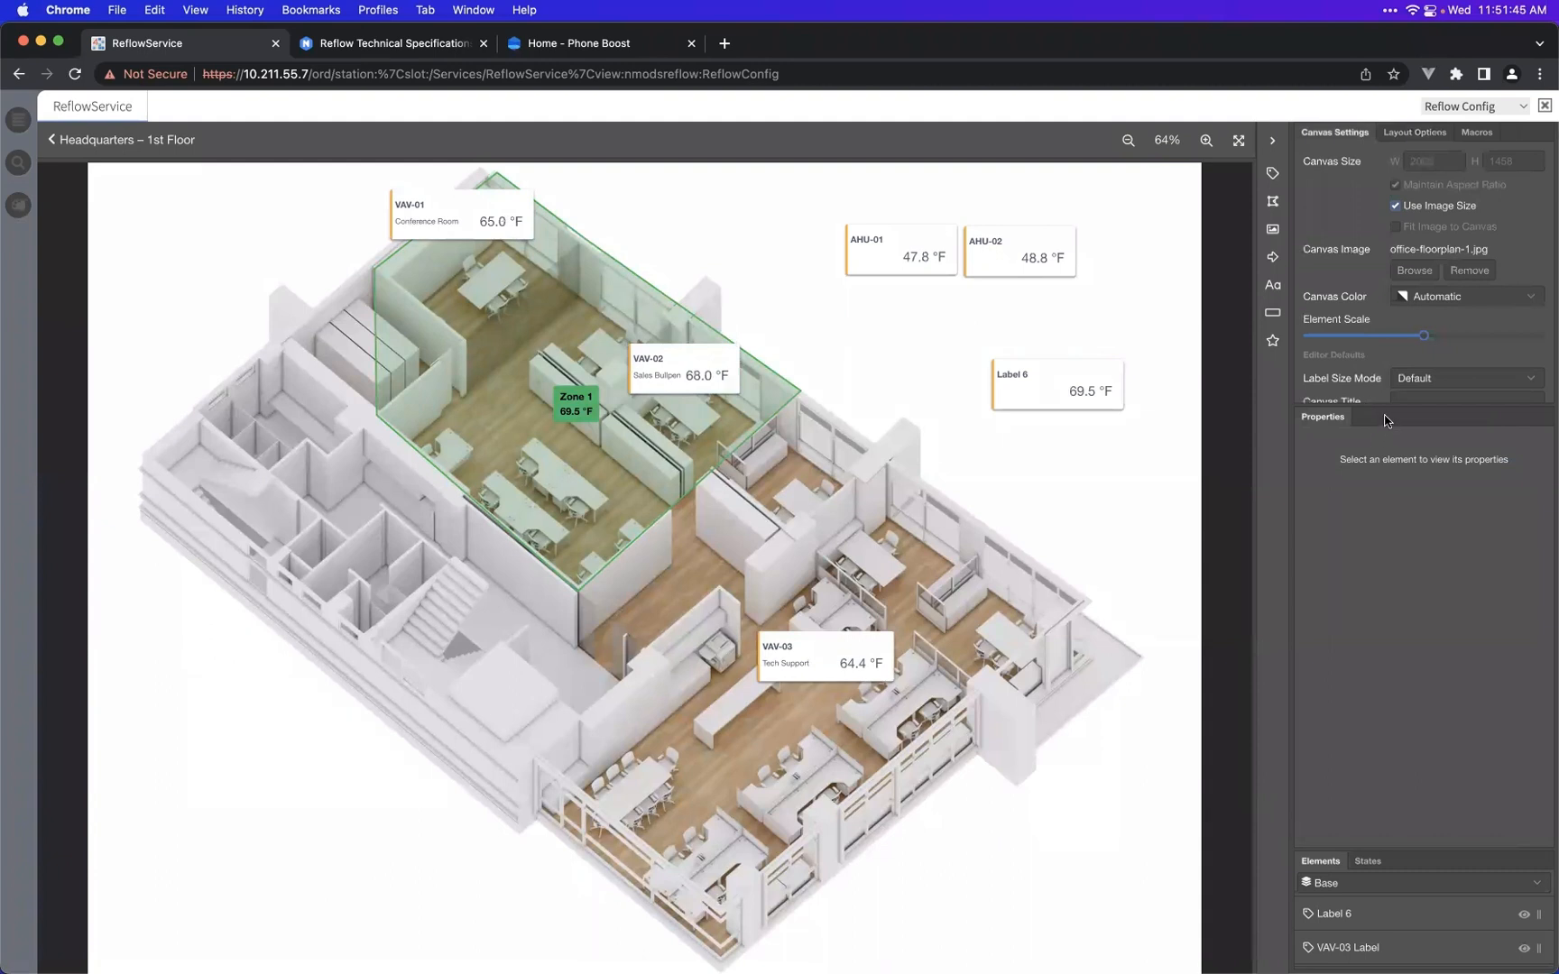
drag(1413, 848, 1394, 463)
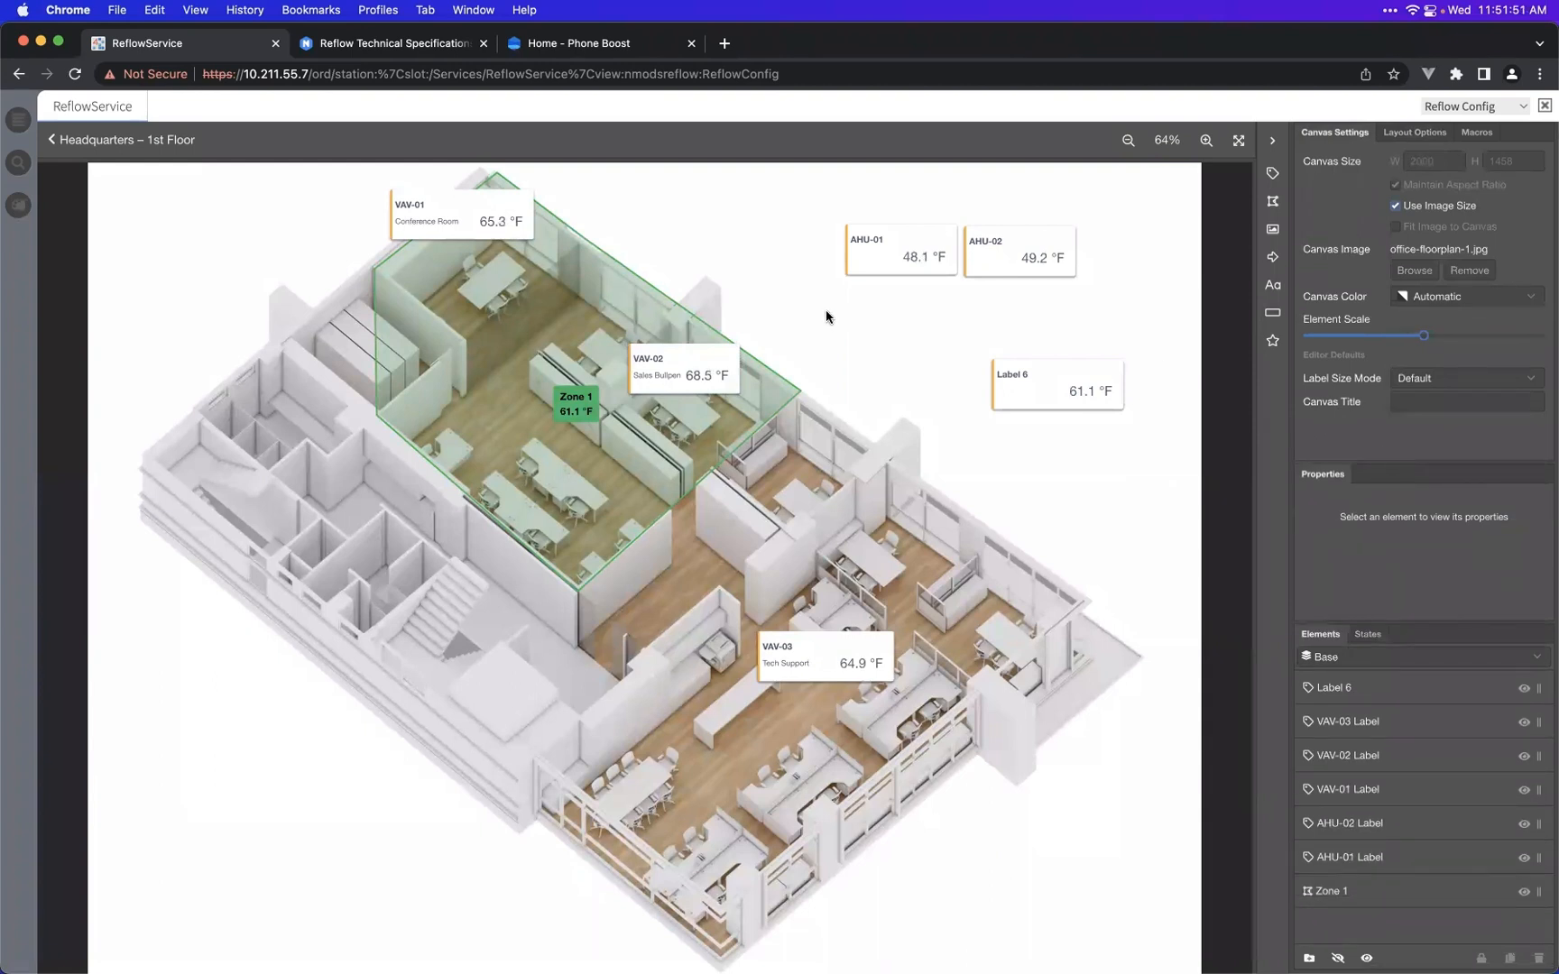
- Return to the floor settings, open the 1st Floor in the preview, and test its zoom, panning and fit-to-page view
click(129, 145)
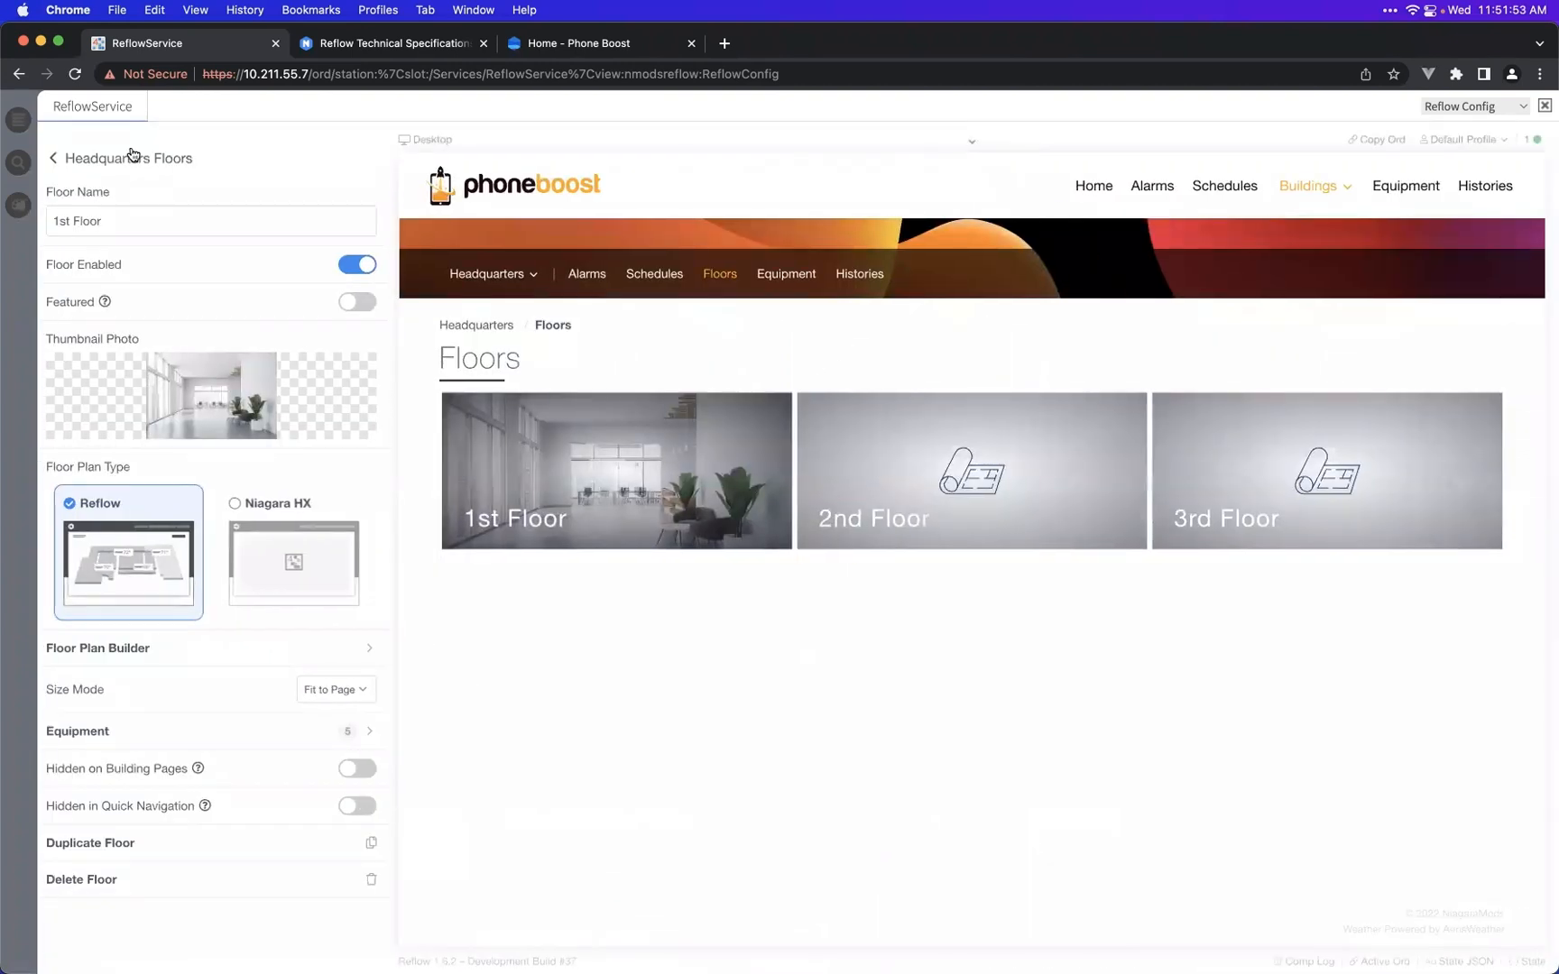
click(553, 503)
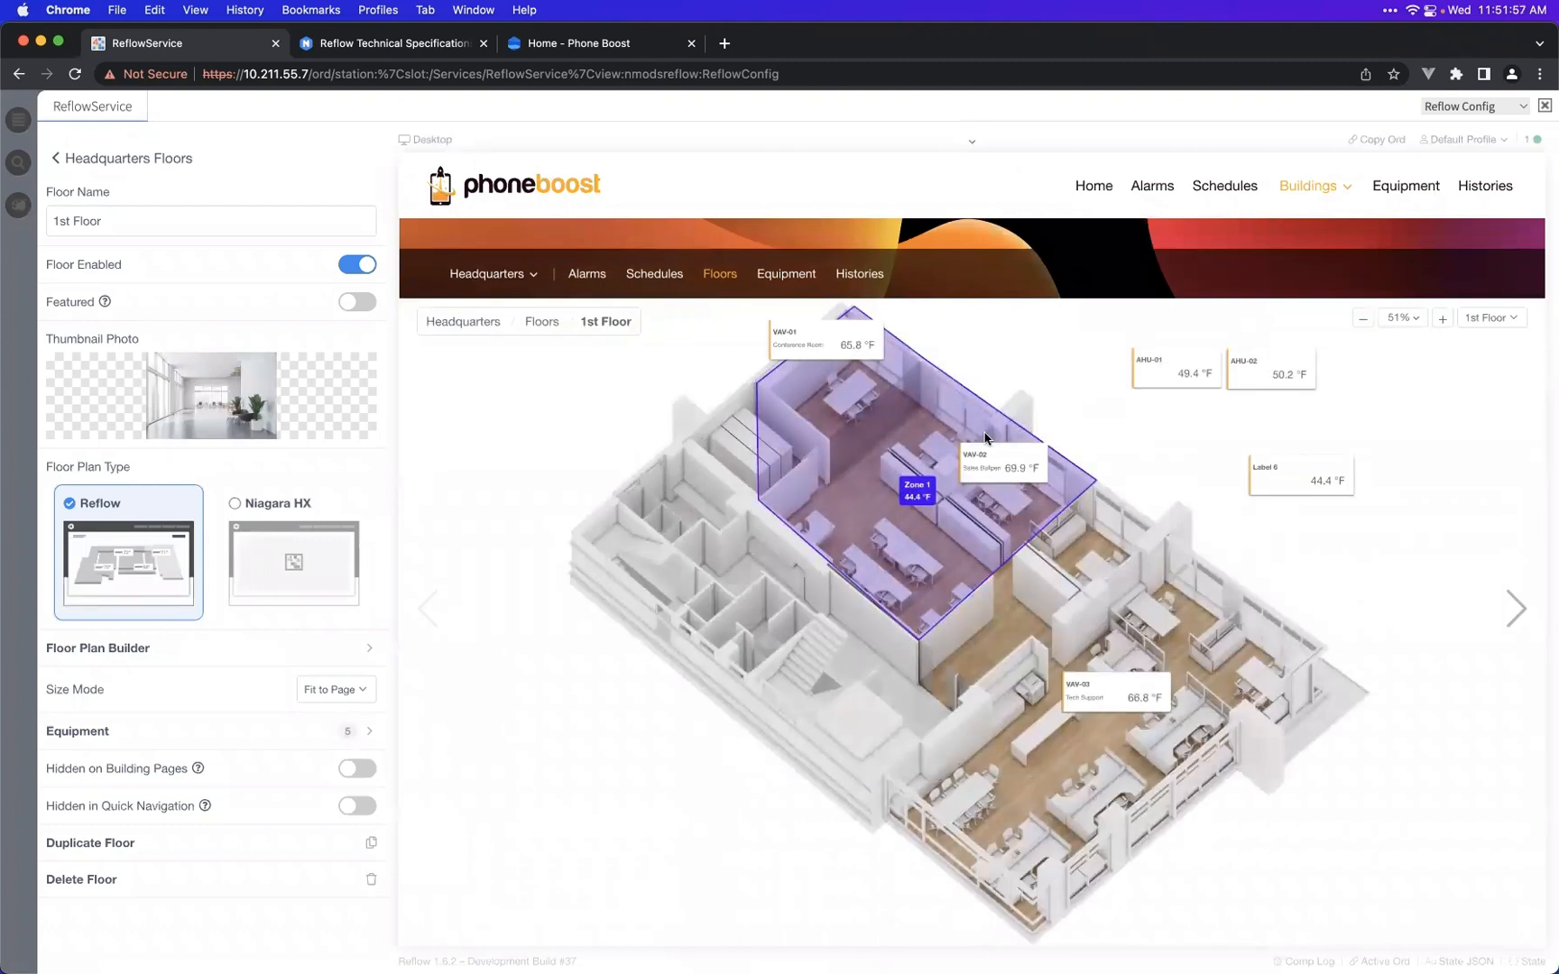
click(1443, 318)
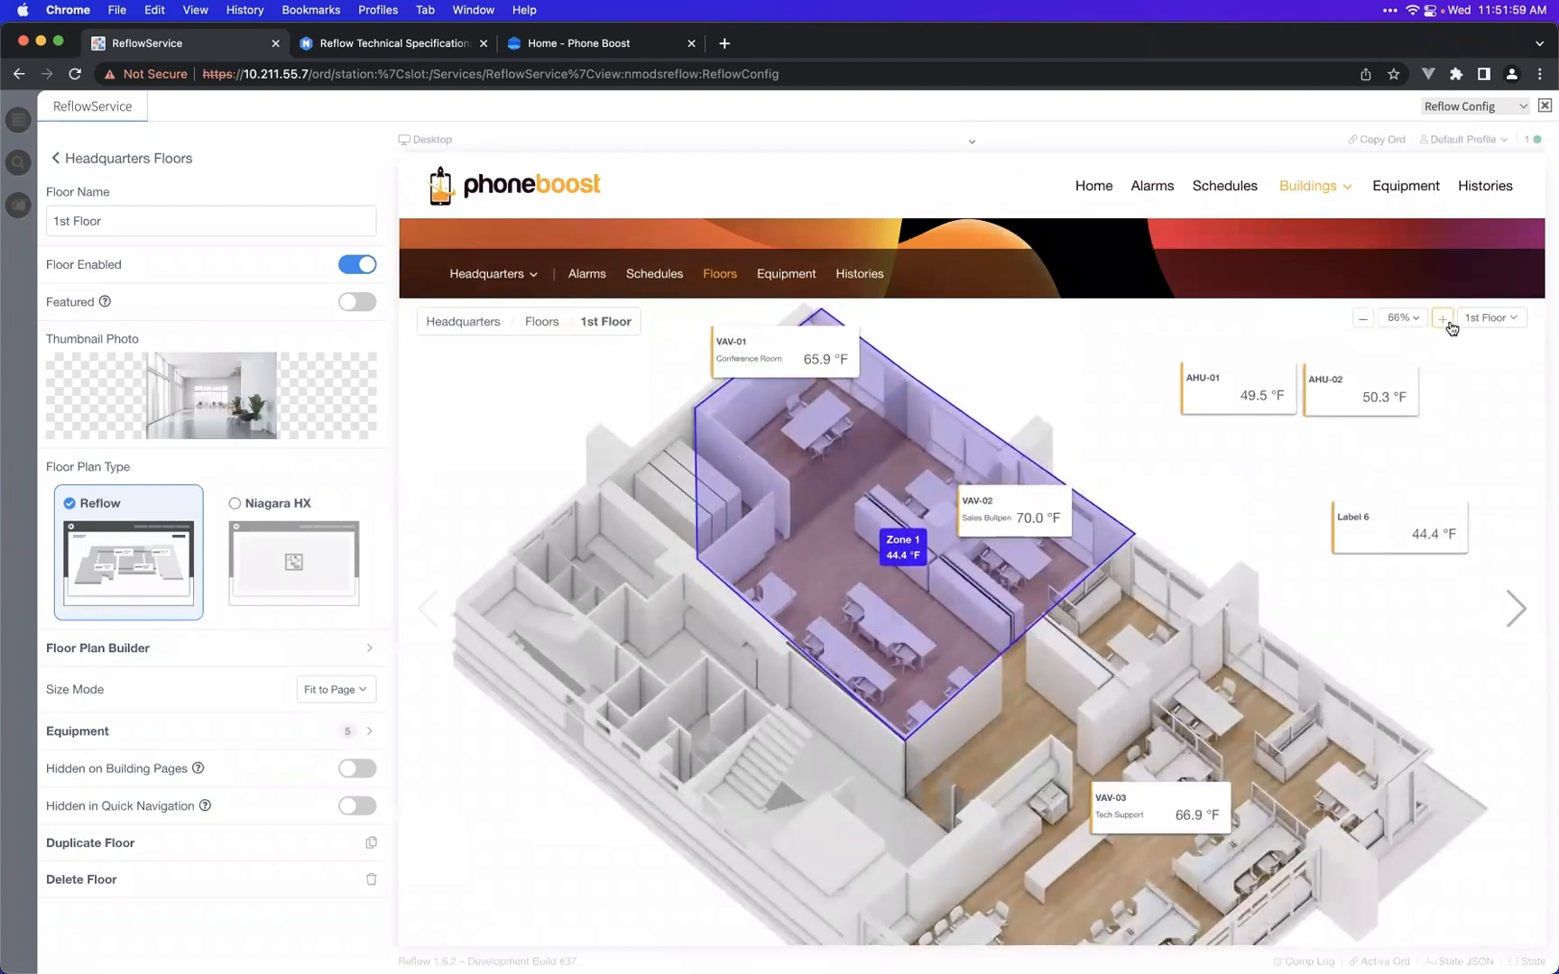
click(1448, 323)
drag(1353, 459, 1146, 669)
click(1400, 317)
click(1398, 350)
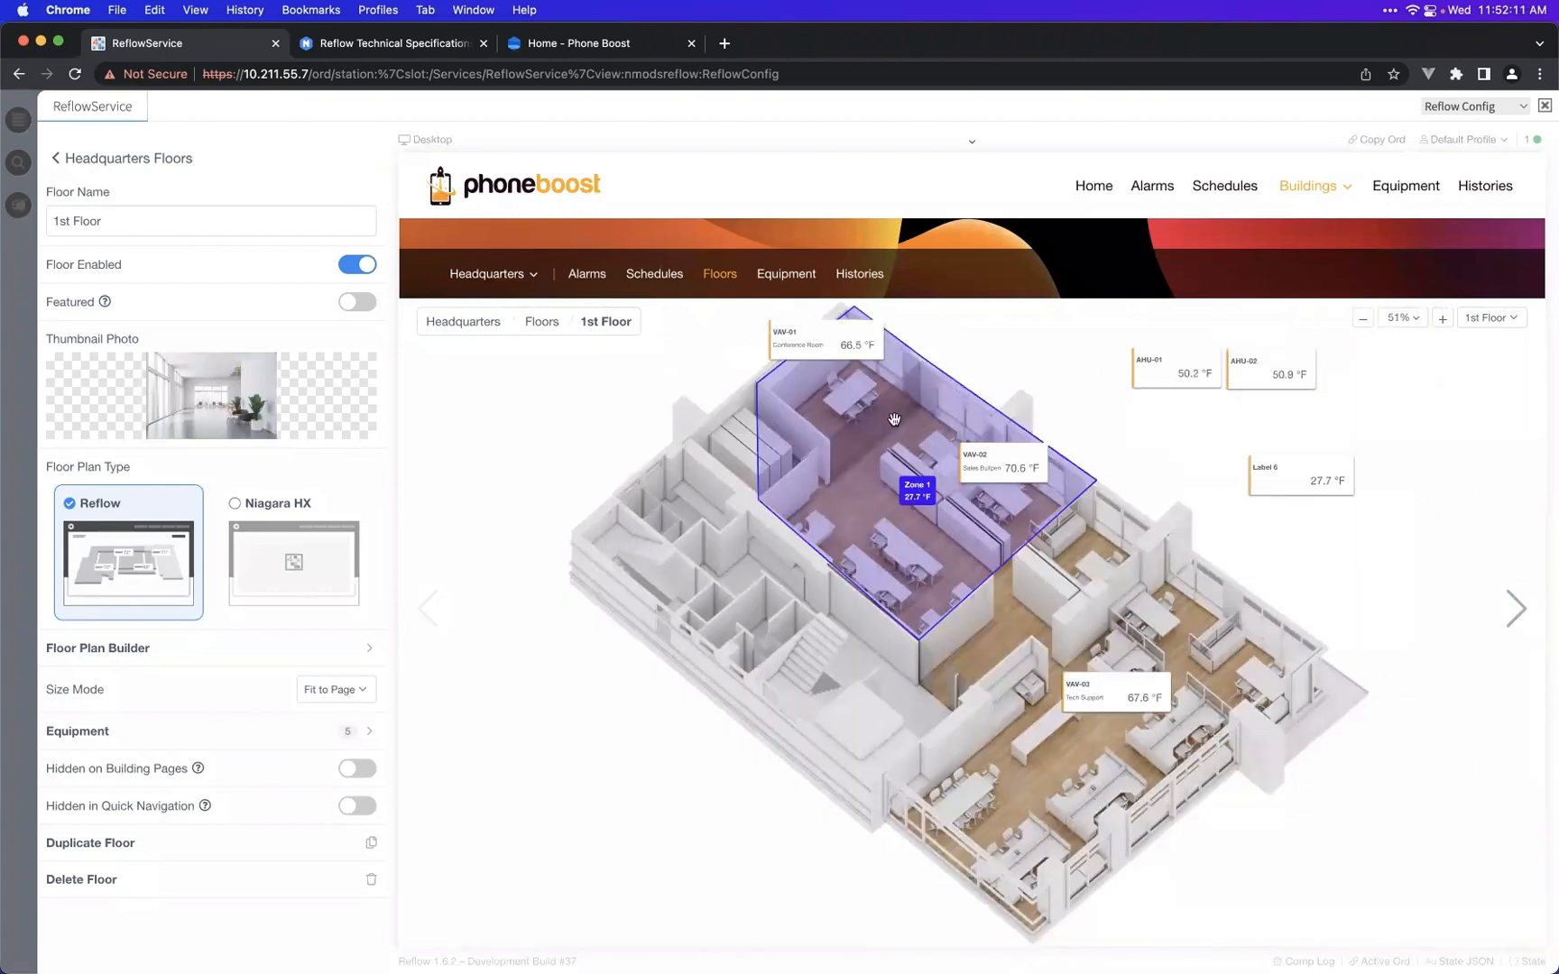
- Test the VAV-01 and AHU-01 label links to their equipment pages, returning to the 1st Floor after each
click(814, 354)
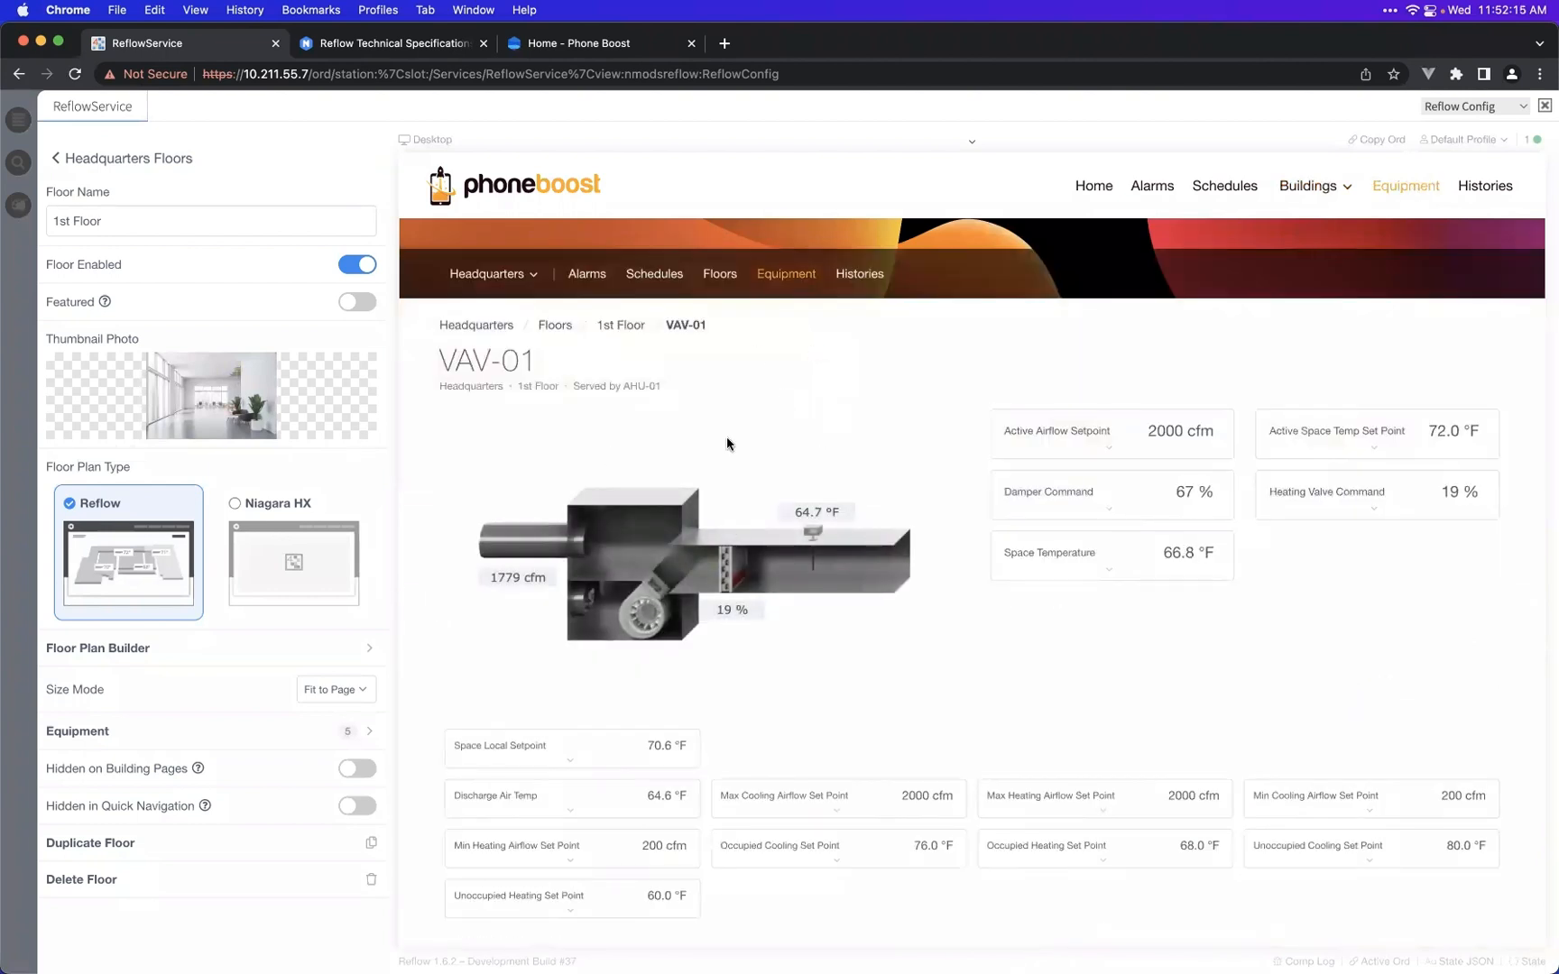
click(643, 334)
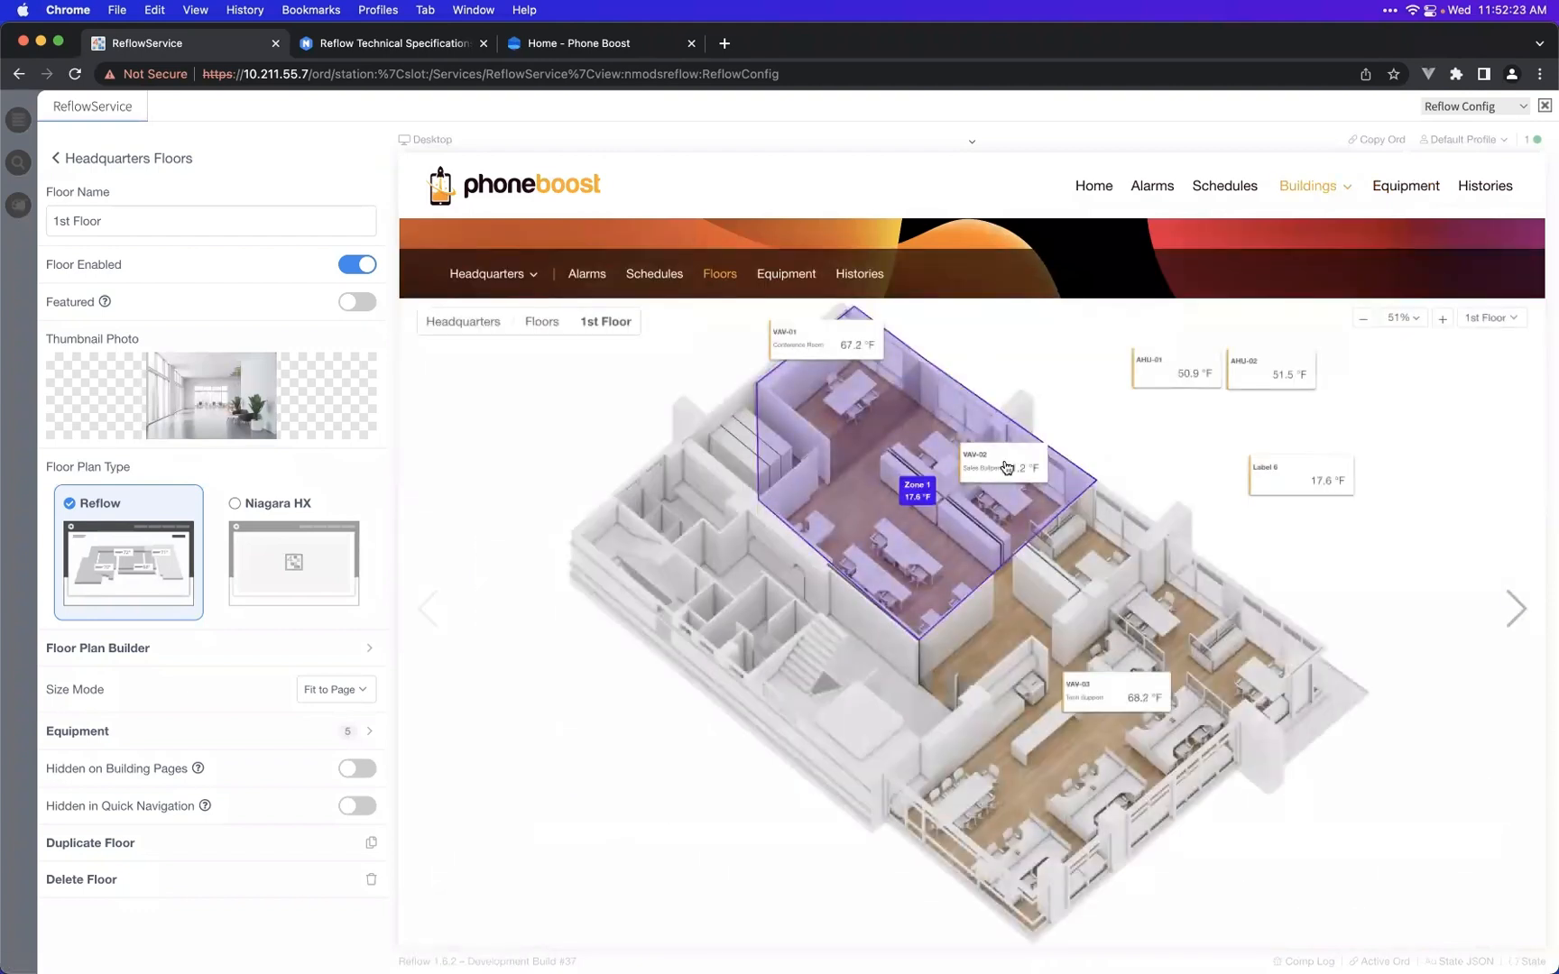
click(1193, 386)
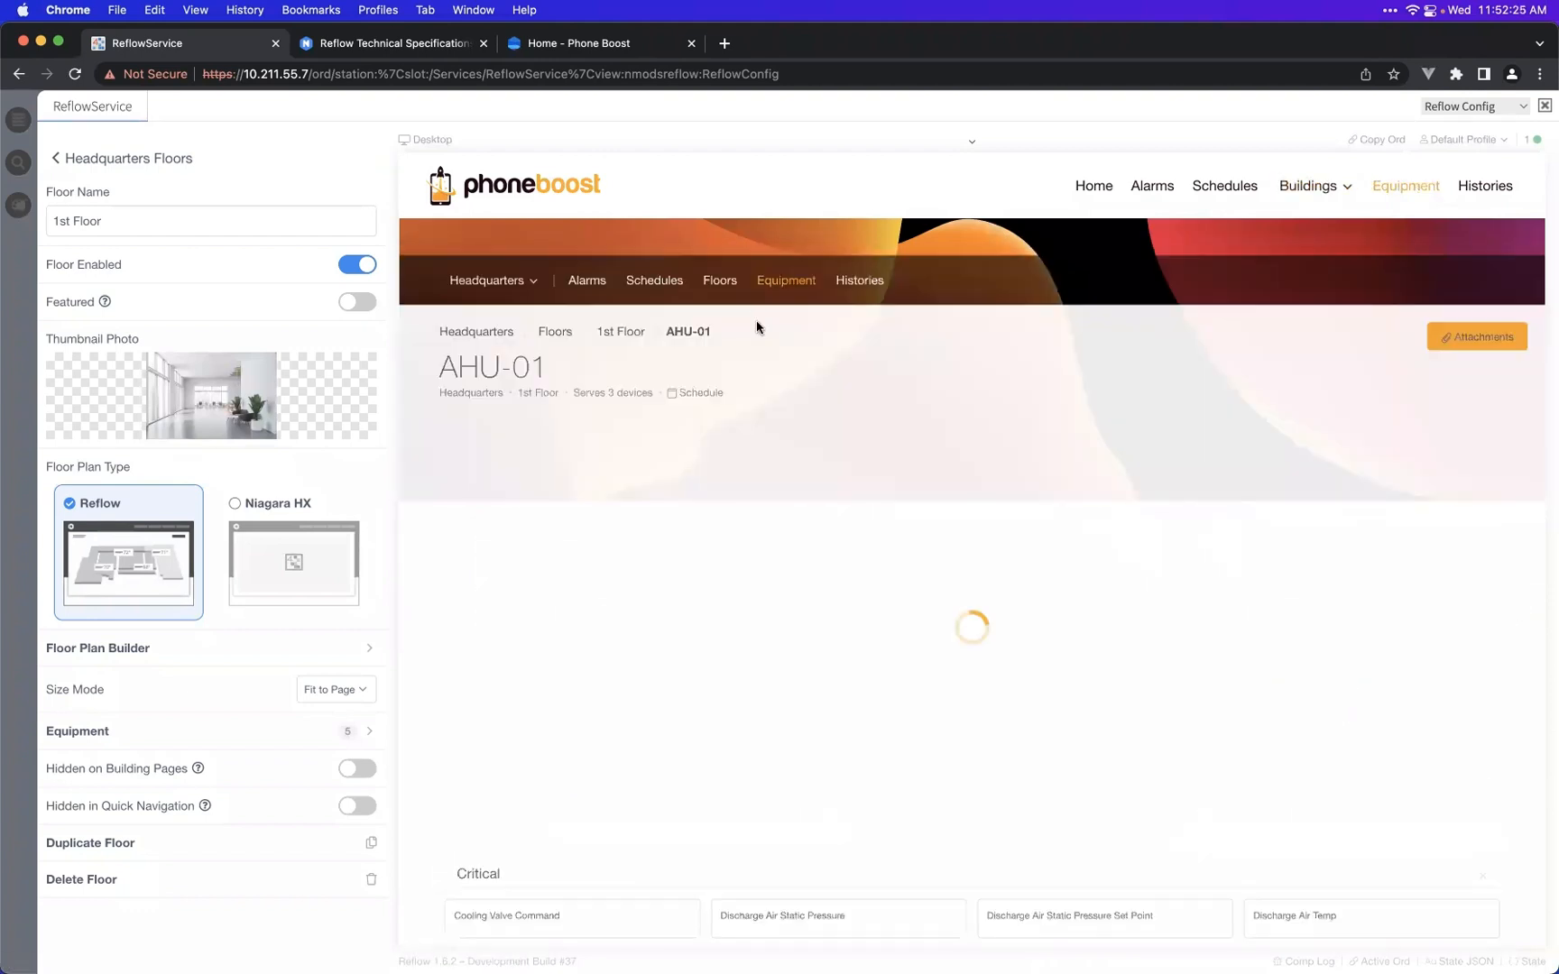
click(614, 329)
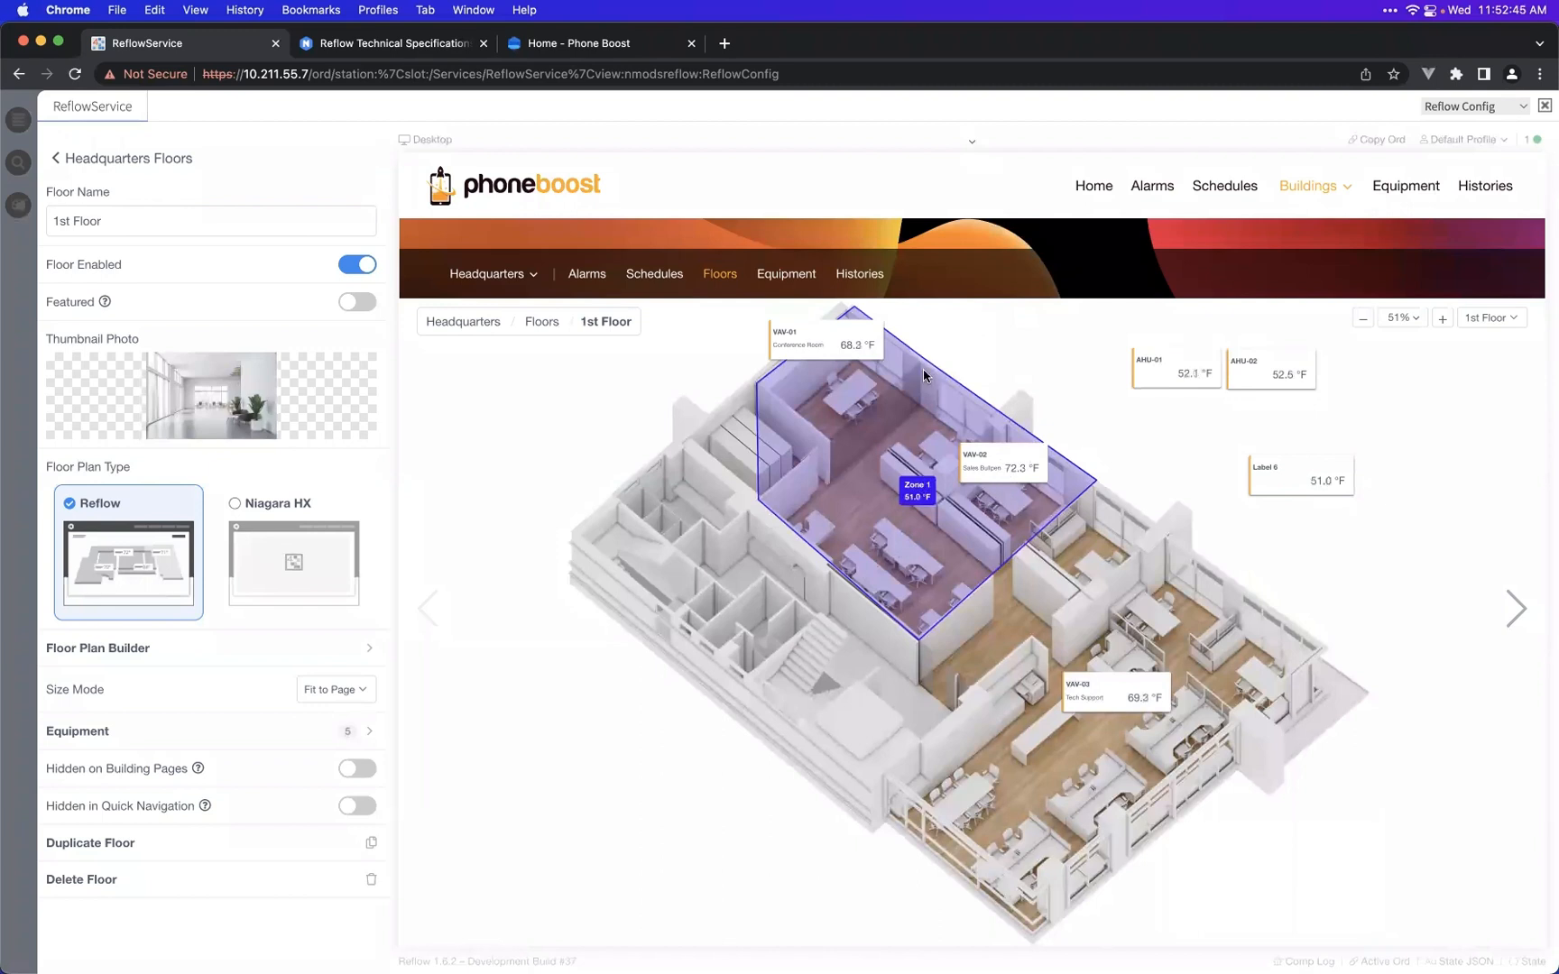
- Switch the preview to the mobile layout and review the 1st Floor's label list
click(971, 142)
click(991, 161)
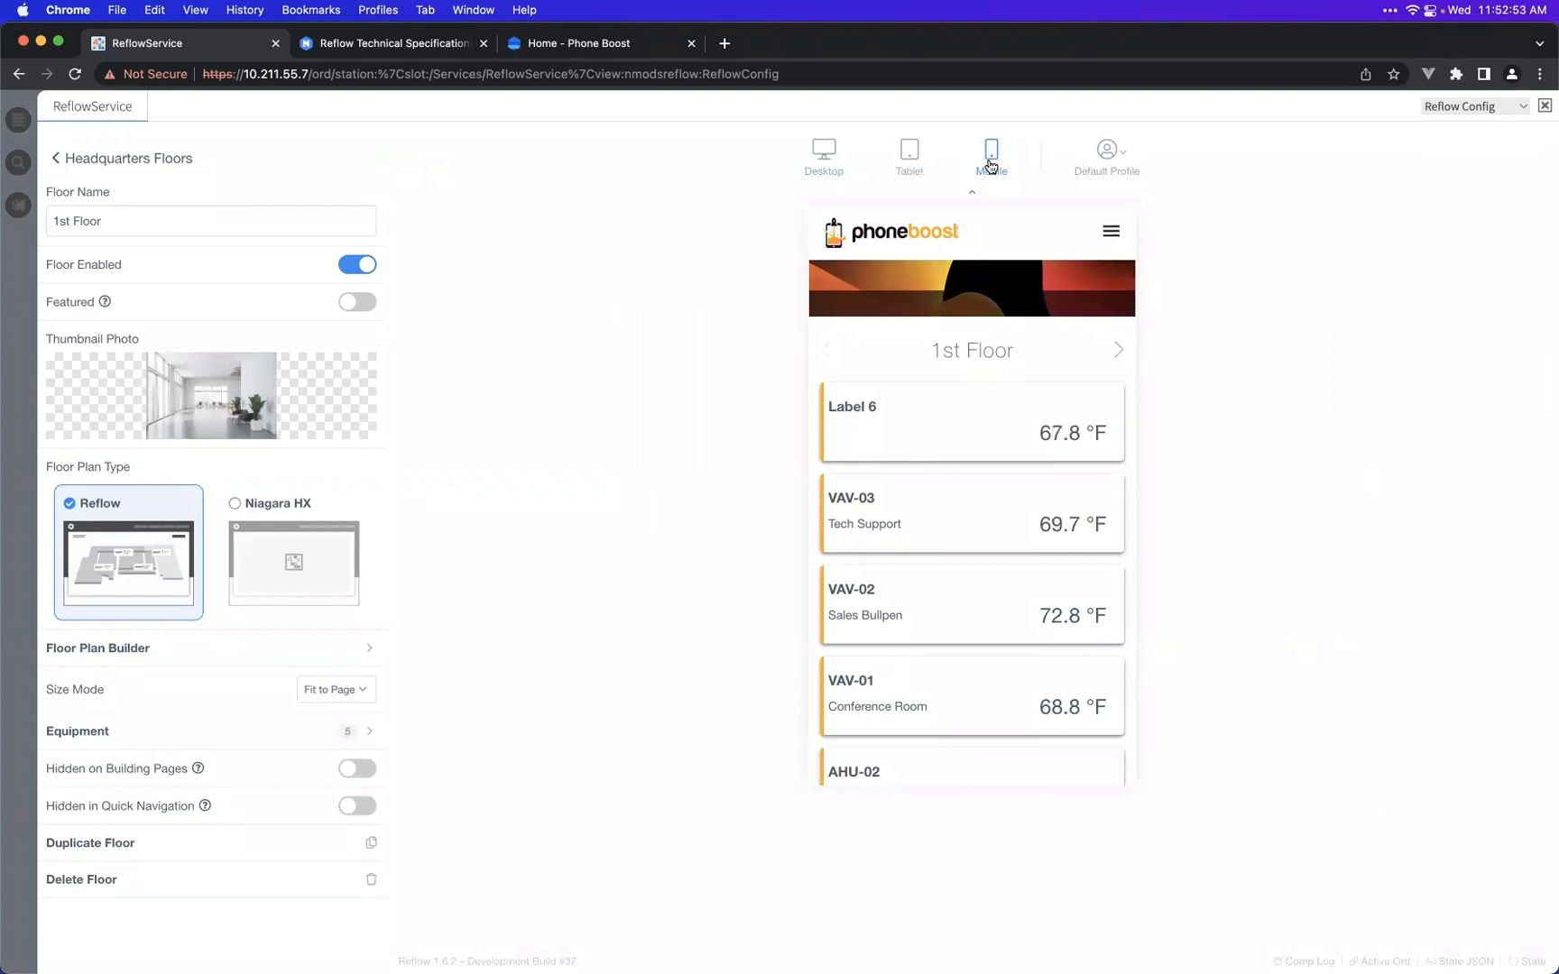
scroll(982, 544, down, 5)
scroll(983, 537, up, 5)
scroll(984, 515, down, 4)
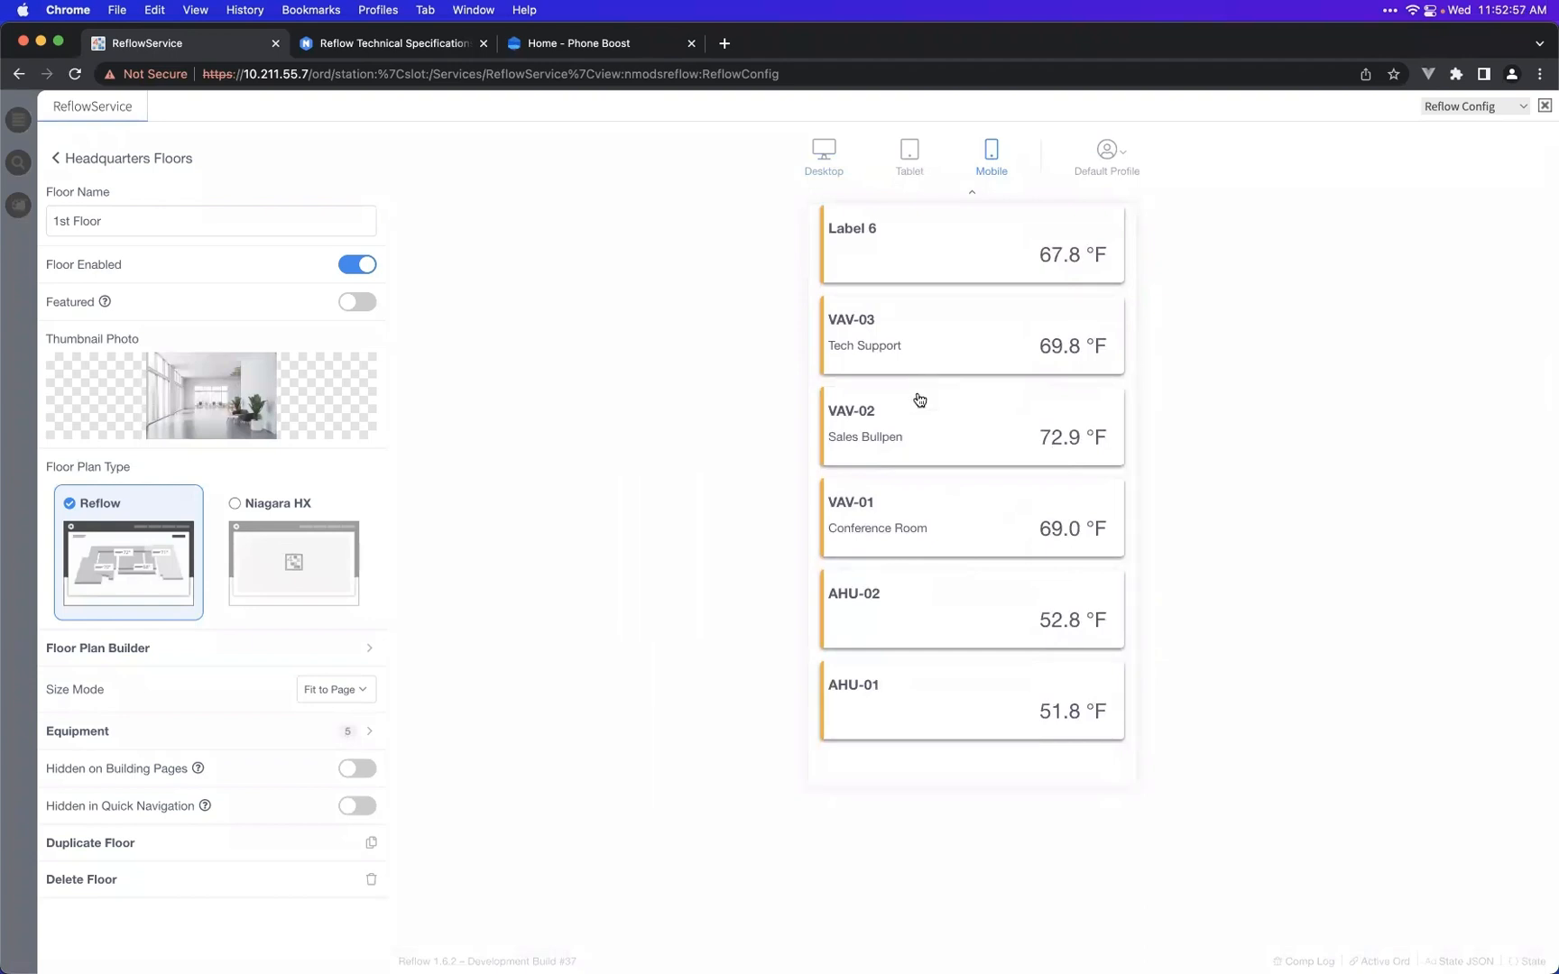
scroll(972, 523, up, 3)
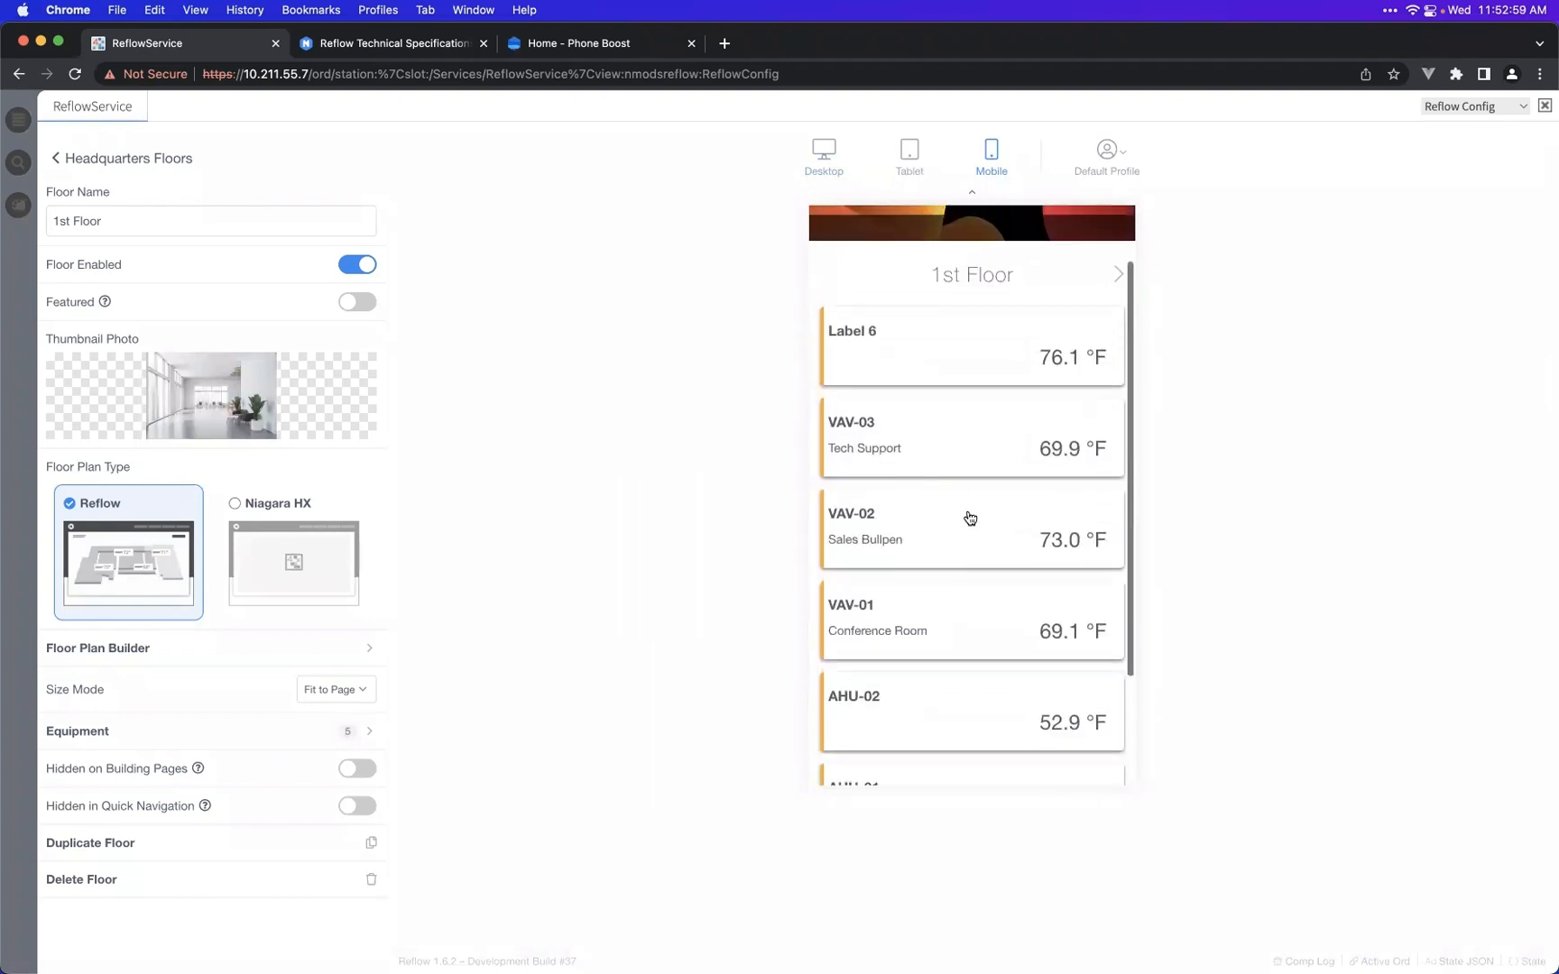
- Open the VAV-03 equipment page from the mobile list, then return to the 1st Floor and look through its list
click(919, 442)
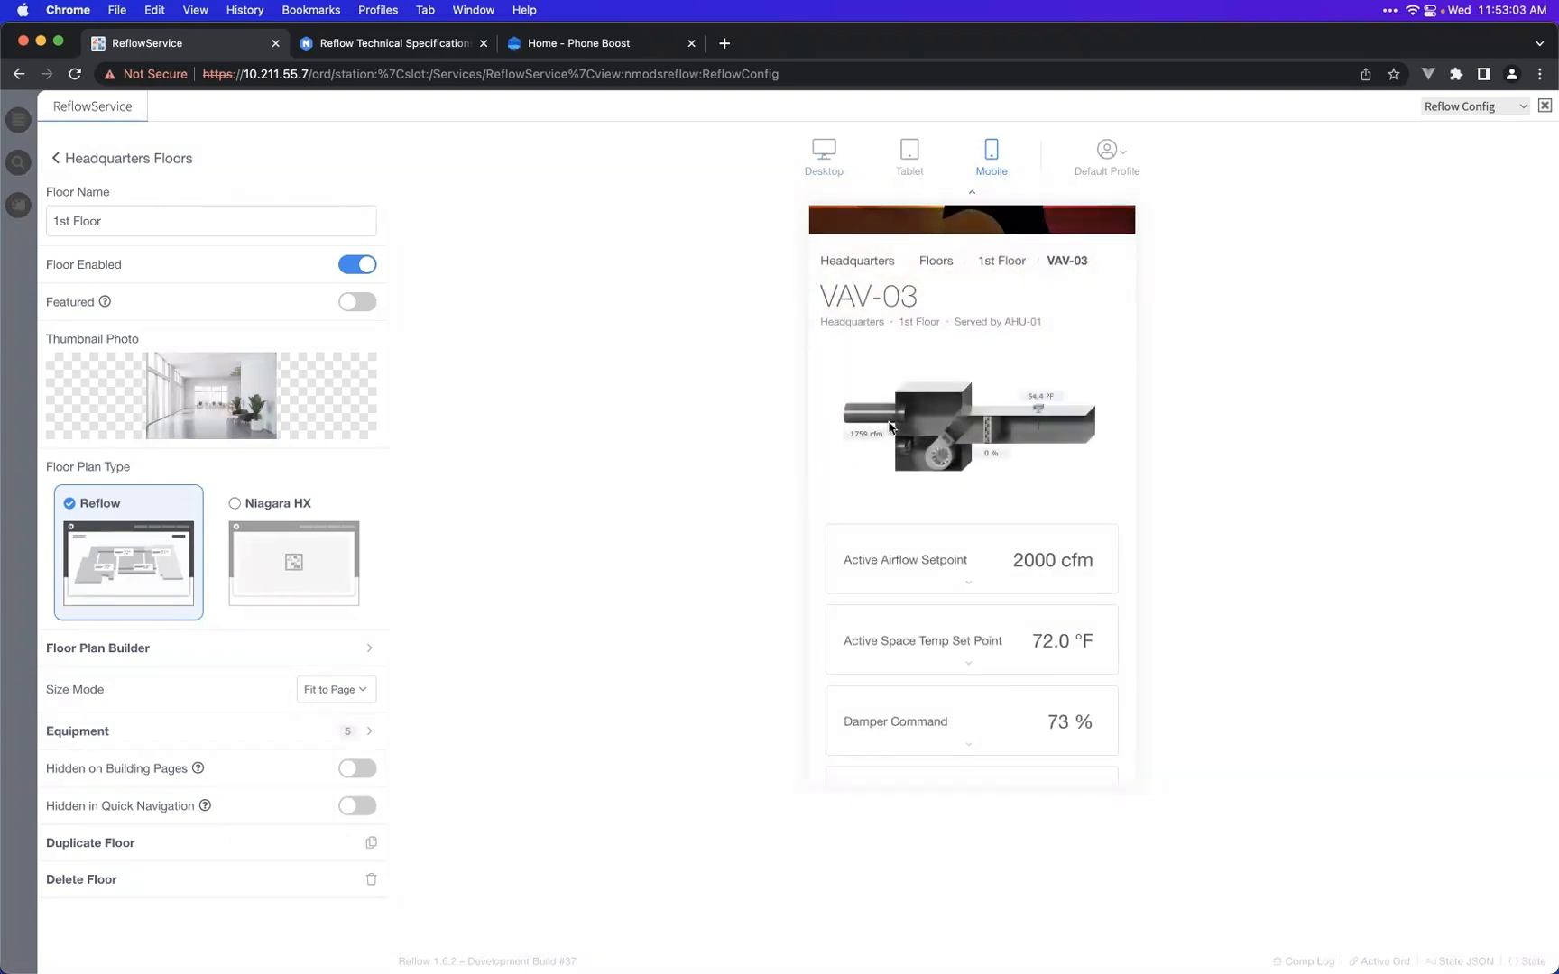
click(1003, 269)
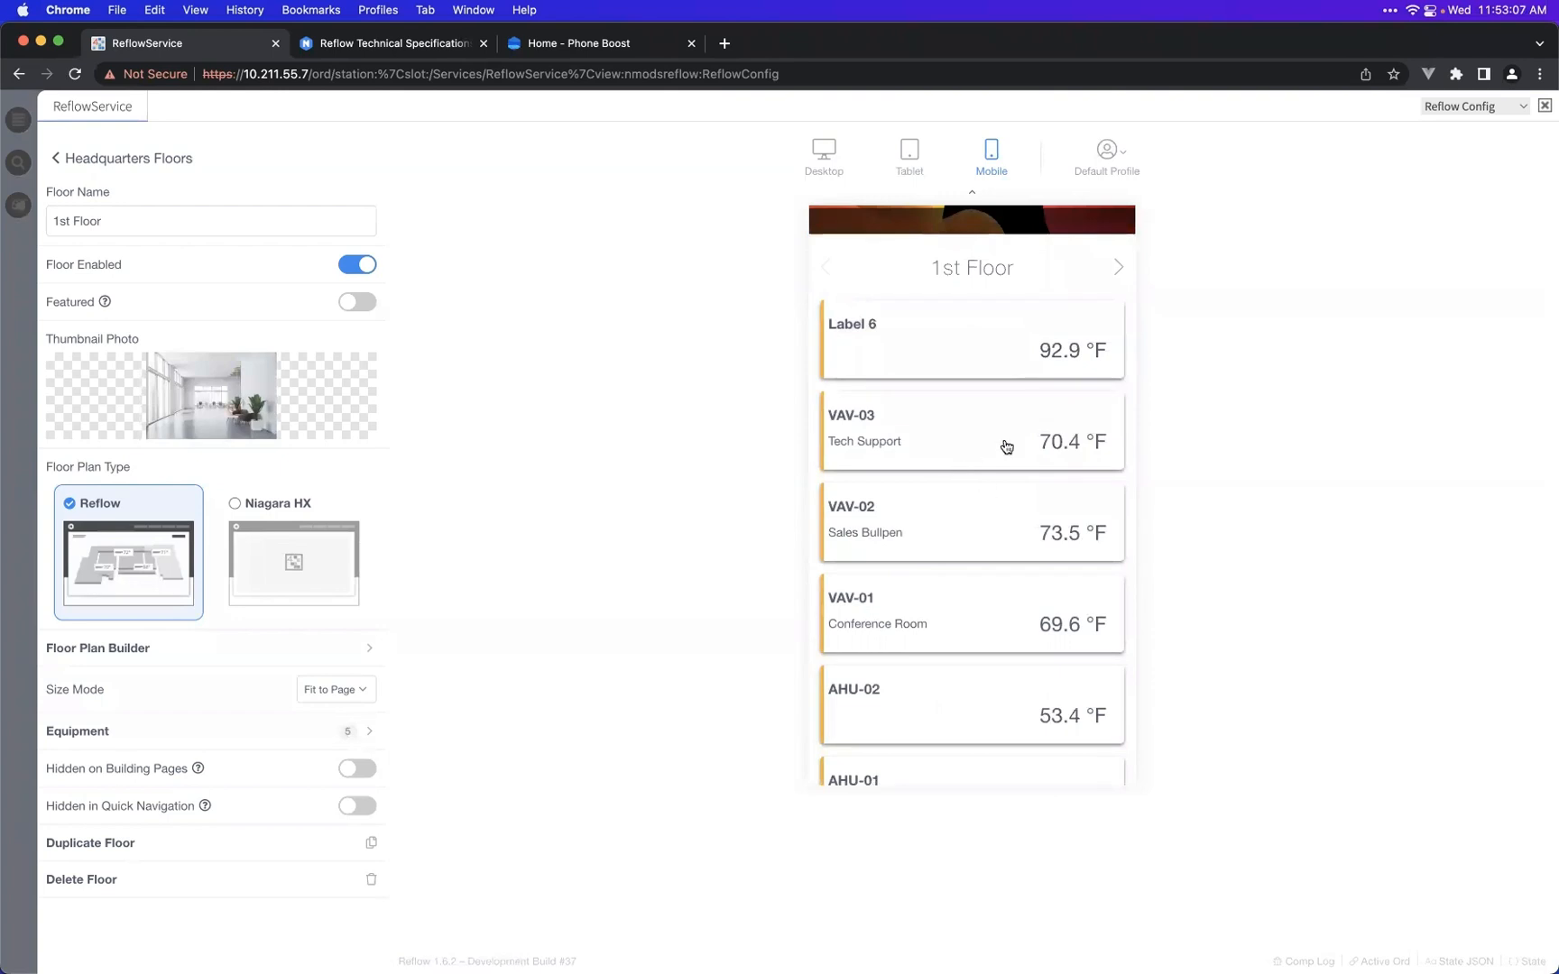
scroll(960, 496, up, 2)
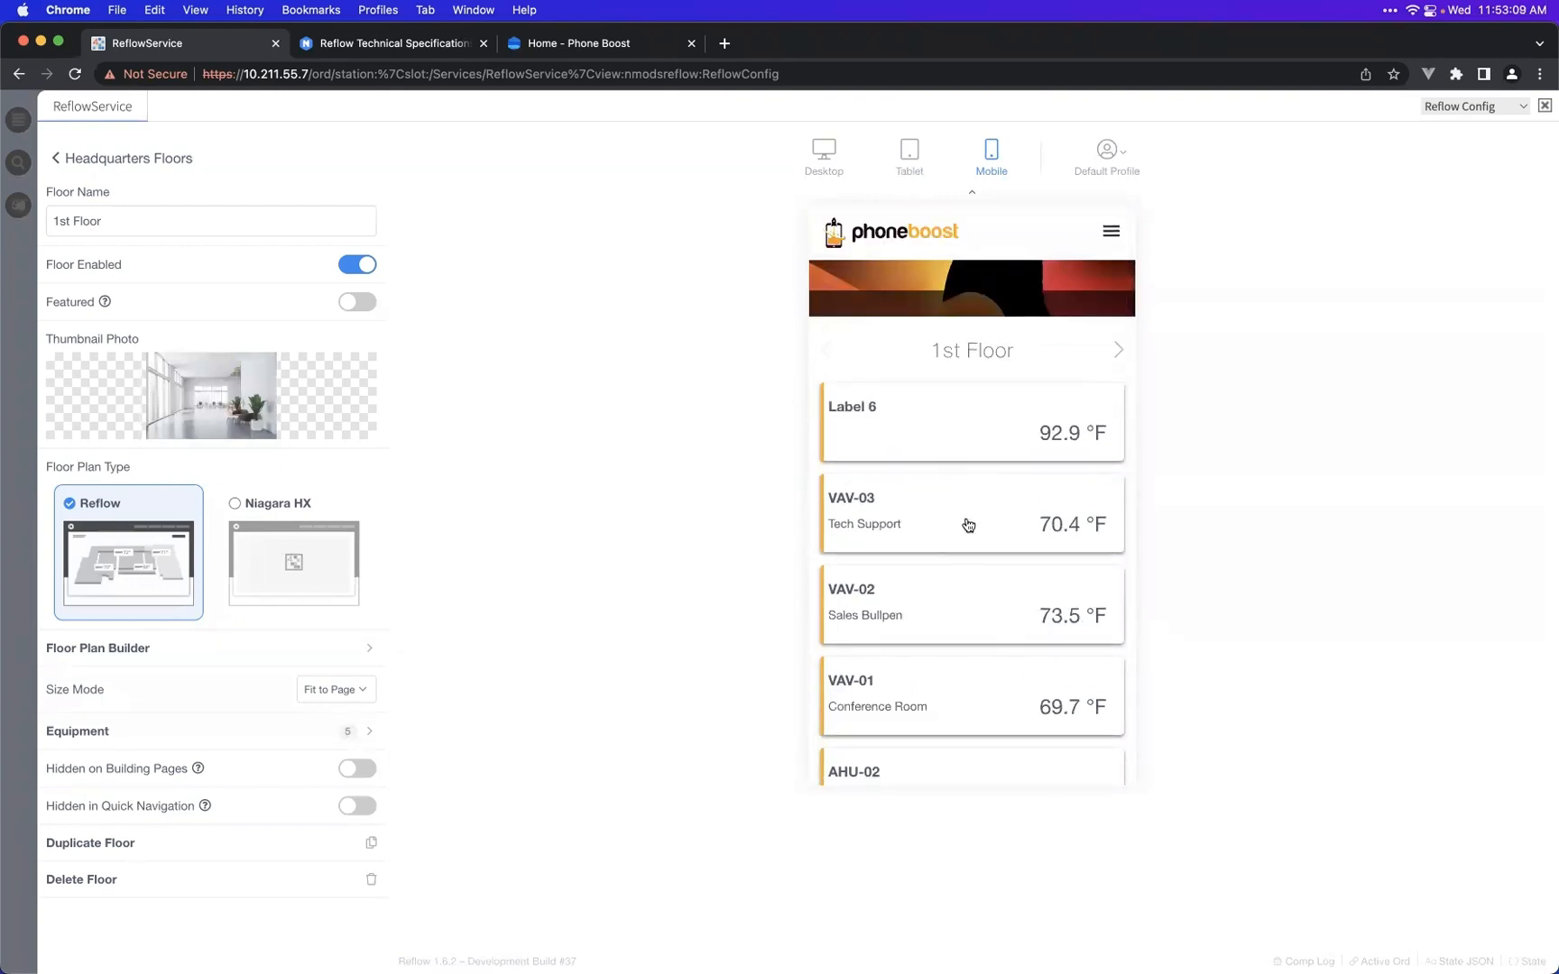
scroll(966, 527, down, 3)
scroll(966, 518, up, 3)
- Compare the mobile preview in landscape and portrait orientation, and switch back to the desktop preview
click(993, 168)
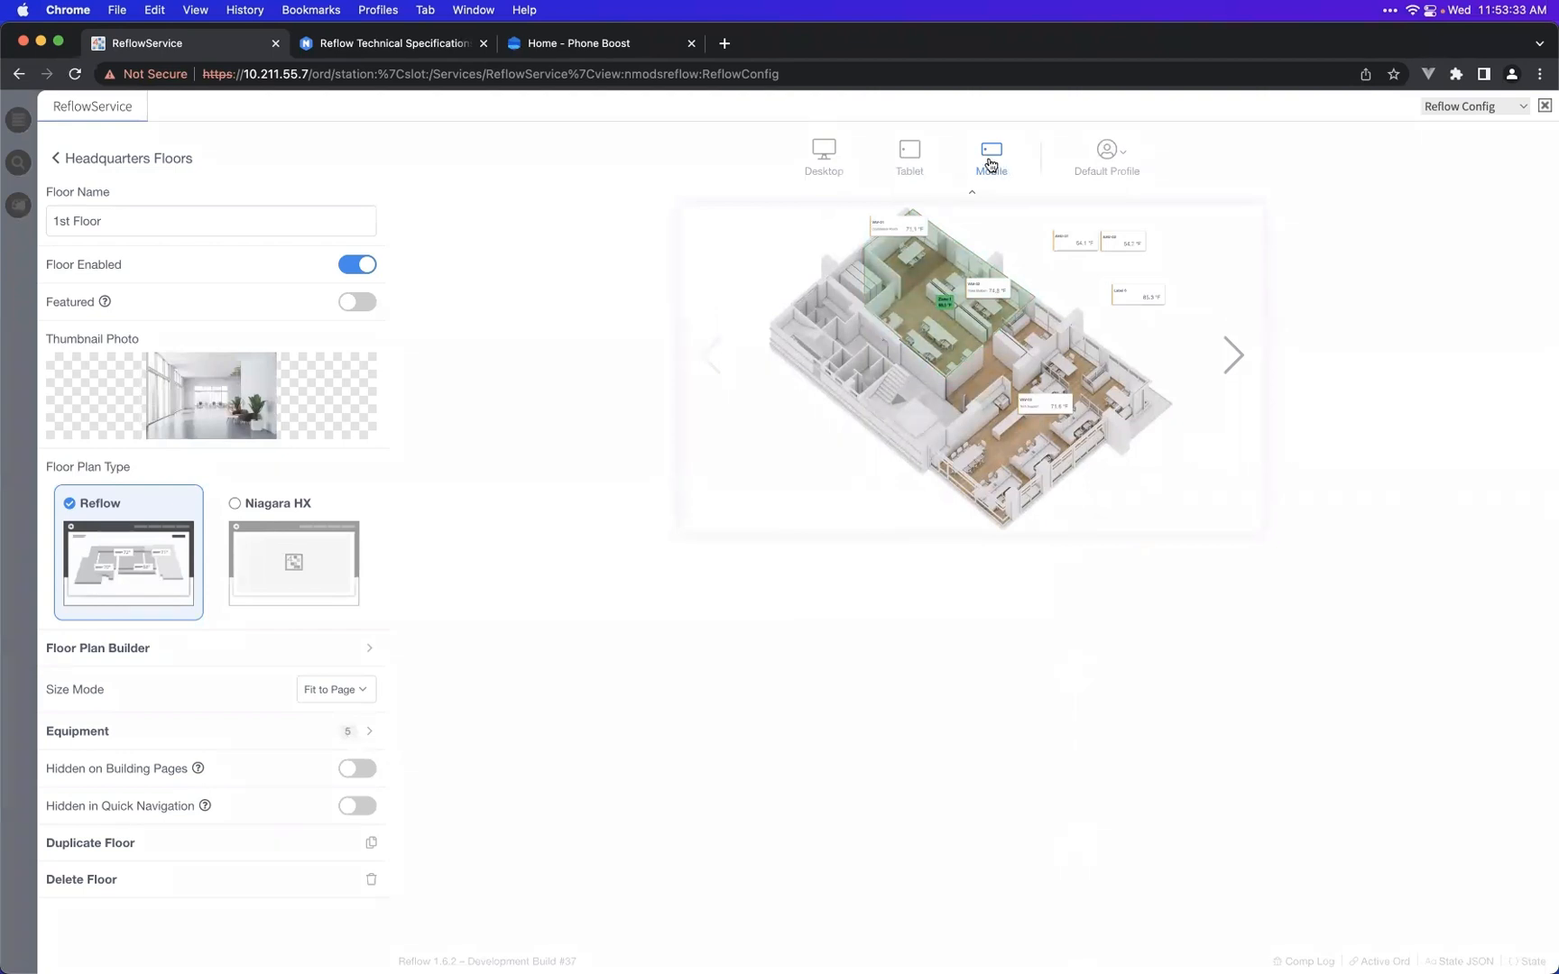
click(992, 165)
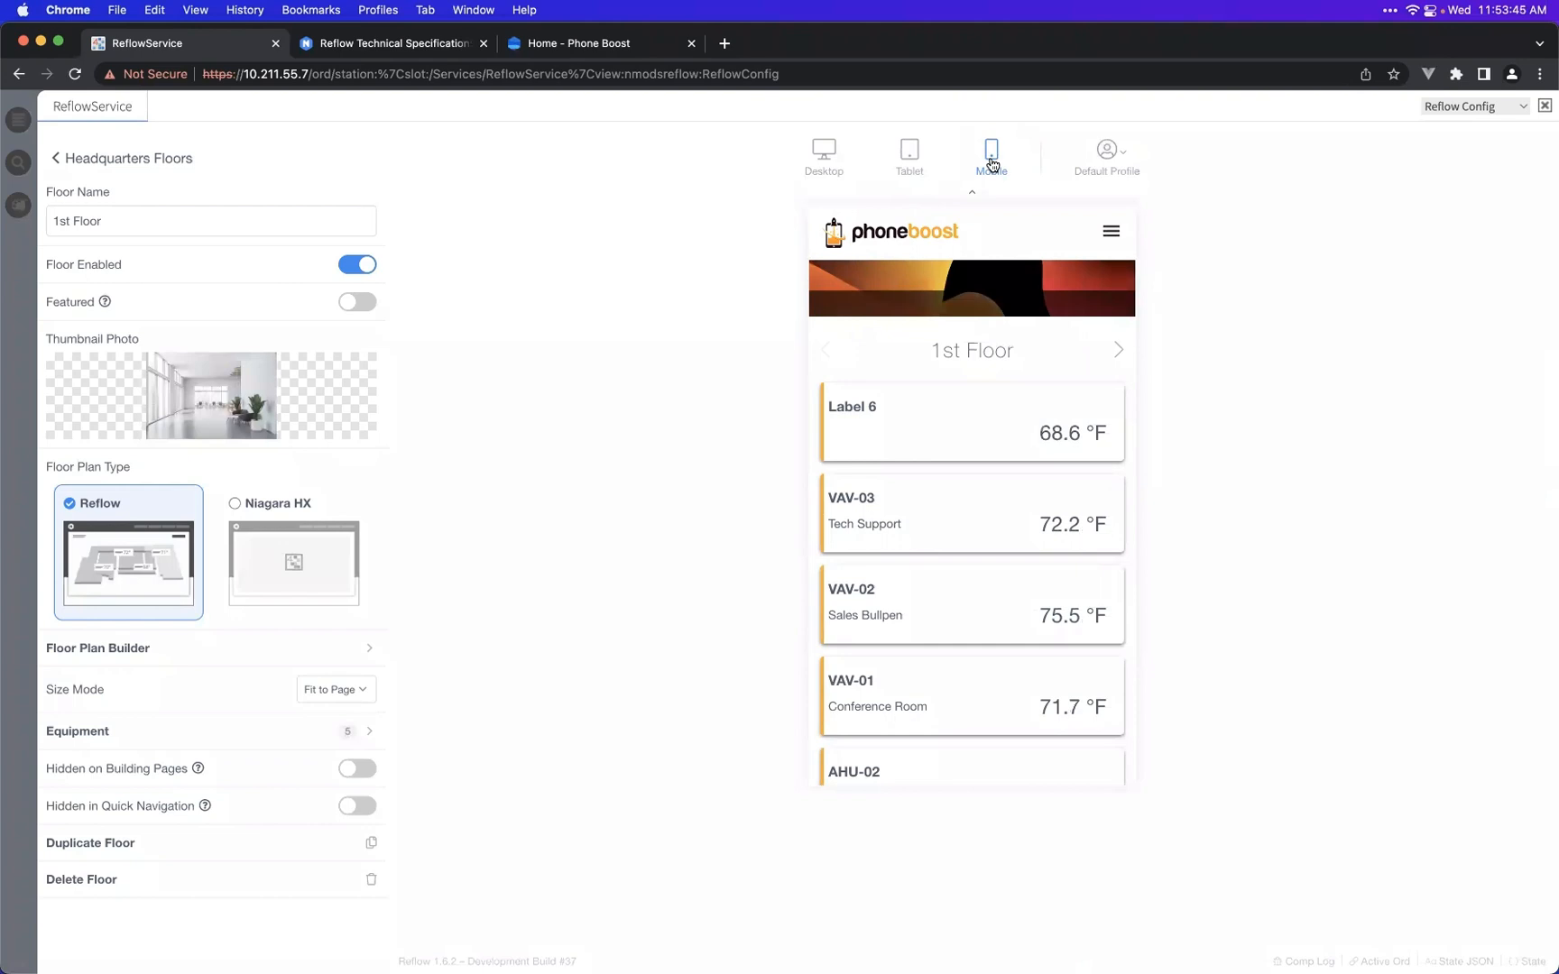
click(992, 160)
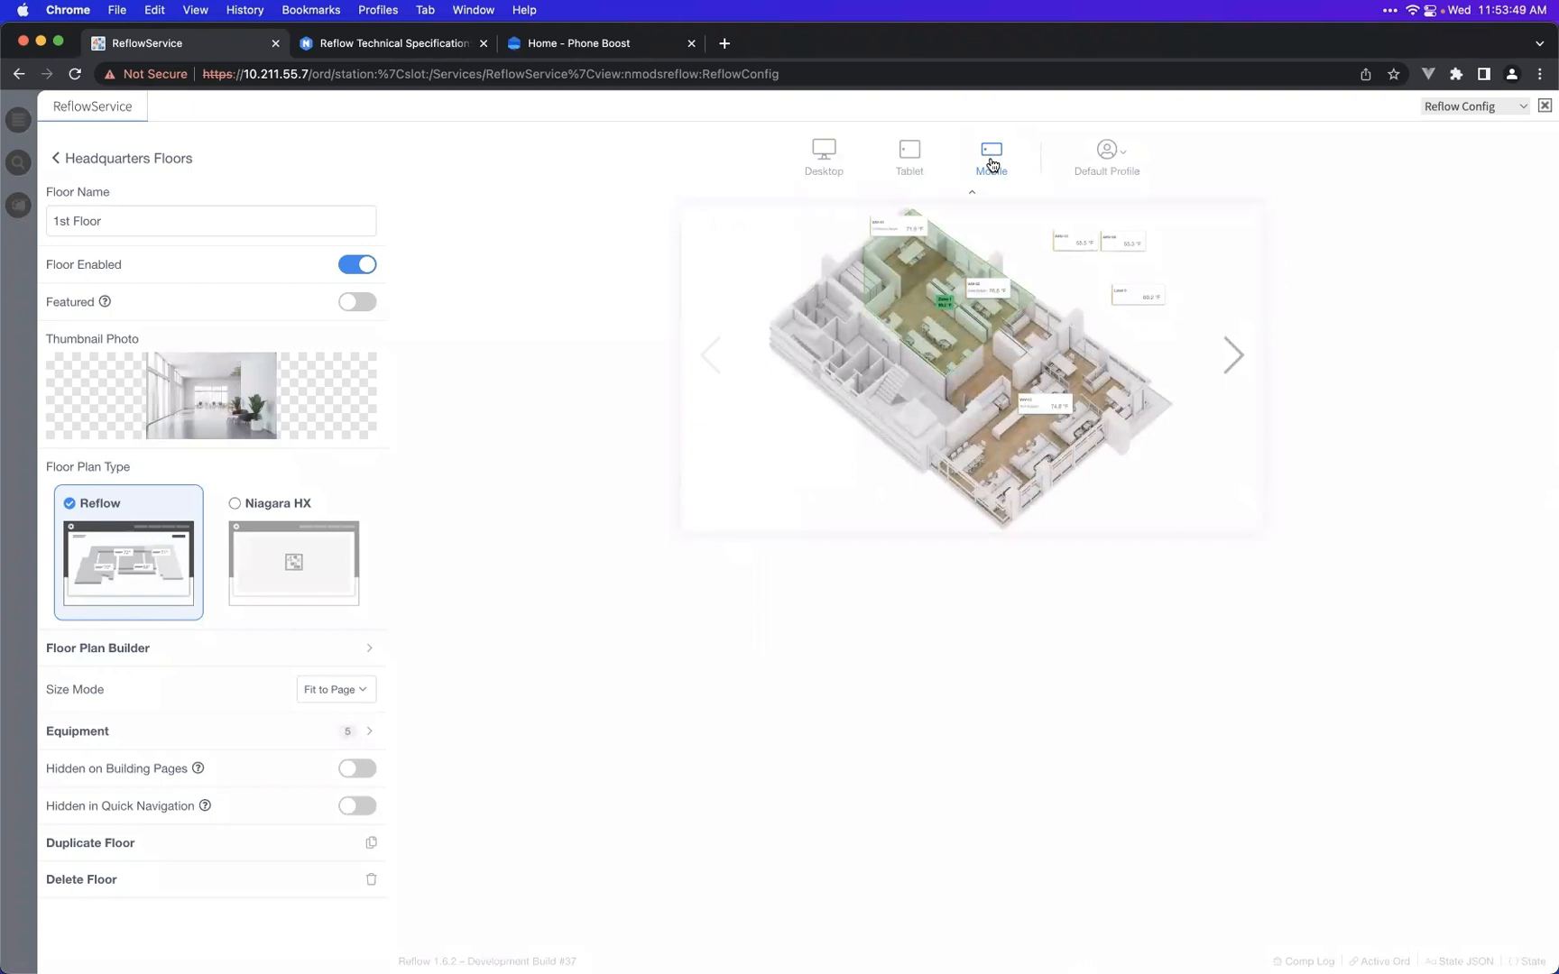
click(992, 162)
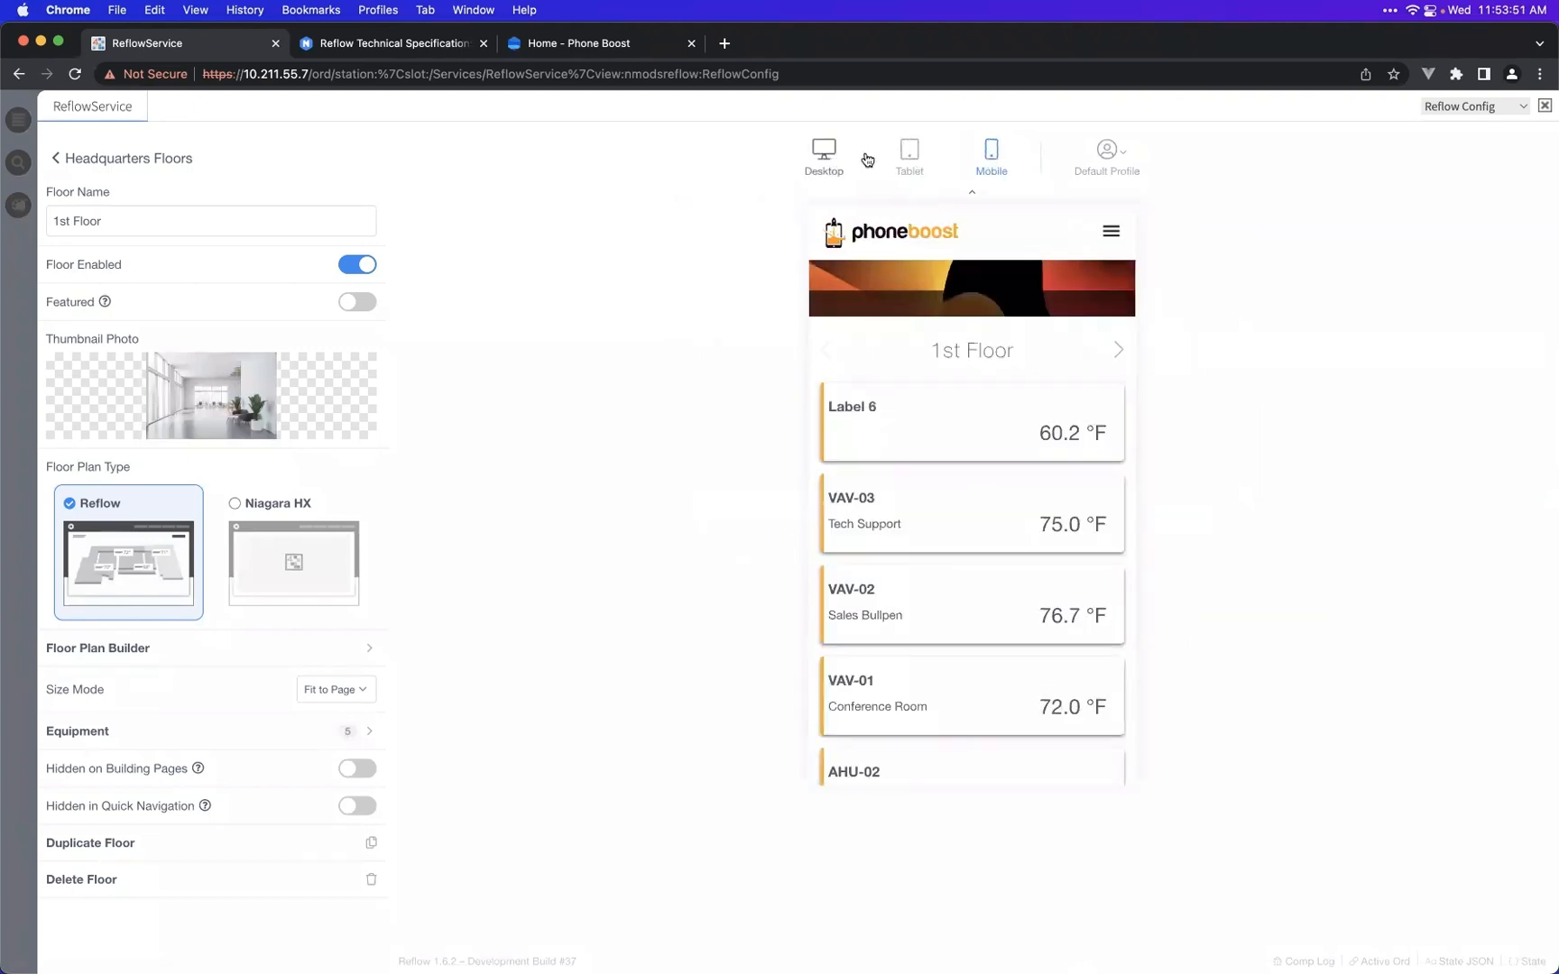
click(822, 159)
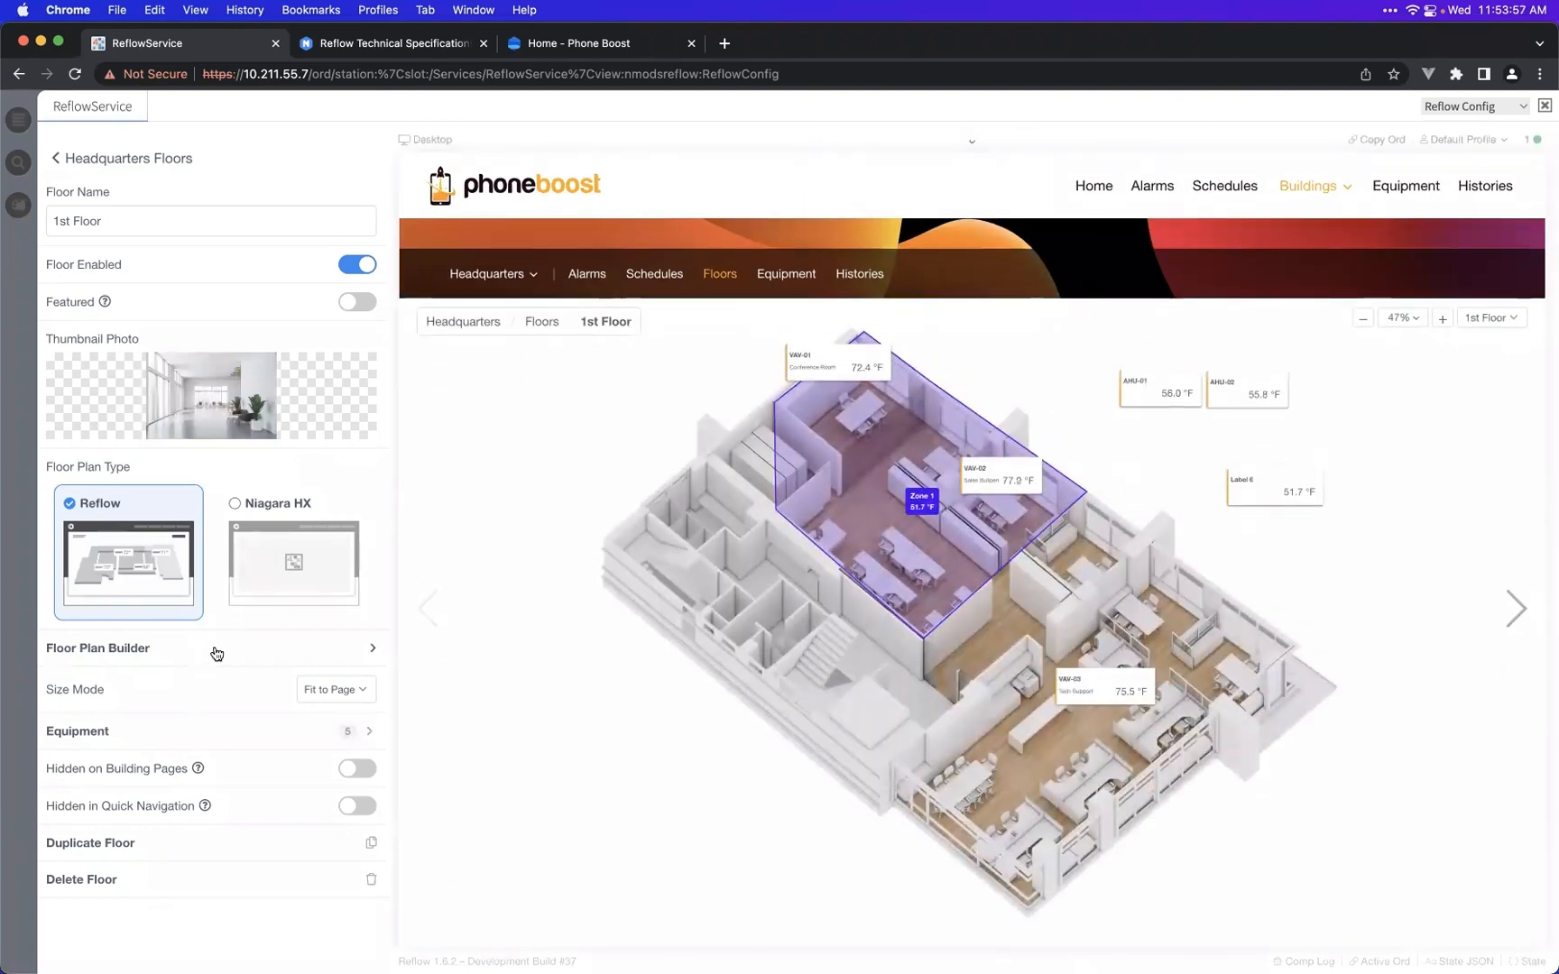
- Reopen the 1st Floor in the Floor Plan Builder and make Zone 1 visible on the mobile list
click(219, 650)
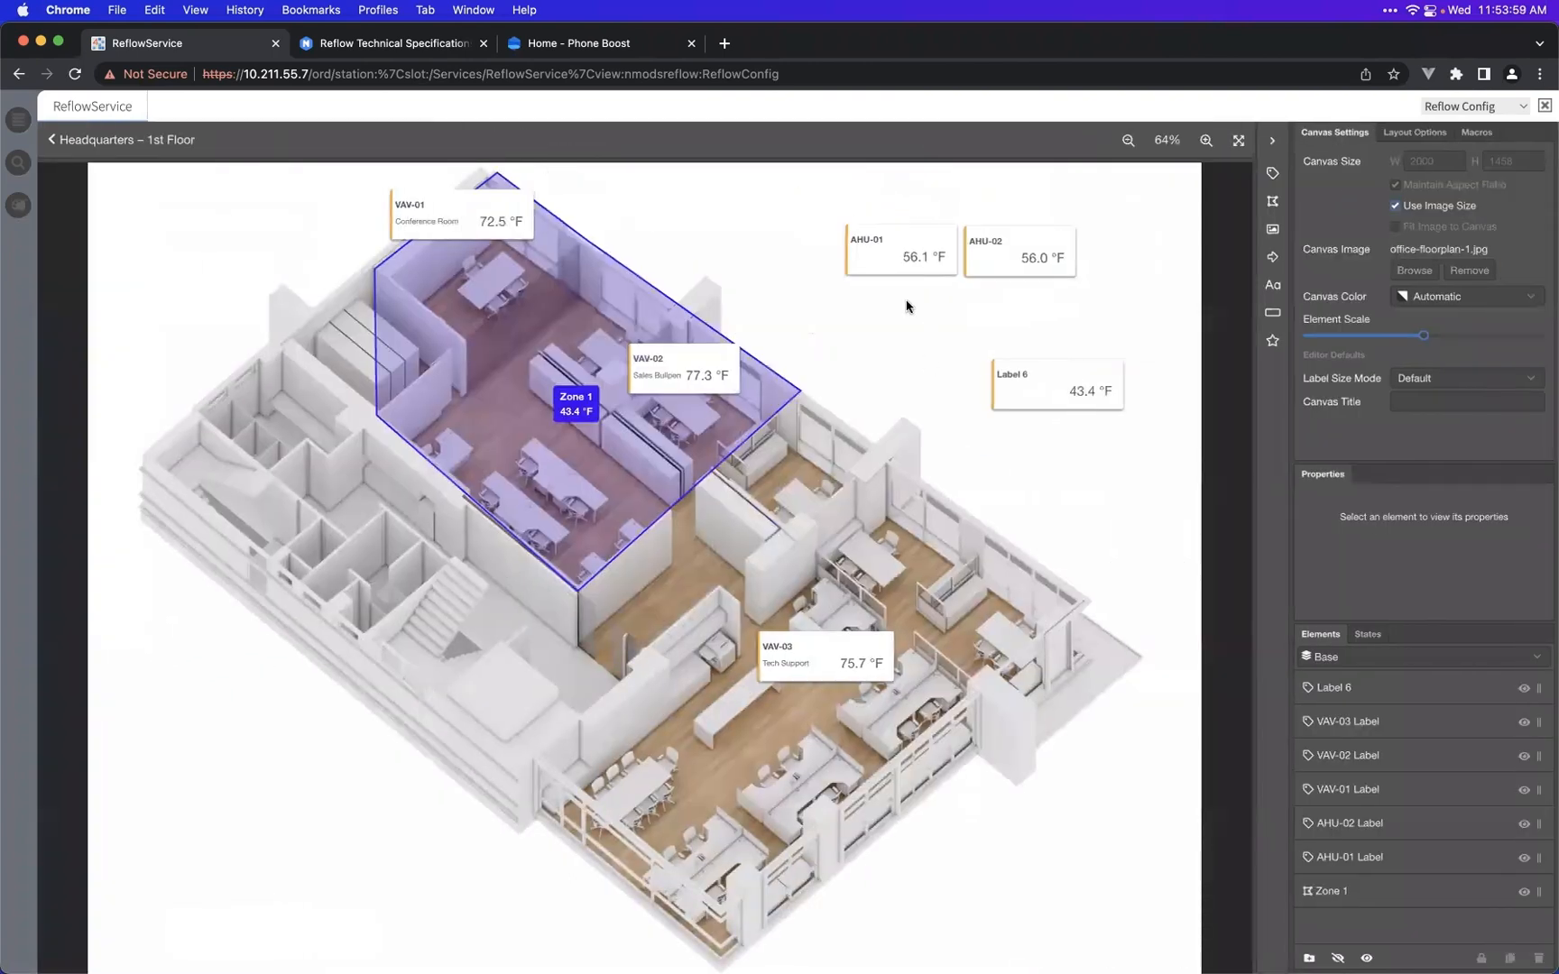
click(607, 328)
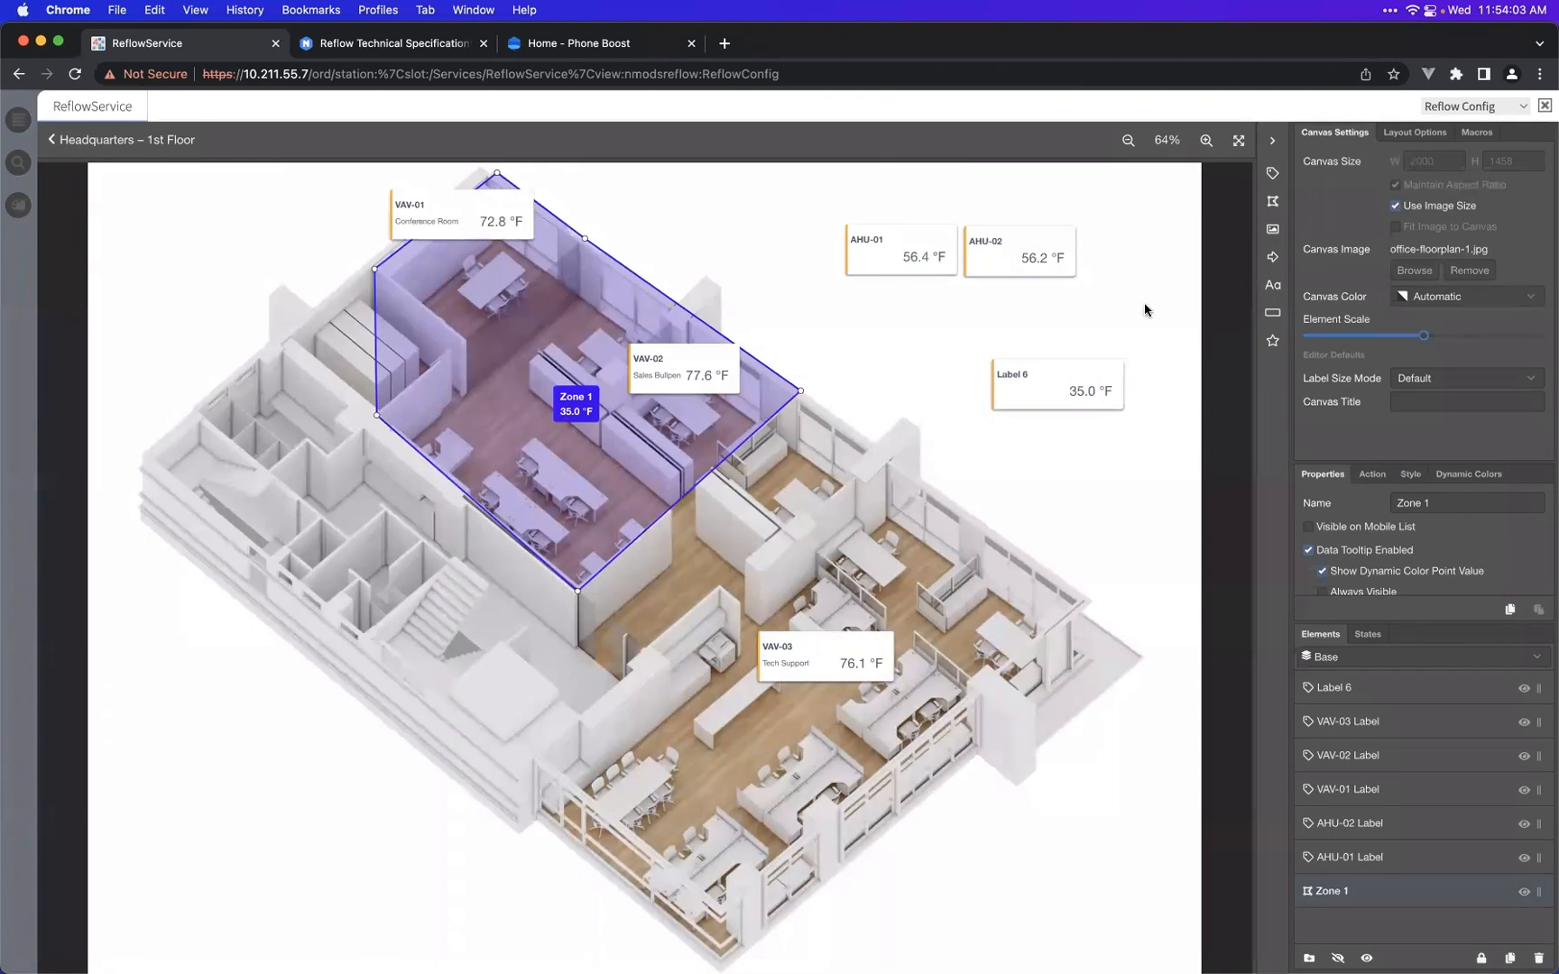
click(1350, 133)
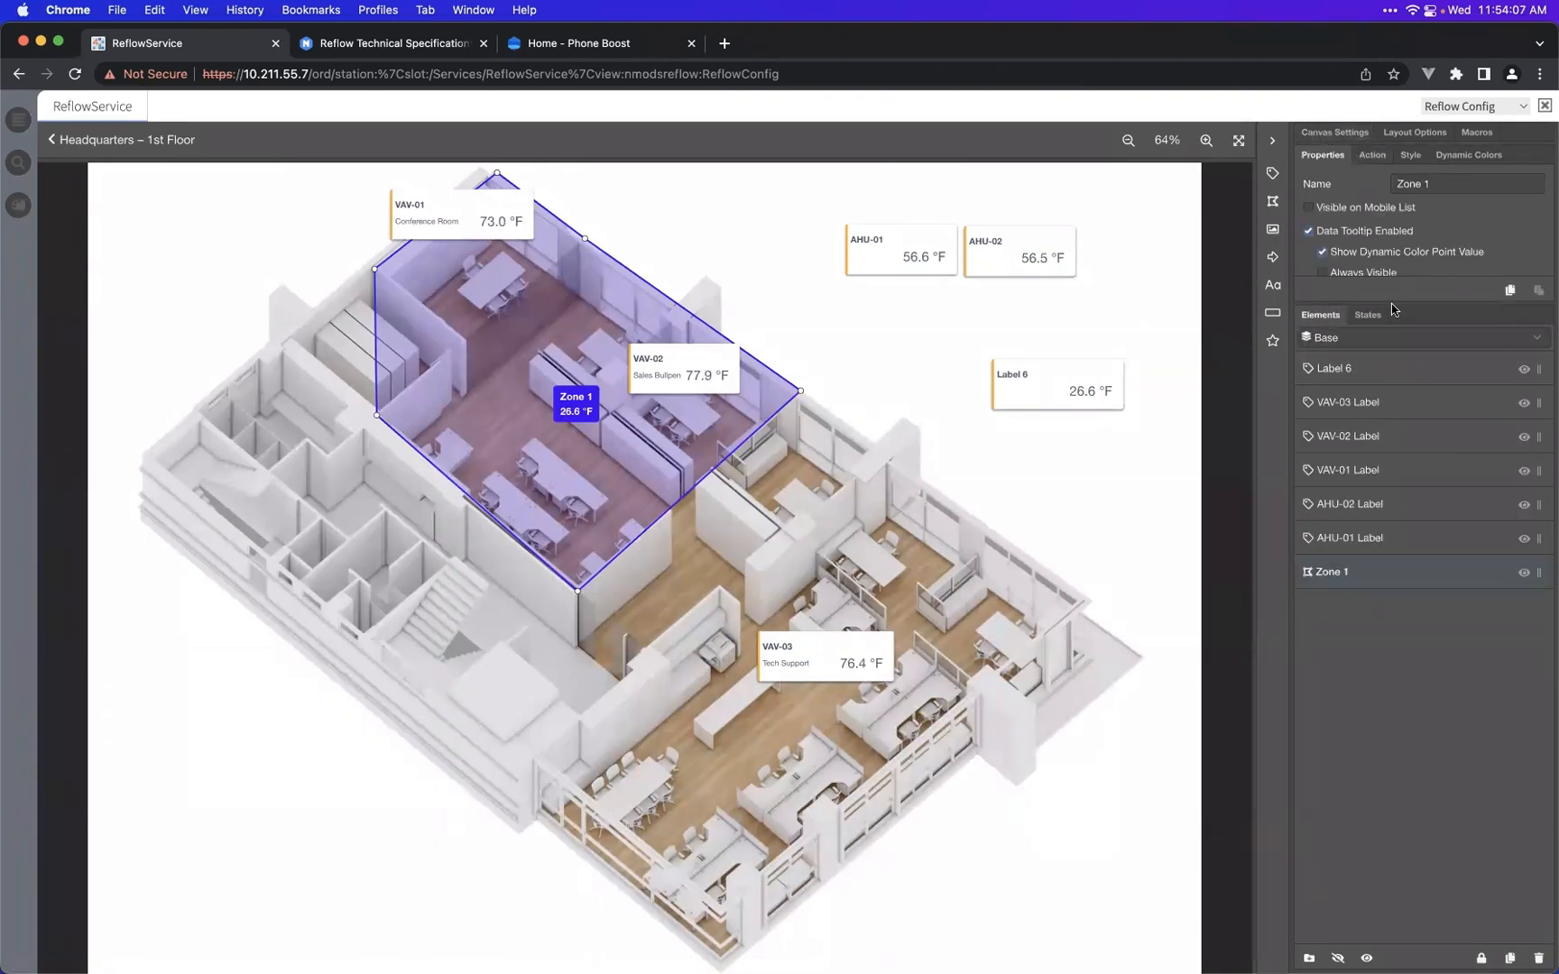
drag(1392, 304, 1402, 464)
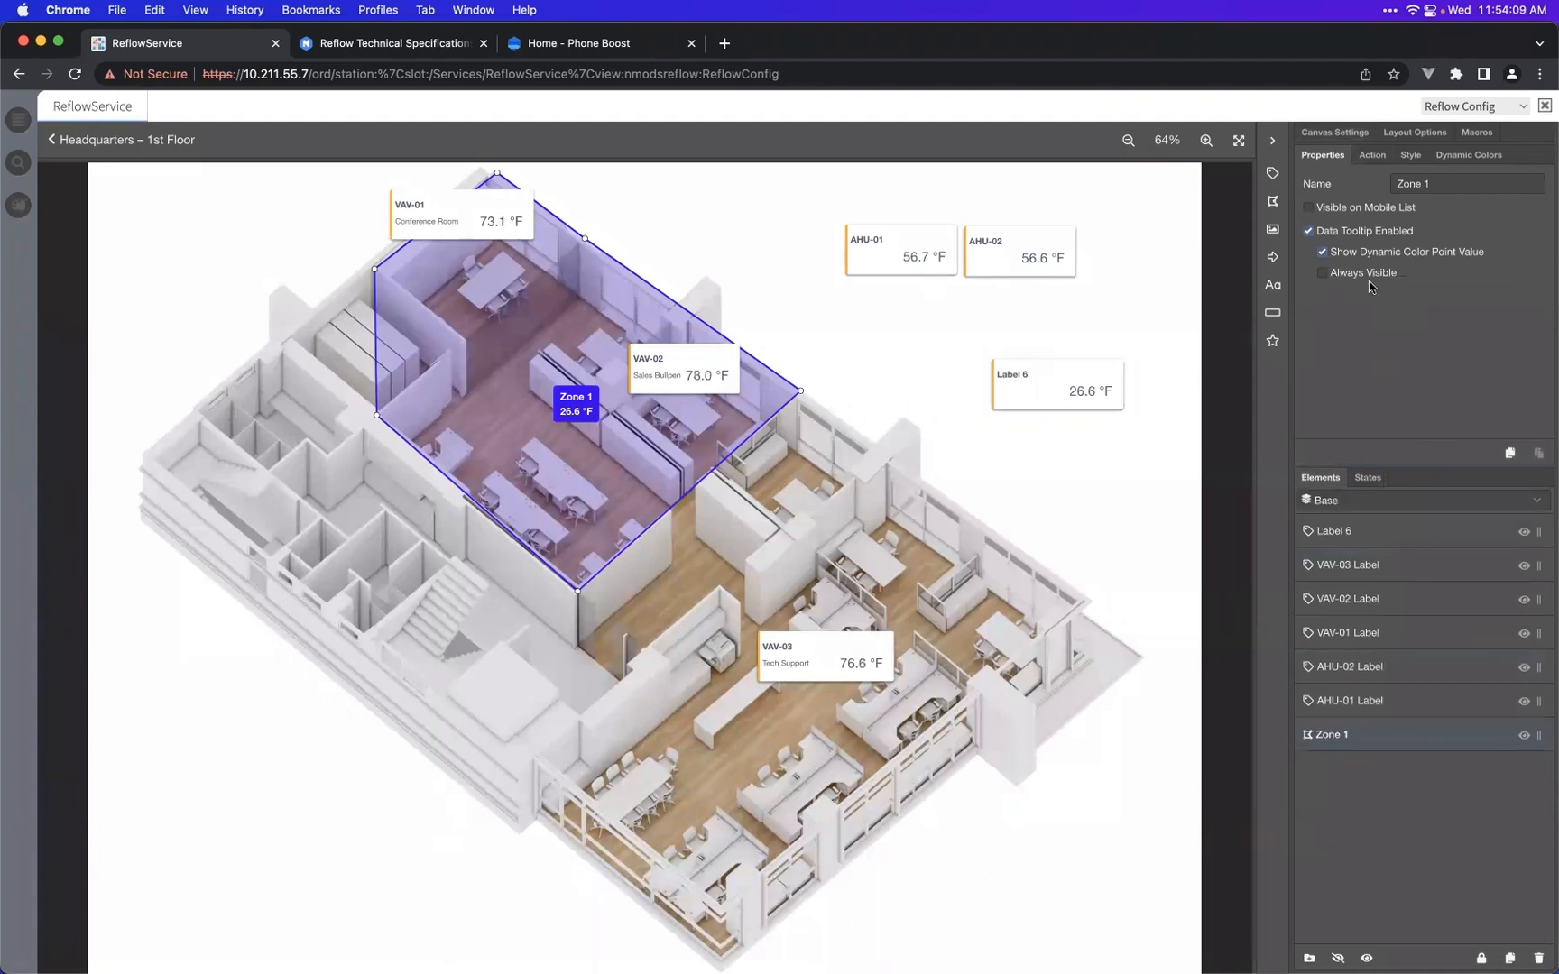
click(1355, 214)
- Set the VAV-01 label's action type to Point Action Menu and assign the NumericRamp point from the station's Points folder
click(1434, 565)
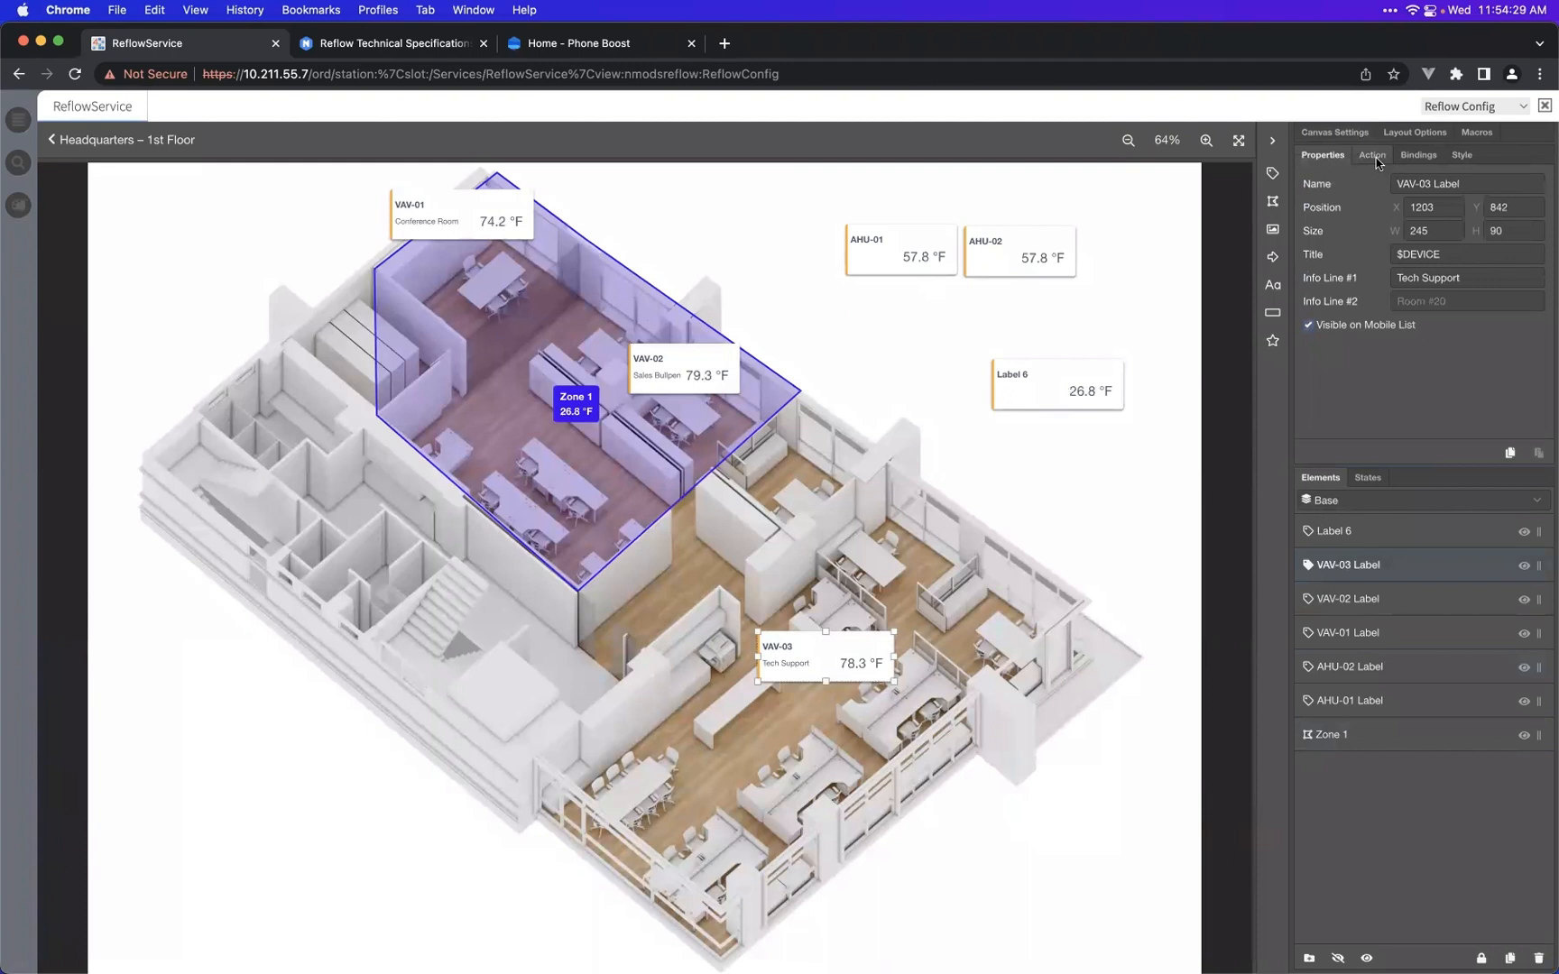
click(636, 321)
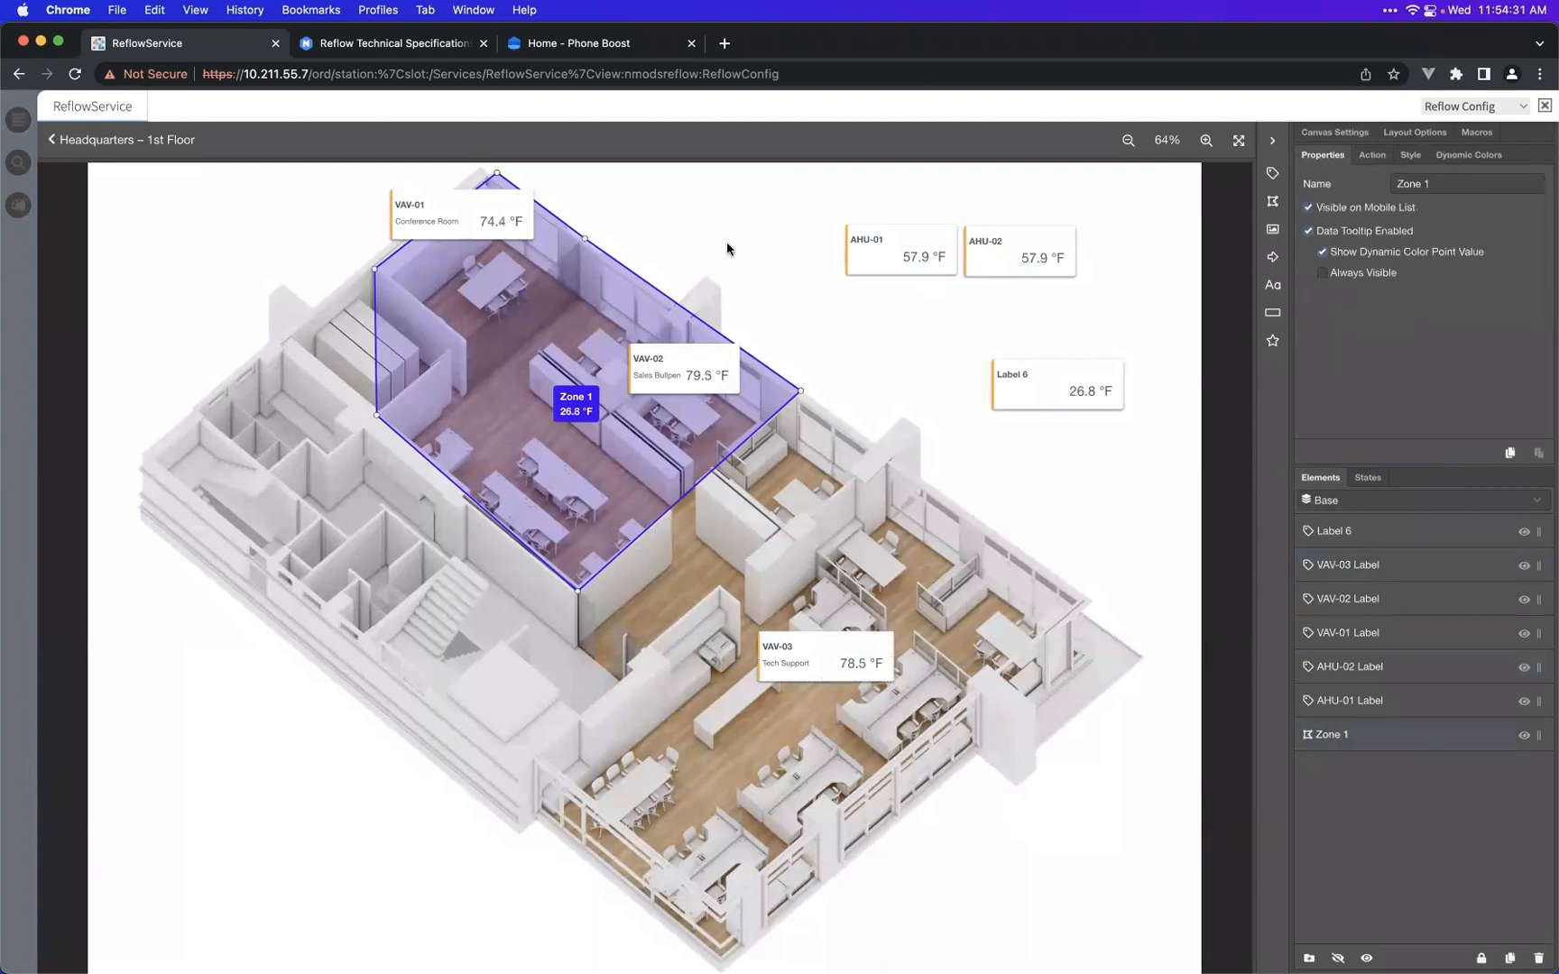
click(457, 239)
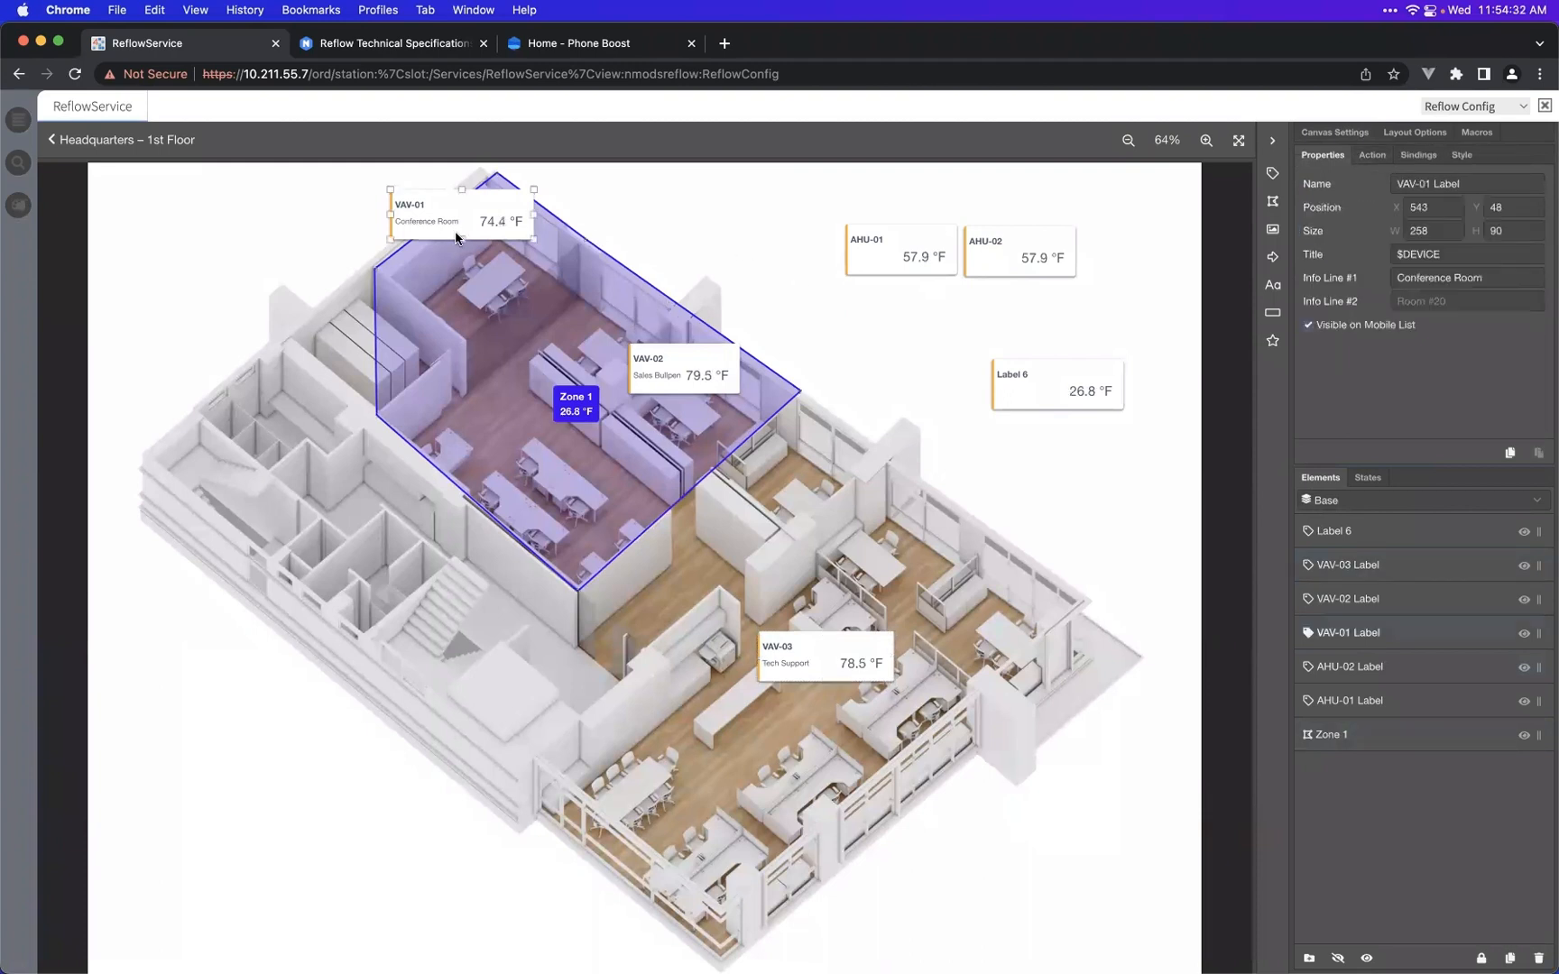
click(1383, 159)
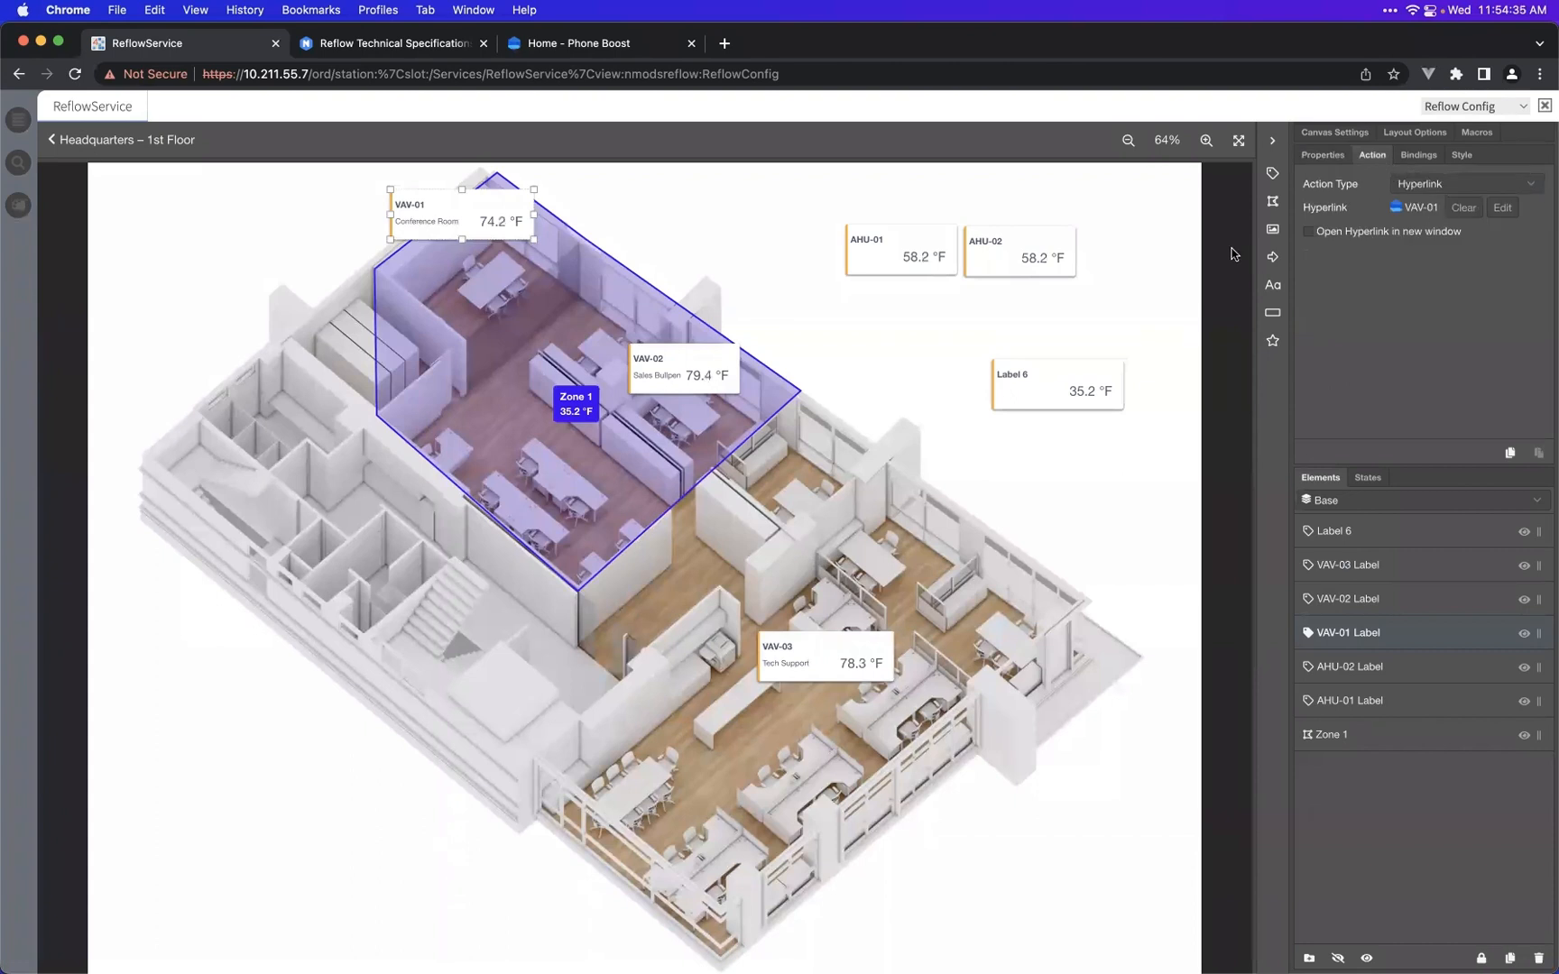
click(1457, 187)
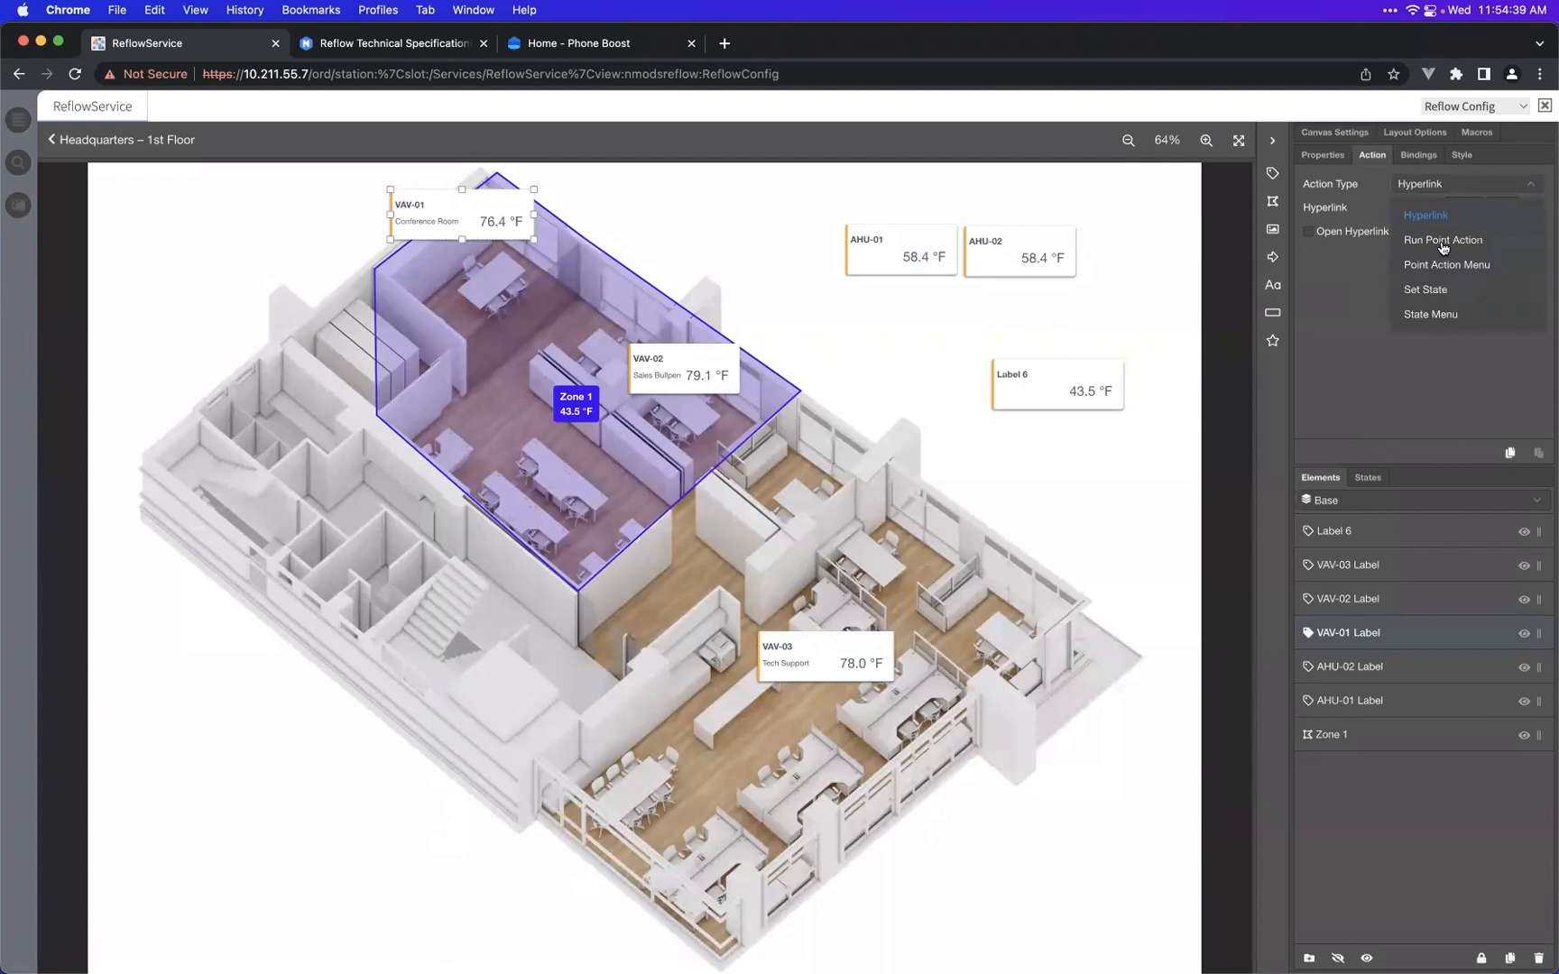
click(1442, 266)
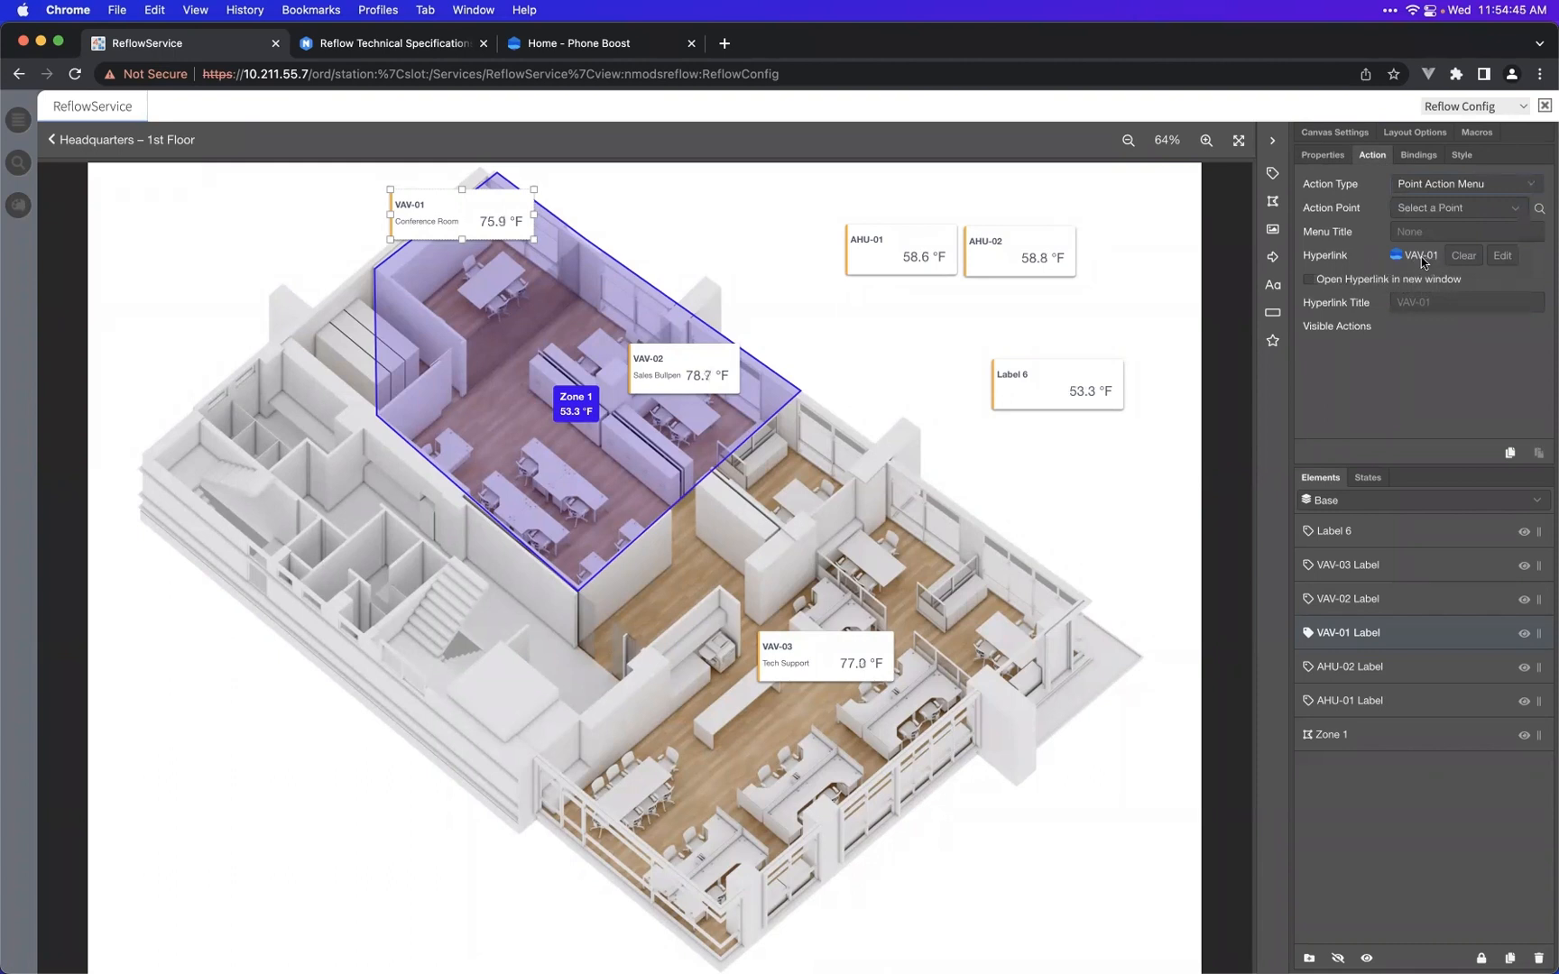
click(1410, 207)
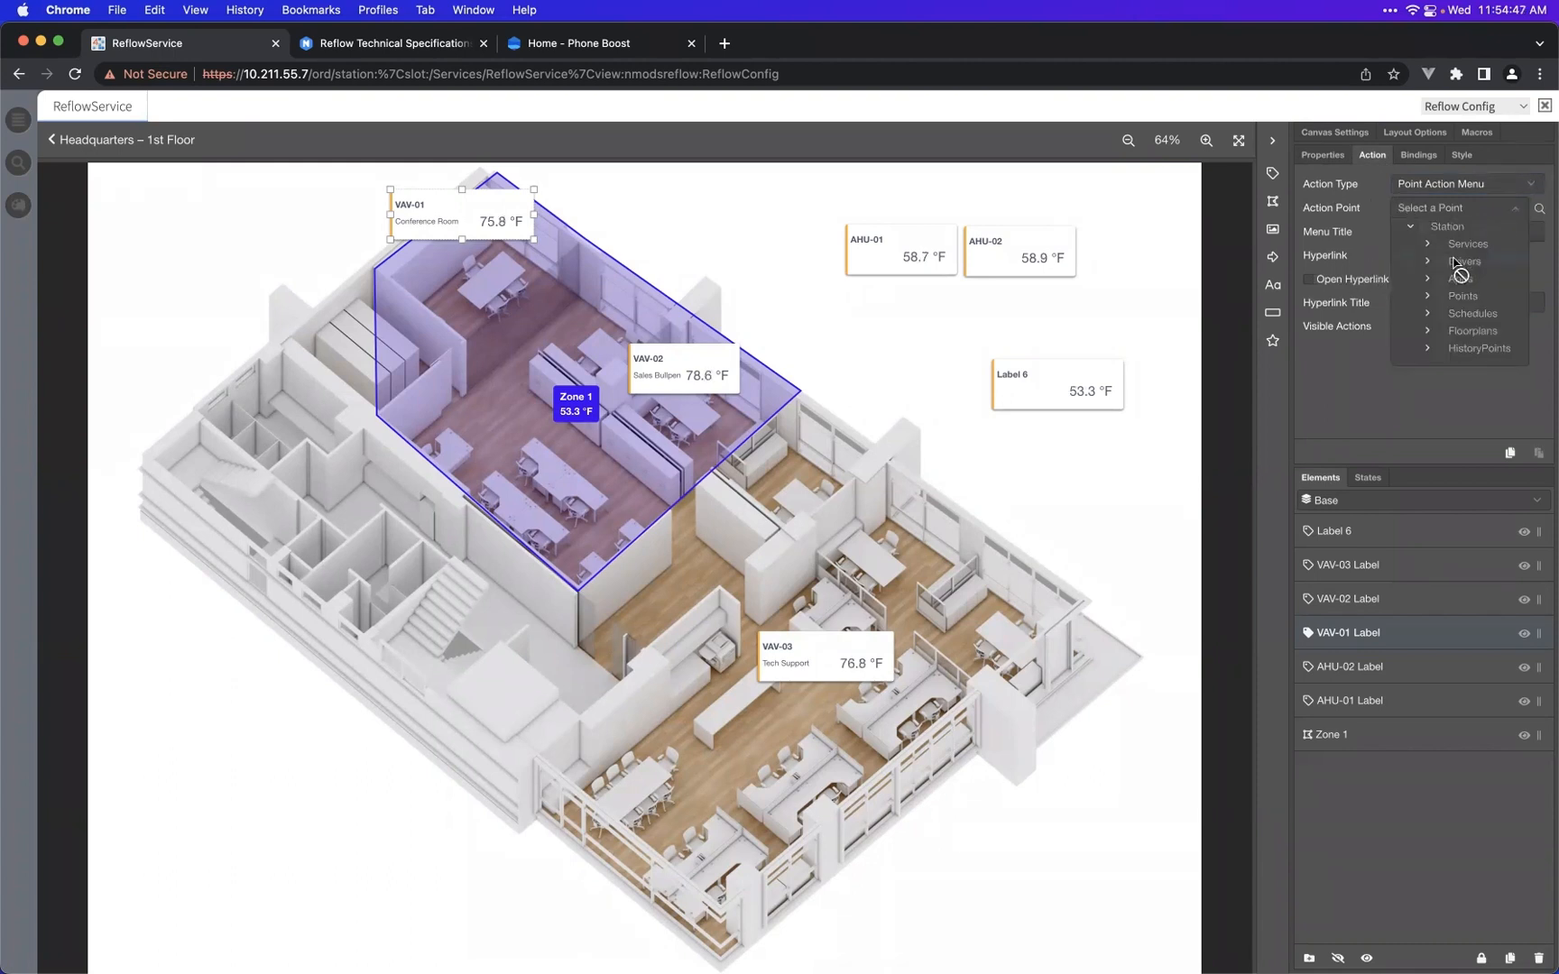
click(1478, 298)
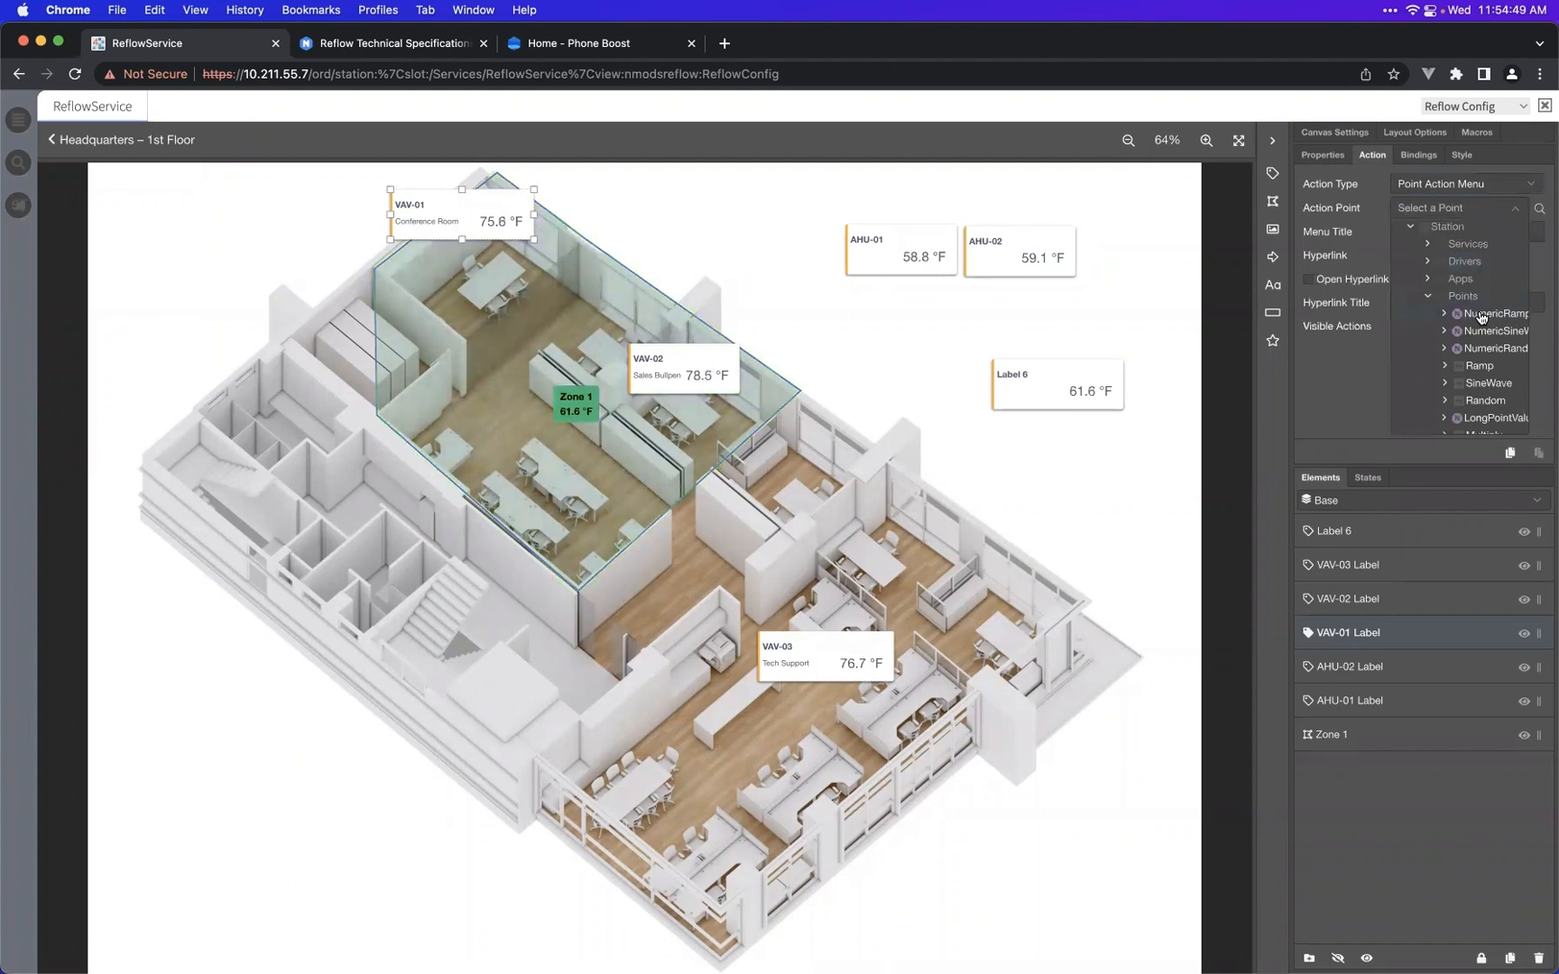
click(1484, 313)
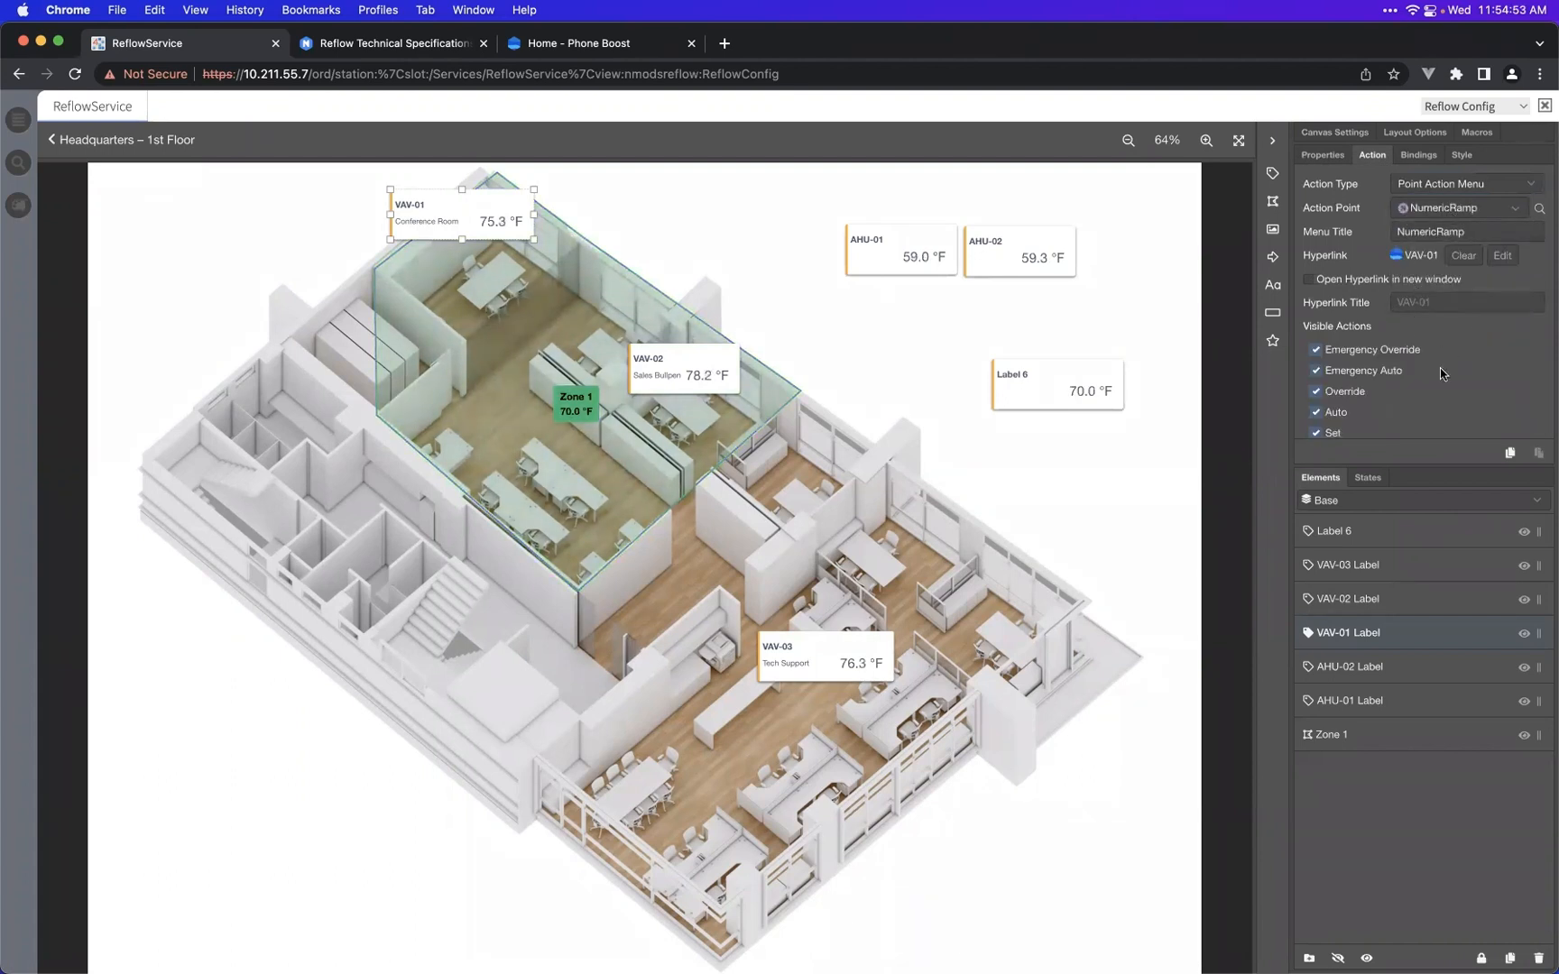
- Exclude Emergency Override and Emergency Auto from the VAV-01 label's visible actions, and deselect the label
scroll(1442, 372, down, 1)
click(1371, 344)
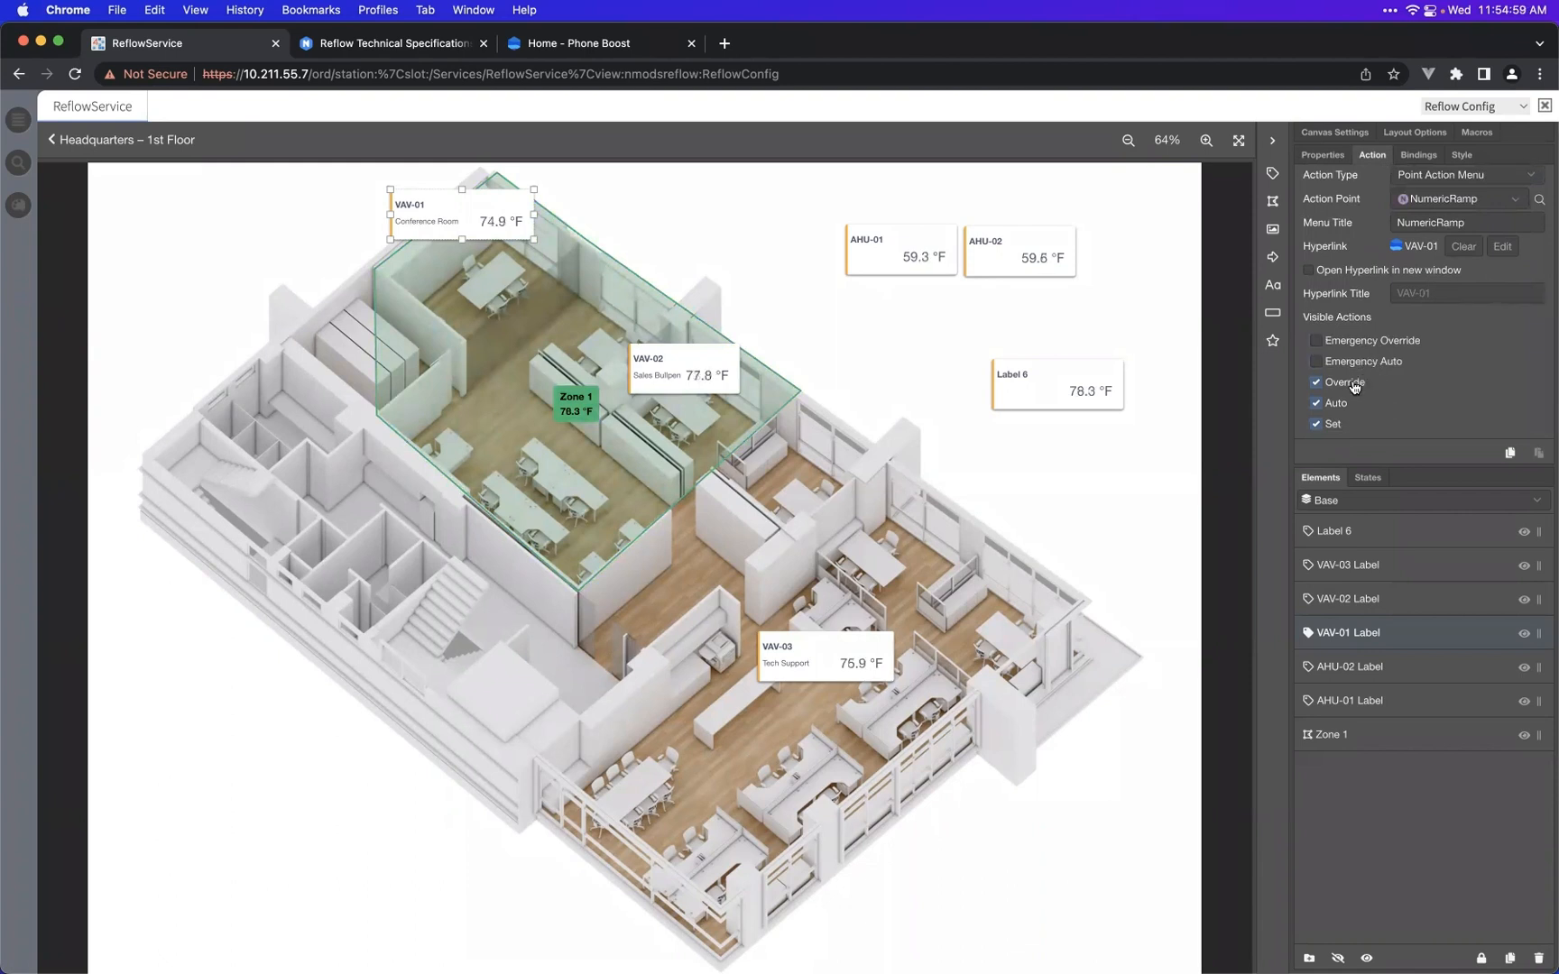
scroll(1350, 323, up, 1)
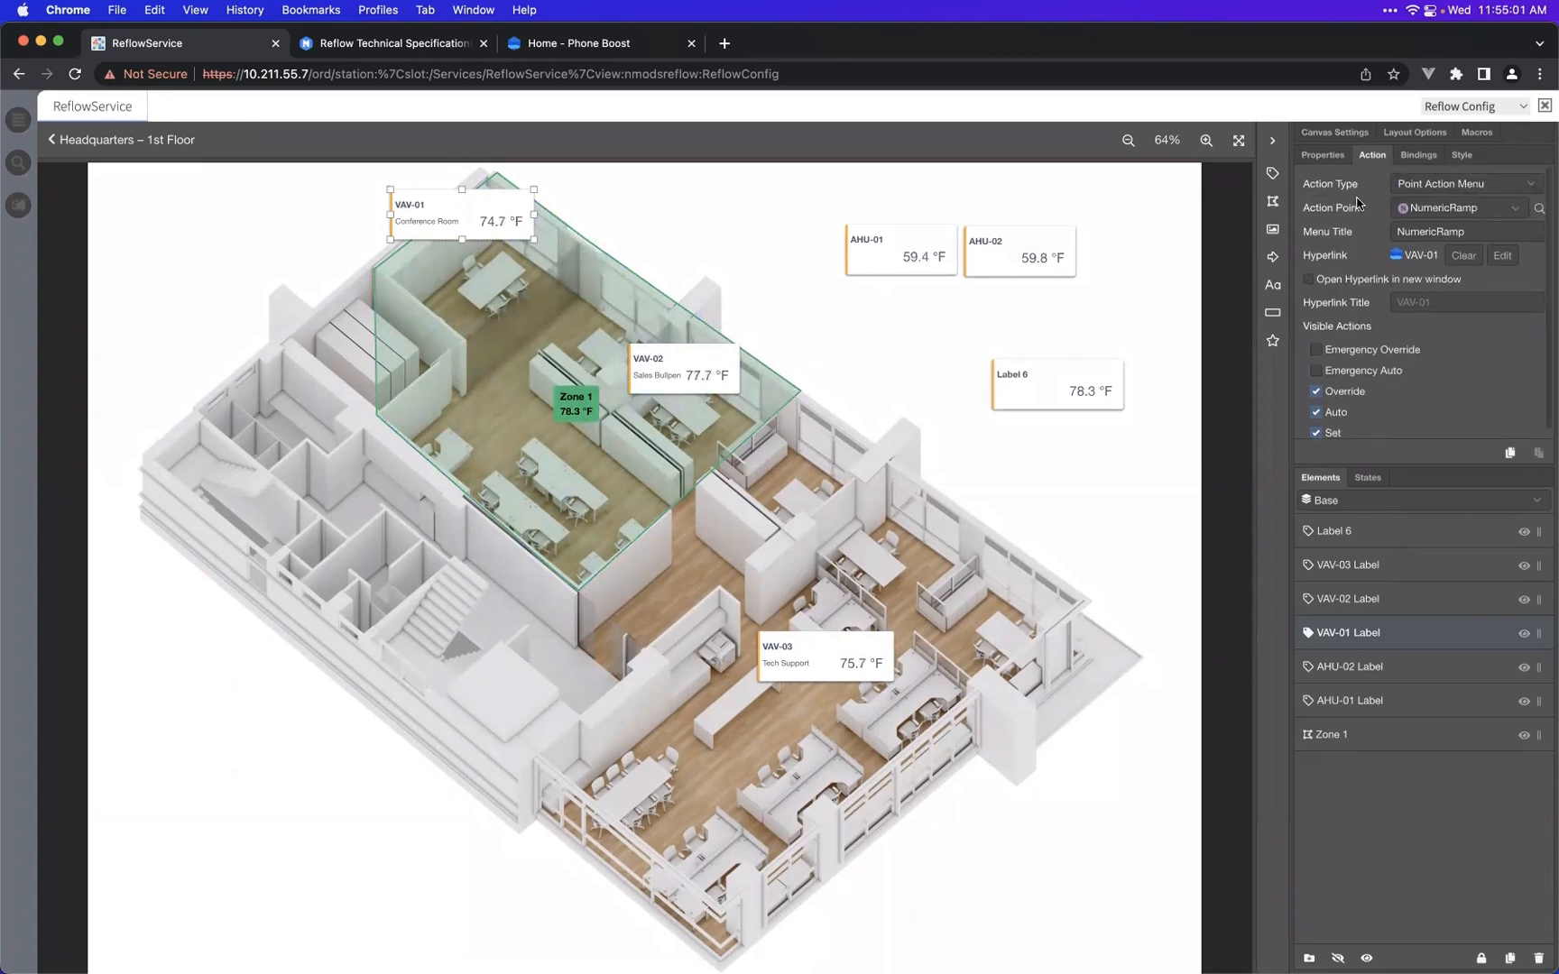
click(1344, 156)
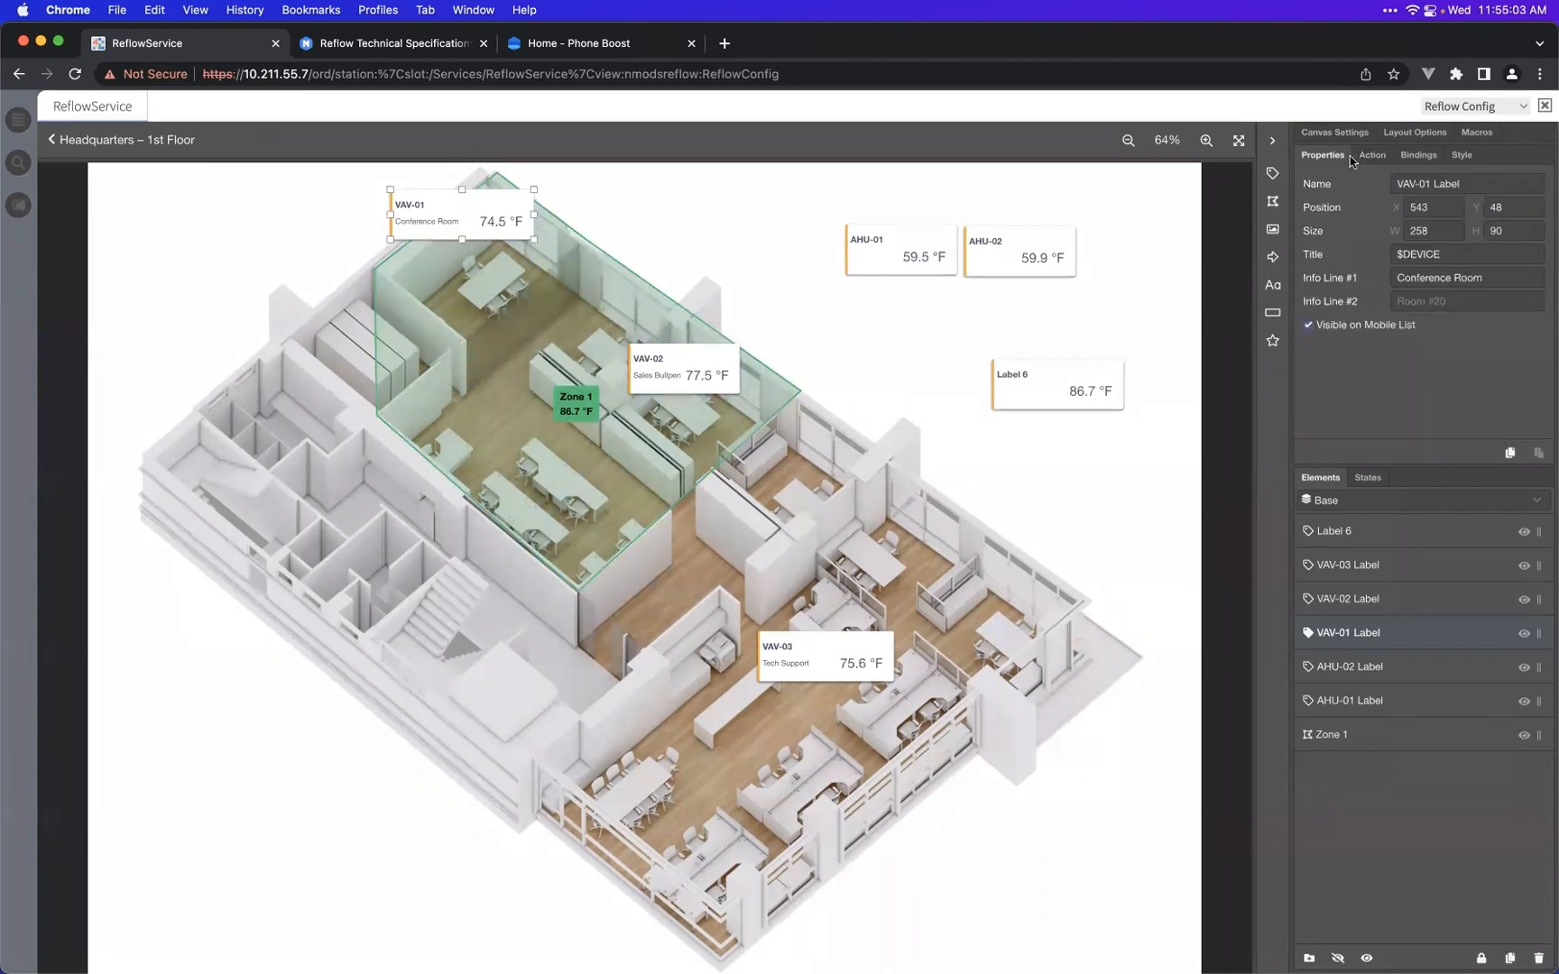
click(839, 331)
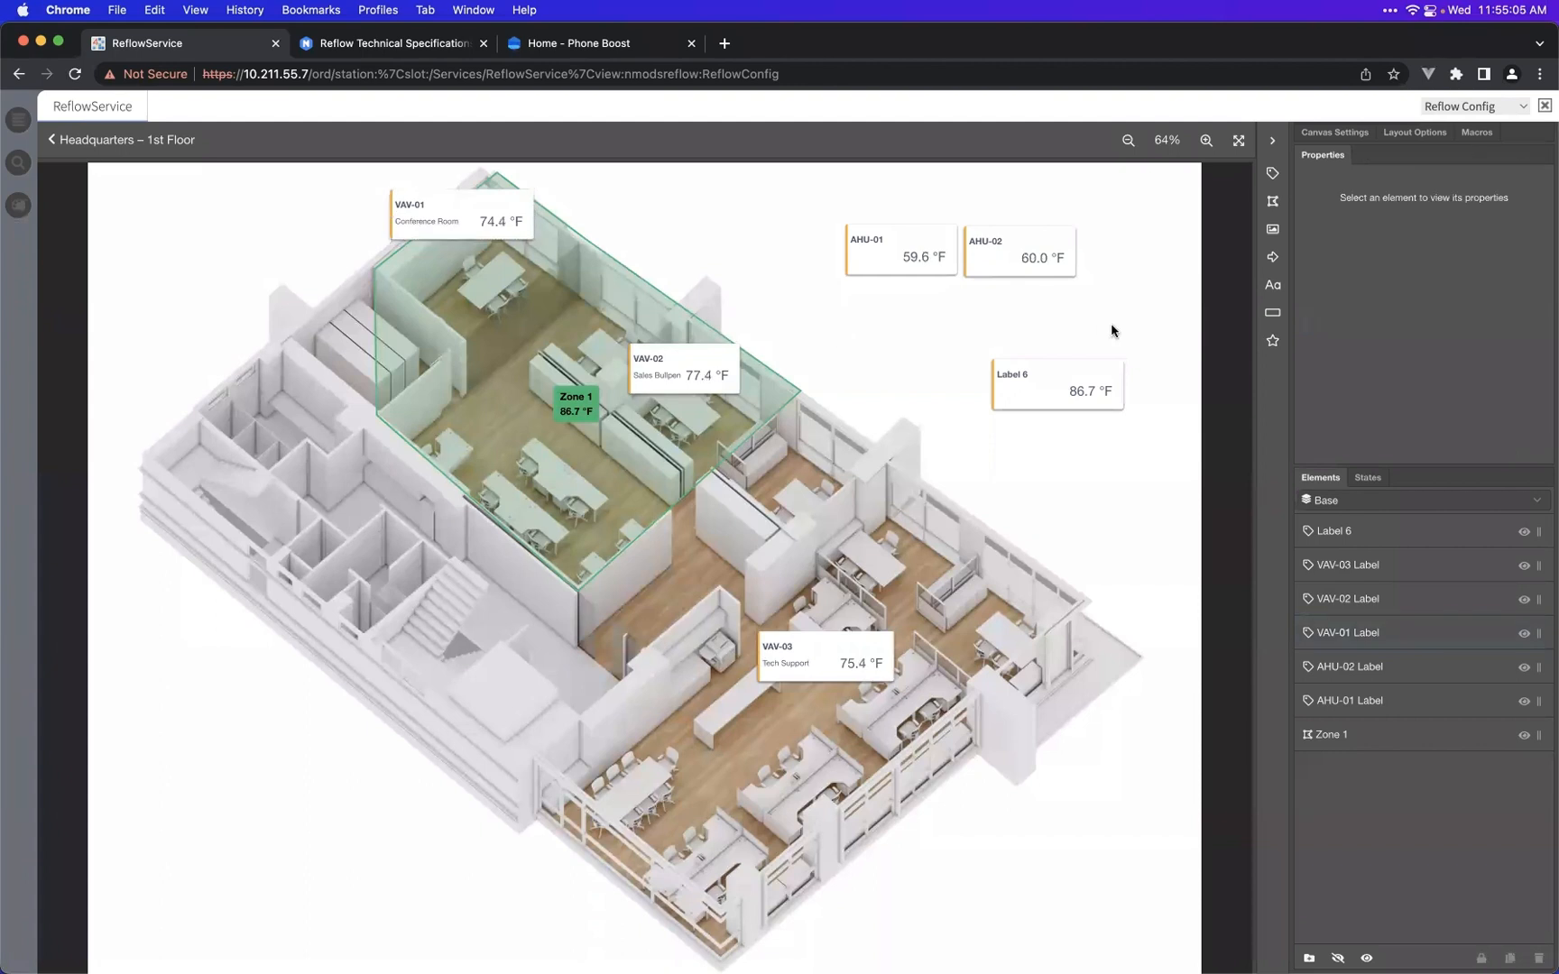
- Insert an icon on the floor plan and change its symbol to the solid lightbulb, searching for "light"
click(1273, 343)
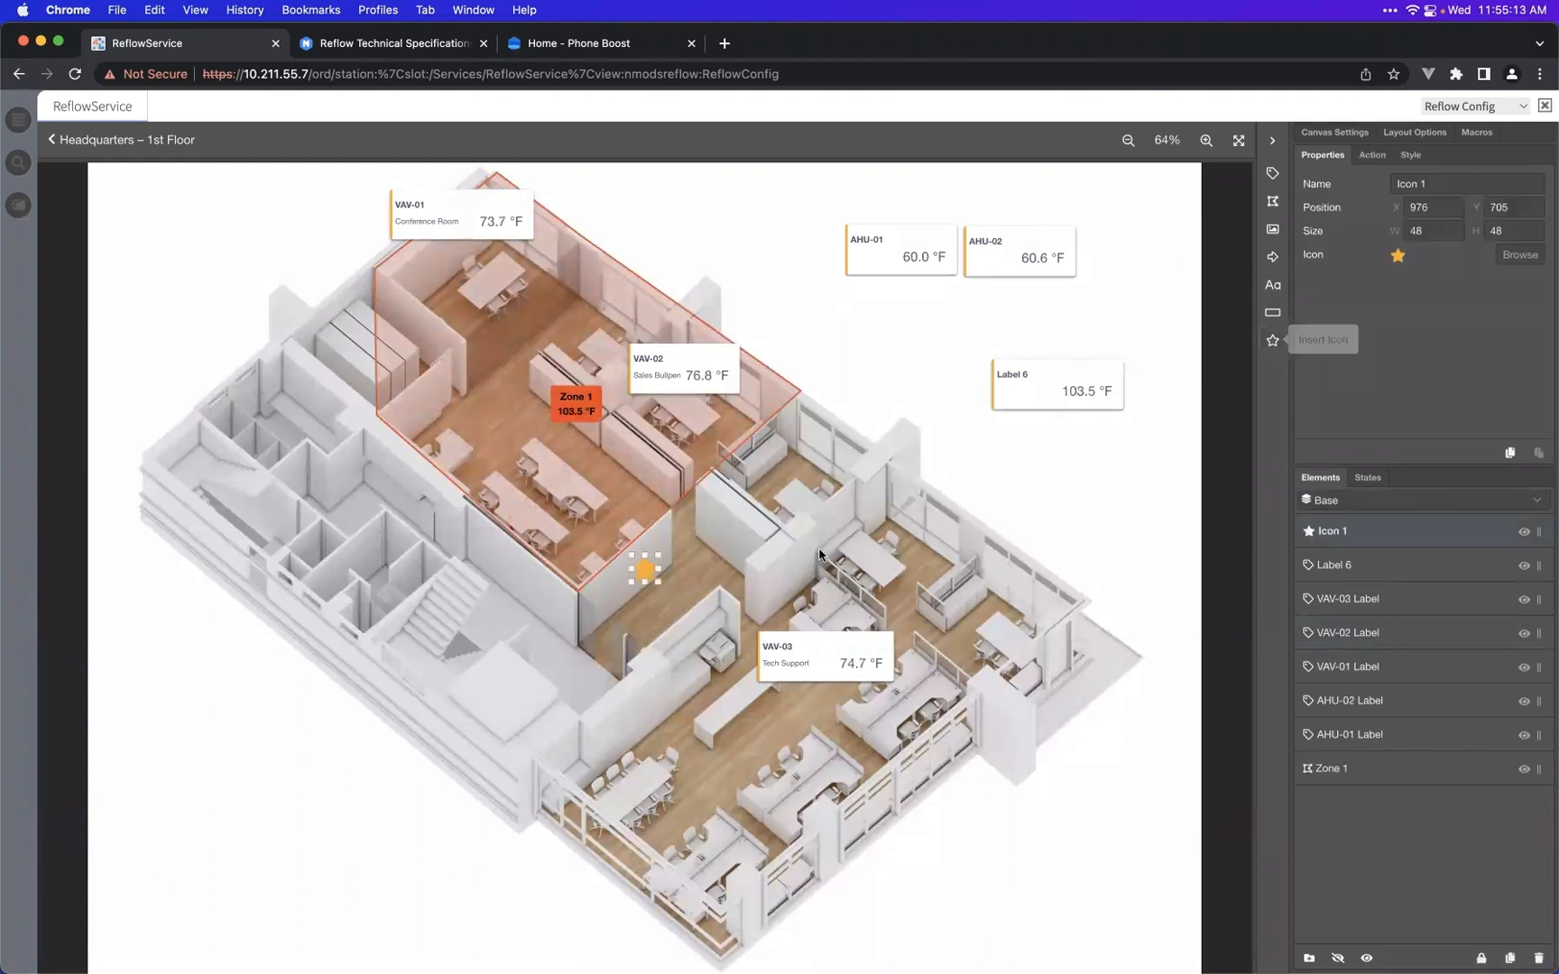
click(1521, 257)
click(762, 244)
text(light)
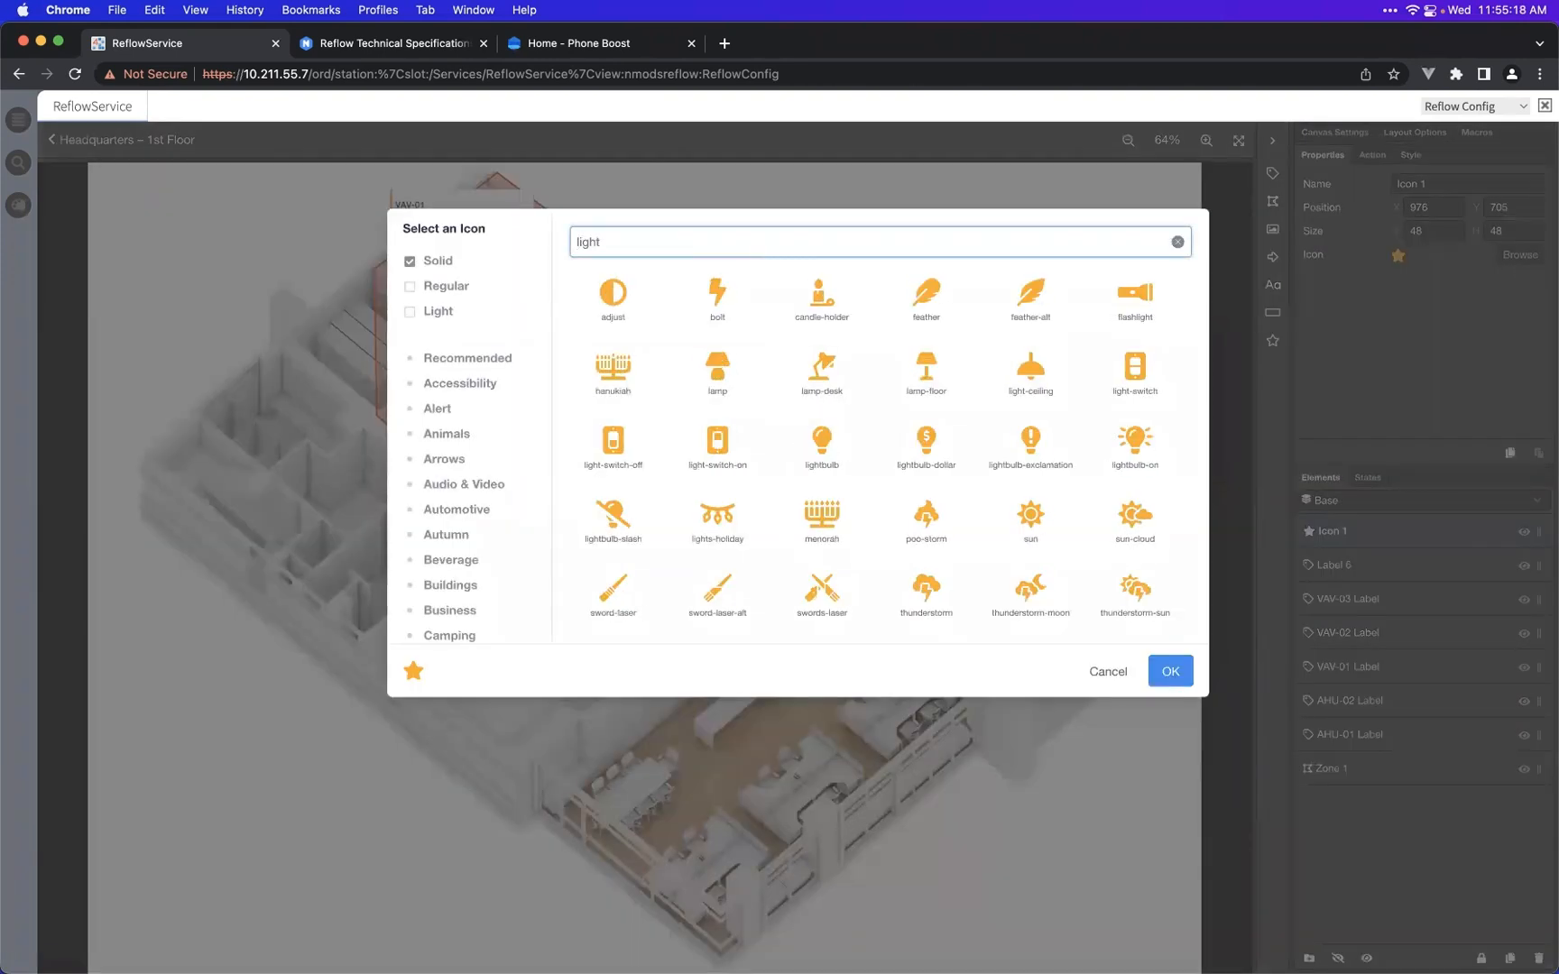
click(837, 453)
click(1170, 670)
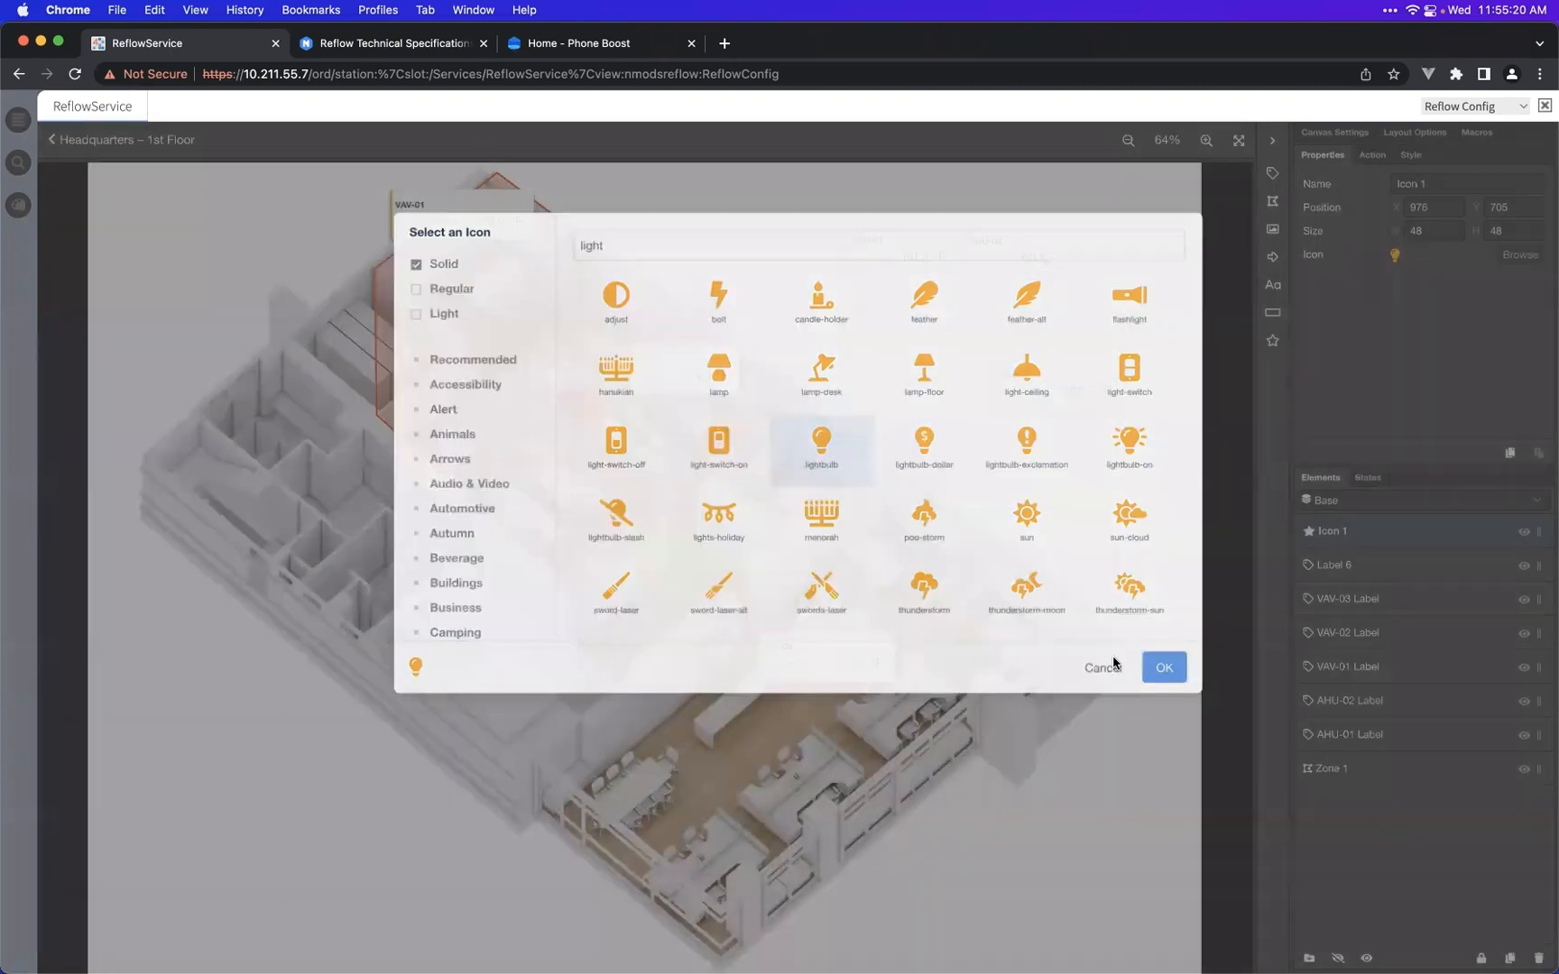
- Enlarge the lightbulb icon to about 142 by 153 and place it at about X 1472, Y 622 in the right-hand office
drag(643, 573, 965, 559)
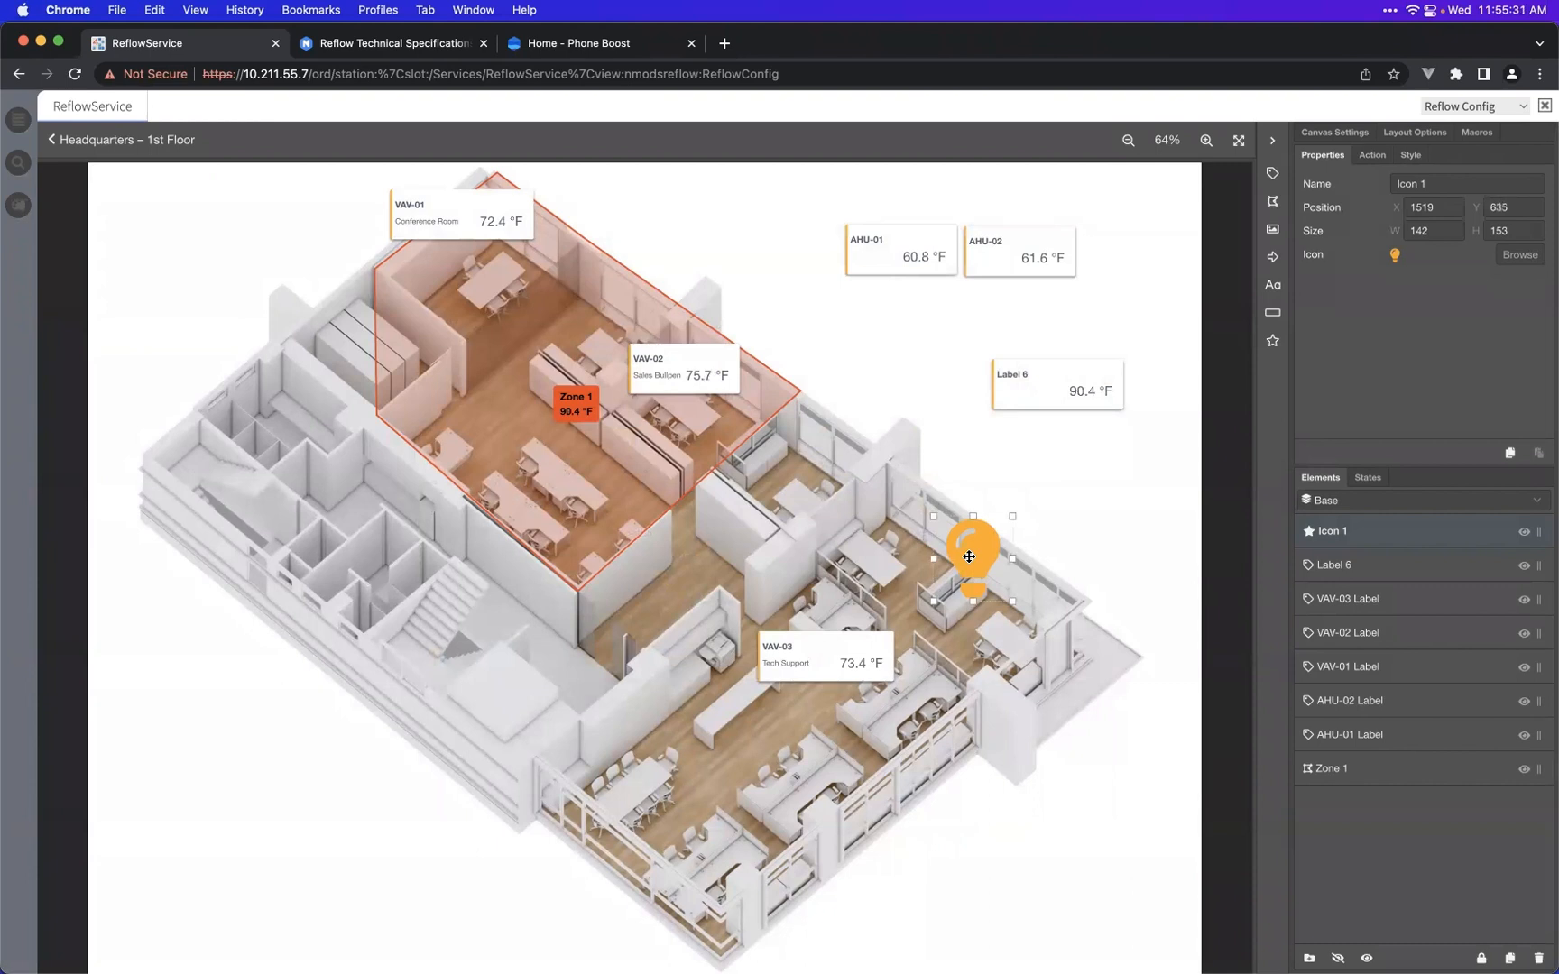
mouse_move(972, 557)
mouse_down()
mouse_move(995, 523)
mouse_move(990, 539)
mouse_up()
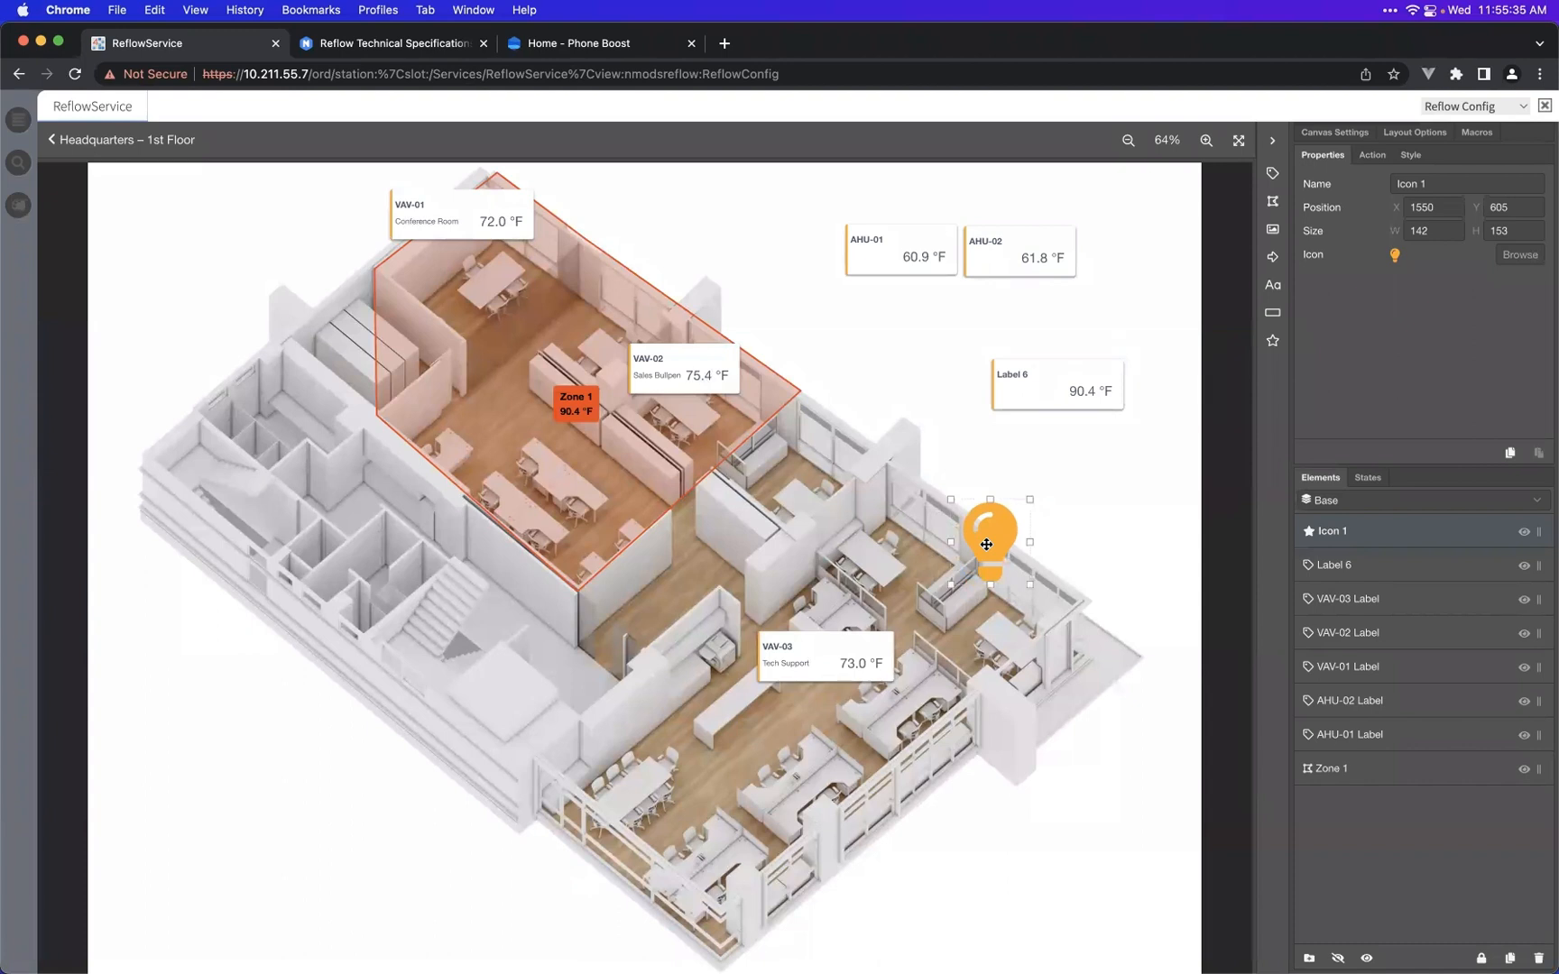
drag(1010, 521, 954, 541)
- Duplicate the lightbulb icon twice, placing one copy over the stairwell and the other in the far-left room at about X 227, Y 367
right_click(953, 541)
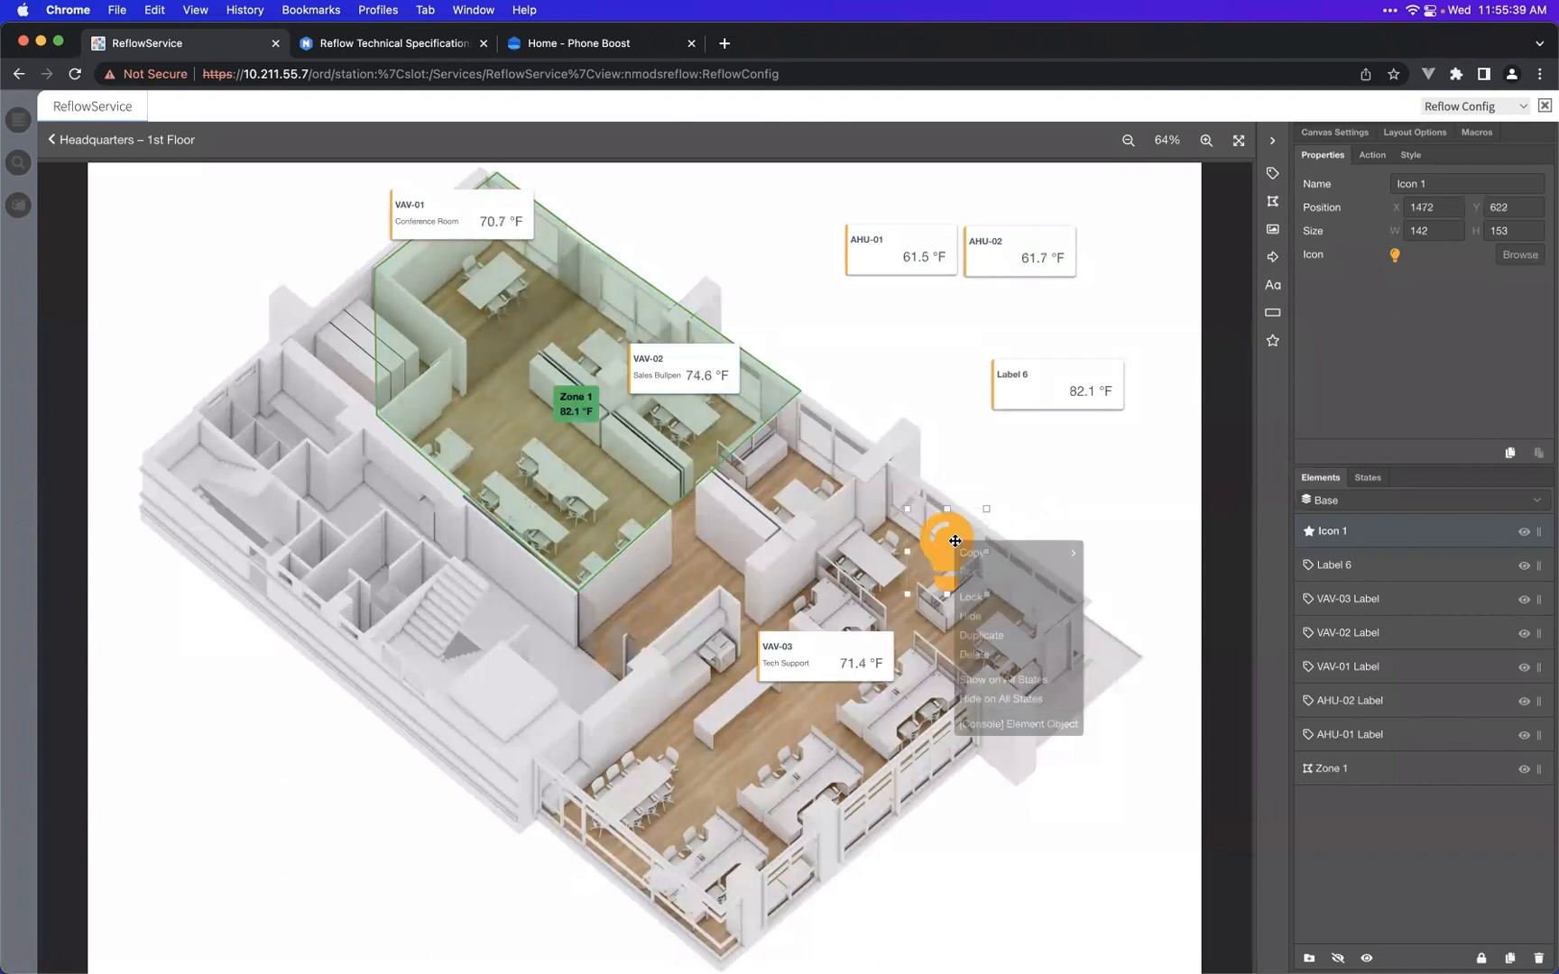
click(985, 636)
drag(945, 542, 462, 626)
right_click(960, 546)
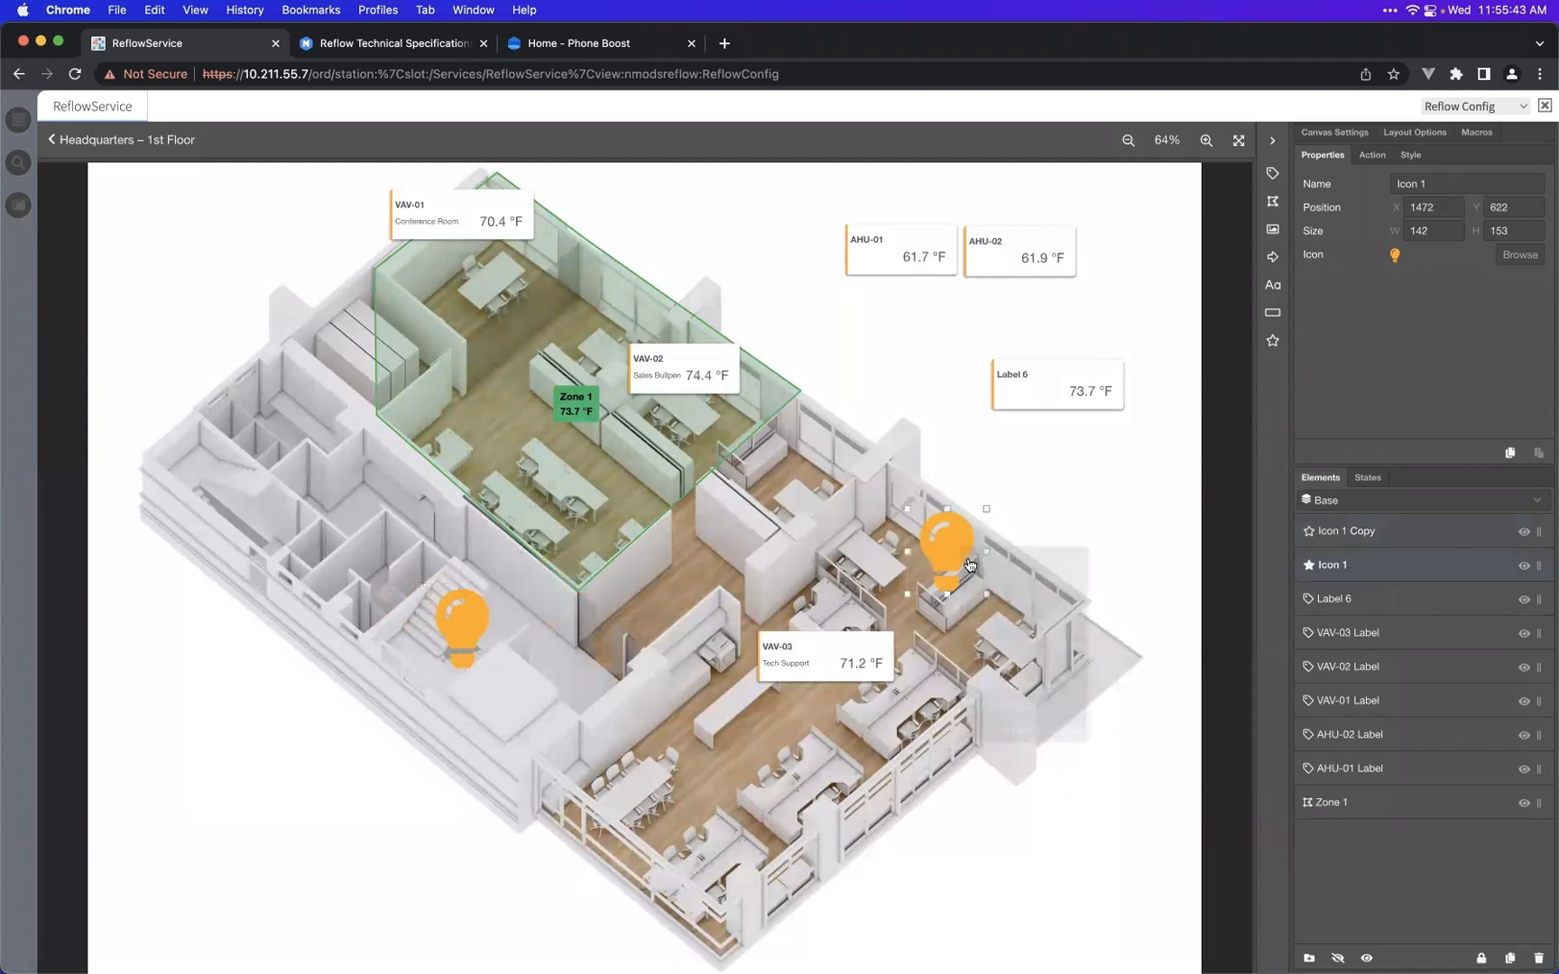
click(979, 646)
drag(945, 546, 253, 415)
click(925, 444)
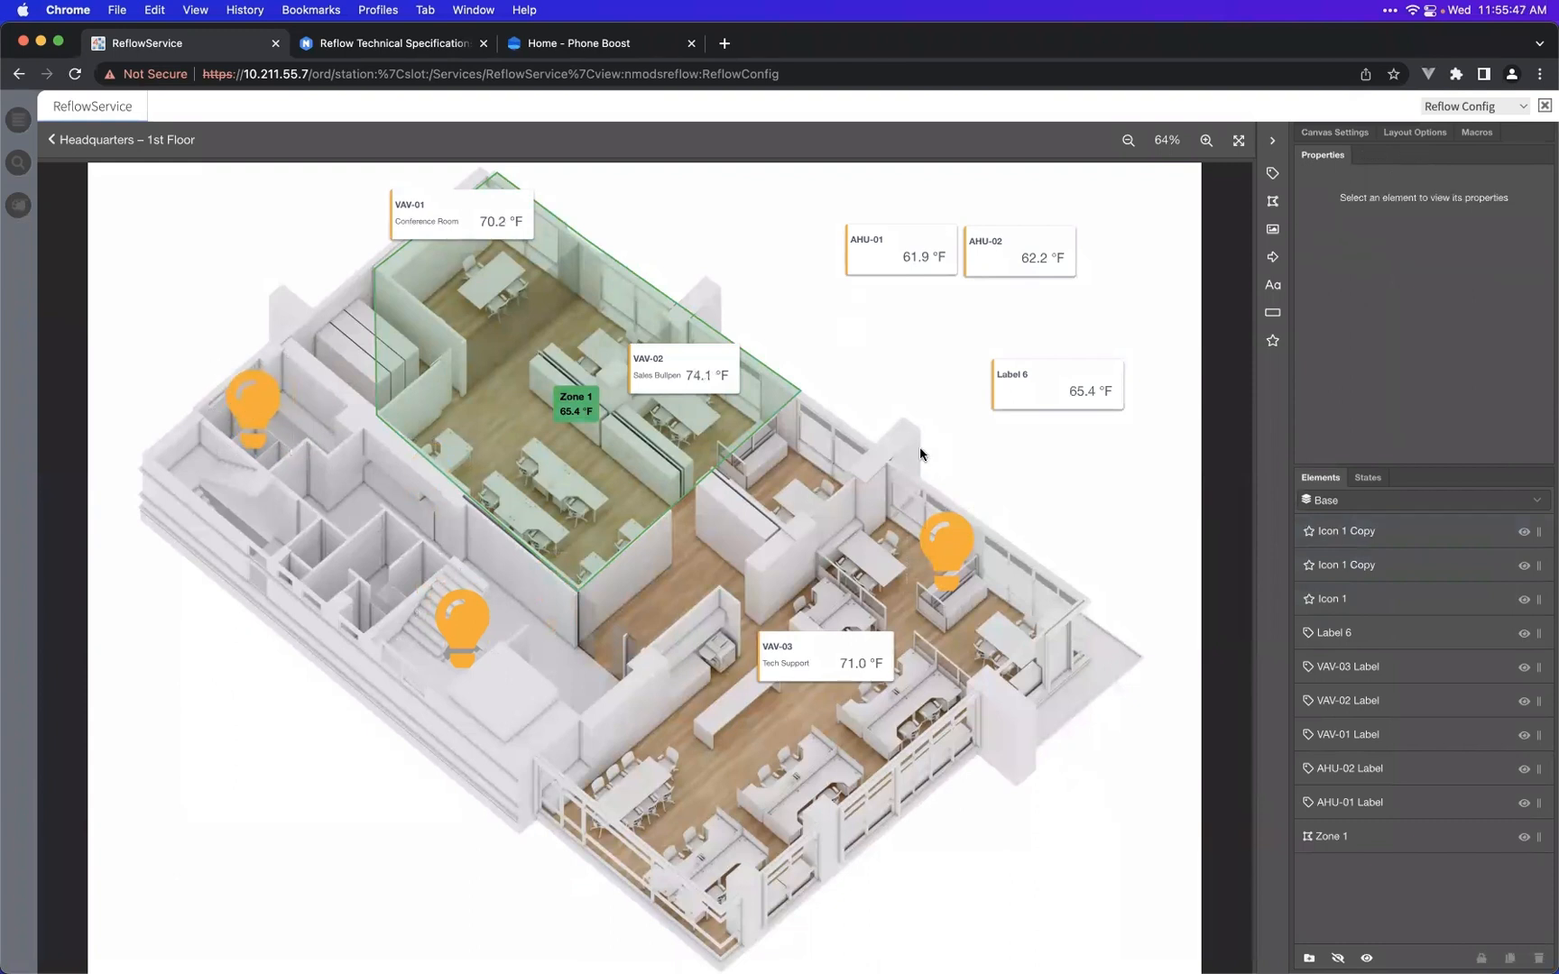
click(943, 552)
click(478, 631)
click(276, 413)
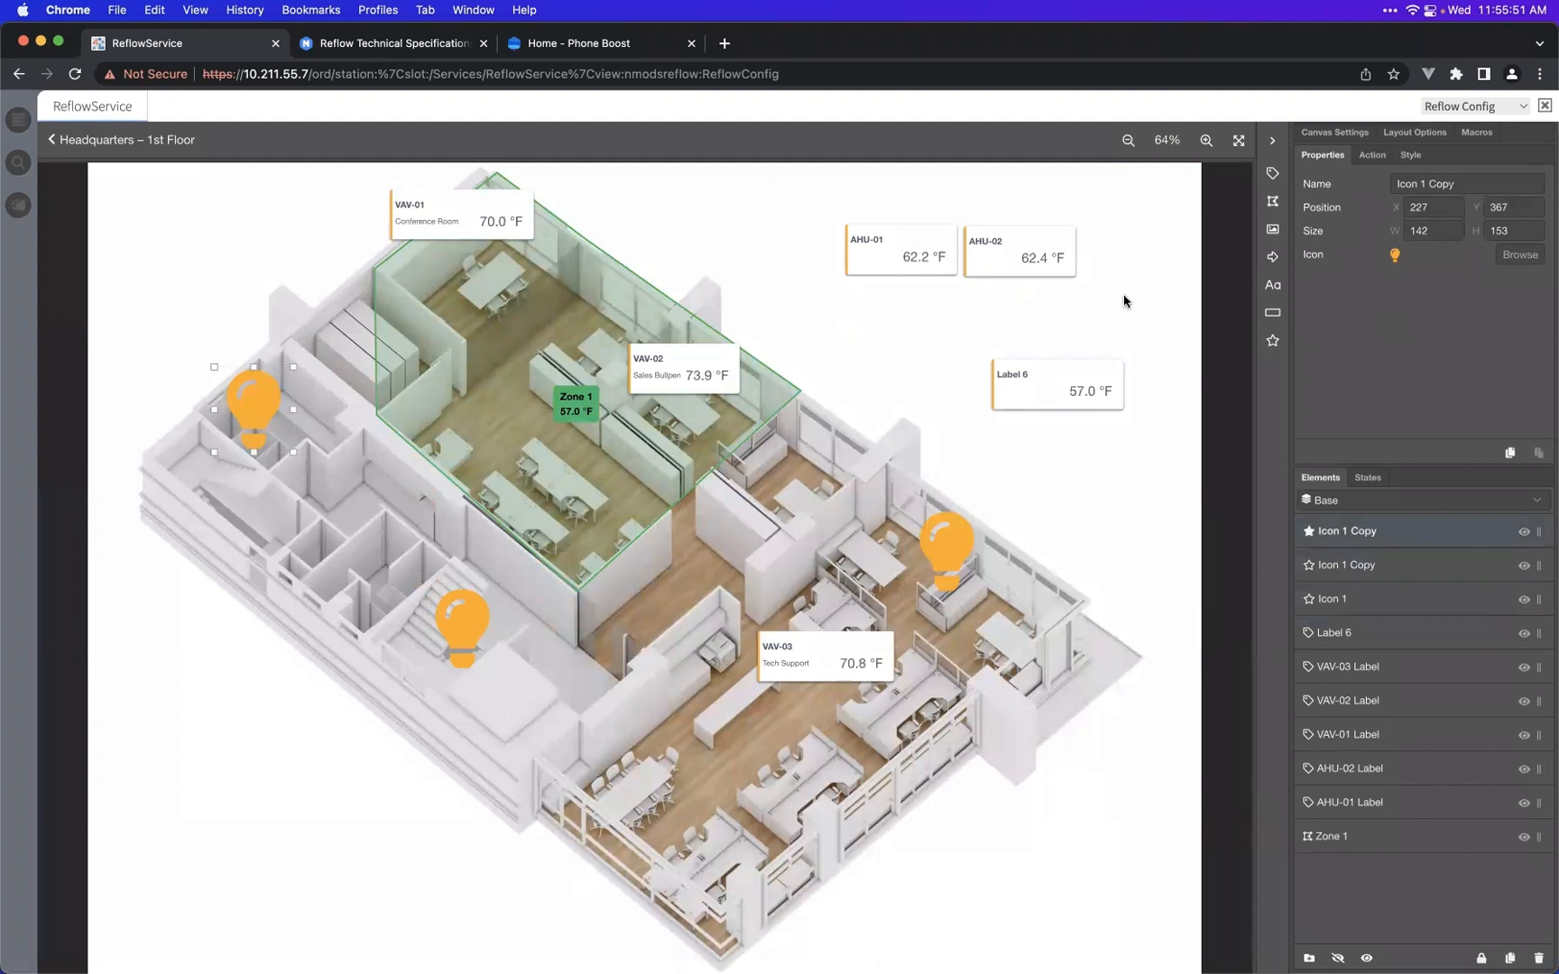
click(1145, 253)
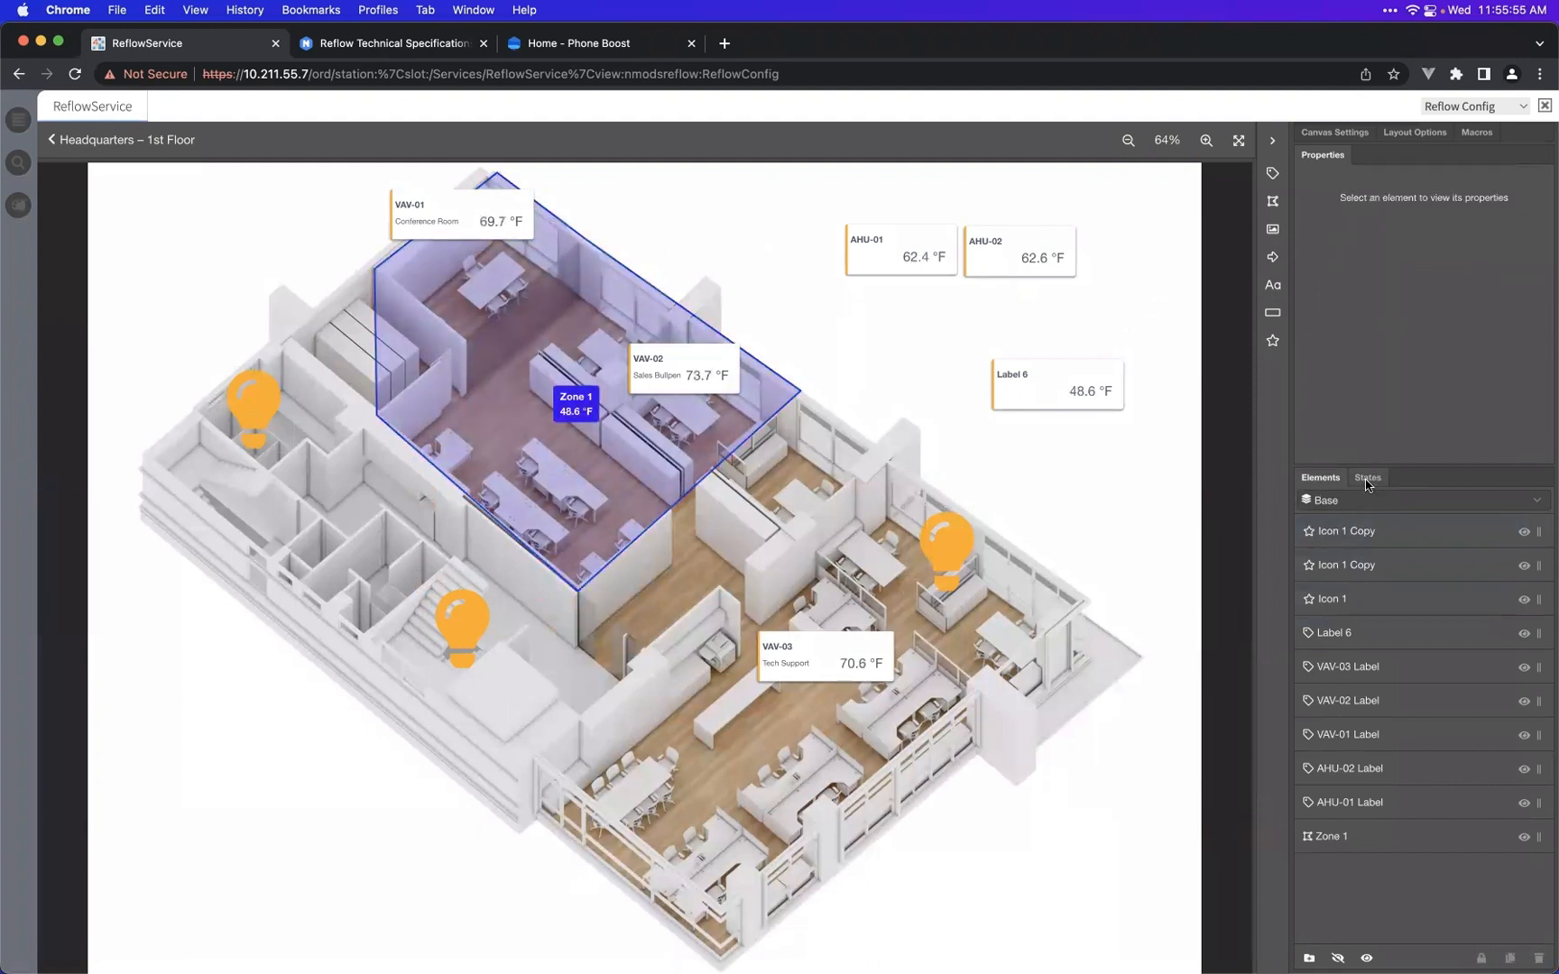
- Rename the floor plan's Base state as HVAC
click(1362, 500)
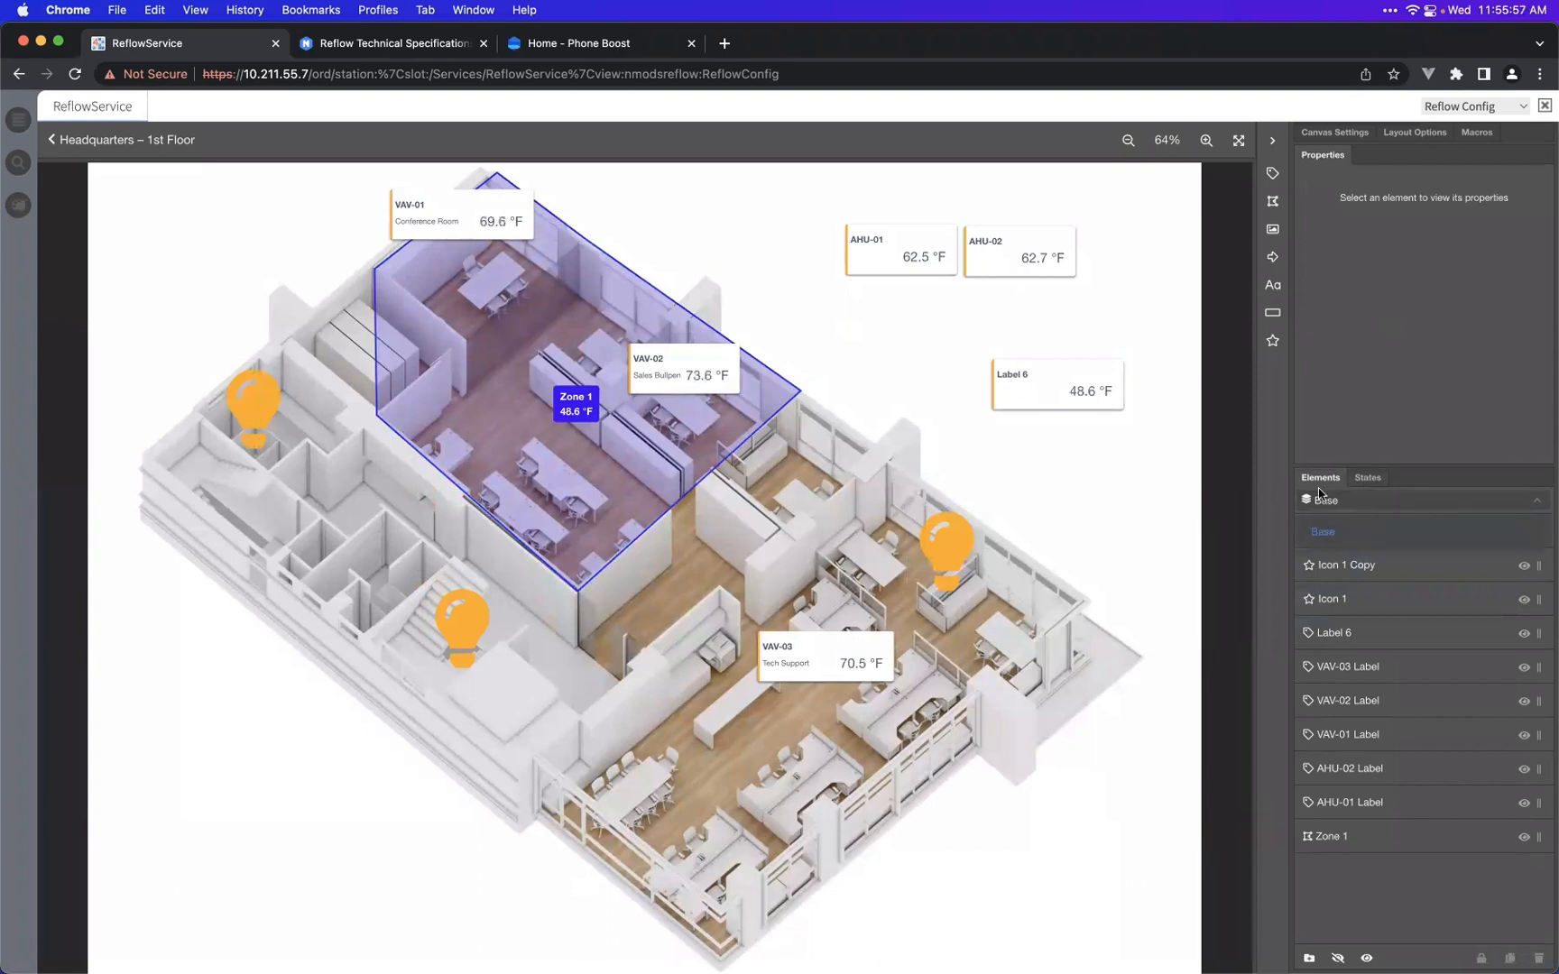
click(1343, 525)
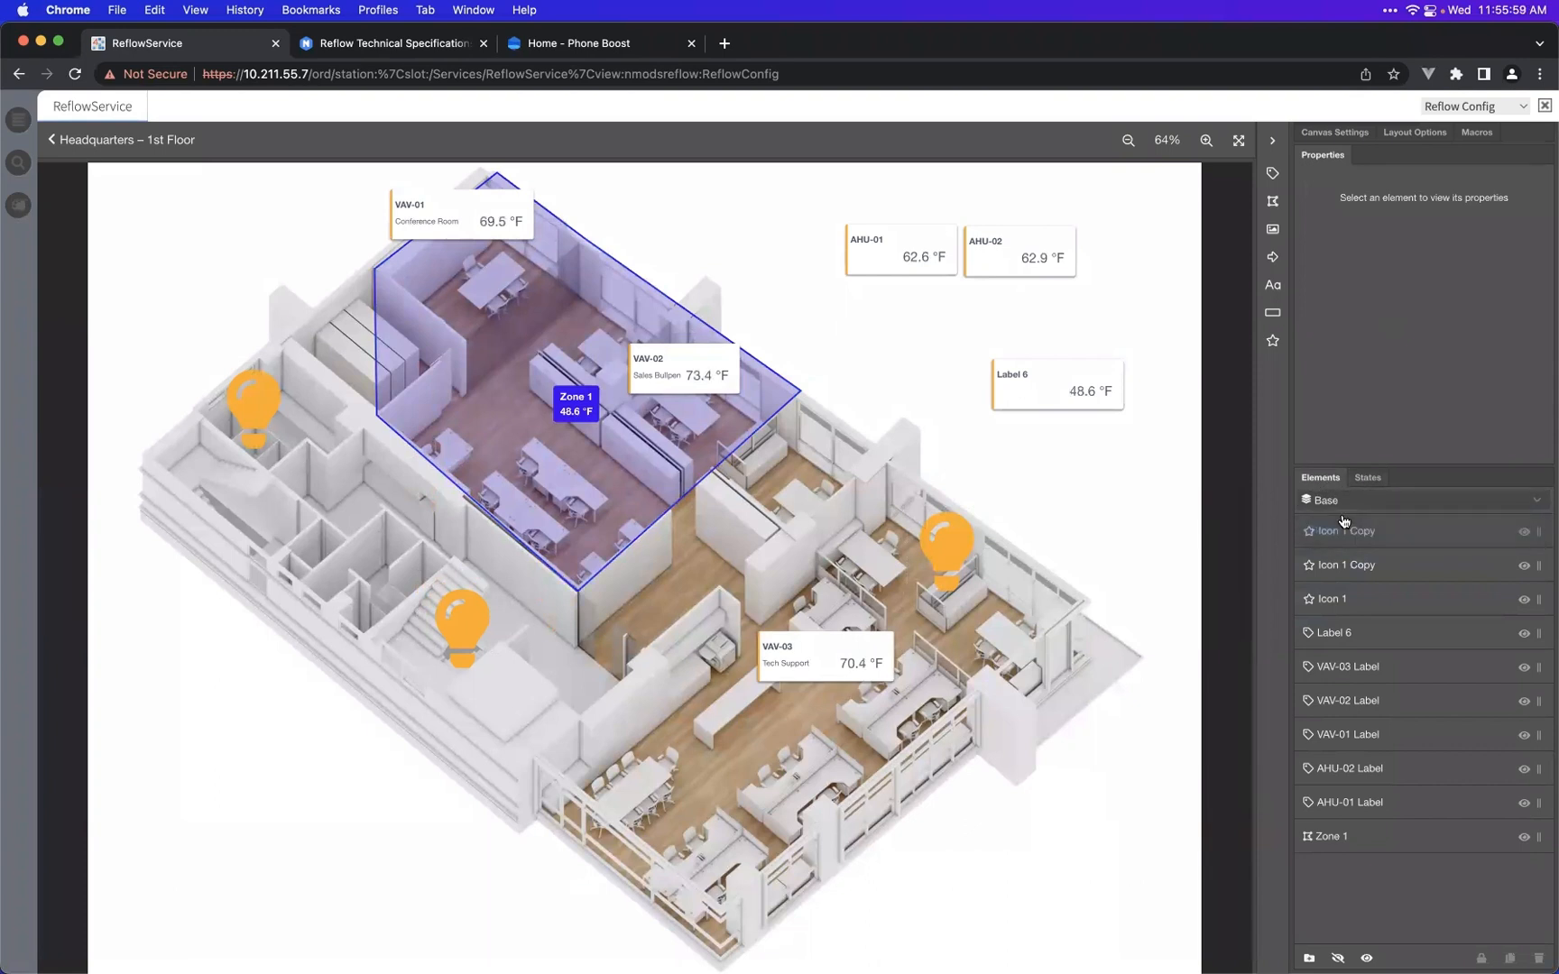
click(1367, 477)
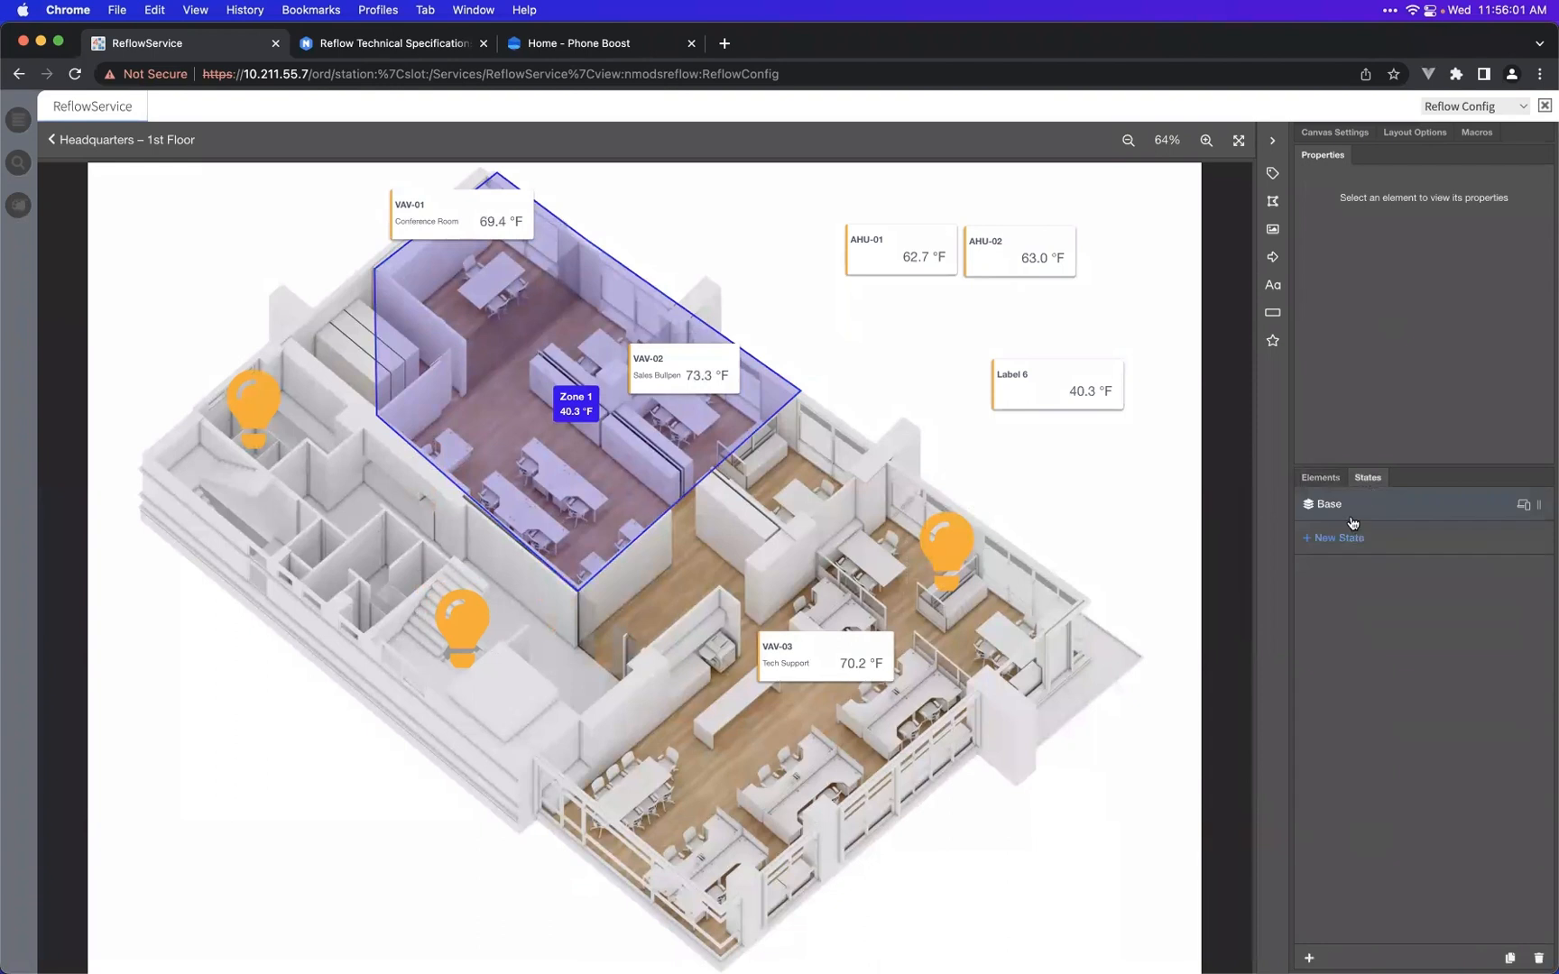
double_click(1389, 503)
text(HVAC)
key(Return)
- Add a second state and name it Lighting
click(1355, 554)
double_click(1335, 539)
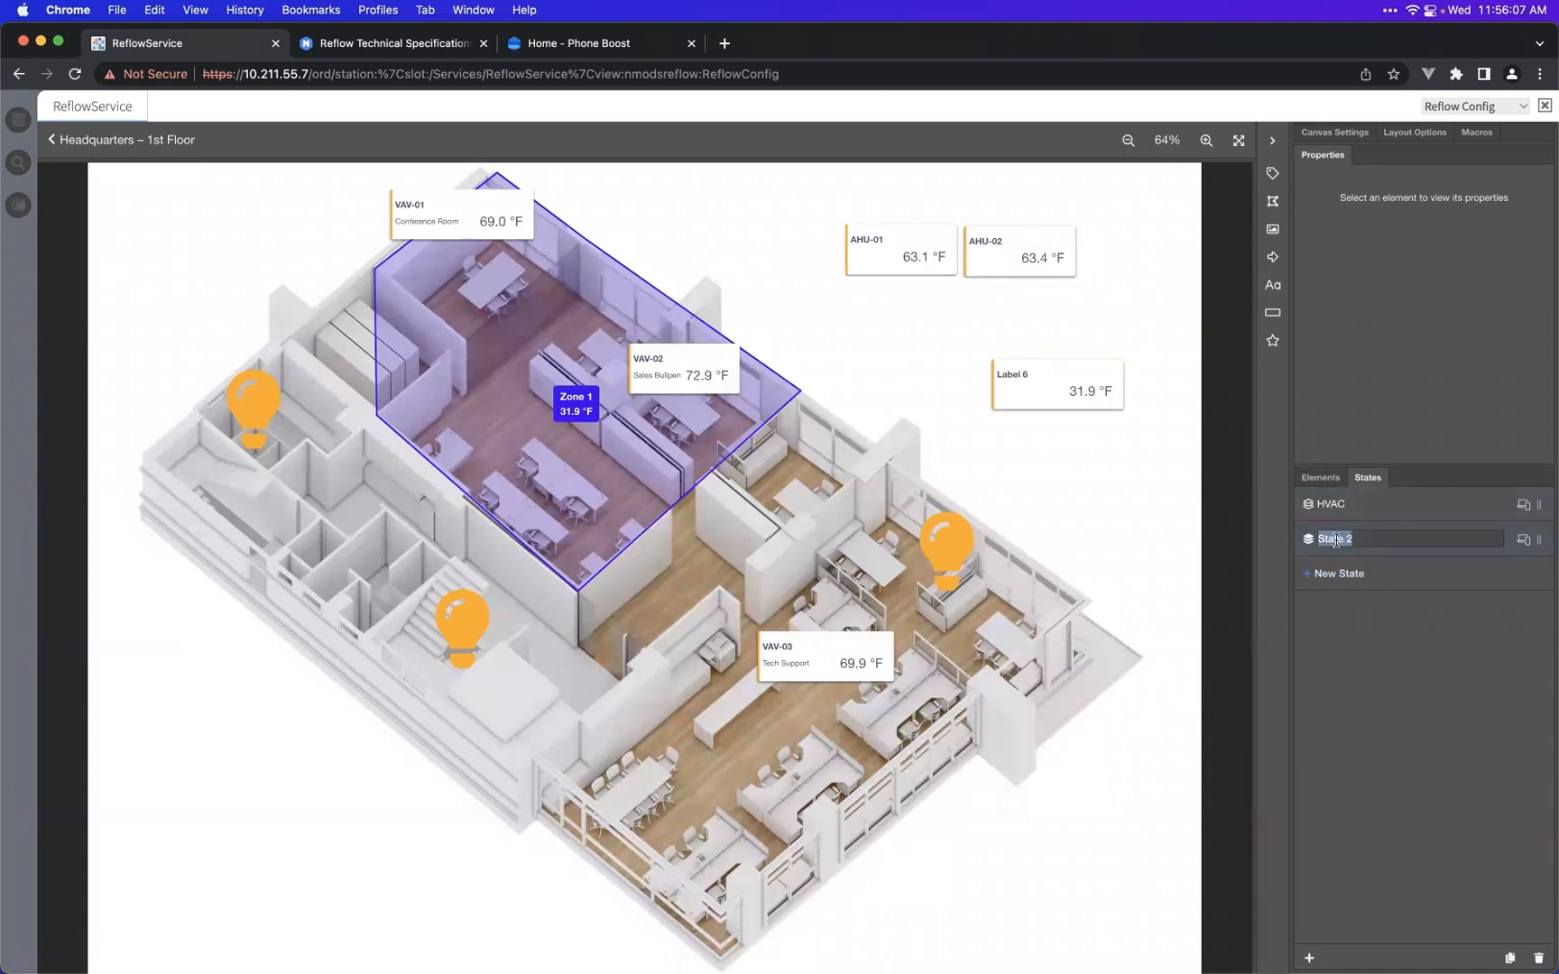
text(Lgi)
key(BackSpace)
key(BackSpace)
key(Return)
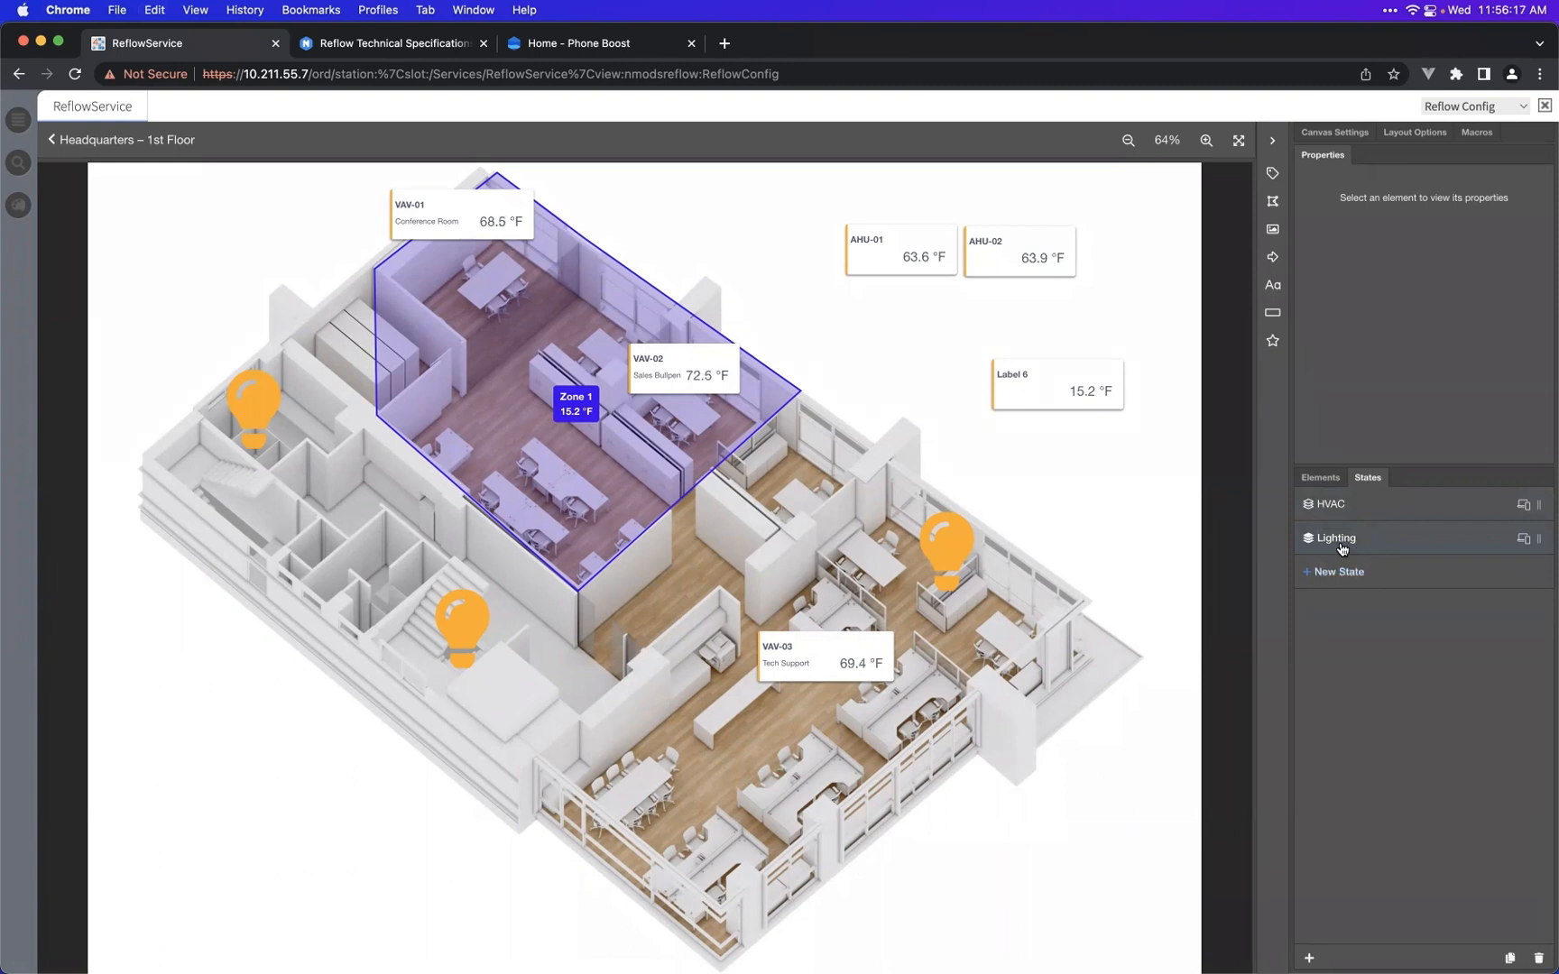
- Compare the element lists of the HVAC and Lighting states, returning to Lighting
click(1317, 478)
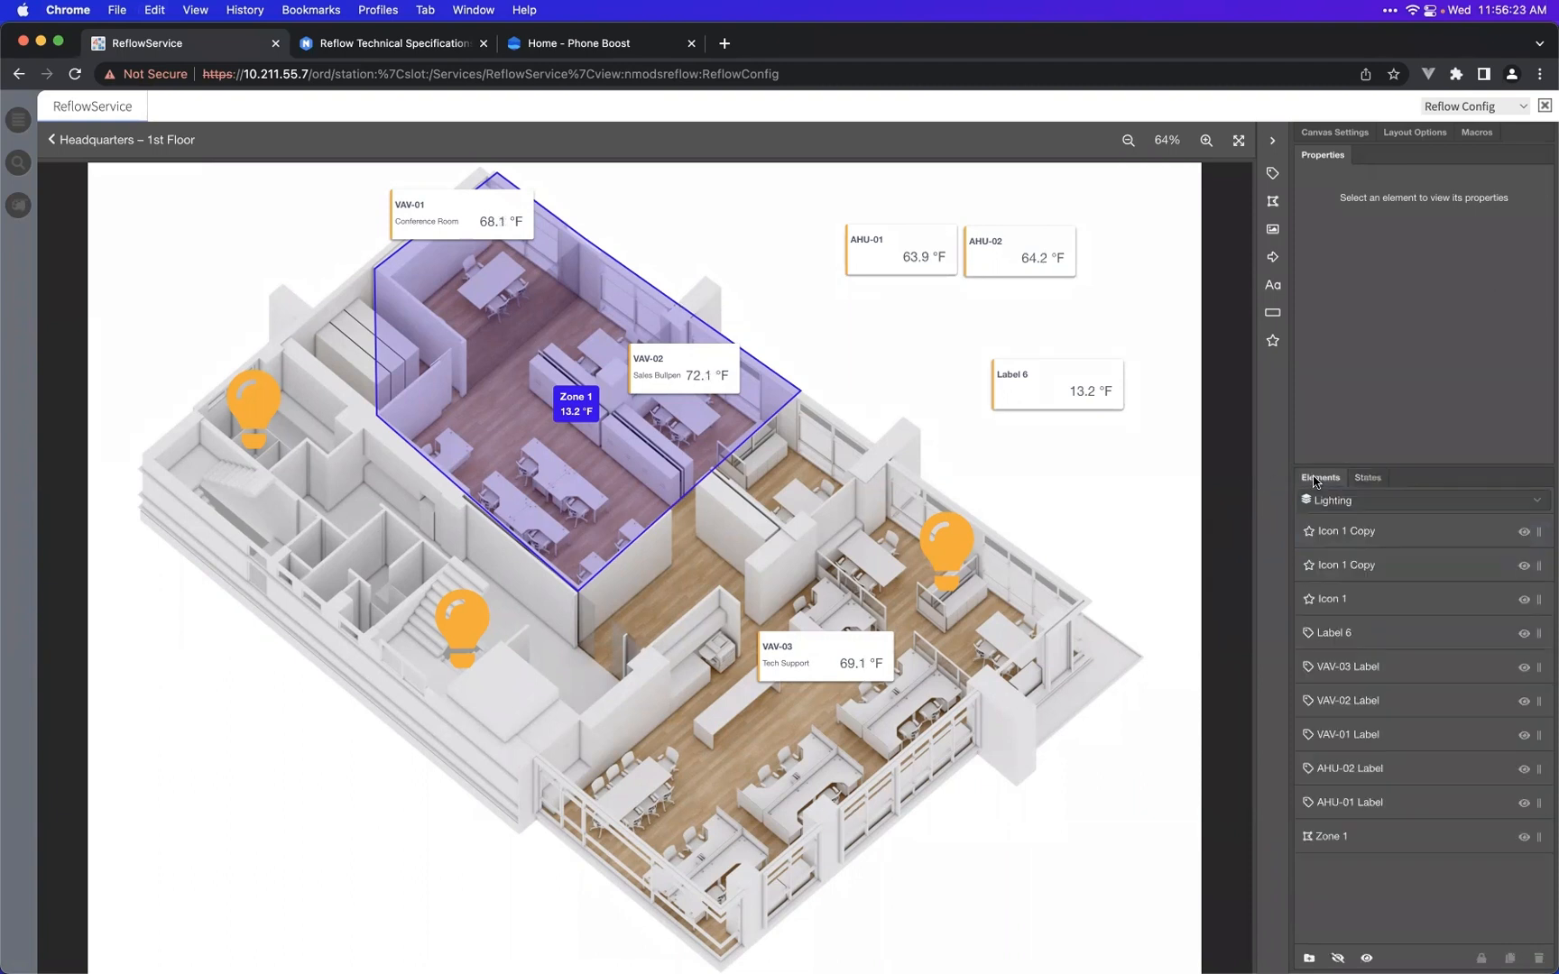
click(1344, 506)
click(1346, 532)
click(1347, 507)
click(1339, 556)
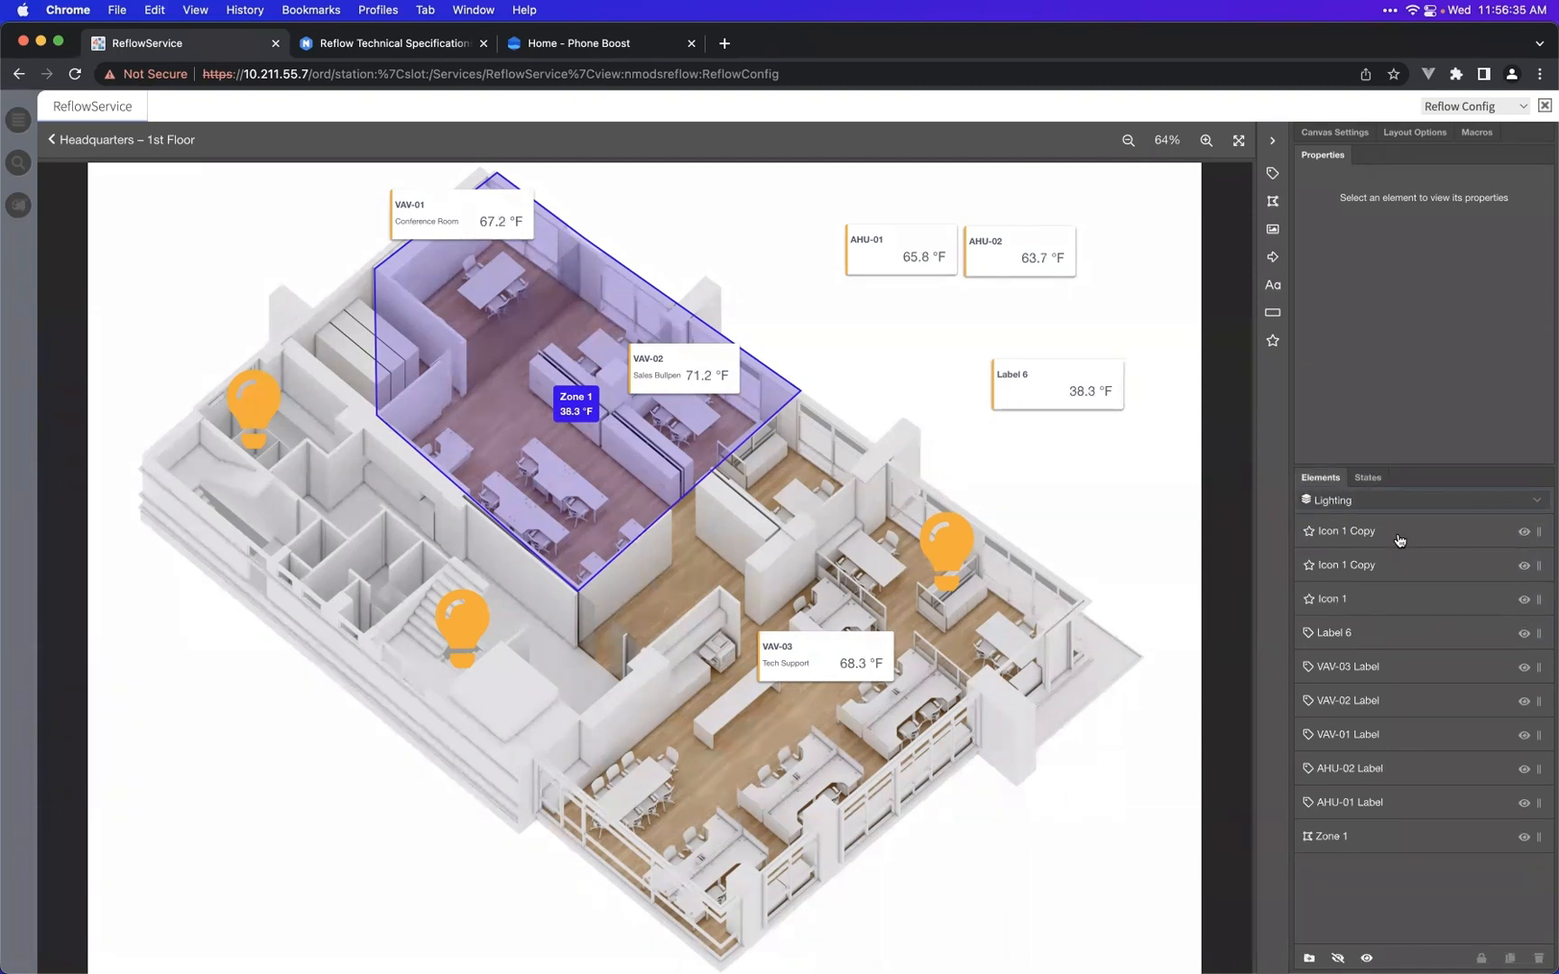
- In the Lighting state, hide Label 6 and all VAV and AHU labels, and switch to the HVAC state
click(1523, 634)
click(1524, 668)
click(1523, 701)
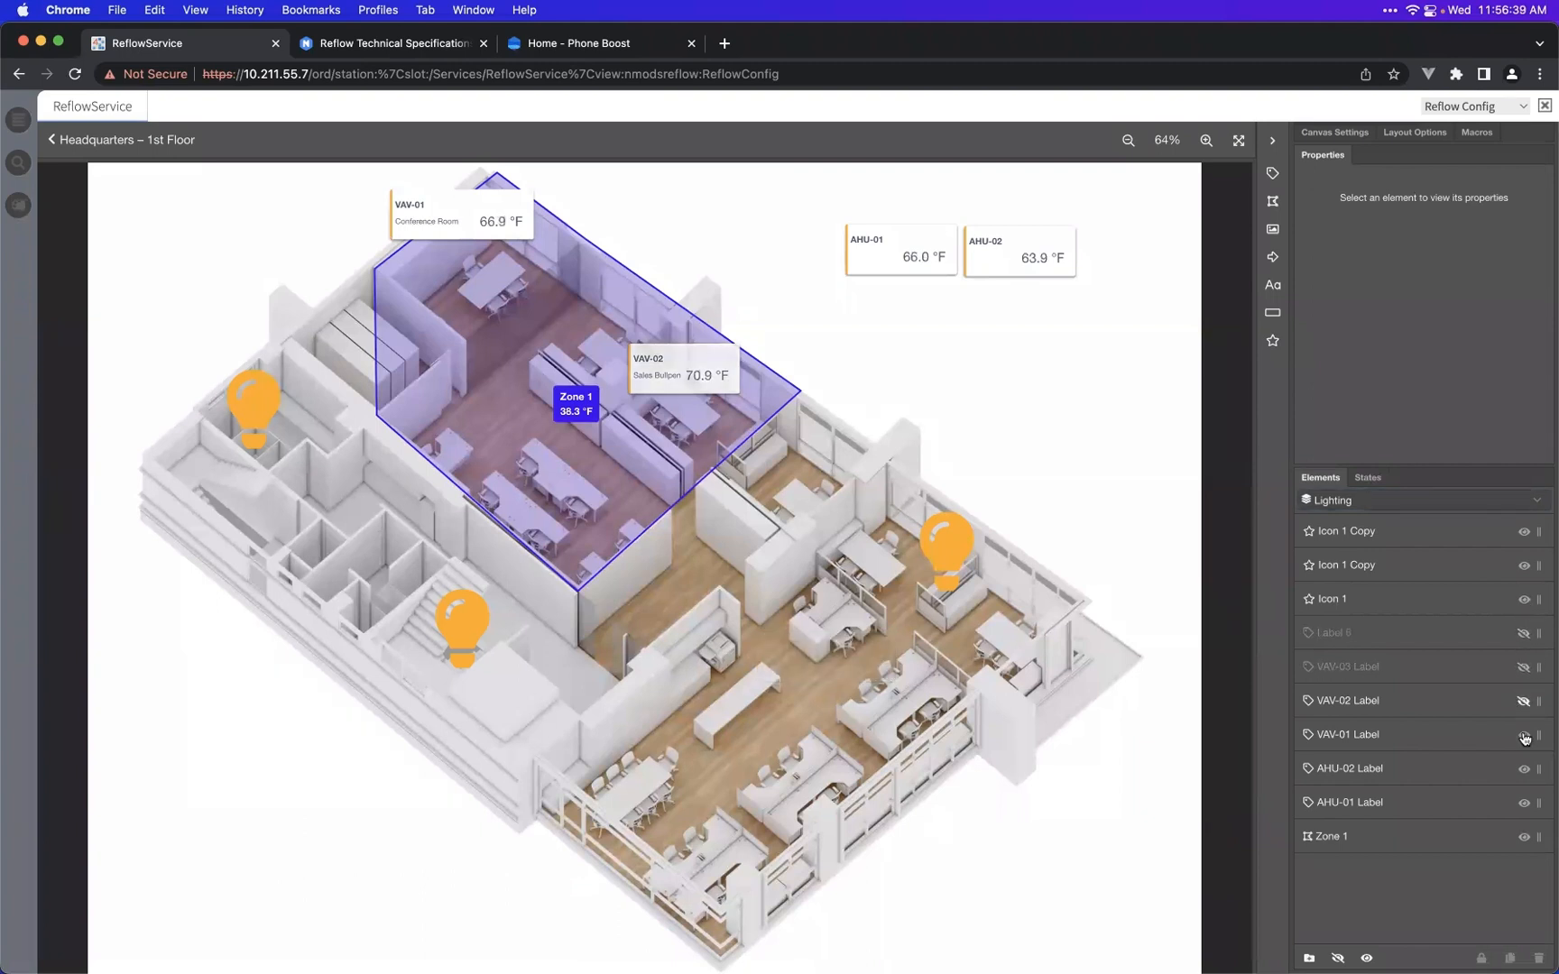
click(1524, 735)
click(1523, 768)
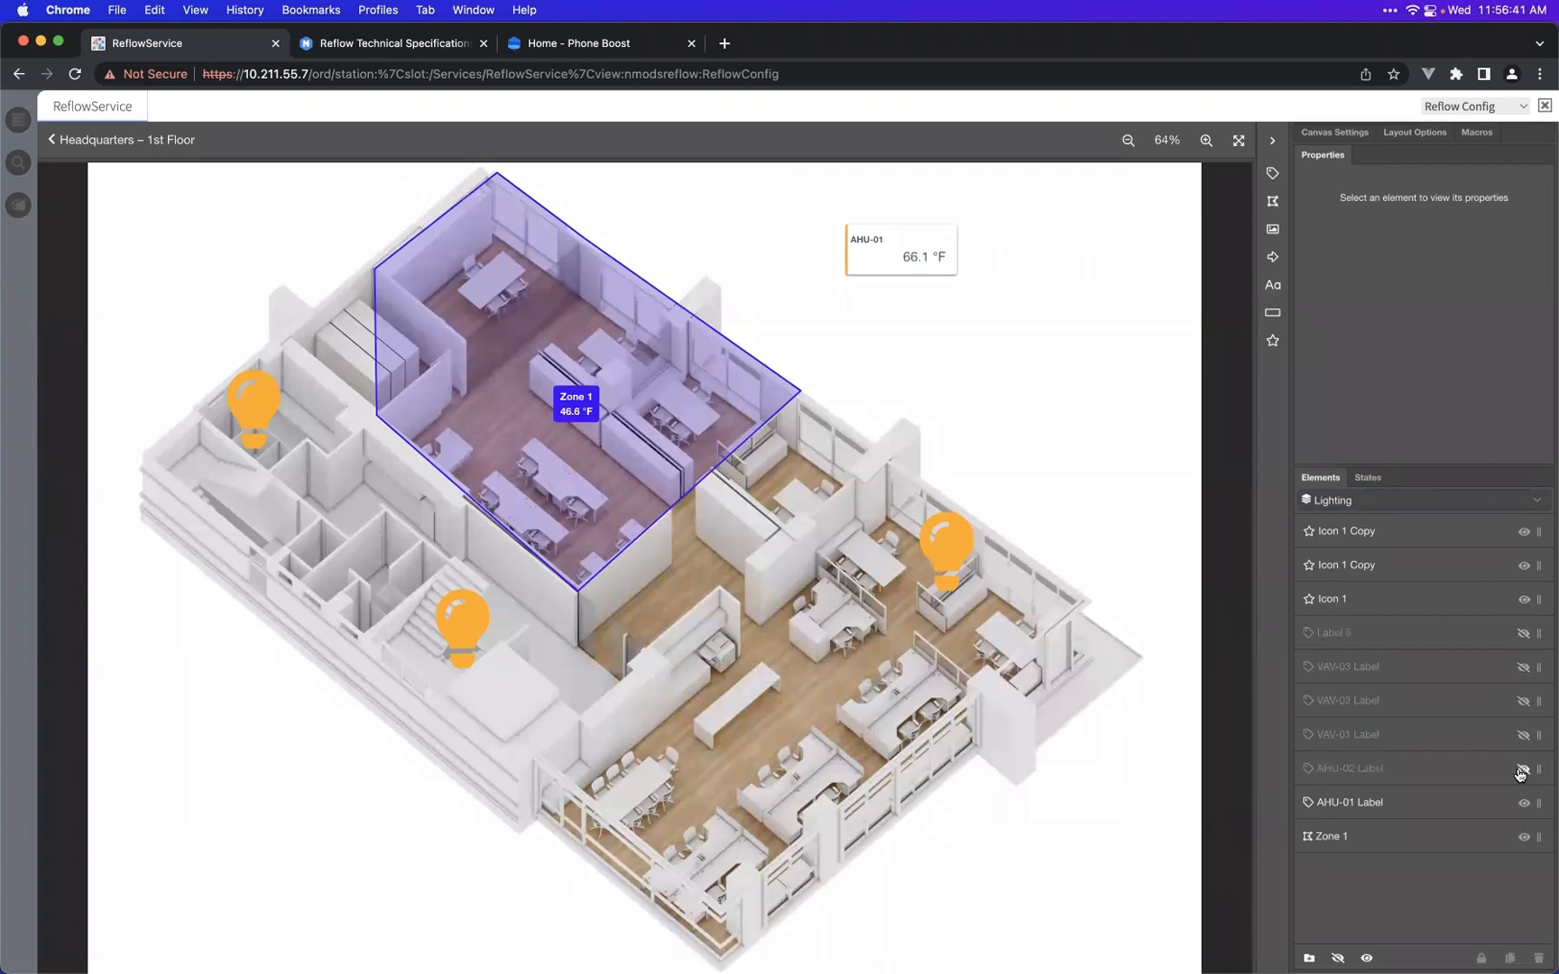
click(1524, 803)
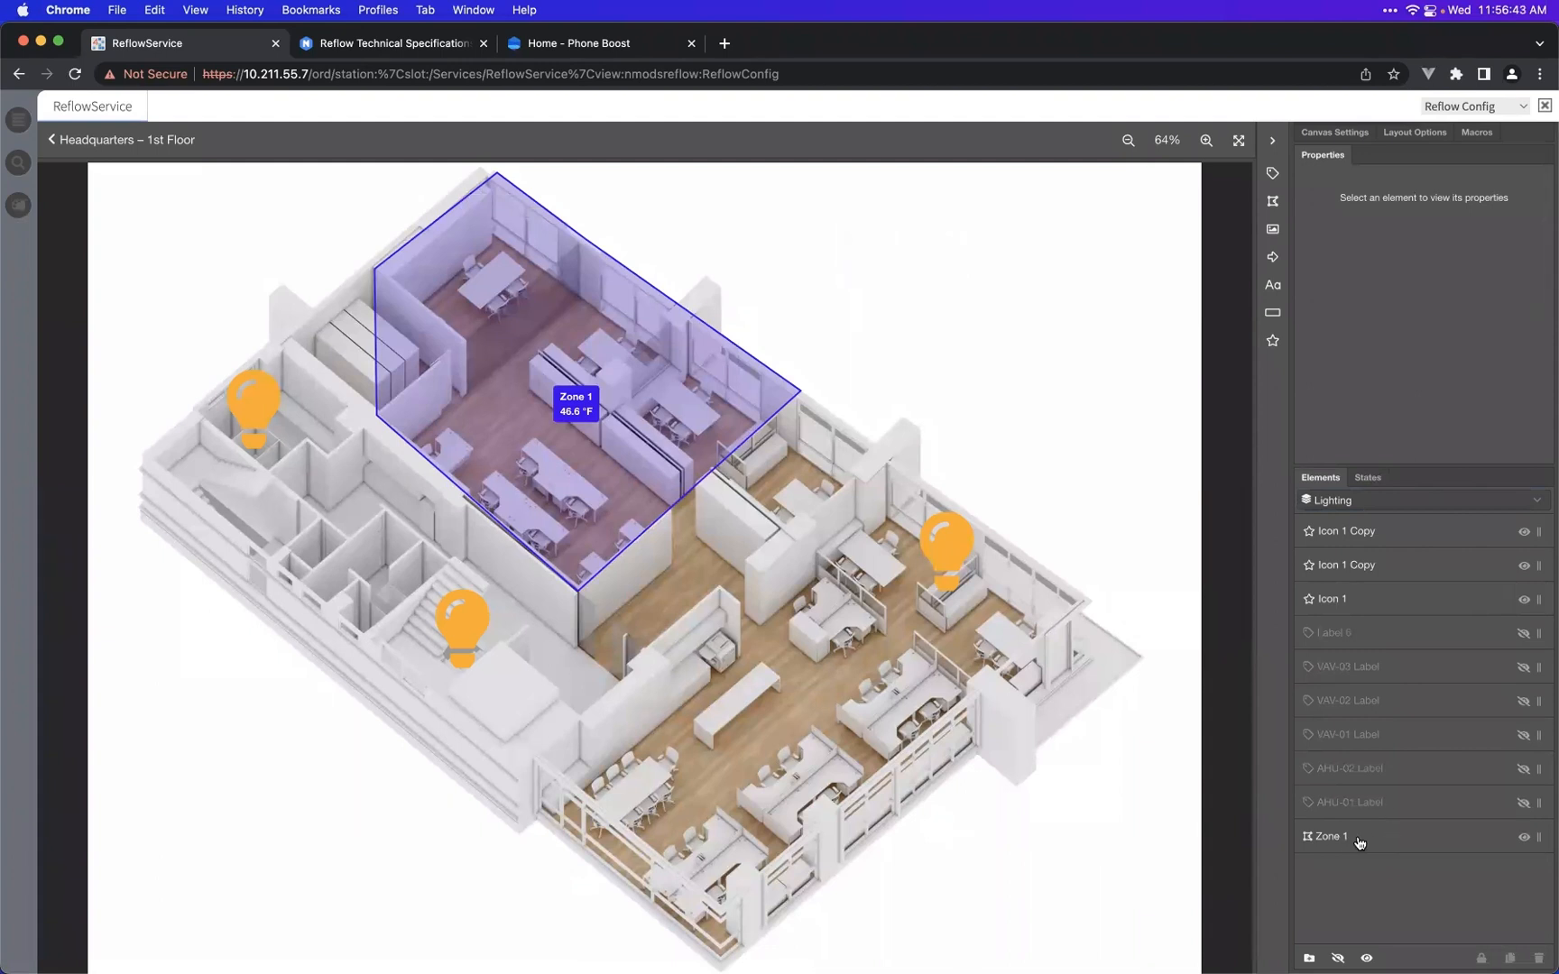
click(1409, 502)
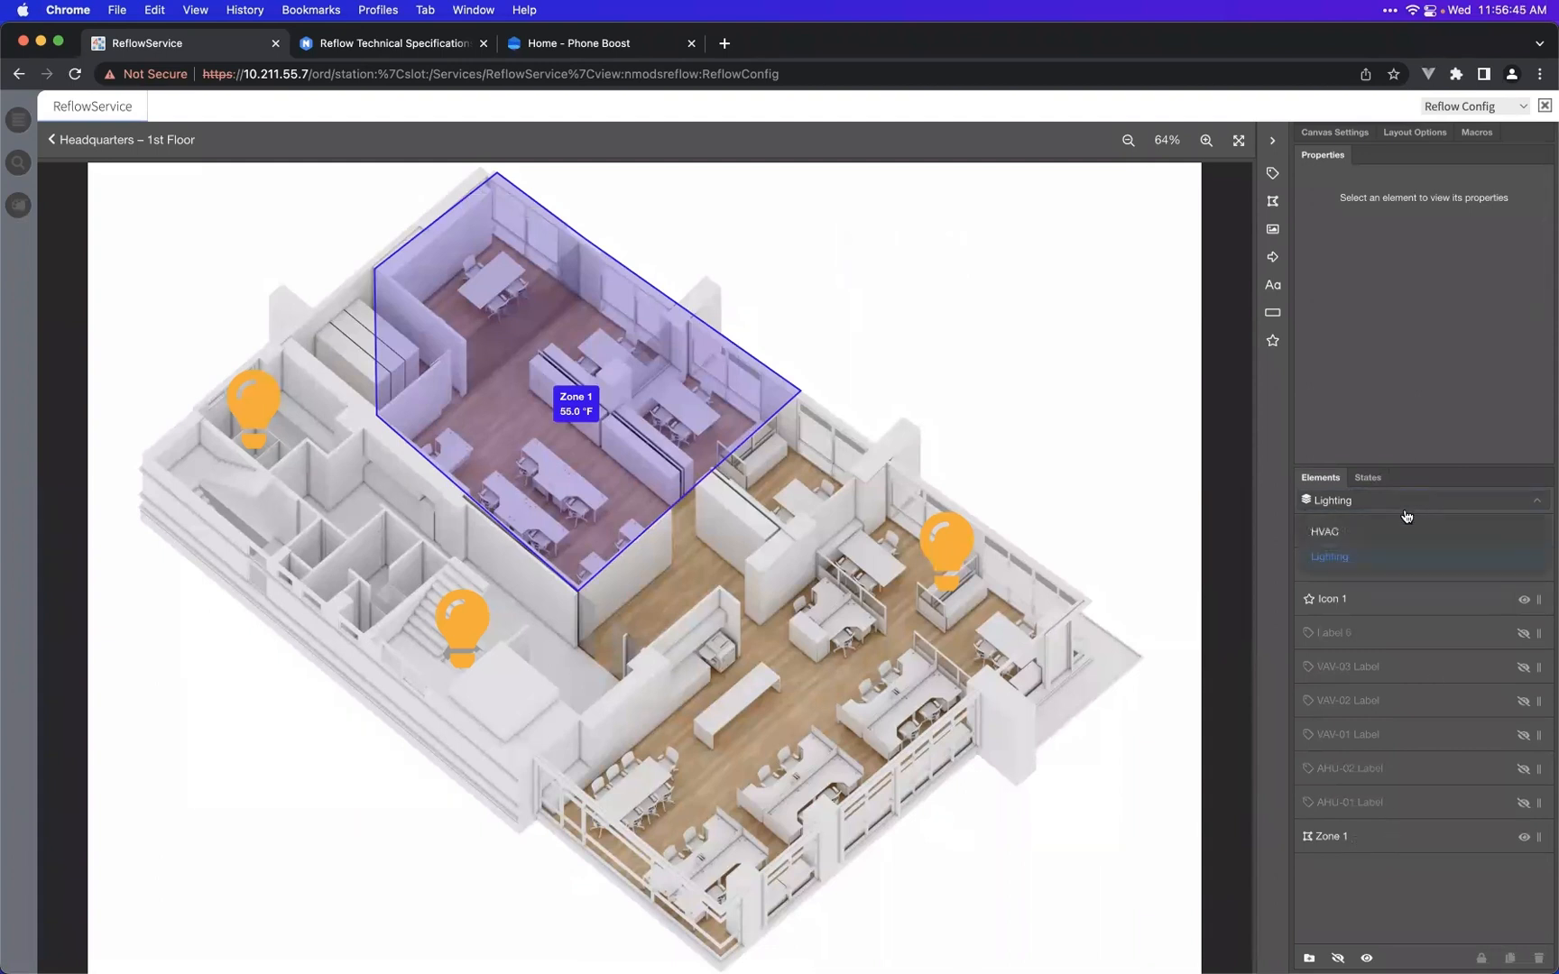
click(1397, 531)
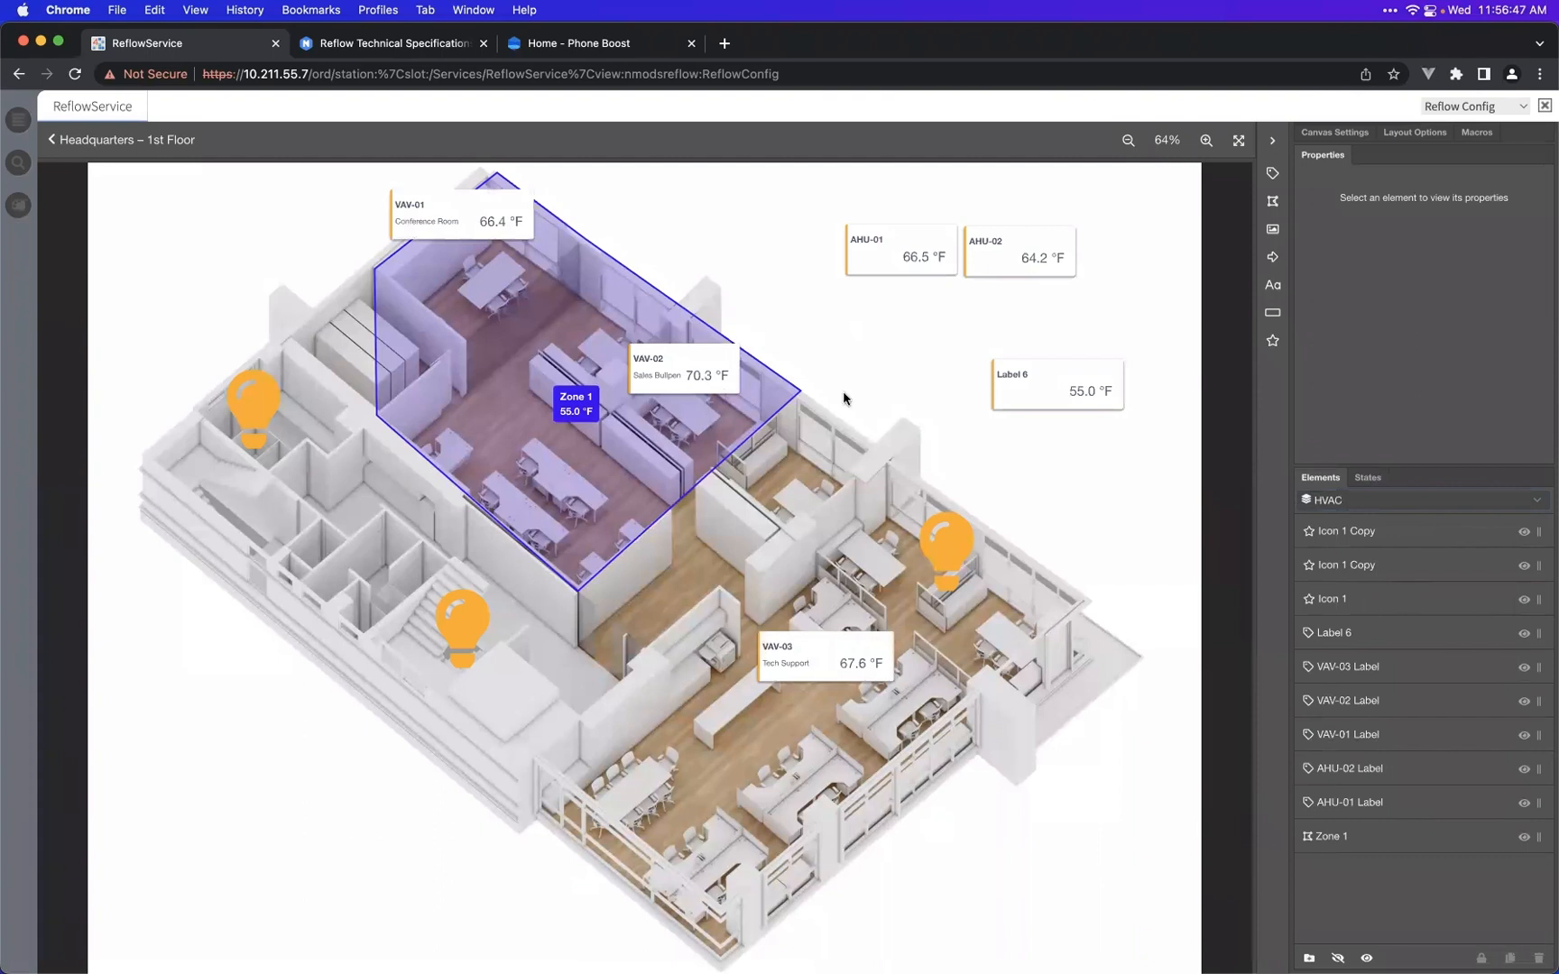
- Hide Icon 1 and both Icon 1 Copy light icons in the HVAC state
click(1523, 531)
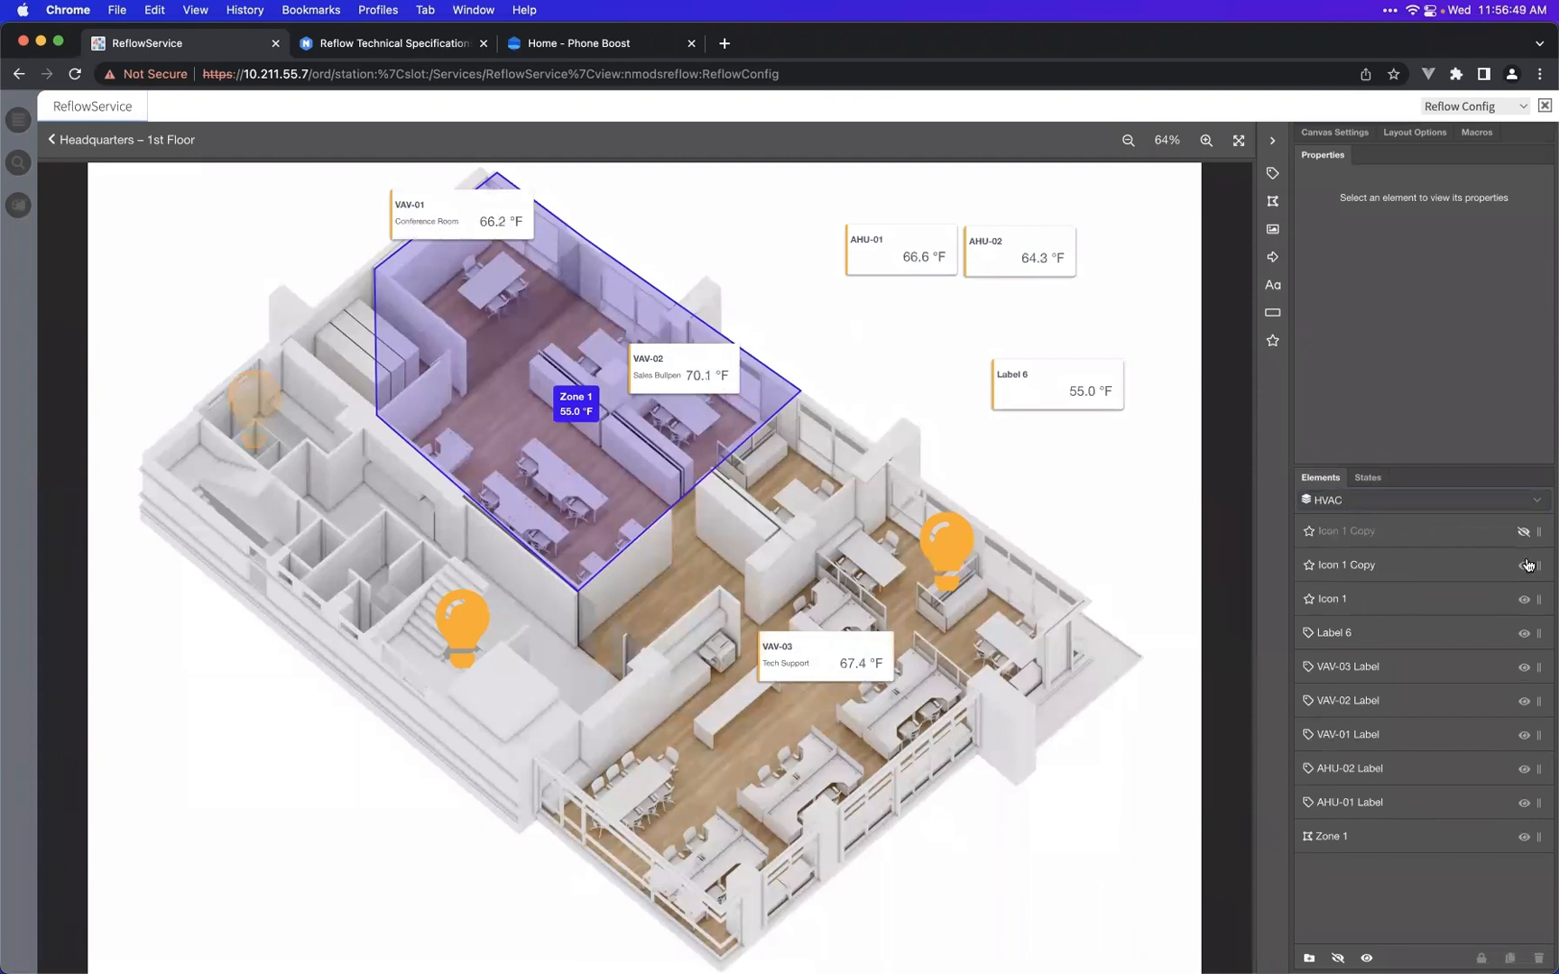
click(1523, 566)
click(1522, 599)
- Compare the element visibility of the Lighting and HVAC states in the floor plan builder, ending on HVAC
click(1363, 500)
click(1358, 566)
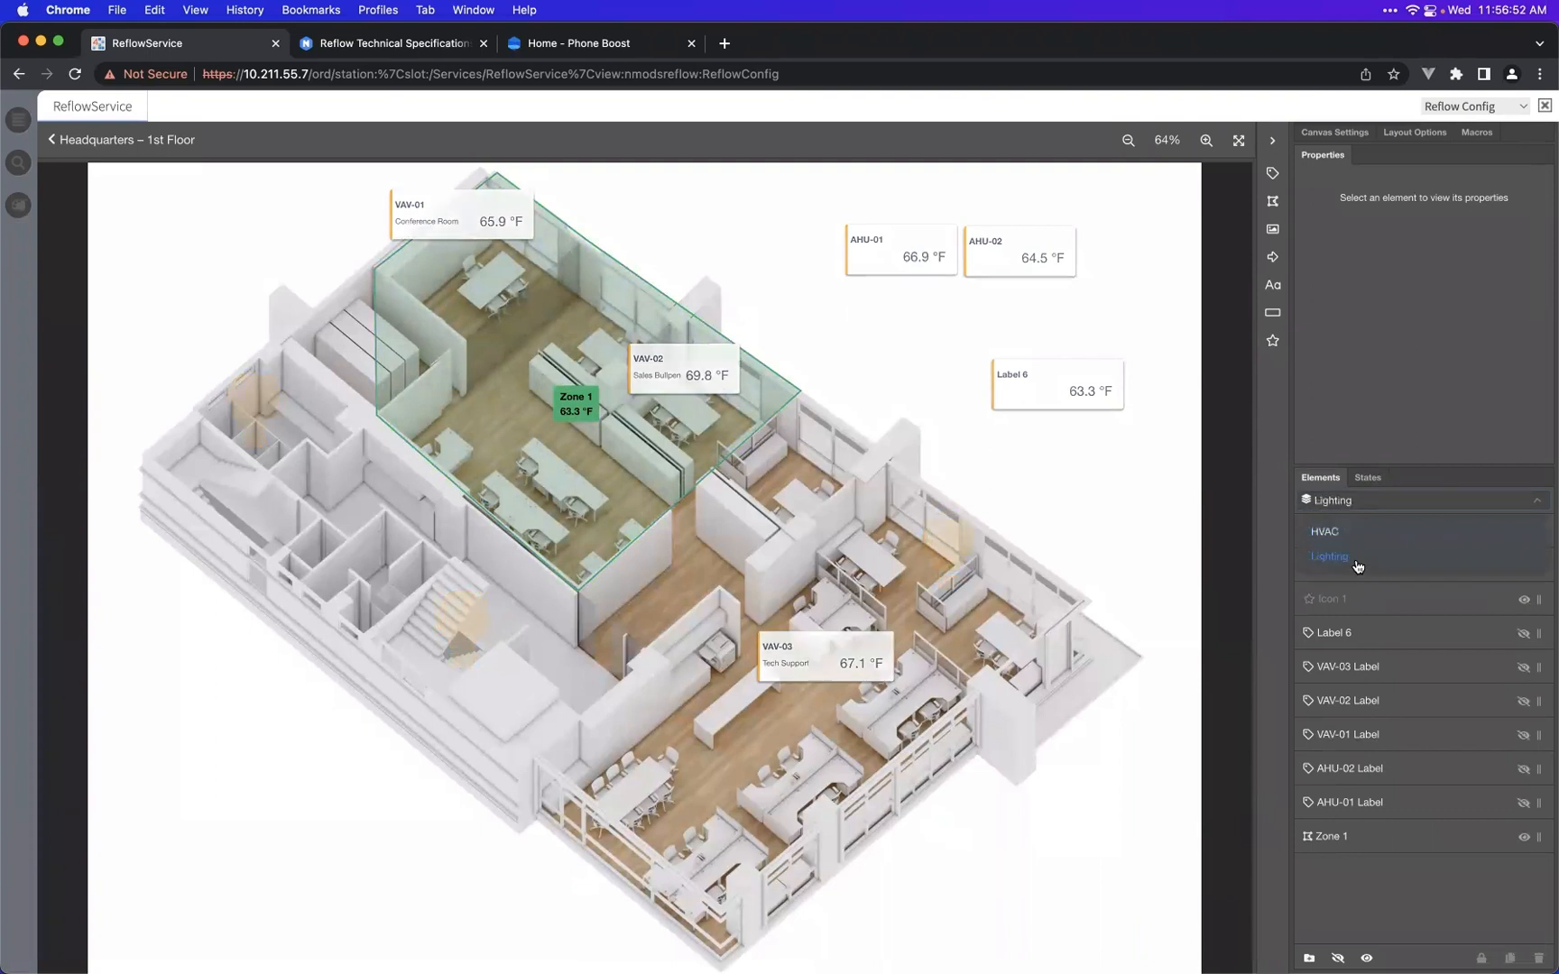
click(1352, 505)
click(1350, 530)
click(1352, 502)
click(1347, 553)
click(1347, 503)
click(1342, 531)
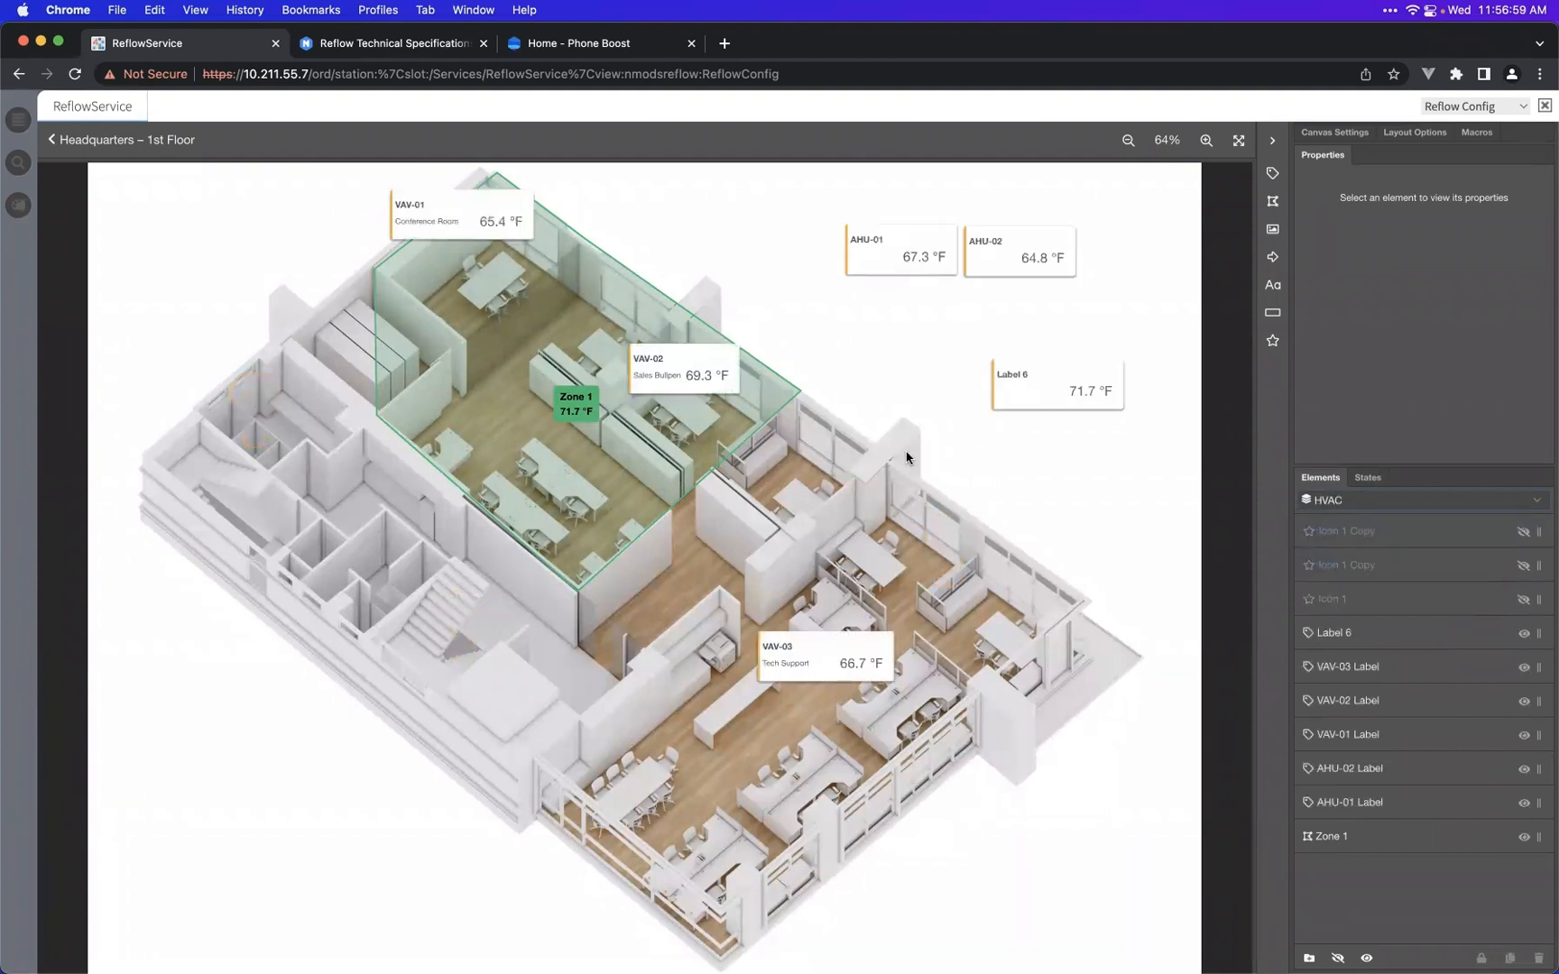
- Leave the floor plan builder, open the 1st Floor in the site preview and show its Lighting state
click(143, 139)
click(541, 476)
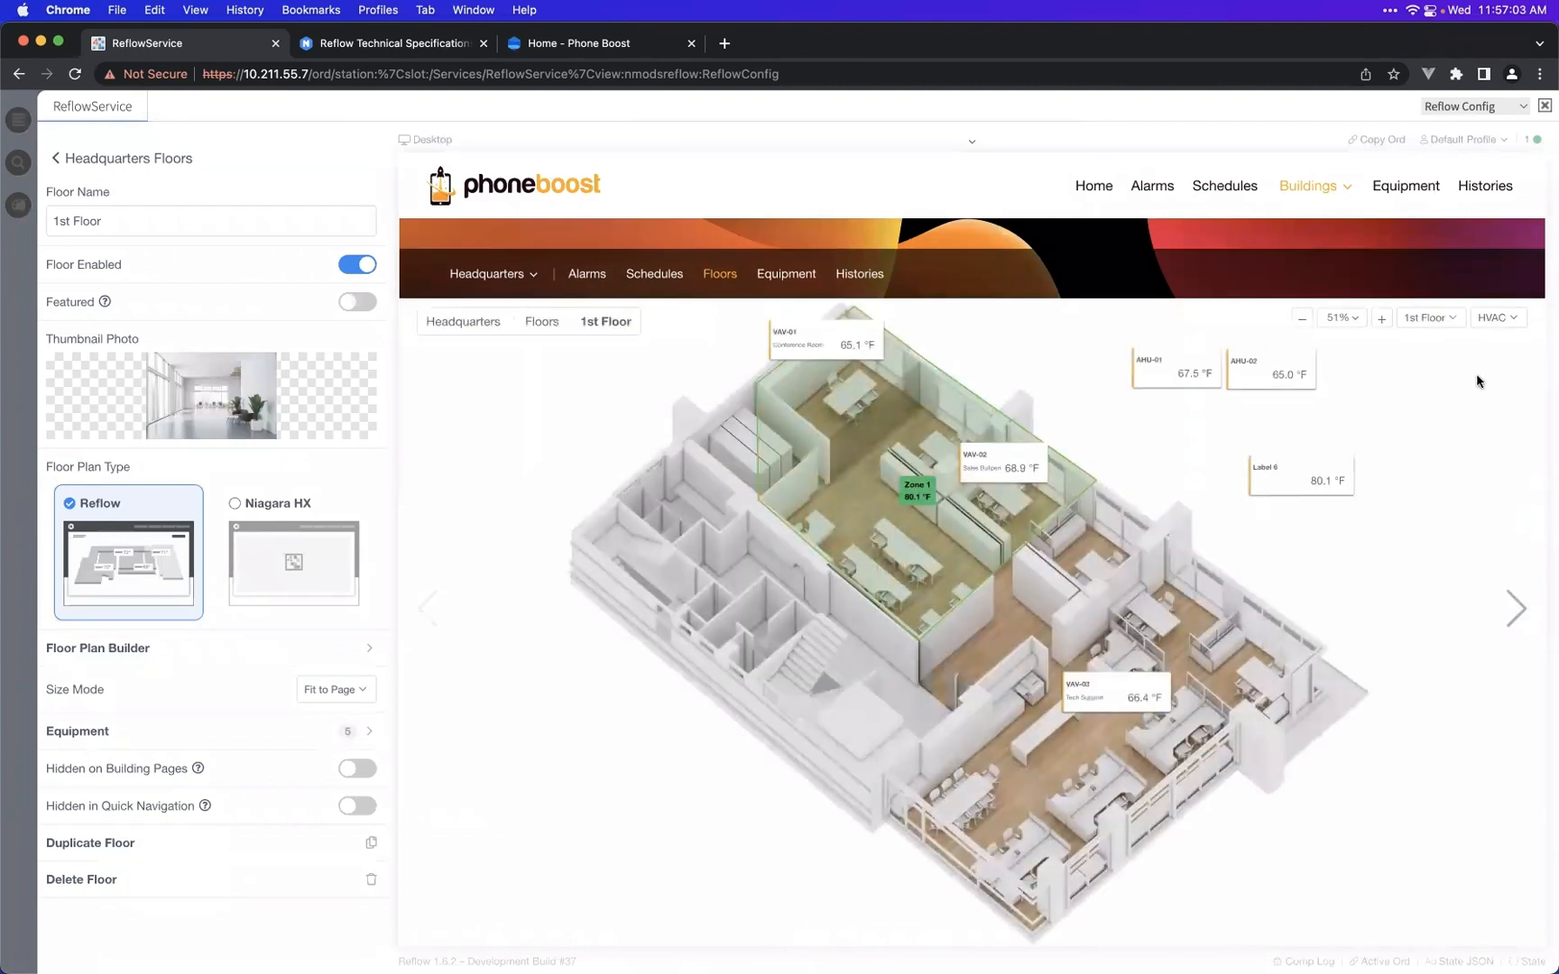
click(1497, 327)
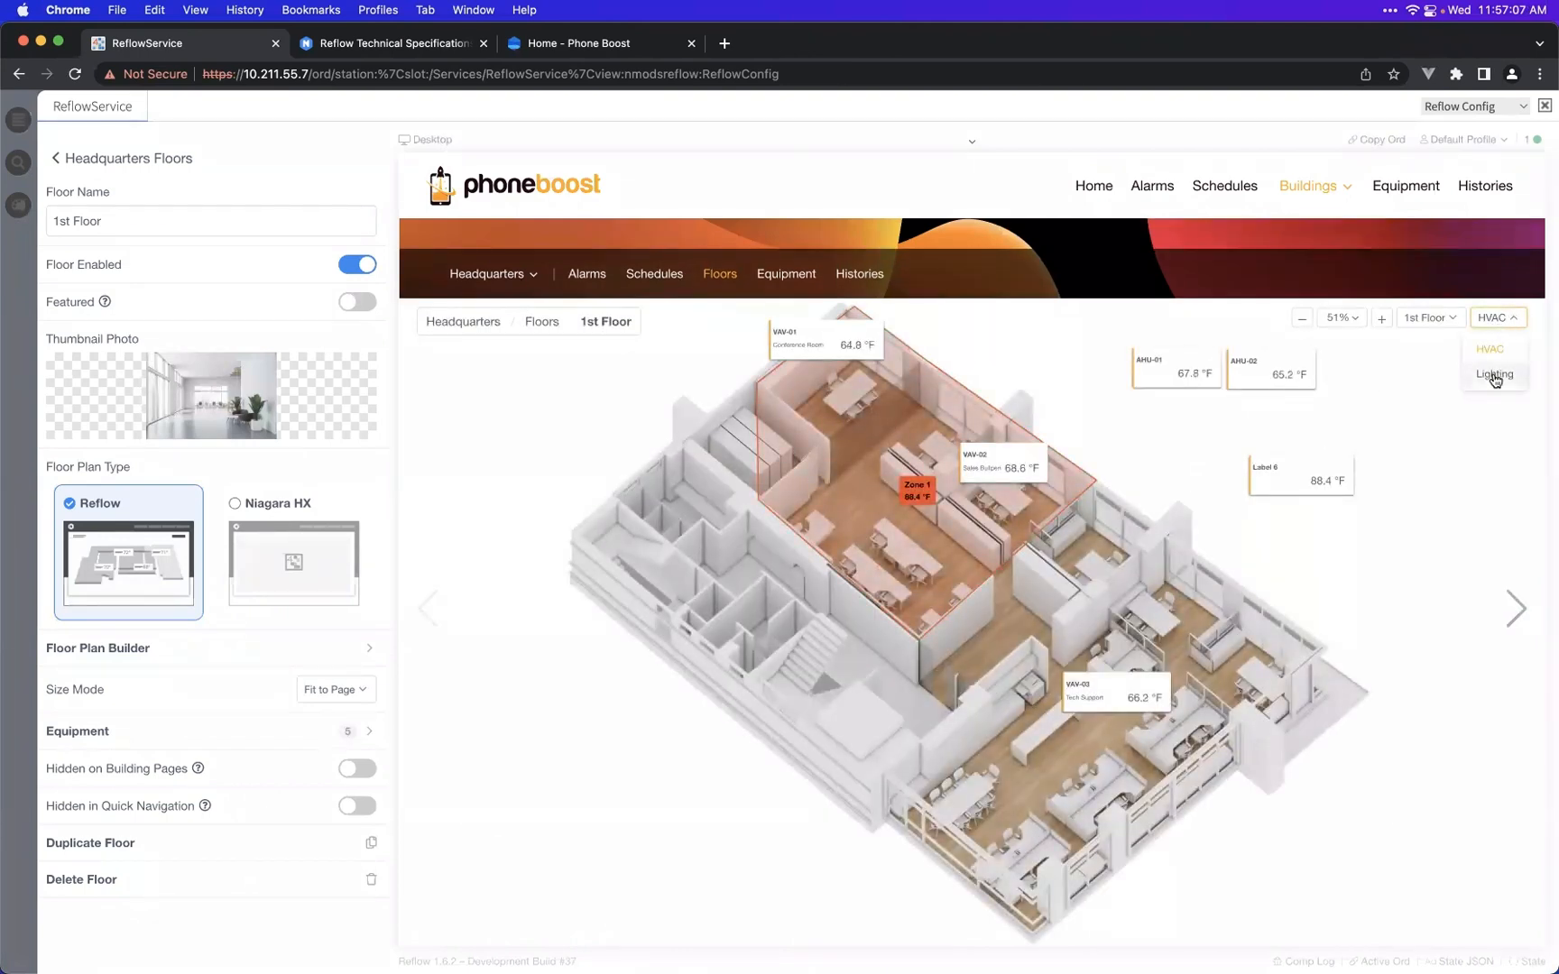
click(1494, 375)
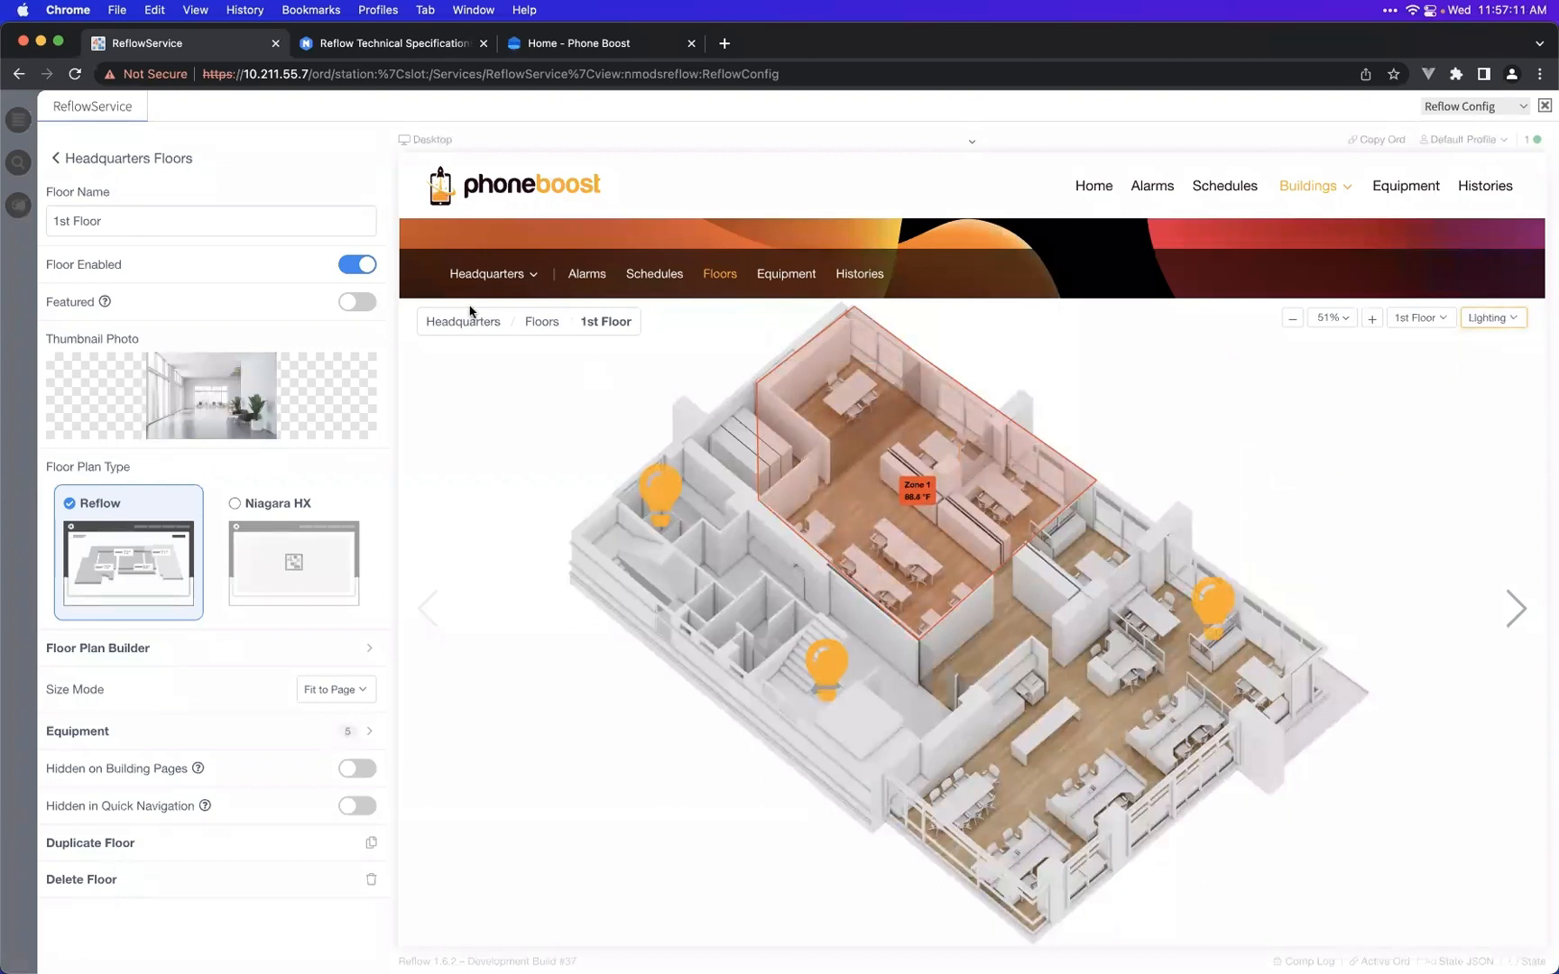
- Alternate the previewed 1st Floor plan between its HVAC and Lighting states, ending on Lighting
click(1484, 323)
click(1476, 343)
click(1490, 321)
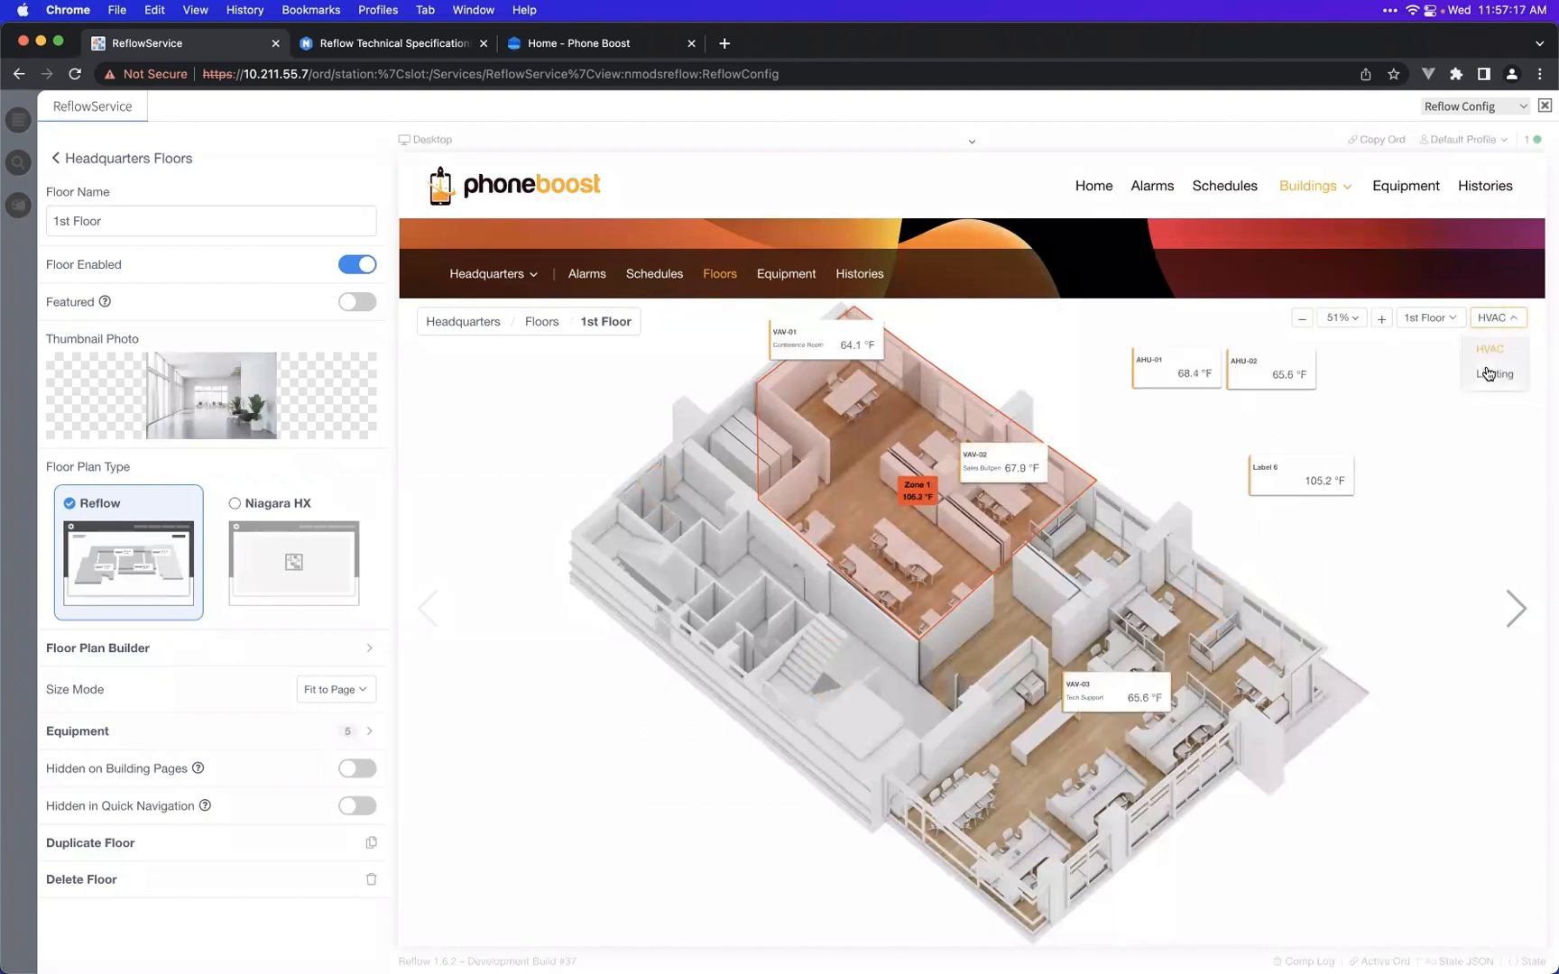
click(1493, 372)
click(1490, 320)
click(1490, 349)
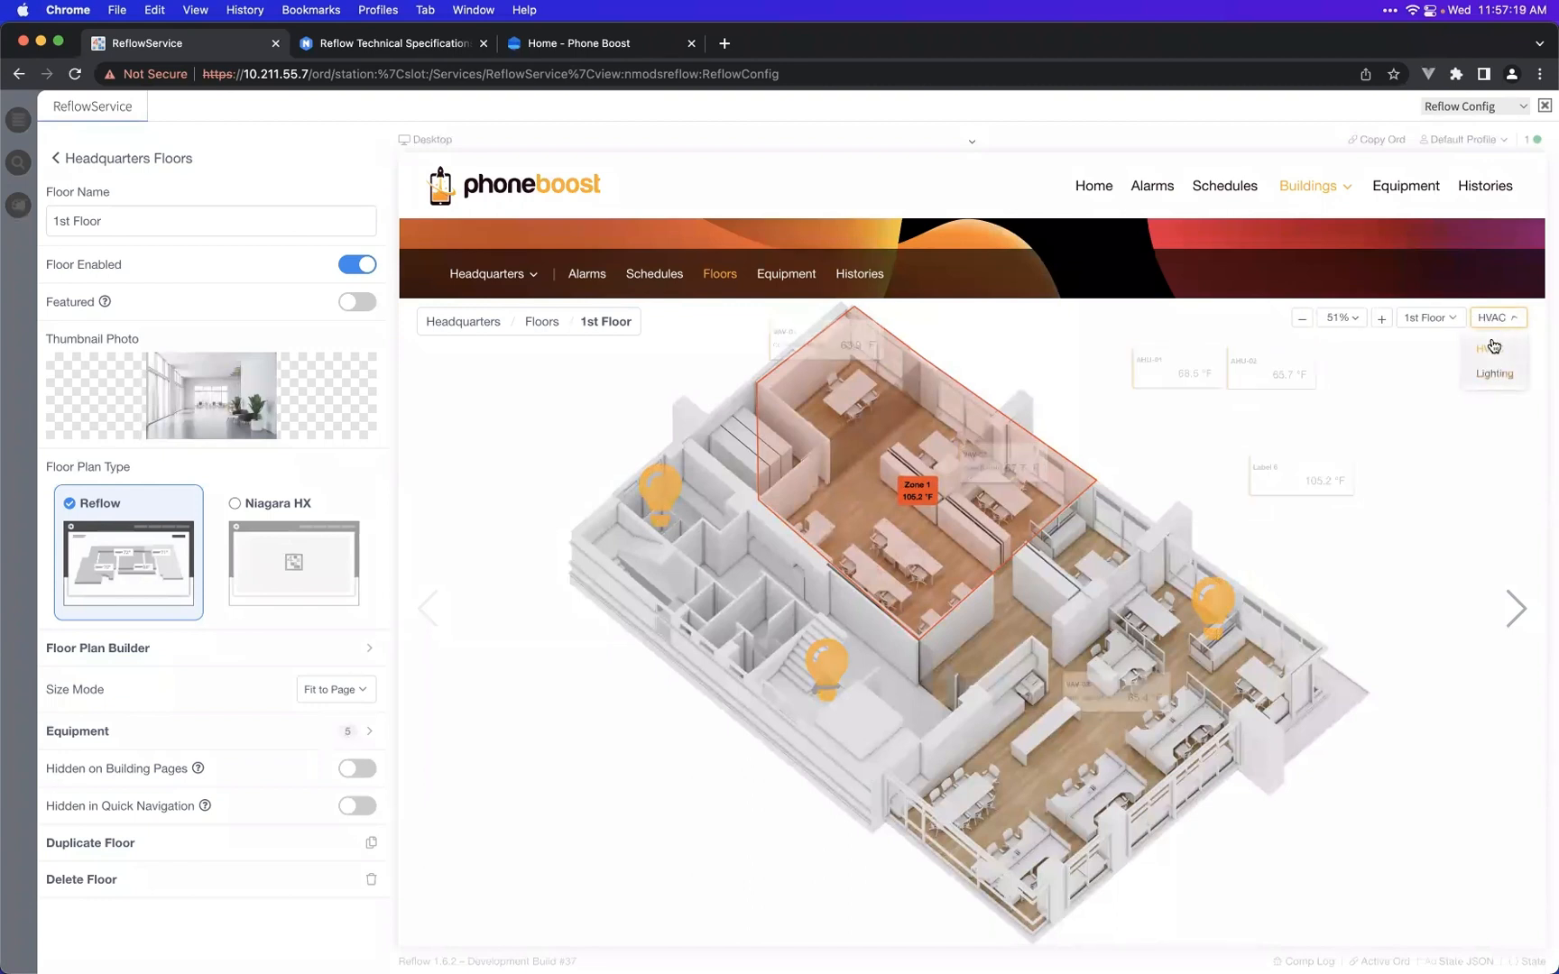
click(1493, 325)
click(1490, 370)
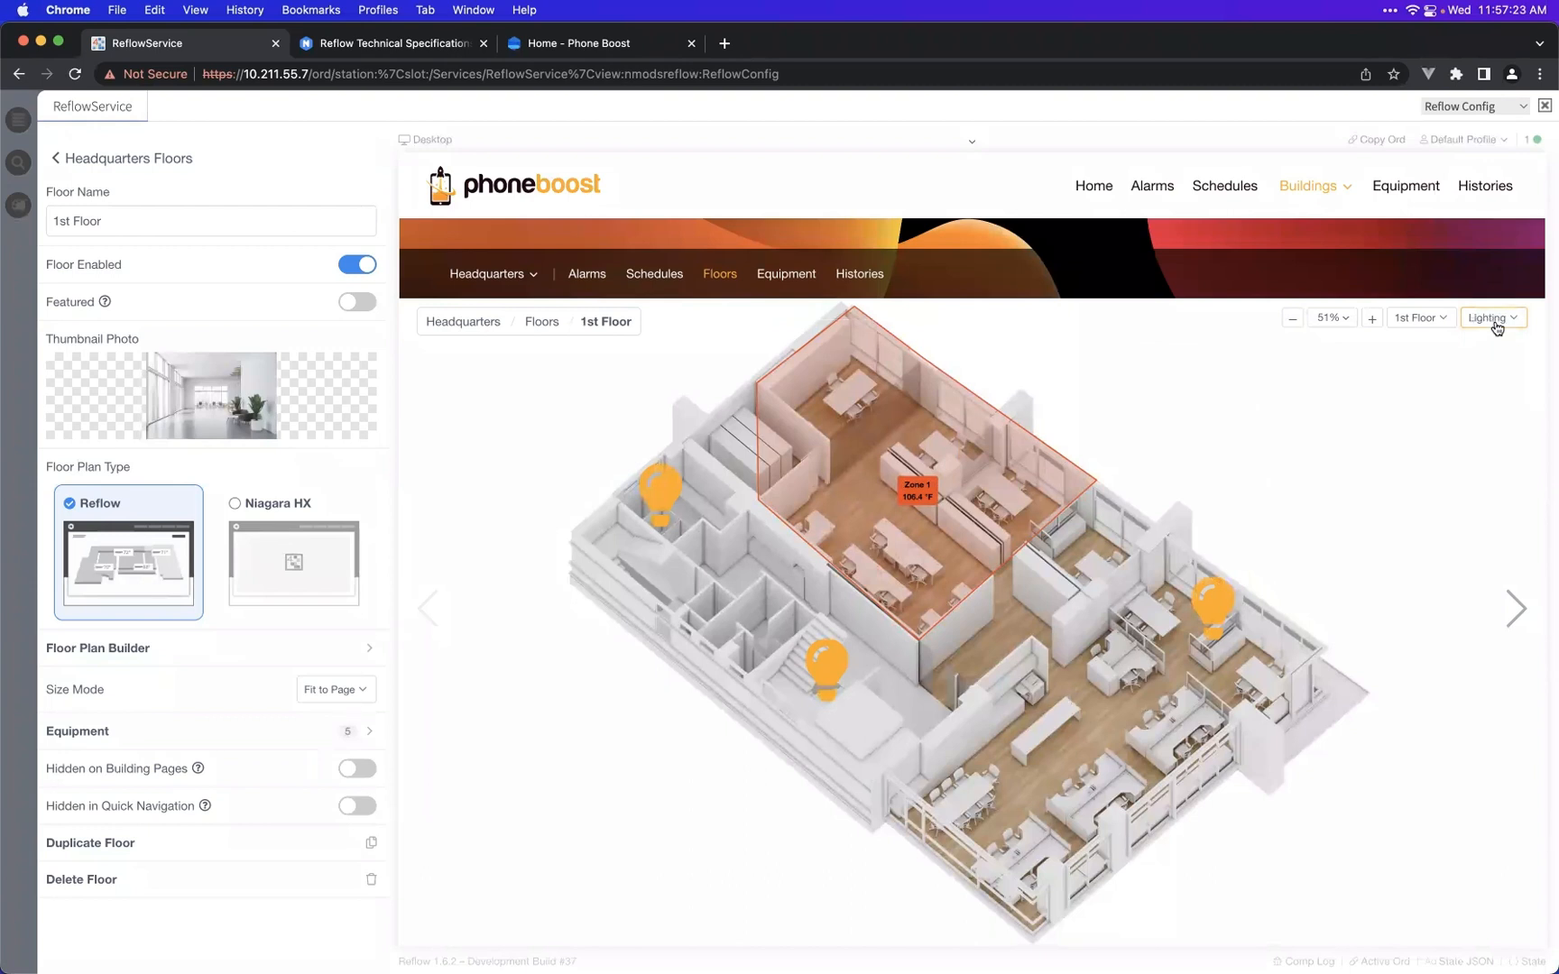
click(1494, 323)
click(1490, 351)
click(1493, 324)
click(1486, 368)
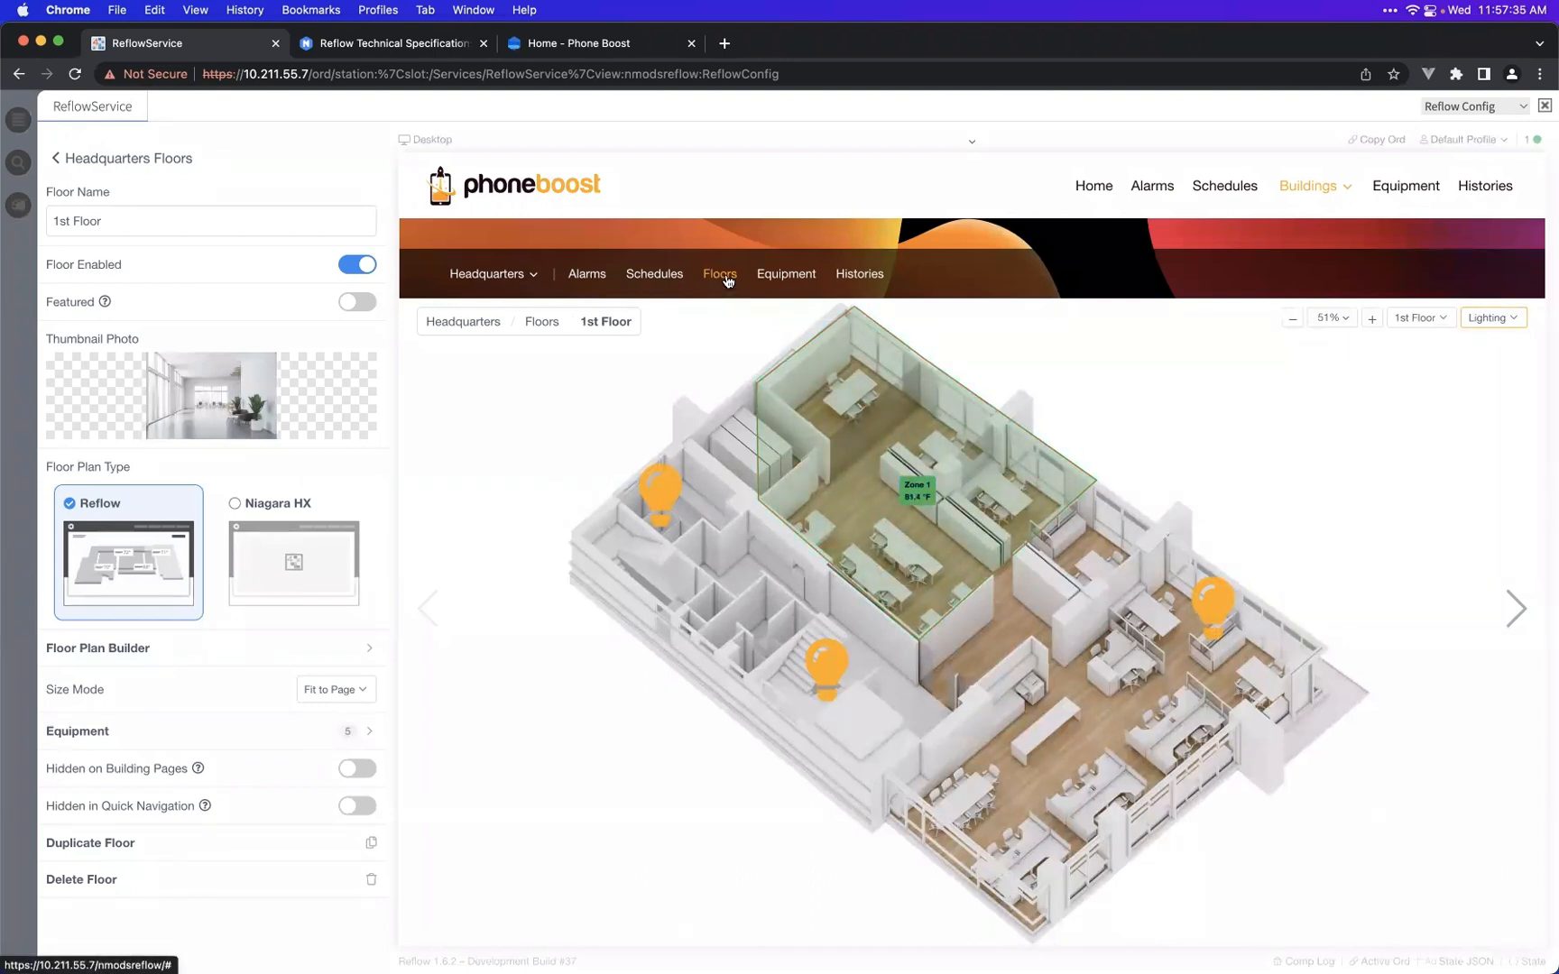
- Reopen the 1st Floor plan from the Headquarters building page in the preview and show its Lighting state
click(1302, 190)
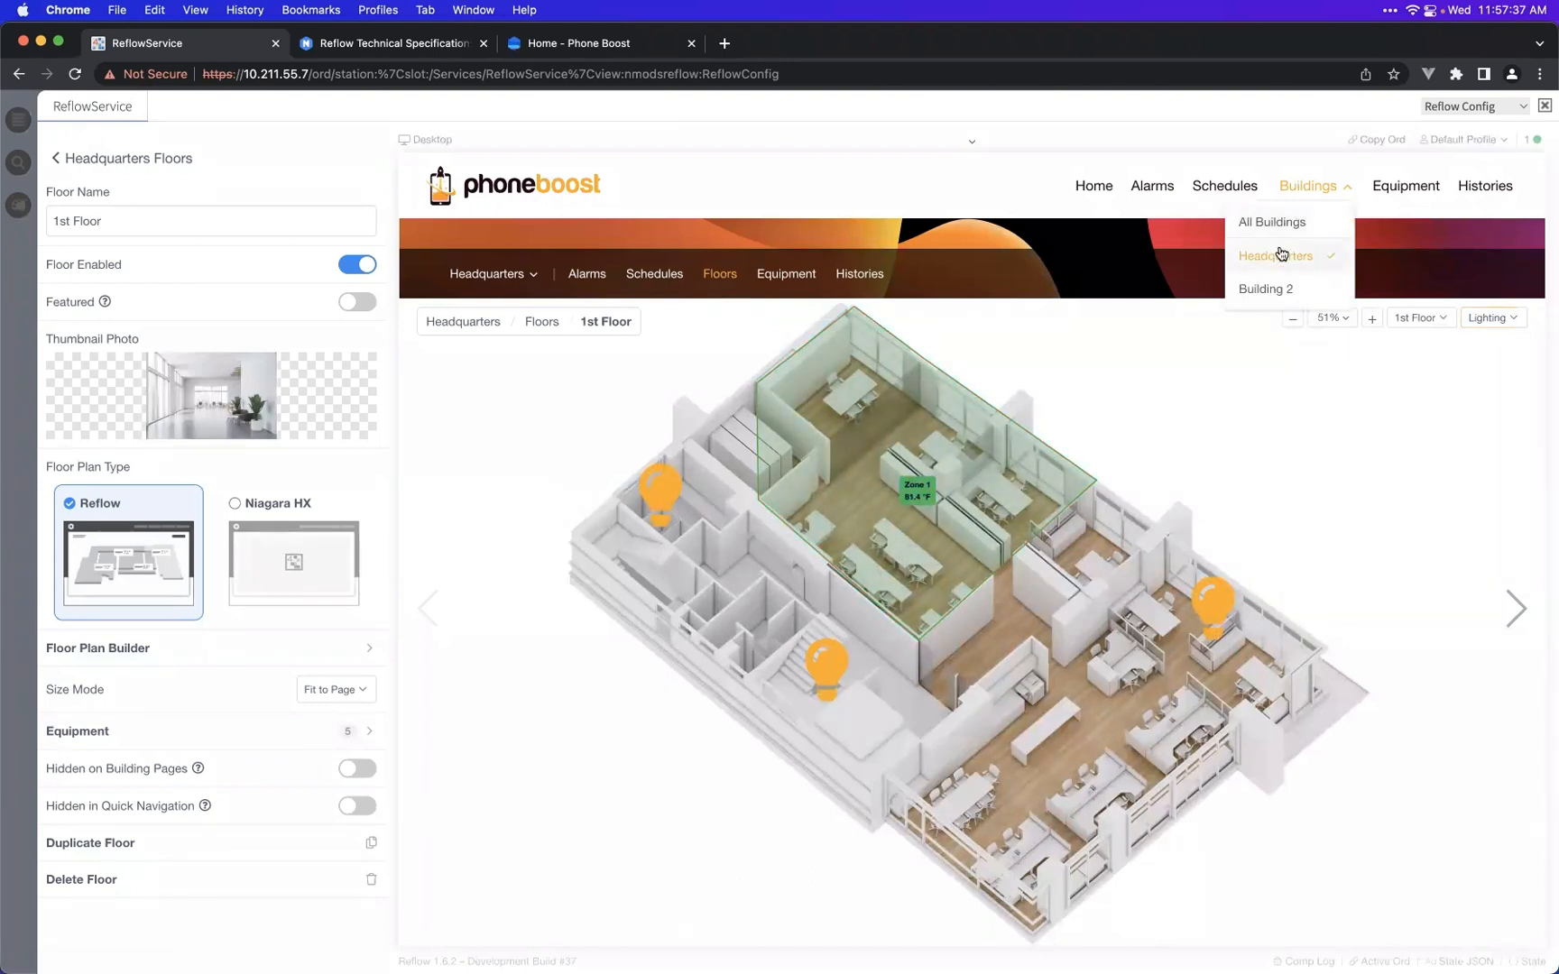
click(1277, 254)
click(676, 576)
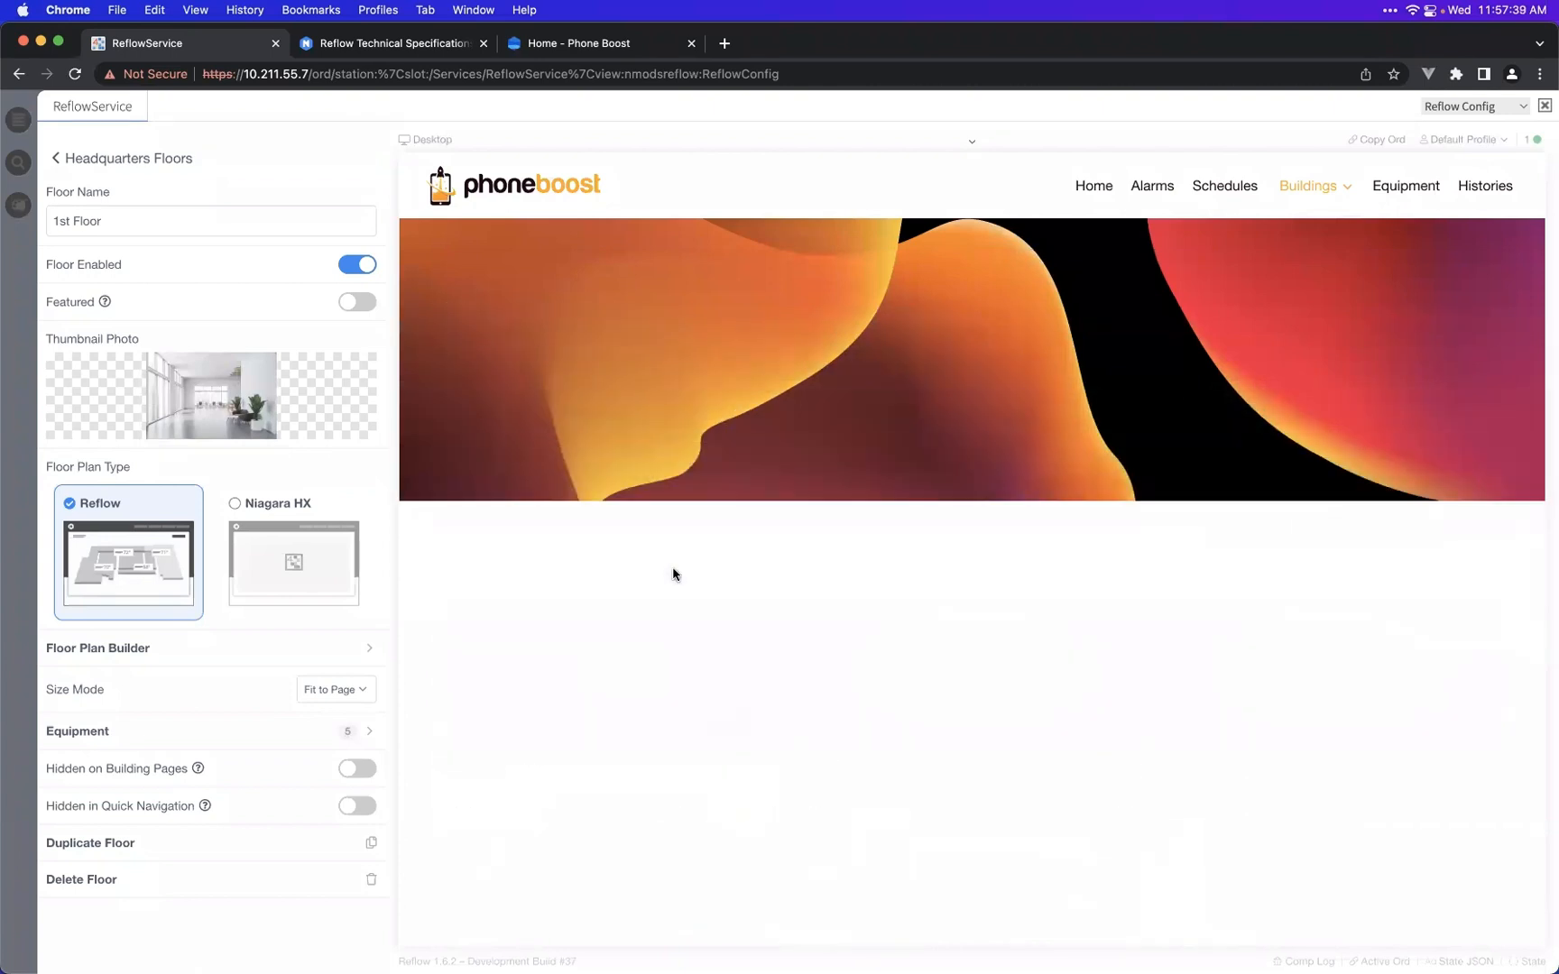
click(1494, 322)
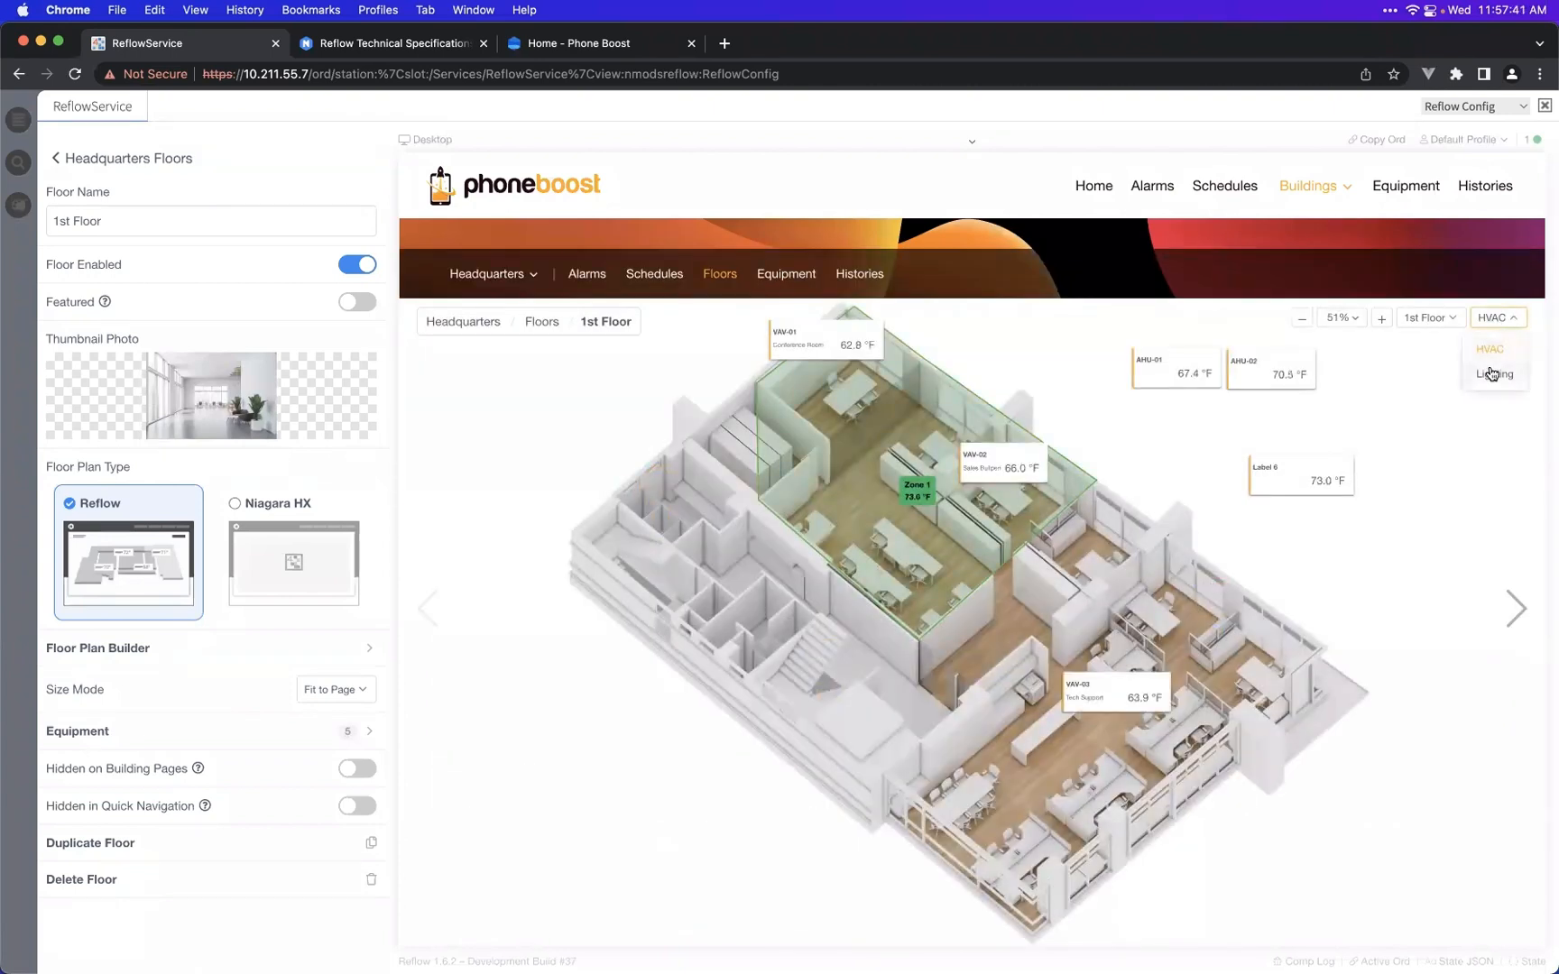
click(1490, 372)
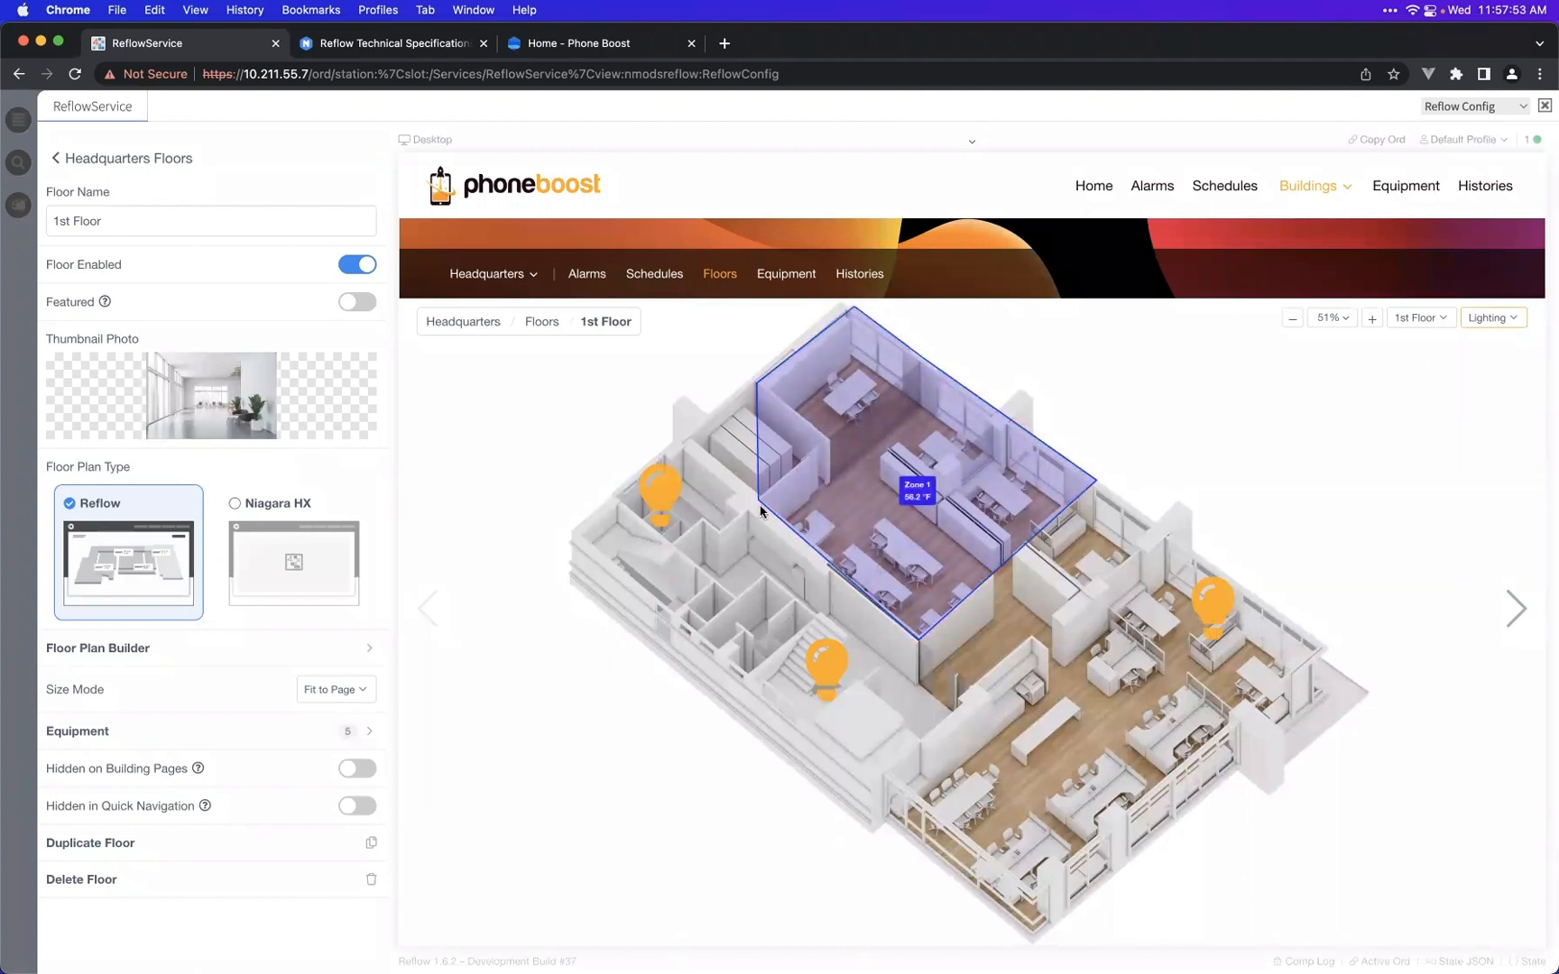
- Open the Reflow live demo from the Niagara Mods website and go to the Chicago Branch floor plan
click(443, 53)
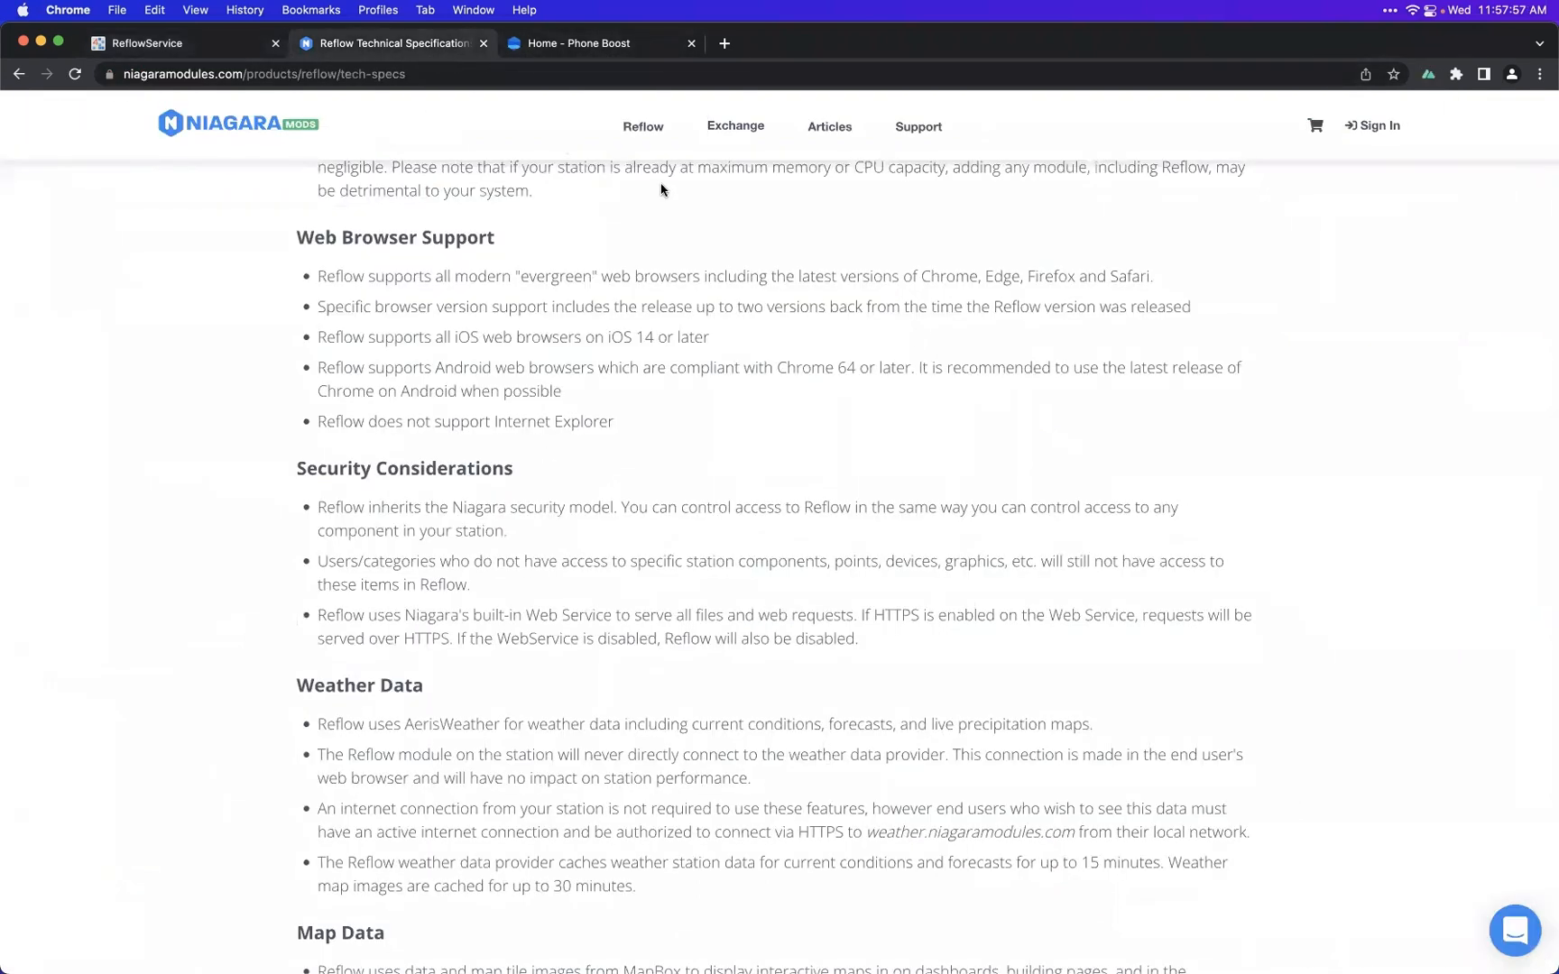
mouse_move(644, 129)
click(664, 295)
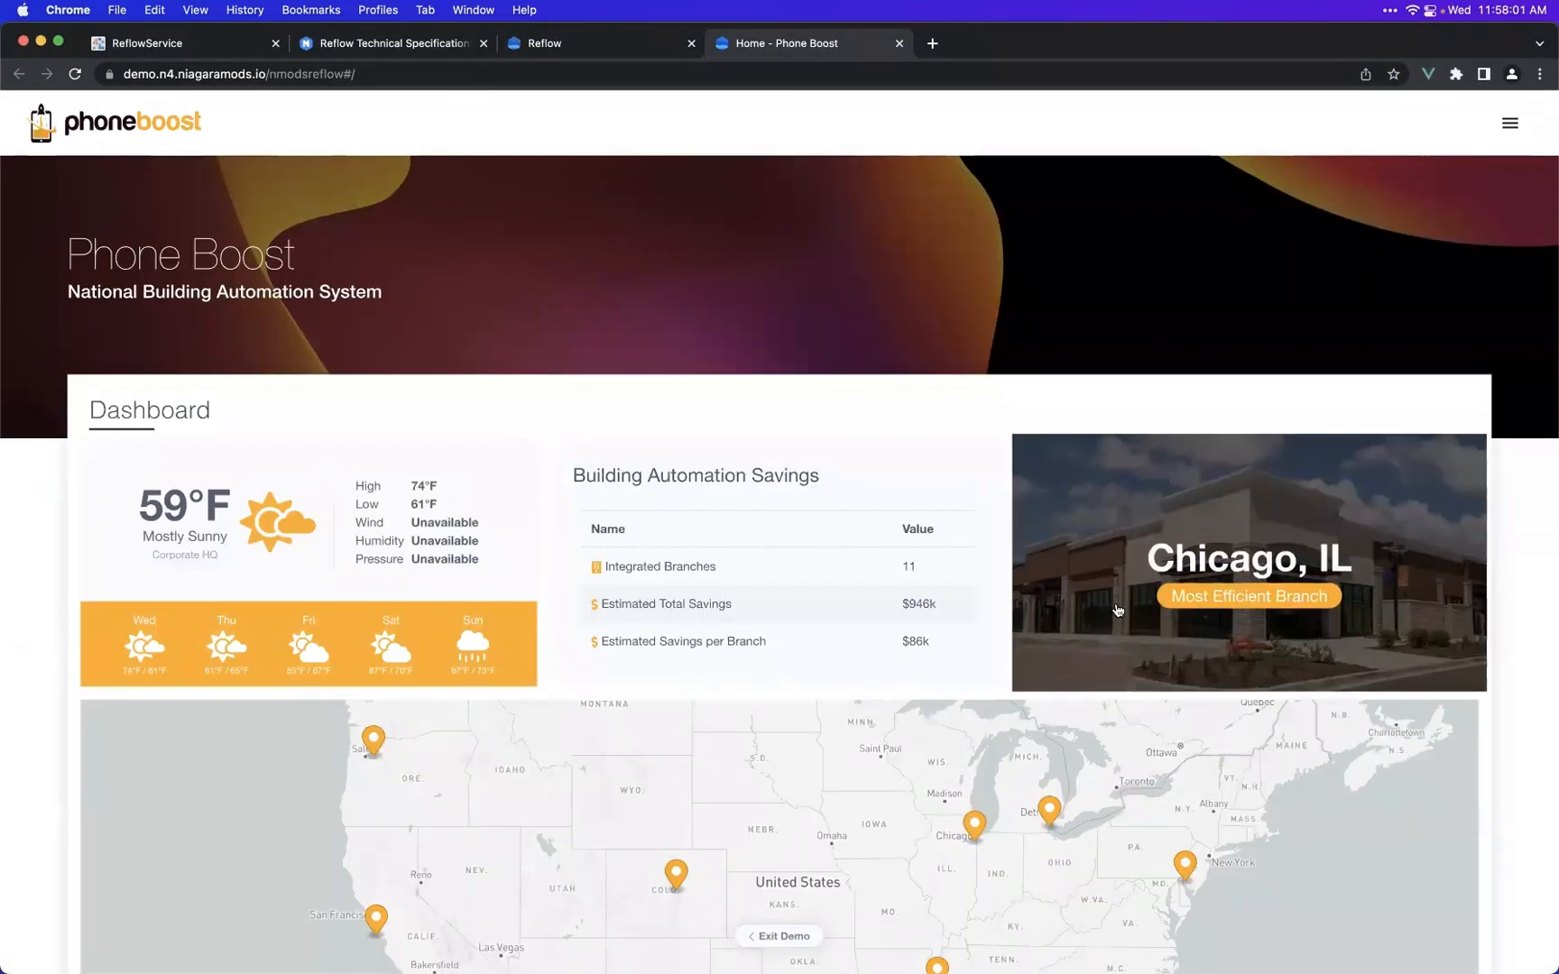
click(1175, 559)
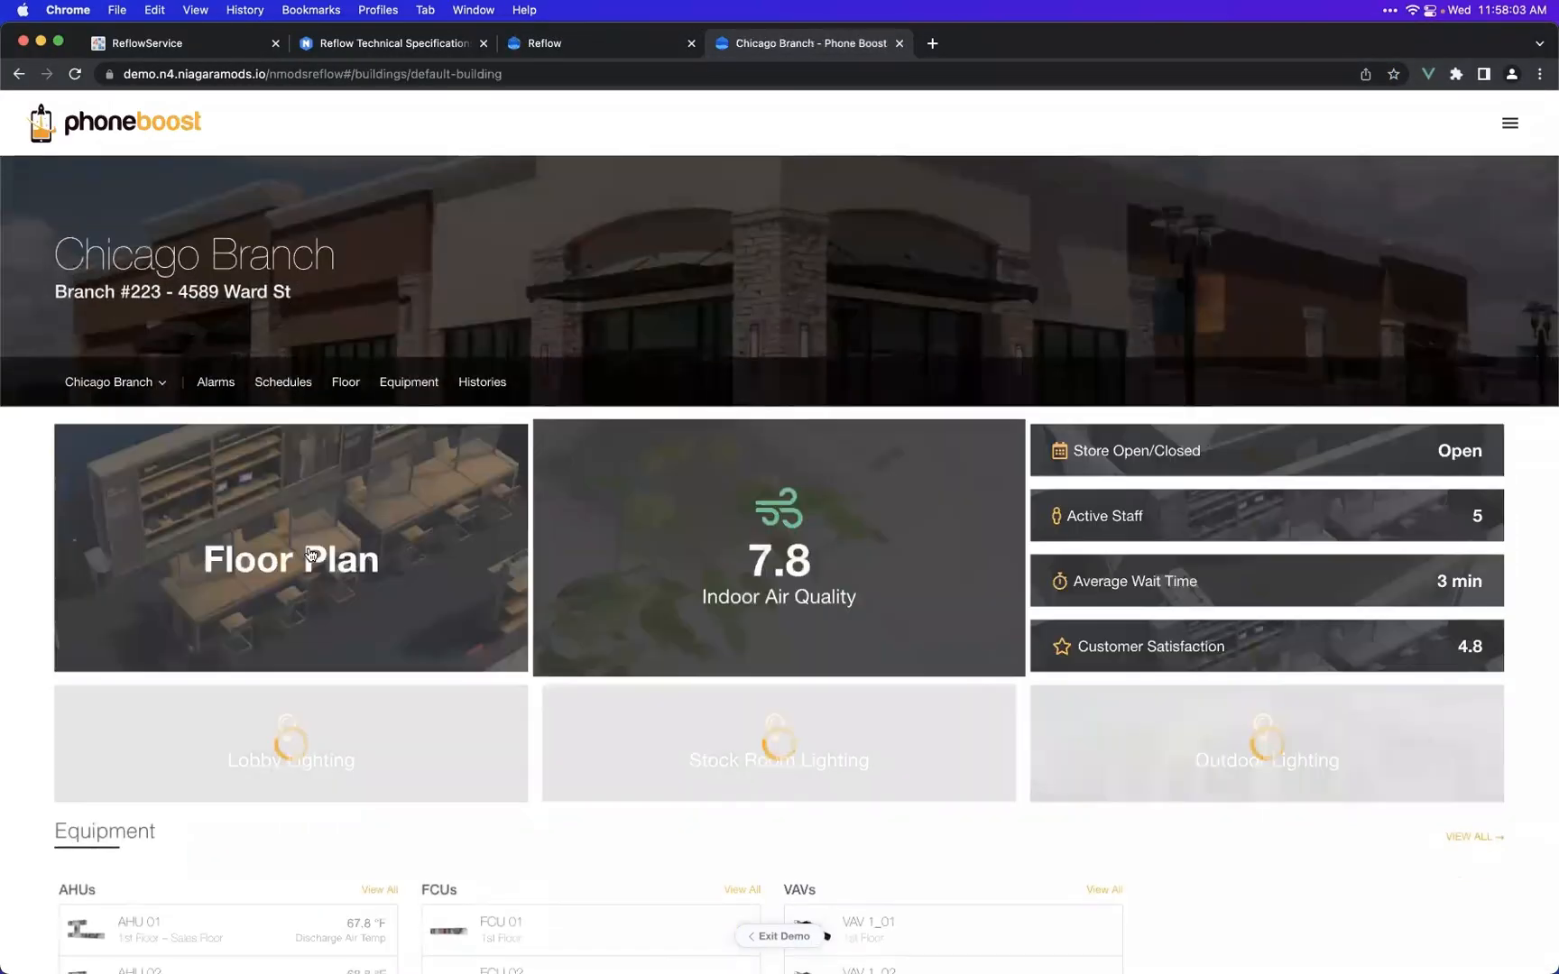
click(309, 553)
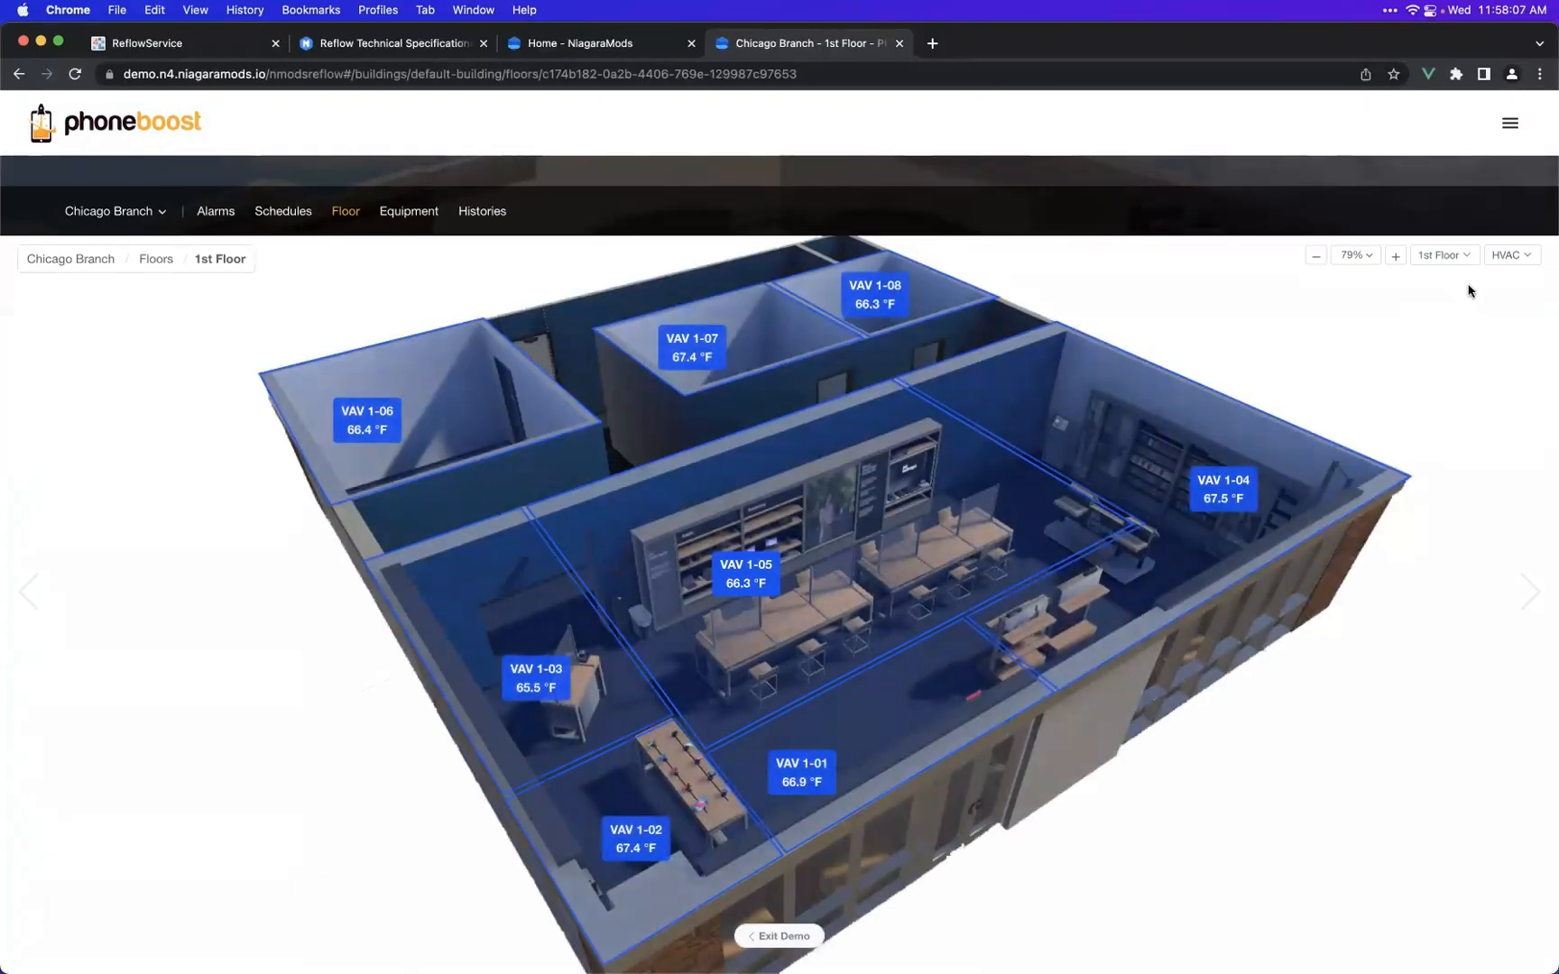
- Show the demo floor plan's Lighting state and send the Off command to the light in the VAV 1-04 area
click(1507, 258)
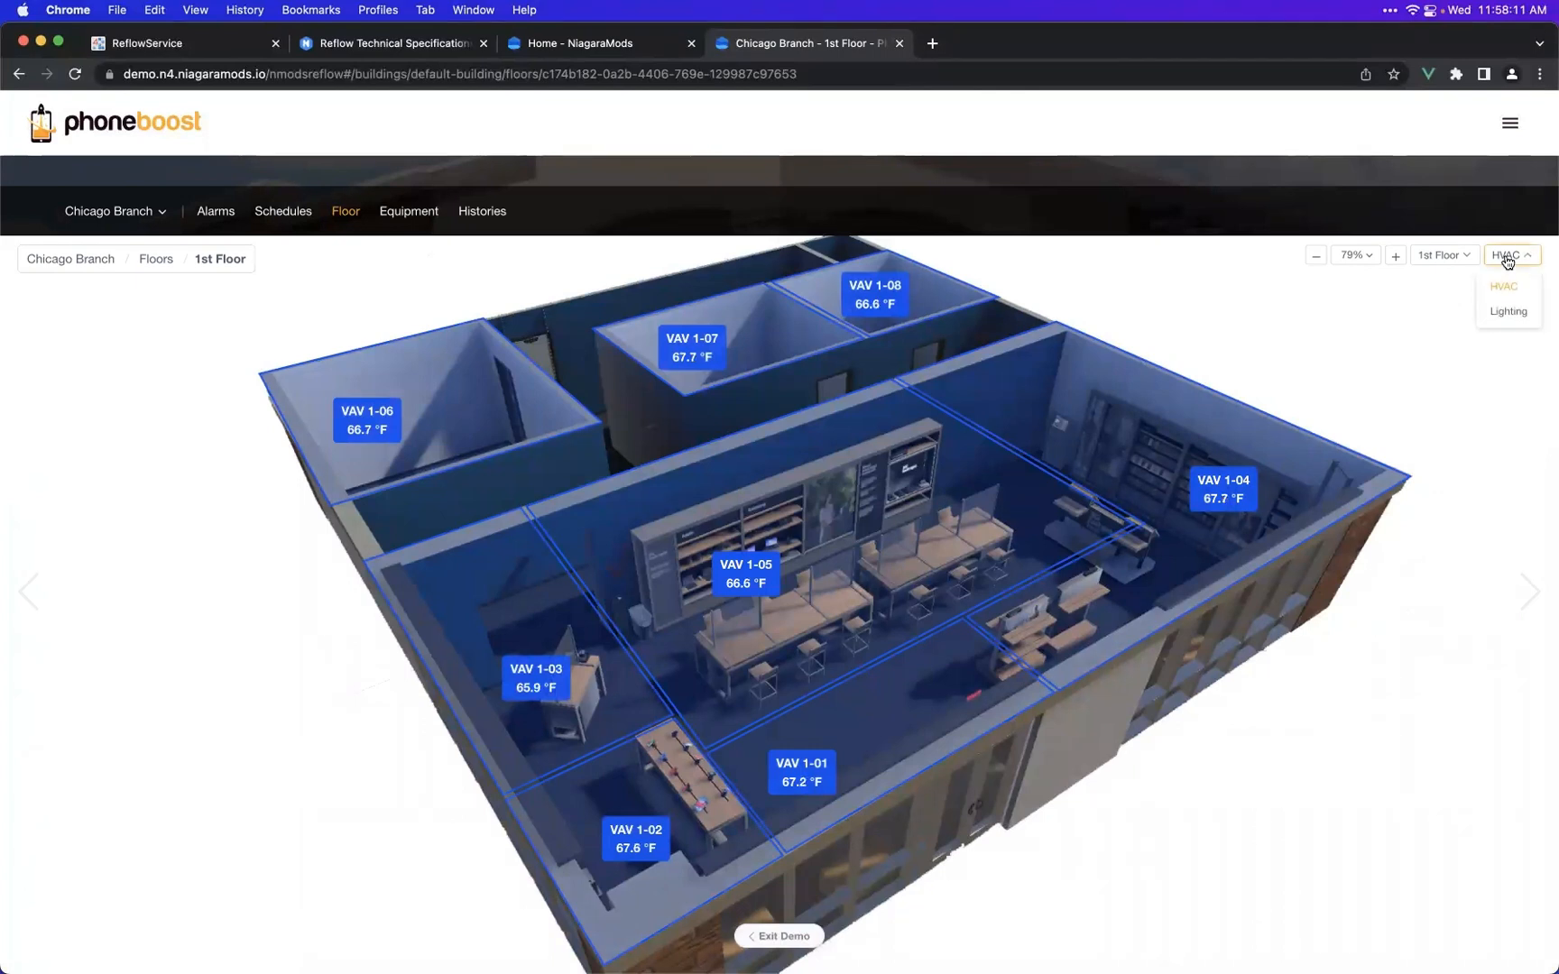
click(1508, 312)
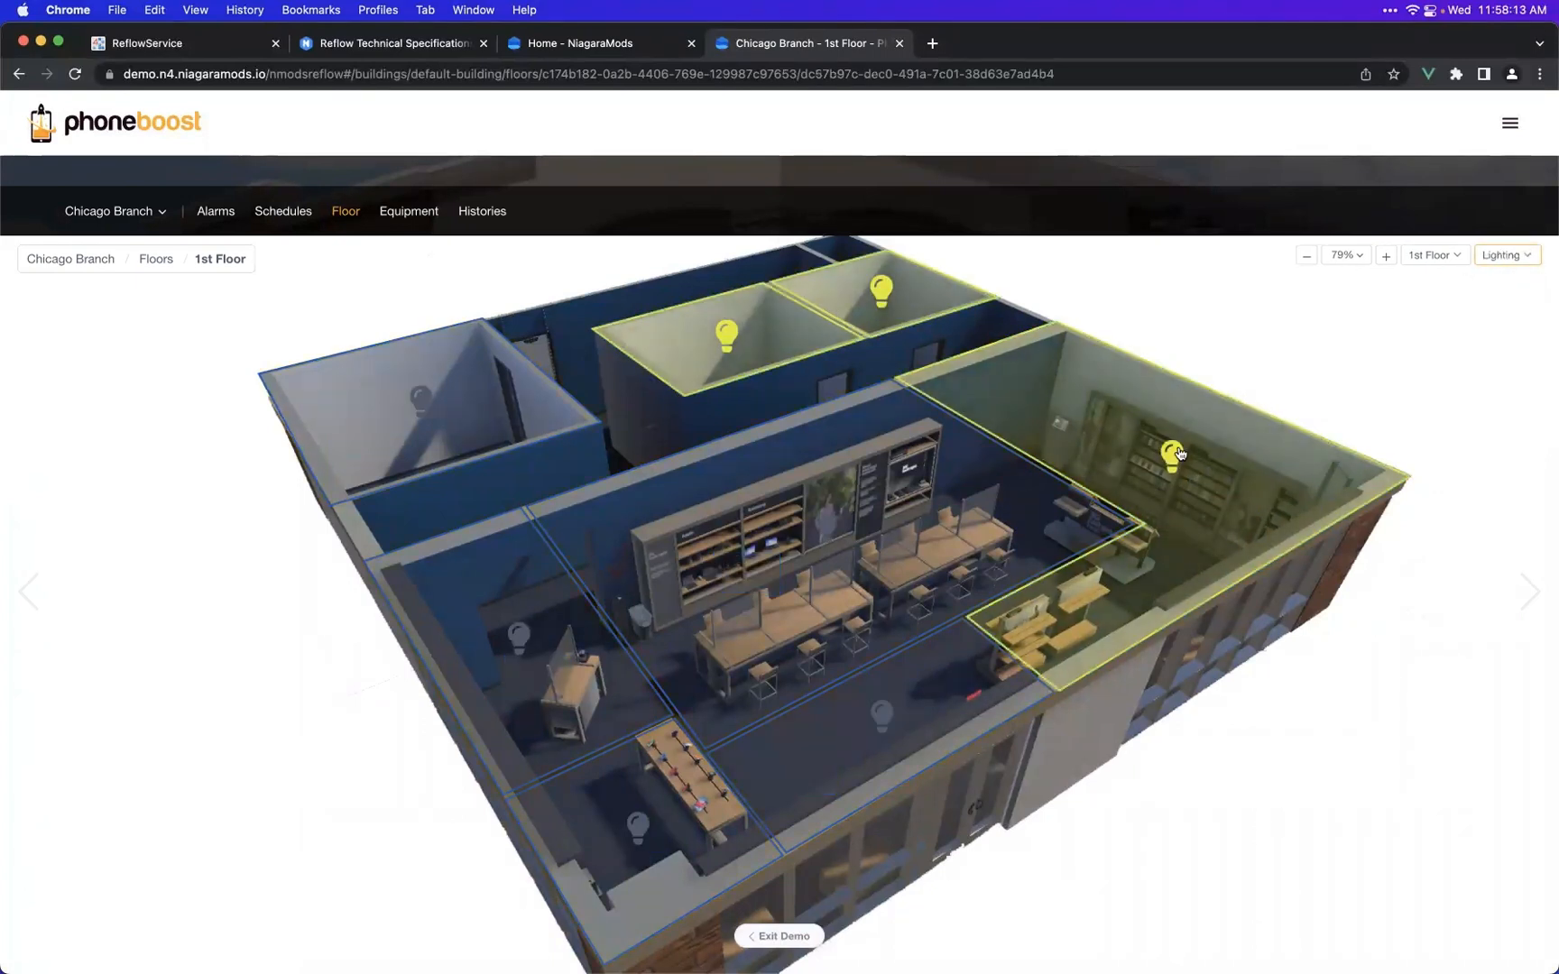
click(1097, 425)
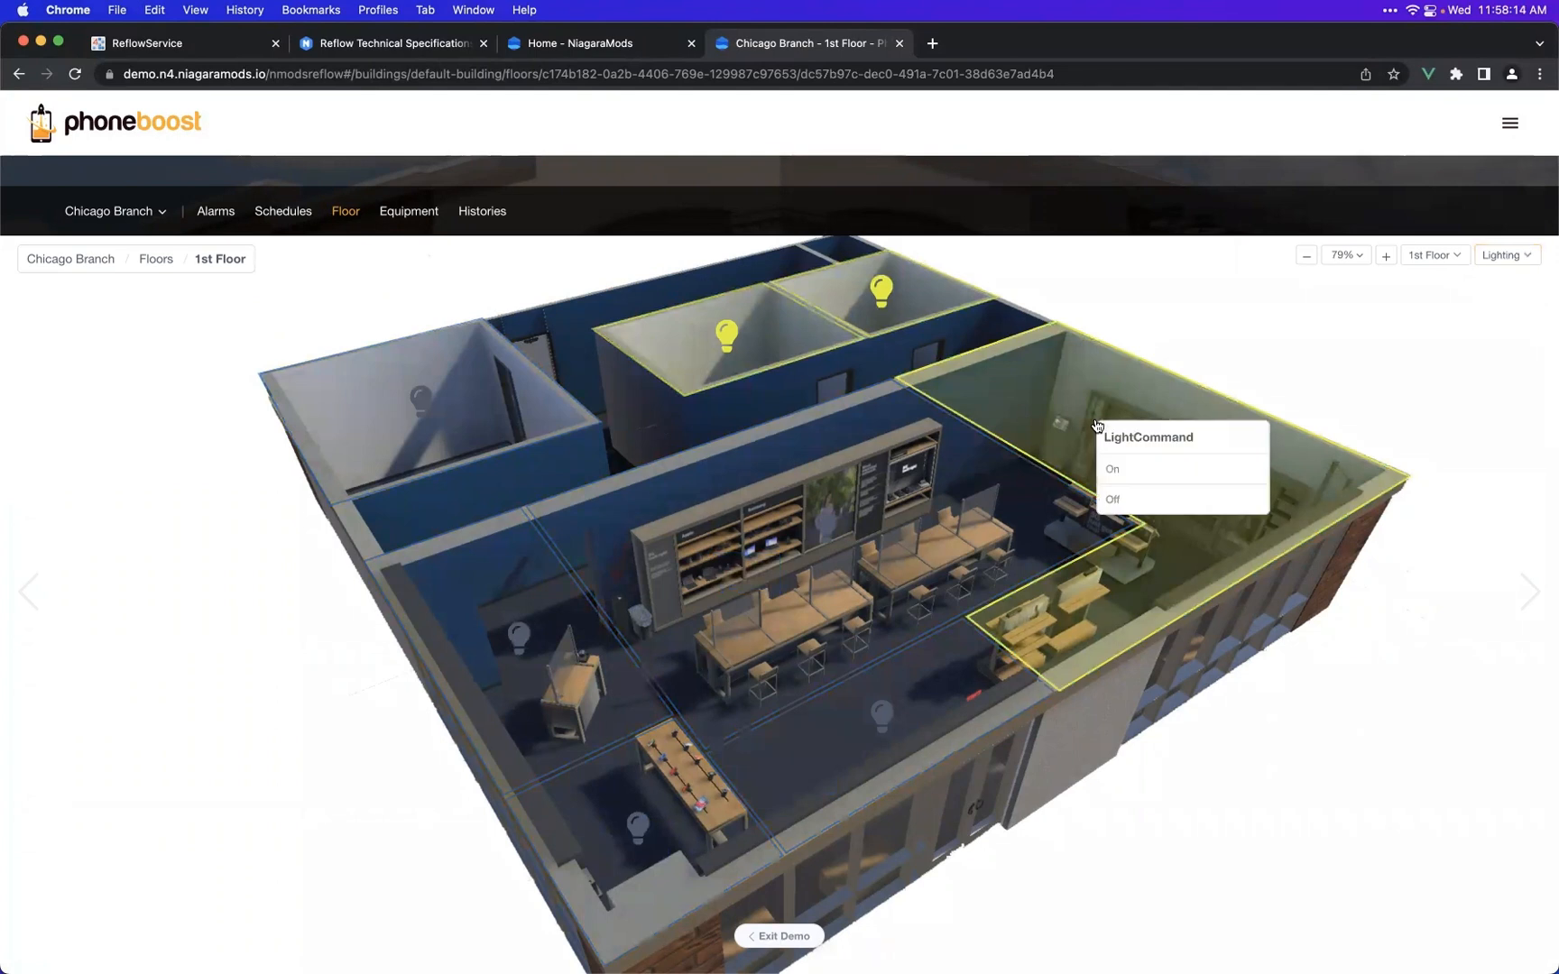
click(1138, 501)
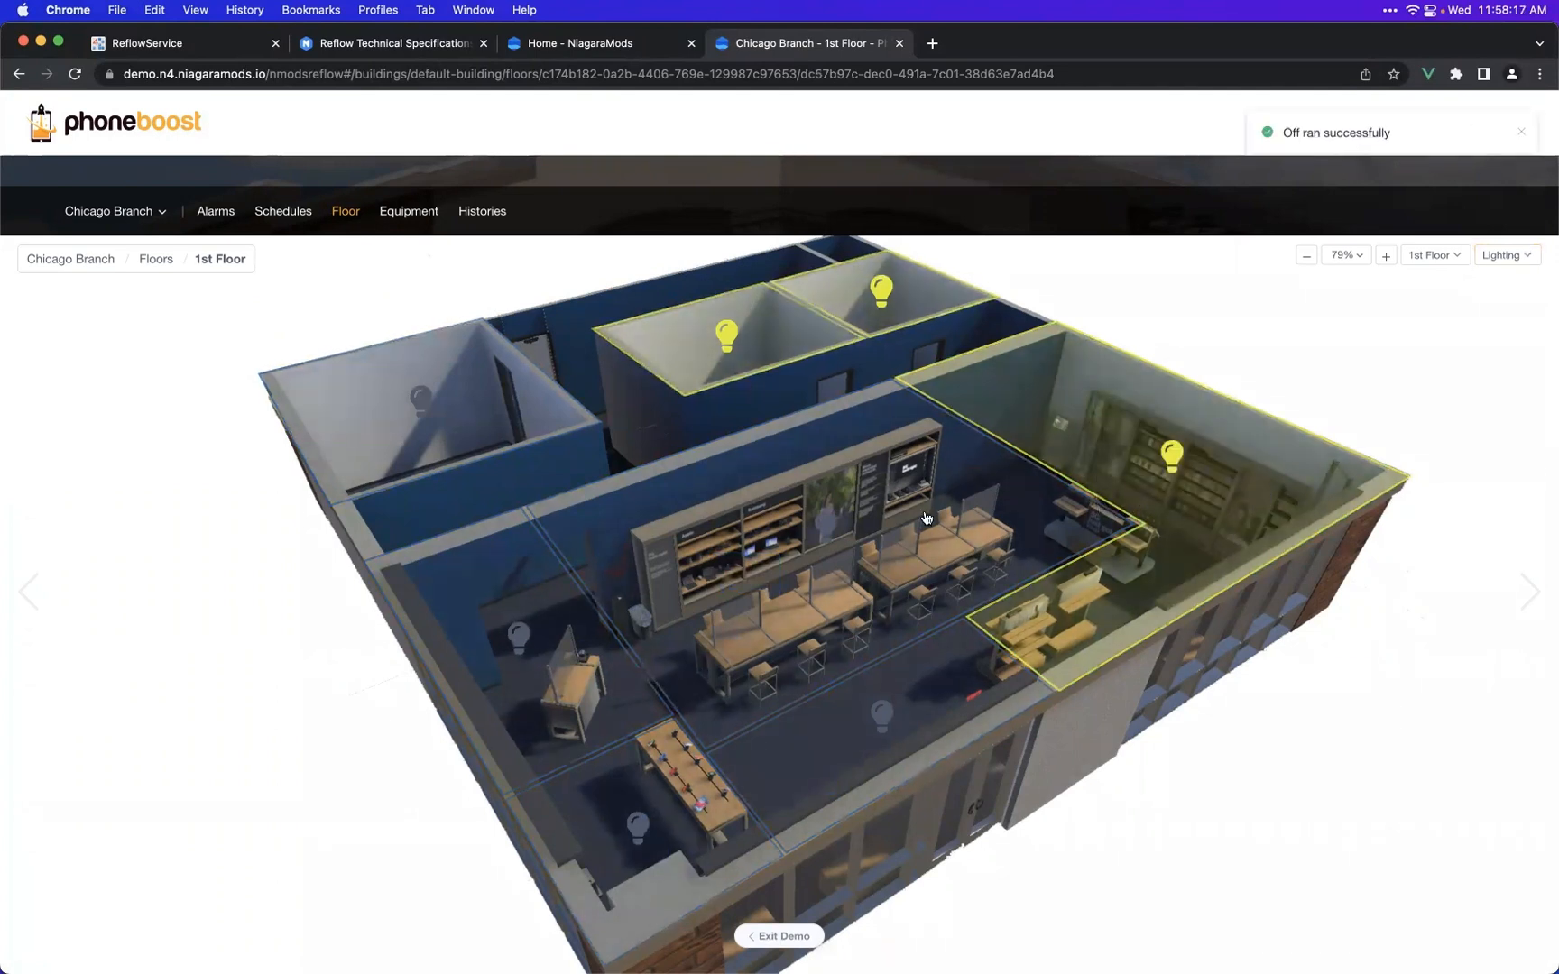
- Send the On command to the demo's lights in the central, front-middle and two left-side zones
click(866, 516)
click(906, 558)
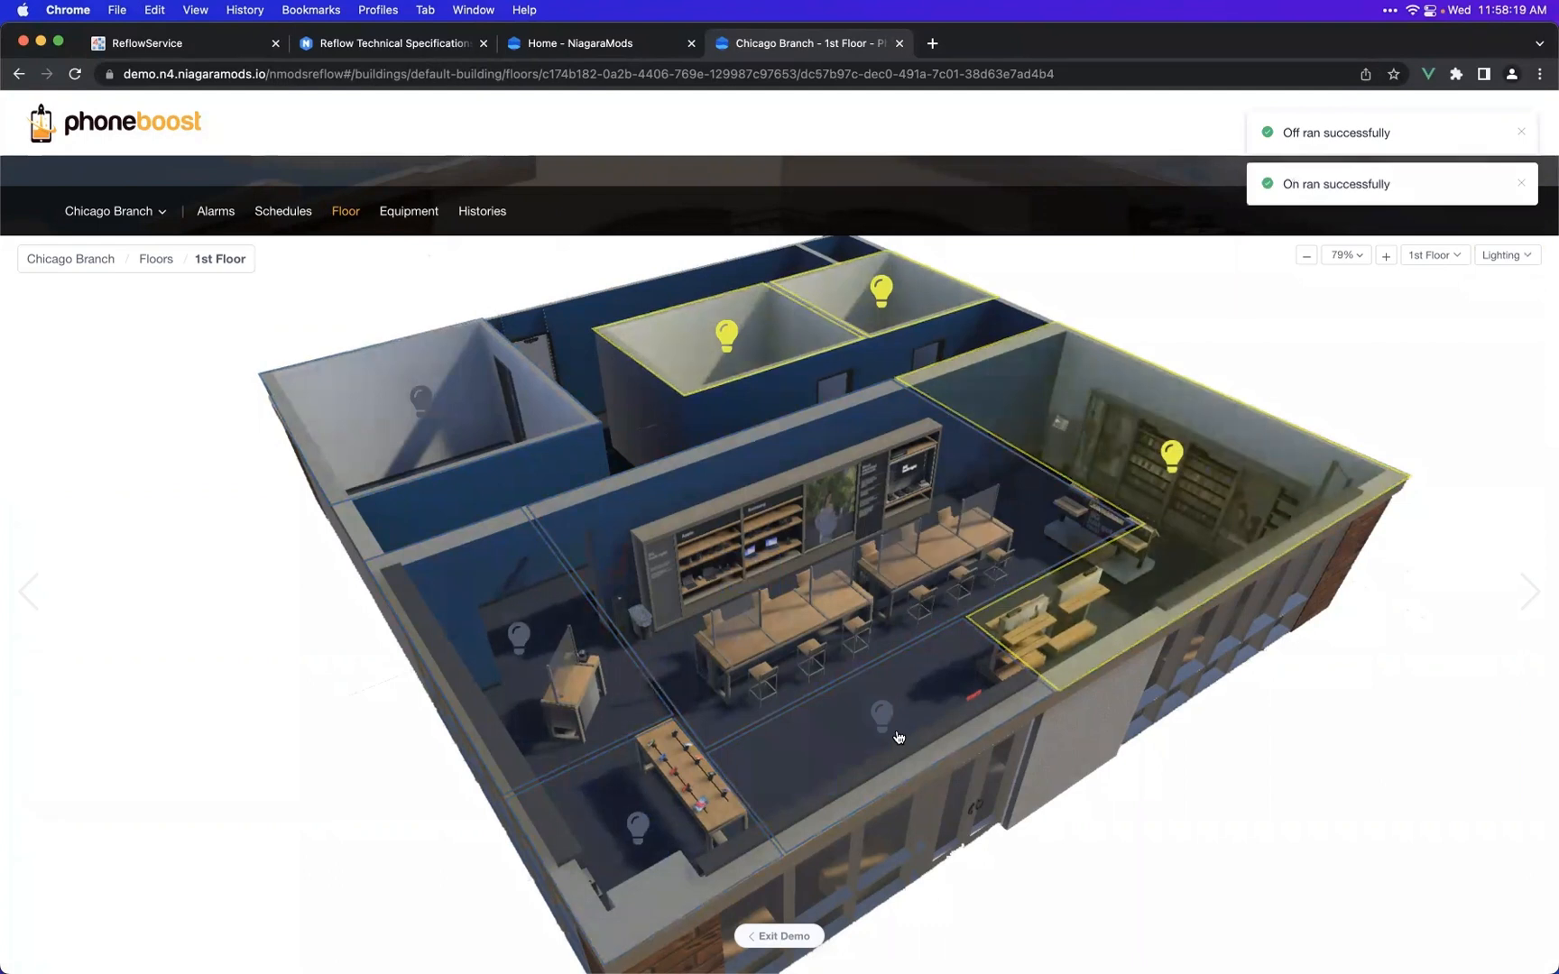
click(896, 732)
click(933, 778)
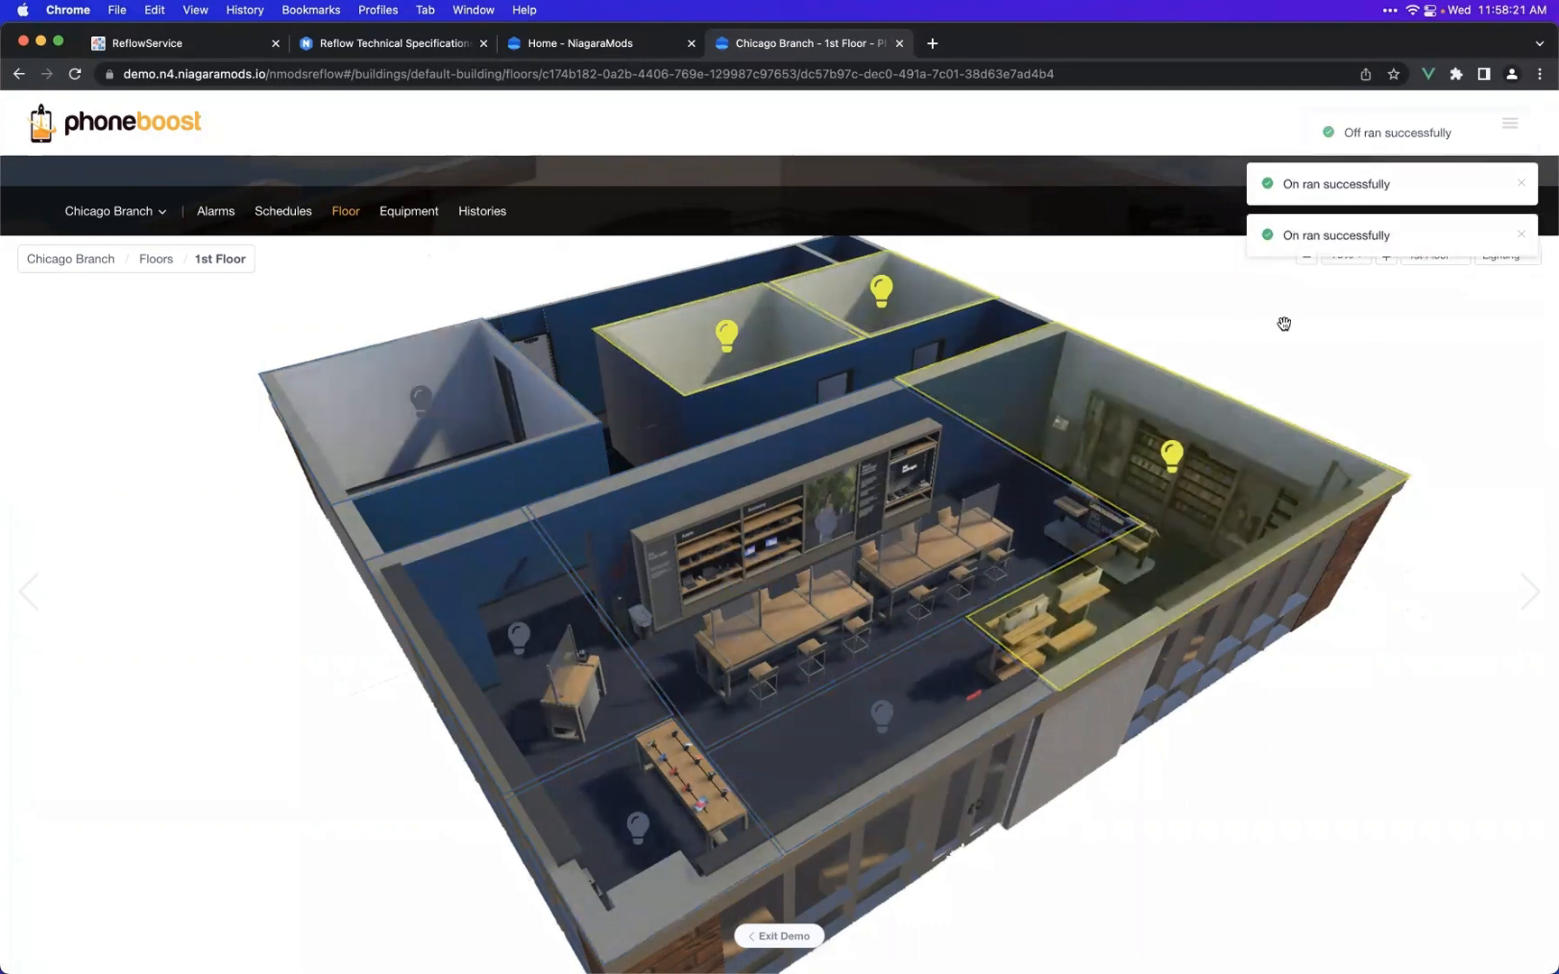
click(686, 796)
click(731, 838)
click(529, 691)
click(547, 723)
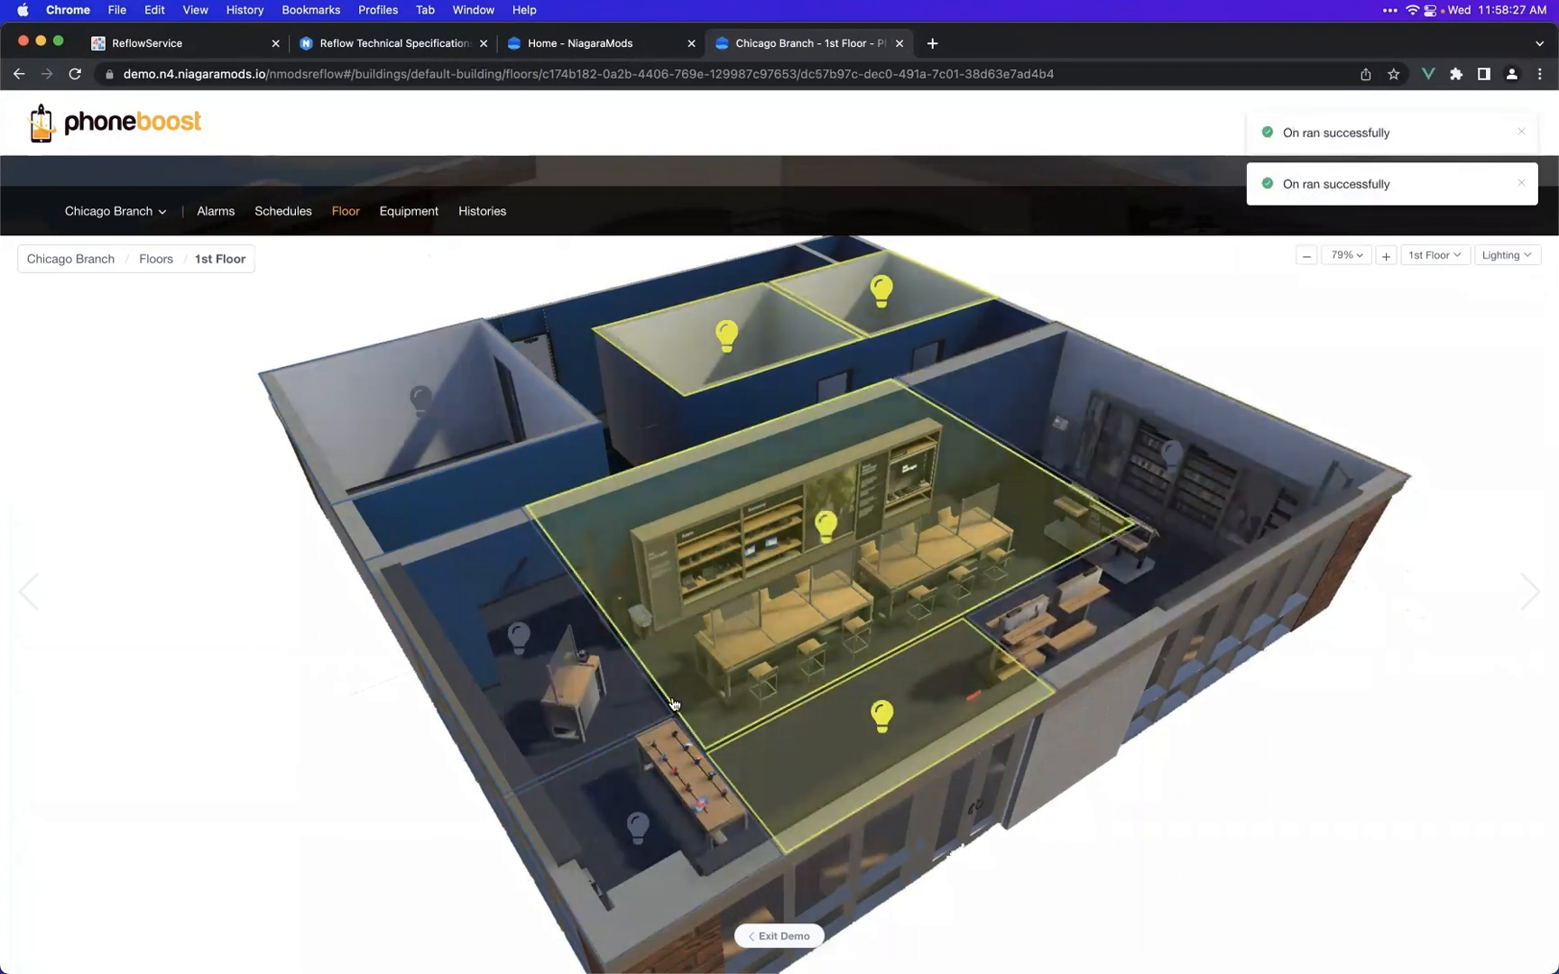
- Switch back to ReflowService and show the HVAC state of the 1st Floor preview
click(135, 44)
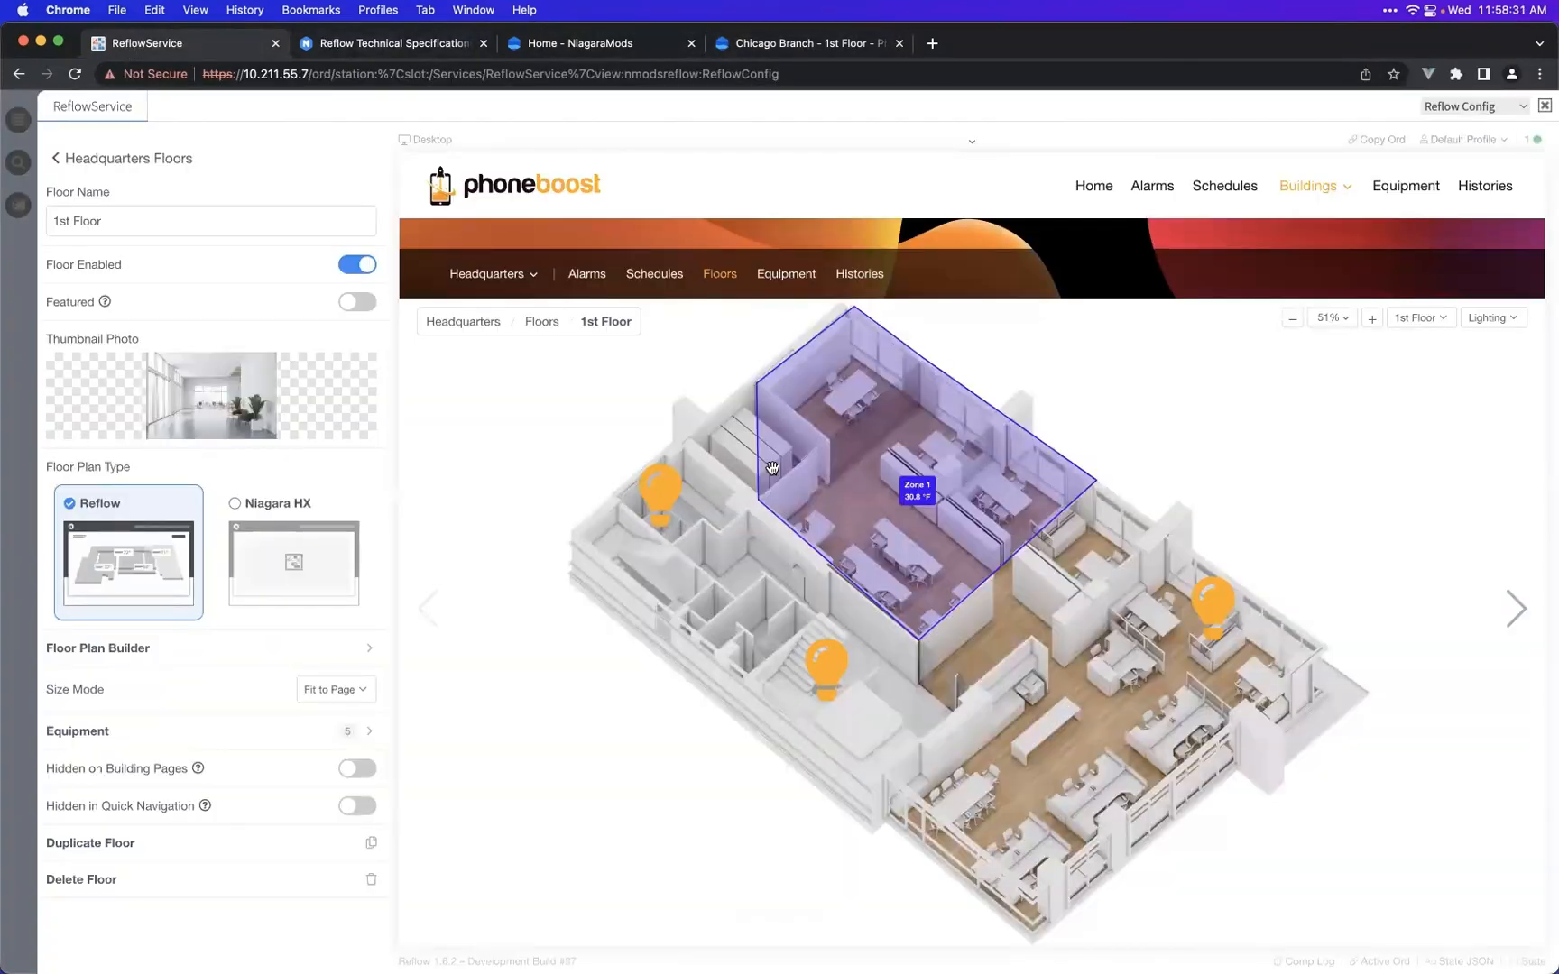
click(1495, 321)
click(1491, 350)
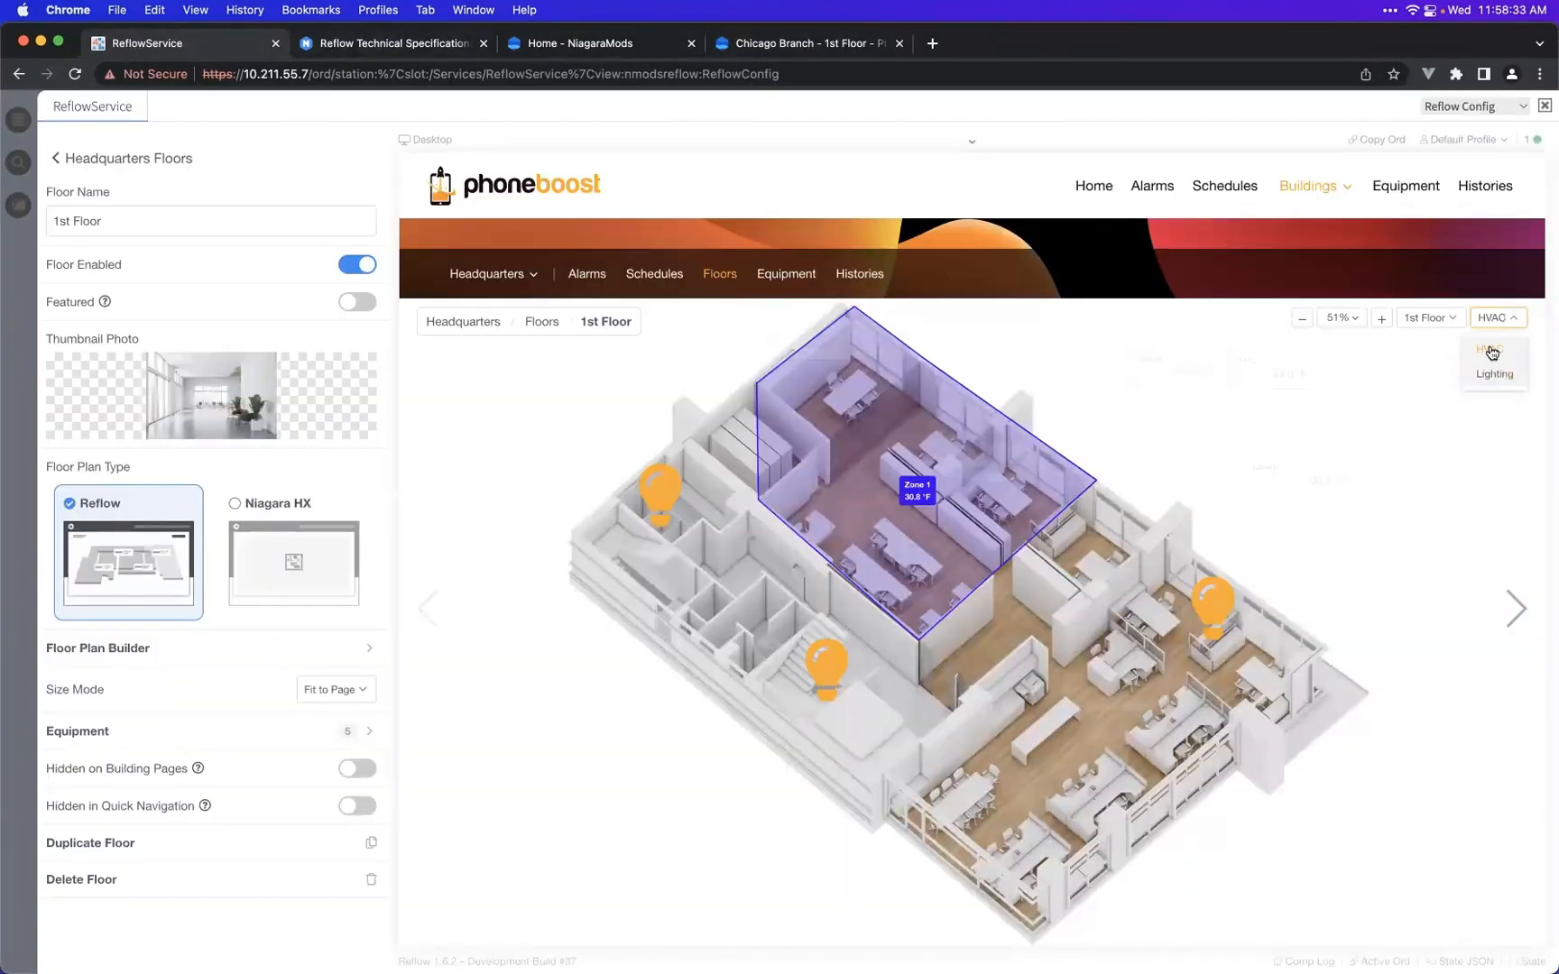
- Examine the VAV-01 label's action menu and its Override options without applying an override
click(840, 354)
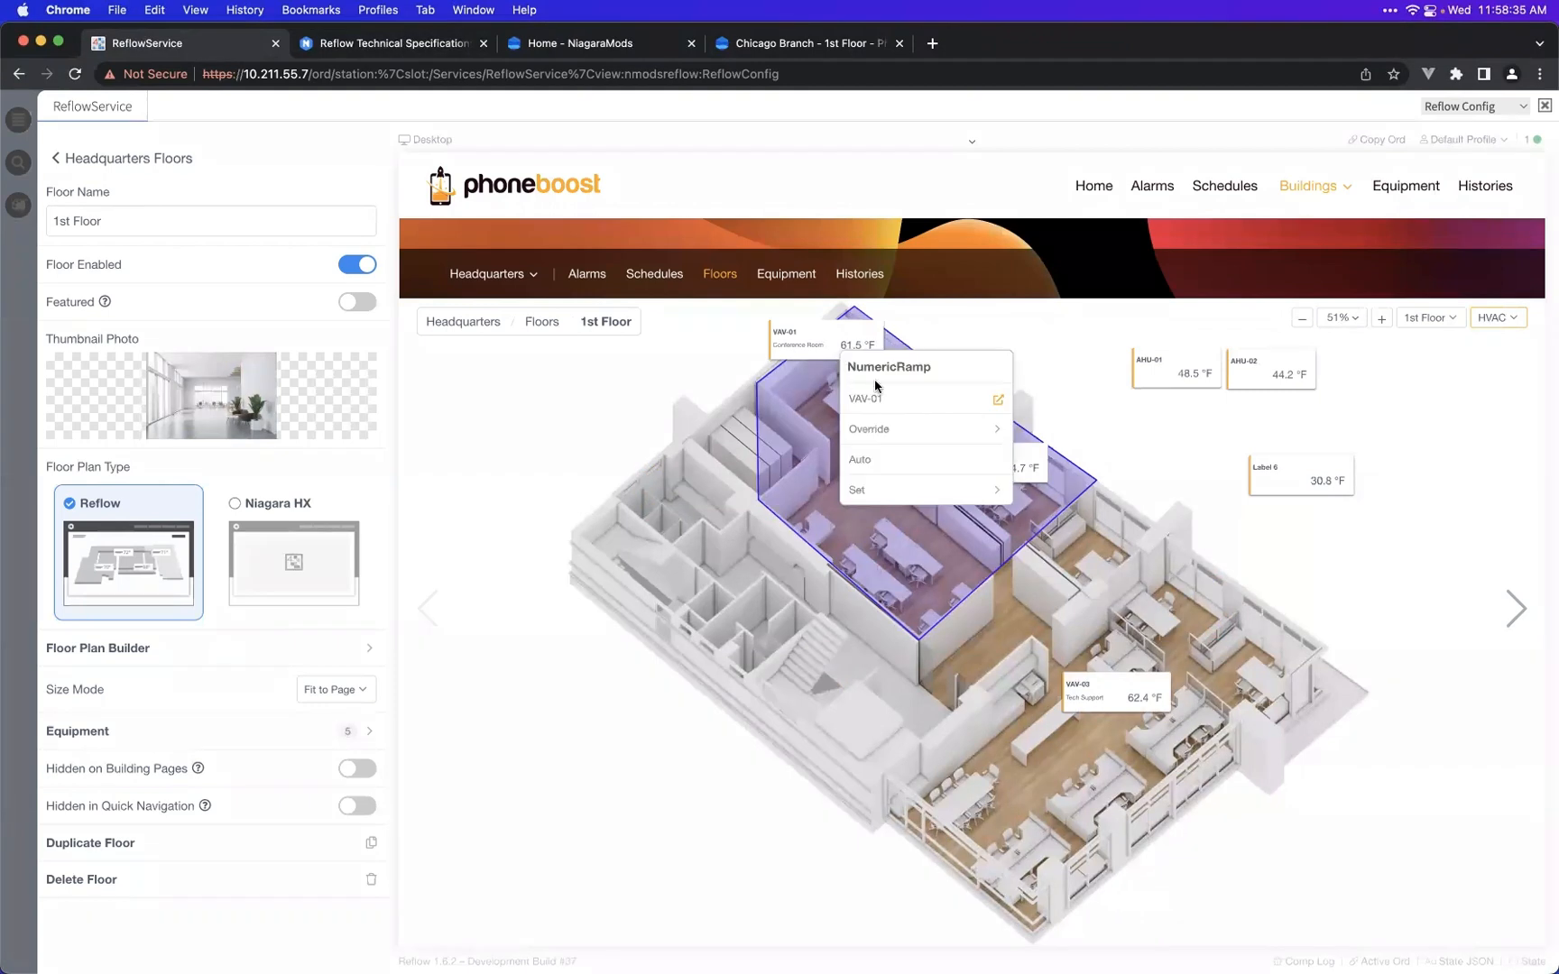
click(882, 430)
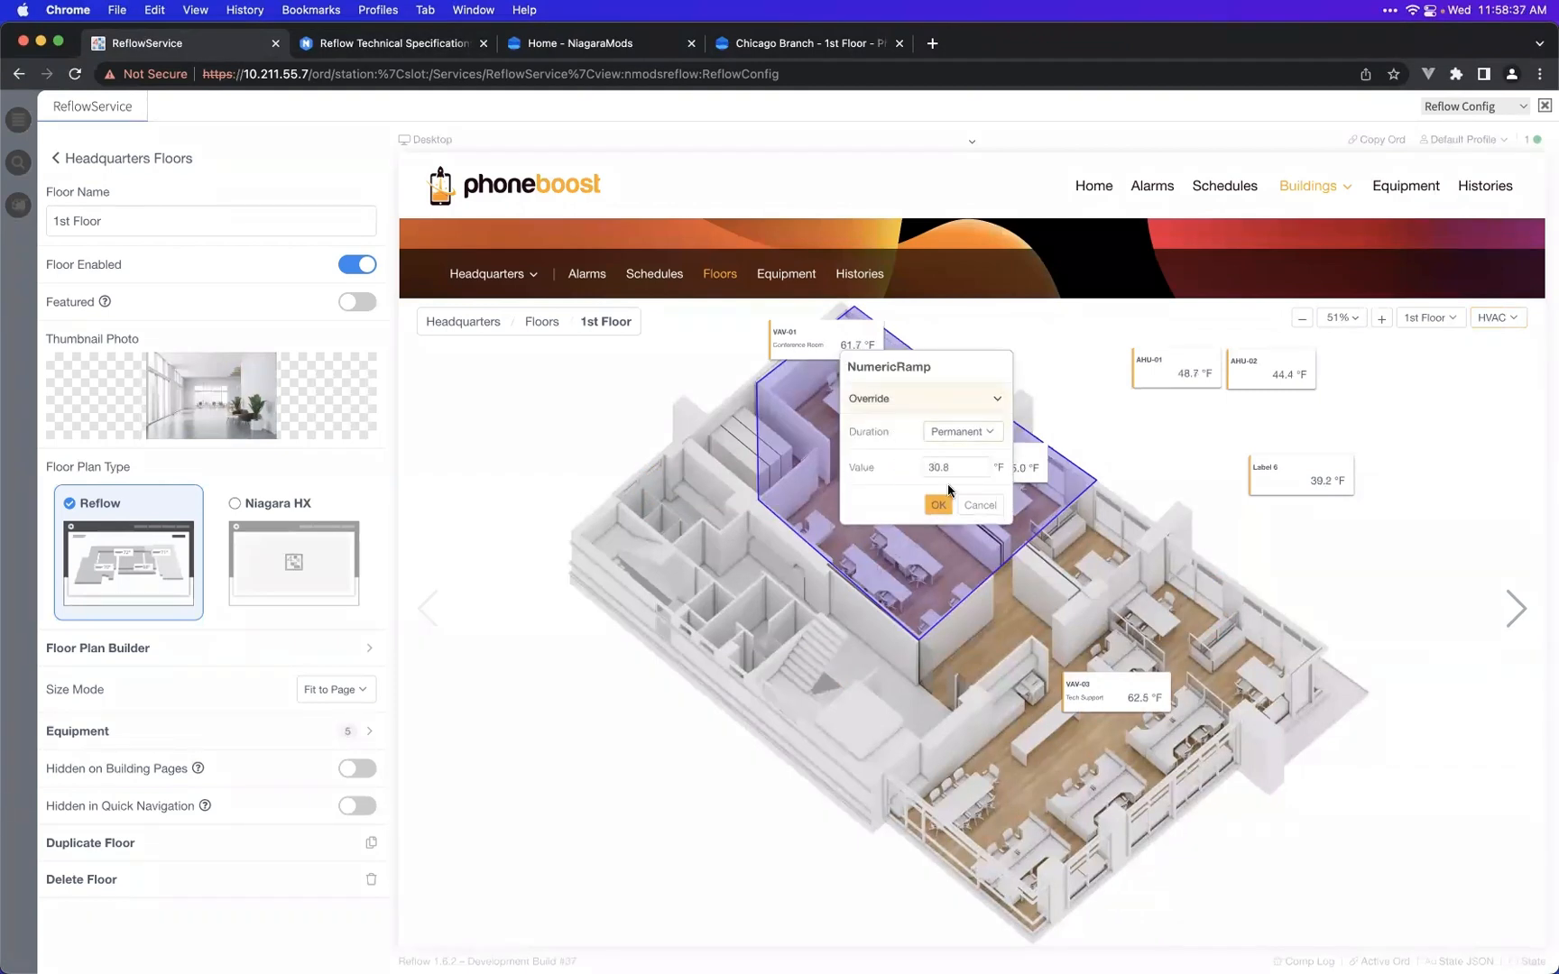
click(993, 505)
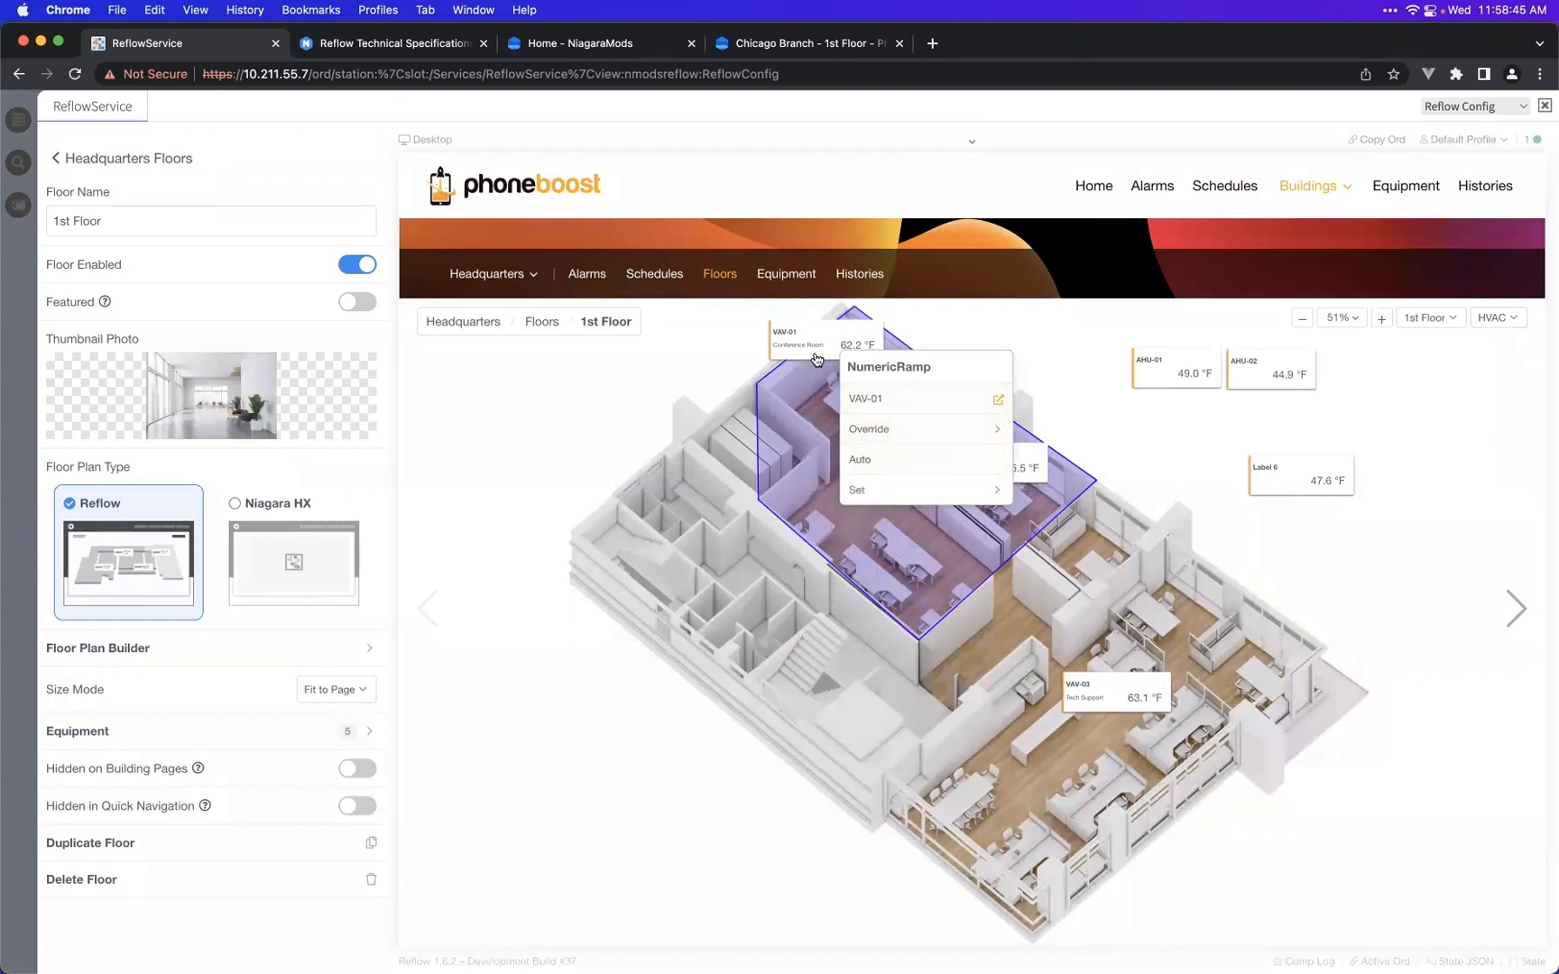
click(974, 324)
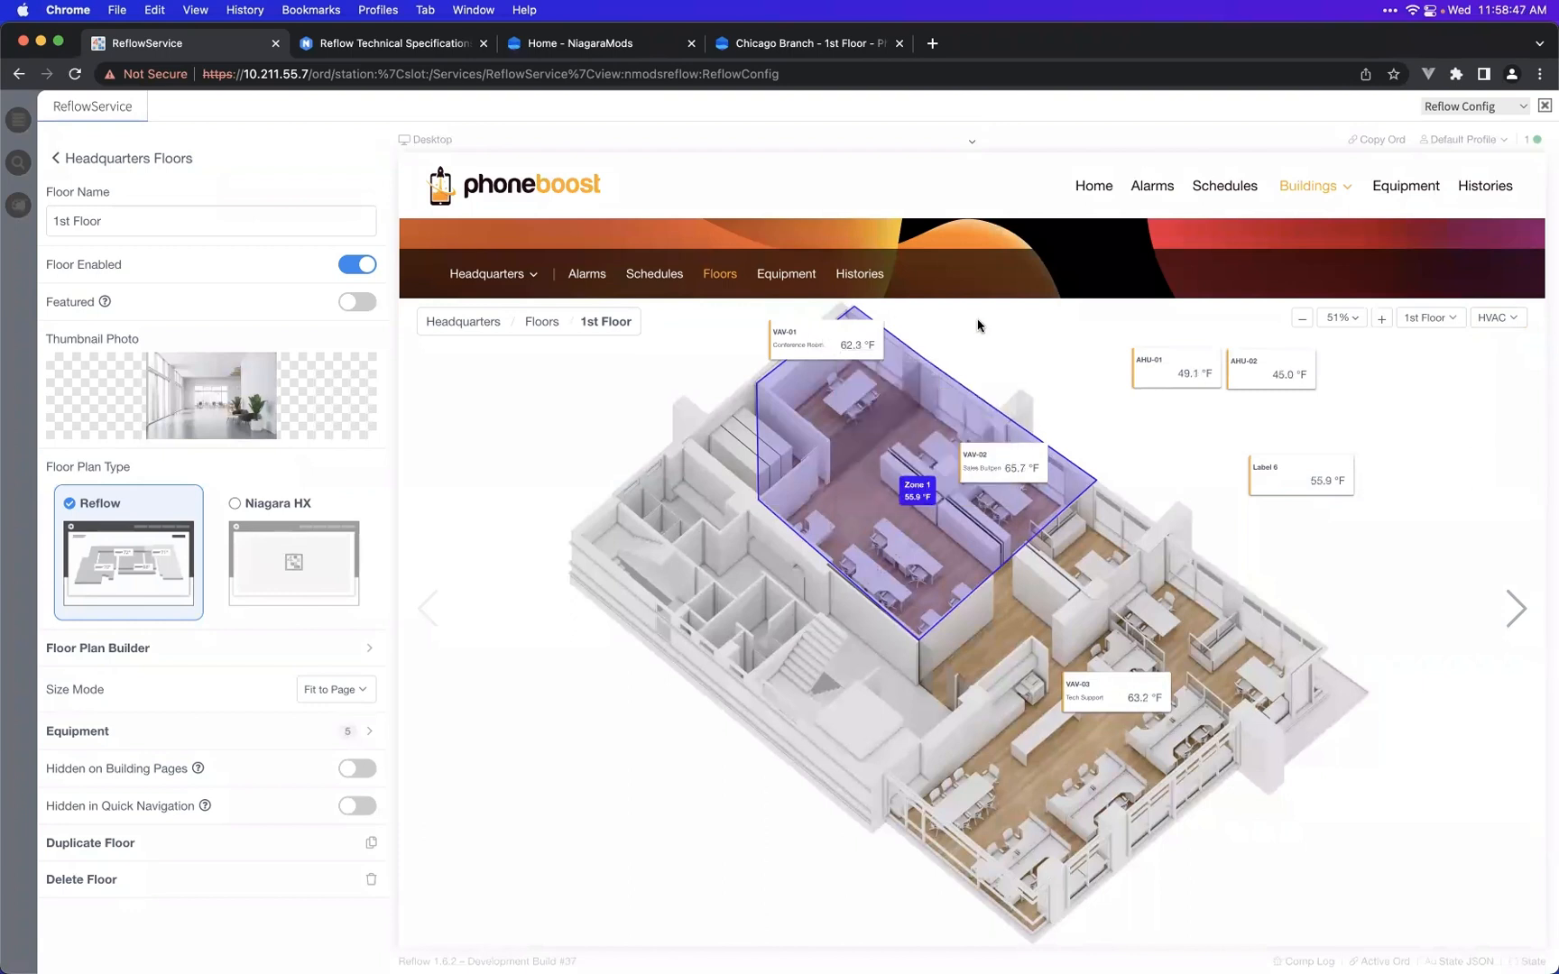
- Preview the 1st Floor at Mobile size and examine the label list and the VAV-01 label's actions
click(992, 139)
click(1005, 175)
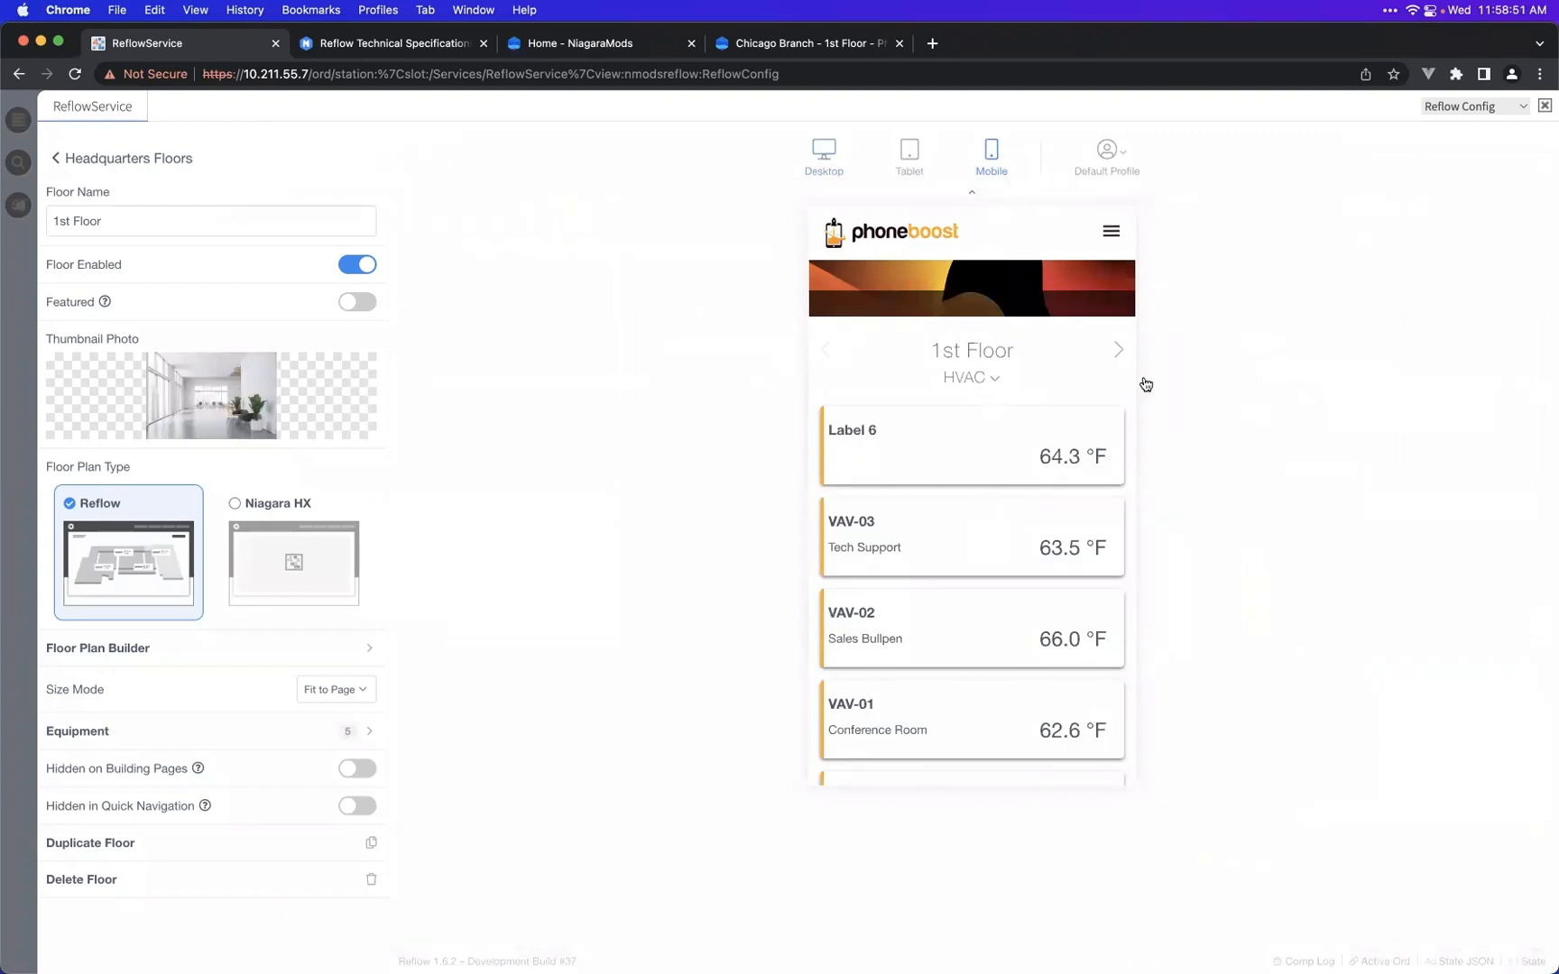
scroll(943, 532, down, 5)
click(946, 480)
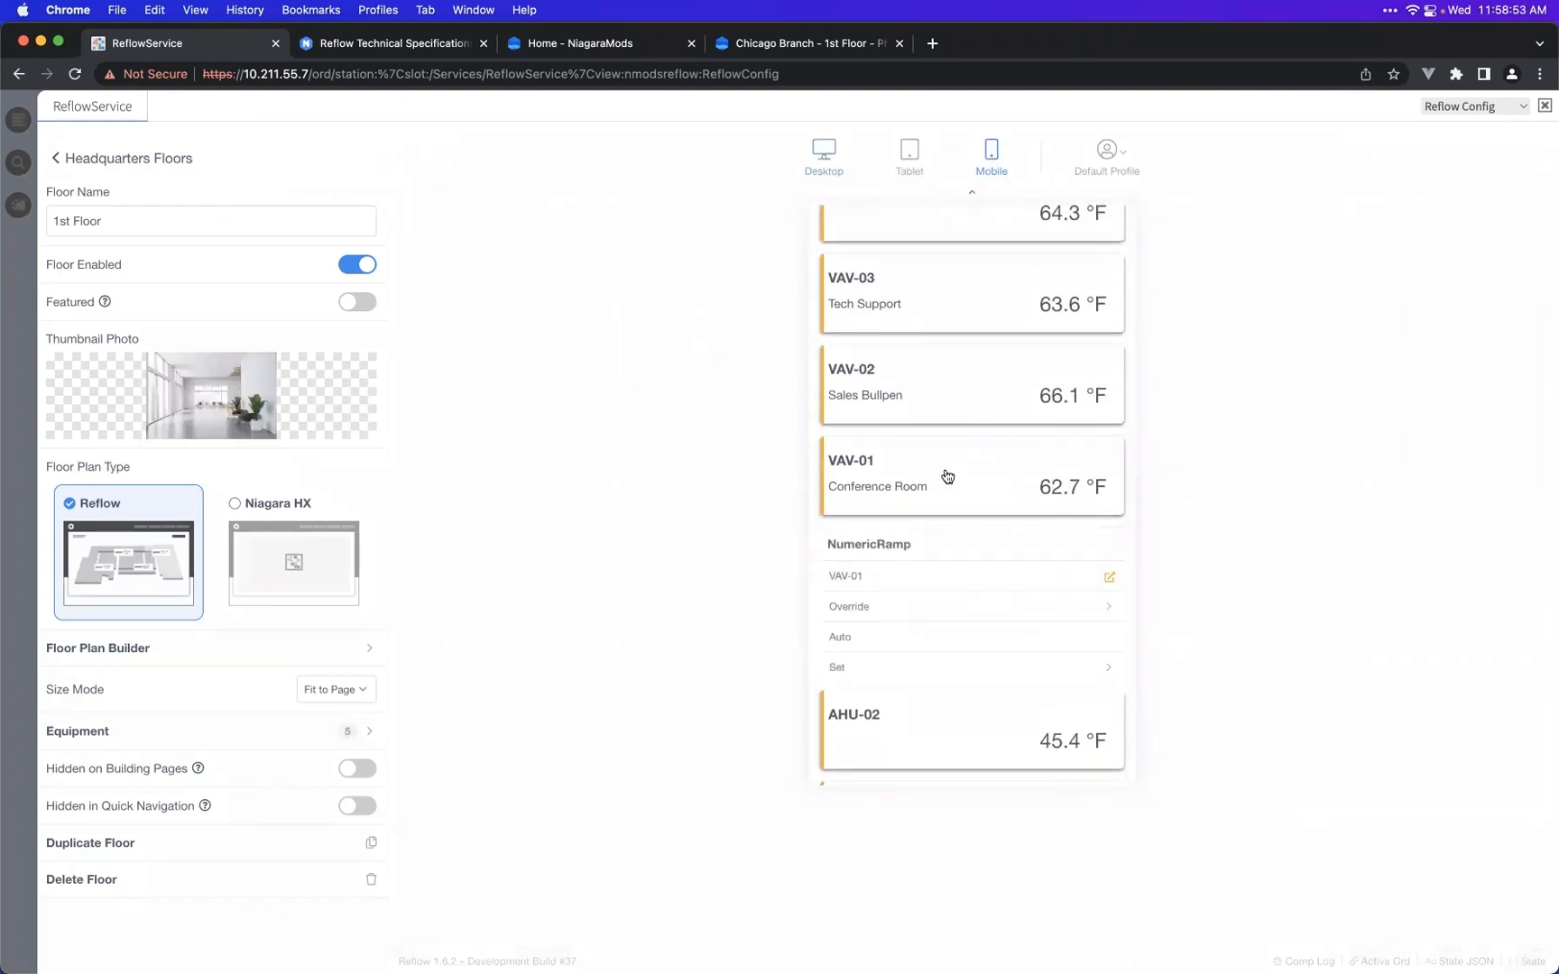
scroll(914, 447, down, 3)
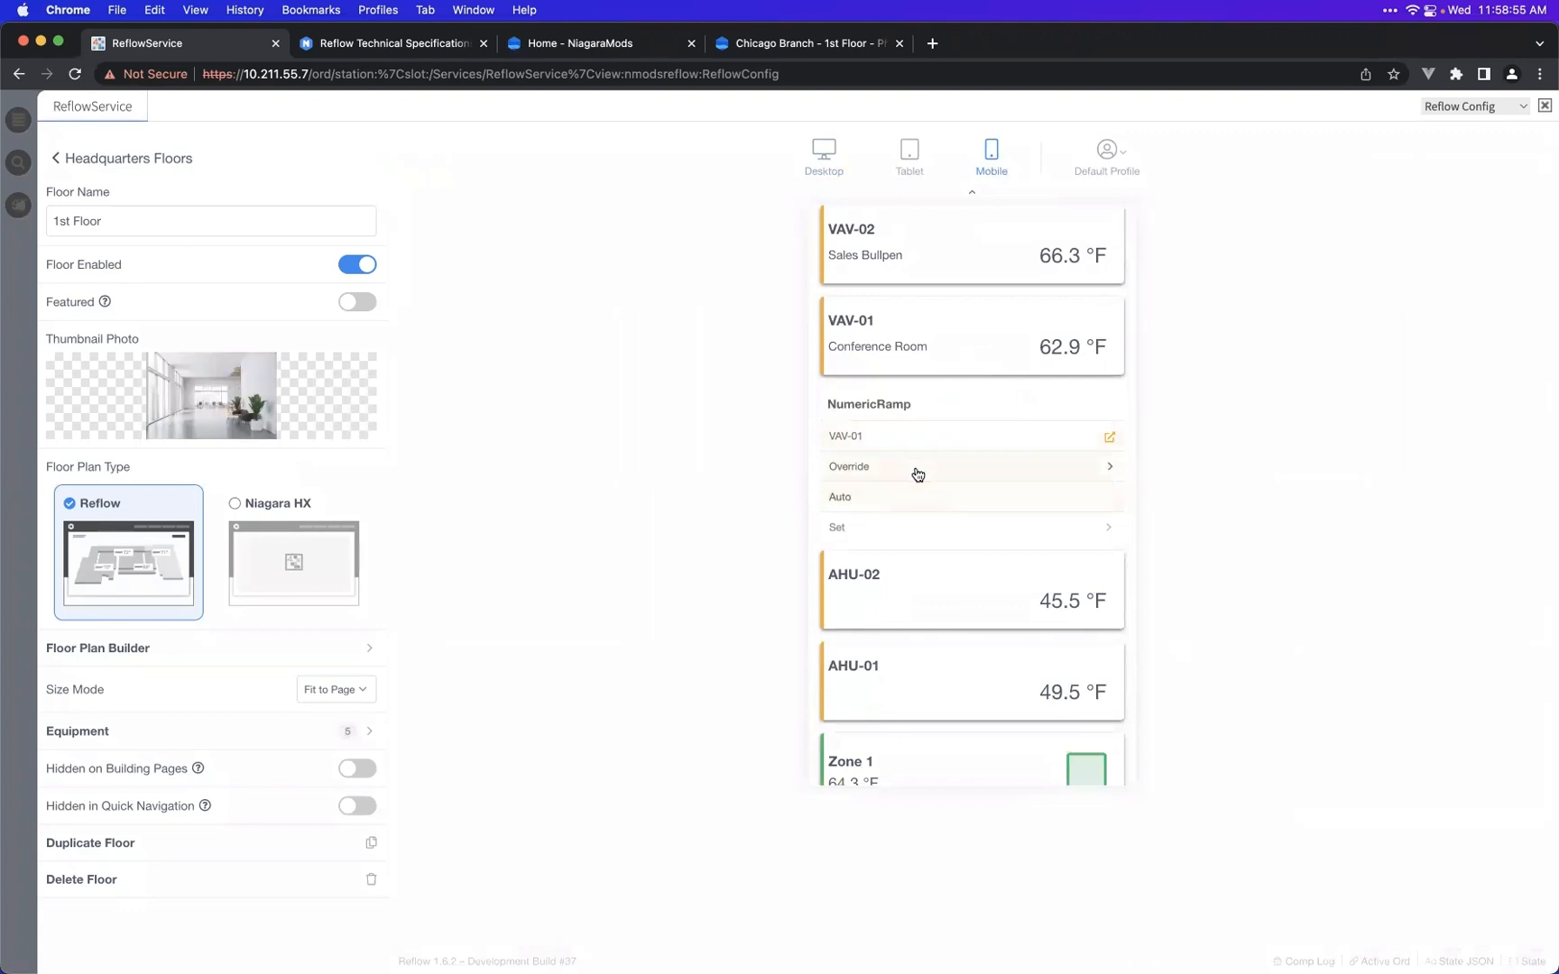
click(952, 365)
scroll(954, 374, up, 5)
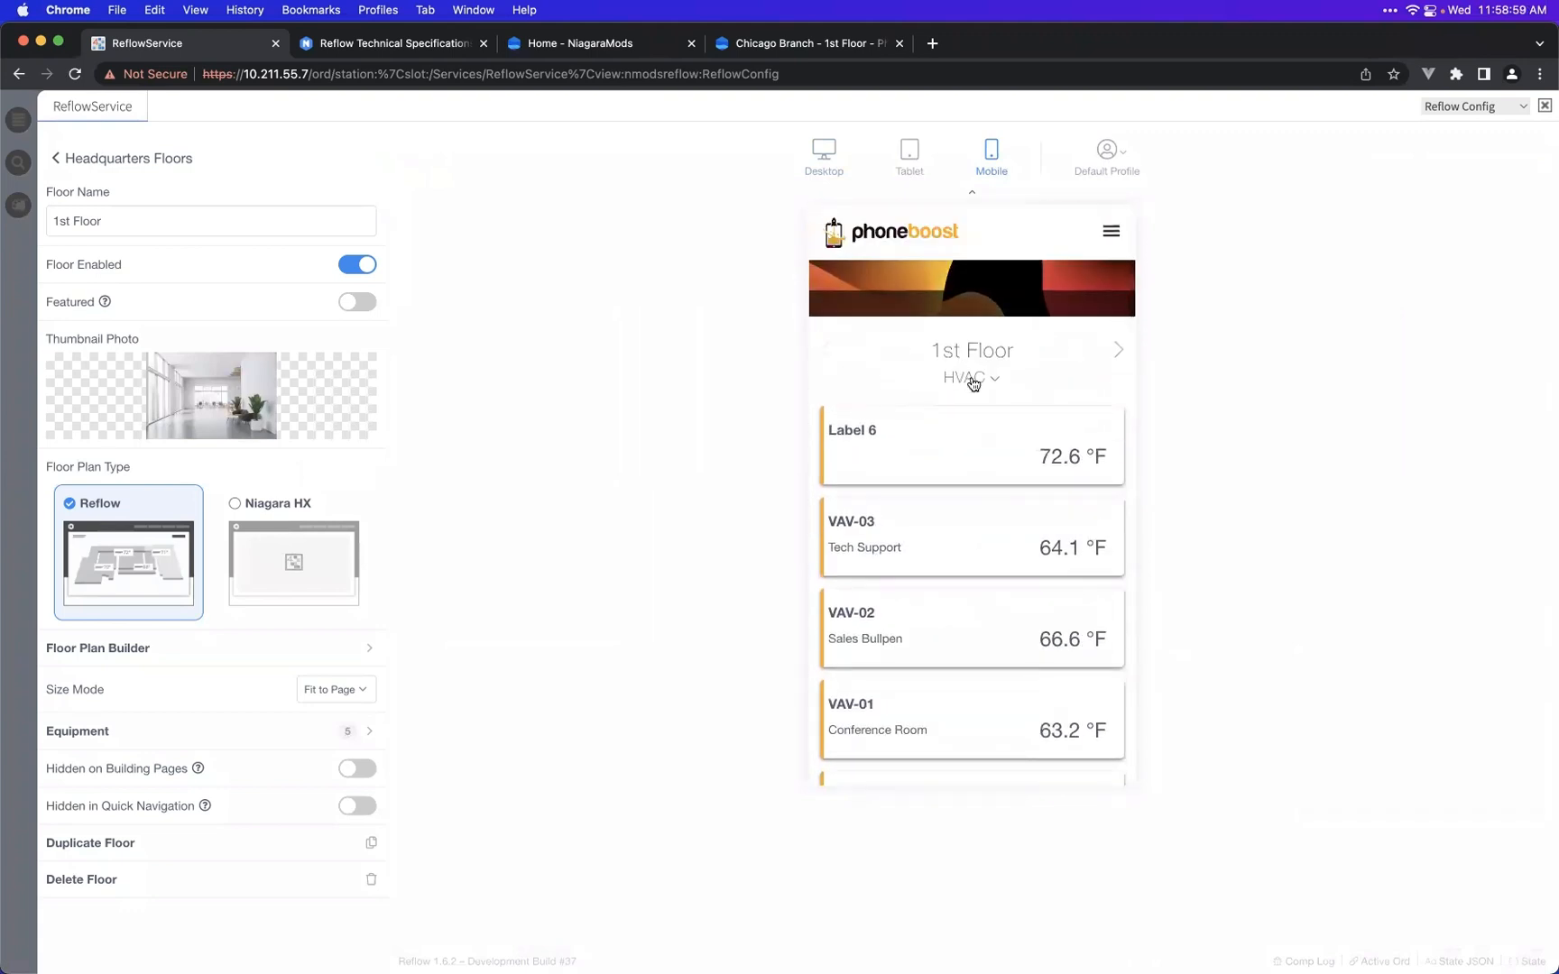
- Switch the mobile 1st Floor preview between the HVAC and Lighting states and examine each state's label list
click(973, 383)
click(970, 441)
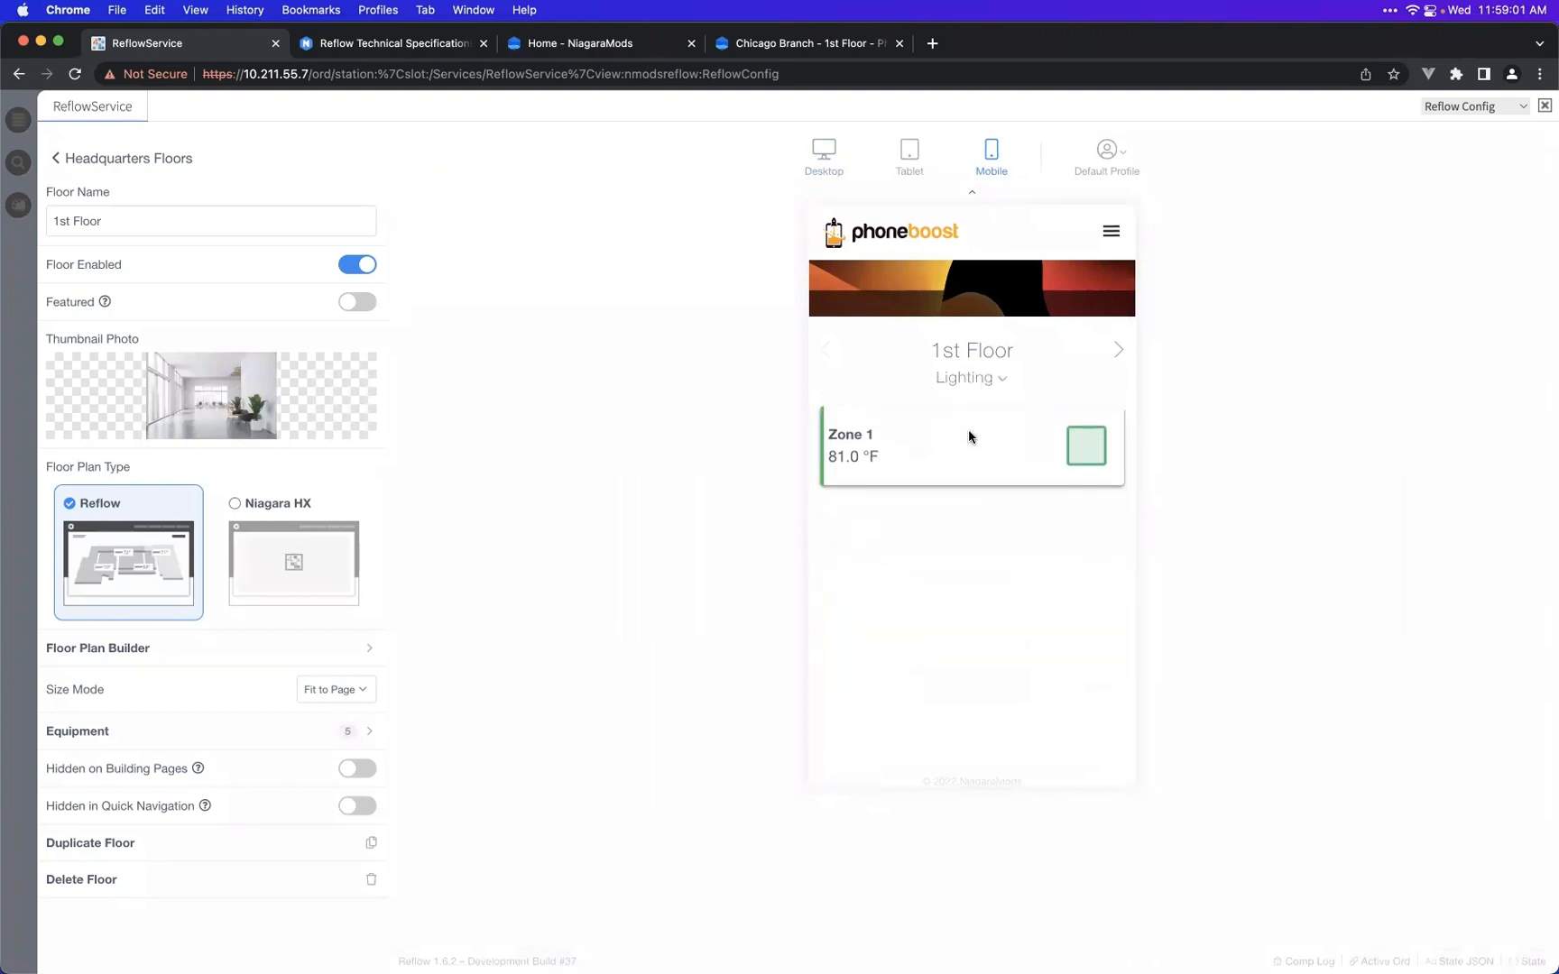
click(979, 383)
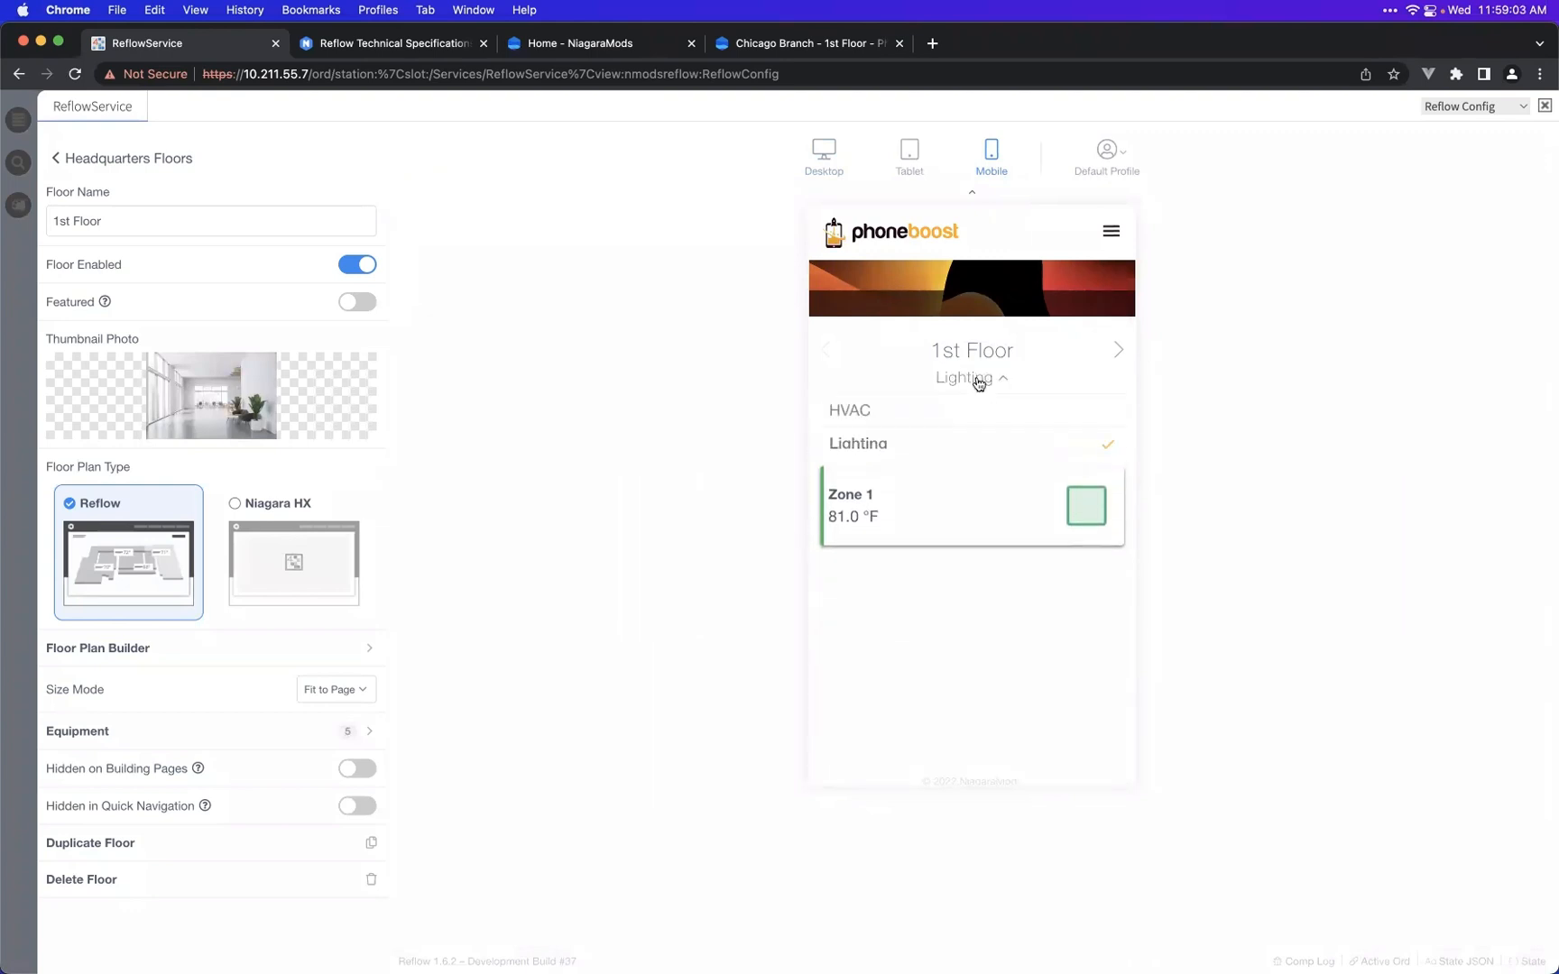
click(964, 413)
click(973, 379)
click(958, 451)
click(963, 379)
click(962, 413)
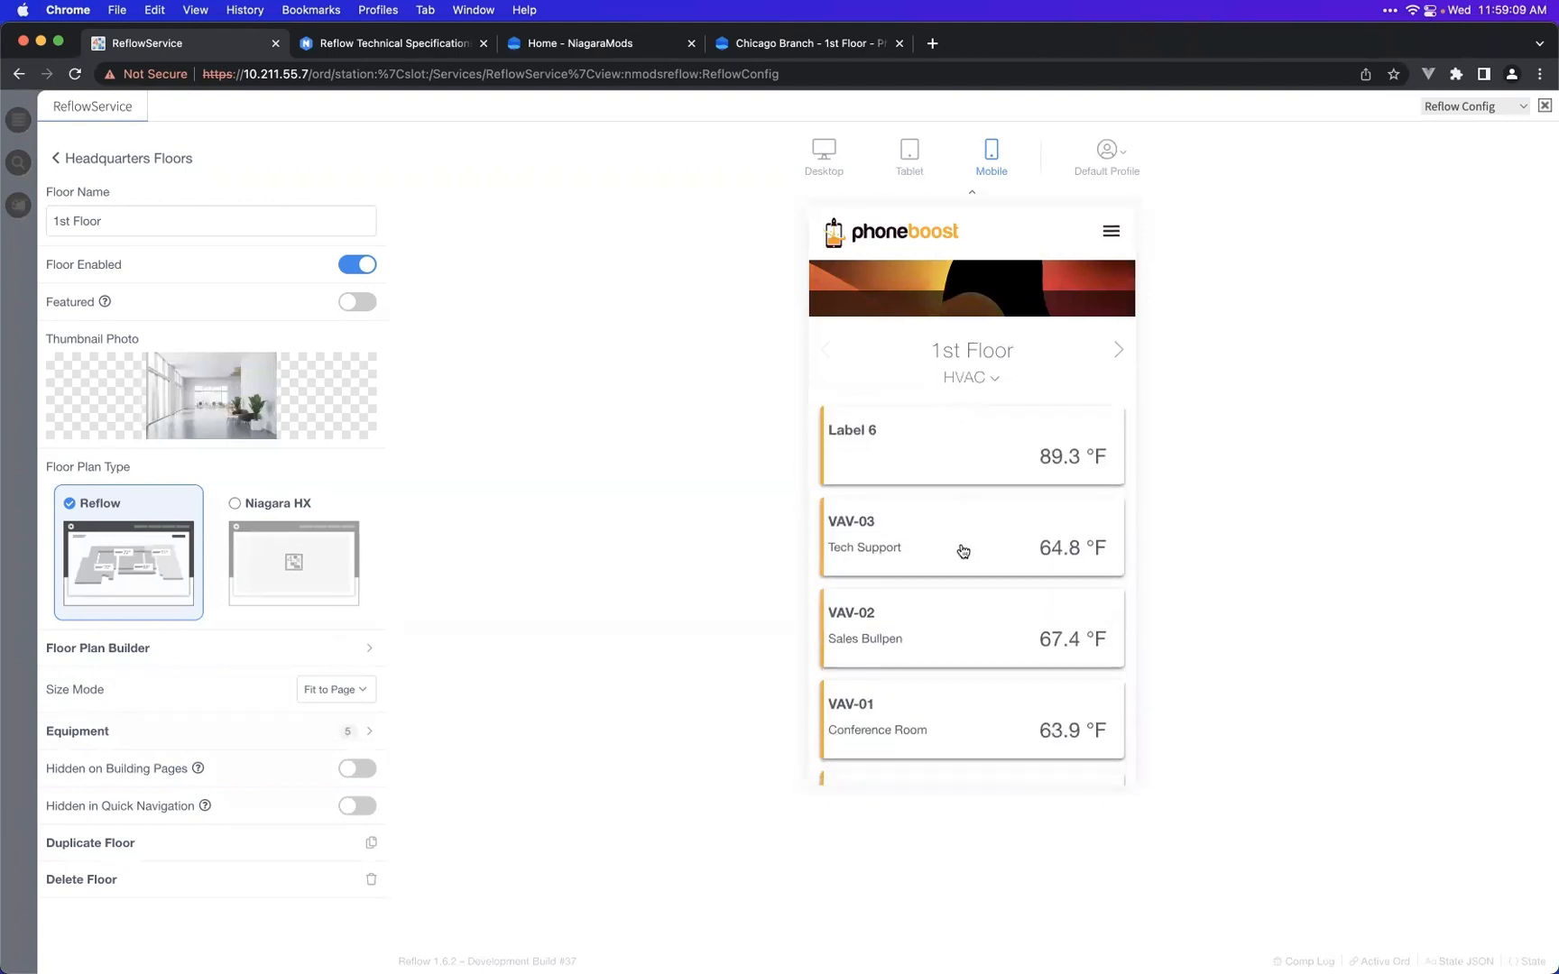
scroll(961, 553, down, 5)
scroll(973, 636, up, 5)
- Return to the desktop preview, leave the floor settings, and open the Landing Page configuration with the site's home page displayed
click(827, 155)
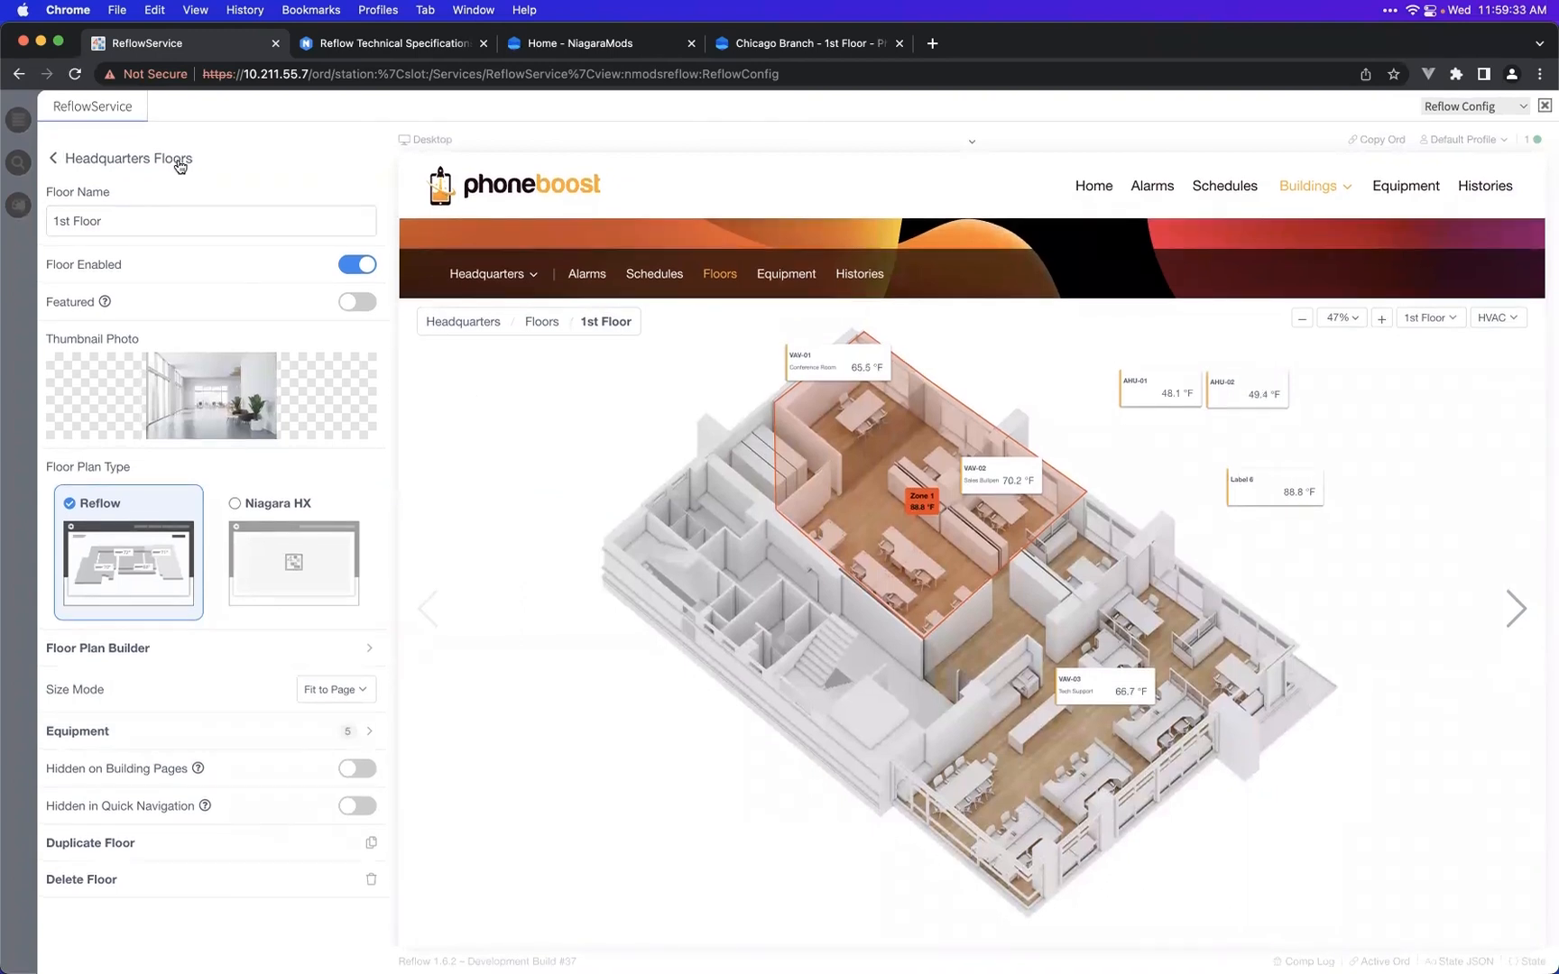
click(120, 162)
click(120, 162)
click(120, 163)
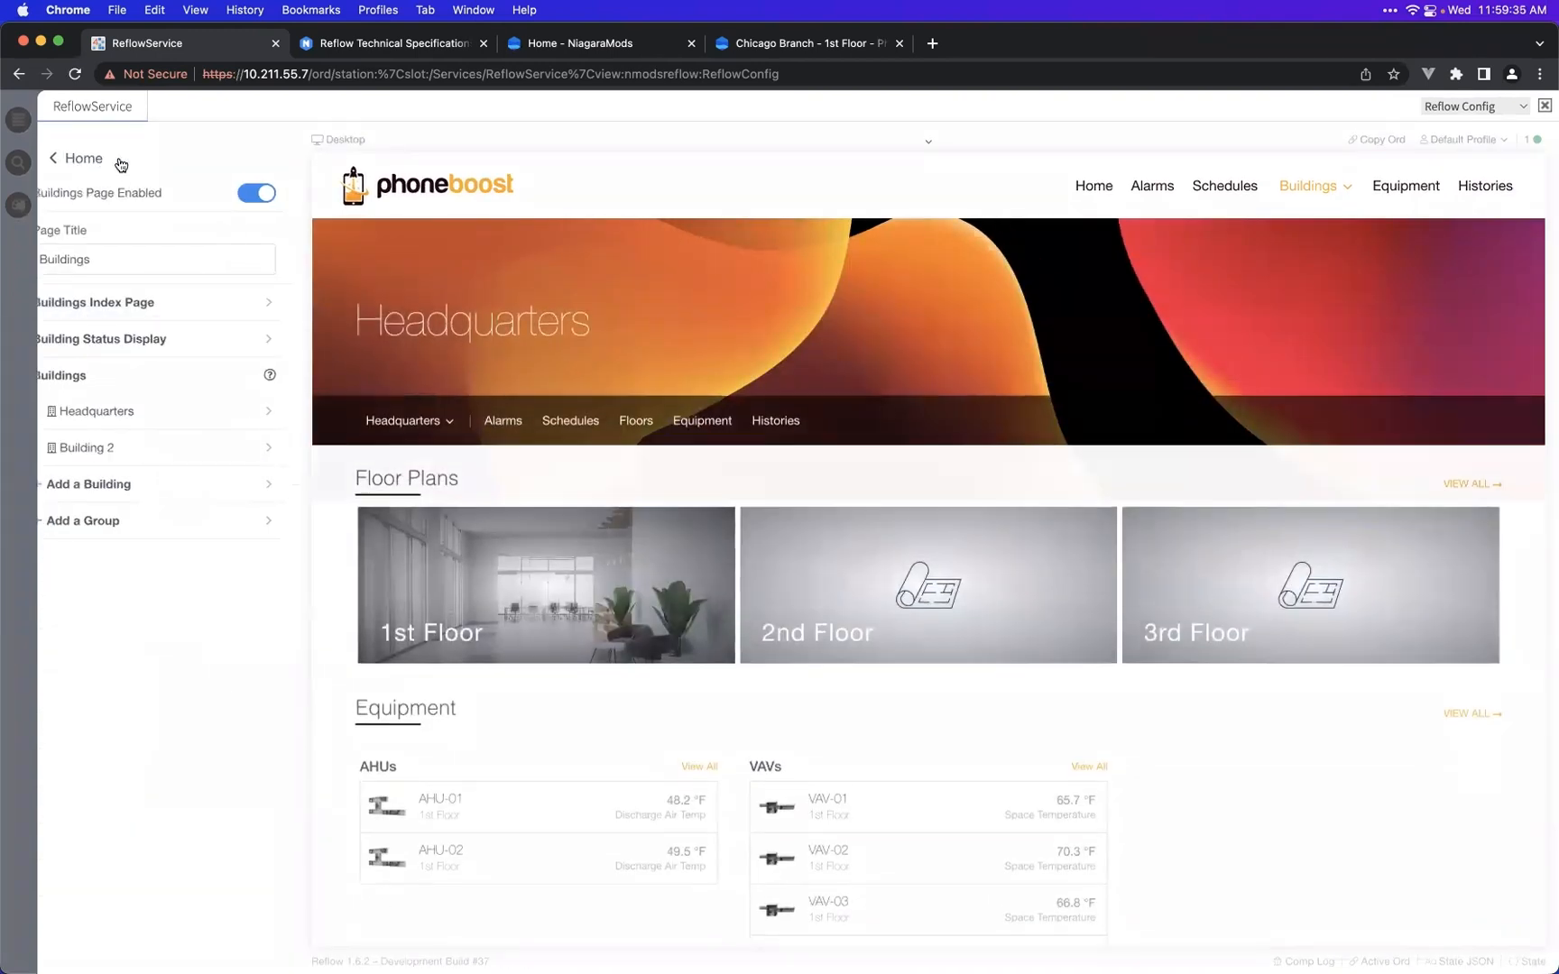
click(119, 163)
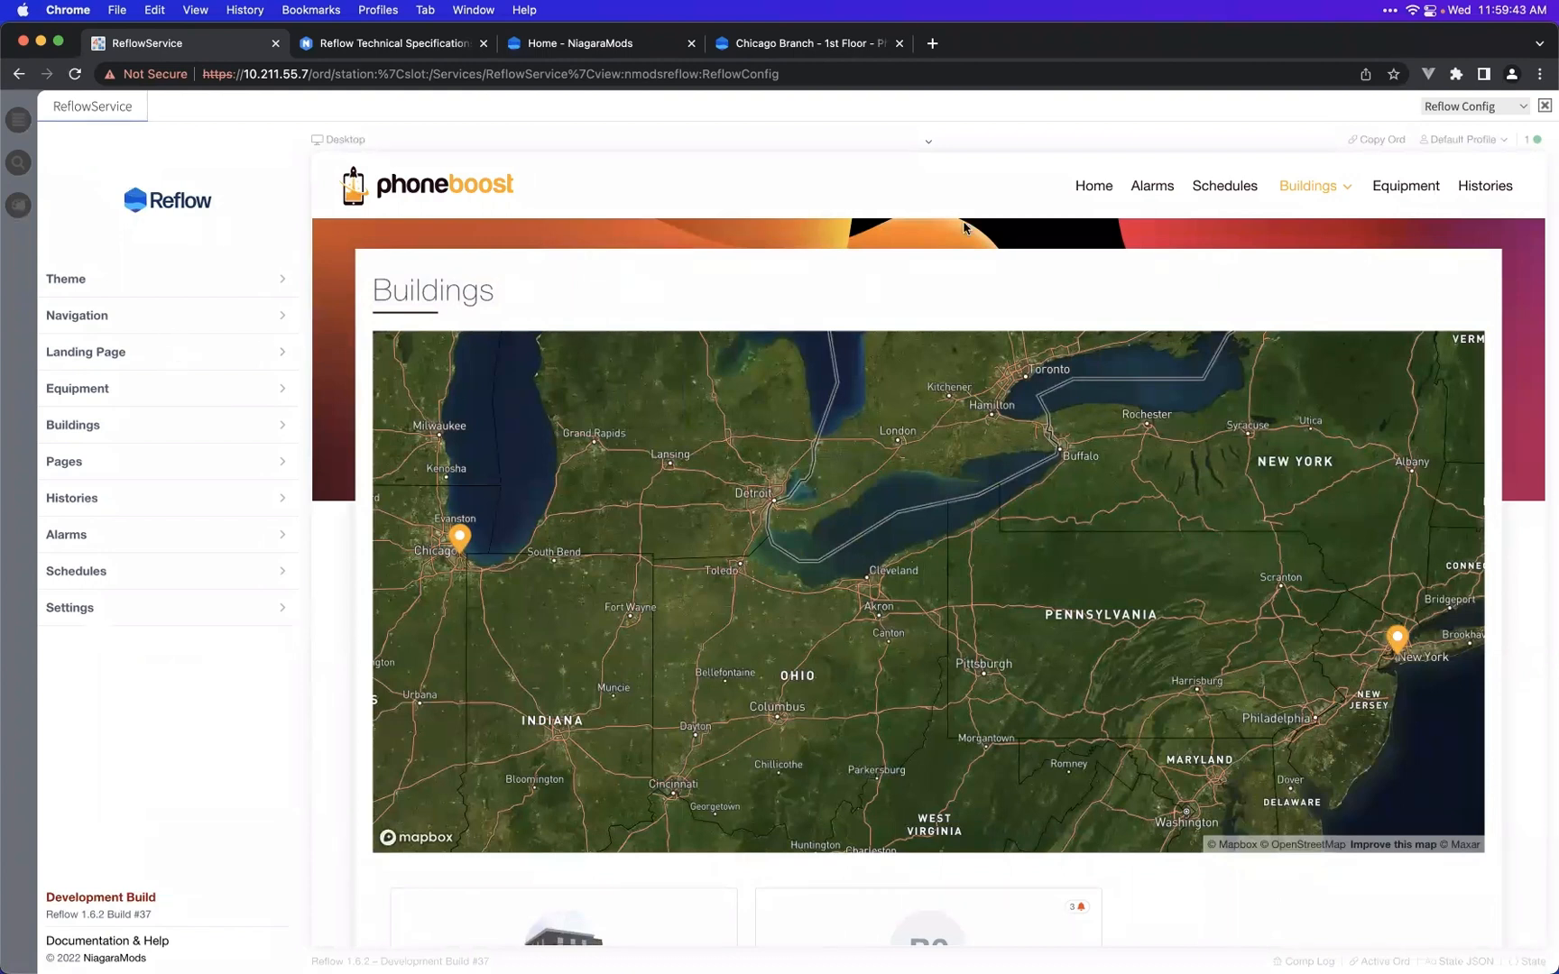
click(1093, 186)
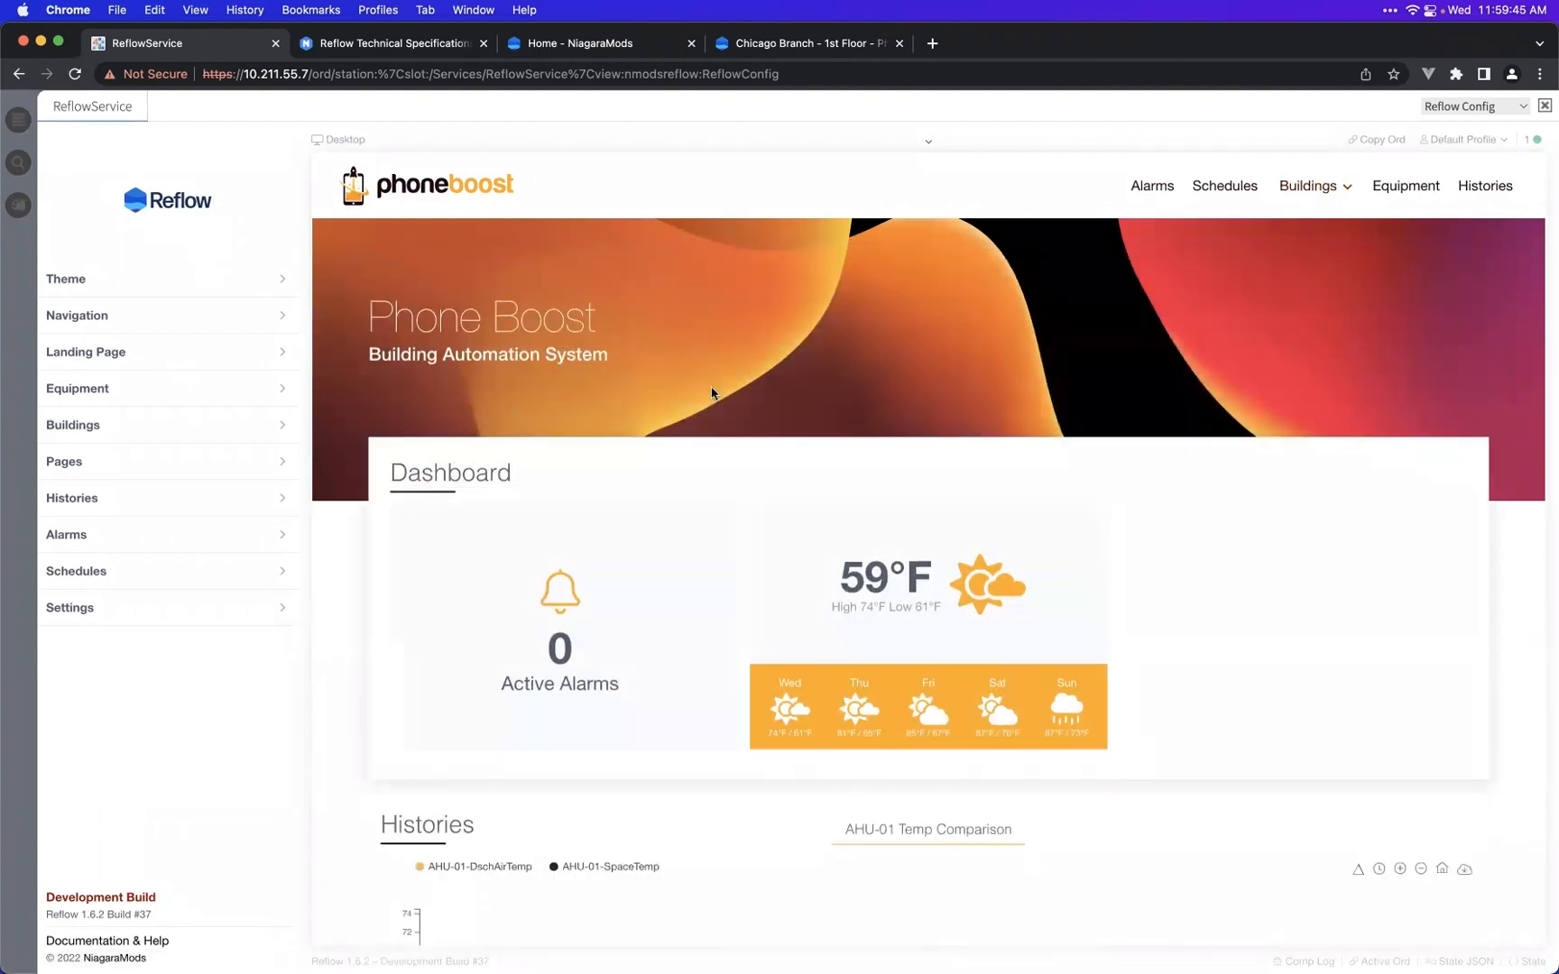
click(138, 359)
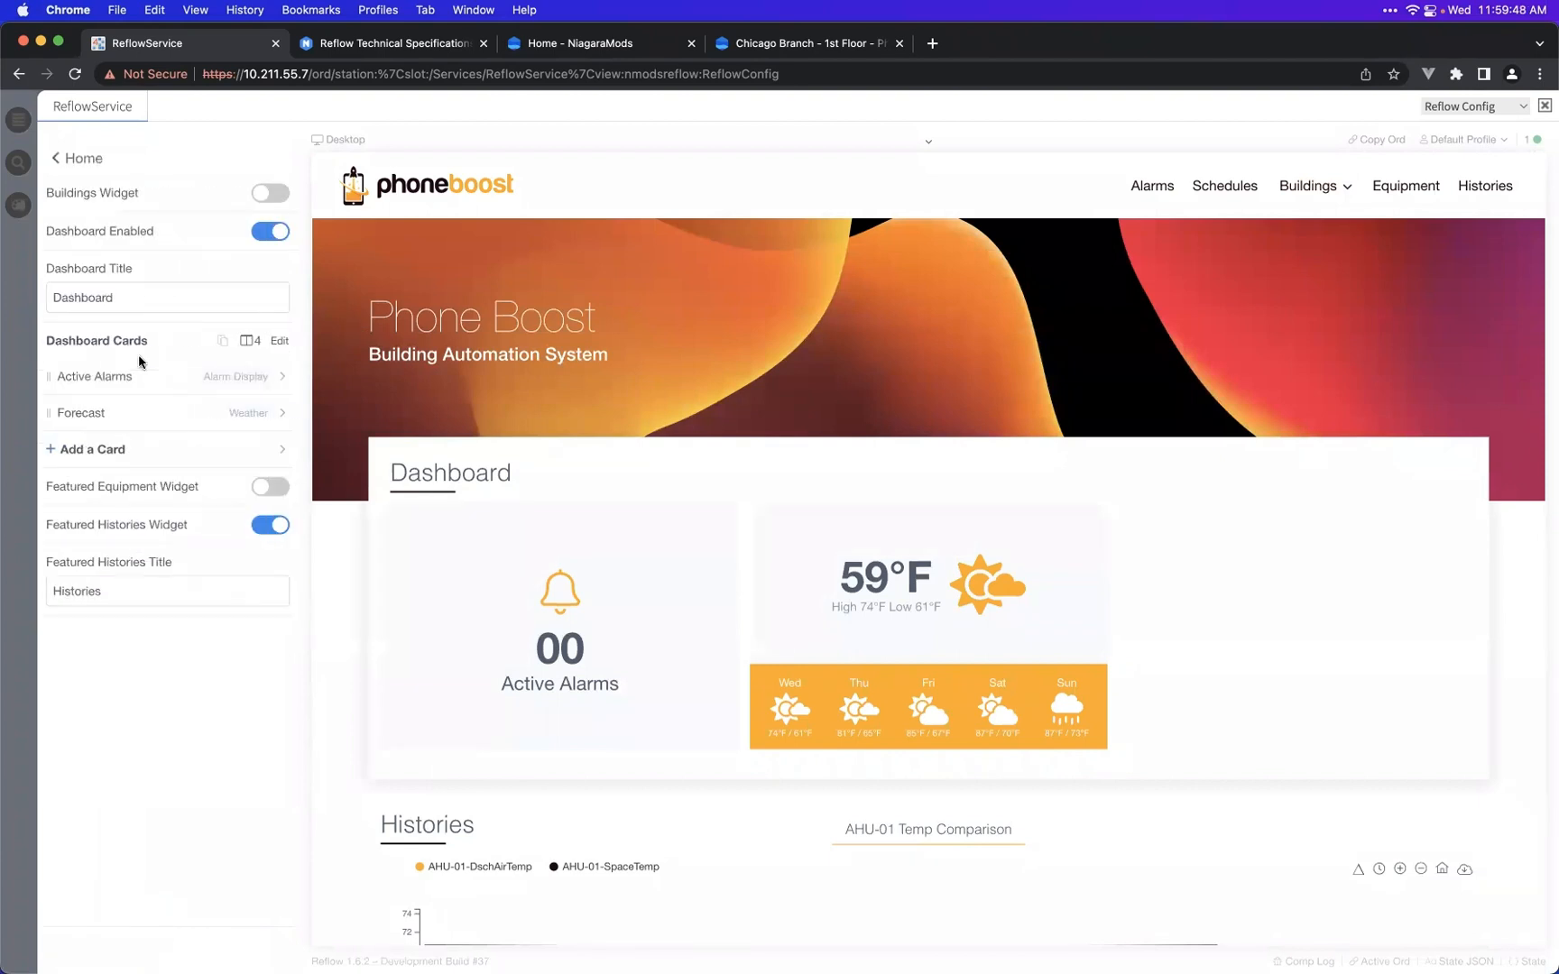
- Add a new dashboard card to the landing page with the Niagara Point card type
click(123, 451)
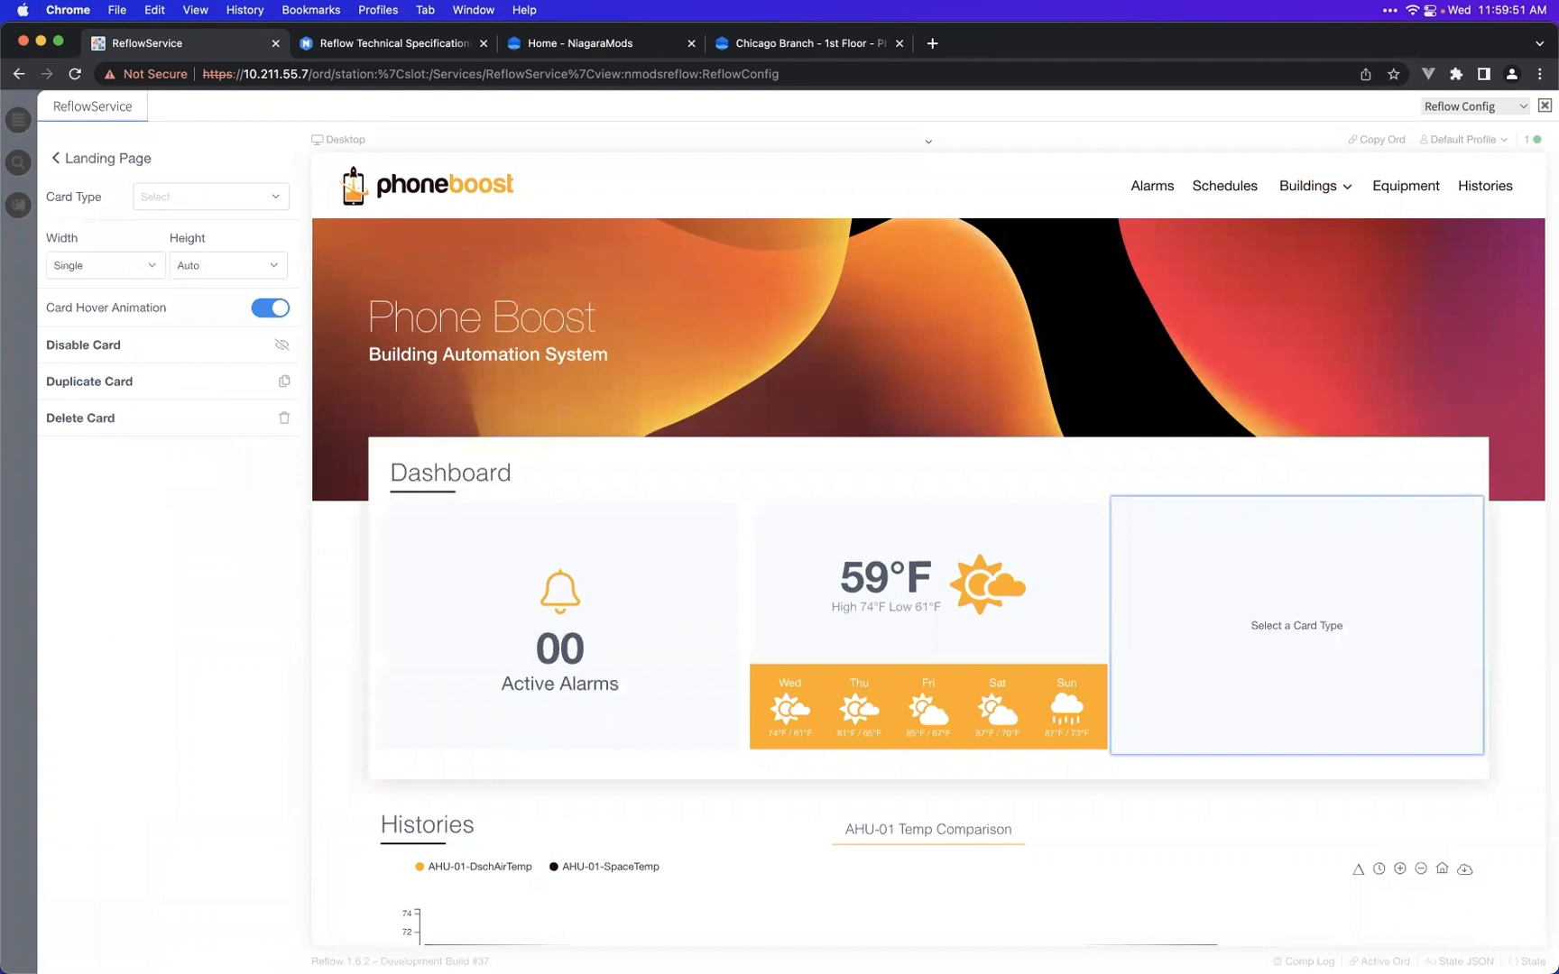
click(216, 205)
scroll(204, 275, down, 3)
scroll(205, 283, down, 3)
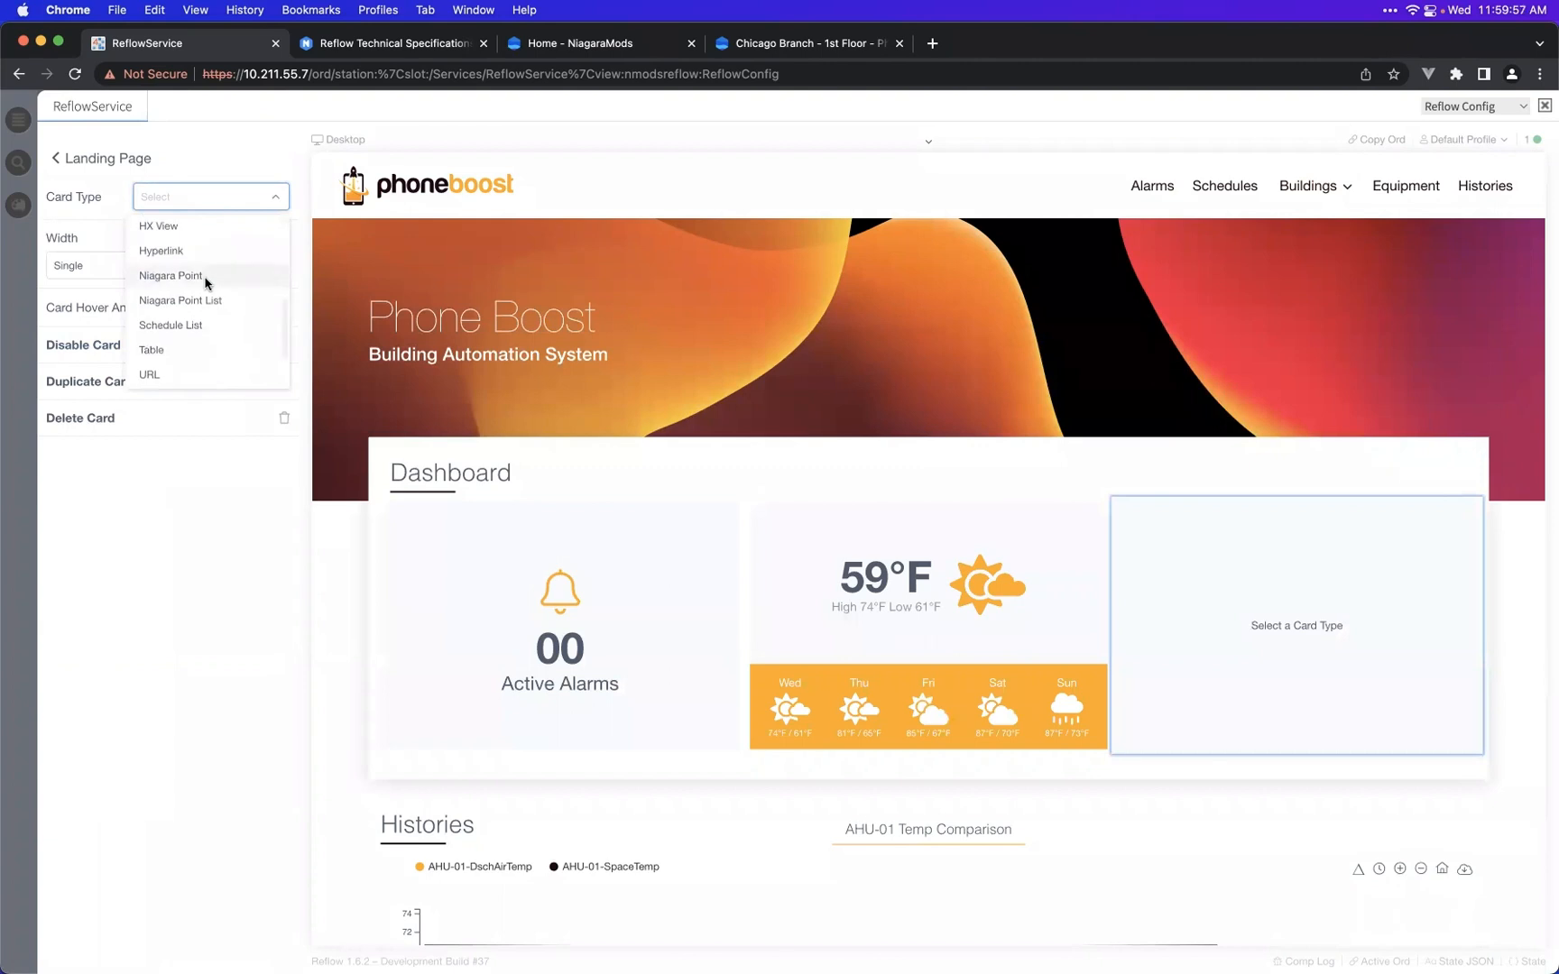
click(206, 280)
- Set the card to display the NumericRamp point from the station's Points folder and title it Lobby Space Temp
click(203, 335)
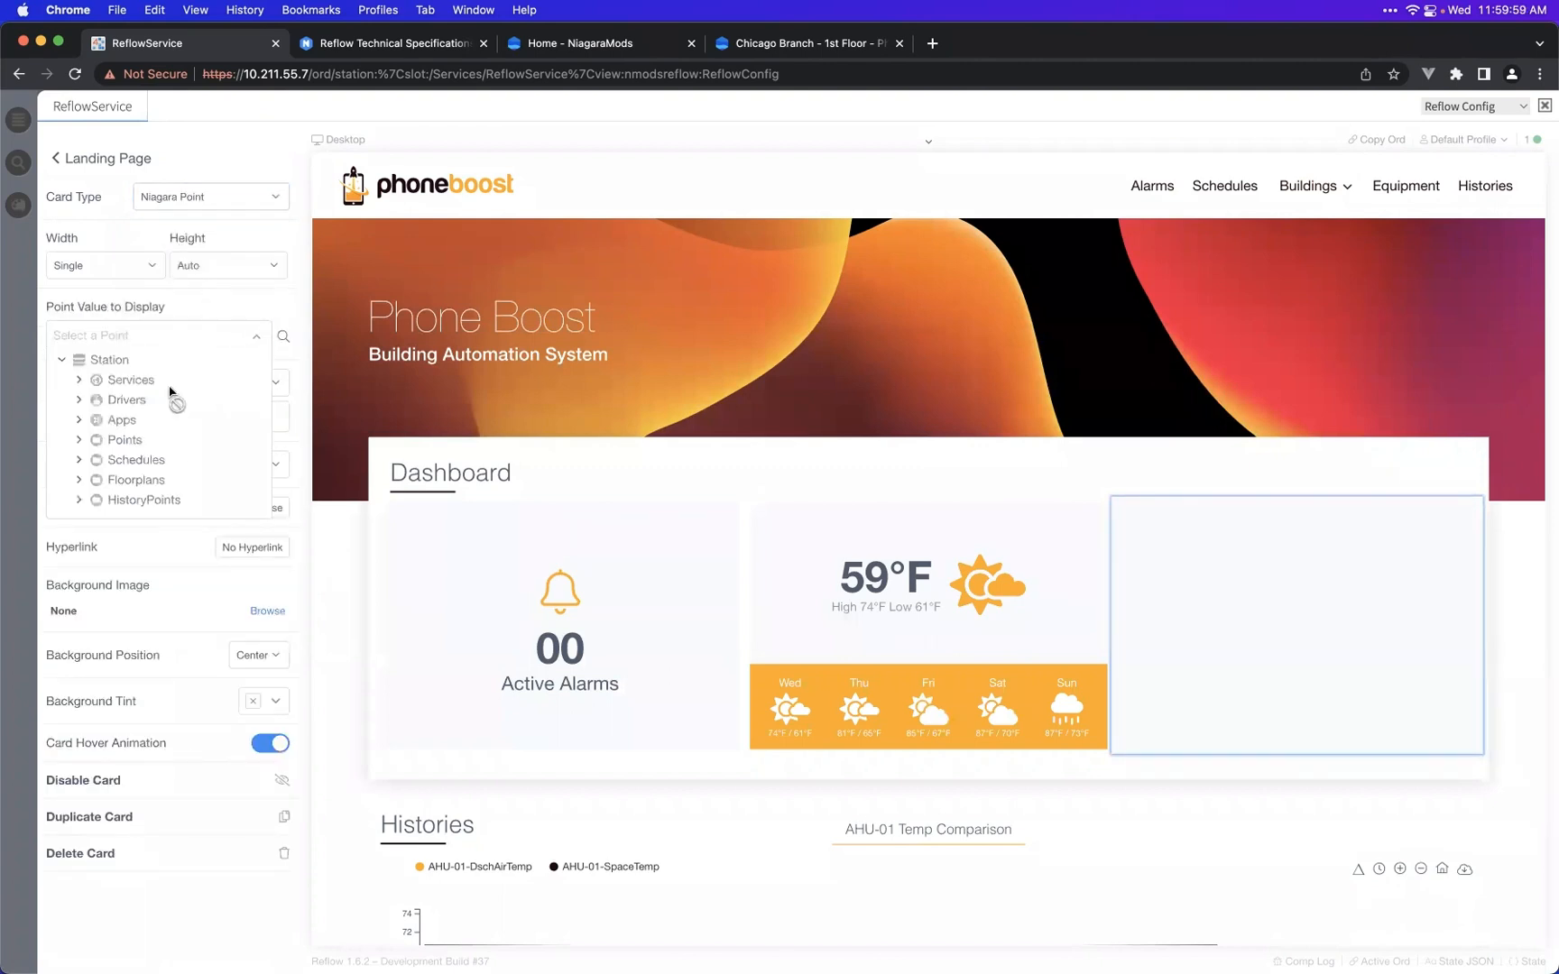
click(171, 446)
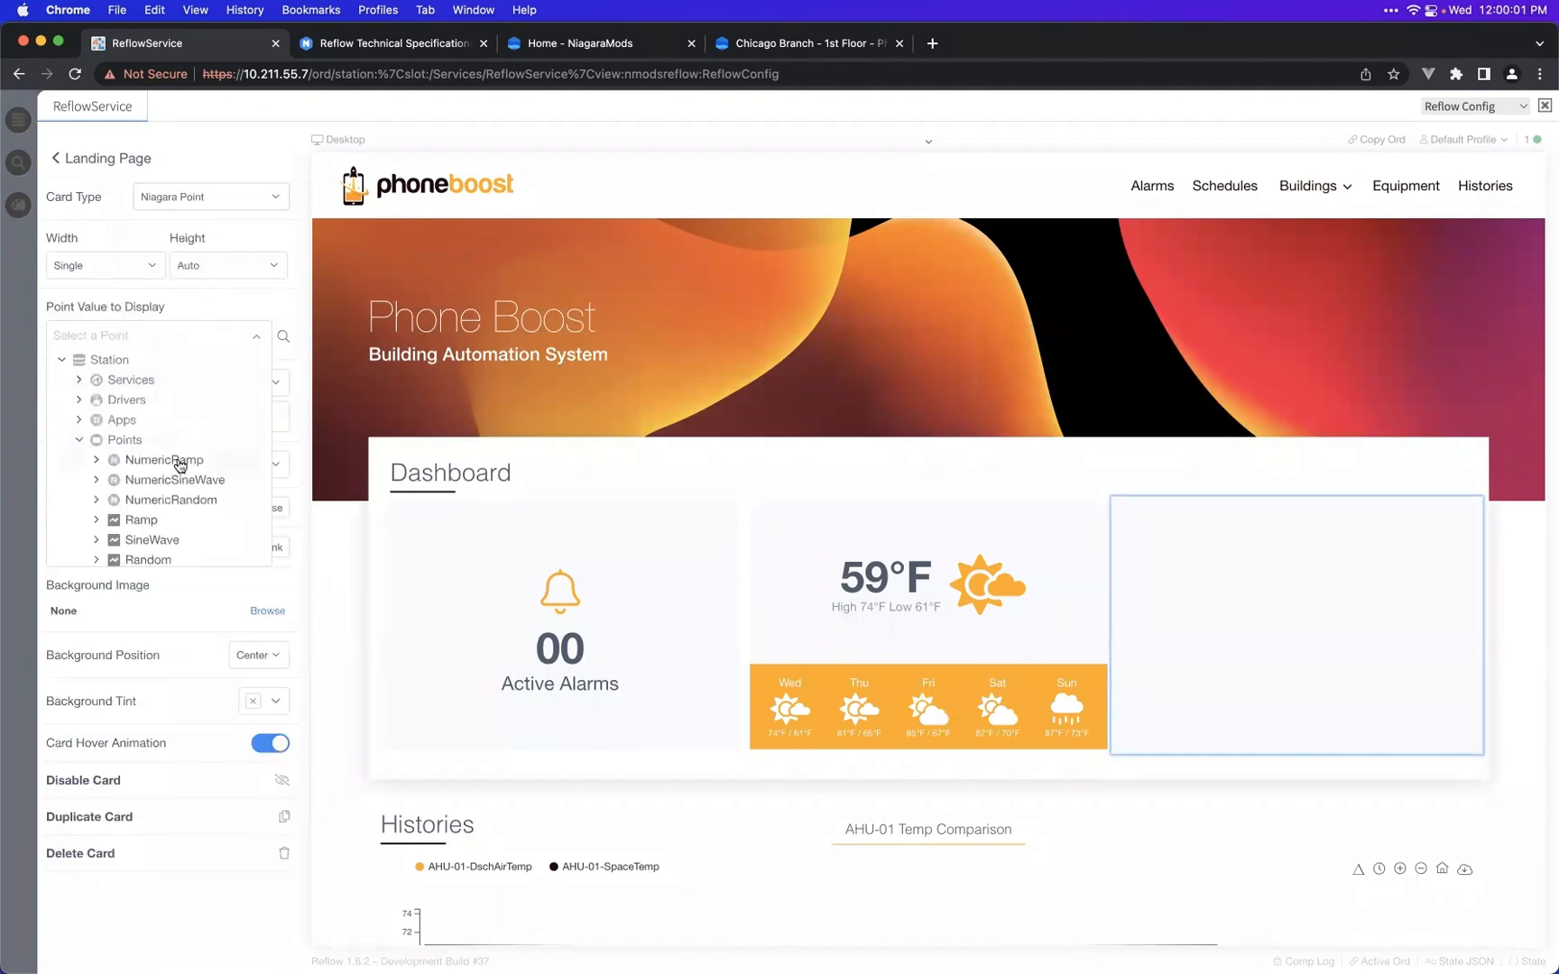
click(178, 457)
click(166, 449)
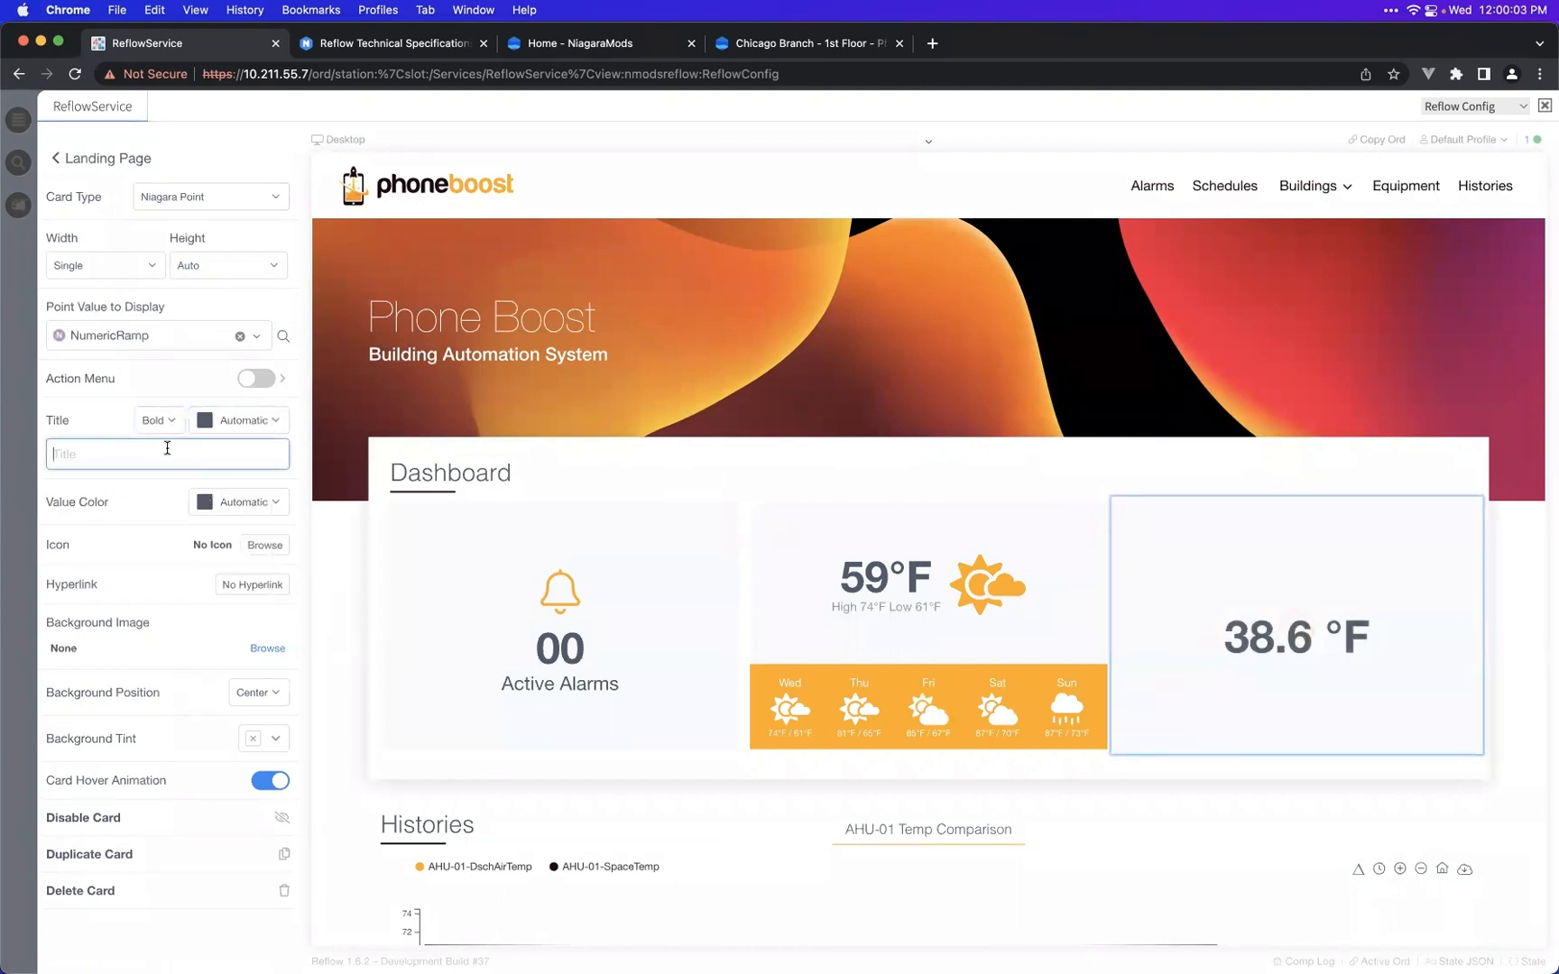
text(Lobby Space Temp)
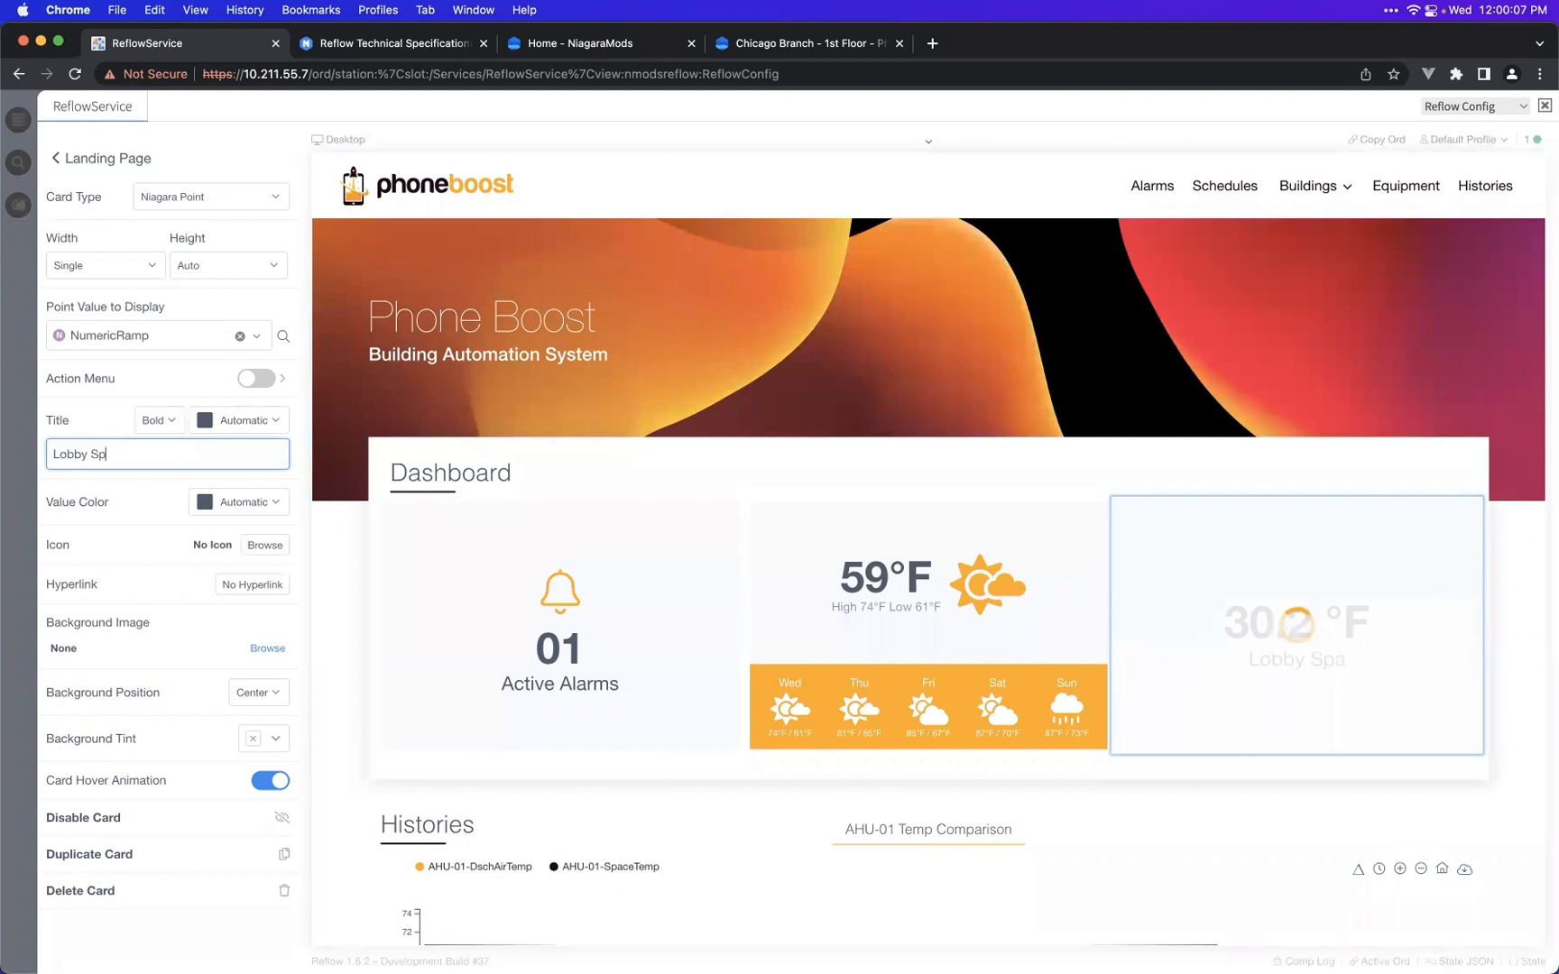
- Search the icon library for temp and give the Lobby Space Temp card the thermometer-half icon
click(272, 547)
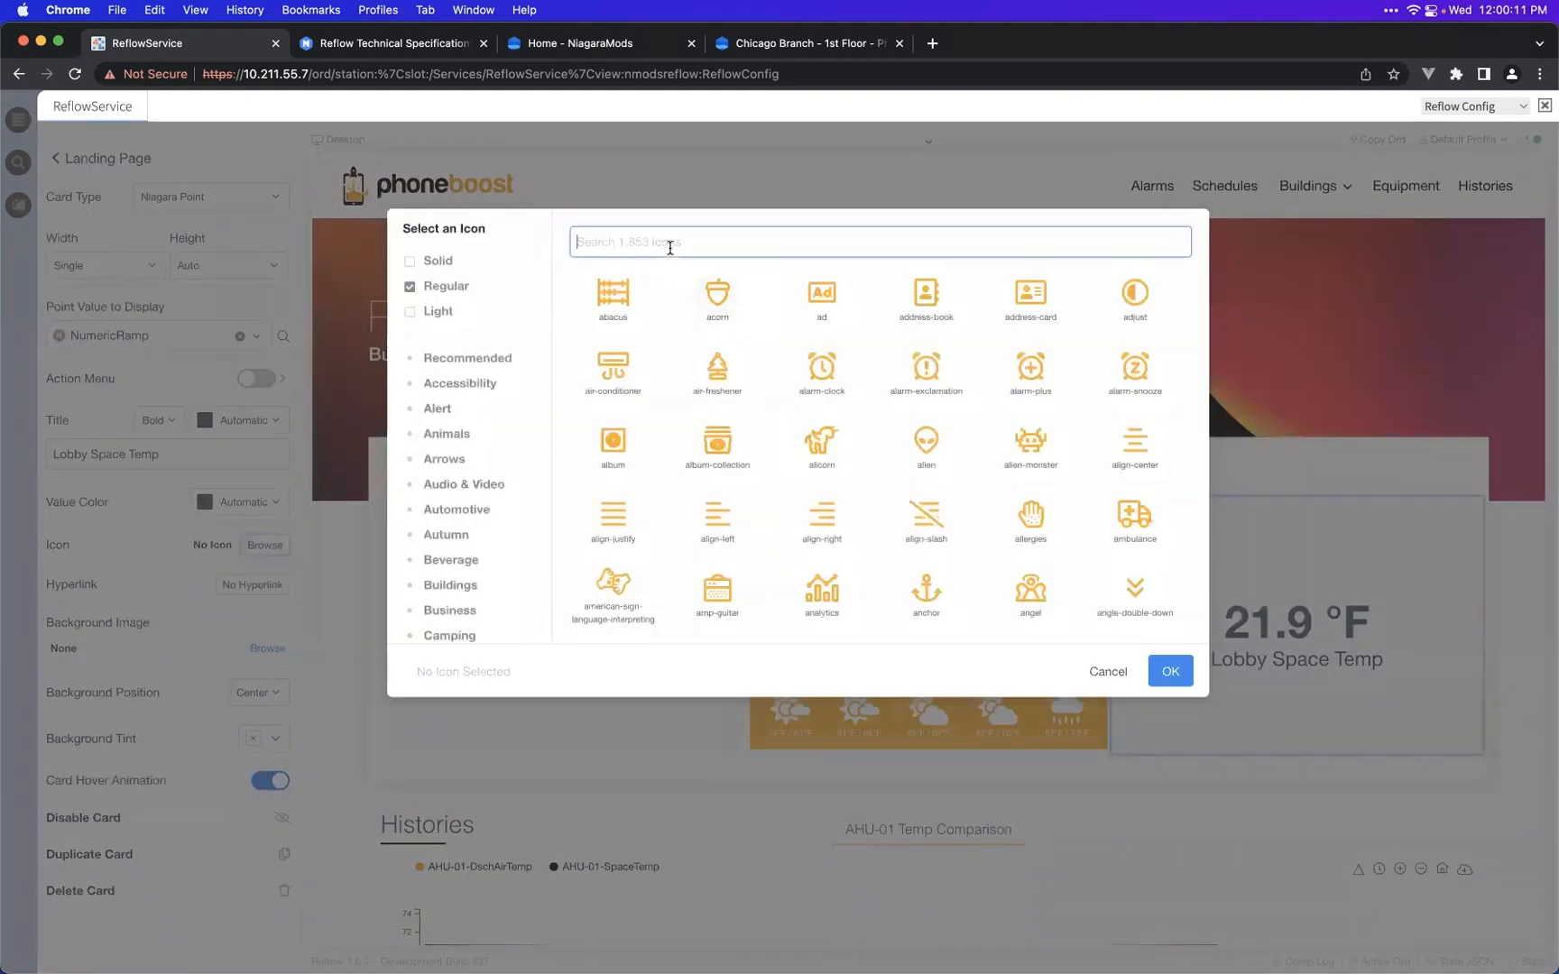
text(temp)
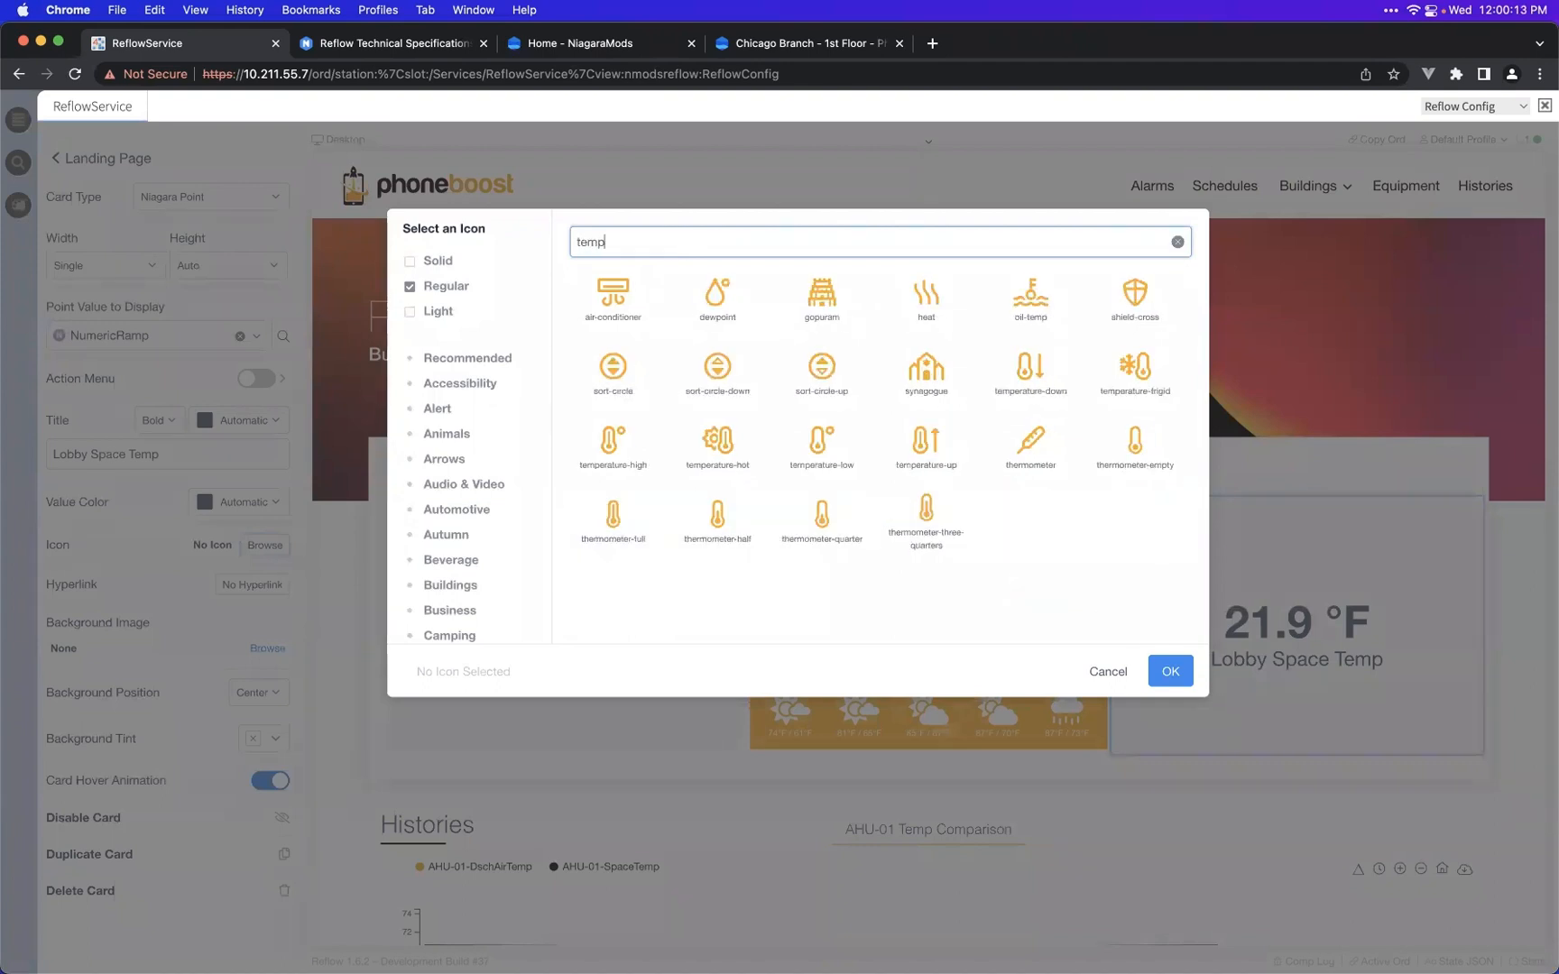
click(891, 443)
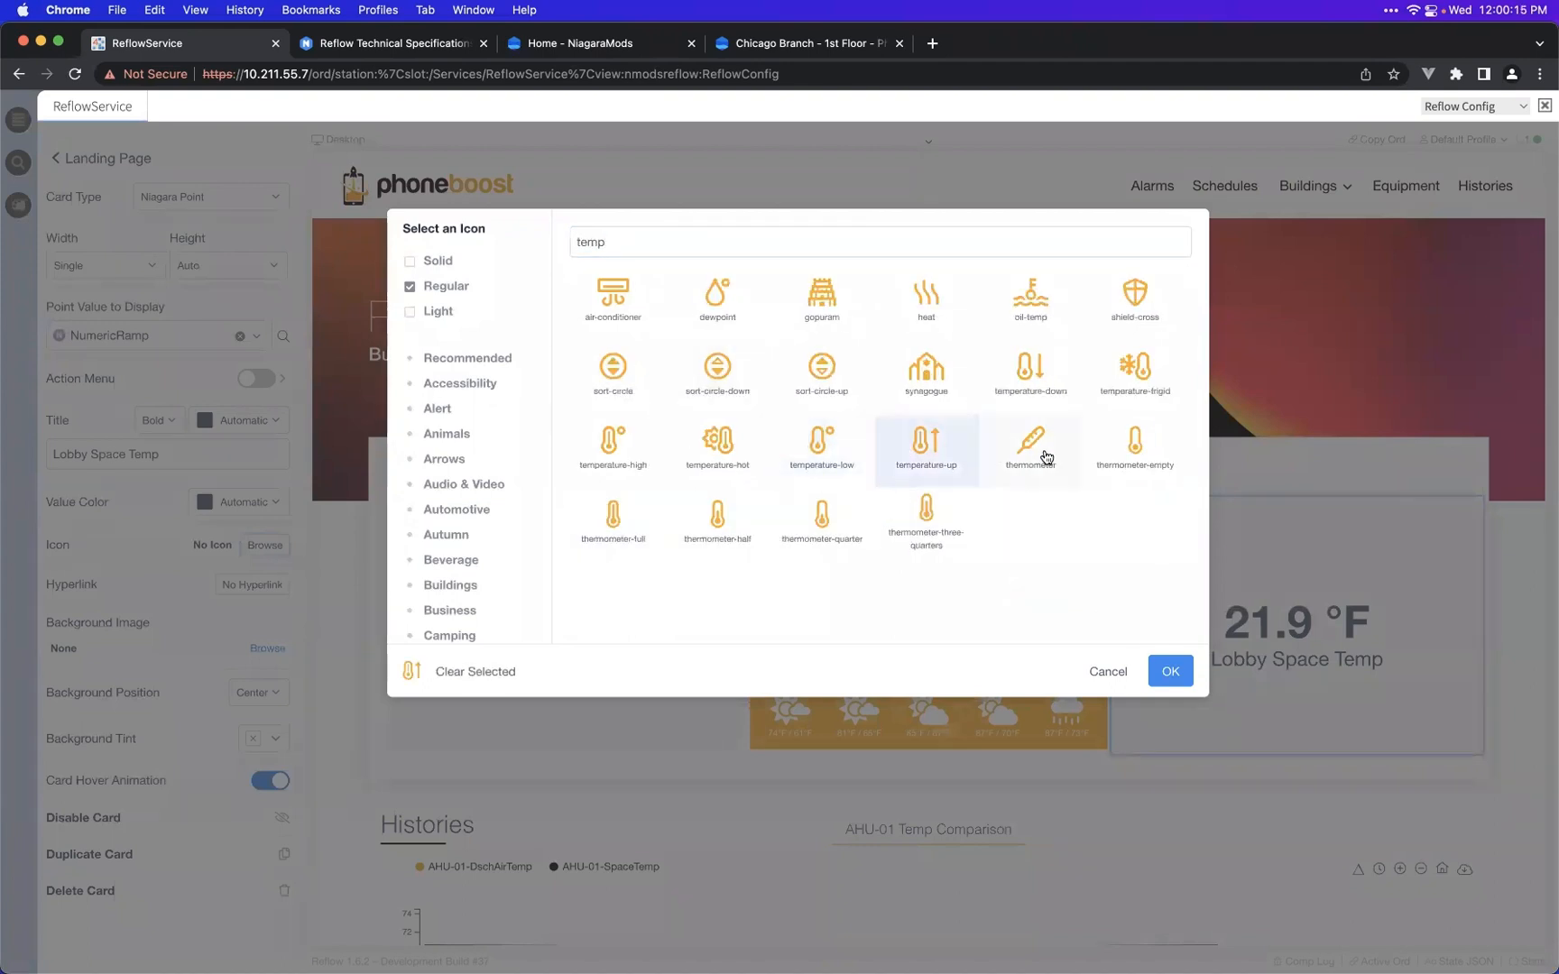
click(1148, 451)
click(721, 505)
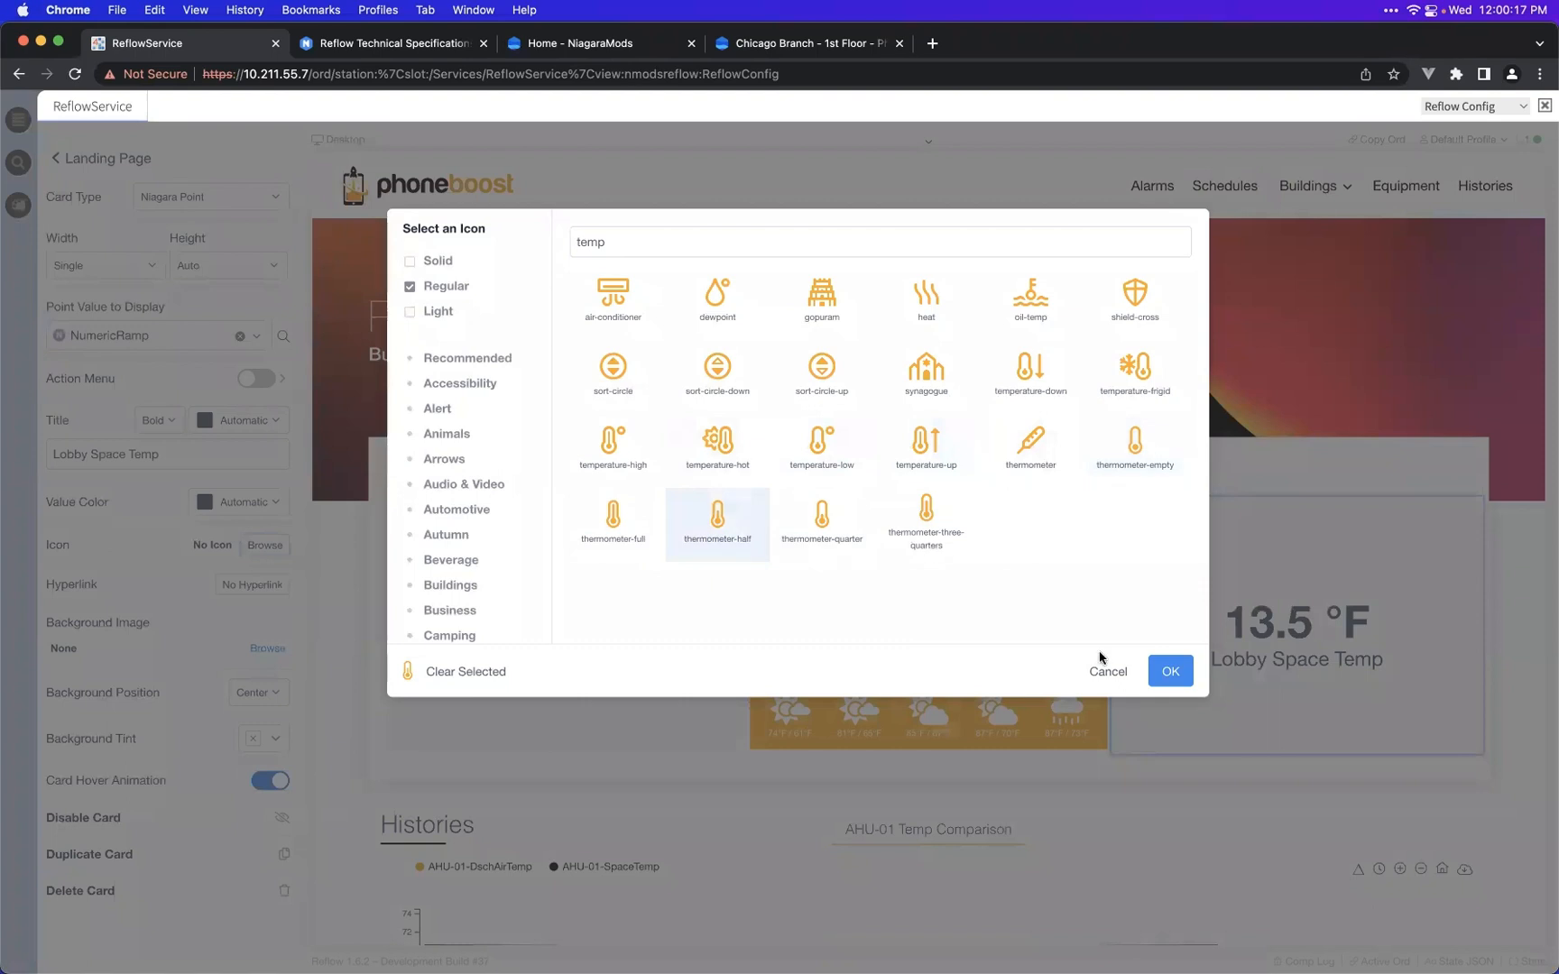
click(1170, 672)
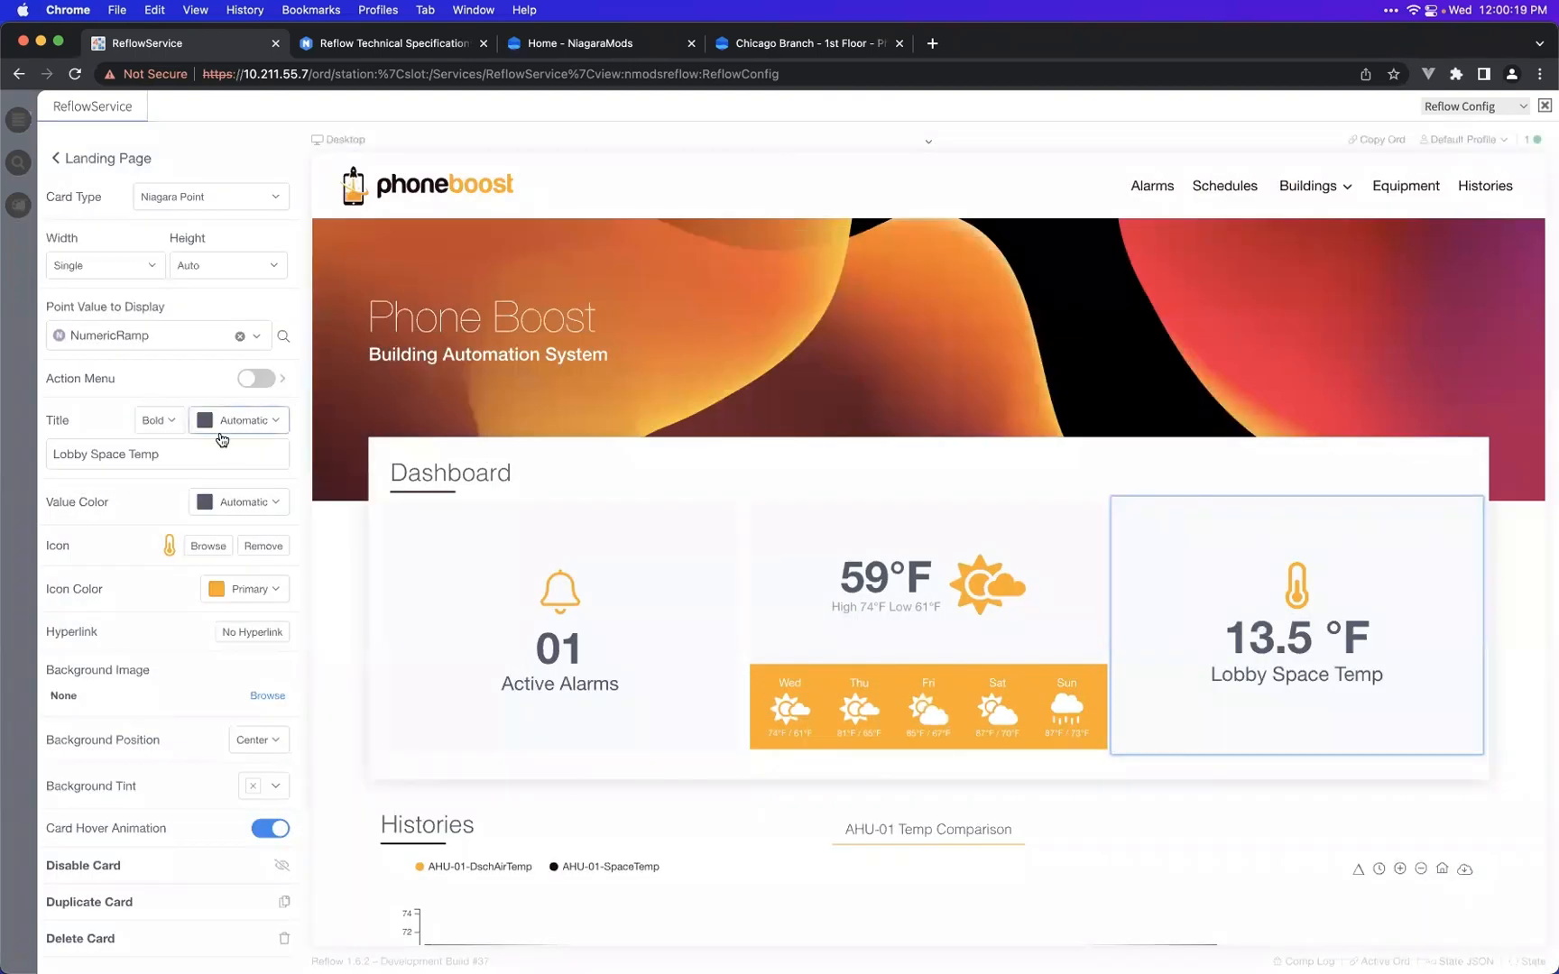
- Try the Primary color for the card's value and restore the Automatic color
click(261, 509)
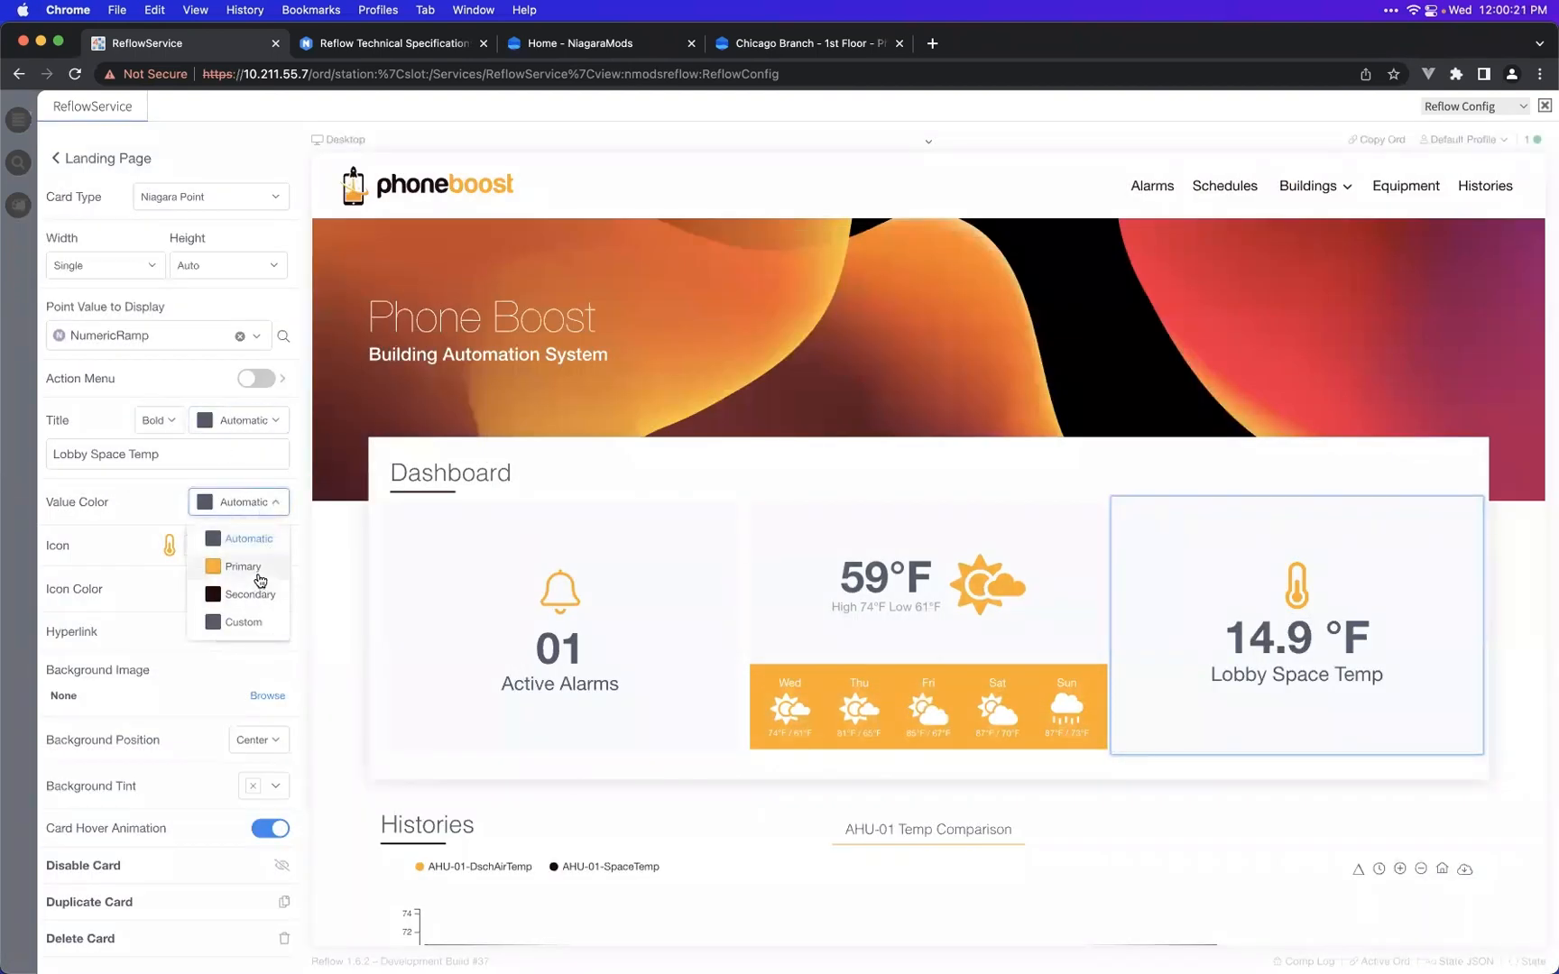
click(242, 567)
click(253, 510)
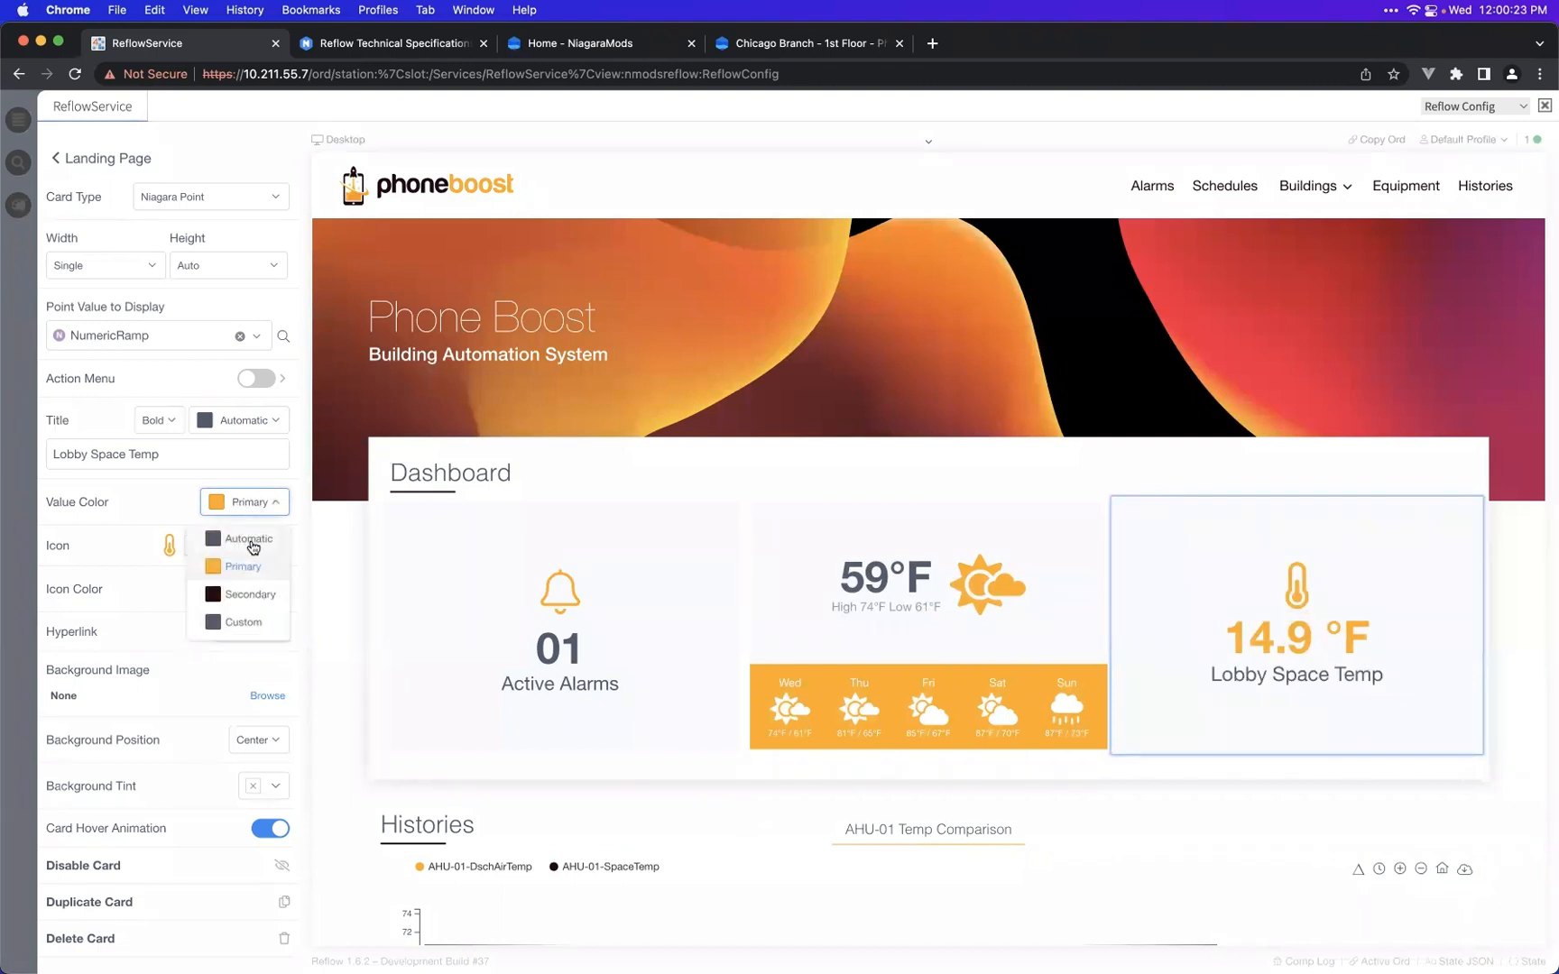
click(253, 548)
- Set the card's icon color to Secondary and use lobby-highres.jpg from the interiors folder as its background image
click(245, 589)
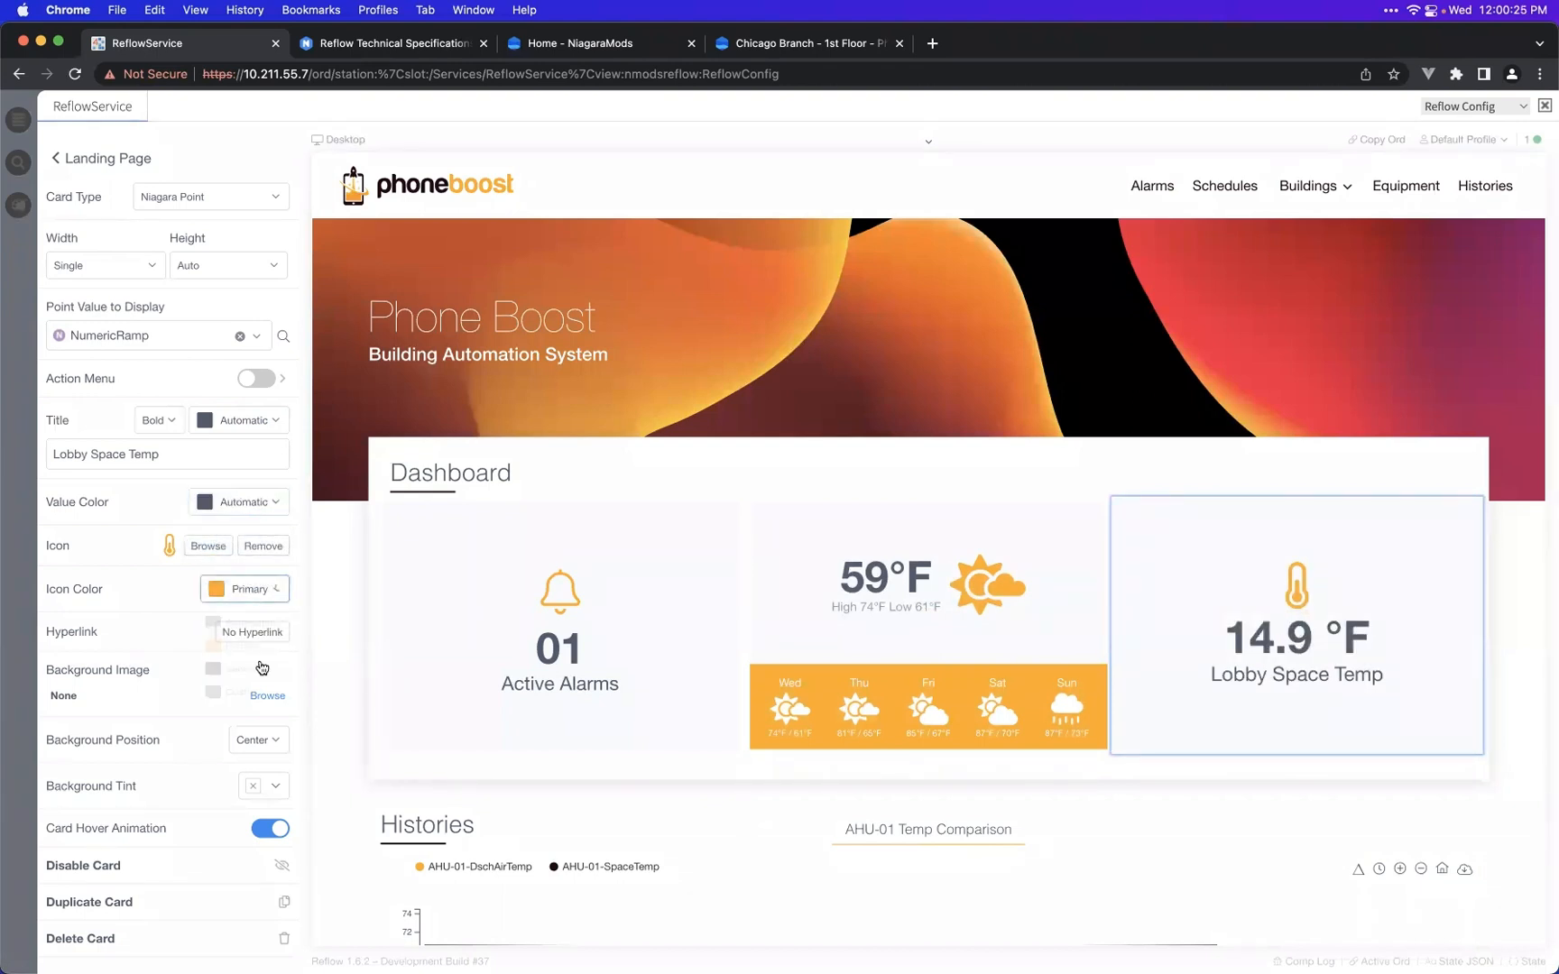
click(256, 682)
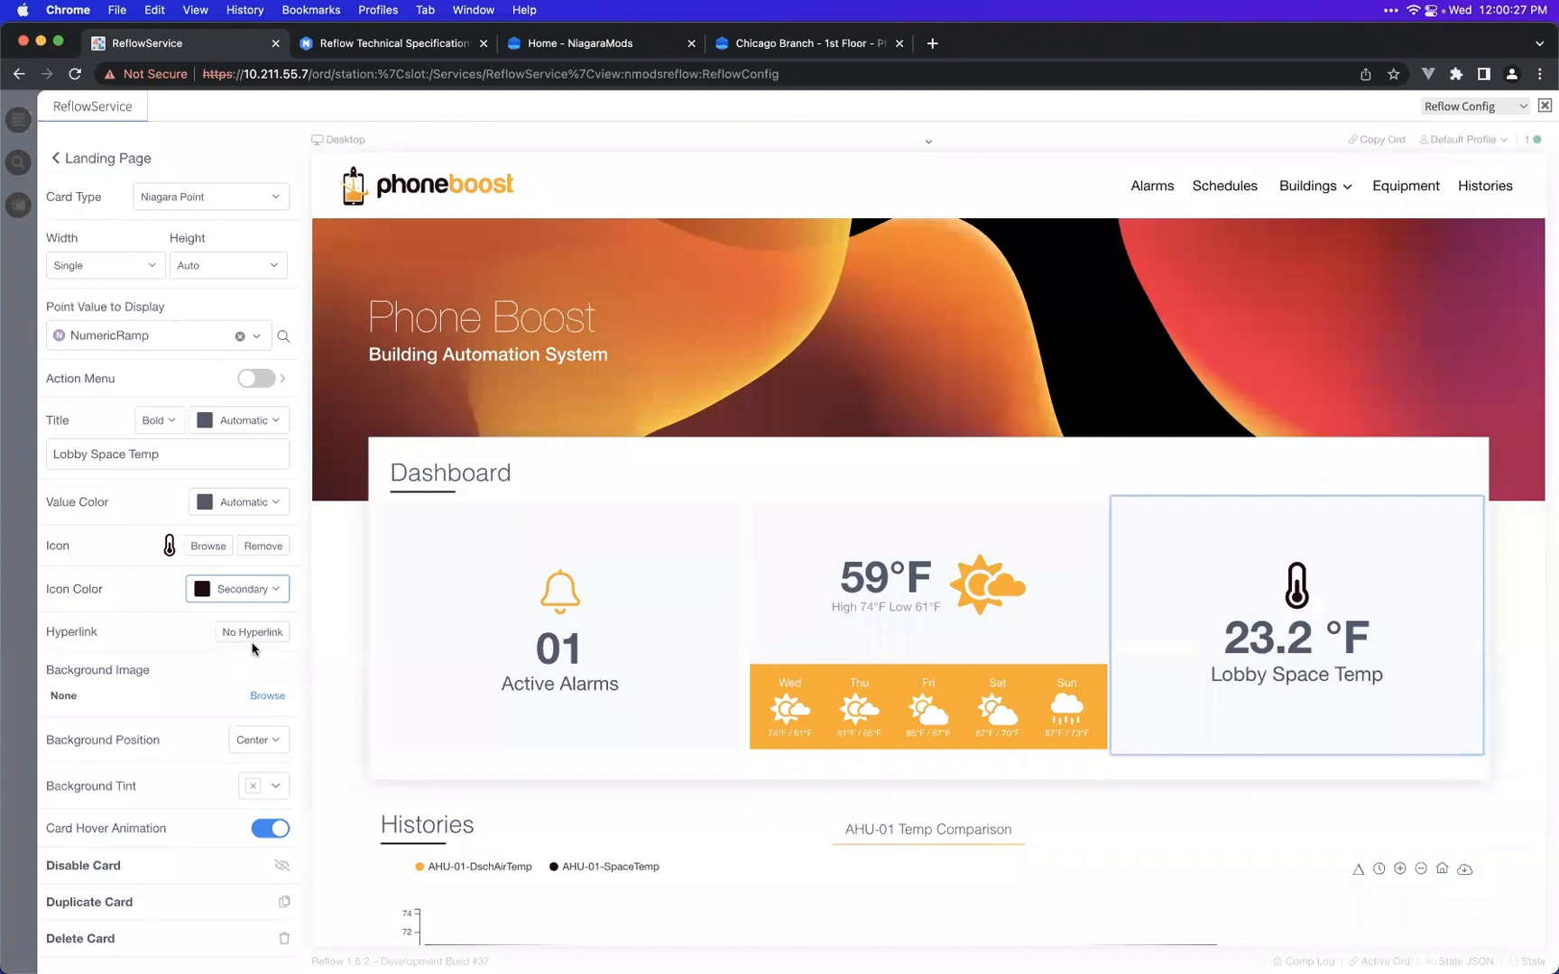
click(267, 695)
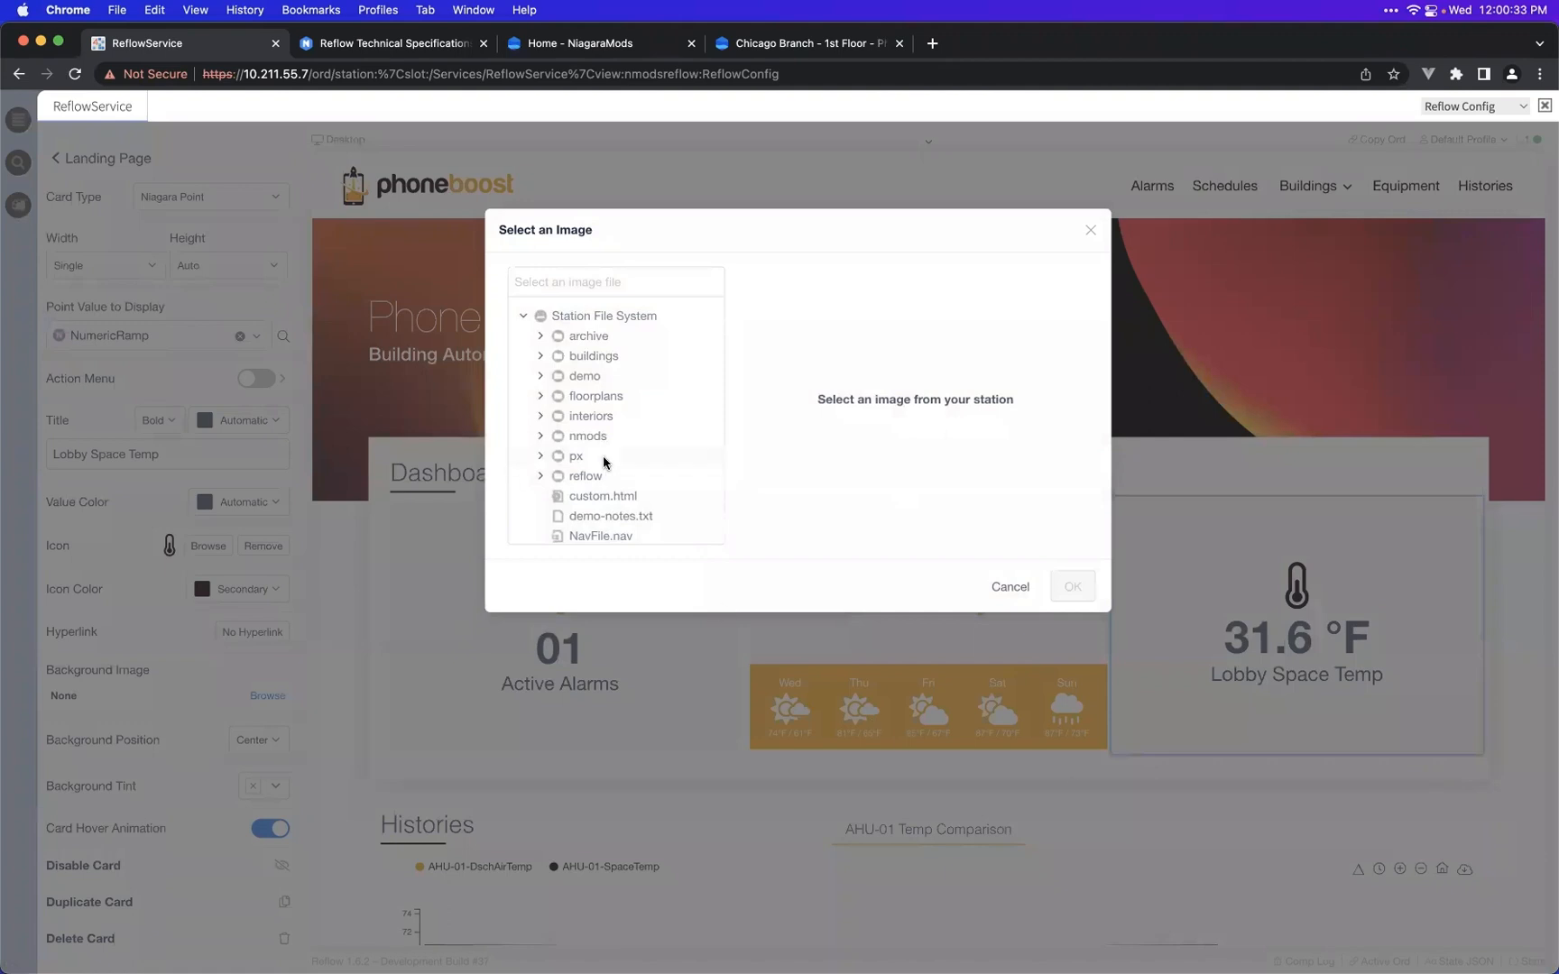
scroll(602, 444, down, 2)
scroll(605, 393, up, 2)
scroll(609, 371, down, 2)
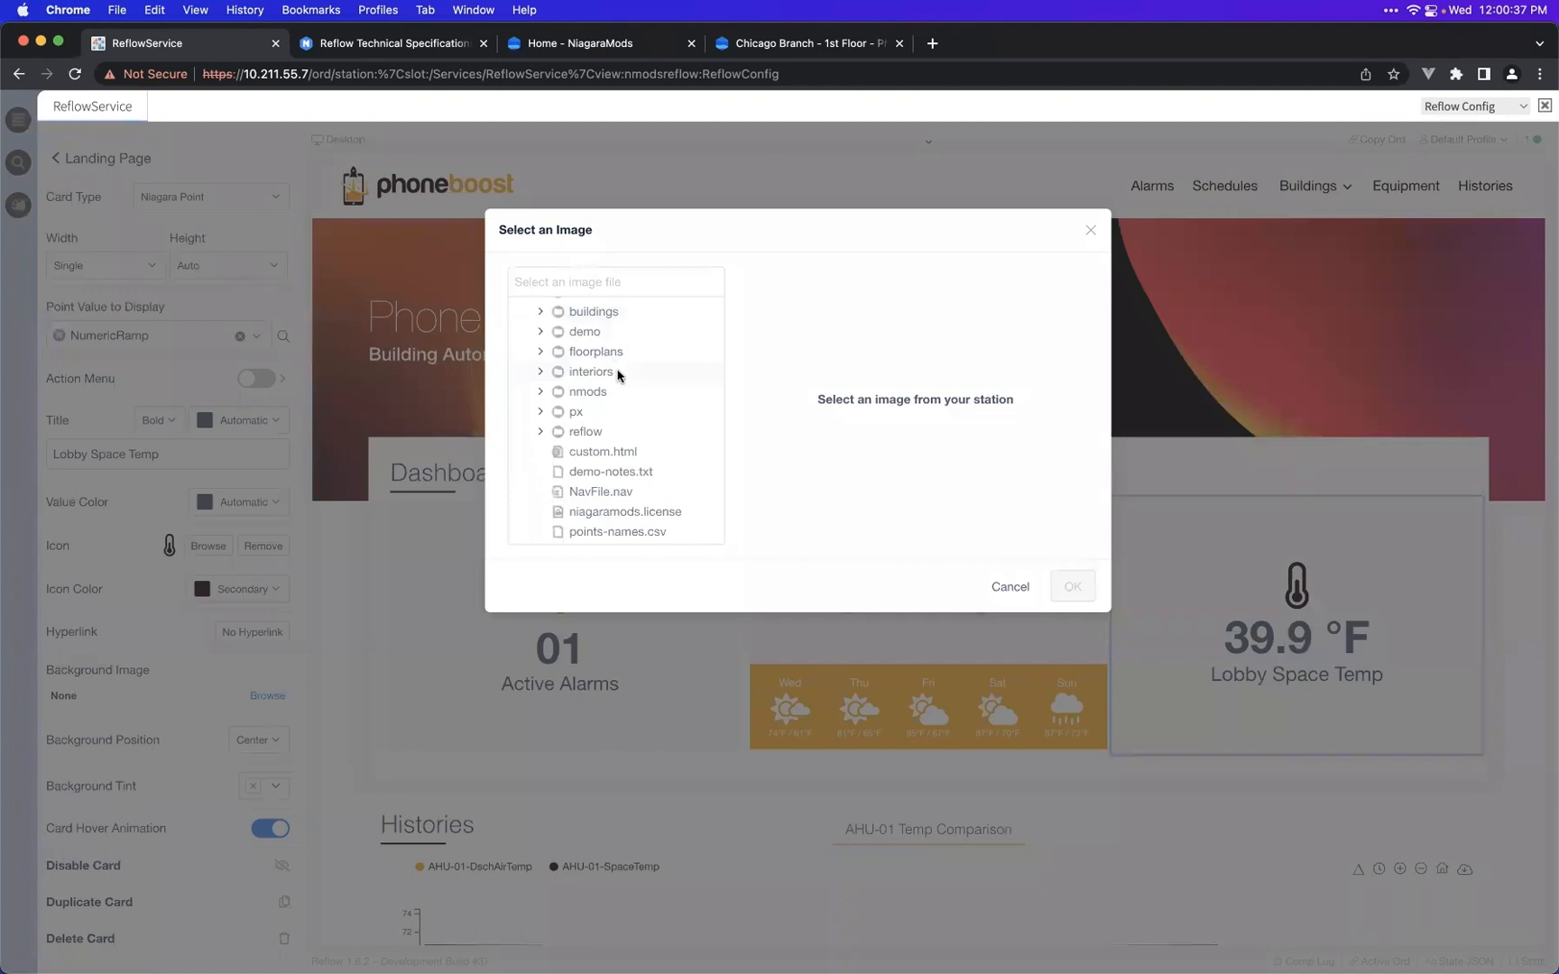
click(618, 373)
click(637, 412)
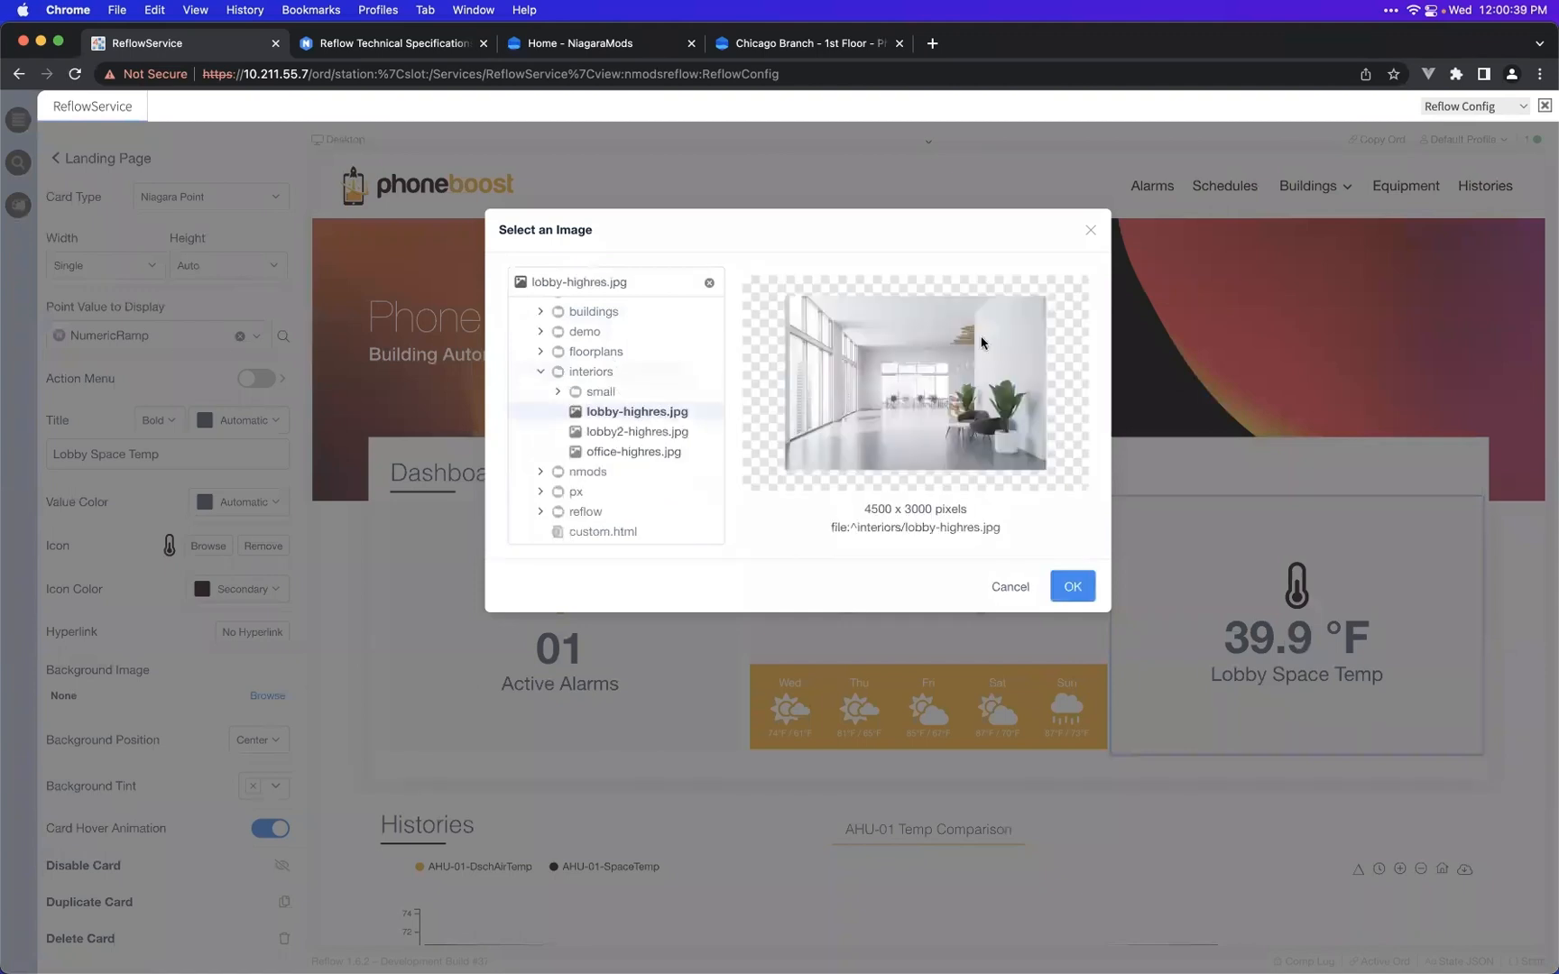
click(1071, 586)
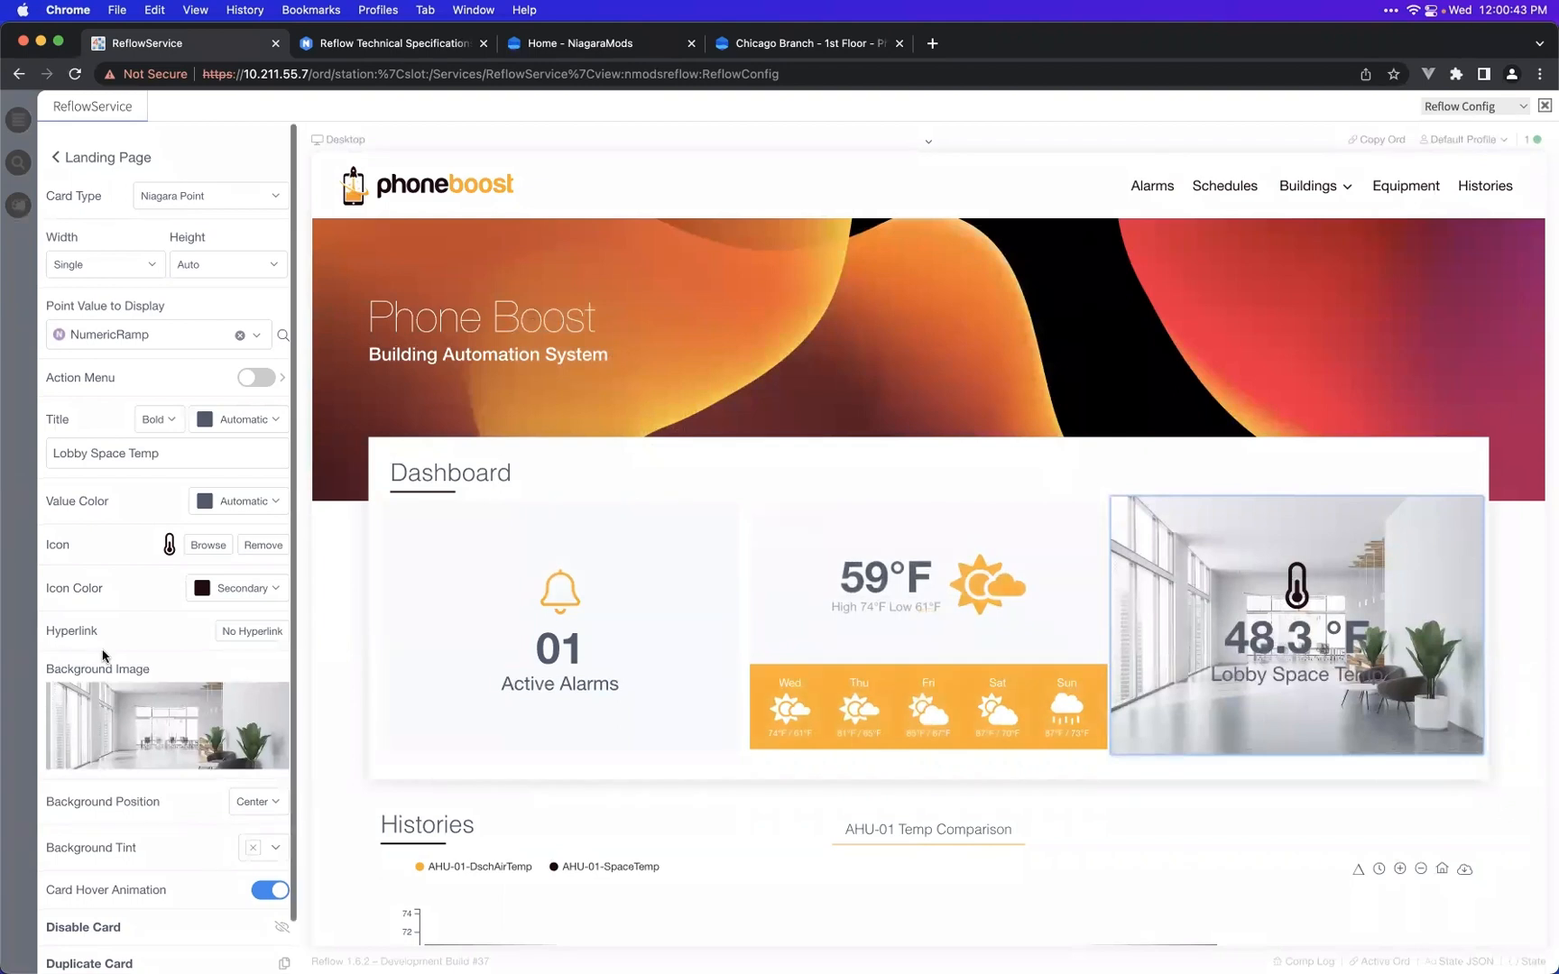
- Tint the card's background white at about 0.8 opacity and set its title style to Inverted
scroll(172, 731, down, 1)
click(261, 796)
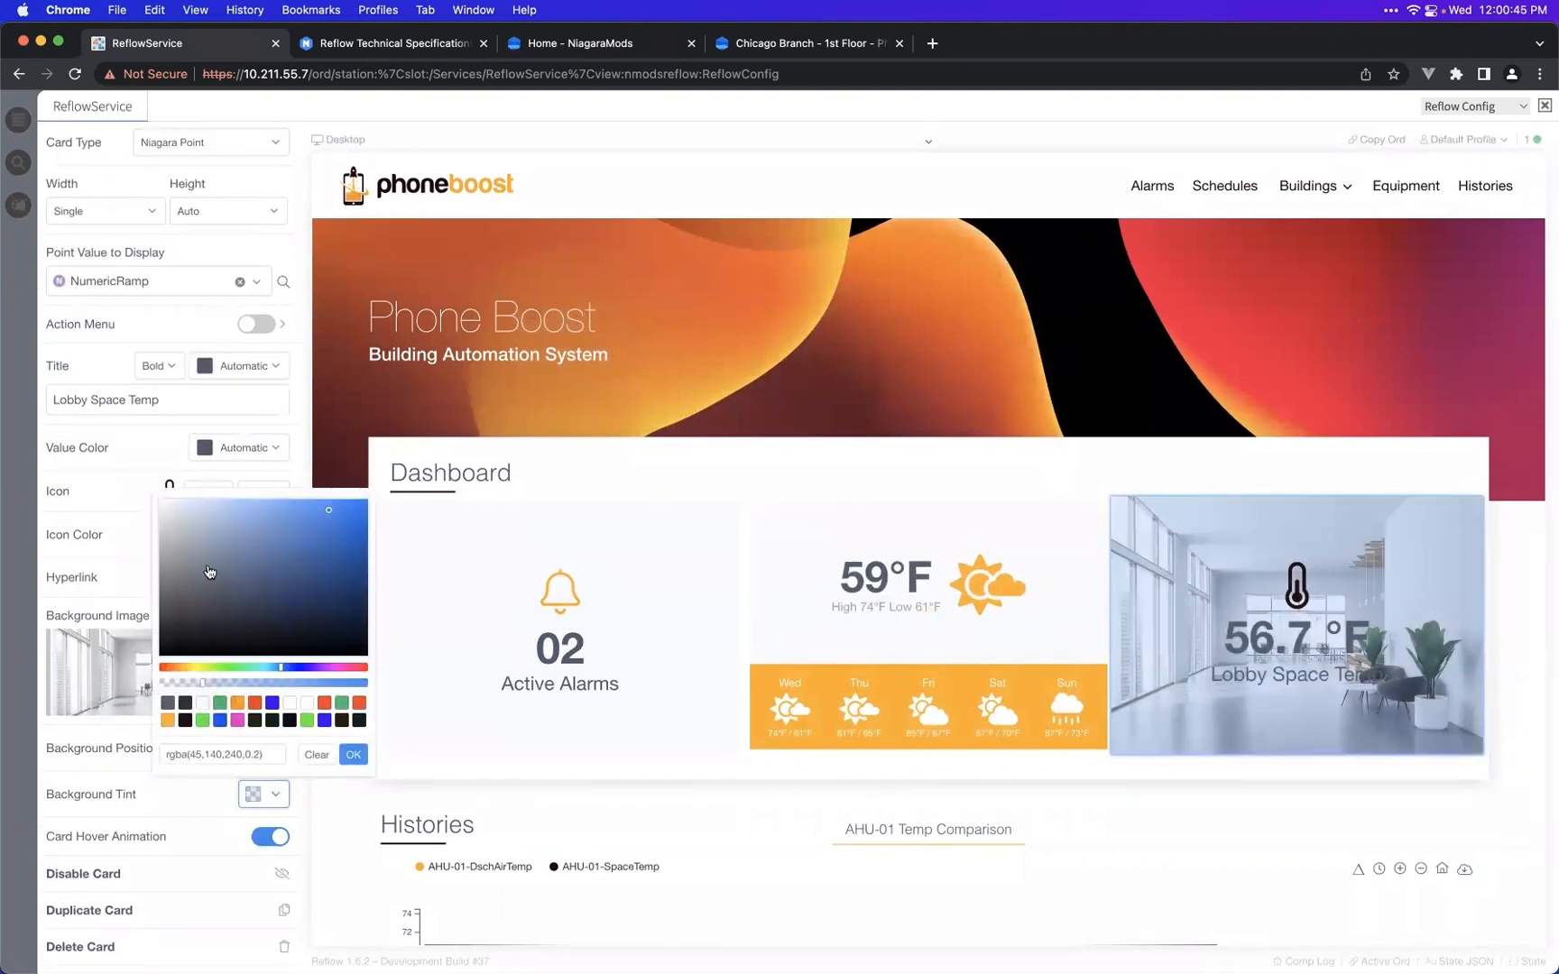
click(202, 703)
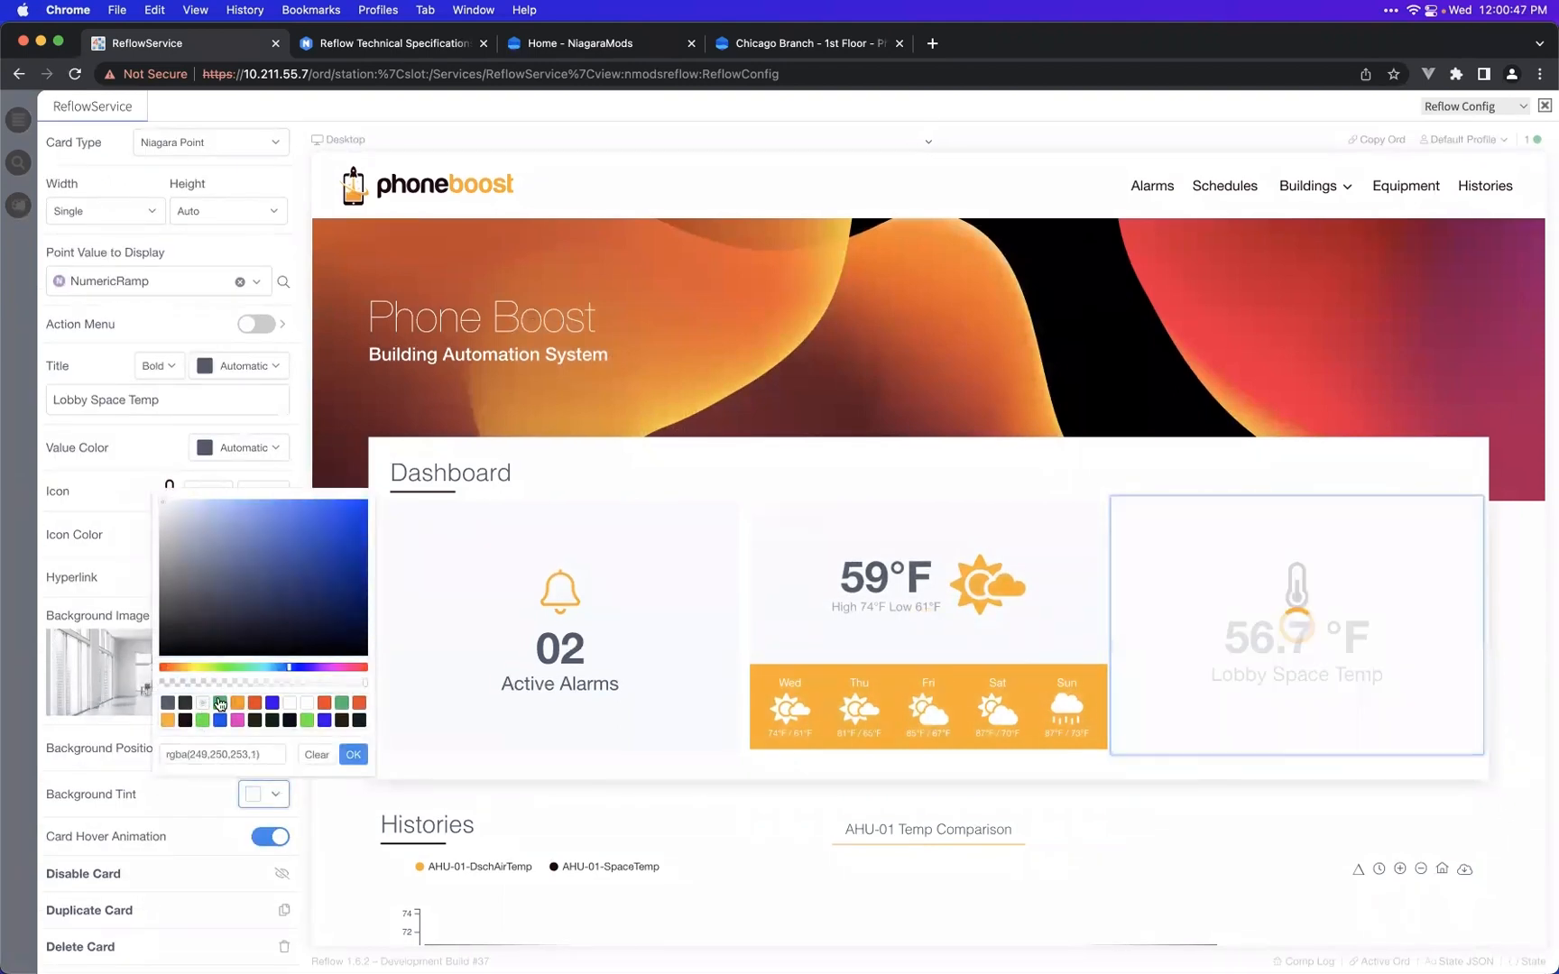
drag(154, 482, 155, 487)
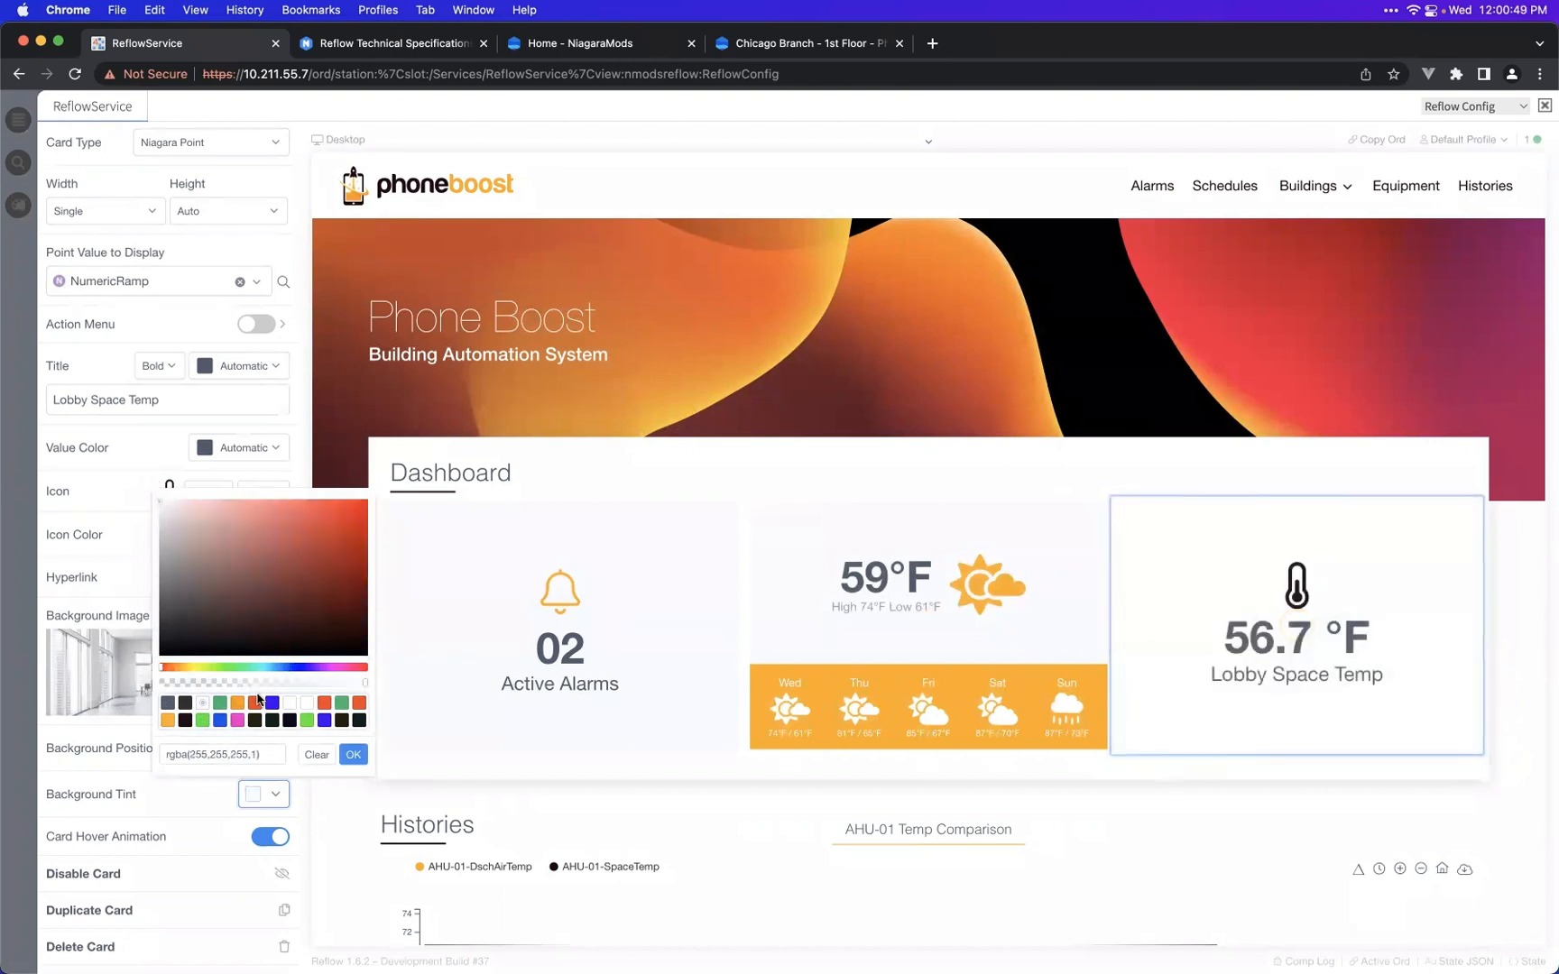
drag(324, 687, 288, 687)
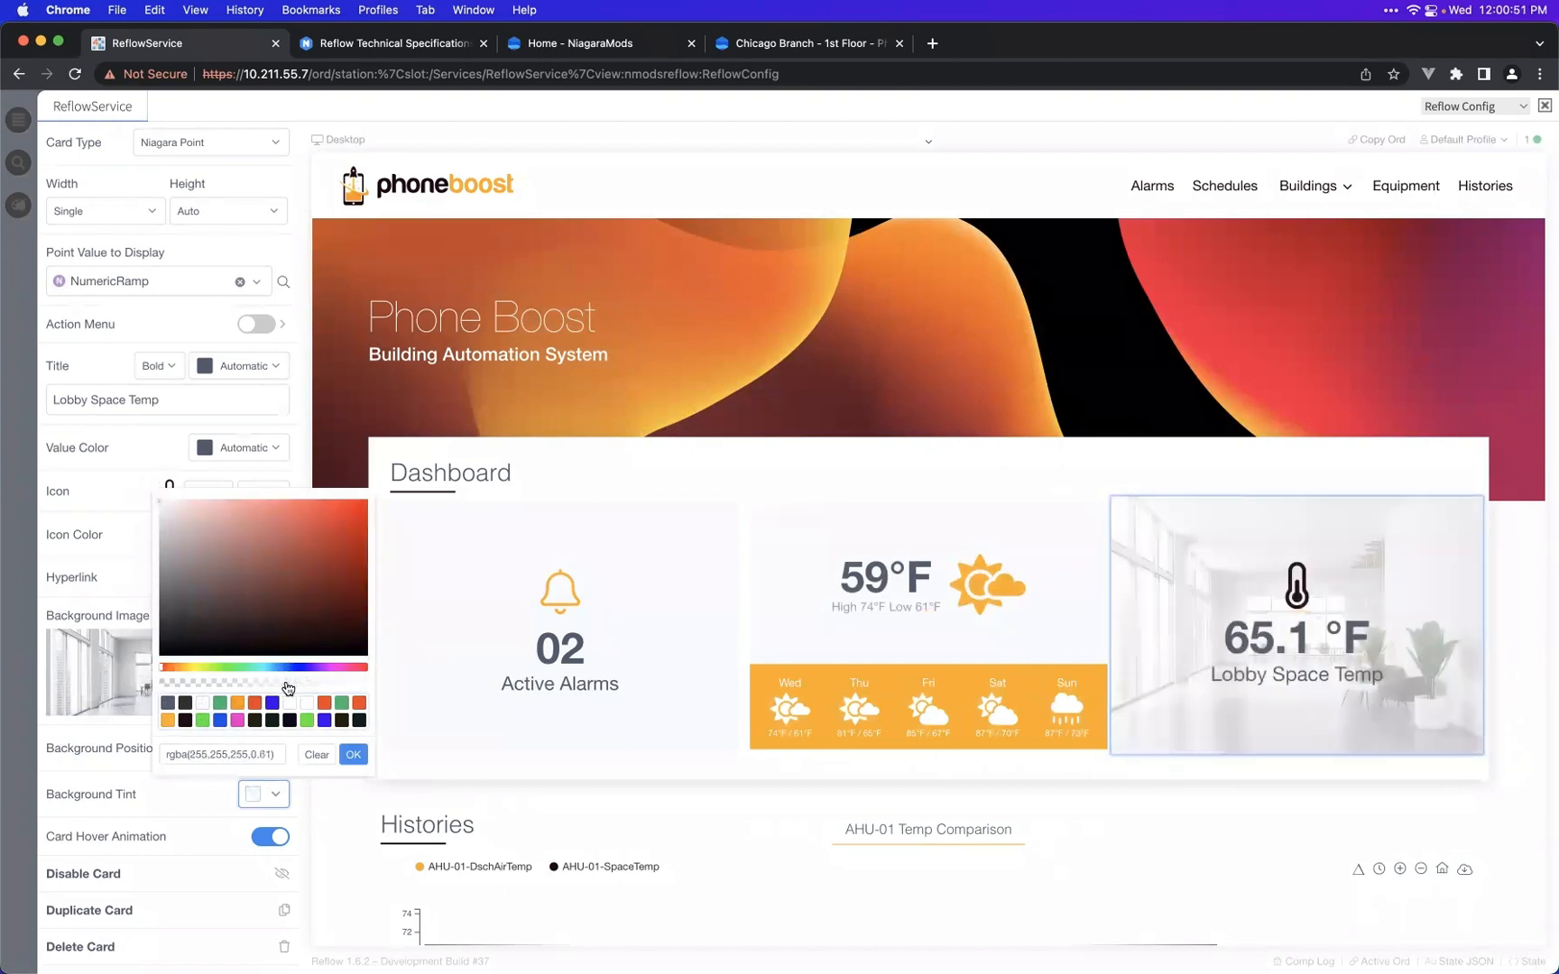
click(153, 442)
click(170, 366)
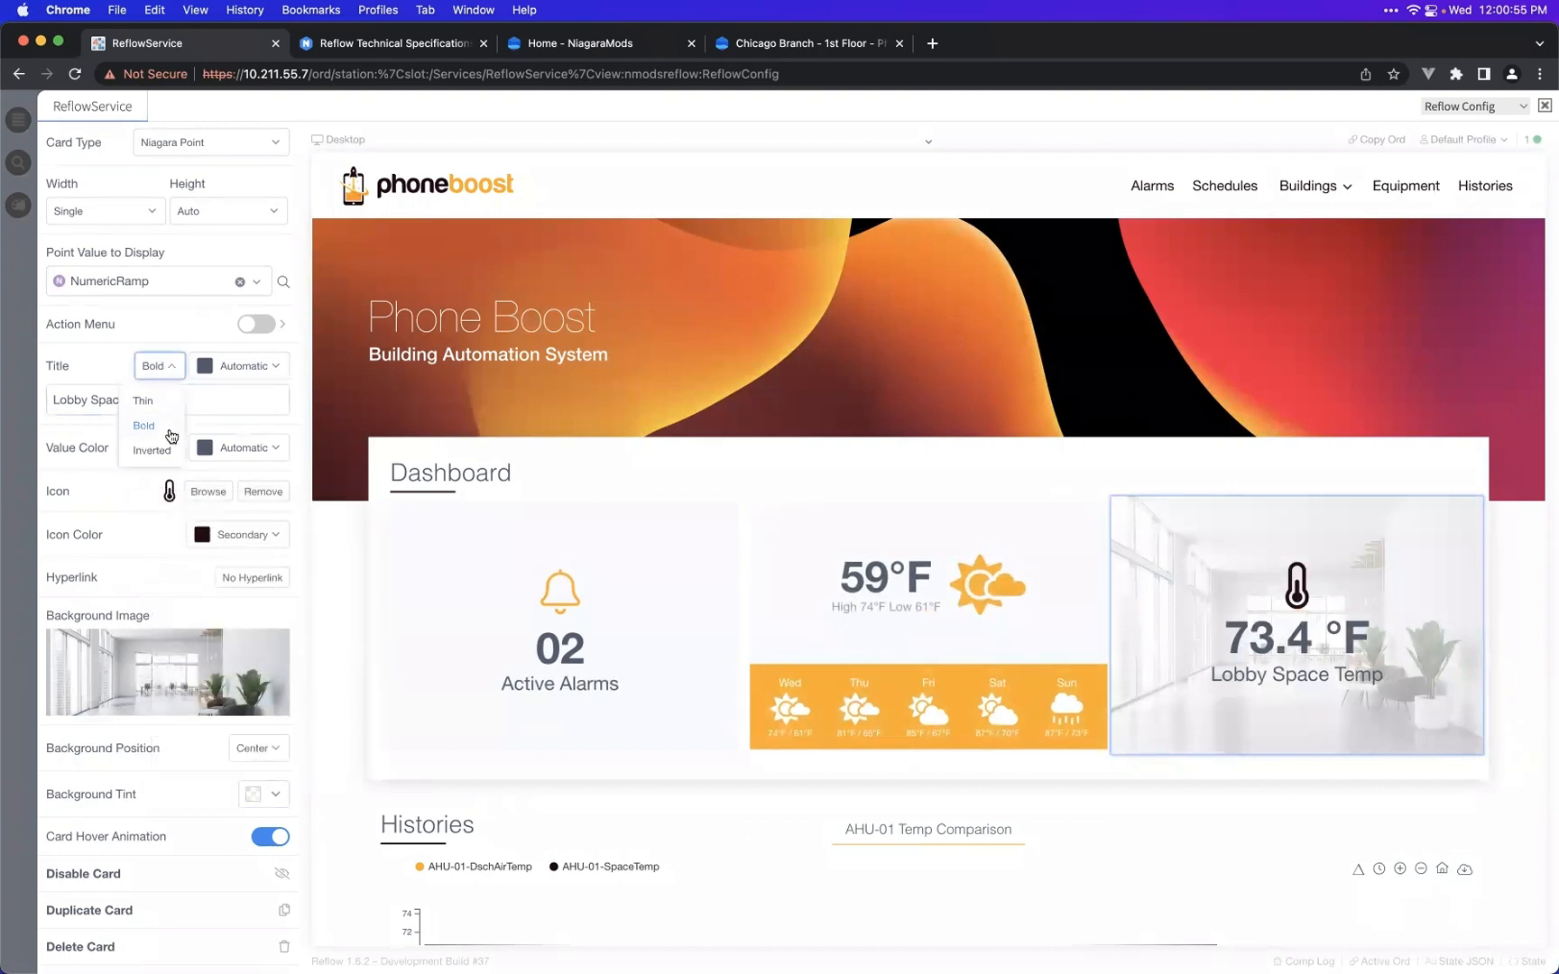
click(167, 451)
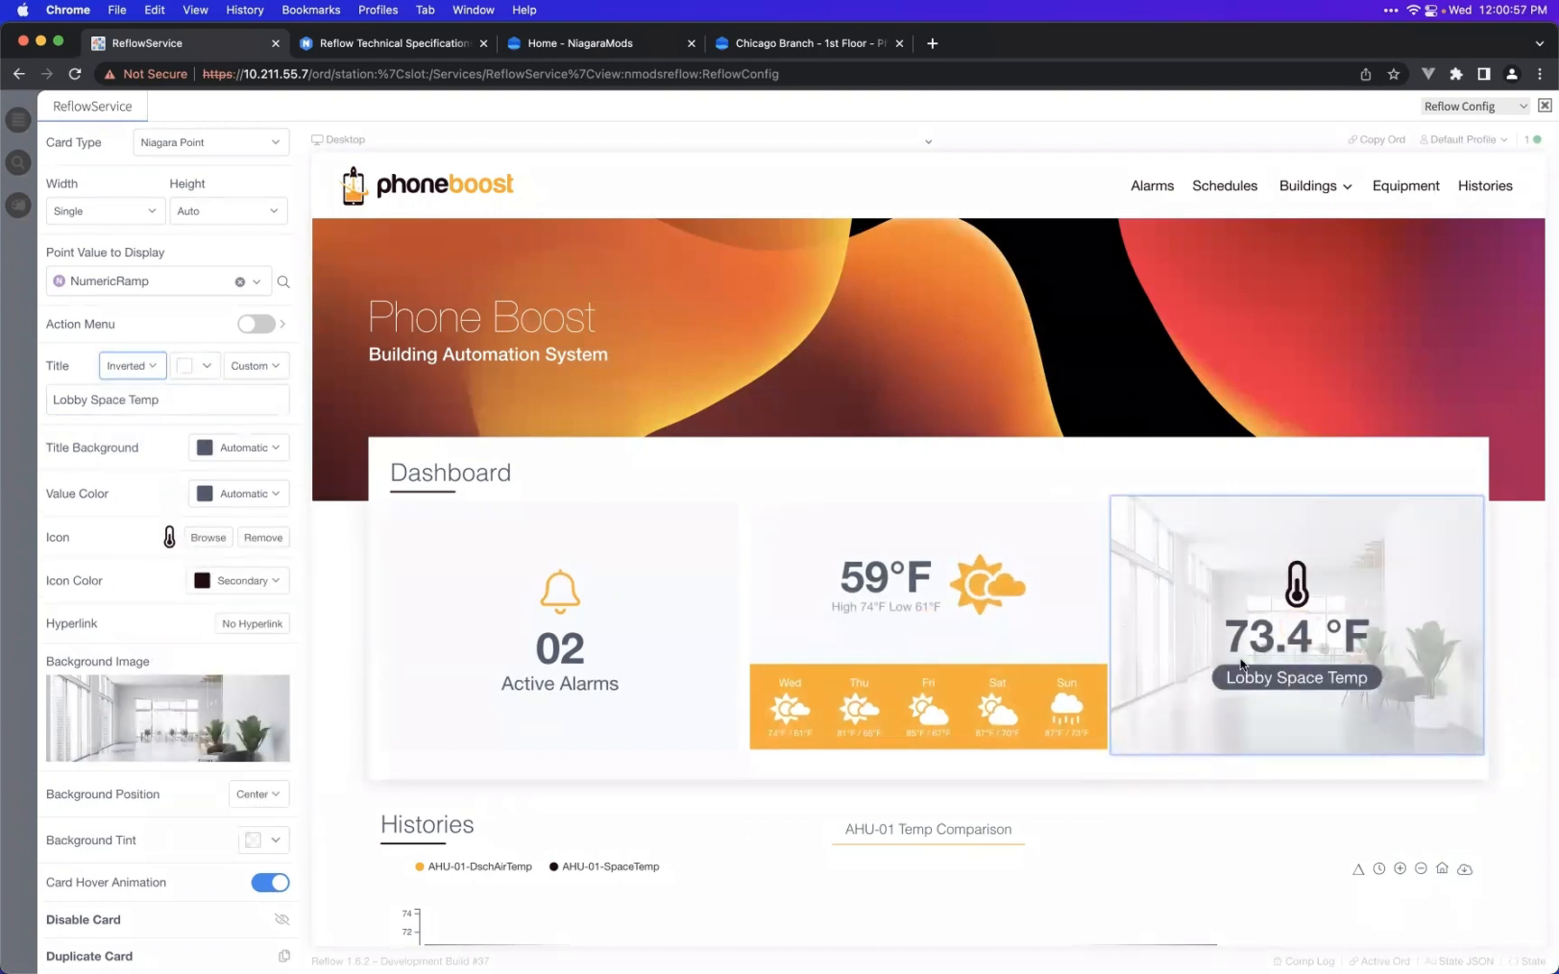
- Hyperlink the Lobby Space Temp card to the 1st Floor of the Headquarters building
click(245, 623)
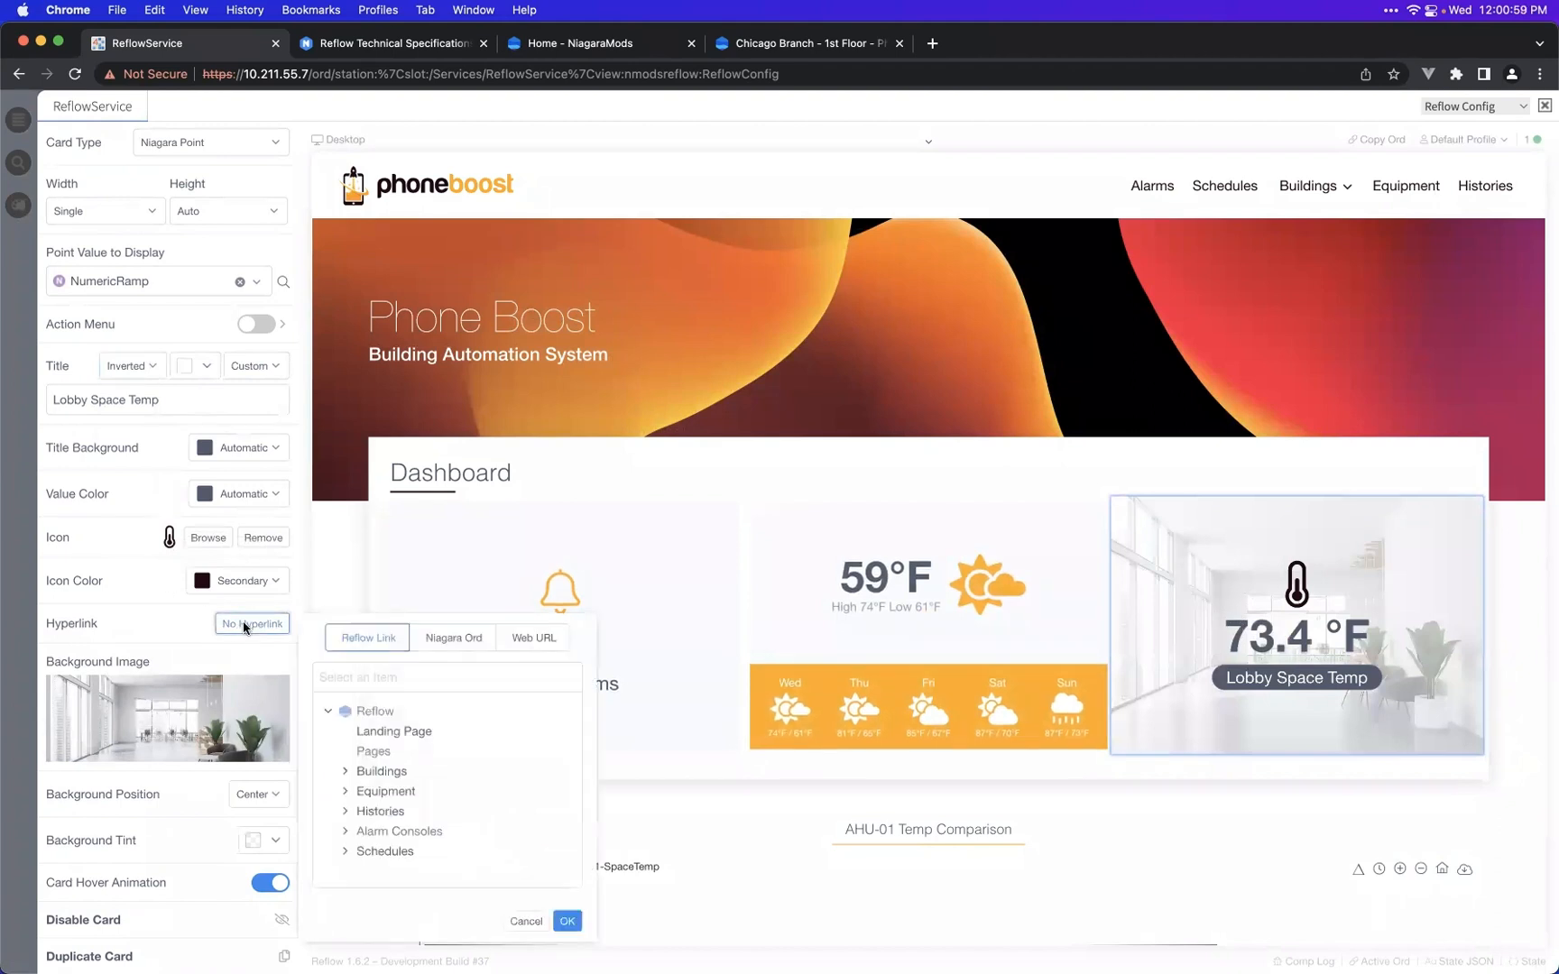
click(346, 772)
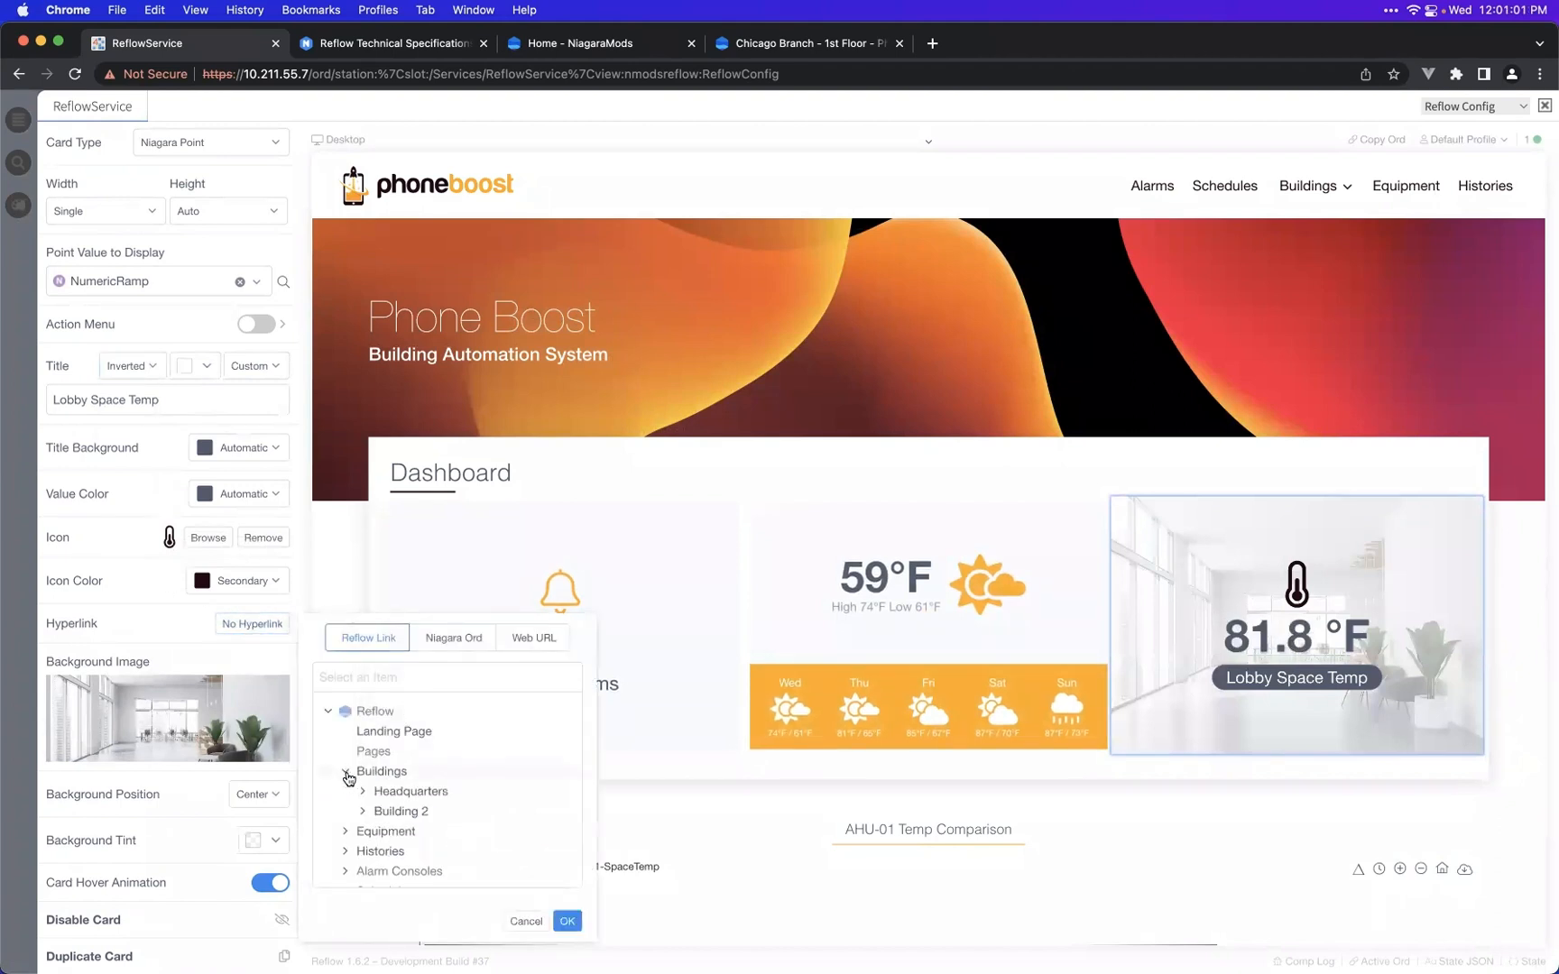
click(363, 793)
click(380, 831)
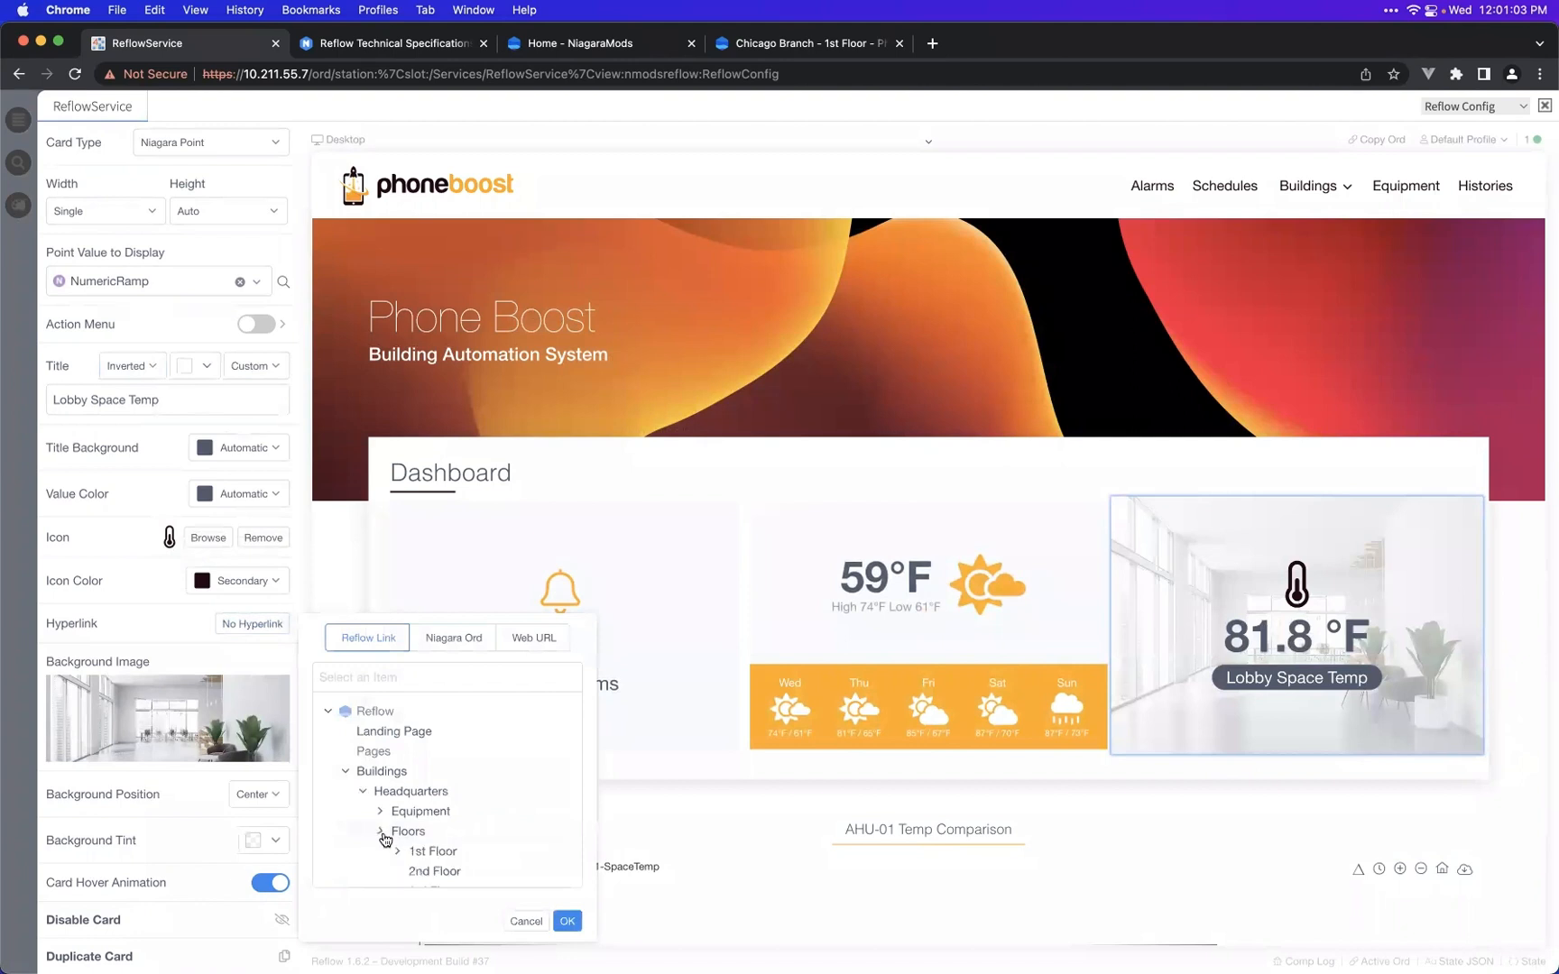
click(426, 850)
click(566, 920)
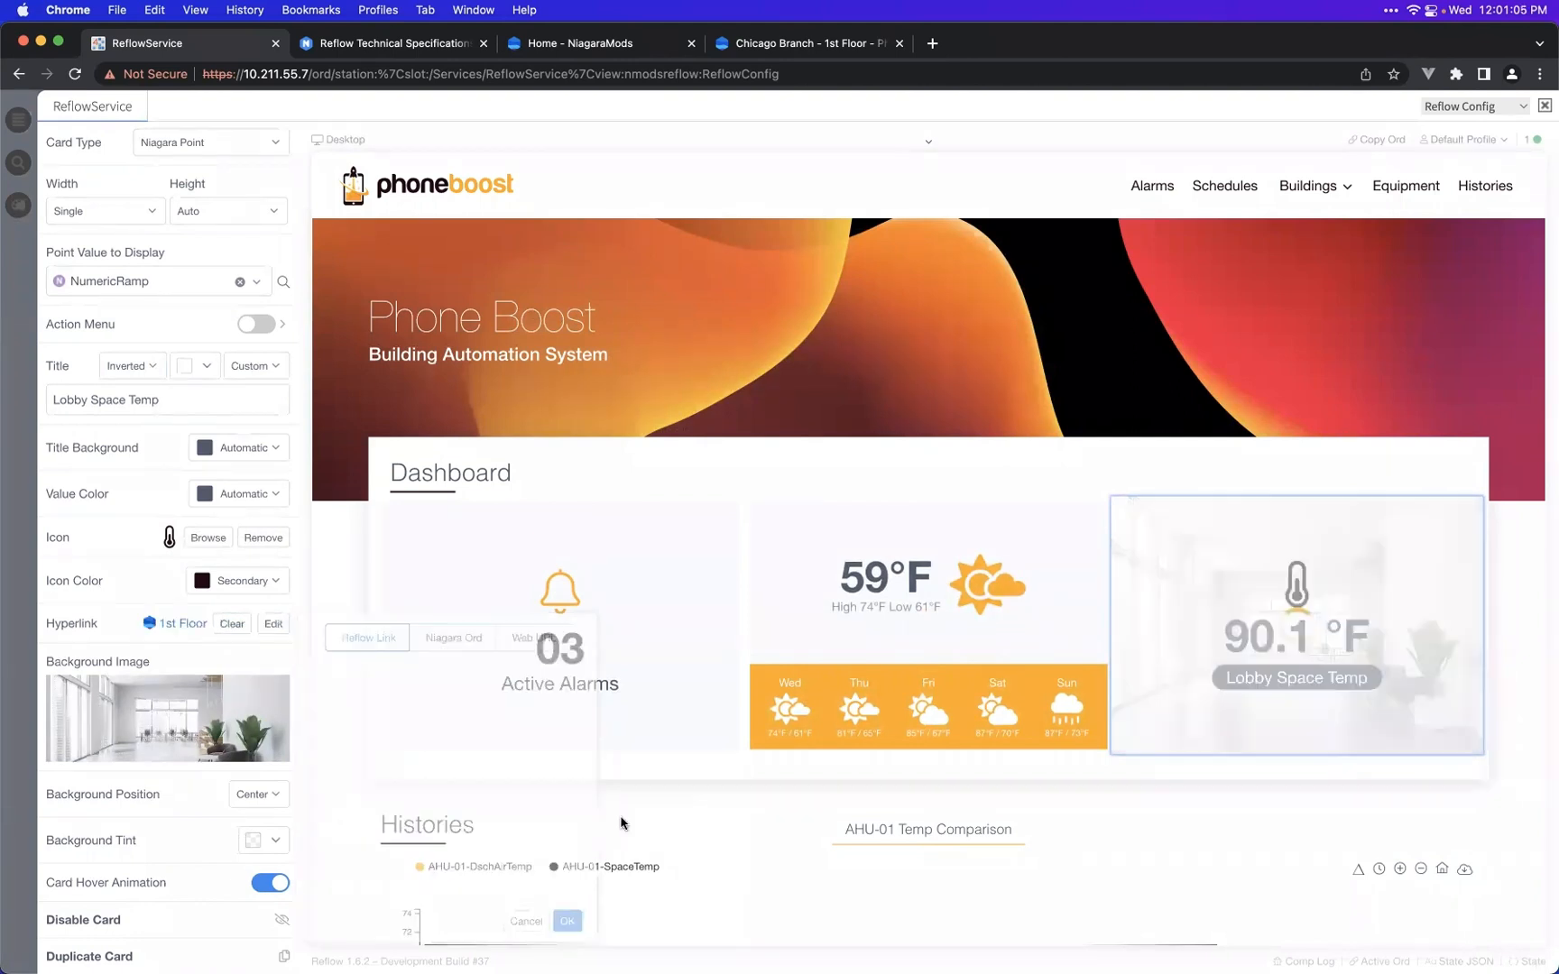
- Test the Lobby Space Temp card's hyperlink, and return to the landing page and the main configuration list
click(1223, 629)
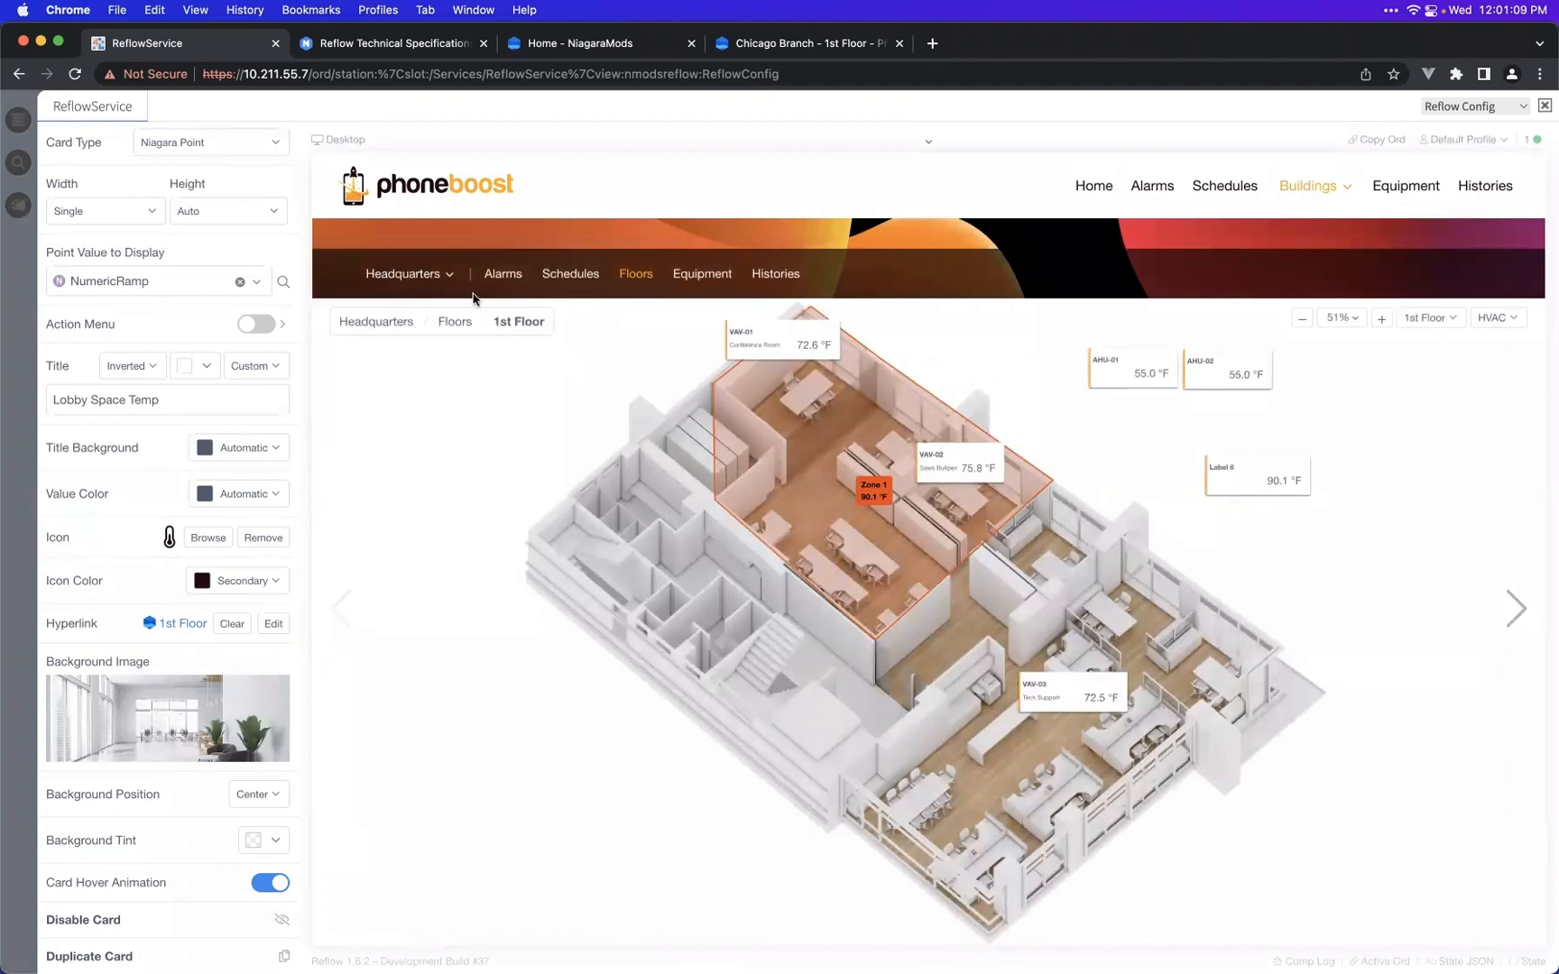
click(460, 180)
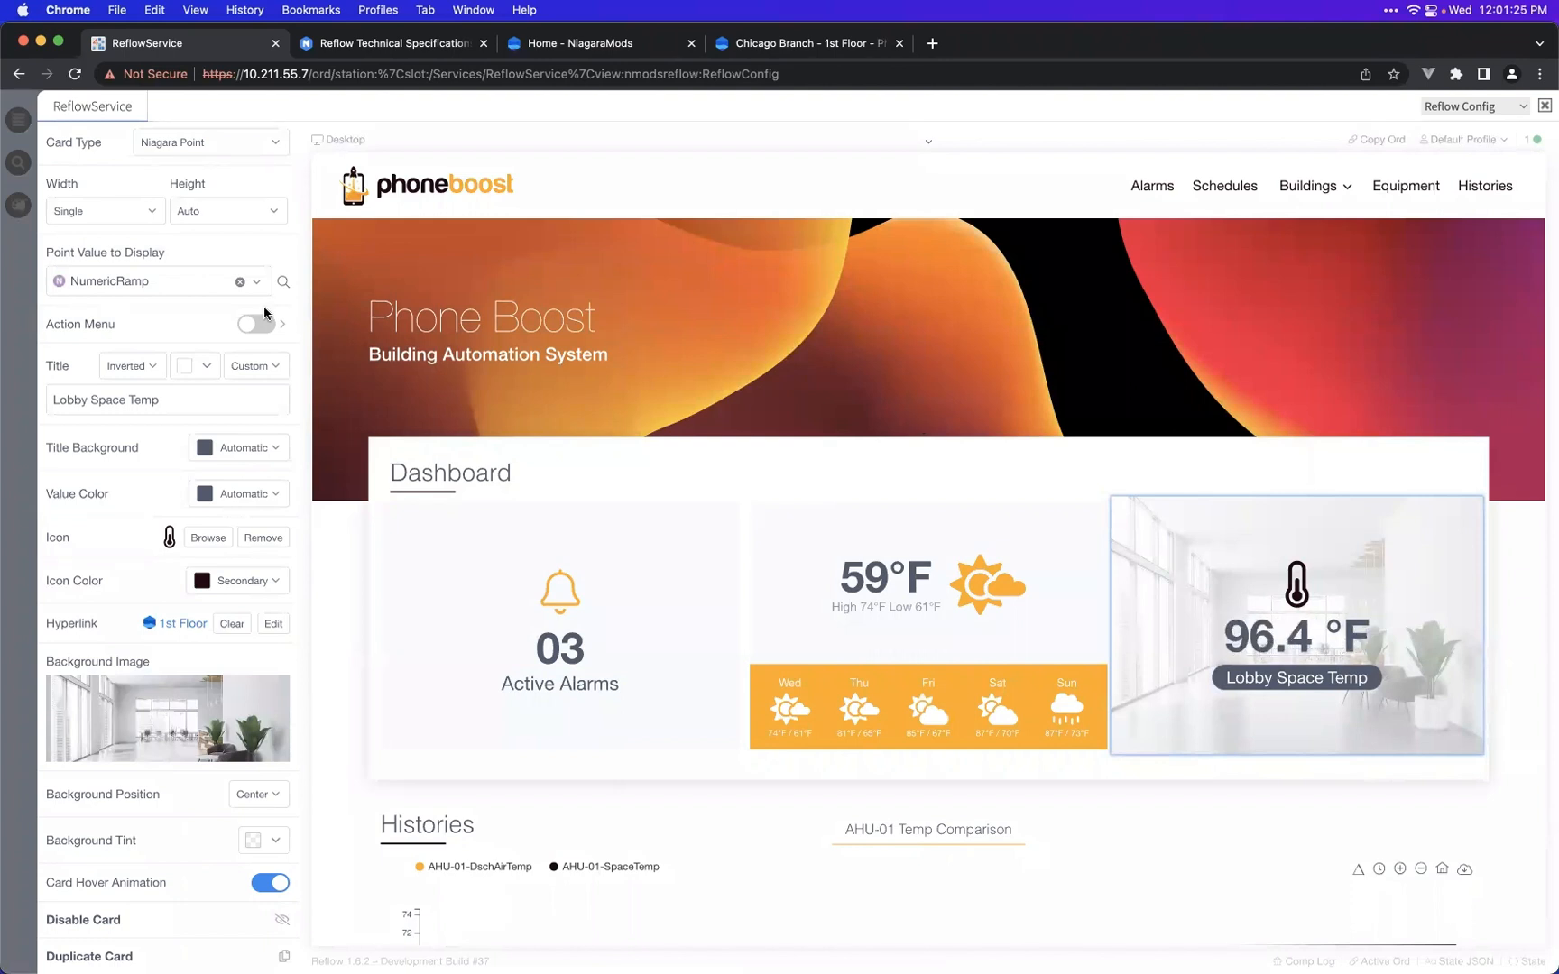
scroll(145, 200, up, 2)
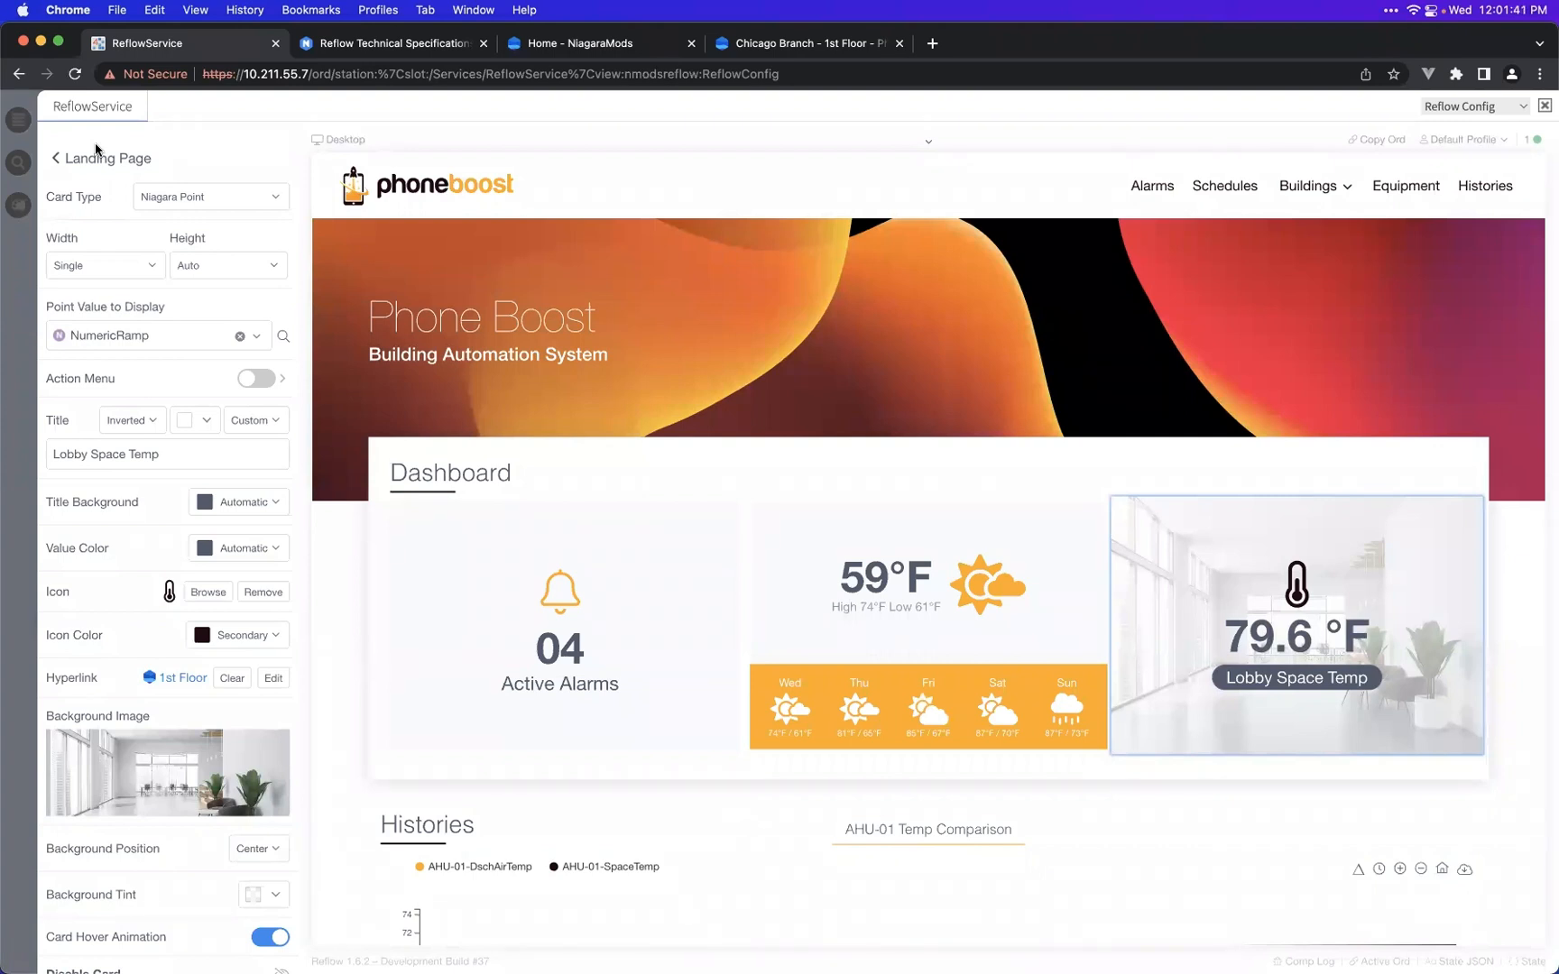
click(98, 158)
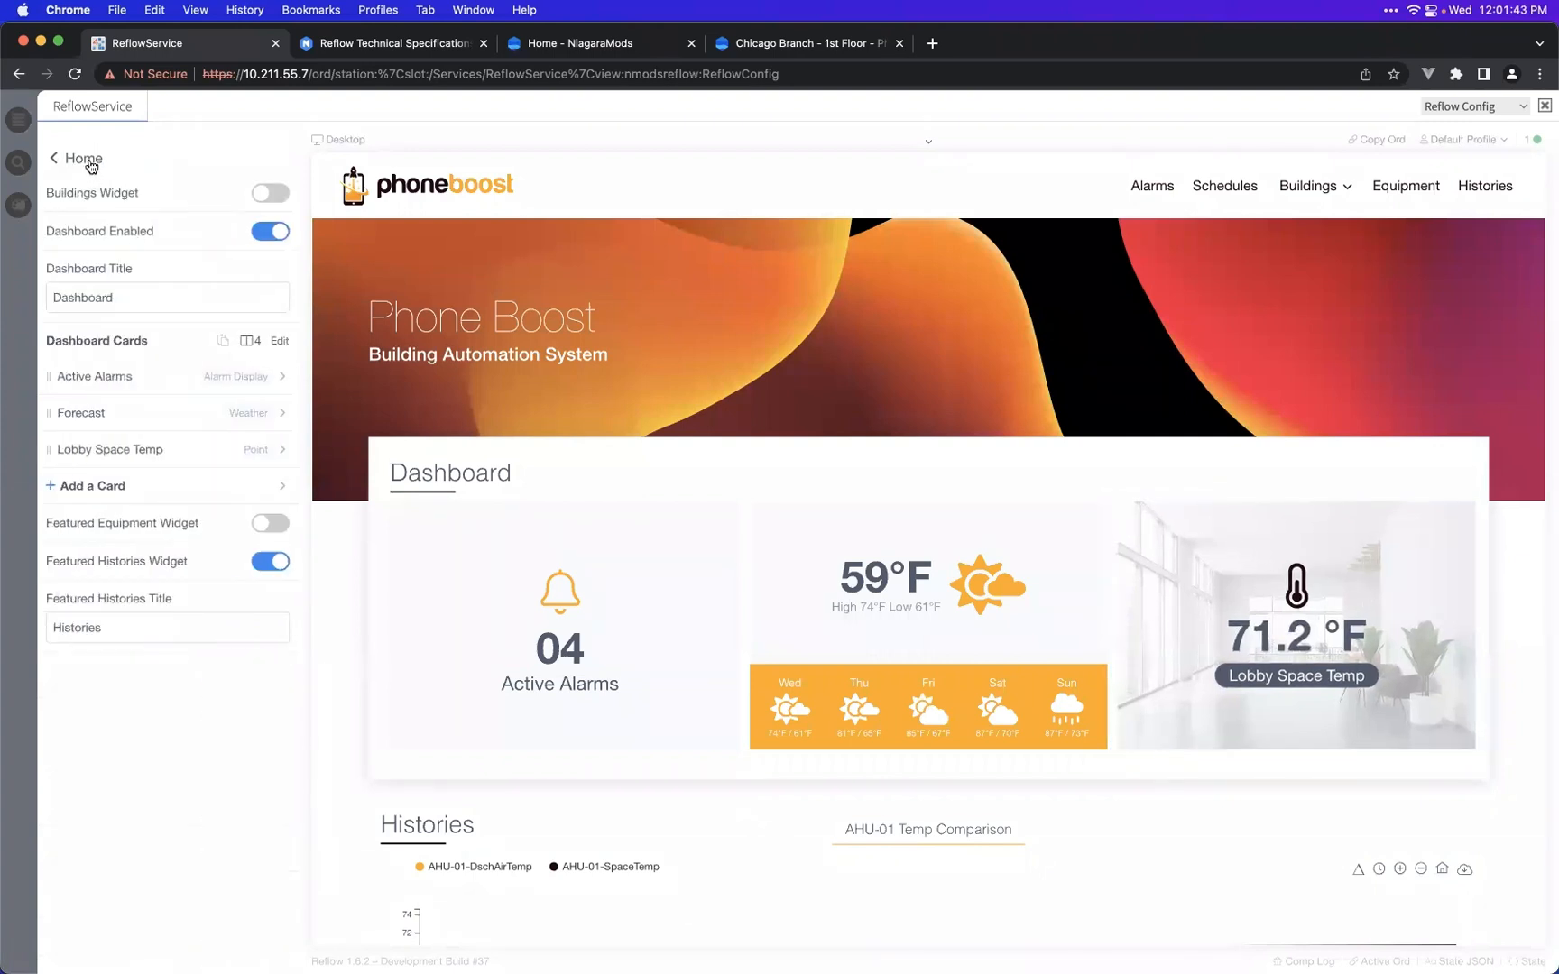
click(84, 159)
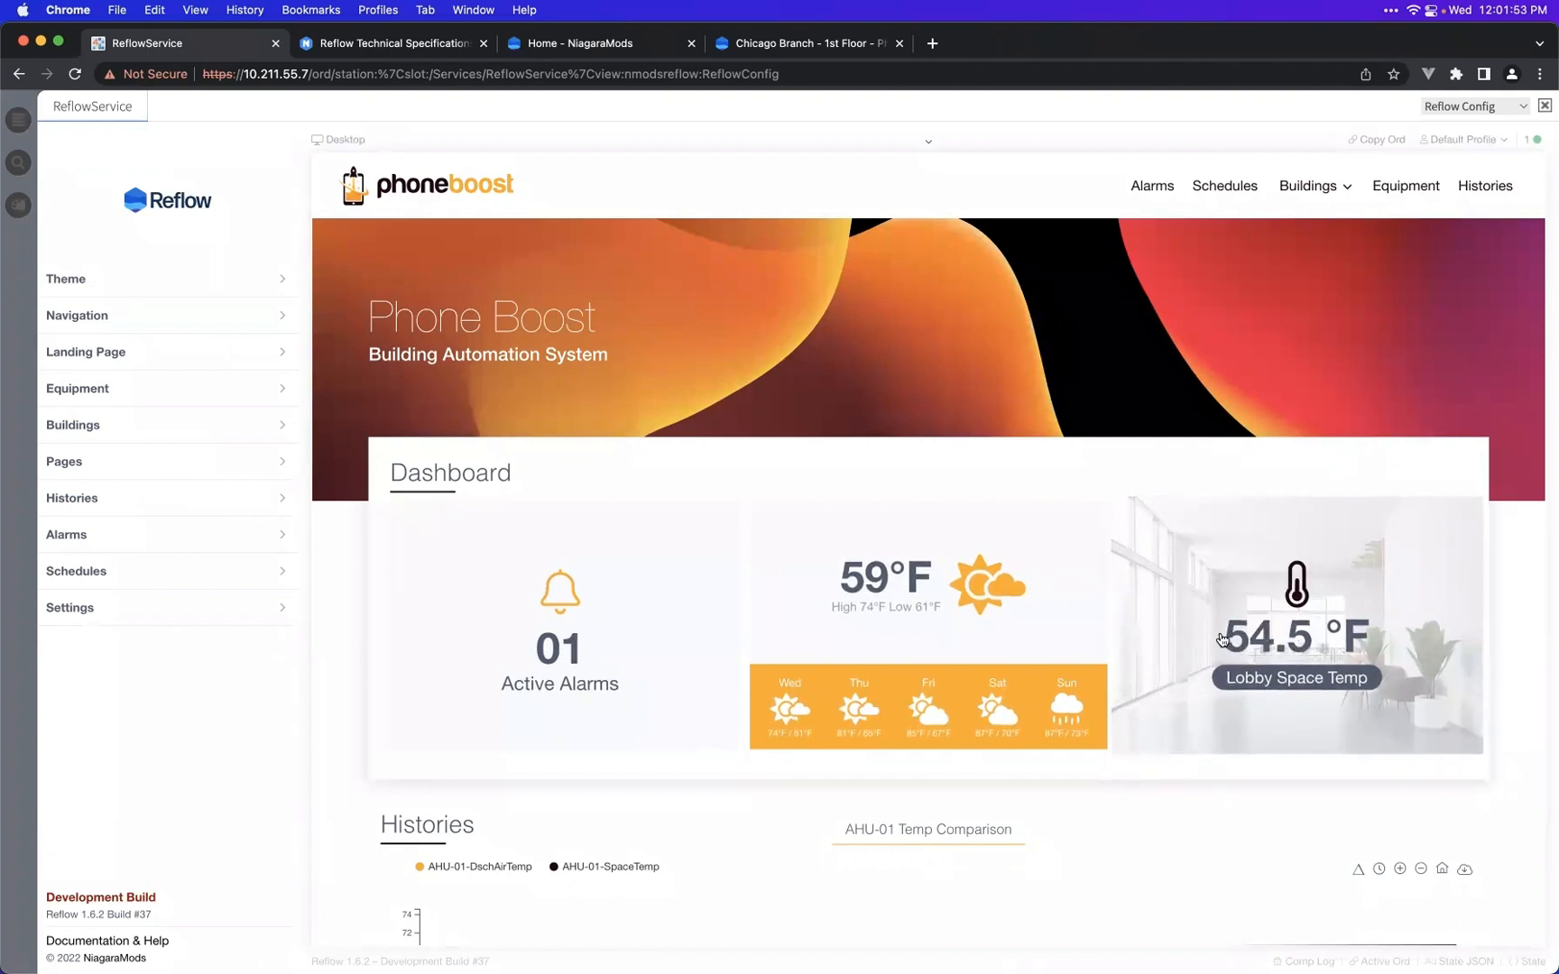
scroll(835, 363, down, 1)
scroll(834, 362, up, 1)
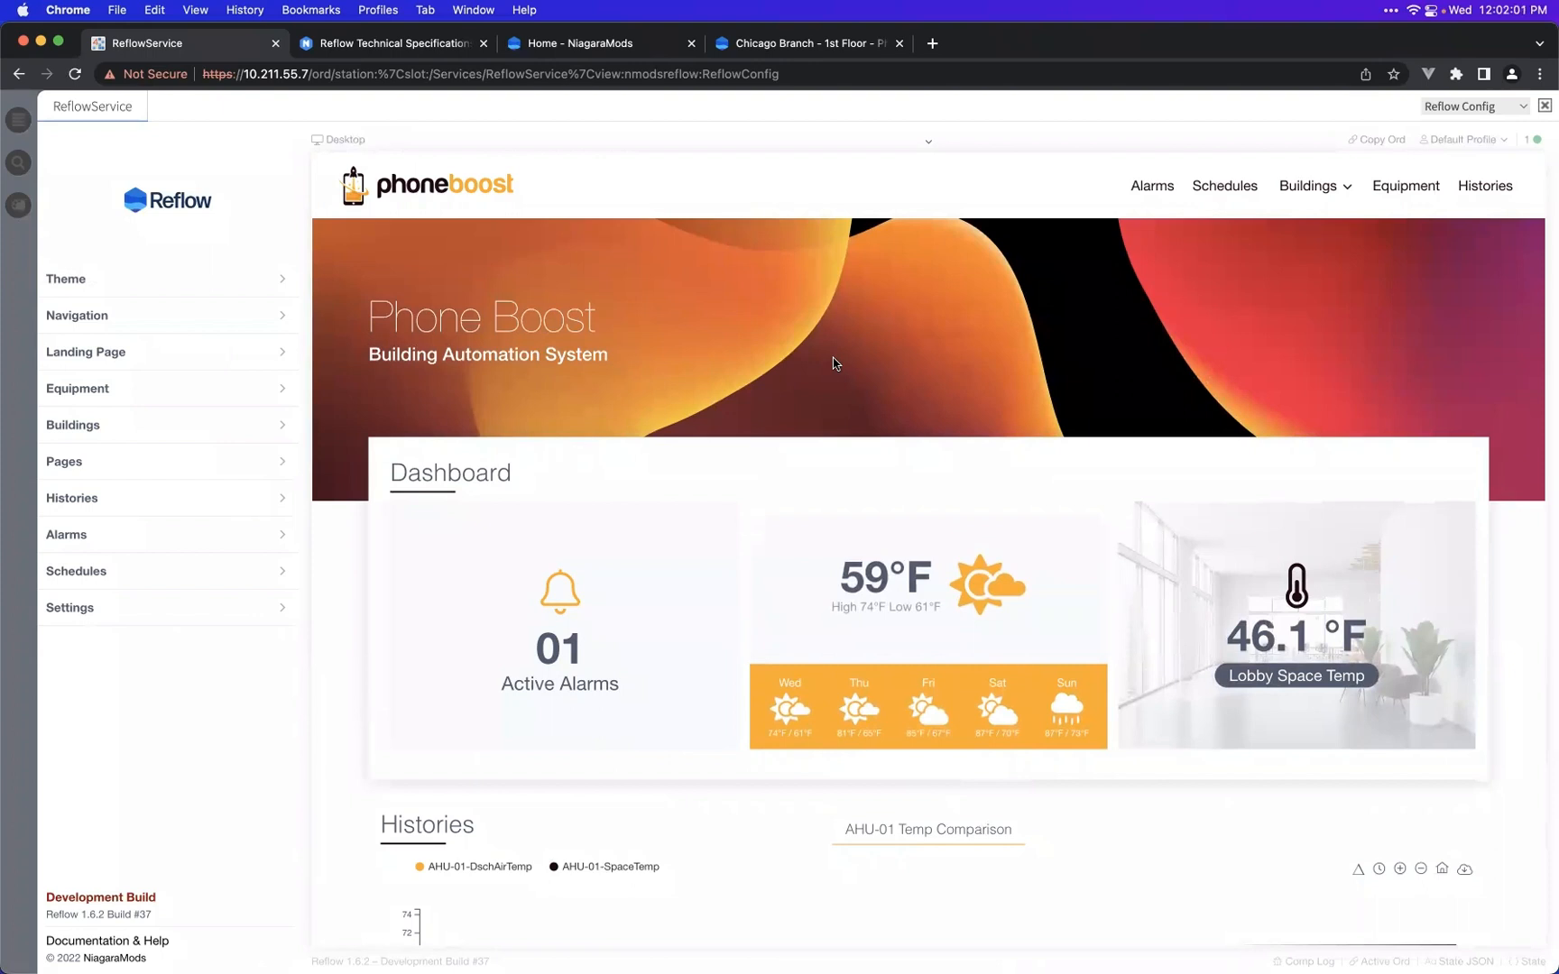
- View the Reflow demo site and the NiagaraMods homepage carousel, and return to the ReflowService page to review the landing page
click(559, 45)
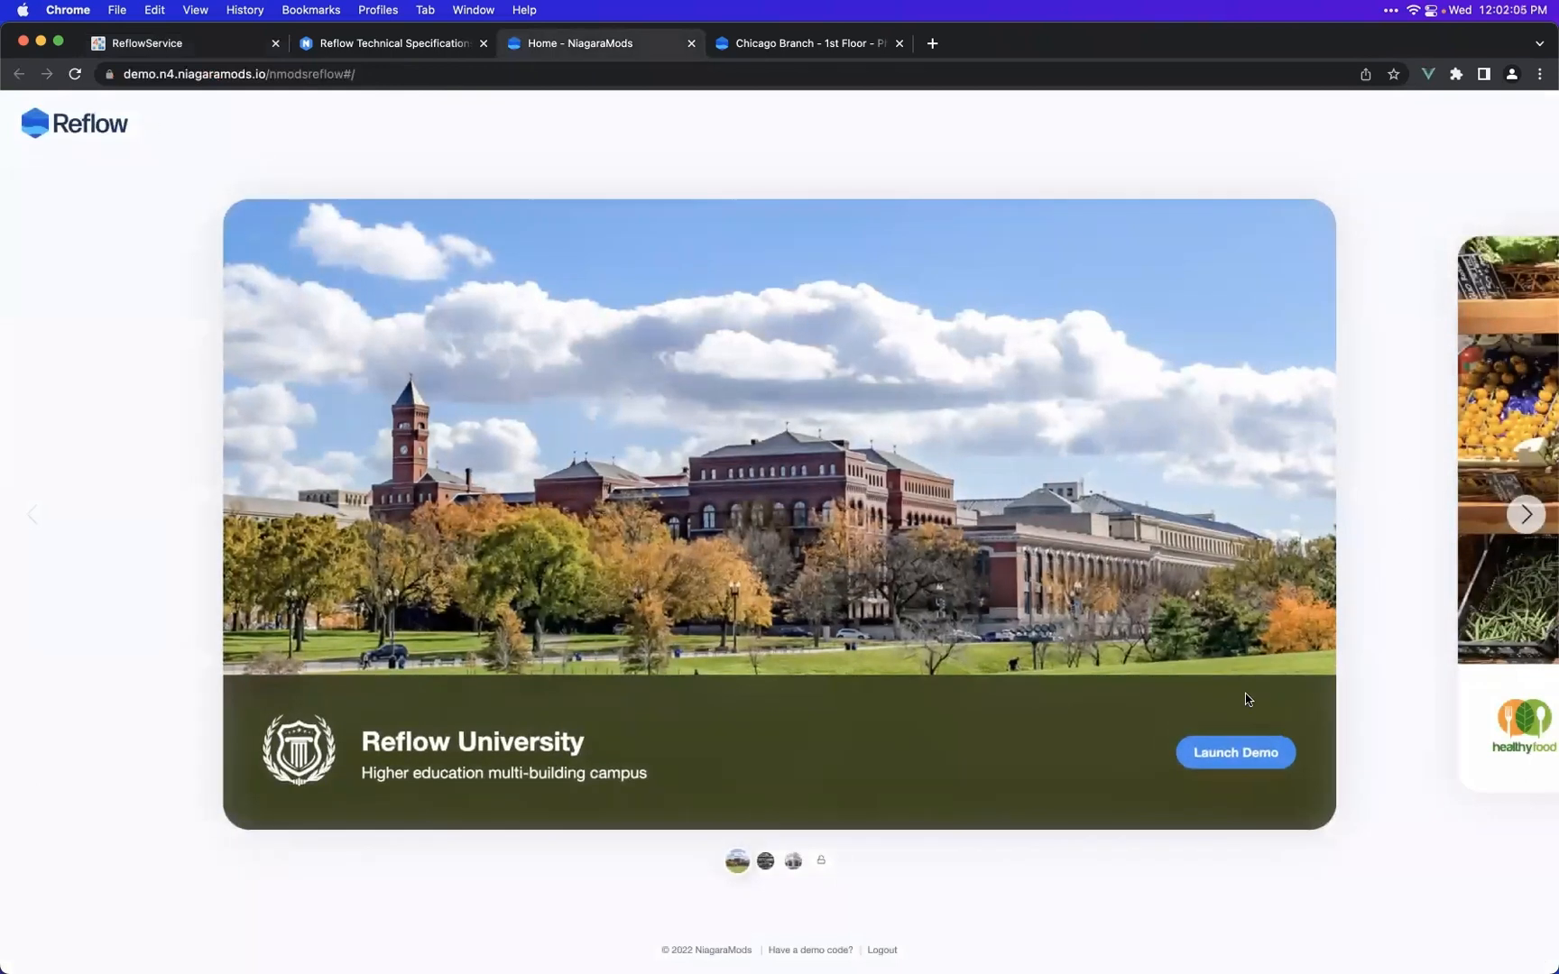
click(1524, 514)
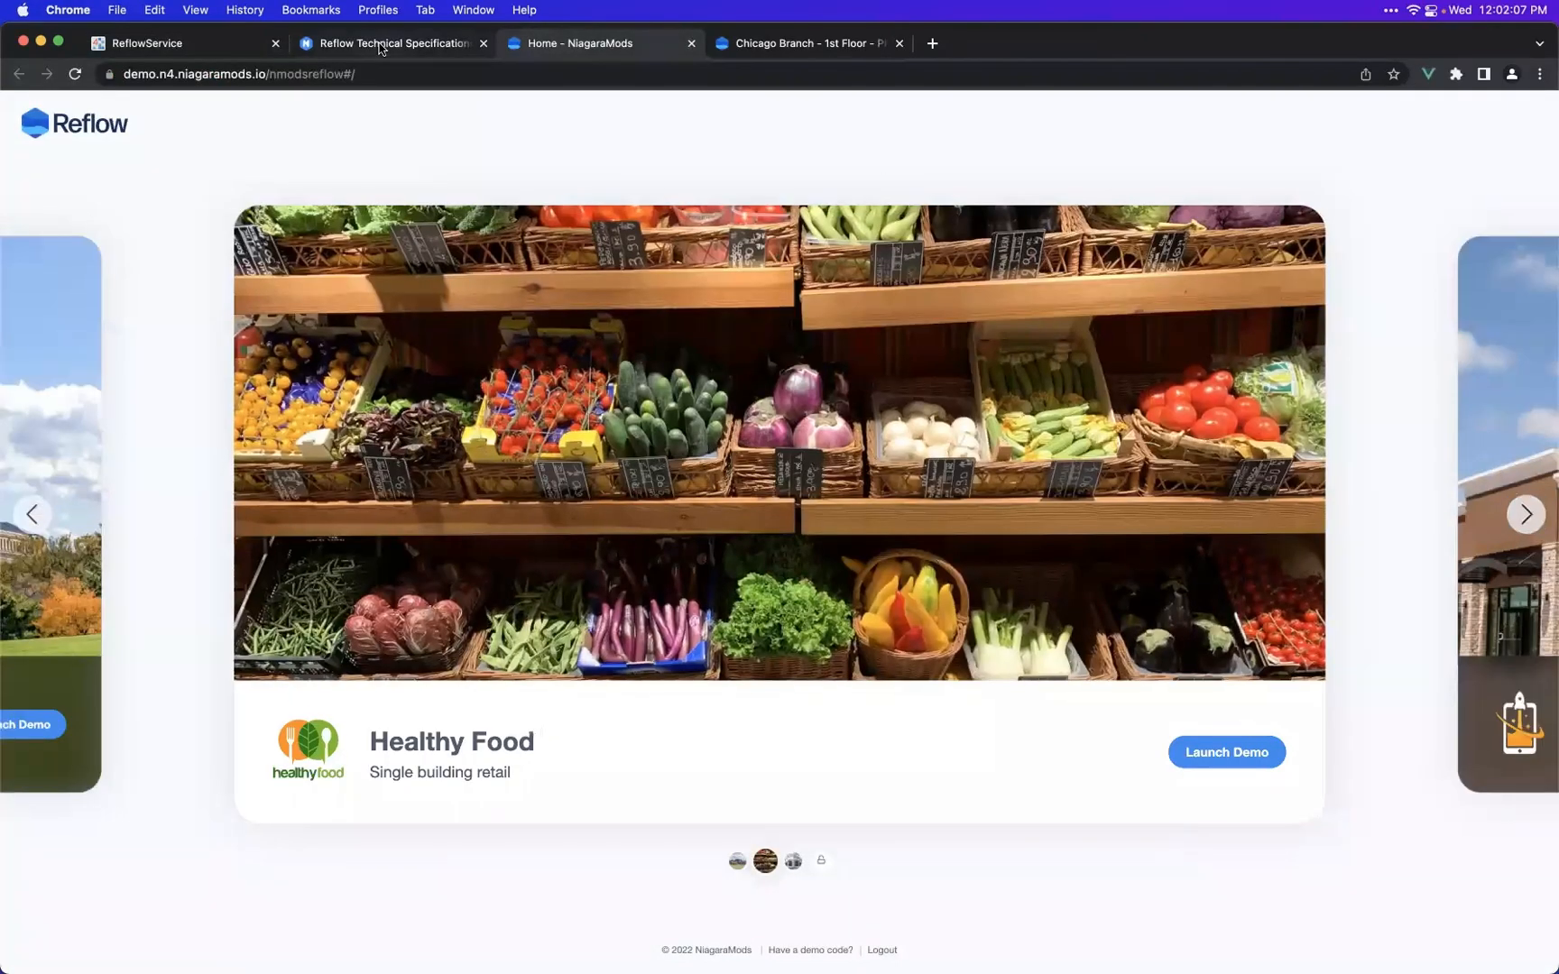
click(382, 45)
click(307, 136)
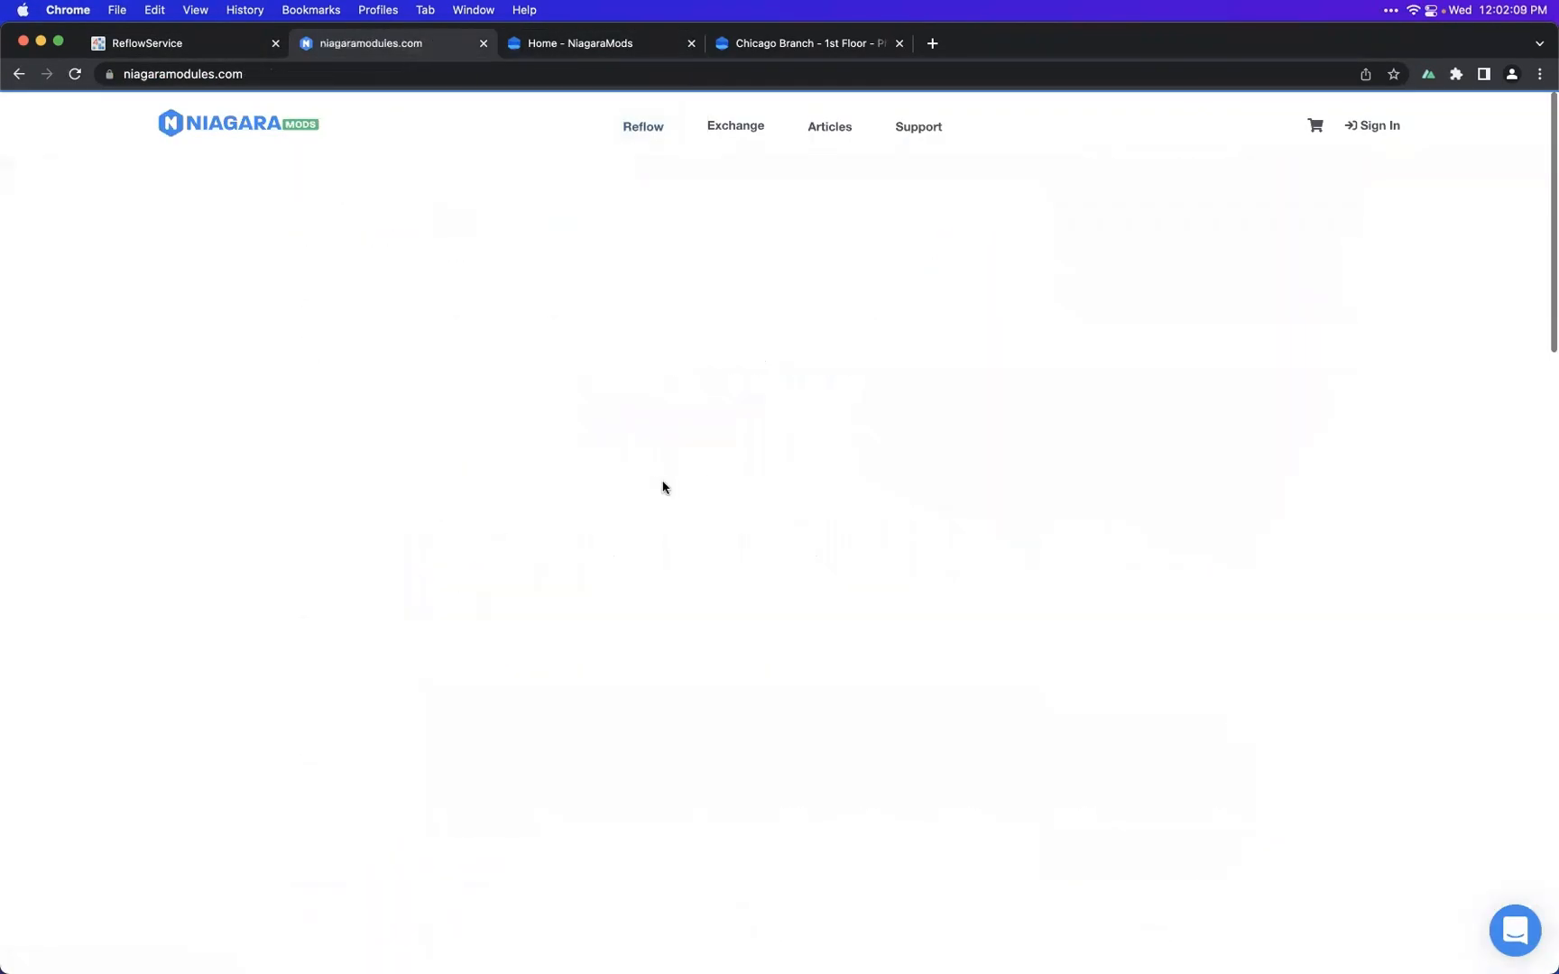
click(772, 605)
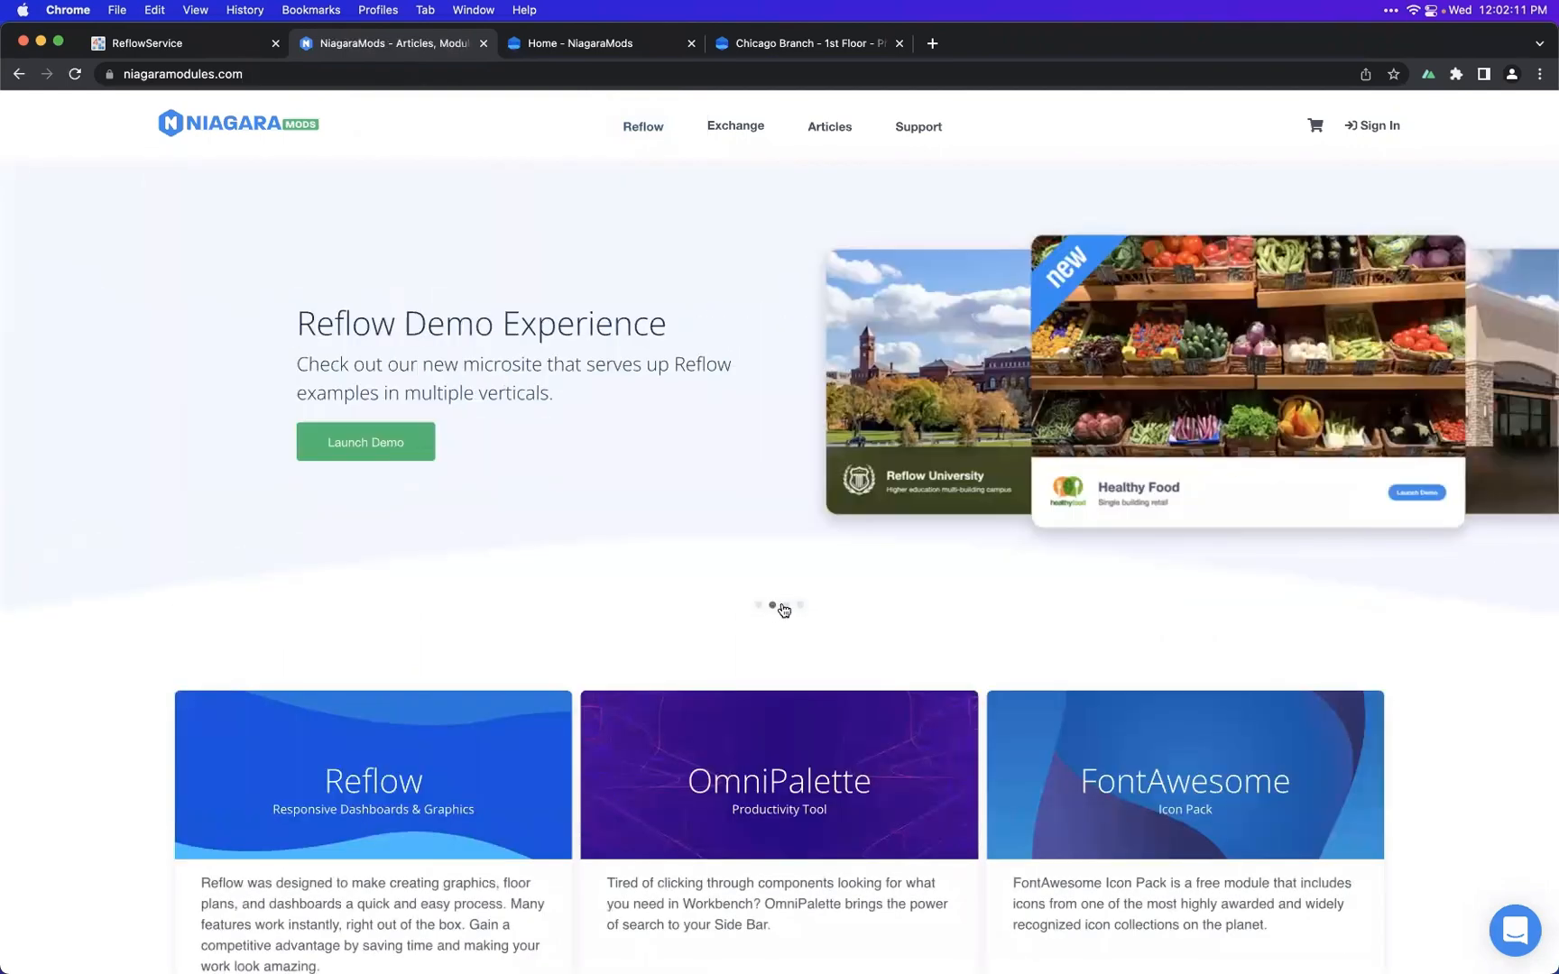
click(758, 605)
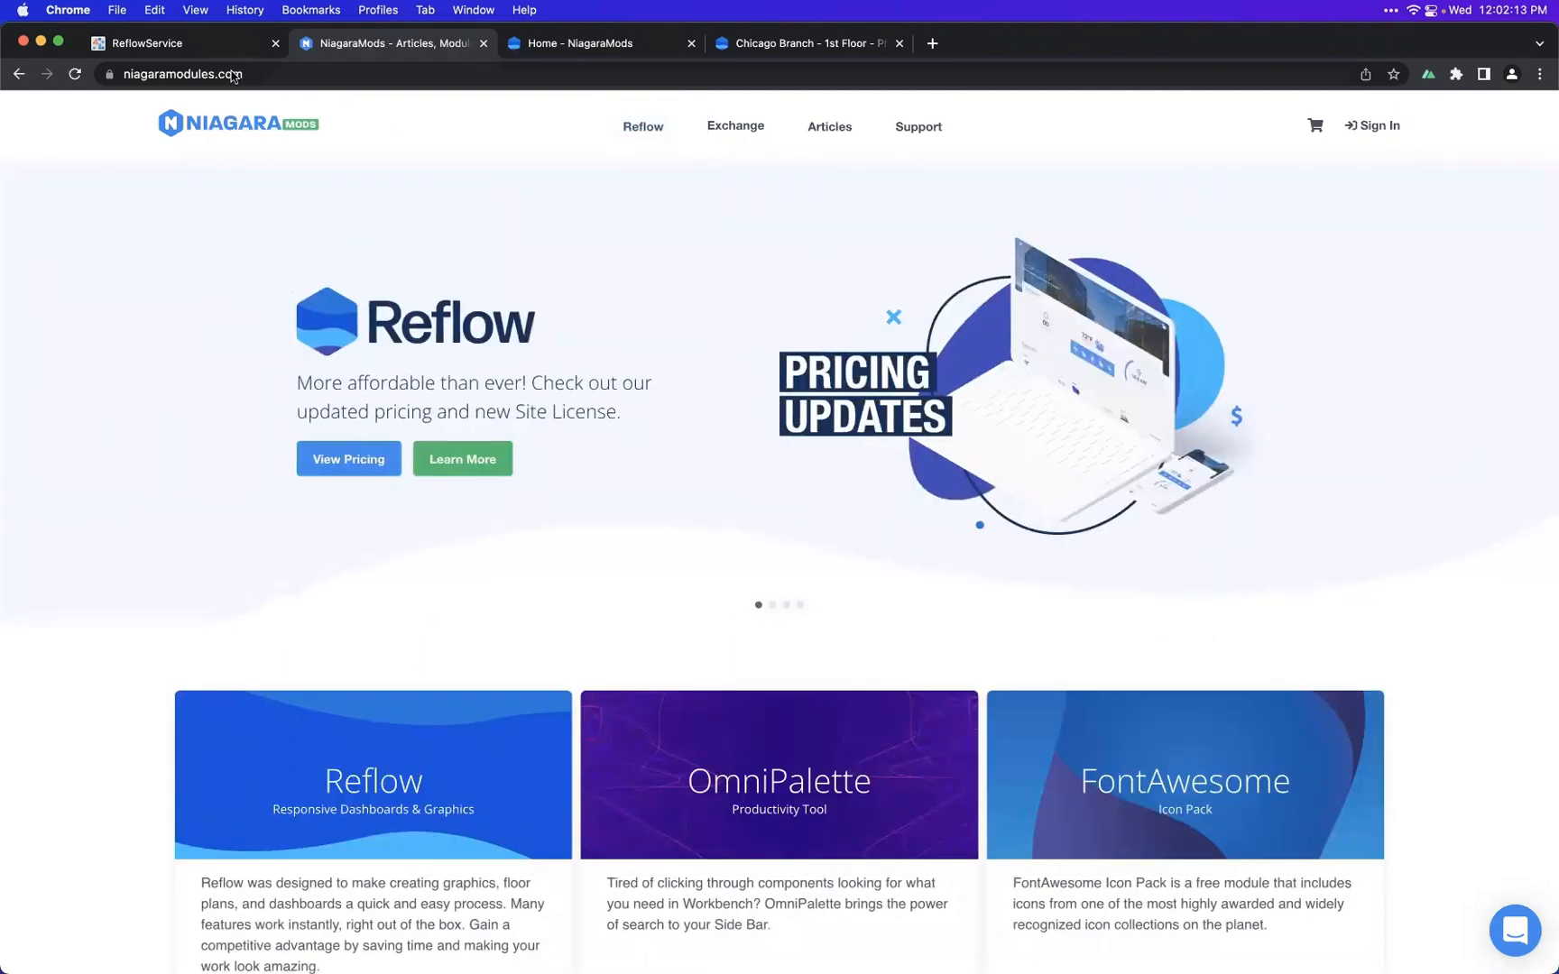
click(210, 49)
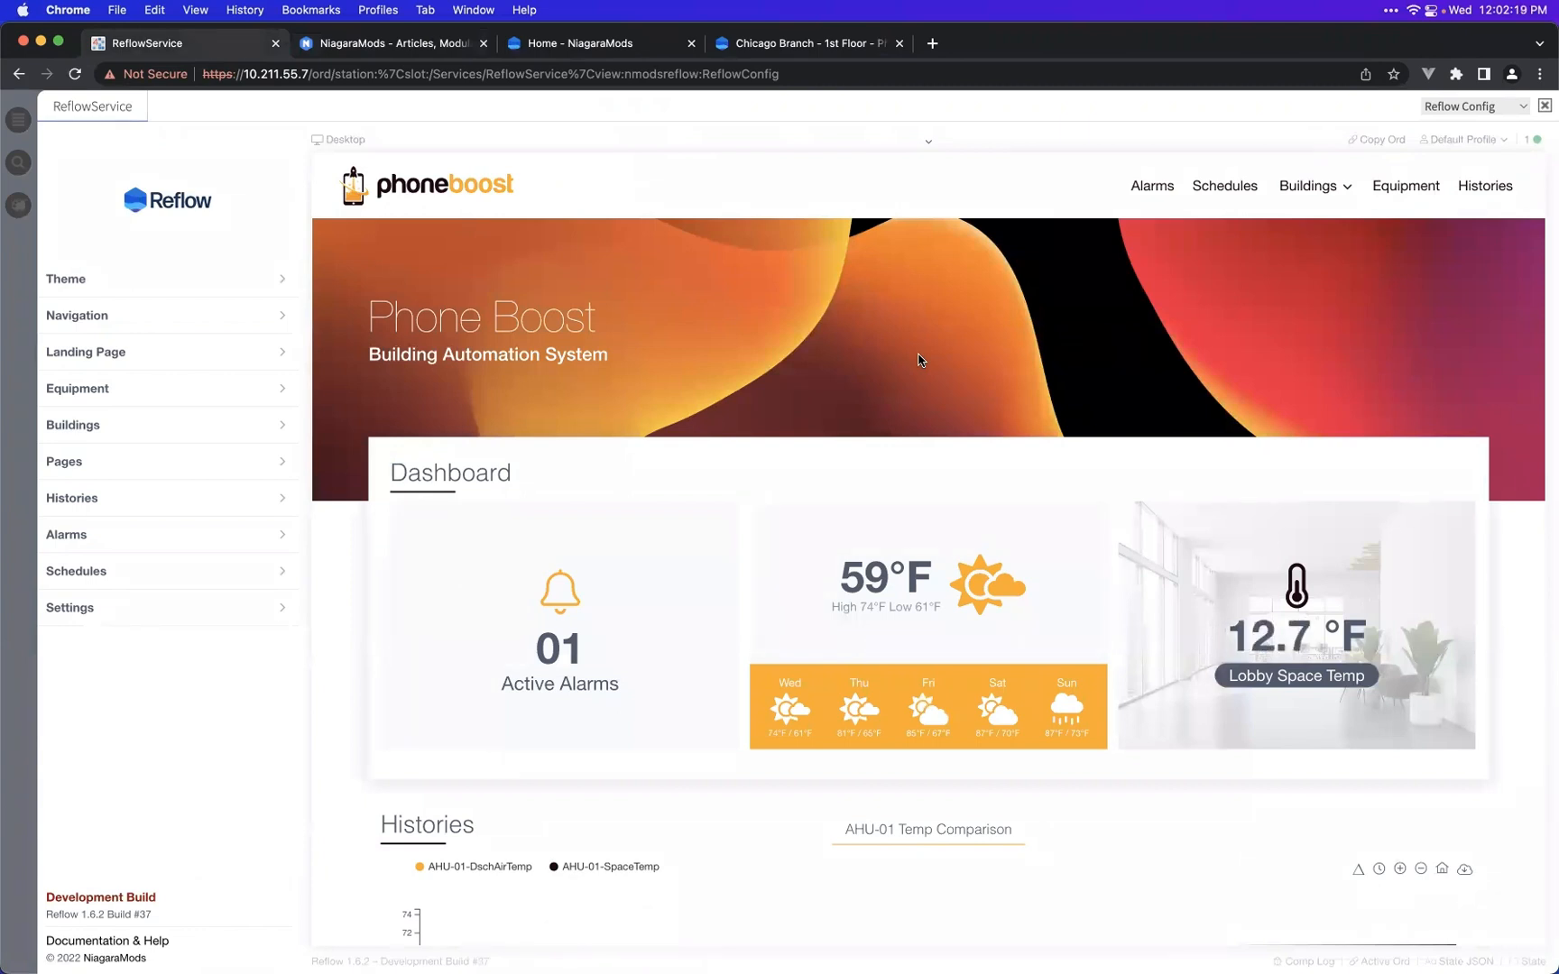
scroll(642, 377, down, 3)
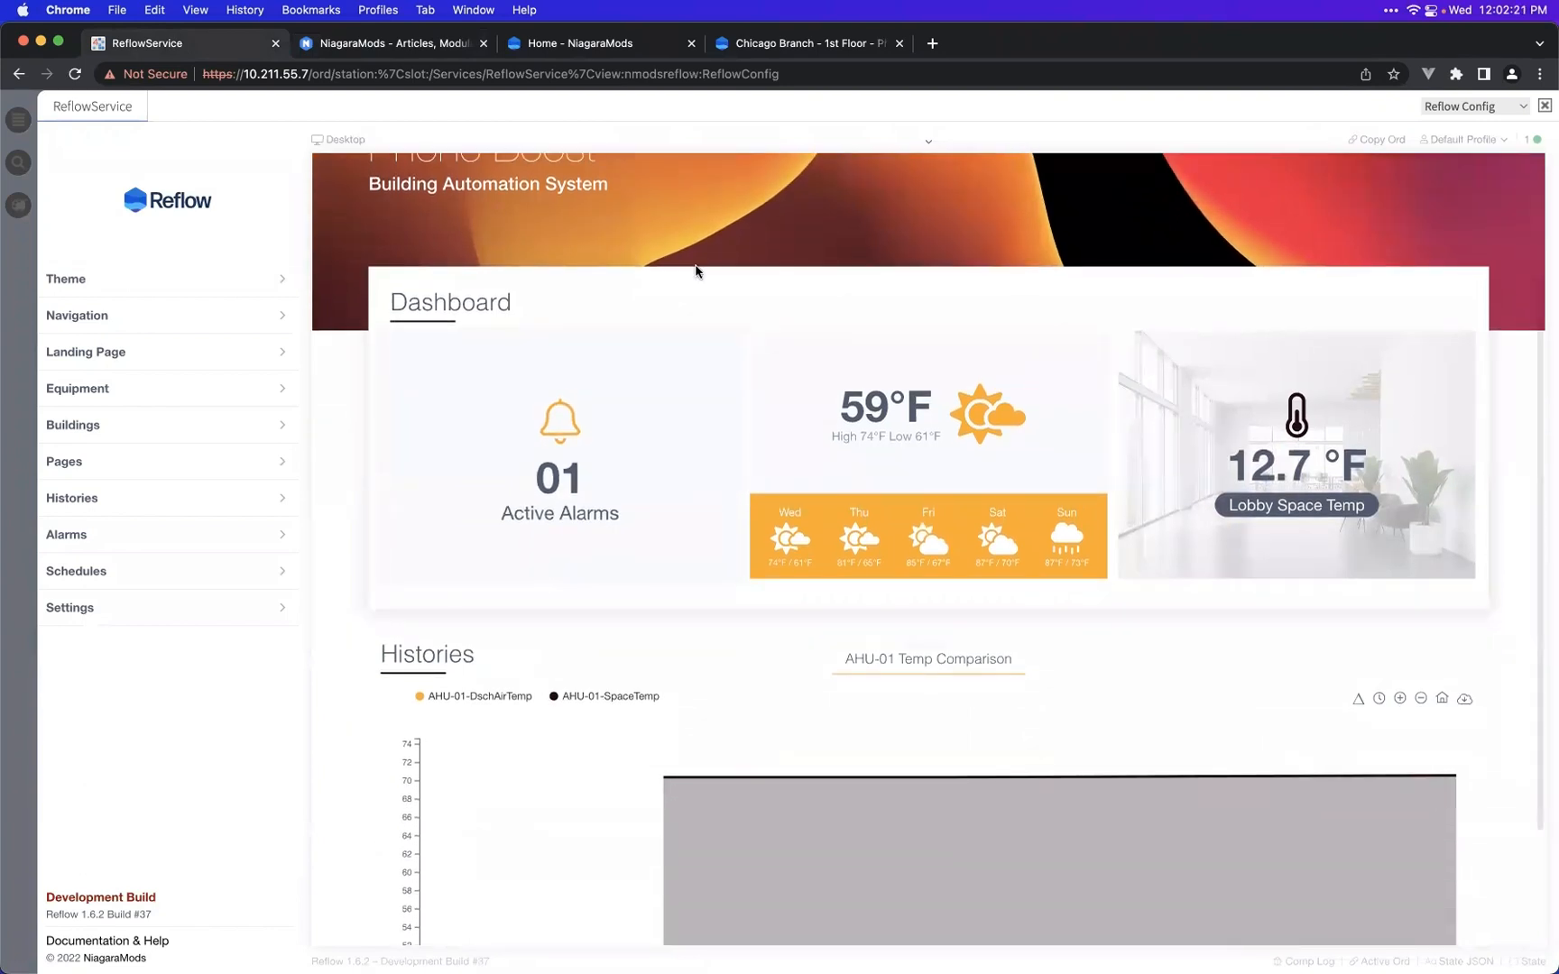
scroll(695, 271, up, 3)
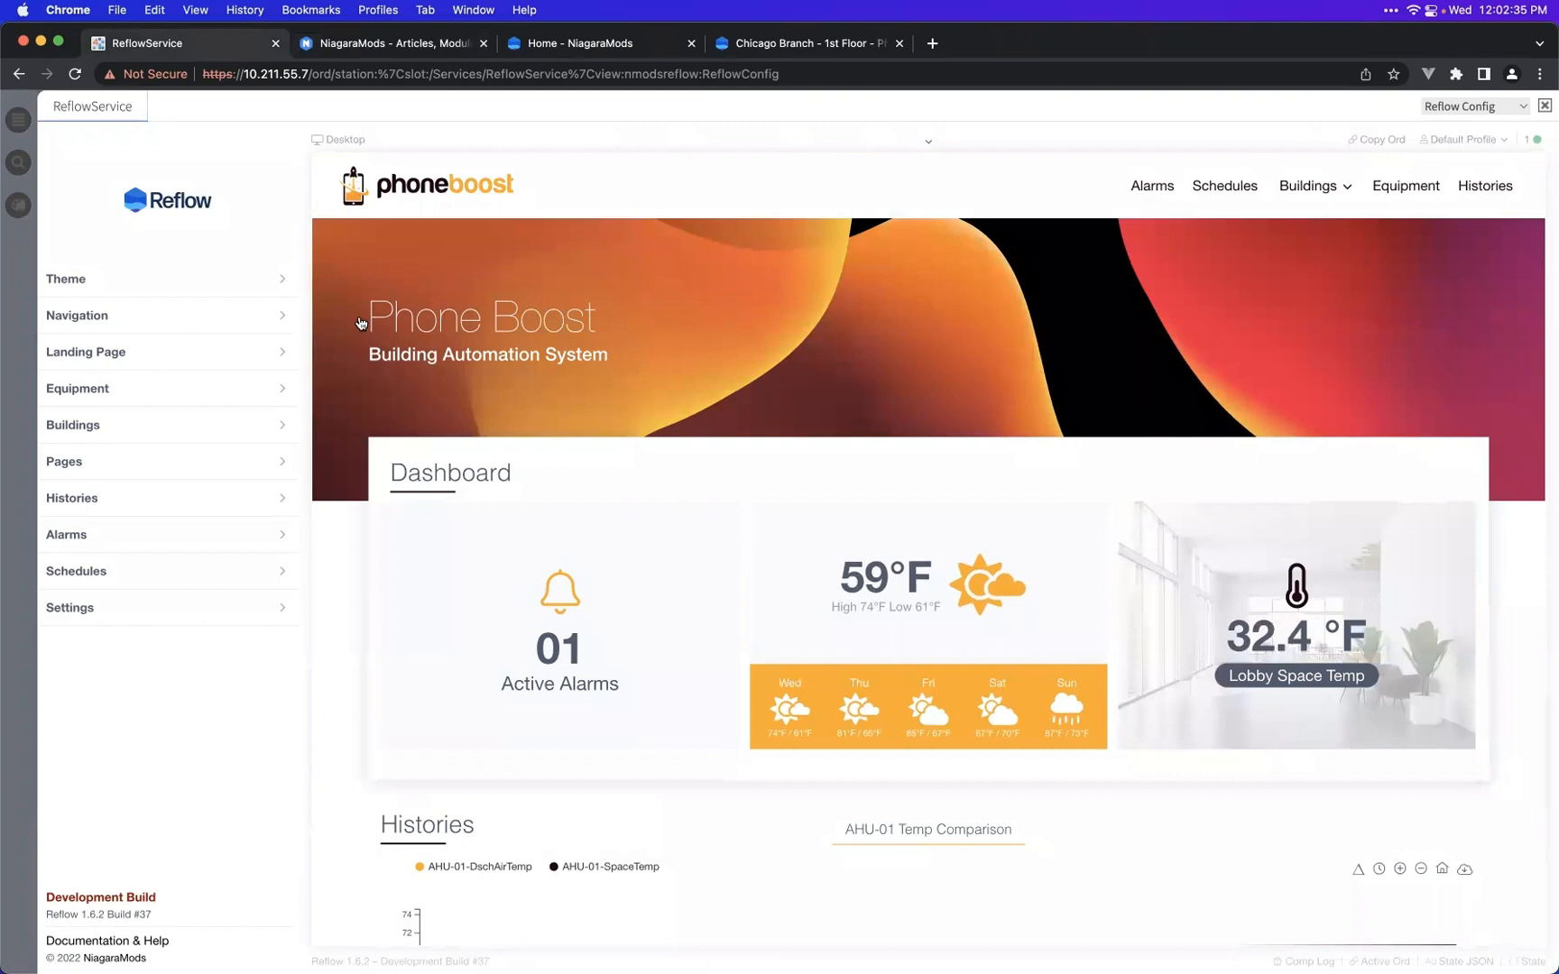
- Add a new card to the landing-page dashboard and set its card type to History Sparkline
click(191, 354)
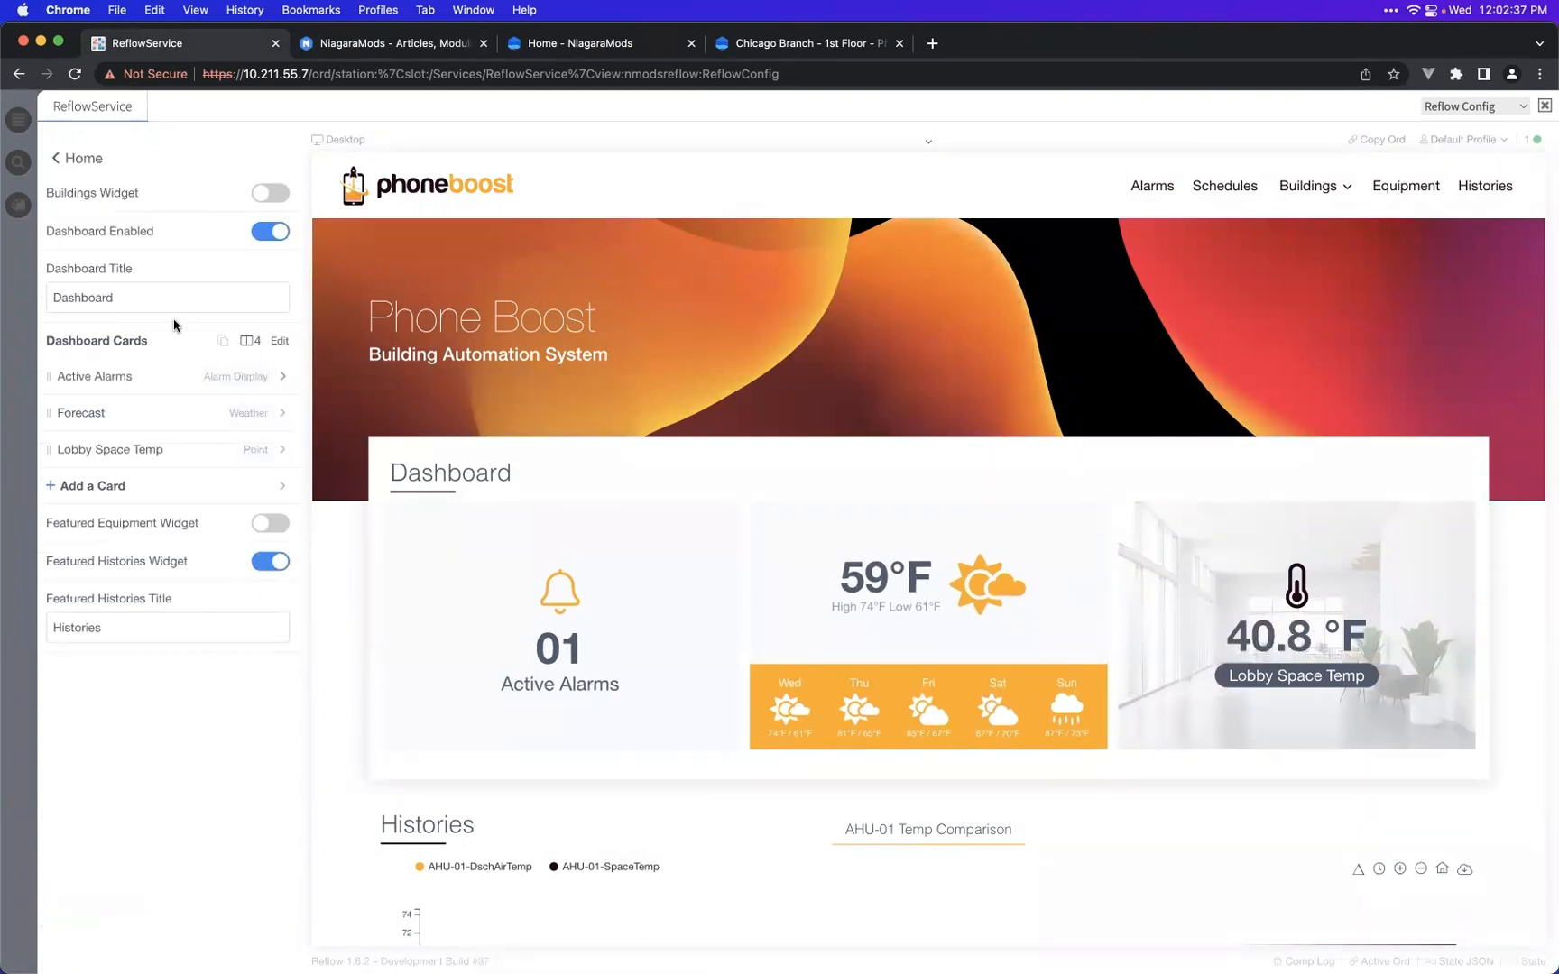
click(198, 490)
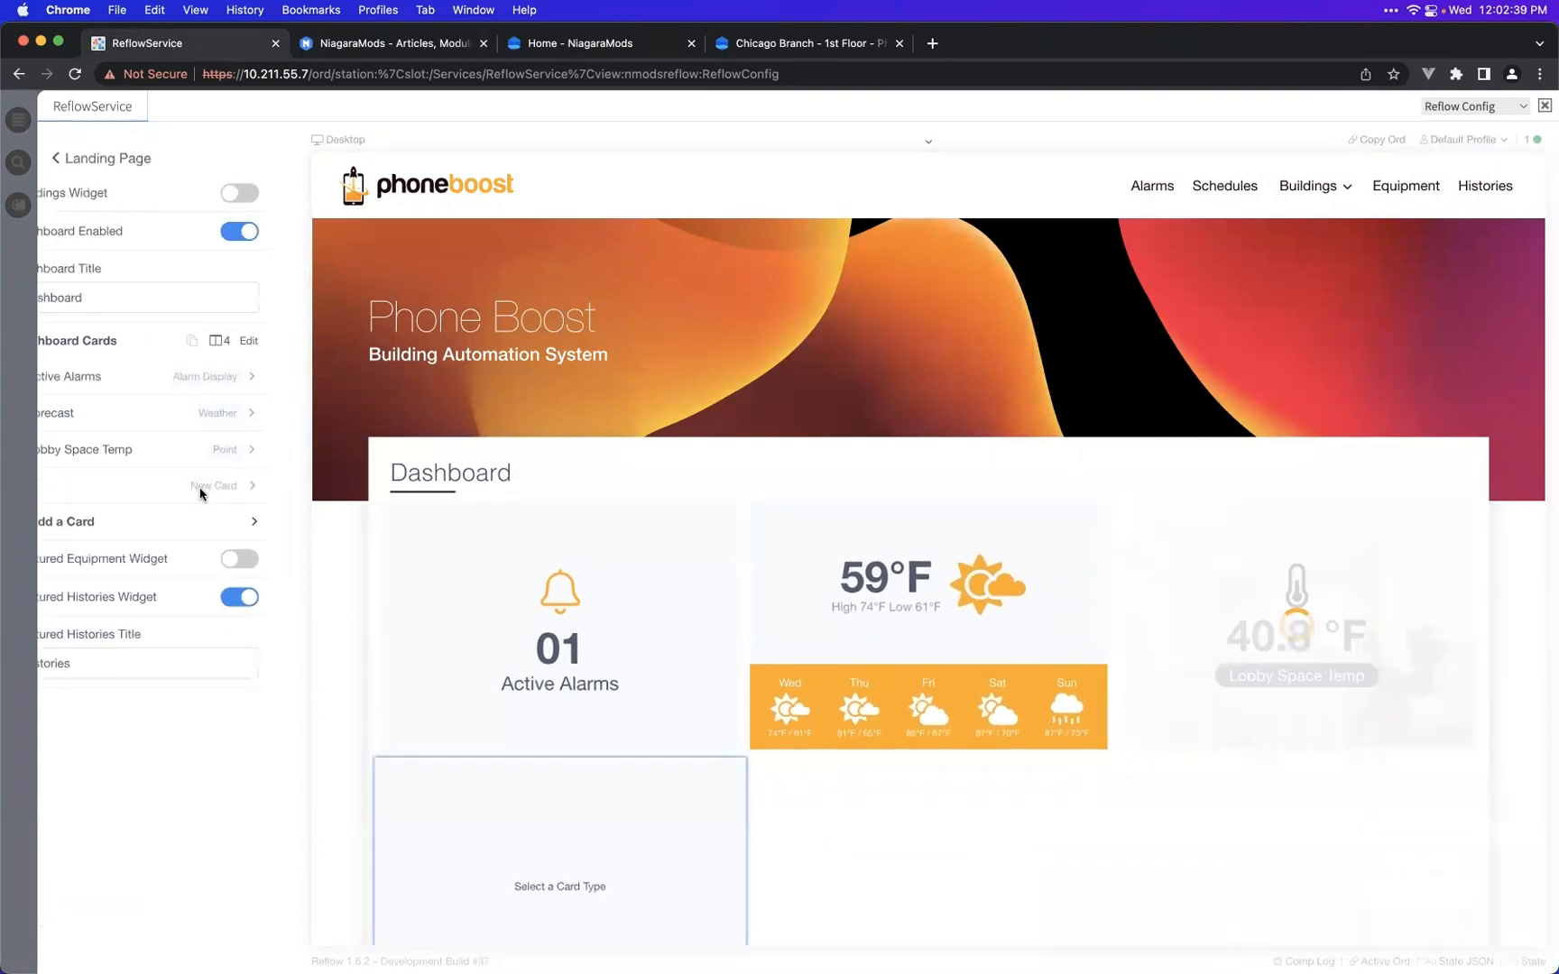
click(200, 494)
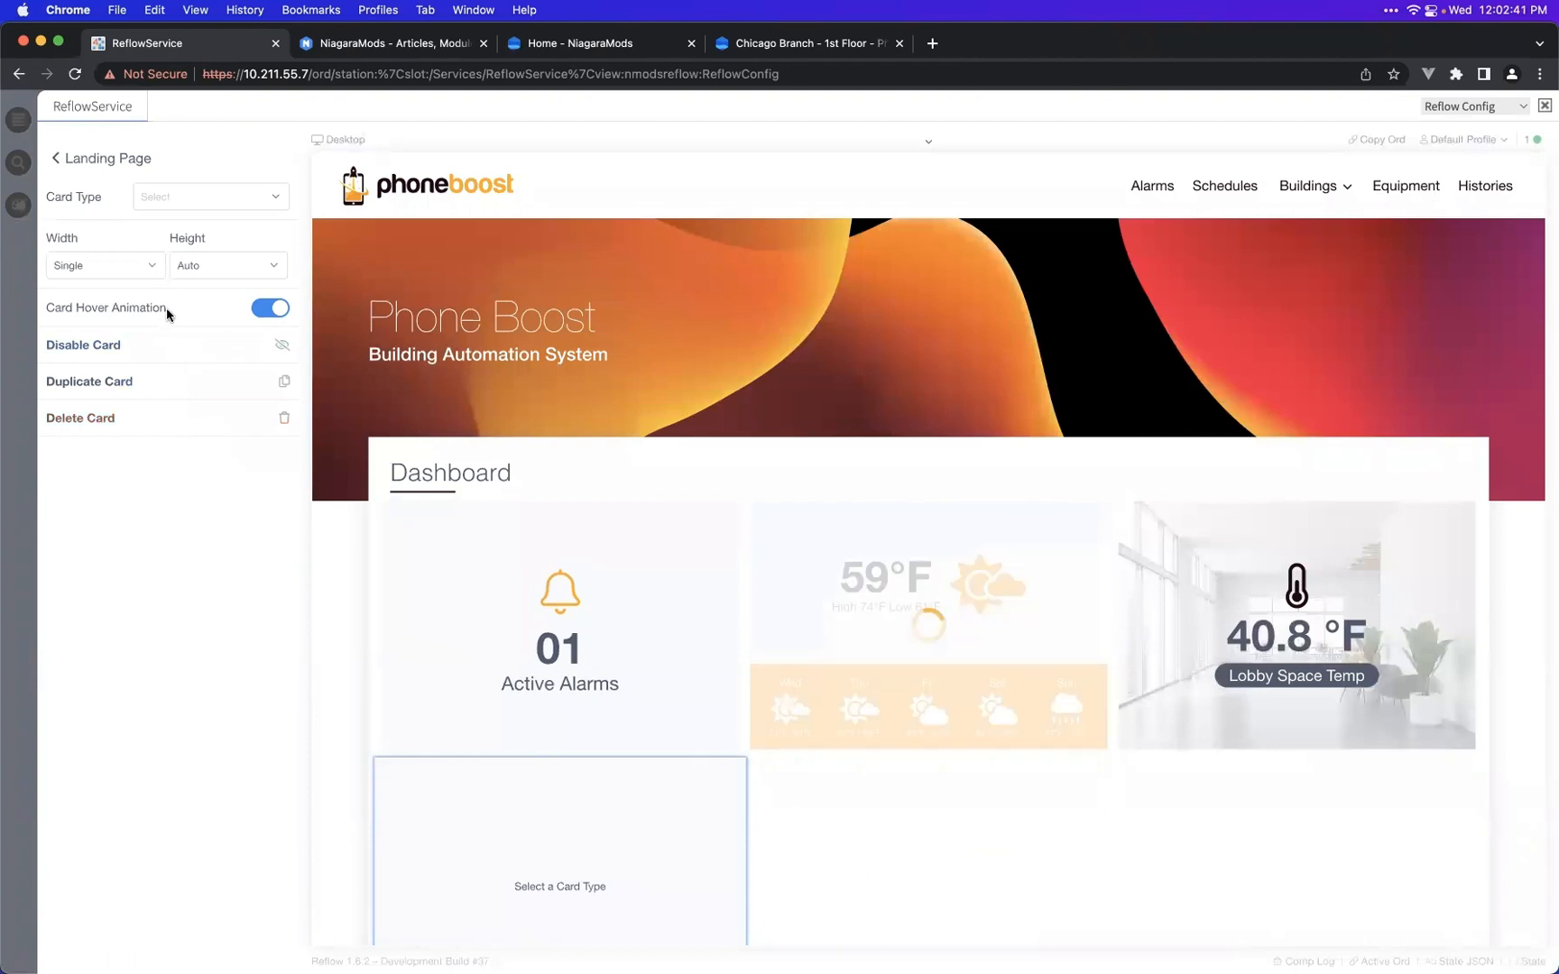
click(171, 201)
scroll(184, 278, down, 2)
scroll(185, 279, down, 4)
scroll(186, 281, up, 2)
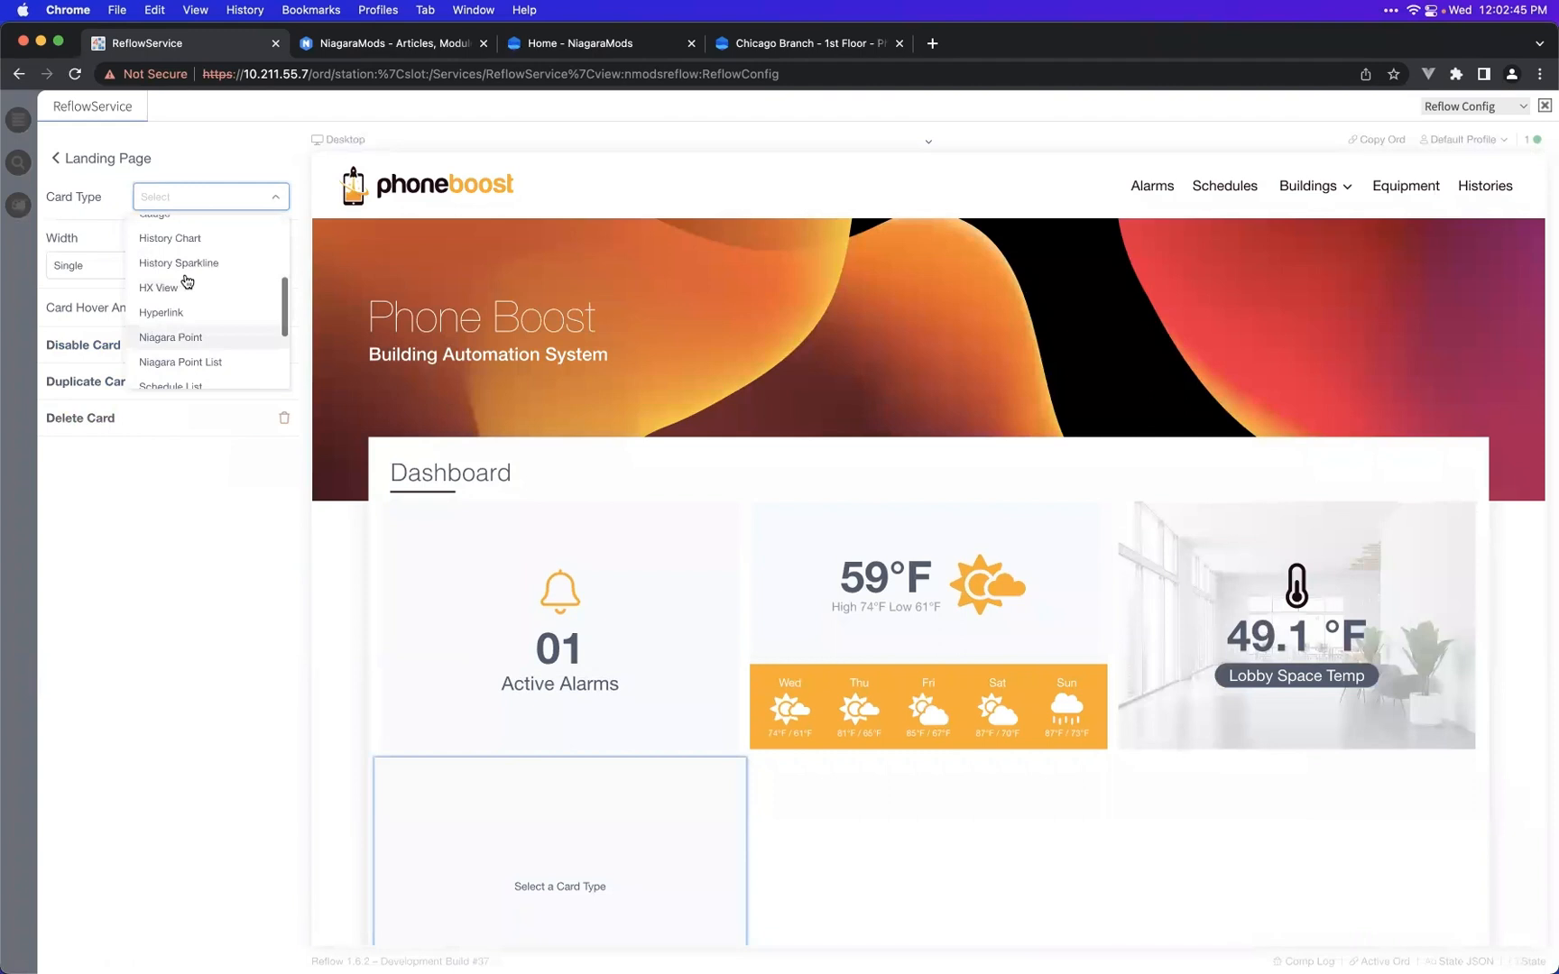
click(185, 272)
- Assign the AHU-01-DiffPres and AHU-01-DschAirStaticPres histories to the History Sparkline card
click(182, 336)
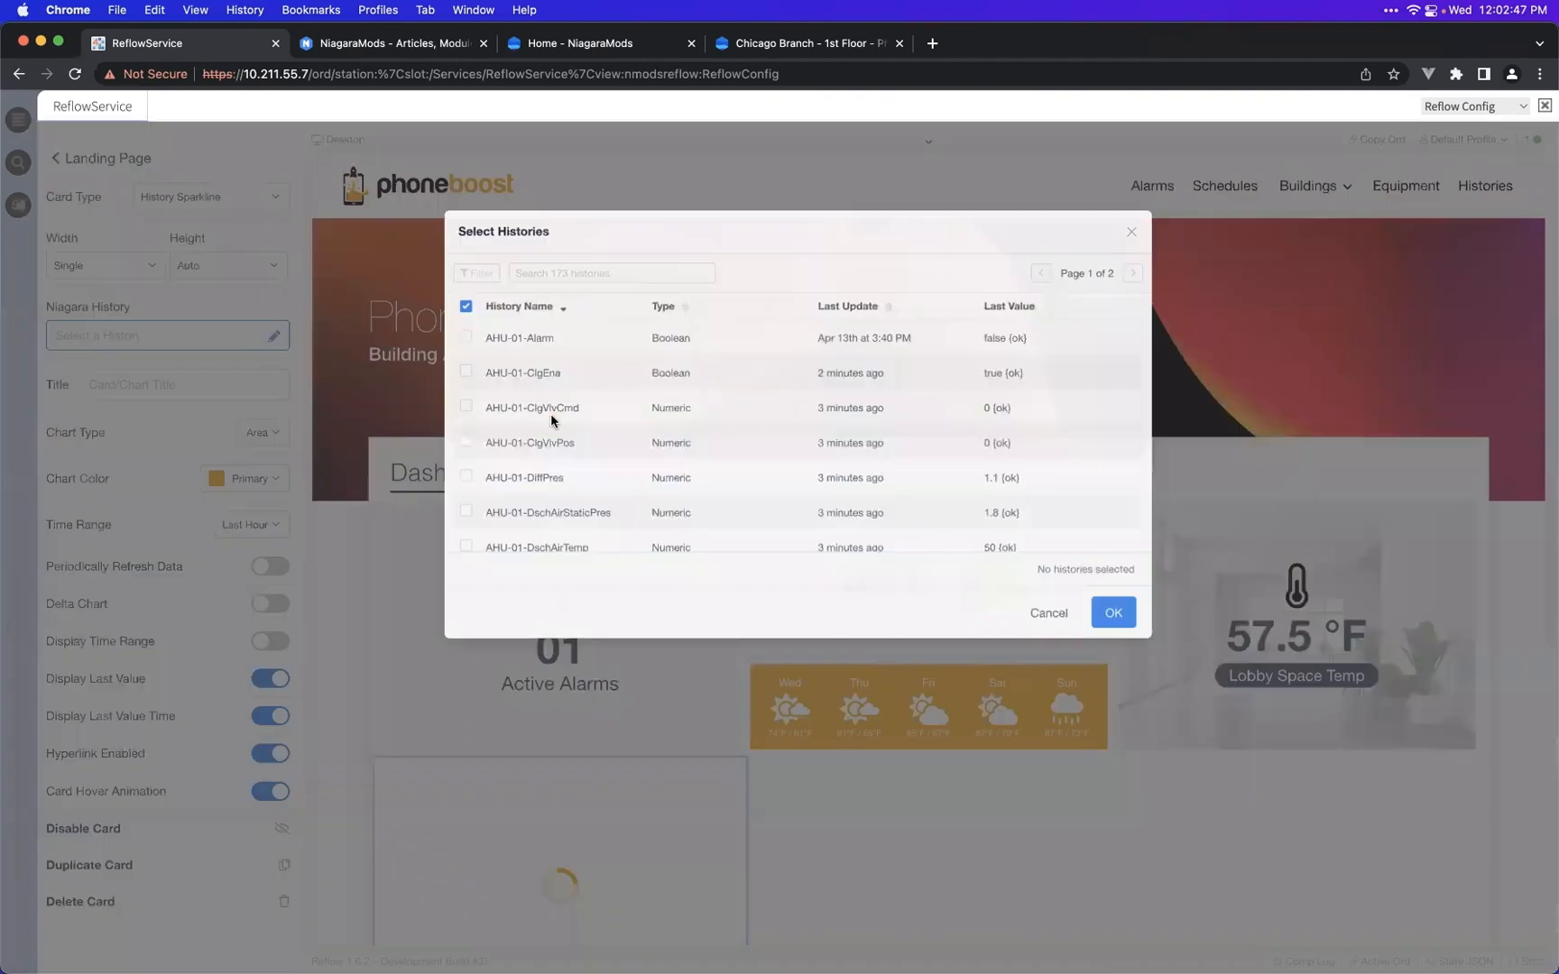
click(552, 483)
scroll(528, 458, down, 2)
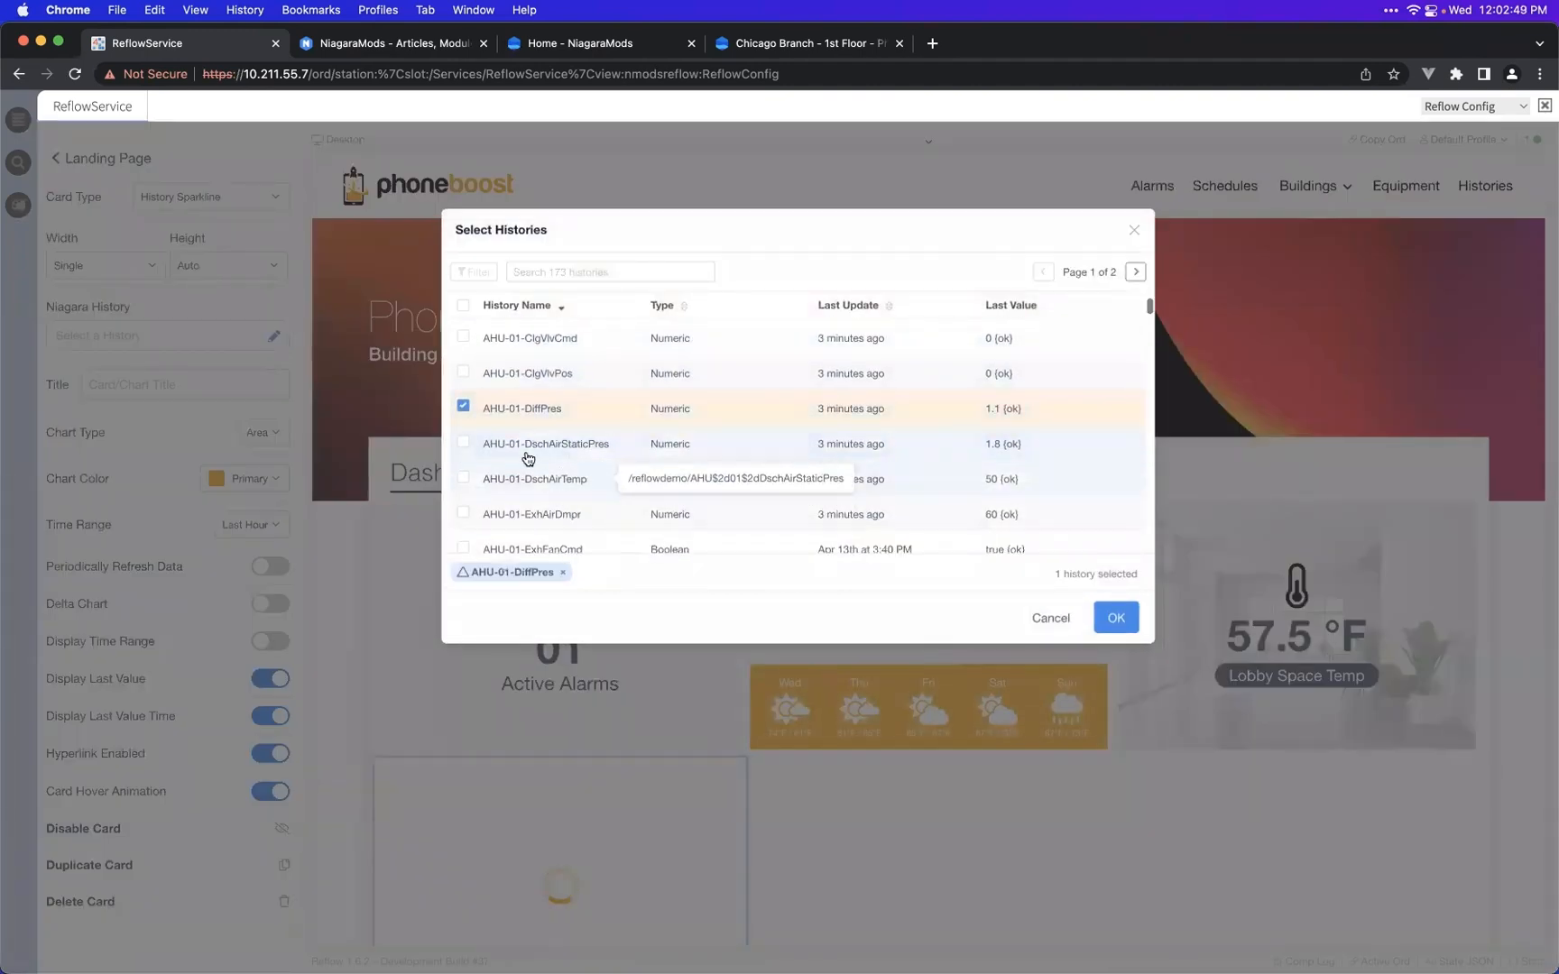
click(536, 448)
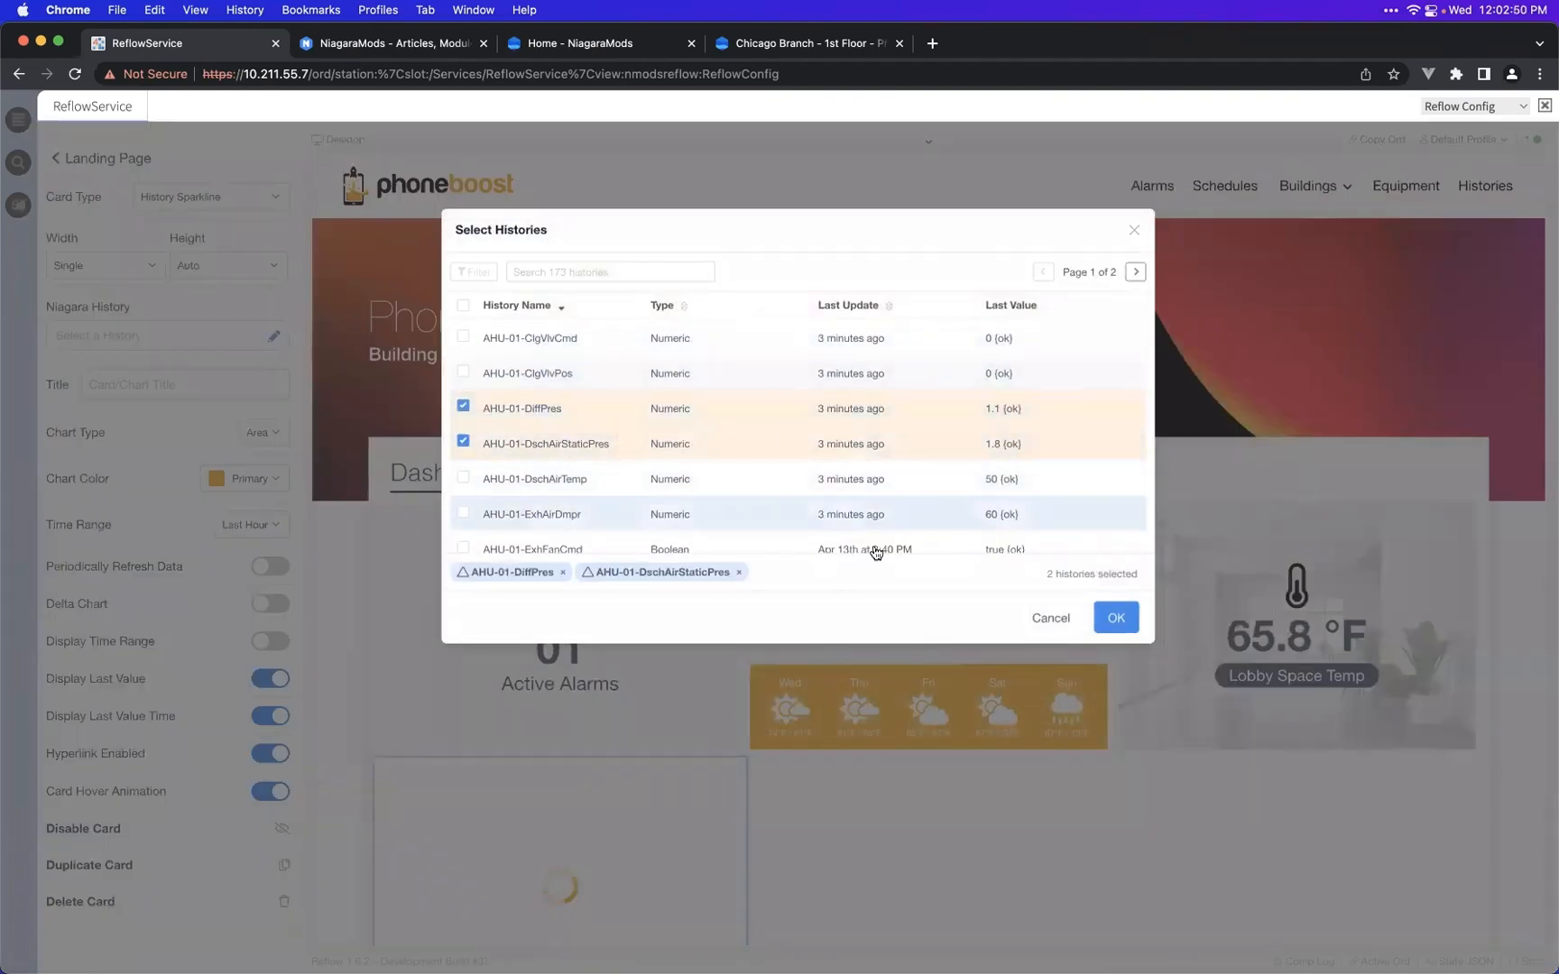
click(1122, 622)
scroll(340, 384, down, 4)
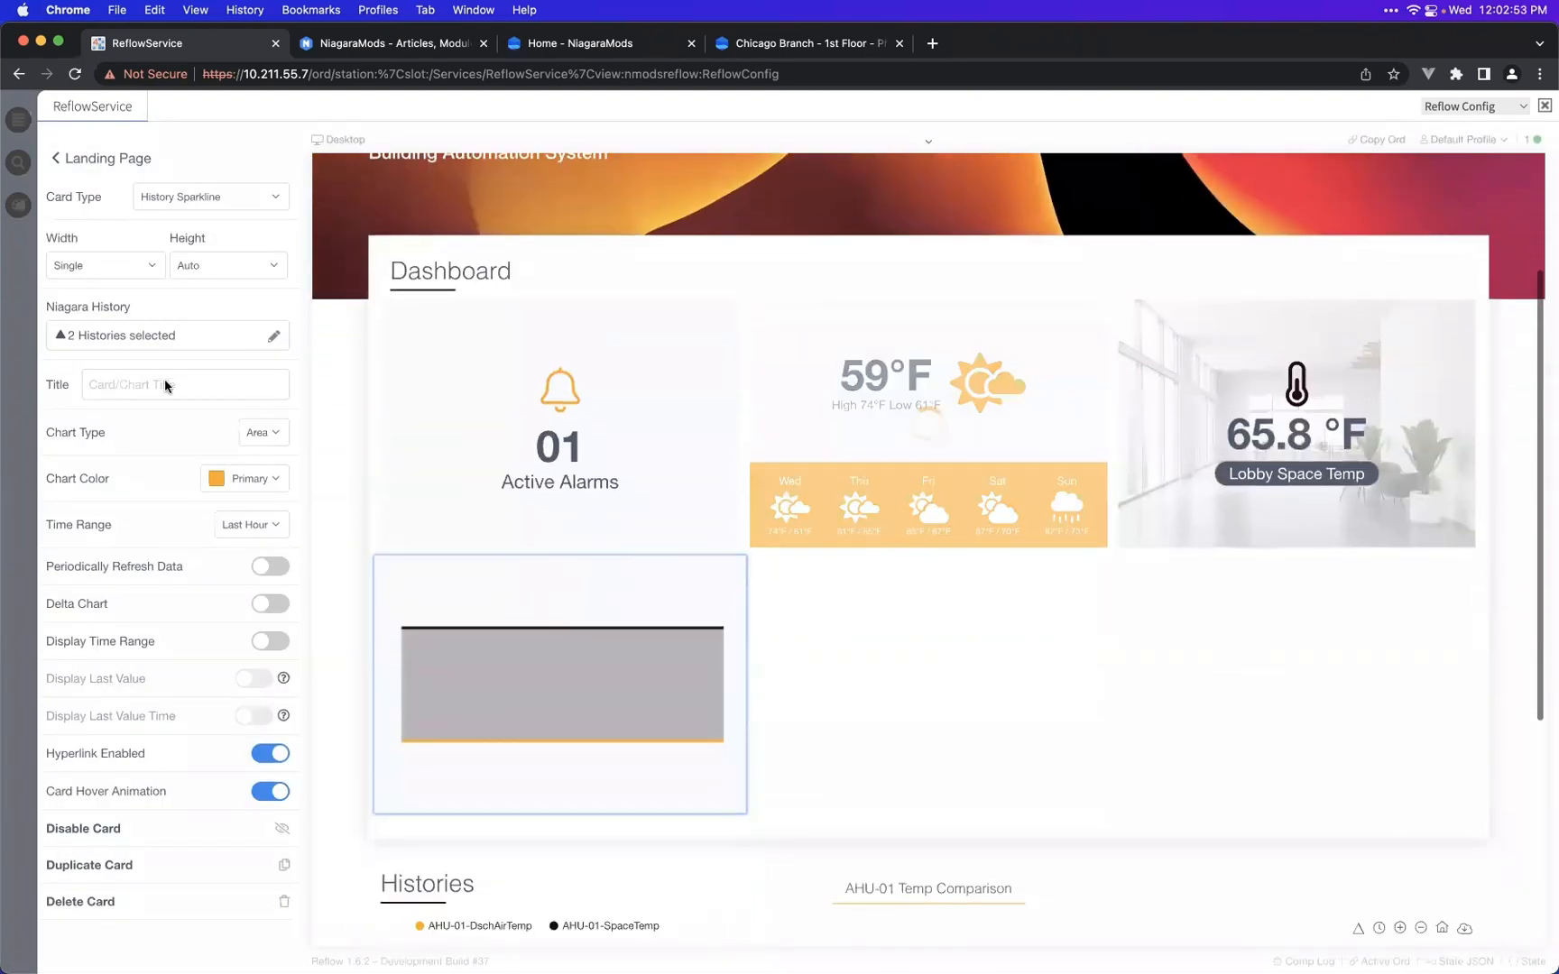
- Title the History Sparkline card Sparkline
click(130, 383)
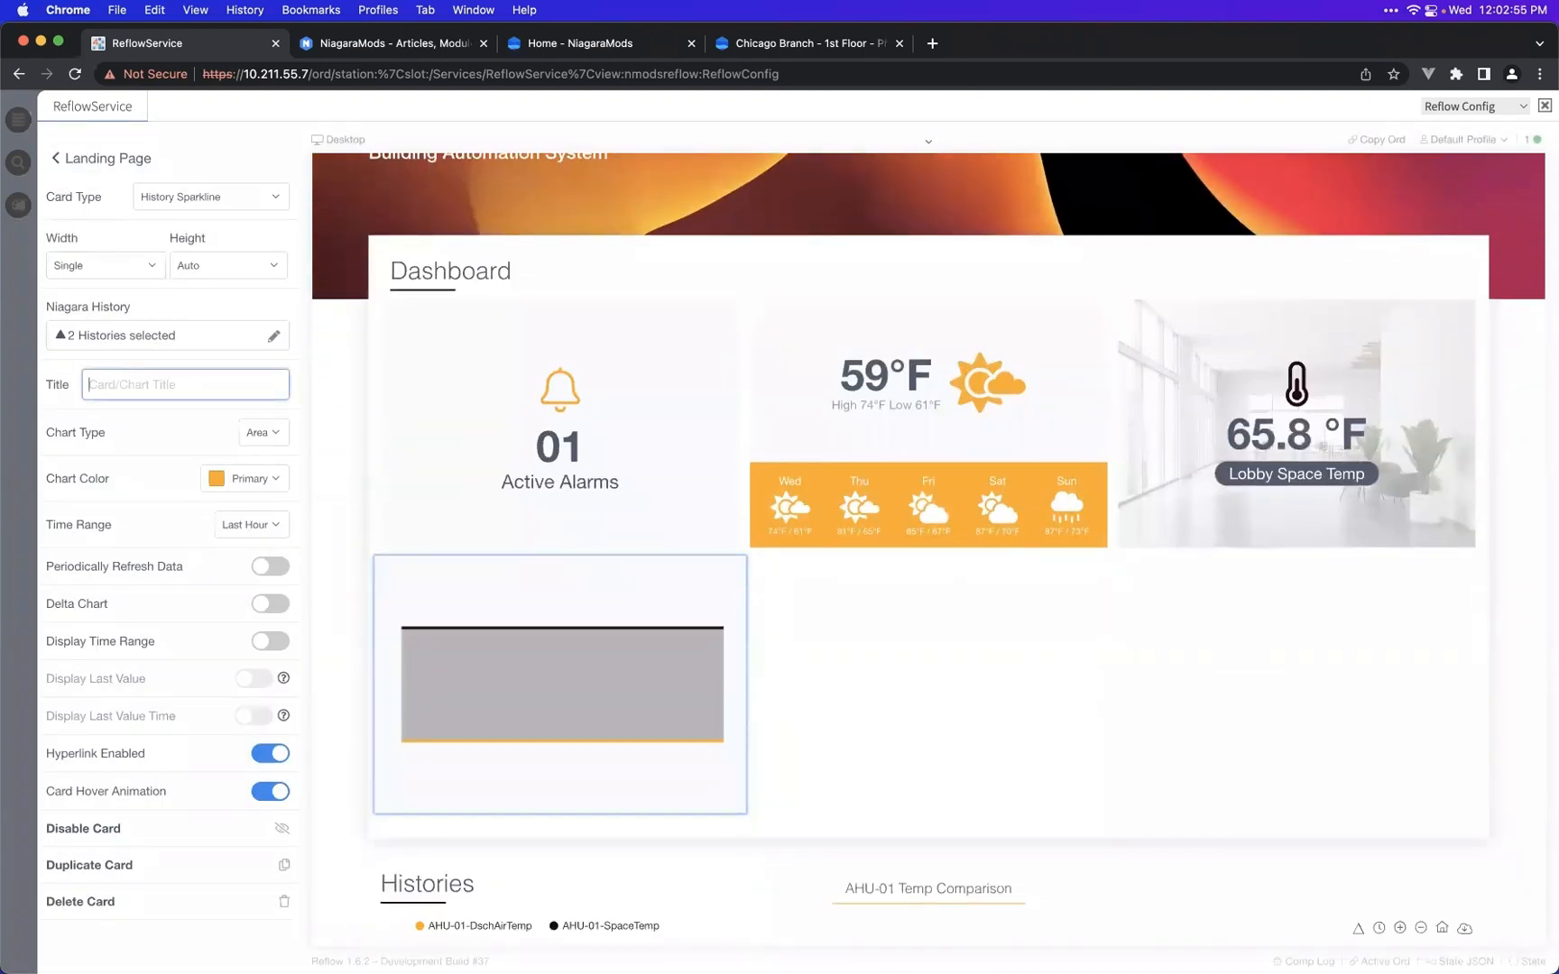
text(Sparkline)
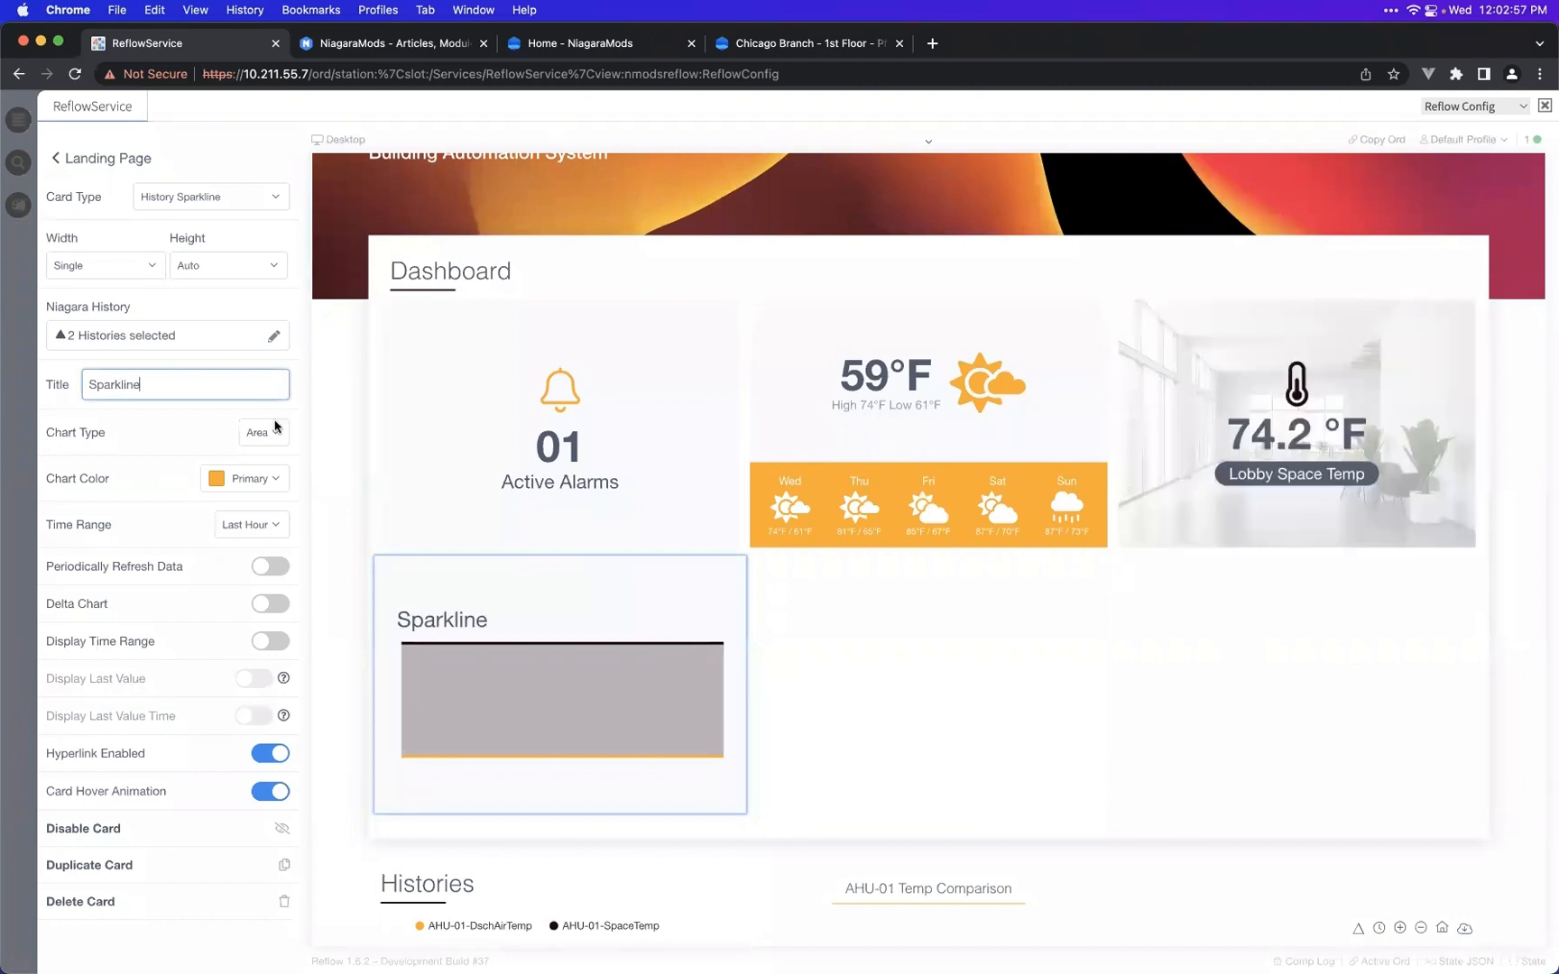
scroll(577, 677, up, 1)
click(828, 686)
scroll(677, 690, up, 1)
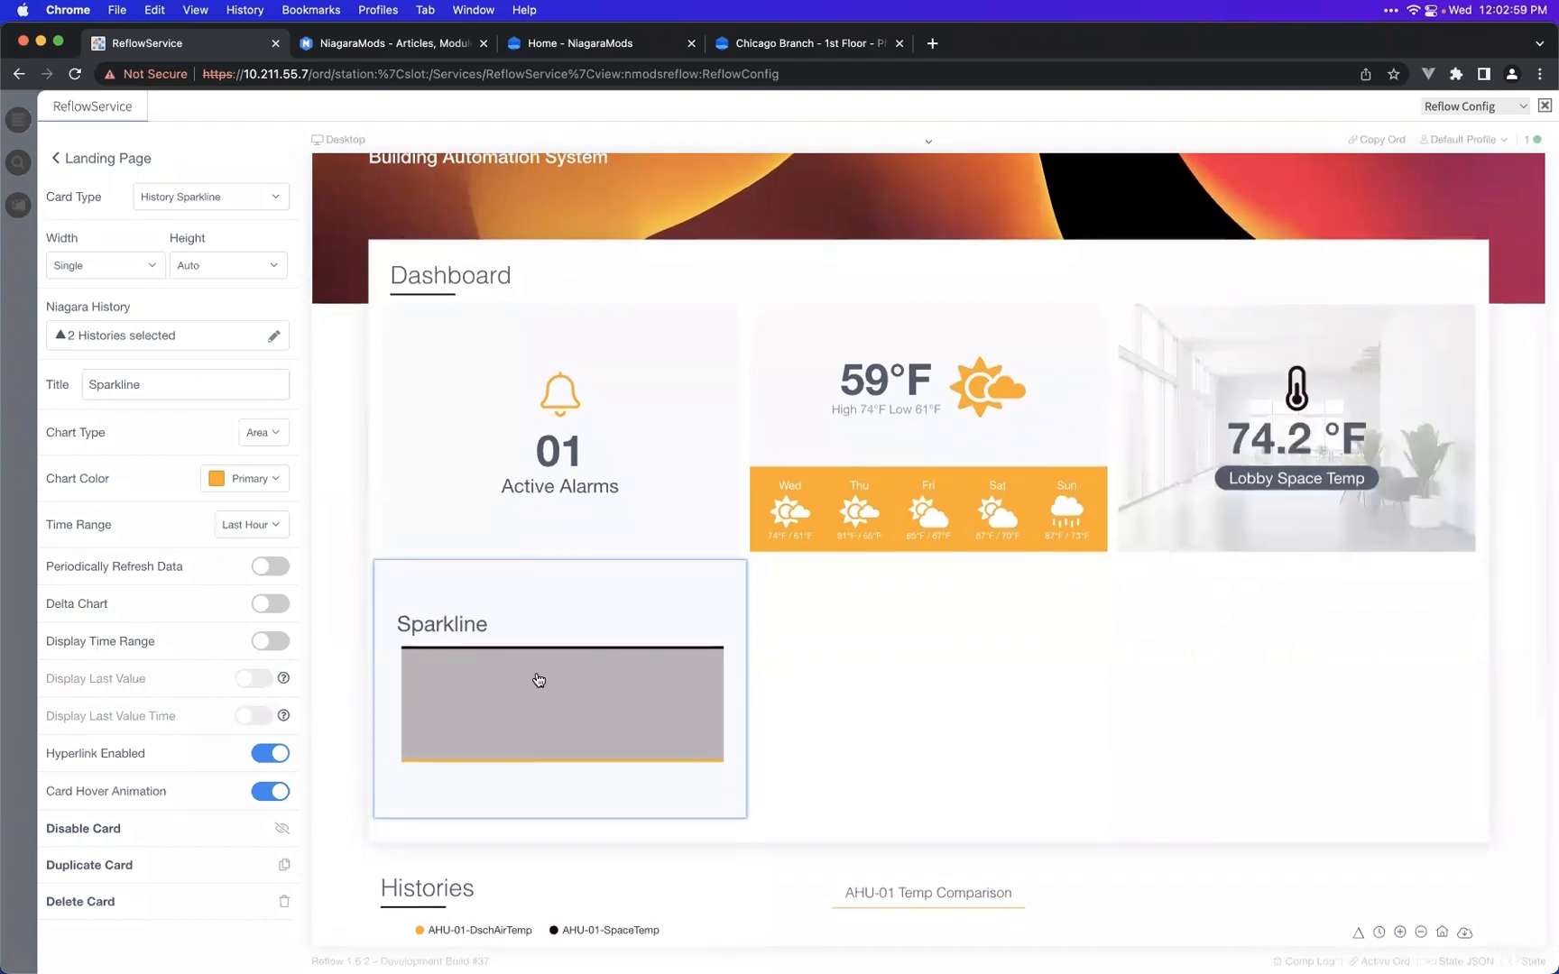
- Open the Sparkline card's full chart view to check its link, and return to the landing-page settings
click(541, 698)
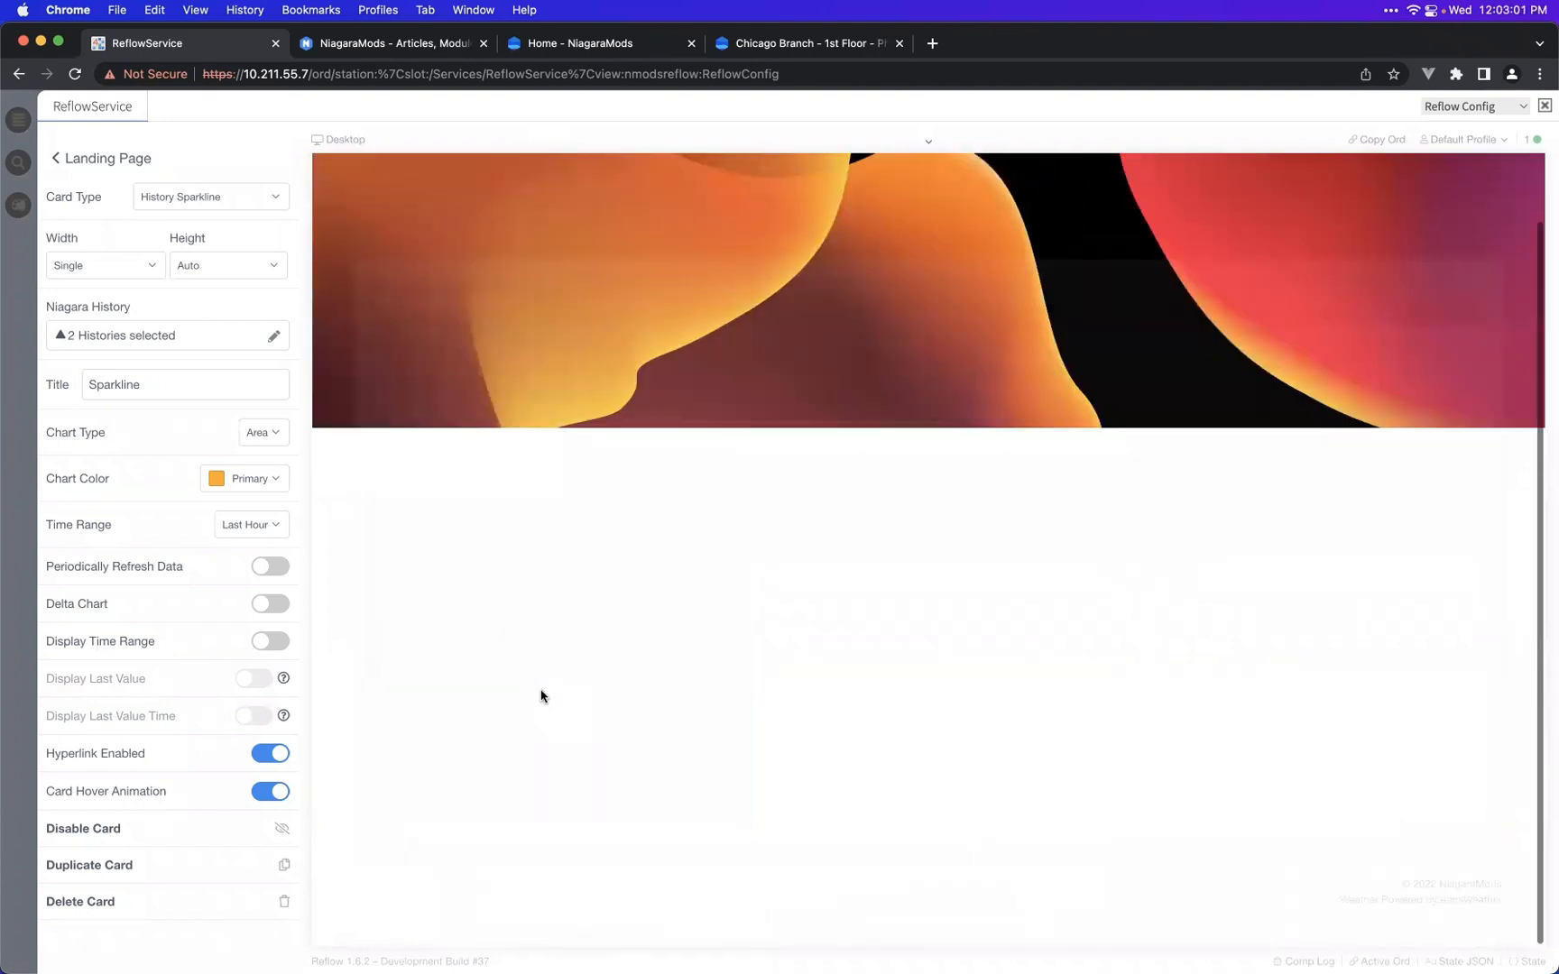
click(396, 232)
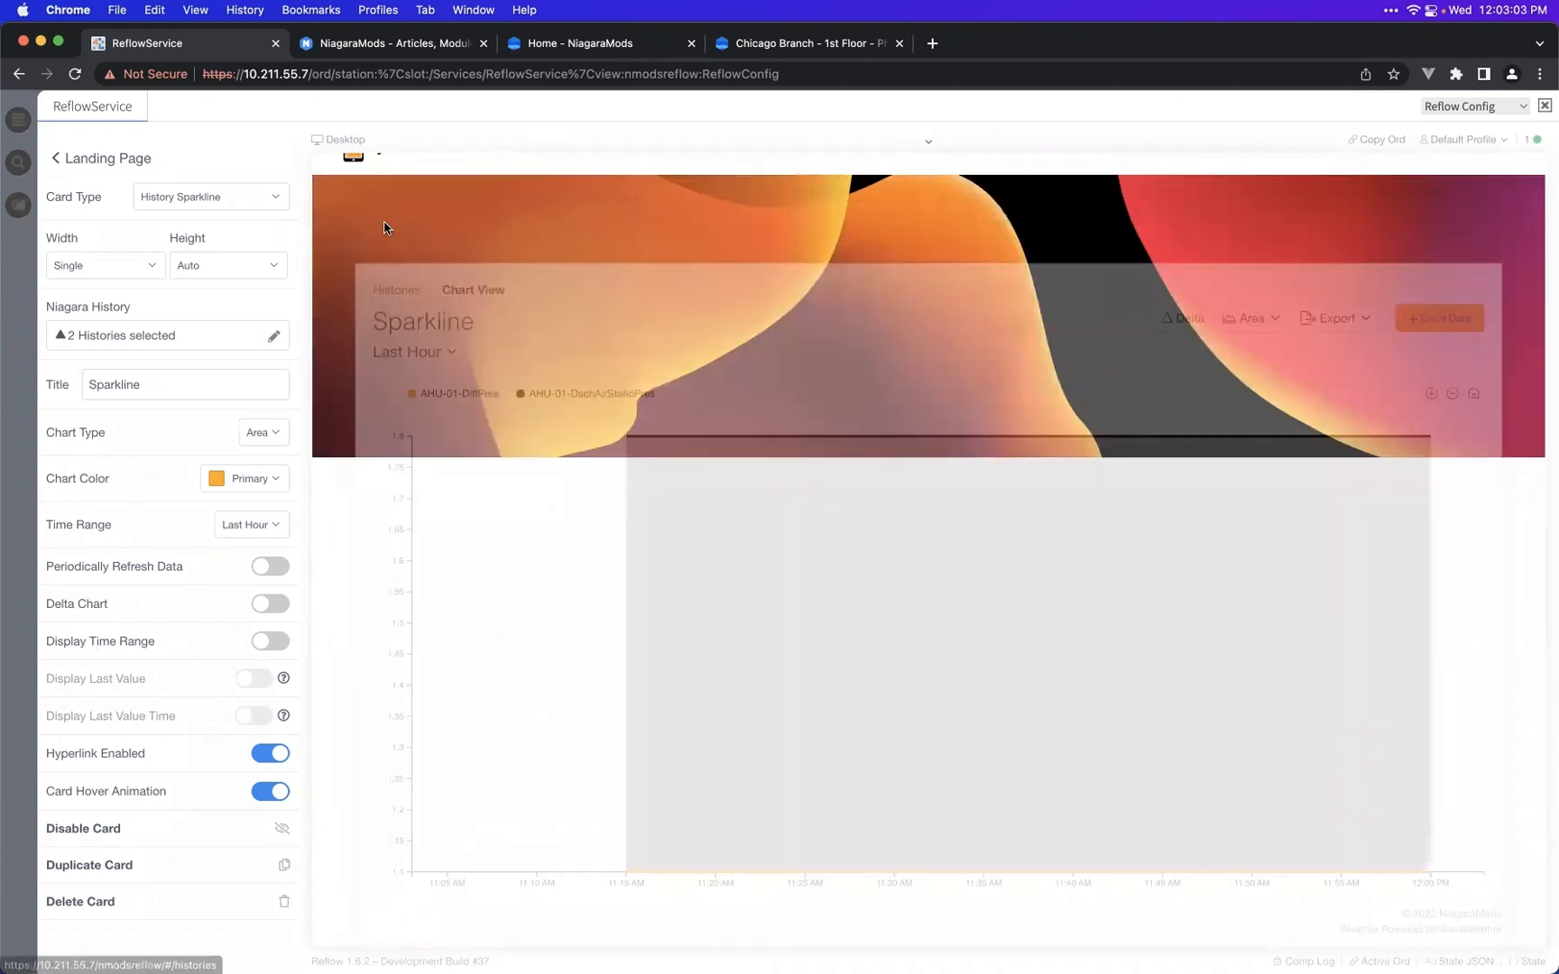
click(93, 157)
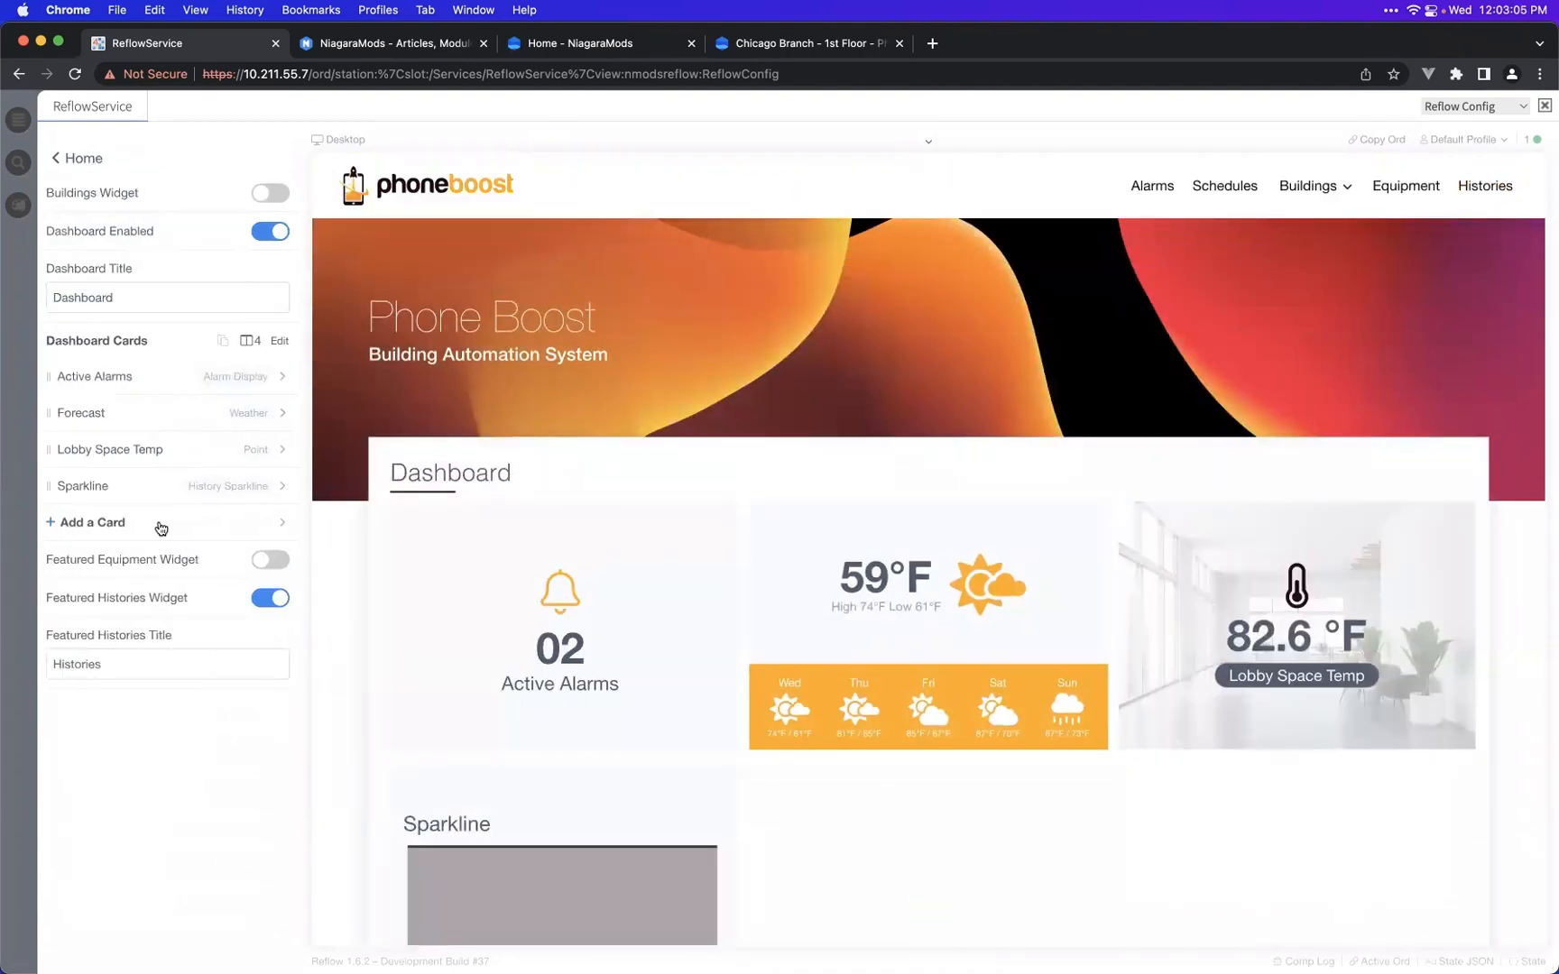
- Add another card to the dashboard and set its card type to History Chart
click(160, 529)
click(202, 195)
scroll(221, 305, down, 2)
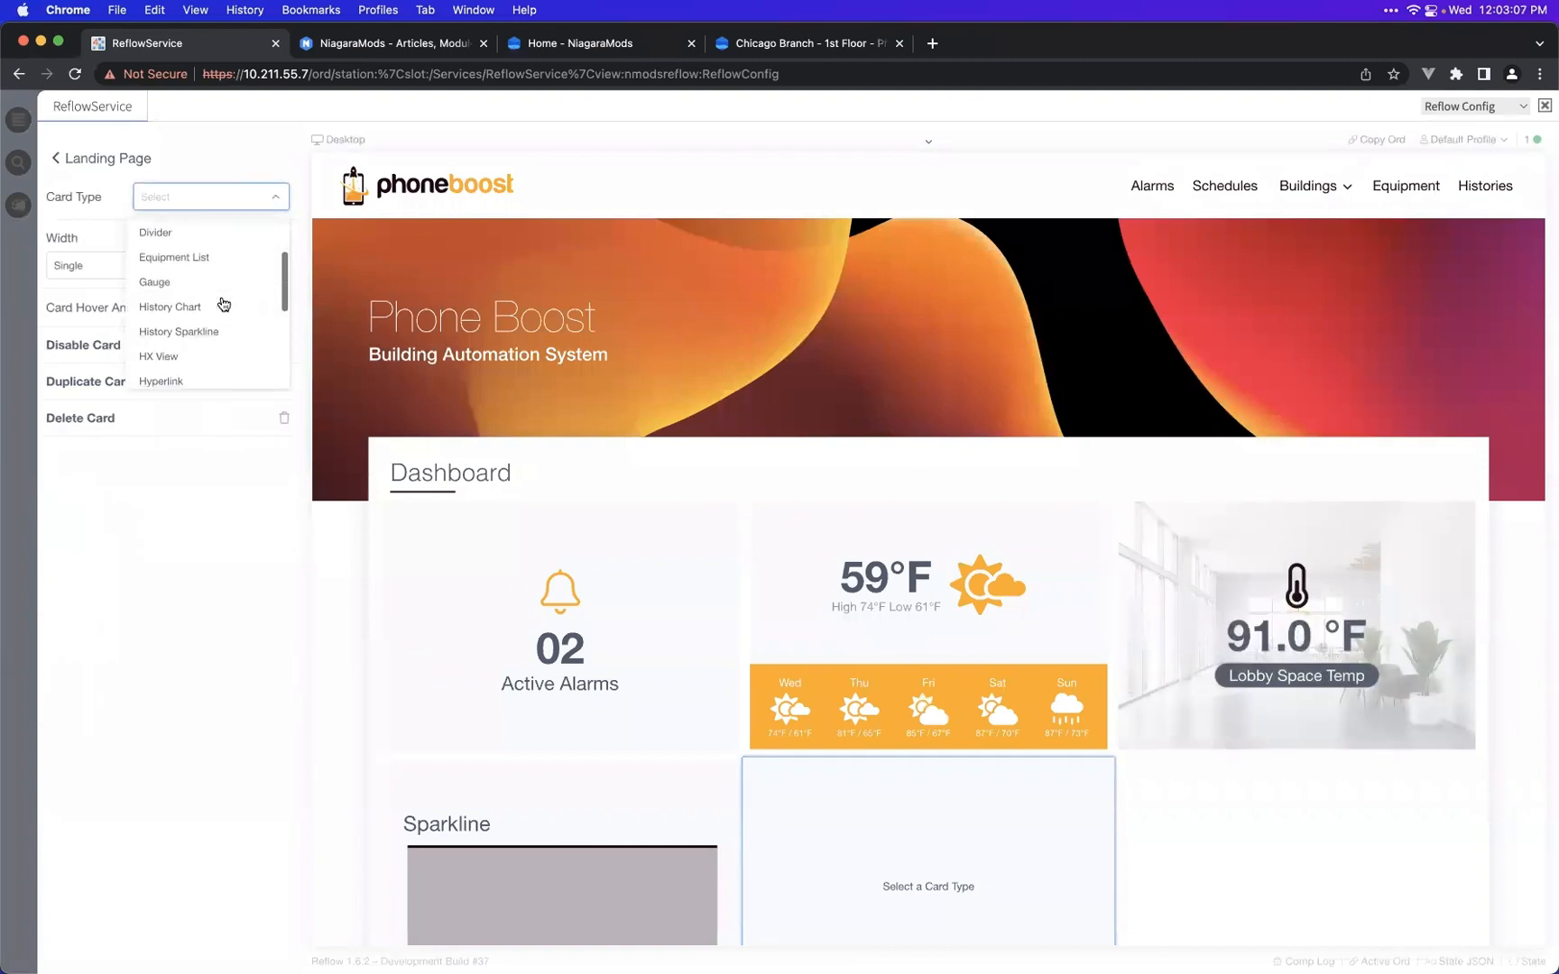
click(215, 305)
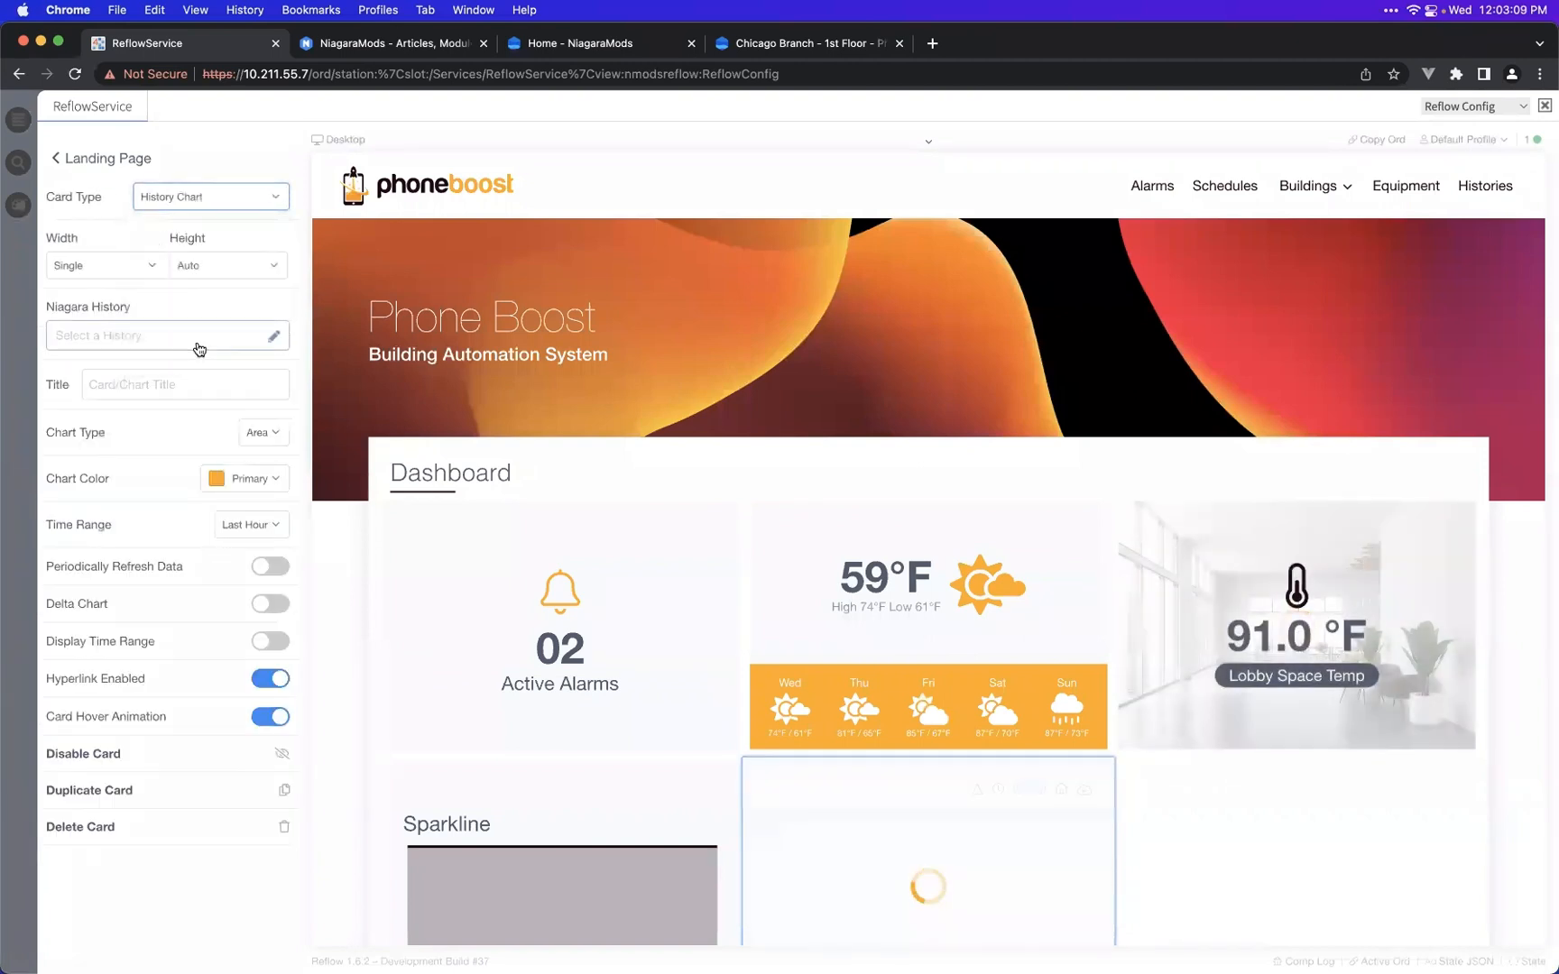
- Assign the AHU-01-DiffPres and AHU-01-DschAirStaticPres histories to the History Chart card
click(201, 343)
scroll(520, 557, down, 3)
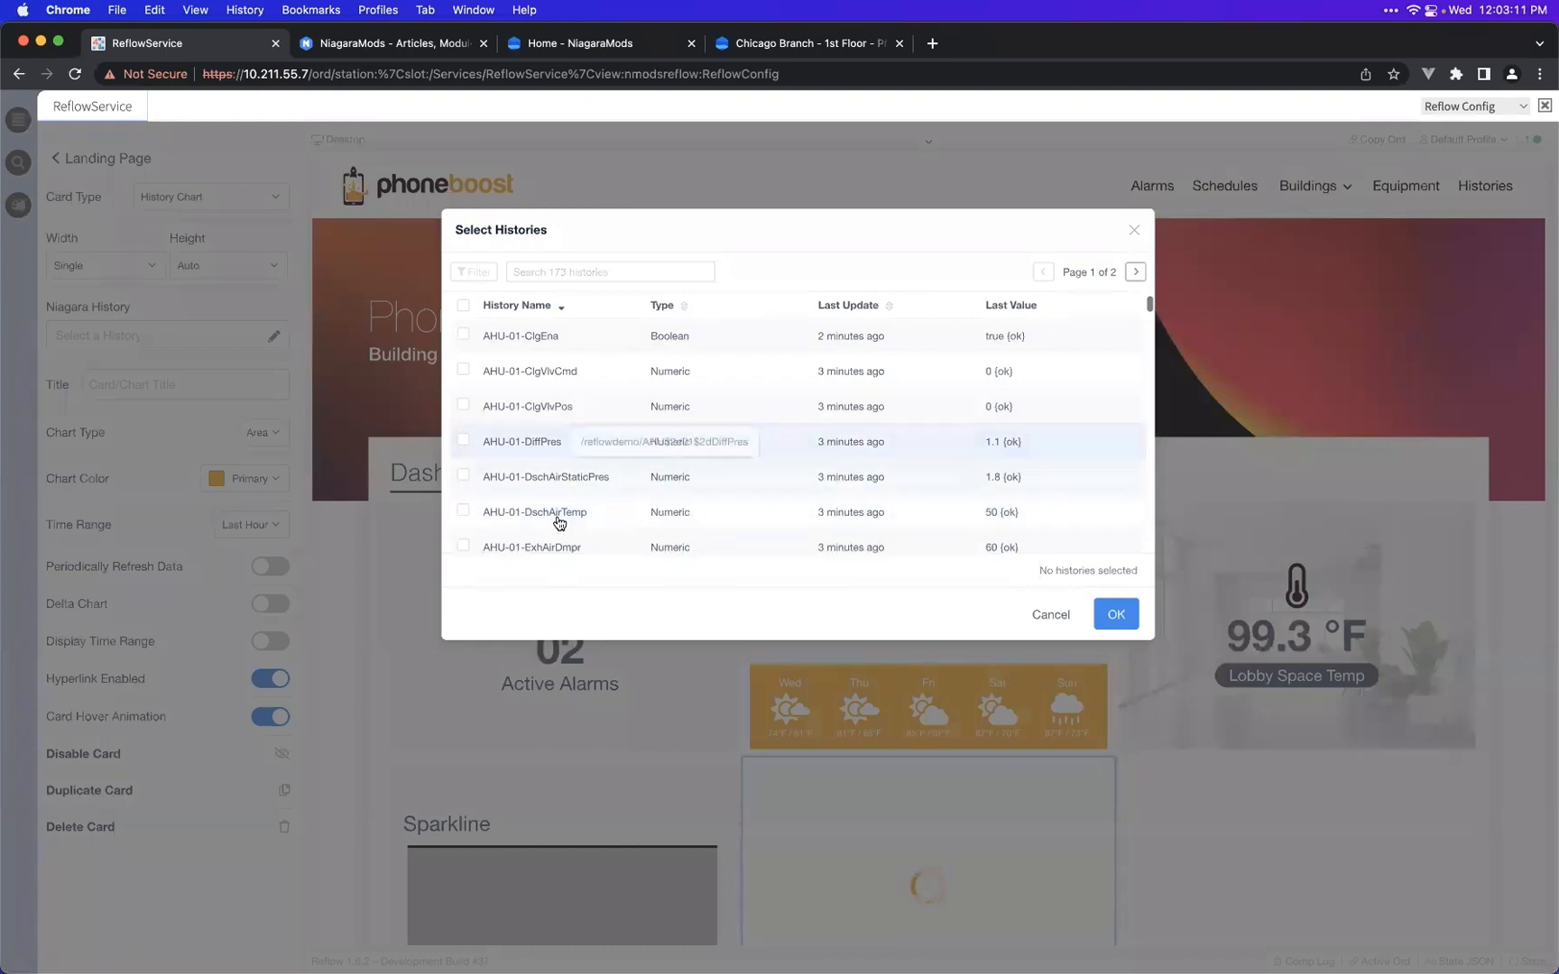
click(567, 460)
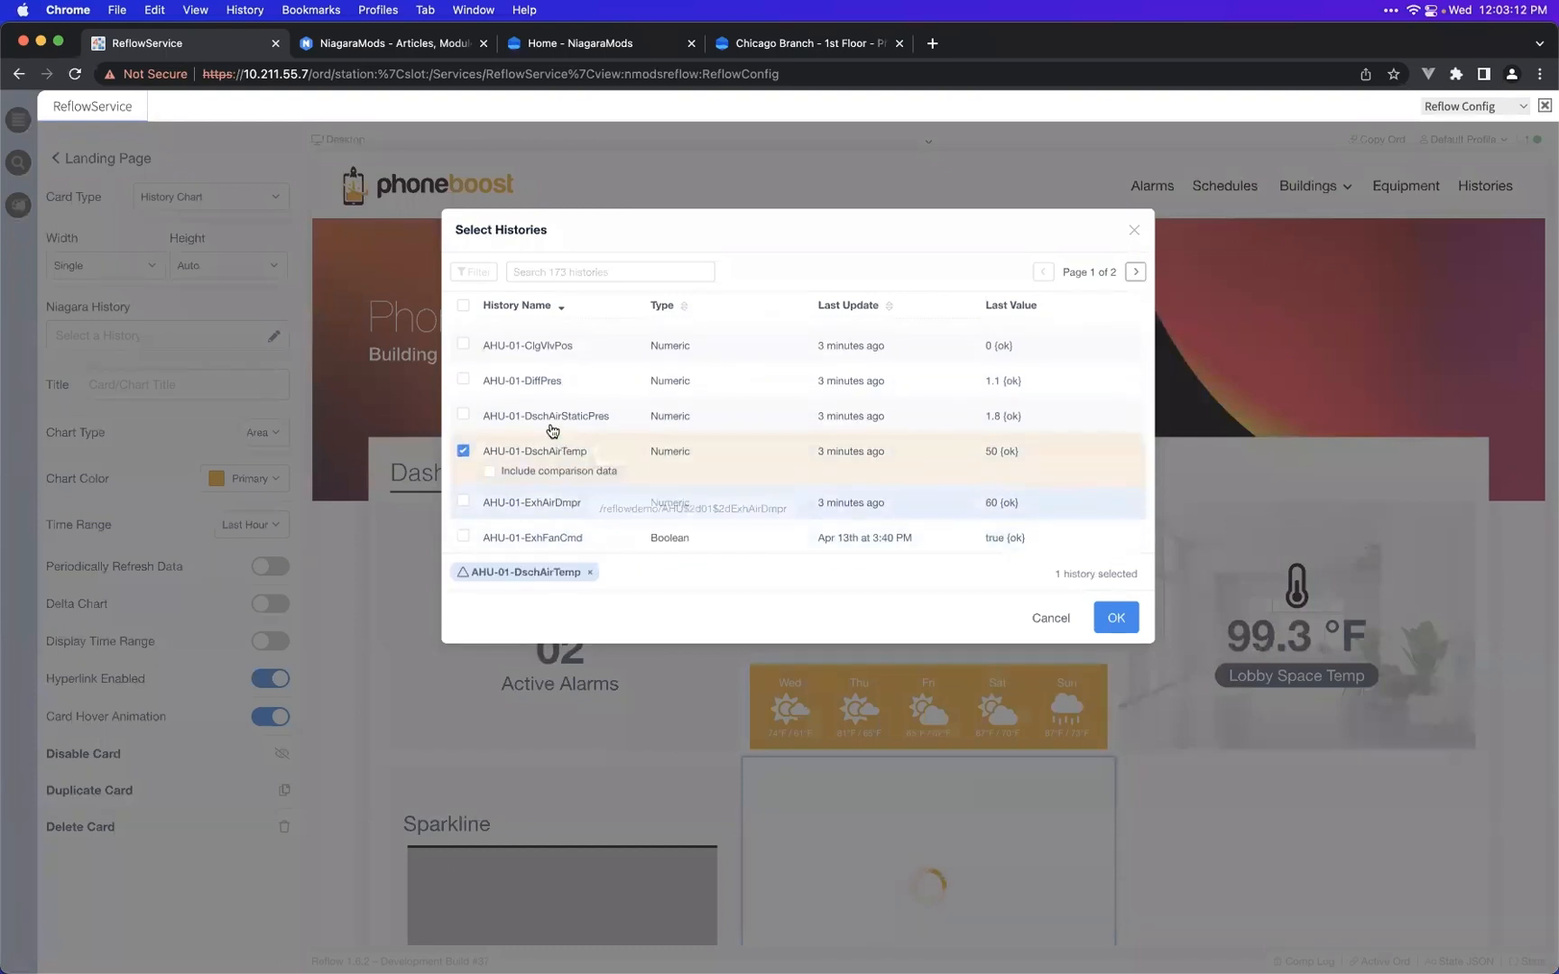
scroll(567, 424, down, 1)
click(556, 377)
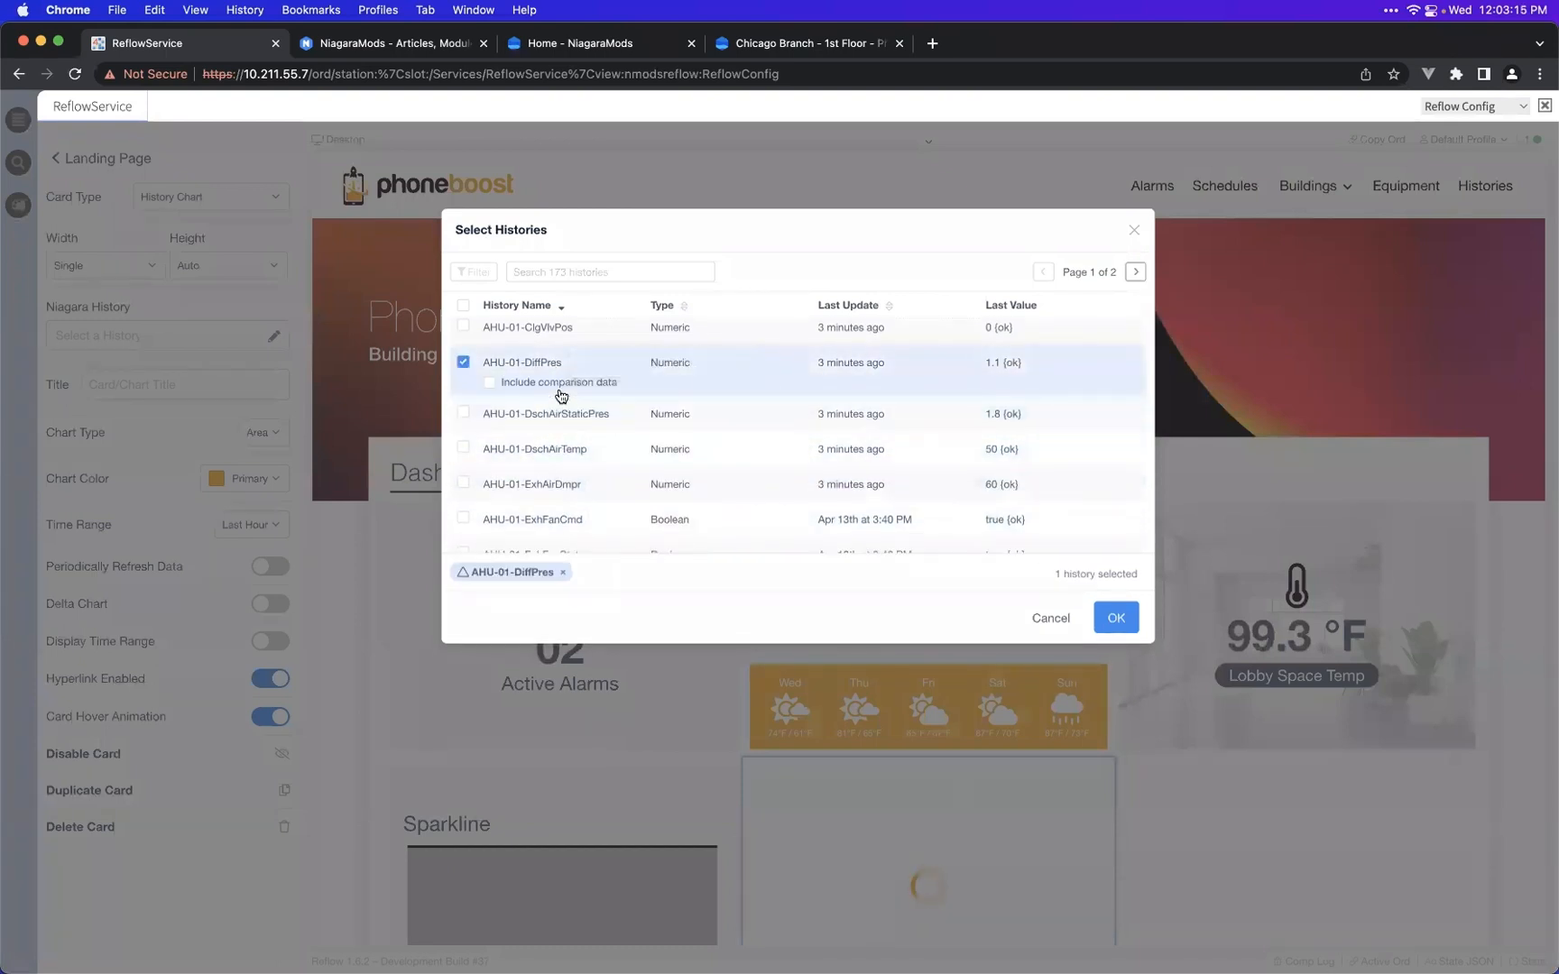
click(560, 392)
click(558, 388)
click(557, 366)
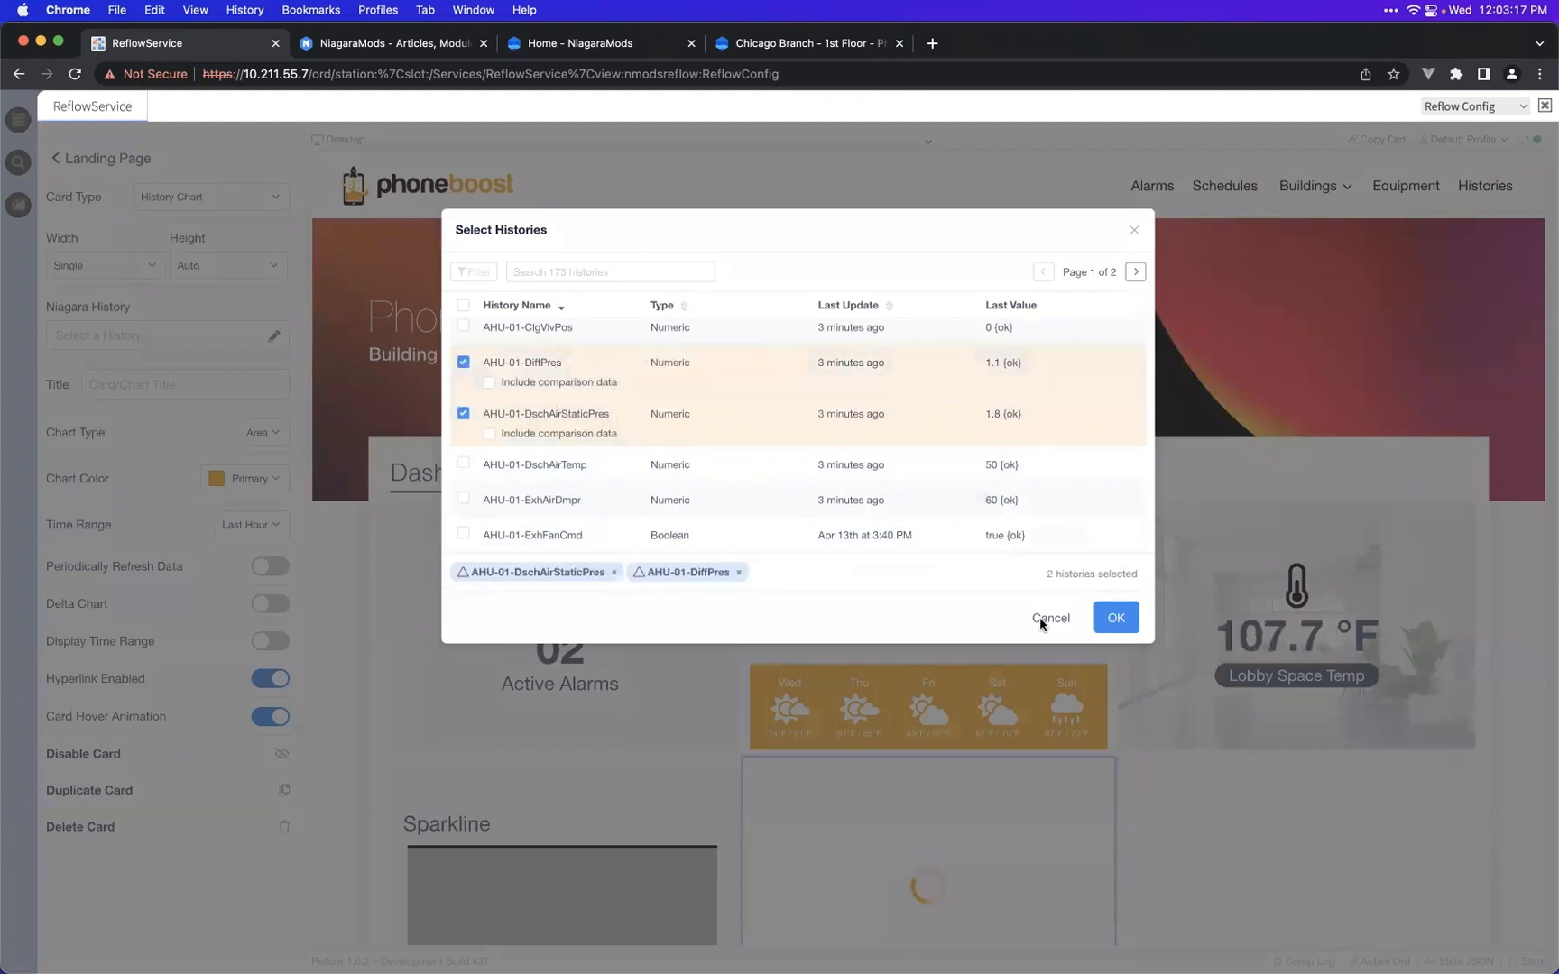
click(1116, 613)
- Zoom the History Chart card's plot in on a shorter time span and restore its full range
scroll(578, 649, down, 5)
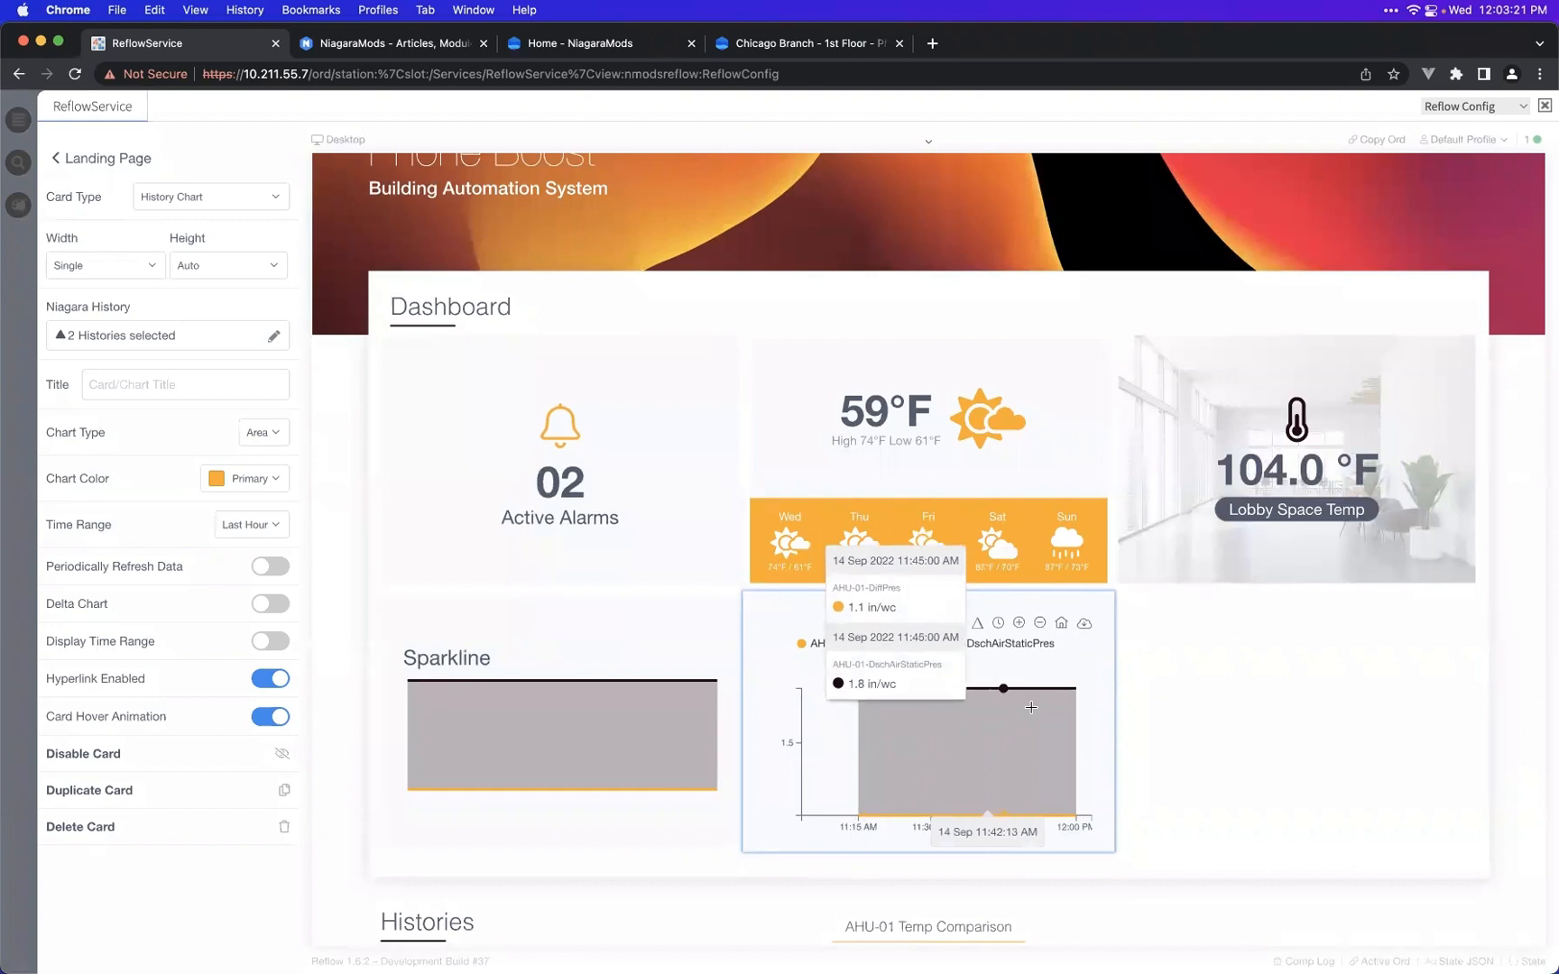
drag(953, 715, 1089, 713)
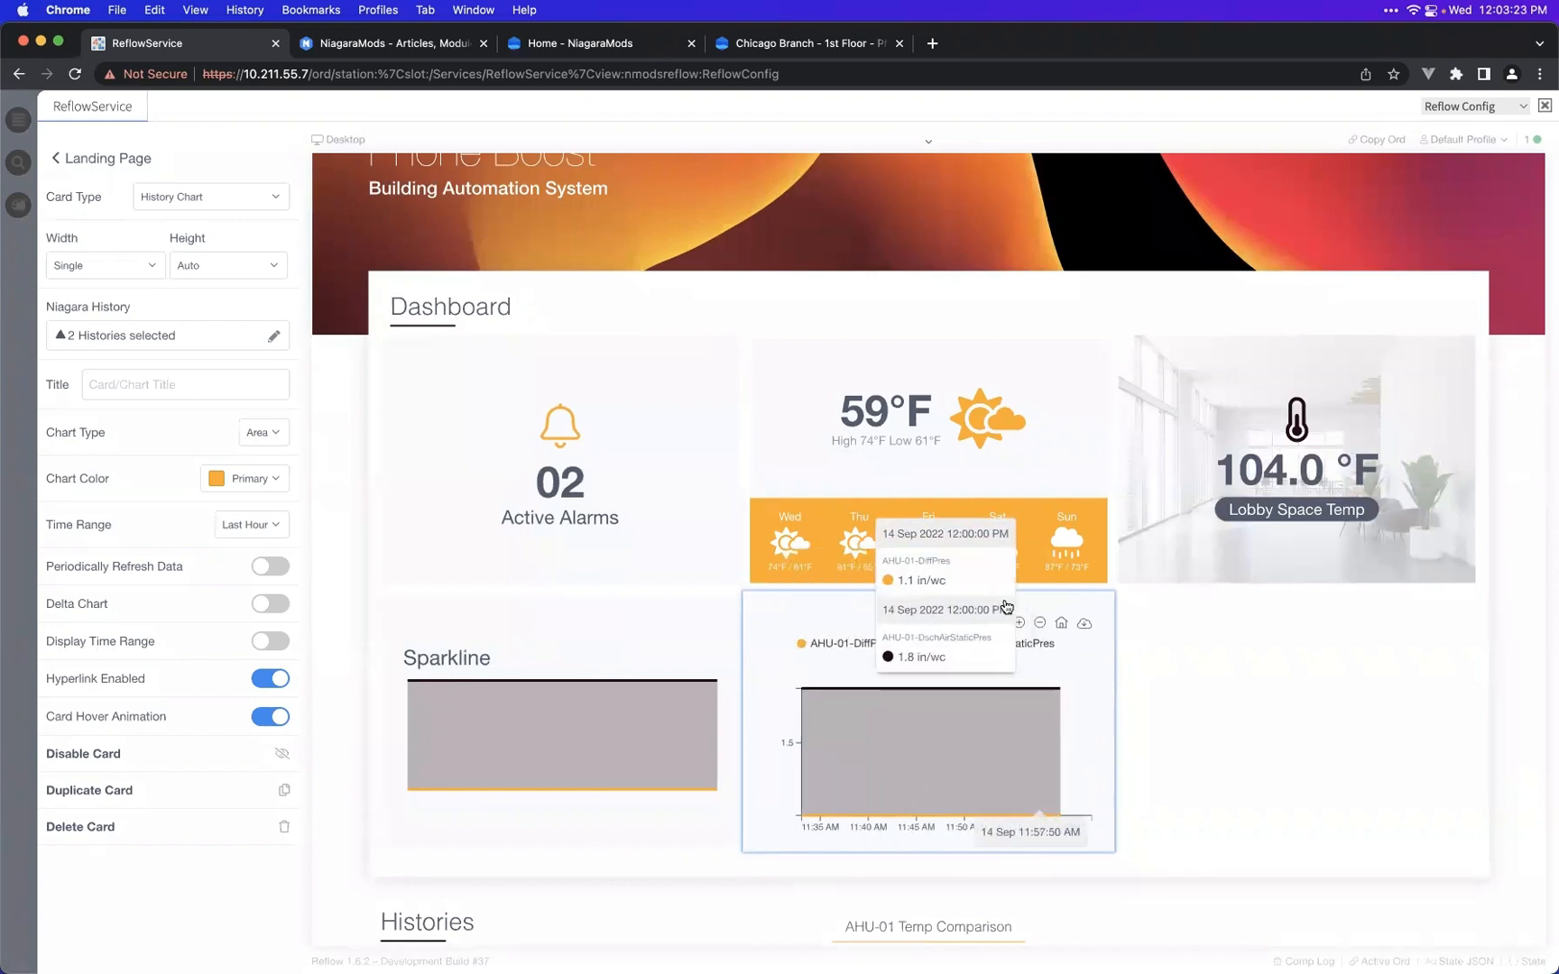
click(978, 624)
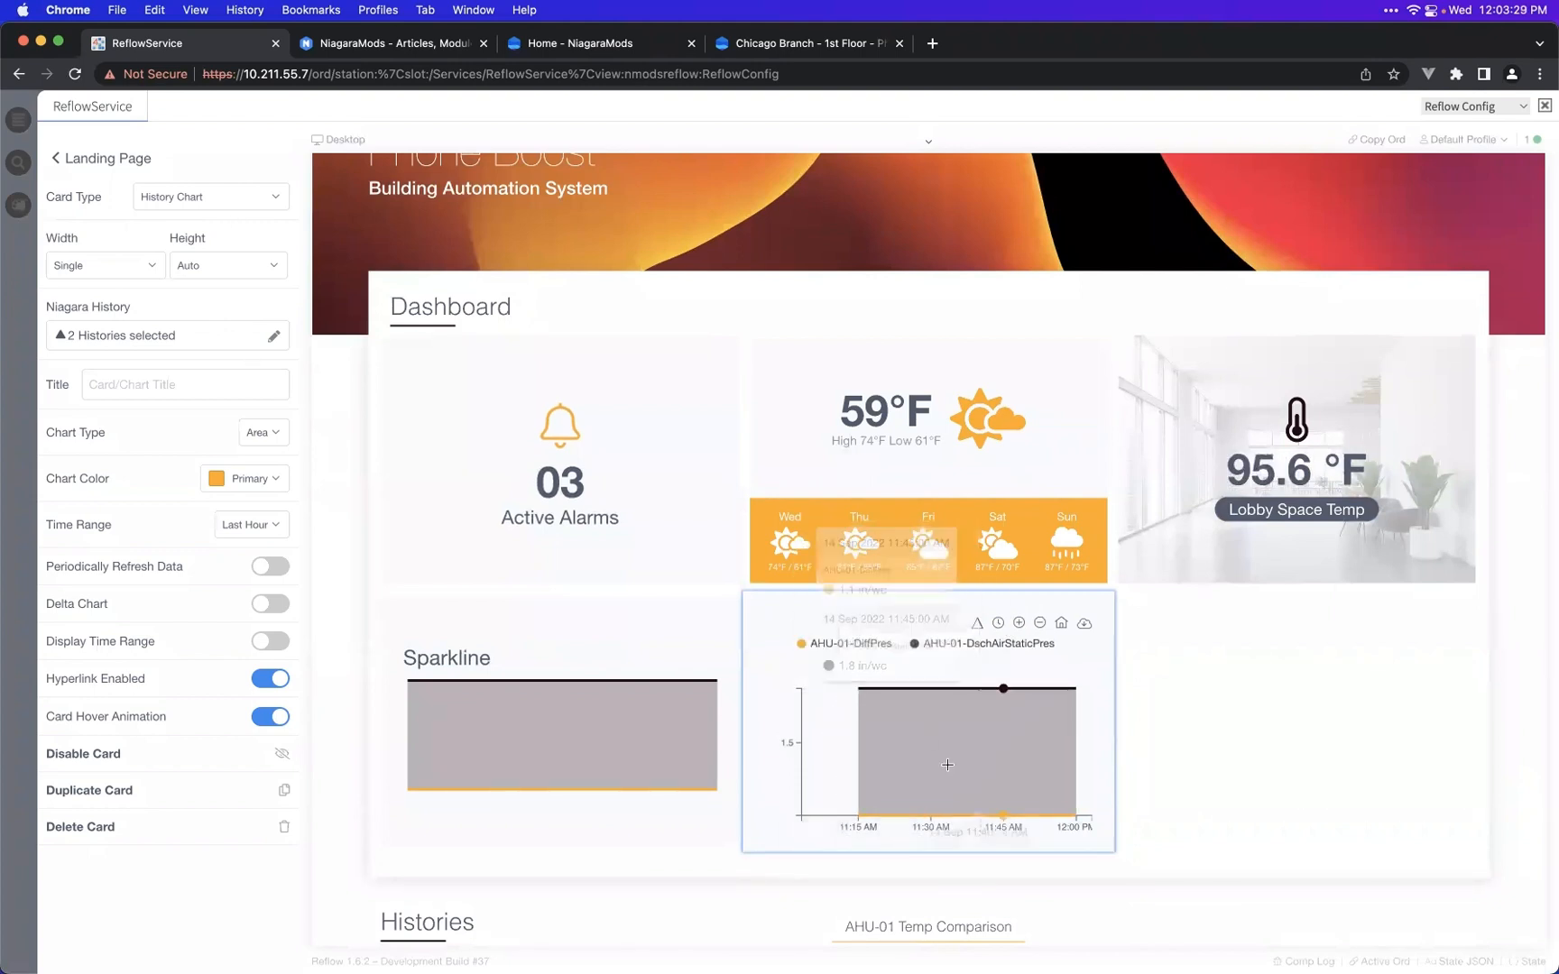
- Set both the width and the height of the History Chart card to Double
click(114, 266)
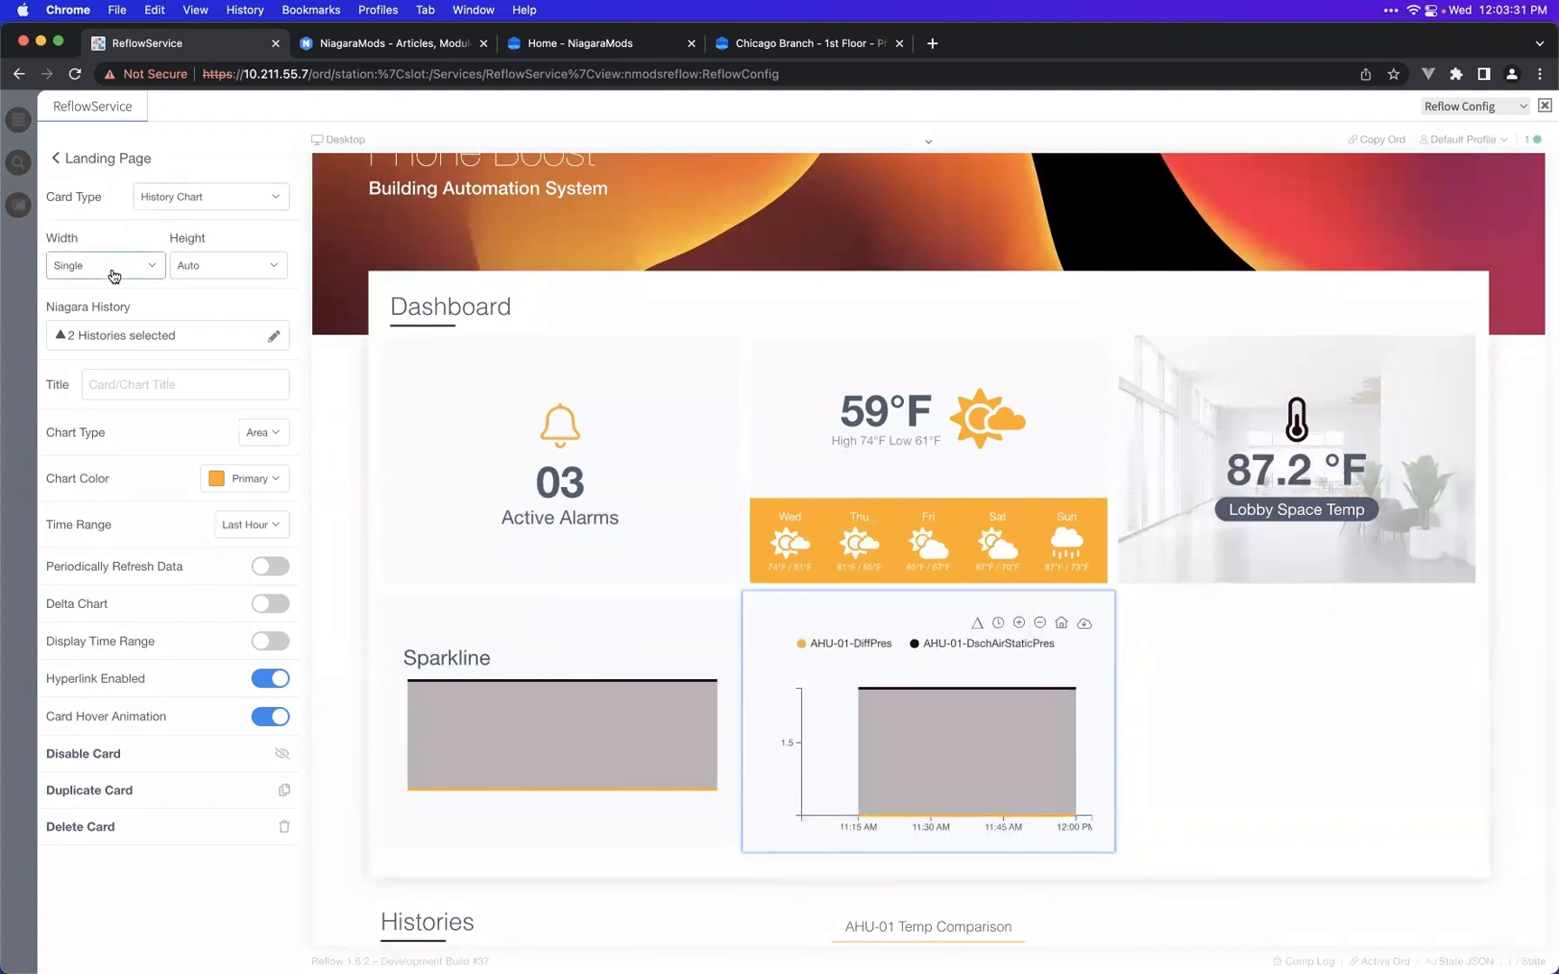
click(119, 325)
click(206, 271)
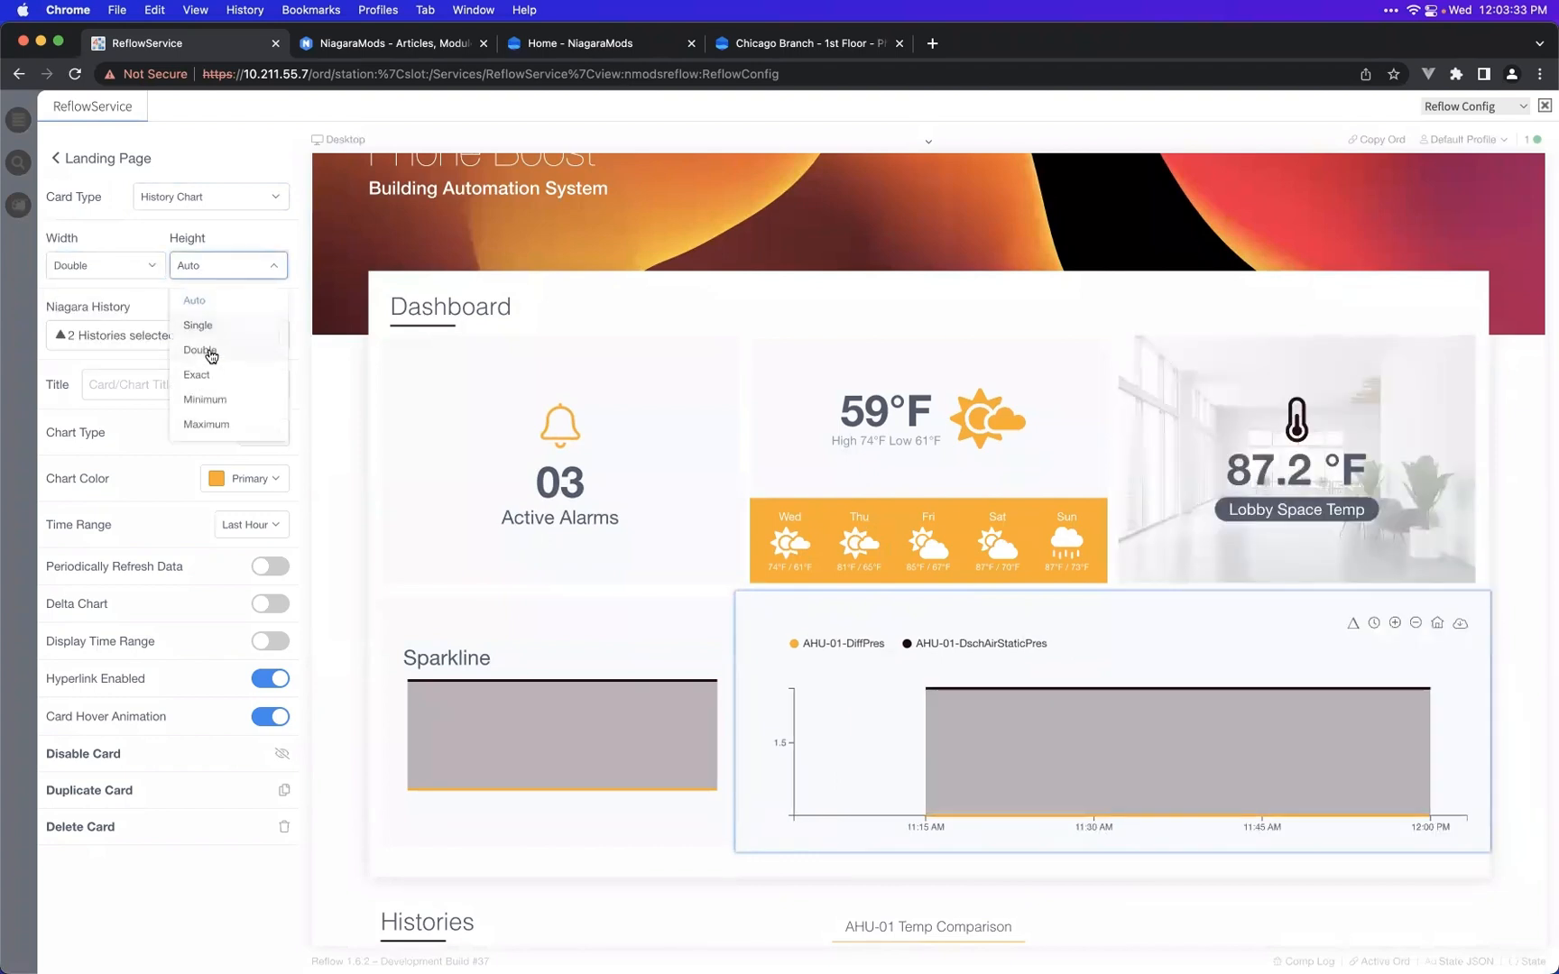
click(200, 350)
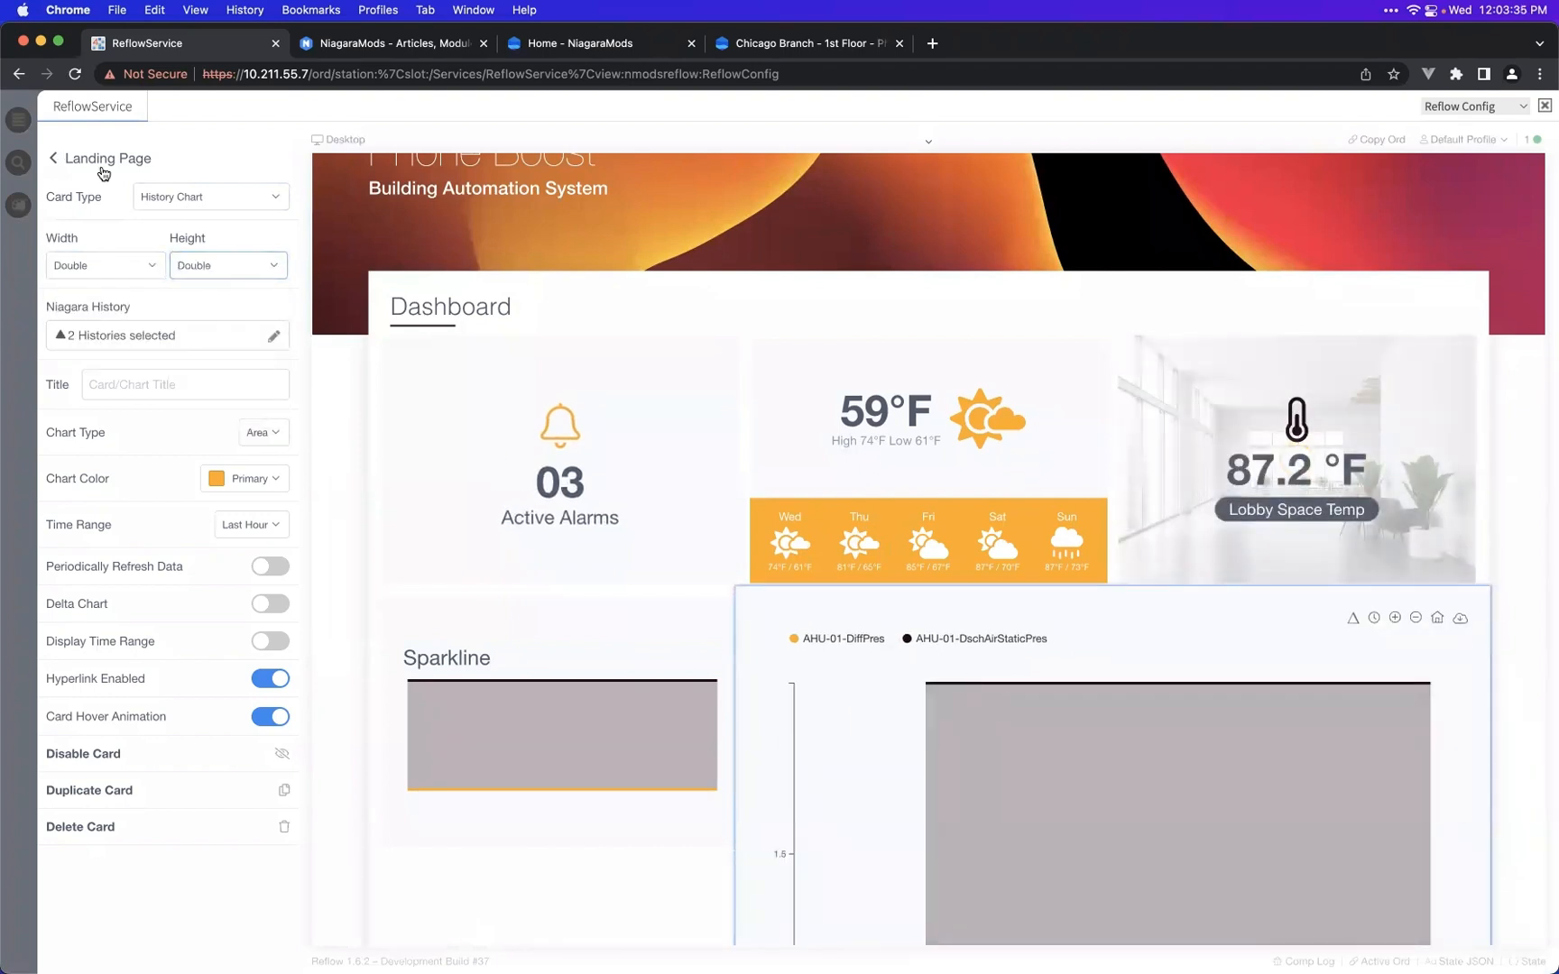
- Move the untitled History Chart card to the first position among the dashboard cards and review the layout
click(102, 169)
drag(154, 525, 149, 383)
scroll(1522, 554, down, 3)
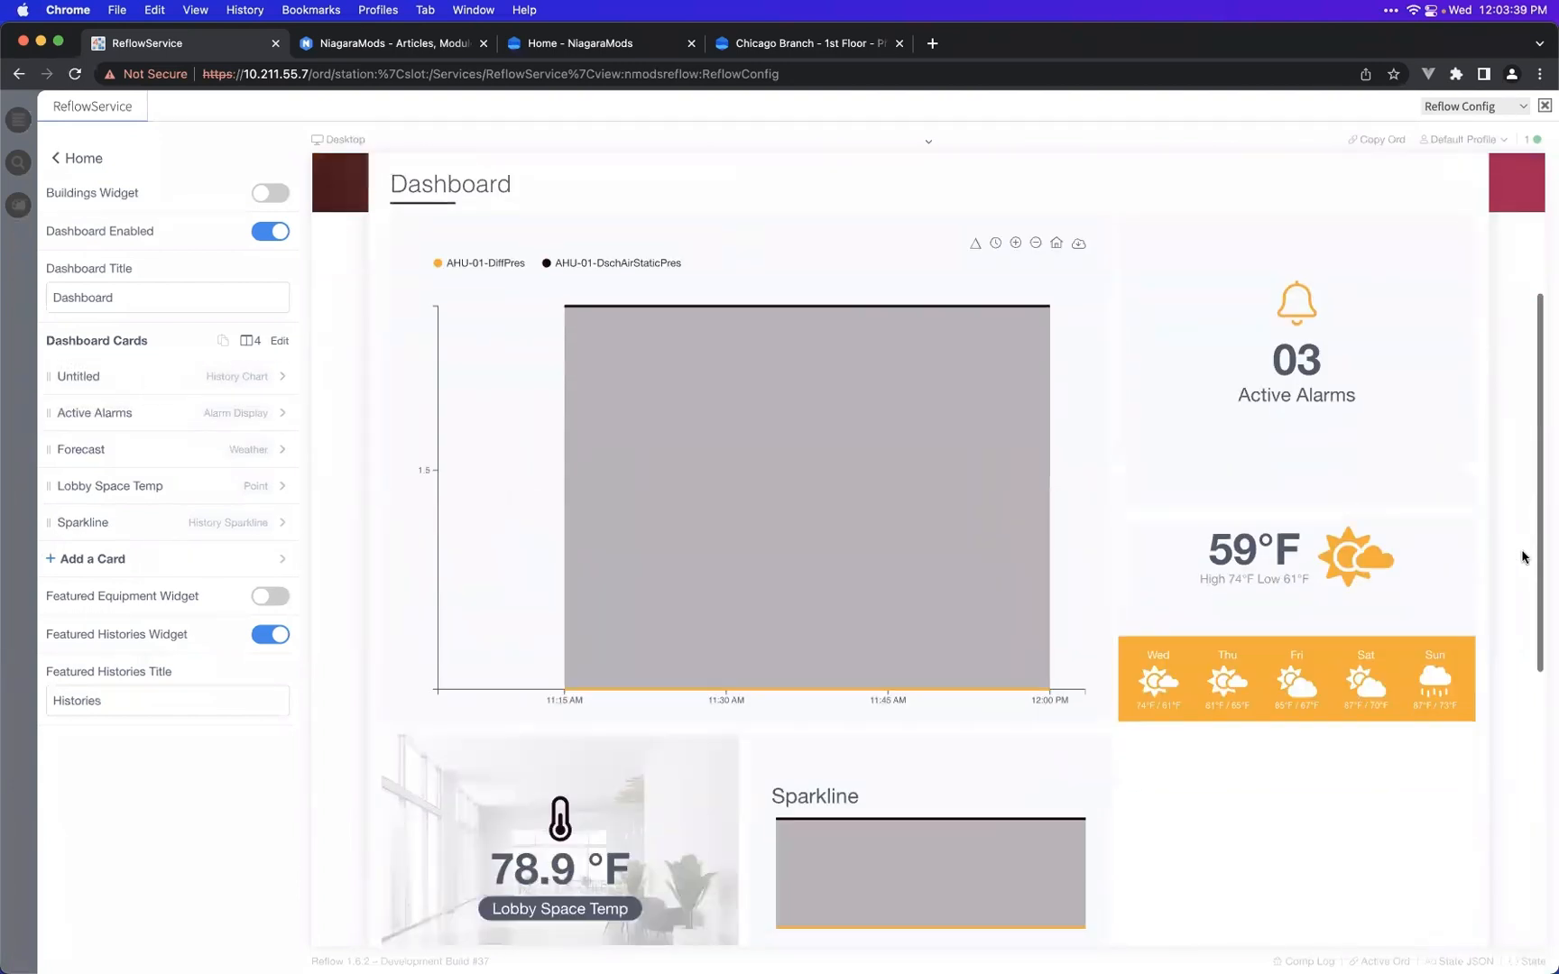
scroll(1522, 558, down, 1)
scroll(1188, 713, up, 1)
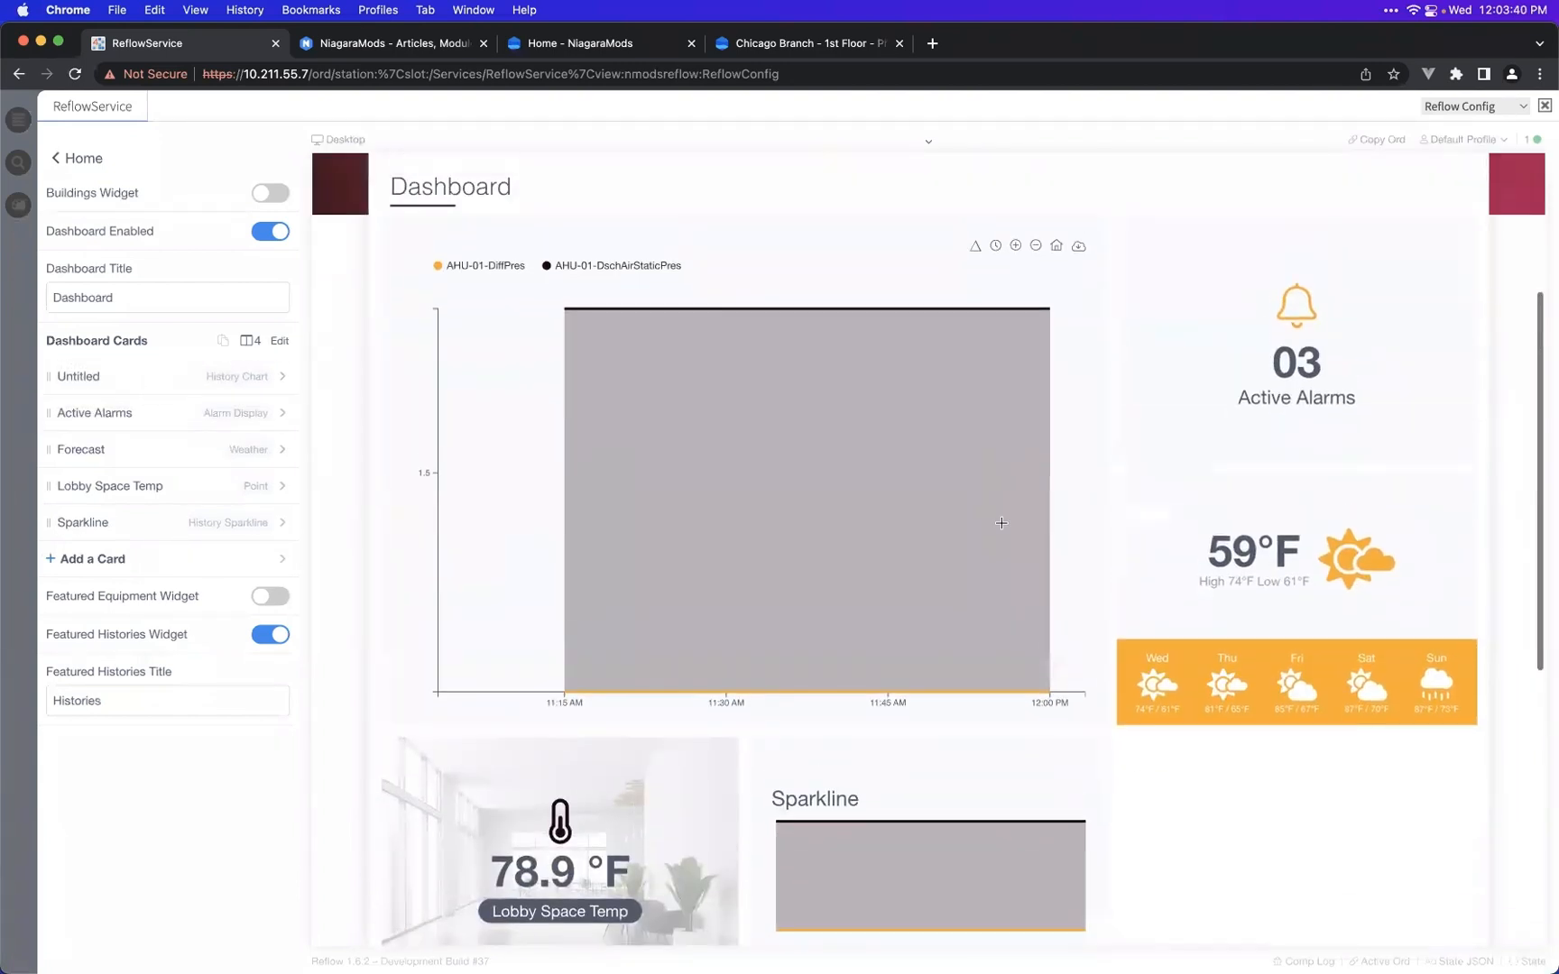
scroll(1000, 522, up, 2)
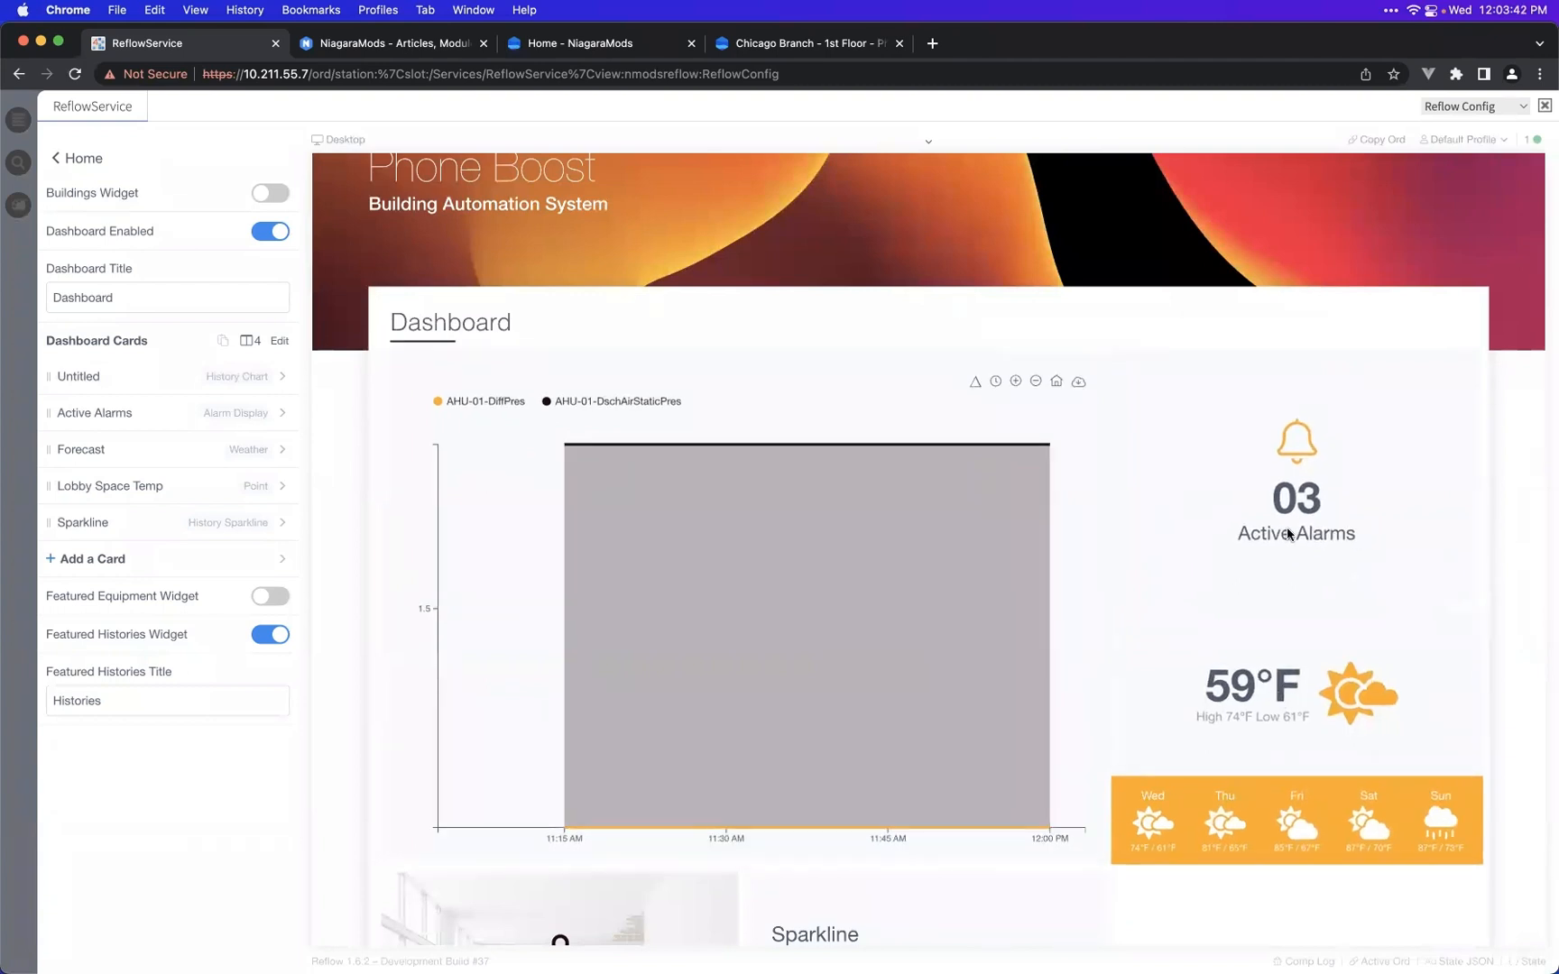
scroll(1288, 534, down, 3)
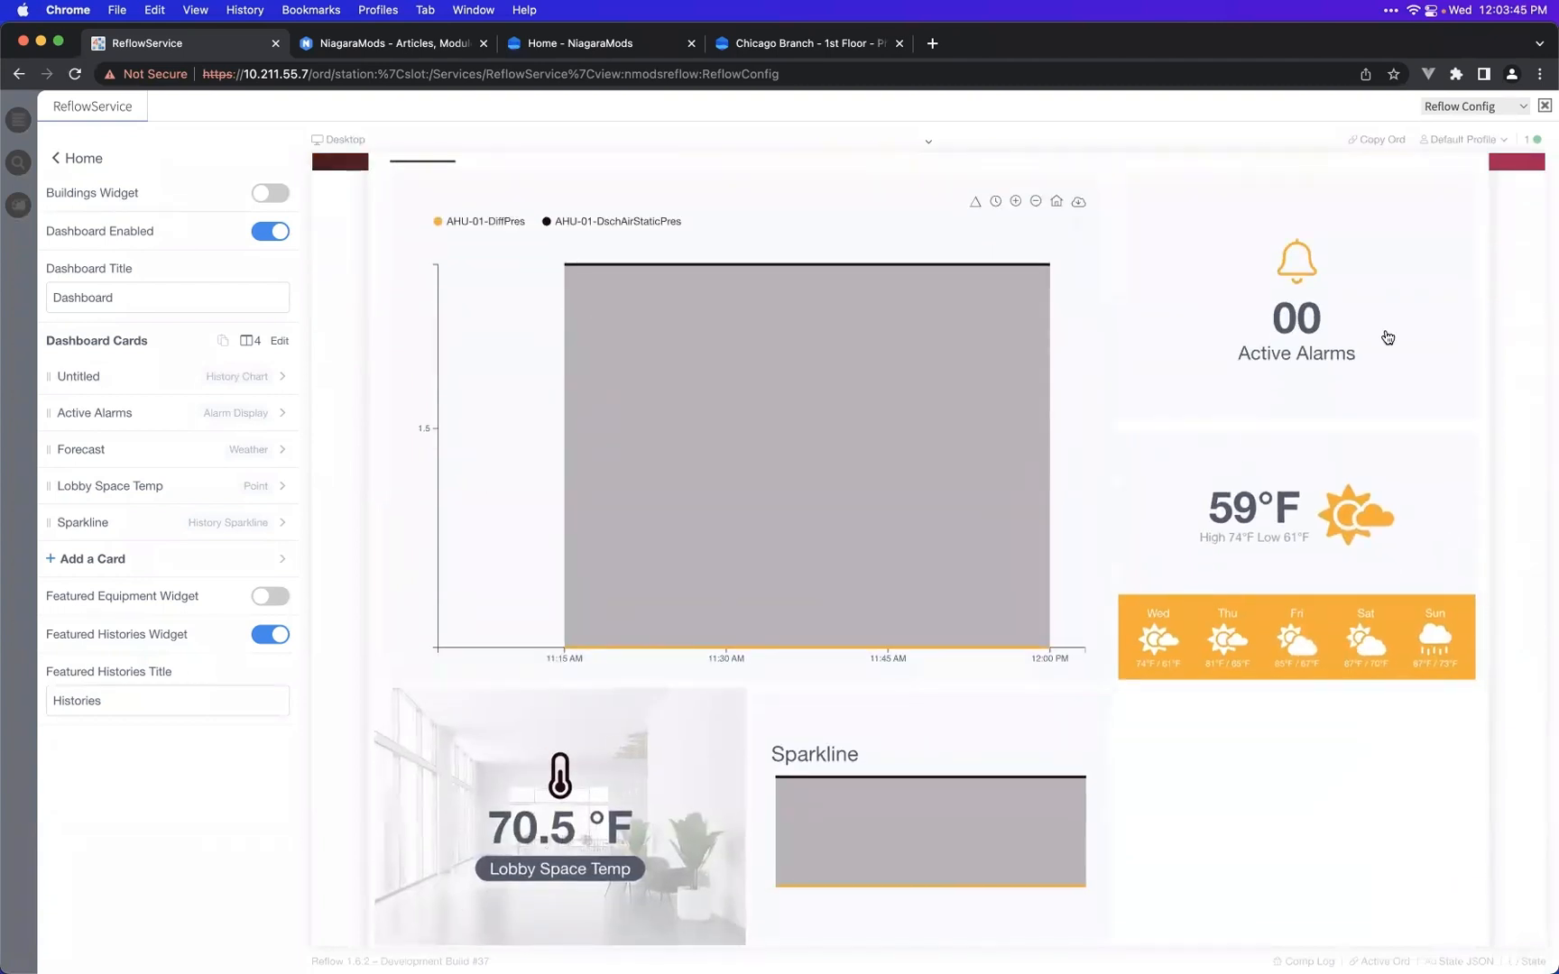
scroll(1300, 637, up, 1)
scroll(1299, 636, up, 3)
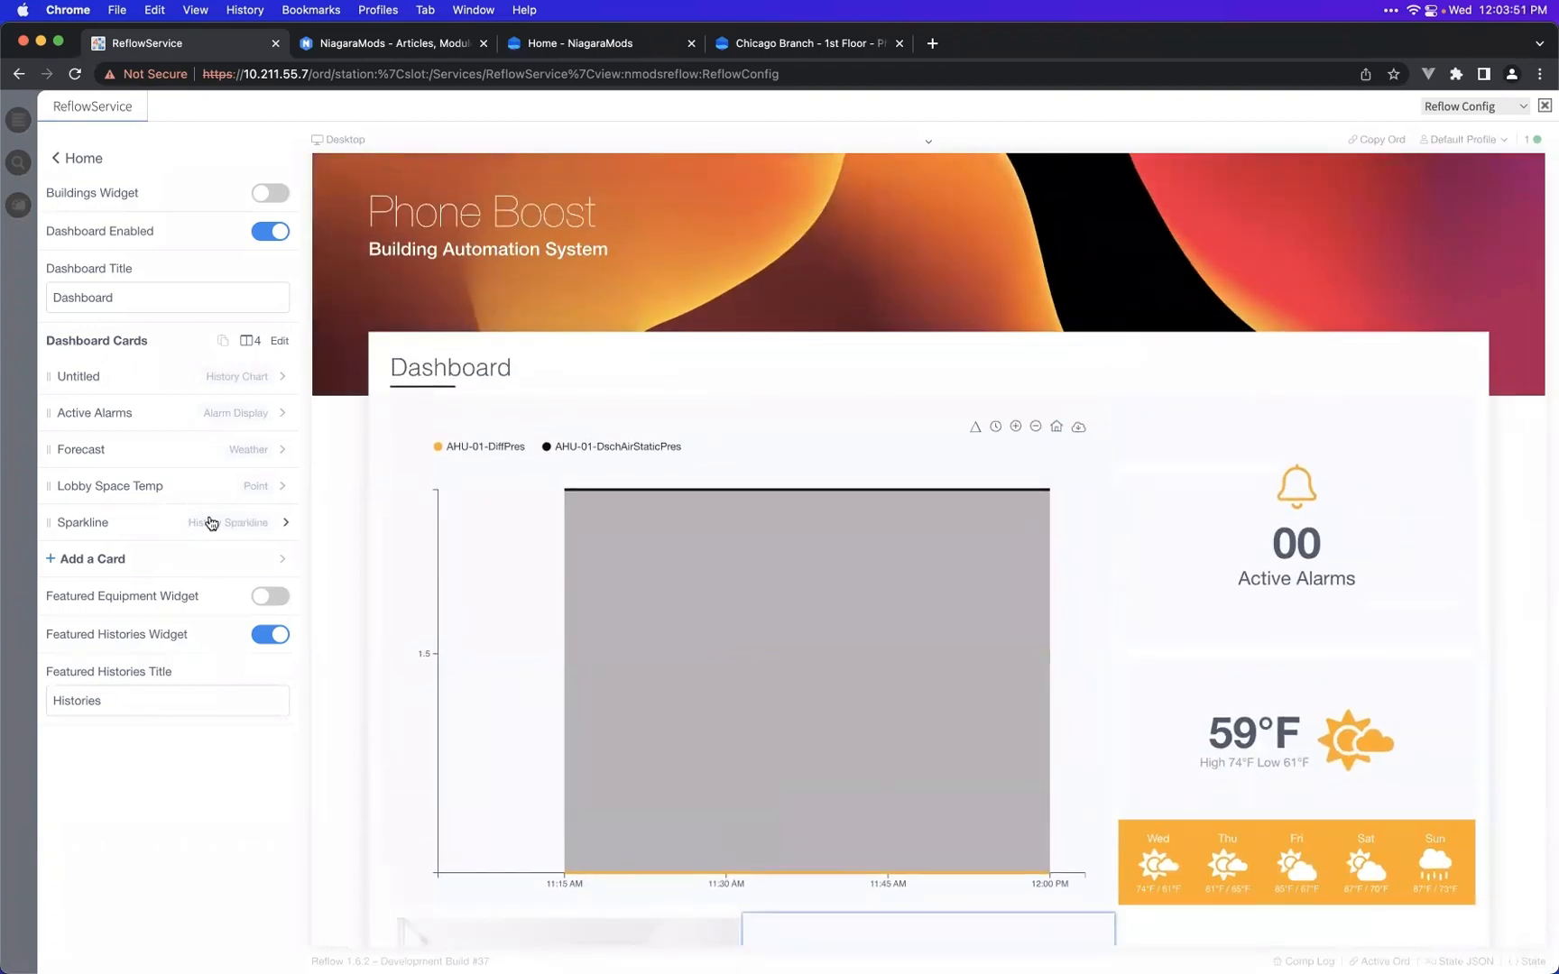
- Change the untitled History Chart card's type to HX View
click(174, 382)
click(216, 199)
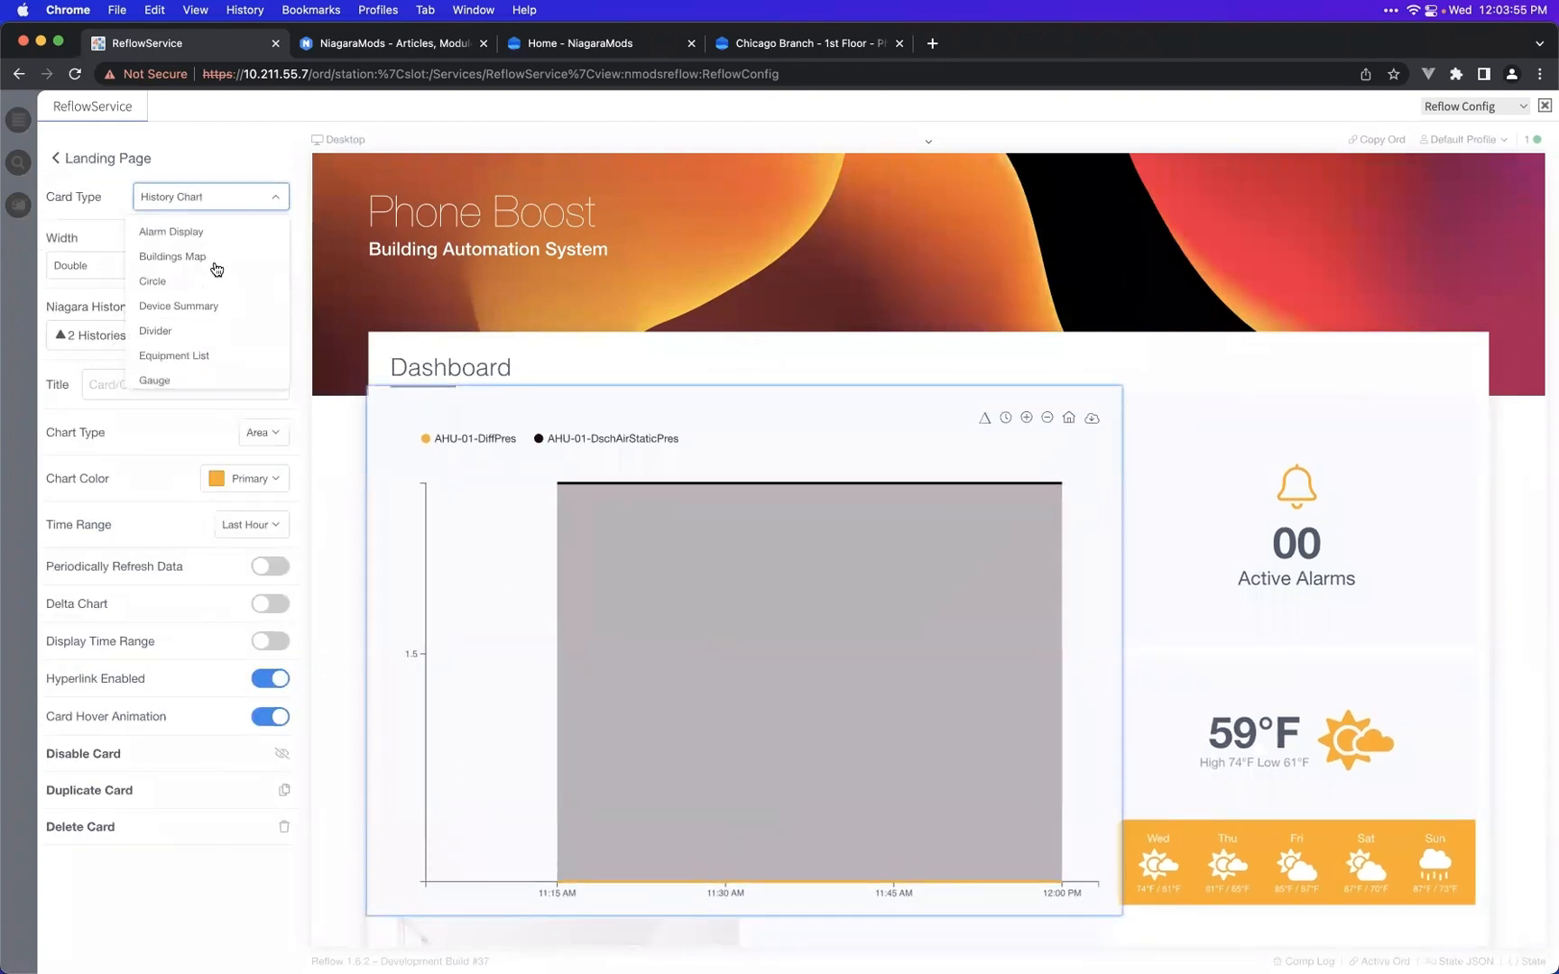
scroll(204, 325, down, 3)
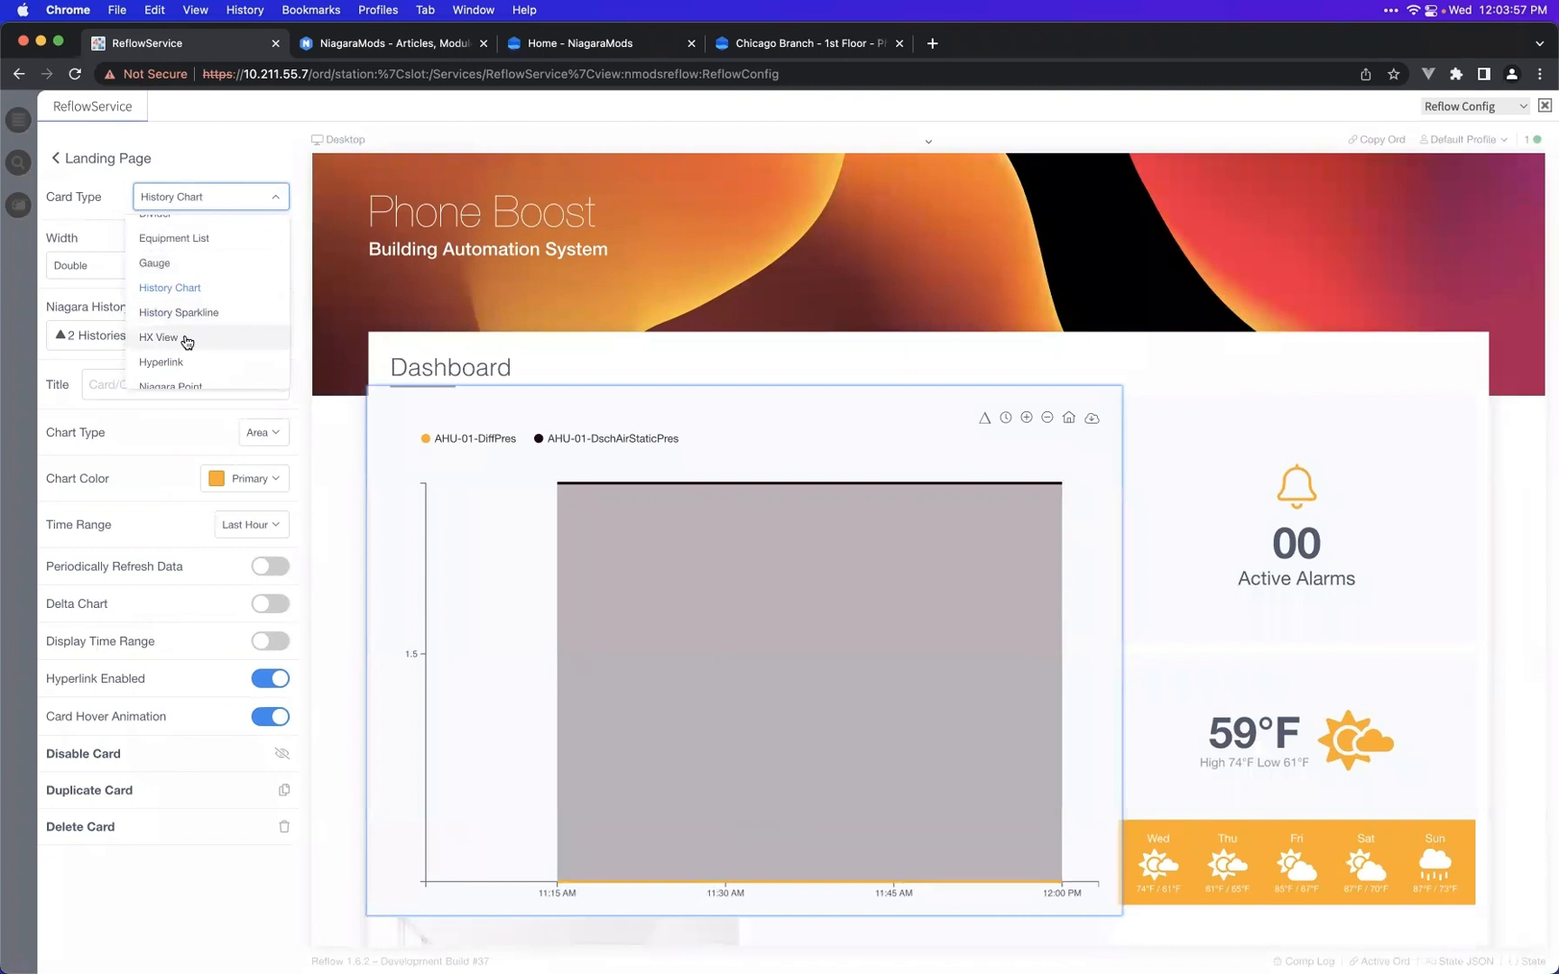
click(187, 338)
scroll(557, 306, up, 3)
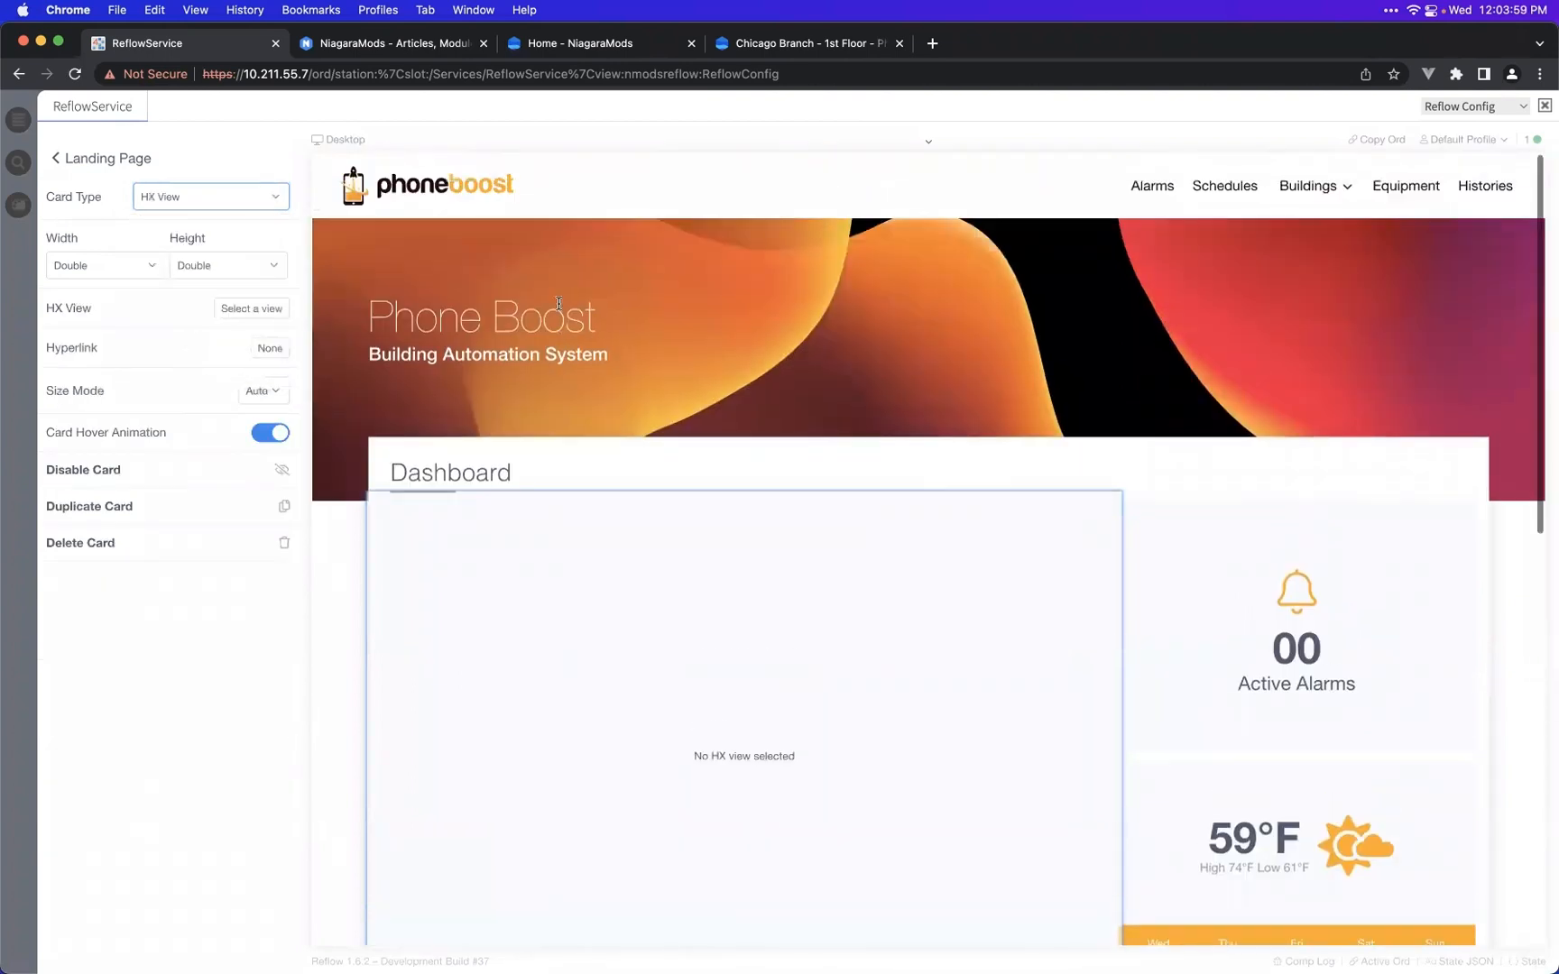
- Link the HX View card to the Floor 1 floorplan through a Niagara Ord hyperlink
scroll(742, 581, down, 5)
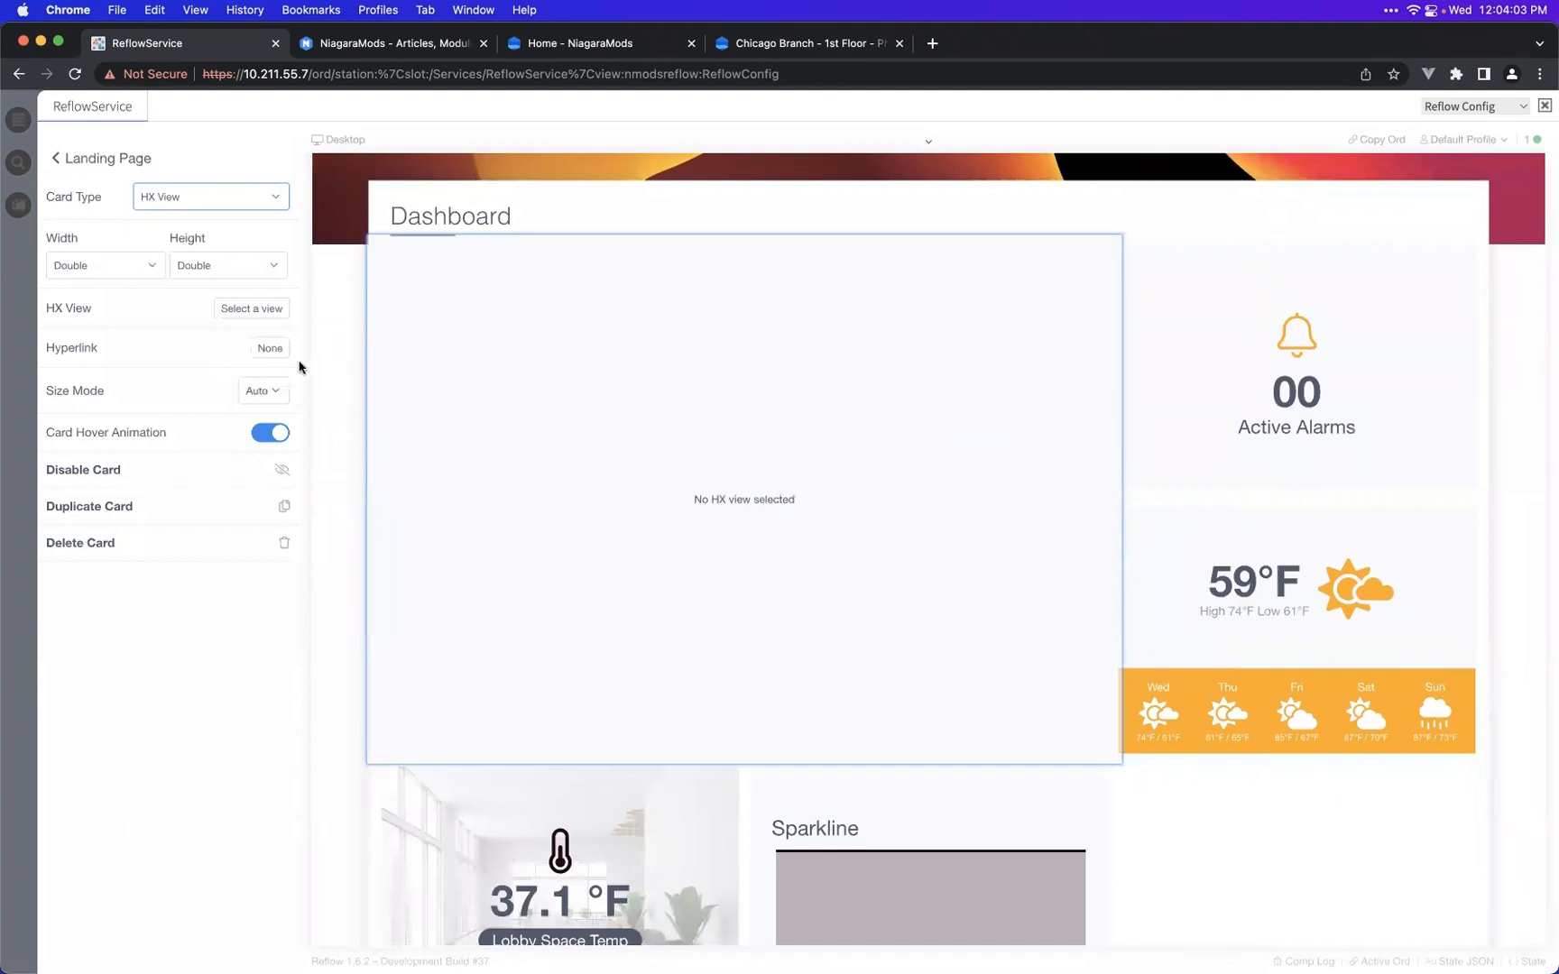
click(257, 353)
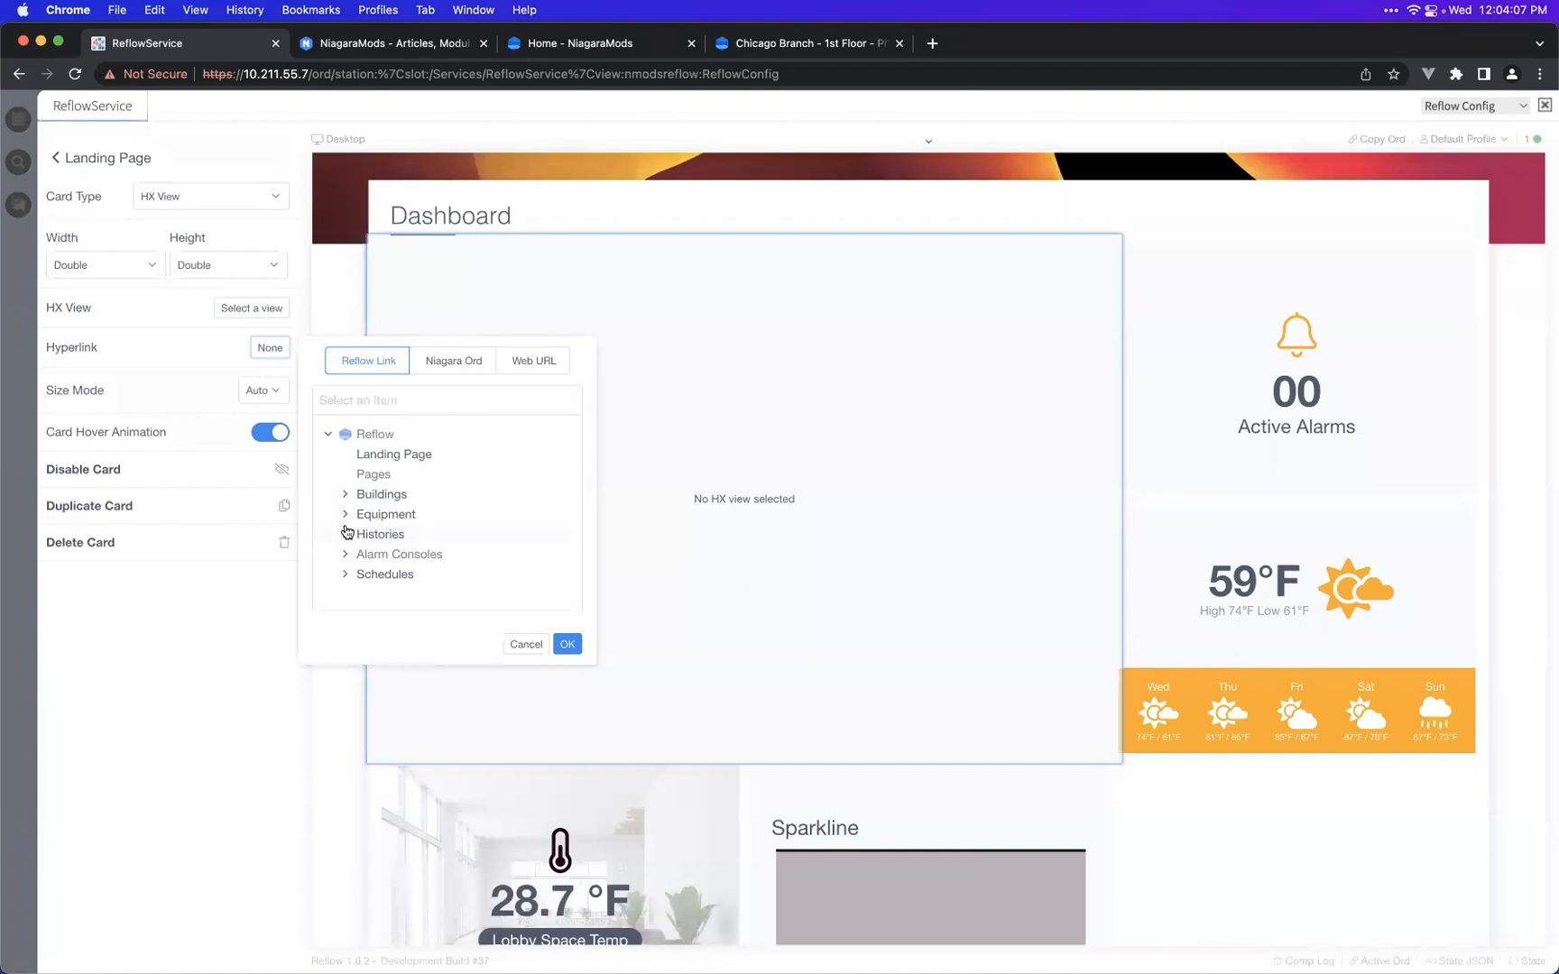
click(446, 362)
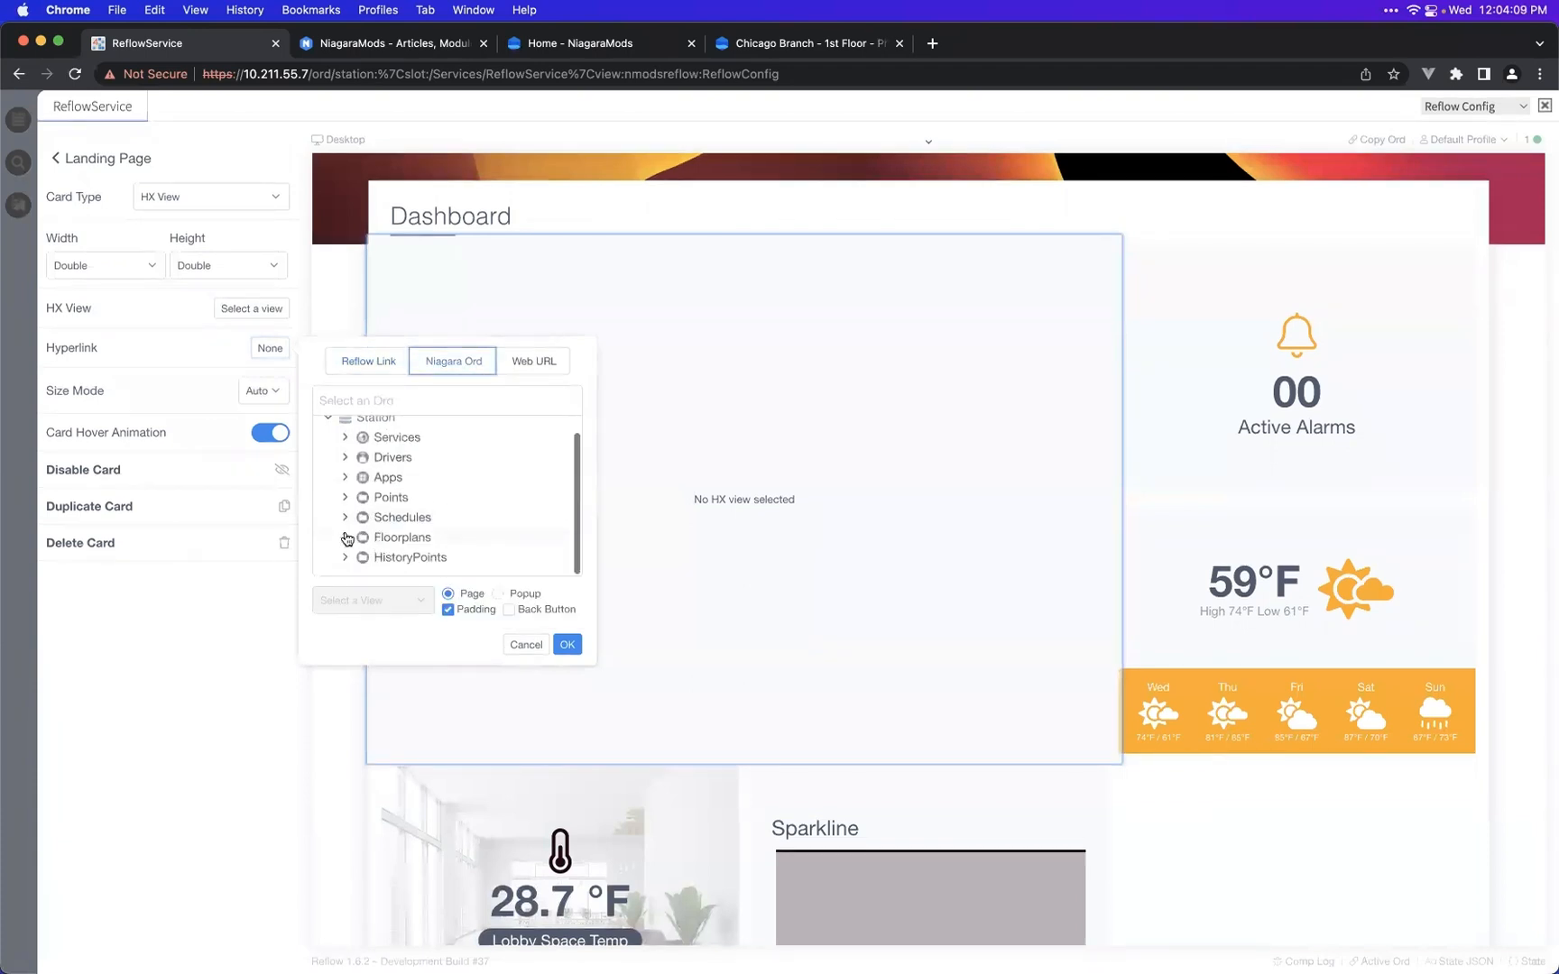
click(345, 537)
click(411, 557)
click(567, 645)
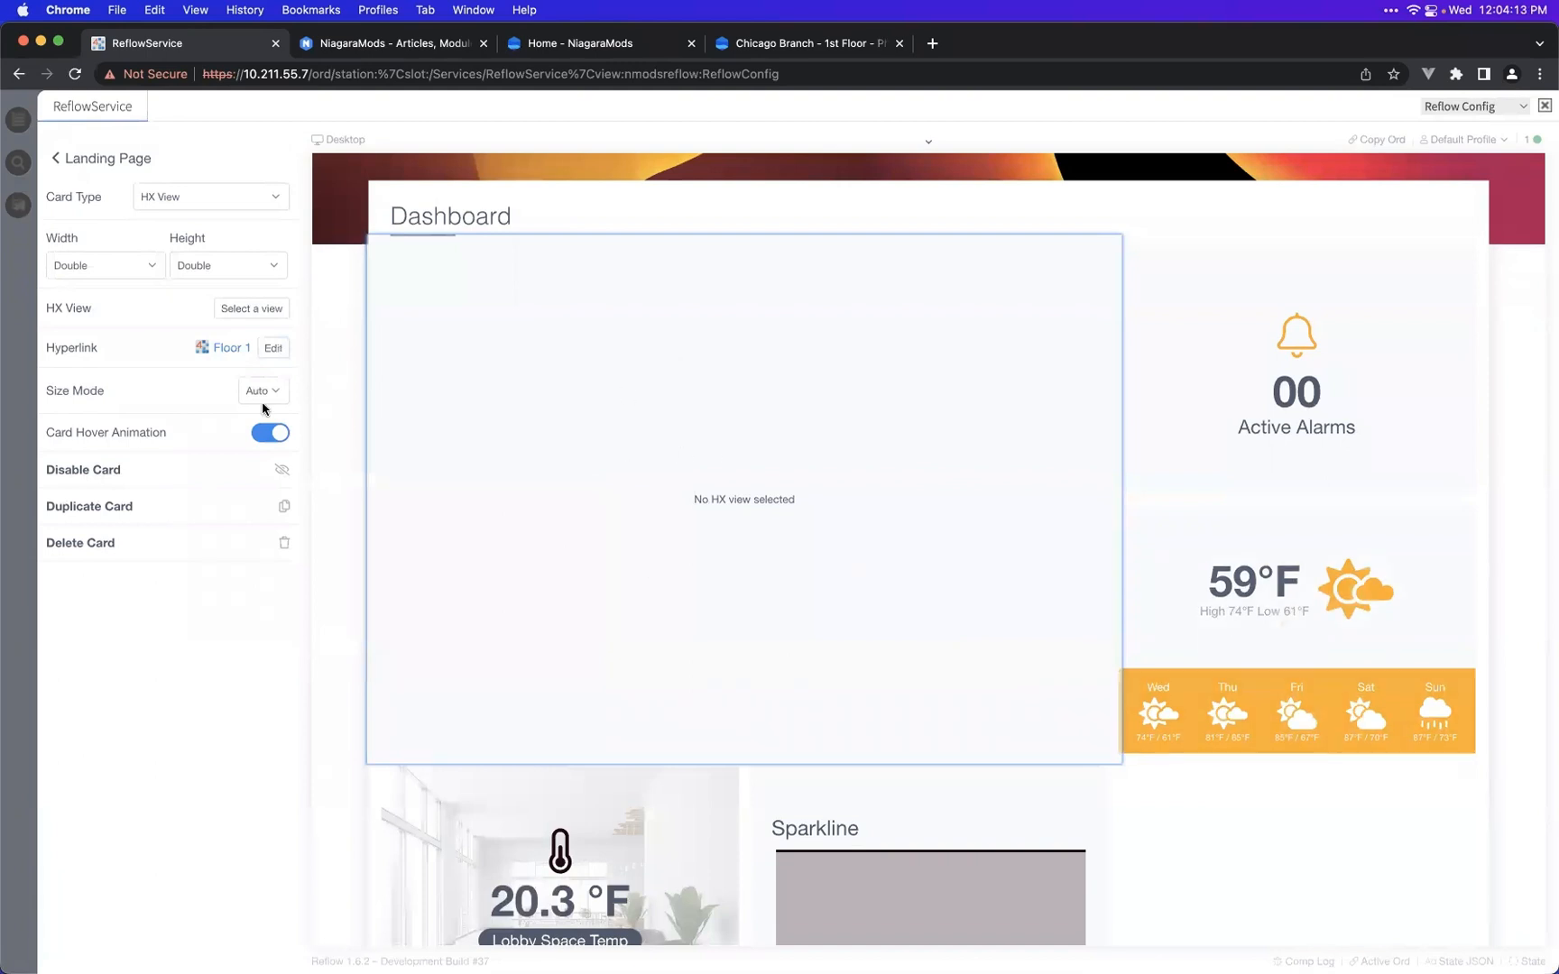
- Delete the HX View card from the dashboard
scroll(375, 435, up, 5)
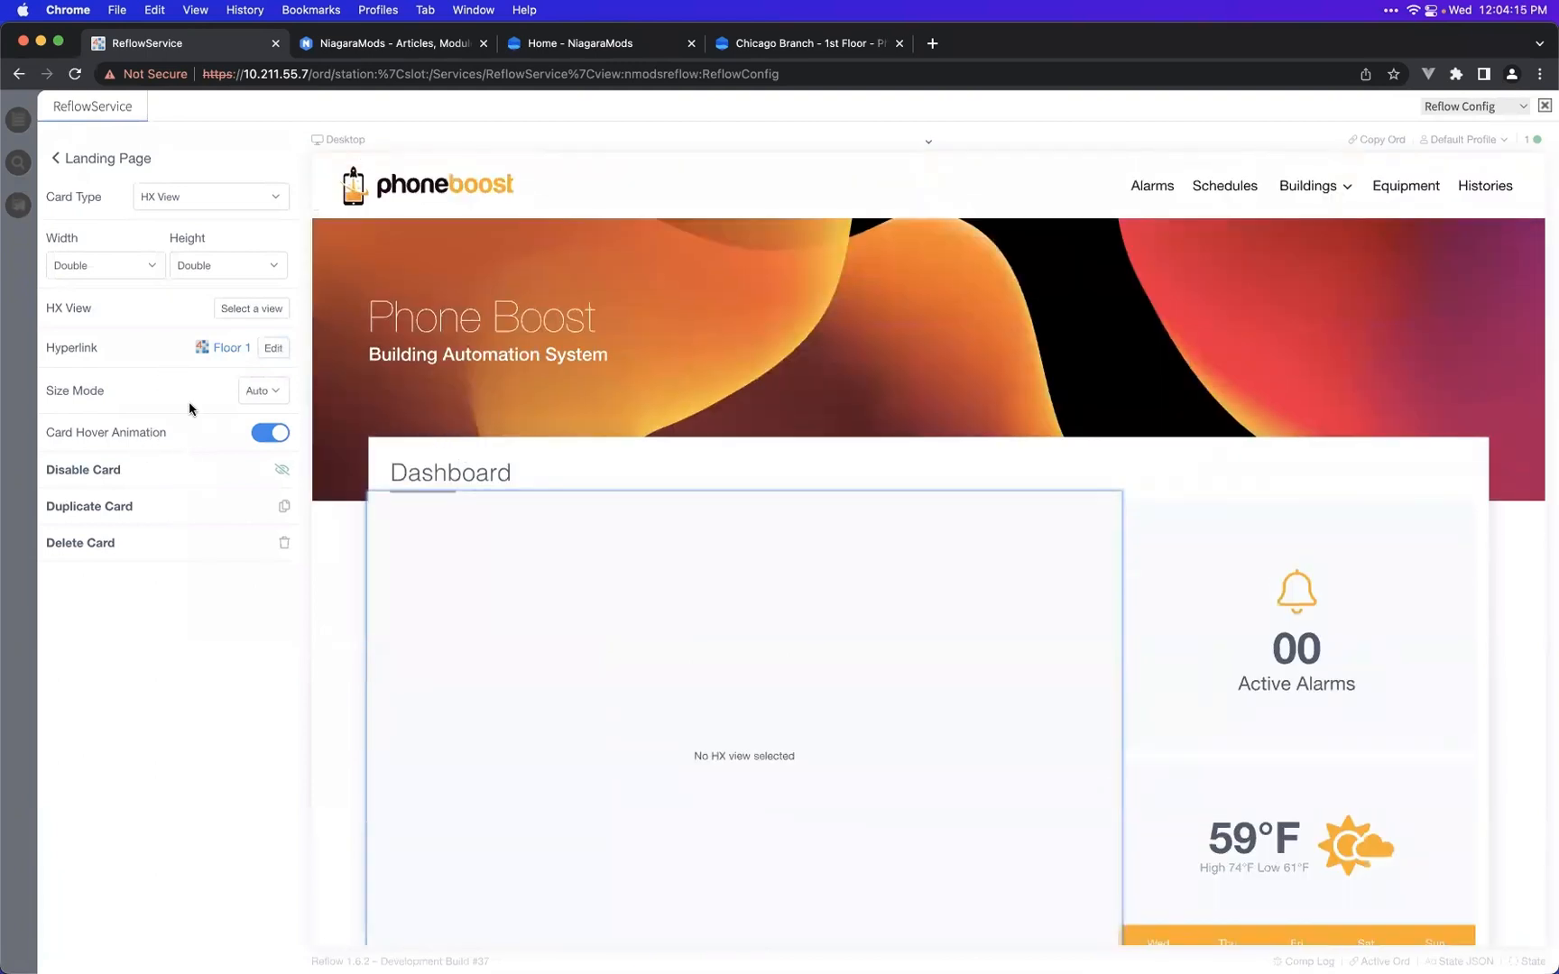
click(173, 545)
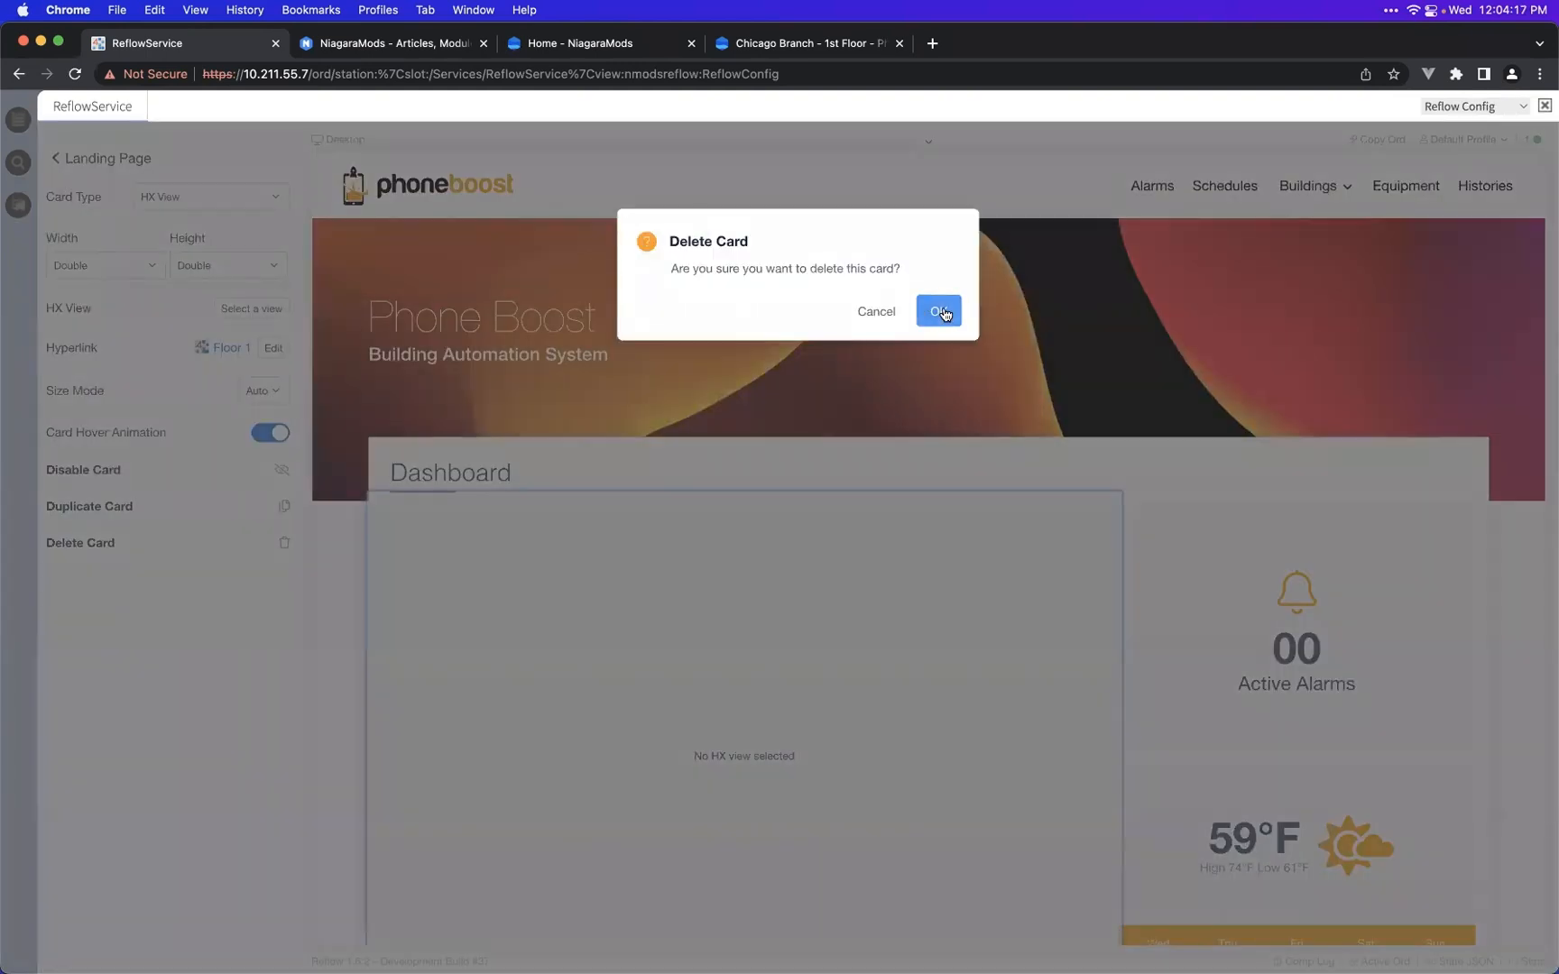
click(943, 312)
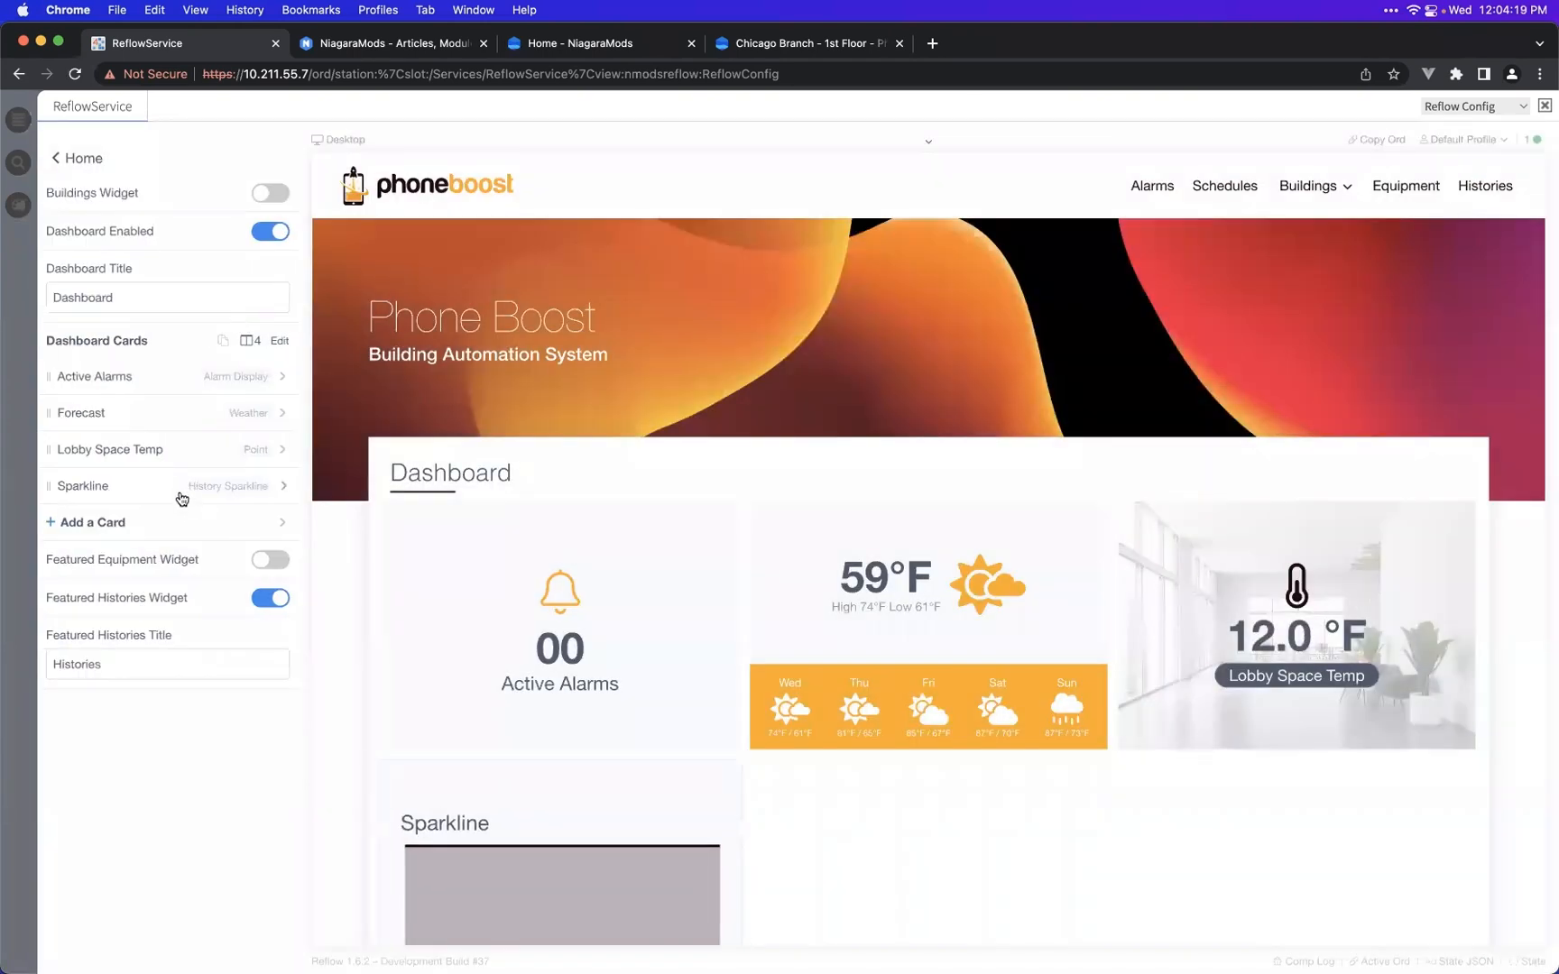
- Add a new card to the dashboard and set its card type to HX View
click(149, 523)
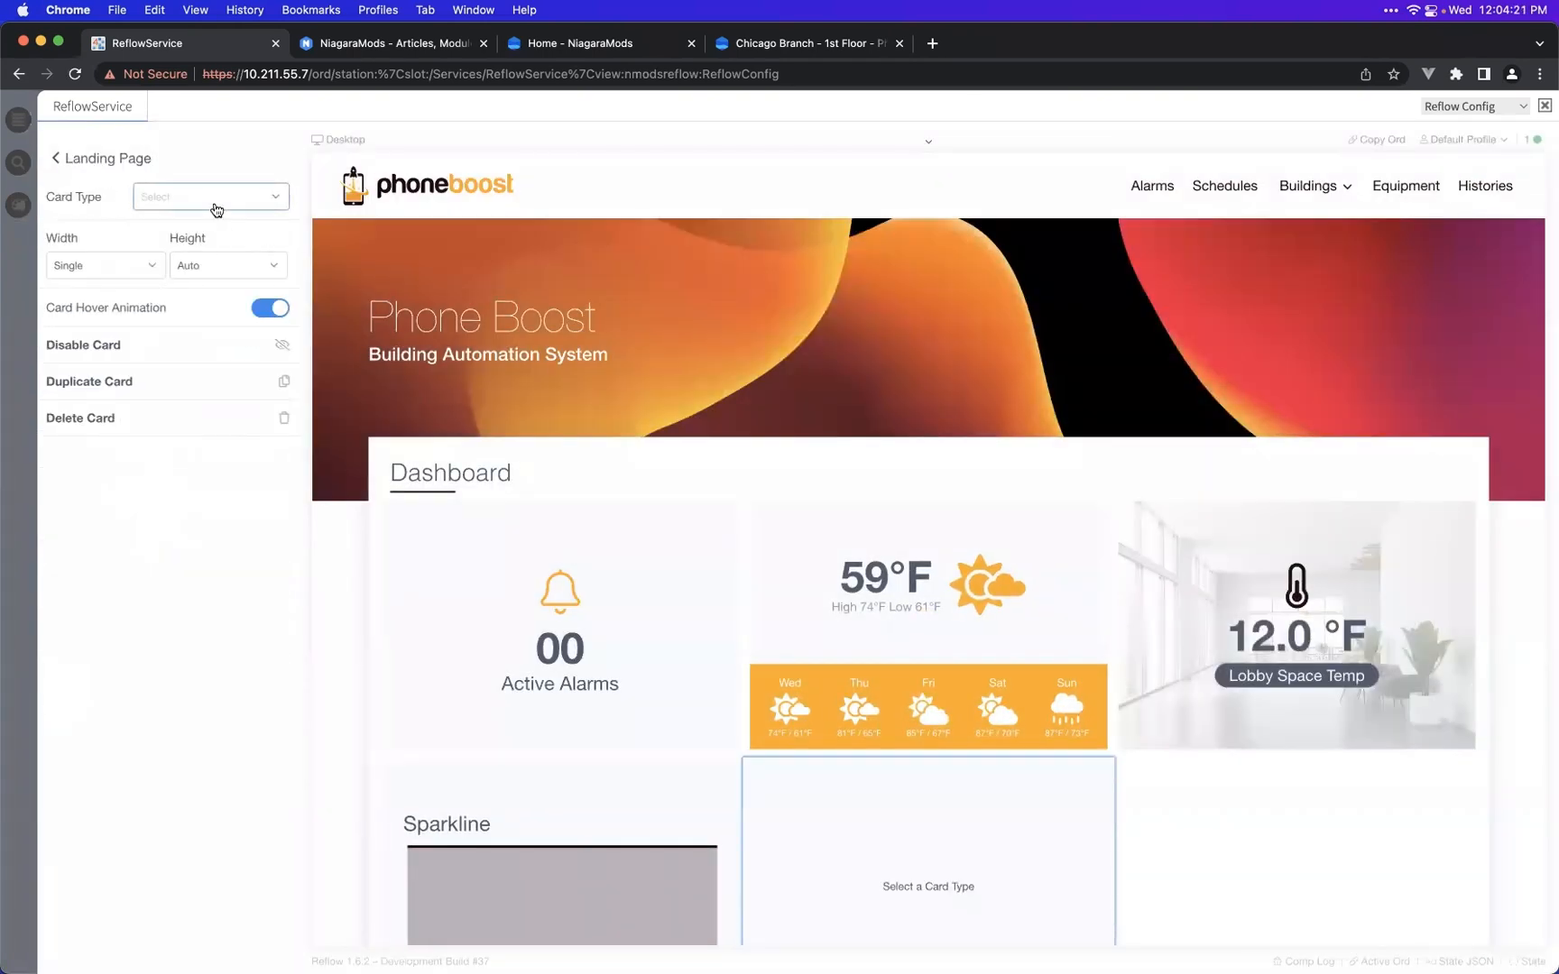
click(217, 197)
scroll(203, 320, down, 5)
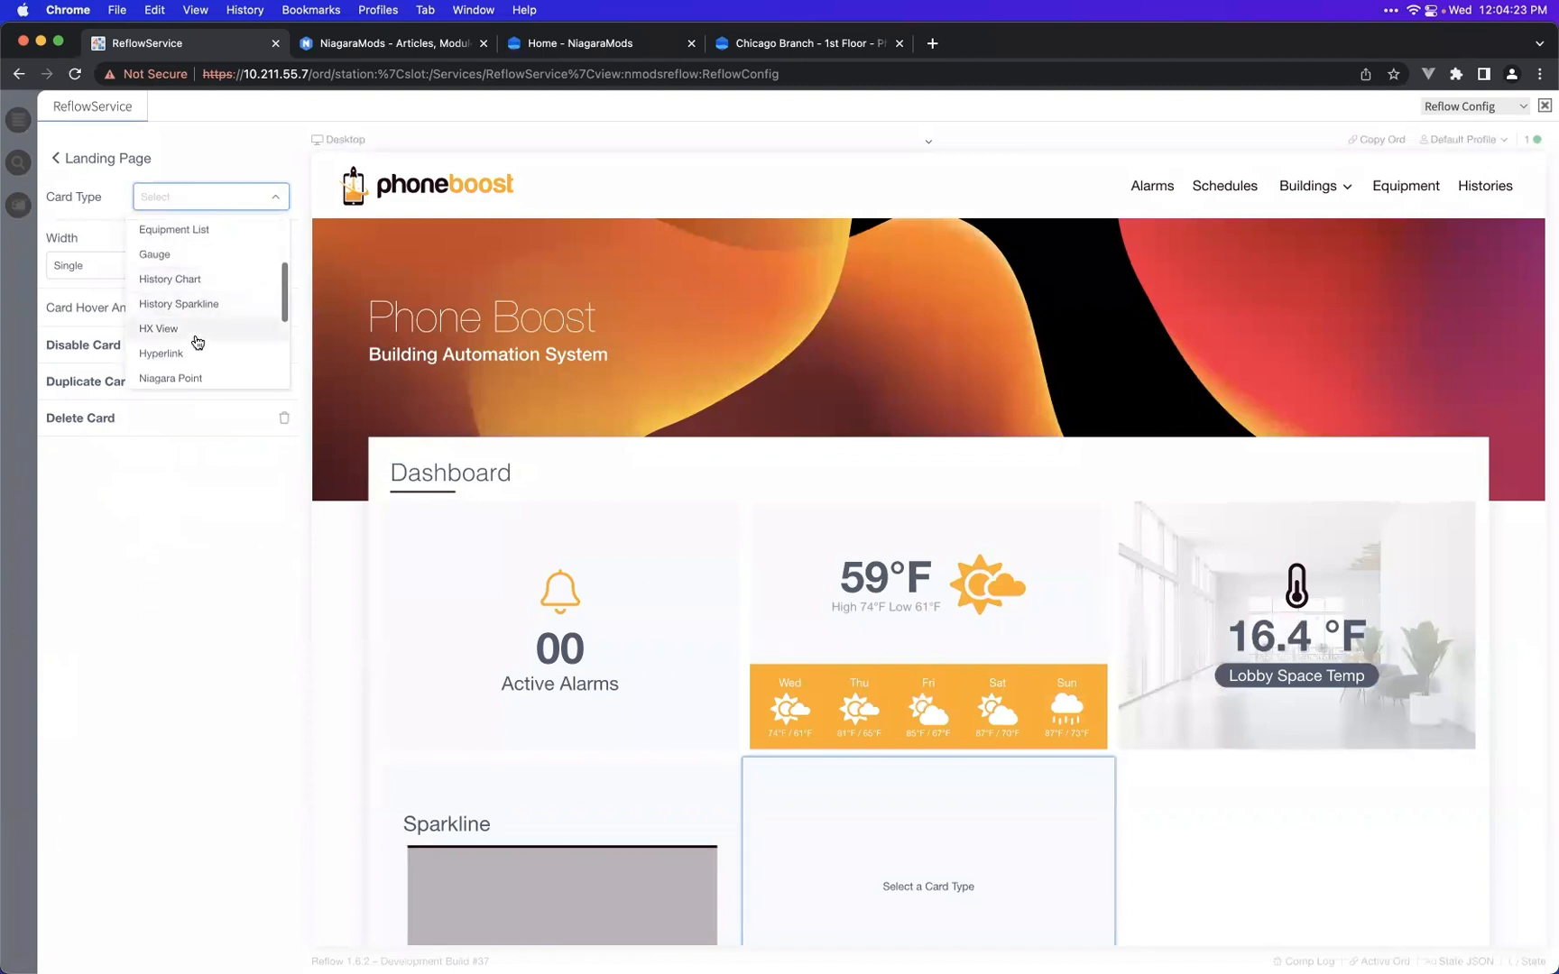
click(198, 342)
- Assign the Floor 1 floorplan as the view shown in the new HX View card
click(269, 348)
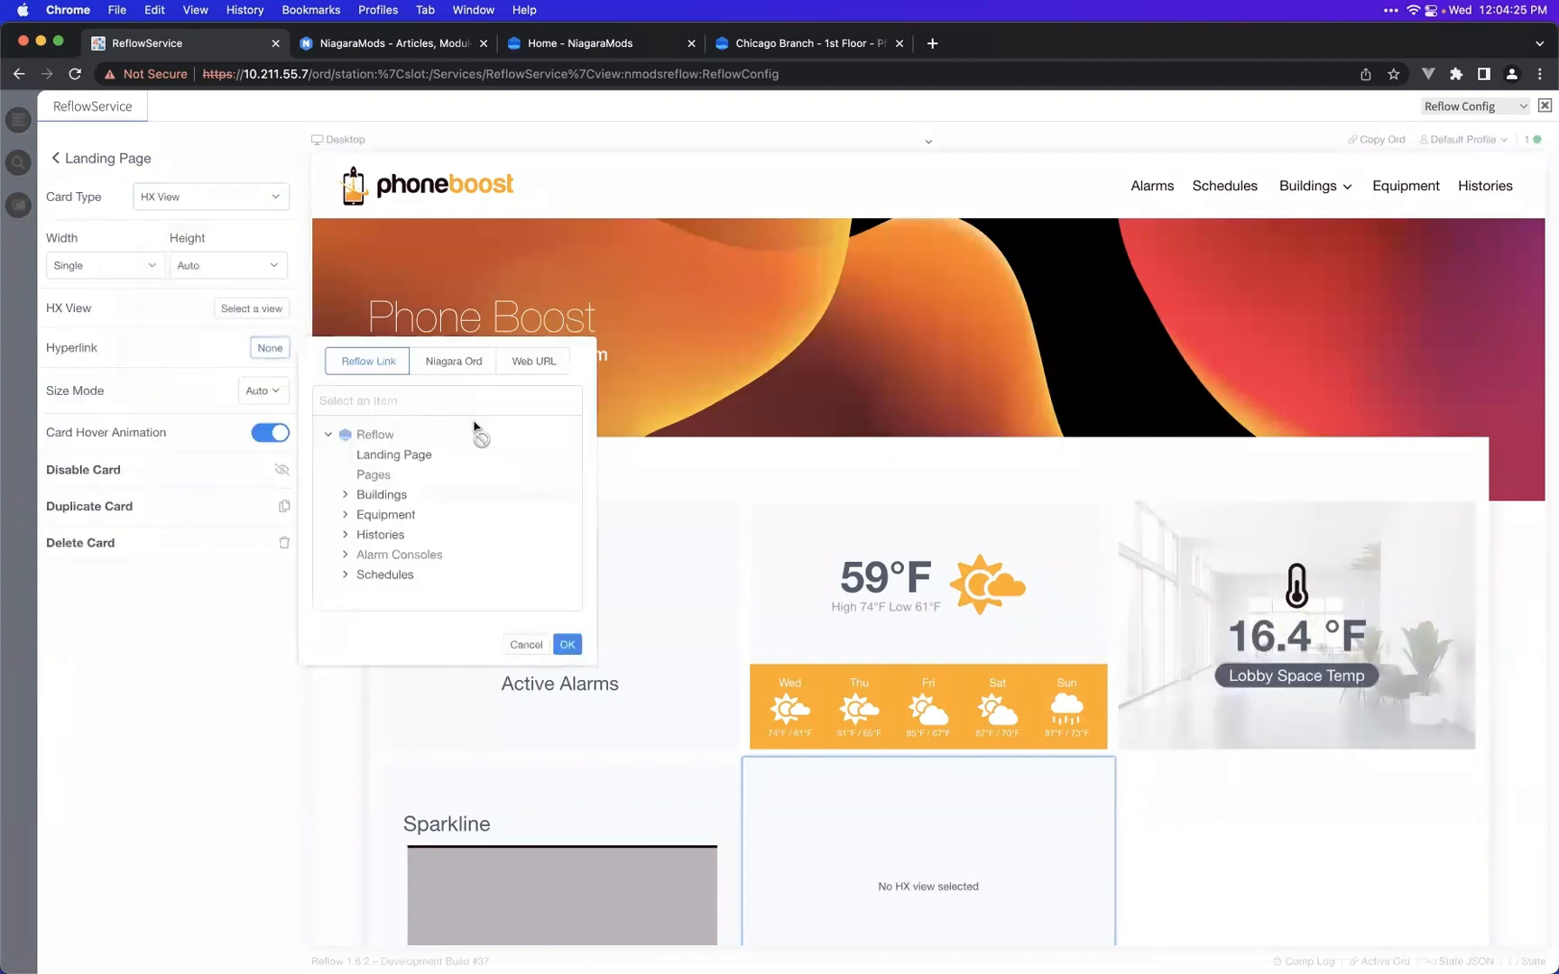
click(465, 376)
click(251, 308)
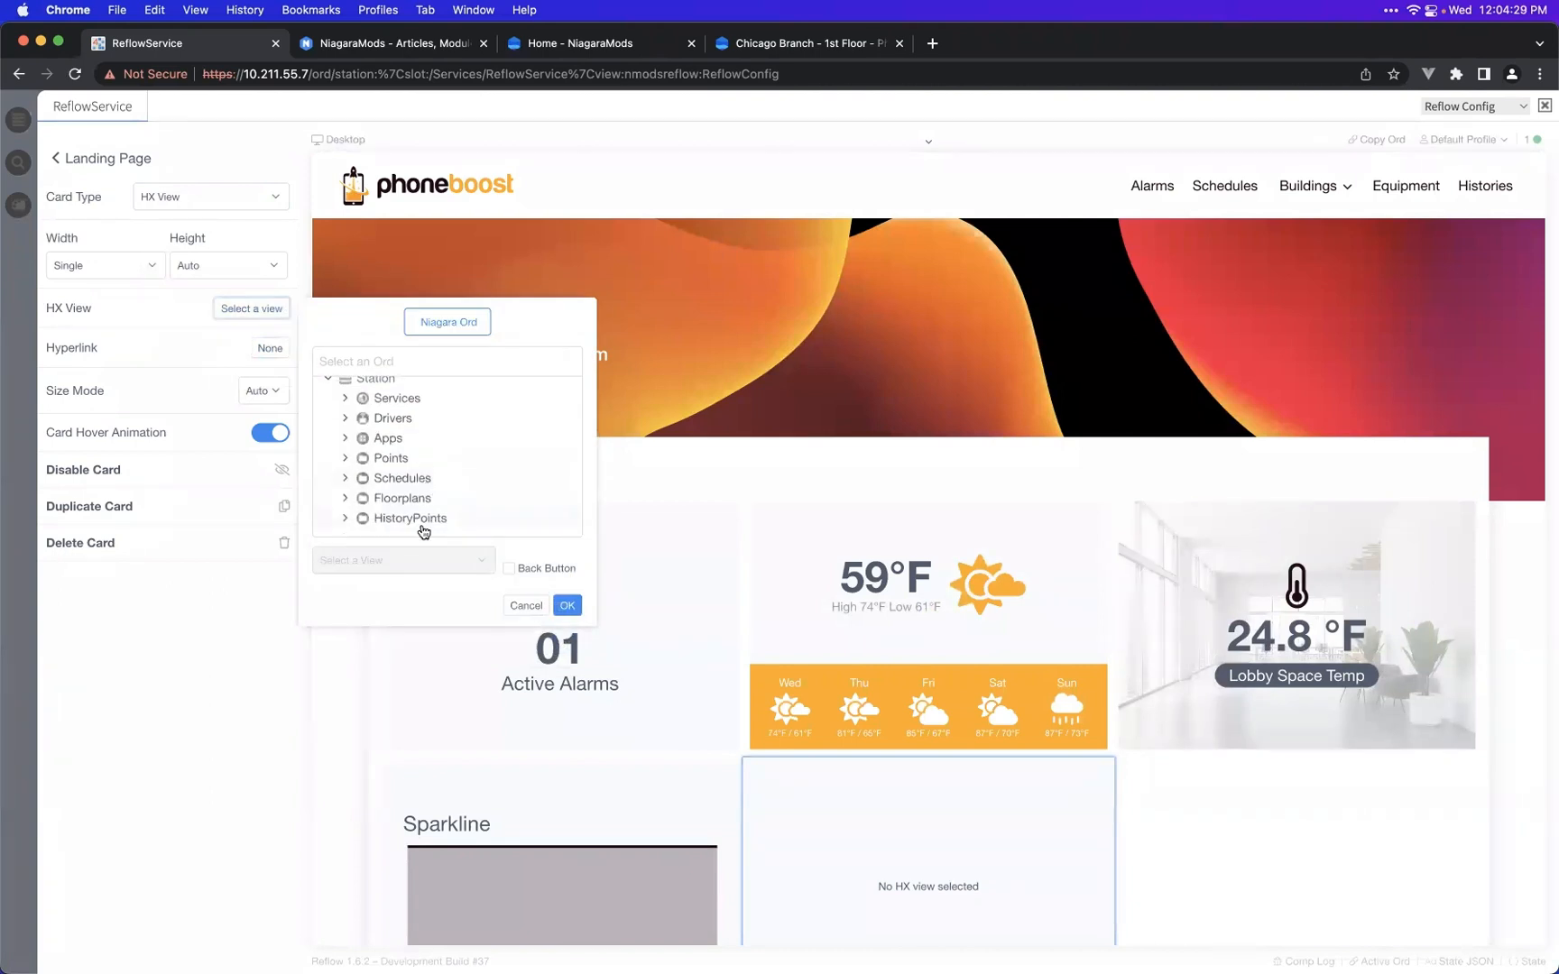
click(346, 499)
click(402, 521)
click(566, 606)
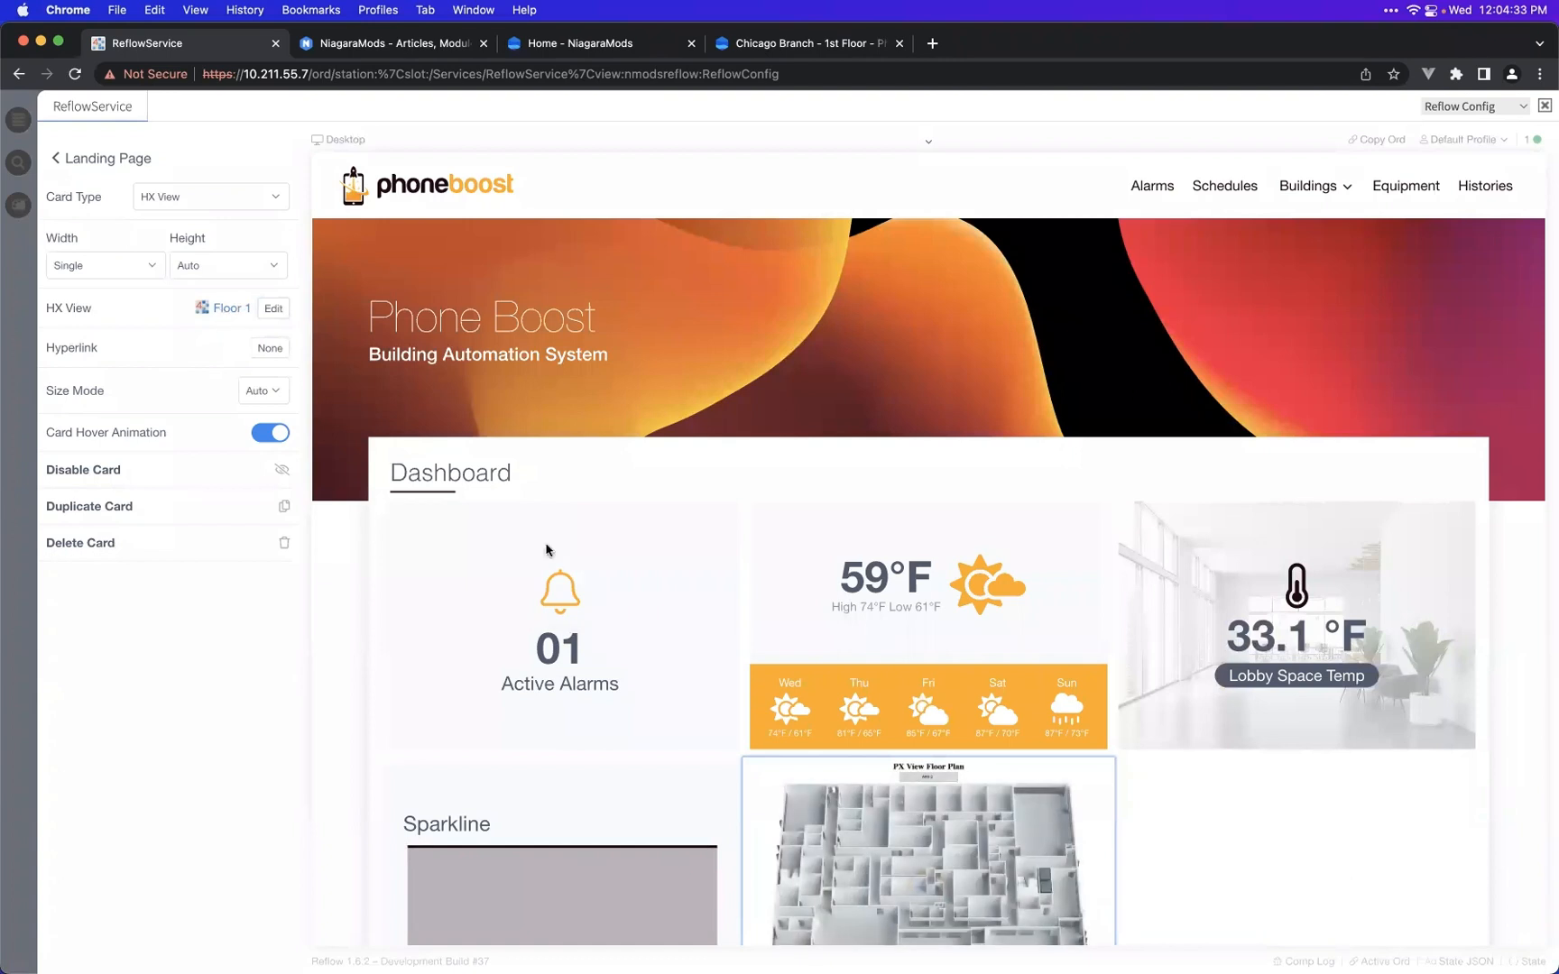
- Move the Floor 1 card to the first position among the dashboard cards
scroll(549, 550, down, 3)
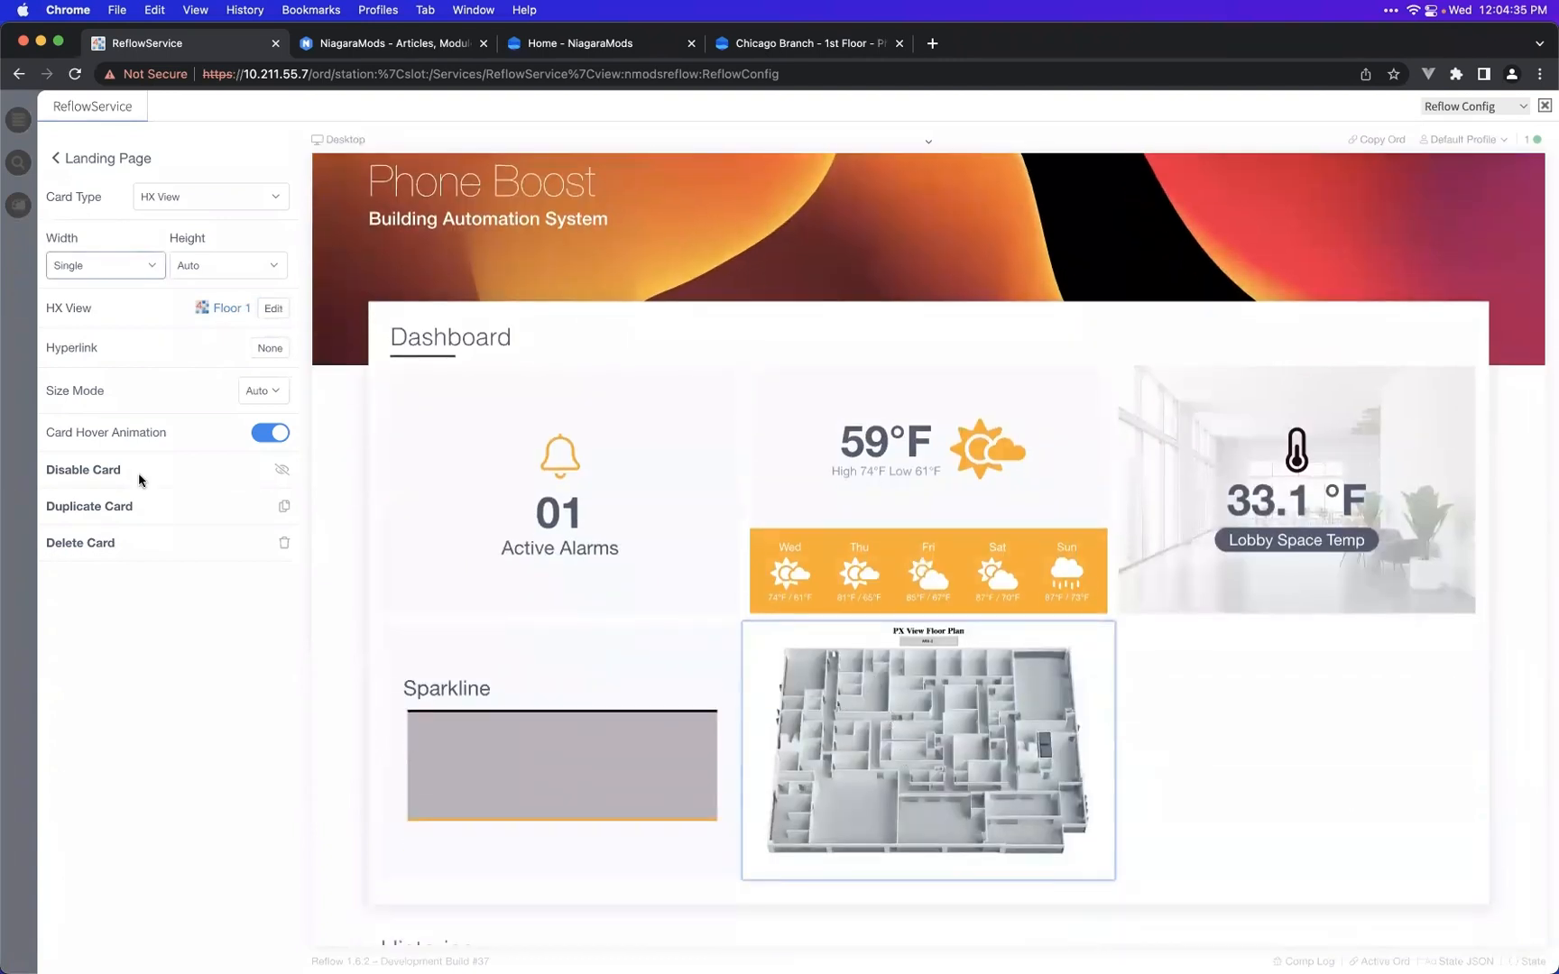
click(101, 157)
drag(138, 523, 136, 380)
- Set the Floor 1 card's width and height to Double and return to the landing-page settings
click(136, 380)
click(132, 264)
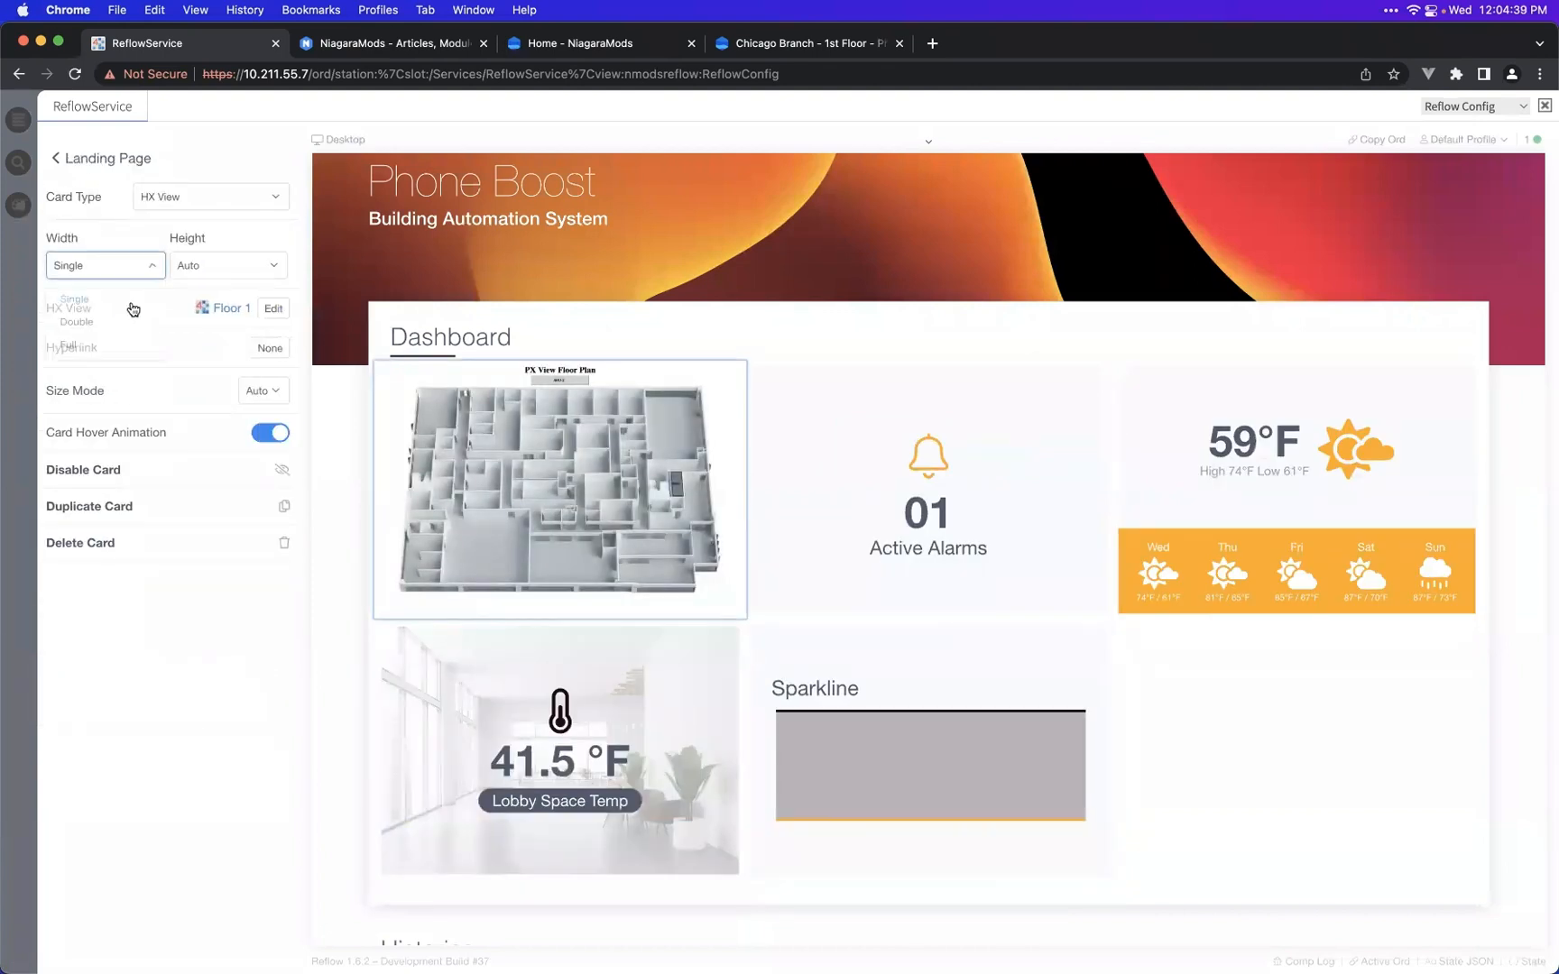
click(132, 324)
click(200, 262)
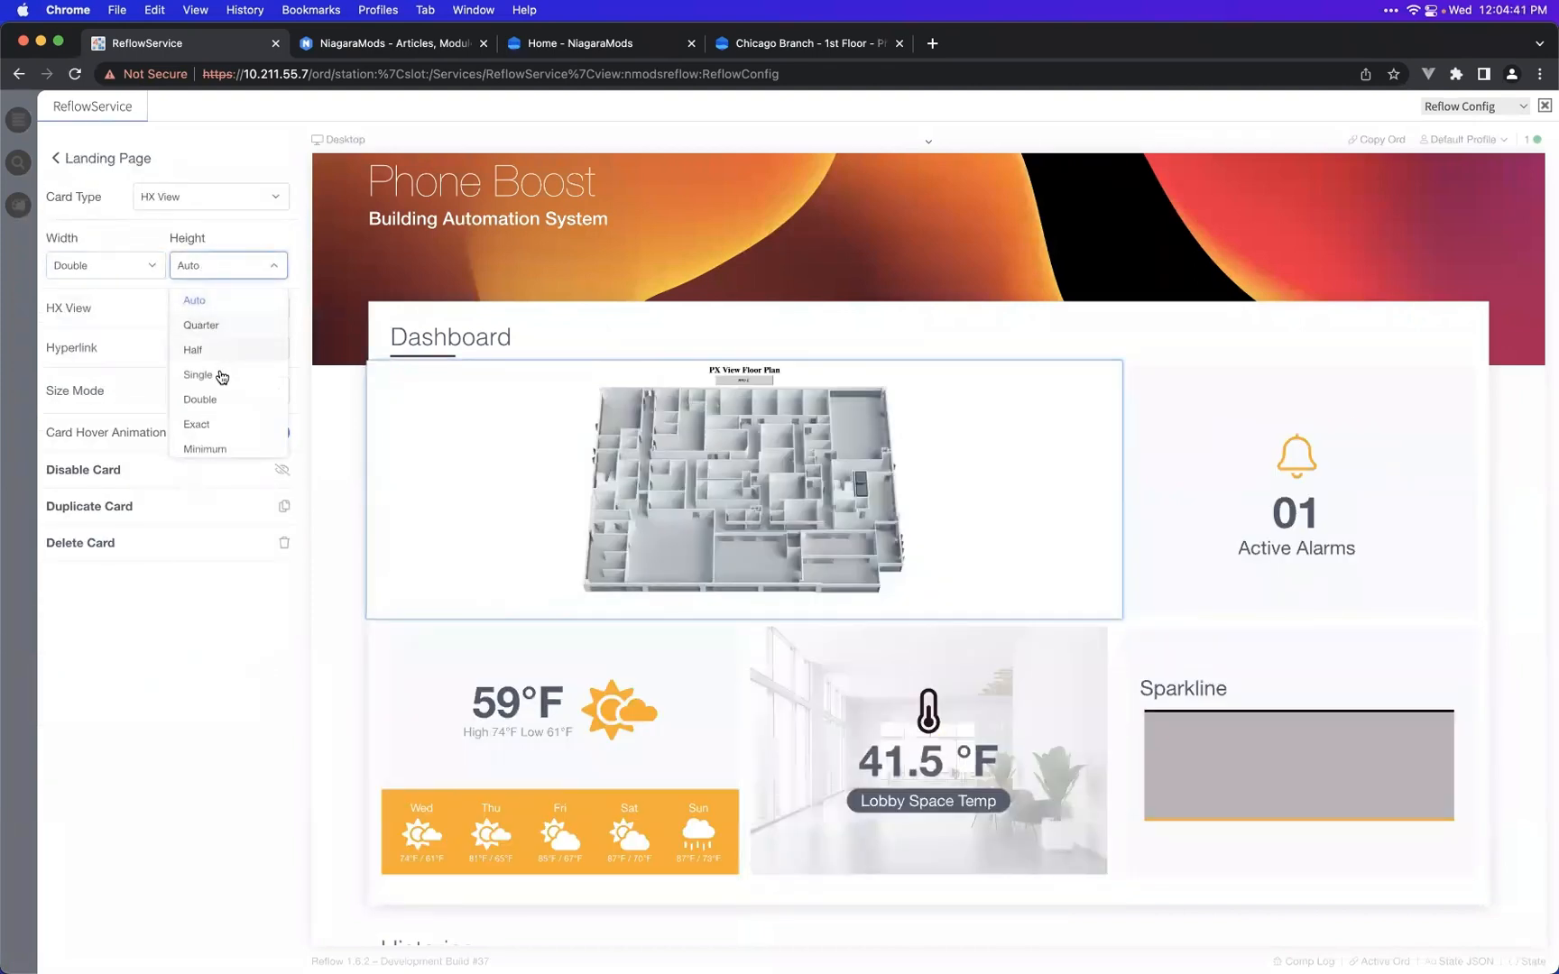
click(216, 395)
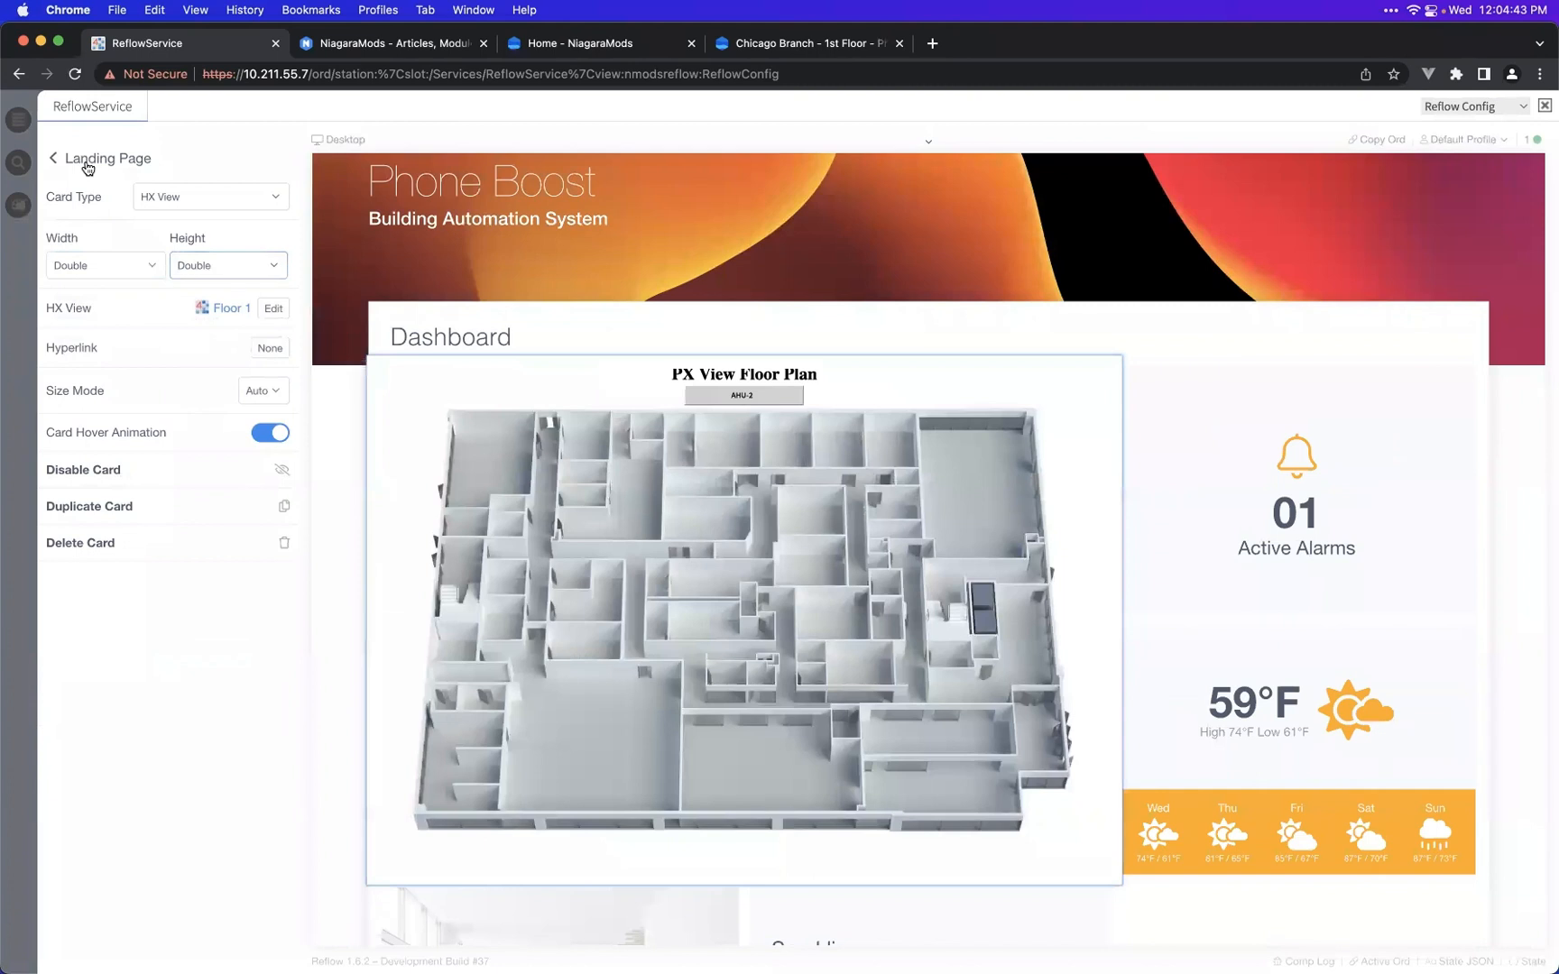
click(86, 163)
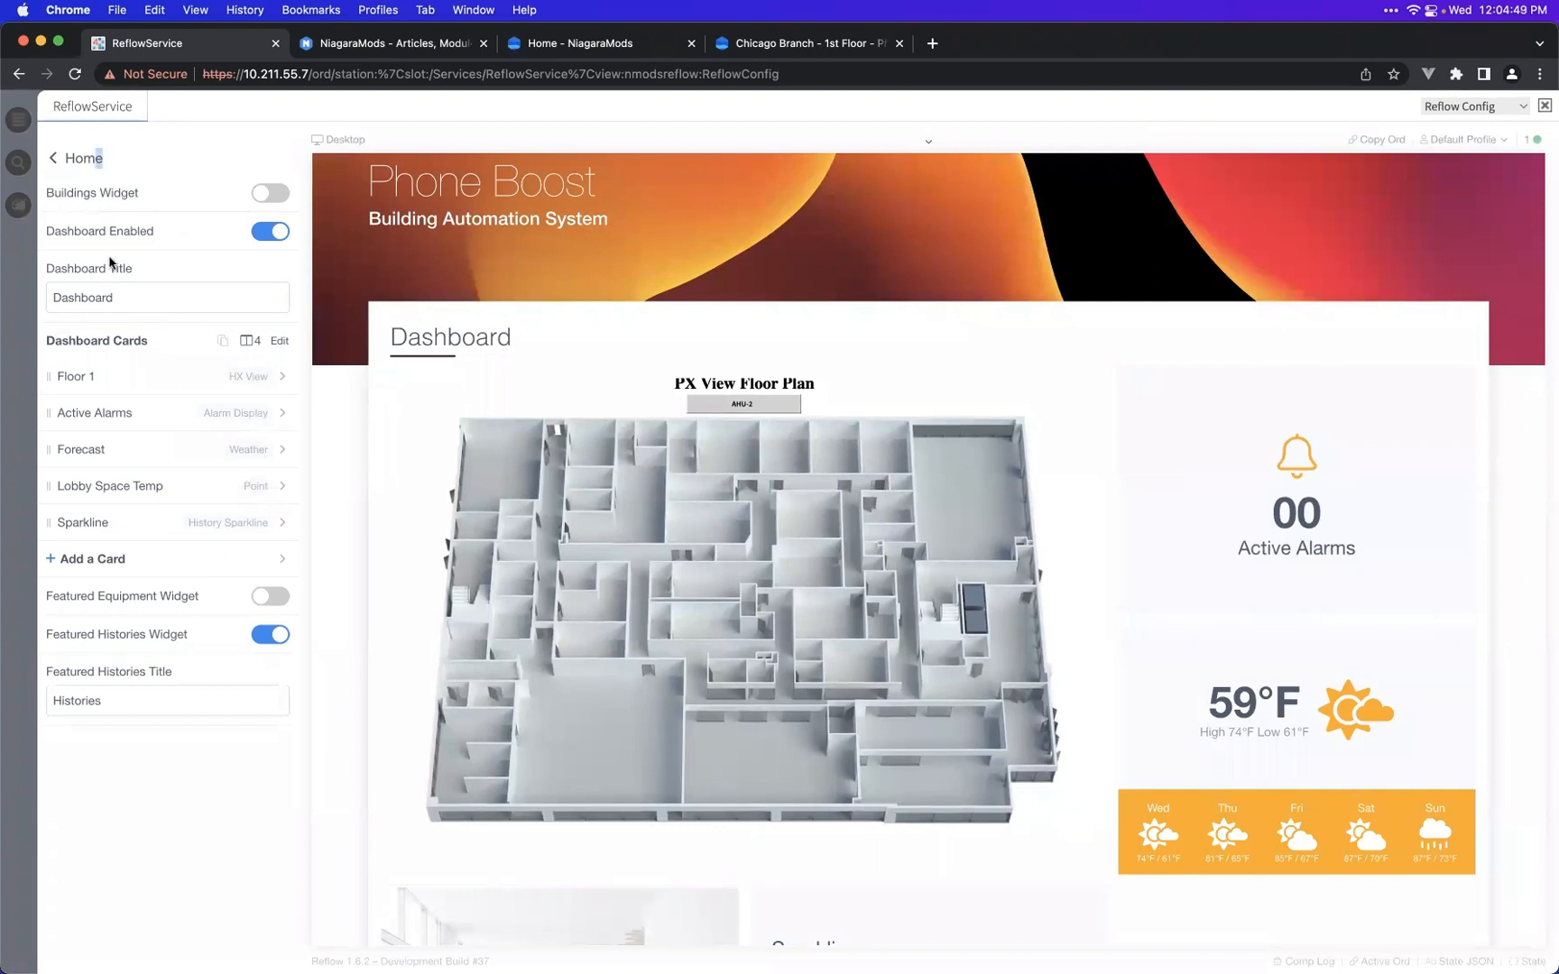
- Start another dashboard card to look through the available card types, and return to the landing-page settings without choosing one
click(153, 559)
click(219, 570)
click(221, 201)
scroll(221, 269, down, 6)
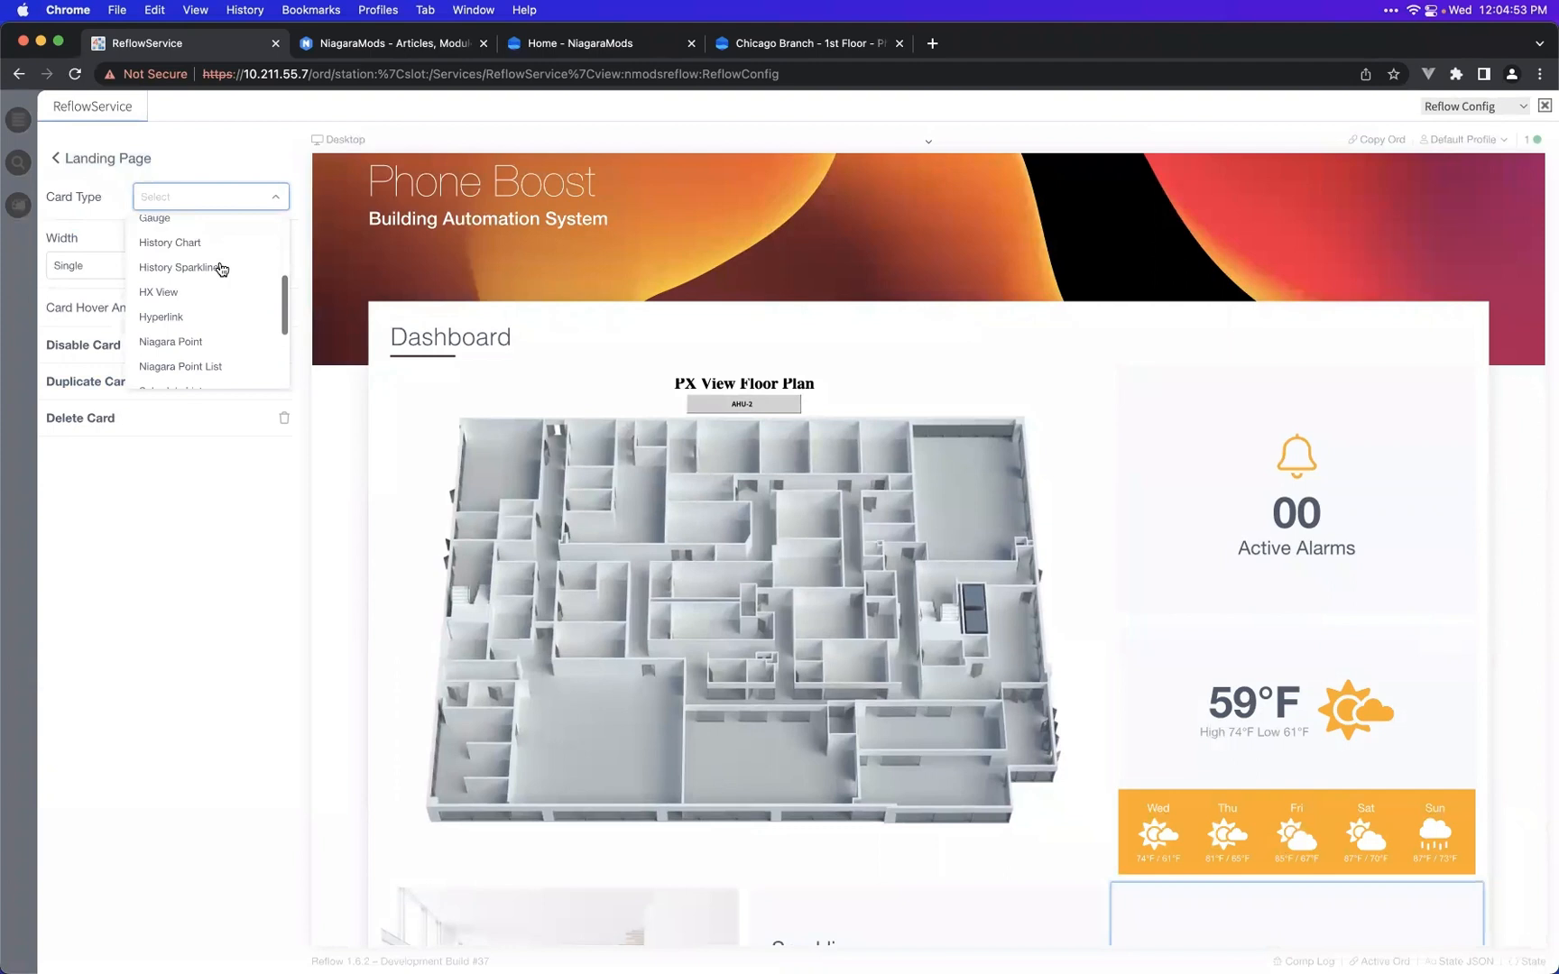
scroll(221, 268, up, 6)
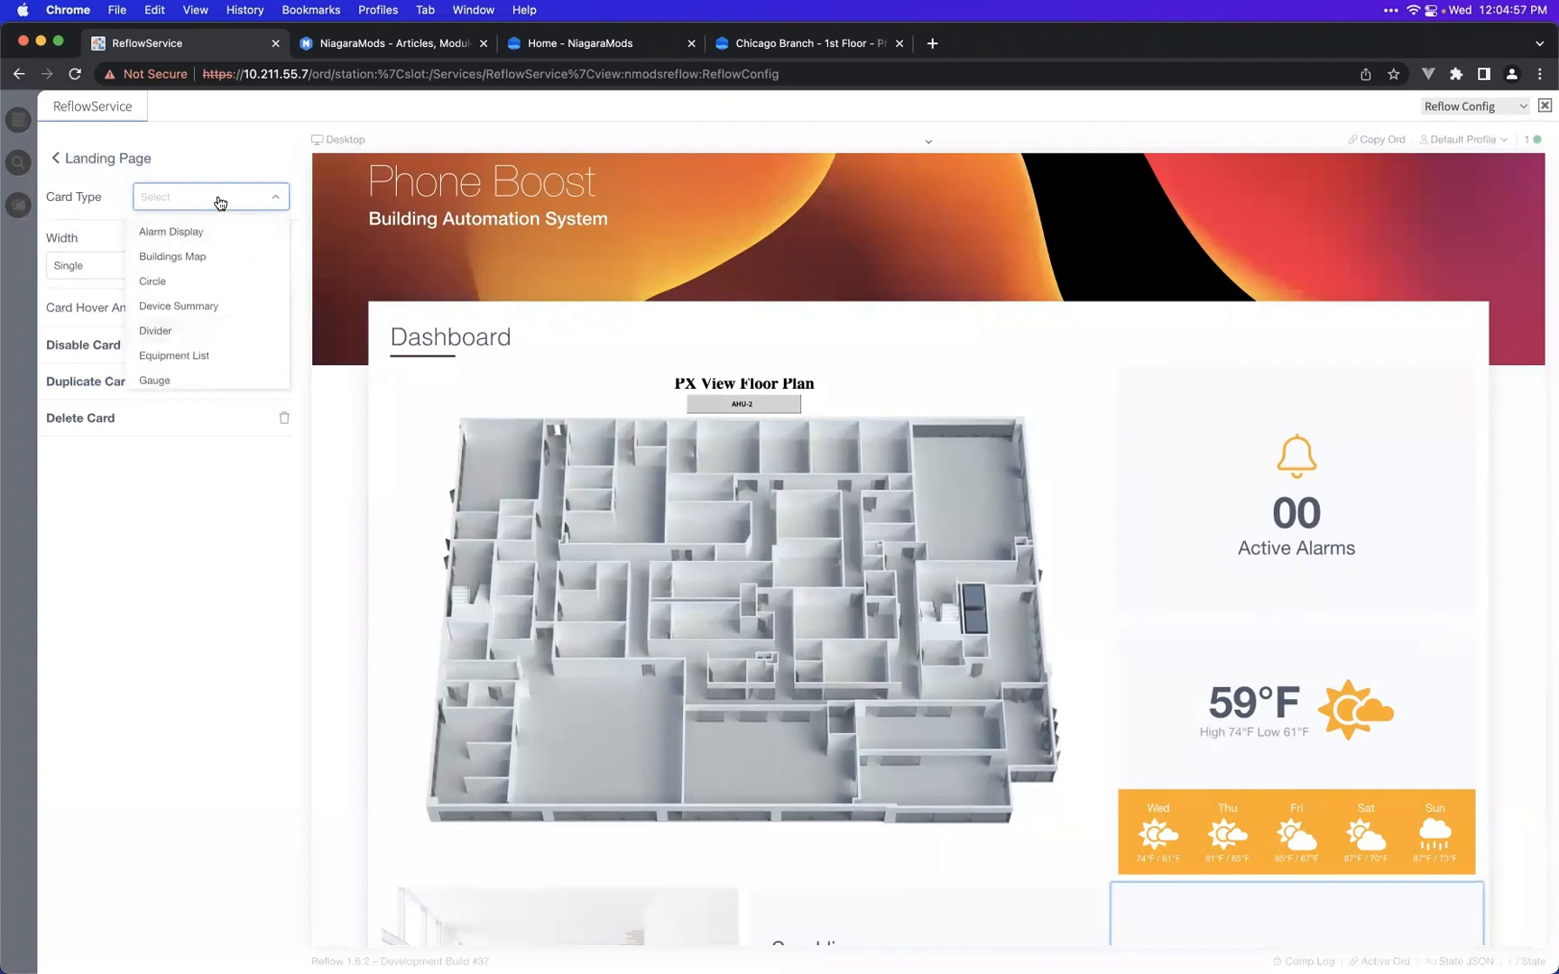
click(221, 200)
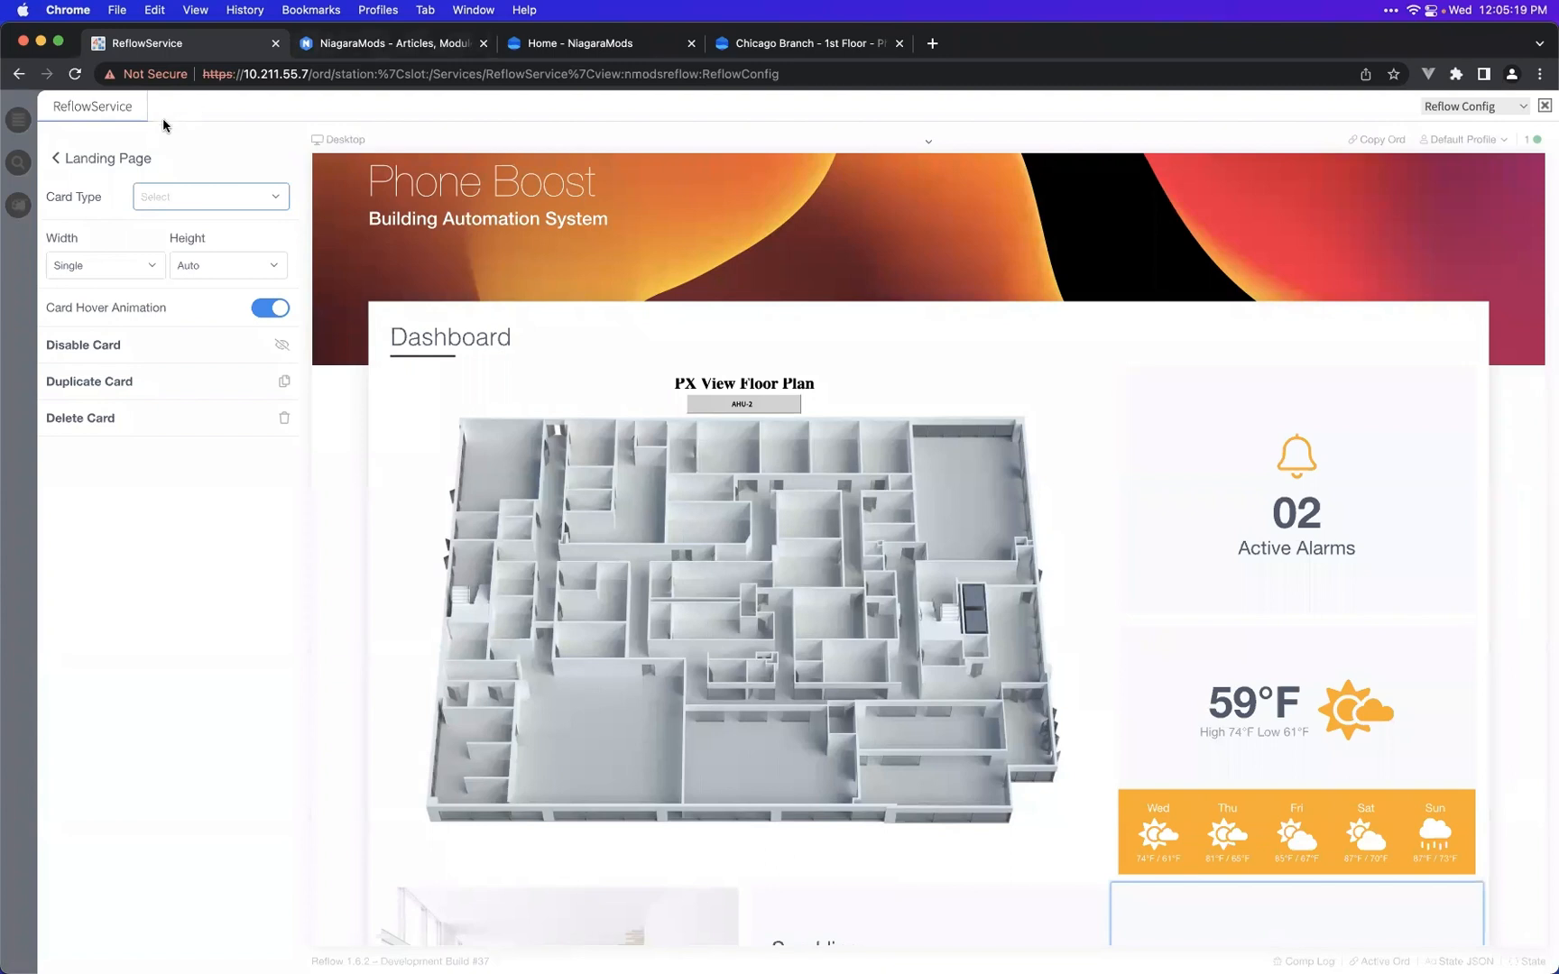
click(118, 162)
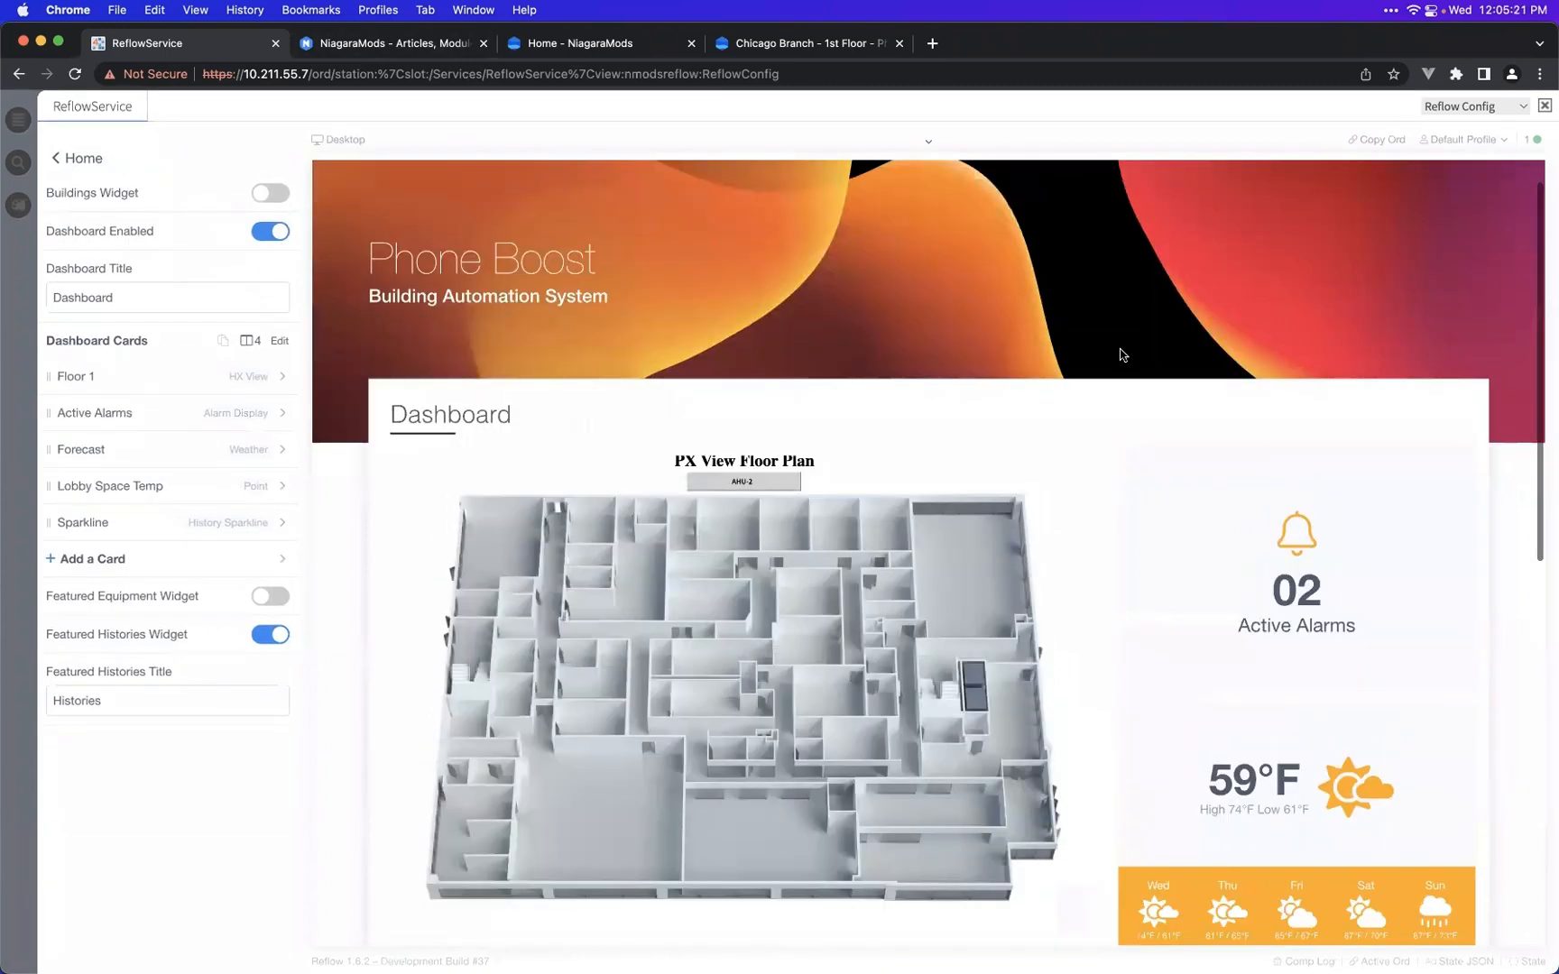
- Open the Headquarters building's Floors page in the site preview
scroll(1123, 355, up, 1)
click(1314, 186)
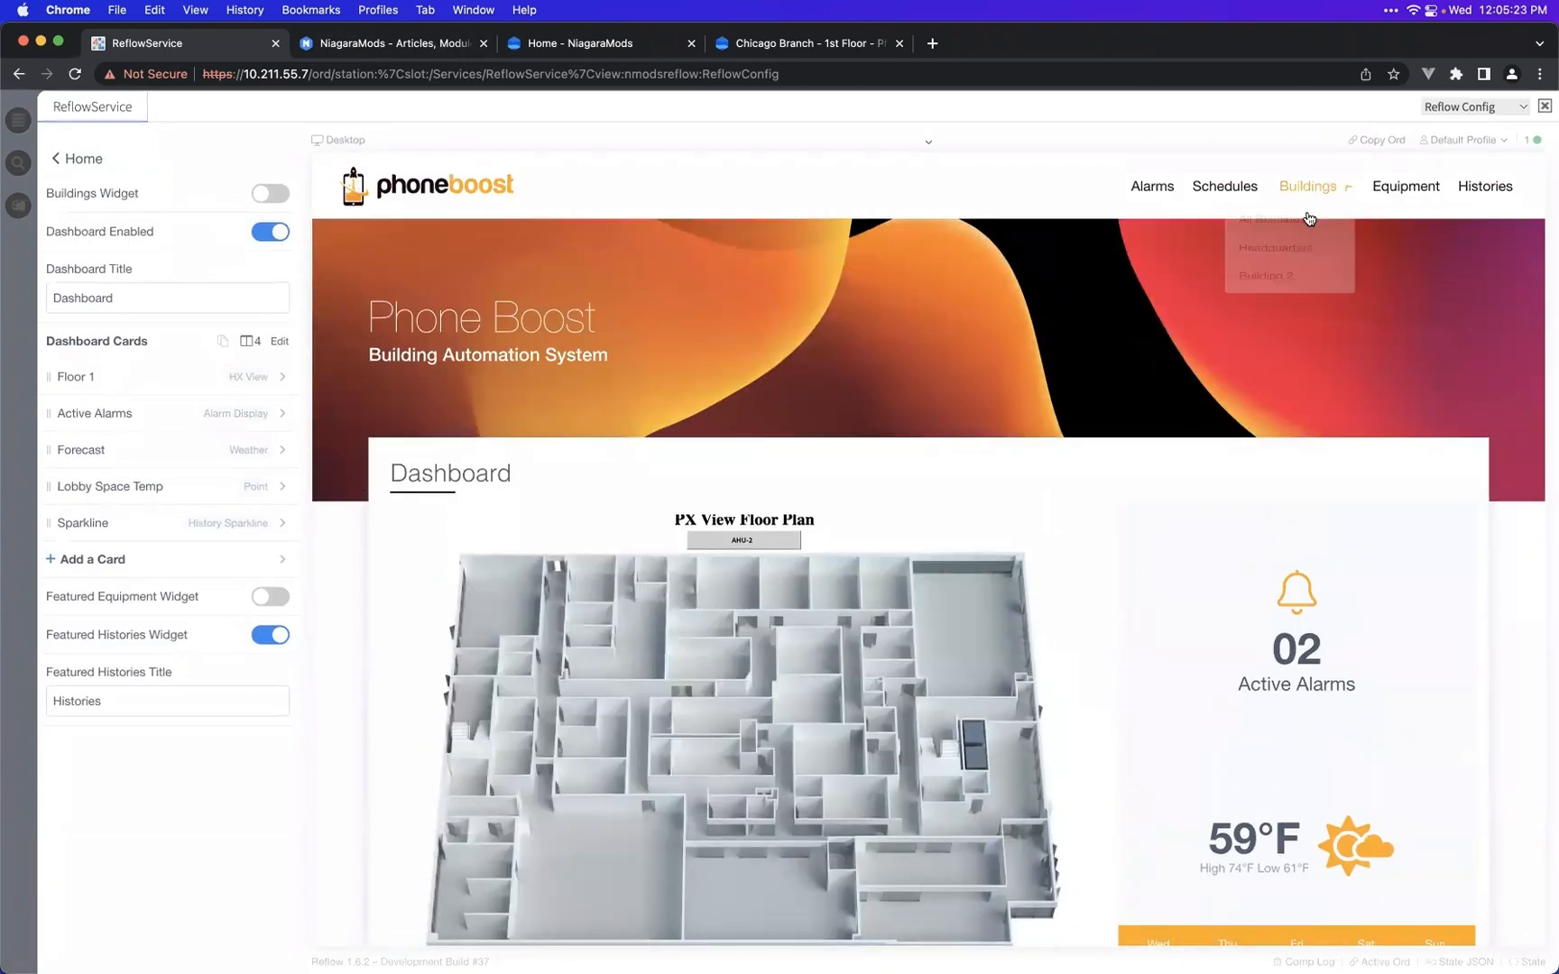
click(1280, 260)
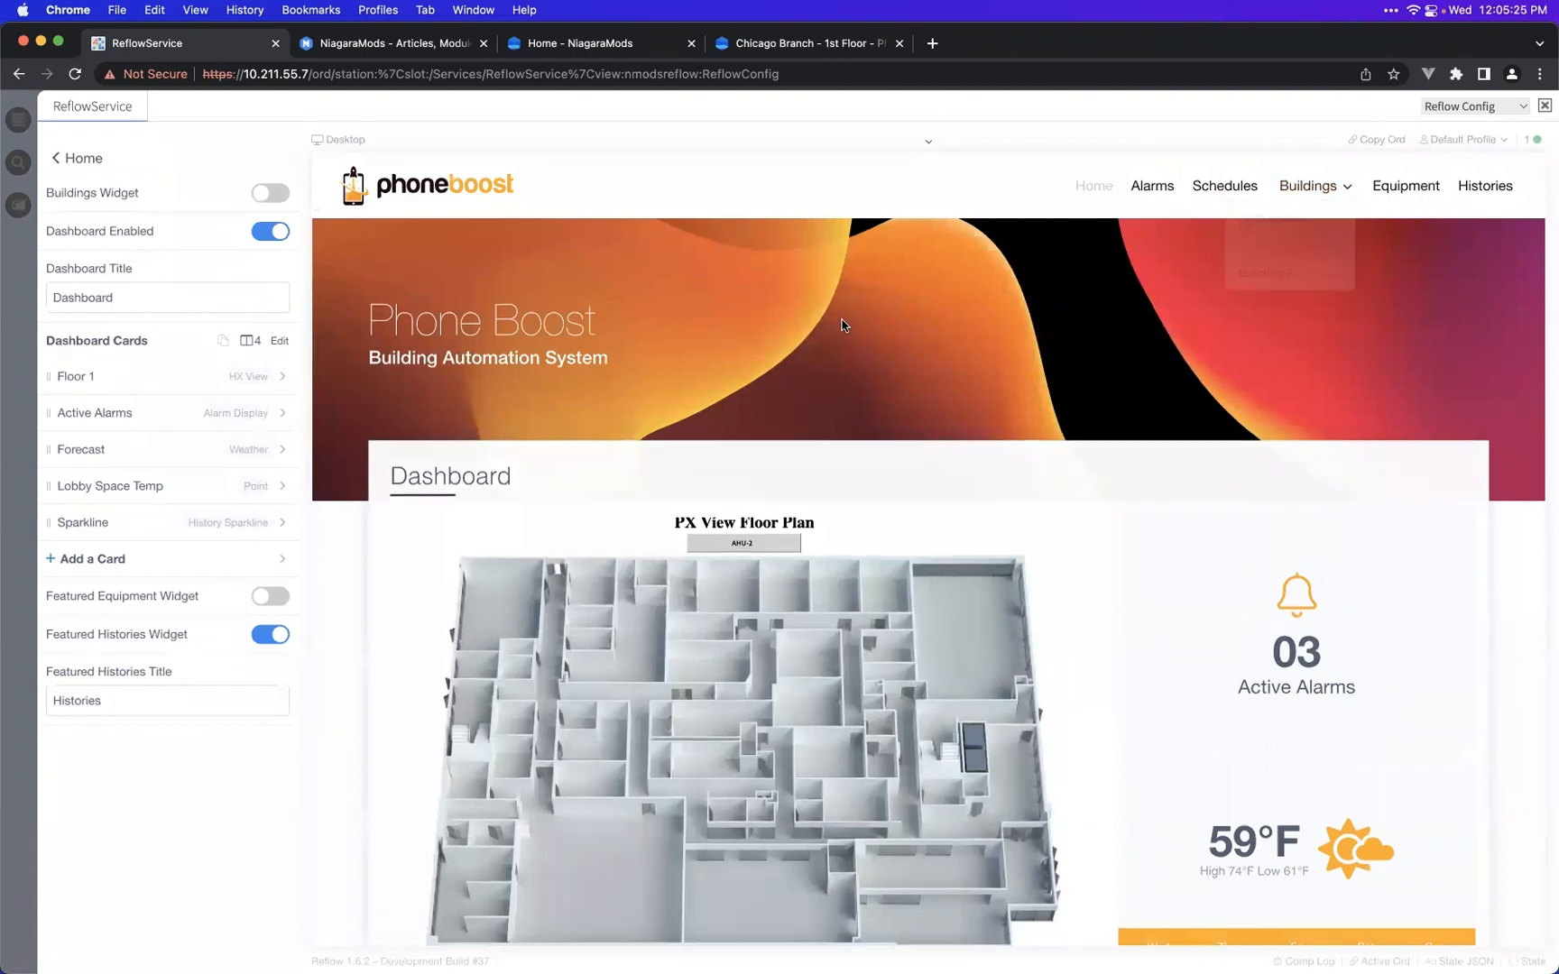
click(632, 421)
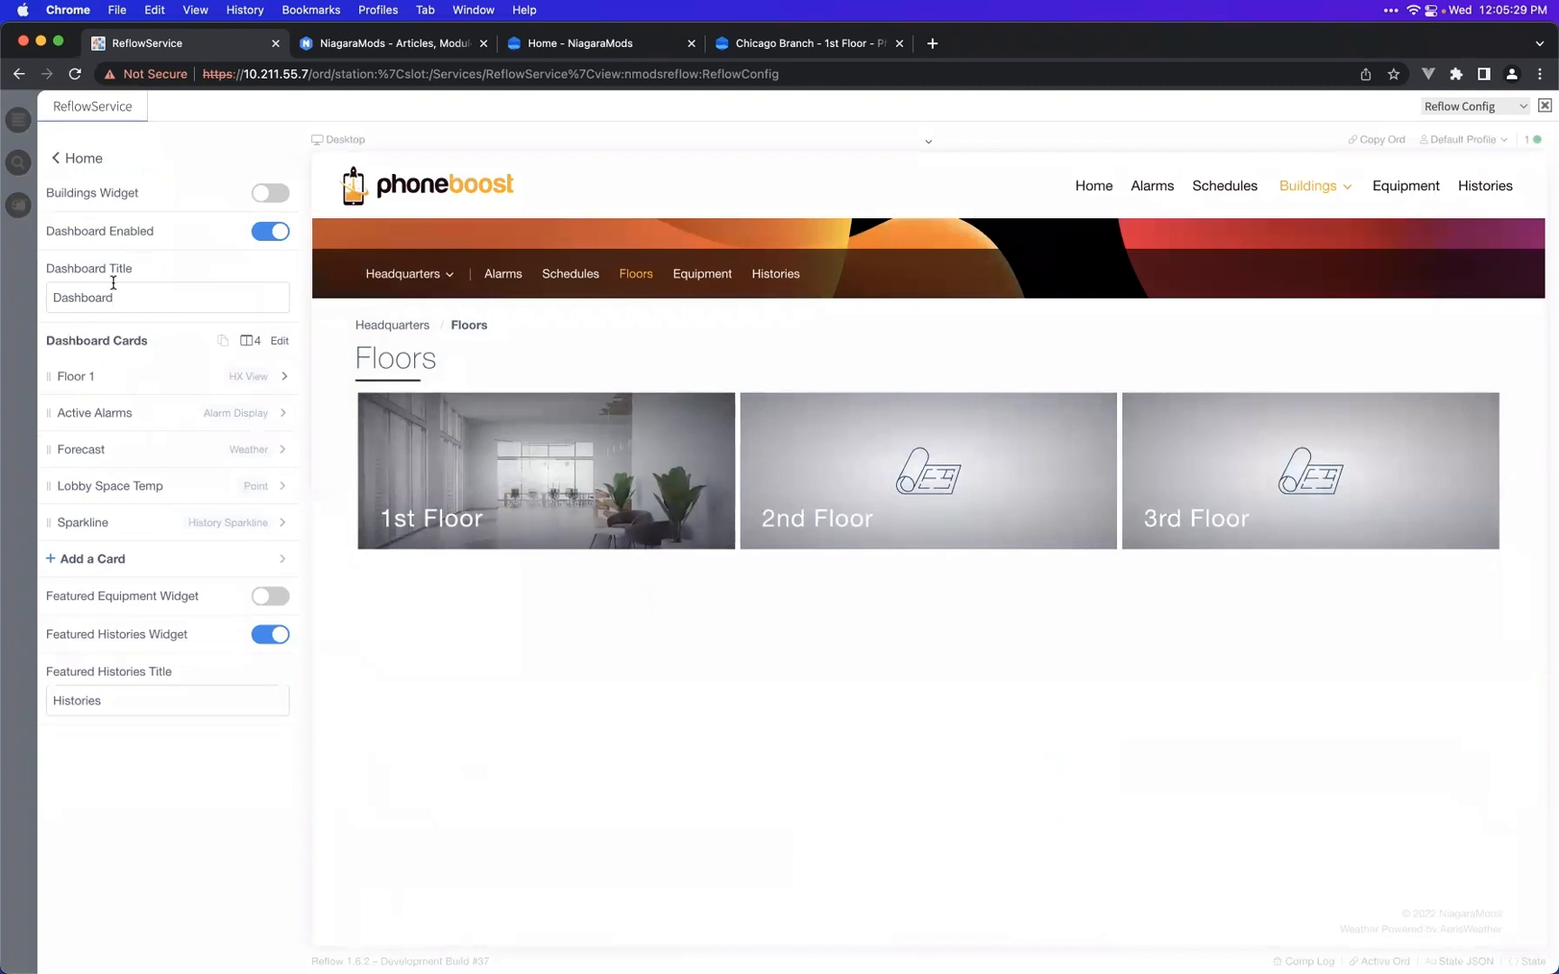
- Add five floors to the Headquarters building at once, starting from floor 4 with ordinal indicators, and review the floor tiles
click(90, 161)
click(114, 425)
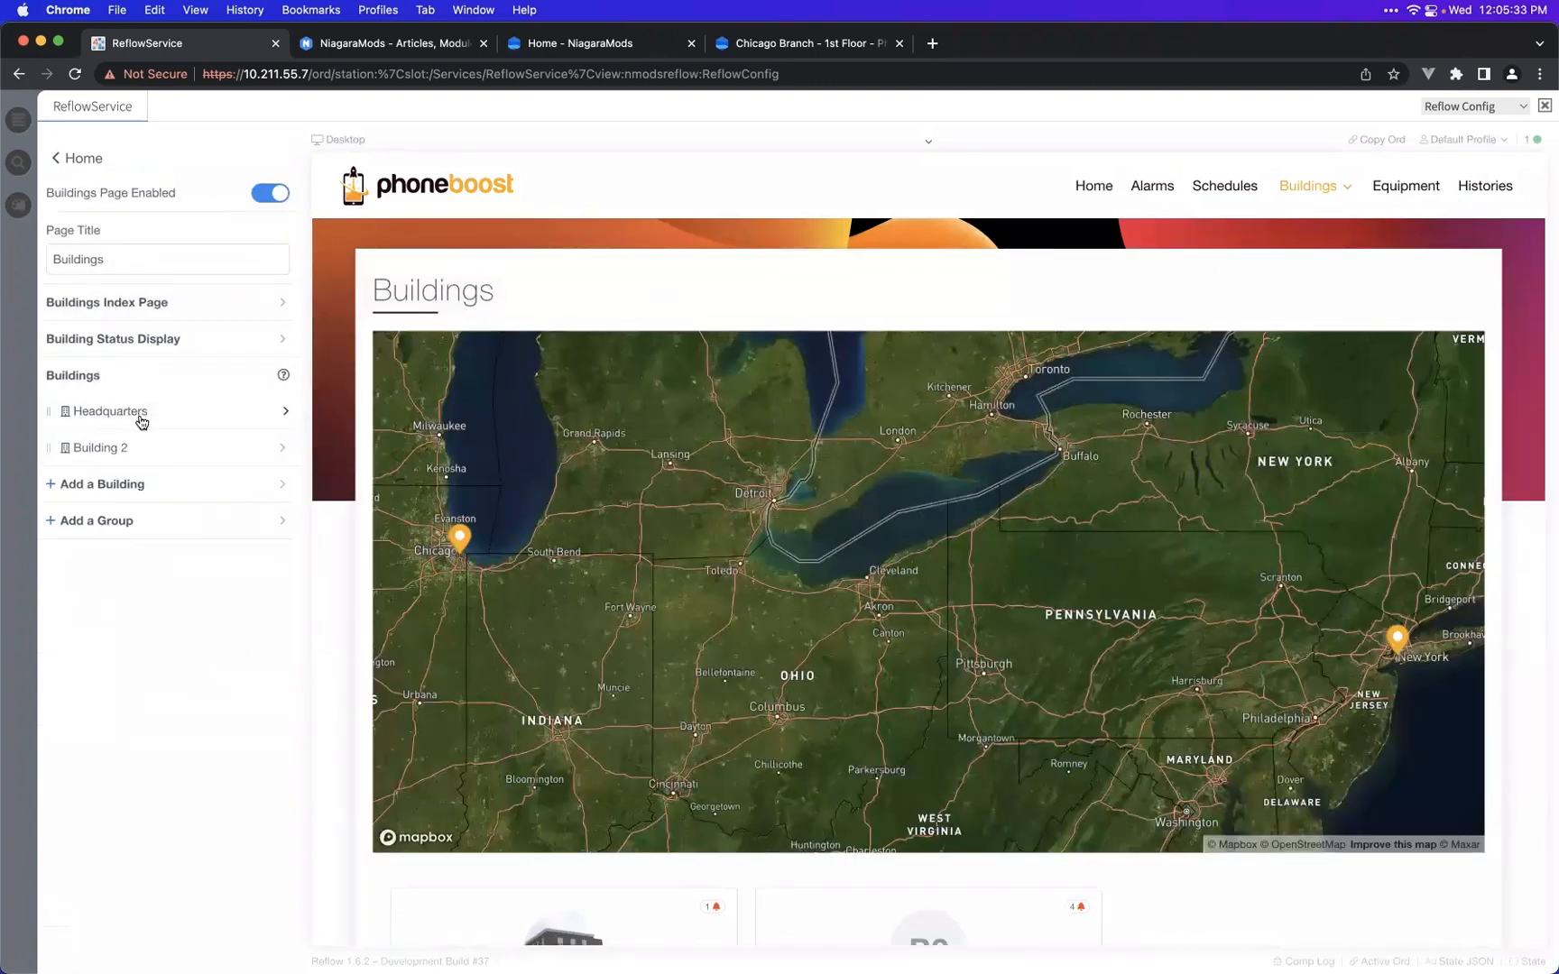
click(141, 412)
click(147, 541)
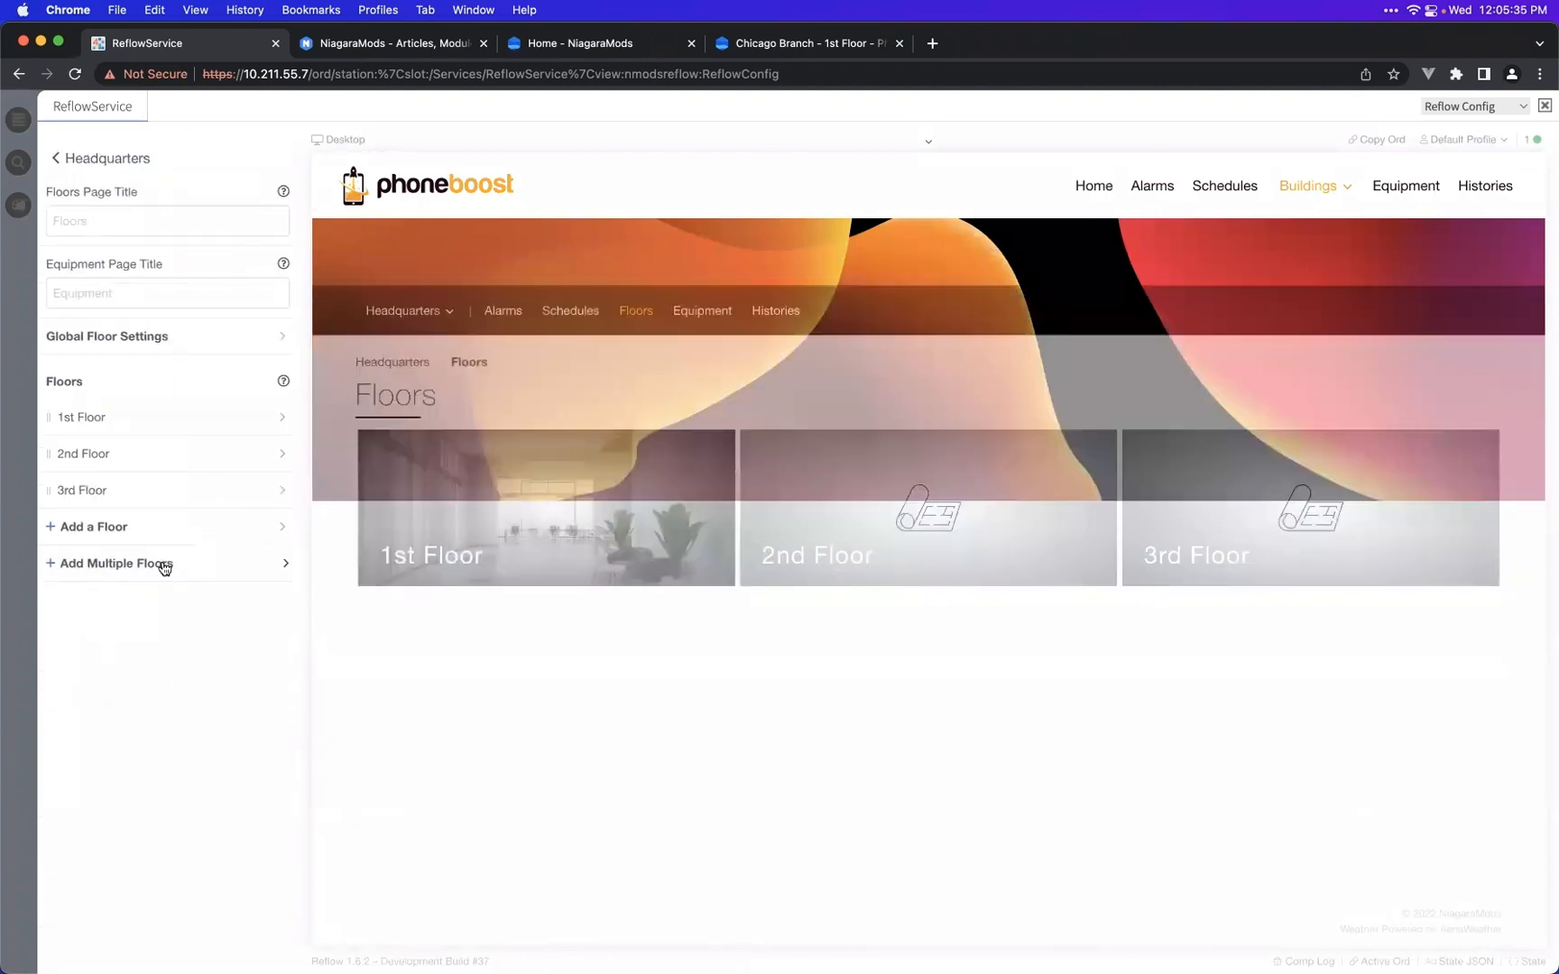
click(164, 567)
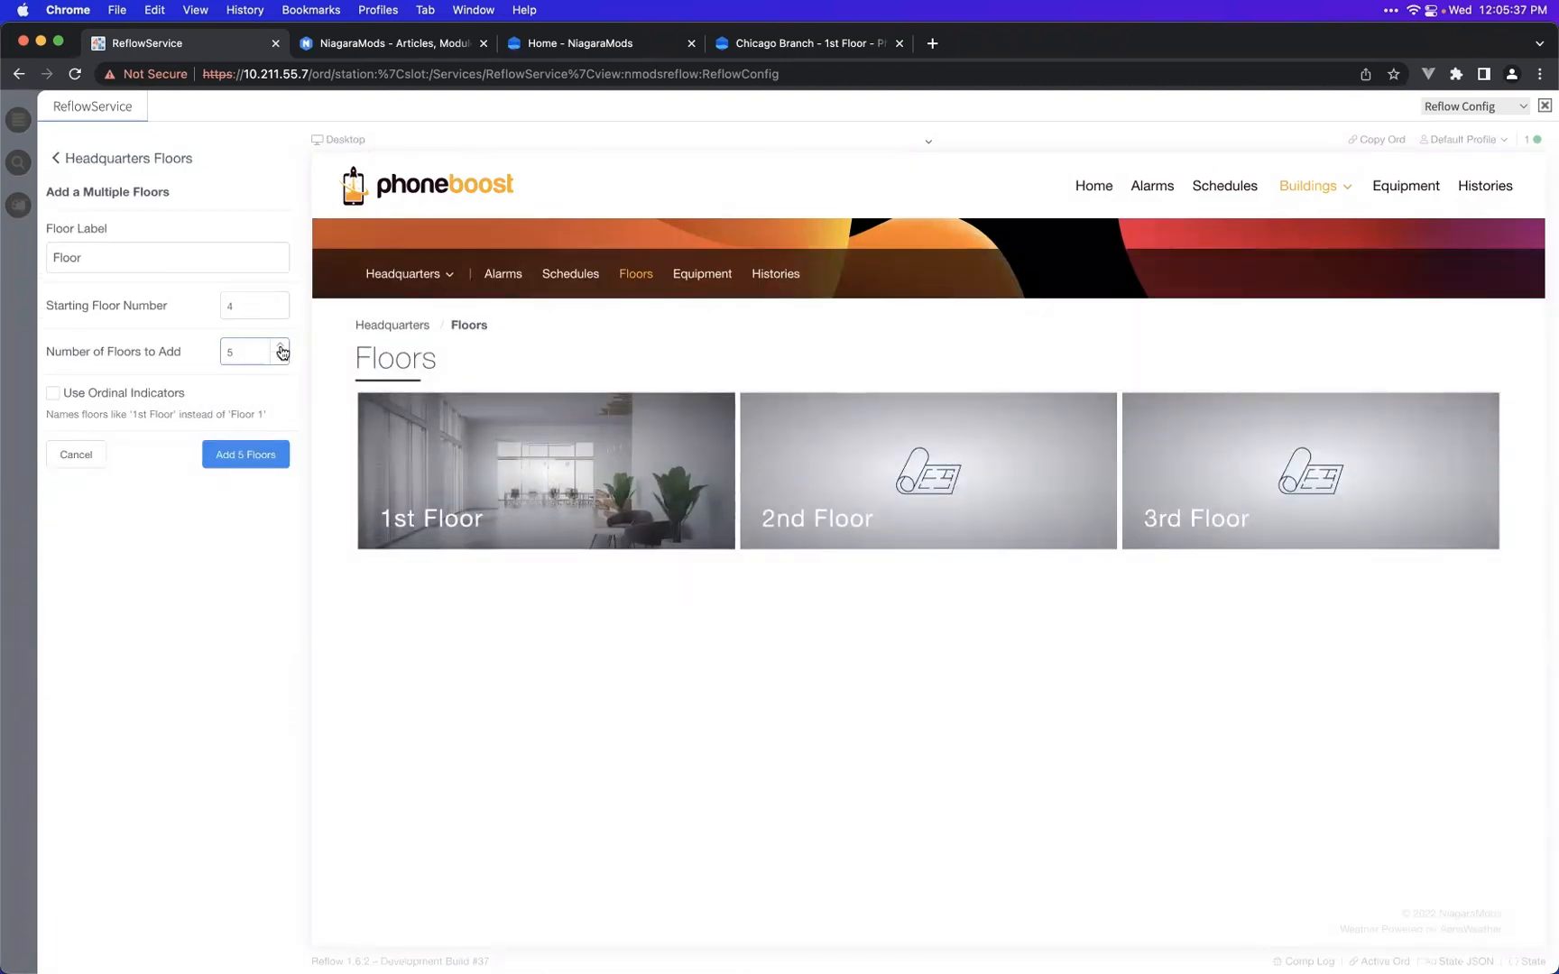
click(142, 402)
click(244, 455)
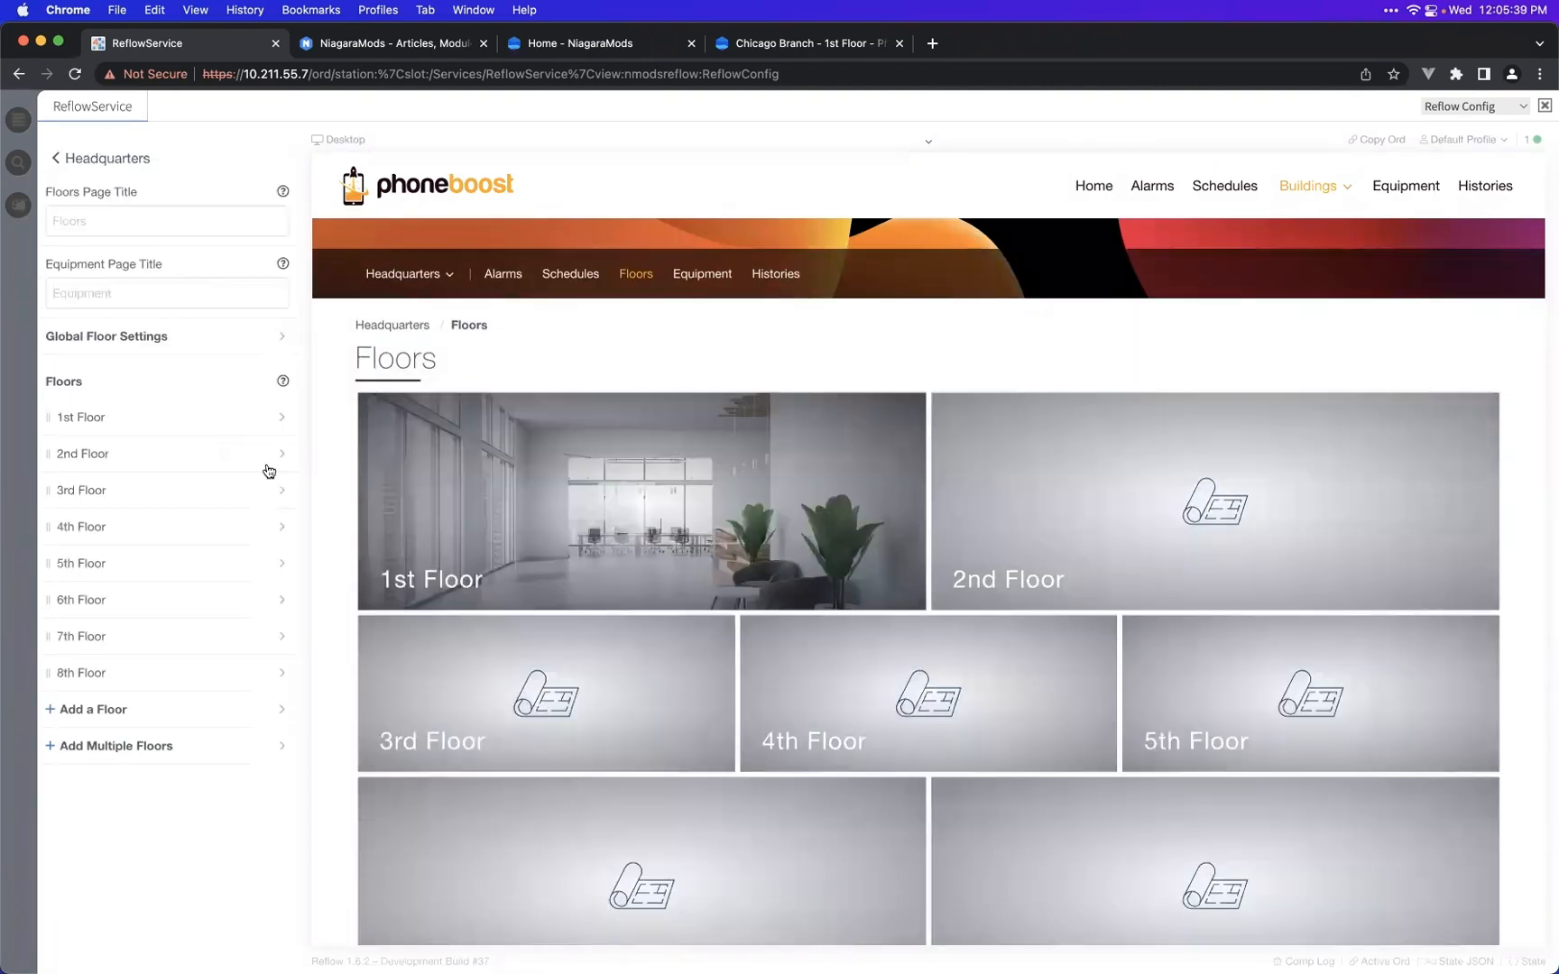
scroll(881, 605, down, 3)
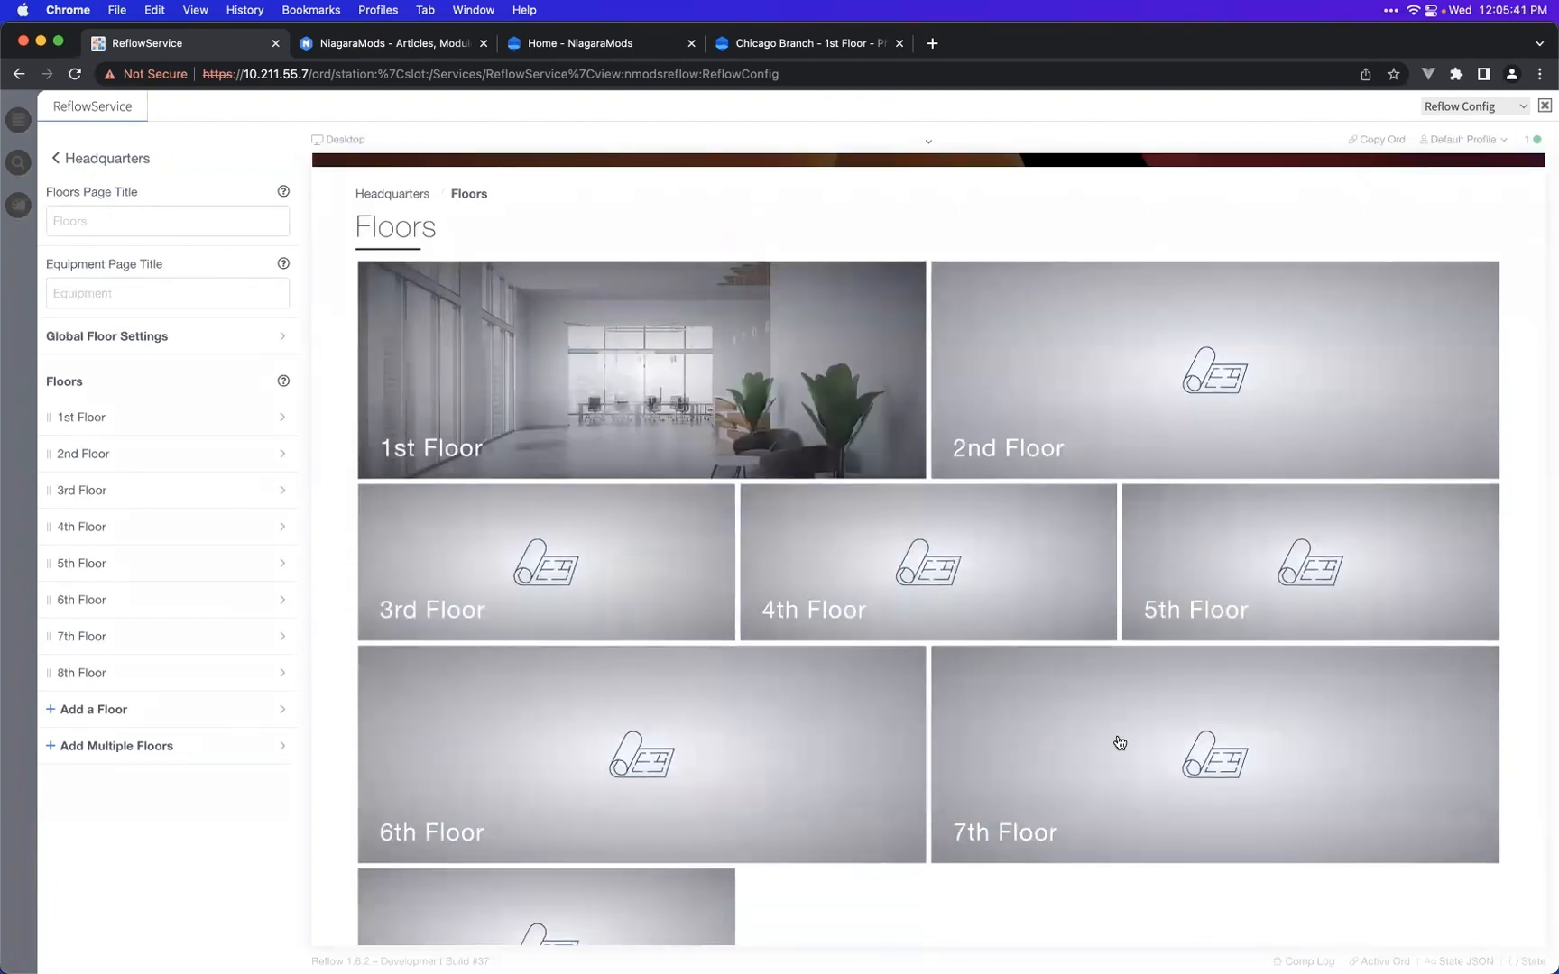
scroll(764, 734, down, 2)
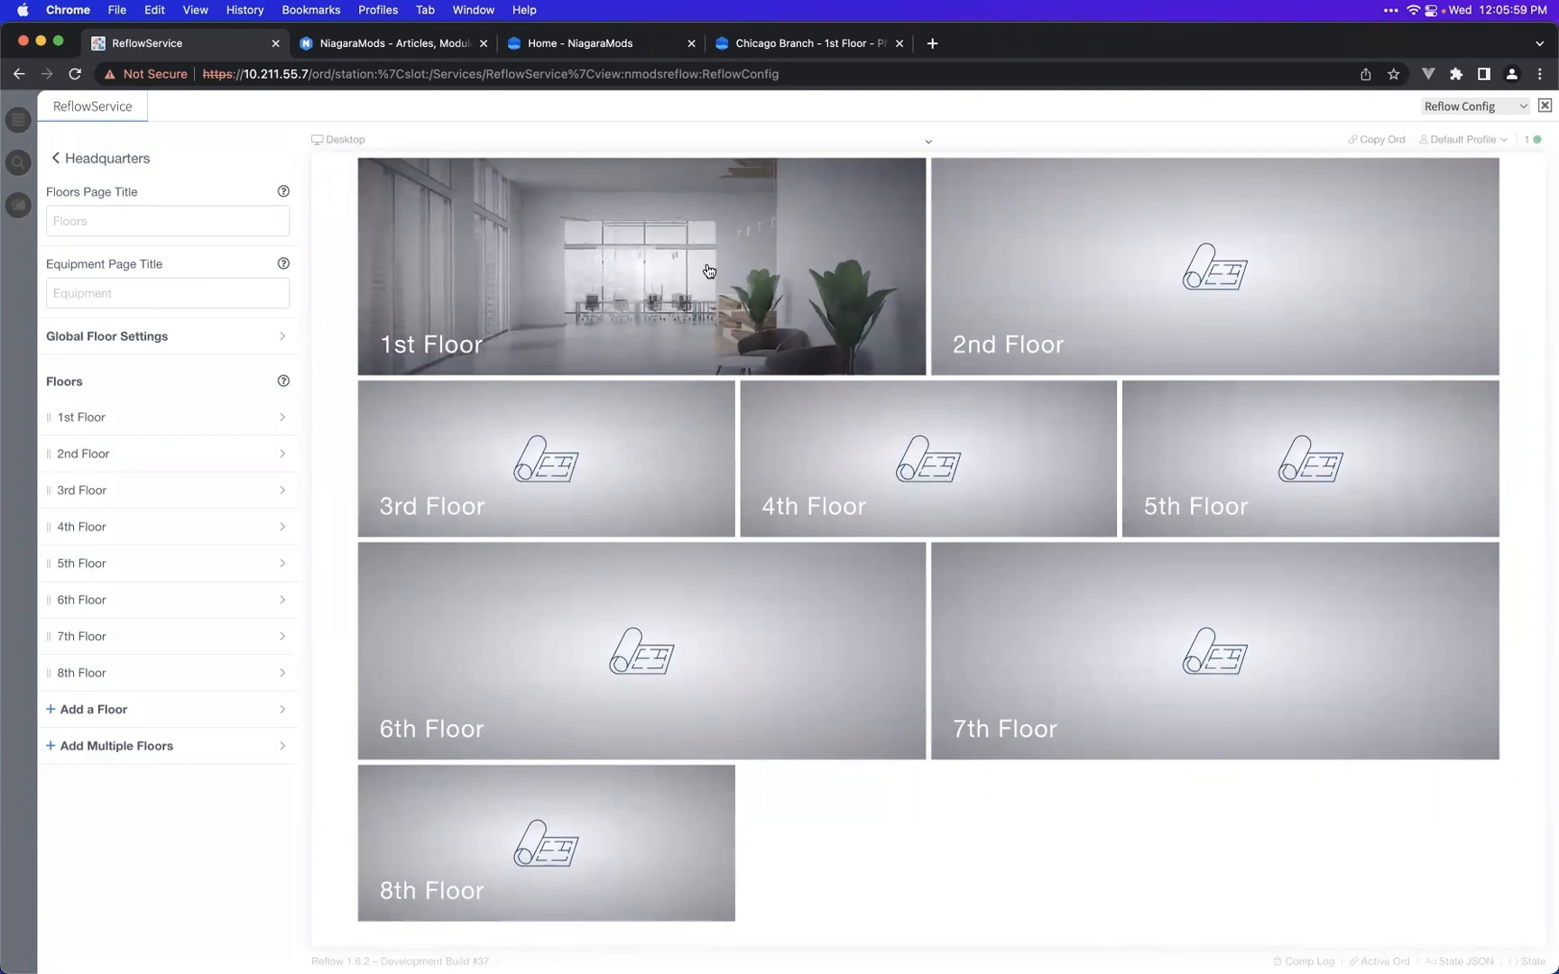
scroll(709, 272, up, 1)
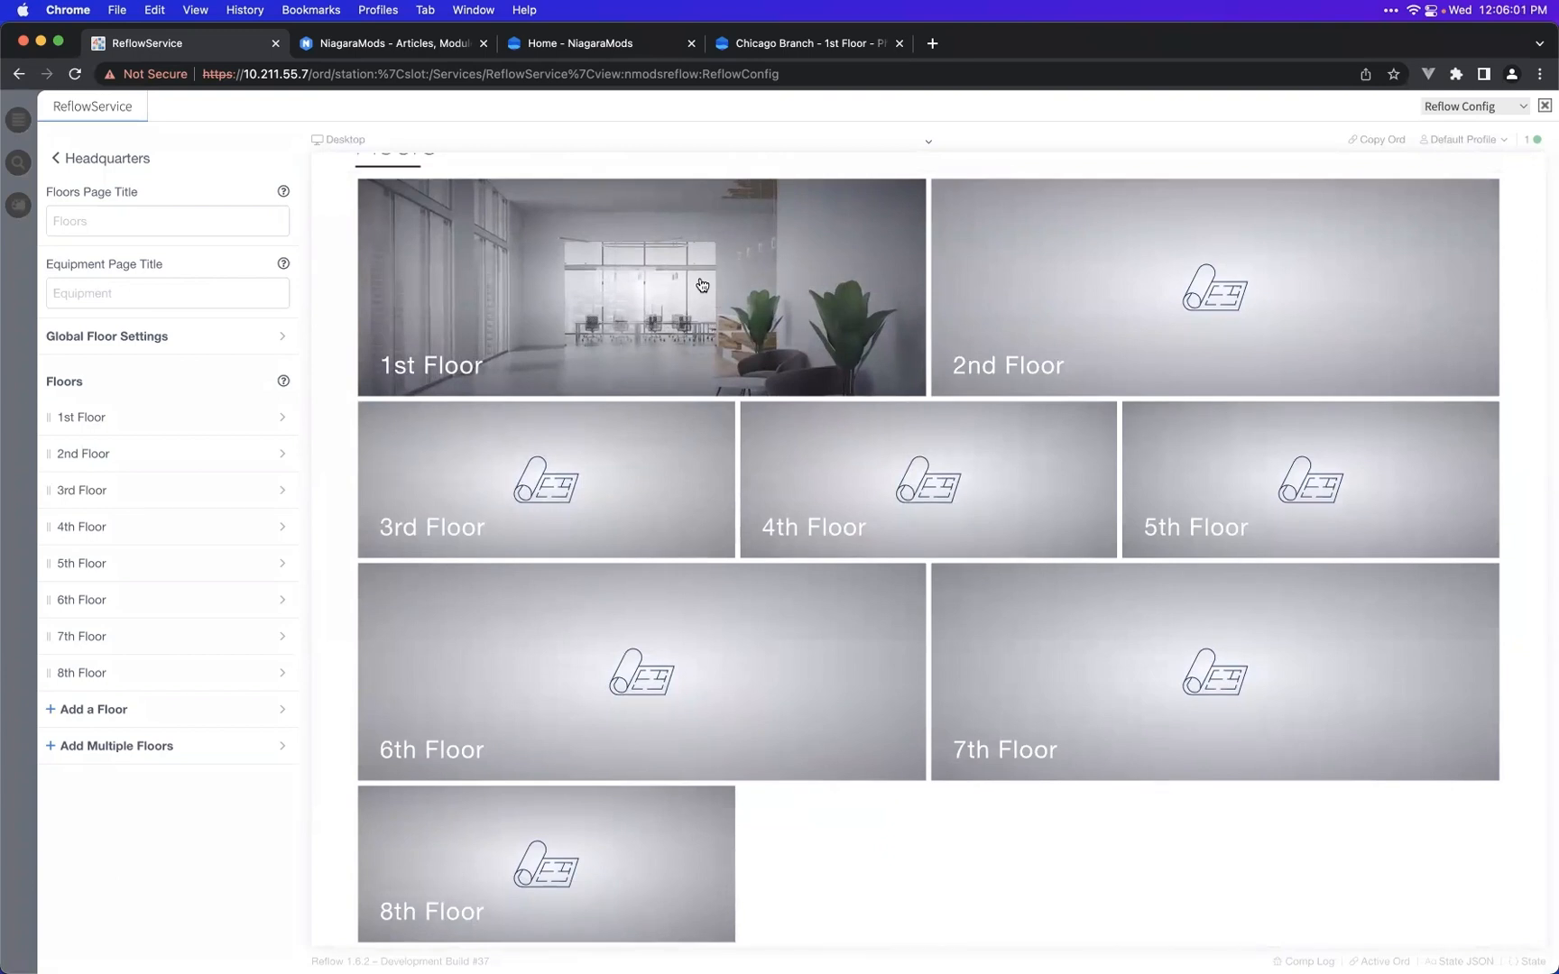
scroll(702, 285, up, 5)
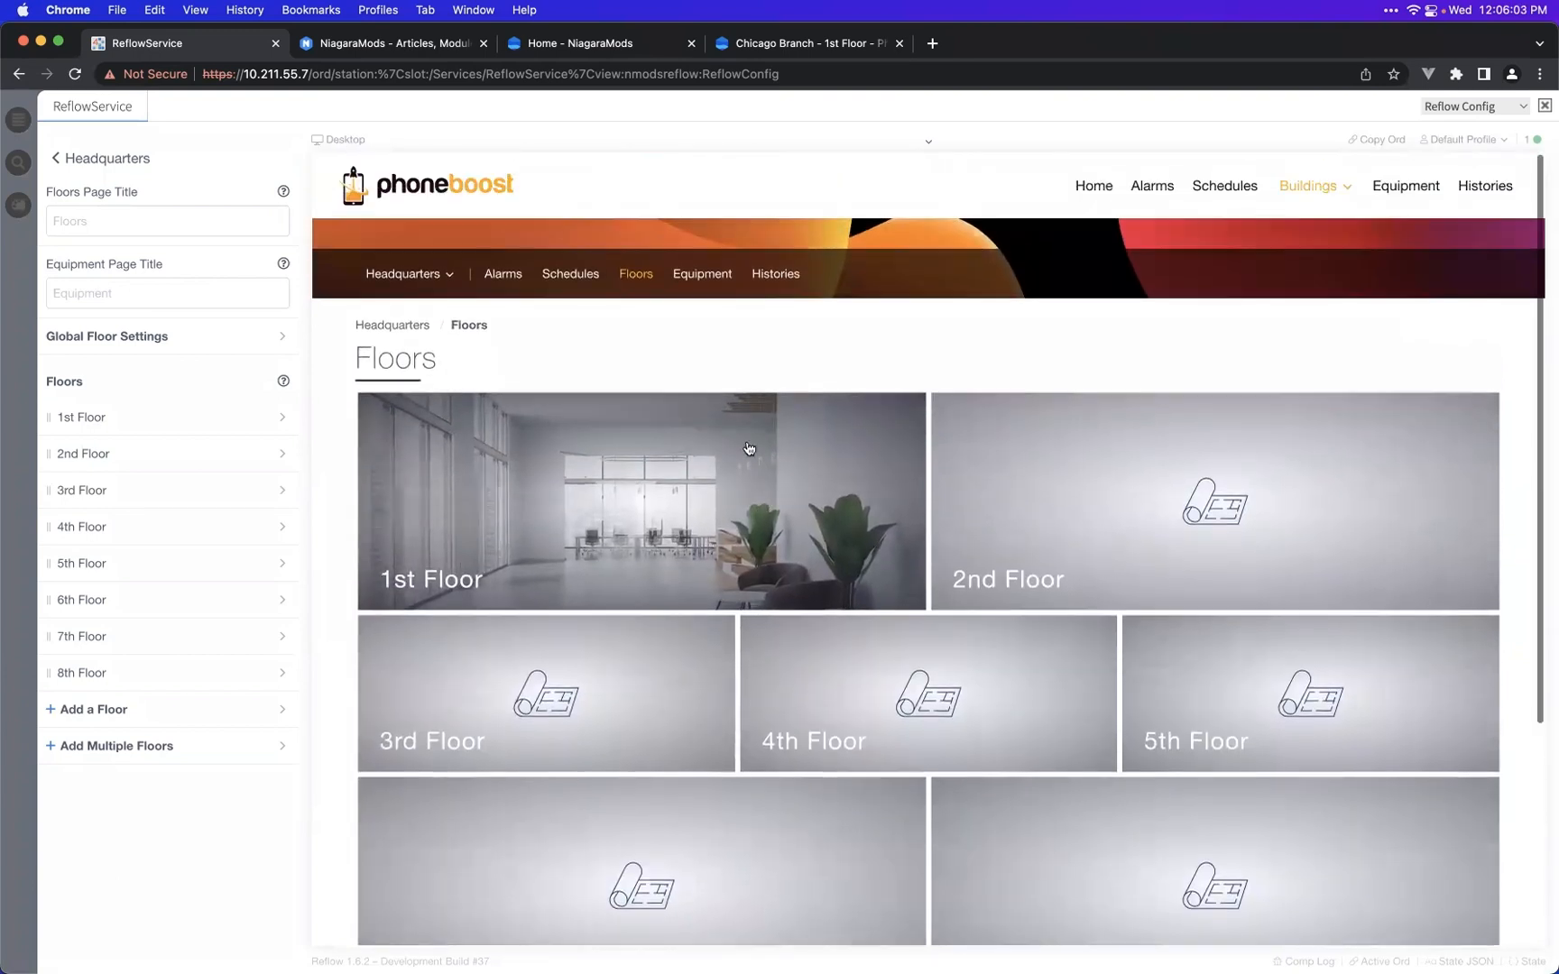
- Return to the main configuration and create a new page of the Reflow Dashboard type
click(131, 166)
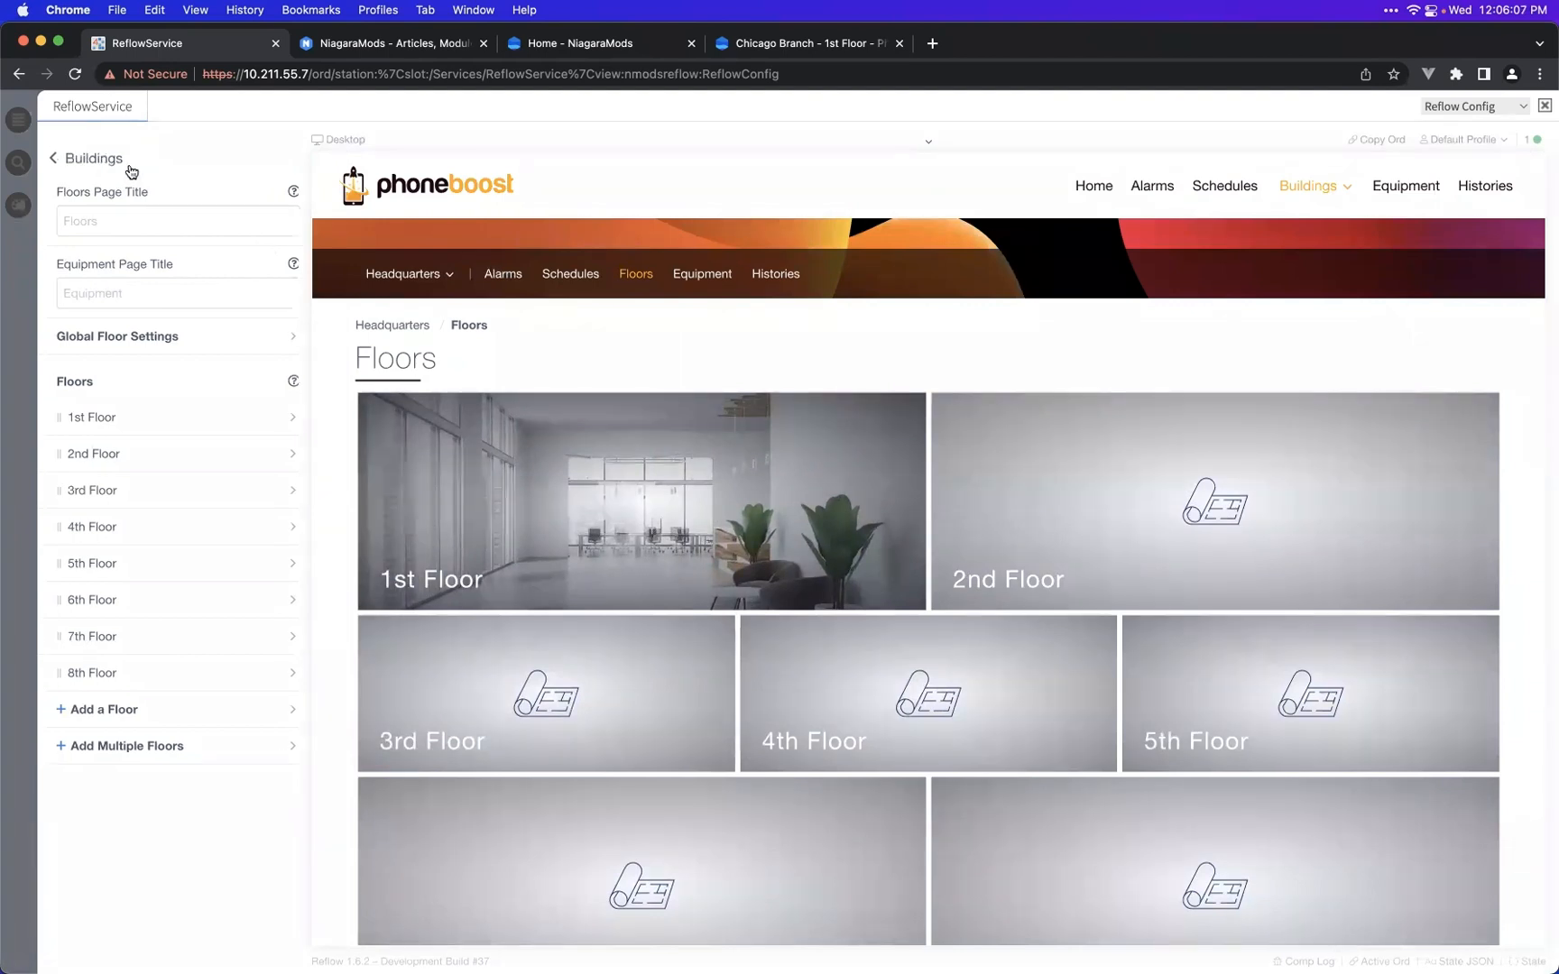
click(132, 169)
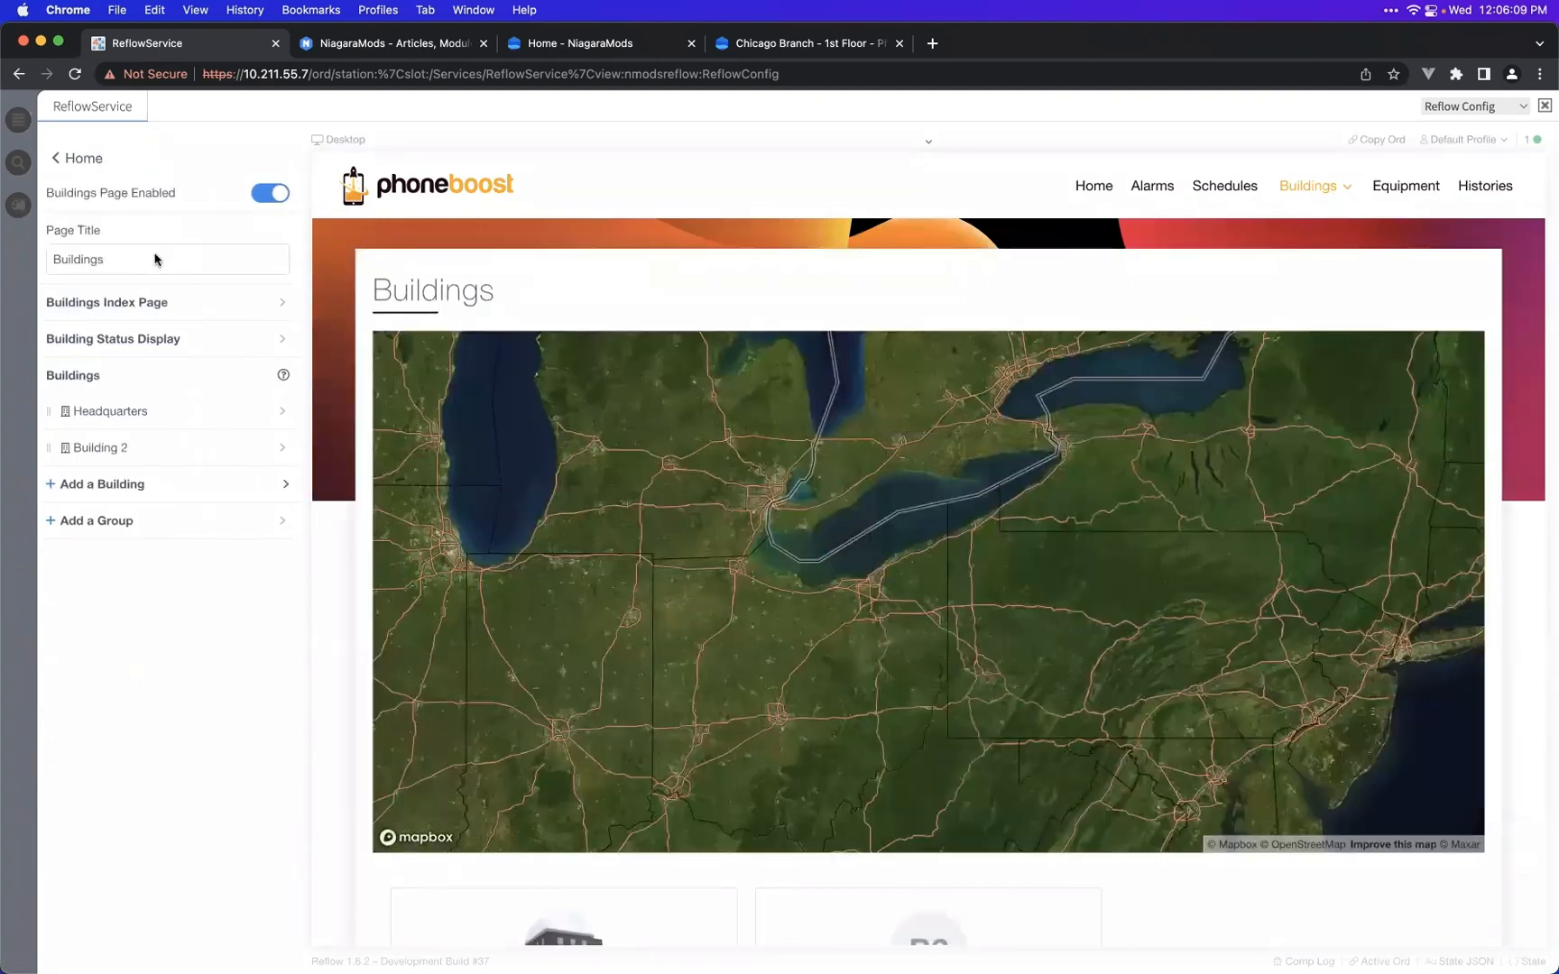
click(83, 161)
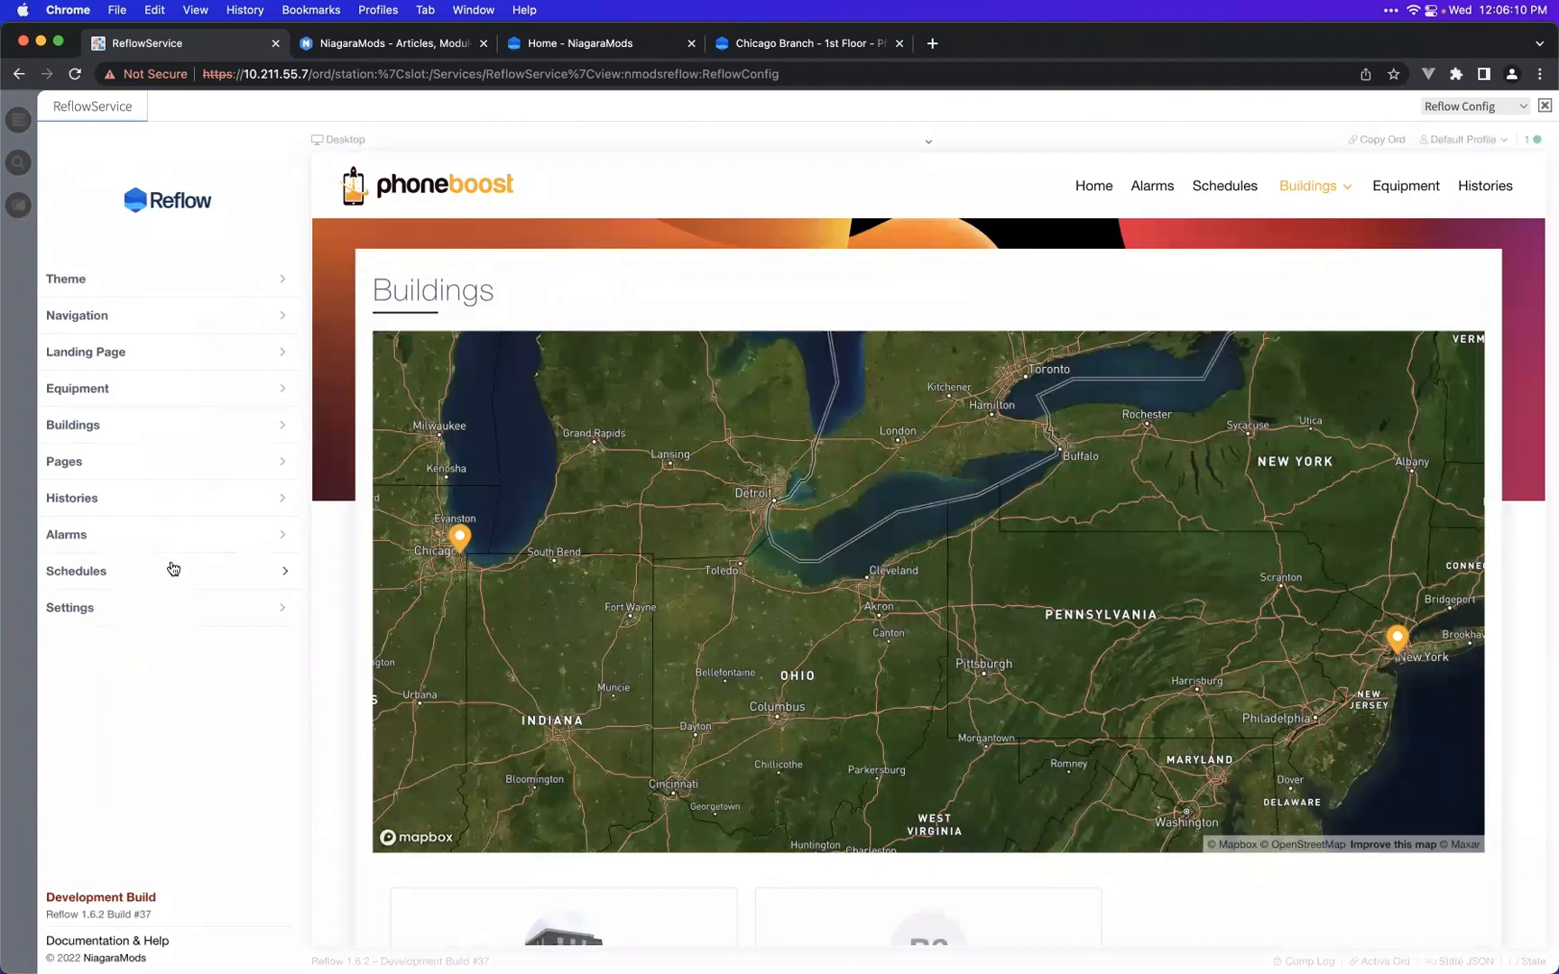
click(159, 462)
click(162, 343)
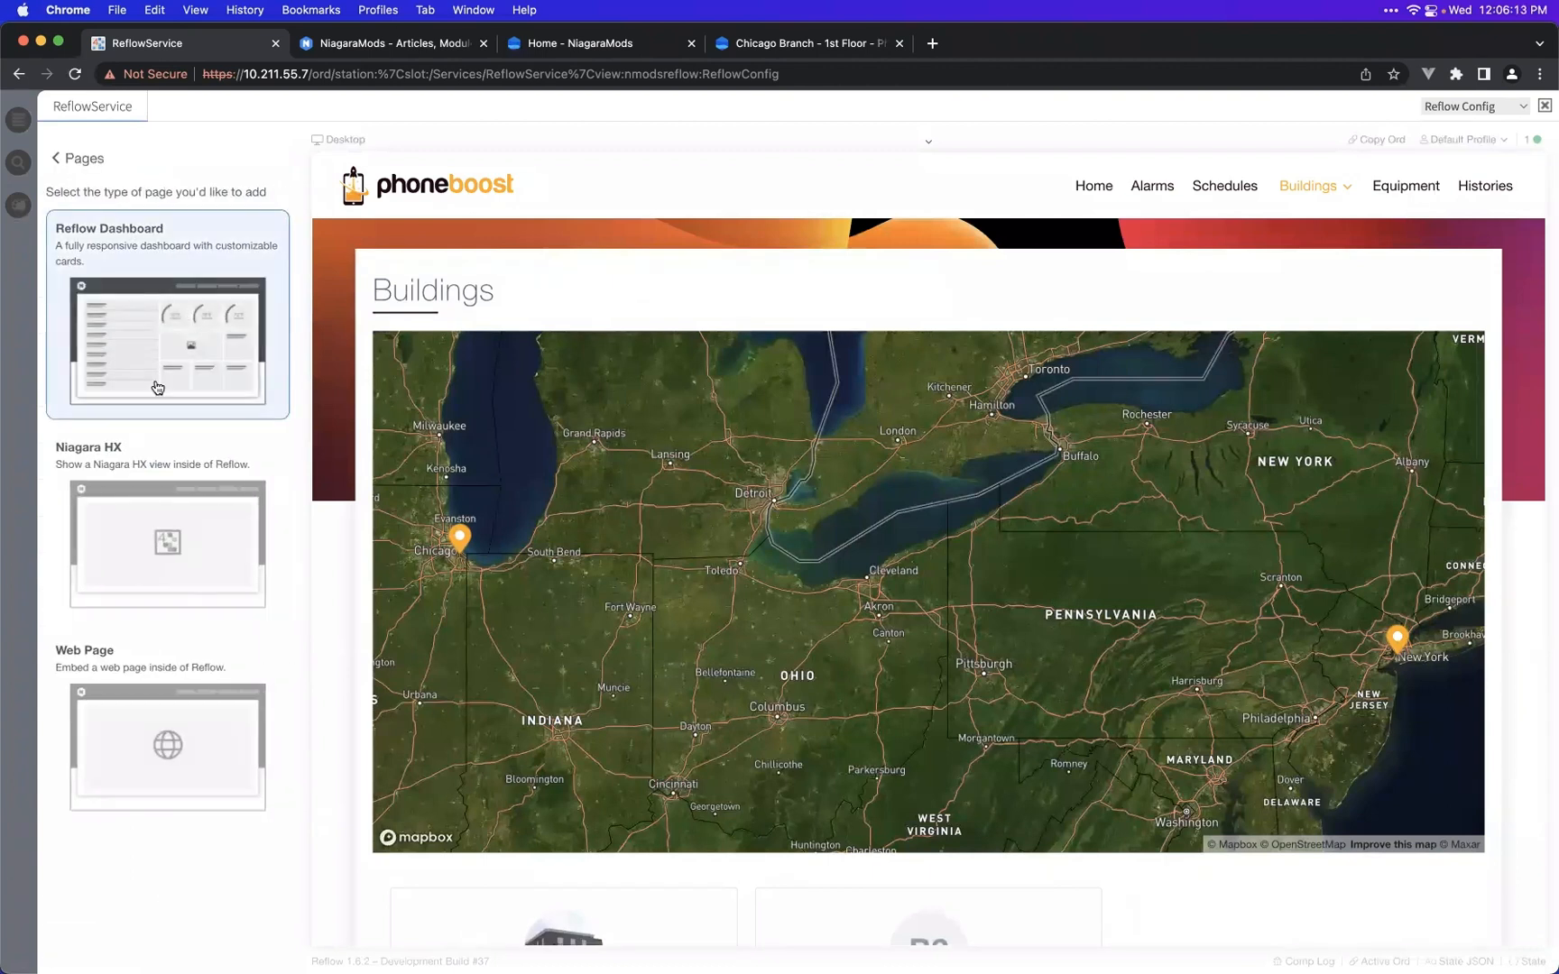
click(155, 321)
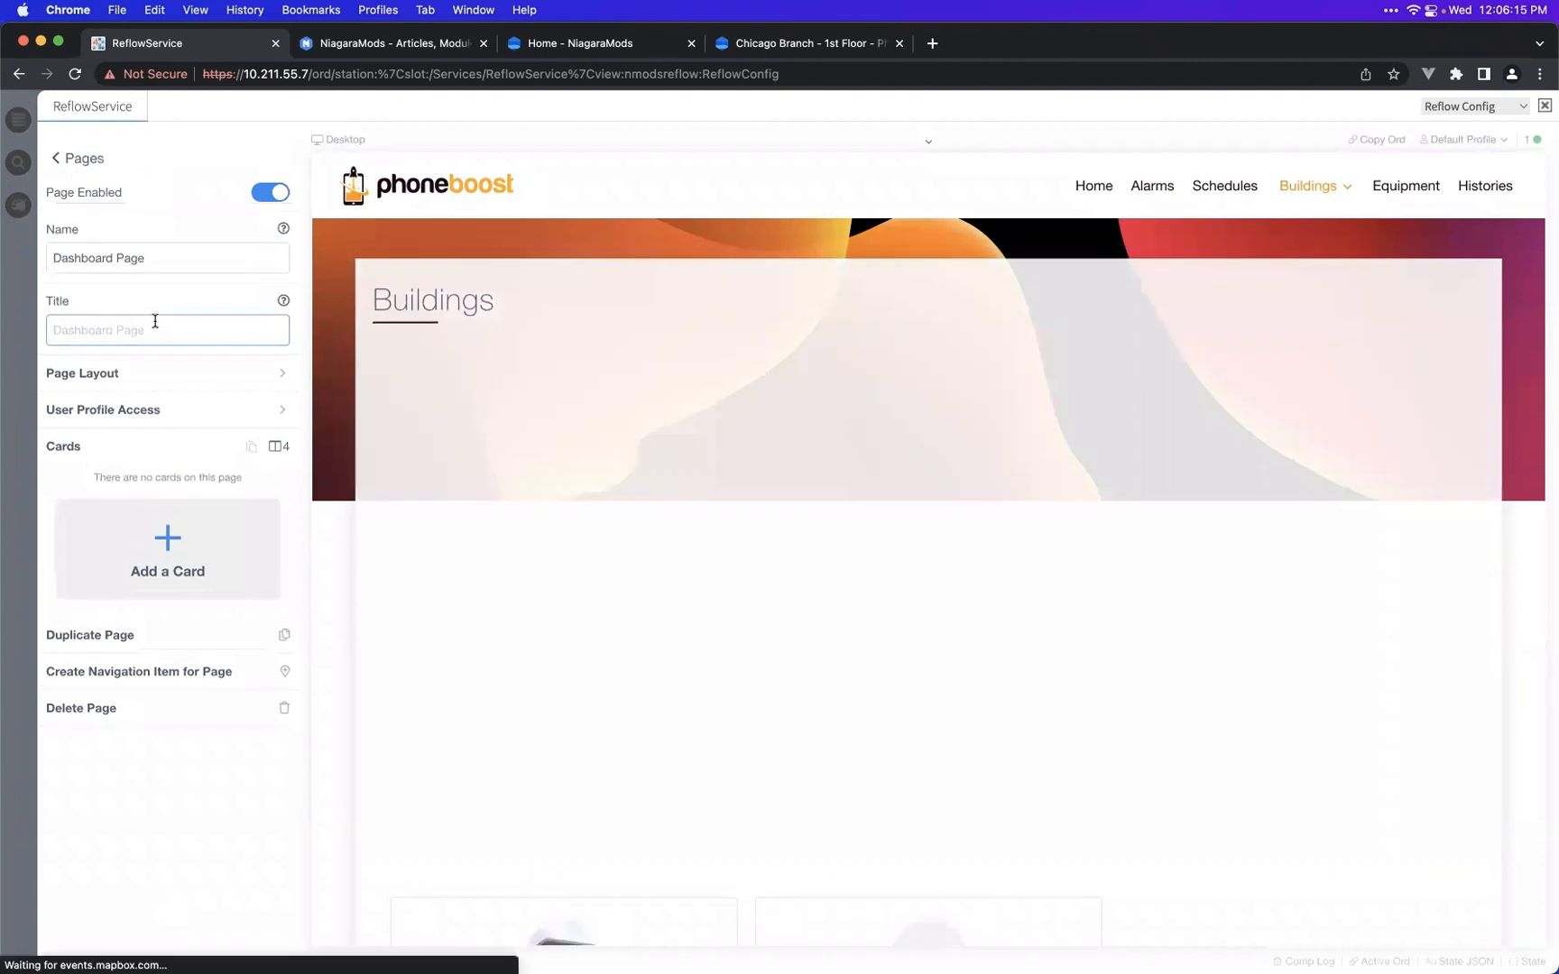
- Add a card to the new dashboard page and set its card type to Hyperlink
click(207, 508)
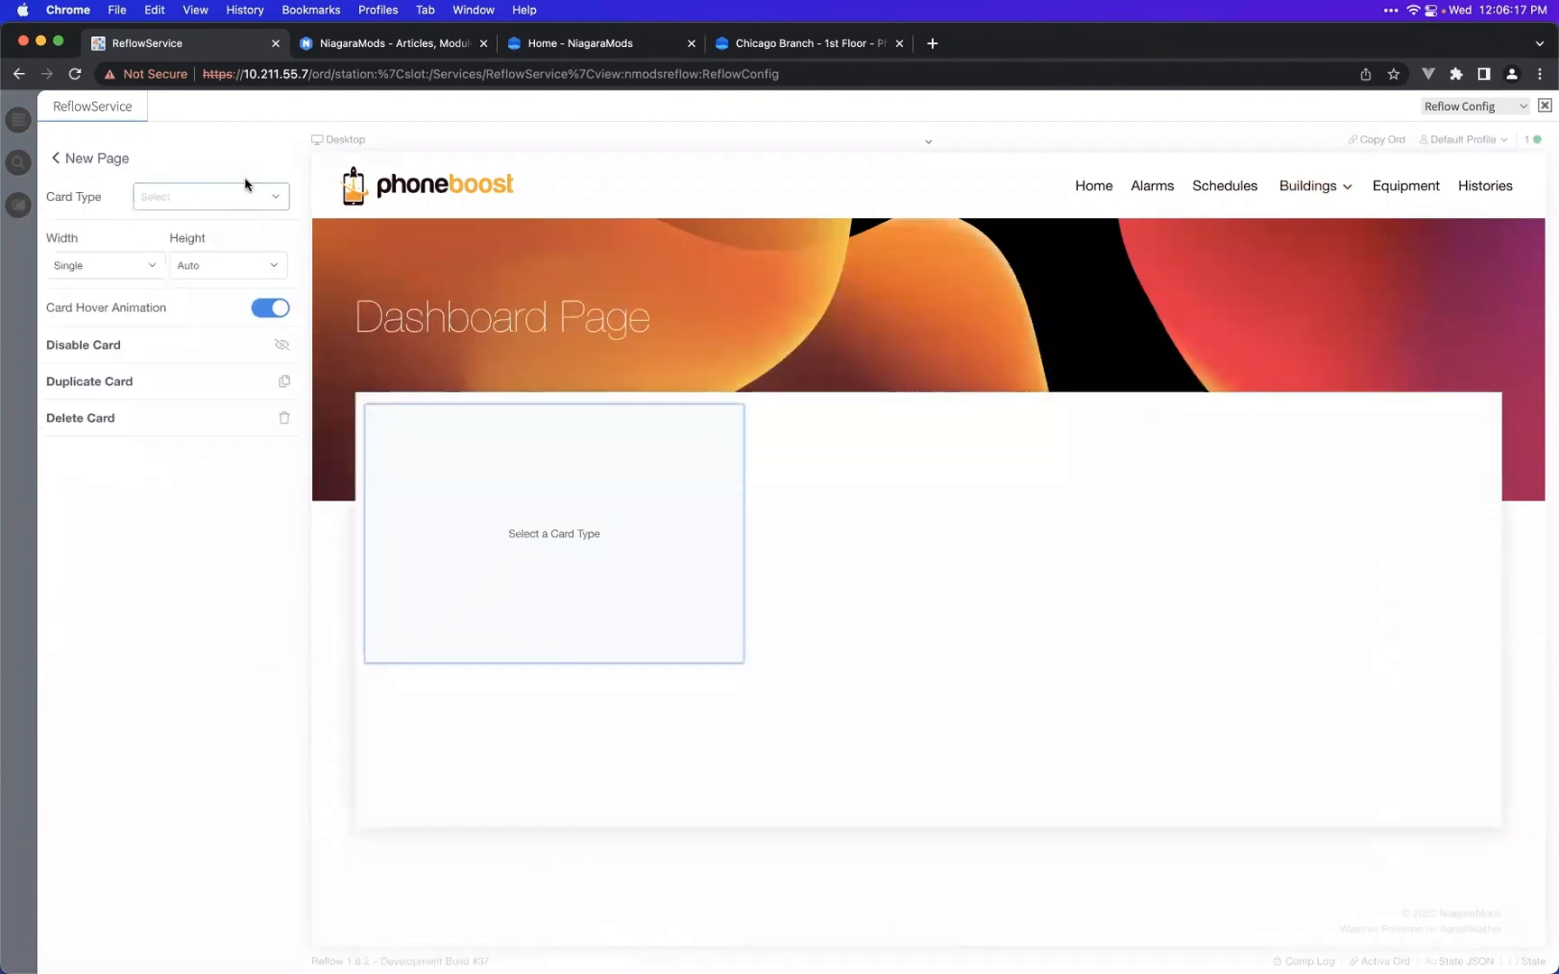
click(249, 197)
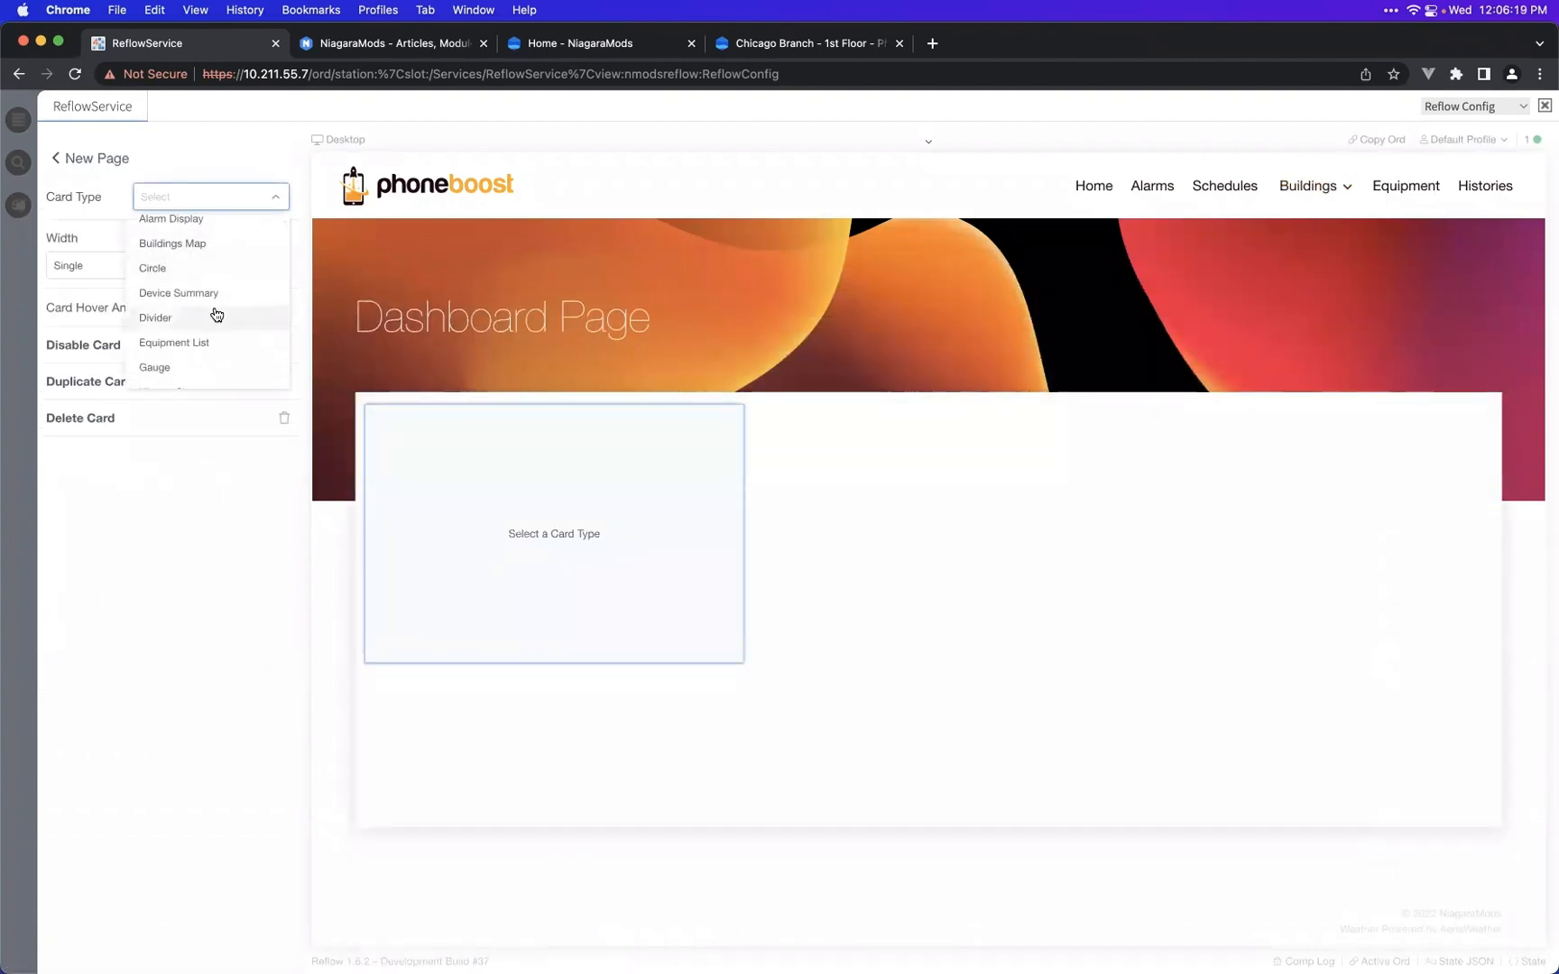
scroll(215, 313, down, 2)
click(163, 372)
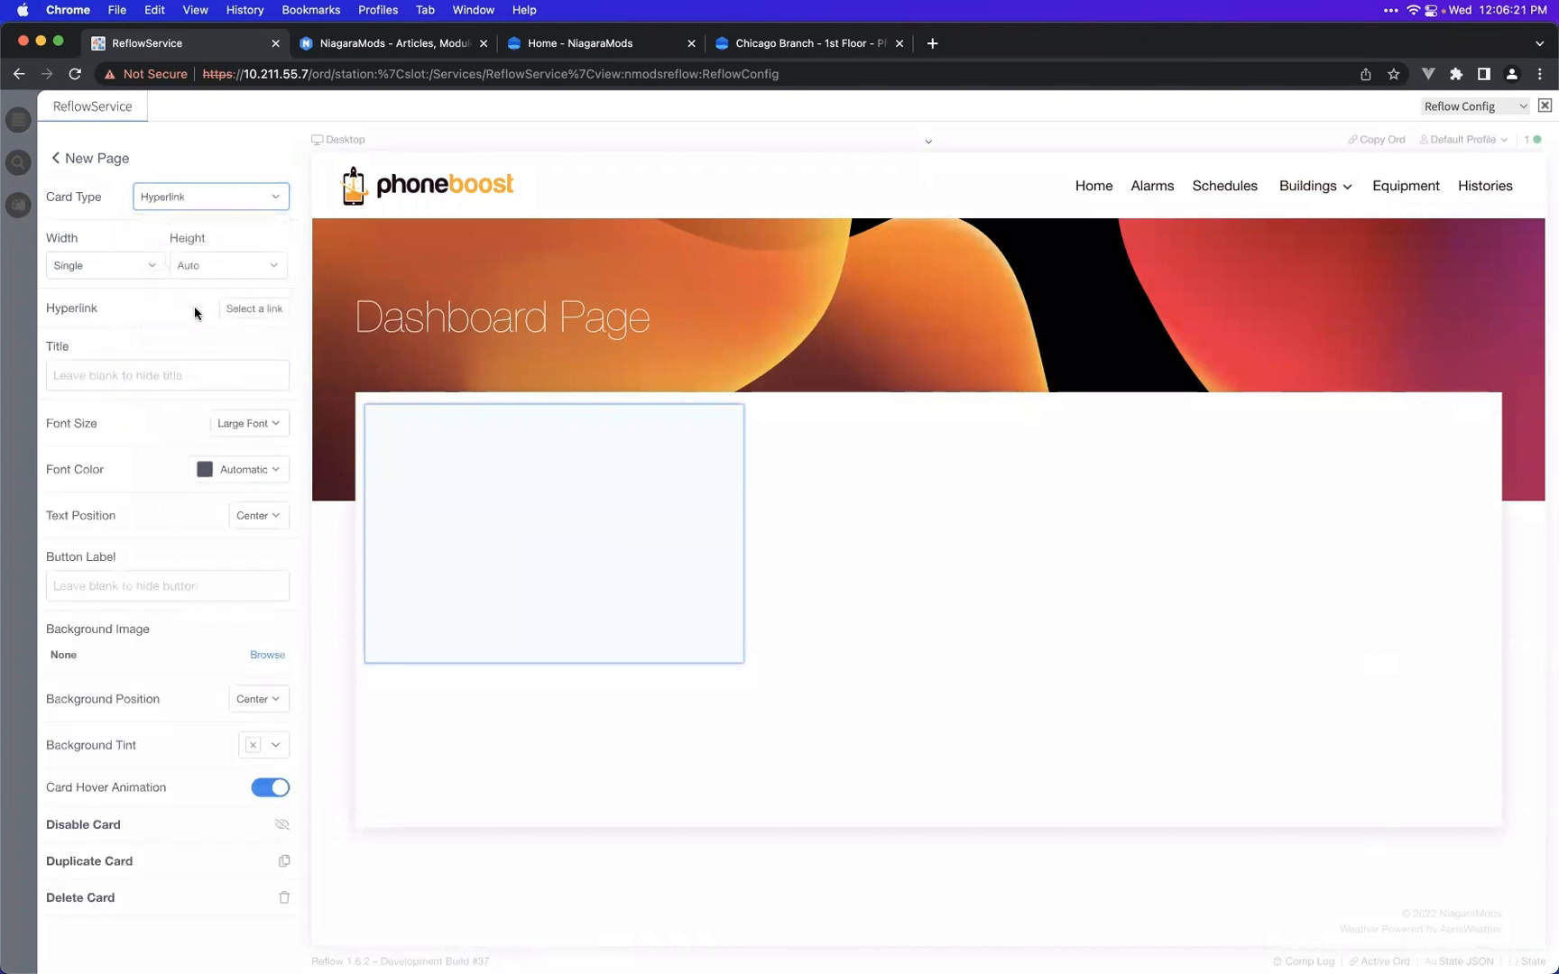
- Title the hyperlink card "Floor One" and set its height to Quarter
click(147, 374)
text(Floor One)
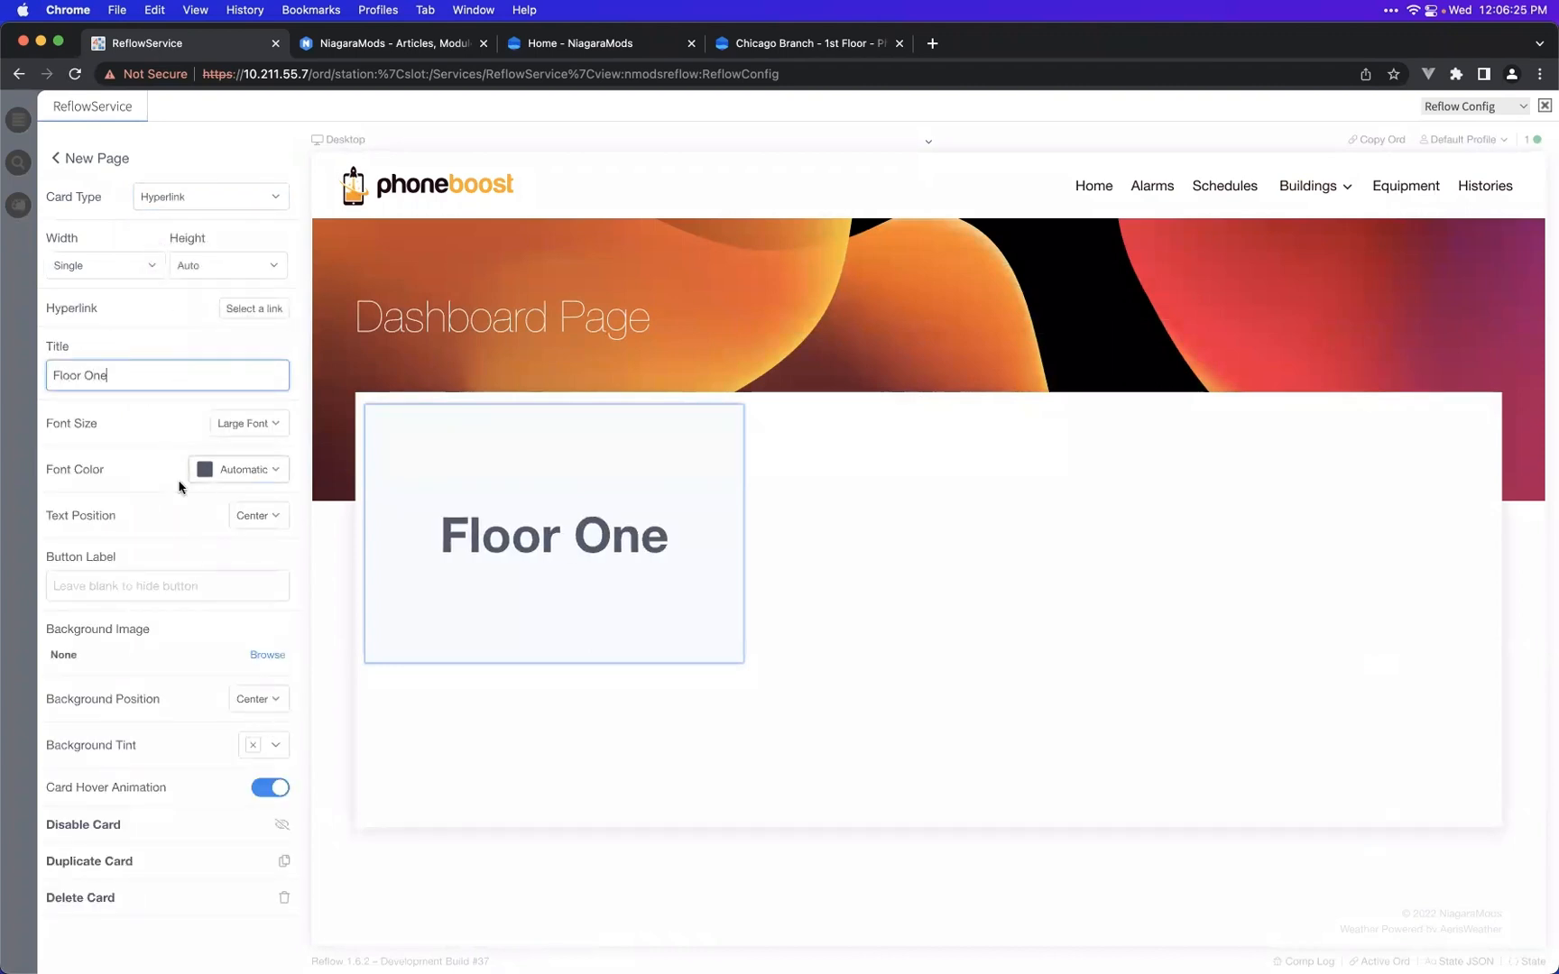
click(150, 275)
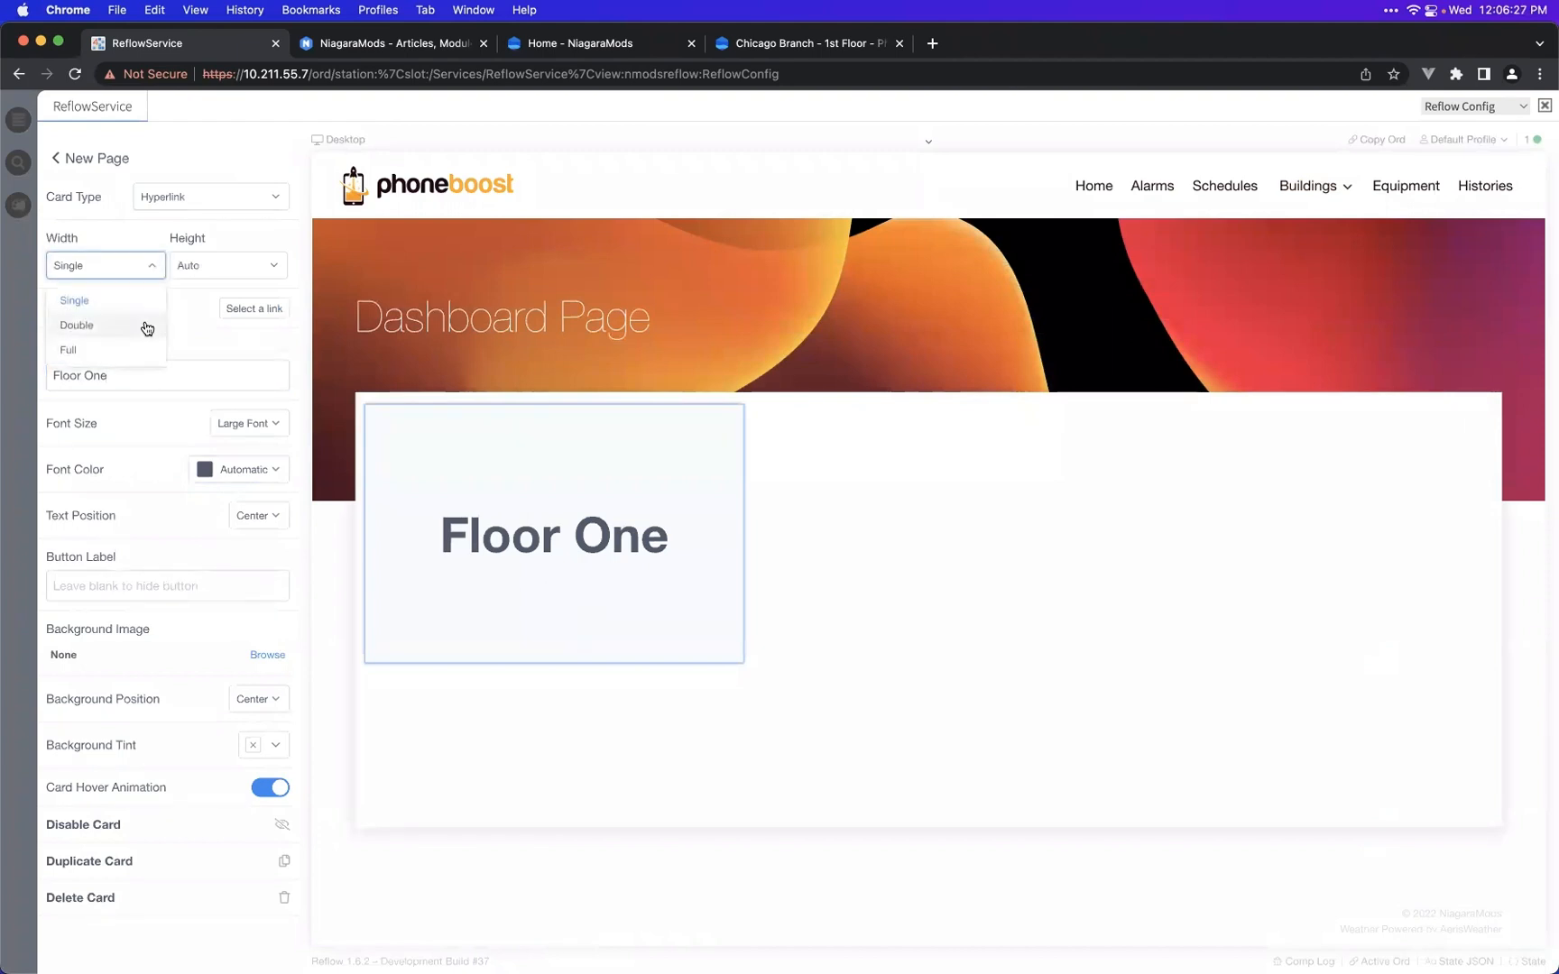
click(202, 275)
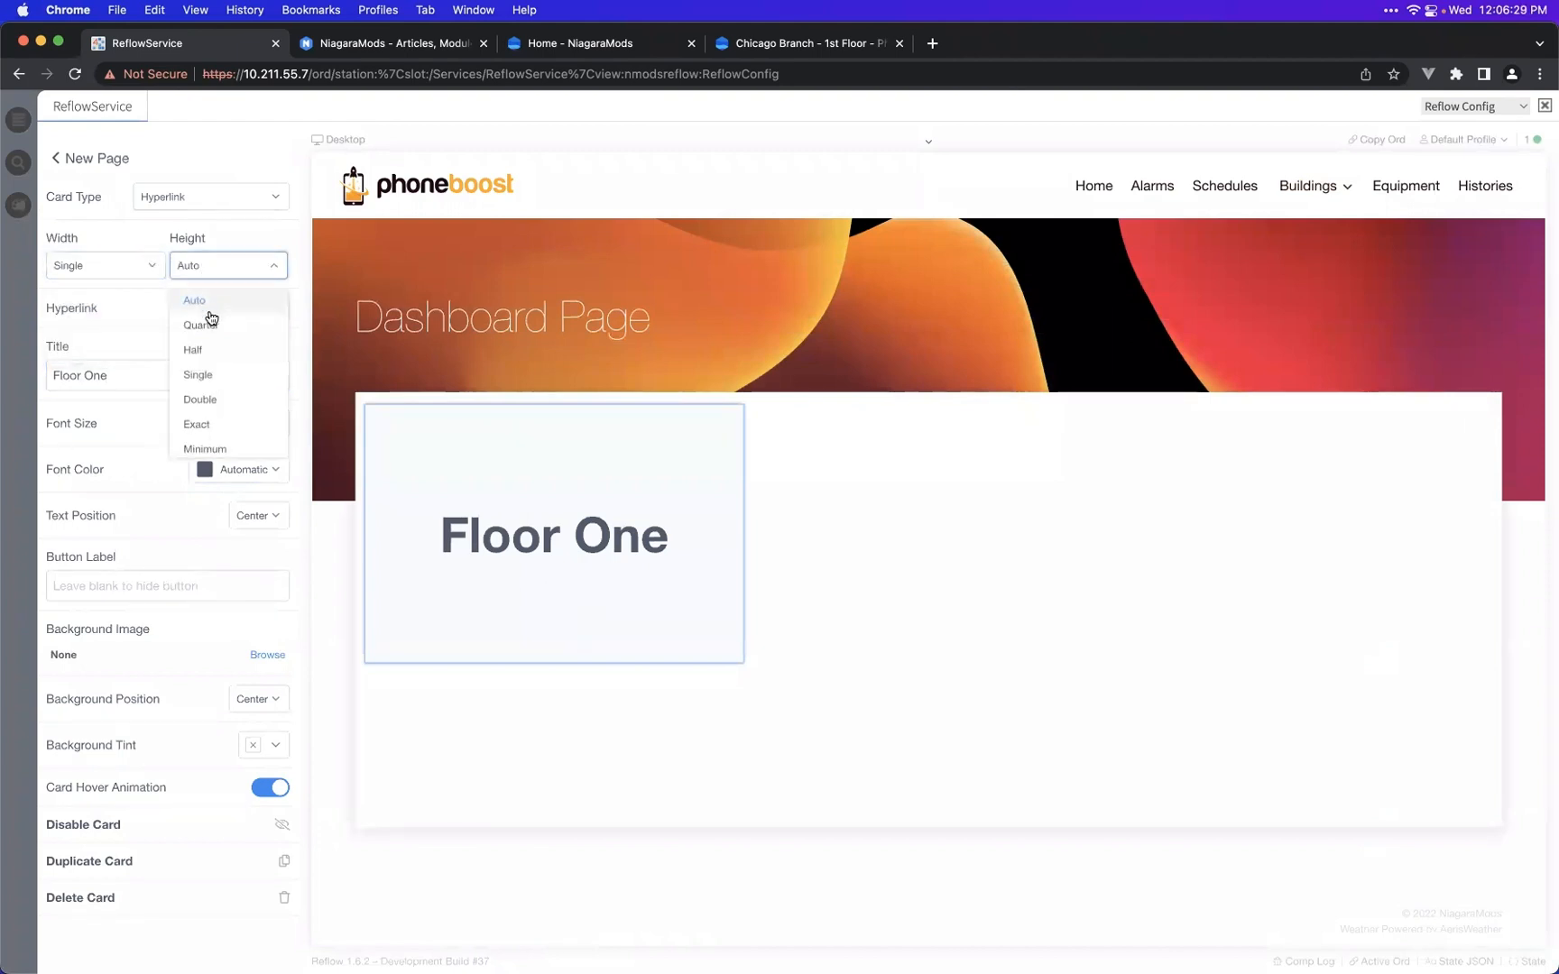
click(211, 323)
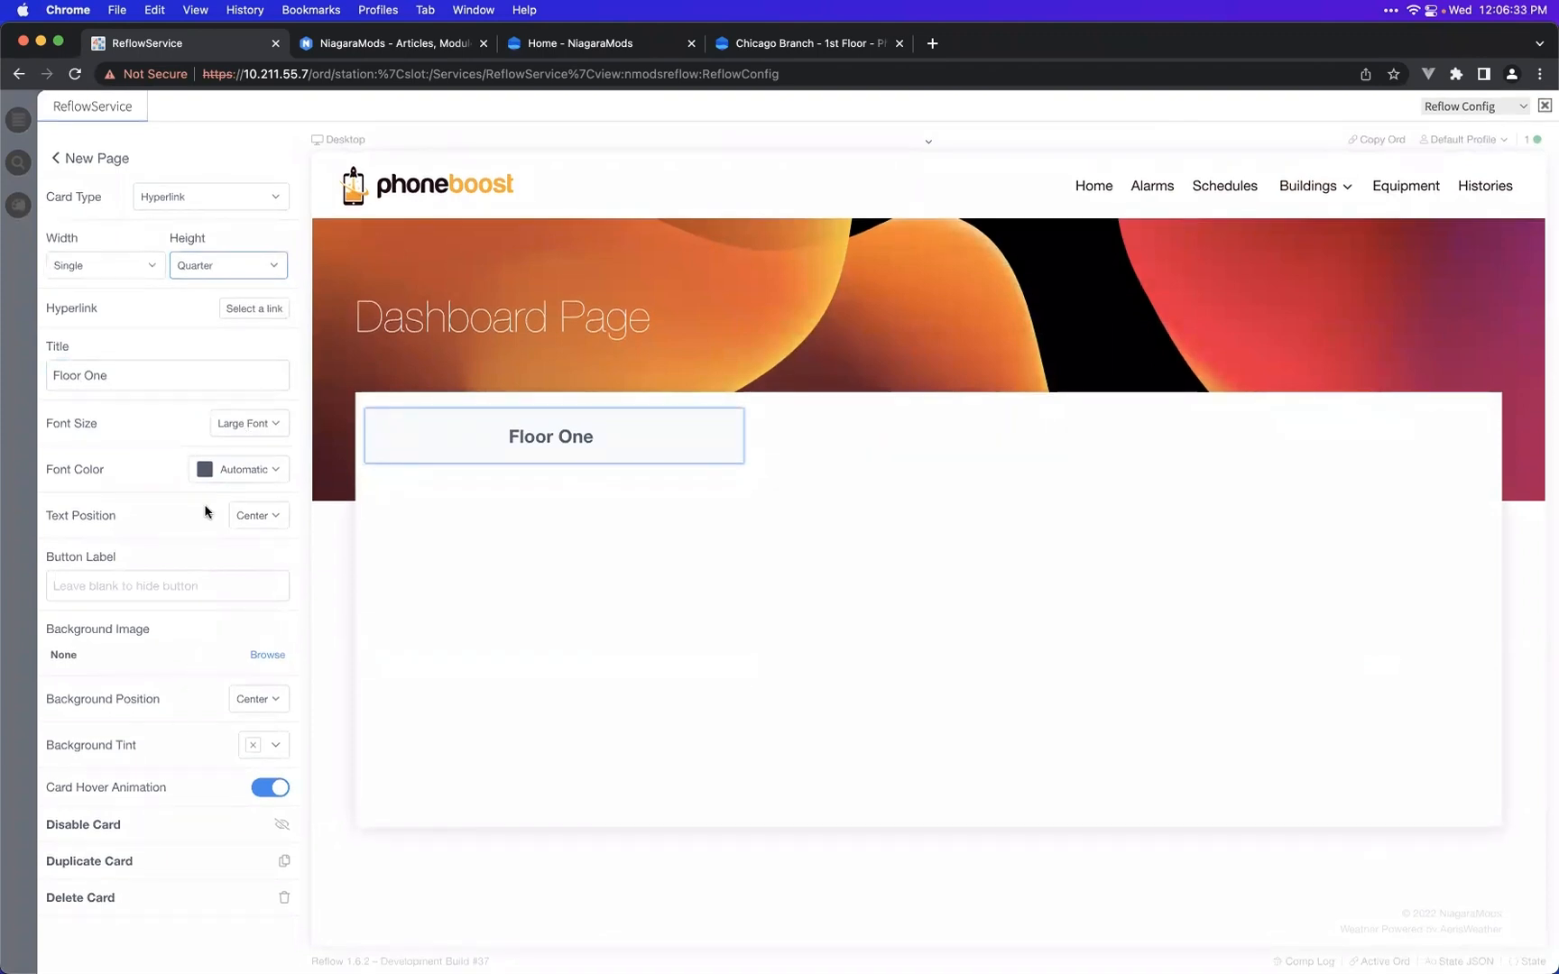
- Return to the page settings and limit the page's cards to a maximum of 2 columns
click(110, 168)
click(249, 446)
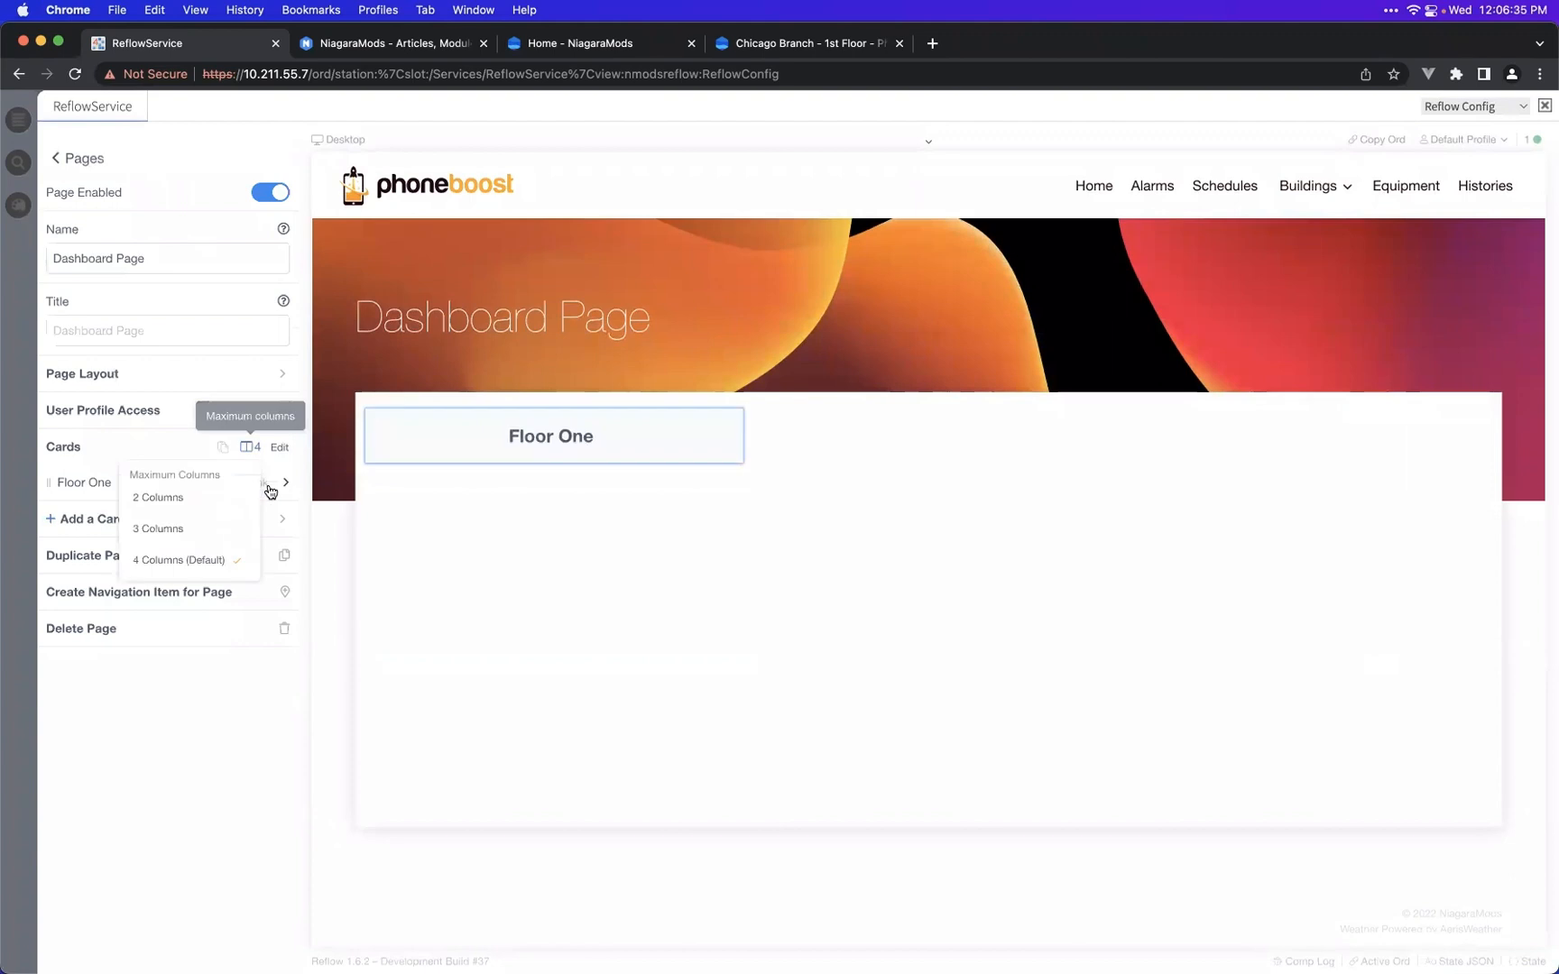
click(193, 511)
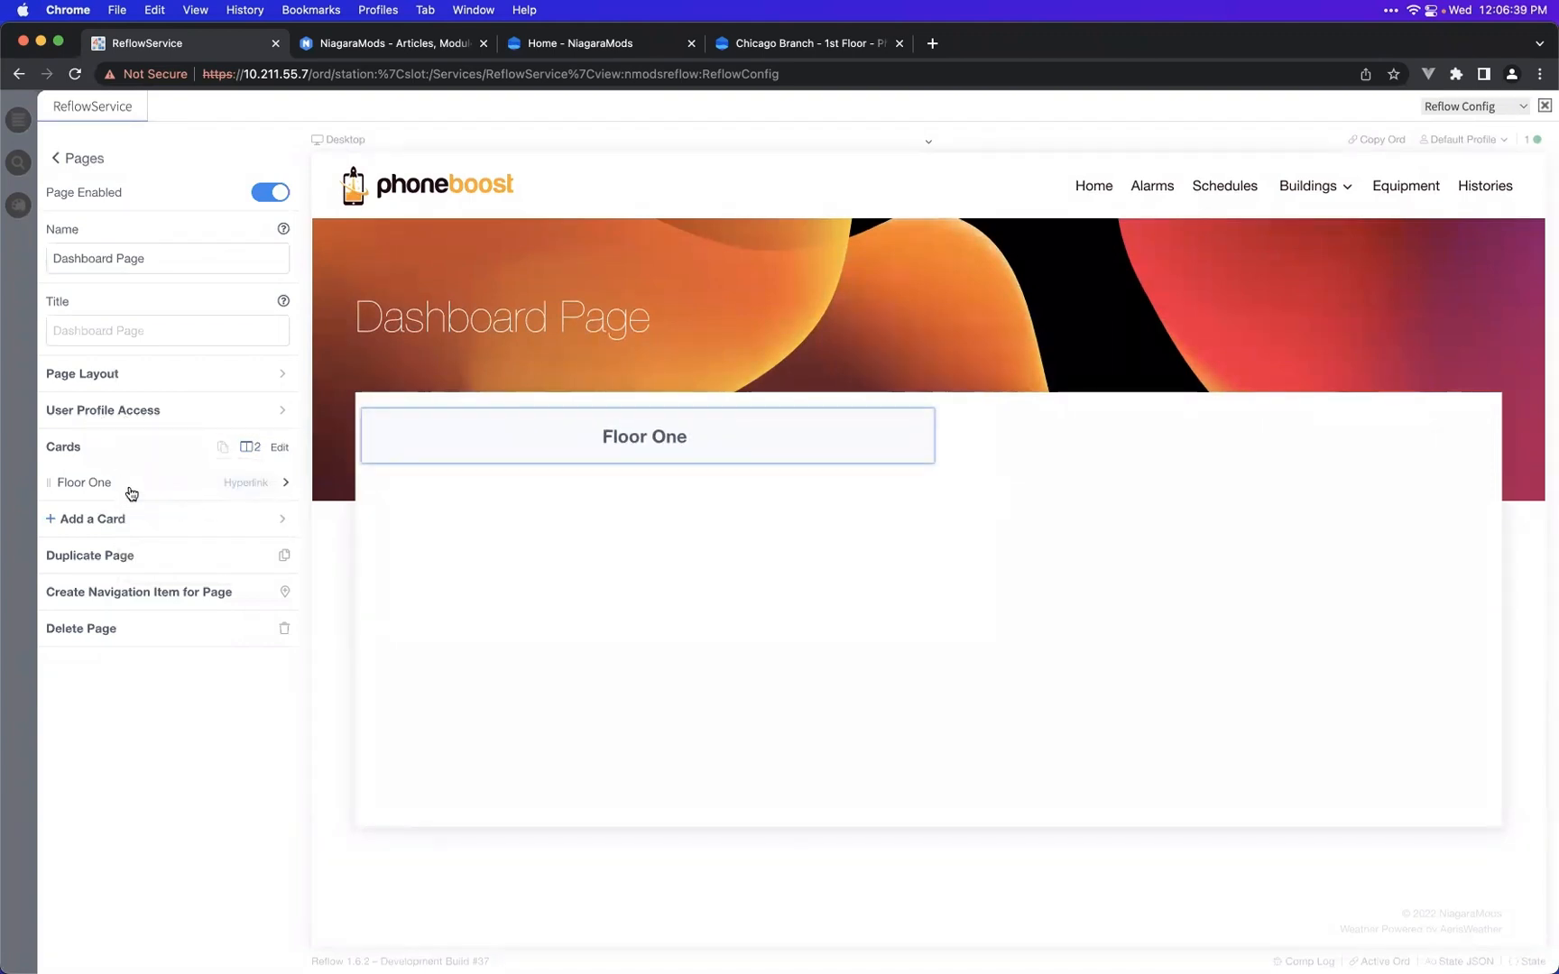
- Select the Floor One card for bulk editing and duplicate the selection repeatedly until the page has six cards
drag(134, 490, 266, 476)
click(279, 448)
click(239, 449)
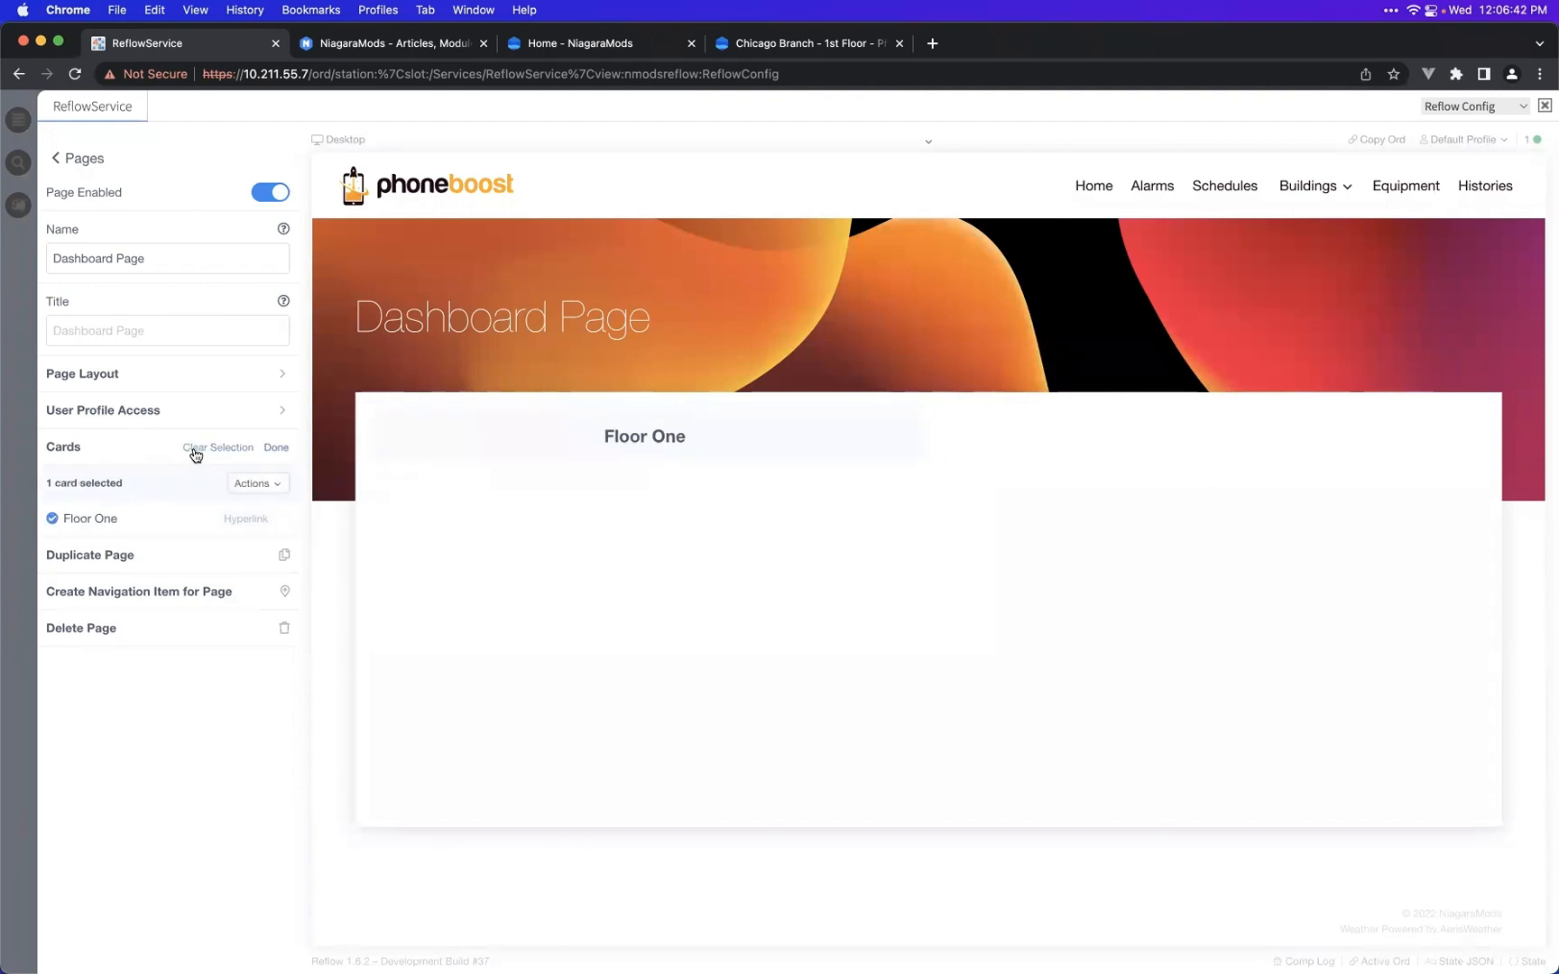
click(259, 483)
click(270, 512)
click(269, 488)
click(268, 539)
click(223, 559)
click(270, 487)
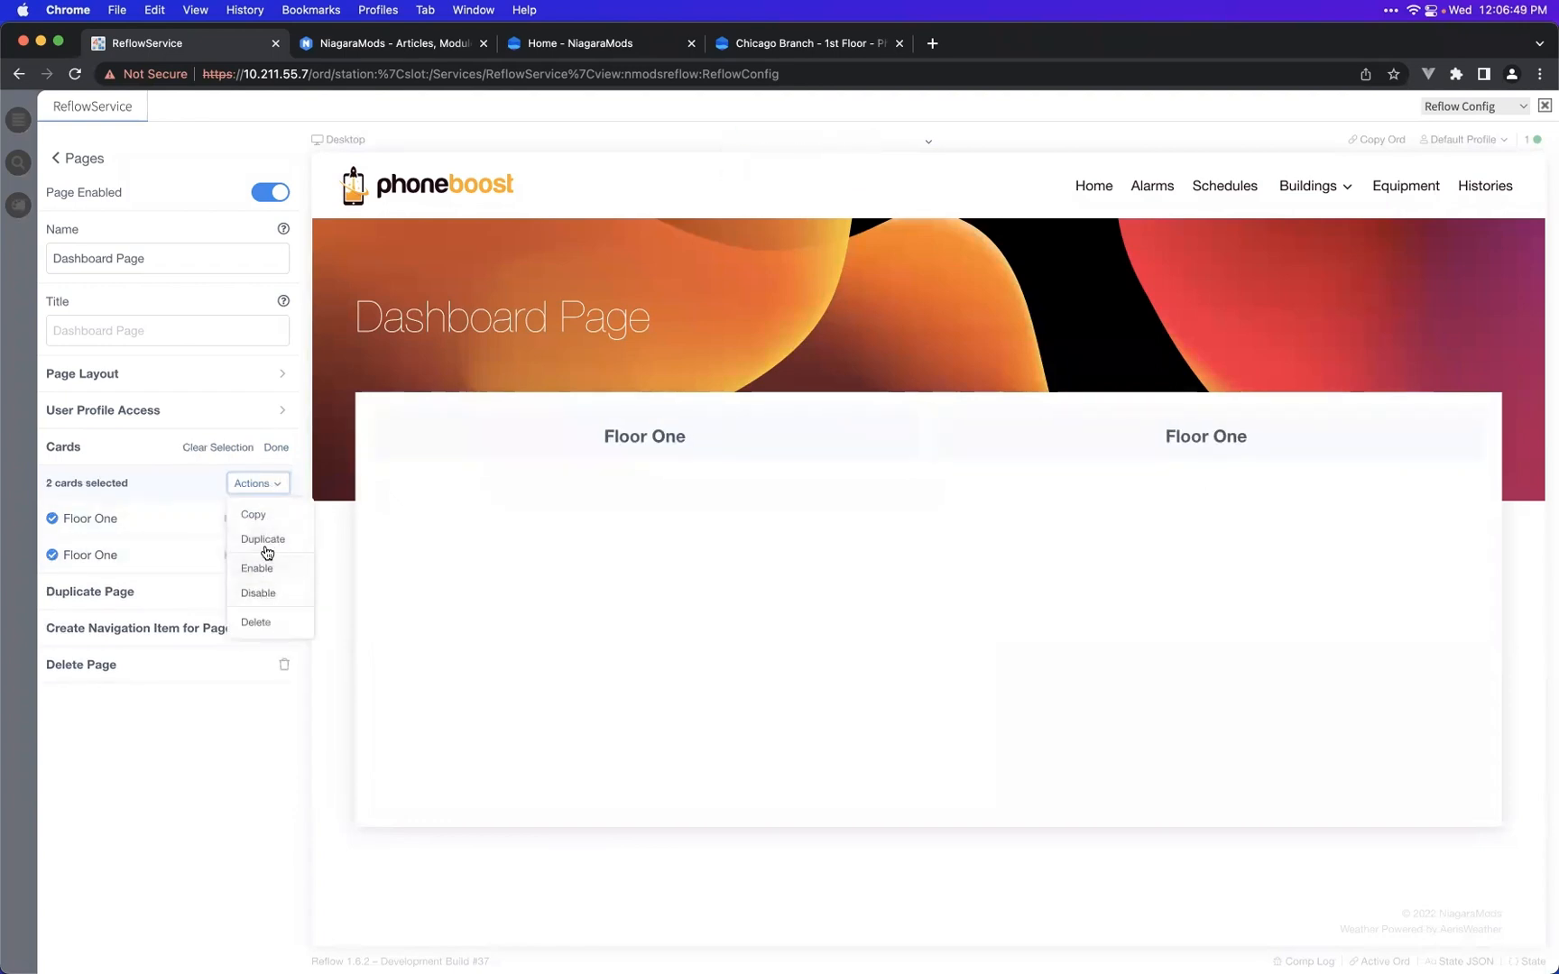
click(266, 546)
click(259, 485)
click(267, 539)
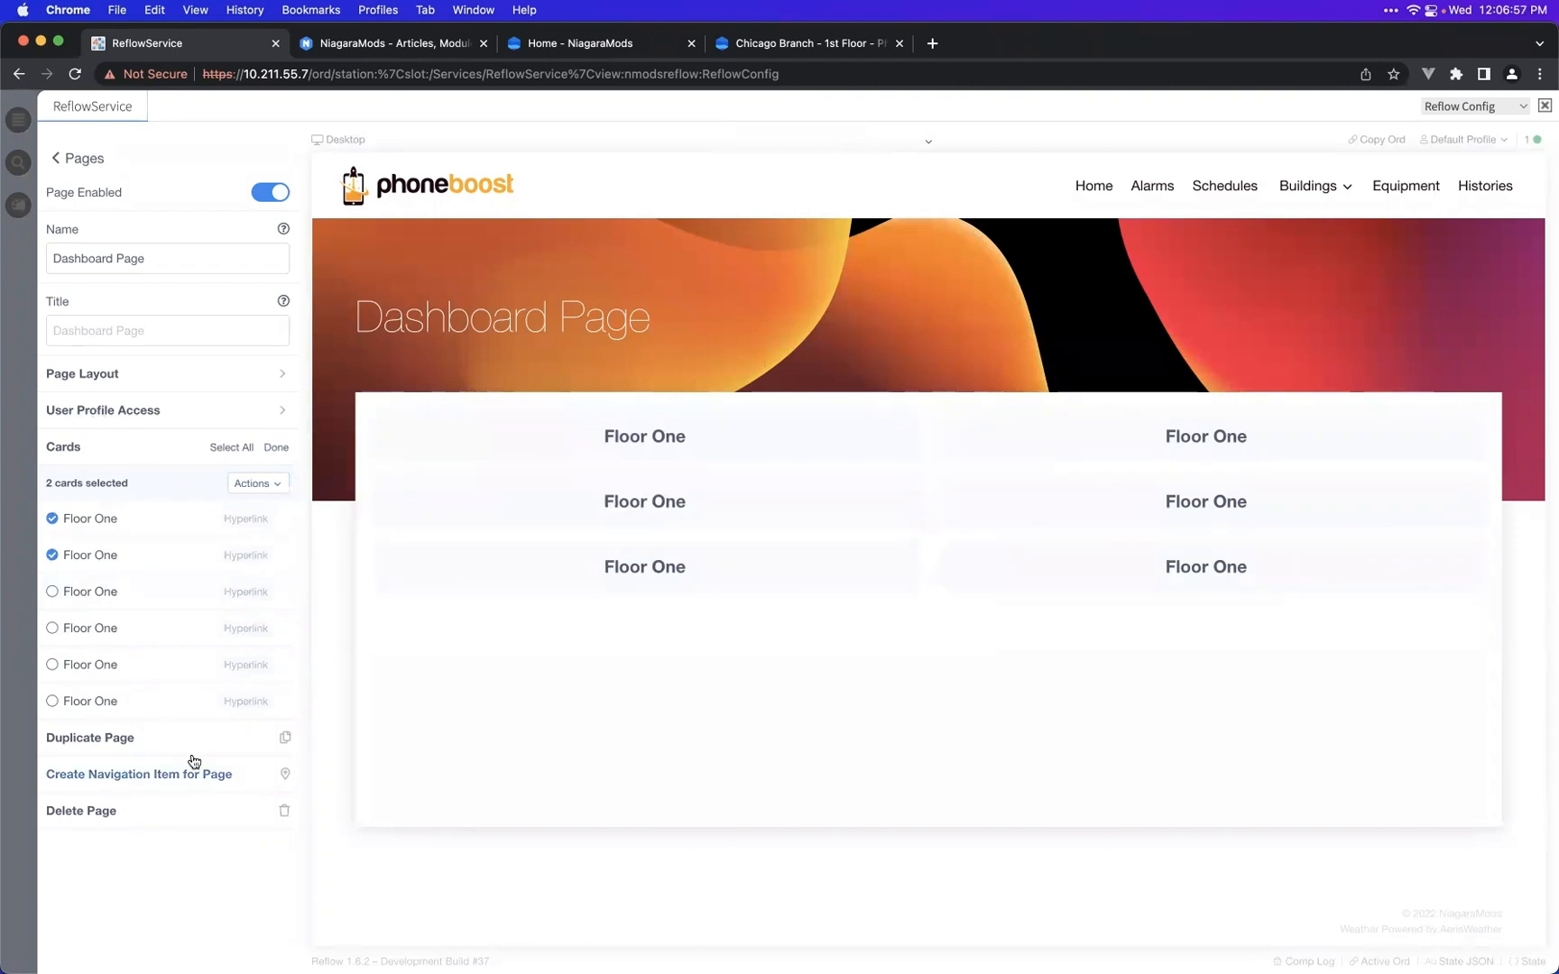
- Set the dashboard page's sub navigation to come from the Headquarters building, and leave the page without adding a global navigation item
click(164, 376)
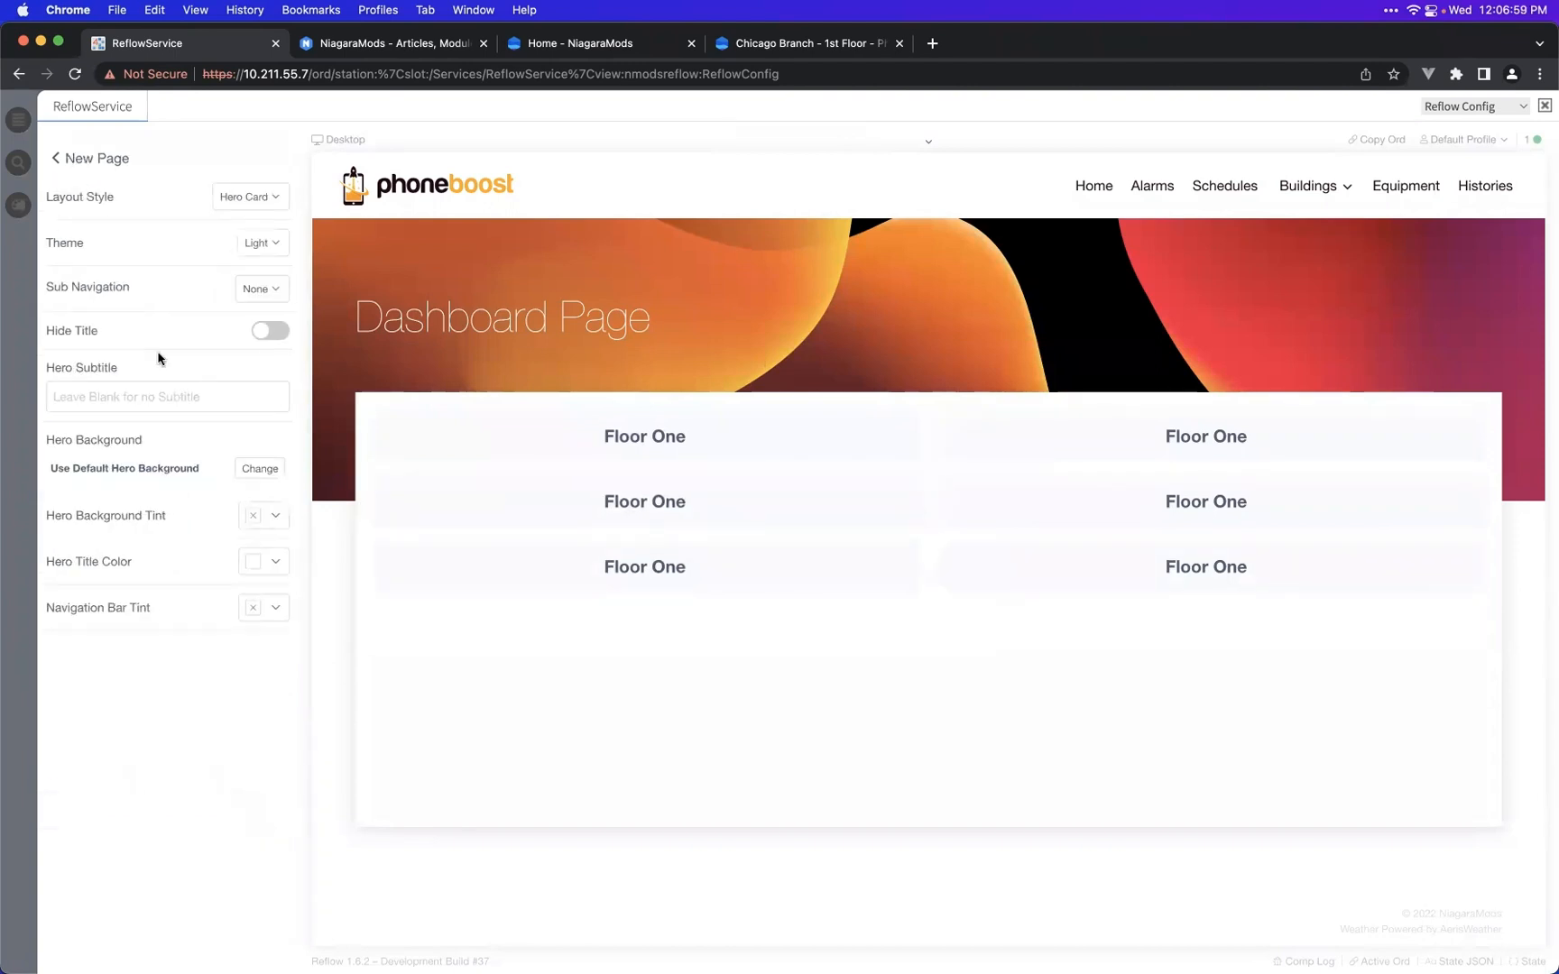
click(262, 289)
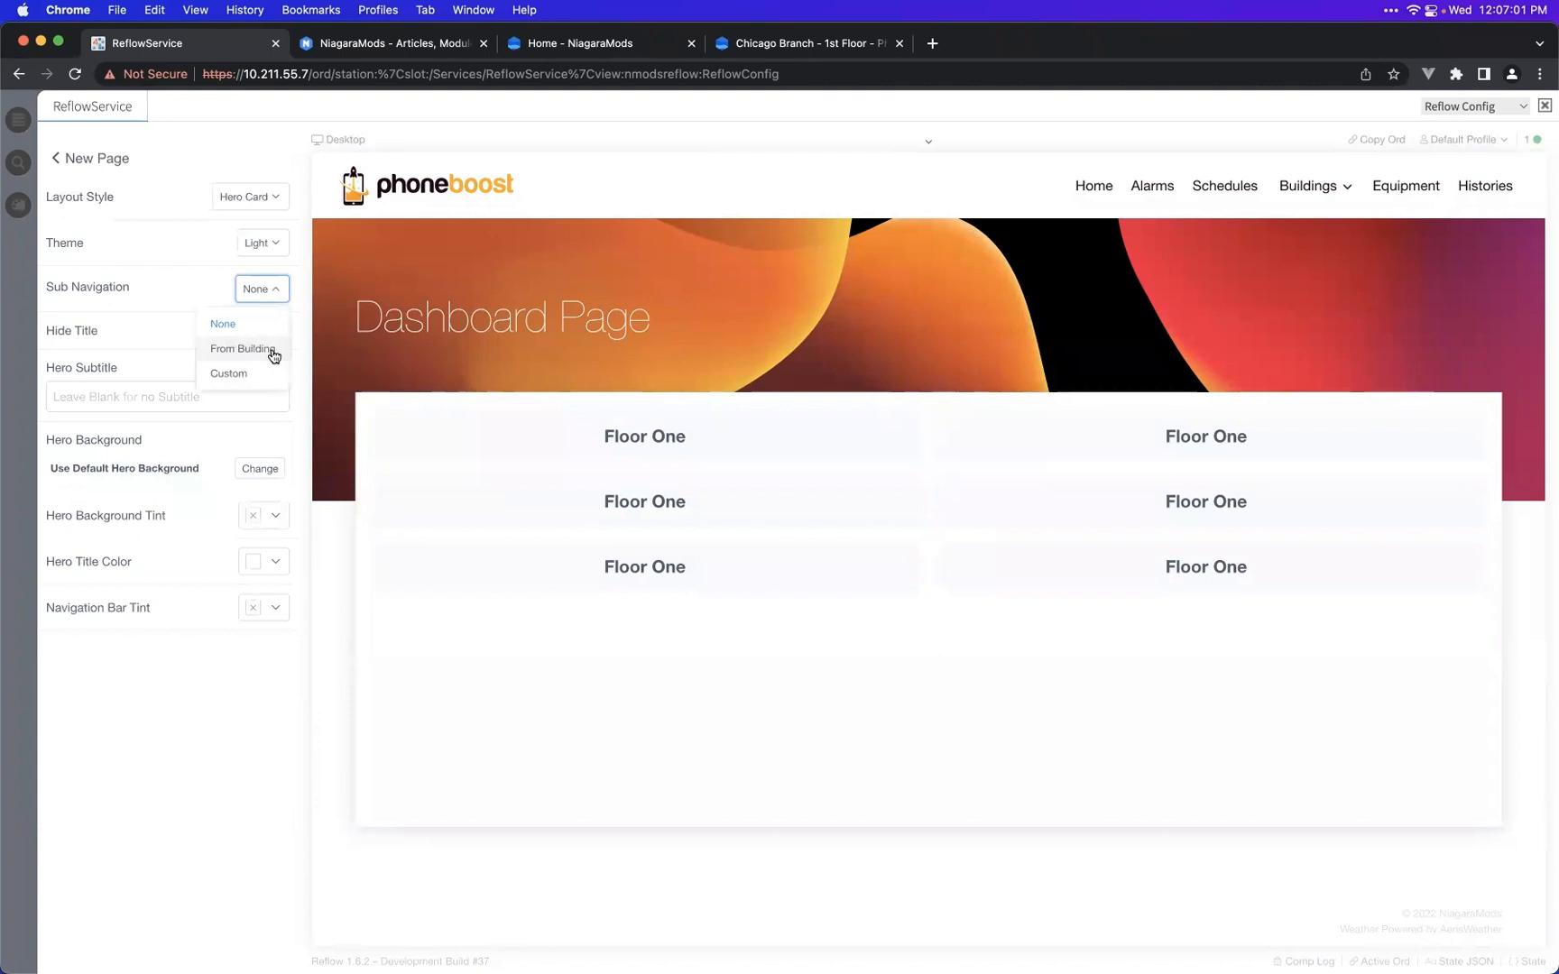
click(273, 354)
click(214, 324)
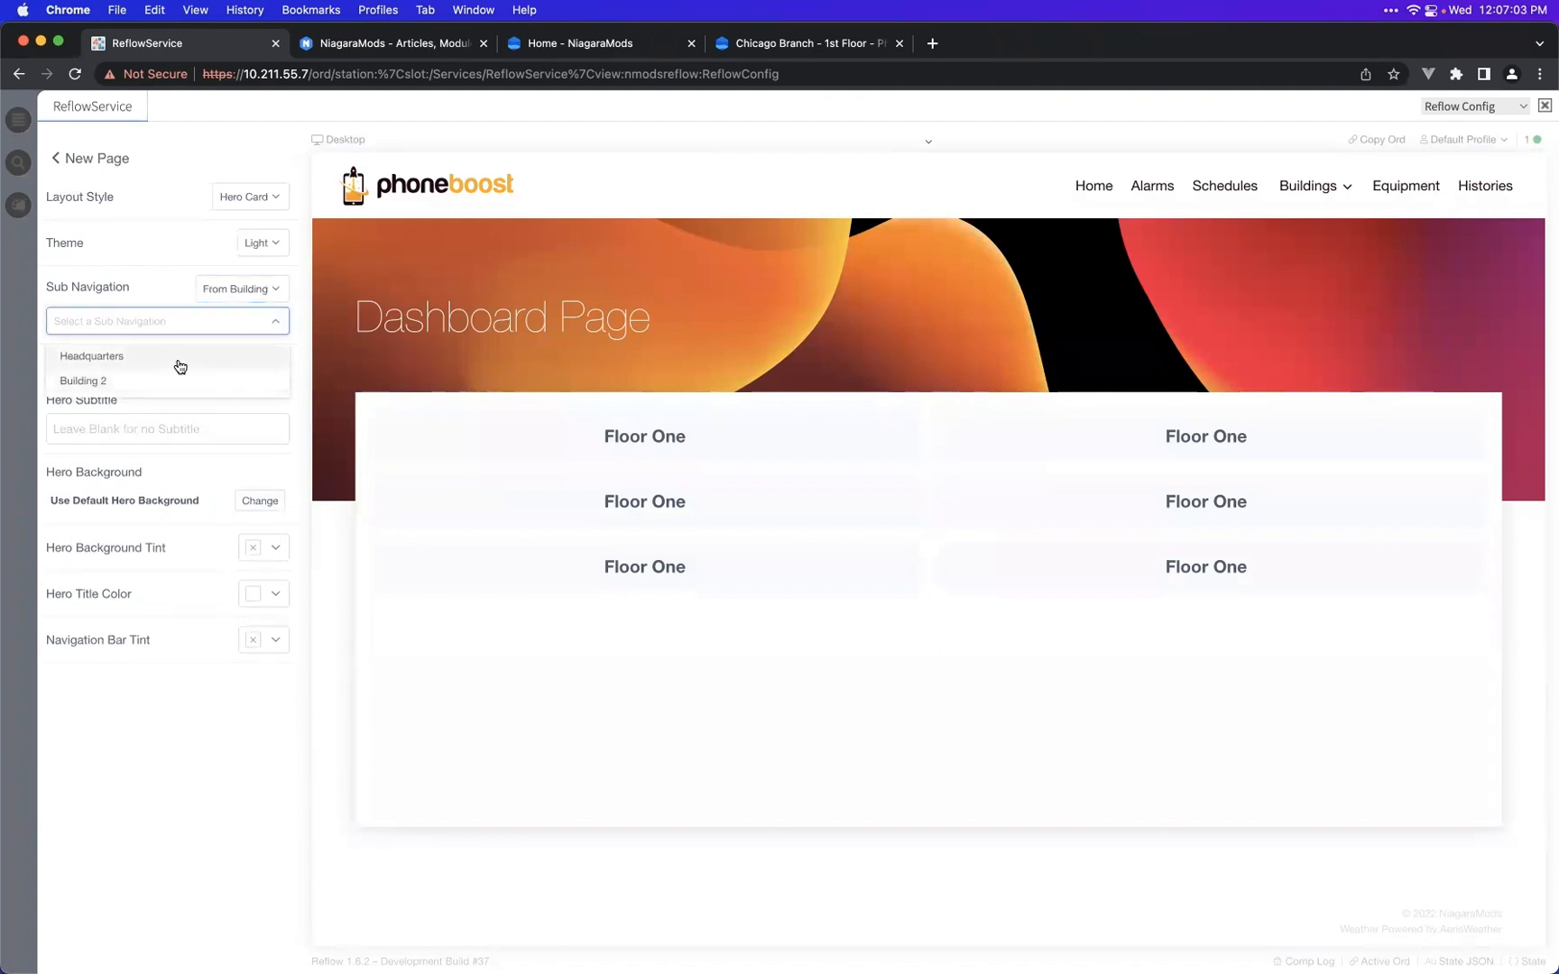
click(181, 361)
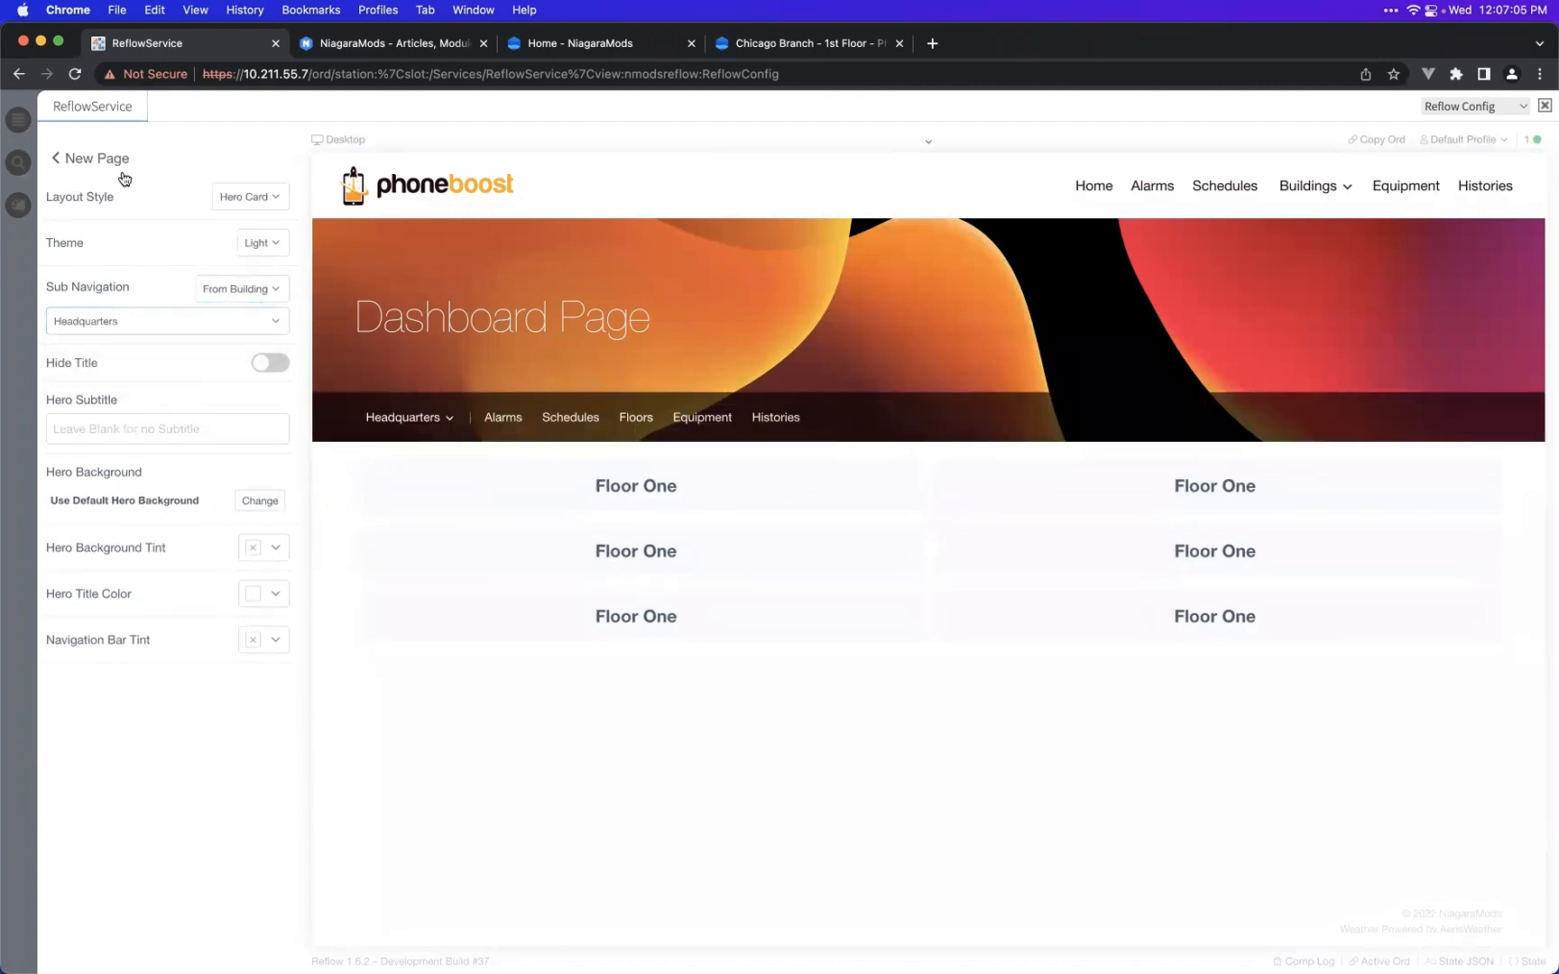
click(90, 160)
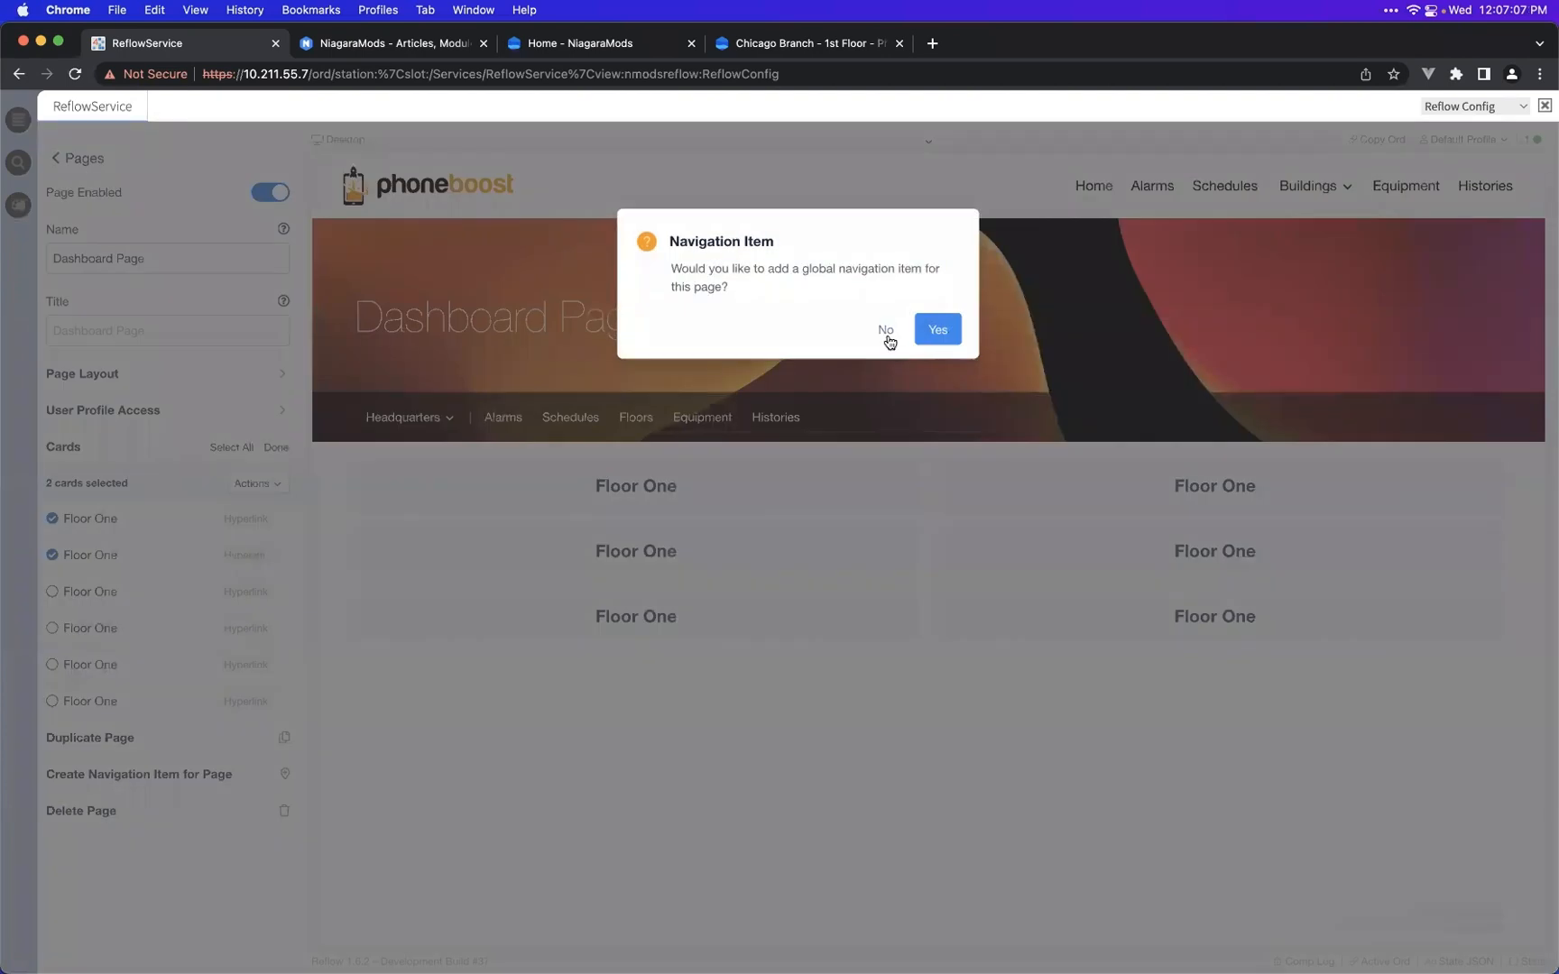
click(886, 330)
click(84, 159)
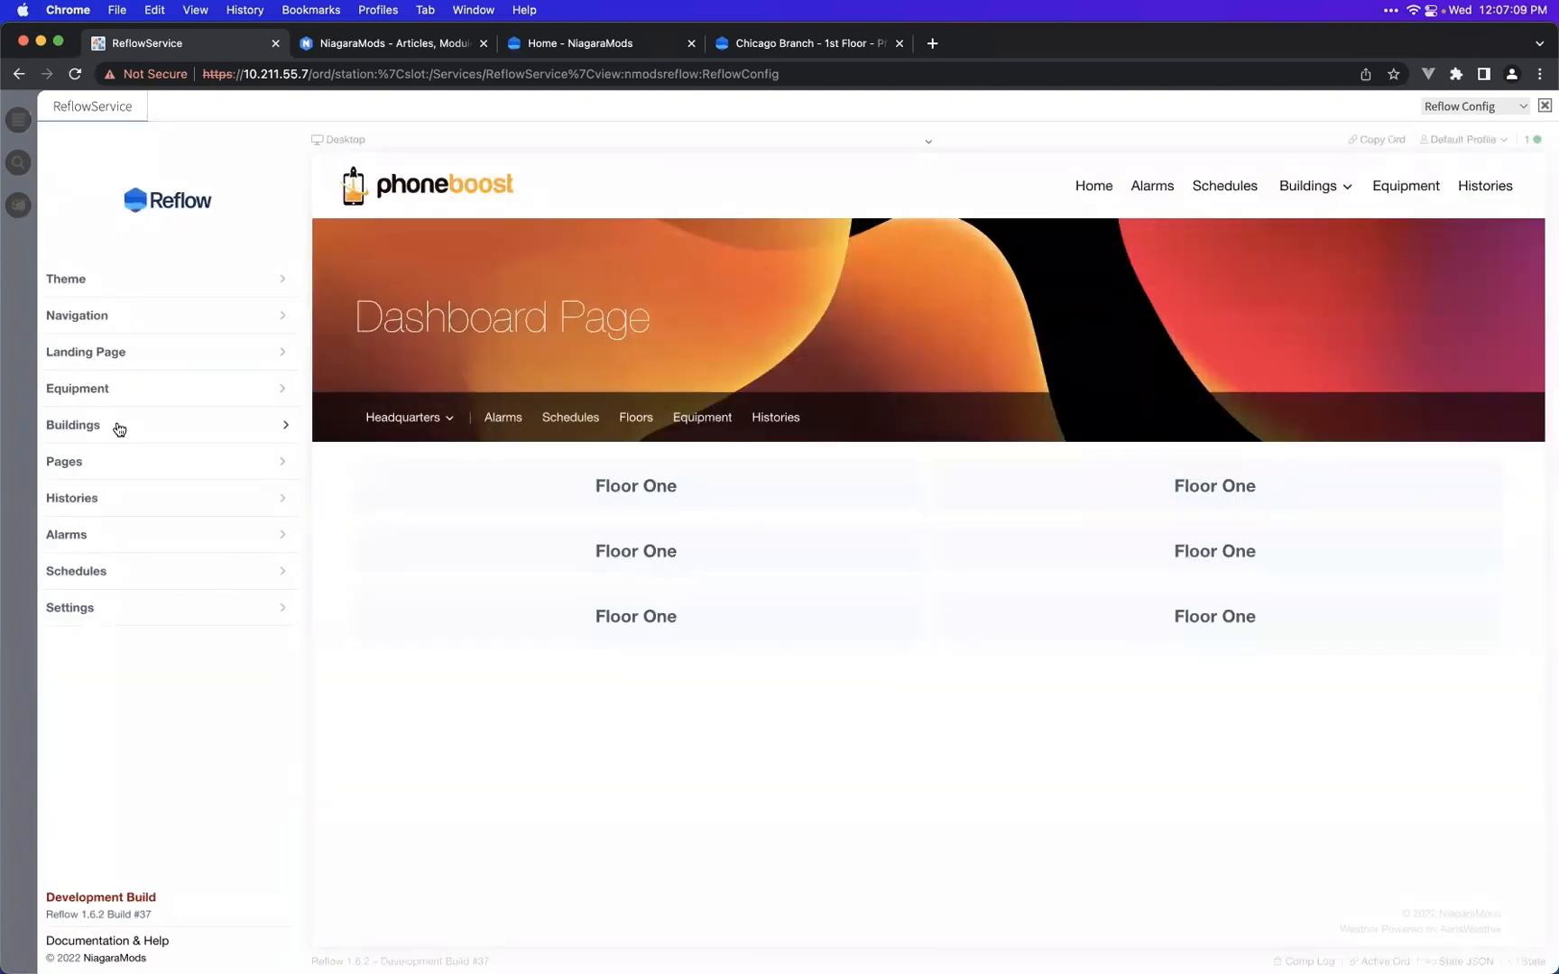
- Link the Floors item in the Headquarters building's sub navigation to the Dashboard Page
click(119, 426)
click(141, 414)
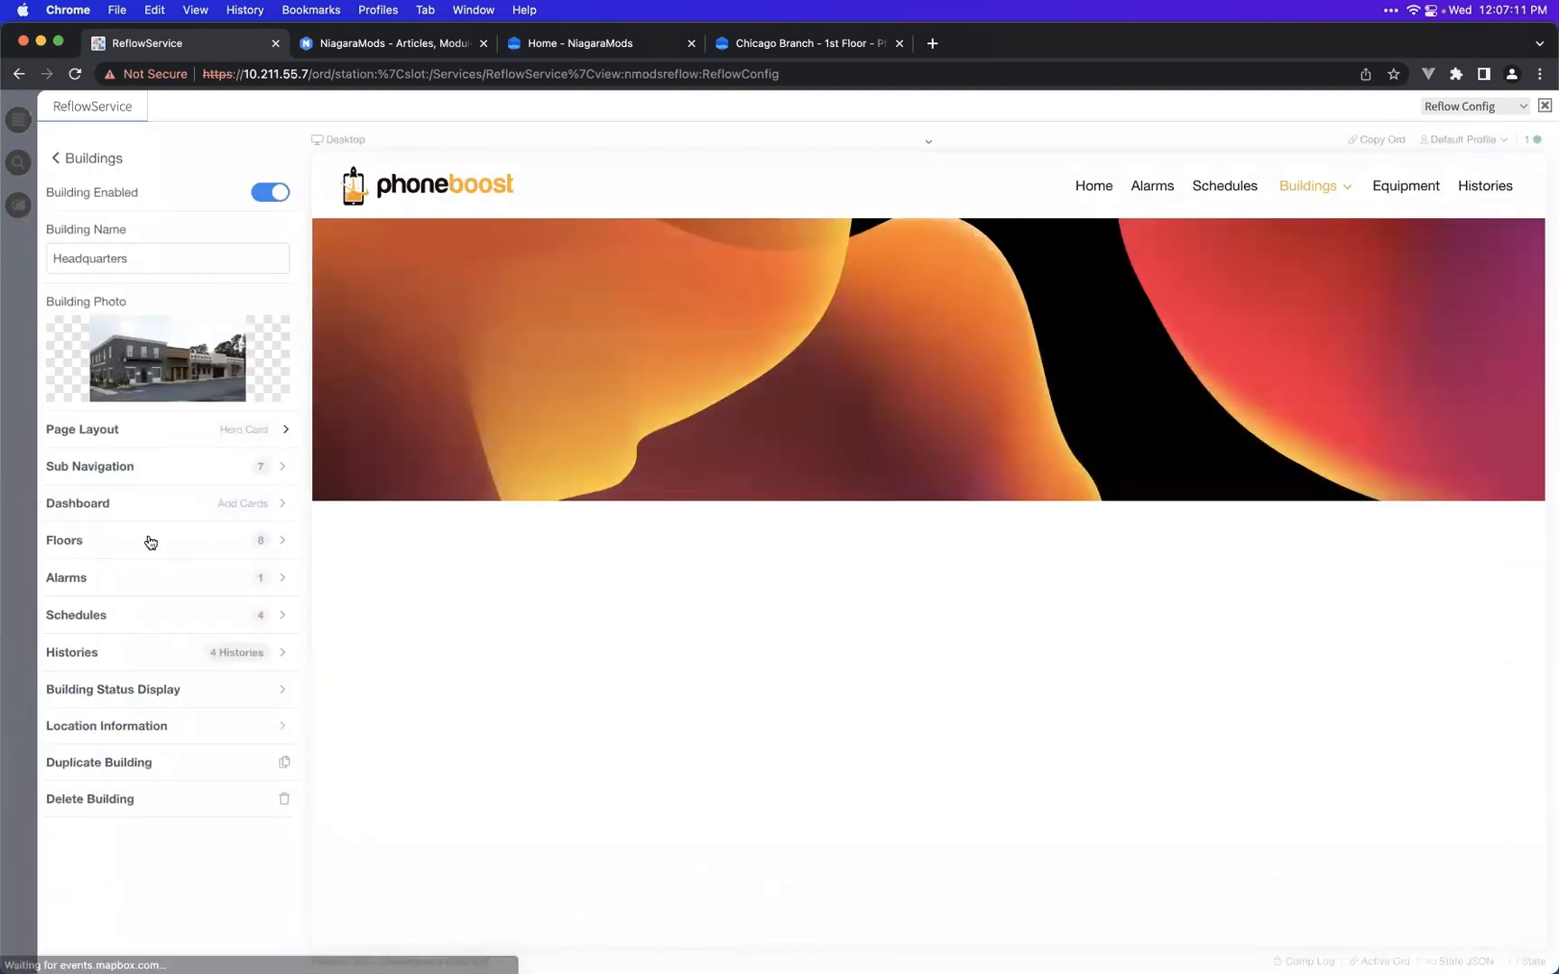
click(150, 467)
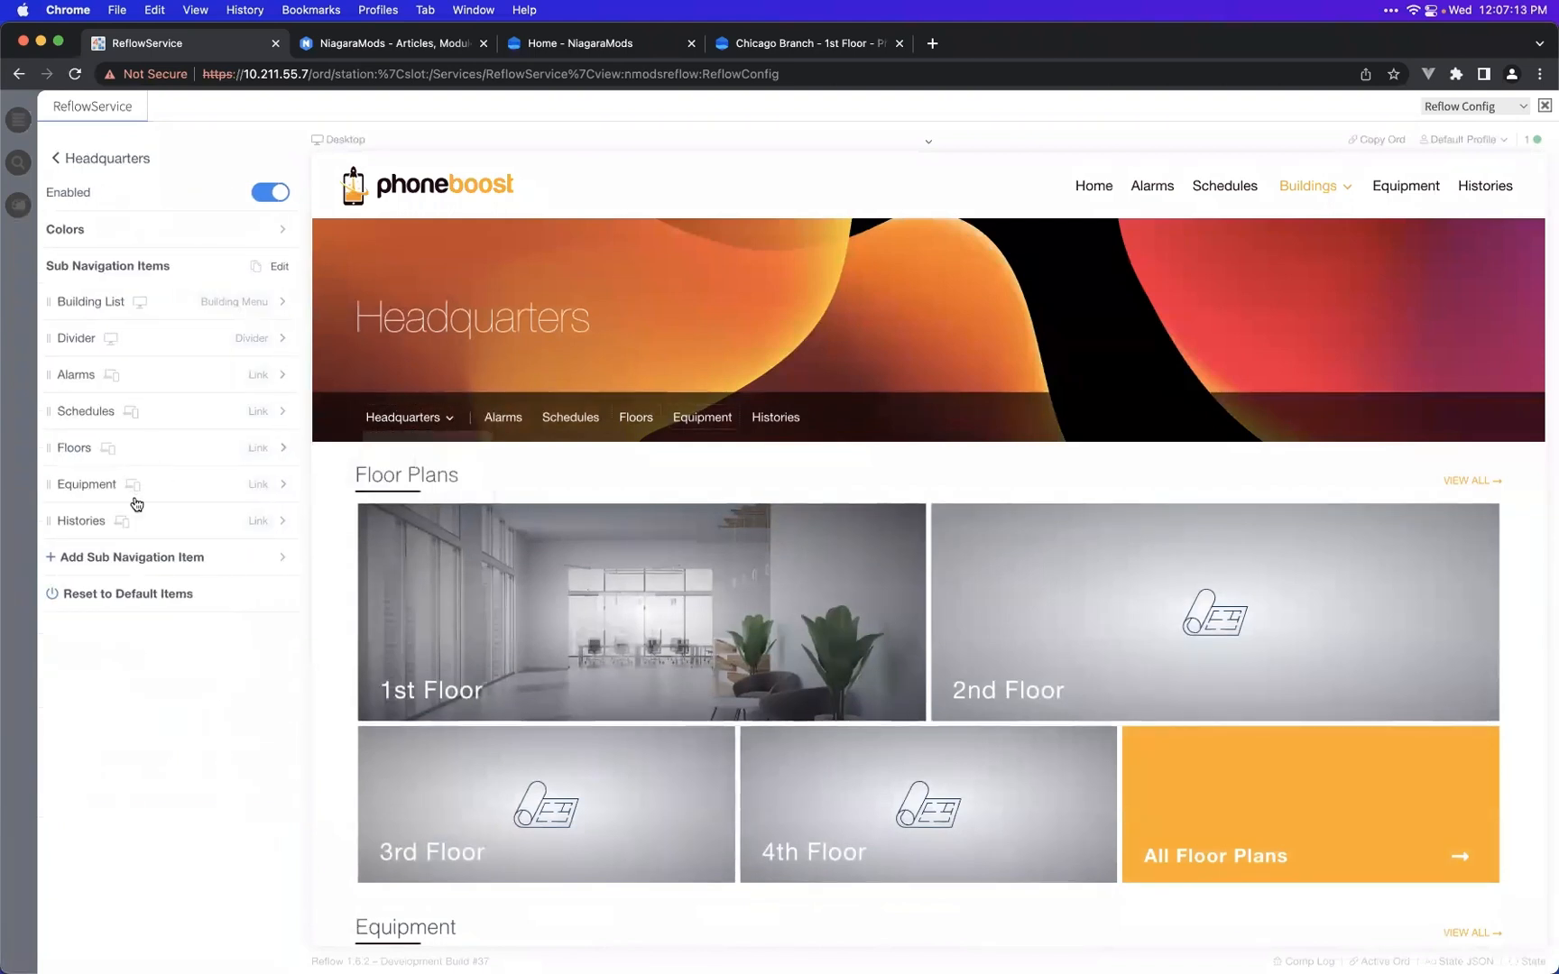
click(146, 449)
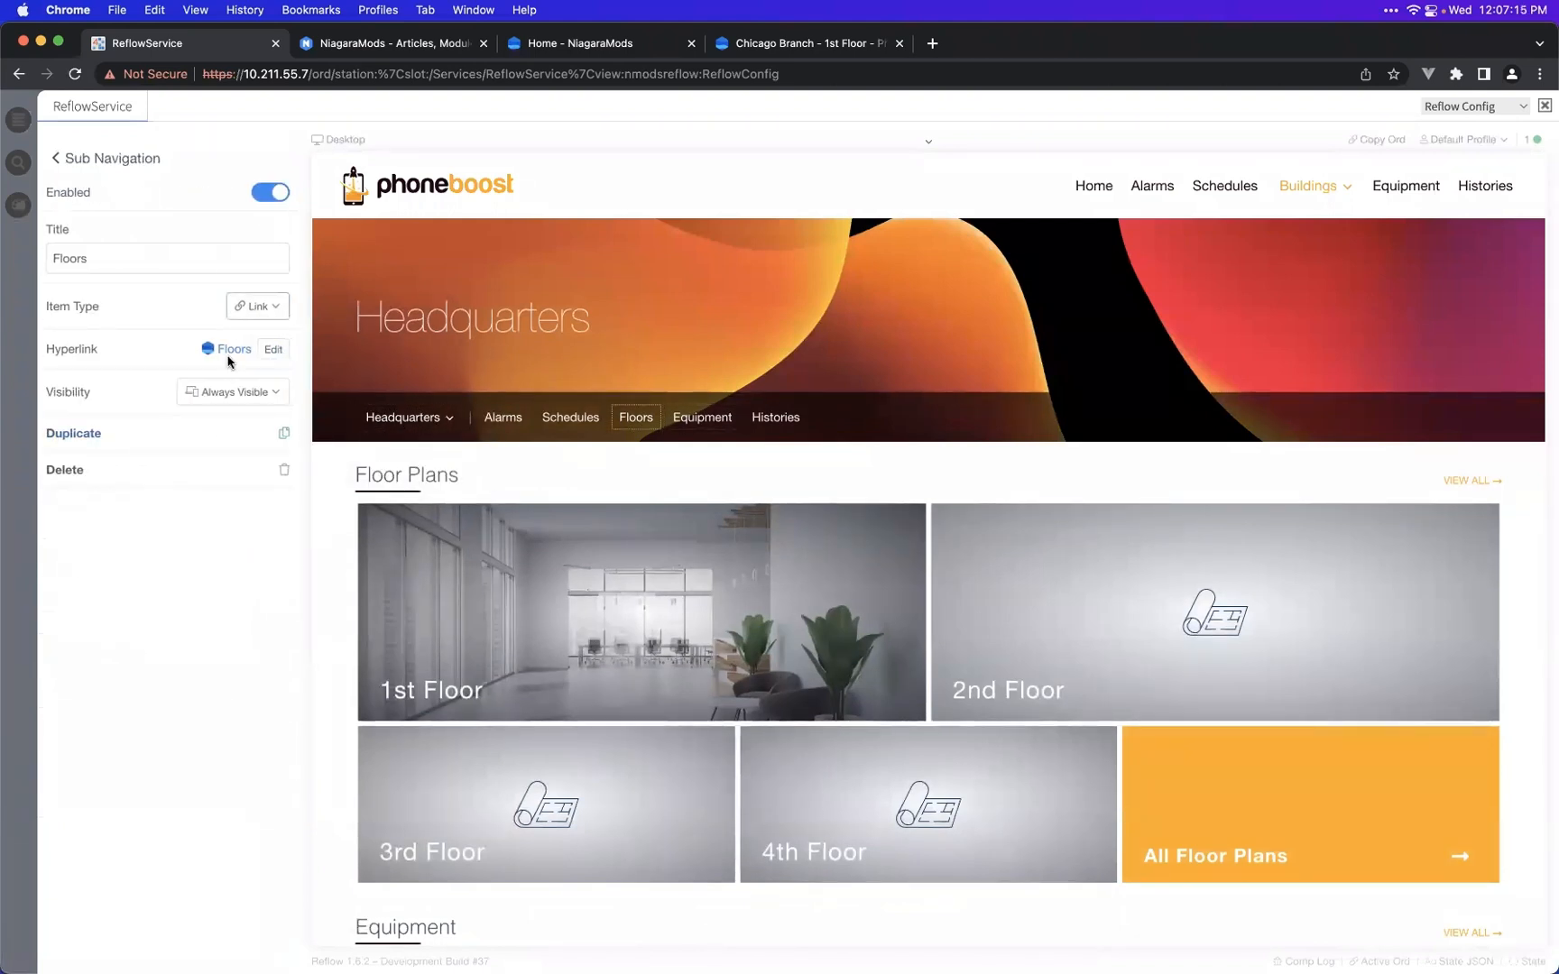
click(272, 349)
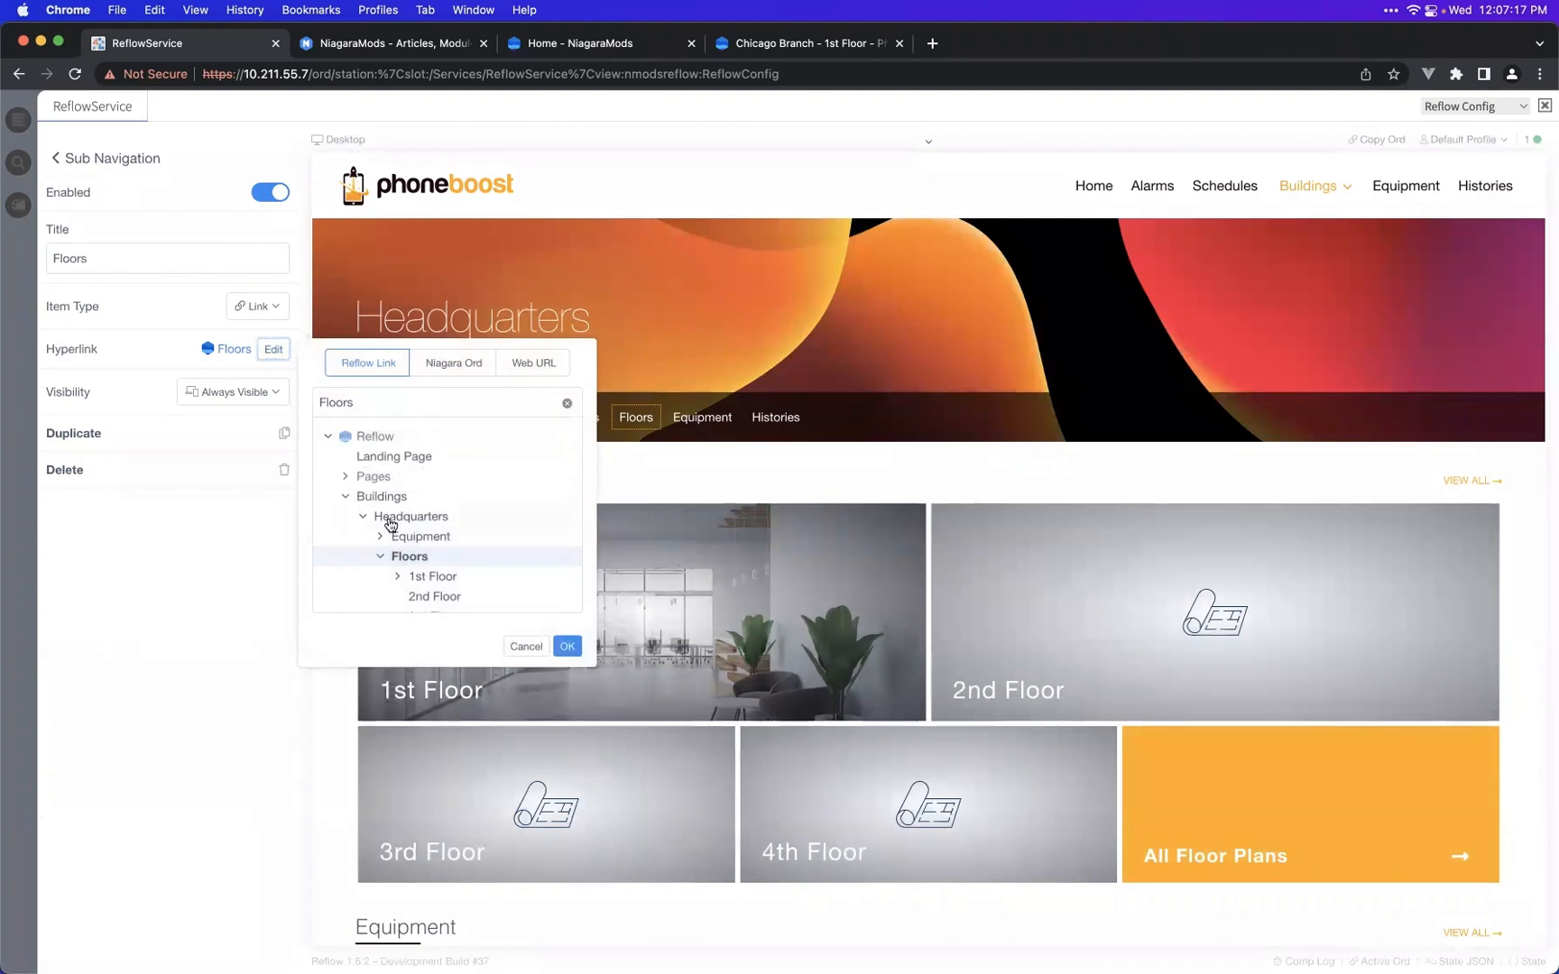
click(346, 479)
click(445, 507)
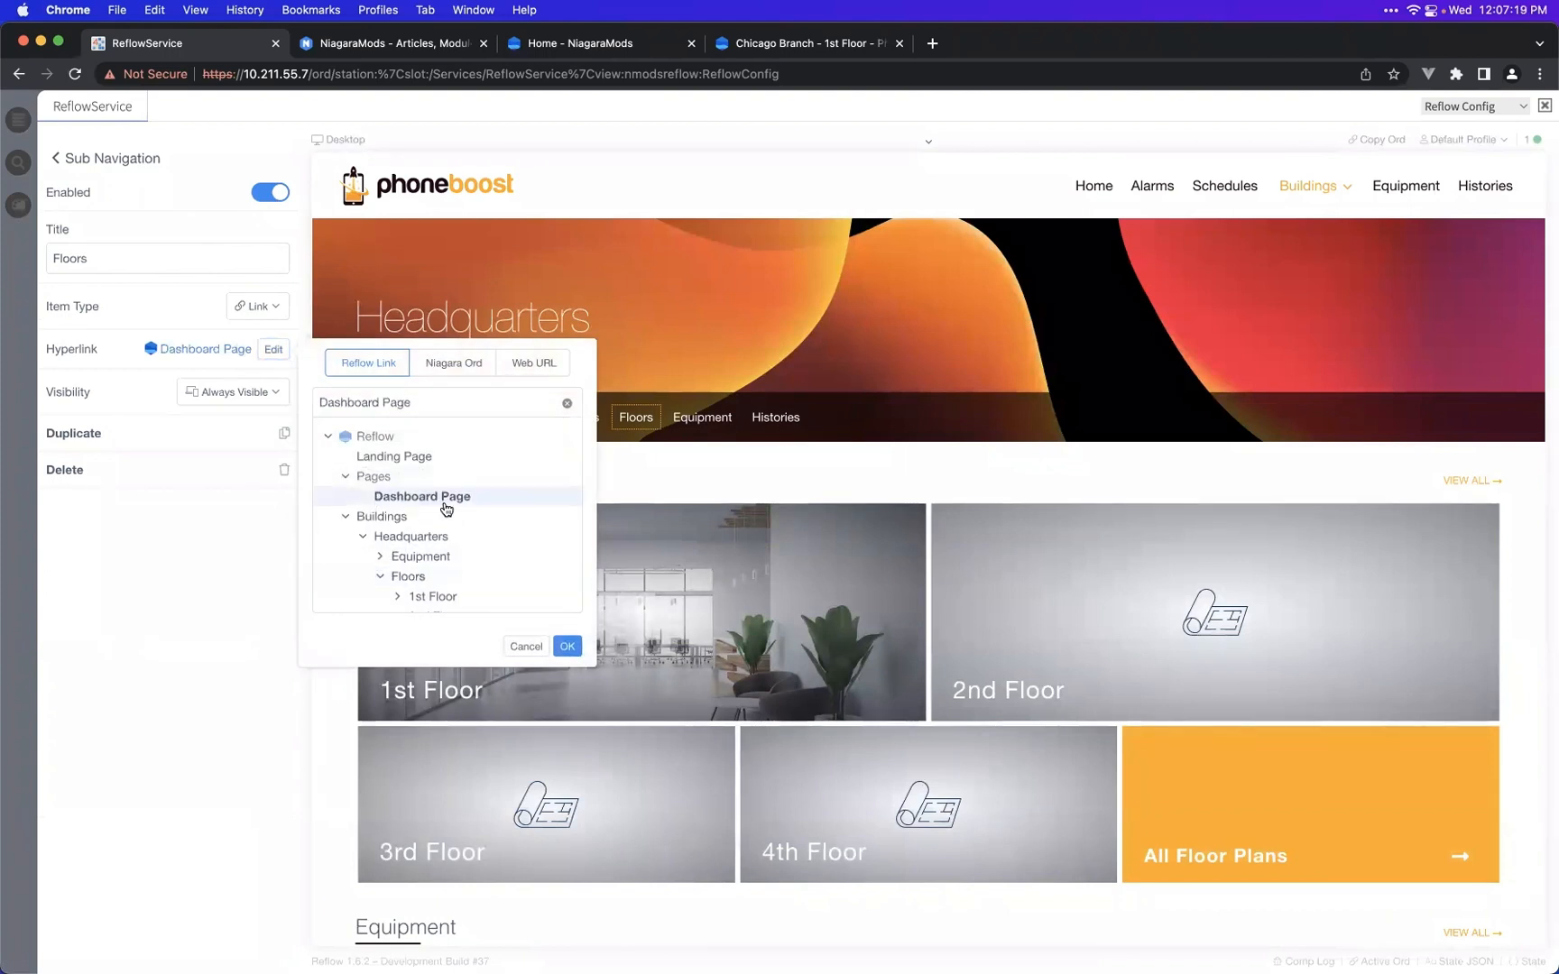
click(566, 647)
- Follow the Floors sub navigation link in the preview and copy the dashboard page's Reflow ord
click(654, 420)
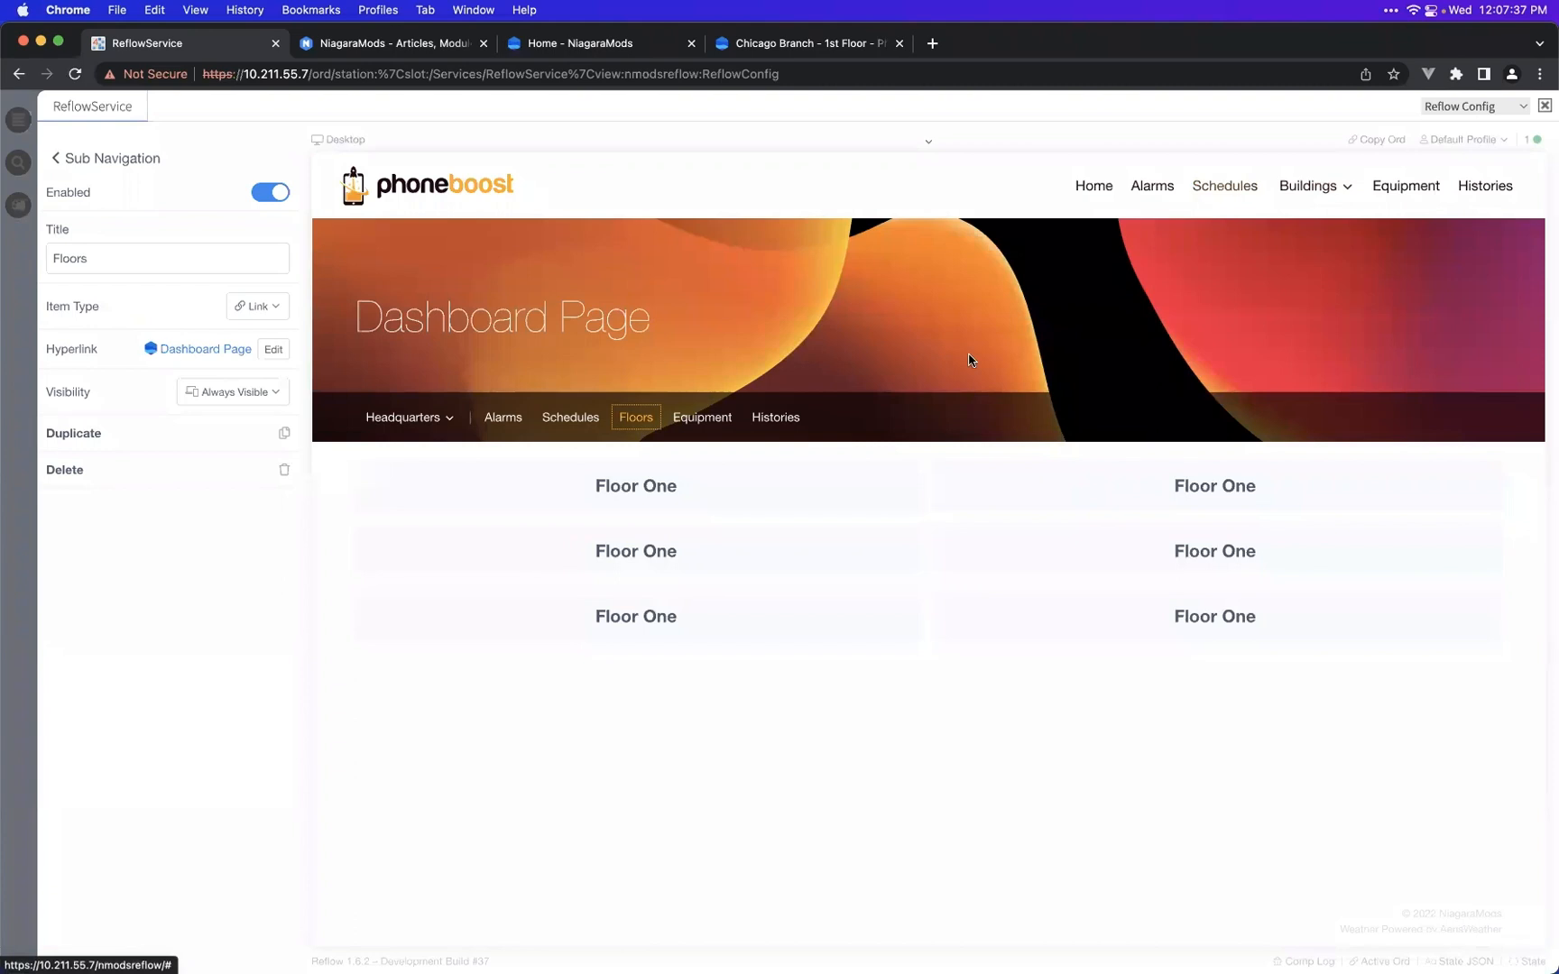
click(1369, 148)
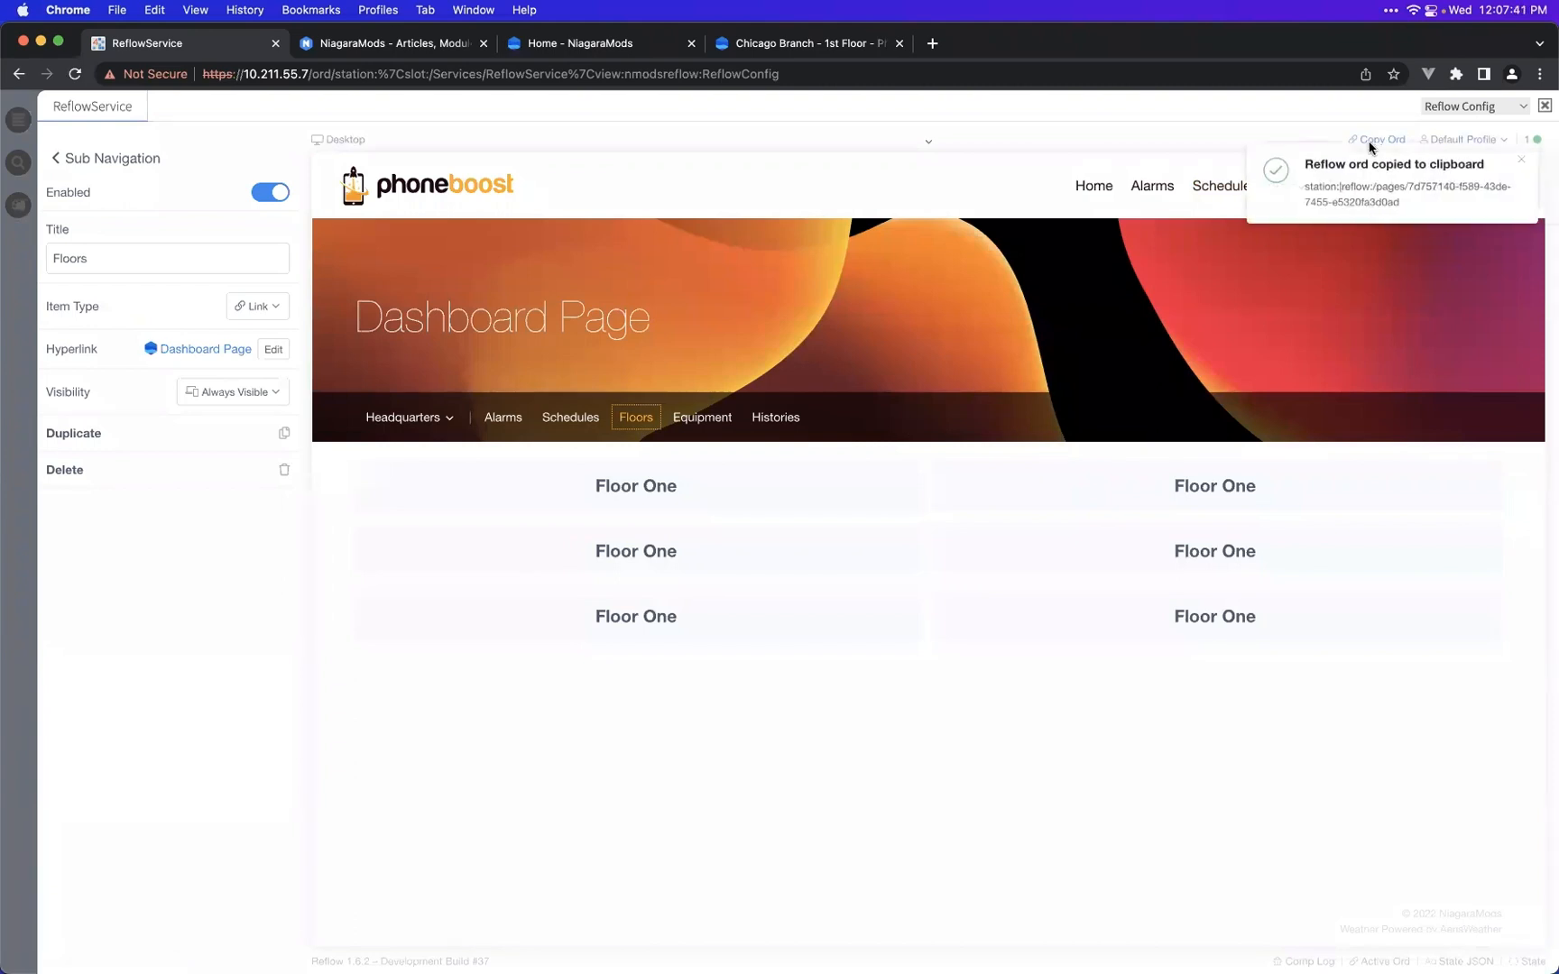
triple_click(1322, 189)
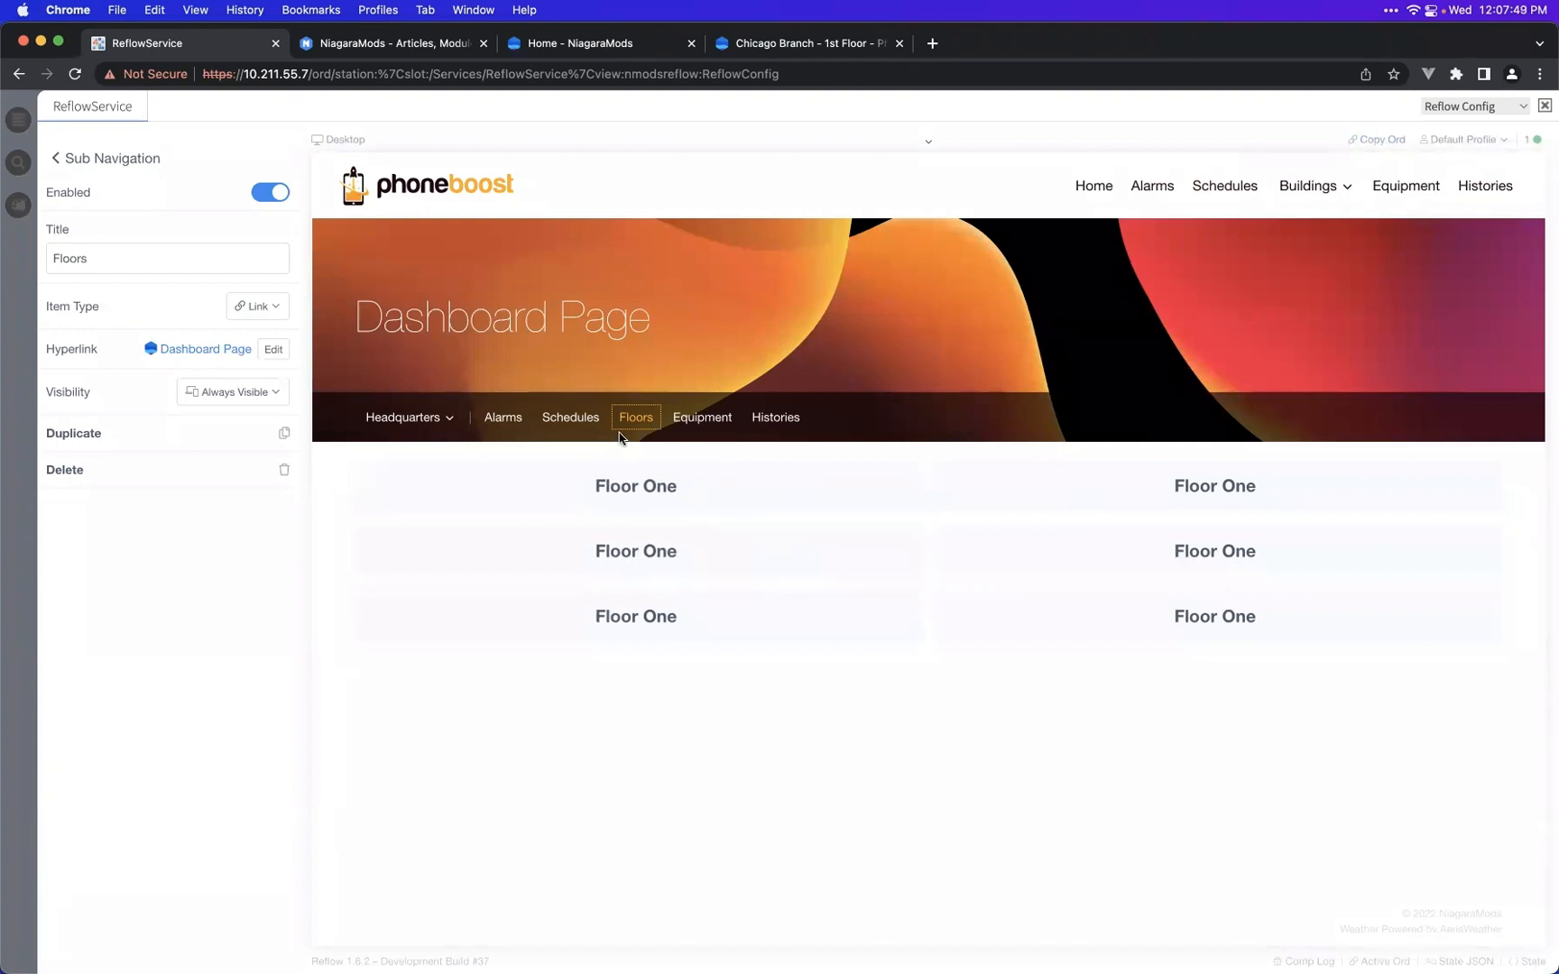
- Point the Floors sub navigation item's hyperlink back to the Headquarters Floors page
click(272, 349)
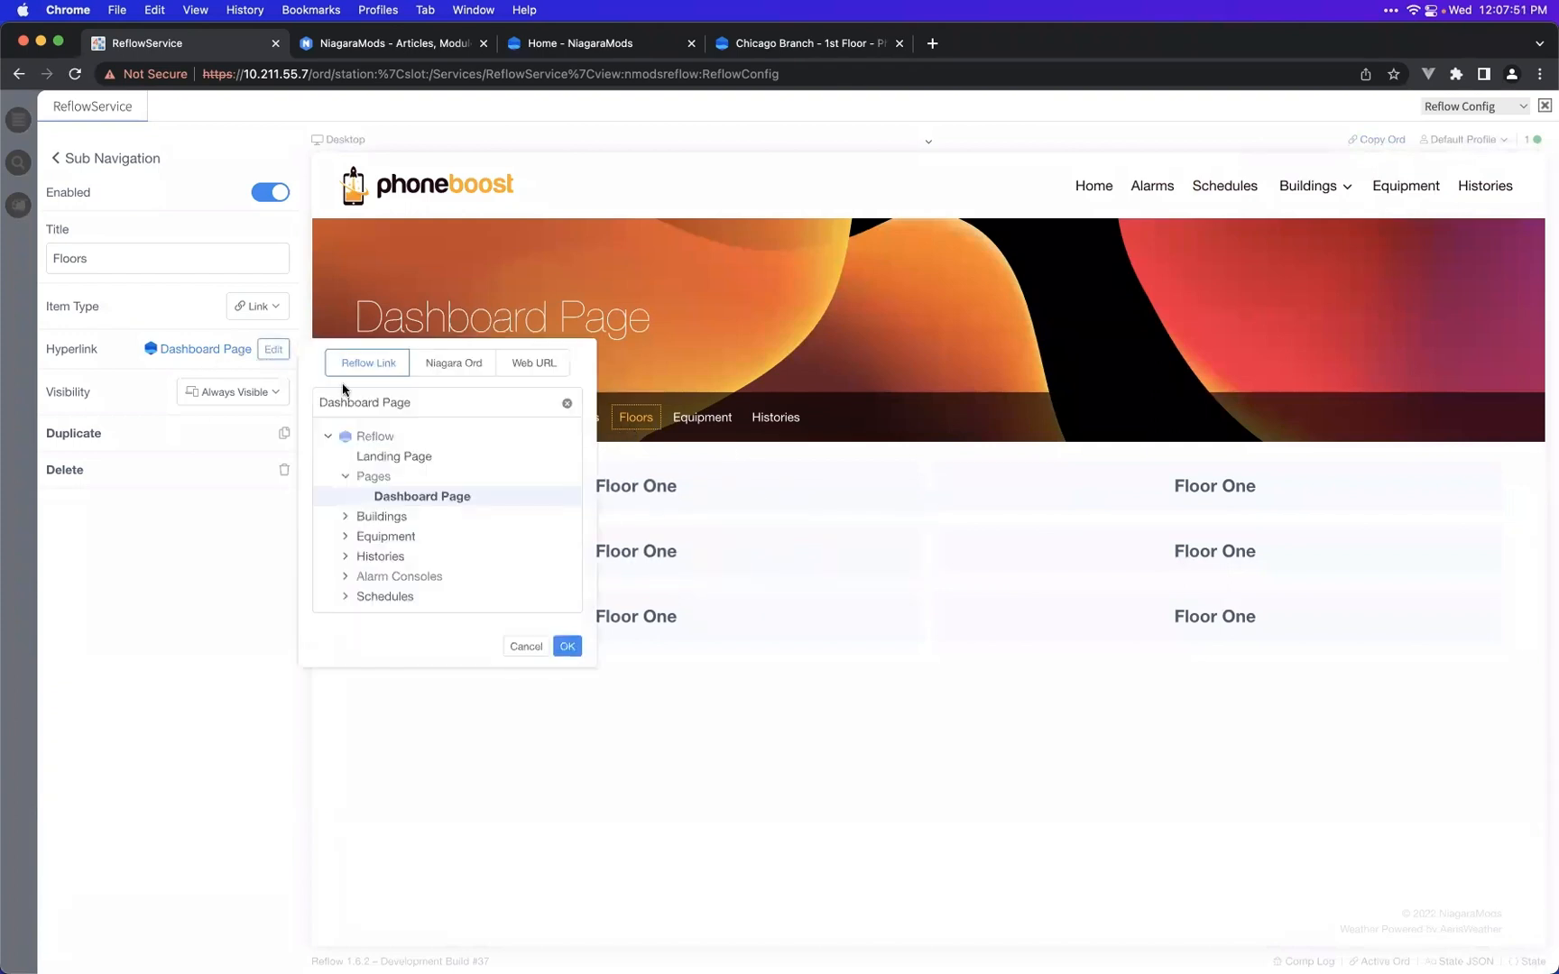
click(519, 646)
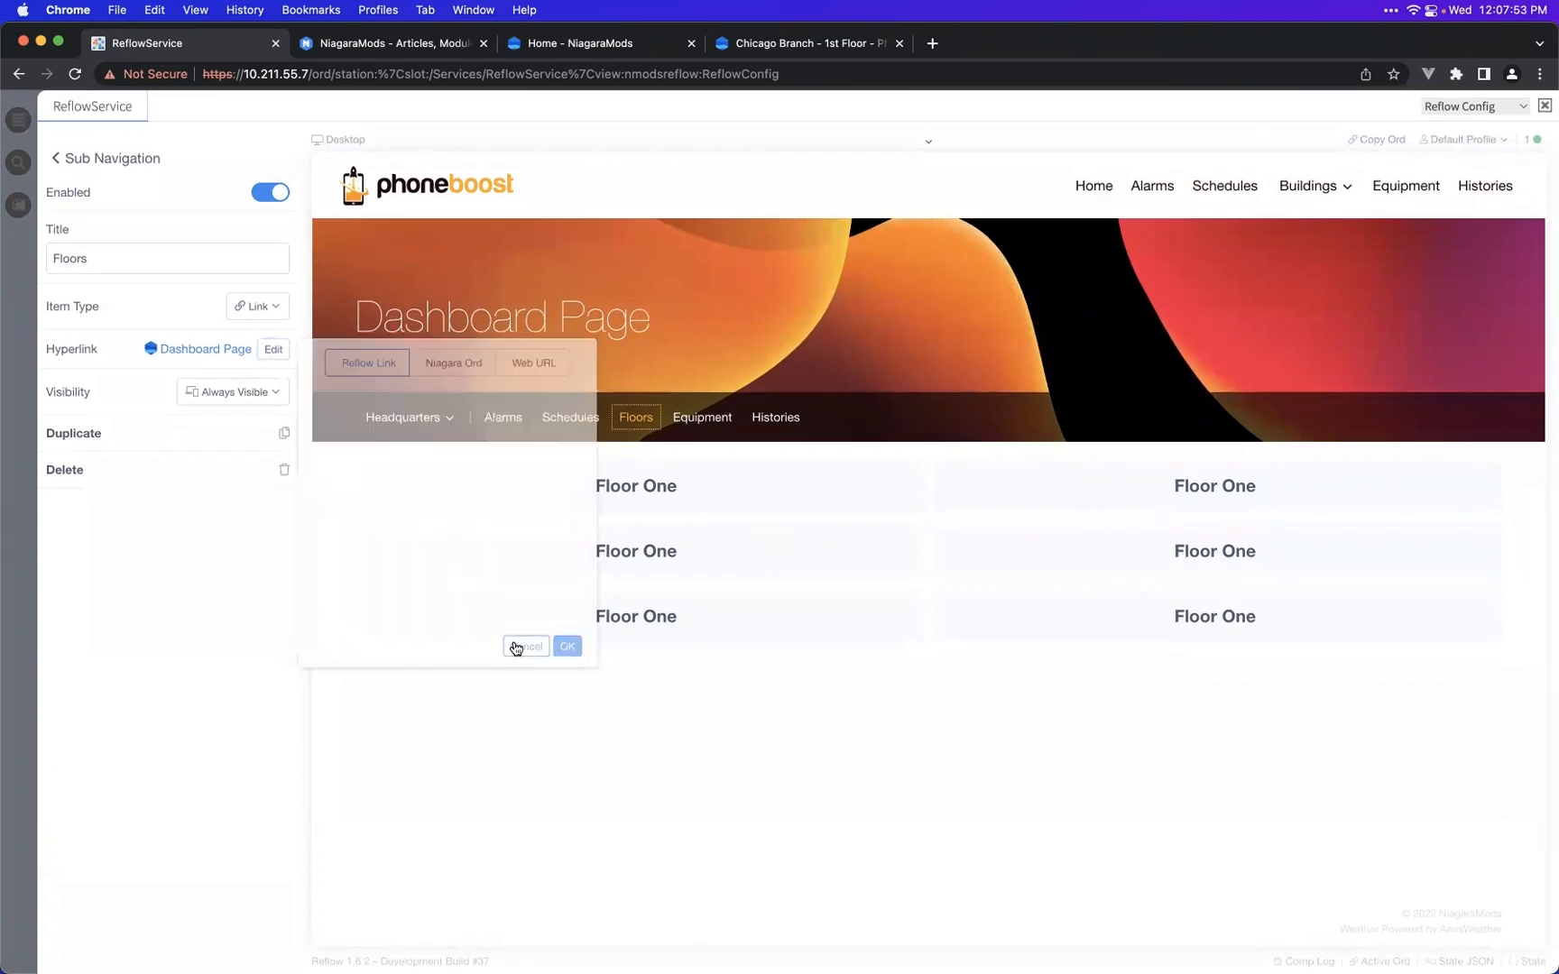
click(264, 353)
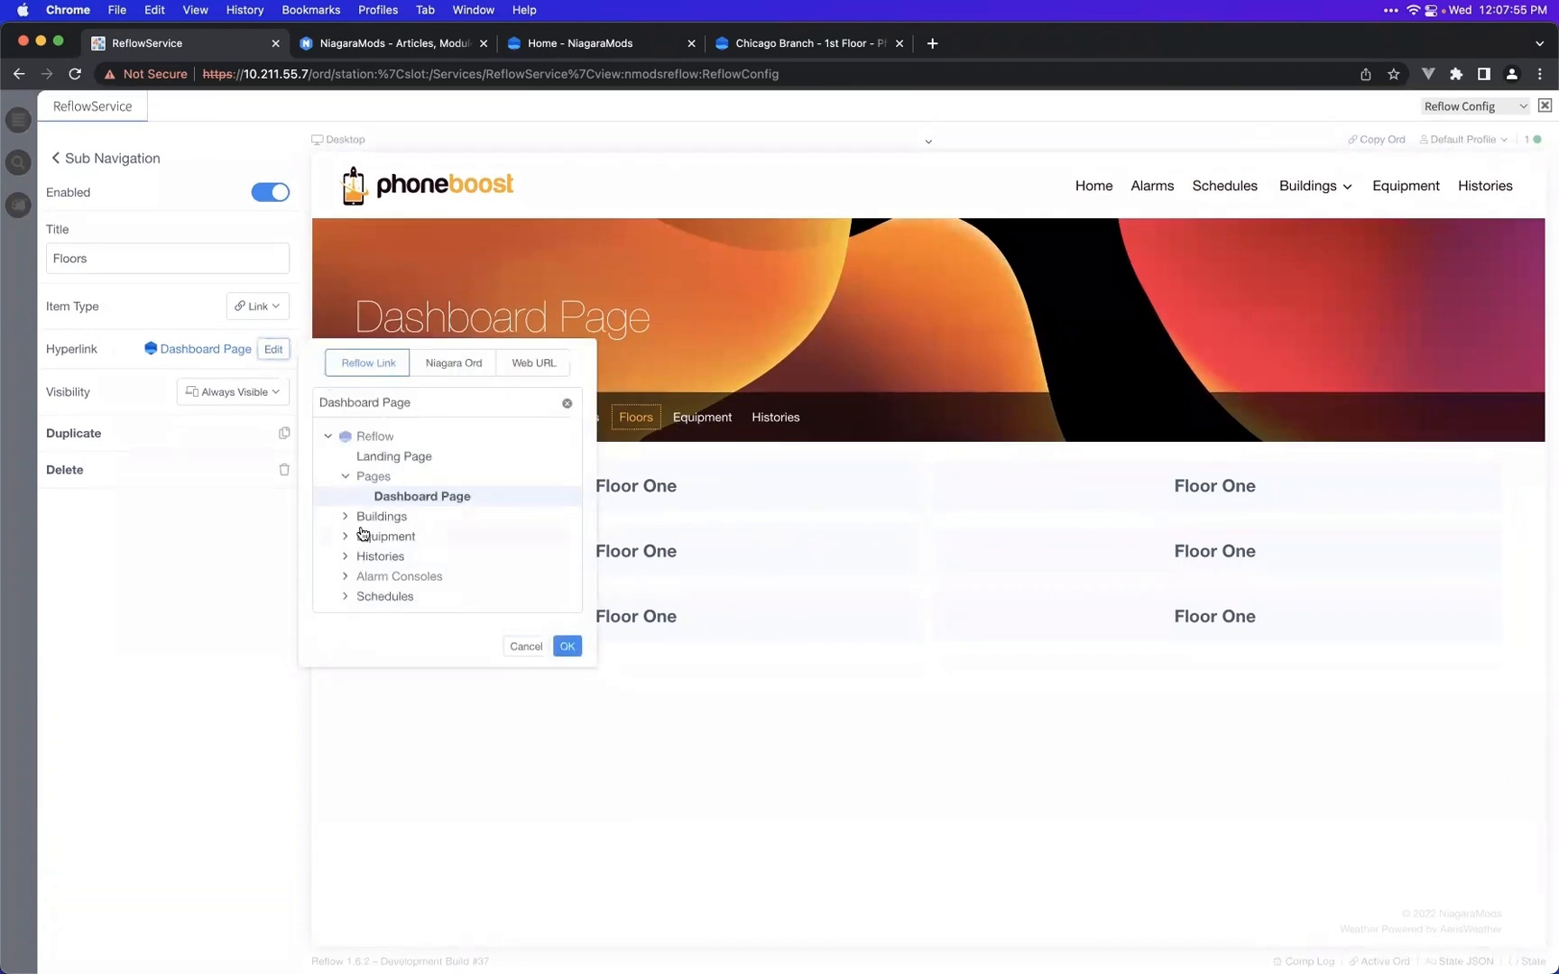
click(345, 518)
click(363, 538)
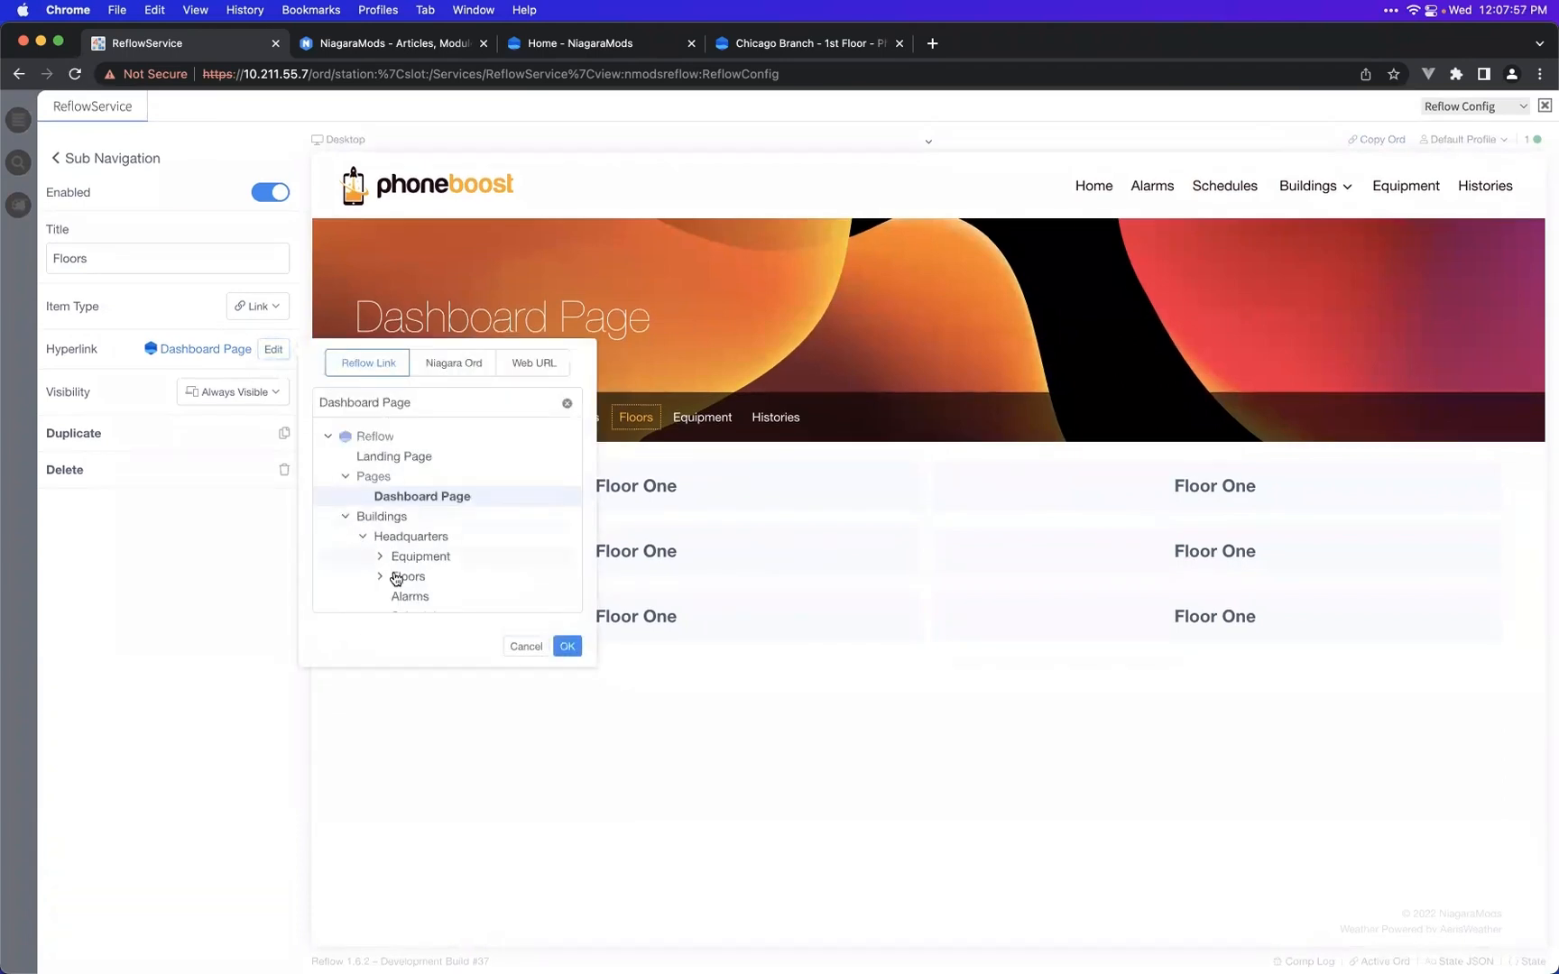
scroll(400, 559, down, 1)
click(408, 523)
click(408, 523)
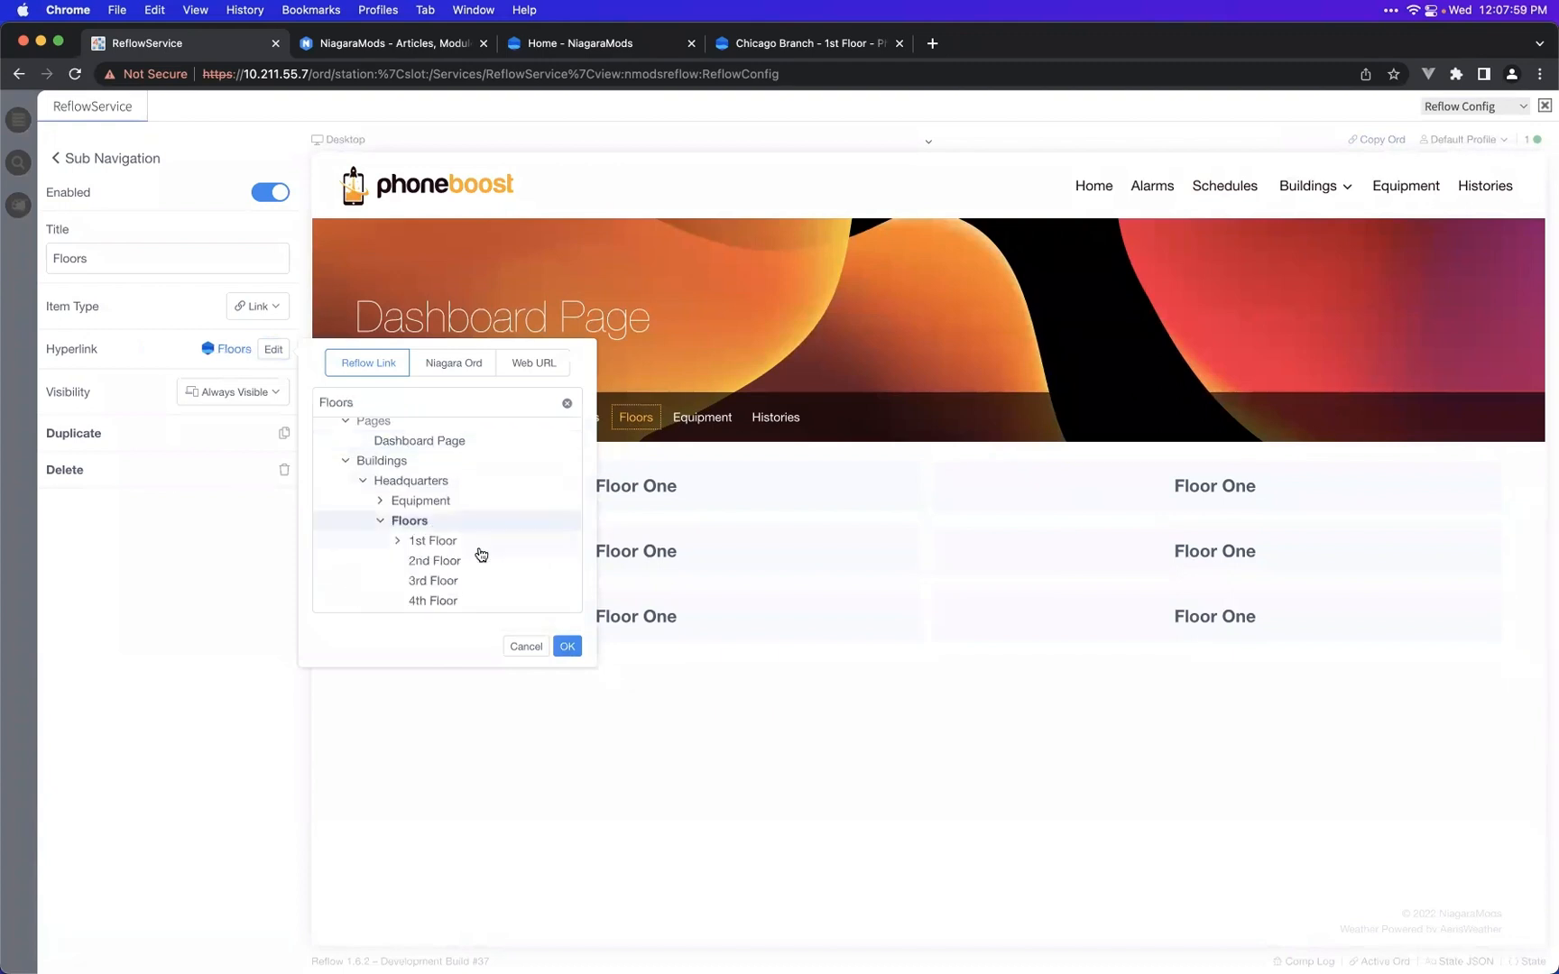
click(568, 647)
- Open the Headquarters 1st Floor plan through the Floors link in the preview and copy its Reflow ord
click(638, 422)
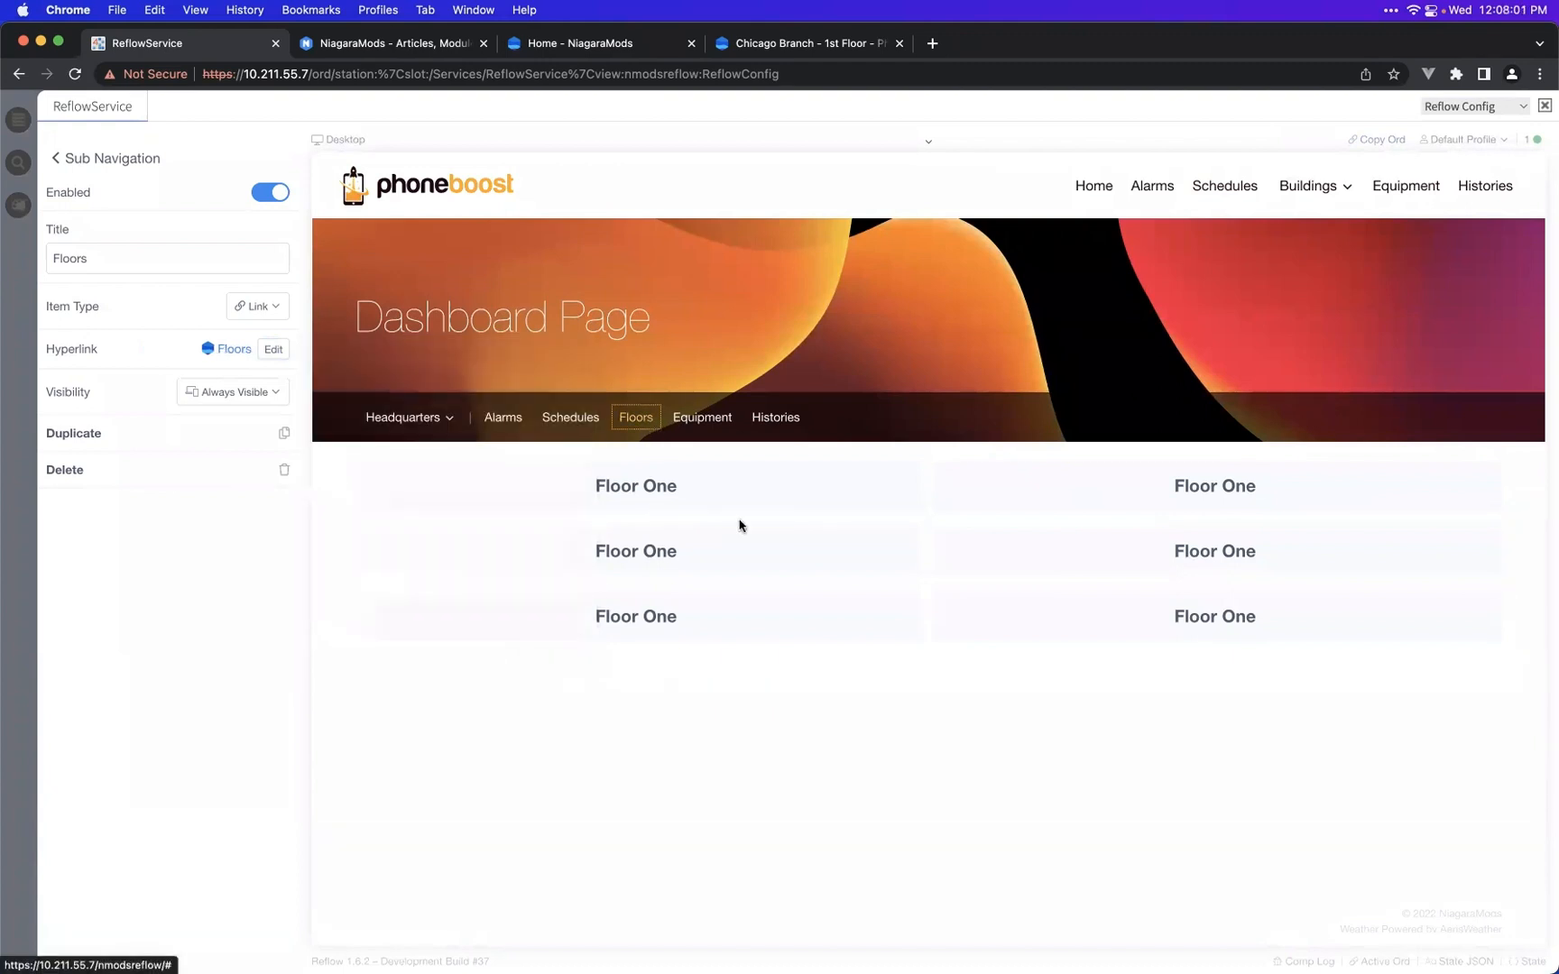
click(793, 578)
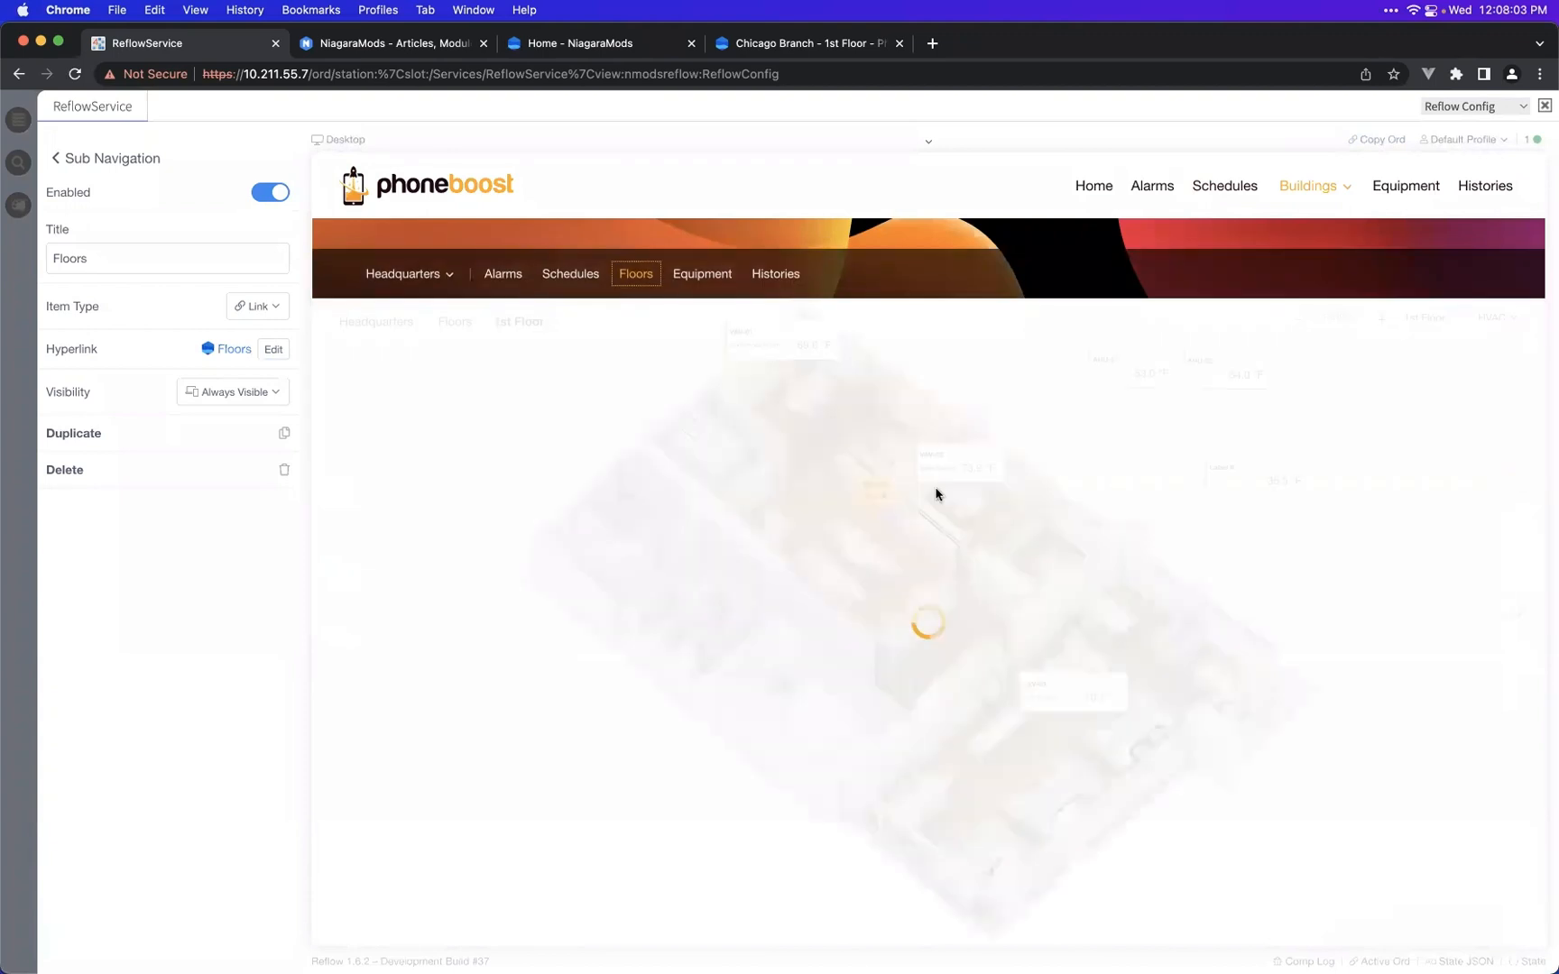
click(1397, 142)
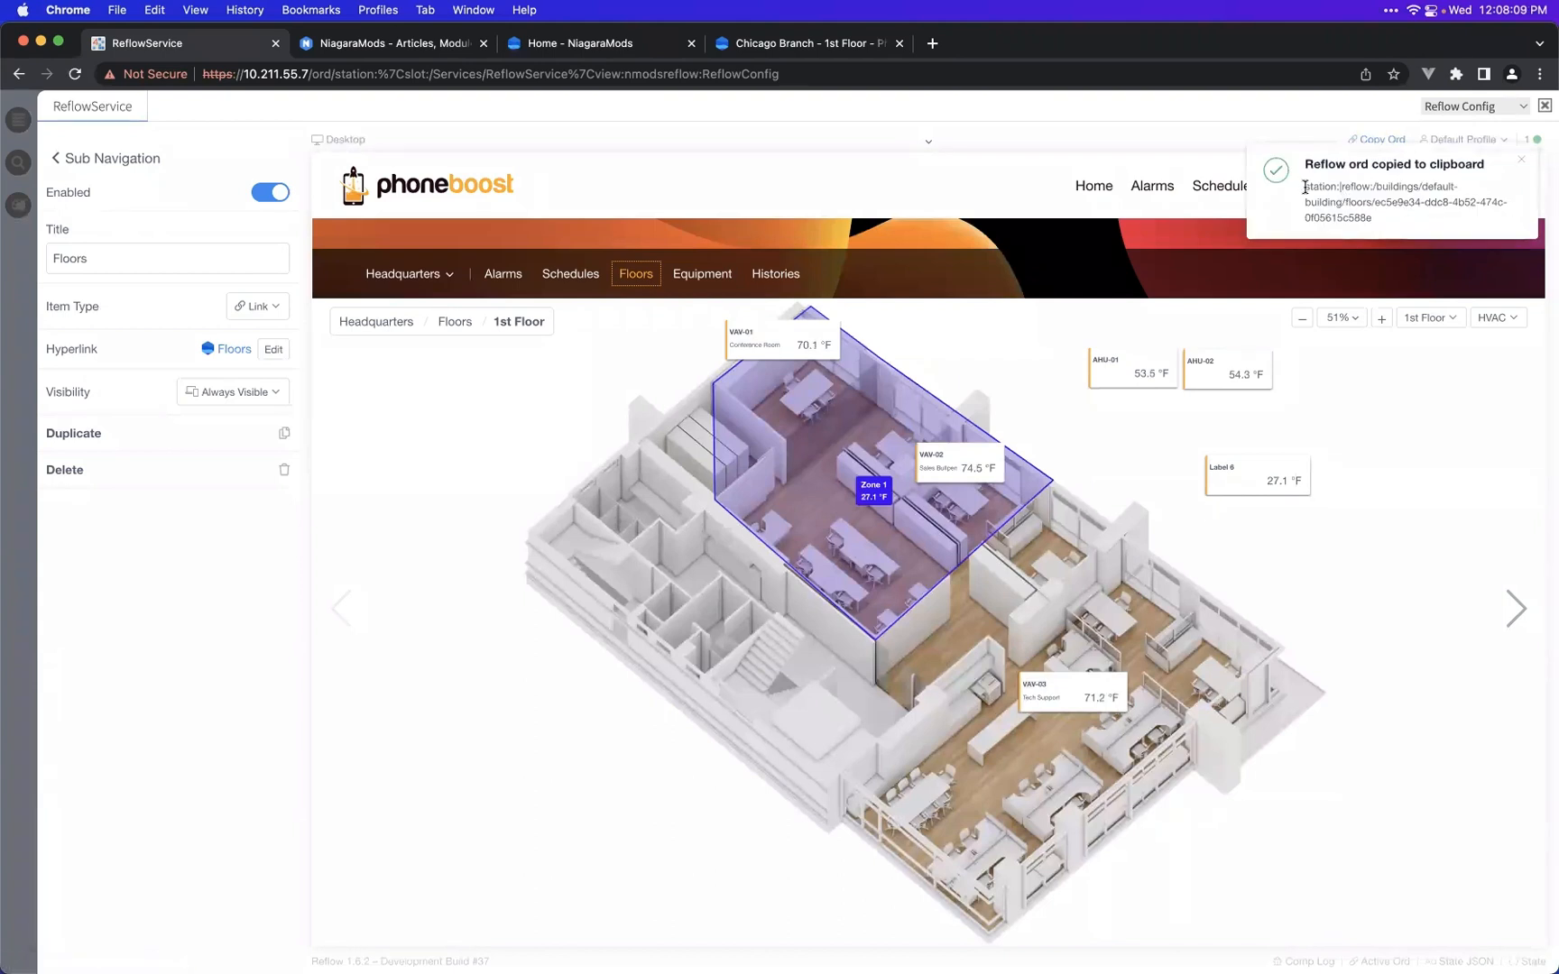
drag(1304, 188, 1369, 218)
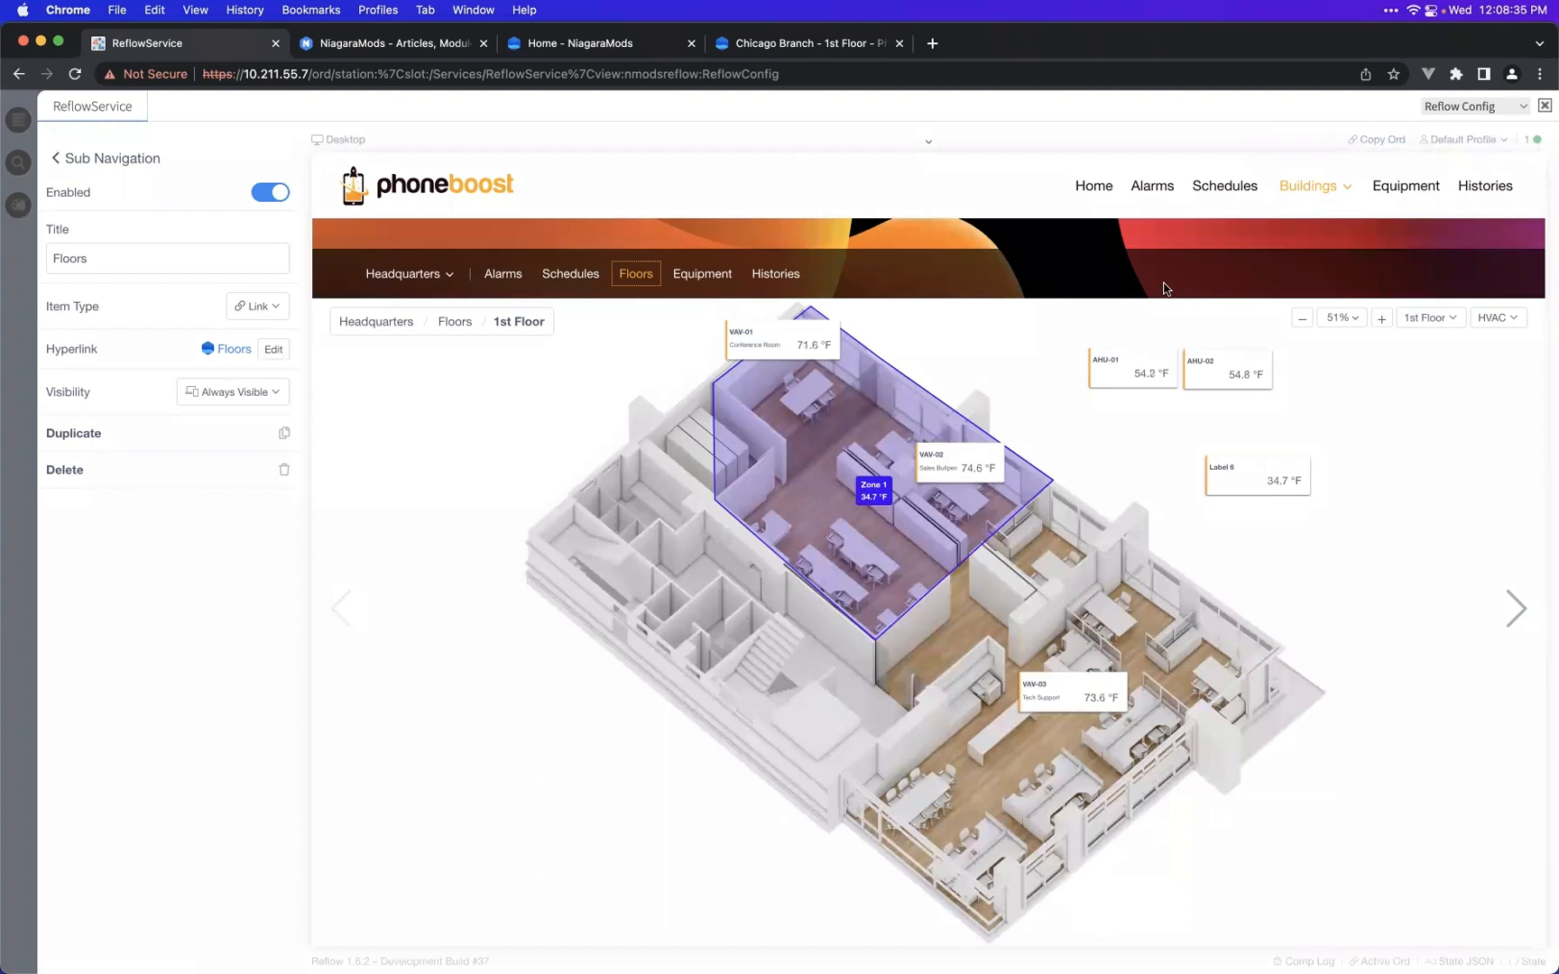
- Return the preview to the landing page and examine its dashboard with the PX View floor plan
click(1106, 195)
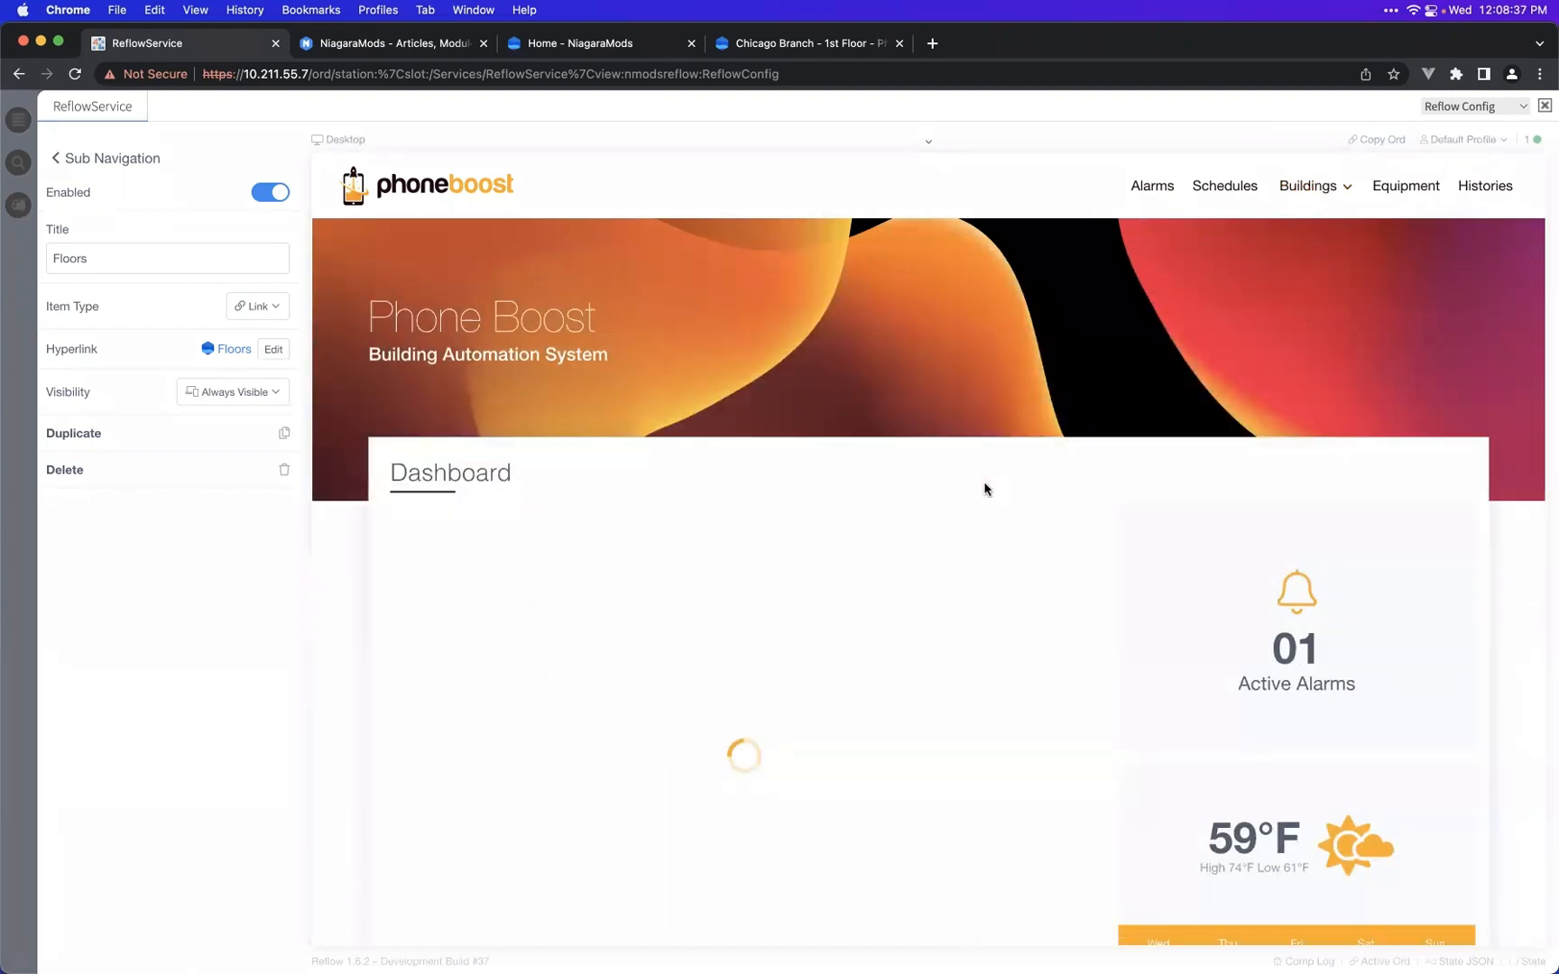
scroll(1020, 430, down, 1)
scroll(1022, 430, down, 3)
scroll(1082, 455, up, 2)
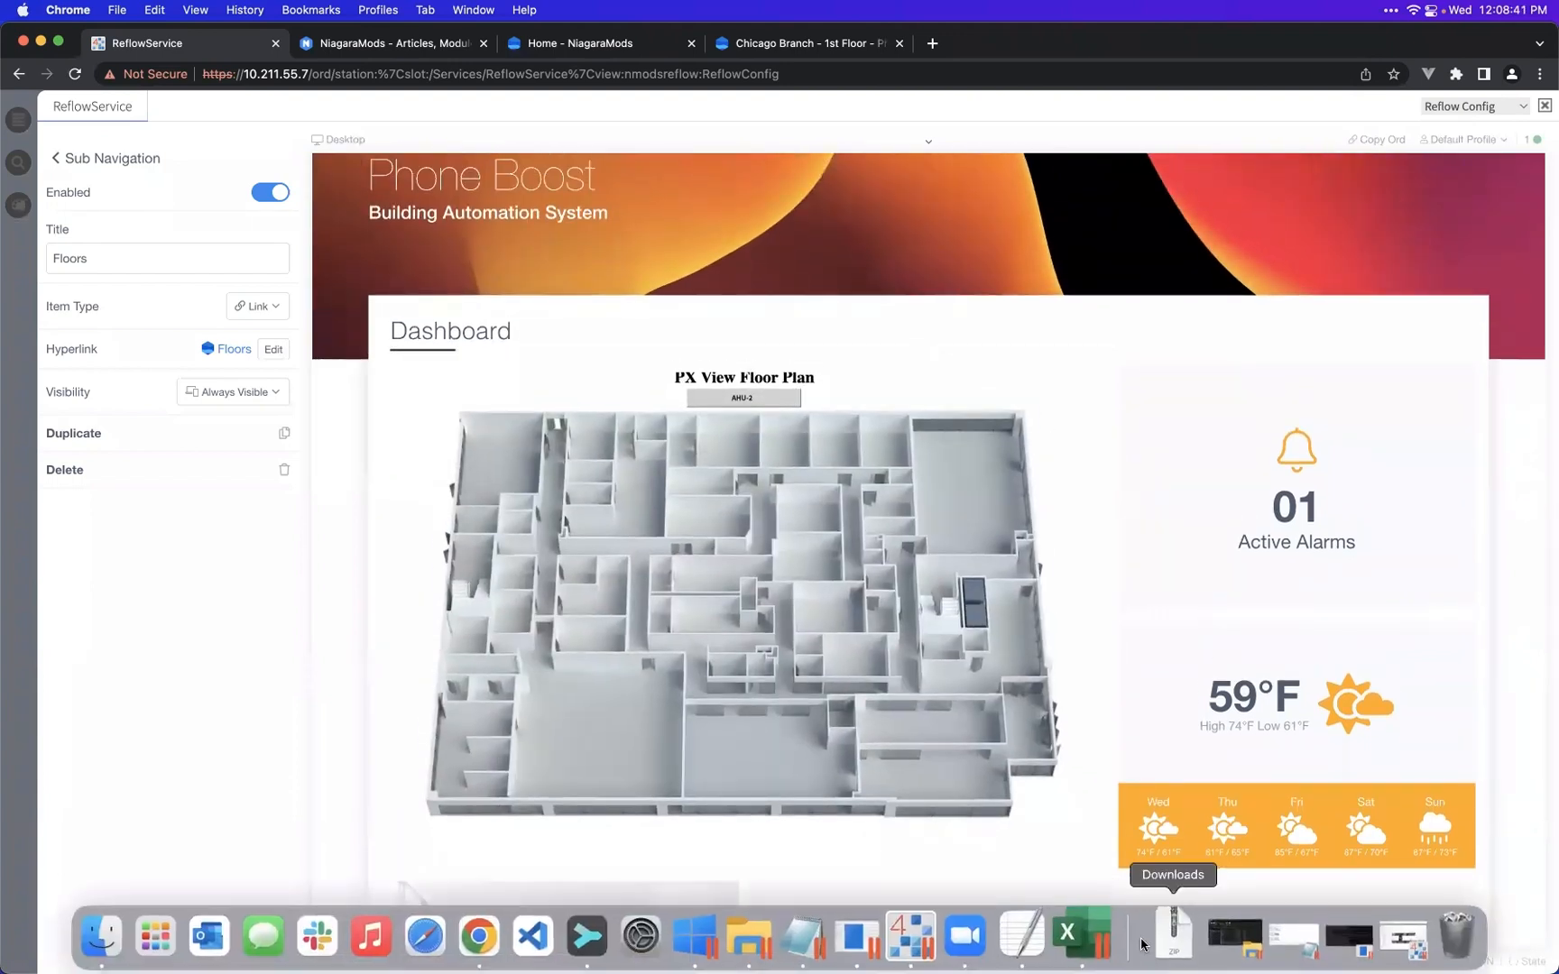
scroll(1079, 271, up, 3)
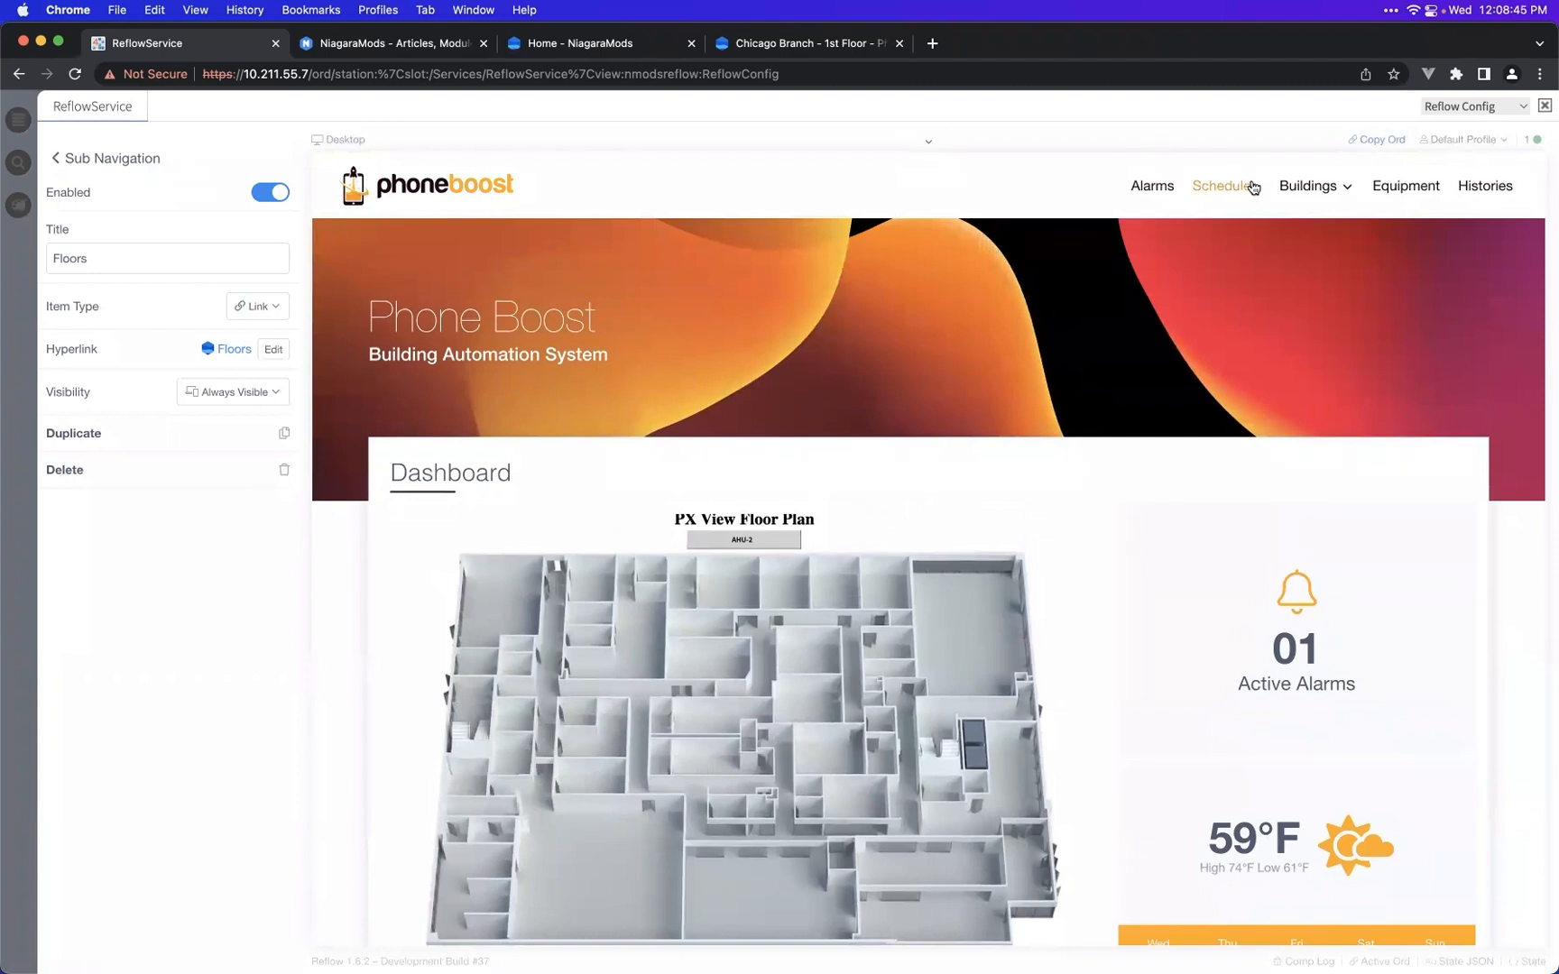
- Open the Headquarters building page in the preview and view its 1st Floor plan
click(1299, 187)
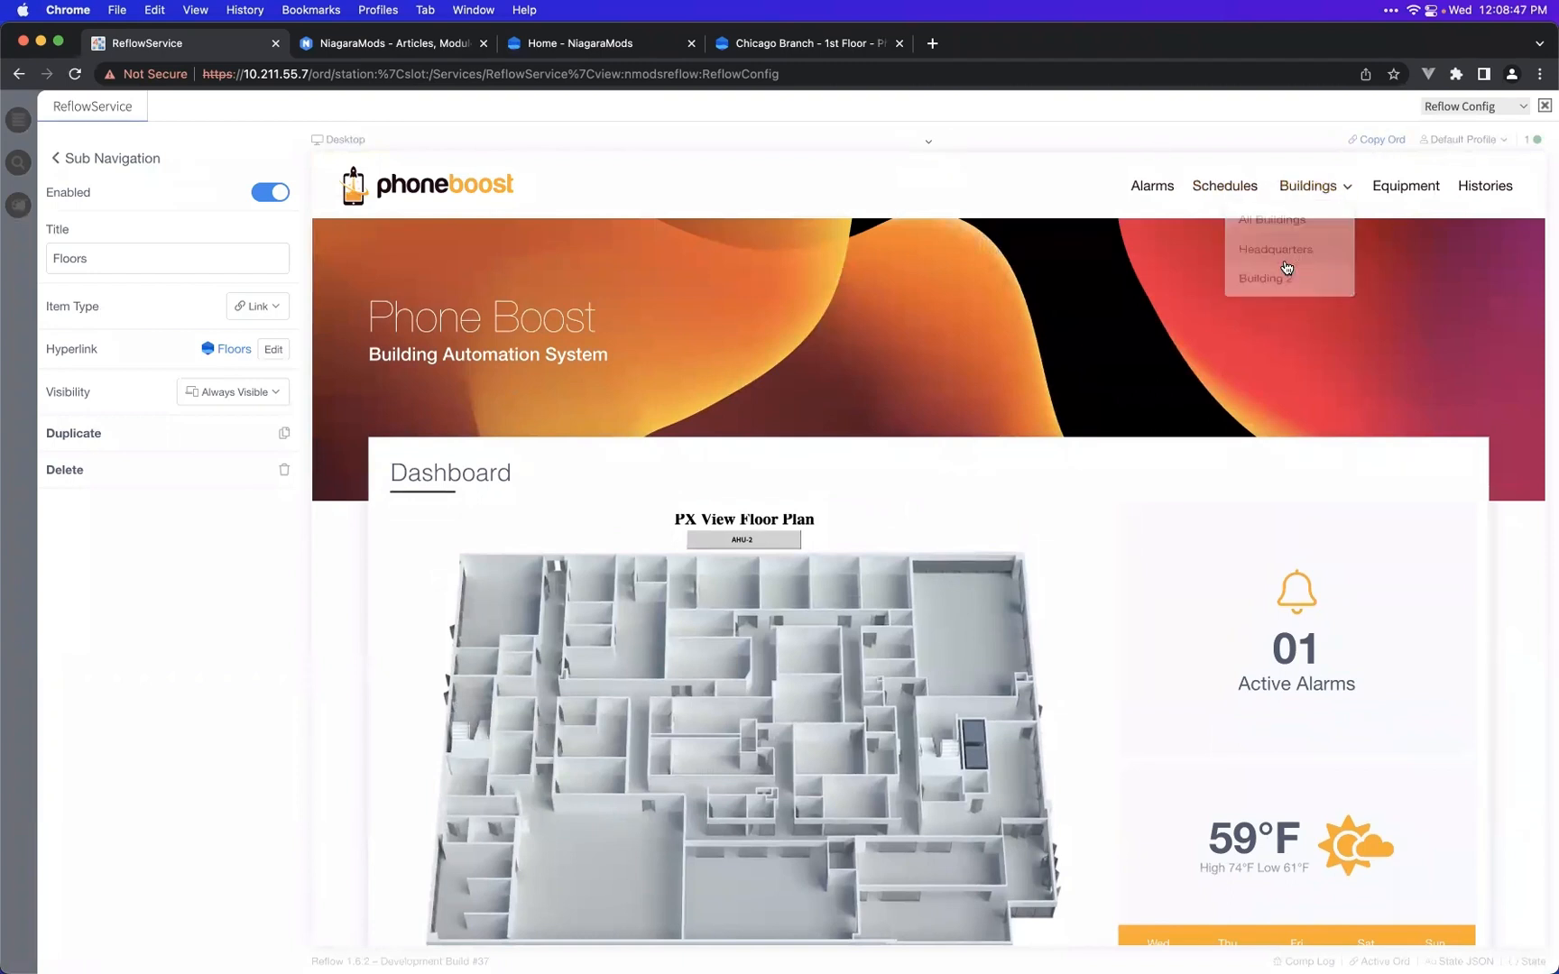
click(1285, 262)
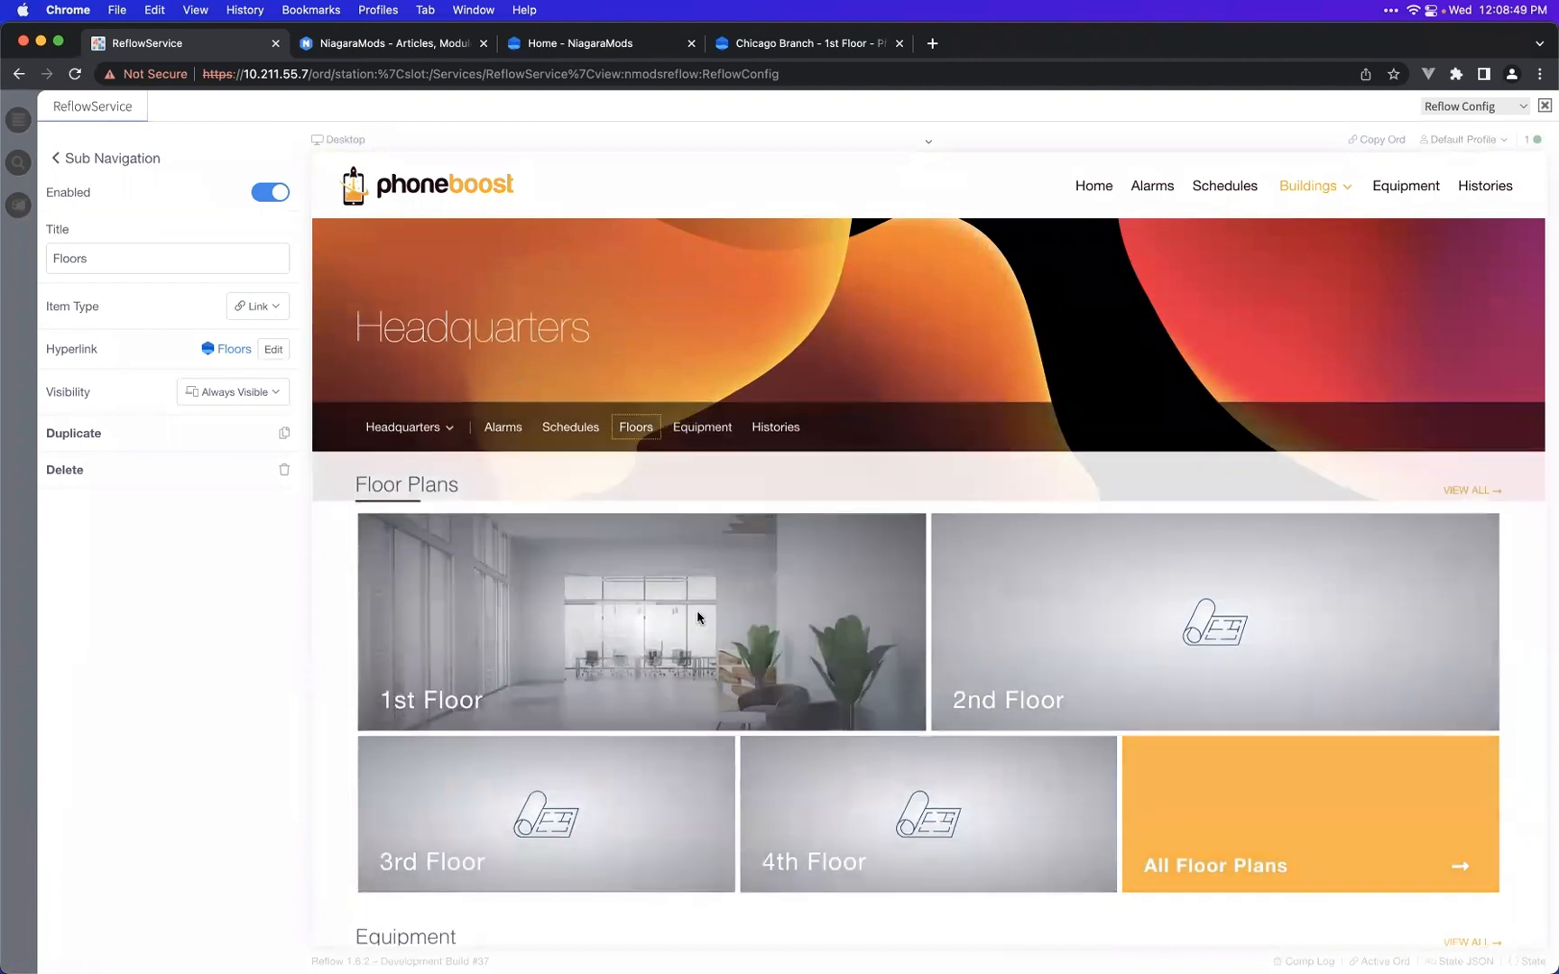
click(697, 610)
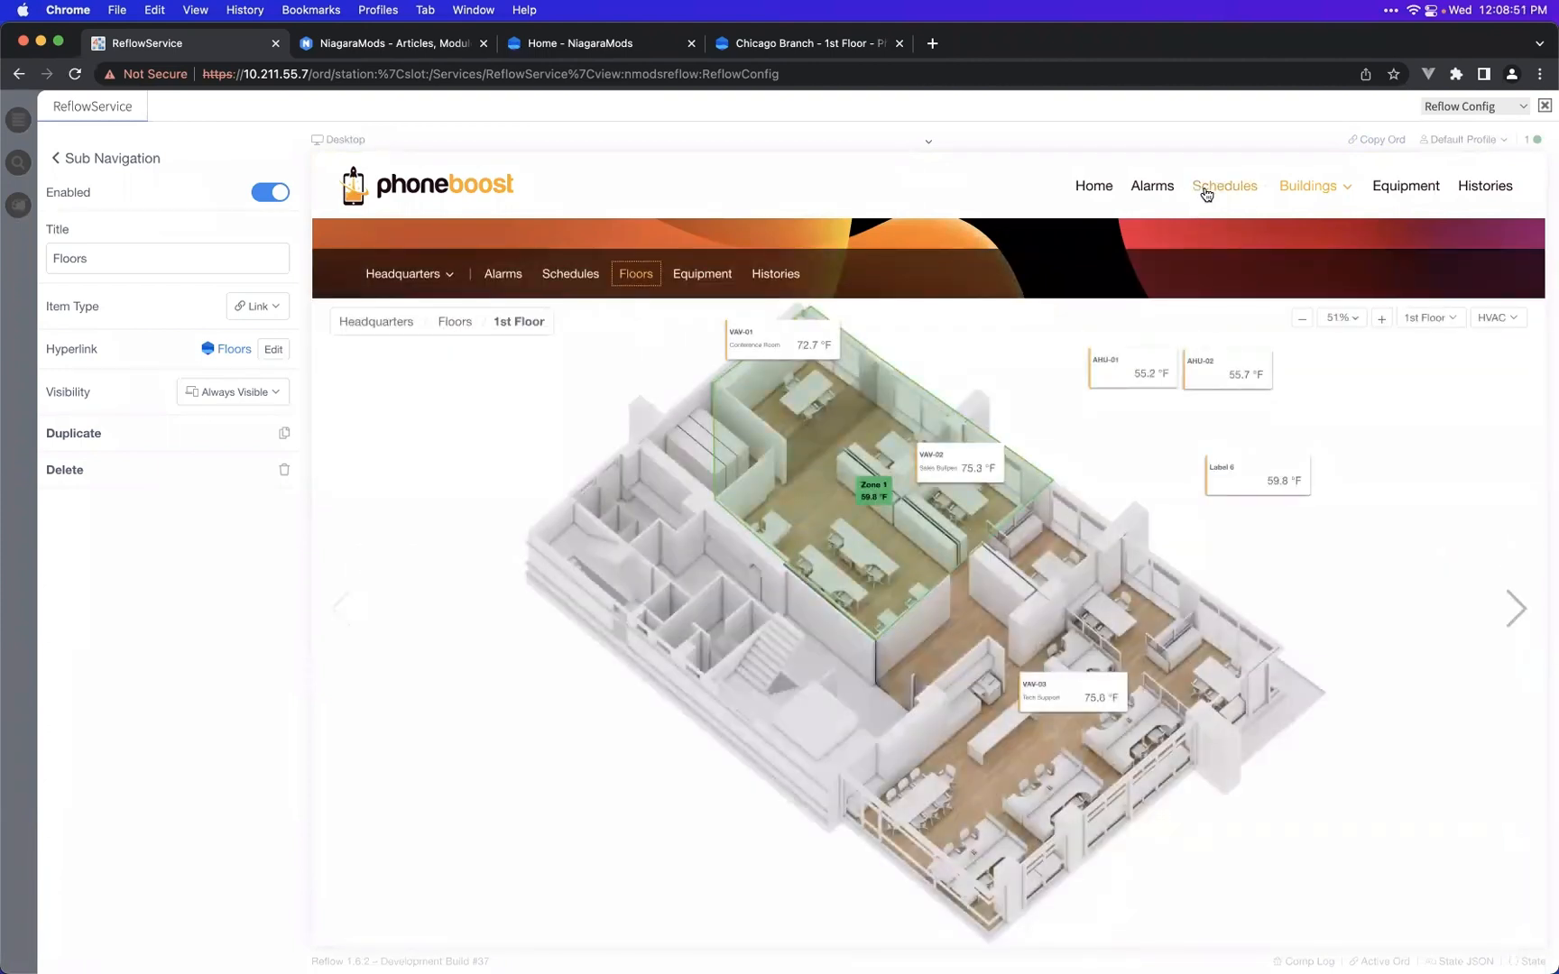
- Open the AHU-02 device page from the equipment list and copy its Reflow ord
click(1389, 185)
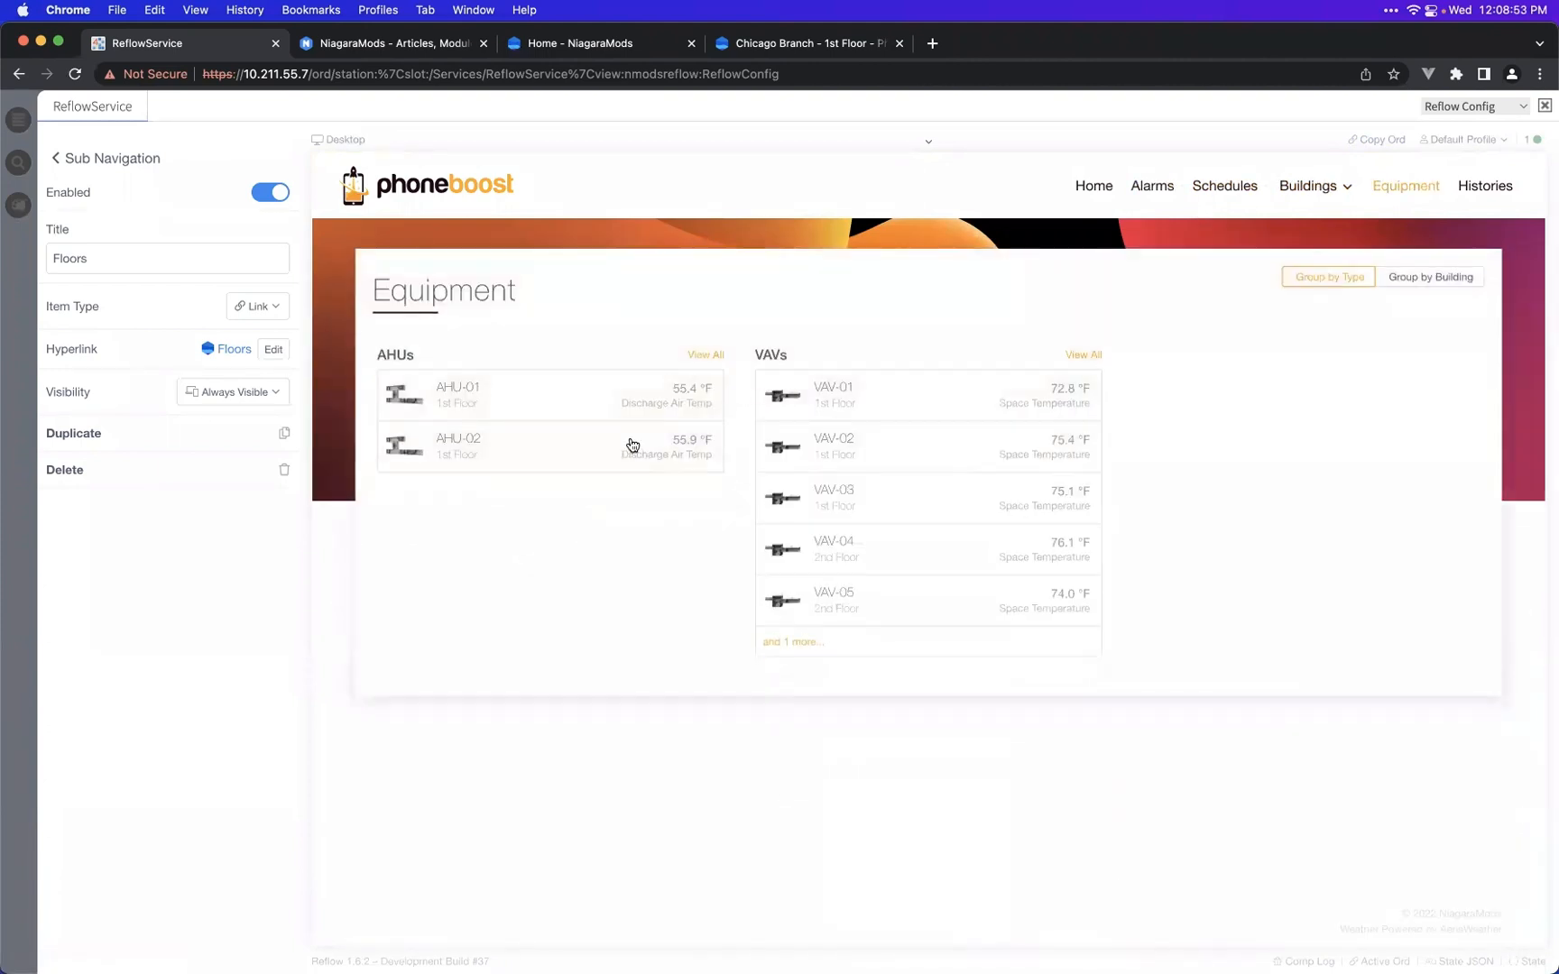
click(598, 445)
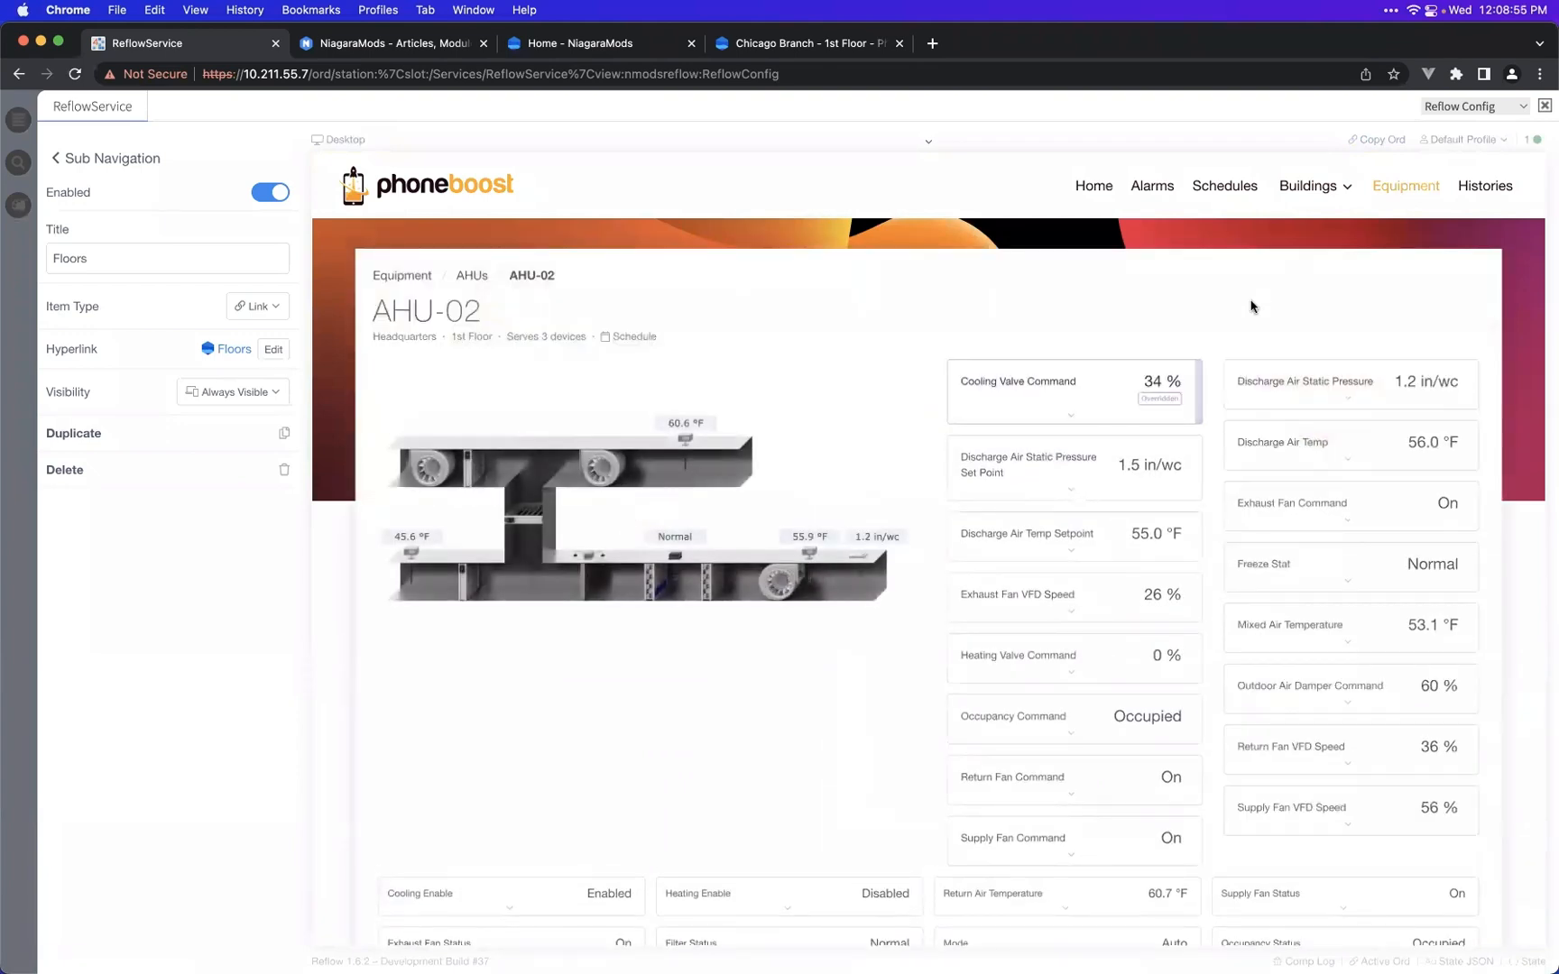
click(1375, 141)
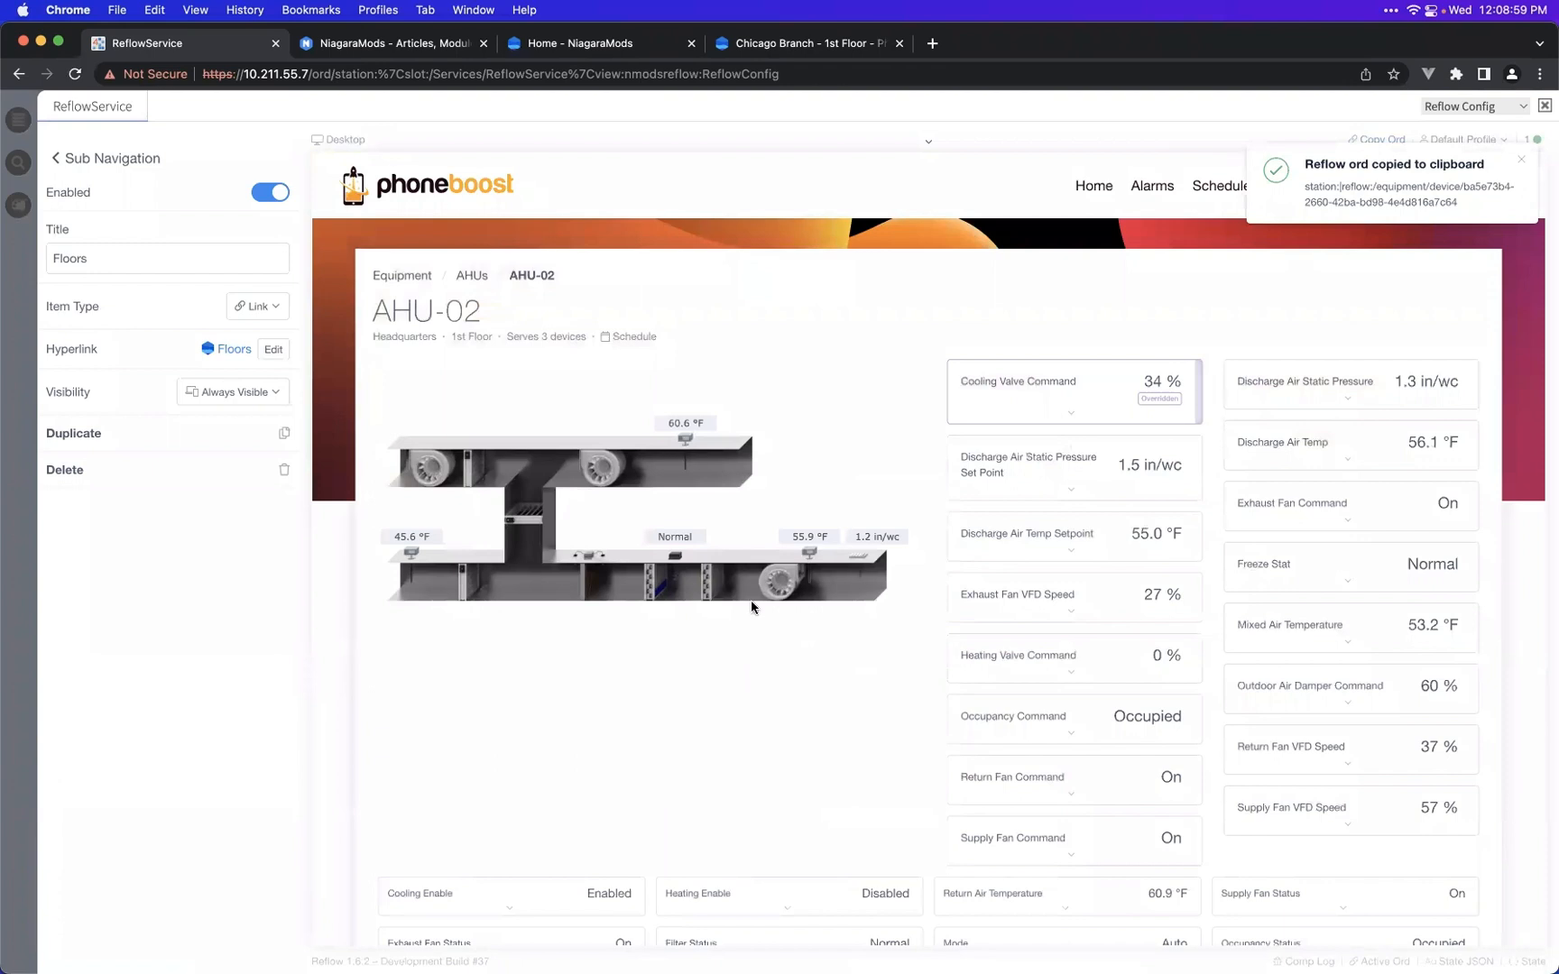
- Switch to Niagara Workbench, collapse the station's History and open the Floor 1 view under Floorplans
mouse_move(785, 970)
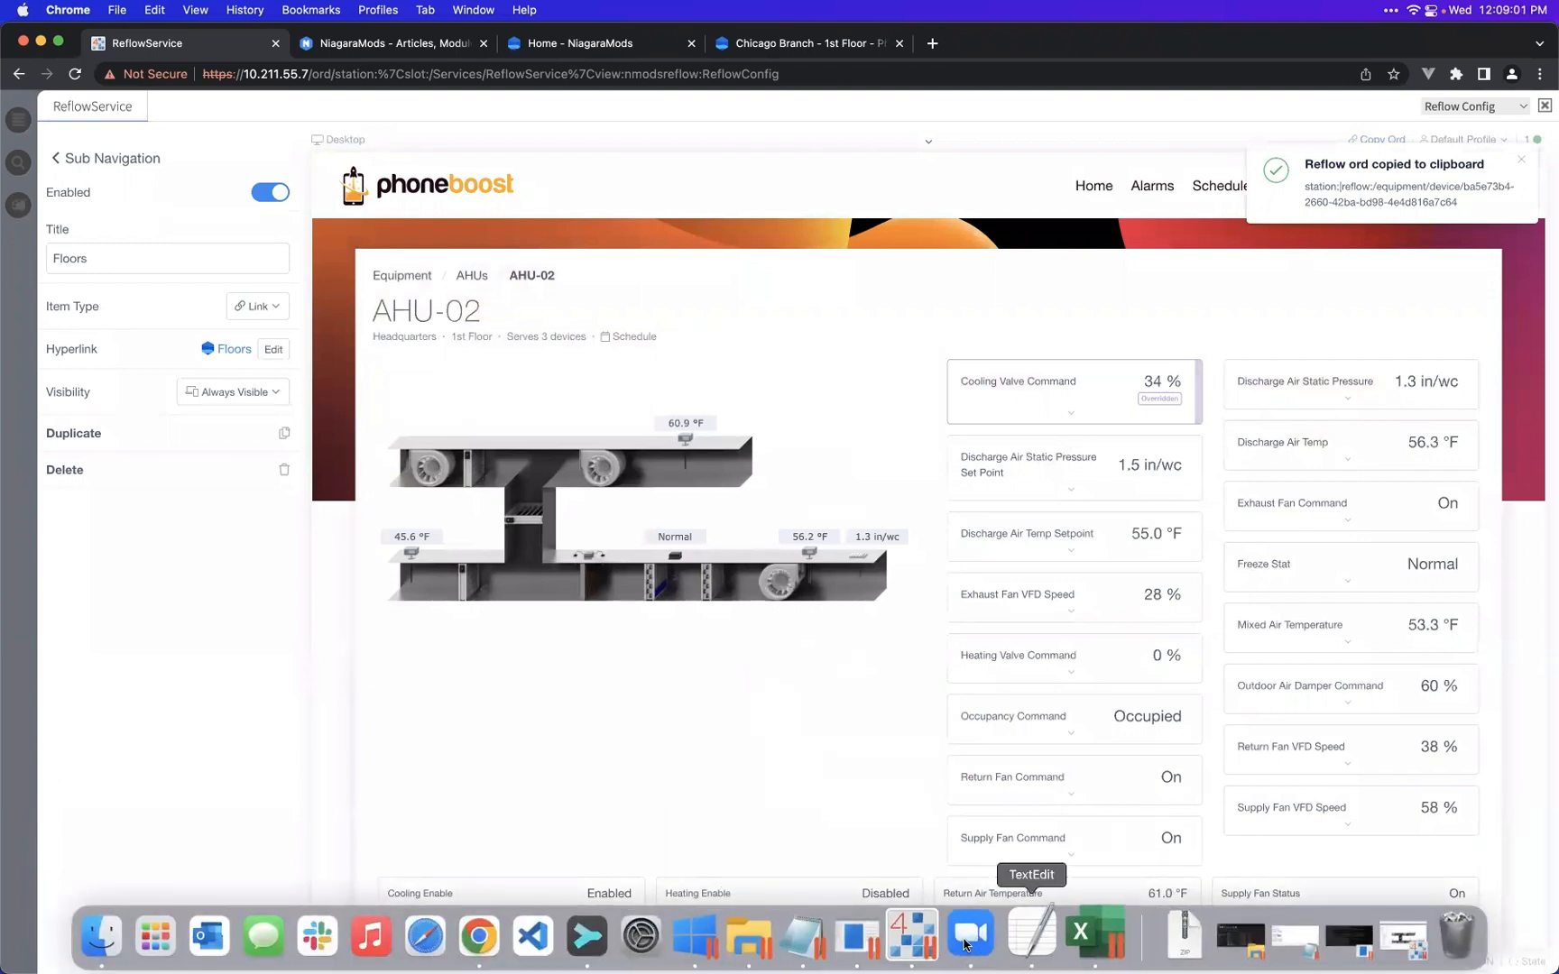
click(910, 939)
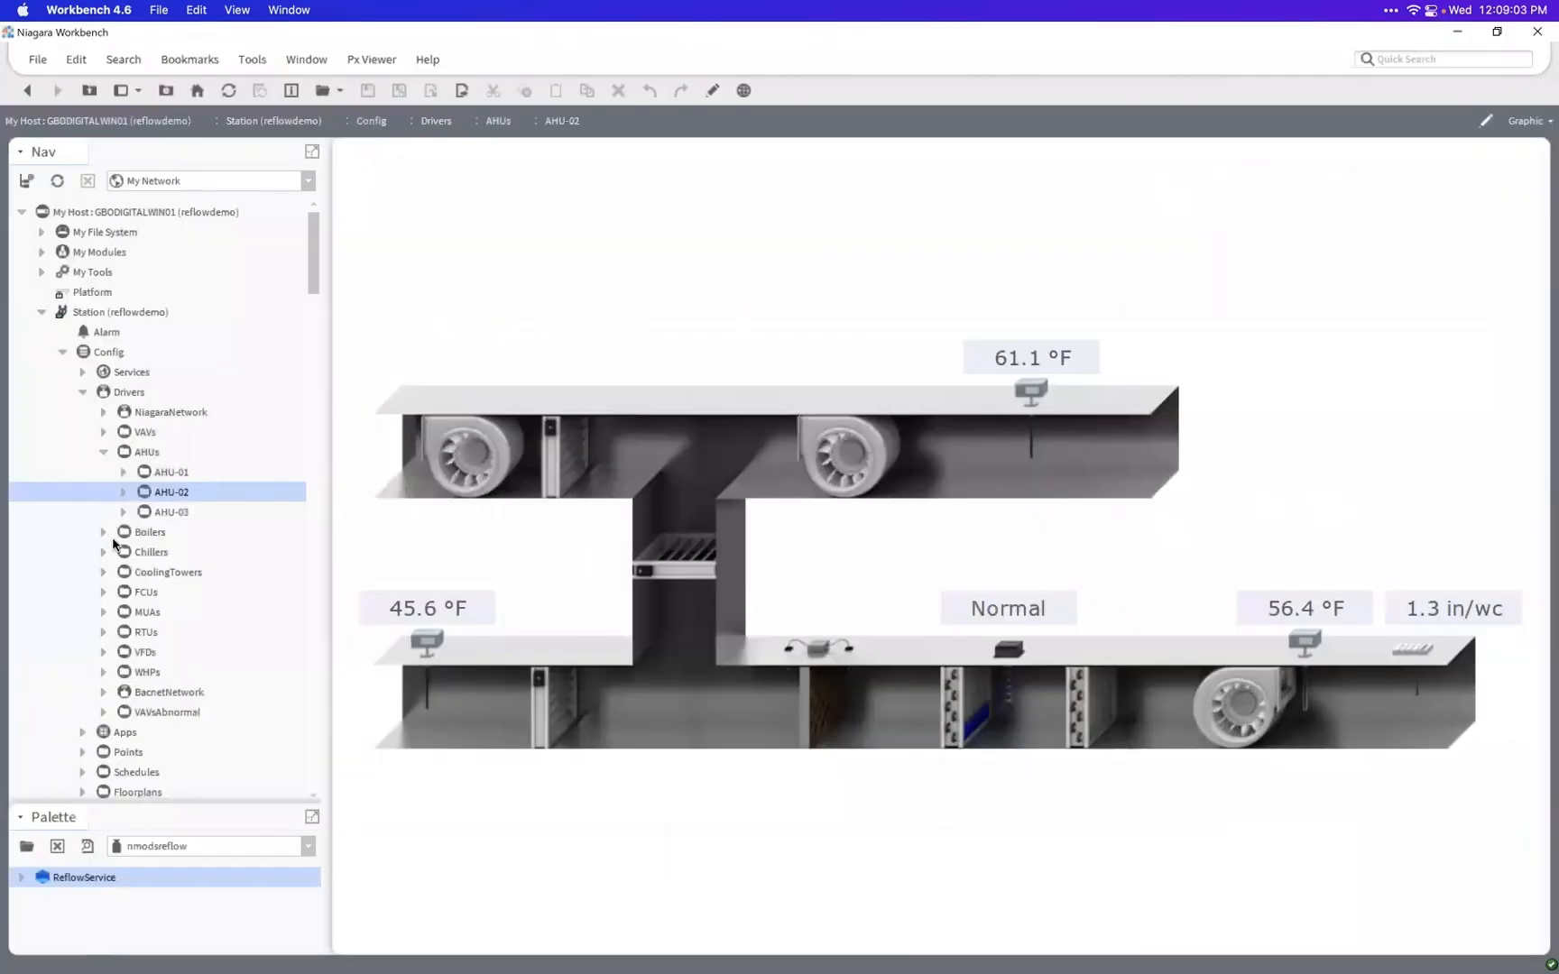
scroll(108, 406, down, 10)
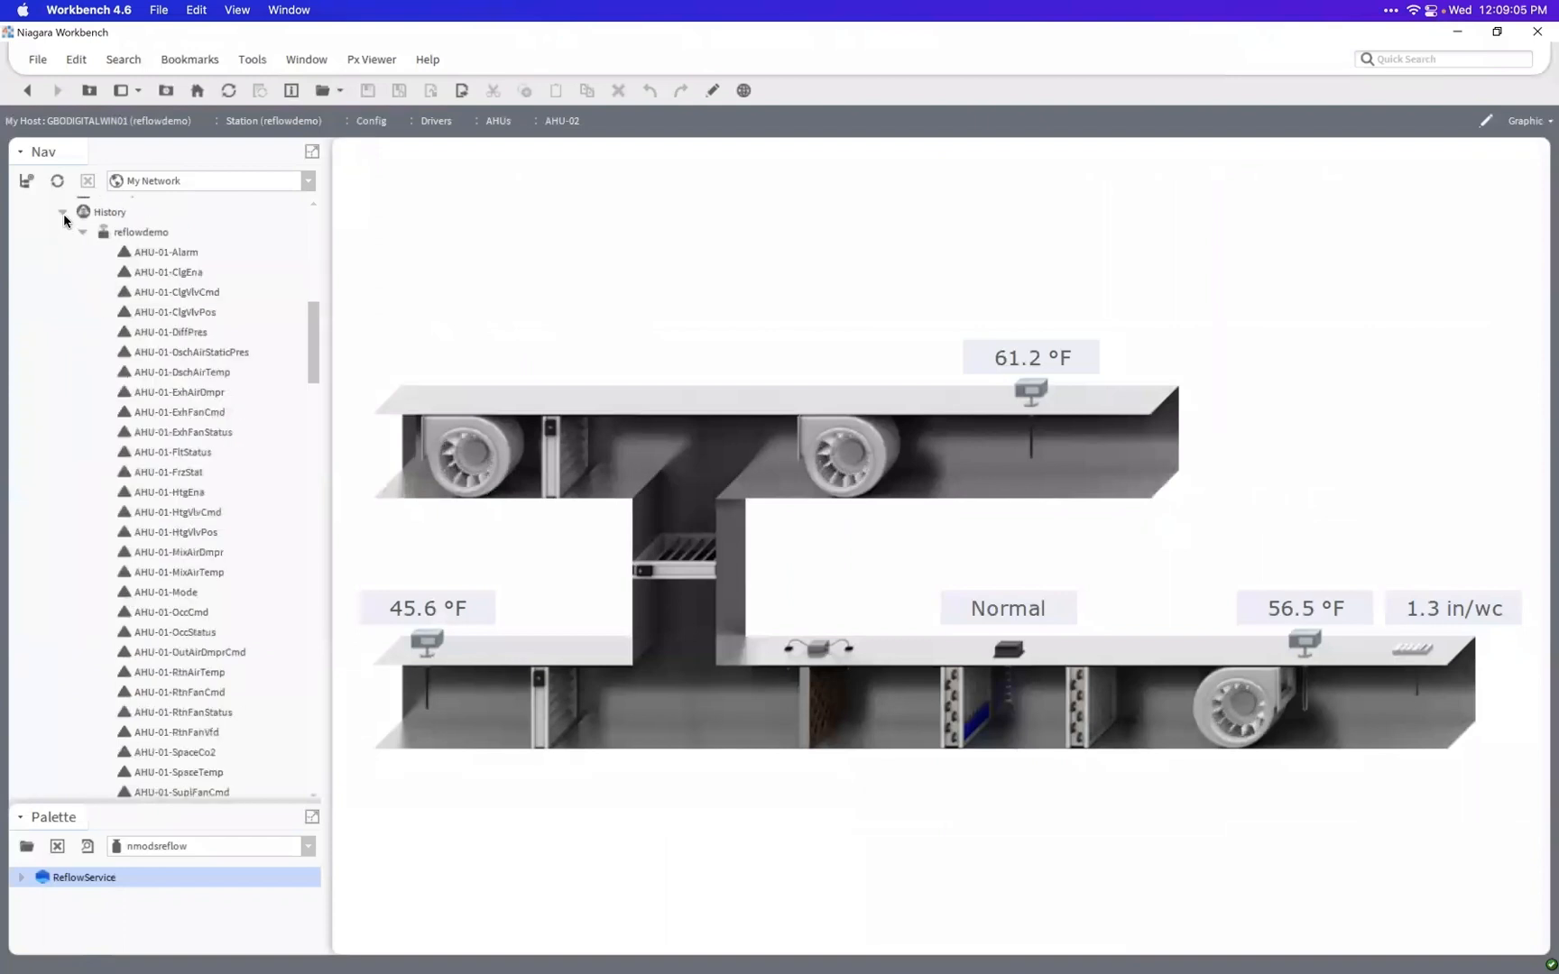
click(62, 211)
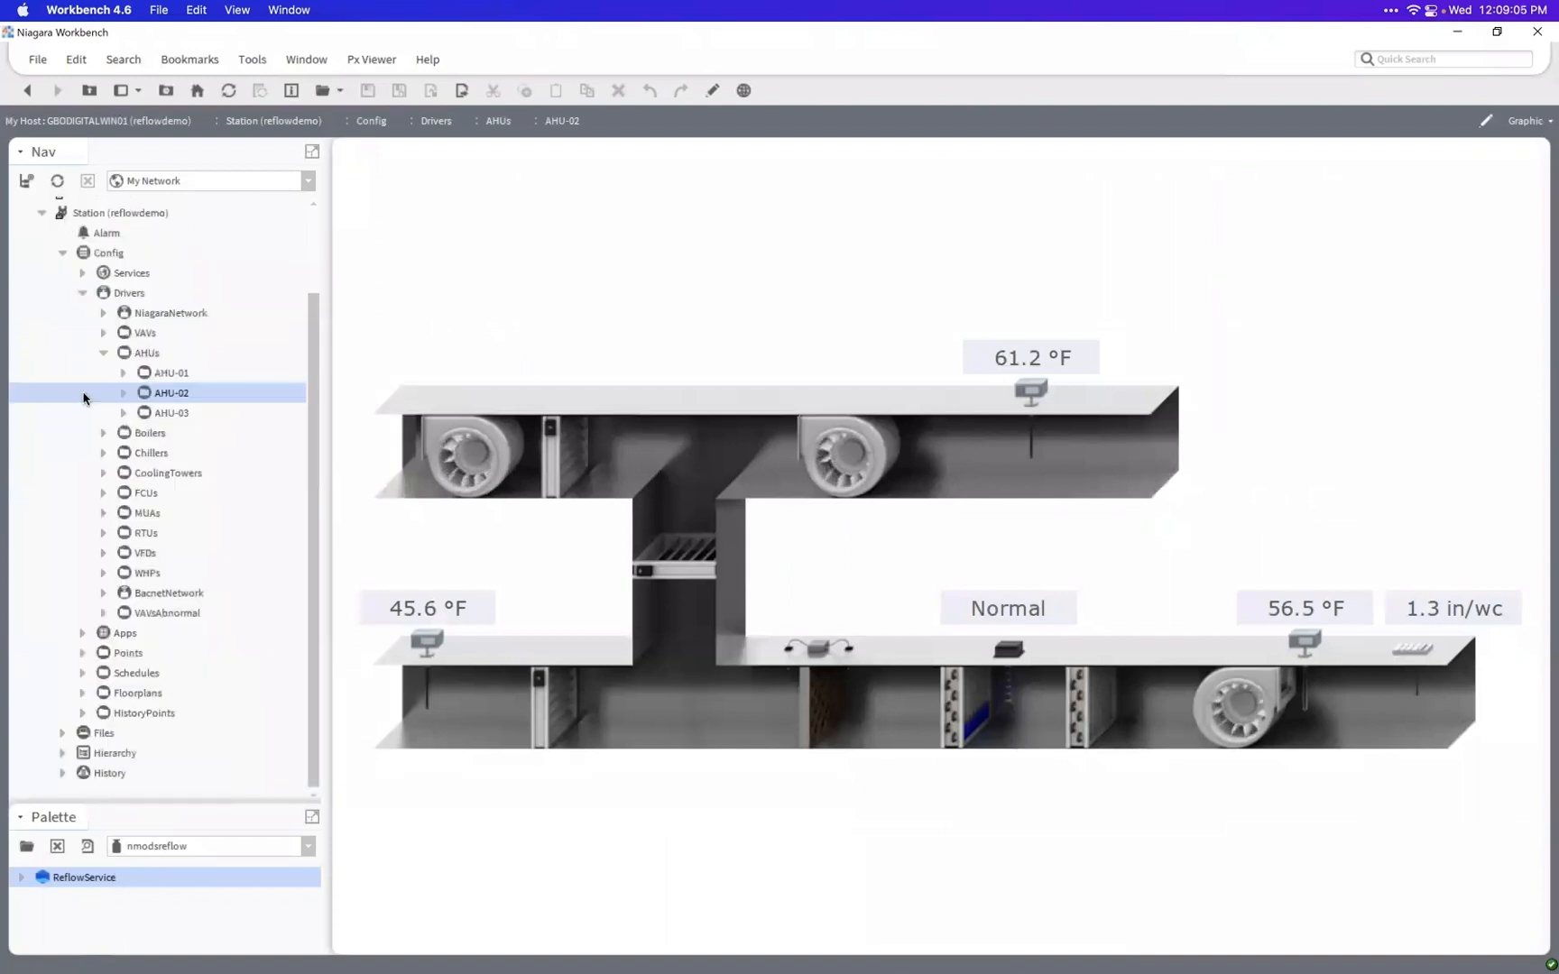
click(82, 692)
double_click(150, 713)
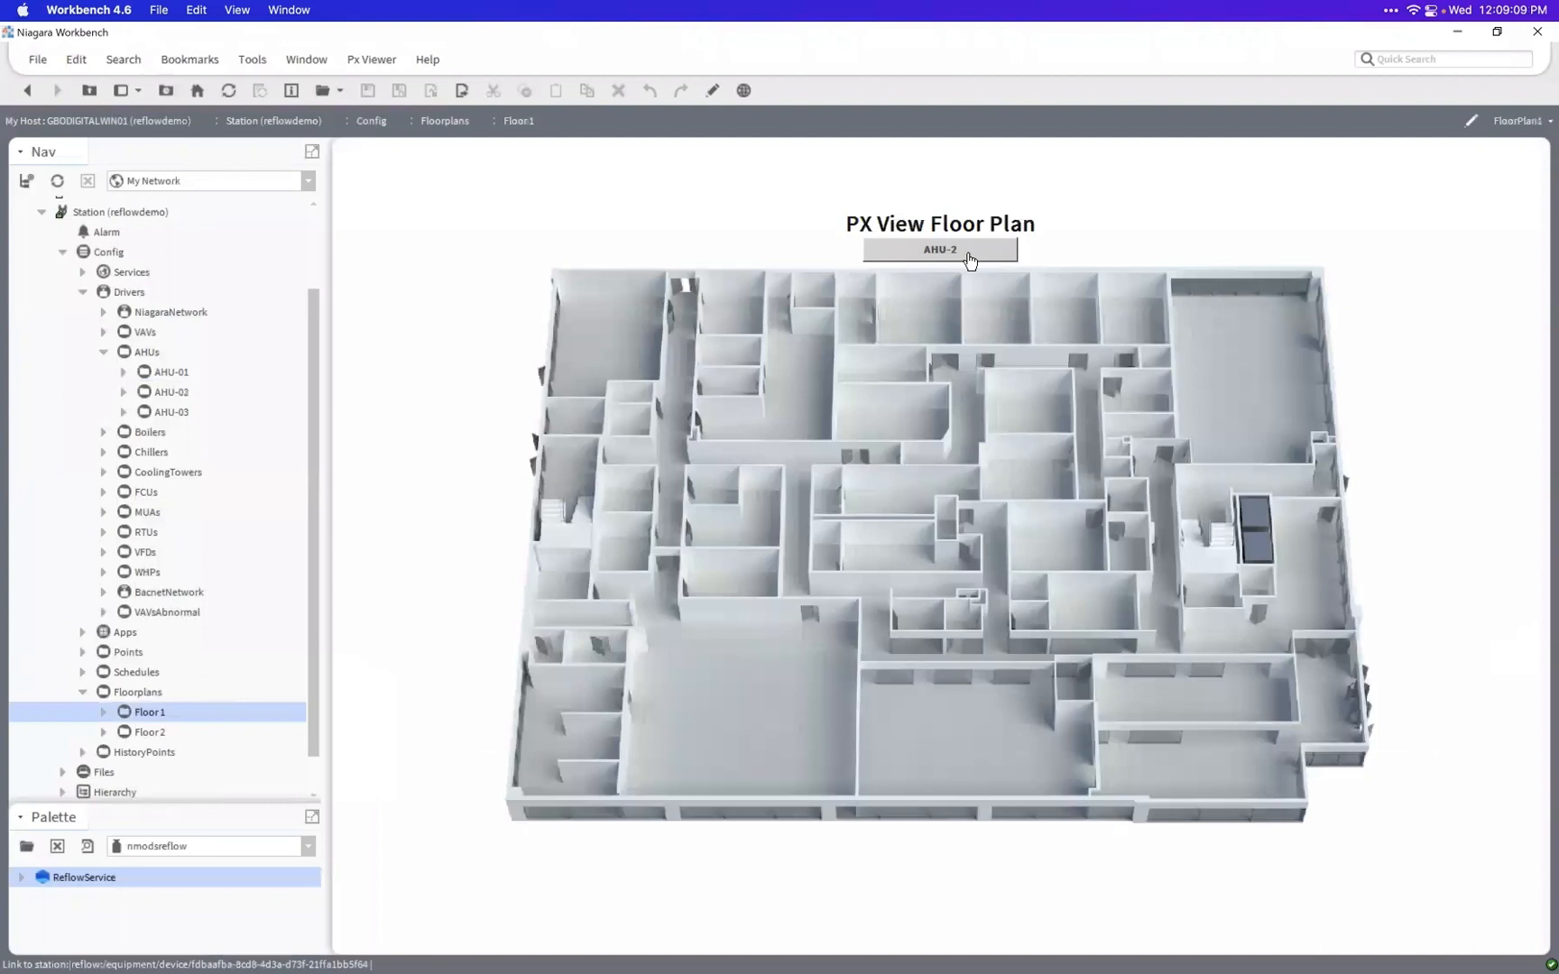
- Edit the Floor 1 PX view and replace the AHU-2 button's hyperlink with the copied AHU-02 Reflow ord
click(712, 91)
double_click(852, 245)
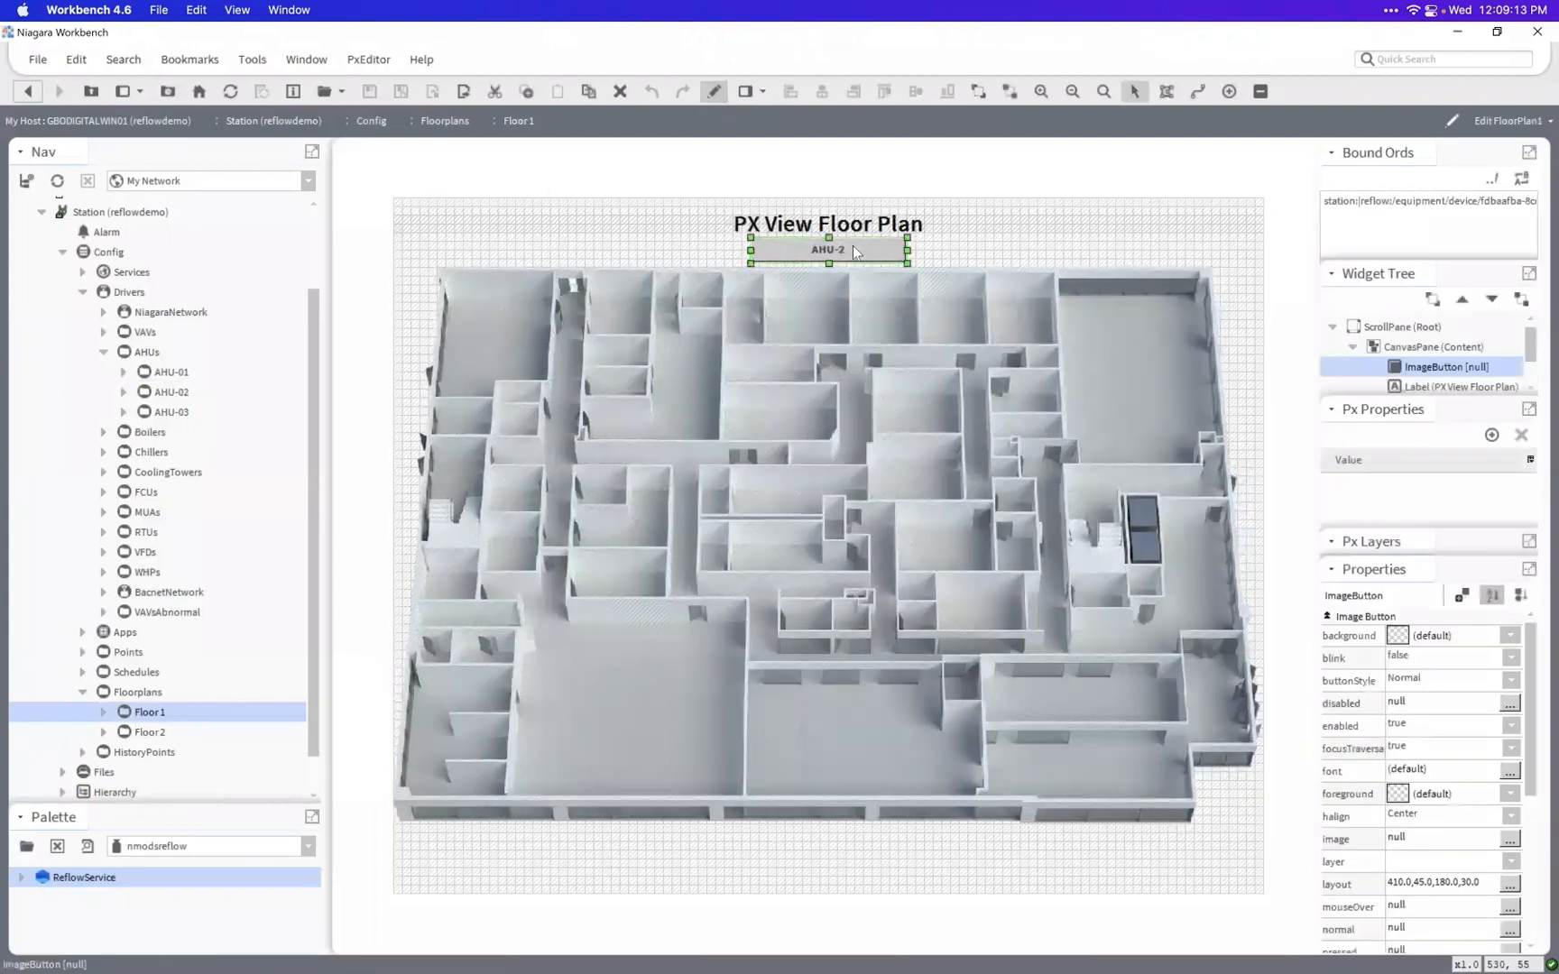
double_click(706, 760)
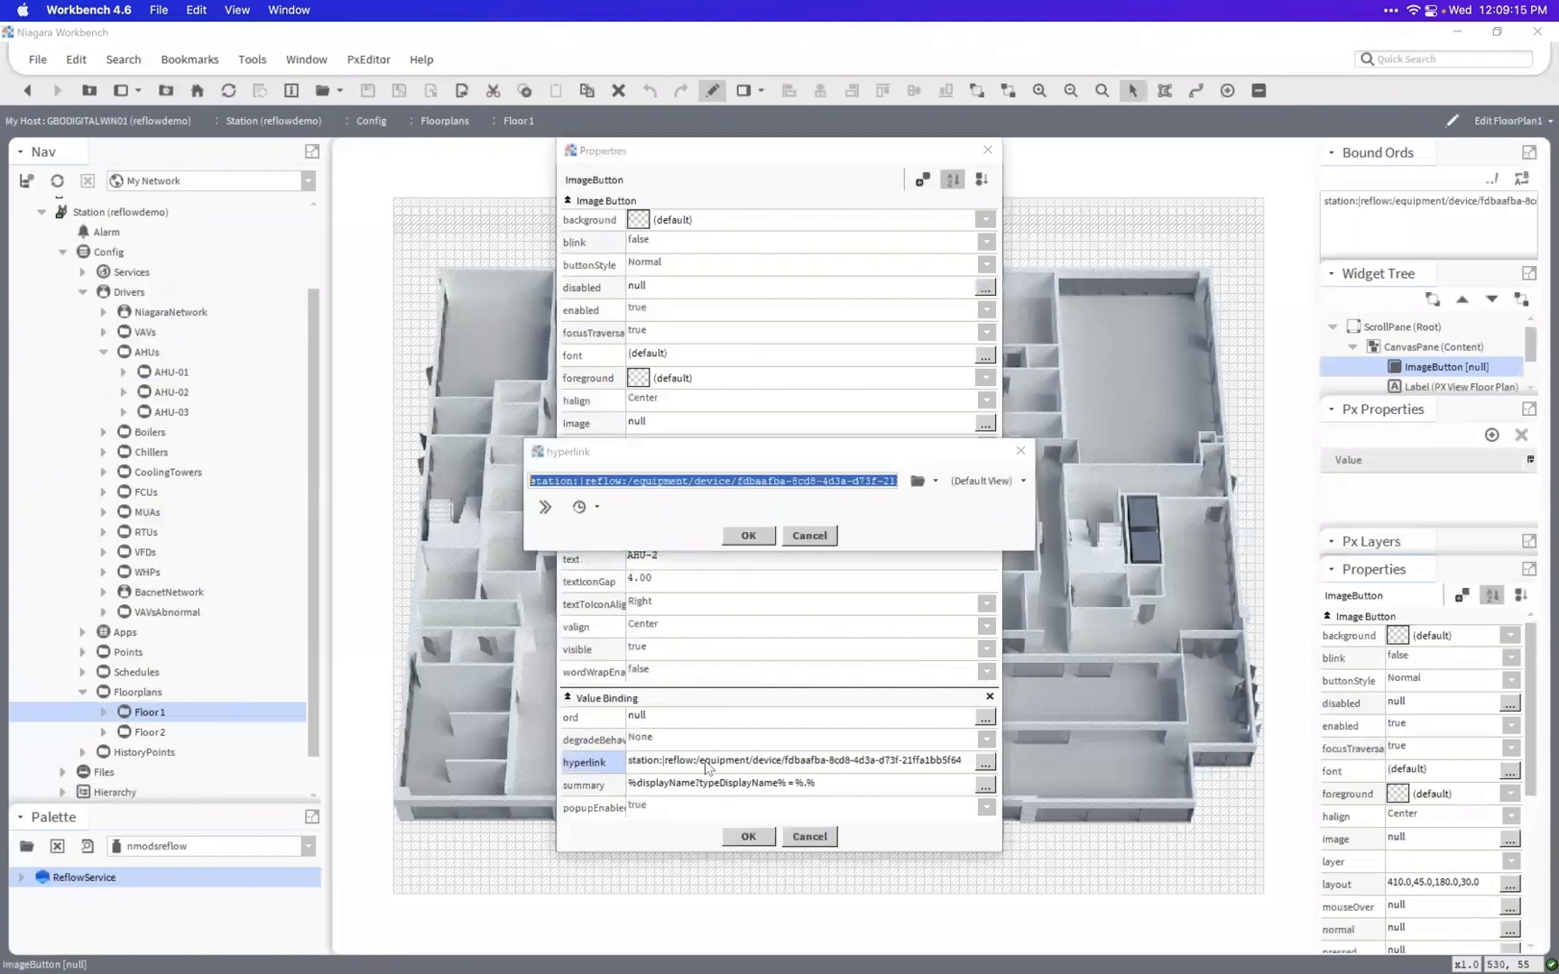
key(ctrl+v)
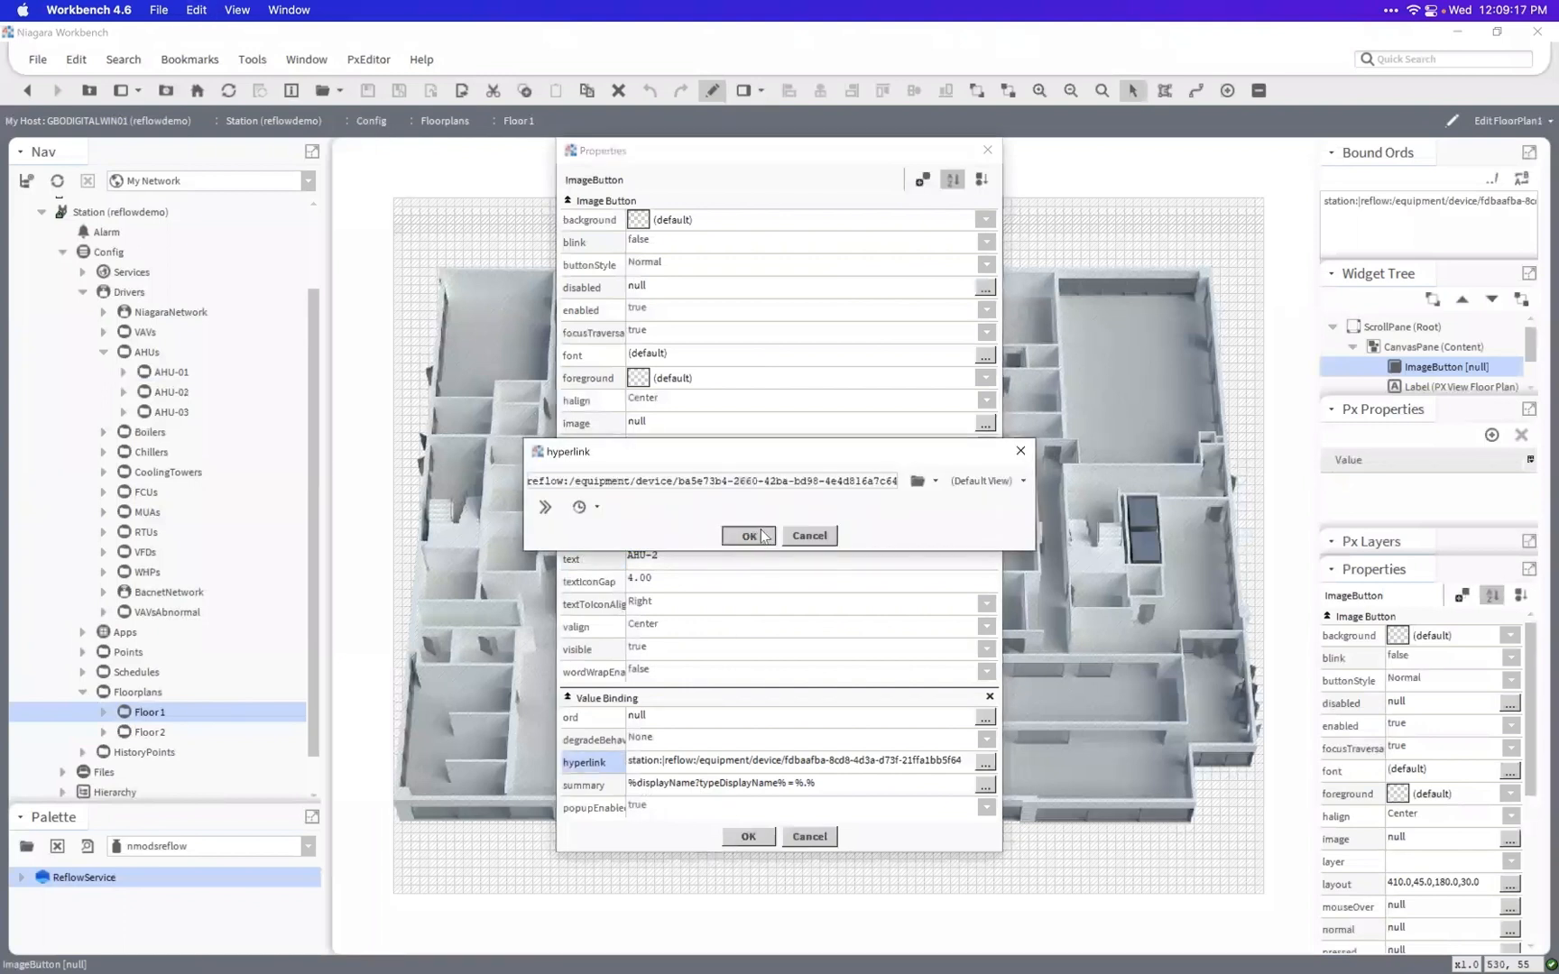
click(749, 536)
click(748, 836)
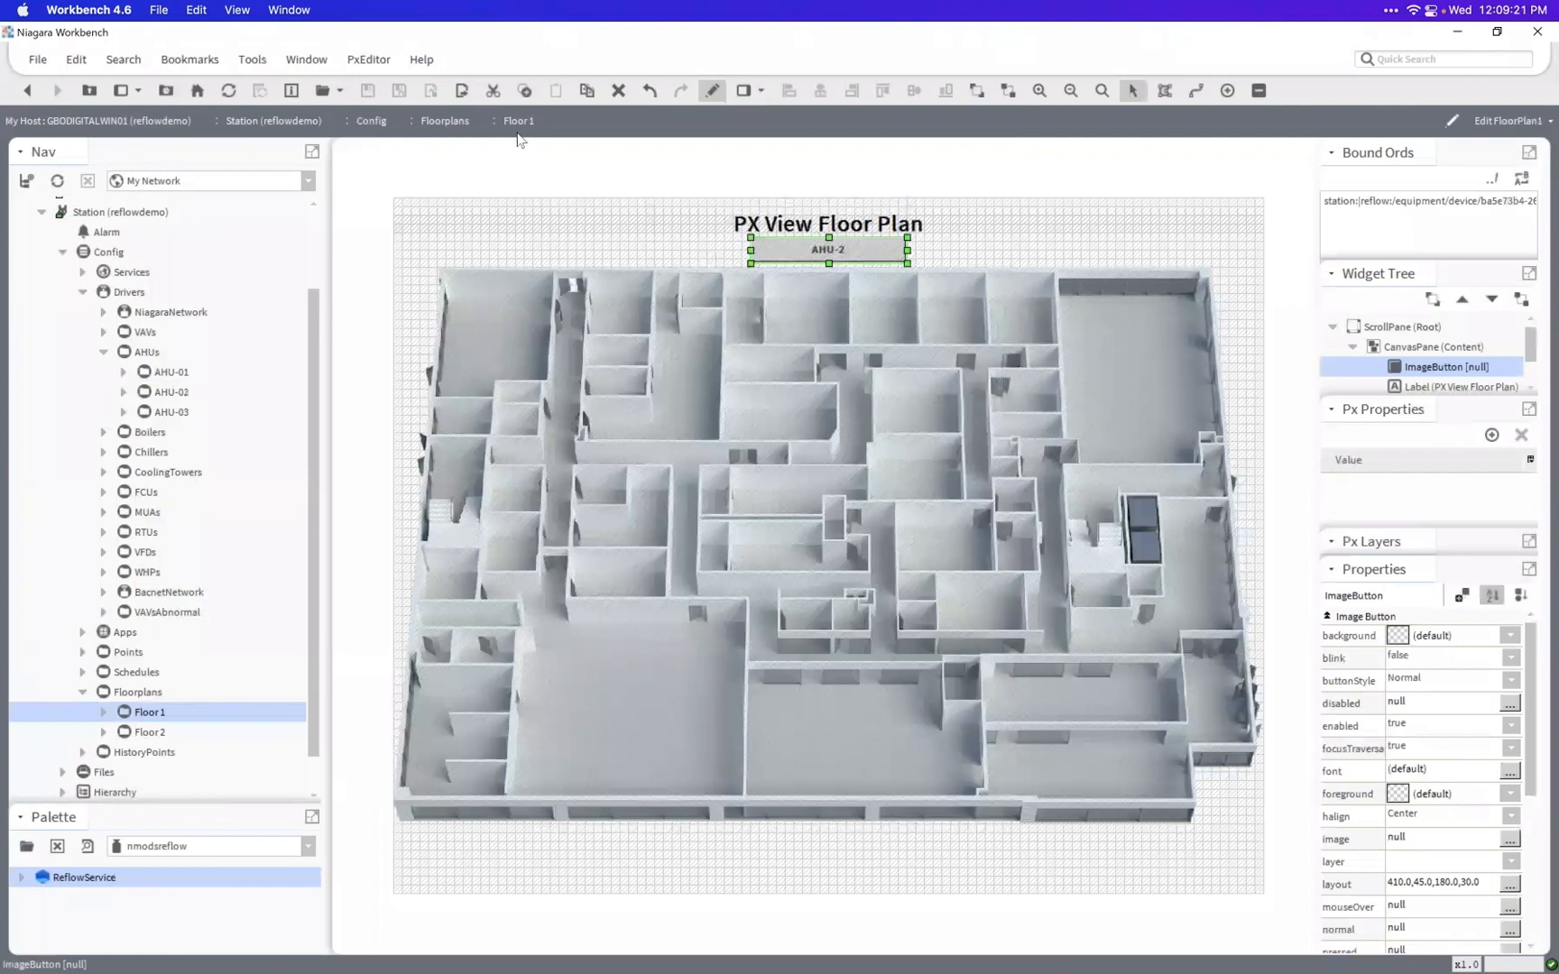
- Switch back to Chrome and test the dashboard floor plan's AHU-2 button from the Reflow preview's Home page
key(super+Tab)
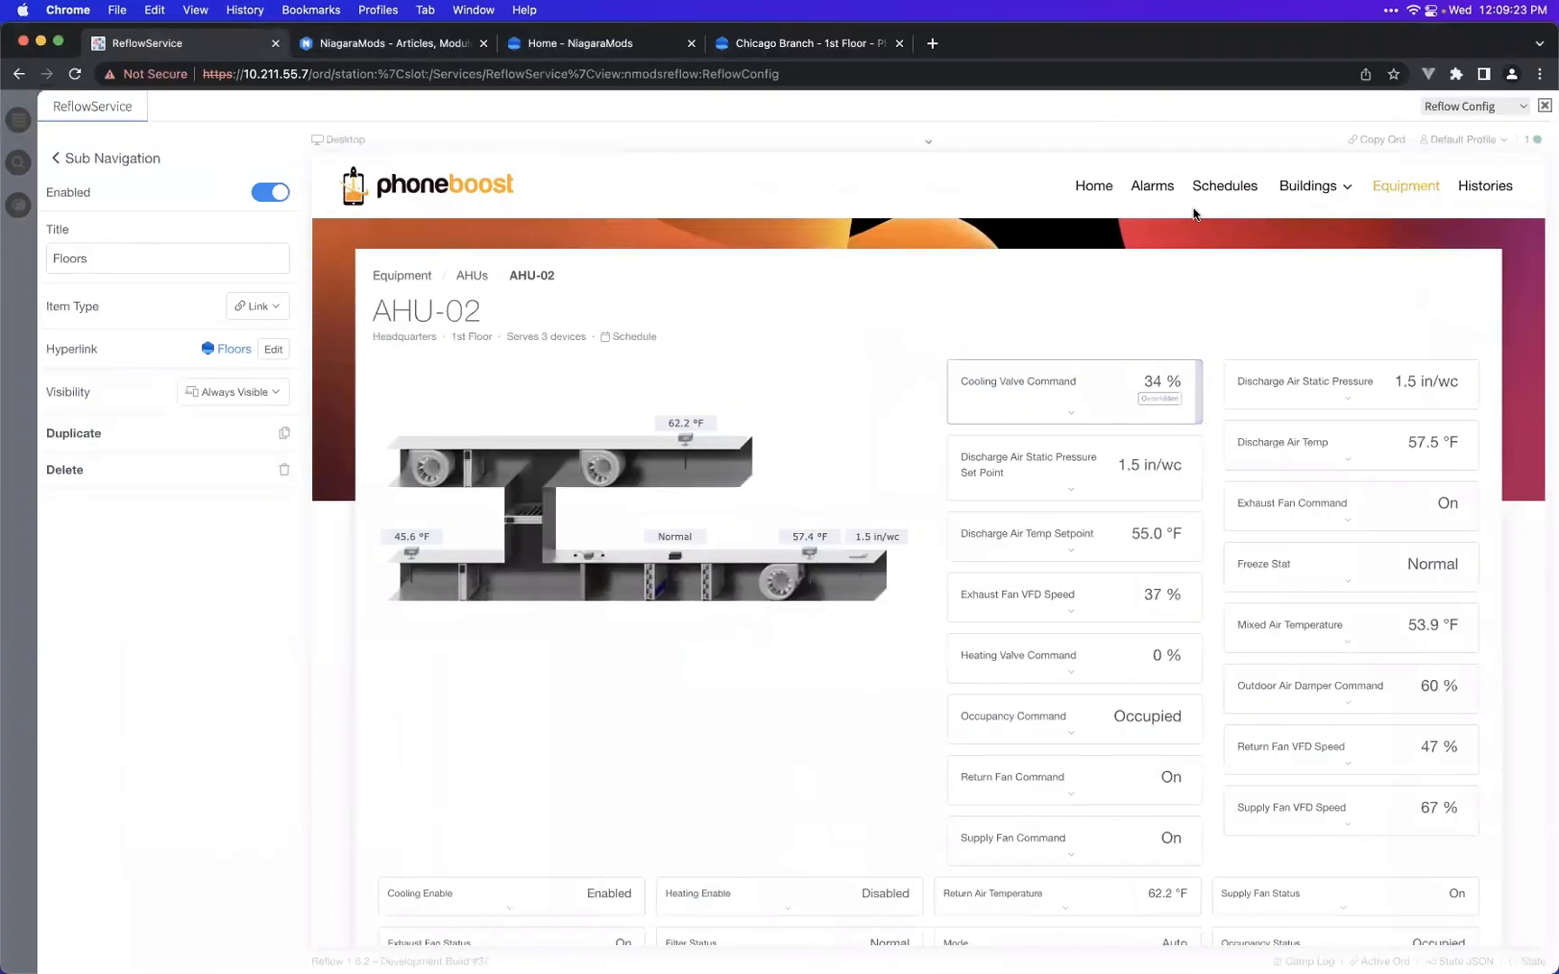
click(1106, 192)
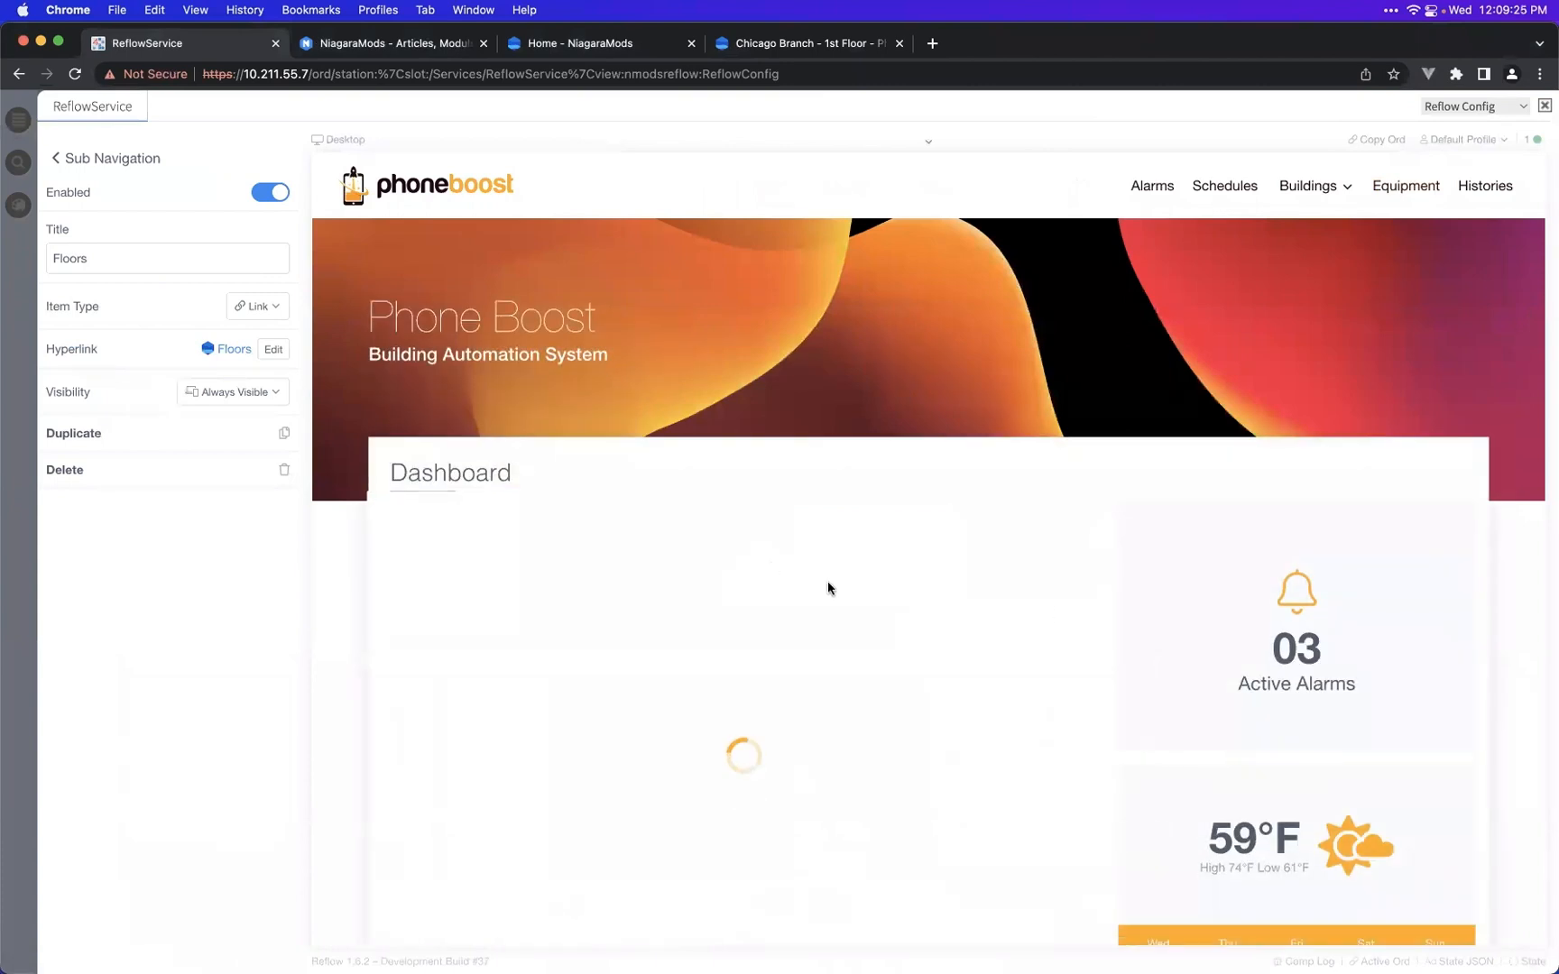
scroll(1101, 608, down, 3)
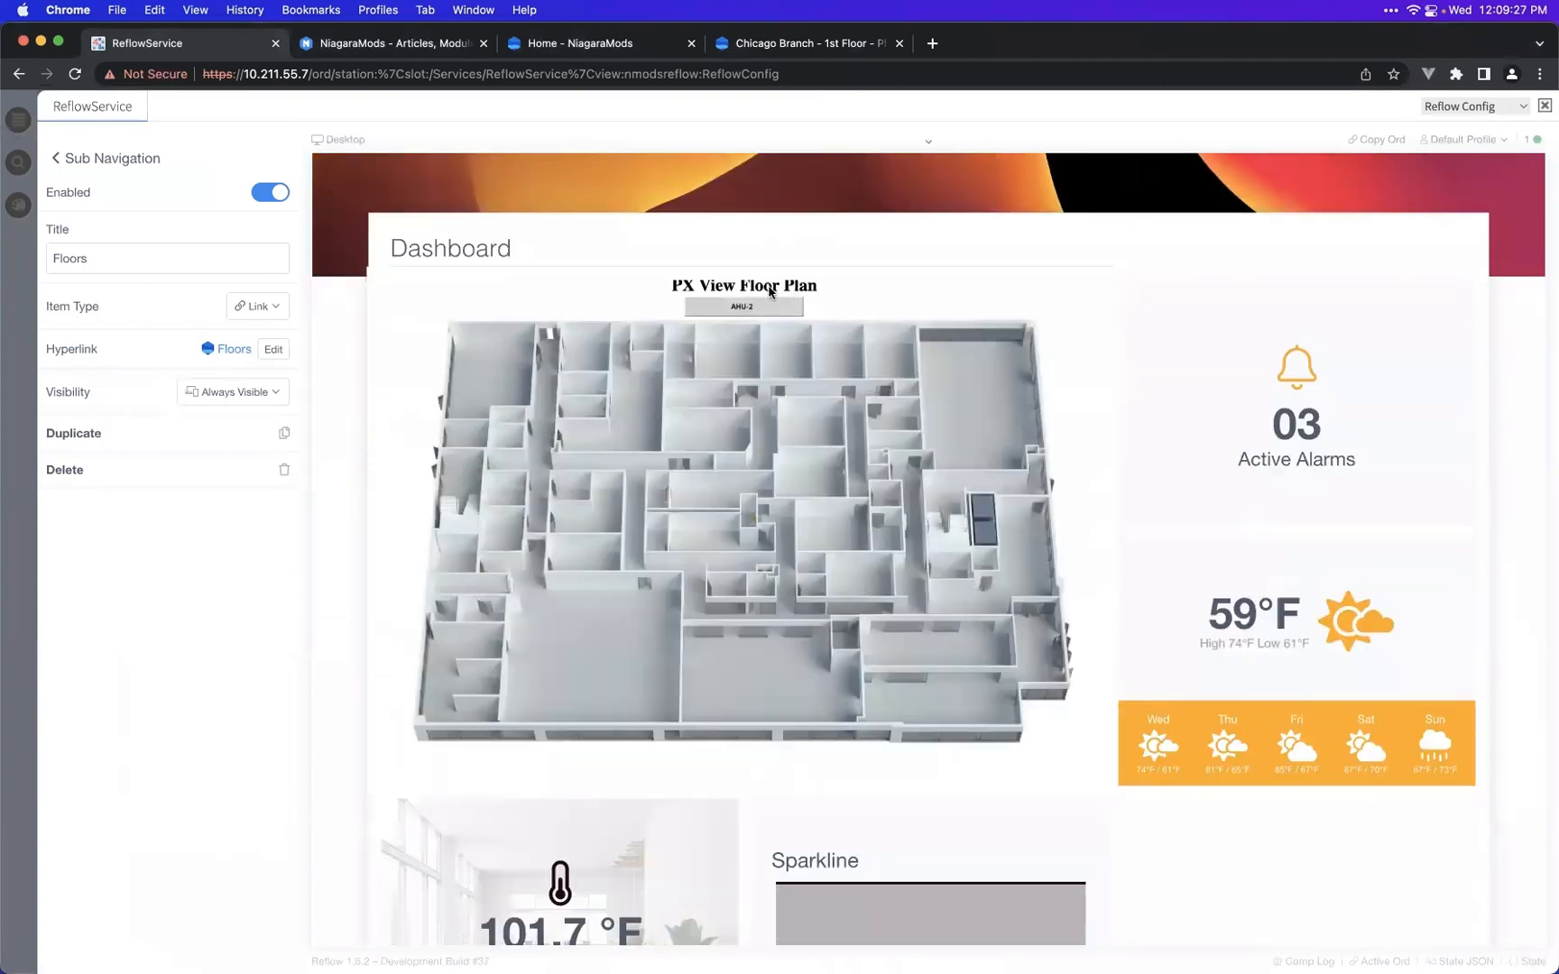
click(743, 308)
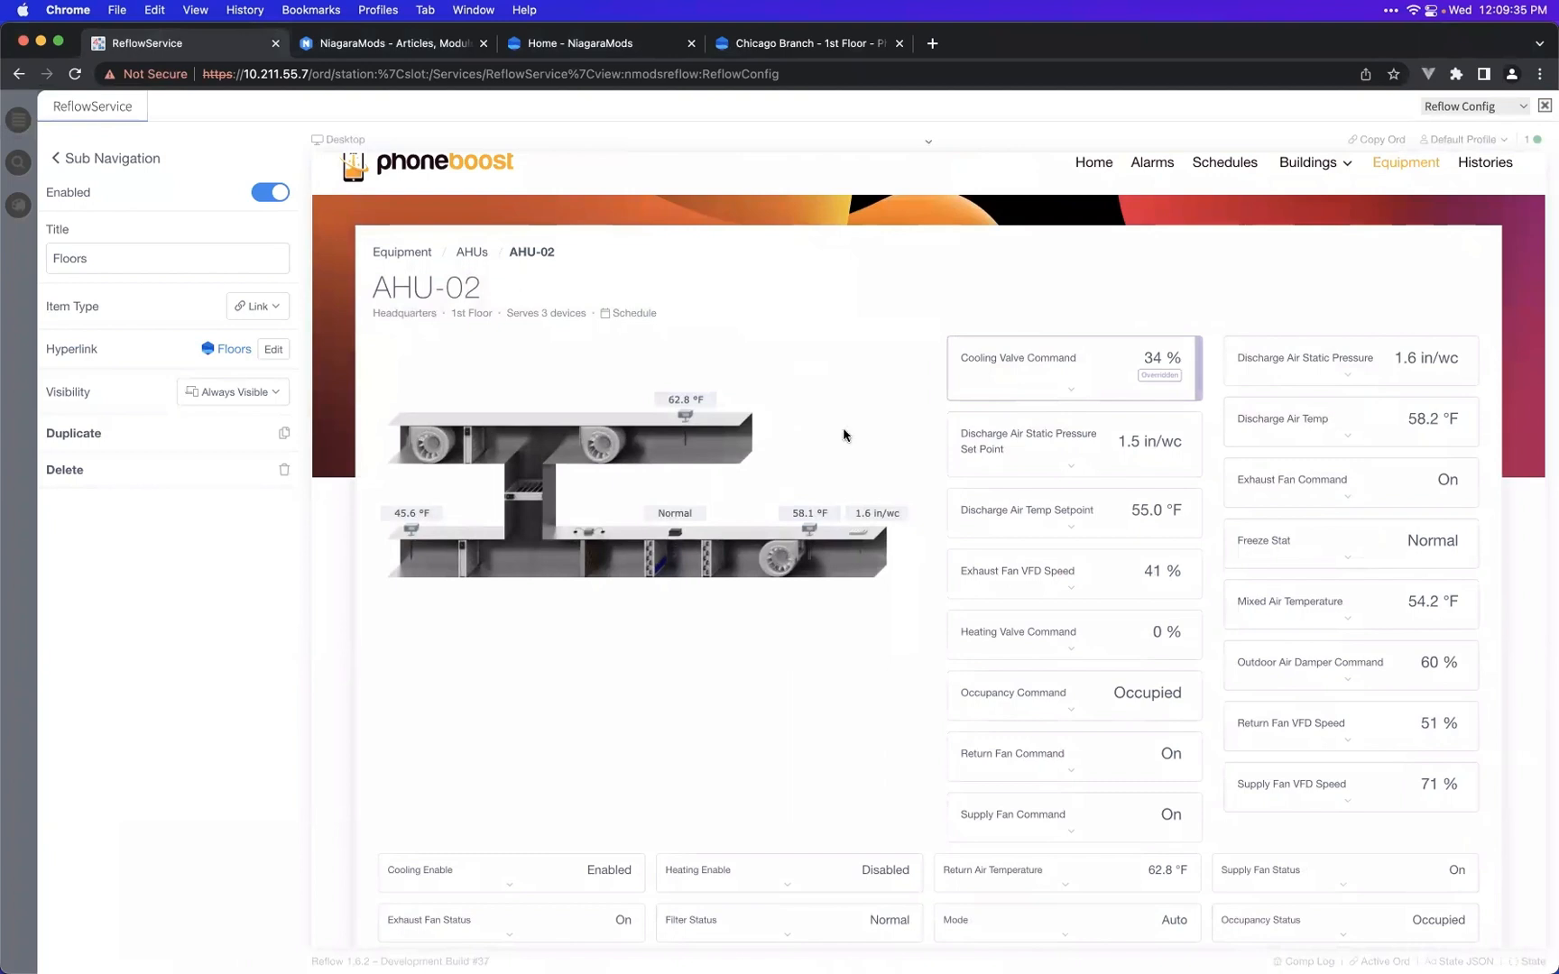
scroll(992, 361, up, 1)
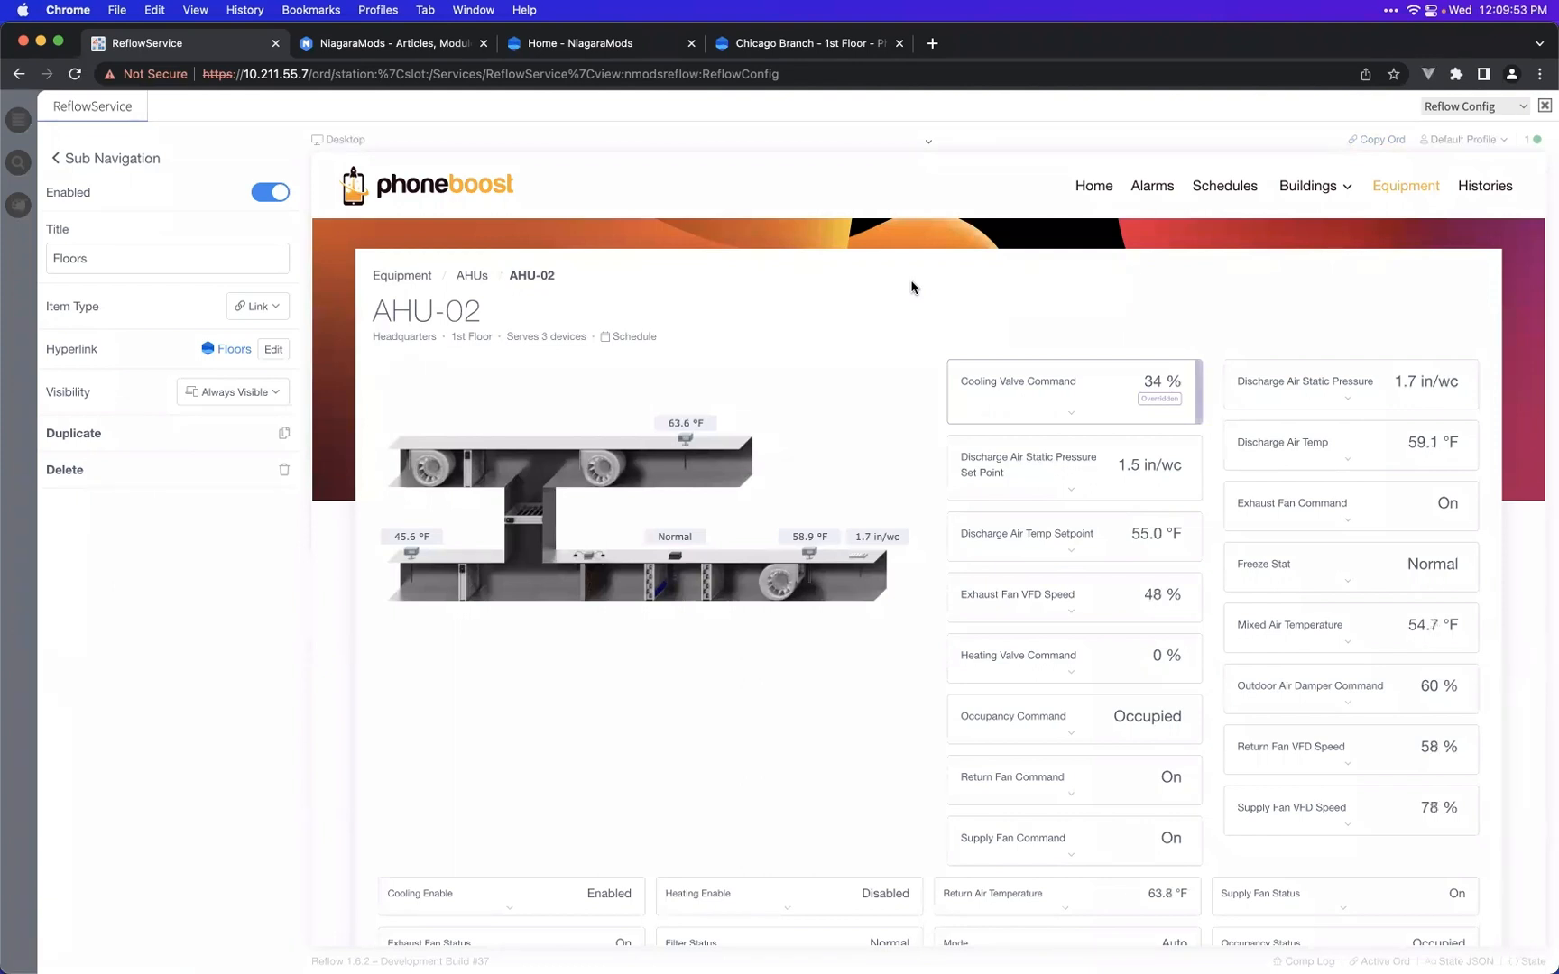
- Show the NiagaraMods website and open its support chat
click(440, 52)
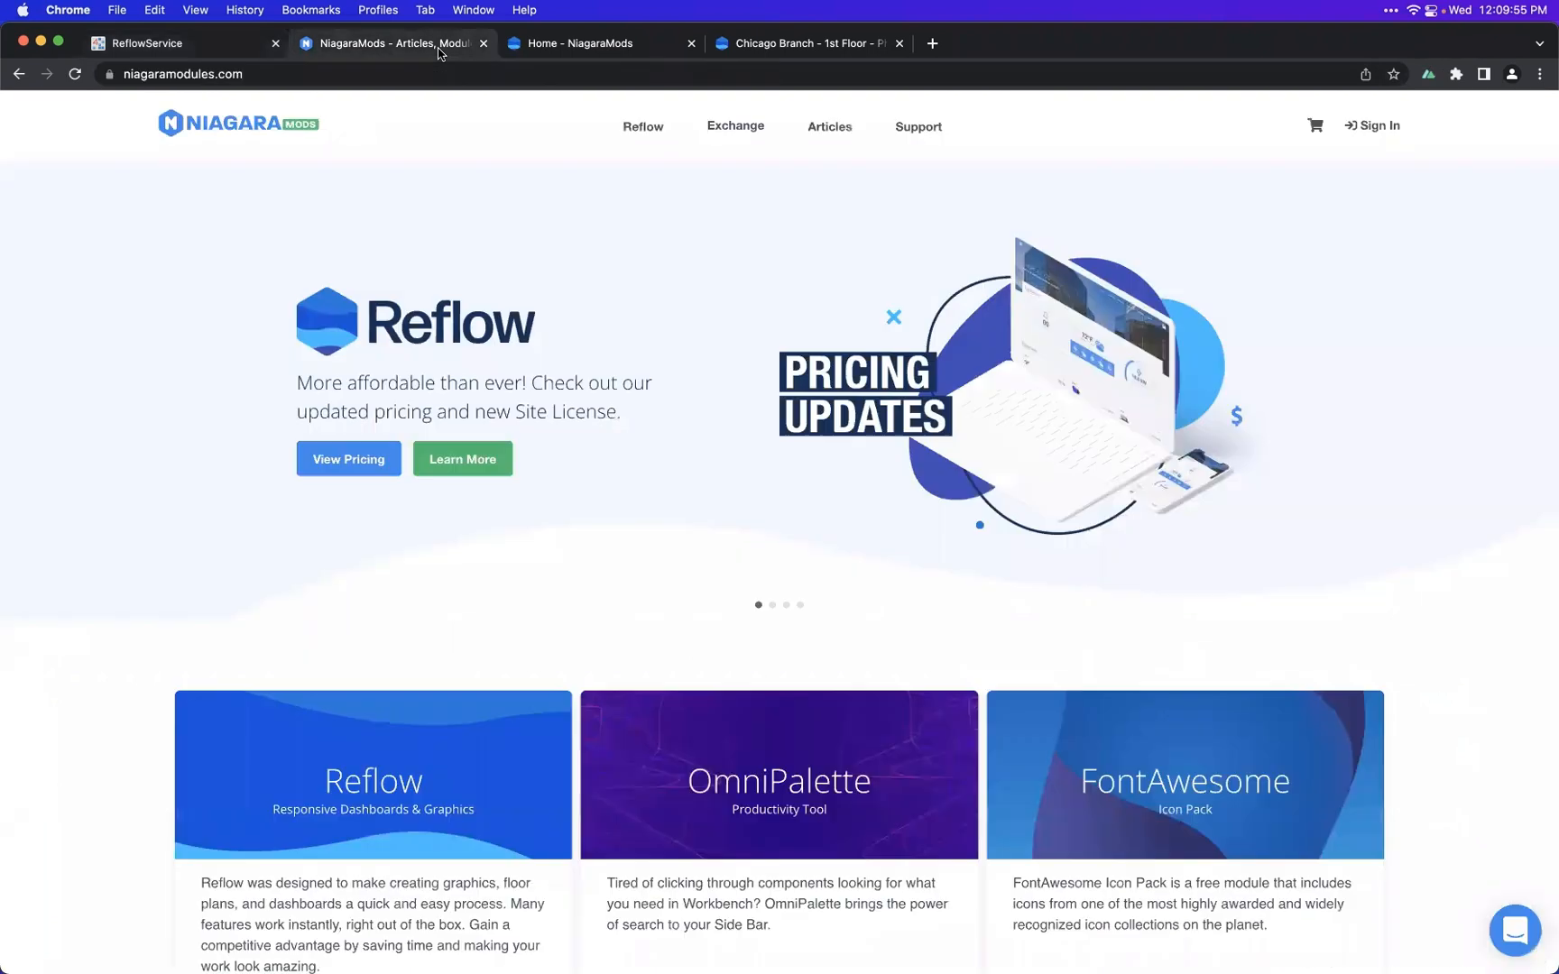
click(1515, 938)
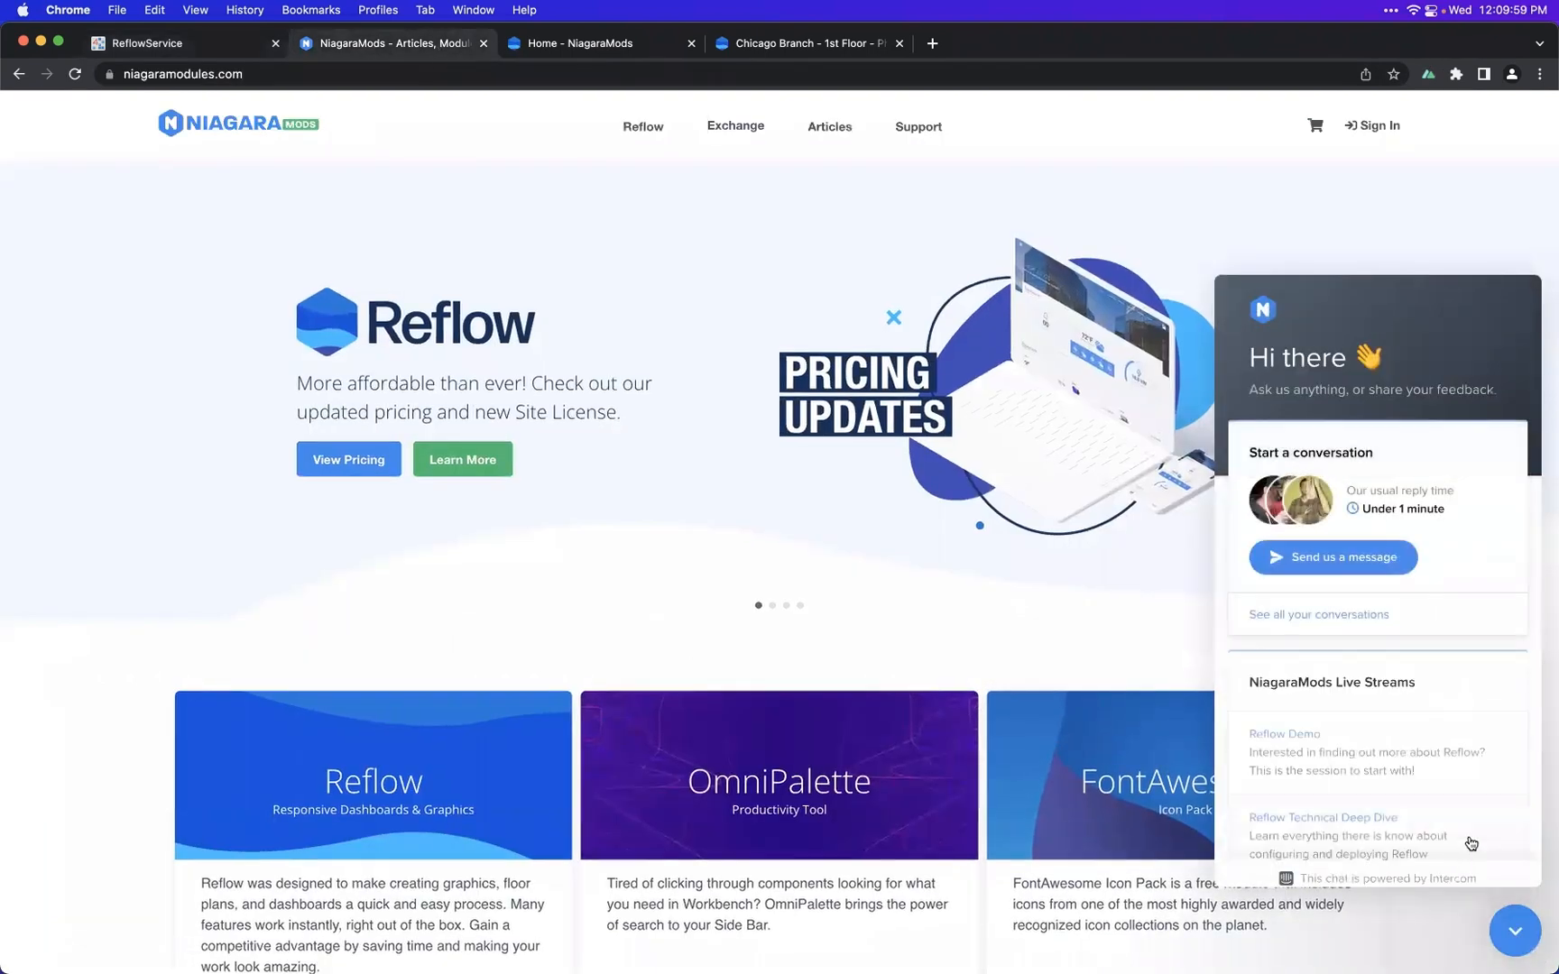